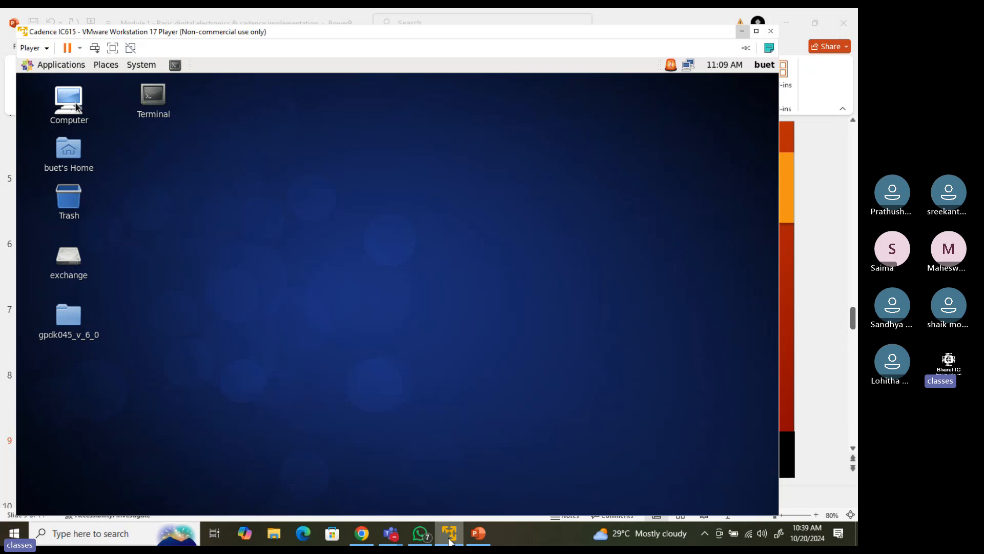
Maximize the virtual machine window, open a terminal on the Linux desktop and launch Virtuoso with the command "virtuoso &"
double_click(582, 32)
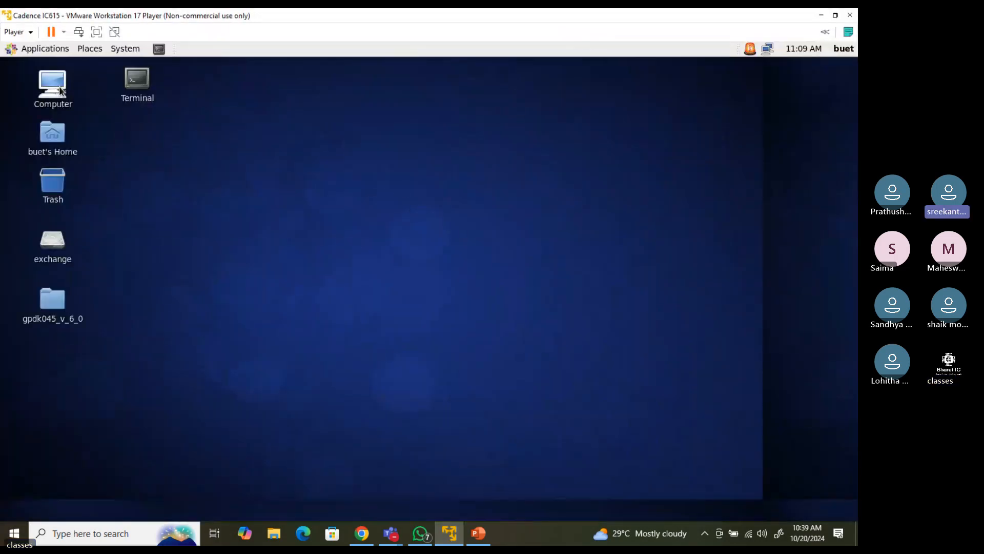
click(144, 79)
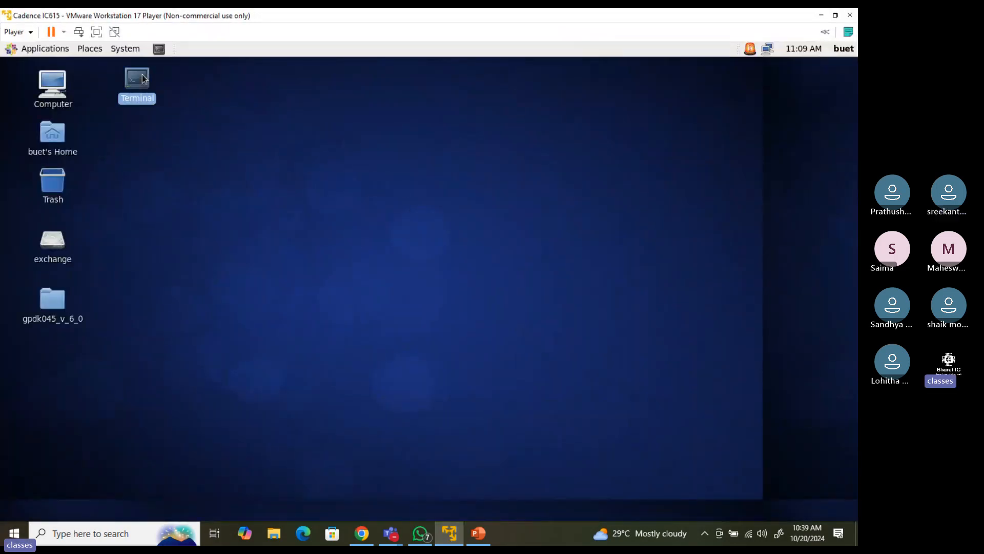
double_click(144, 79)
text(virtuoso &)
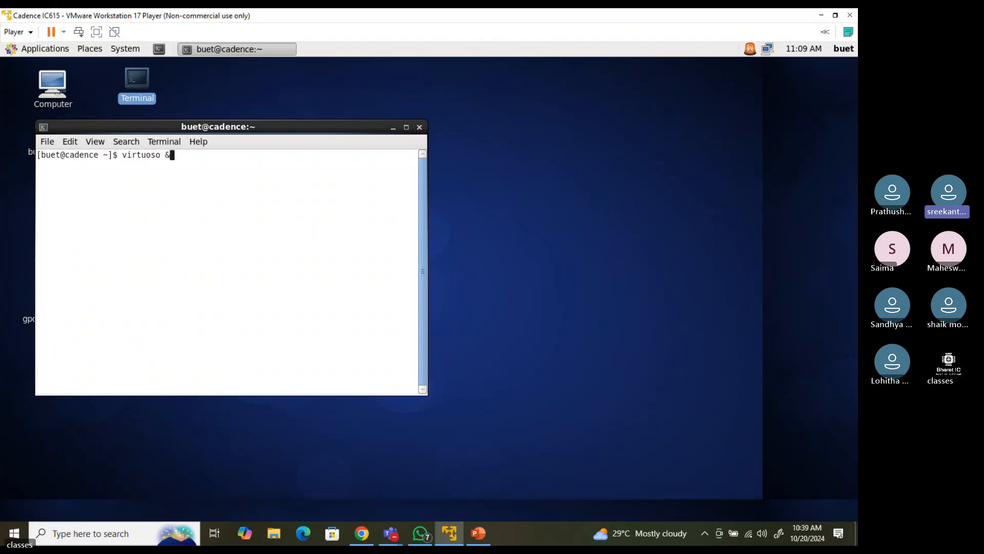
key(Return)
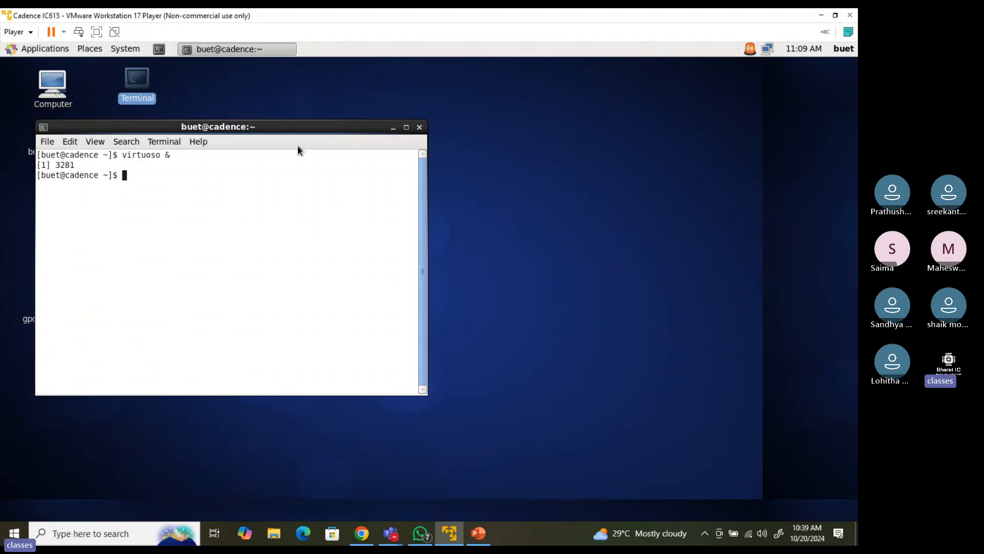
Move the terminal window toward the middle of the desktop and shift the Virtuoso log window slightly below it
drag(285, 127, 495, 102)
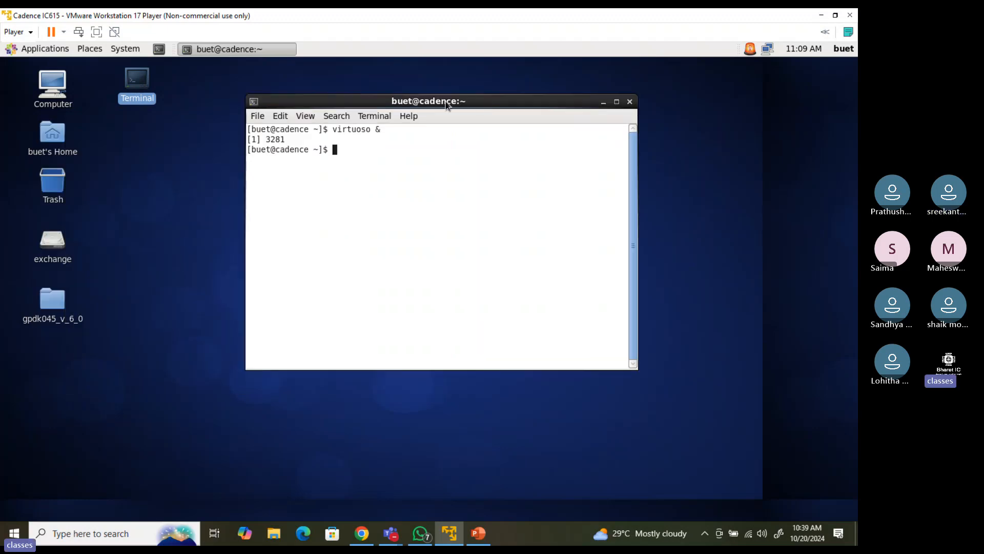
click(362, 67)
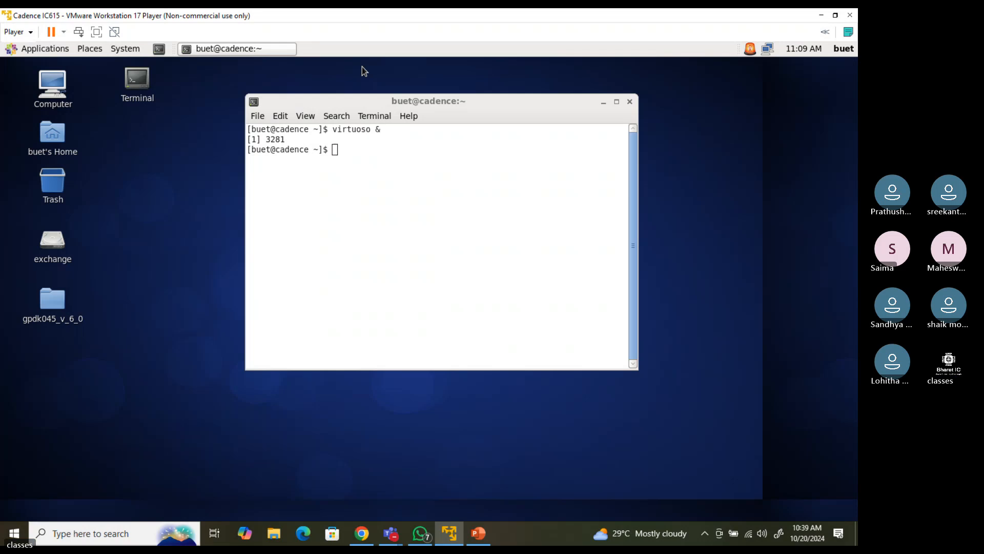
drag(149, 178, 761, 316)
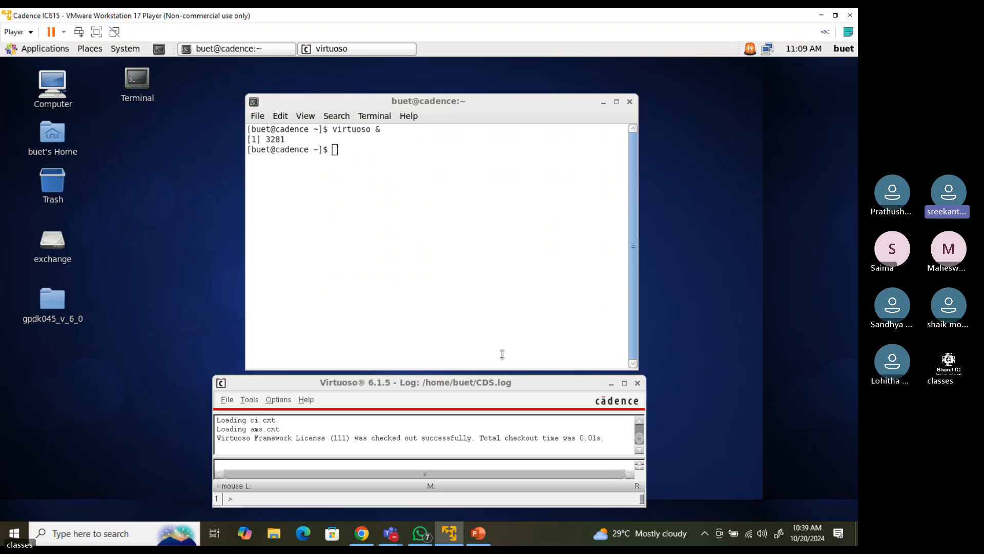
mouse_move(474, 382)
mouse_down()
mouse_move(513, 344)
mouse_move(496, 380)
mouse_move(482, 377)
mouse_up()
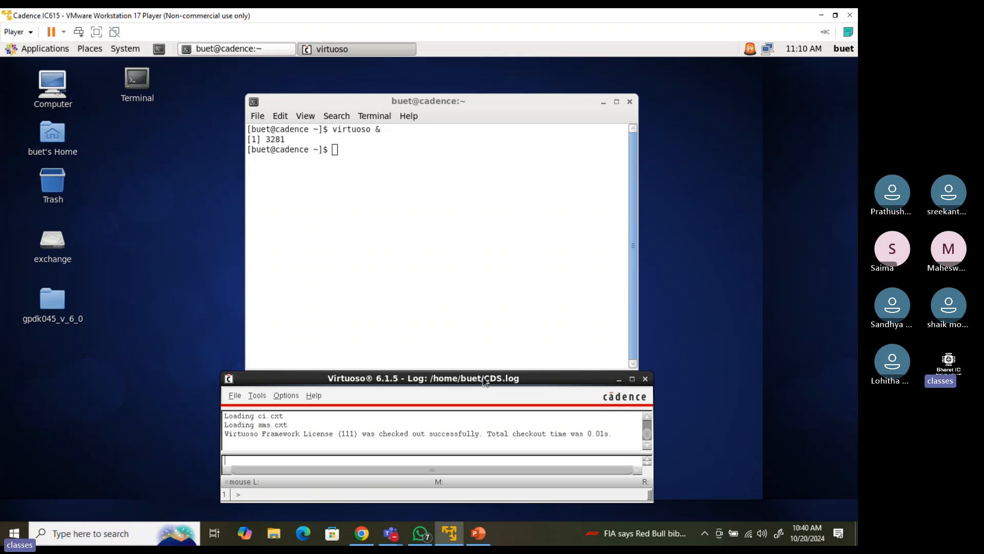
Switch to the Microsoft Teams meeting, unmute the microphone and return to the virtual machine
mouse_move(390, 536)
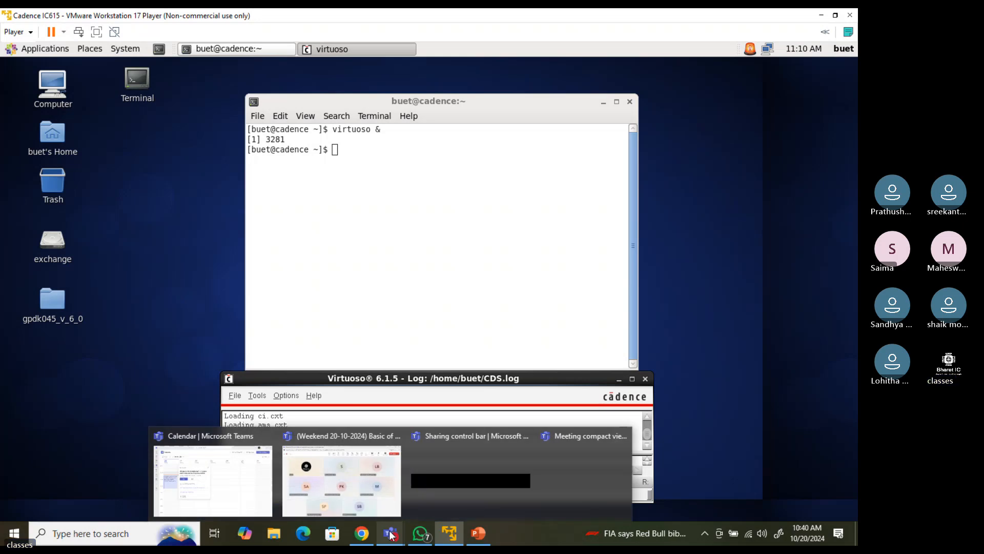
click(341, 481)
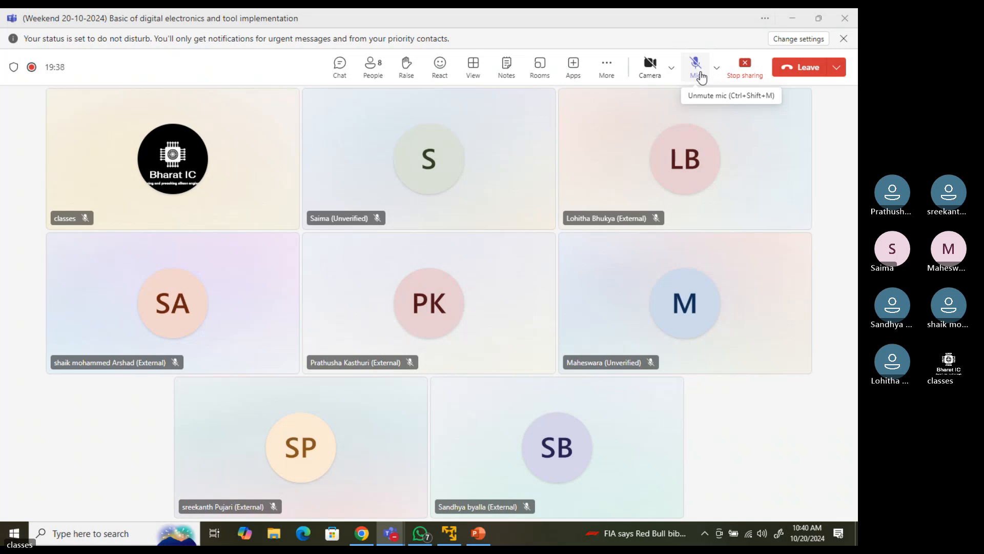
click(701, 76)
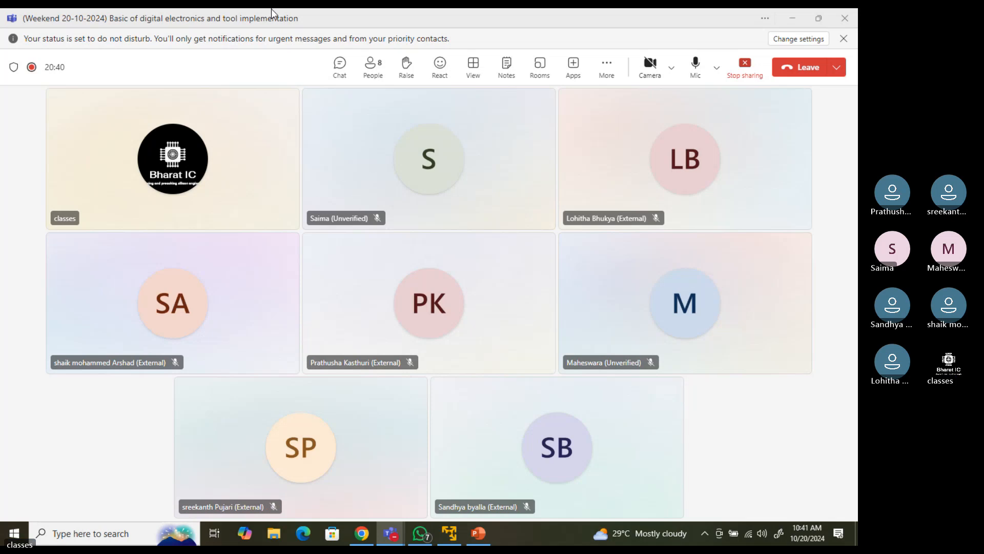
click(796, 17)
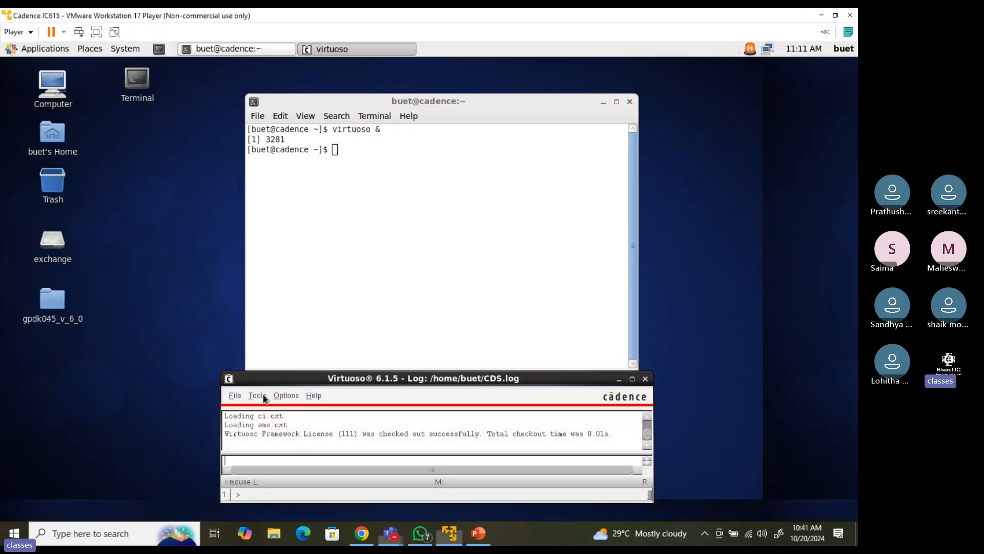
Open the Library Manager from Virtuoso and view the end of its library list
click(257, 396)
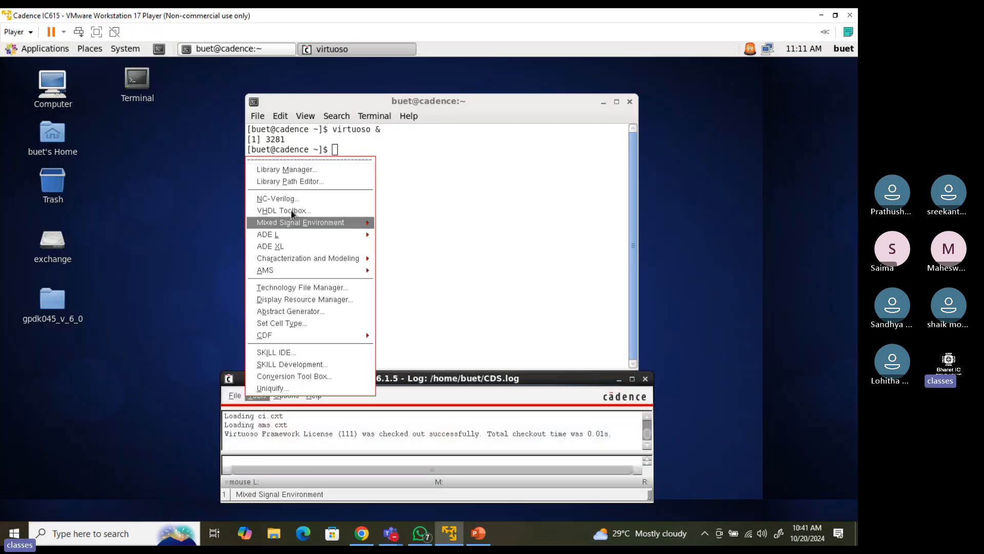
click(301, 169)
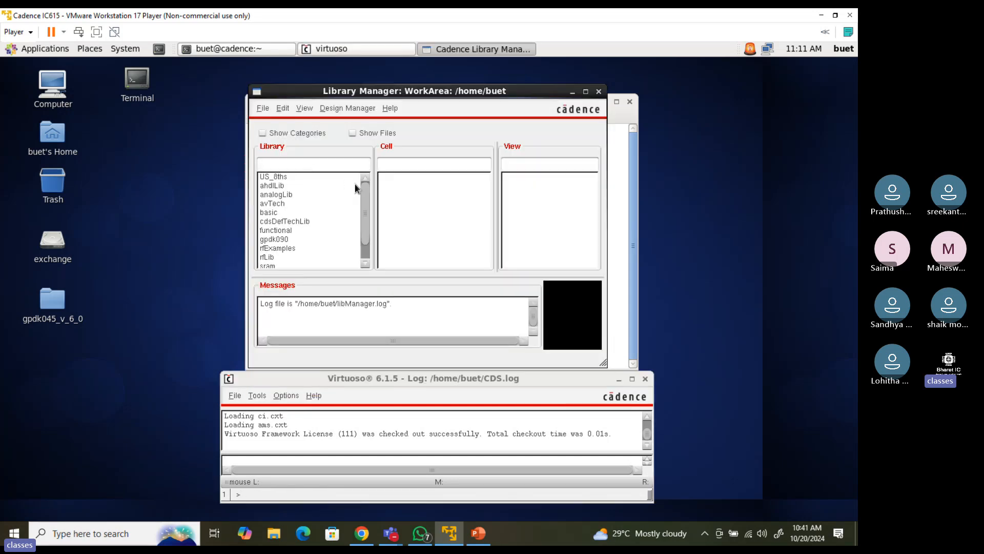
scroll(359, 205, down, 2)
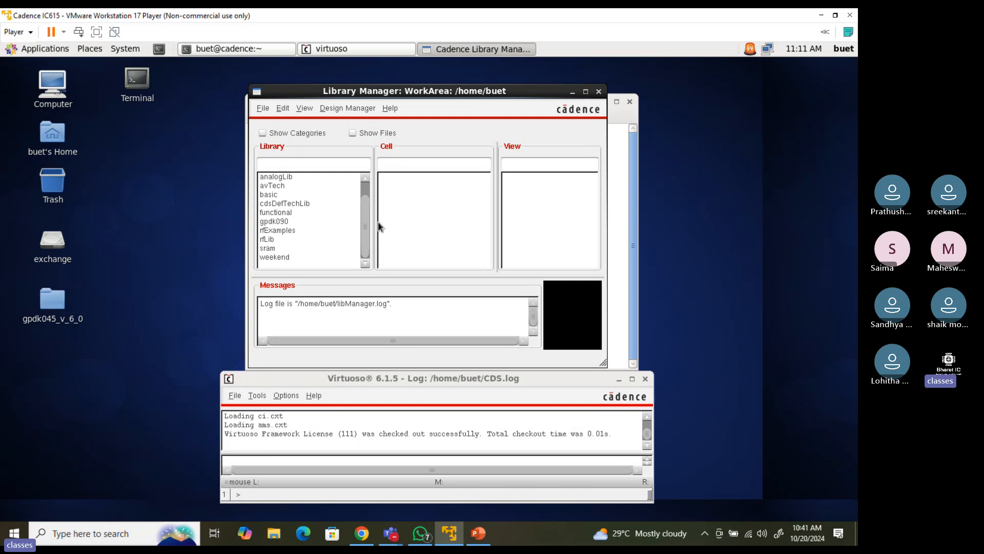
click(831, 369)
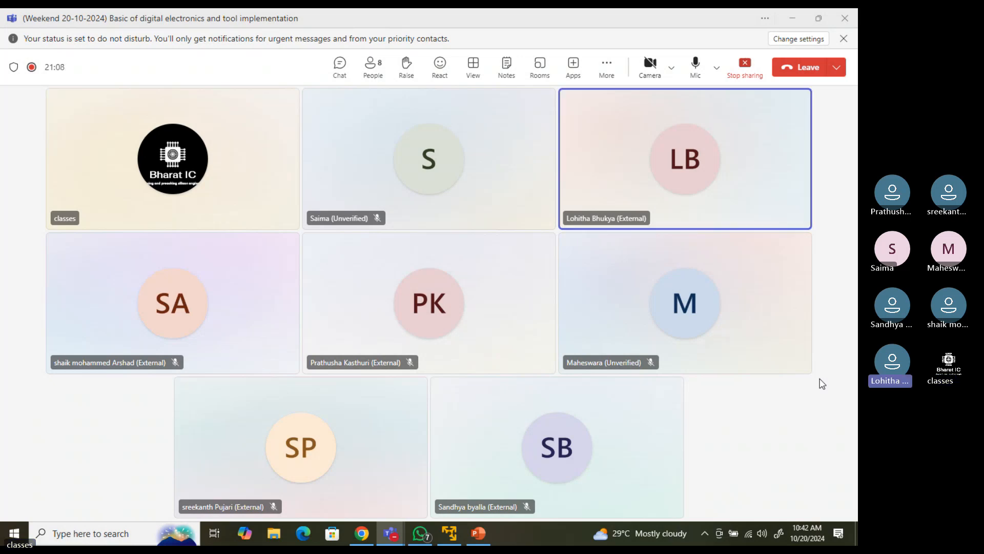
click(794, 17)
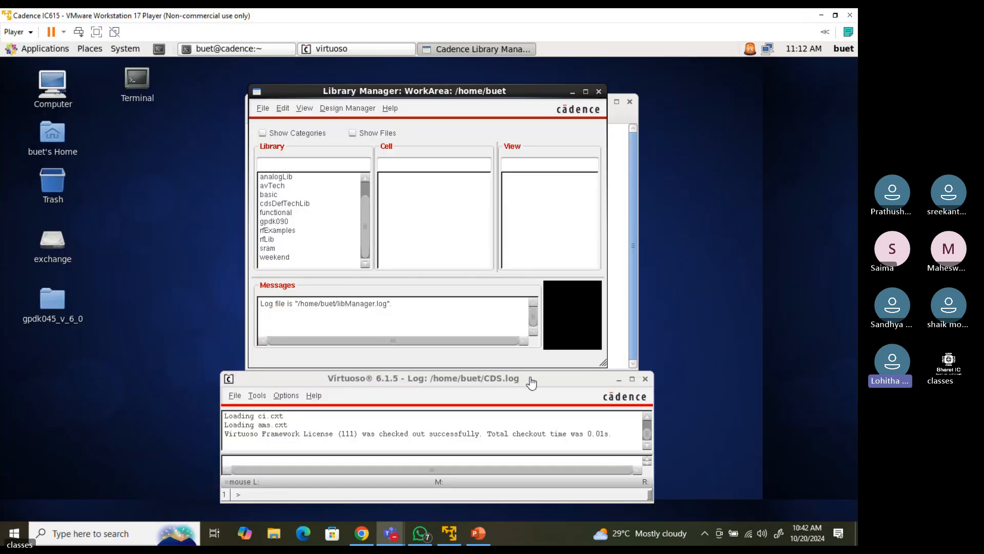
click(258, 395)
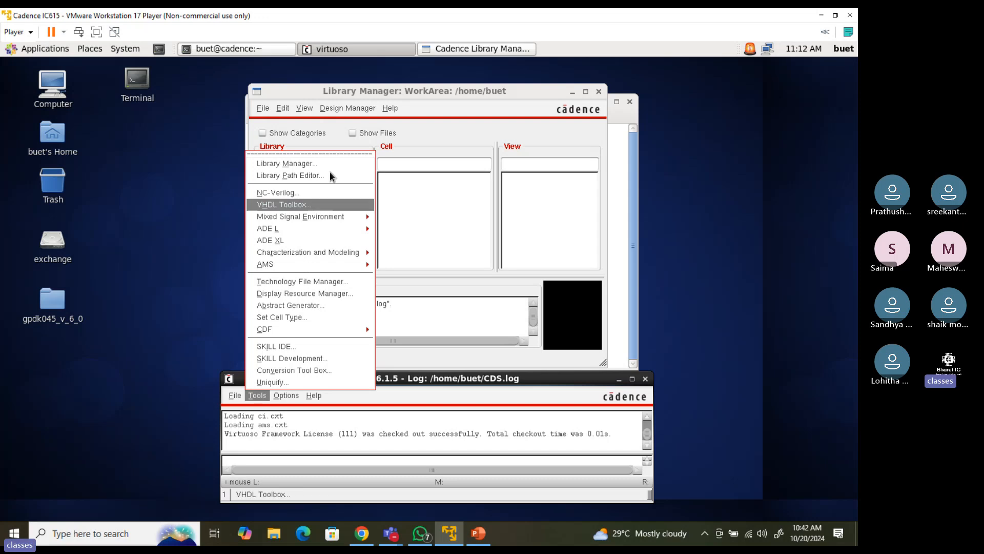
click(433, 287)
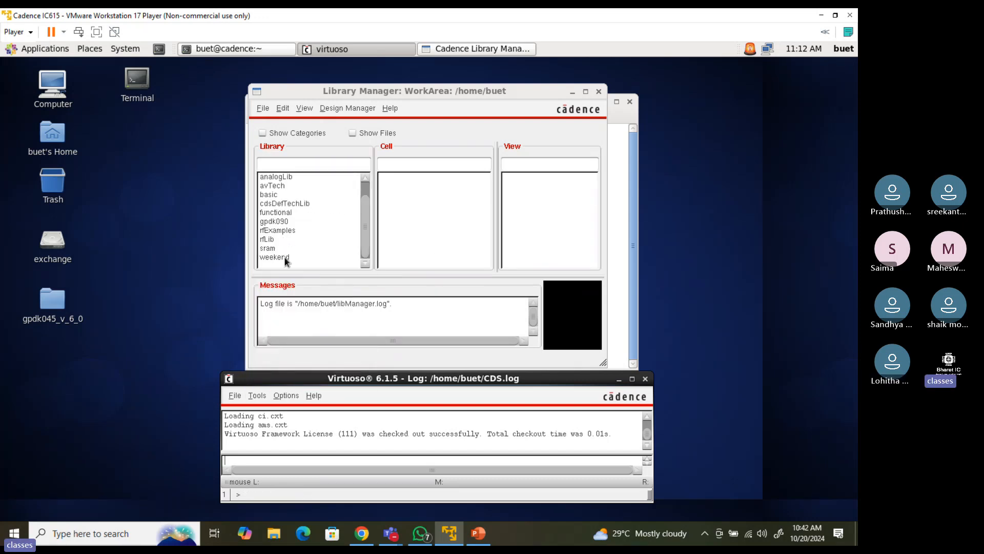
Delete the invtst cell from the weekend library and close the file removal notice
click(285, 258)
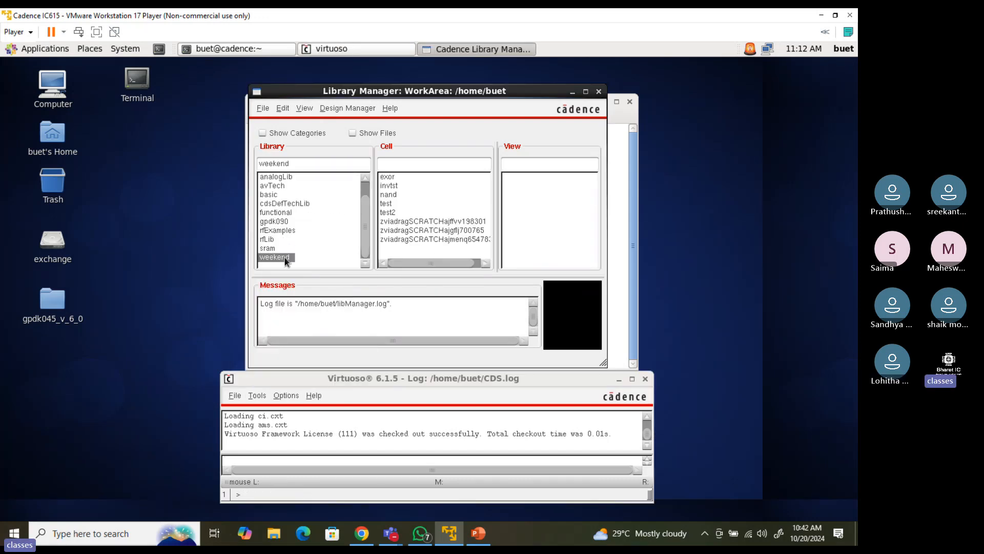
click(391, 186)
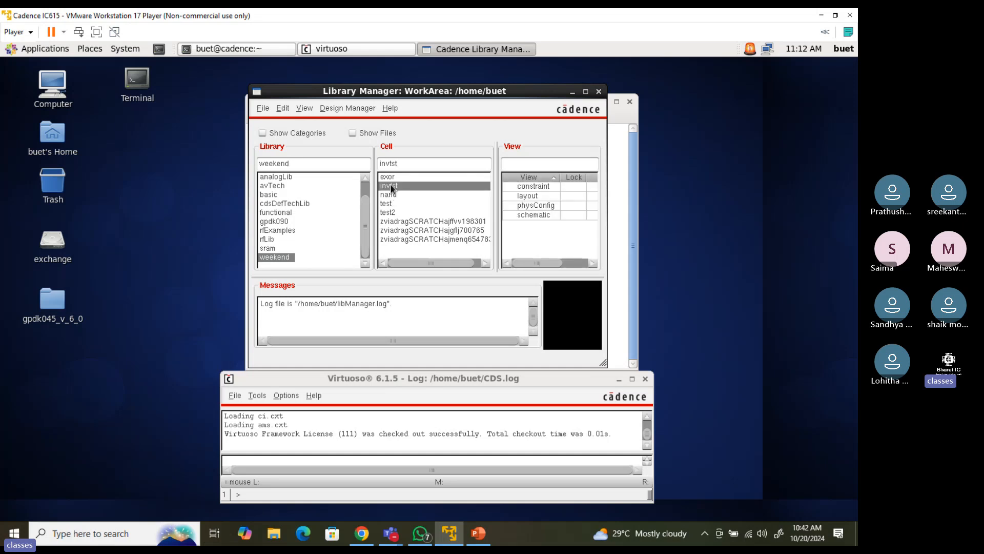
right_click(391, 189)
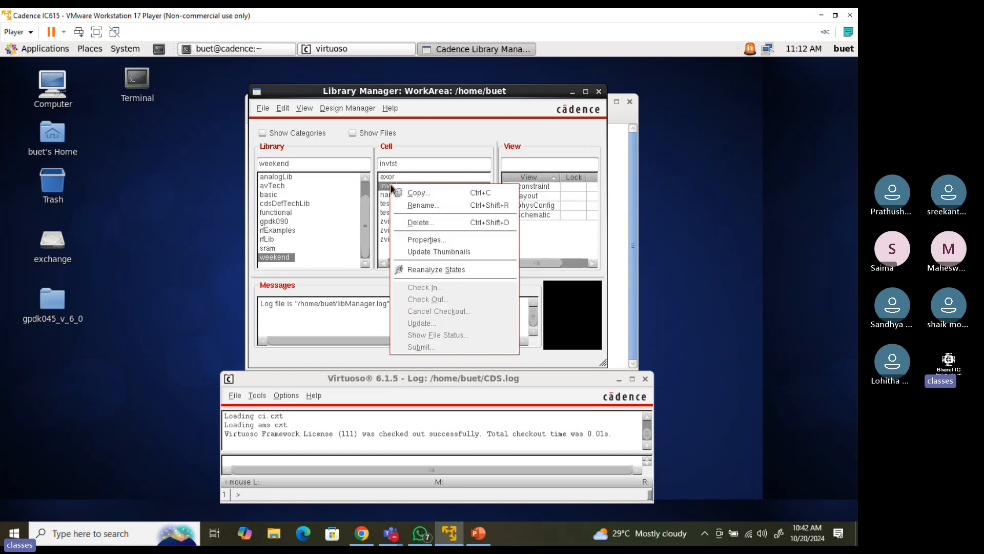
click(419, 223)
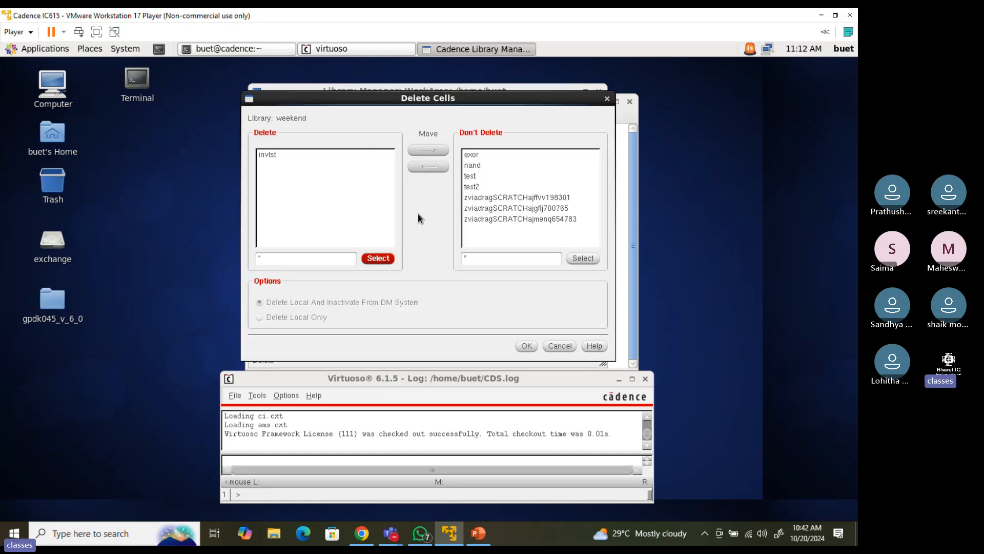
click(526, 346)
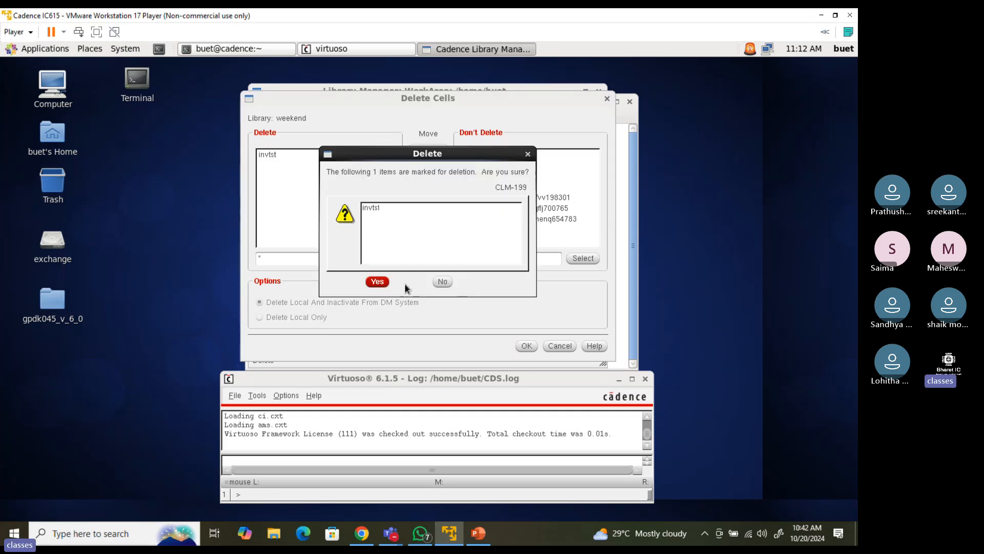
click(380, 280)
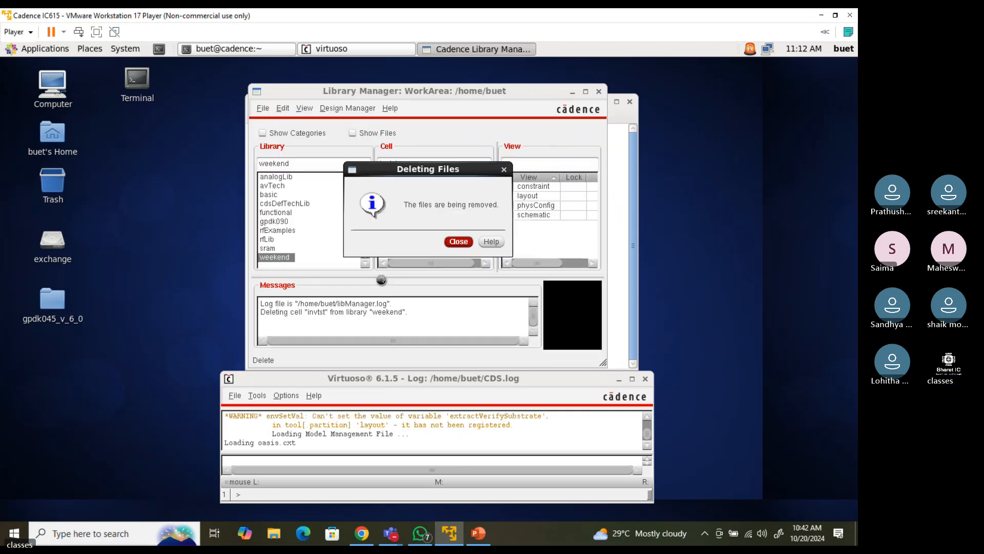
click(453, 242)
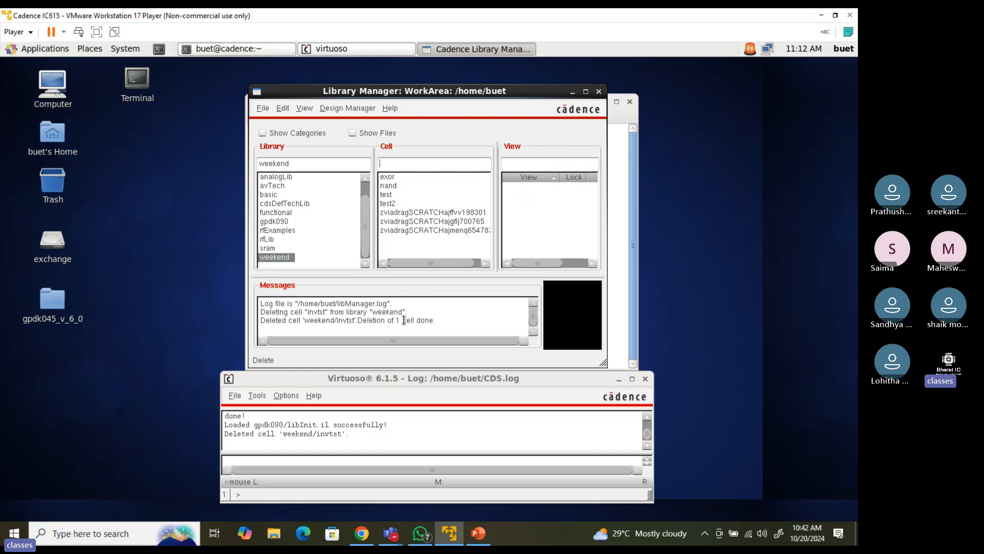
Delete the test cell from the weekend library
click(385, 195)
right_click(386, 195)
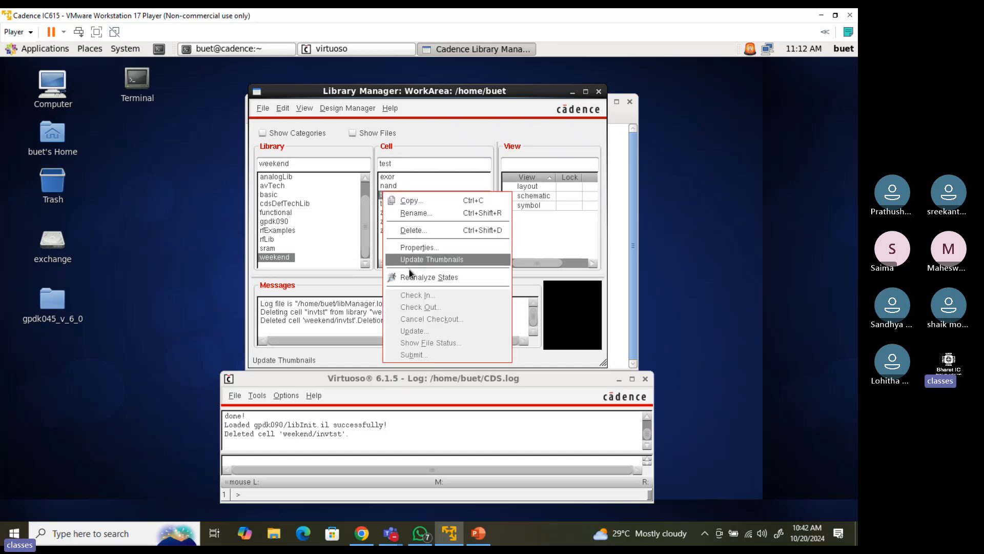
click(437, 229)
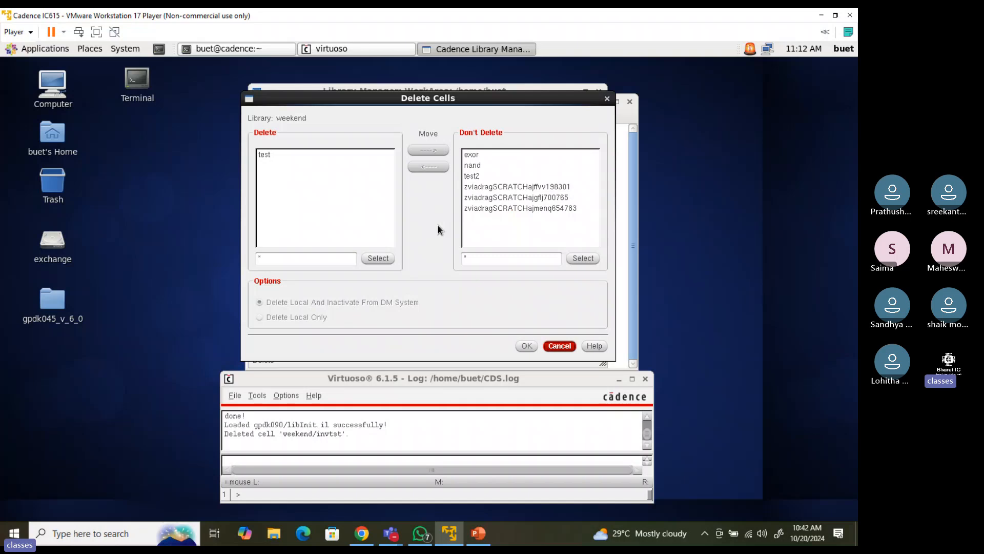
click(528, 346)
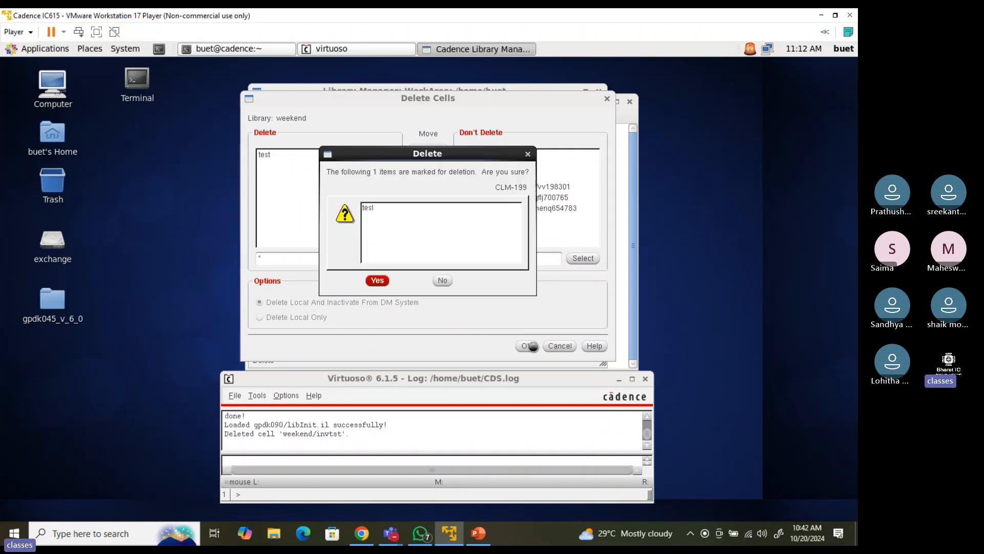
click(382, 280)
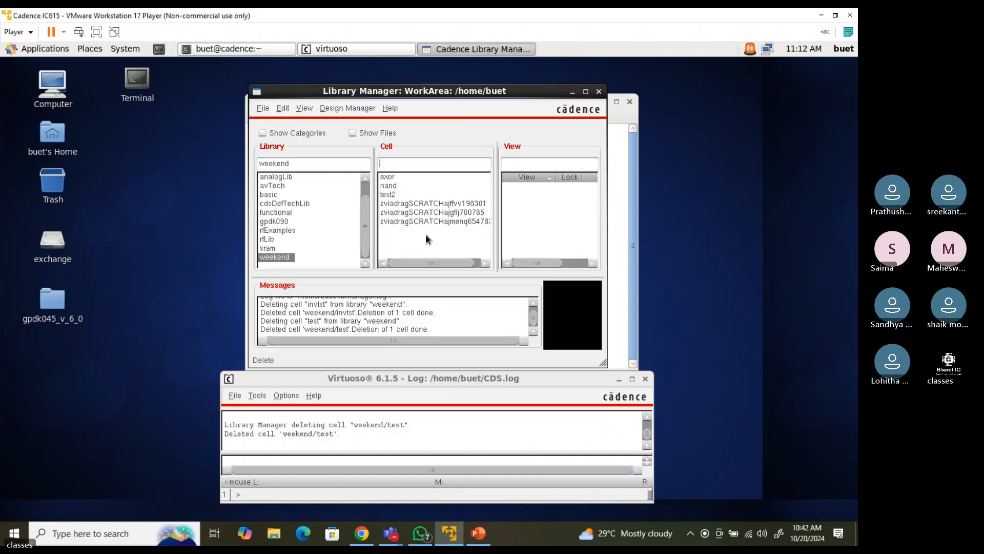
Delete the test2 cell from the weekend library
click(392, 197)
right_click(393, 197)
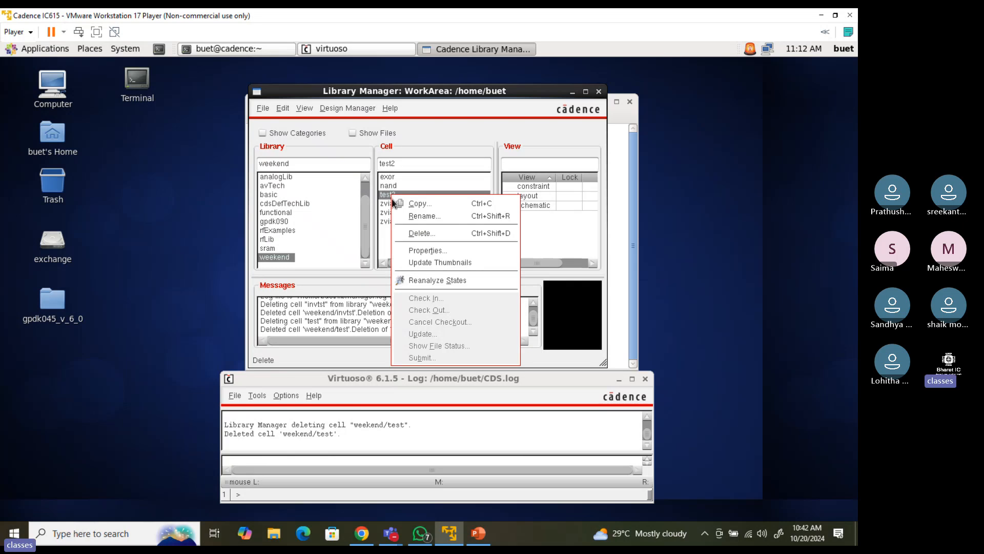
click(420, 233)
click(528, 345)
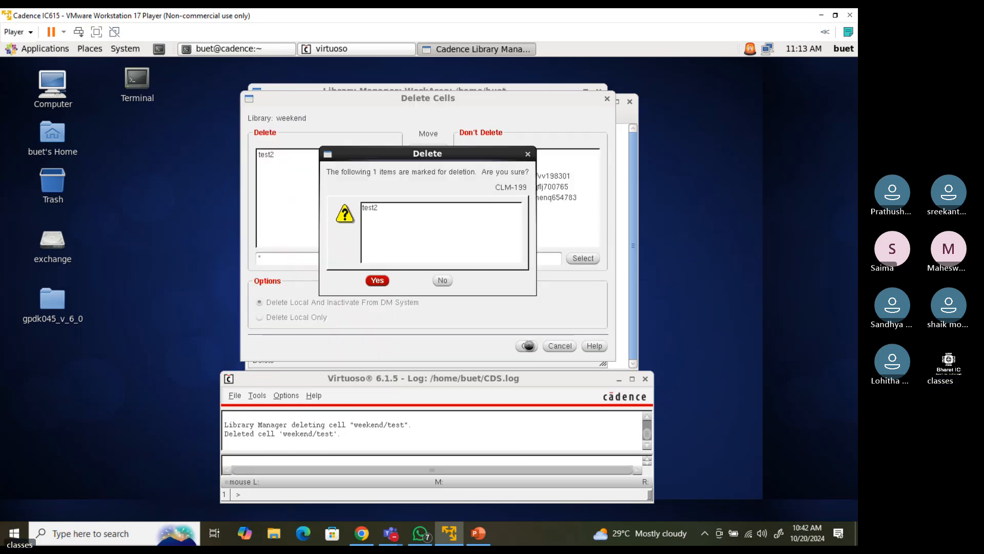
click(377, 281)
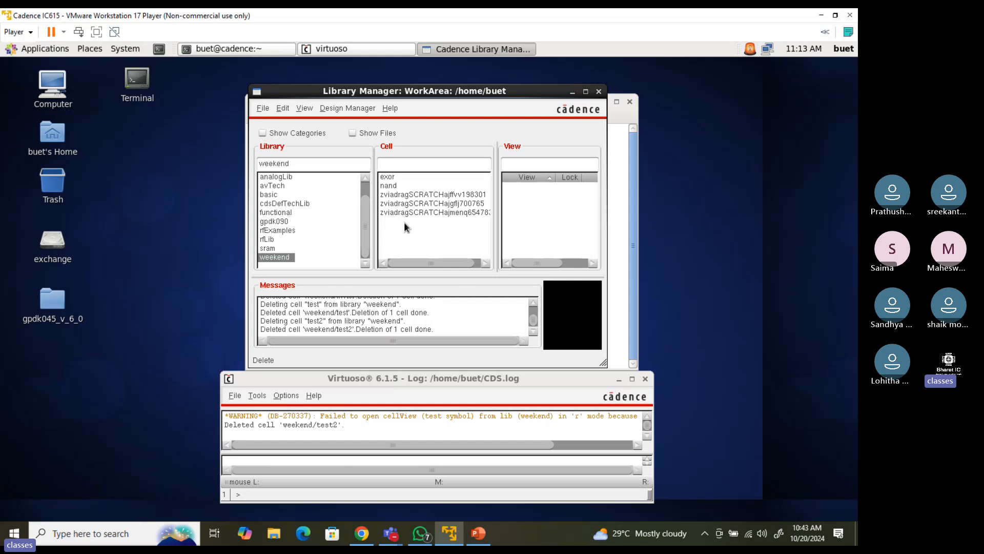
Look over the beginning of the library list, and open the exchange folder from the desktop
scroll(281, 240, up, 2)
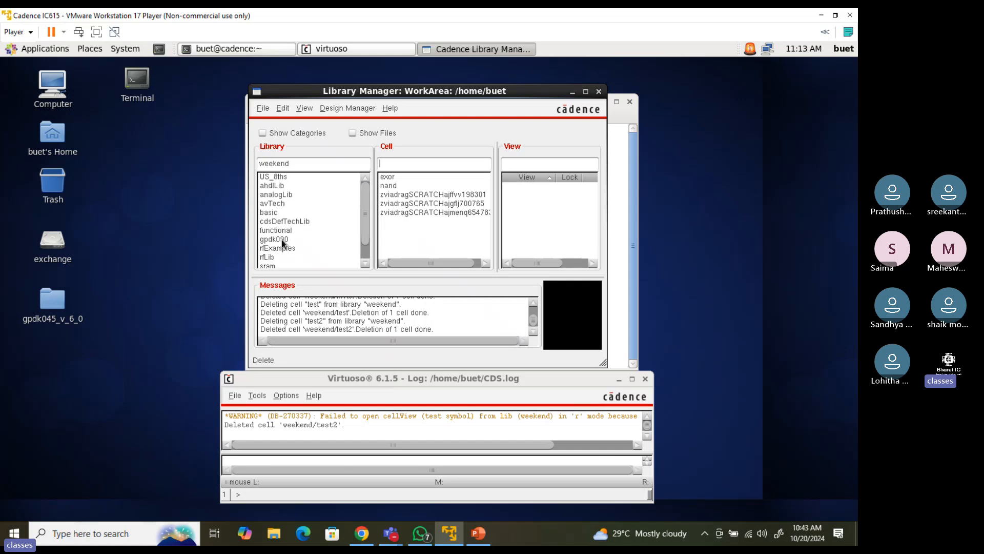
double_click(48, 241)
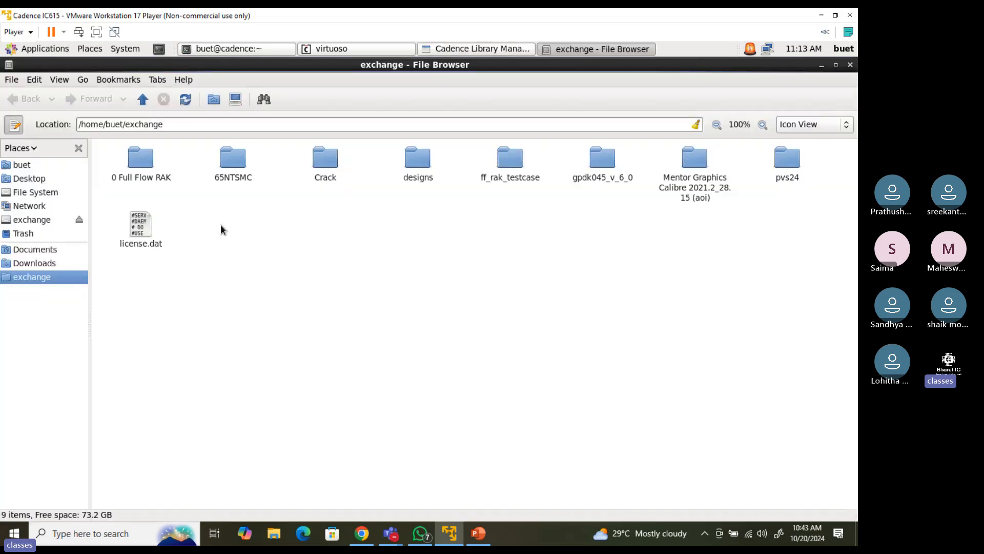
Examine the mux and logic_gates folders in the exchange designs folder, including the digital_gates subfolder, and return to designs
drag(220, 225, 458, 278)
double_click(418, 158)
drag(217, 233, 569, 283)
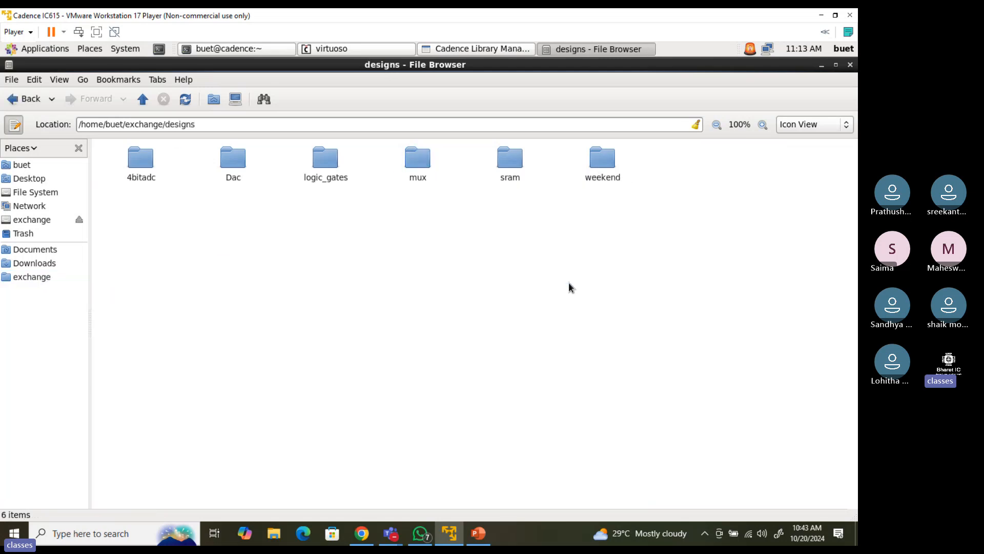
double_click(417, 158)
click(10, 103)
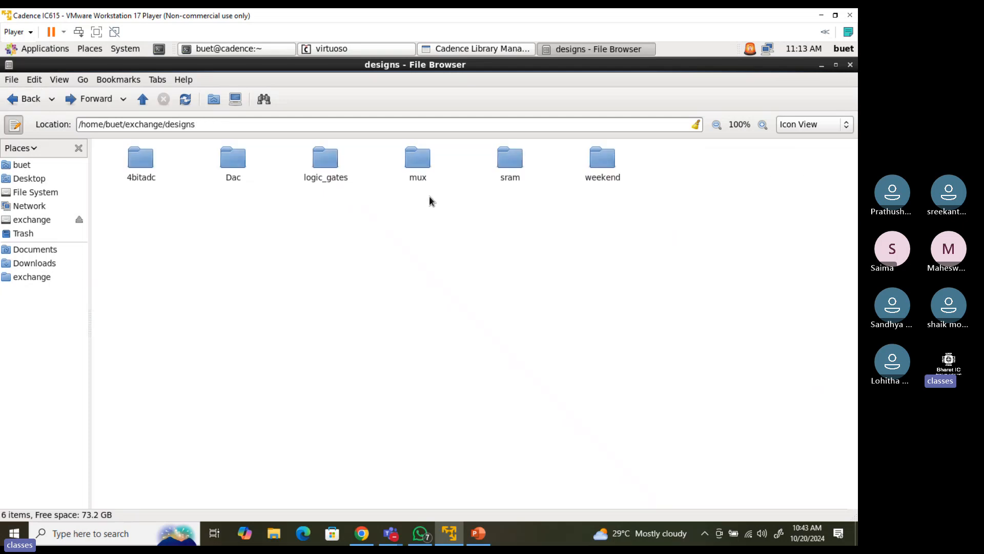
double_click(323, 166)
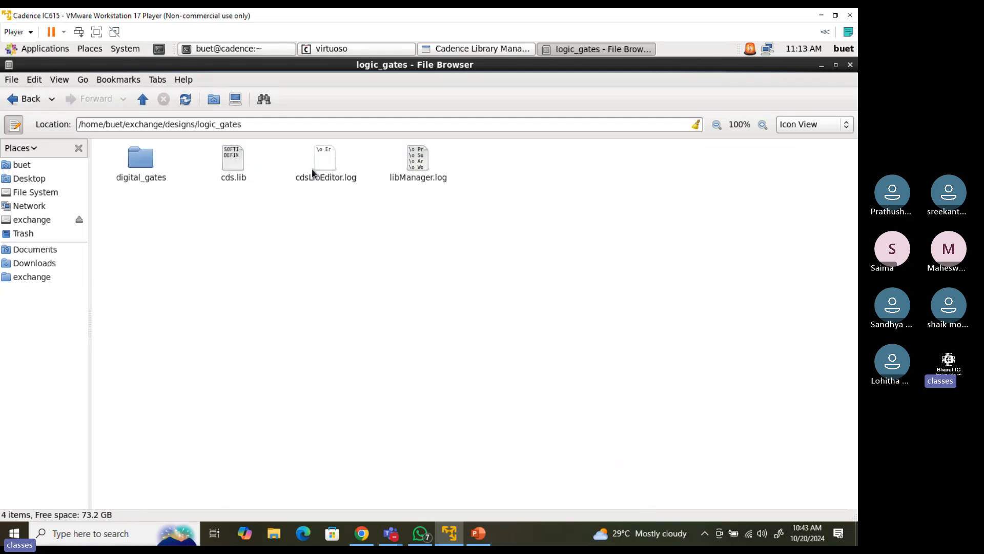
double_click(140, 157)
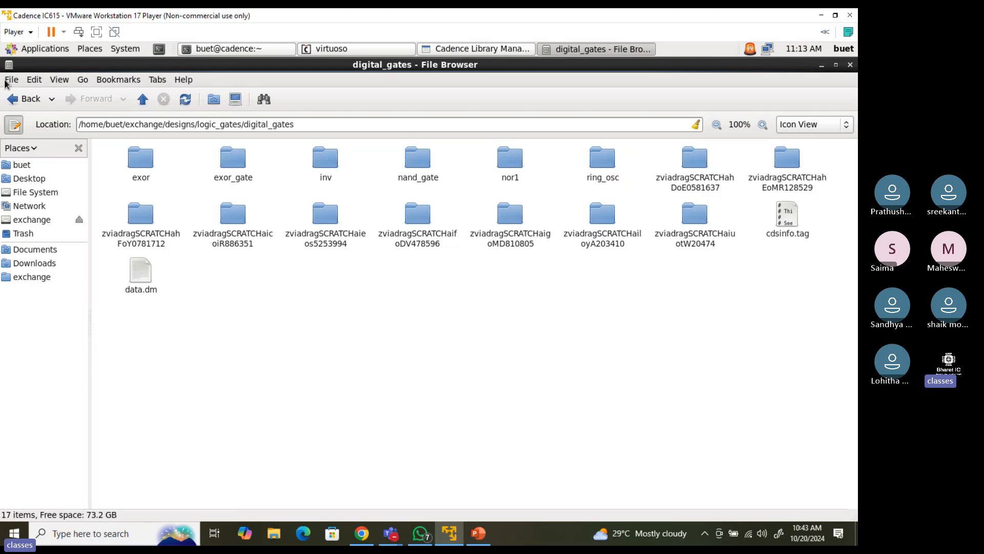
double_click(22, 99)
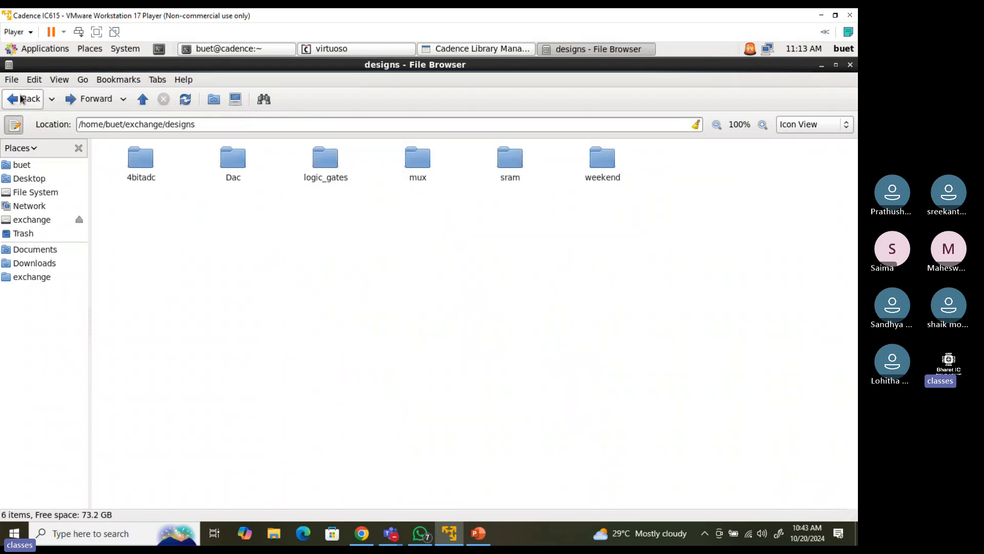
Copy the logic_gates folder from the exchange designs folder into the home folder /home/buet and close that folder window
right_click(325, 159)
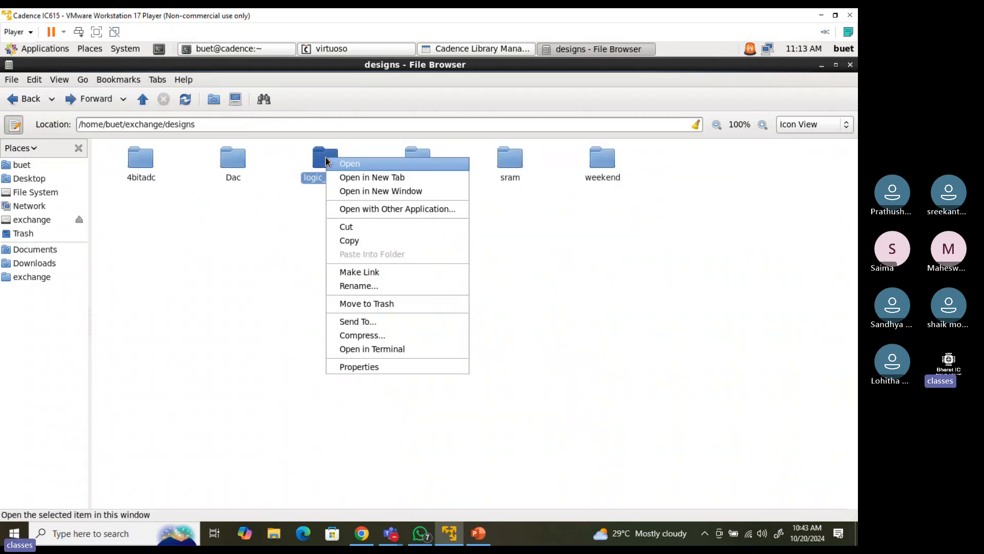
click(348, 240)
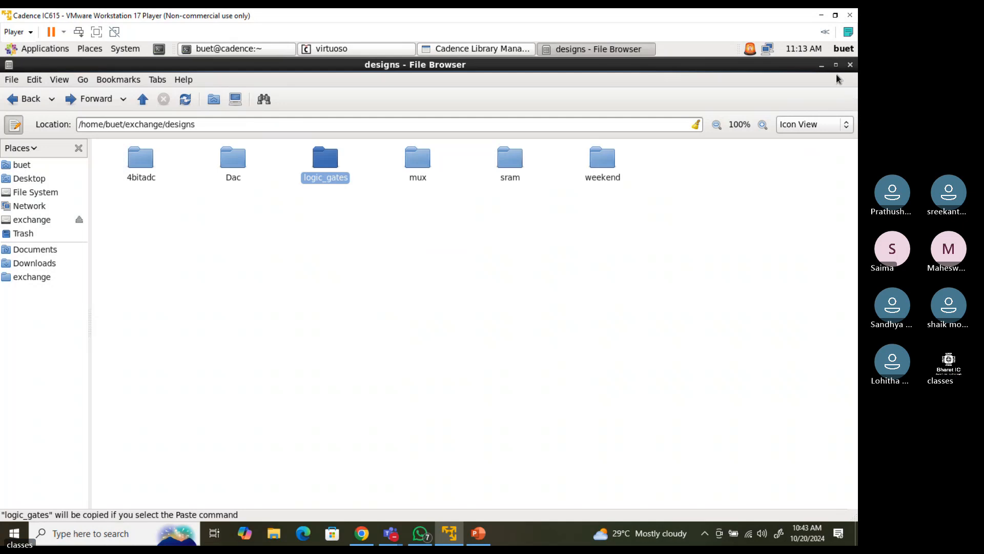
click(821, 66)
double_click(61, 100)
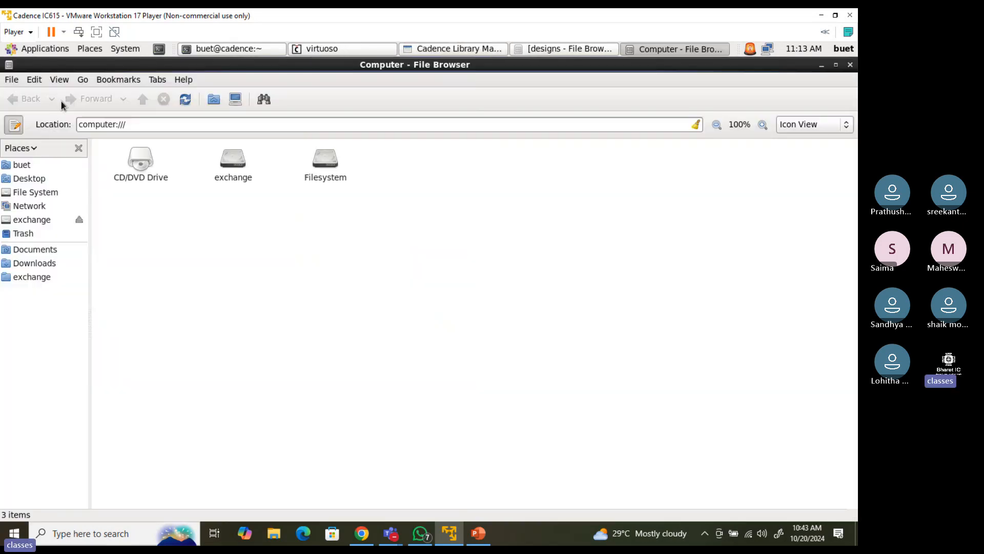
click(850, 65)
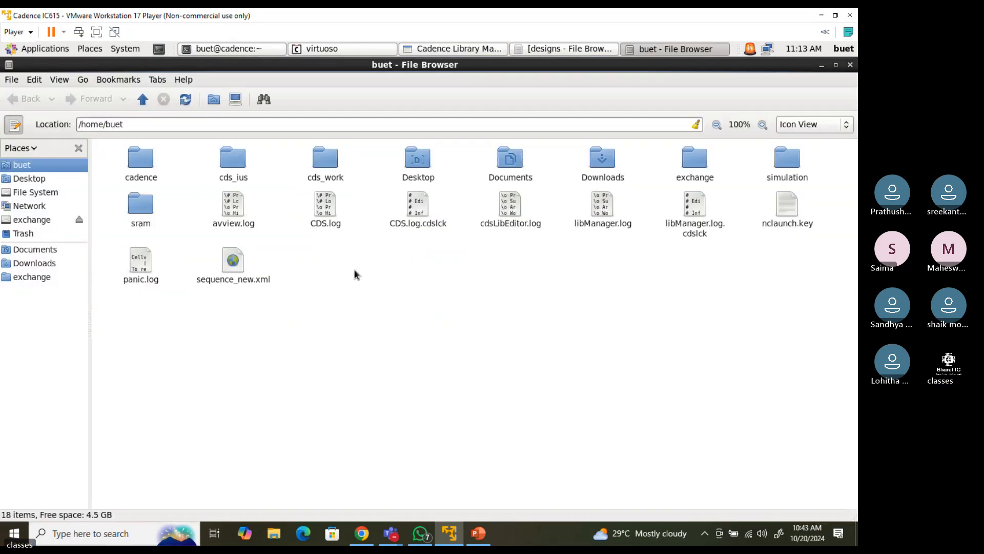
right_click(354, 268)
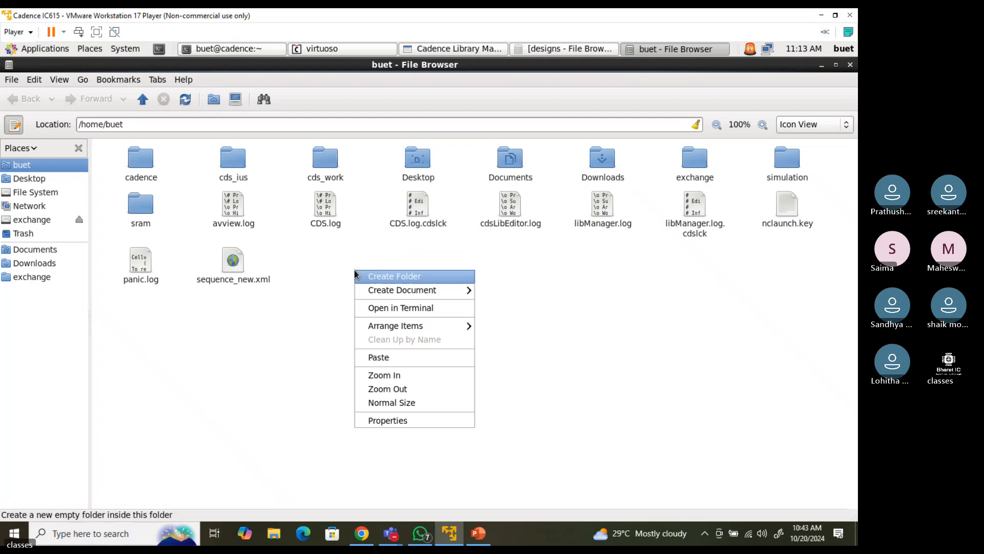
click(386, 359)
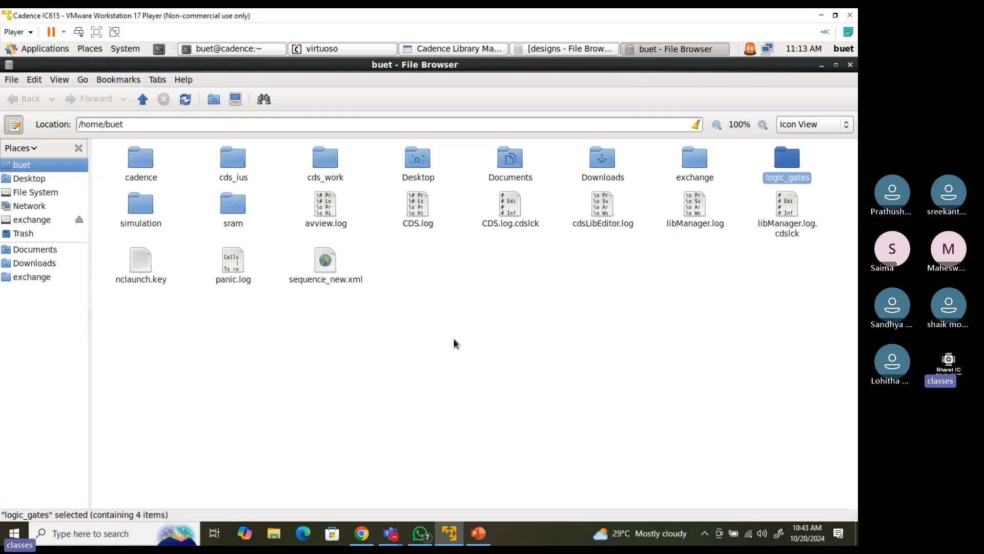
click(539, 307)
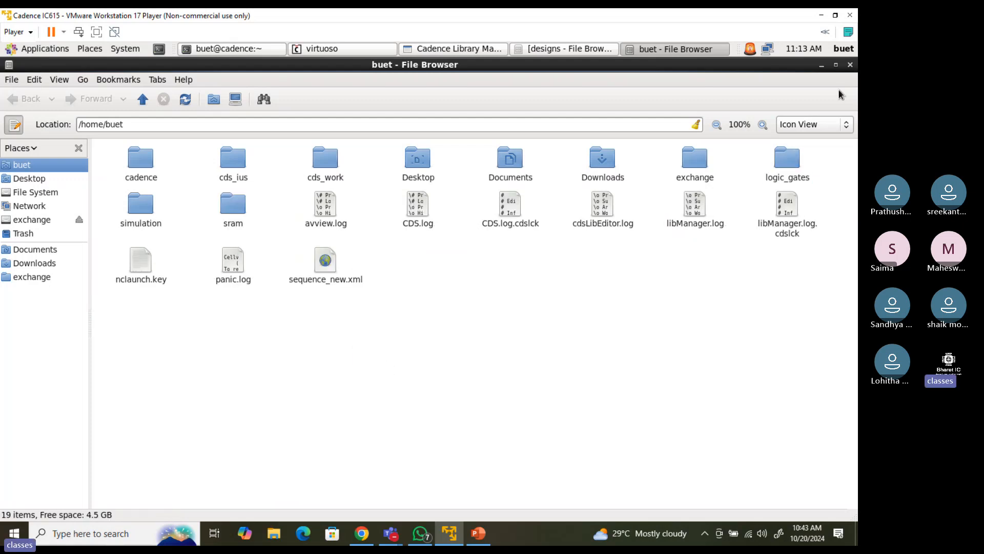
click(850, 65)
Open the Library Path Editor from the Library Manager and bring up its Add Library form
click(282, 109)
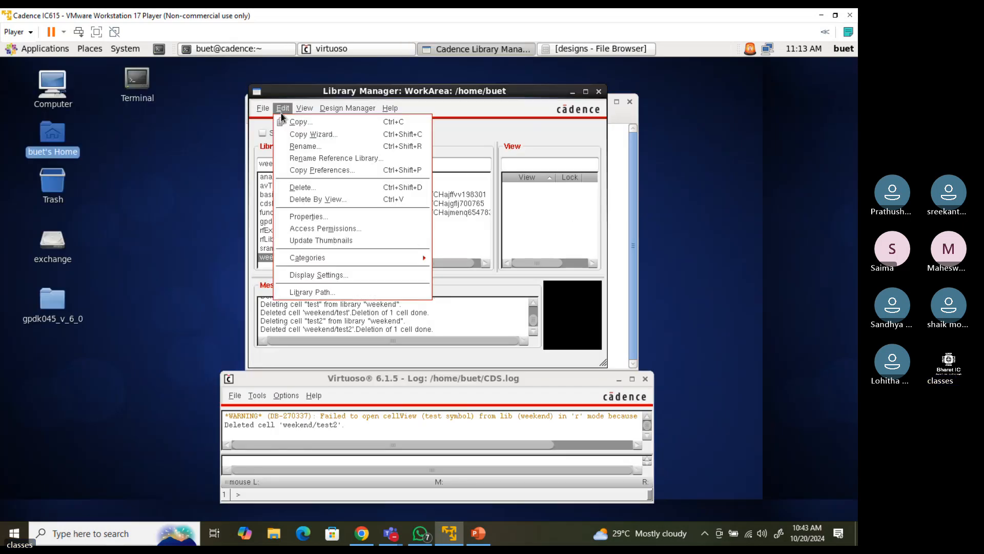
click(312, 293)
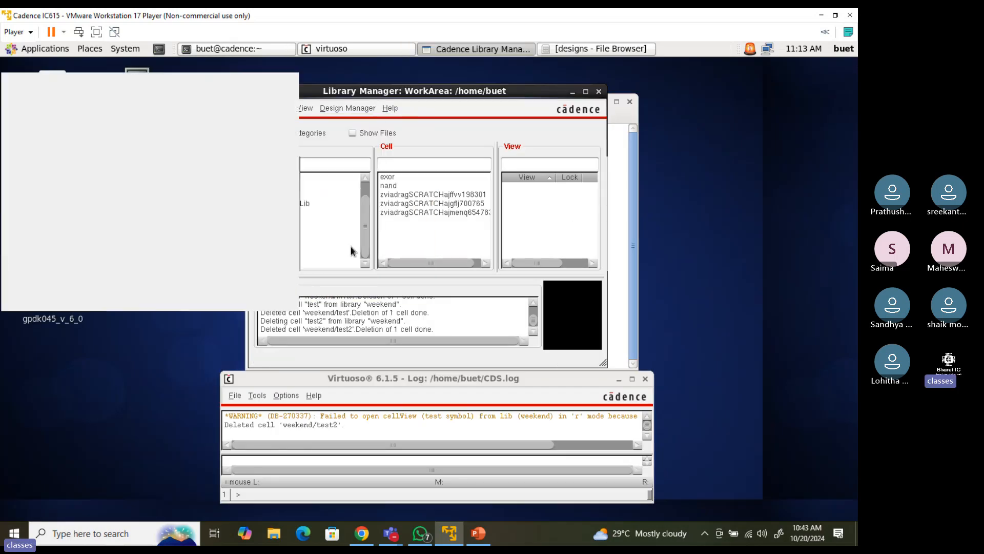
click(33, 84)
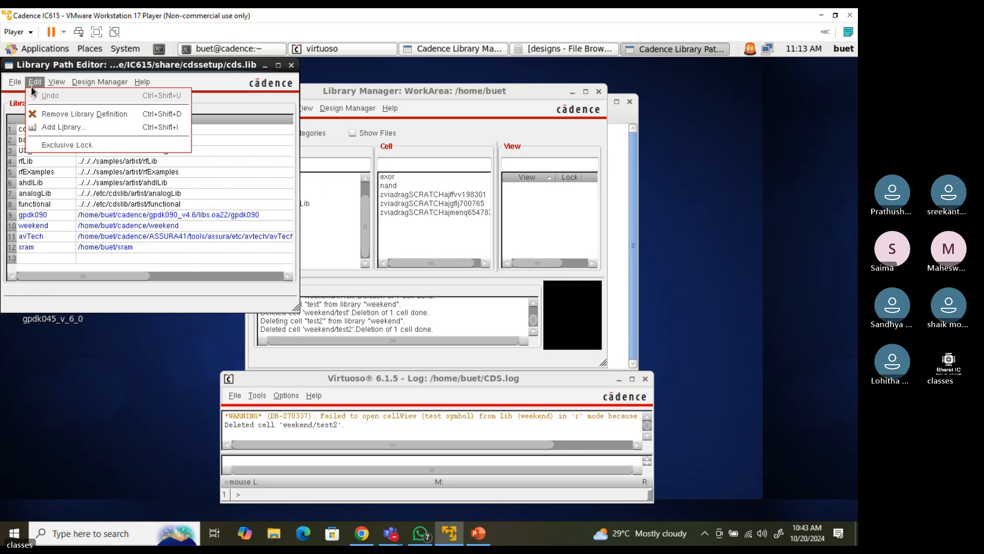
click(64, 127)
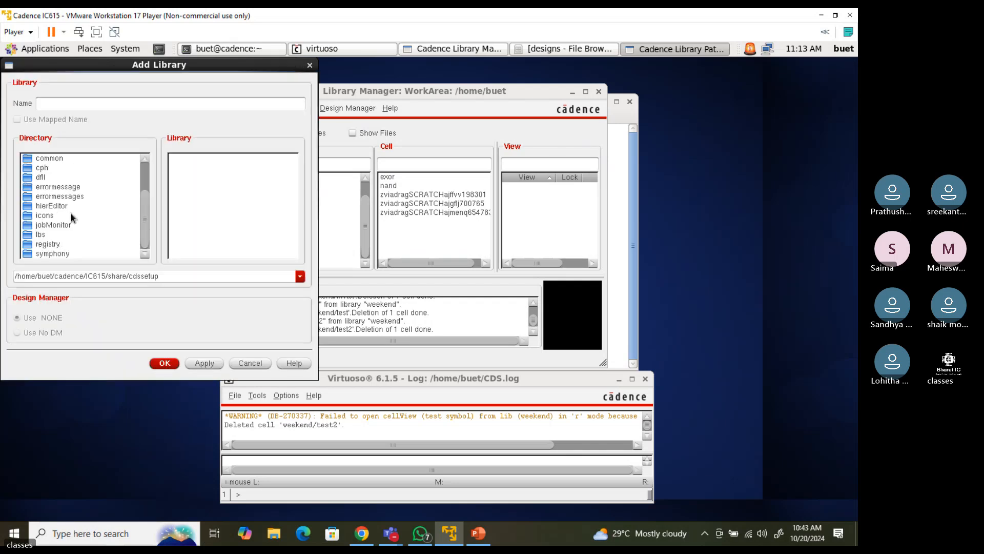
Browse up to /home/buet and add the digital_gates library from the logic_gates folder to the library definitions
scroll(70, 212, up, 3)
double_click(51, 159)
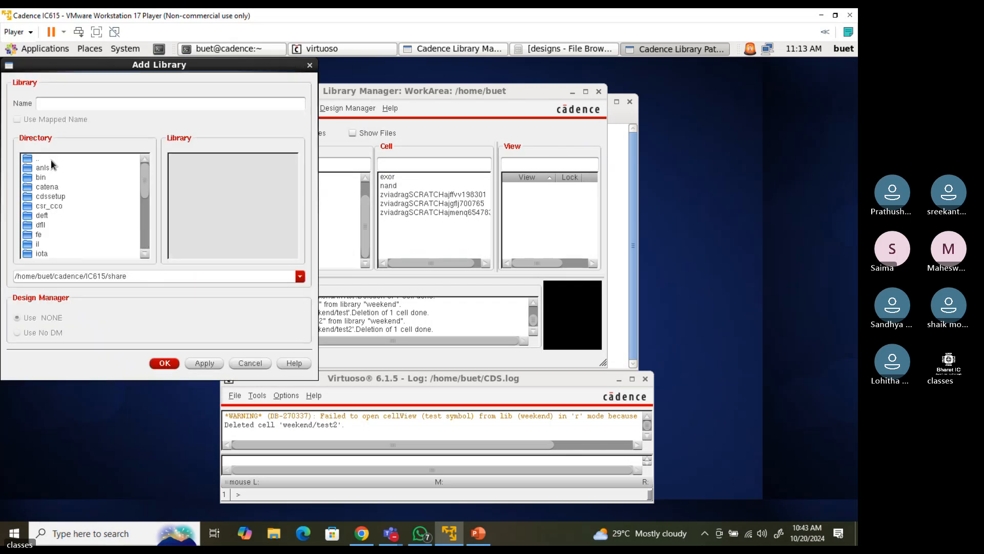
double_click(51, 159)
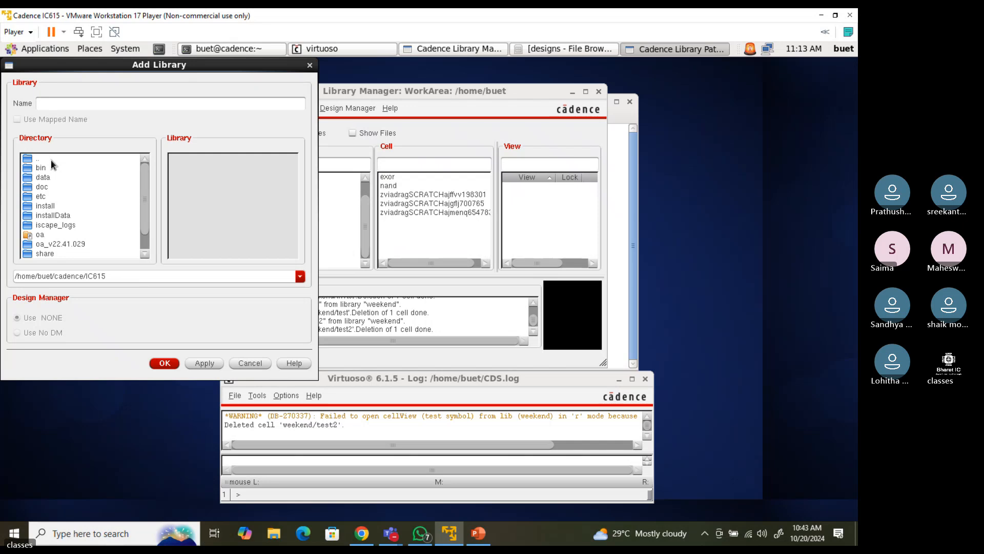
double_click(51, 158)
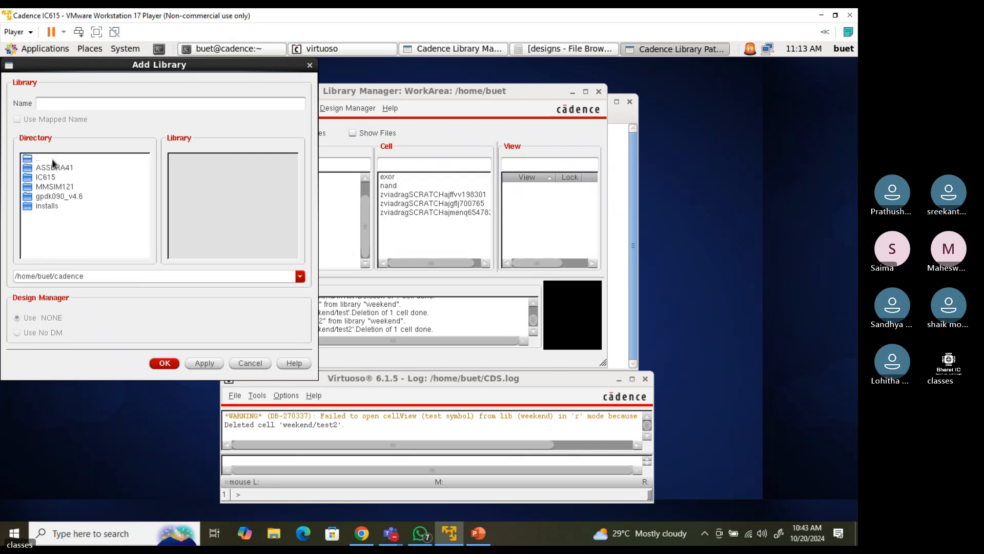
double_click(28, 159)
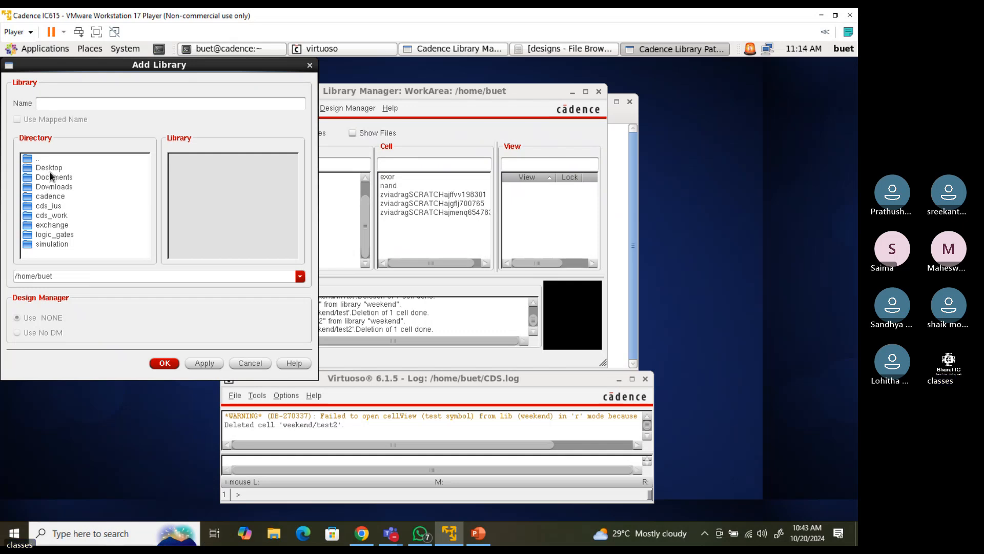
click(60, 233)
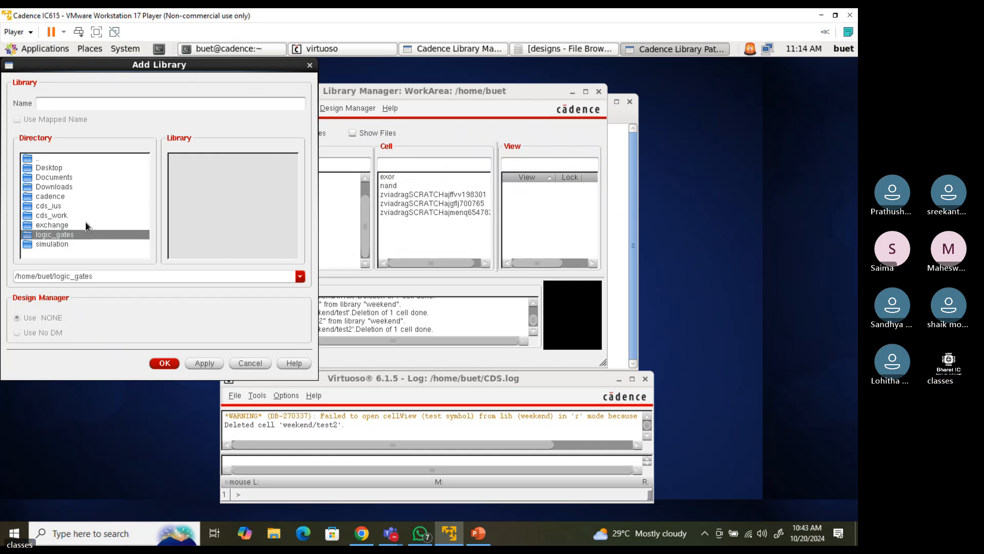
double_click(76, 234)
click(186, 156)
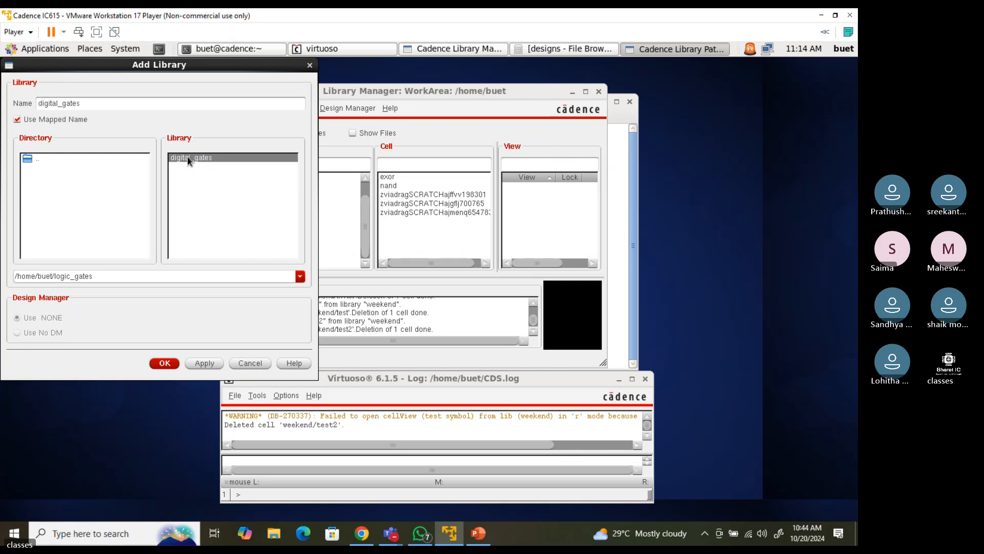
click(167, 363)
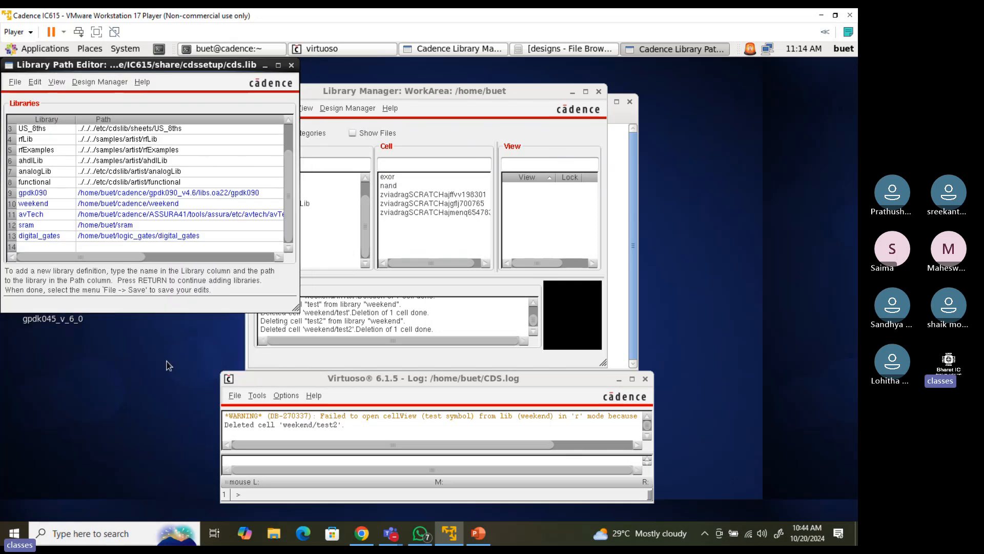
Save the edited library definitions and close the Library Path Editor
click(15, 82)
click(21, 163)
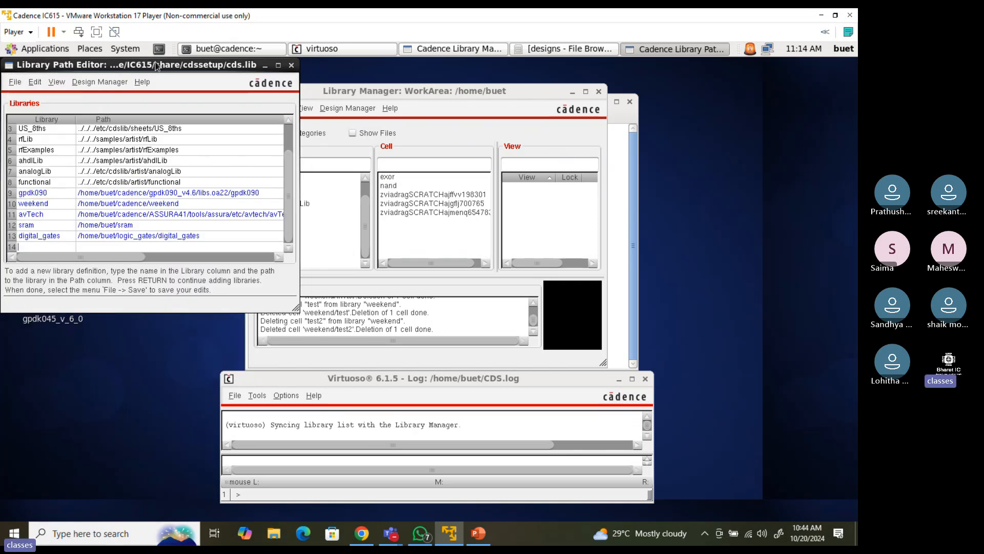
click(292, 66)
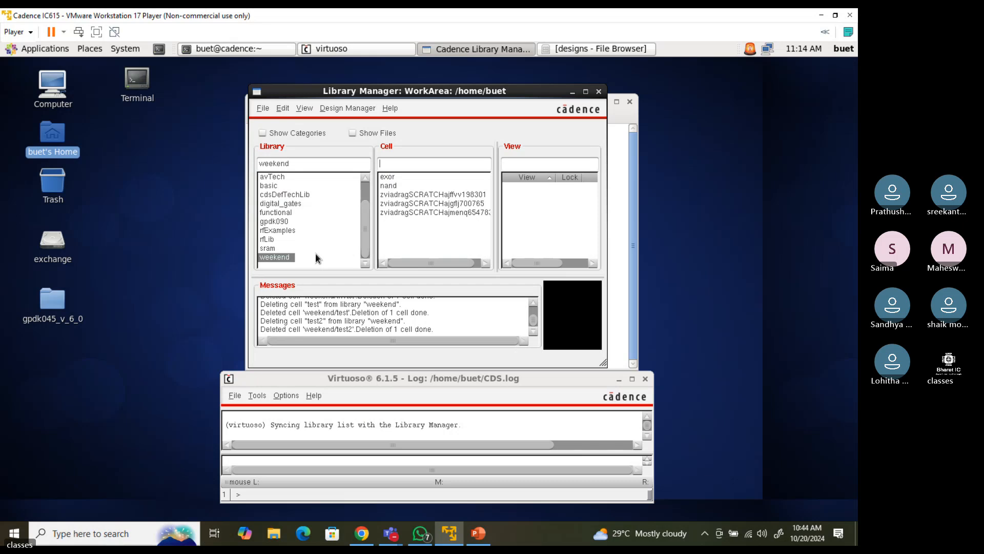
Preview the layout views of the inv, nand_gate and exor_gate cells in the digital_gates library
click(279, 203)
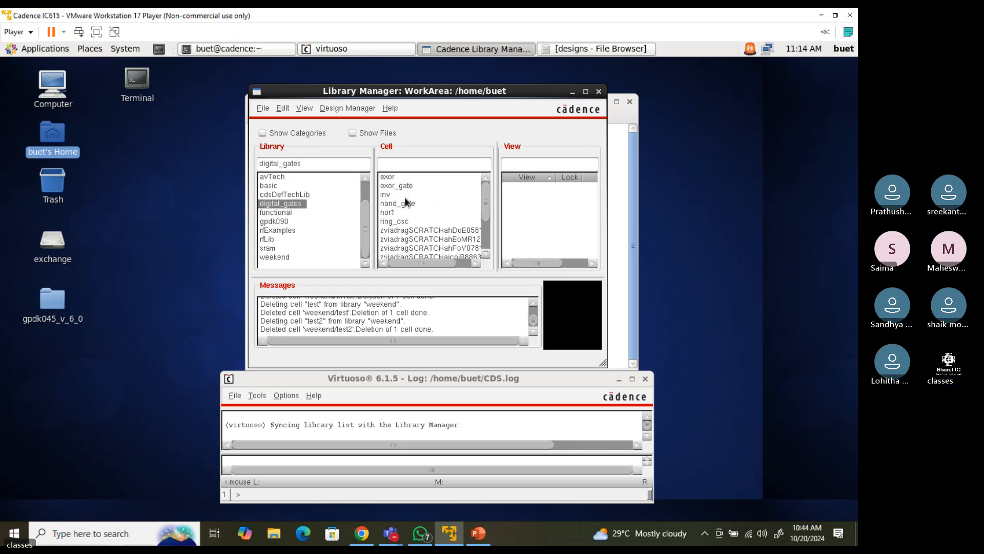
click(388, 195)
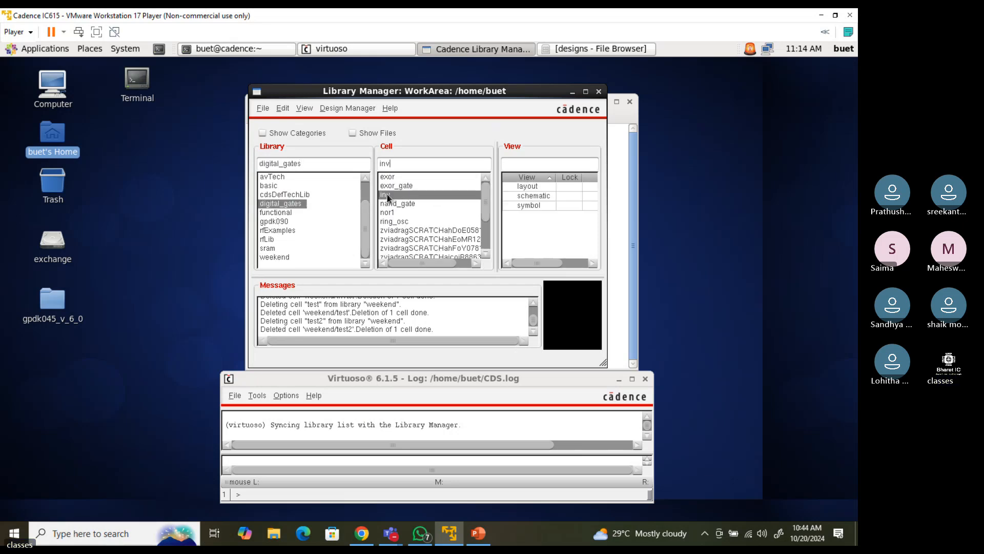
click(527, 186)
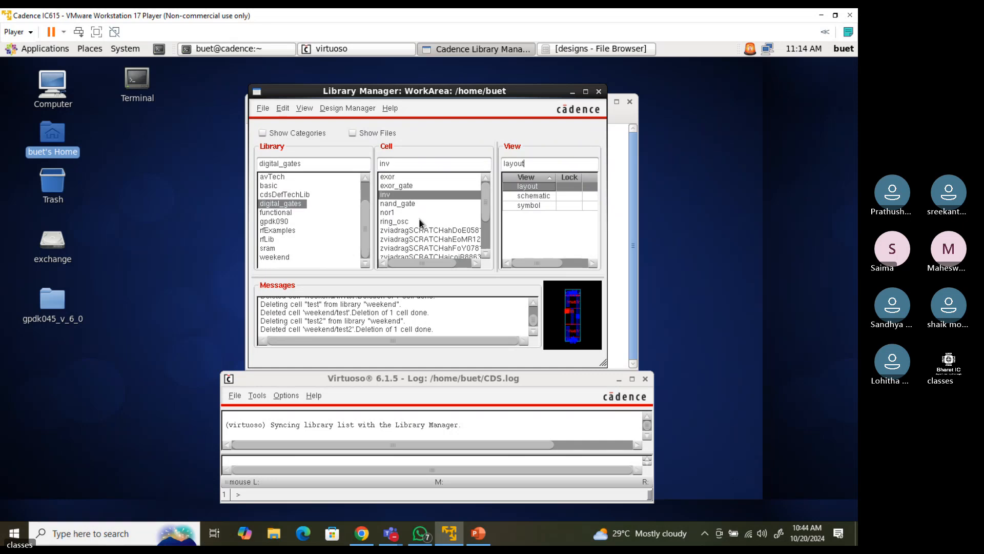
click(400, 204)
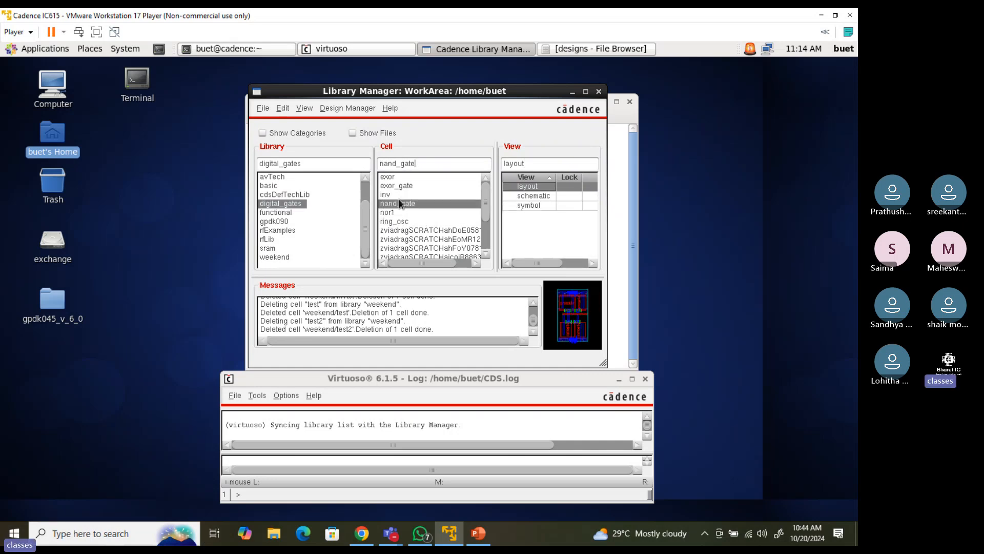
click(397, 186)
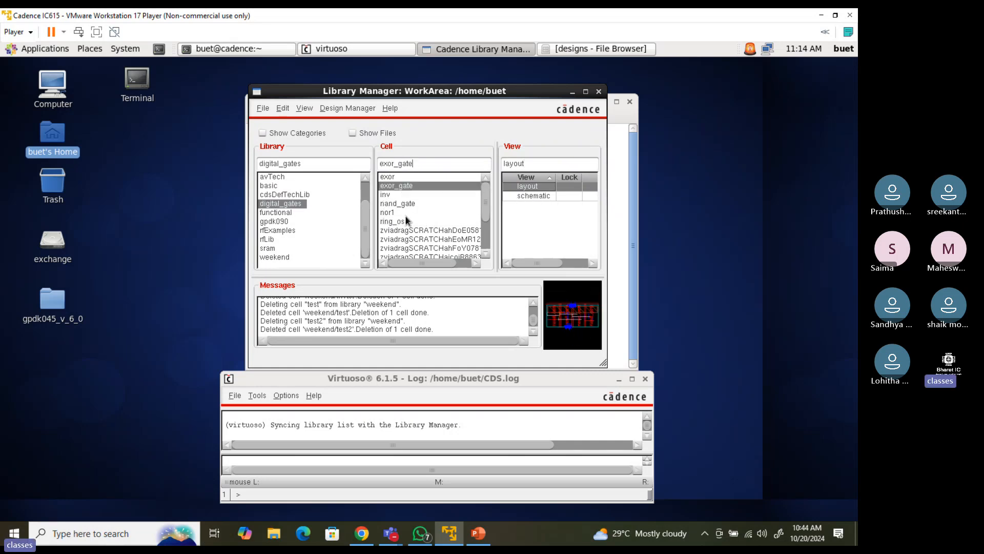
Copy the inv cell with all its views from digital_gates into the weekend library, accepting the overwrite of data.dm
click(388, 195)
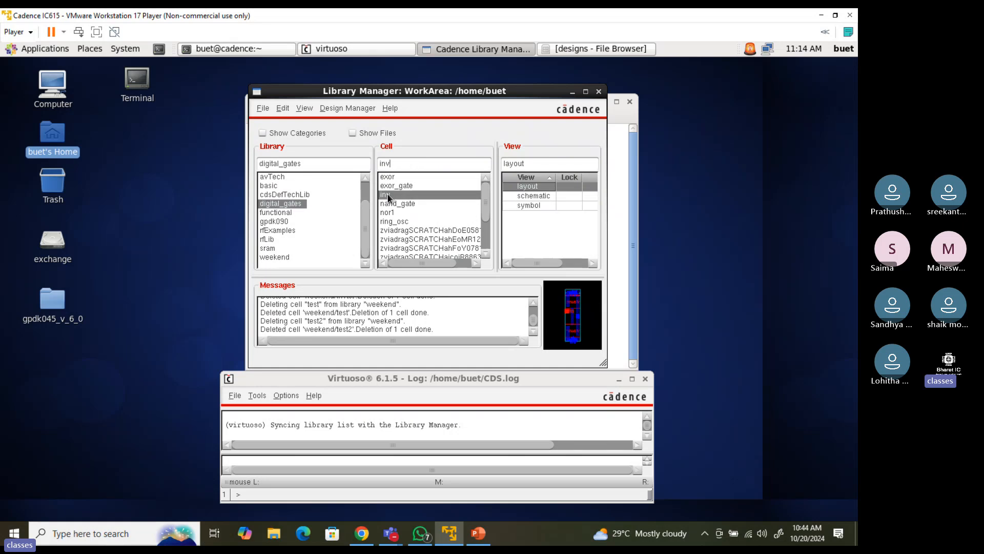
right_click(414, 197)
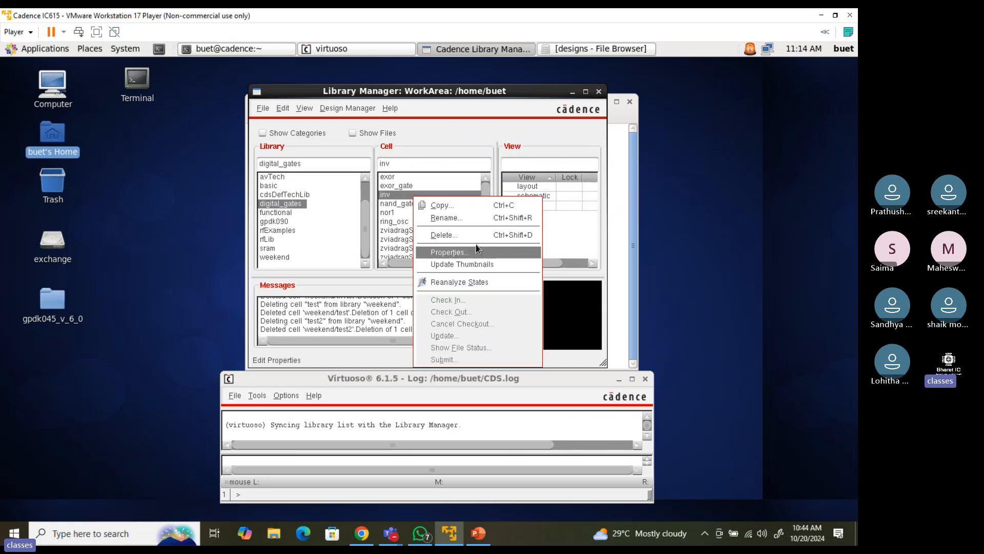
click(462, 205)
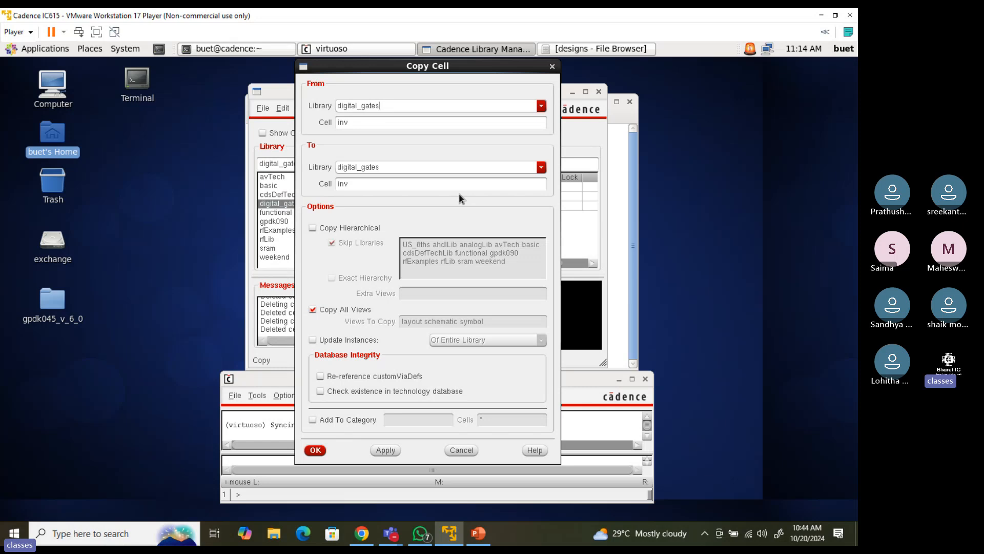
click(541, 167)
scroll(369, 212, down, 1)
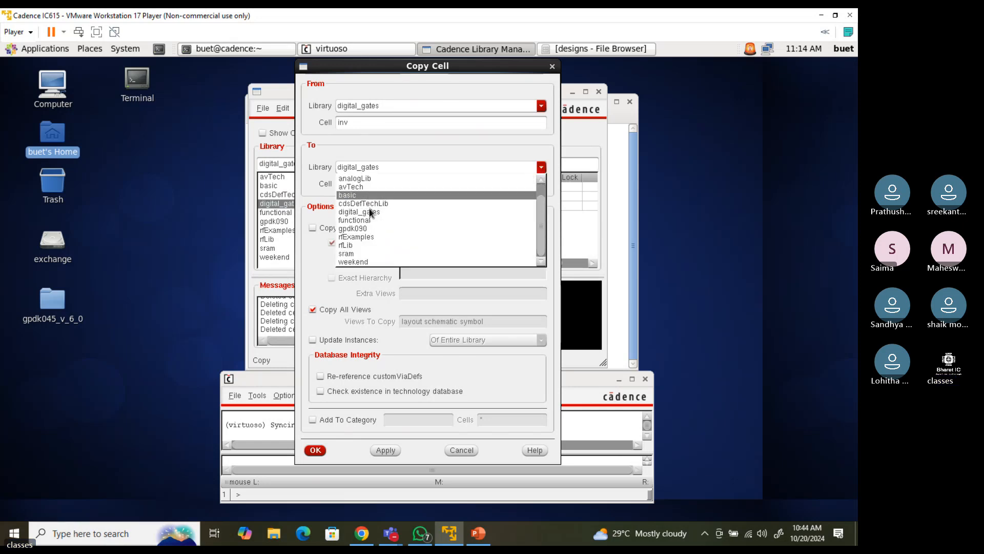
click(367, 261)
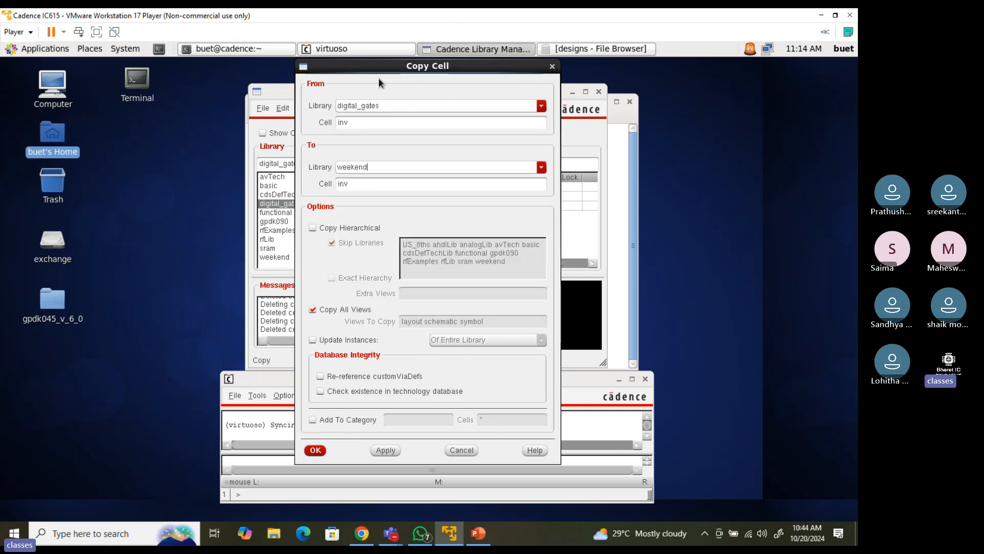
click(317, 450)
click(486, 380)
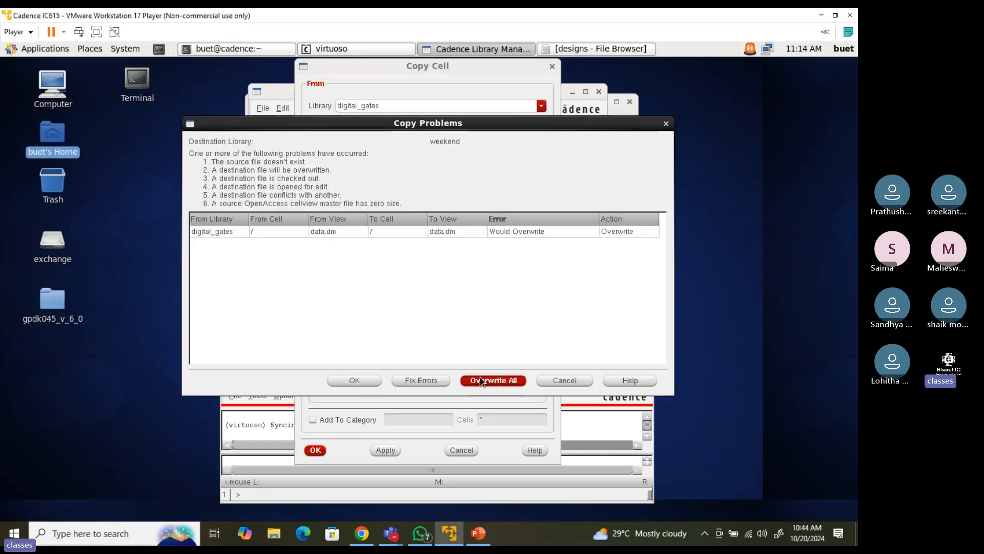
click(379, 380)
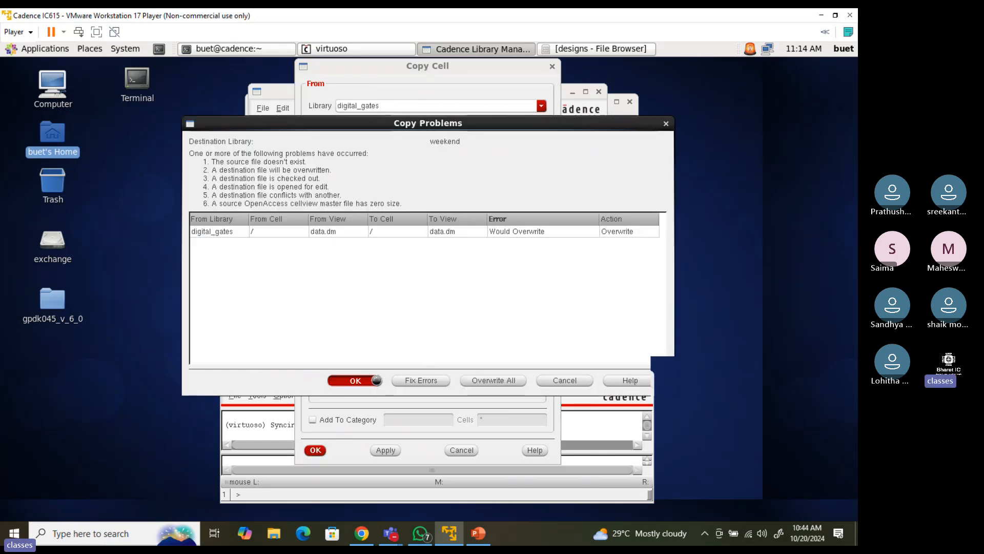
click(460, 241)
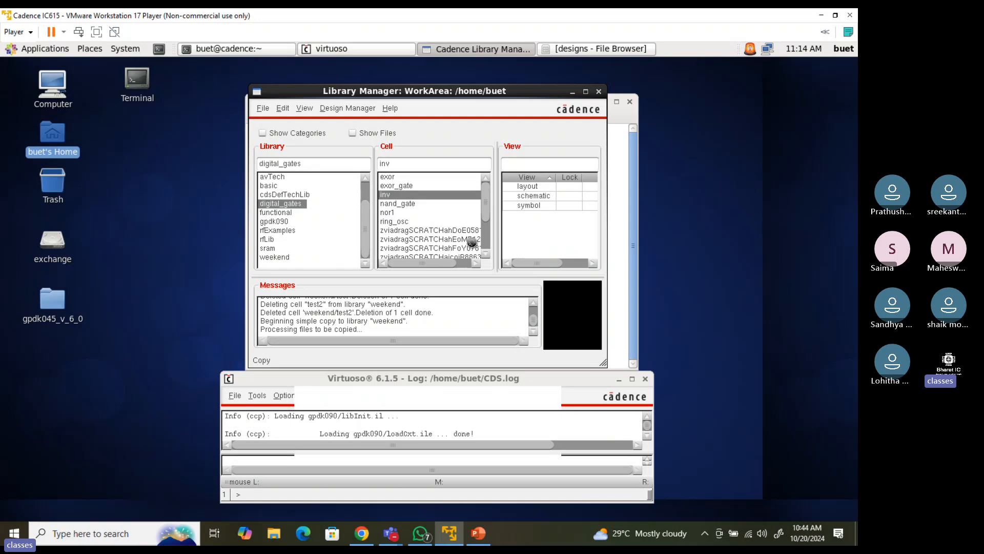
Check the Full adder slide in PowerPoint, and preview the layout of the nor1 cell in the digital_gates library
click(490, 529)
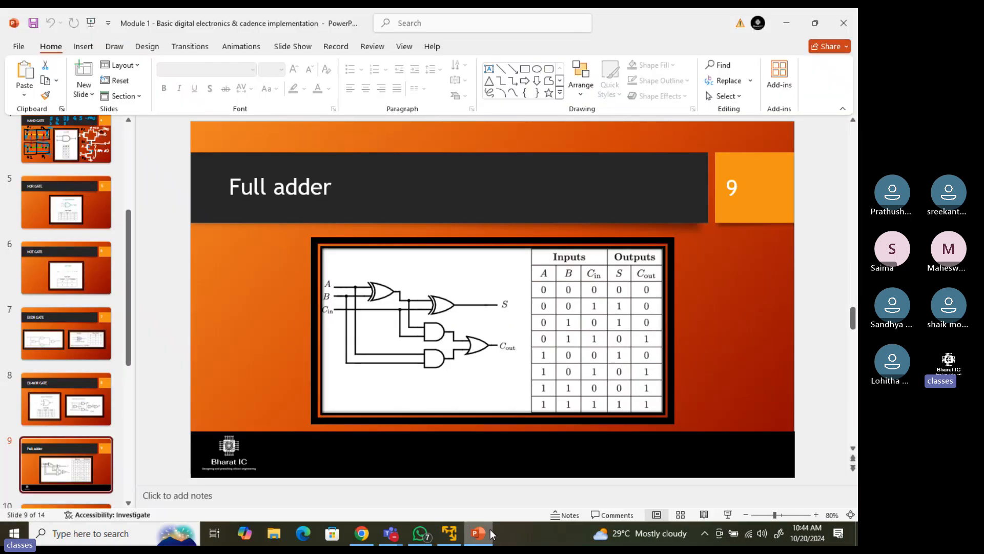
click(490, 529)
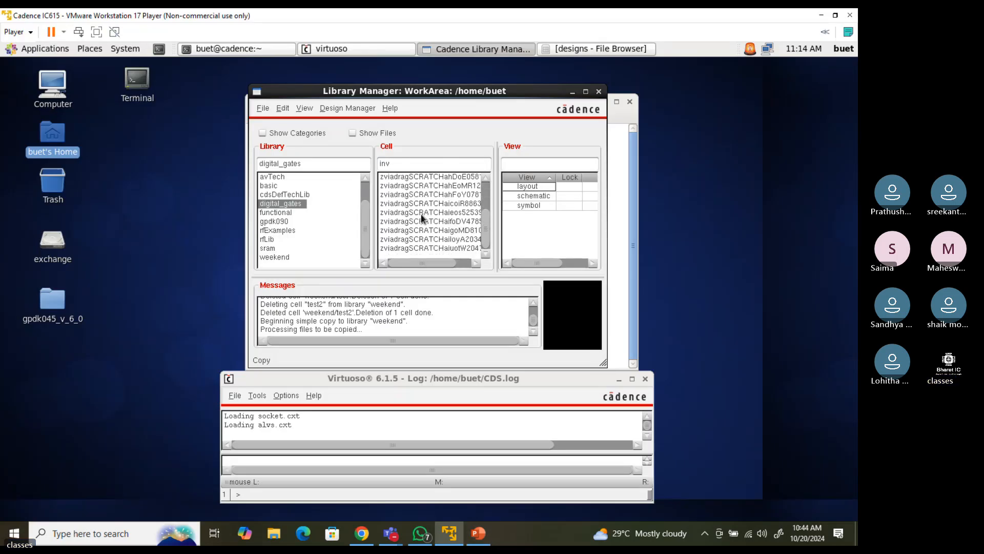
click(393, 212)
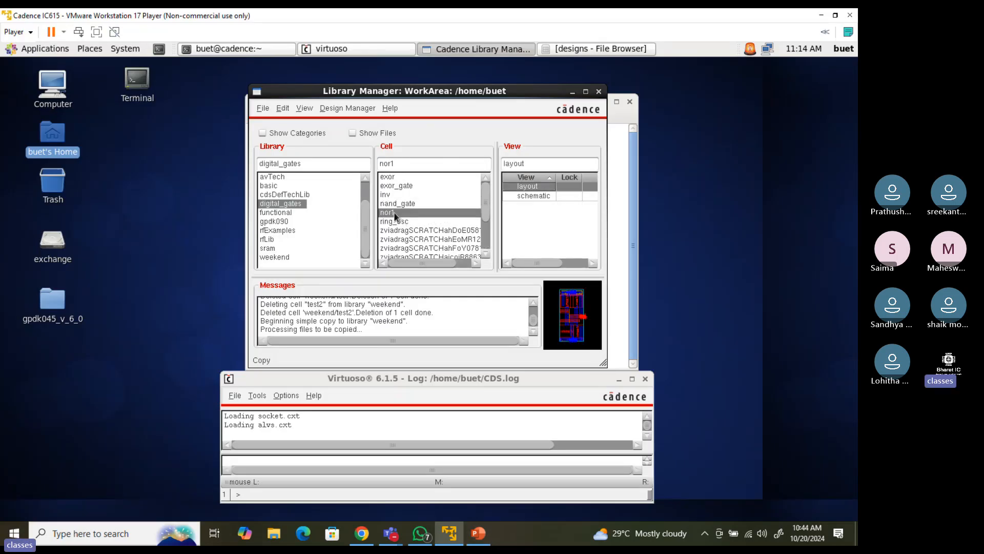
scroll(437, 244, down, 2)
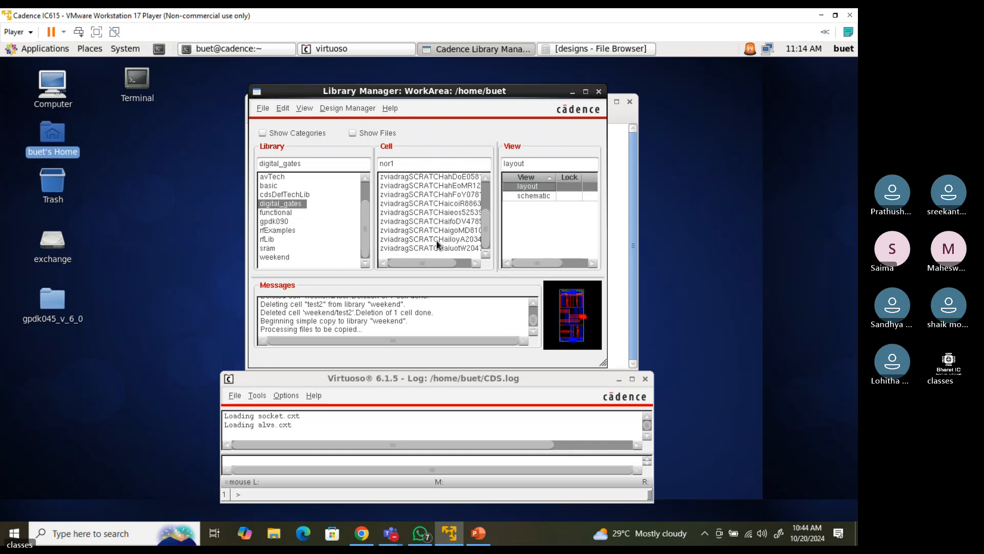
scroll(437, 245, up, 2)
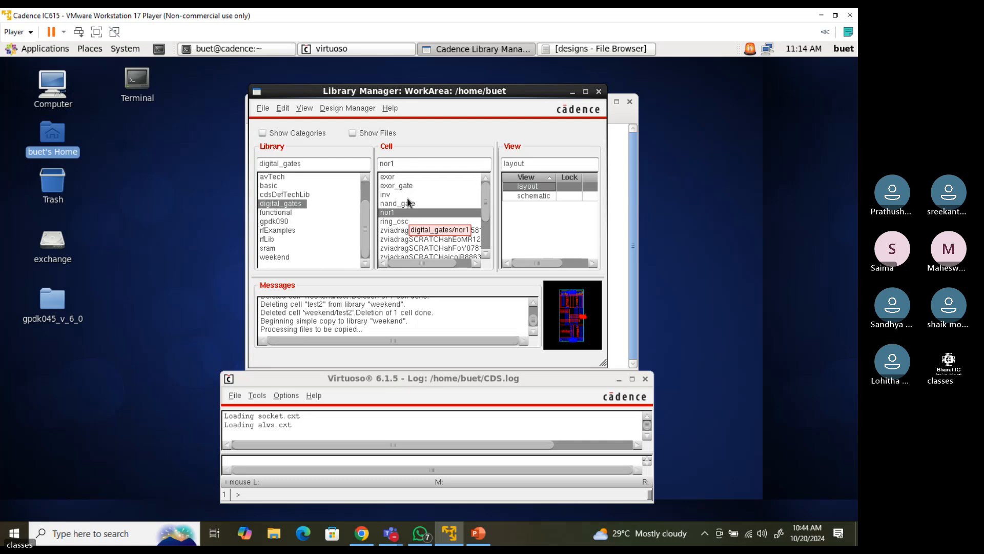
Move the Library Manager clear of the terminal and open the Library Path Editor's Add Library form
drag(426, 94, 480, 225)
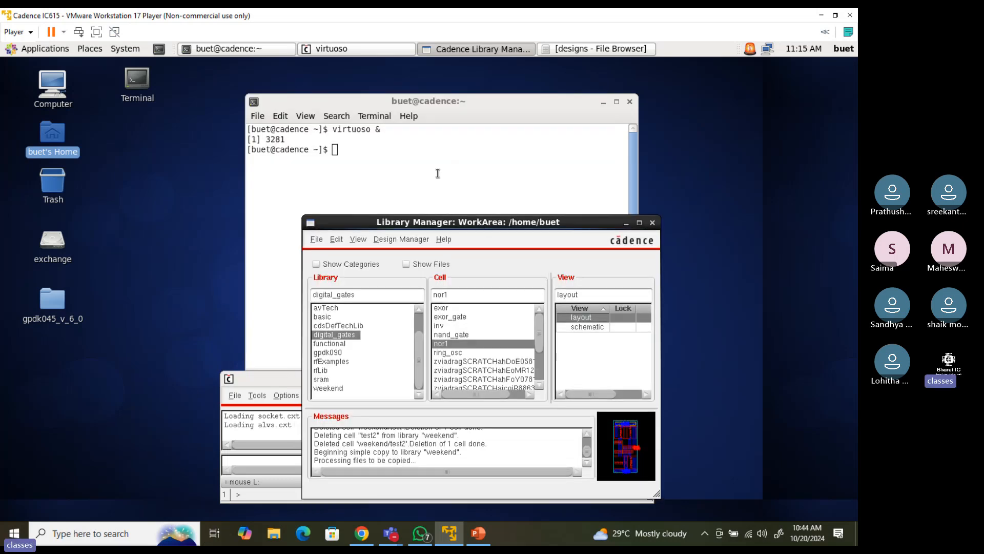
click(336, 238)
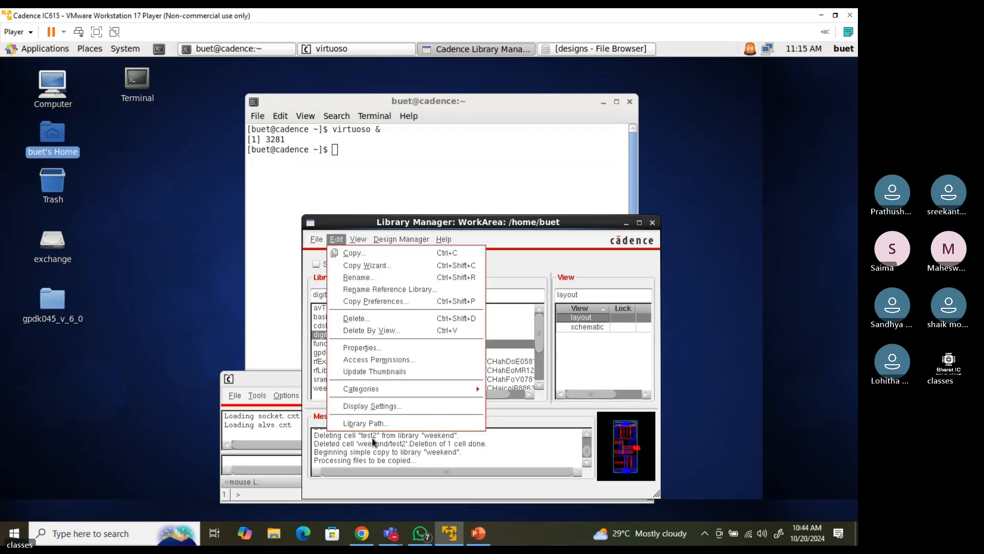
click(336, 239)
click(336, 239)
click(383, 423)
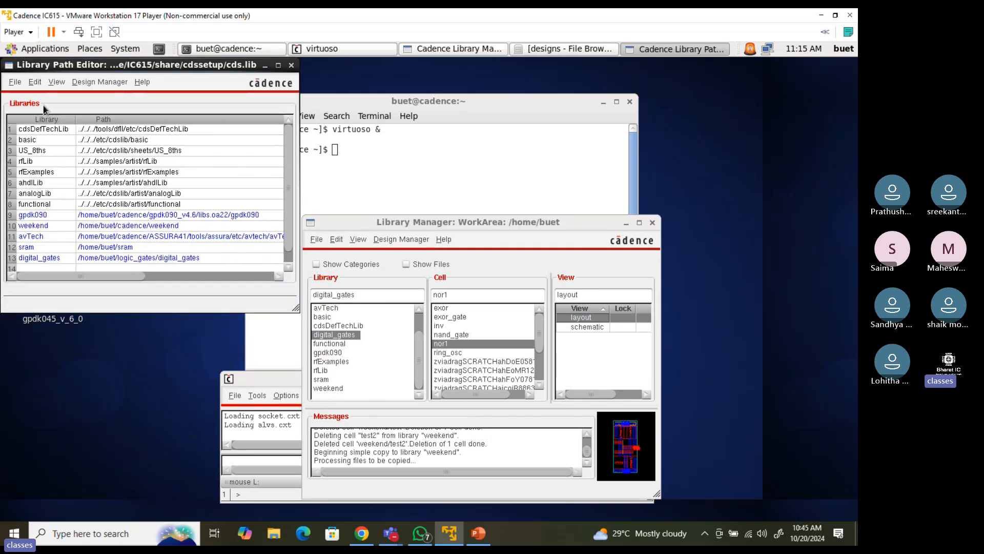
click(34, 82)
click(49, 129)
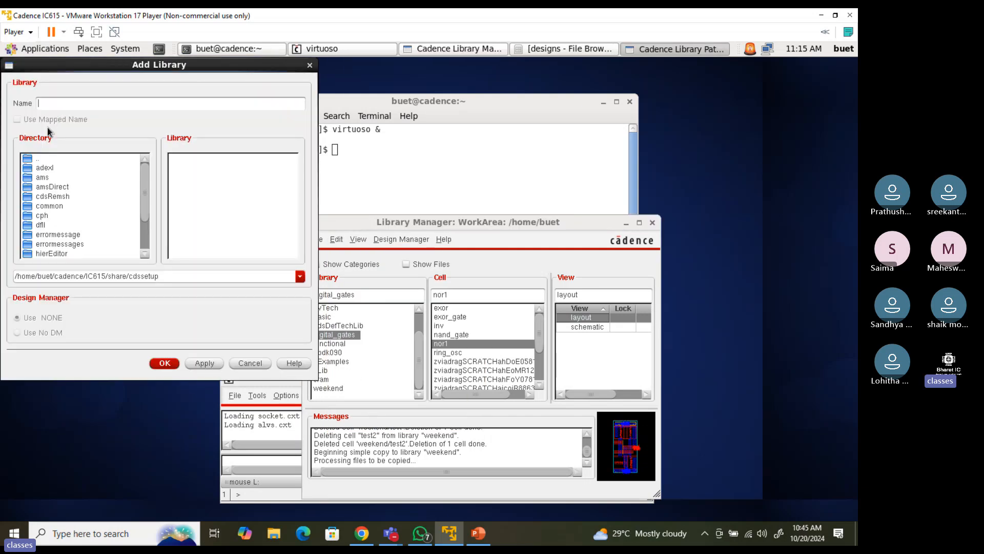
Browse the Add Library form to /home/buet/exchange and move both library windows off the desktop icons
double_click(40, 160)
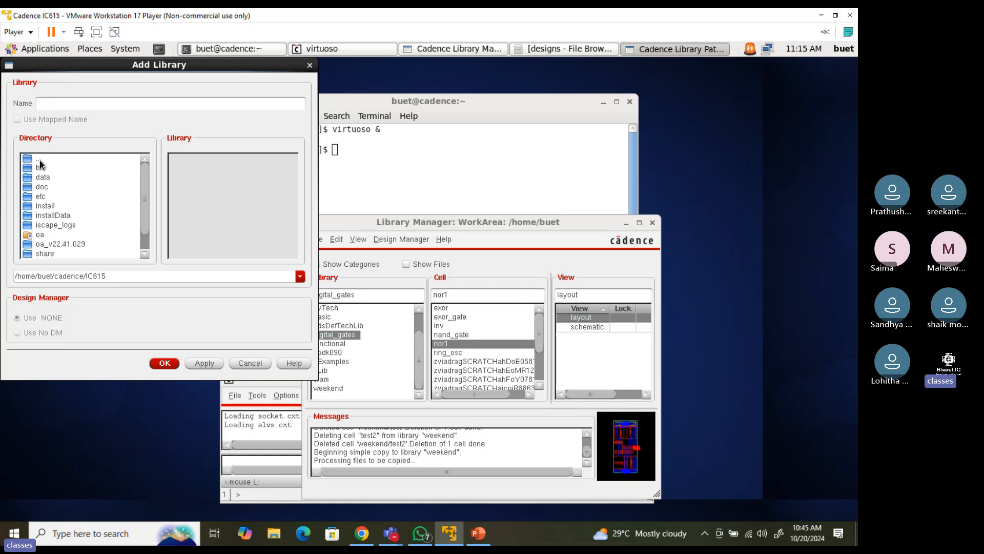
double_click(40, 159)
double_click(40, 159)
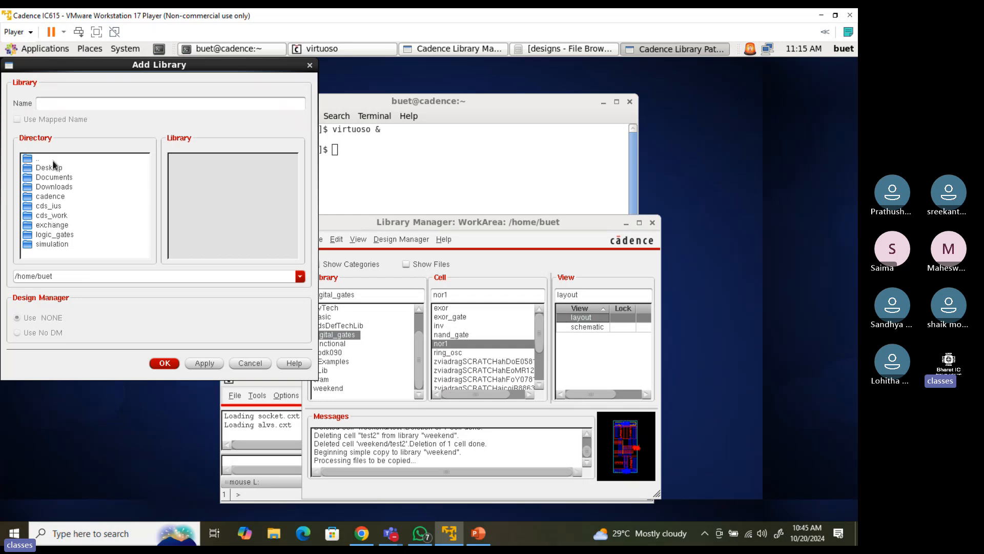
double_click(57, 225)
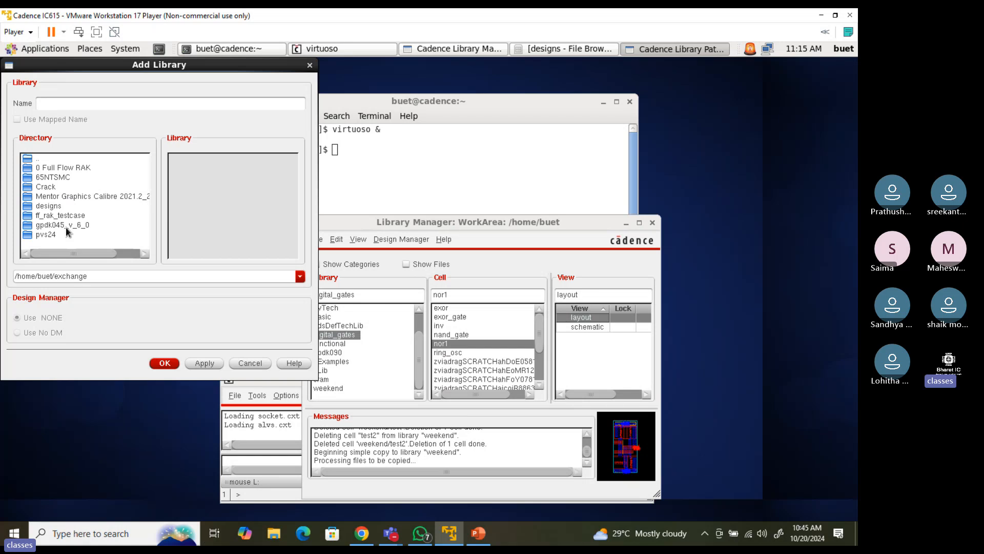
drag(146, 63, 442, 88)
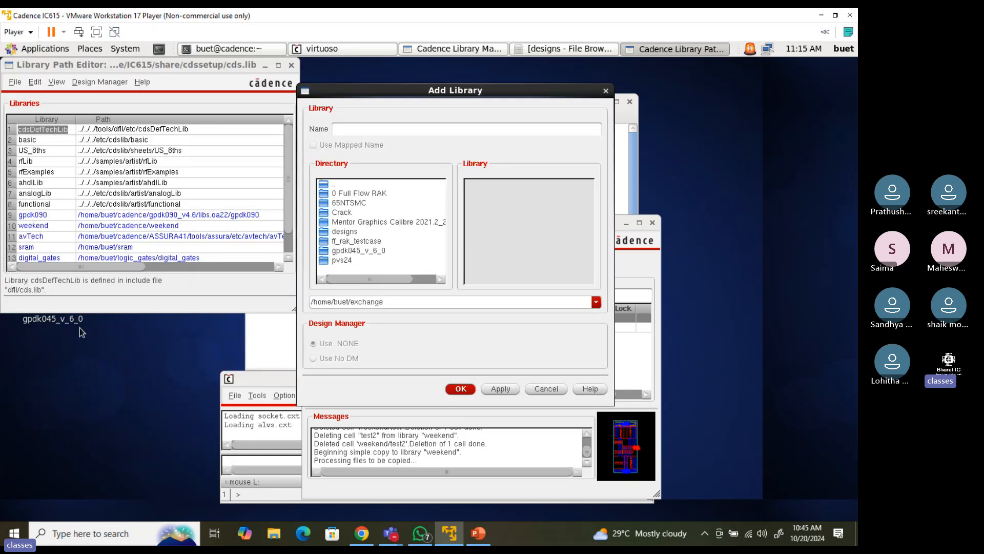
drag(149, 68, 283, 69)
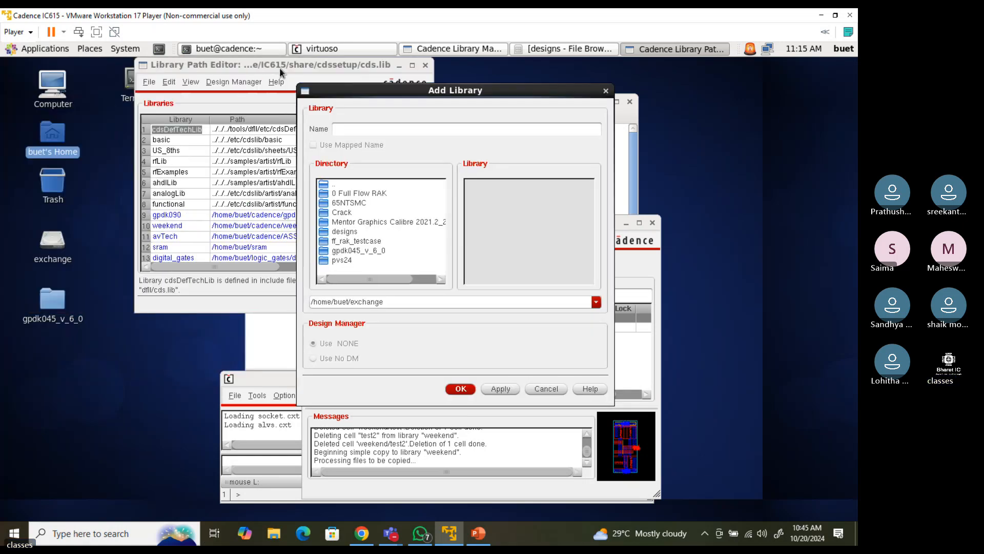
Open the exchange folder from the desktop and examine its designs folder, including the 4bitadc library and its decoder cell
double_click(50, 241)
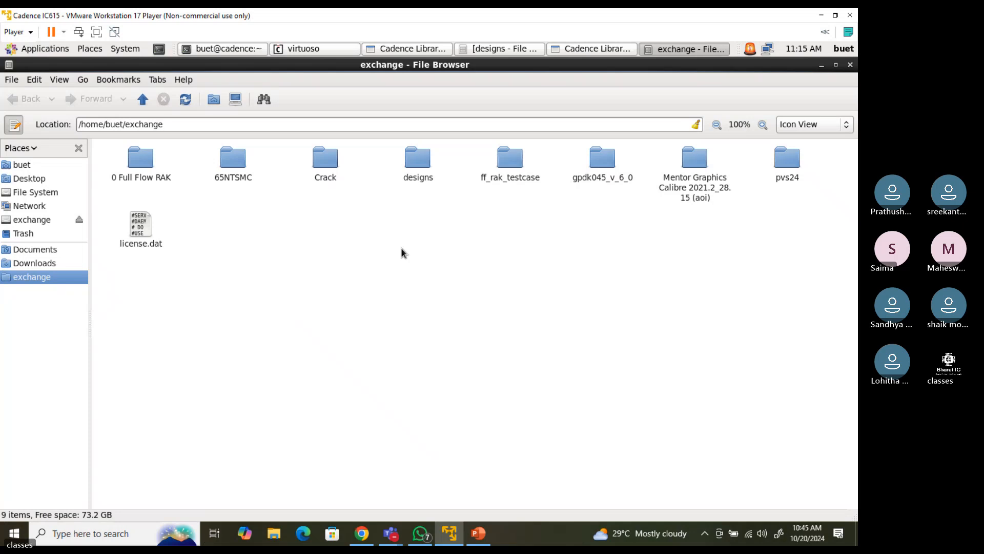
double_click(424, 160)
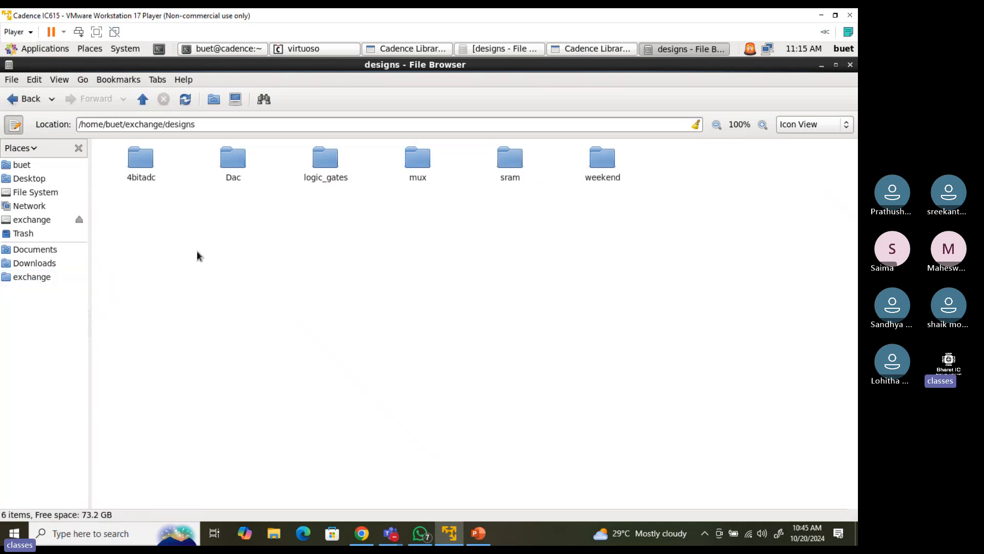
double_click(141, 159)
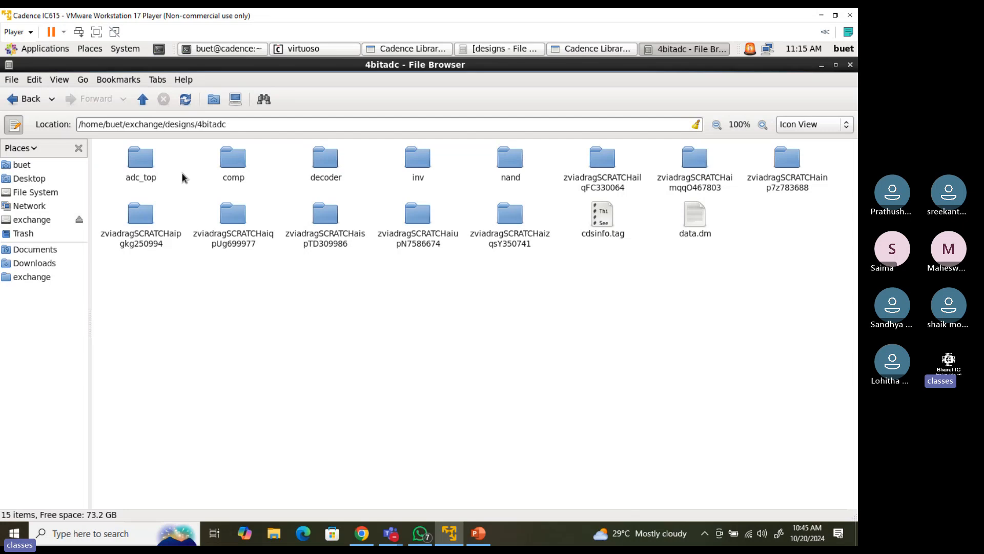
double_click(333, 157)
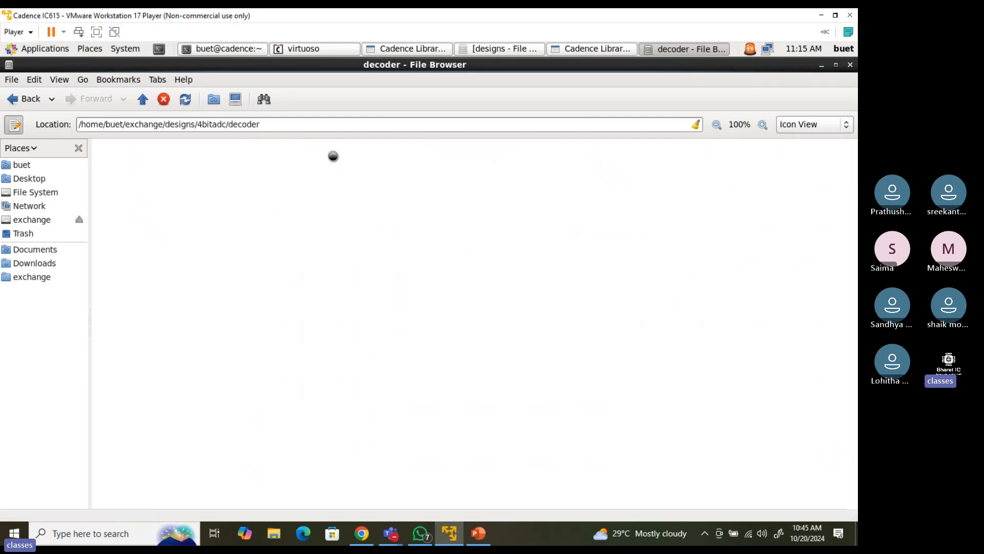
click(32, 103)
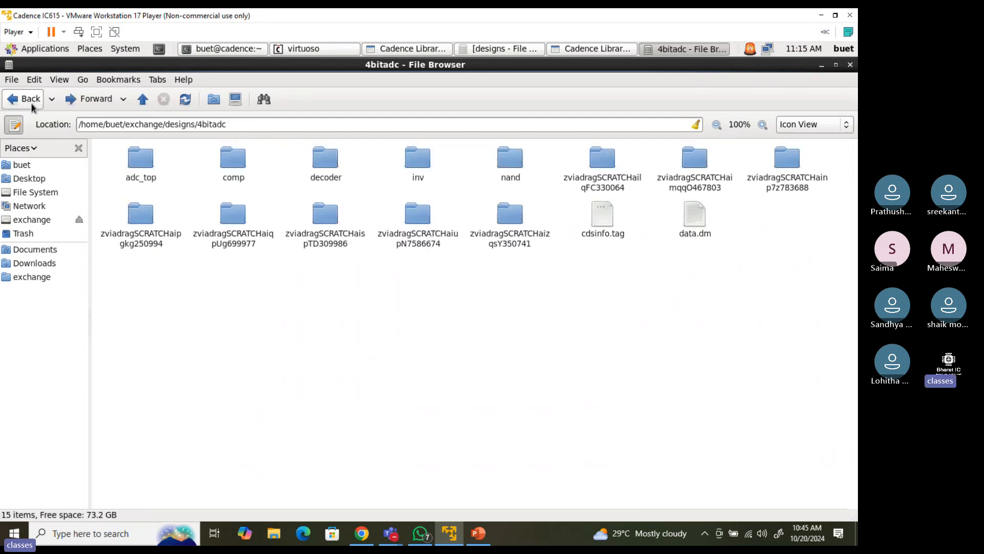
click(31, 102)
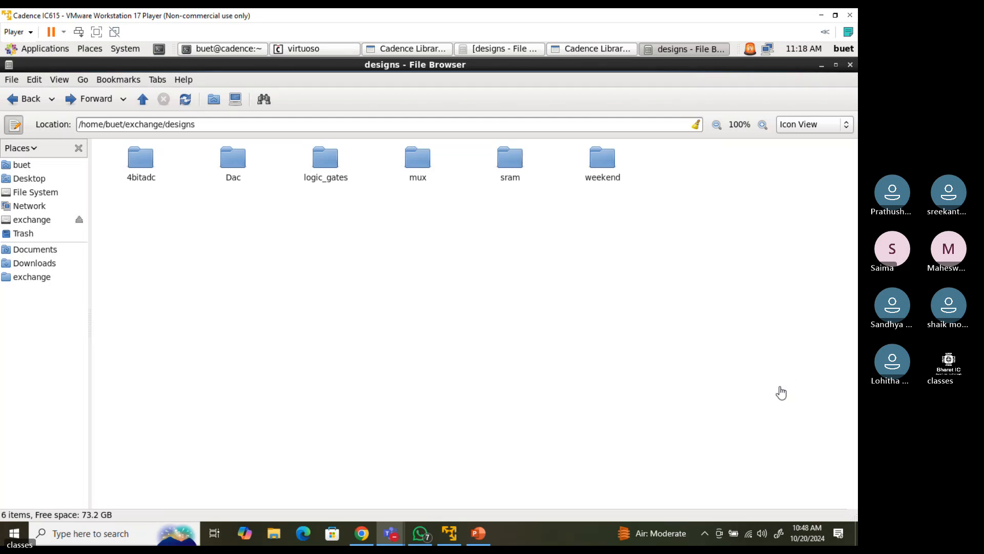
Examine the contents of the Dac and mux folders inside the designs folder
click(653, 318)
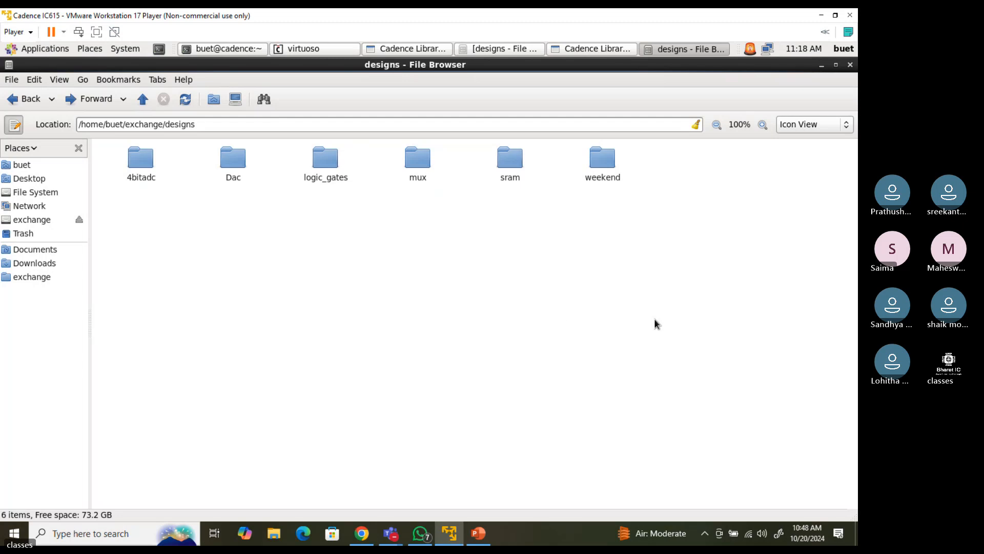
double_click(232, 160)
click(31, 99)
double_click(421, 157)
drag(199, 252, 590, 343)
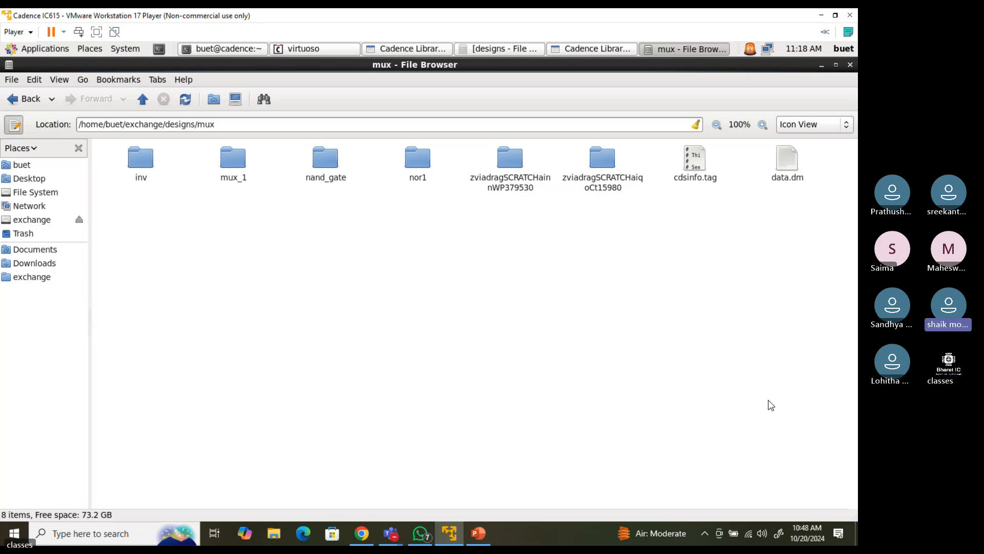
Examine which views the mux_1 and nor1 cell folders contain, and return to the mux folder
click(237, 164)
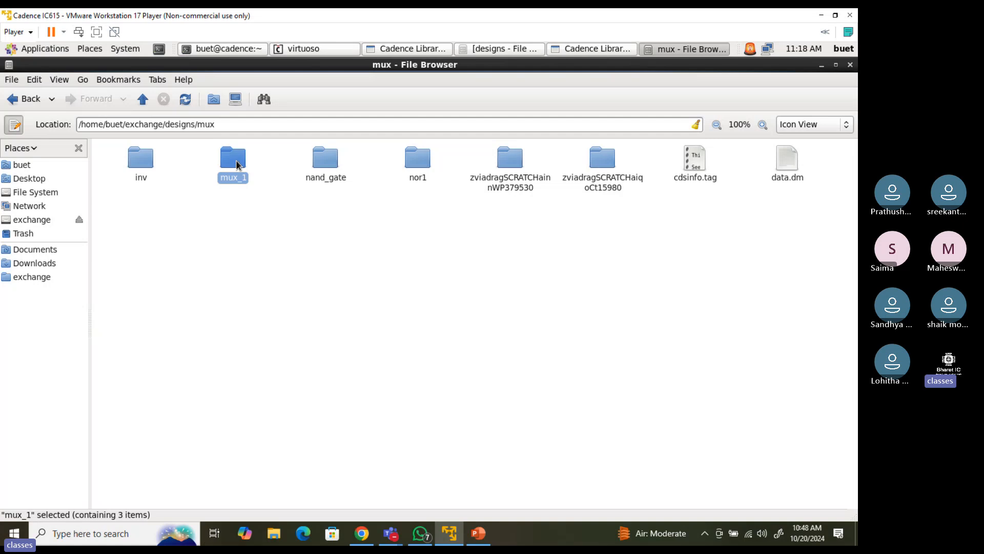
double_click(237, 164)
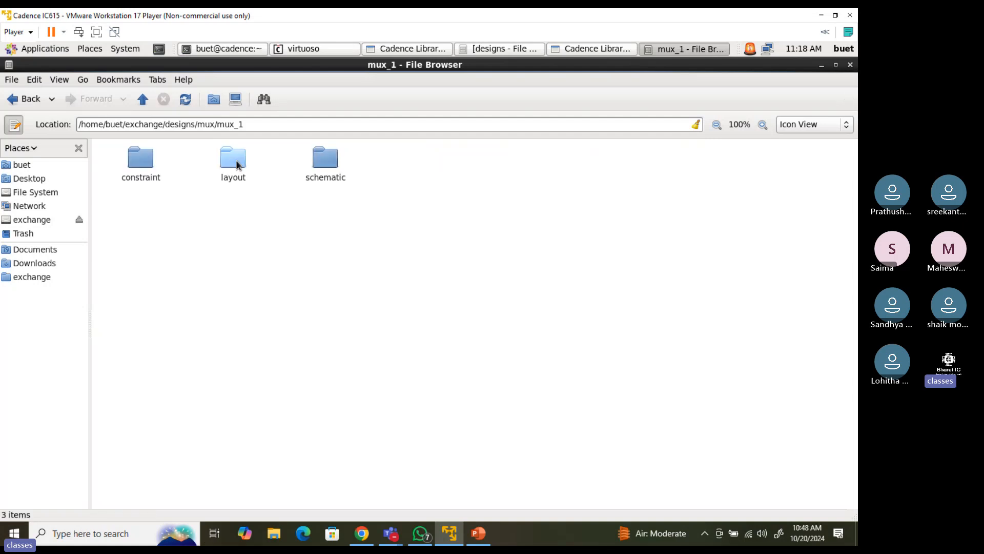
click(9, 101)
drag(139, 218, 729, 287)
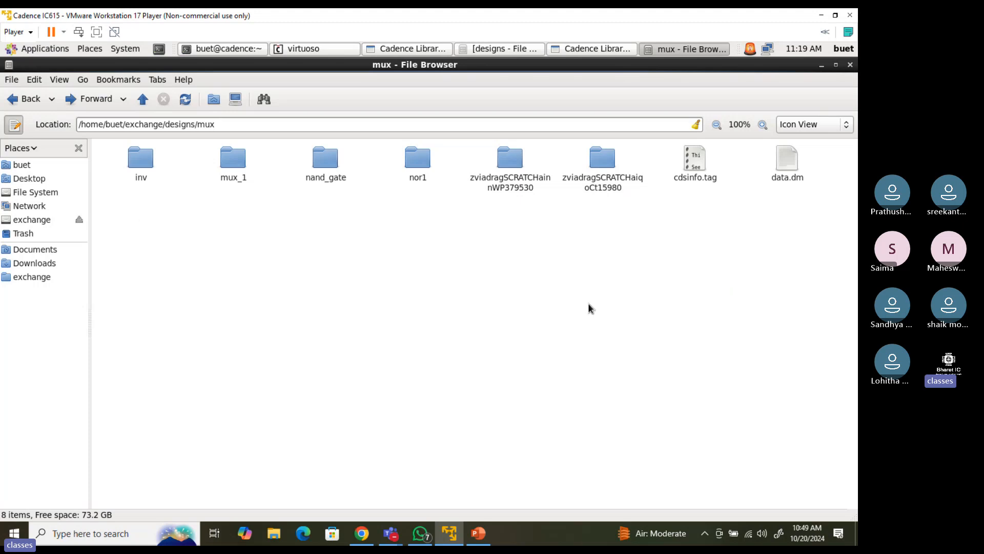
double_click(430, 165)
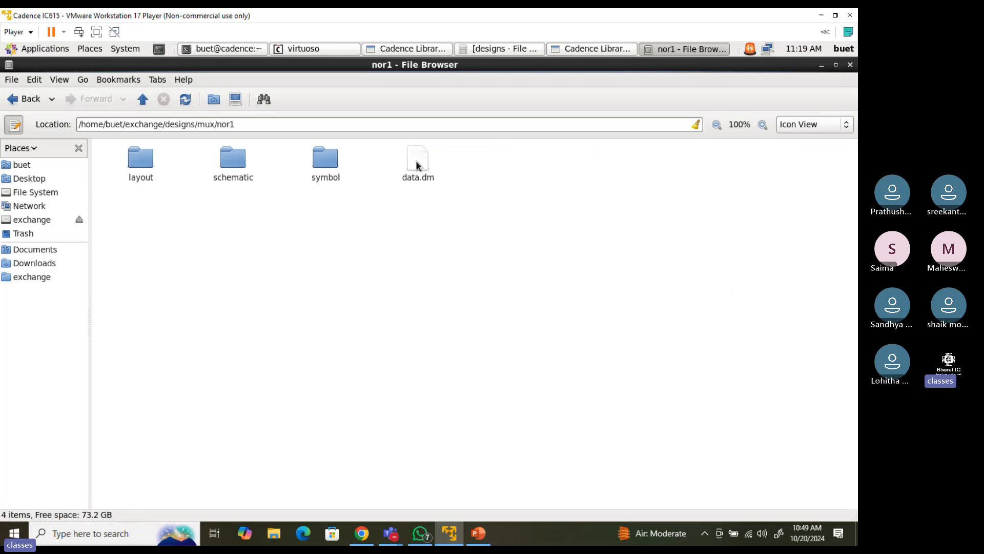
click(11, 98)
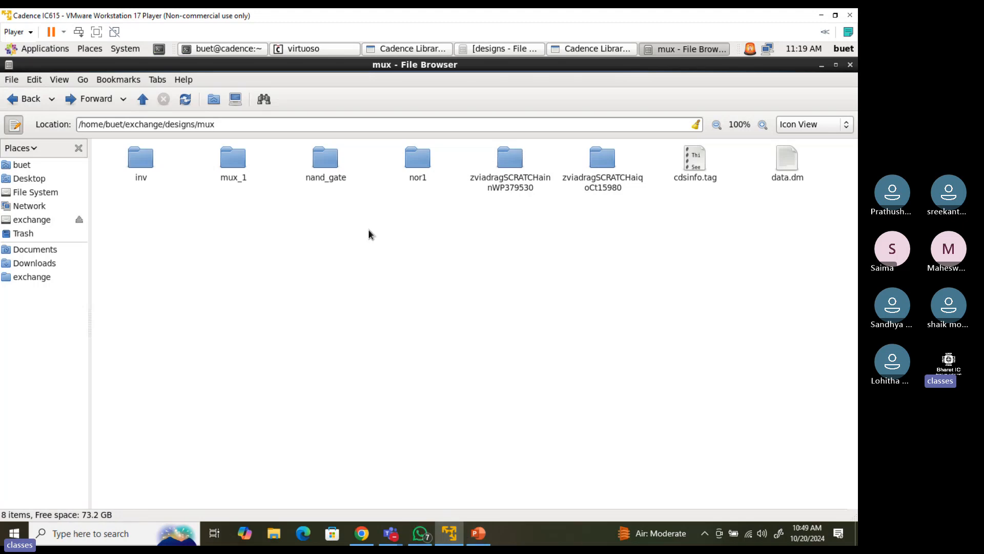
Copy the mux folder from /home/buet/exchange/designs into the buet home folder
double_click(415, 163)
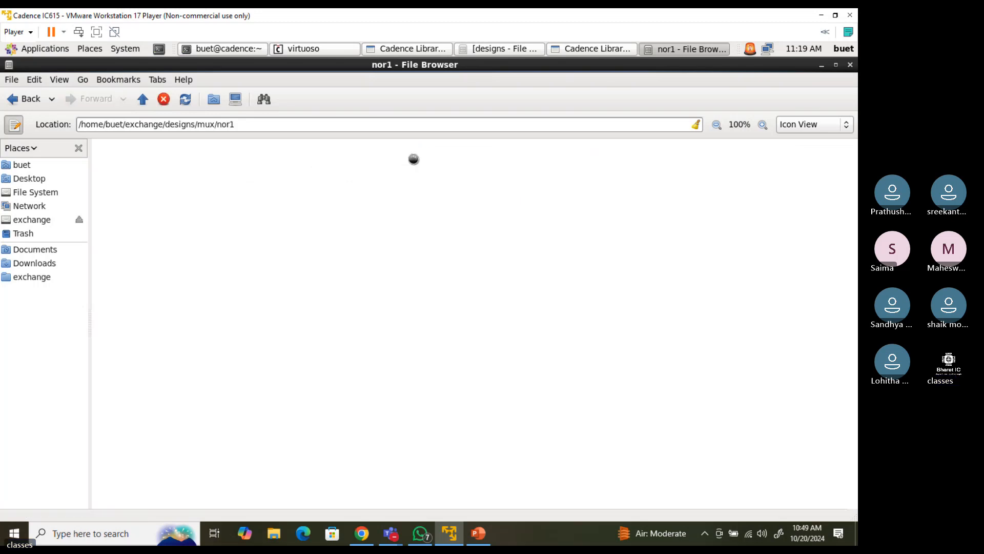
click(30, 100)
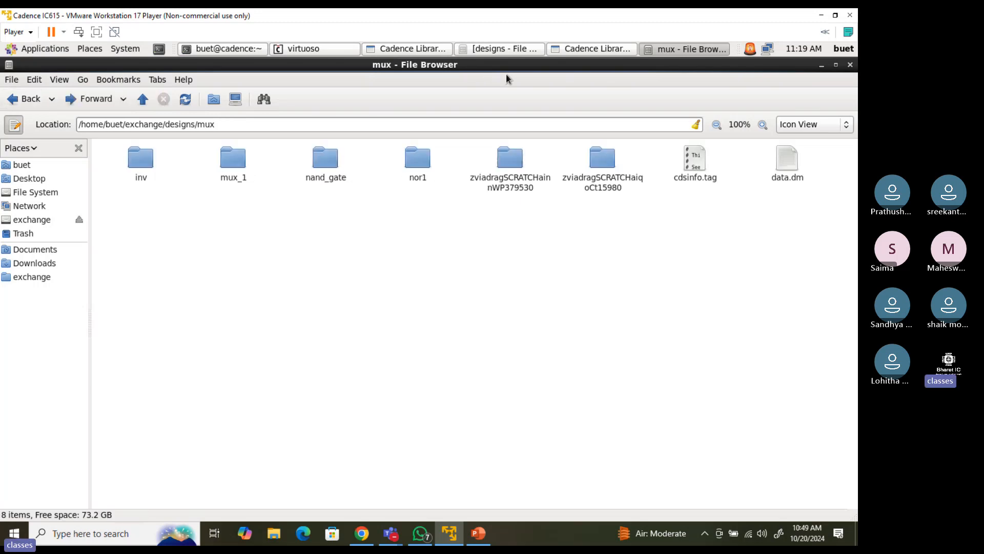
click(37, 101)
right_click(410, 152)
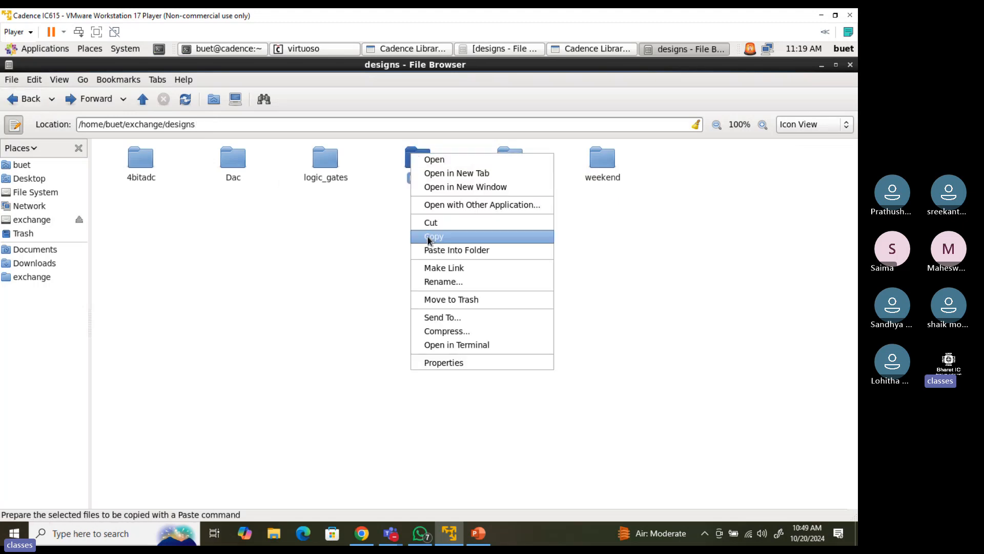
click(428, 237)
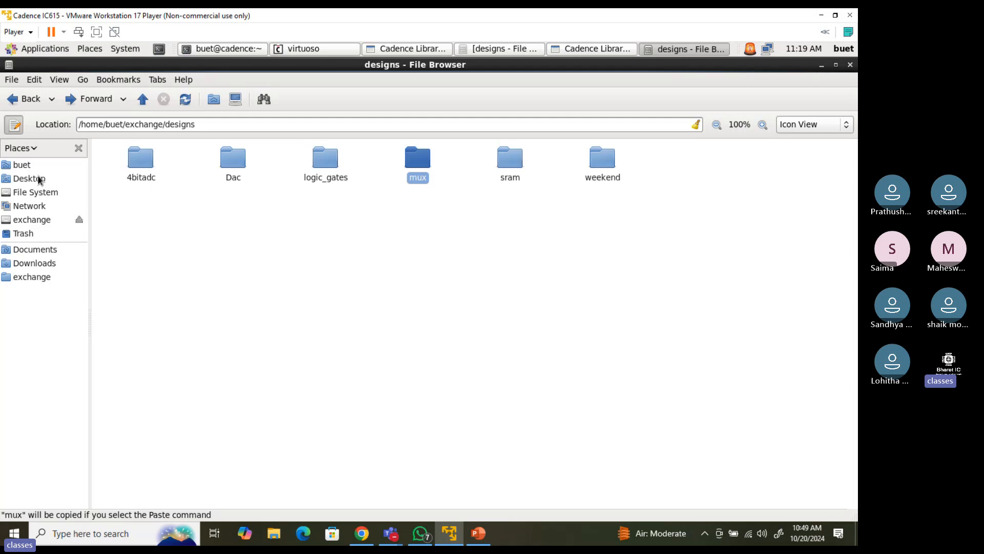
click(22, 165)
right_click(523, 330)
click(537, 418)
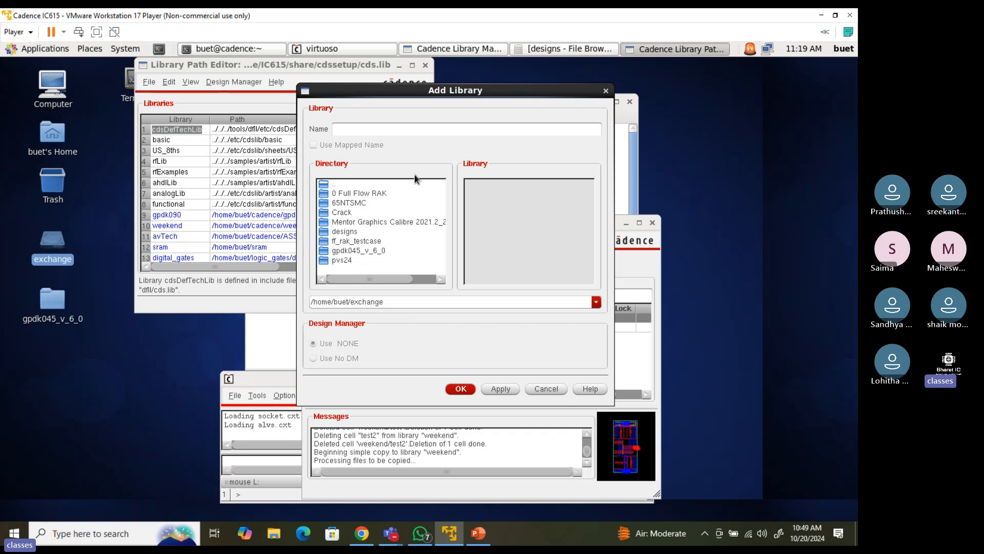
Add the mux library from /home/buet to the library definitions and save them
double_click(336, 184)
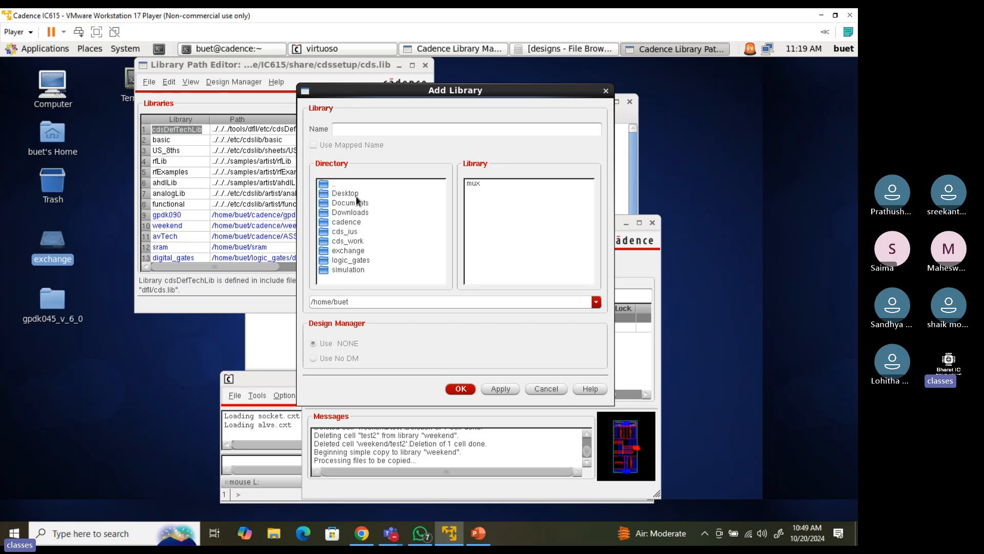
click(474, 183)
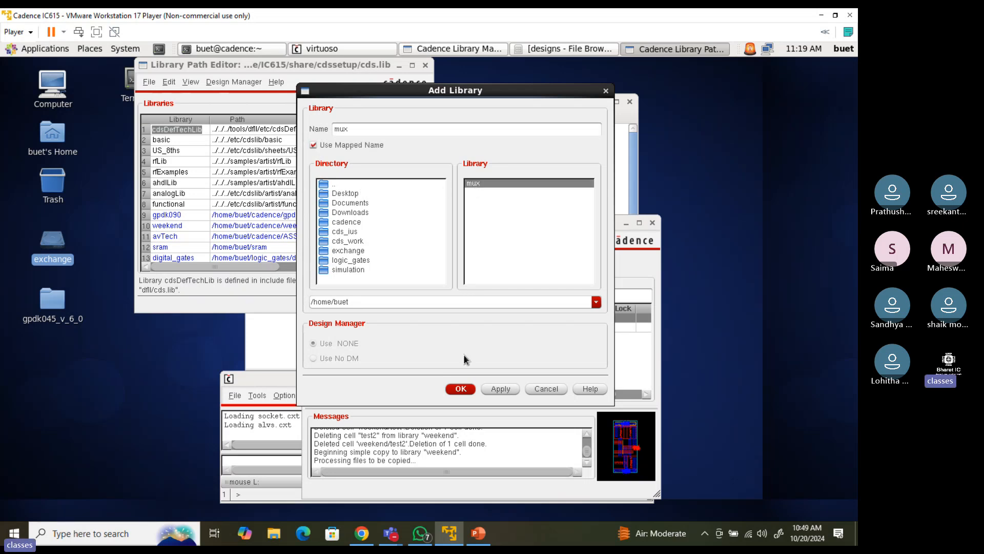
click(461, 388)
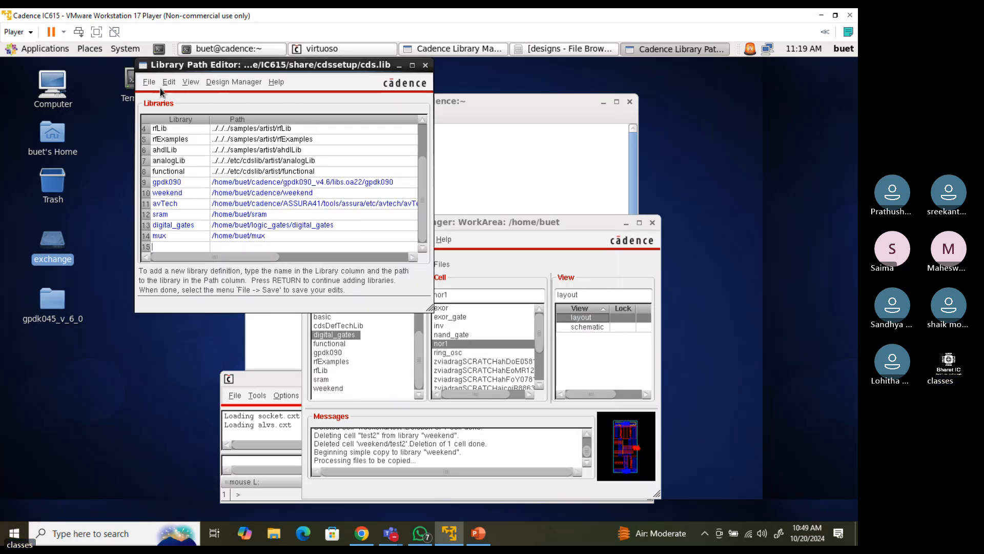
click(149, 83)
click(165, 162)
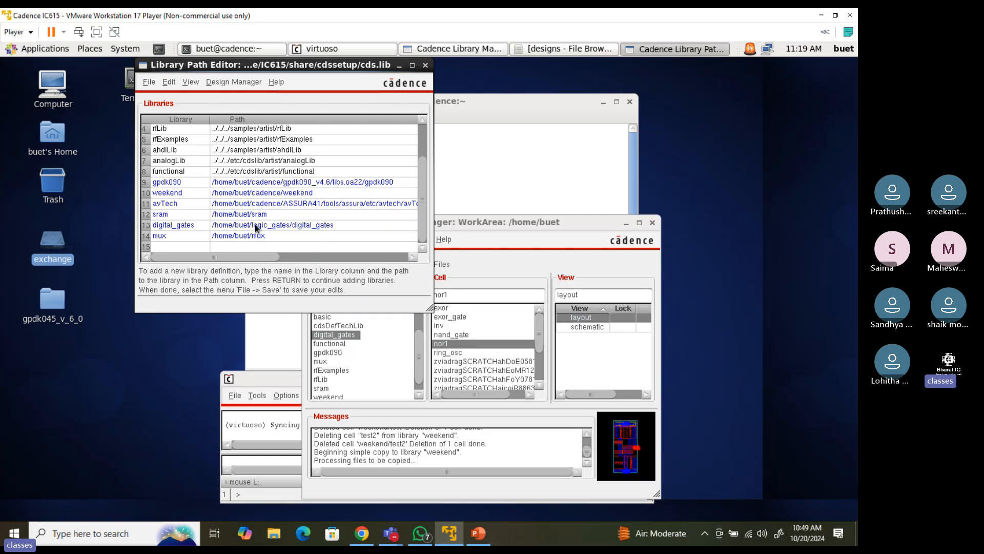
click(425, 65)
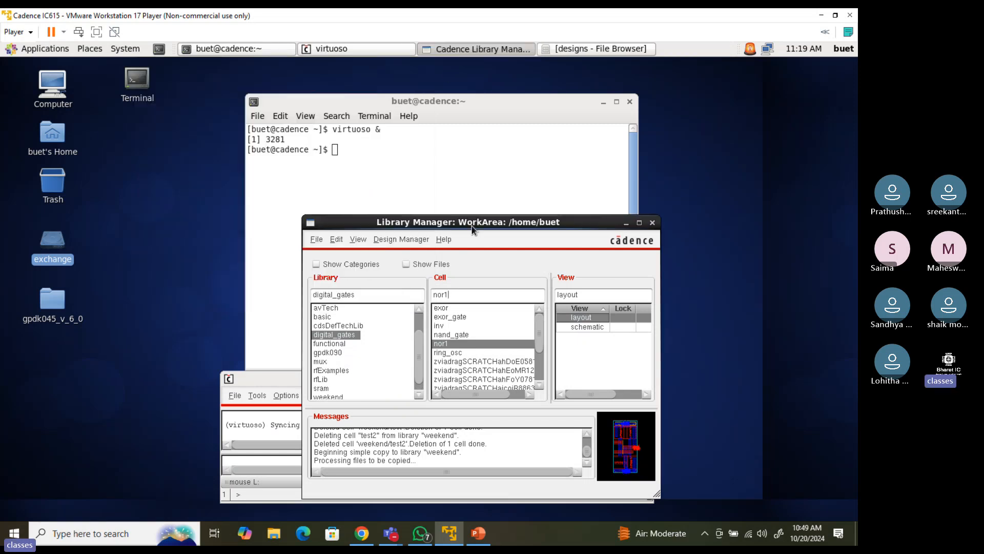
Examine the cells and views of the mux library and compare them with the weekend library
drag(470, 221, 432, 100)
scroll(302, 205, up, 1)
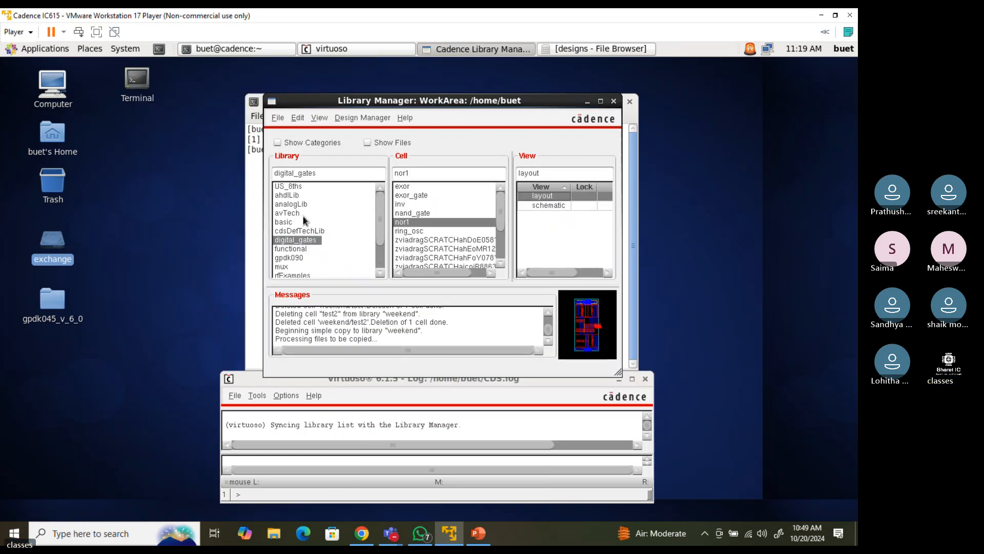
scroll(301, 241, down, 2)
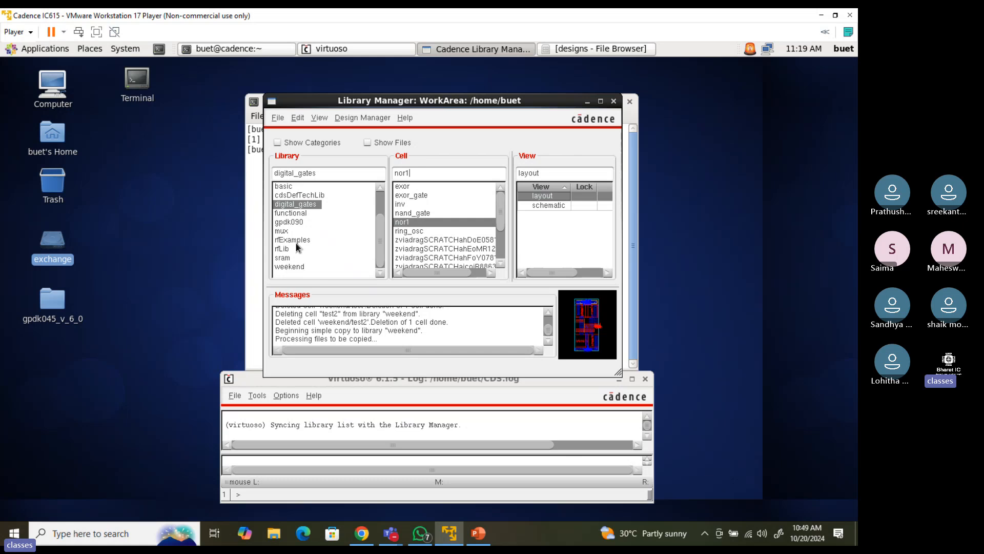
click(286, 230)
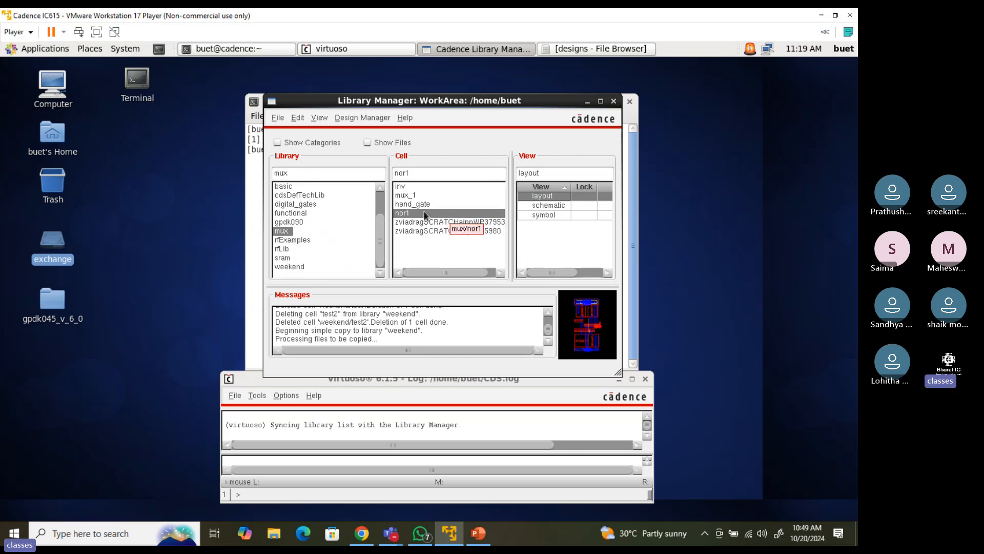
click(406, 188)
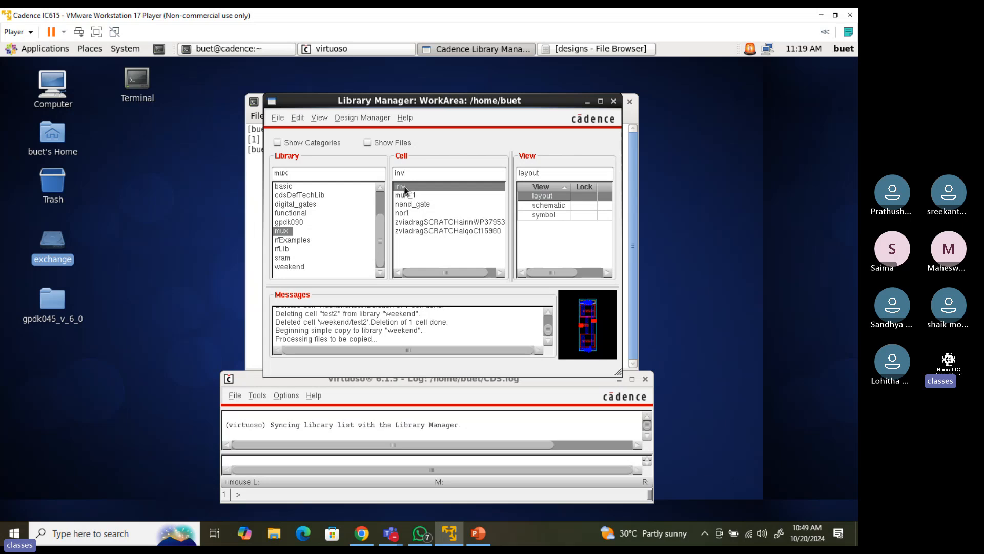
click(296, 267)
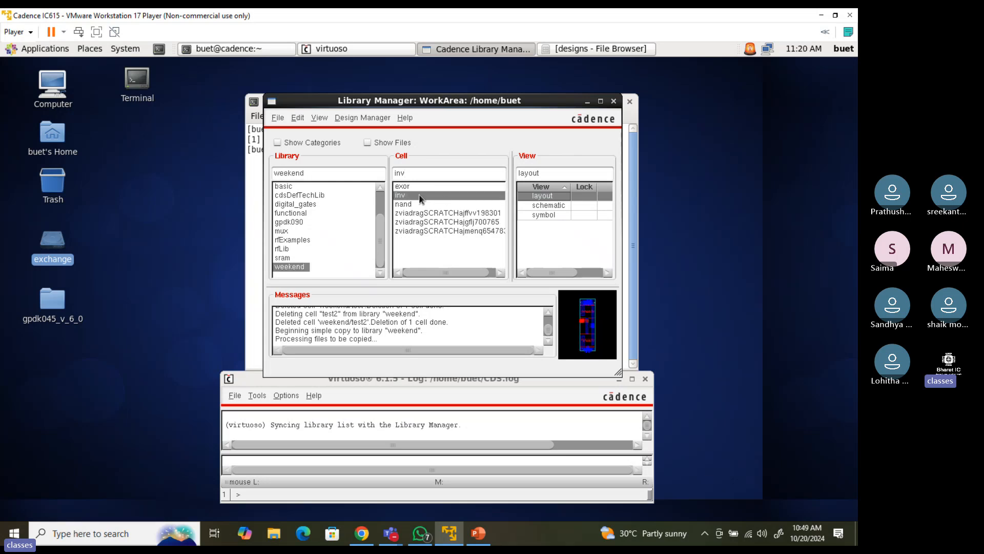
click(283, 231)
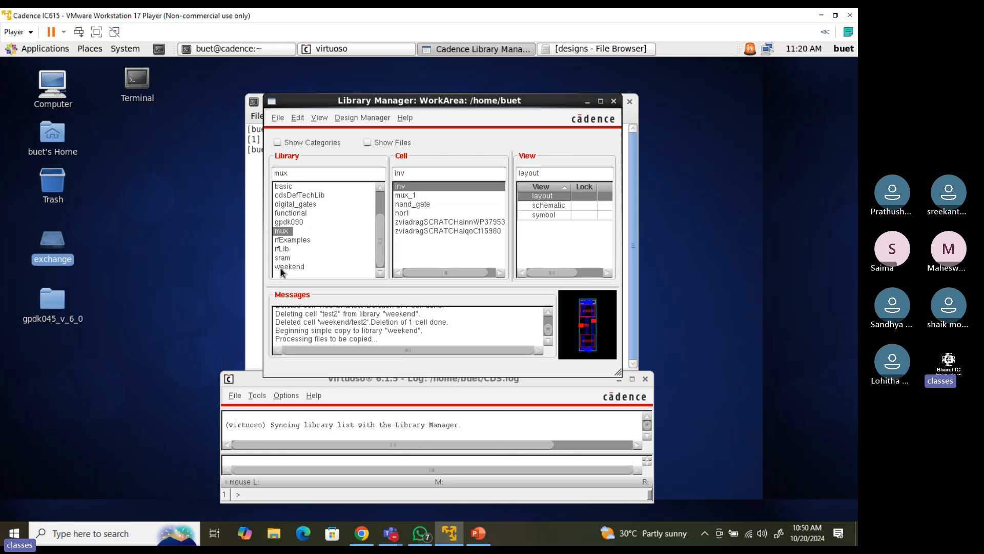
click(280, 267)
click(282, 231)
Copy the nor1 cell with all its views from the mux library to the weekend library, accepting the data.dm overwrite
click(403, 213)
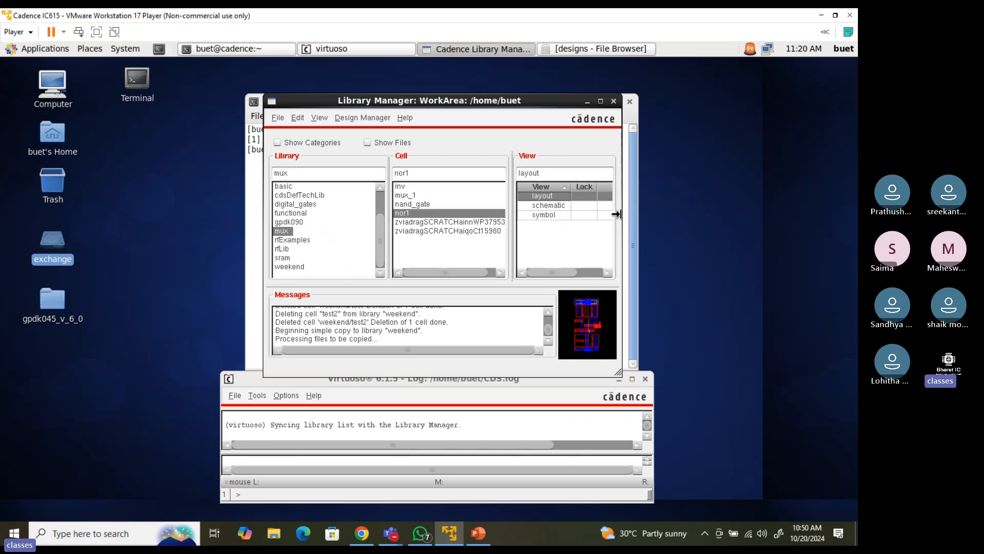
right_click(439, 218)
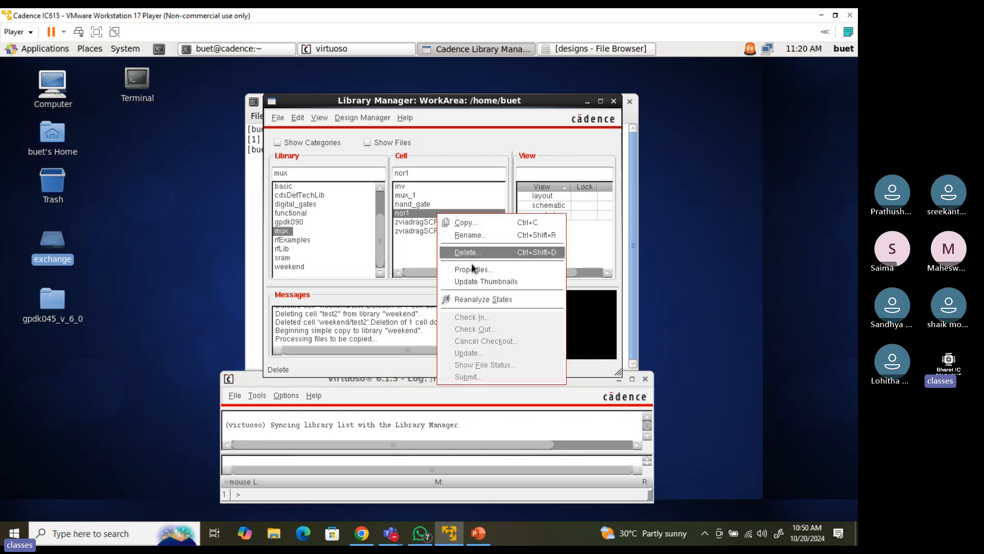
click(481, 221)
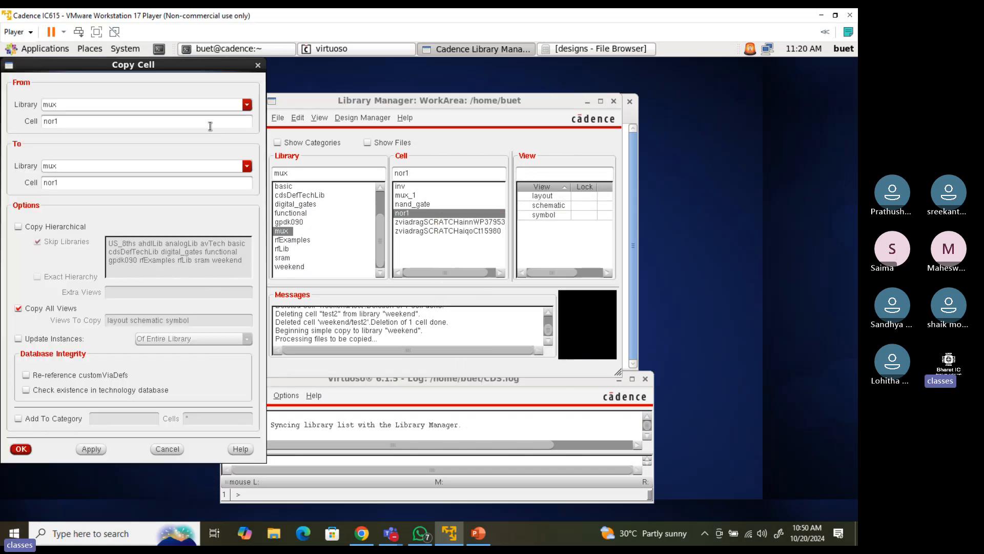
click(244, 166)
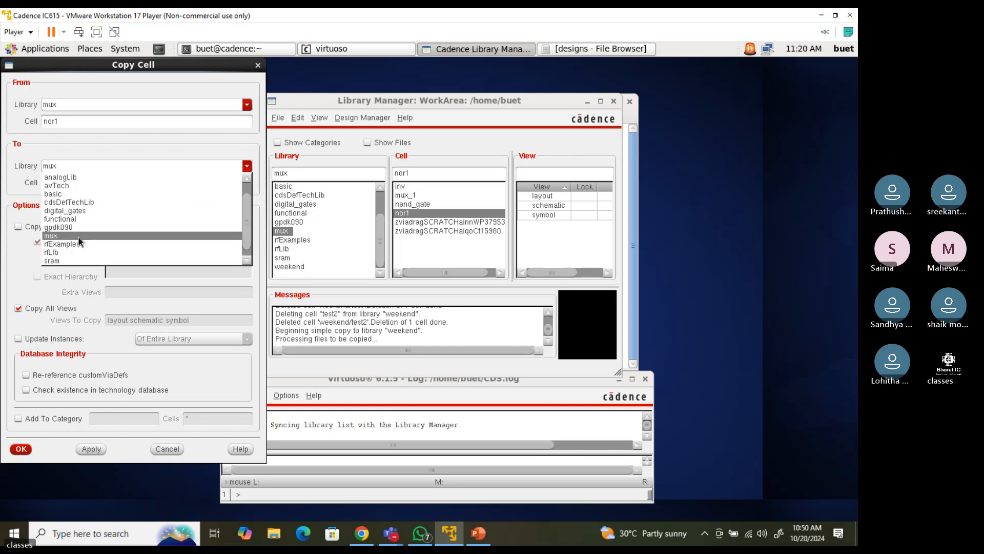
click(67, 262)
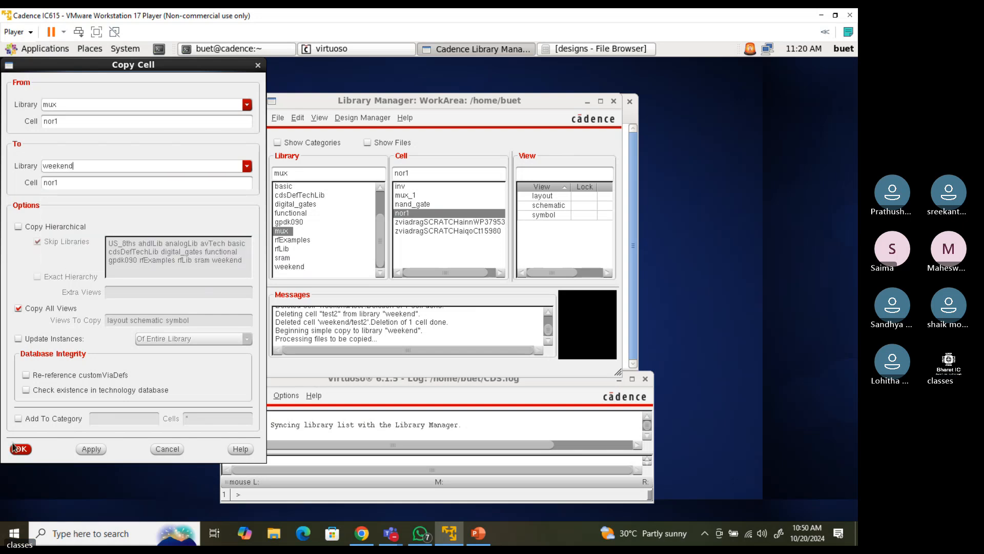
click(21, 448)
click(318, 380)
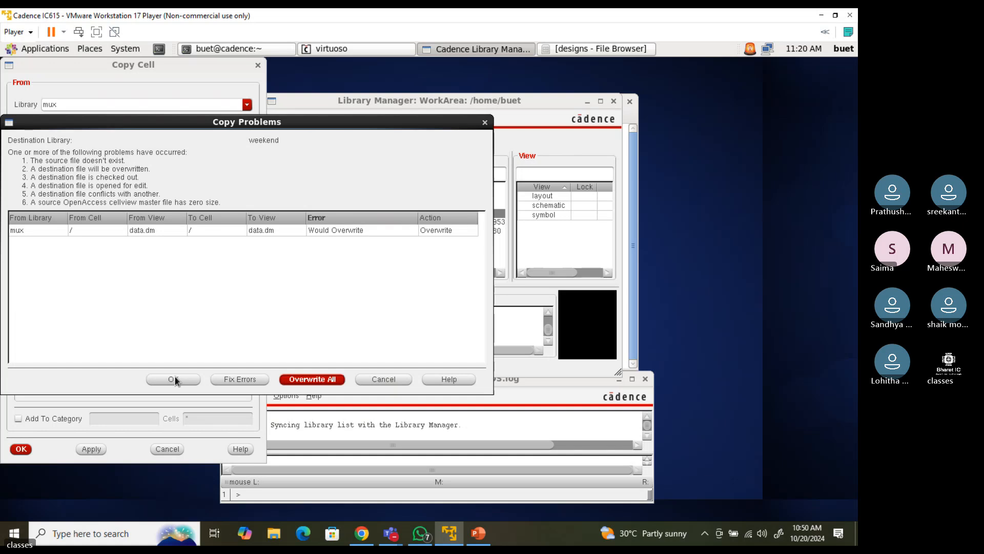
click(175, 379)
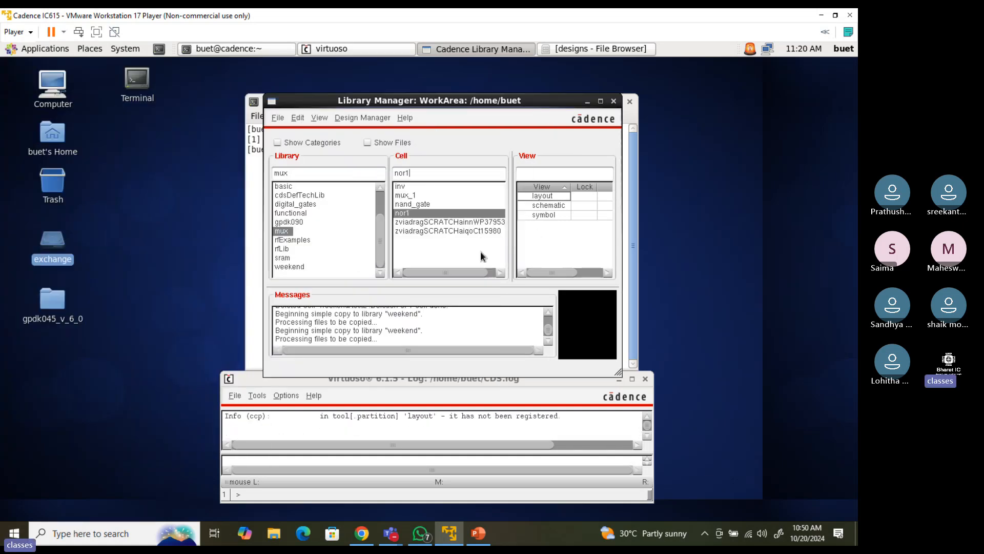
click(301, 267)
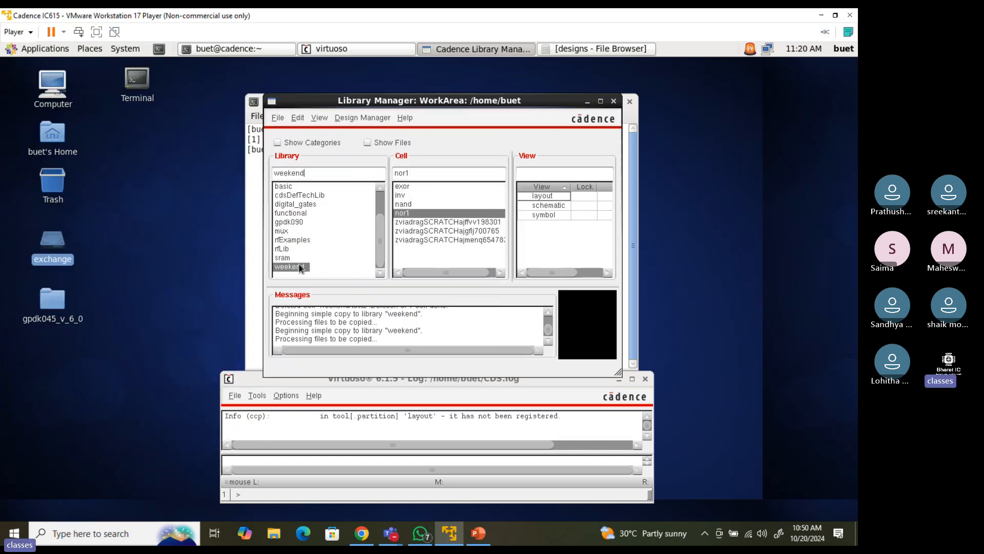
click(279, 119)
mouse_move(288, 131)
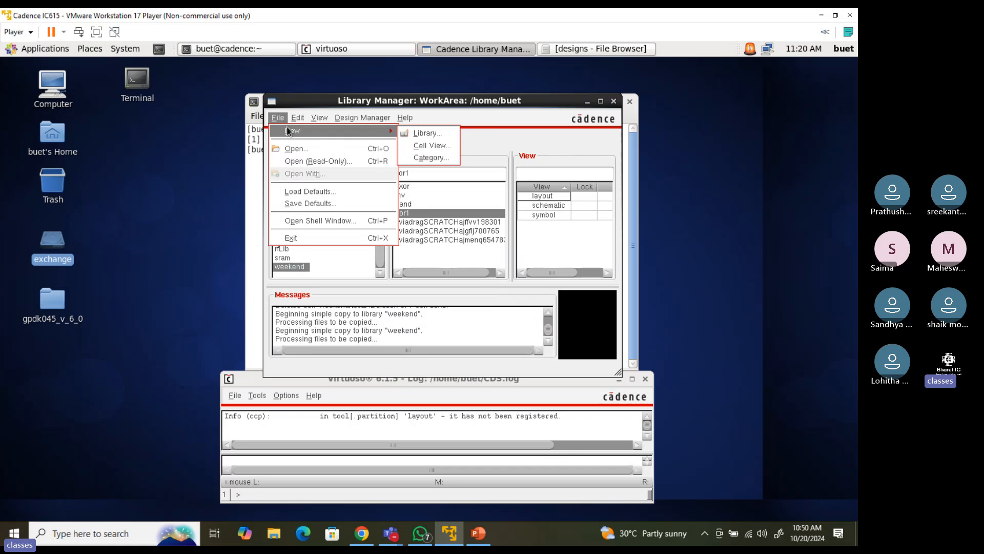
click(432, 145)
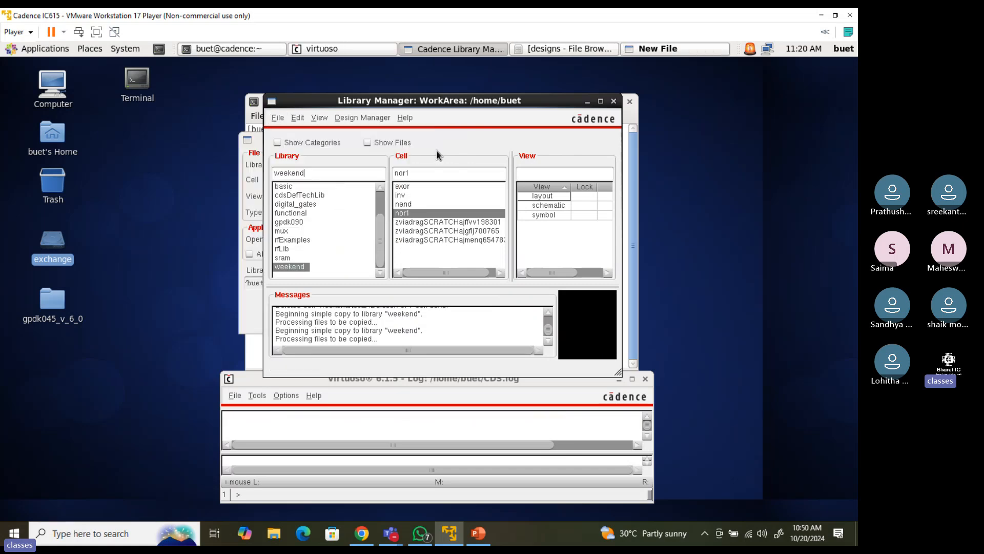
click(255, 147)
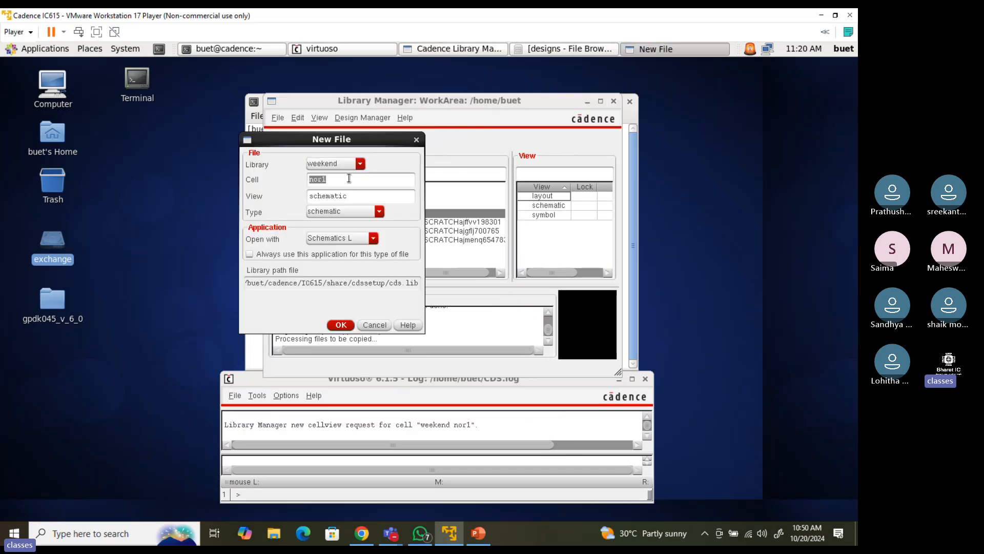
text(full adder)
click(375, 325)
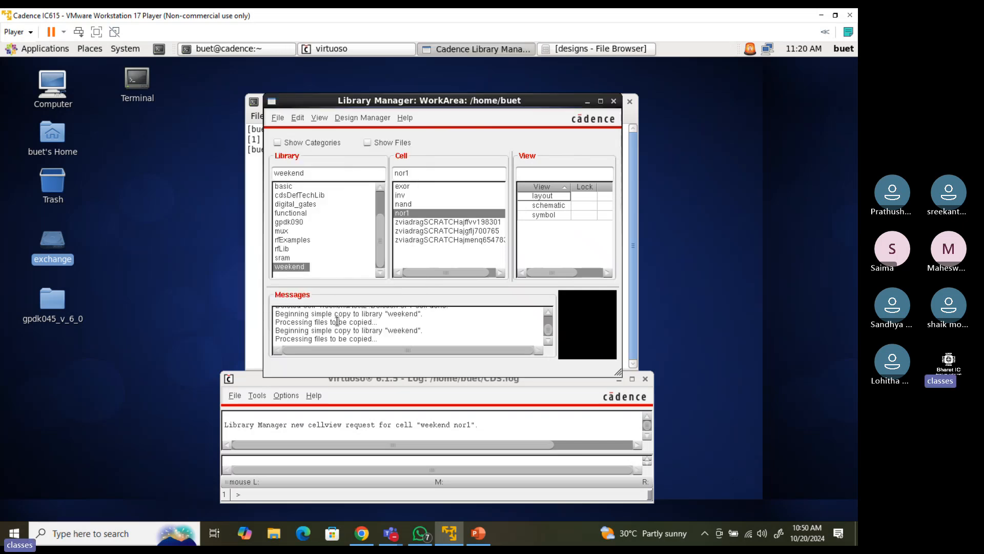
Close the Library Manager and reopen it from the Virtuoso log window
drag(494, 105, 461, 99)
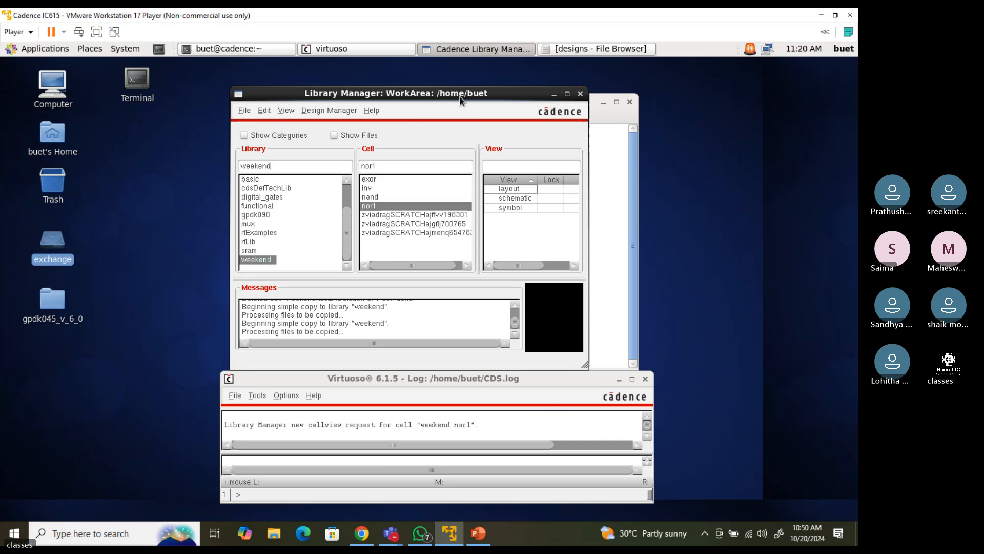
click(580, 93)
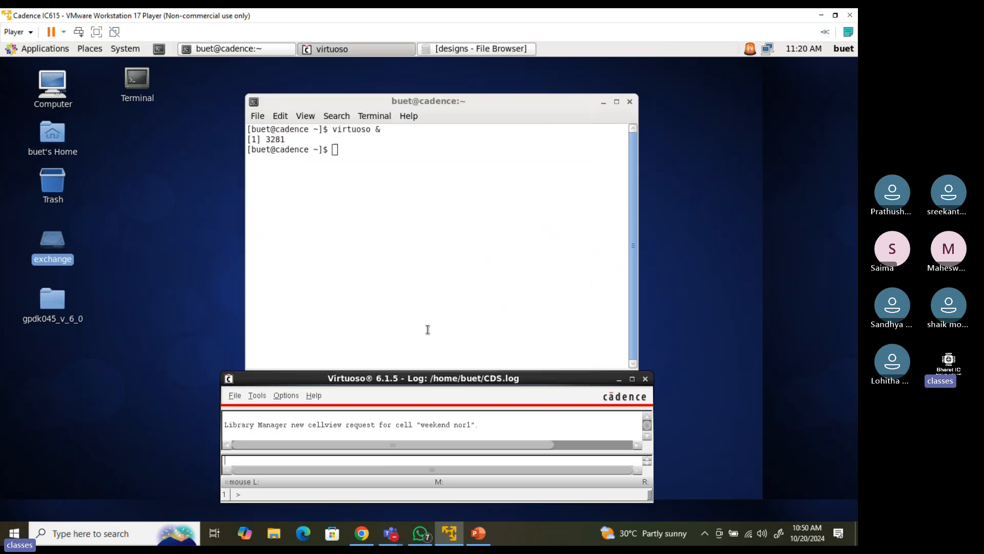
drag(443, 378, 429, 233)
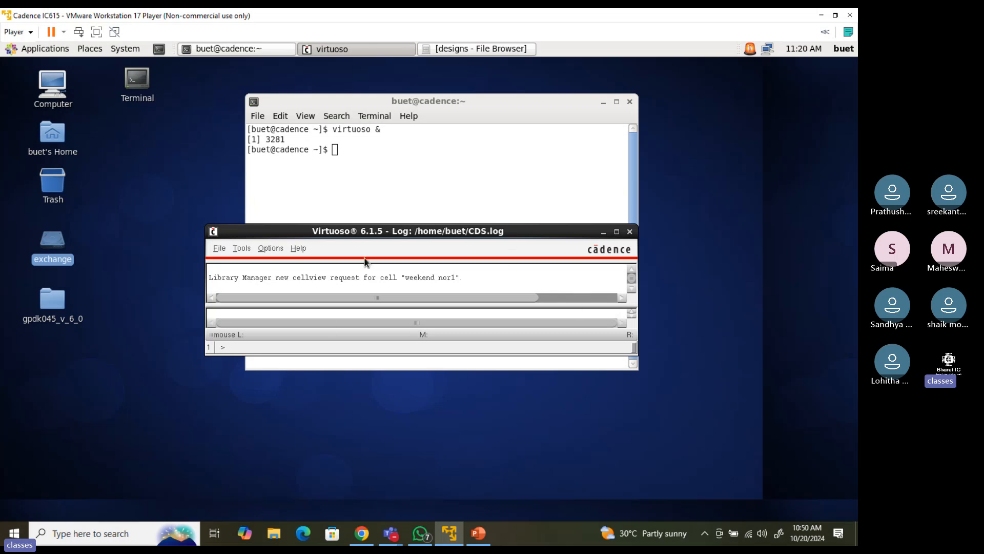
click(241, 248)
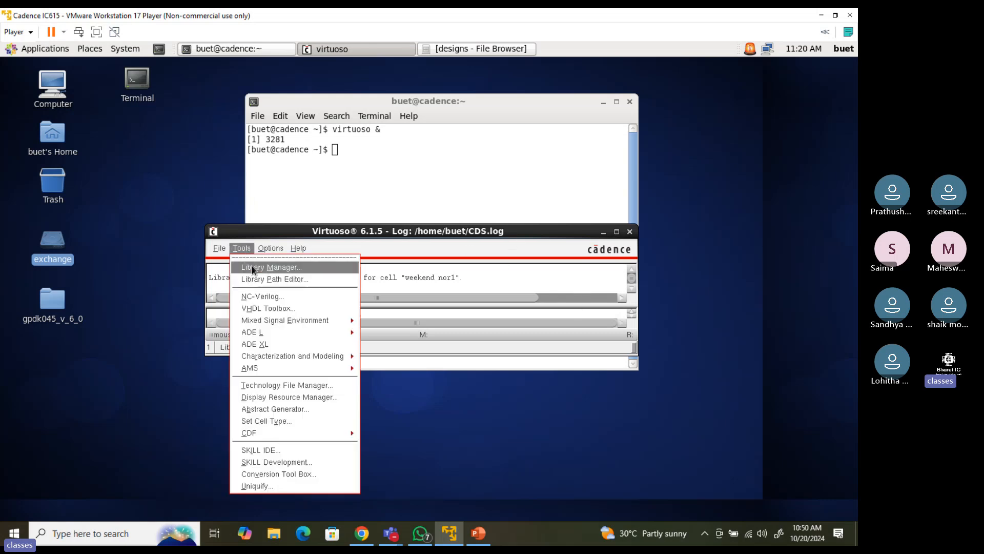
click(253, 269)
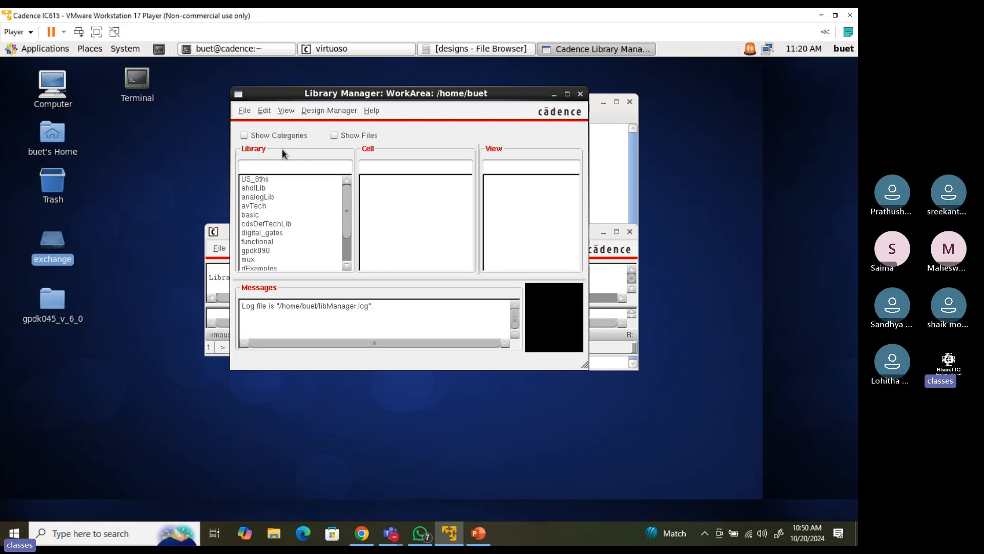
click(244, 111)
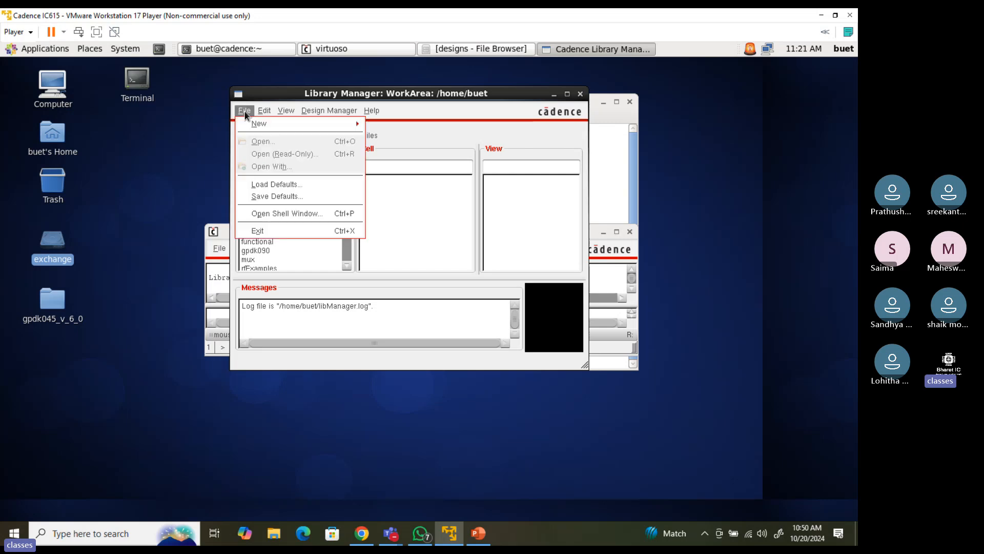
mouse_move(247, 121)
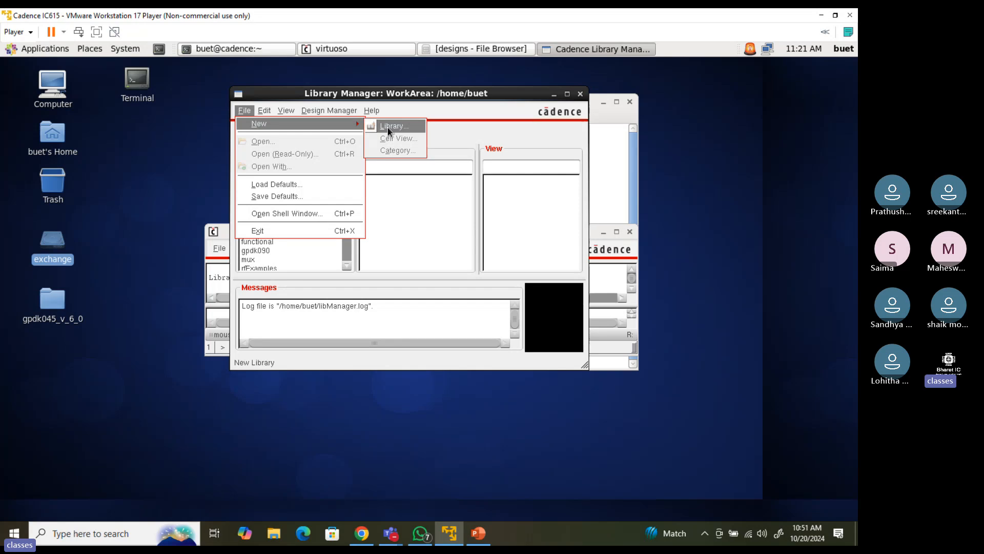
click(466, 124)
Create a new schematic cell view named full_add in the weekend library and open it with Schematics L
scroll(319, 212, down, 2)
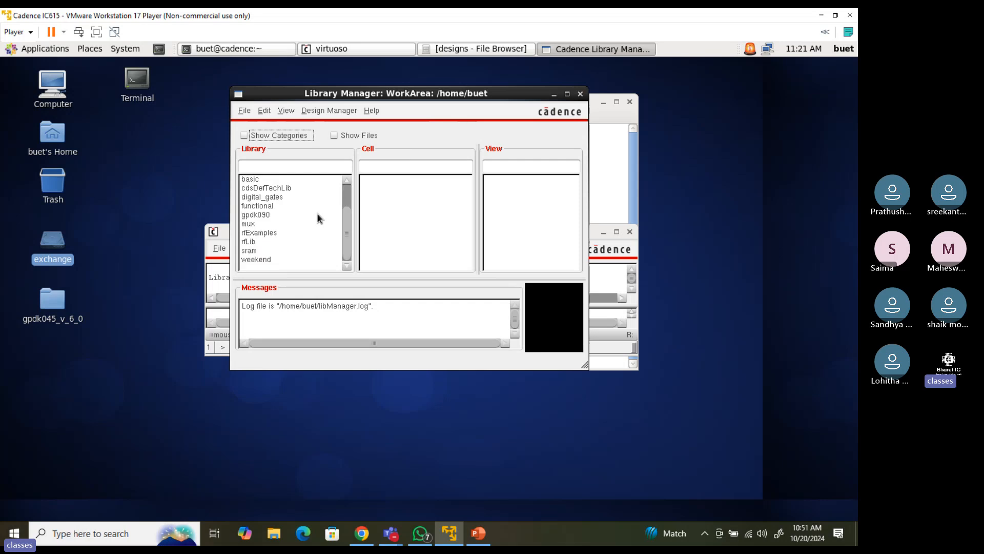
click(257, 259)
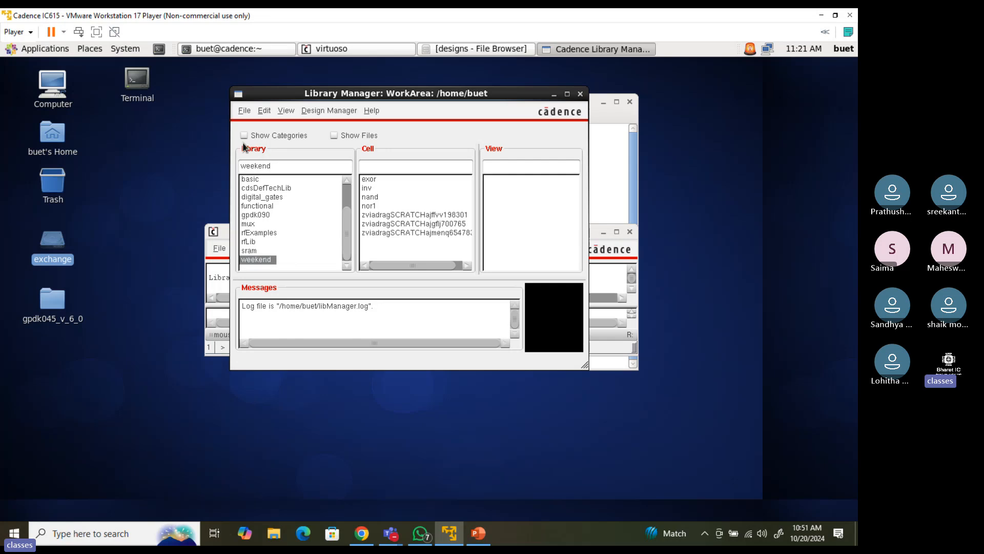
click(245, 112)
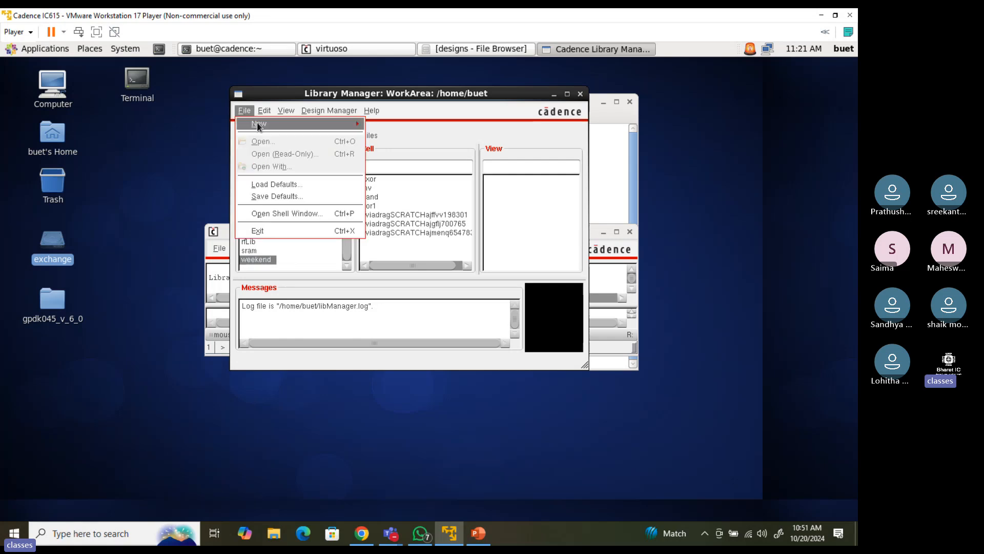
mouse_move(259, 126)
click(410, 140)
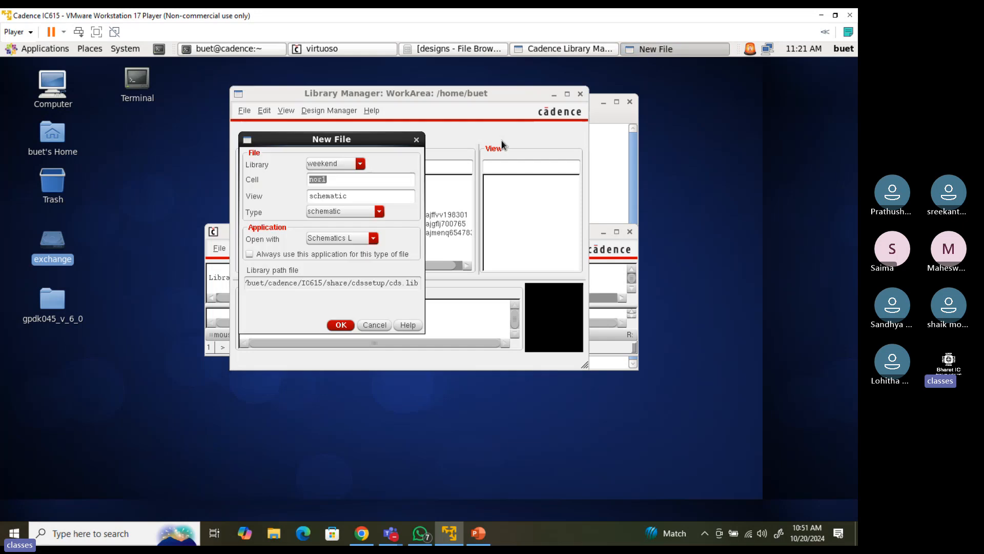
text(full_add)
click(341, 325)
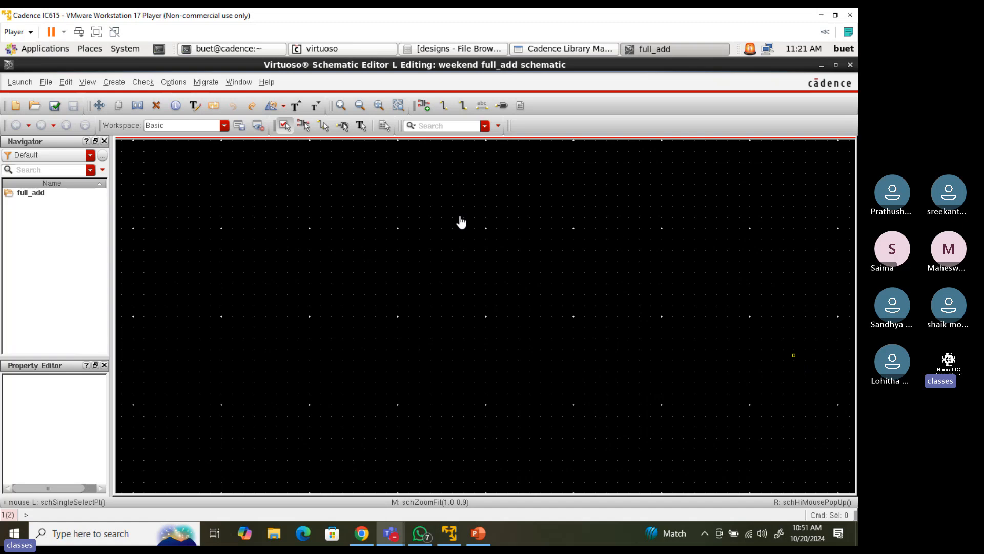
Place two exor symbols from the weekend library in the upper part of the schematic, following the full adder slide
click(425, 106)
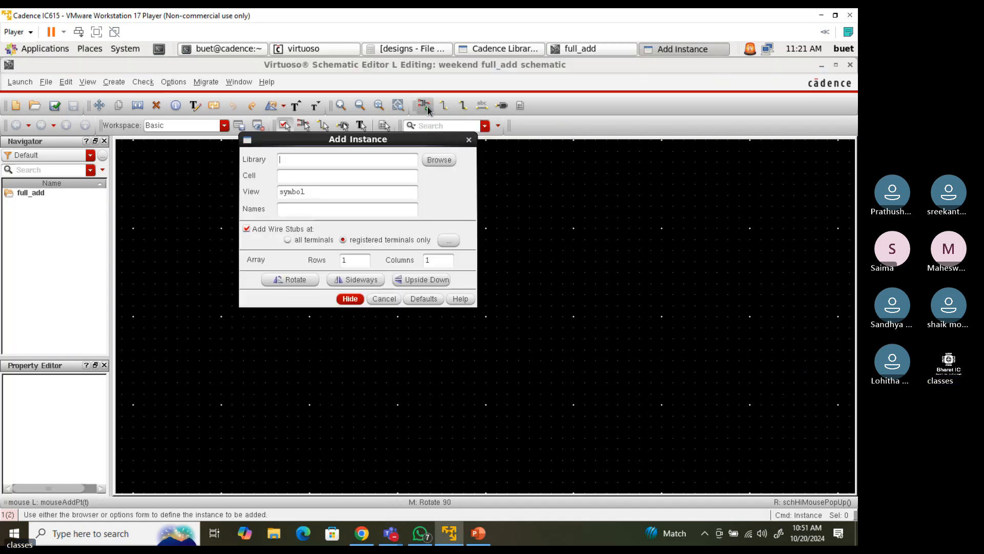
click(439, 160)
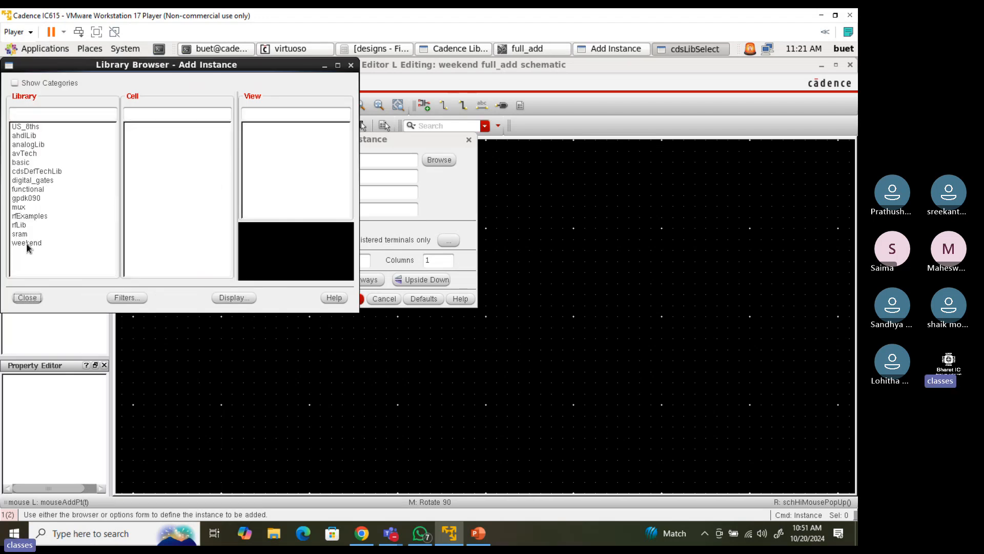
click(26, 242)
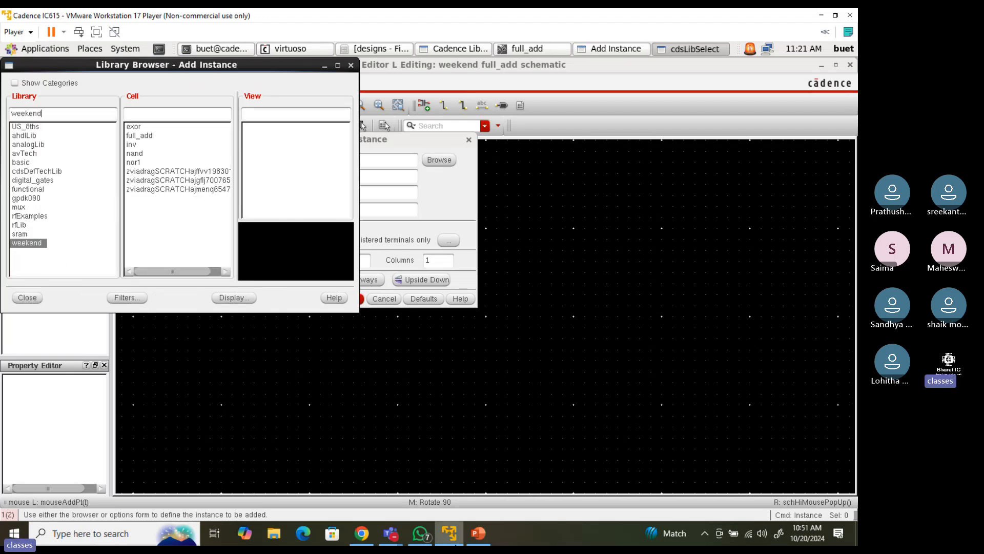
click(471, 539)
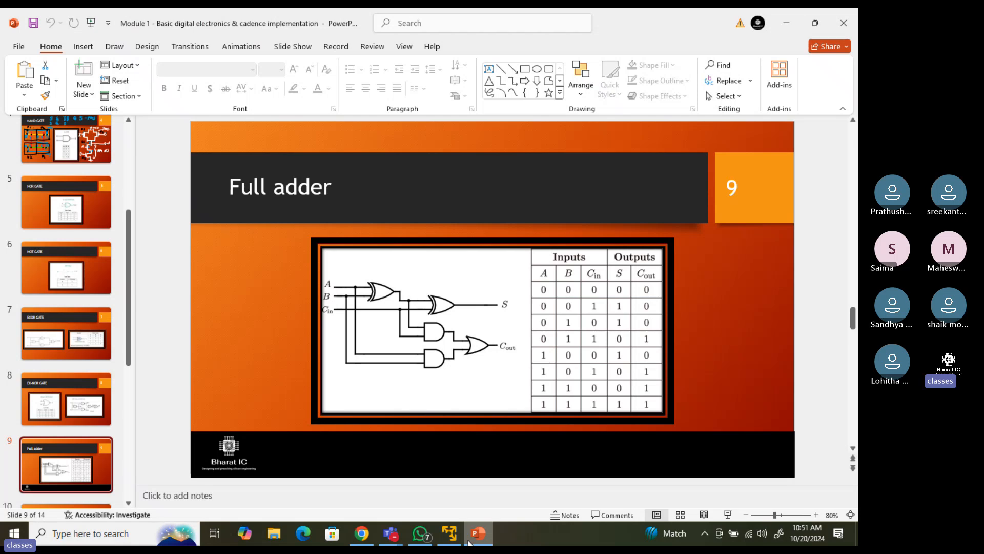
click(471, 543)
click(136, 128)
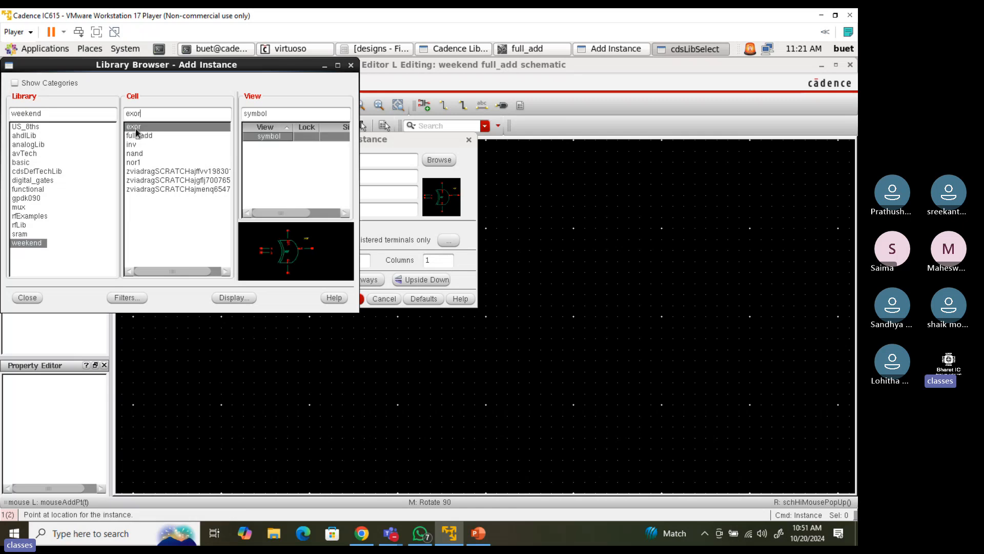
click(497, 191)
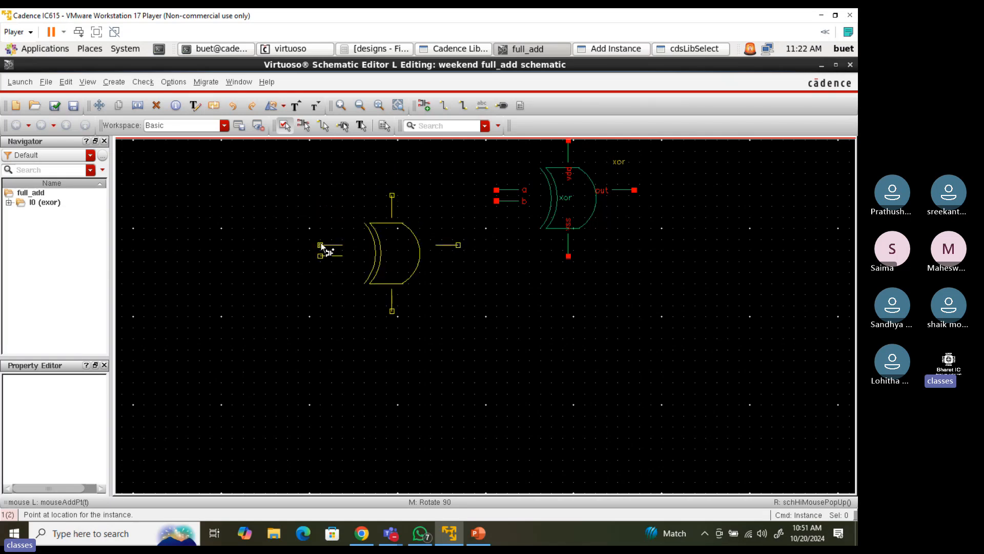
click(321, 246)
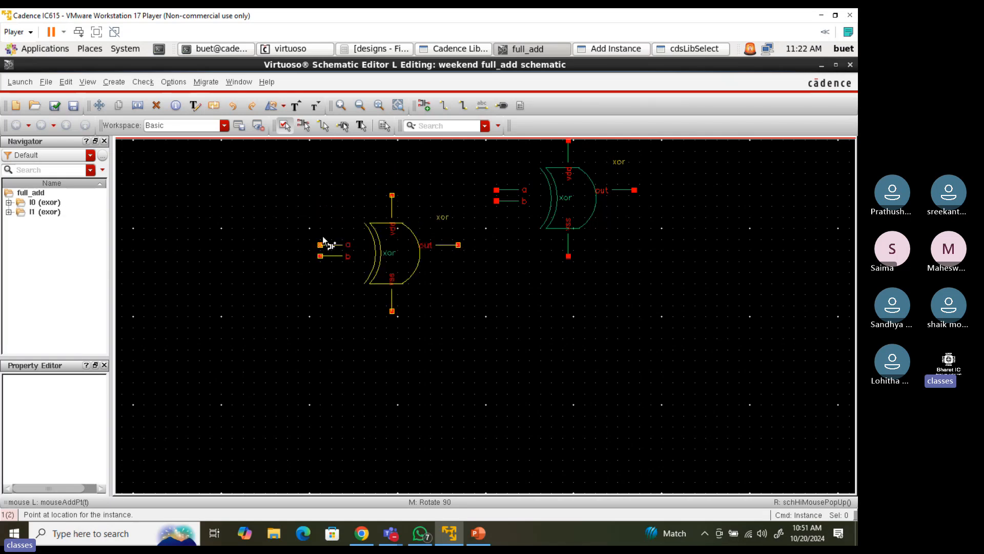
key(f)
key(Escape)
Place two nand symbols from the weekend library, one above the other, below the XOR gates
scroll(363, 265, down, 5)
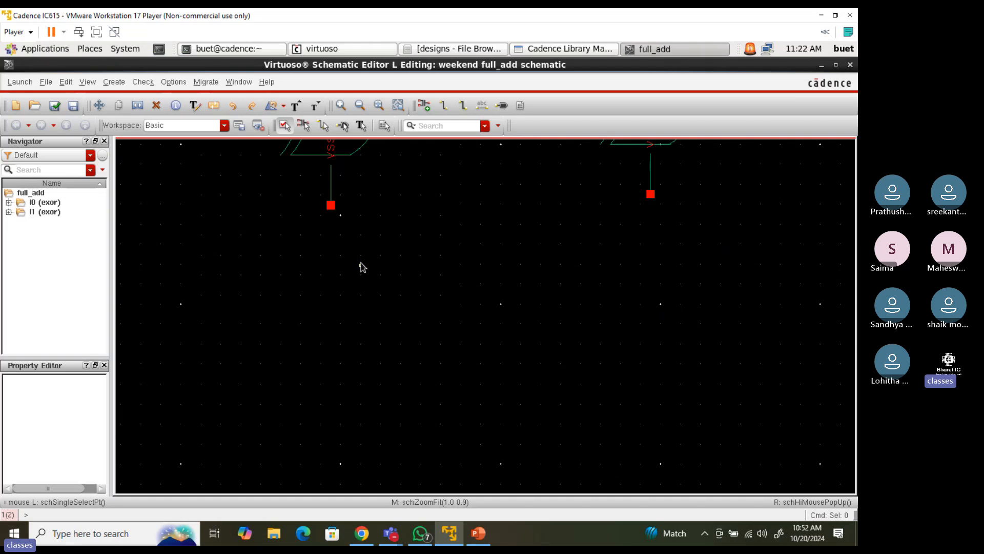
scroll(362, 263, up, 1)
ctrl+scroll(361, 263, down, 2)
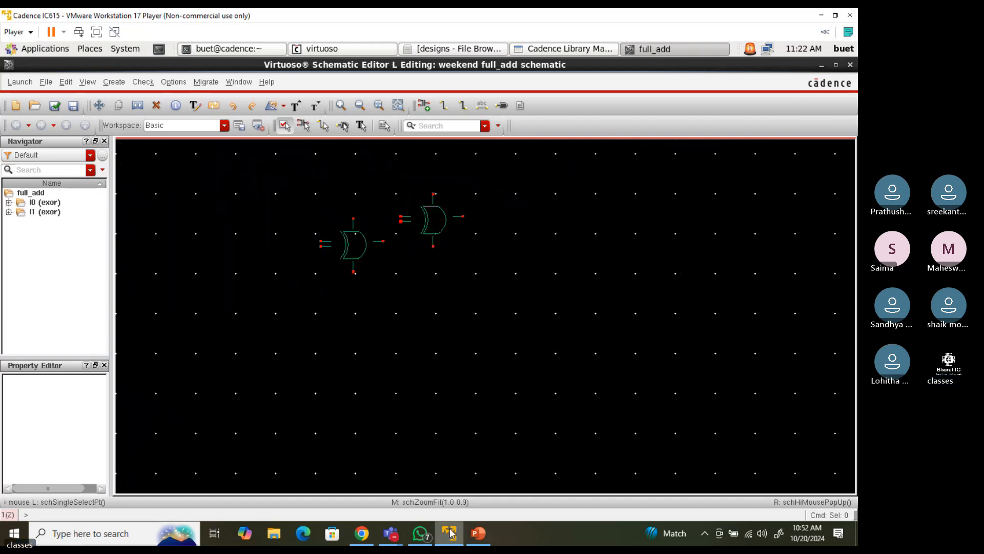
click(421, 111)
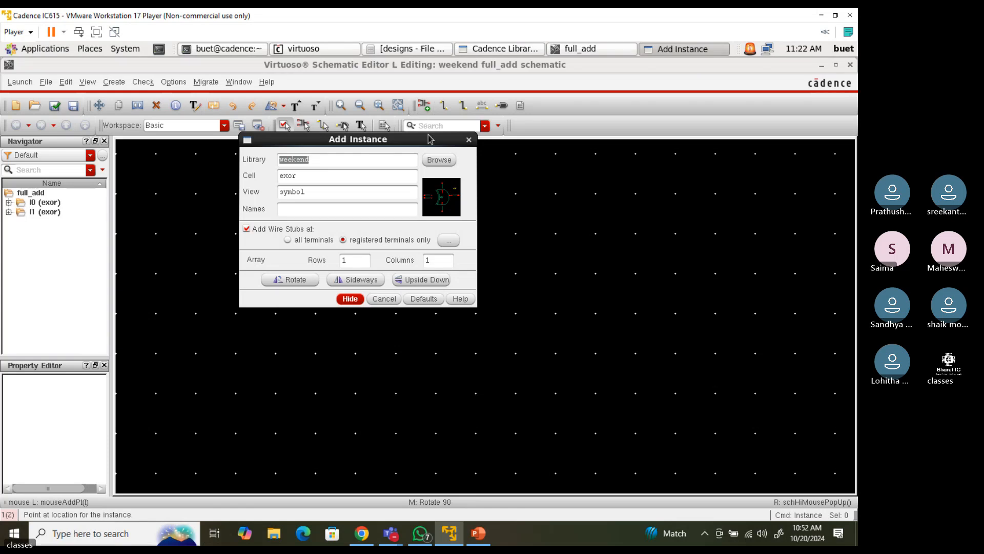
click(433, 163)
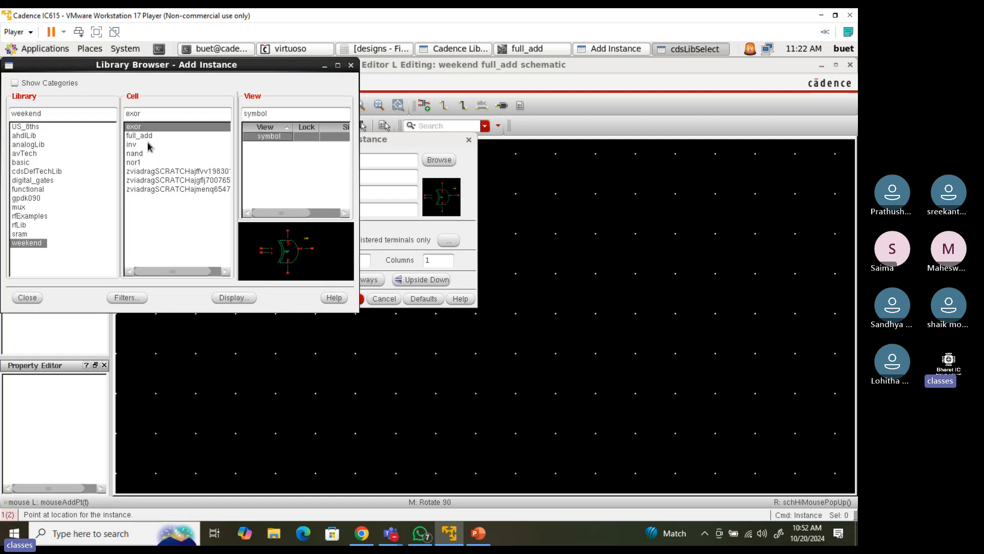
click(145, 154)
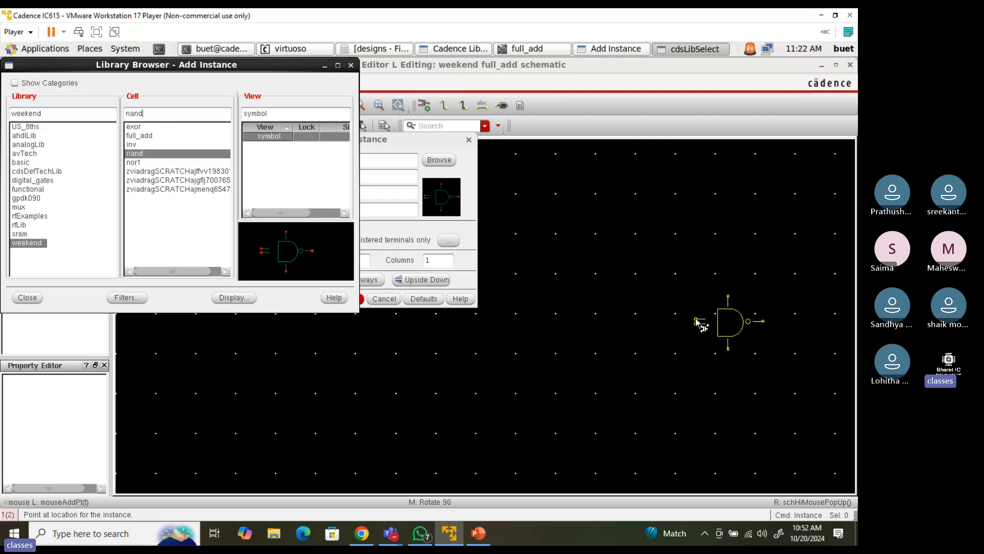
scroll(696, 320, down, 1)
click(28, 298)
click(347, 356)
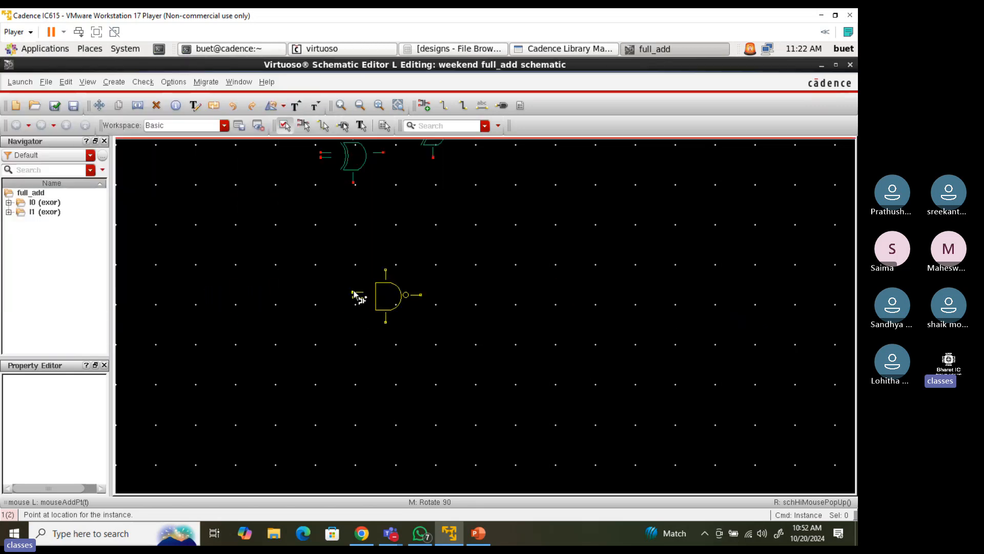
scroll(362, 313, up, 2)
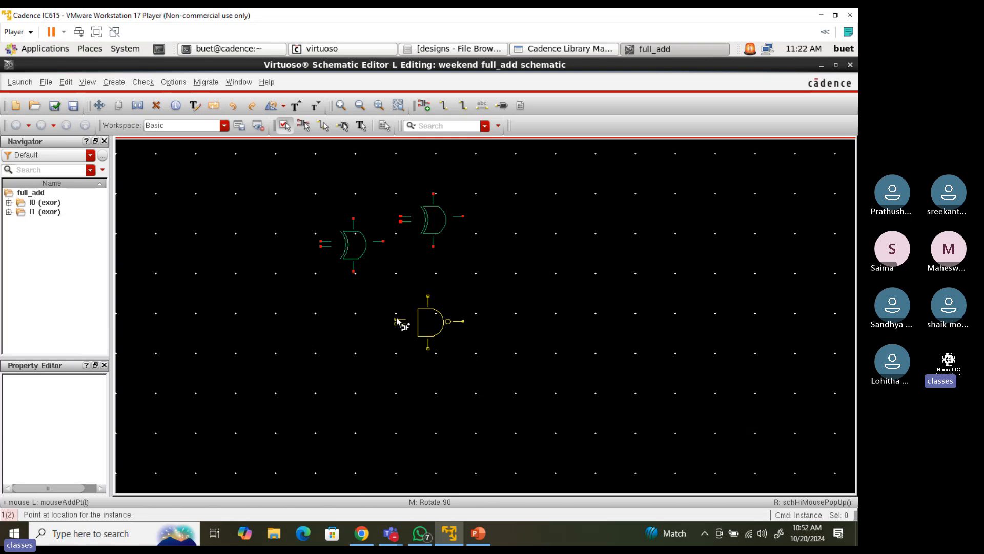
click(399, 314)
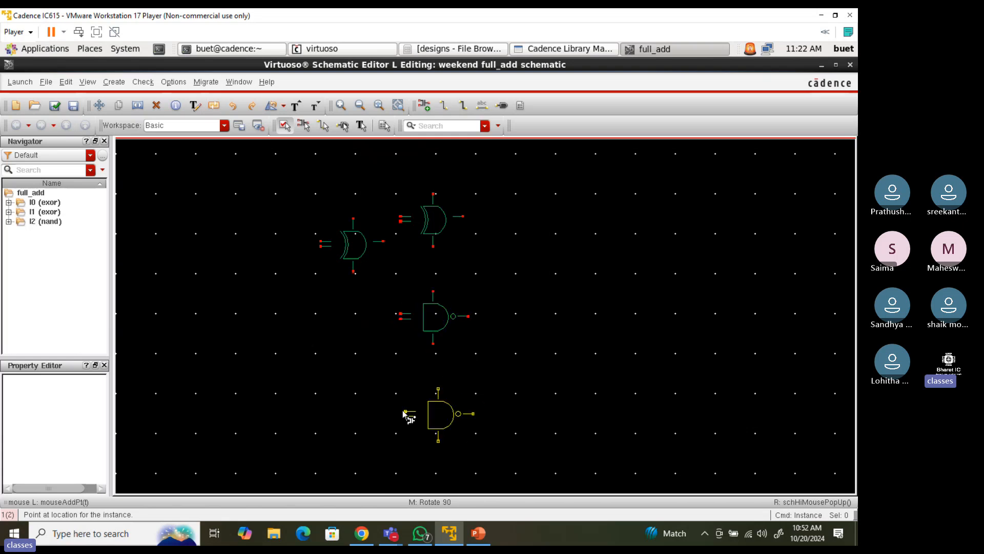
click(402, 414)
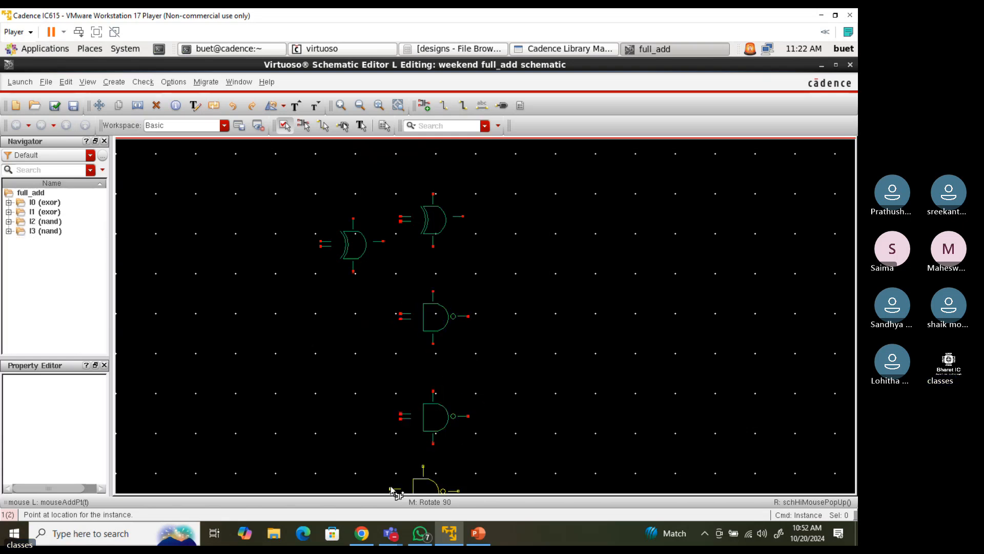
key(Escape)
Place one nor1 symbol from the weekend library to the right of and between the two NAND gates
click(425, 105)
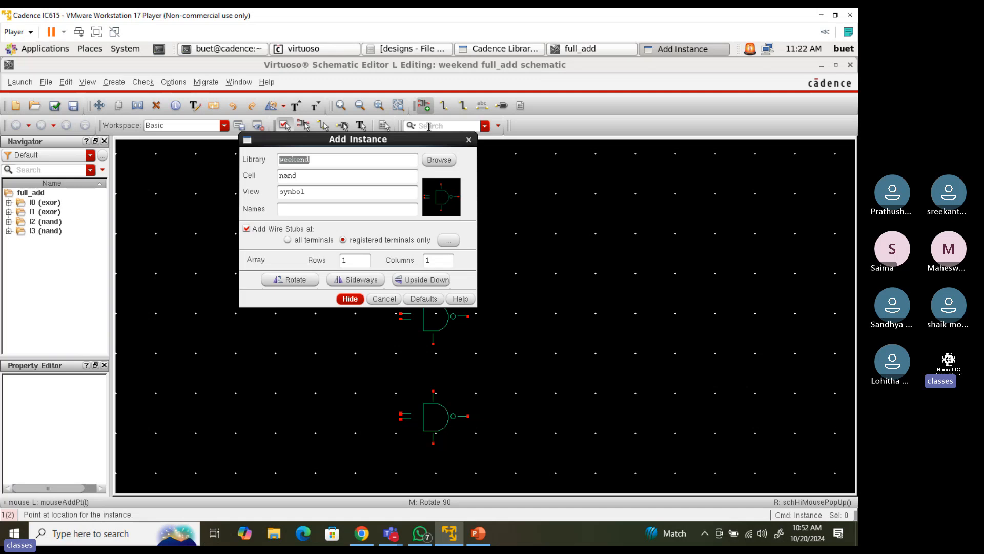
click(440, 160)
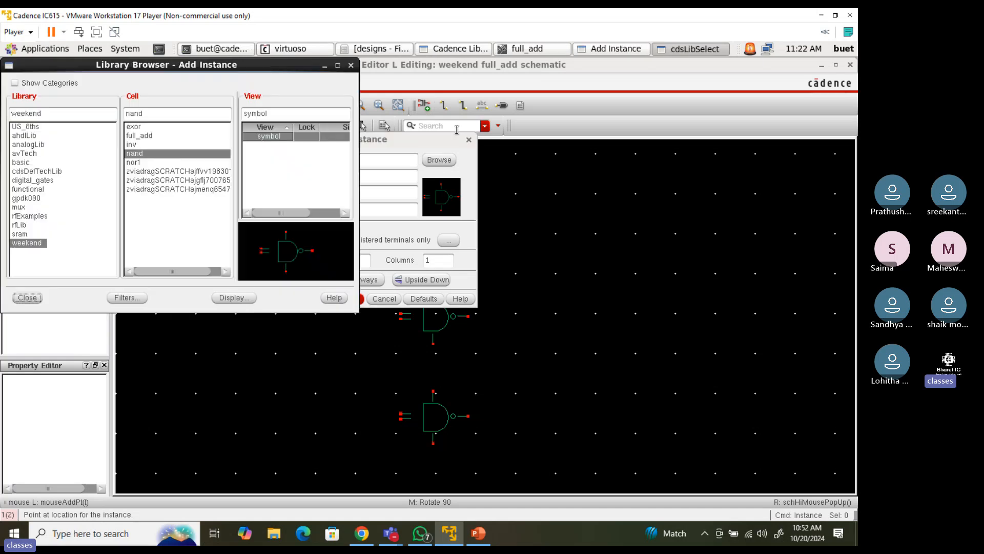
click(133, 163)
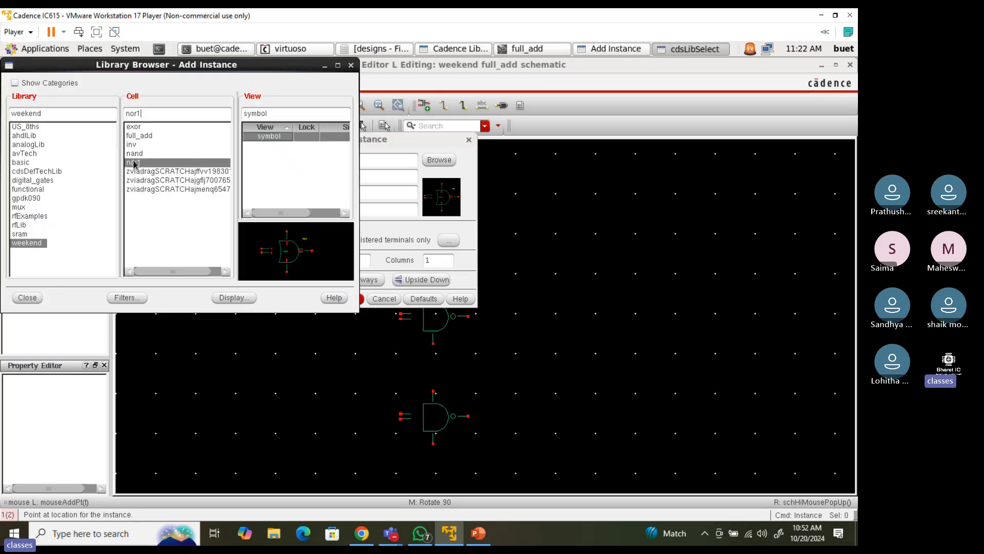
click(515, 359)
key(Escape)
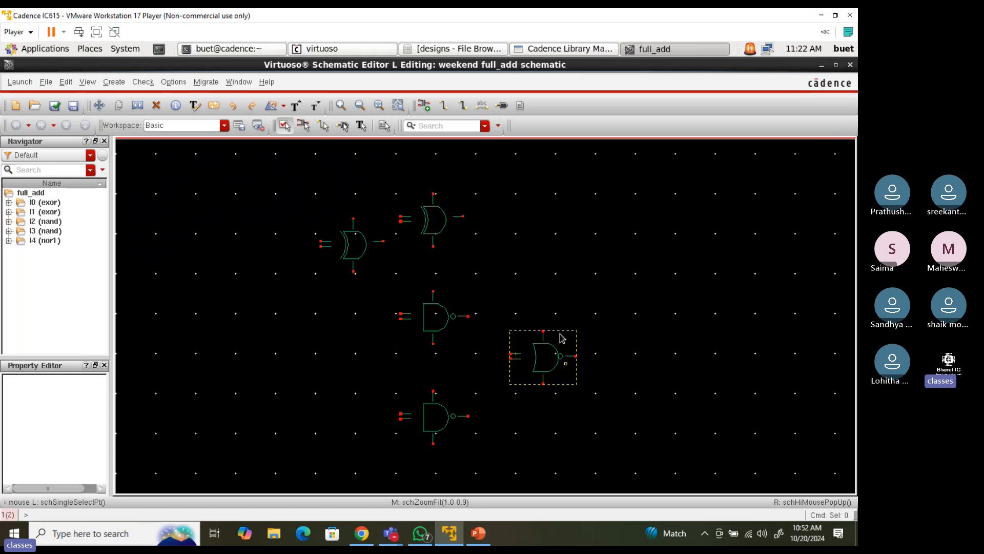
Place three inv symbols from the weekend library: one after each NAND gate and one farther right, level with the NOR gate
key(i)
click(439, 159)
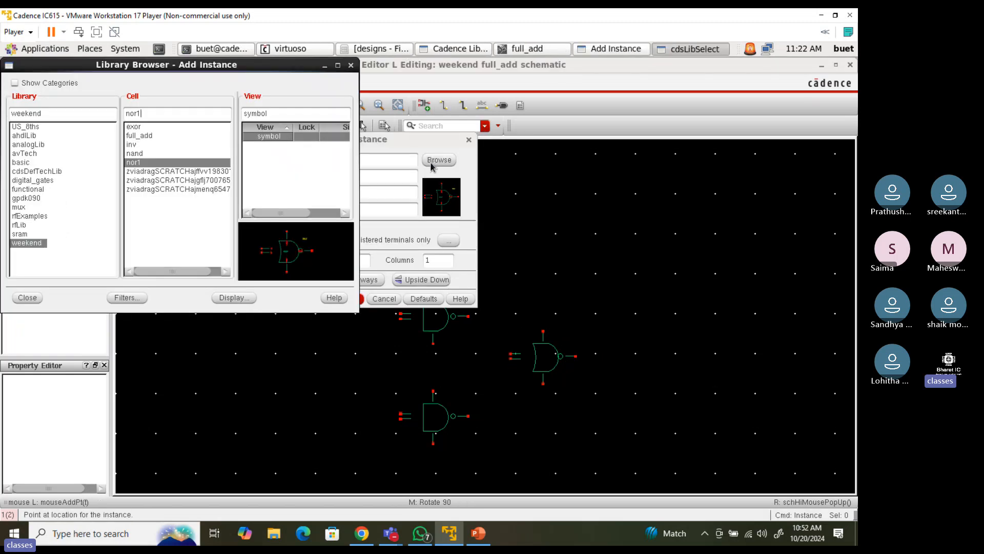
click(131, 145)
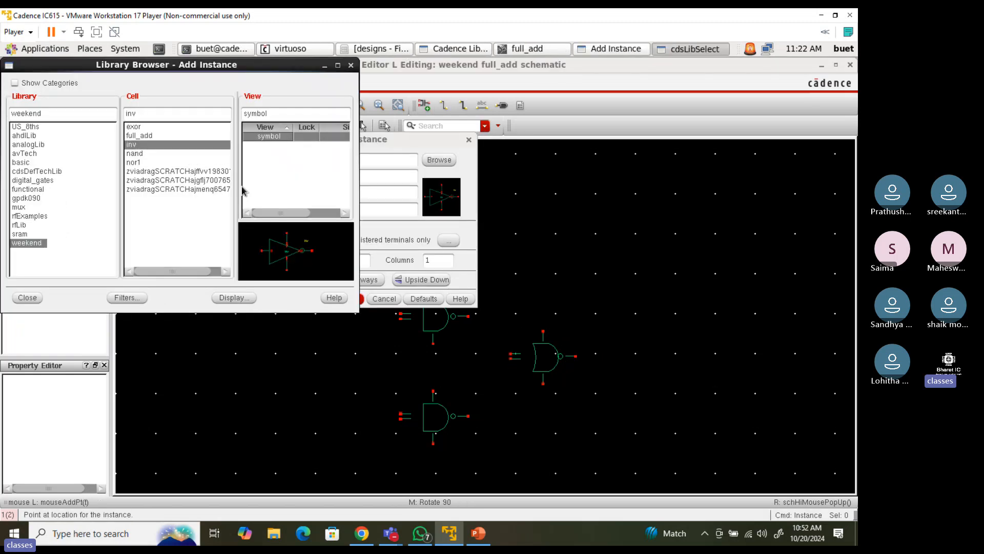
click(27, 298)
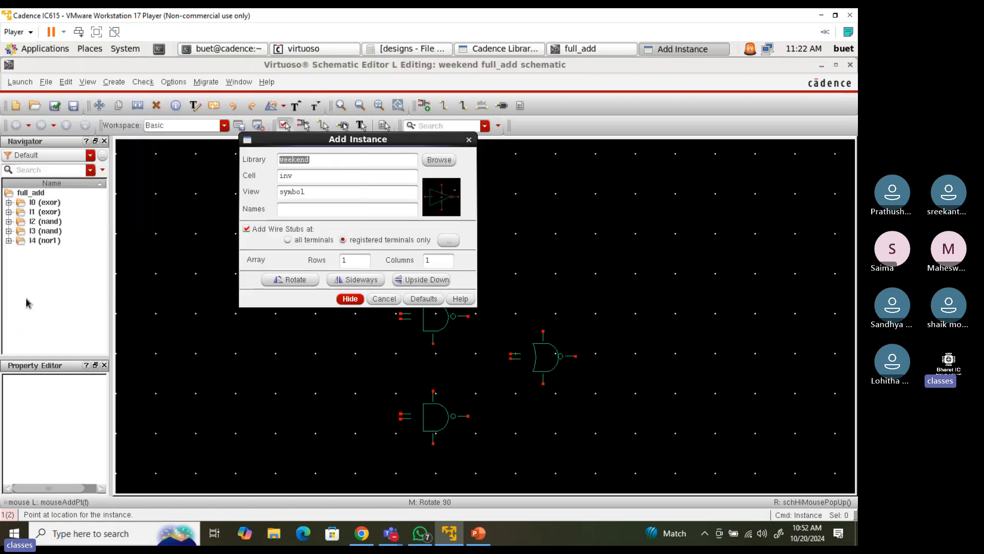
click(350, 298)
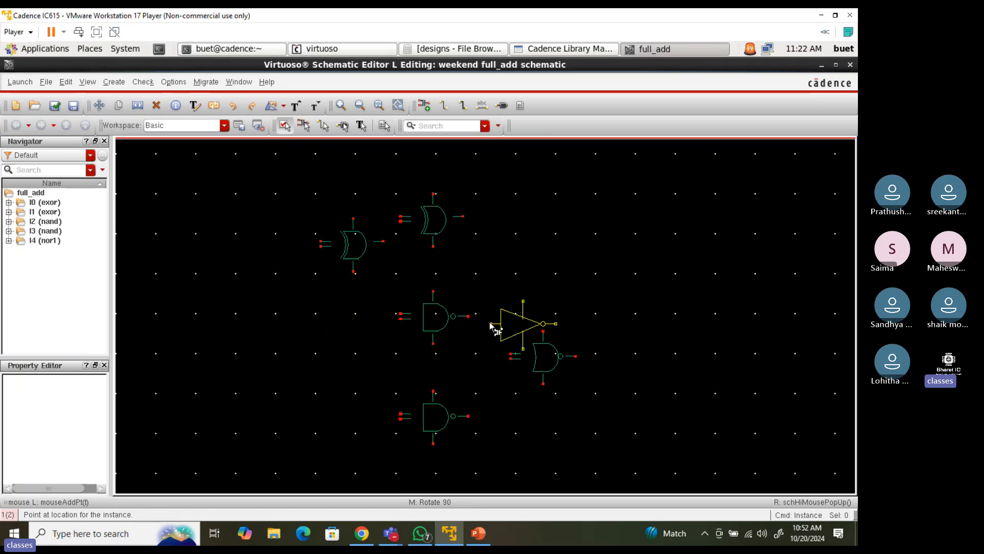
click(488, 320)
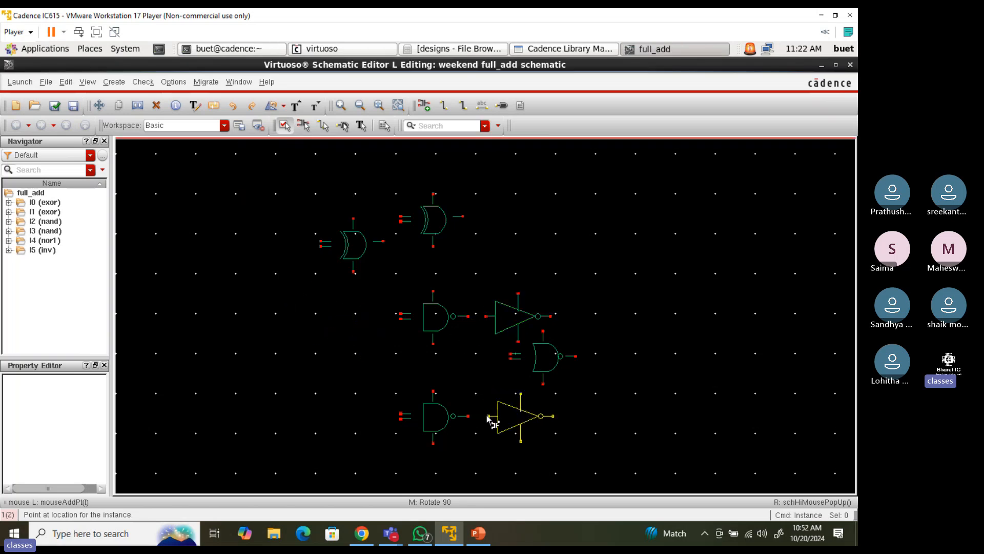
click(489, 416)
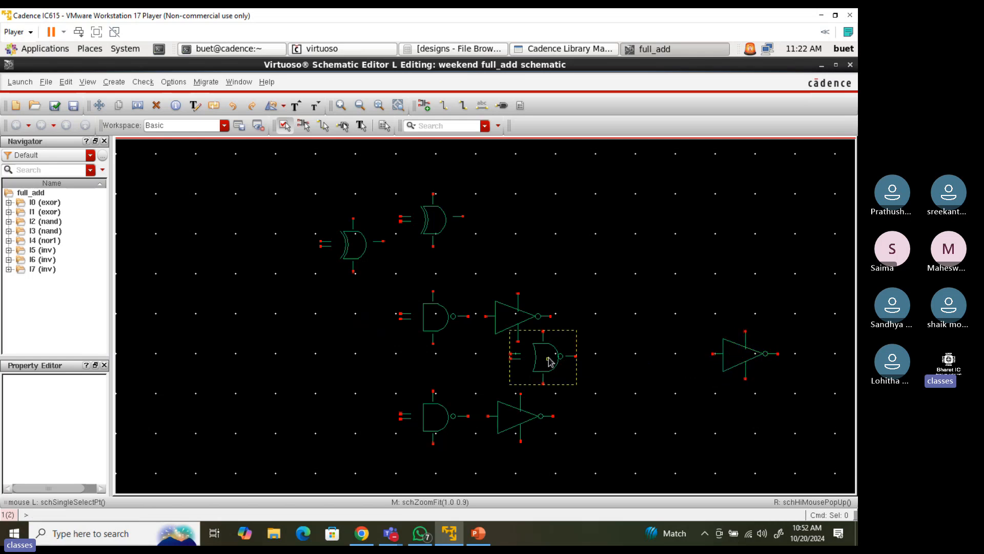
Move the NOR gate right so it sits directly in front of the rightmost inverter
drag(548, 359, 658, 354)
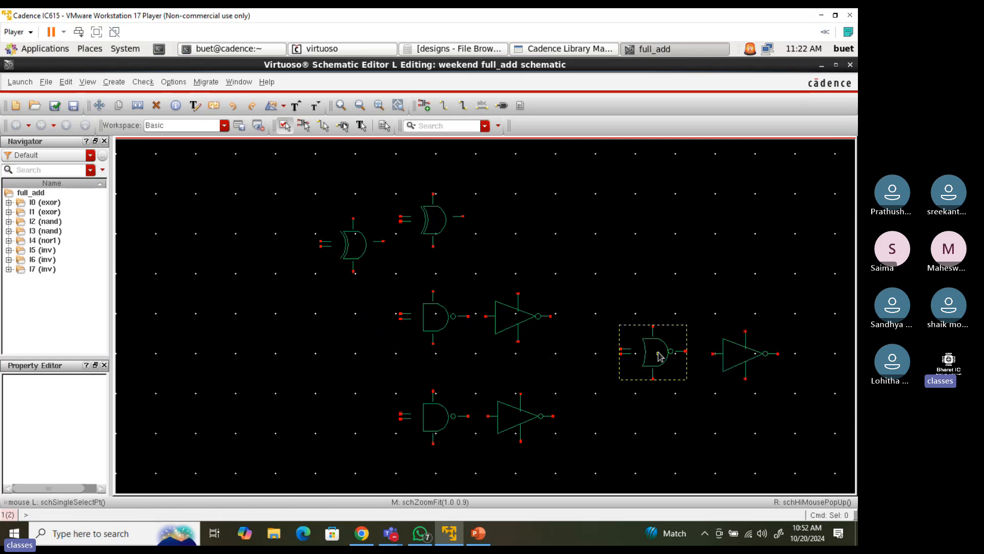
click(608, 304)
middle_click(597, 291)
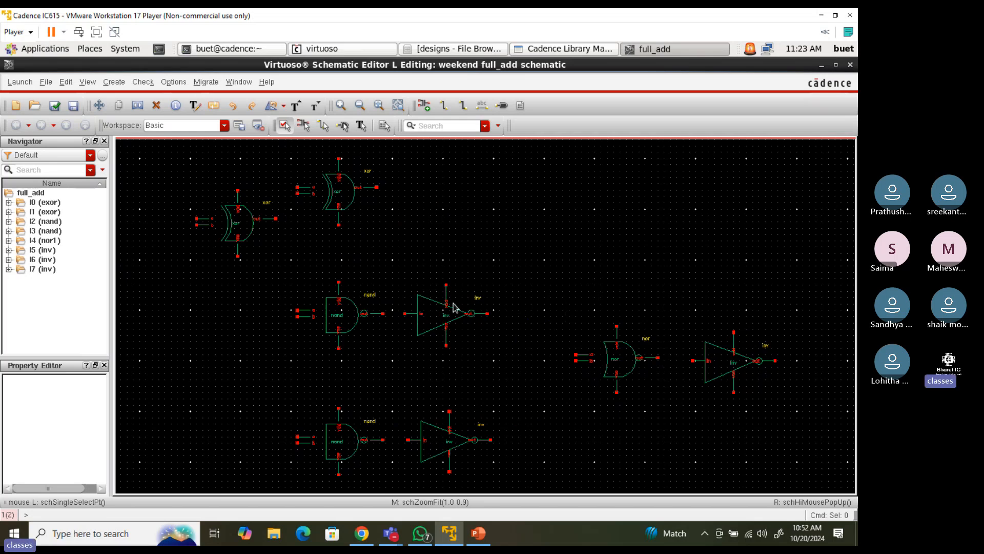
Switch to PowerPoint to check the output gate in the full adder diagram, and return to the Virtuoso schematic
click(478, 533)
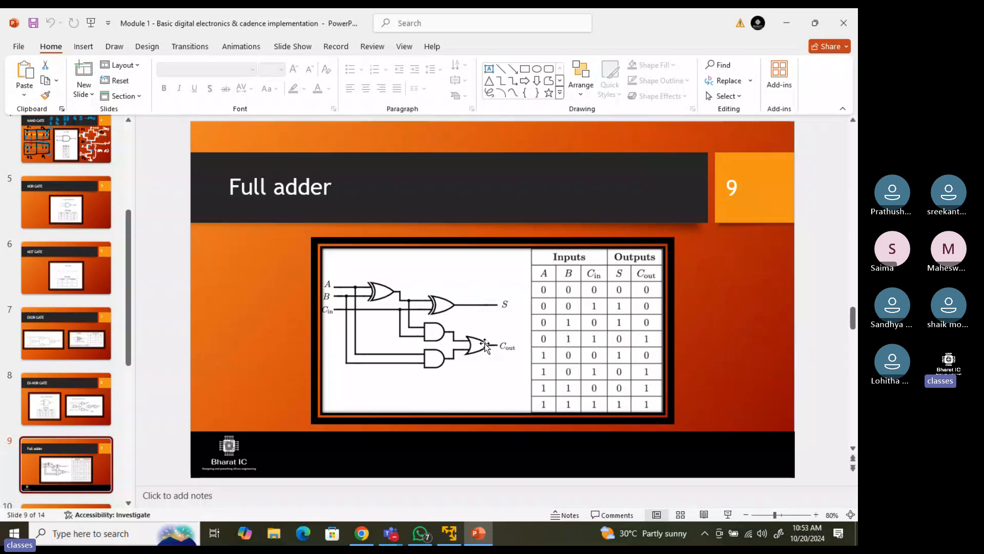
mouse_move(455, 521)
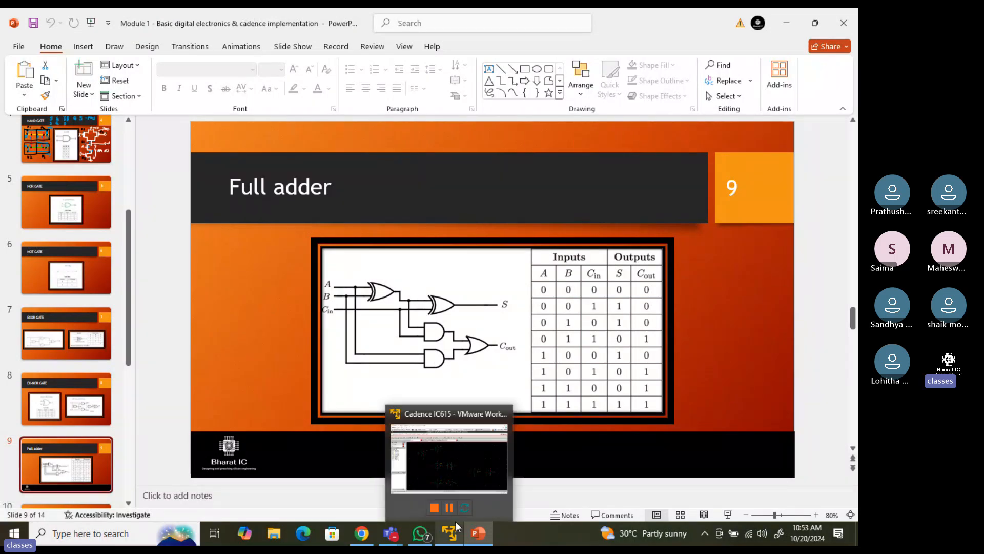
click(455, 520)
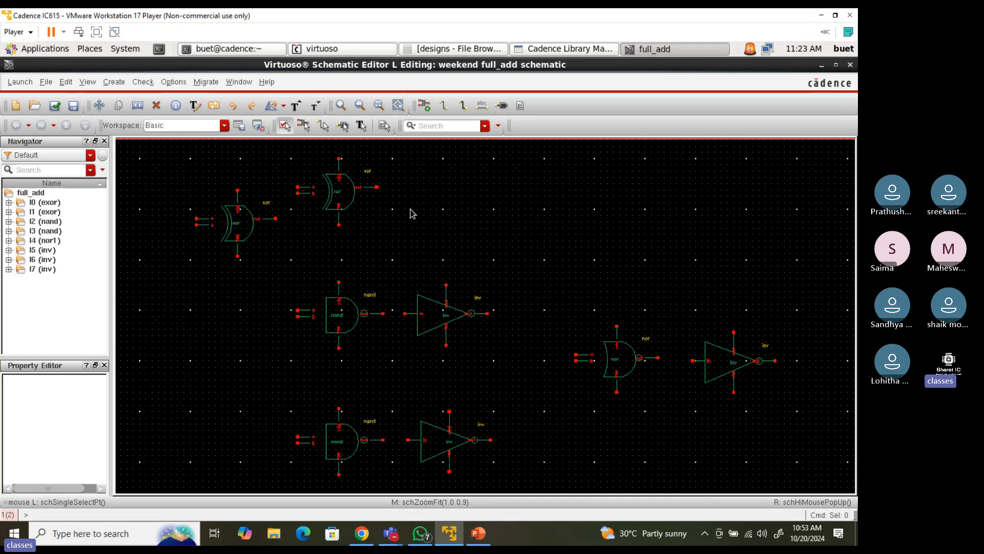
mouse_move(395, 540)
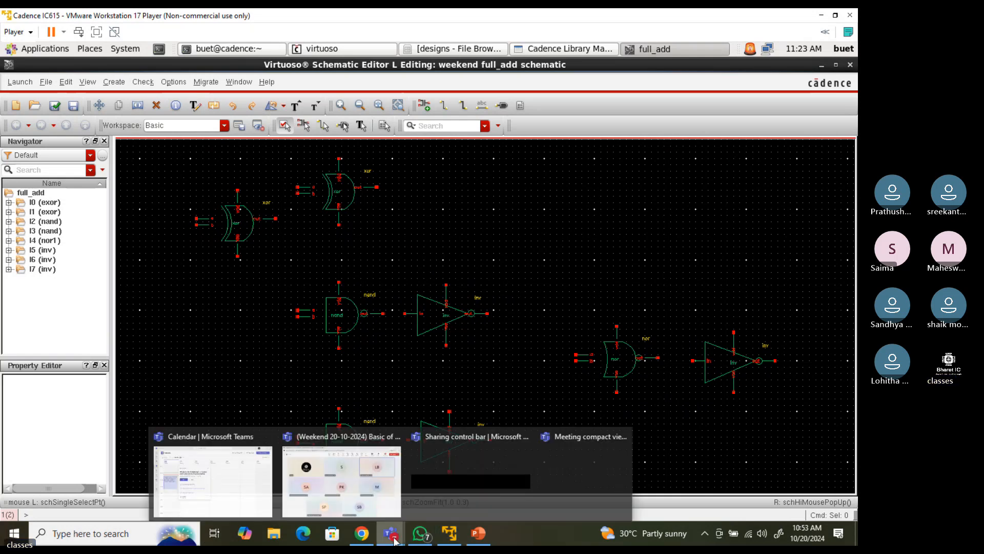
click(340, 484)
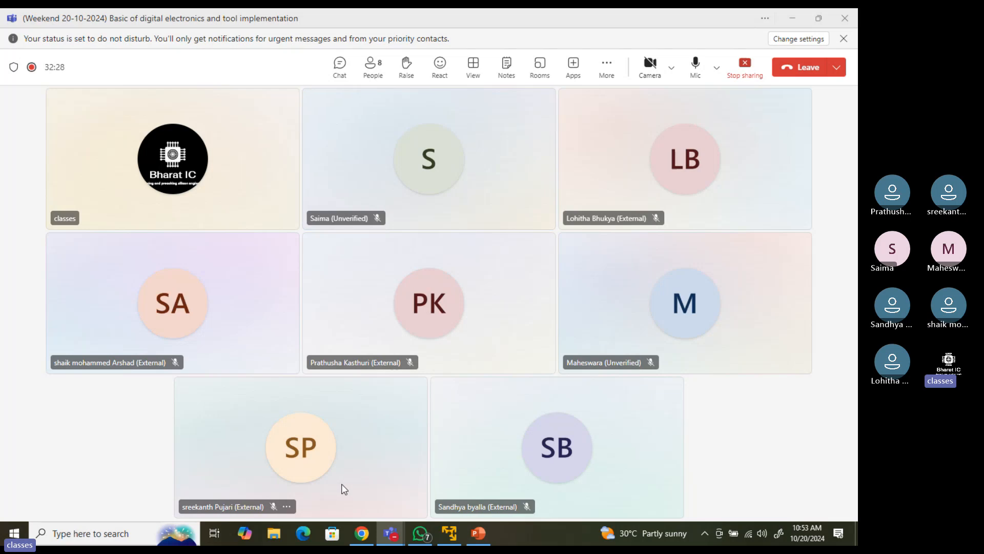
click(792, 18)
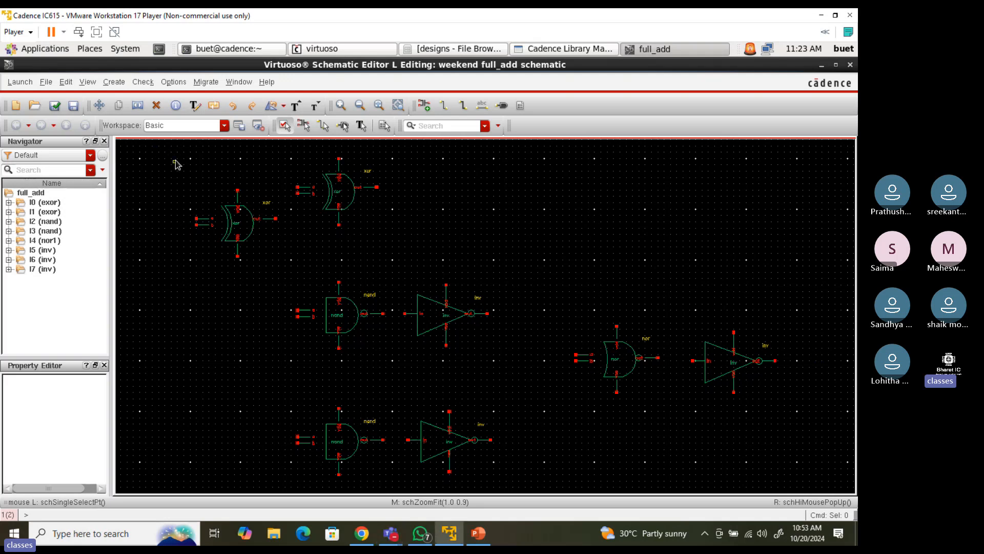
Wire the first XOR gate's output to input b of the second XOR gate
scroll(176, 175, up, 2)
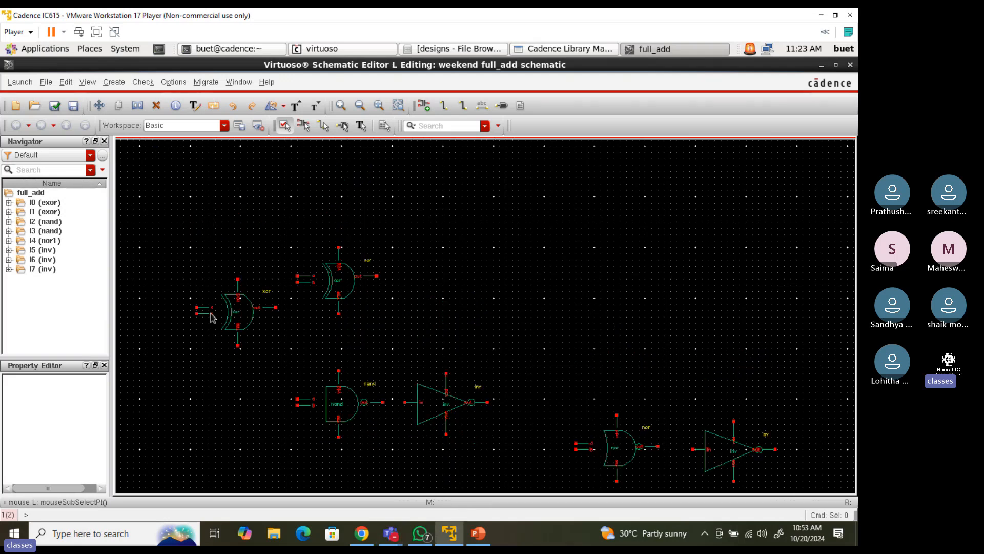
ctrl+scroll(210, 318, up, 1)
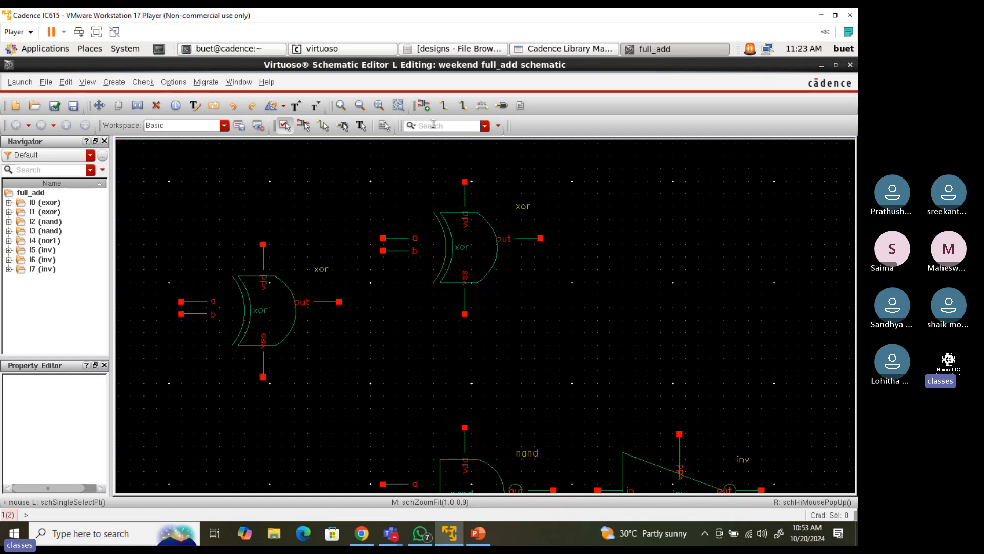
click(443, 106)
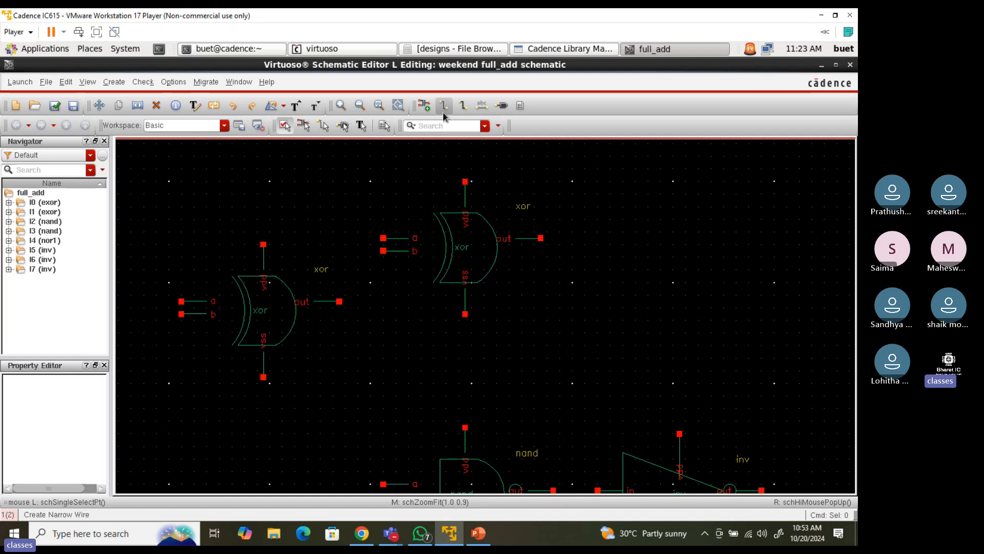
click(340, 302)
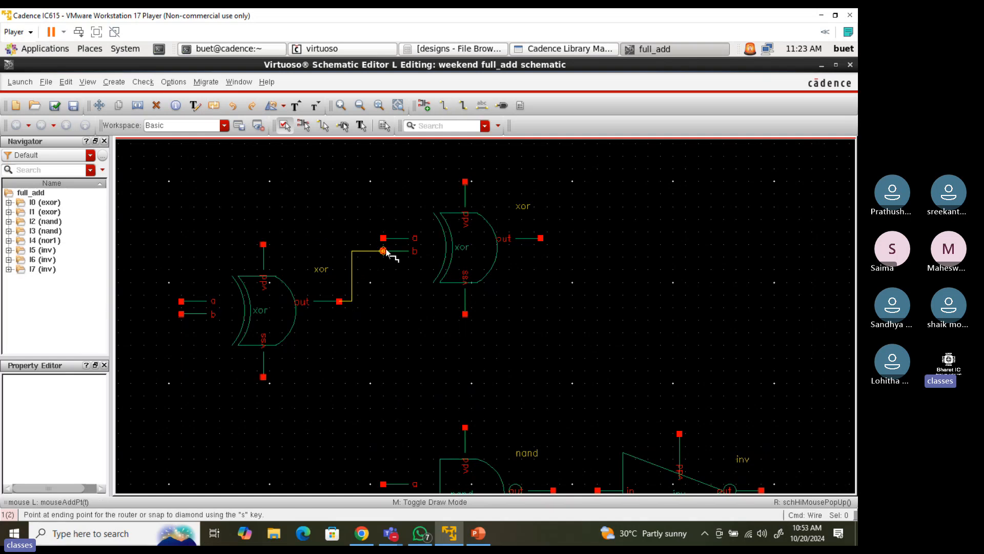
click(384, 251)
Draw a wire from input a of the second XOR gate over the first XOR, ending free to its left
click(383, 238)
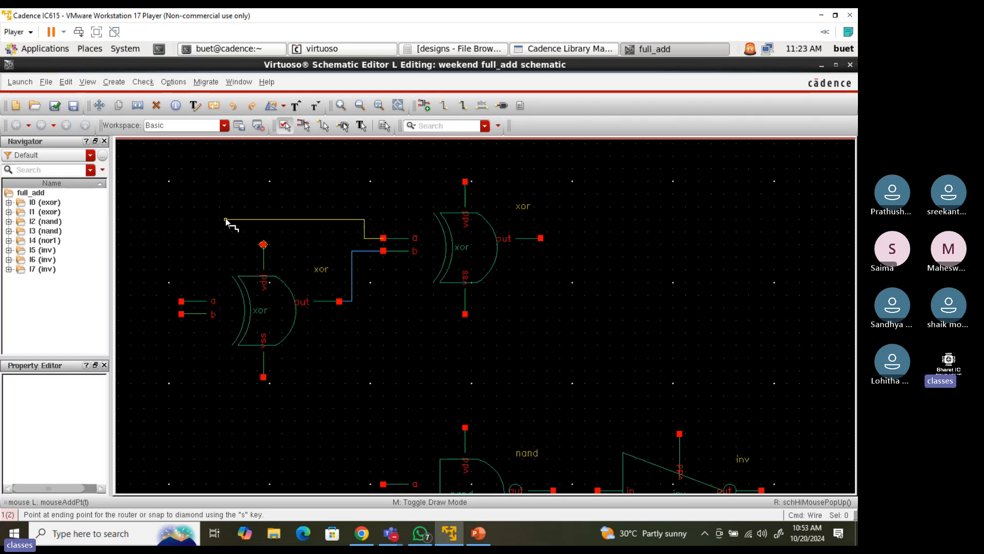
key(Left)
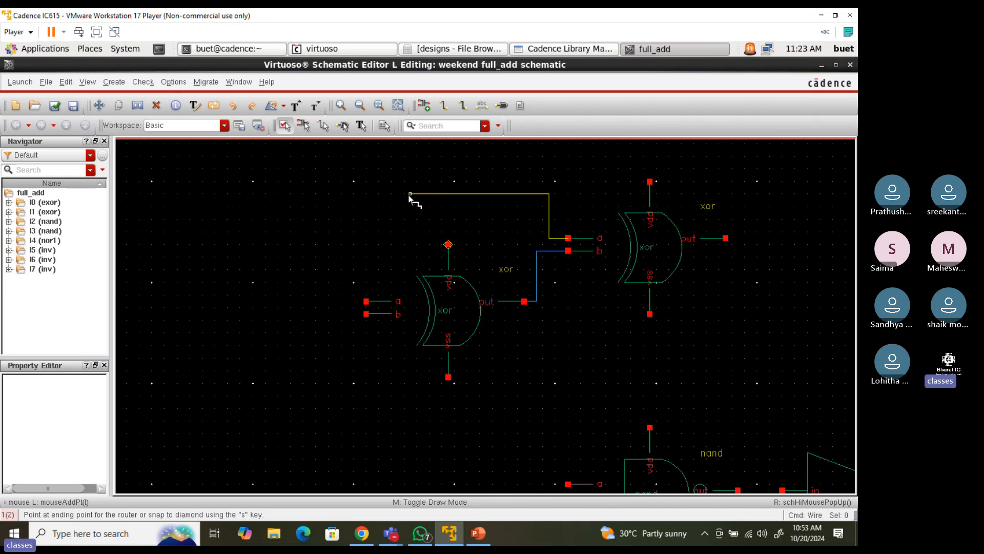
click(409, 195)
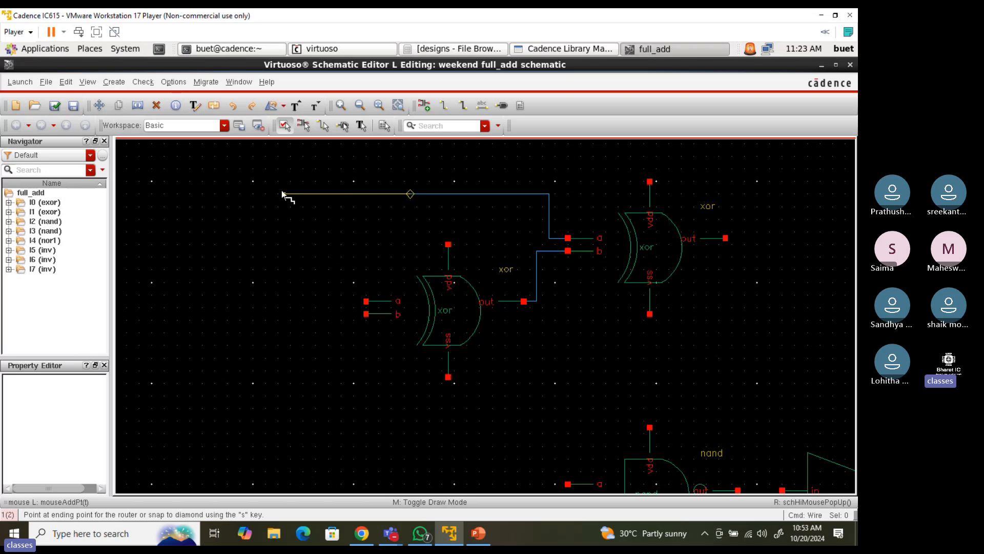
double_click(254, 194)
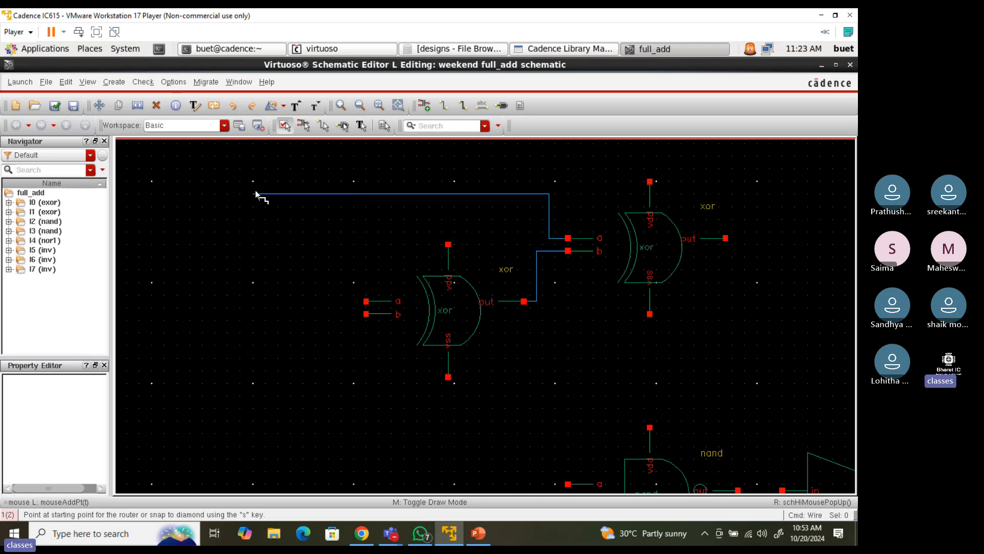
Extend inputs a and b of the first XOR gate leftward with wires ending level with the upper input wire's end
click(366, 302)
double_click(255, 301)
click(366, 314)
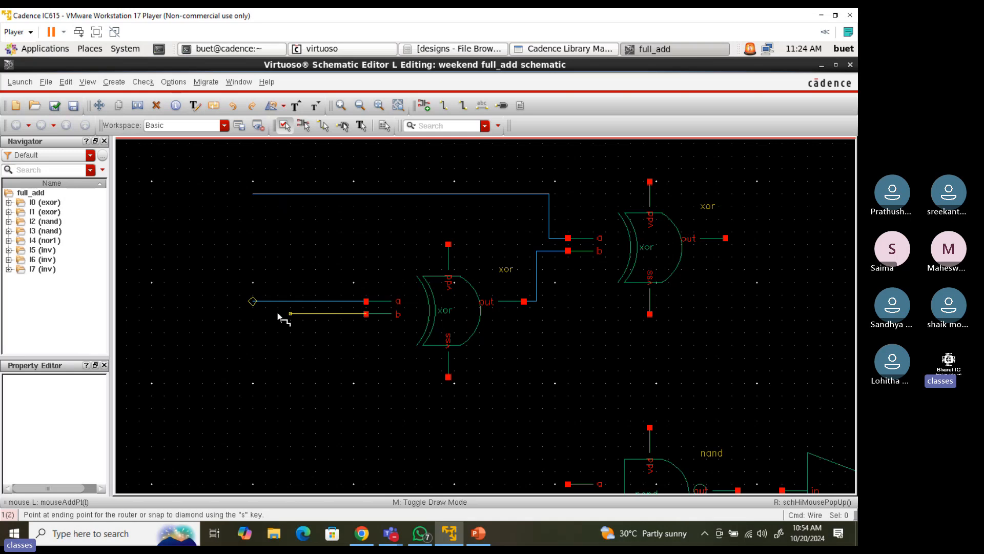
double_click(252, 314)
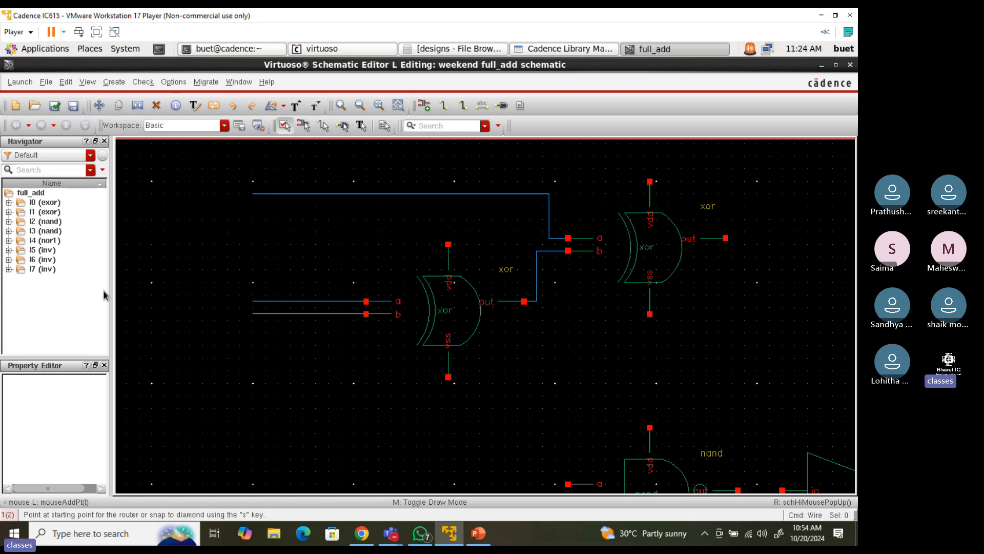
Branch a wire from the second XOR gate's input a net down to input a of the upper NAND gate, following the PowerPoint diagram
key(f)
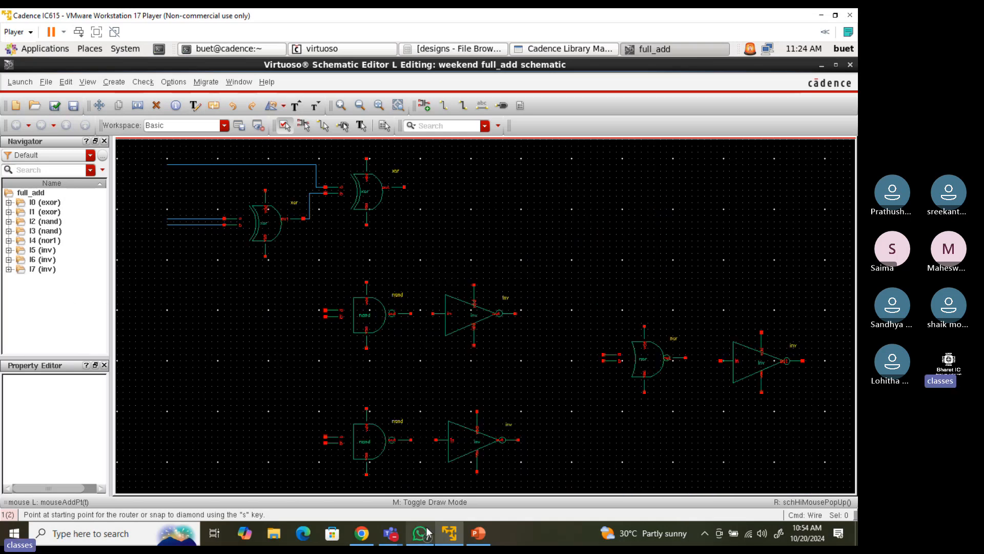
click(473, 535)
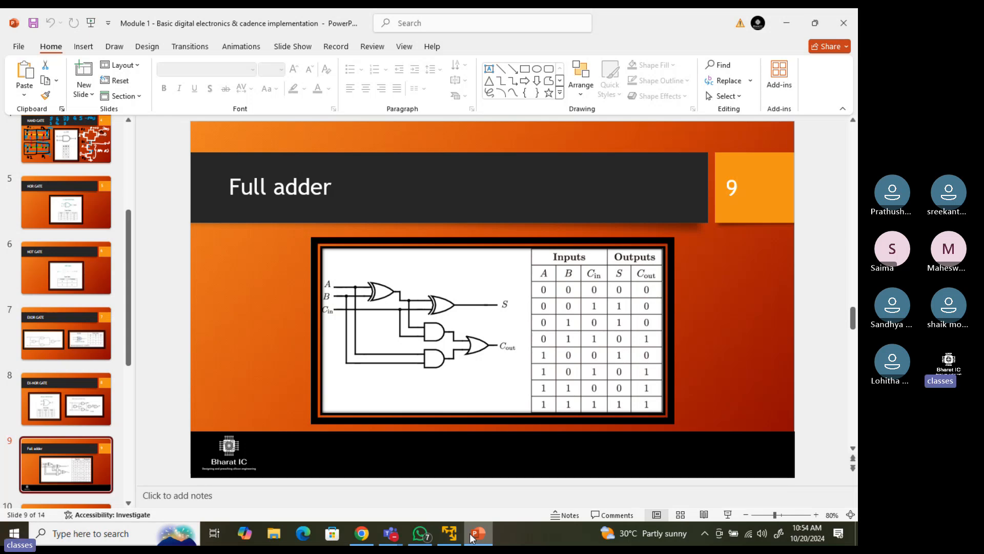
click(472, 537)
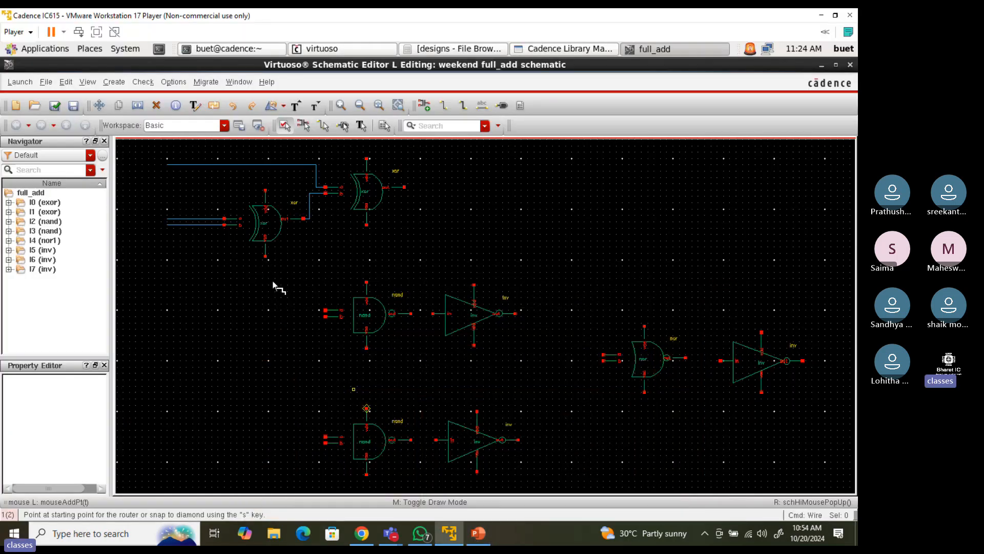
click(318, 184)
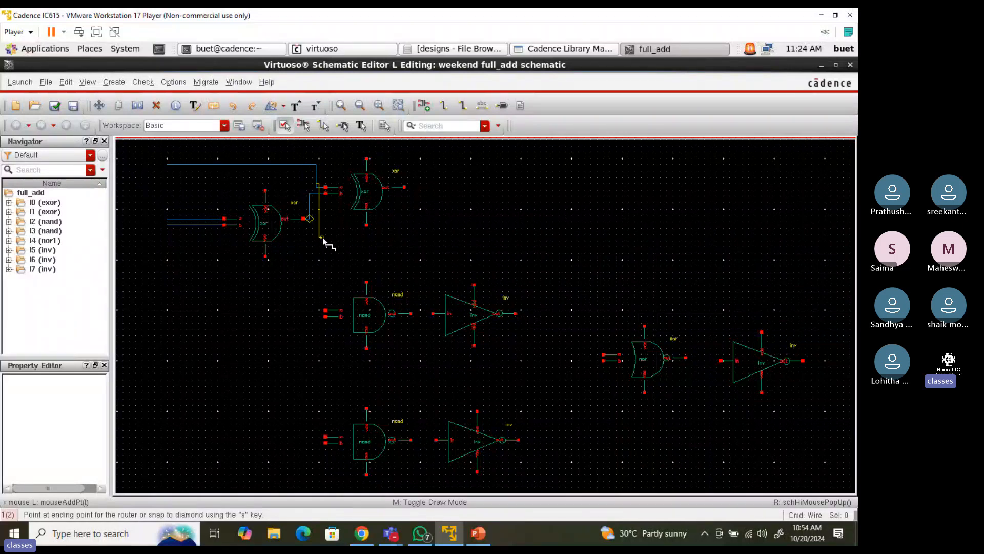
key(Escape)
right_drag(297, 183, 323, 195)
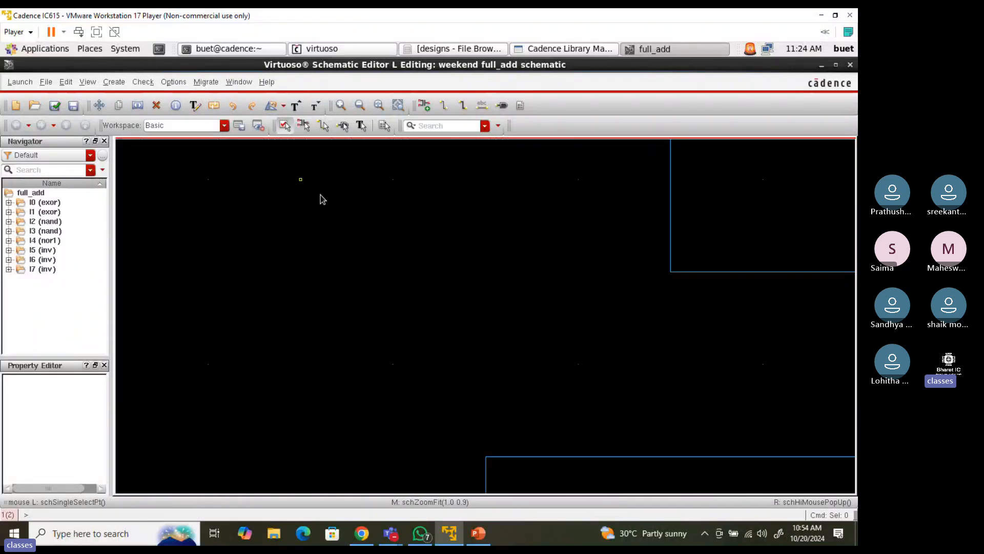
click(425, 106)
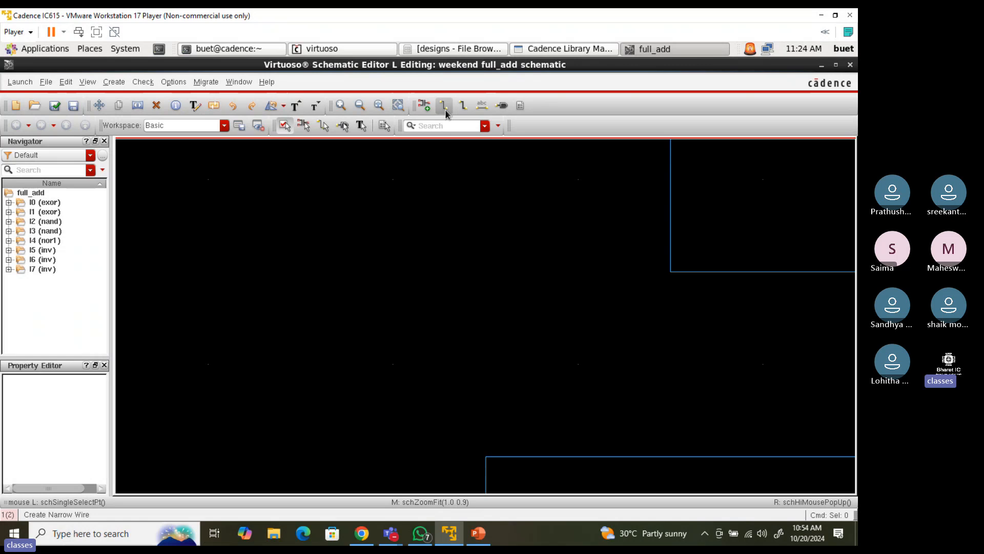
click(685, 285)
key(f)
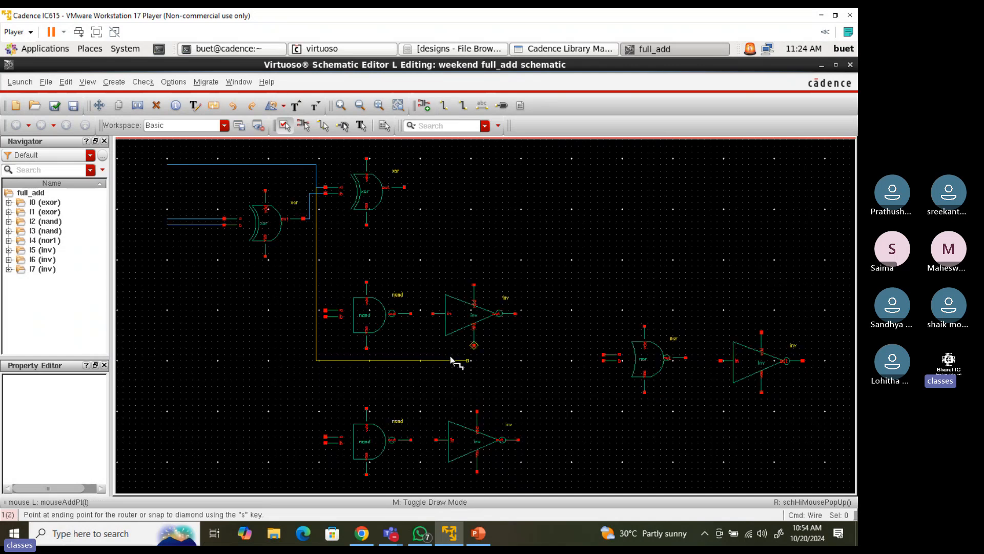
click(328, 311)
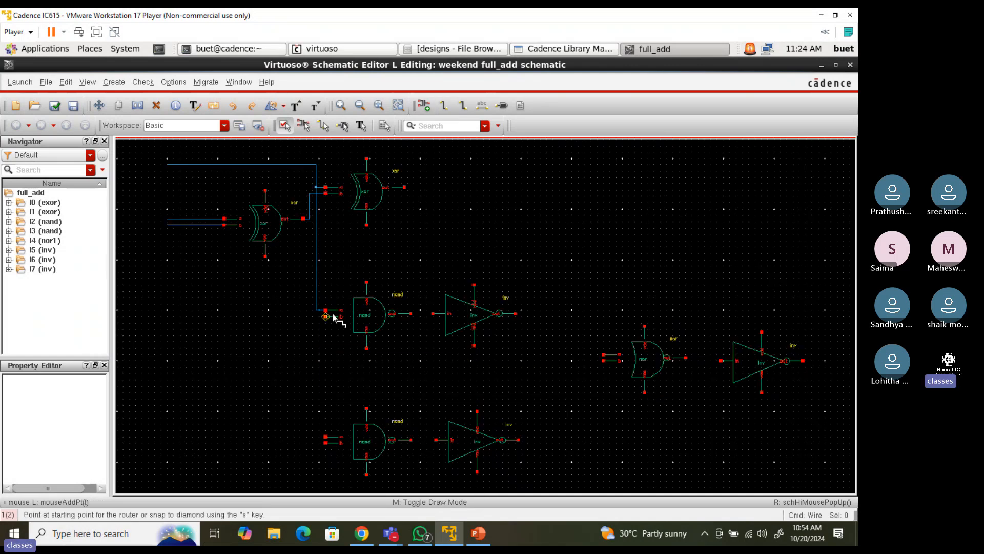
Wire the first XOR's output net to the upper NAND's input b, and that NAND's output to the adjacent inverter's input
click(309, 219)
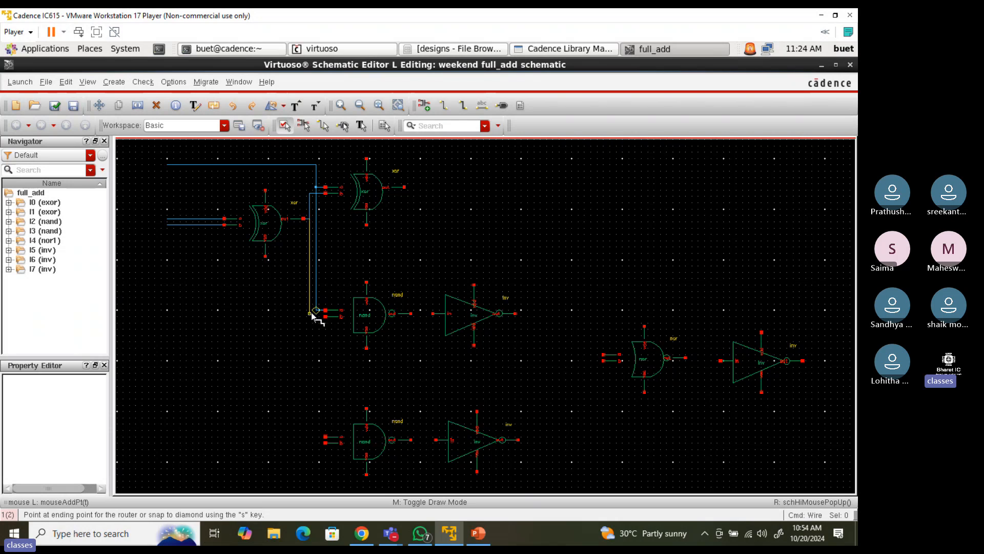
click(327, 316)
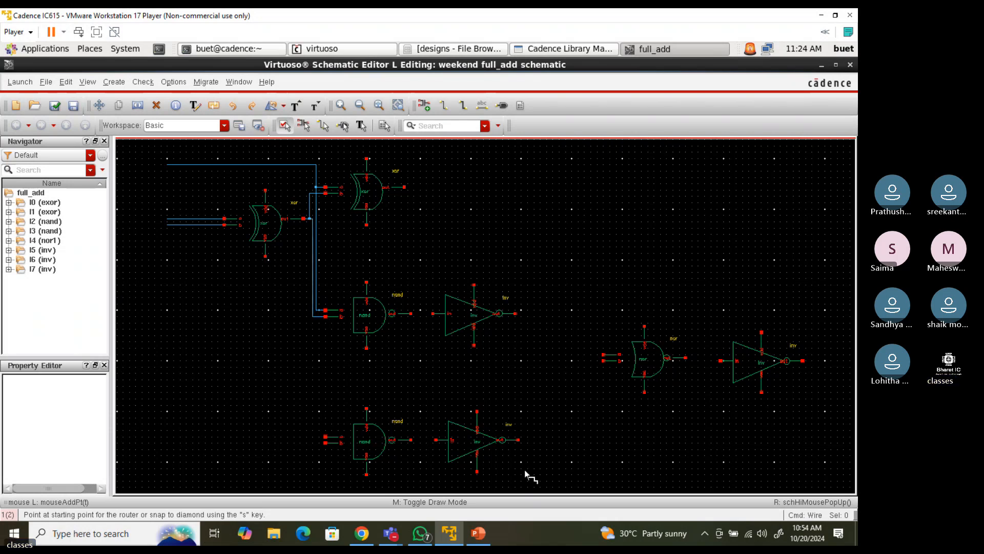
click(480, 535)
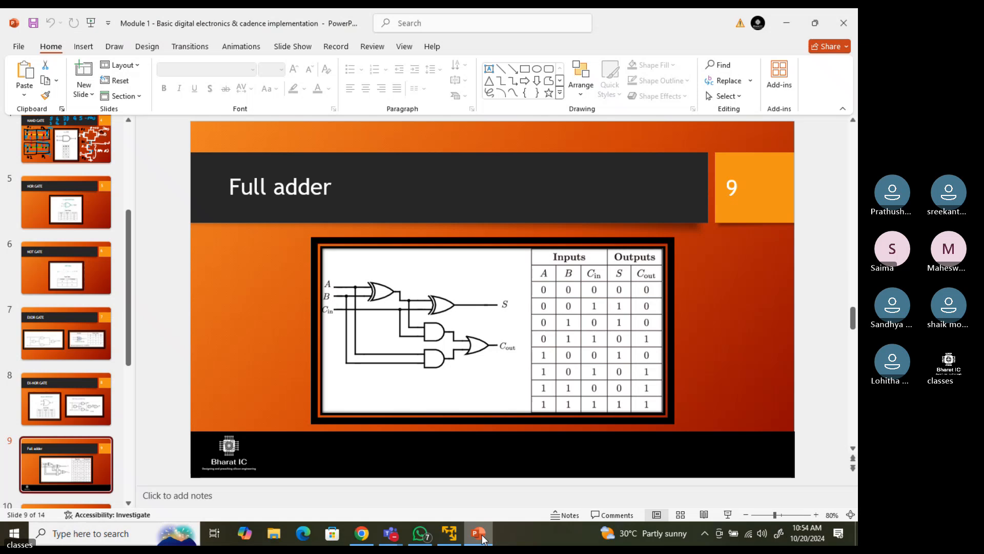
click(479, 534)
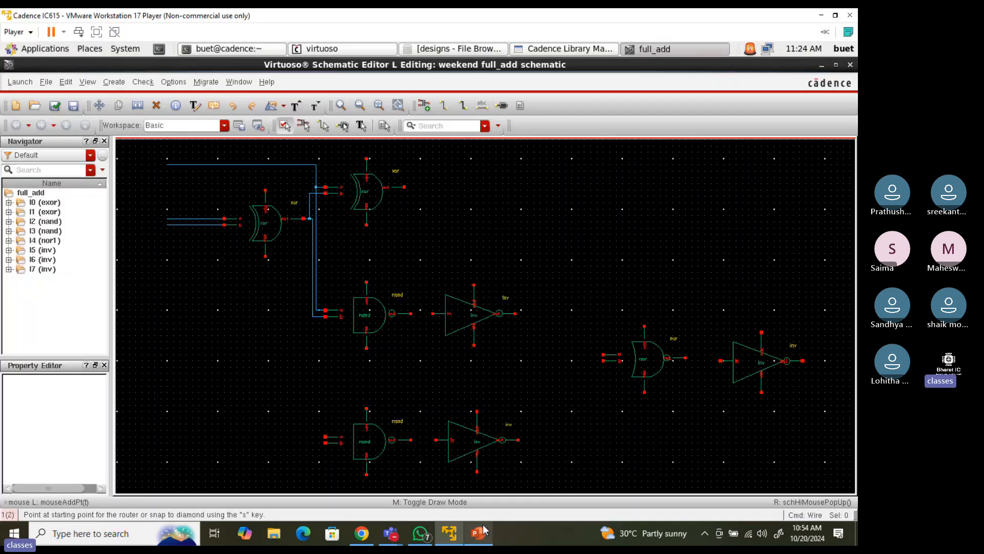
click(411, 313)
click(433, 314)
Compare the schematic with the full adder diagram in PowerPoint to examine how inputs A and B feed the lower AND gate
click(478, 534)
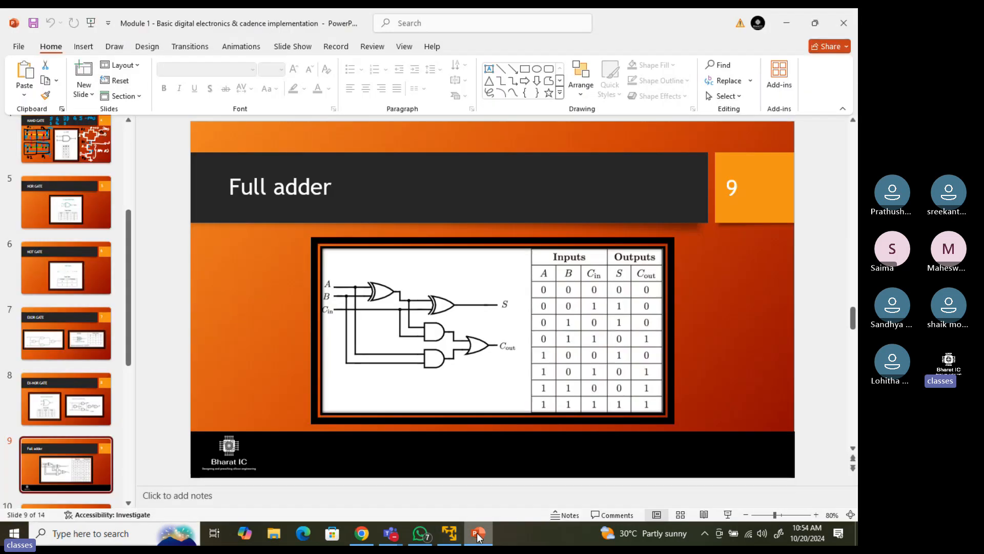
click(477, 537)
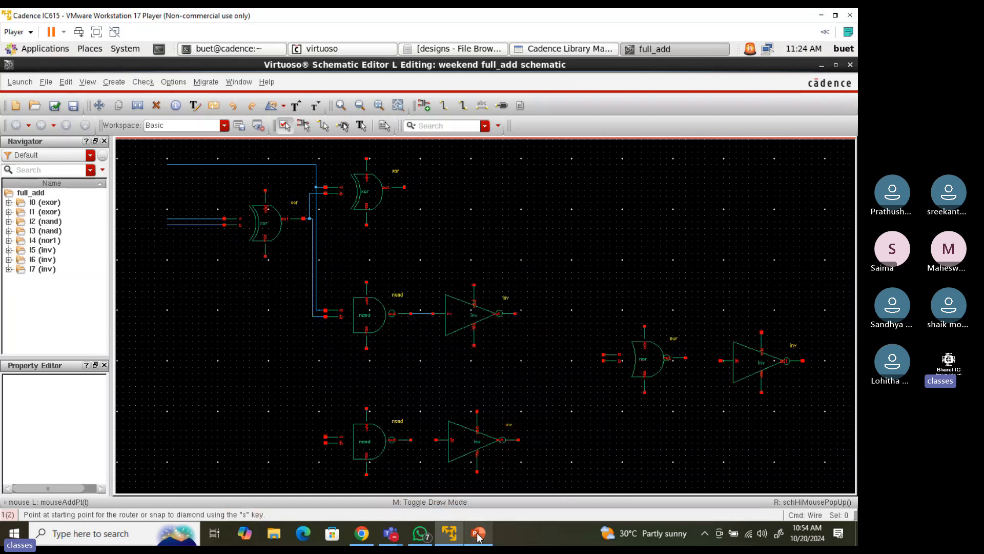
click(479, 537)
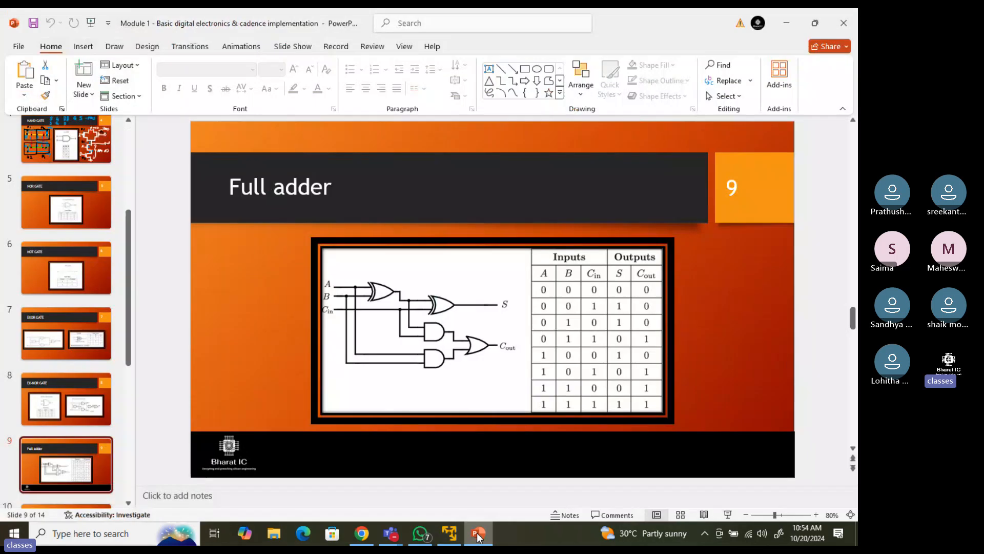
click(478, 537)
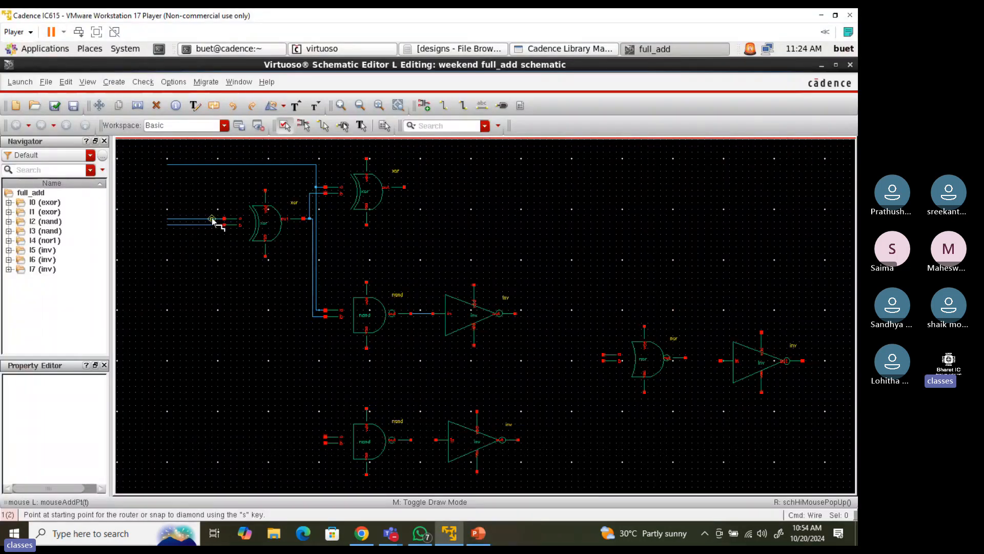
click(482, 535)
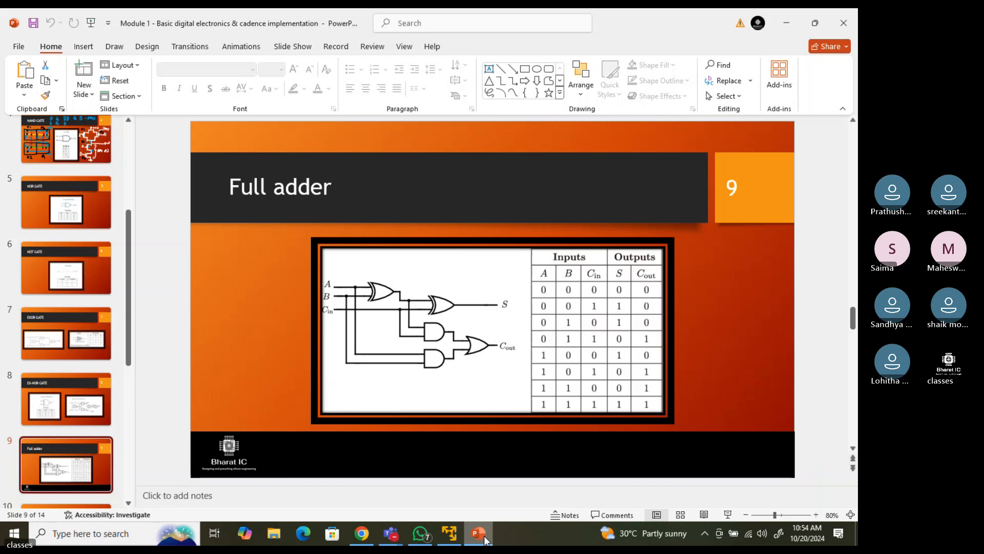
click(485, 537)
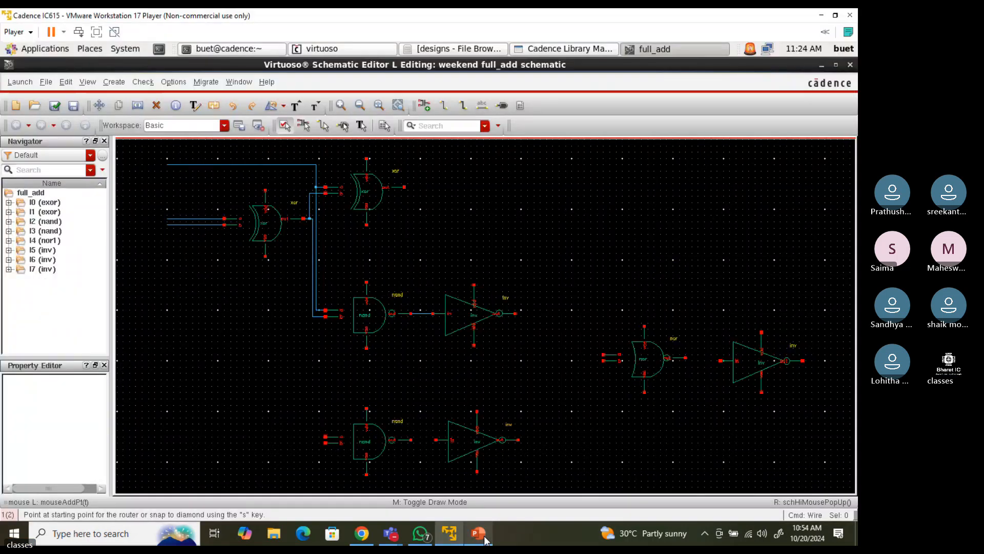
click(484, 537)
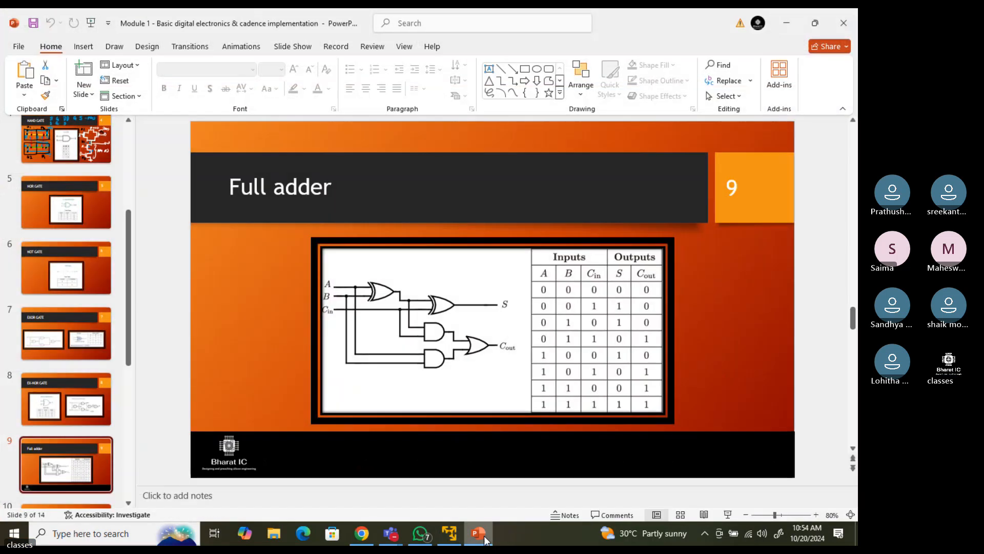
Return to the full_add schematic in Virtuoso and undo all the wires drawn between the gates
click(484, 537)
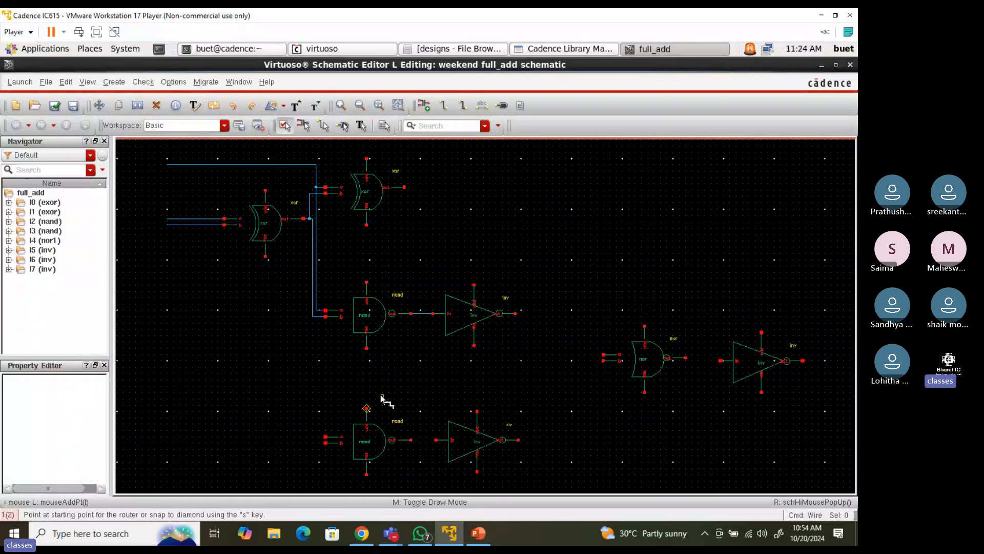
key(u)
key(u)
key(u)
key(u)
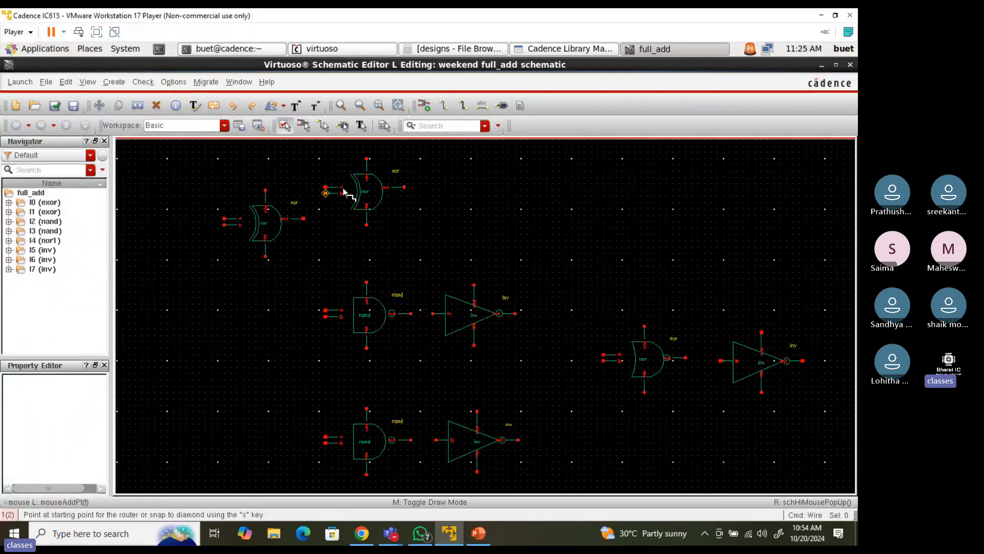
Move the second XOR gate slightly down and the first XOR gate up, so that the first sits higher than the second
key(Escape)
drag(370, 191, 379, 216)
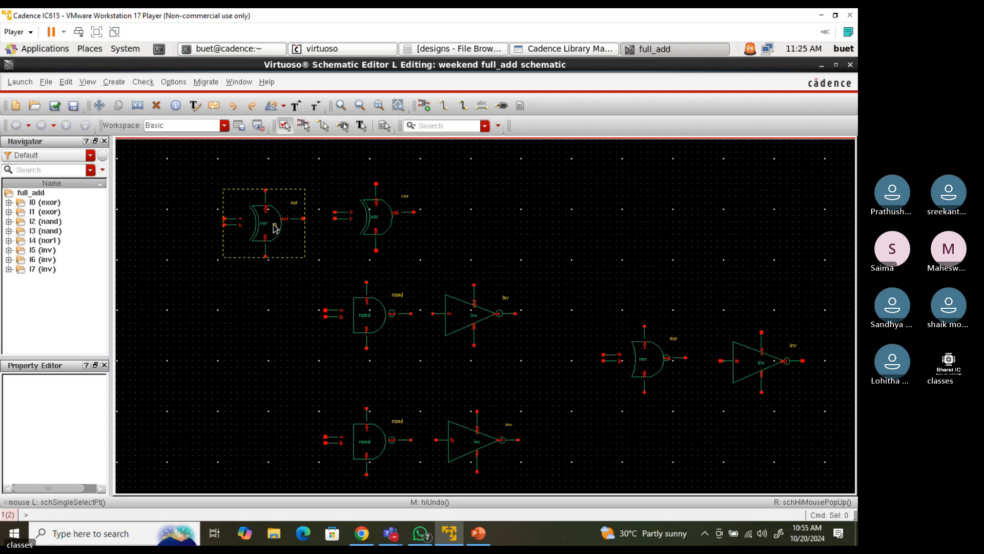
drag(275, 225, 264, 185)
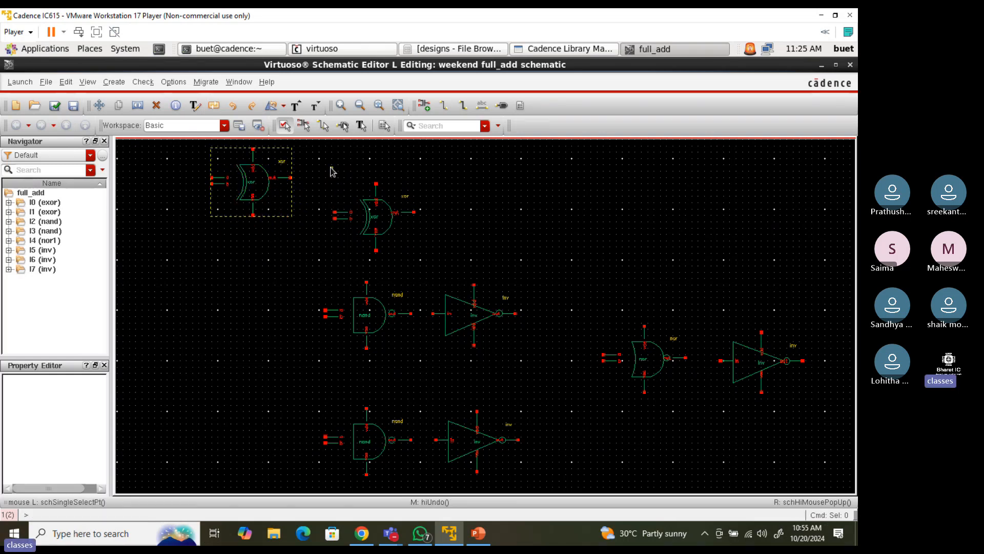
Wire the first XOR's output to the second XOR's input a, and extend its input b leftward below the first XOR
click(440, 106)
click(291, 177)
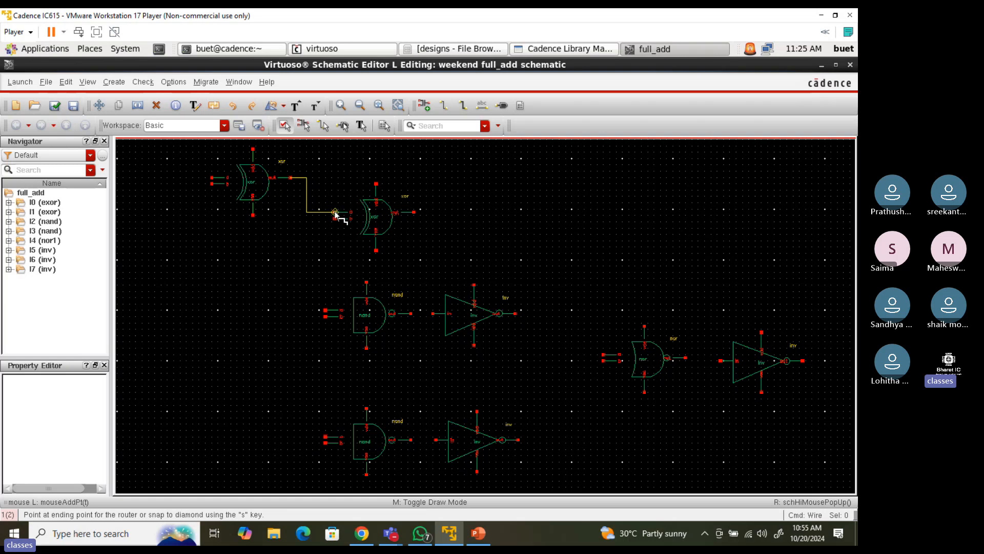
click(334, 211)
click(334, 219)
click(164, 234)
Extend inputs a and b of the first XOR gate leftward with two parallel wires
click(212, 178)
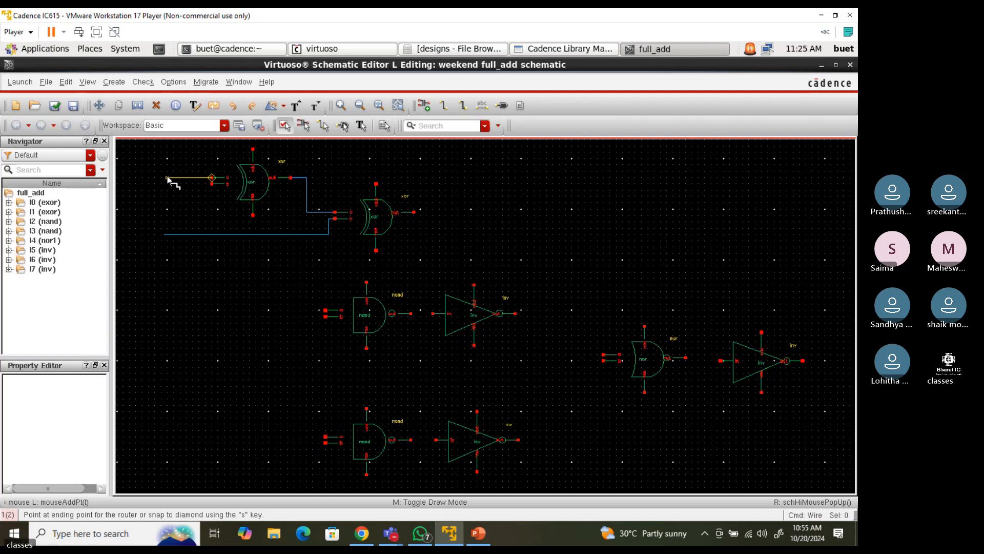
click(168, 178)
click(210, 185)
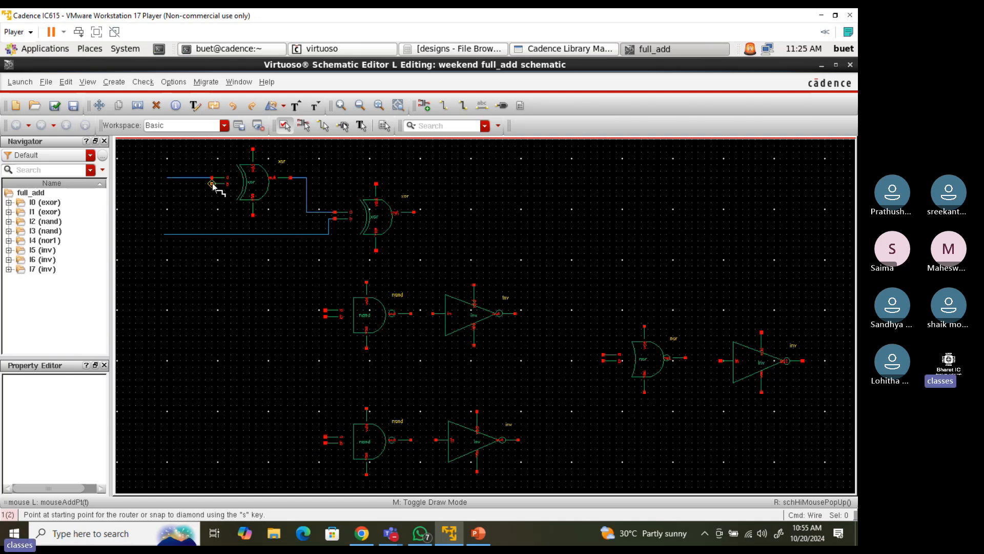
click(167, 183)
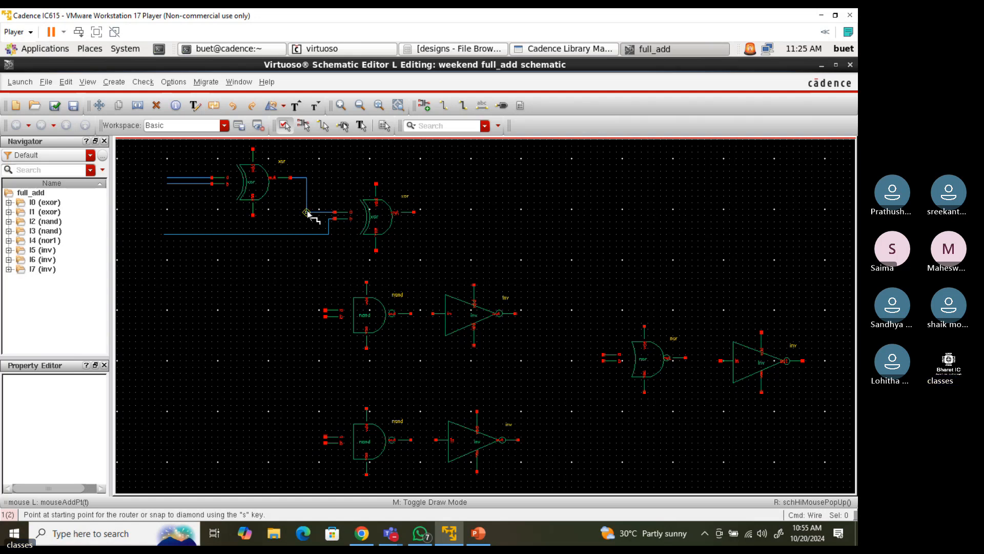
Branch the second XOR's input a and b nets down to inputs a and b of the upper NAND gate
click(307, 212)
click(325, 310)
click(290, 234)
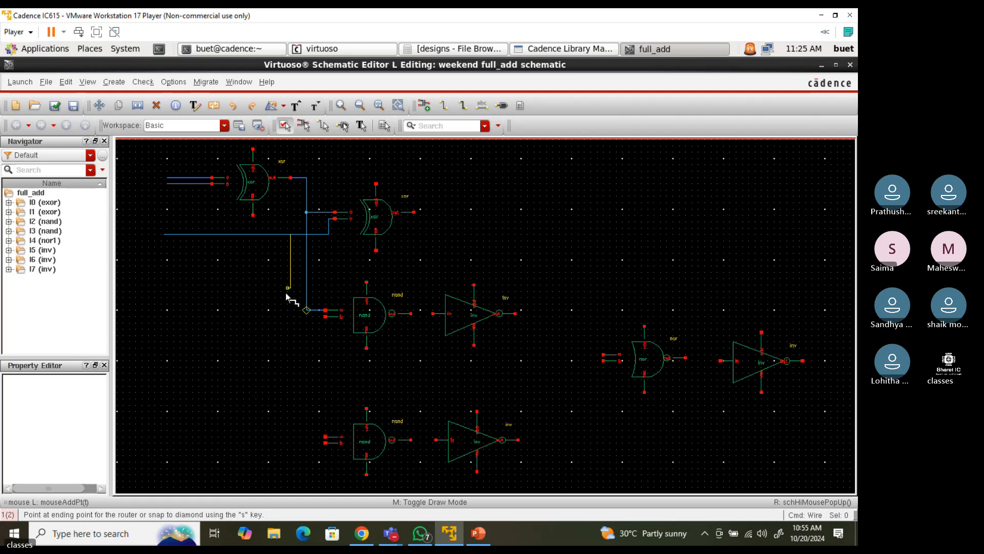
click(325, 316)
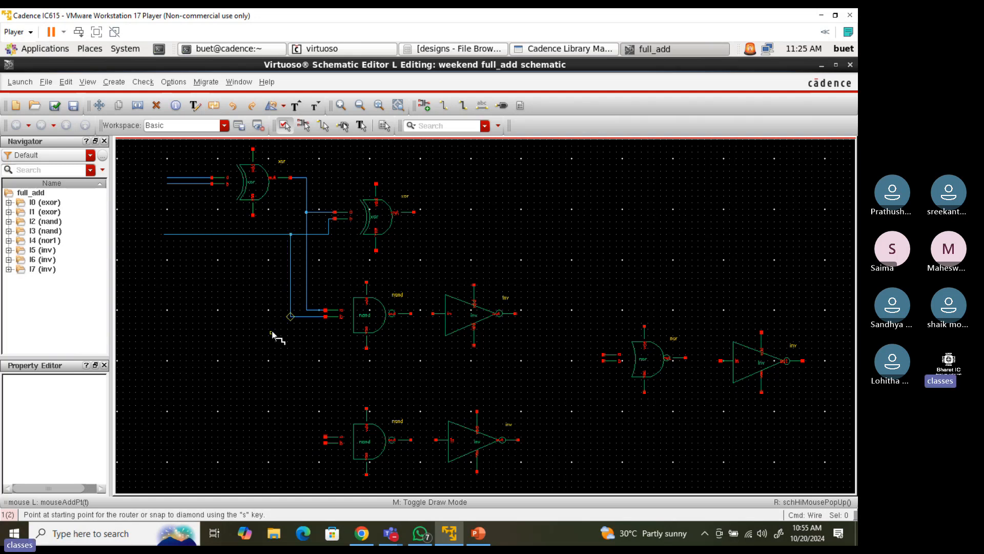
Branch the first XOR's input a and b wires down to the lower NAND's inputs a and b, and inspect the wire crossings and junctions
click(202, 178)
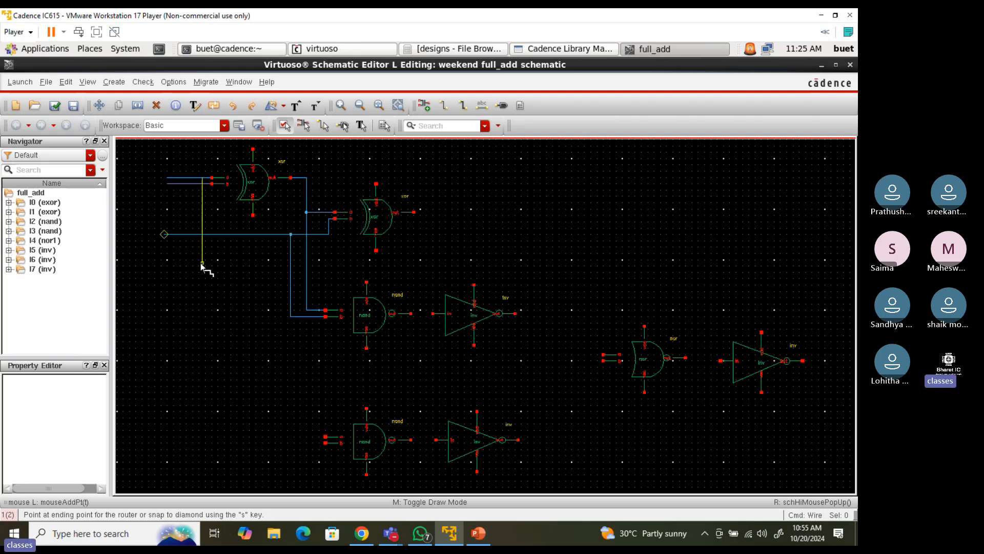
click(325, 437)
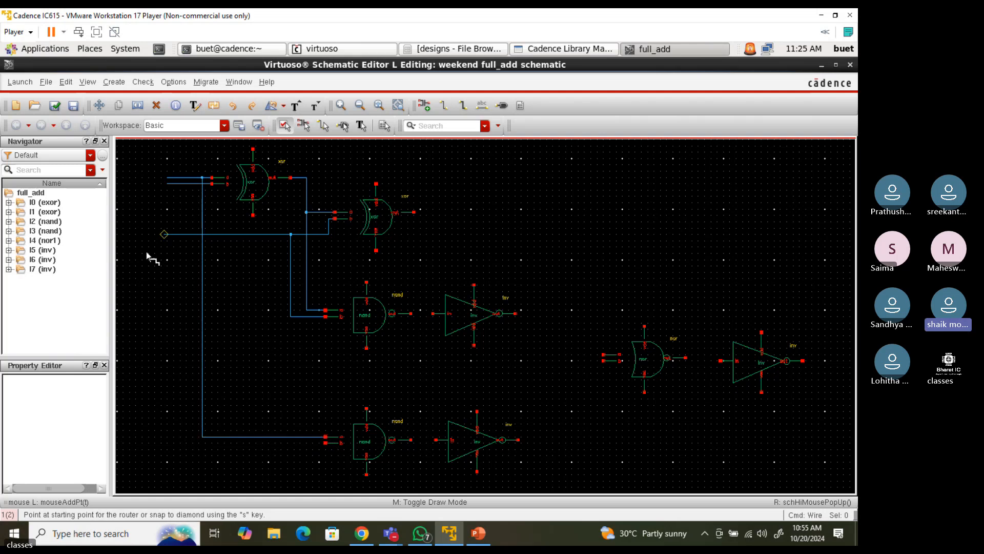
click(190, 183)
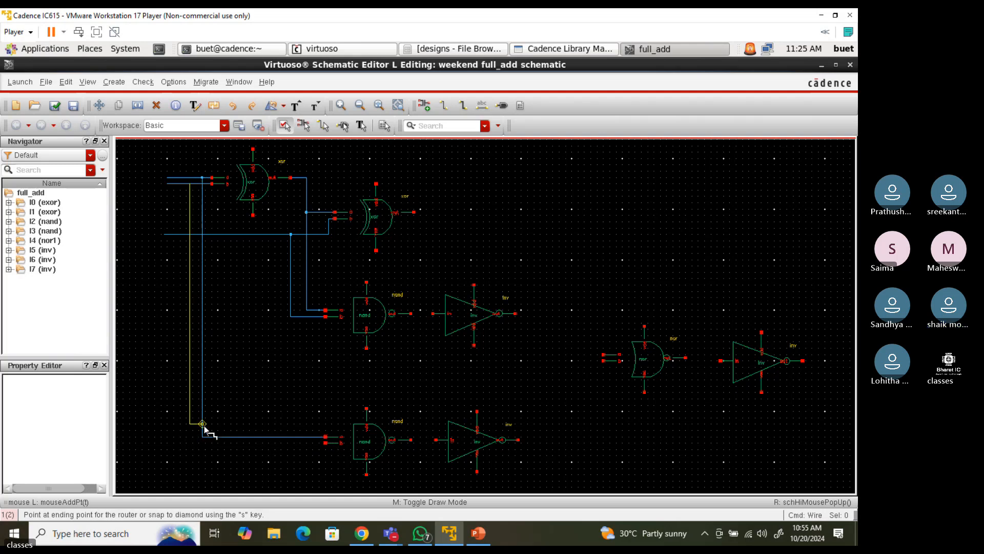
click(326, 443)
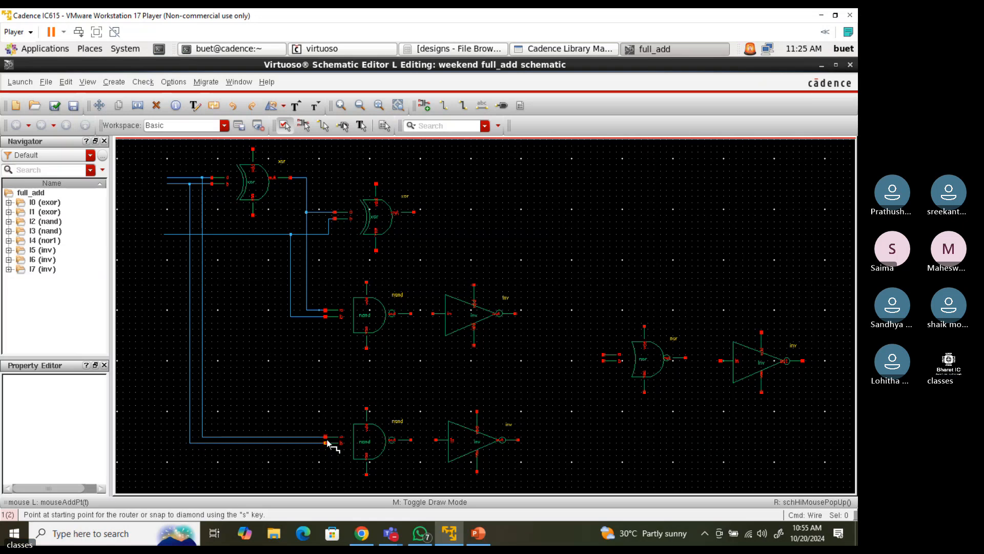
key(Escape)
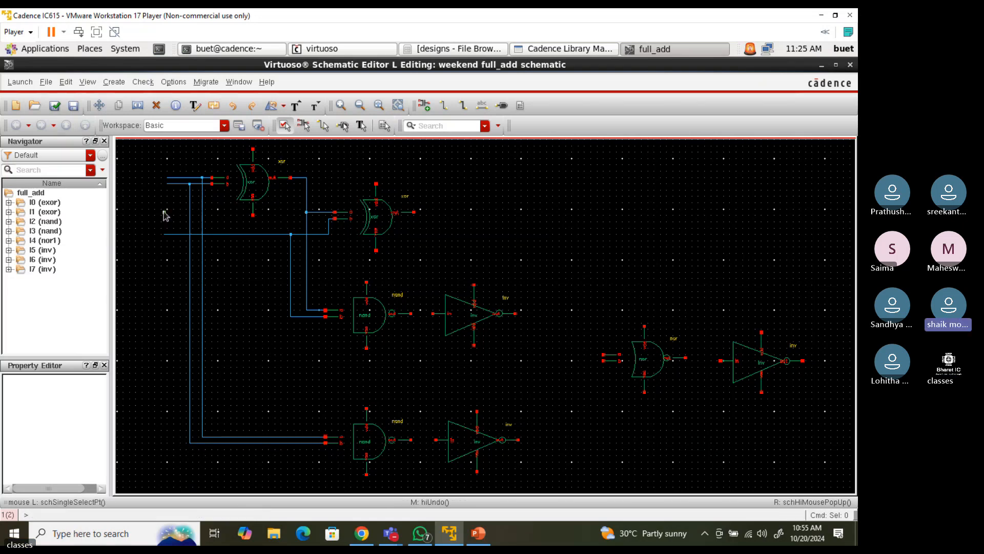
right_drag(165, 214, 236, 258)
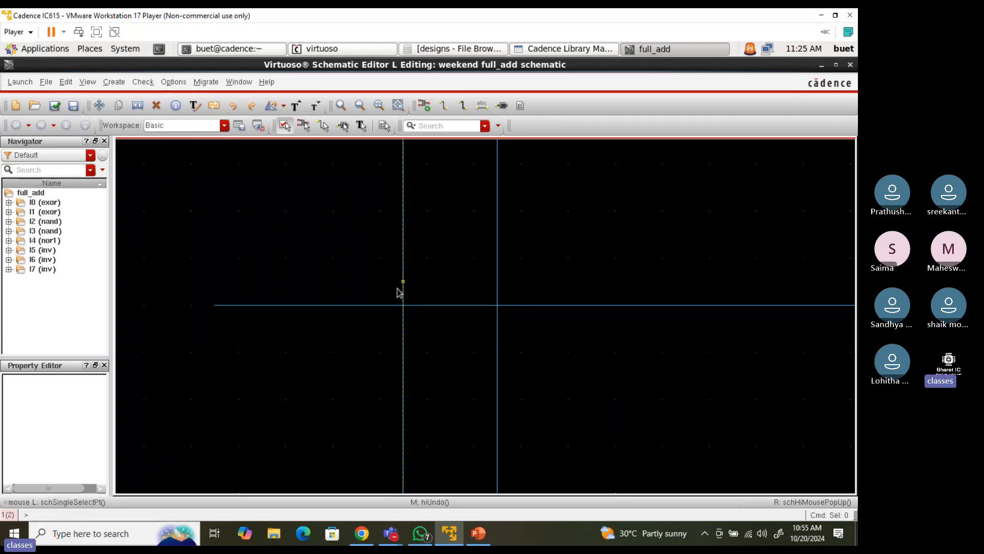
key(d)
key(f)
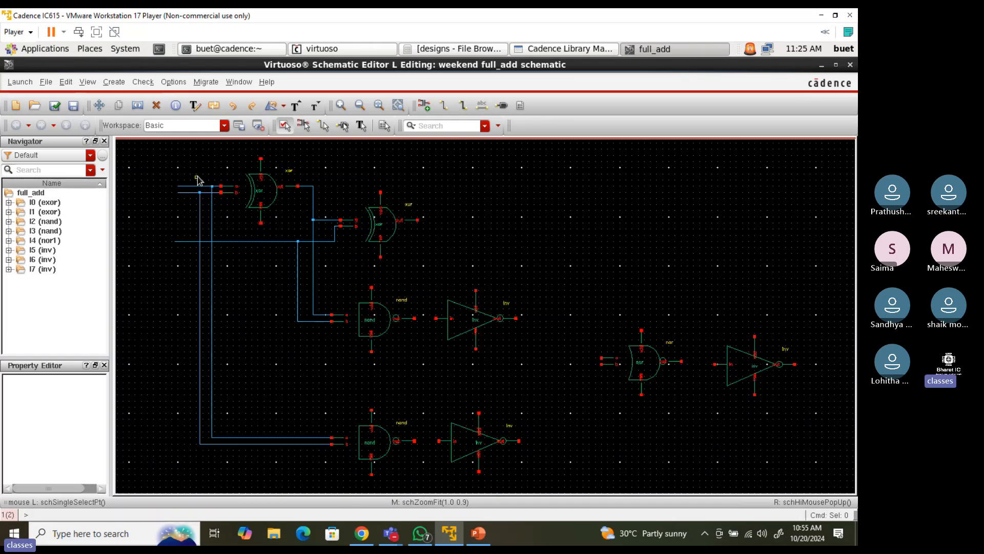
right_drag(197, 179, 237, 210)
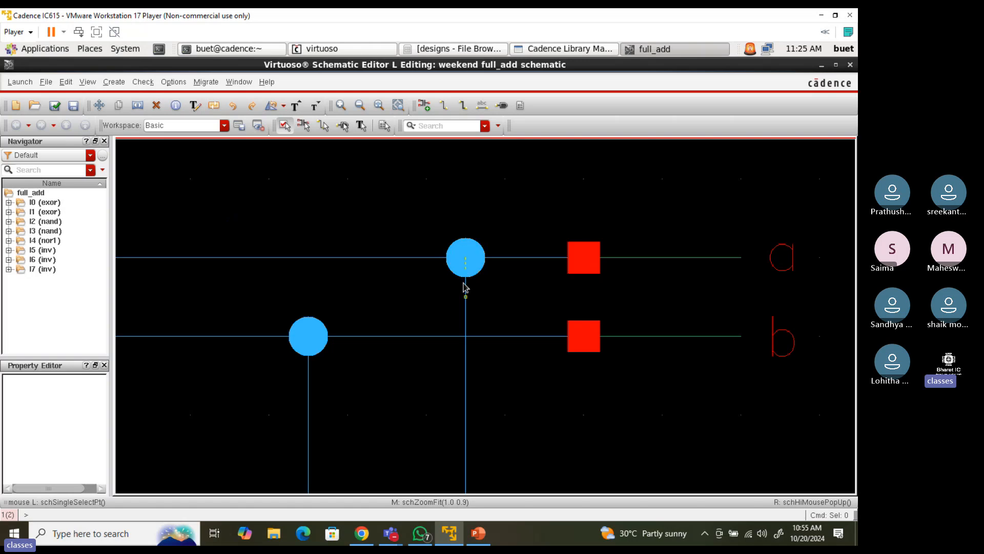
key(f)
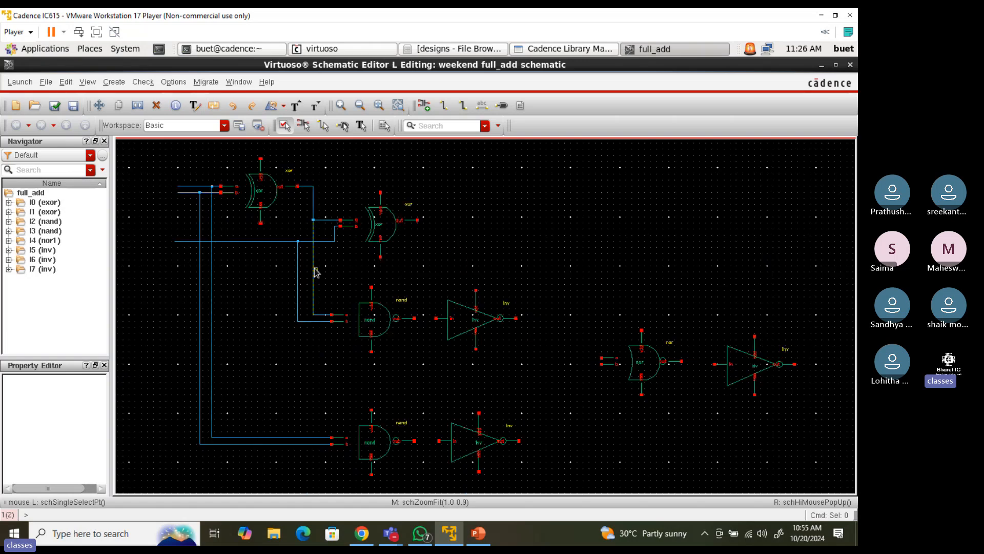
Wire the outputs of the upper and lower NAND gates to the inputs of their adjacent inverters
click(444, 106)
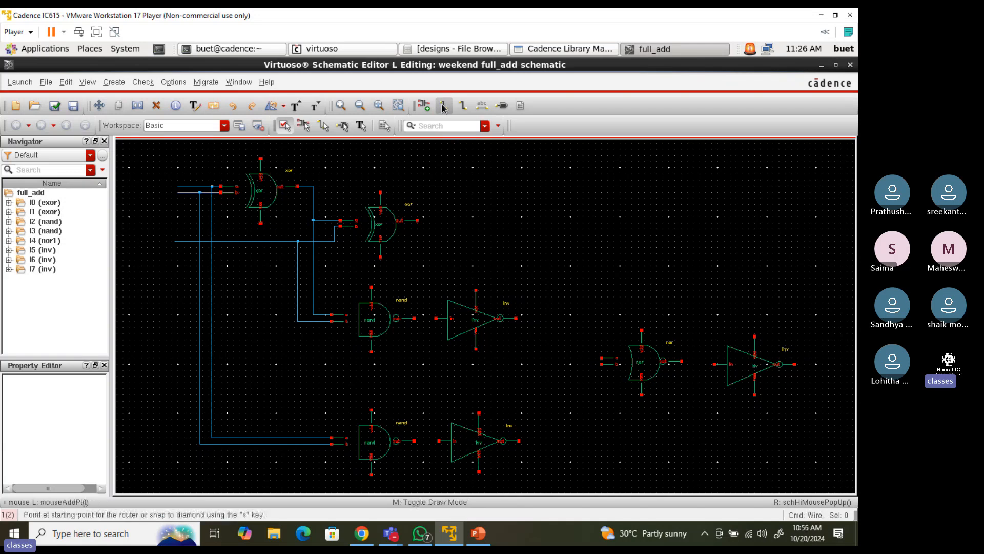
click(414, 318)
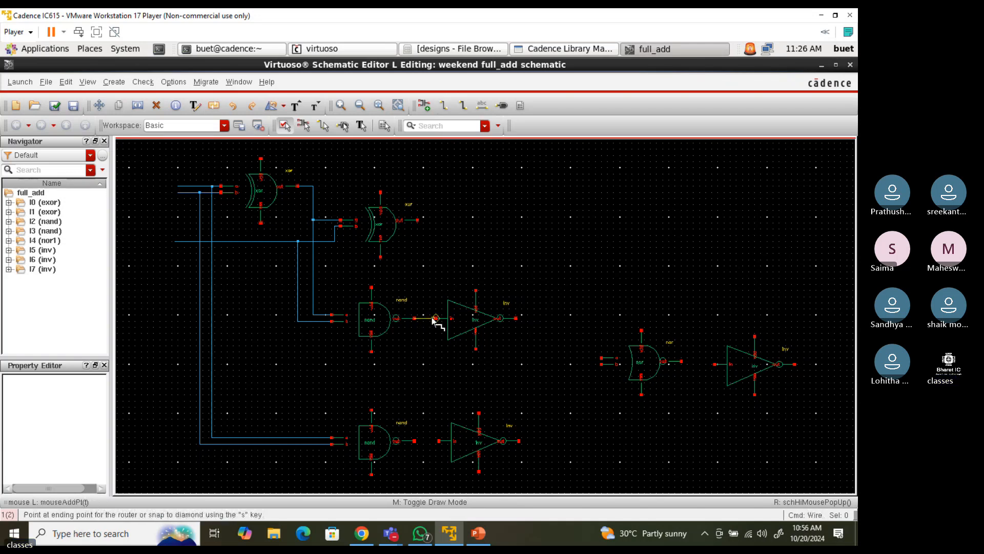
click(435, 318)
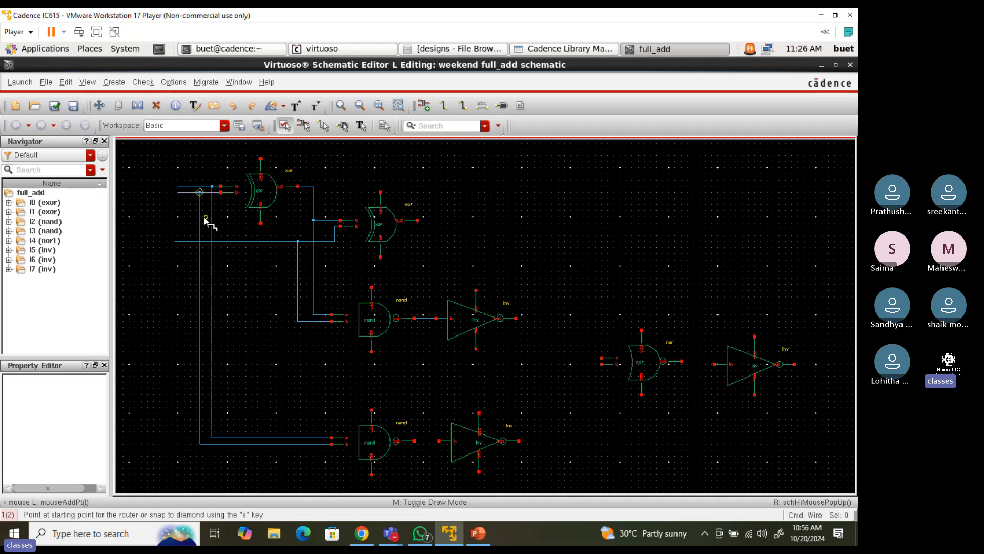
click(415, 442)
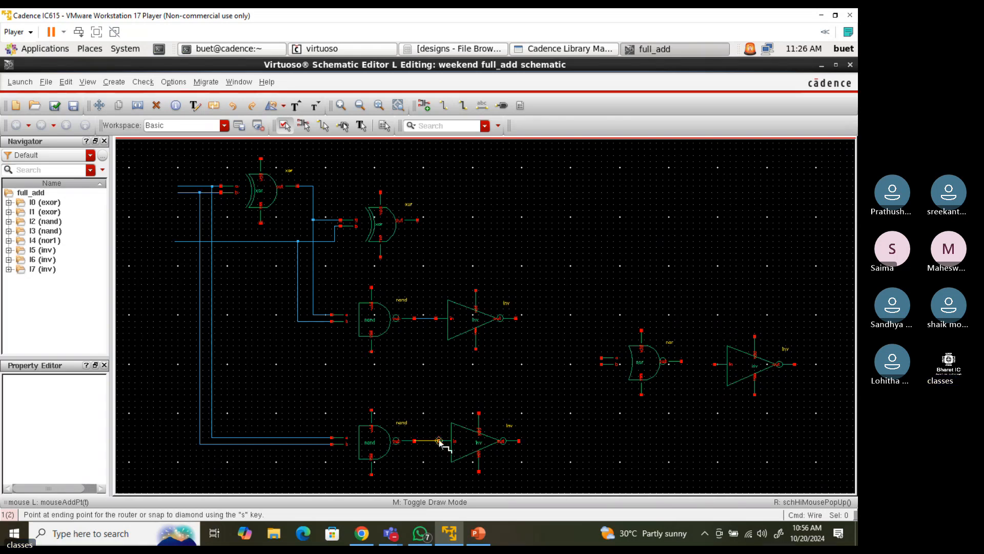
click(439, 441)
Wire the NOR gate's output to the last inverter's input, and shift that inverter to straighten the wire
click(682, 362)
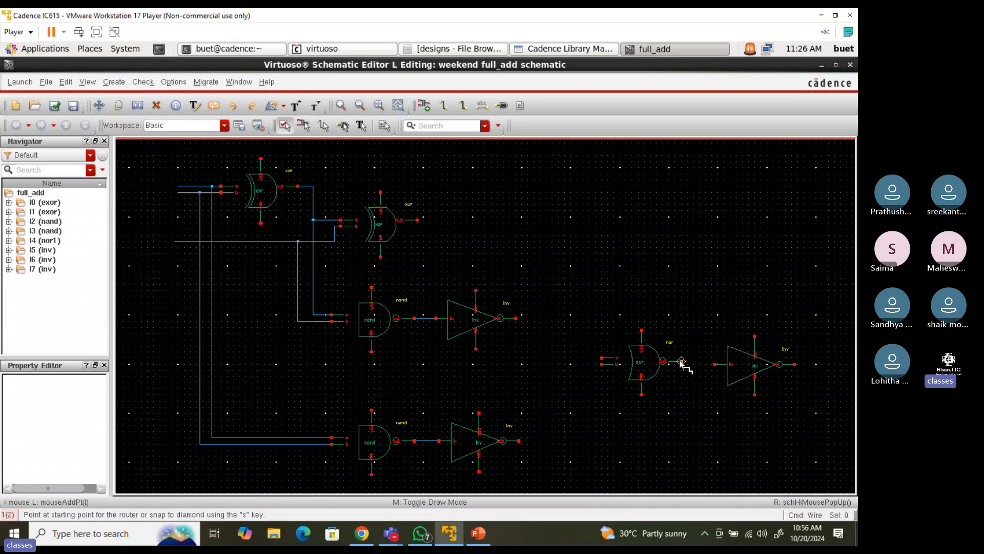
click(716, 364)
key(Escape)
drag(751, 365, 754, 362)
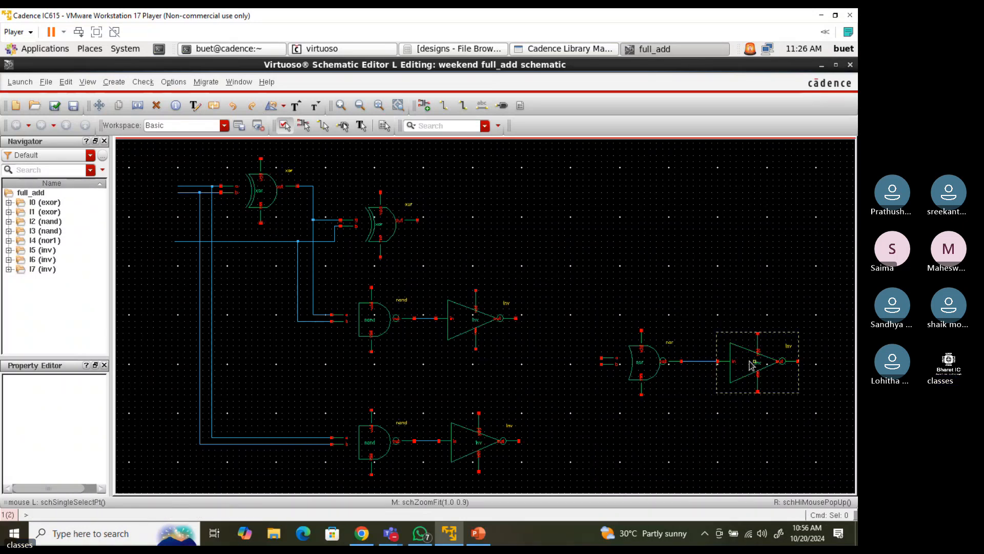
Wire the upper inverter's output to the NOR gate's input a and the lower inverter's output to its input b
click(444, 105)
click(516, 318)
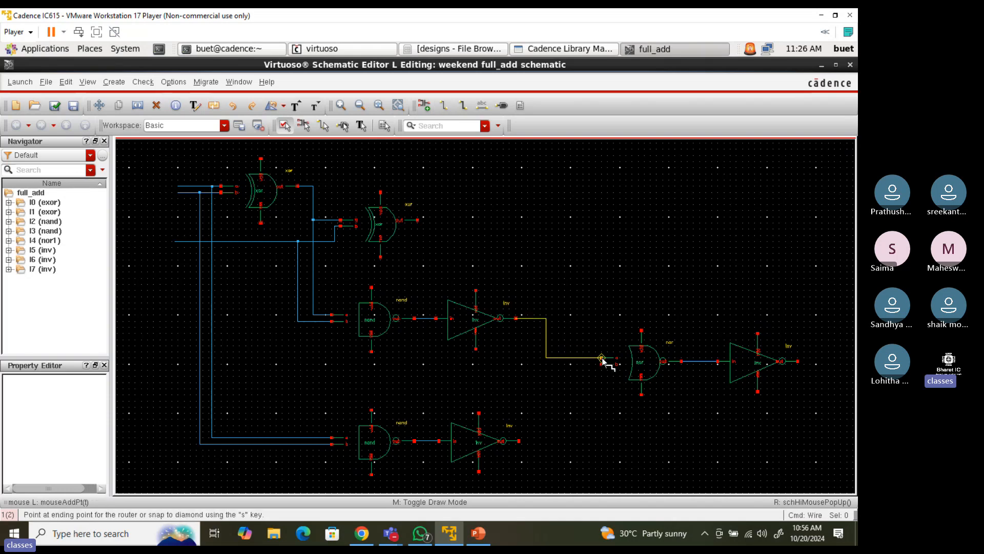
click(601, 357)
click(519, 441)
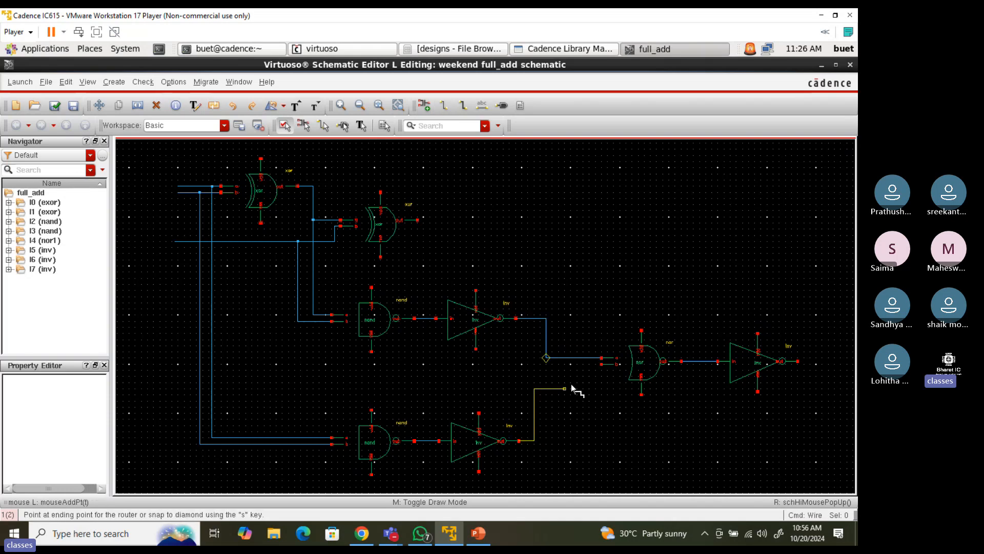
click(604, 364)
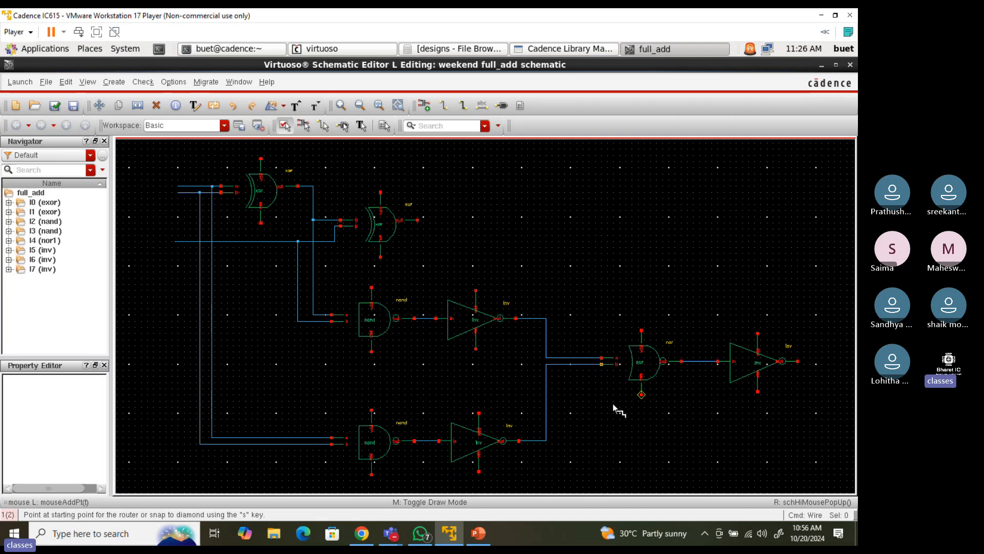
key(Escape)
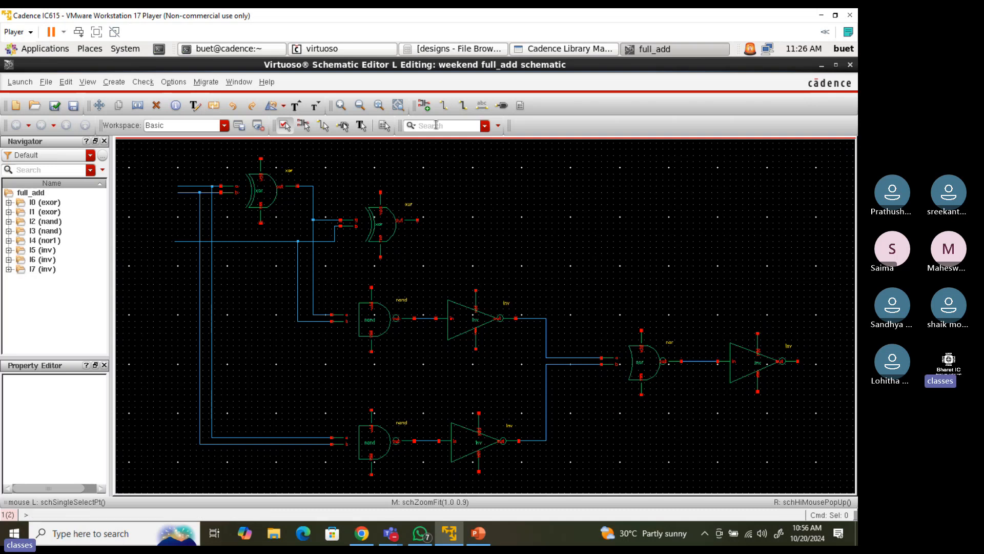
Draw a horizontal rail wire above all the gates and route it down to the upper supply pin of the last inverter
click(444, 105)
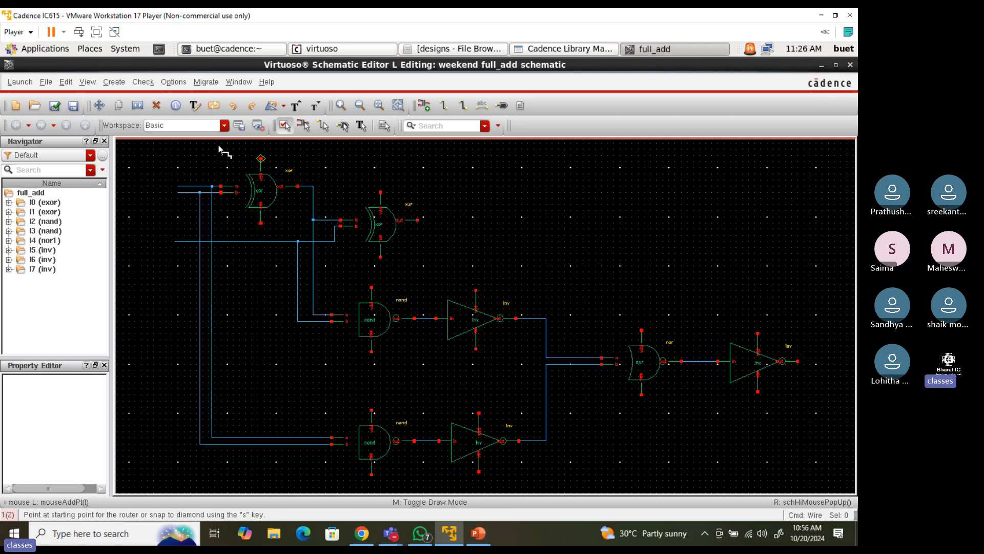
click(132, 147)
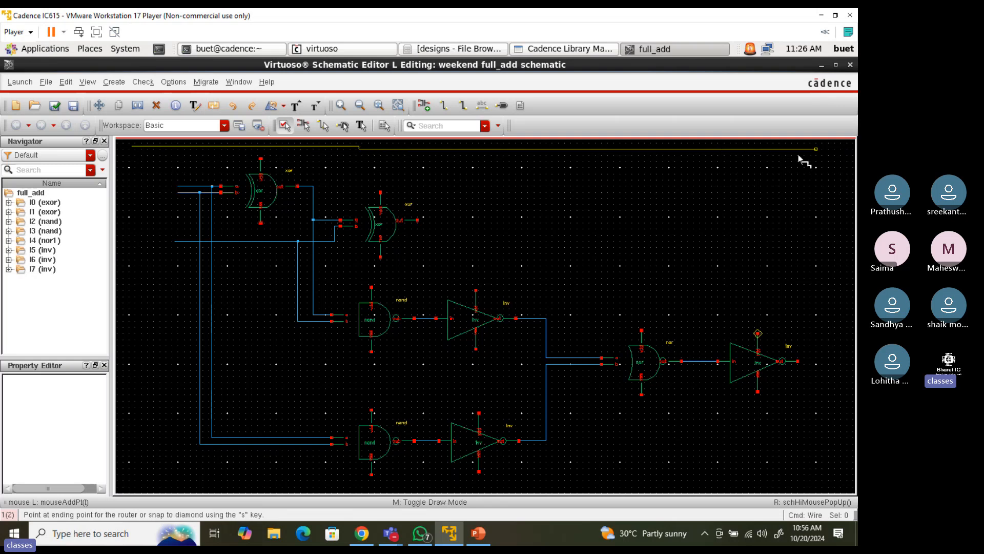
click(760, 147)
click(758, 206)
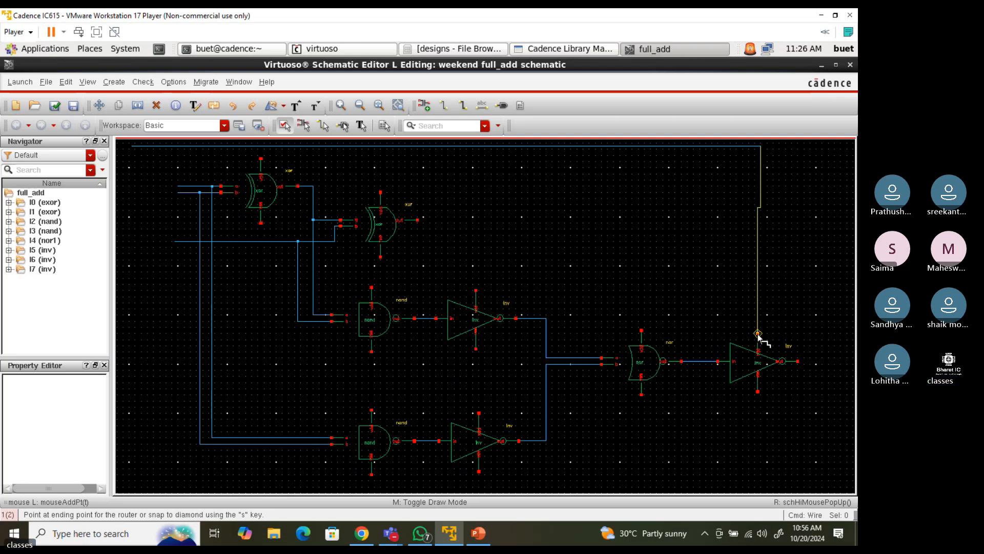
click(758, 333)
key(Escape)
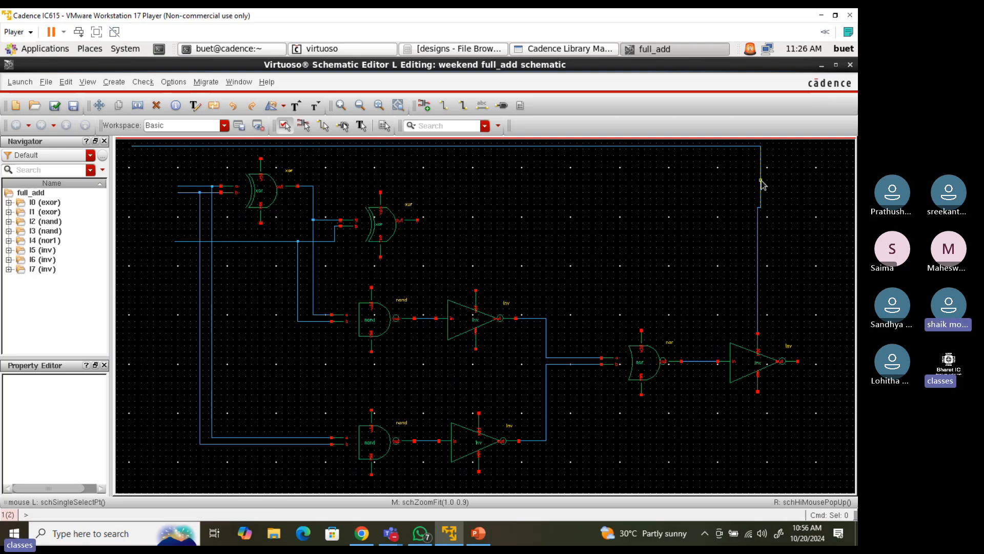
Straighten the rail's vertical drop by shifting its upper segment into line with the last inverter's upper pin
drag(761, 180, 755, 180)
click(755, 179)
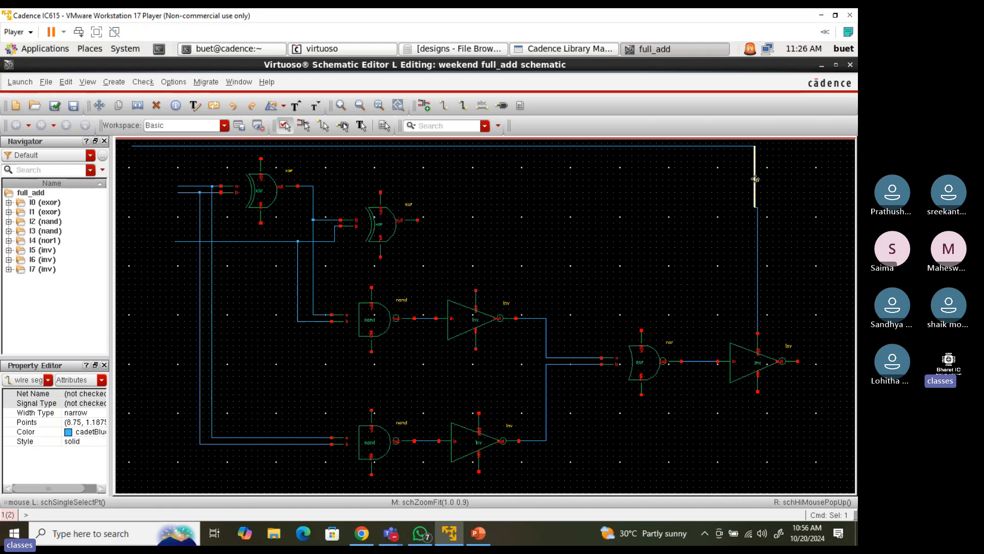
key(s)
click(758, 180)
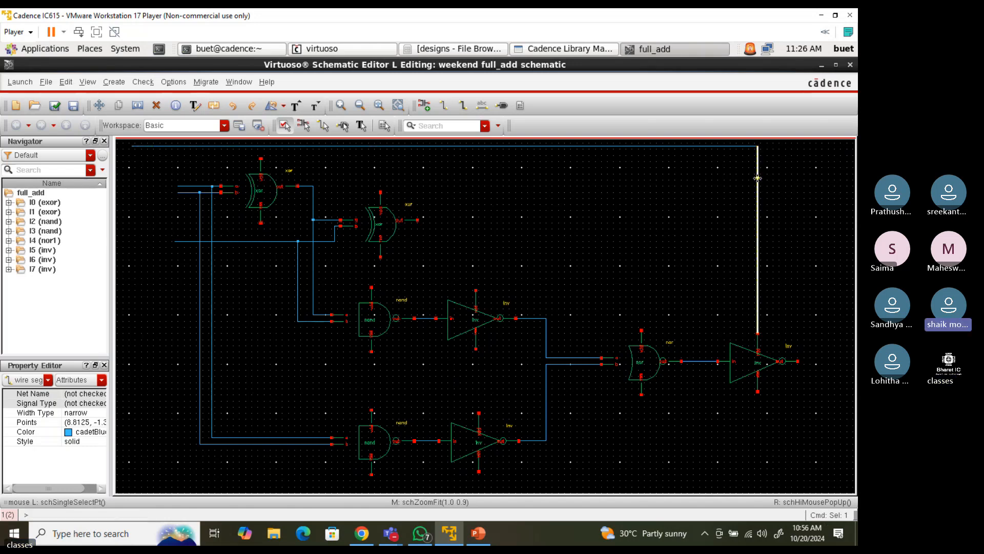
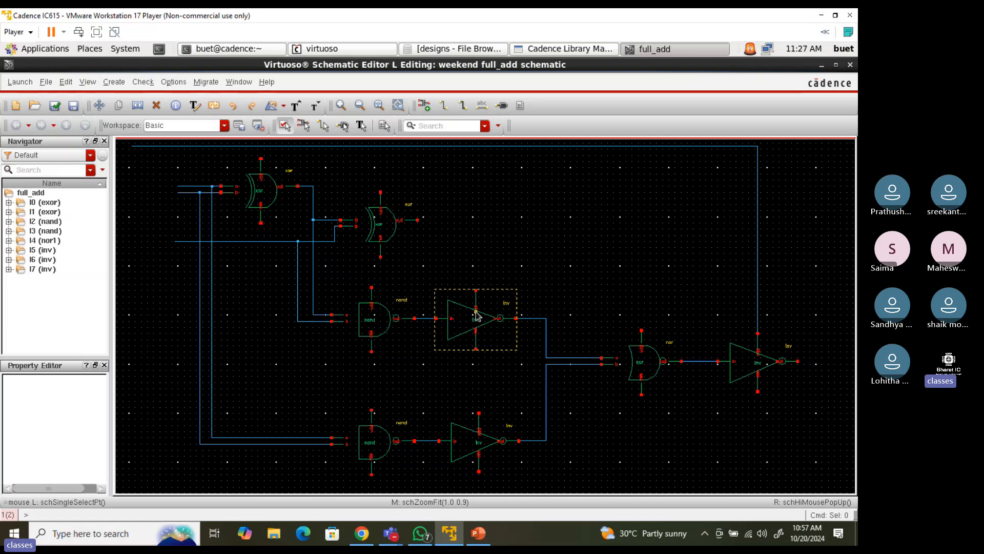
Switch to the Microsoft Teams meeting to mute and unmute the microphone, and return to the schematic
mouse_move(404, 537)
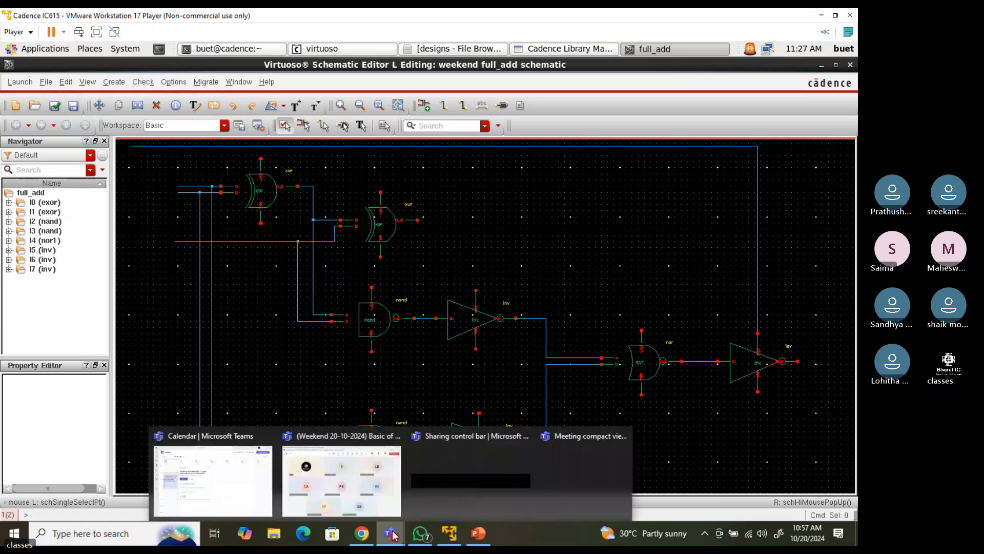
click(359, 496)
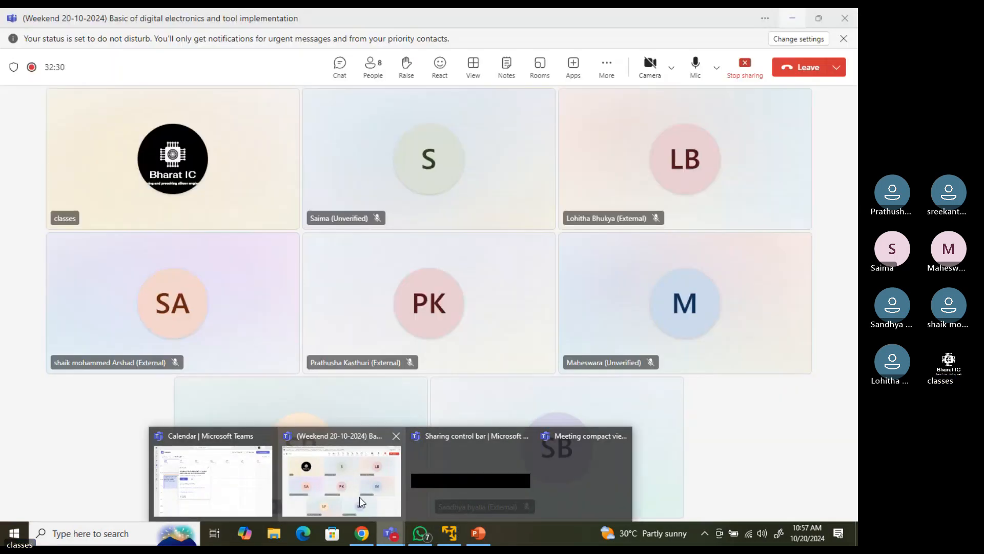
click(695, 65)
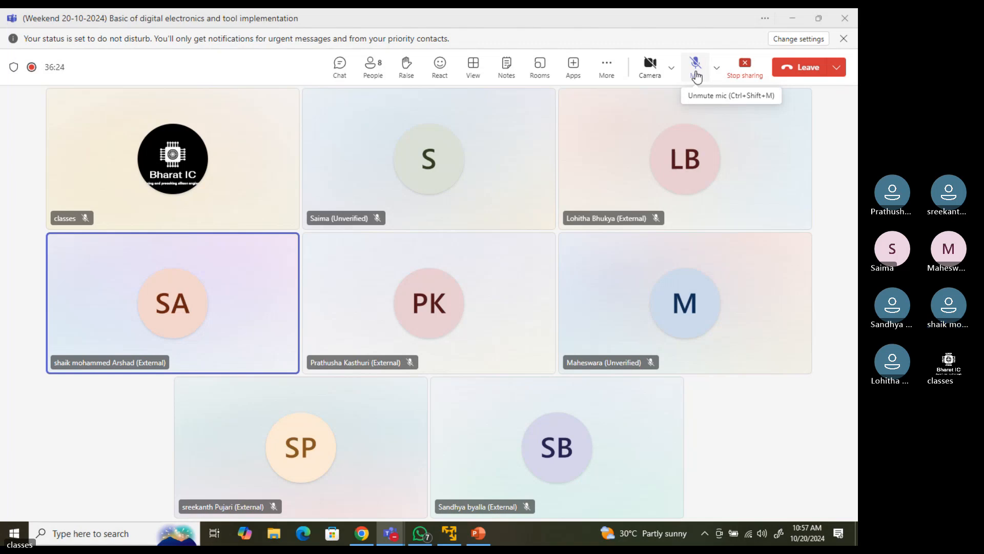
click(697, 75)
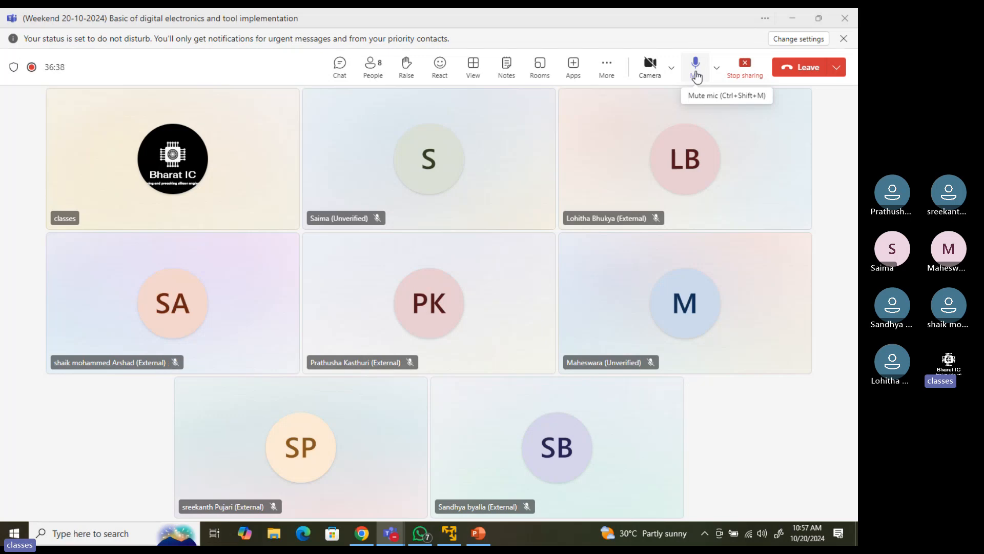
click(801, 11)
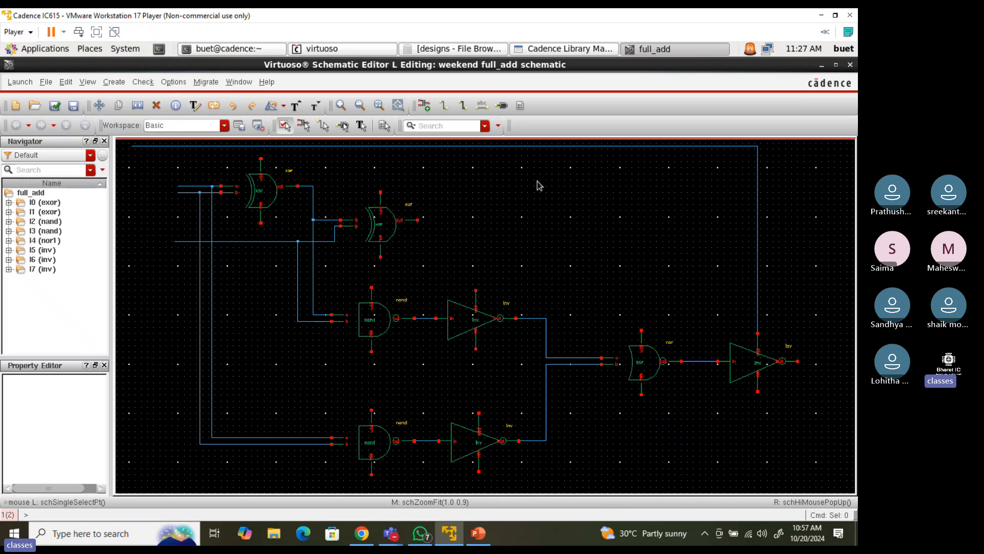
key(w)
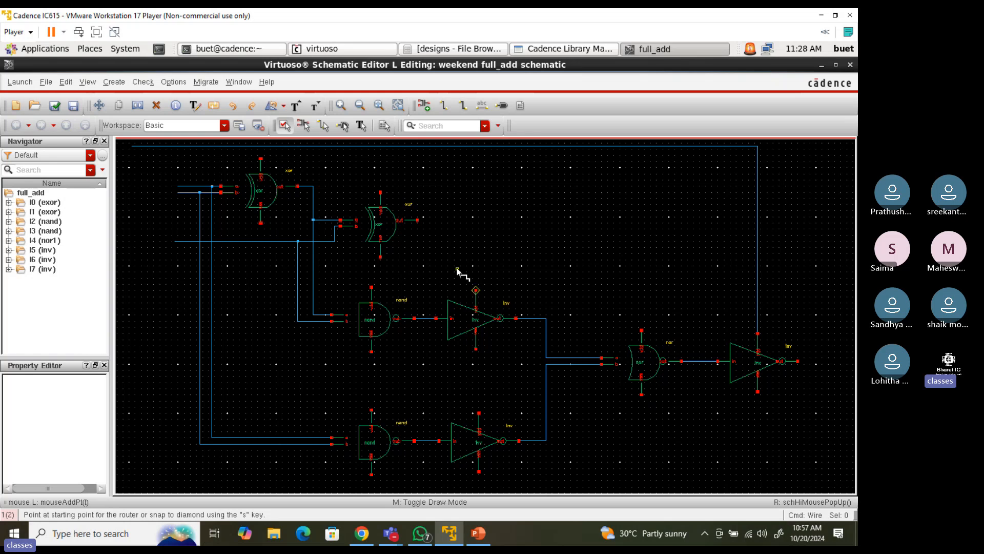
click(260, 159)
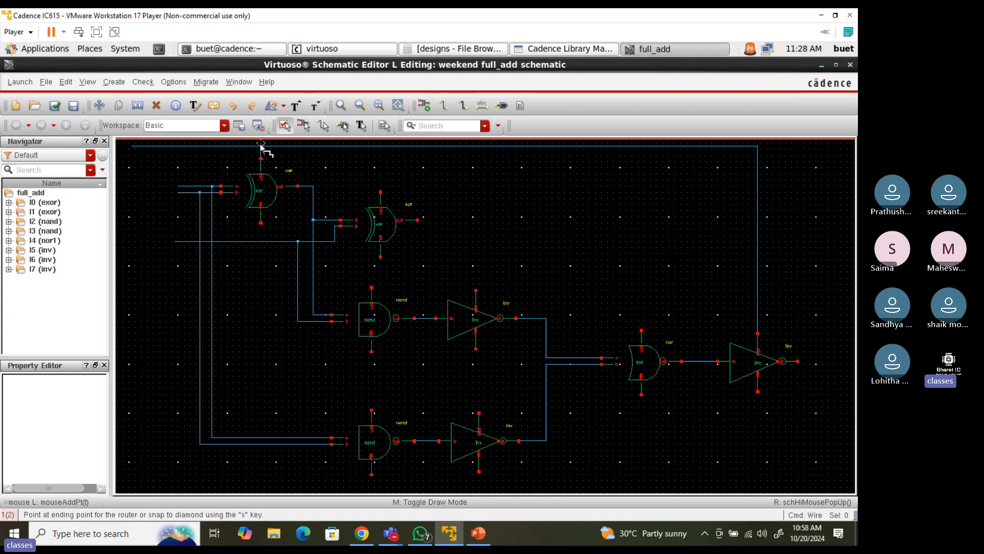
key(Escape)
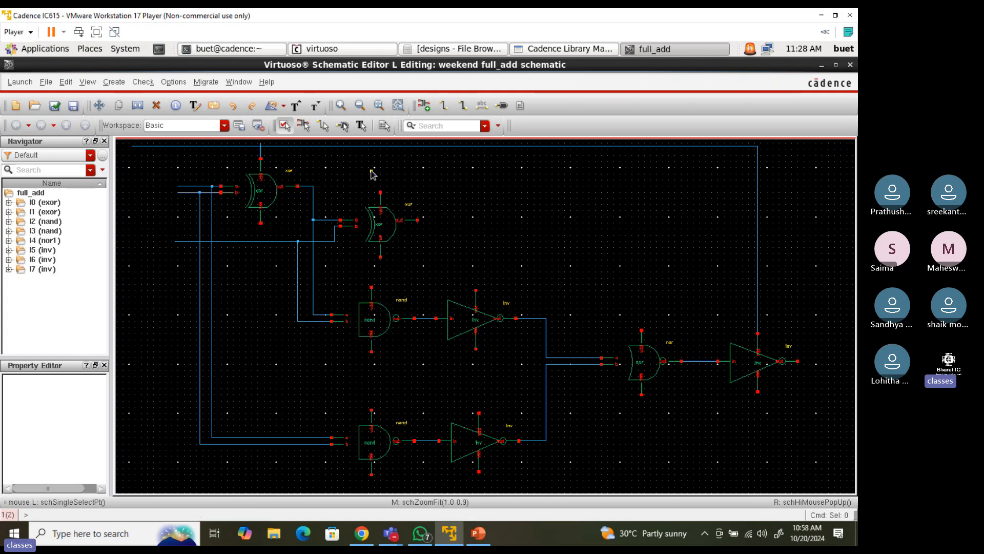
Wire the first XOR gate's upper supply pin straight up to the horizontal rail above the gates
click(444, 105)
key(z)
click(249, 144)
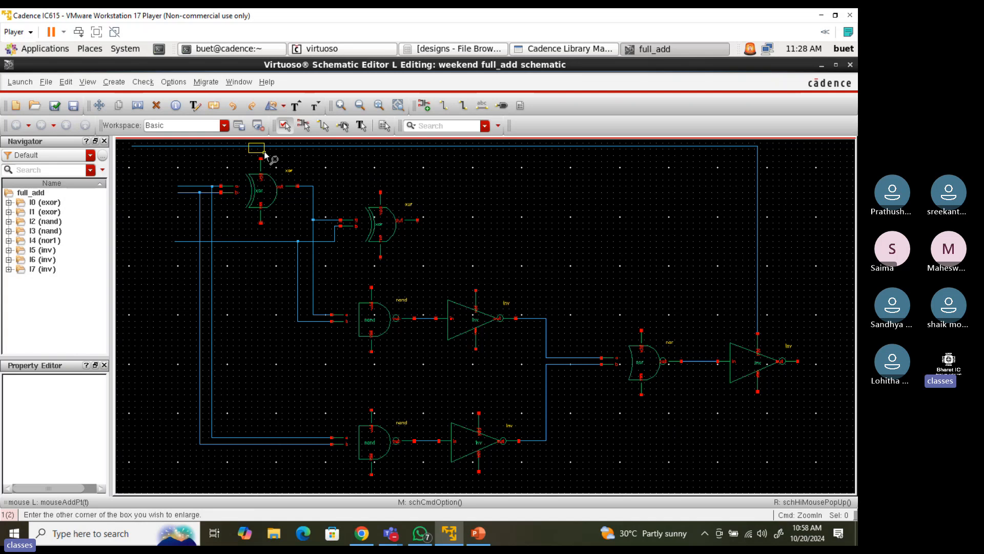
click(265, 152)
click(485, 417)
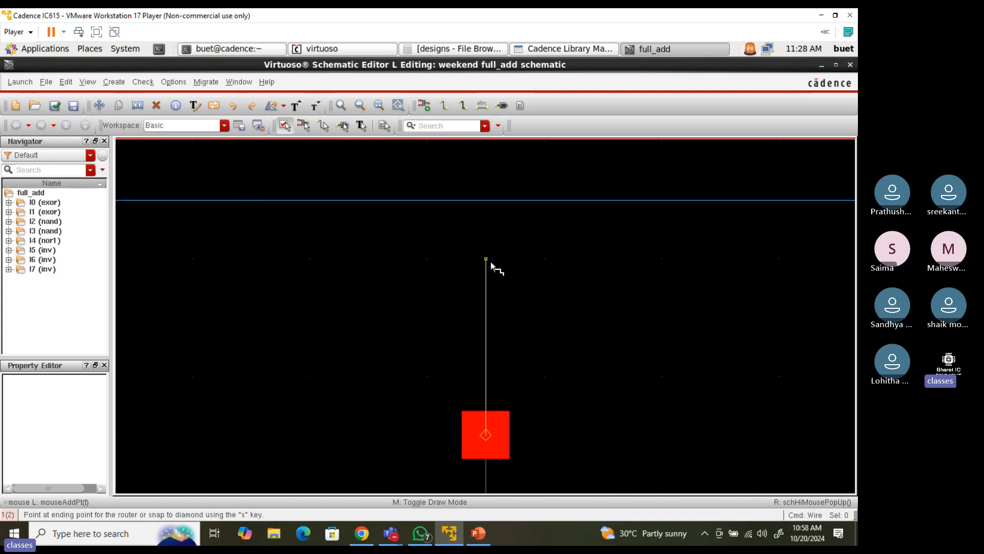
click(487, 202)
key(Escape)
key(f)
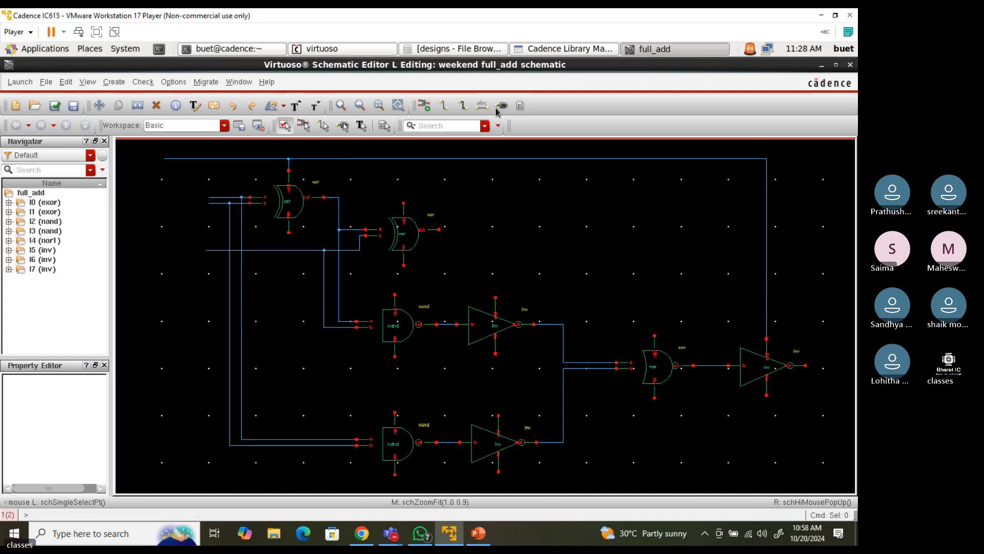
Wire the second XOR gate's upper supply pin straight up to the upper rail
key(z)
click(389, 153)
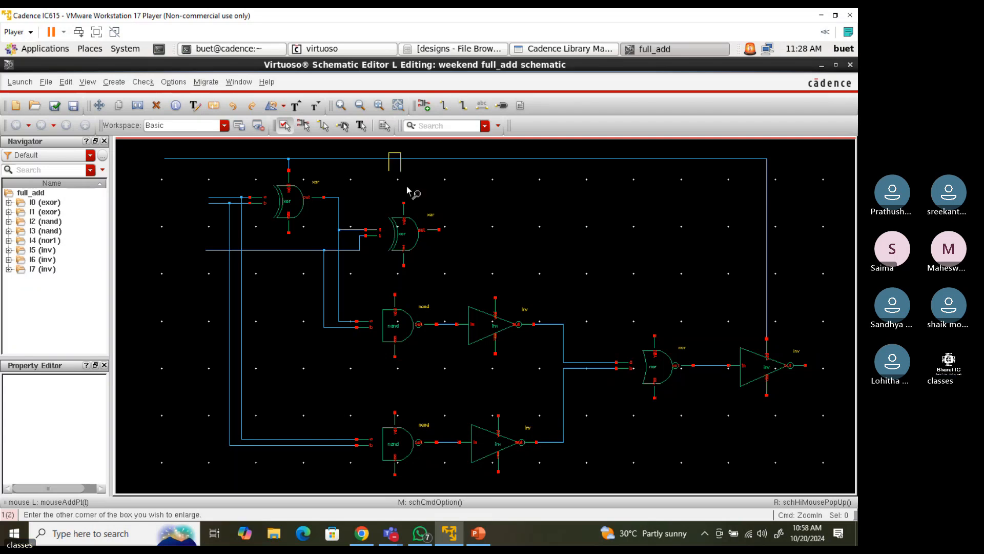
click(407, 191)
click(477, 401)
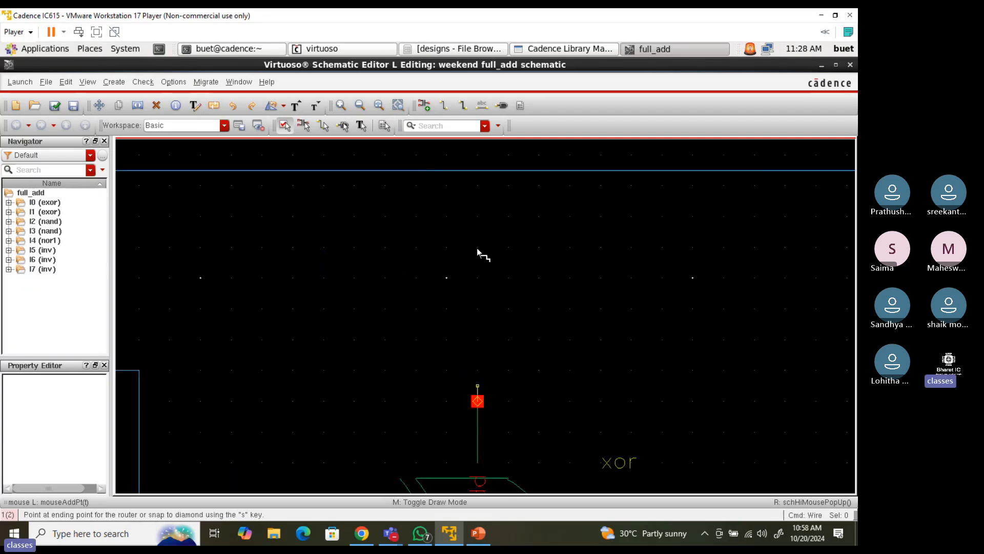
click(478, 170)
key(Escape)
key(f)
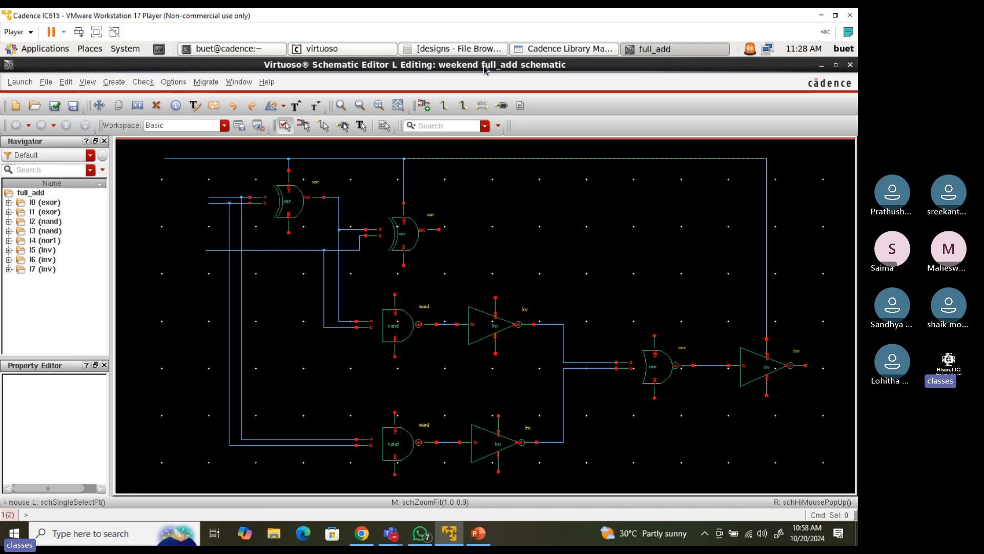
Join the upper supply pins of the upper NAND gate and its inverter, and wire them up to the upper rail
click(443, 105)
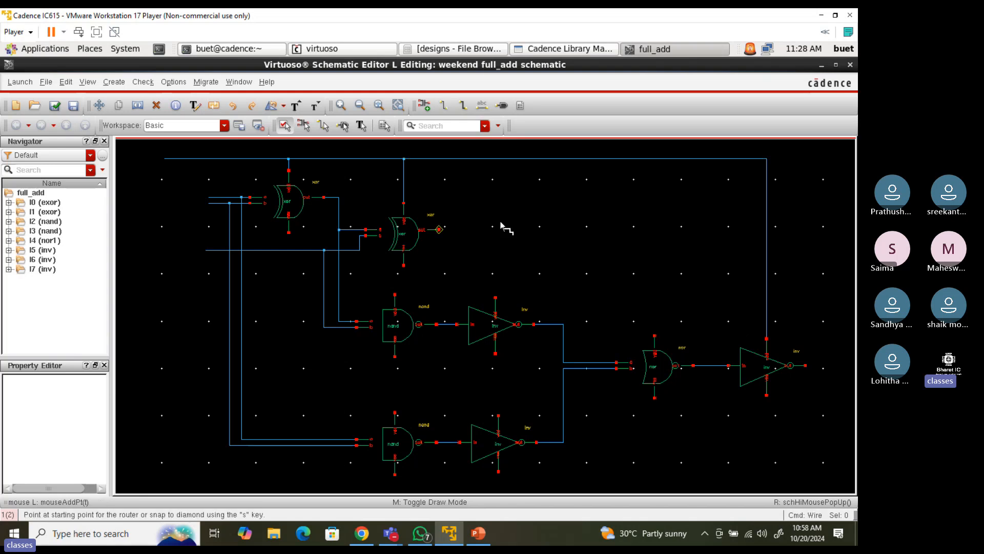
click(394, 295)
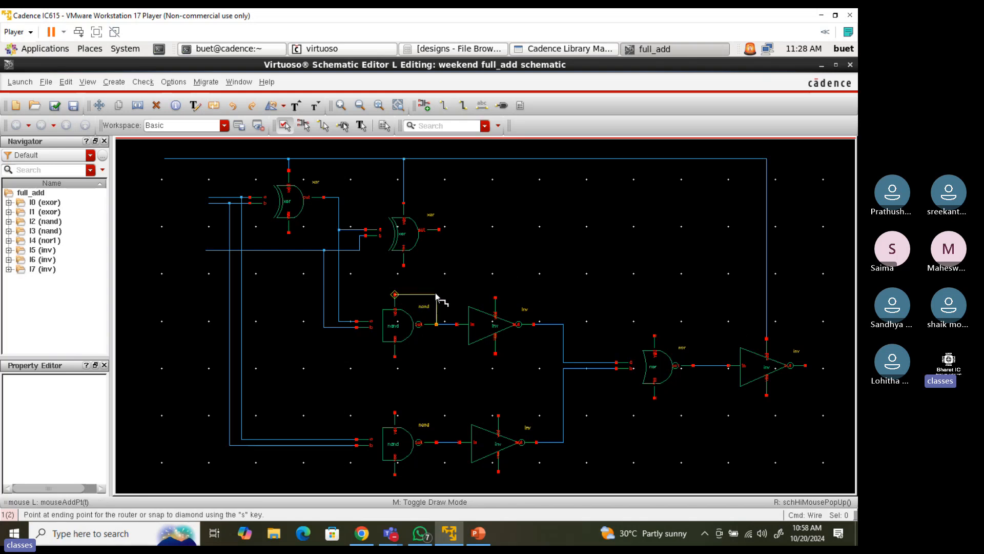
click(495, 296)
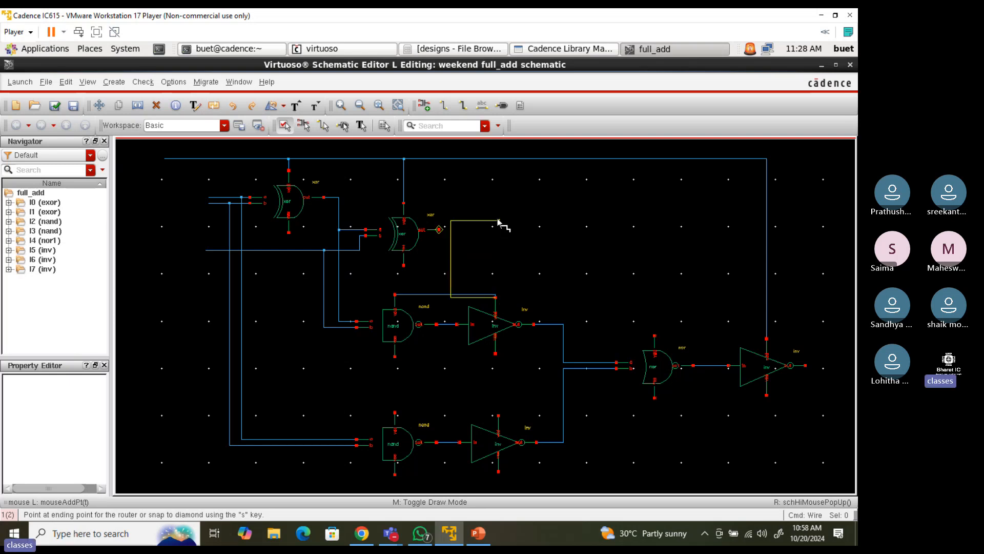
click(495, 159)
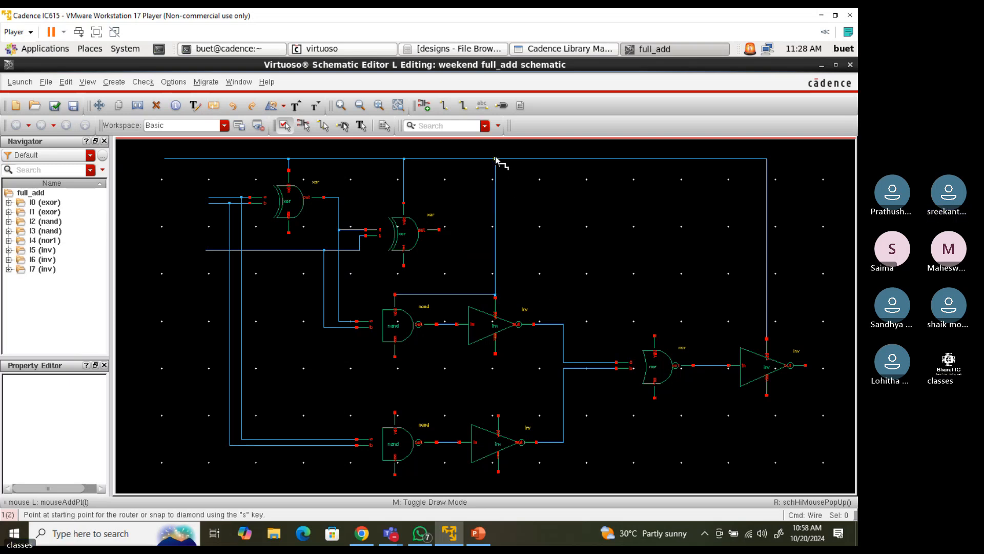
Wire the NOR gate's upper supply pin straight up to the upper rail
click(654, 336)
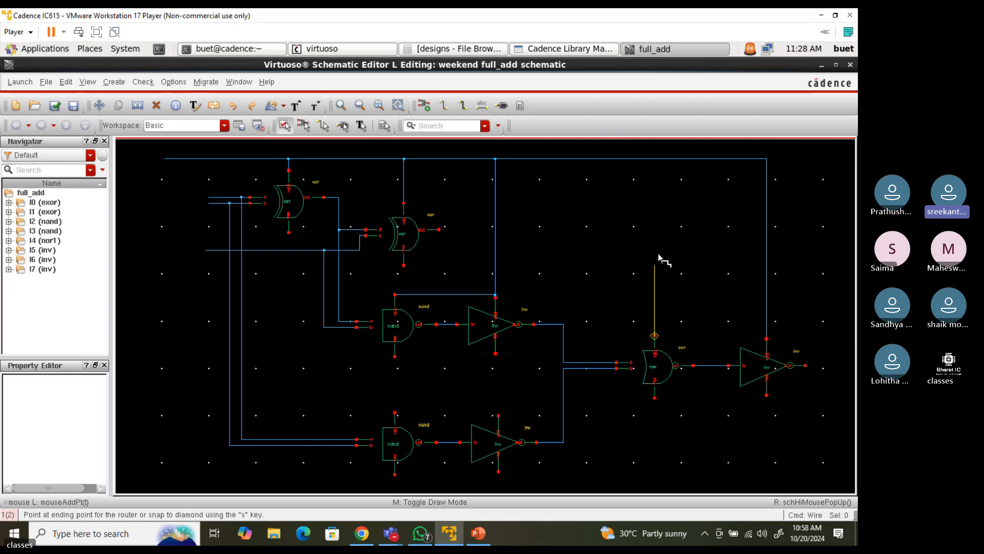
click(655, 159)
key(Escape)
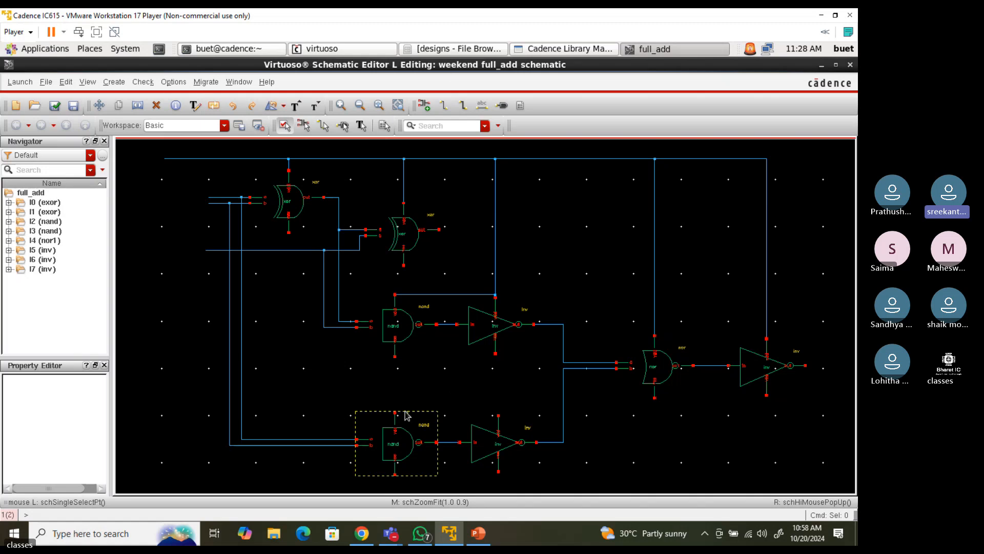
Join the upper supply pins of the lower NAND gate and inverter, and link them to the upper pair's supply wire
key(w)
click(443, 109)
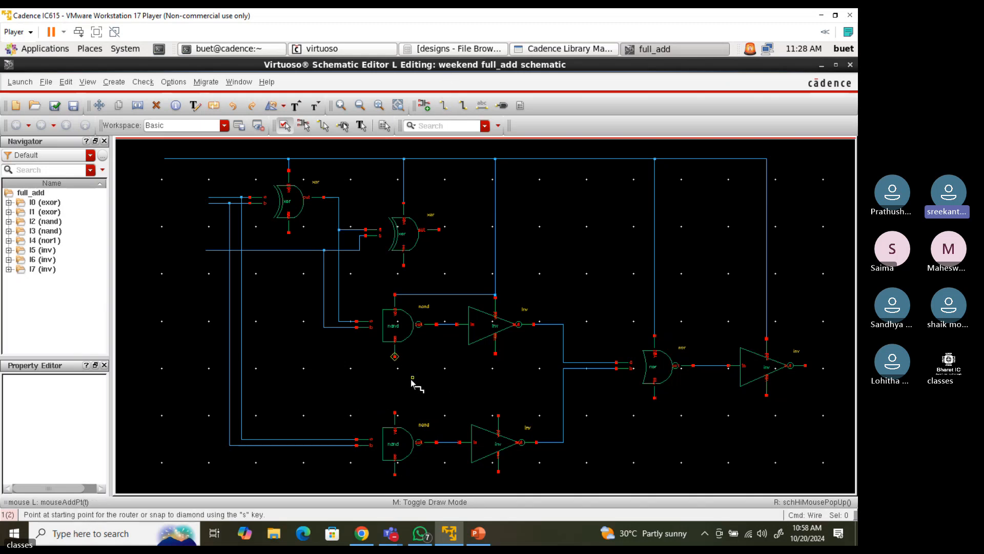
click(394, 413)
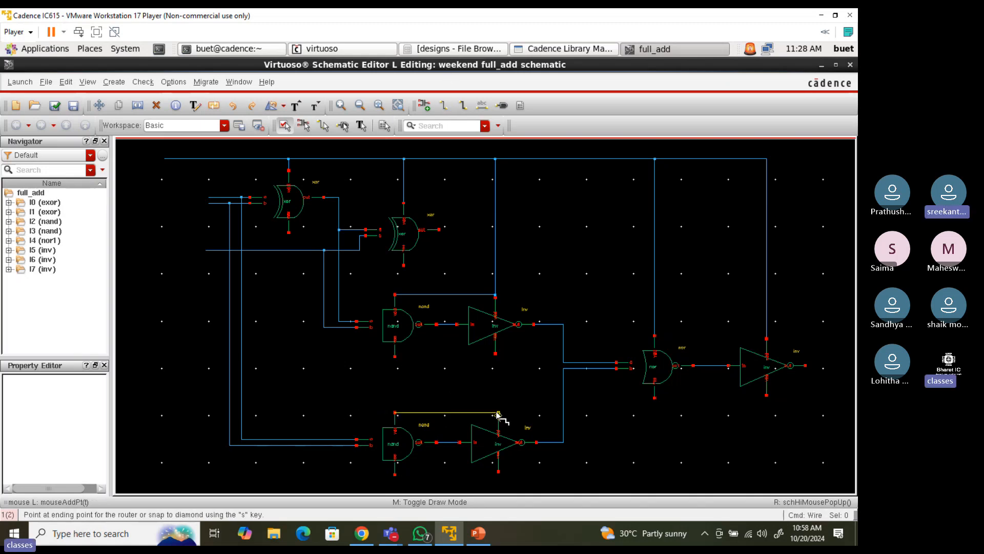
click(498, 414)
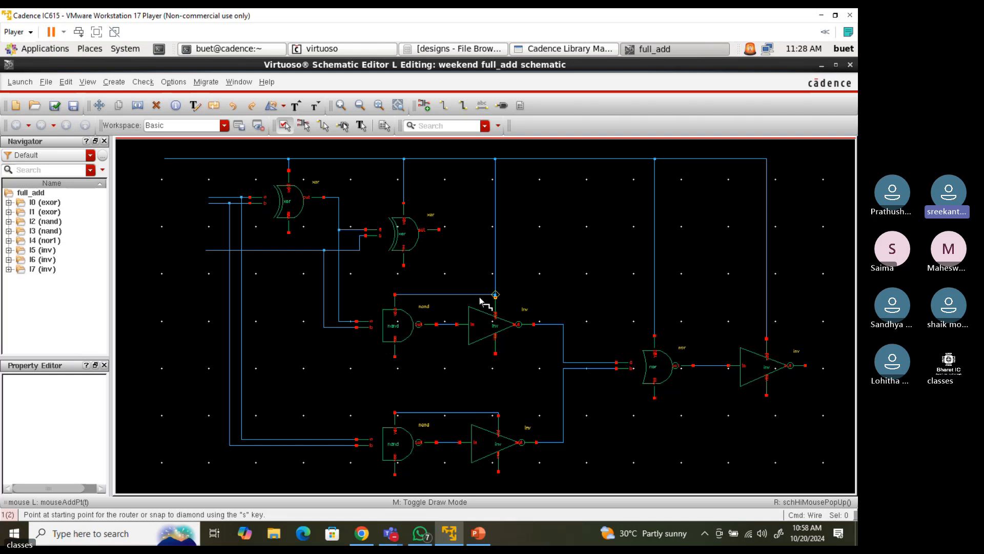
click(448, 295)
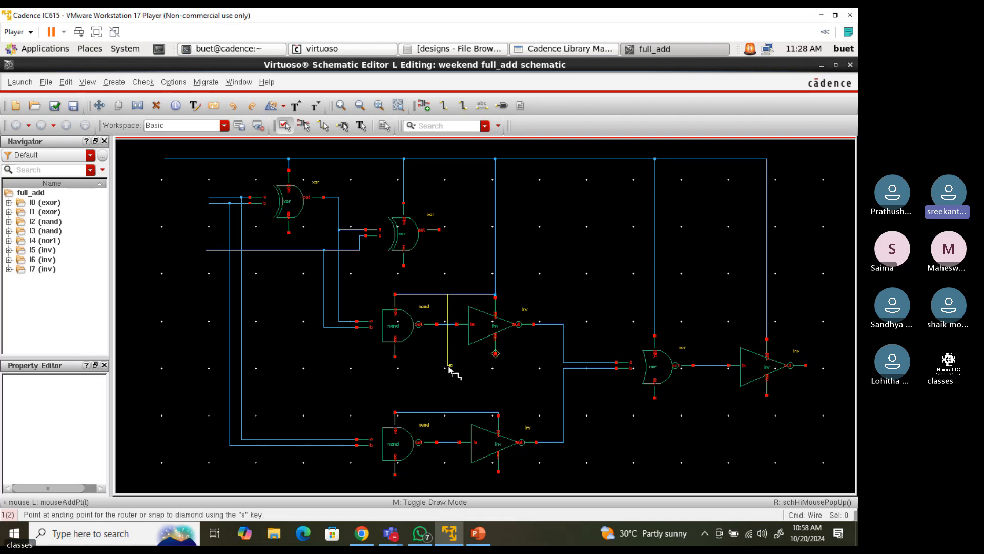
click(449, 412)
key(Escape)
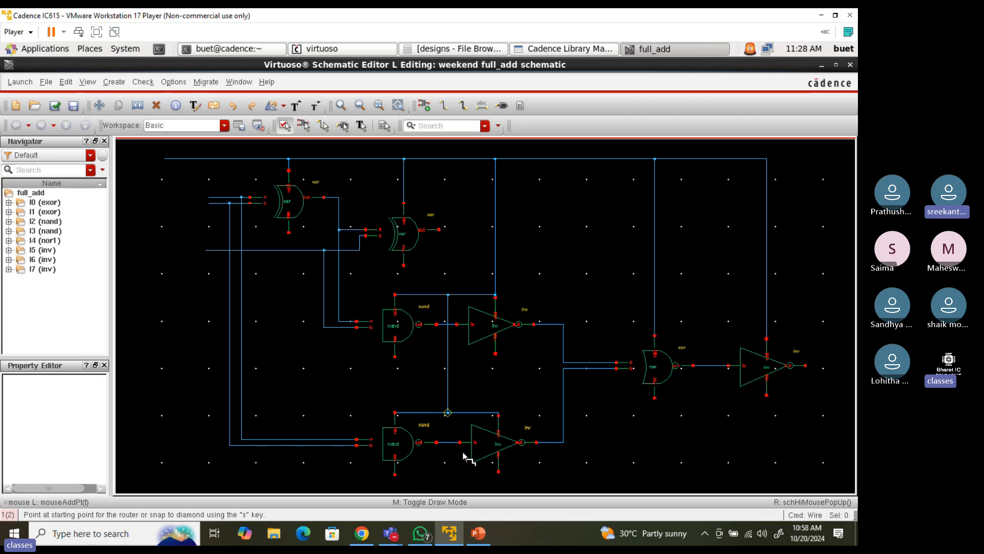
Switch to the PowerPoint slide to examine the full adder's gate diagram and outputs, and return to the schematic
click(479, 534)
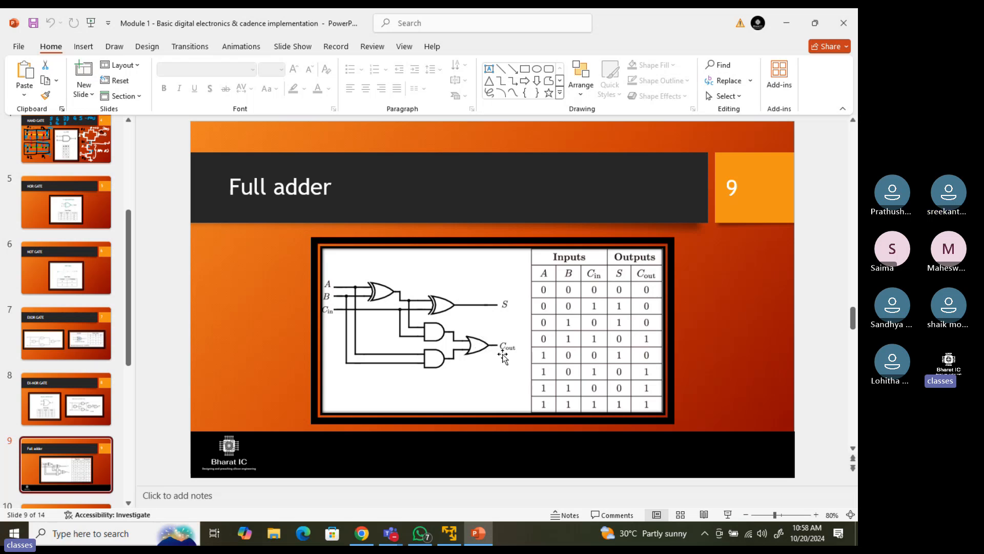
click(784, 22)
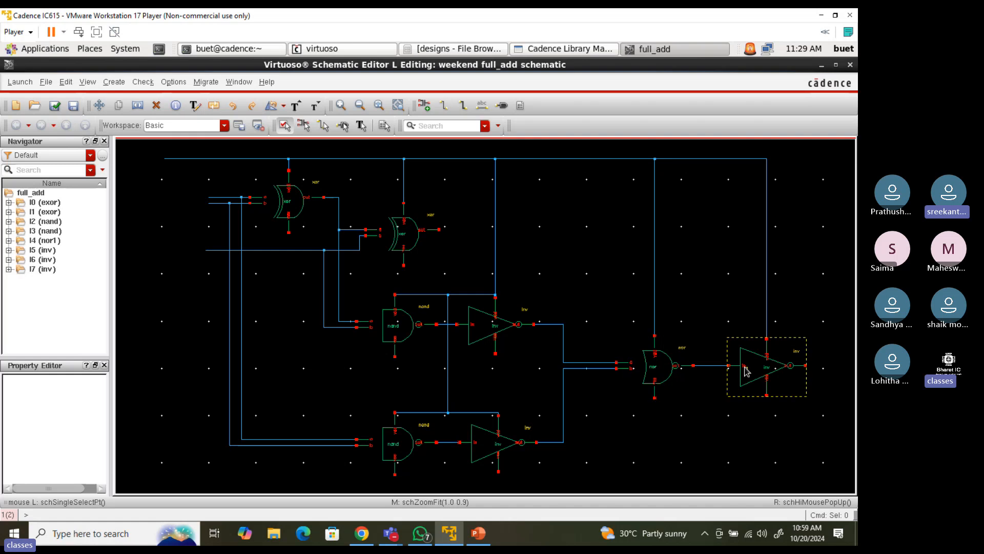
Draw a lower rail from the first XOR gate's lower supply pin, below all gates, up to the last inverter's lower pin
click(444, 105)
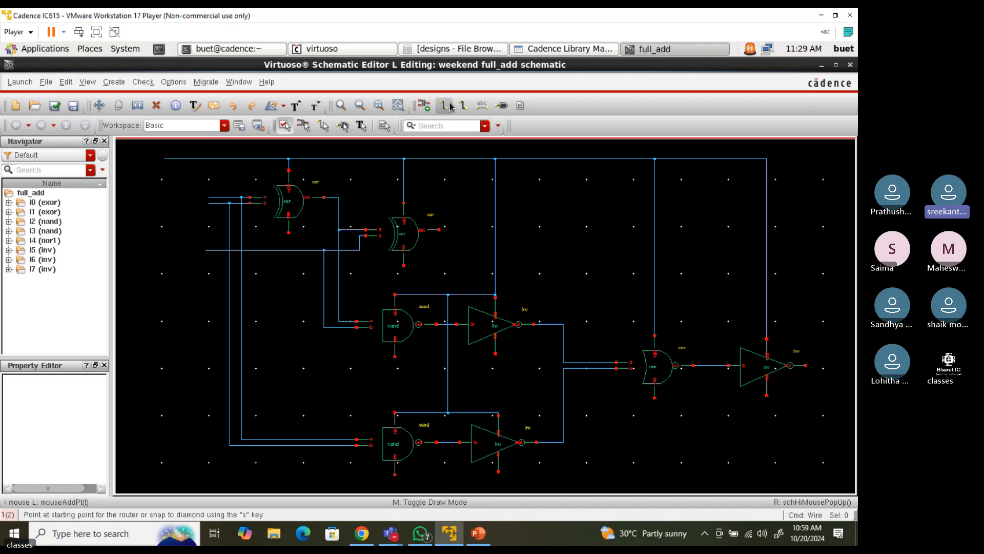
click(288, 233)
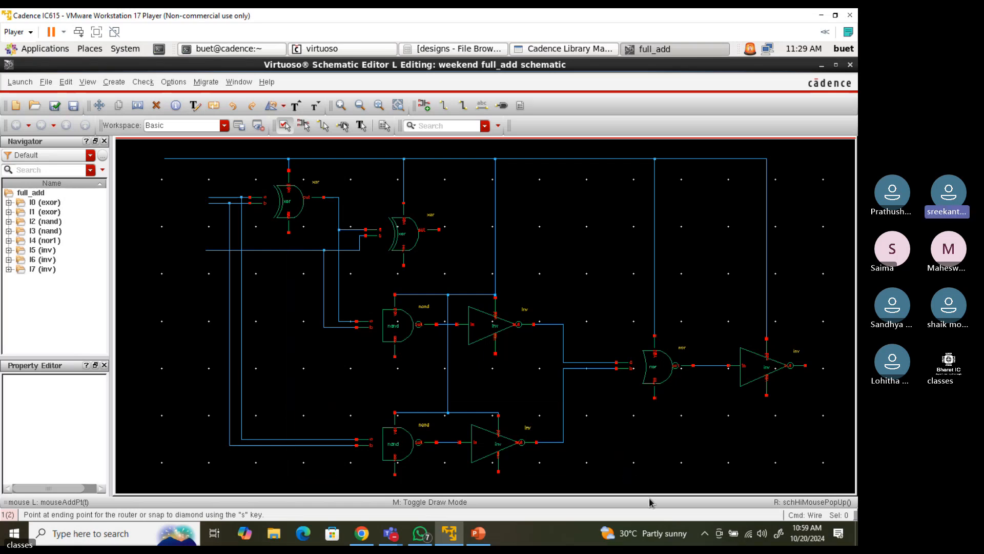
click(769, 483)
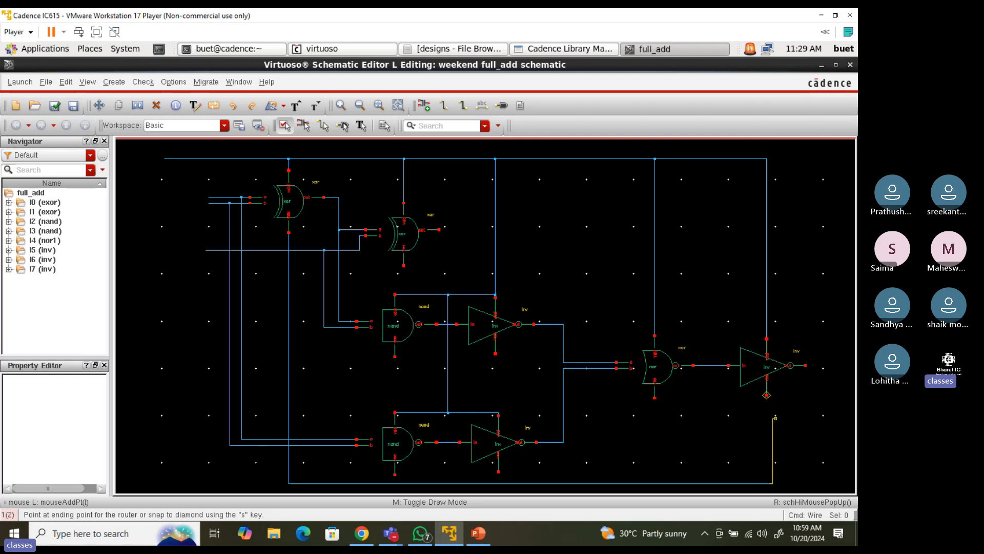
click(767, 396)
key(Escape)
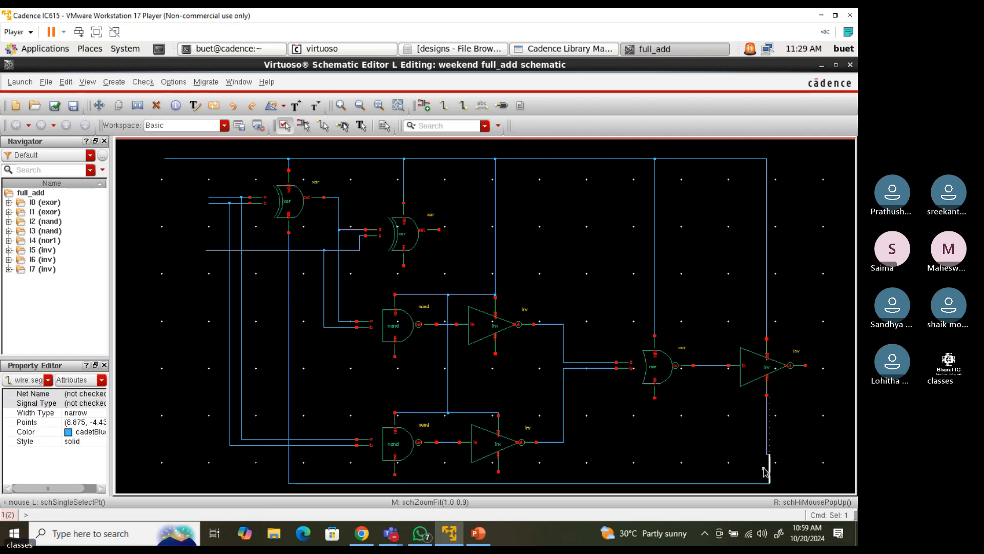
Straighten the lower rail's vertical rise by shifting its offset segment into line with the last inverter's lower pin
click(769, 468)
click(763, 469)
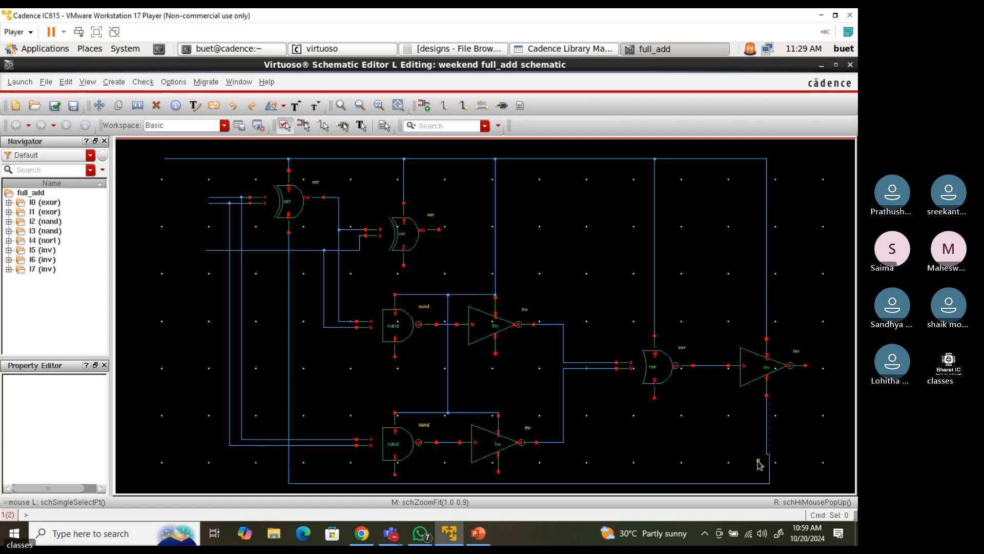
drag(770, 466, 767, 464)
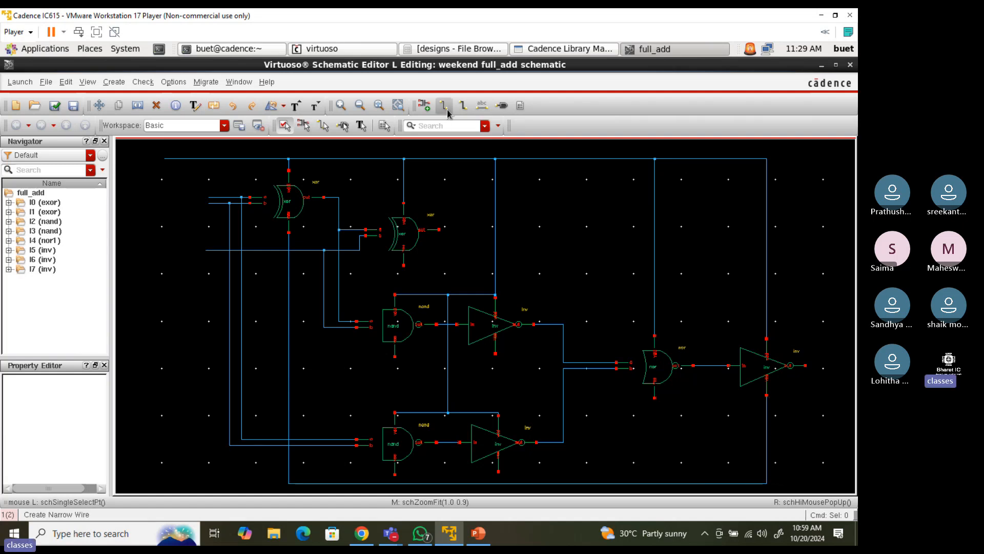
Wire the lower supply pins of the lower NAND gate, its inverter and the NOR gate down to the lower rail
key(z)
click(374, 462)
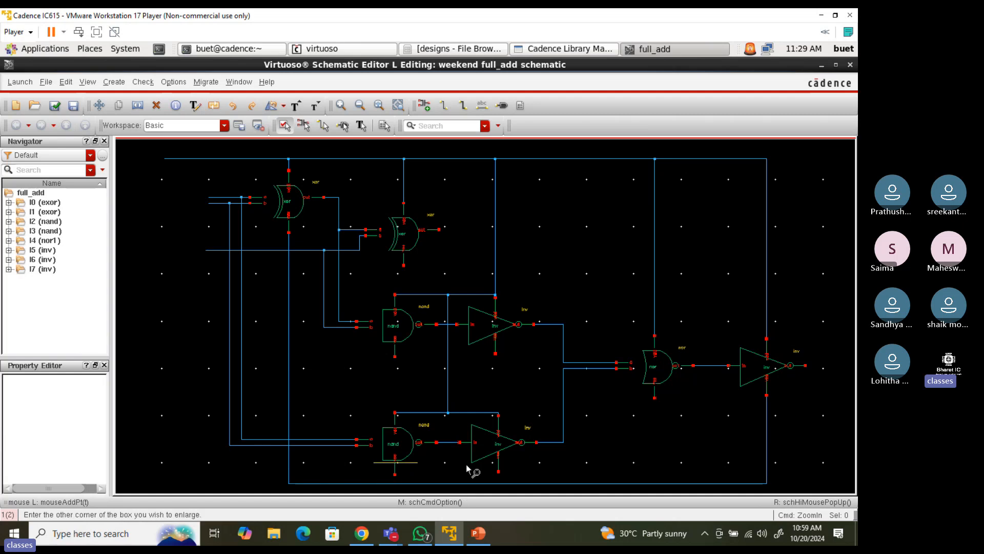
click(534, 491)
key(w)
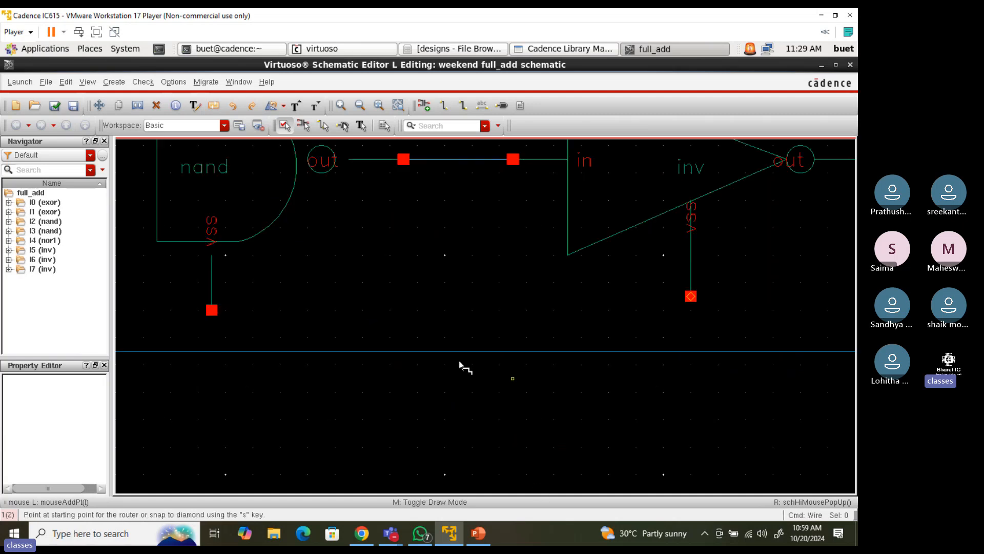
click(211, 309)
click(211, 351)
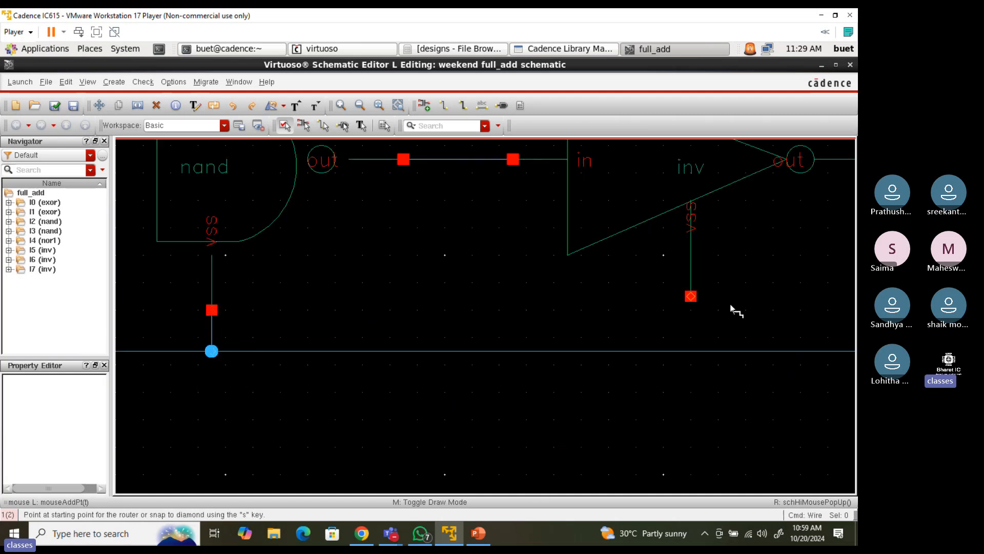
click(691, 296)
click(691, 351)
key(f)
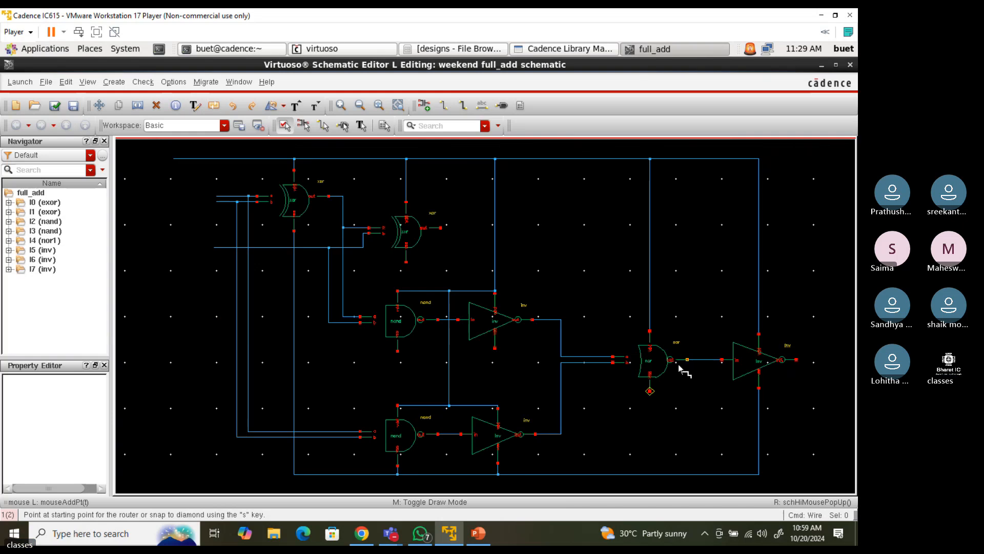
click(650, 391)
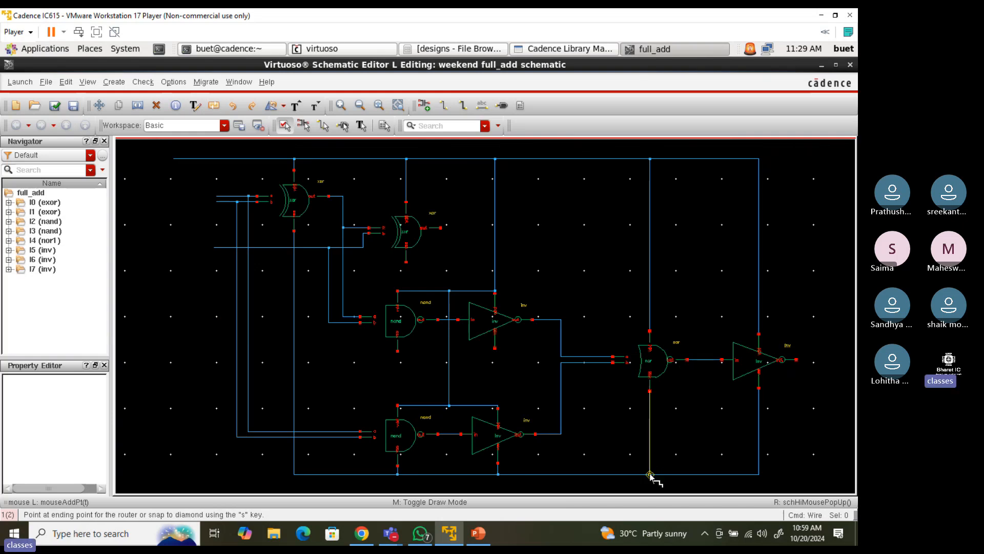
click(652, 473)
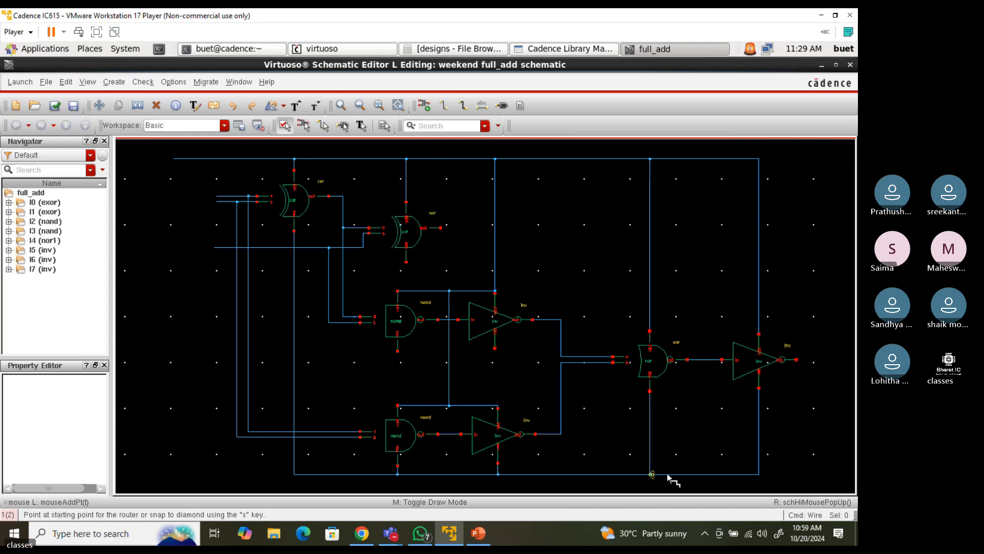
Join the lower supply pins of the upper NAND gate and inverter, and tie them and the second XOR's lower pin to the lower rail's vertical wire
click(398, 350)
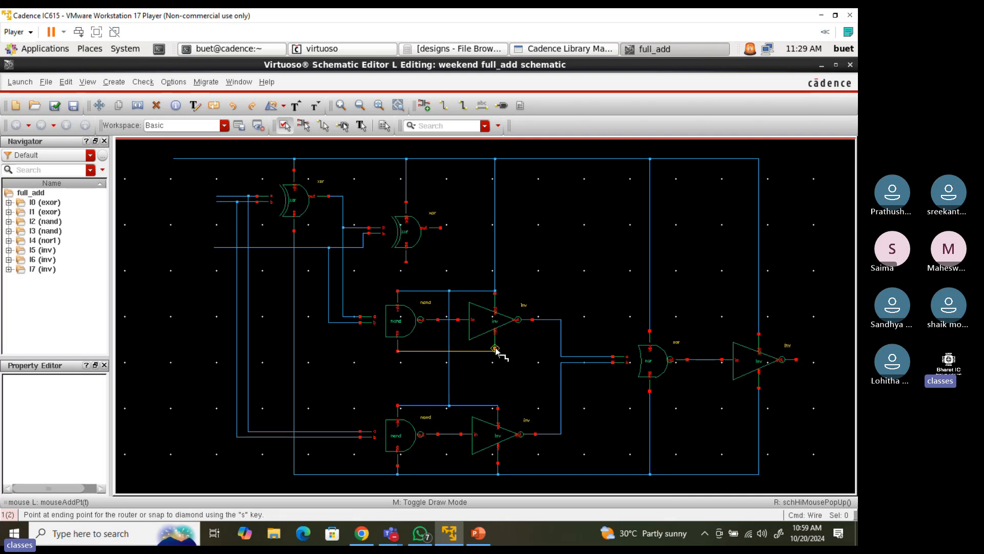
click(495, 349)
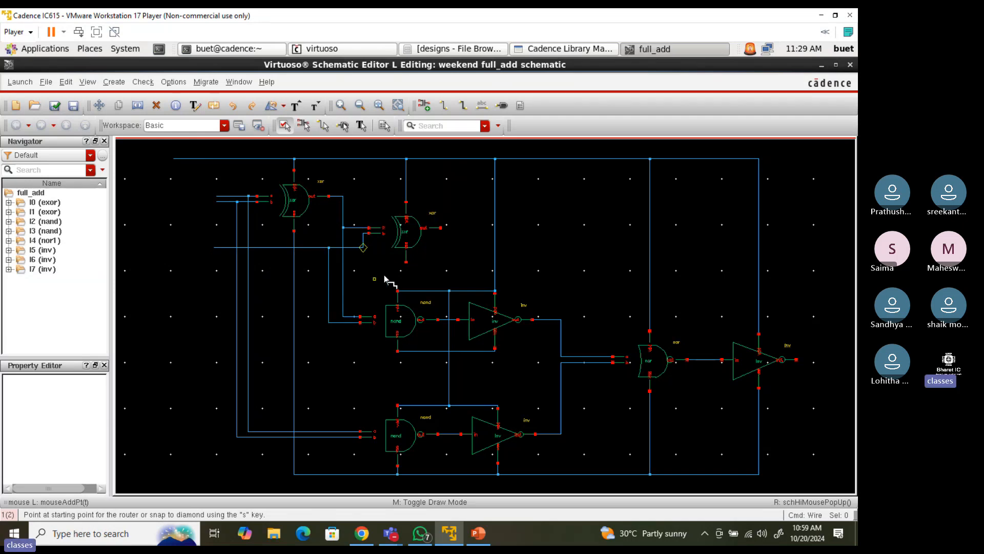
click(406, 262)
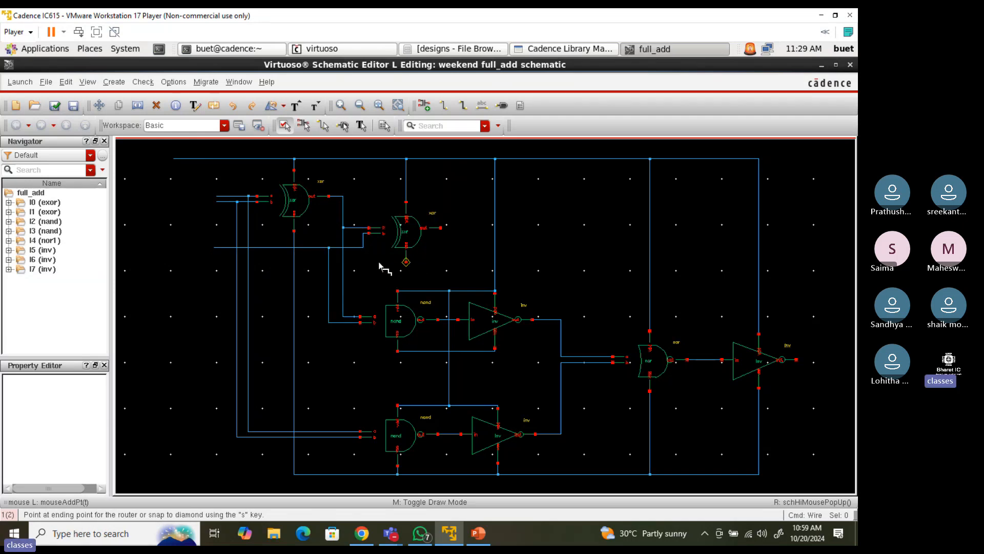
click(294, 263)
click(399, 352)
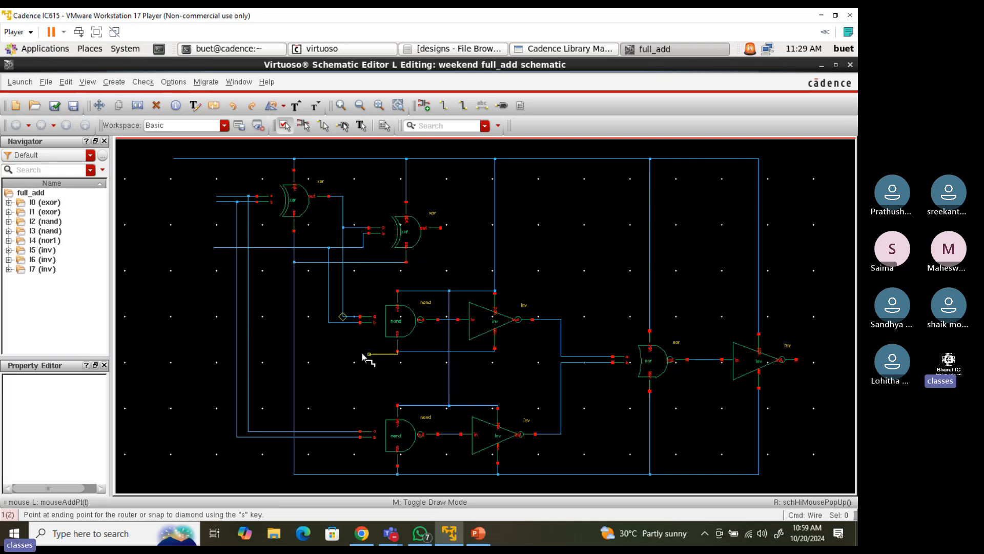
click(294, 352)
key(Escape)
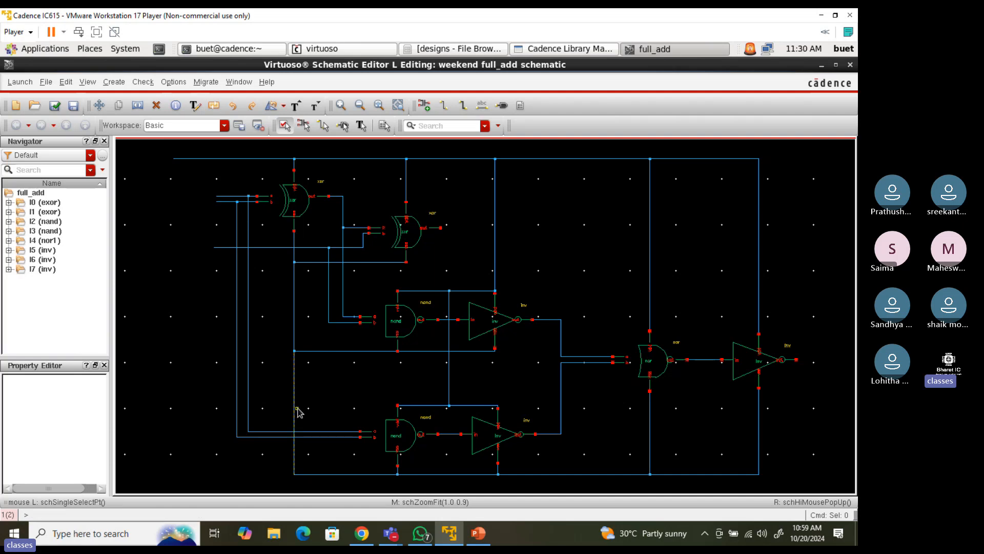
Extend the lower rail horizontally from its left corner, past the input wires, to roughly below the upper rail's open end
click(441, 105)
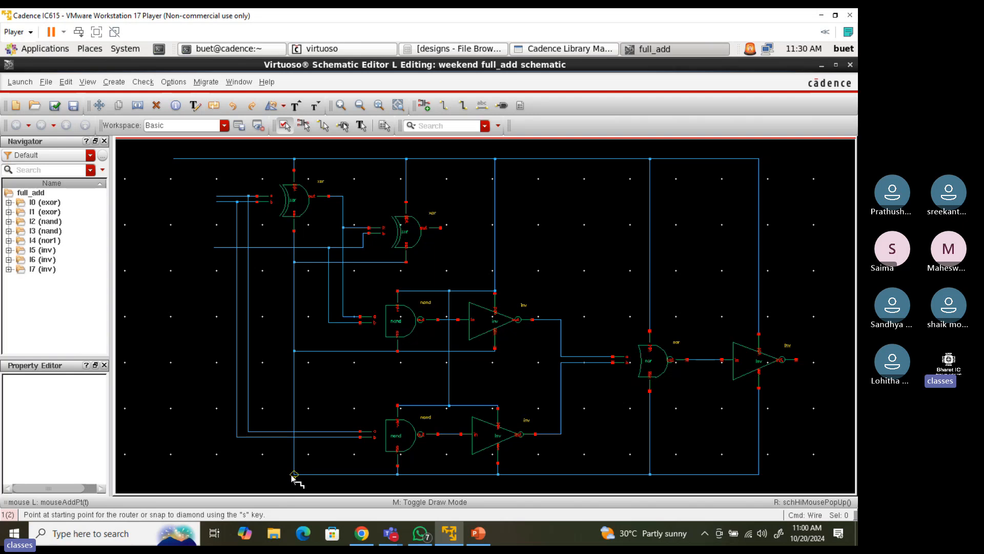
key(Escape)
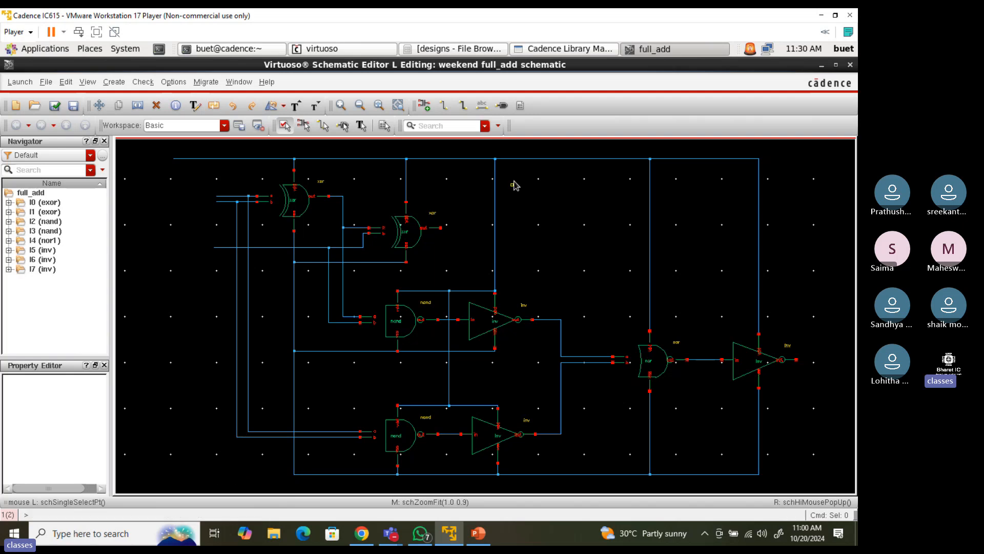
click(446, 106)
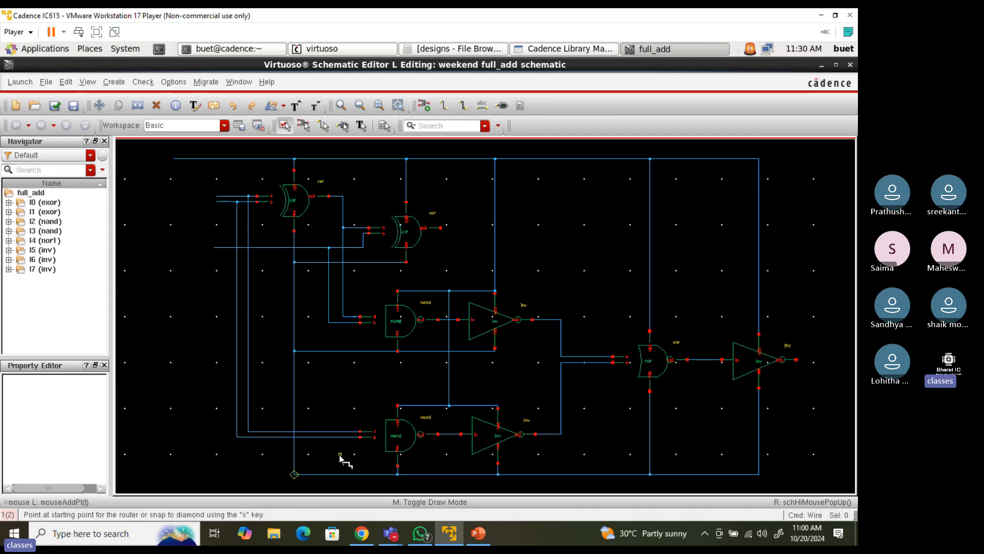
click(295, 475)
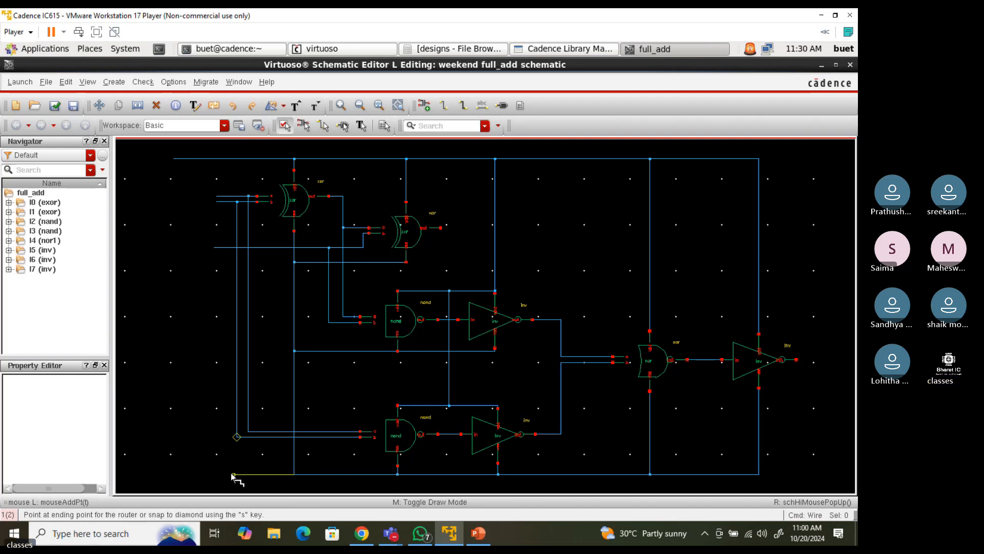
double_click(182, 474)
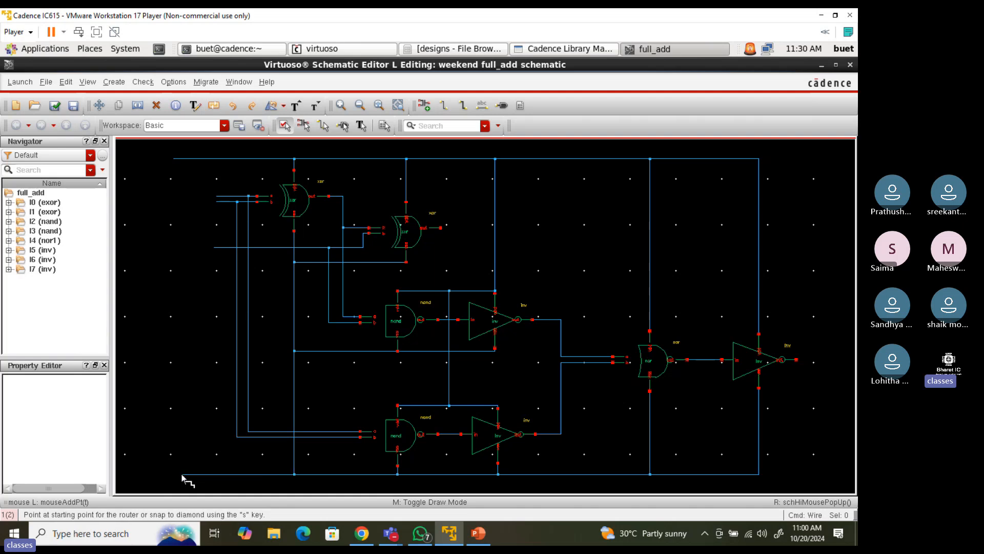
Place an input pin named vdd at the open left end of the upper supply rail
click(500, 105)
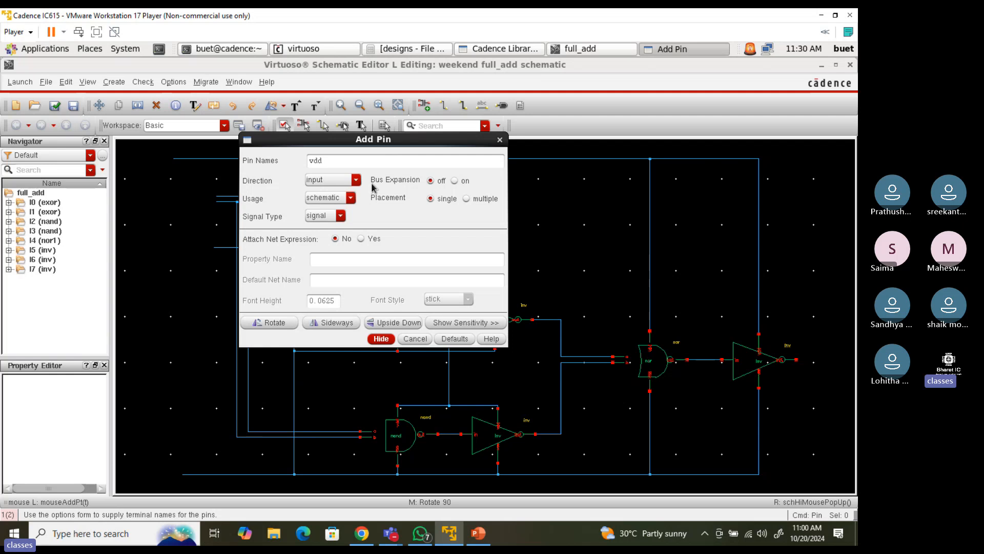
click(380, 341)
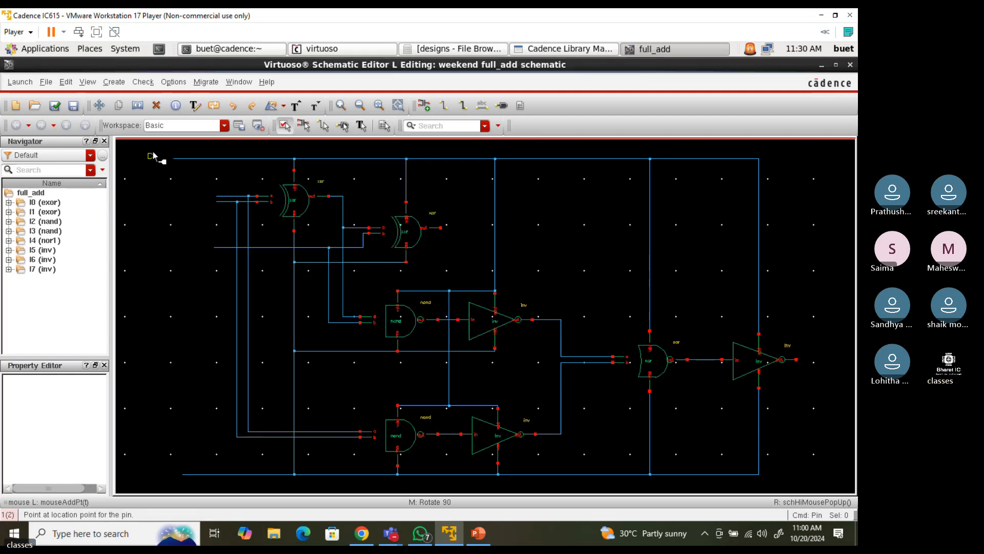
scroll(204, 179, up, 3)
click(377, 278)
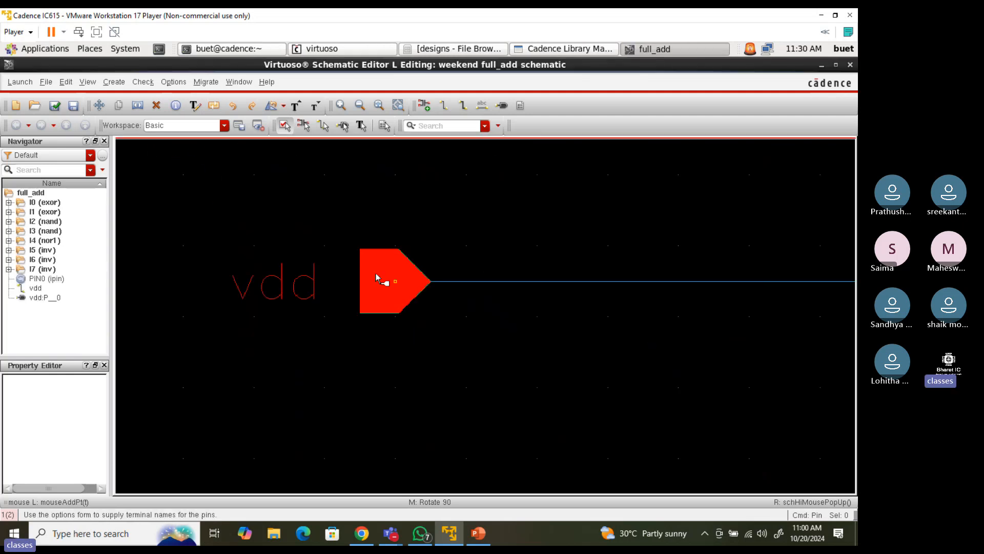
key(f)
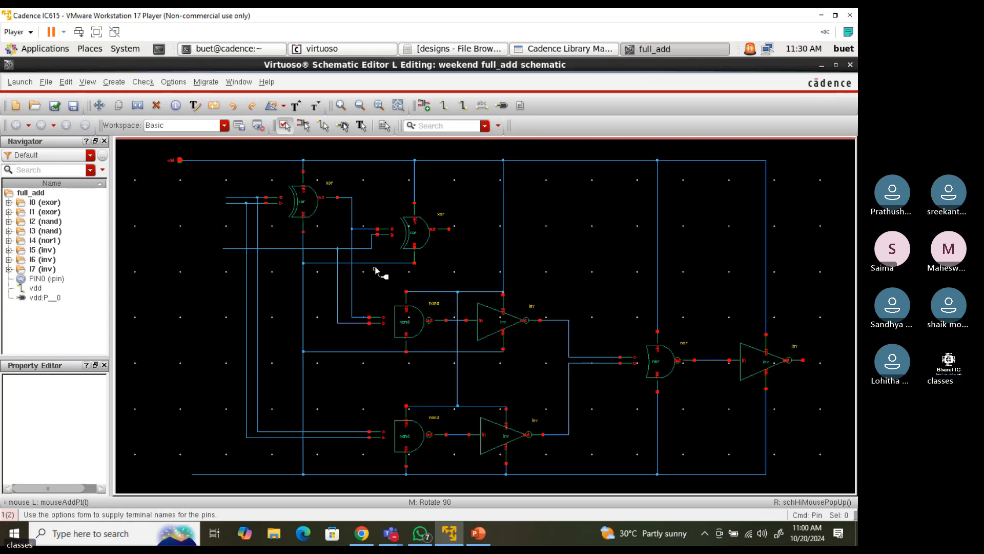
Place an input pin named vss at the open left end of the lower supply rail
click(501, 105)
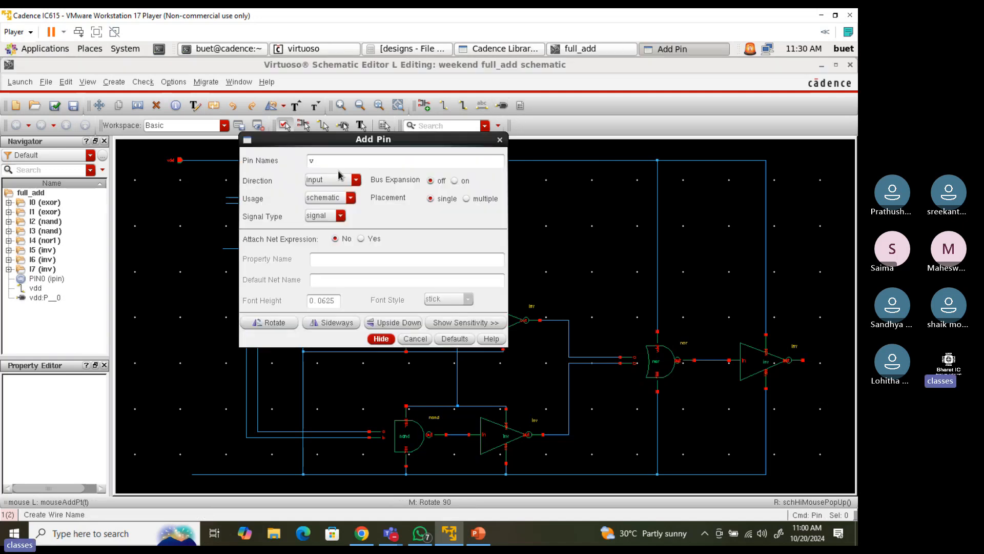
key(z)
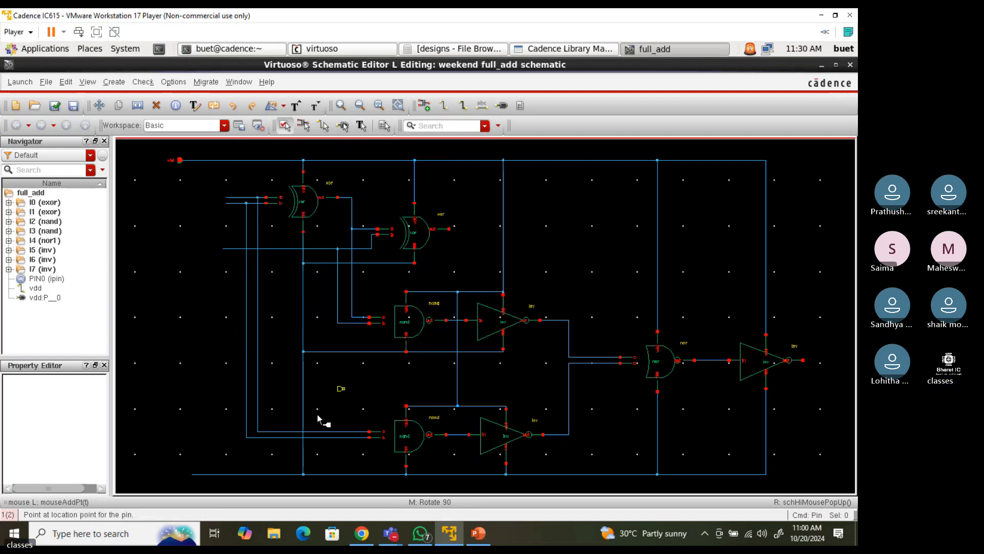
click(180, 453)
click(228, 478)
click(304, 367)
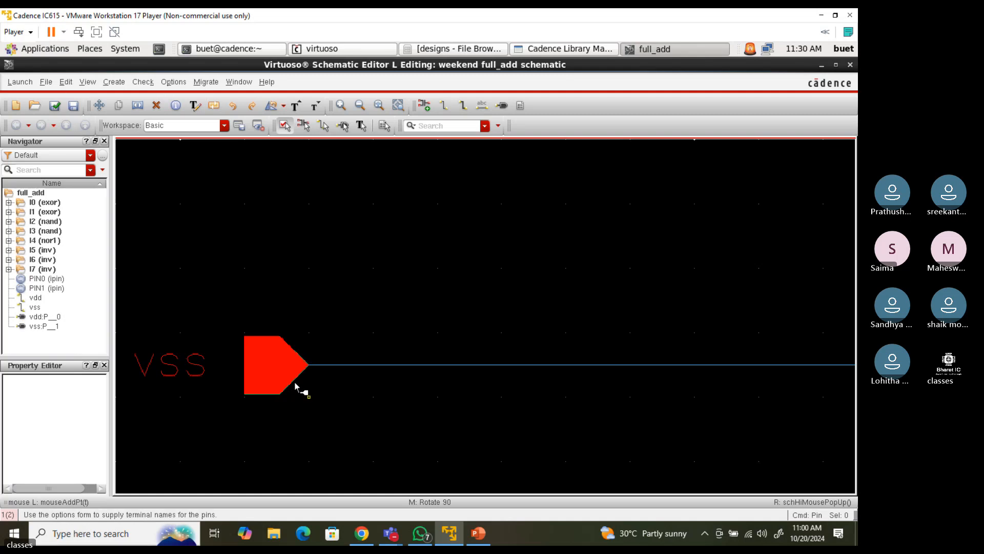
Check the input names on the PowerPoint full adder slide and place input pin a on the first XOR gate's upper input wire
key(f)
key(z)
click(225, 185)
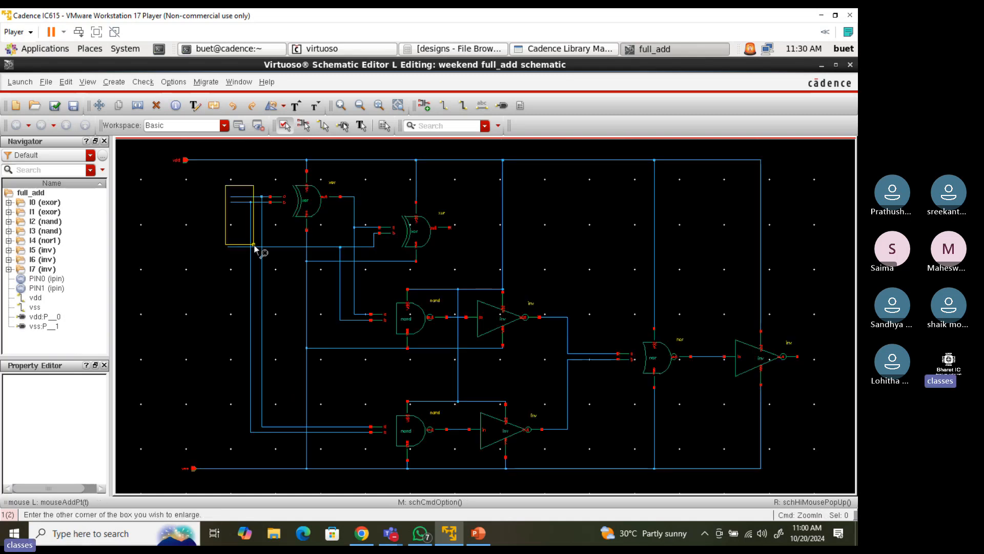
click(254, 252)
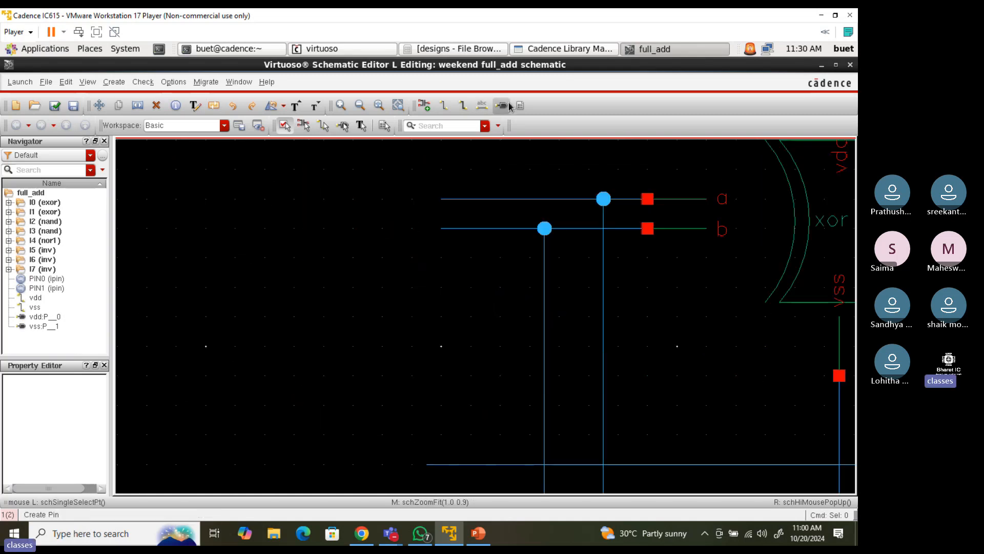
key(p)
click(478, 533)
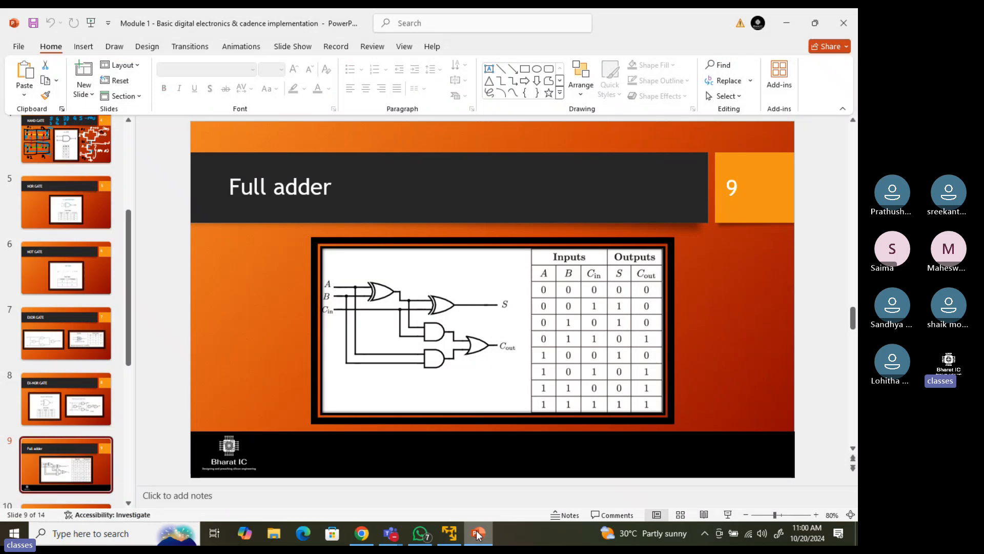
click(478, 533)
text(a)
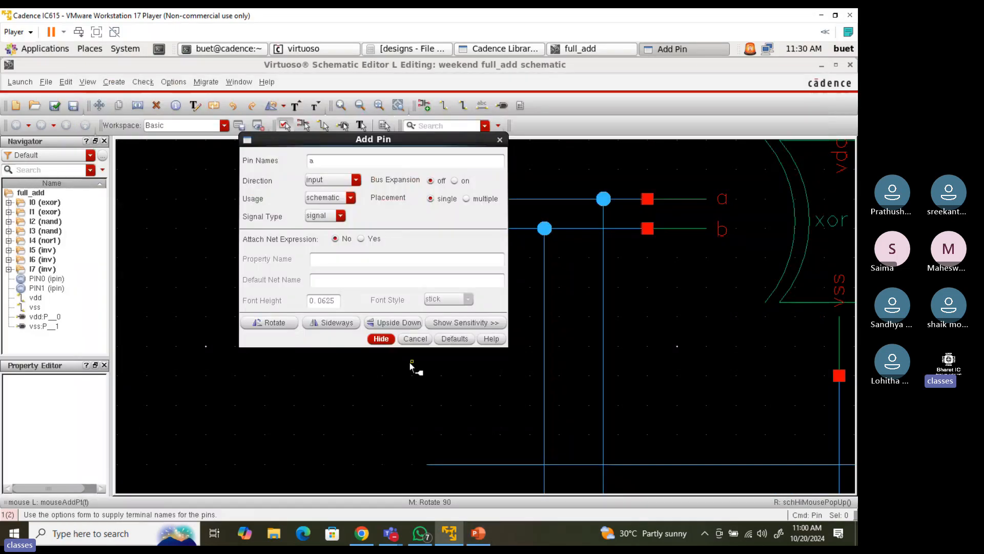
click(383, 338)
click(440, 199)
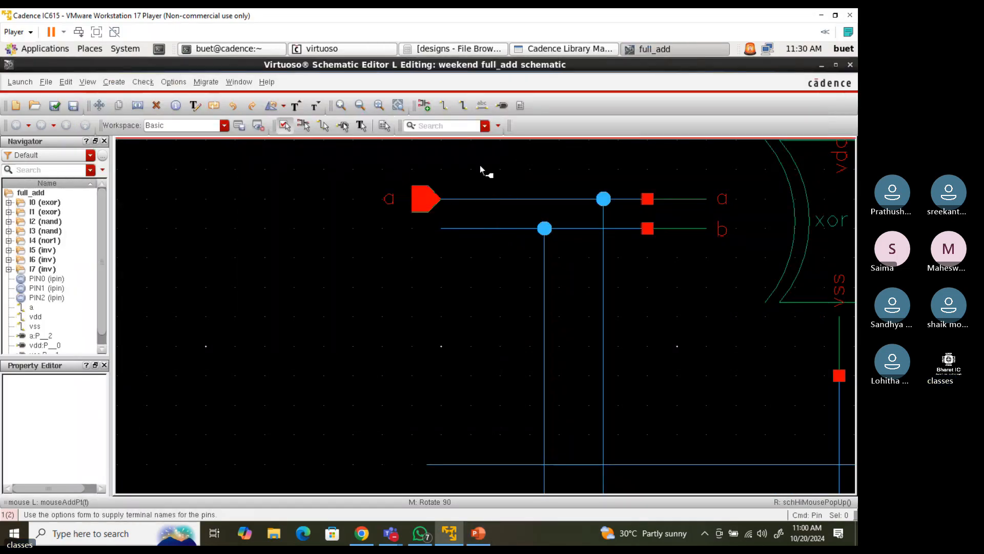
Place input pin b on the first XOR gate's lower input wire and input pin Cin on the carry input wire below
click(500, 105)
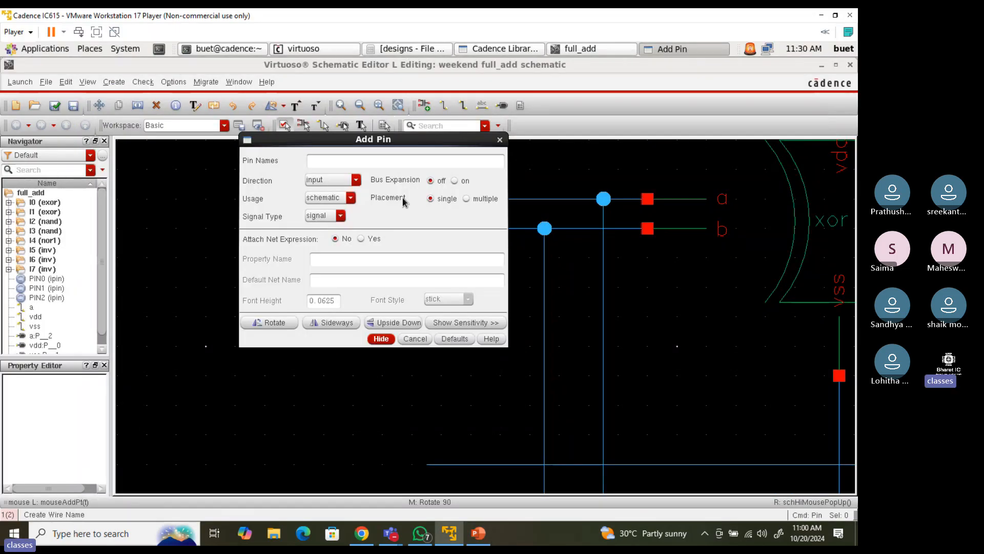
click(381, 339)
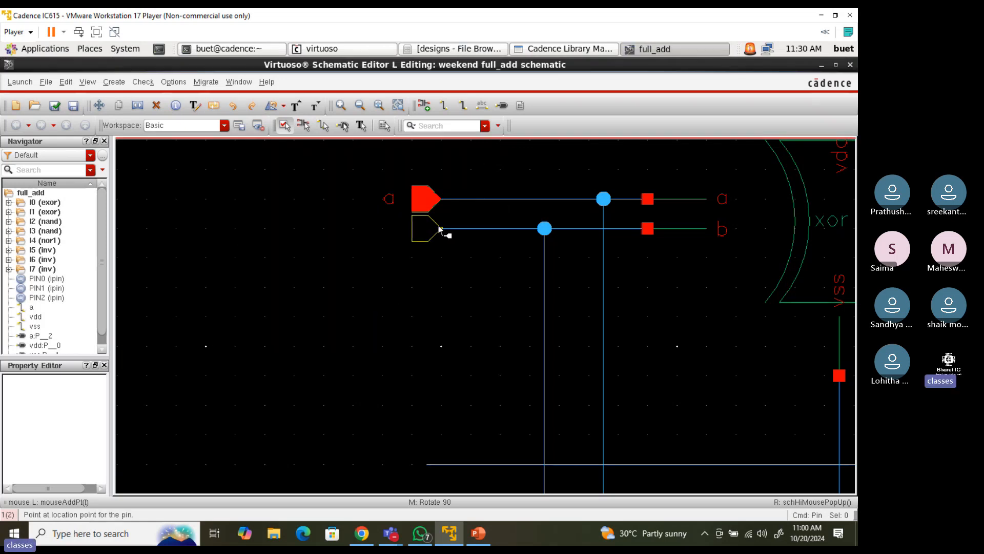
click(440, 229)
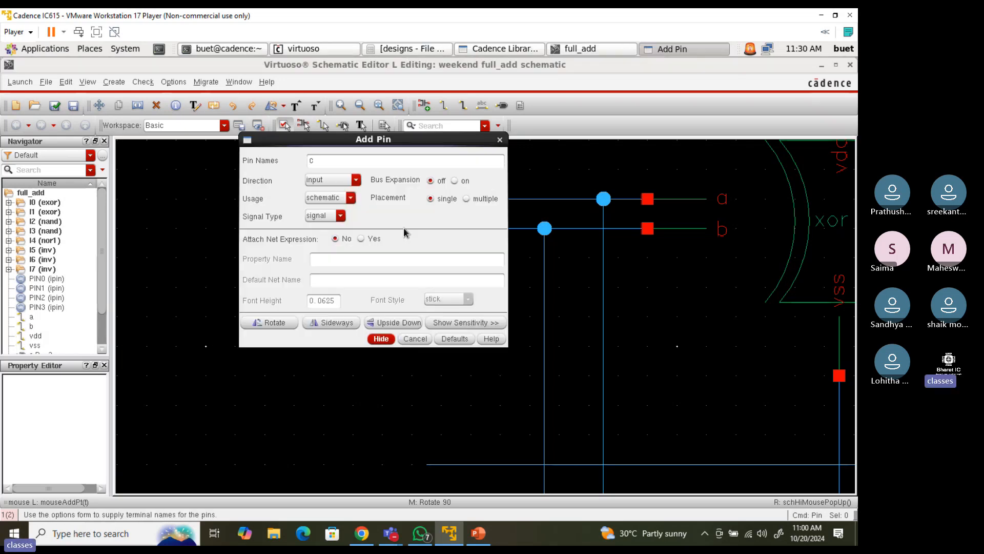
key(Return)
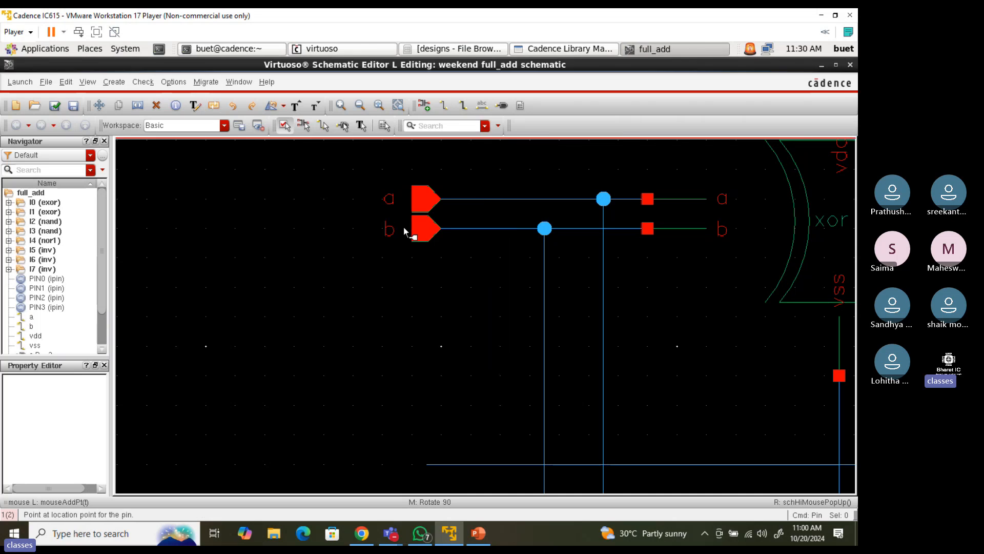
click(426, 462)
key(Escape)
key(f)
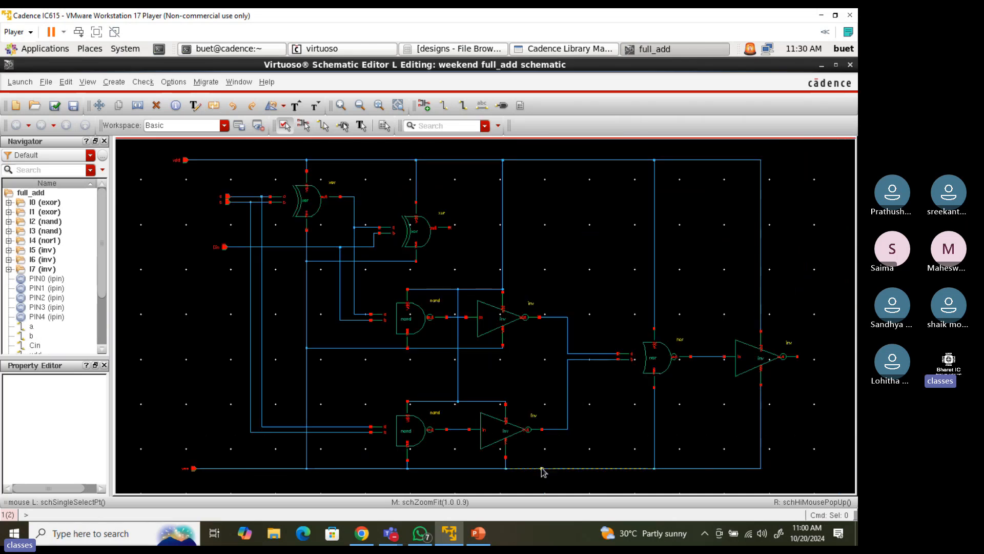
Switch to the PowerPoint full adder slide to check the output names, and return to the schematic
click(480, 536)
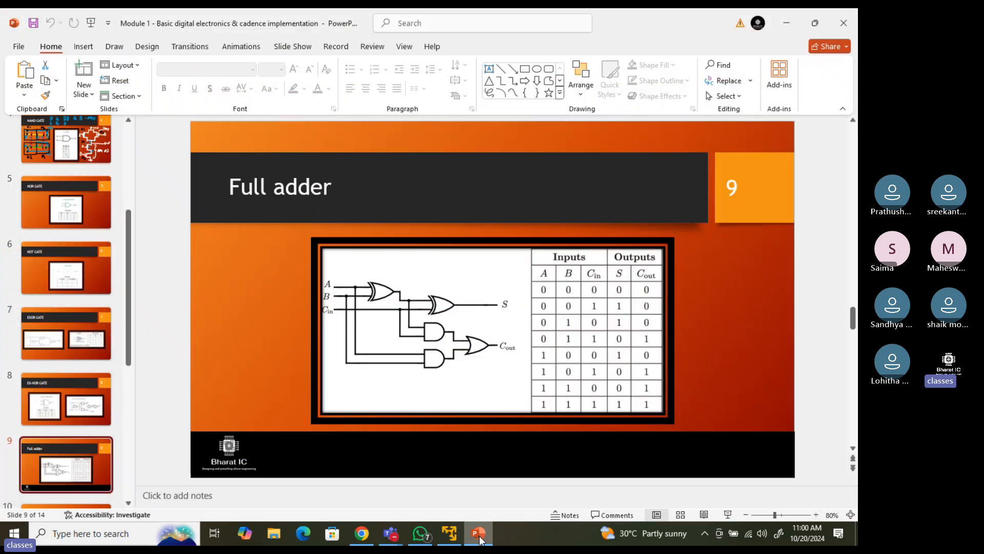
click(480, 536)
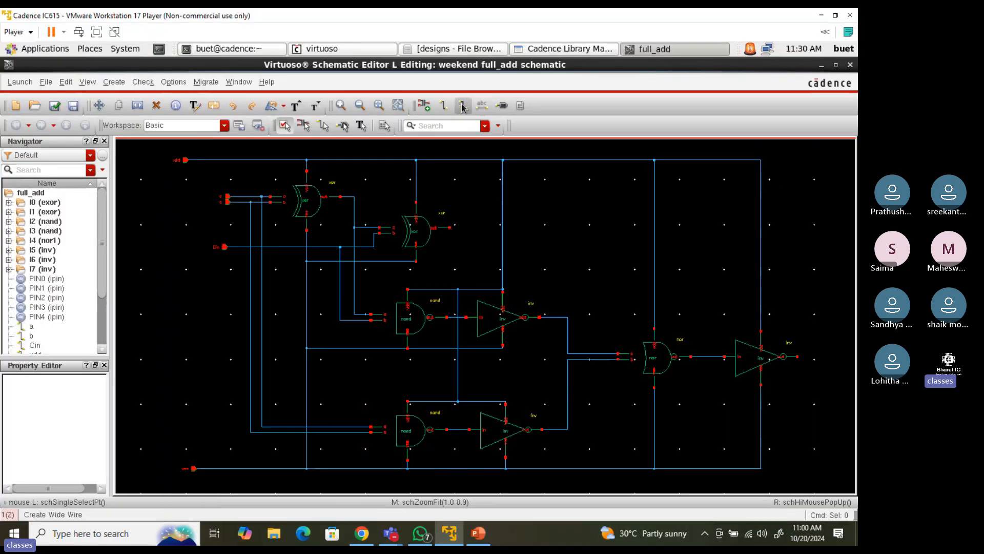
Draw a short horizontal wire outward from the output of the second XOR gate
click(444, 105)
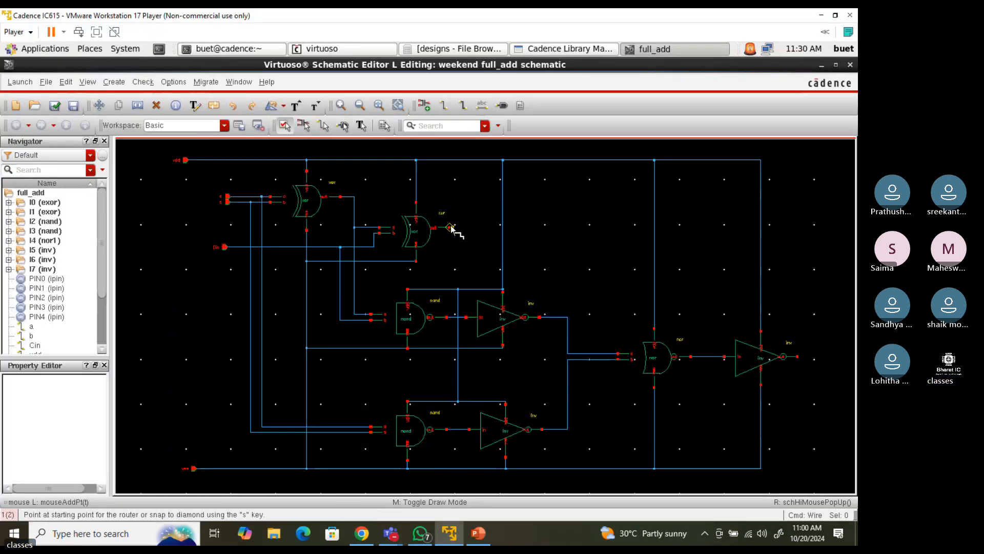
right_drag(435, 210, 474, 252)
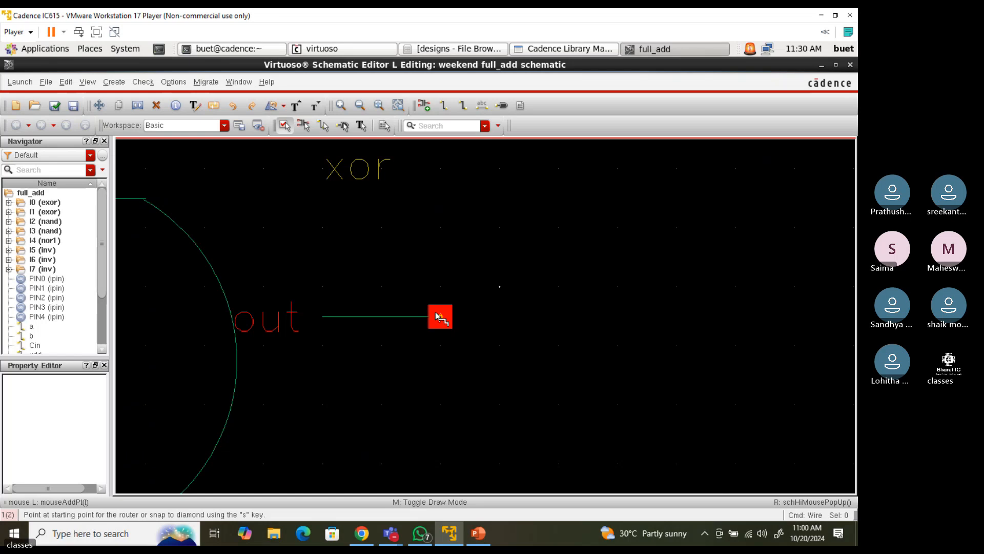
click(440, 317)
double_click(734, 316)
Place an output pin named S at the open end of the second XOR gate's output wire
click(501, 105)
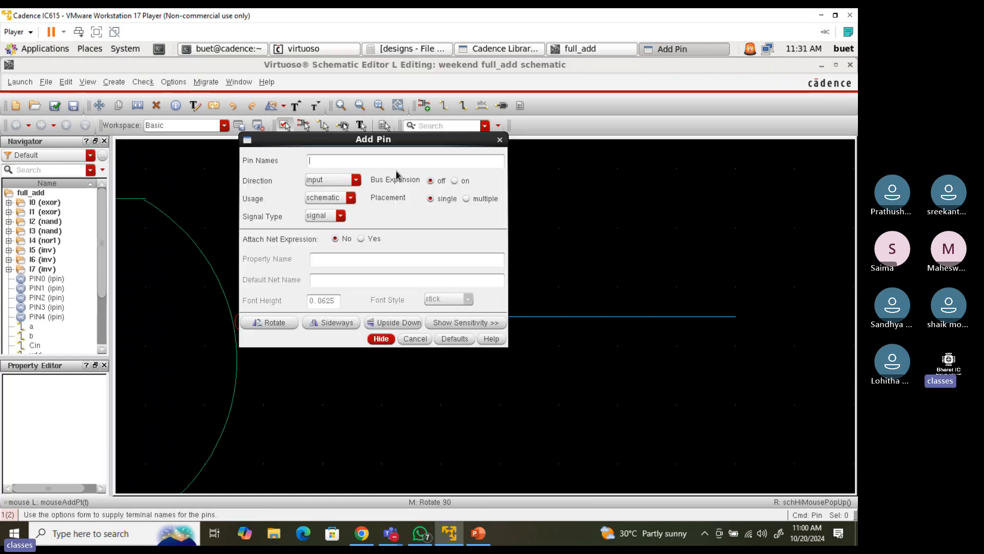
click(353, 180)
click(328, 192)
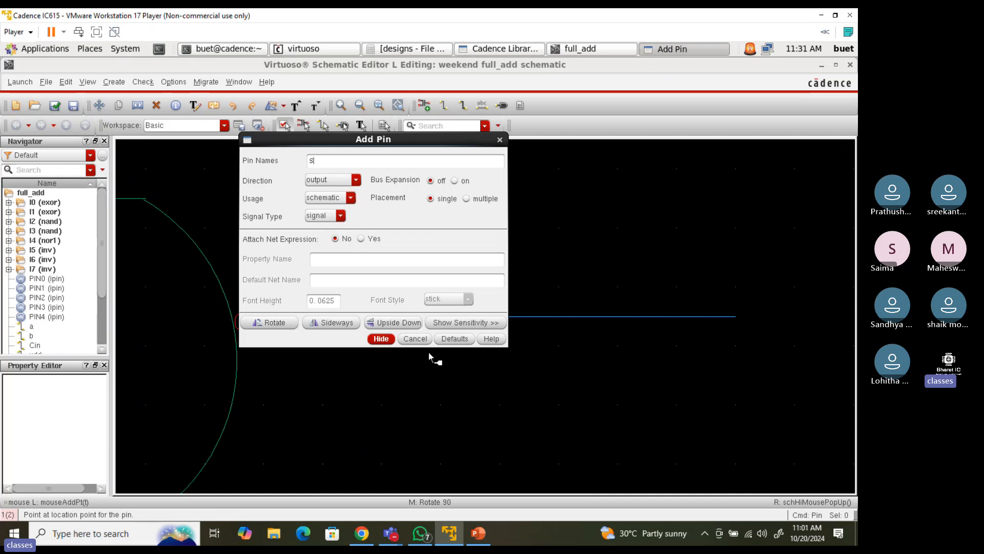
click(381, 339)
click(737, 317)
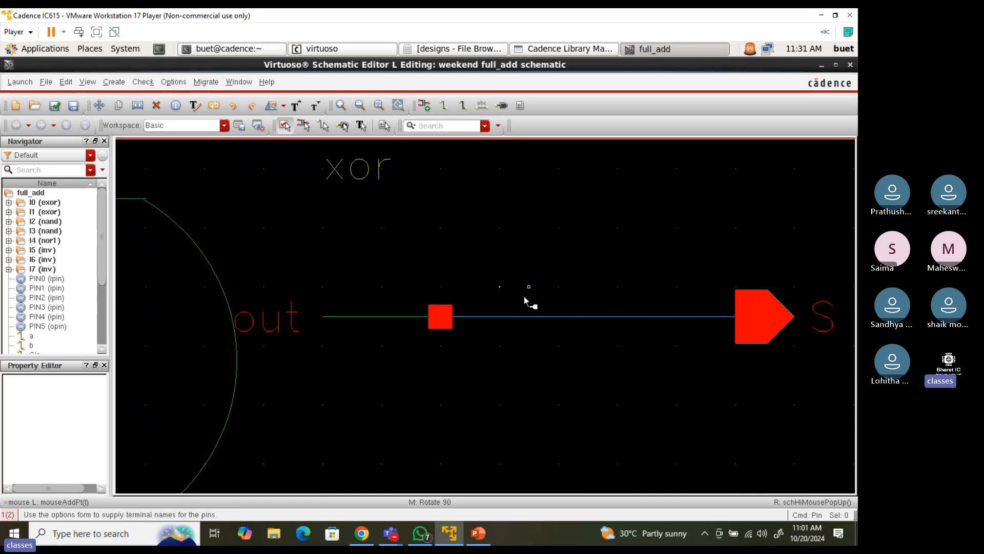
key(f)
key(Escape)
Draw a short horizontal wire outward from the output of the inverter that follows the NOR gate
right_drag(834, 345, 773, 388)
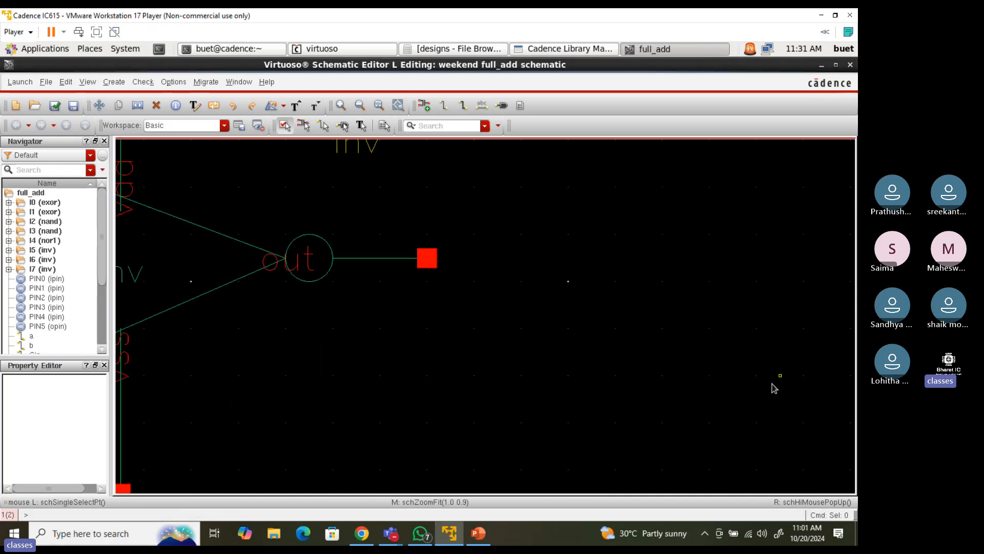
key(w)
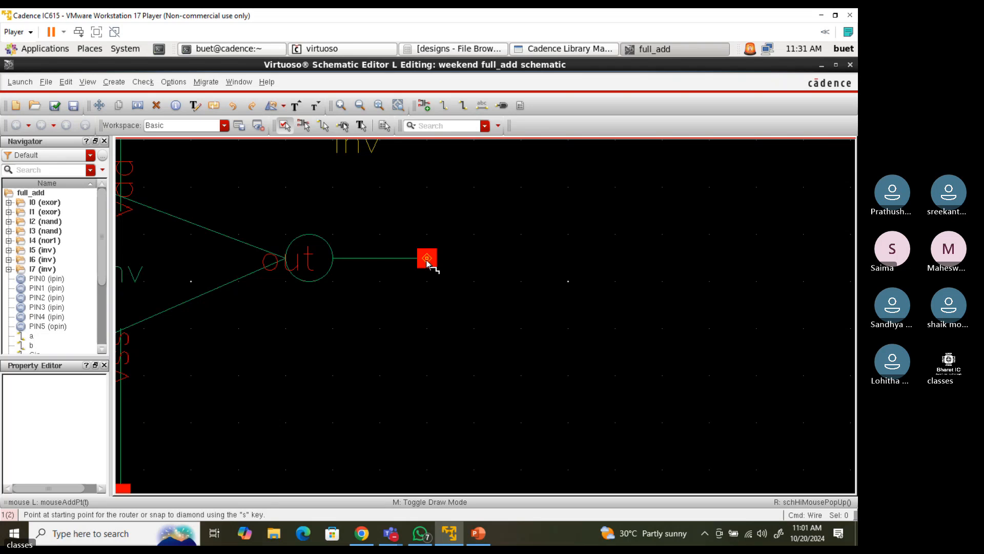
click(427, 257)
double_click(639, 258)
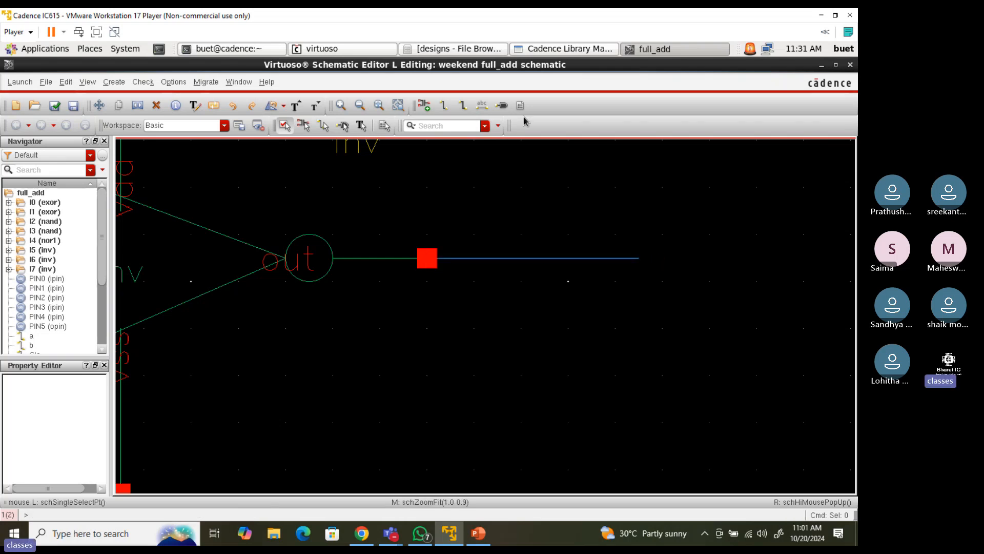
Place an output pin named Cout at the open end of the final inverter's output wire
click(502, 106)
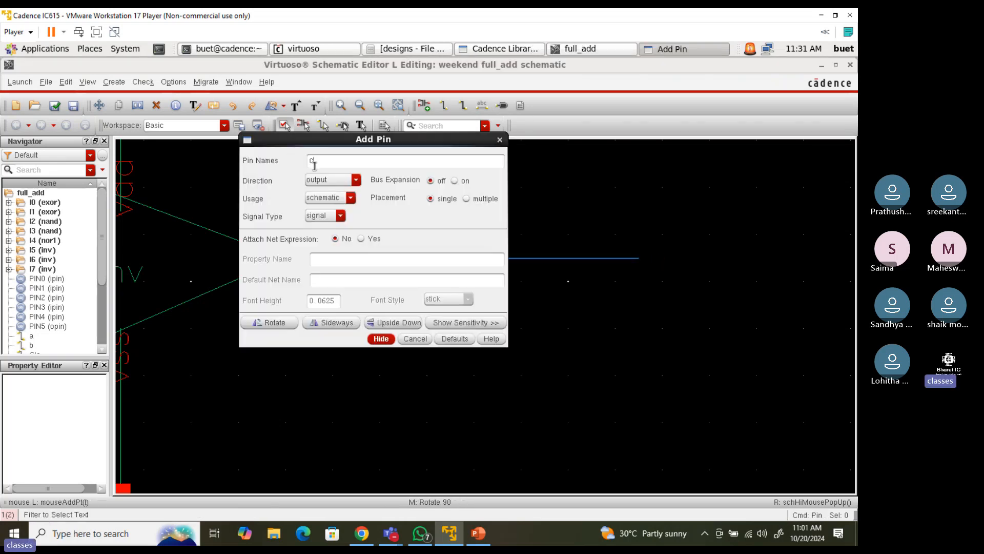
text(cout)
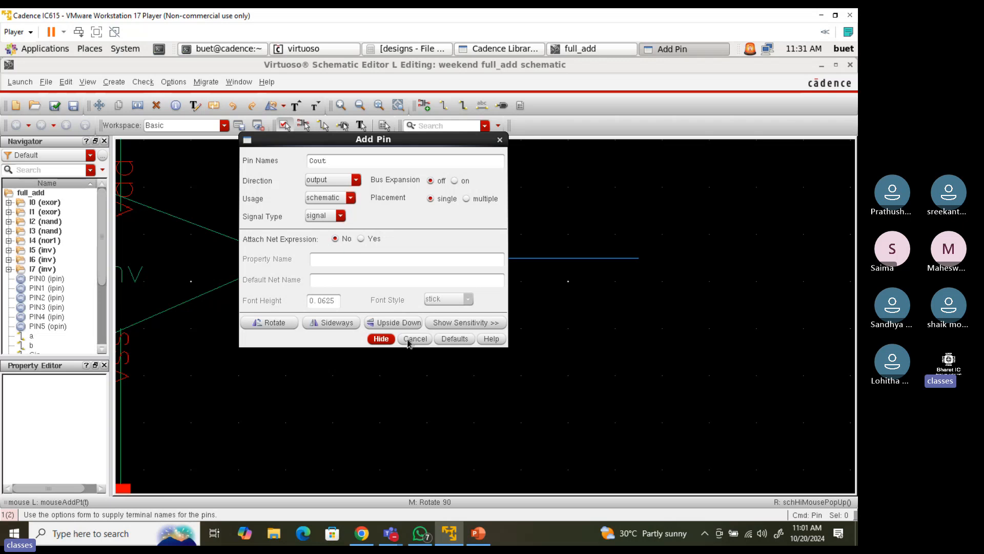
click(381, 338)
click(634, 256)
key(f)
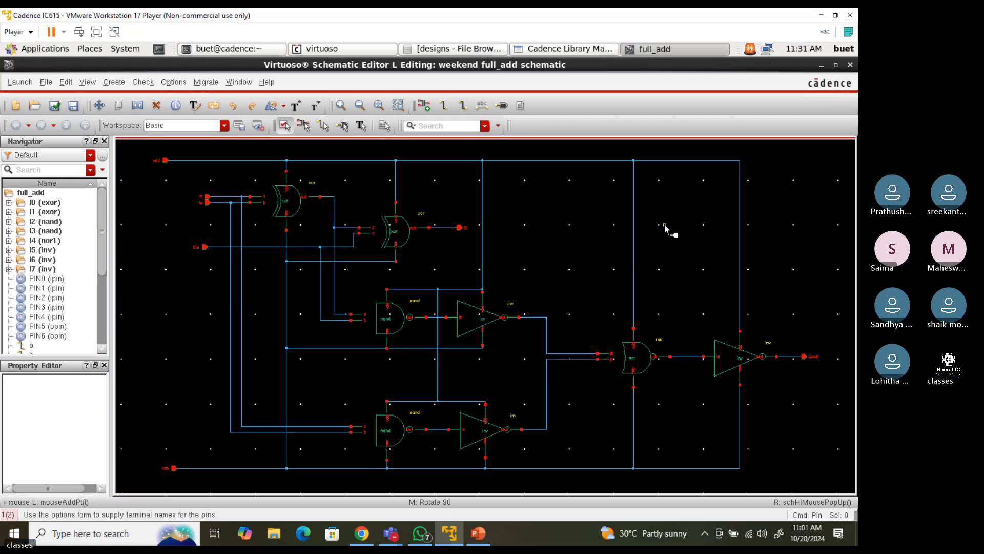
key(Escape)
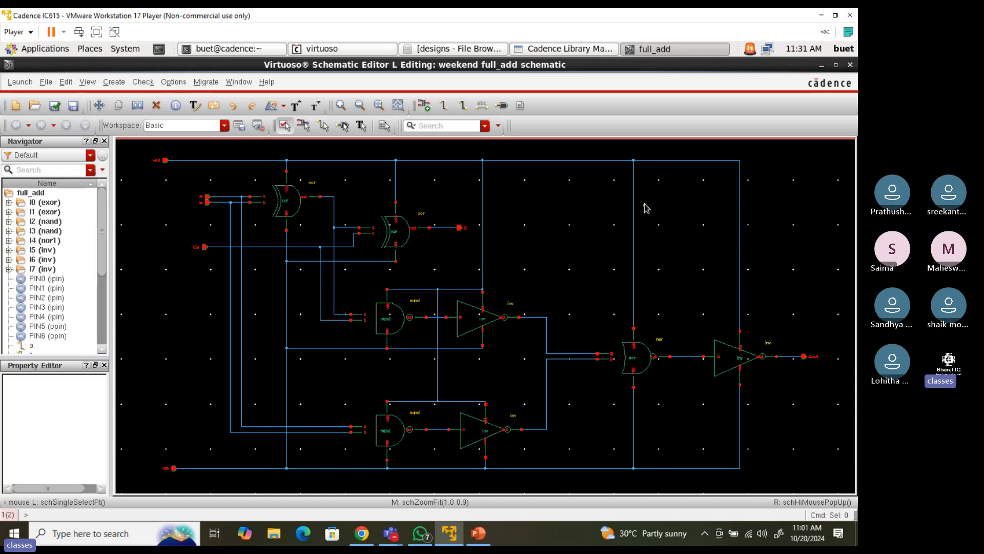
Check and save the full adder schematic and dismiss the check report
click(55, 105)
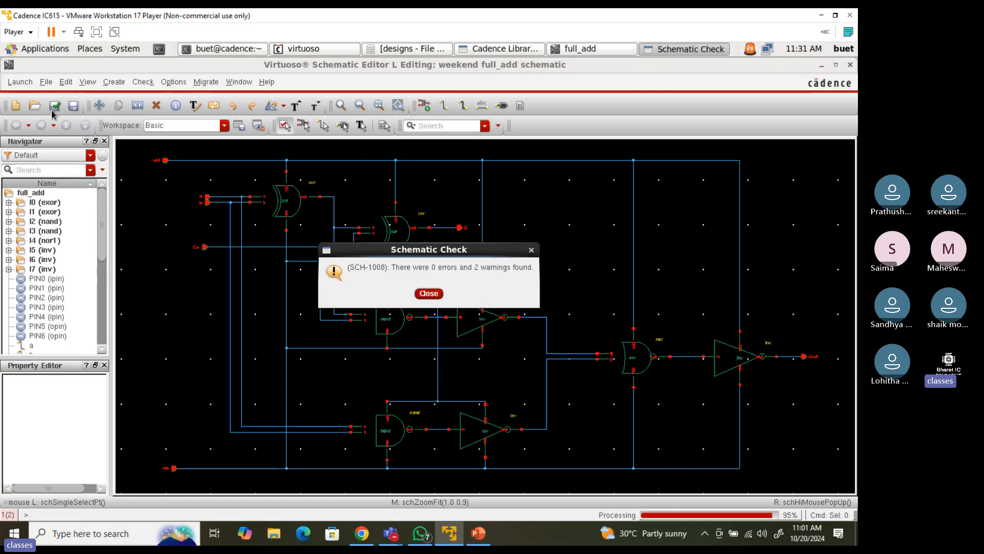
click(429, 293)
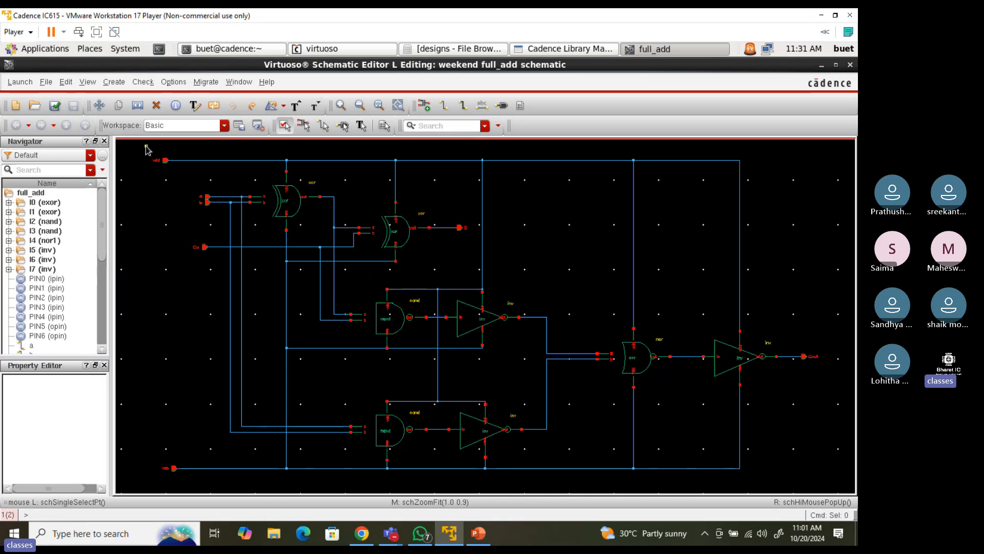
Inspect the pins, supply rails and gate connections around the whole schematic for wiring problems
right_drag(146, 149, 345, 302)
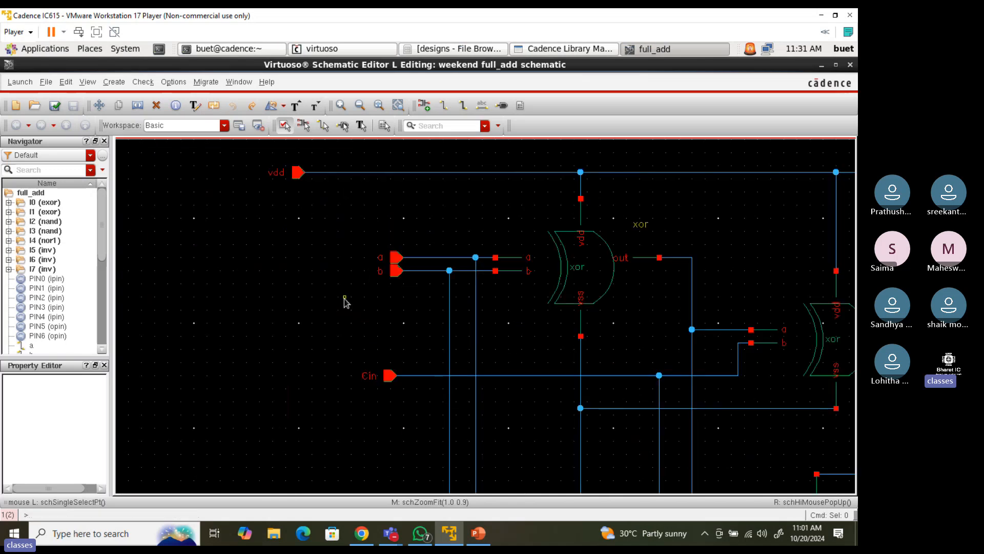
scroll(515, 276, down, 5)
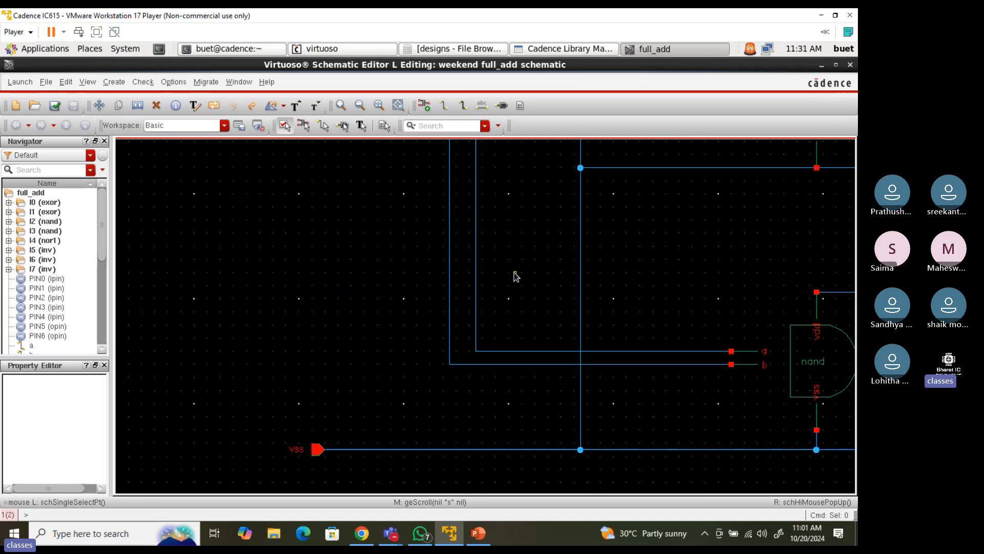
scroll(515, 276, up, 1)
shift+scroll(515, 276, right, 6)
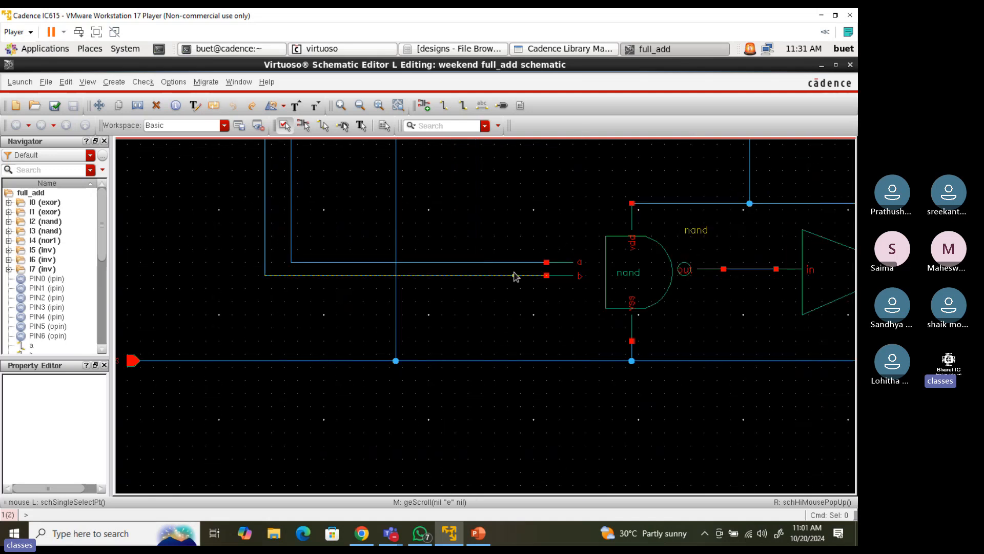
shift+scroll(515, 276, right, 8)
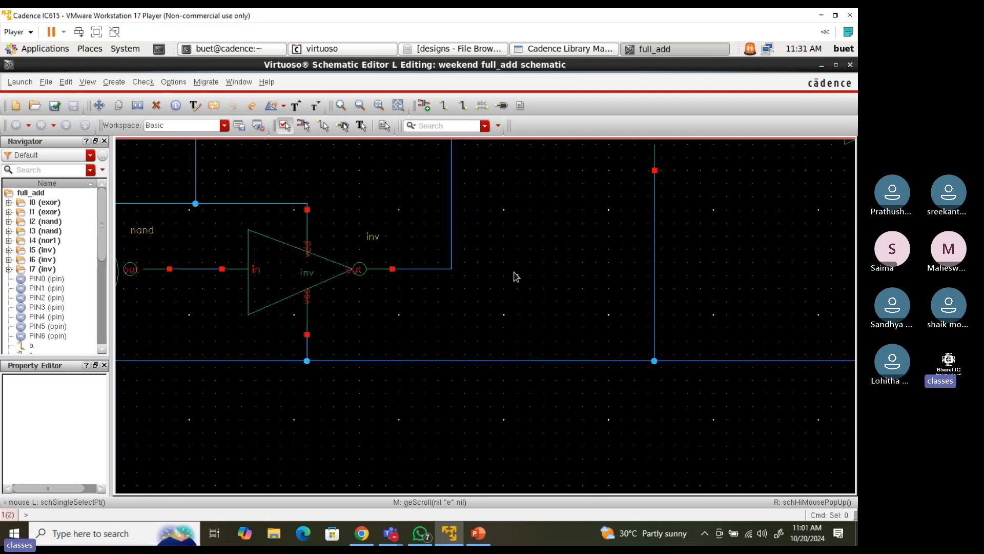
scroll(515, 276, up, 2)
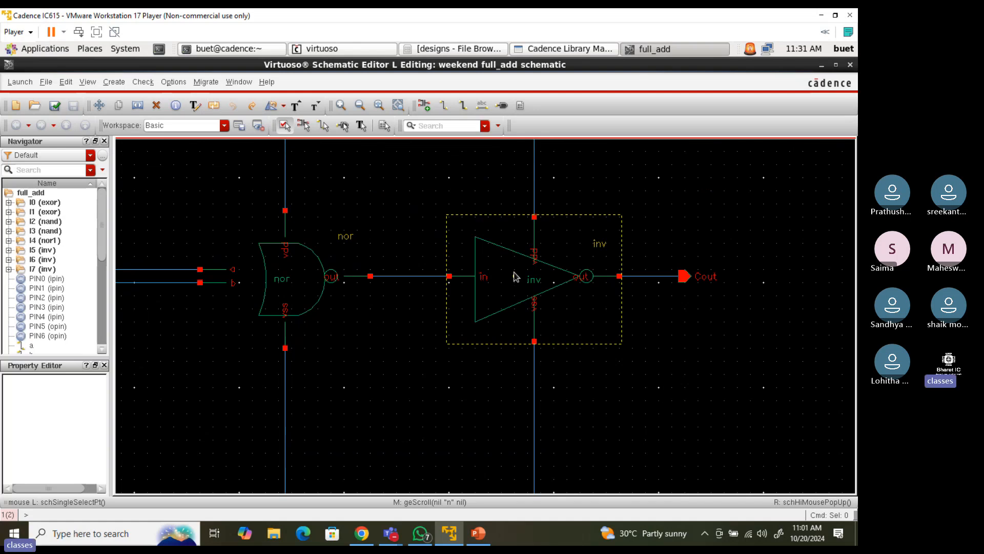
scroll(515, 275, up, 4)
shift+scroll(515, 276, left, 5)
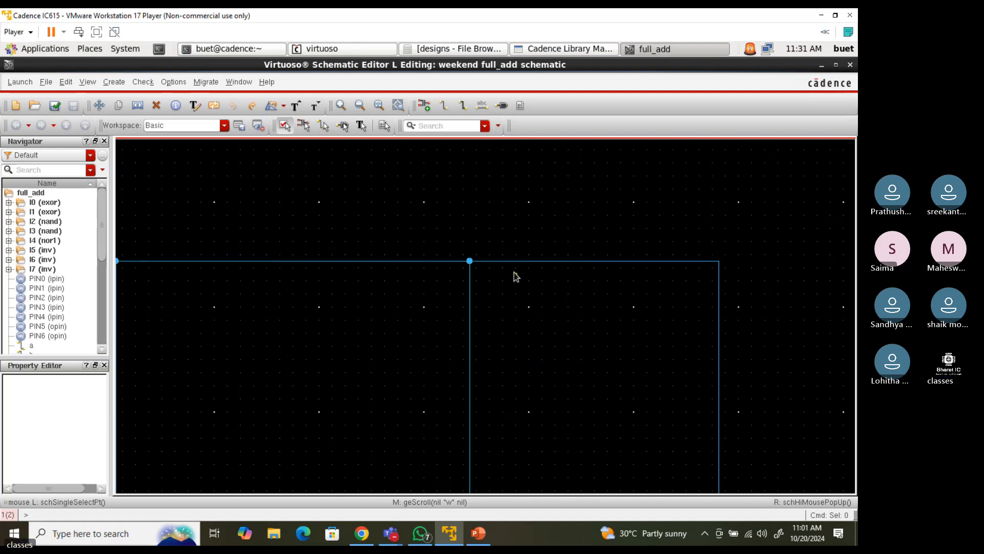
shift+scroll(515, 276, left, 4)
scroll(515, 276, down, 4)
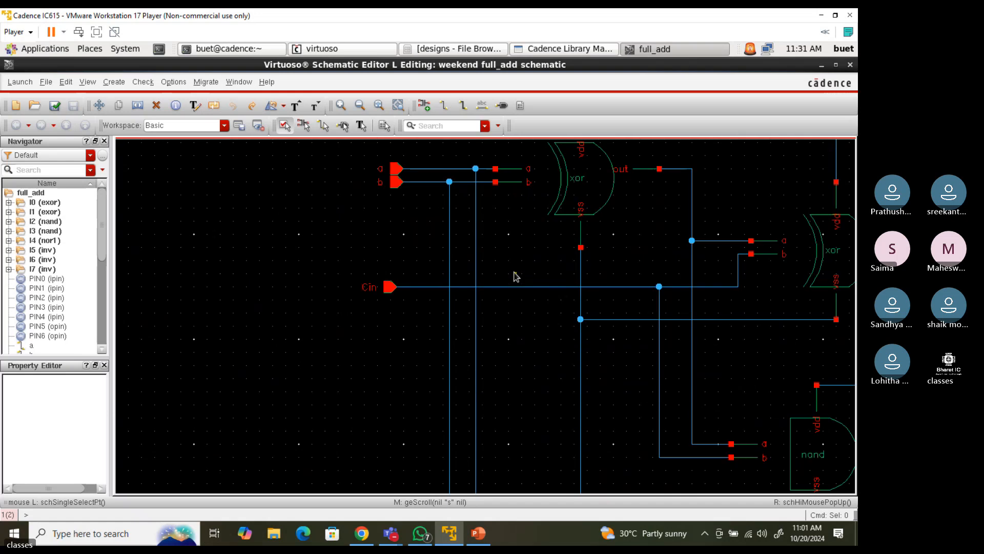
key(f)
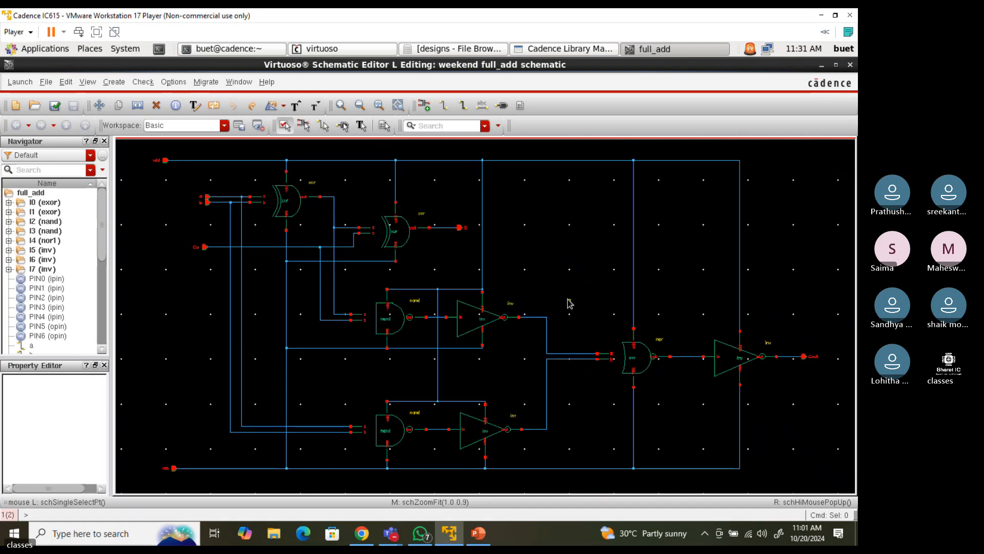
Rerun check and save, and examine the NOR gate, the output inverter and the input pin side up close
click(55, 105)
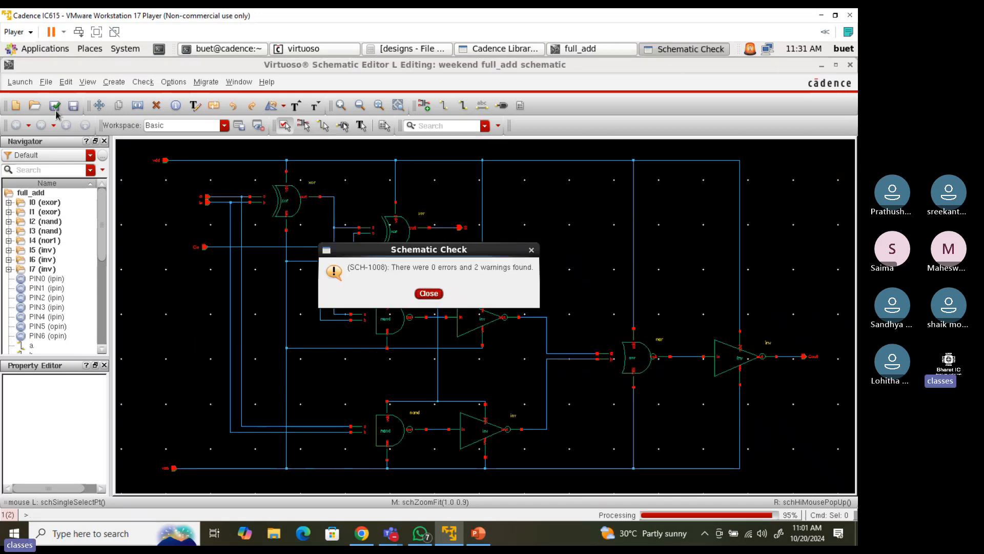
click(433, 294)
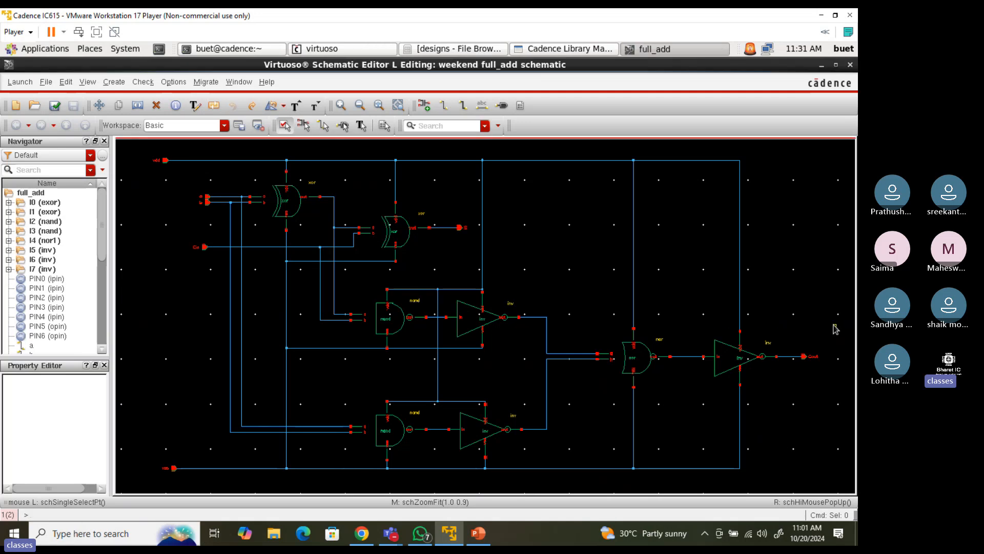
key(z)
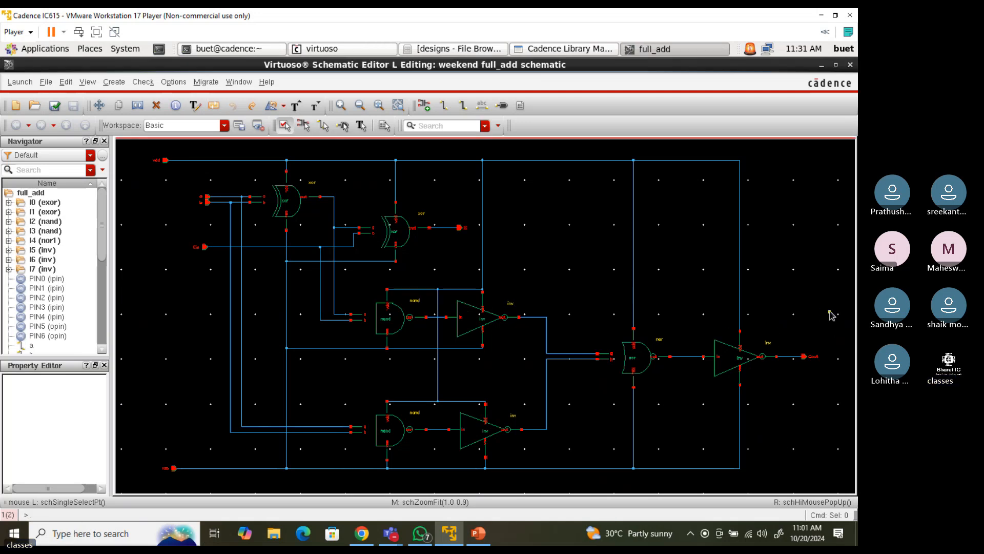
click(830, 311)
click(587, 404)
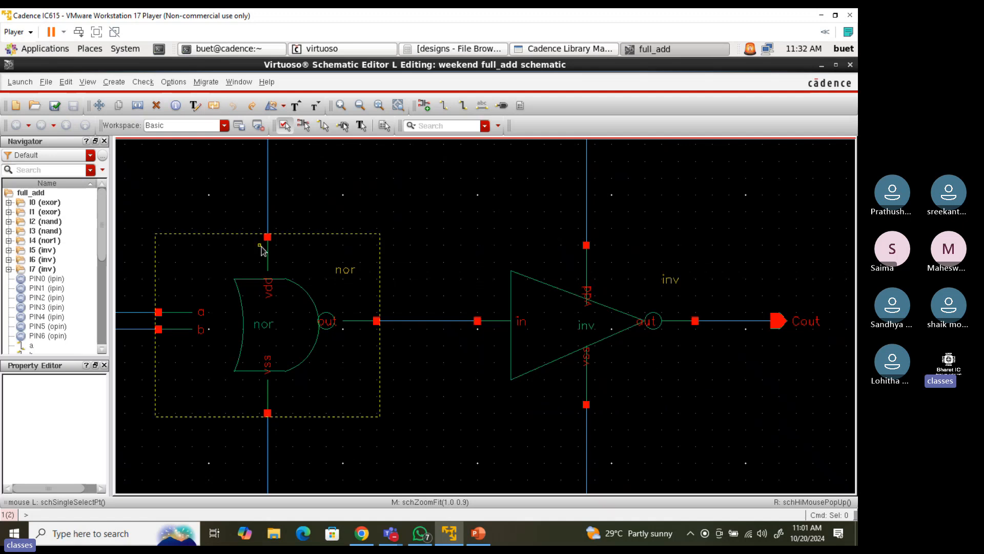
key(f)
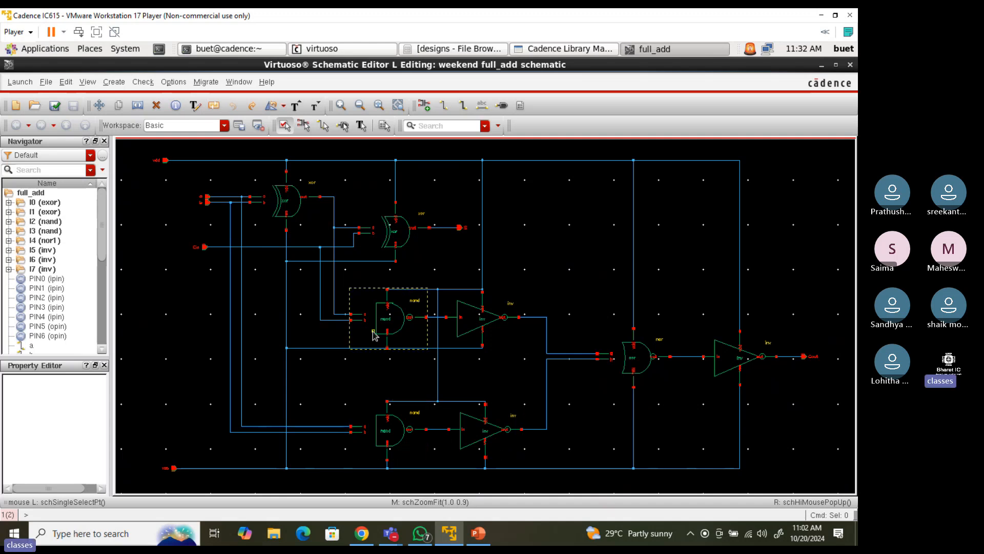
key(z)
click(141, 146)
click(241, 482)
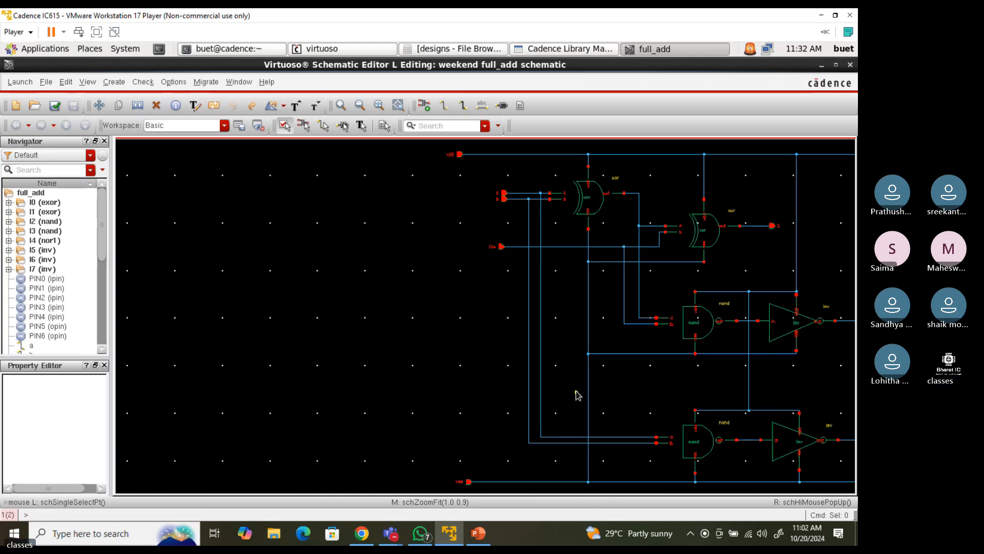
Check and save the schematic once more, read the result in the Virtuoso log window, and return to the schematic
click(55, 107)
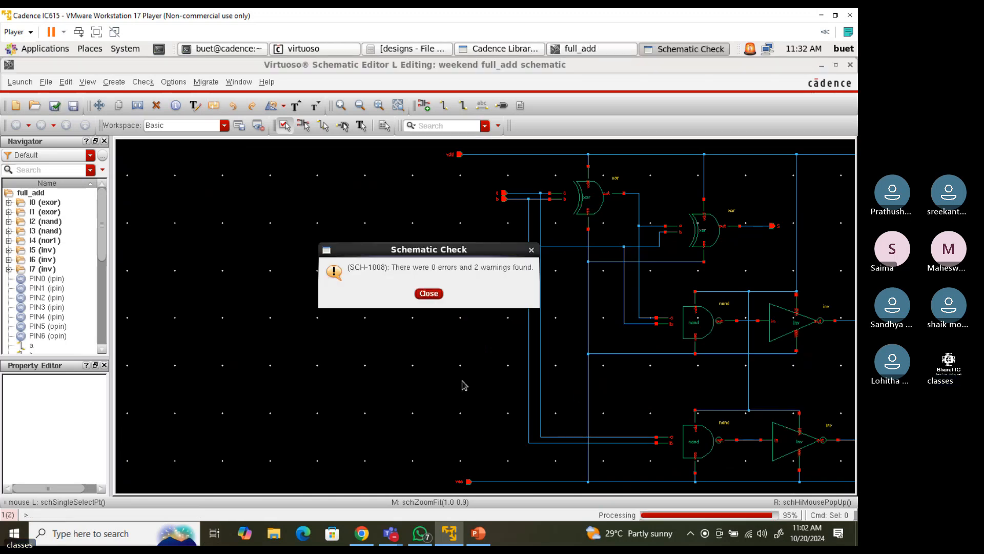
click(436, 296)
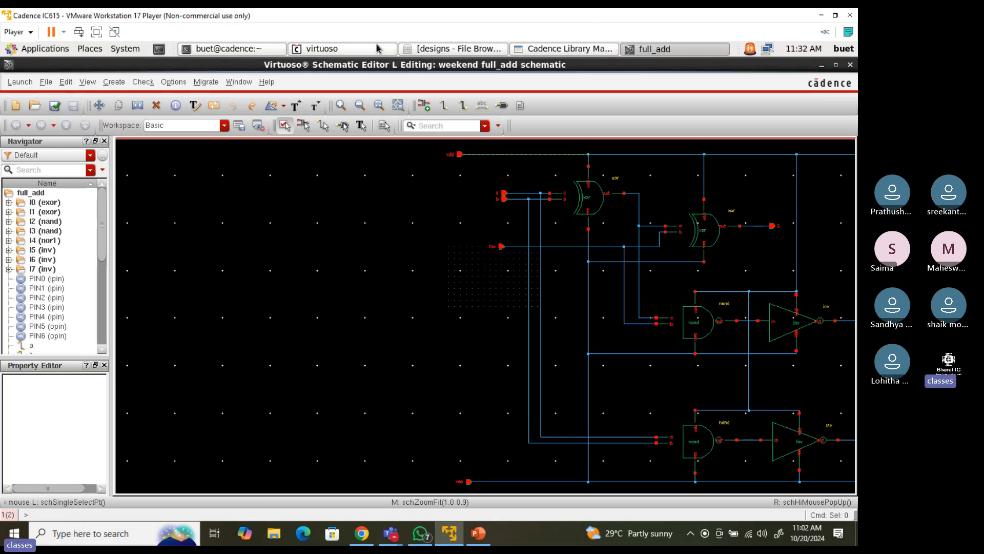
click(328, 48)
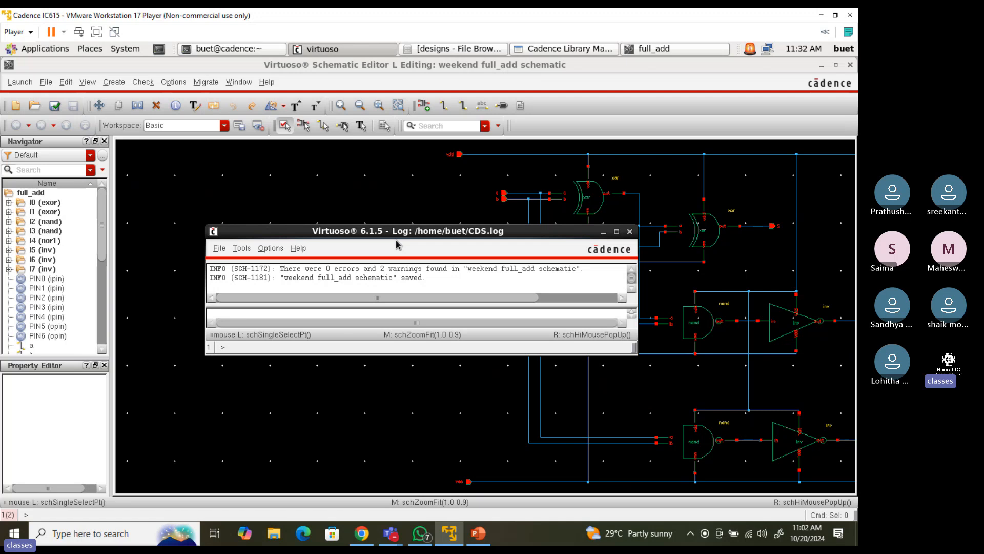
click(333, 195)
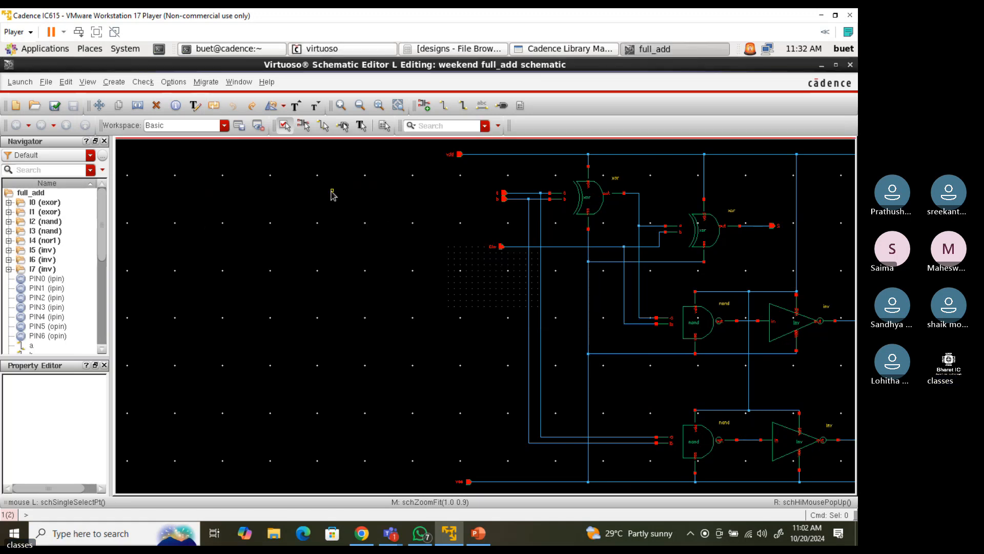
Examine the NAND, inverter and XOR connections from the vss rail up to the vdd rail for the cause of the warnings
scroll(332, 195, right, 2)
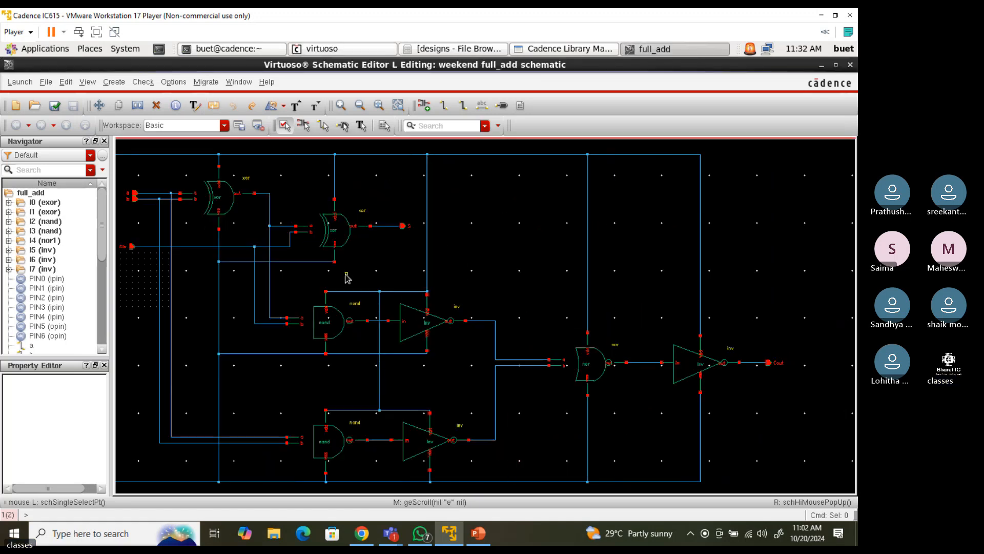
right_drag(263, 139, 471, 478)
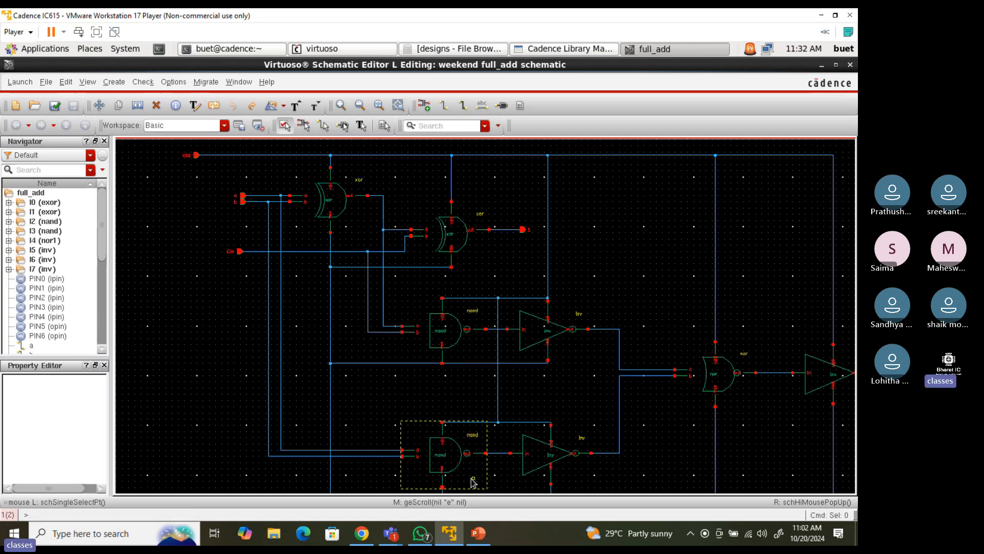
scroll(473, 481, down, 1)
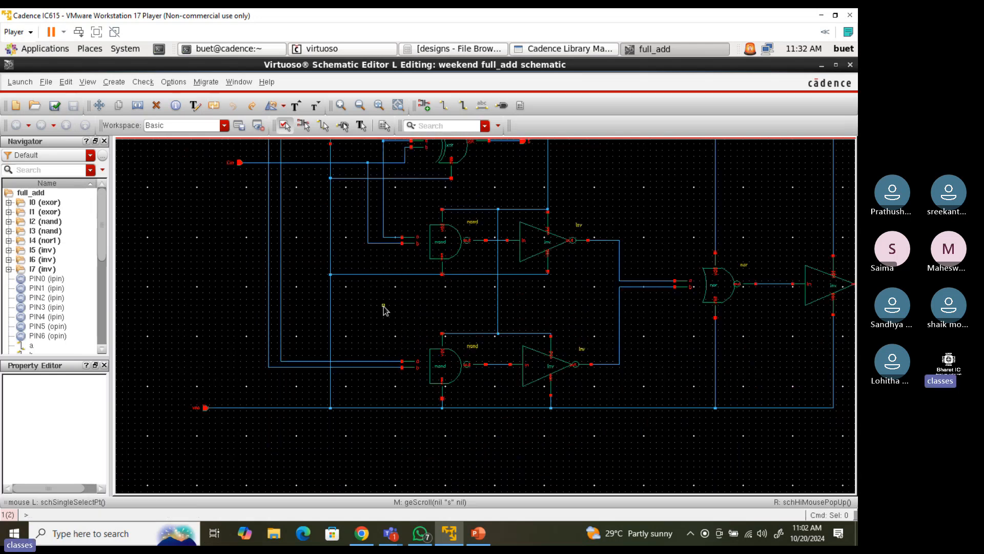
right_drag(384, 306, 604, 456)
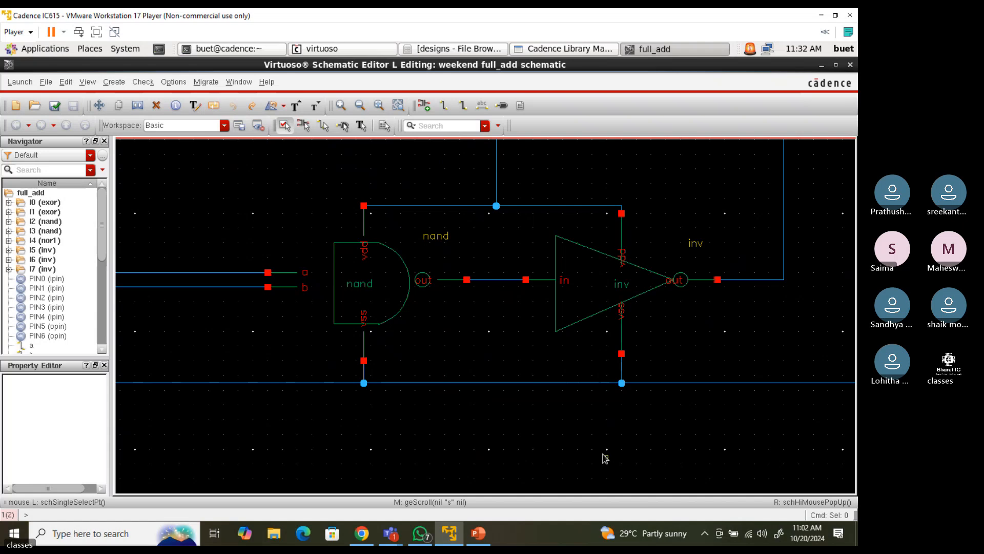
scroll(605, 458, up, 3)
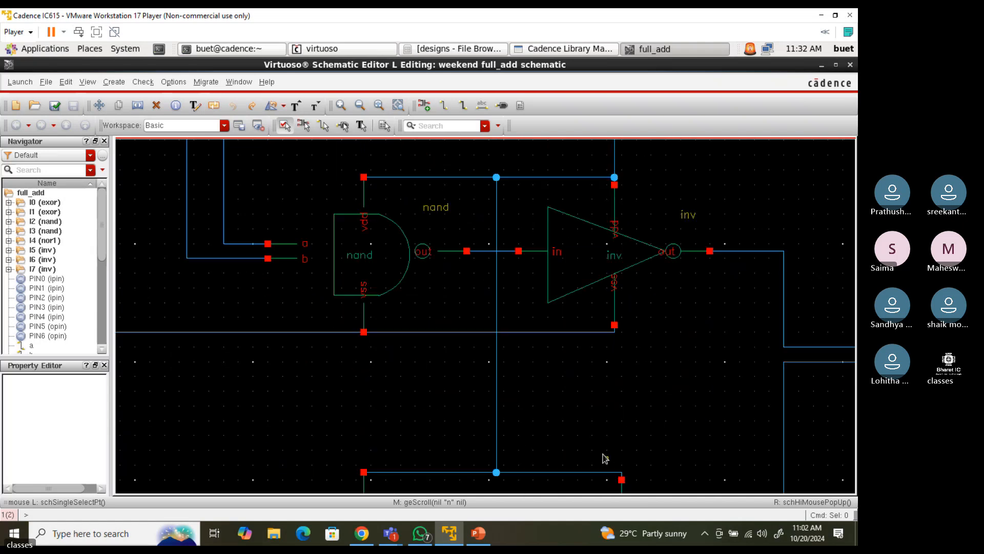
scroll(605, 458, up, 2)
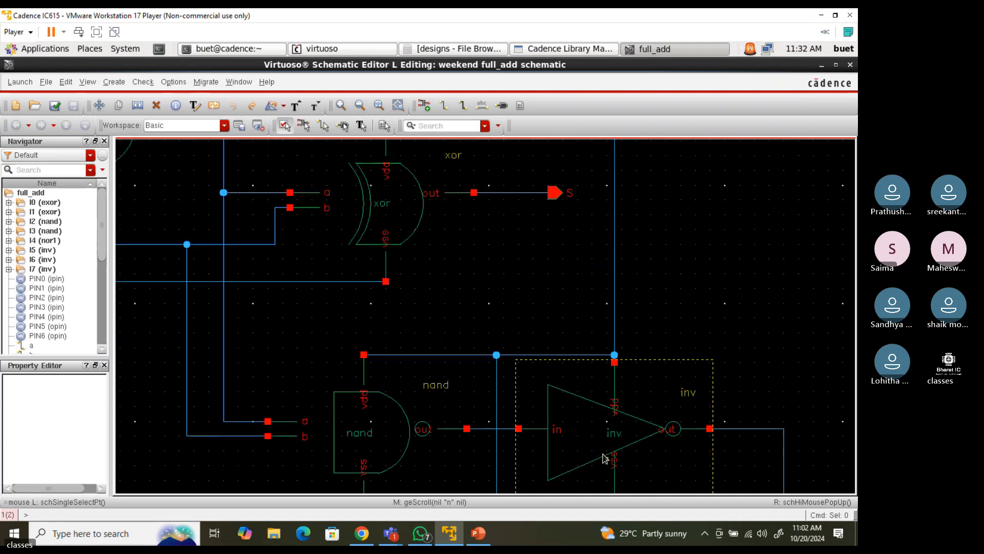
scroll(604, 458, up, 2)
scroll(605, 457, up, 1)
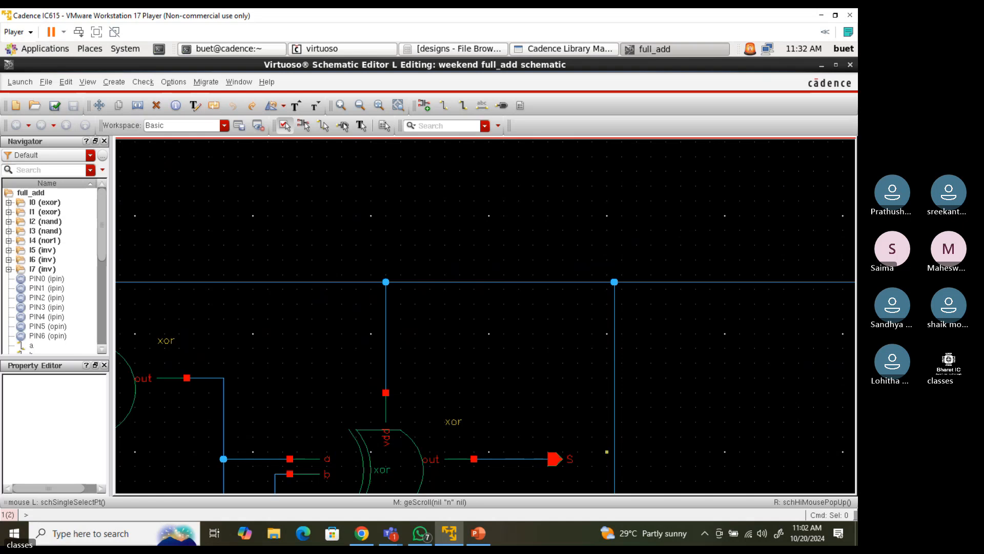
Check and save the full_add schematic
key(f)
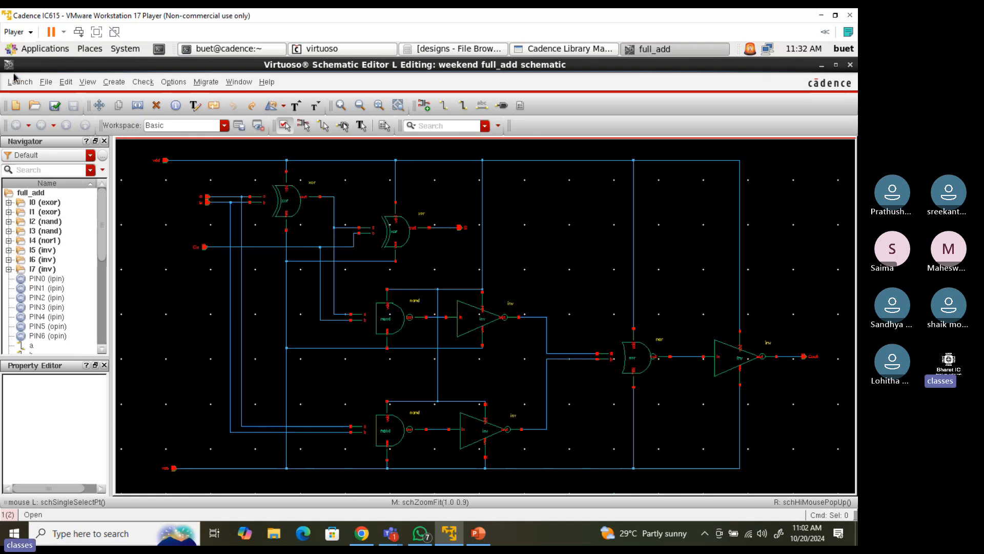
click(54, 105)
click(426, 291)
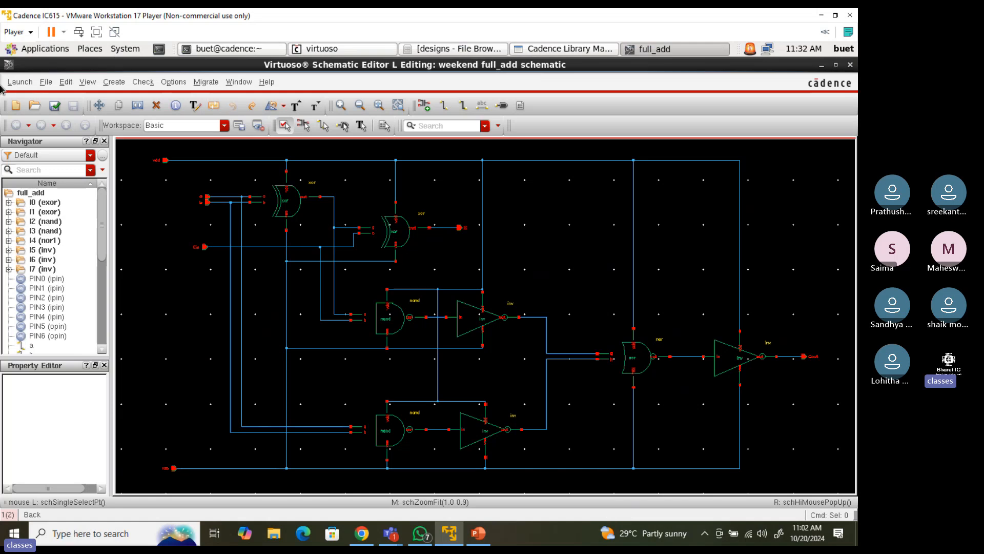
click(19, 82)
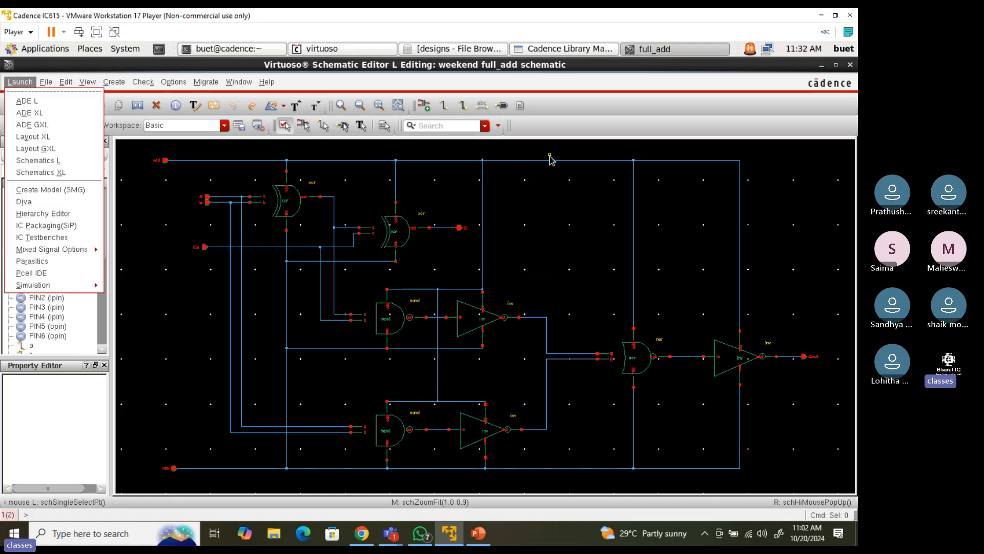
click(319, 29)
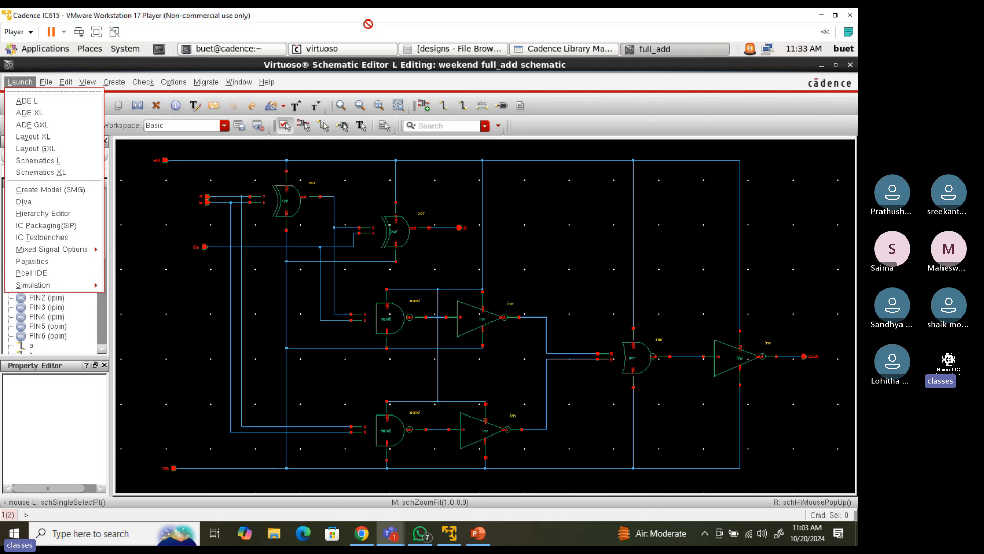
click(759, 219)
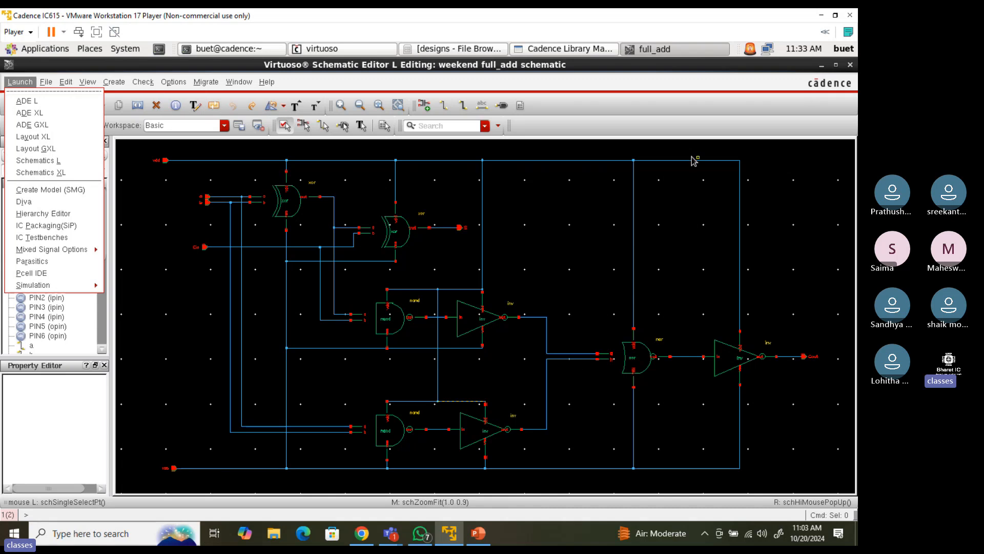
click(798, 220)
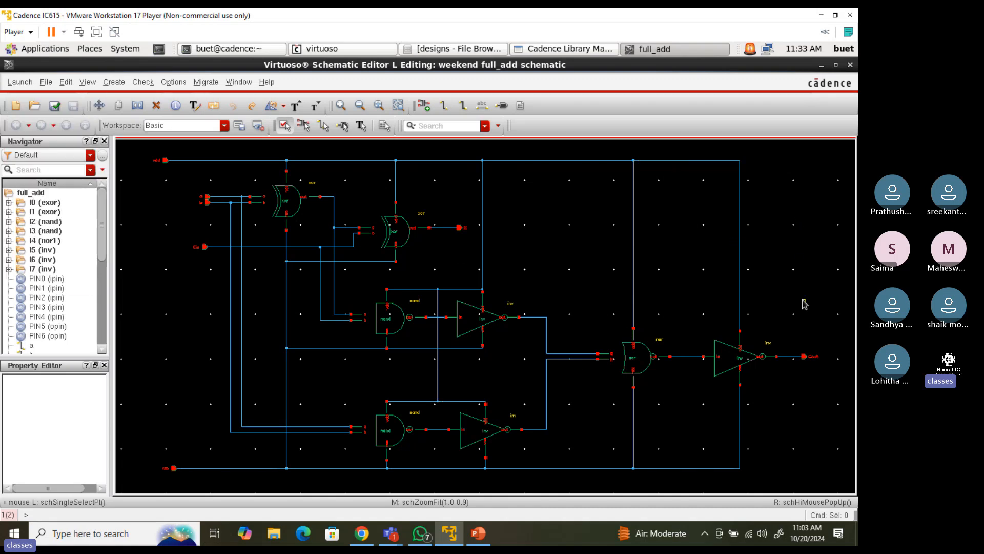
Launch Layout XL from the schematic with a new layout view for full_add and automatic configuration, and bring the layout window forward
click(21, 82)
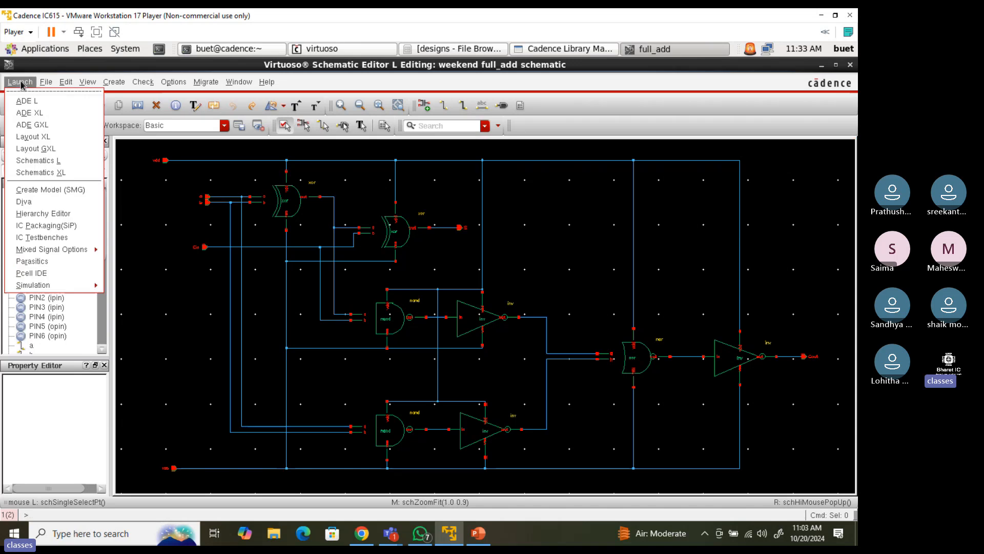
click(24, 142)
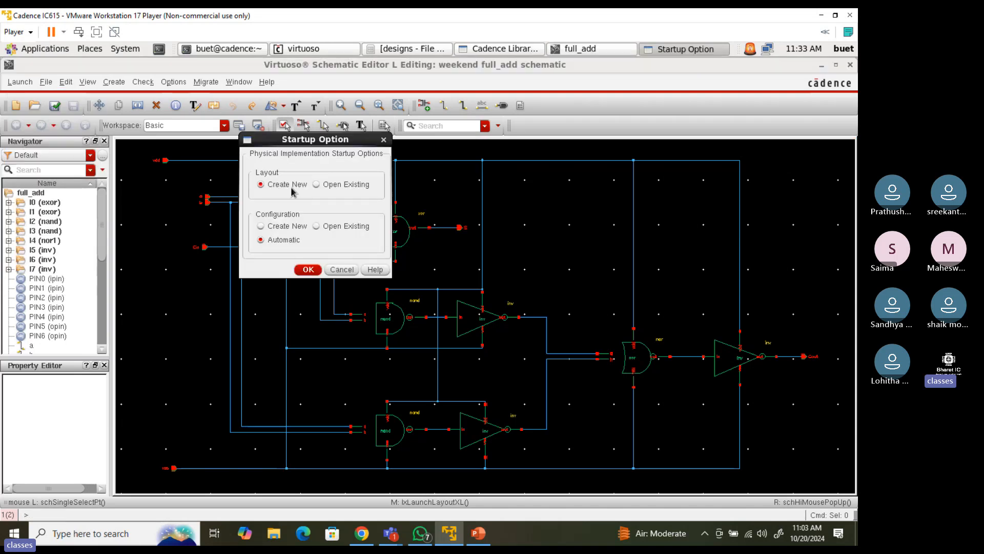
click(308, 269)
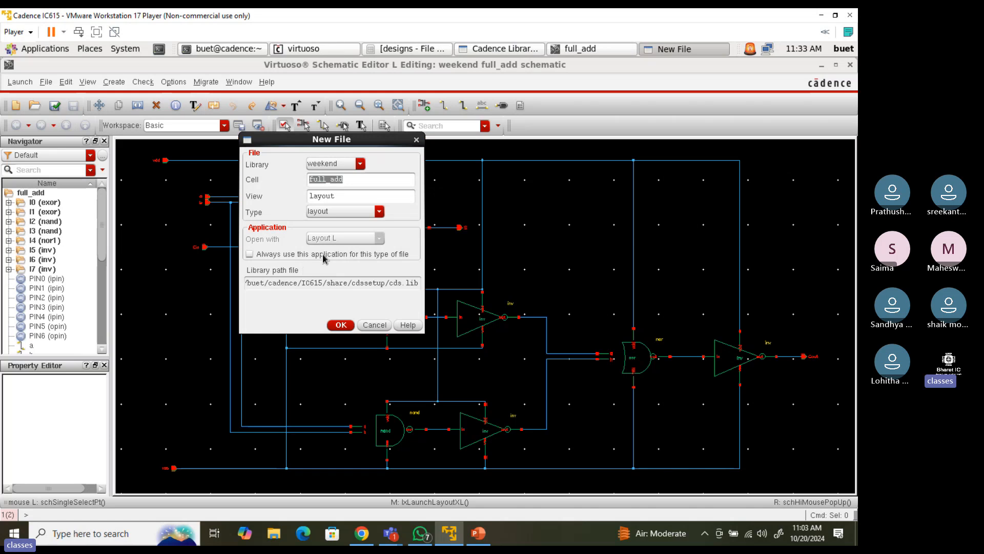
click(341, 325)
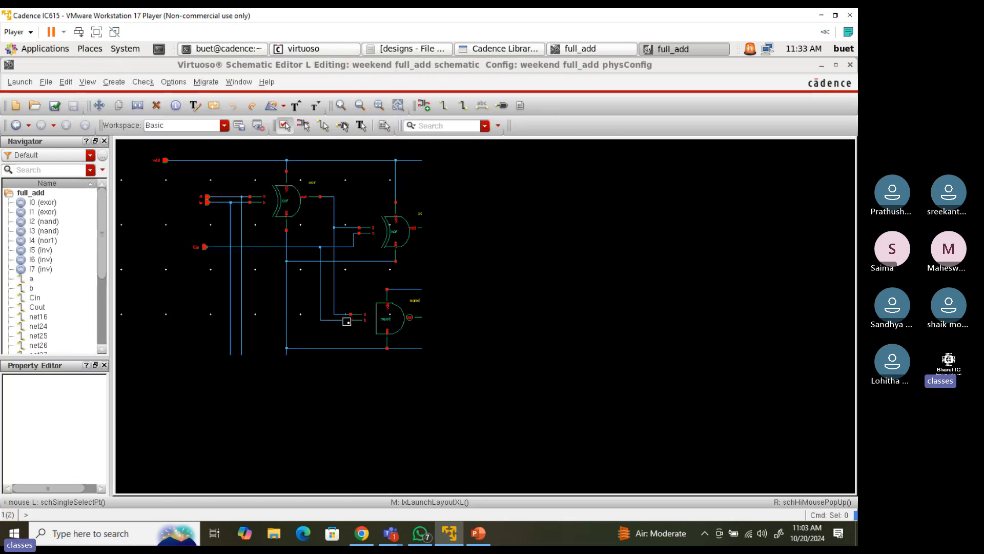
click(675, 48)
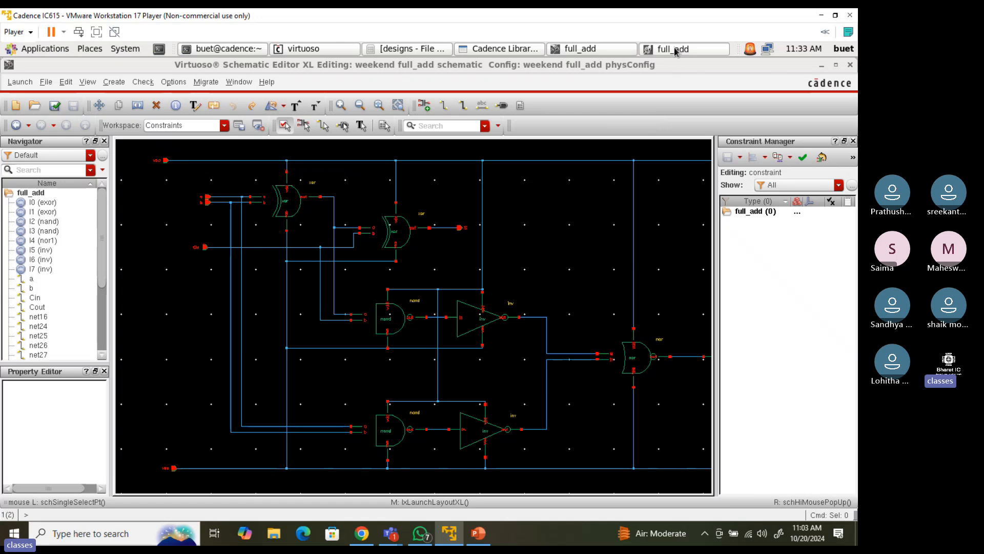
click(676, 49)
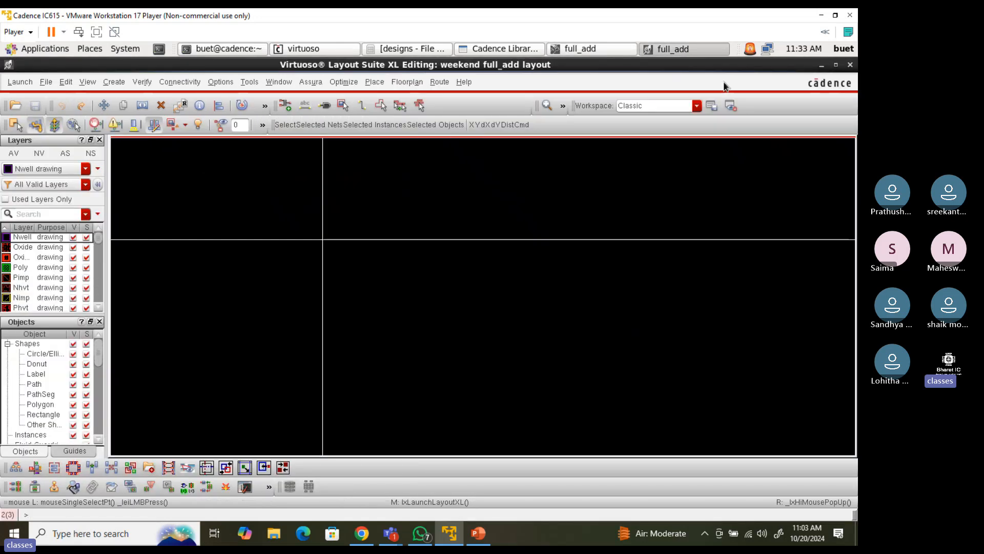
Set both the X and Y snap spacing of the layout grid to 0.005
key(d)
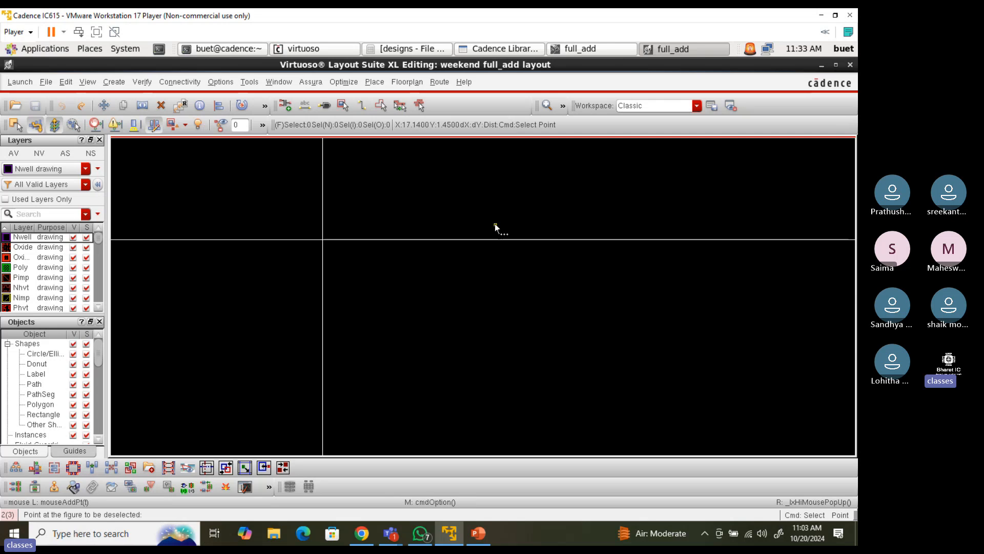
key(f)
key(e)
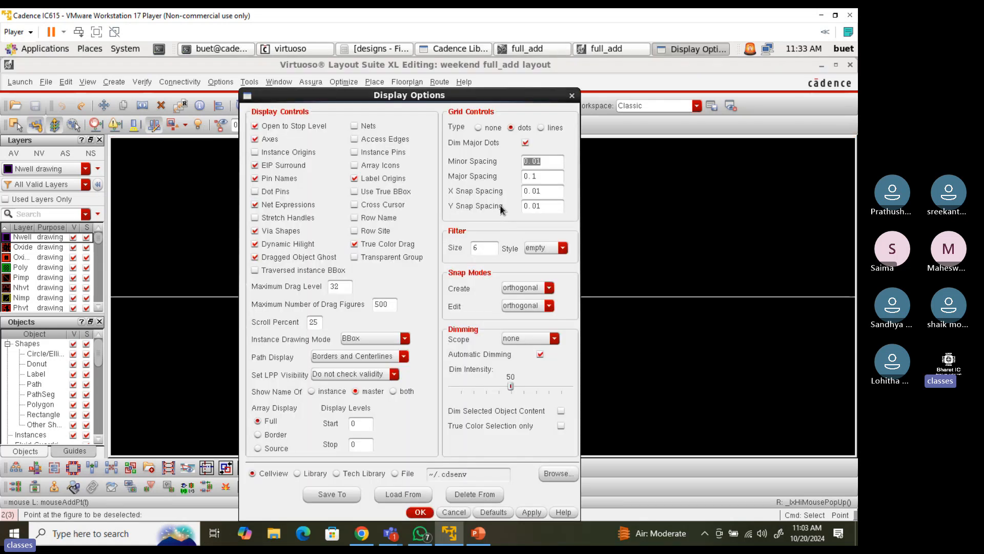
click(549, 191)
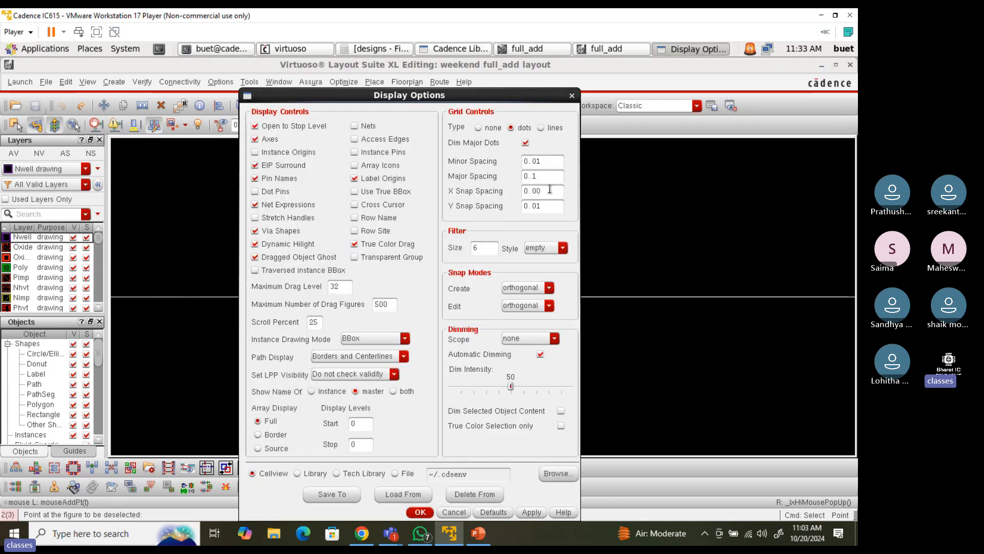
click(542, 211)
text(05)
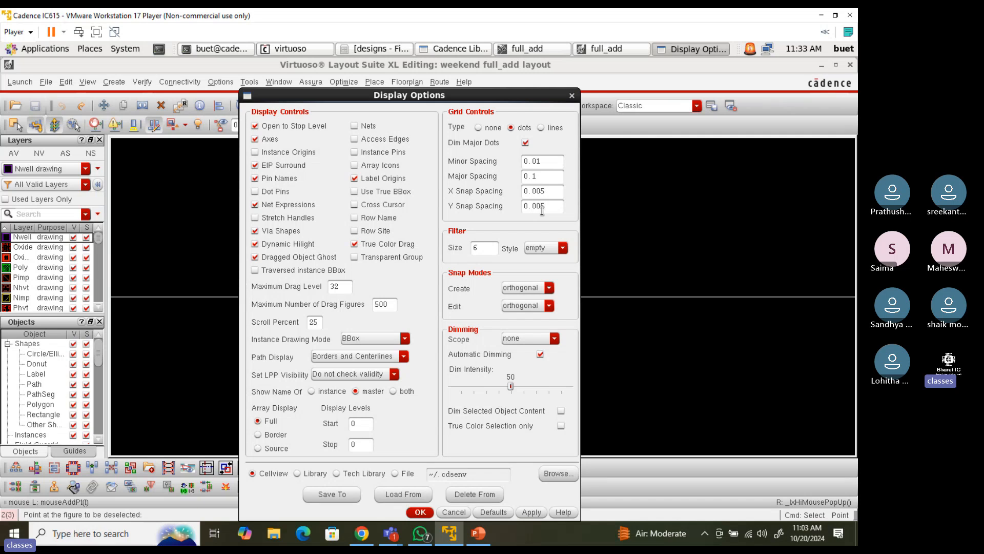
click(425, 512)
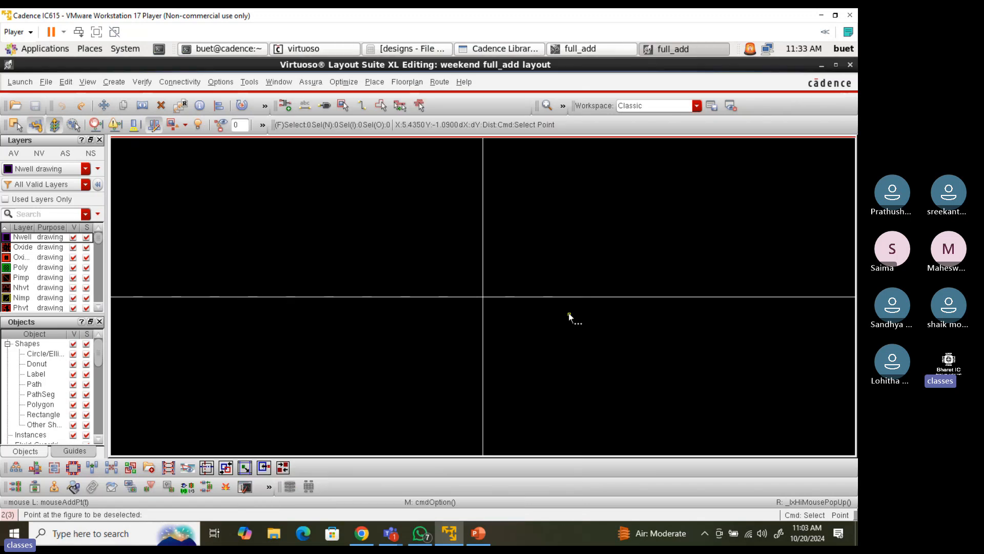
key(Escape)
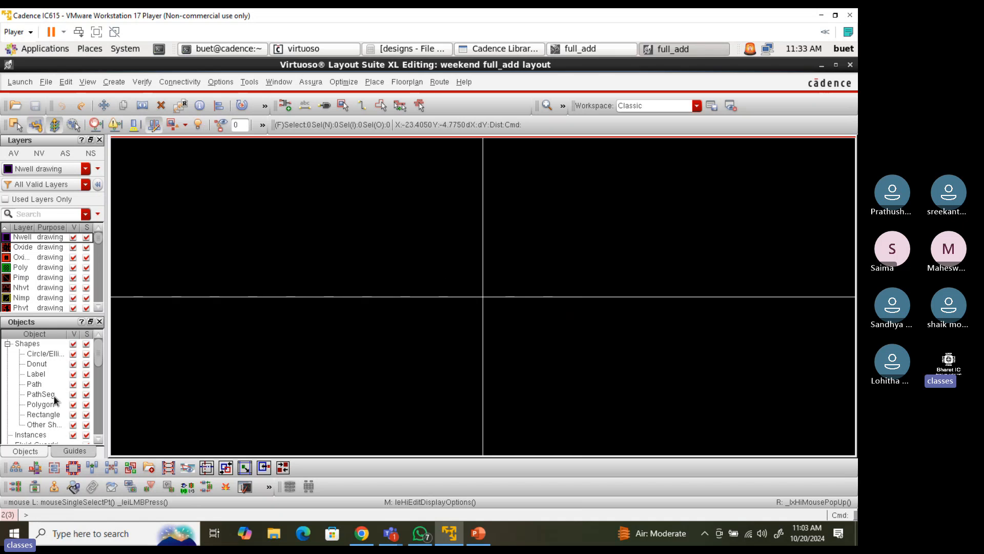
Start generating the layout from source and assign all I/O pins to the Metal1 pin layer, 0.12 wide and 0.12 high
click(15, 487)
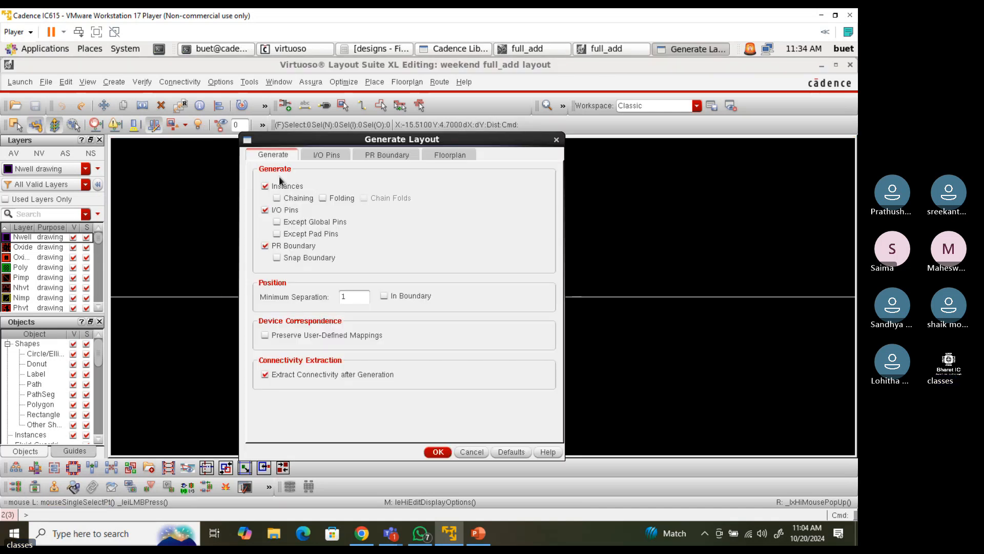
click(322, 156)
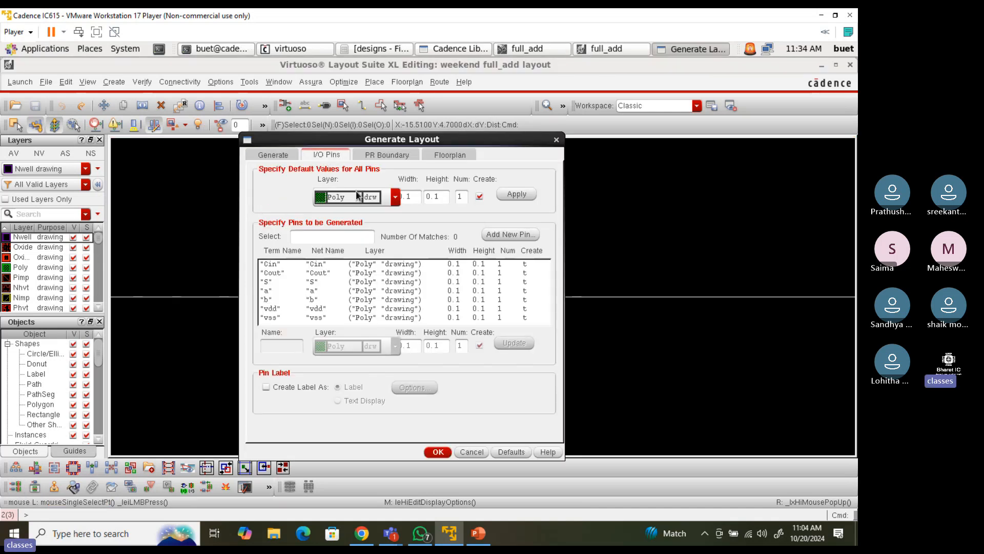
drag(372, 265, 374, 326)
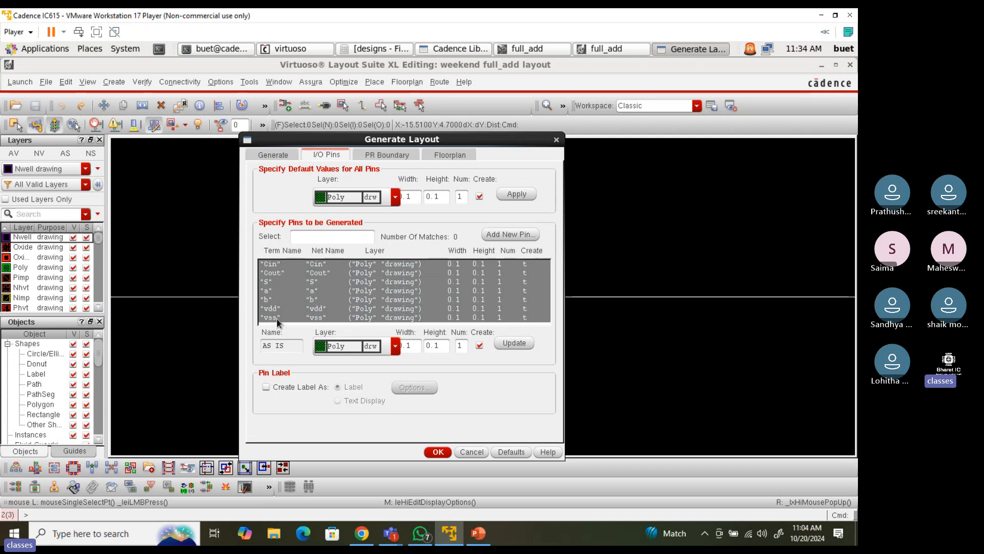
click(395, 346)
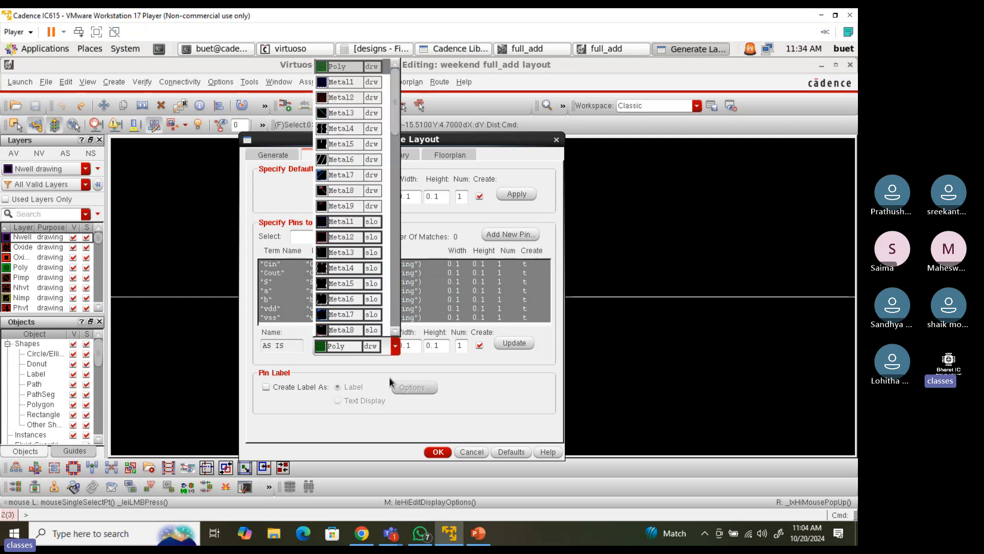
scroll(372, 296, down, 6)
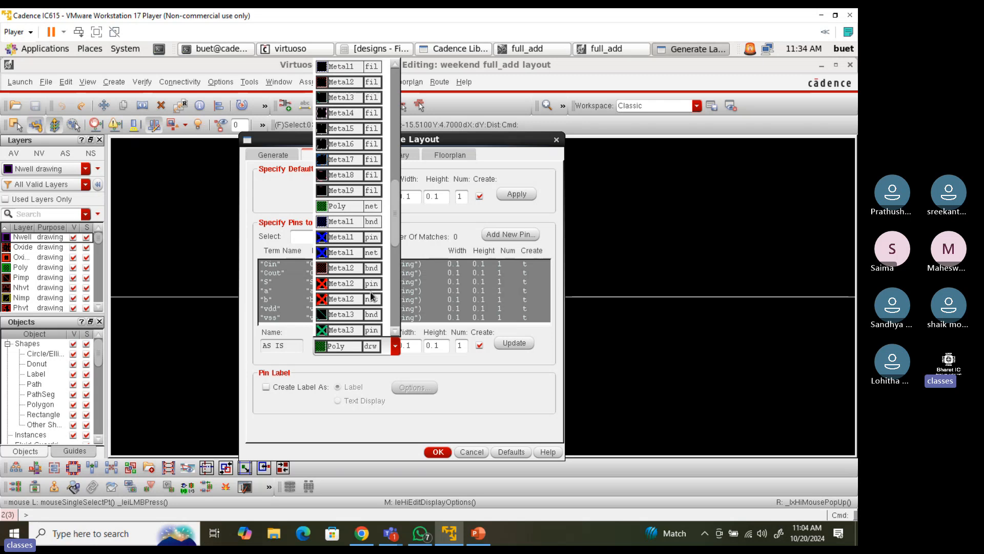
click(350, 237)
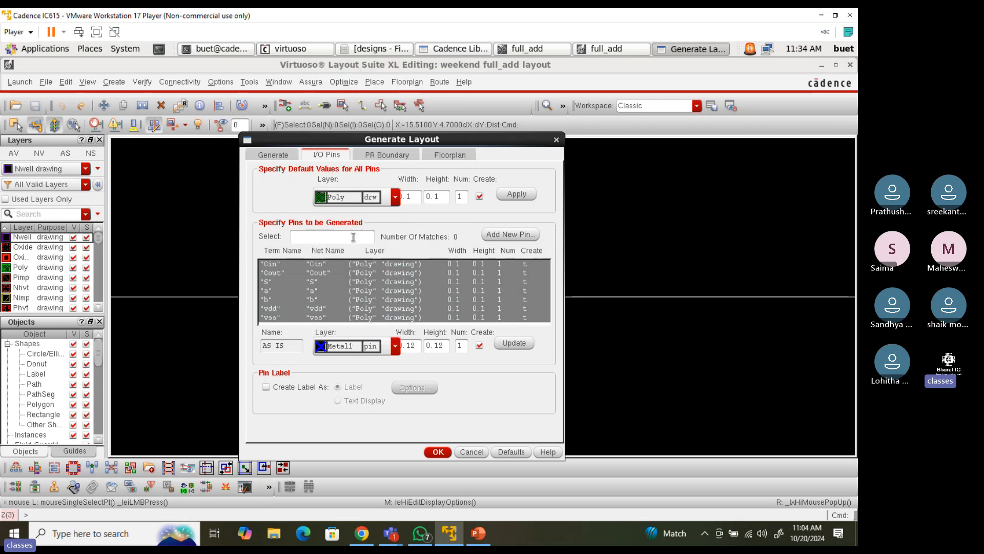
click(514, 342)
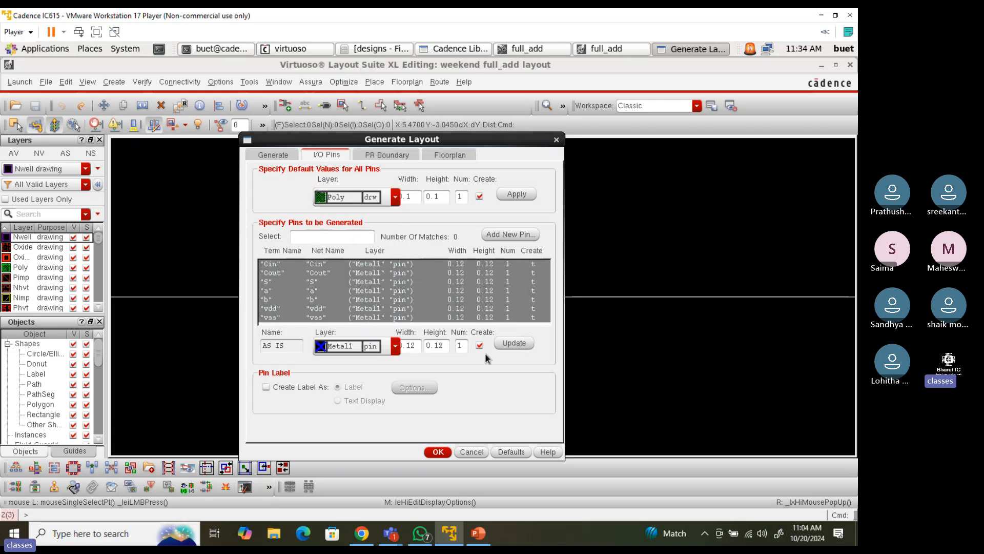
Enable pin labels with height 0.5, roman font, and the layer name and purpose same as the pin
click(282, 388)
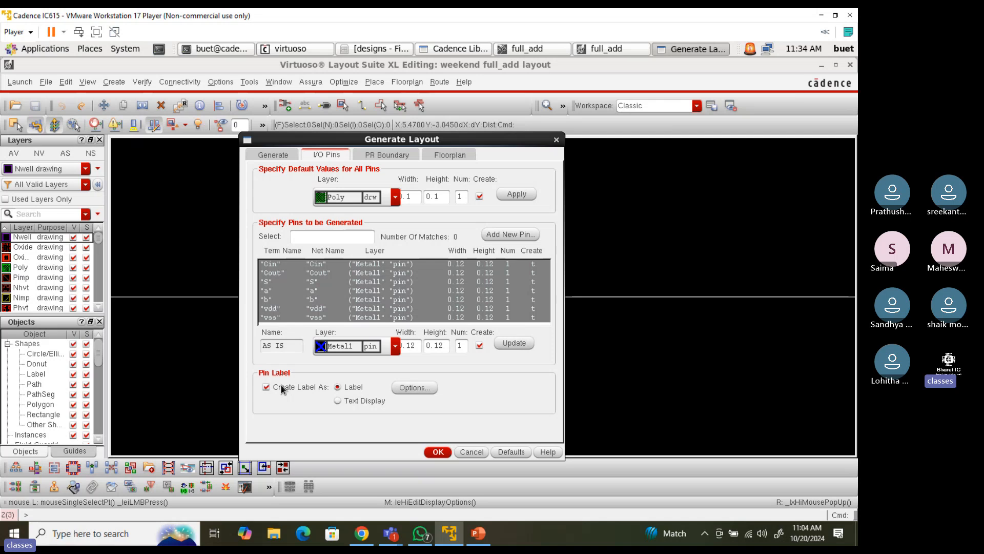
click(410, 387)
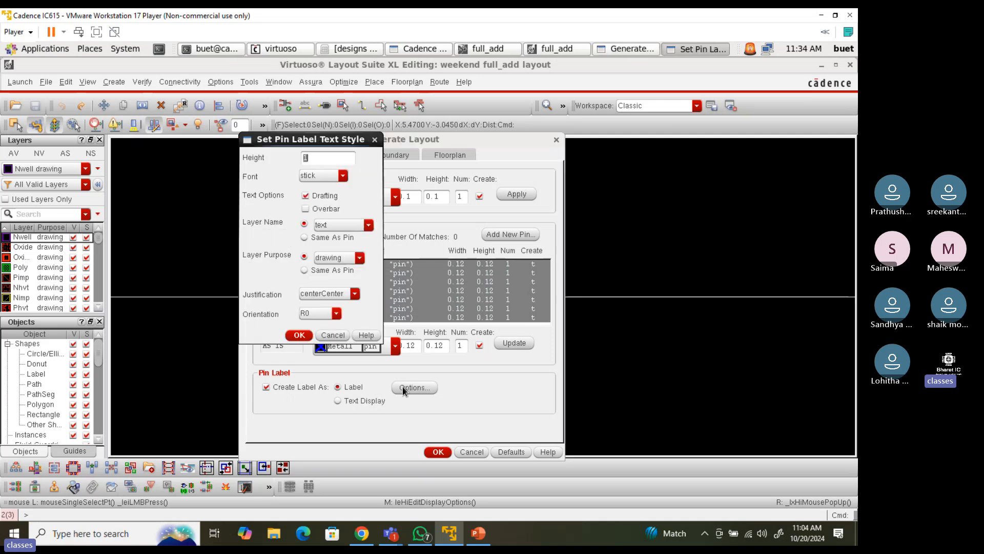
click(343, 177)
click(319, 213)
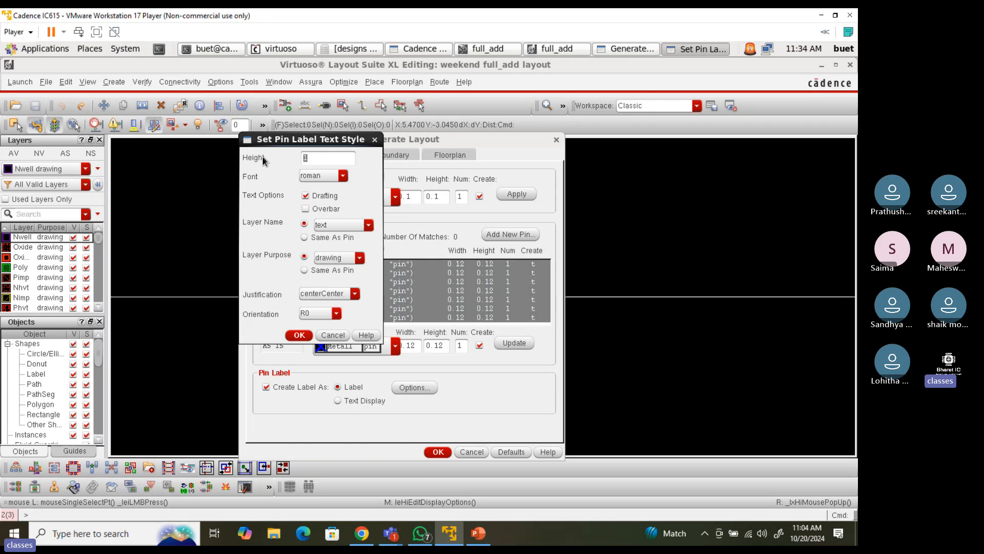
text(0.5)
click(328, 237)
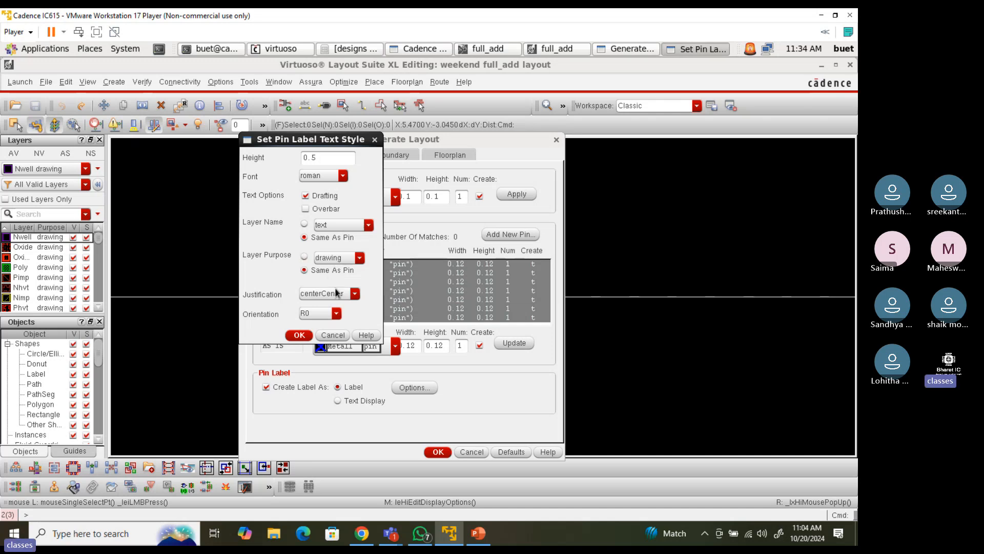
click(302, 337)
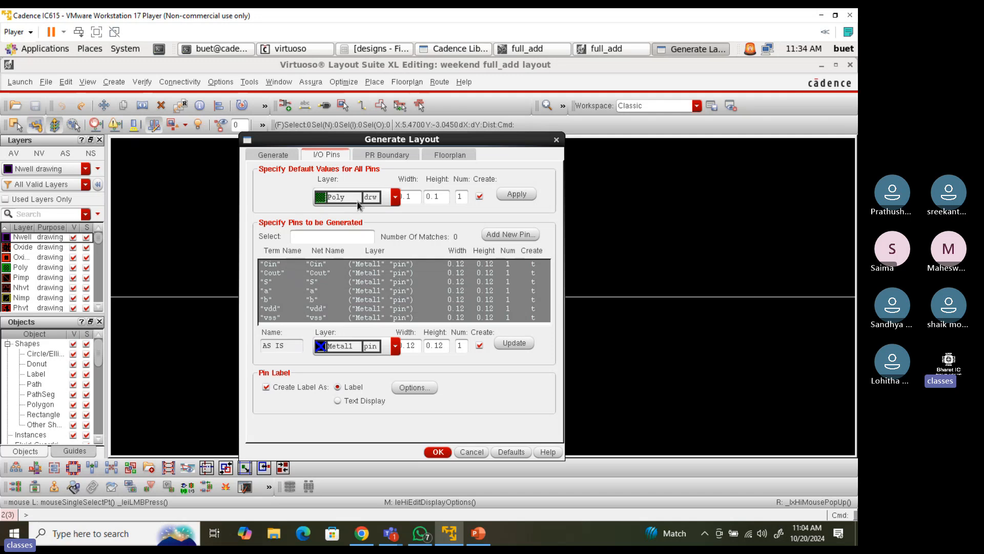
Generate the full_add layout and display all hierarchy levels of the placed instances
click(438, 452)
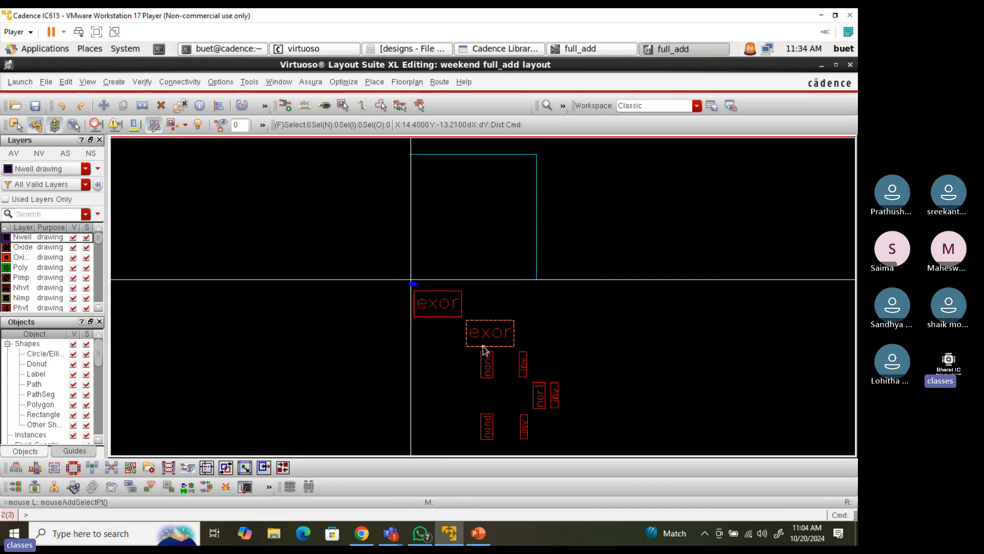
key(shift+f)
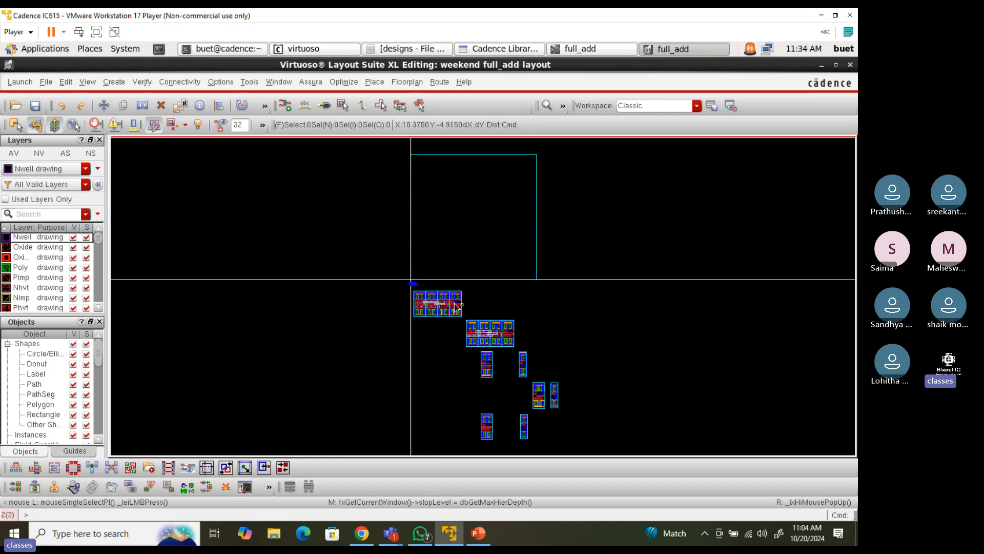
ctrl+scroll(444, 329, up, 8)
ctrl+scroll(444, 272, down, 3)
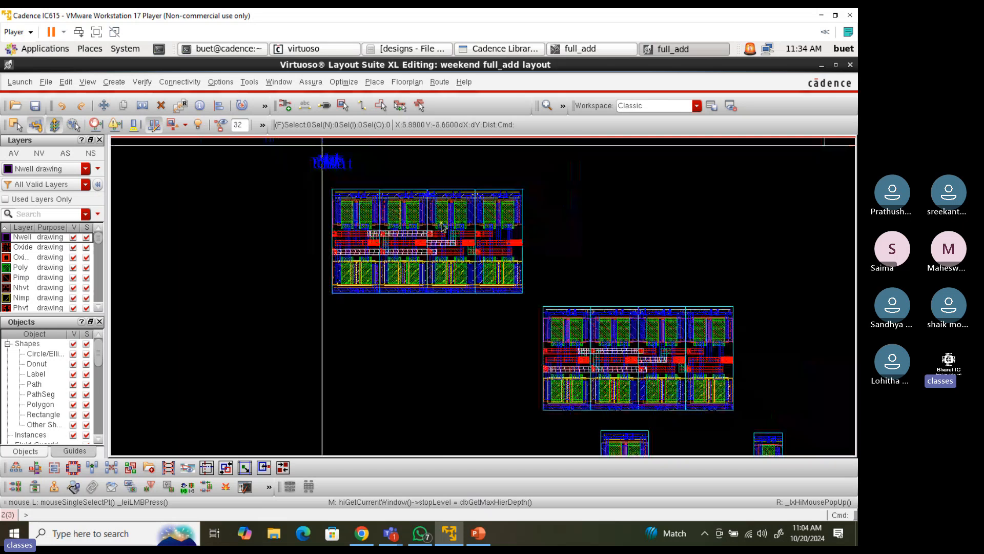
ctrl+scroll(451, 261, up, 5)
ctrl+scroll(456, 254, down, 5)
ctrl+scroll(460, 251, down, 2)
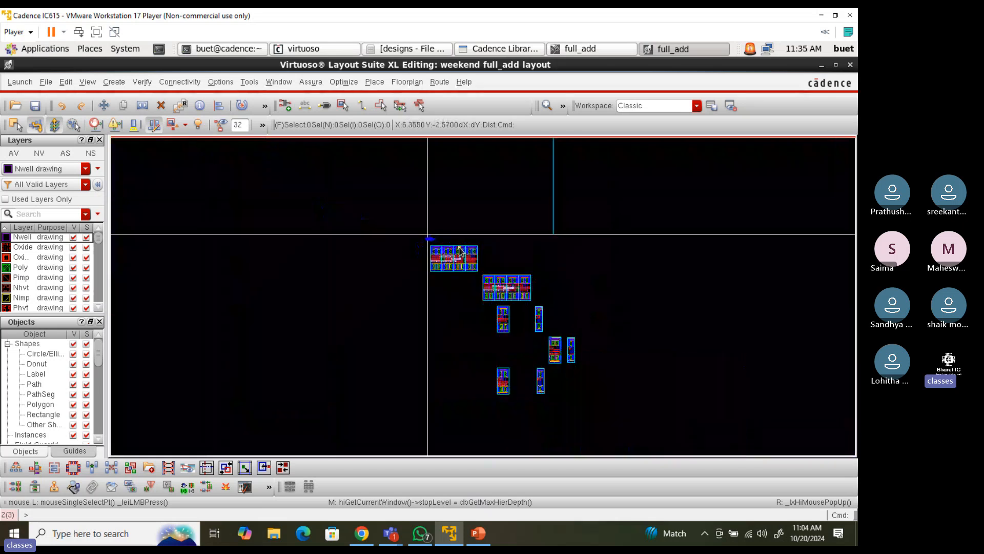
ctrl+scroll(515, 388, up, 1)
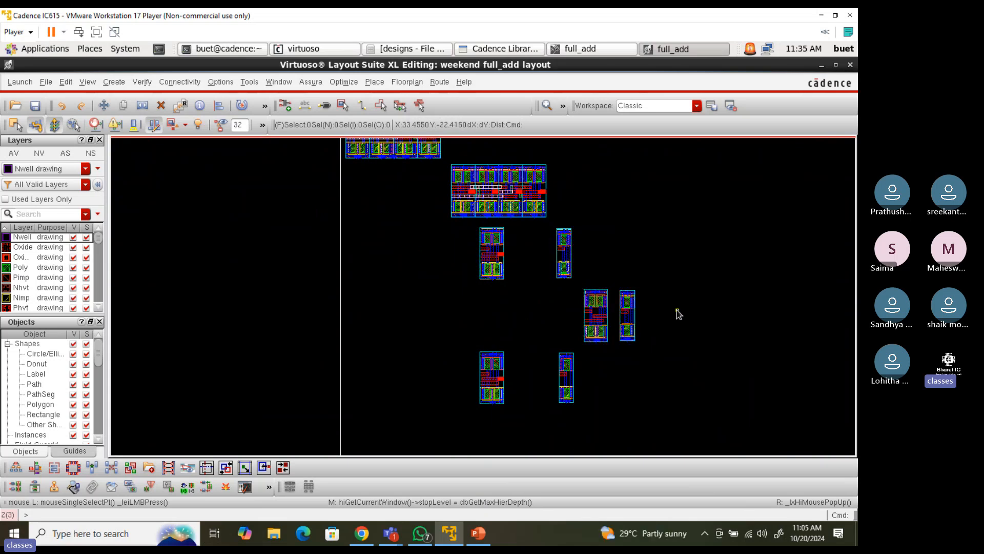
ctrl+scroll(543, 391, up, 2)
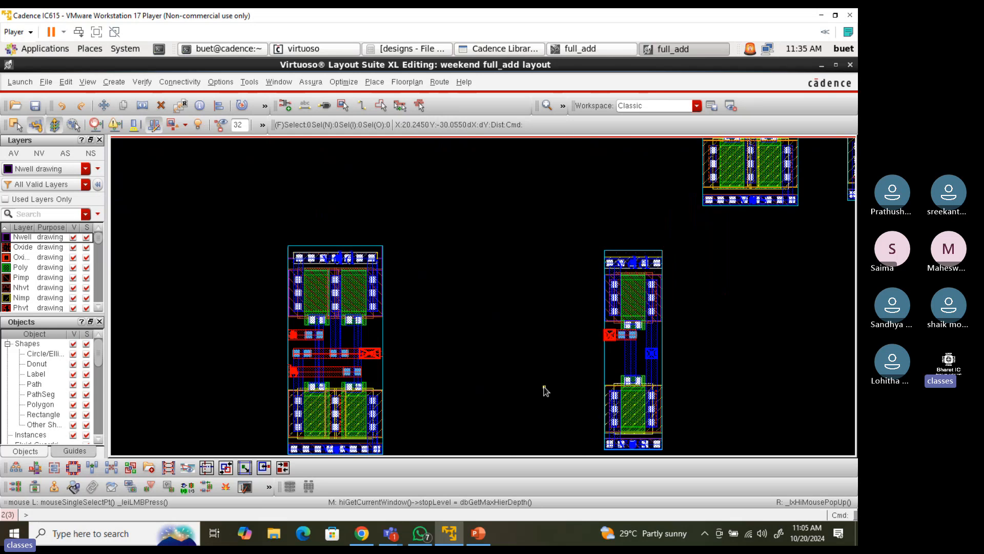
ctrl+scroll(545, 390, down, 2)
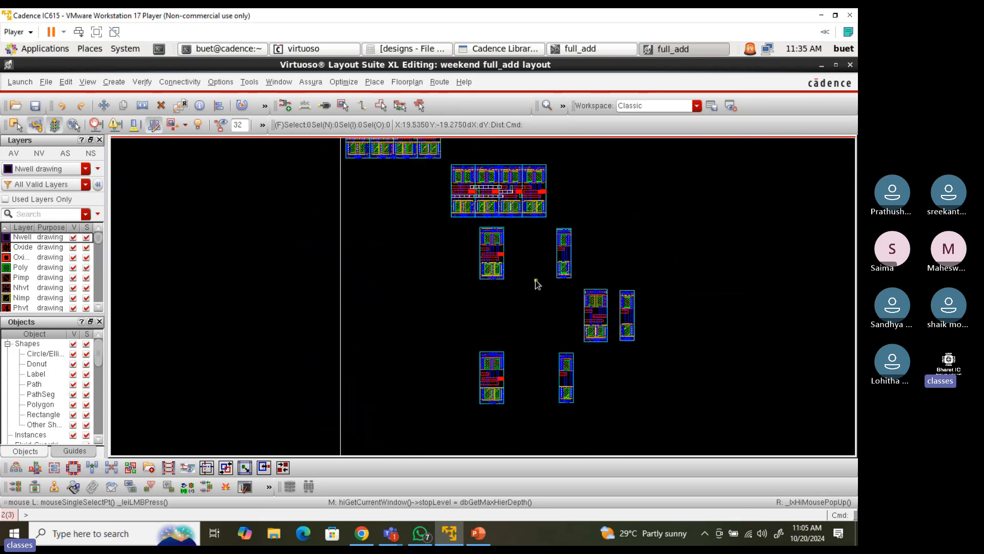
ctrl+scroll(492, 307, down, 2)
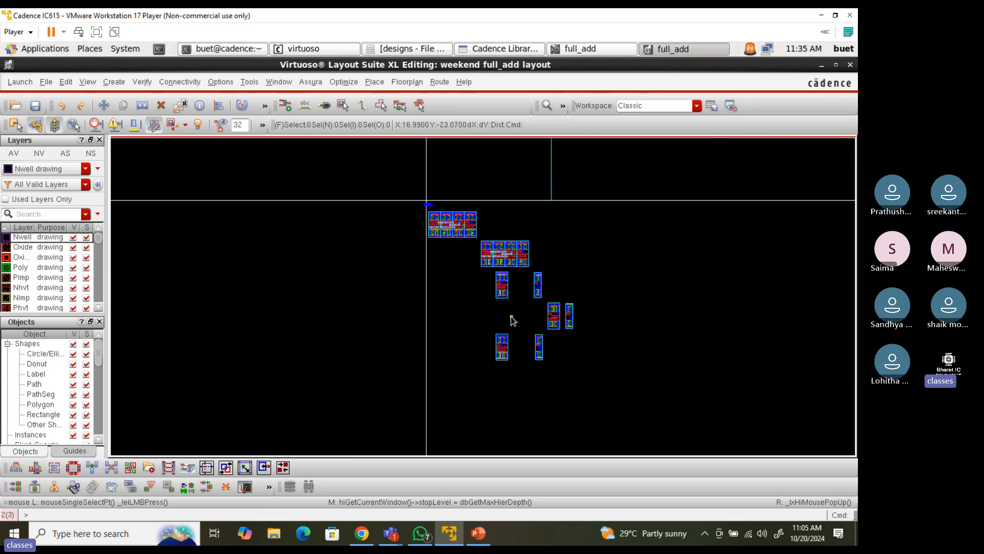
ctrl+scroll(494, 188, up, 1)
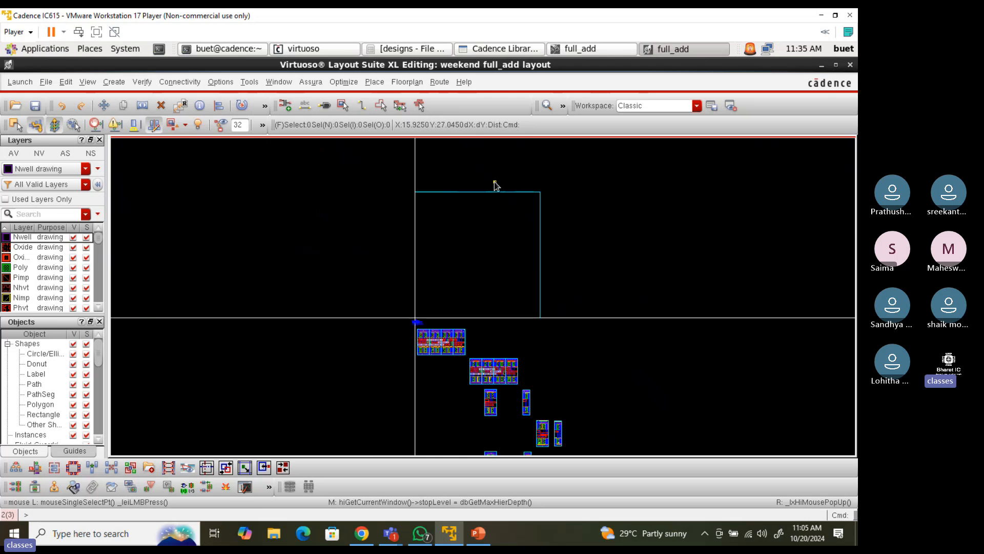
Restore the full_add schematic and layout windows from full screen, shift the schematic window towards the left edge and fit its drawing
click(613, 50)
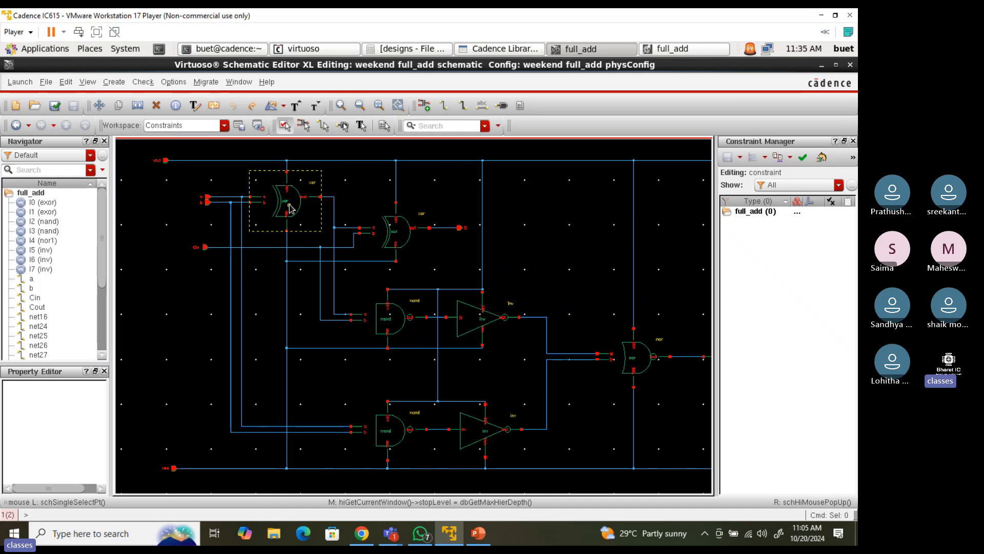
click(836, 67)
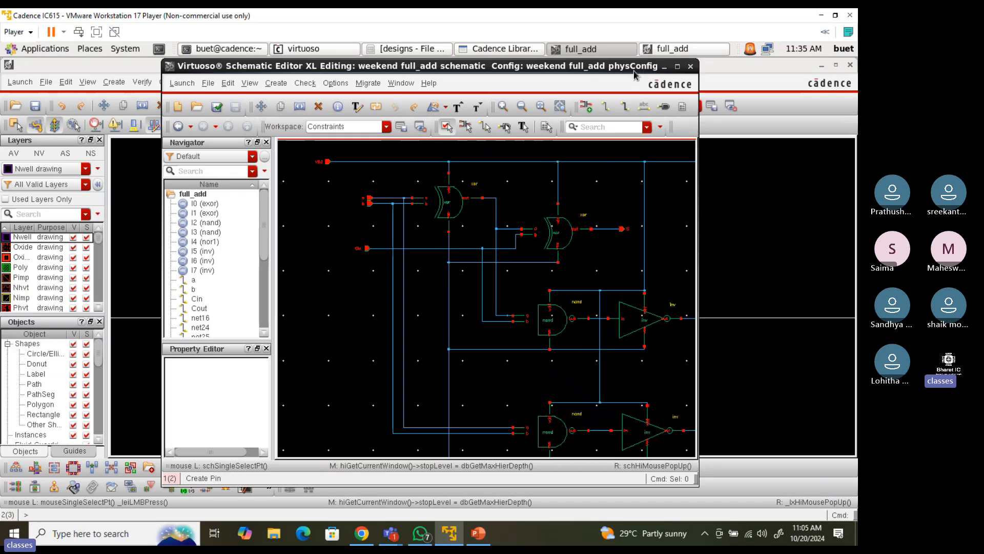
click(836, 65)
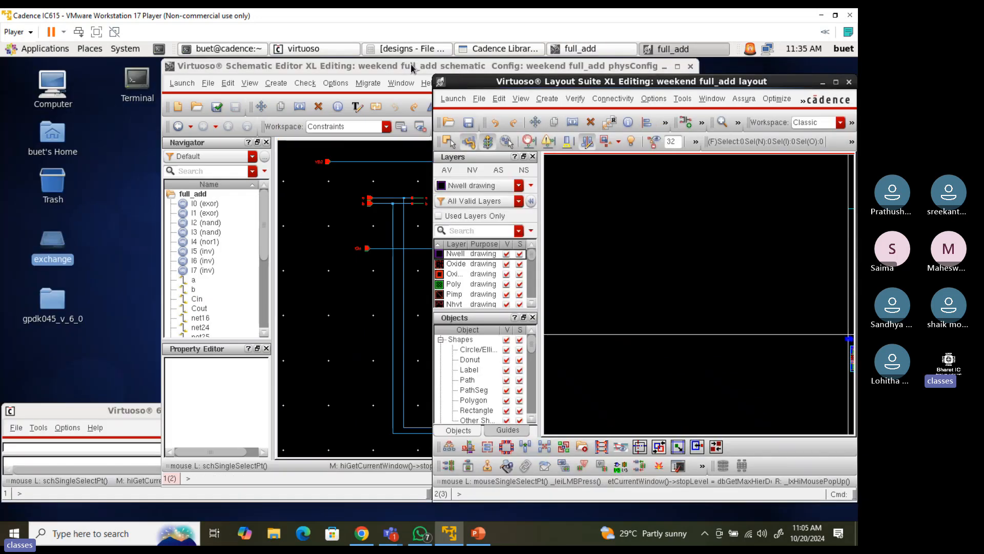
click(655, 72)
drag(655, 71, 494, 70)
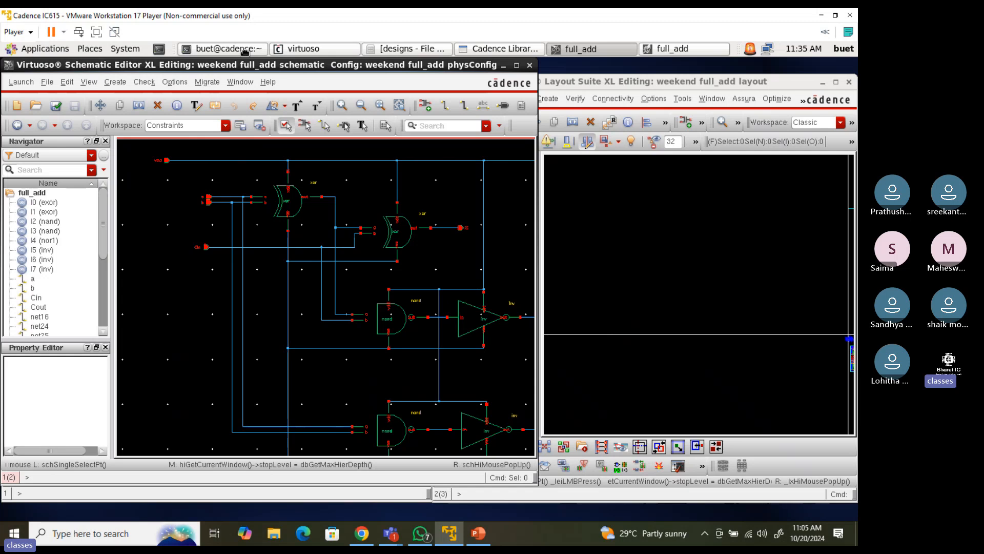
drag(245, 52, 132, 49)
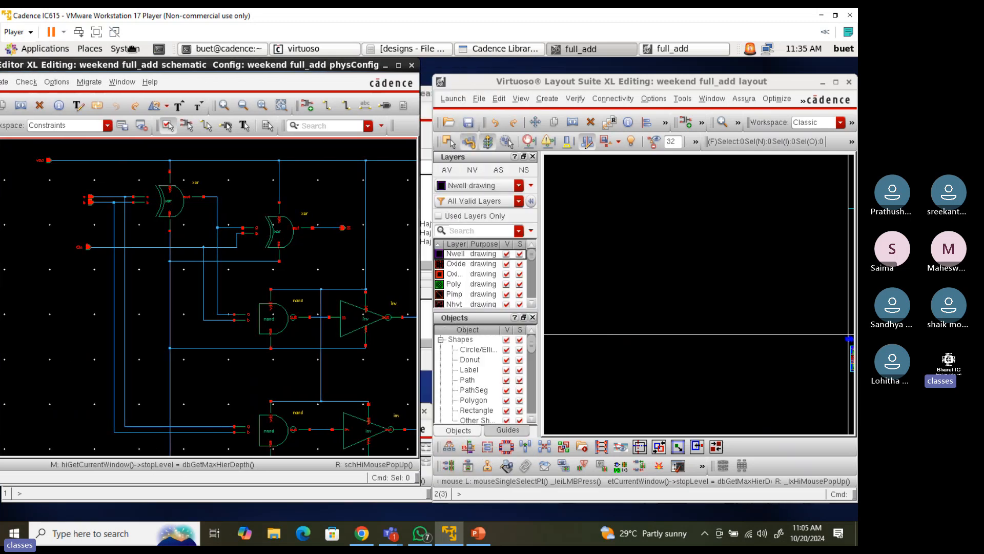
click(132, 49)
click(394, 179)
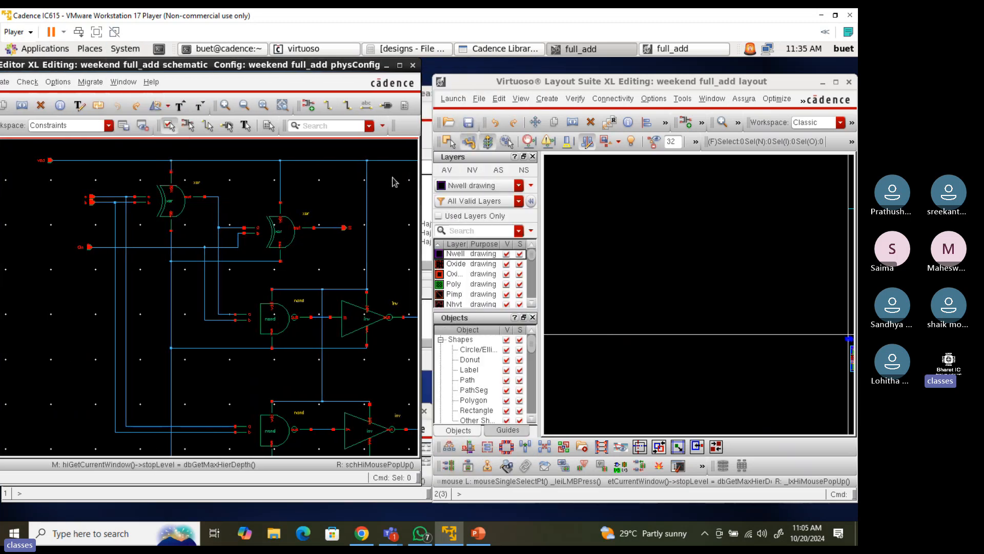
key(f)
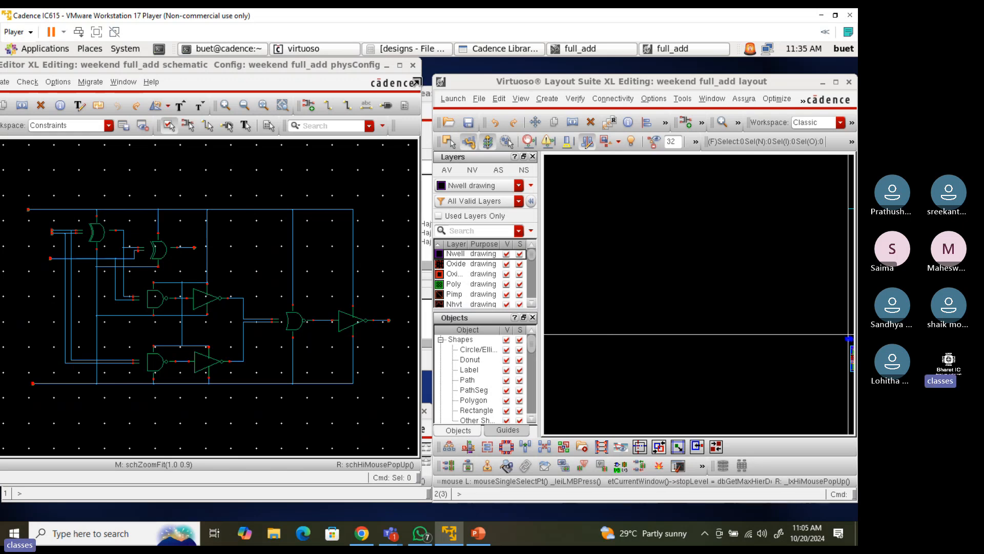
Narrow the schematic window, place the layout window beside it, enlarge it over the remaining width and fit the layout
drag(416, 82, 228, 82)
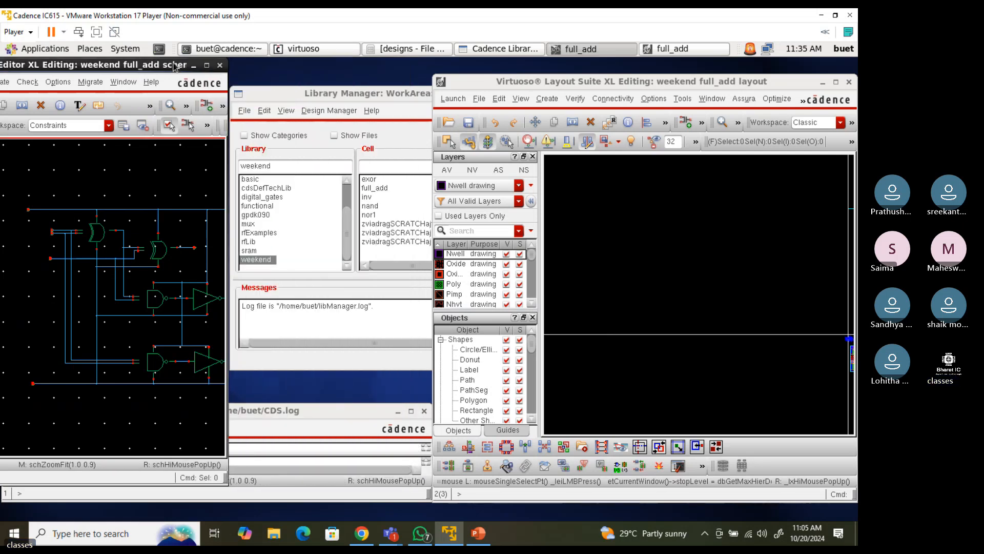
drag(175, 65, 235, 65)
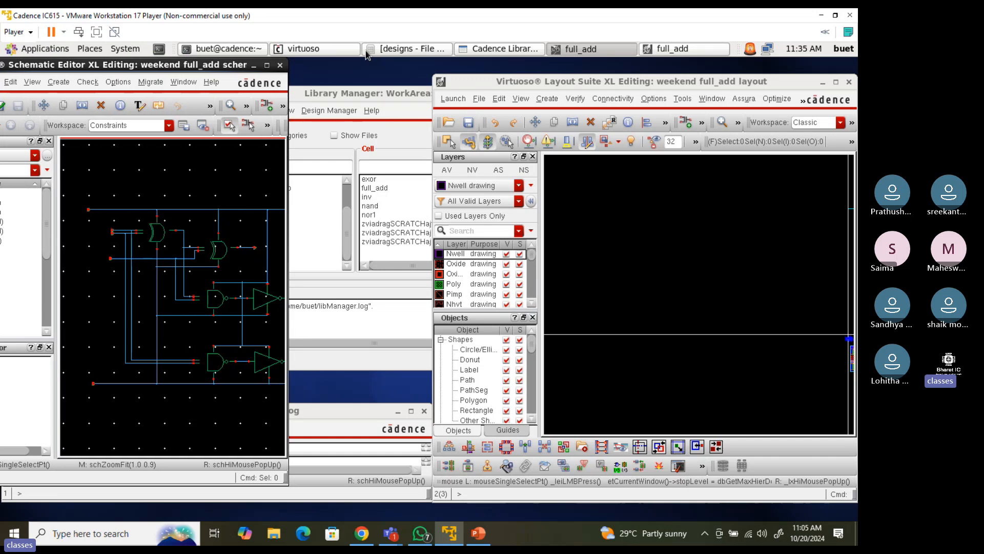
drag(472, 81, 330, 65)
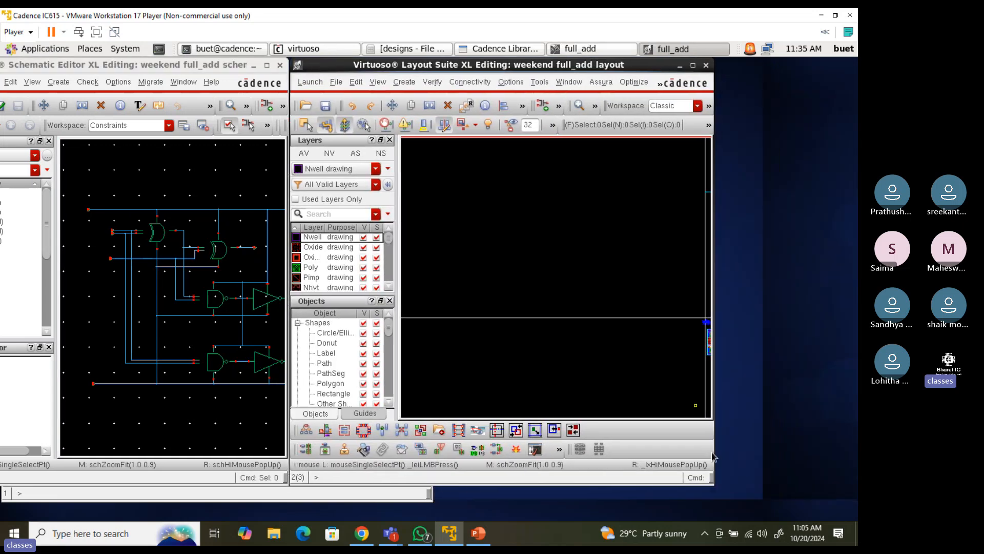
drag(713, 484, 855, 518)
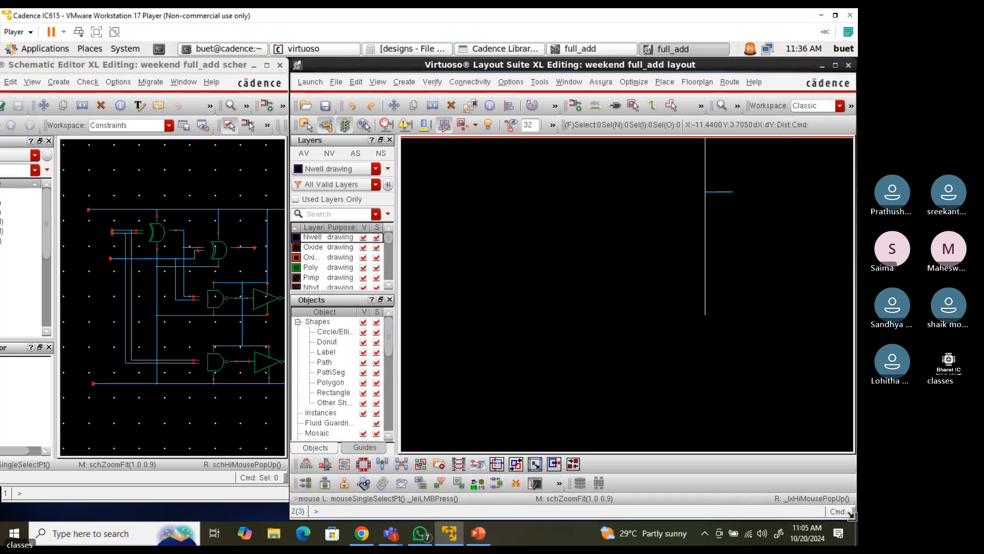
key(f)
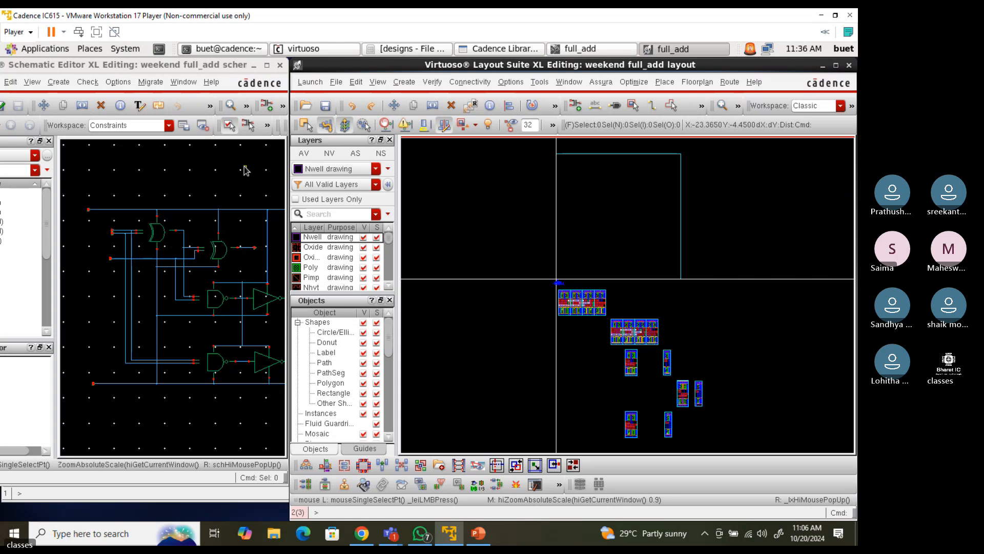
Enlarge the virtual machine display, minimize the log window, extend both full_add windows to the screen's lower edge and refit their contents
click(96, 32)
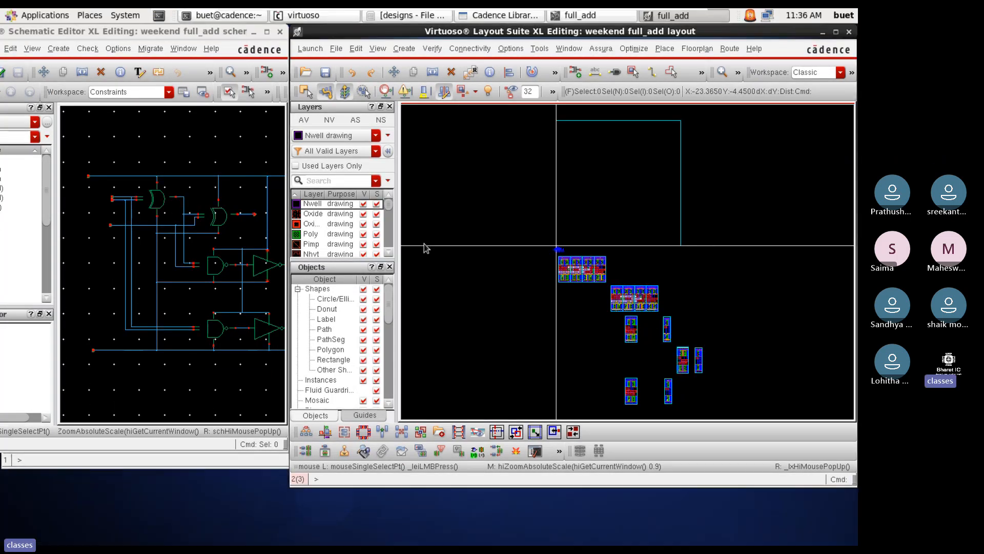
mouse_move(533, 14)
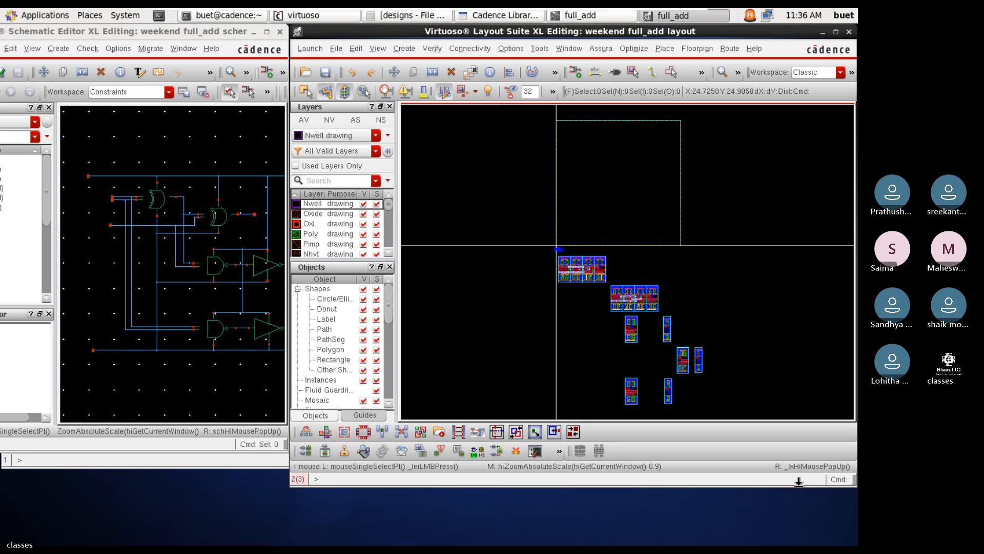
drag(798, 484, 798, 534)
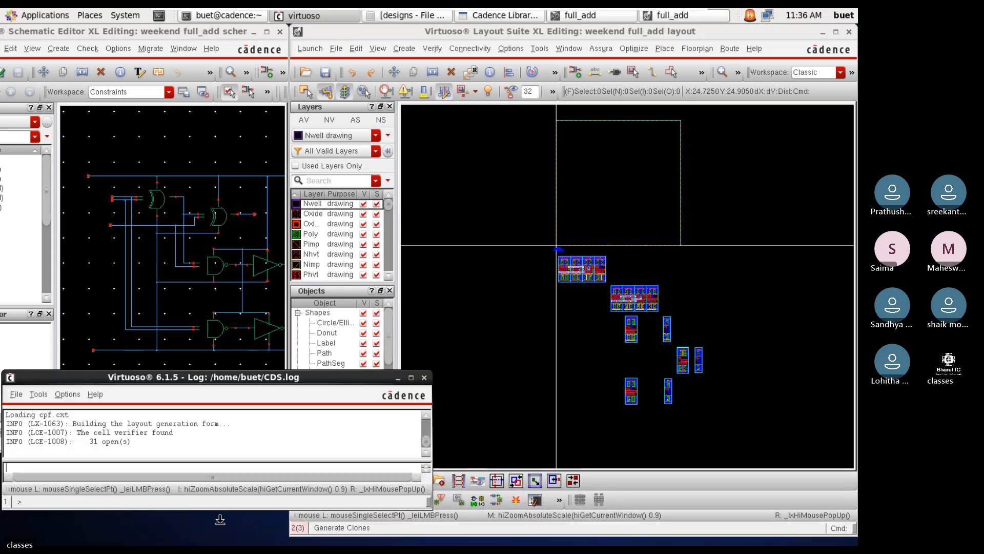
click(394, 381)
drag(273, 445, 269, 537)
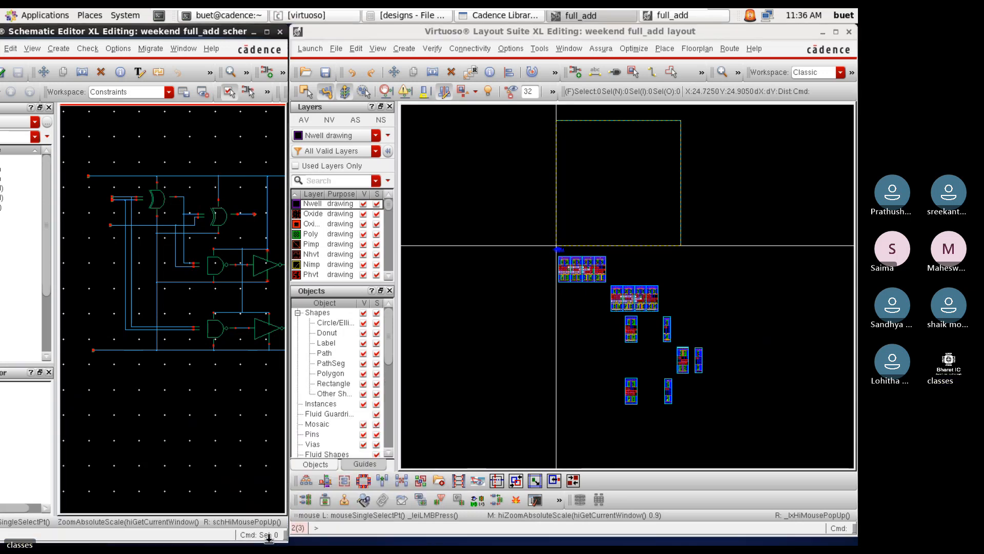
drag(345, 529, 339, 539)
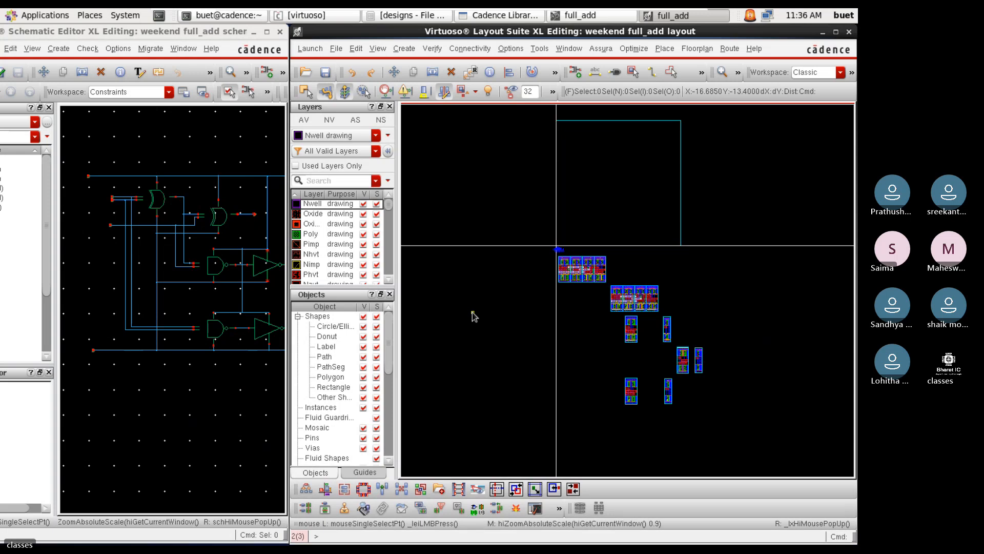
key(f)
click(226, 403)
key(f)
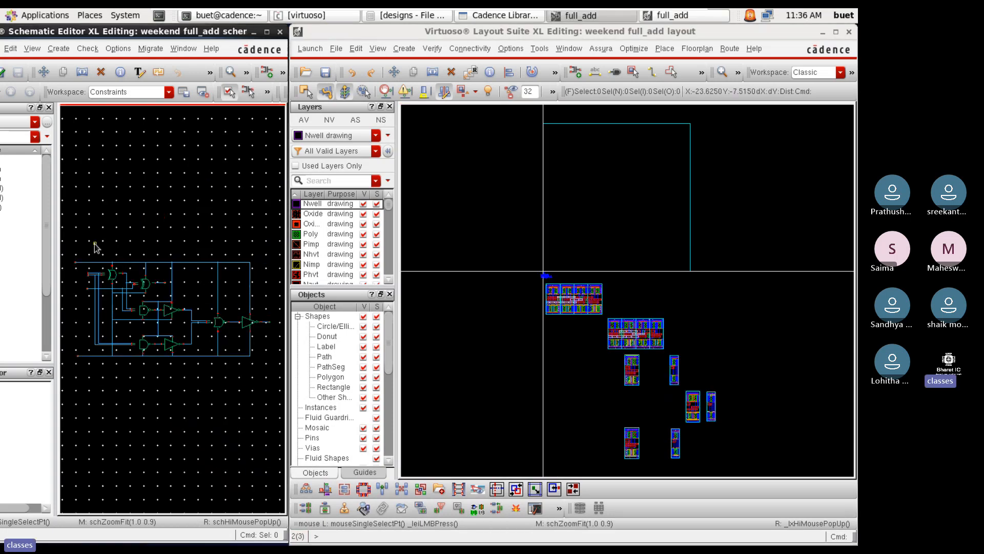
Select each of the two XOR gates in the schematic to locate its matching instance in the layout
right_drag(72, 243, 197, 385)
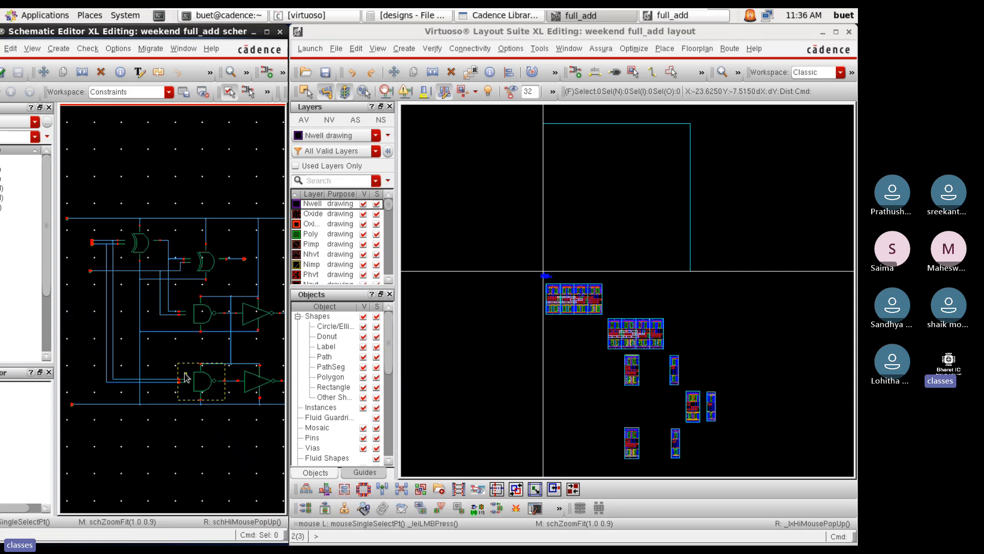
click(144, 239)
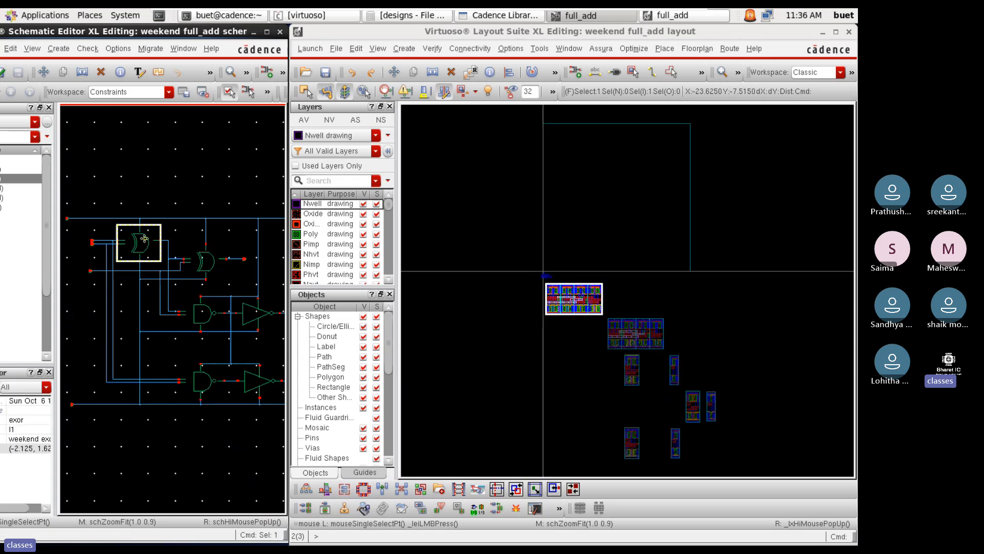
click(177, 250)
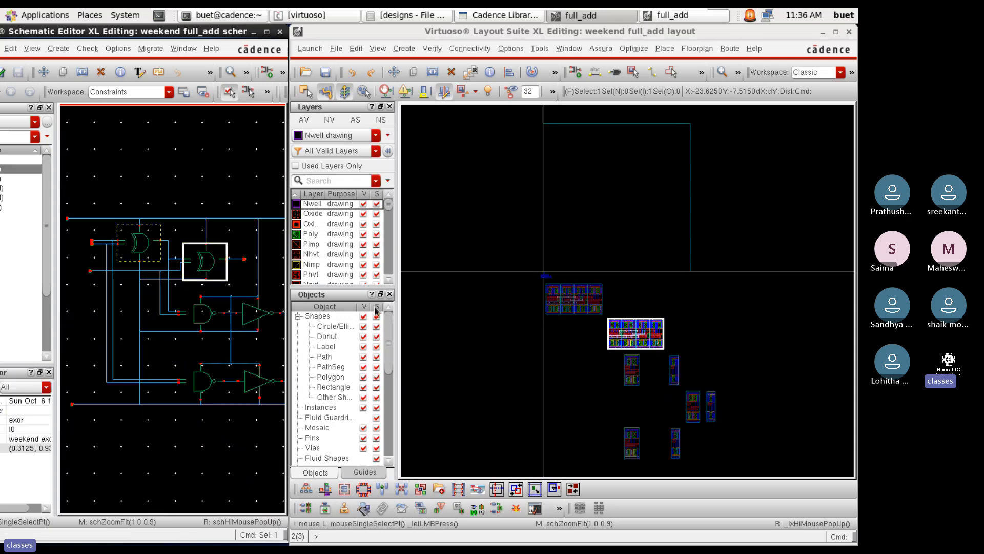
Move both XOR instances inside the upper-left part of the layout boundary, stacking the second directly below the first
scroll(599, 277, up, 2)
scroll(587, 361, down, 2)
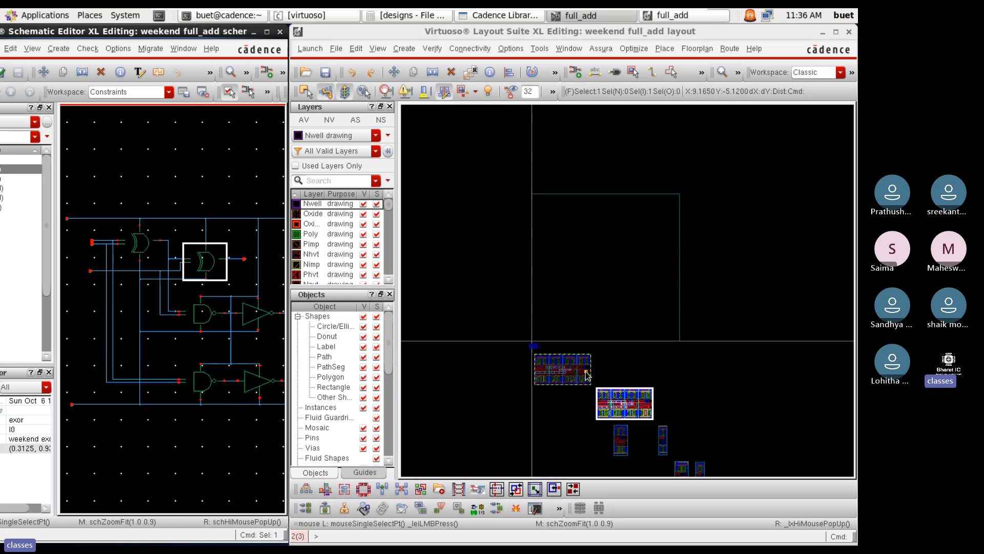
click(586, 373)
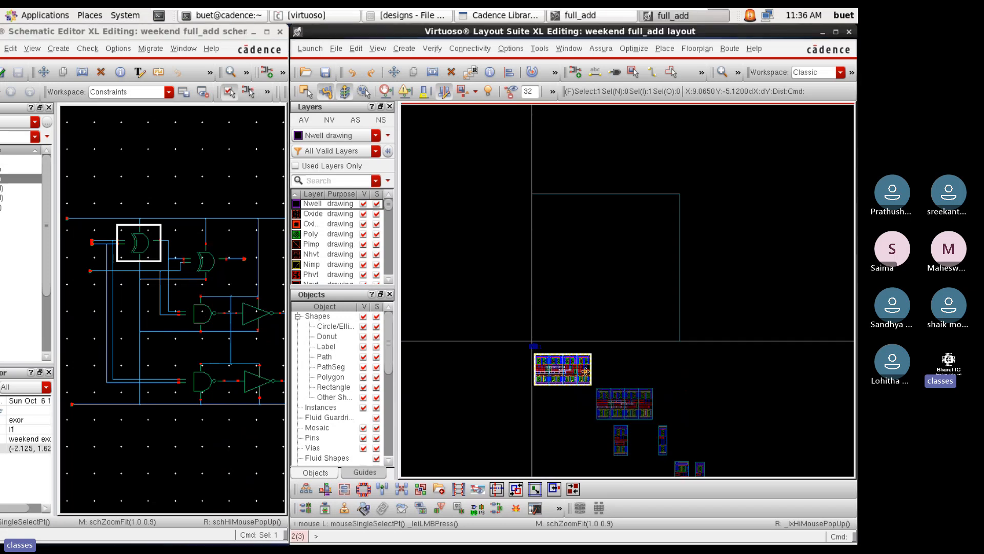
drag(585, 370, 600, 220)
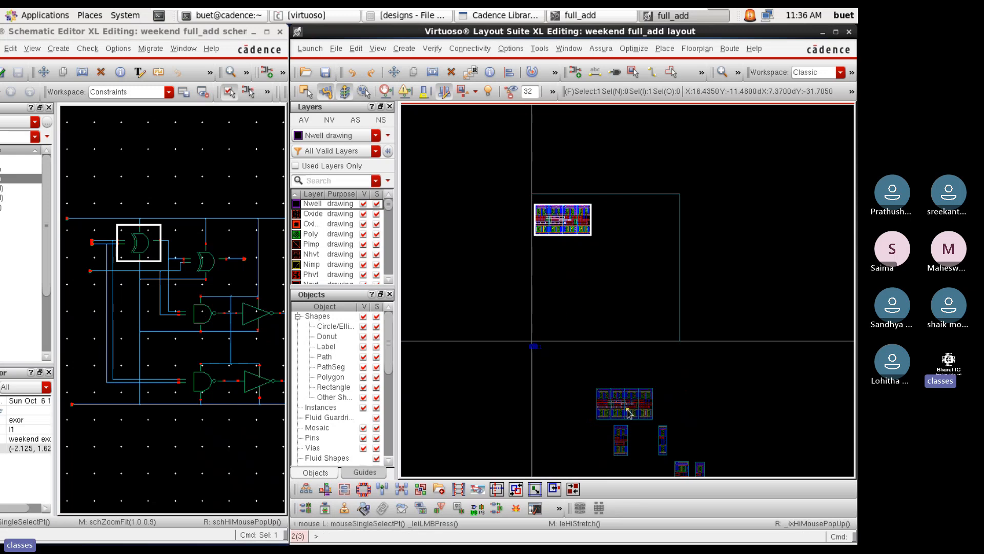
click(628, 399)
drag(628, 399, 504, 288)
scroll(625, 210, up, 1)
click(526, 146)
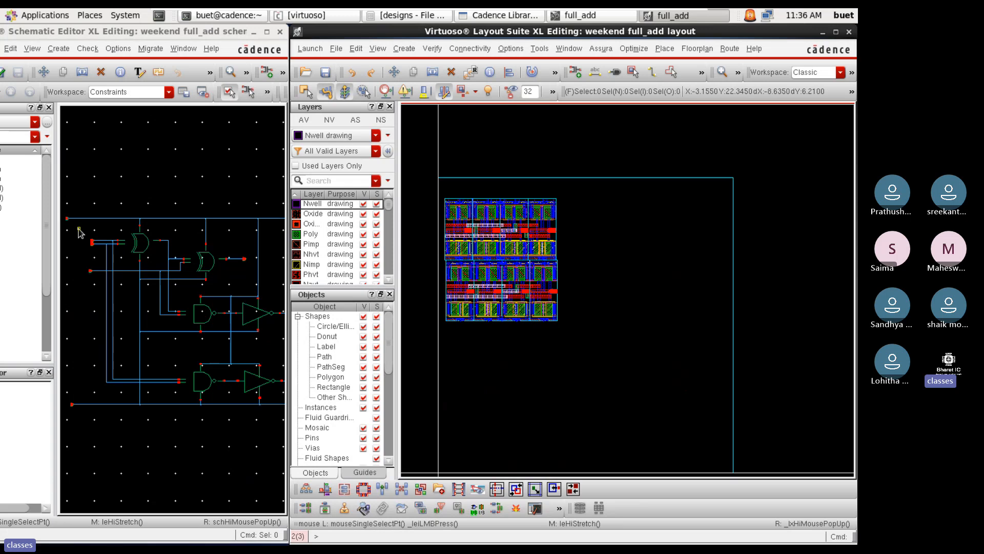
Examine the layout connections of input pins a and b and of the first XOR's output net by selecting them in the schematic
drag(78, 229, 99, 254)
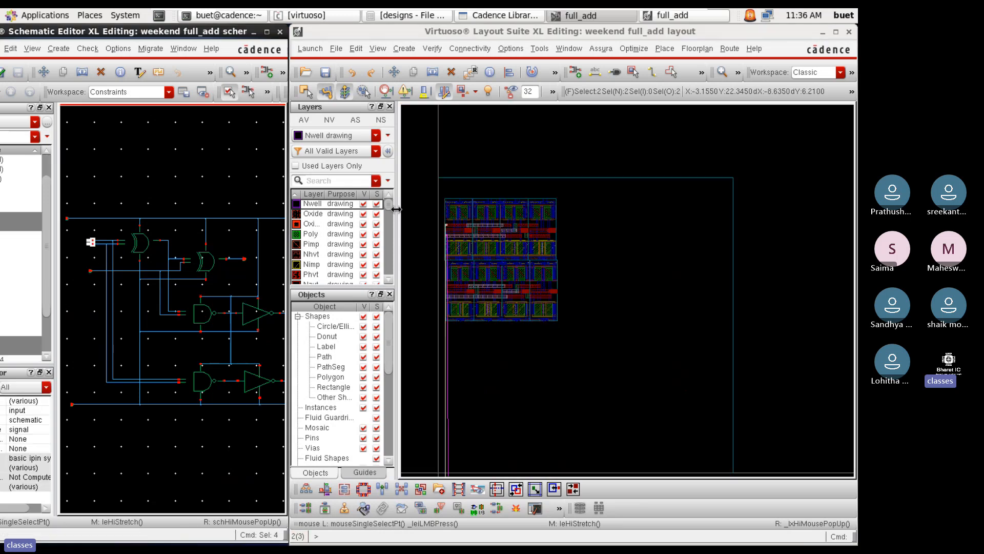
key(z)
click(434, 199)
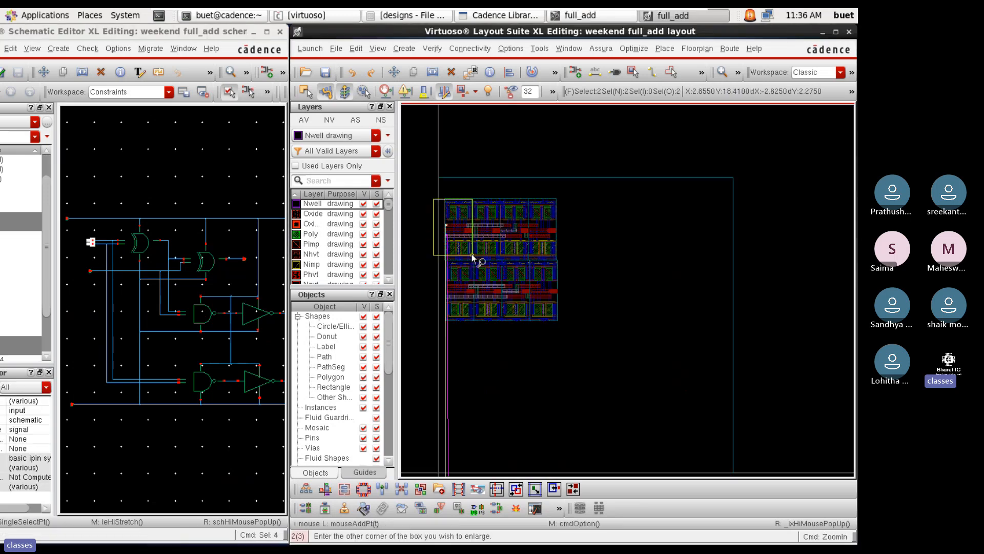
click(472, 256)
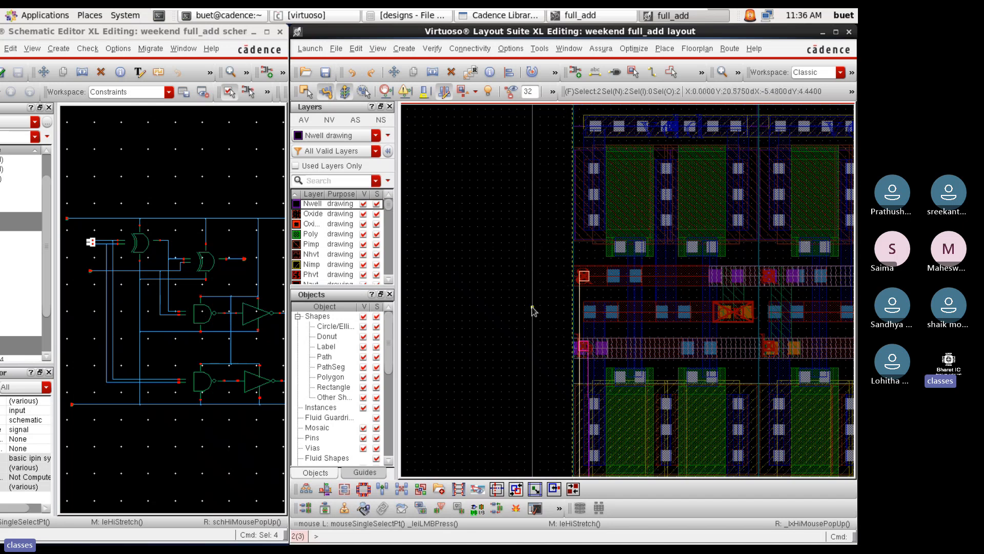
scroll(557, 314, down, 5)
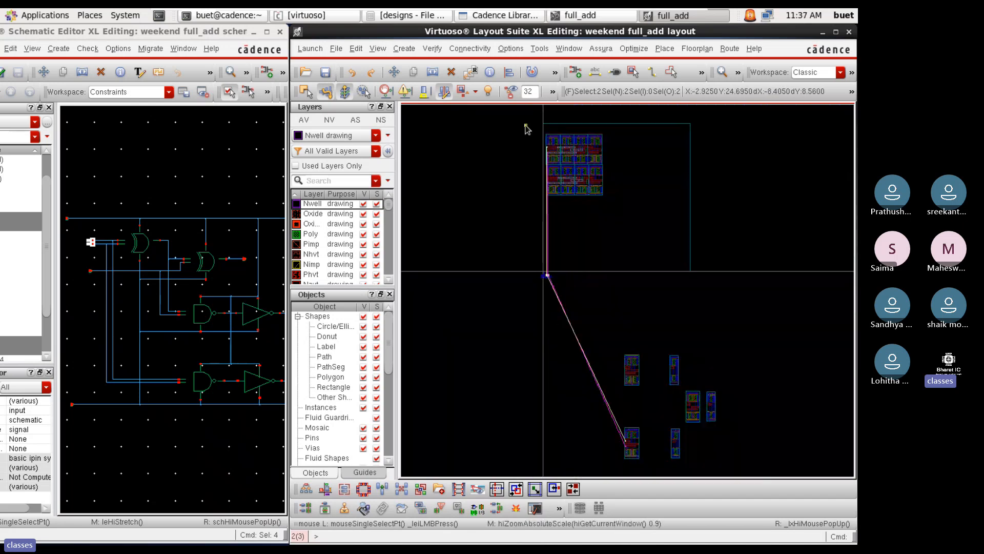
right_drag(527, 129, 620, 209)
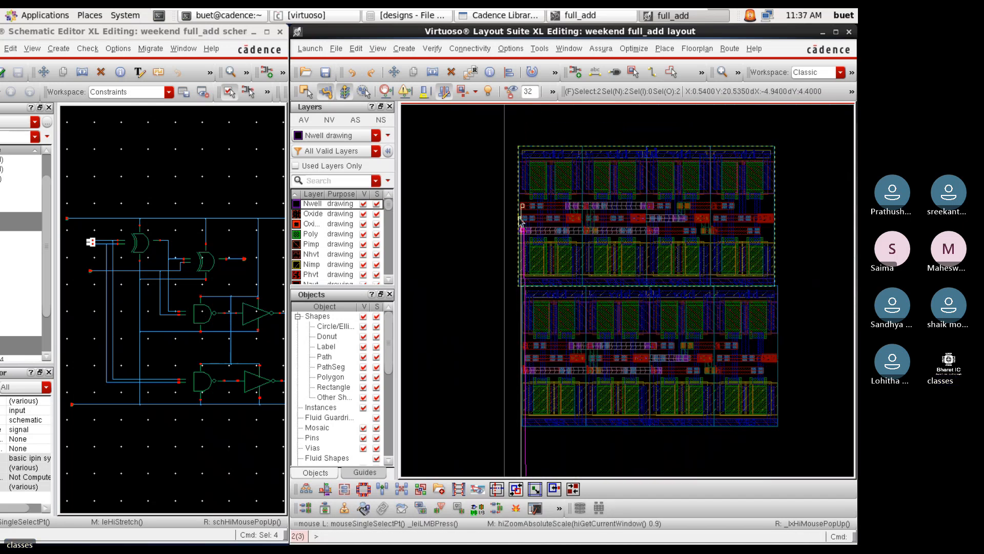
click(169, 249)
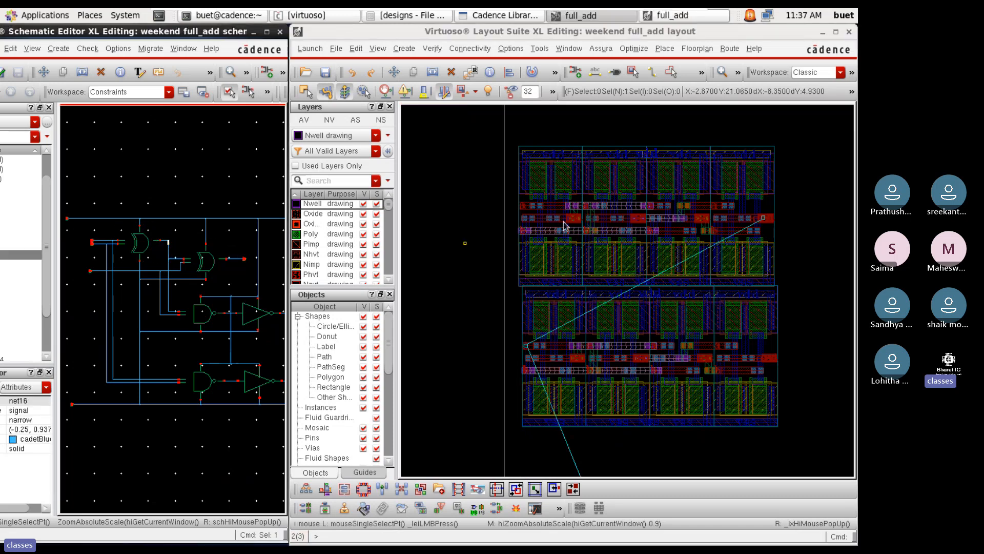
Undo the last two moves of the second XOR instance to return it beside the first XOR
ctrl+scroll(416, 348, down, 2)
click(517, 326)
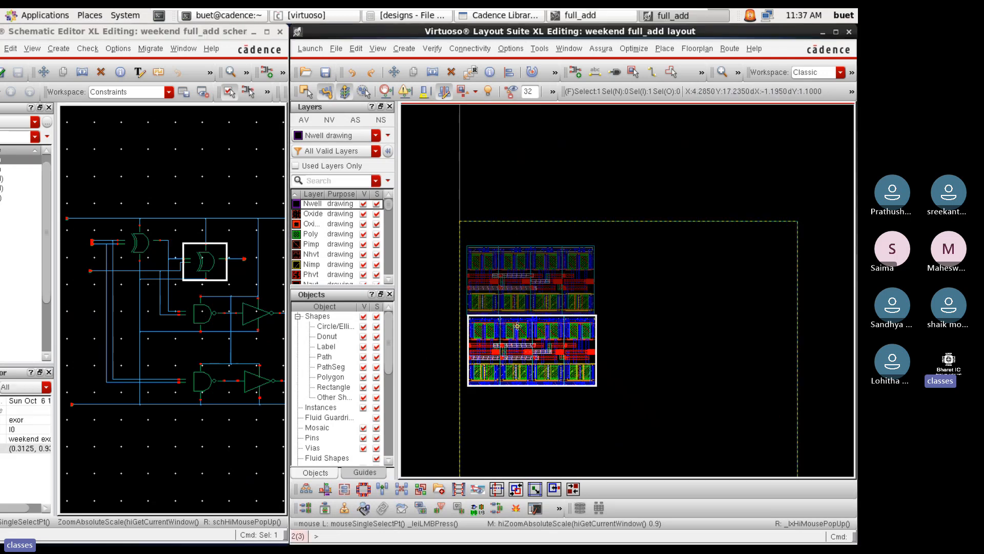
key(u)
key(u)
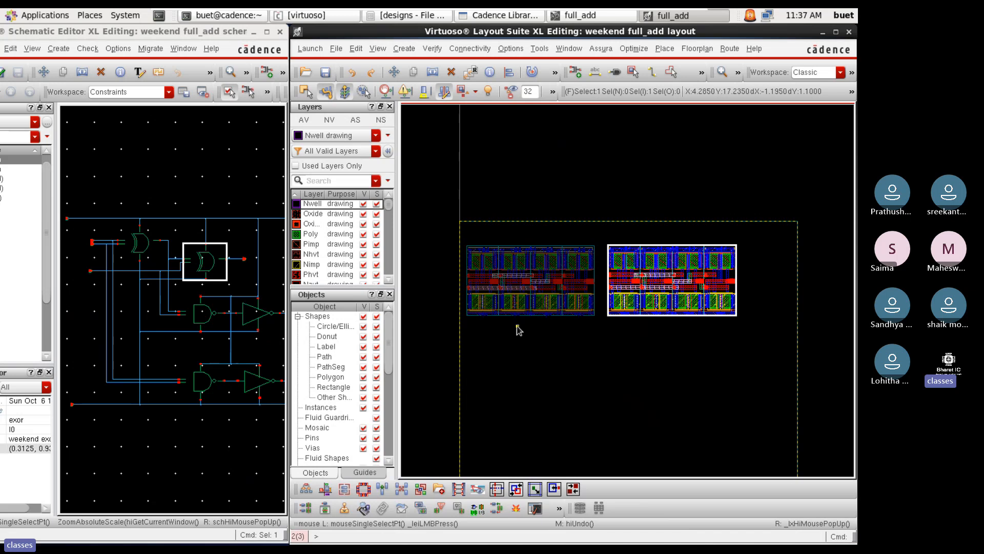
Examine the layout connections of pins a and b, net16 and Cin with the XOR instances side by side, by selecting them in the schematic
click(100, 247)
click(89, 242)
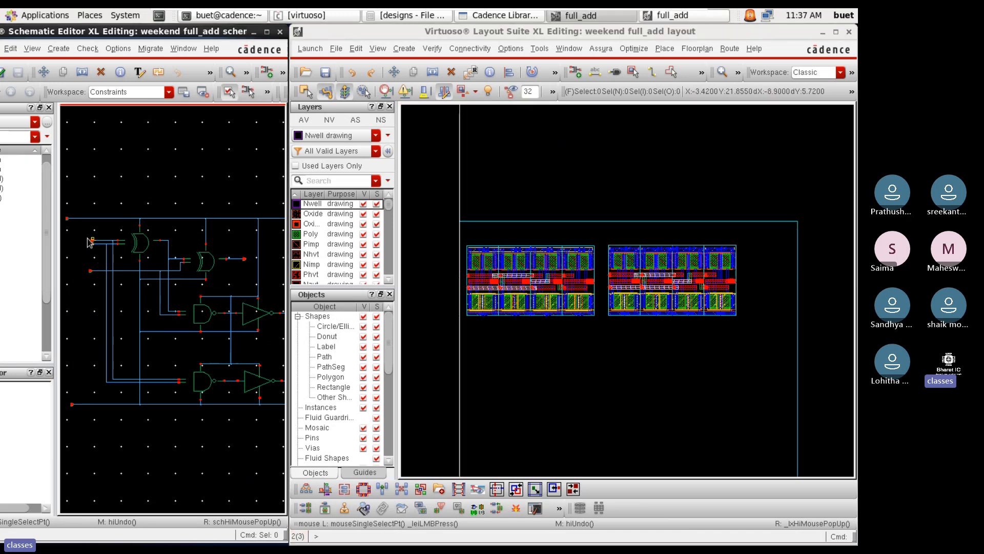
click(92, 243)
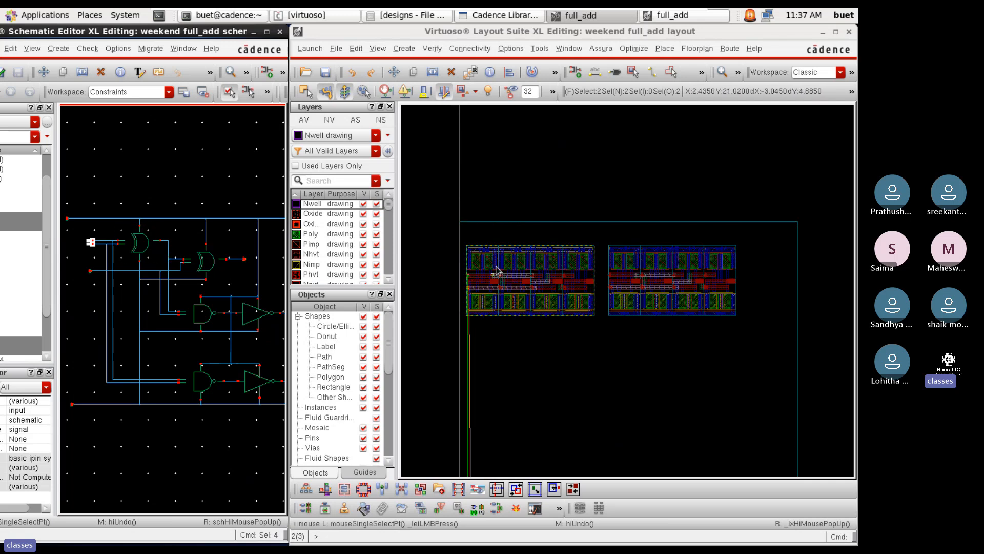
click(169, 250)
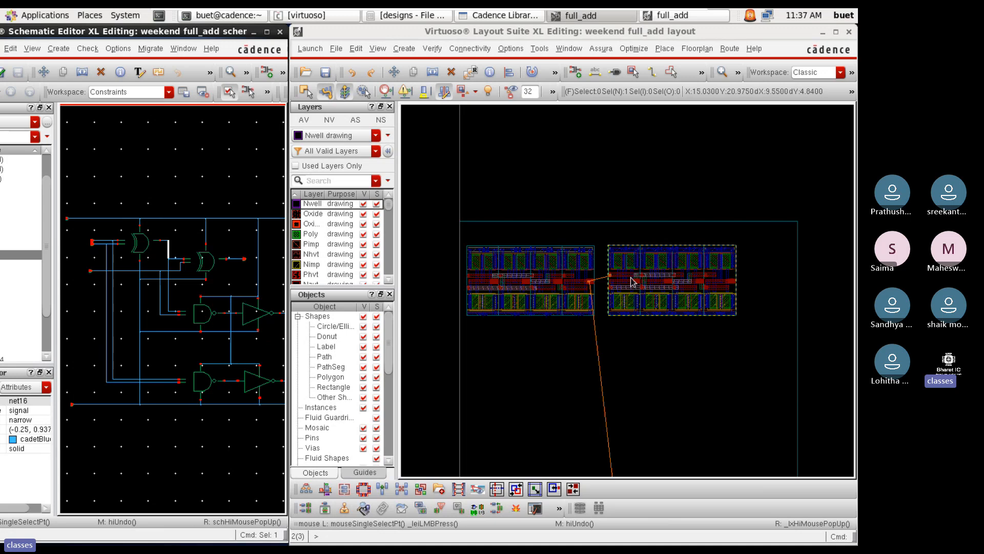
ctrl+scroll(603, 283, up, 3)
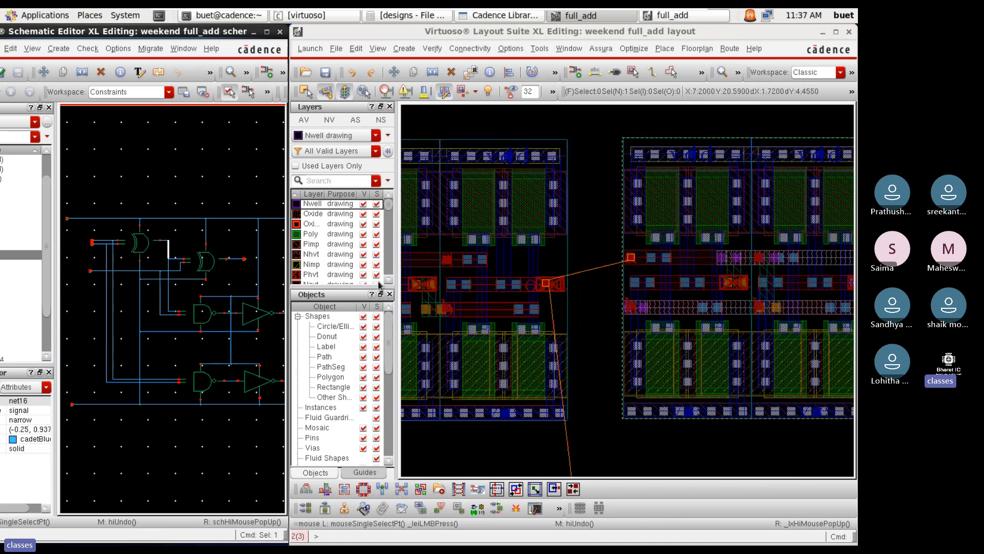
click(150, 272)
ctrl+scroll(613, 325, down, 2)
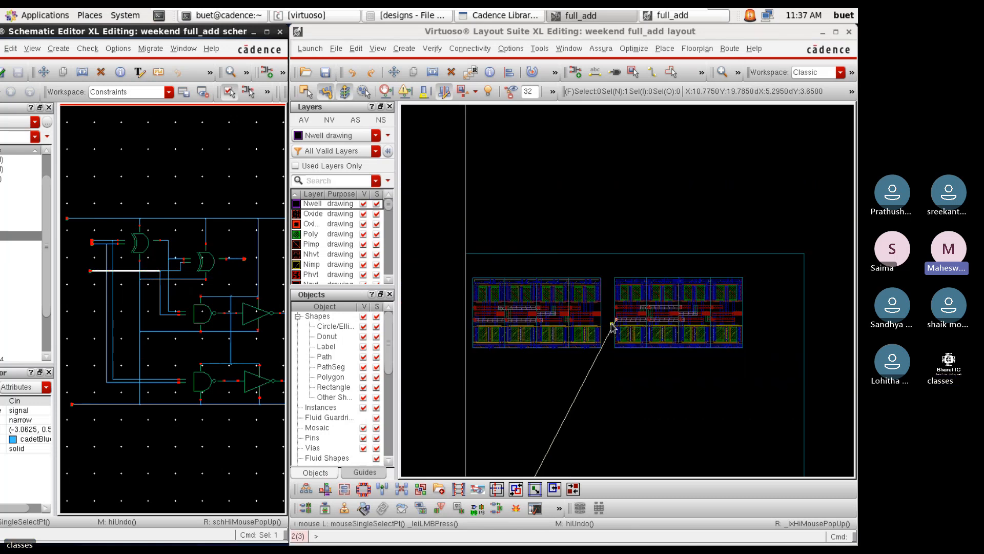
ctrl+scroll(583, 323, up, 2)
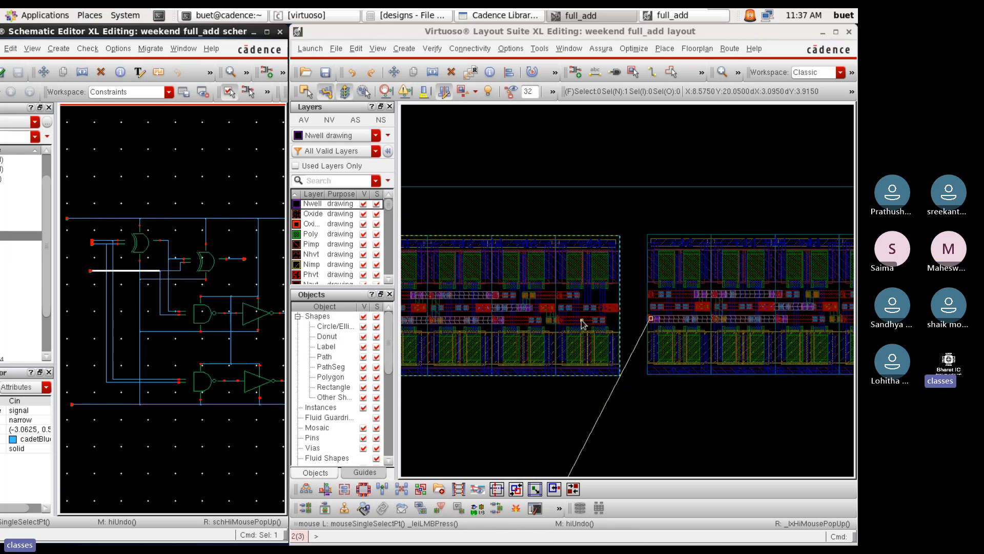
ctrl+scroll(582, 323, down, 2)
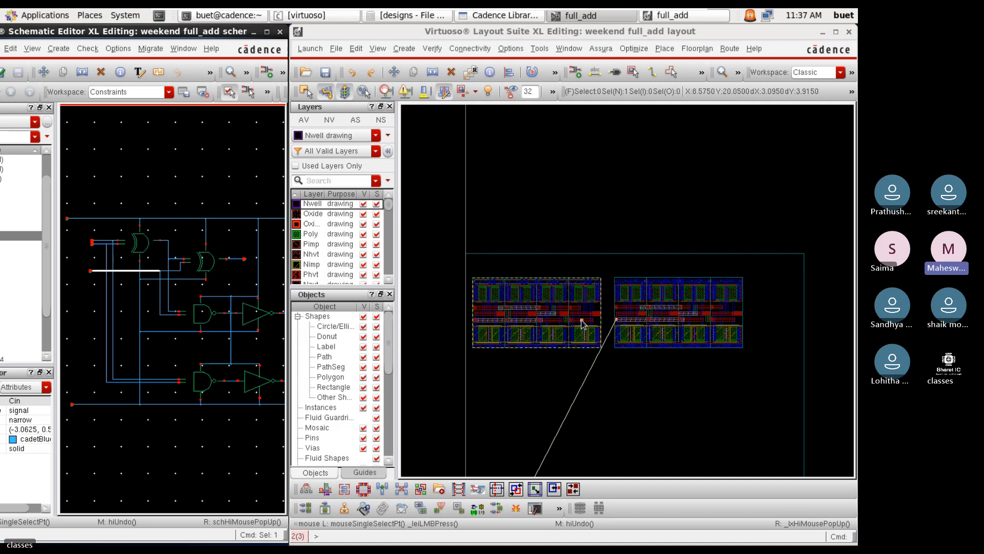
Redo the second XOR instance's move to restore its position directly below the first XOR
click(644, 310)
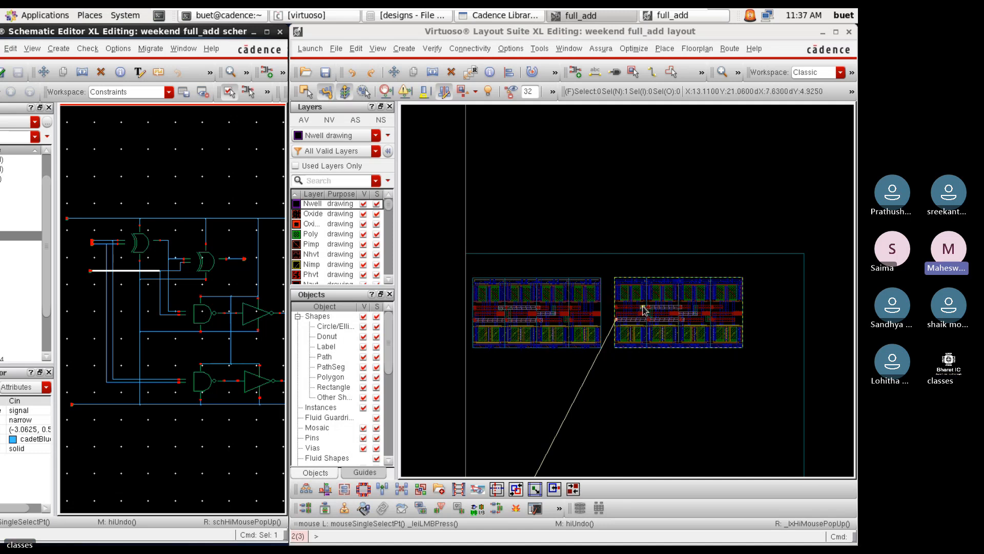
click(644, 309)
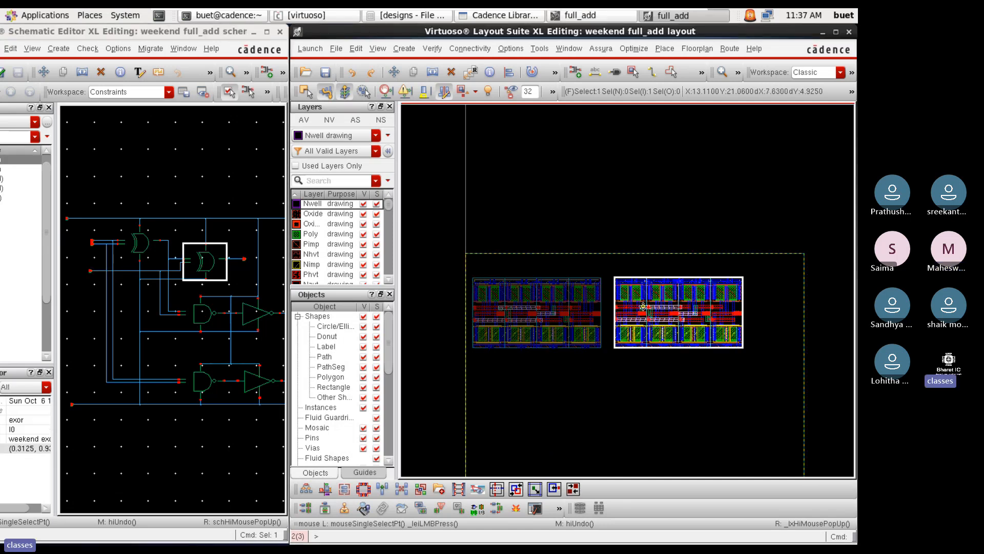
key(u)
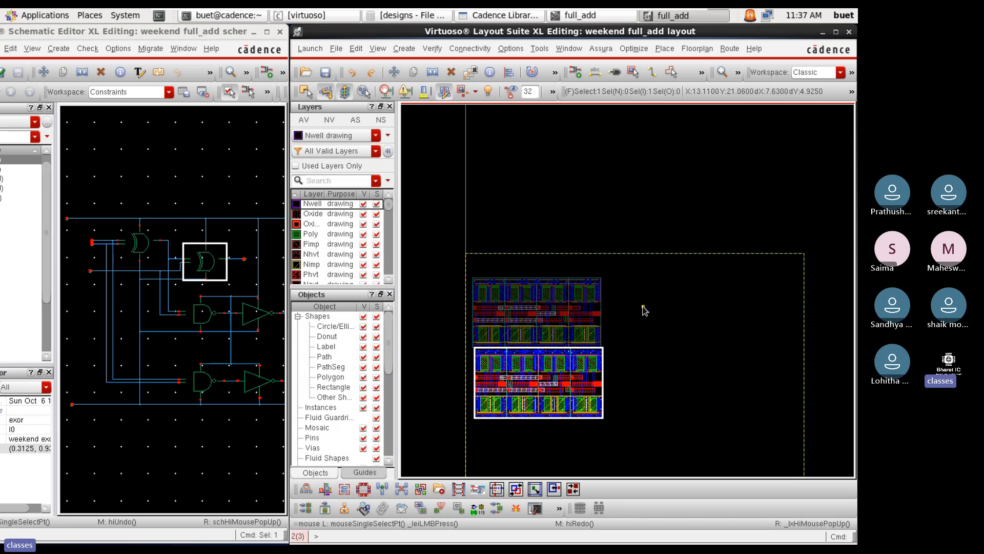
Examine the layout connections of pins a, b and Cin and of net16 with the two XOR instances stacked
drag(76, 232, 107, 260)
ctrl+scroll(477, 312, up, 2)
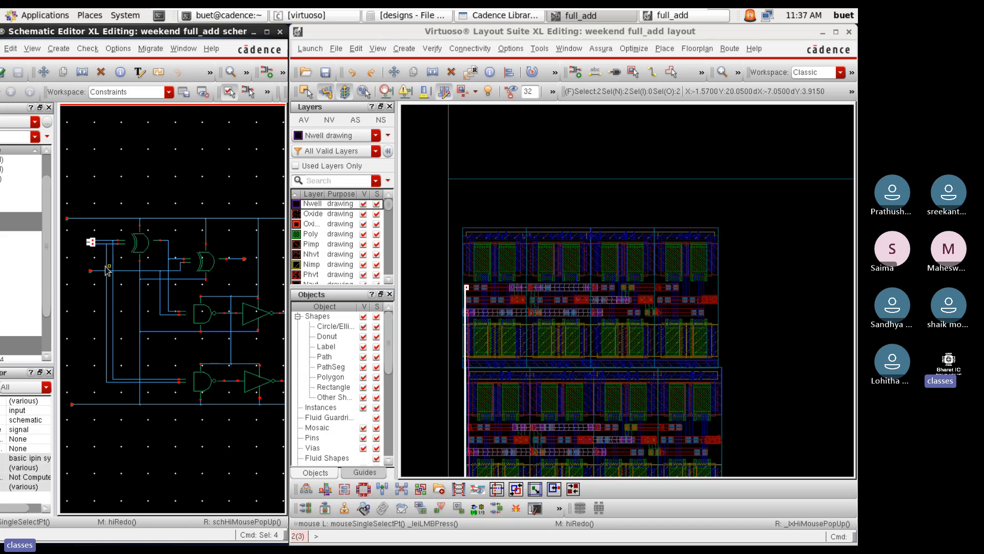
click(86, 271)
ctrl+scroll(514, 358, down, 2)
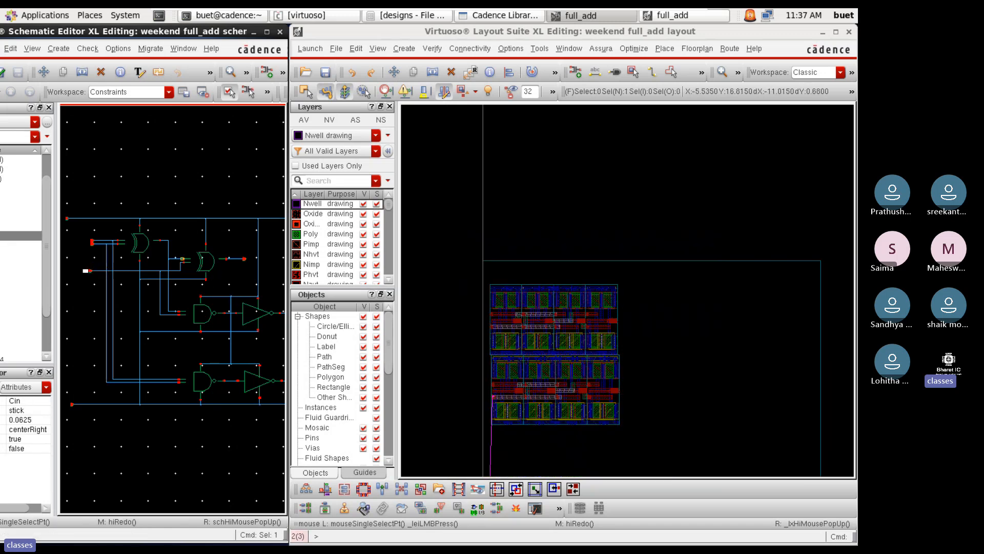
scroll(195, 314, up, 2)
click(168, 352)
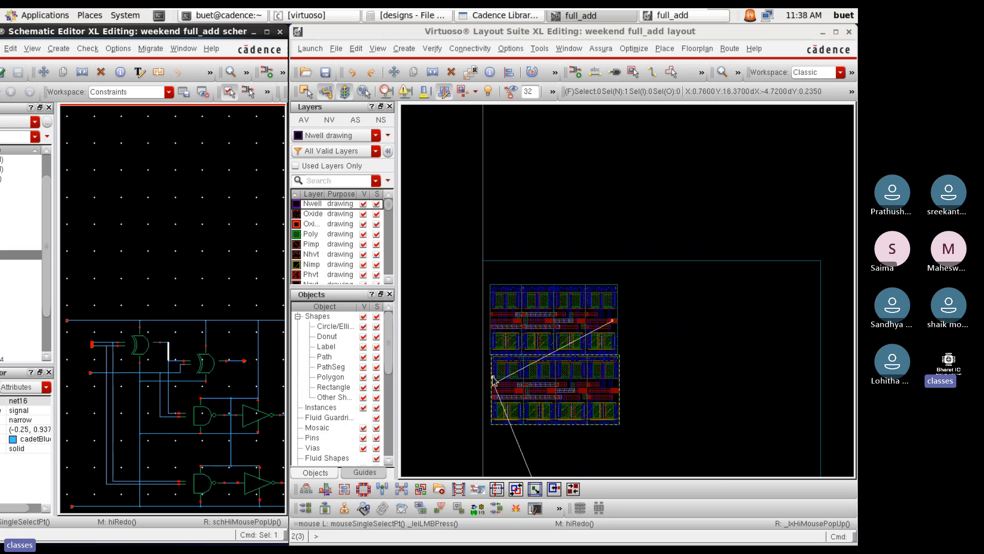
ctrl+scroll(505, 410, up, 1)
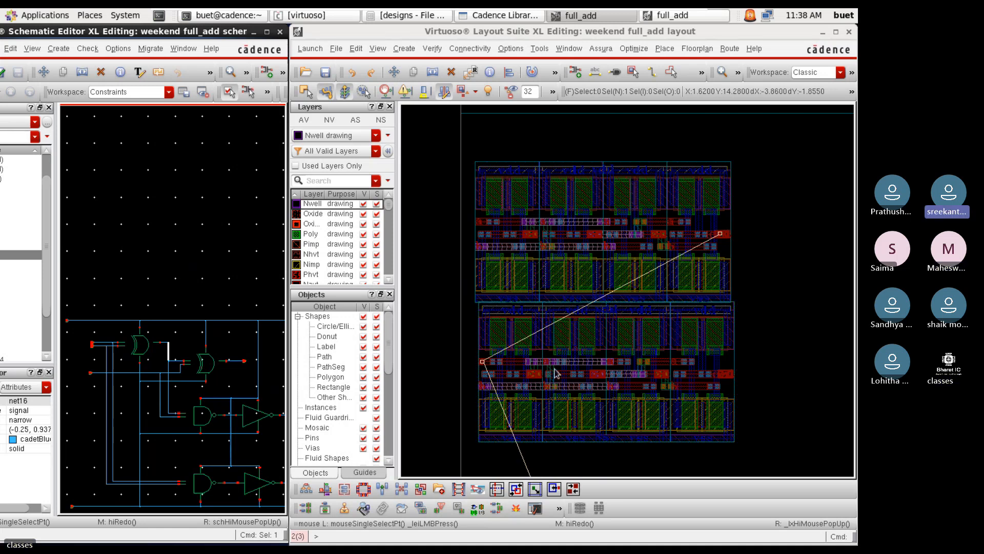
Mirror the lower XOR instance left to right in the layout and deselect it
click(585, 355)
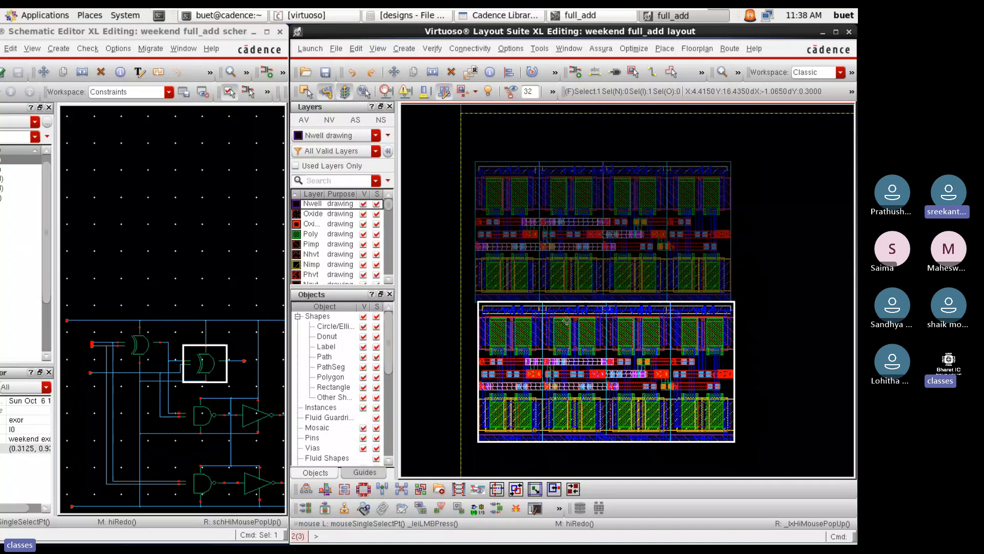
click(556, 76)
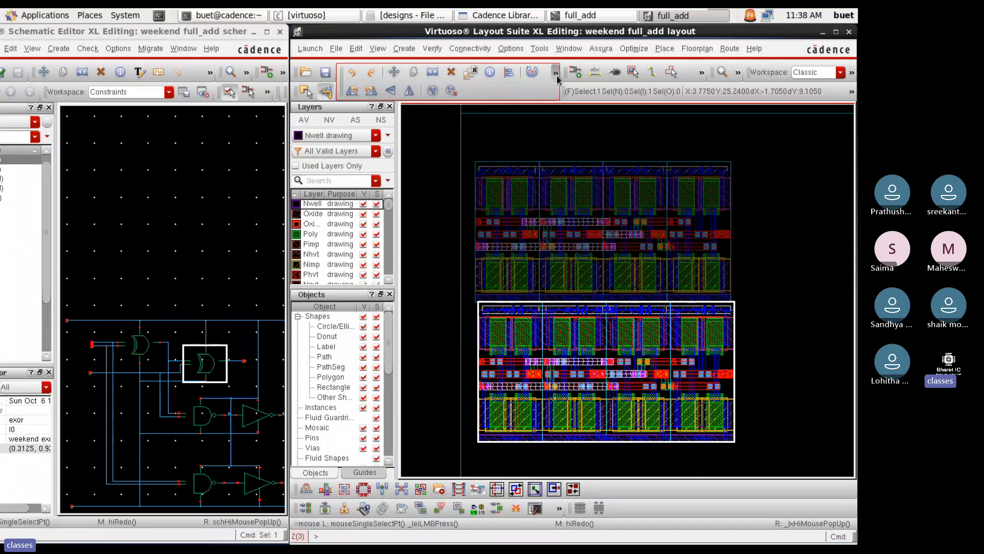
click(410, 90)
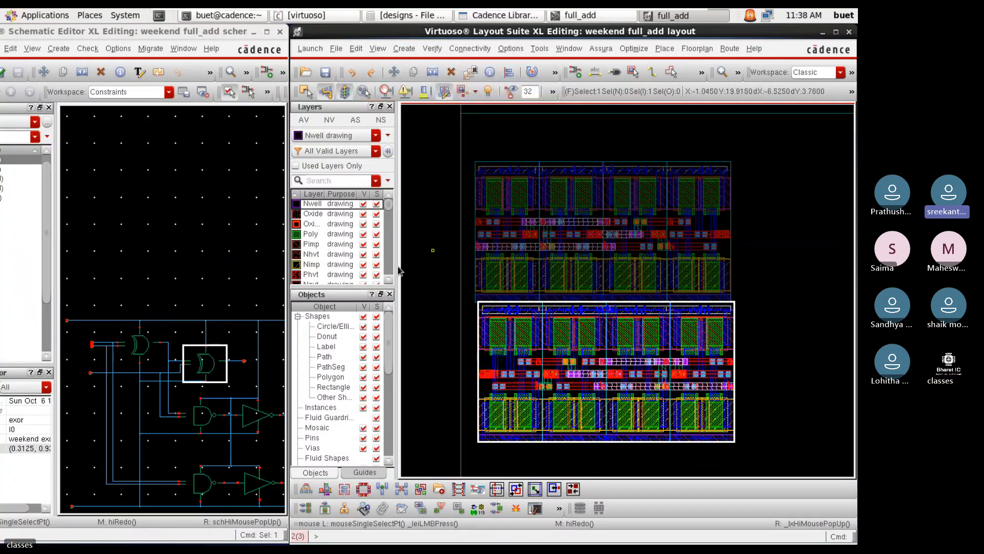
click(429, 249)
Examine where net16 and the Cin pin connect on the mirrored lower XOR instance, inspecting the Cin connection point closely
click(168, 353)
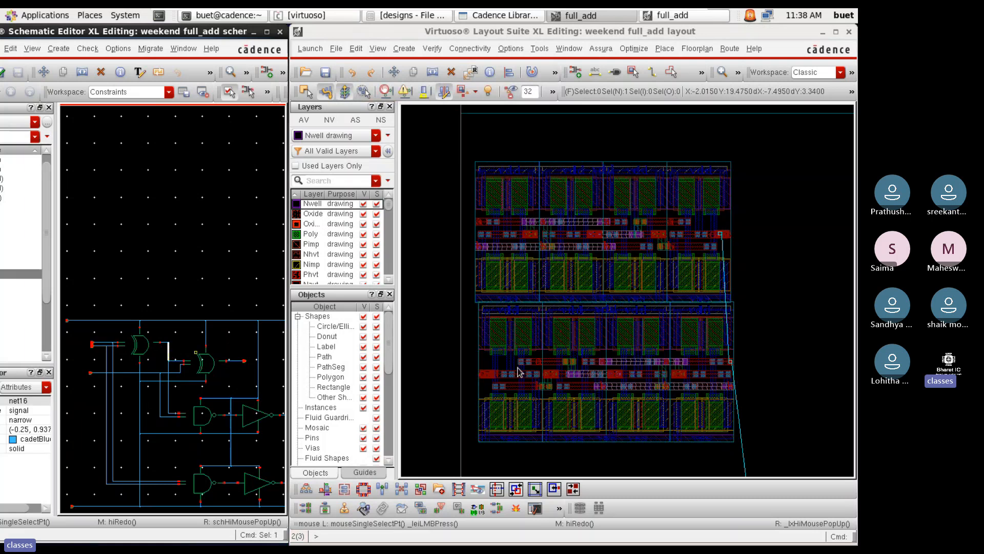
click(89, 372)
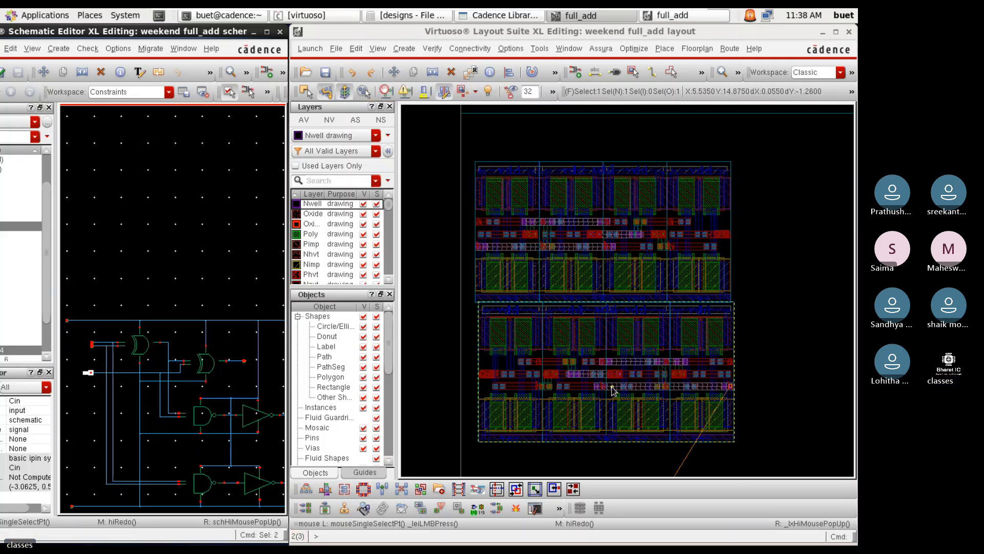
ctrl+scroll(613, 392, up, 1)
ctrl+scroll(613, 391, up, 1)
ctrl+scroll(633, 387, down, 3)
ctrl+scroll(635, 388, up, 3)
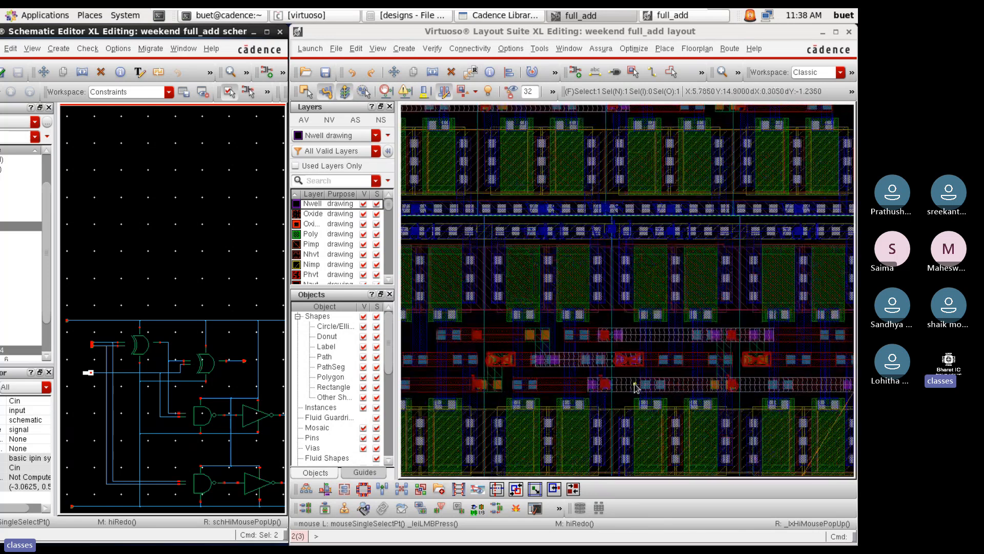
ctrl+scroll(496, 394, down, 3)
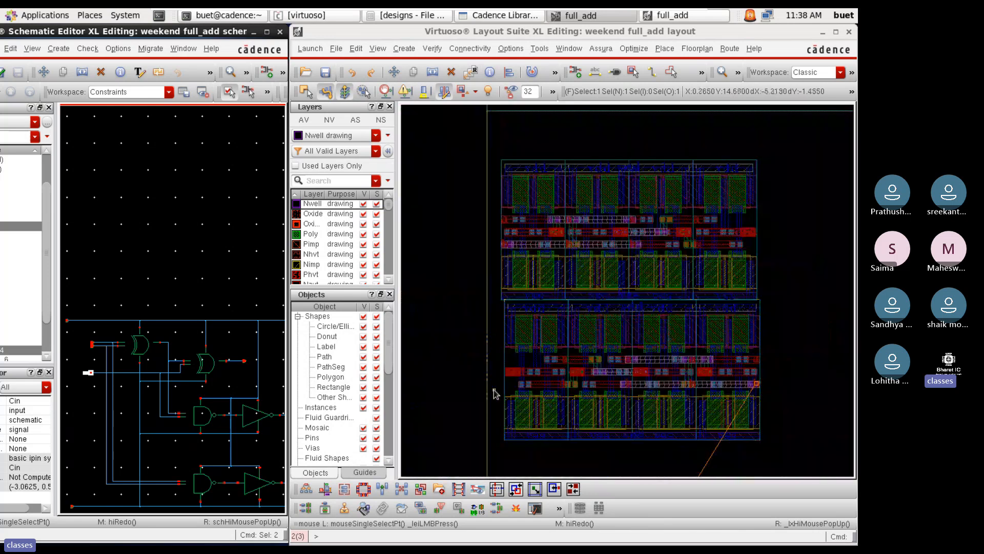
ctrl+scroll(758, 385, up, 3)
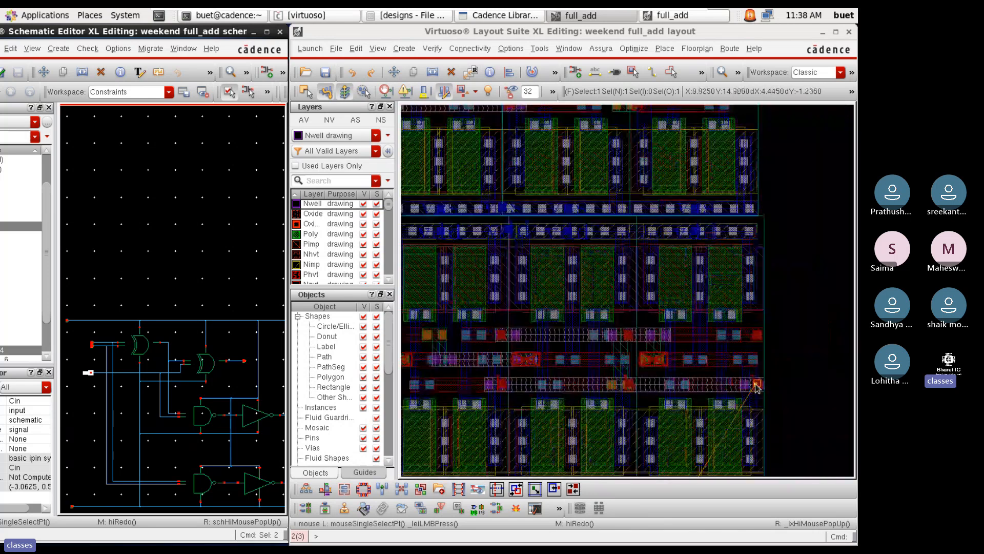
ctrl+scroll(761, 382, up, 1)
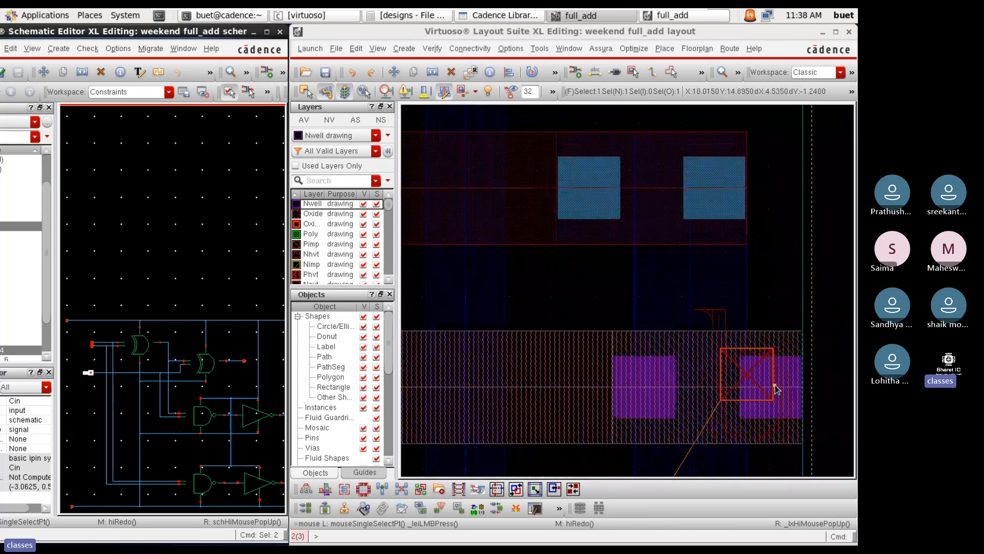
ctrl+scroll(787, 353, down, 4)
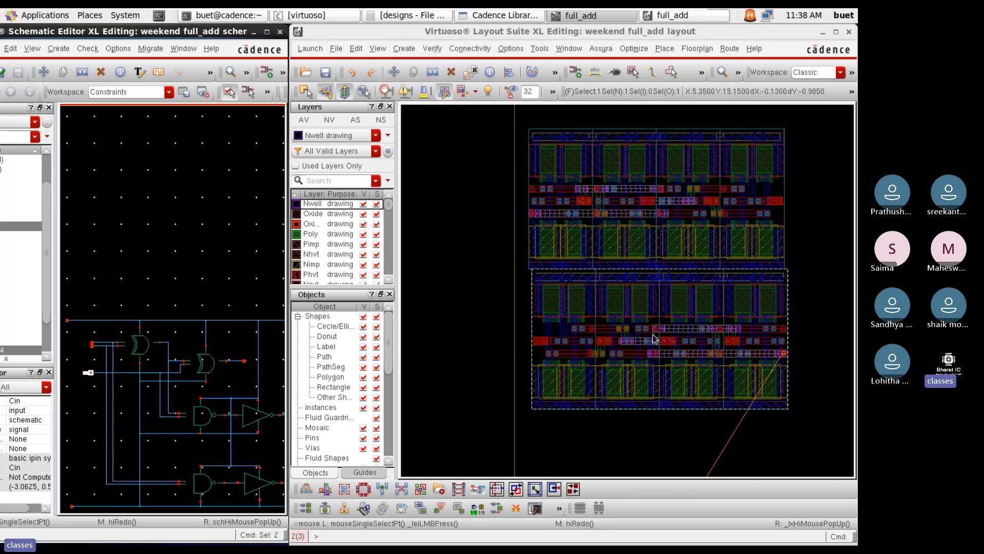
Move the lower XOR instance slightly down, leaving a gap below the upper XOR, and flip it upside down
click(626, 308)
key(s)
click(625, 321)
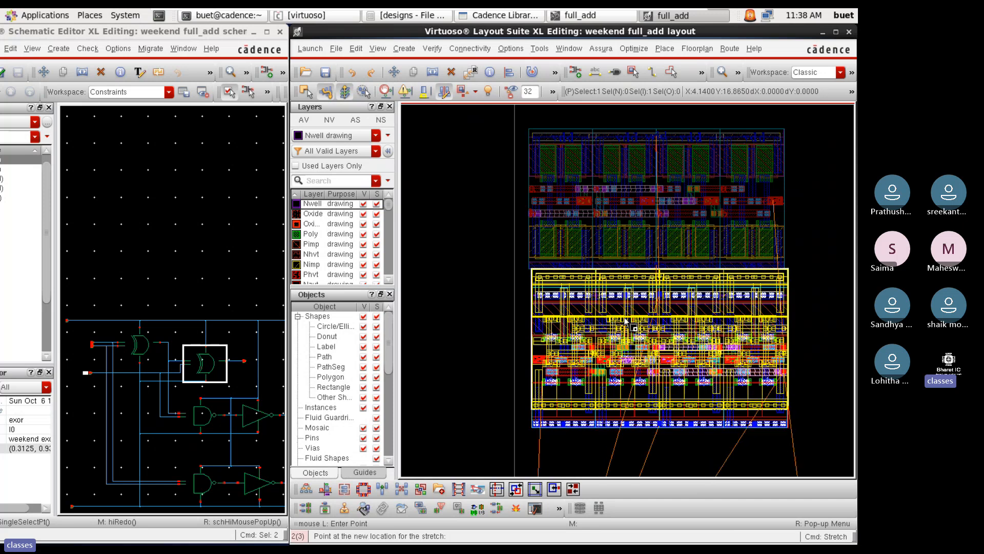
click(626, 339)
click(555, 72)
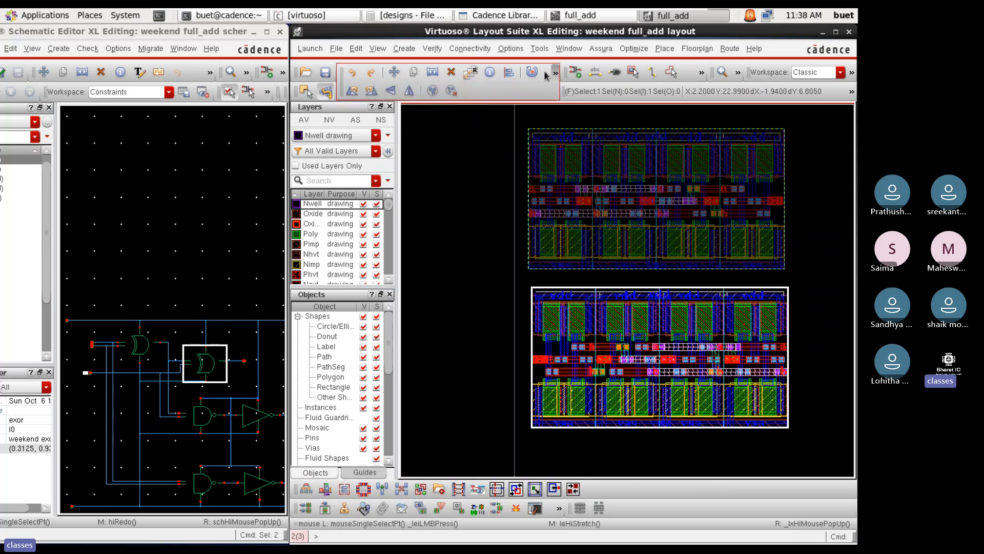
click(390, 90)
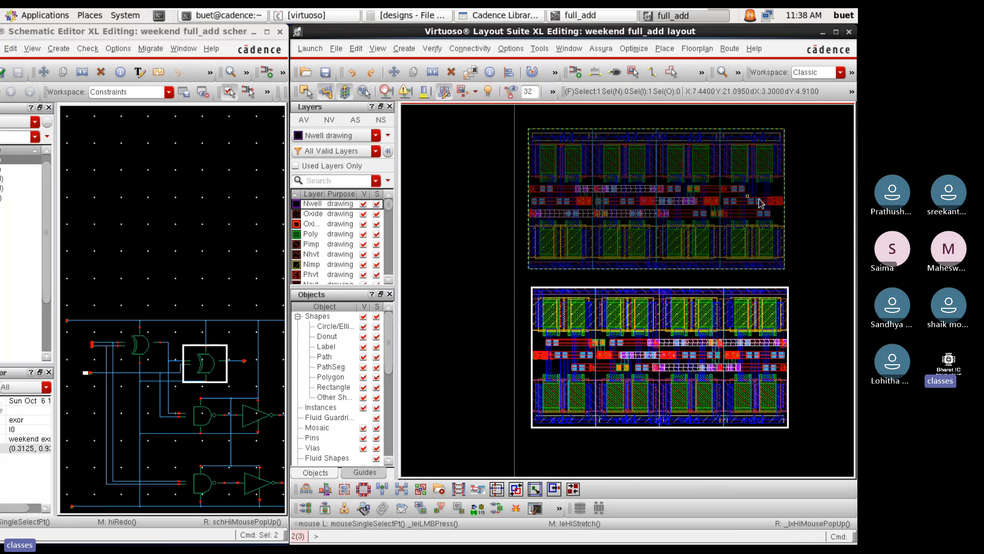
Align the lower XOR instance's right edge with the right edge of the upper XOR using Quick Align
ctrl+scroll(776, 302, up, 2)
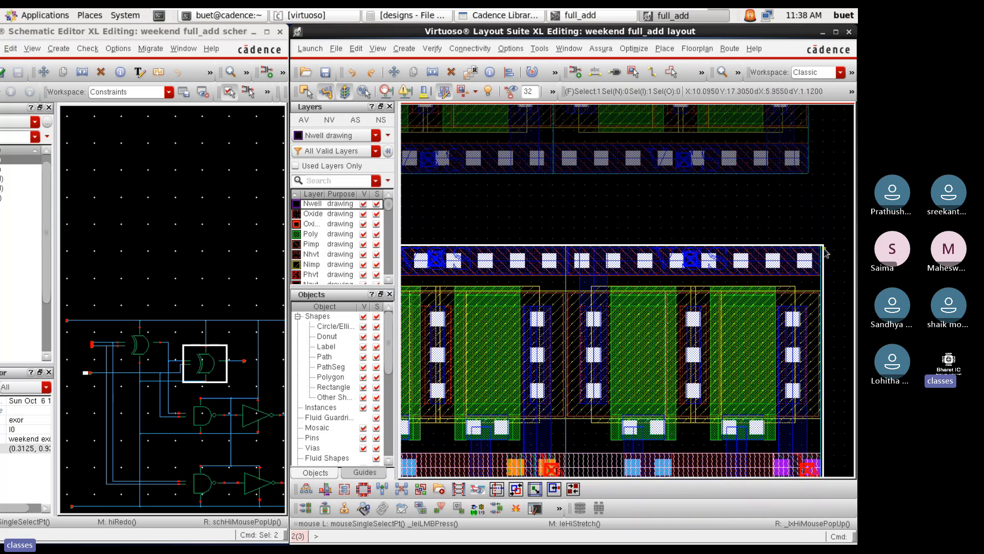
ctrl+scroll(826, 277, up, 3)
key(a)
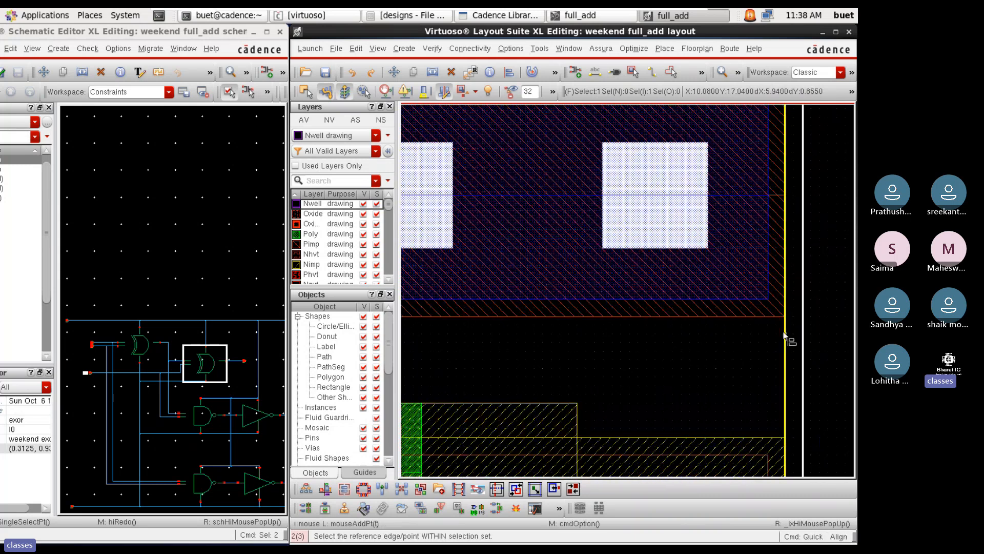
click(769, 376)
scroll(768, 375, down, 2)
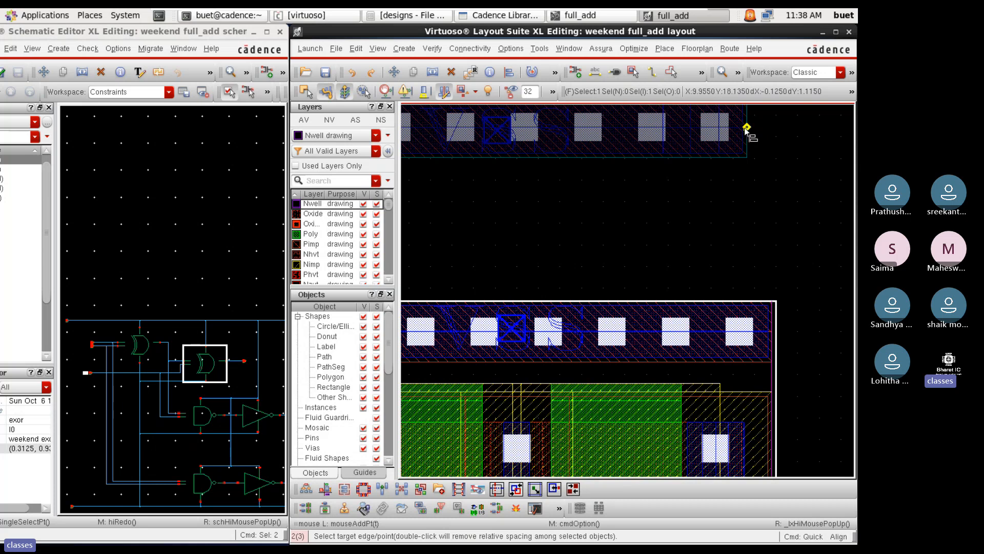
scroll(742, 130, up, 1)
scroll(750, 141, up, 3)
click(750, 142)
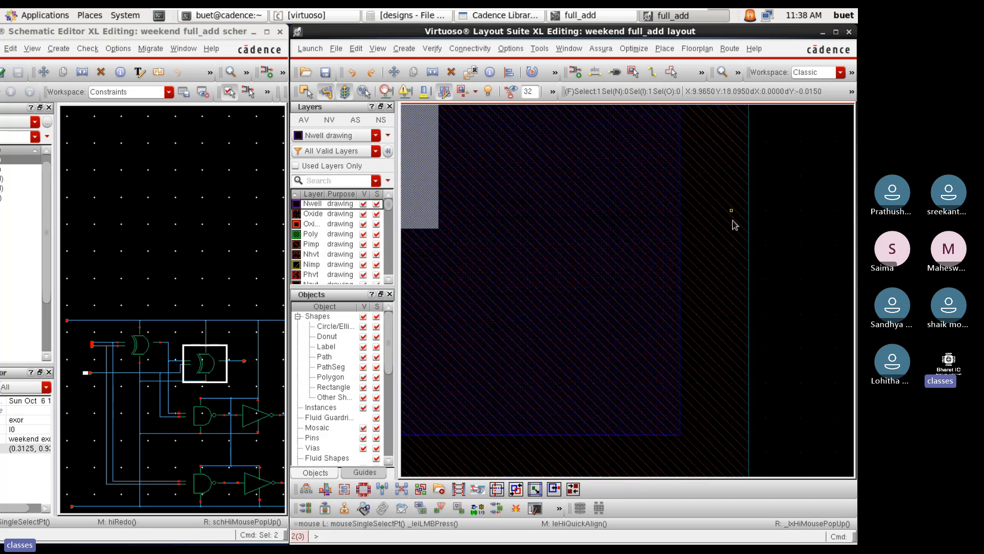
Quick Align the lower XOR instance's top rail edge onto the matching edge of the upper XOR's bottom rail, overlapping the rails, and deselect it
scroll(730, 231, down, 3)
scroll(728, 331, down, 2)
scroll(711, 401, up, 3)
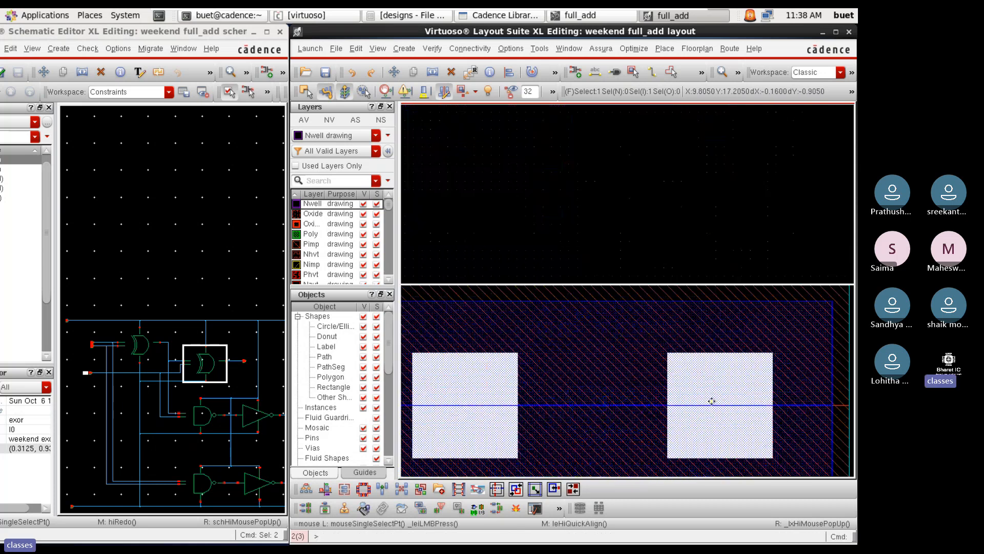
key(a)
click(753, 303)
scroll(750, 370, down, 4)
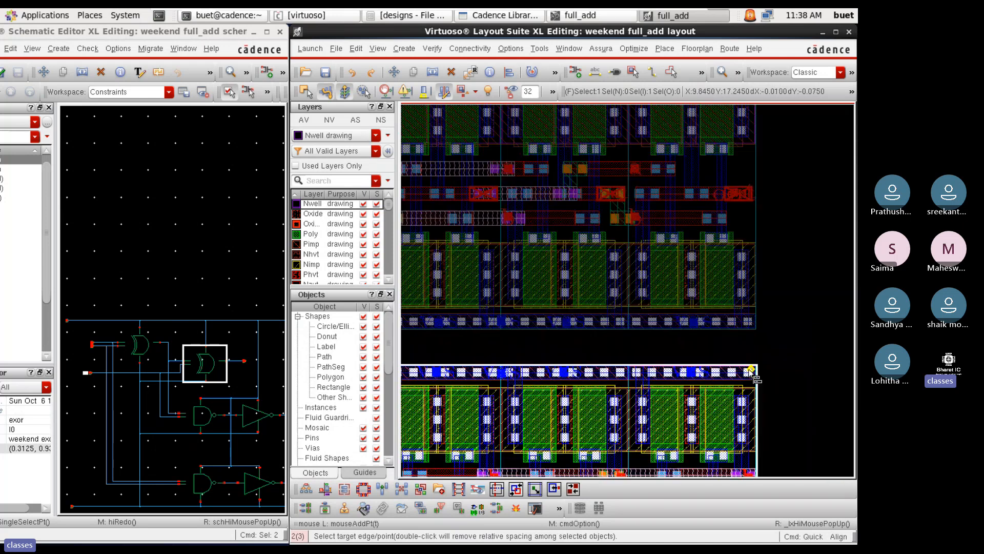
scroll(750, 316, up, 4)
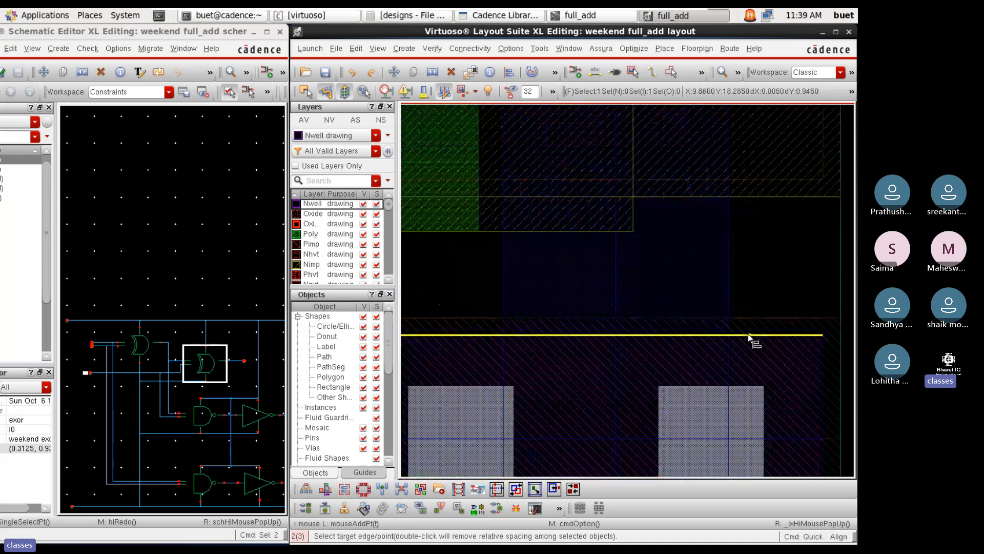
click(748, 334)
scroll(748, 318, down, 2)
scroll(748, 317, down, 1)
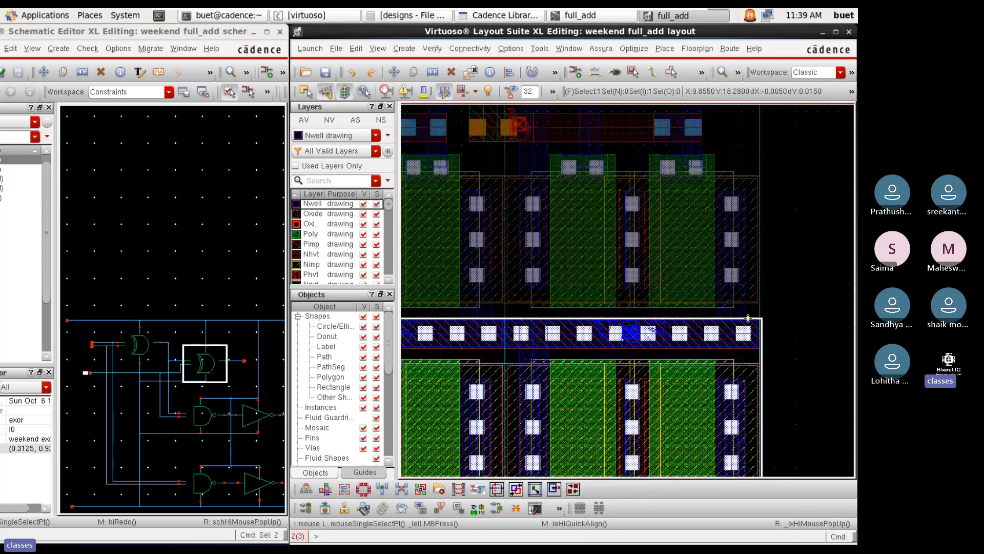
scroll(747, 318, down, 3)
click(595, 328)
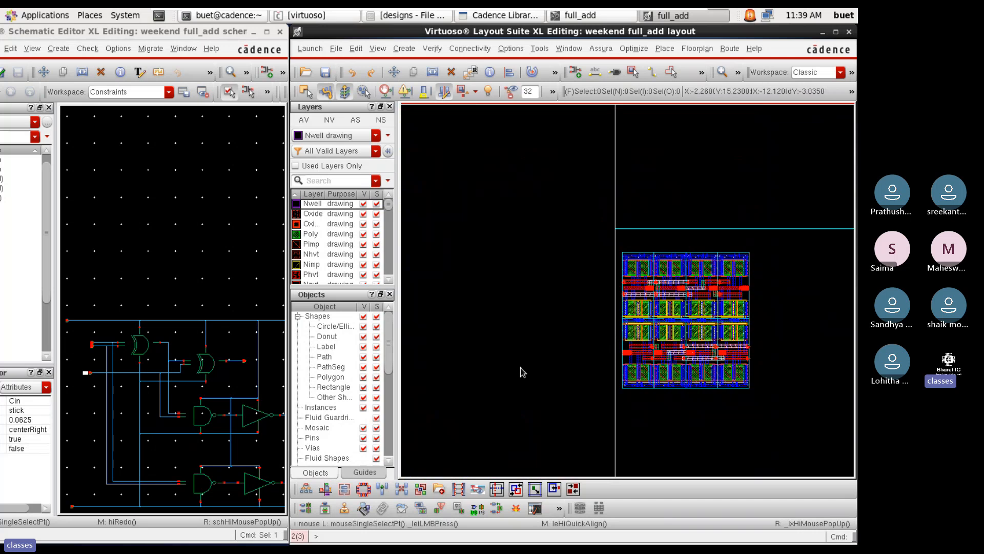
Examine where the Cin pin and net16 connect on the lower XOR instance, tracing both from the schematic
drag(75, 360, 95, 392)
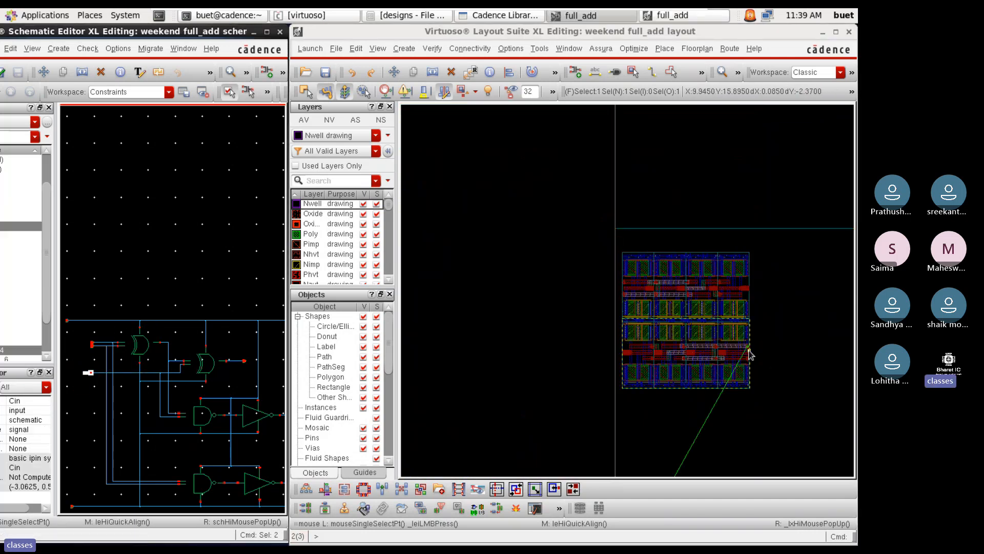
scroll(755, 345, up, 2)
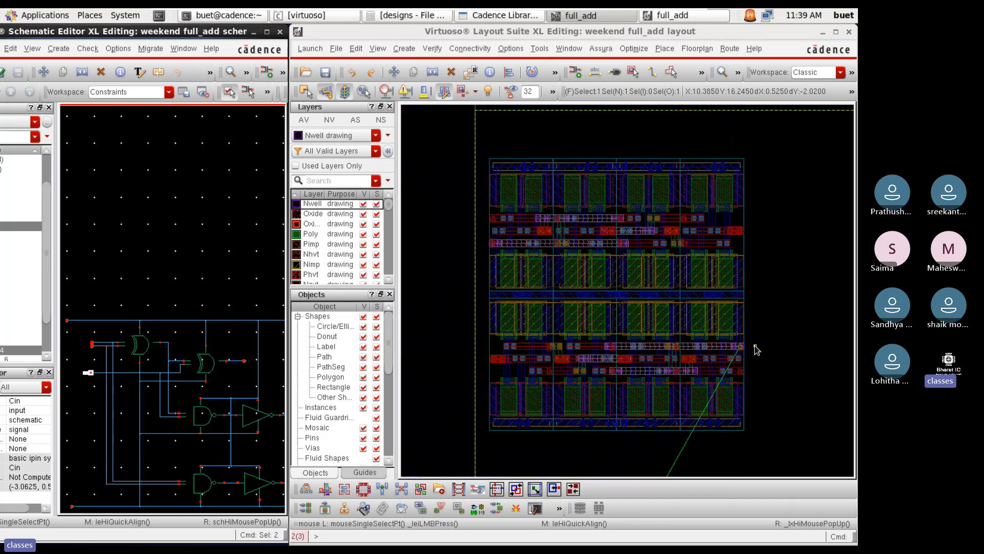
click(168, 354)
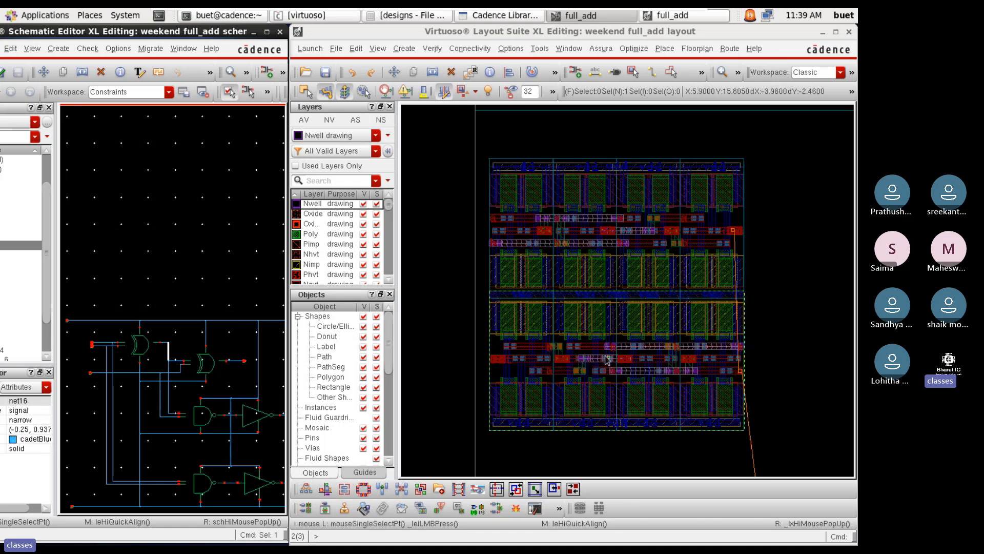
click(86, 371)
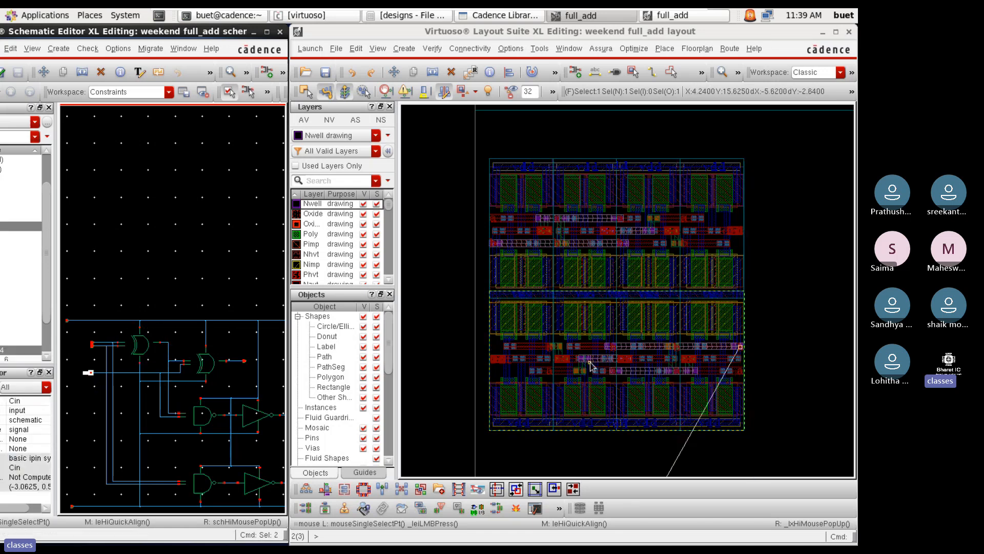
ctrl+scroll(609, 354, up, 2)
ctrl+scroll(601, 347, down, 2)
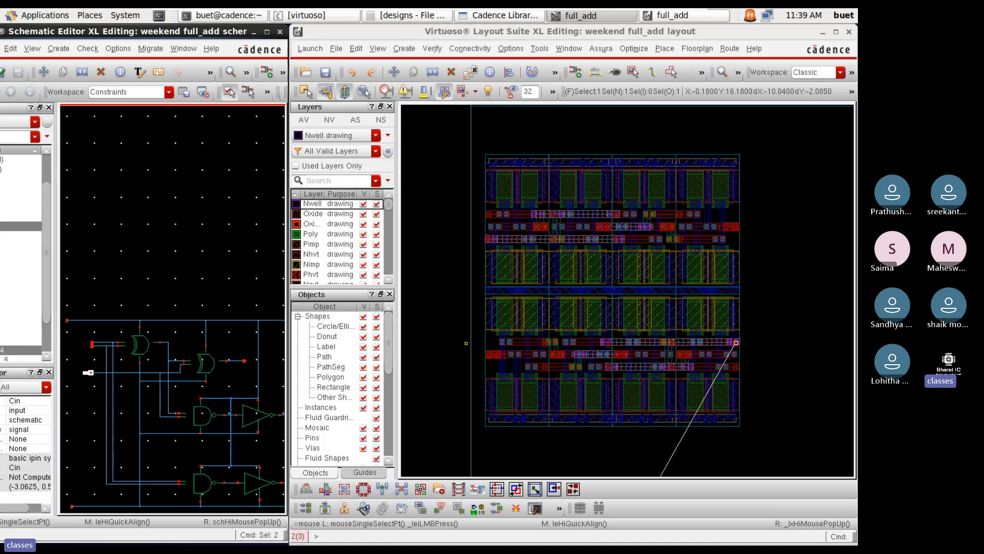
ctrl+scroll(467, 348, up, 2)
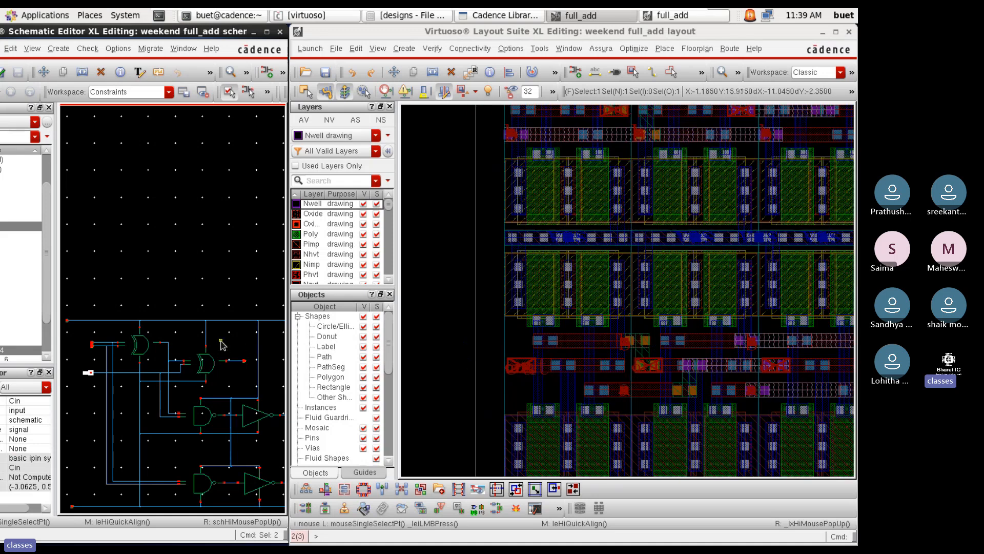
Examine where the output pin S connects on the lower XOR instance and inspect that connection point closely
click(244, 360)
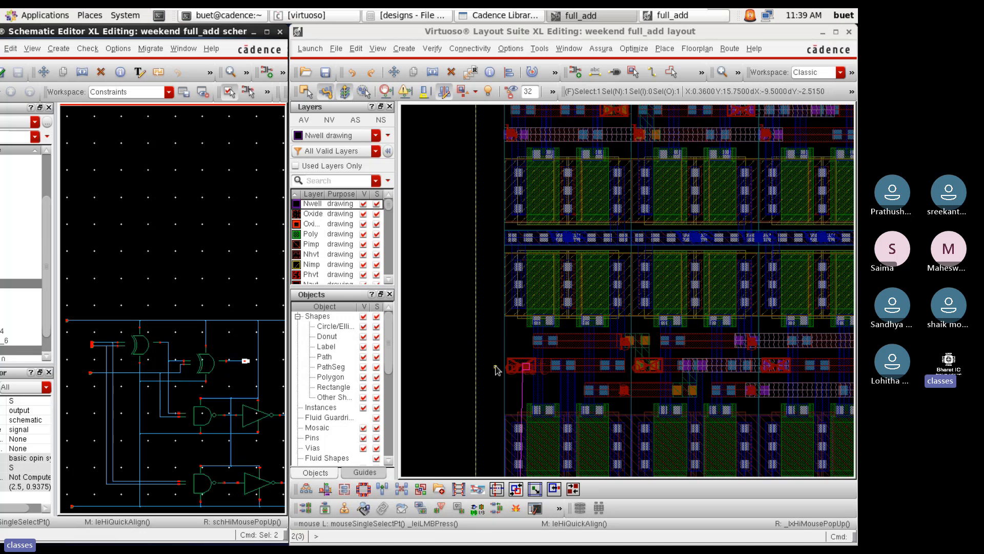
ctrl+scroll(496, 369, down, 3)
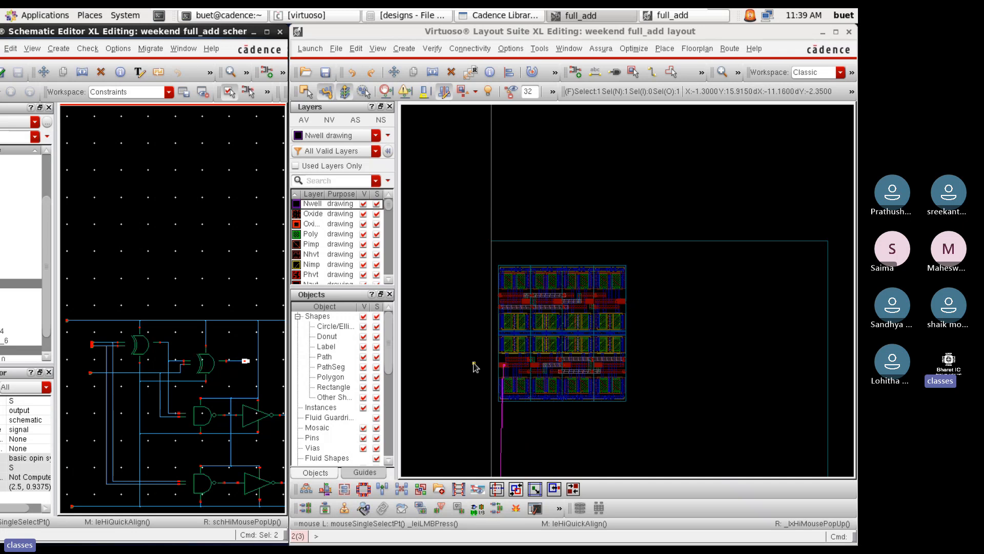
ctrl+scroll(507, 373, up, 2)
ctrl+scroll(544, 374, up, 2)
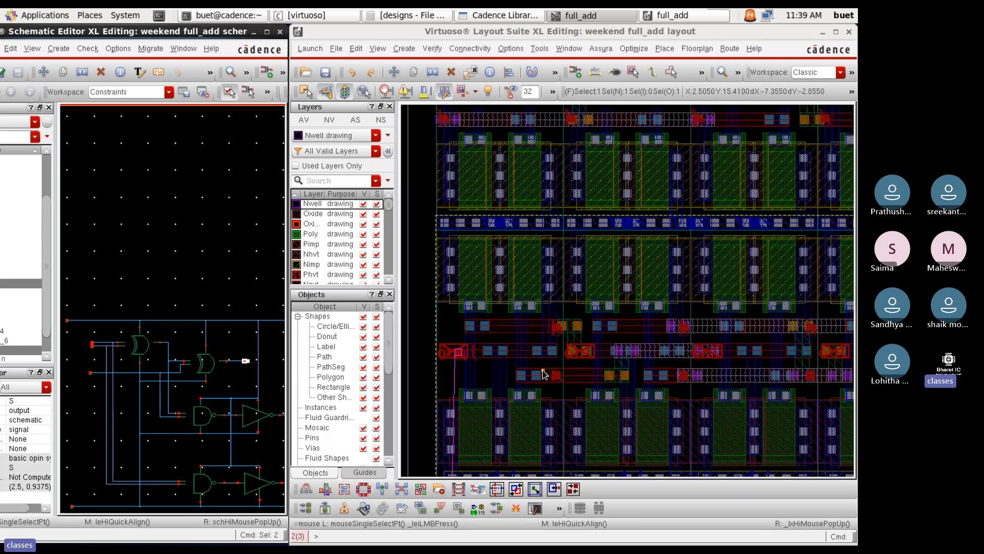
ctrl+scroll(544, 374, down, 2)
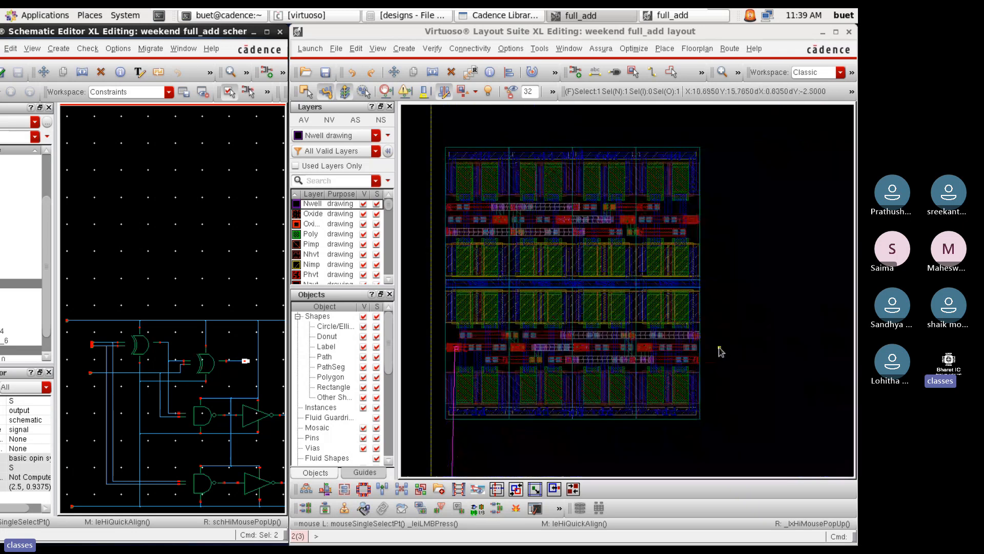
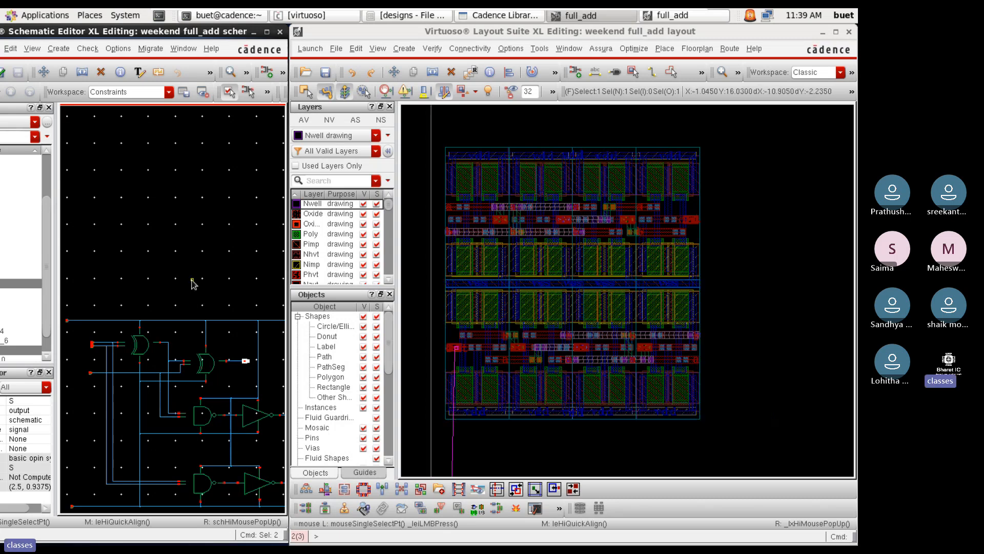
Review the remaining schematic gates against the free layout area, the unplaced instances below the boundary and the lower XOR's S connection
scroll(193, 284, down, 3)
ctrl+scroll(533, 267, down, 2)
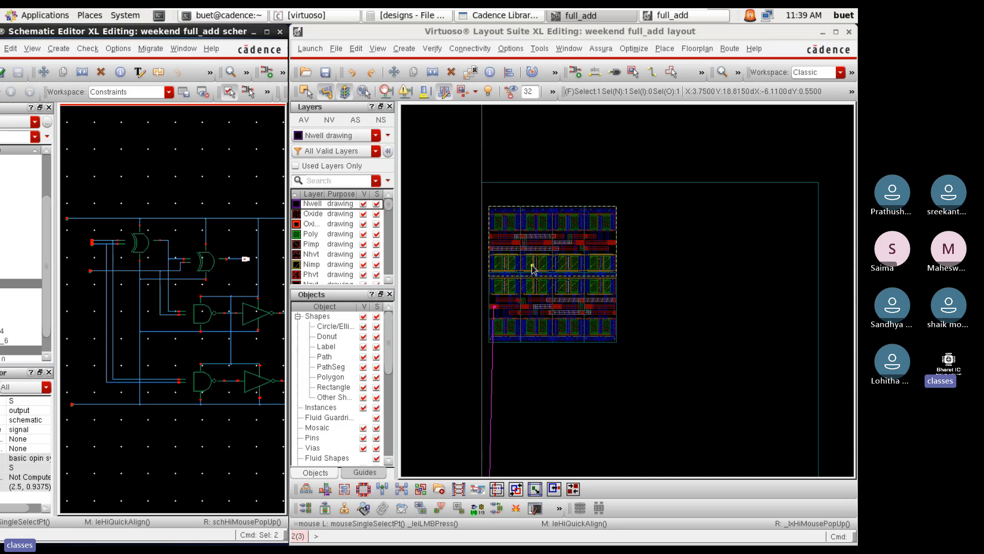
ctrl+scroll(531, 267, down, 2)
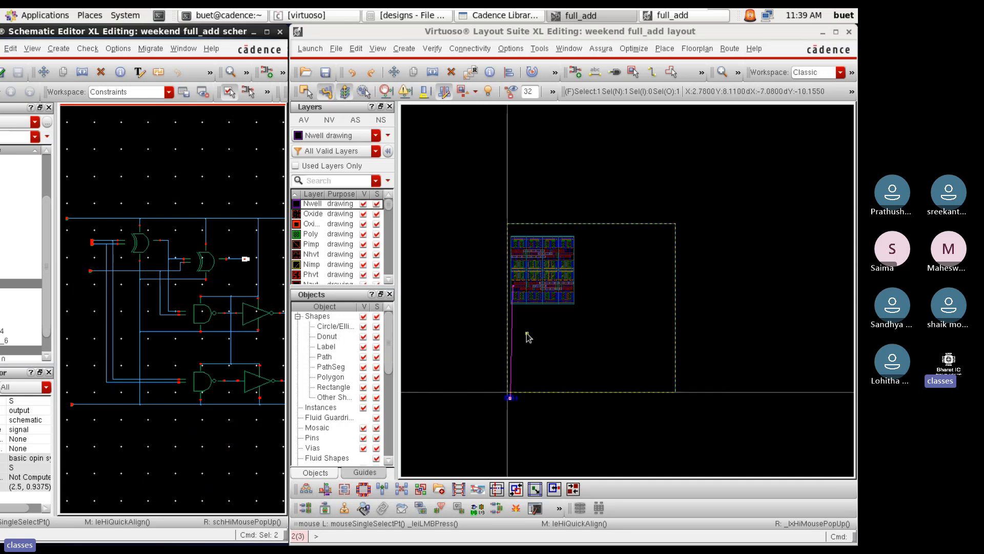
ctrl+scroll(528, 337, down, 1)
ctrl+scroll(520, 330, up, 3)
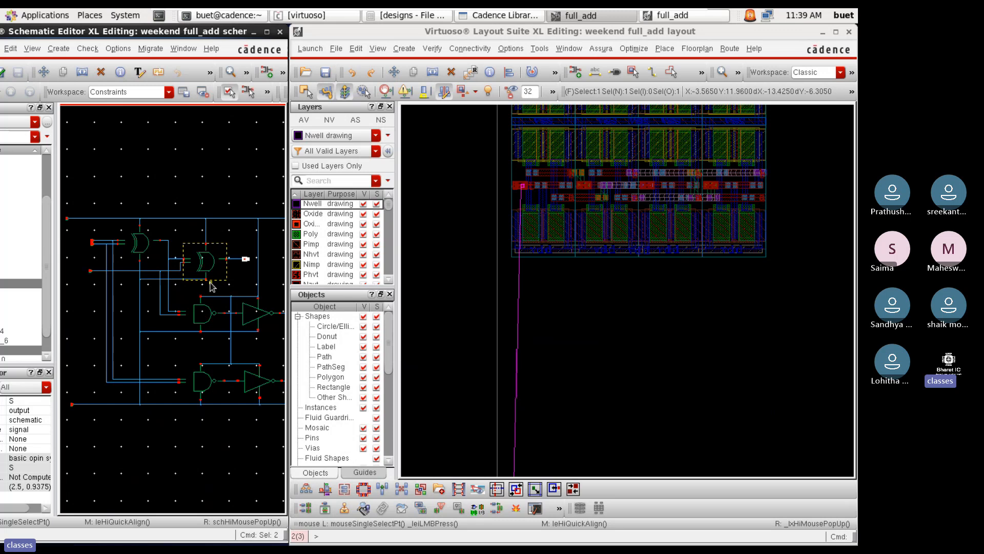
key(Right)
key(Right)
key(Down)
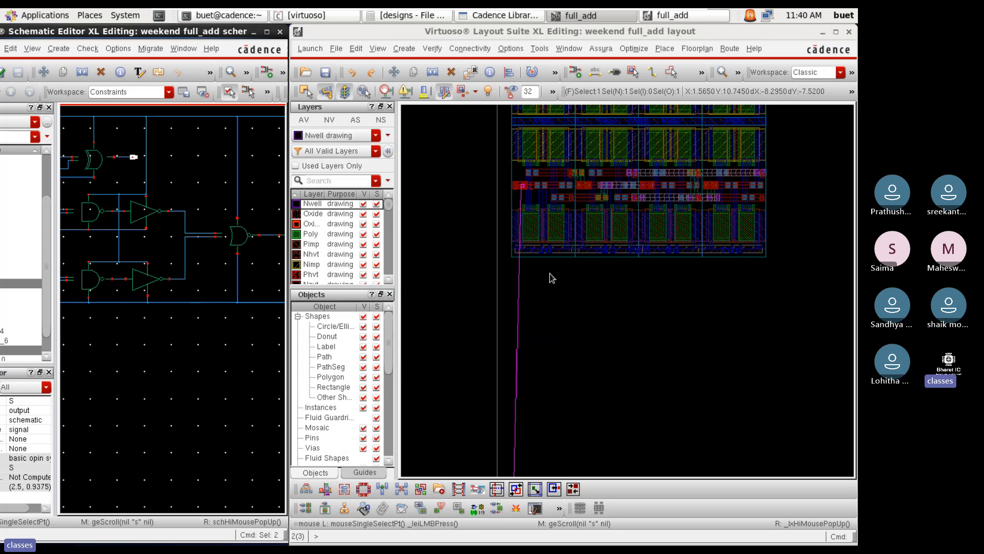
ctrl+scroll(601, 377, up, 1)
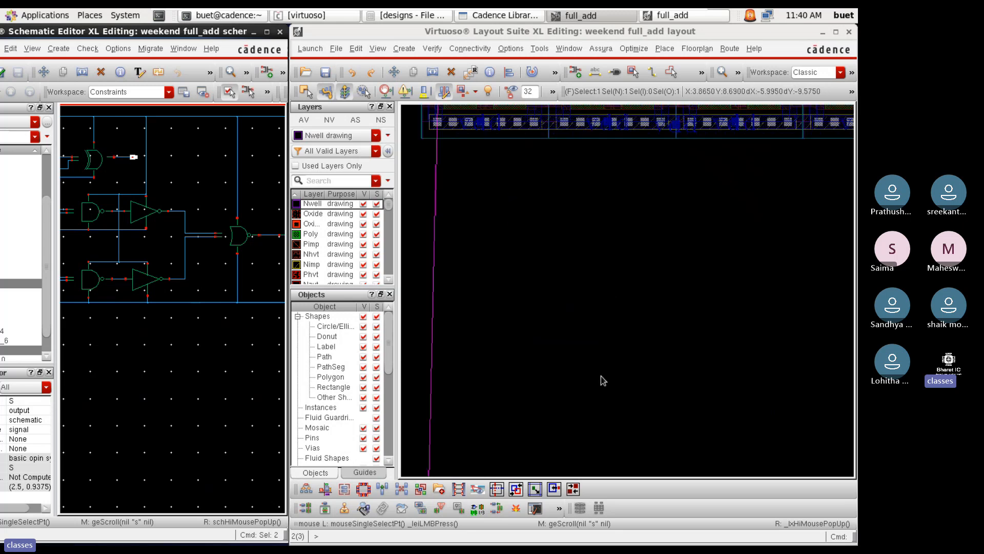
ctrl+scroll(601, 377, down, 2)
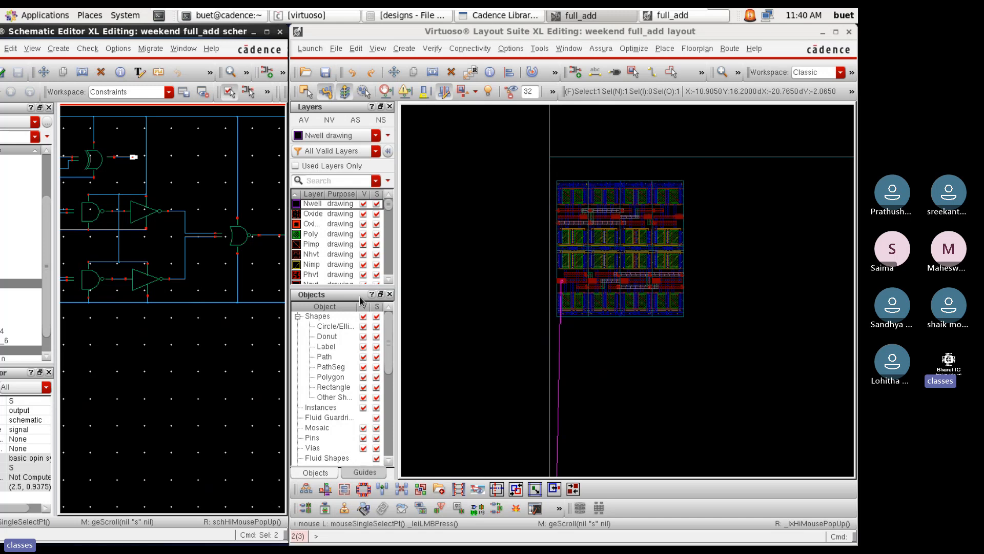
scroll(437, 288, down, 3)
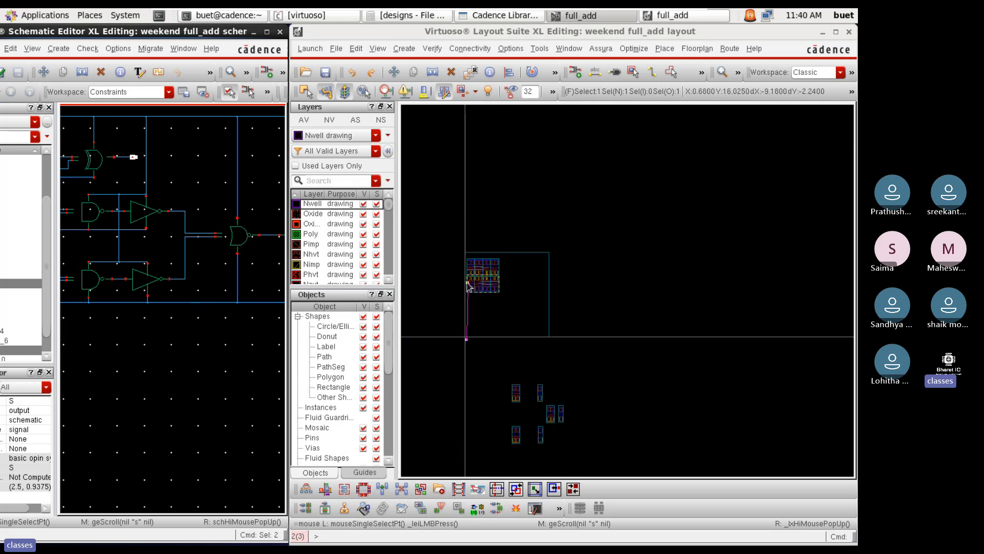
scroll(474, 295, up, 5)
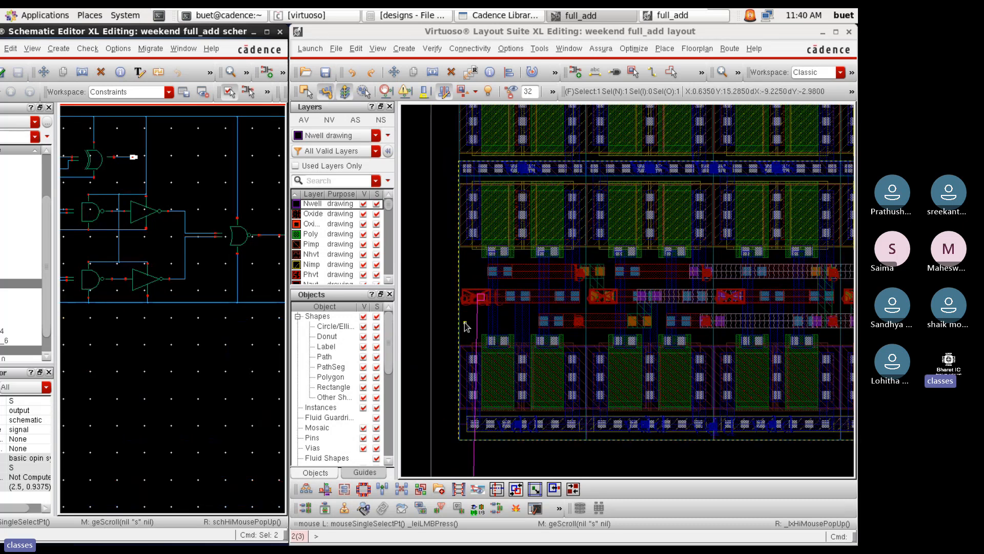
ctrl+scroll(464, 325, down, 2)
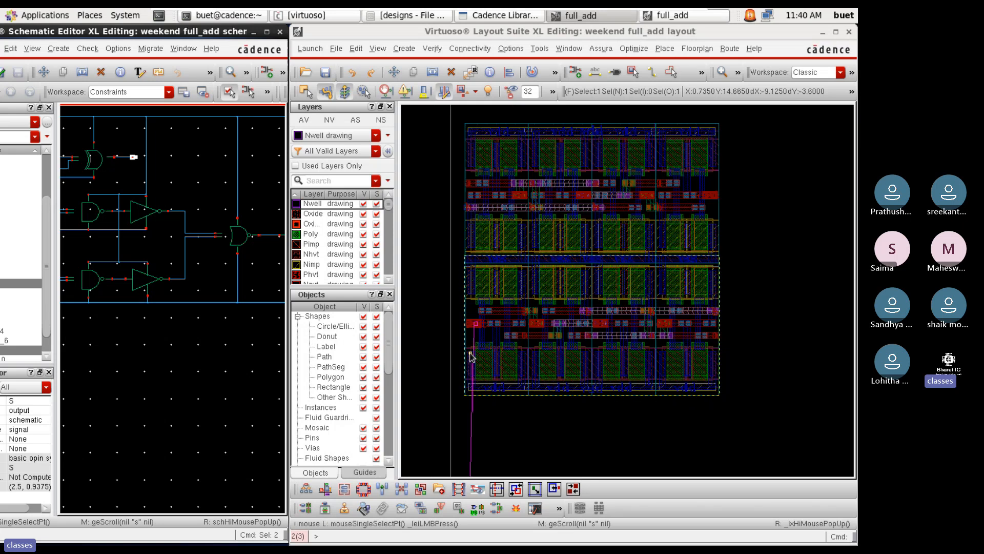
Mirror the lower XOR instance left to right, deselect it and check the shared rail between the two XORs
click(510, 334)
click(555, 72)
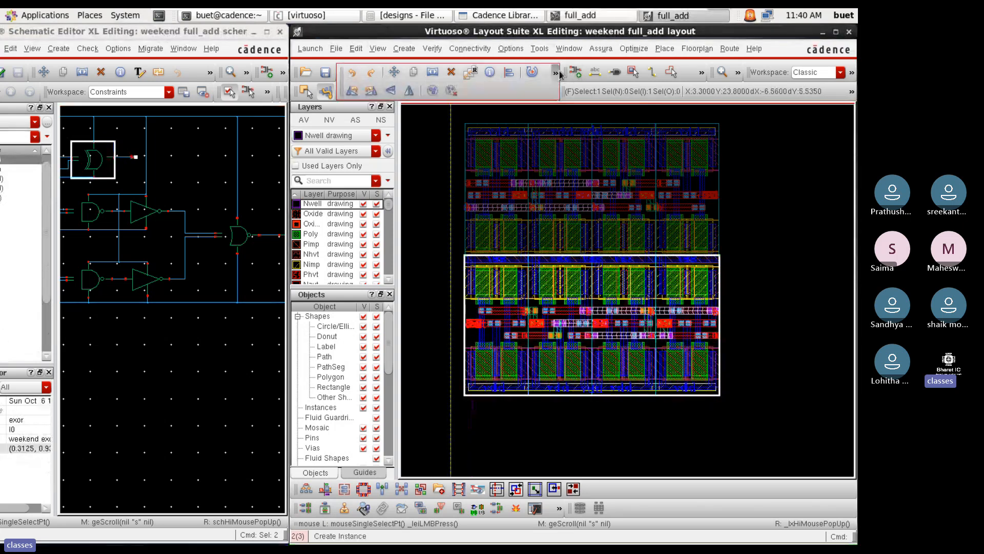
click(409, 91)
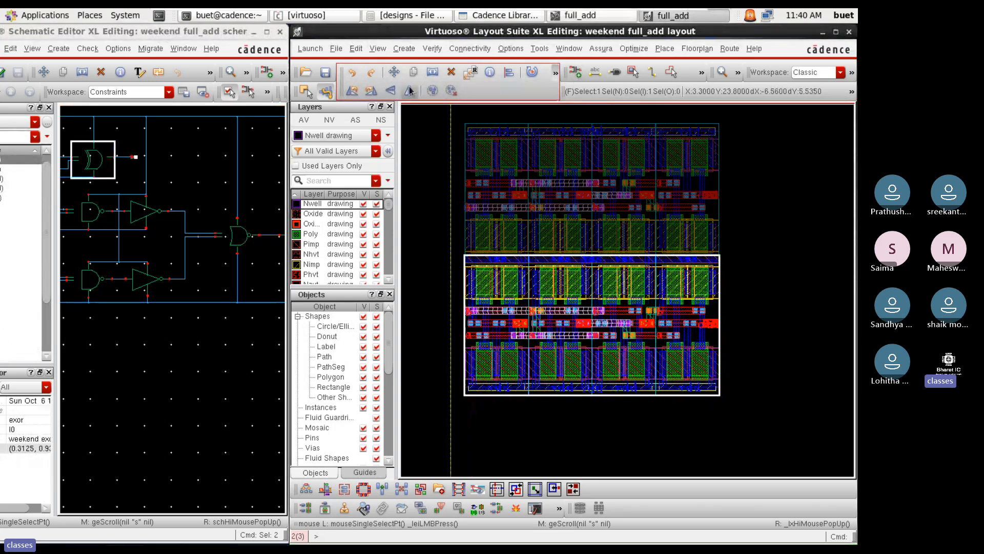
click(432, 244)
ctrl+scroll(707, 259, up, 3)
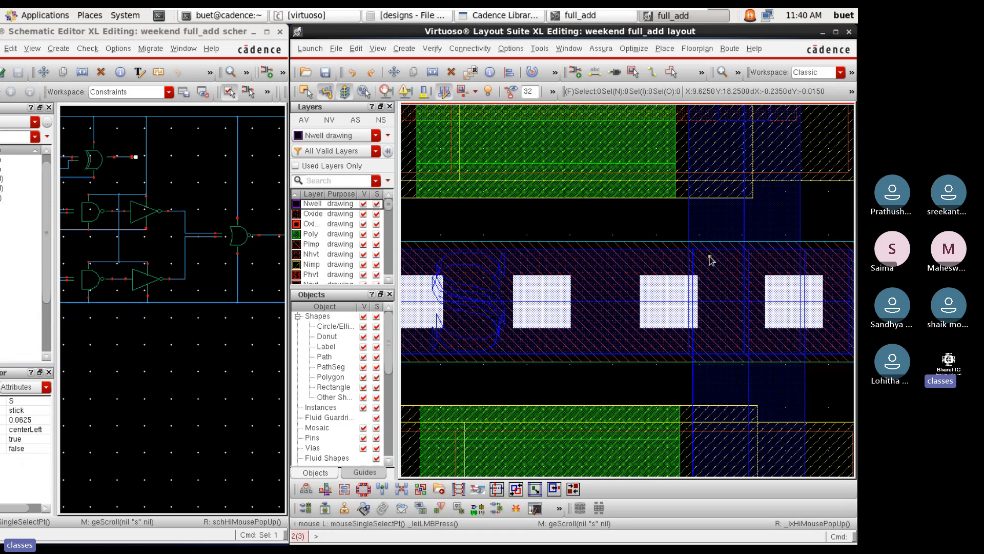
ctrl+scroll(711, 259, down, 1)
ctrl+scroll(712, 259, down, 3)
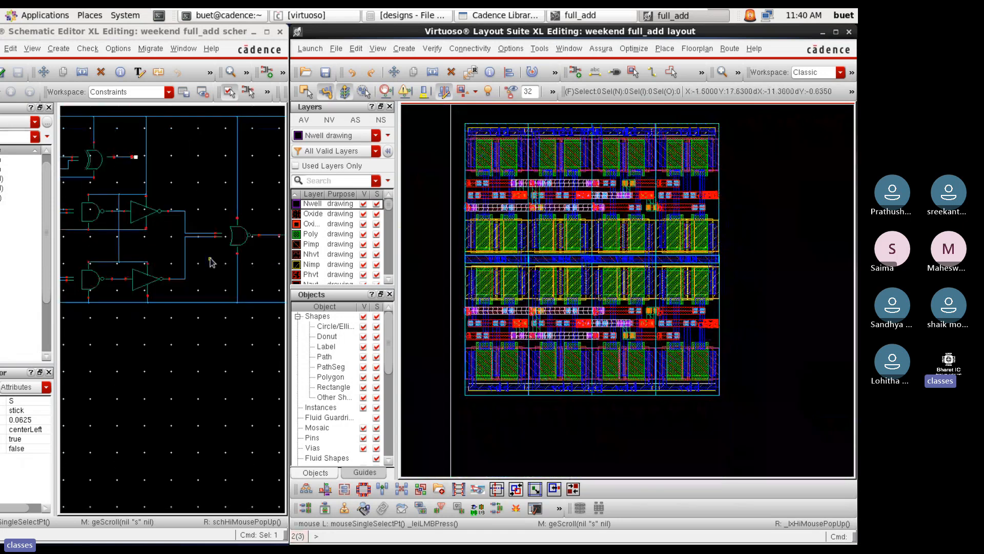
Examine where the first XOR's two input pins, Cin and net16 connect on the stacked XOR instances, inspecting the net16 point on the lower XOR
key(Left)
click(208, 309)
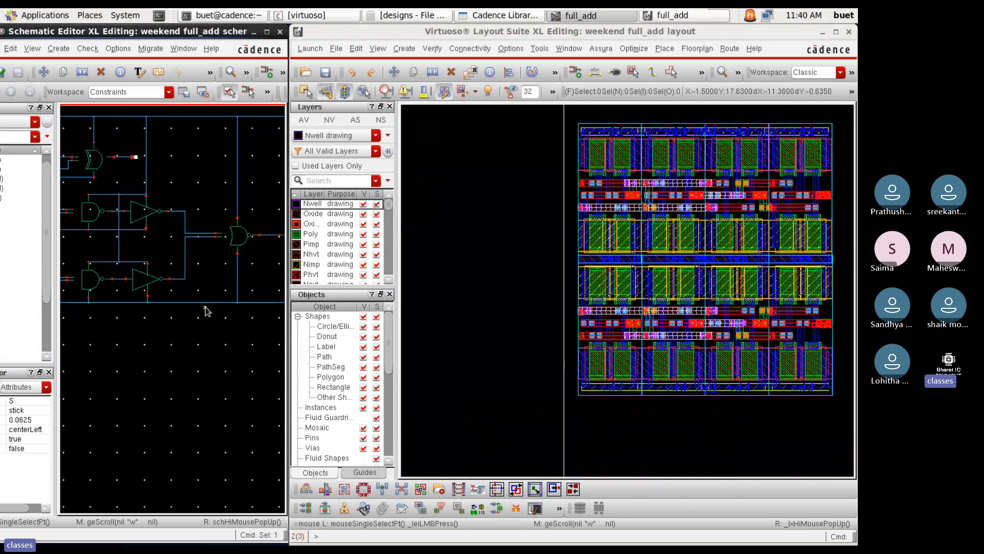
key(Left)
key(Left)
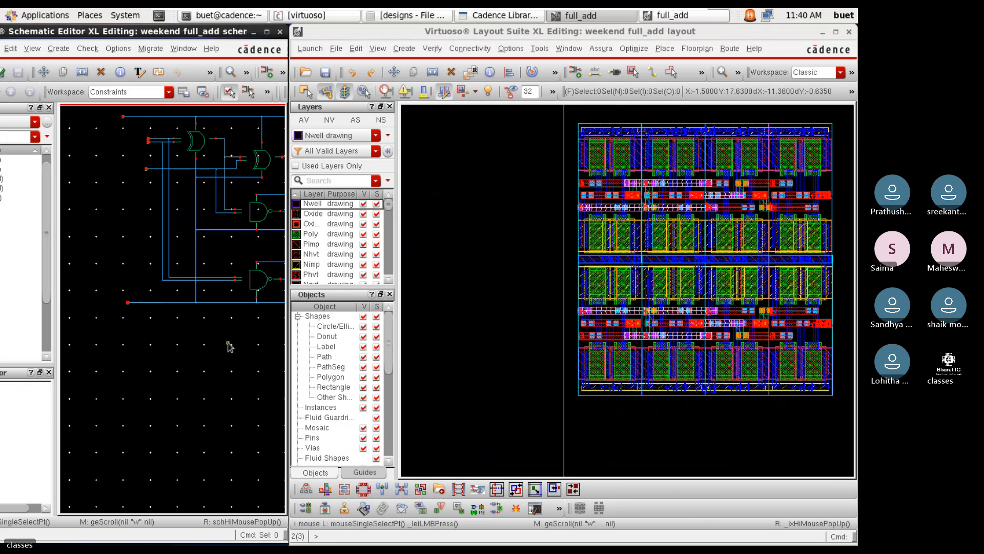
drag(134, 125, 151, 153)
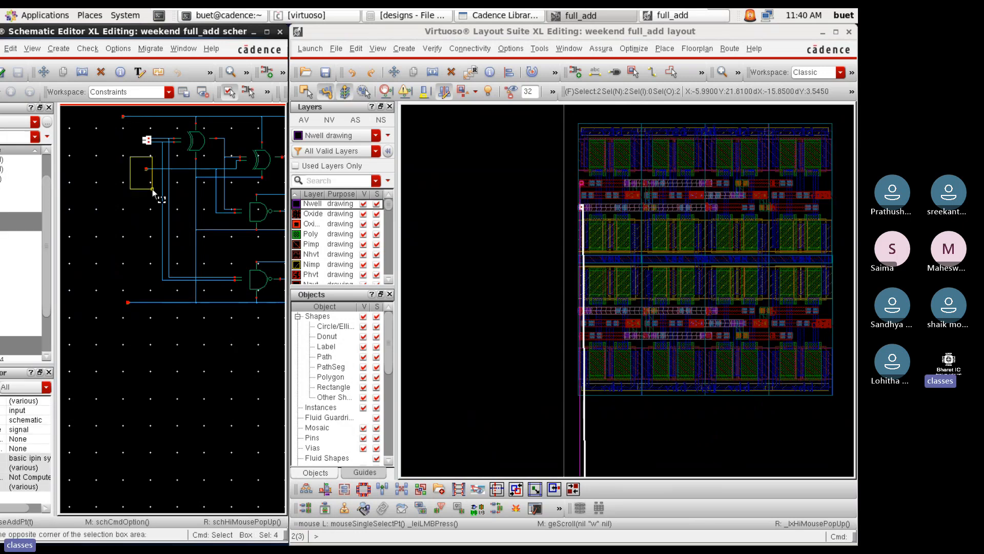
click(144, 169)
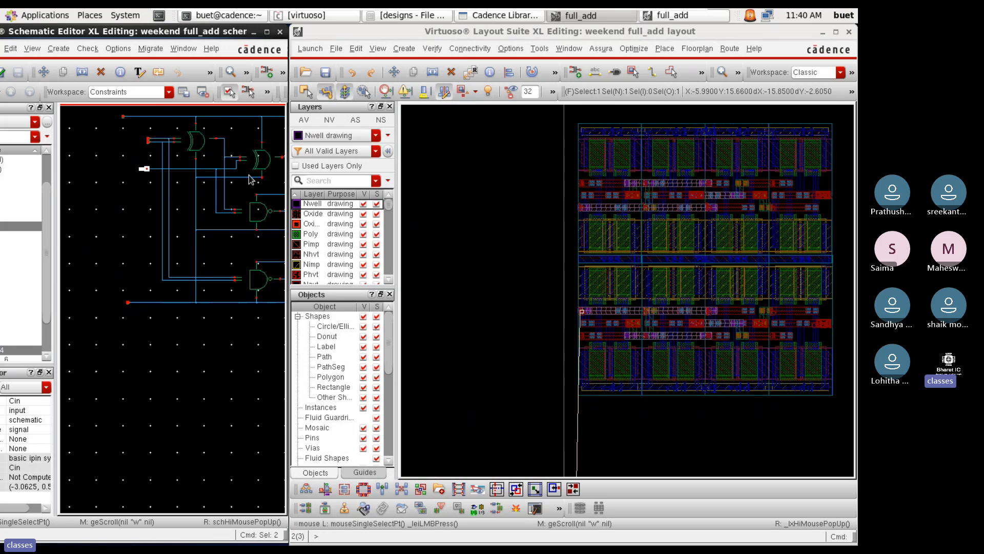
click(225, 146)
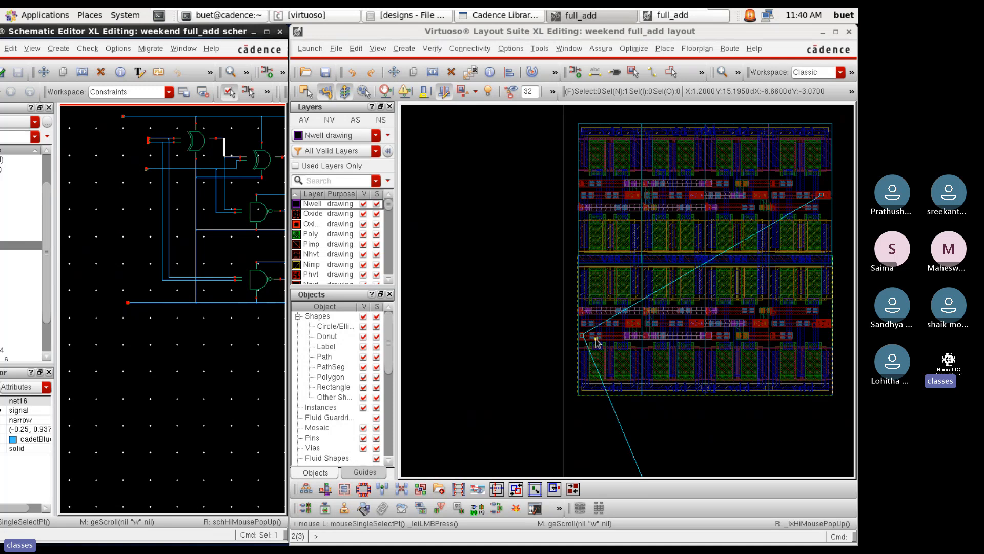
ctrl+scroll(594, 342, up, 2)
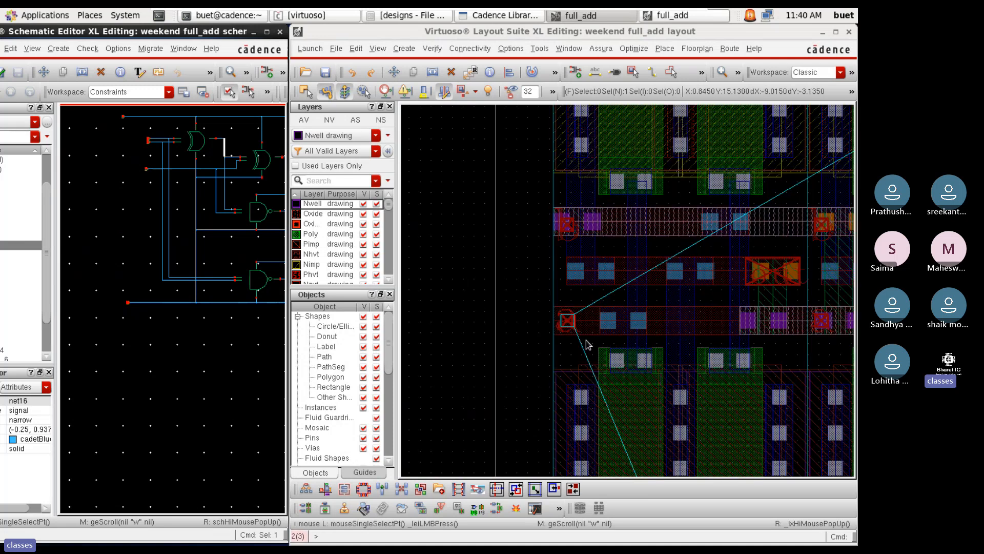
Recheck where pin Cin and net16 connect on the stacked XOR instances, viewing both instances in full
ctrl+scroll(552, 373, down, 2)
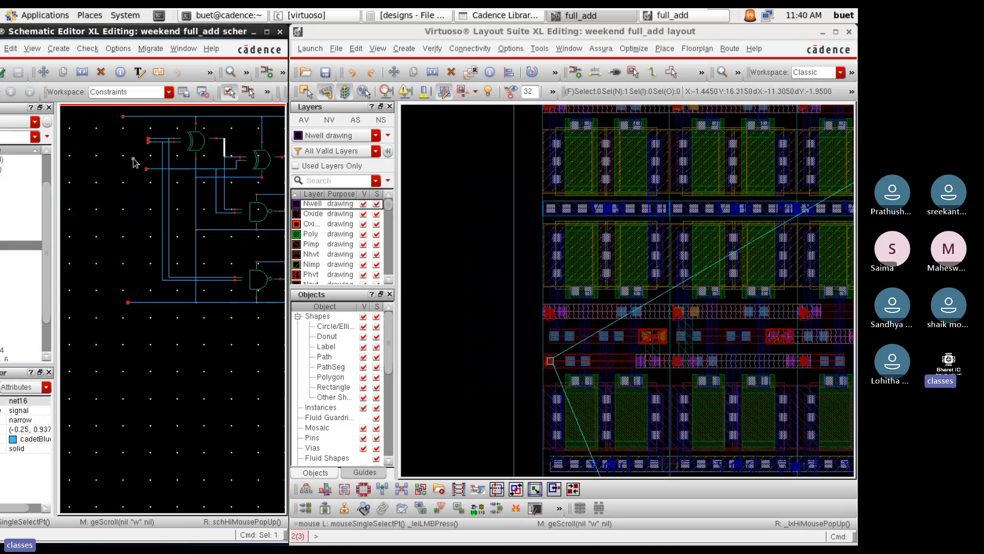
drag(131, 157, 165, 196)
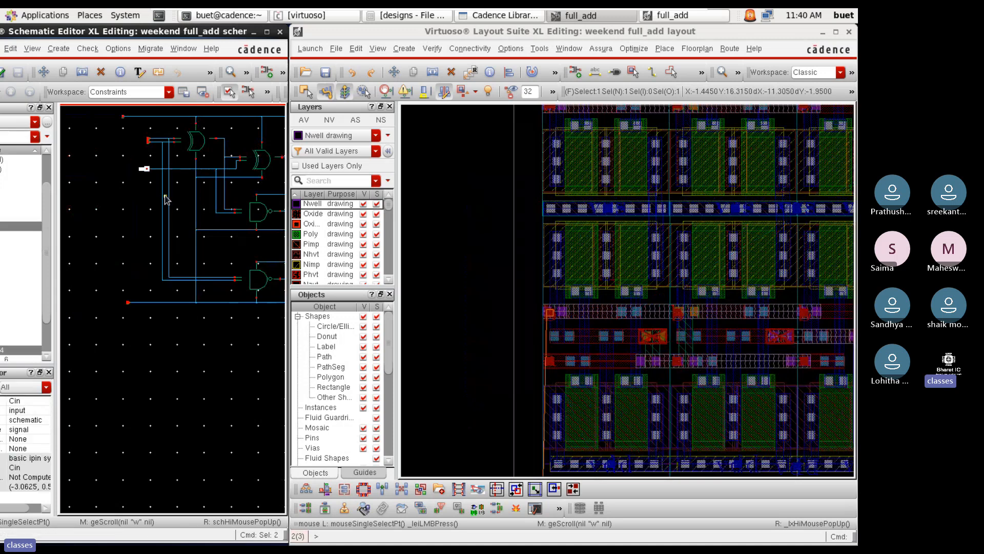
click(224, 149)
ctrl+scroll(476, 344, down, 1)
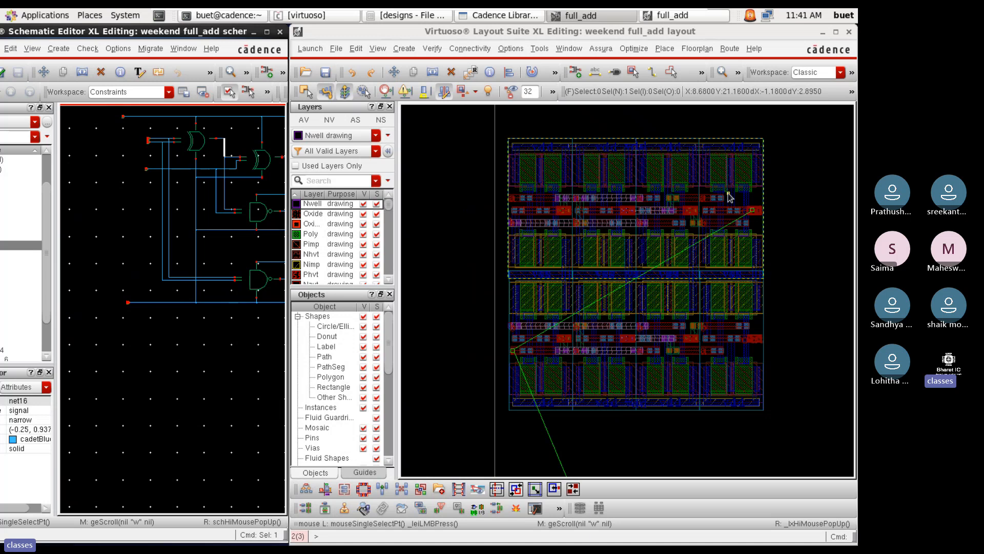
Undo the recent mirroring, alignment and stacking edits made to the lower XOR instance
key(u)
key(u)
key(u)
key(u)
key(u)
key(u)
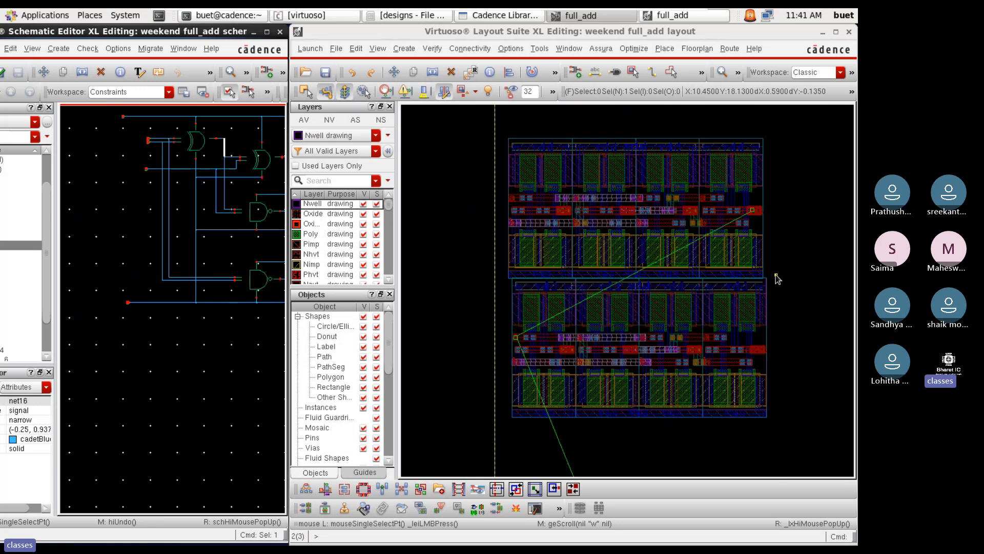
ctrl+scroll(682, 314, down, 2)
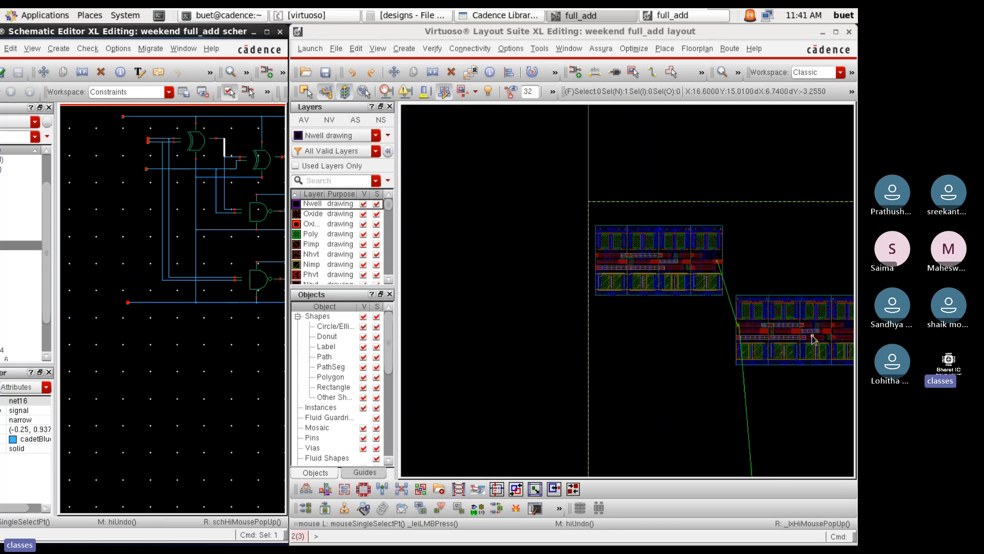
Move the second XOR instance up beside the first XOR, roughly level with it inside the boundary
key(s)
click(794, 338)
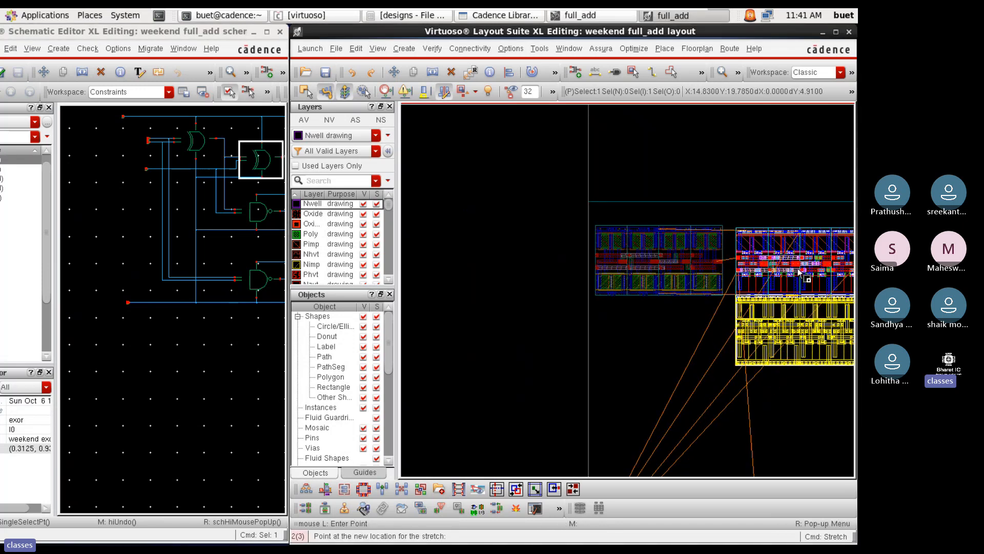
click(799, 268)
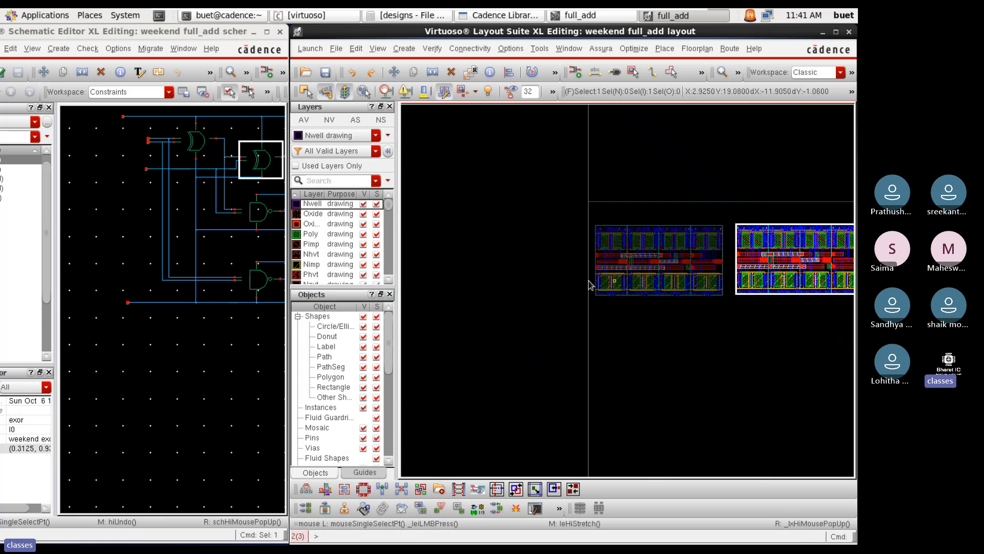
ctrl+scroll(544, 333, down, 2)
ctrl+scroll(647, 301, up, 2)
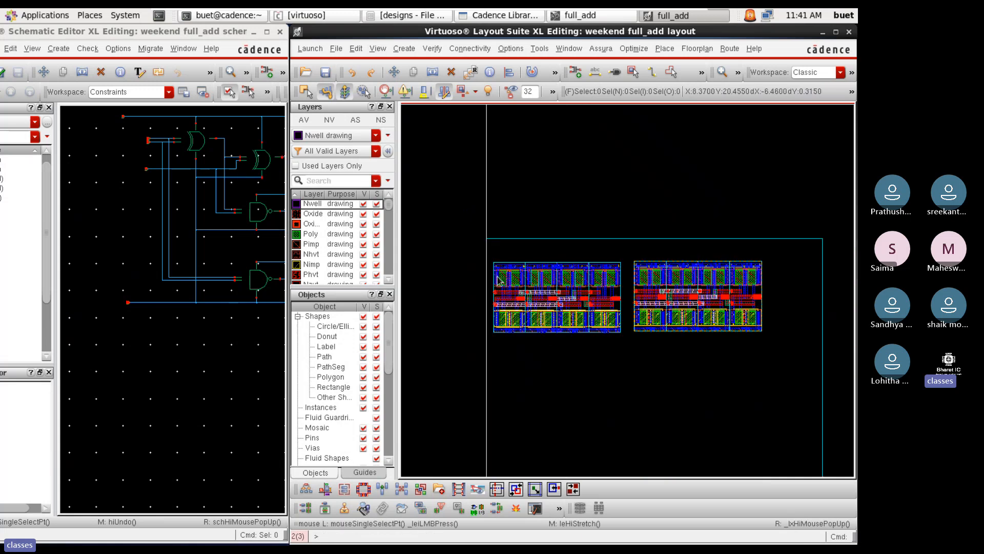
Examine where the first XOR's two input pins and Cin connect on the side-by-side XOR instances, and clear the layout selection
drag(137, 127, 152, 152)
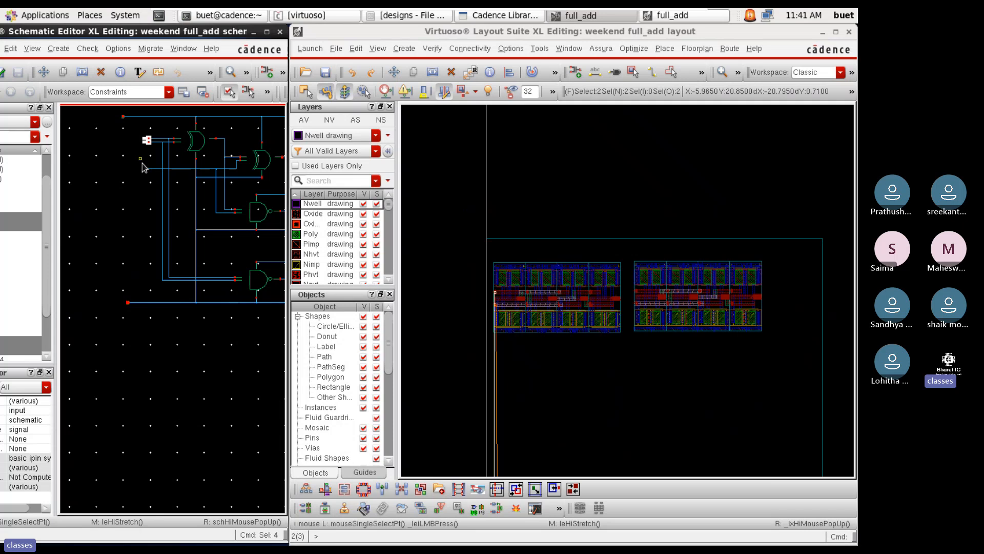
click(145, 168)
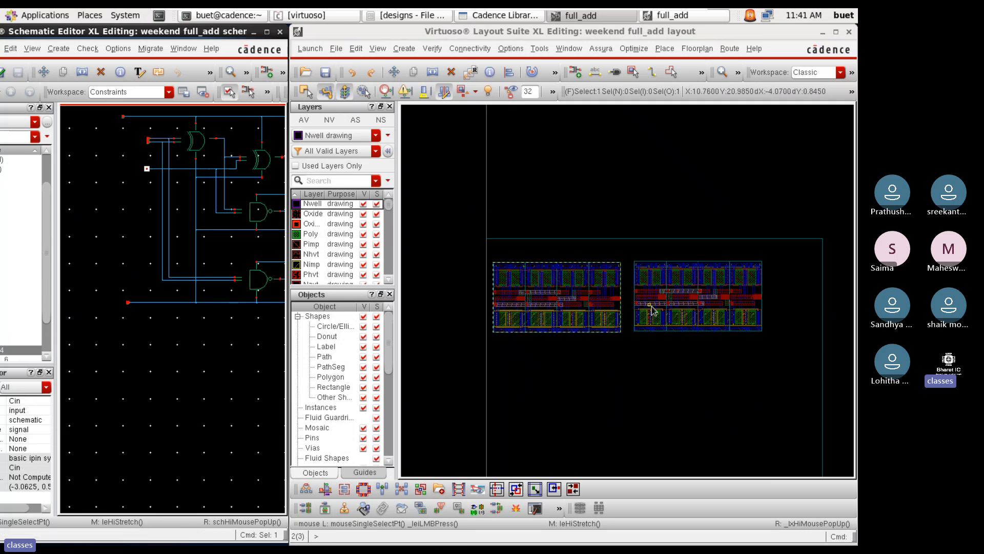
ctrl+scroll(651, 310, up, 2)
ctrl+scroll(652, 310, down, 1)
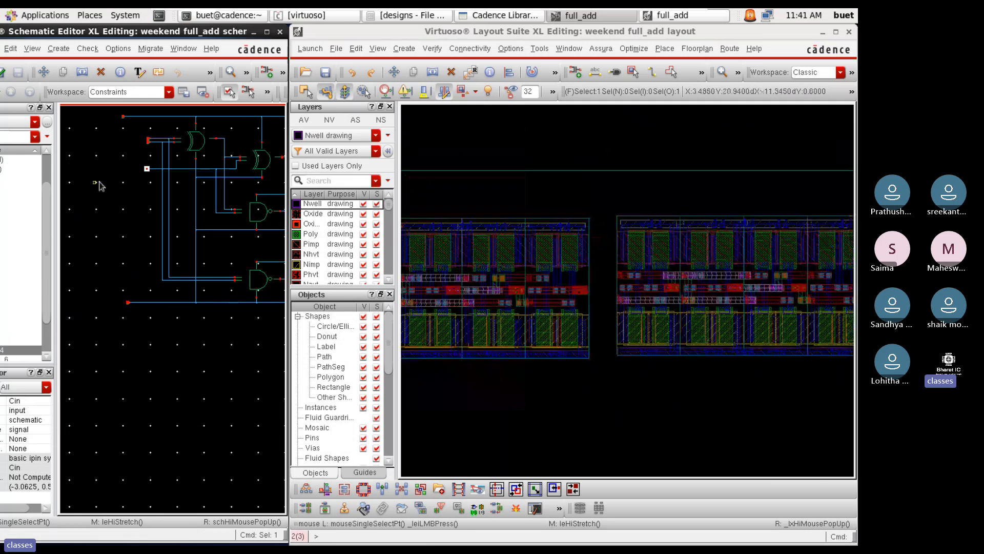
drag(122, 159, 150, 177)
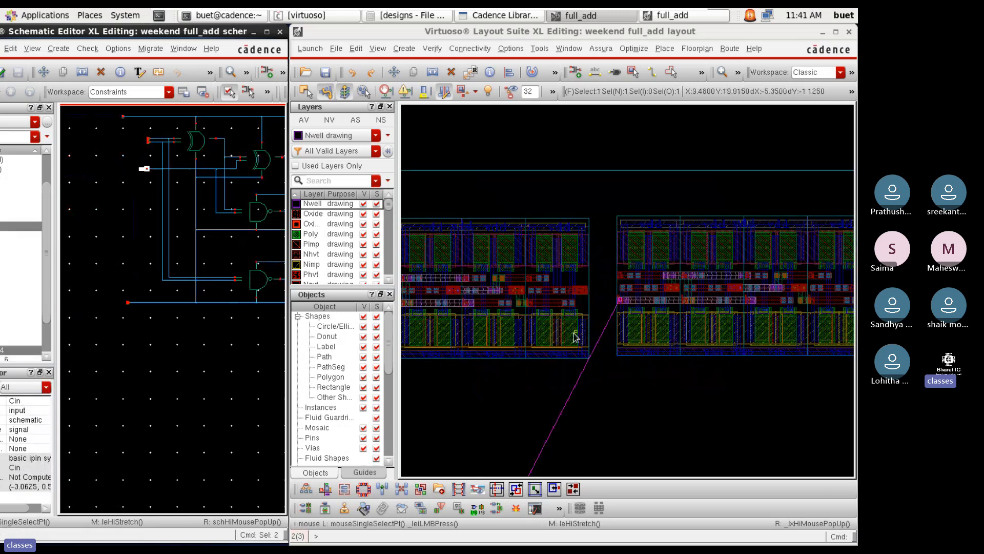
ctrl+scroll(611, 305, up, 1)
ctrl+scroll(611, 306, down, 2)
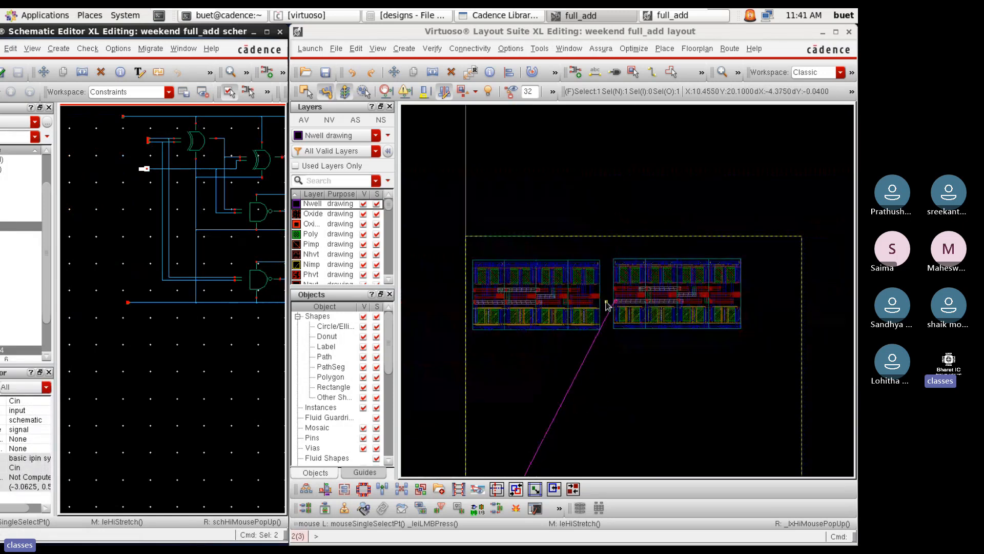
click(615, 284)
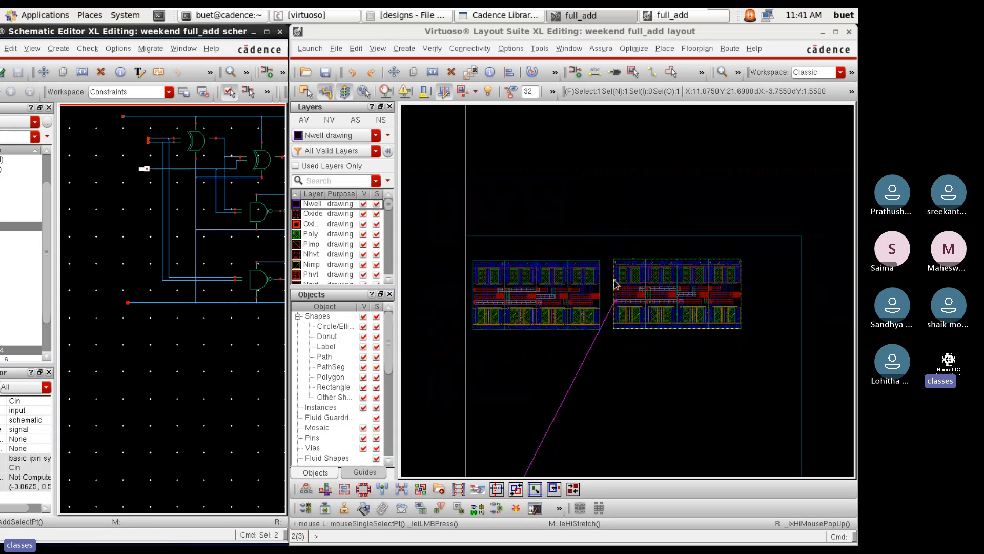
click(648, 197)
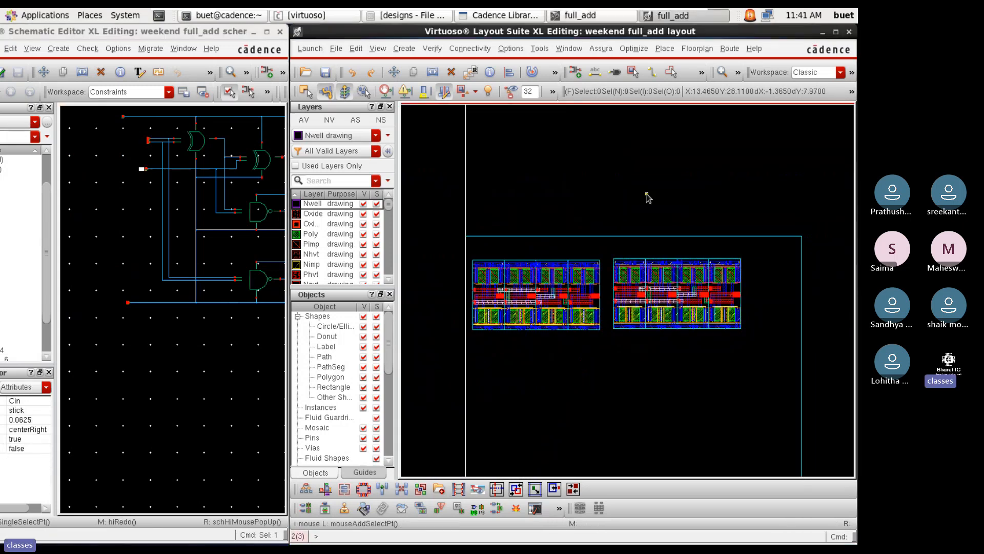
Move the second XOR instance directly below the first XOR with a small gap and flip it upside down
click(664, 267)
key(s)
click(665, 267)
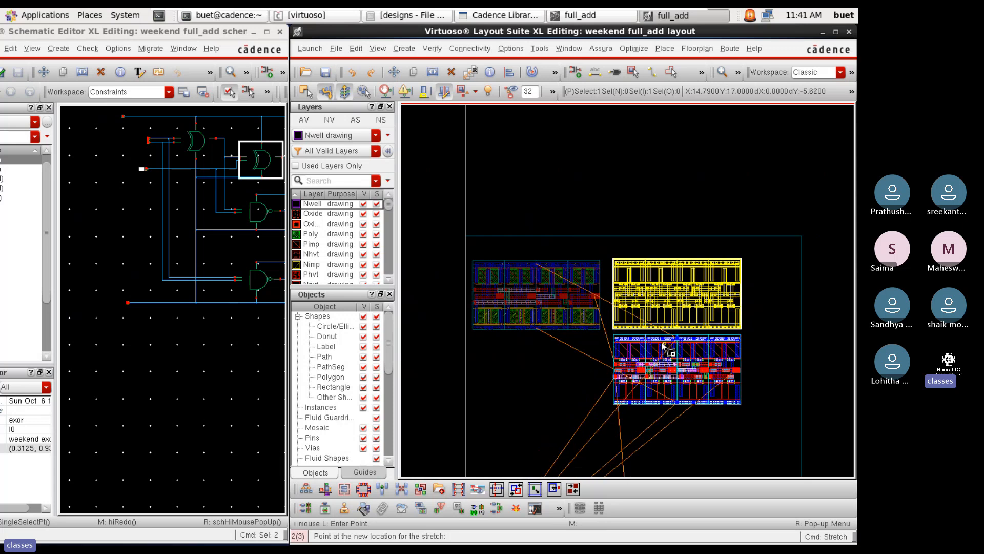
click(664, 349)
click(665, 350)
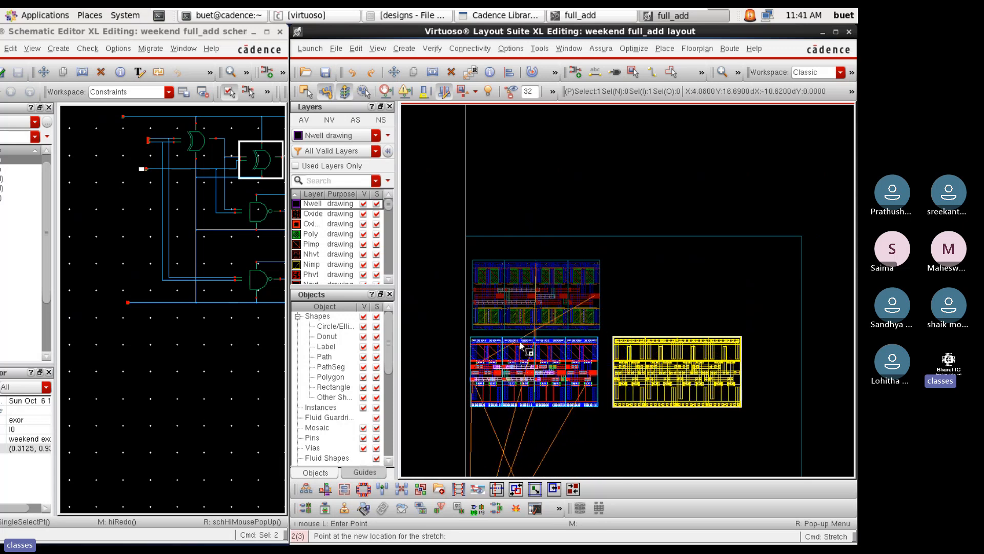
click(528, 344)
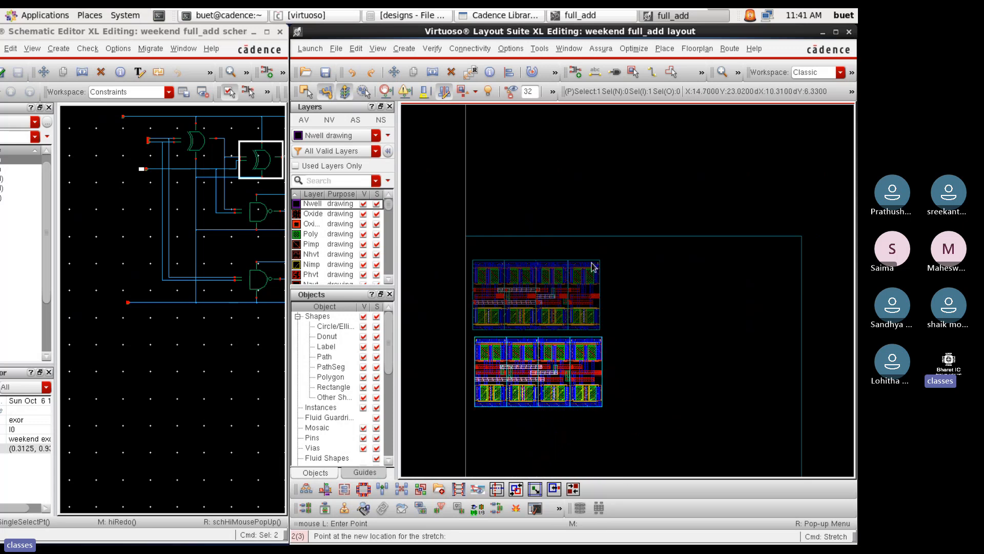
ctrl+scroll(595, 342, up, 3)
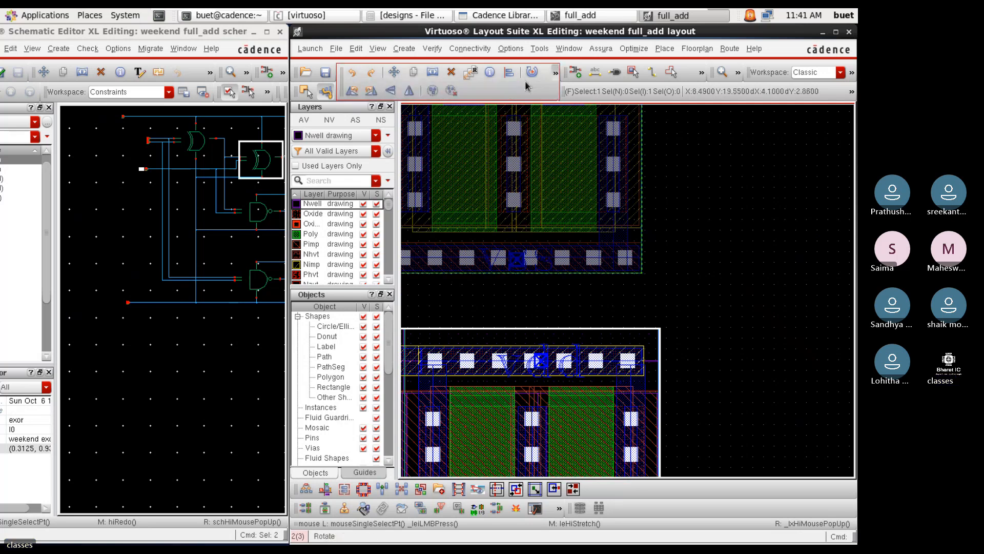
click(557, 73)
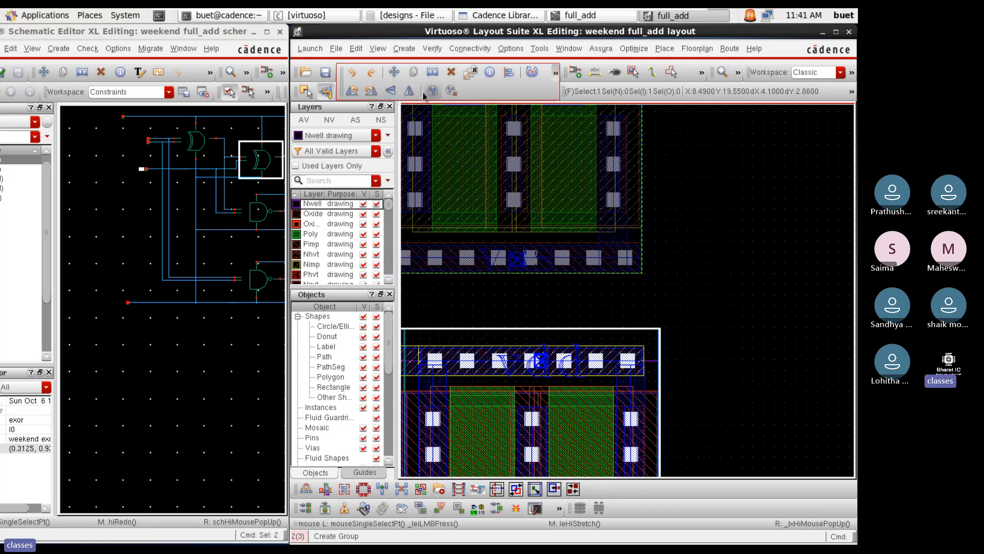
Align the lower XOR's right edge with the upper XOR's right edge using Quick Align
key(a)
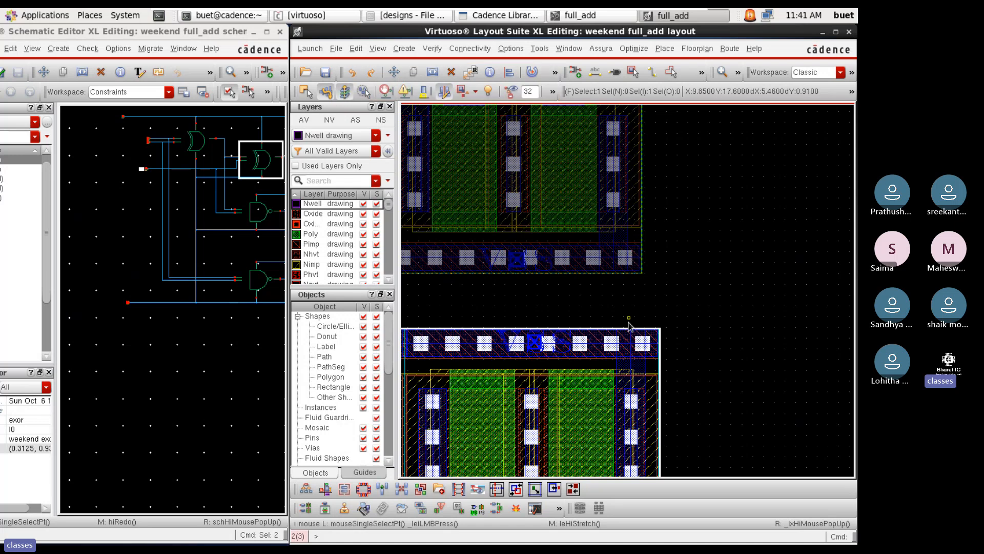
ctrl+scroll(631, 328, up, 3)
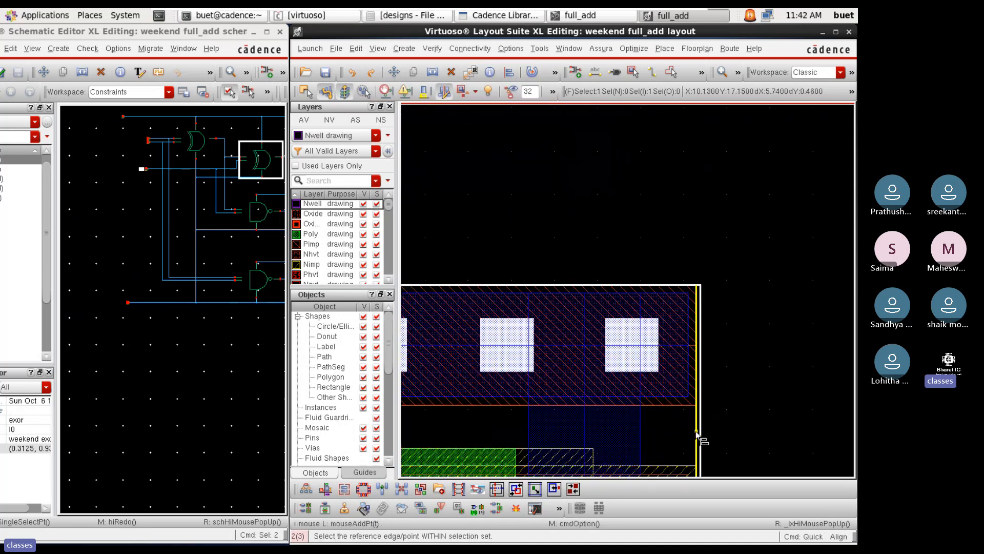
click(696, 432)
ctrl+scroll(715, 318, down, 3)
ctrl+scroll(668, 159, up, 4)
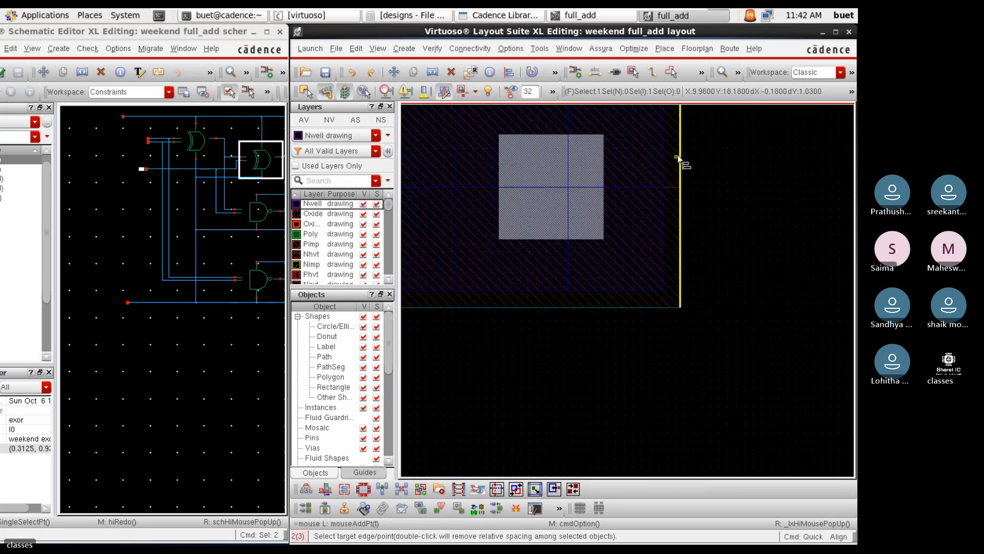
click(679, 159)
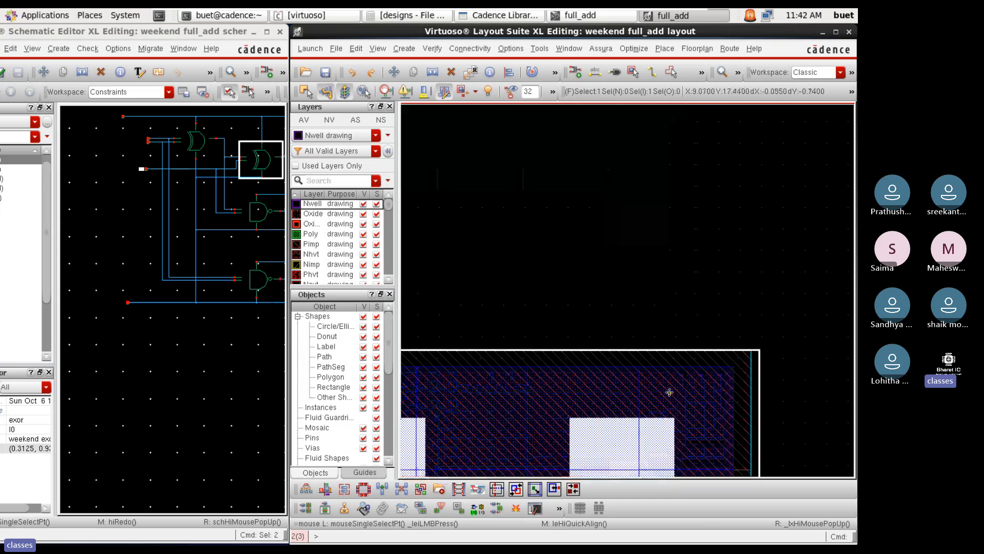
Align the lower XOR's top rail onto the upper XOR's bottom rail with Quick Align so both share one rail
key(a)
click(683, 363)
ctrl+scroll(673, 350, down, 3)
ctrl+scroll(661, 251, up, 3)
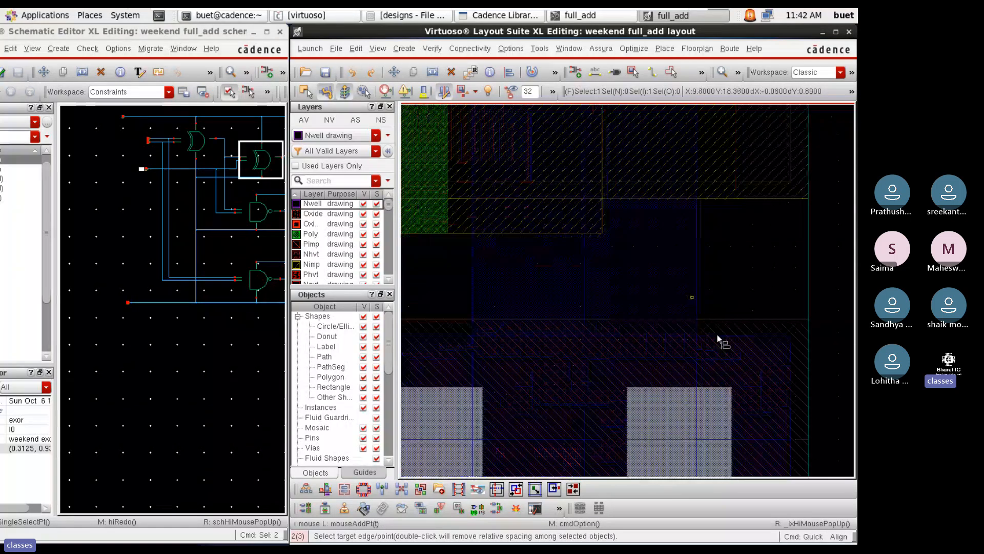
click(728, 338)
ctrl+scroll(689, 299, down, 3)
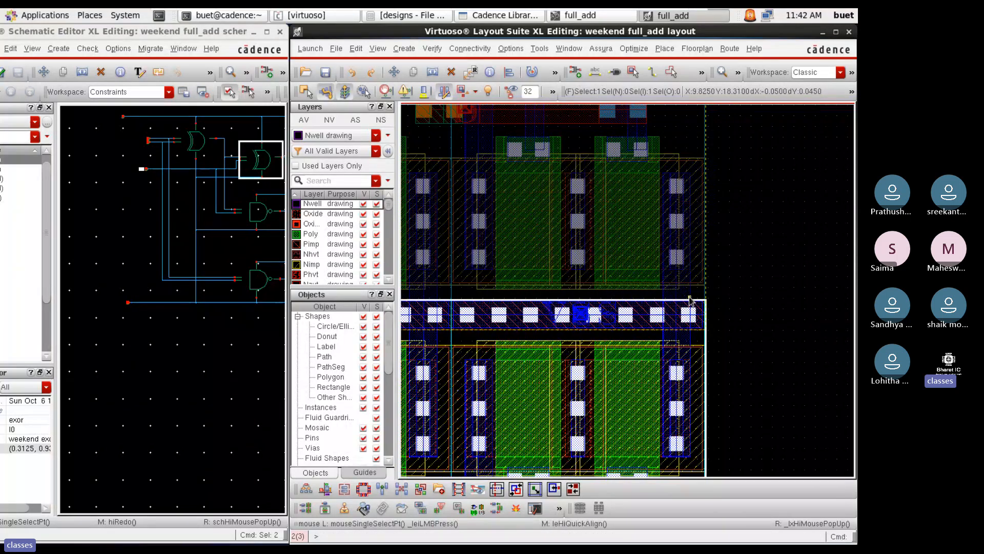
ctrl+scroll(689, 300, down, 3)
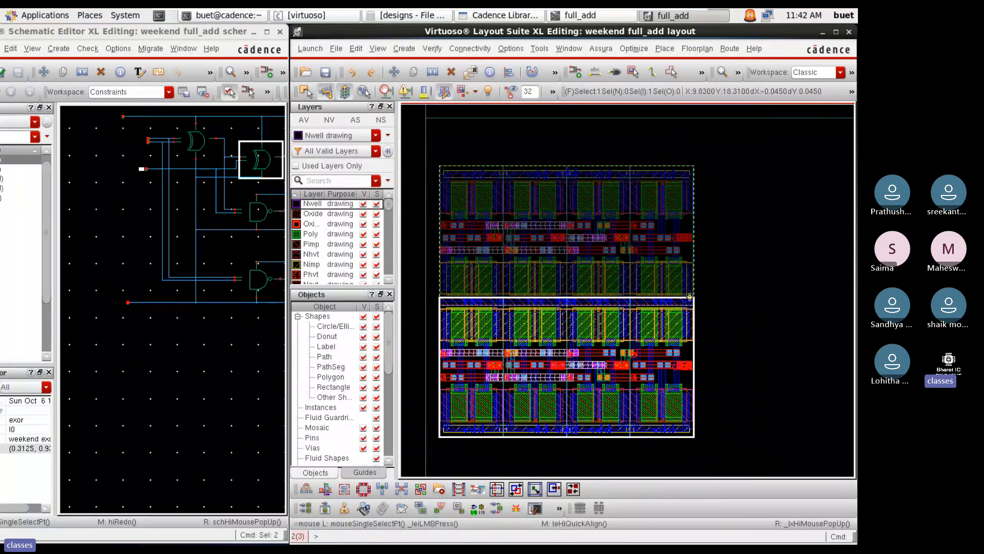
Examine where the first XOR's two input pins, Cin and net16 connect on the restacked XORs, inspecting the lower net16 point closely
click(422, 175)
drag(138, 126, 153, 150)
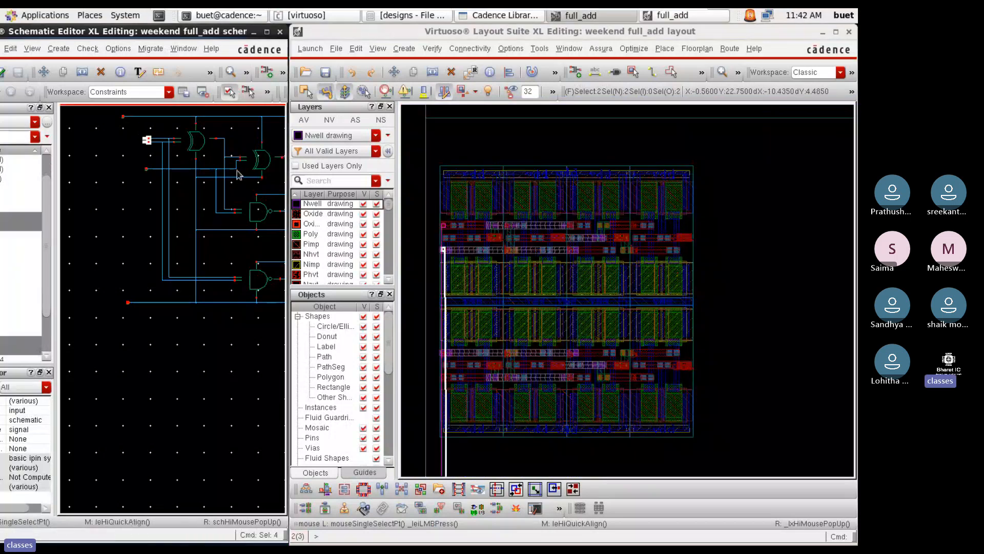
click(145, 167)
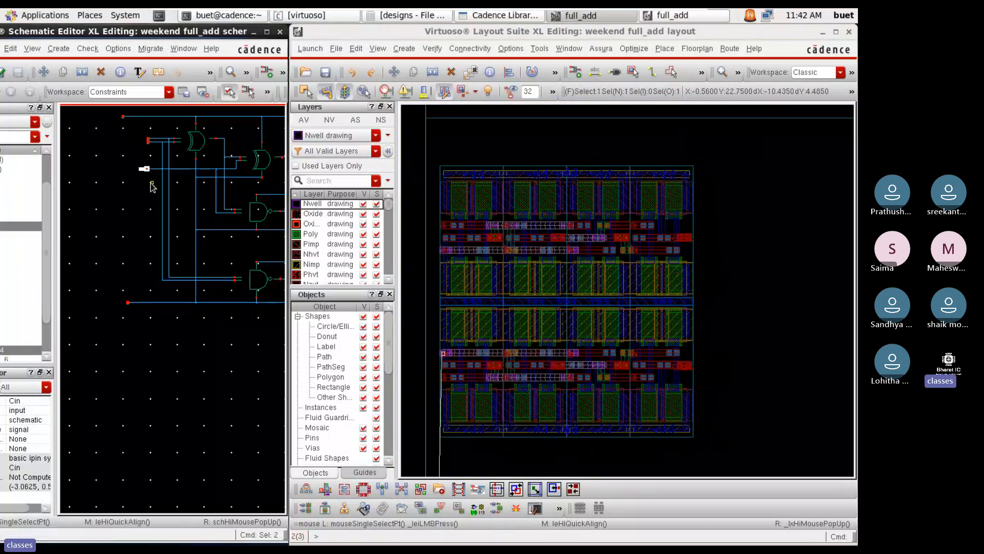
click(224, 150)
scroll(447, 388, up, 1)
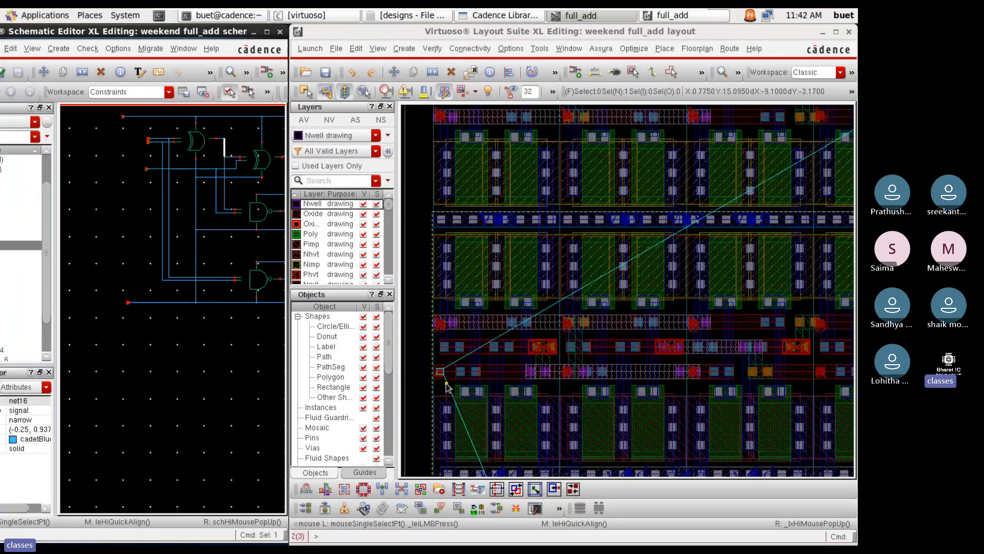
scroll(446, 388, up, 1)
scroll(447, 388, up, 1)
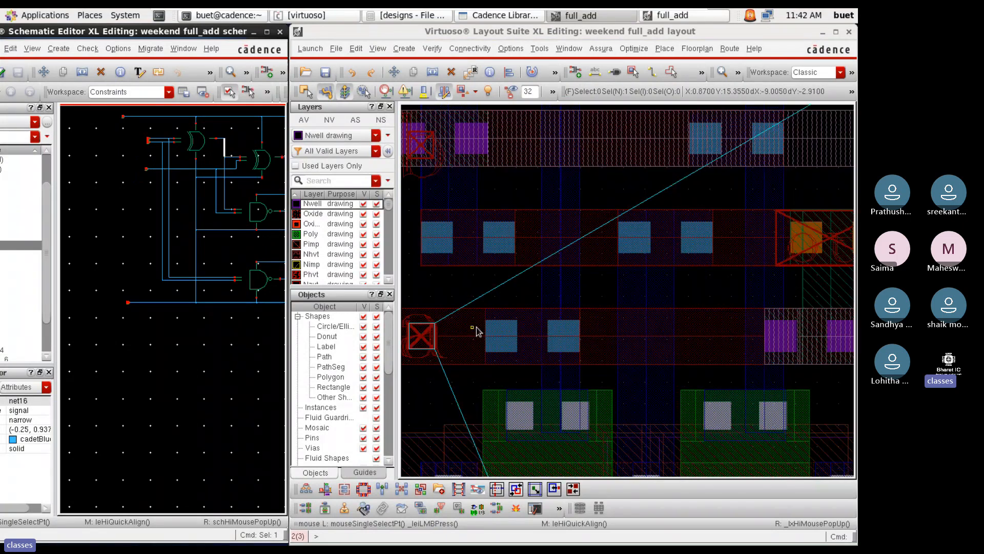
scroll(475, 331, down, 1)
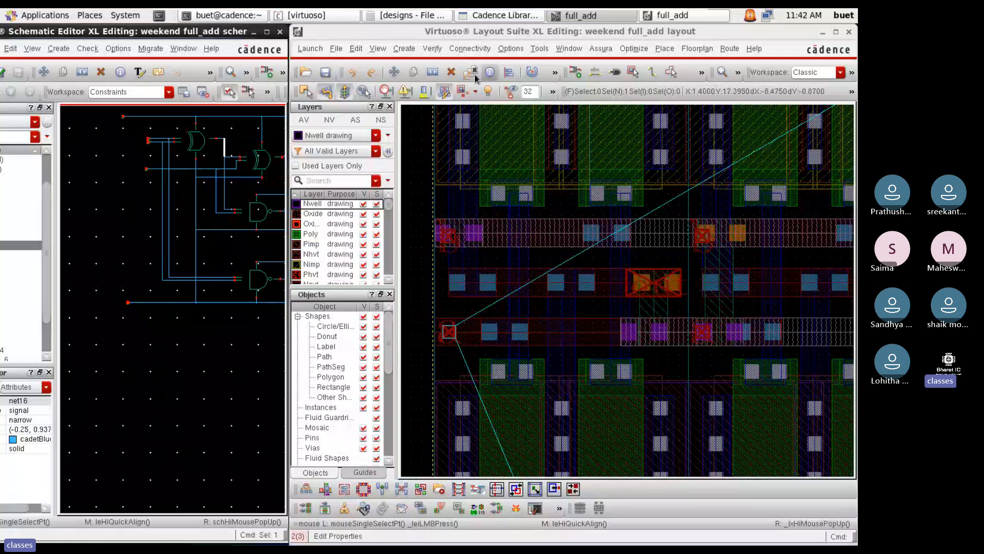
Review the MarkNet via layer settings and mark the net on the lower XOR's net16 input track
click(479, 51)
mouse_move(479, 80)
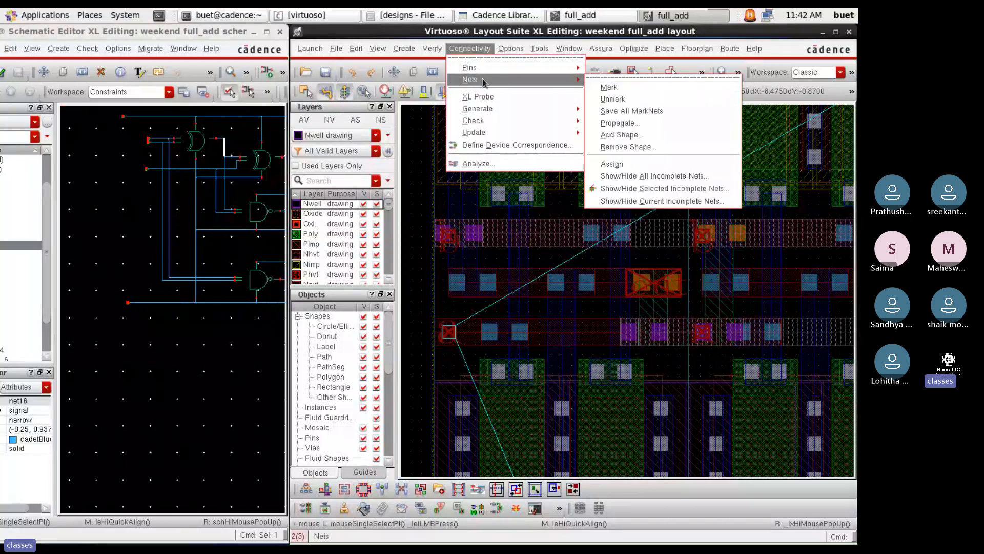
click(618, 89)
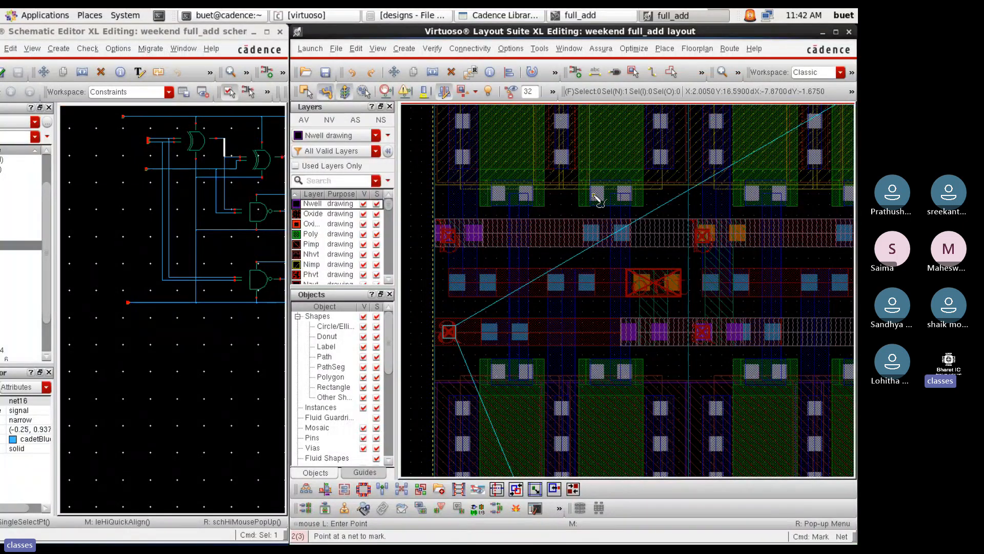
key(F3)
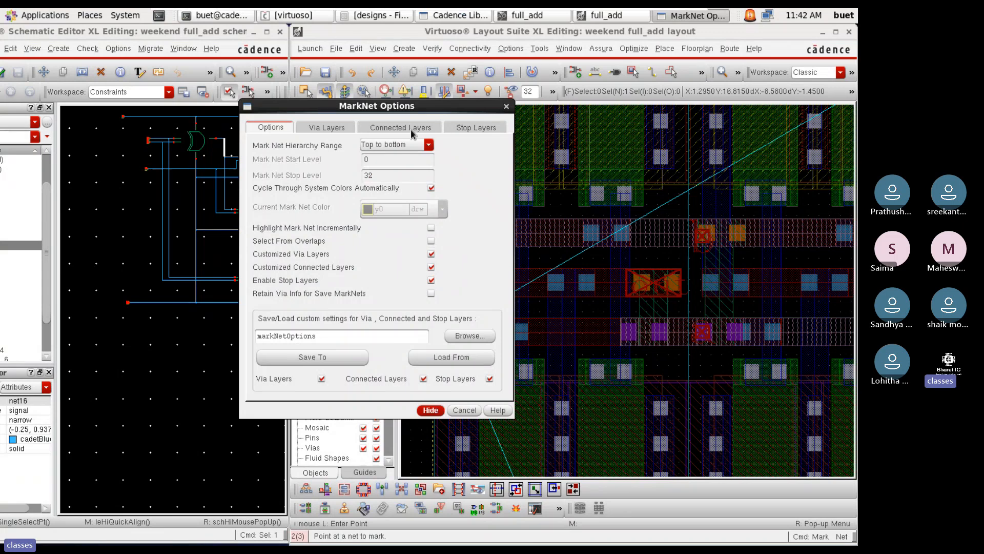
click(335, 128)
scroll(468, 254, down, 1)
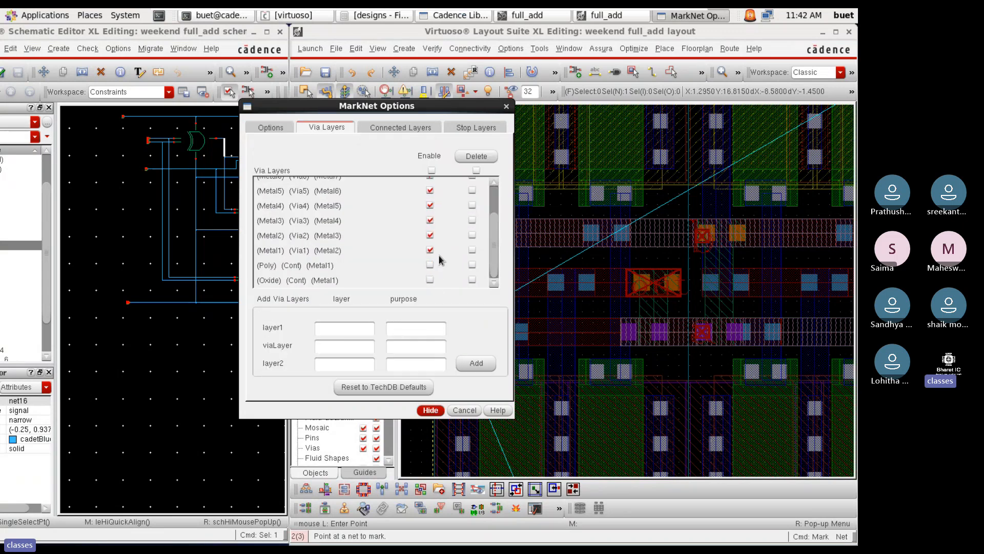
click(430, 410)
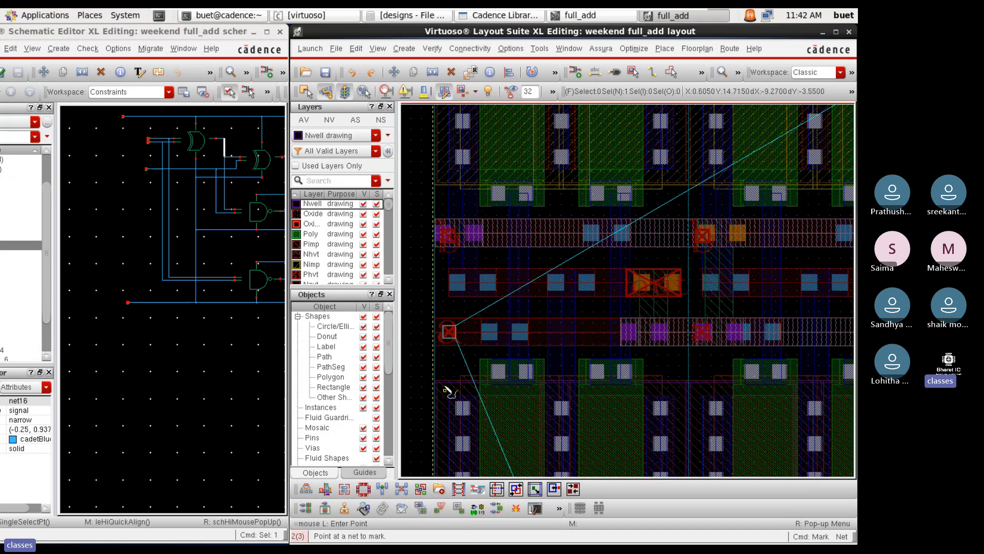
click(464, 337)
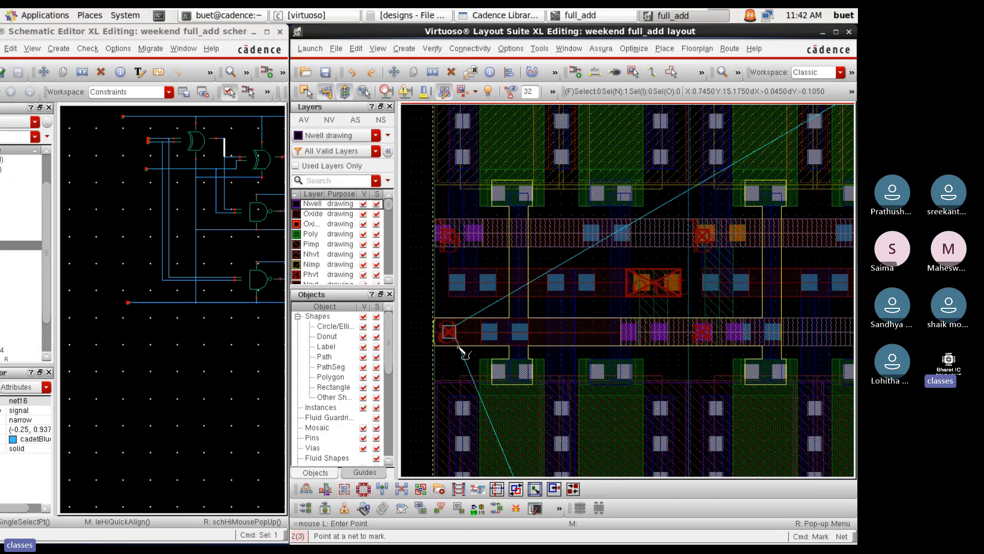
Examine how far the marked net extends across the lower XOR and where net16's flight line ends on the upper XOR
scroll(458, 346, down, 2)
scroll(543, 332, up, 2)
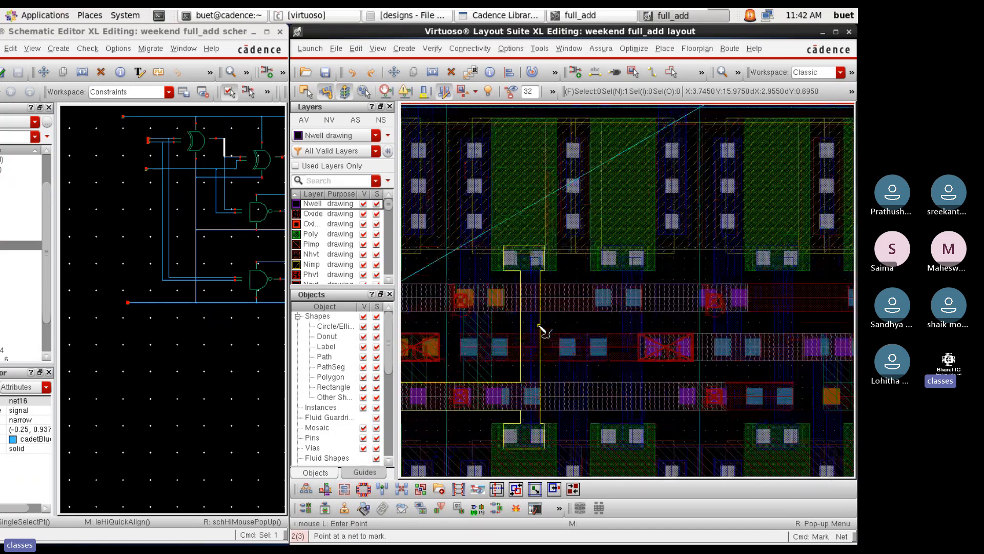
scroll(541, 331, down, 2)
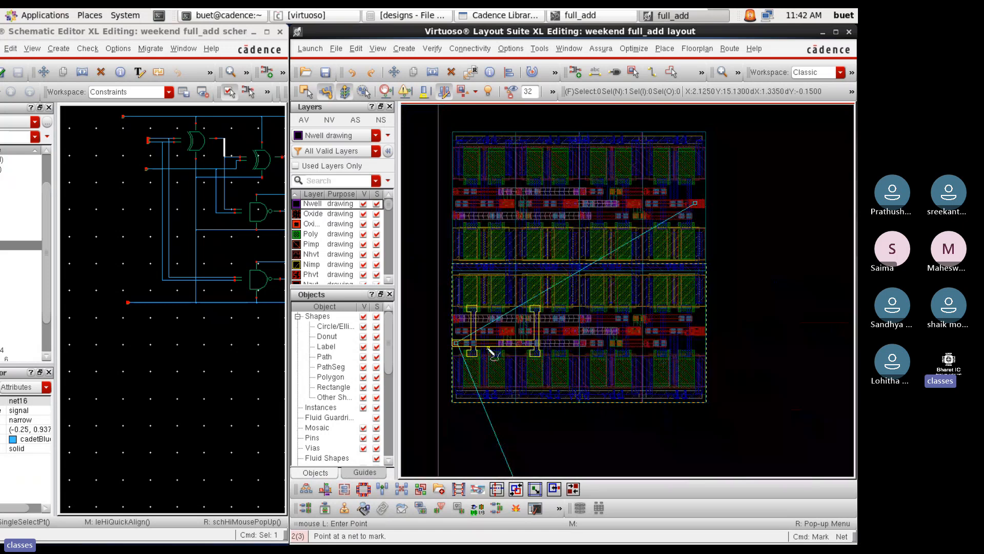
scroll(518, 352, up, 1)
scroll(488, 351, up, 2)
scroll(583, 358, down, 2)
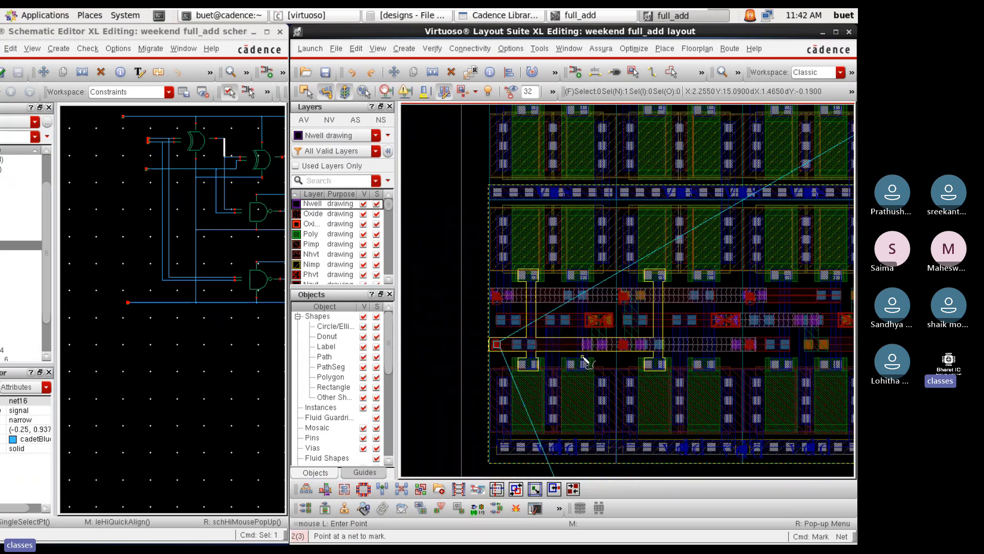
scroll(550, 350, up, 2)
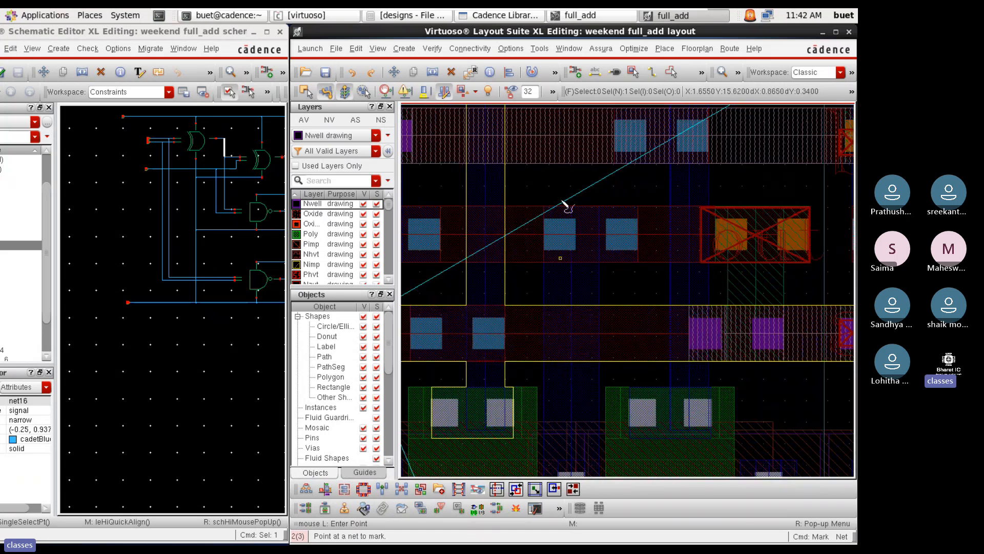
scroll(567, 311, down, 2)
scroll(569, 321, down, 1)
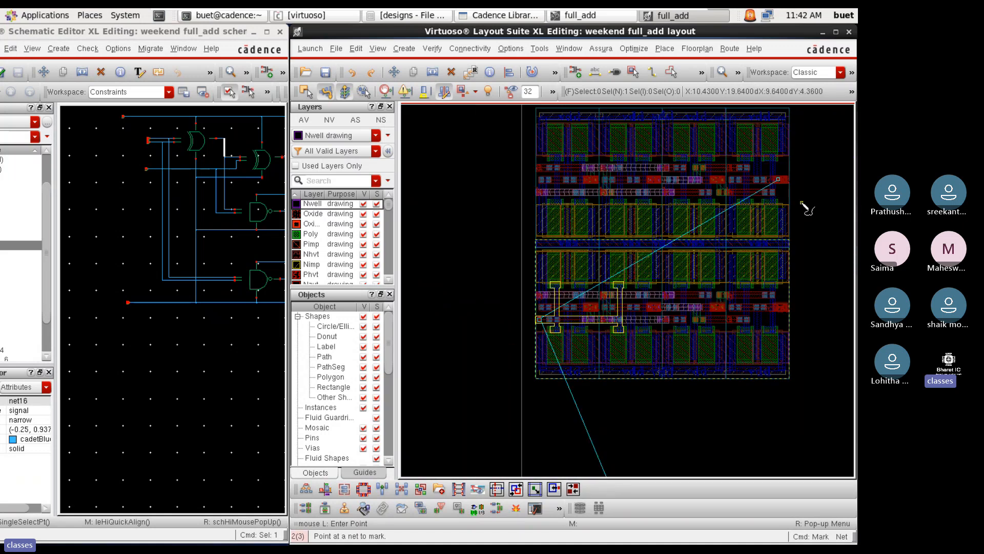
scroll(780, 180, up, 1)
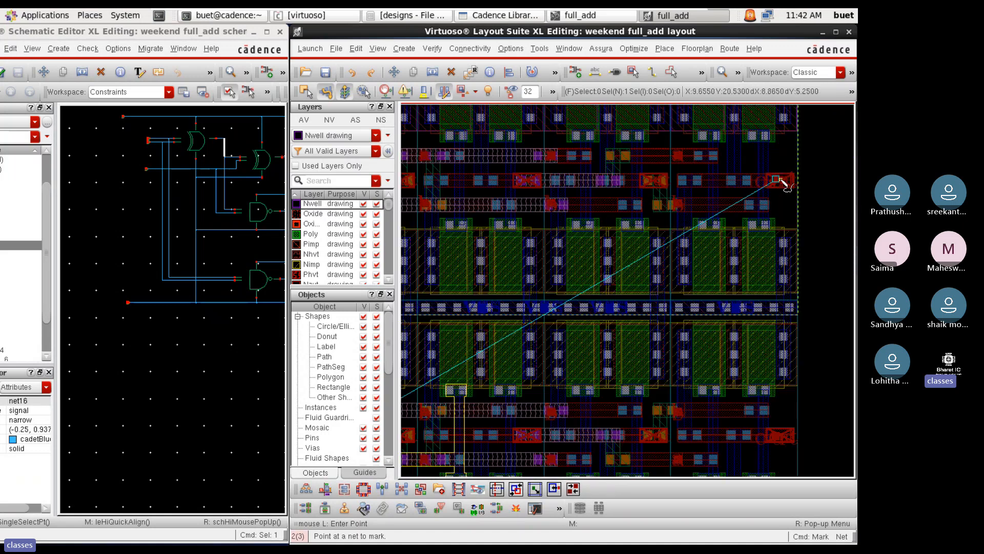
scroll(780, 181, down, 1)
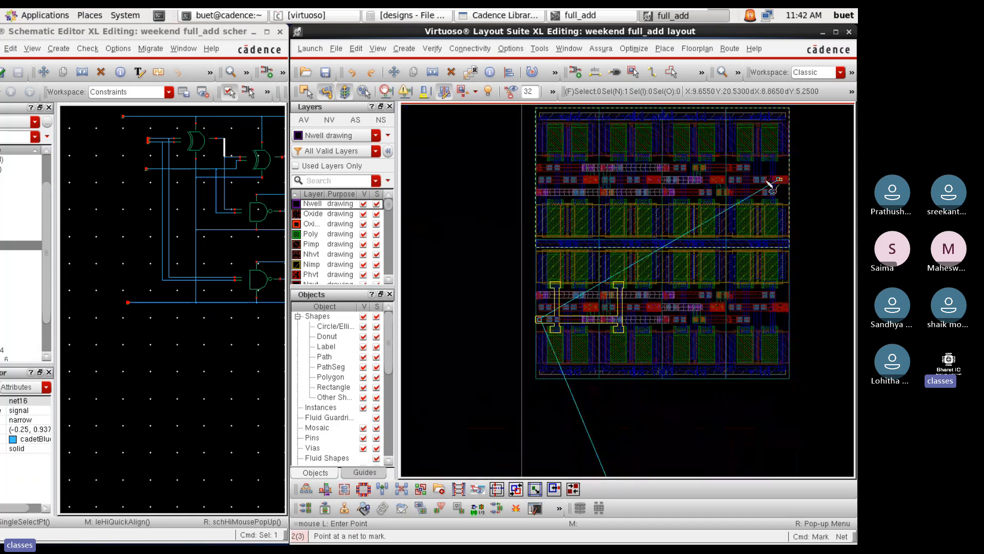
Unmark the highlighted net on the lower XOR and clear the selection
click(409, 52)
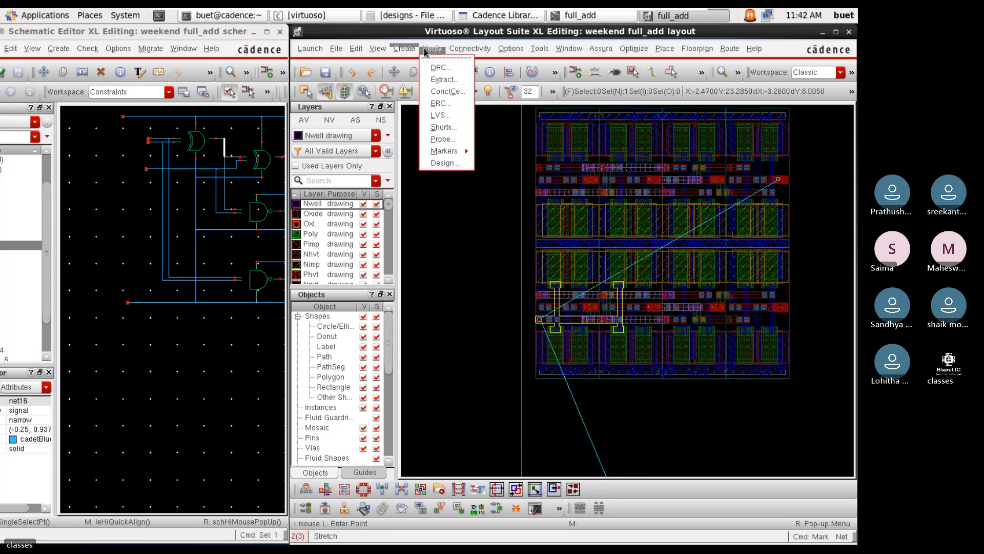
mouse_move(470, 79)
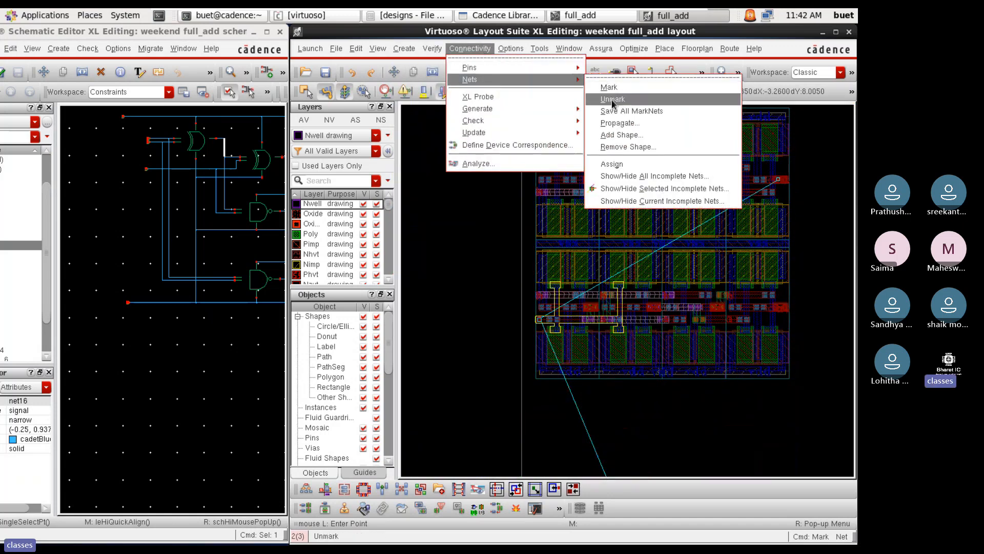
click(613, 100)
click(567, 323)
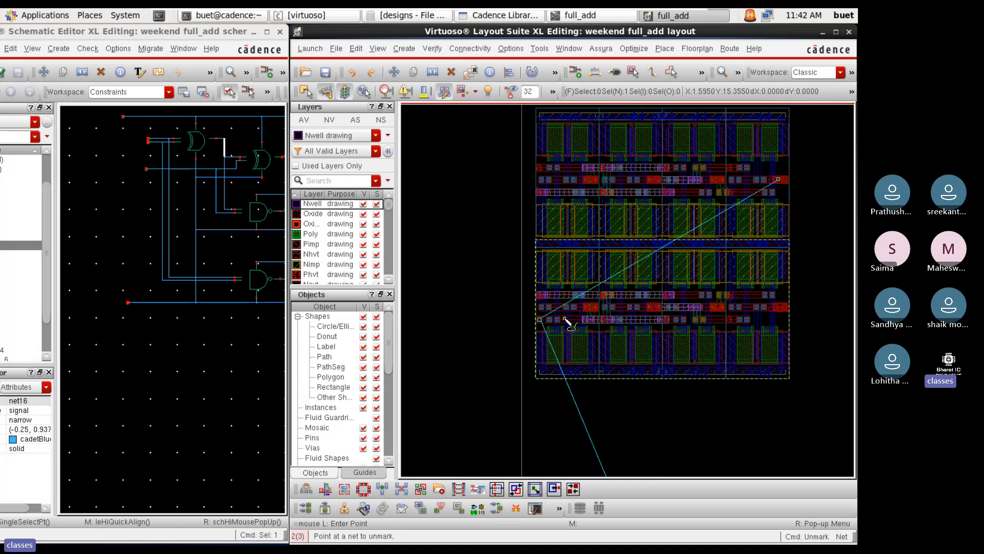
click(496, 305)
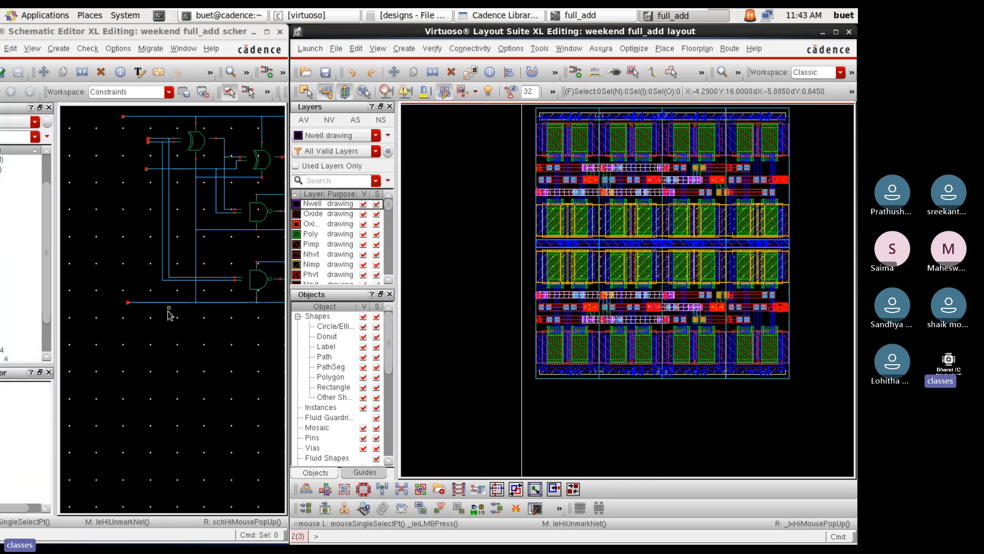
Locate the upper NAND instance in the layout by selecting its symbol in the full adder schematic
key(f)
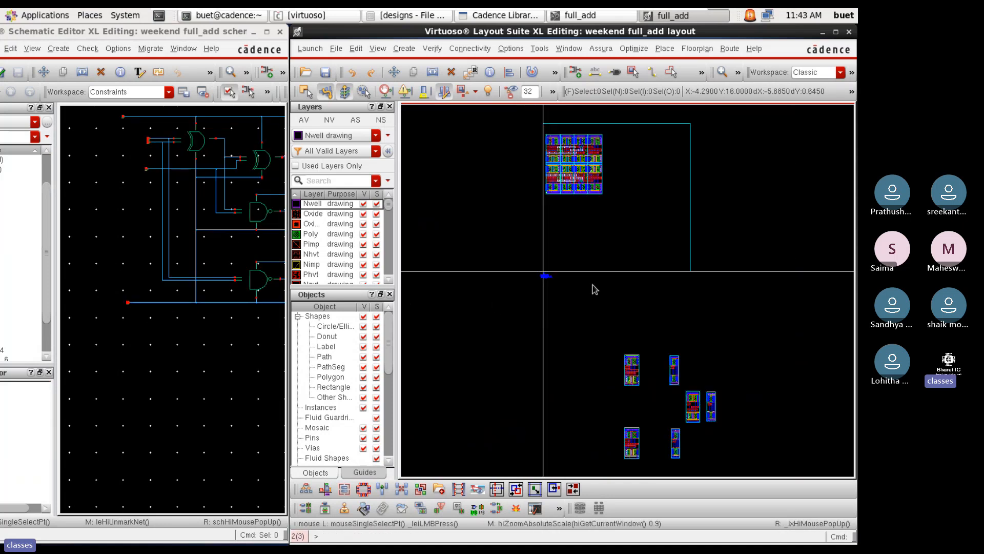
click(203, 364)
key(f)
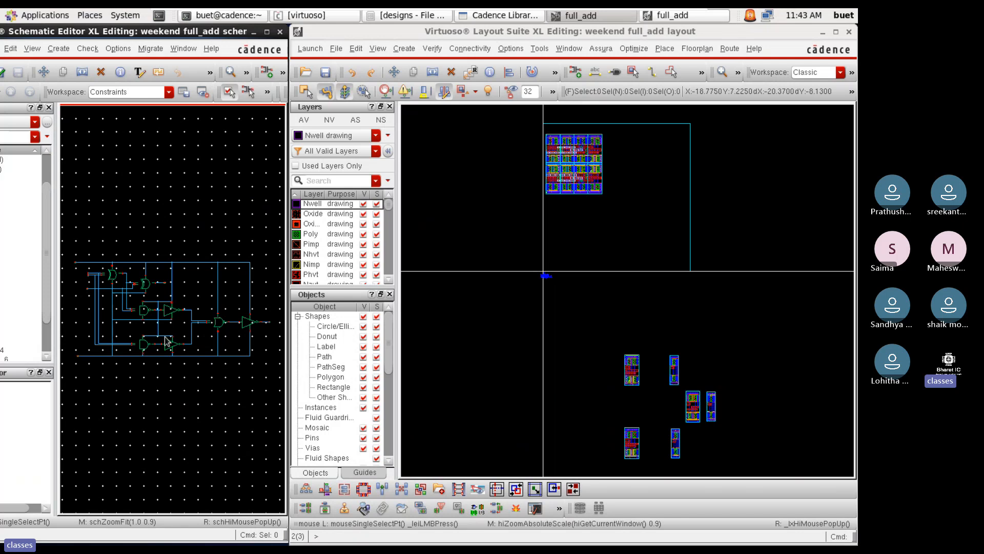
scroll(134, 293, up, 1)
right_drag(135, 293, 219, 332)
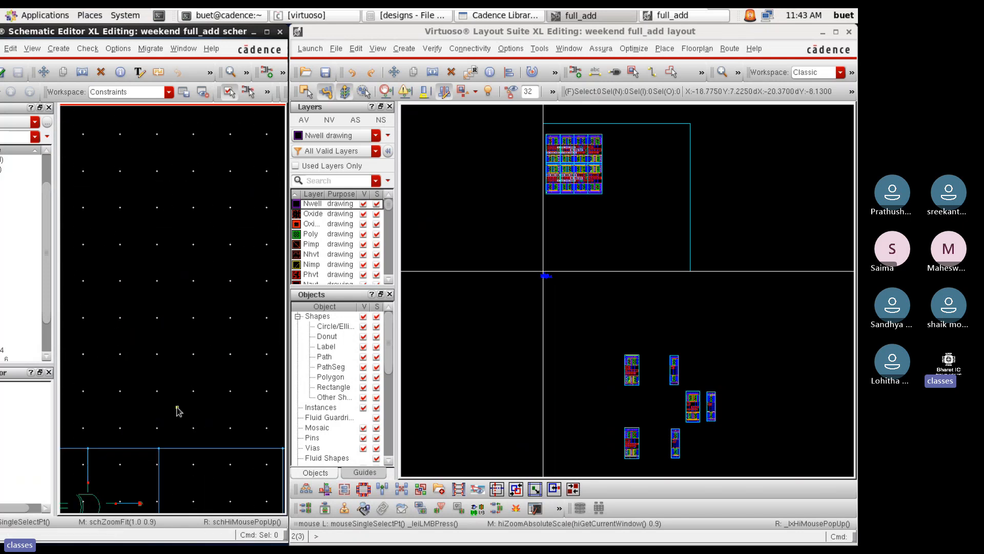
key(Down)
key(Down)
key(f)
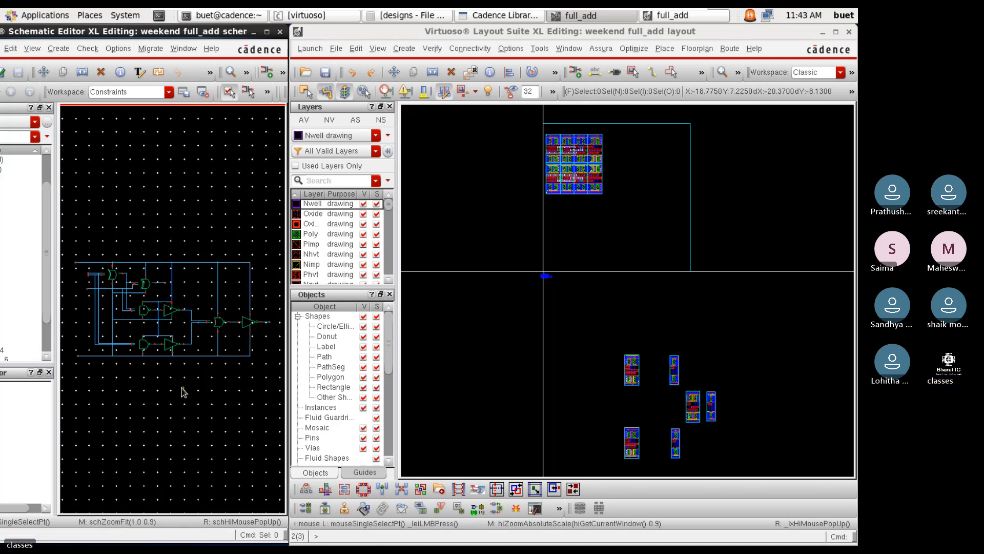
right_drag(272, 303, 113, 375)
click(102, 286)
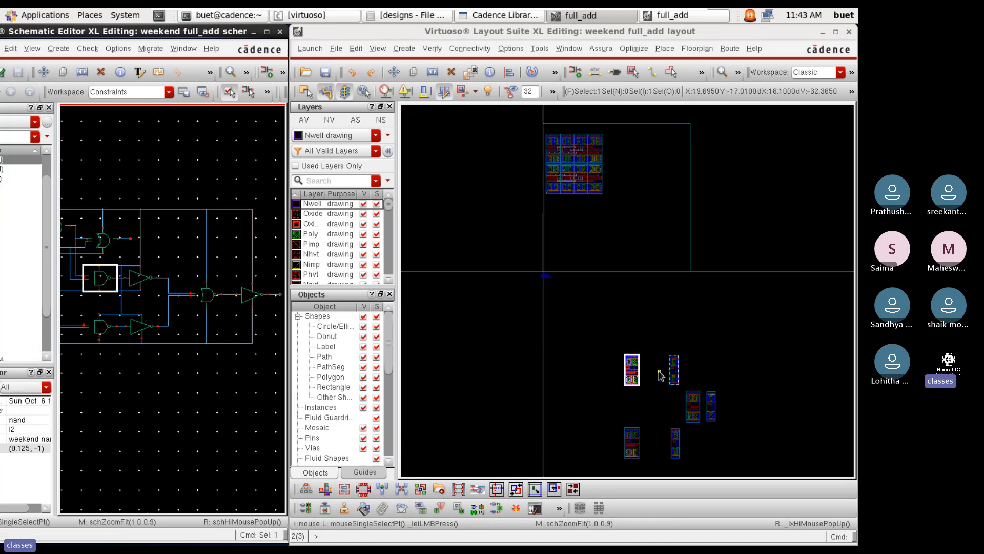
Move the inverter driven by the upper NAND close beside that NAND instance, leaving a small gap
ctrl+scroll(659, 374, up, 3)
click(752, 325)
drag(752, 326, 523, 308)
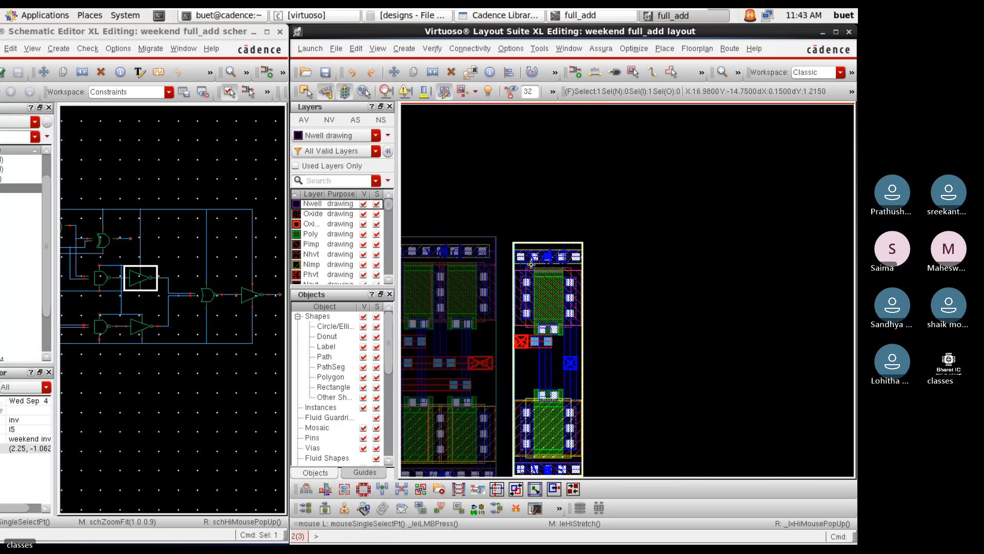
ctrl+scroll(528, 262, down, 1)
ctrl+scroll(526, 380, up, 2)
ctrl+scroll(590, 404, down, 1)
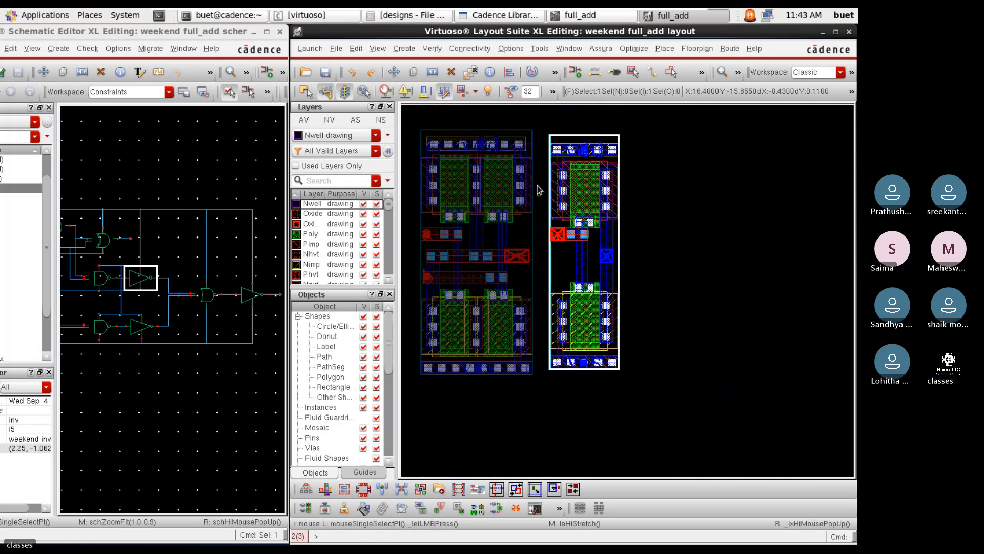
ctrl+scroll(544, 123, up, 1)
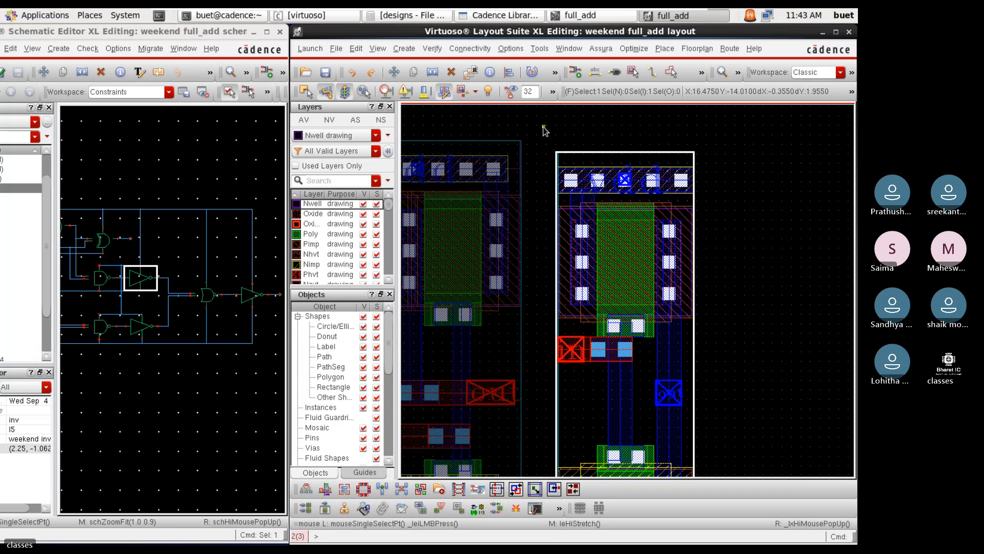
ctrl+scroll(579, 164, down, 1)
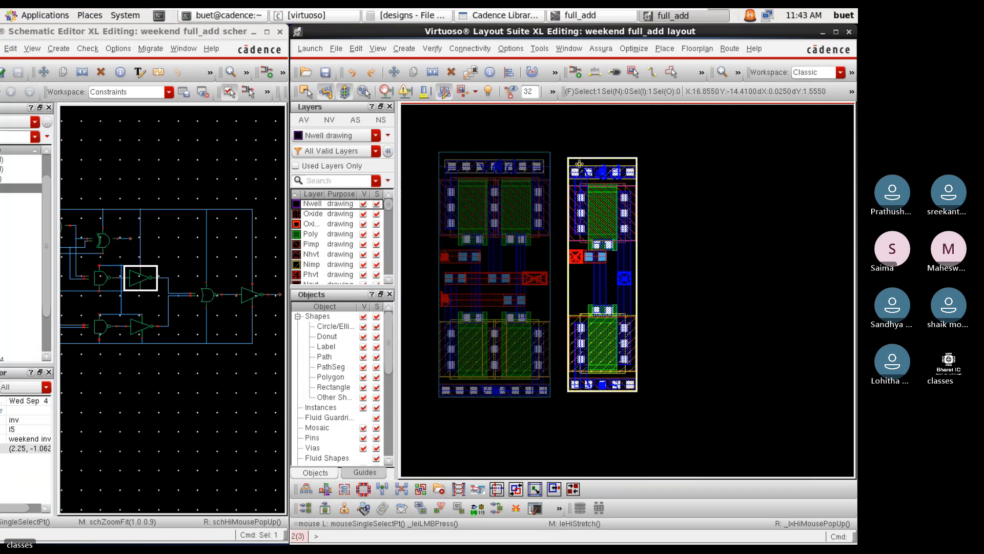
Stretch the final output inverter horizontally to sit right beside the NOR instance with a small gap, and deselect it
click(504, 290)
ctrl+scroll(505, 289, down, 2)
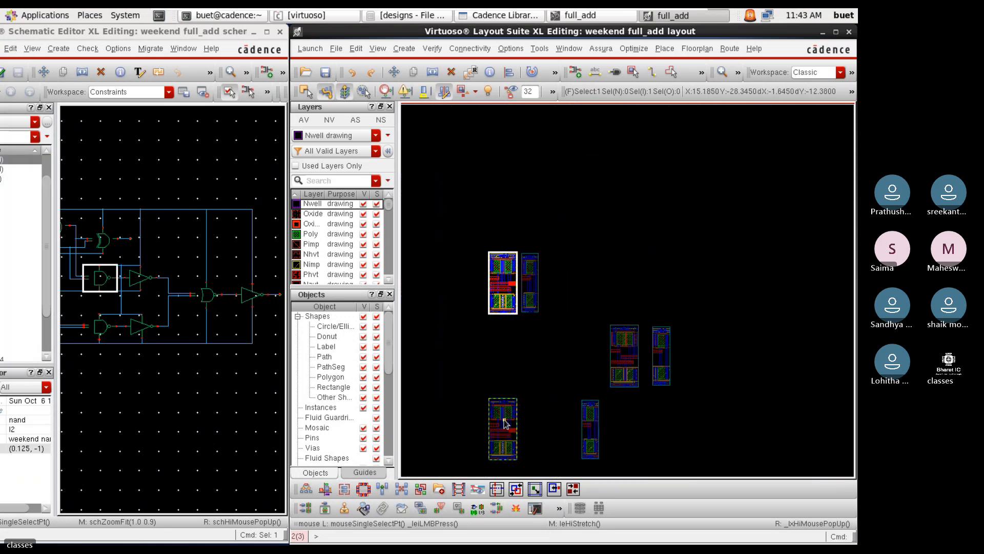
ctrl+scroll(666, 340, up, 2)
ctrl+scroll(636, 276, down, 1)
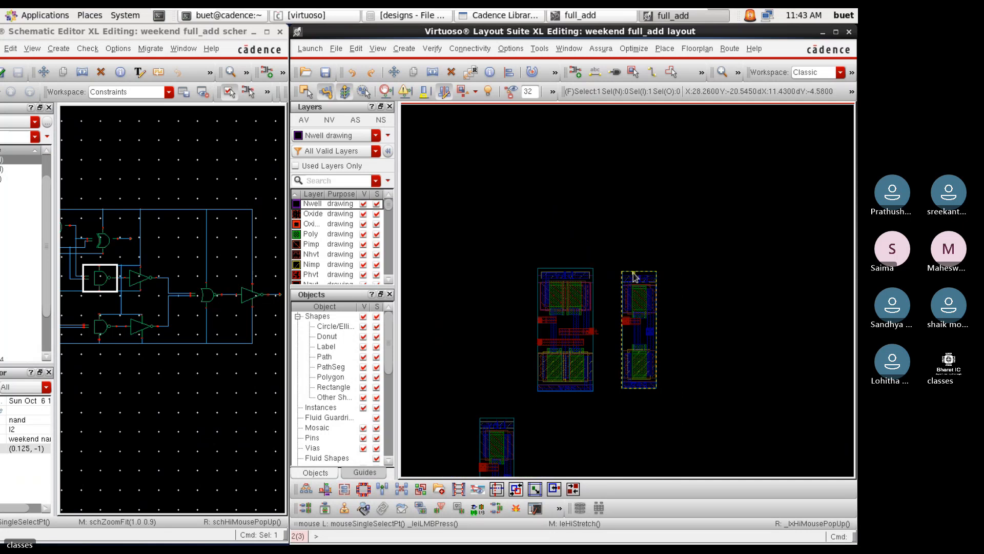
ctrl+scroll(626, 403, up, 2)
ctrl+scroll(626, 403, down, 1)
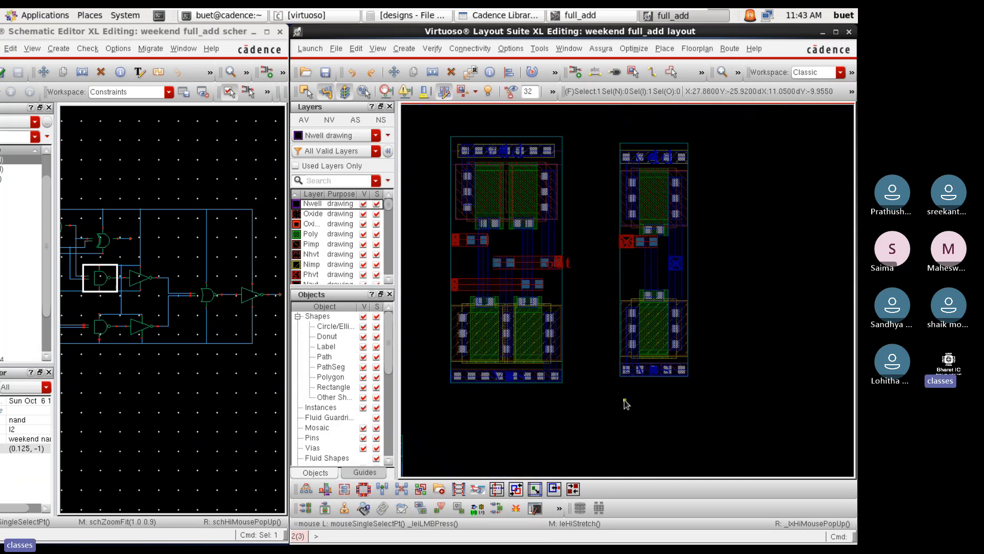
click(673, 240)
key(s)
click(672, 239)
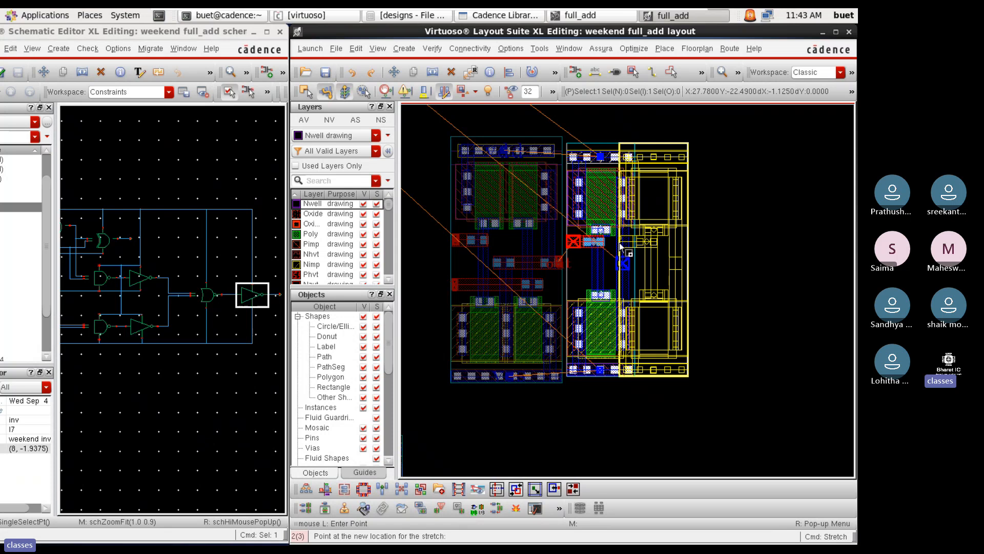
click(619, 242)
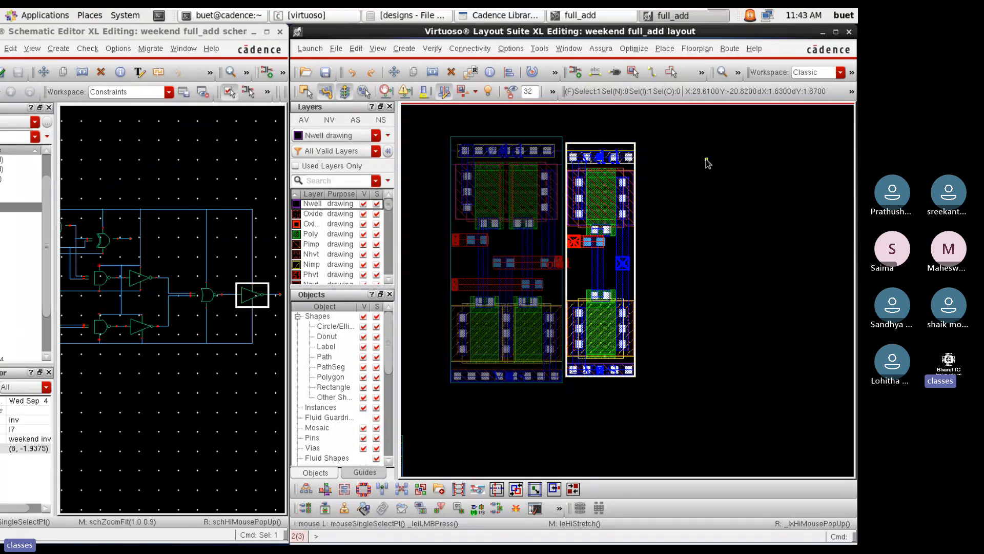
click(723, 146)
Minimize the layout and schematic windows and open the designs folder inside the exchange folder in the File Browser
click(823, 33)
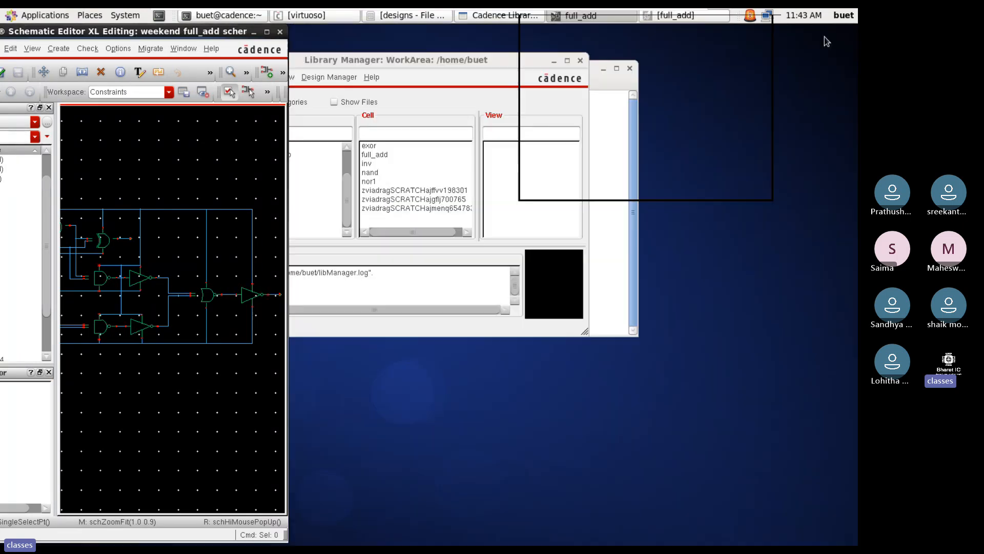
click(254, 32)
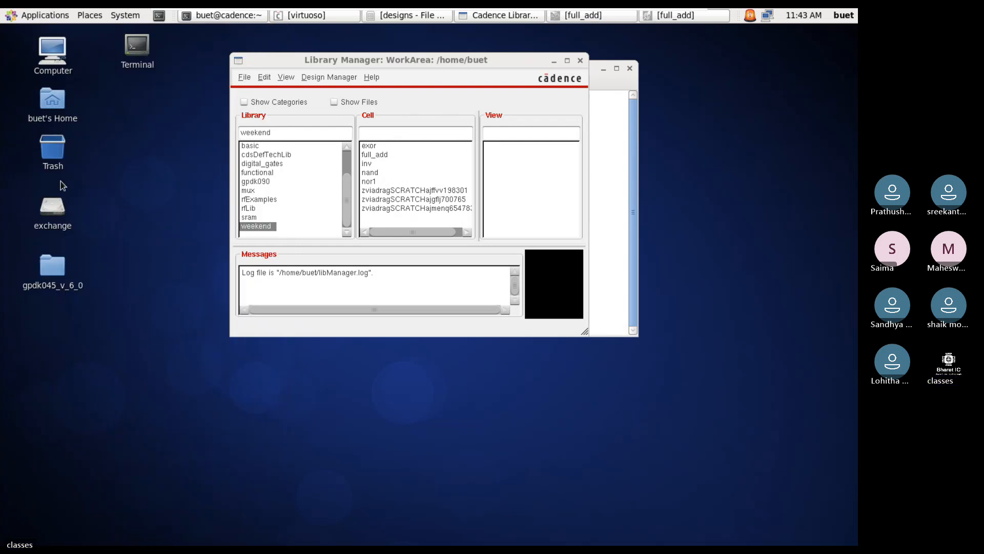
double_click(44, 219)
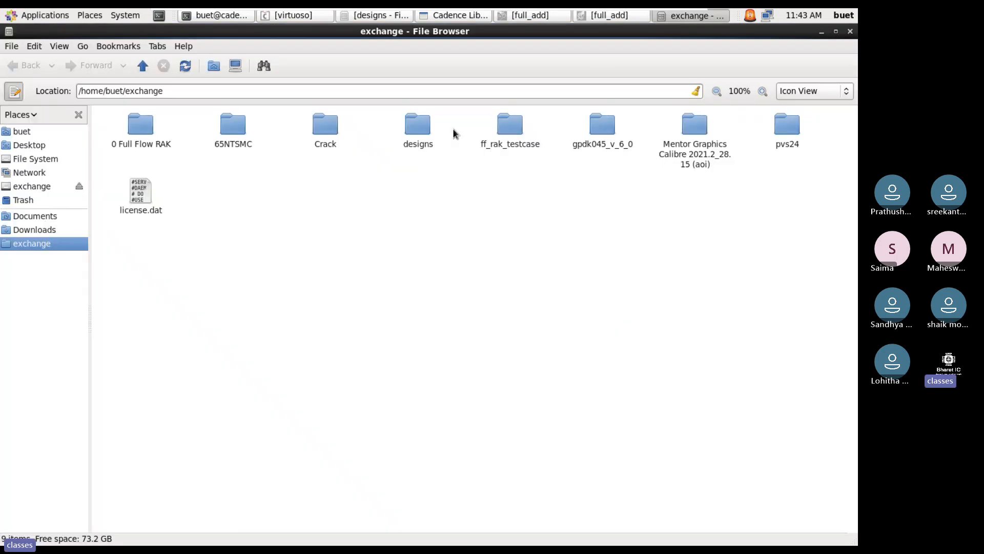
double_click(424, 128)
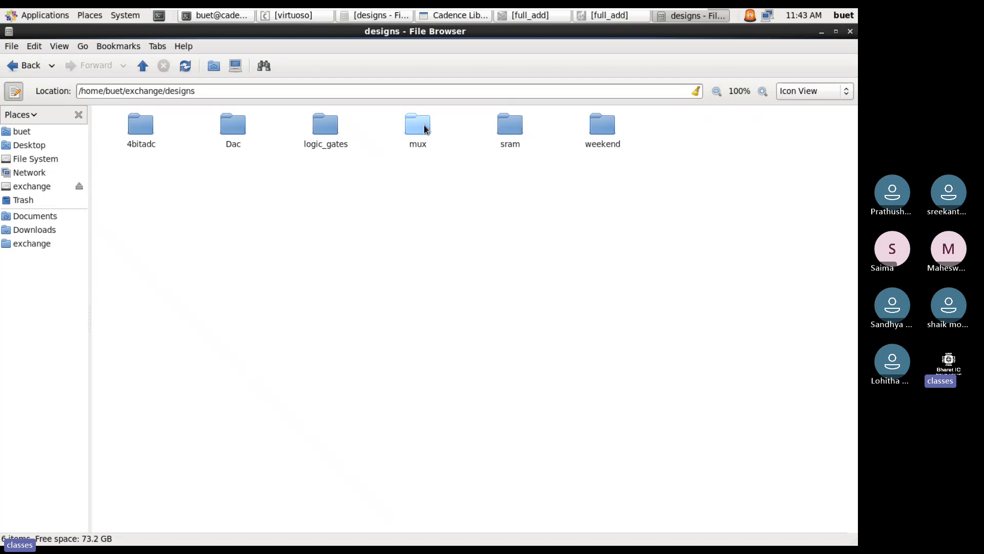
Browse the mux folder and the digital_gates library inside logic_gates for available gate cells, and return to the designs folder
double_click(423, 128)
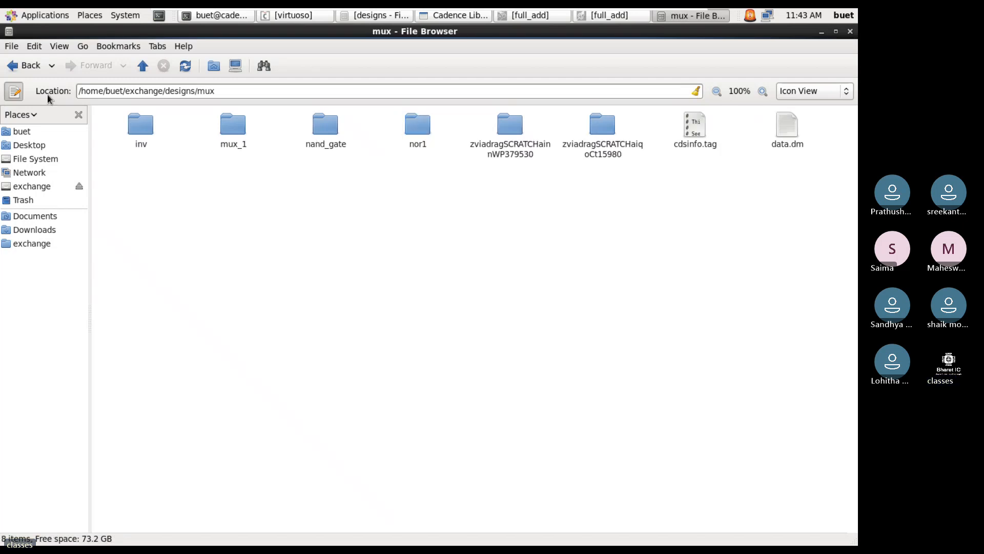
click(25, 66)
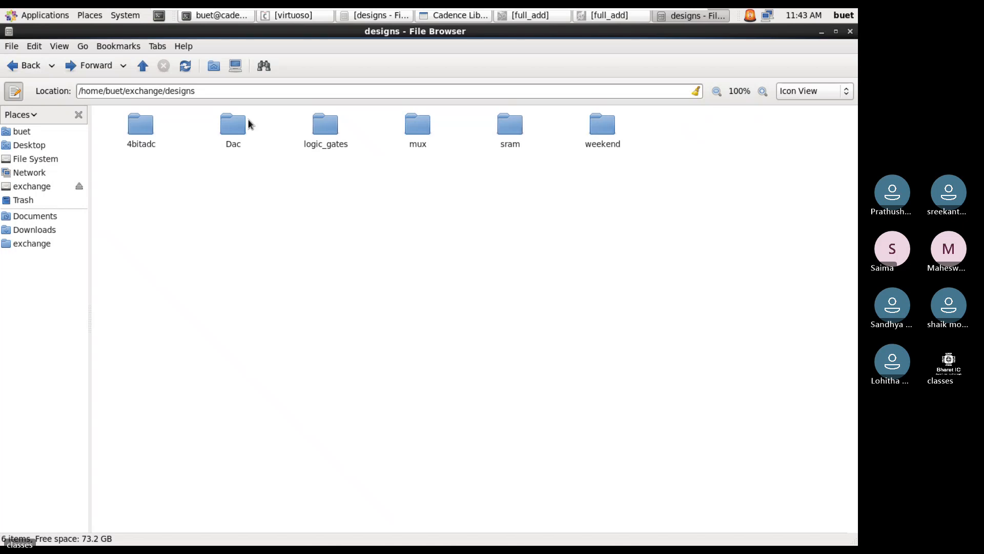
double_click(334, 127)
double_click(154, 127)
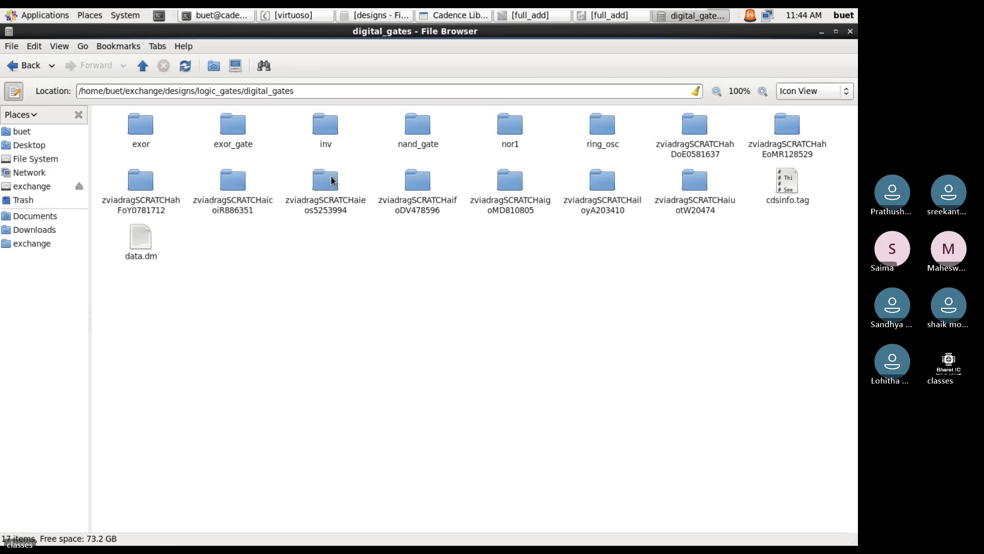
click(11, 66)
click(11, 65)
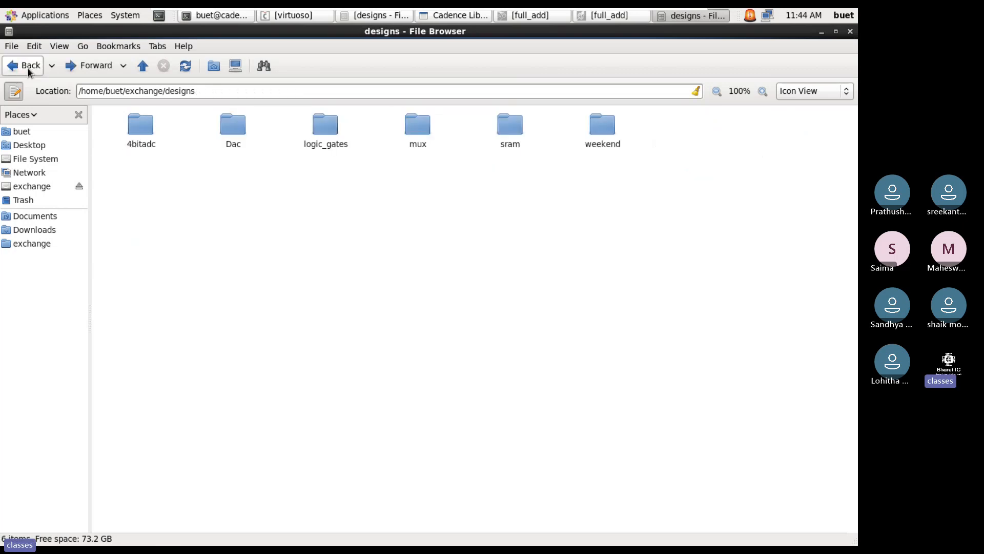
Examine the mux library's cell folders, including the views in mux_1, and close the File Browser
double_click(417, 128)
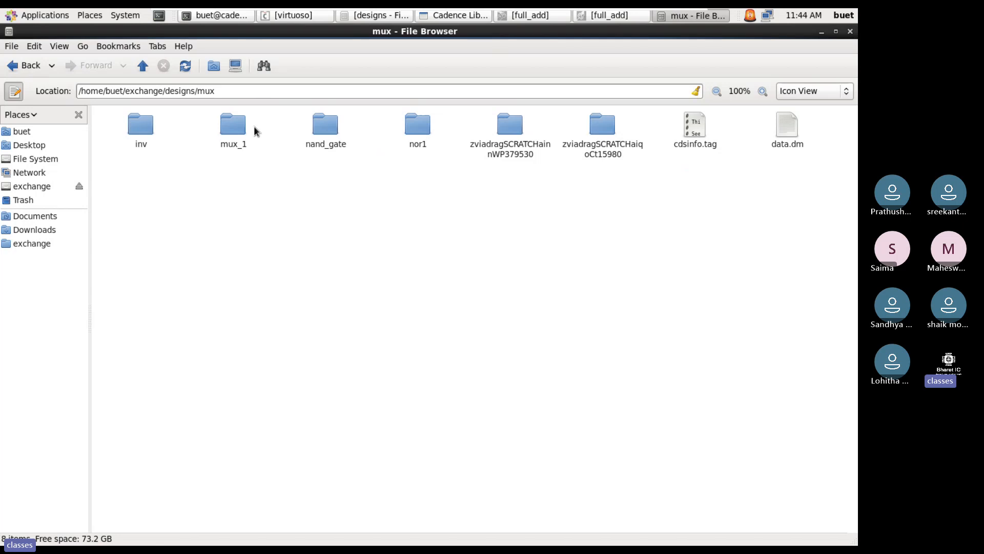
click(239, 126)
double_click(239, 126)
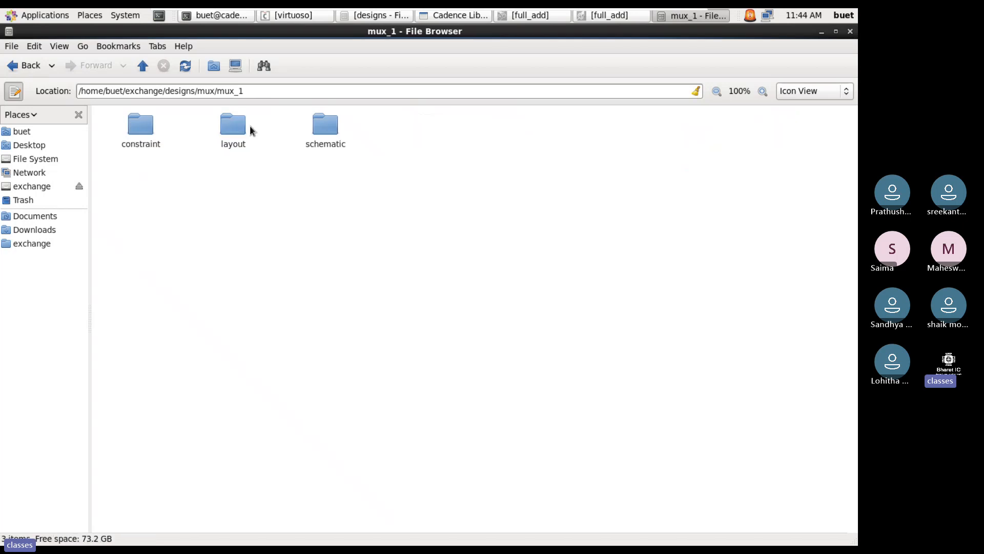
click(23, 66)
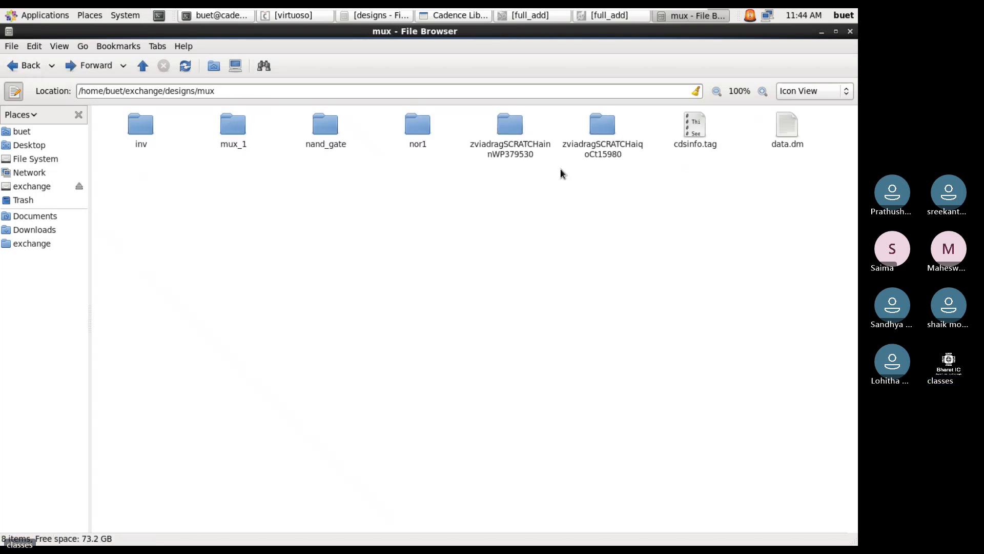
click(423, 129)
click(137, 125)
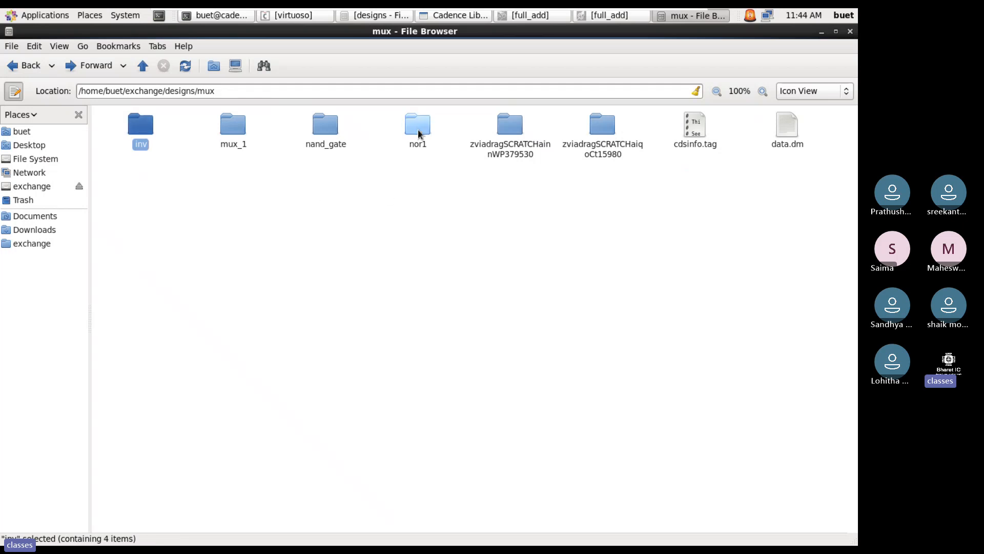
click(850, 32)
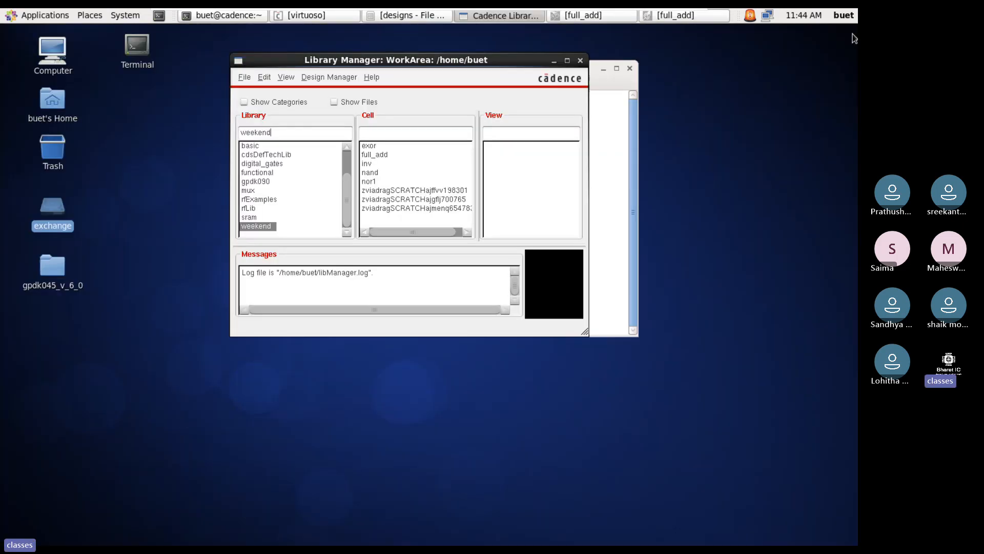
Compare layout previews of the weekend library's nor1 and inv cells with the mux library's inv and nand_gate cells in the Library Manager
click(374, 181)
click(512, 155)
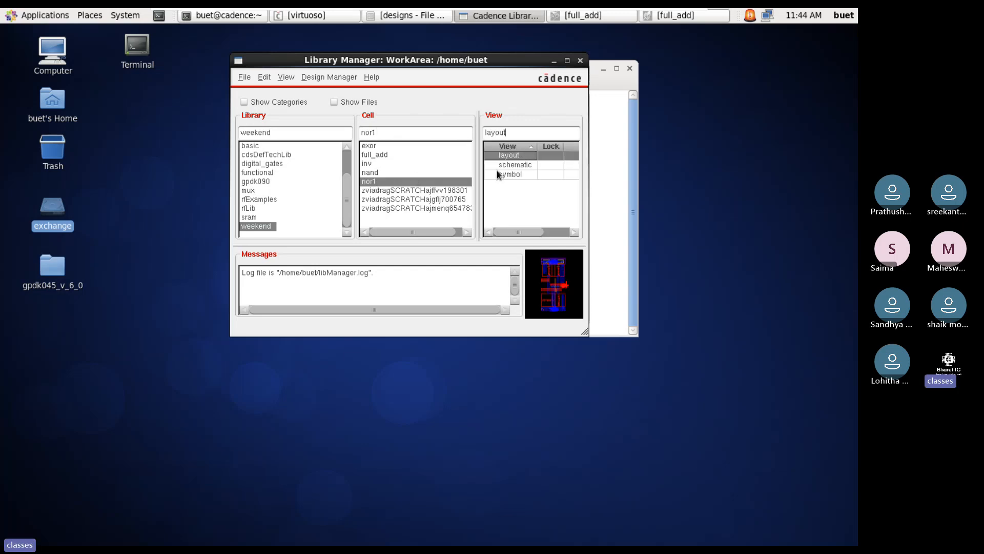
click(373, 164)
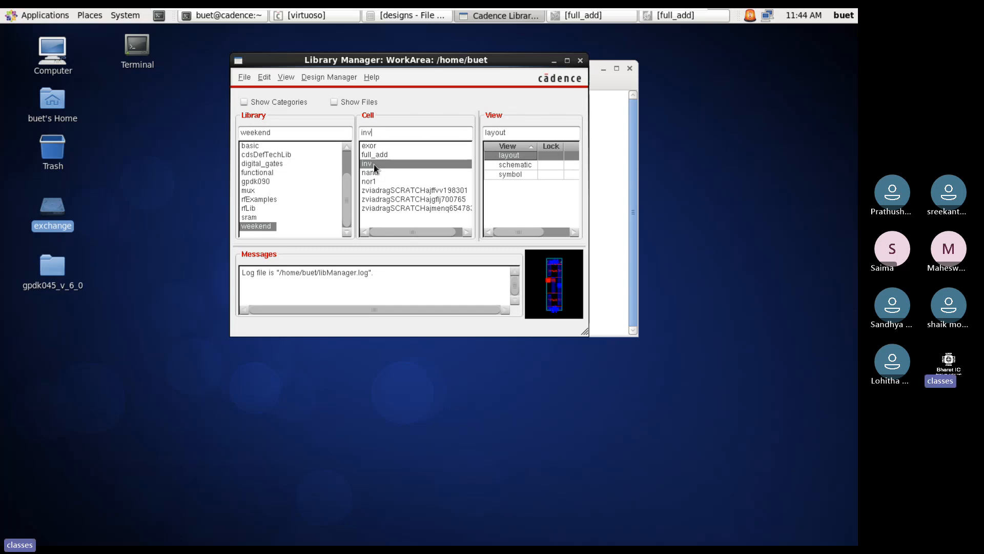
click(251, 190)
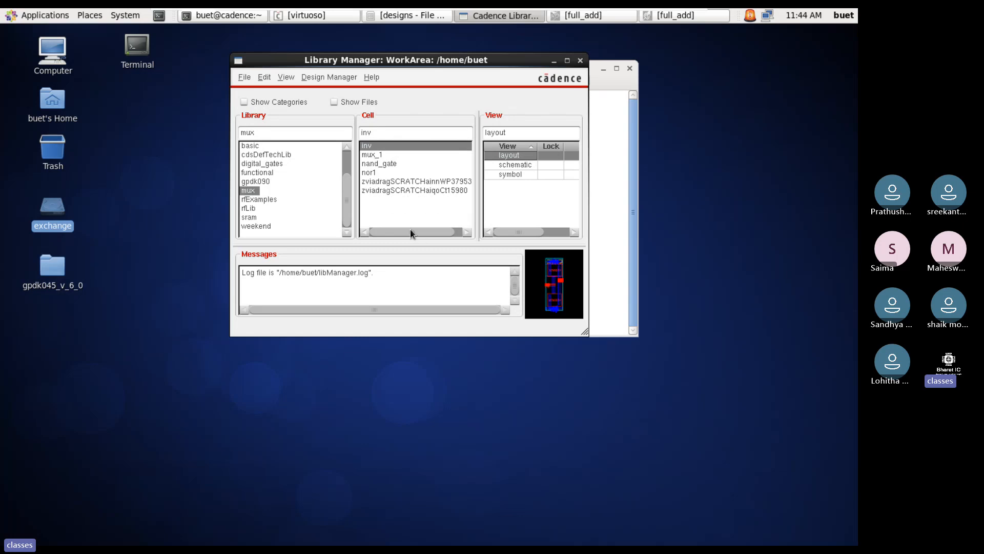
click(251, 228)
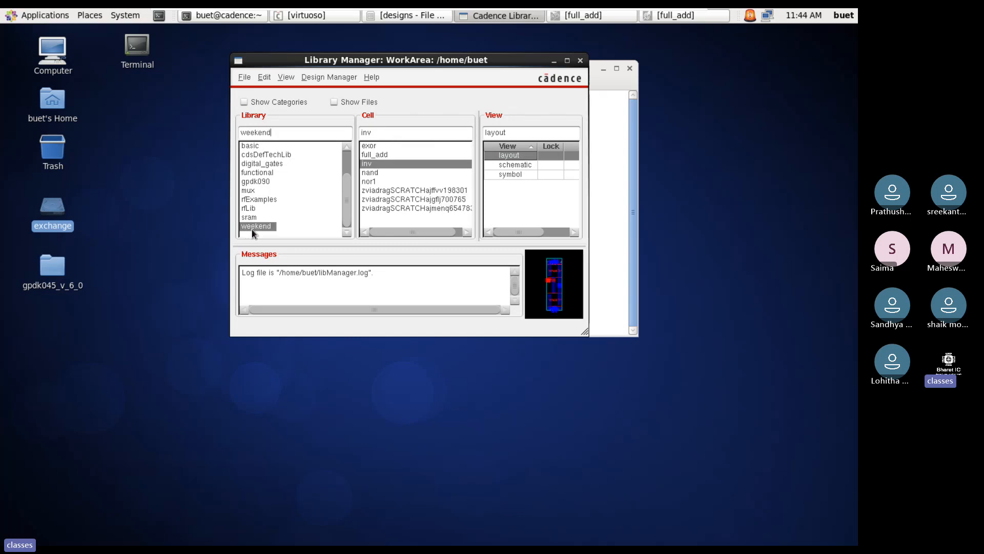
click(249, 191)
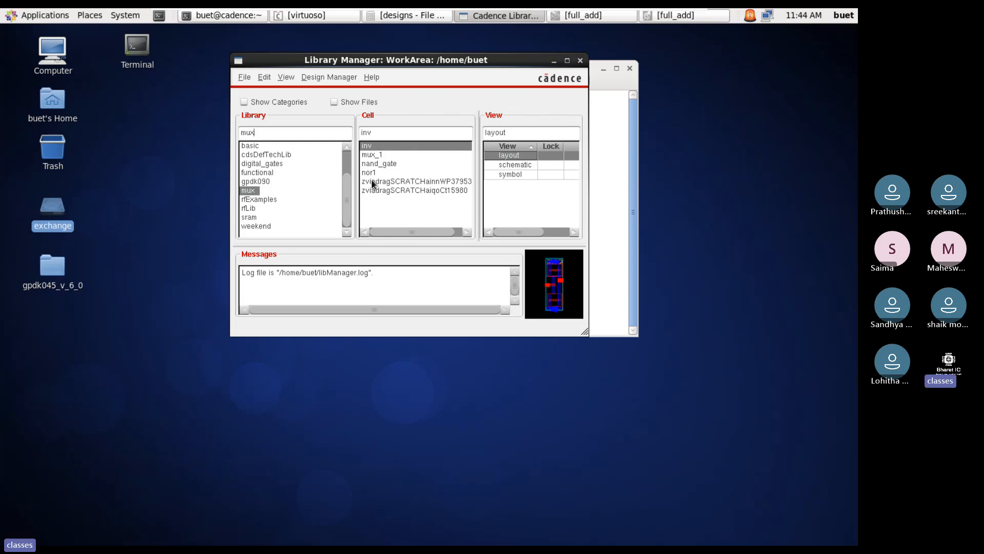
click(383, 164)
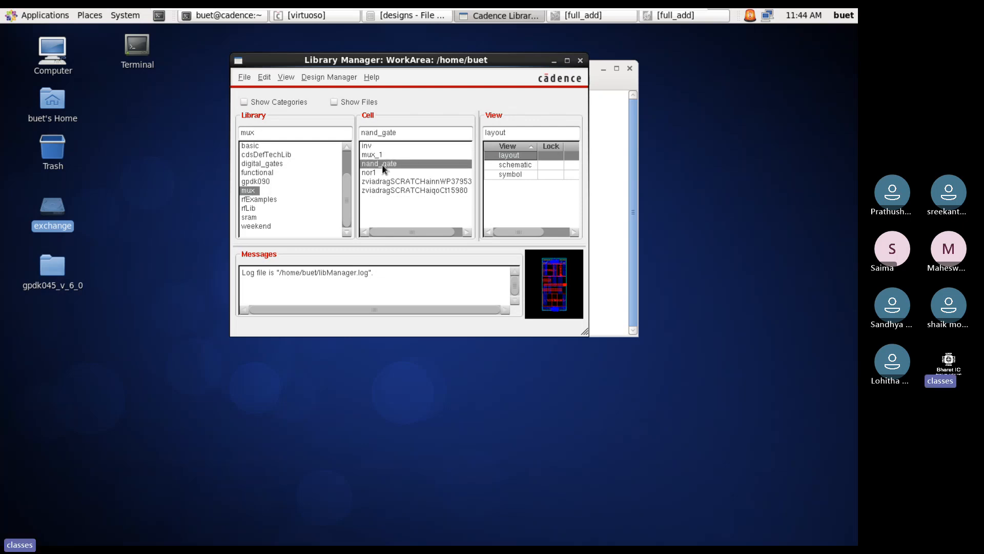
Delete the inv cell from the weekend library and confirm the deletion
click(259, 226)
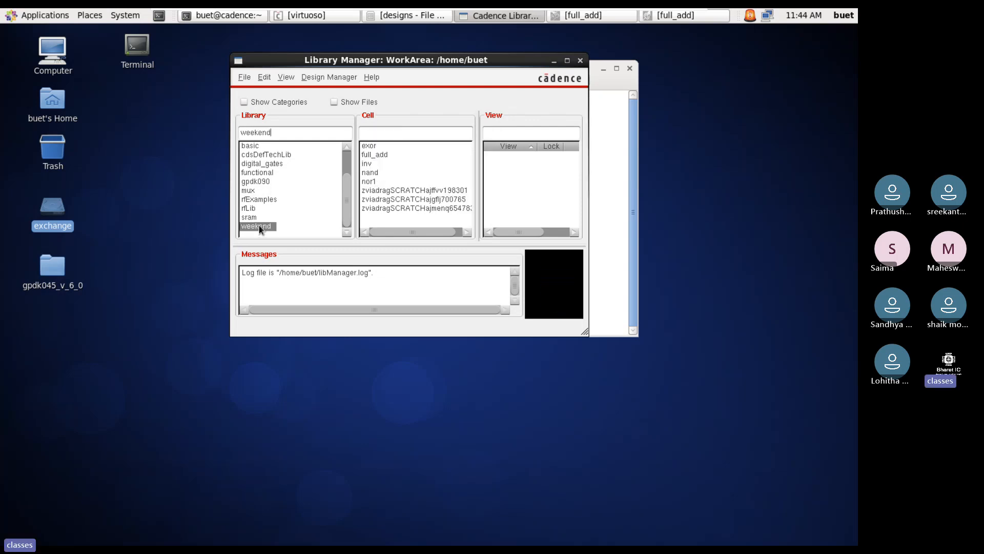
right_click(371, 165)
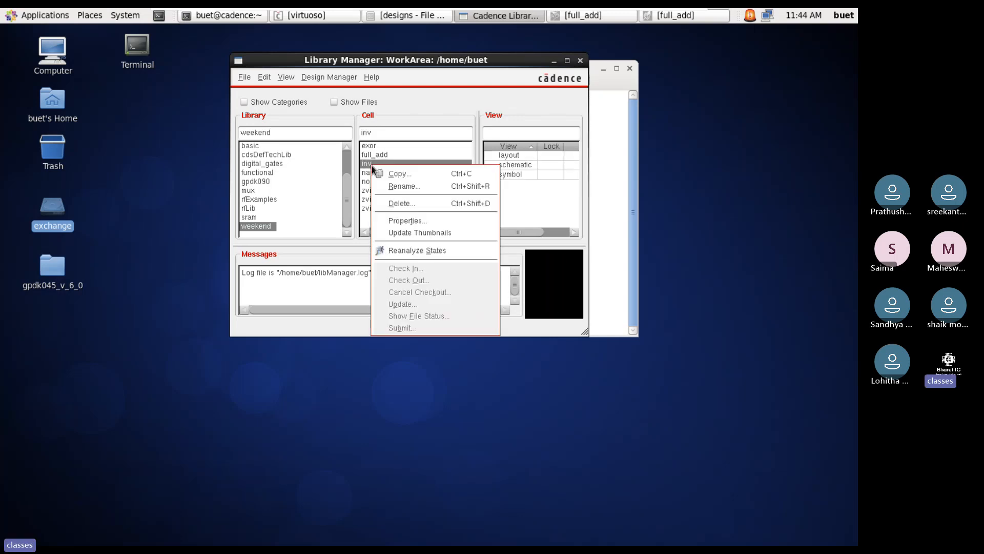
click(401, 204)
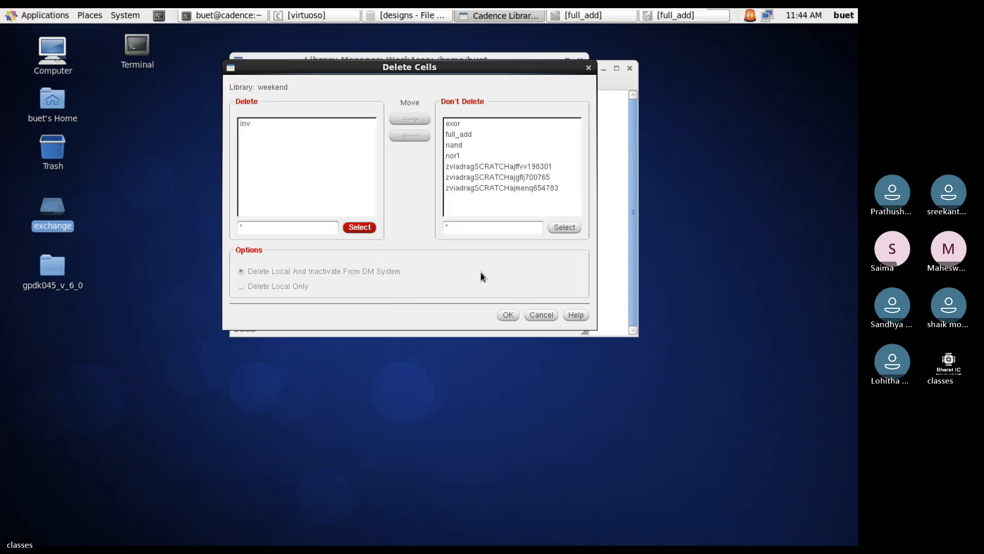
click(508, 314)
click(359, 250)
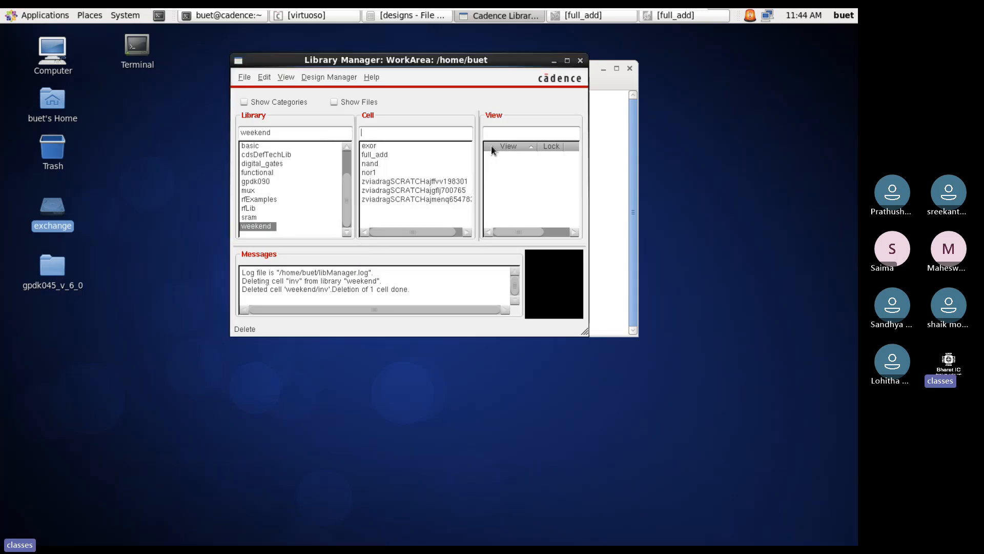
Copy the inv cell with all its views from the mux library to the weekend library, leaving the conflicting data.dm file uncopied
click(254, 190)
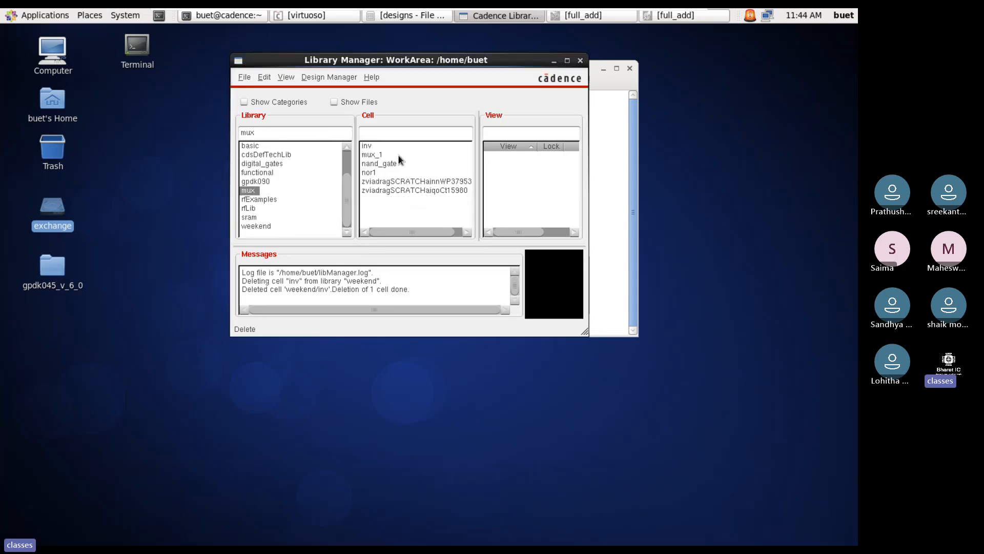
right_click(374, 146)
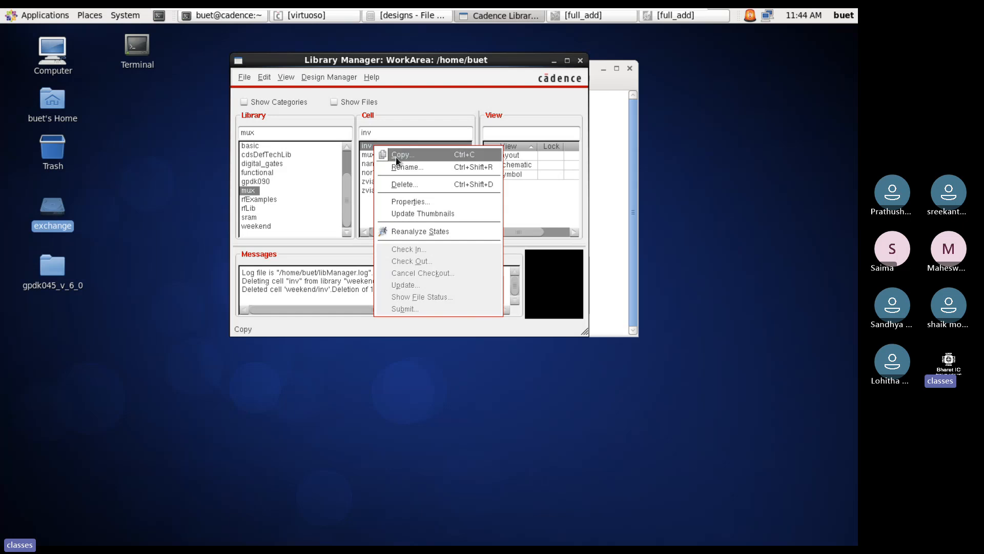
click(390, 152)
click(500, 136)
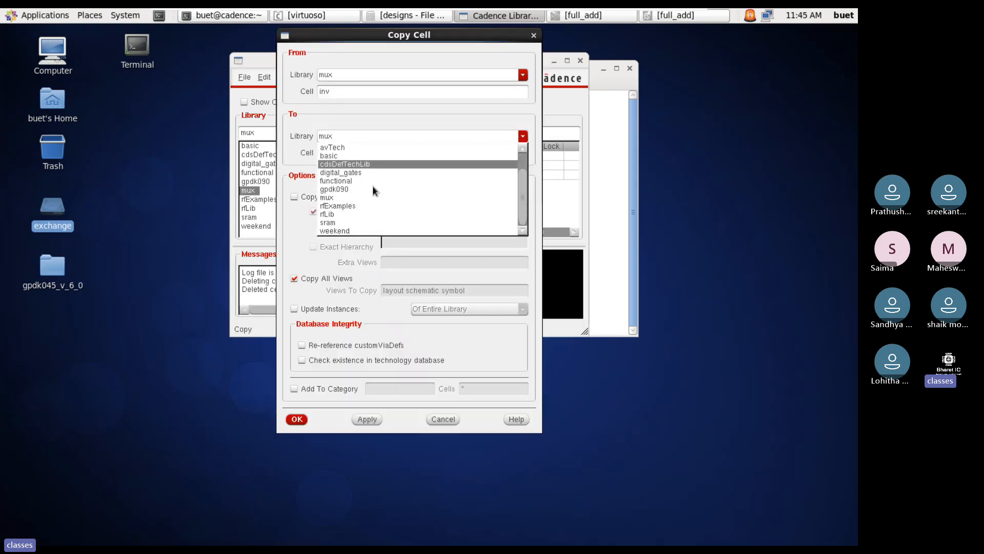
click(356, 229)
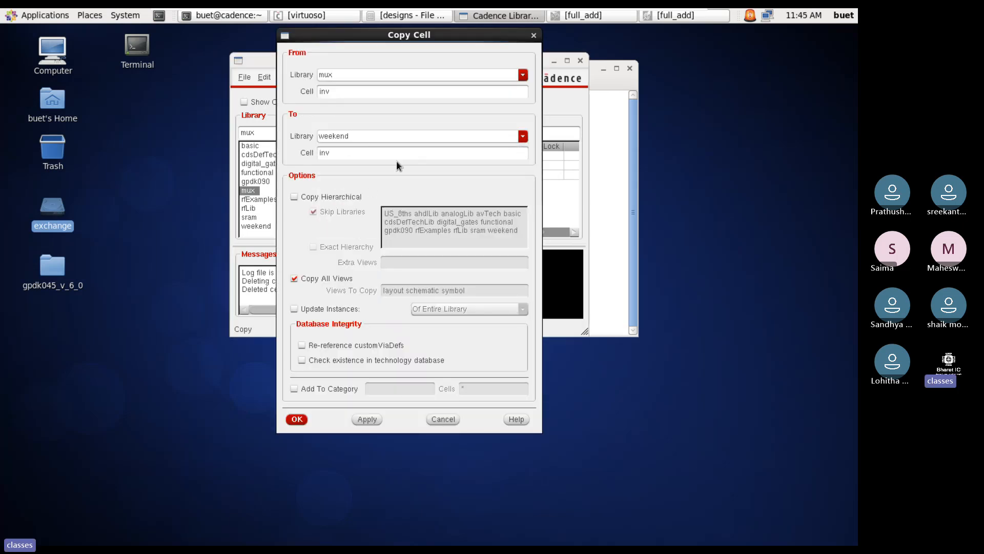
click(304, 420)
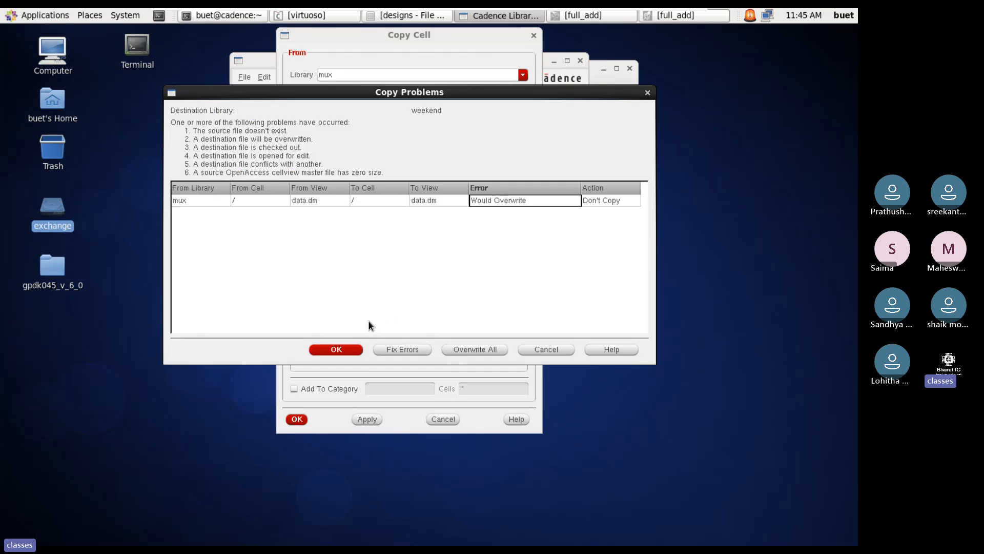
click(336, 350)
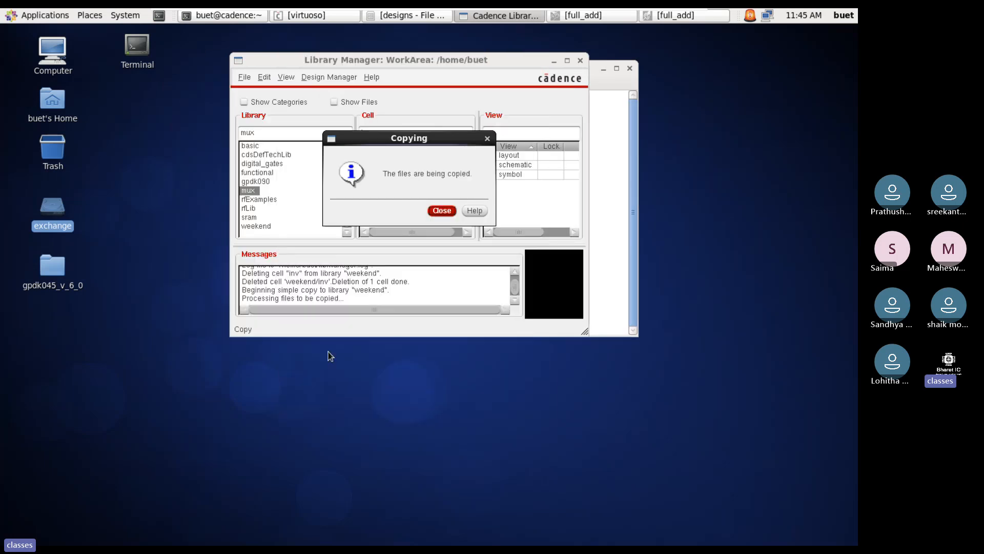
click(441, 210)
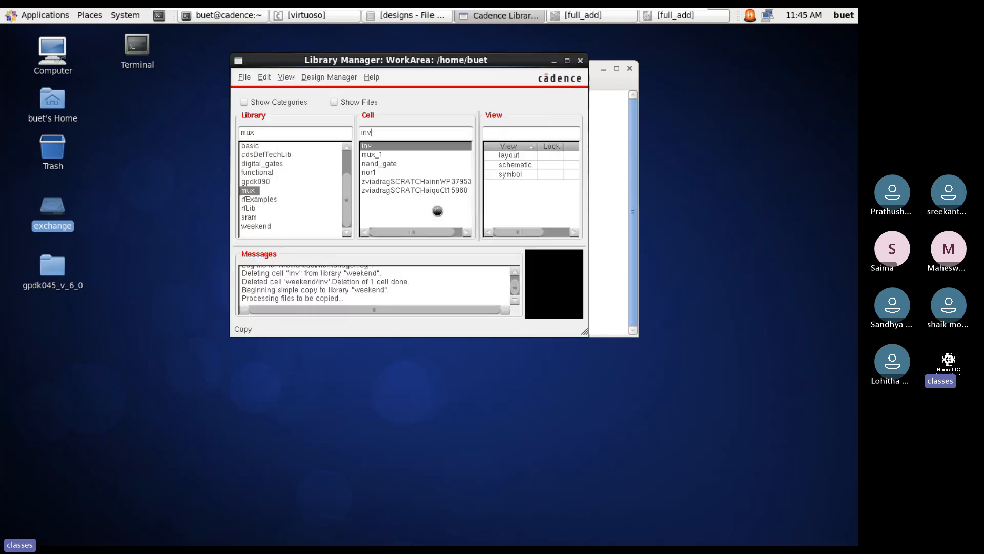
Inspect the object properties of the inverter driven by the upper NAND in the full adder schematic, and close them without changes
click(578, 15)
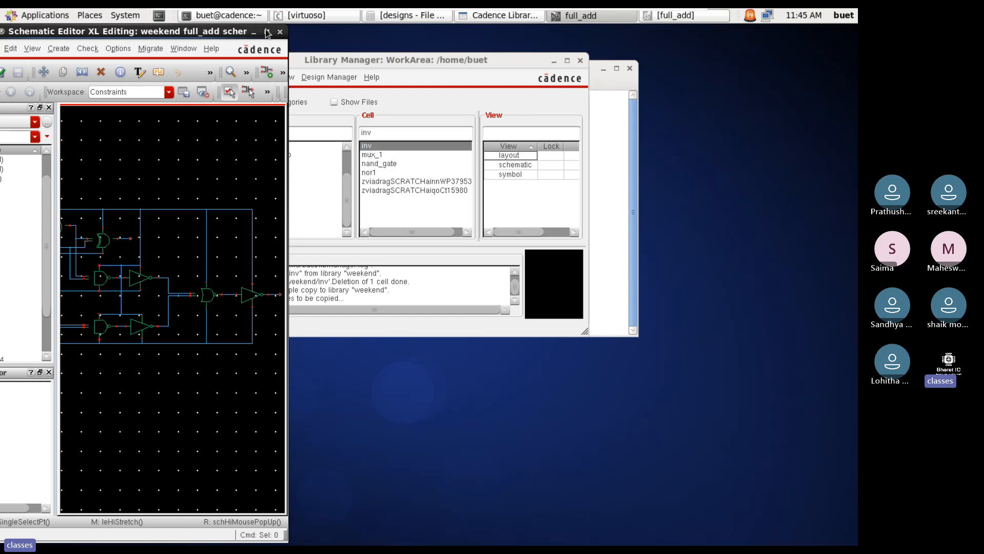
click(140, 280)
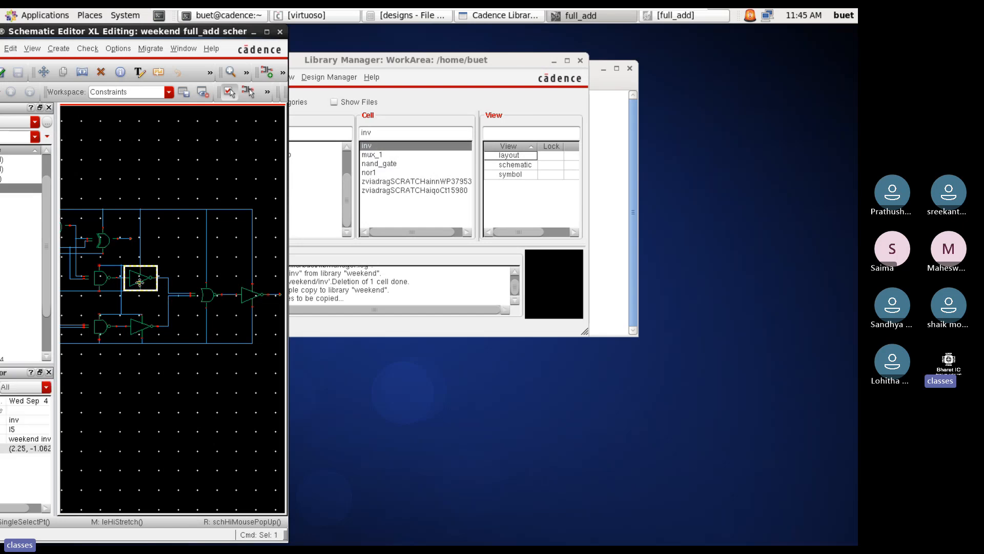
key(q)
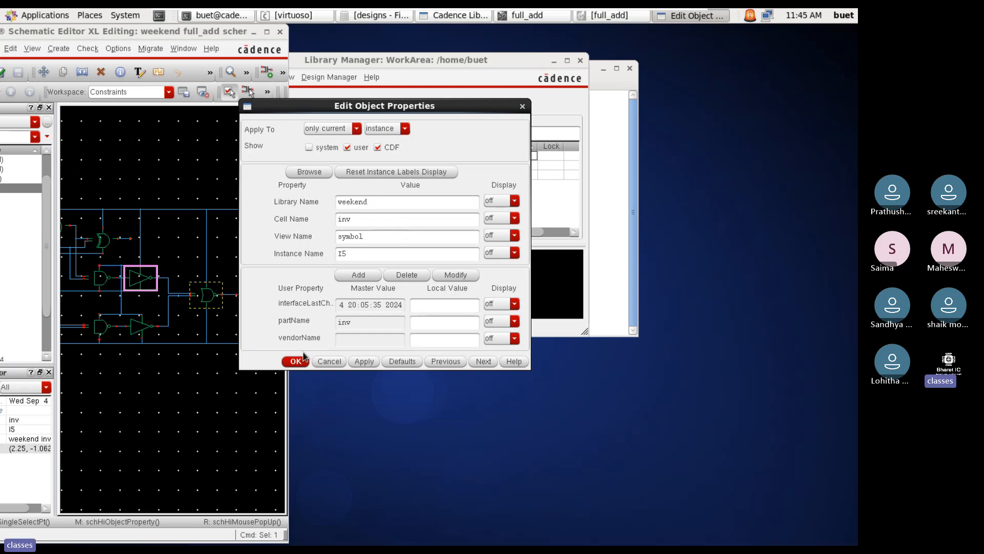
click(326, 362)
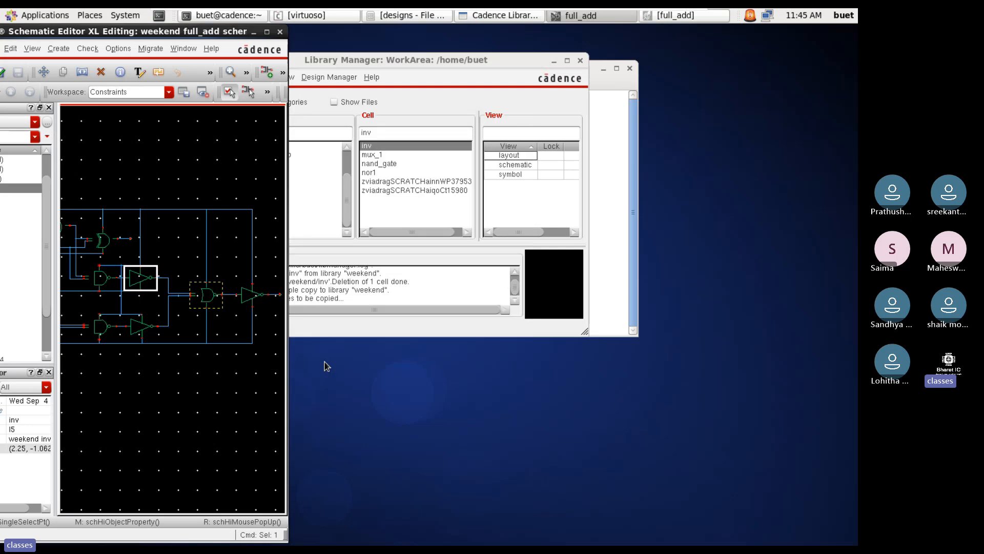
Delete the three inverter instances placed below the boundary in the full adder layout
click(686, 17)
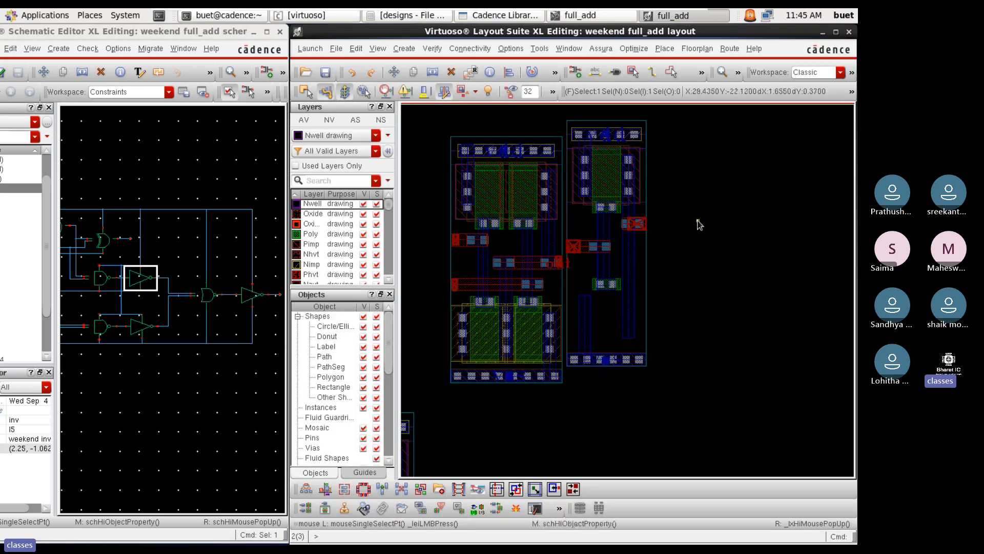
key(f)
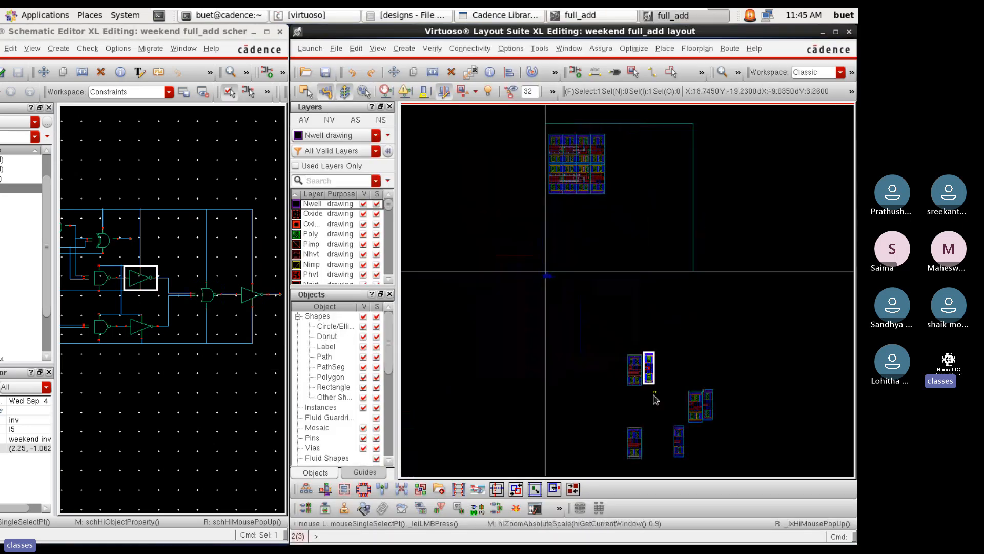
shift+click(679, 440)
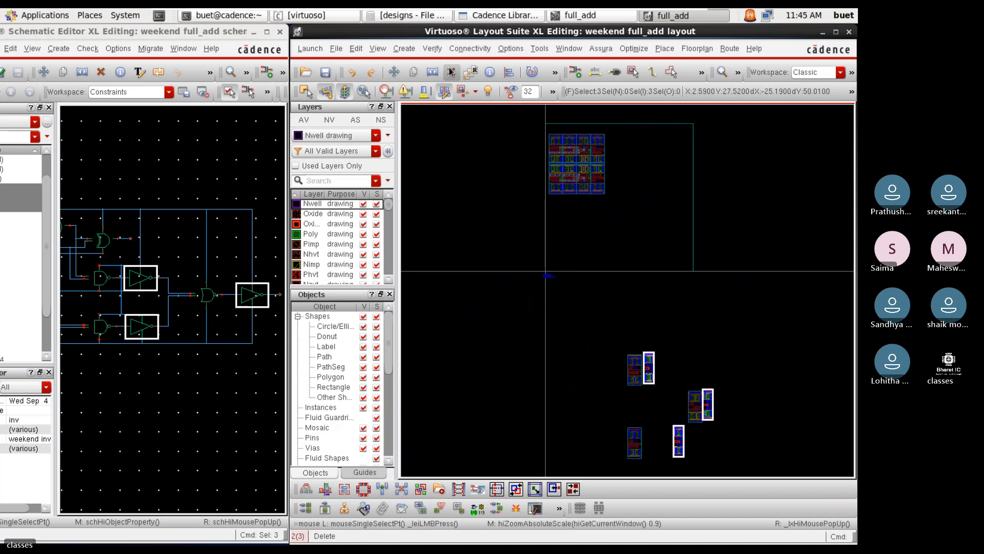
key(Delete)
Try to generate the full adder schematic's three inverters in the layout as selected source devices
click(344, 489)
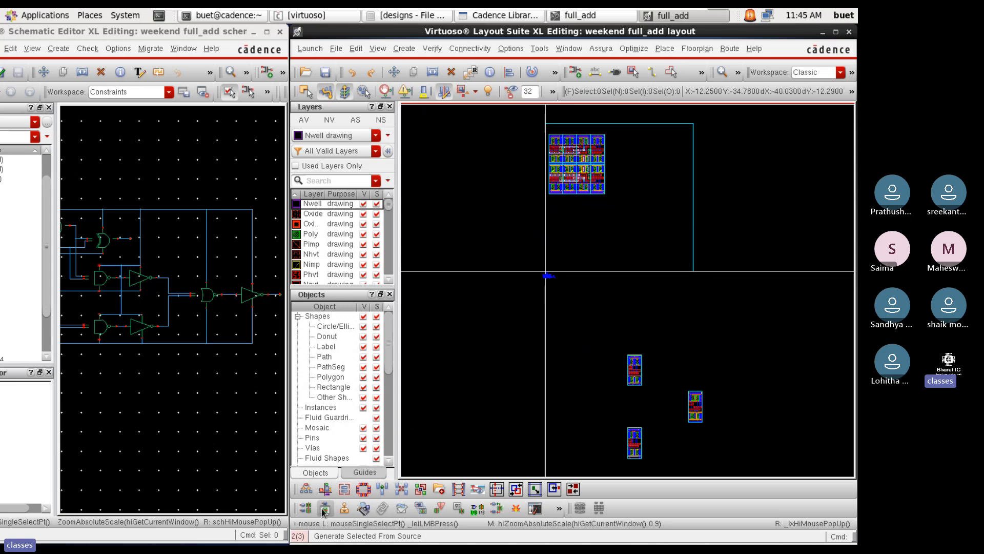
click(139, 279)
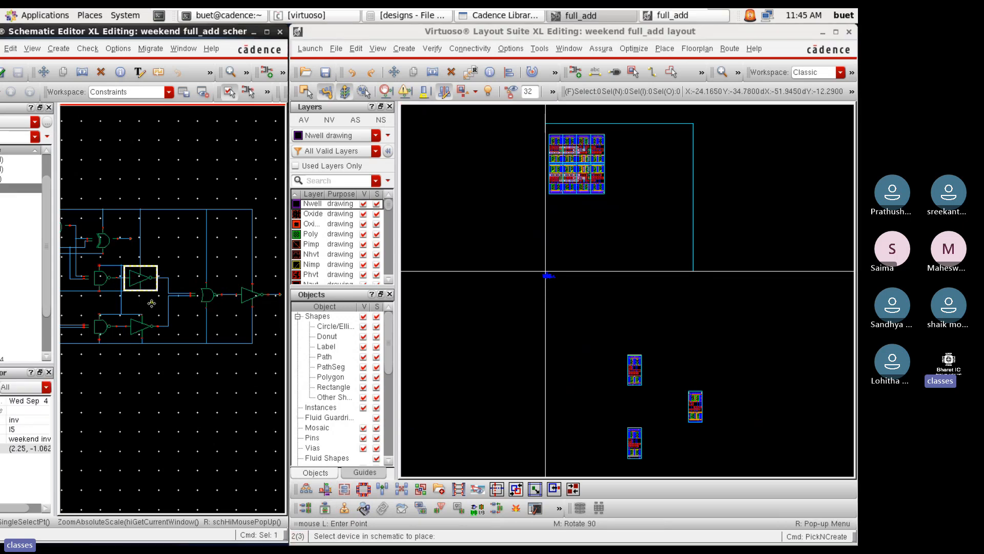
shift+click(140, 326)
shift+click(250, 295)
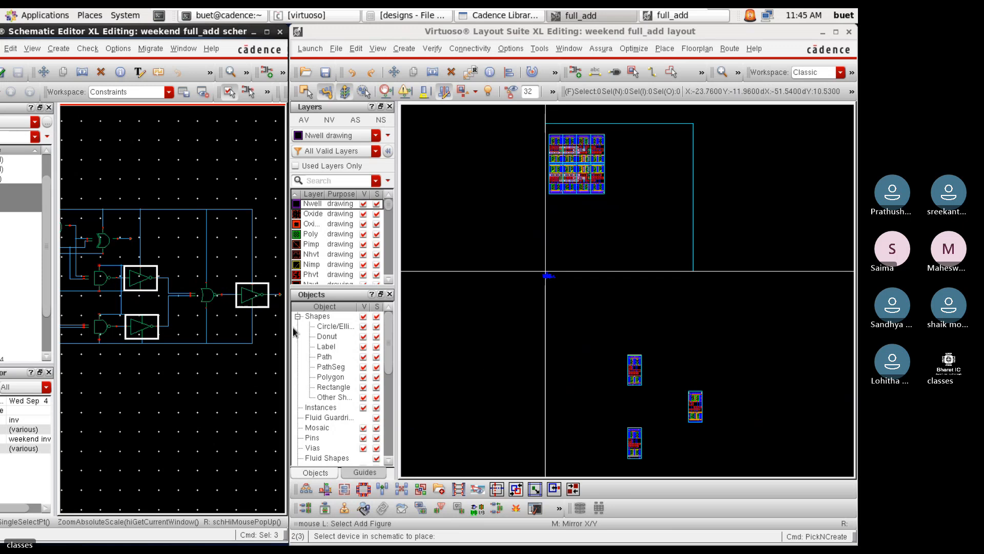
ctrl+scroll(664, 344, down, 1)
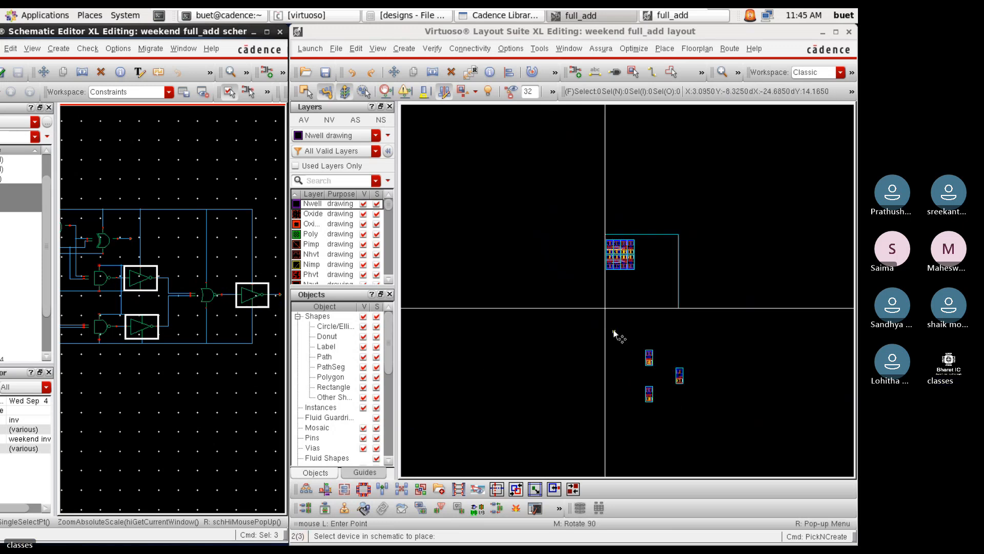
click(677, 322)
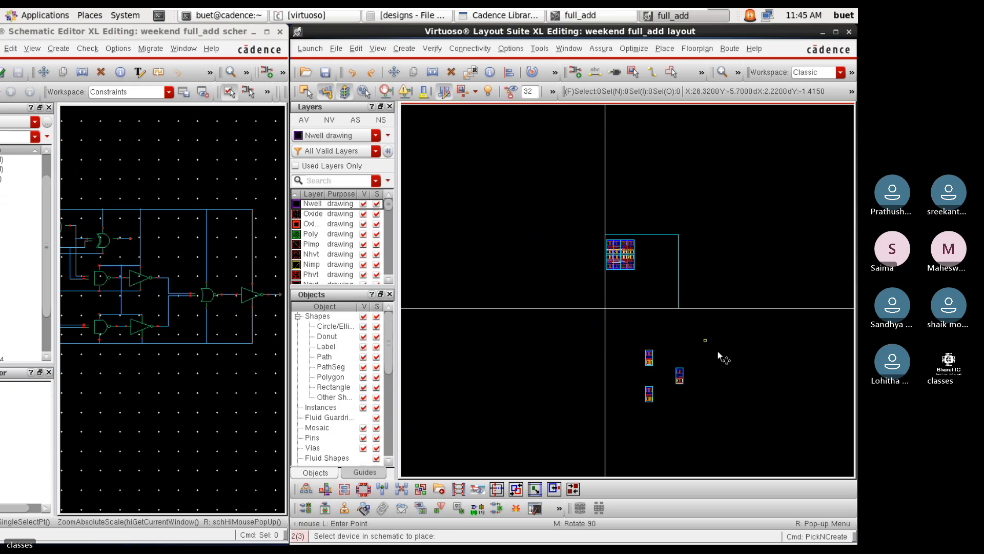
ctrl+scroll(698, 370, up, 3)
ctrl+scroll(697, 367, down, 3)
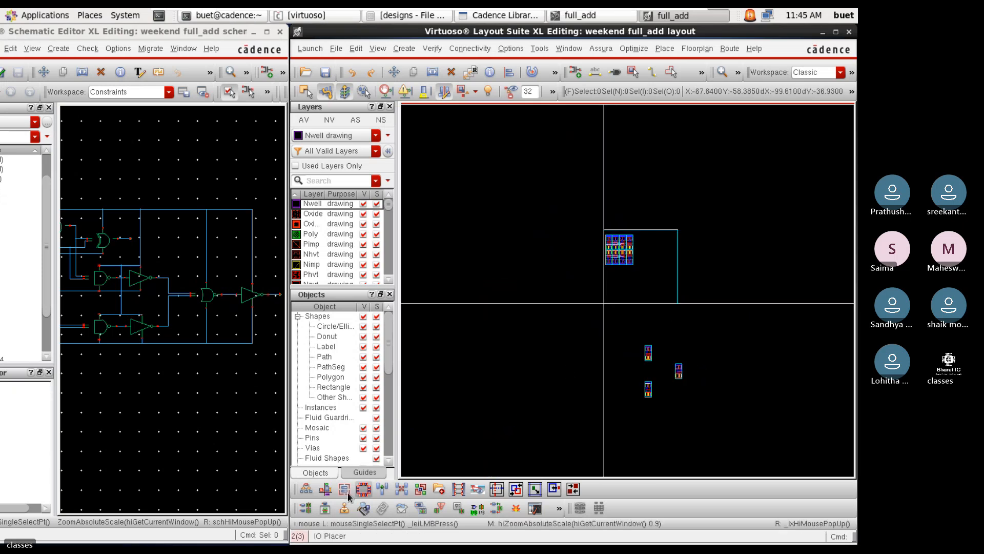
Try to generate only the inverter driven by the upper NAND in the layout from the schematic
click(324, 509)
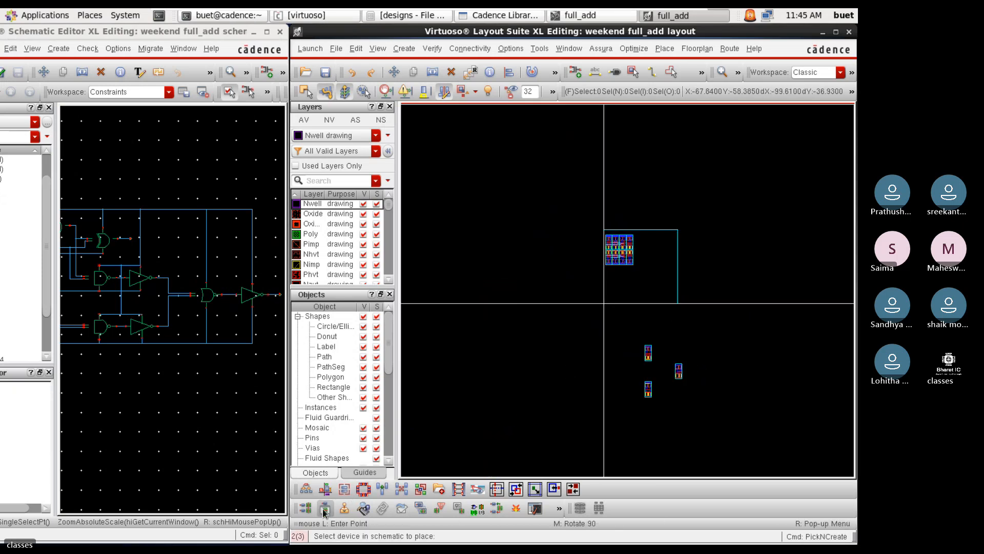
click(137, 279)
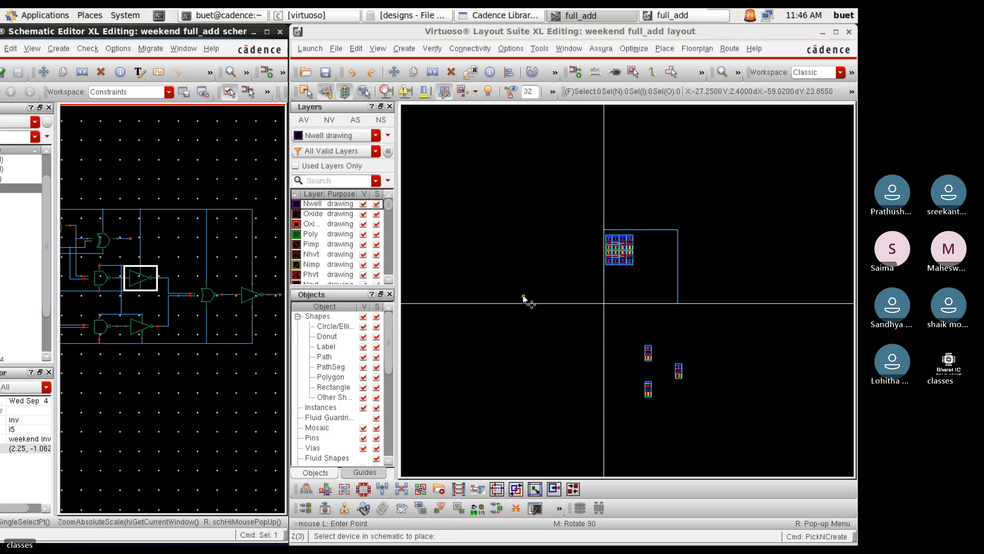
key(Escape)
Maximize the full adder schematic window and inspect the object properties of the upper NAND's inverter, closing them without changes
click(134, 277)
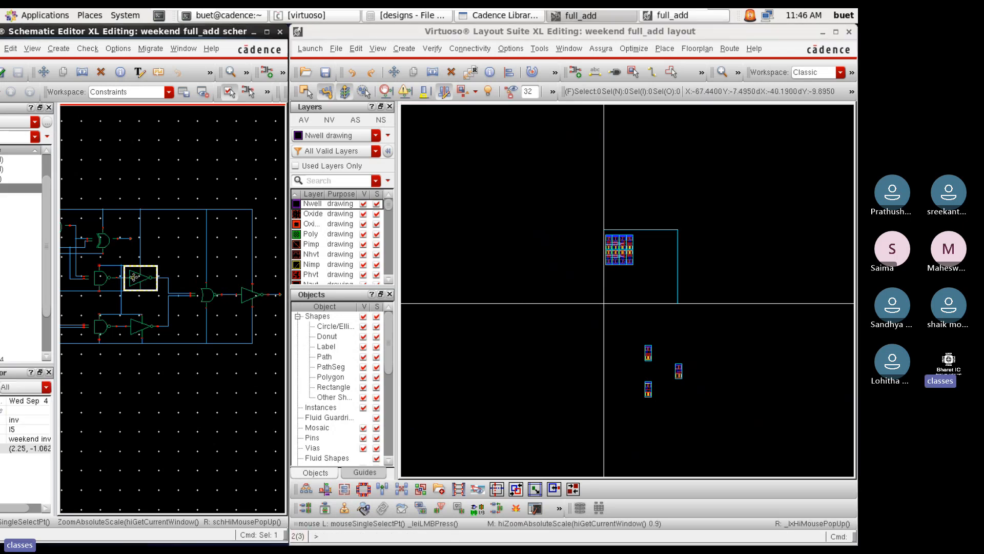
click(266, 32)
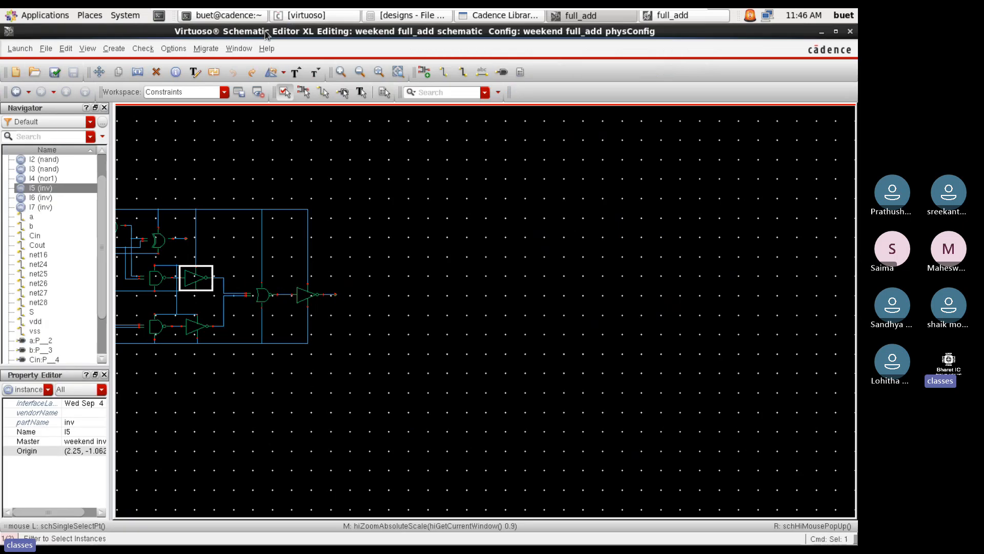
middle_click(517, 336)
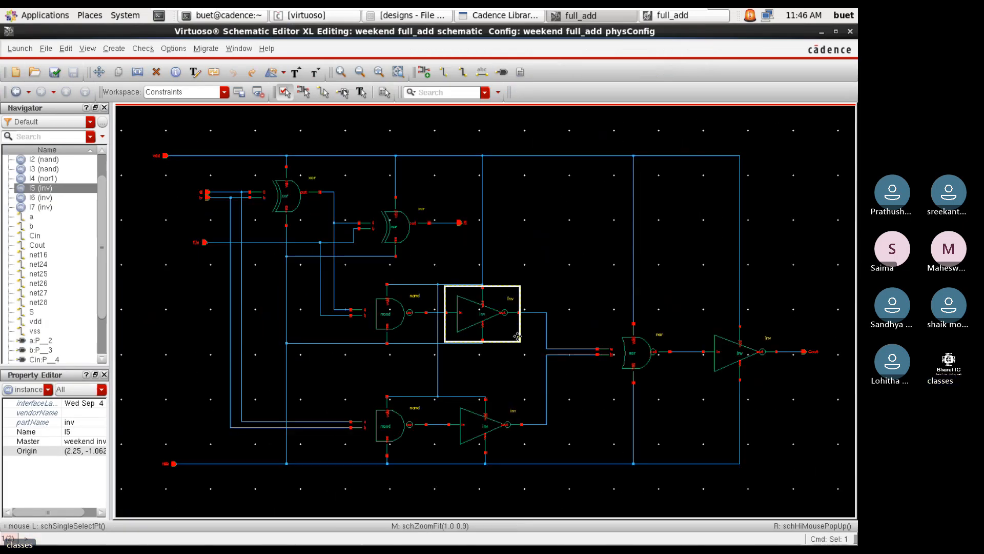
right_click(483, 324)
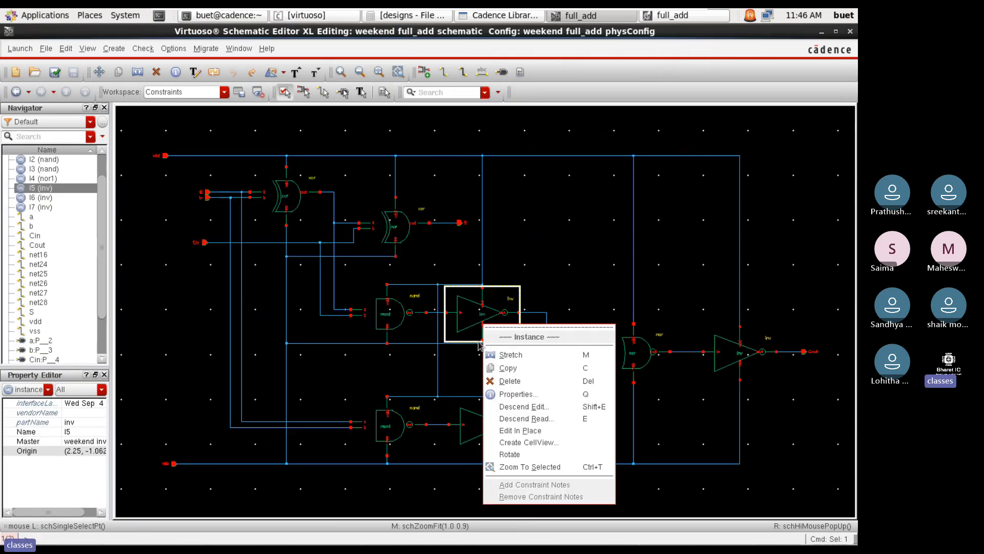
click(444, 505)
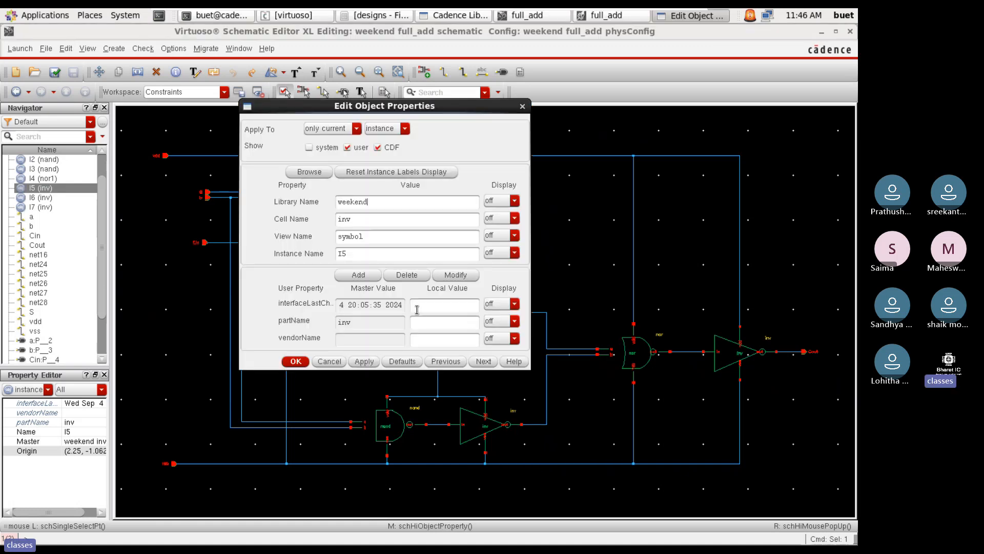
click(334, 361)
Delete all three inverter instances from the full adder schematic: the two after the NANDs and the one before Cout
click(156, 72)
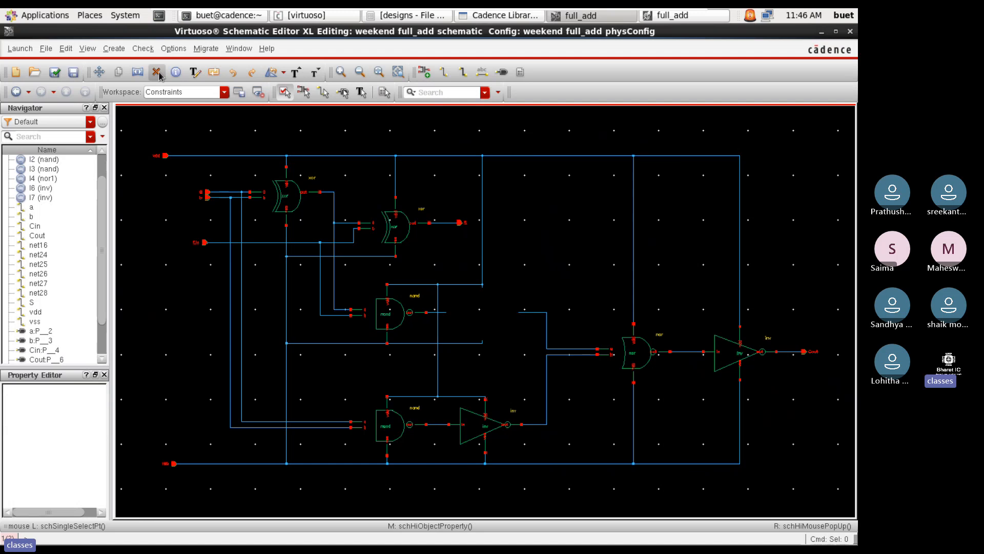
click(477, 430)
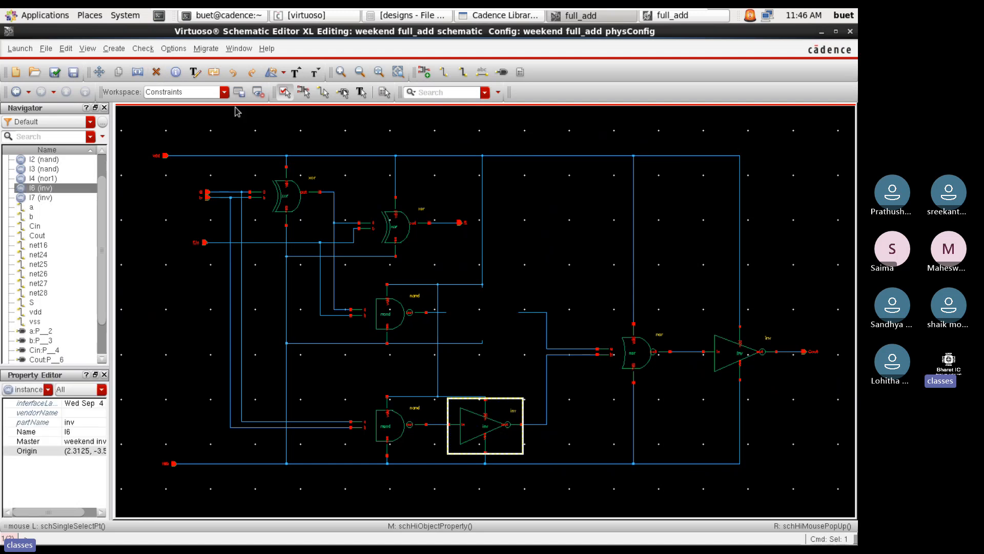
click(156, 72)
click(720, 360)
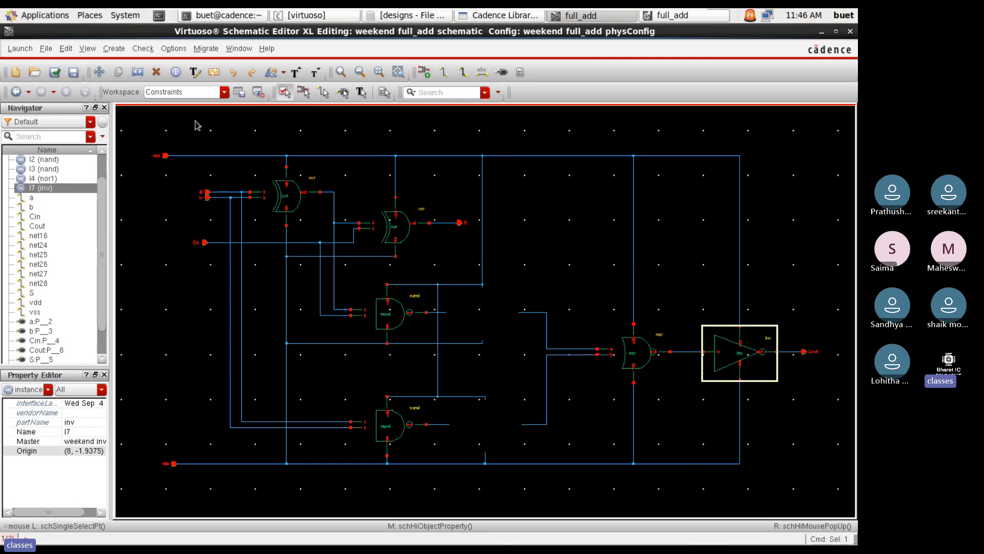
click(156, 72)
Add an inv symbol instance from the weekend library to the schematic, connected at the upper NAND's output wire
click(425, 74)
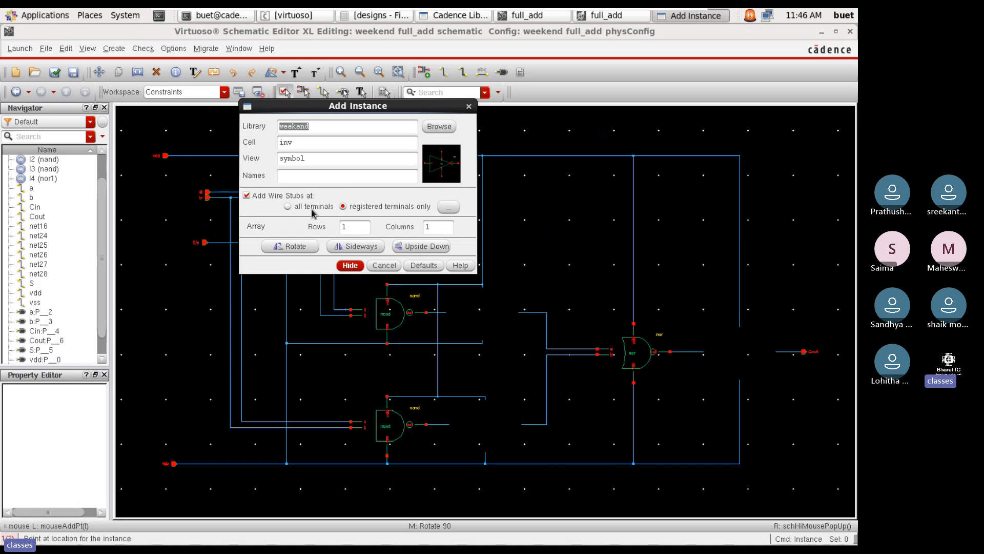
click(437, 127)
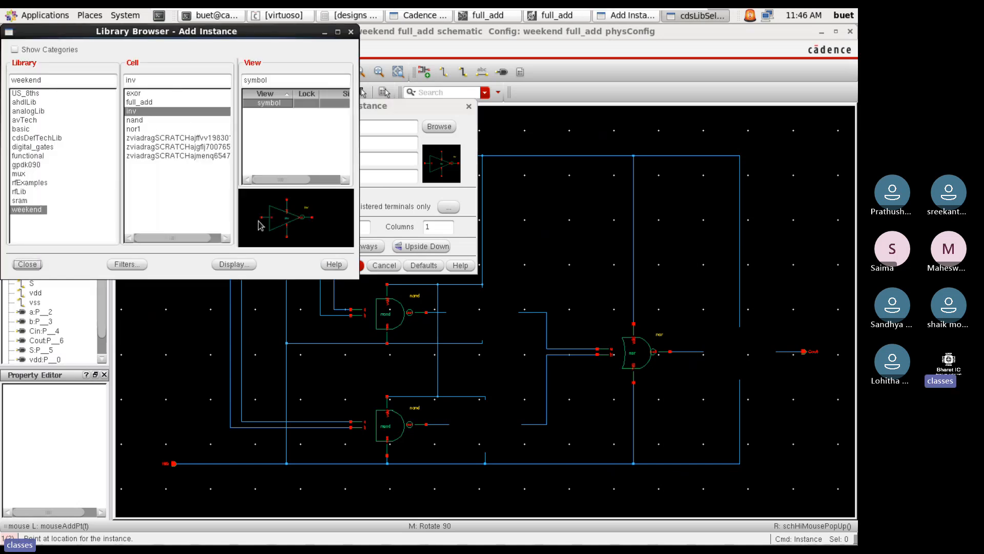
click(27, 264)
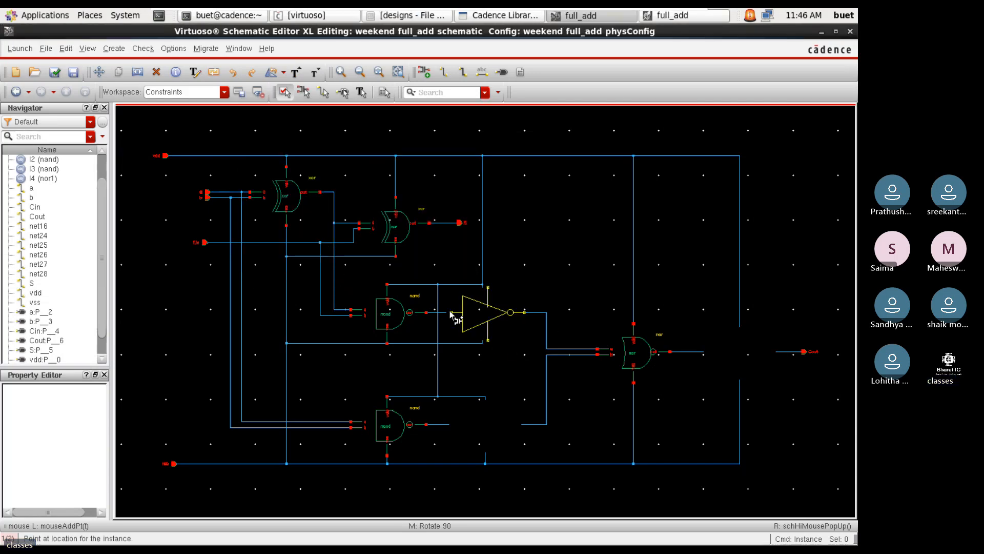
right_drag(430, 282, 525, 357)
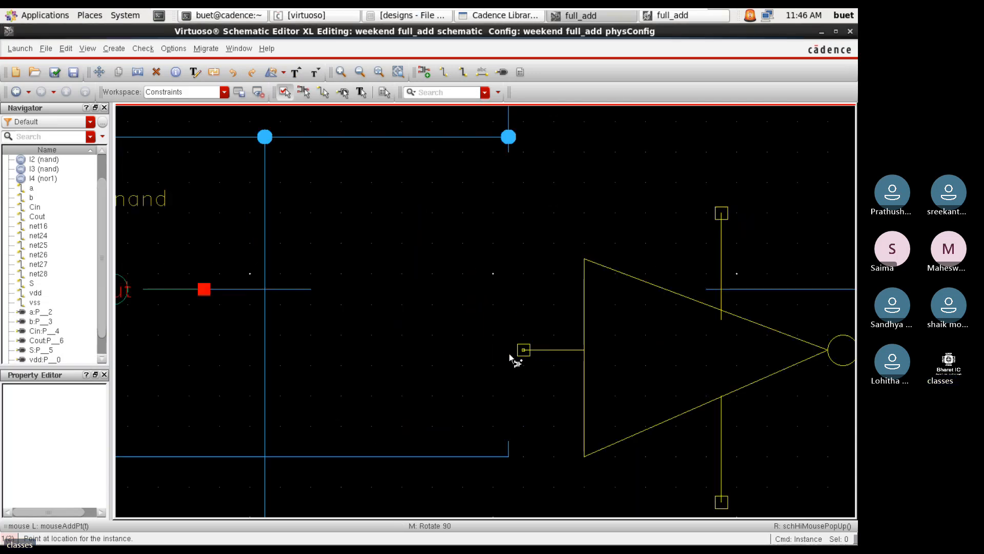
click(317, 289)
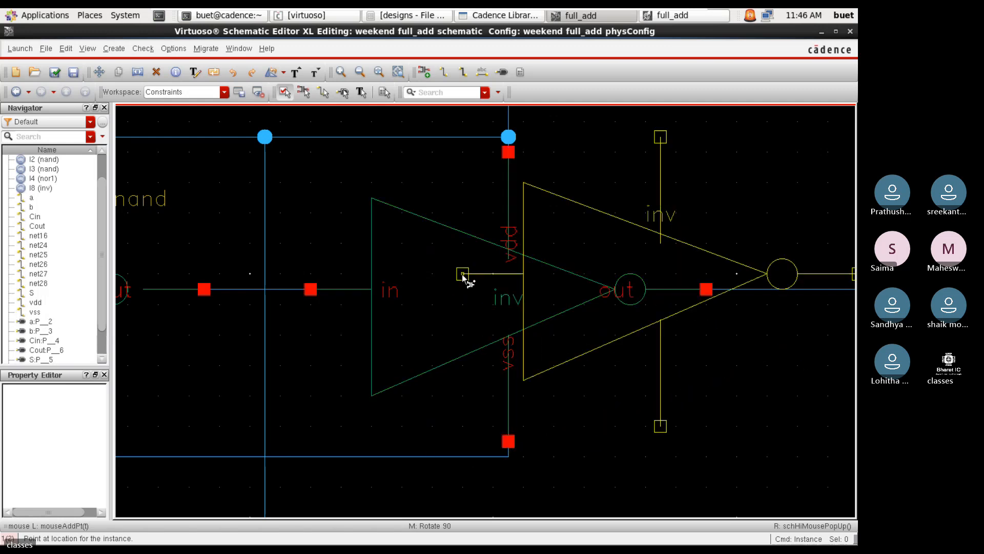
Place a second inv instance at the end of the lower NAND's output wire and fit the schematic
key(Up)
key(Up)
key(Down)
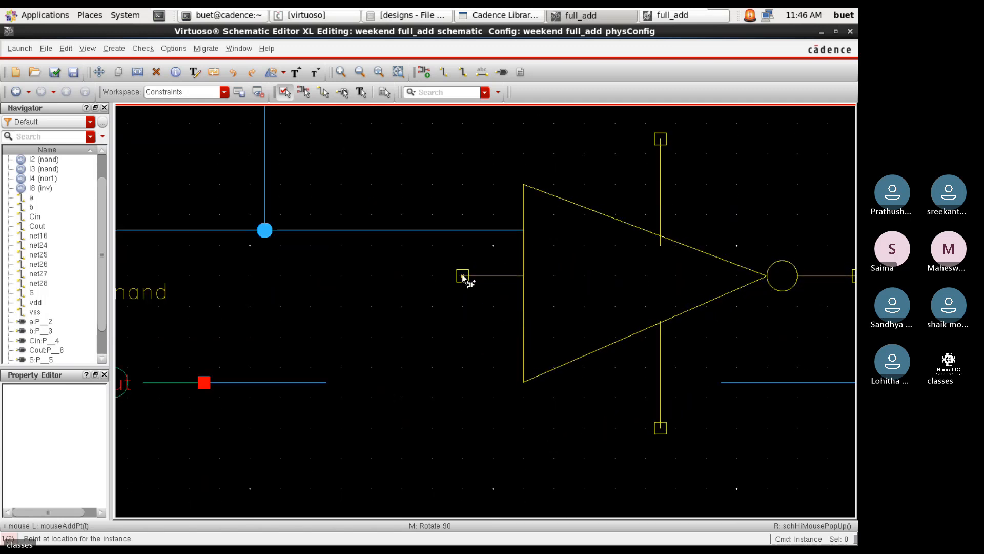
click(326, 382)
key(f)
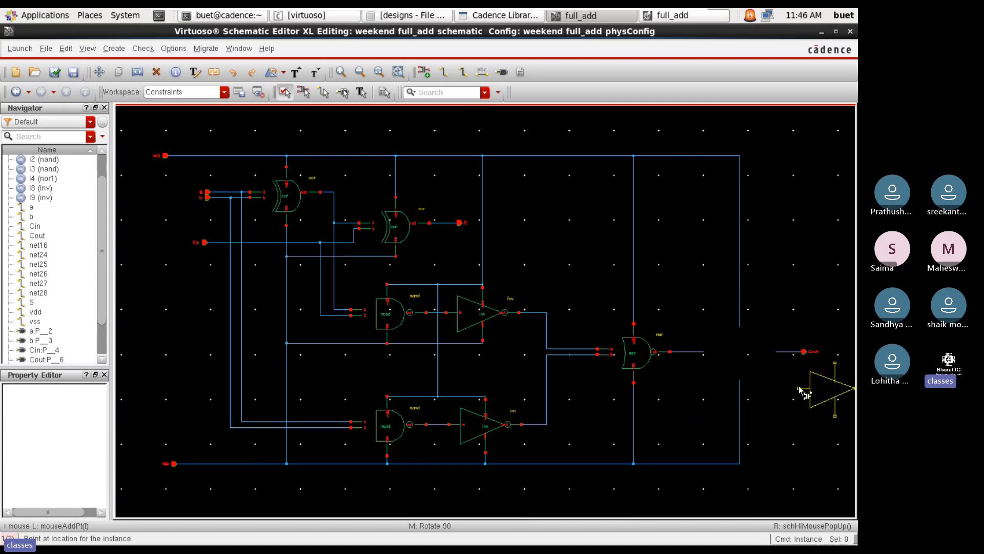
Place a third inv instance between the NOR output and the Cout pin, and check and save the schematic
right_drag(659, 310, 784, 398)
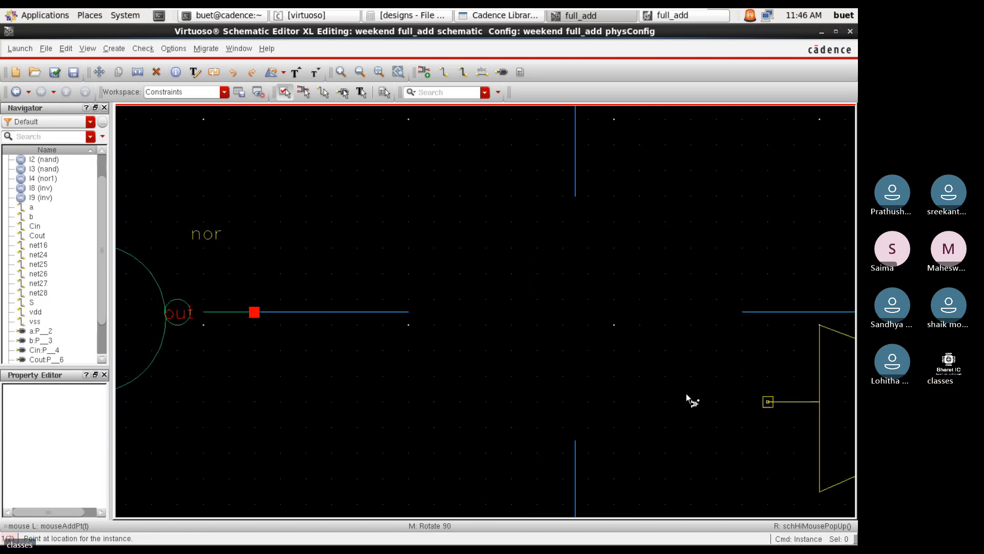
click(408, 312)
key(Escape)
key(f)
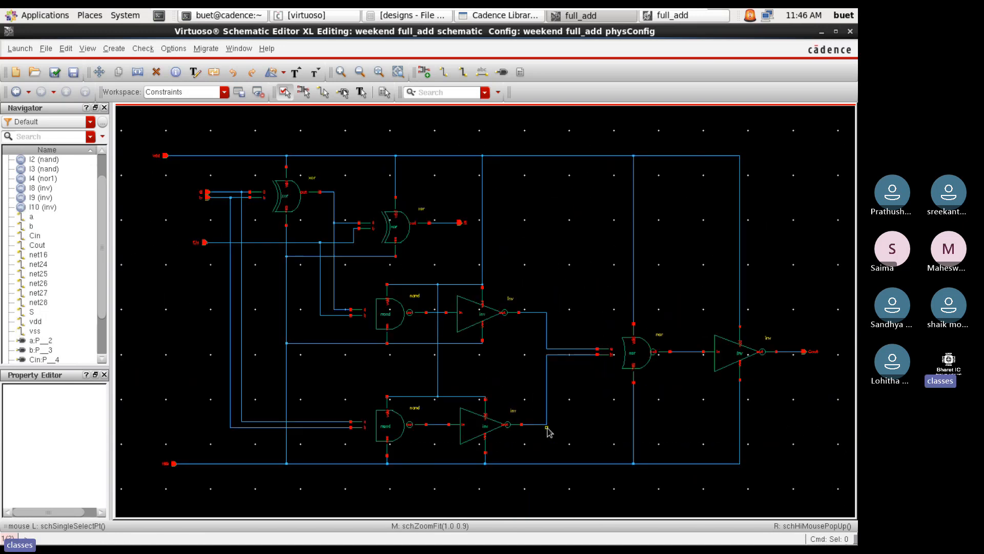
click(54, 72)
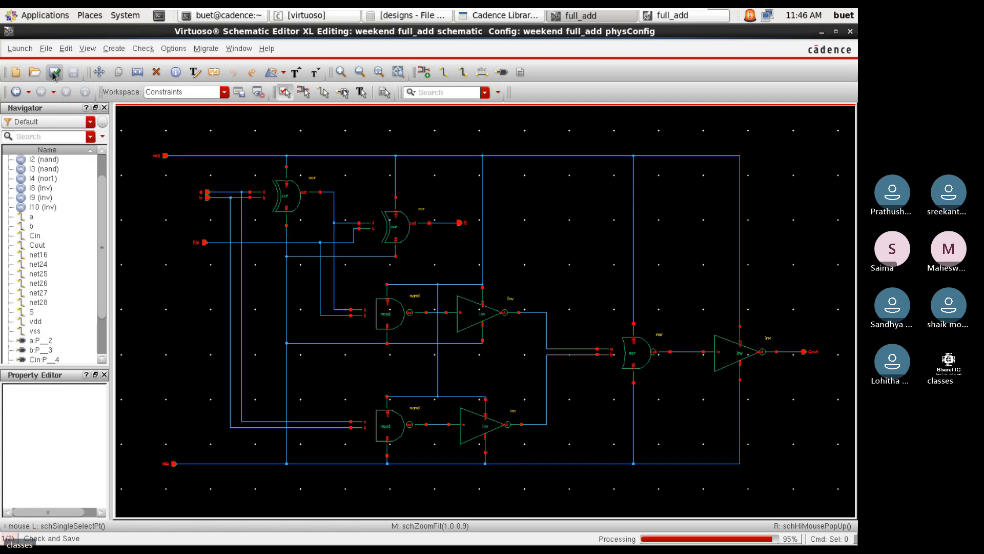
Generate the three new inverters from the schematic in the maximized full adder layout, placing them beside the NOR cell
click(430, 288)
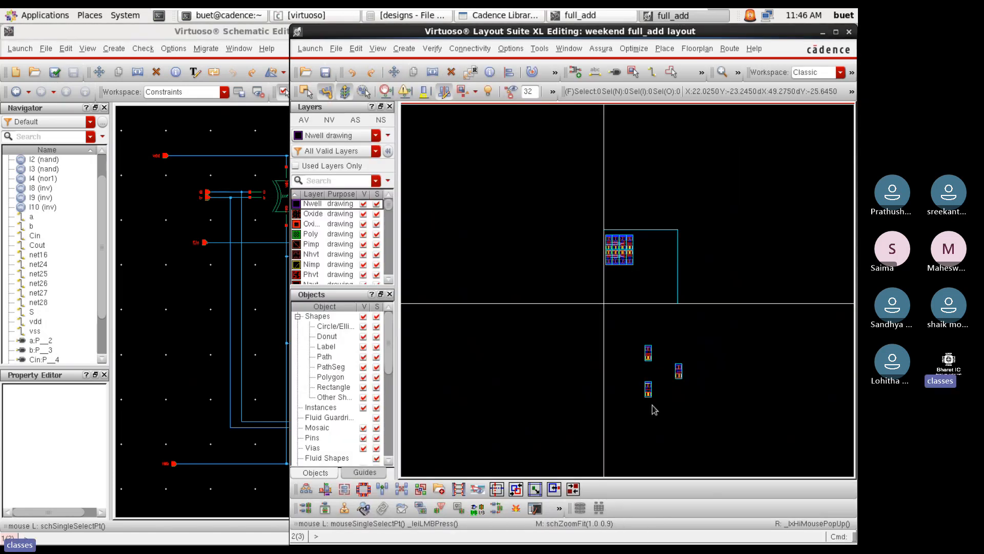
click(325, 508)
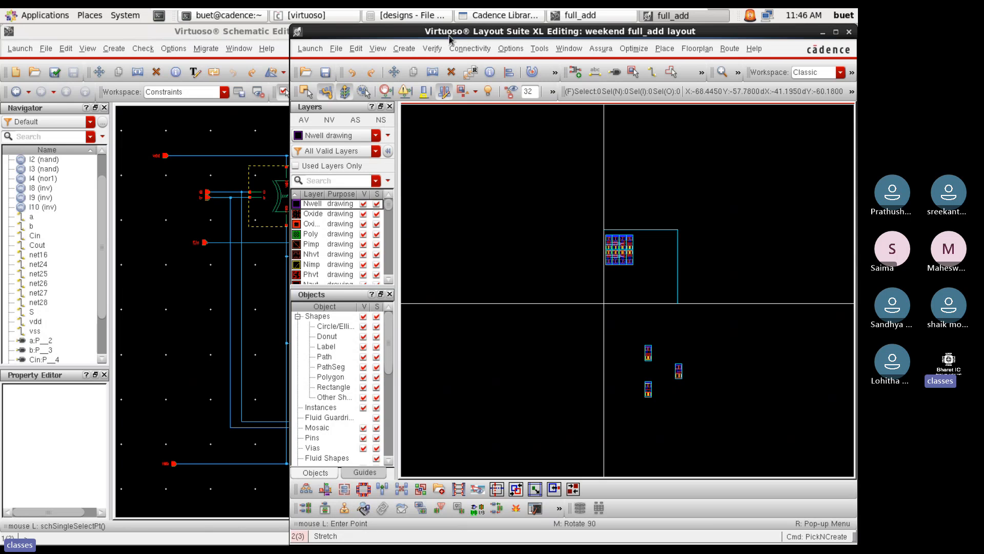
drag(448, 39, 756, 38)
click(474, 313)
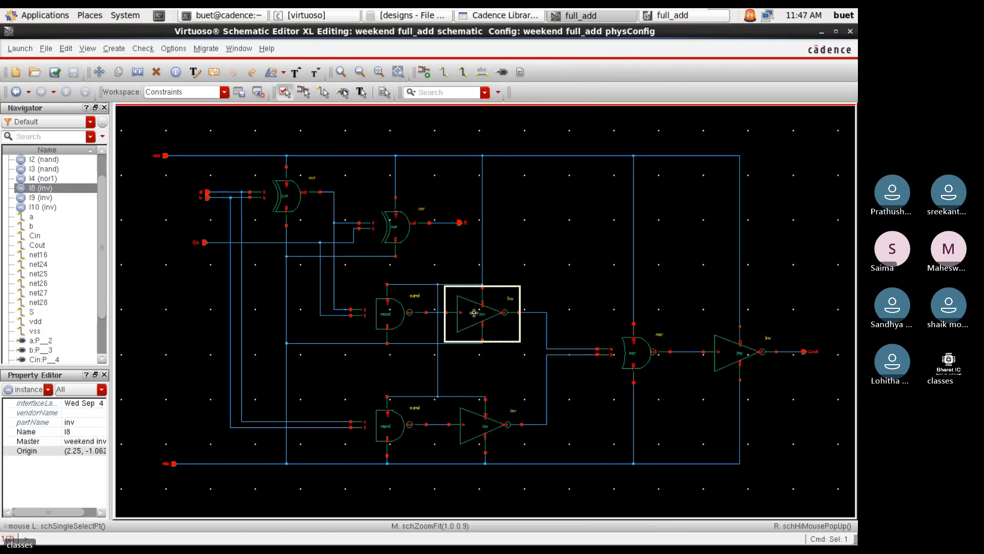
shift+click(477, 436)
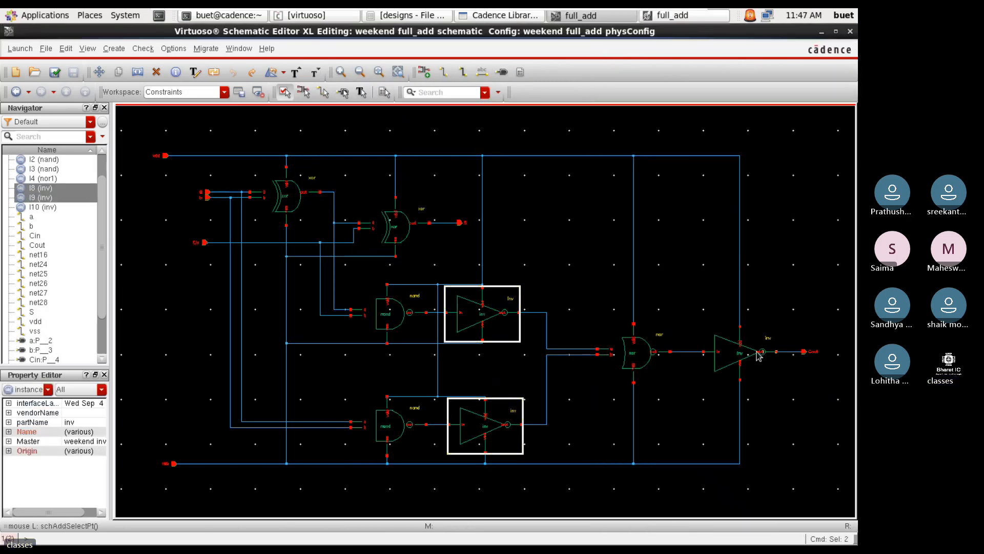
shift+click(737, 354)
click(700, 17)
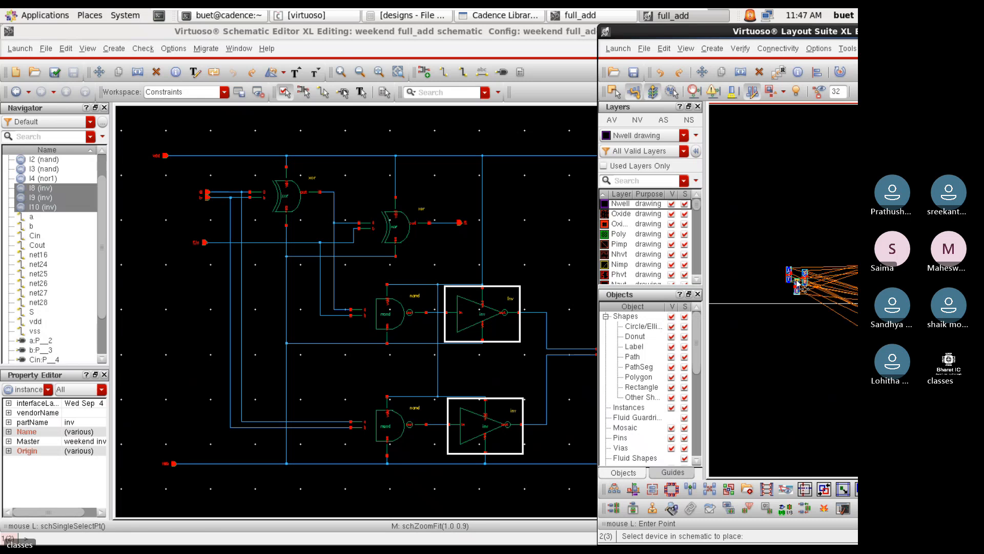
double_click(788, 32)
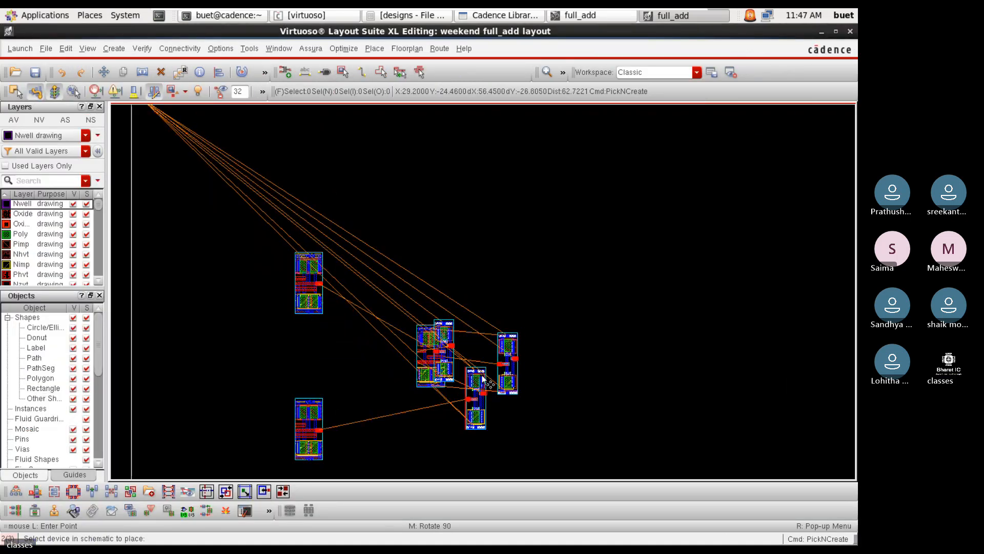
click(578, 356)
key(Escape)
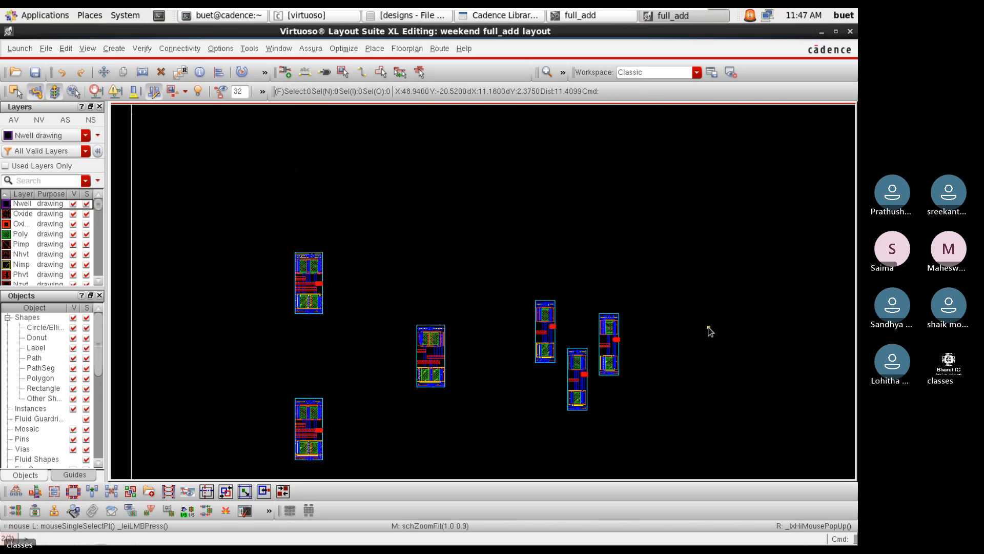
Move the two inverters nearest the NOR cell together into the gap between the NAND cells and the NOR cell
drag(488, 261, 591, 443)
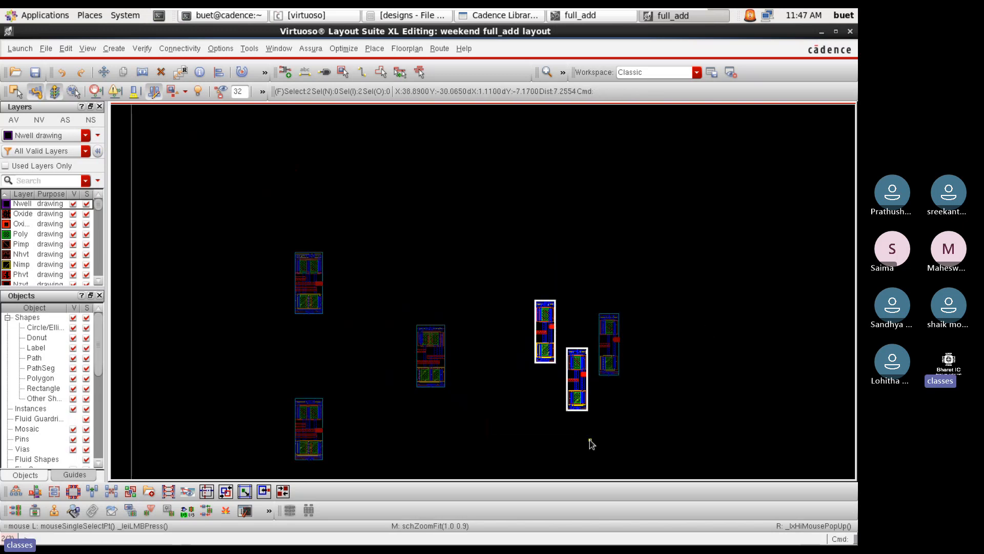
key(s)
click(542, 332)
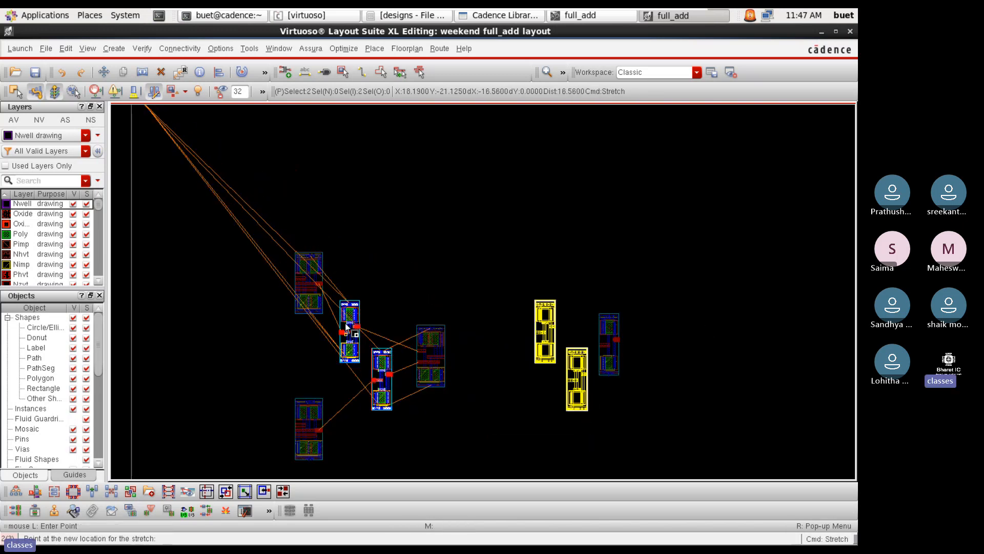
click(368, 326)
Move the third inverter over to the output side of the NOR cell
click(601, 340)
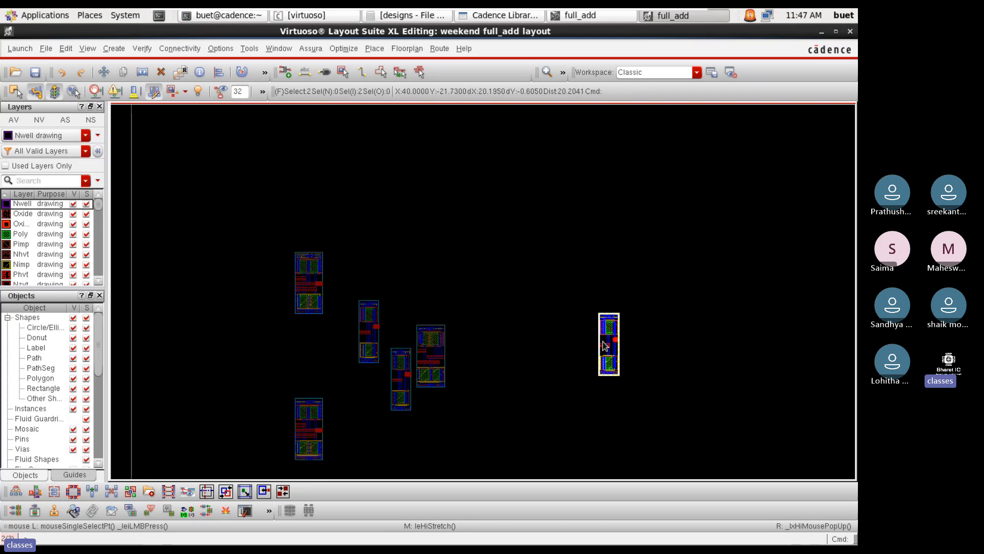
click(601, 340)
click(462, 367)
ctrl+scroll(454, 389, up, 4)
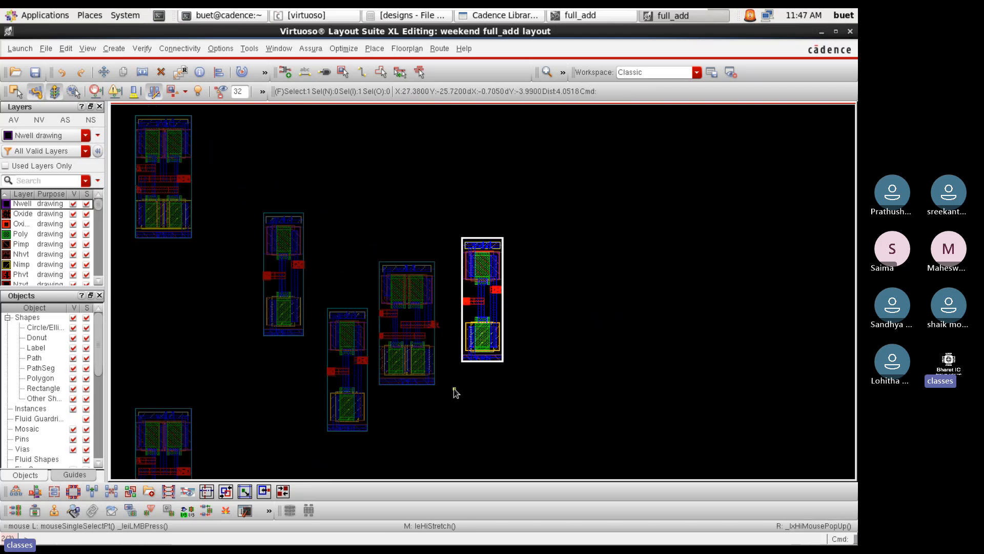
Quick Align the third inverter's bottom edge with the NOR cell's bottom edge
key(s)
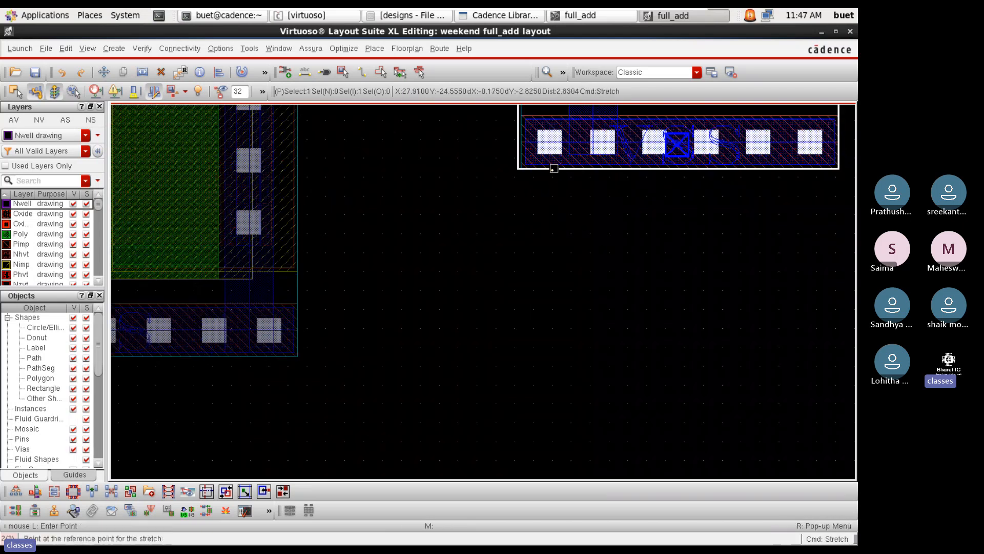
key(Escape)
key(a)
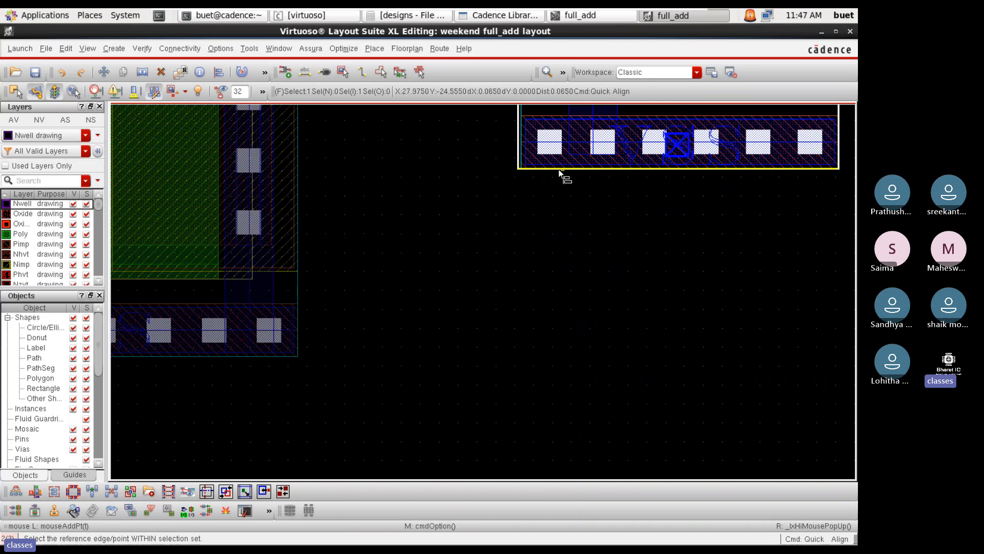
click(554, 173)
ctrl+scroll(278, 364, up, 2)
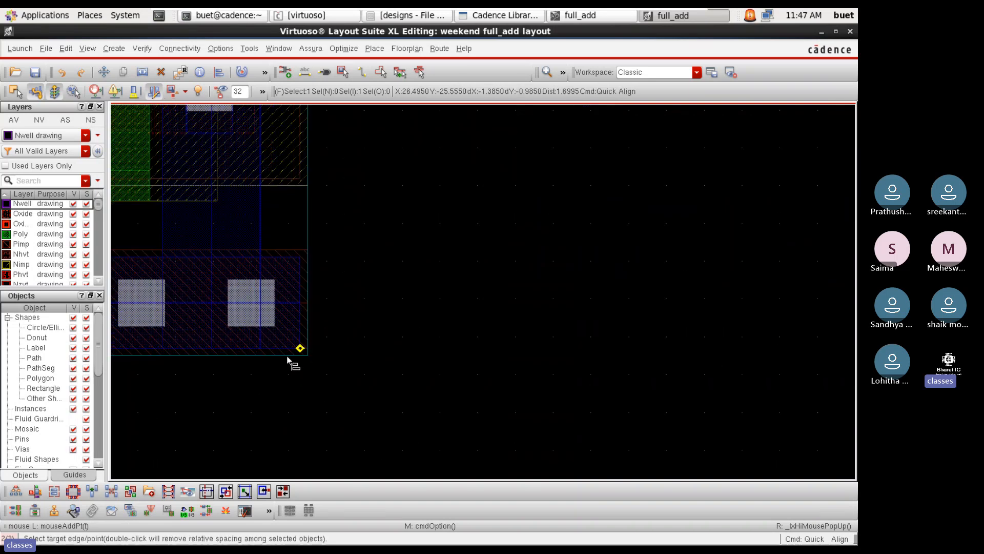
scroll(287, 358, up, 1)
click(287, 361)
scroll(312, 387, down, 3)
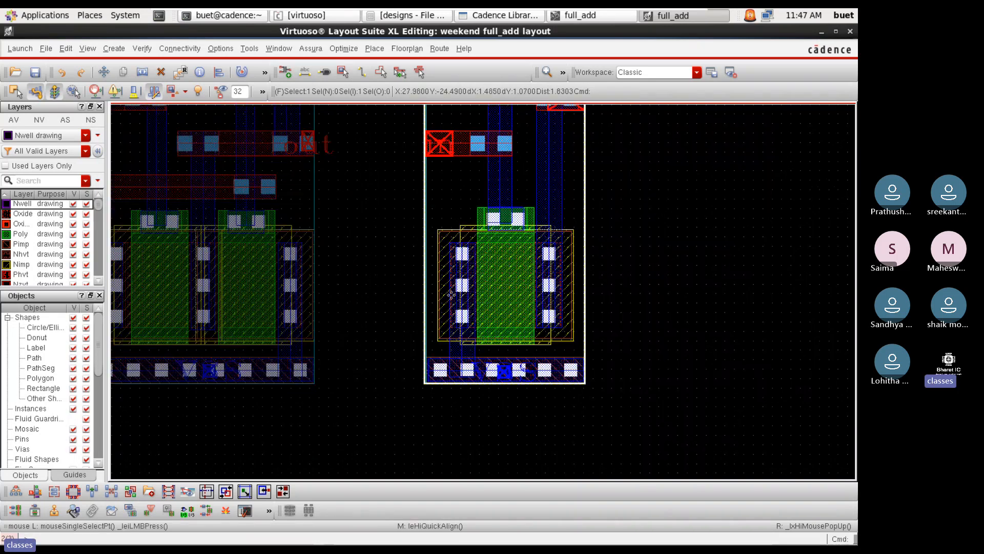
Stretch the third inverter horizontally toward the NOR cell, leaving only a narrow gap between the two cells
ctrl+scroll(450, 293, down, 4)
ctrl+scroll(450, 200, up, 4)
key(s)
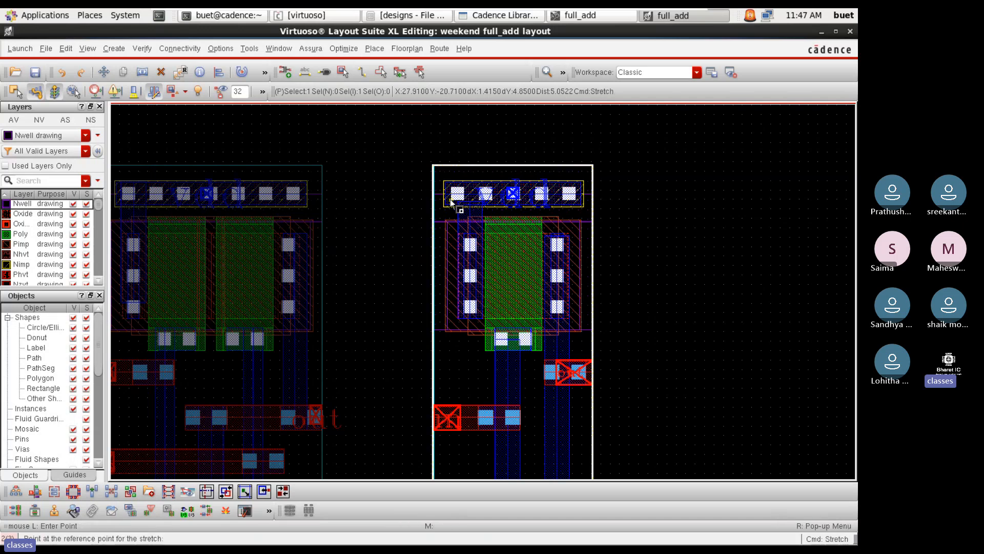
click(452, 195)
click(354, 200)
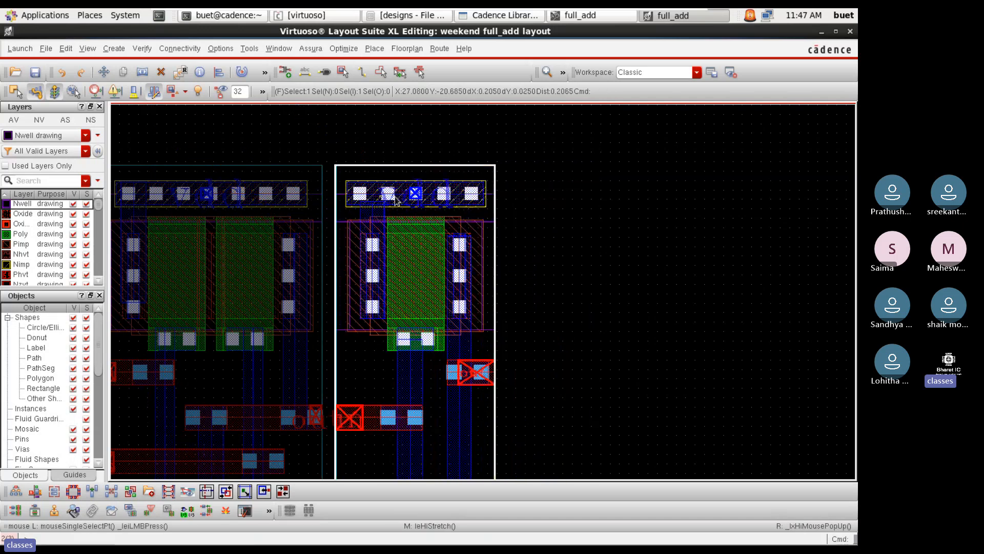
Move the upper of the two remaining inverters up until it is roughly level with the upper NAND cell
ctrl+scroll(418, 197, down, 2)
ctrl+scroll(506, 258, down, 1)
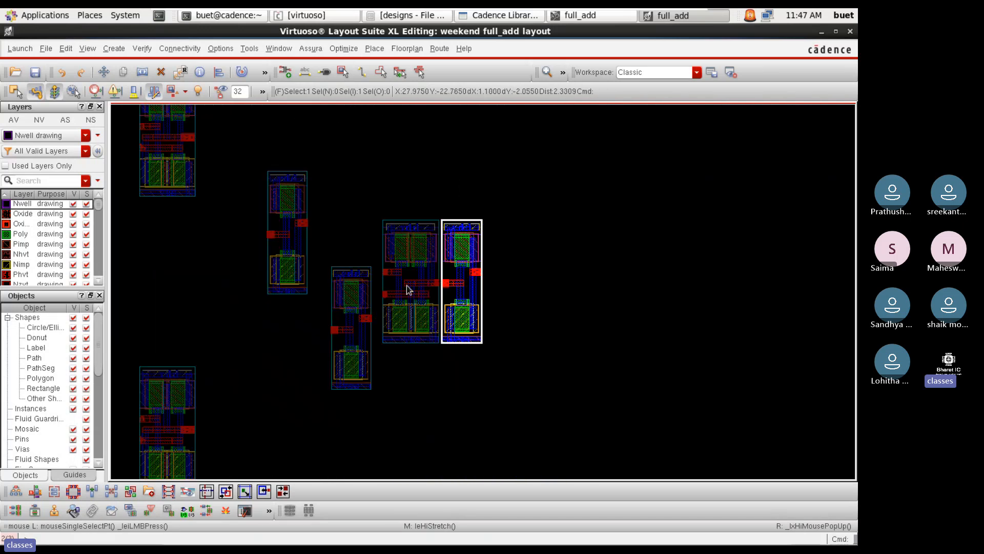
ctrl+scroll(410, 266, down, 1)
ctrl+scroll(319, 194, up, 1)
ctrl+scroll(319, 195, up, 1)
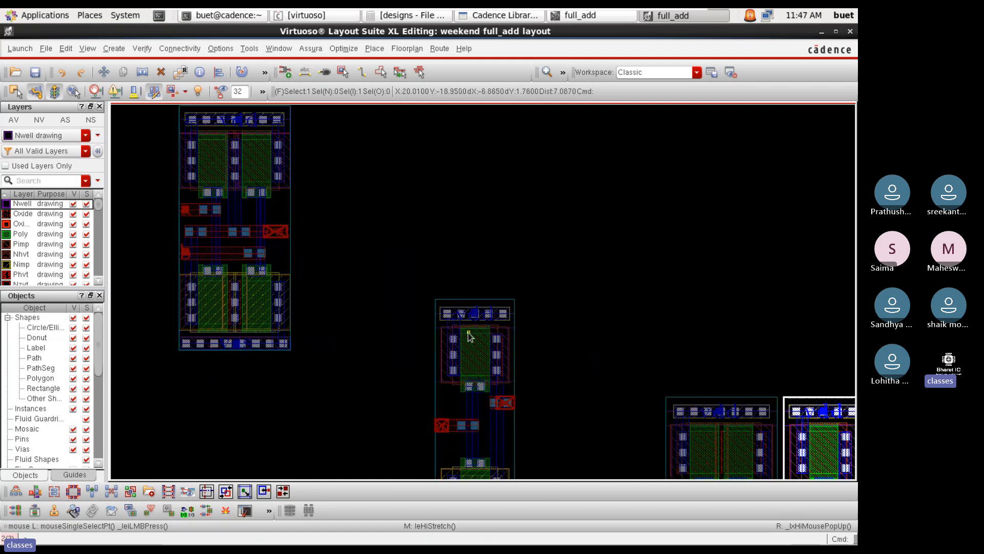
click(468, 347)
key(s)
click(468, 347)
Quick Align the inverter's left edge with the upper NAND cell's right edge so the two cells abut
key(a)
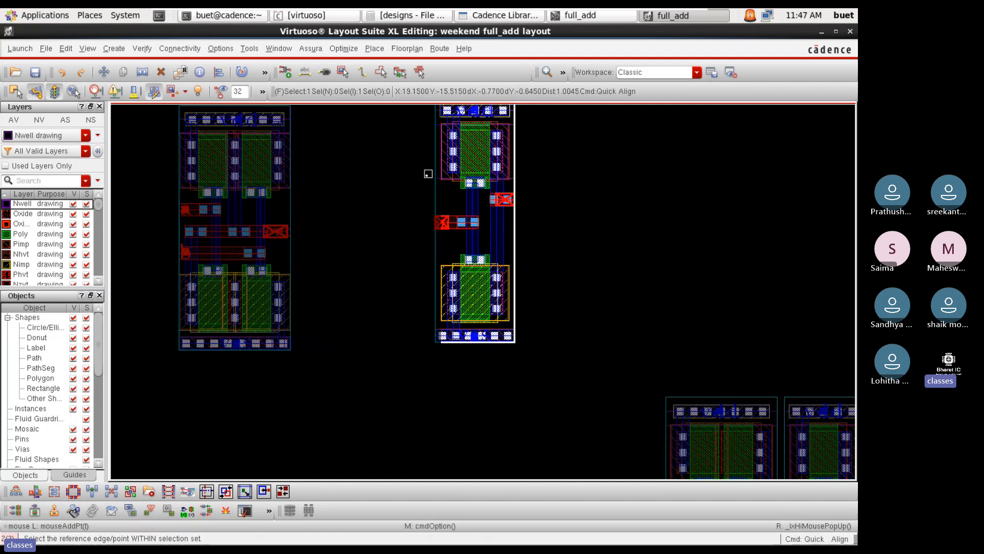
ctrl+scroll(433, 180, up, 3)
click(471, 237)
ctrl+scroll(593, 285, down, 3)
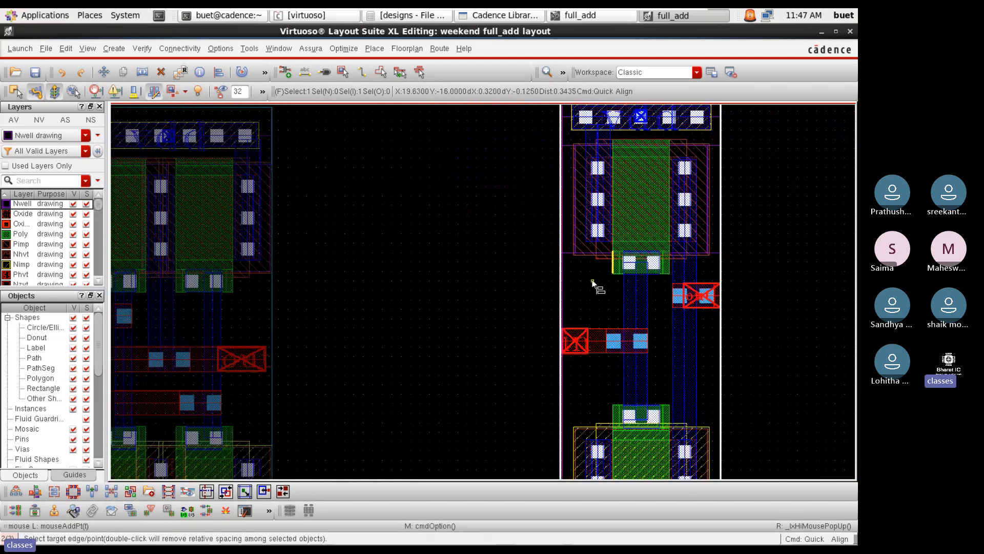
click(279, 296)
ctrl+scroll(528, 325, down, 2)
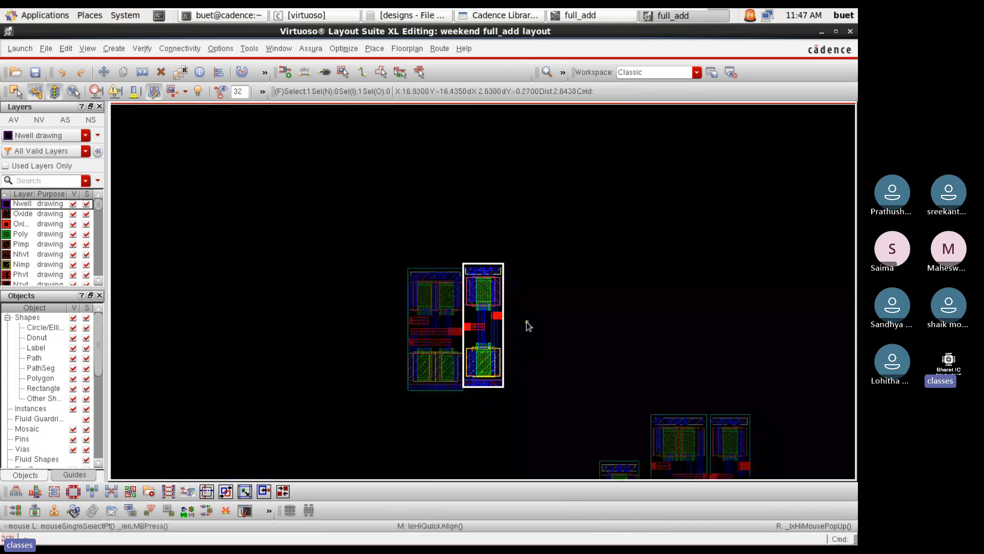
Quick Align the inverter's top edge with the upper NAND cell's top edge
ctrl+scroll(481, 269, up, 3)
middle_click(466, 223)
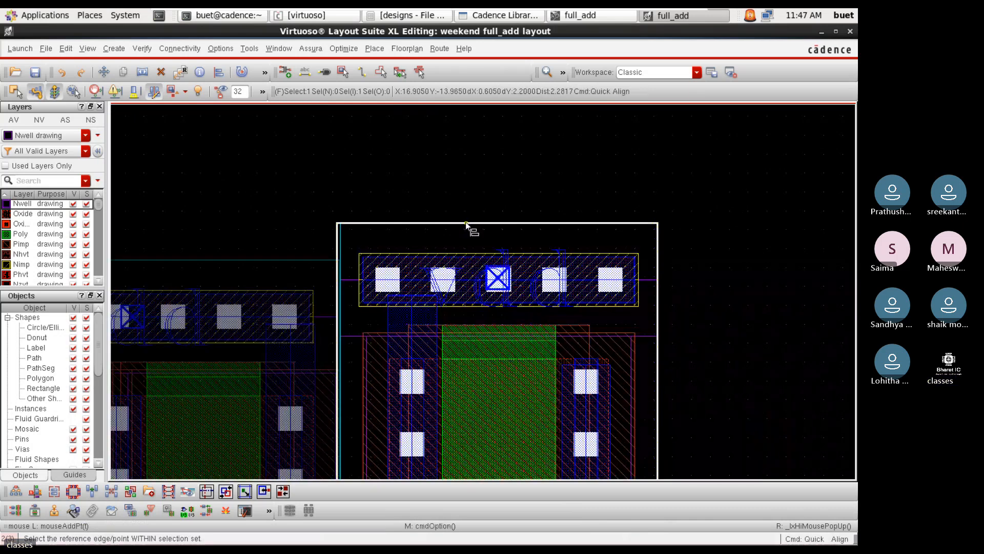
click(272, 261)
ctrl+scroll(473, 209, down, 2)
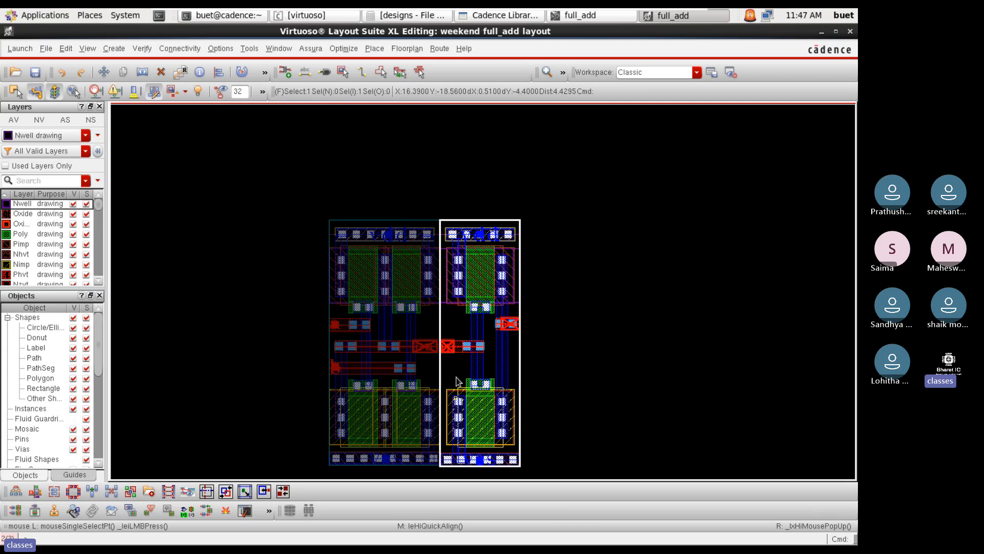
Examine how the upper NAND and inverter boundaries and rails line up, and compare them with the already placed cell rows
ctrl+scroll(480, 274, down, 1)
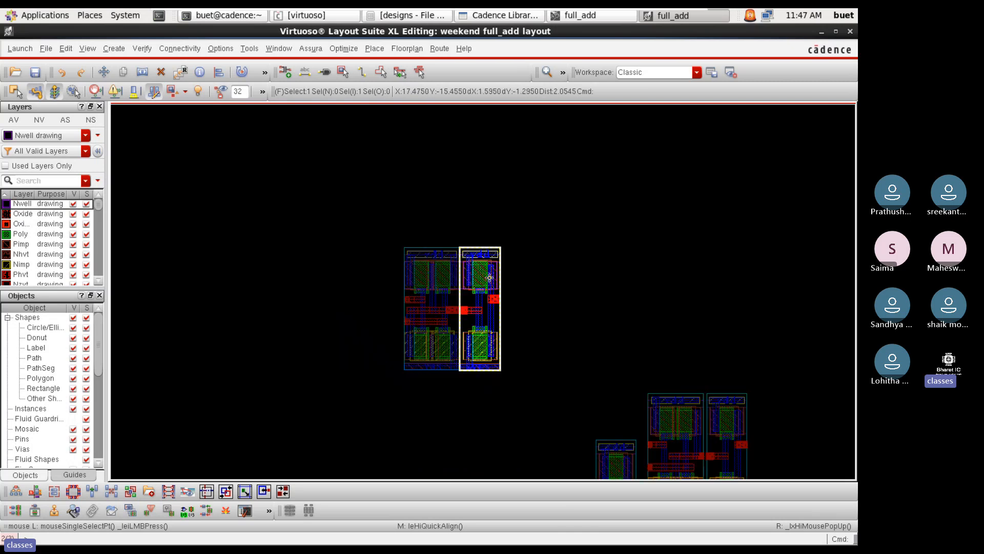
ctrl+scroll(489, 277, up, 1)
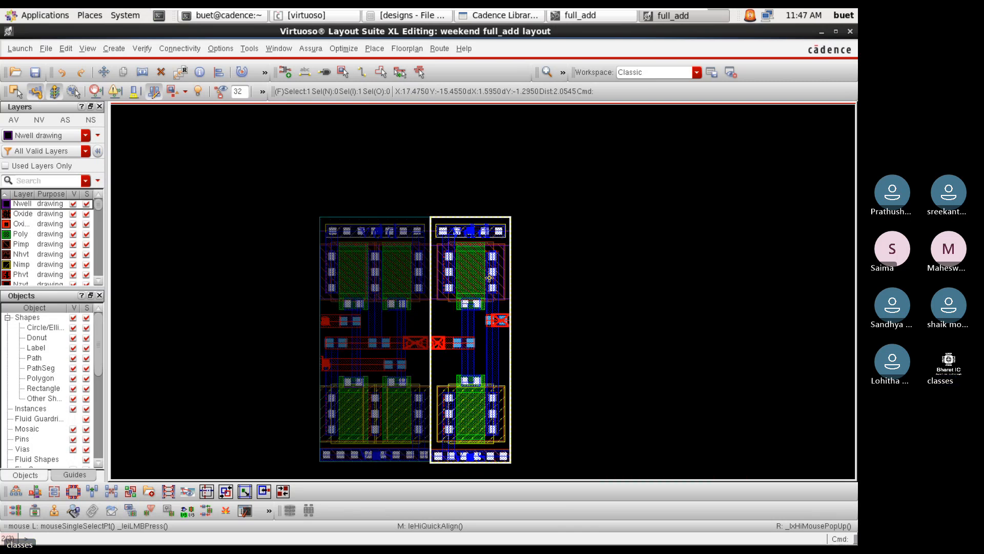
click(633, 155)
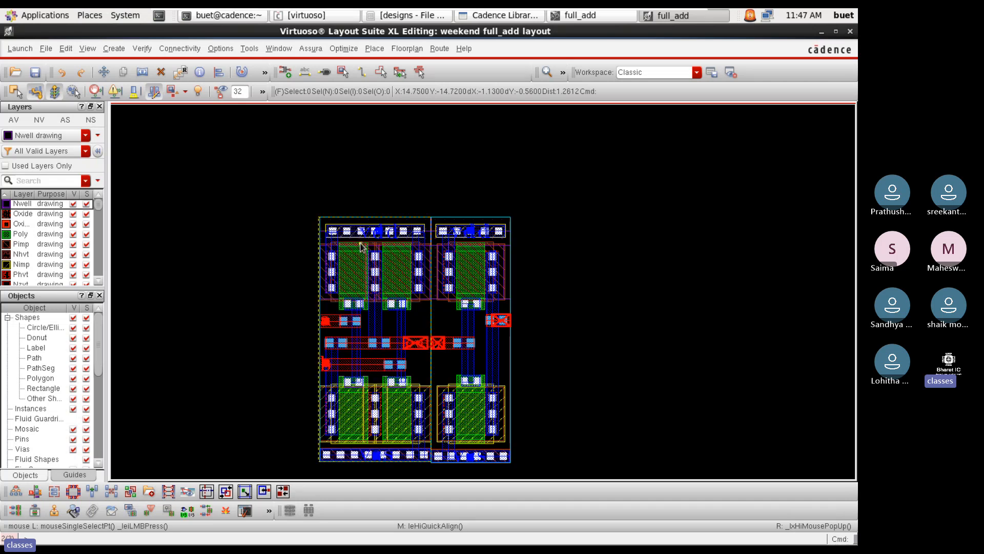
ctrl+scroll(465, 222, down, 1)
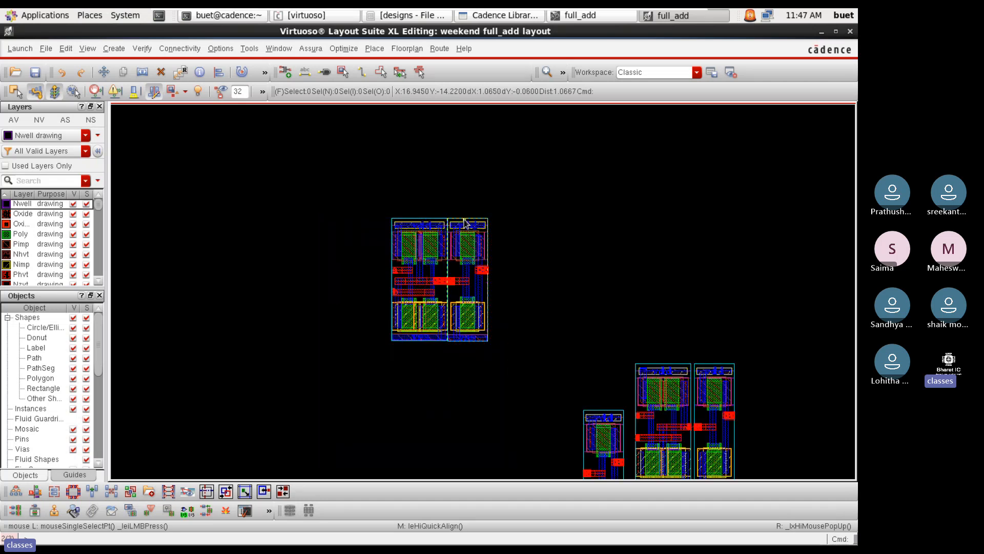
ctrl+scroll(447, 358, down, 2)
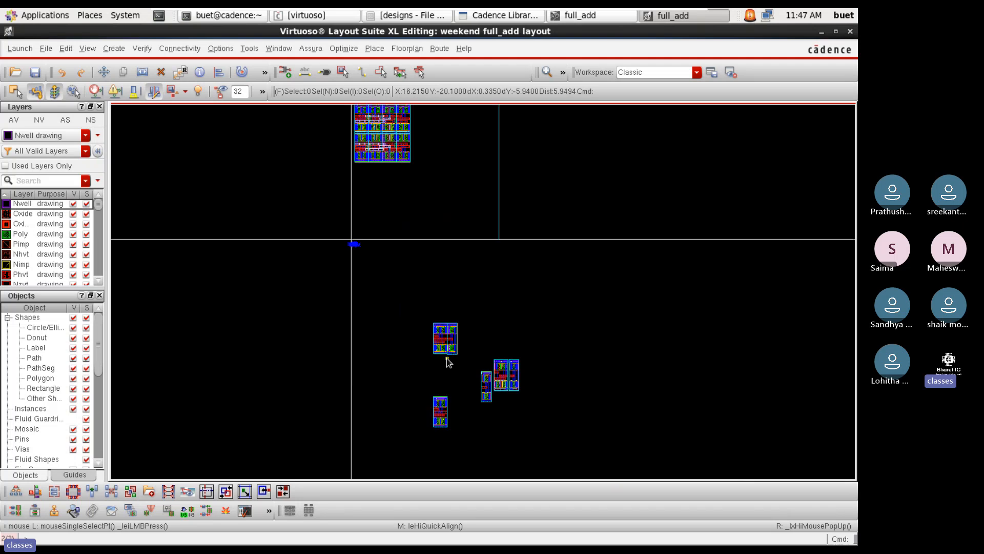
click(440, 335)
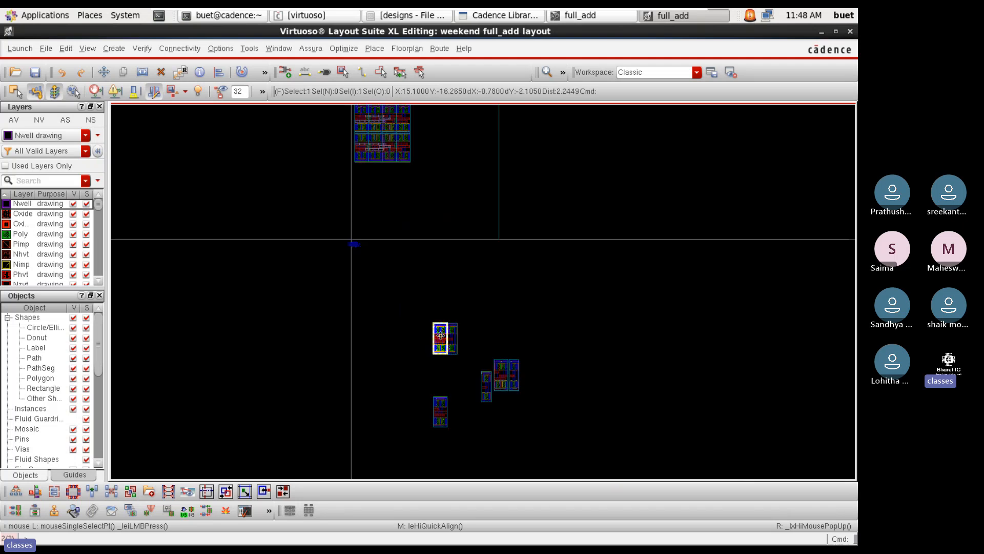
ctrl+scroll(440, 335, up, 3)
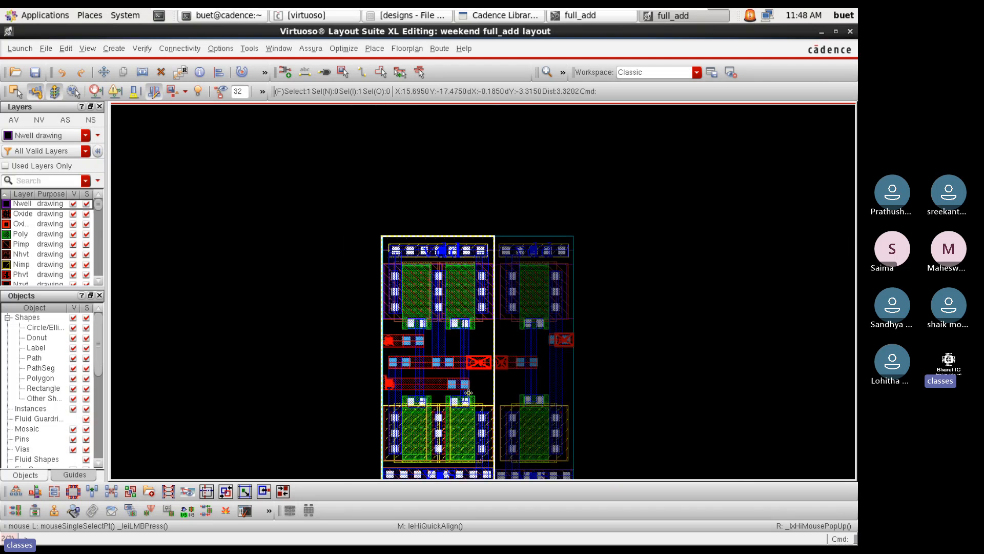
ctrl+scroll(468, 393, down, 5)
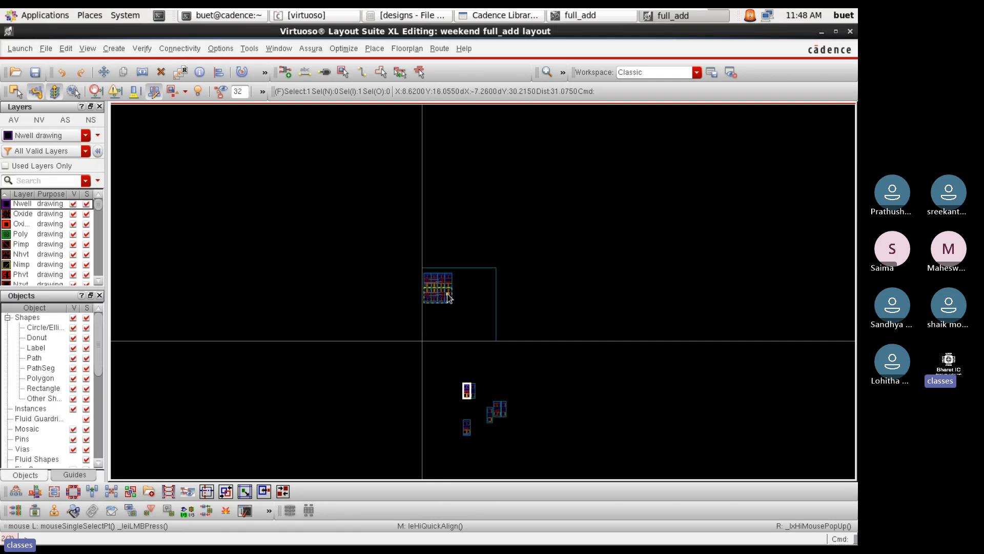
ctrl+scroll(448, 298, up, 2)
ctrl+scroll(447, 296, up, 2)
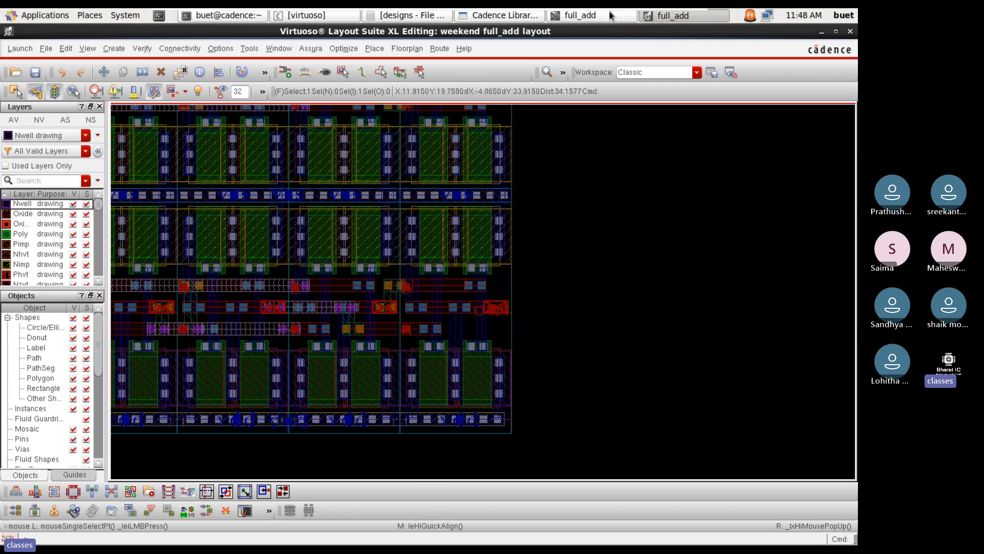
Minimize the layout and schematic, inspect the exchange/designs/mux/nand_gate folder in the file browser, and close the browser
click(822, 31)
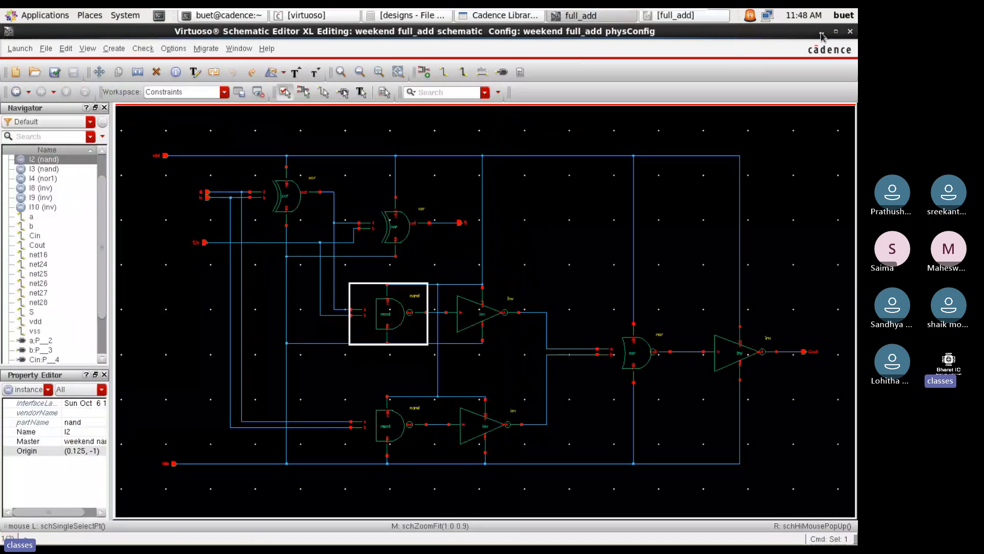
click(821, 31)
double_click(43, 214)
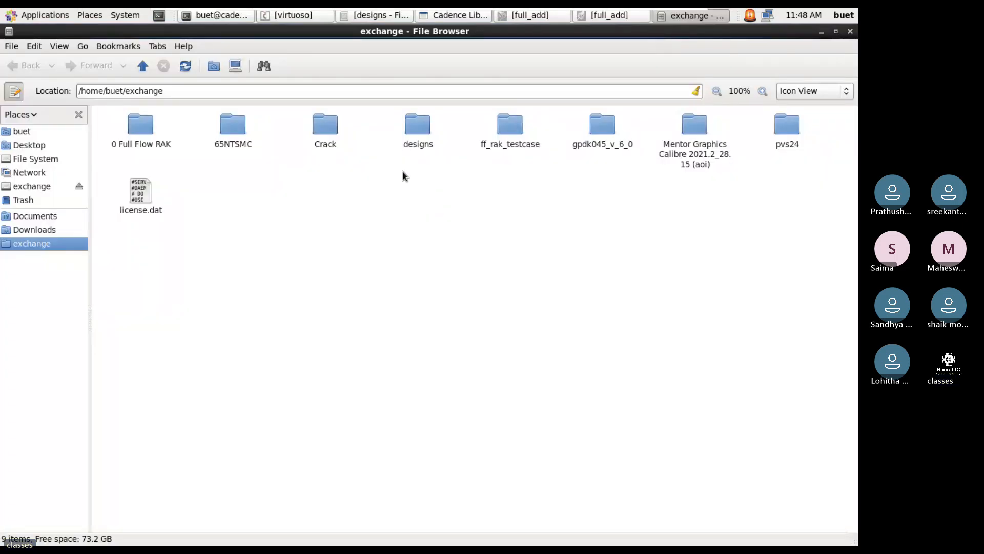
double_click(428, 125)
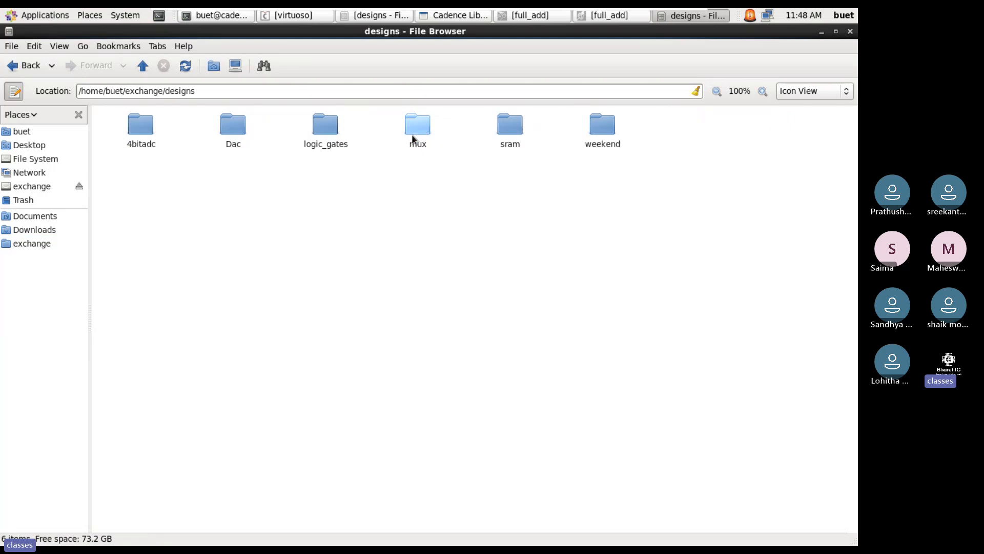
double_click(414, 123)
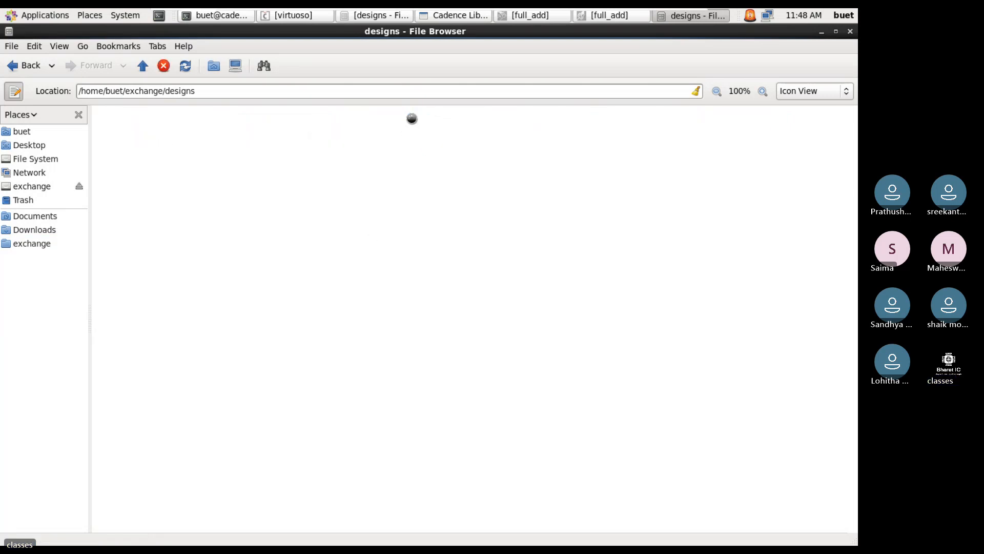
double_click(325, 126)
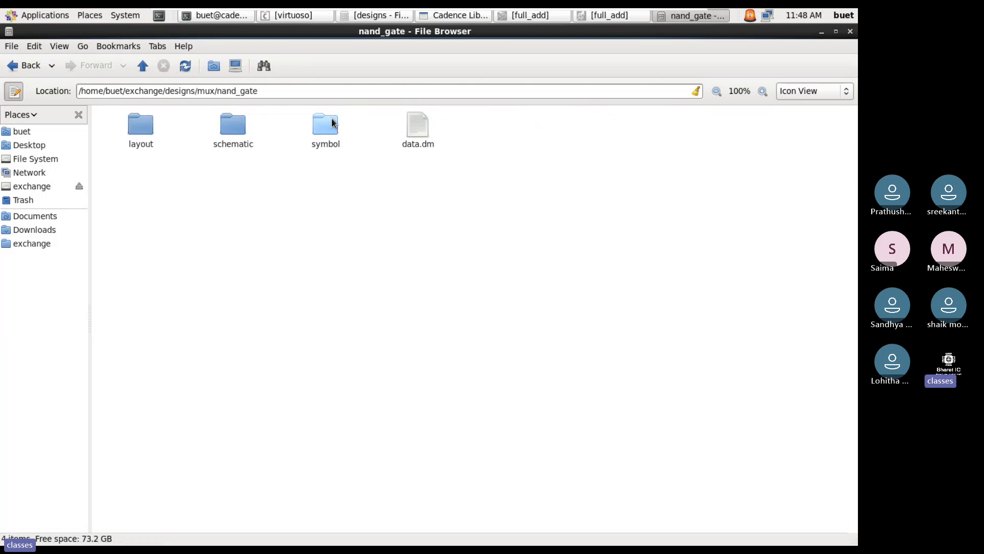
click(850, 32)
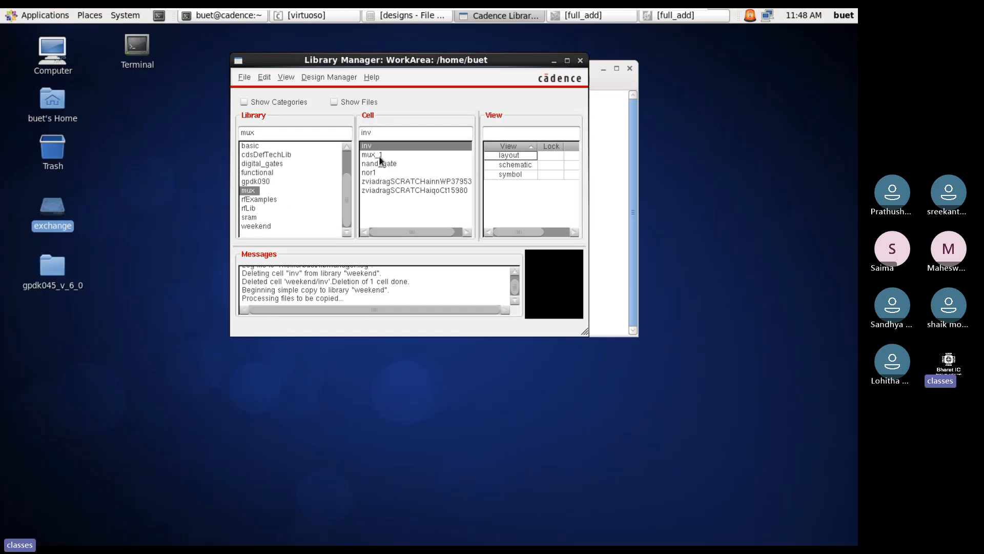
Compare the nand_gate layout in the mux library with the nand layout in the weekend library using the Library Manager
click(393, 163)
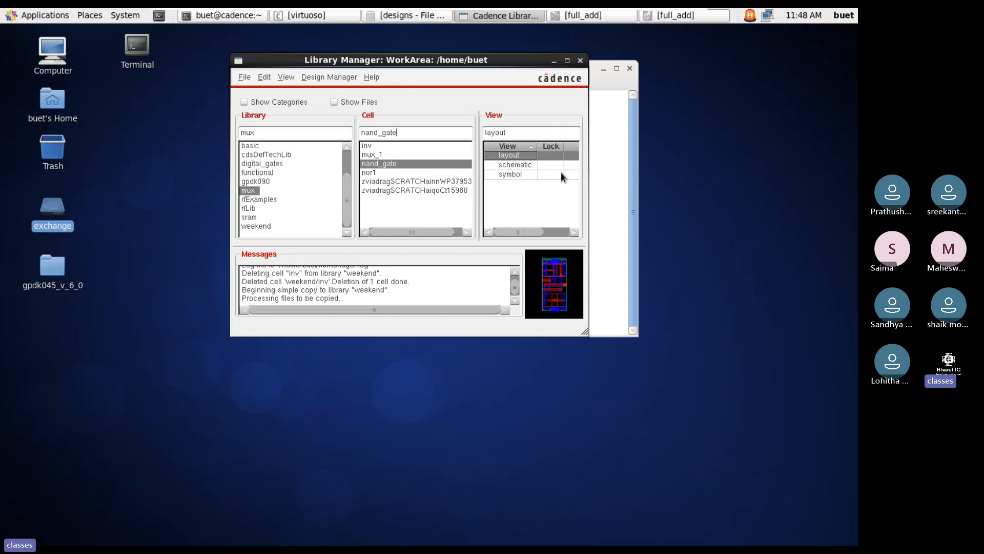
click(262, 229)
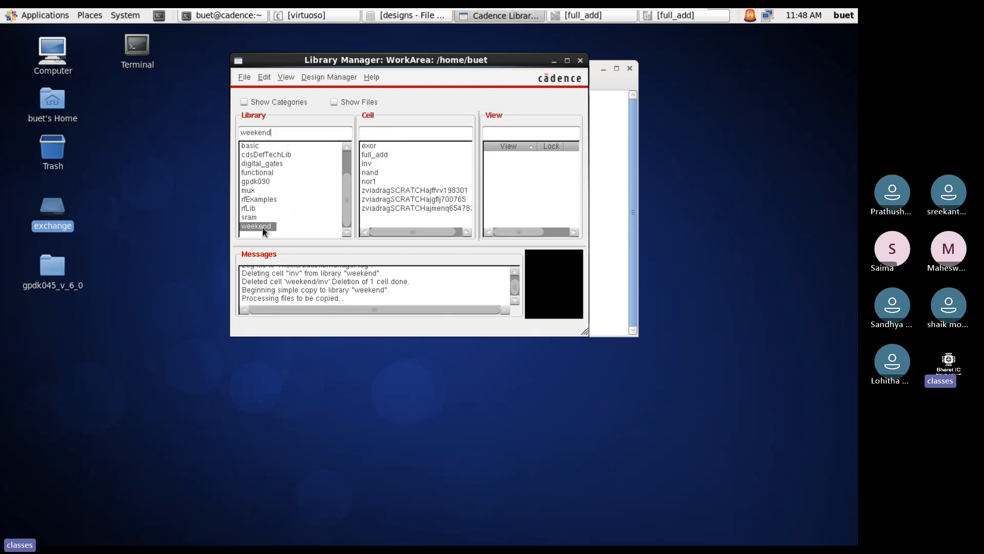
click(379, 172)
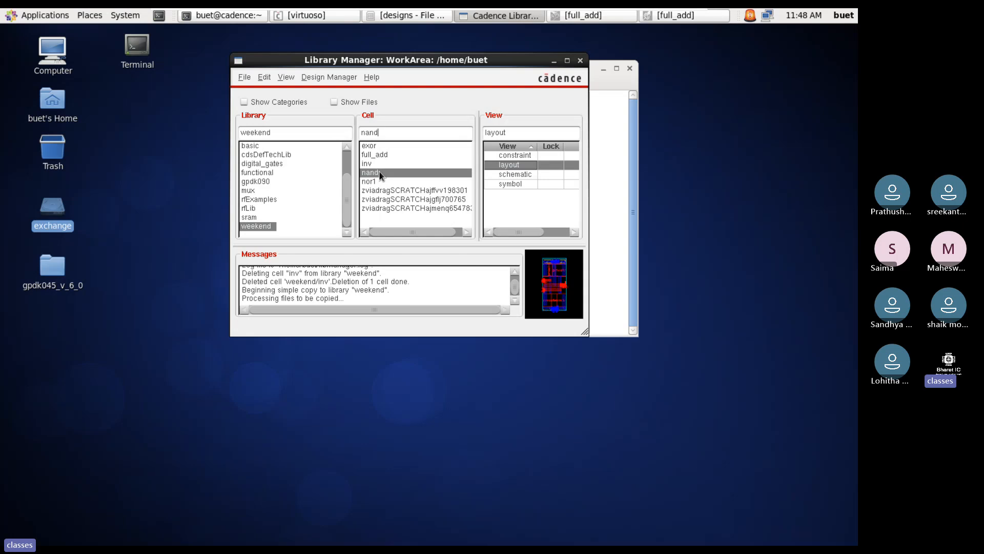
Switch to the full_add schematic and delete the upper and lower nand instances
click(664, 16)
click(615, 15)
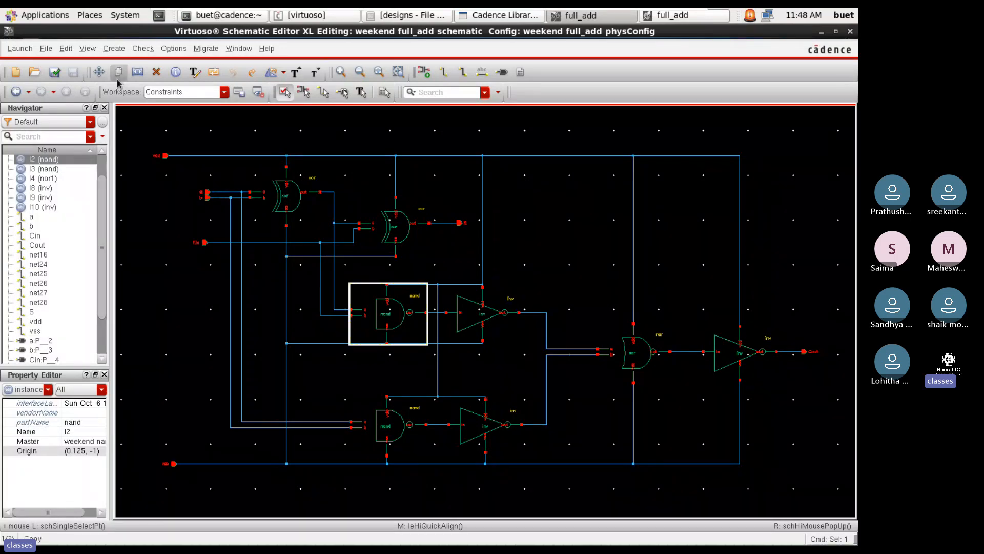
click(156, 72)
click(374, 412)
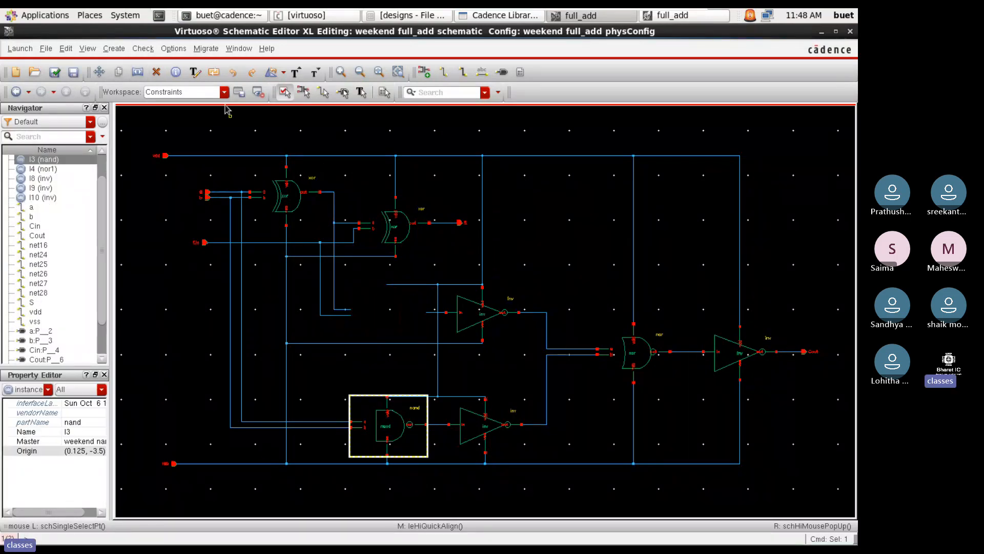
click(157, 72)
Start adding an instance, choosing the symbol view of nand_gate from the mux library
click(424, 72)
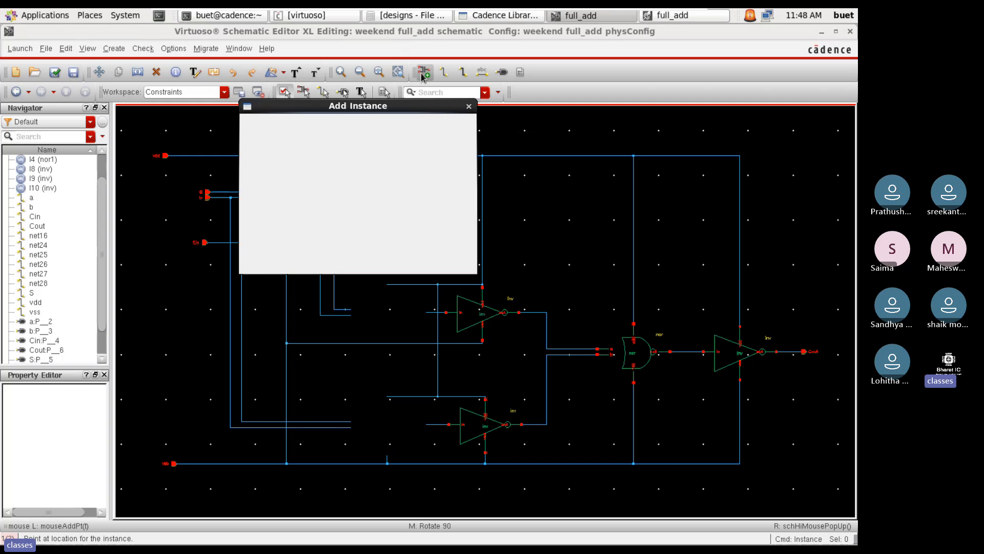
click(437, 127)
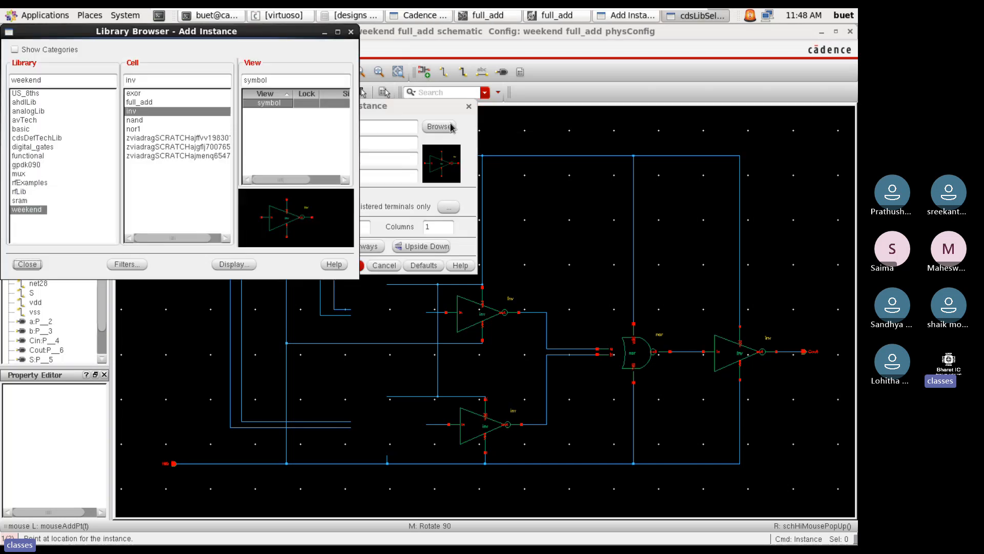
click(19, 174)
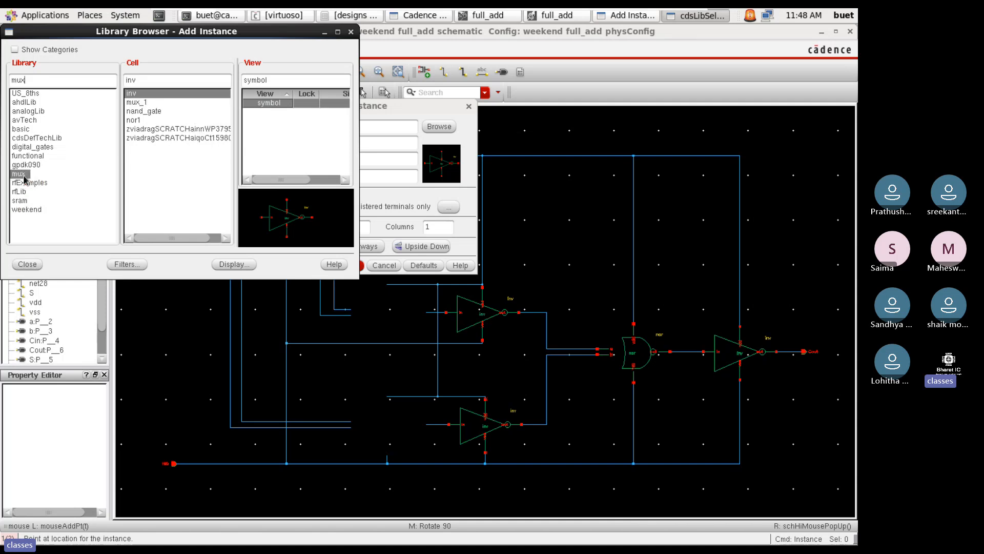
click(155, 113)
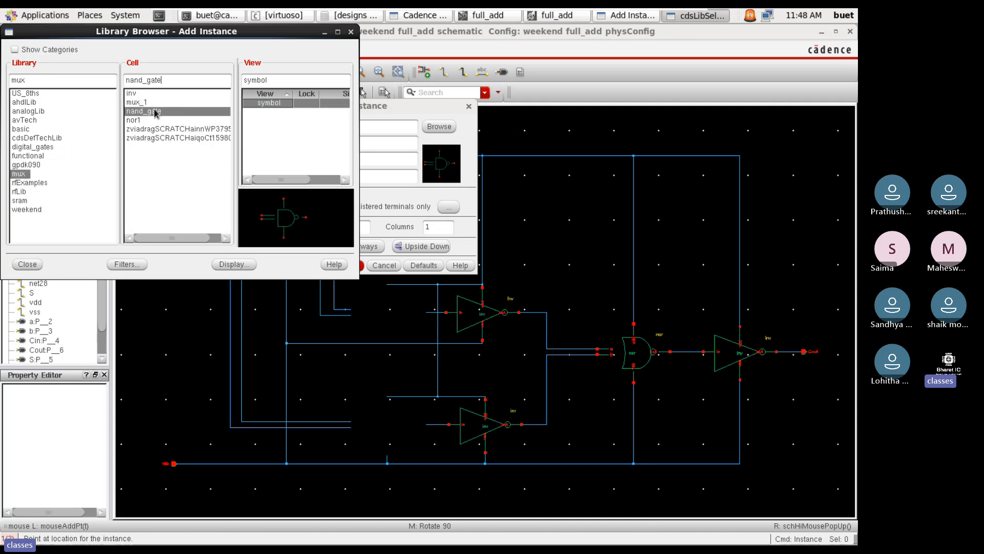
click(27, 264)
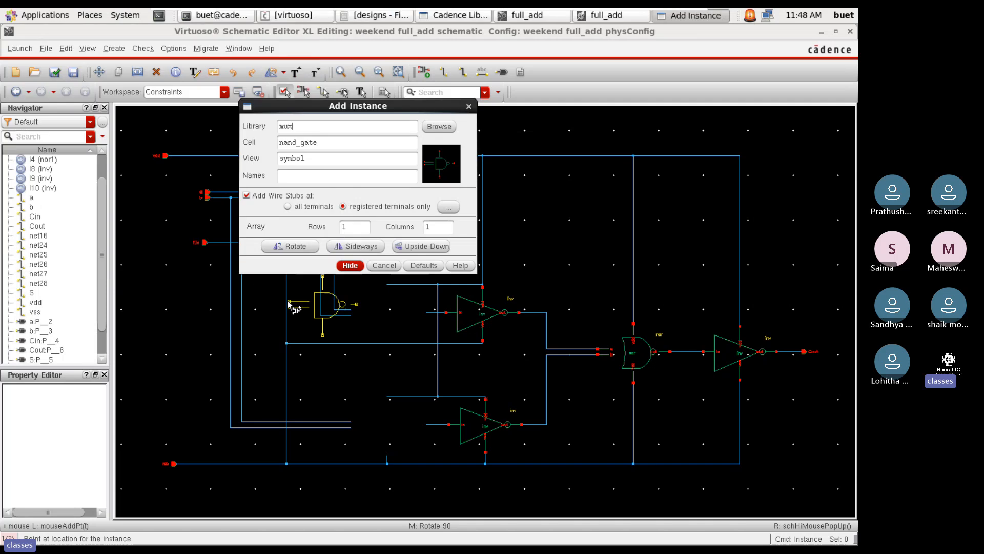
double_click(353, 270)
right_drag(342, 273, 451, 348)
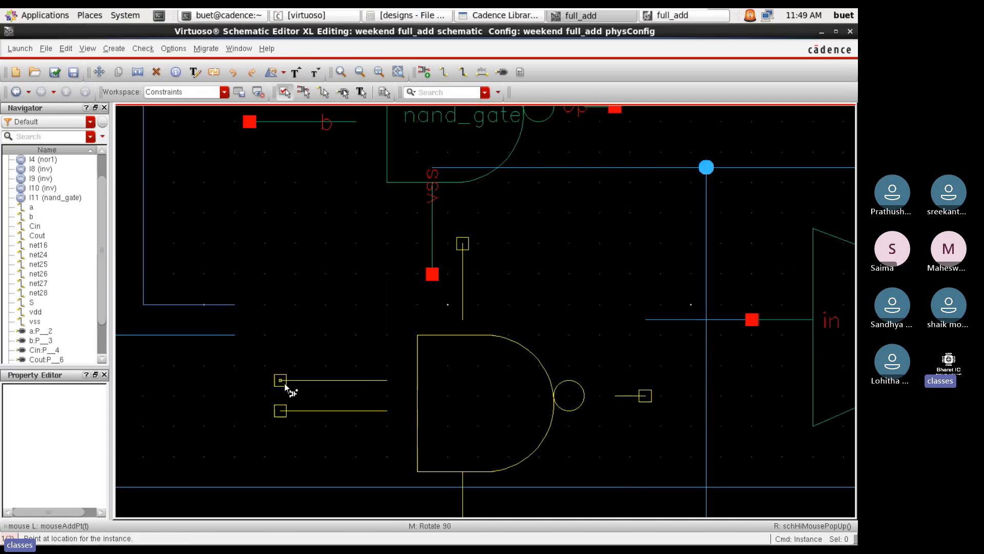
scroll(341, 354, down, 1)
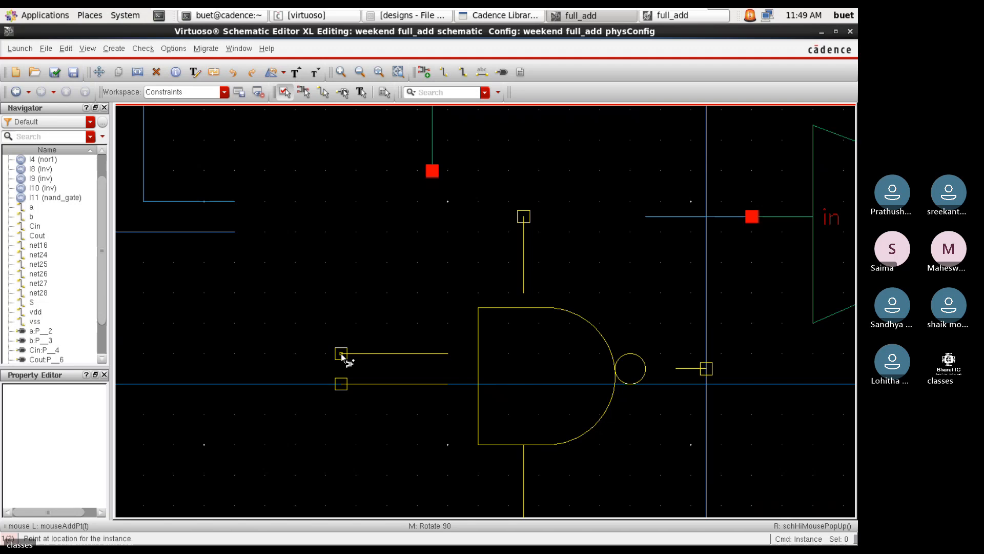
scroll(342, 355, up, 3)
key(Escape)
key(u)
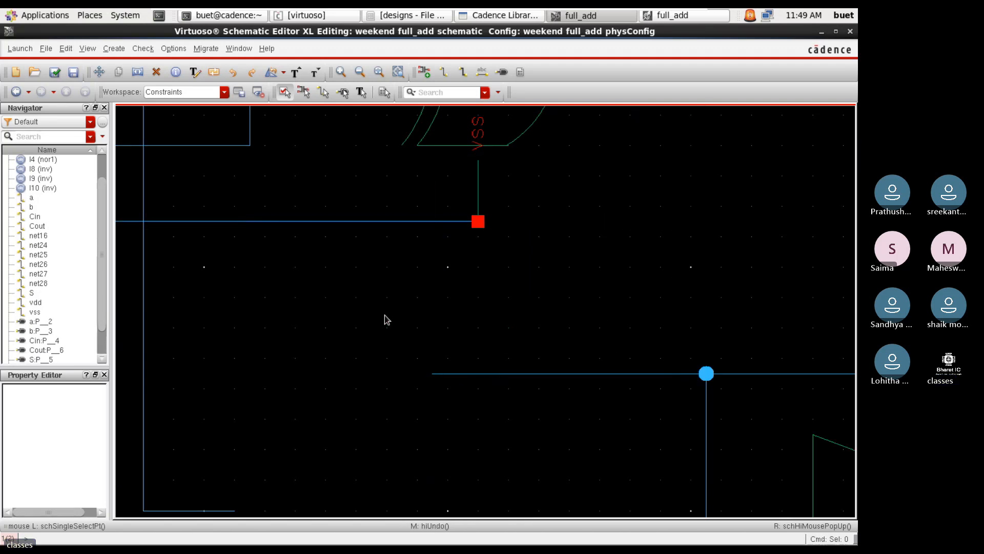
Place a nand_gate instance in the upper gap, in line with the open input wires and the vdd and vss wires
key(f)
key(i)
click(361, 265)
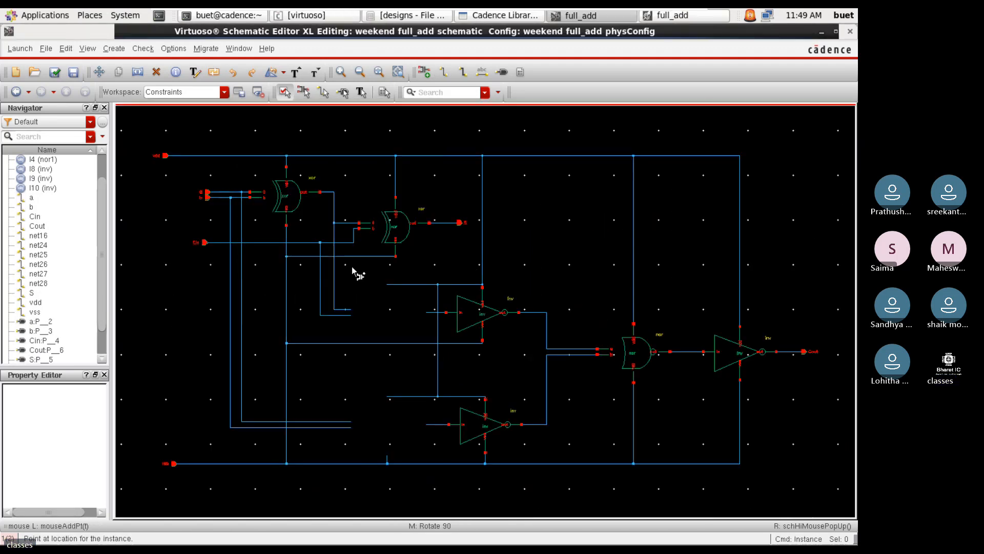
key(z)
click(339, 279)
click(458, 363)
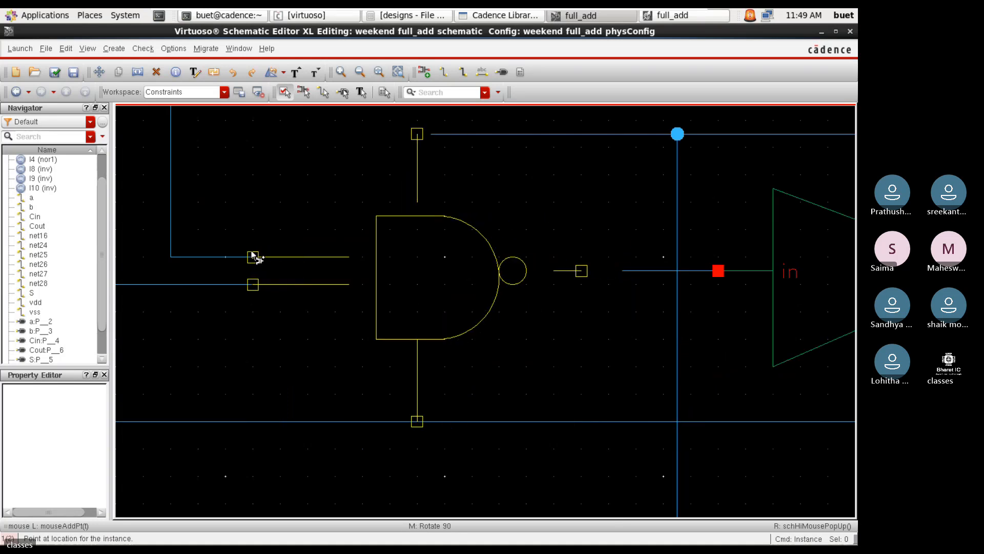
click(267, 253)
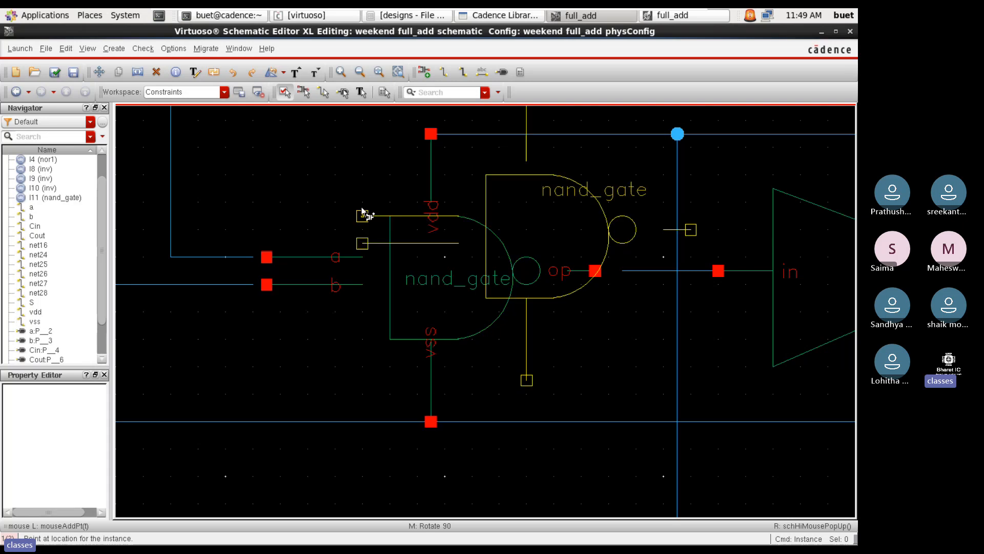
Place a second nand_gate instance in the lower gap, with its inputs on the open input wires
key(Down)
key(Down)
key(Down)
key(Down)
key(Down)
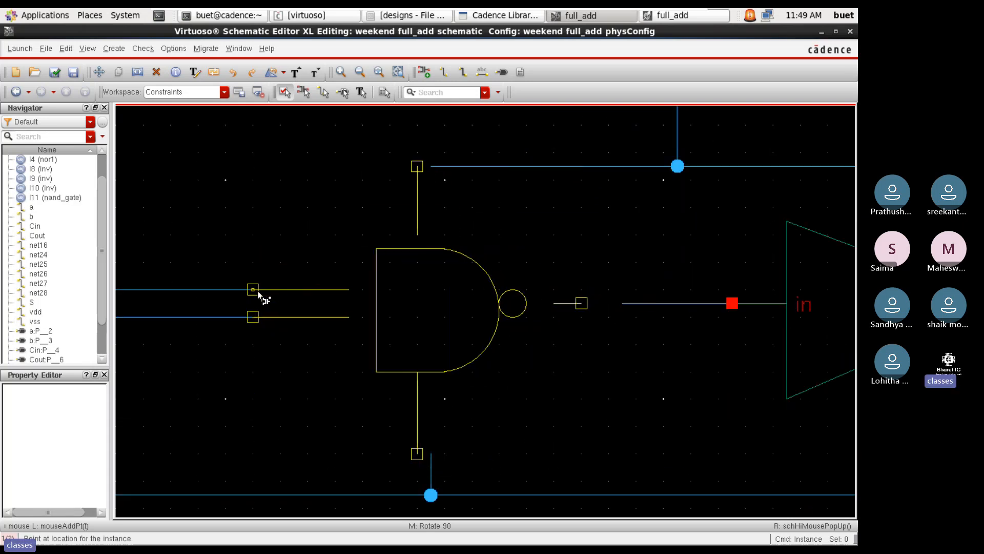
click(259, 296)
key(f)
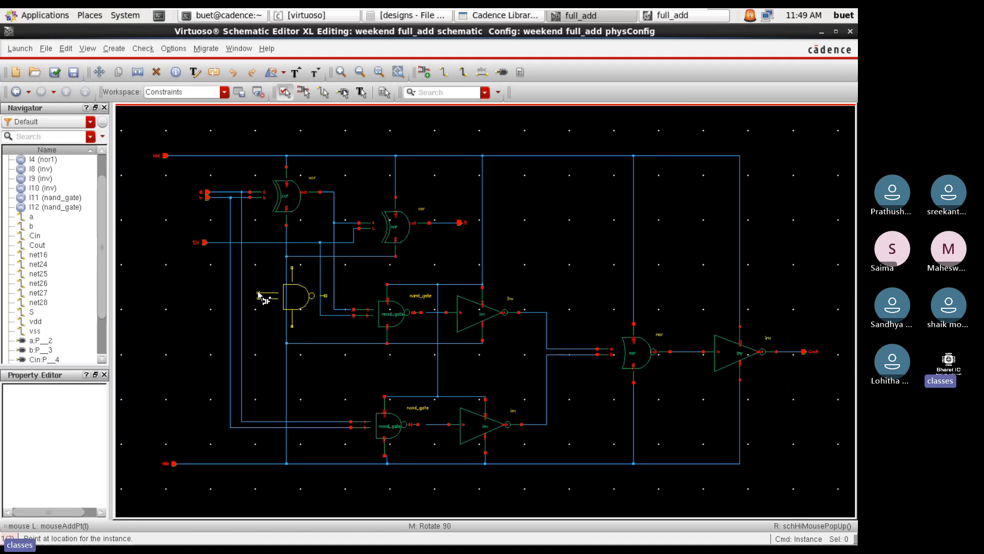
key(Escape)
Wire the upper nand_gate's a and b inputs to the open ends of their input nets
right_drag(338, 271, 463, 372)
click(445, 73)
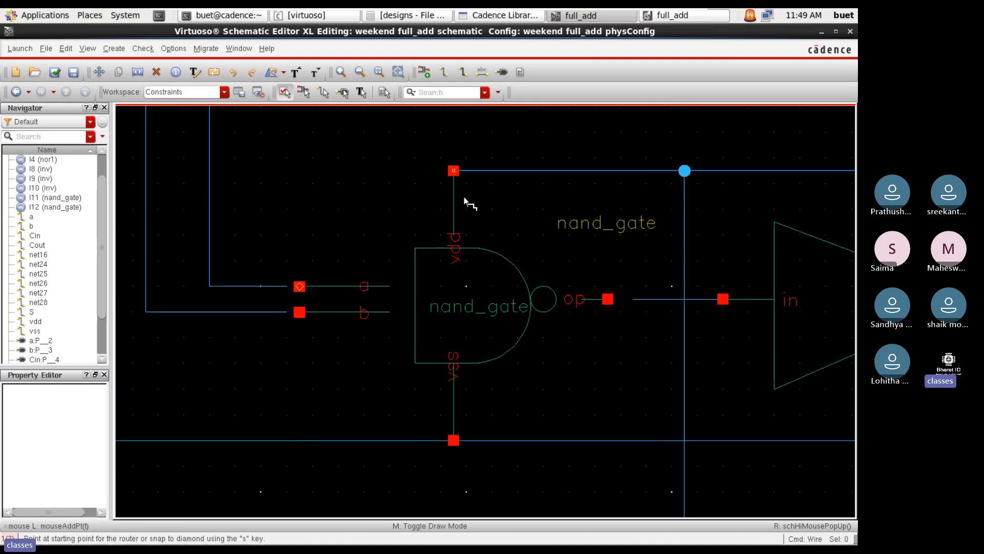
click(300, 286)
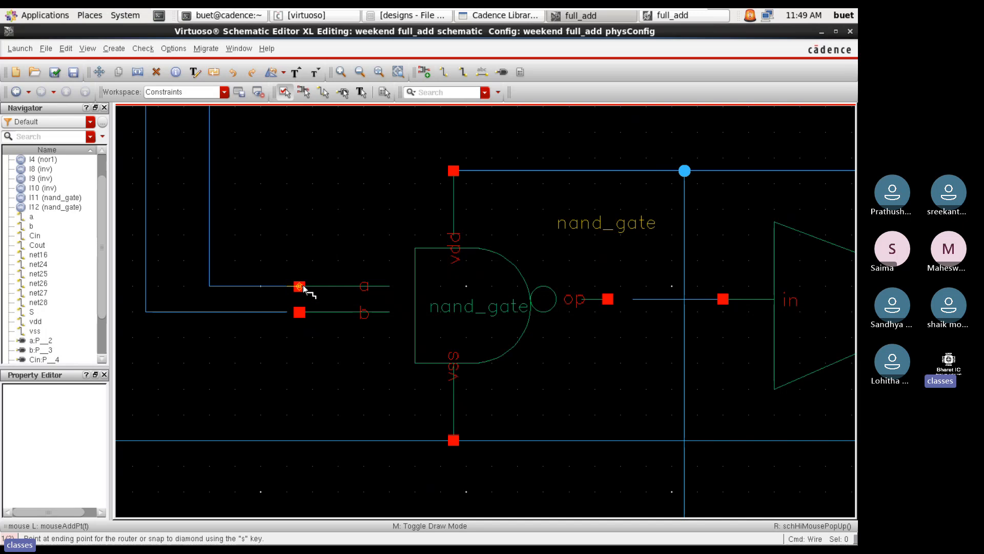
click(302, 287)
click(302, 287)
key(Escape)
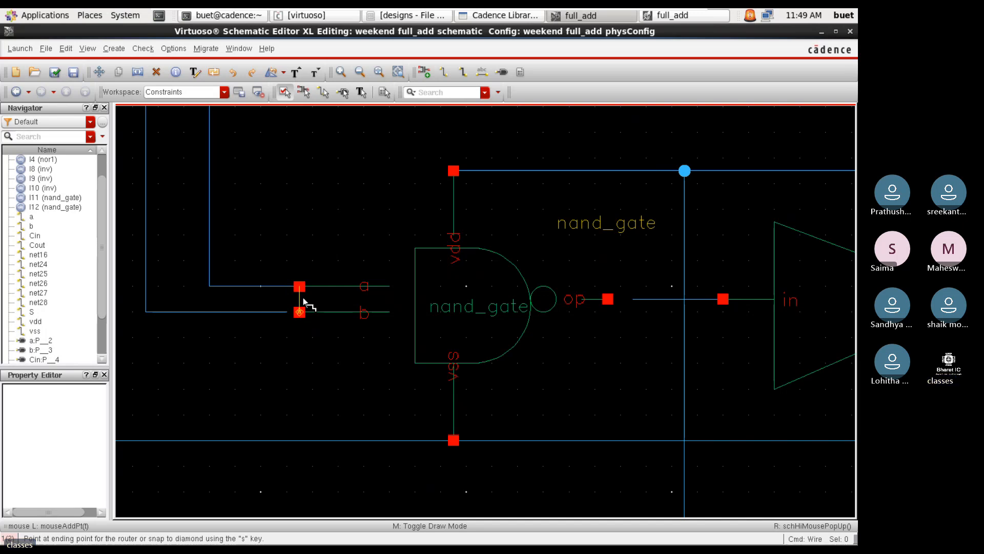
key(Escape)
key(w)
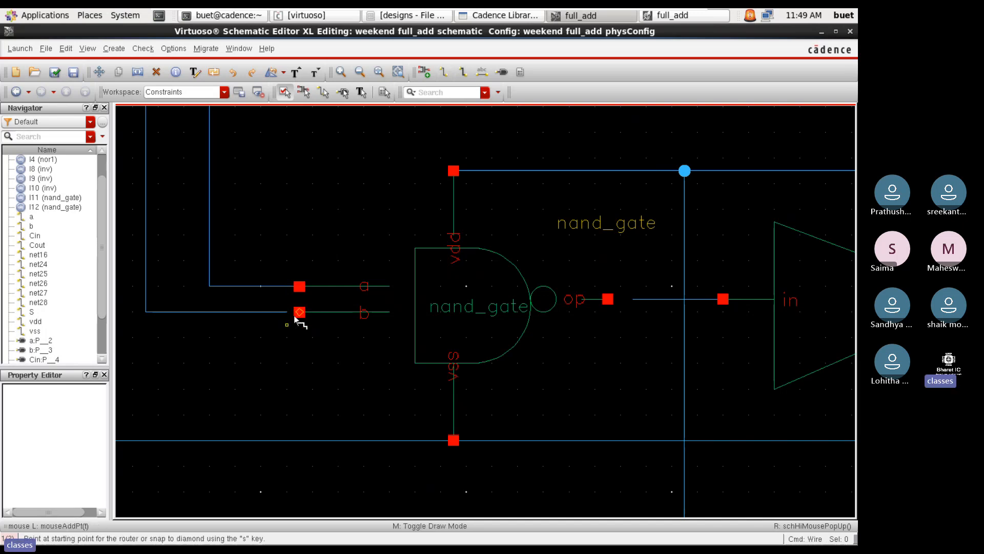
click(299, 312)
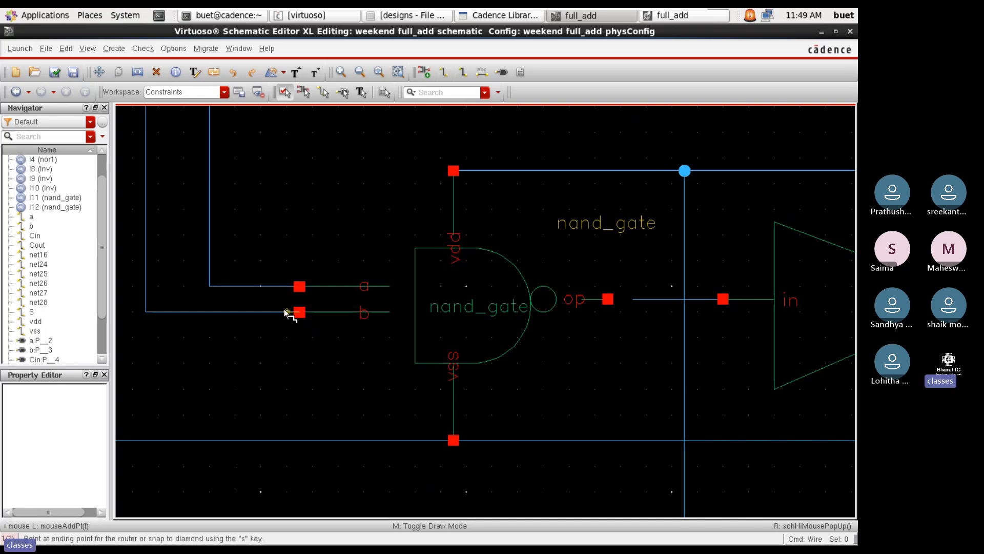
click(608, 300)
key(Escape)
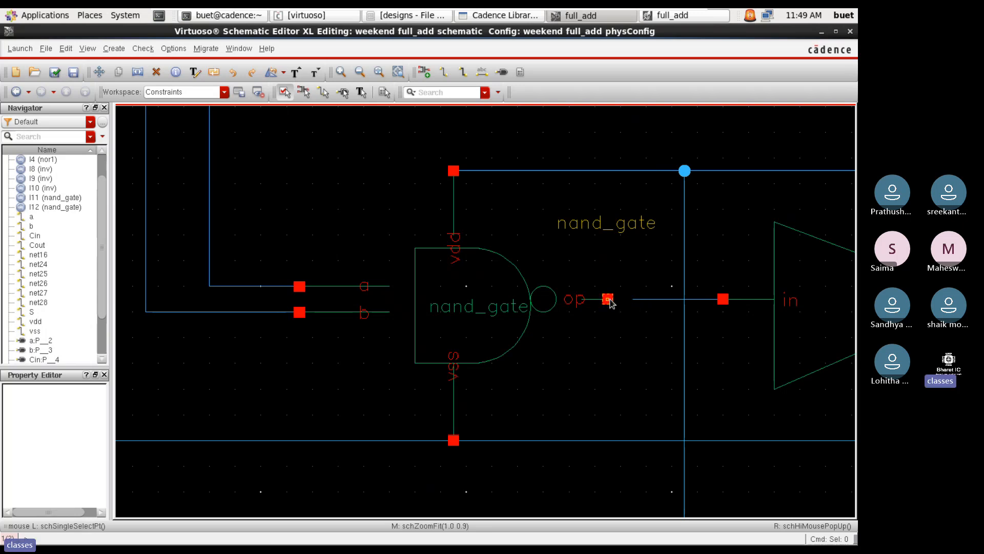
Wire the upper nand_gate's op output to the wire at the upper inverter's input
click(445, 72)
click(619, 300)
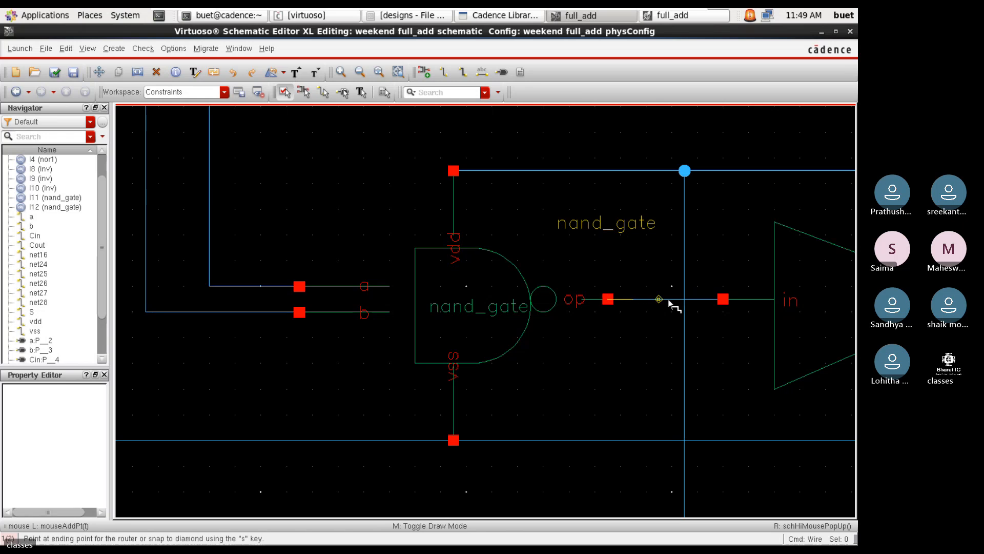
click(696, 301)
Wire the lower nand_gate's vdd pin to the open end of the vdd wire
key(Down)
key(Down)
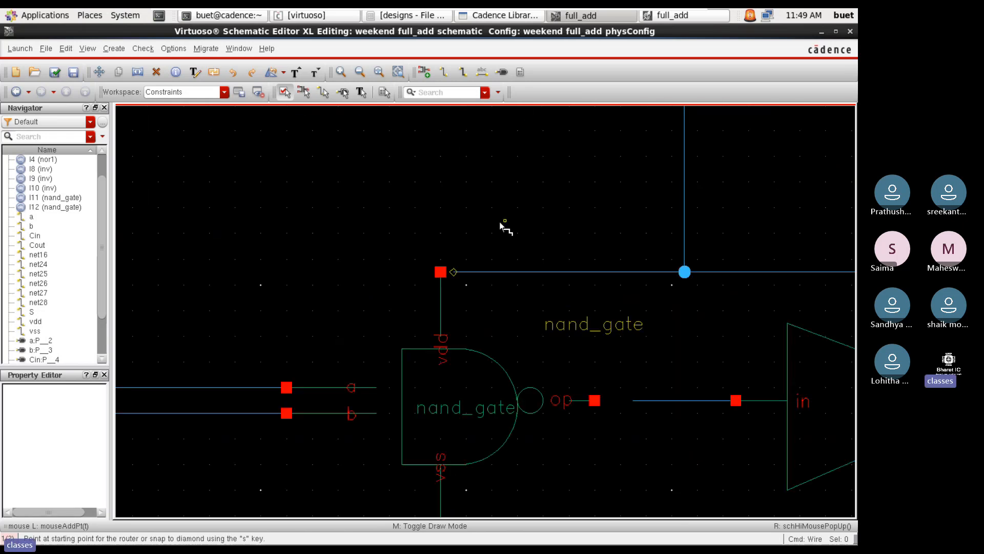
key(Down)
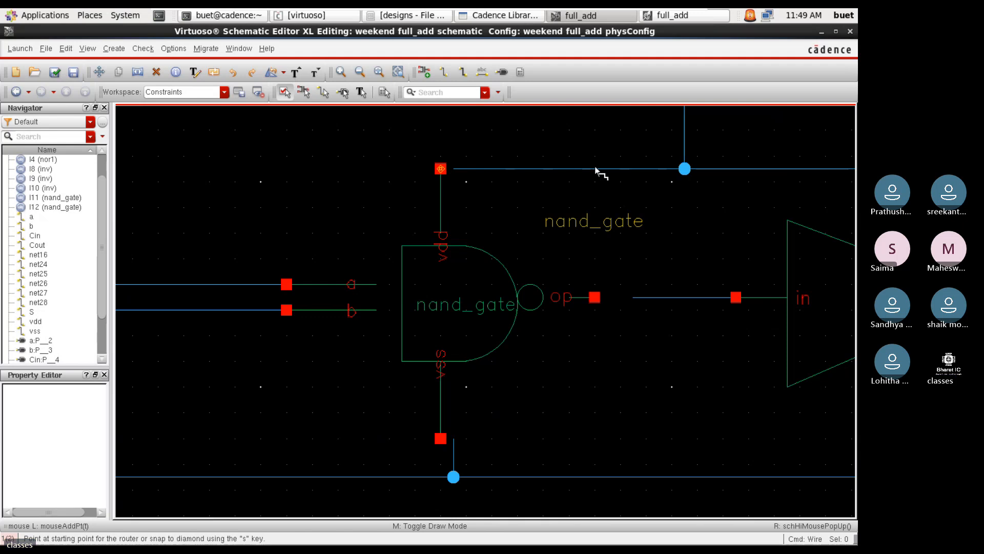
click(441, 170)
click(642, 173)
key(Escape)
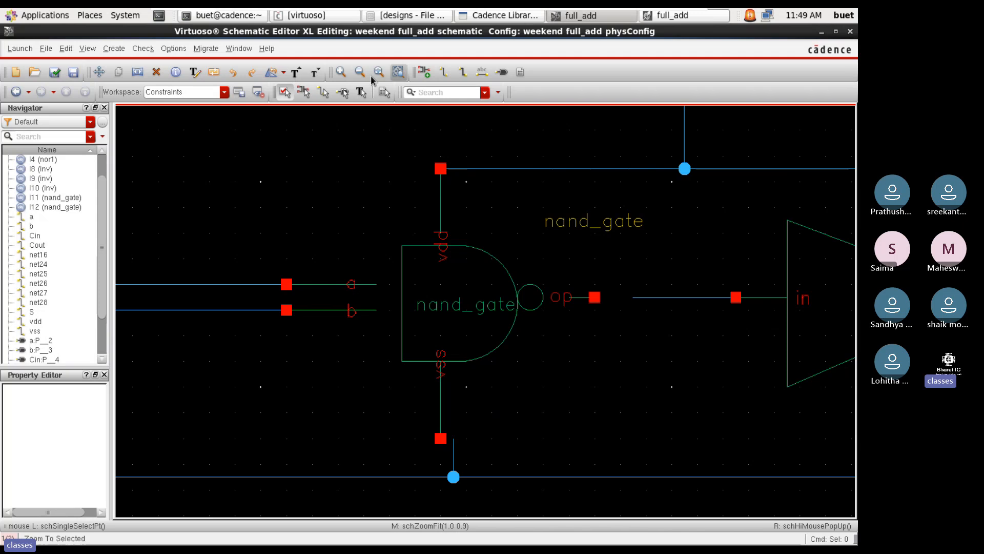
Delete the leftover vss wire stub below the lower nand_gate and wire its vss pin straight to the vss rail
click(156, 71)
click(455, 473)
key(Escape)
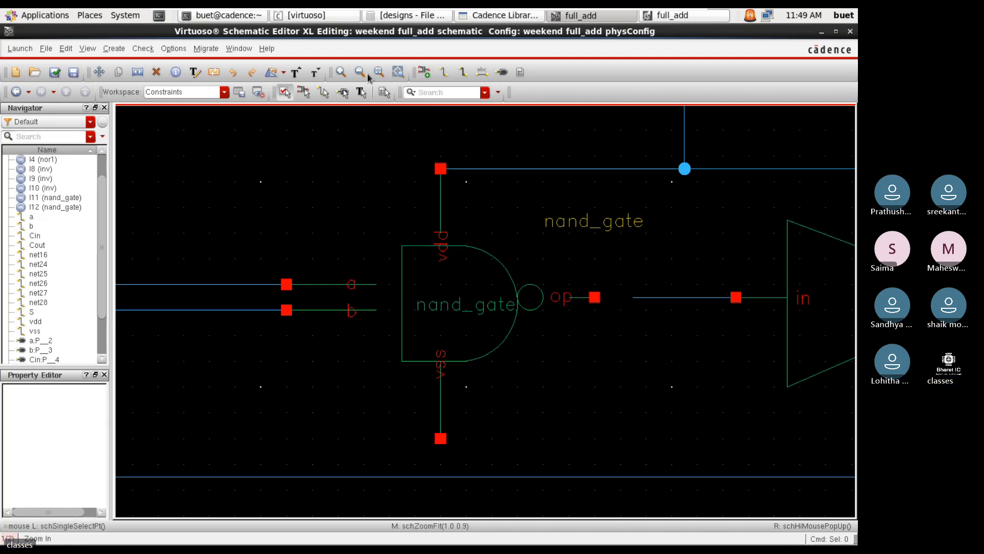
click(425, 74)
click(441, 438)
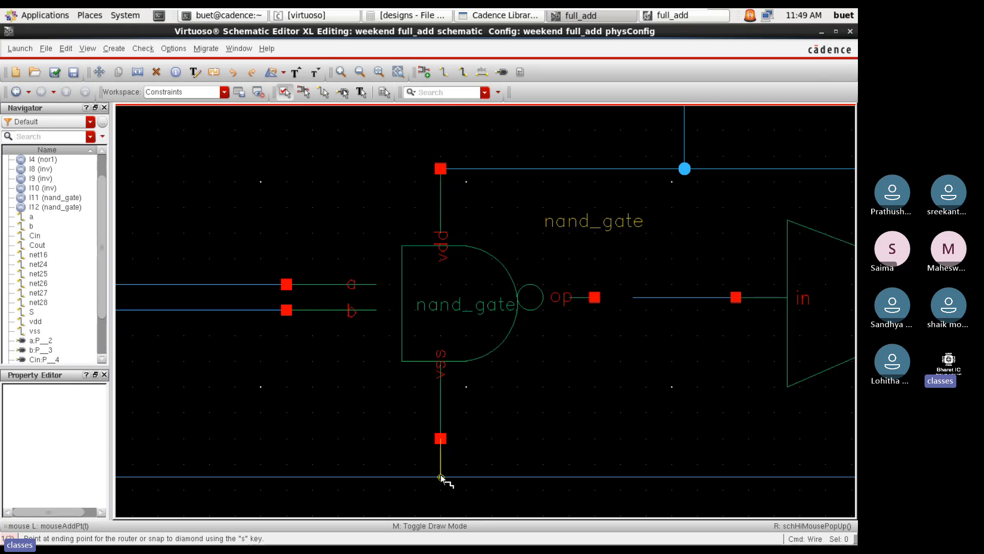
click(440, 477)
Wire the lower nand_gate's op output to the lower inverter's input wire, and check and save the schematic
click(645, 298)
click(596, 297)
key(Escape)
key(f)
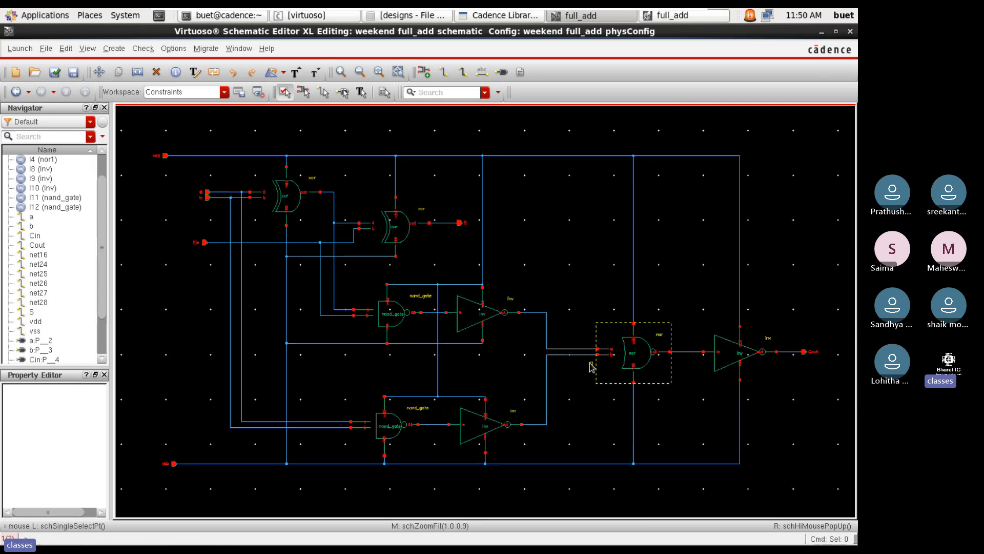
click(55, 71)
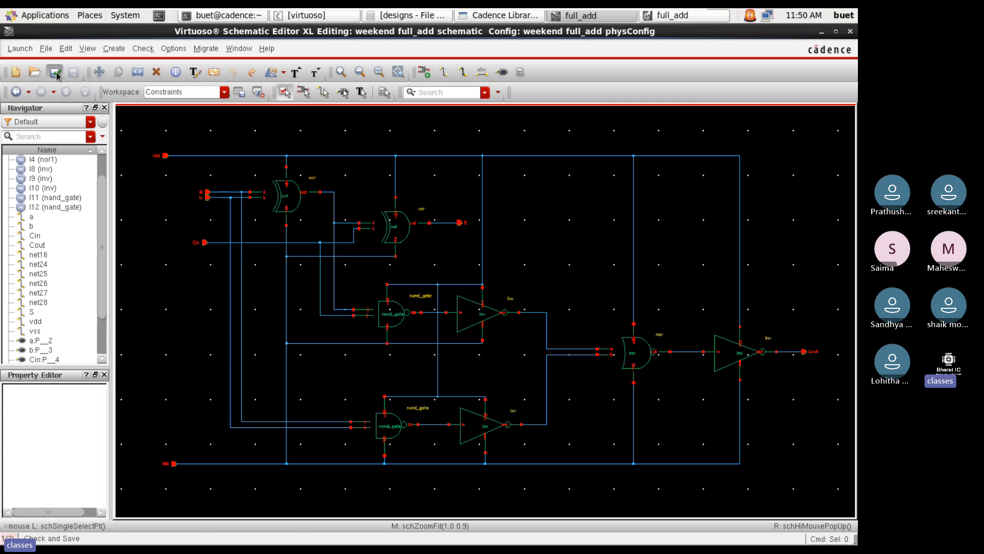
click(429, 289)
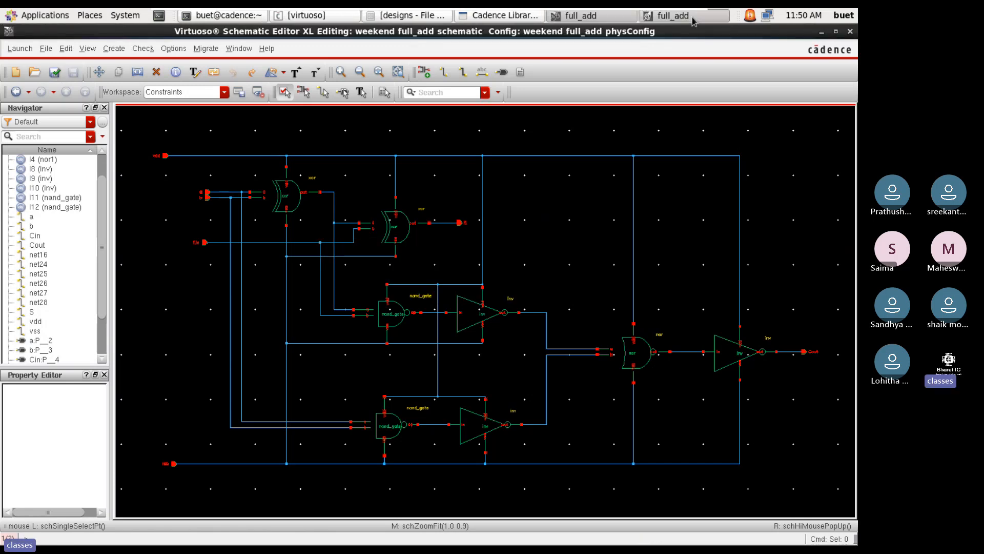
Delete the two old NAND instances from the full_add layout
click(691, 20)
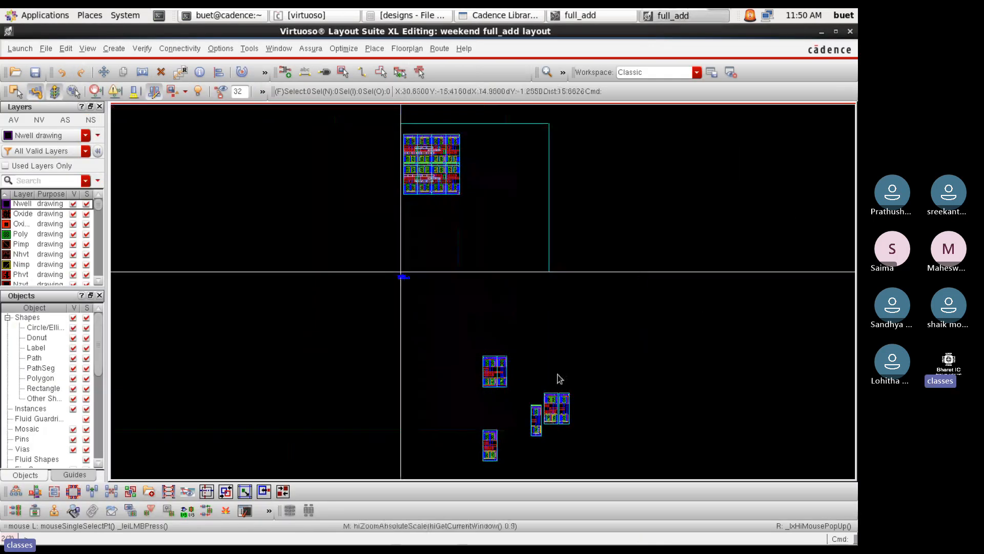
click(487, 376)
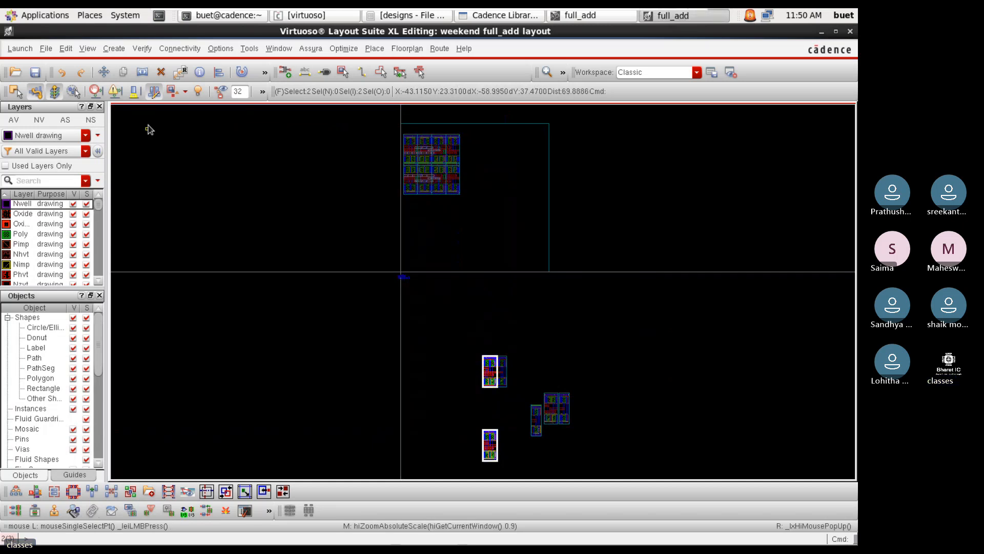
click(161, 72)
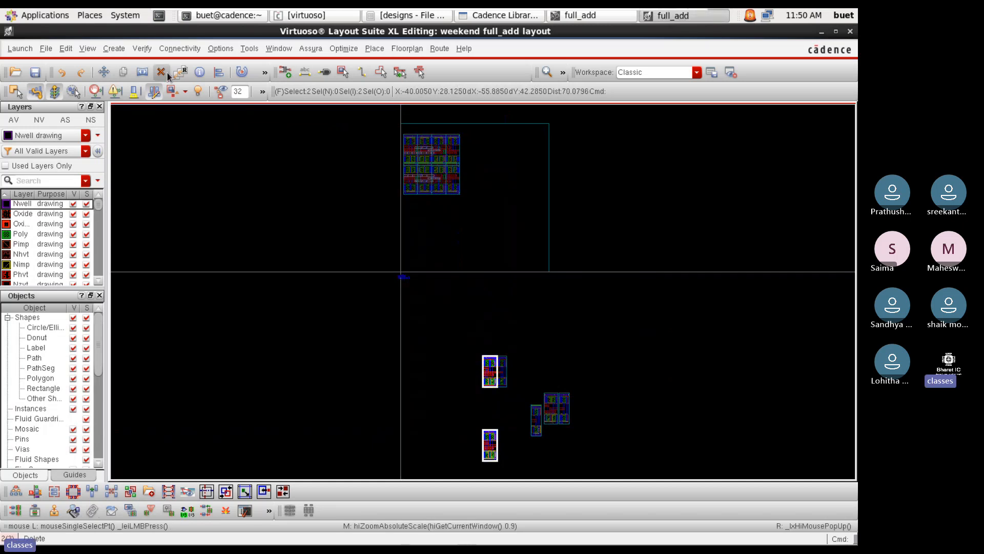
Select both new nand_gate instances in the full_add schematic and place them in the layout near the unplaced inverters
click(39, 512)
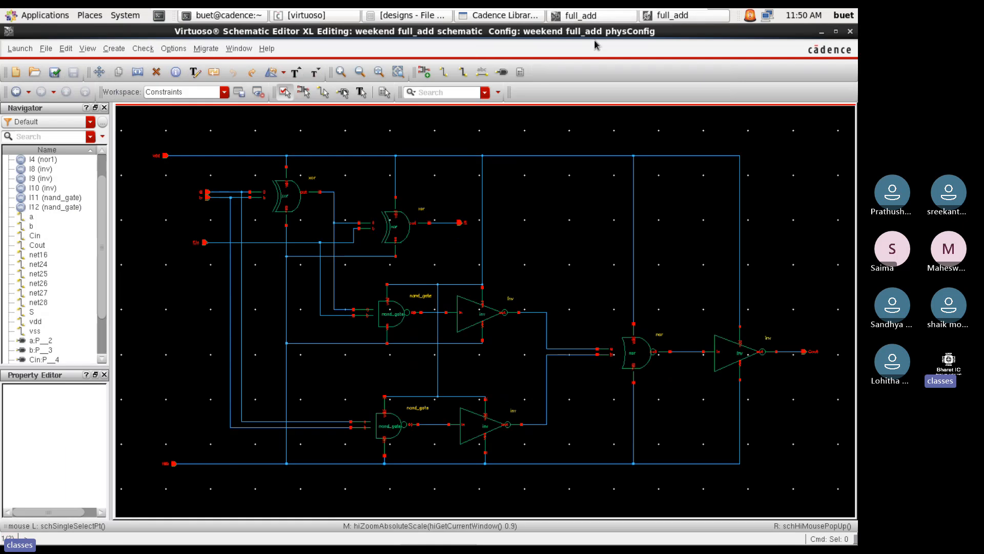
click(389, 319)
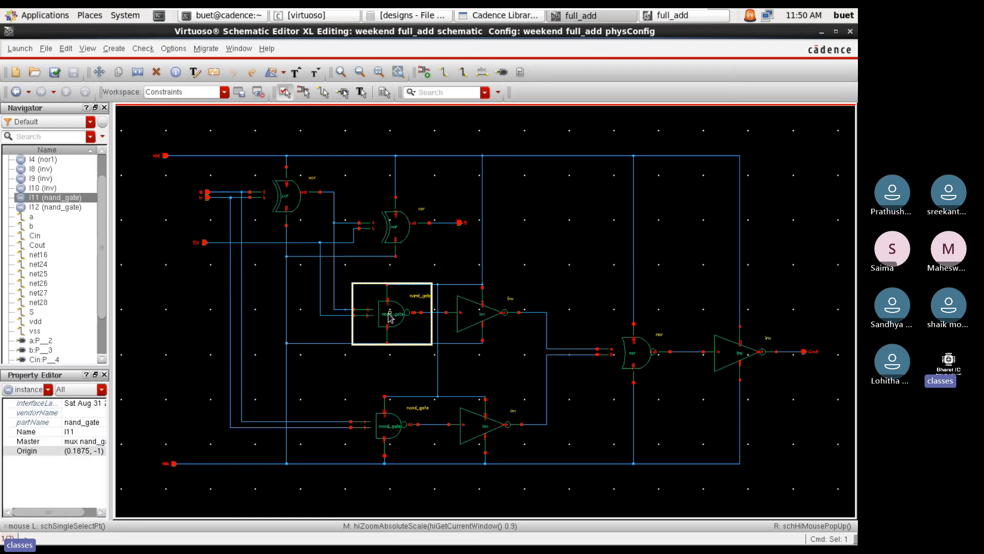
shift+click(387, 436)
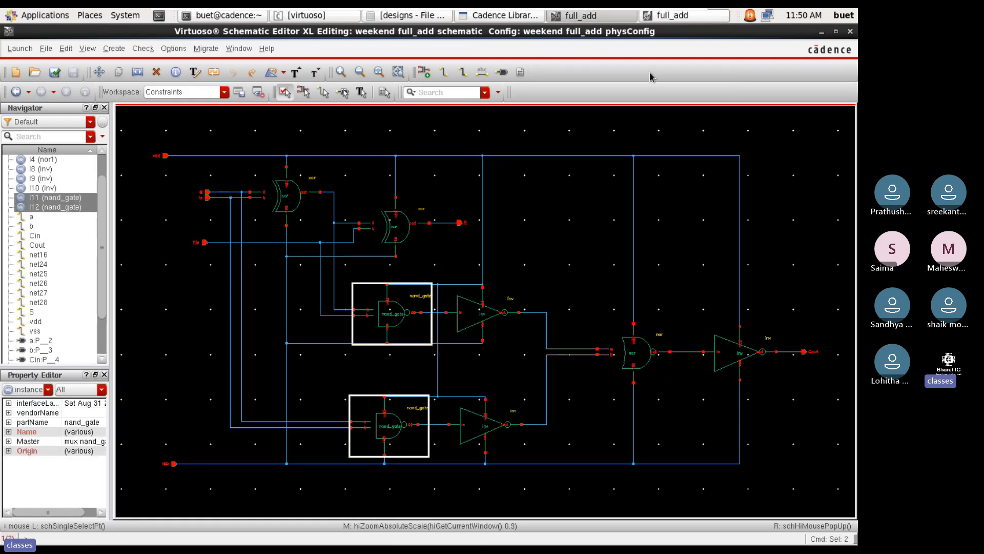
click(682, 19)
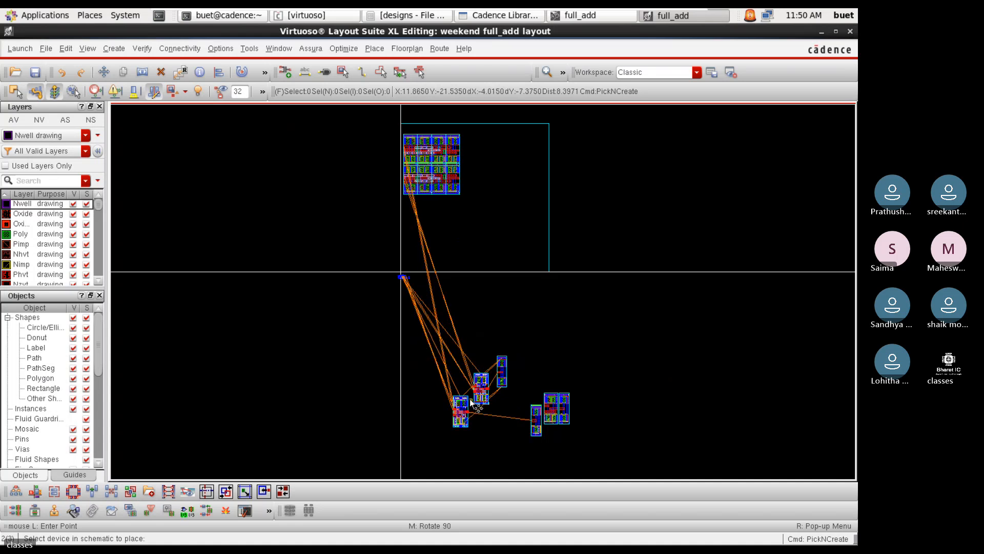
click(463, 389)
scroll(501, 392, up, 3)
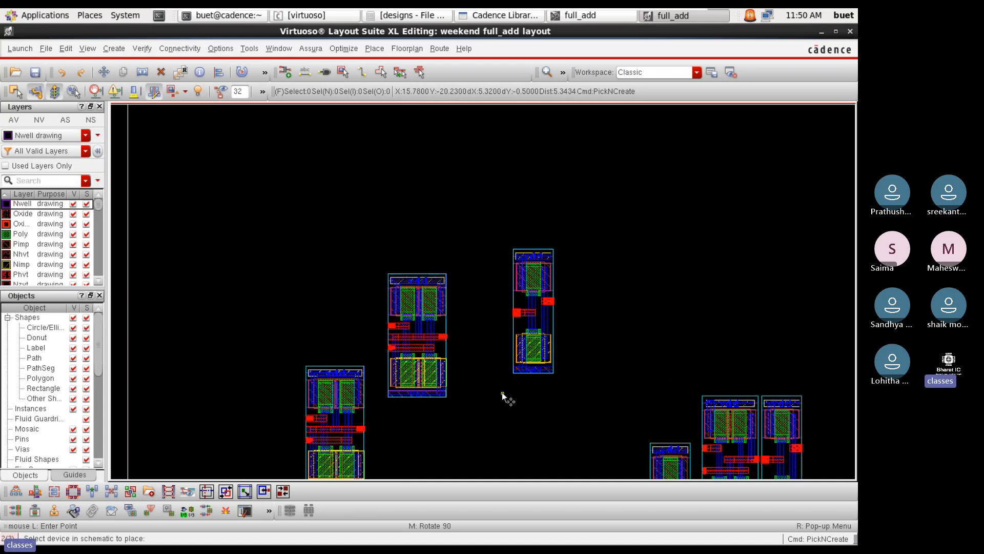
key(Escape)
Quick Align the upper nand_gate, using its top boundary edge as the reference, with the neighbouring inverter
click(385, 243)
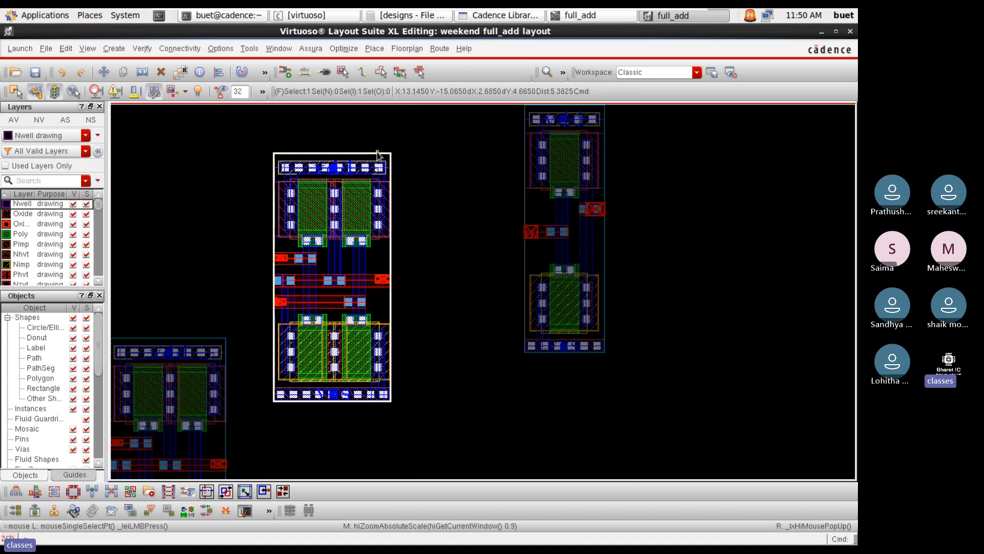
scroll(377, 155, up, 5)
key(a)
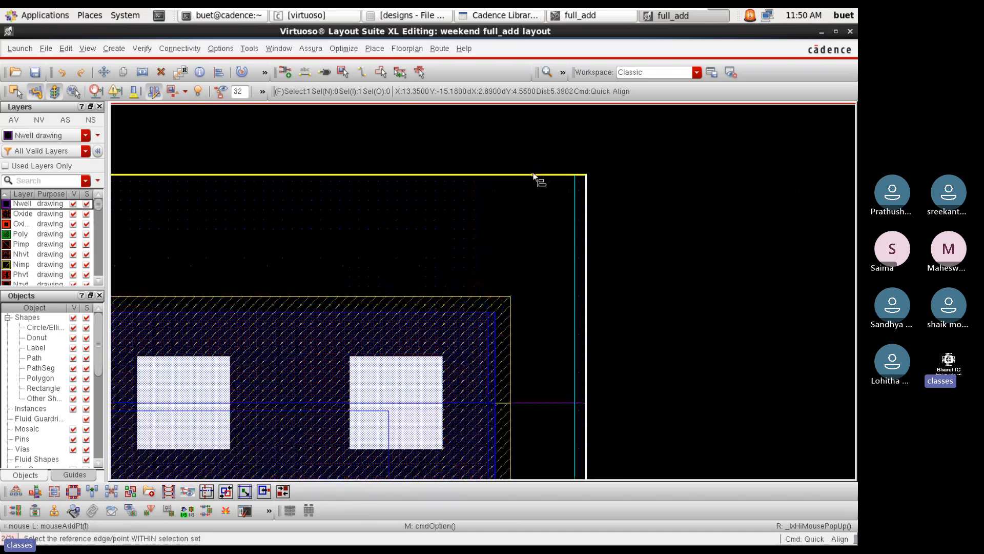
click(536, 176)
scroll(485, 283, down, 3)
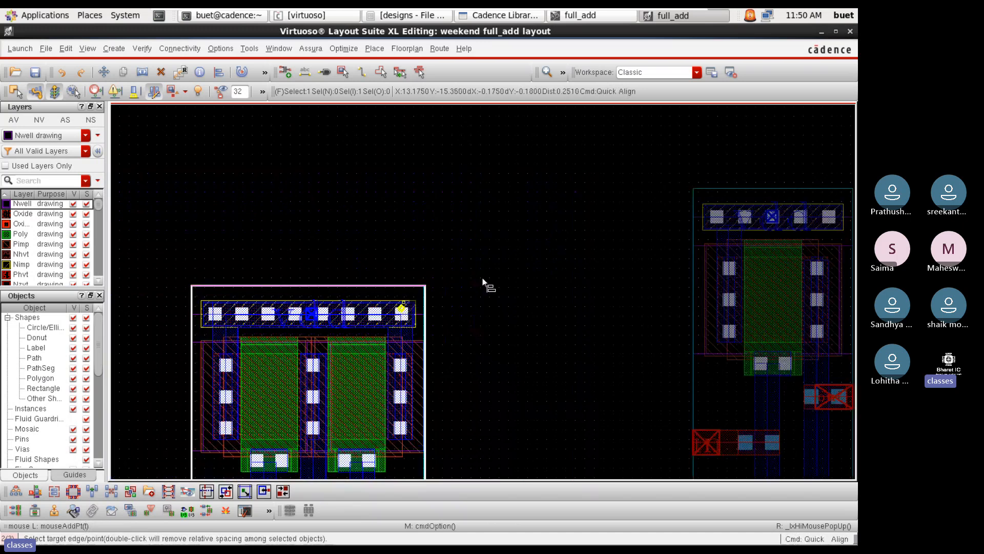
Align the NAND cell's top edge with the top edge of inverter I8 and move the cell horizontally close to the inverter
click(753, 190)
scroll(656, 179, down, 3)
scroll(635, 187, up, 2)
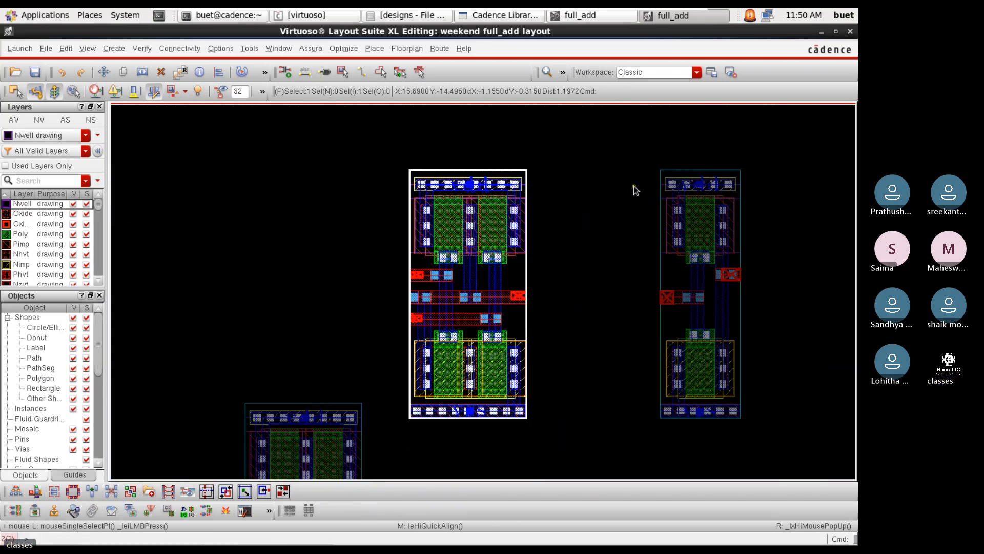
drag(517, 269, 636, 258)
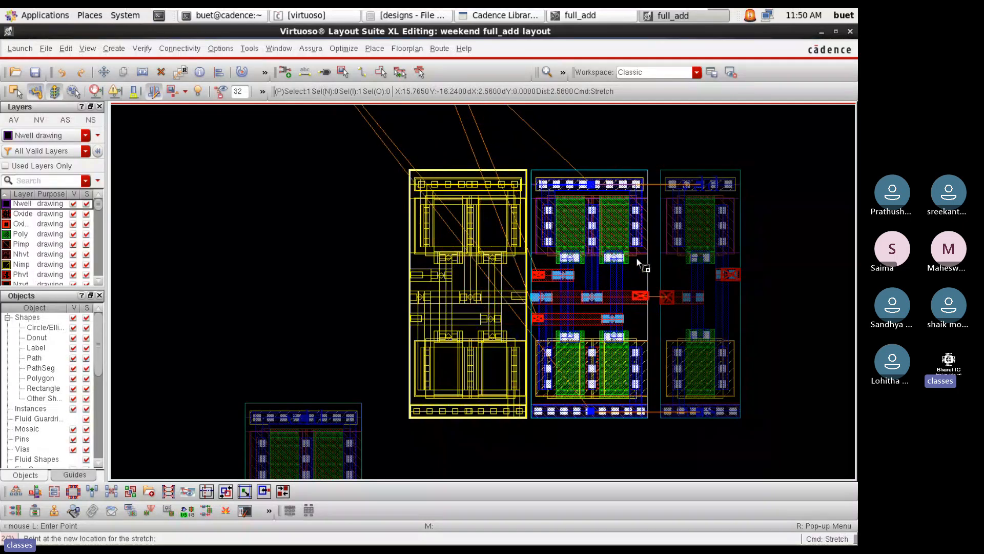
key(Escape)
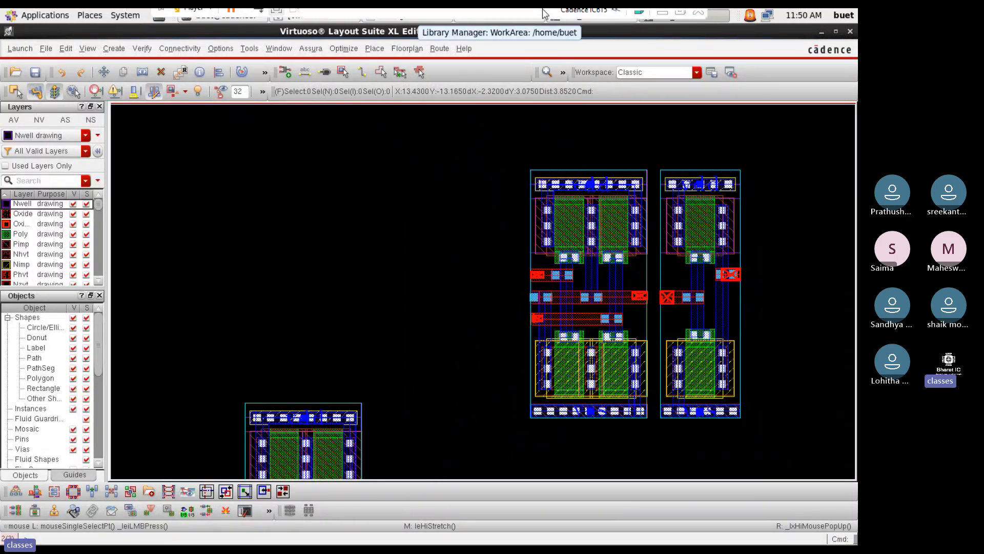
Leave the virtual machine's full-screen view and show the full_add schematic beside the layout, with both designs fitted to their windows
click(682, 22)
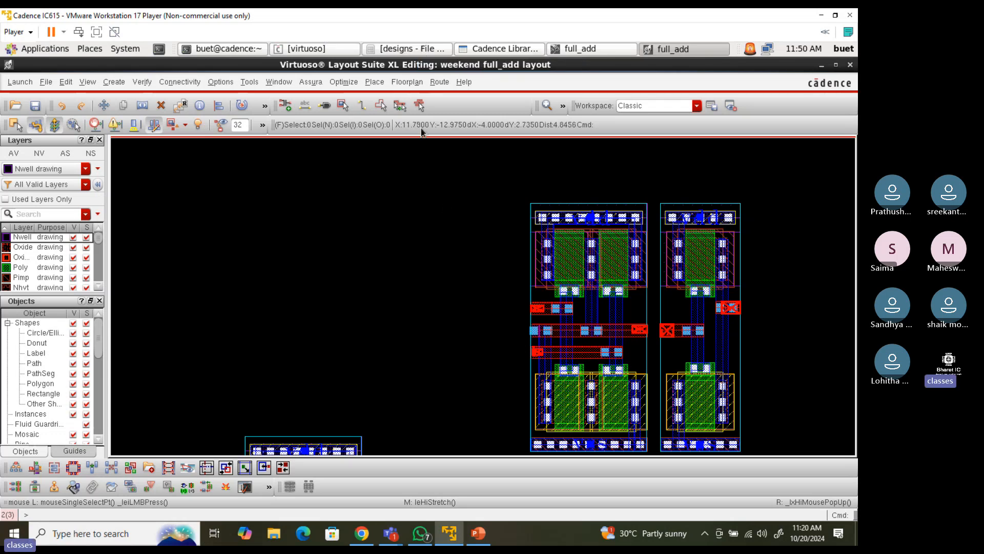
key(f)
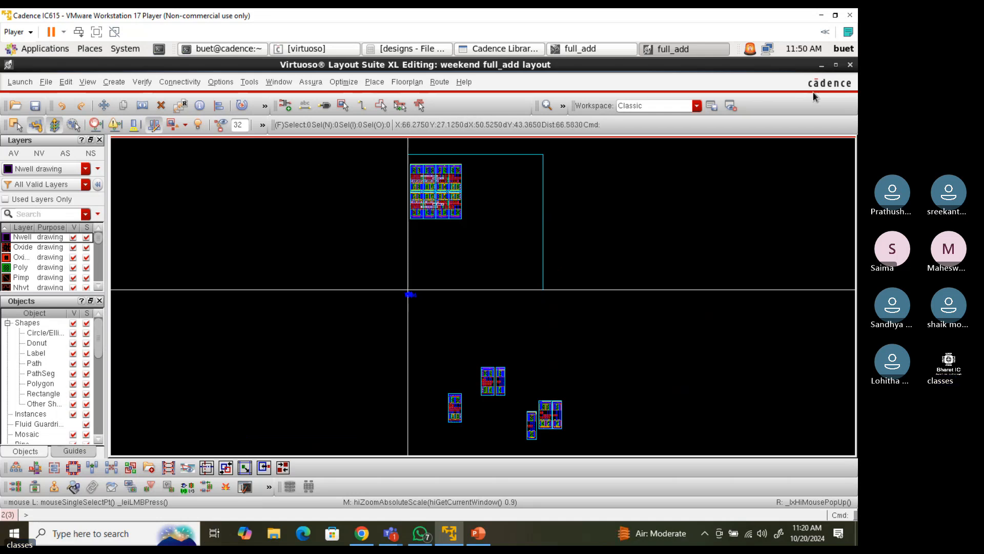
click(836, 65)
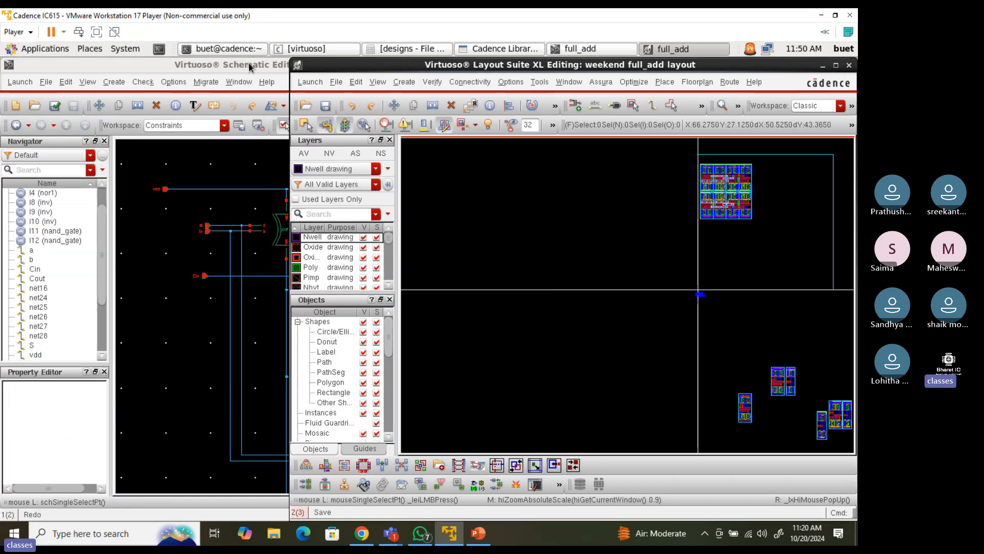
double_click(250, 67)
click(836, 66)
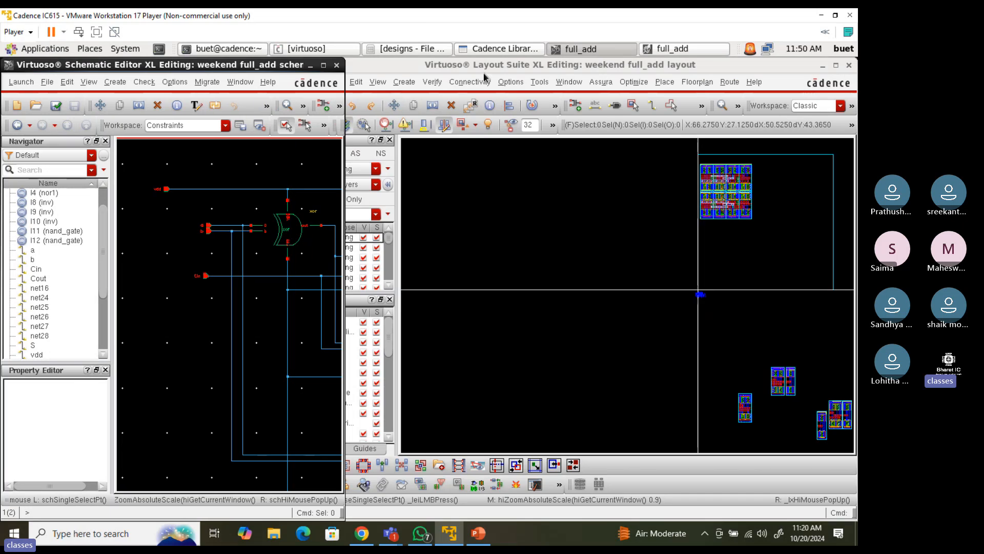
key(f)
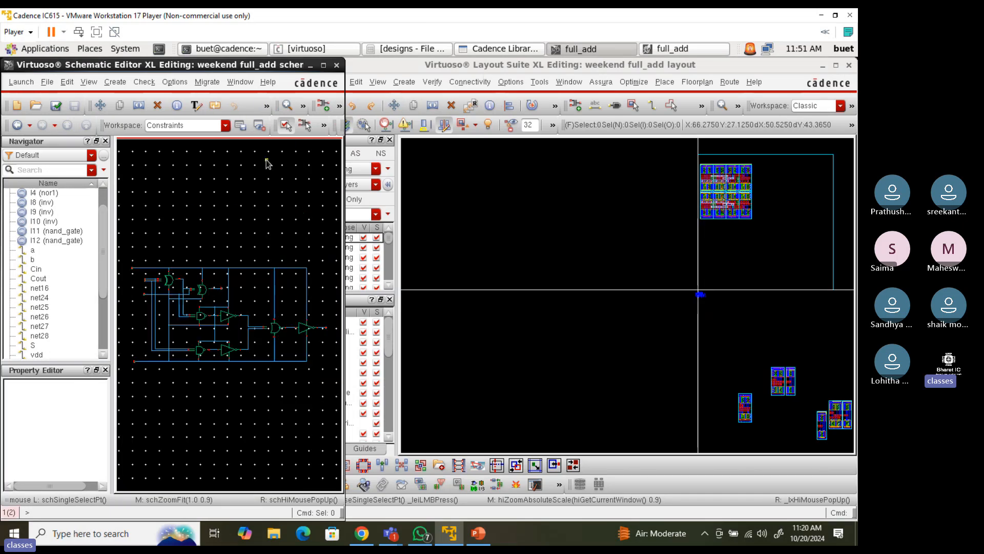
Abut inverter I8 to the upper NAND cell by aligning its left boundary edge with the NAND's right boundary edge
click(611, 294)
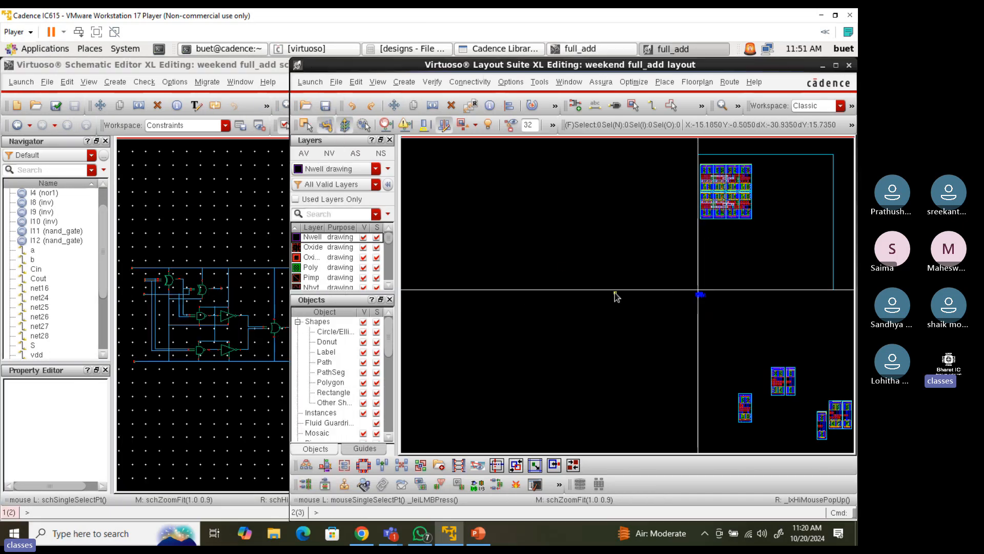
key(Right)
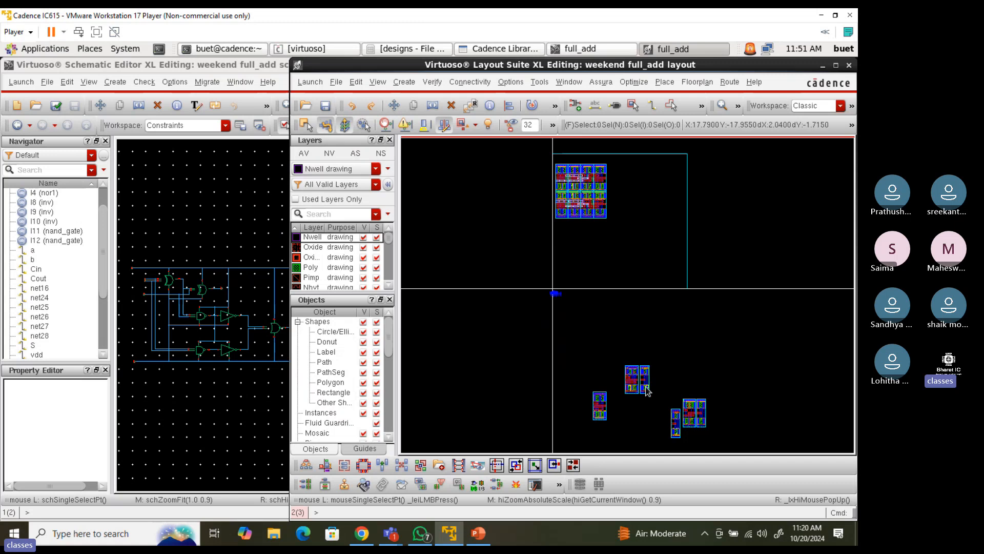
ctrl+scroll(640, 382, up, 3)
ctrl+scroll(640, 378, up, 2)
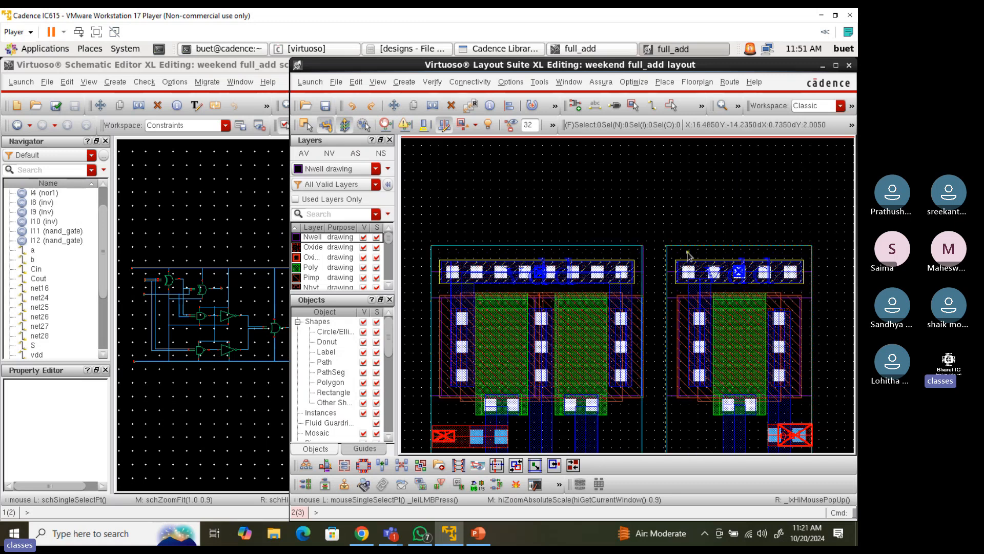
ctrl+scroll(687, 253, up, 2)
click(687, 253)
key(a)
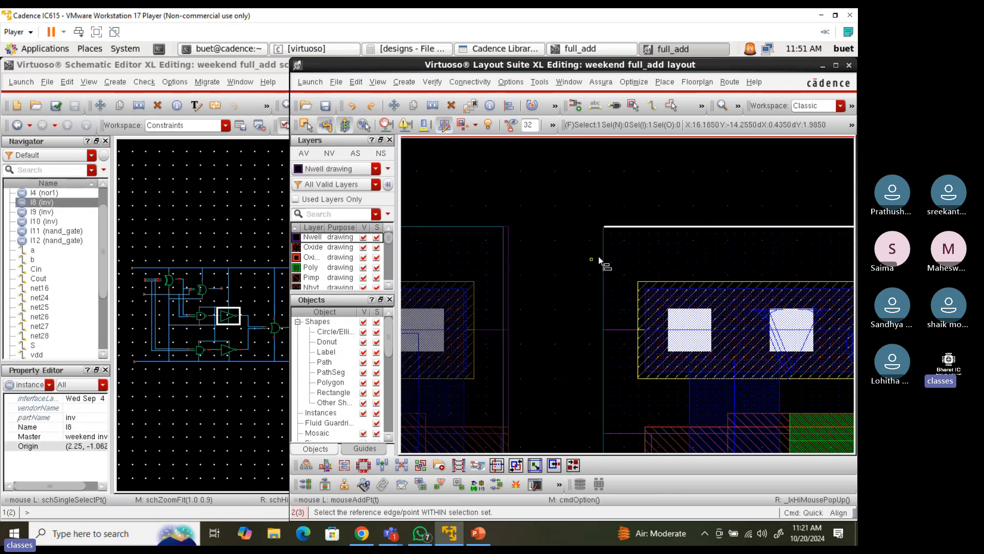
click(598, 259)
click(503, 254)
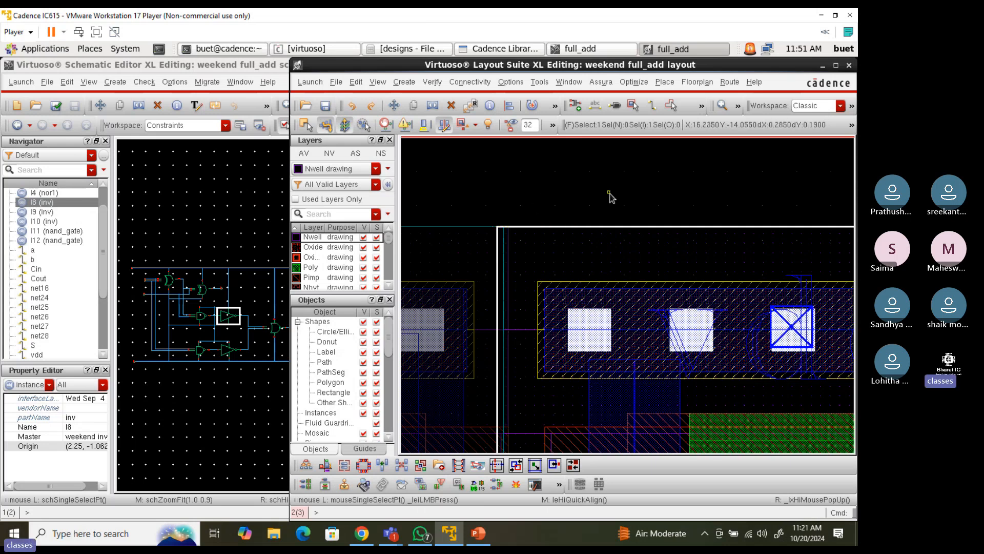
Examine the shared boundary between the upper NAND cell and inverter I8 for gaps or overlap
ctrl+scroll(611, 197, down, 2)
ctrl+scroll(566, 308, up, 2)
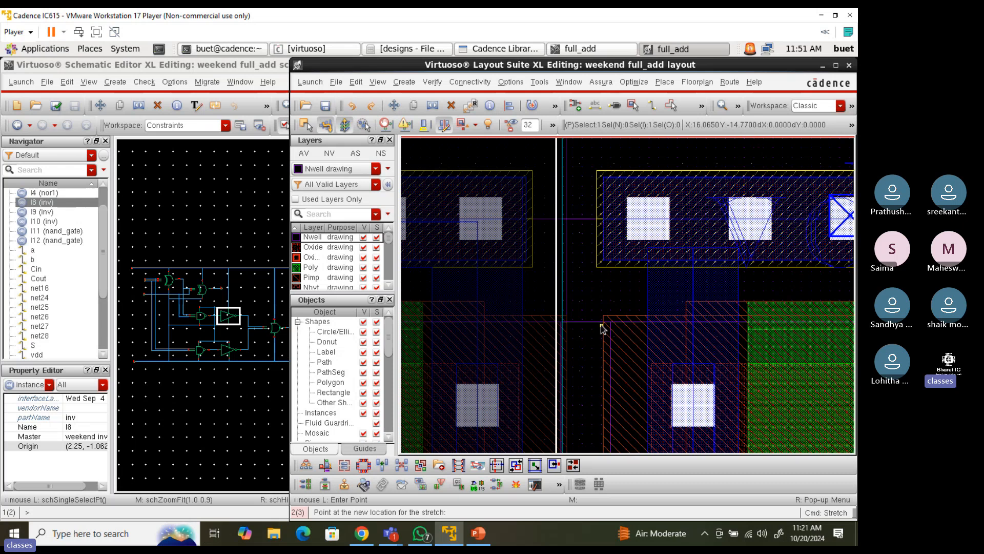
ctrl+scroll(601, 324, down, 1)
ctrl+scroll(601, 324, down, 2)
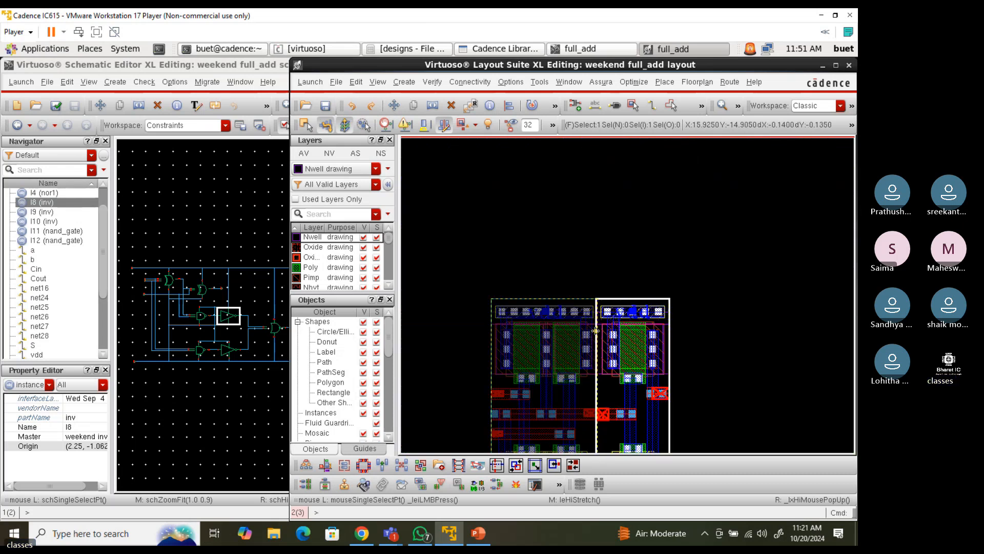
ctrl+scroll(595, 330, up, 2)
ctrl+scroll(597, 331, down, 3)
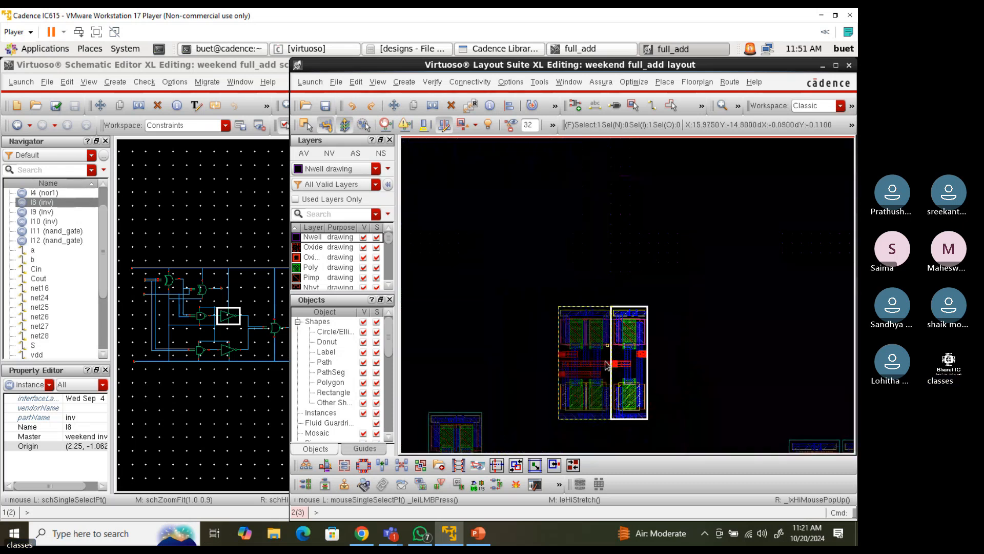
ctrl+scroll(594, 395, up, 3)
ctrl+scroll(594, 400, down, 3)
ctrl+scroll(613, 318, up, 5)
ctrl+scroll(613, 317, down, 3)
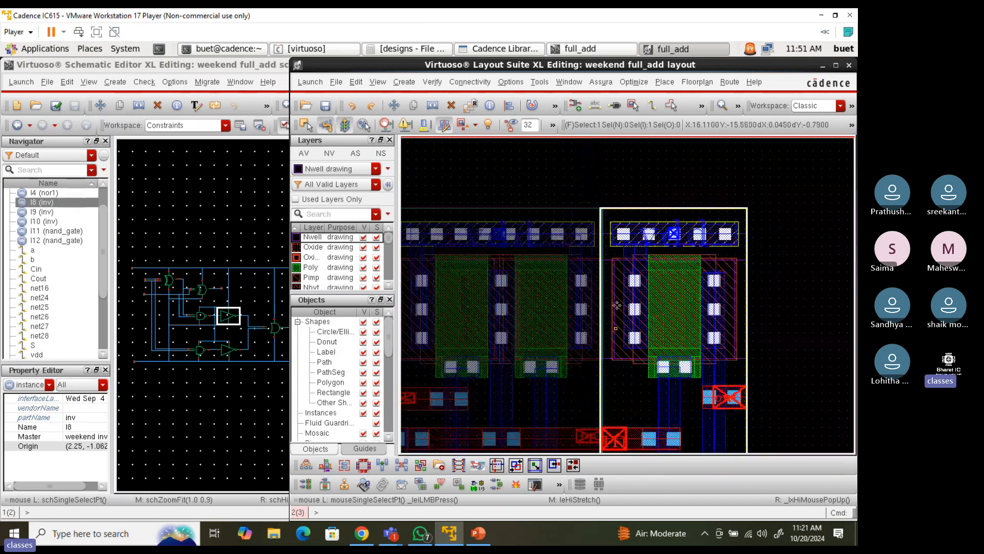
click(602, 208)
ctrl+scroll(602, 210, up, 3)
ctrl+scroll(601, 210, up, 2)
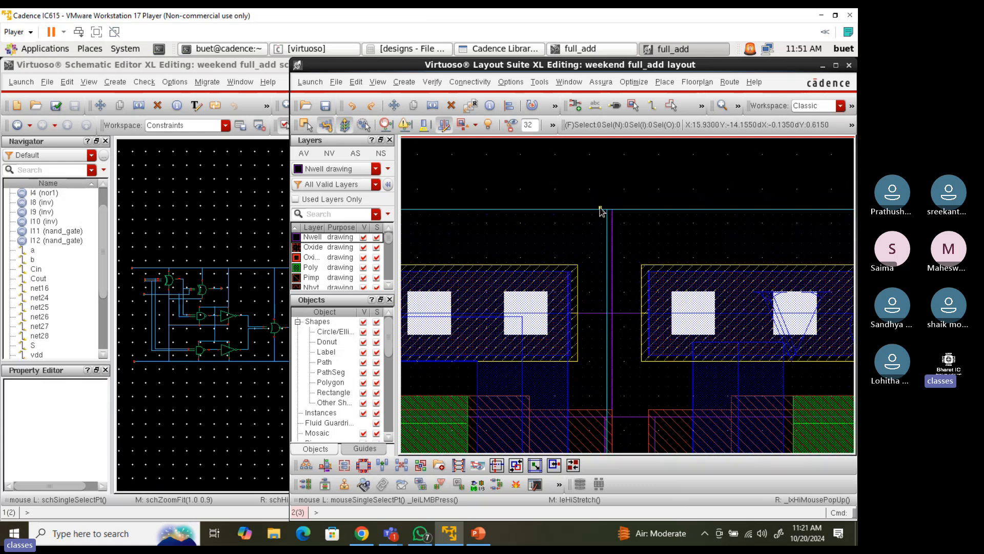
ctrl+scroll(601, 210, down, 2)
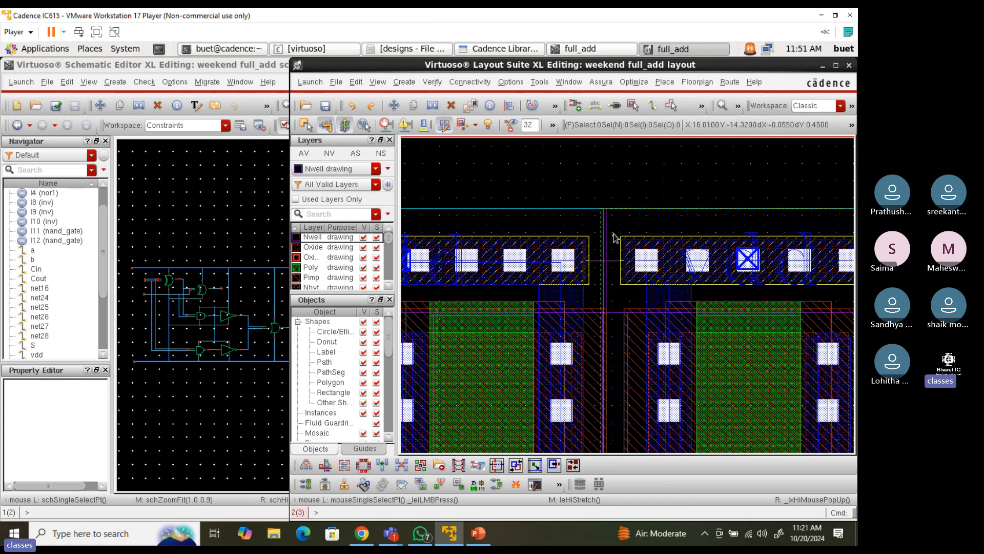
ctrl+scroll(605, 241, down, 2)
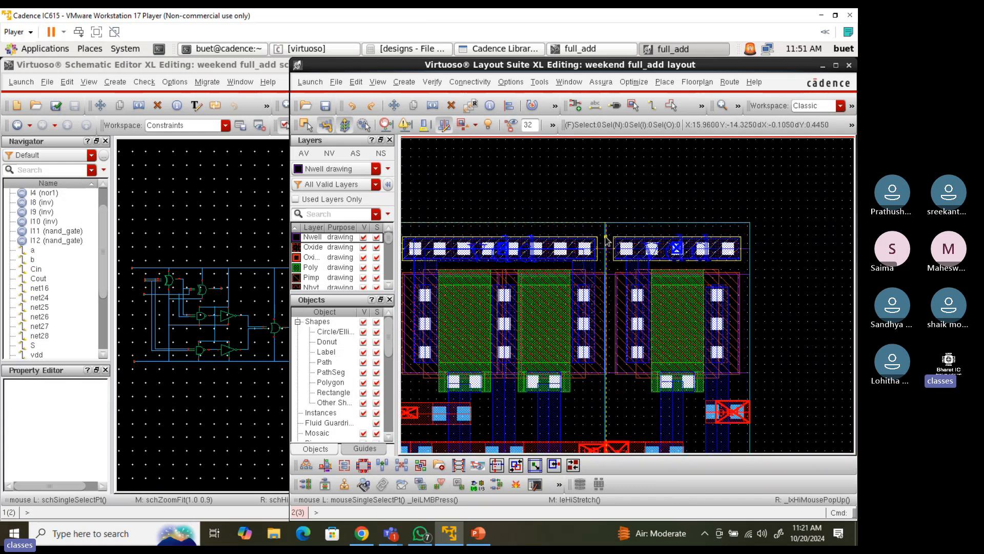
ctrl+scroll(605, 241, down, 2)
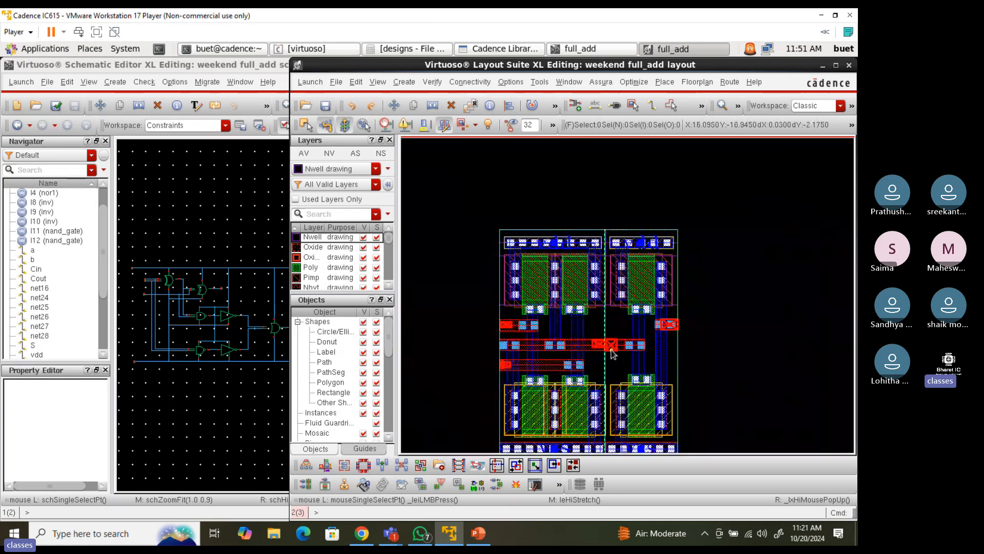
Inspect how the NAND's op pin meets inverter I8's input pin at the shared boundary
ctrl+scroll(613, 354, up, 3)
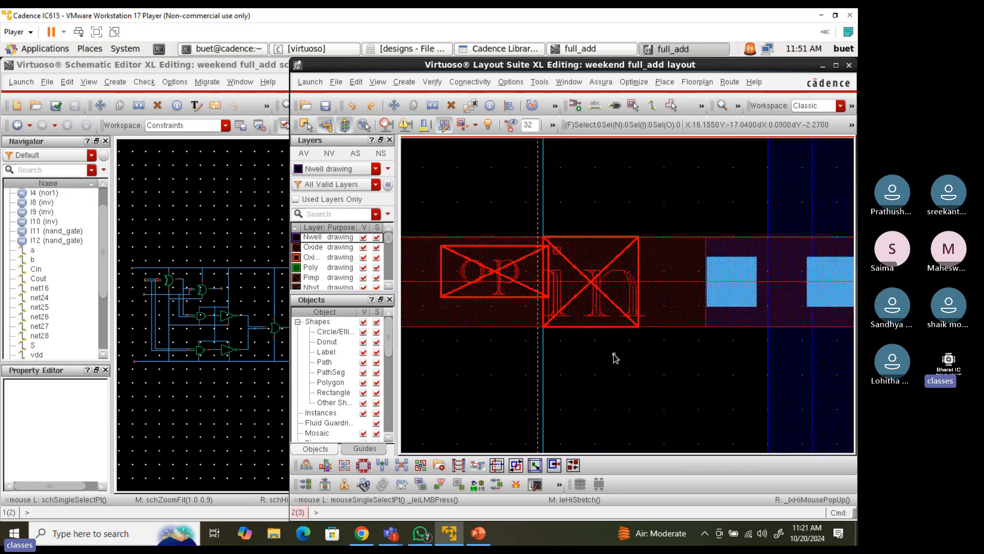
ctrl+scroll(613, 355, down, 2)
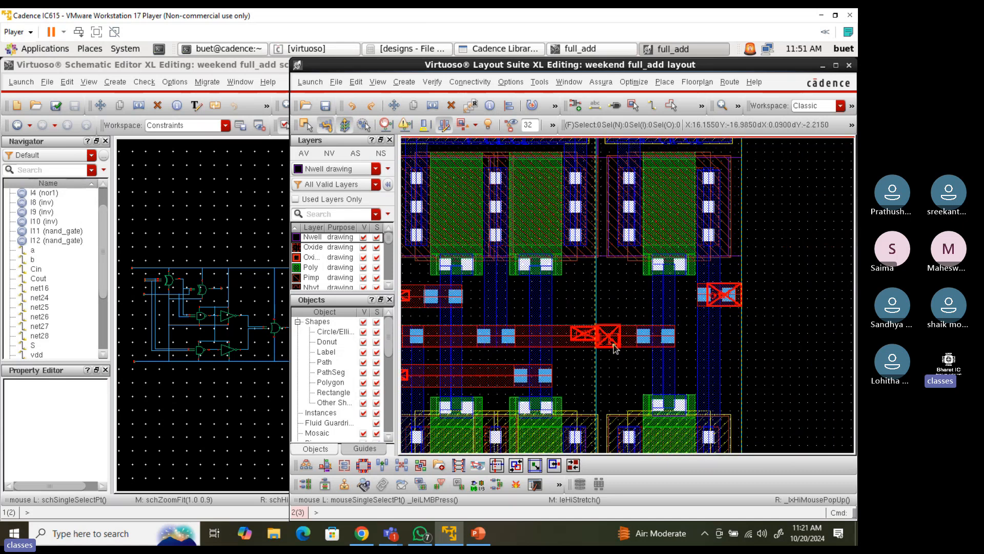
ctrl+scroll(593, 336, up, 2)
ctrl+scroll(607, 331, up, 3)
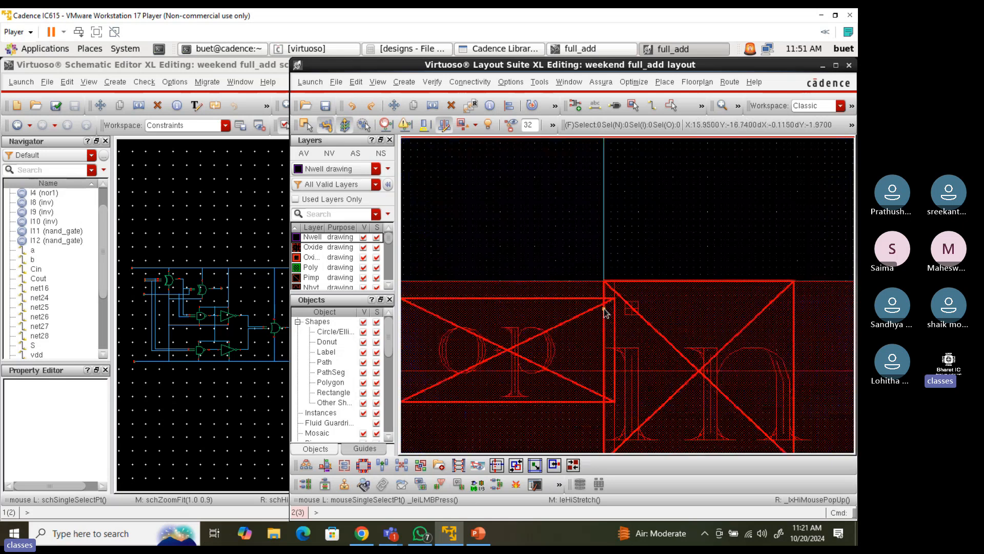
ctrl+scroll(606, 216, down, 3)
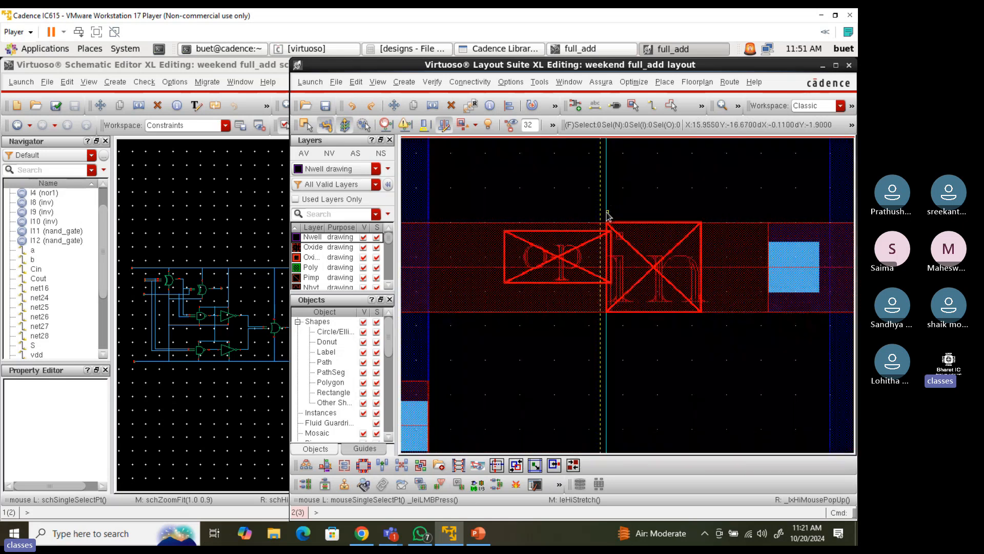
ctrl+scroll(595, 261, down, 3)
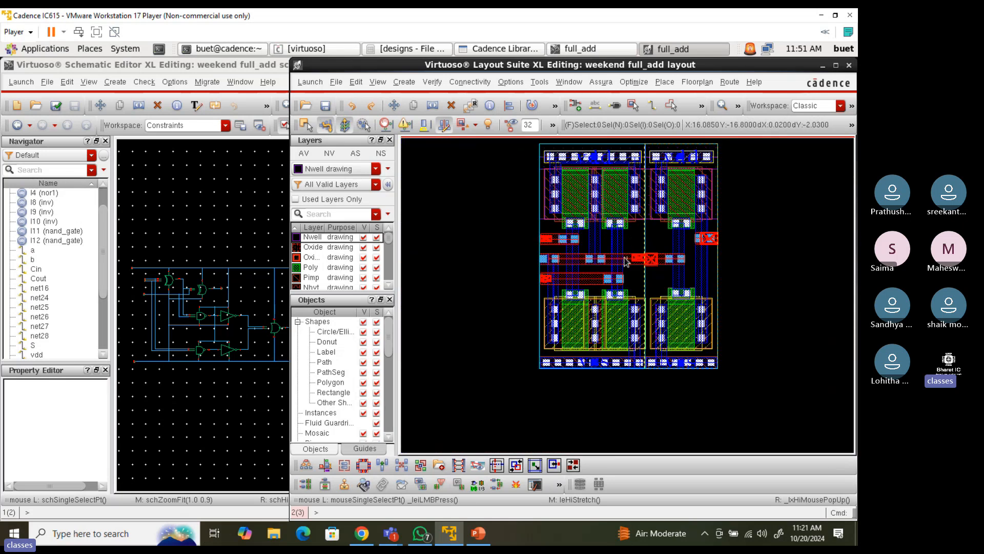
ctrl+scroll(625, 261, up, 2)
ctrl+scroll(681, 261, up, 3)
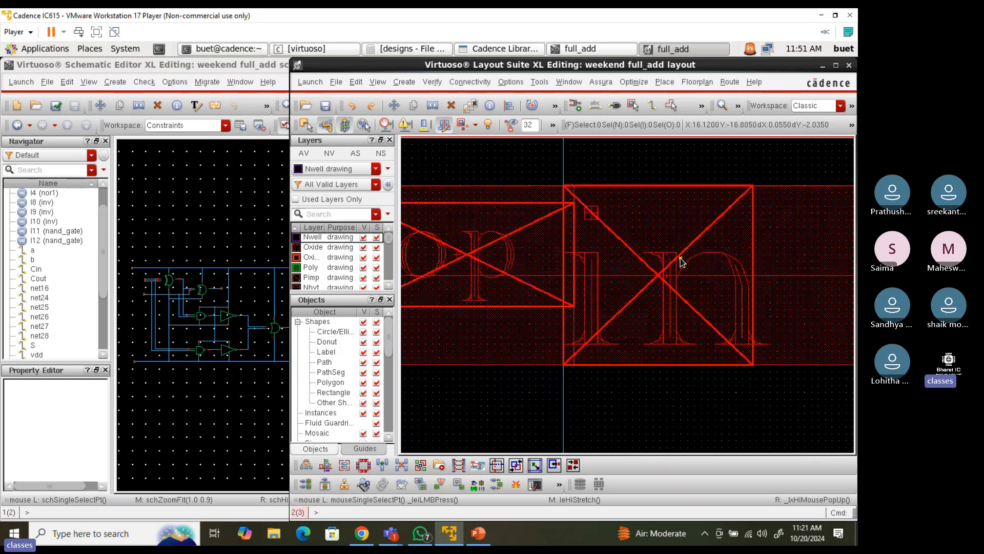
ctrl+scroll(582, 218, down, 5)
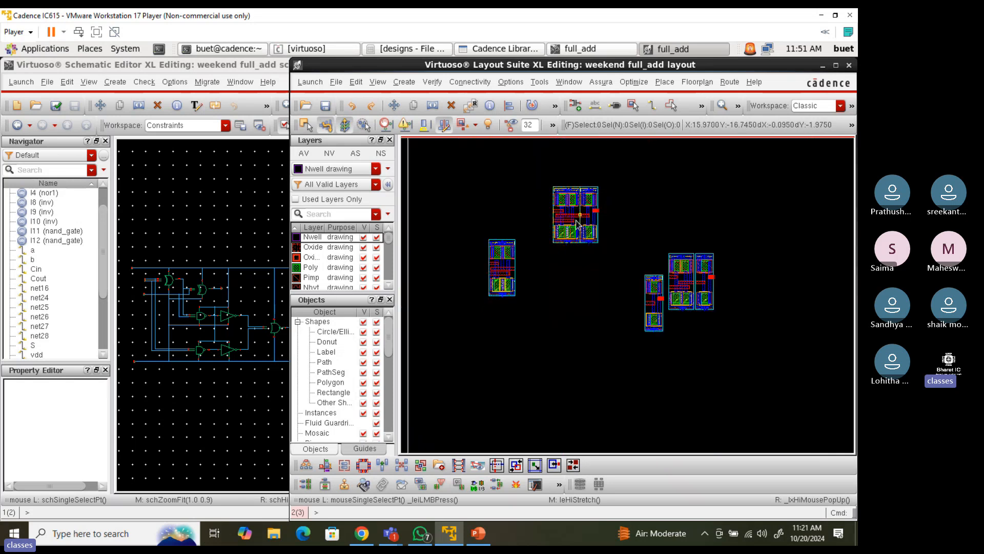
Move NAND gate I12 and inverter I9 horizontally so they sit close together below the upper NAND-inverter pair
click(503, 248)
key(s)
click(502, 249)
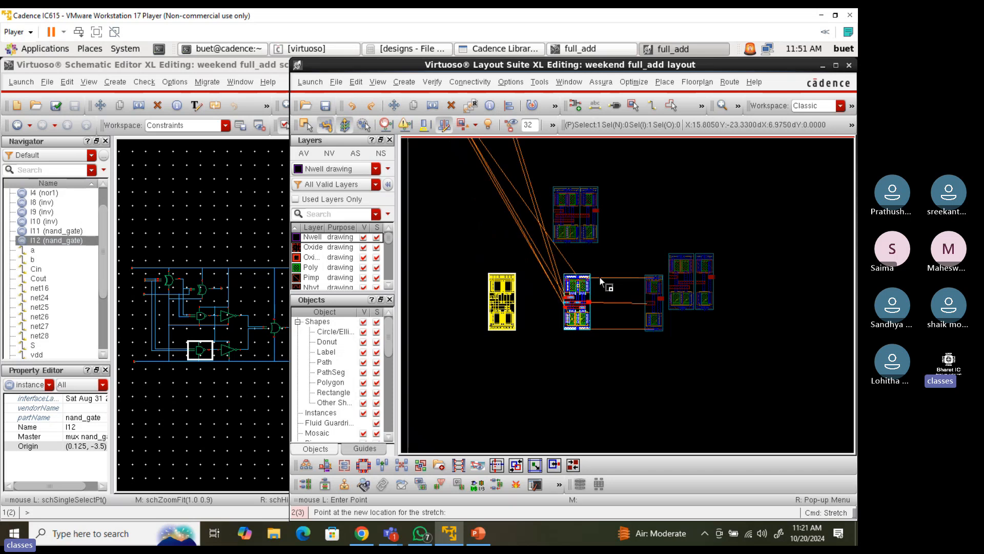
click(584, 292)
click(653, 287)
key(s)
click(651, 288)
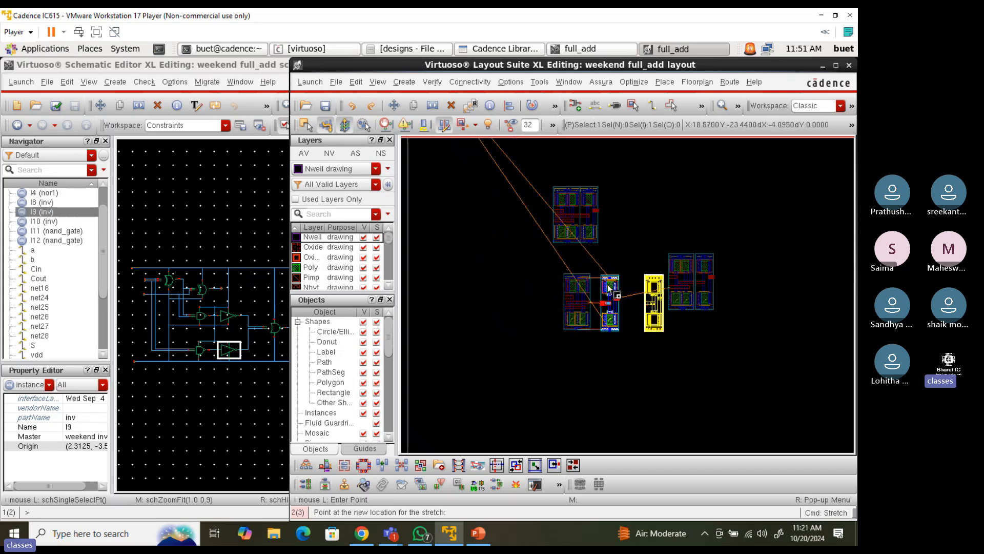
click(608, 287)
Align inverter I9's top boundary edge with the top edge of NAND gate I12
scroll(605, 275, up, 4)
key(a)
click(634, 253)
scroll(677, 264, down, 1)
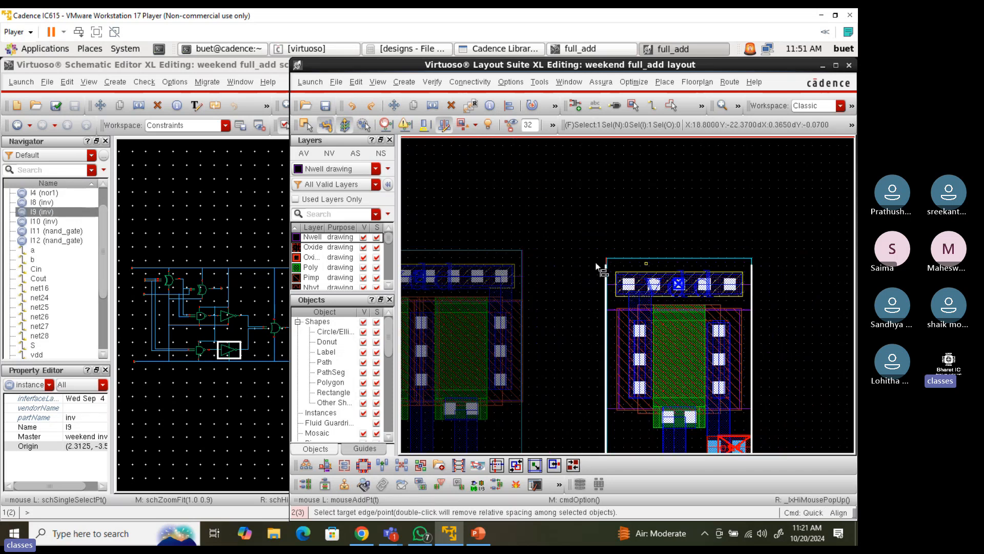
click(491, 249)
Abut inverter I9 to NAND gate I12 by aligning its left boundary edge with the NAND's right edge, and check the pin connection
scroll(605, 268, up, 3)
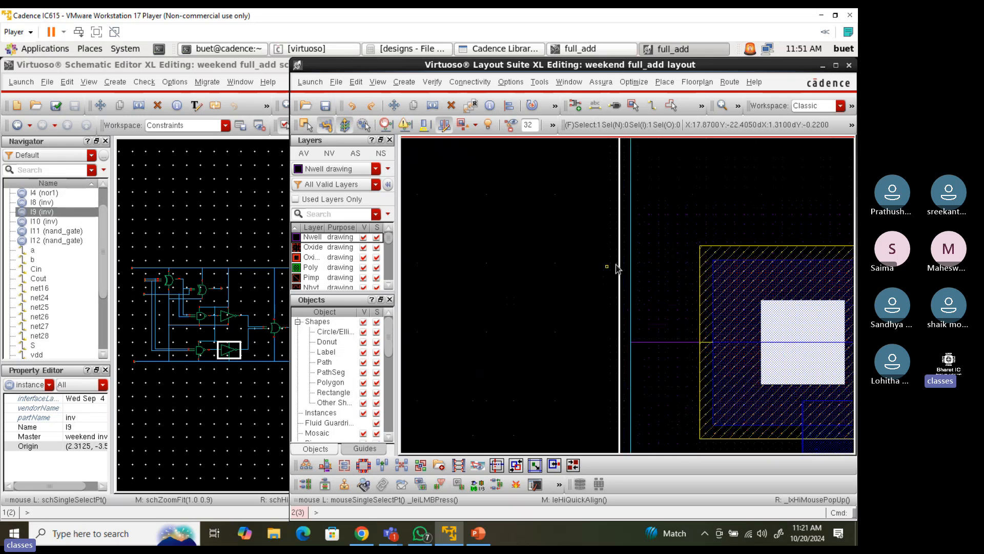
click(628, 263)
scroll(692, 274, down, 2)
scroll(518, 271, up, 2)
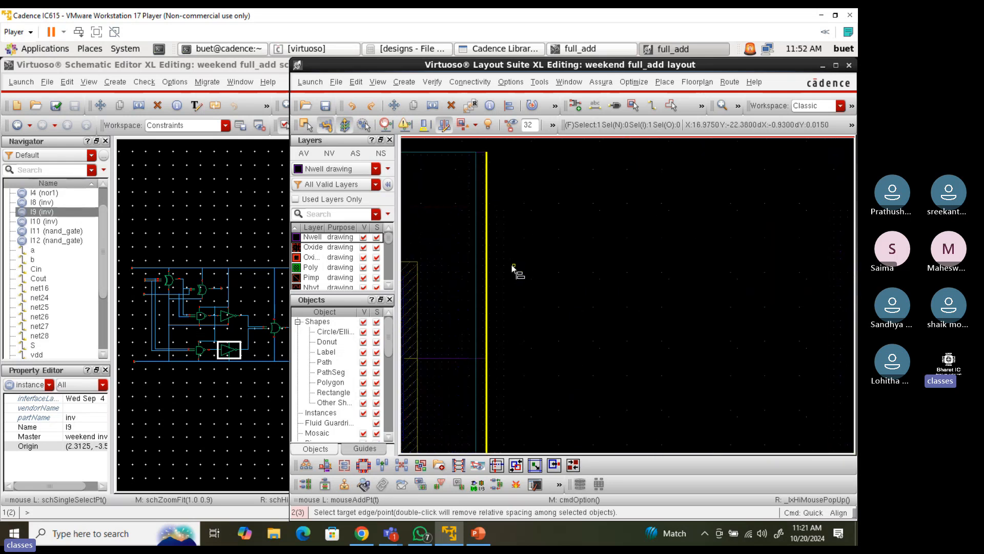
click(478, 267)
scroll(521, 255, down, 4)
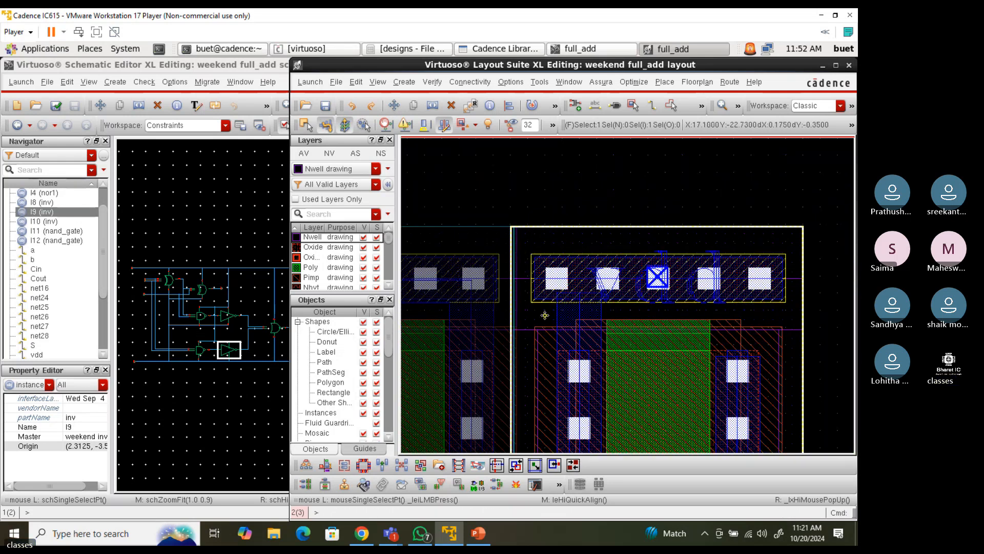
scroll(545, 315, down, 3)
scroll(548, 409, up, 4)
scroll(547, 409, down, 5)
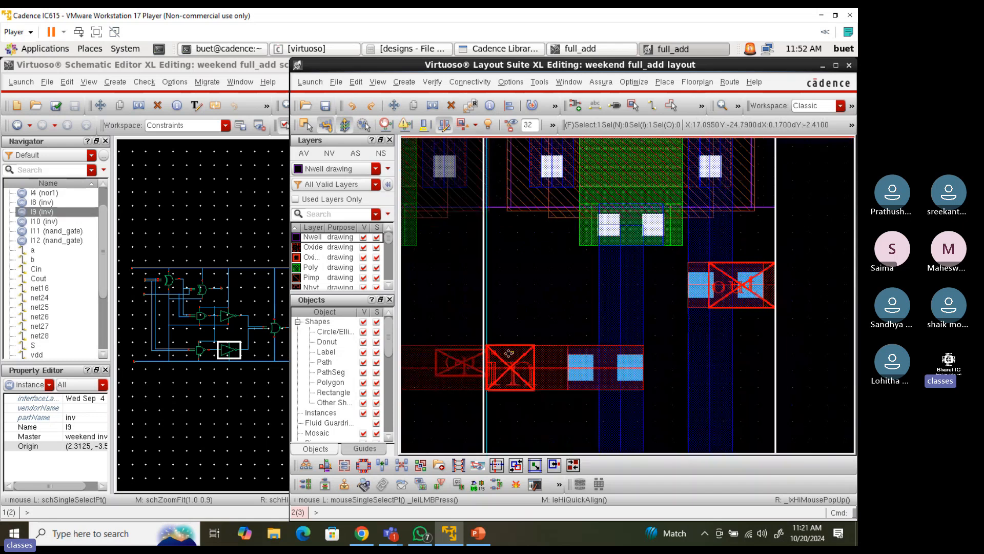
Abut inverter I10 to NOR gate I4 by quick-aligning their facing boundary edges, and check how their pins meet
click(633, 298)
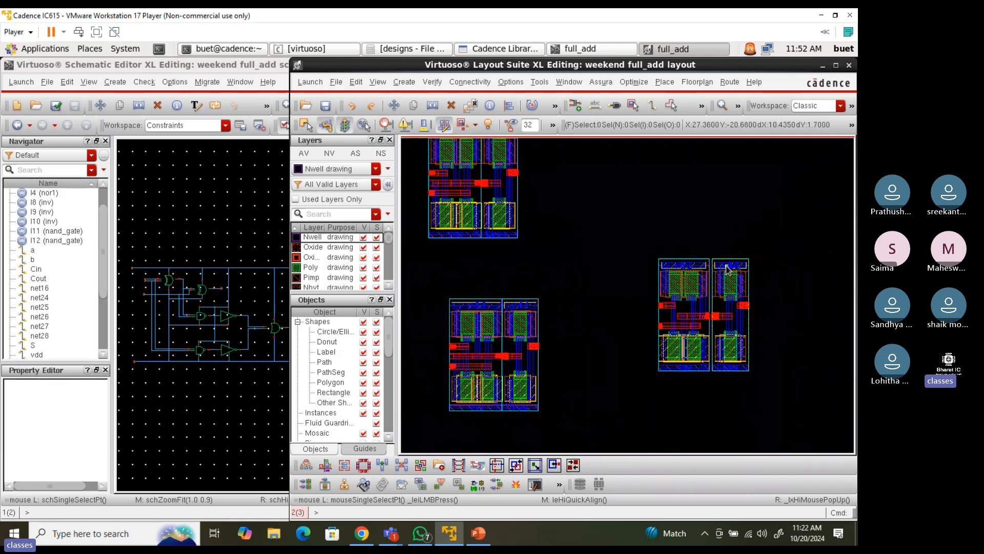
click(726, 266)
scroll(721, 258, up, 5)
key(a)
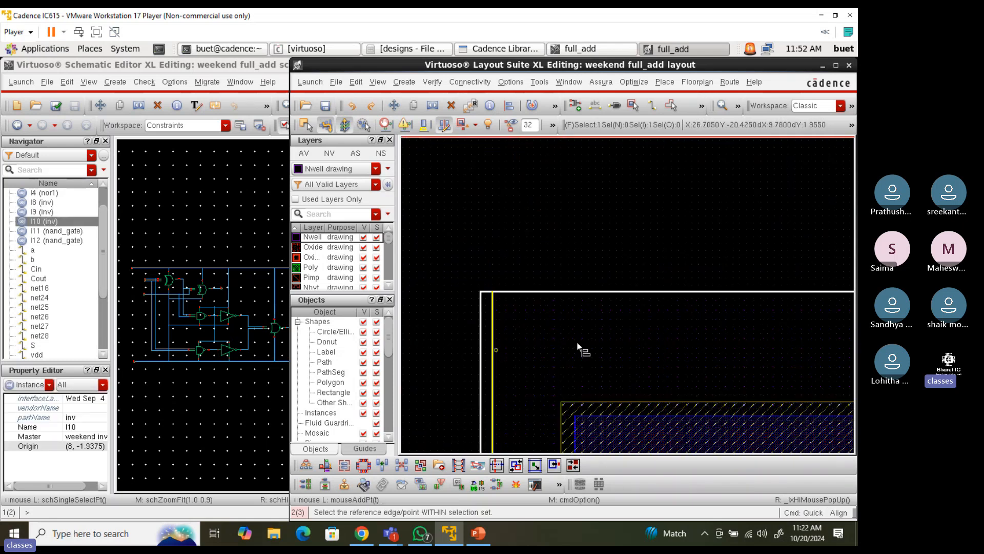
click(581, 345)
scroll(662, 345, down, 2)
click(608, 353)
scroll(626, 338, down, 3)
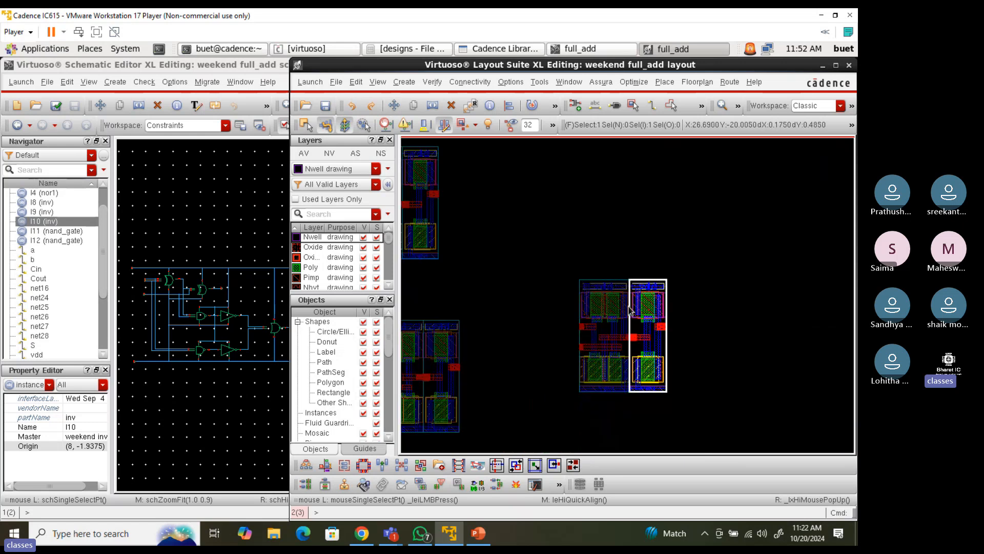
scroll(627, 338, up, 5)
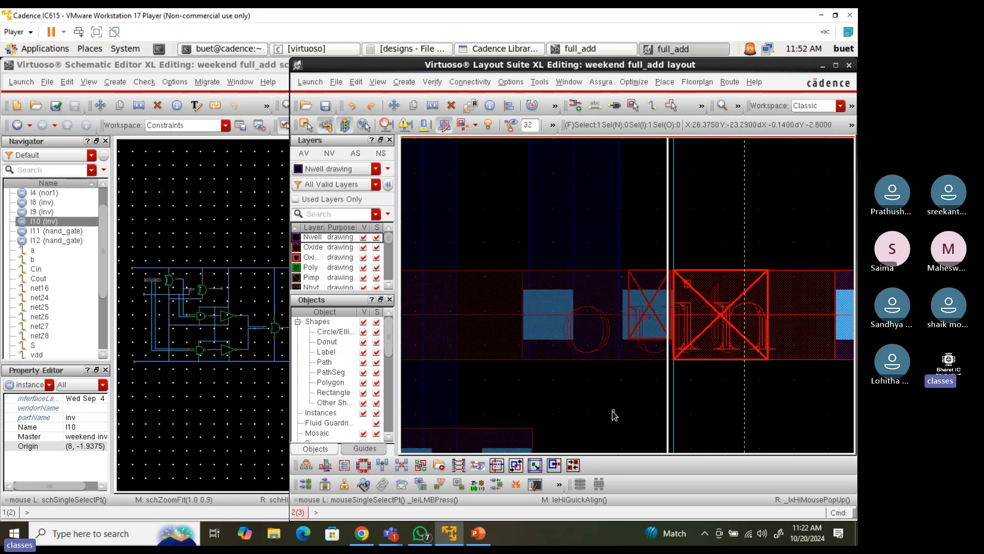
click(671, 271)
scroll(670, 271, up, 5)
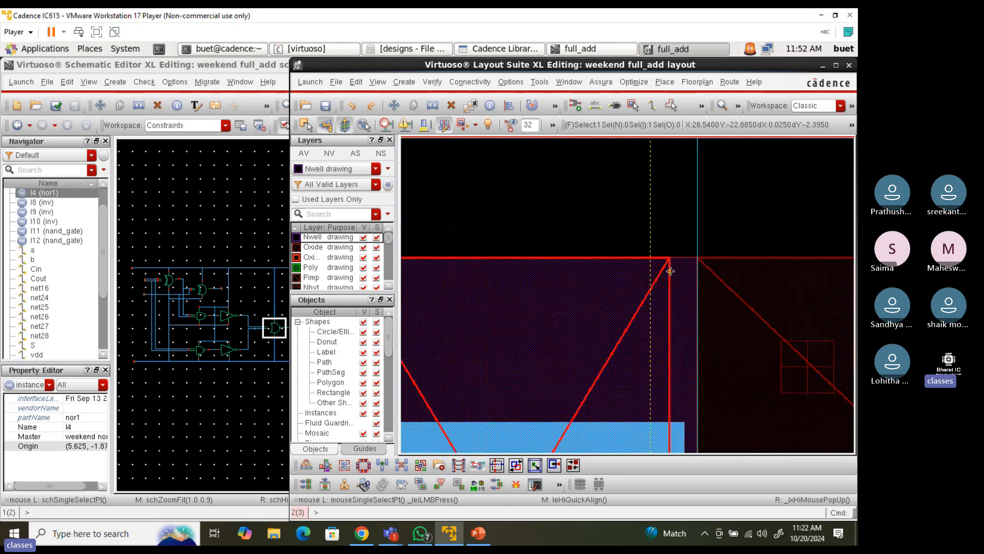
scroll(670, 271, down, 6)
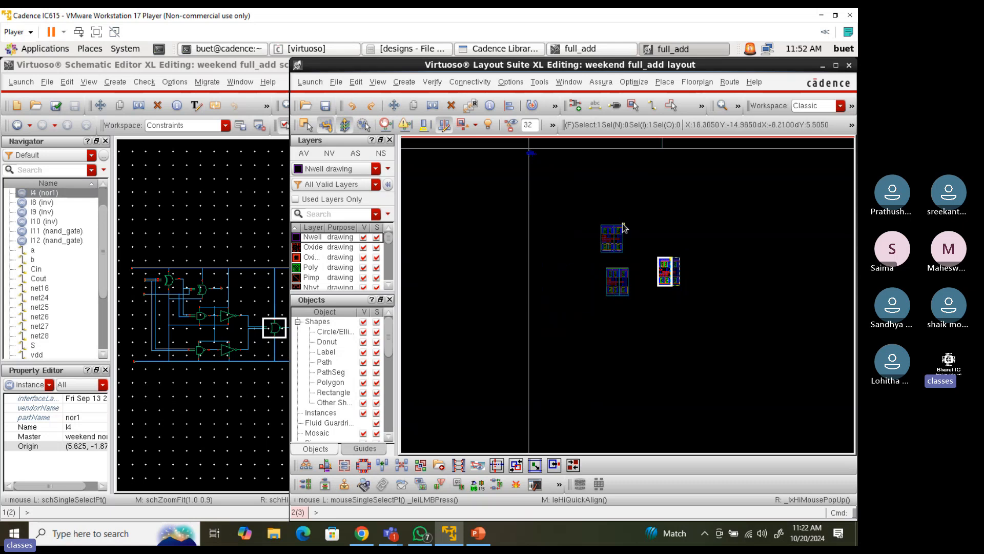
Move NAND gate I11 and inverter I8 together into the placement boundary, just below the XOR block's lower-left corner
scroll(623, 214, down, 1)
scroll(612, 211, up, 3)
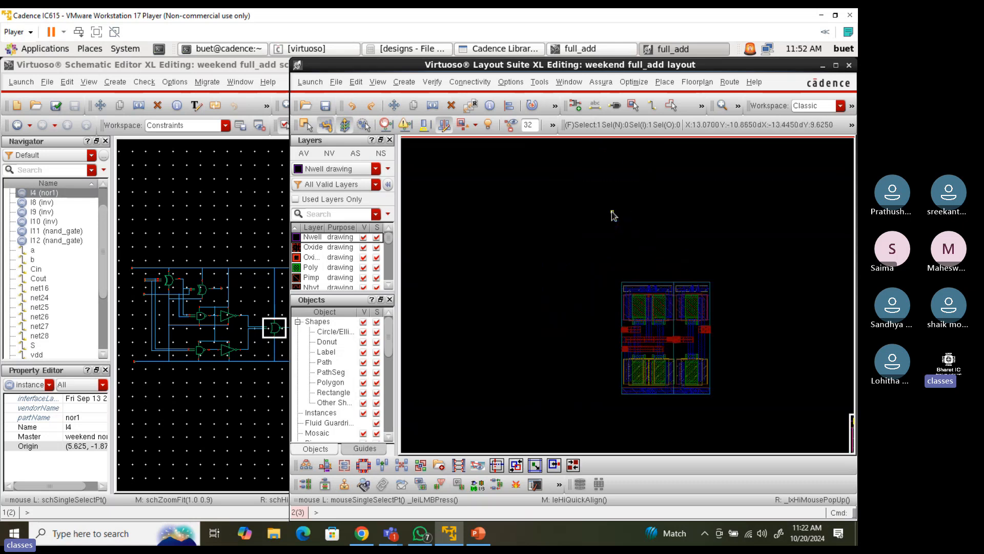
drag(590, 242, 763, 432)
scroll(646, 381, down, 3)
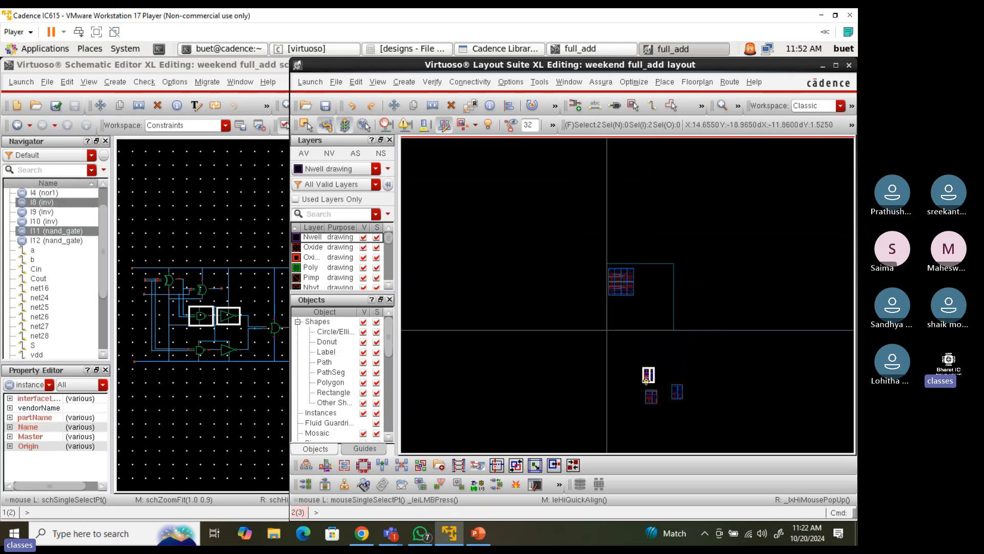
key(s)
click(650, 379)
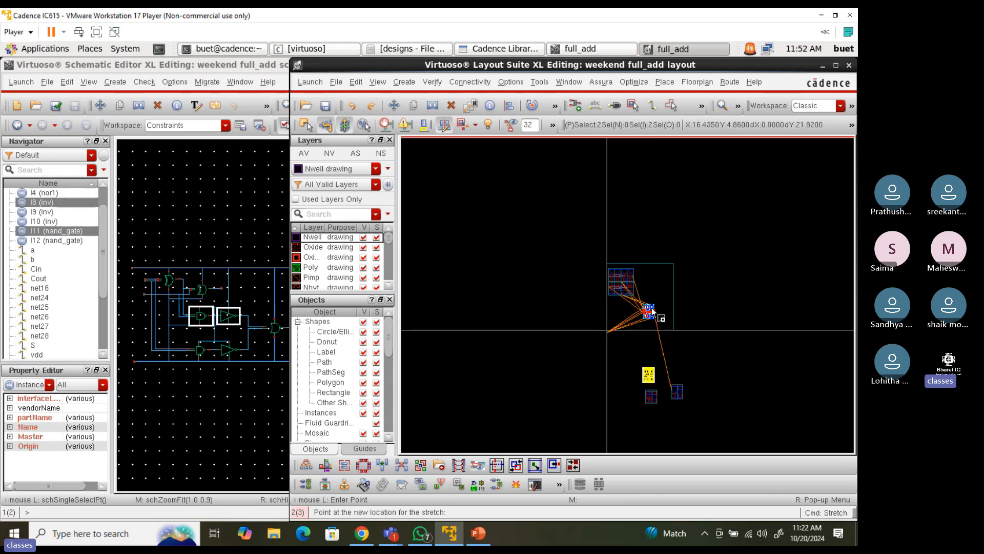
scroll(651, 303, up, 3)
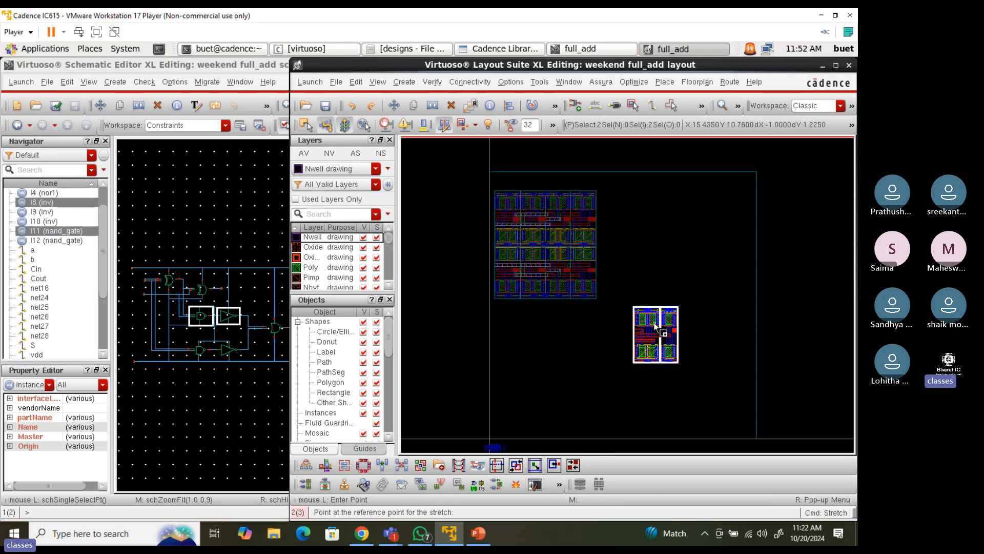
click(517, 324)
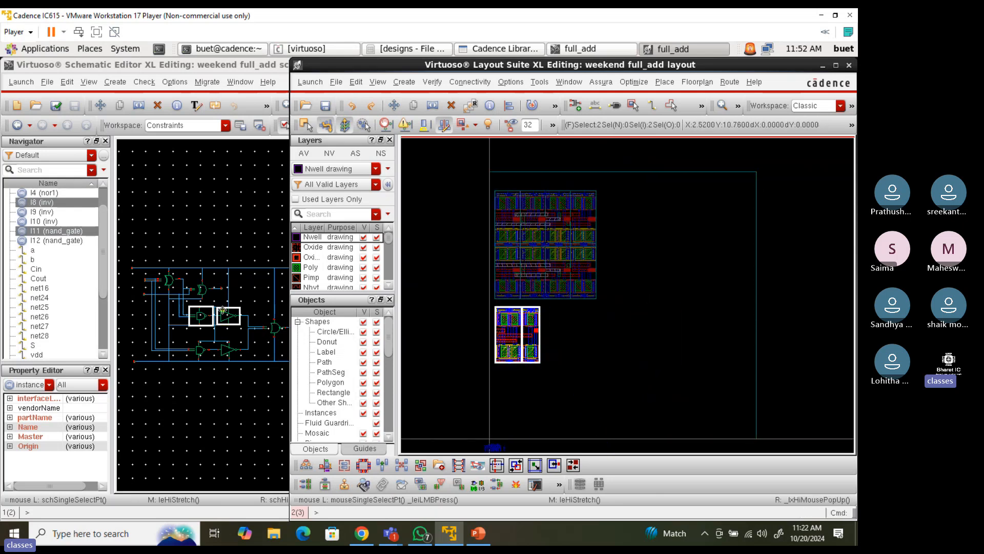
Cross-probe net16 and Cin at NAND gate I11's inputs from the schematic and examine their connections in the layout
click(165, 249)
scroll(257, 377, up, 3)
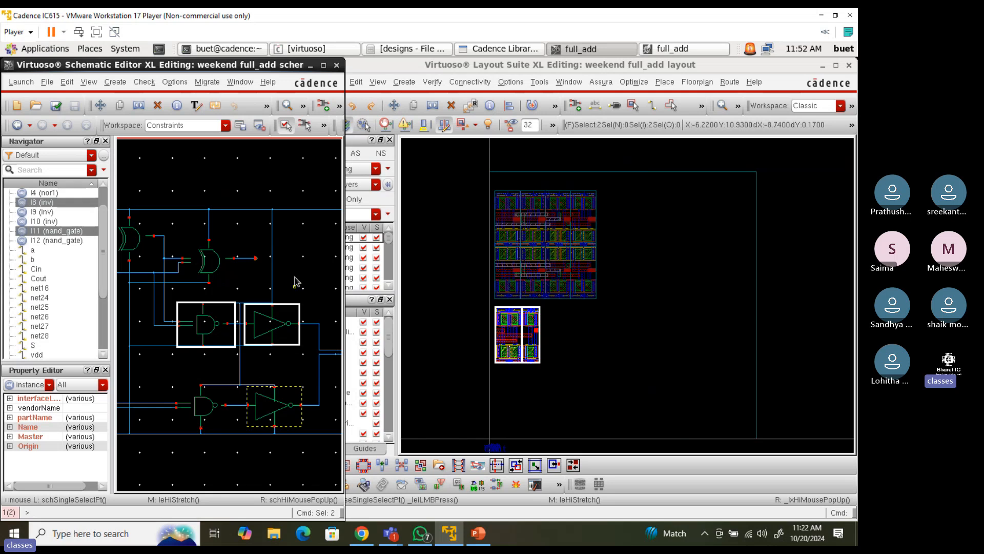
click(160, 304)
click(163, 297)
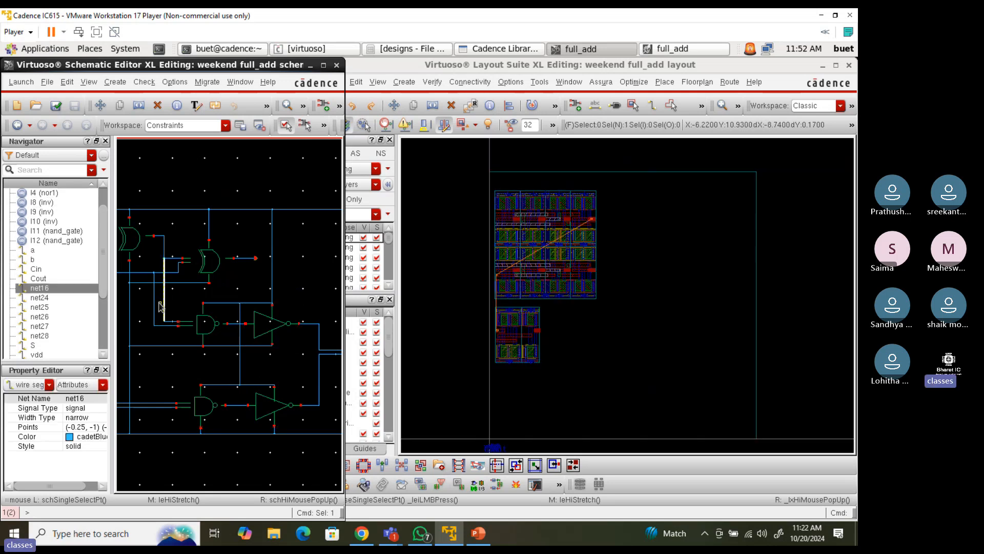
shift+click(155, 306)
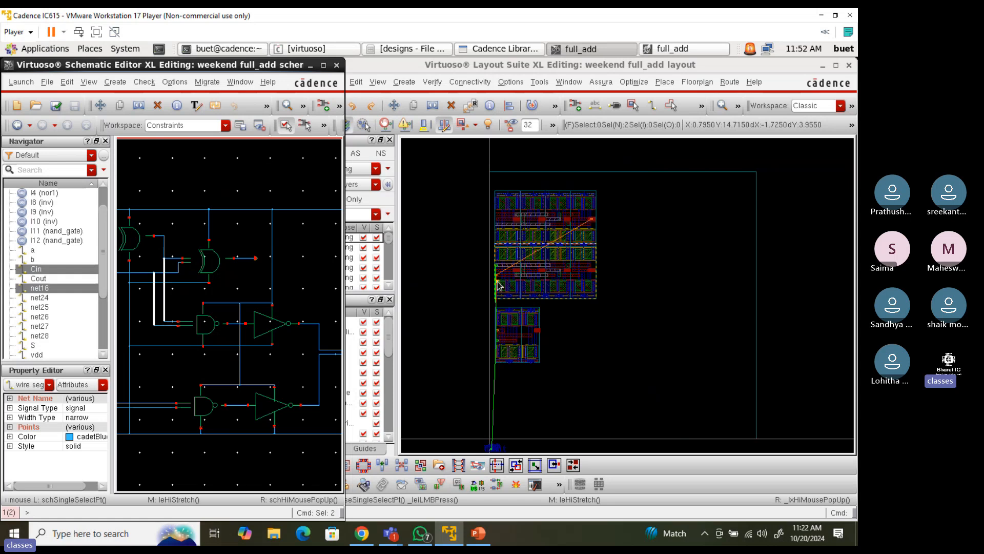
ctrl+scroll(497, 284, up, 4)
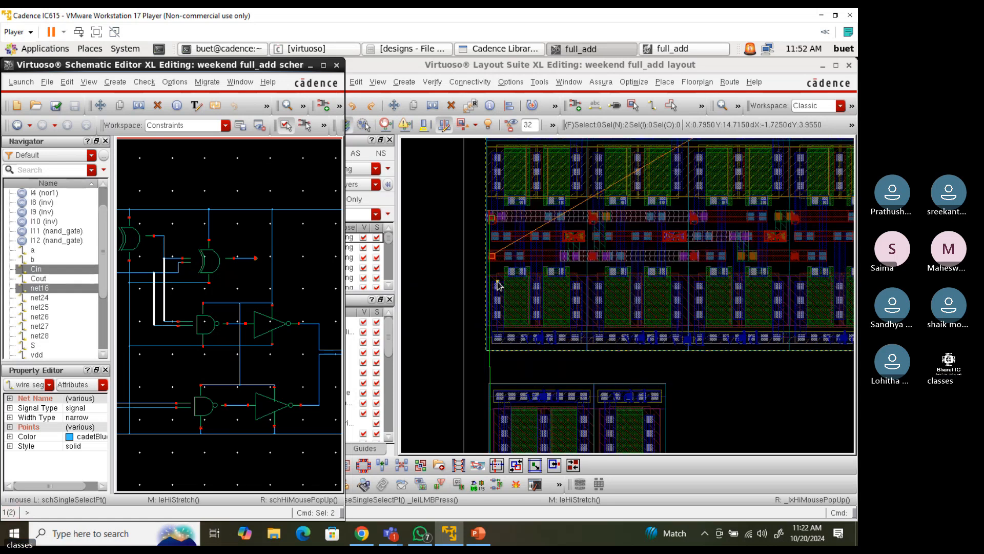
ctrl+scroll(498, 284, down, 2)
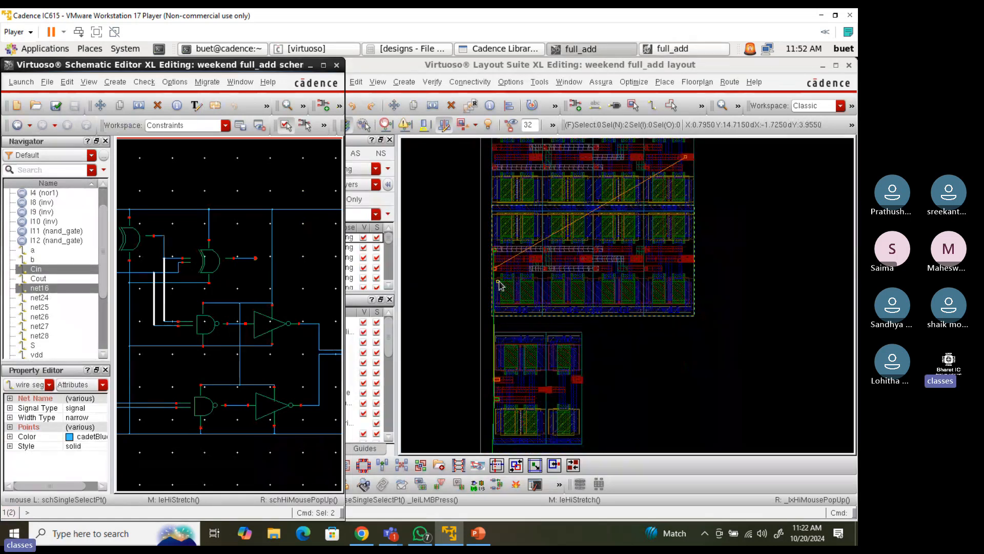
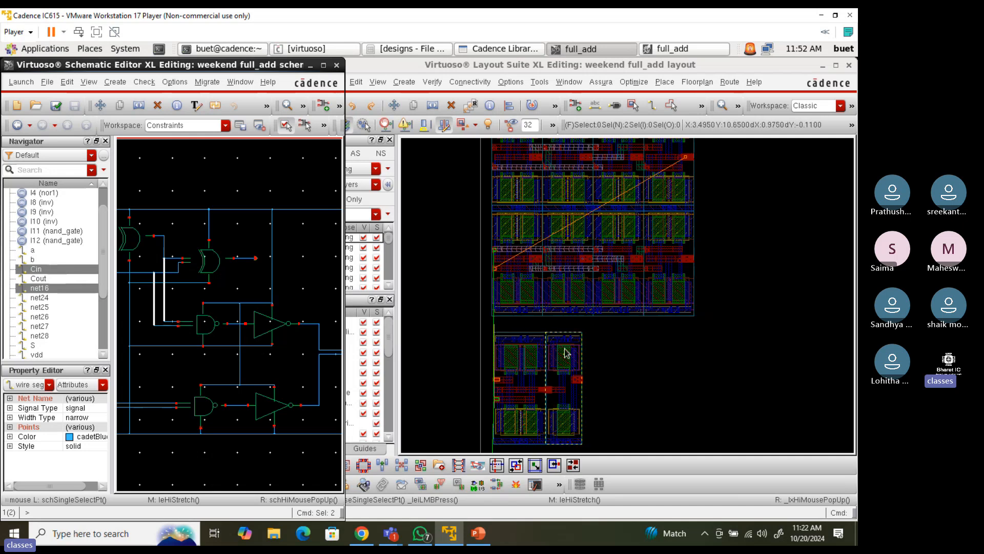
ctrl+scroll(537, 361, up, 1)
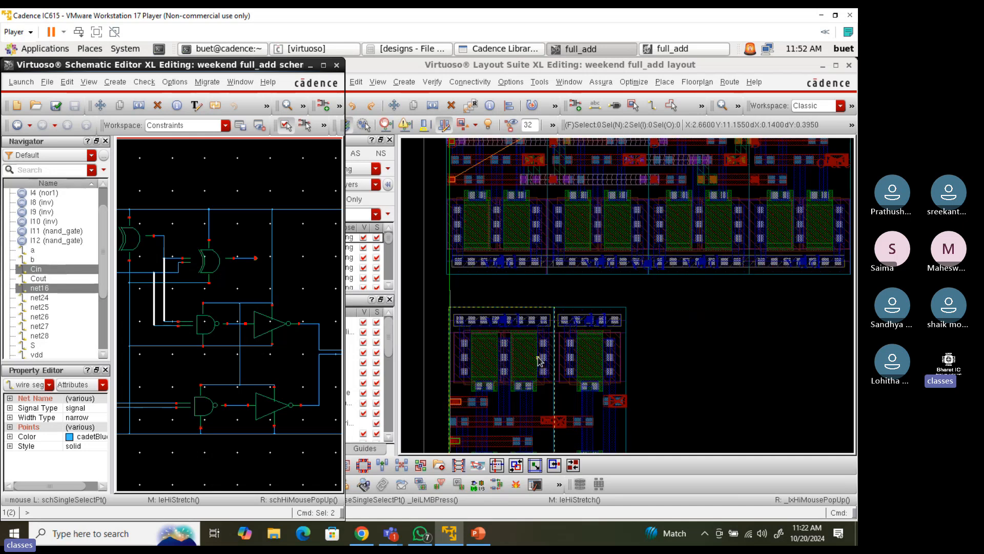
ctrl+scroll(618, 270, up, 2)
ctrl+scroll(618, 253, down, 2)
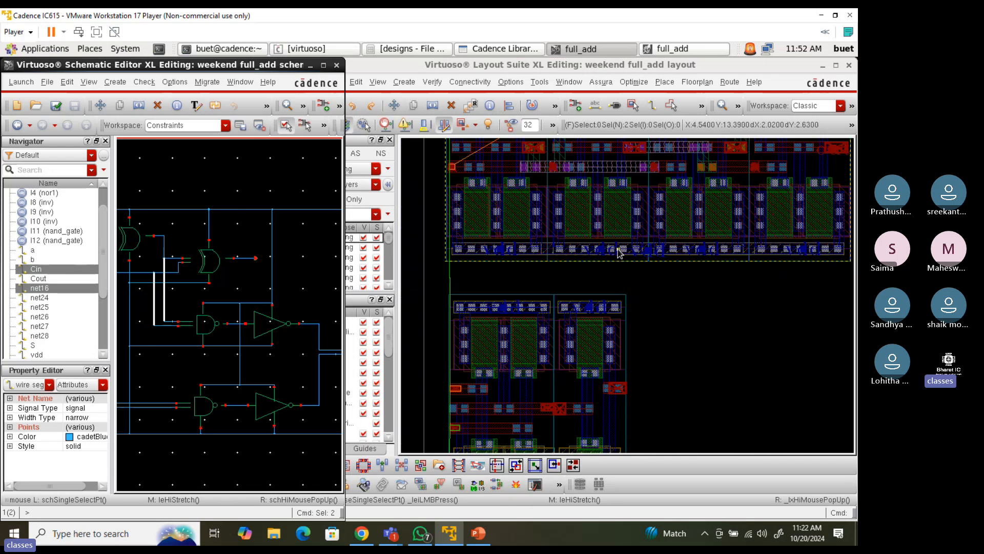
Align NAND gate I11 and inverter I8 vertically so their top rail overlaps the bottom rail of the XOR block
click(656, 377)
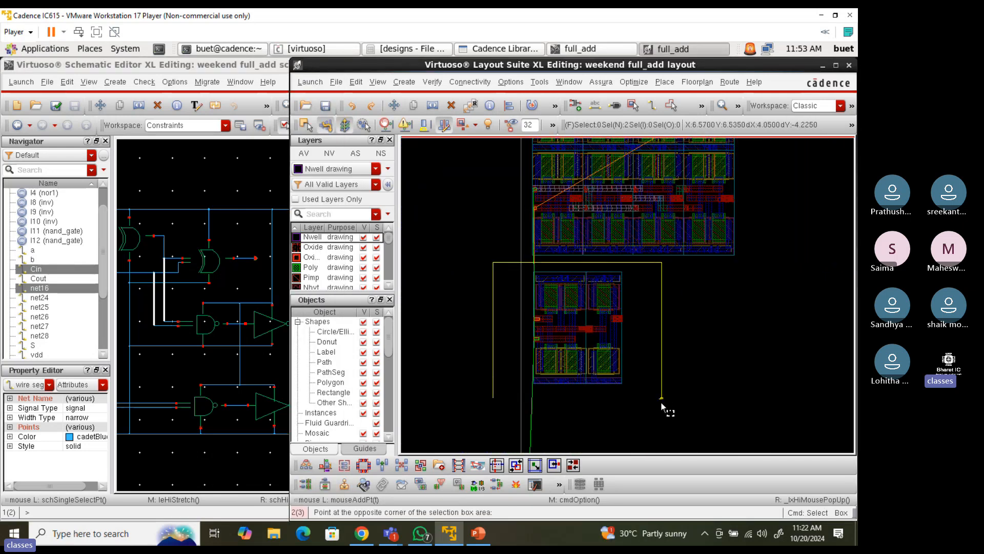
click(663, 408)
ctrl+scroll(602, 272, up, 5)
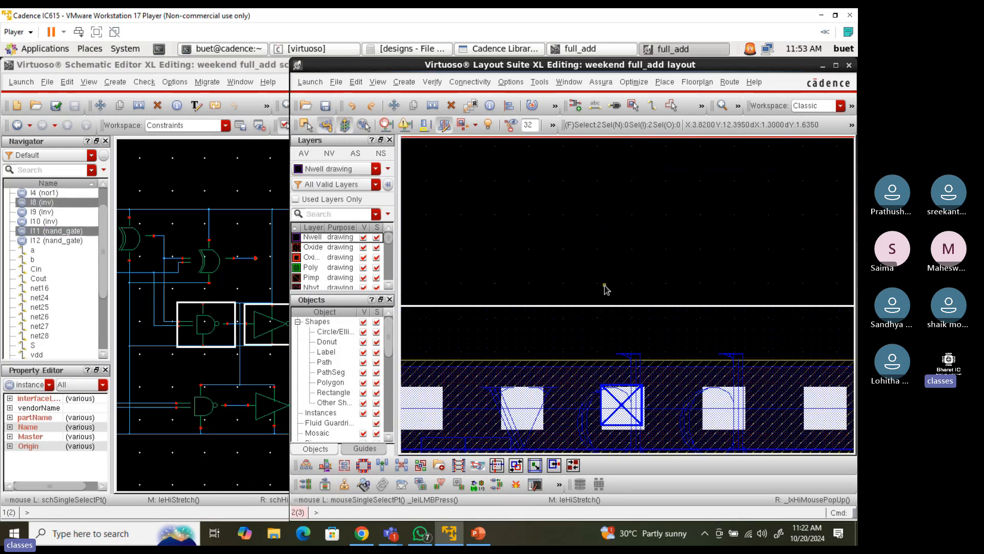
key(a)
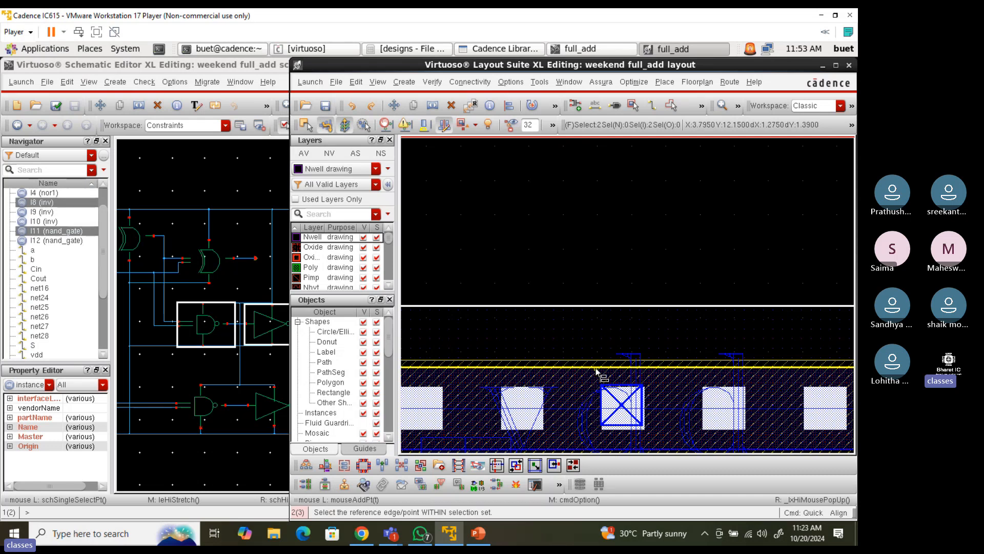
click(598, 368)
scroll(604, 394, down, 3)
scroll(601, 274, up, 4)
scroll(602, 275, up, 2)
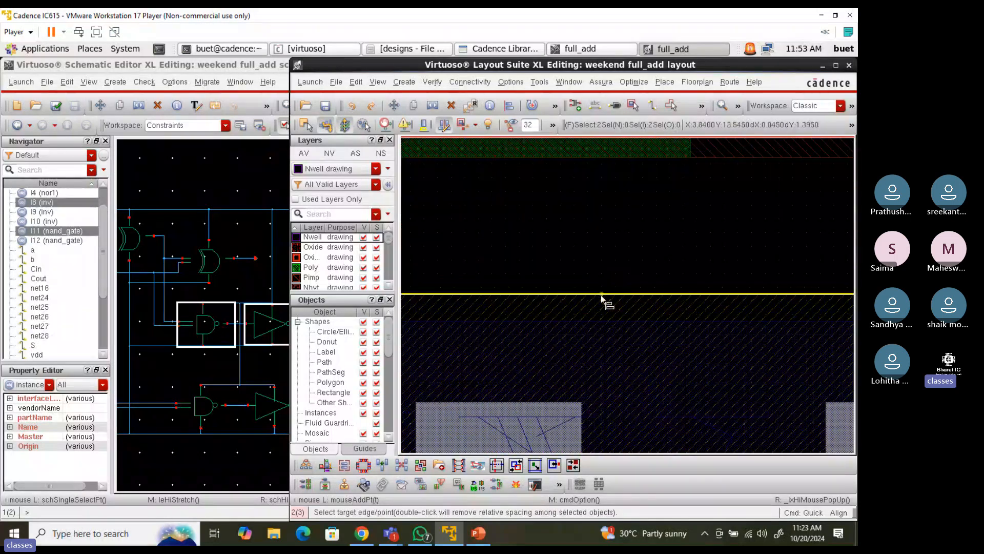
click(607, 295)
scroll(609, 298, down, 5)
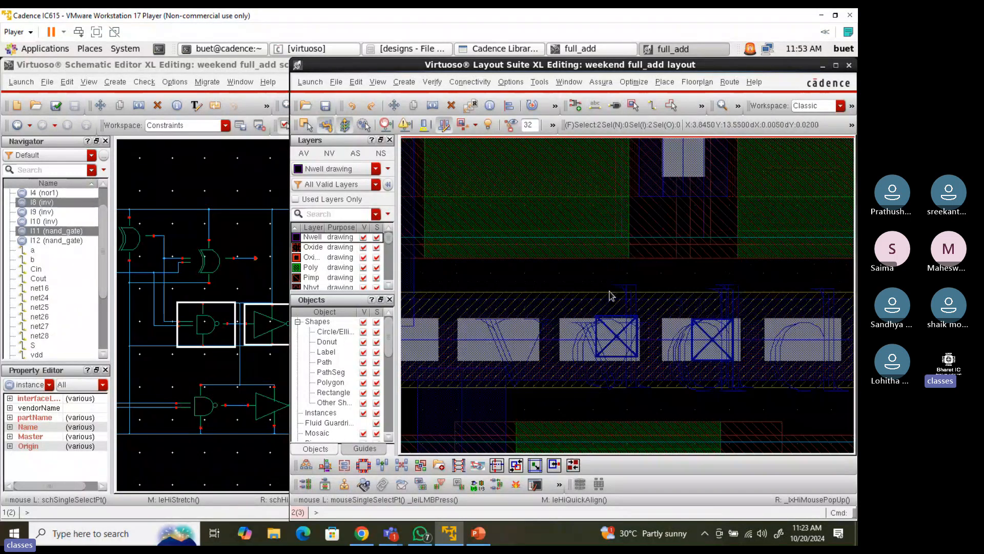
scroll(482, 300, up, 3)
scroll(481, 300, down, 2)
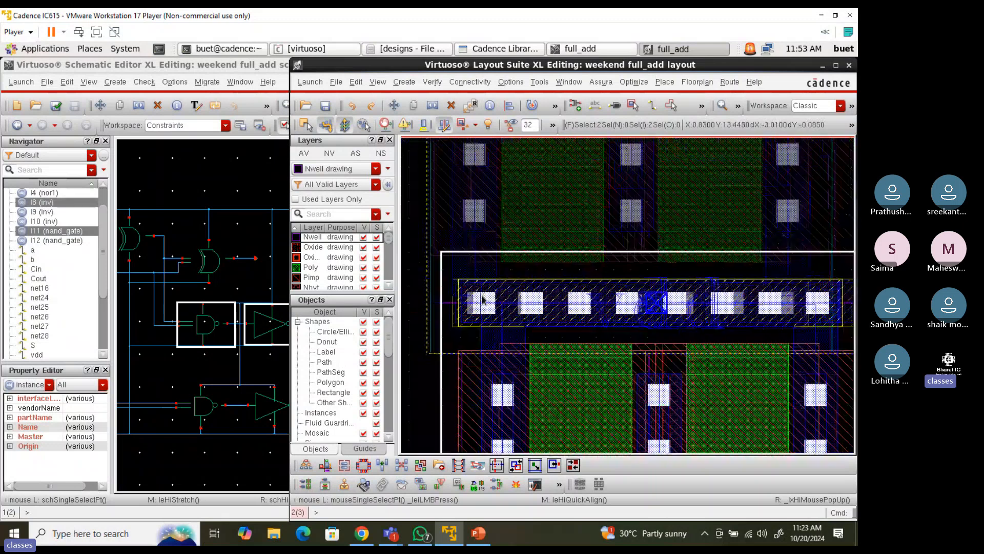
Stretch the NAND-inverter pair left so its left boundary edge meets the XOR block's left boundary edge
scroll(478, 347, up, 5)
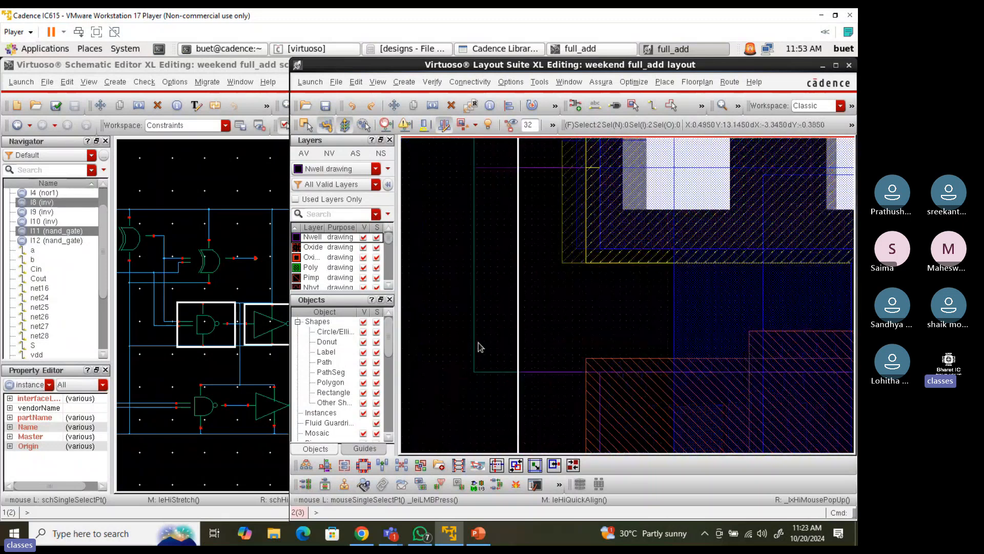
key(s)
click(517, 328)
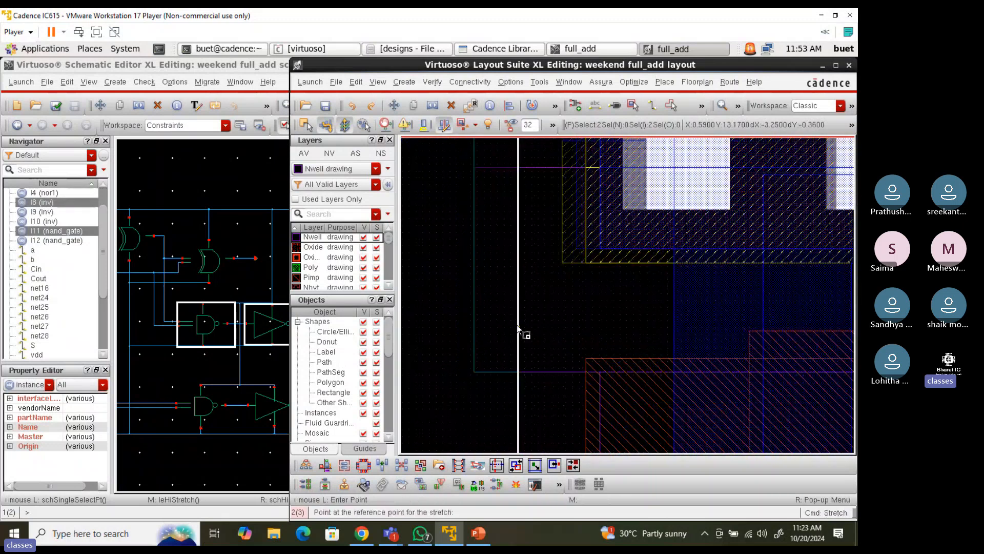
click(477, 334)
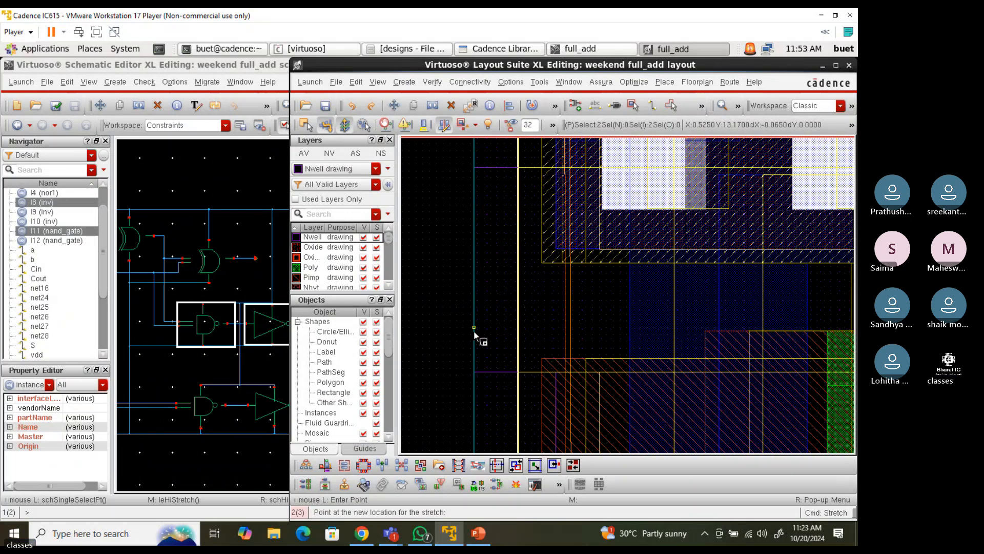
Try shifting the NAND-inverter pair about 0.055 to the right to match its rail contacts with the XOR block's contacts
scroll(461, 361, down, 2)
scroll(567, 248, up, 2)
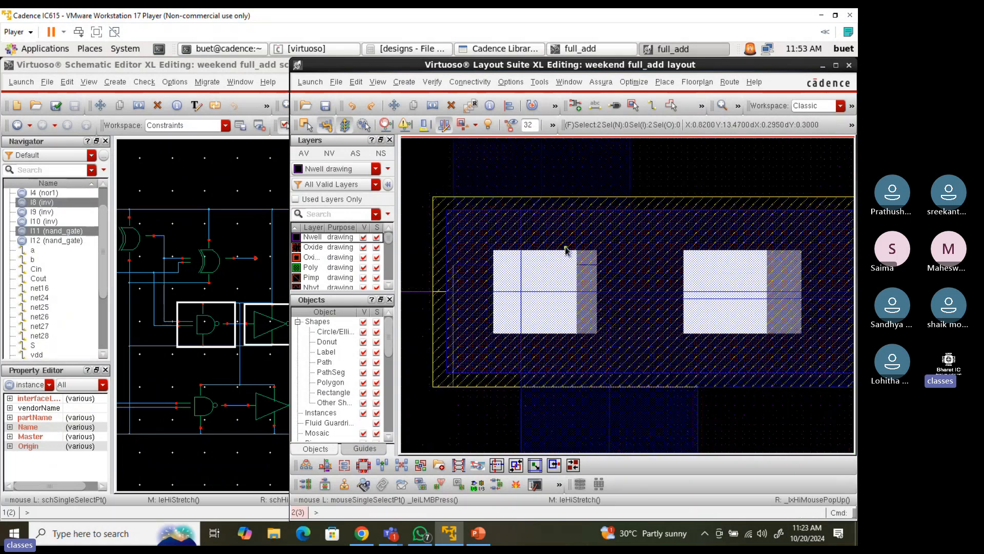
key(s)
click(530, 285)
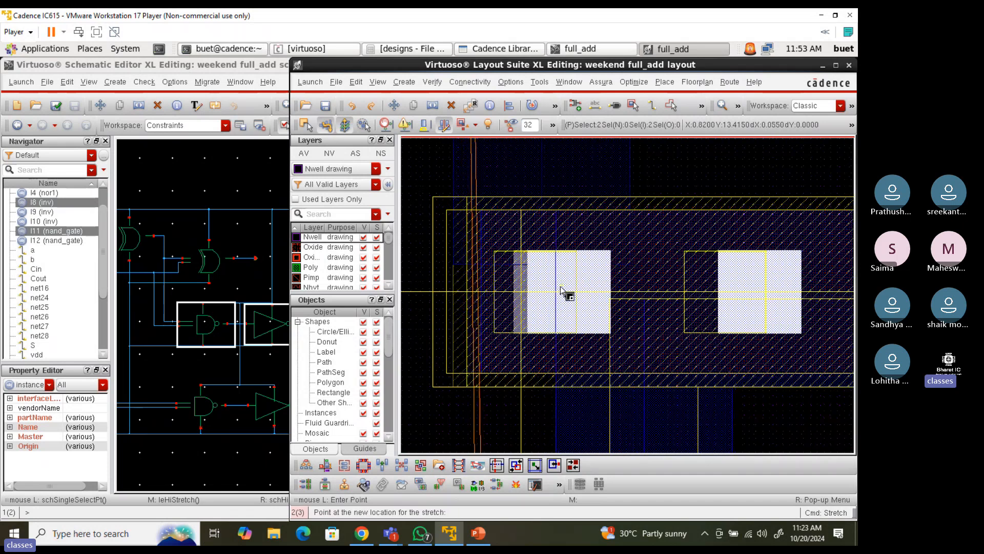
click(560, 288)
Move the NAND-inverter pair back onto the XOR block's left boundary line and check the overlapping rail contacts
scroll(560, 288, down, 3)
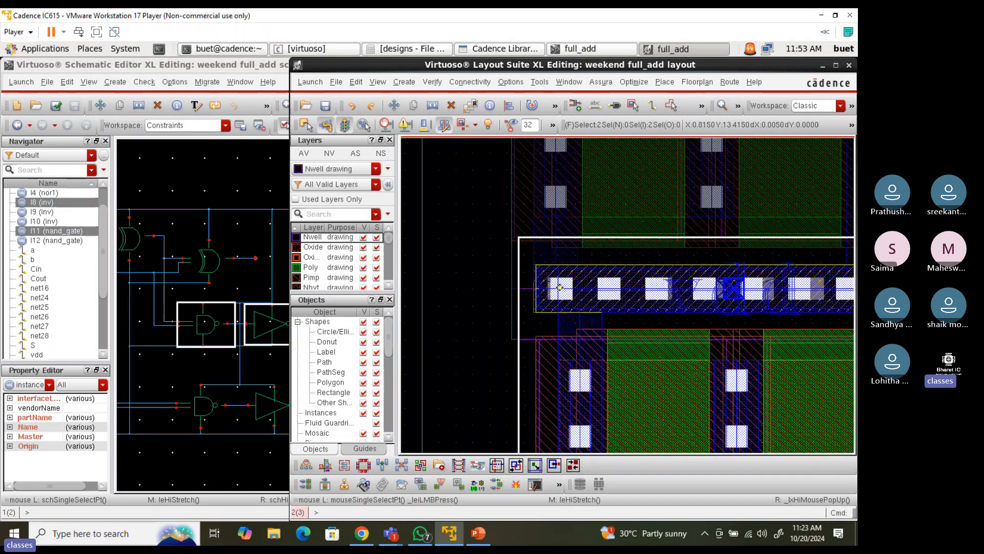
scroll(513, 345, up, 2)
key(s)
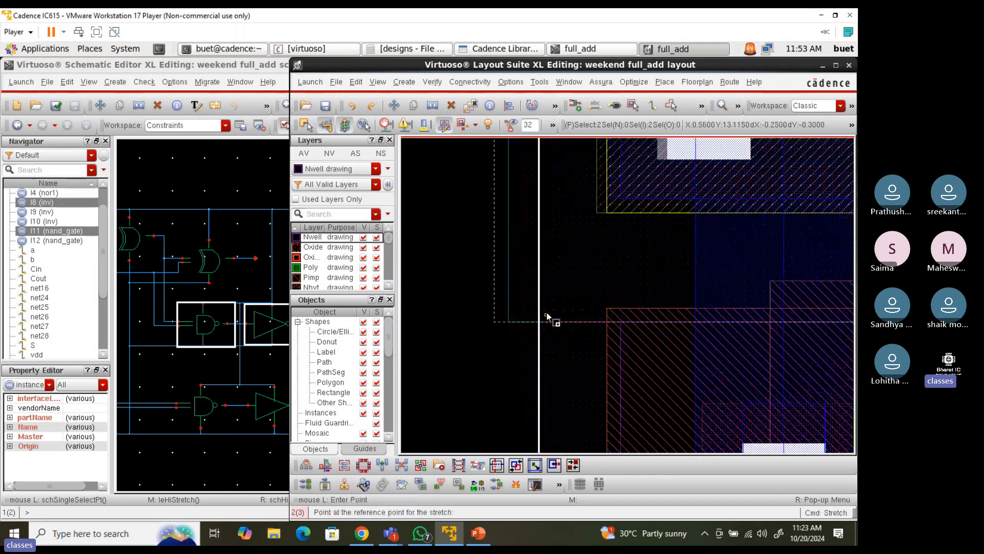
click(545, 316)
click(515, 323)
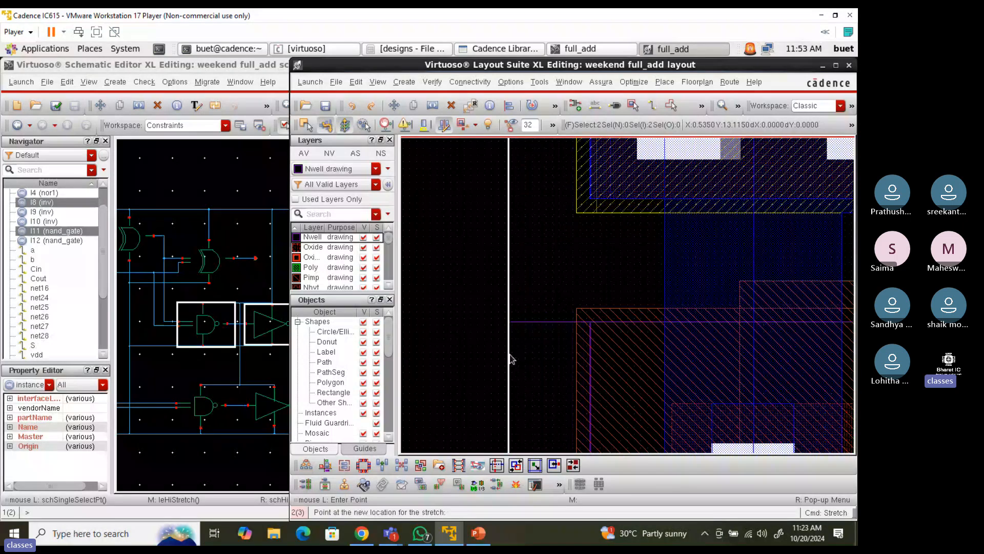
scroll(565, 353, down, 5)
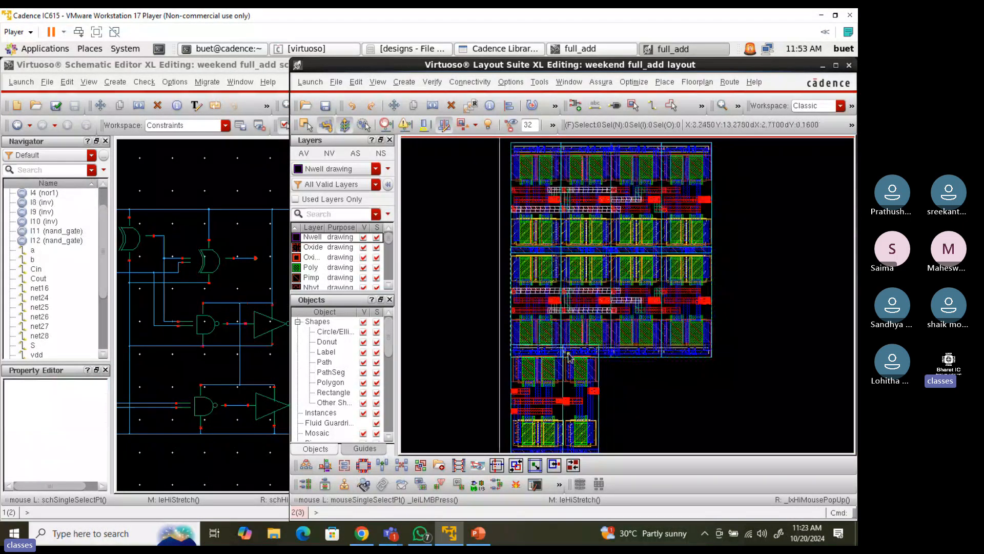
scroll(564, 353, up, 6)
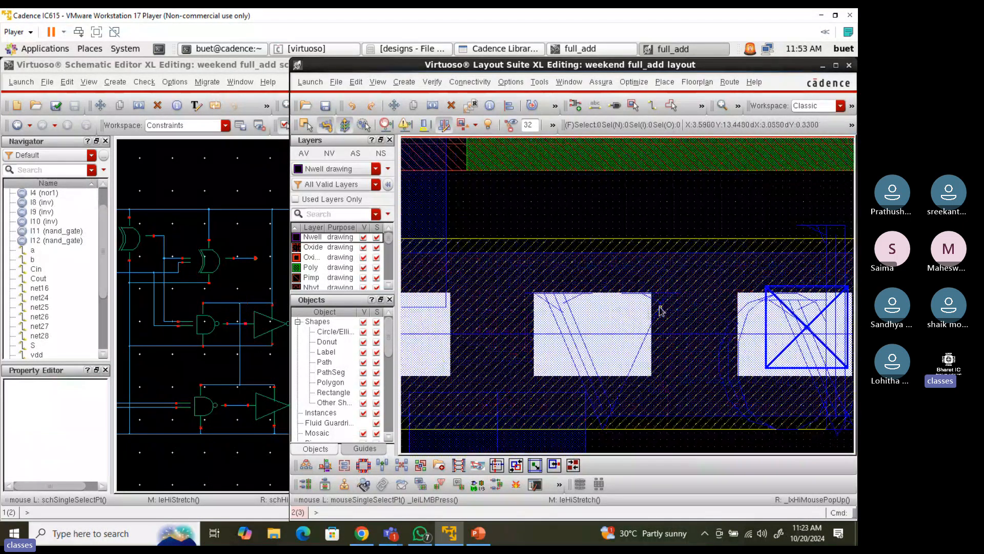
Move NAND gate I12 and inverter I9 together up into the placement boundary, beside the already placed cells
scroll(636, 270, down, 2)
scroll(636, 271, down, 3)
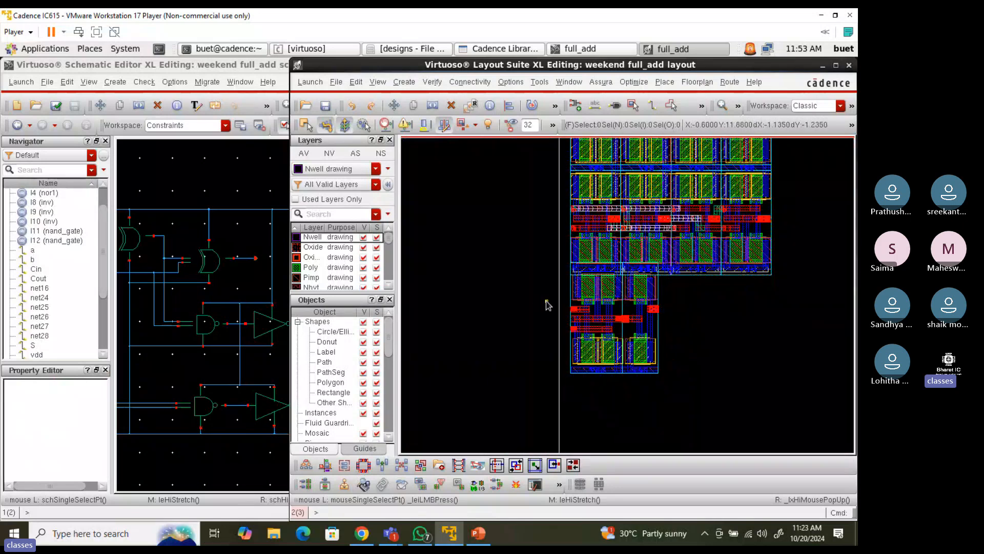
scroll(499, 313, down, 5)
scroll(549, 420, up, 5)
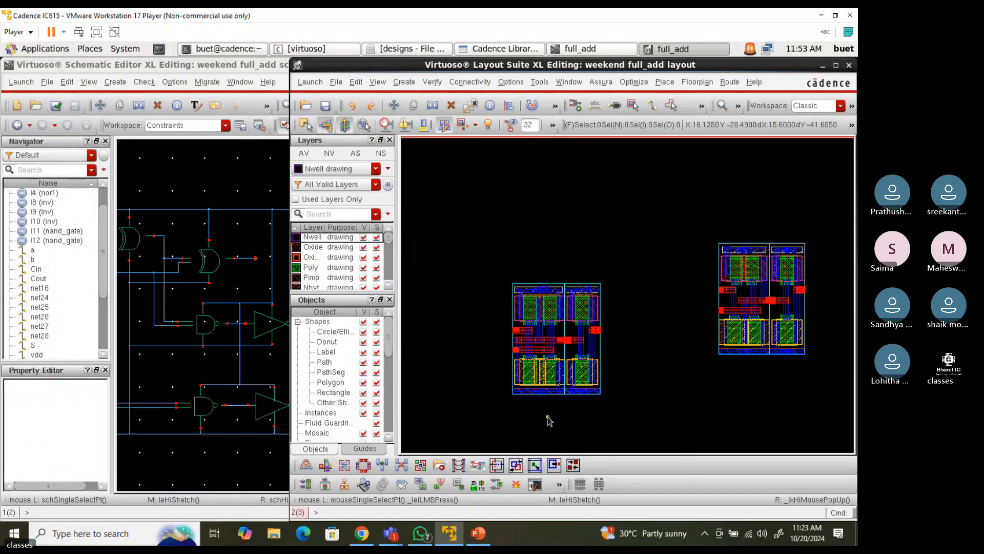
drag(500, 241, 666, 433)
scroll(654, 420, down, 2)
scroll(655, 420, down, 3)
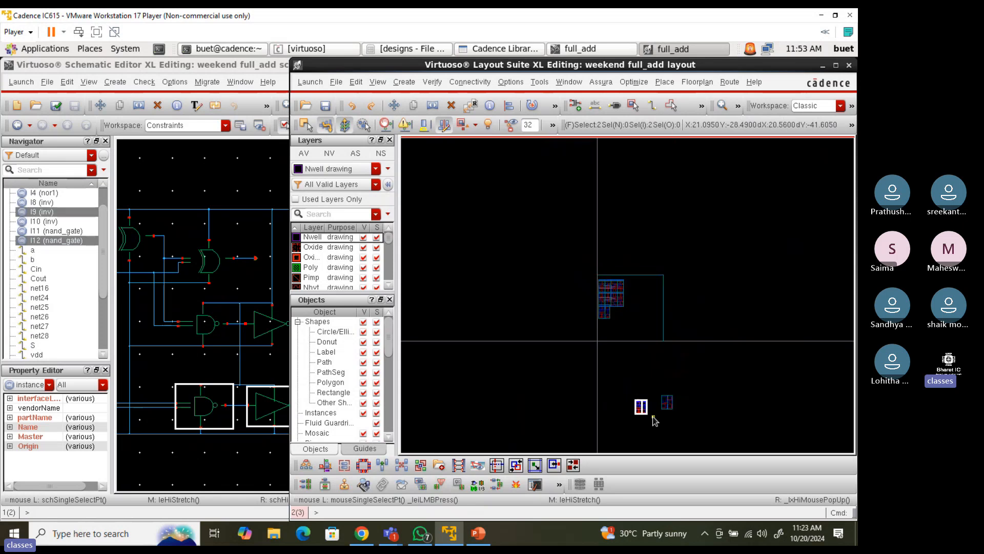
key(s)
click(653, 417)
click(640, 319)
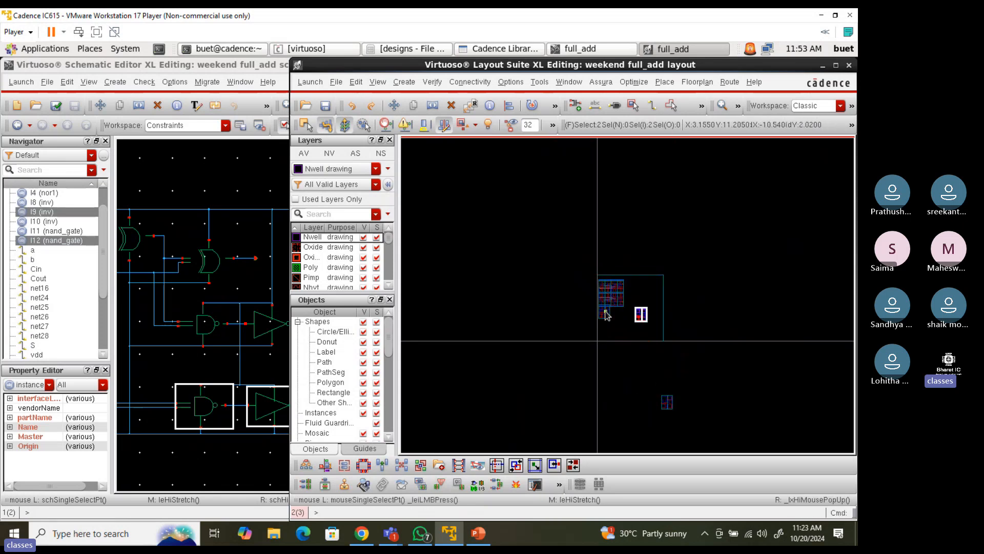
Move the I12-I9 pair closer, beneath the XOR block and just right of the placed I11-I8 pair
scroll(640, 318, up, 5)
click(842, 307)
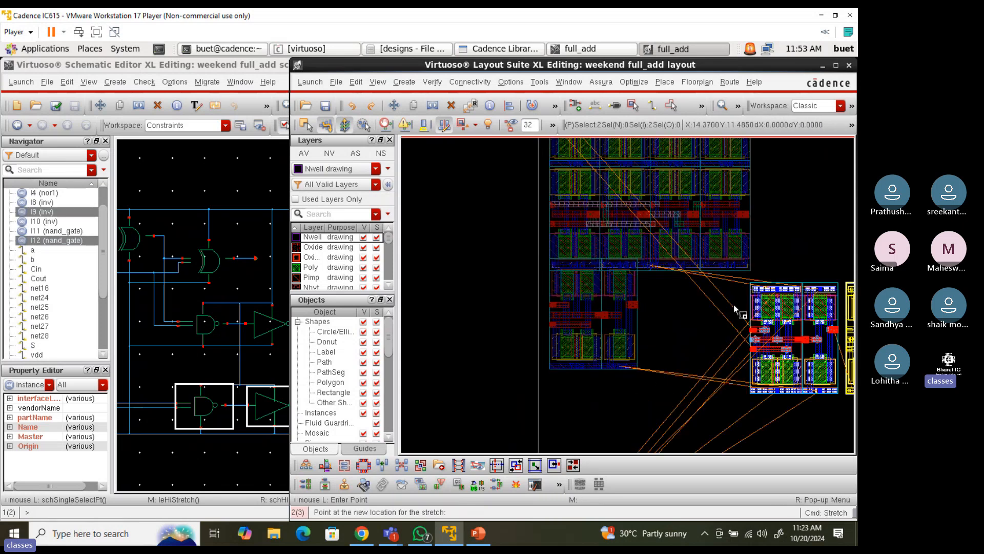
click(686, 295)
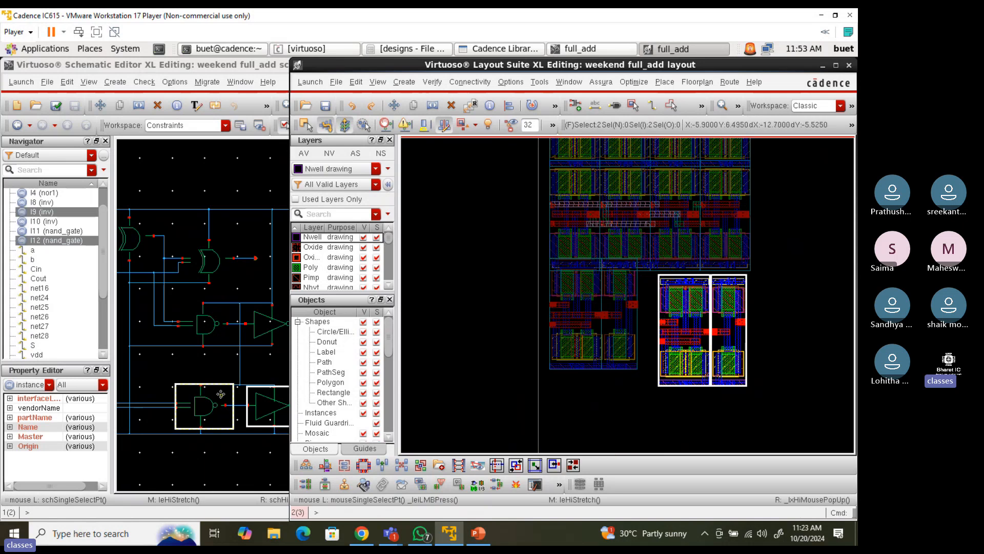
Highlight nets a and b feeding NAND gate I12 in the schematic and trace their connections in the layout
scroll(222, 397, down, 2)
key(f)
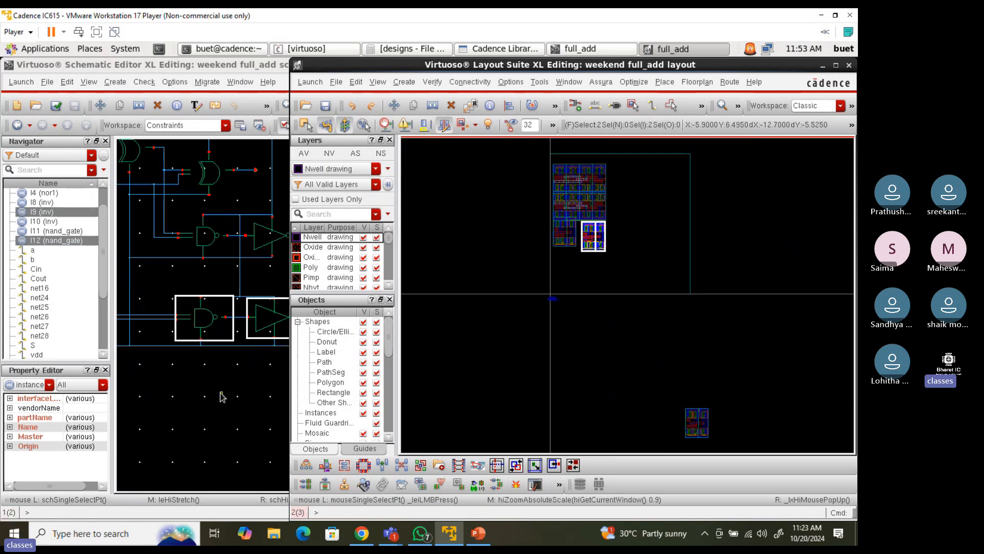
click(446, 376)
click(259, 371)
key(f)
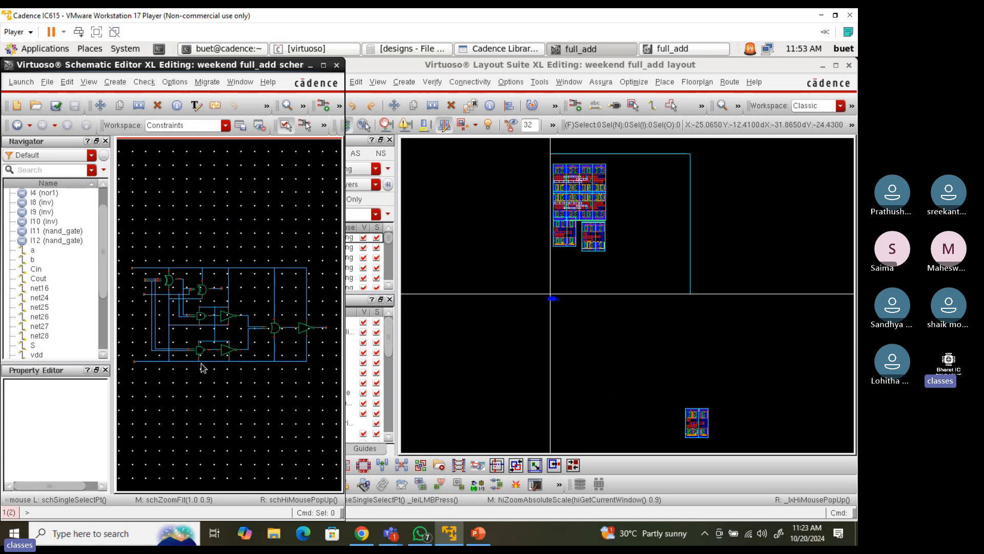
right_drag(132, 255, 259, 377)
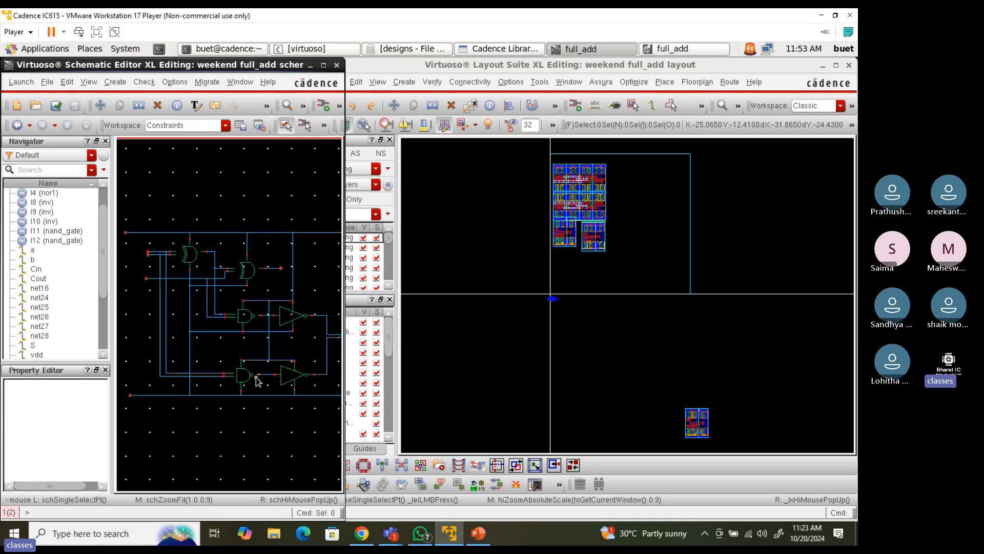
click(206, 375)
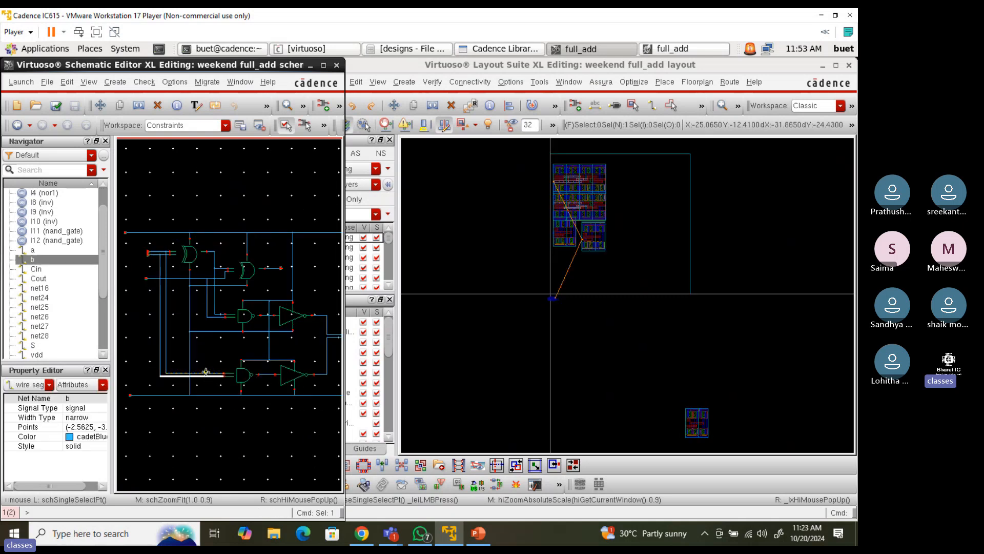
shift+click(167, 351)
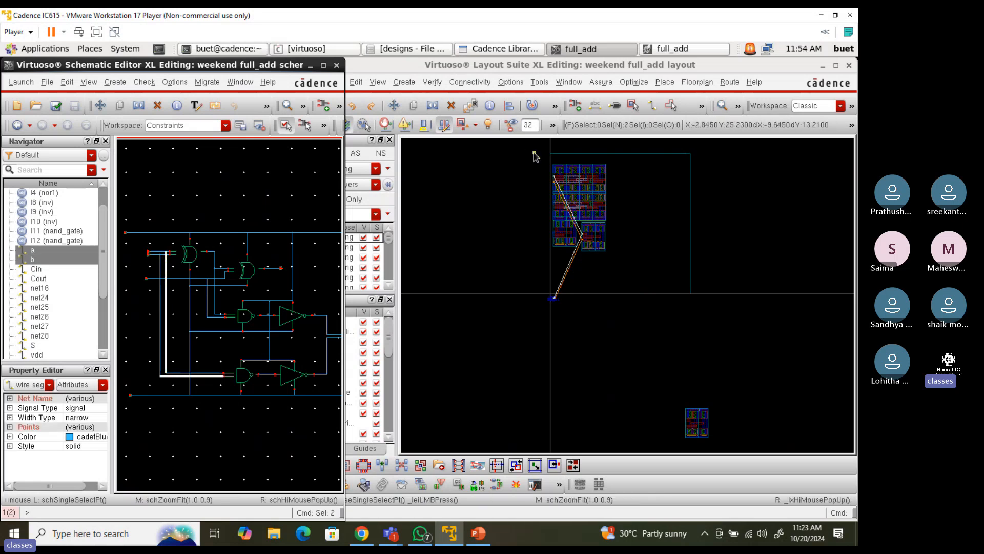
right_drag(534, 152, 621, 292)
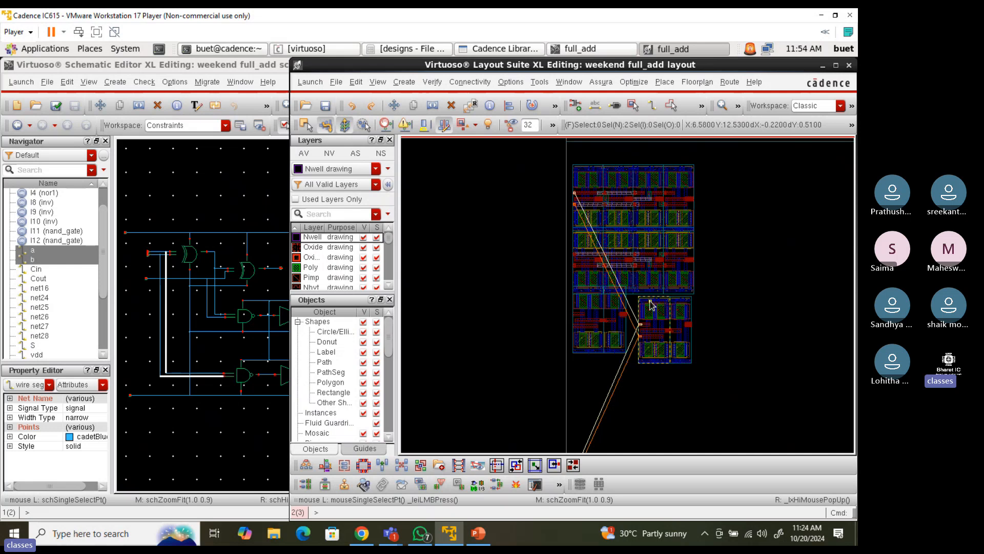
Try to align only NAND gate I12 vertically so its top rail overlaps the XOR block's bottom rail
scroll(641, 317, up, 3)
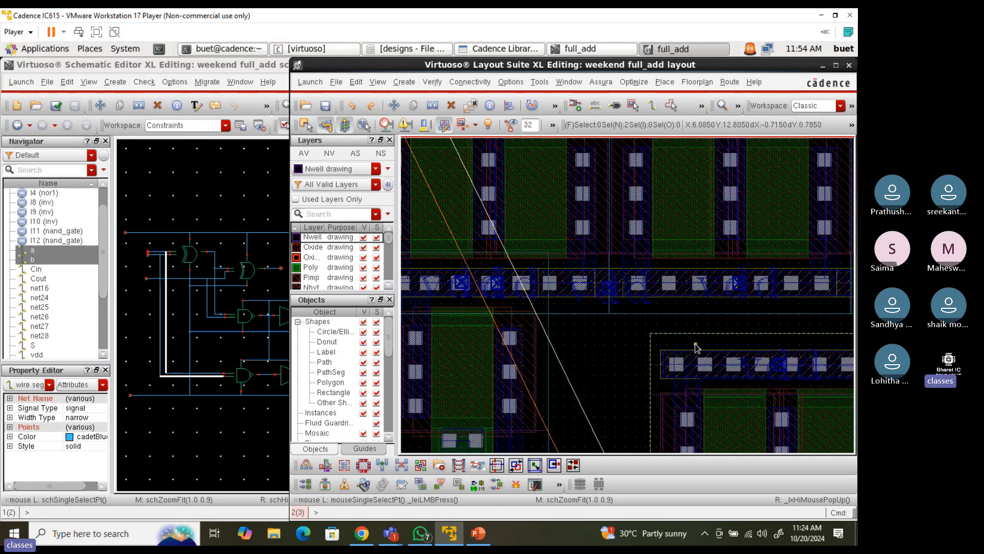
key(a)
scroll(696, 344, up, 2)
click(693, 372)
scroll(693, 372, down, 2)
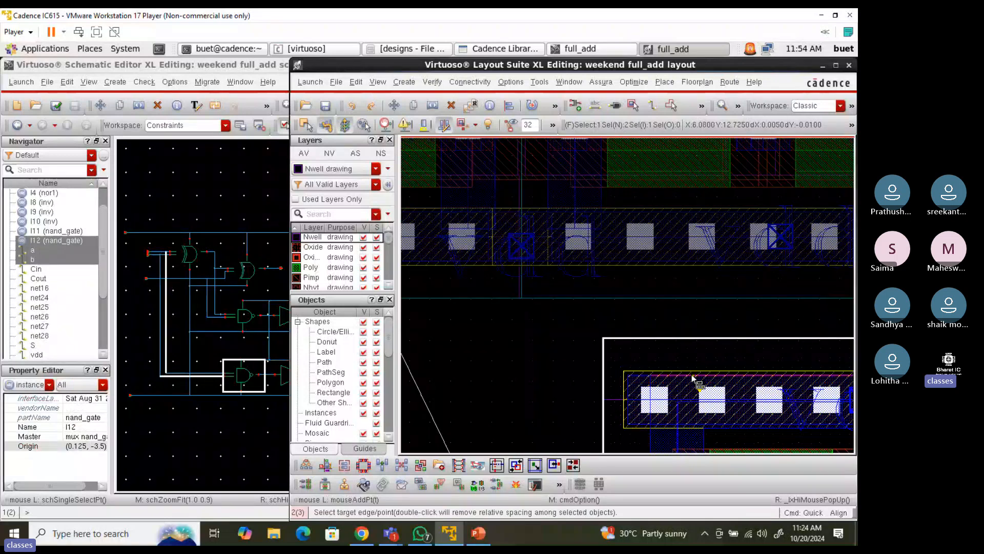
scroll(693, 370, up, 2)
click(722, 234)
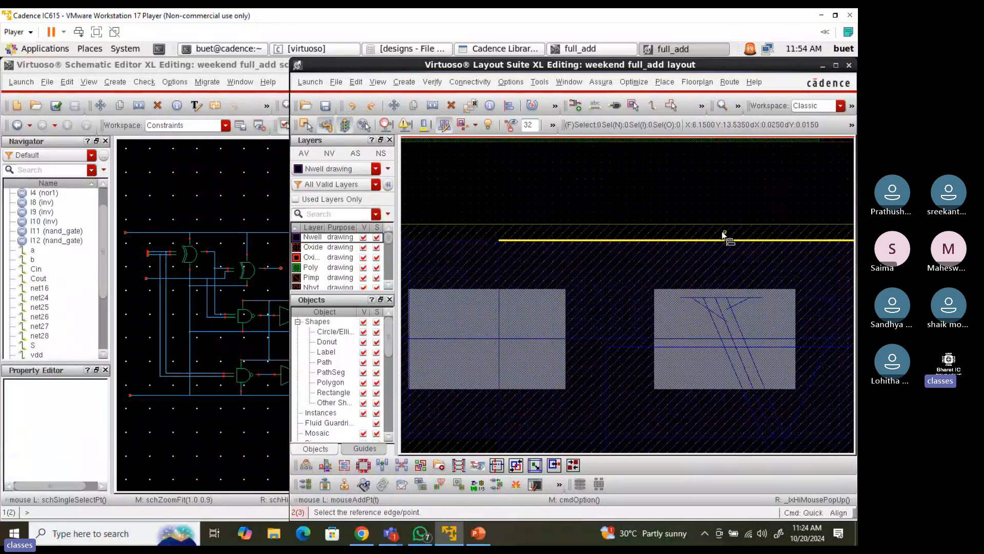
Try to abut NAND gate I12's left boundary edge with inverter I8's right boundary edge and check the shared rail
scroll(689, 313, down, 2)
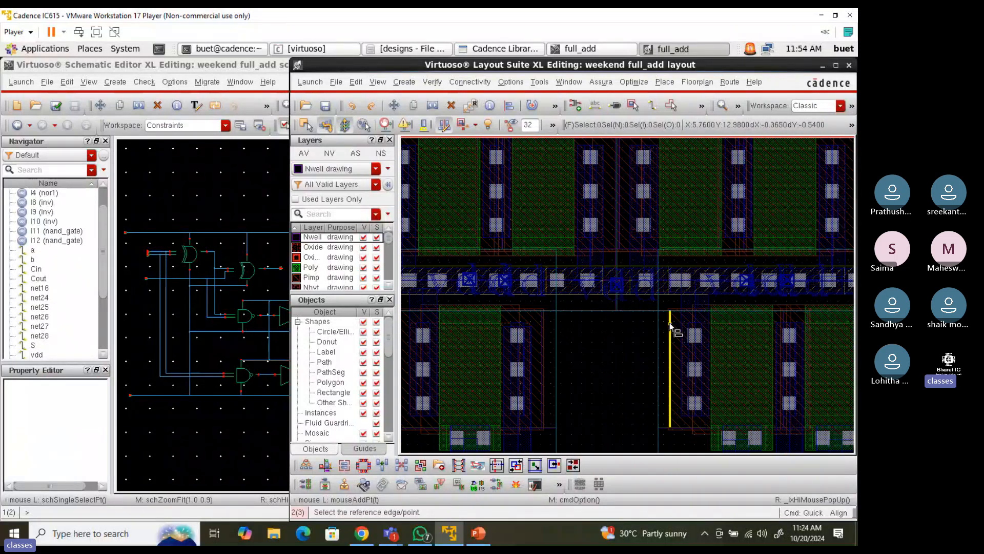
click(660, 330)
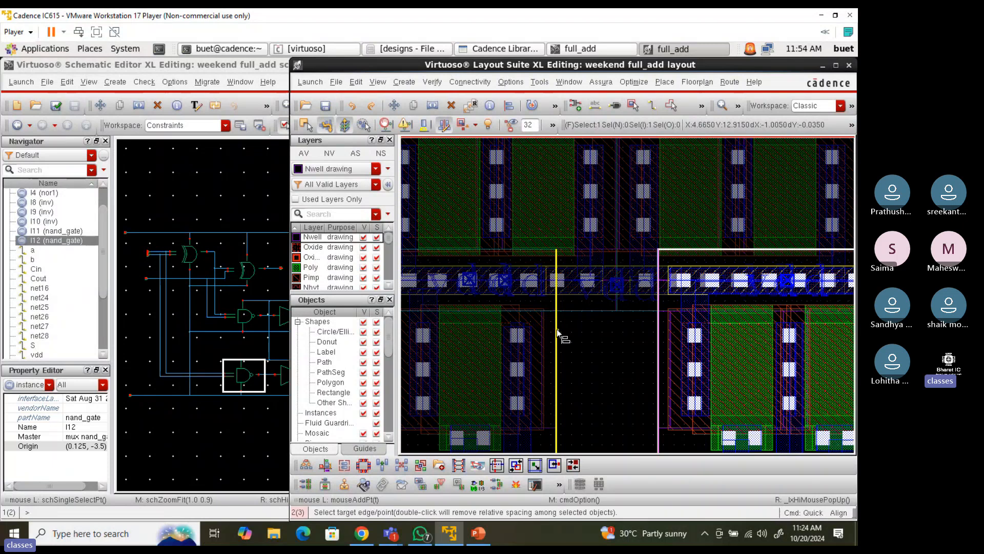
click(558, 334)
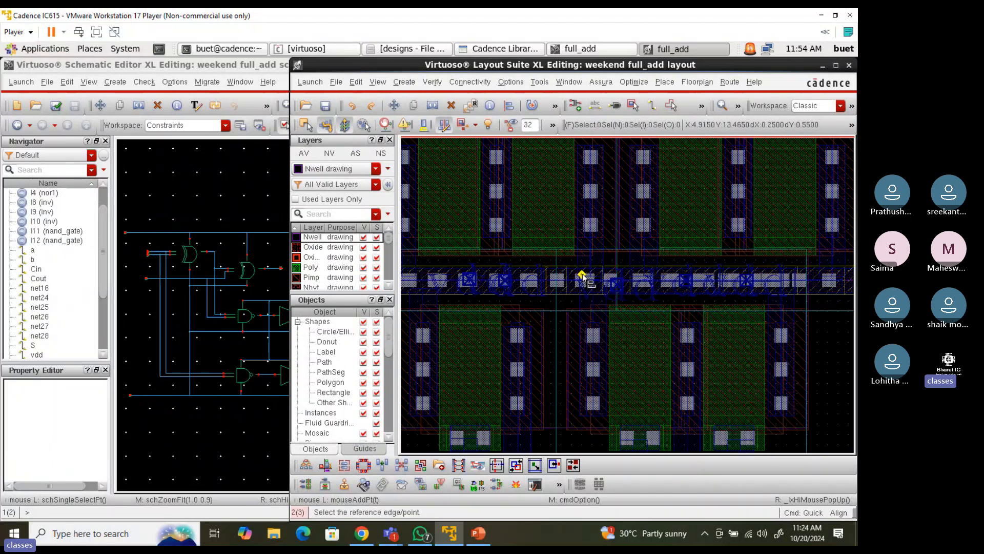
ctrl+scroll(583, 275, up, 4)
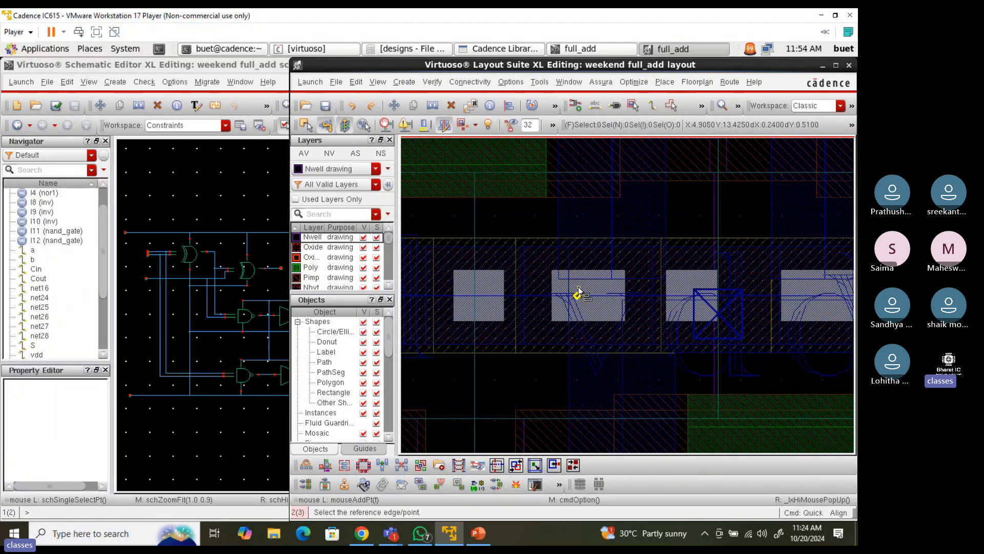
ctrl+scroll(590, 266, down, 4)
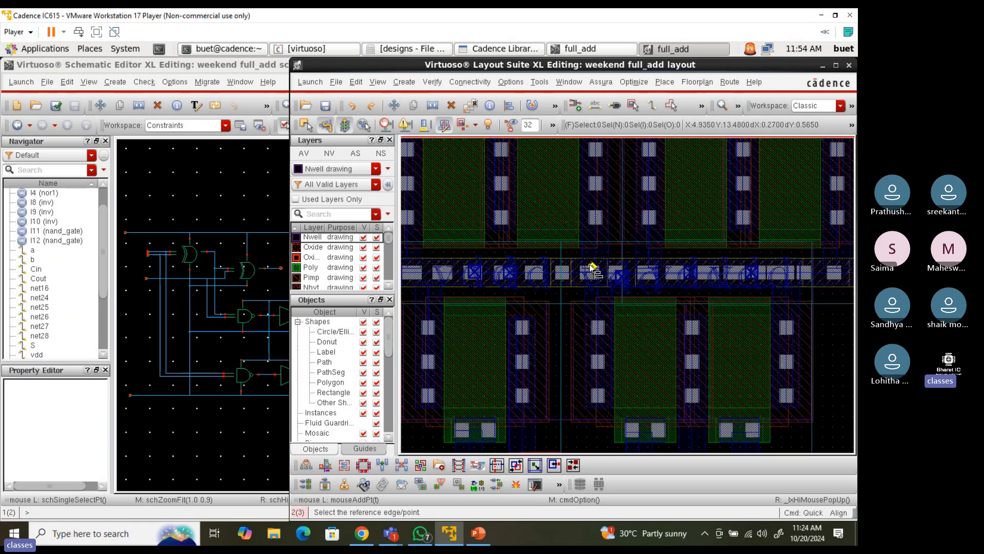
End the alignment command and undo the alignments of NAND gate I12
ctrl+scroll(591, 266, down, 2)
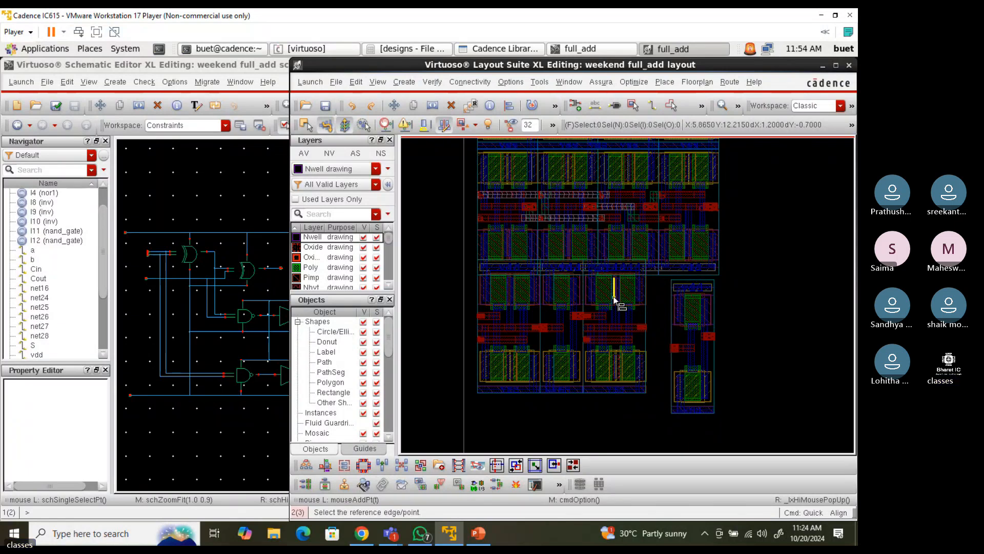
key(Escape)
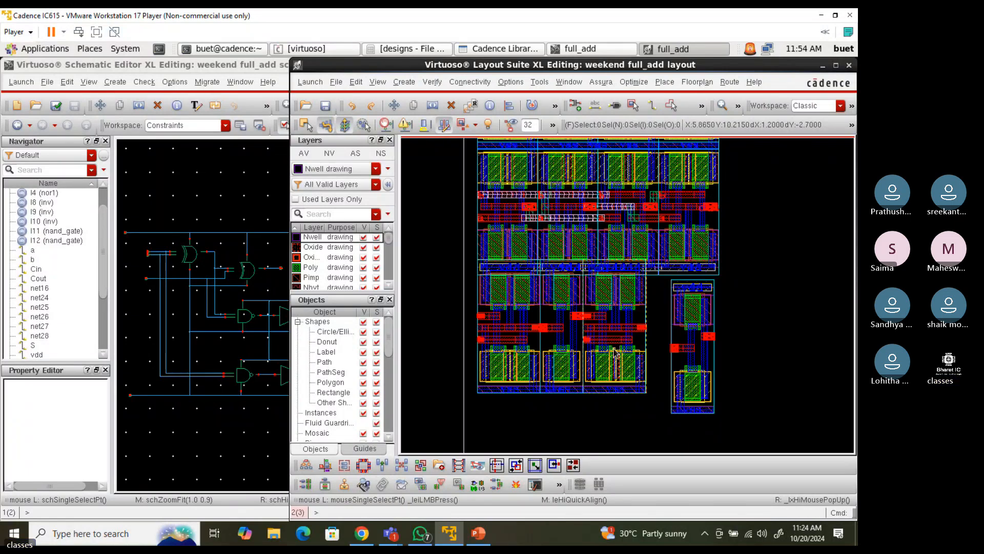
key(u)
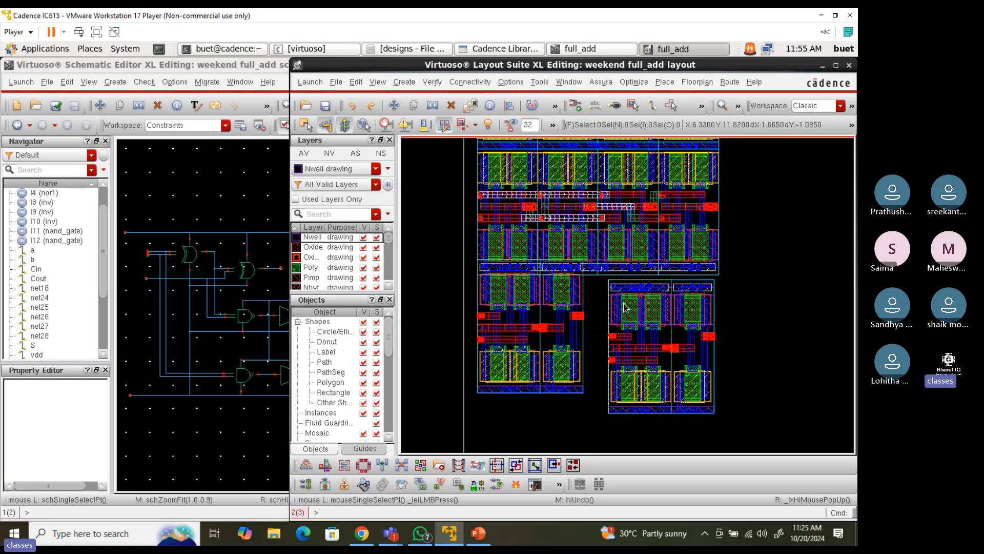
Examine inverter I8's output pin at its right boundary edge and its position relative to the neighbouring NAND gate's pins
ctrl+scroll(611, 289, up, 2)
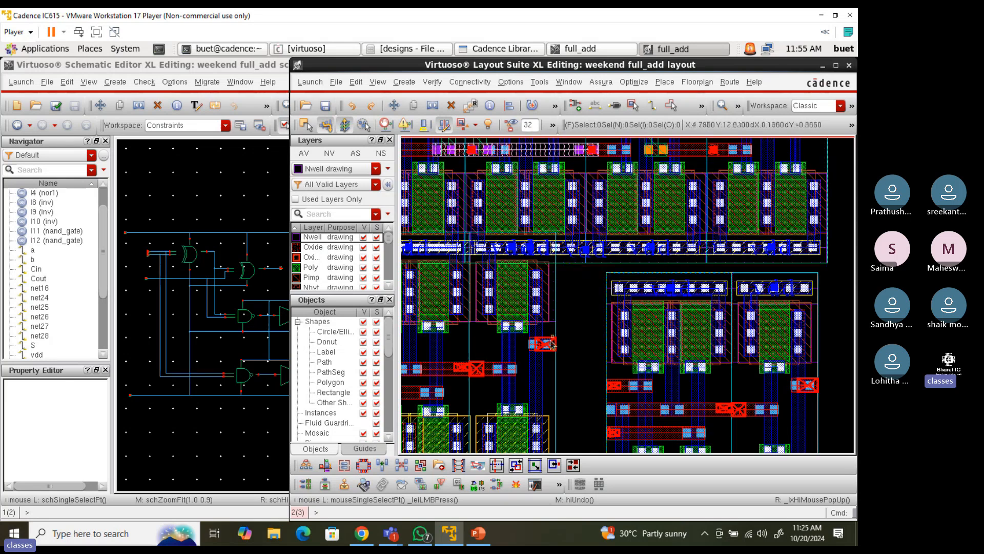
ctrl+scroll(545, 351, up, 3)
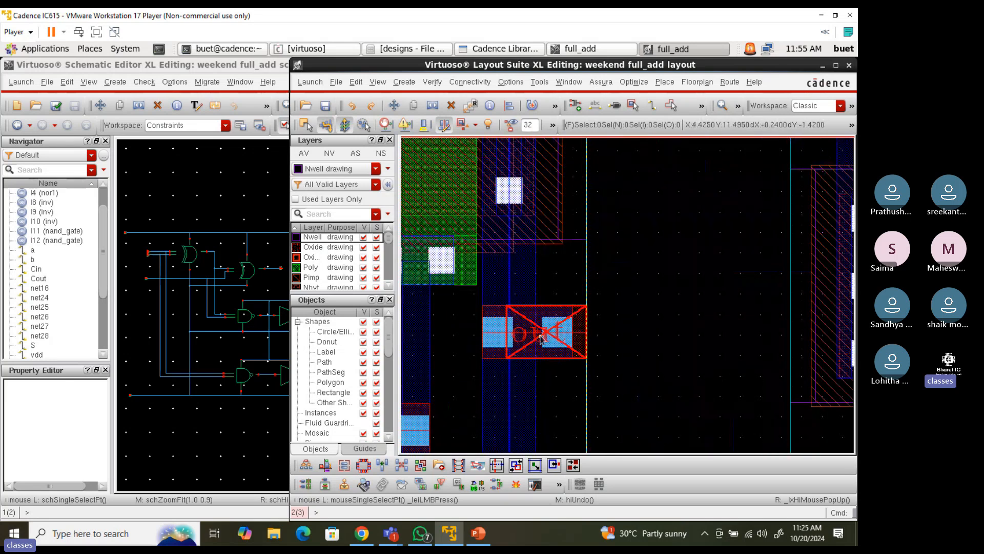
ctrl+scroll(562, 337, down, 2)
ctrl+scroll(636, 294, down, 2)
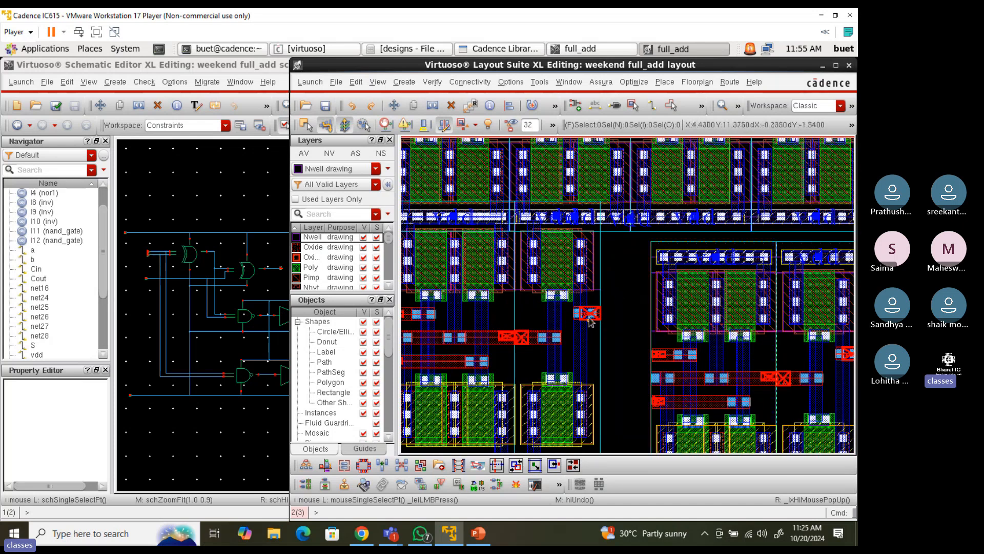
ctrl+scroll(585, 322, up, 2)
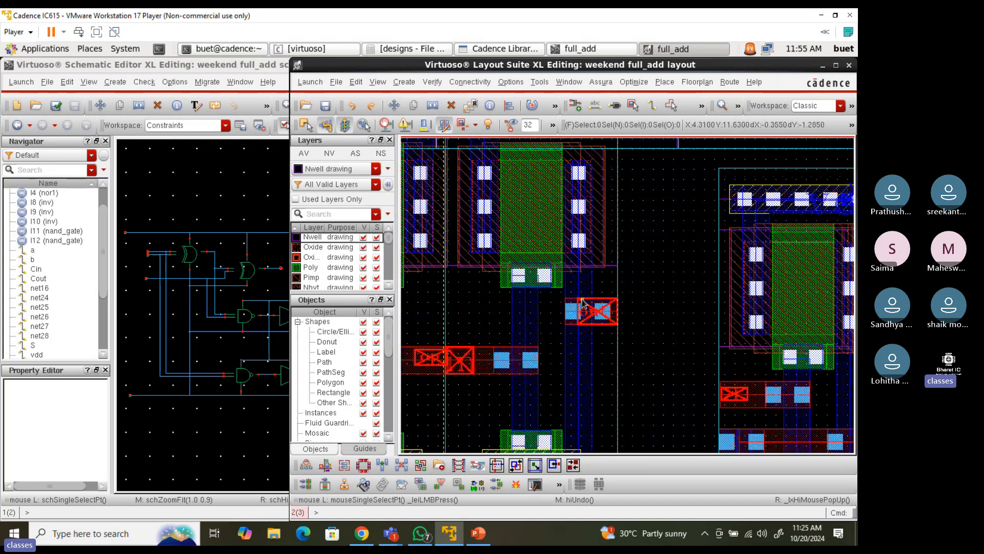
ctrl+scroll(583, 302, down, 2)
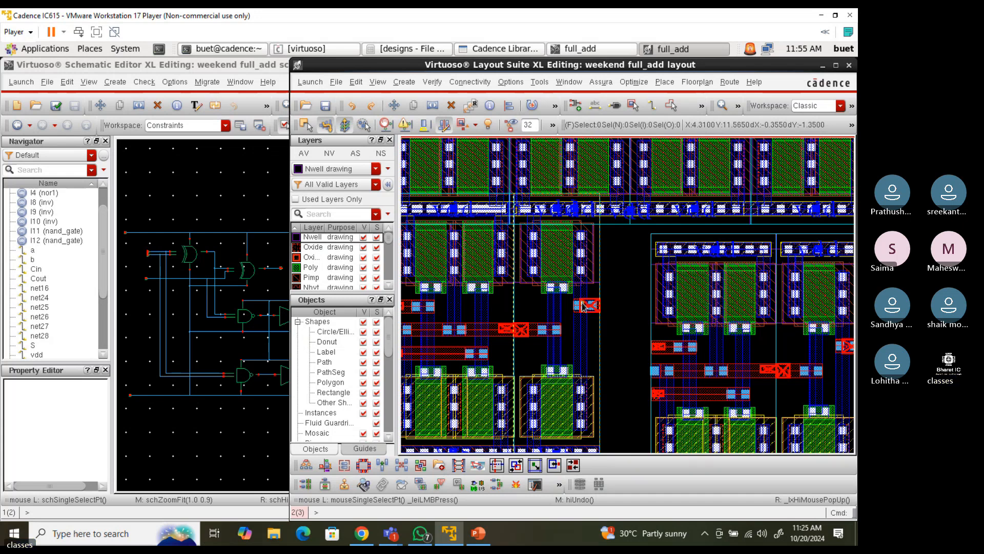
ctrl+scroll(583, 306, up, 2)
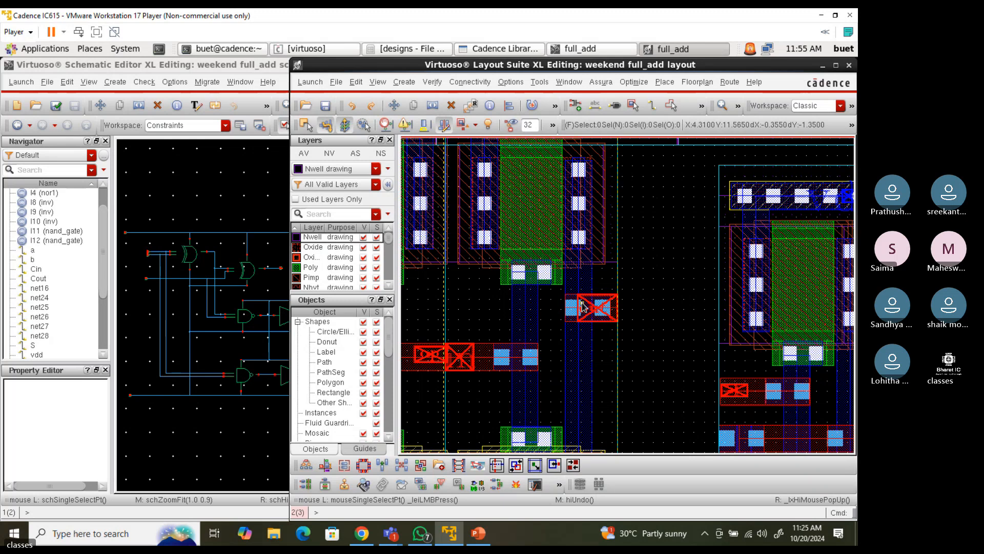
ctrl+scroll(583, 326, down, 2)
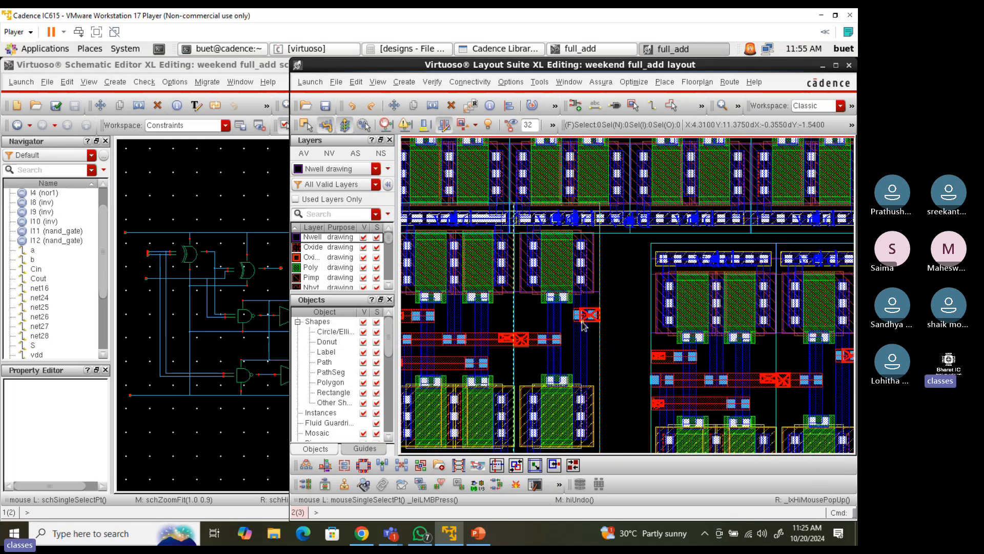
Align NAND gate I12 and inverter I9 together vertically so their top rail overlaps the XOR block's bottom rail
scroll(583, 326, down, 1)
click(669, 314)
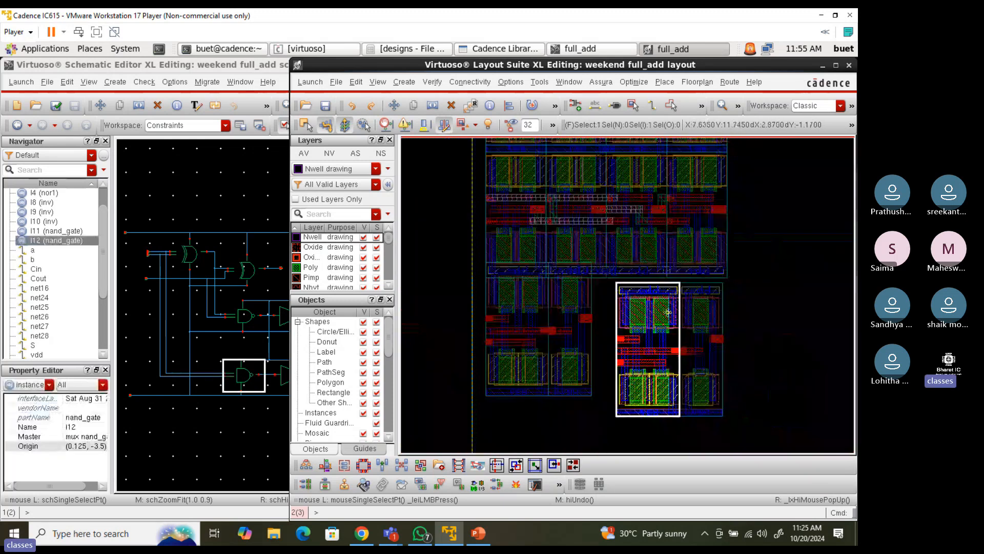
shift+click(710, 310)
ctrl+scroll(710, 309, up, 5)
key(a)
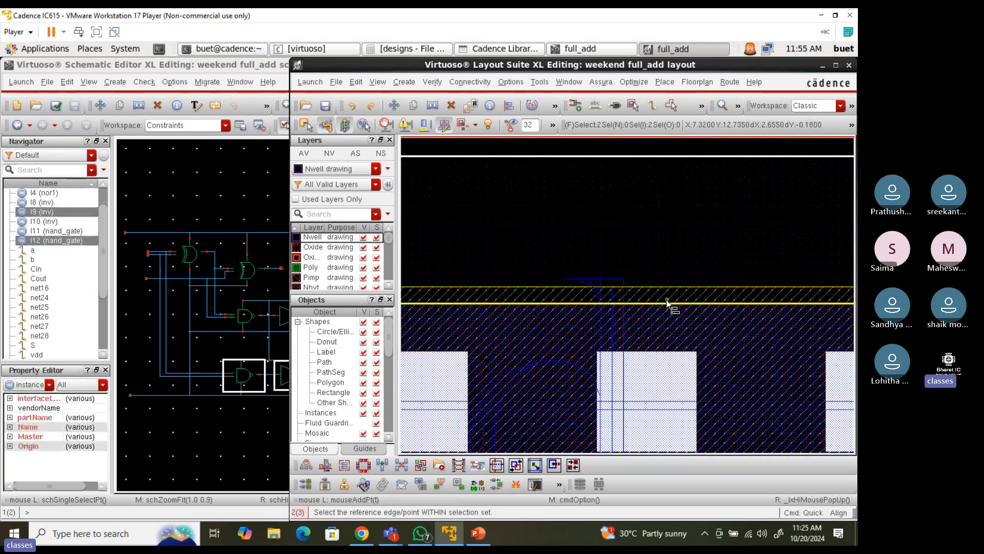
click(667, 303)
ctrl+scroll(668, 304, down, 2)
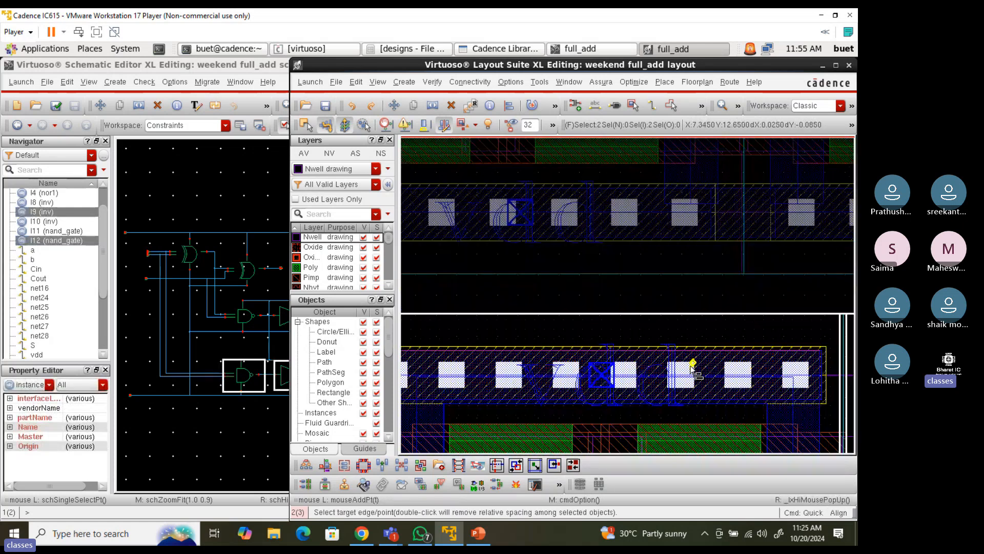
scroll(664, 188, up, 2)
click(658, 188)
scroll(703, 204, down, 4)
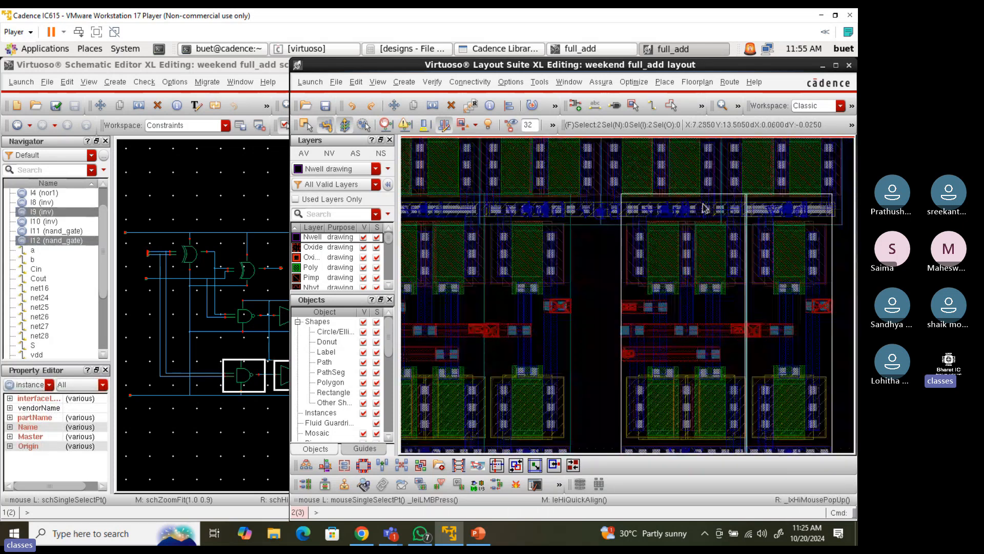
ctrl+scroll(593, 258, up, 3)
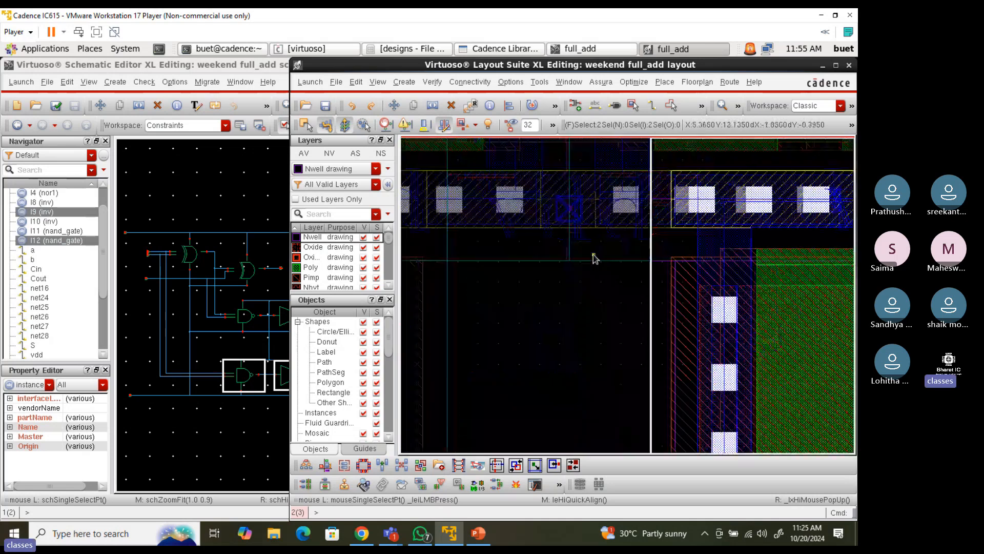
Align NAND gate I12's left boundary edge with inverter I8's right boundary edge, carrying inverter I9 along, and inspect the neighbouring pins
middle_click(652, 300)
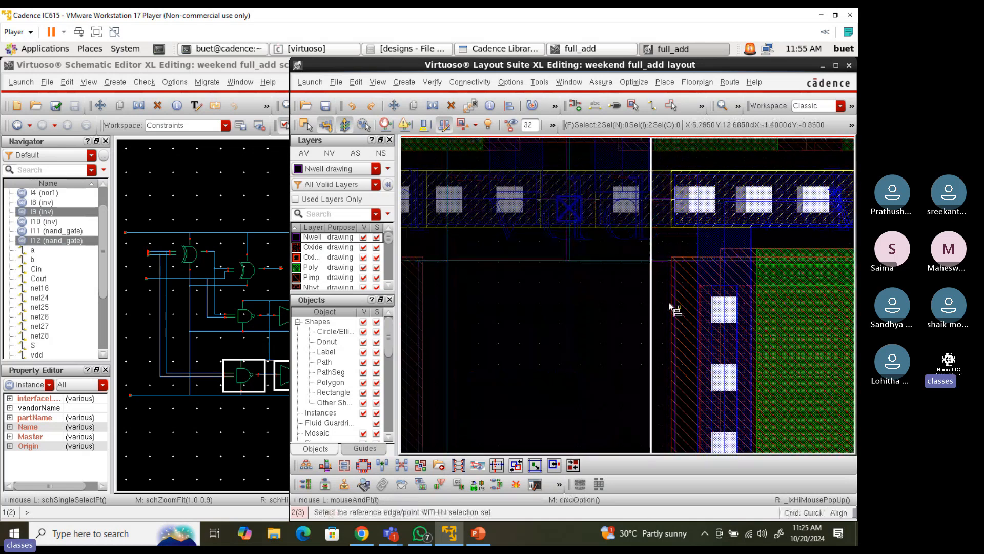
click(456, 300)
ctrl+scroll(513, 385, down, 3)
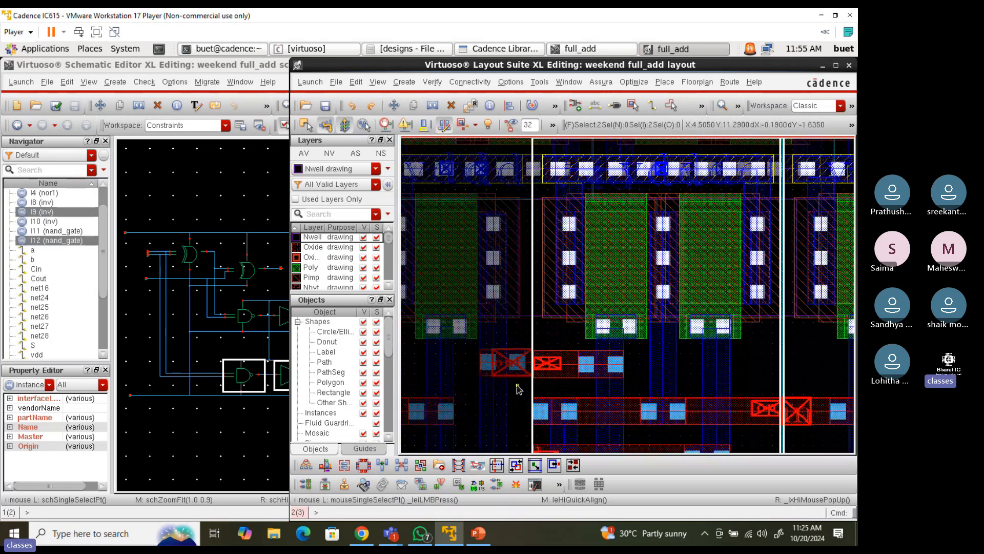
ctrl+scroll(517, 388, up, 3)
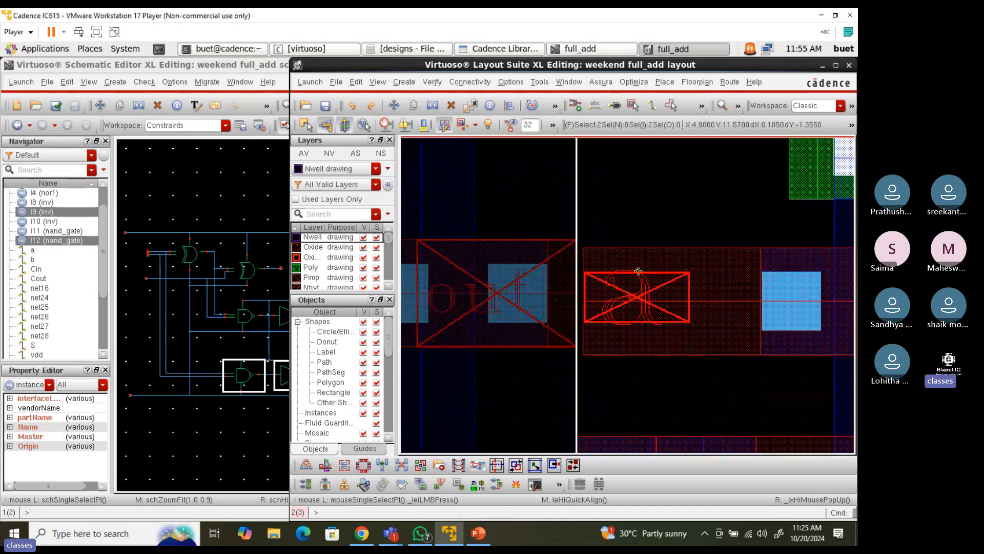
ctrl+scroll(638, 271, down, 3)
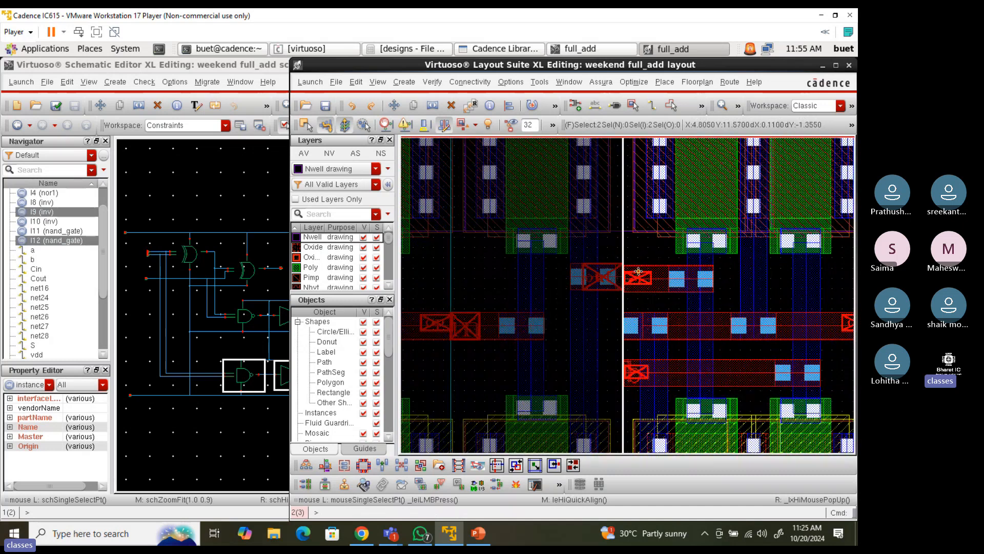
ctrl+scroll(638, 271, down, 3)
click(460, 329)
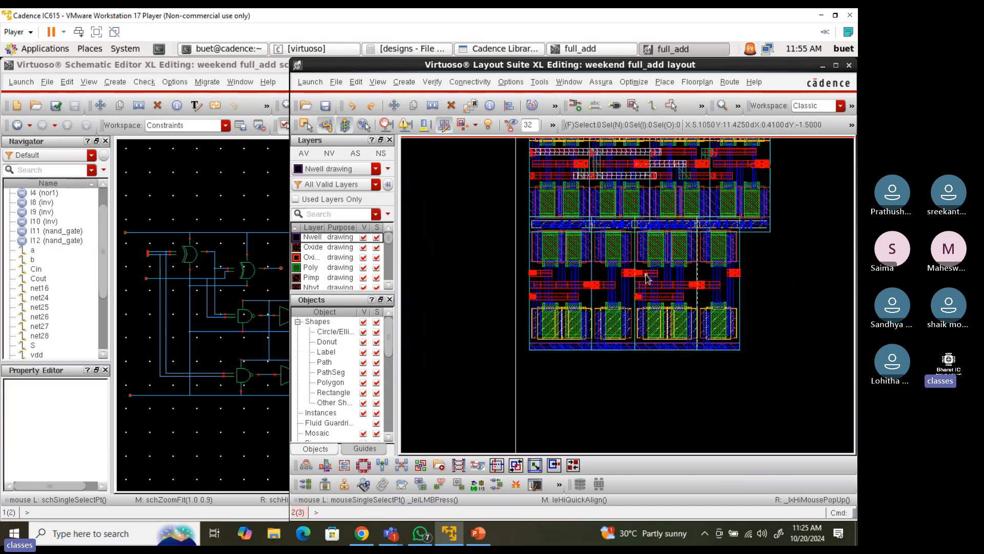
Open inverter I8's own layout from full_add to reach its output pin
ctrl+scroll(584, 272, up, 3)
double_click(584, 271)
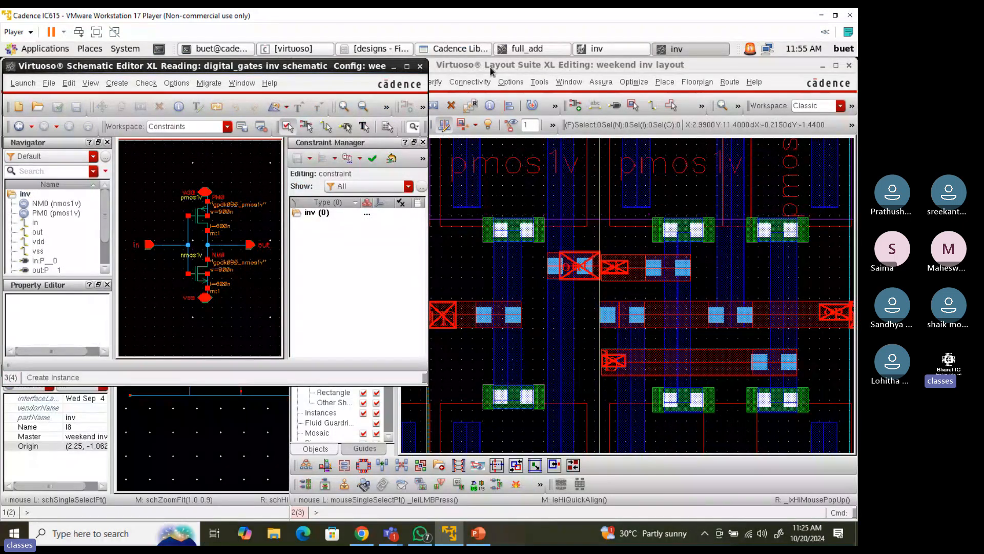
ctrl+scroll(565, 266, up, 2)
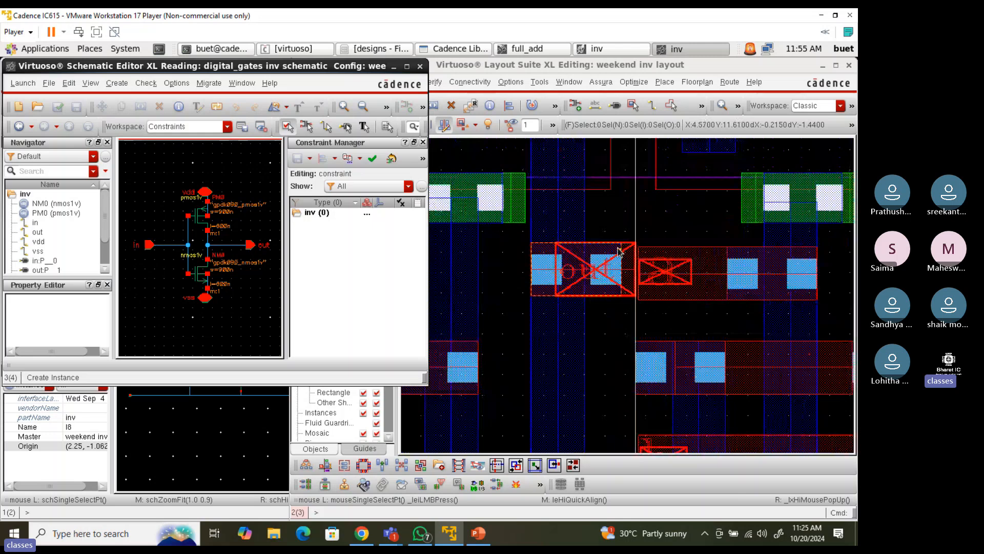
Try to stretch the inverter's output pin and contact leftward until they end at the vertical metal's right edge
click(548, 244)
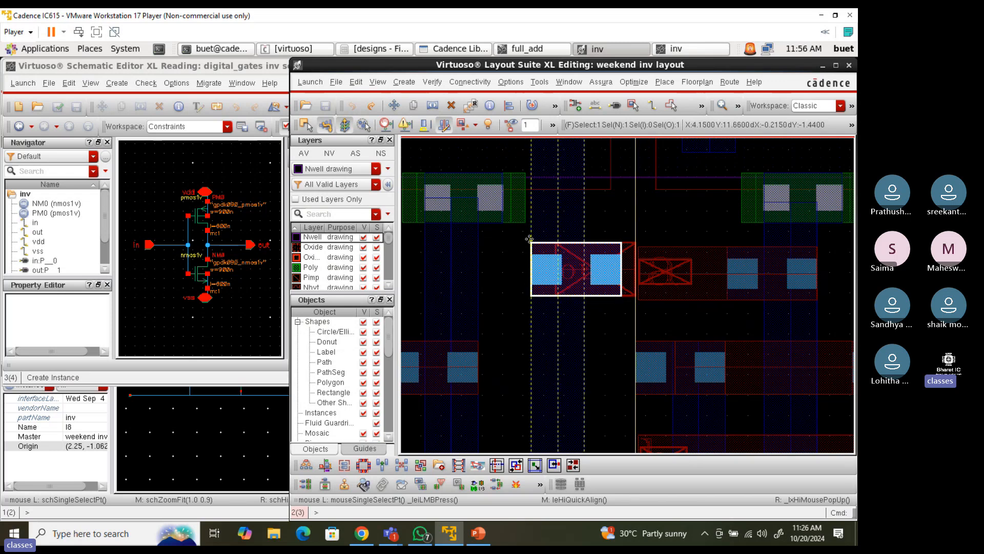
drag(518, 234, 643, 312)
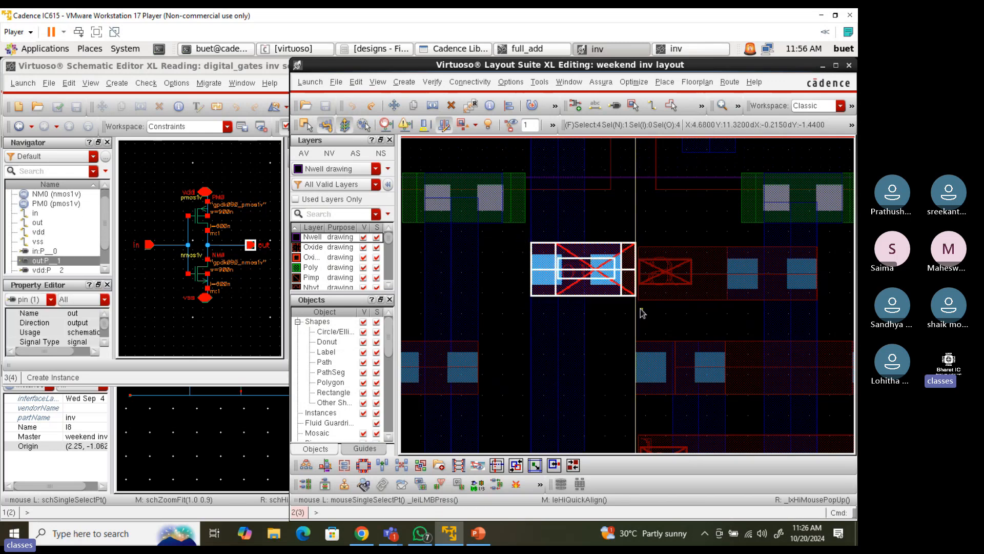
key(s)
click(625, 279)
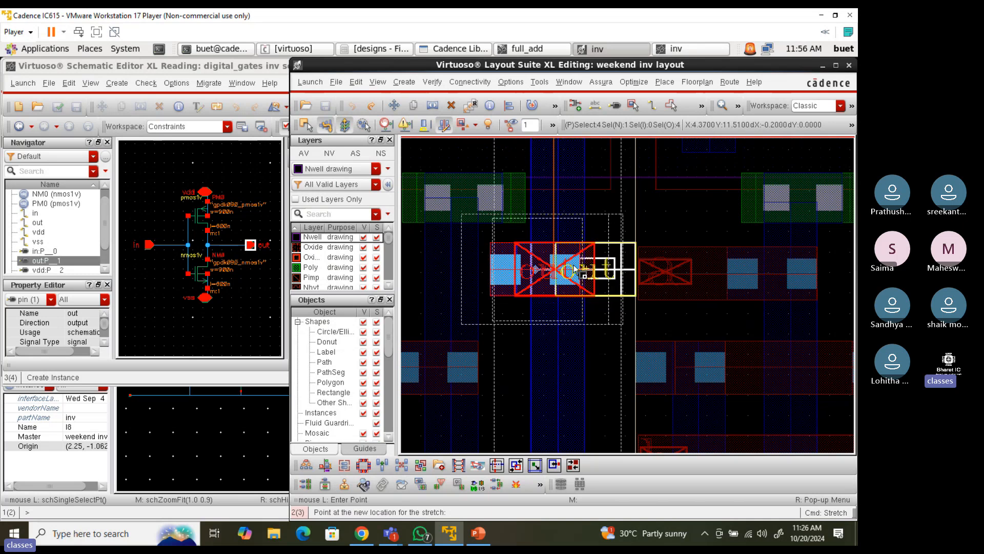
click(565, 265)
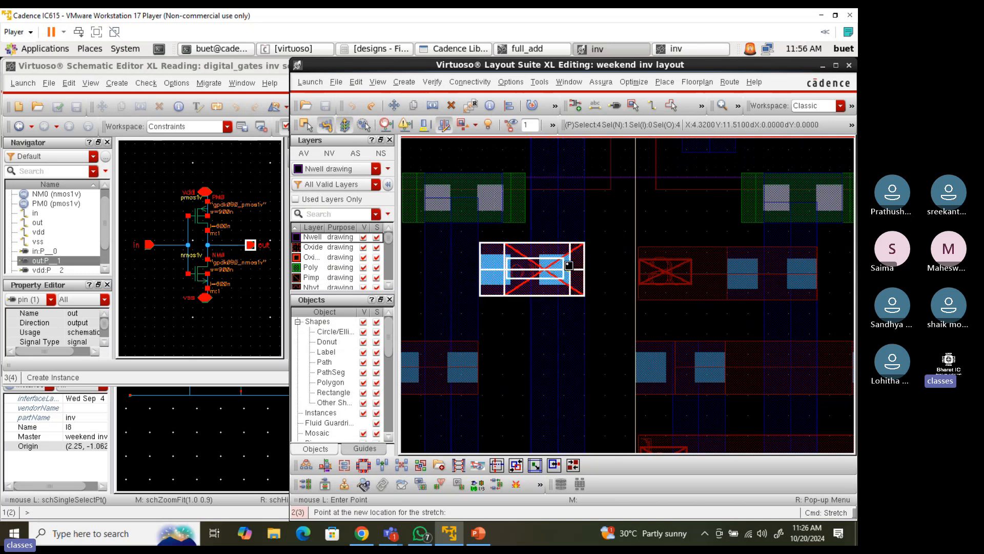
drag(564, 264, 462, 251)
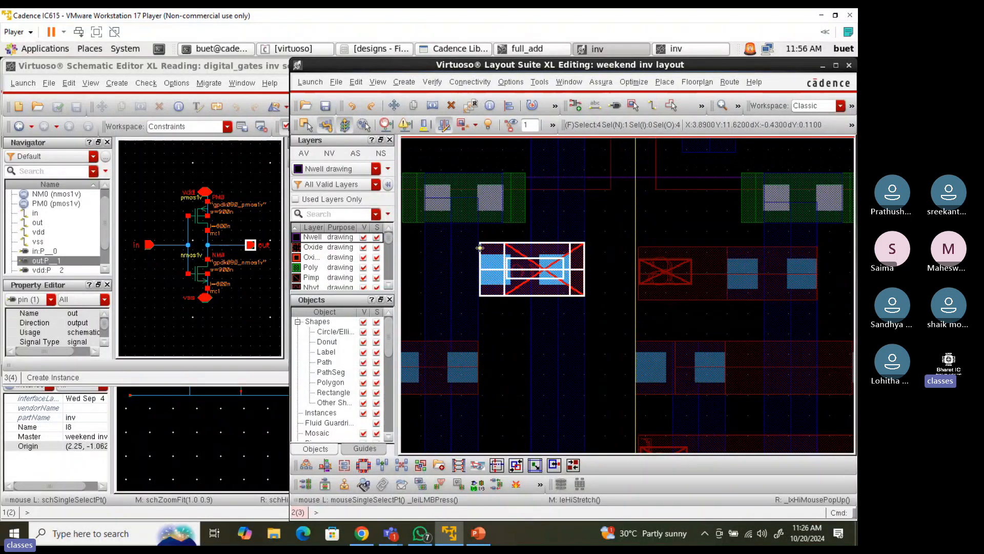
Undo the output pin stretch and return to the full_add layout
key(u)
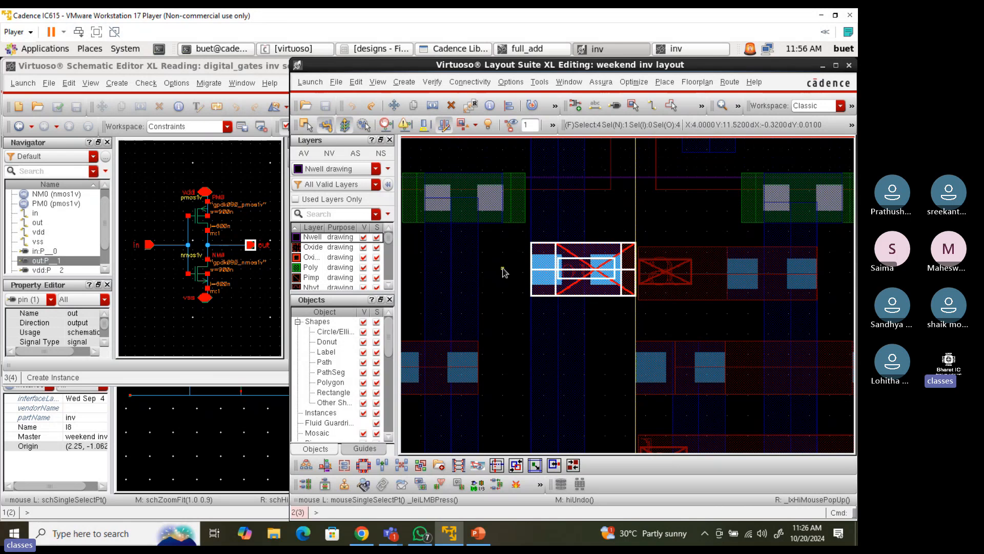
key(b)
double_click(371, 278)
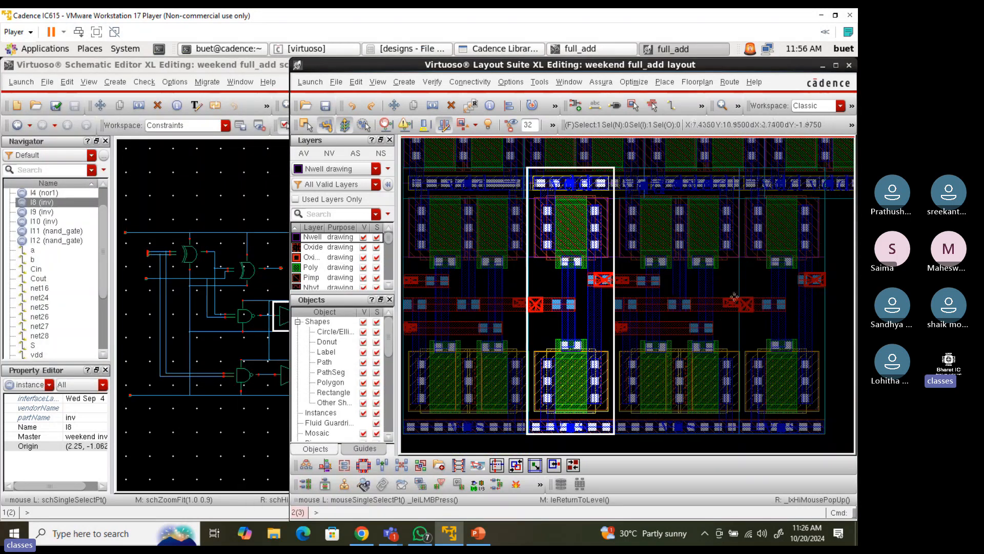
Move NAND gate I12 and inverter I9 together to the right of inverter I8, leaving a horizontal gap between the boundaries
click(714, 292)
shift+click(769, 281)
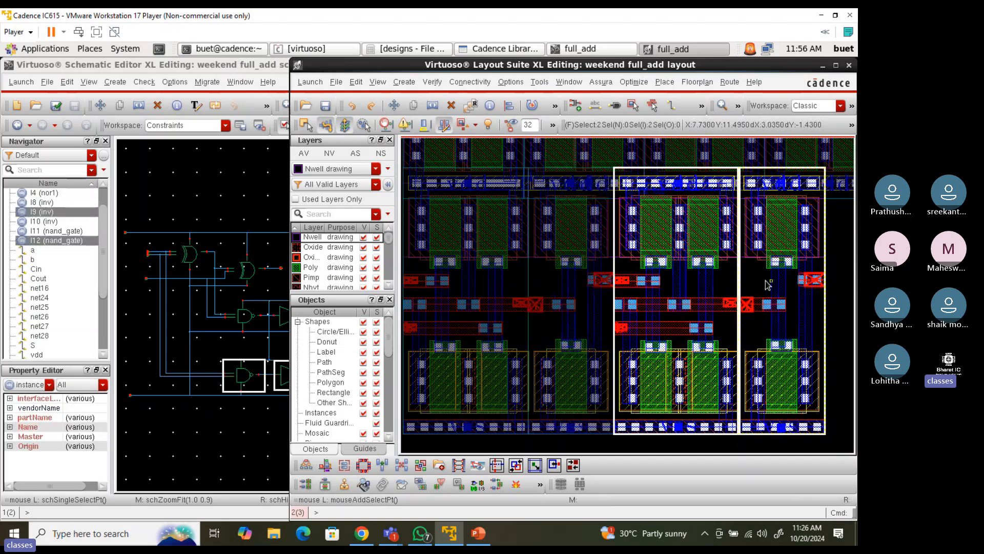
key(s)
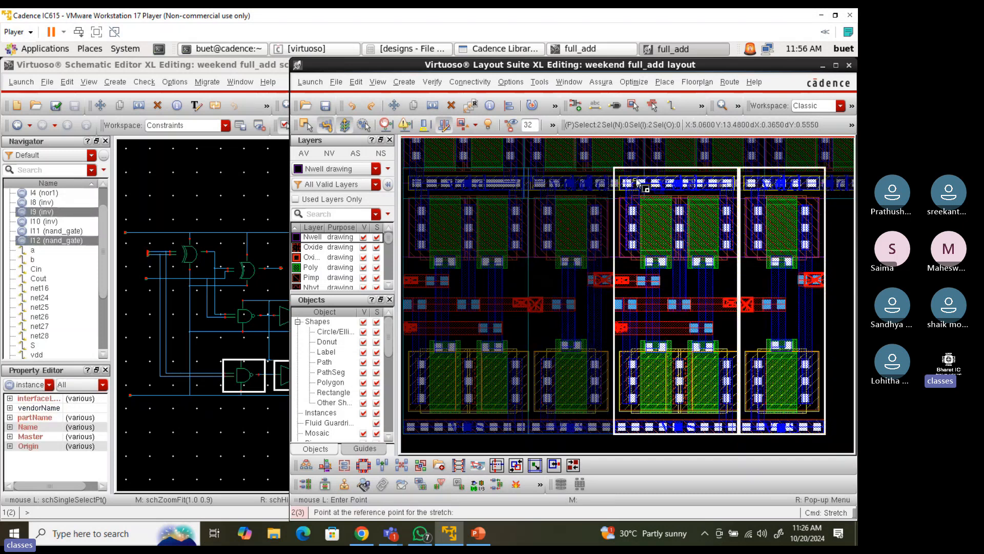
click(644, 182)
click(674, 184)
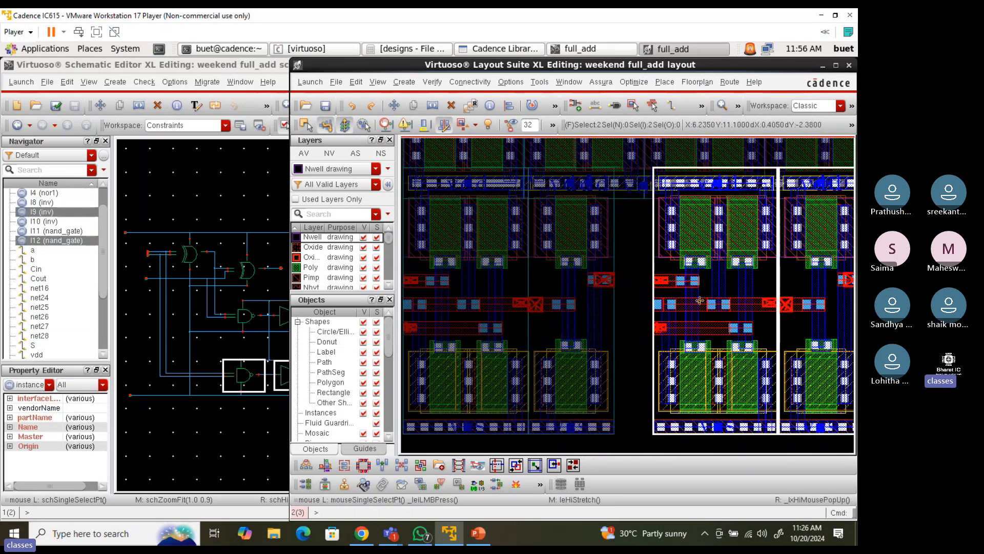
scroll(648, 282, up, 2)
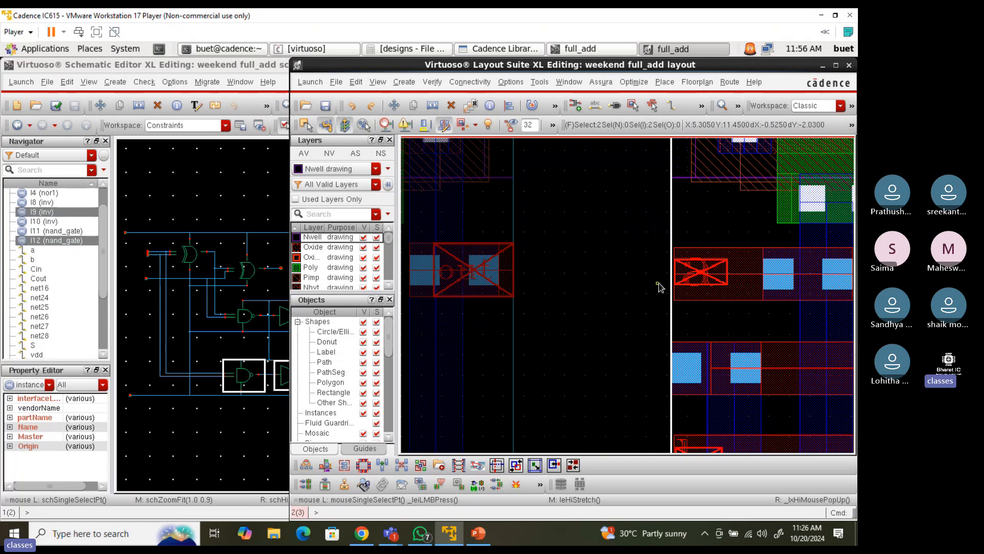
key(s)
click(666, 280)
click(591, 284)
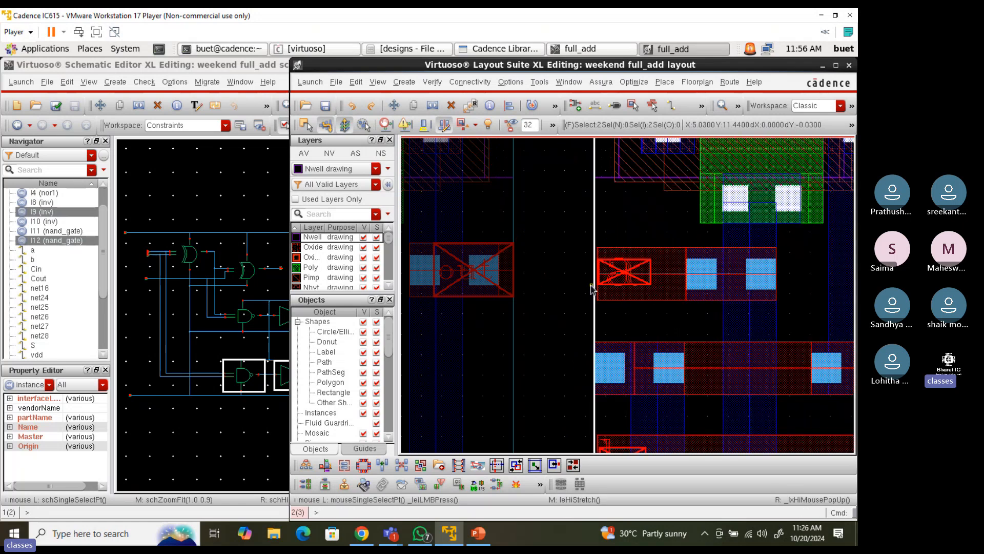
Place a horizontal 0.2 ruler from the right edge of inverter I8's output pin toward NAND gate I12
key(k)
scroll(514, 256, up, 1)
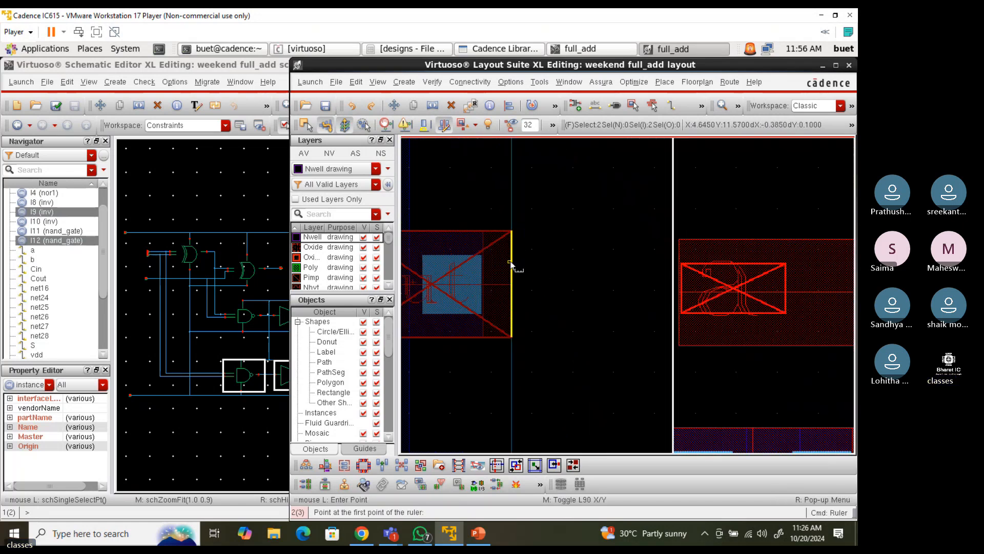
click(512, 261)
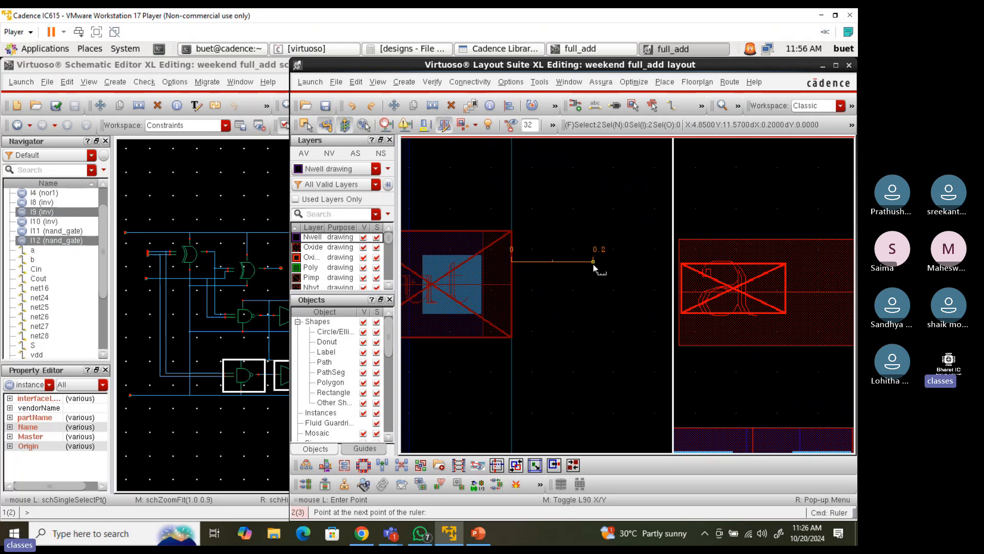
scroll(593, 267, up, 1)
click(593, 268)
key(F4)
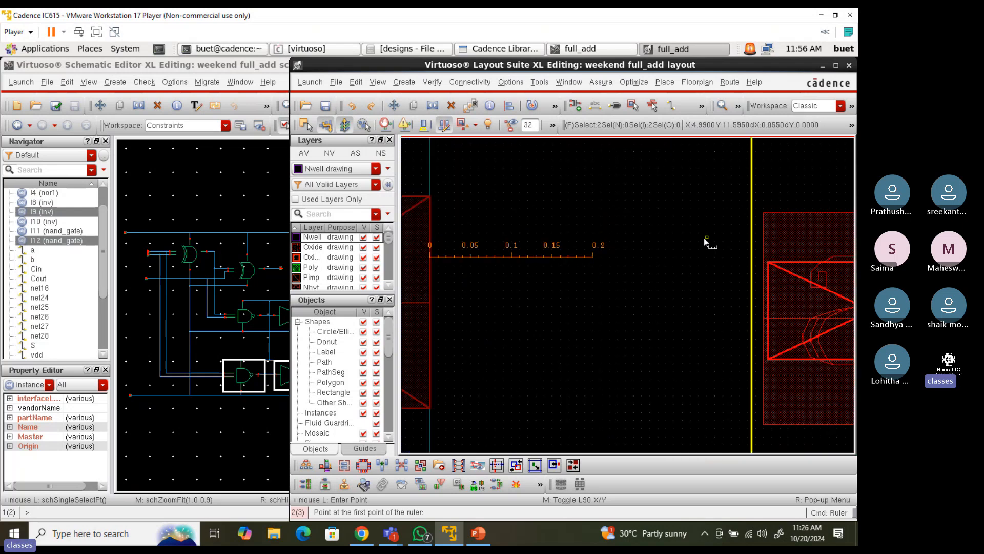
Move NAND gate I12 and inverter I9 left until I12's boundary edge meets the ruler's 0.2 mark
key(s)
click(752, 232)
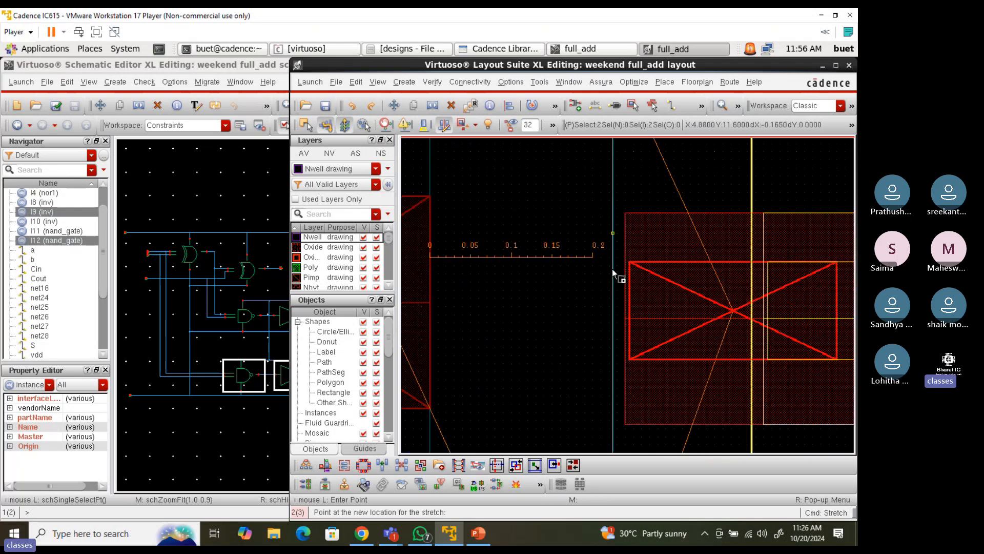
click(591, 273)
scroll(592, 272, down, 1)
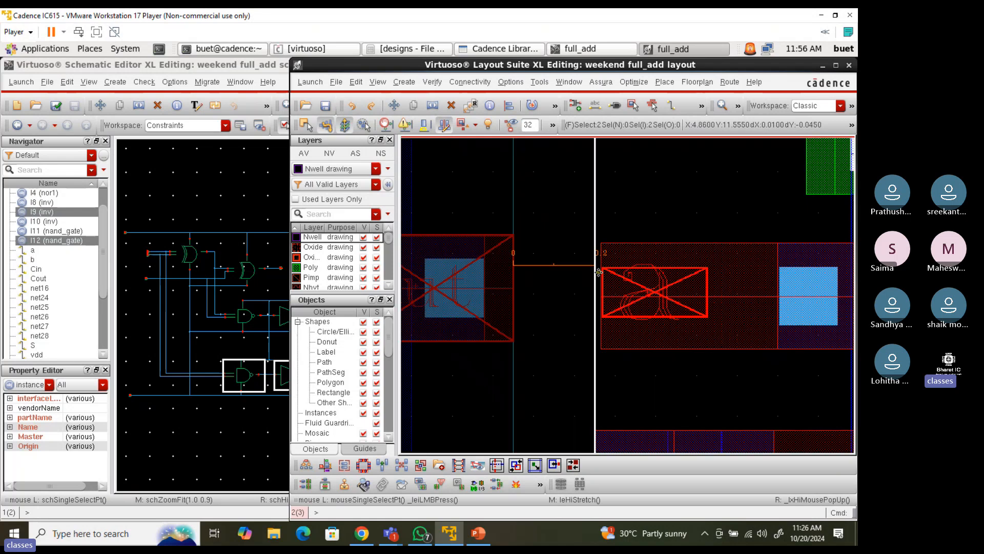
Shift NAND gate I12 and inverter I9 left by 0.015 so I12's input metal edge meets the 0.2 mark
scroll(597, 271, up, 3)
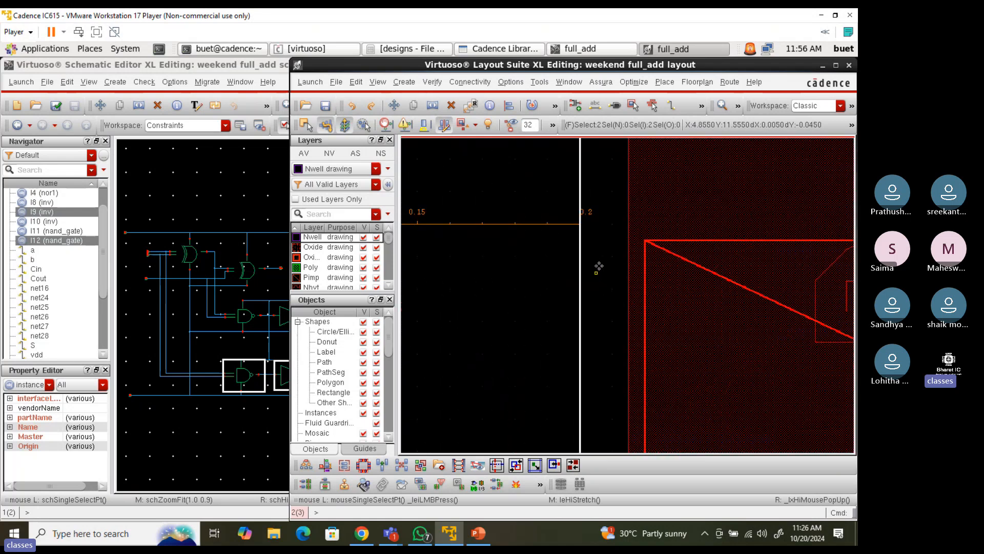
key(s)
click(592, 263)
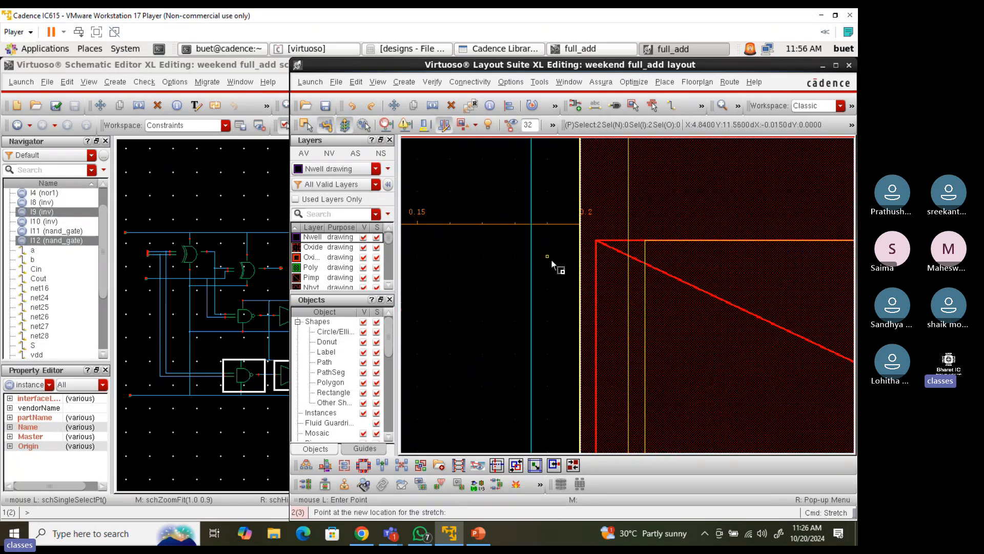
click(553, 265)
scroll(607, 265, down, 5)
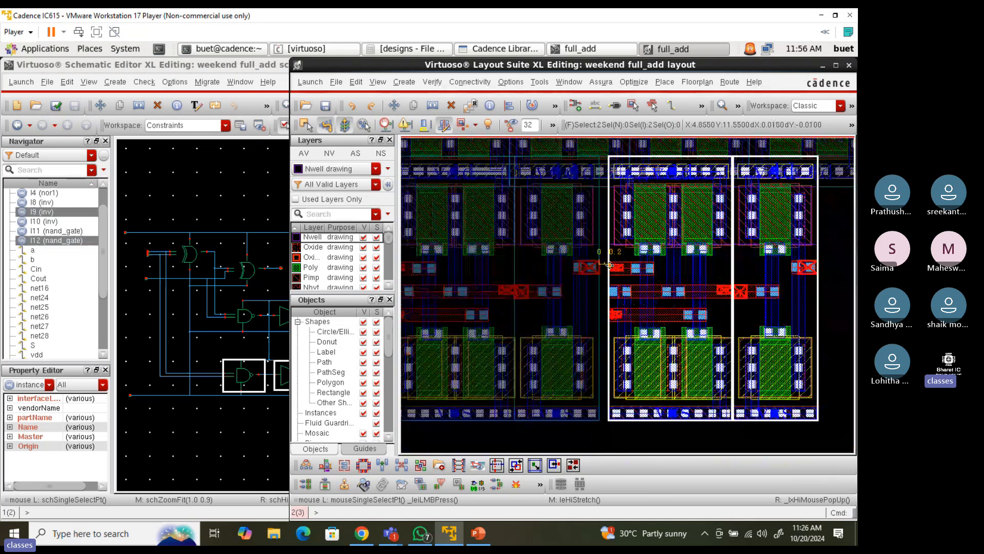
Deselect the cells, check the gap between inverter I8 and NAND gate I12, and clear the ruler
click(623, 437)
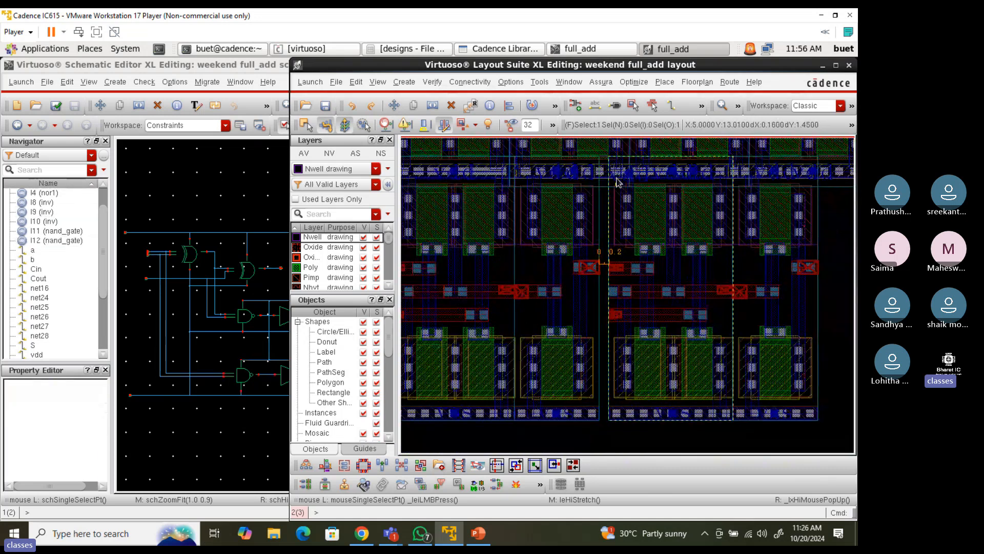
scroll(600, 422, up, 3)
scroll(599, 422, down, 3)
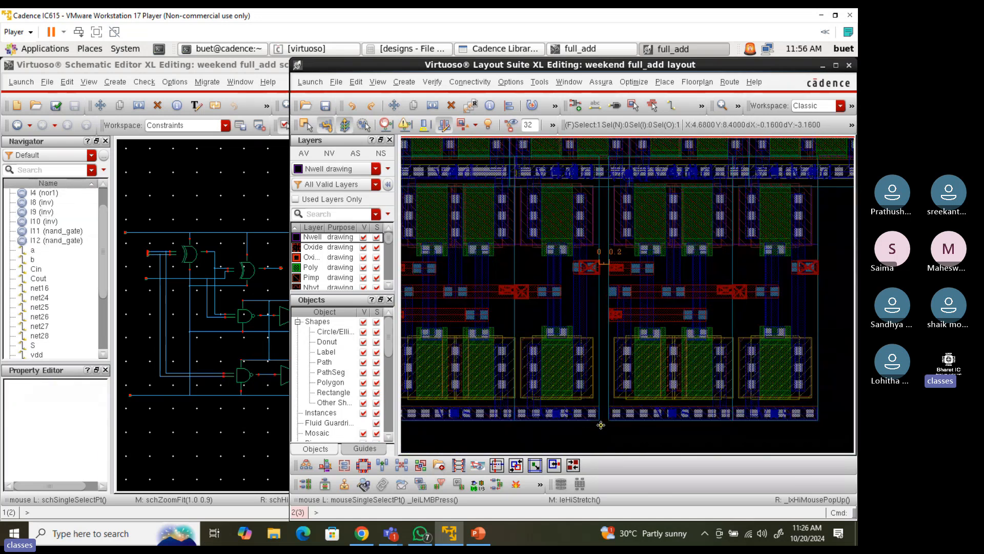
key(shift+k)
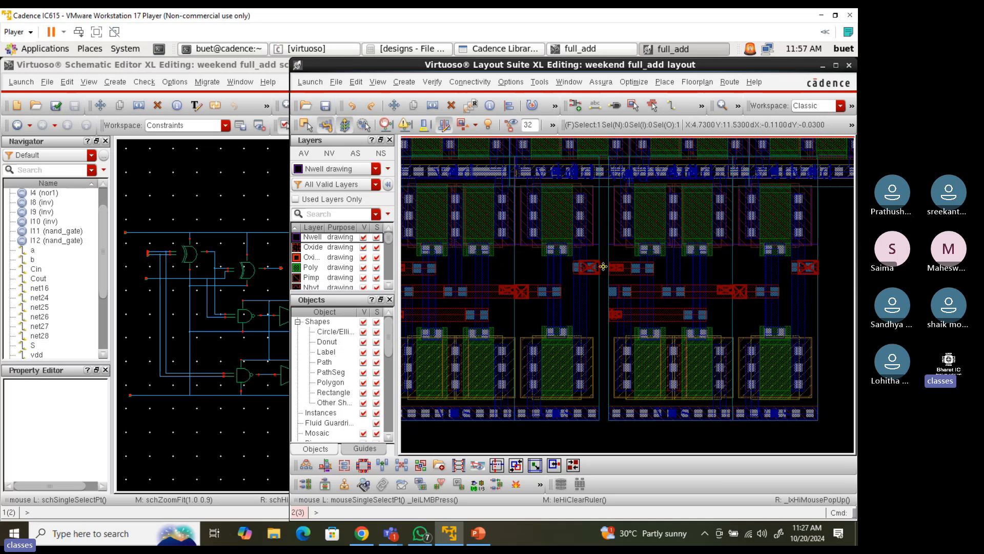
ctrl+scroll(603, 266, down, 4)
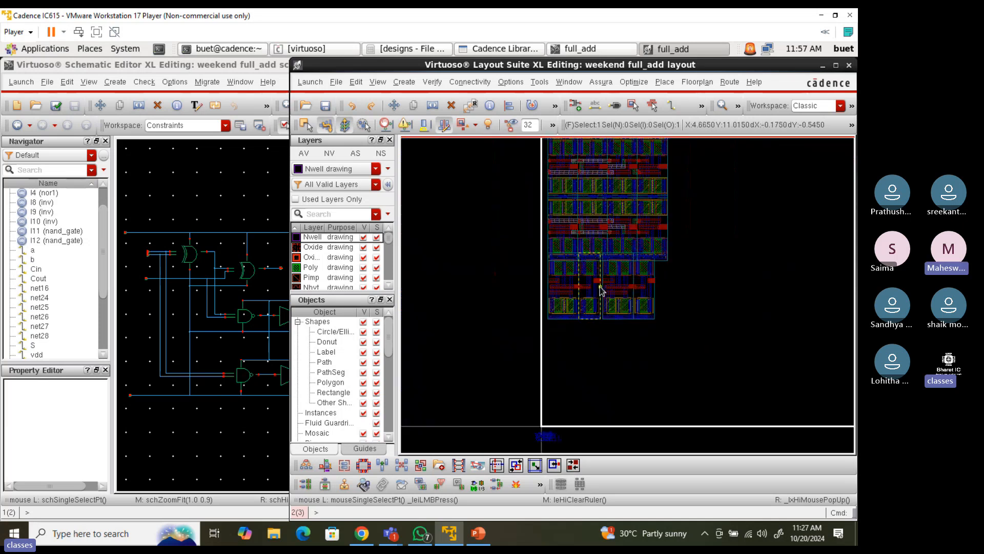
click(518, 286)
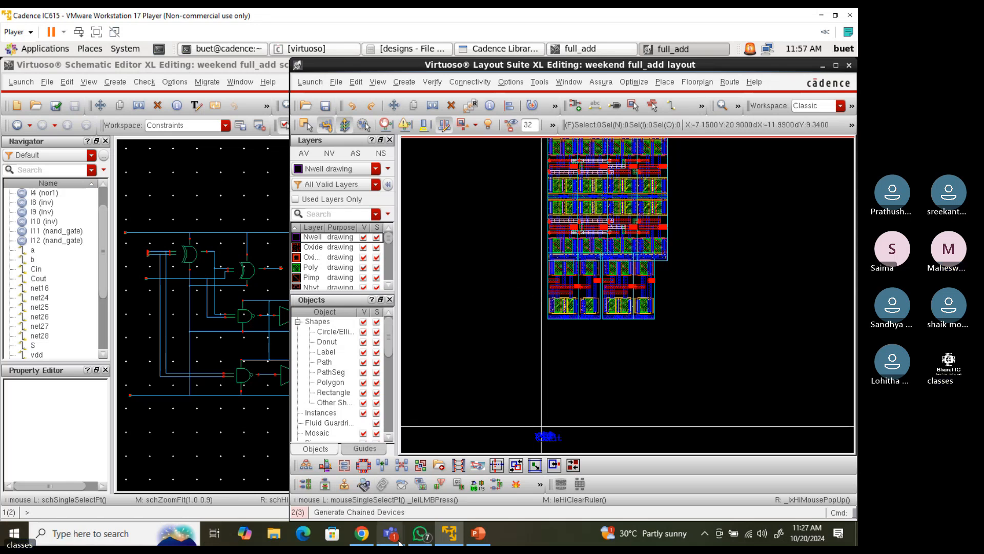
Check the Microsoft Teams meeting window, then return to the full_add layout and inspect the gap between the cells
mouse_move(391, 534)
click(385, 487)
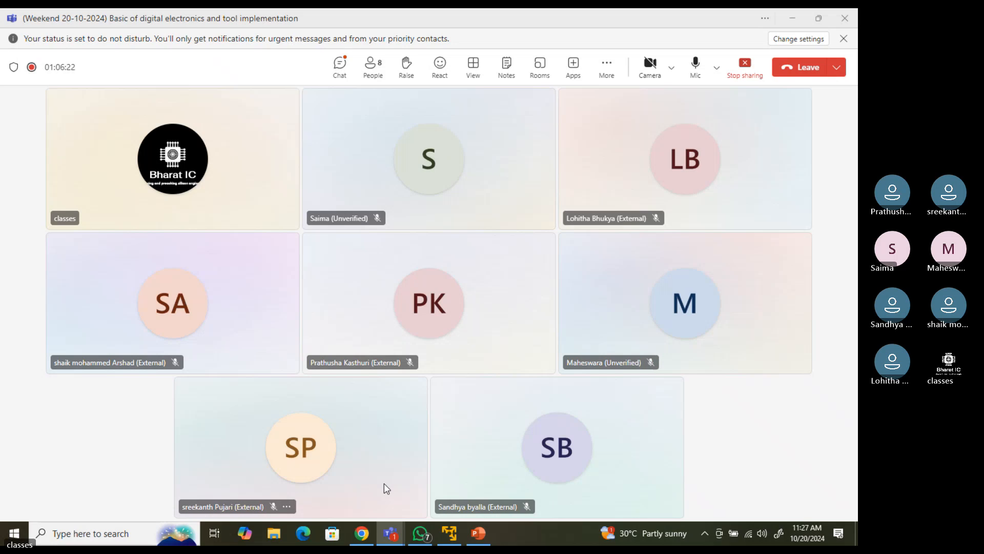
click(792, 18)
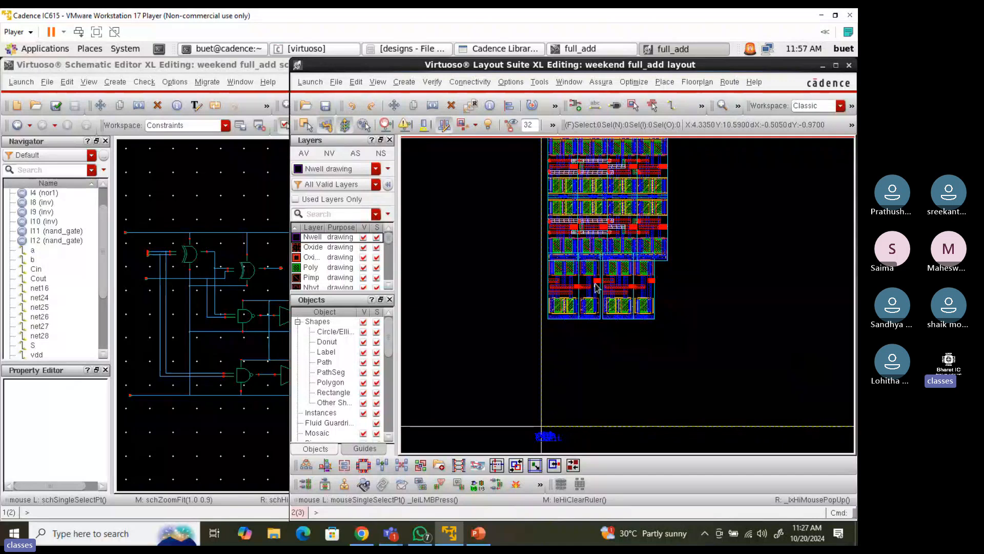
ctrl+scroll(596, 284, up, 4)
ctrl+scroll(595, 285, down, 5)
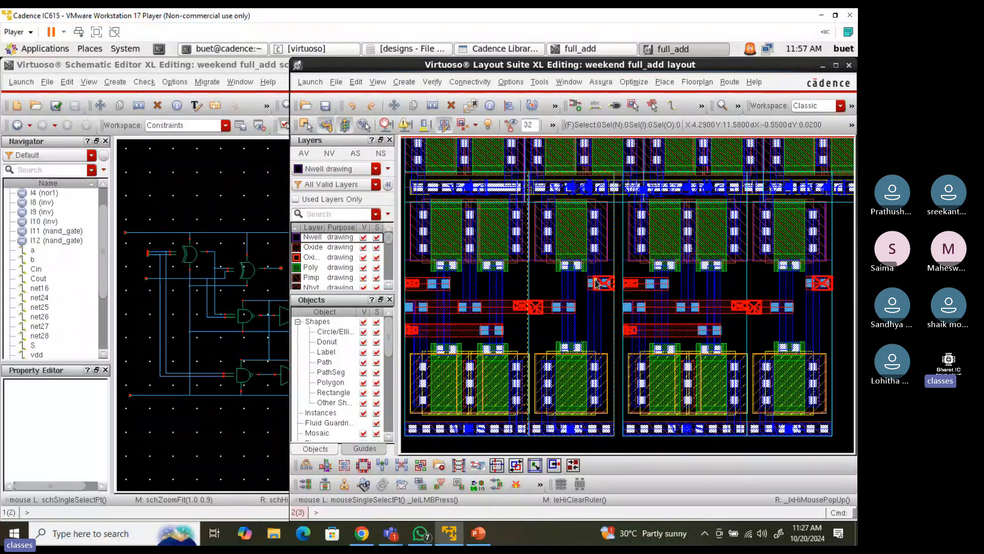
Examine the spacing between inverter I8 and NAND gate I12, including their facing pins, boundary edges and bottom rails
ctrl+scroll(589, 285, up, 2)
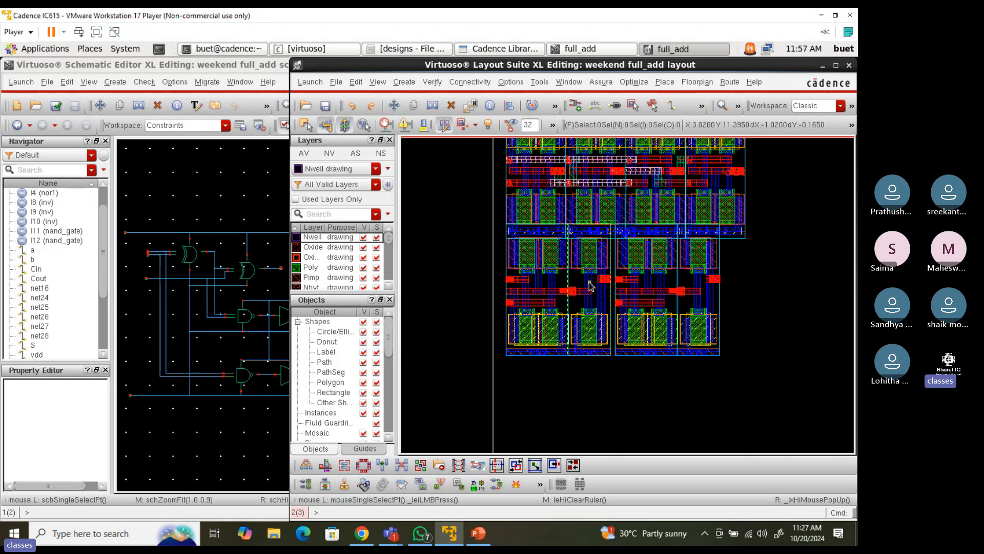
ctrl+scroll(594, 288, up, 2)
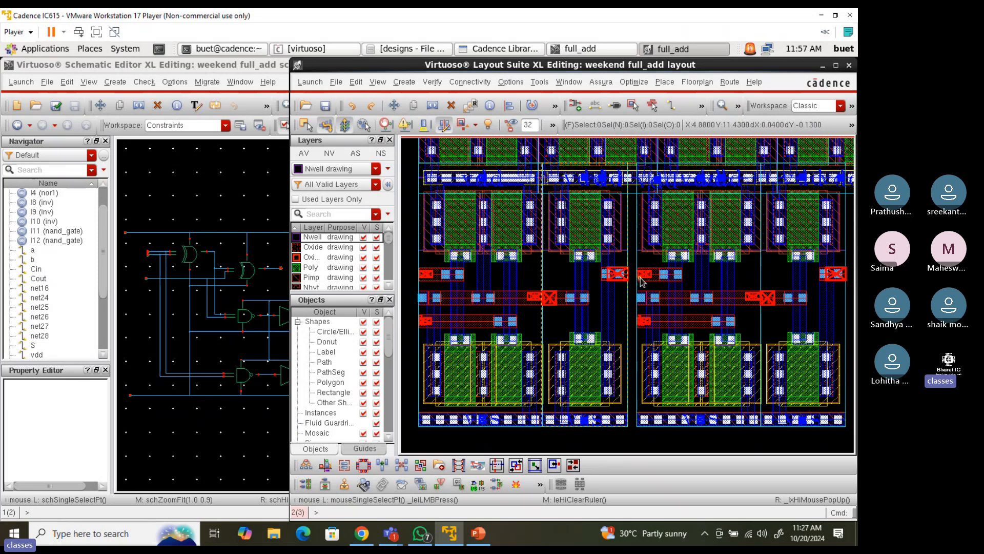
ctrl+scroll(630, 429, up, 2)
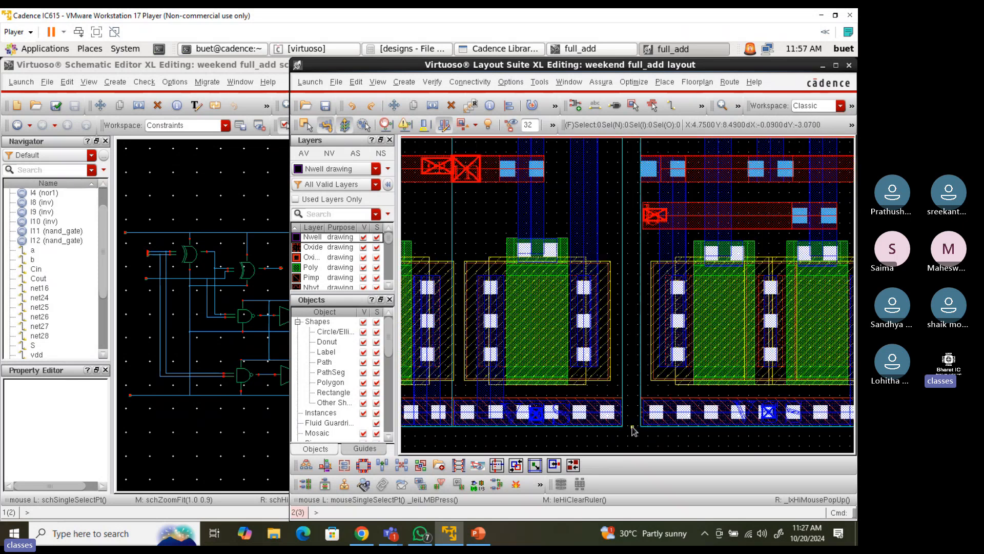
ctrl+scroll(638, 308, down, 1)
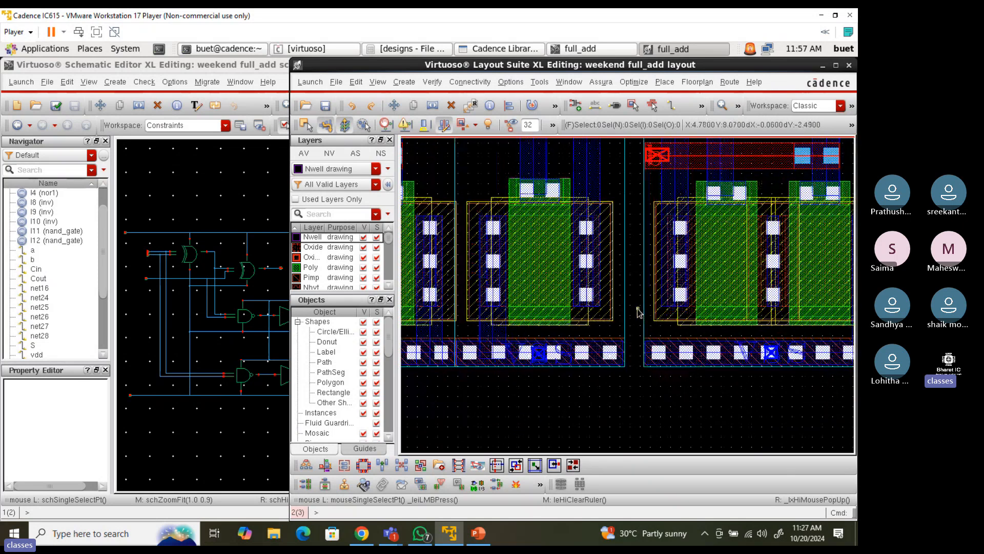
ctrl+scroll(638, 328, down, 1)
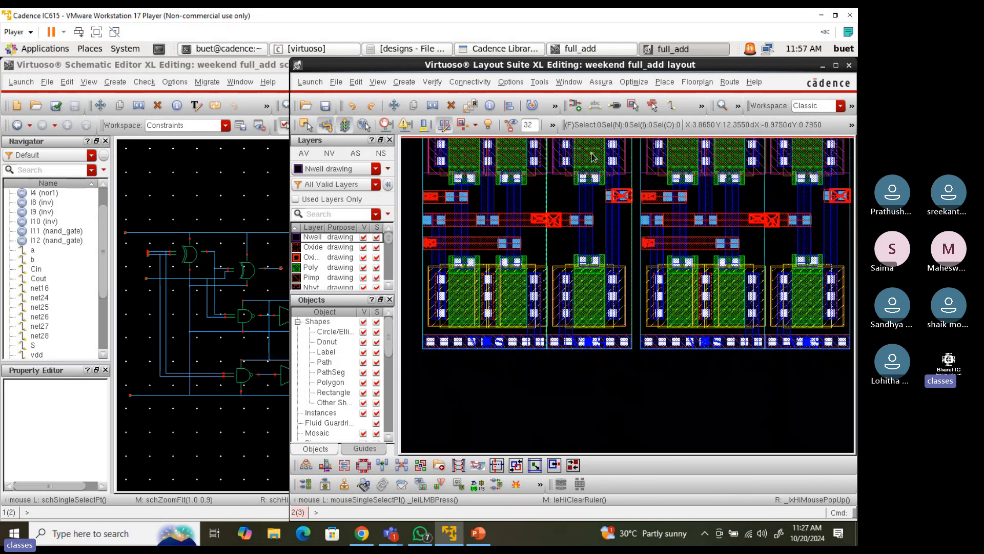
ctrl+scroll(593, 156, up, 1)
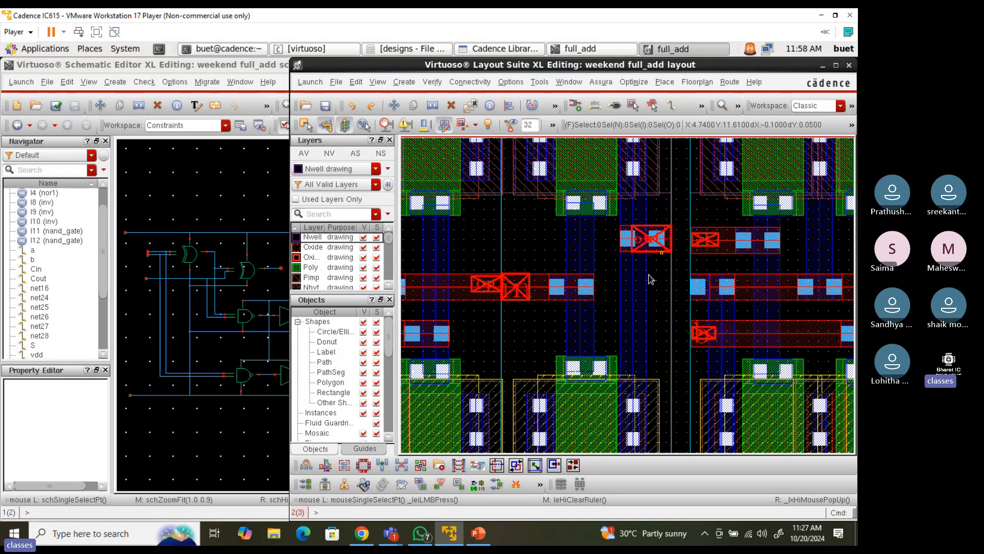
ctrl+scroll(632, 325, down, 1)
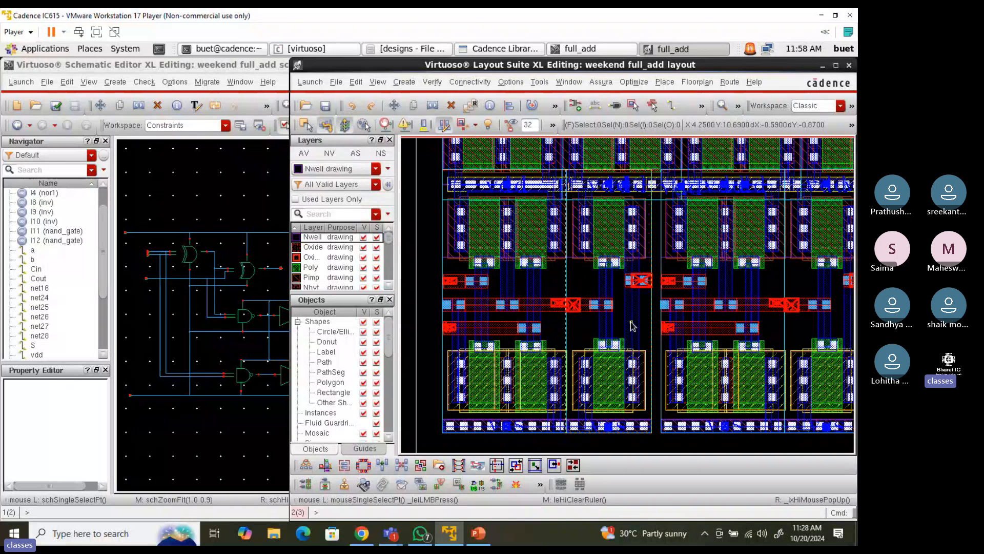
ctrl+scroll(635, 282, up, 2)
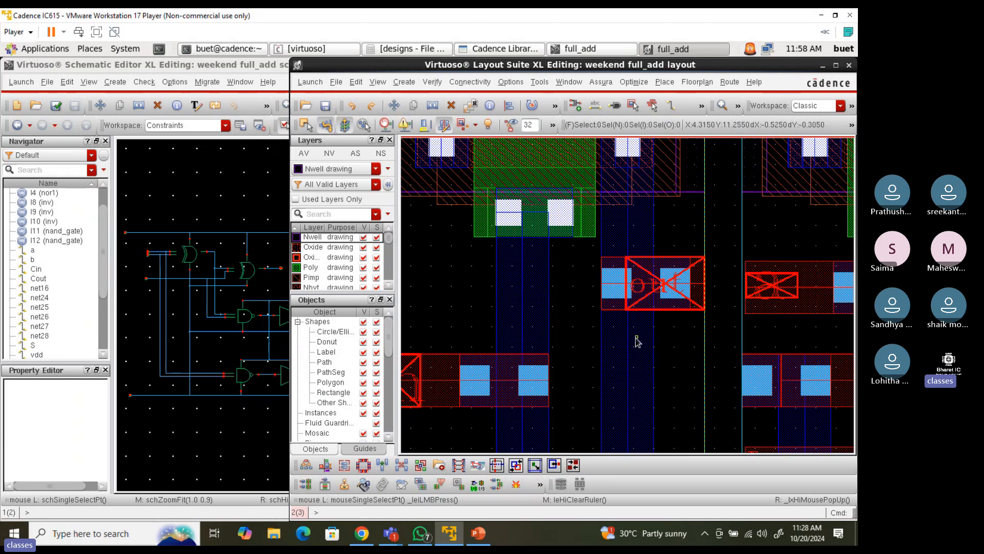
ctrl+scroll(637, 342, down, 2)
ctrl+scroll(635, 345, down, 2)
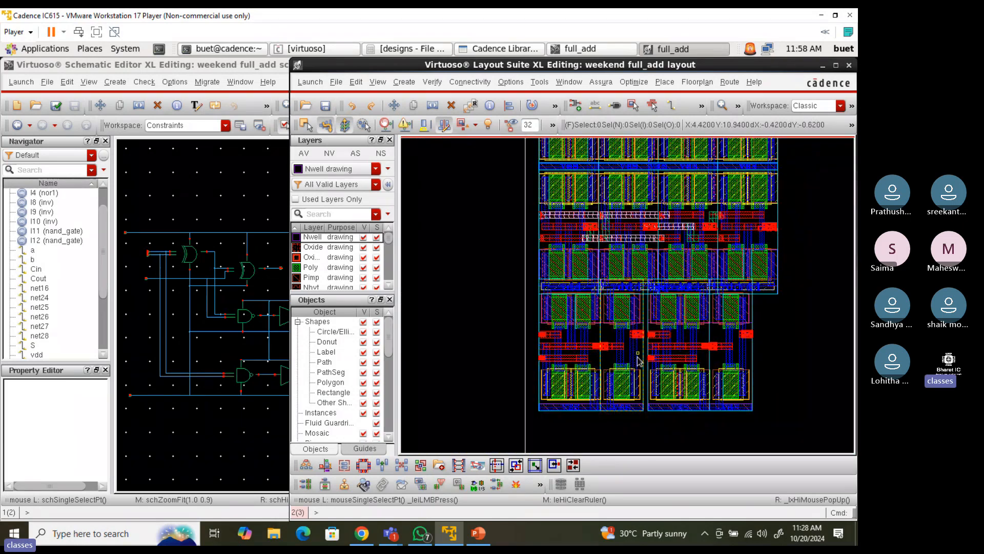
ctrl+scroll(642, 415, up, 2)
ctrl+scroll(642, 415, up, 2)
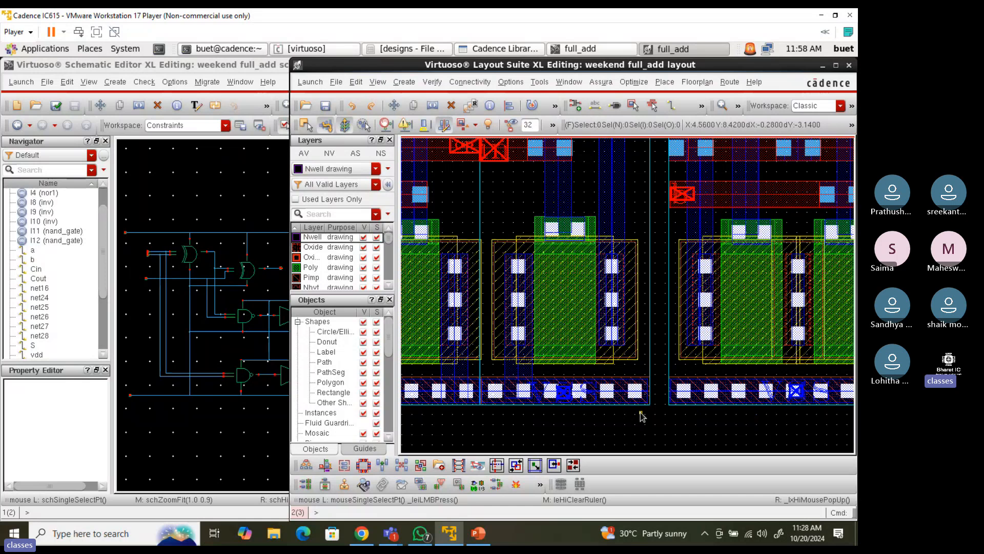
ctrl+scroll(642, 415, down, 2)
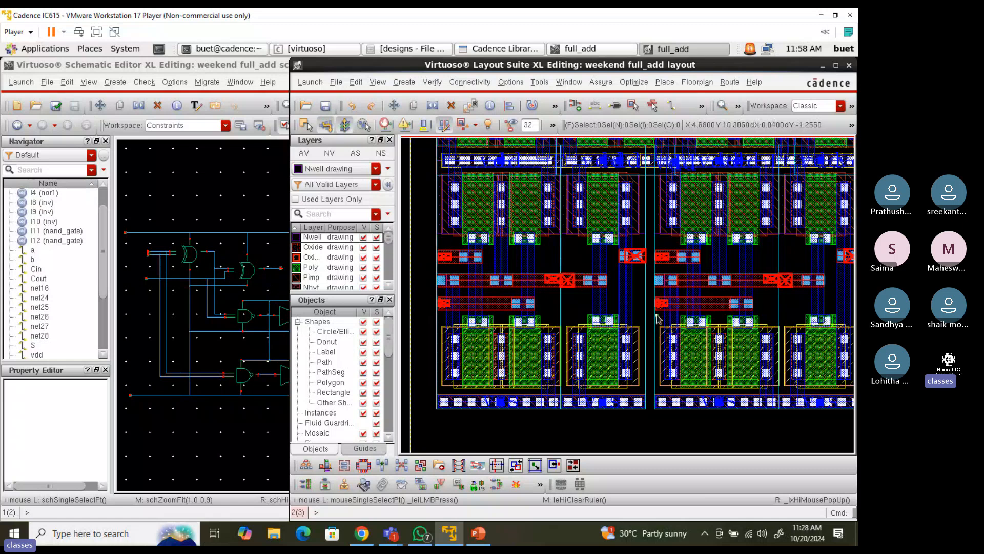
Move NAND gate I12 and inverter I9 together to the right, away from inverter I8
click(675, 304)
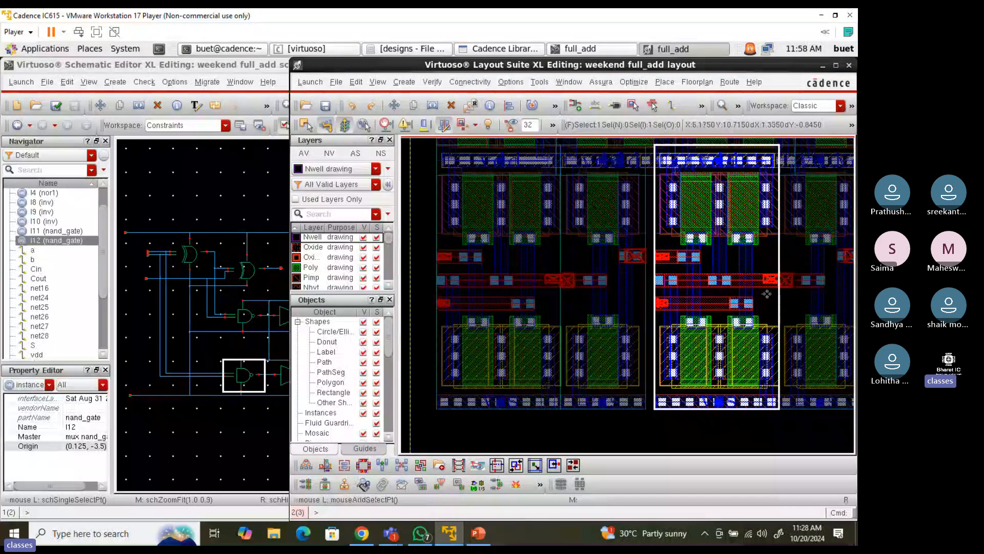
shift+click(788, 297)
key(s)
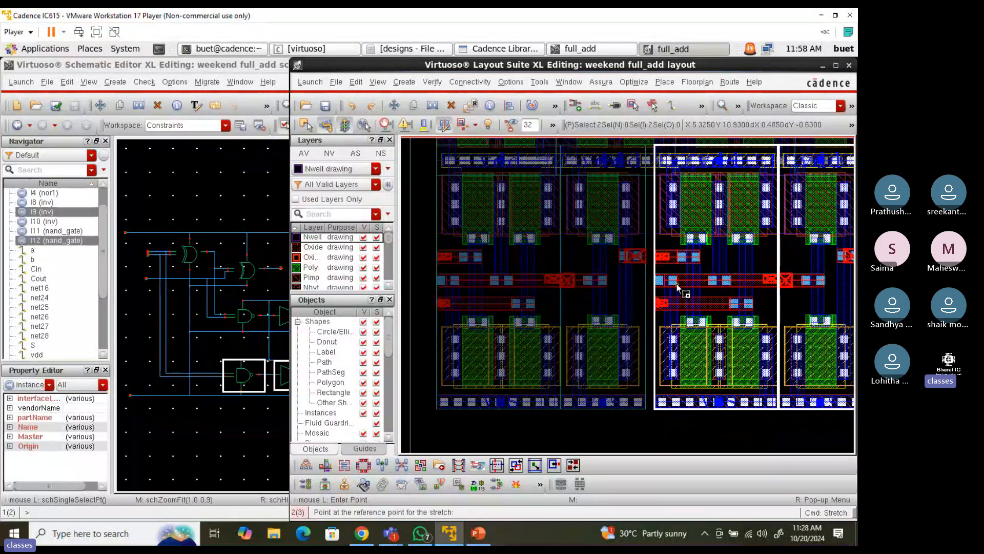
click(661, 287)
click(716, 287)
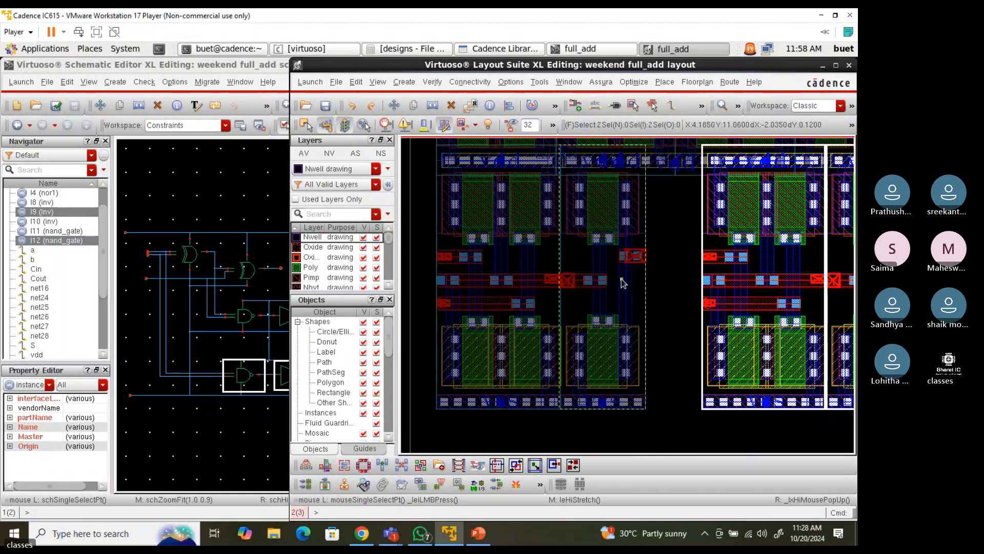
Edit inverter I8 in place with all hierarchy levels displayed, and switch on partial selection
key(x)
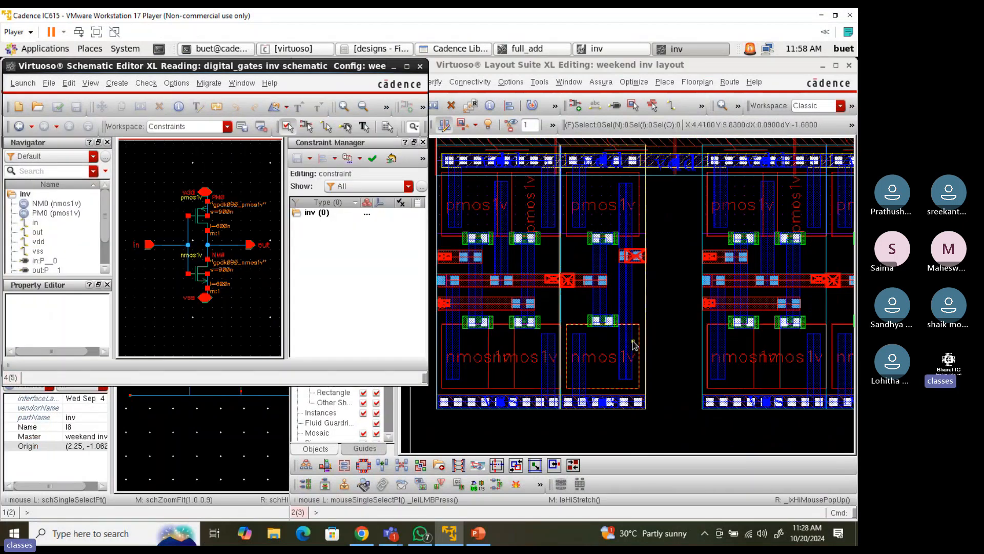
click(641, 285)
key(shift+f)
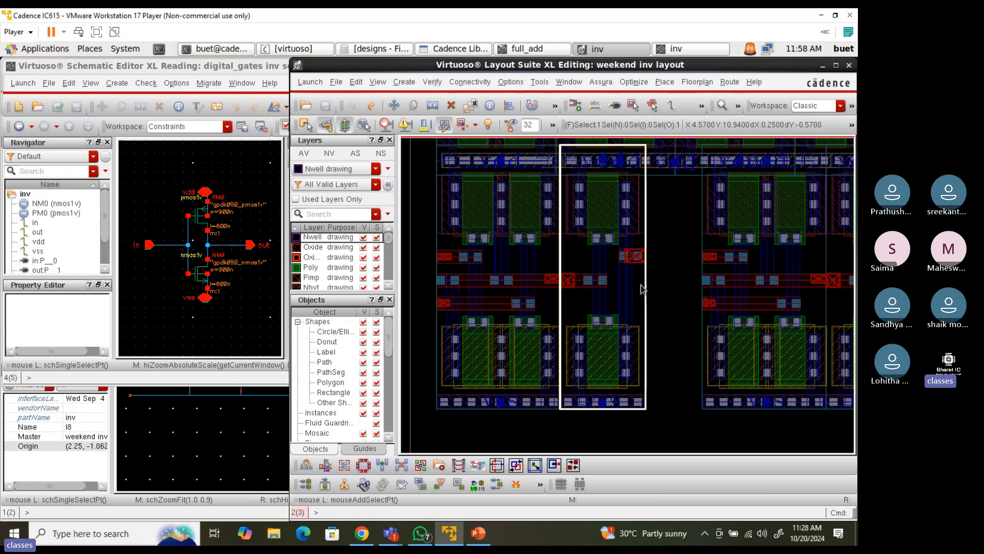
click(670, 262)
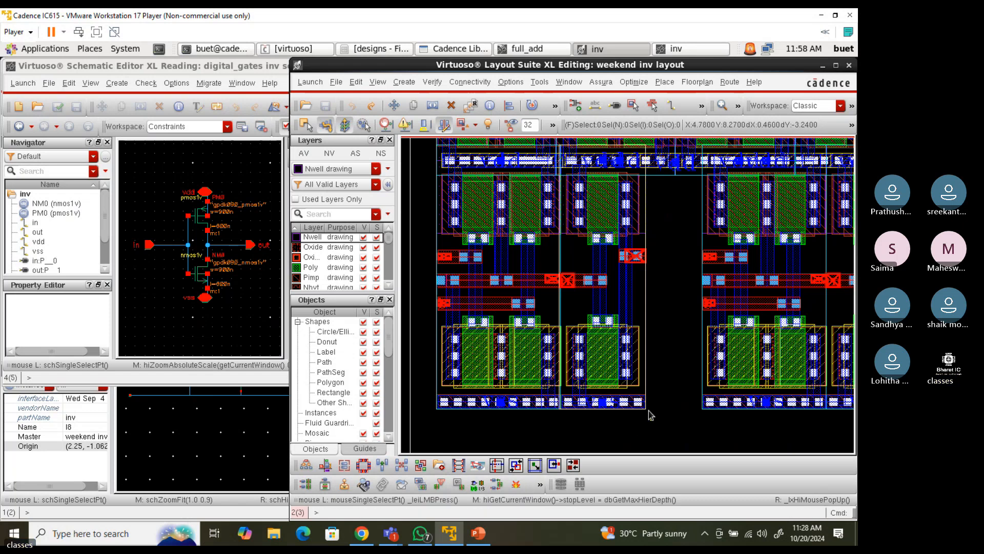
key(F4)
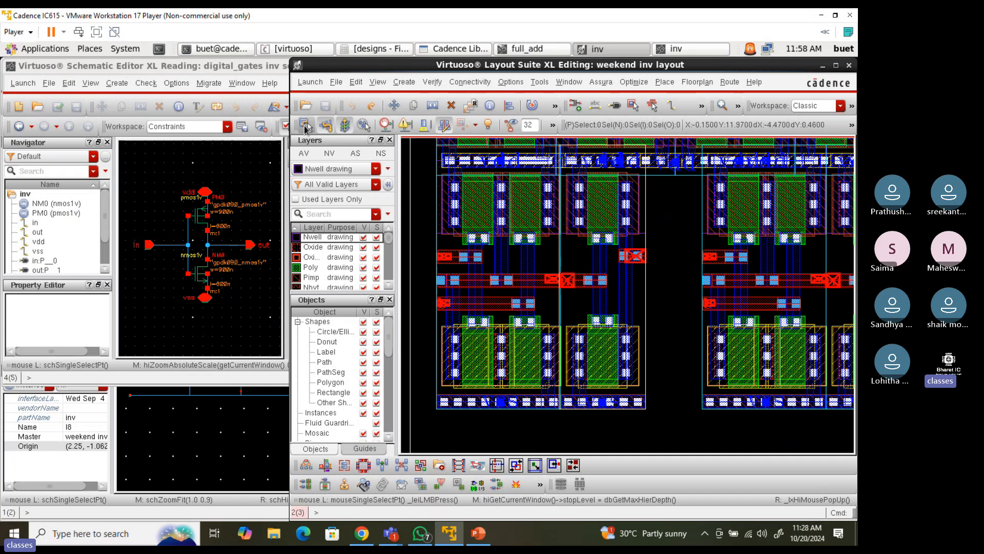
Stretch the right edges of the inverter's boundary, nwell, rails and out pin outward
drag(641, 145, 674, 433)
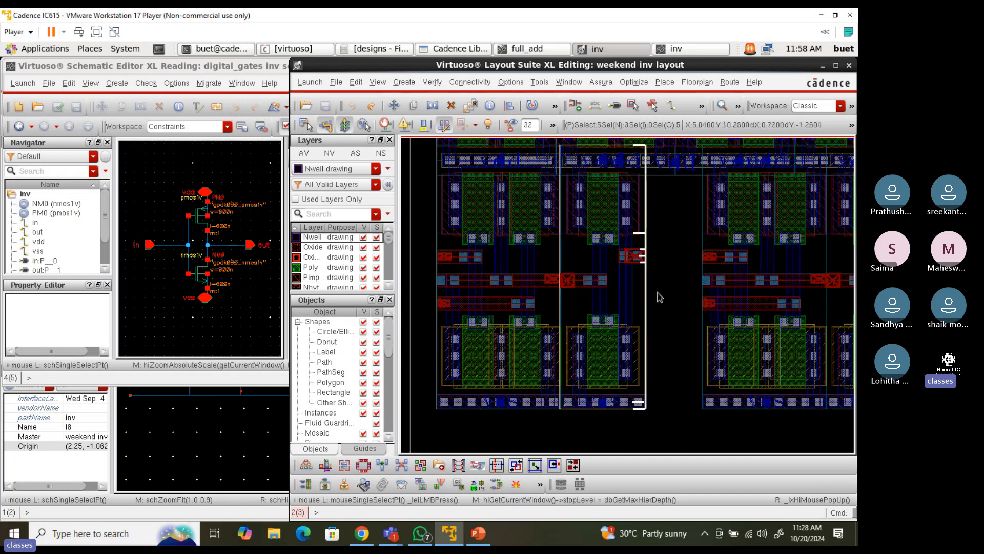
ctrl+scroll(646, 260, up, 3)
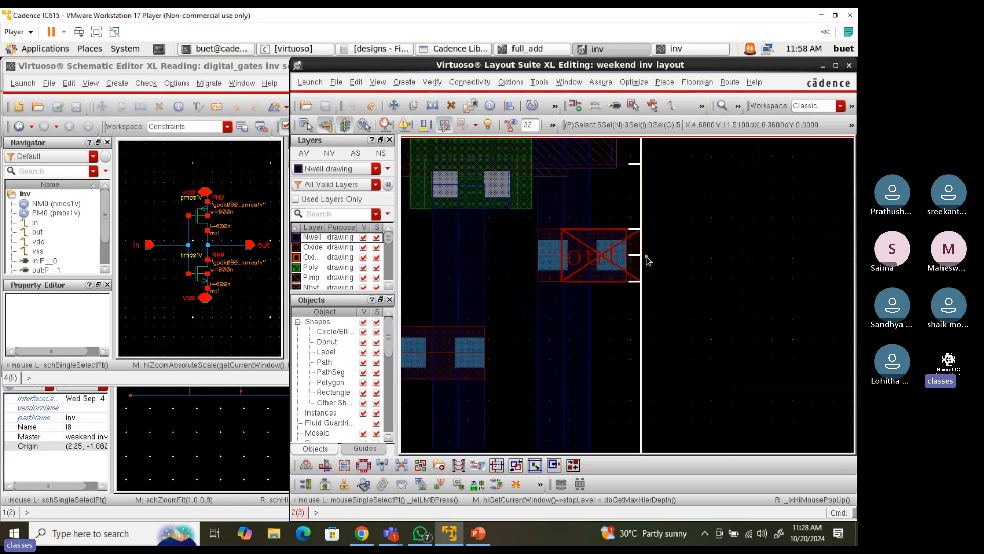
key(s)
click(647, 261)
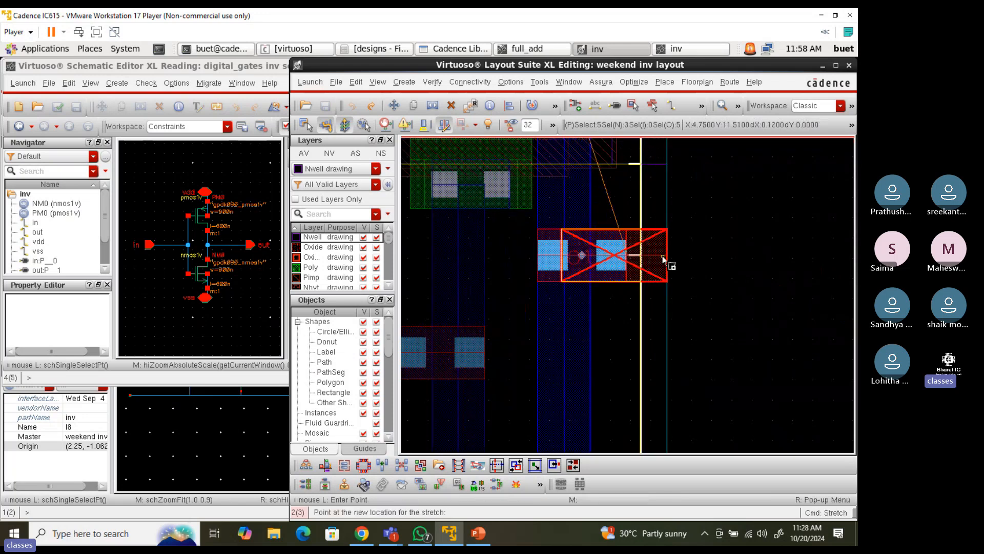
click(673, 262)
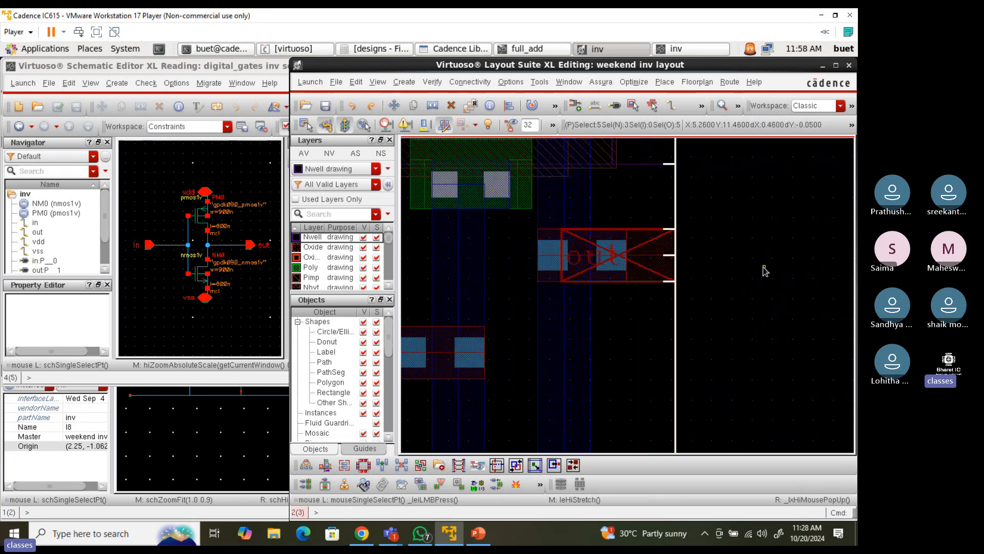
Stretch the right edge of the inverter's out pin back inward to its via metal and deselect it
ctrl+scroll(659, 238, up, 1)
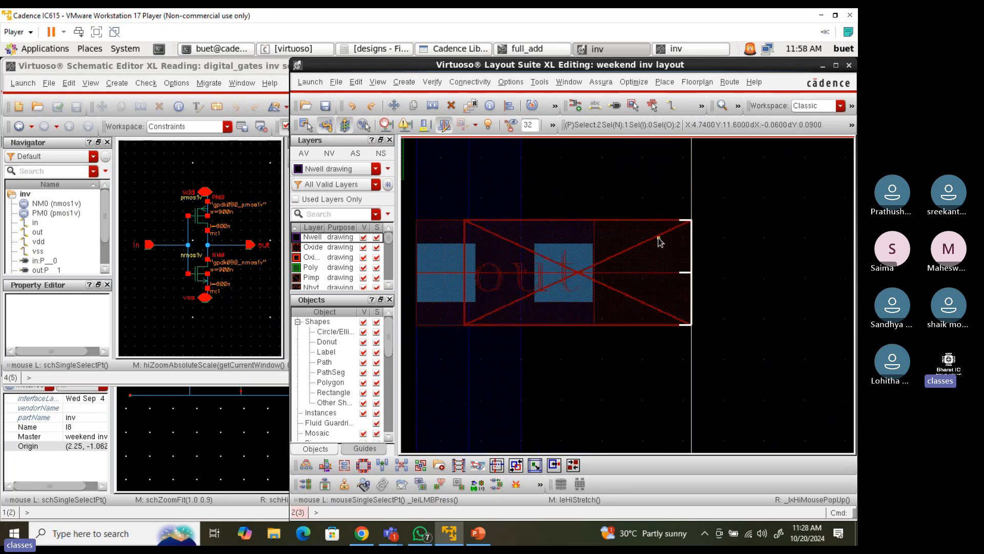
key(s)
click(681, 246)
ctrl+scroll(602, 244, up, 2)
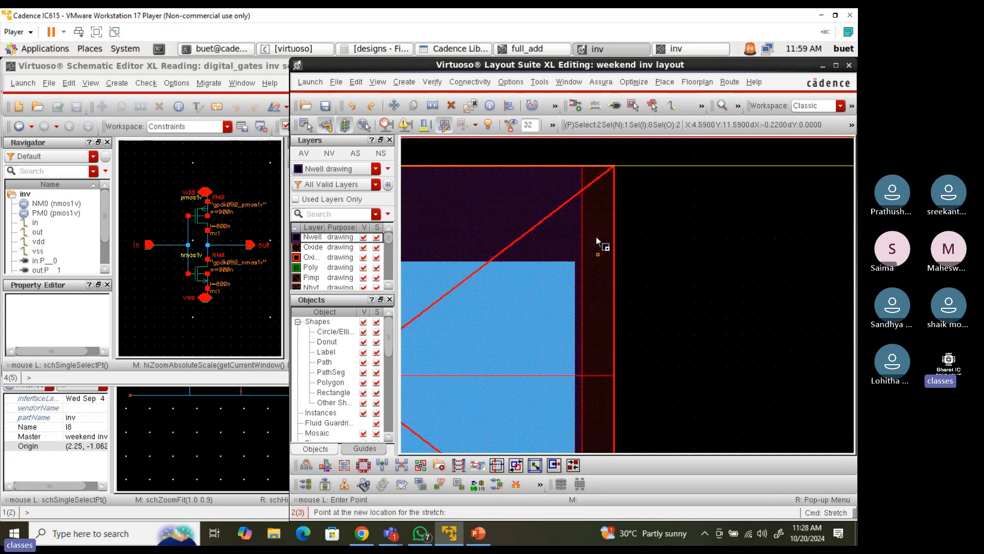
click(567, 240)
ctrl+scroll(608, 255, down, 4)
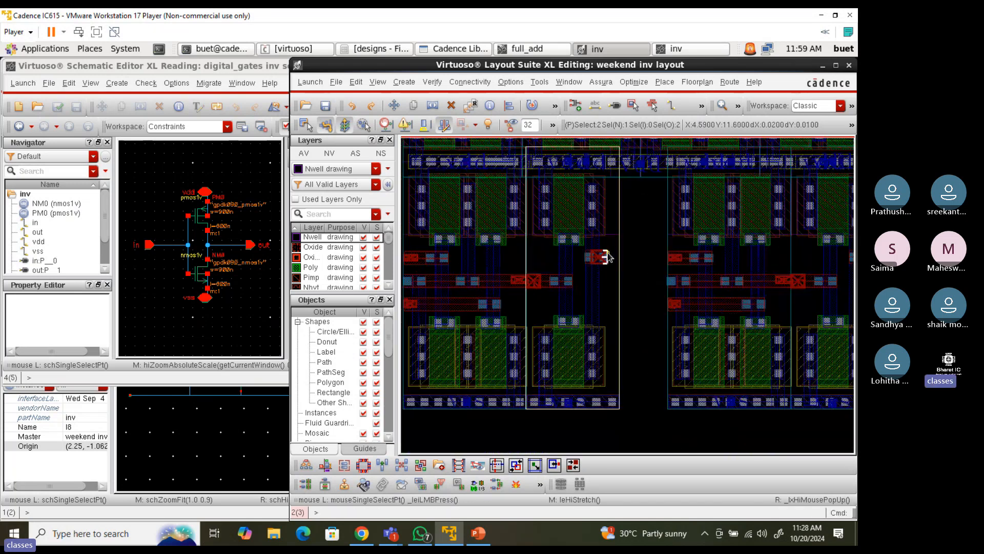
click(640, 310)
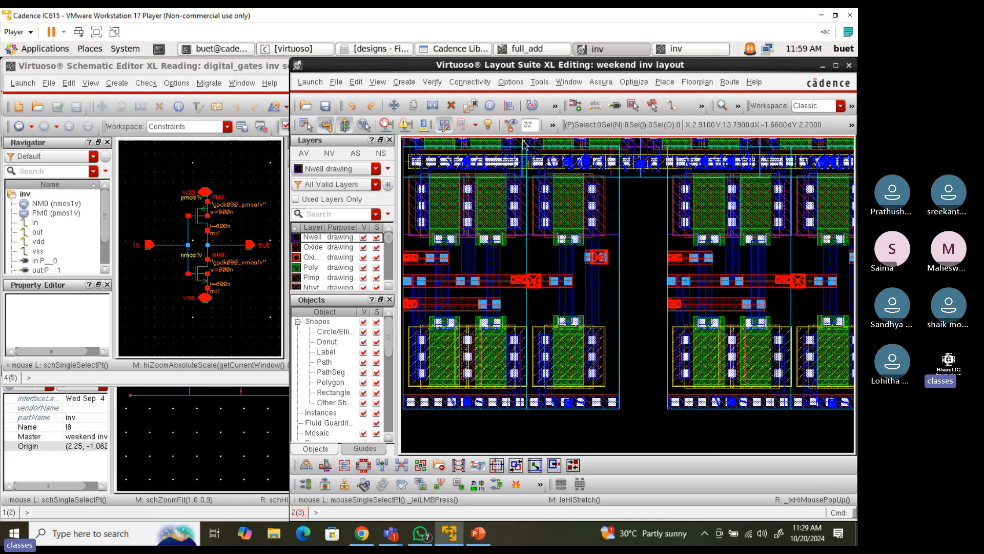
Stretch the left edges of the inverter's boundary, nwell, rails and in pin outward by about 0.16
drag(521, 144, 531, 428)
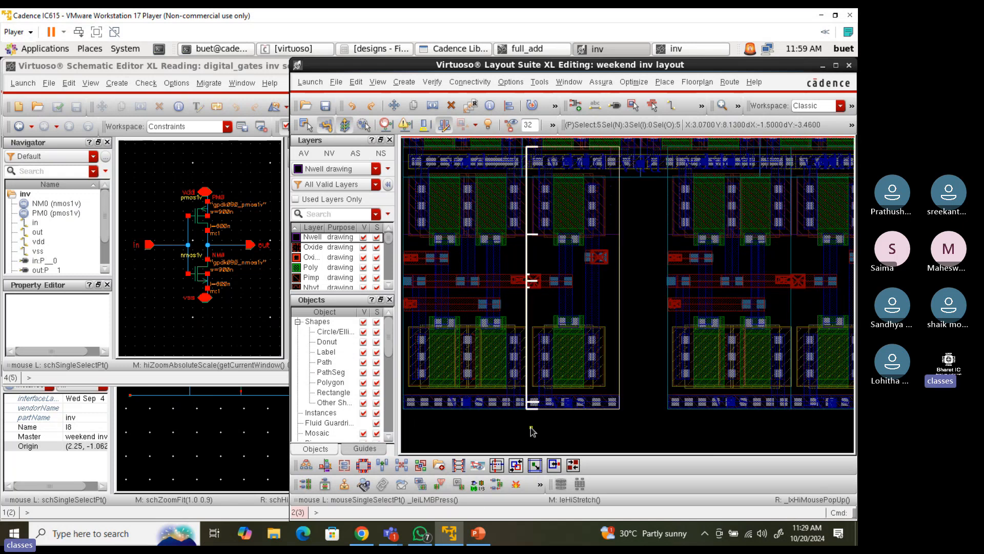
scroll(519, 289, up, 2)
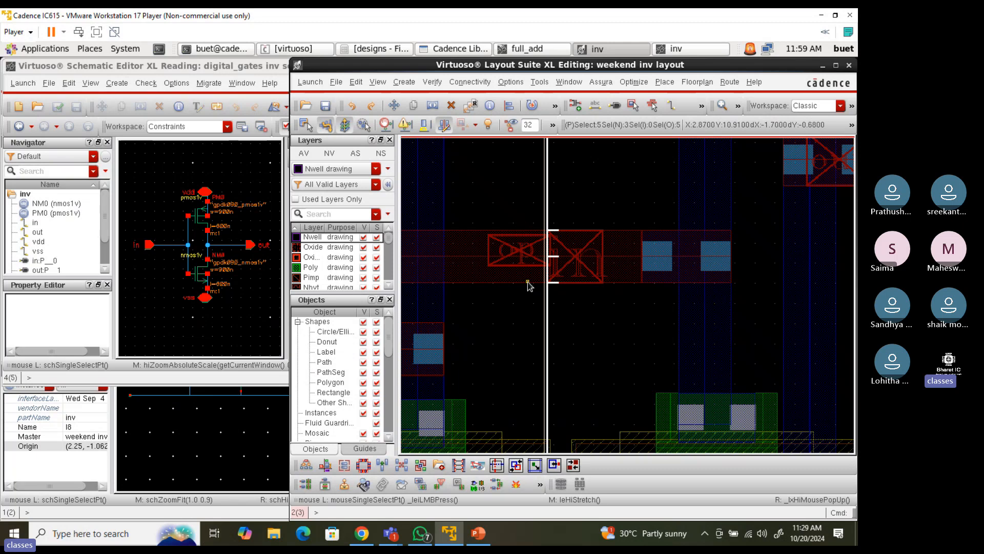
key(s)
click(548, 273)
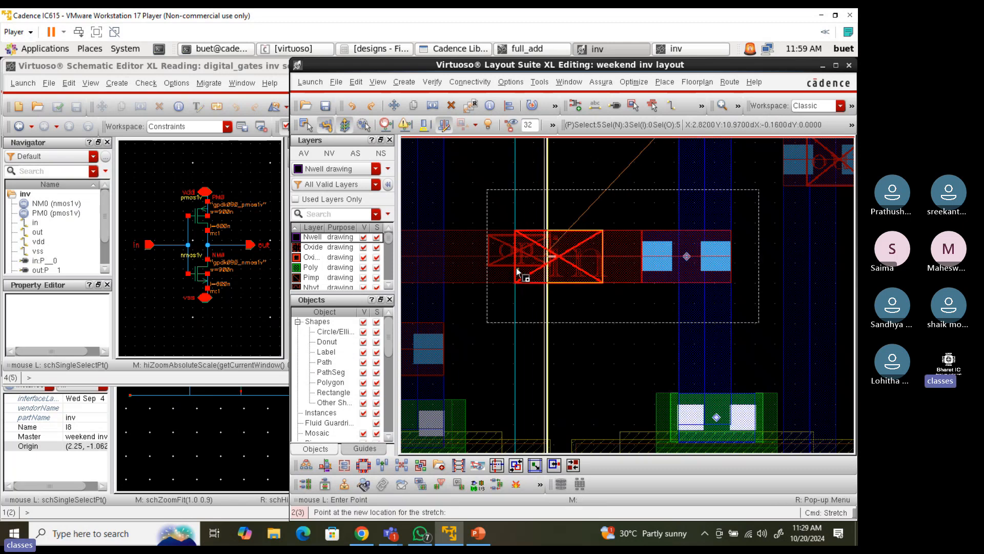
click(517, 269)
scroll(545, 271, down, 2)
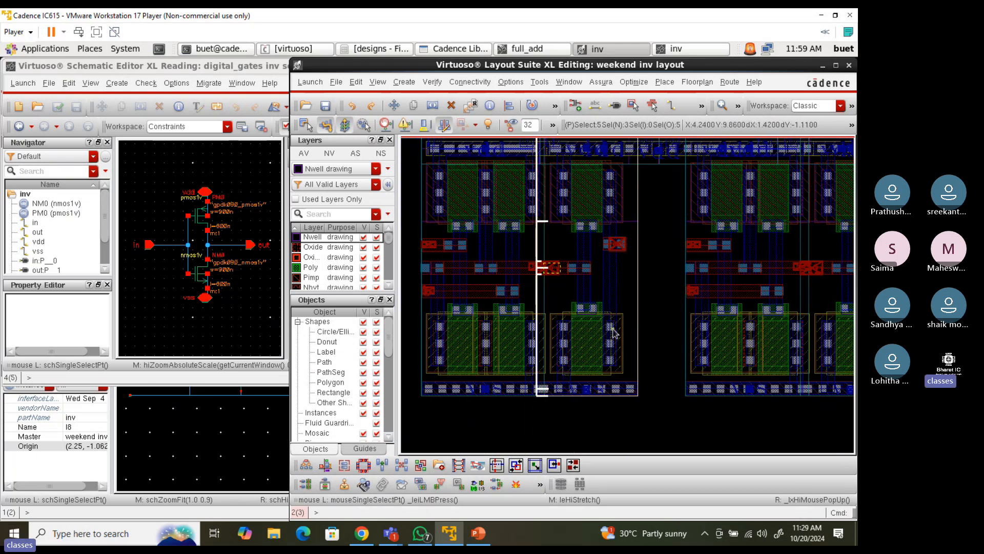
Measure from the NMOS implant's right edge toward the inverter's boundary, then cancel the ruler
scroll(629, 329, up, 3)
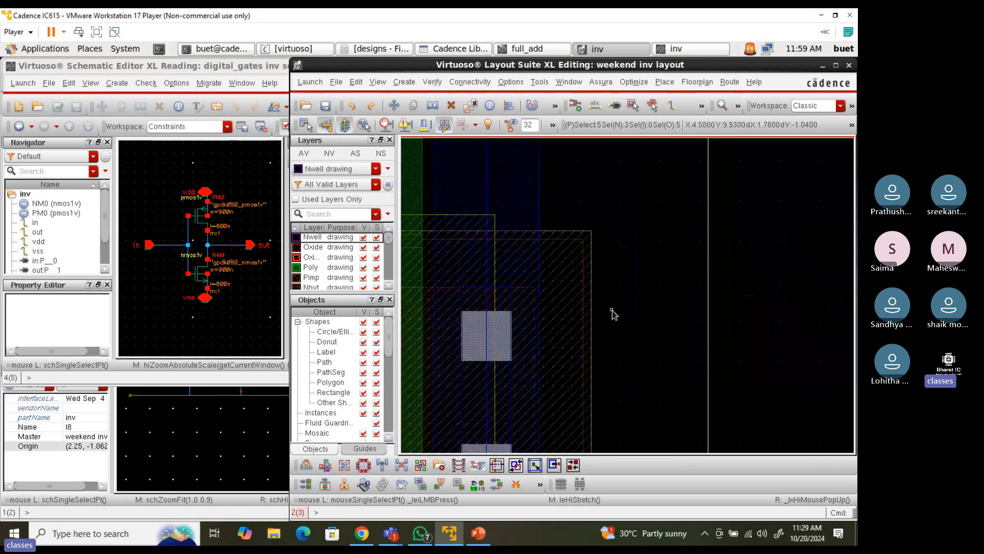
key(k)
click(592, 295)
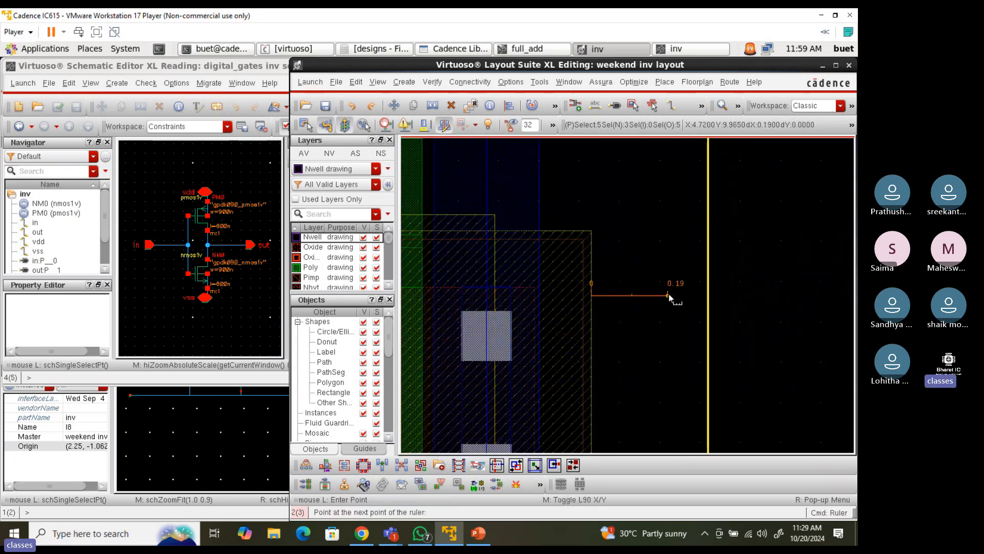
scroll(648, 296, up, 2)
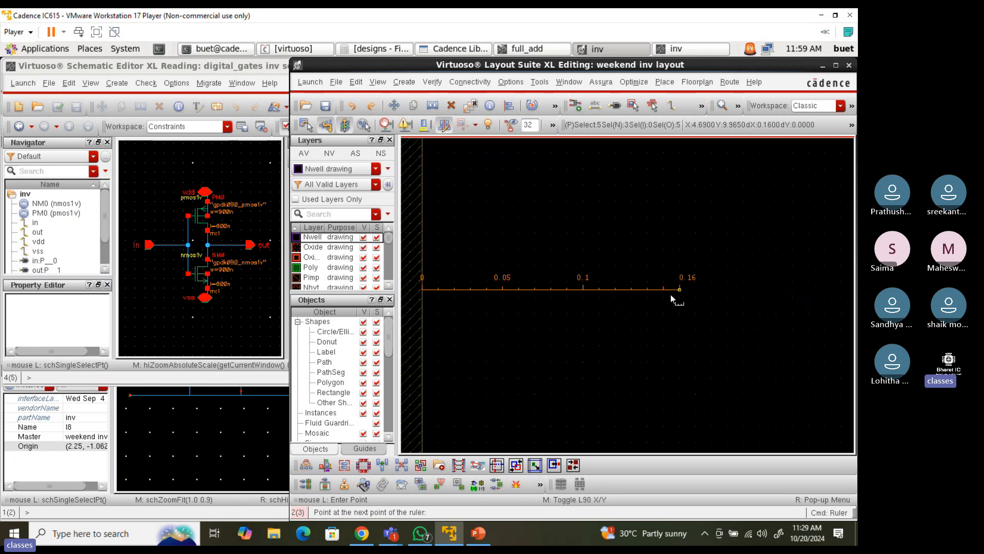
scroll(675, 296, down, 4)
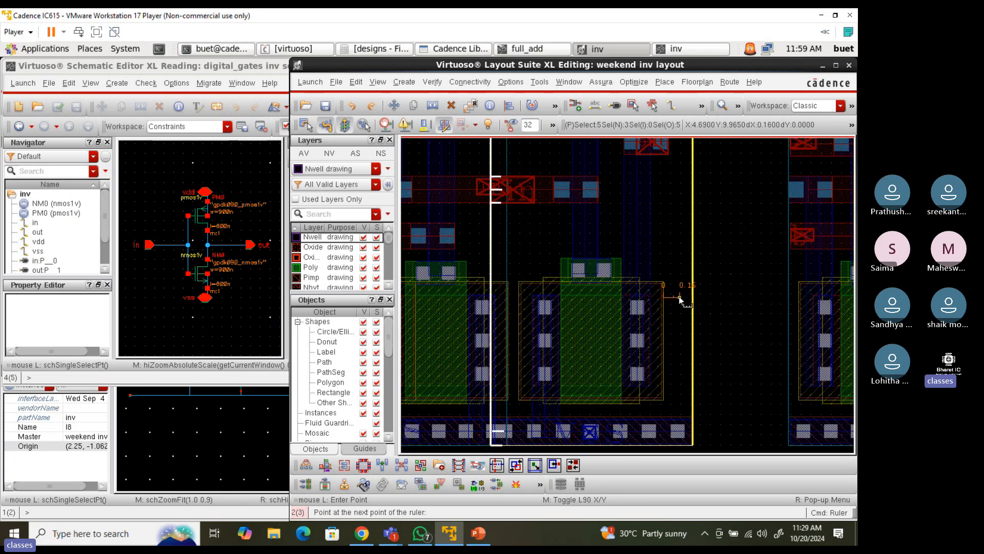
key(Escape)
scroll(677, 221, down, 1)
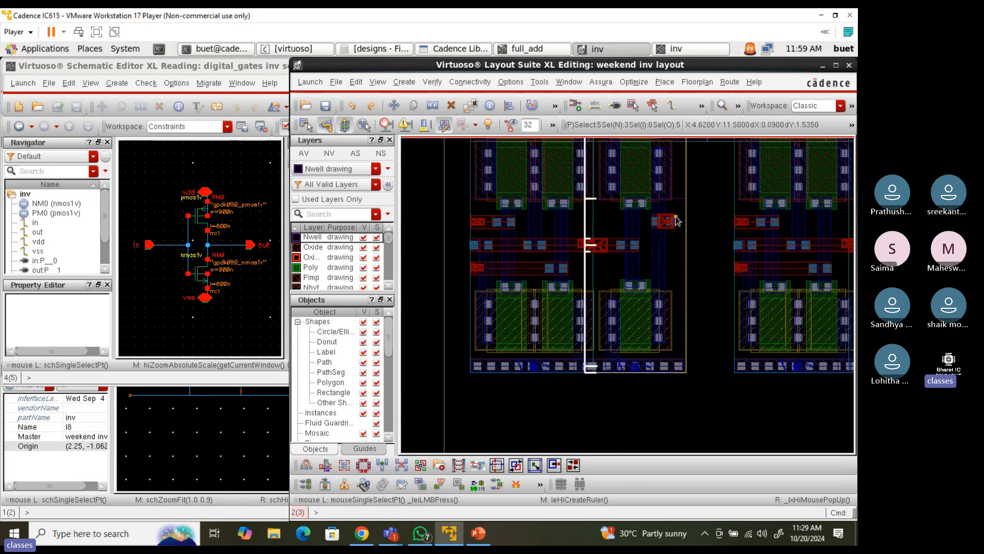
Measure from the out pin's right edge to the inverter's right boundary, then leave the ruler command
scroll(677, 220, up, 4)
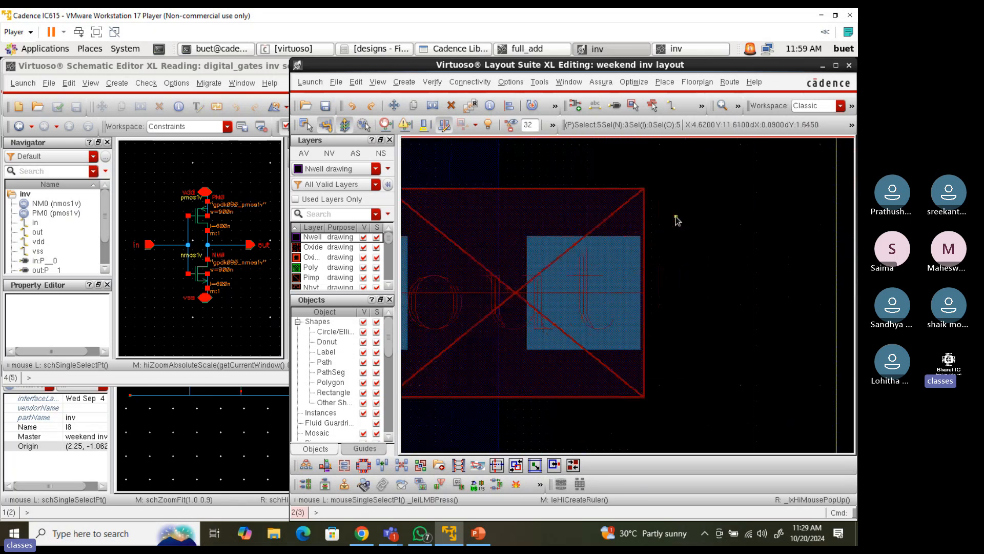
click(648, 232)
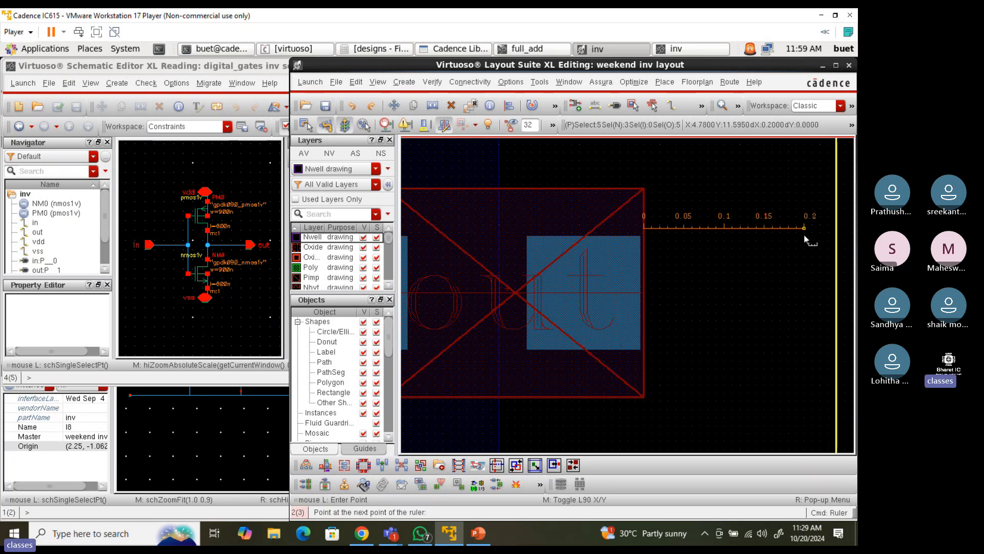
click(836, 227)
ctrl+scroll(697, 295, down, 5)
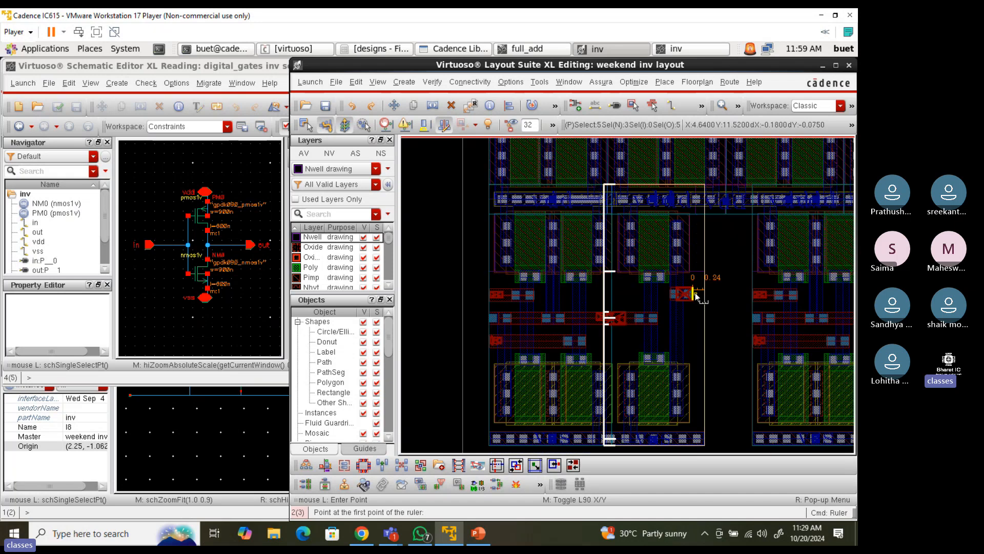
key(Escape)
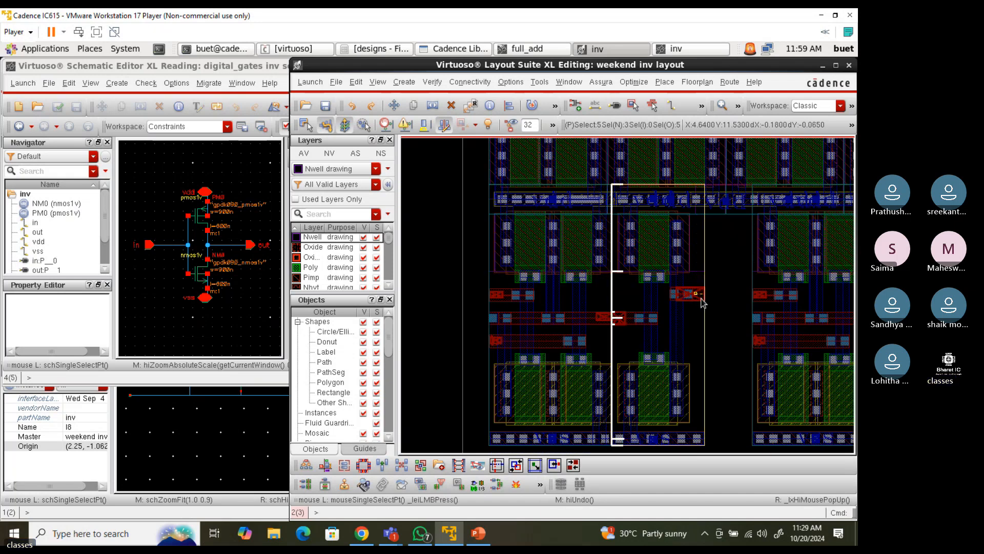
Undo the recent inverter edge stretches and select the right edges of its boundary, nwell, rails and out pin
key(u)
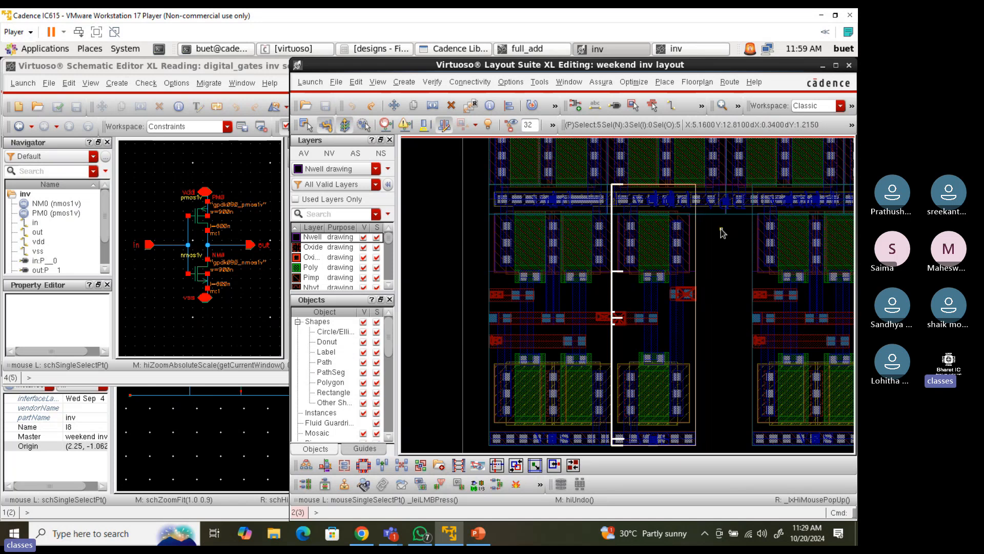
drag(690, 176, 717, 462)
key(s)
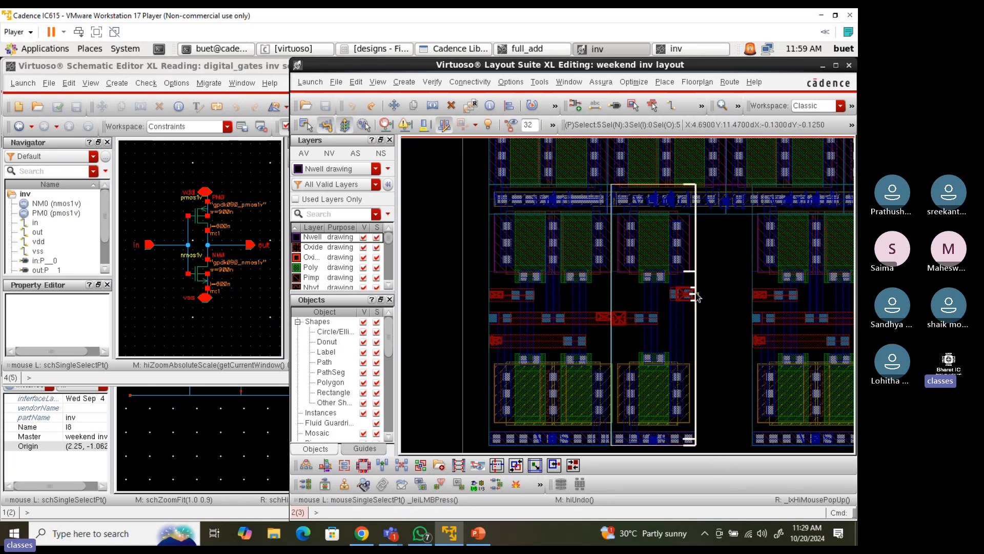
scroll(681, 305, up, 5)
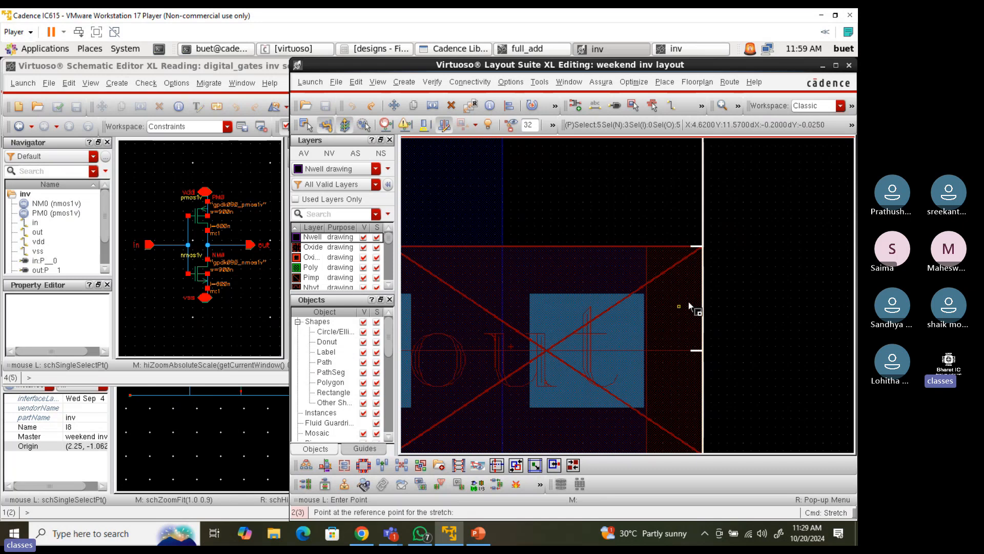
click(687, 306)
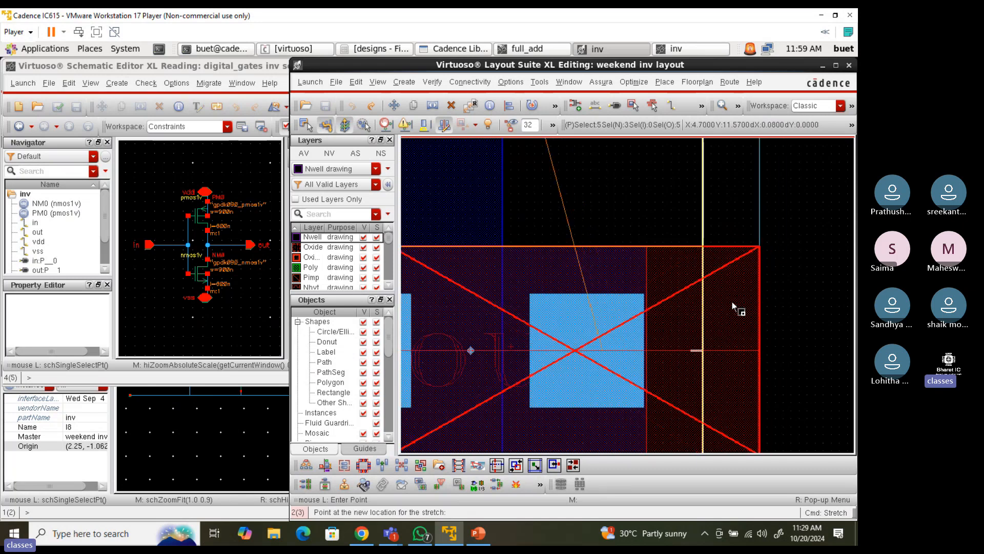
key(Escape)
Place a 0.2 horizontal ruler outward from the right edge of the out pin's via metal
key(k)
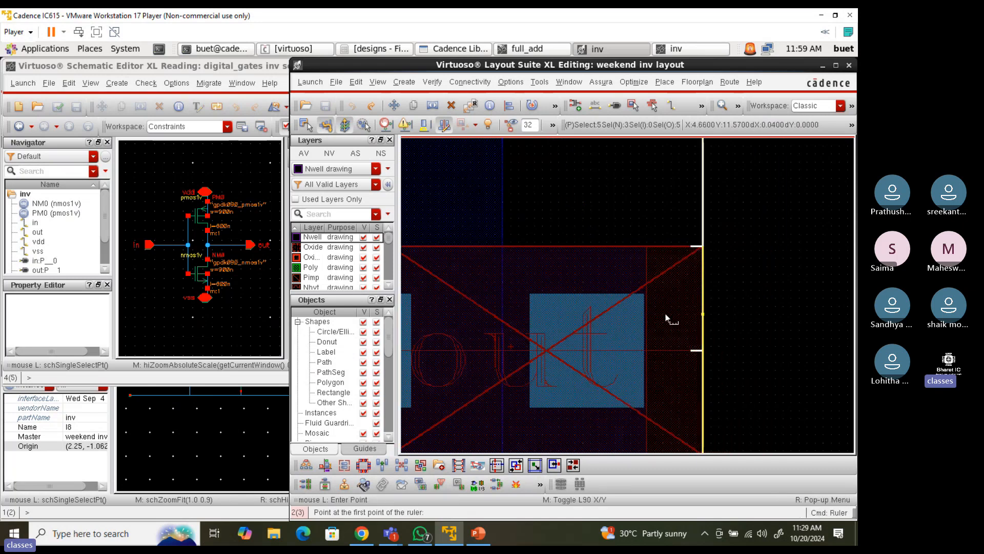
click(647, 278)
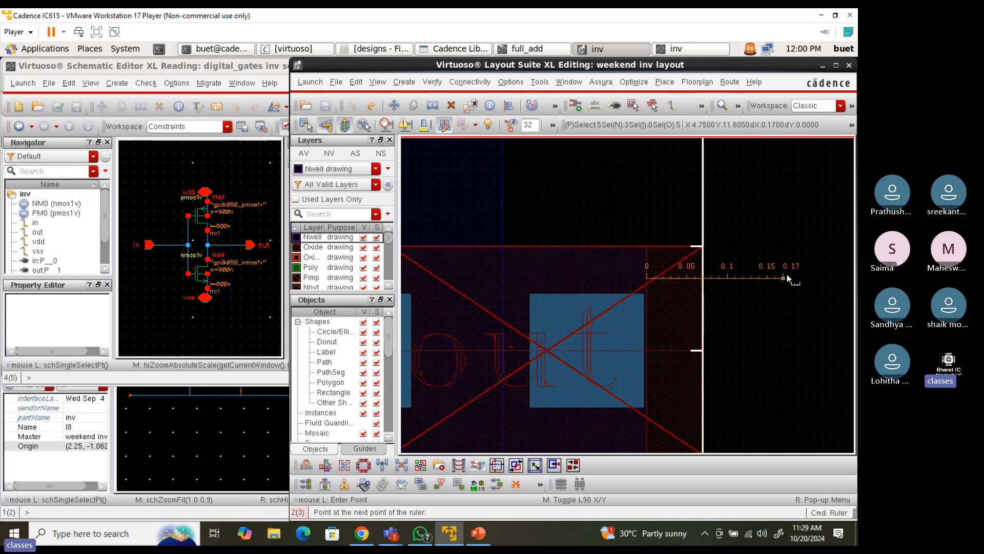
click(806, 277)
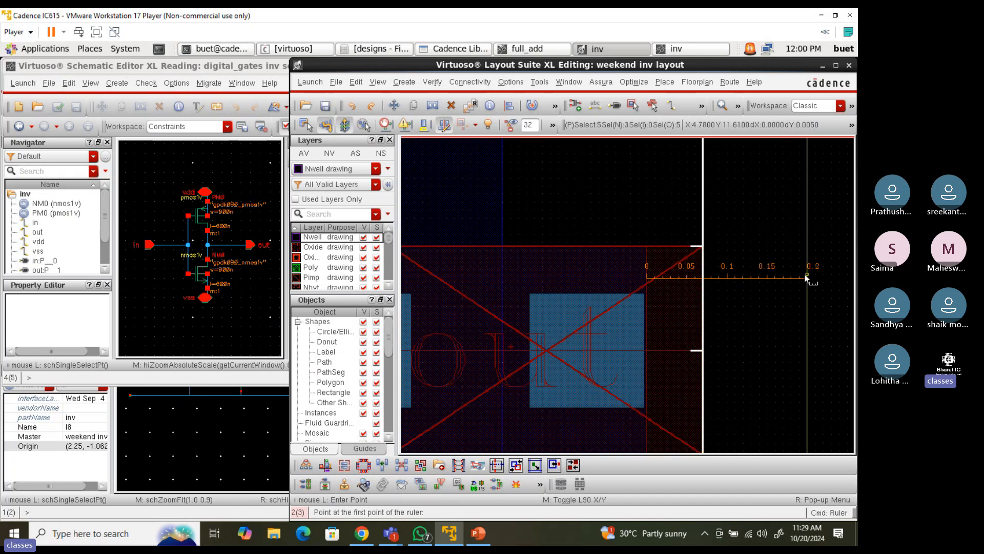
key(Escape)
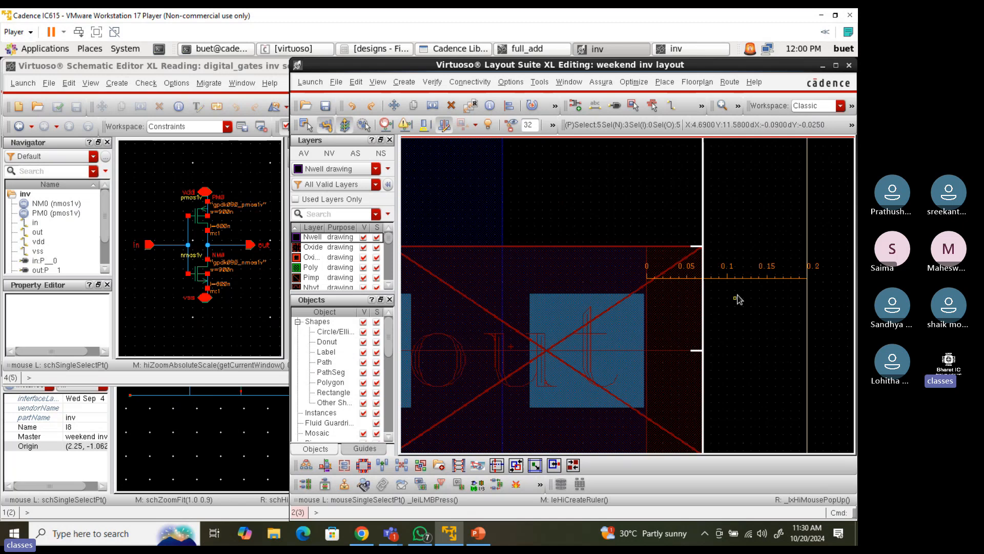
Stretch the inverter's selected right edges outward by 0.13 to the ruler's 0.2 mark and clear the ruler
key(s)
click(705, 293)
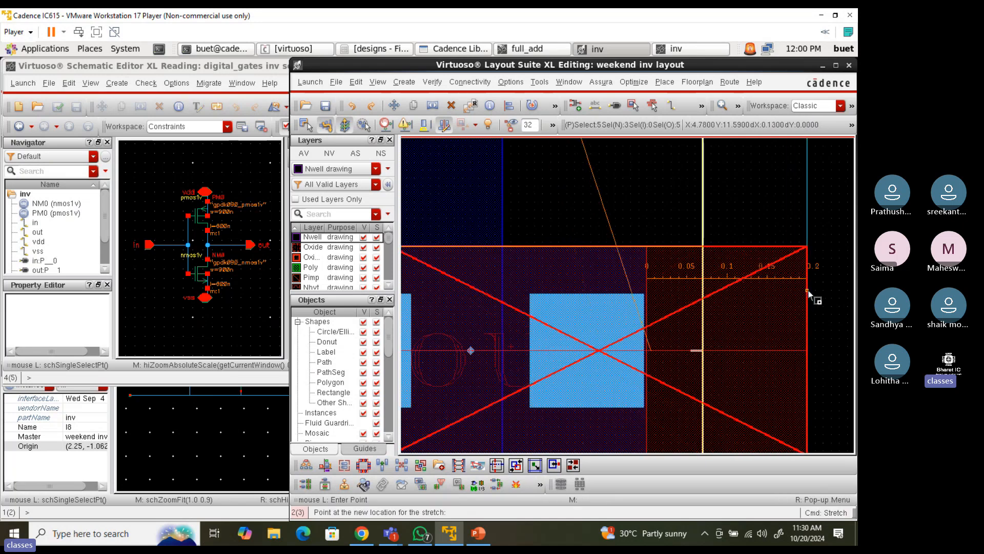
click(809, 292)
scroll(760, 291, down, 2)
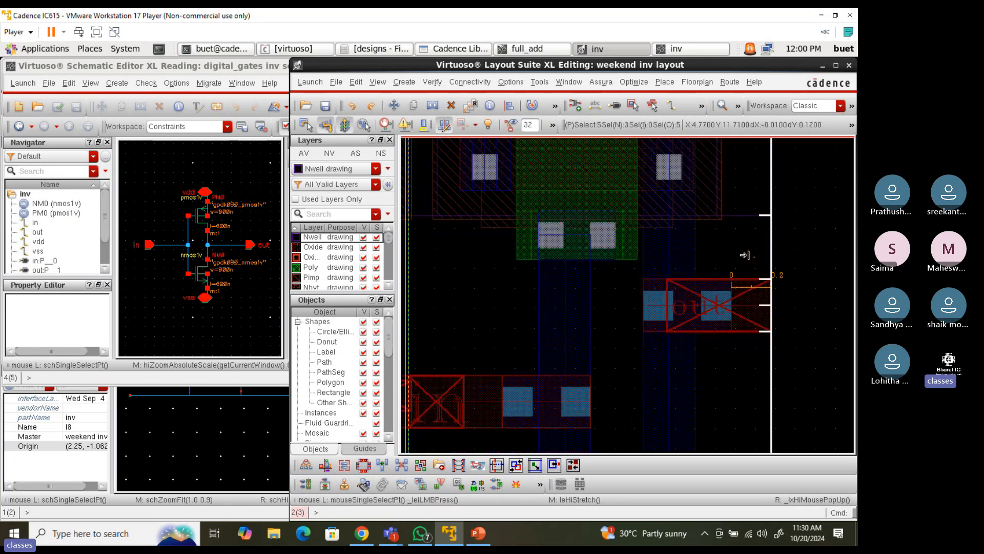
key(shift+k)
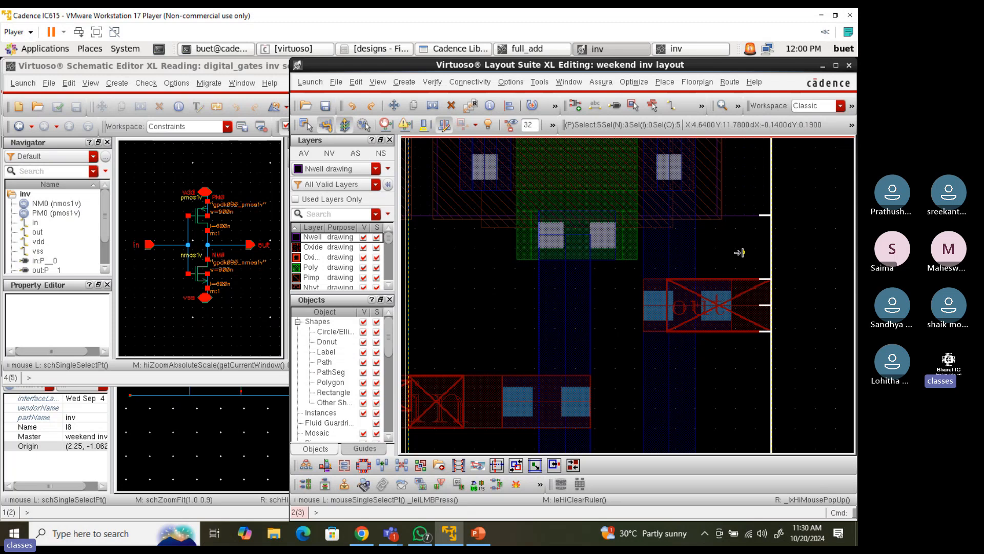
Select only the out pin's right edge and stretch it back inward to its via metal
click(837, 275)
click(772, 266)
scroll(760, 309, up, 1)
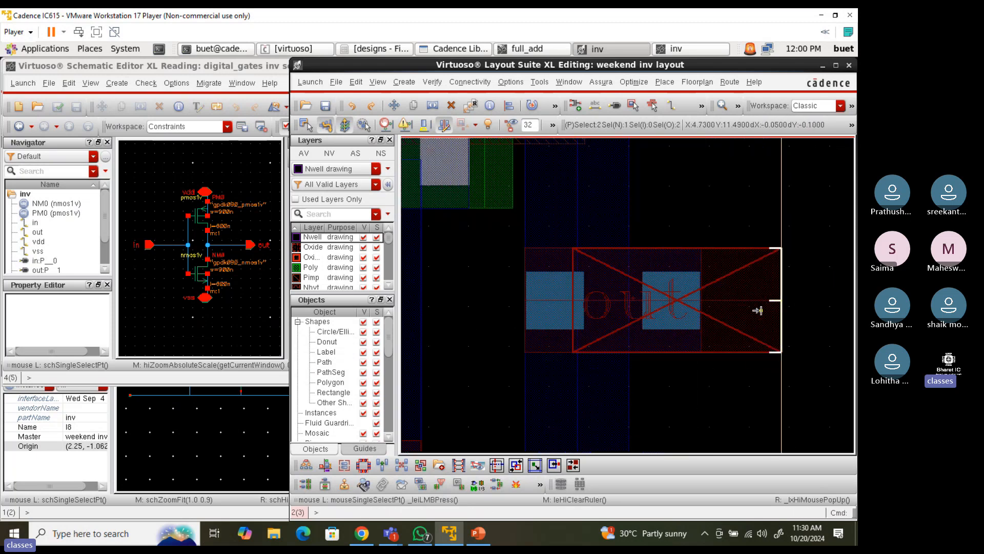
key(s)
click(767, 302)
click(687, 303)
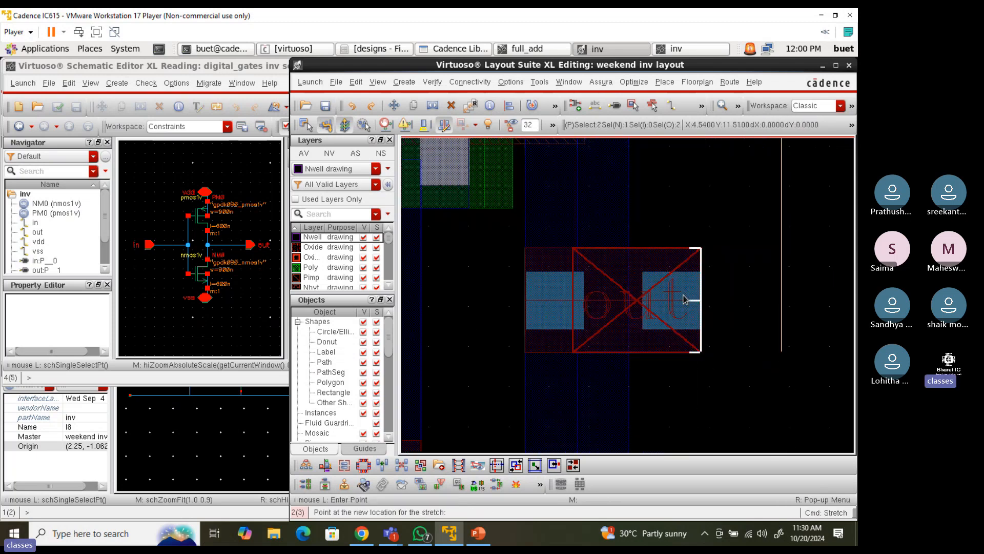
Measure the gap between the out pin's right edge and the inverter's right boundary
scroll(686, 298, up, 1)
key(k)
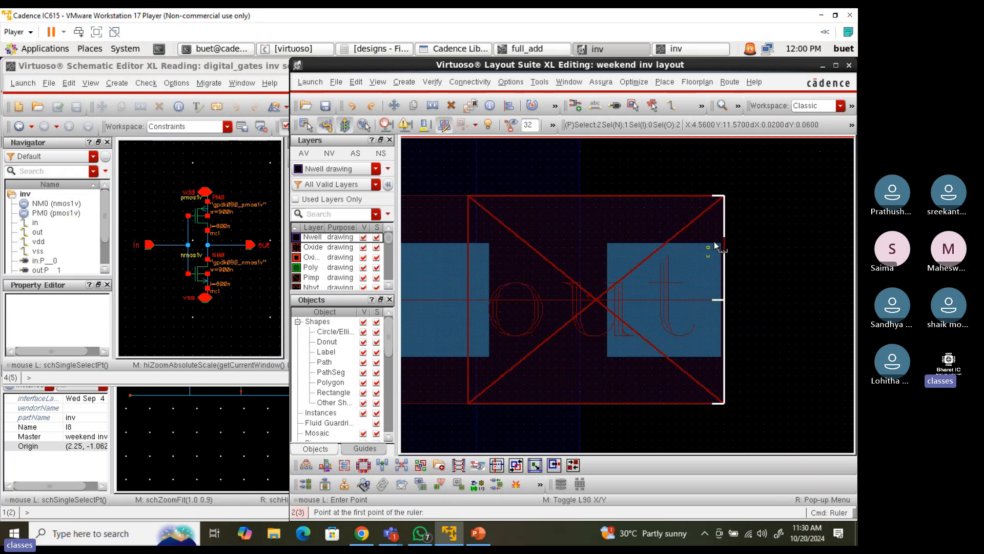
click(724, 219)
scroll(723, 225, down, 2)
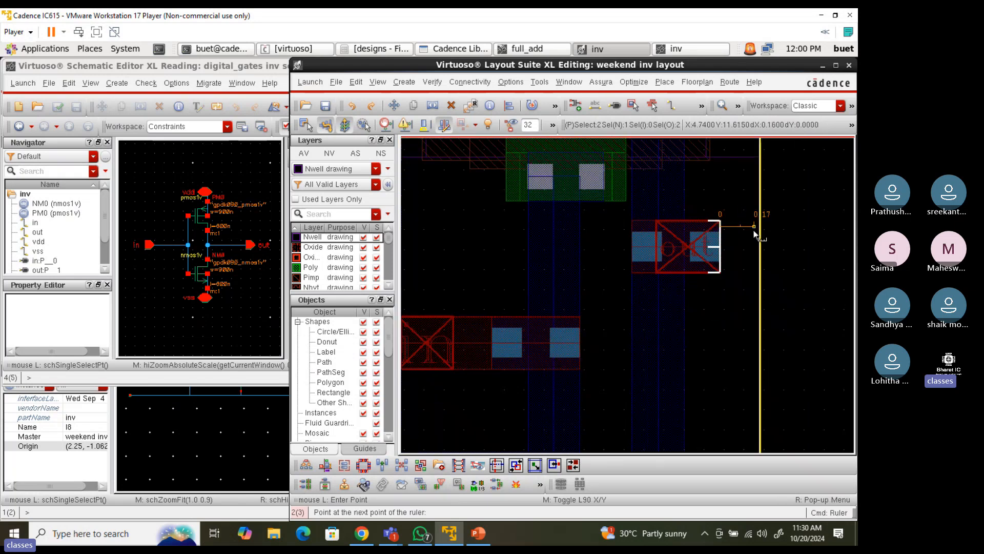
click(760, 233)
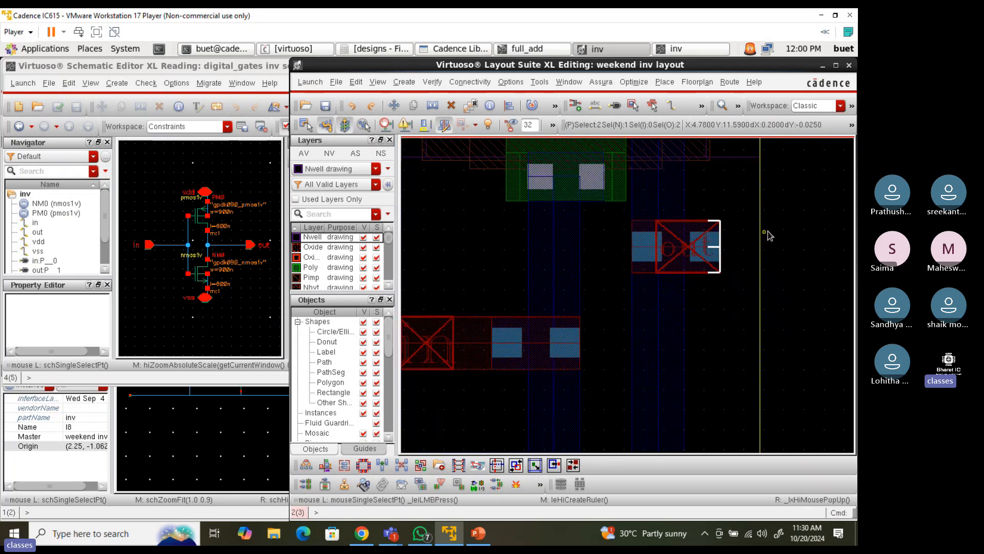
Select the left edges of the inverter's boundary, nwell, rails and in pin
scroll(768, 235, down, 2)
scroll(714, 223, down, 2)
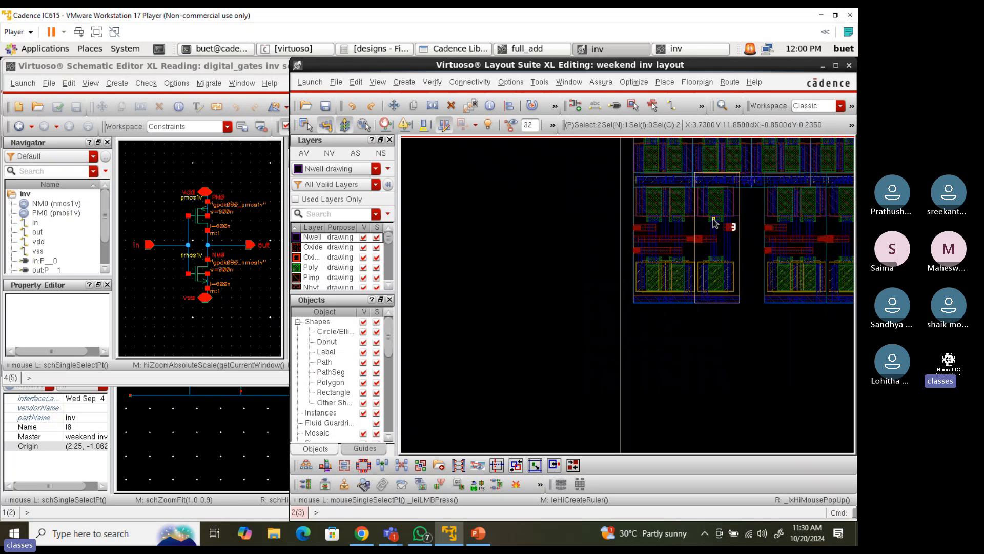
scroll(701, 193, up, 2)
scroll(697, 194, down, 1)
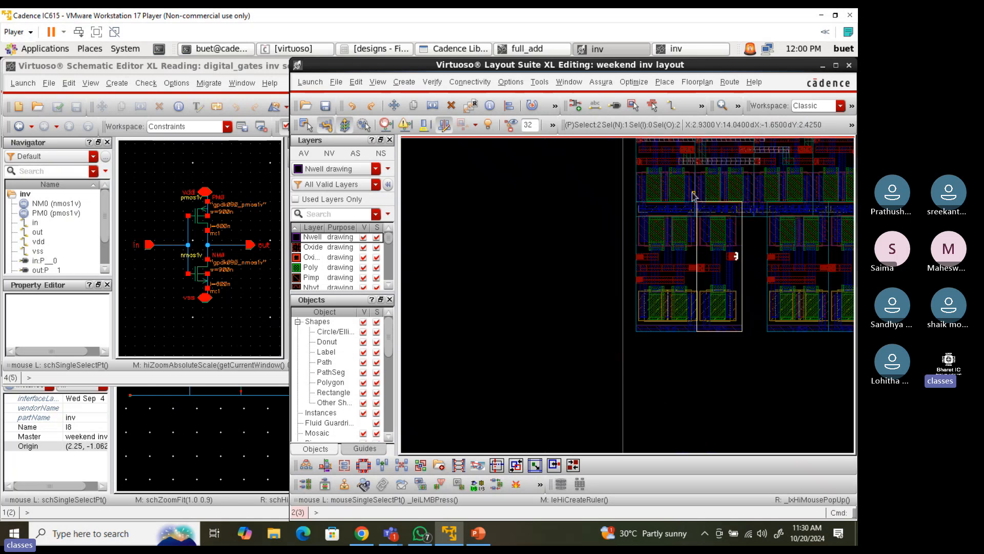
drag(685, 191, 699, 345)
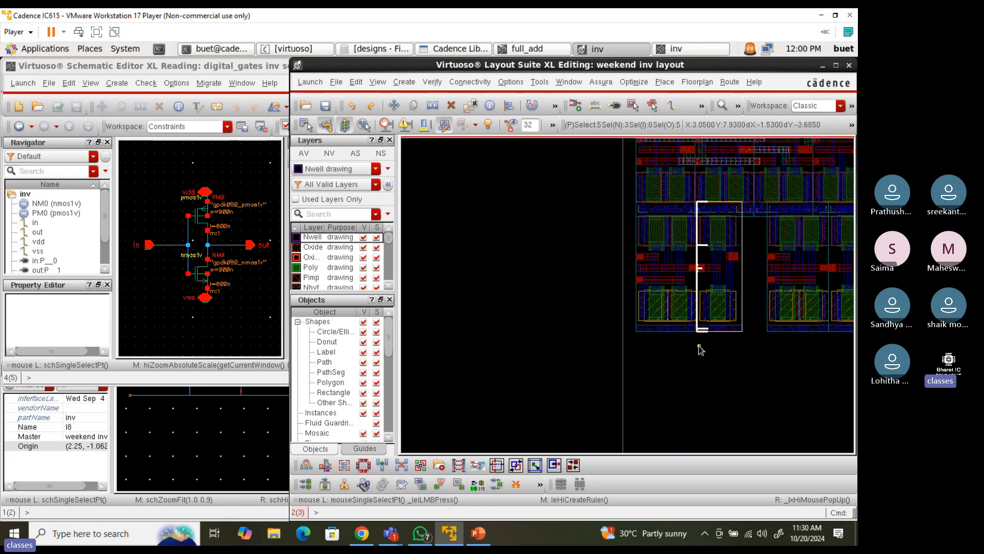
scroll(697, 271, up, 3)
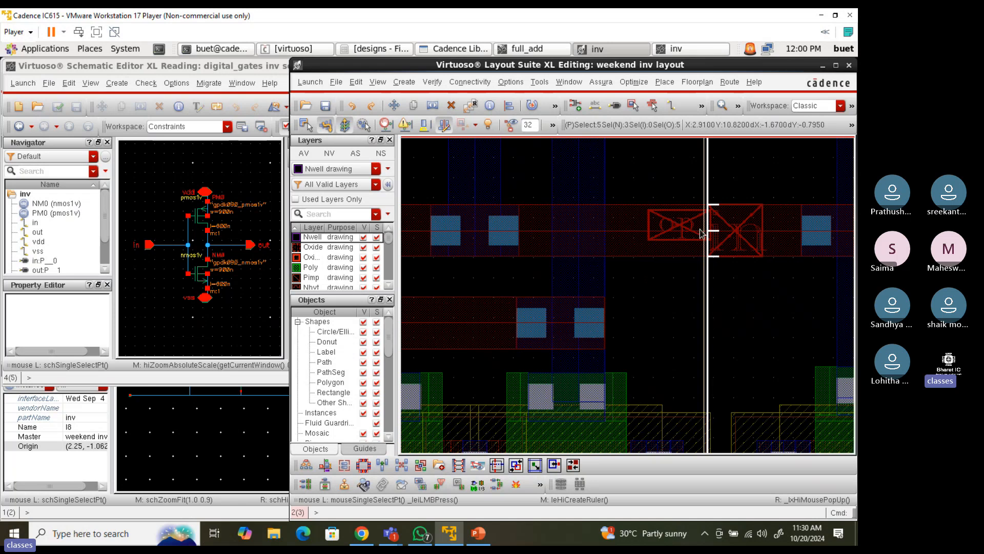
scroll(707, 238, up, 1)
scroll(709, 241, down, 1)
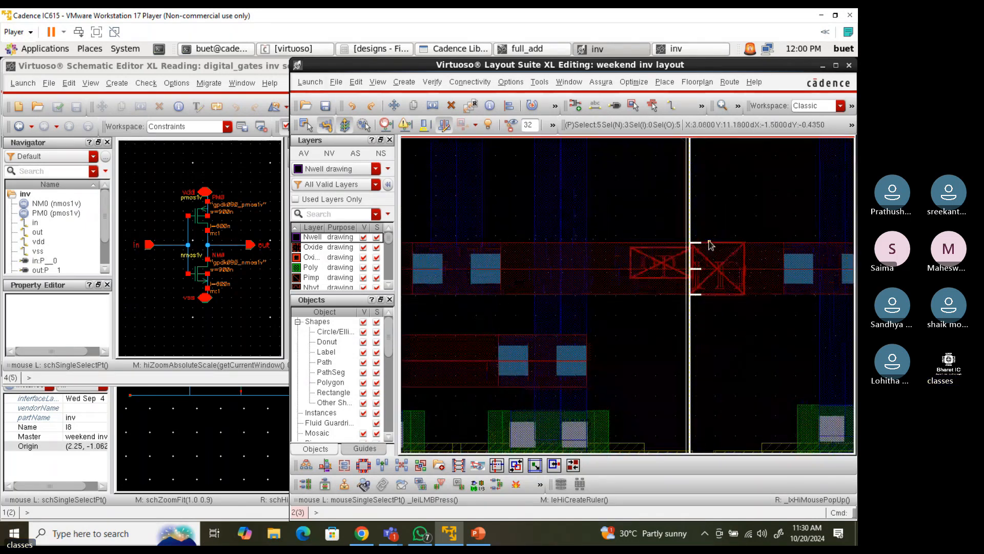
key(s)
scroll(665, 302, down, 3)
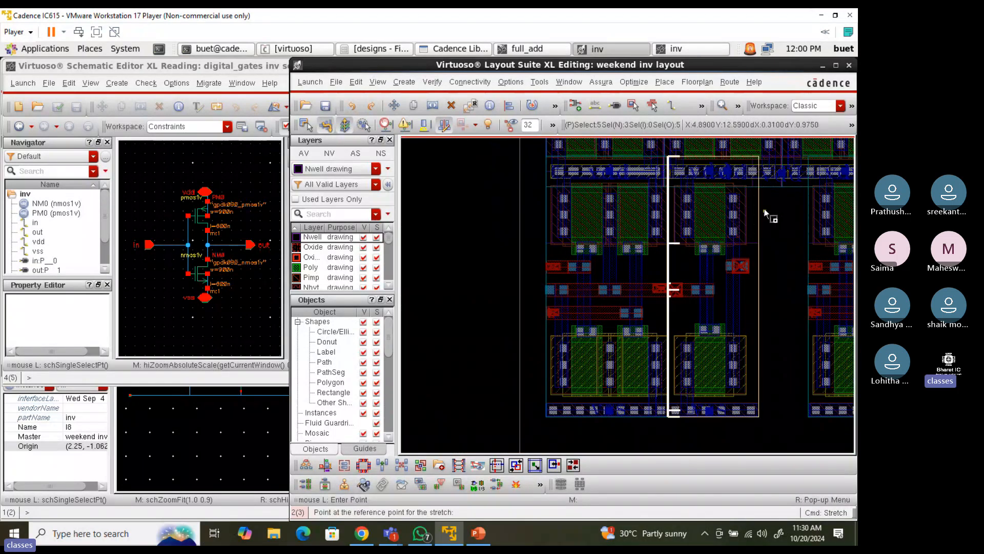
key(Escape)
Measure from the NMOS implant's right edge to the inverter's right boundary, then cancel the ruler
scroll(748, 355, up, 3)
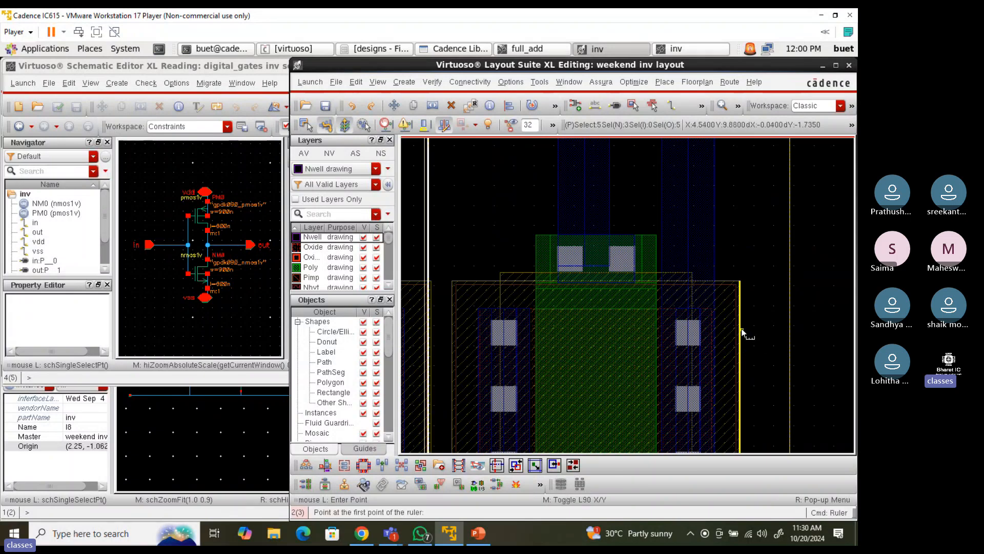
key(k)
click(740, 331)
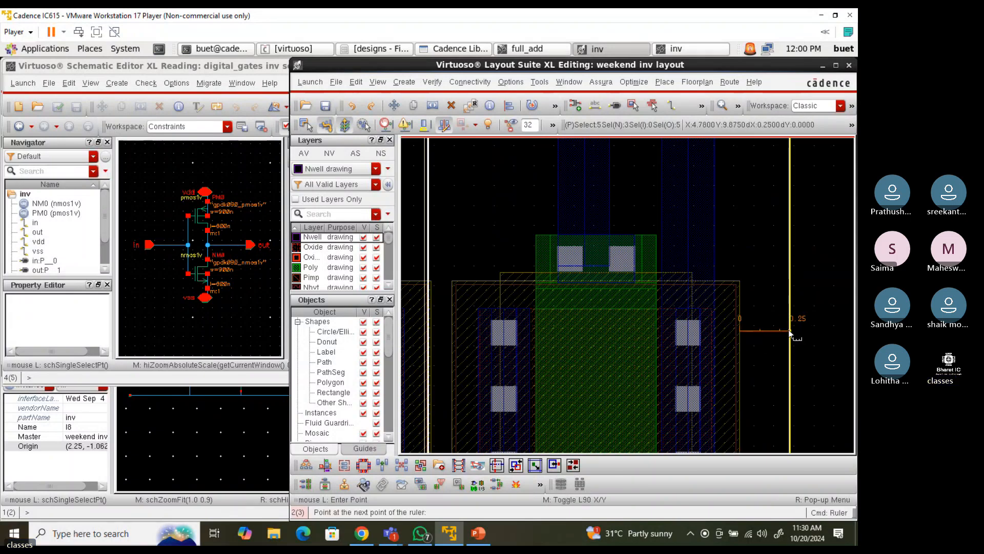
scroll(790, 333, up, 2)
key(Escape)
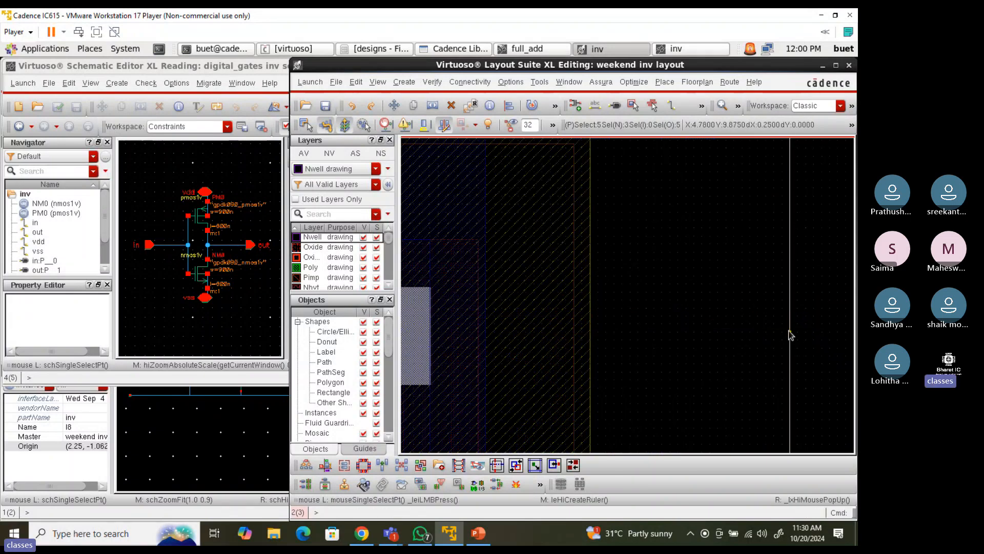
Place a 0.25 horizontal ruler outward from the left edge of the inverter's NMOS implant
scroll(790, 333, down, 3)
scroll(615, 330, up, 3)
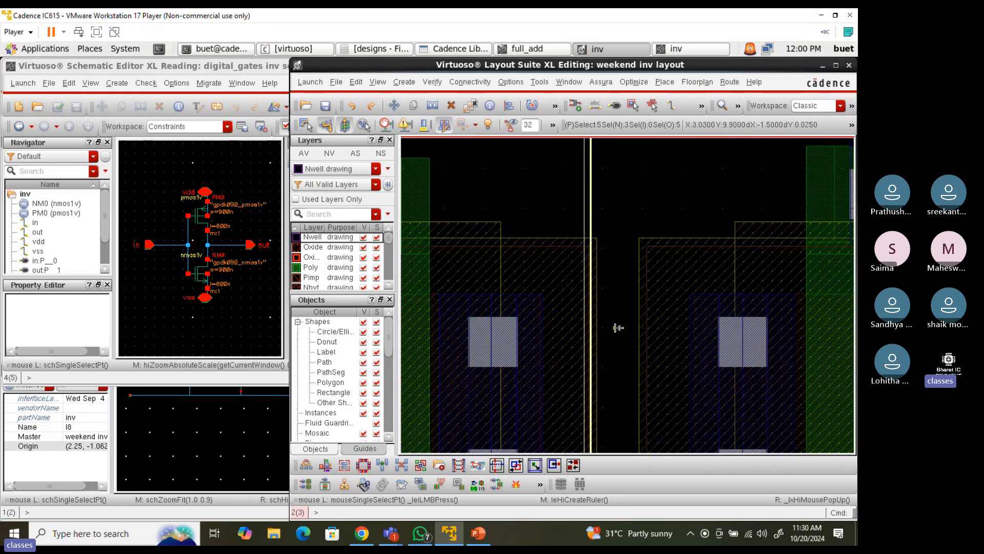
key(k)
click(662, 299)
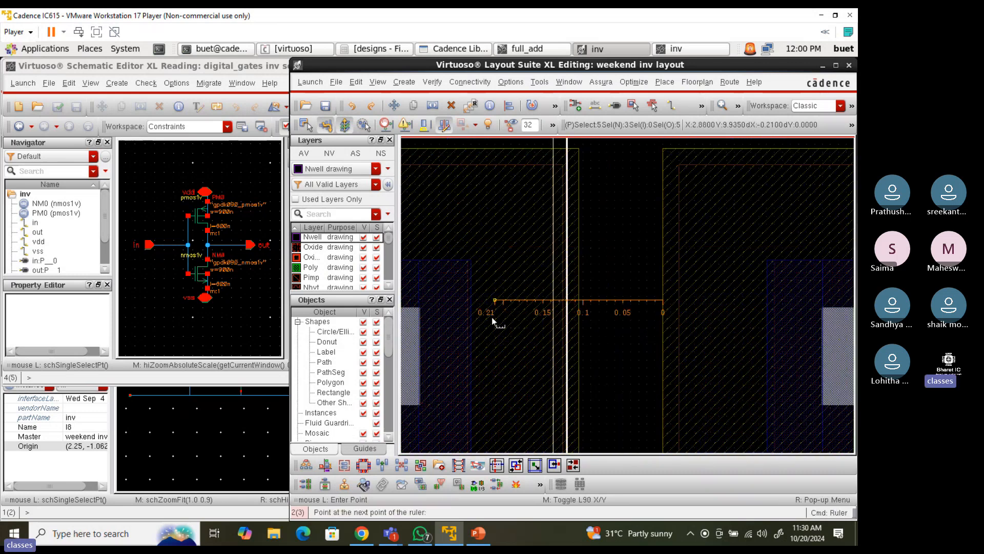
click(462, 319)
scroll(685, 359, down, 1)
scroll(582, 351, up, 1)
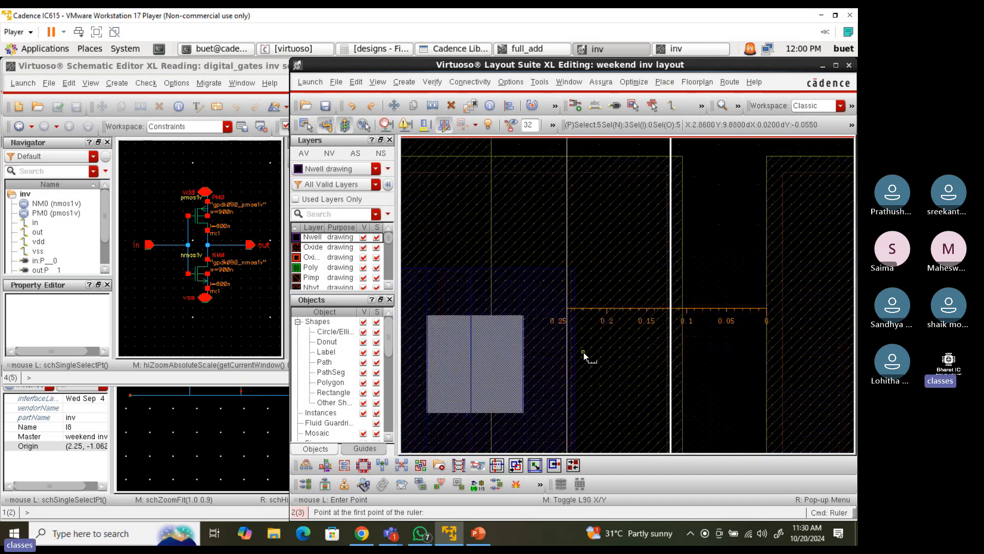
Stretch the inverter's selected left edges outward by 0.13 to the ruler's 0.25 mark
key(s)
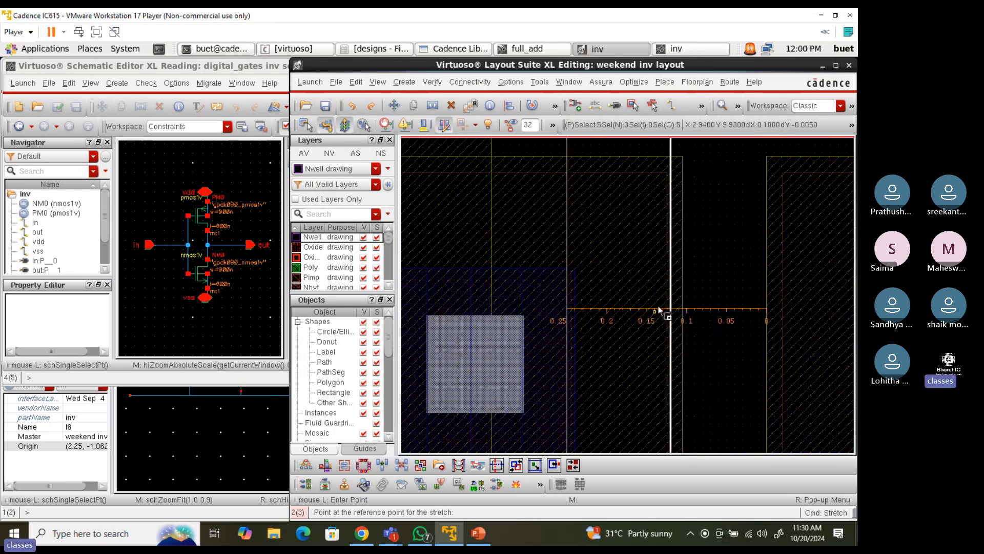
click(670, 308)
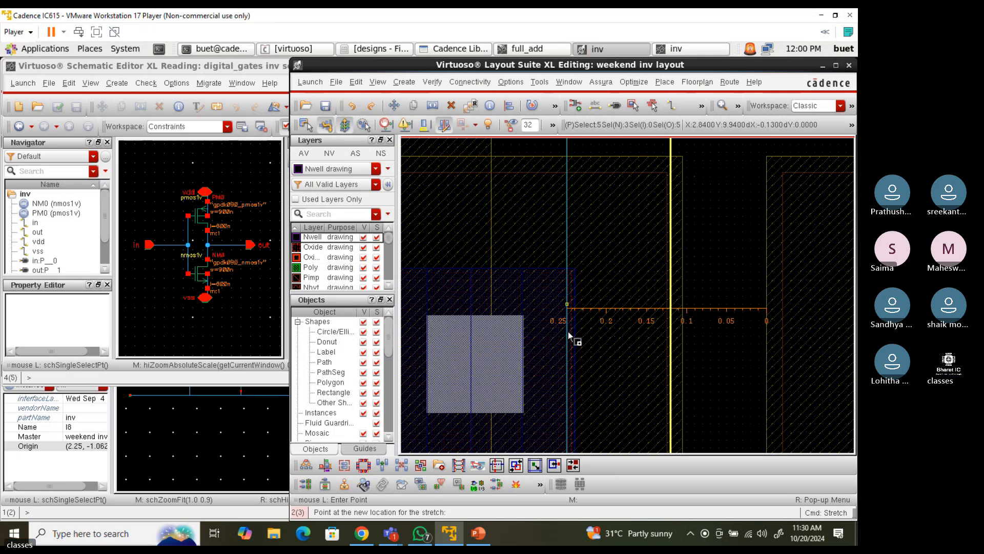
click(567, 331)
scroll(661, 400, down, 1)
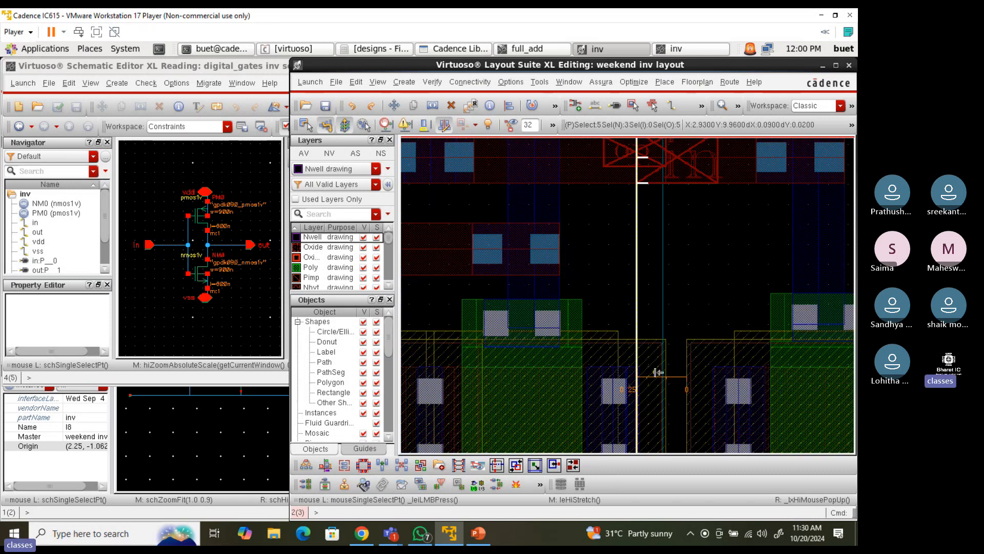
Clear the ruler and return from the inverter to the full_add top level, saving the changes to the inv layout
scroll(652, 387, up, 1)
scroll(652, 387, down, 3)
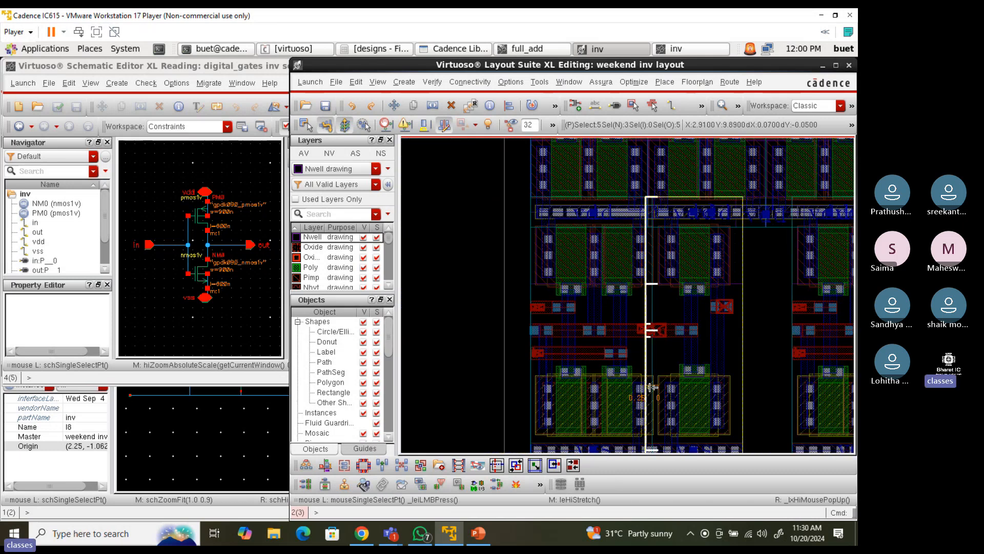
click(764, 322)
key(shift+b)
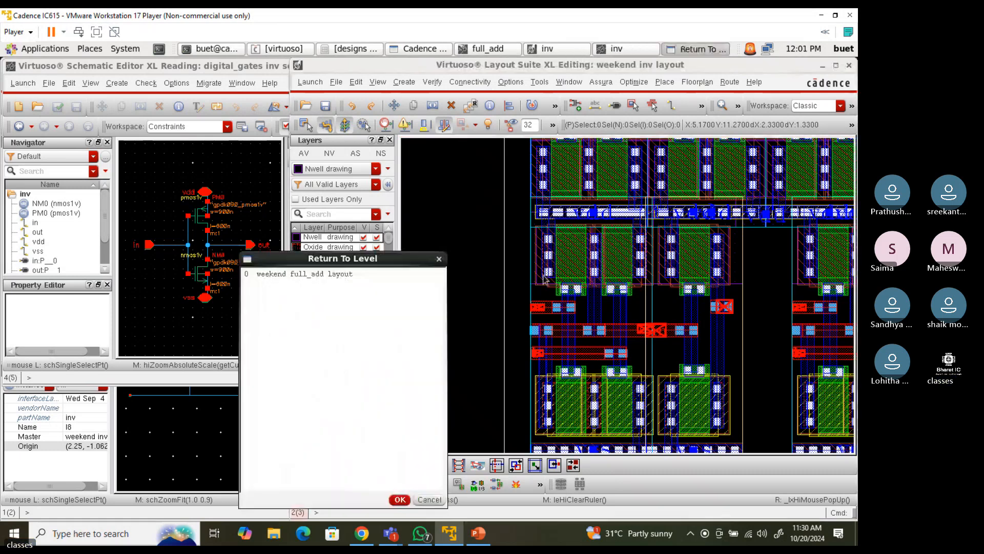
click(334, 273)
click(398, 499)
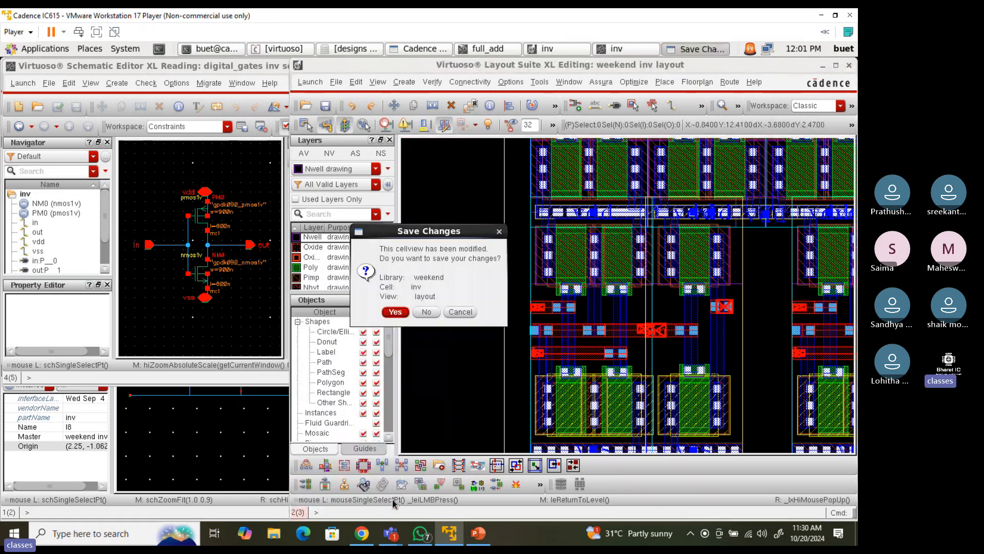
click(394, 314)
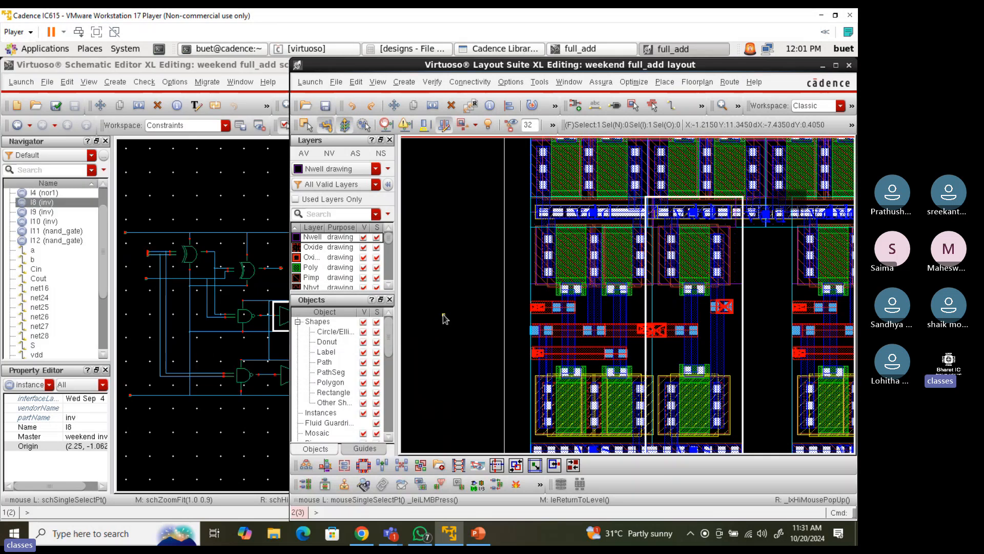
Align the first inverter's left boundary edge with the right boundary edge of the adjacent NAND gate and deselect it
ctrl+scroll(450, 363, down, 1)
click(567, 341)
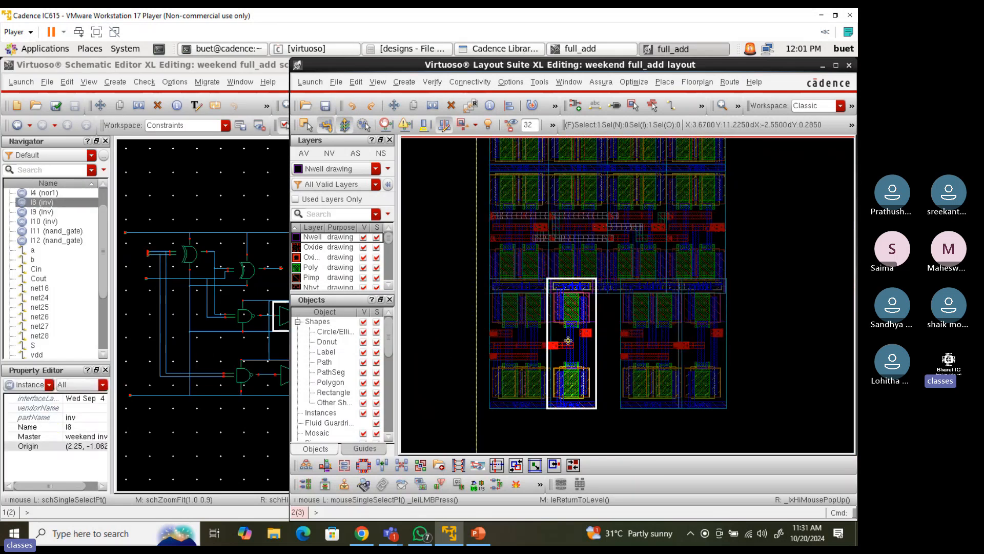
ctrl+scroll(568, 340, up, 1)
ctrl+scroll(568, 340, up, 4)
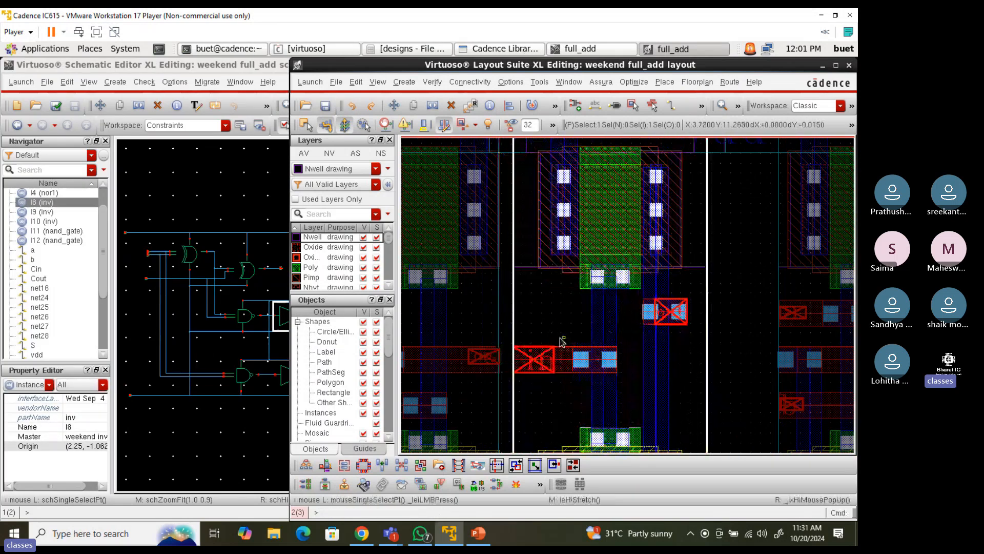
drag(538, 308, 509, 319)
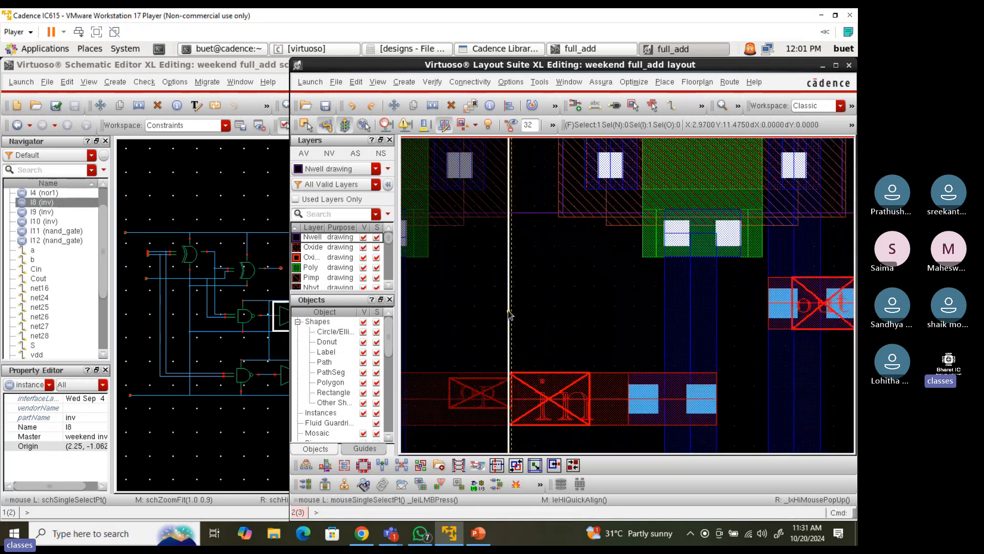
ctrl+scroll(498, 393, up, 3)
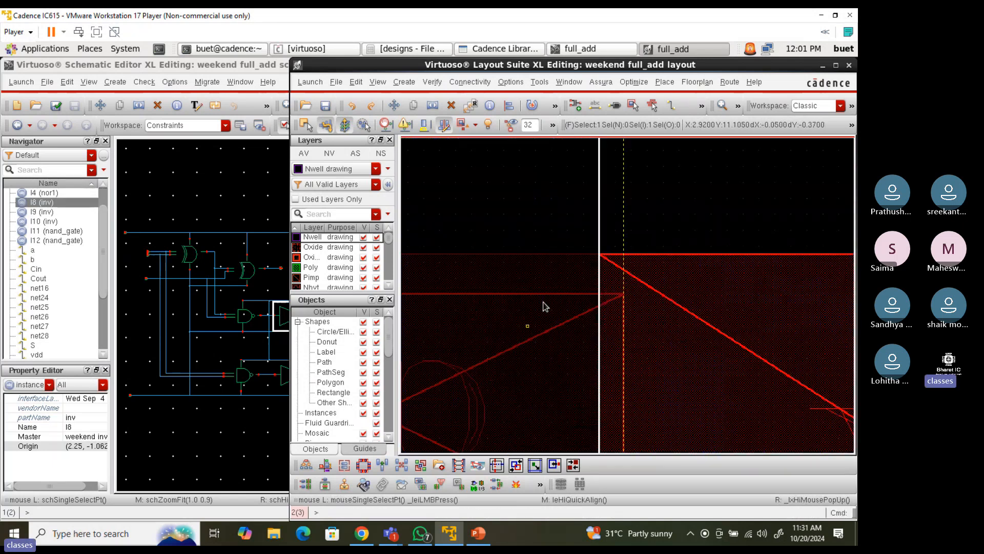
ctrl+scroll(589, 250, down, 3)
ctrl+scroll(588, 250, down, 4)
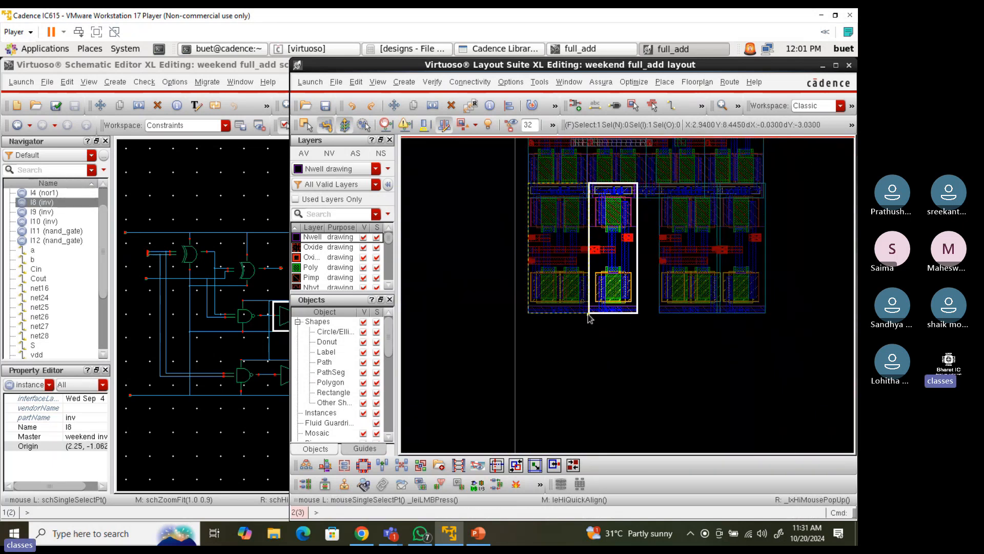
ctrl+scroll(590, 318, up, 3)
click(606, 373)
ctrl+scroll(606, 373, down, 1)
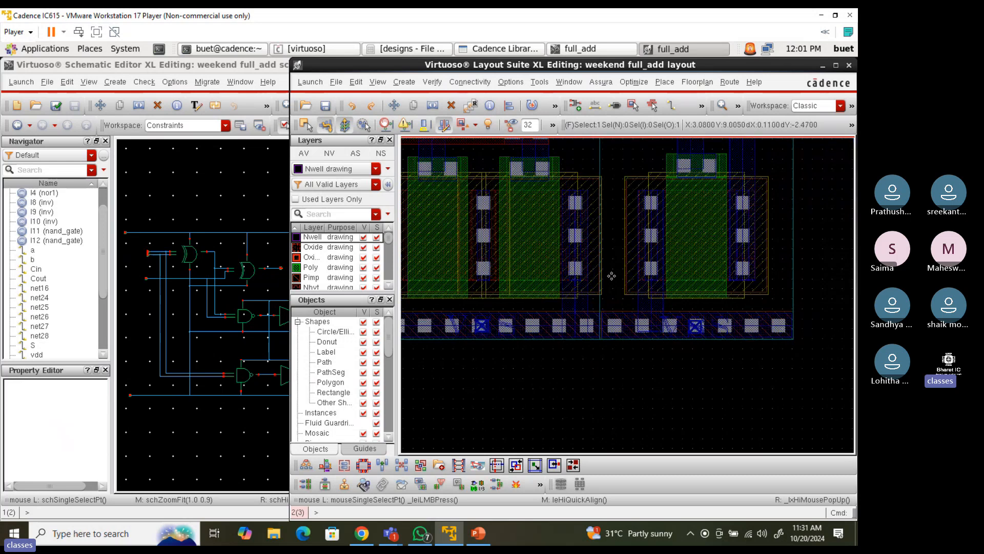
Select the second inverter (I9) and align its left boundary edge with the second NAND gate's right boundary edge
ctrl+scroll(624, 201, down, 2)
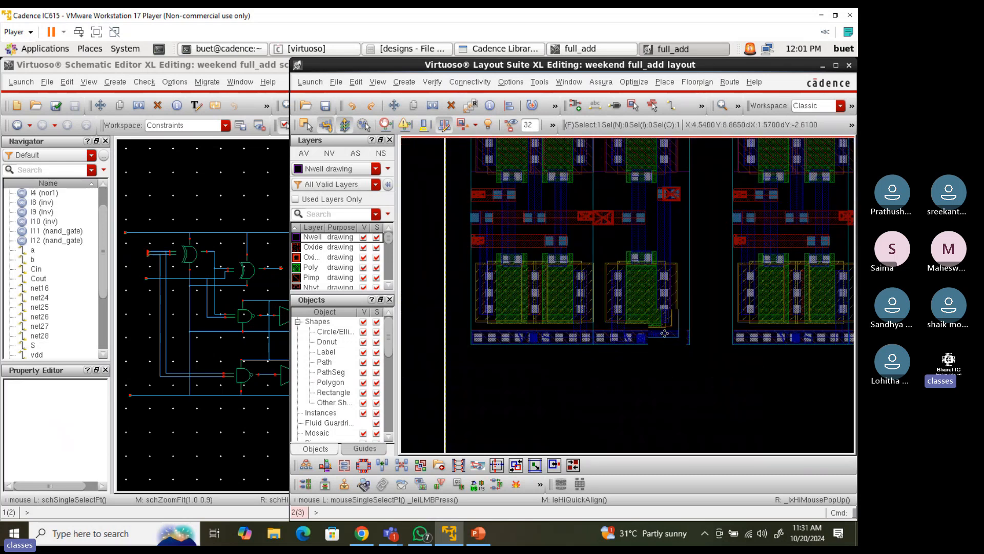
ctrl+scroll(724, 224, down, 1)
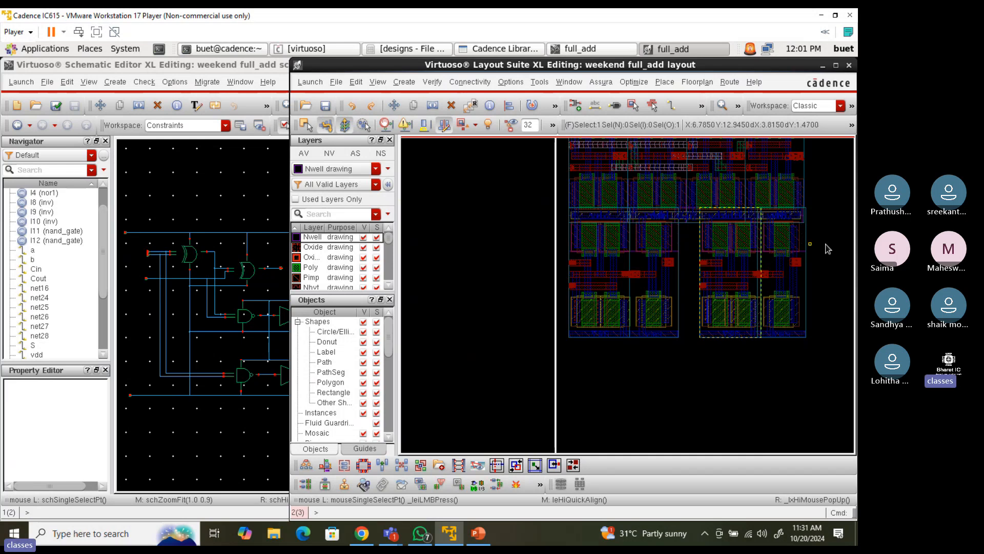
ctrl+scroll(813, 275, up, 1)
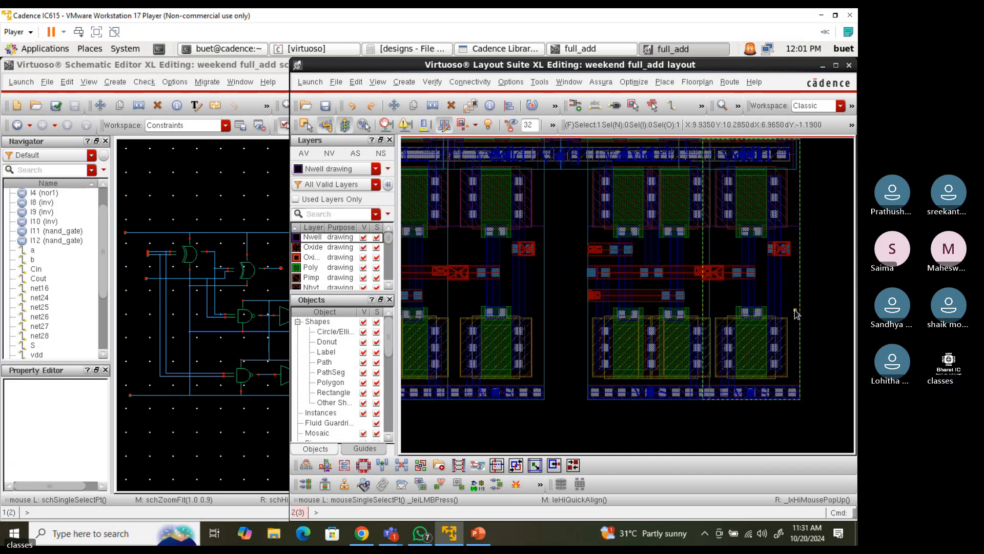
ctrl+scroll(722, 279, up, 2)
ctrl+scroll(723, 278, down, 3)
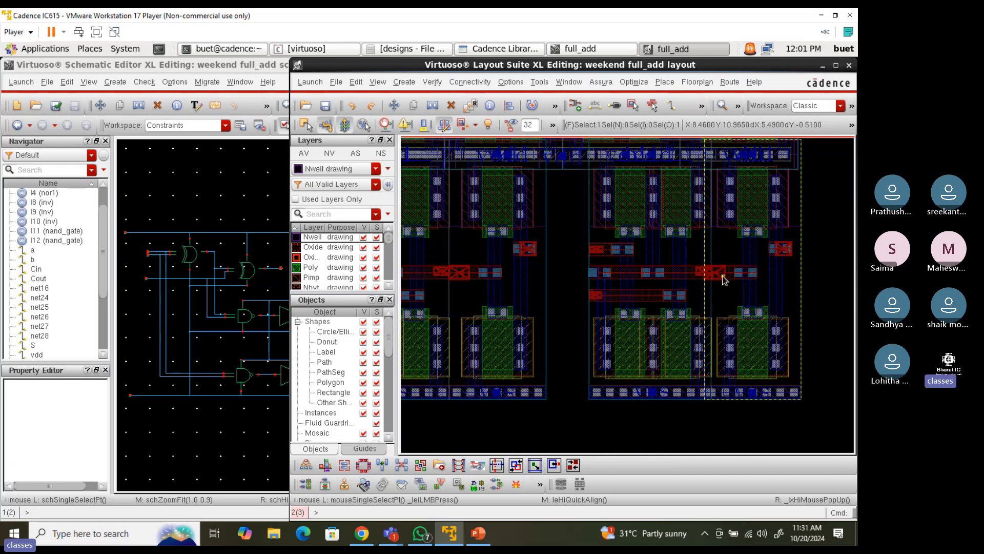
click(759, 279)
ctrl+scroll(760, 280, up, 2)
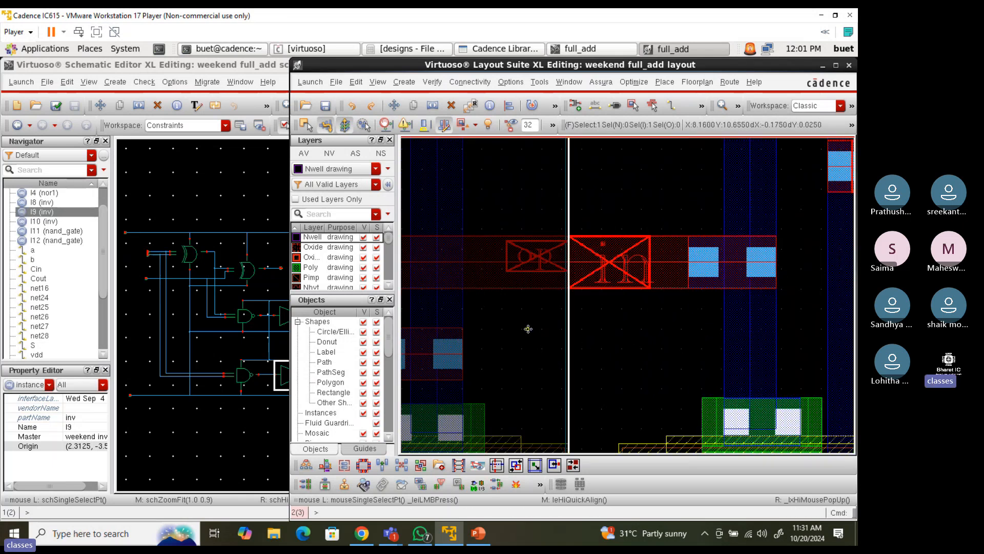
ctrl+scroll(528, 328, up, 2)
key(a)
click(698, 326)
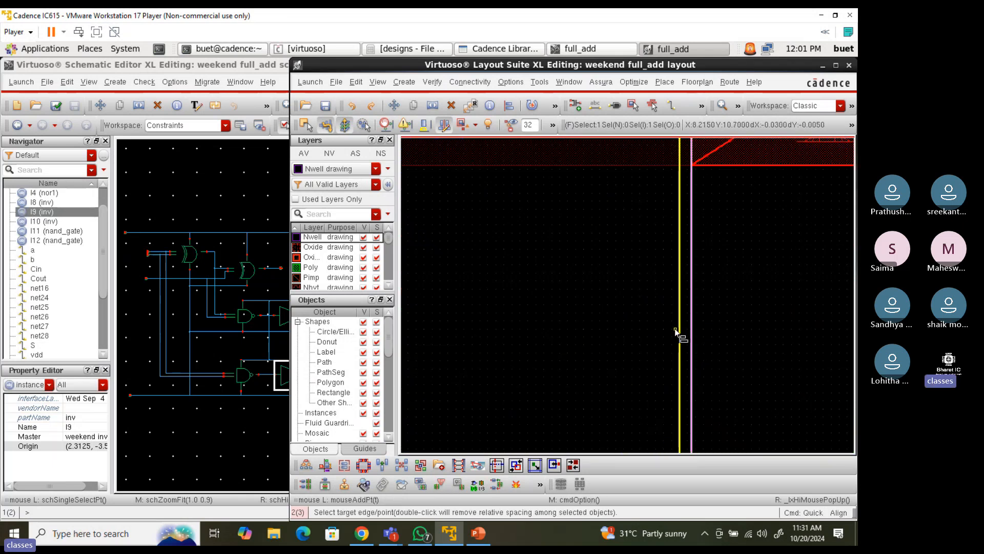
click(674, 330)
ctrl+scroll(691, 342, down, 4)
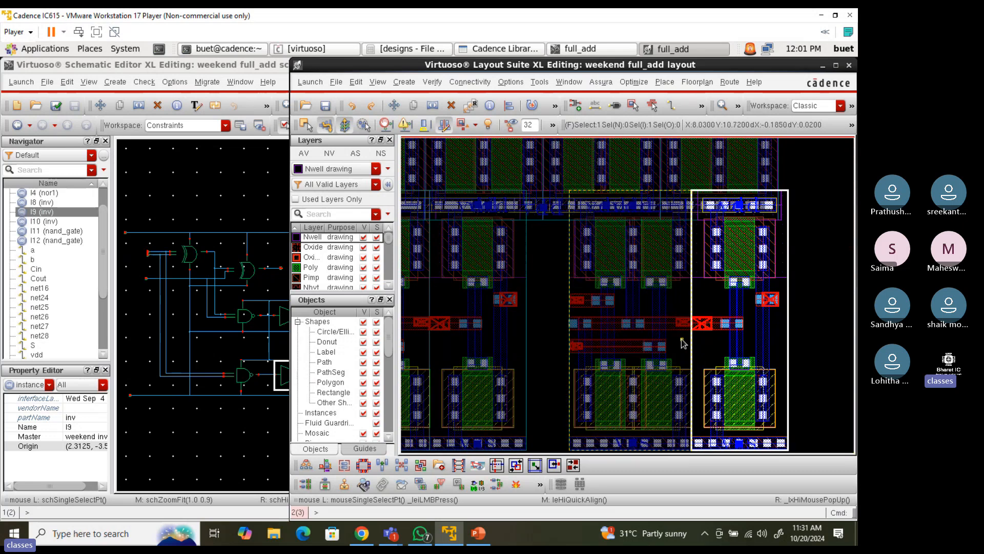
Select the second NAND gate together with its inverter and shift the pair towards the first inverter
click(669, 329)
shift+click(734, 321)
ctrl+scroll(515, 302, up, 2)
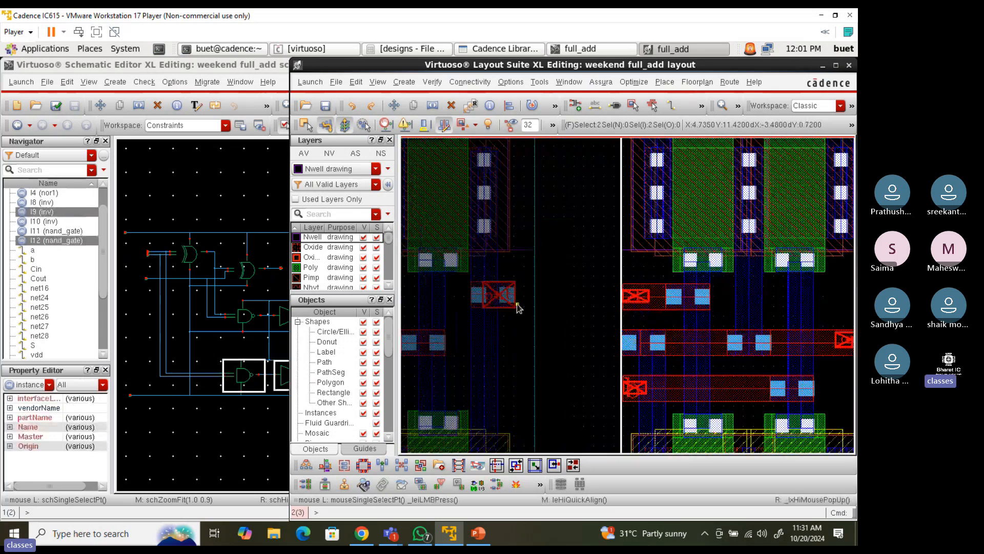
key(s)
click(703, 287)
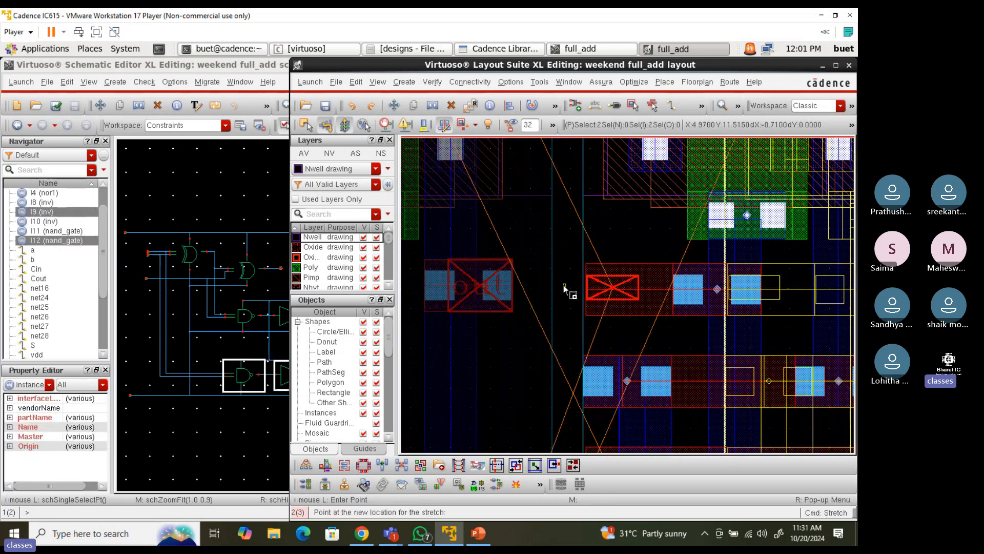
click(545, 285)
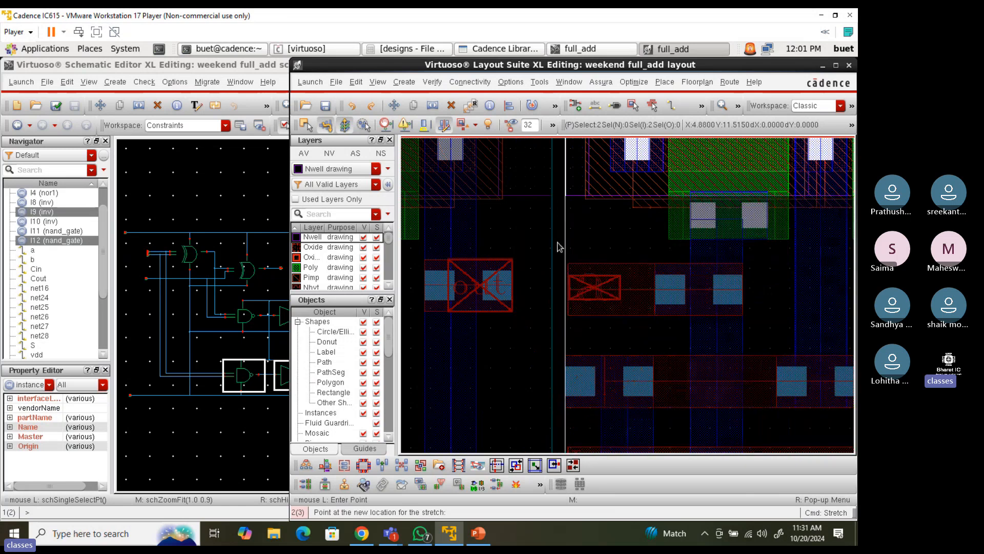
Align the selected pair's left boundary edge with the first inverter's right boundary edge
ctrl+scroll(558, 241, up, 1)
key(a)
click(574, 235)
click(549, 238)
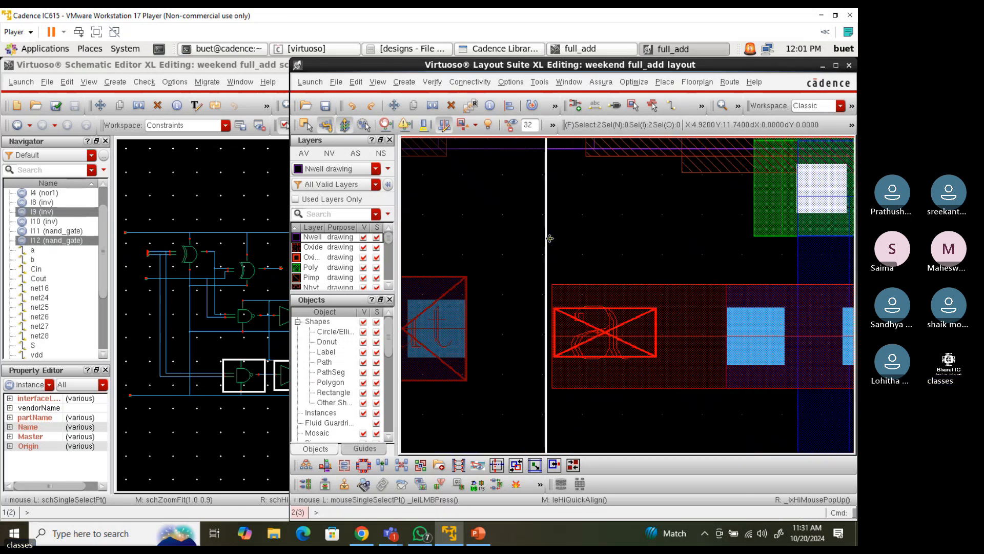
Measure from the first inverter's out pin to the neighbouring NAND input metal, cancel the ruler and deselect the pair
key(k)
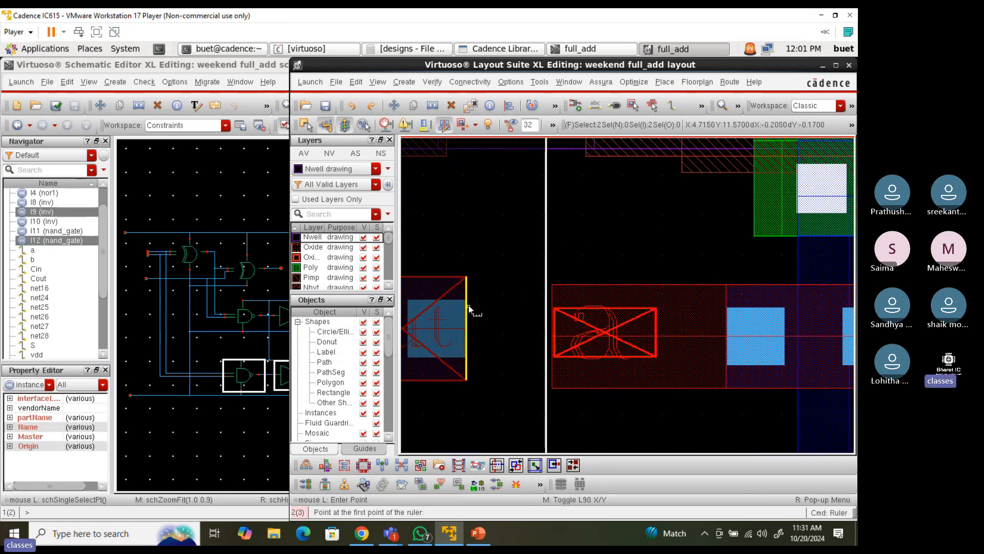
click(466, 307)
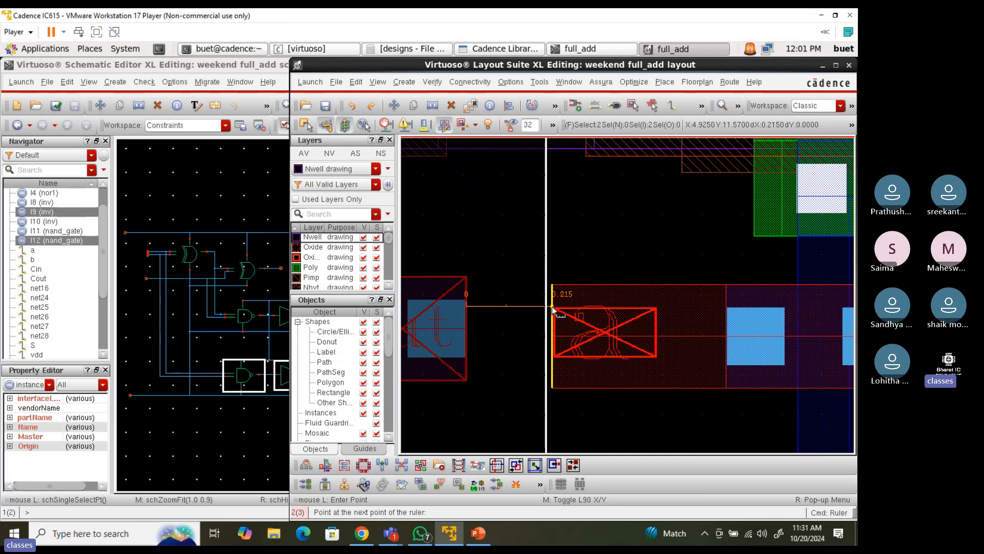
key(Escape)
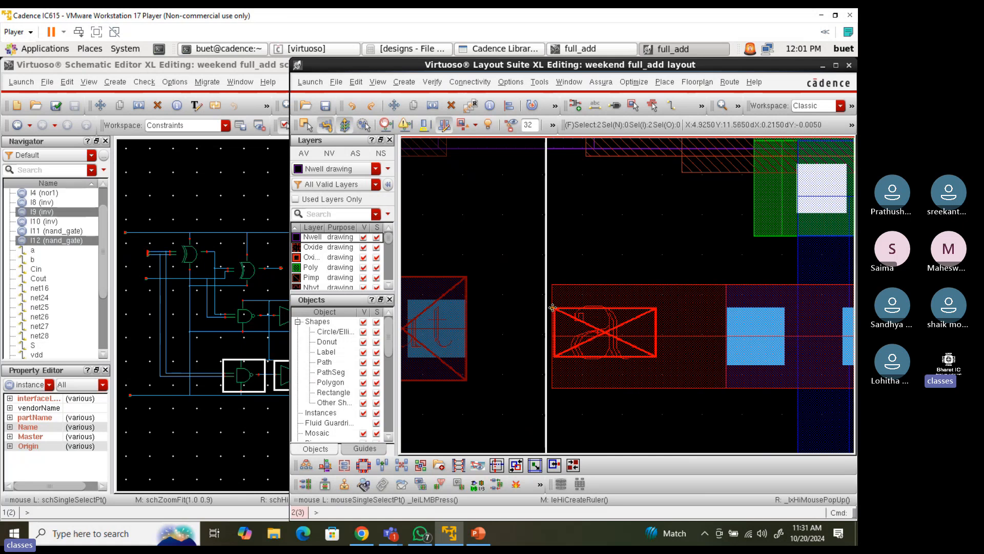
scroll(552, 308, down, 3)
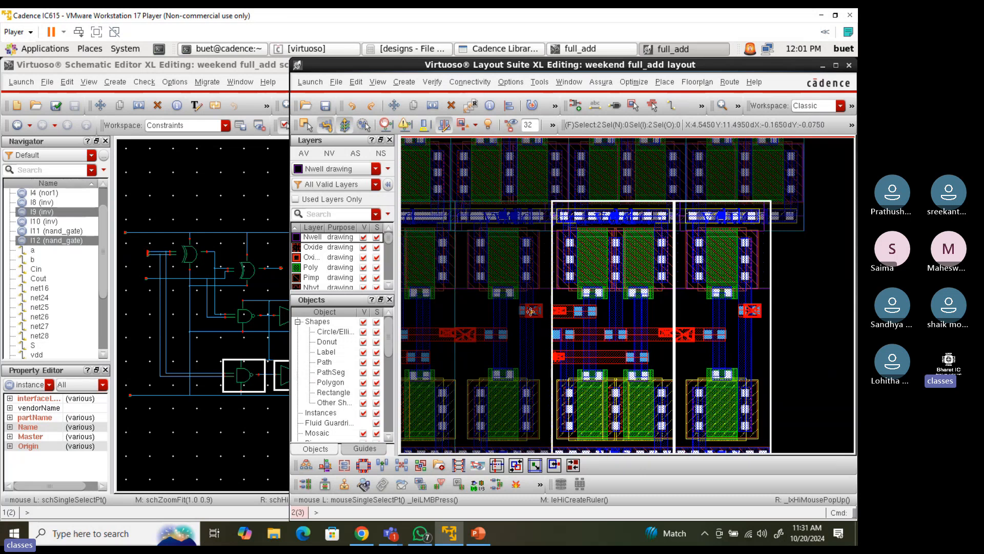
scroll(533, 308, up, 2)
click(533, 105)
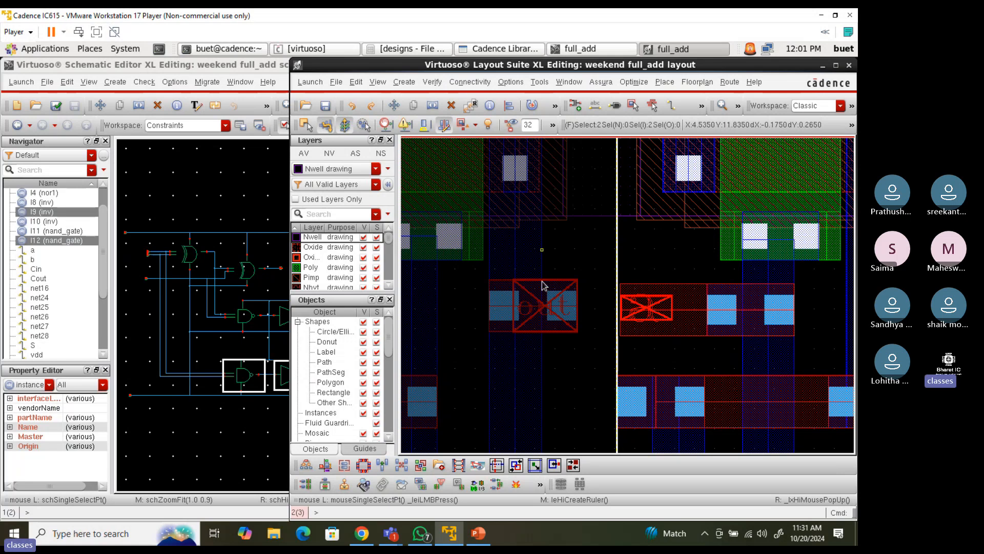
scroll(542, 284, down, 3)
click(783, 284)
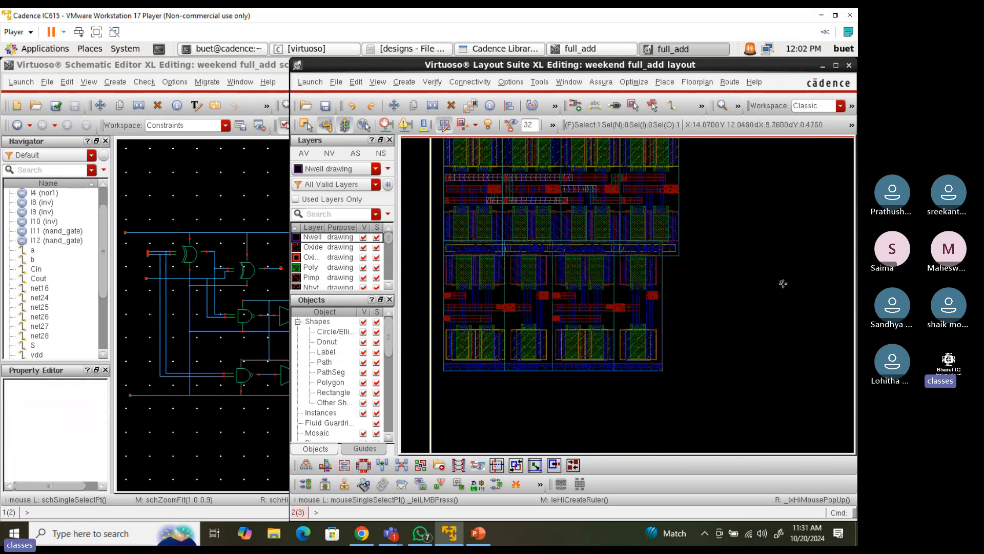
Find the unplaced NOR gate and inverter, select only the inverter (I10) and shift it clear of the NOR gate
scroll(555, 315, down, 5)
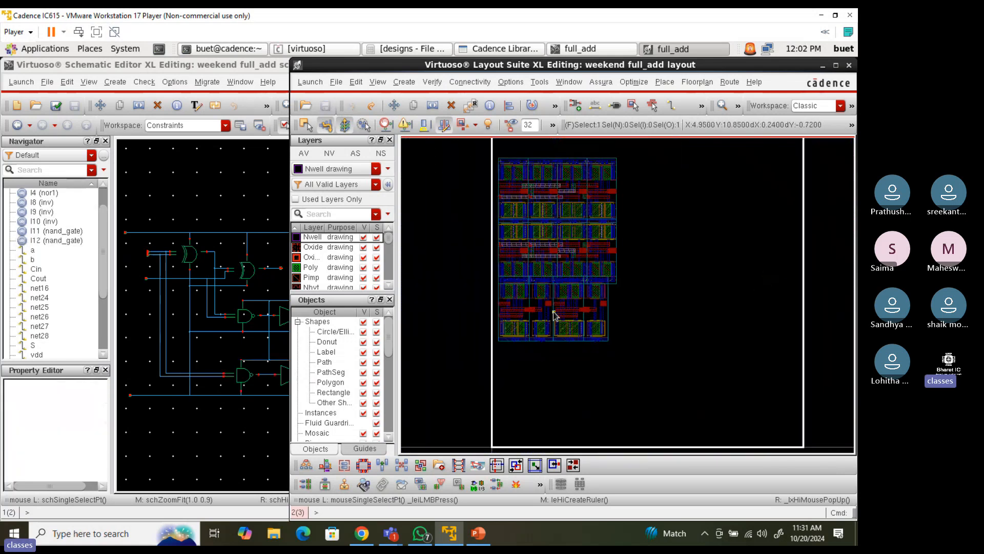
drag(588, 384, 637, 446)
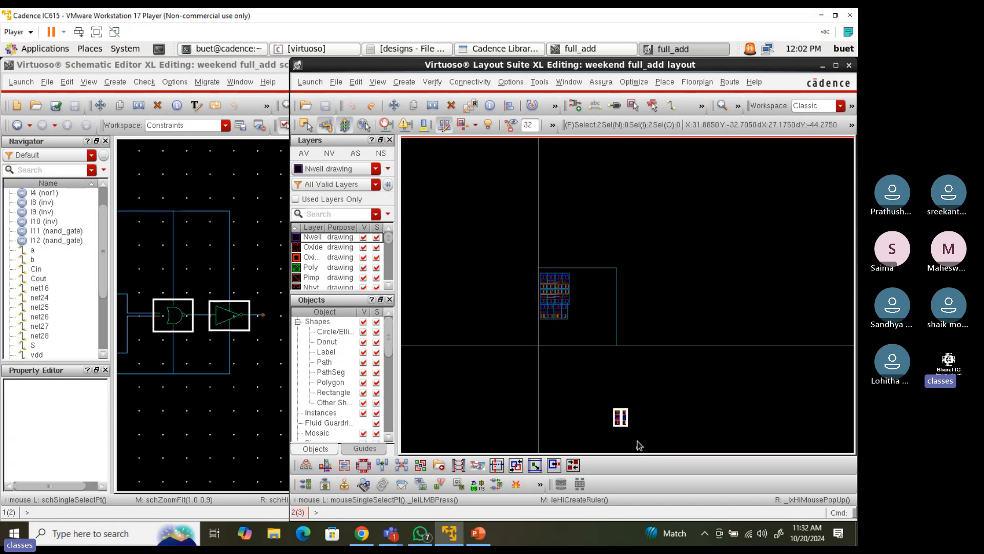
scroll(630, 433, up, 3)
scroll(630, 433, up, 2)
scroll(630, 433, down, 2)
scroll(630, 433, up, 2)
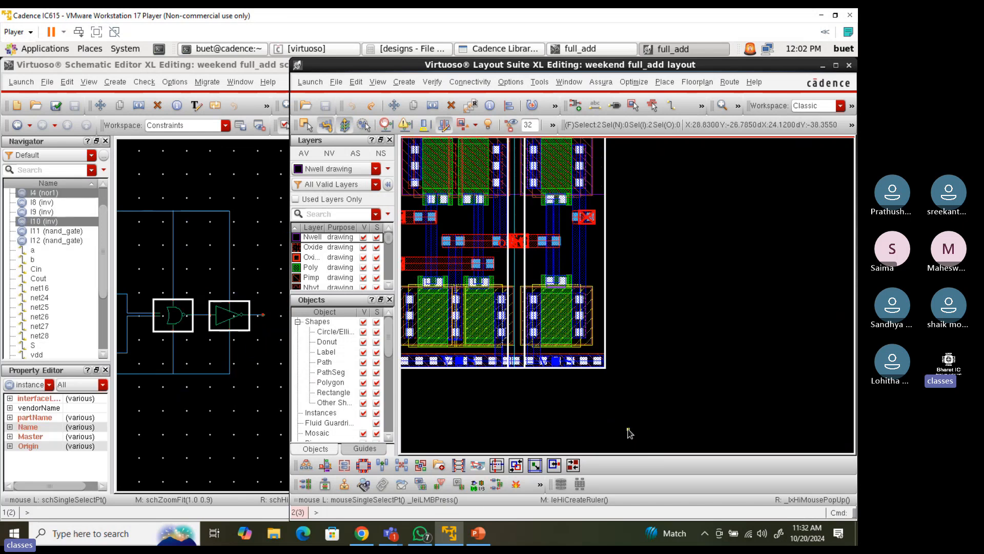
click(630, 433)
click(563, 272)
scroll(569, 264, up, 3)
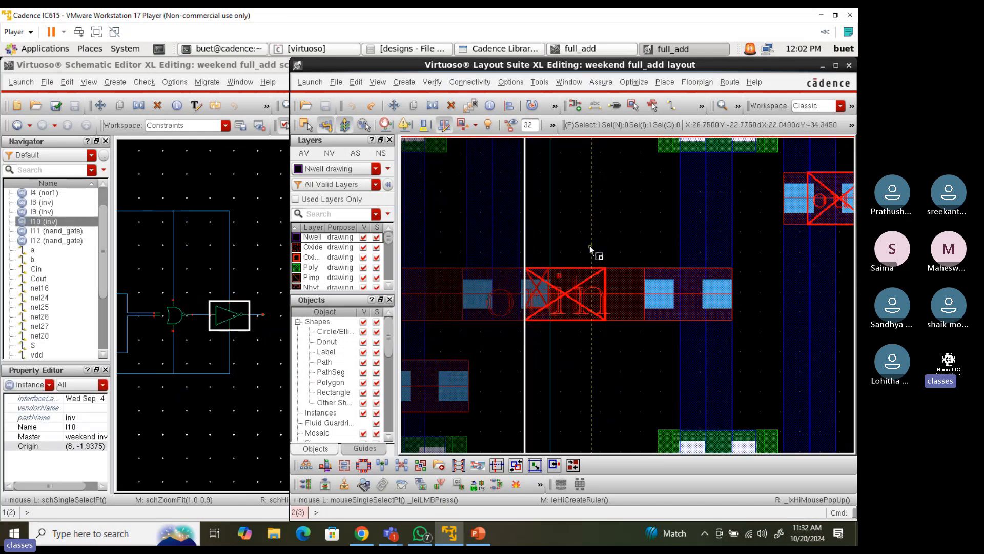
key(s)
click(573, 254)
click(721, 253)
Align the I10 inverter's left boundary edge with the NOR gate's right boundary edge and end the alignment
key(a)
click(675, 228)
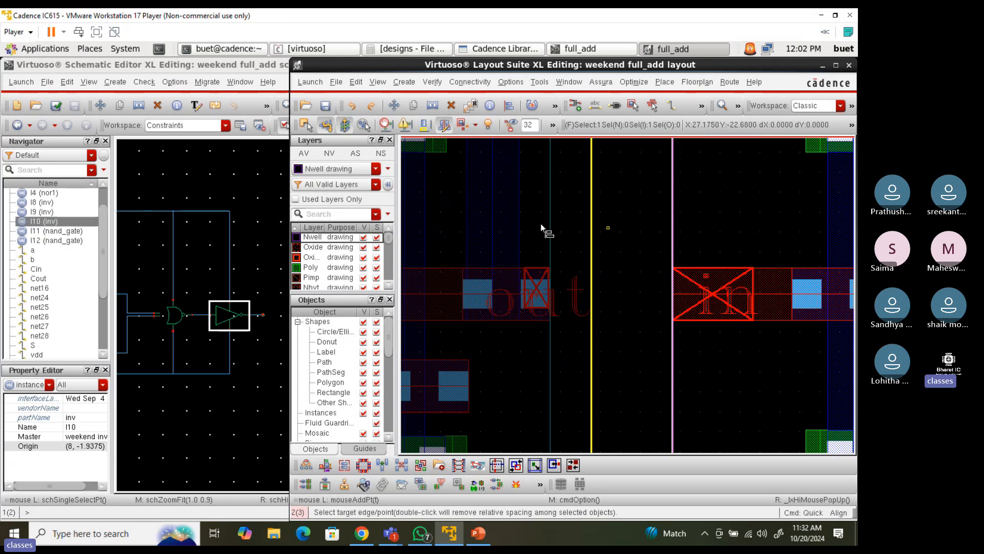
click(545, 227)
scroll(659, 280, down, 5)
key(Escape)
Select the NOR gate and the I10 inverter together and move the pair up beside the row of cells under the XOR block
drag(719, 335, 735, 358)
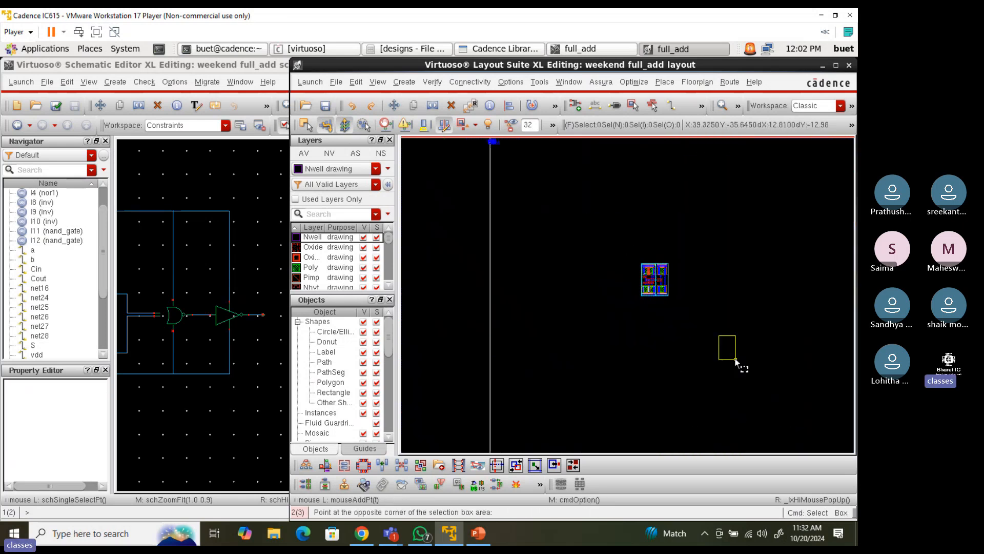
drag(622, 235, 726, 352)
scroll(661, 365, up, 3)
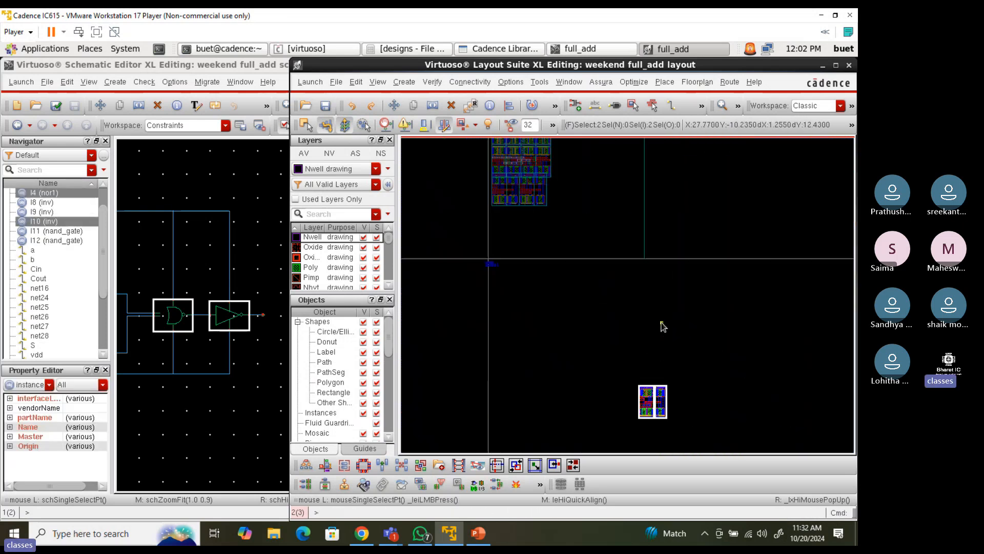
key(m)
click(645, 396)
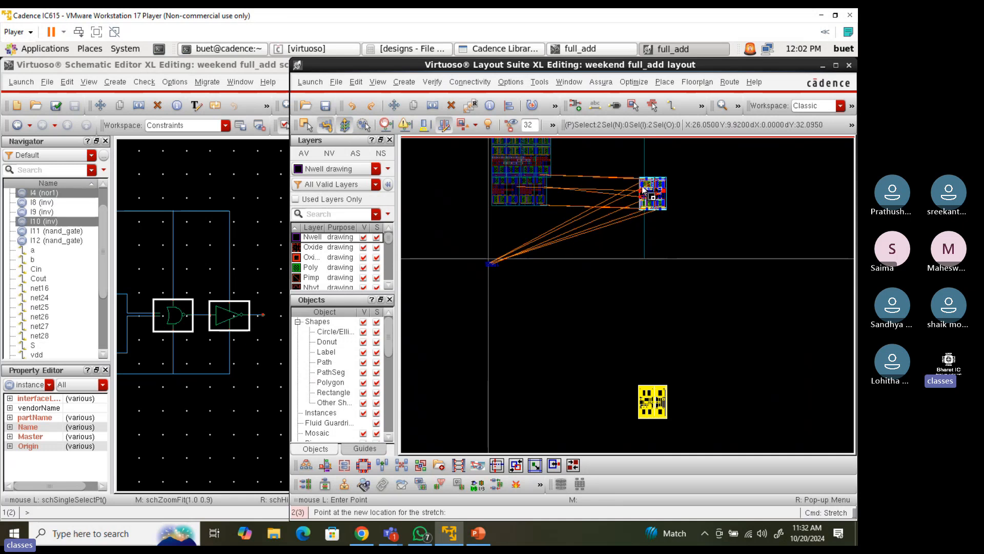
click(645, 183)
drag(645, 184, 577, 183)
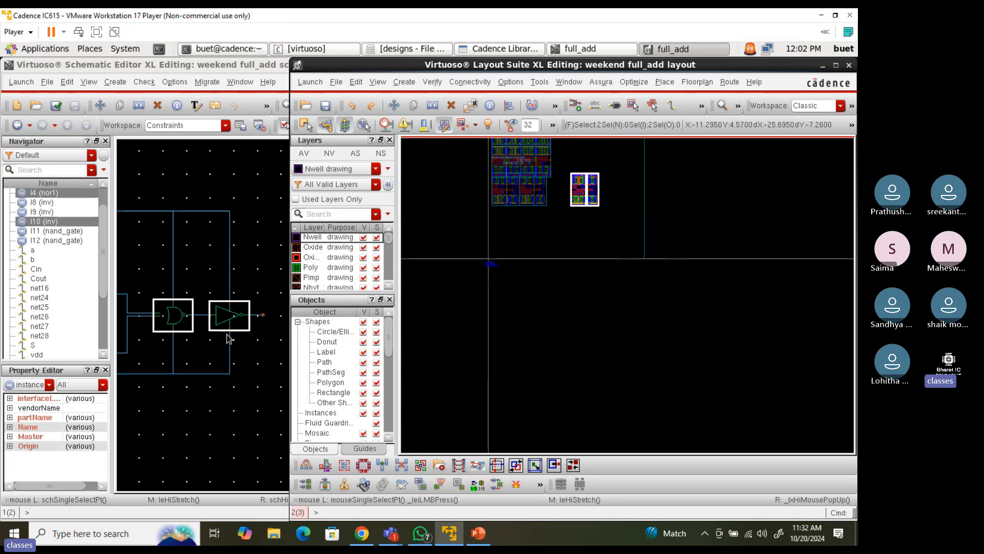
Examine the NAND, inverter and NOR connections in the schematic and compare them with the cells placed in the layout
key(Left)
key(Left)
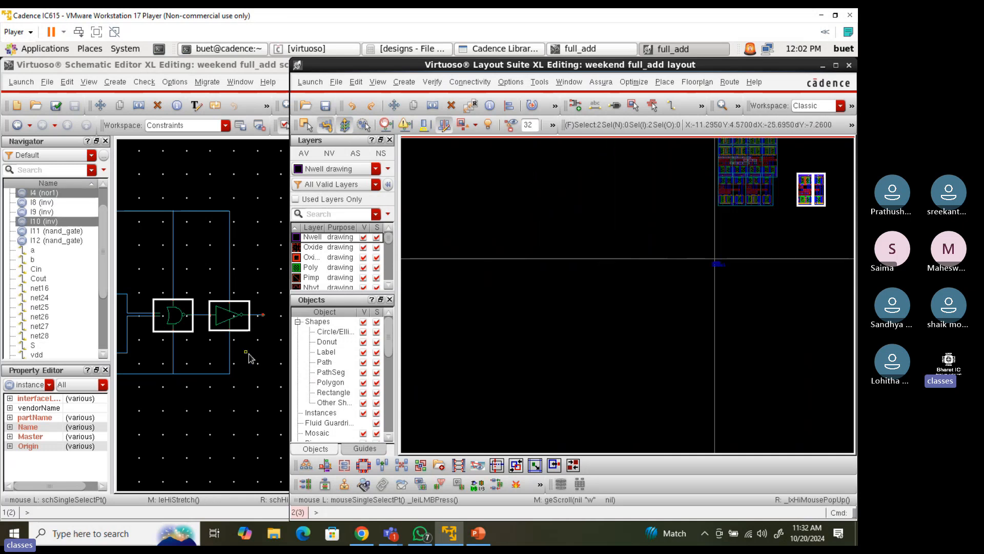
click(249, 357)
key(Left)
key(Left)
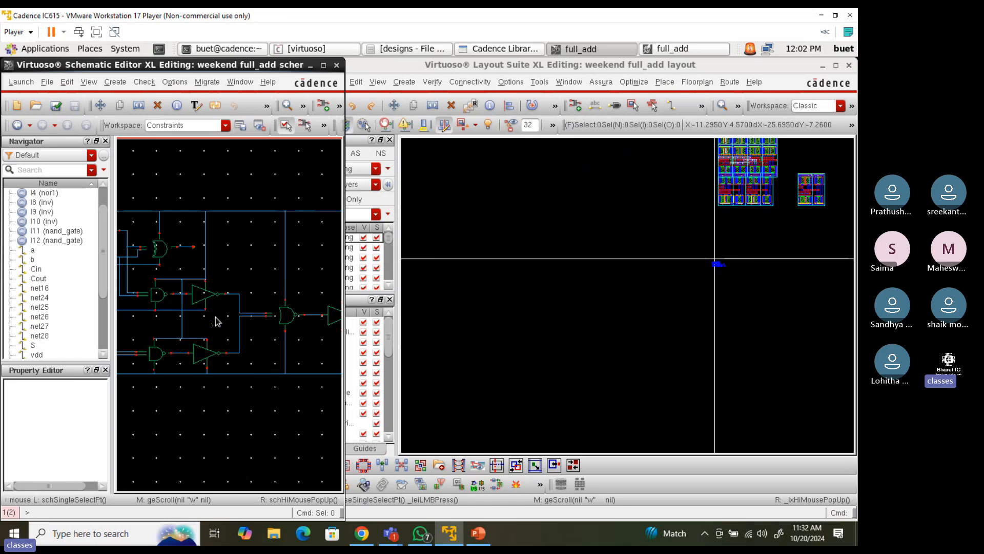
ctrl+scroll(518, 416, down, 1)
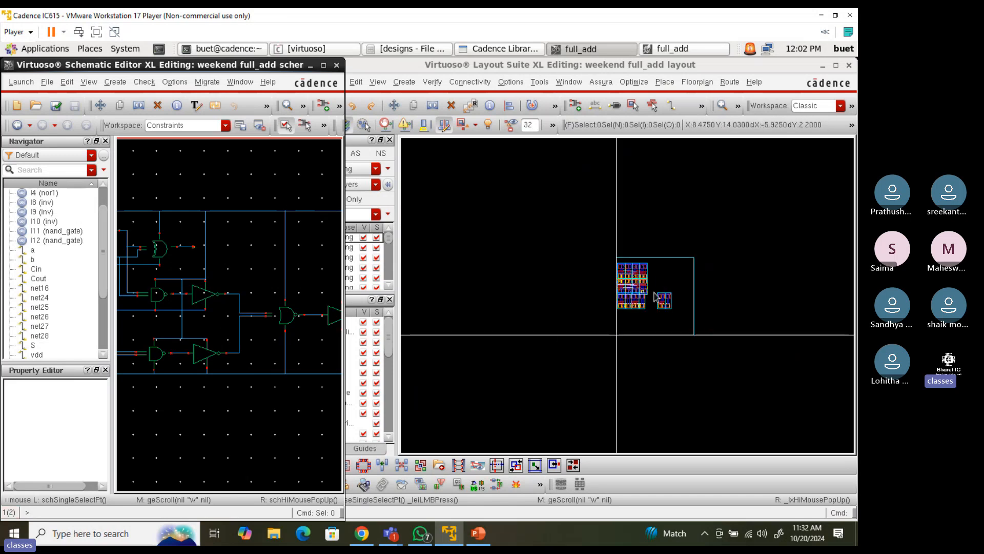
ctrl+scroll(654, 321, up, 3)
key(Left)
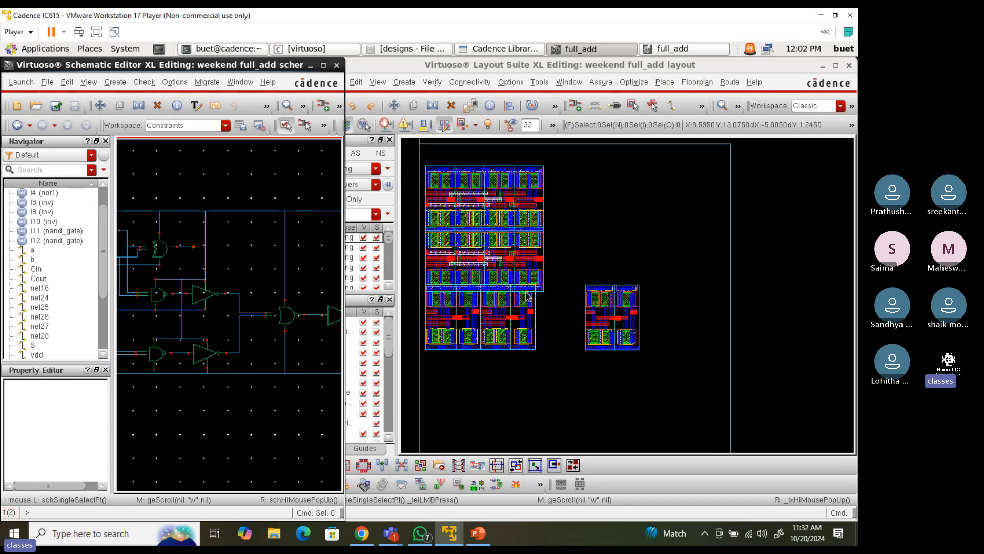
key(Left)
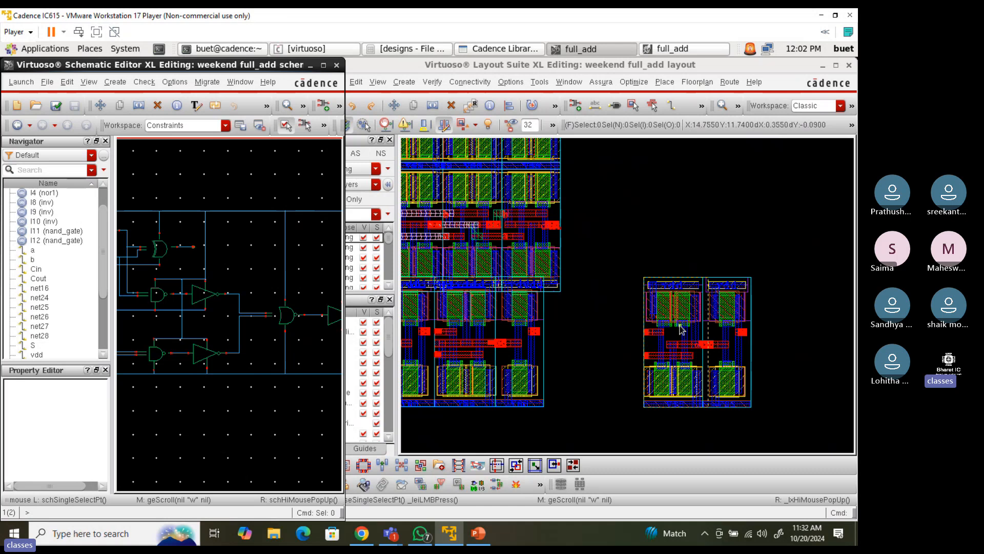
click(619, 264)
drag(616, 256, 787, 450)
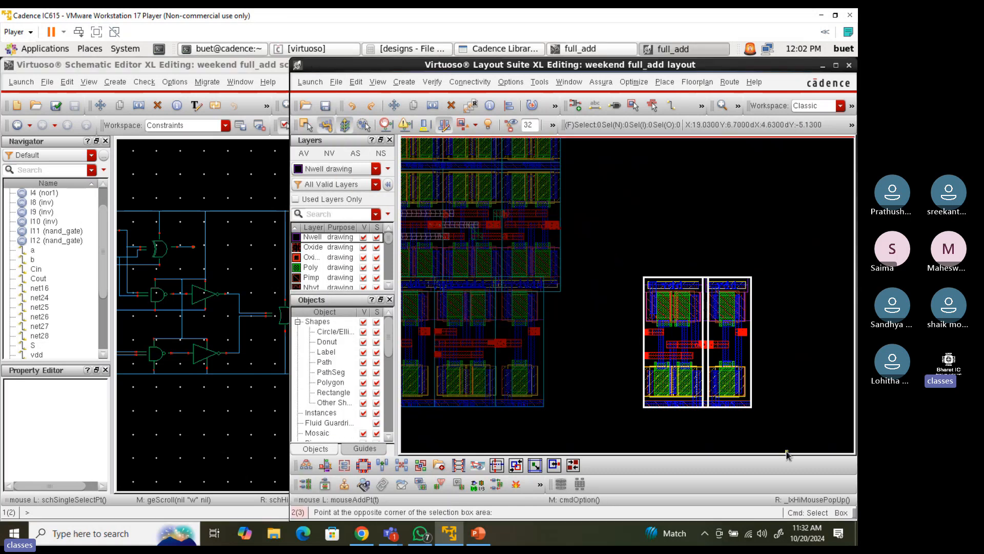
key(s)
click(682, 354)
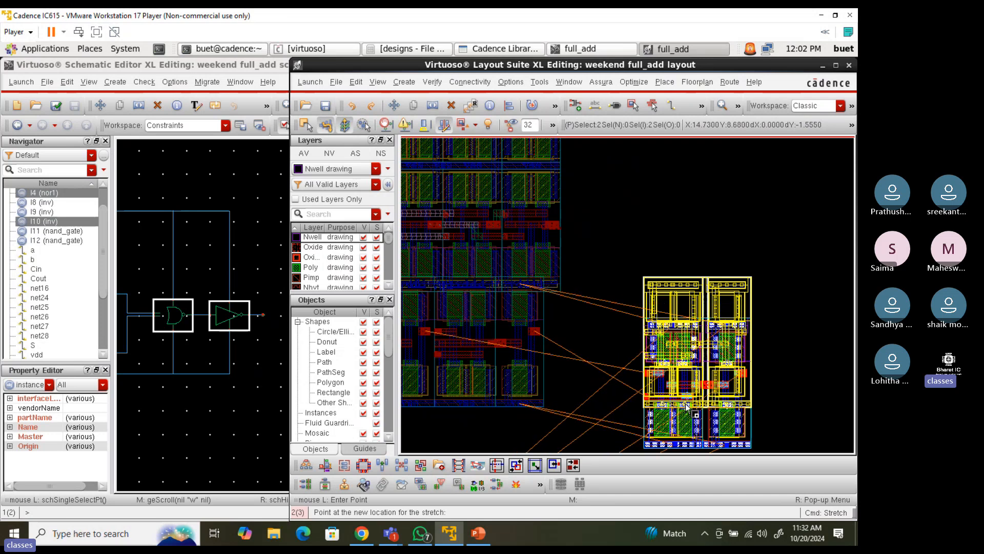
click(687, 418)
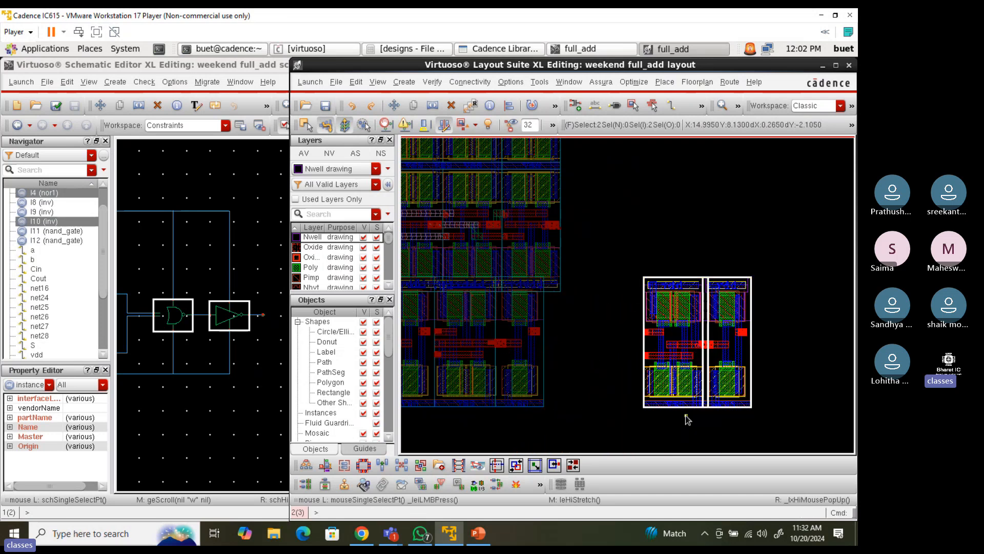
ctrl+scroll(732, 330, down, 2)
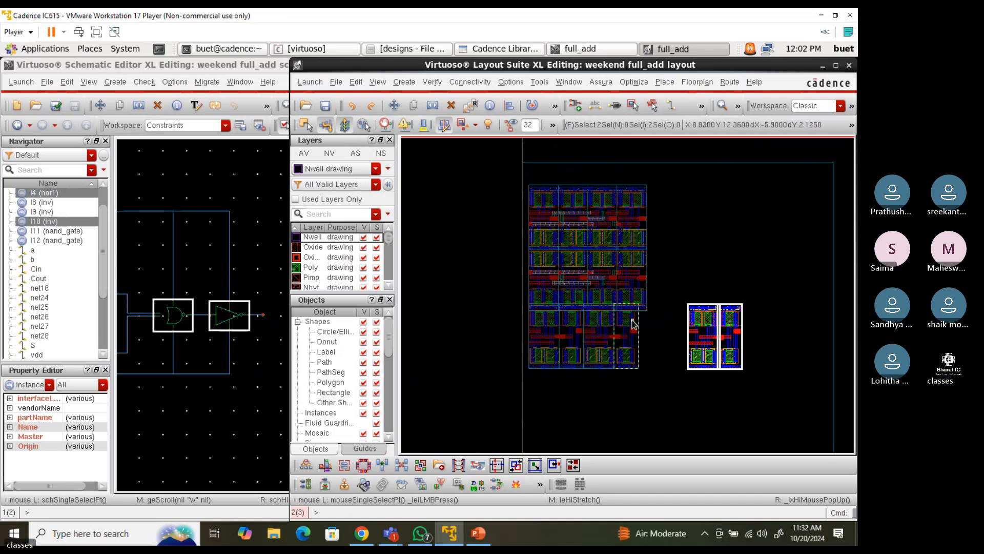
Move the I8 inverter out of the row to a spot directly below the first NAND gate
click(573, 345)
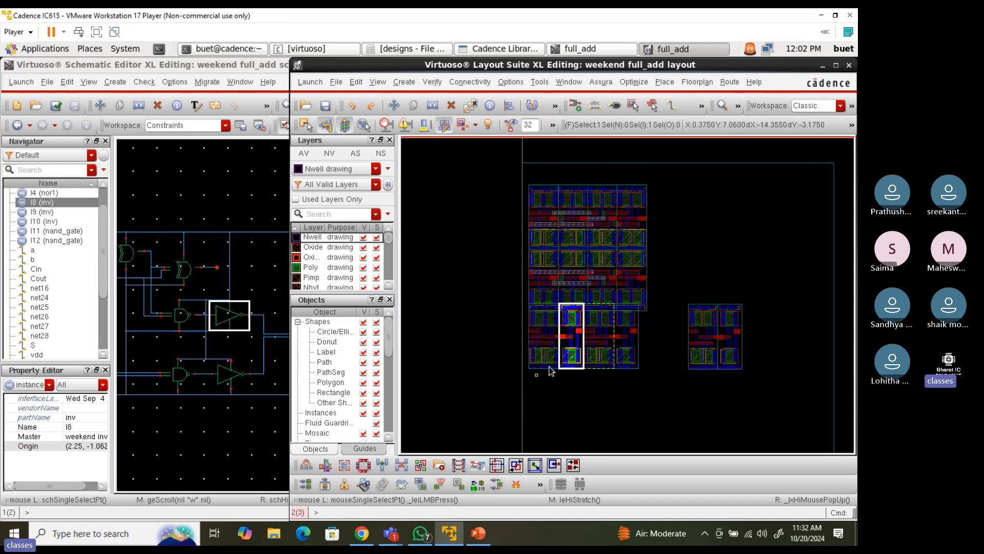
ctrl+scroll(563, 359, up, 2)
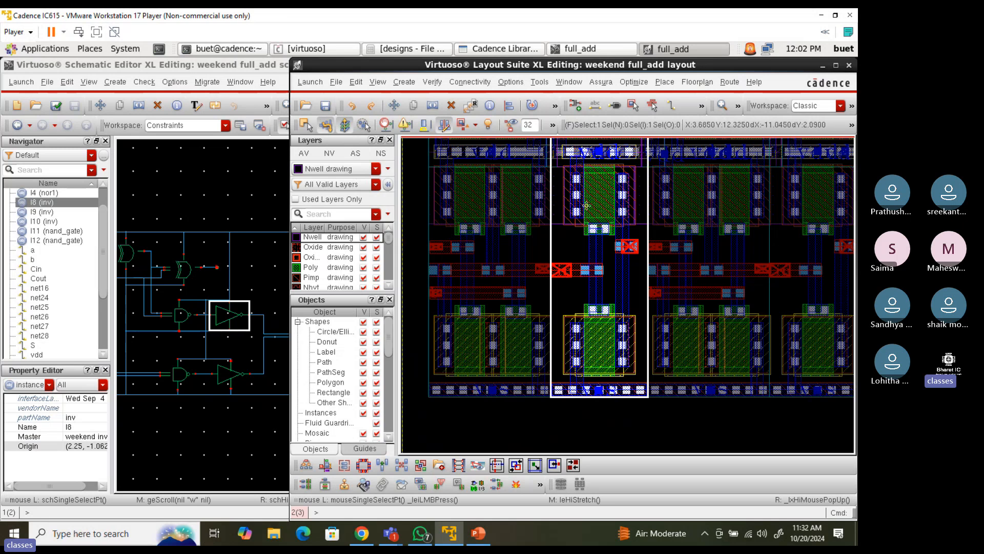
scroll(586, 205, down, 2)
key(s)
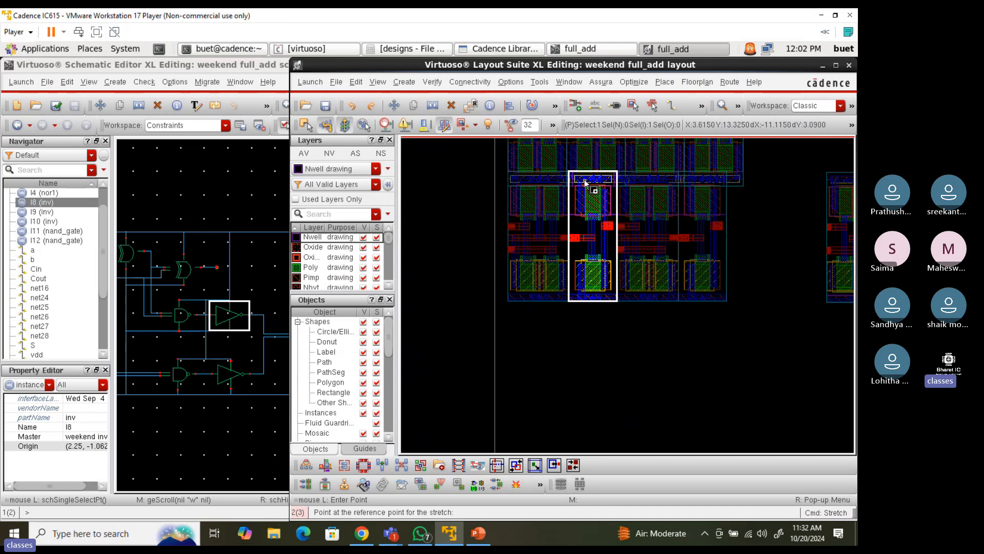
click(584, 181)
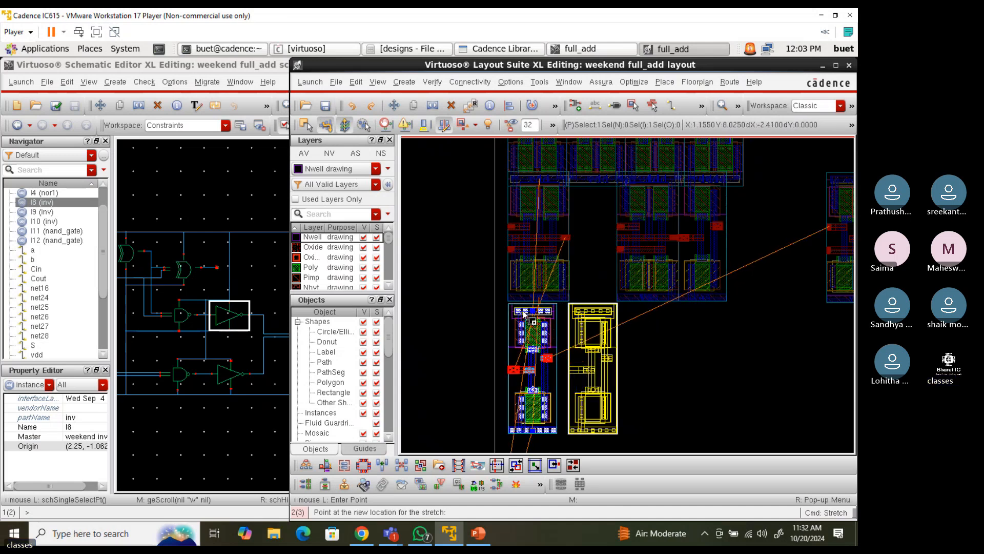
click(524, 315)
Align the I8 inverter's left boundary edge with the left boundary edge of the NAND gate above it
ctrl+scroll(517, 308, up, 3)
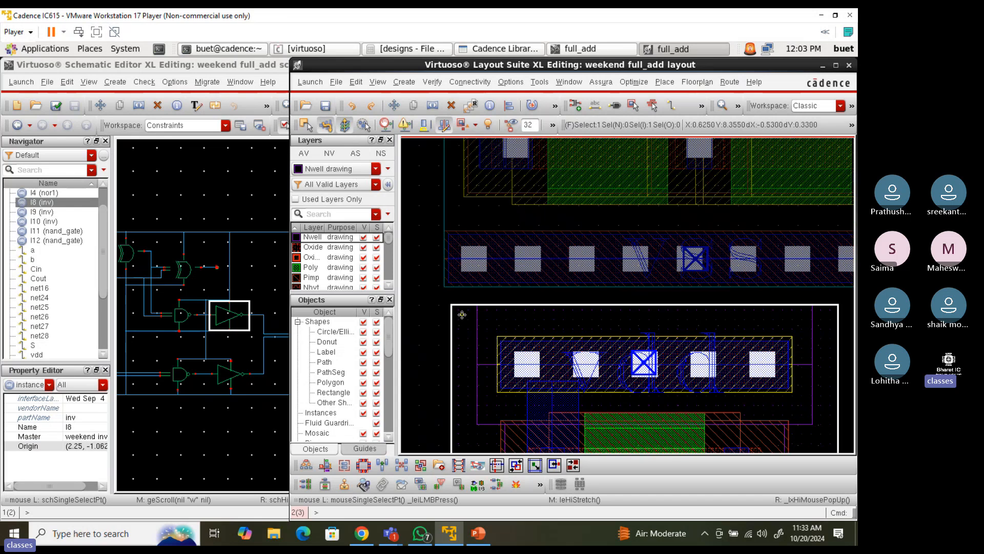
key(a)
click(454, 338)
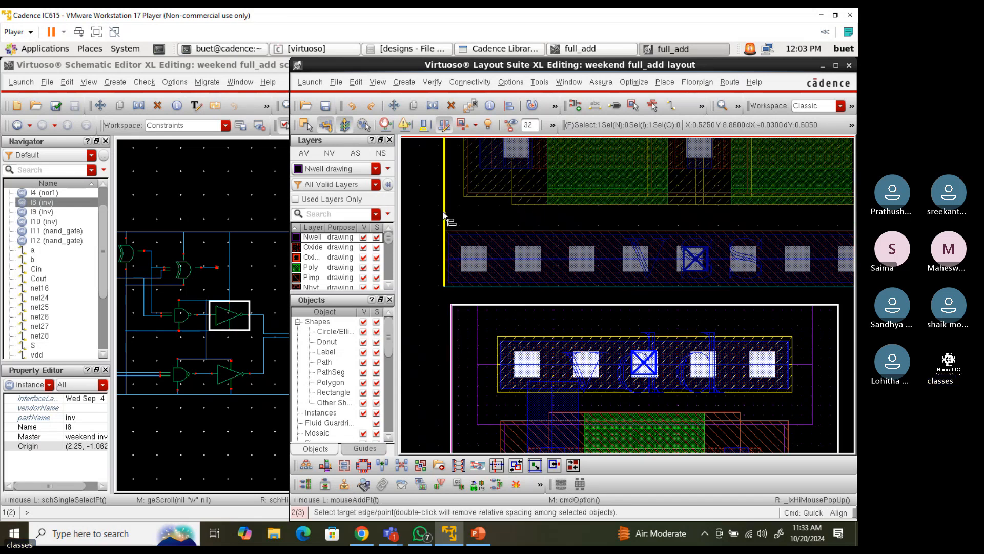
click(449, 238)
scroll(464, 295, up, 2)
scroll(487, 326, down, 1)
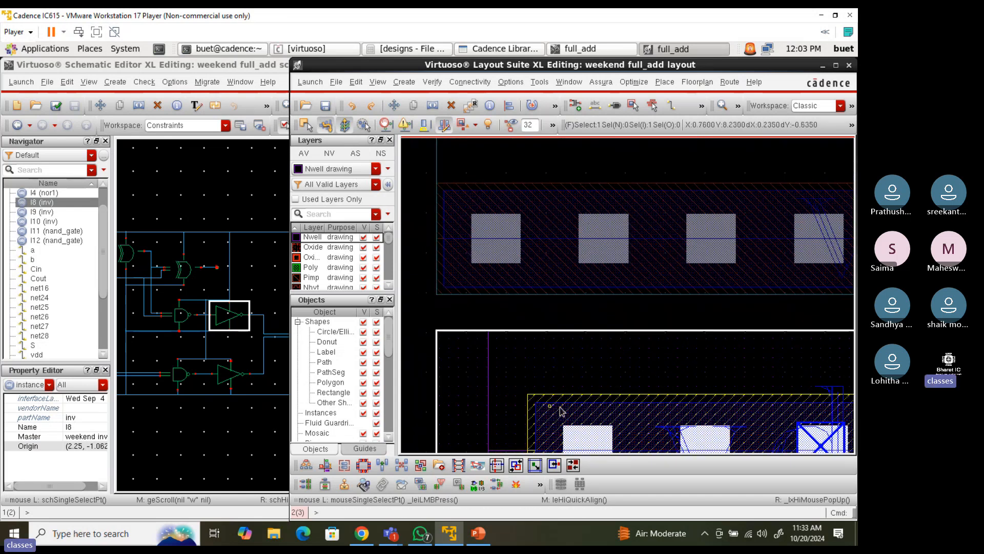
Flip the I8 inverter vertically so its ground rail faces the NAND gate's bottom rail
scroll(551, 372, down, 2)
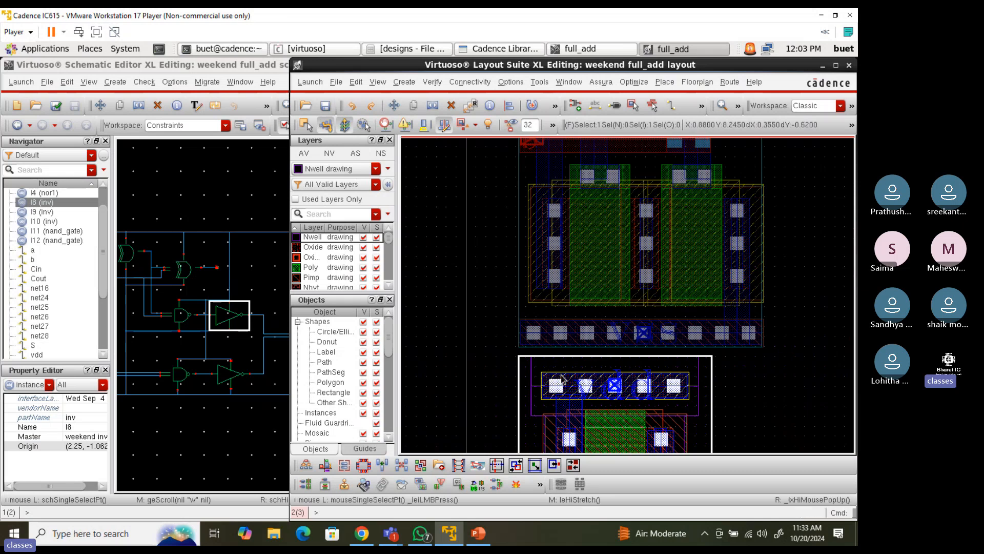
click(555, 105)
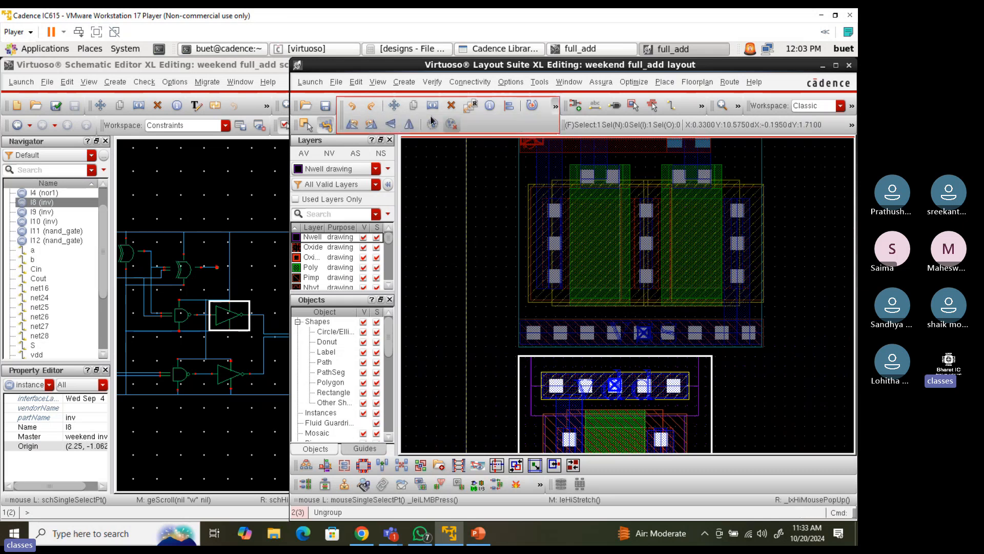
click(551, 357)
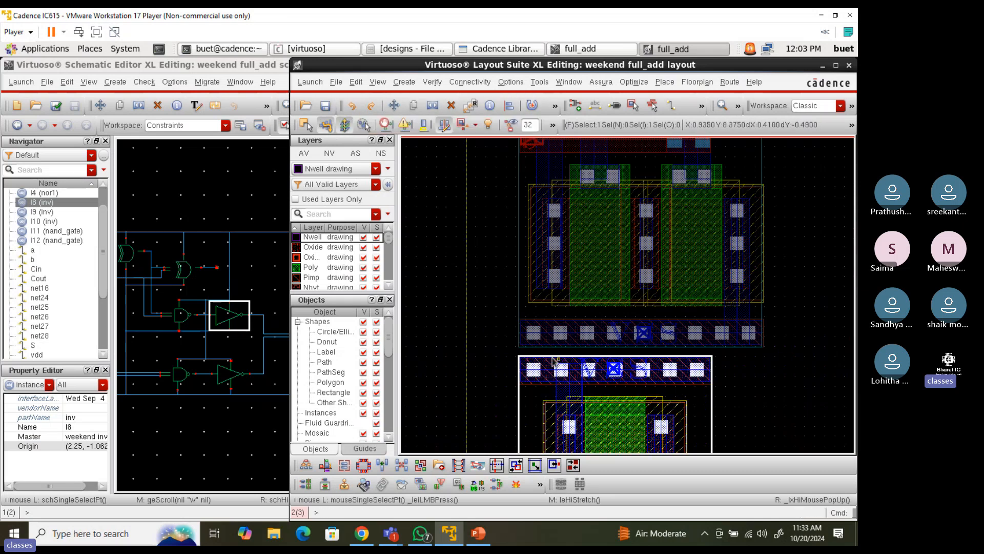
Align the flipped I8 inverter's upper rail edge with the matching edge of the NAND gate's bottom rail to overlap the rails
scroll(550, 357, up, 3)
key(a)
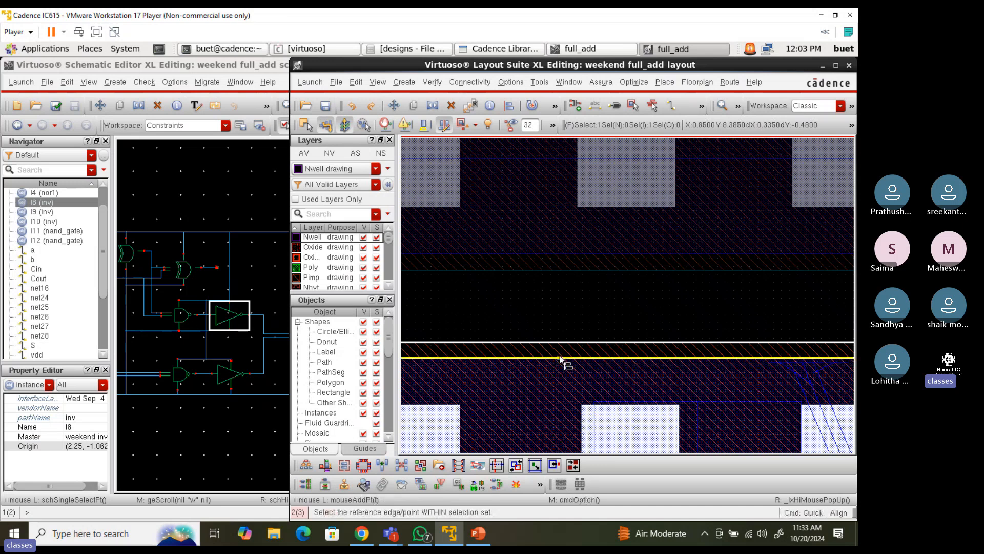
click(564, 372)
scroll(569, 379, down, 2)
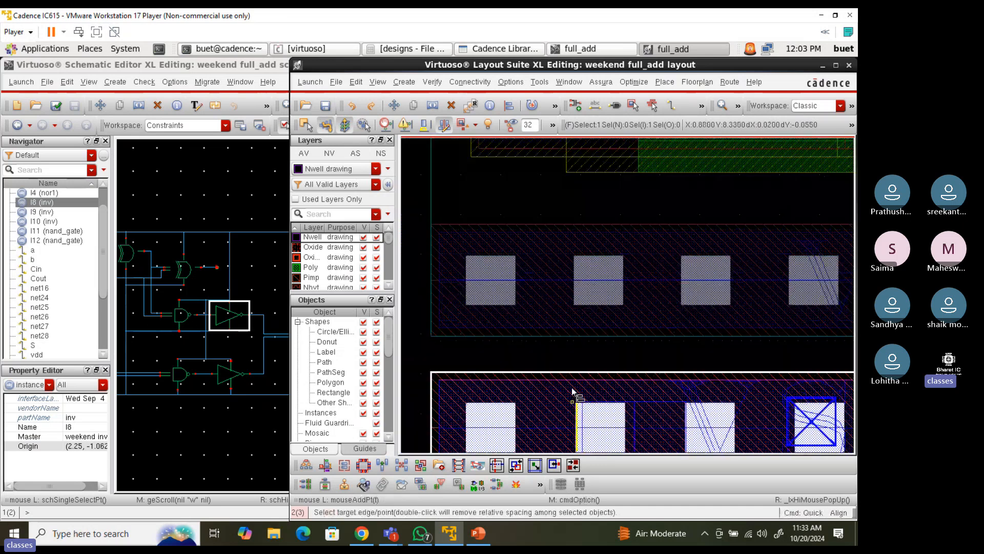
click(557, 238)
scroll(555, 235, down, 3)
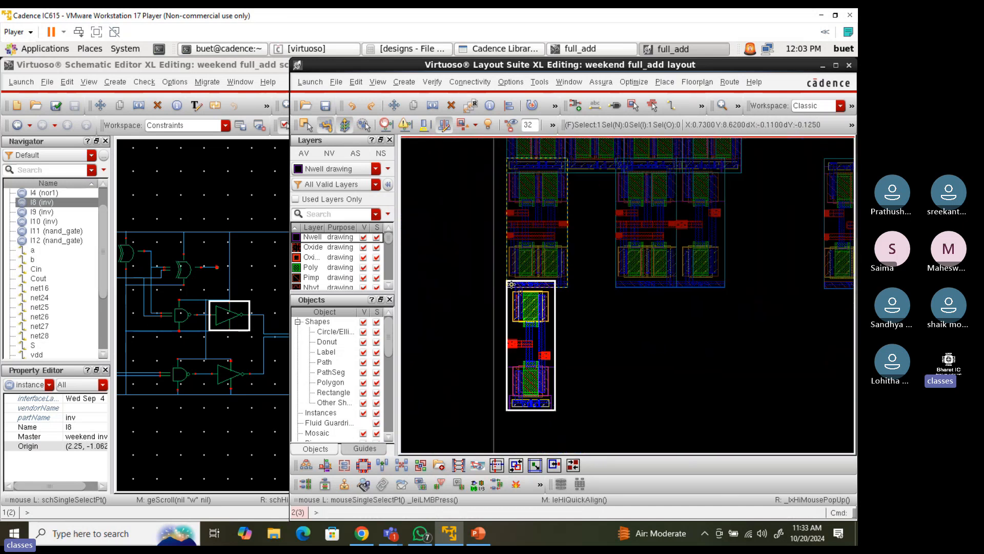
Highlight net28 from the schematic to trace the link between the NAND gate's output and the I8 inverter's input
click(474, 329)
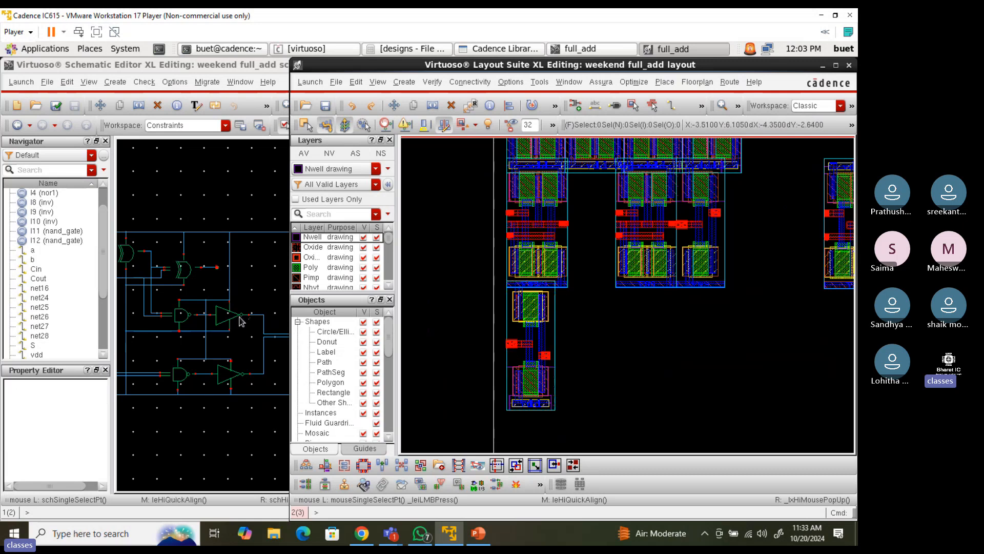
click(533, 345)
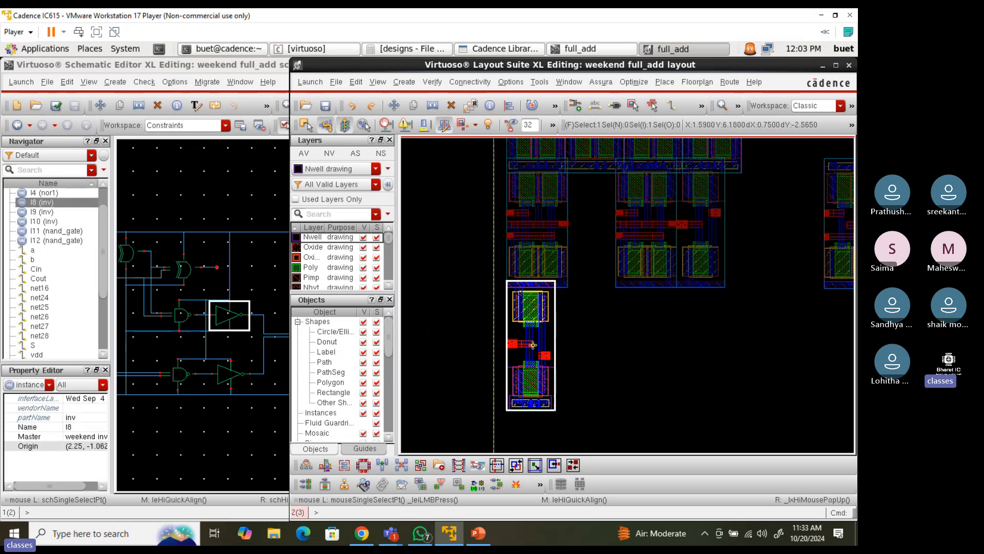
key(s)
key(Escape)
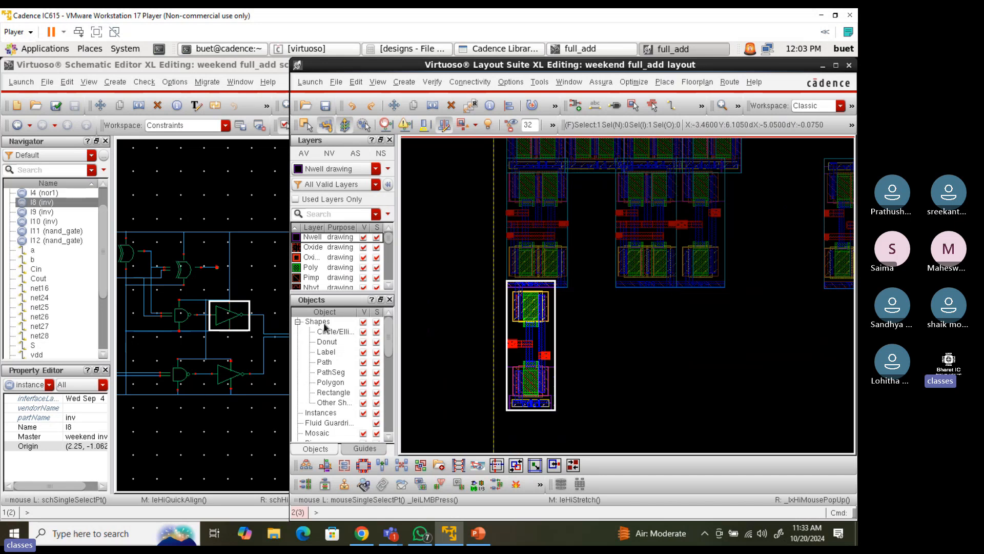
click(197, 310)
click(204, 314)
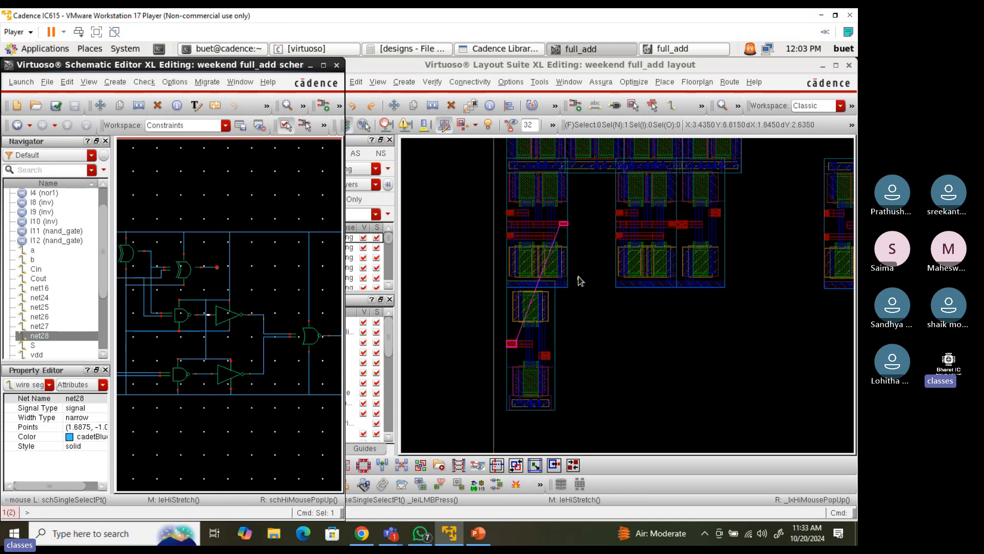
click(513, 226)
key(k)
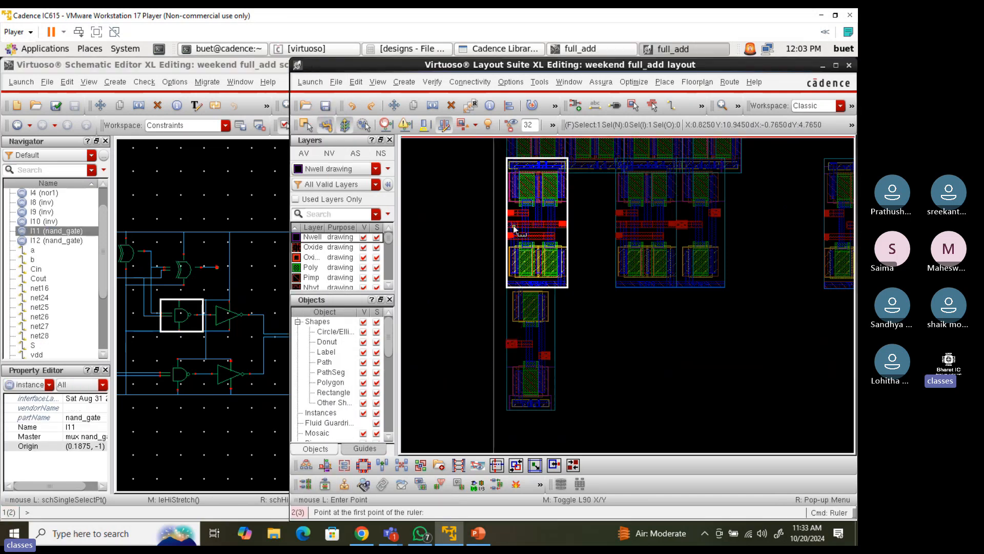
click(513, 226)
key(Escape)
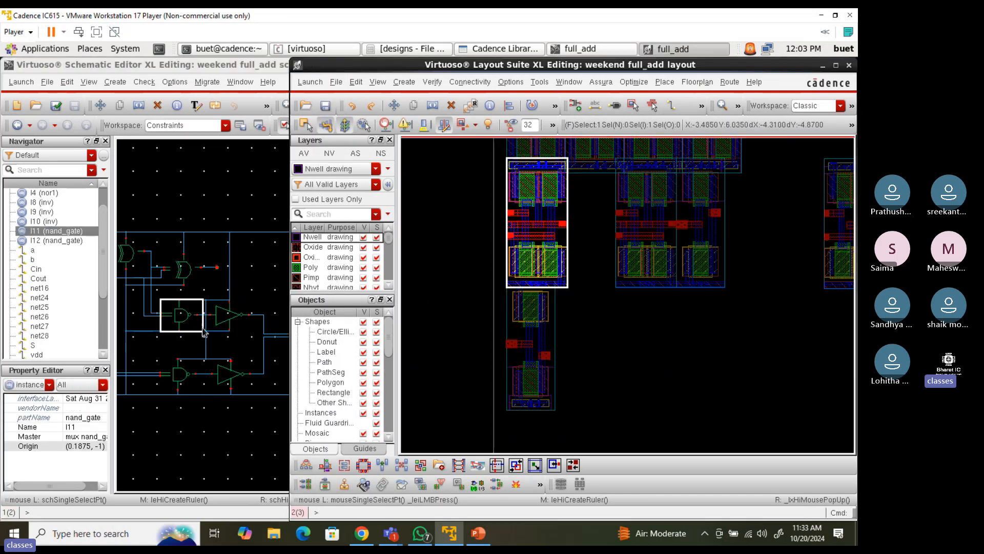
Highlight net25 from the schematic to trace the I8 inverter's output to the NOR gate, and clear the highlight
click(262, 318)
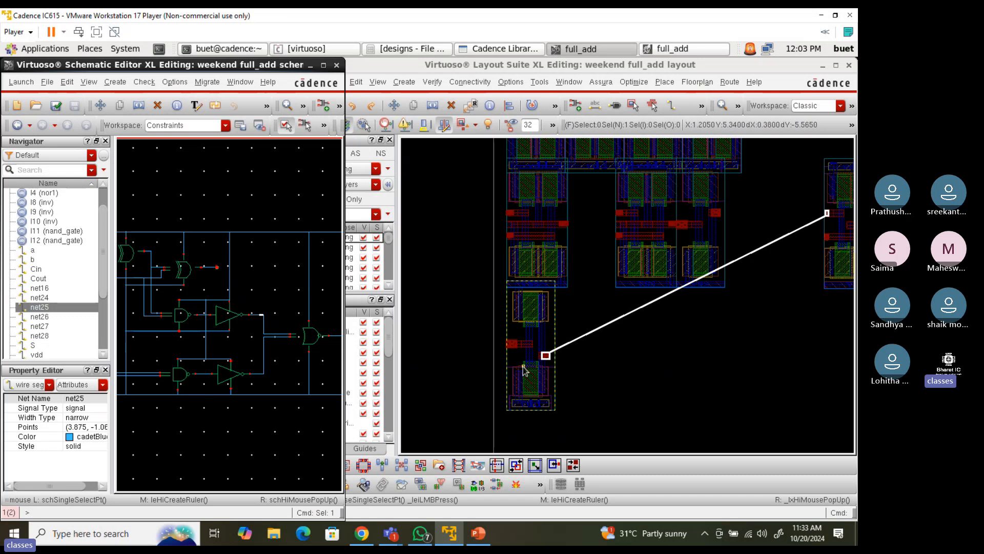
ctrl+scroll(558, 378, down, 2)
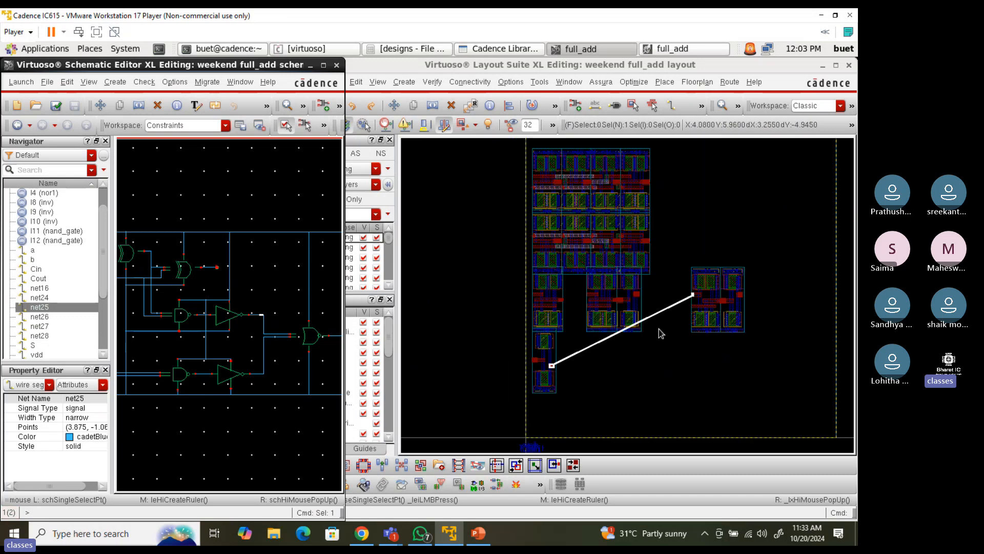
click(609, 378)
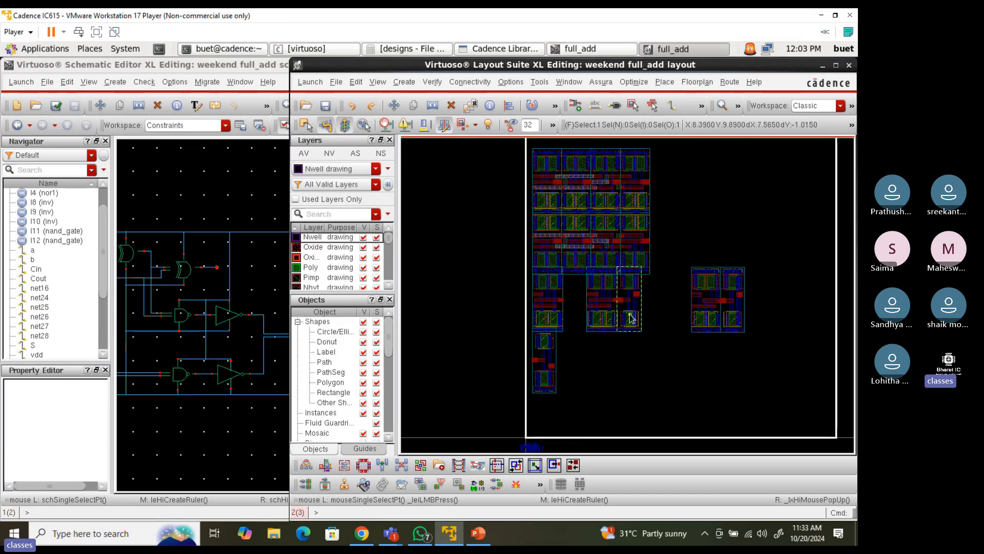
Align the left edge of the I12 NAND gate with the neighbouring I11 NAND gate's right edge
click(603, 306)
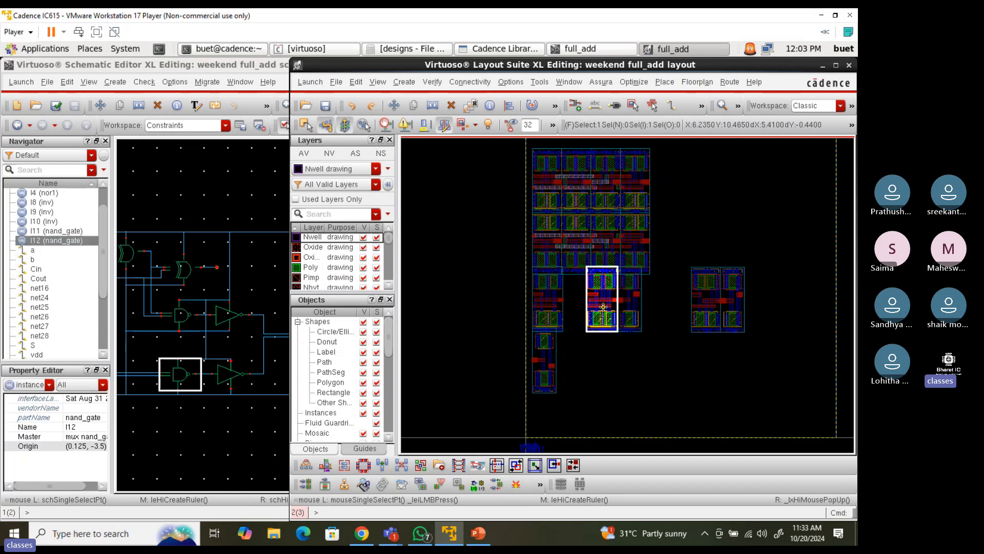
ctrl+scroll(586, 287, up, 4)
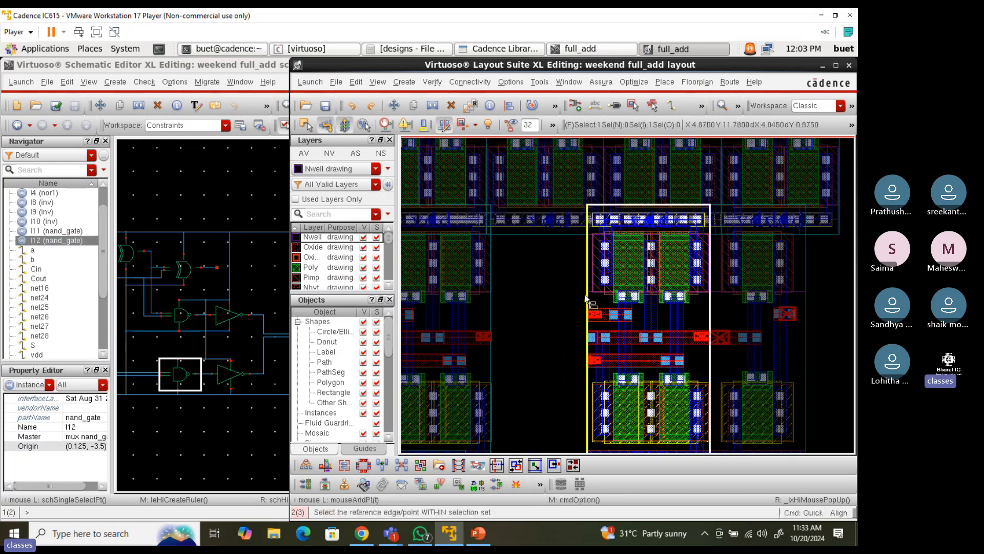
key(a)
click(493, 307)
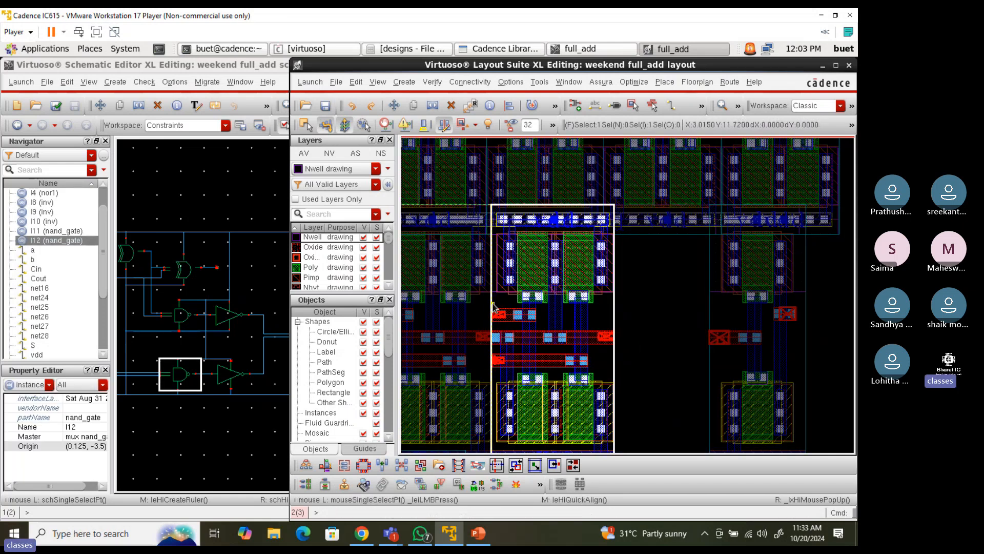
ctrl+scroll(488, 341, up, 4)
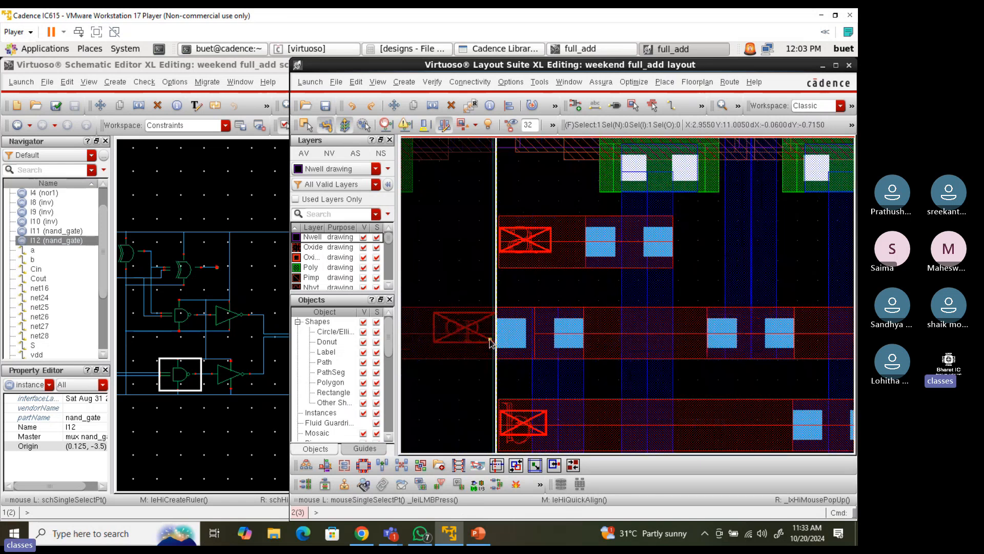
ctrl+scroll(490, 344, down, 4)
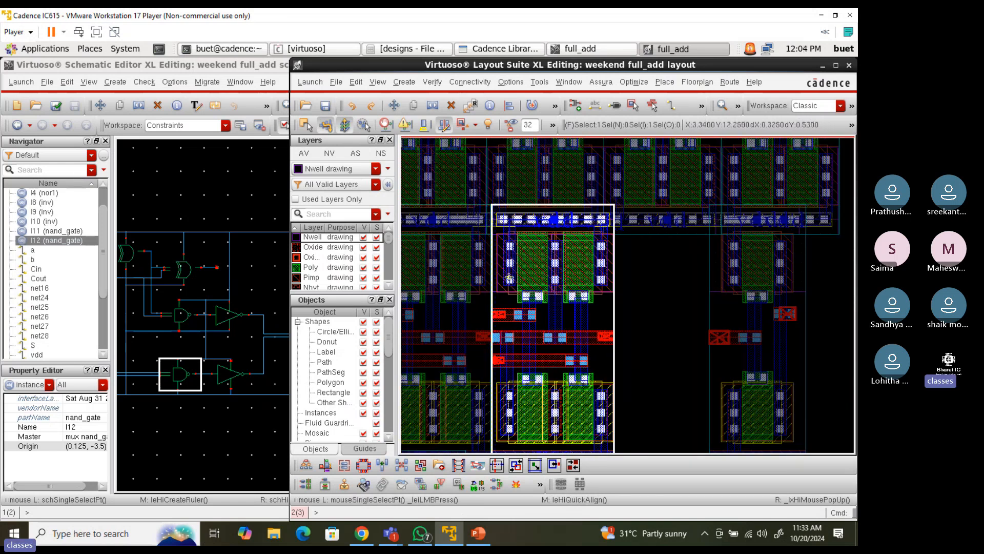
Move the I12 NAND gate horizontally away from the I11 NAND gate, leaving a gap between the two cells
ctrl+scroll(509, 278, down, 2)
key(s)
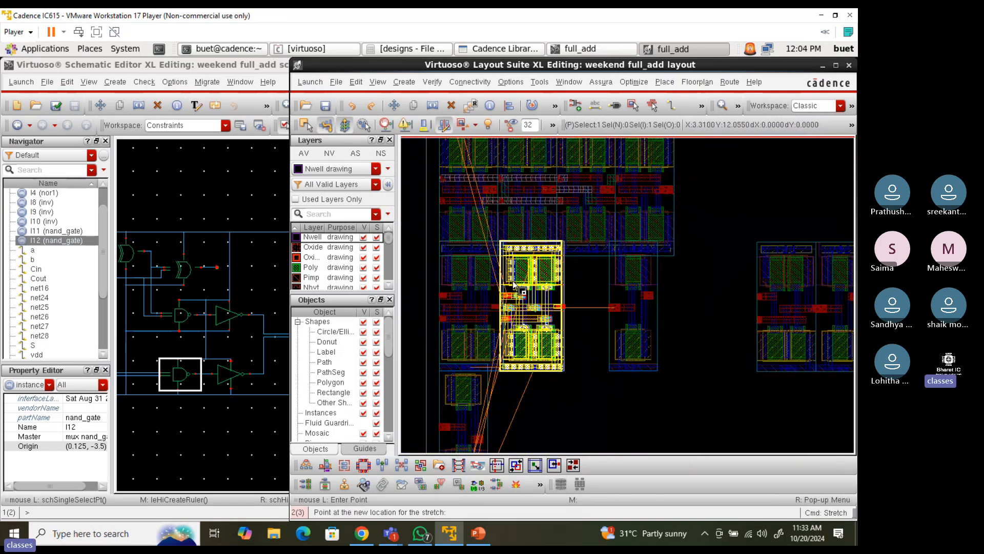
click(544, 285)
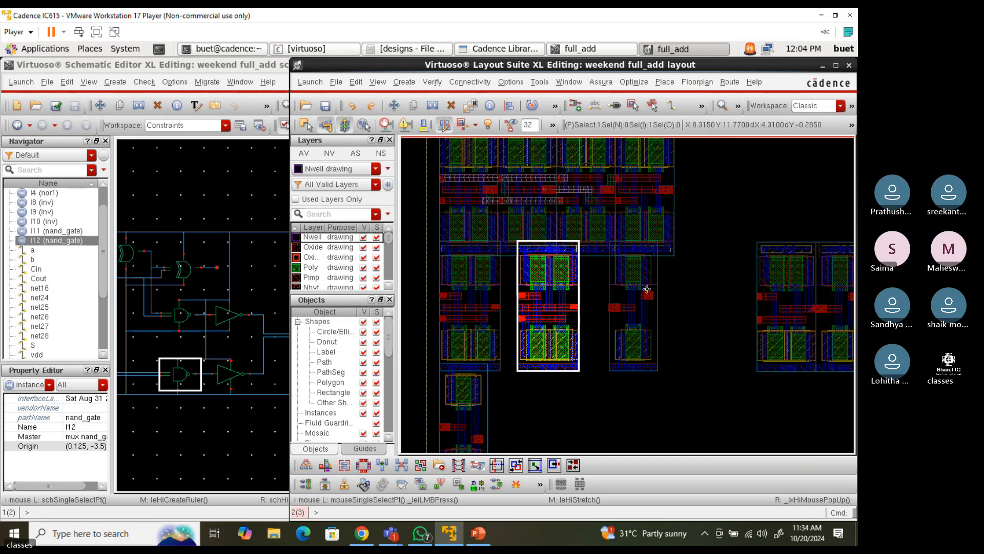
key(s)
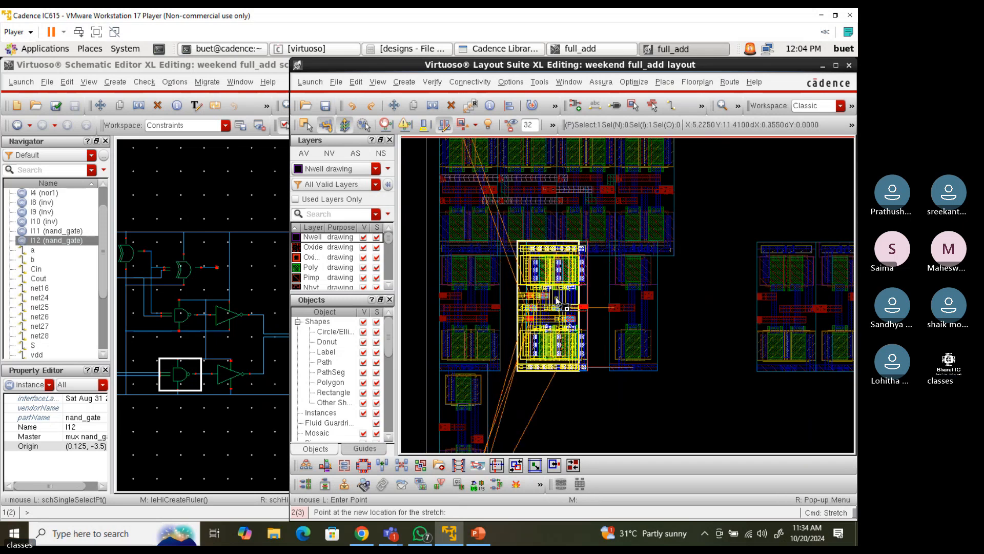
click(557, 299)
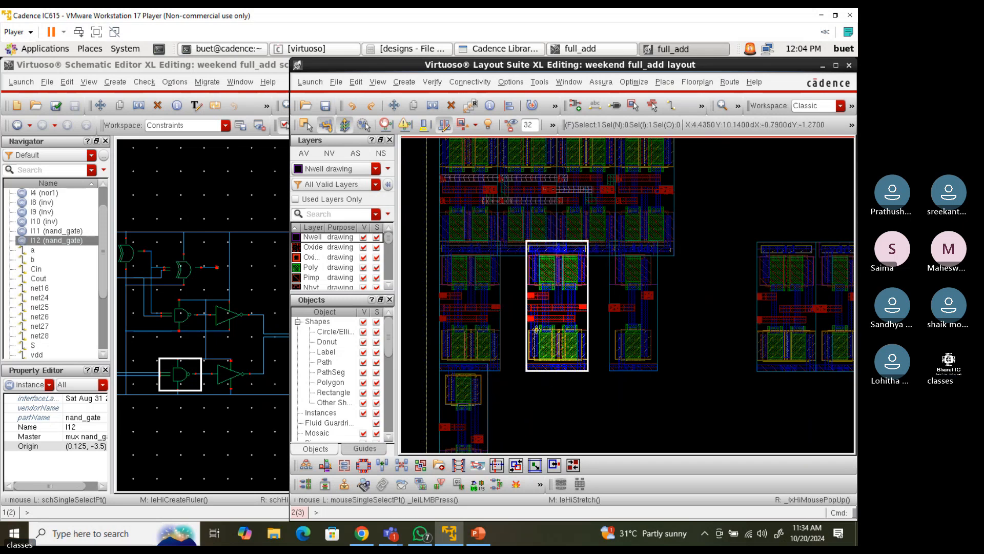
Move the I9 inverter down to the row of the I8 inverter and place it beneath the I12 NAND gate
ctrl+scroll(536, 329, down, 2)
click(588, 319)
key(s)
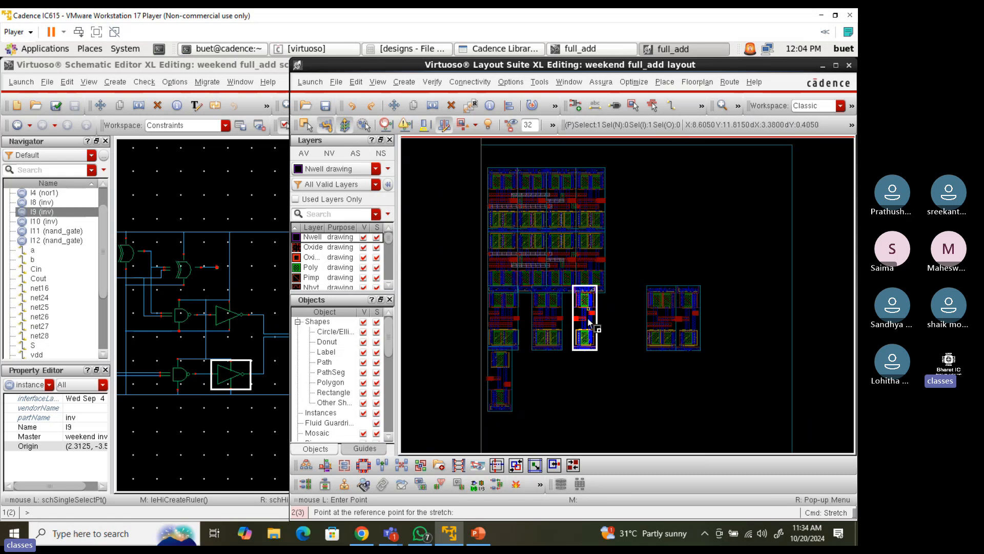
click(588, 318)
click(589, 379)
key(a)
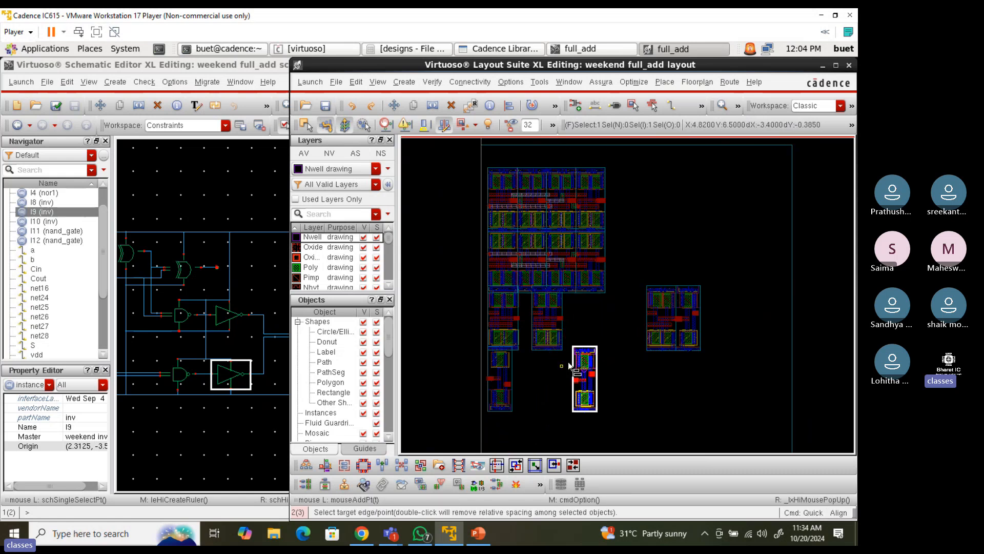
key(s)
click(588, 366)
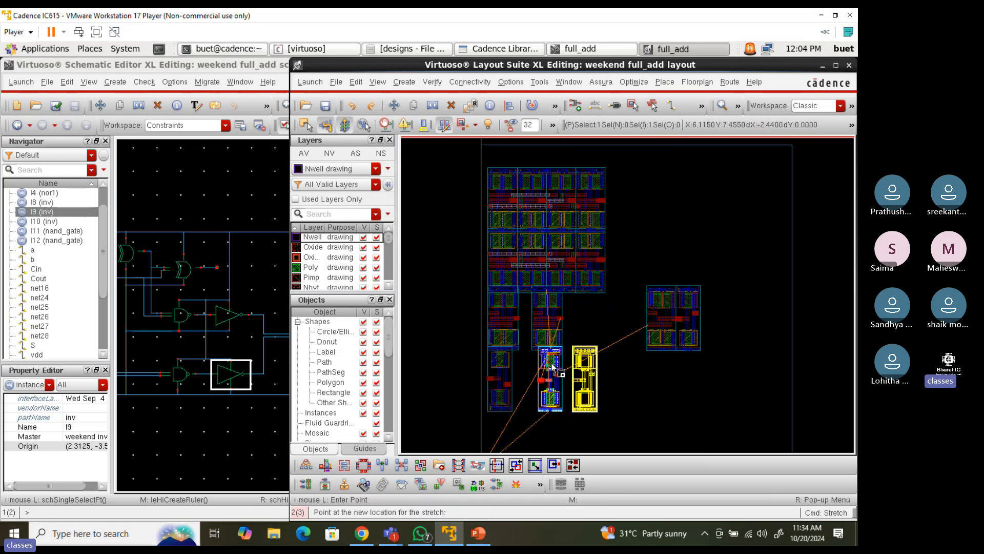
click(550, 366)
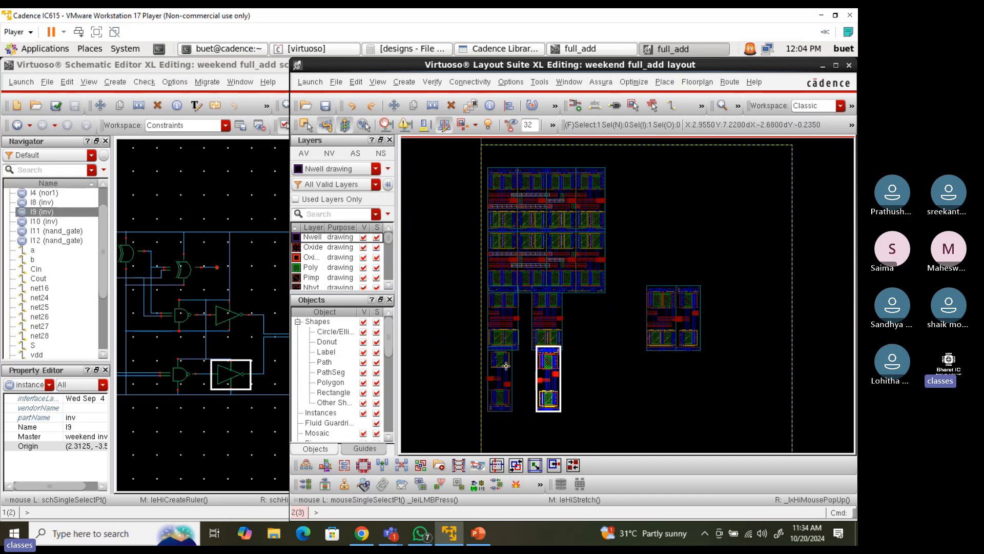
scroll(506, 361, up, 2)
key(s)
click(636, 343)
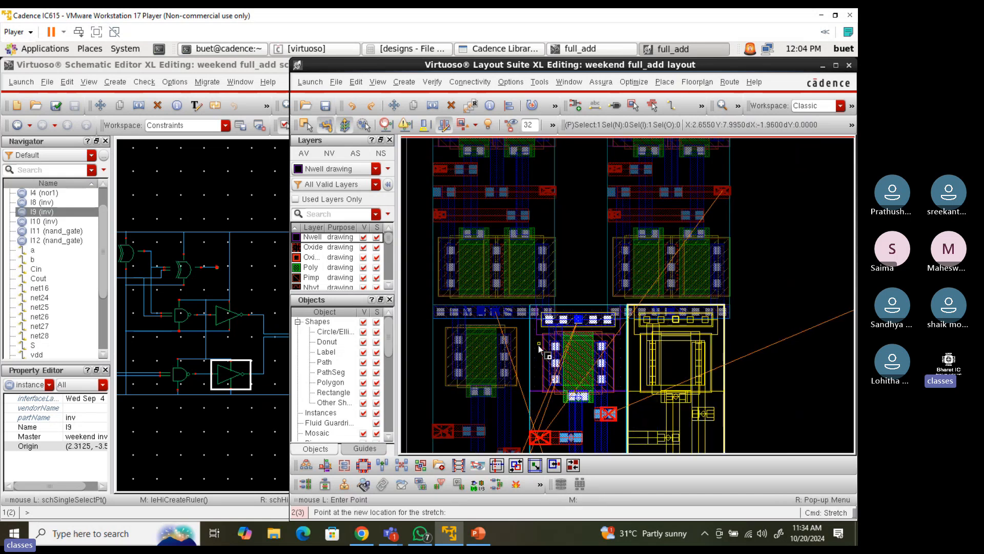
key(Escape)
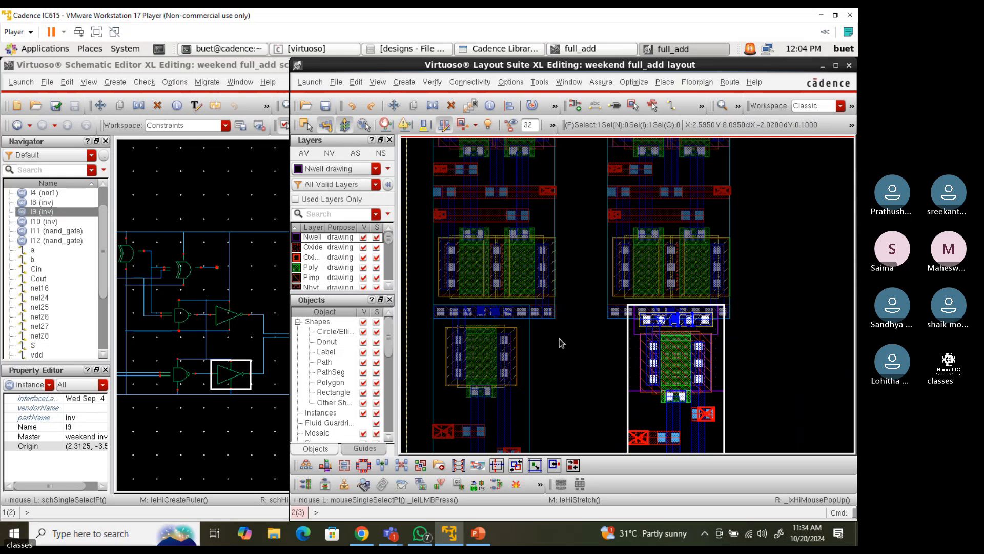
Move the I9 inverter horizontally beside the I8 inverter, with its upper rail level with the NAND gates' bottom rail
key(s)
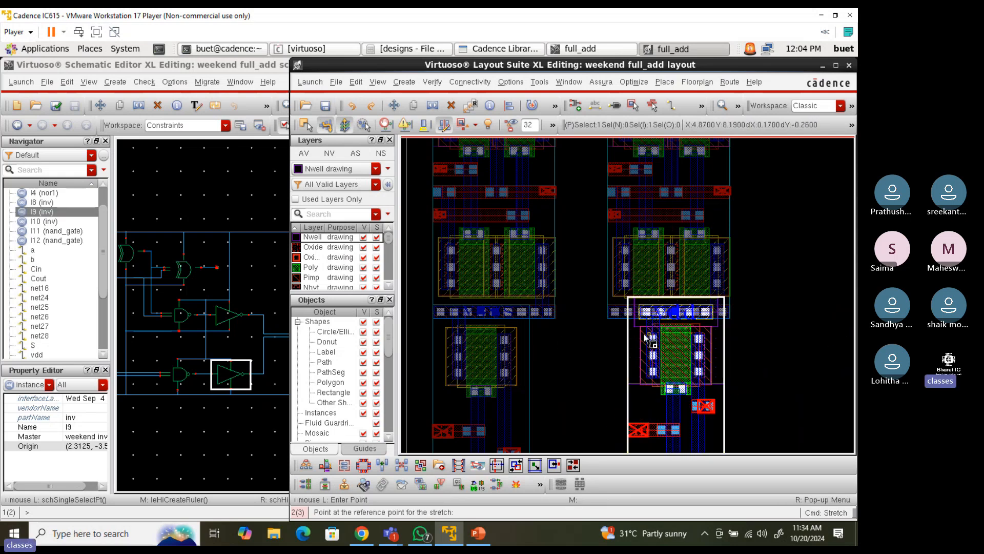
click(644, 332)
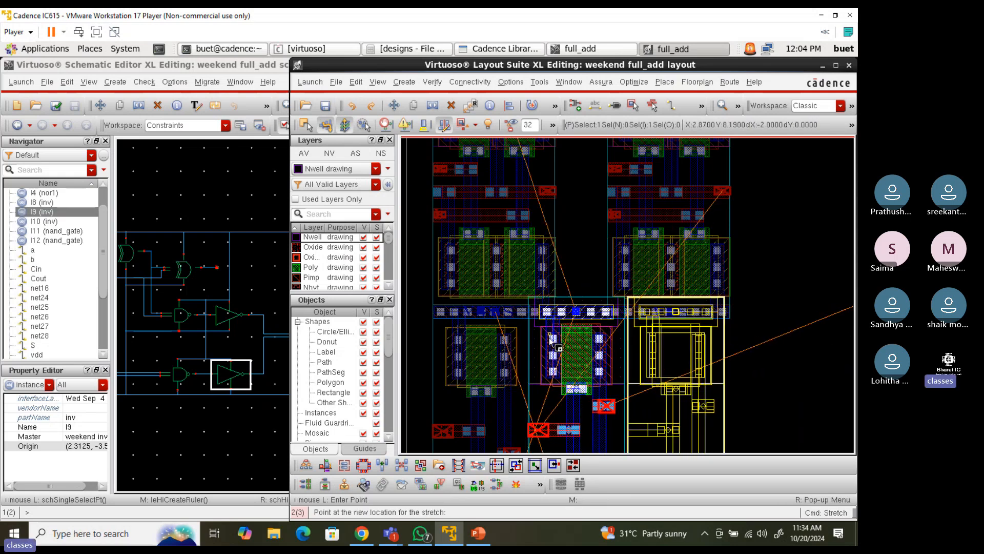
click(552, 338)
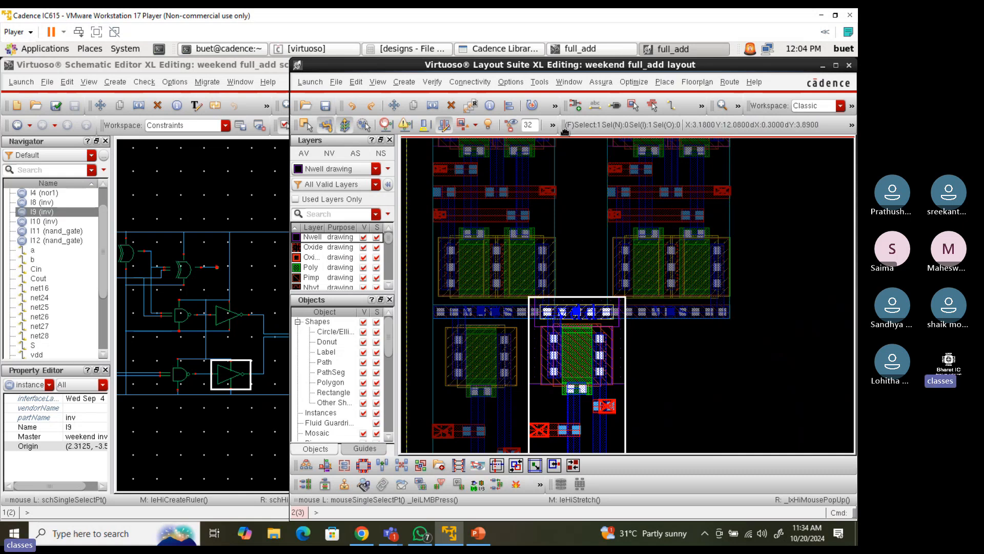
Flip the I9 inverter vertically and shift it down so its upper rail overlaps the NAND gate's bottom rail
click(554, 106)
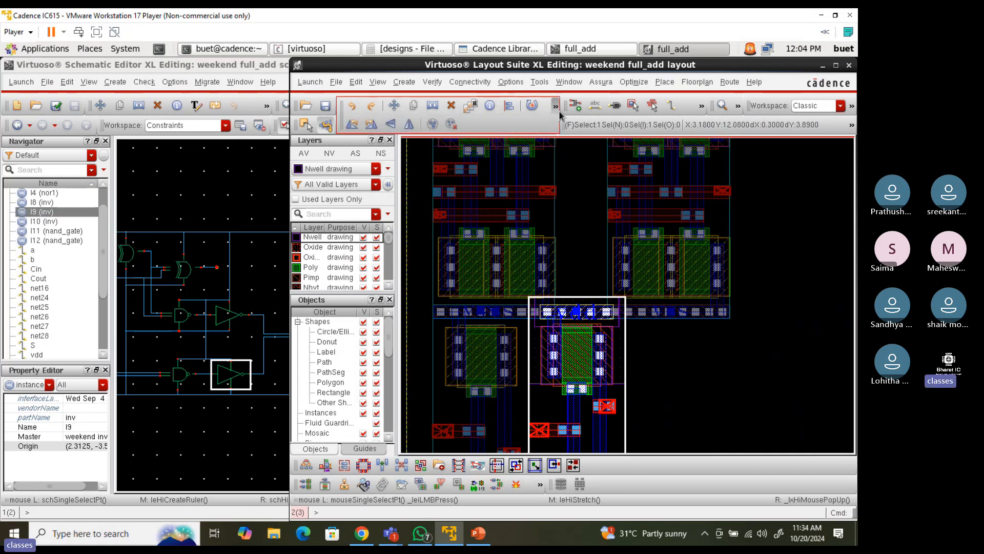
click(392, 124)
scroll(542, 309, up, 3)
key(s)
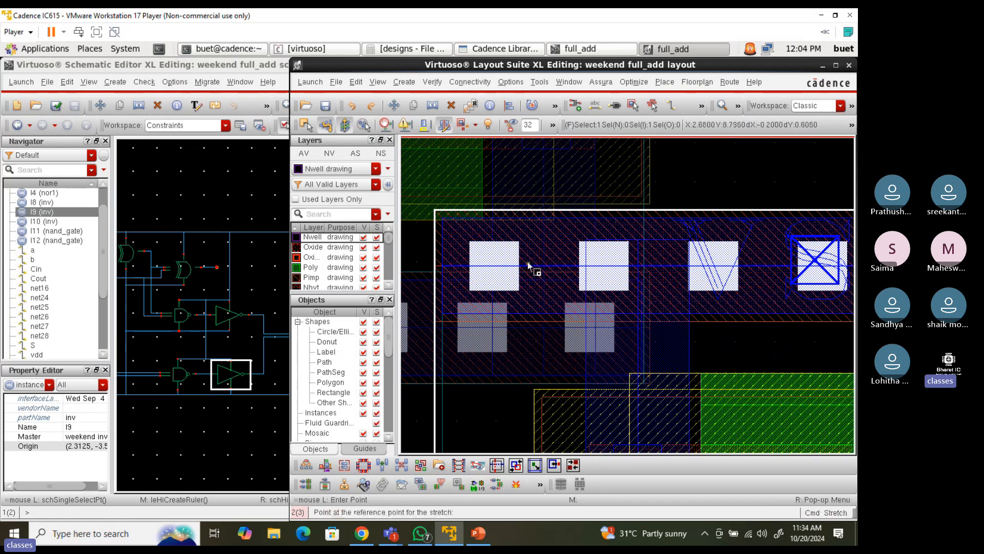
click(530, 262)
click(533, 334)
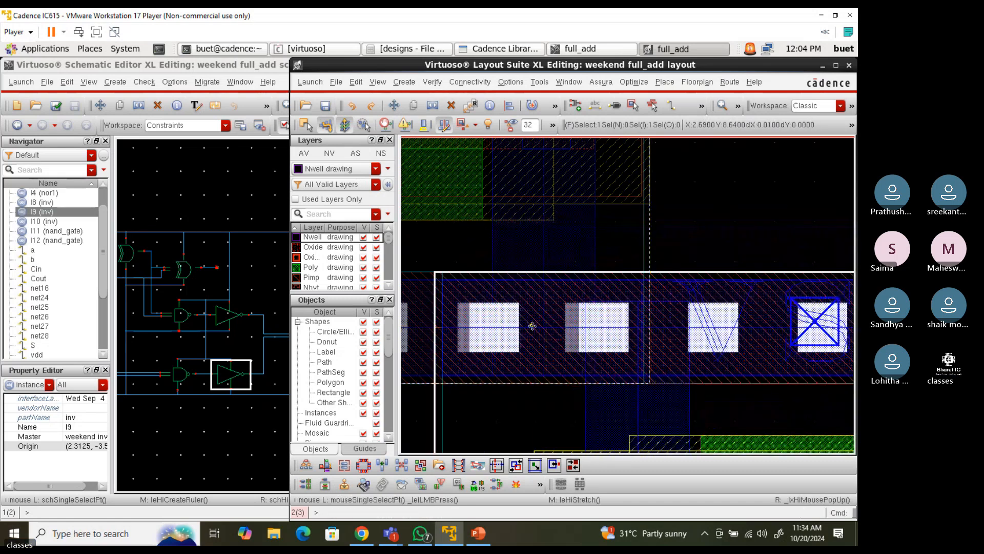
Nudge the I9 inverter 0.02 to the right so its boundary abuts the I8 inverter, and deselect it
scroll(531, 326, down, 3)
click(532, 350)
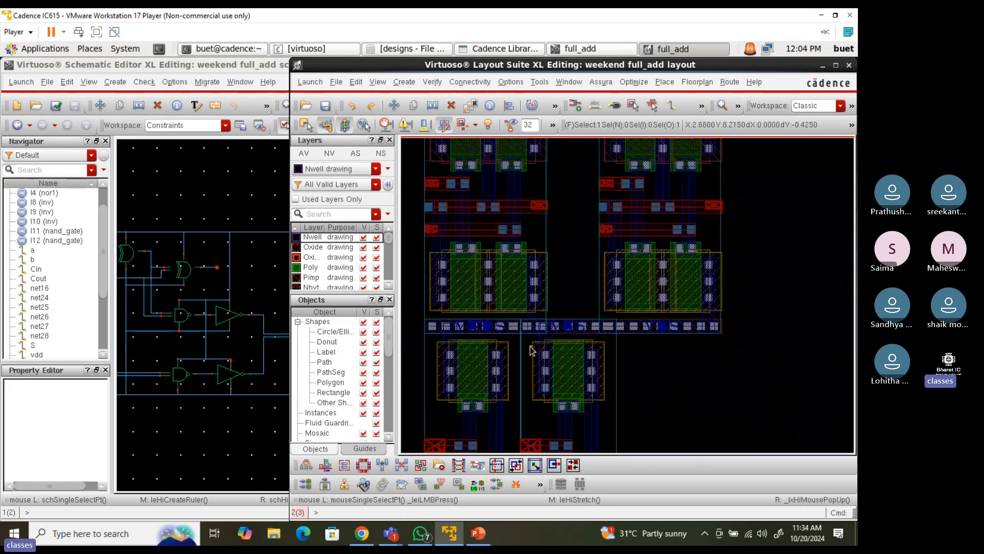
scroll(531, 350, up, 3)
click(531, 350)
key(s)
click(534, 346)
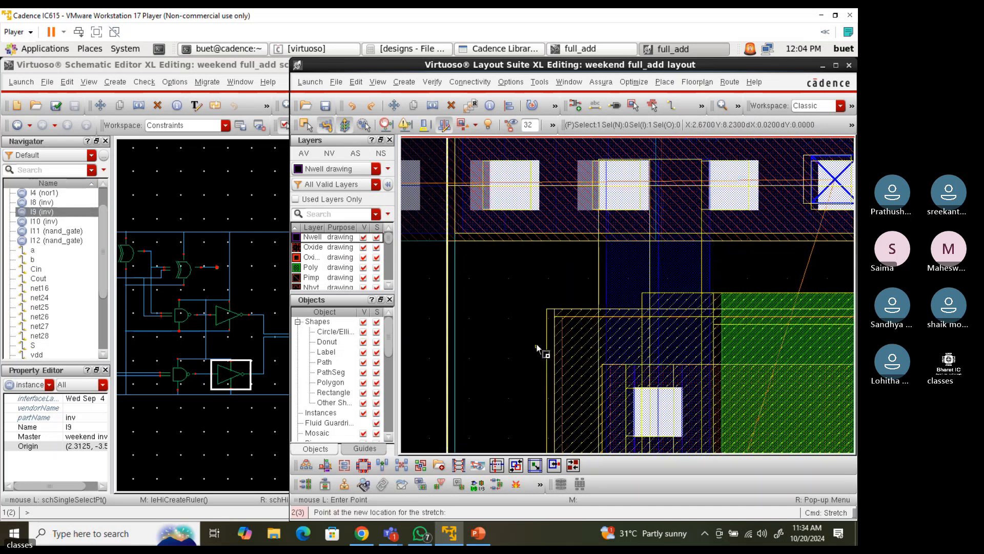
click(537, 344)
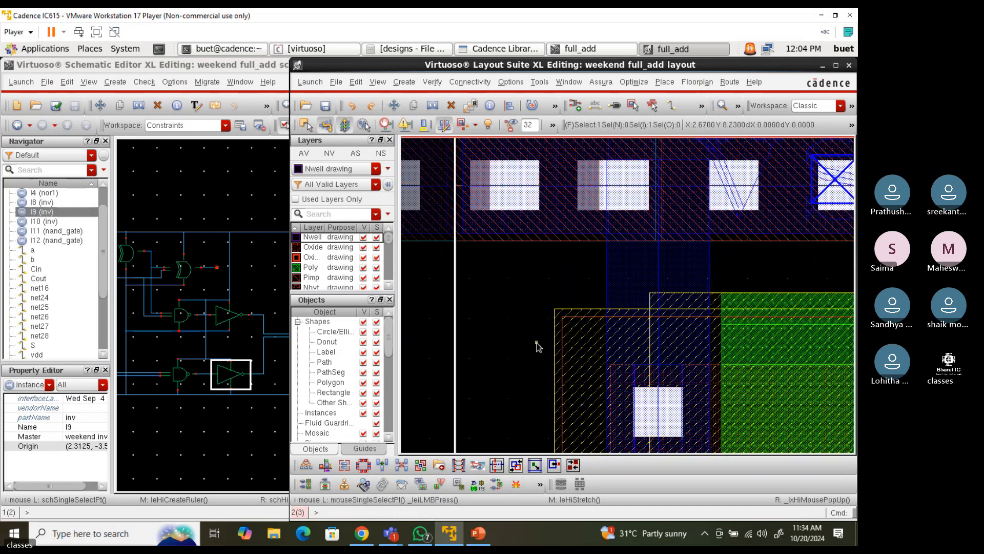
scroll(537, 346, down, 3)
scroll(537, 344, down, 1)
click(644, 343)
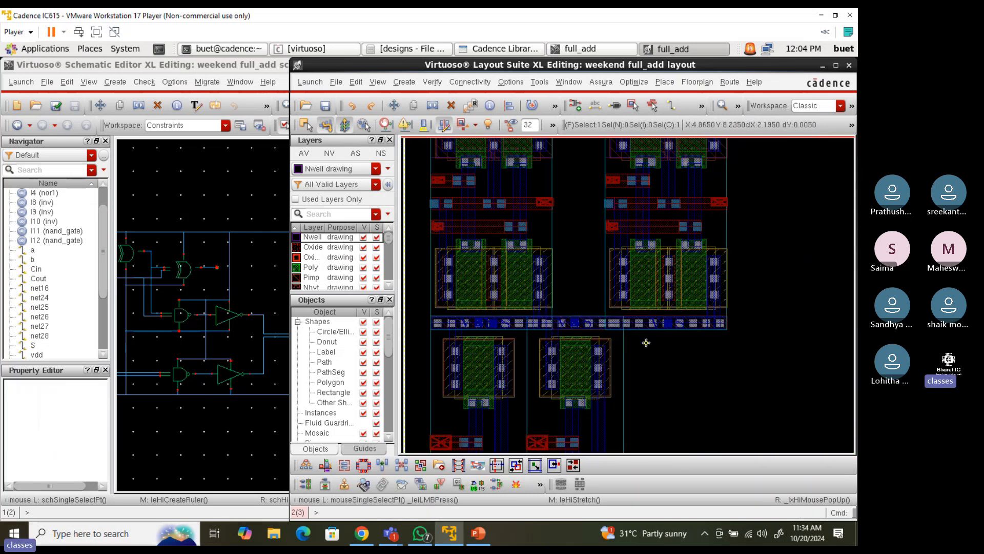
Move the I12 NAND gate horizontally closer to the I11 NAND gate within the same row
click(645, 277)
scroll(645, 278, up, 1)
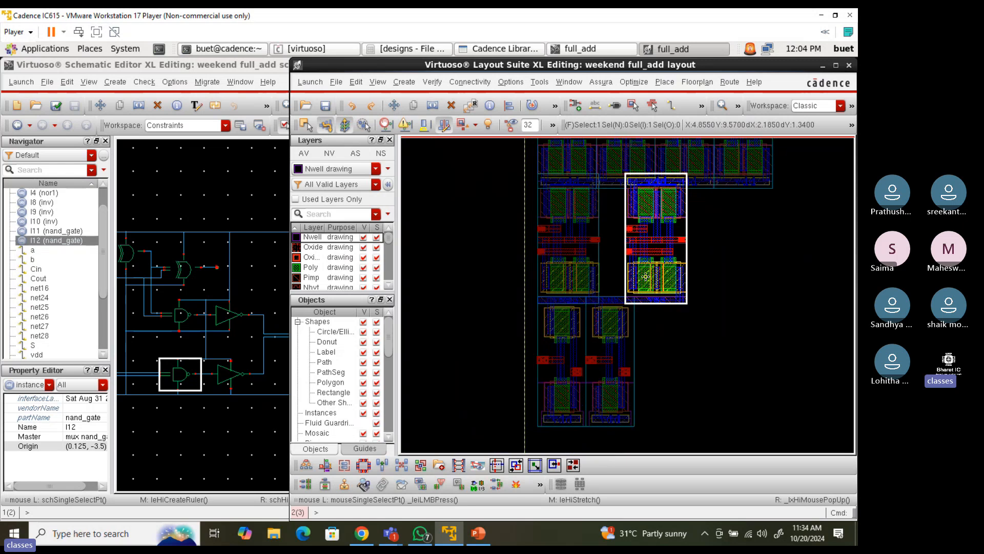
key(s)
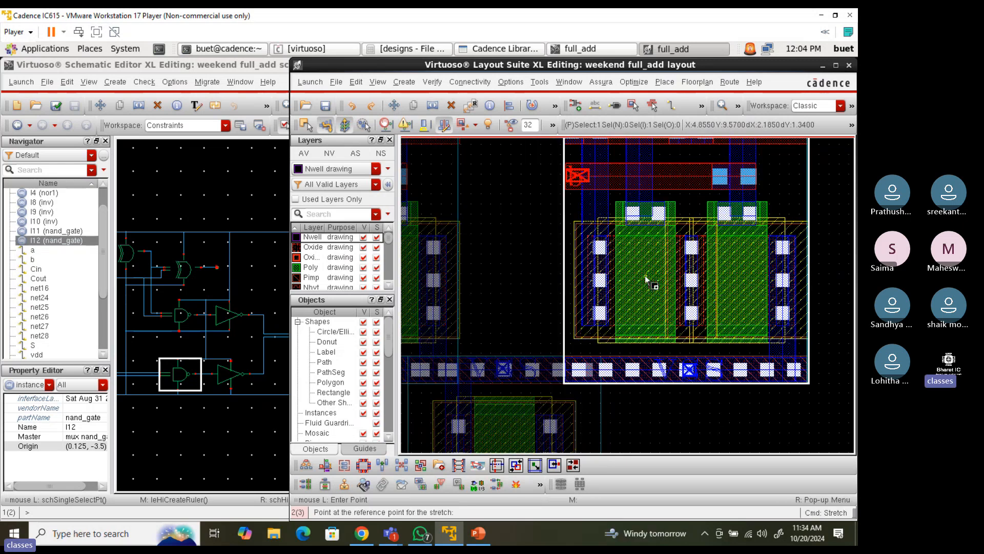
click(646, 277)
click(548, 283)
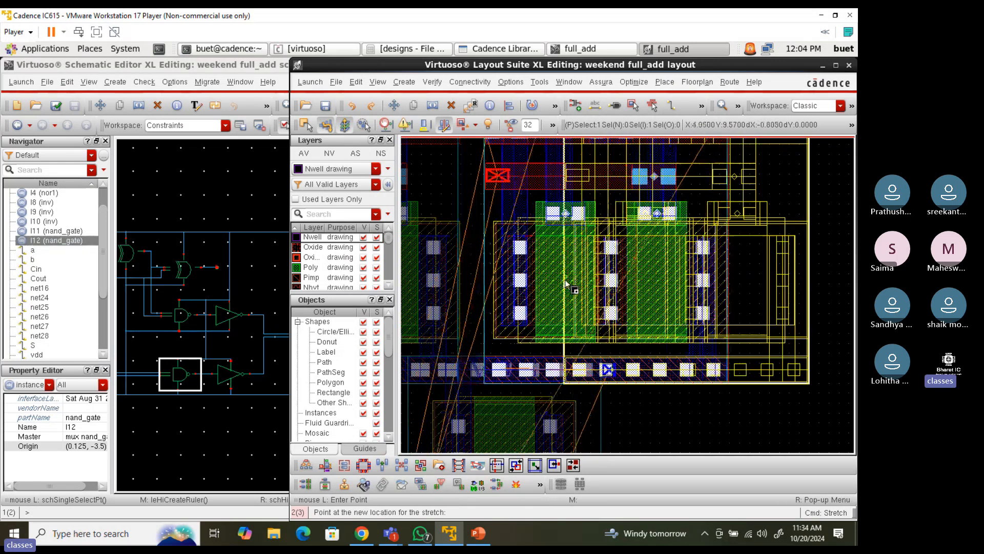
Inspect the cell boundaries near the shared rail and align the I12 NAND gate's left edge with the I11 NAND gate's right edge
scroll(574, 232, down, 1)
scroll(574, 232, up, 2)
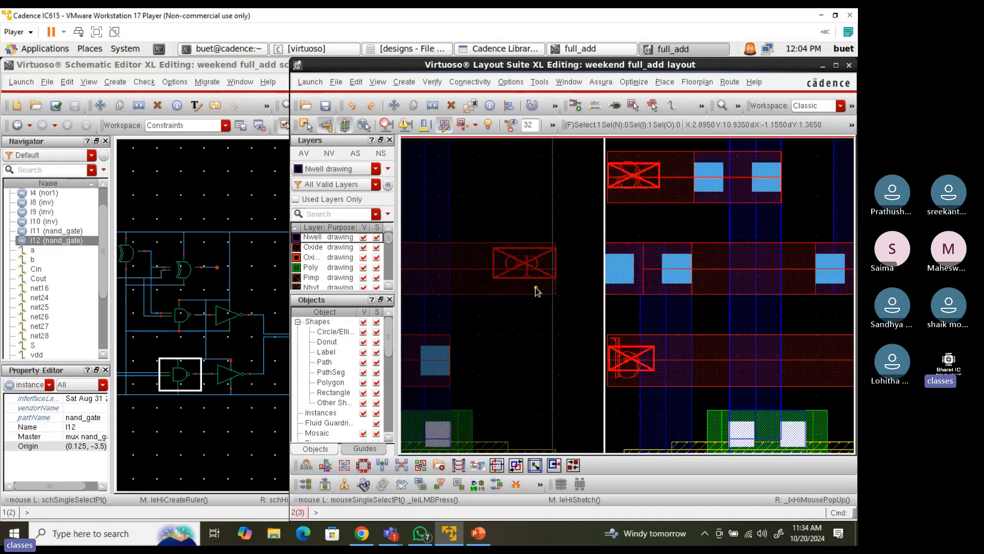
scroll(537, 290, down, 1)
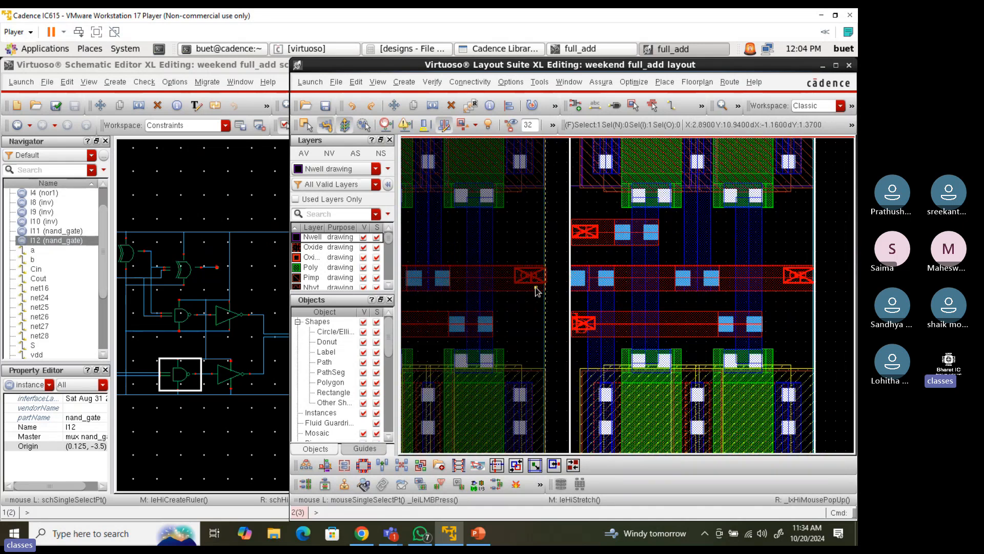
scroll(537, 291, down, 3)
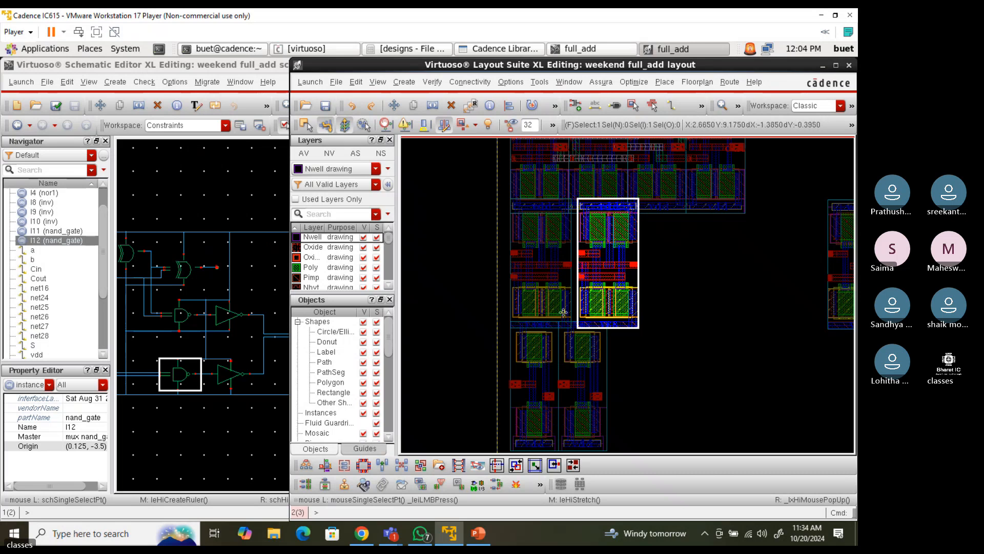
scroll(569, 351, up, 2)
scroll(515, 240, up, 2)
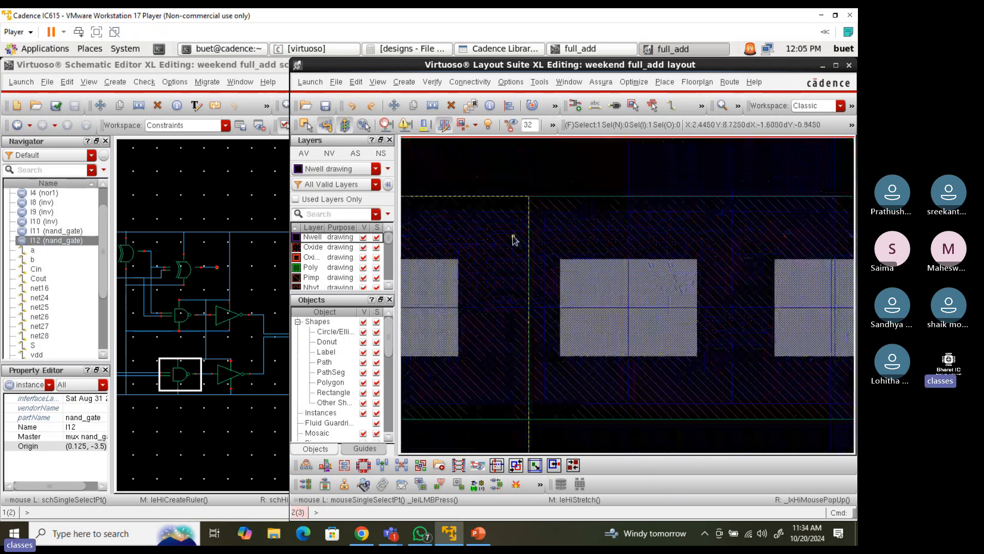
scroll(517, 369, down, 3)
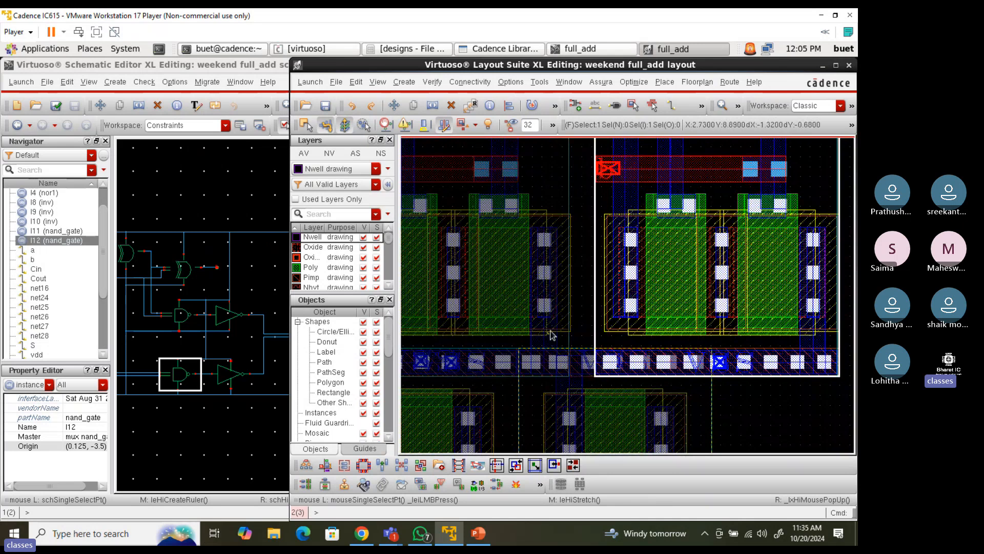
scroll(594, 310, up, 1)
key(a)
click(595, 308)
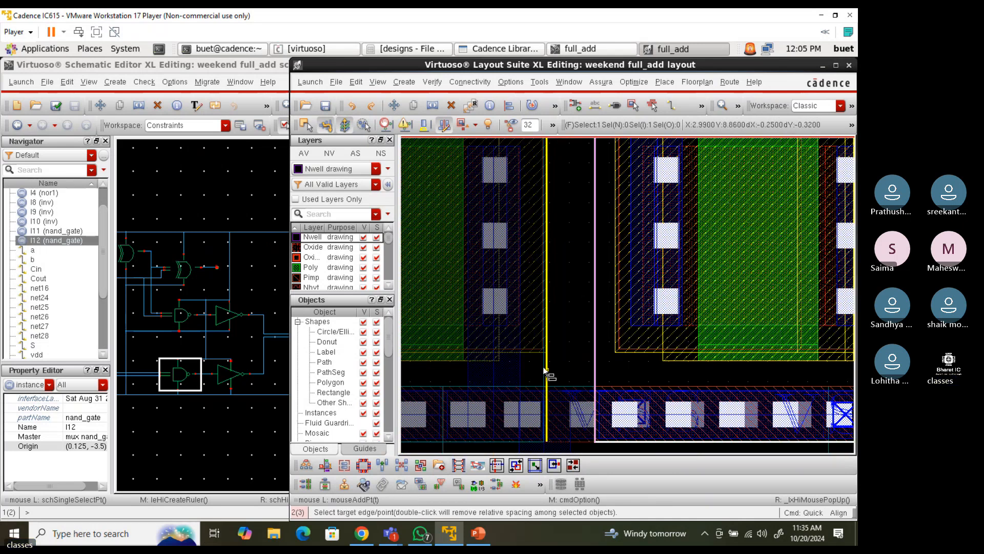
click(543, 371)
scroll(555, 367, down, 2)
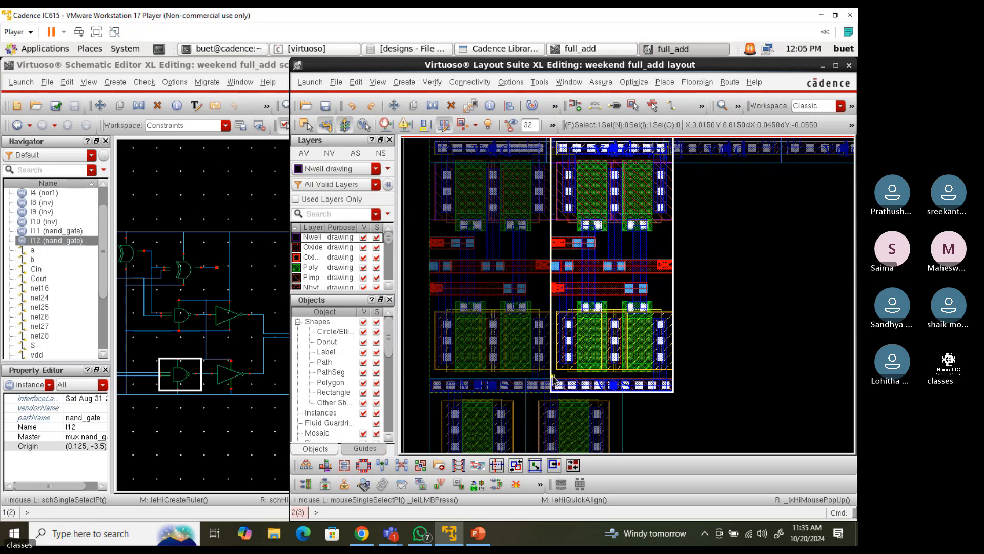
Open the I12 NAND gate for in-place layout editing and display all hierarchy levels
click(721, 324)
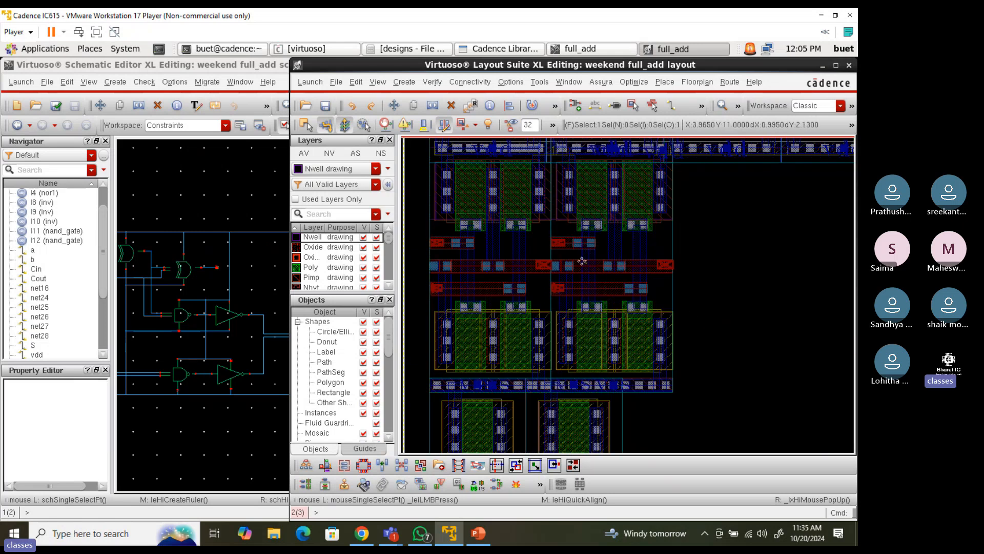
scroll(560, 261, up, 3)
scroll(578, 301, down, 3)
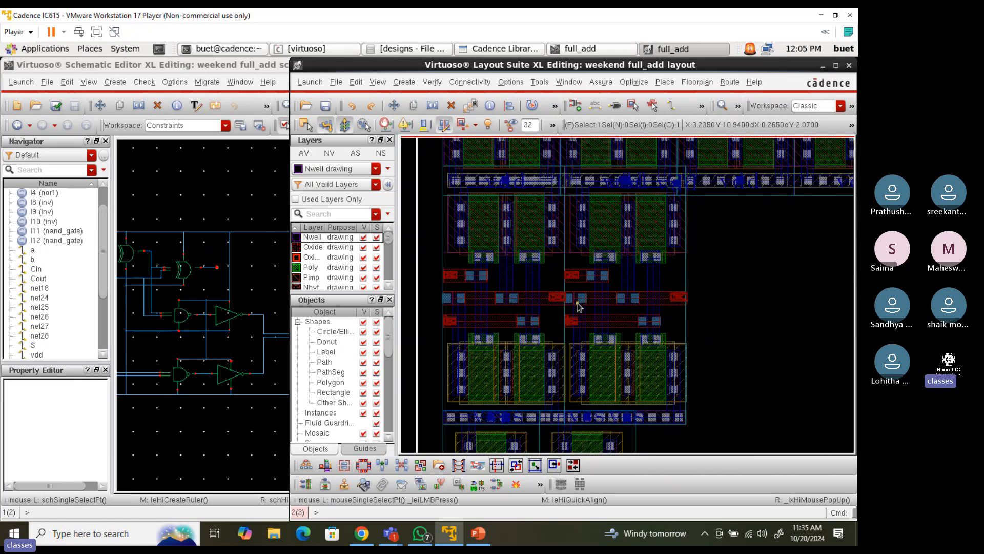
double_click(669, 302)
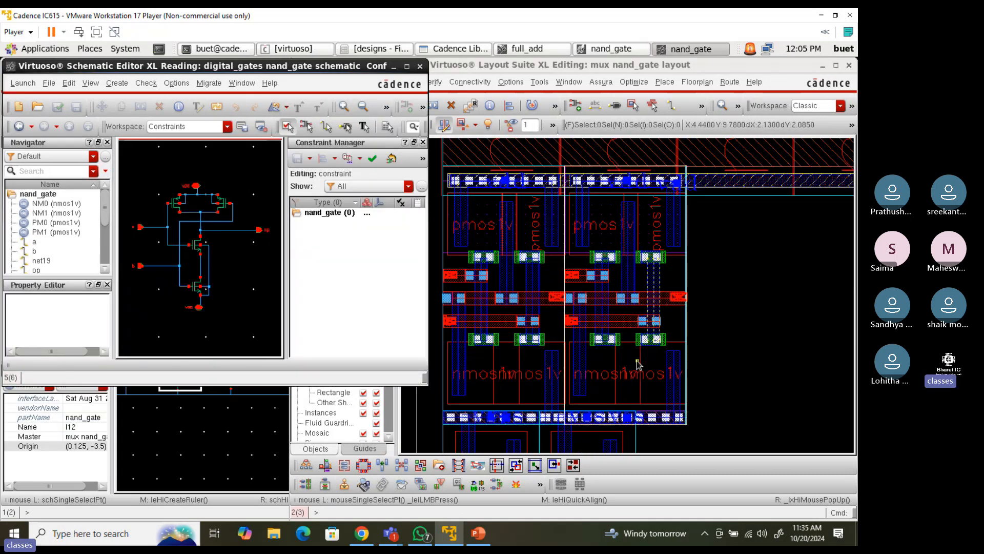
click(723, 341)
scroll(558, 376, up, 2)
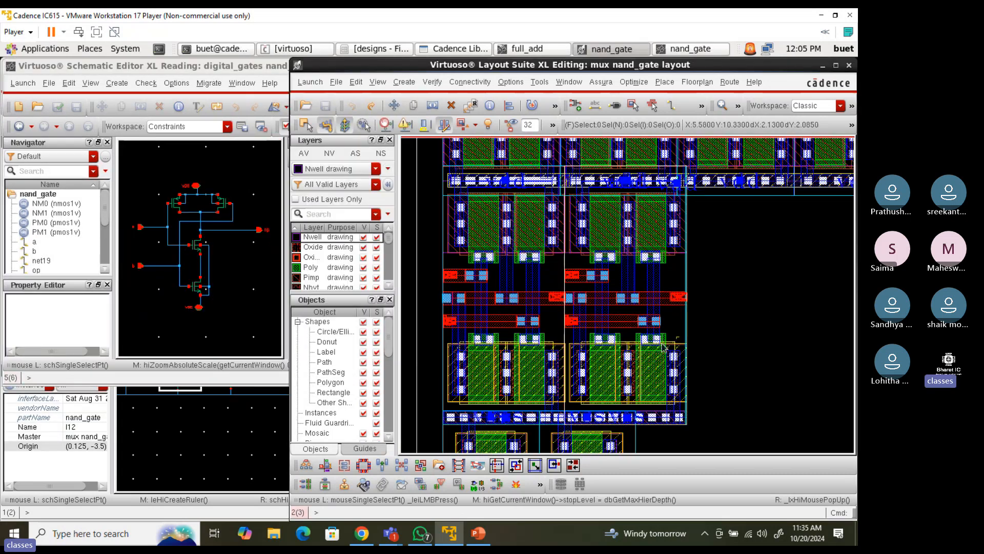
key(shift+f)
Select the NAND cell's boundary for stretching and set both the X and Y snap spacing to 0.005
scroll(569, 338, up, 2)
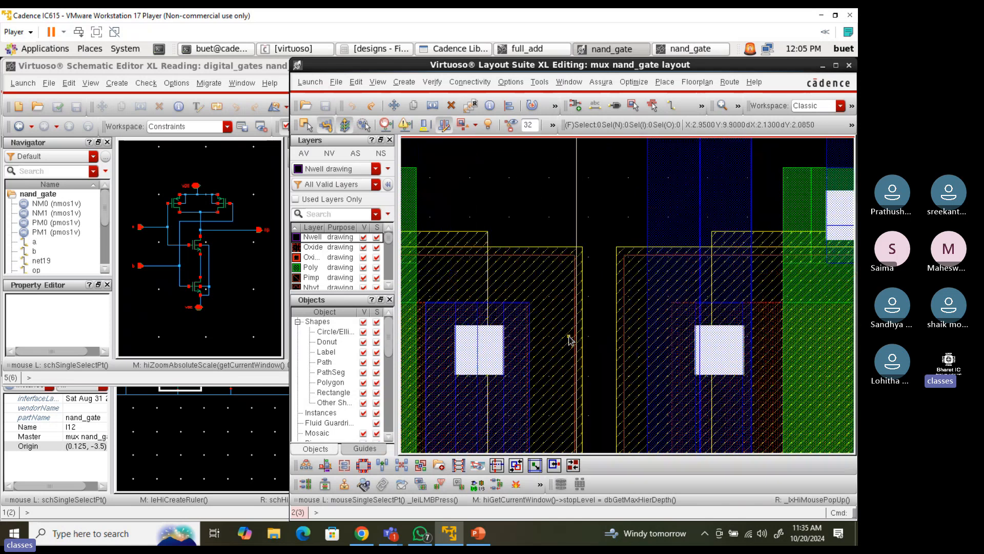
scroll(568, 305, down, 2)
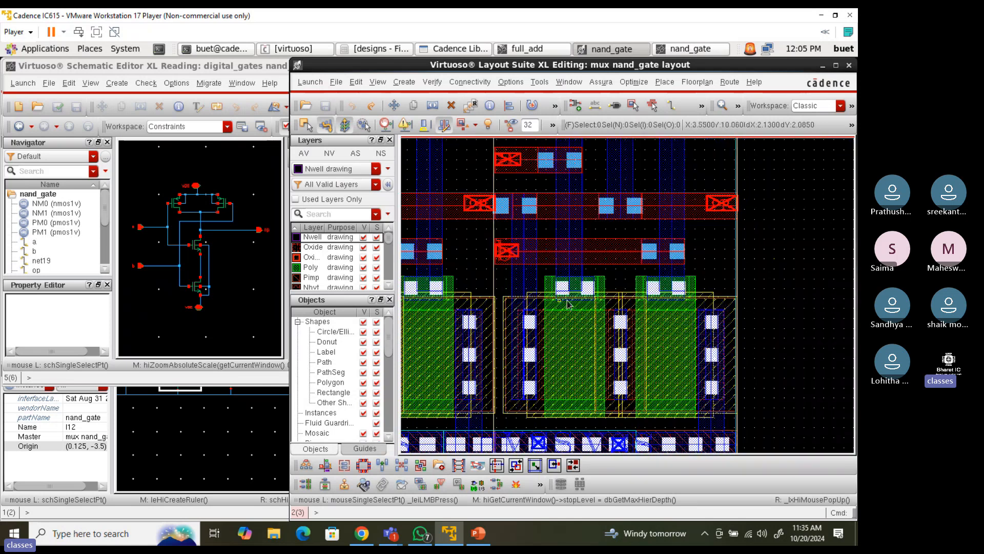
click(735, 283)
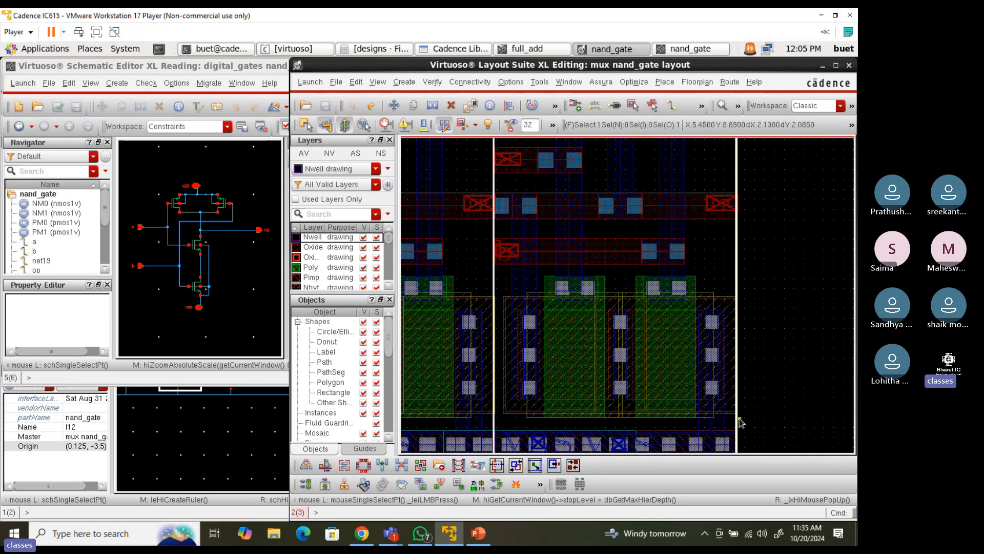
scroll(736, 151, up, 3)
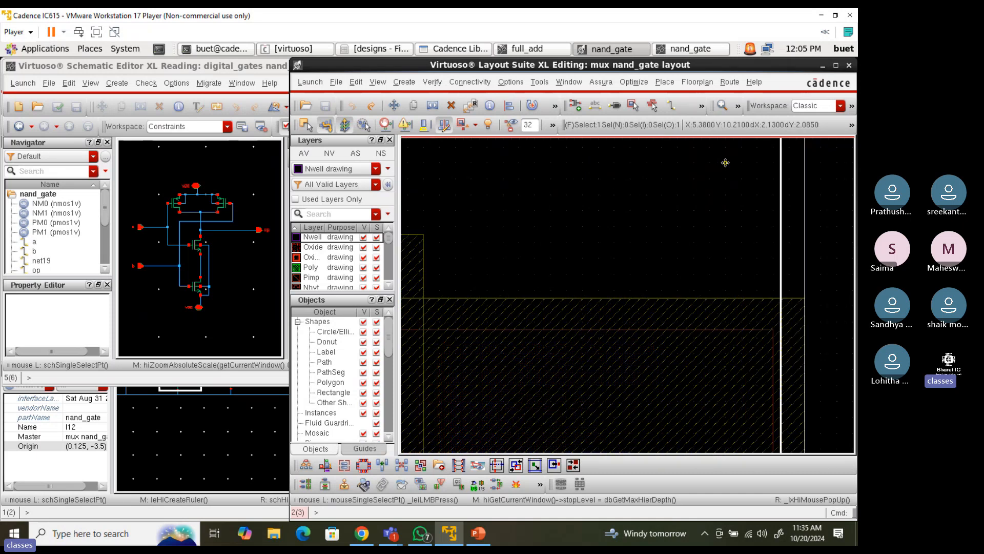
key(s)
click(761, 241)
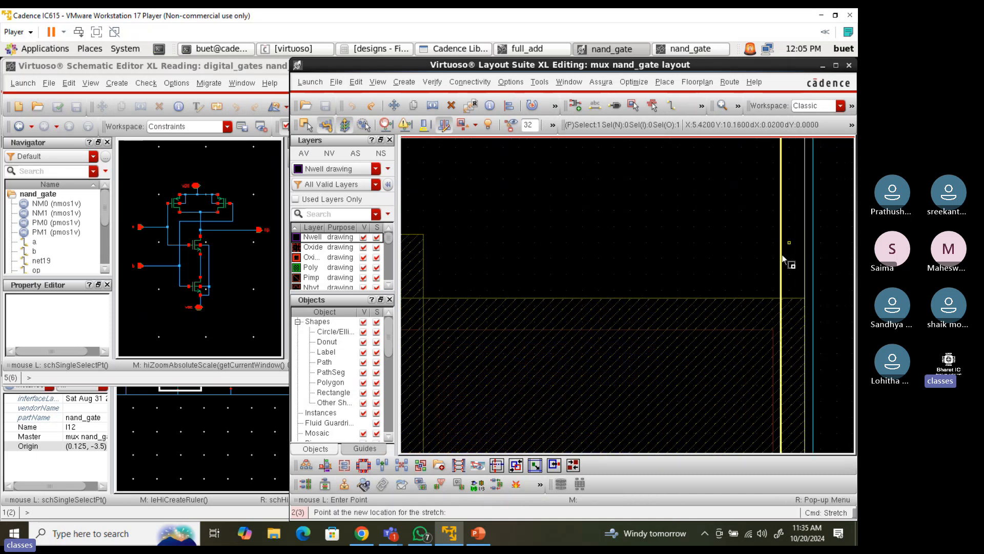
key(e)
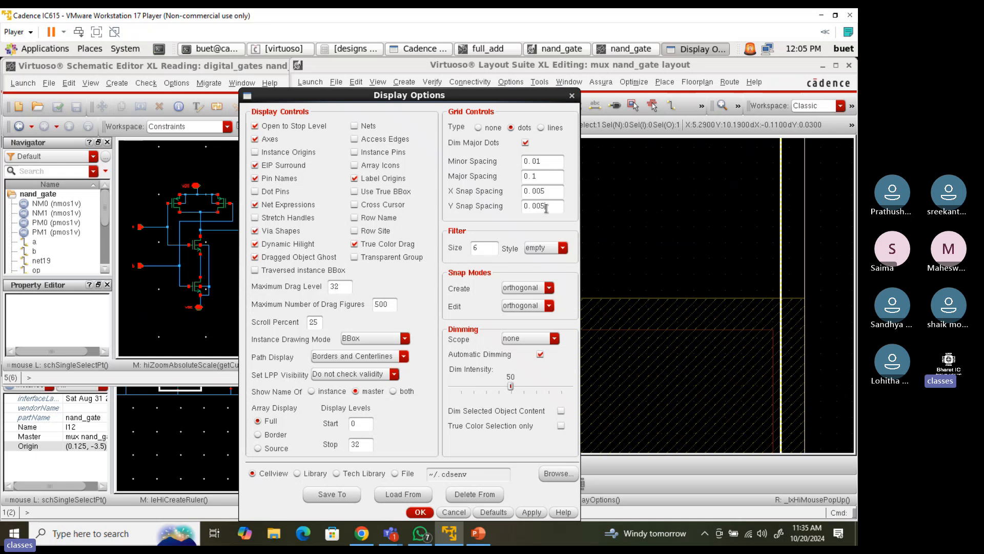
key(Return)
Align the NAND cell boundary's right edge with the outer edge of the rightmost NMOS layer
key(a)
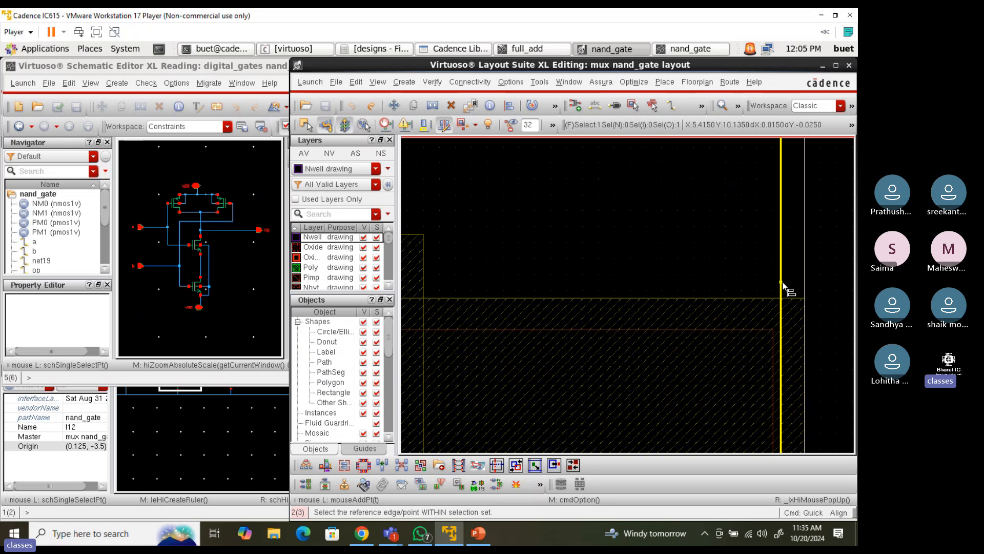
click(781, 283)
click(794, 318)
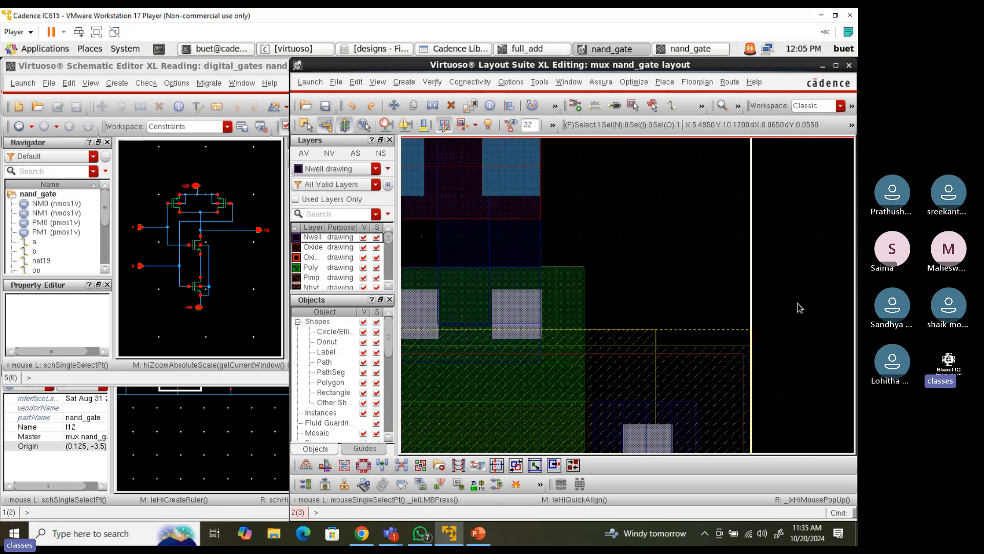
Partially select the op pin, its label and the metal end, and stretch them 0.4 left, away from the cell boundary
scroll(784, 239, up, 1)
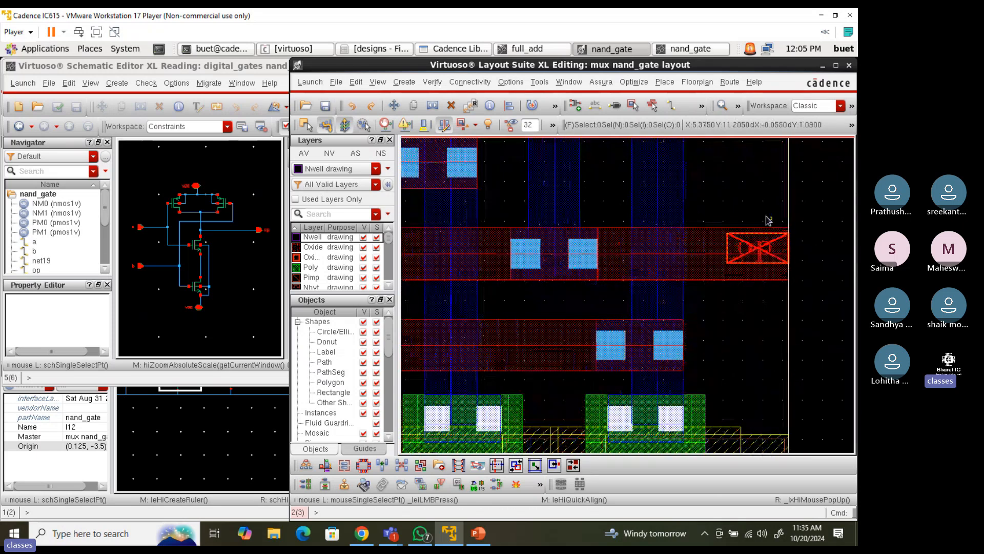
drag(732, 217, 817, 291)
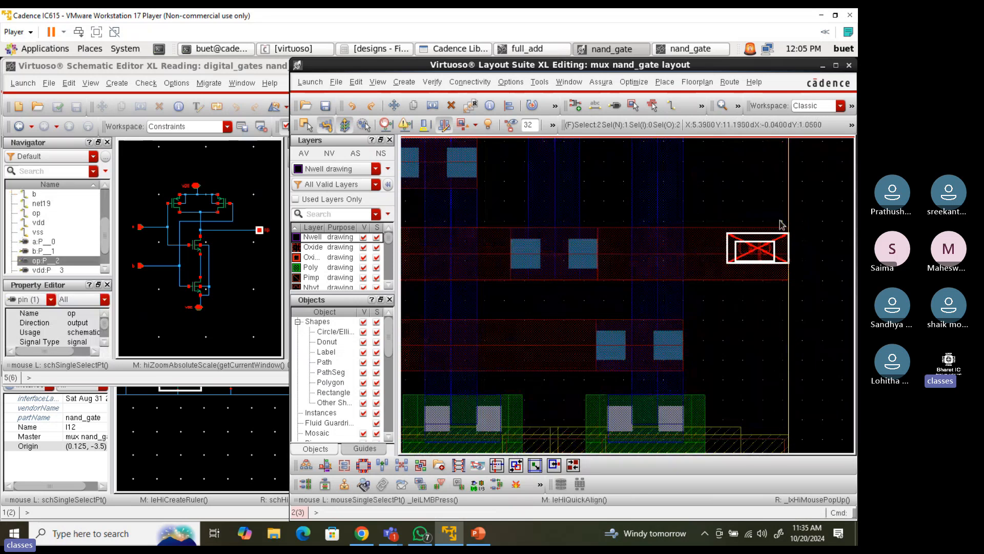
scroll(780, 223, up, 2)
scroll(793, 249, down, 1)
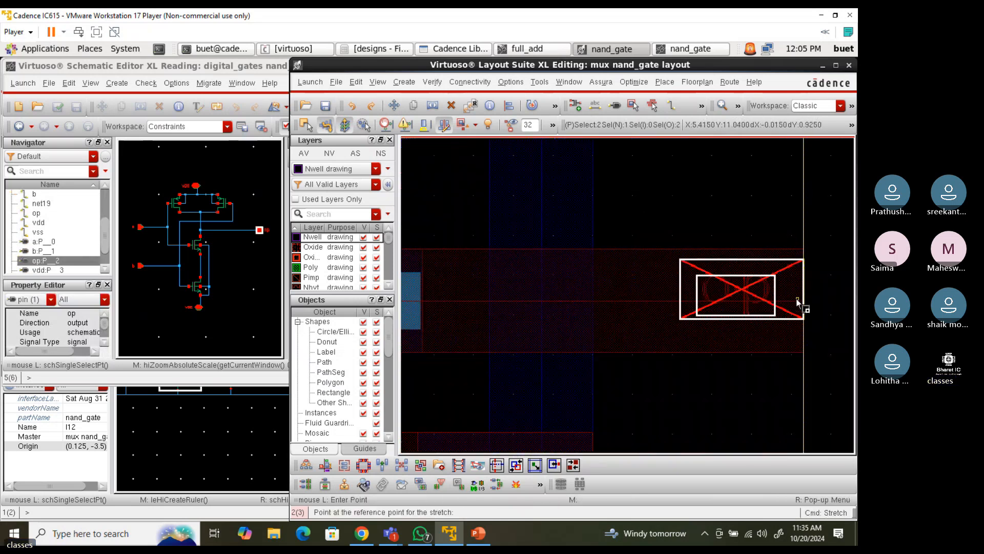
click(305, 128)
drag(647, 213, 855, 383)
key(s)
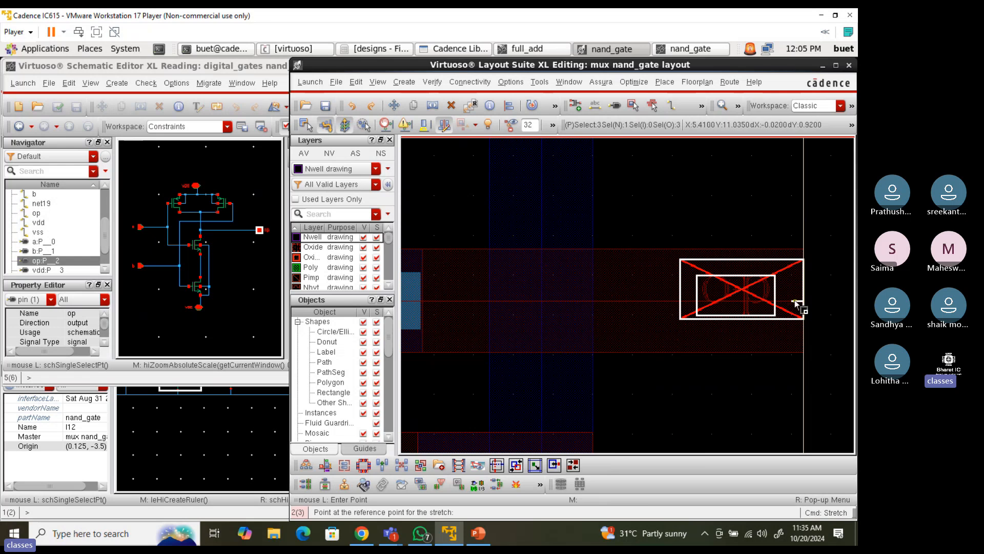
click(796, 304)
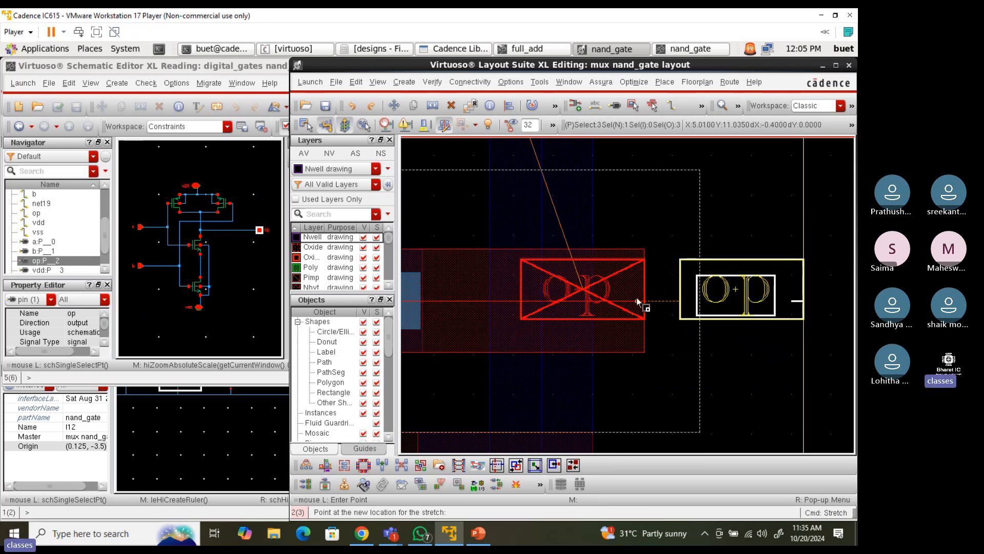
click(636, 303)
ctrl+scroll(624, 340, down, 3)
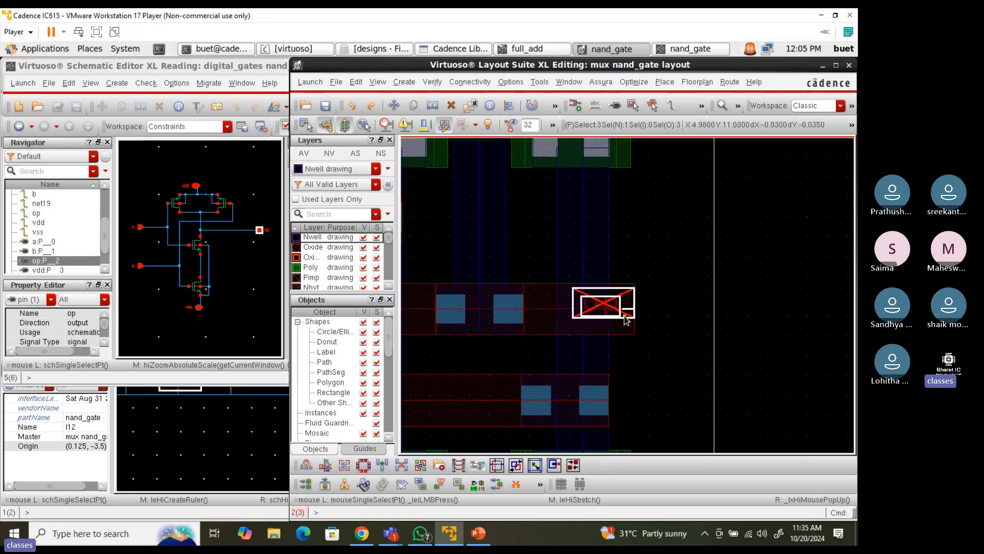
click(702, 284)
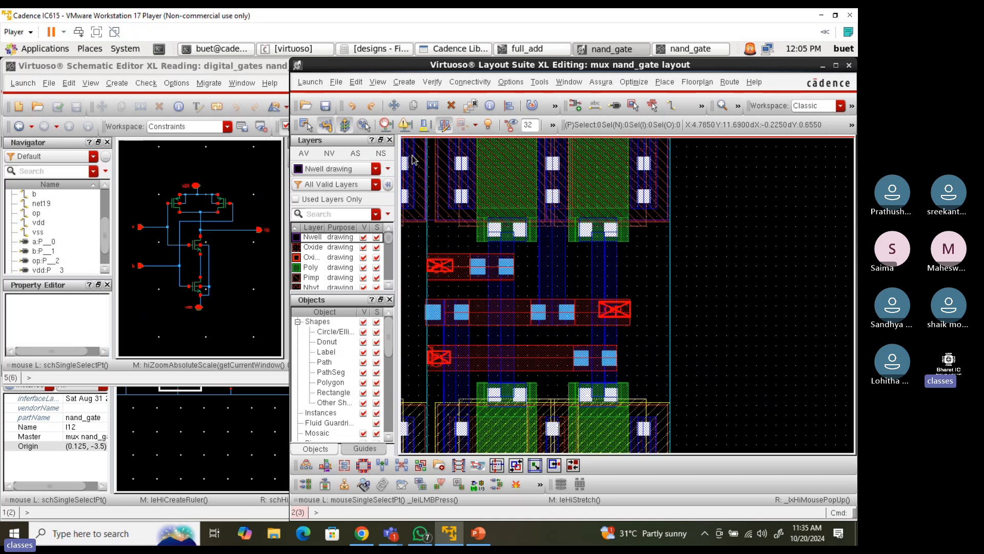
Save the nand_gate layout and return to the top-level full_add layout
click(326, 106)
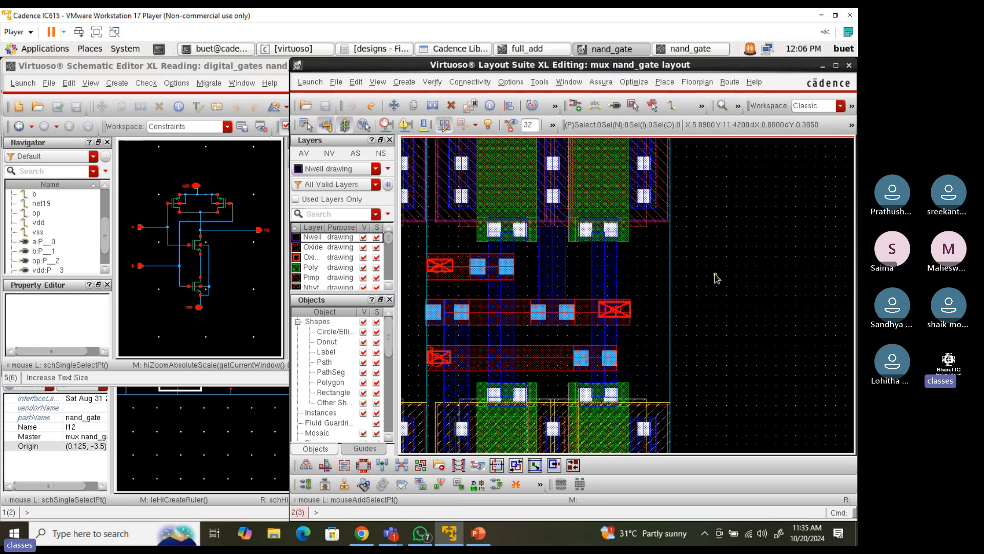
key(b)
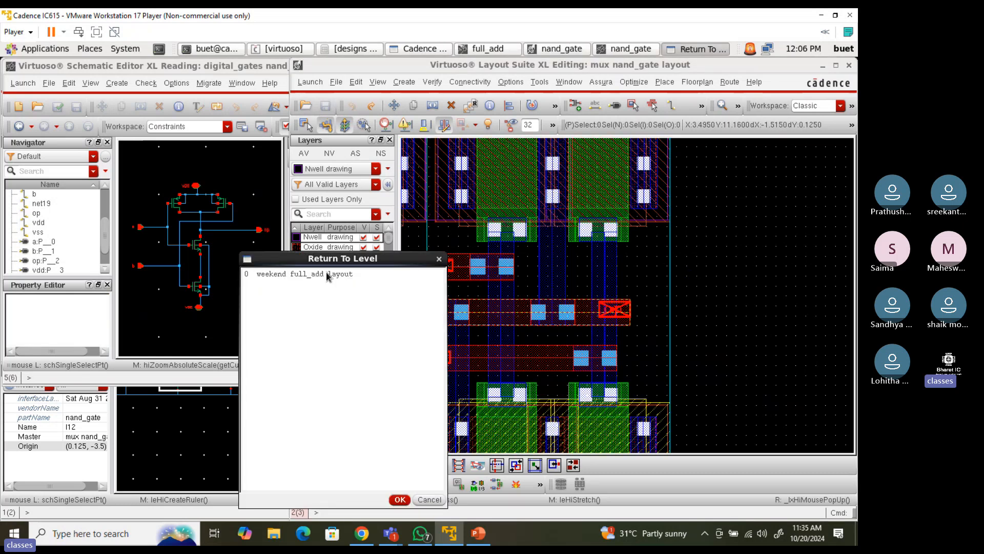
double_click(326, 272)
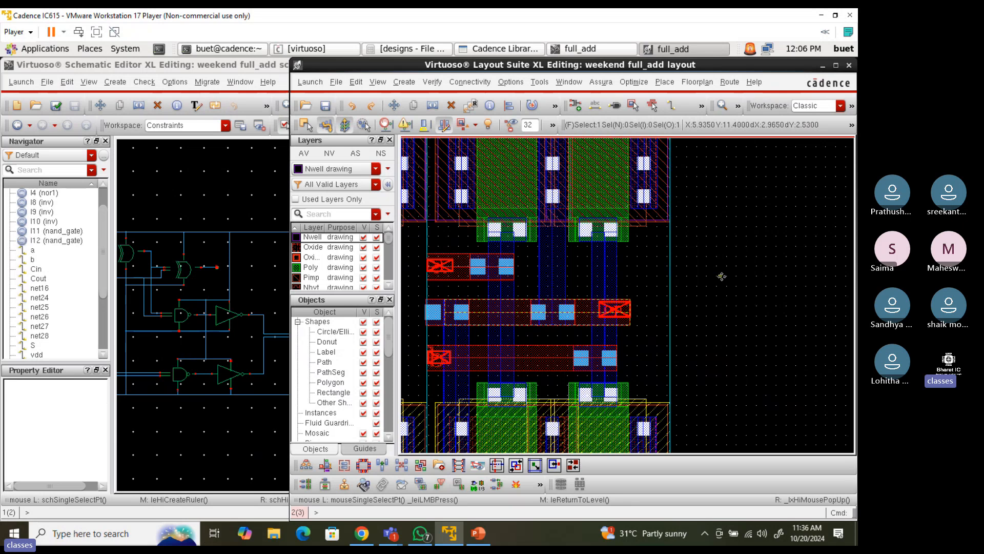
Examine the gap between the I11 NAND gate's output metal and the I12 NAND gate, and check their shared cell boundary
ctrl+scroll(567, 293, up, 5)
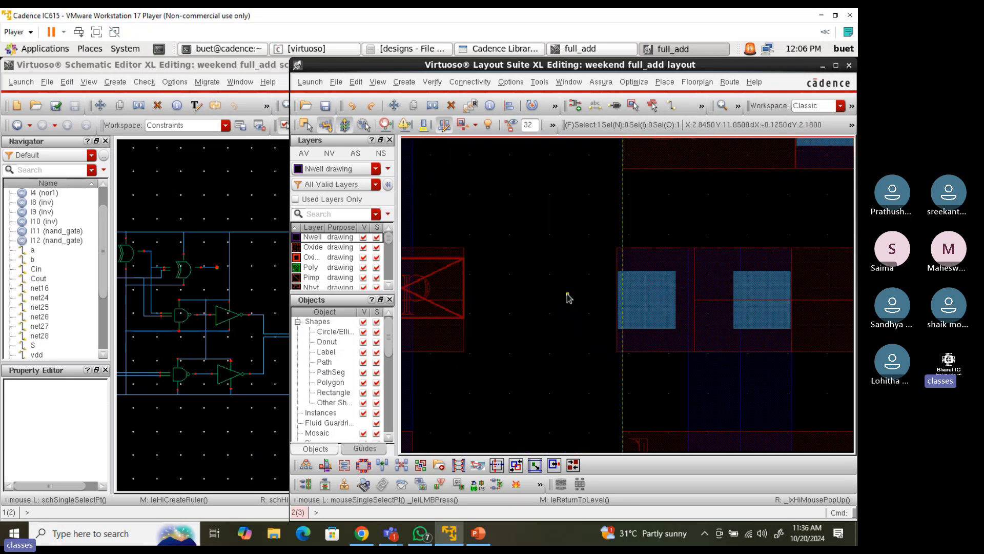
key(k)
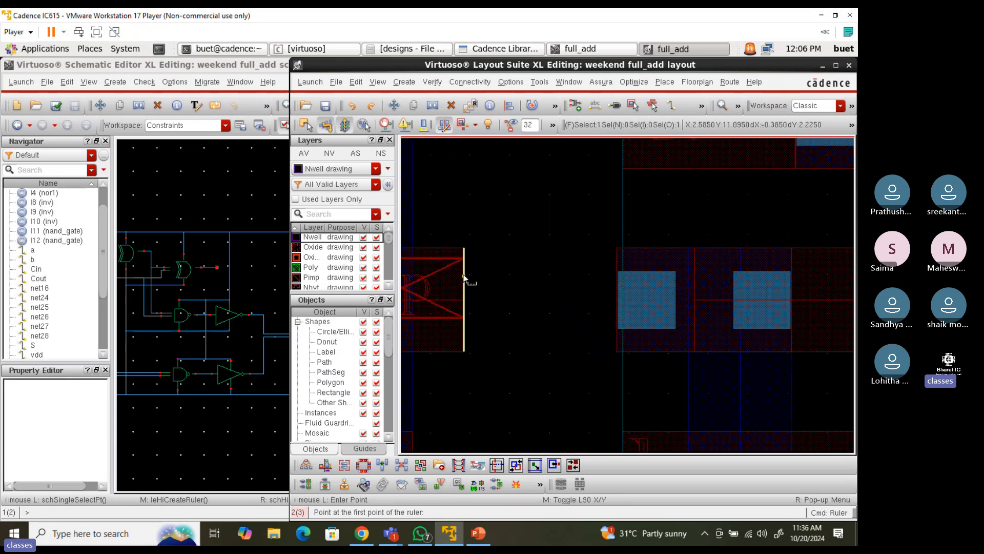
key(Escape)
ctrl+scroll(588, 290, down, 4)
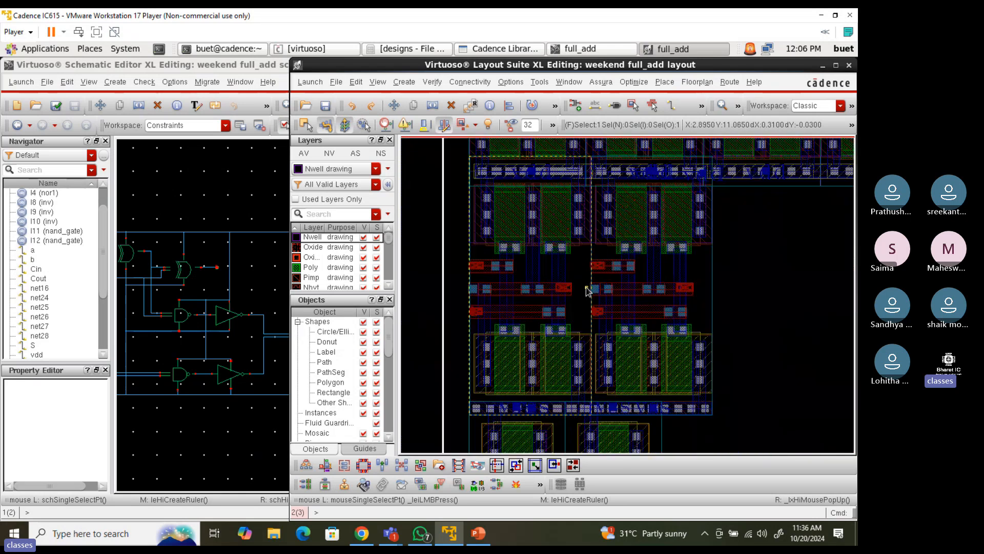
ctrl+scroll(593, 352, up, 4)
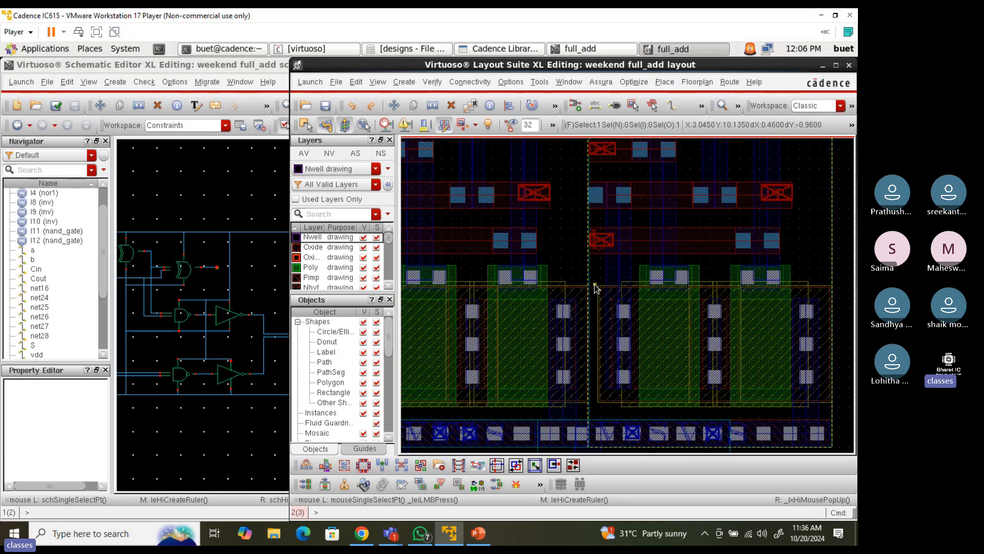
ctrl+scroll(601, 277, up, 2)
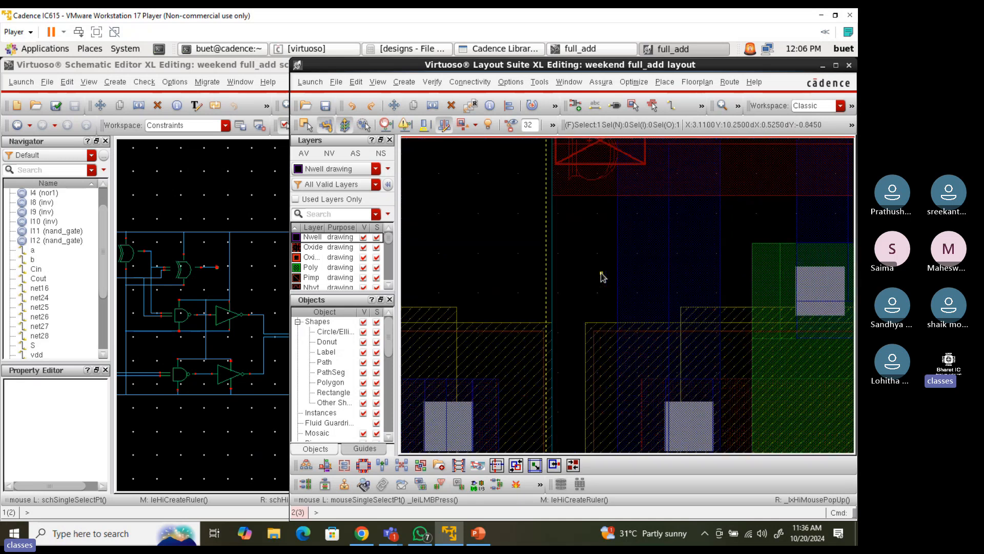
ctrl+scroll(528, 296, down, 2)
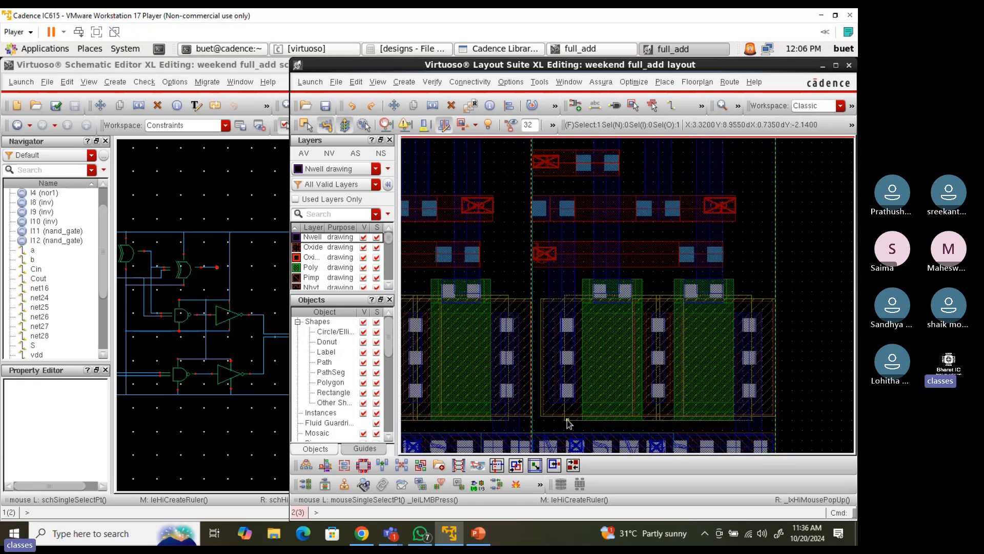
Move the I4 NOR gate horizontally to just right of the I12 NAND gate beneath the XOR block
ctrl+scroll(594, 336, down, 3)
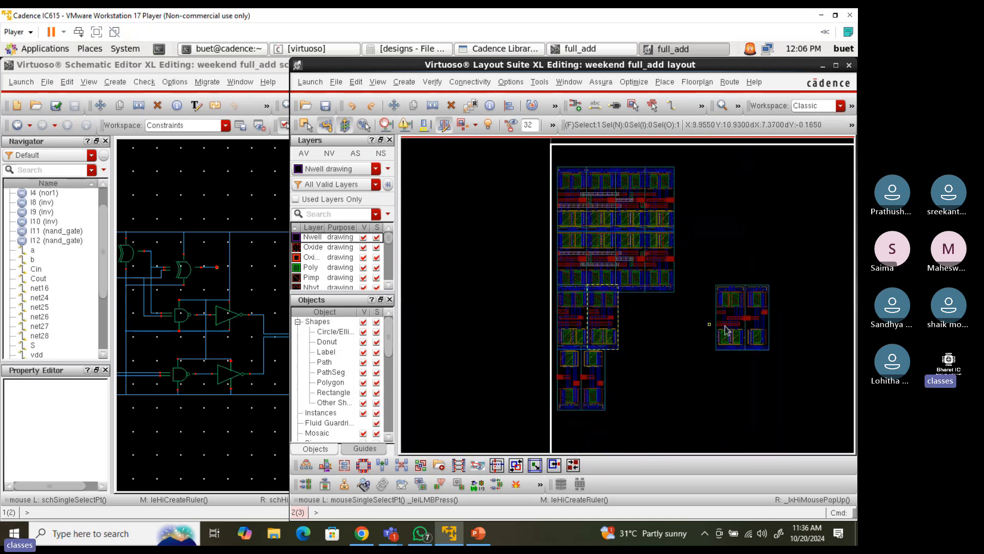
click(727, 314)
key(s)
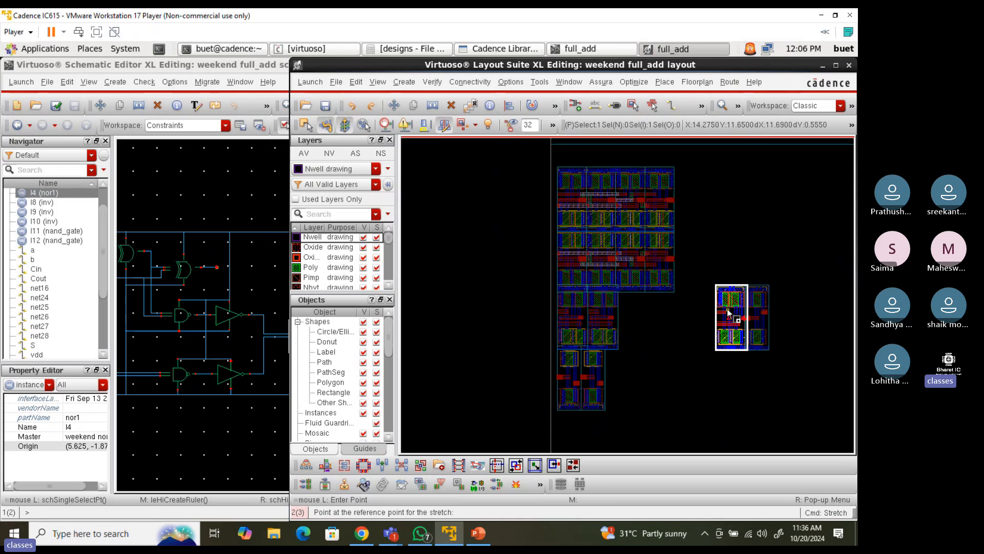
click(727, 312)
click(627, 307)
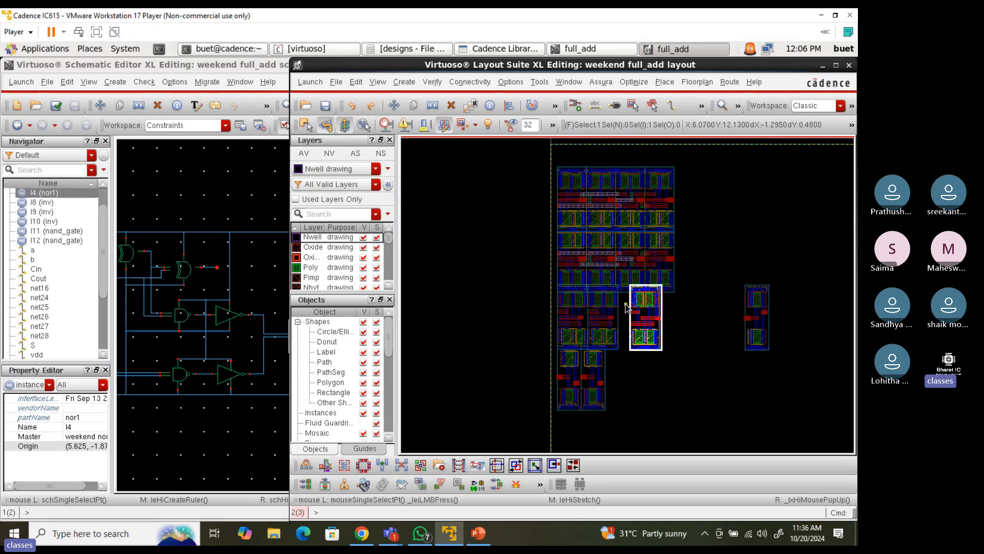
Align the I4 NOR gate's left boundary edge with the I12 NAND gate's right boundary edge
ctrl+scroll(627, 307, up, 5)
key(a)
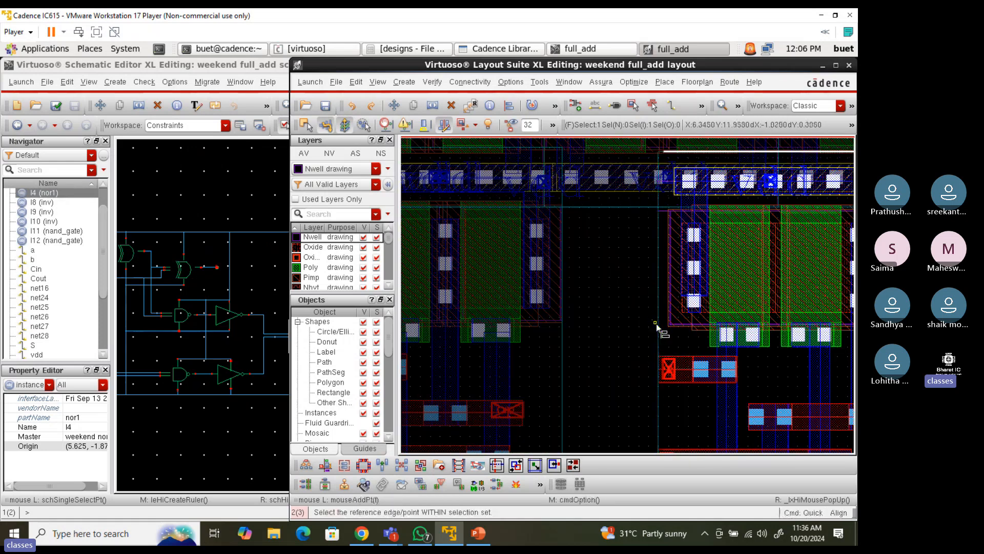
ctrl+scroll(656, 324, up, 4)
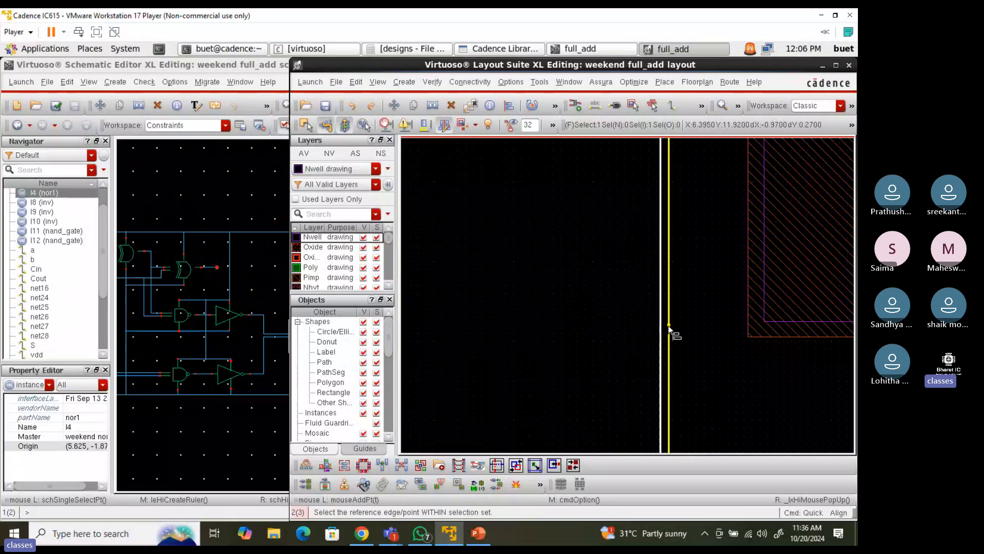
click(669, 327)
ctrl+scroll(694, 334, down, 3)
click(505, 343)
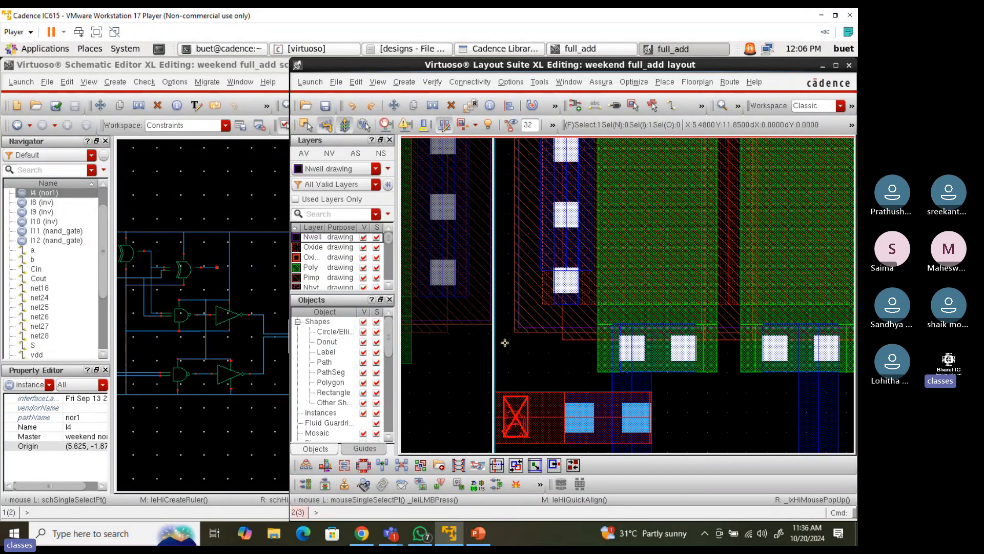
Trace net25 and net24 from the schematic to their connections between the lower inverters and the NOR gate in the layout
ctrl+scroll(530, 339, down, 4)
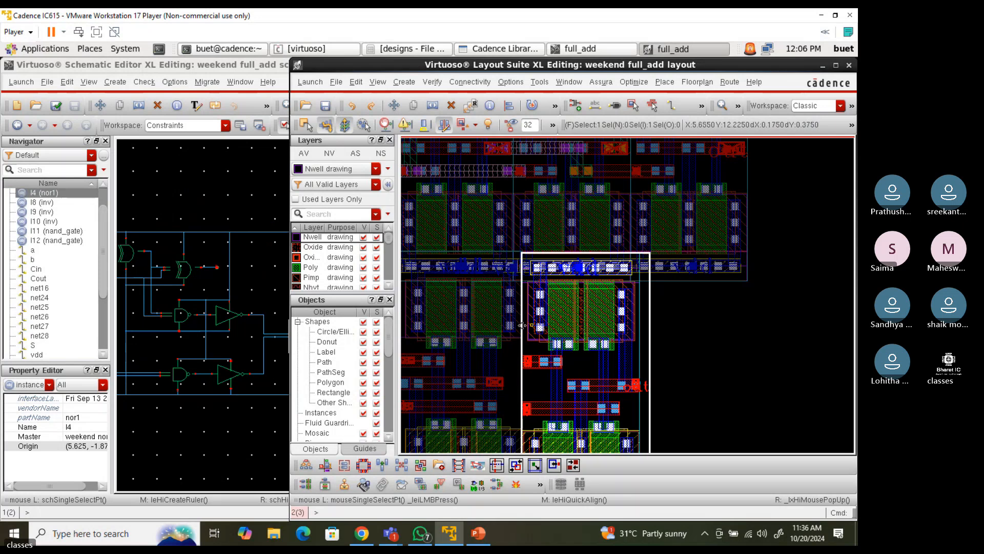
ctrl+scroll(510, 334, down, 3)
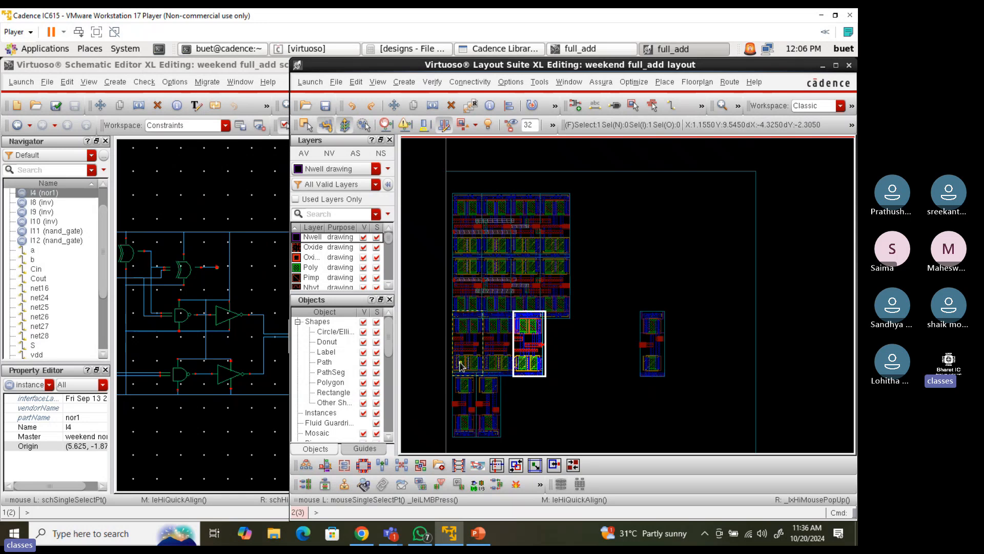
ctrl+scroll(460, 365, up, 3)
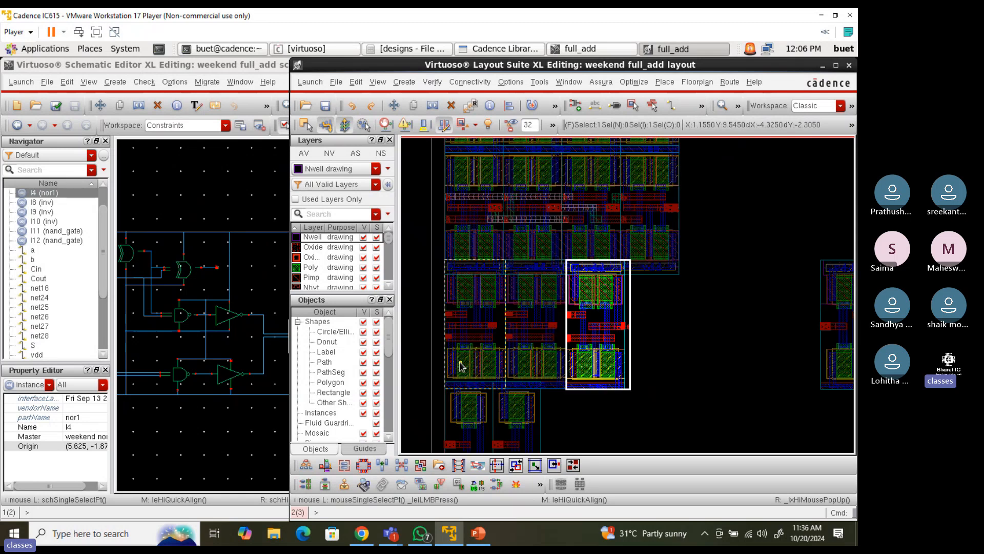
click(256, 316)
ctrl+scroll(484, 369, down, 3)
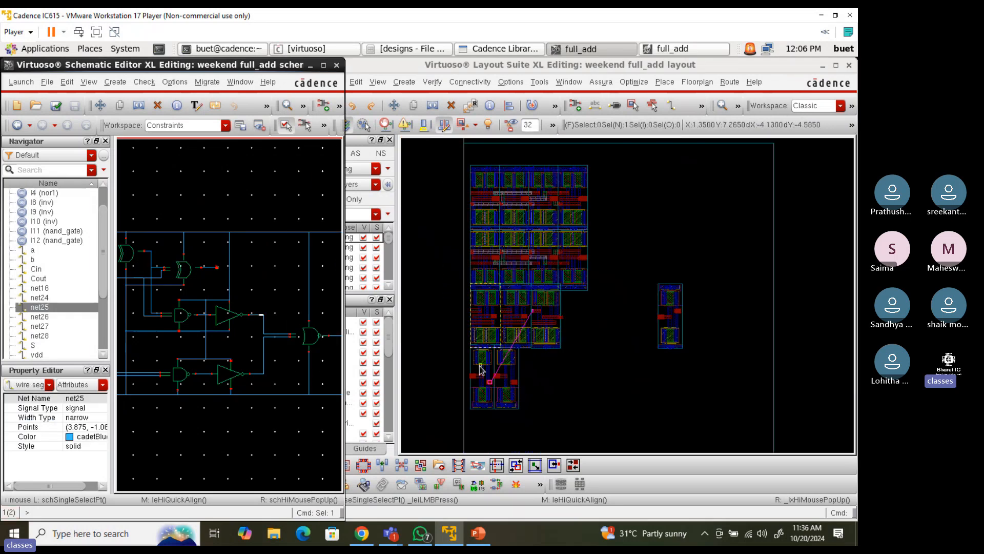
ctrl+scroll(505, 376, up, 3)
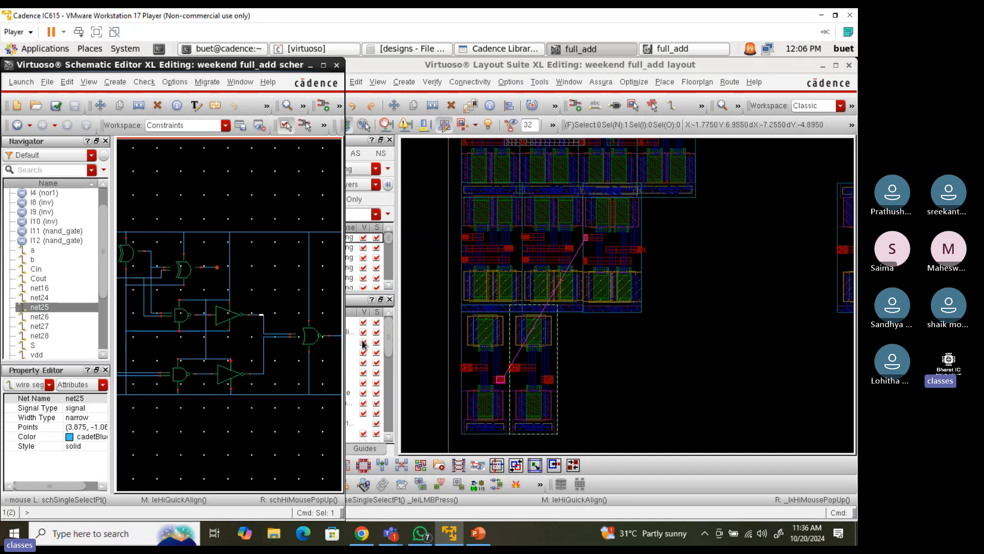
click(265, 357)
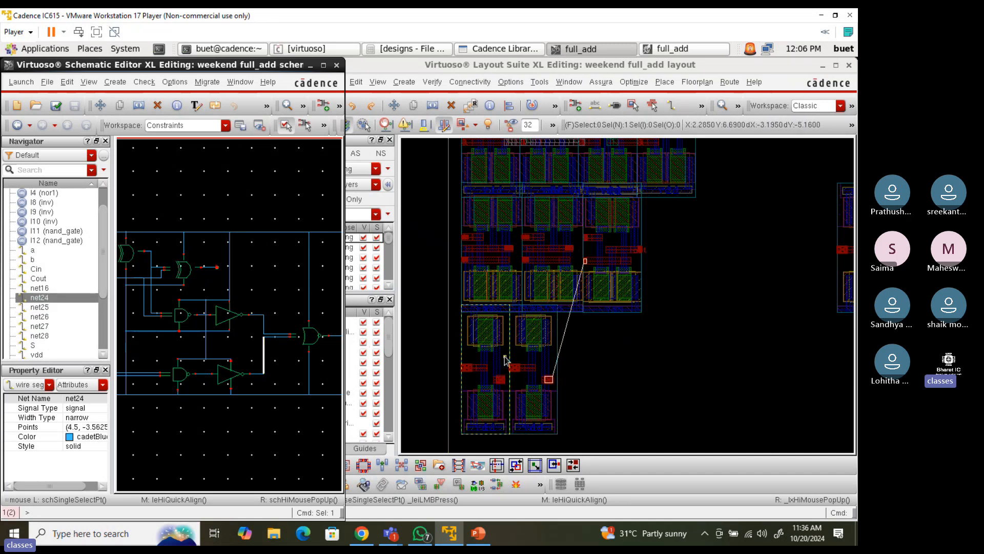
ctrl+scroll(513, 353, down, 2)
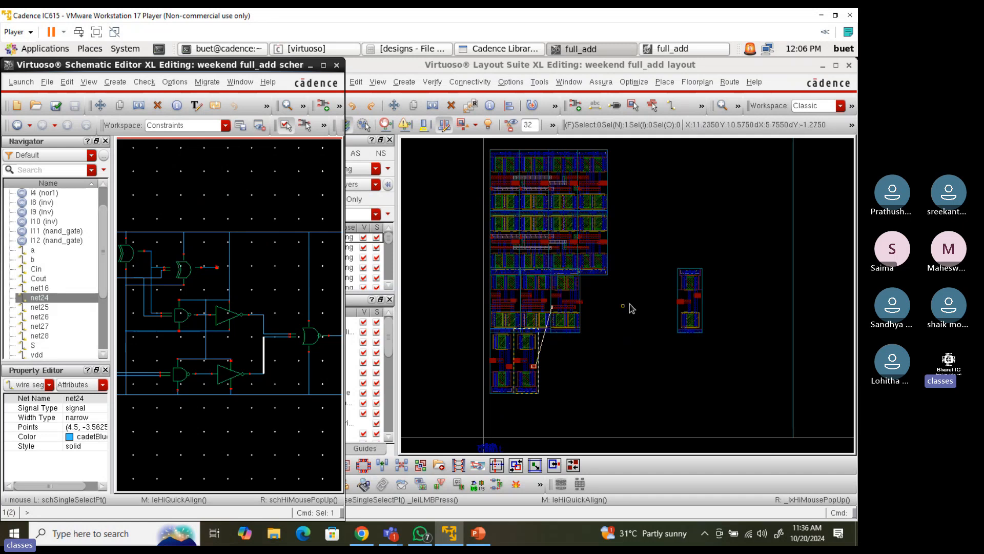
Align the left edge of the separate inverter I10 to the right edge of NOR gate I4 in the third row
click(686, 290)
ctrl+scroll(633, 294, up, 2)
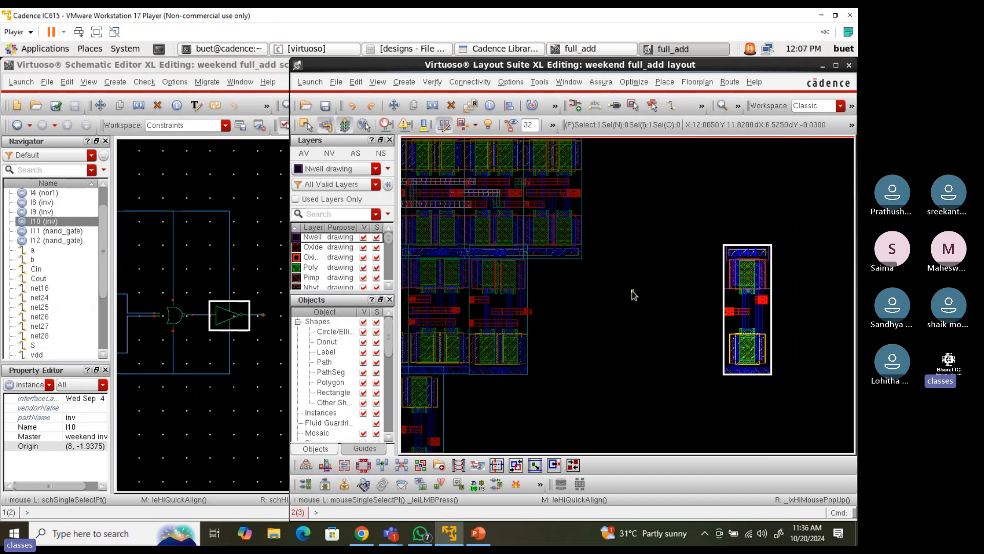
ctrl+scroll(714, 290, up, 3)
key(a)
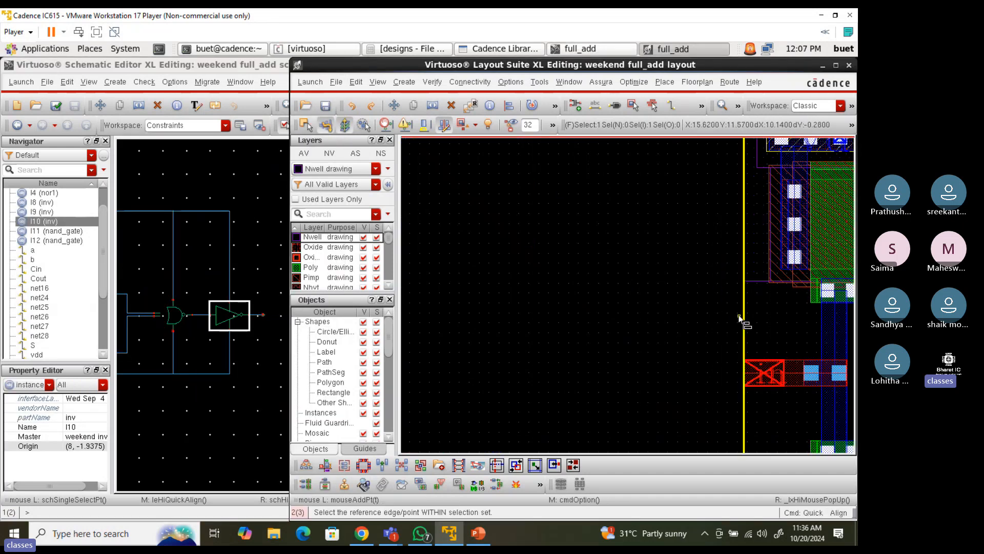
click(739, 318)
ctrl+scroll(606, 340, down, 3)
ctrl+scroll(556, 324, up, 3)
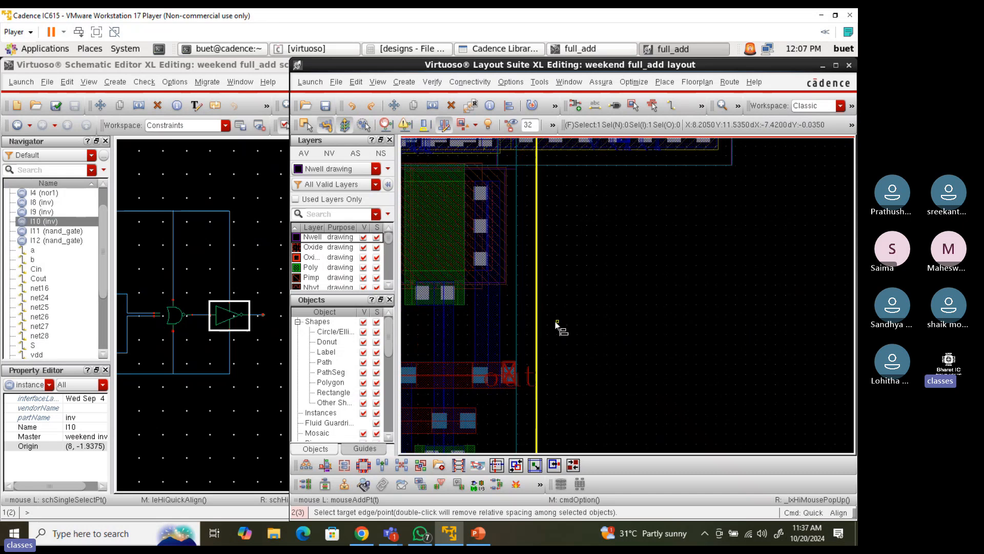
click(511, 324)
ctrl+scroll(649, 319, down, 2)
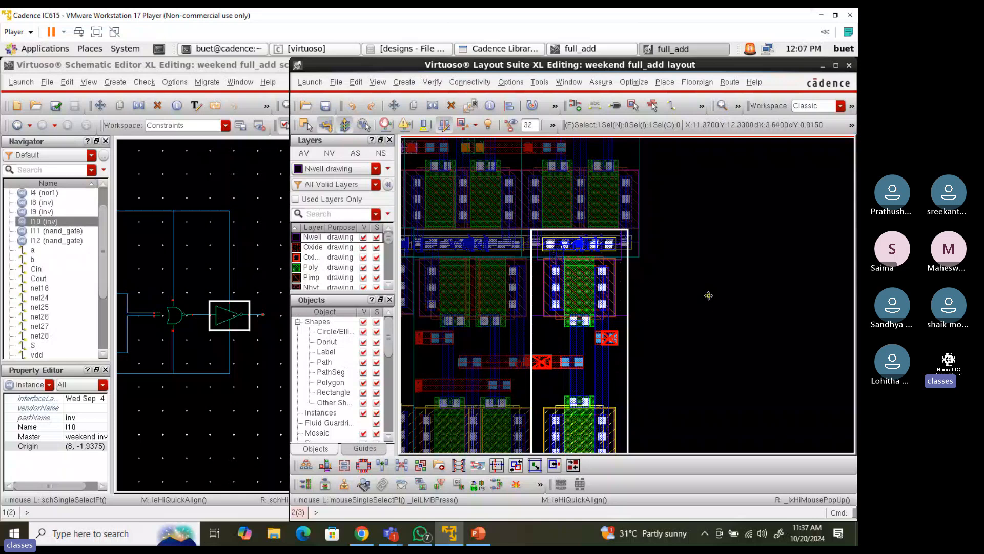
click(708, 296)
Stretch NOR gate I4 upward by about 0.04 to line its upper rail up with the row above
scroll(702, 307, up, 2)
scroll(585, 407, down, 2)
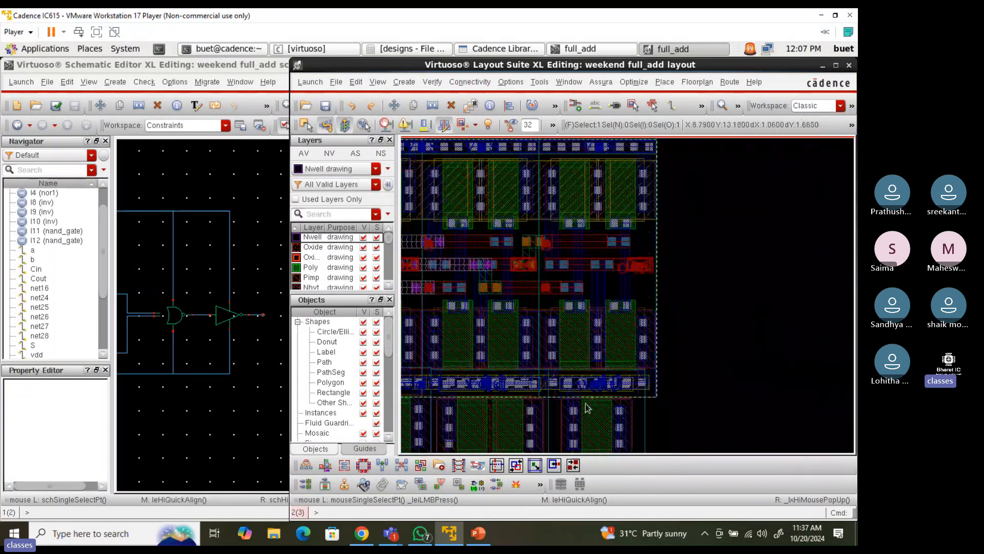
click(528, 424)
scroll(535, 369, up, 2)
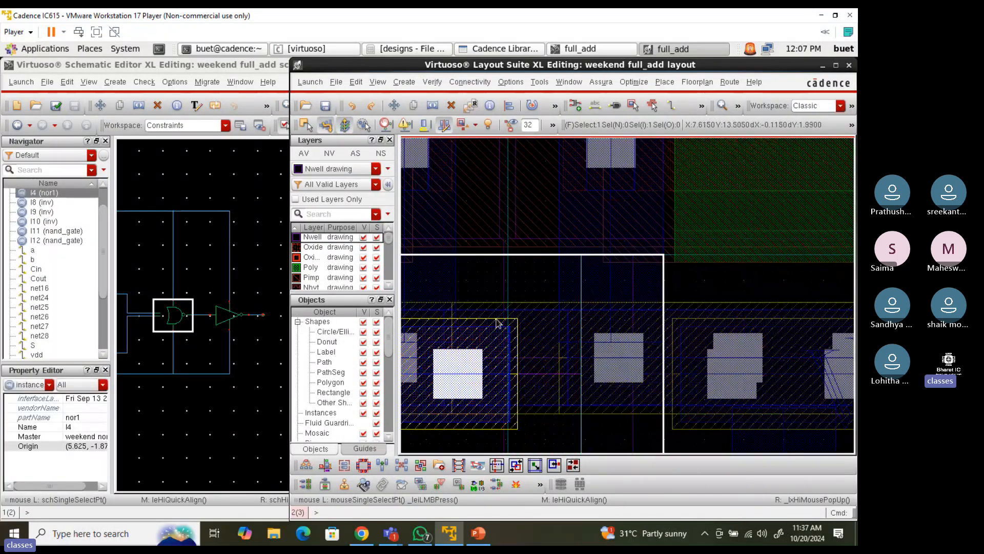
scroll(496, 322, up, 2)
key(a)
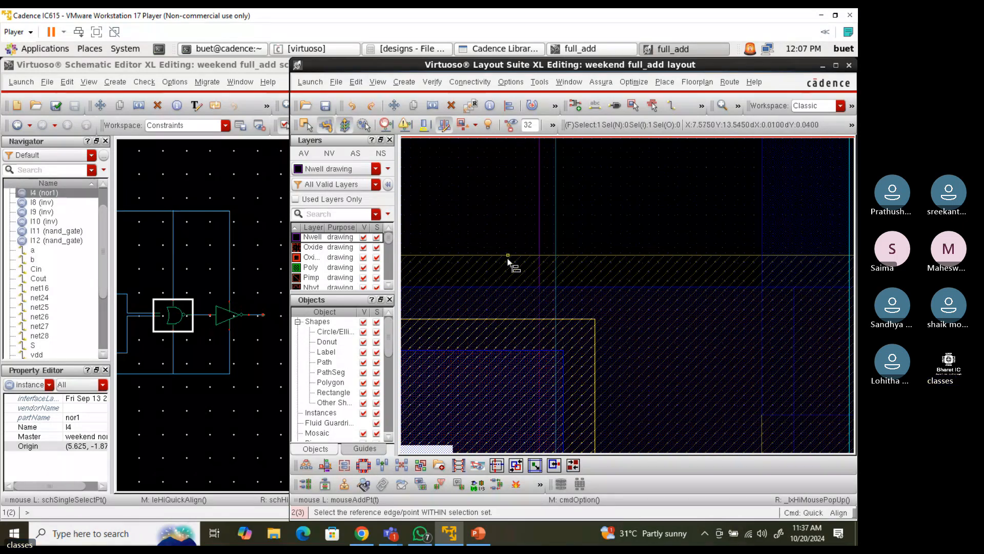
key(s)
click(502, 346)
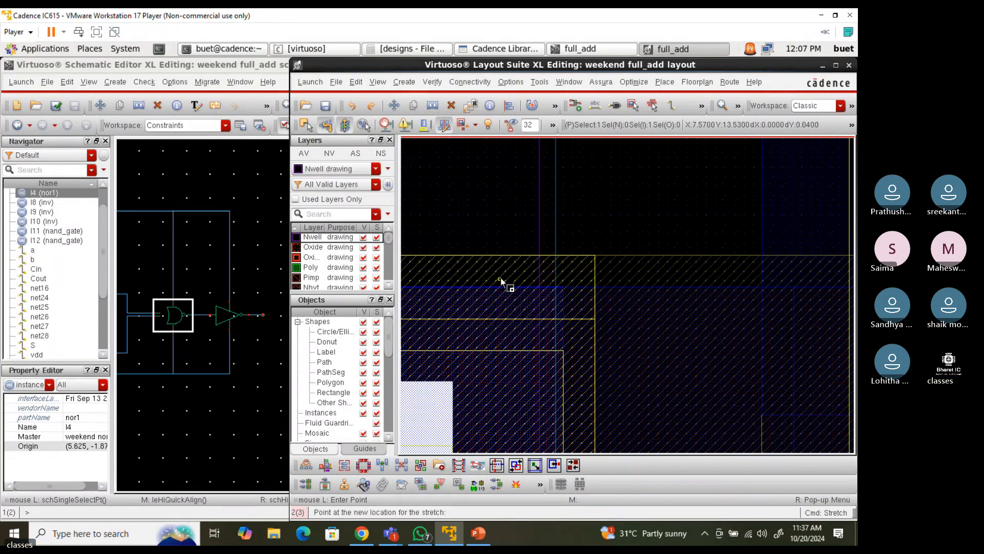
click(502, 281)
scroll(501, 281, down, 3)
Stretch inverter I10 upward by about 0.035 so its upper rail lines up with the adjoining row, and deselect it
click(619, 303)
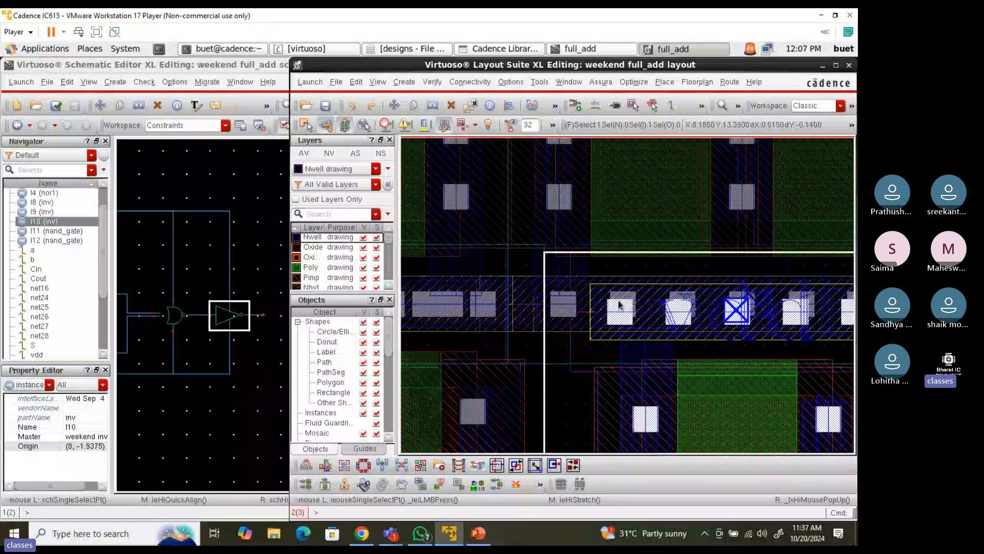
scroll(615, 295, up, 2)
key(s)
click(581, 304)
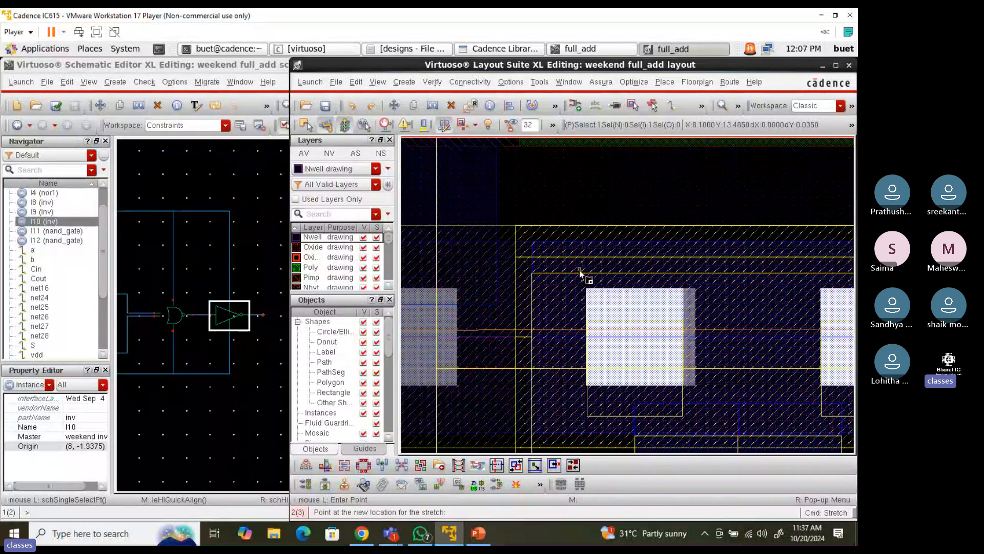
click(580, 273)
scroll(580, 273, down, 2)
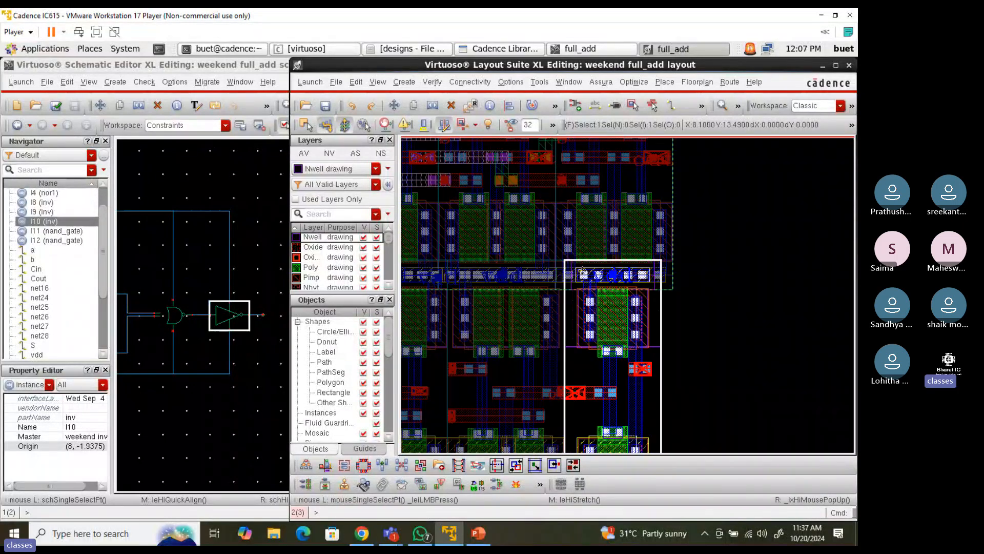
click(714, 271)
Examine the shared rail between the lower rows and the placement of all cells within the boundary
scroll(712, 271, down, 2)
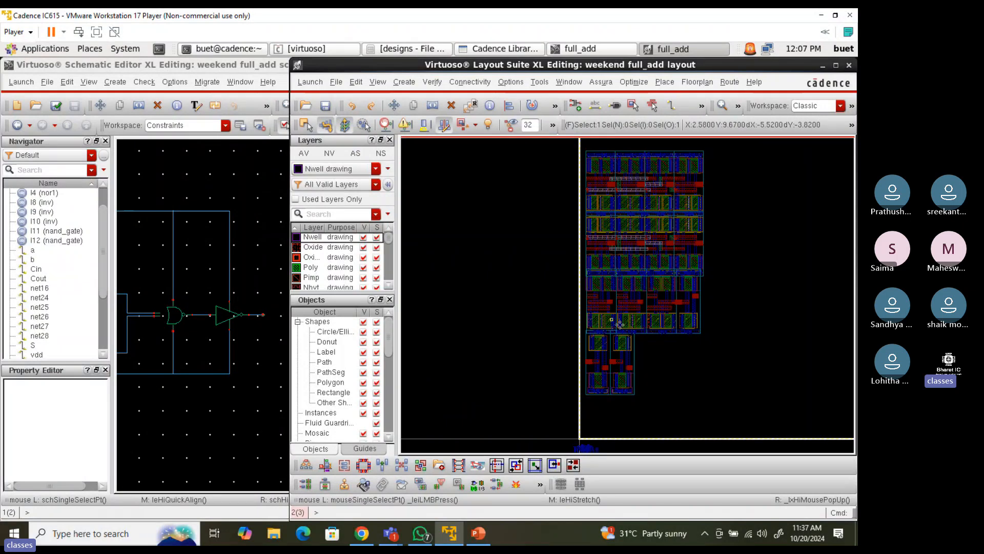
scroll(628, 331, up, 3)
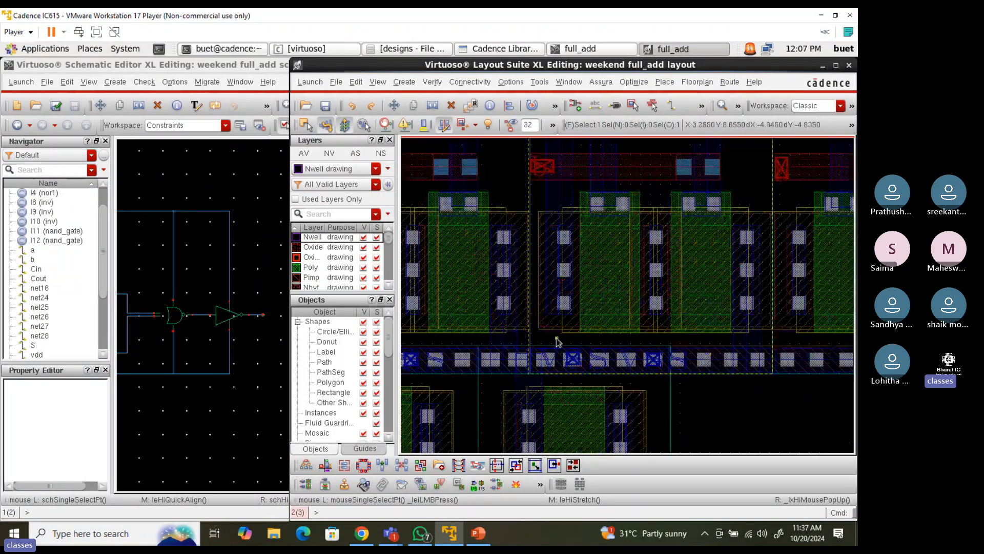
scroll(593, 347, up, 3)
scroll(593, 347, down, 2)
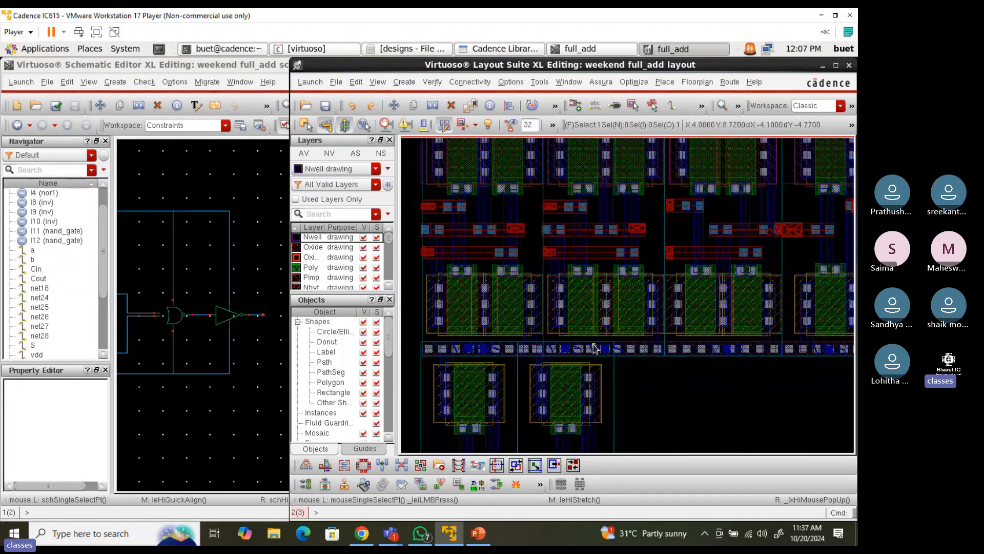
scroll(594, 367, down, 3)
scroll(599, 389, up, 4)
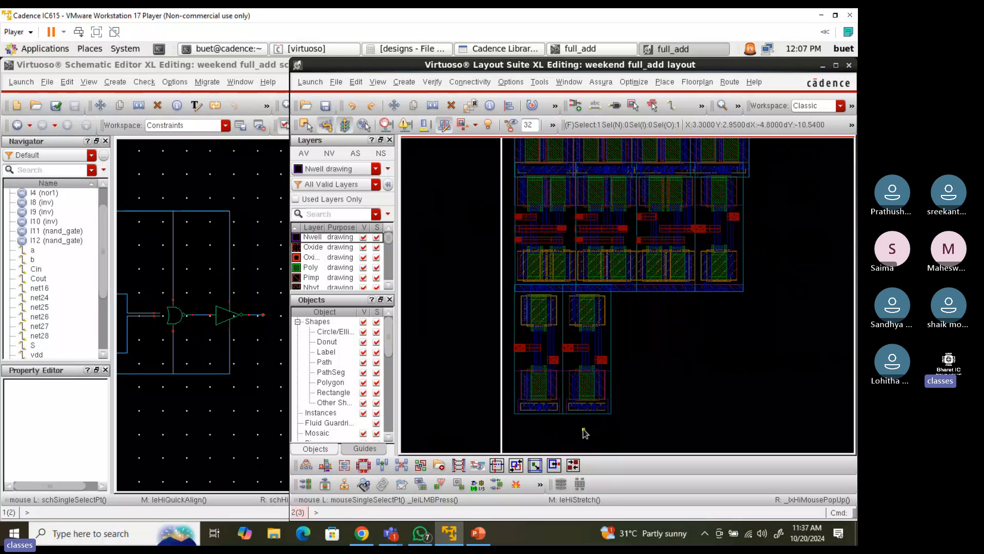
scroll(601, 373, down, 3)
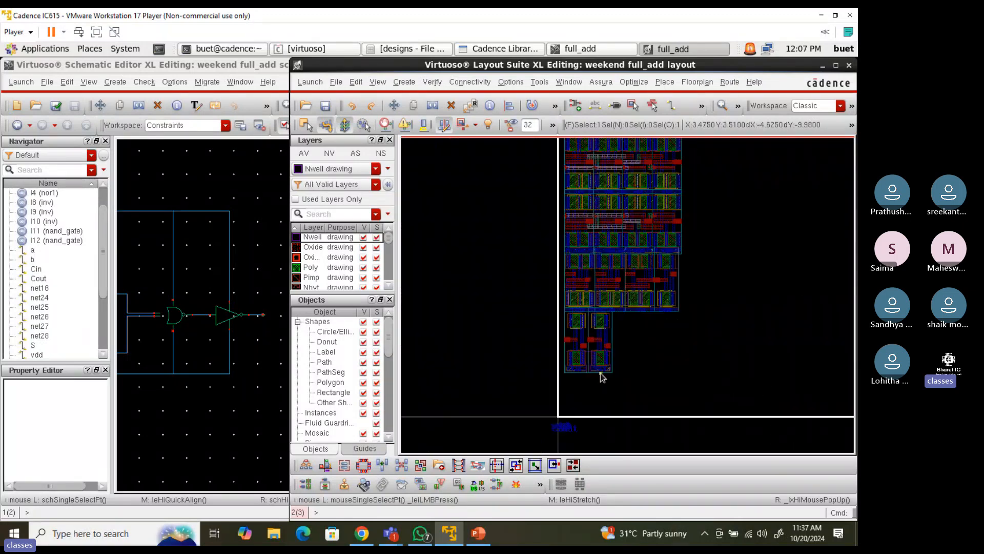
scroll(601, 376, down, 2)
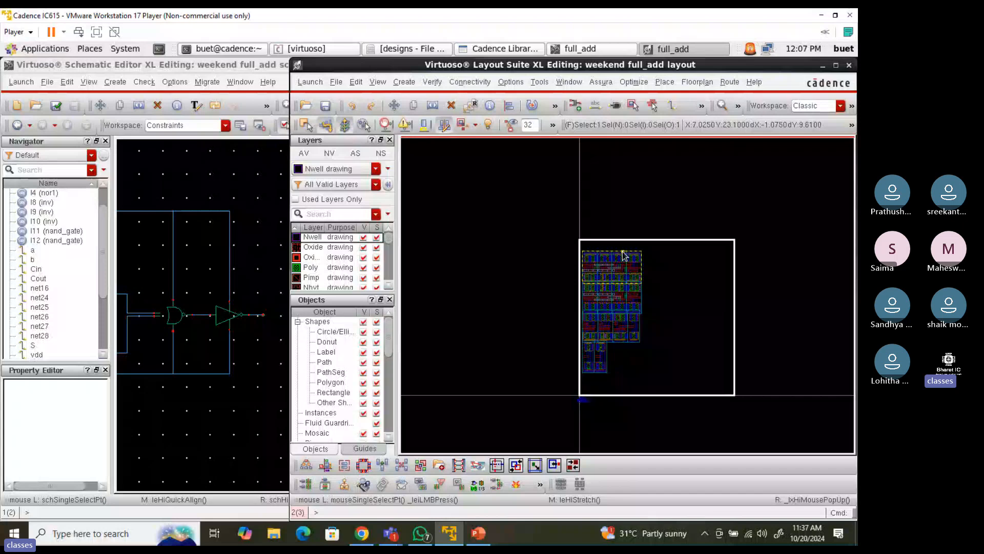
Enable partial selection and align the boundary's right edge to the right edge of the upper cell rows
click(306, 125)
click(723, 216)
click(733, 285)
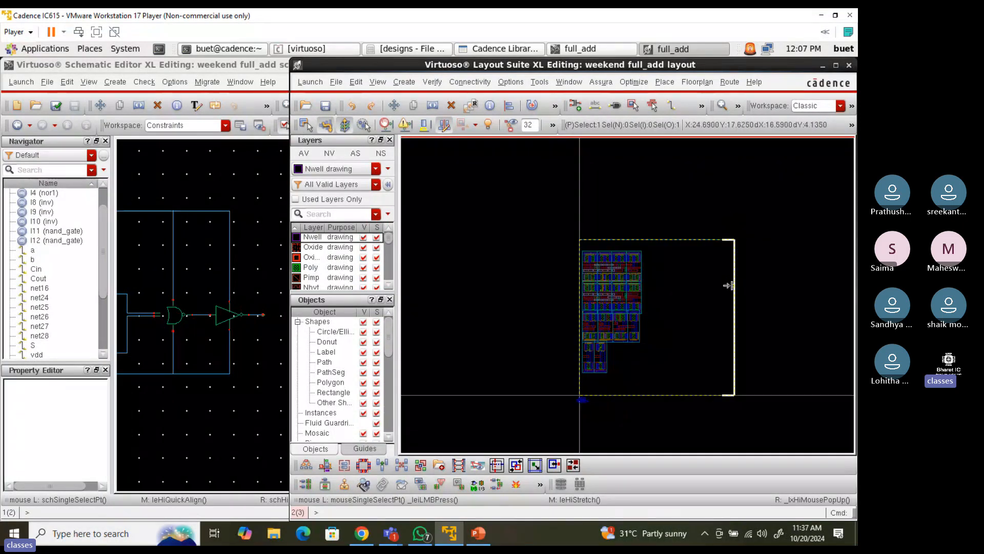
key(a)
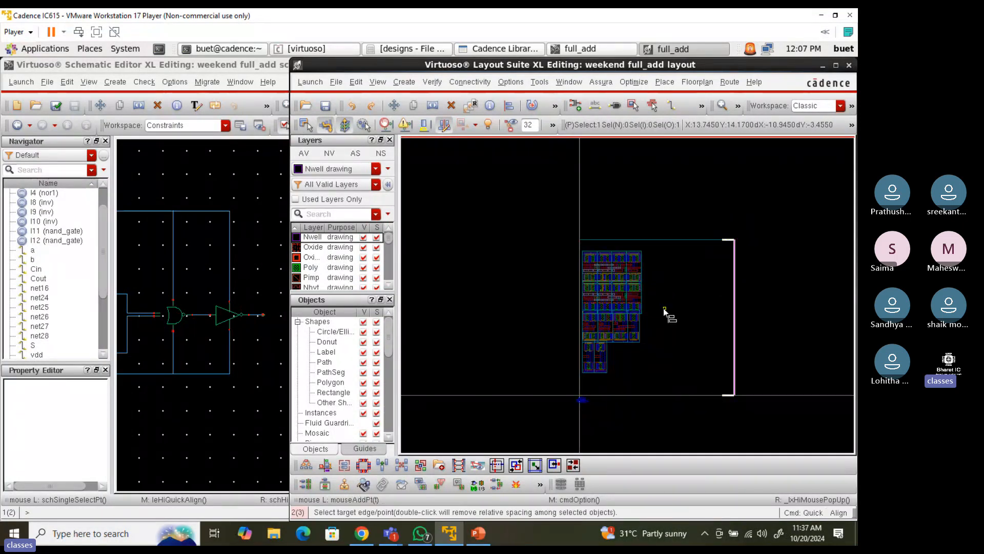
scroll(638, 314, up, 2)
scroll(639, 314, up, 2)
scroll(671, 270, up, 2)
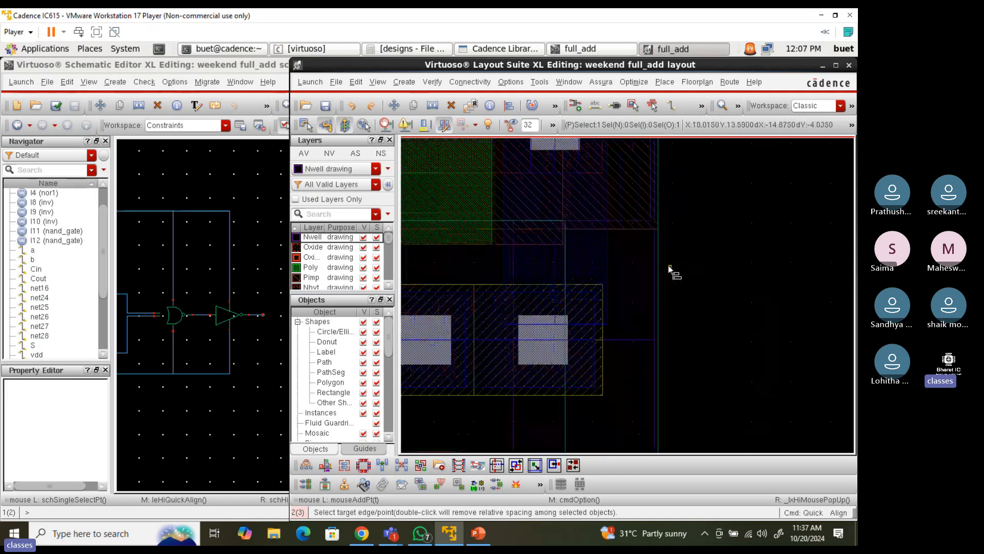
scroll(667, 270, up, 3)
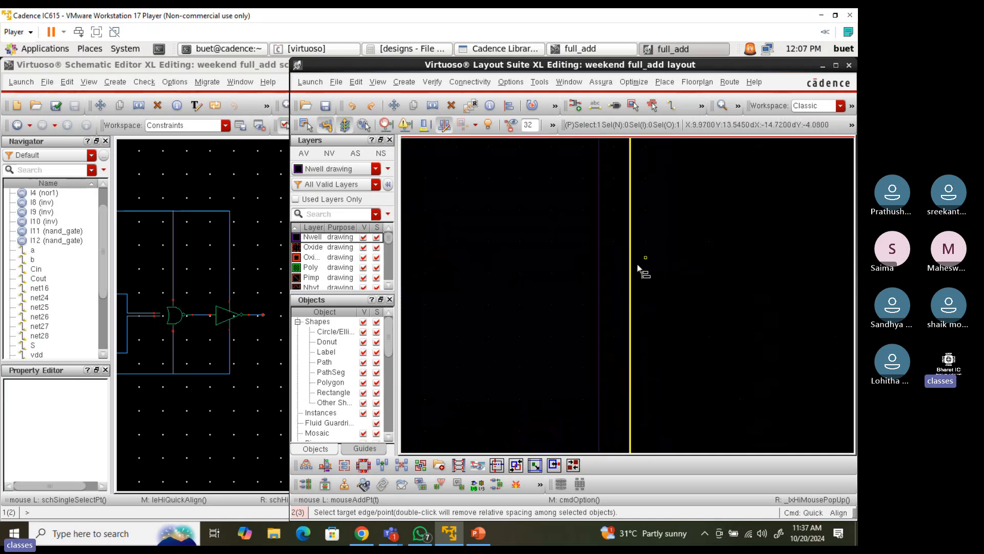
click(639, 268)
scroll(676, 268, down, 3)
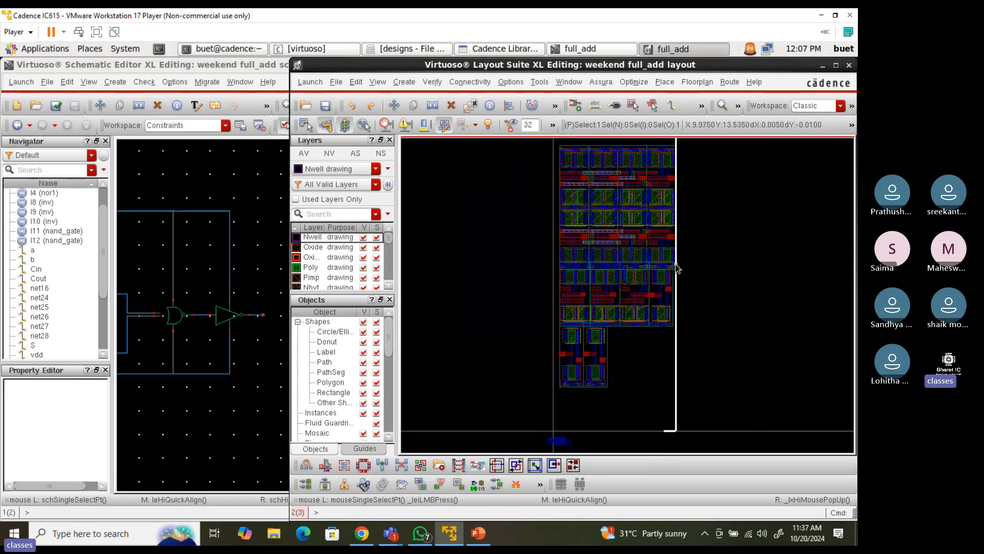
Align the boundary's bottom edge to the bottom of the two inverters in the lowest row
key(a)
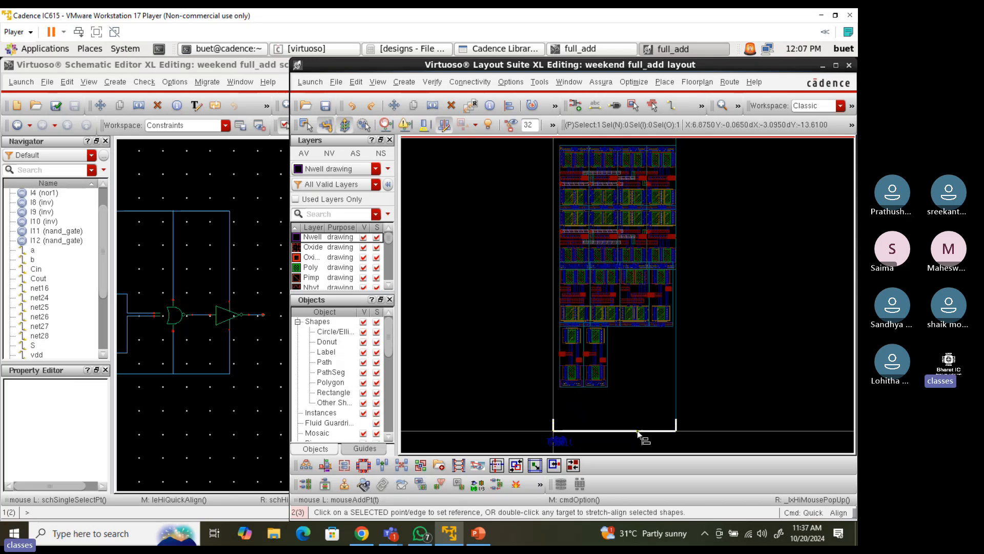
click(637, 431)
scroll(590, 388, up, 5)
click(625, 330)
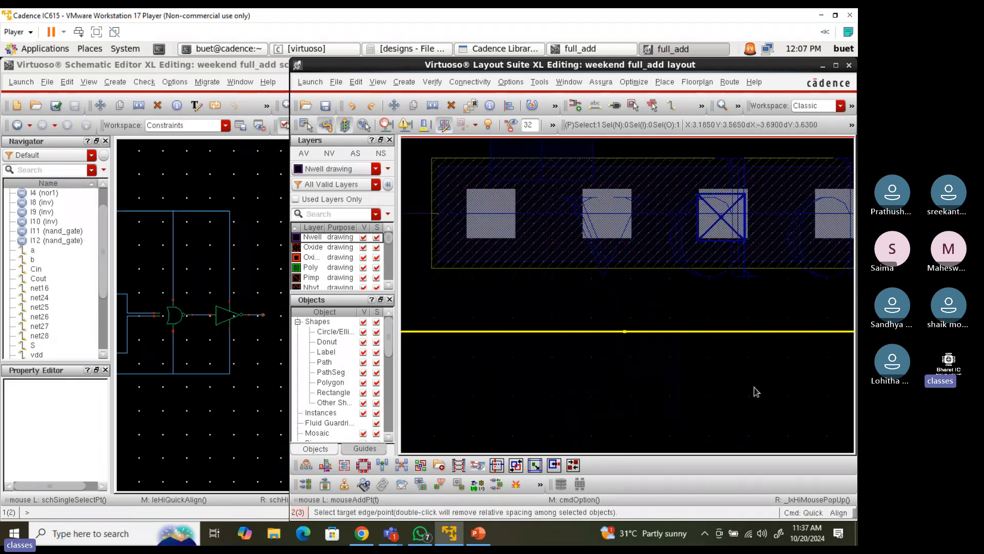
scroll(777, 395, down, 2)
scroll(778, 396, down, 2)
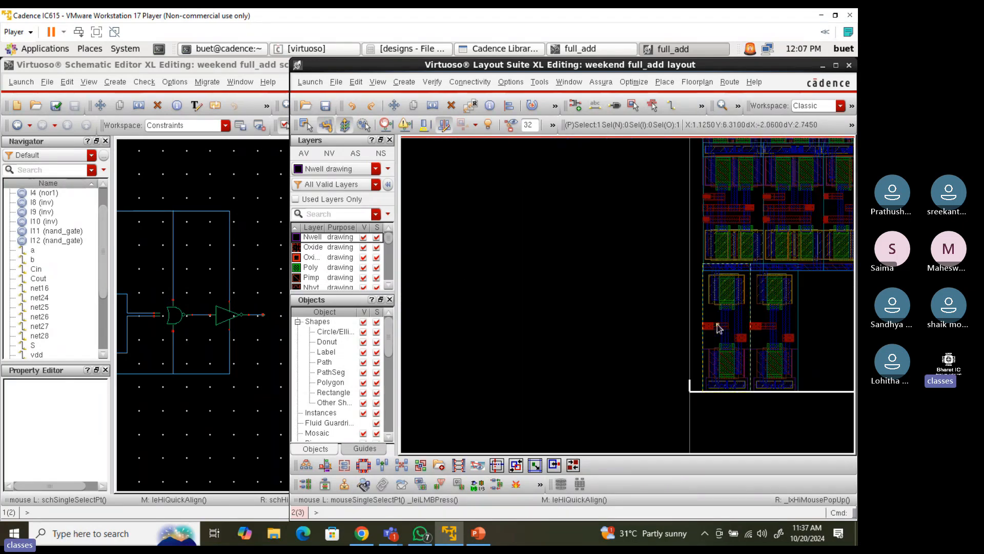
Align the boundary's left edge to the left side of the cell rows
scroll(718, 327, up, 2)
key(a)
click(607, 306)
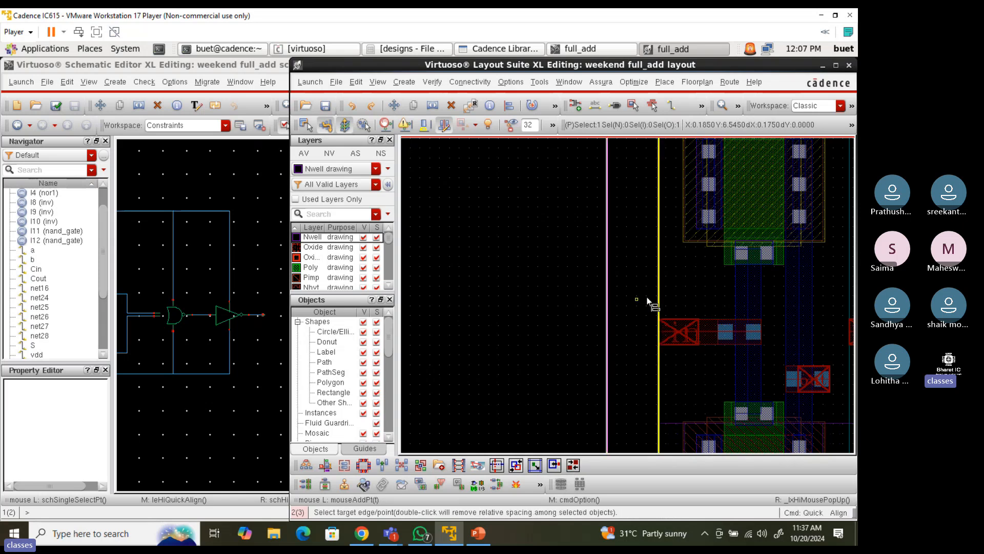
click(659, 302)
scroll(514, 314, down, 3)
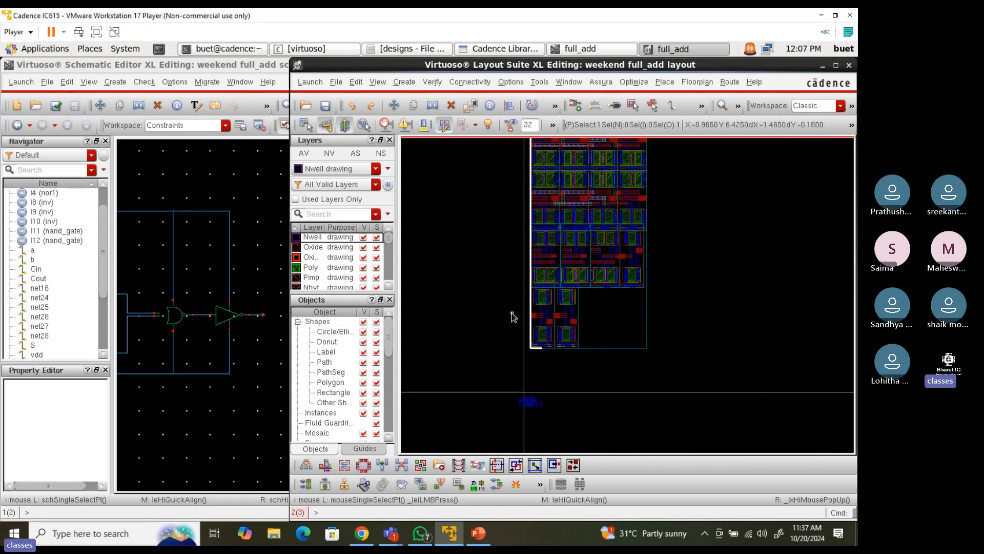
scroll(647, 225, up, 3)
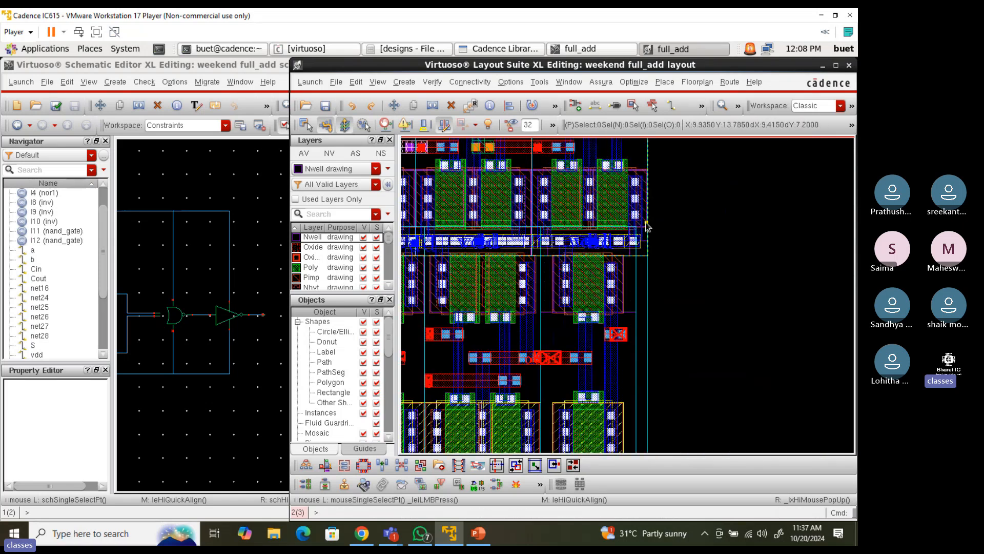
Align the boundary's top edge to the top edge of the uppermost cell row
scroll(647, 282, down, 3)
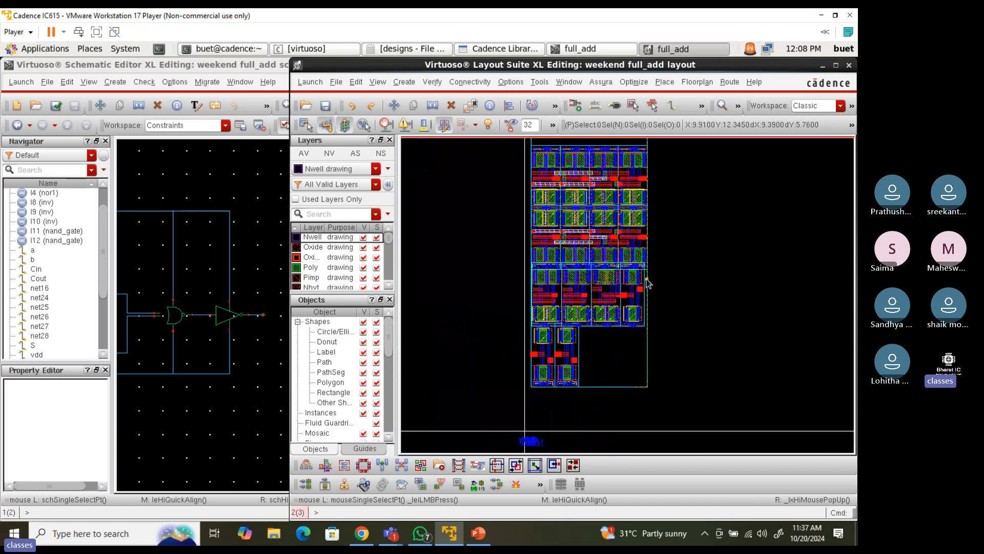
scroll(631, 171, up, 3)
key(a)
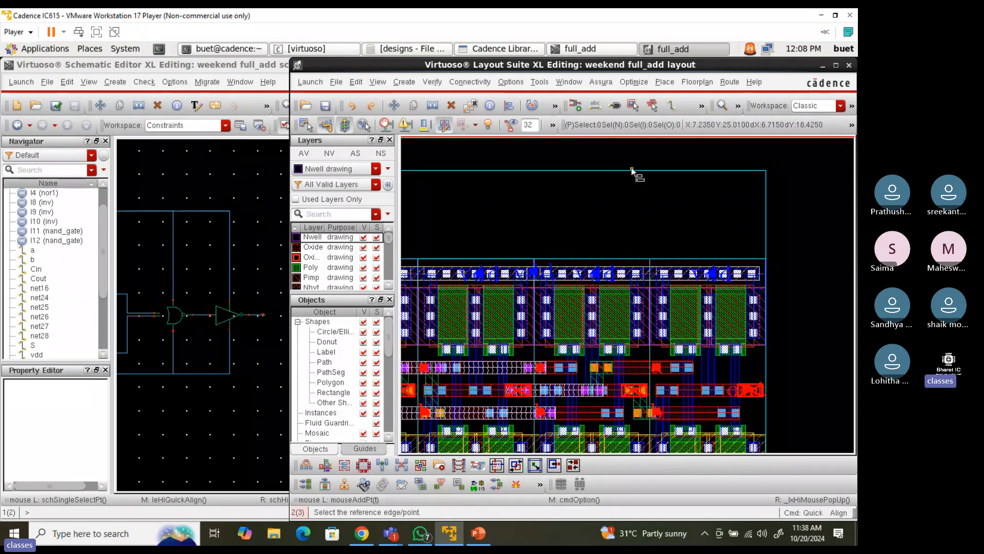
key(Escape)
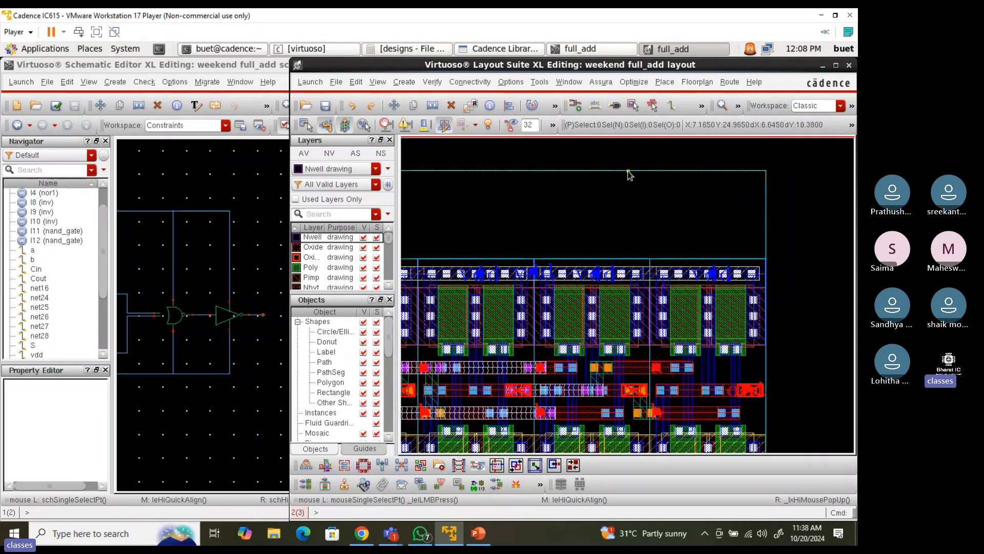
key(a)
click(627, 171)
click(627, 171)
scroll(626, 229, up, 2)
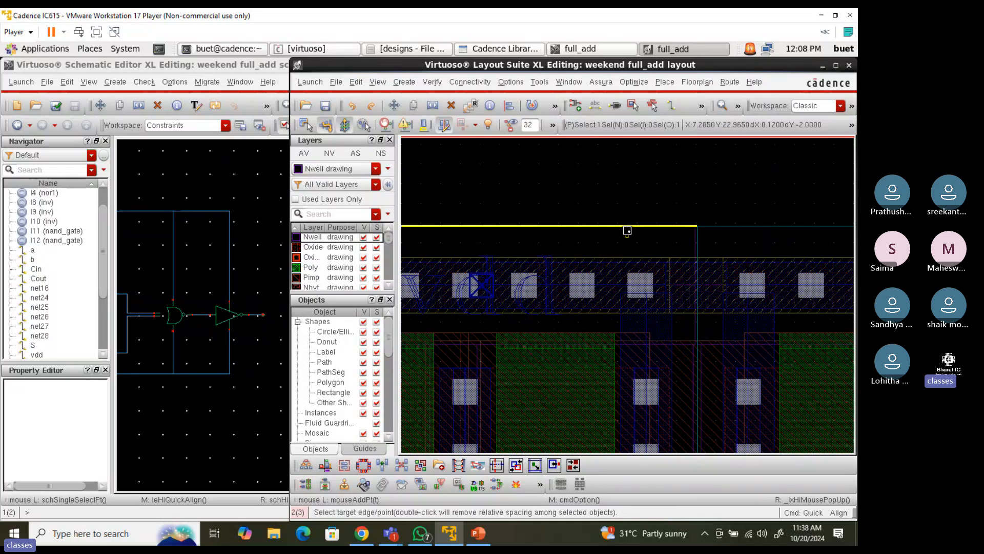
click(626, 229)
scroll(627, 228, down, 4)
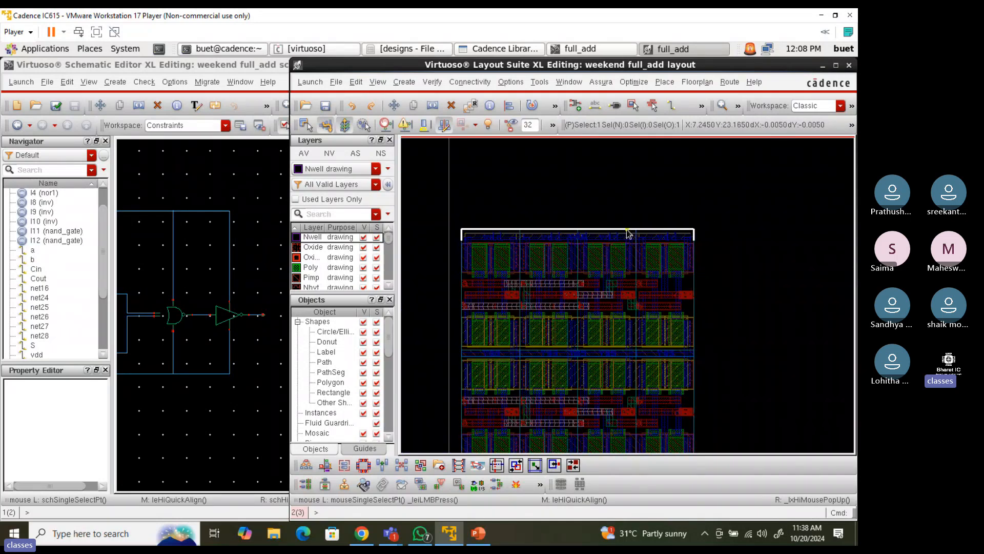
click(685, 213)
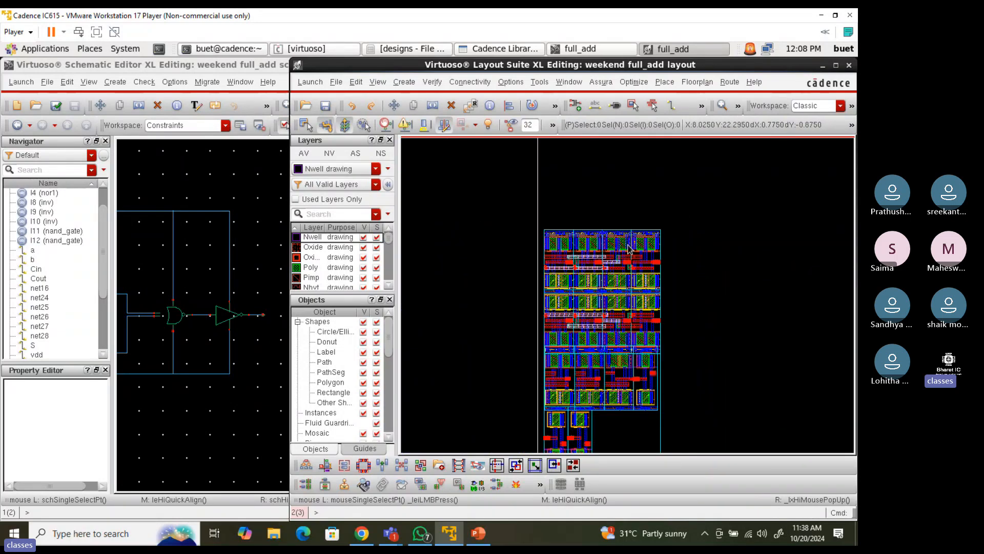
Maximize the layout window and fit the whole full adder layout in view
scroll(582, 251, down, 2)
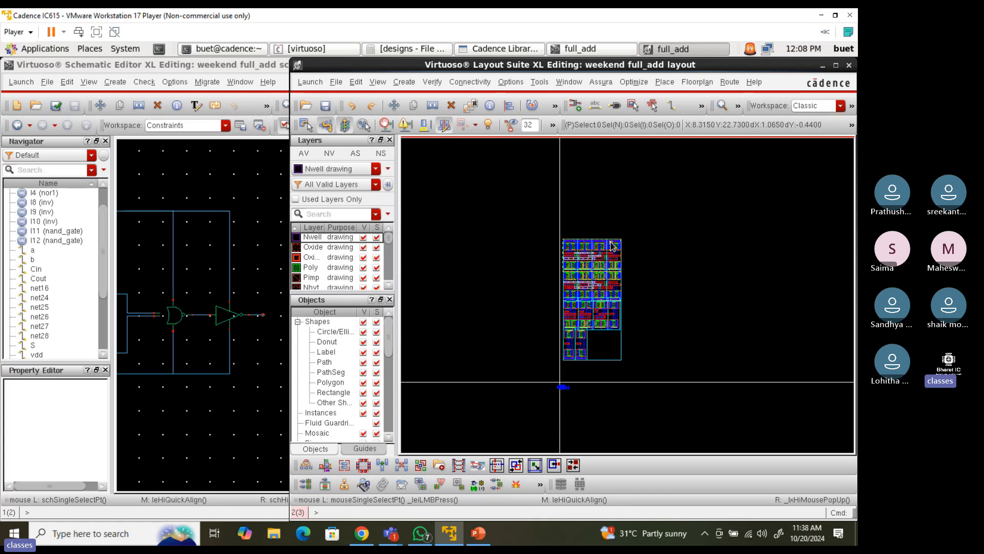
double_click(692, 67)
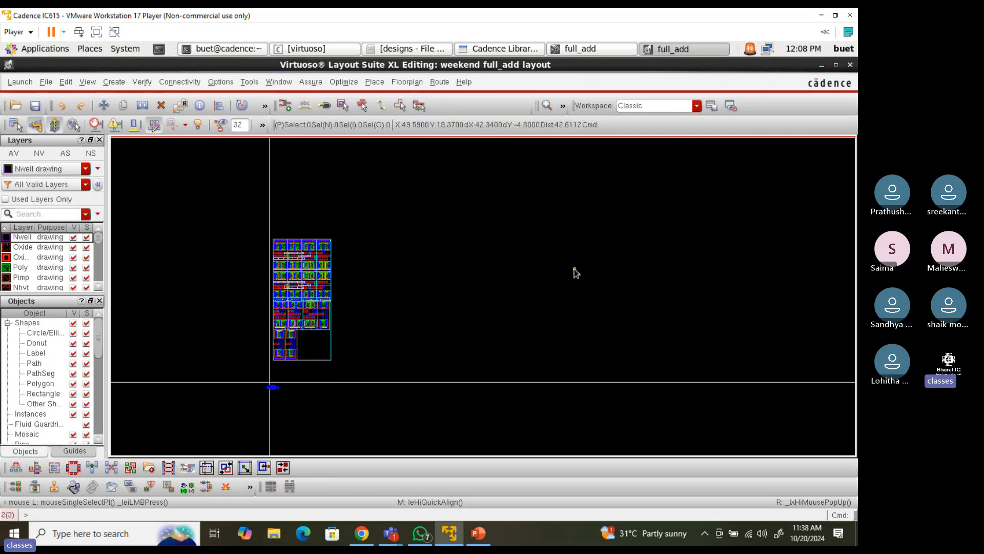
key(f)
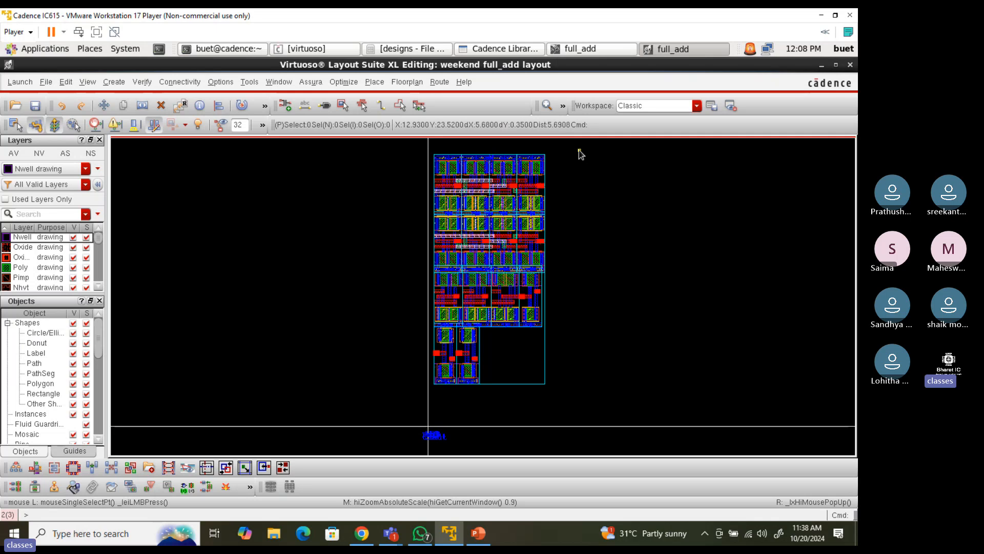
Switch to the Microsoft Teams meeting, mute the microphone and unmute it again
mouse_move(391, 533)
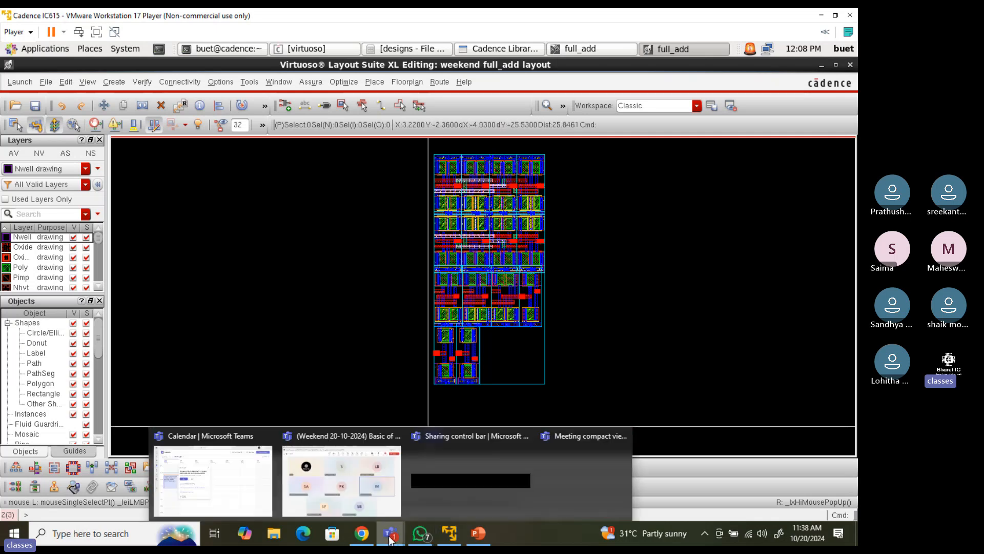
click(373, 482)
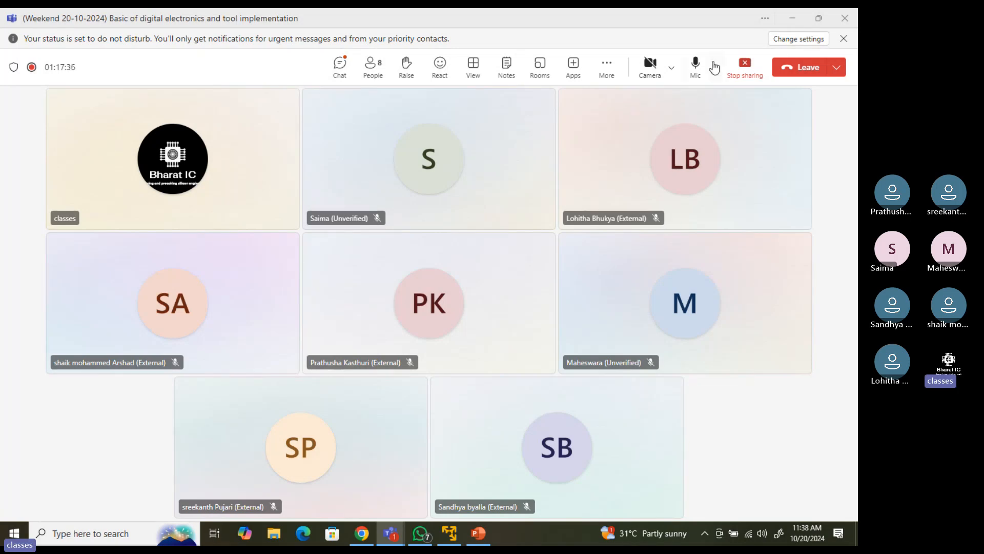
click(690, 74)
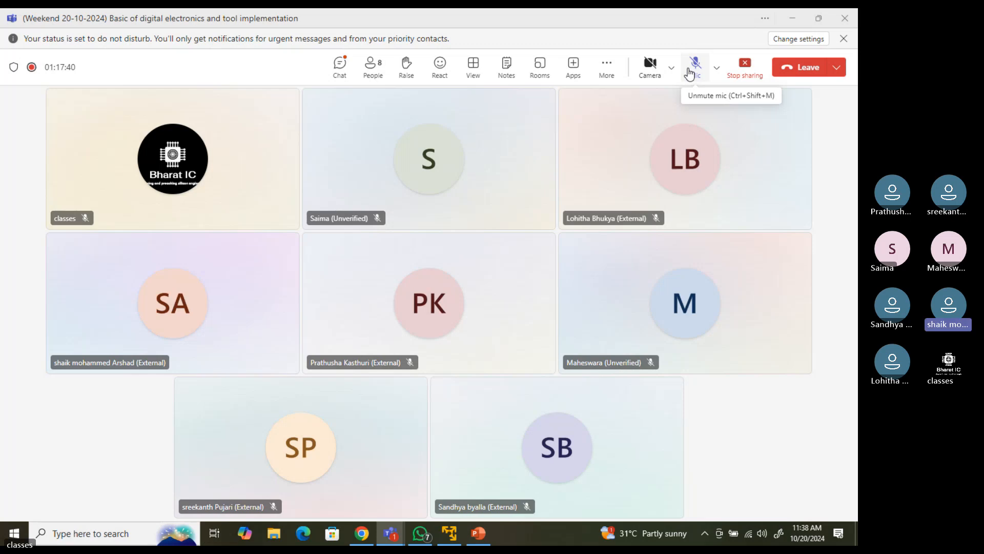
click(690, 74)
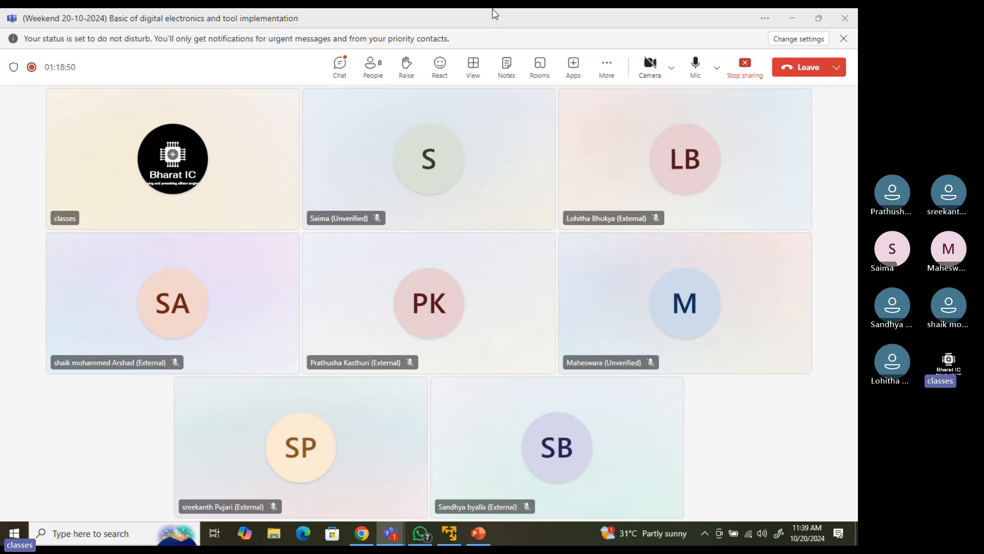
Read the latest messages in the meeting chat, close it and return to the Virtuoso layout
click(351, 62)
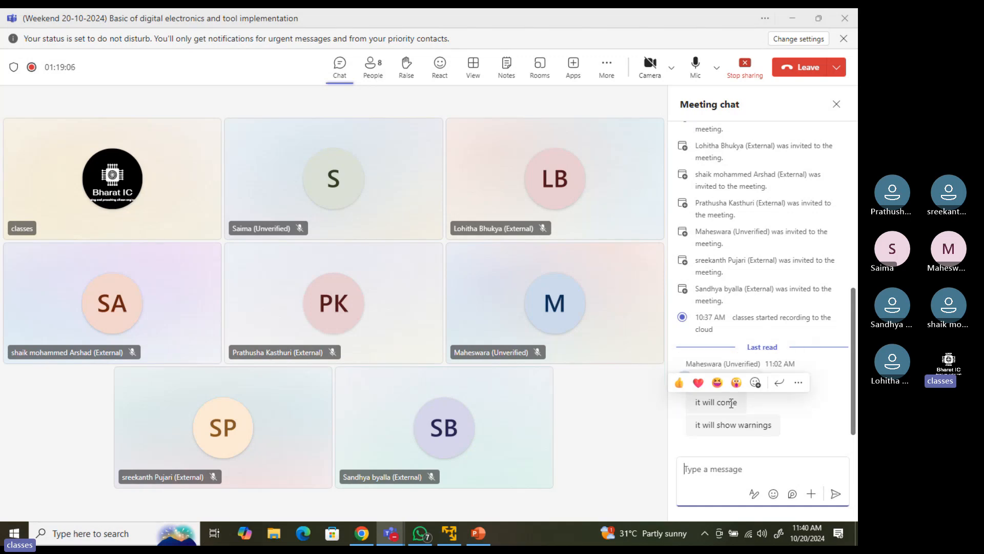
click(838, 108)
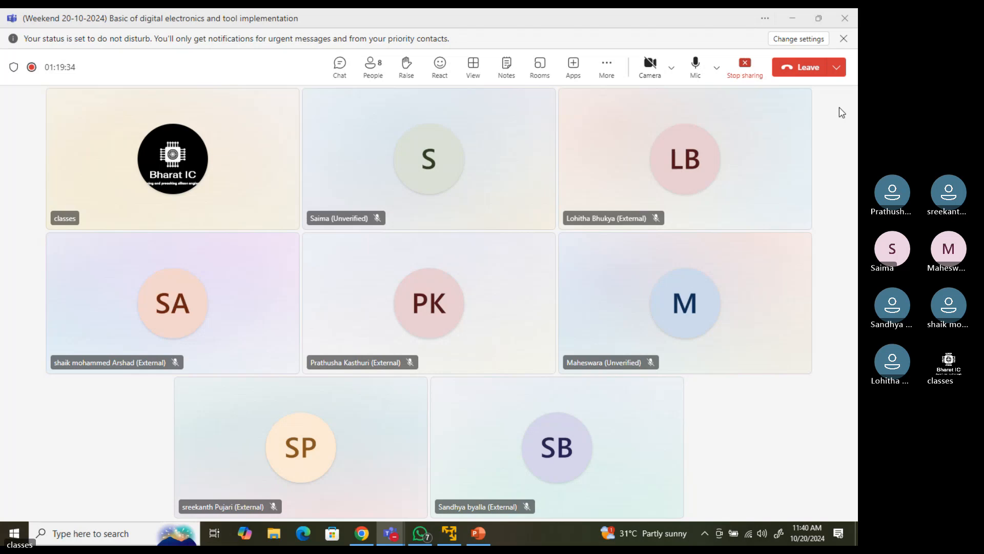
click(795, 18)
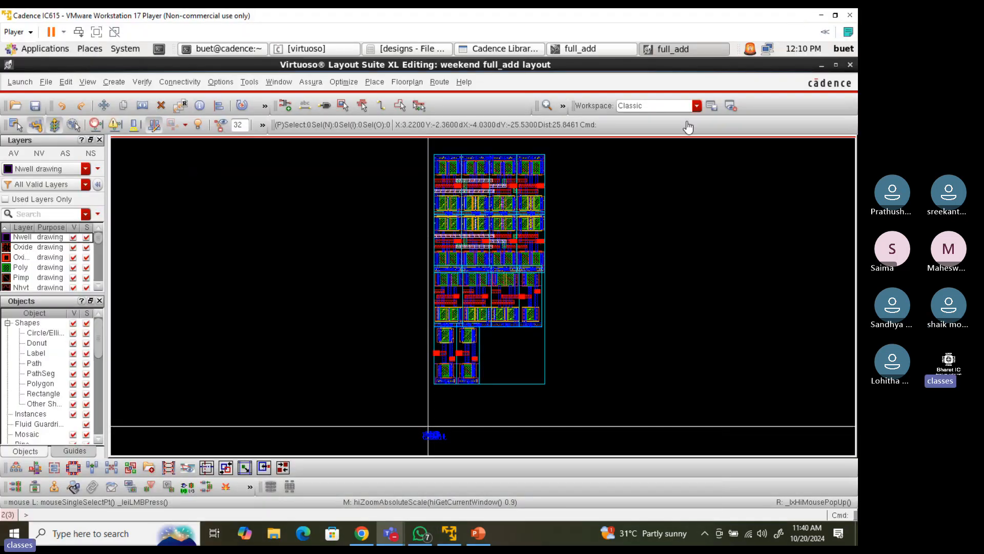
Bring up the full_add schematic, maximize it and review its warning markers
click(609, 50)
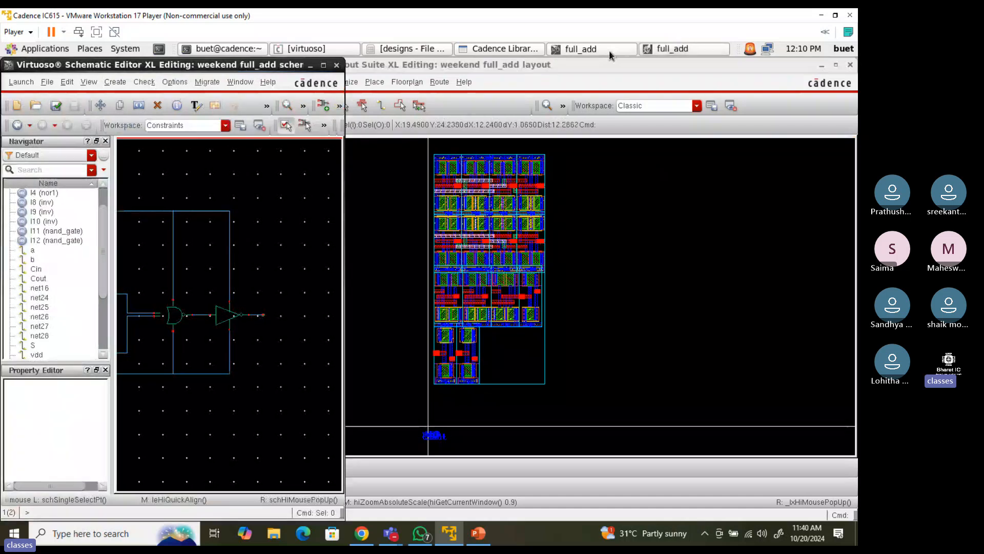
key(g)
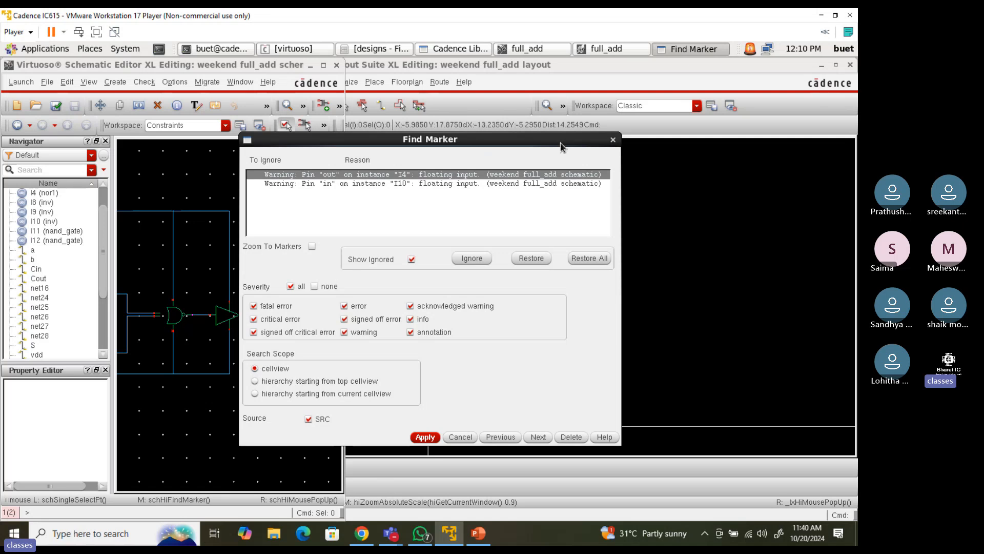
click(613, 139)
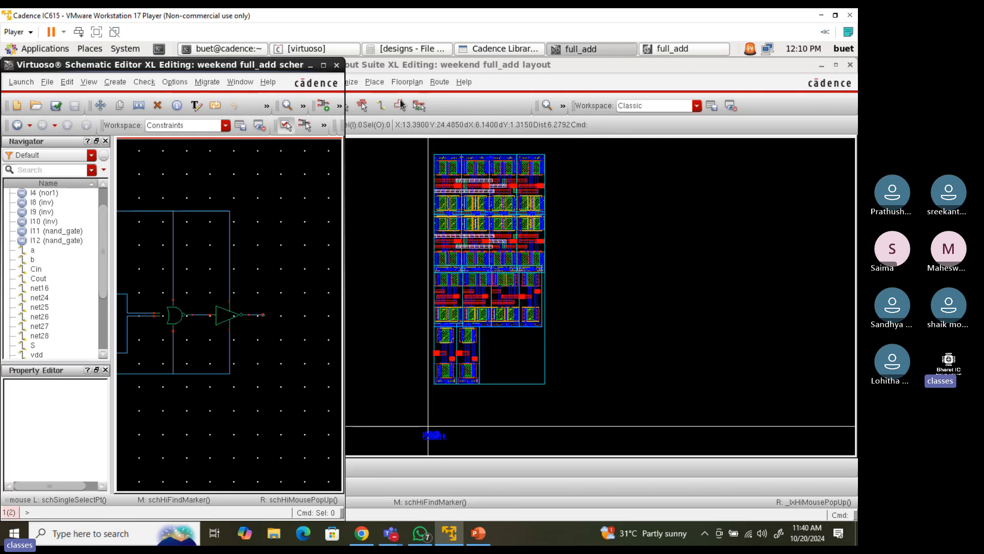
click(324, 66)
middle_click(468, 234)
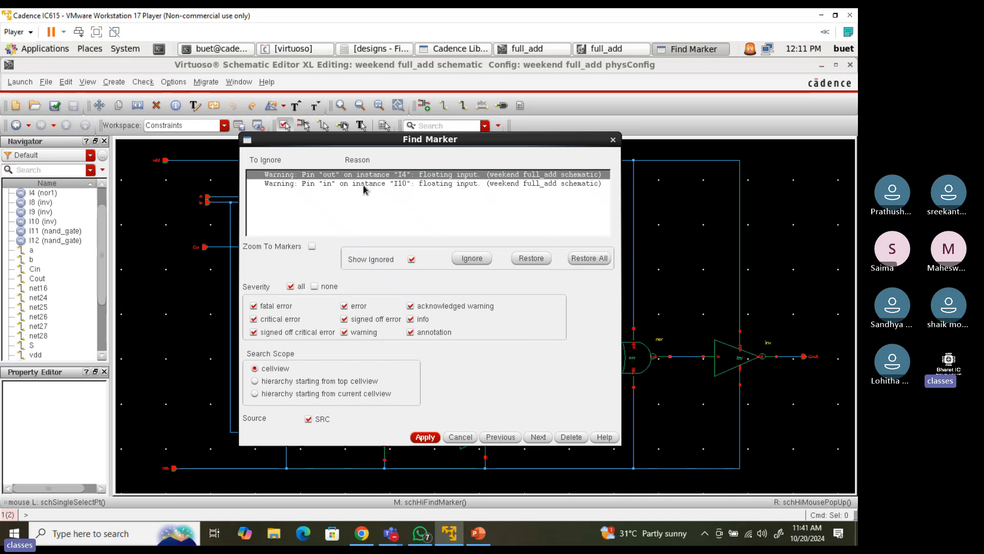
click(613, 140)
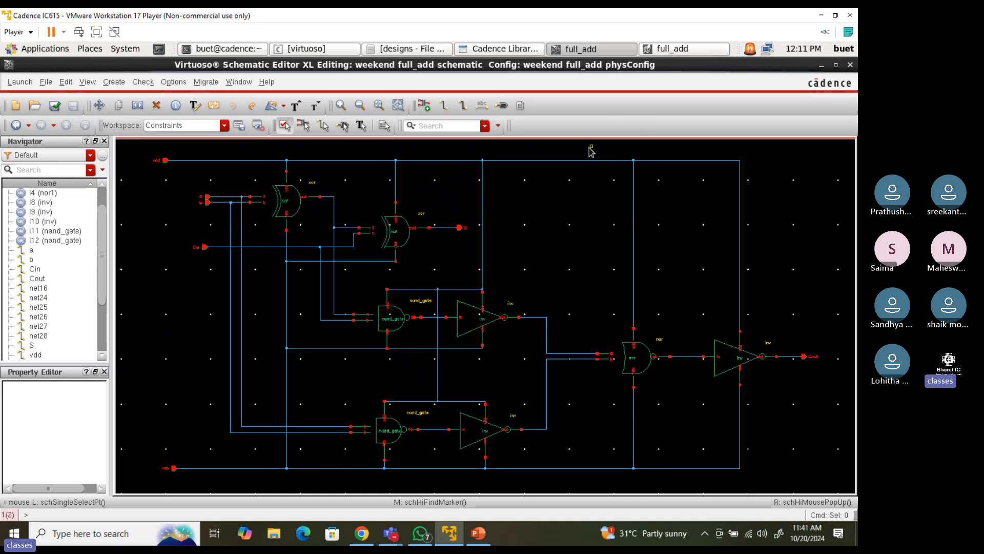
Select the NOR instance I4 in the full adder schematic and descend into its schematic view
right_click(177, 184)
click(166, 208)
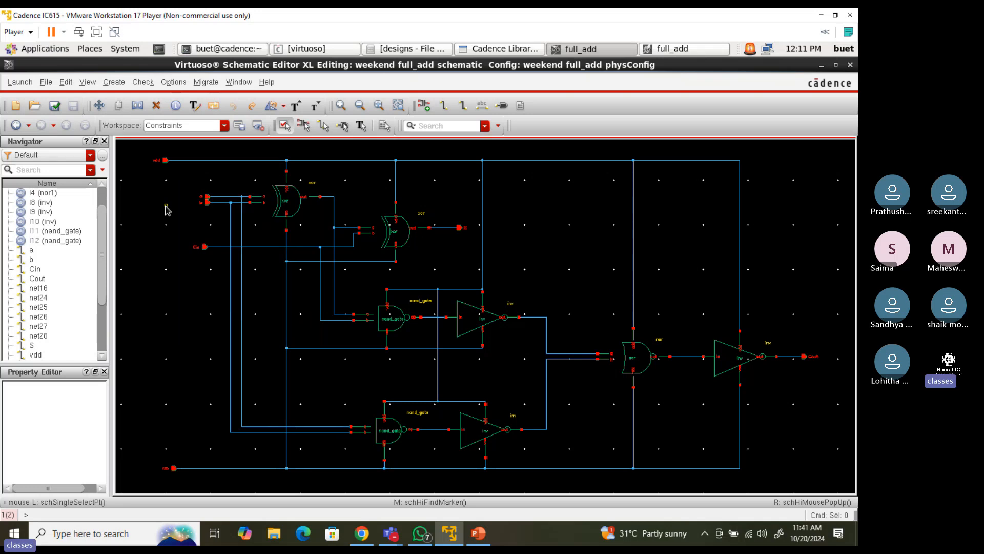
click(49, 194)
scroll(436, 281, down, 2)
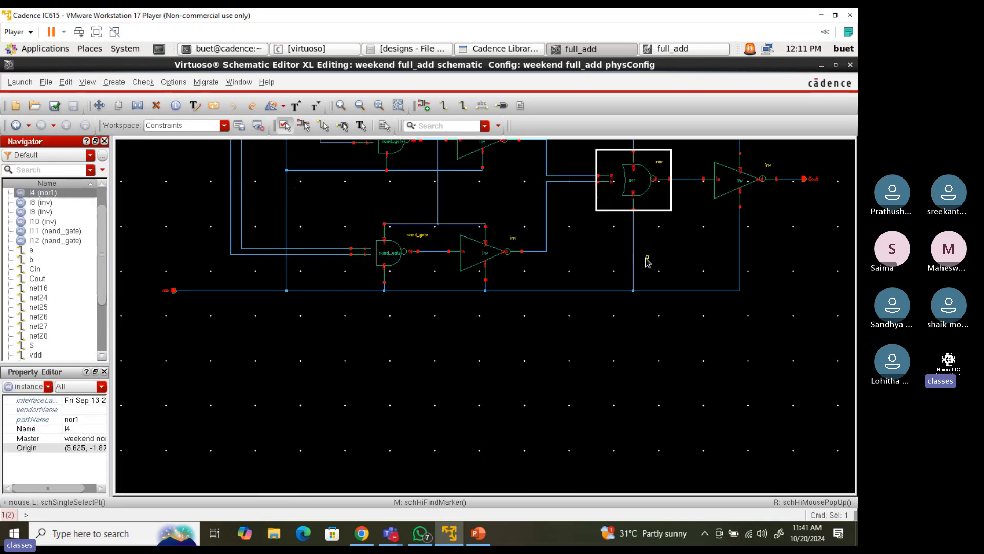
scroll(677, 236, up, 1)
right_drag(712, 212, 555, 309)
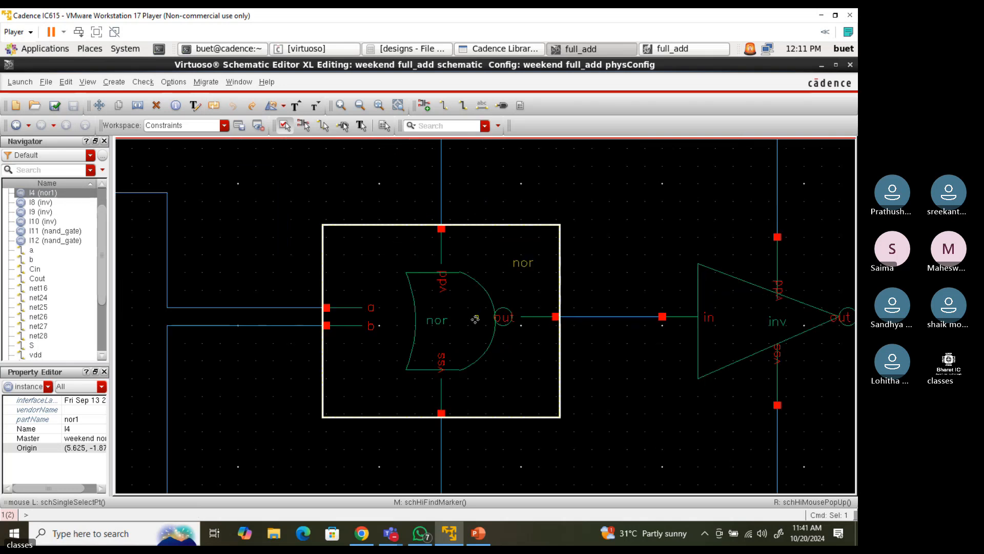
key(shift+x)
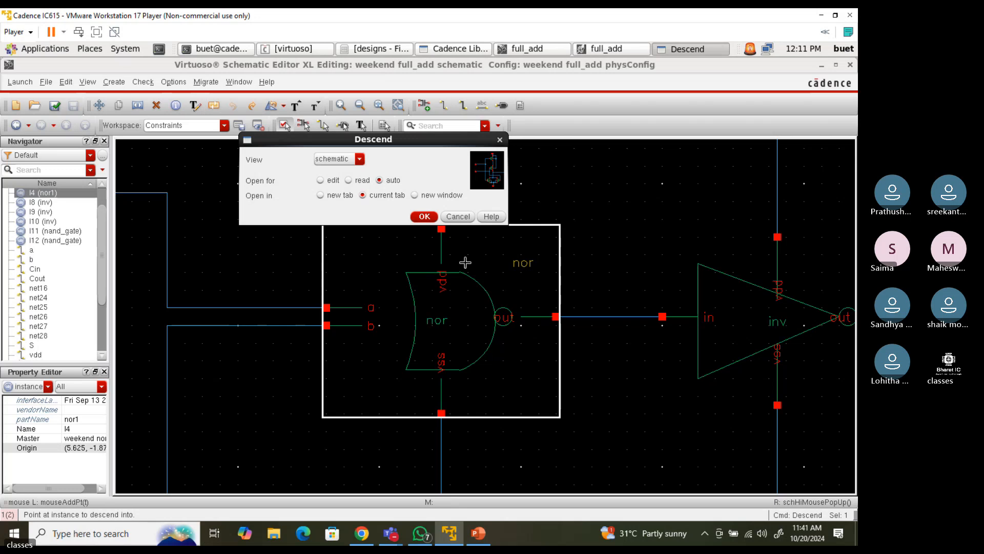
click(424, 217)
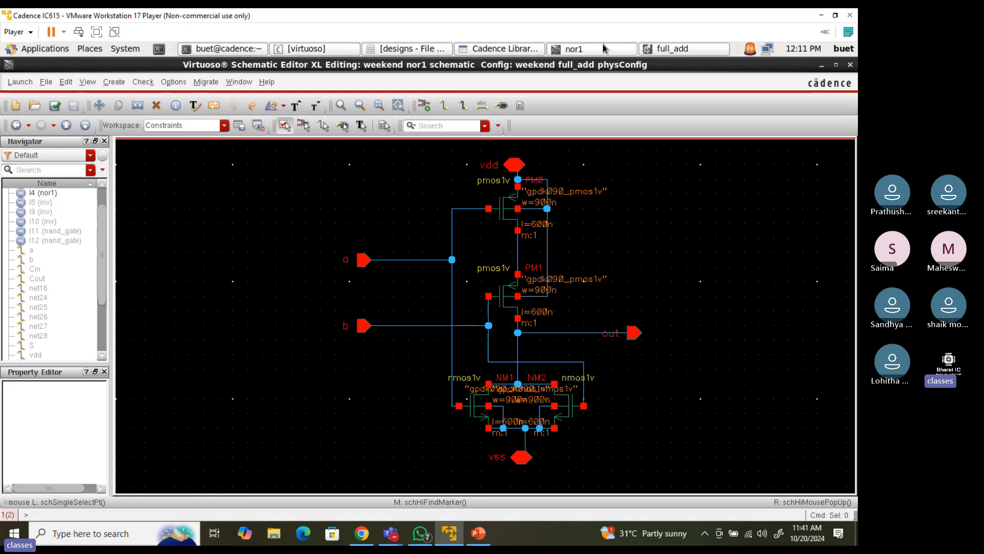
click(570, 50)
click(571, 51)
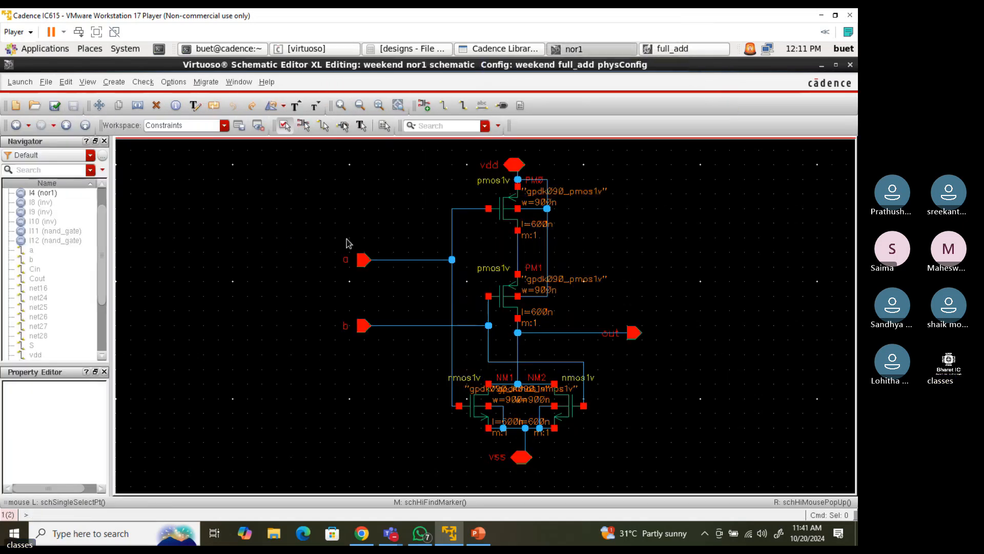
key(b)
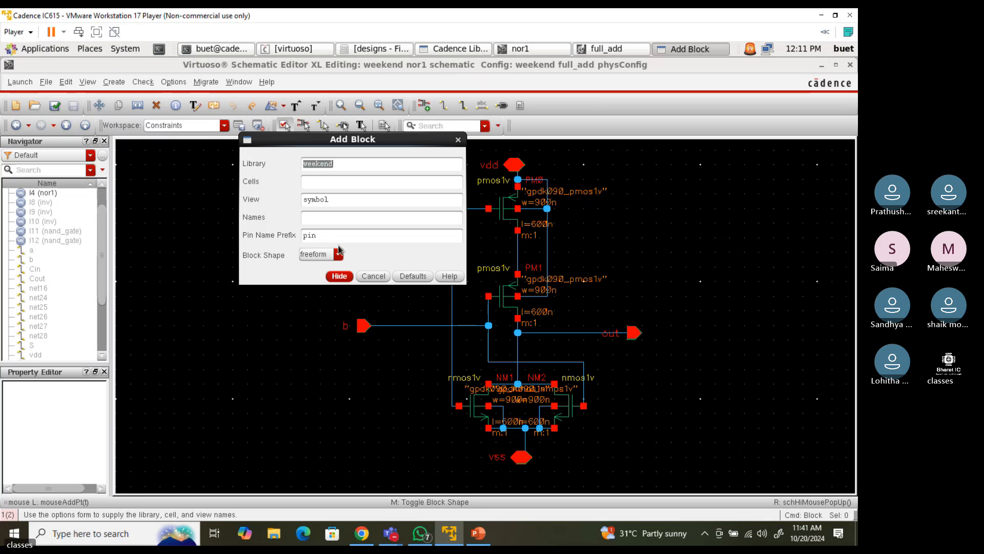
click(373, 276)
key(shift)
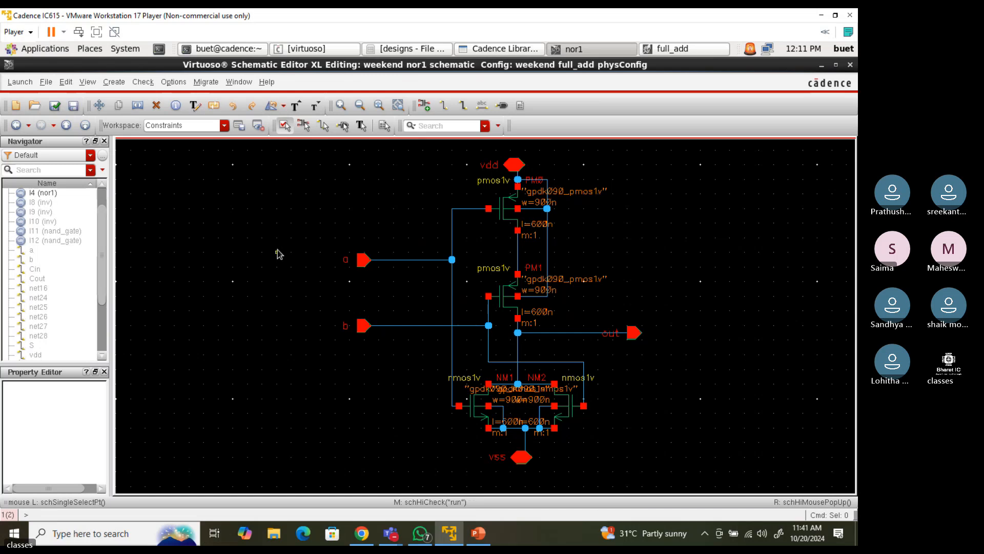
click(46, 195)
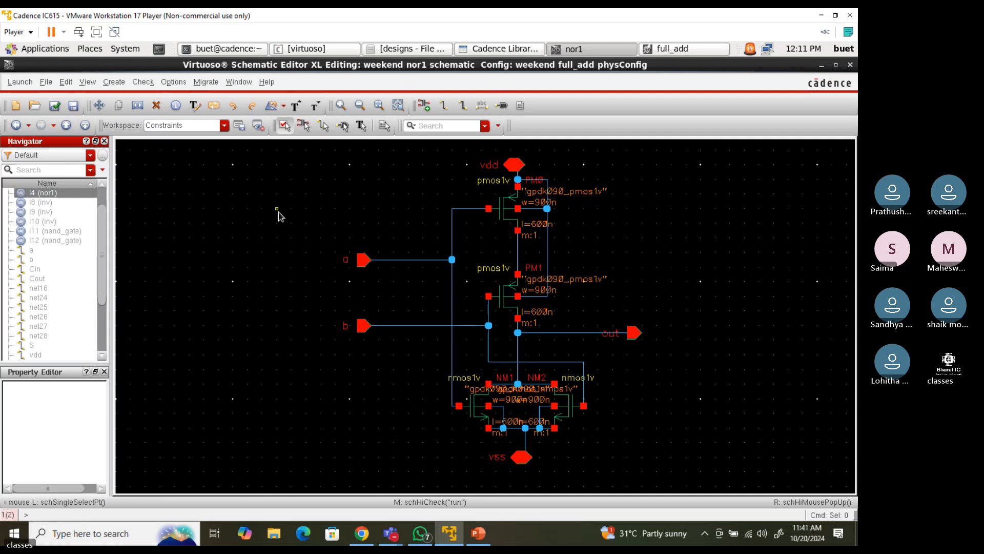
scroll(277, 240, down, 2)
scroll(276, 246, up, 2)
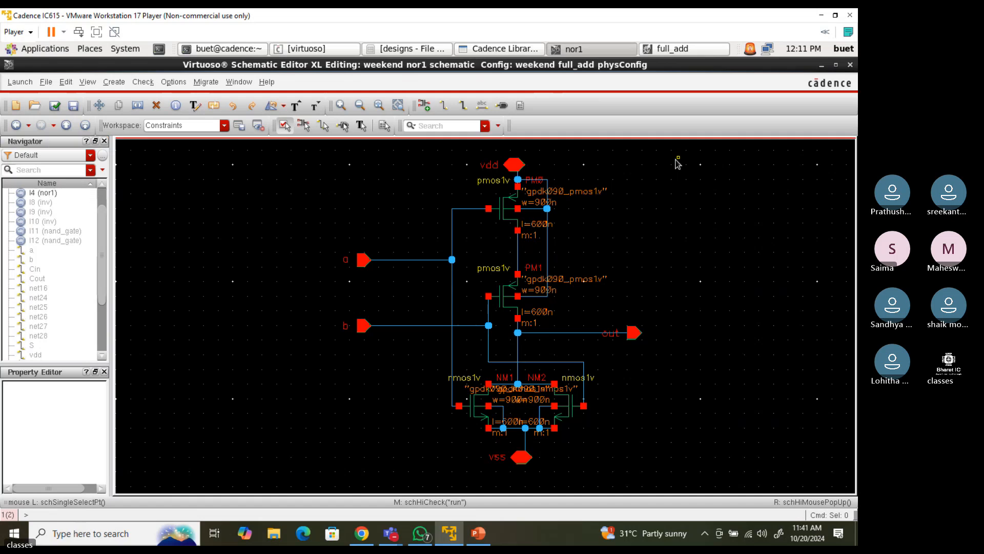
Close the nor1 schematic window without saving its changes and bring up the Library Manager
right_click(630, 50)
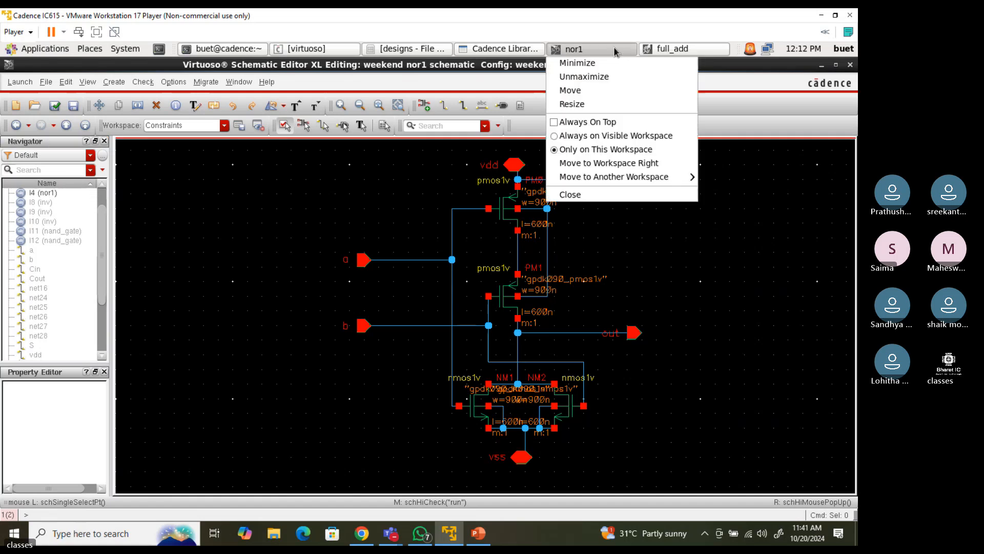
click(590, 195)
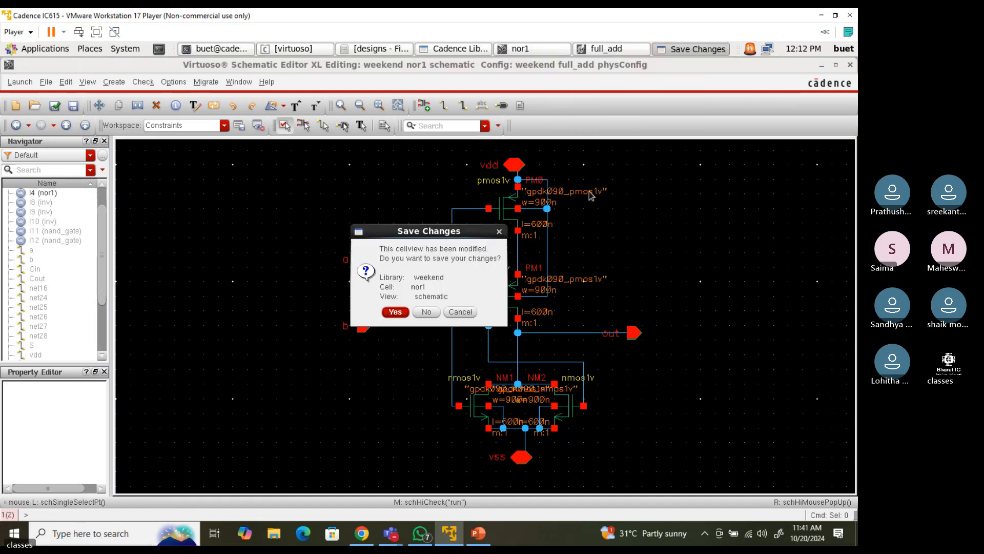
click(425, 312)
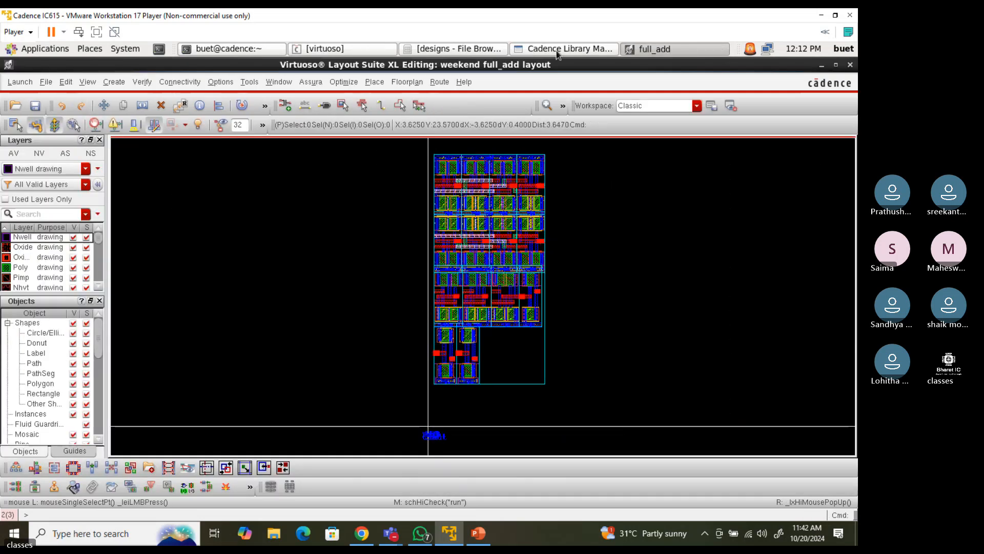
click(569, 49)
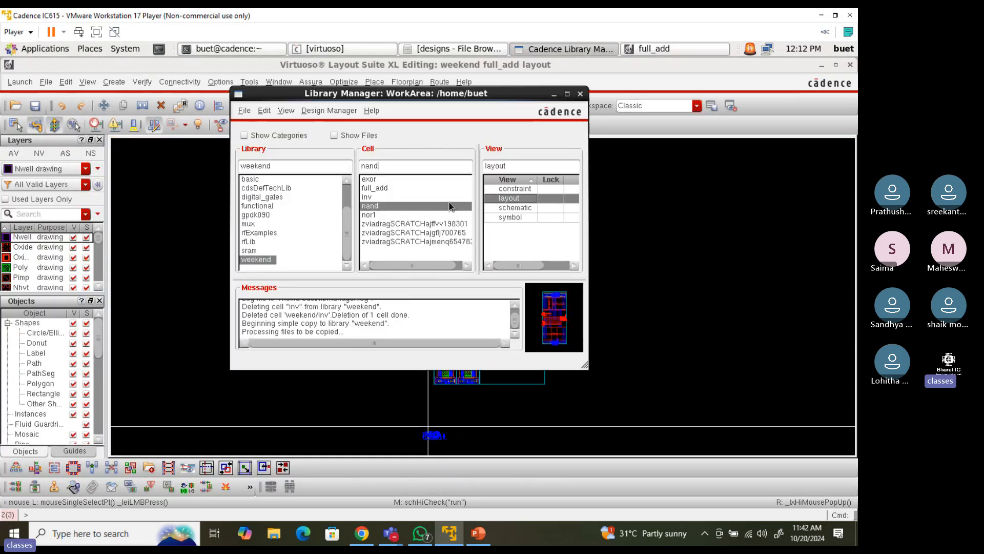
Open the full_add cell's schematic view from the weekend library and review its warning markers
click(381, 188)
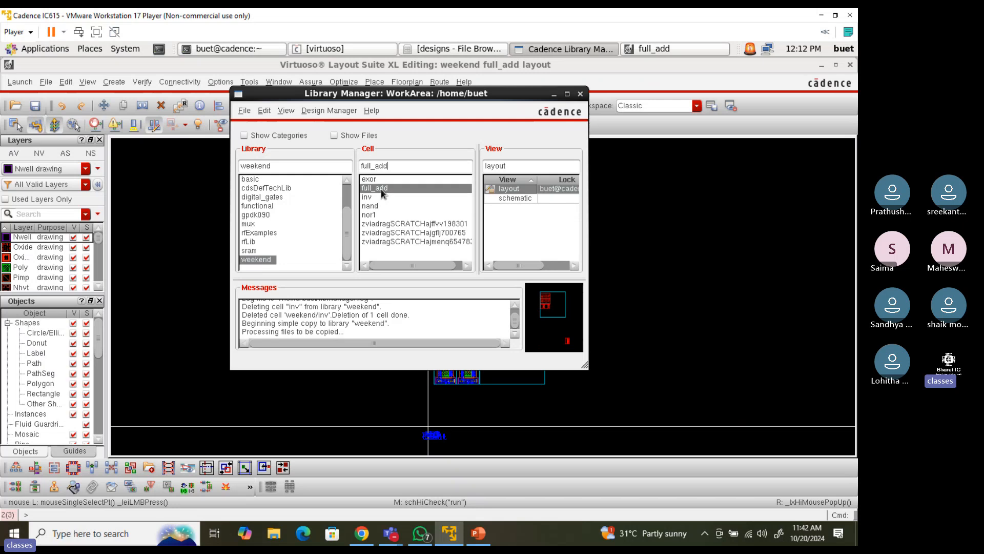
double_click(512, 198)
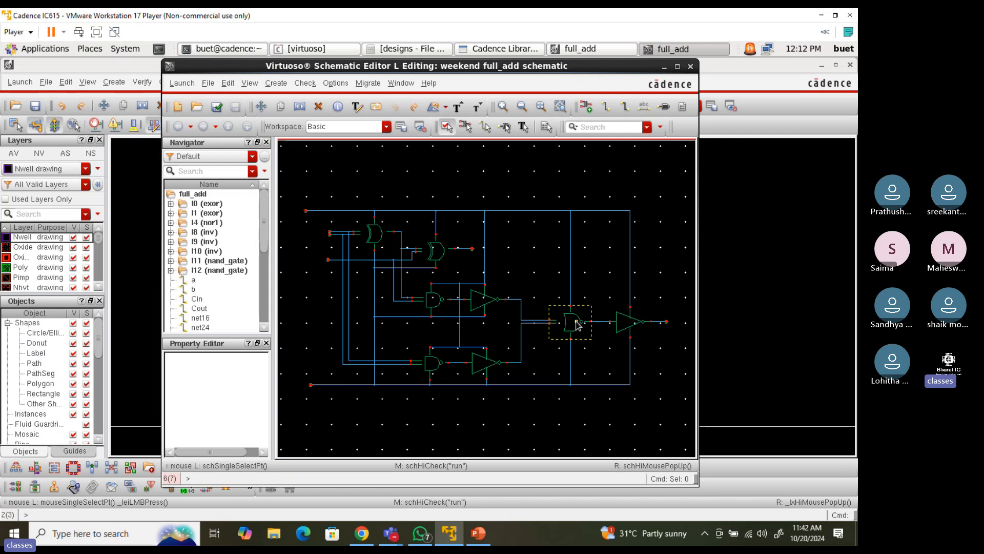
key(g)
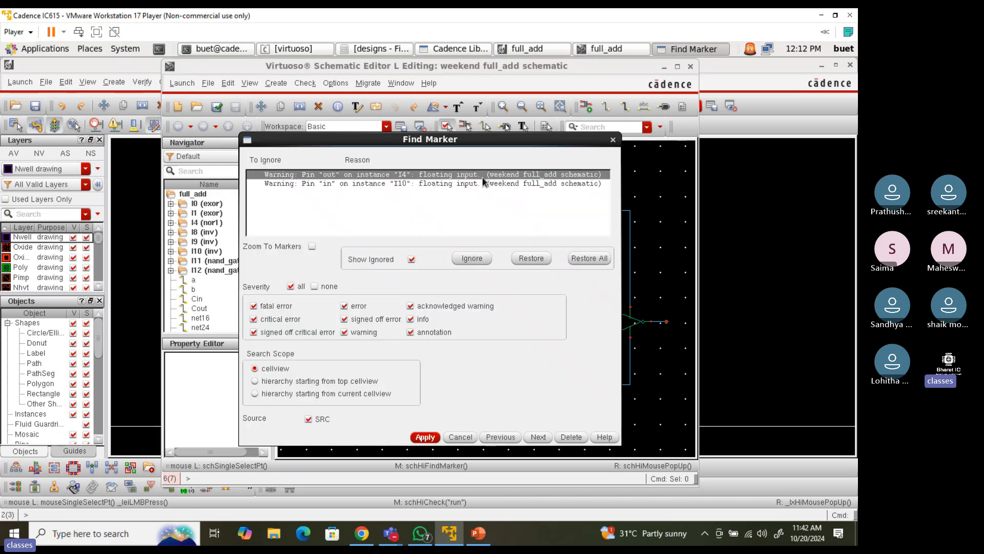
click(460, 436)
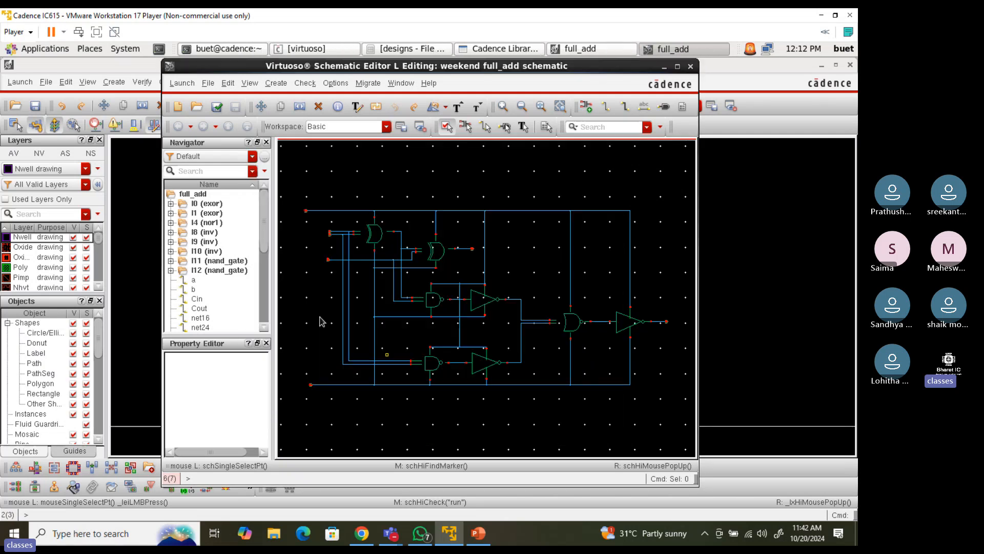
Locate the NOR instance I4 in the full adder schematic and review the floating-input warnings against it
click(207, 223)
key(z)
click(539, 282)
click(582, 325)
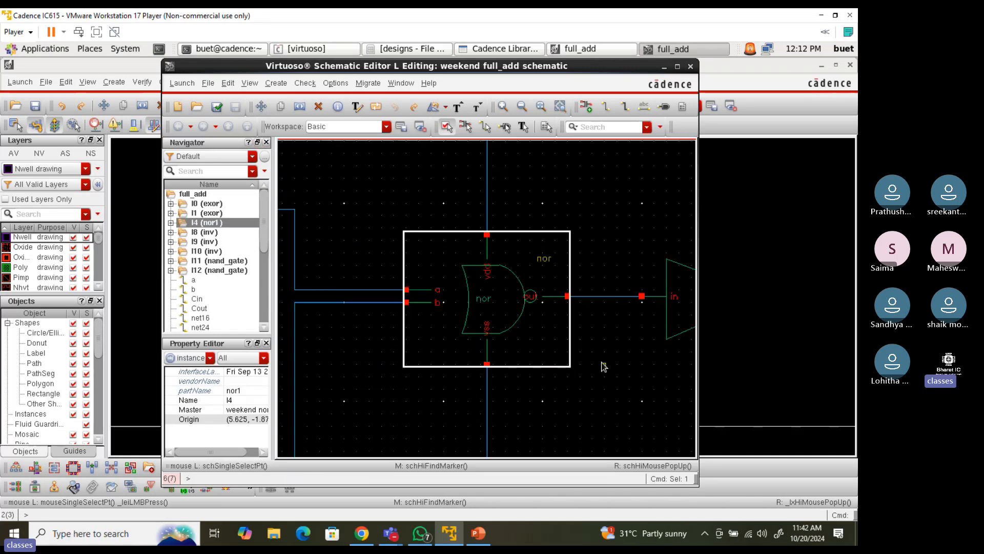
middle_click(598, 361)
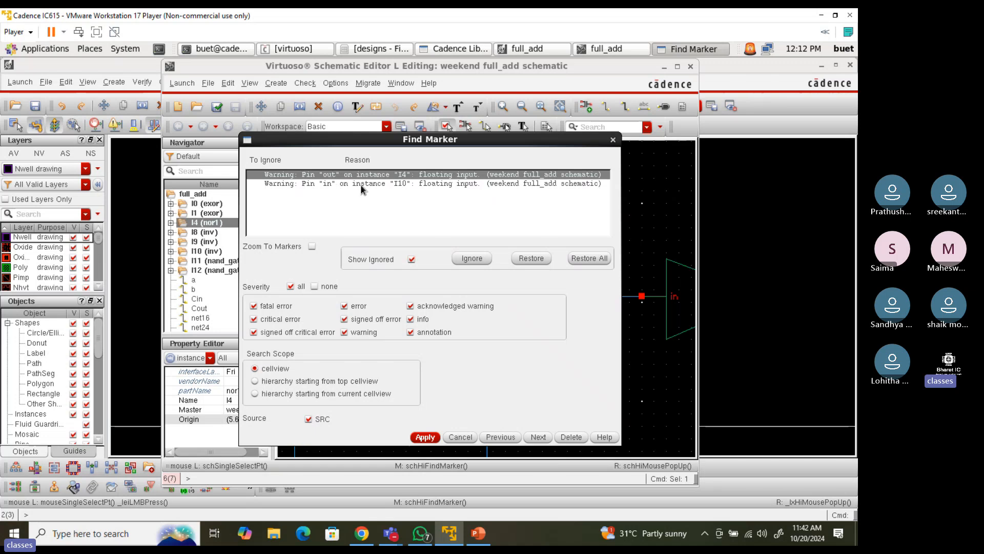
click(460, 437)
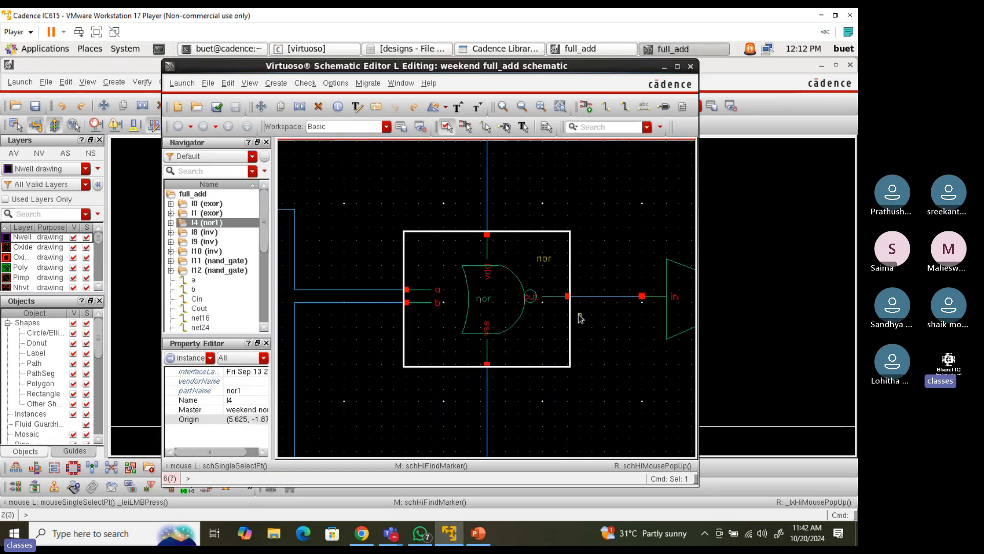
Descend into the schematic view of NOR instance I4 in a new window
click(615, 213)
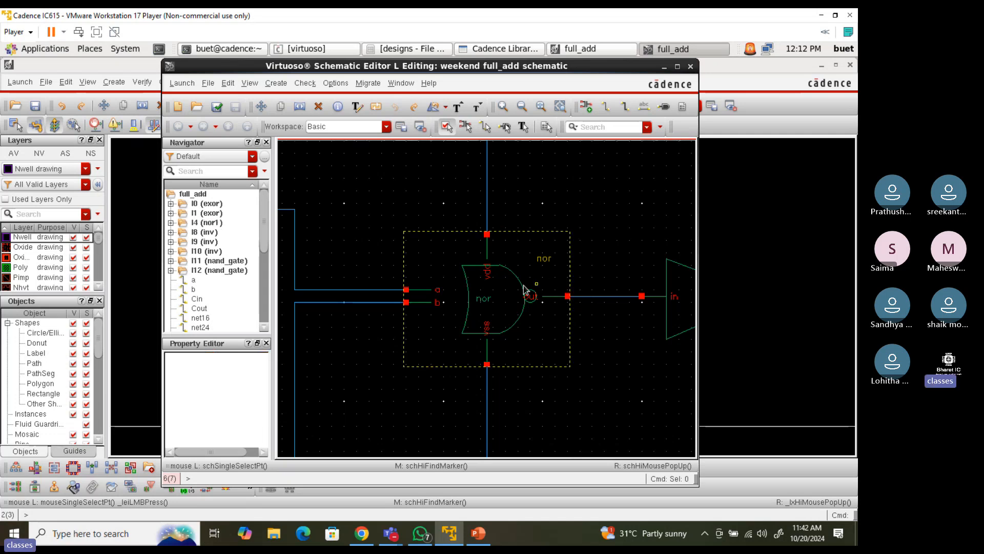
click(497, 290)
right_click(498, 290)
click(493, 291)
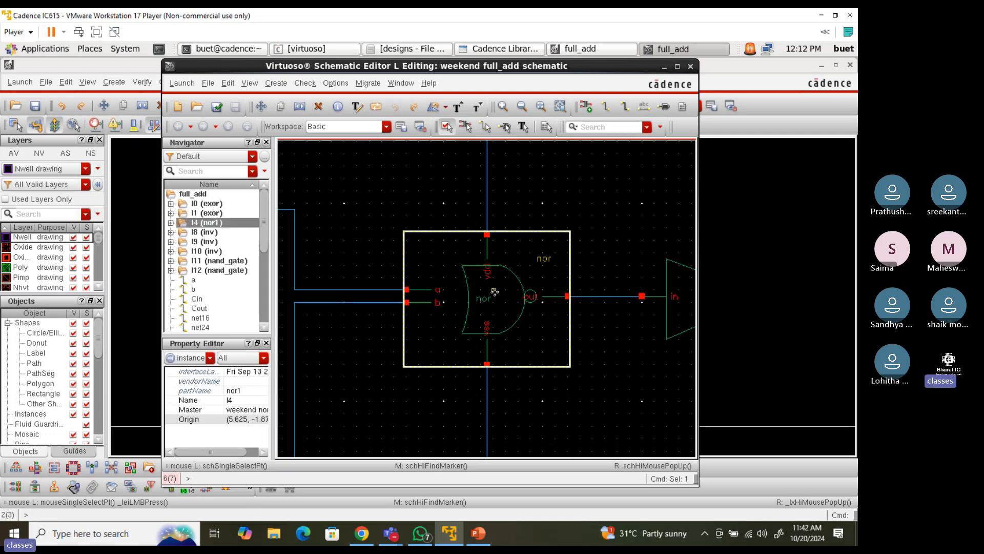
key(e)
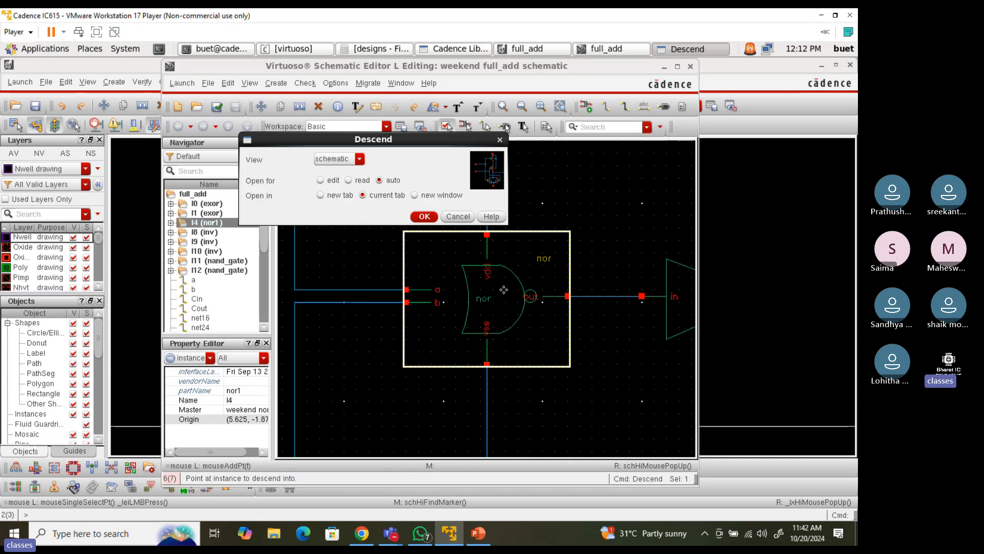
click(415, 196)
click(424, 217)
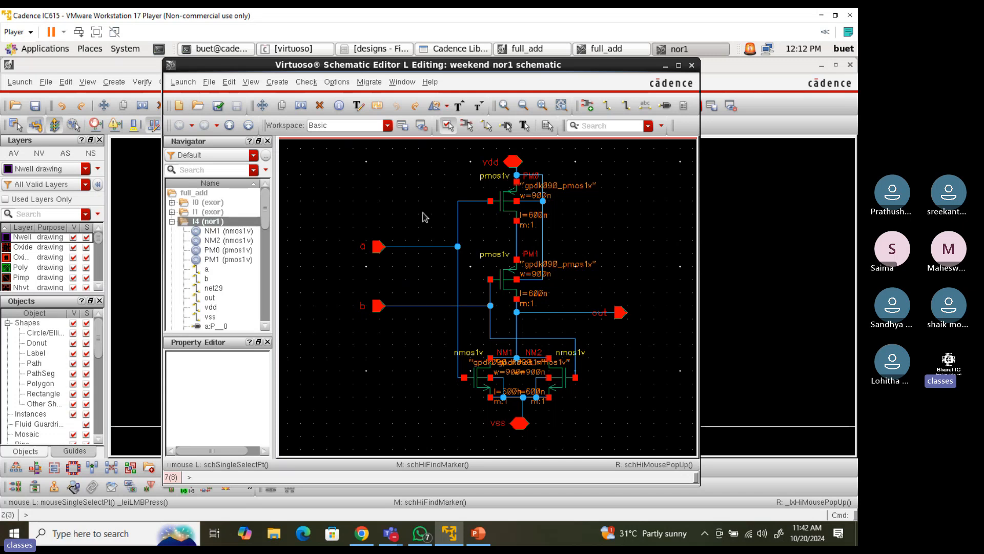
Examine the output wire and the properties of the out pin in the nor1 schematic
right_drag(597, 284, 647, 326)
click(484, 355)
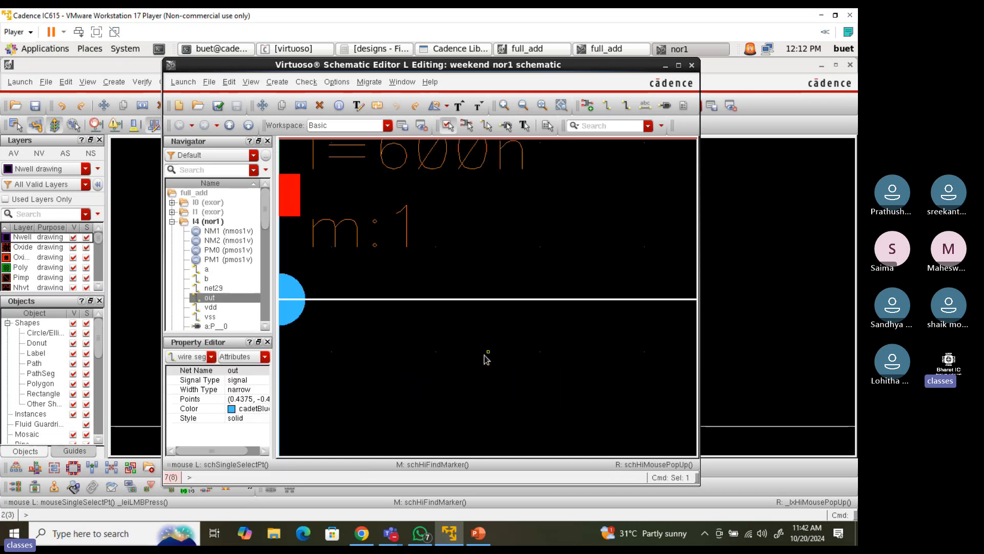
key(f)
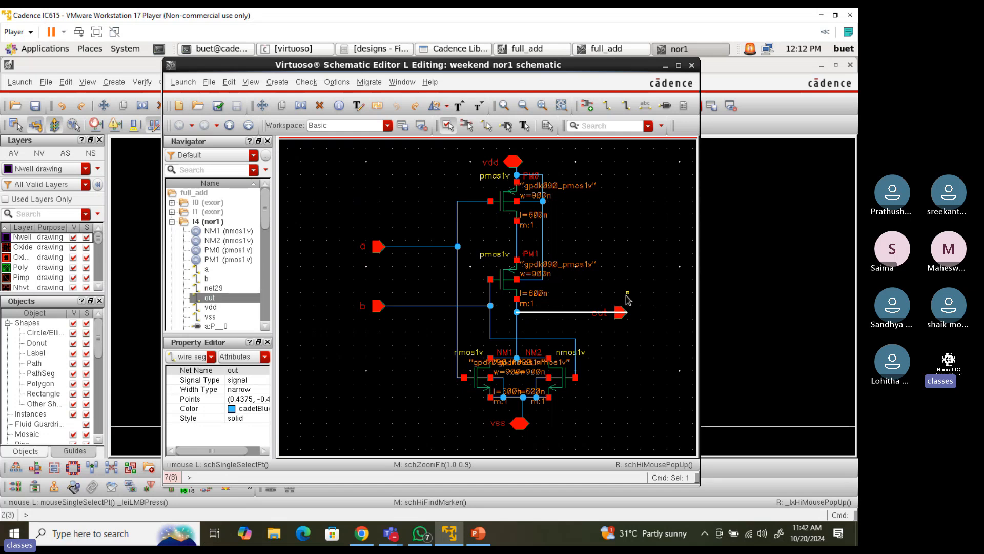
scroll(634, 315, up, 2)
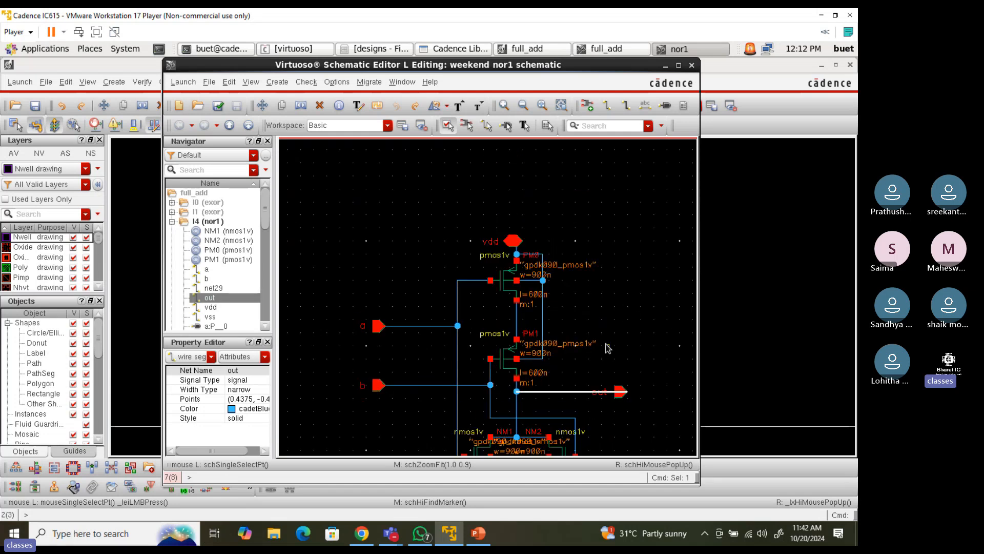
right_drag(600, 359, 648, 418)
click(476, 293)
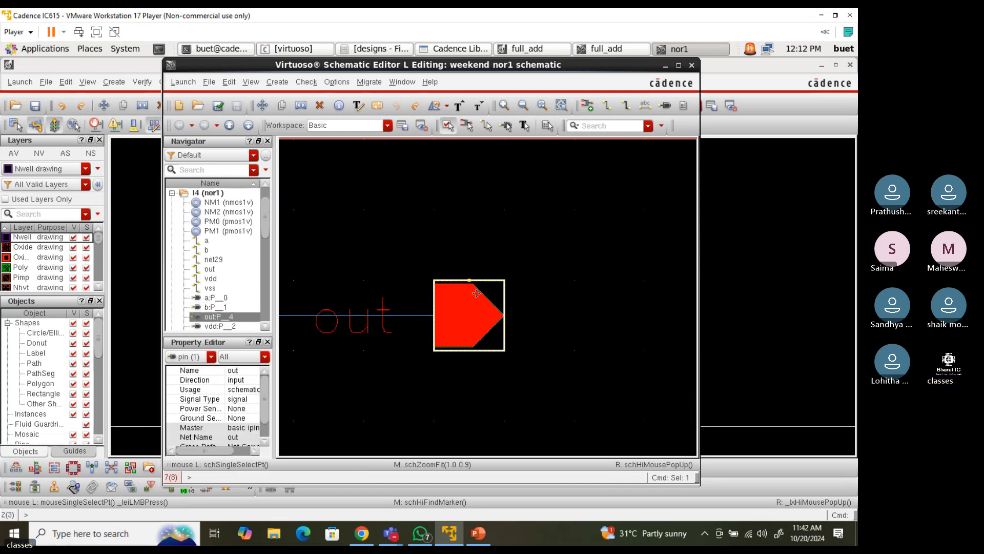
Move the input-type out pin outward to lengthen its wire, and delete the pin
click(468, 299)
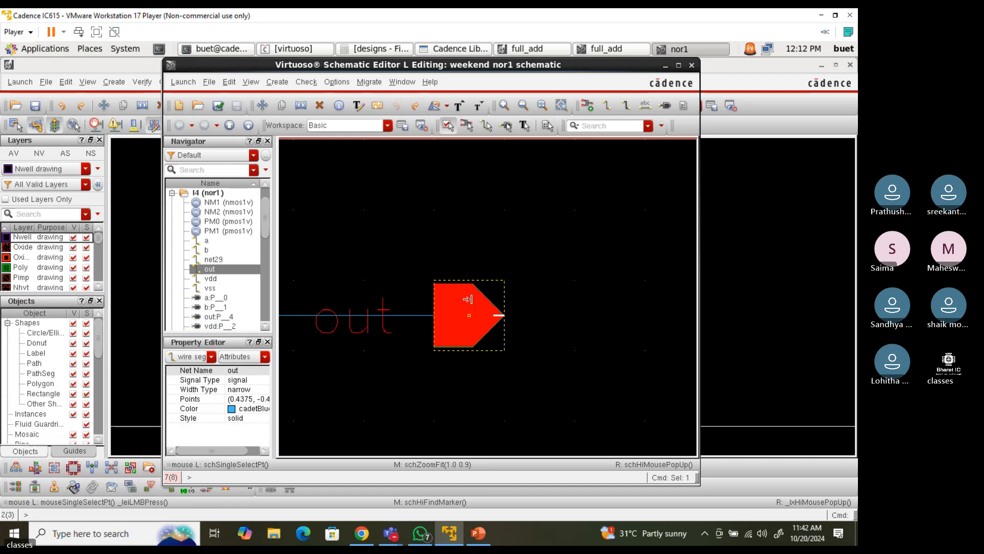
click(517, 246)
click(462, 298)
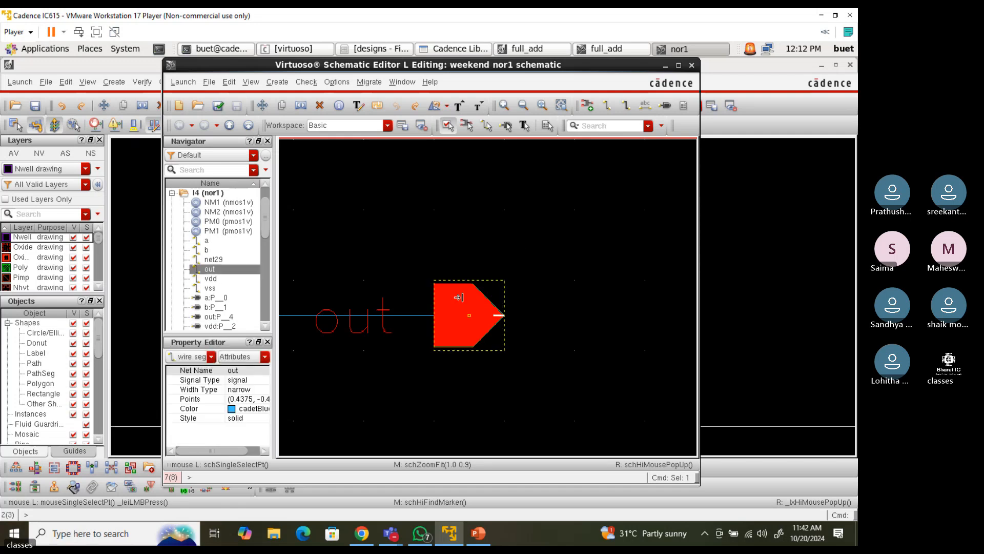
click(511, 230)
drag(450, 288, 524, 288)
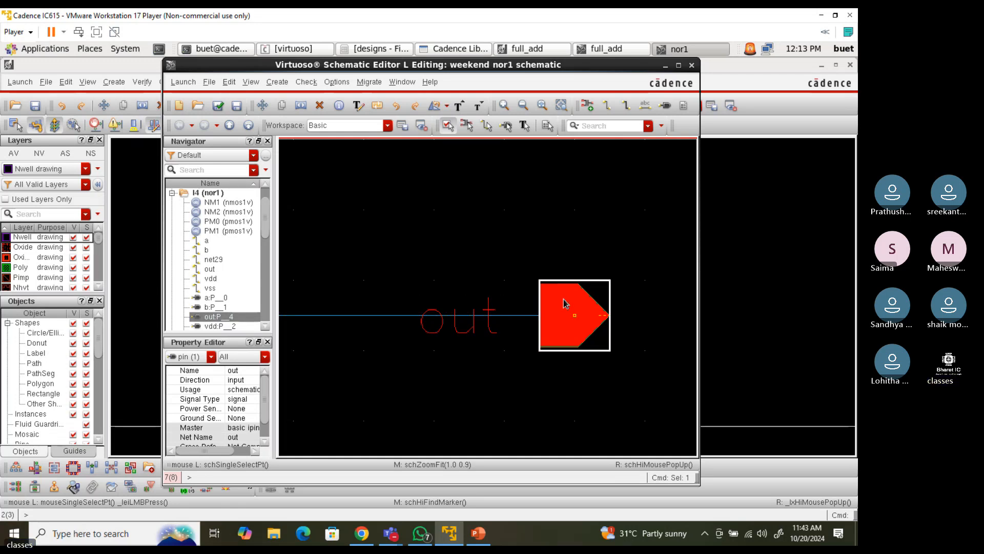
click(319, 105)
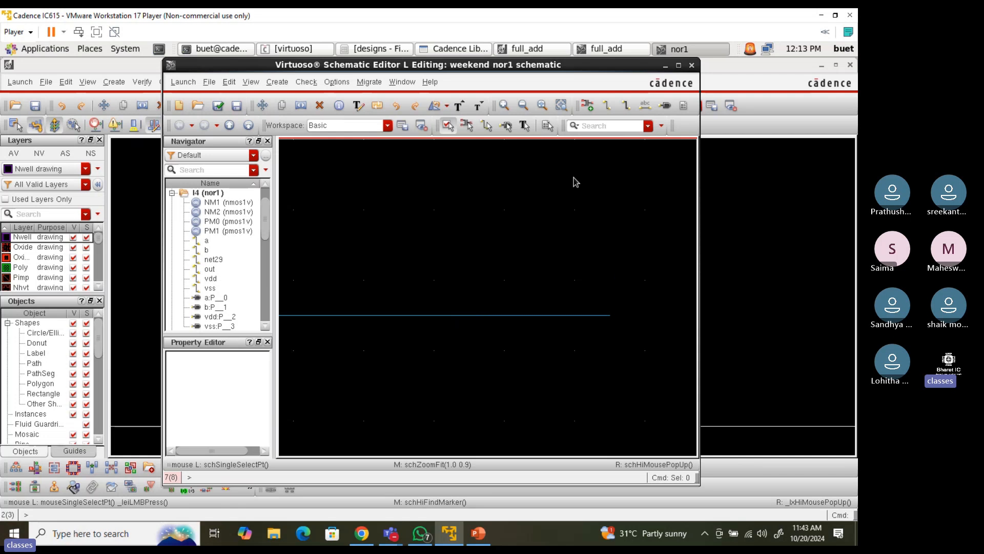
Add an output pin named out at the free end of the nor1 output wire
click(665, 105)
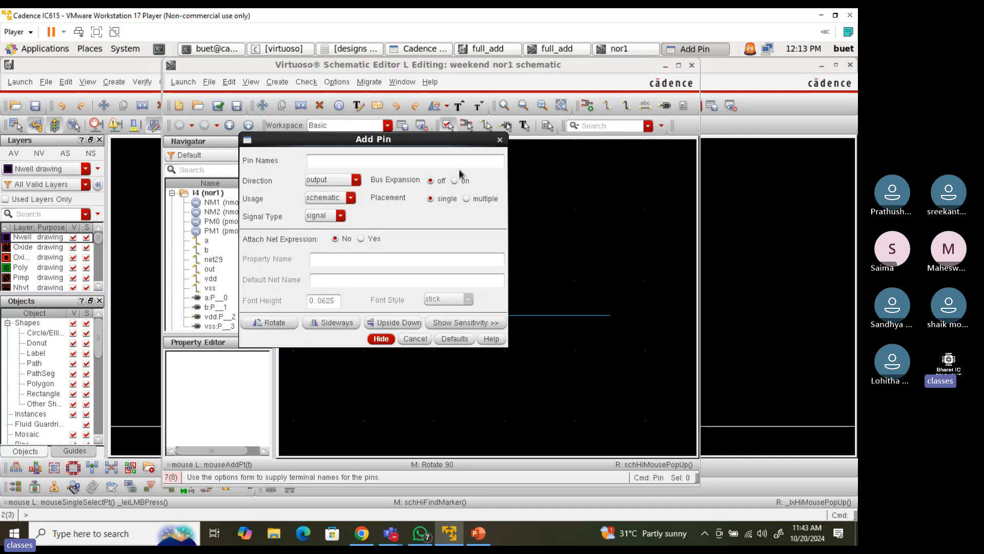
text(out)
key(Return)
click(610, 316)
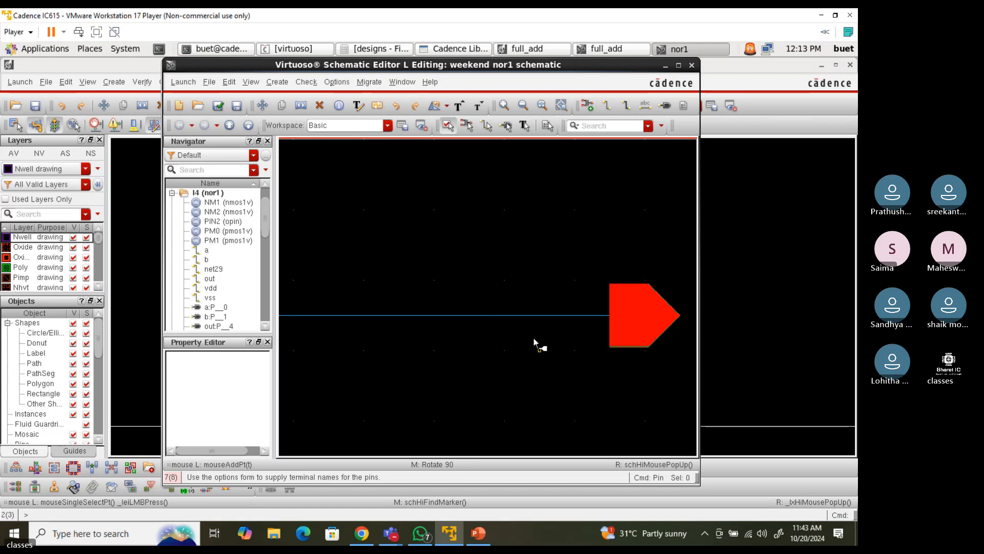
key(Escape)
key(f)
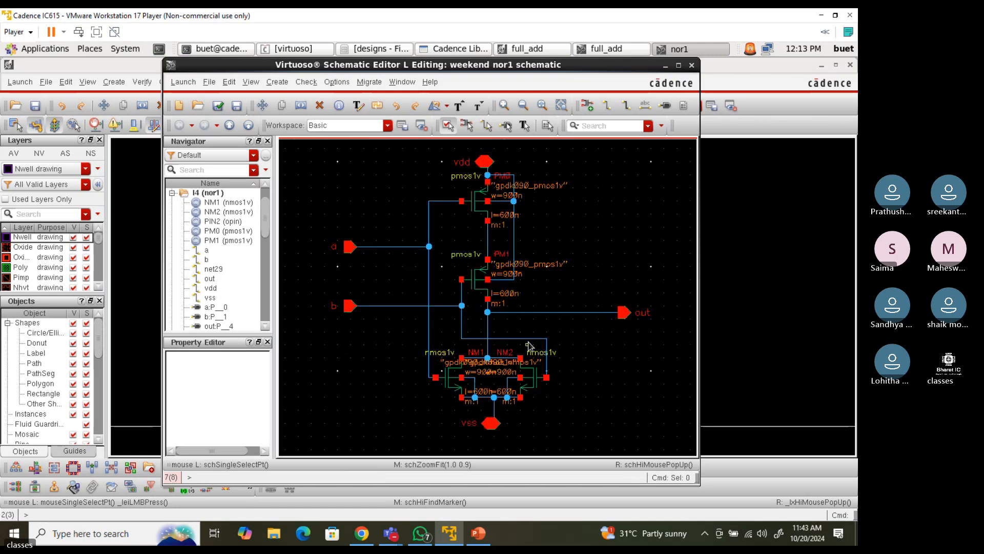
Check and save the nor1 schematic, and read the full warning marked on the out pin
click(220, 107)
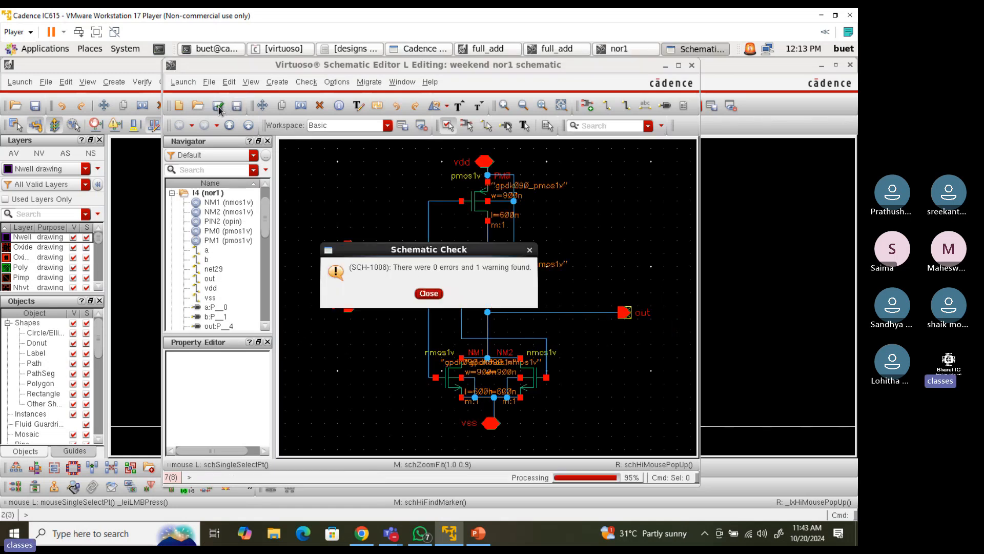
click(428, 293)
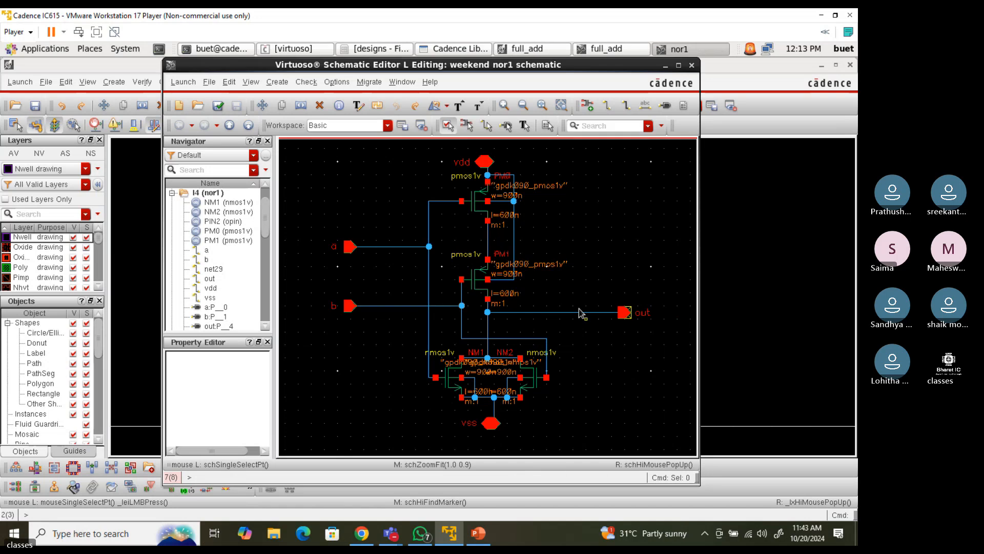
right_drag(593, 282, 661, 343)
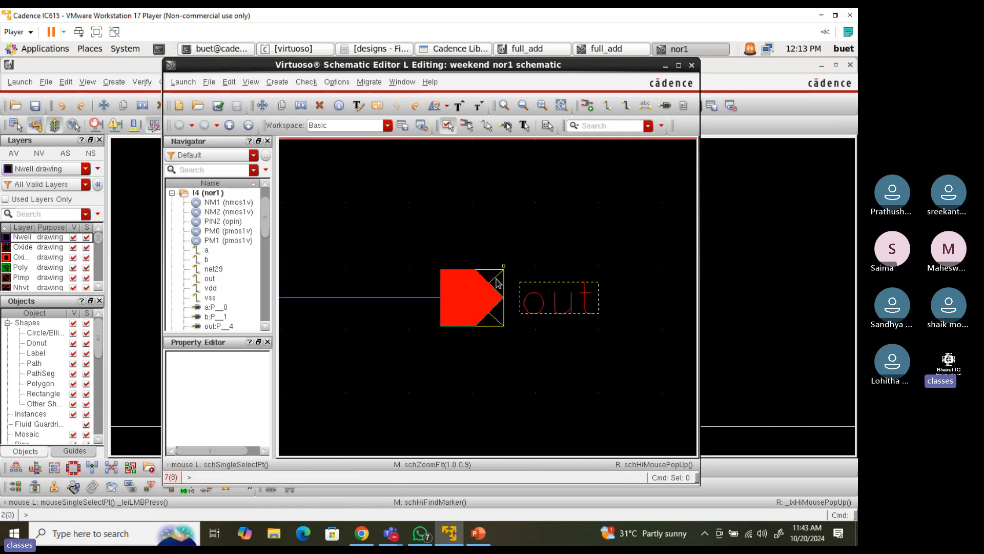
key(g)
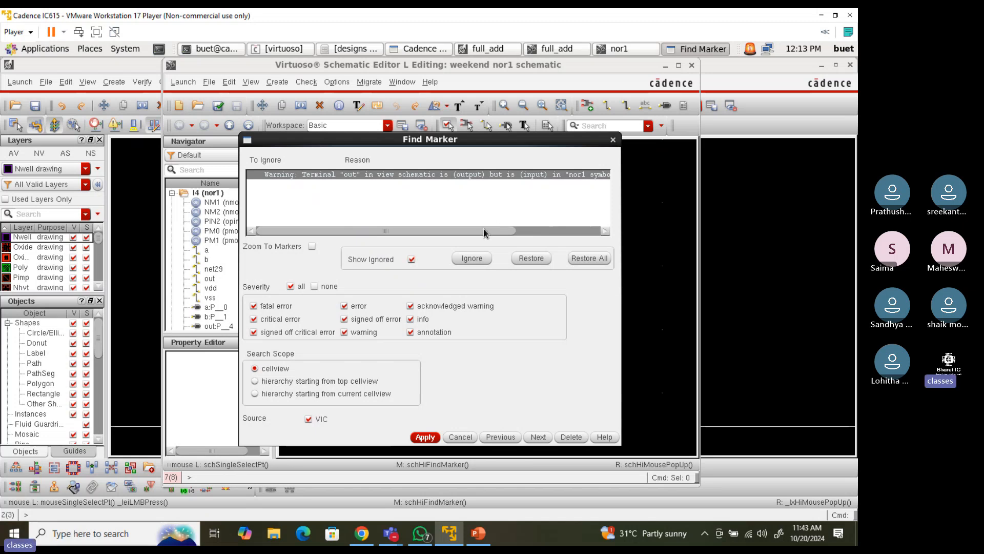
drag(484, 228, 495, 227)
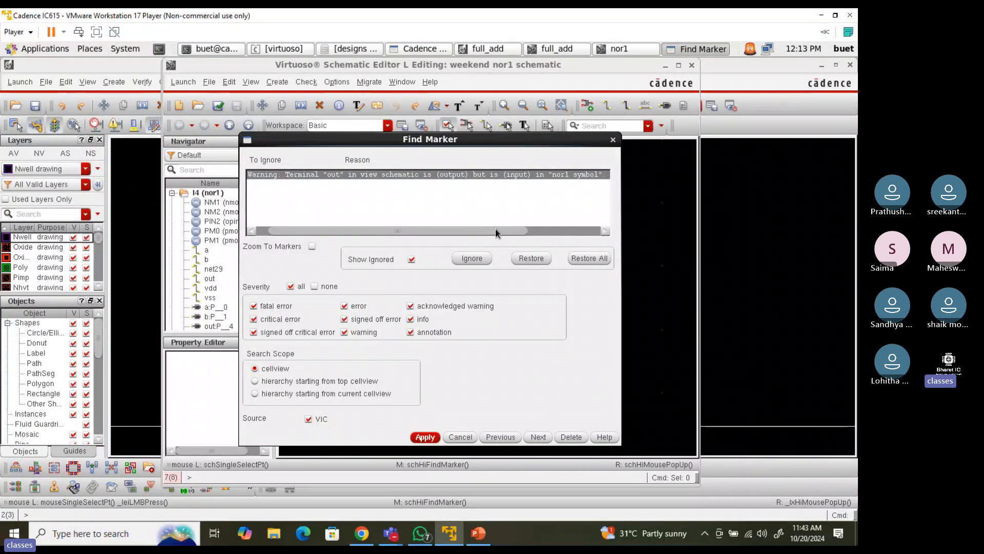
drag(495, 228, 483, 229)
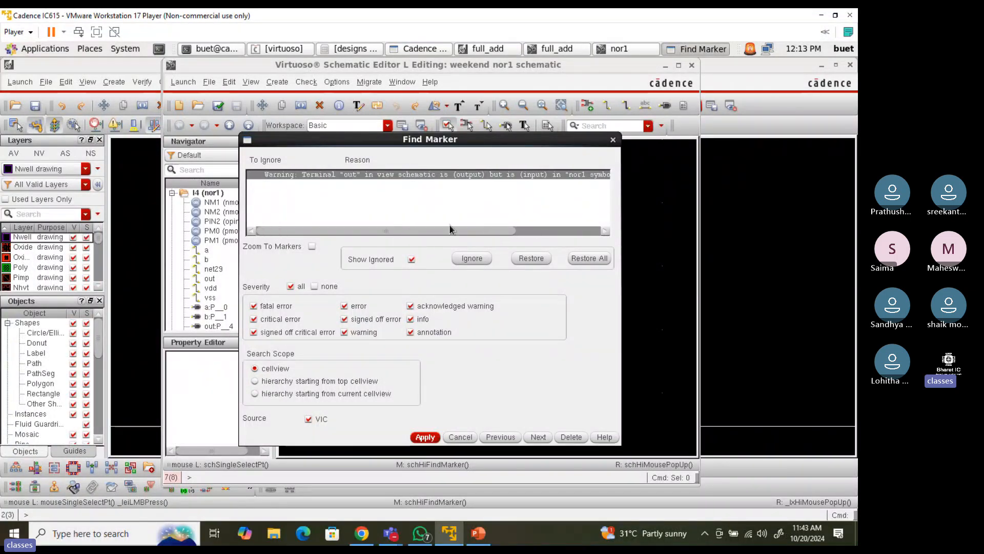
click(613, 139)
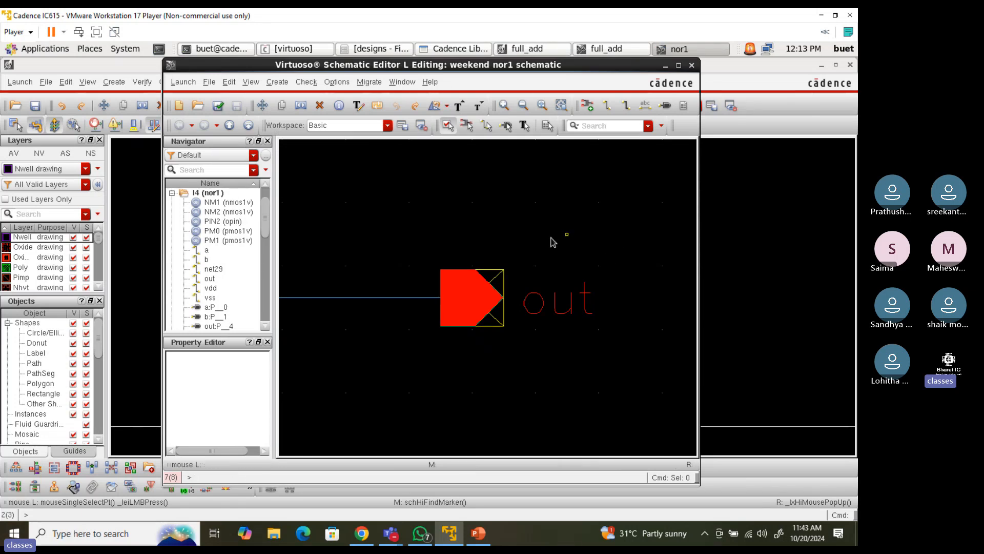
Close the nor1 schematic window and return to the full_add schematic
key(Left)
click(665, 105)
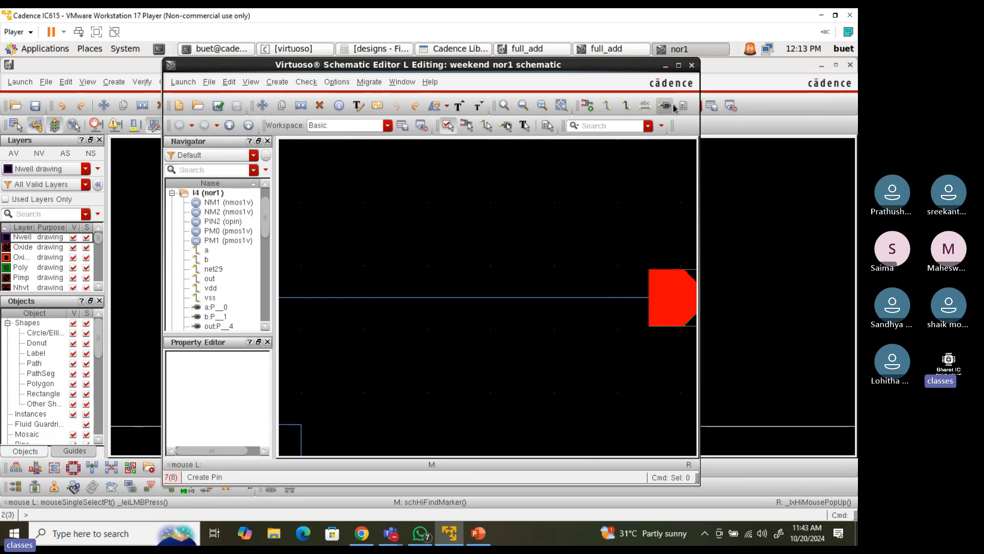
click(693, 65)
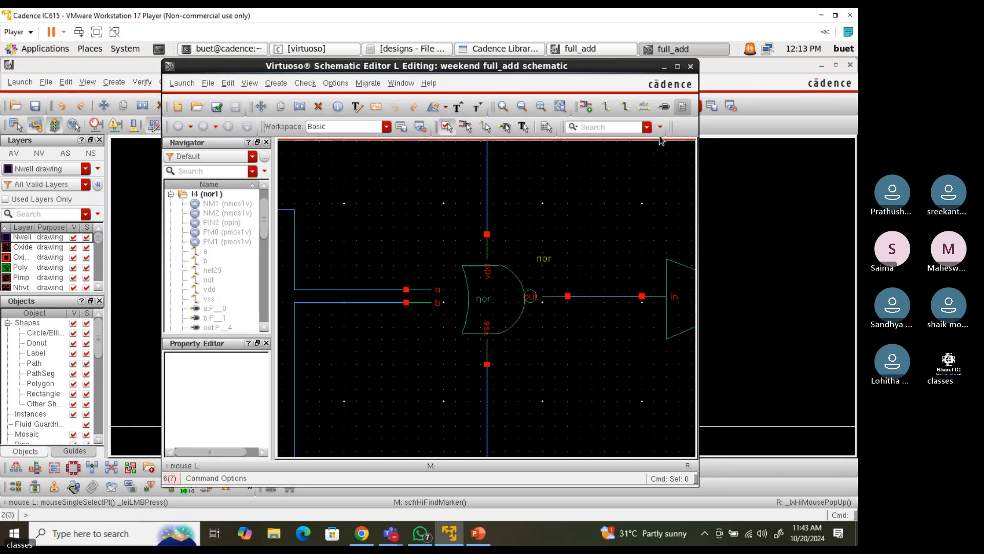
Open the symbol view of nor1 from the weekend library, inspect its out pin, and close the symbol
click(388, 49)
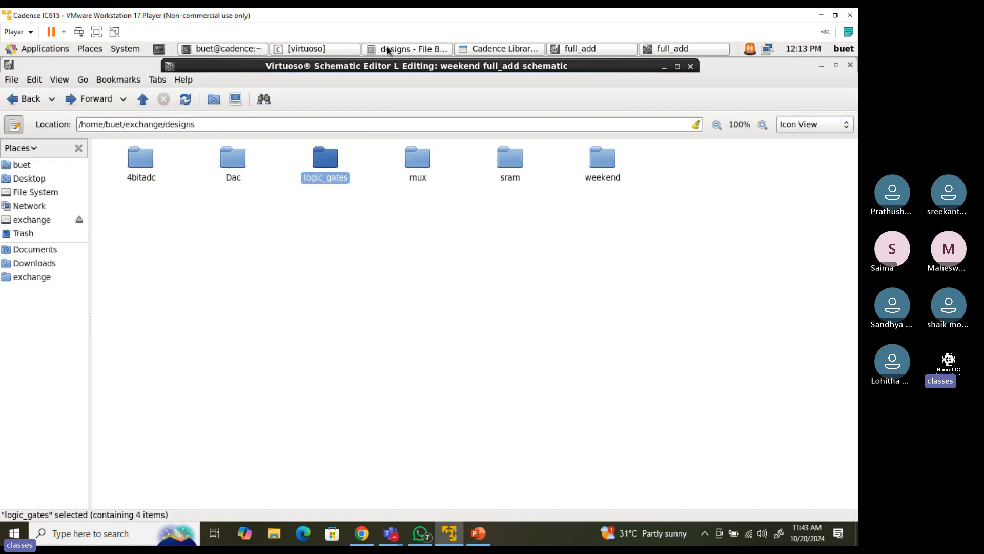
click(388, 49)
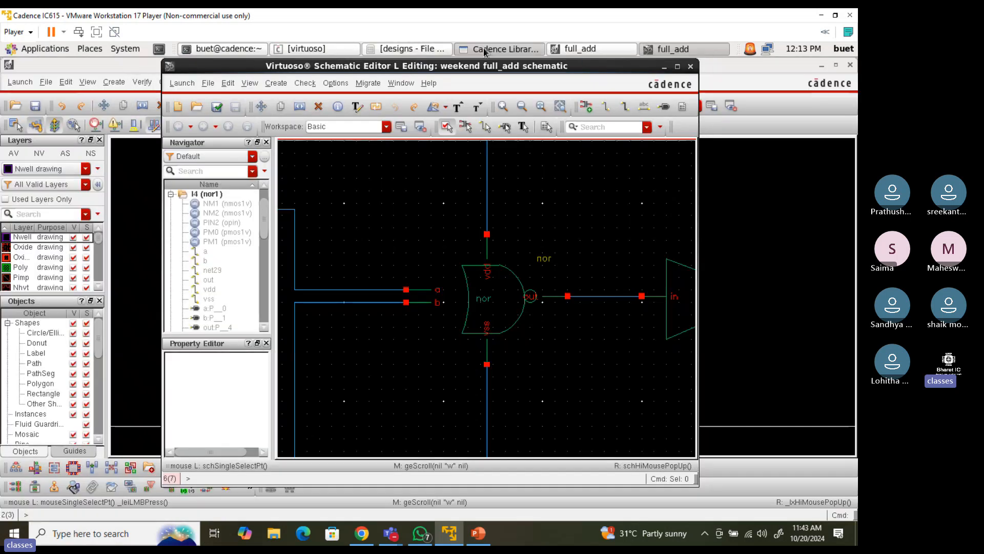
click(484, 50)
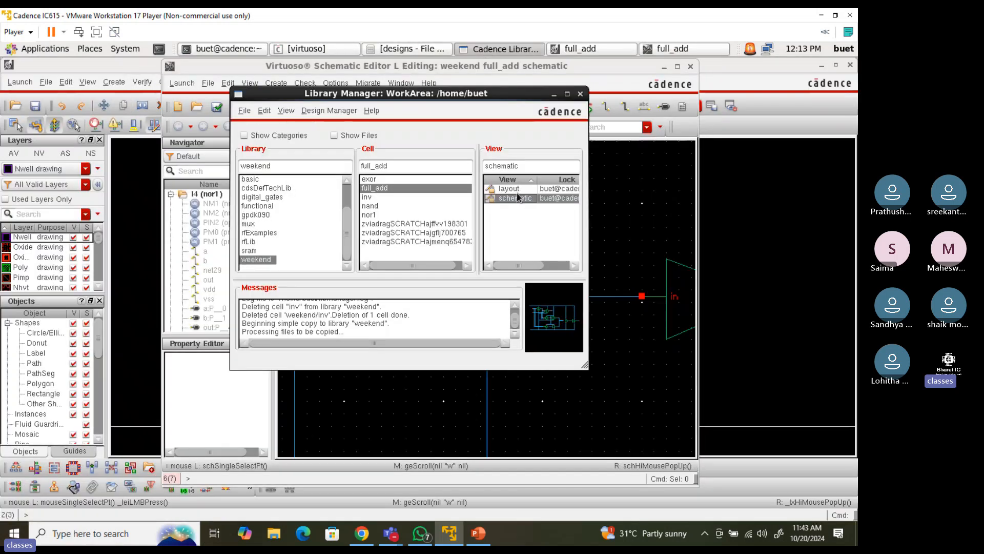
click(374, 215)
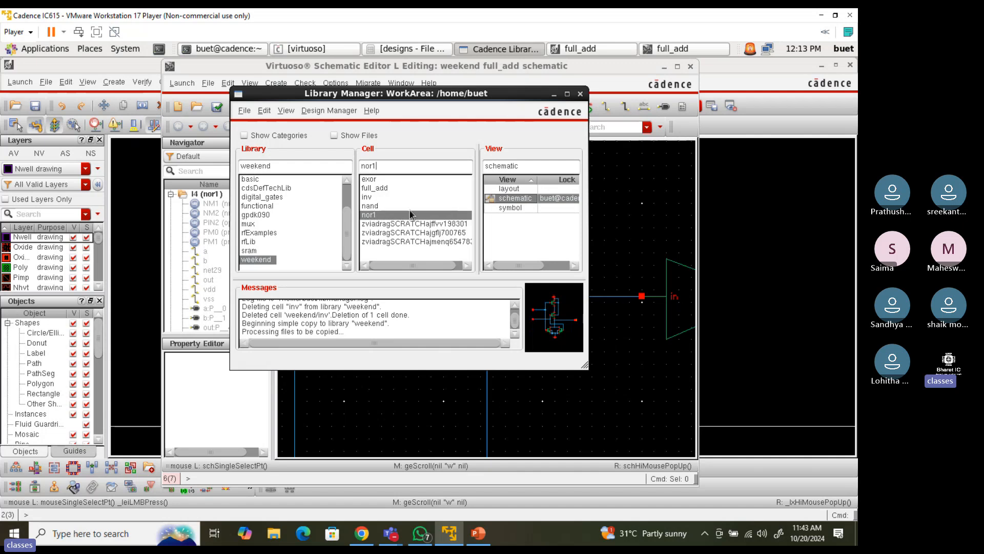
double_click(515, 207)
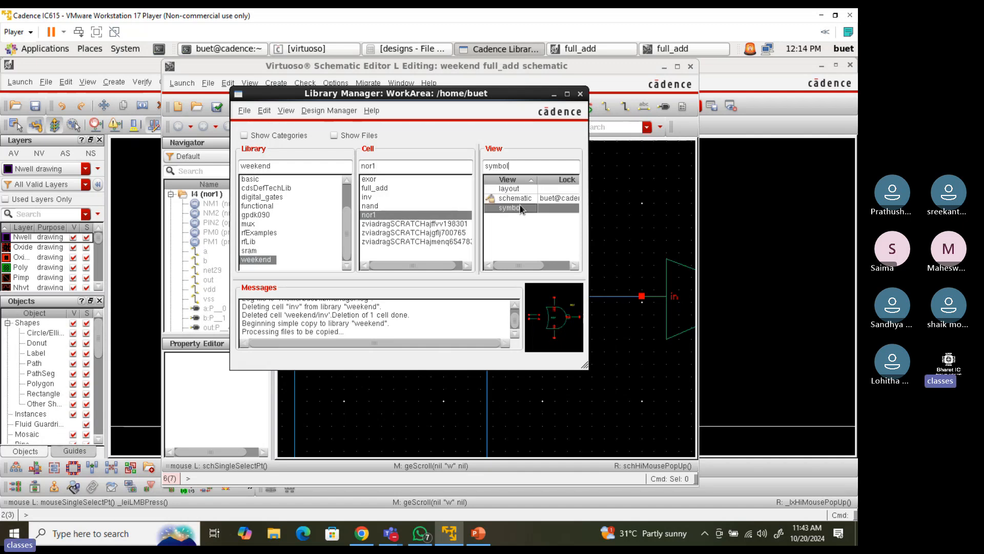
click(631, 269)
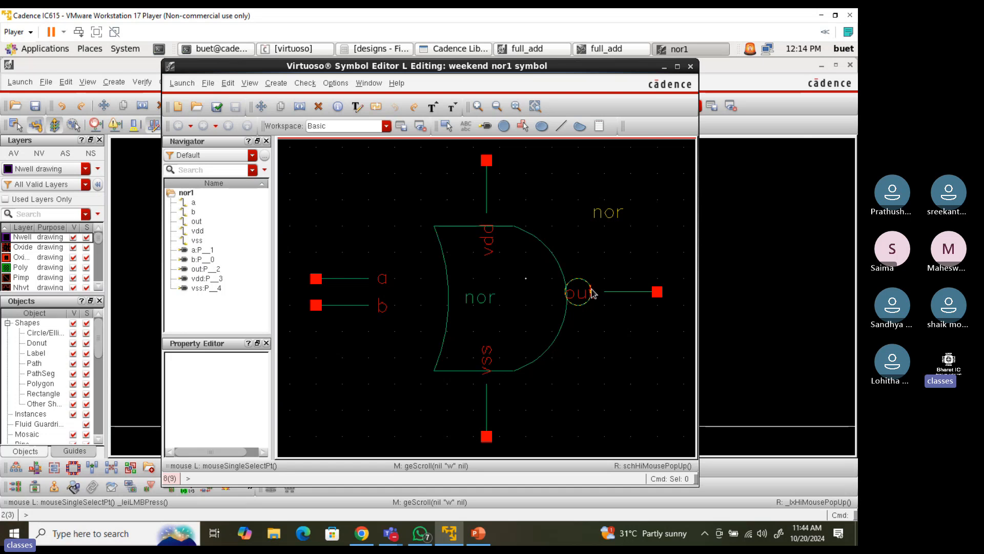
click(690, 67)
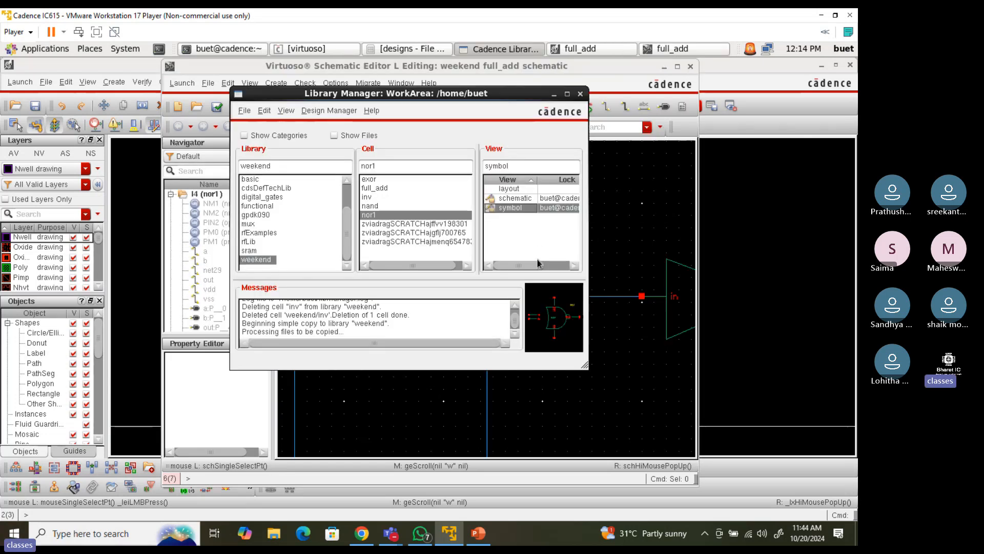
Inspect the nor1 instance and the inverter fed by its output in the full_add schematic
click(626, 181)
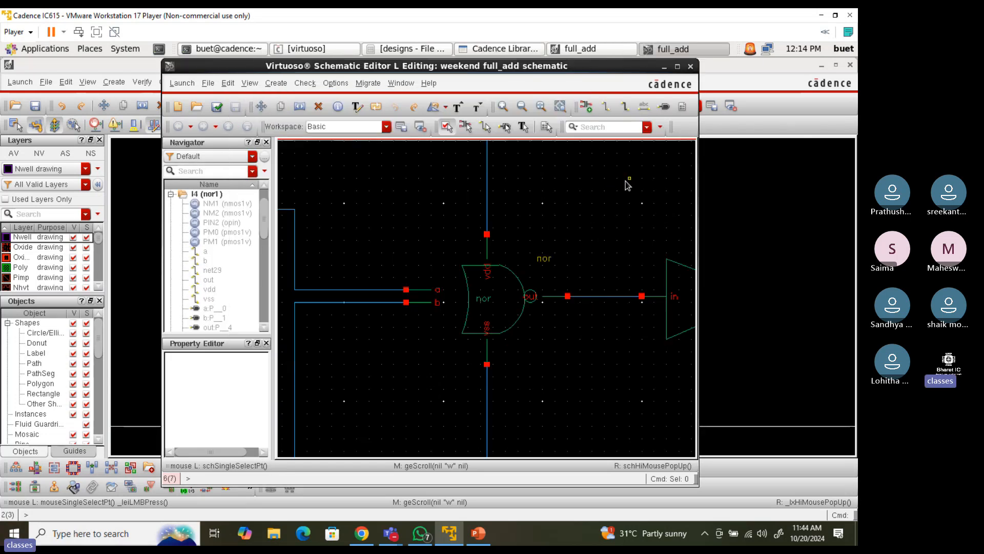
click(522, 277)
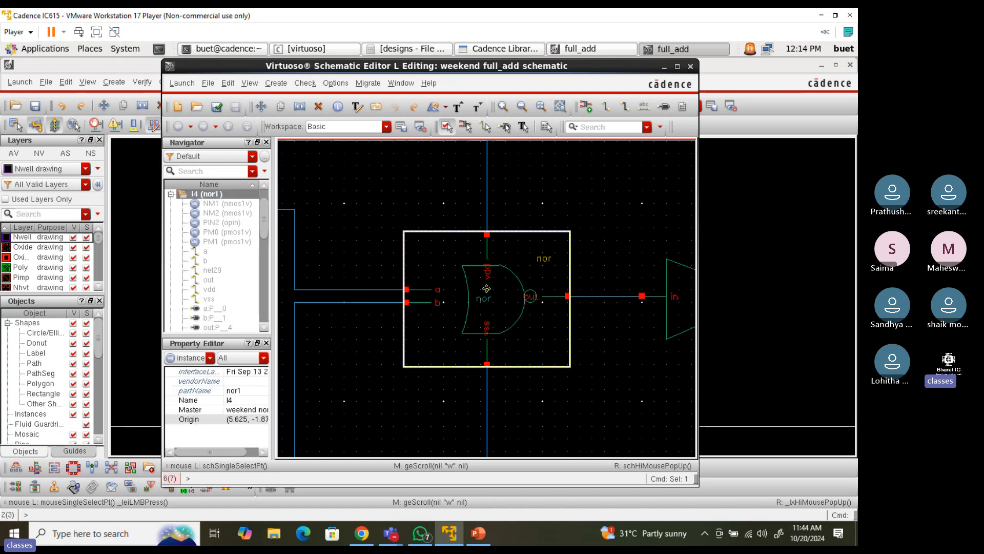
ctrl+scroll(757, 245, up, 2)
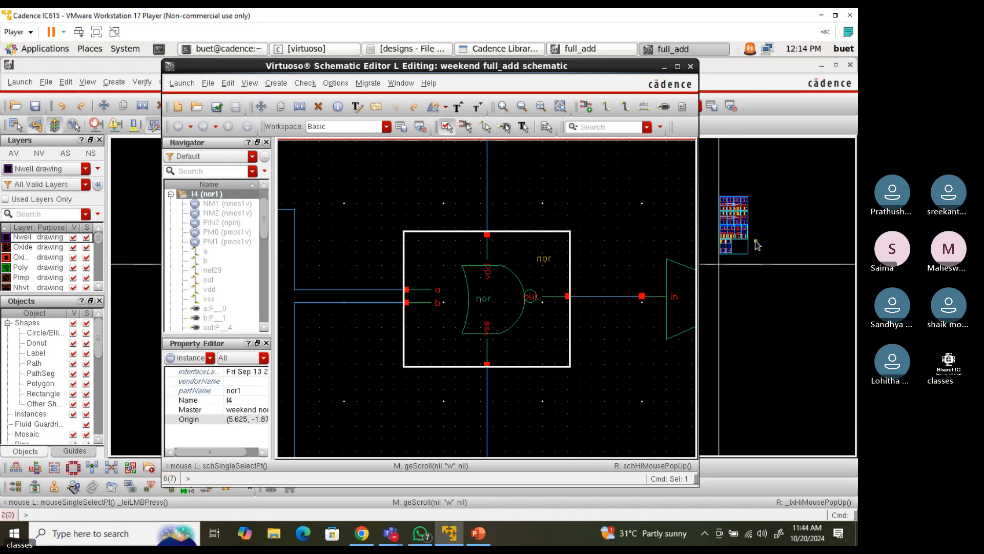
click(671, 294)
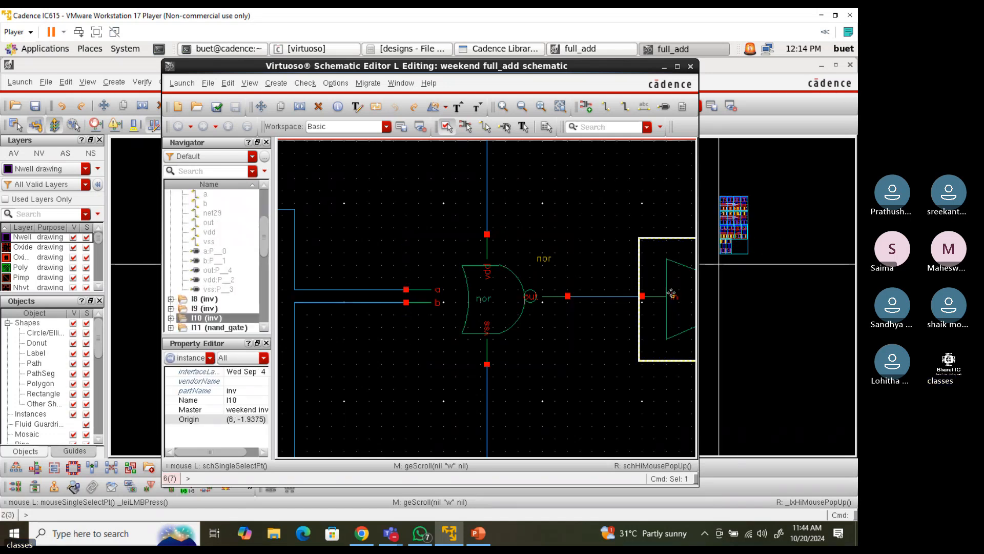
Close the full_add schematic and layout windows, and view the nor1 schematic once more before closing it
click(691, 66)
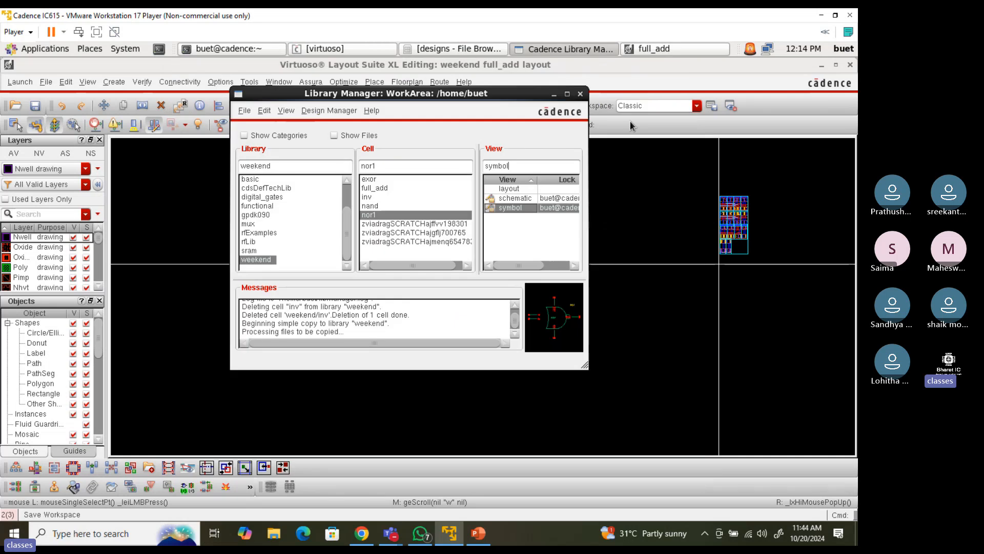
click(630, 125)
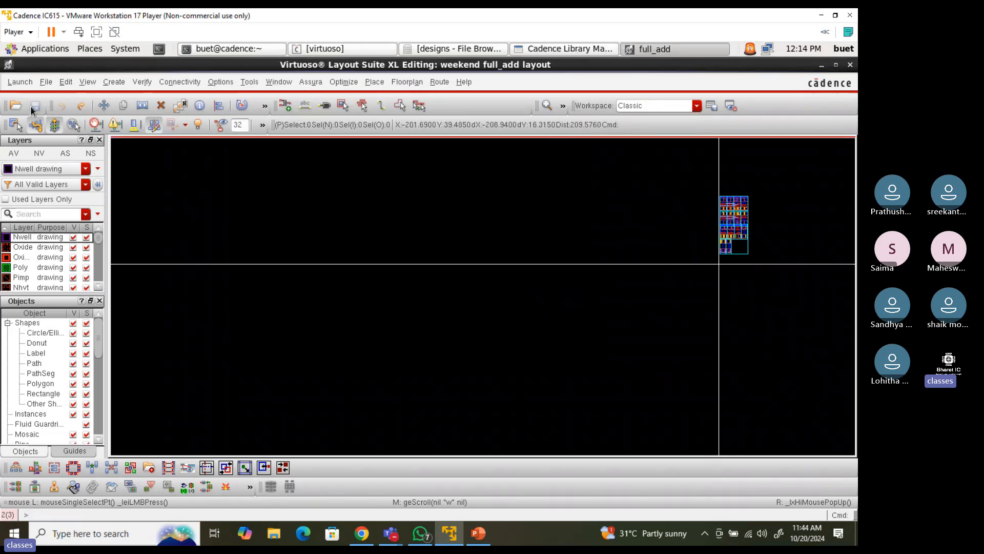
click(850, 65)
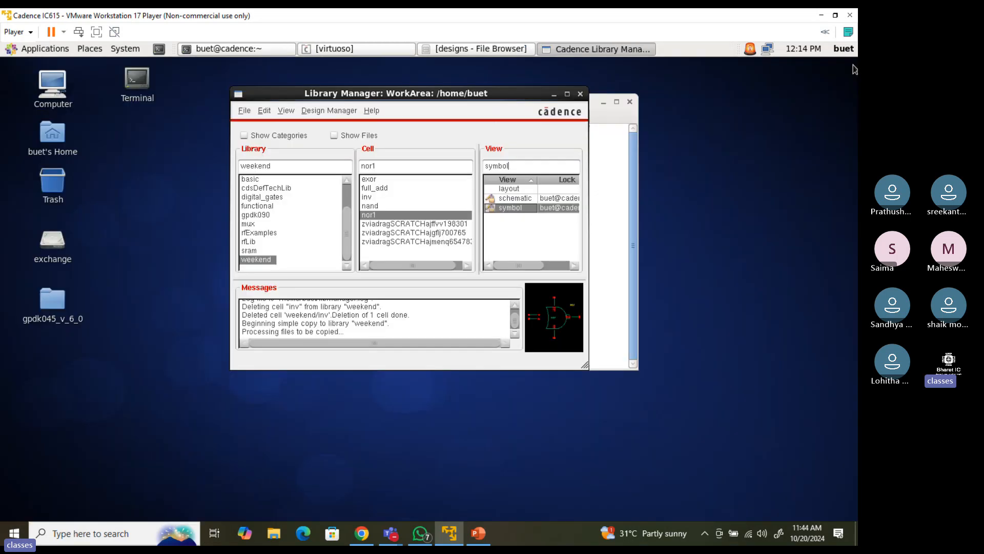
double_click(522, 201)
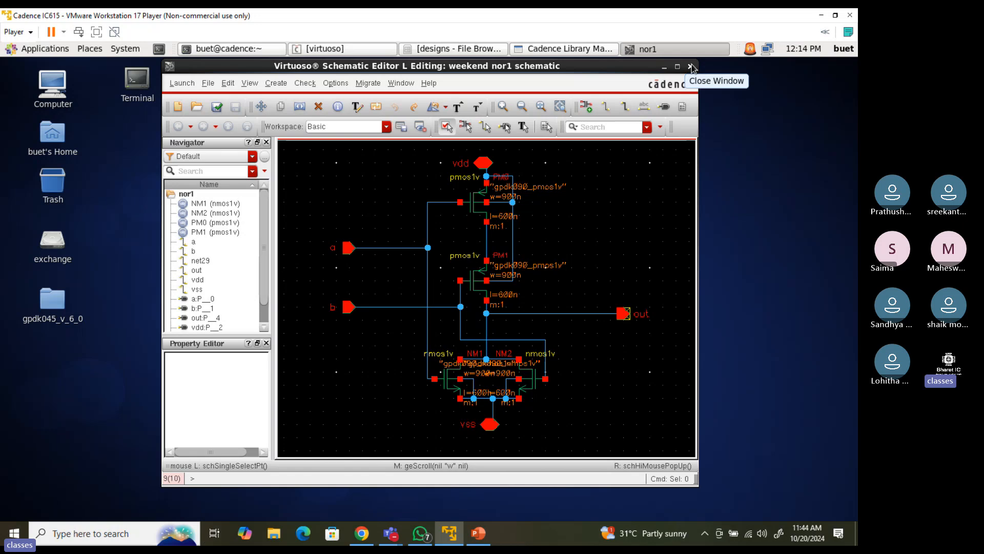
click(691, 67)
Open the weekend library's full_add layout for editing with Layout XL
click(379, 188)
click(509, 188)
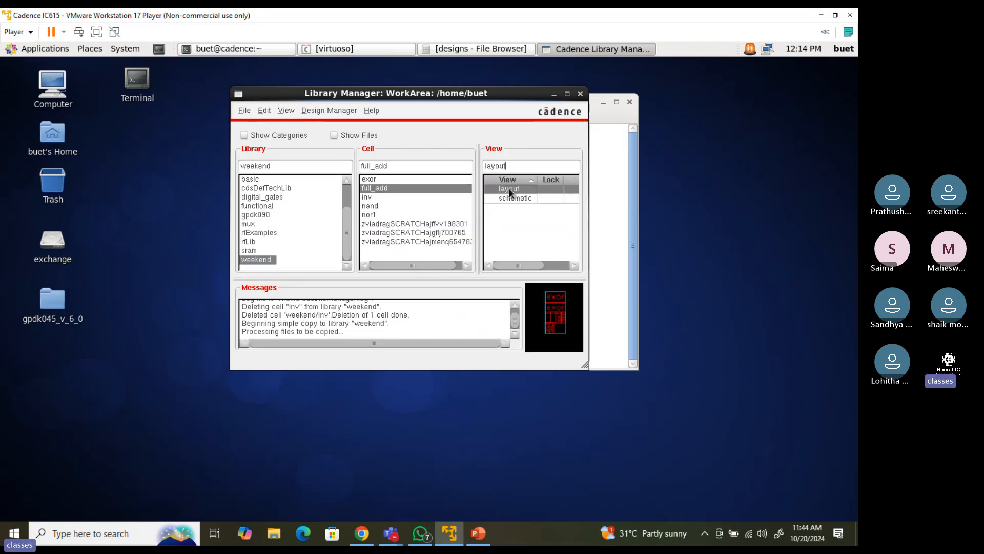
right_click(509, 189)
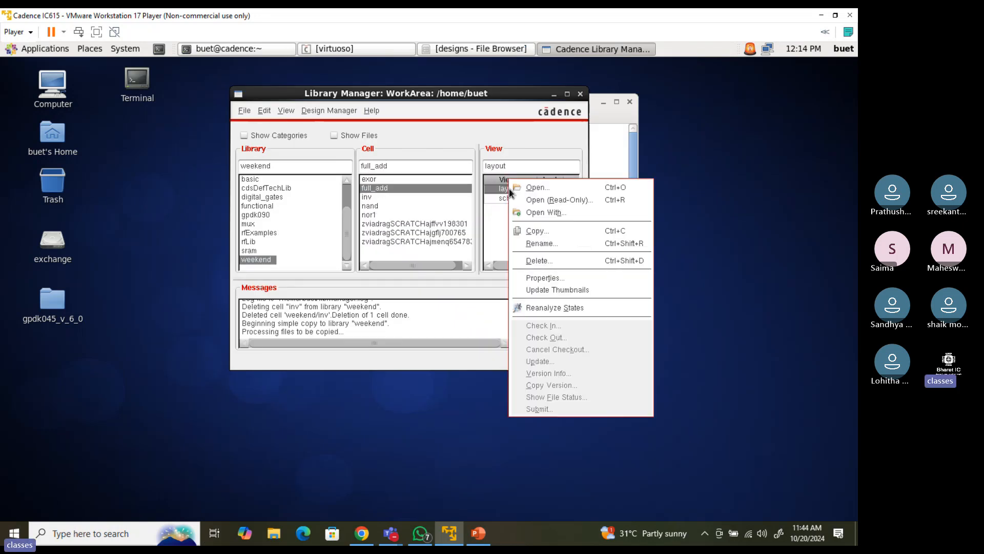
click(545, 212)
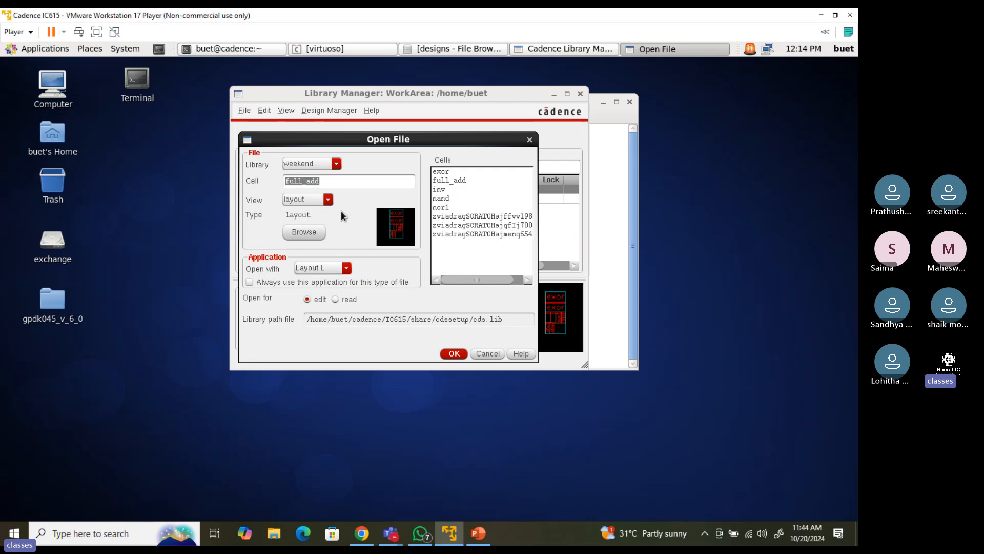
click(328, 199)
click(329, 201)
click(345, 263)
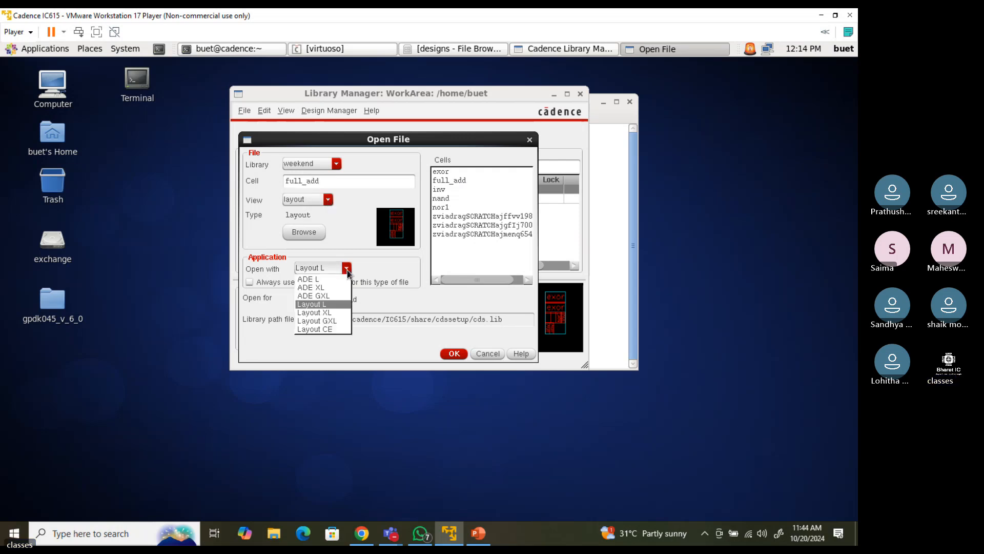
click(331, 312)
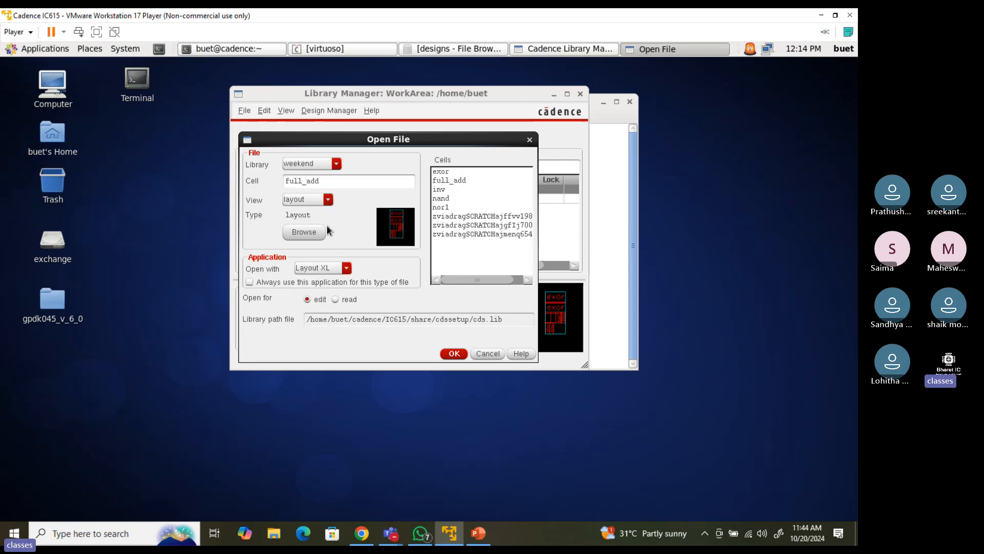
click(454, 355)
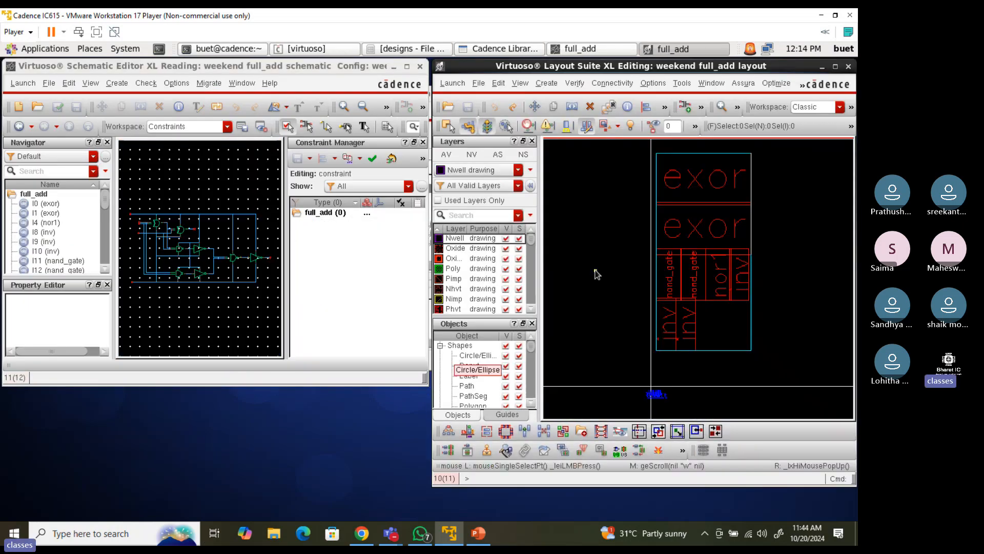
Show all hierarchy levels of the full_add layout and set its X and Y snap spacing to 0.005
key(shift+f)
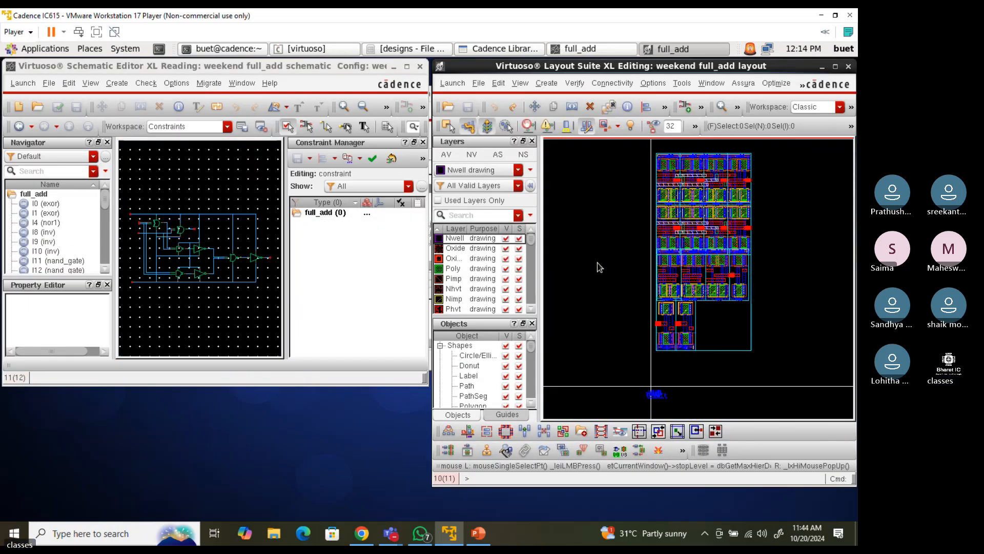
key(e)
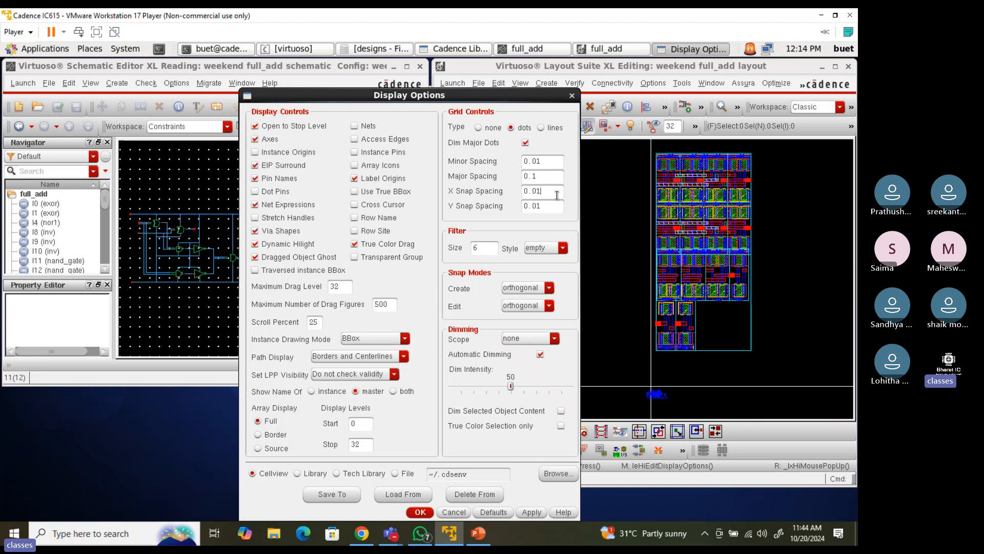
key(BackSpace)
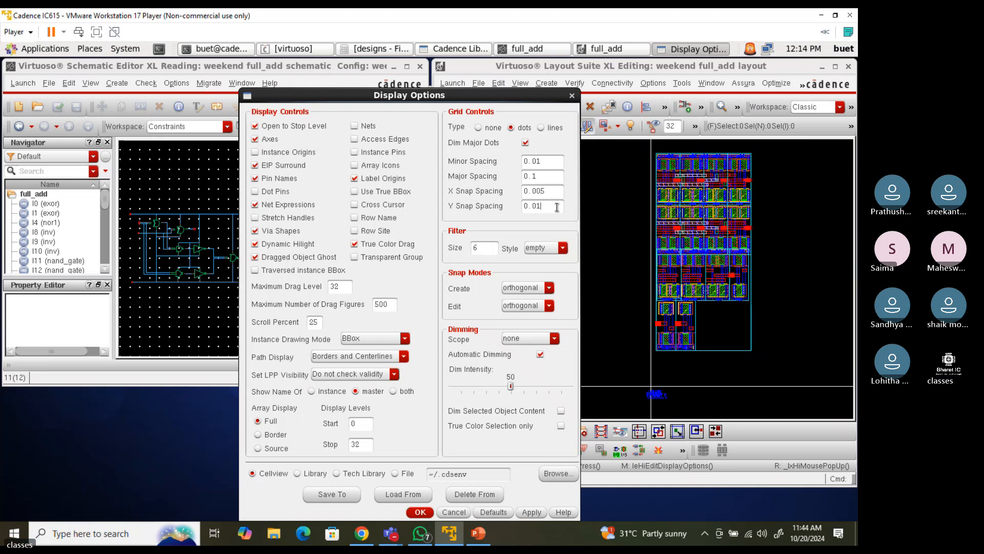
text(05)
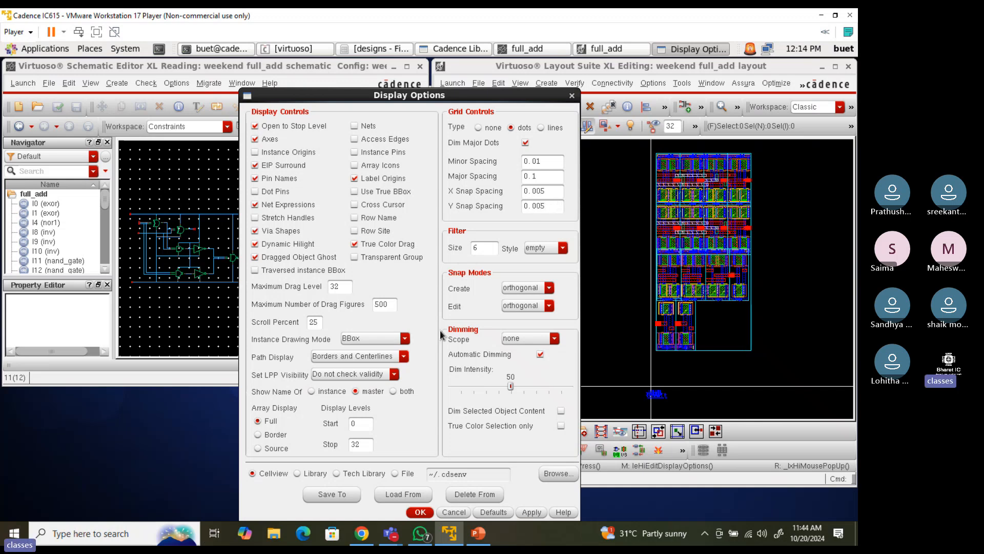
click(421, 512)
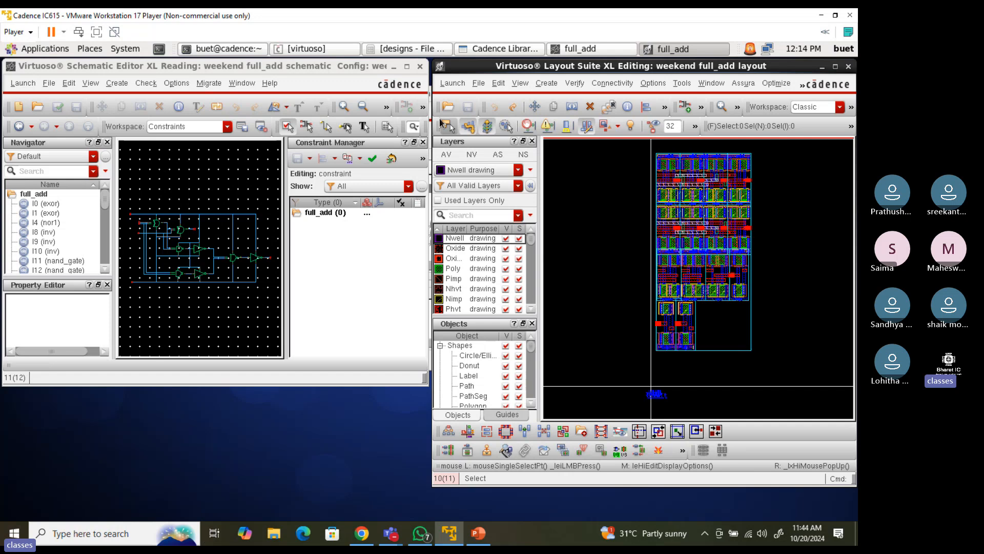
Close the schematic's Constraint Manager and stretch the schematic and layout windows to the full screen height
click(422, 143)
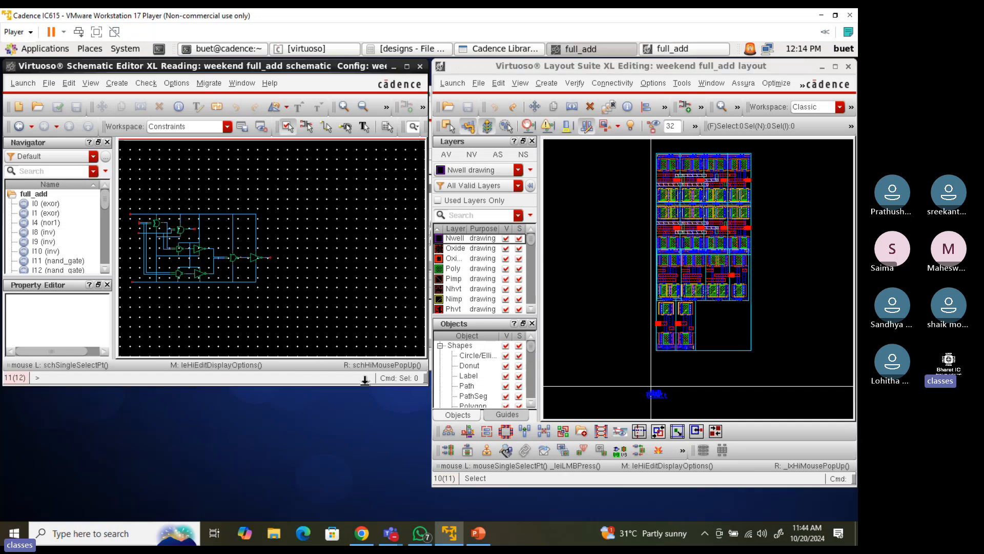
drag(365, 380, 365, 516)
key(f)
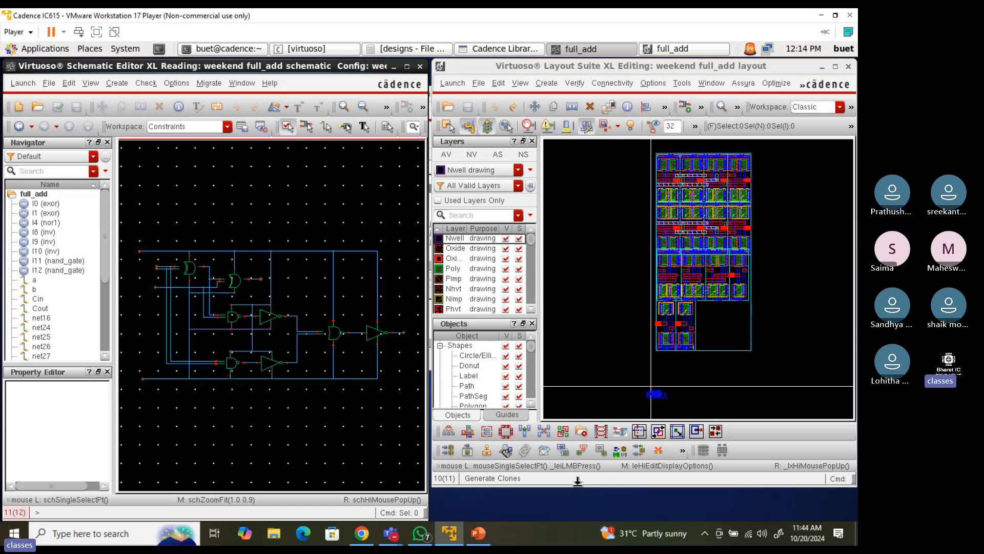
drag(578, 481, 577, 425)
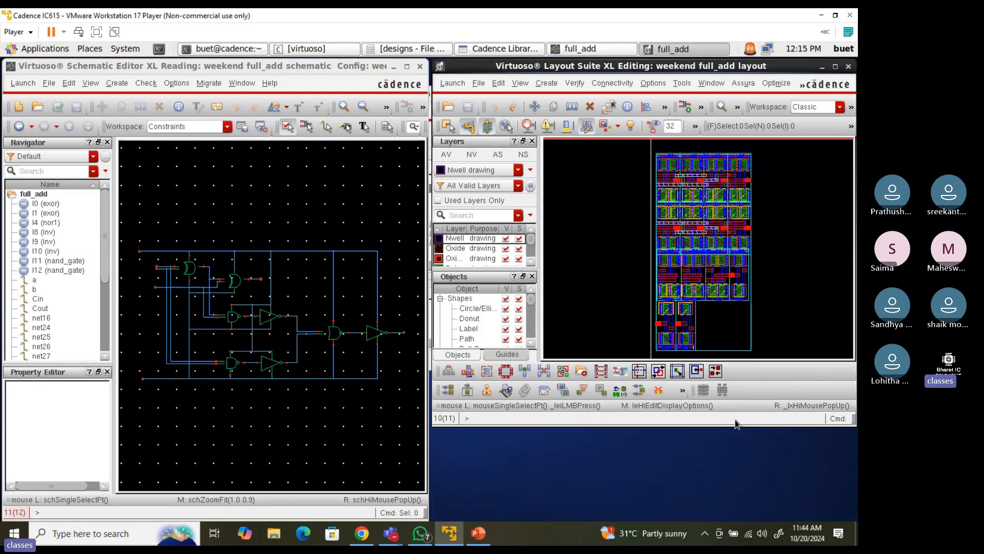
drag(735, 421, 736, 517)
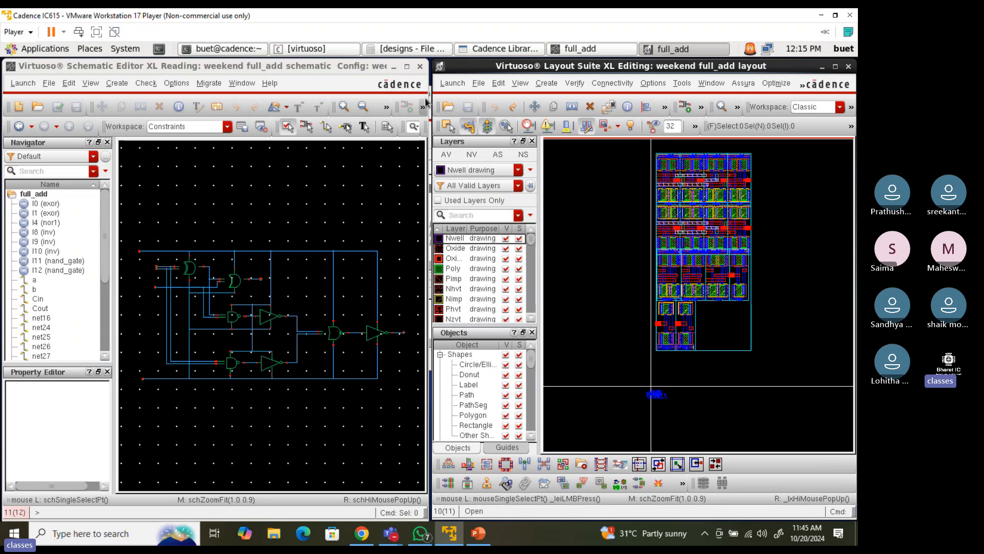
Narrow the schematic window, widen the layout window to meet it, and fit both designs to their windows
drag(430, 95, 313, 194)
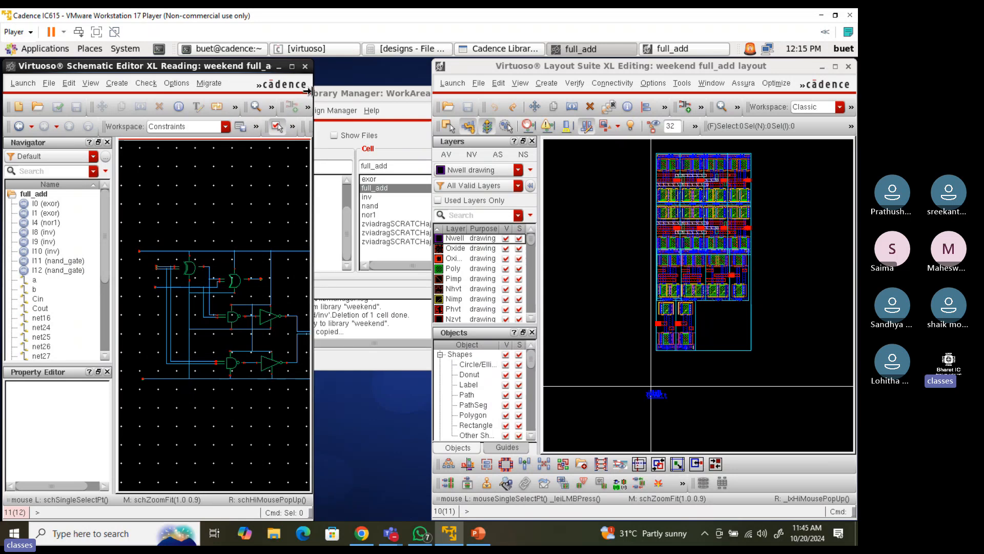
middle_click(257, 222)
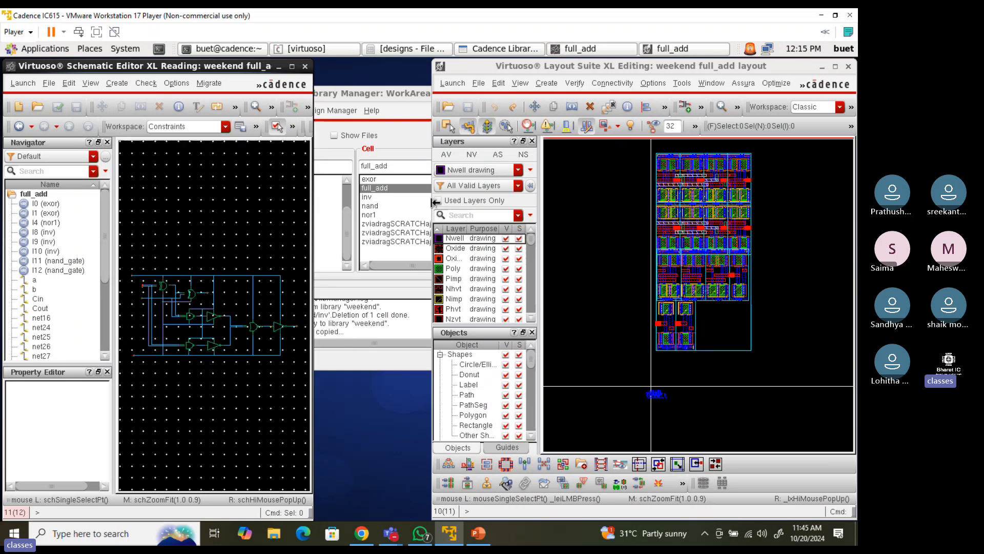
drag(433, 207, 306, 207)
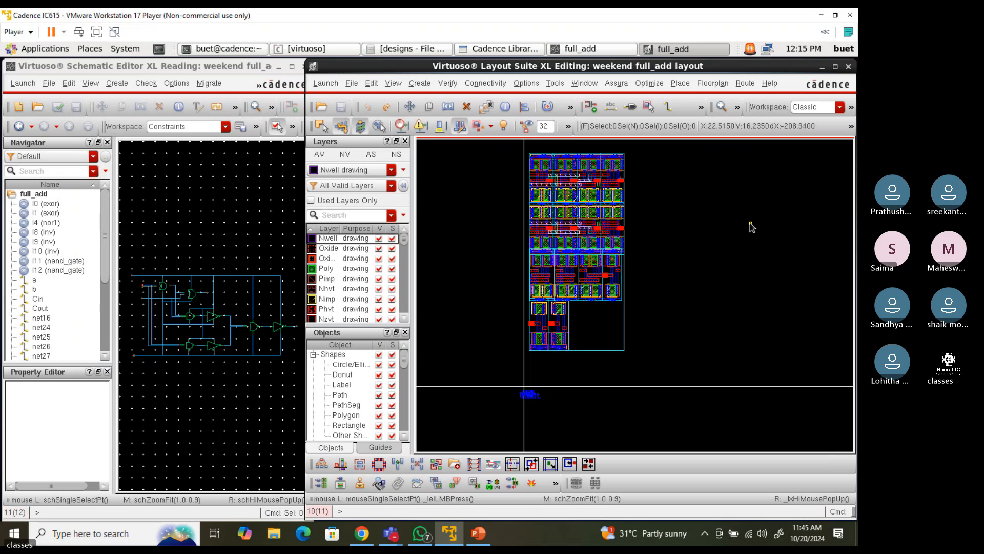
middle_click(761, 230)
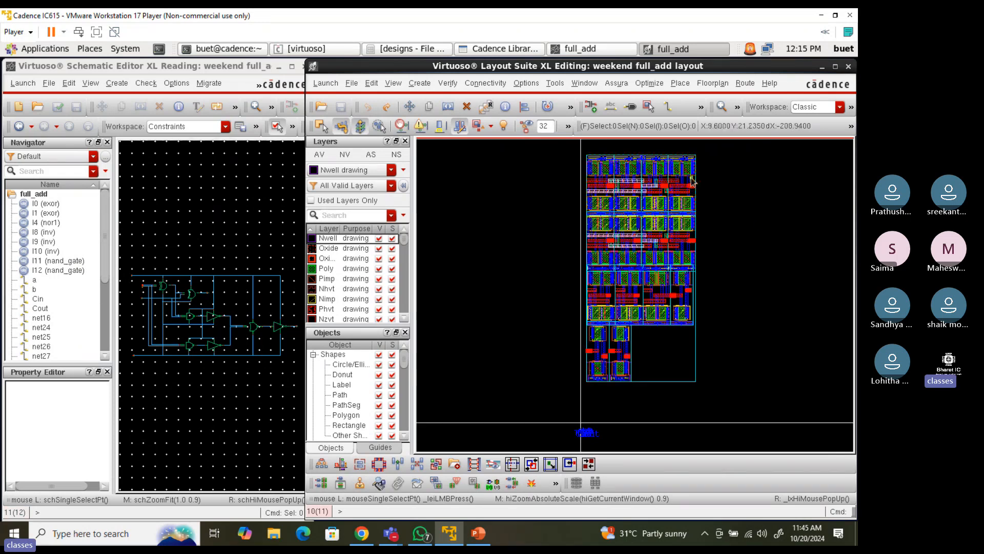
Display the Navigator in the full_add layout window
right_click(654, 123)
click(689, 224)
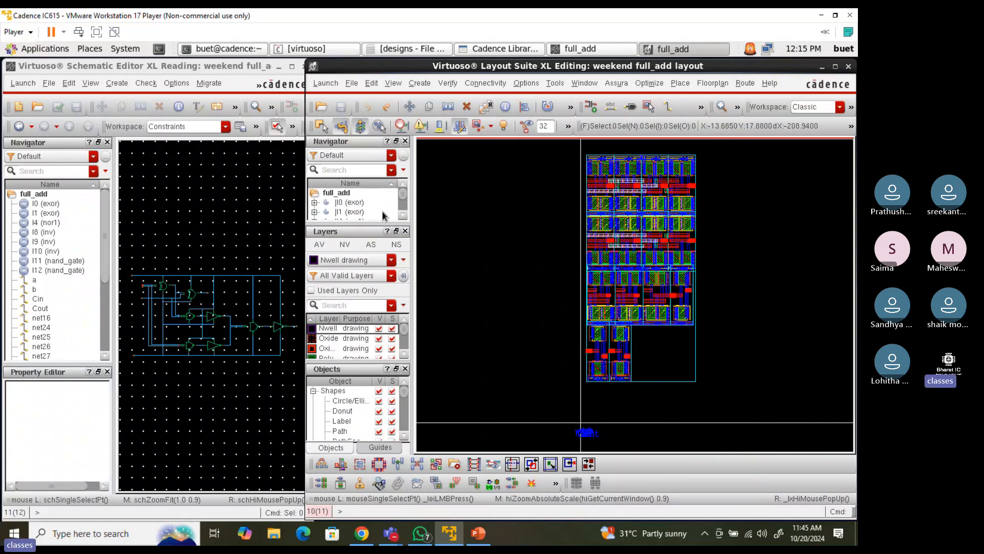
Enlarge the layout's Navigator and select net a to inspect its flight lines across the gate rows
drag(376, 221, 374, 279)
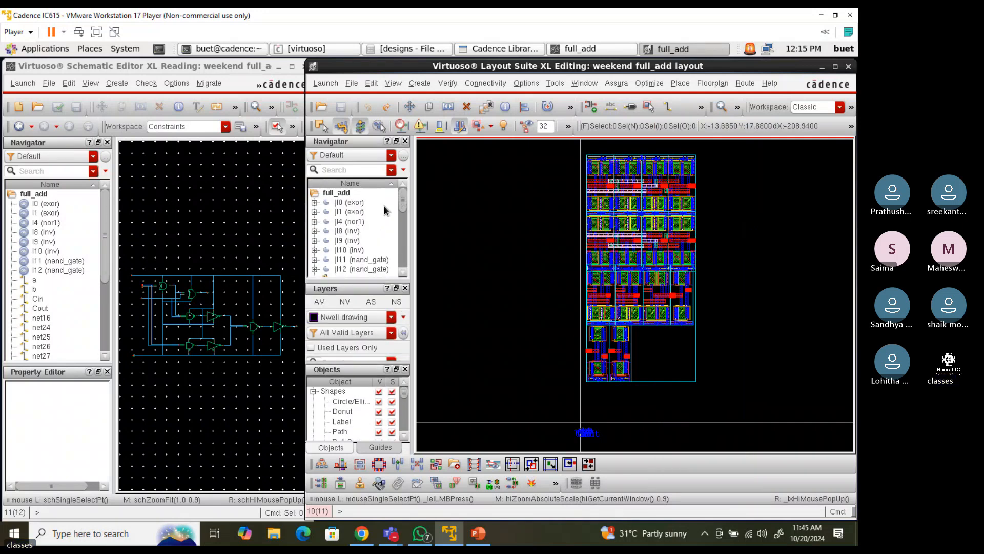
scroll(364, 205, down, 2)
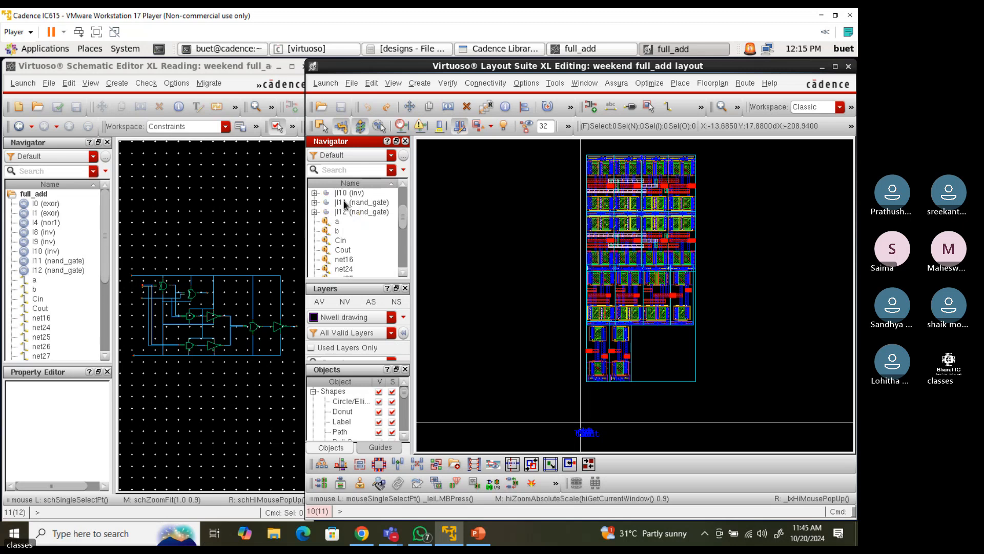
click(339, 221)
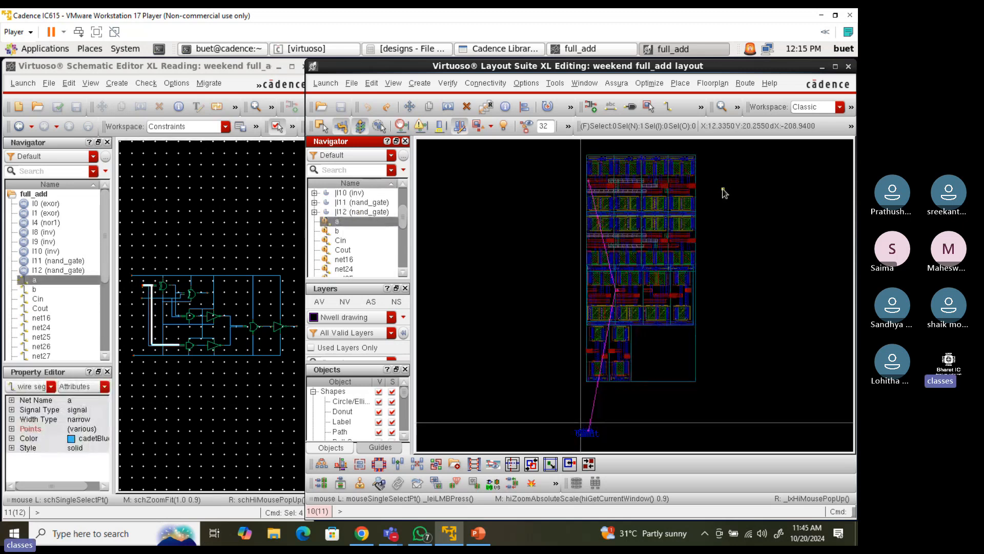
ctrl+scroll(614, 192, up, 2)
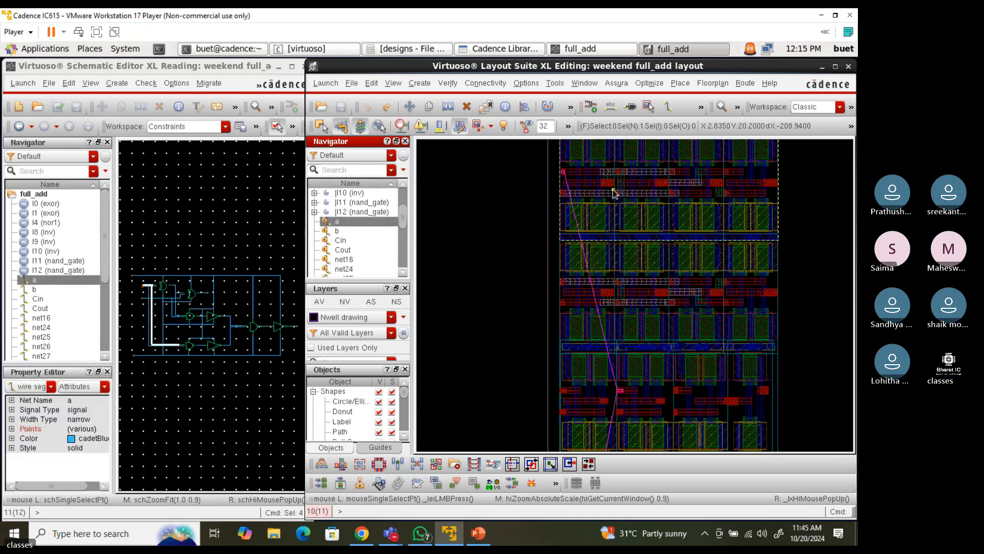
ctrl+scroll(596, 163, up, 3)
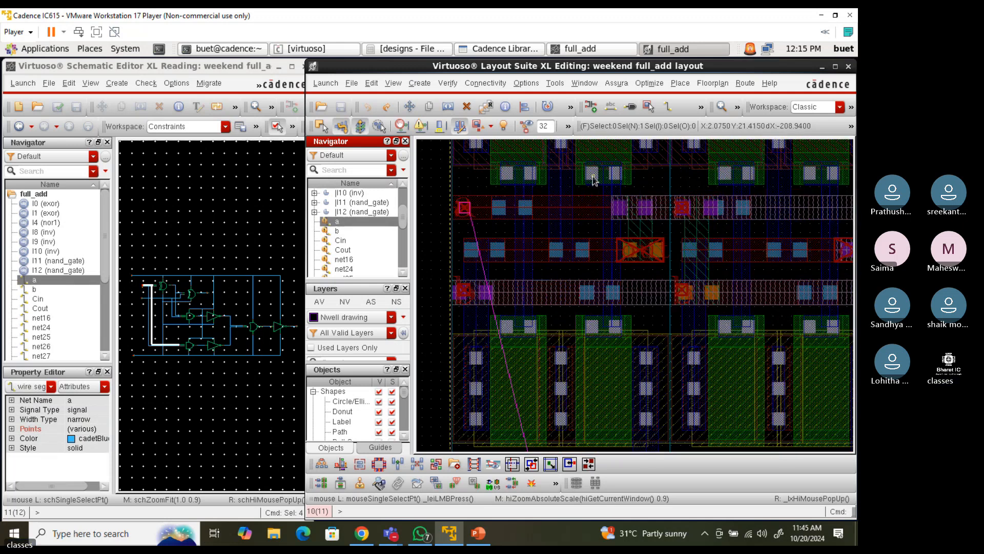
ctrl+scroll(593, 181, down, 3)
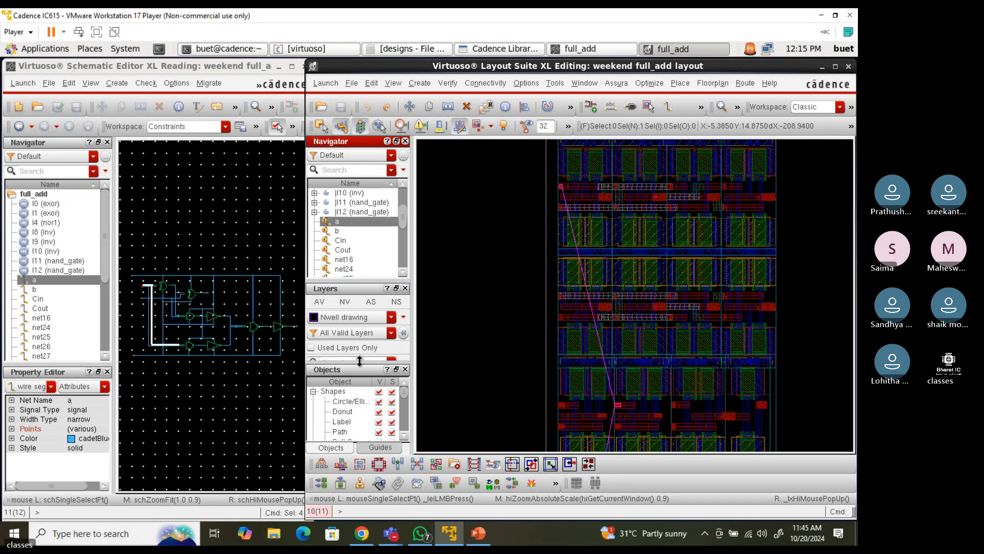
Detach the Objects and Guides palettes from the layout window and enlarge the Layers palette in their place
drag(362, 369, 795, 474)
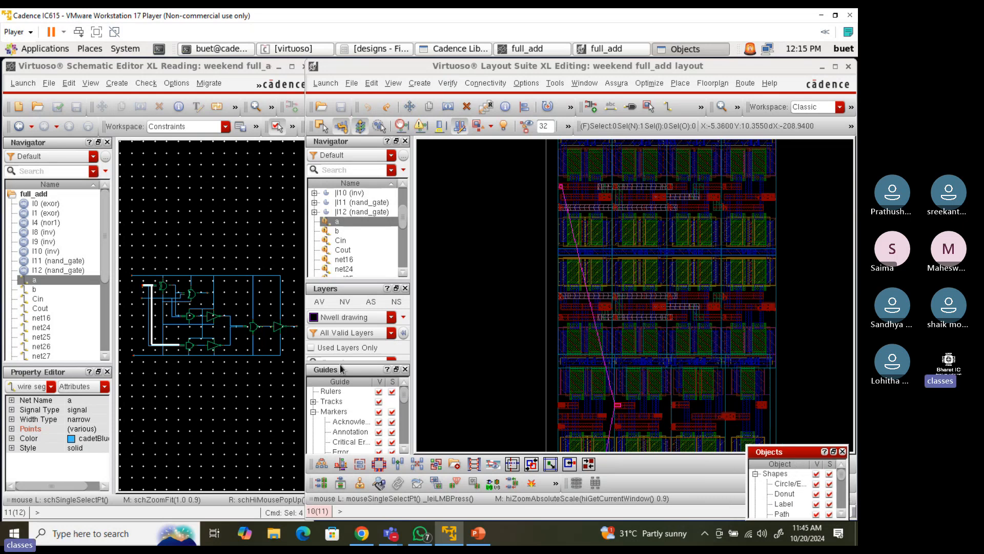
drag(341, 369, 663, 459)
drag(359, 346, 365, 276)
scroll(359, 410, down, 2)
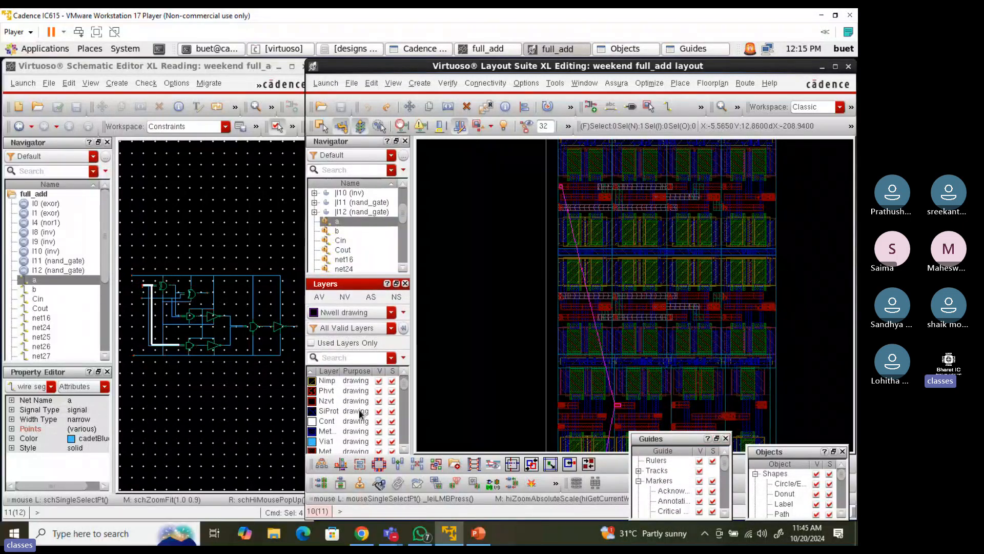
click(679, 441)
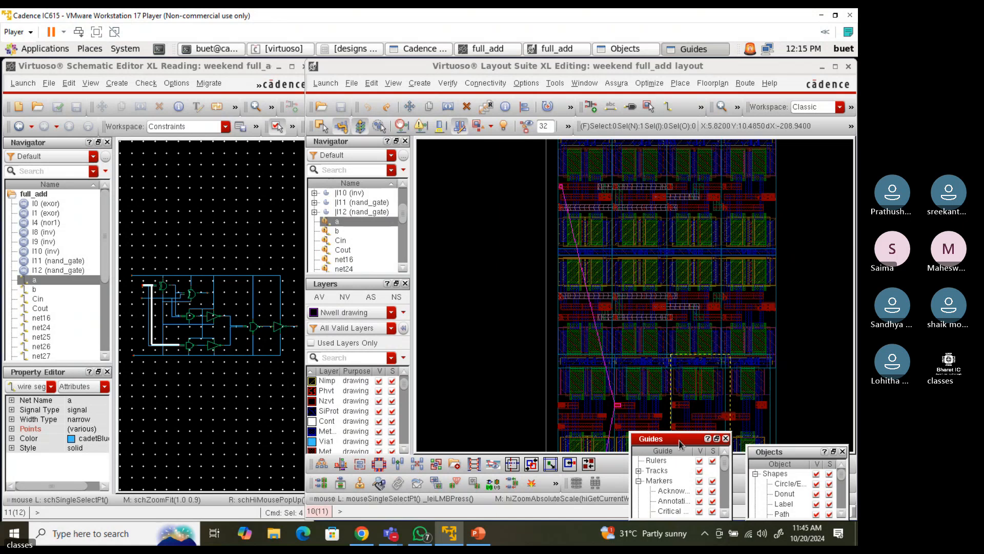
drag(680, 443, 683, 444)
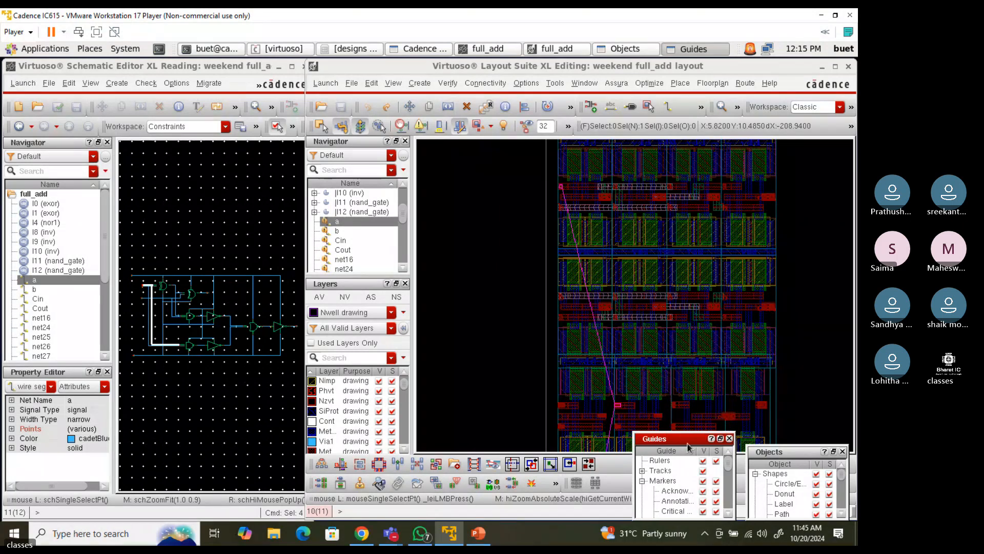
Switch the virtual machine to full screen and stretch the layout window down to the full screen height
click(97, 33)
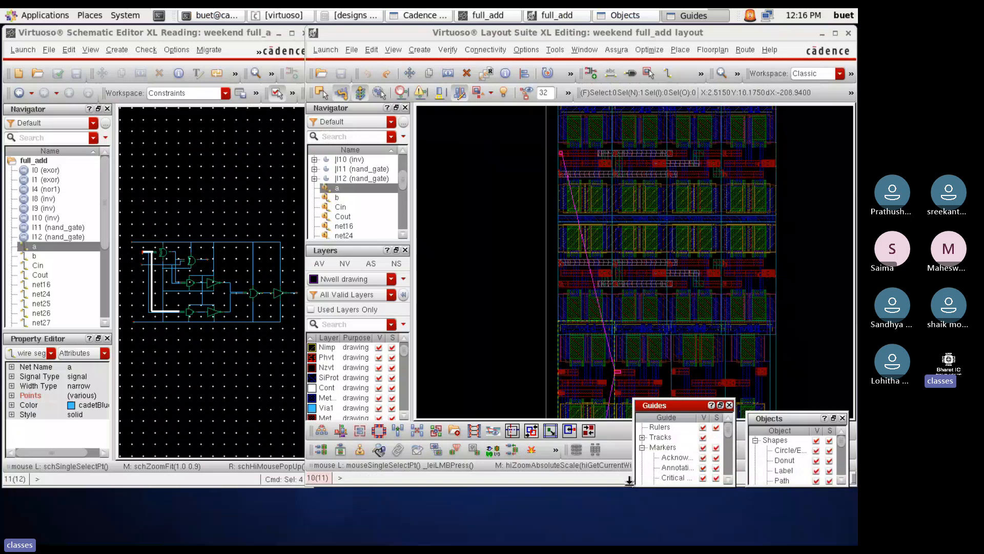
drag(628, 481, 629, 545)
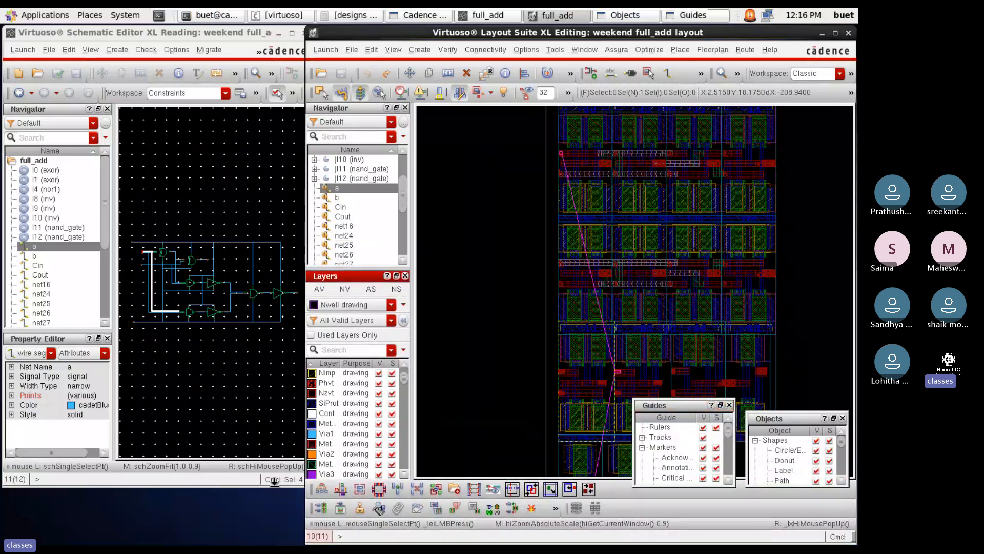
drag(275, 484, 374, 525)
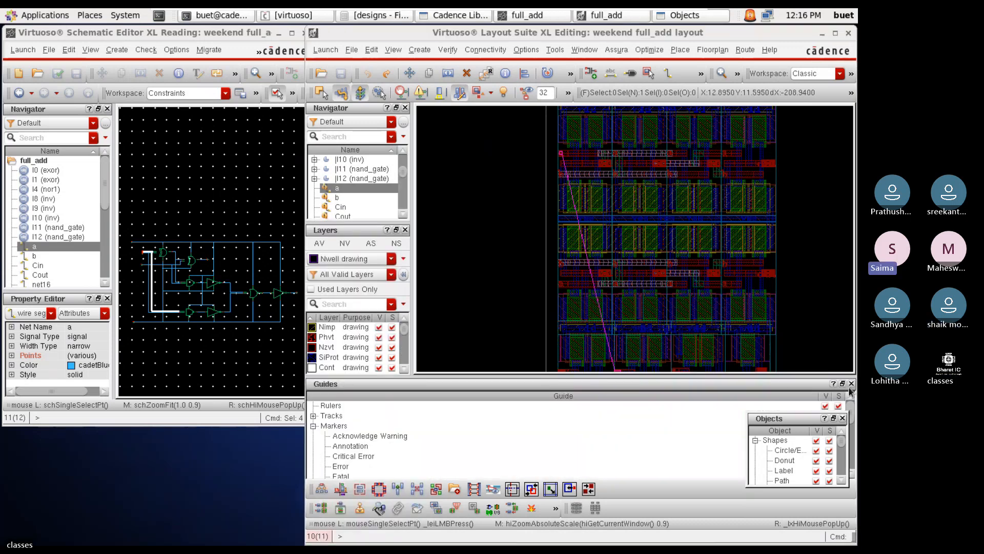
Dock the Guides and Objects palettes as one tabbed group alongside the canvas and fit the layout in view
drag(692, 385, 659, 389)
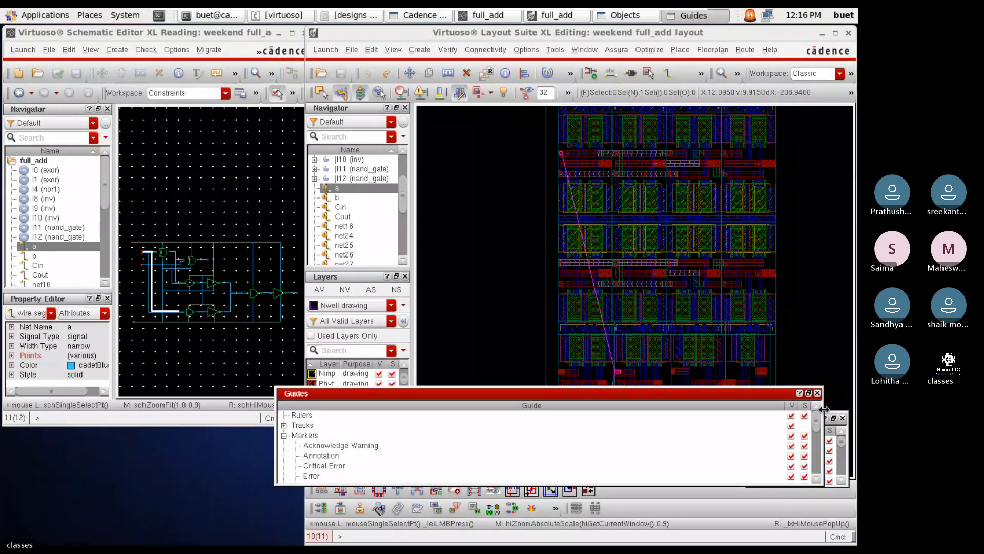
drag(826, 410, 828, 118)
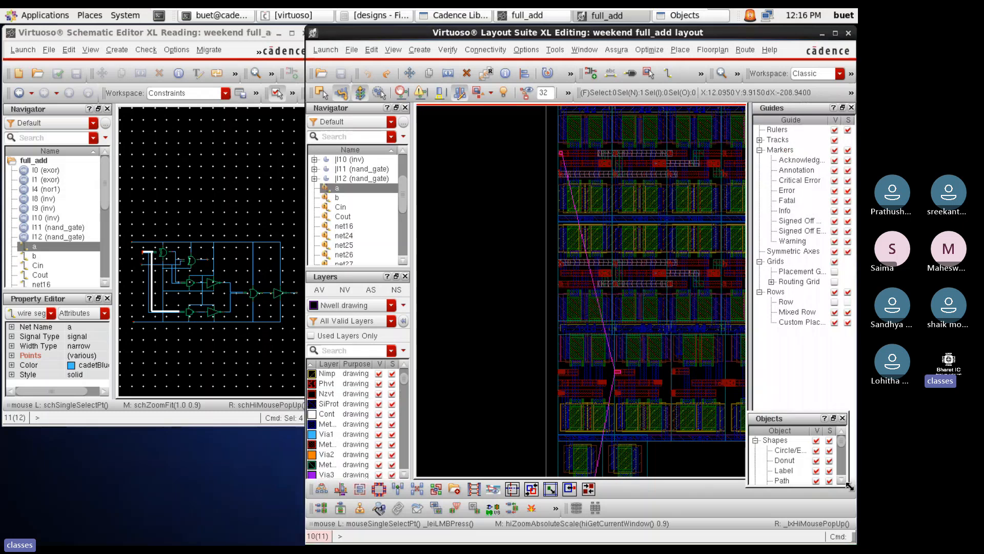
drag(803, 417, 817, 402)
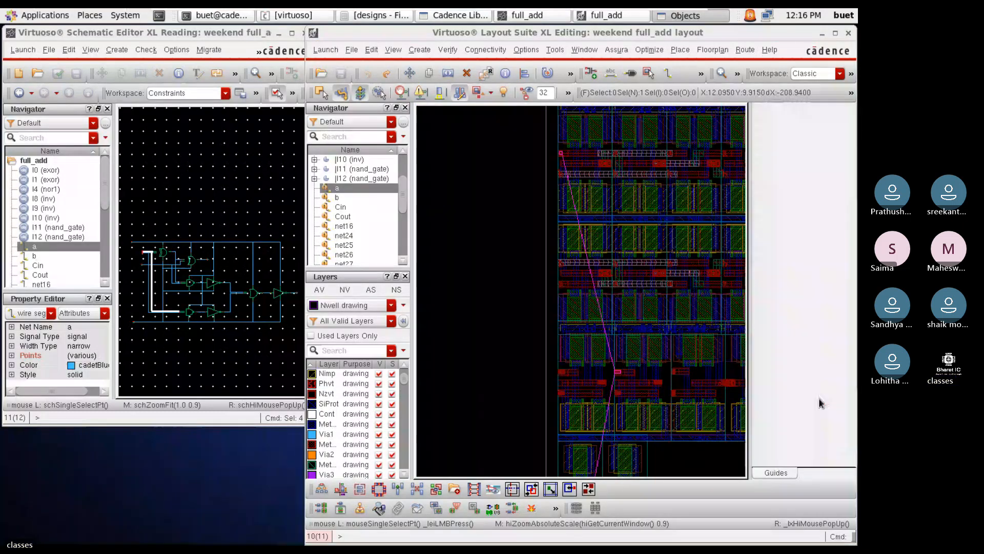
click(479, 190)
key(f)
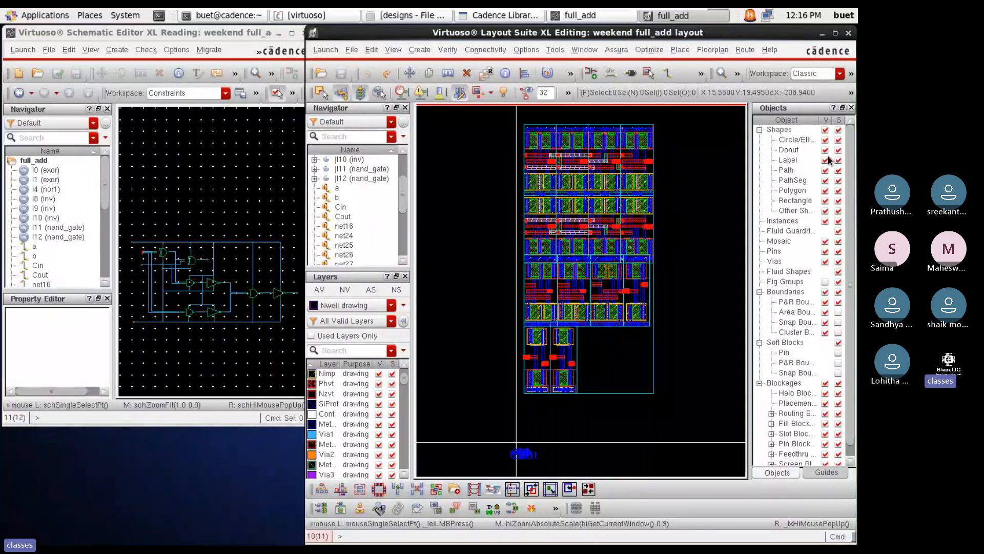
Narrow the docked Objects and Guides group and stretch the schematic window to the full screen height
drag(750, 153, 783, 154)
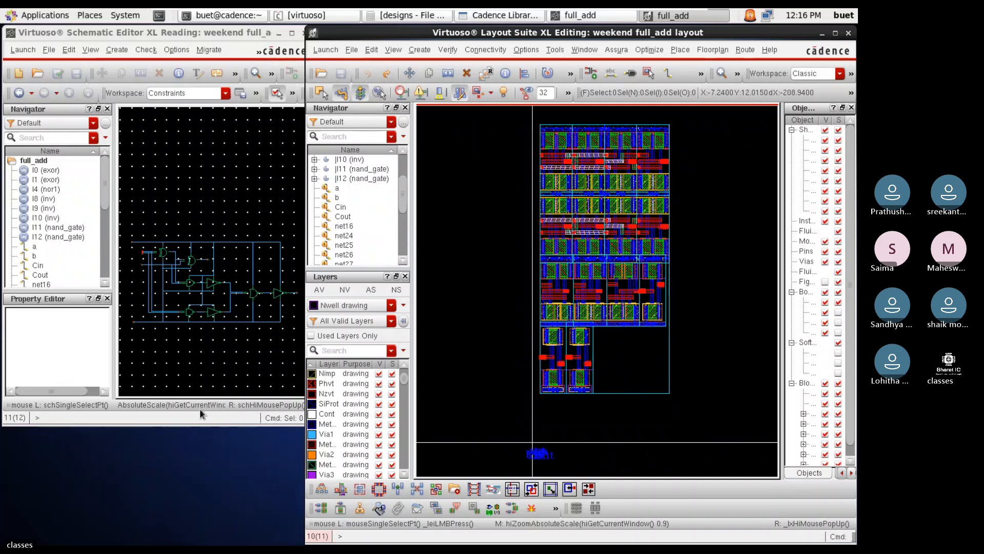
drag(204, 421, 186, 540)
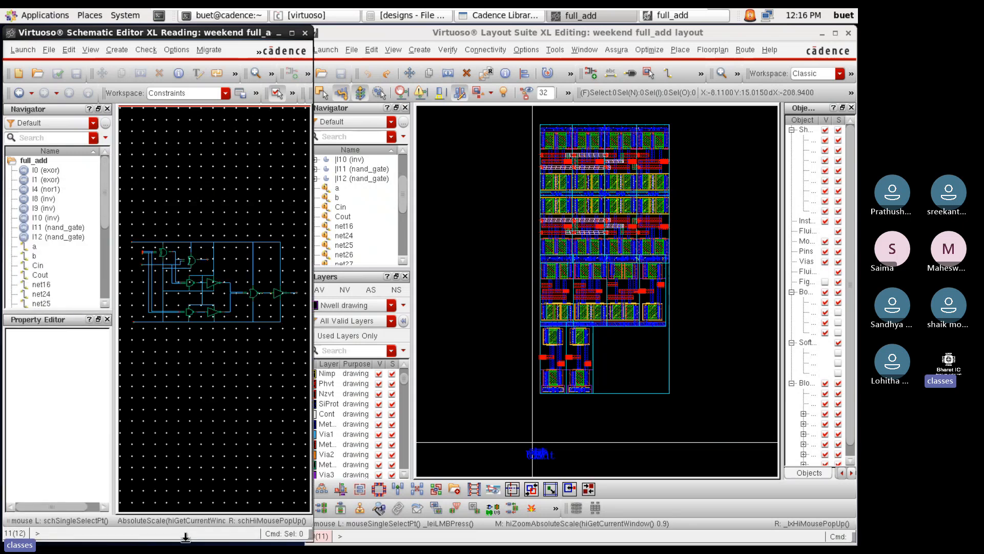
Select net a in the layout's Navigator and examine its flight line through the gate rows
click(337, 188)
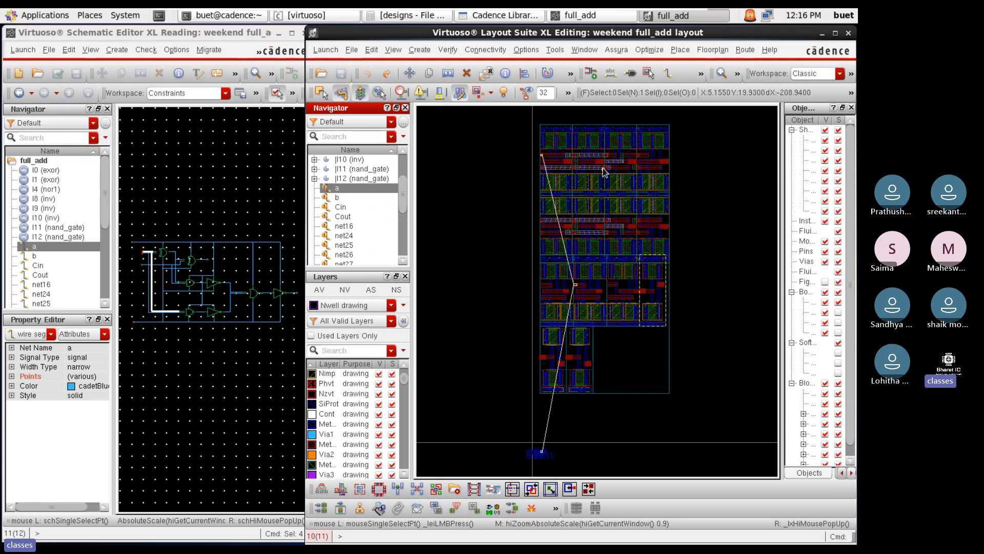
key(z)
click(508, 143)
click(621, 429)
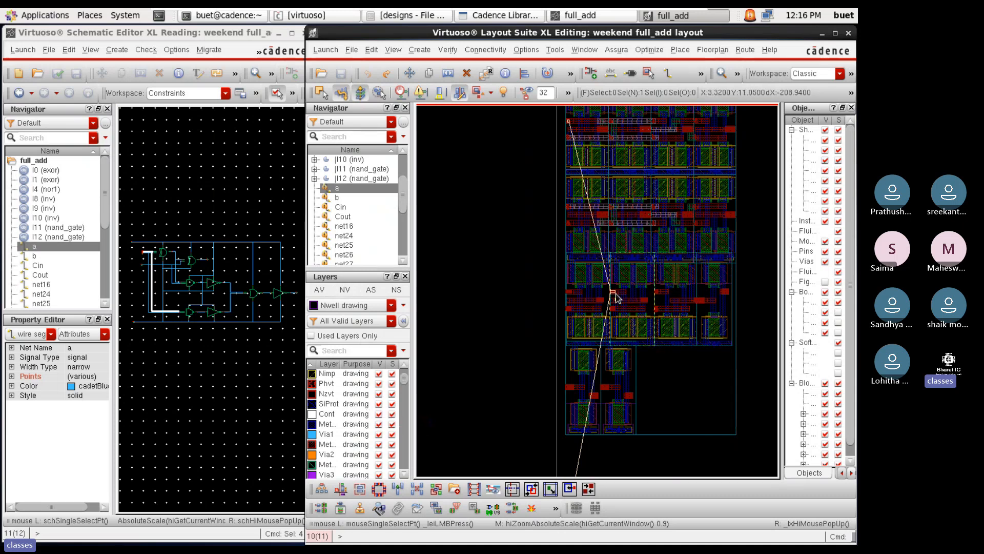
Hide all layers except Metal2 and Metal3 drawing, with Metal2 as the active layer, and check net a's connection details
click(328, 466)
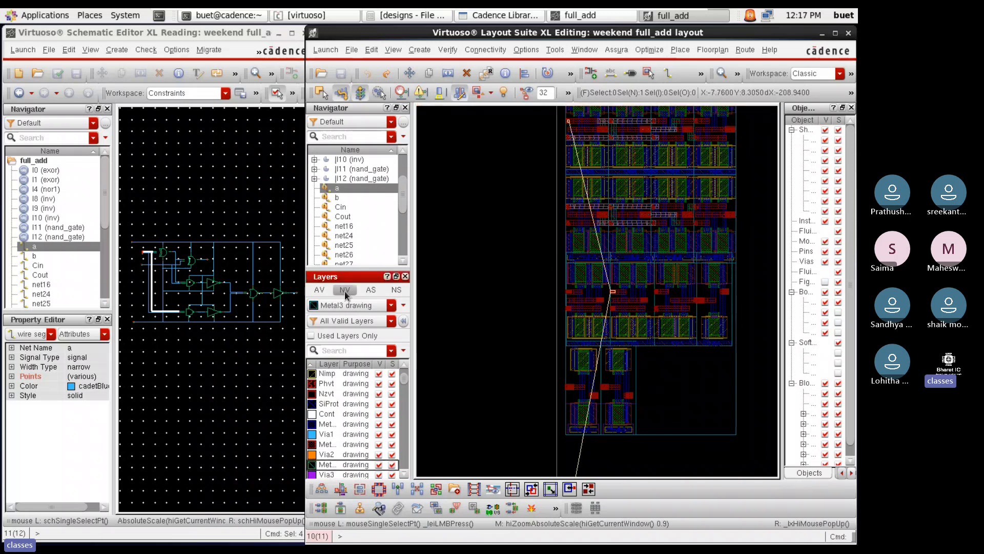
click(345, 290)
click(335, 444)
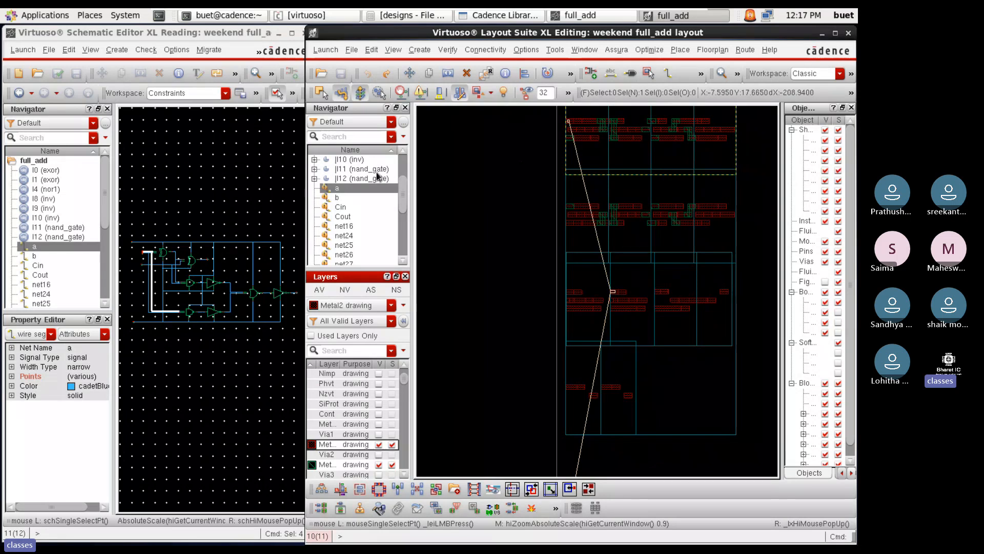
mouse_move(344, 190)
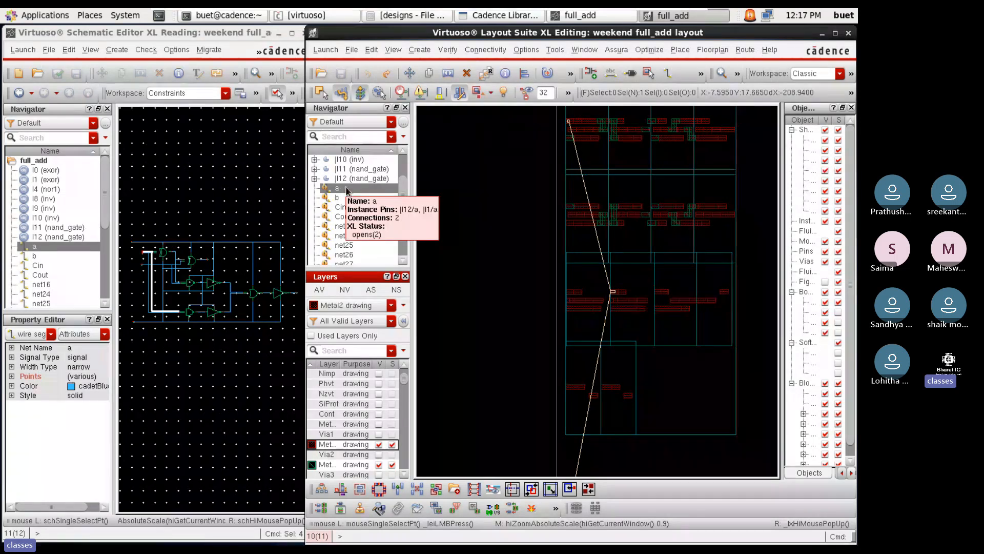
click(405, 108)
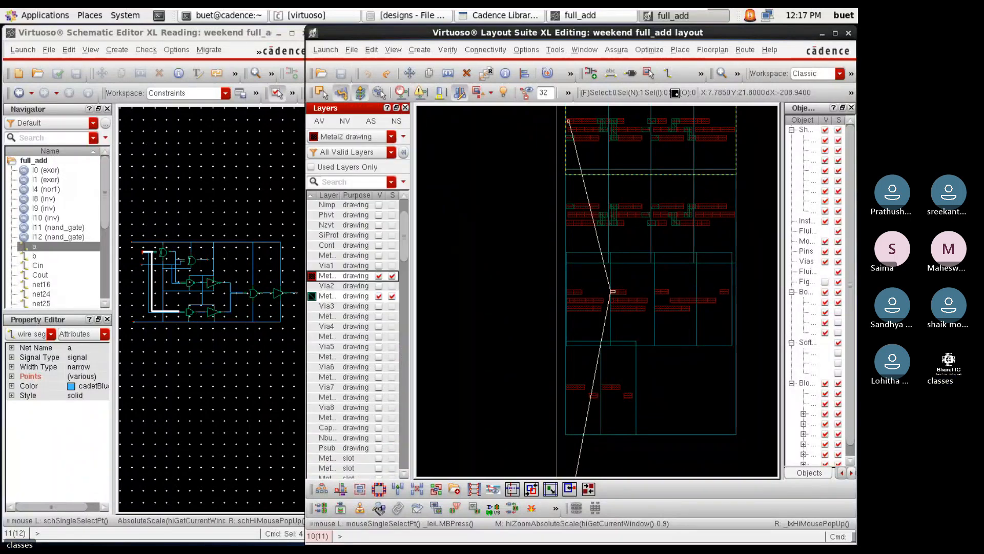
right_click(675, 93)
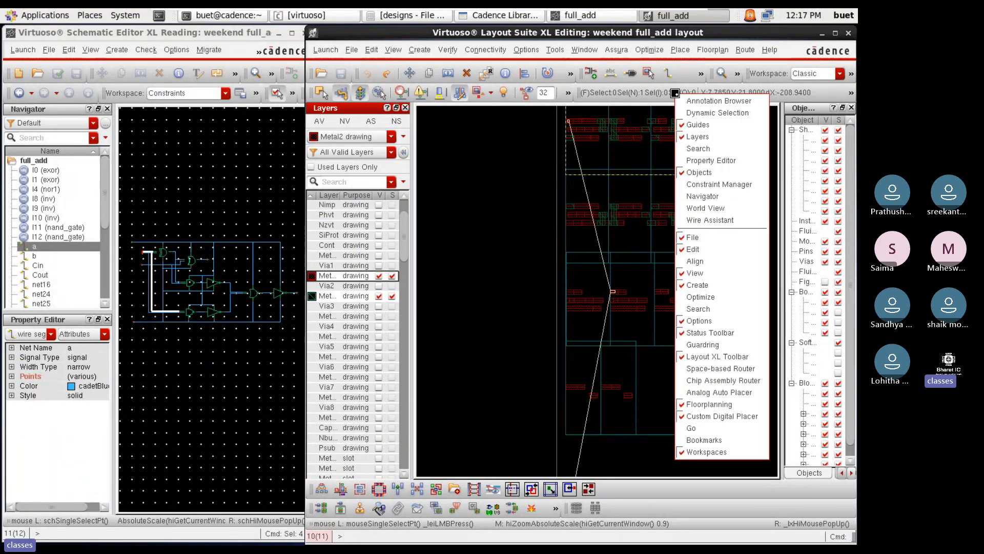
click(693, 196)
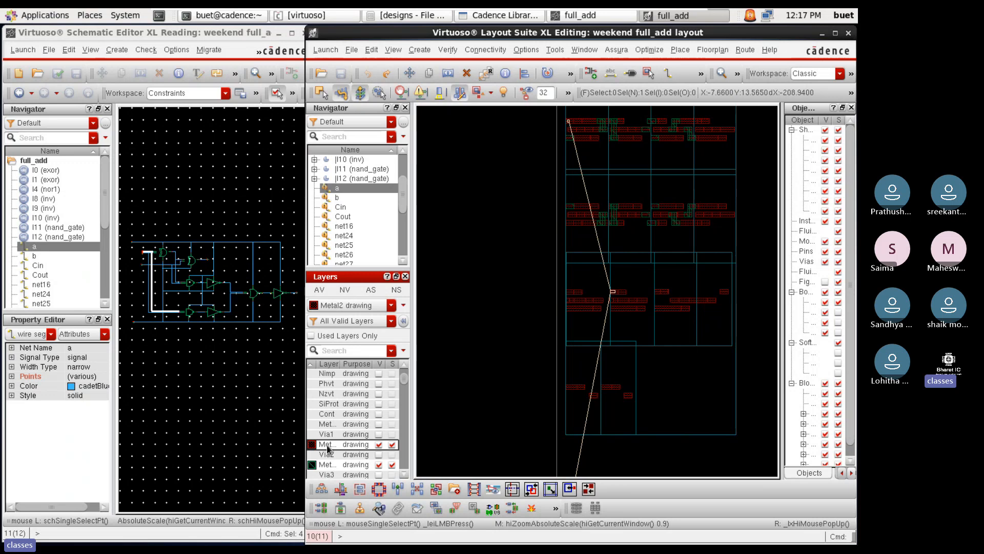
Measure the vertical distance from net a's pin level in the top exor row to its pin level in the third row
scroll(353, 414, down, 1)
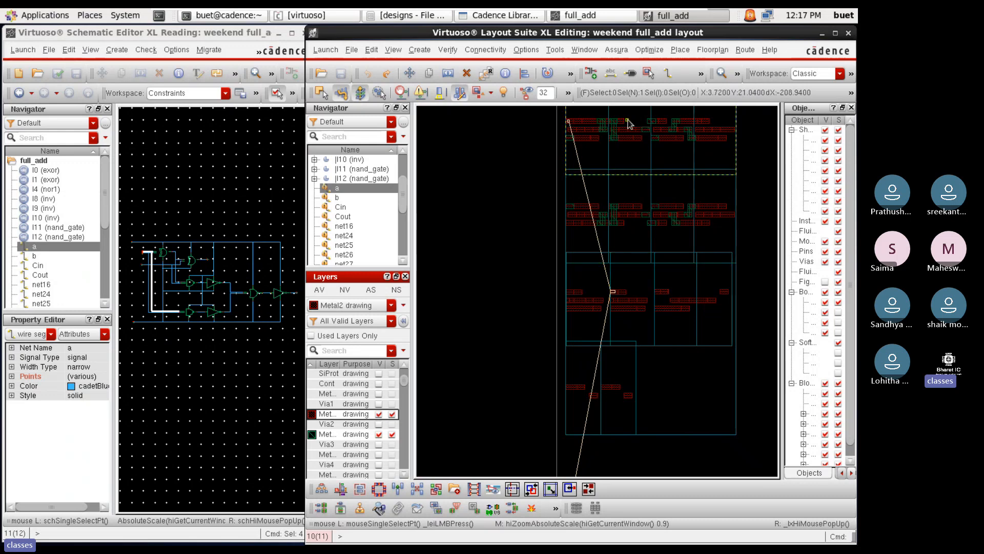
key(k)
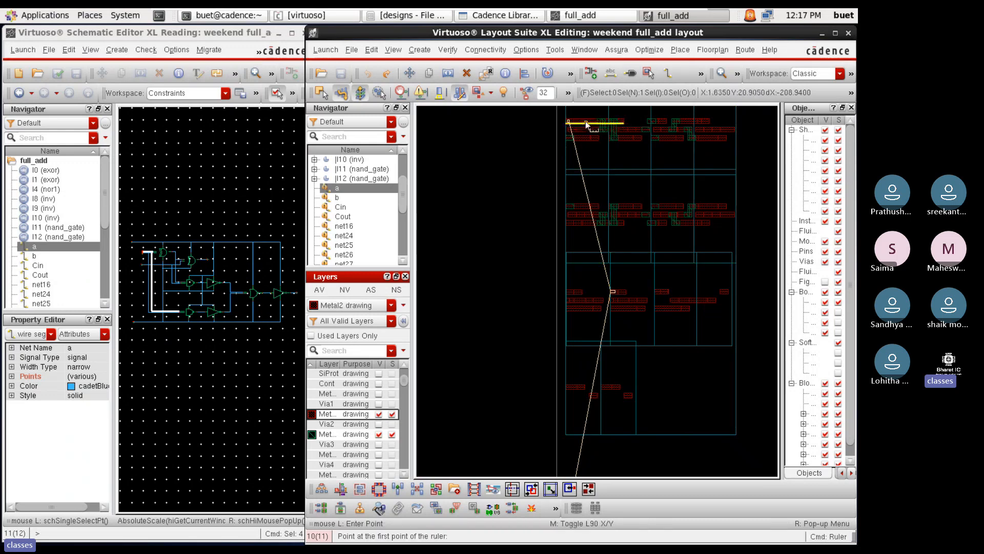
click(586, 122)
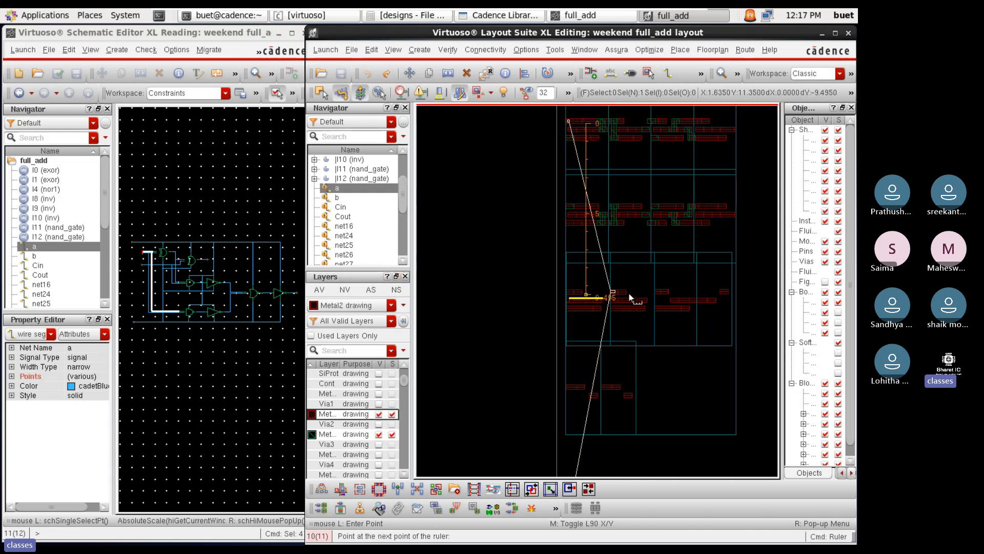
key(Escape)
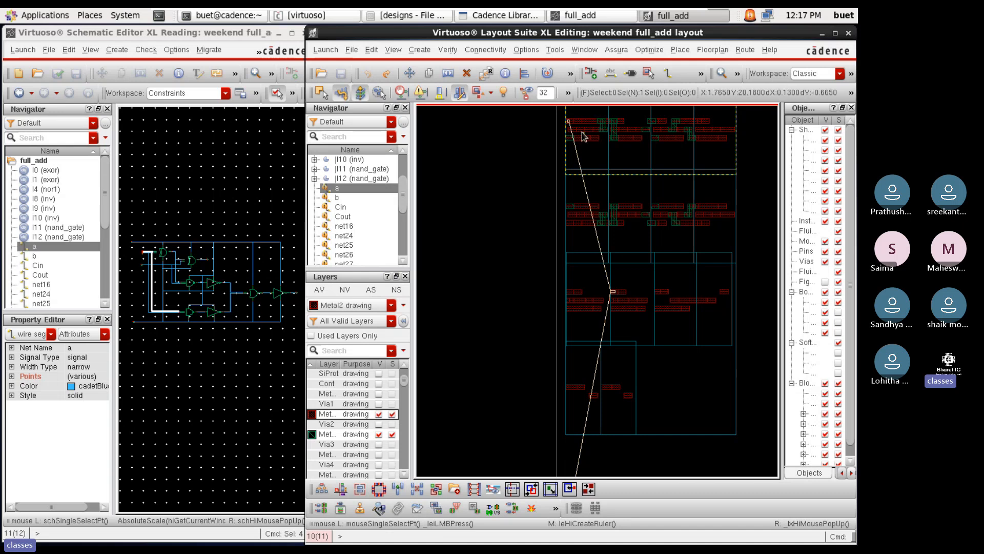
Examine the Metal2 and Metal3 shapes around net a's flight line in the two exor rows
scroll(570, 136, up, 2)
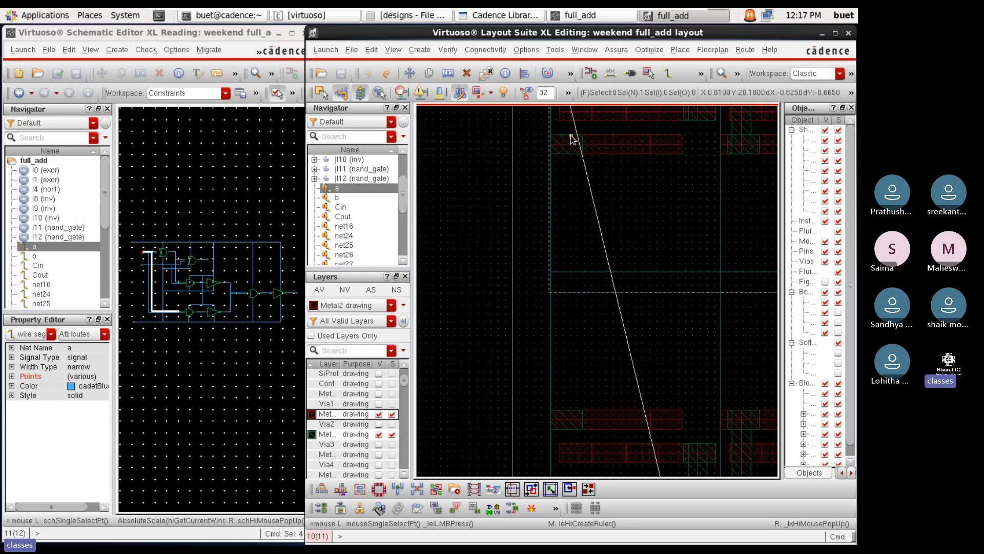
scroll(570, 139, down, 2)
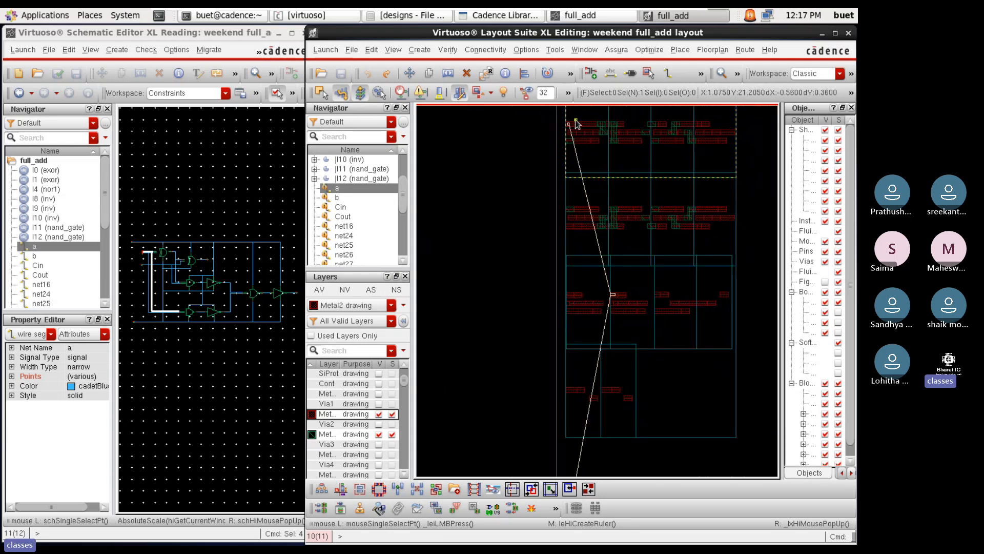
scroll(575, 121, up, 1)
scroll(575, 121, down, 1)
scroll(604, 117, up, 2)
scroll(601, 154, down, 1)
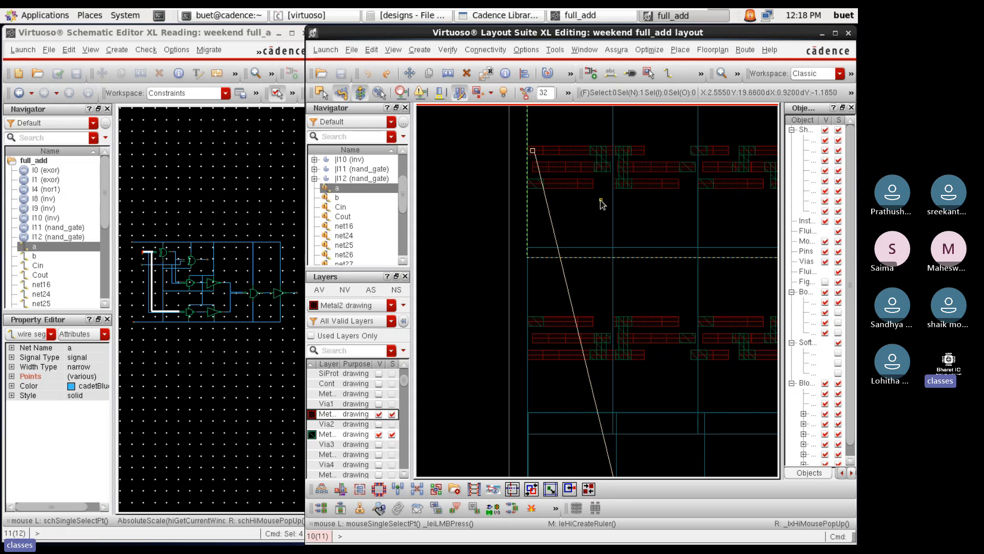
scroll(603, 275, down, 1)
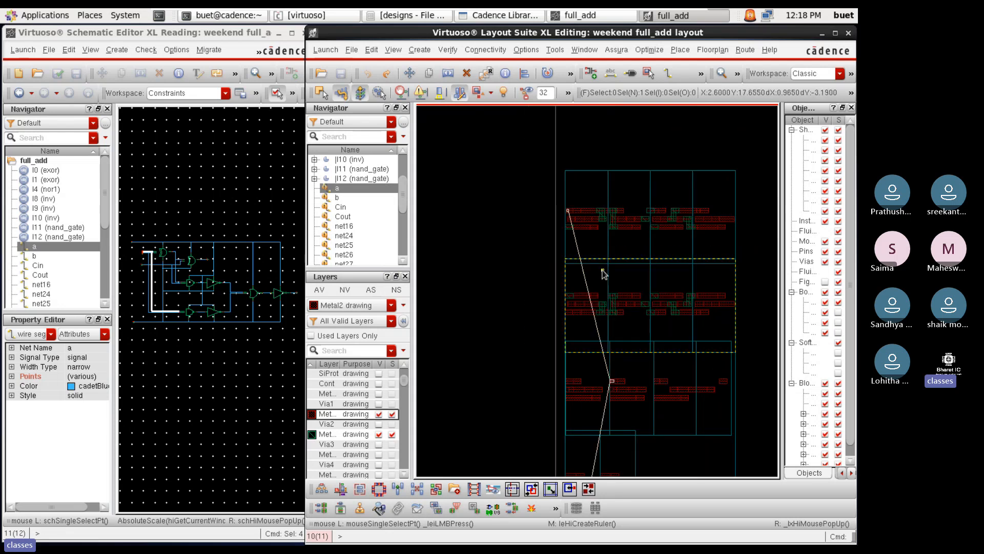
Draw a vertical Metal3 path about 9.74 µm long from the upper Metal2 bar of the top exor row to the third row's first upper bar
scroll(607, 318, up, 1)
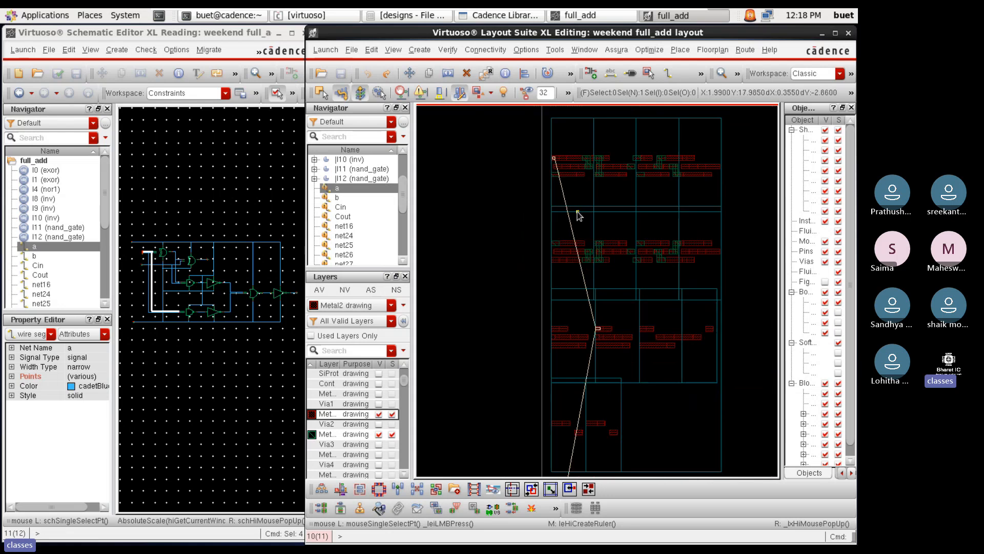
scroll(578, 213, down, 1)
scroll(573, 162, up, 1)
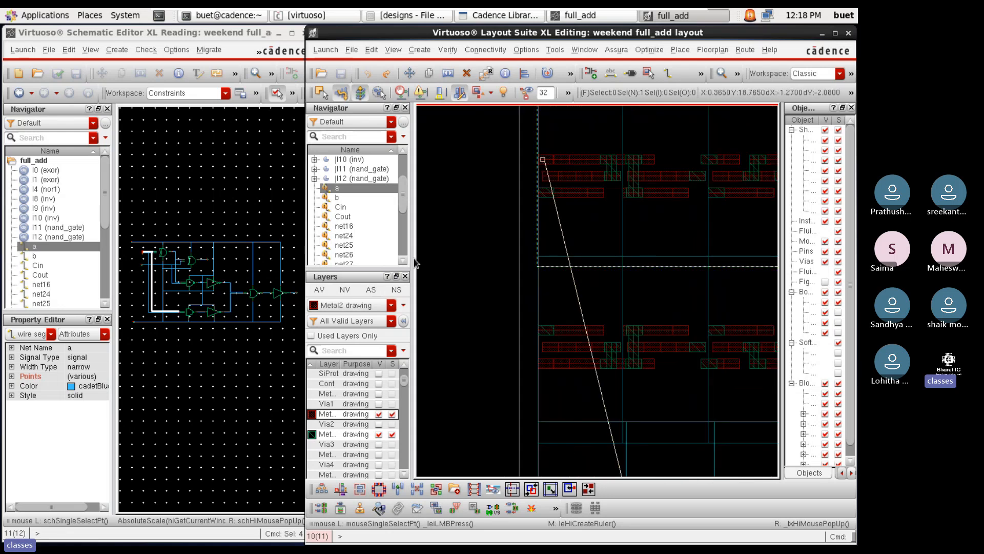
click(328, 434)
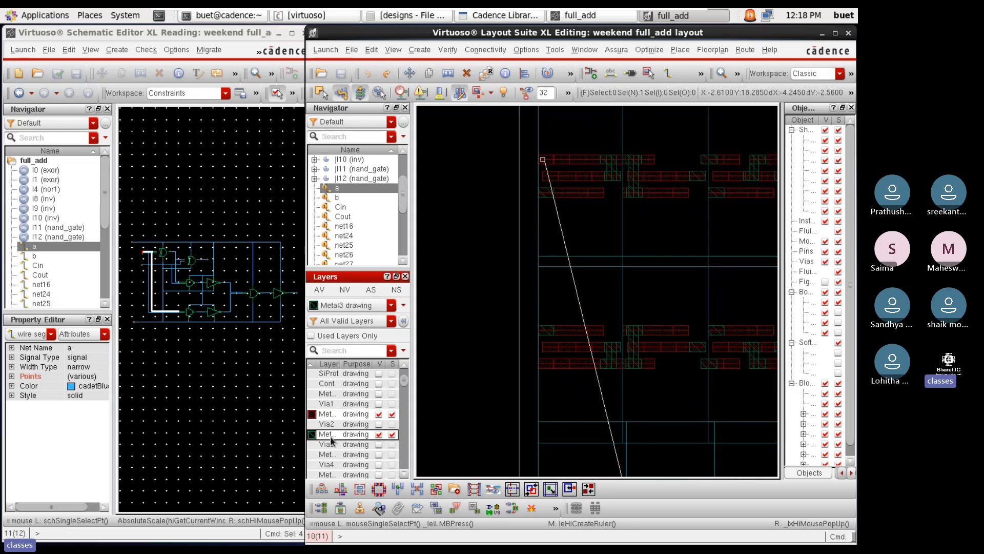
key(p)
scroll(568, 150, up, 2)
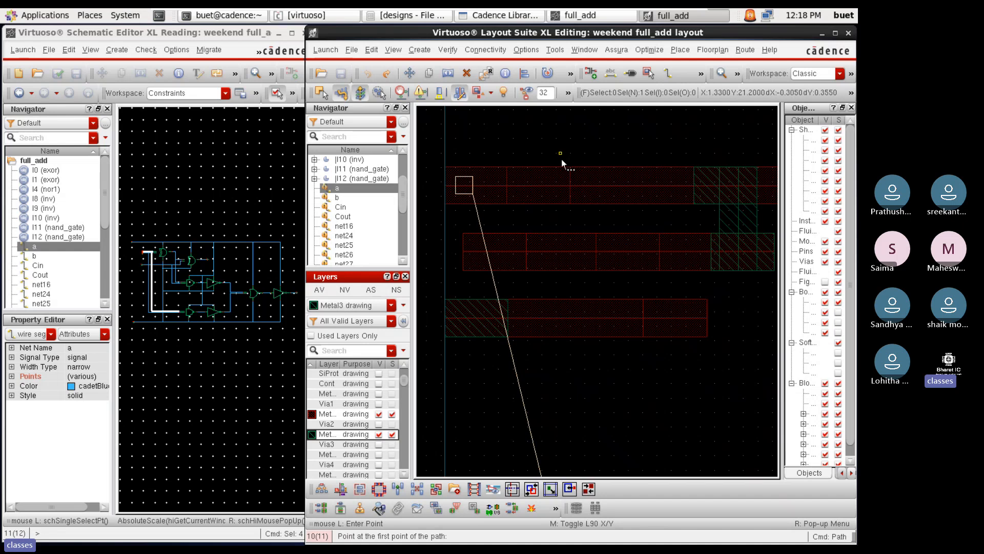
scroll(562, 160, up, 1)
click(567, 166)
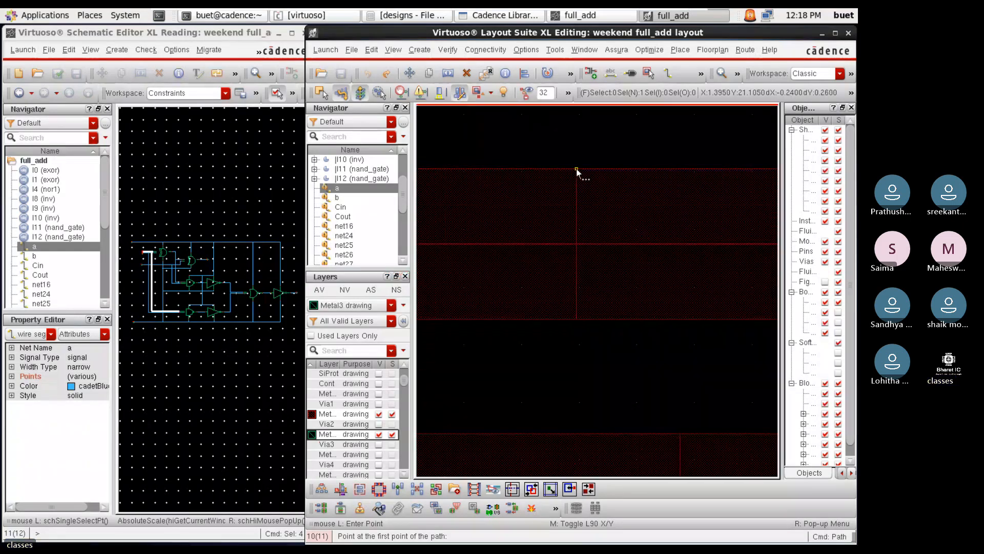
scroll(629, 315, down, 1)
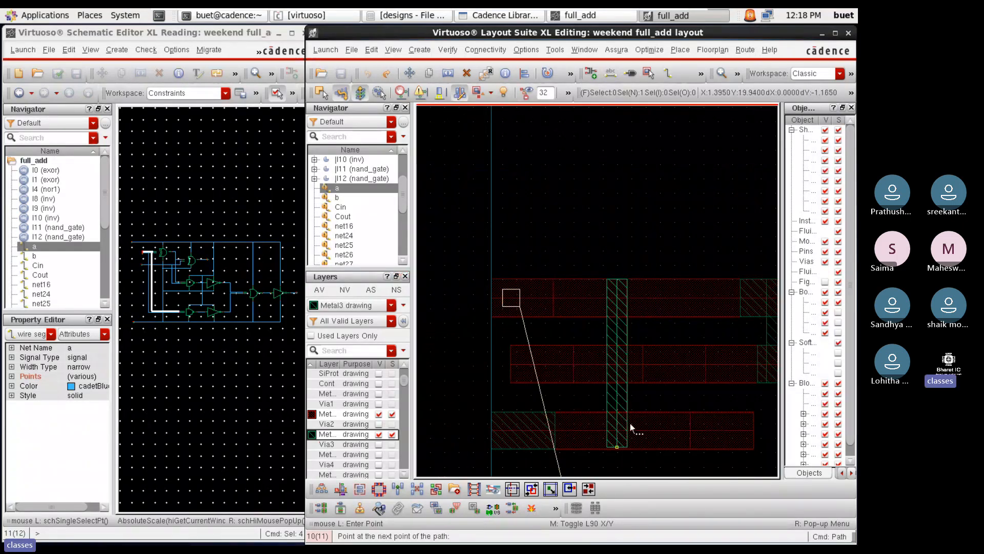
scroll(629, 423, down, 2)
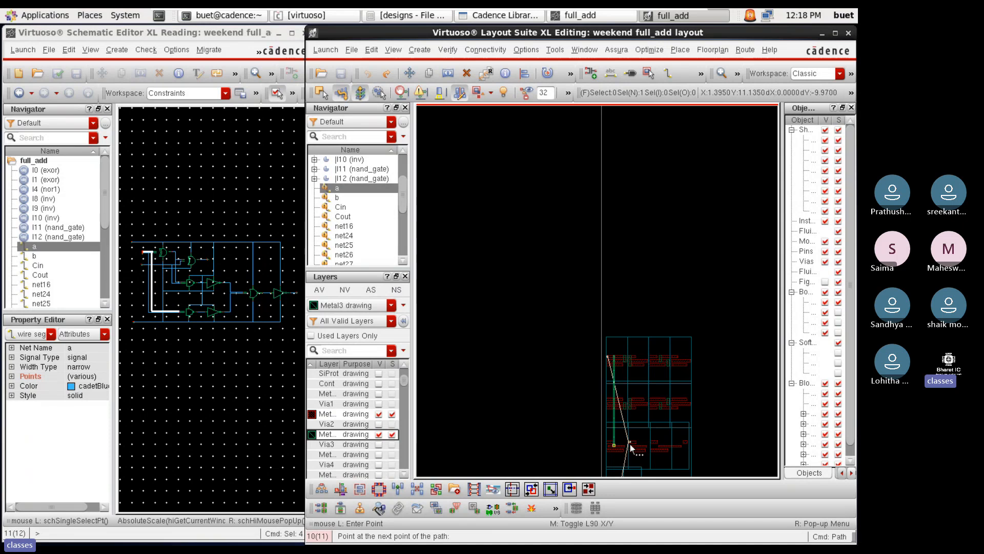
scroll(616, 445, up, 2)
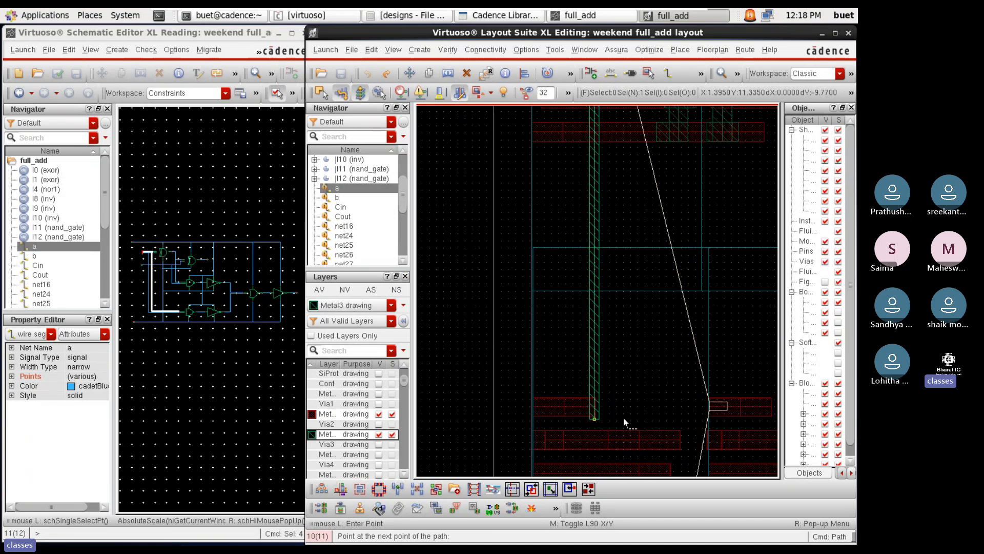
scroll(592, 416, up, 3)
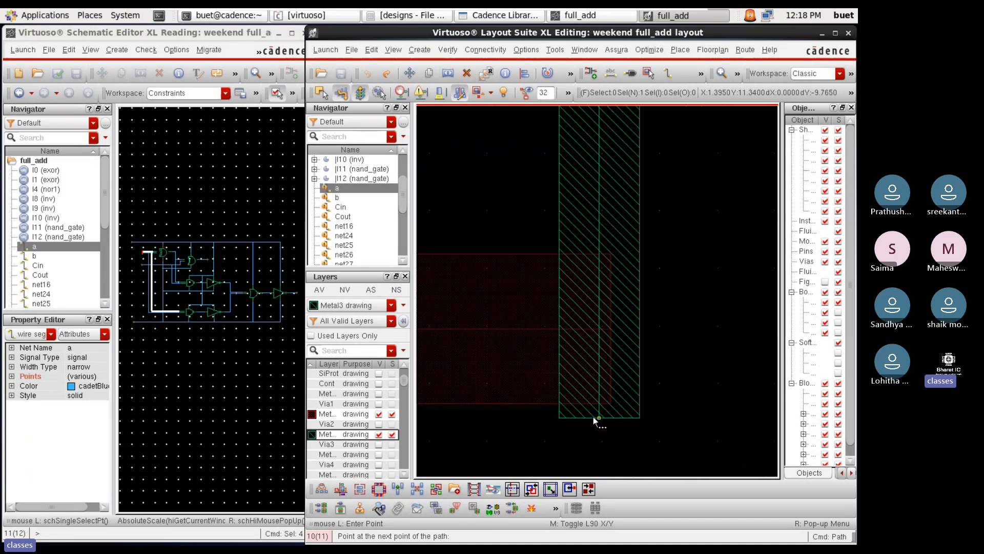
double_click(598, 402)
scroll(534, 388, down, 2)
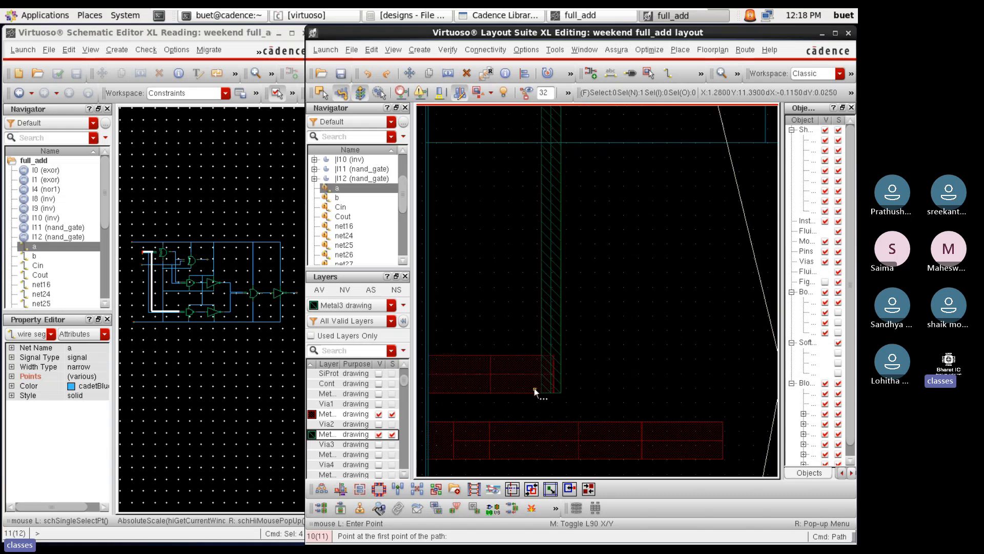
scroll(534, 388, down, 3)
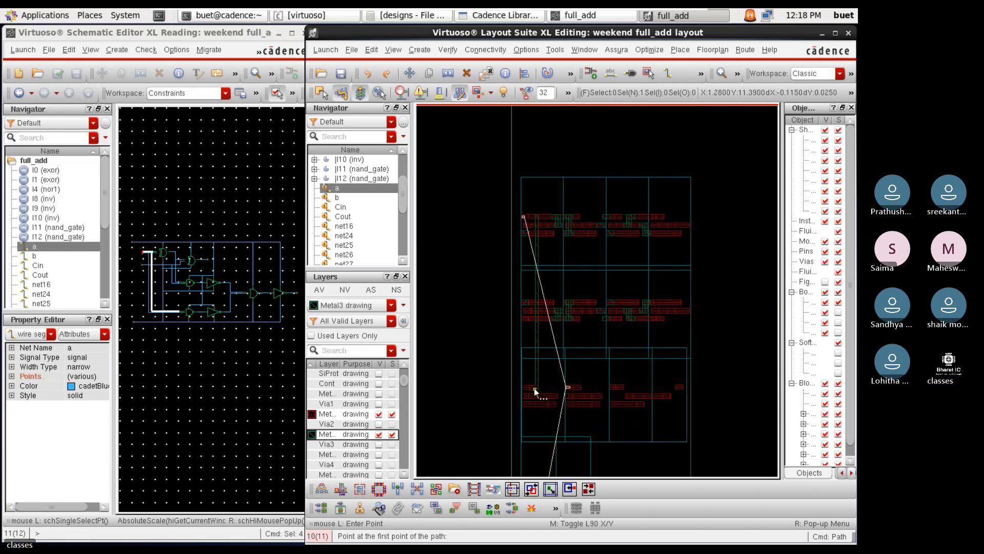
key(Escape)
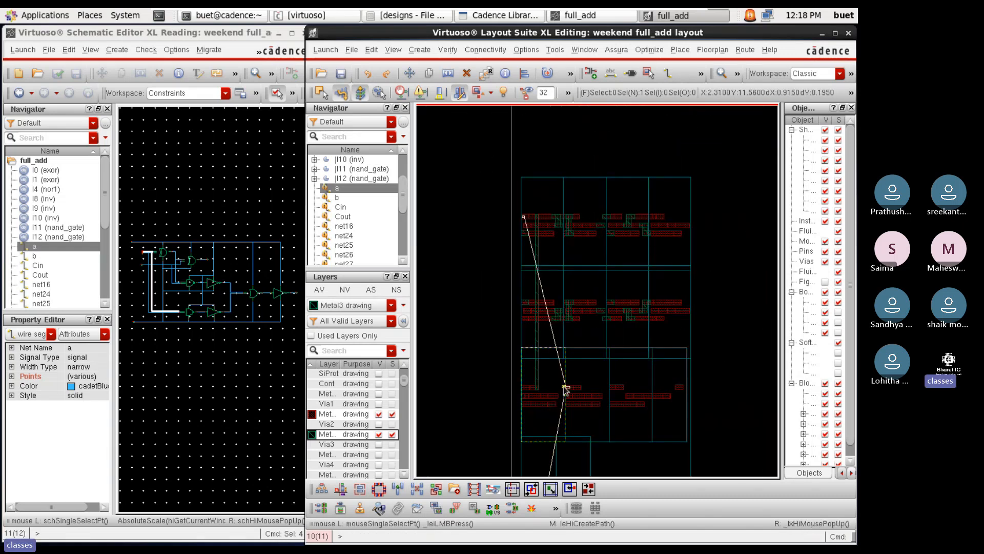
Check all layers around net a's pin in the third row, and return the display to Metal2 and Metal3 only
scroll(566, 394, up, 2)
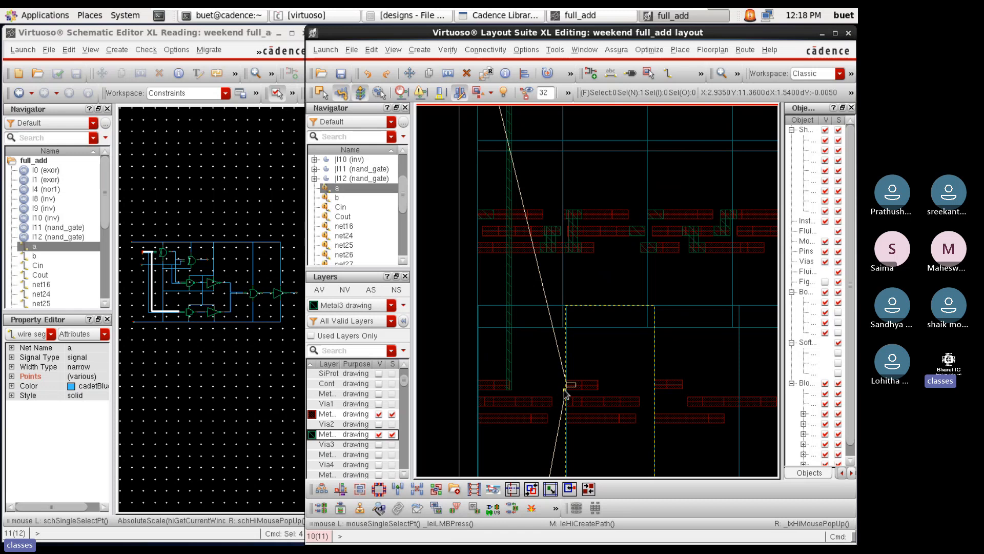
click(319, 291)
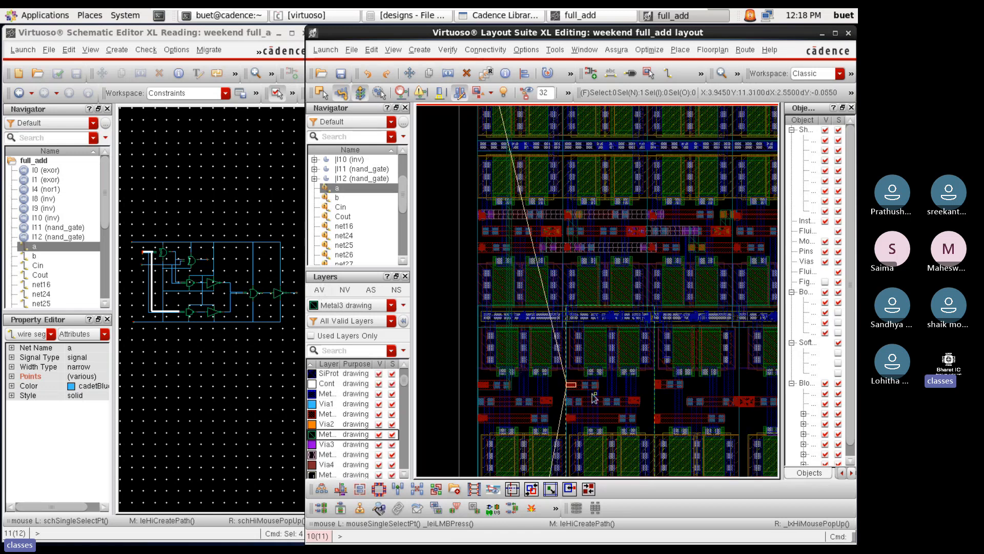
click(353, 294)
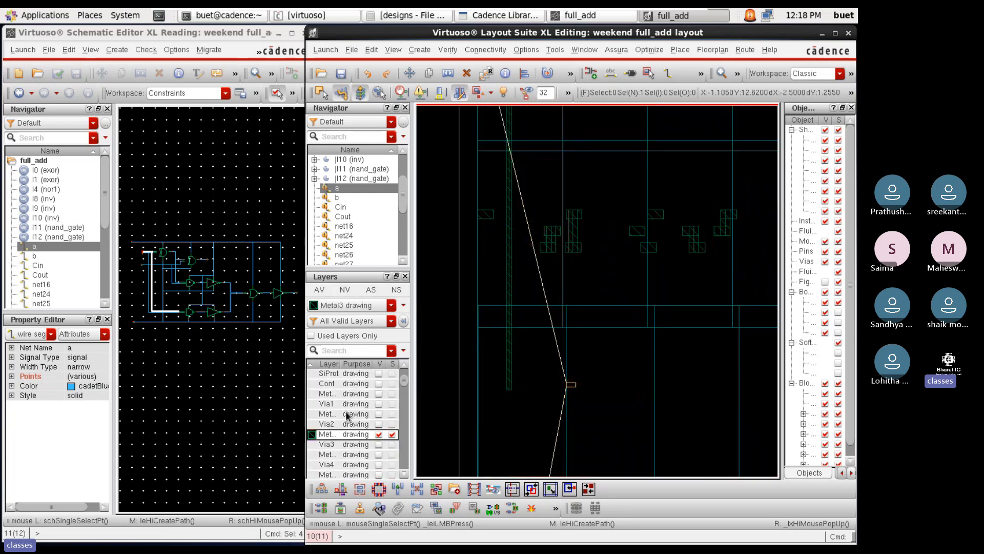
click(379, 414)
ctrl+scroll(566, 424, down, 2)
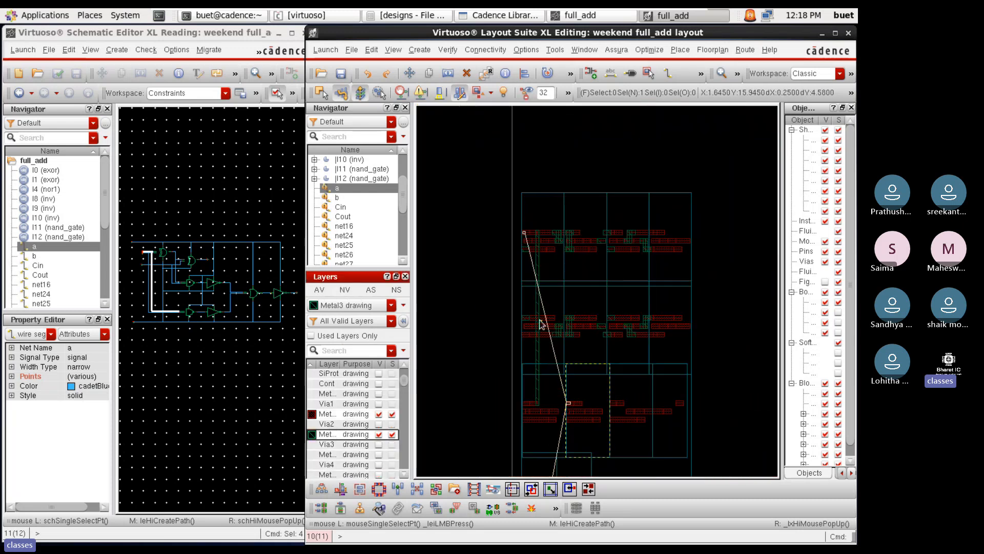
ctrl+scroll(540, 319, up, 1)
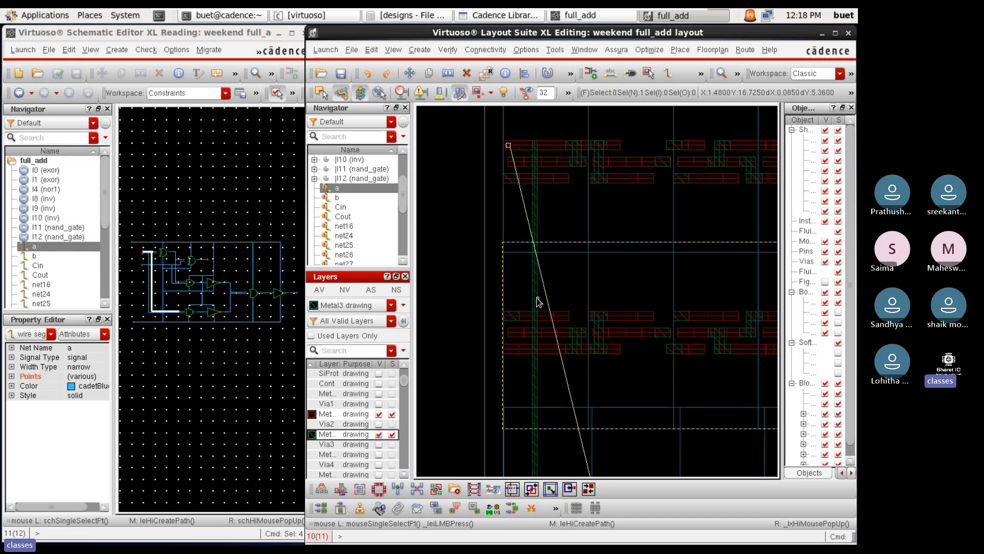
Increase the width of the new vertical Metal3 path in its path properties
key(Escape)
click(509, 293)
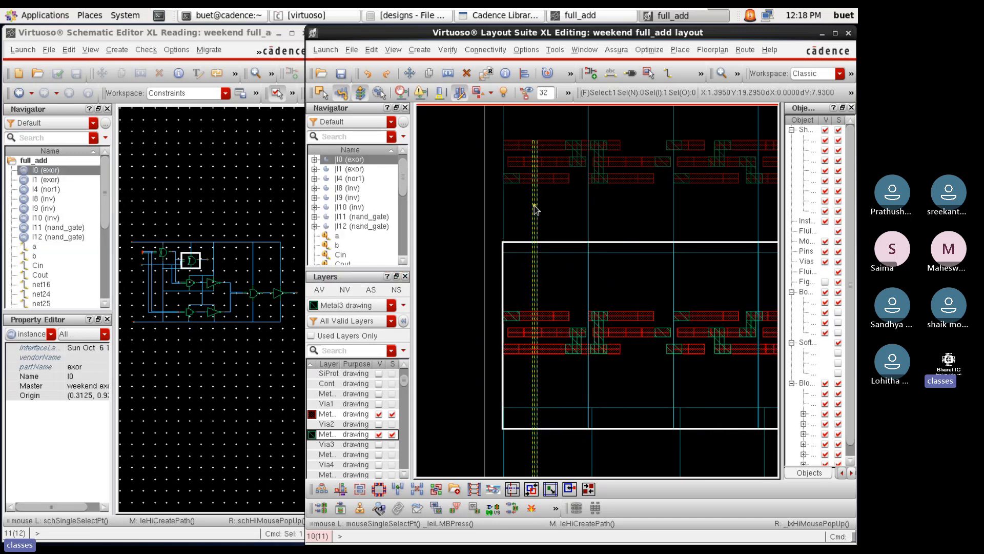
click(534, 208)
key(q)
click(264, 313)
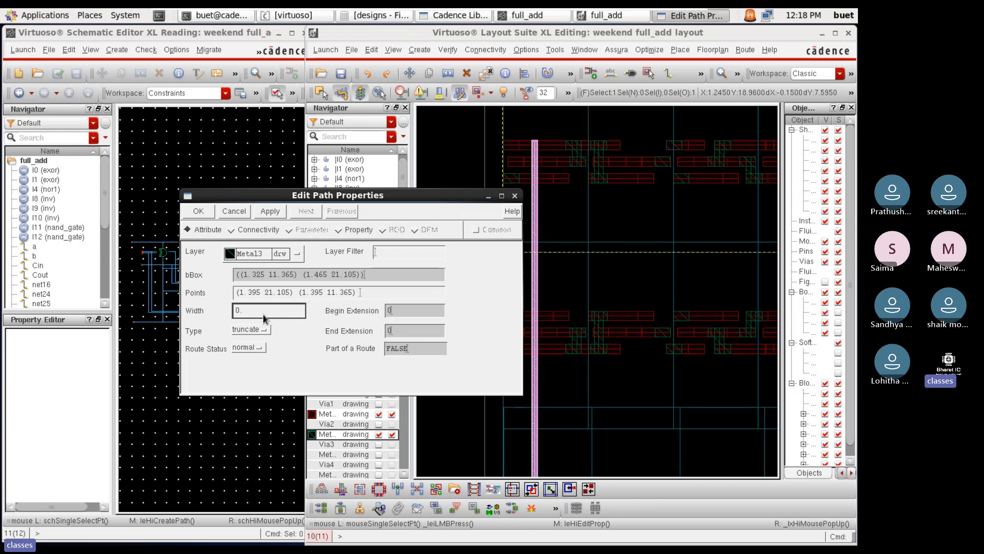
key(Return)
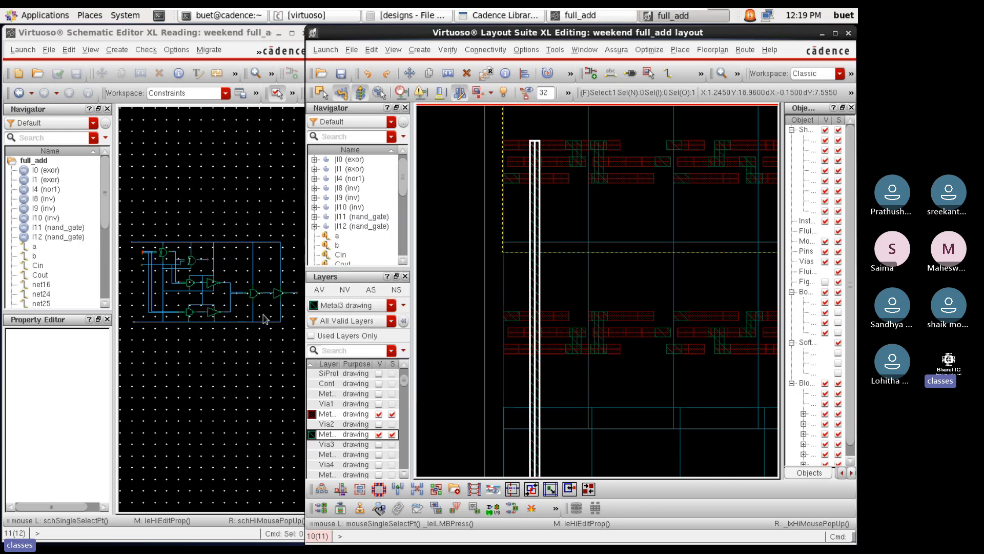
Stretch the vertical Metal3 path sideways toward the exor cell's neighbouring Metal3 shapes
scroll(538, 323, up, 2)
scroll(538, 323, up, 1)
key(s)
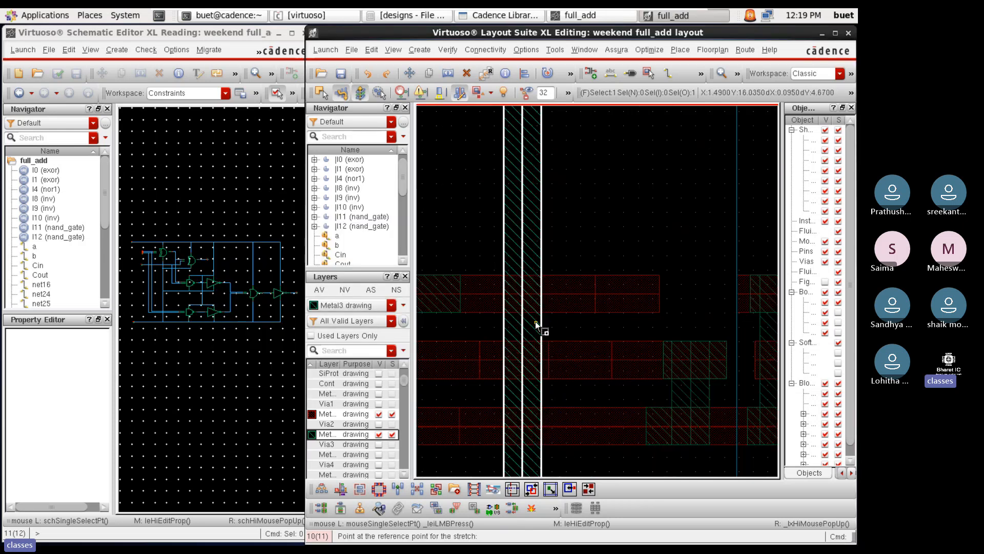
click(539, 324)
click(604, 325)
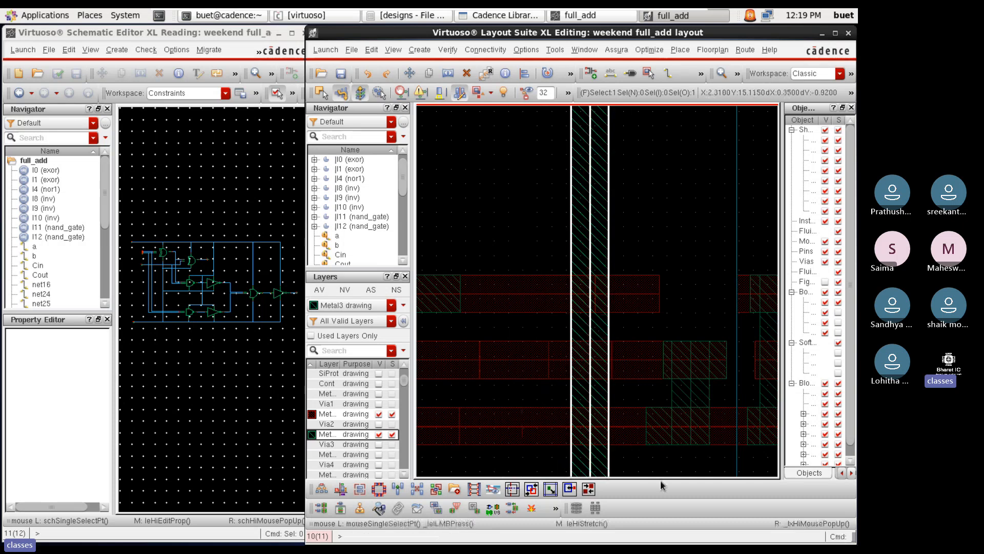
Place a 0.2 µm ruler from the neighbouring Metal3 shape's edge toward the vertical path in the second exor row
scroll(660, 472, up, 1)
key(k)
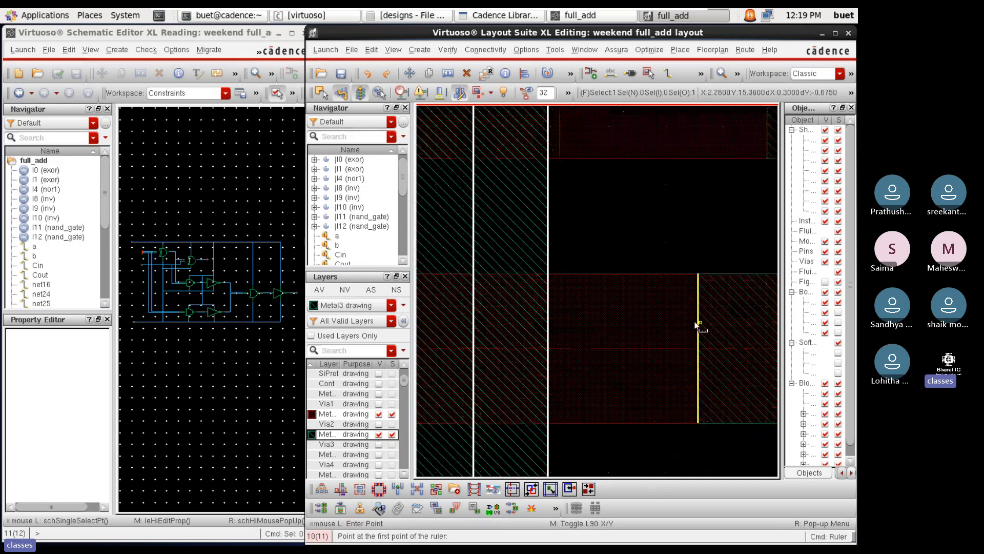
click(698, 325)
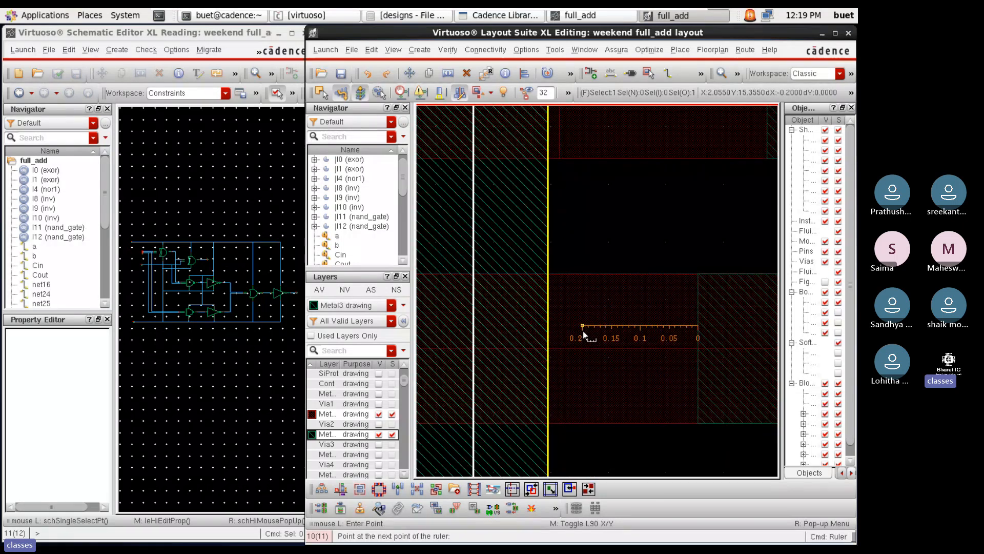
scroll(582, 331, up, 2)
click(582, 331)
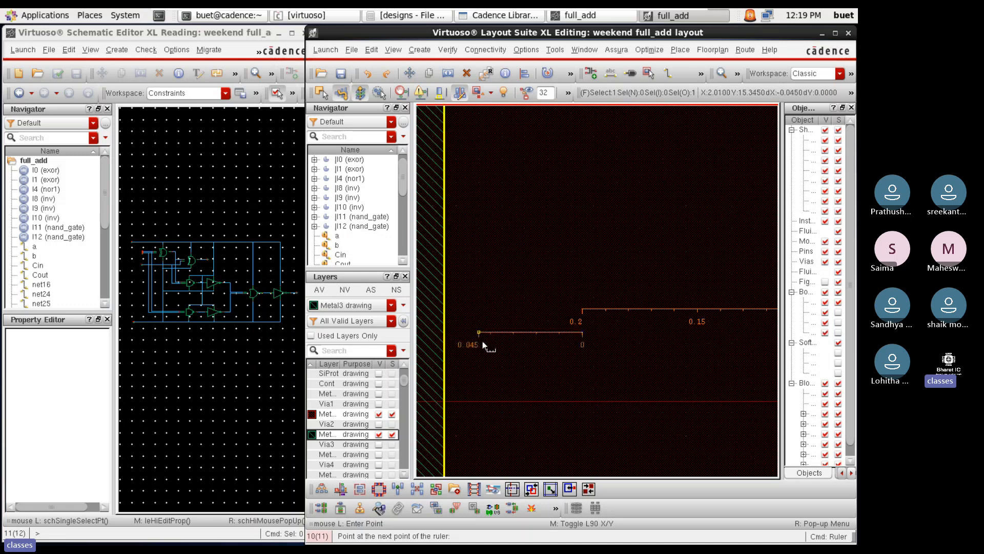
key(Escape)
Stretch the vertical Metal3 path so its nearer edge meets the 0.2 µm ruler mark
key(s)
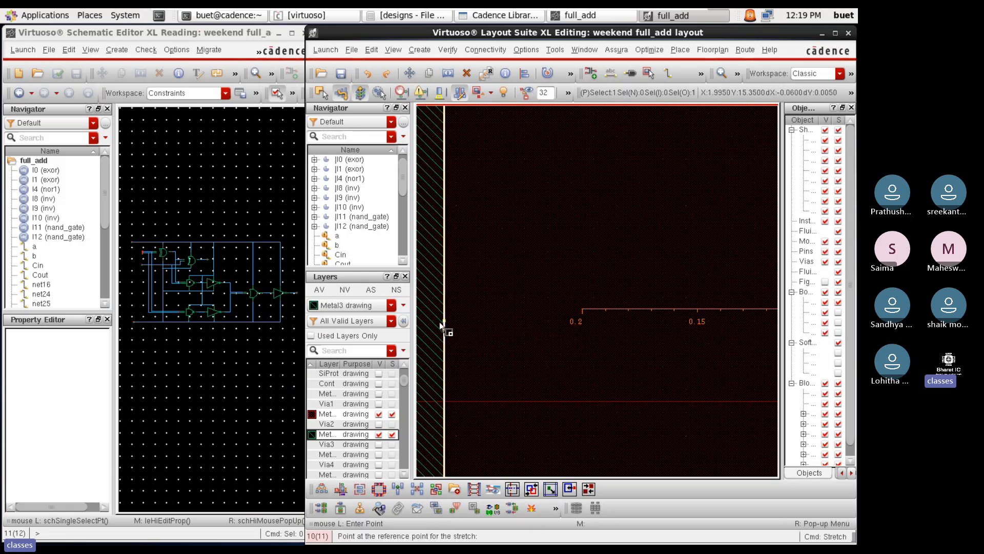
click(442, 331)
click(578, 324)
scroll(557, 377, down, 3)
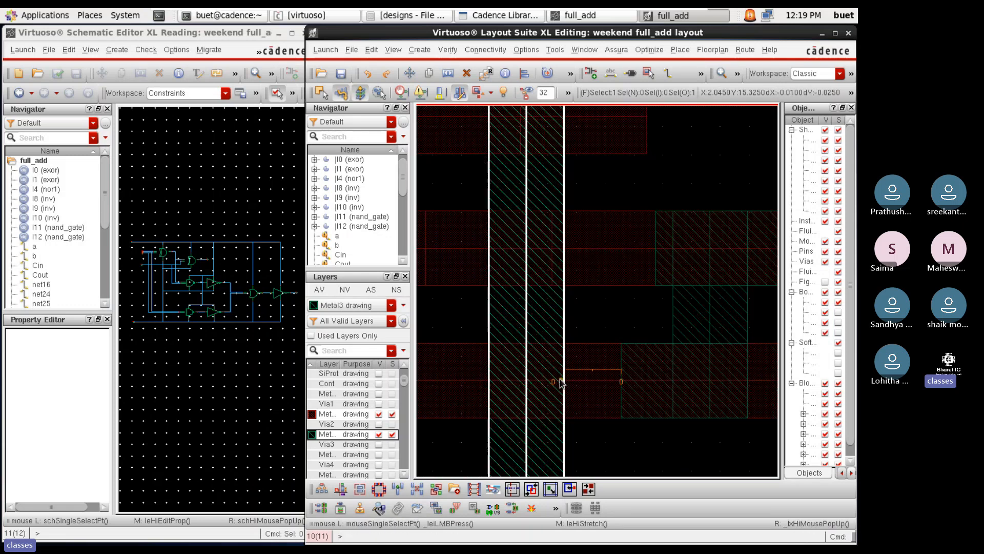
scroll(561, 382, up, 1)
scroll(561, 382, down, 3)
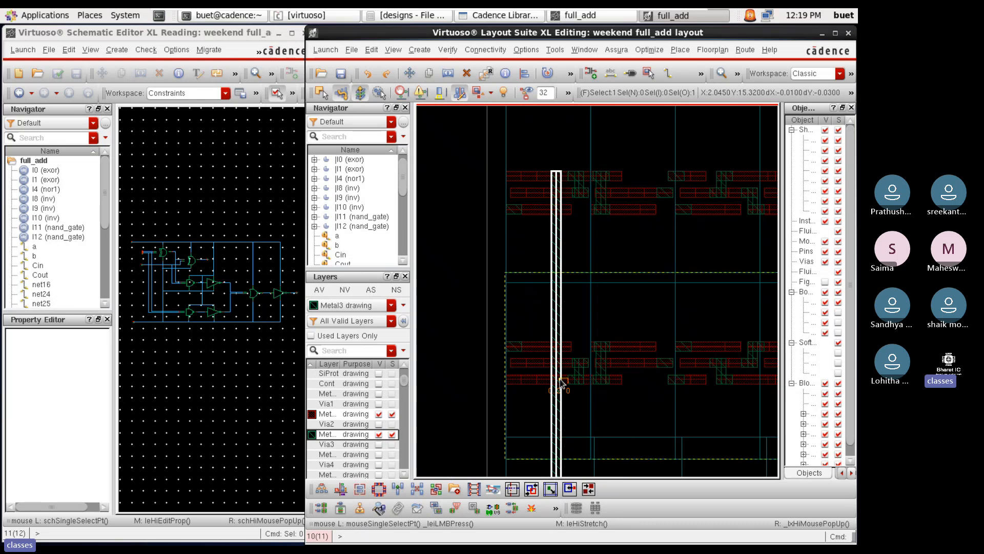
Measure the spacing between the vertical path and the adjacent Metal3 shape in the top exor row
scroll(572, 167, up, 4)
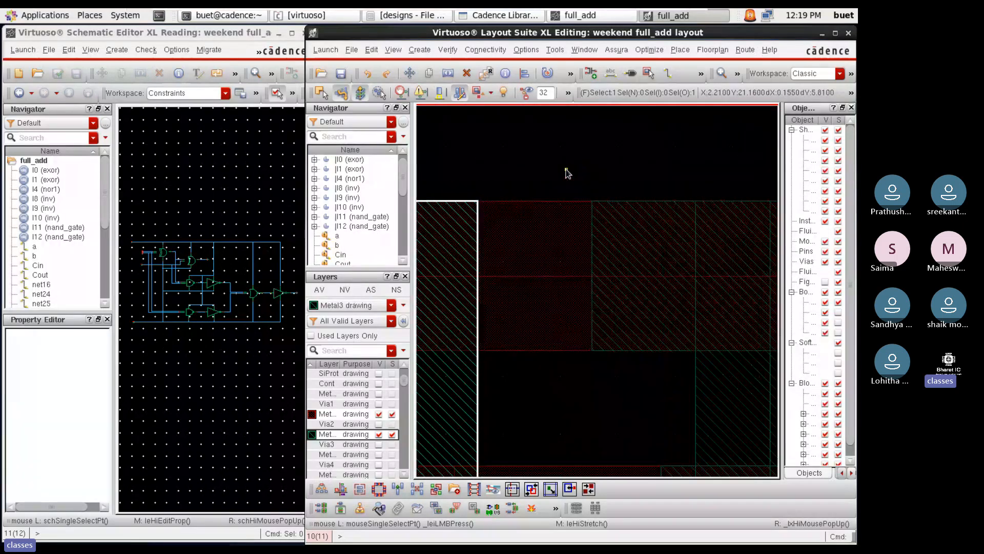
key(k)
click(478, 238)
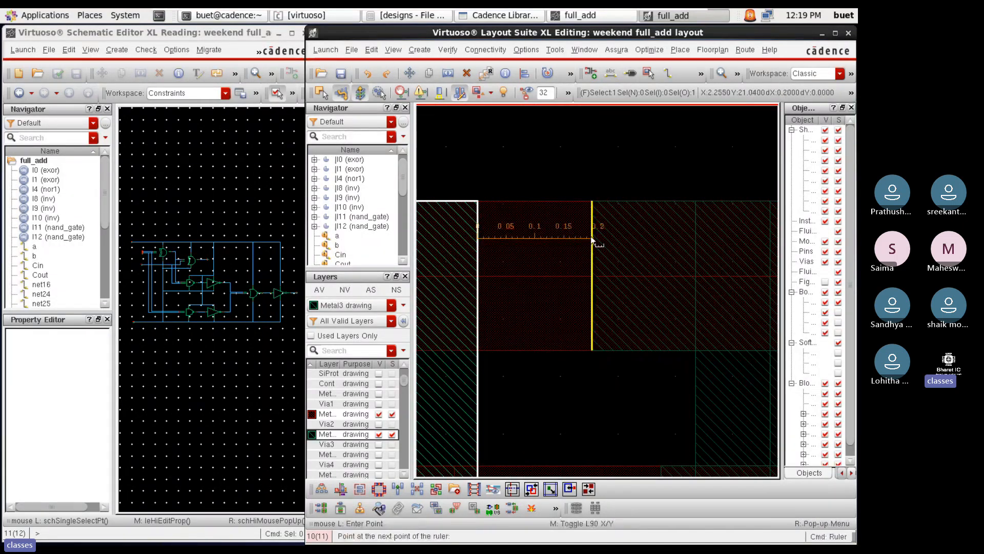
key(Escape)
Make Metal2 the active drawing layer and try starting a path at the second cell's upper pin in the third gate row
scroll(565, 156, down, 4)
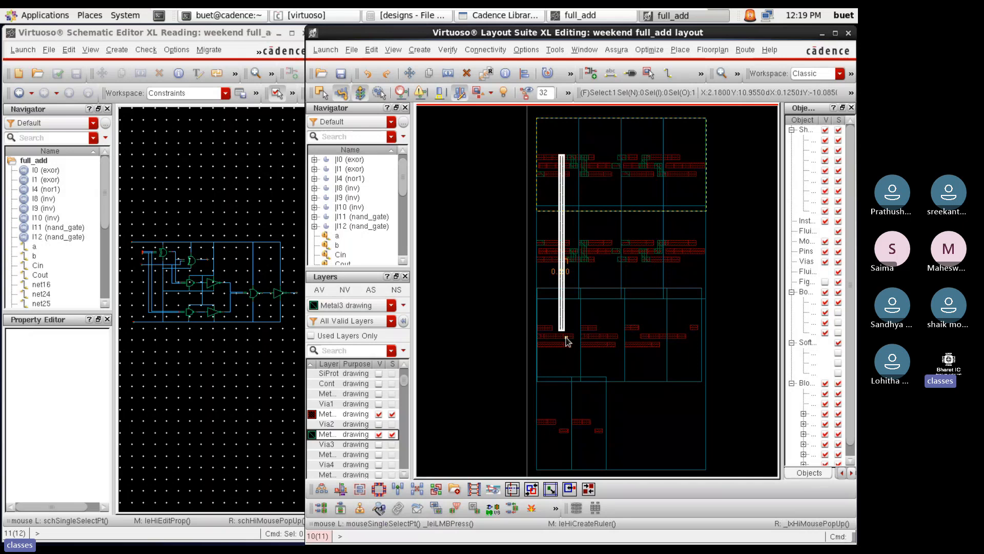
scroll(567, 340, up, 2)
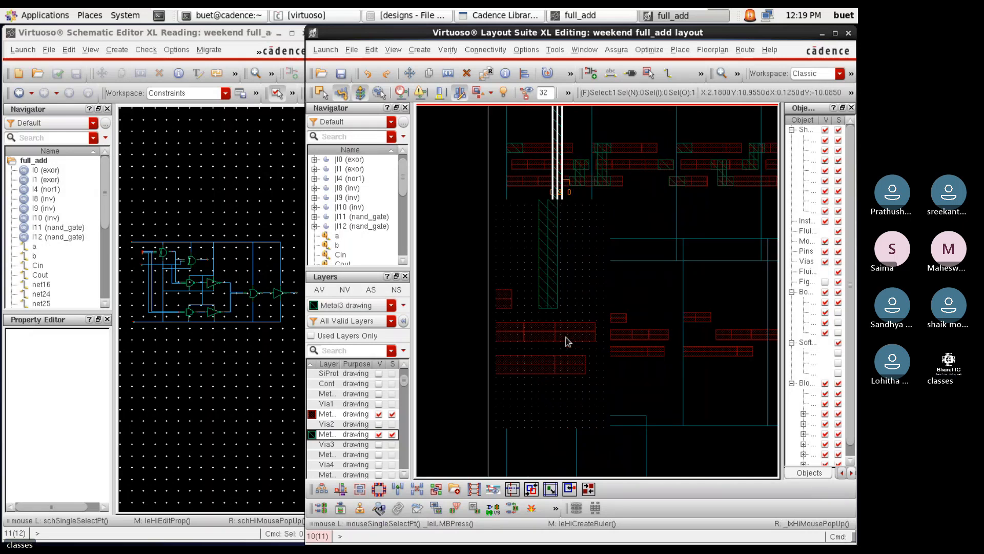
click(346, 415)
key(p)
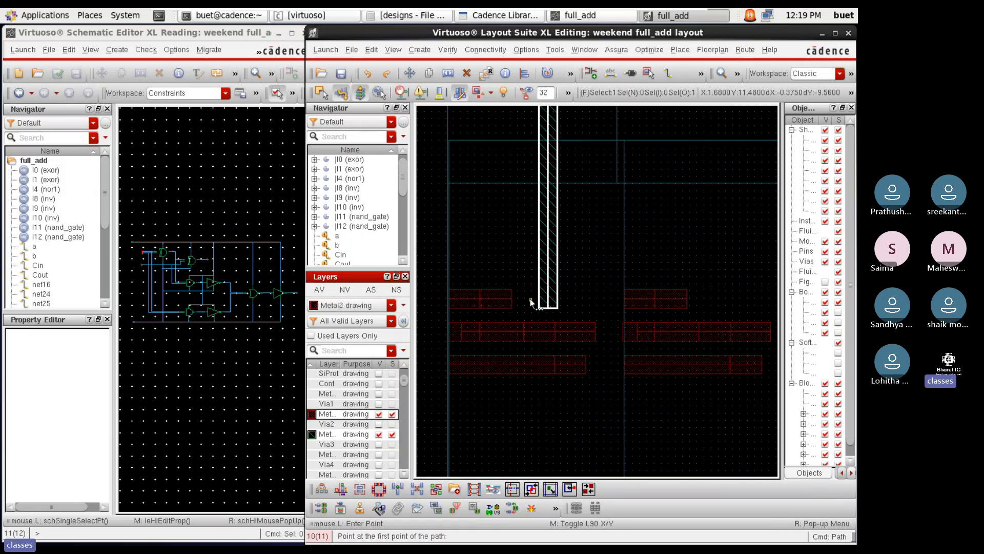
scroll(529, 300, up, 2)
scroll(736, 303, up, 2)
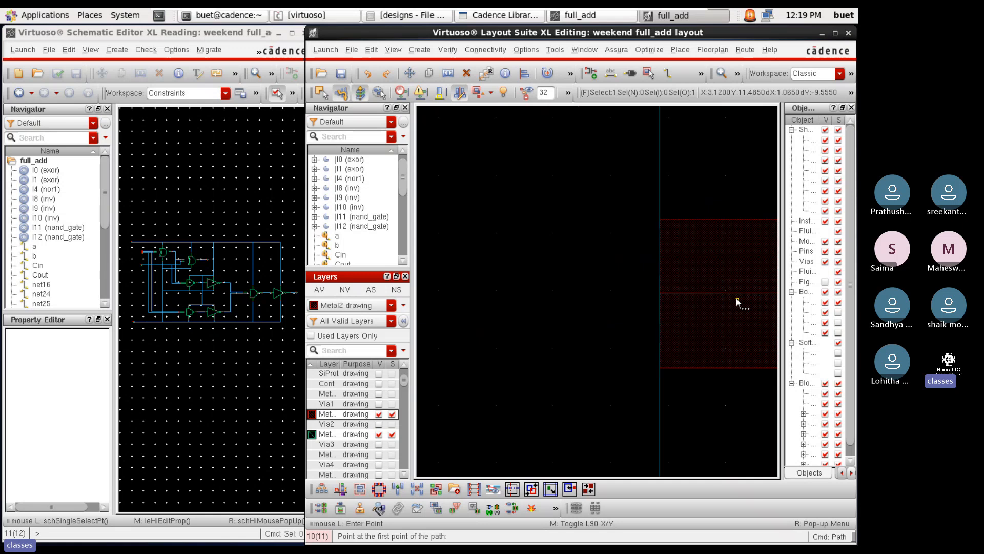
click(740, 294)
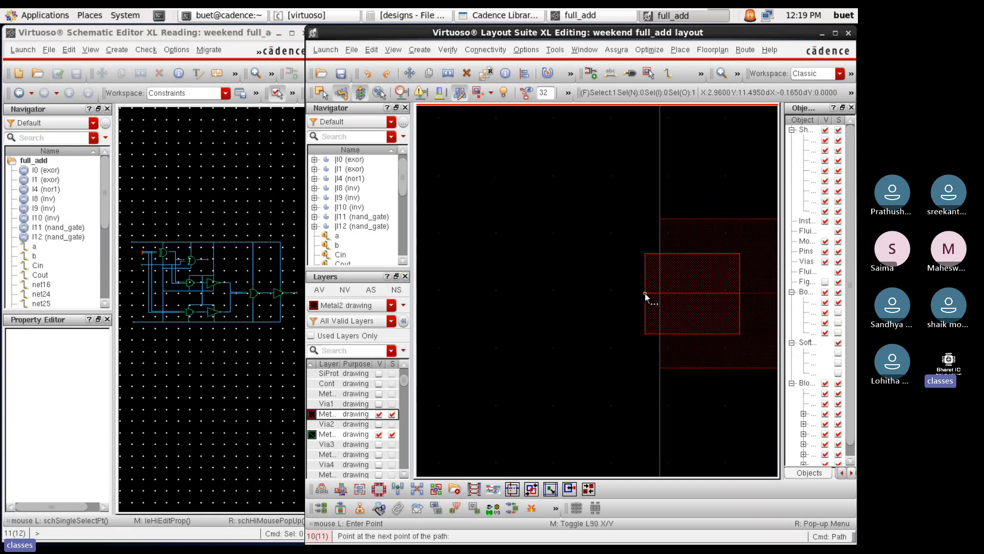
key(Escape)
Add a probe on net a to highlight its connections in the layout and schematic
right_click(336, 235)
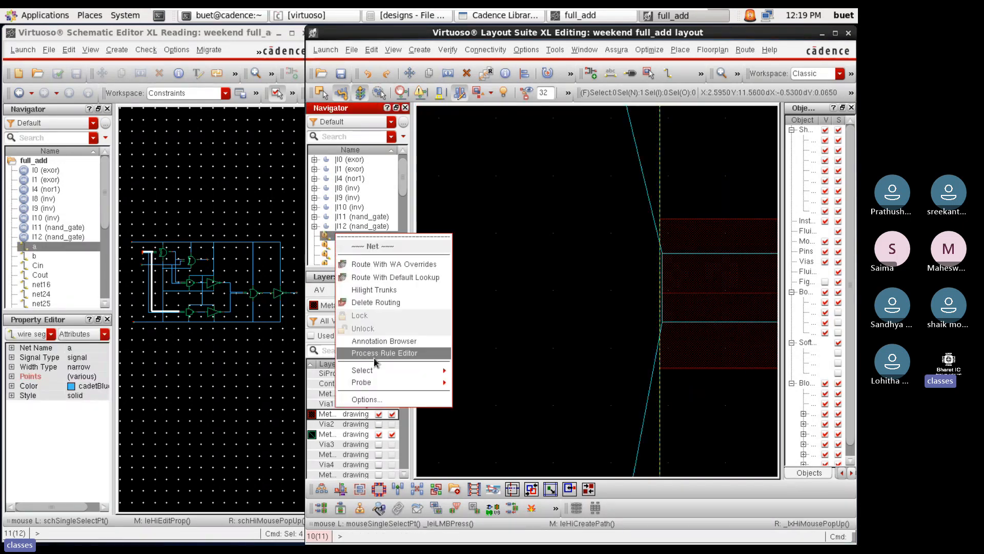
mouse_move(389, 386)
click(485, 431)
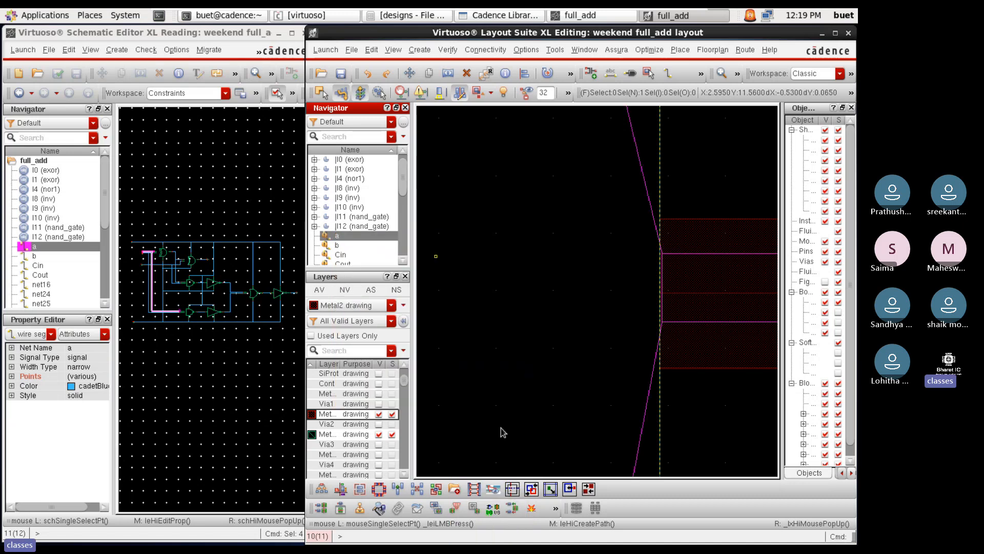
Draw a horizontal Metal2 path about 1.45 µm long from net a's third-row pin to the far edge of the vertical Metal3 path
ctrl+scroll(702, 371, up, 2)
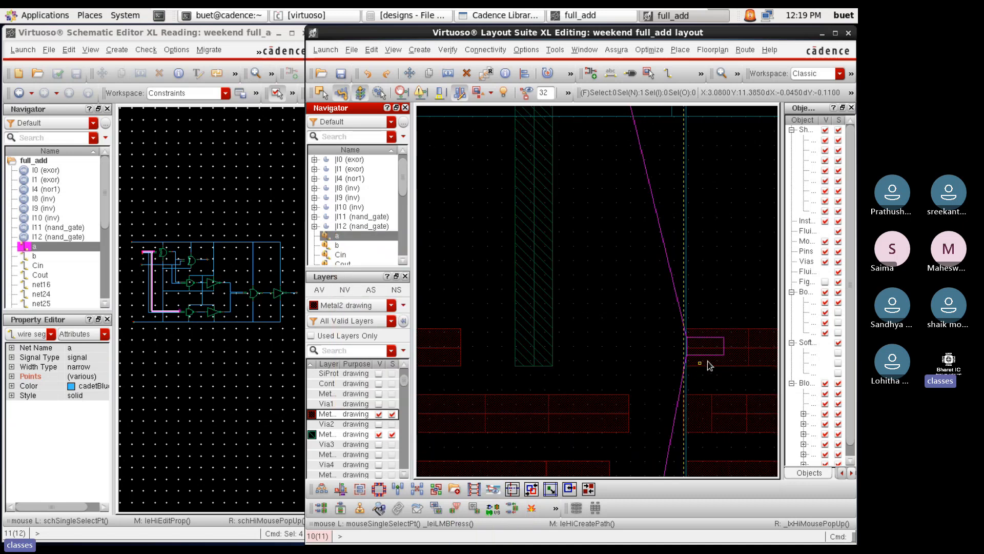
key(p)
ctrl+scroll(707, 358, up, 3)
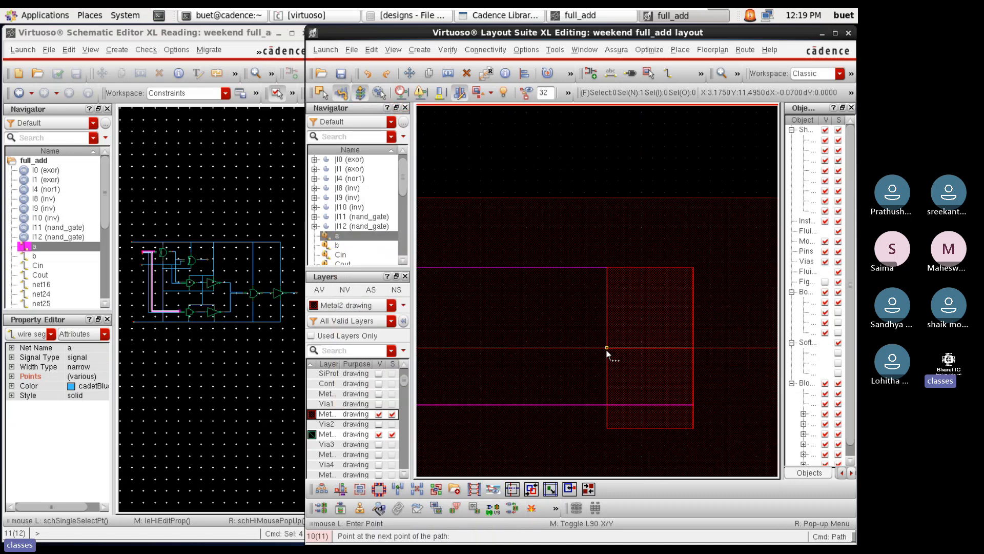
ctrl+scroll(606, 349, up, 4)
click(617, 352)
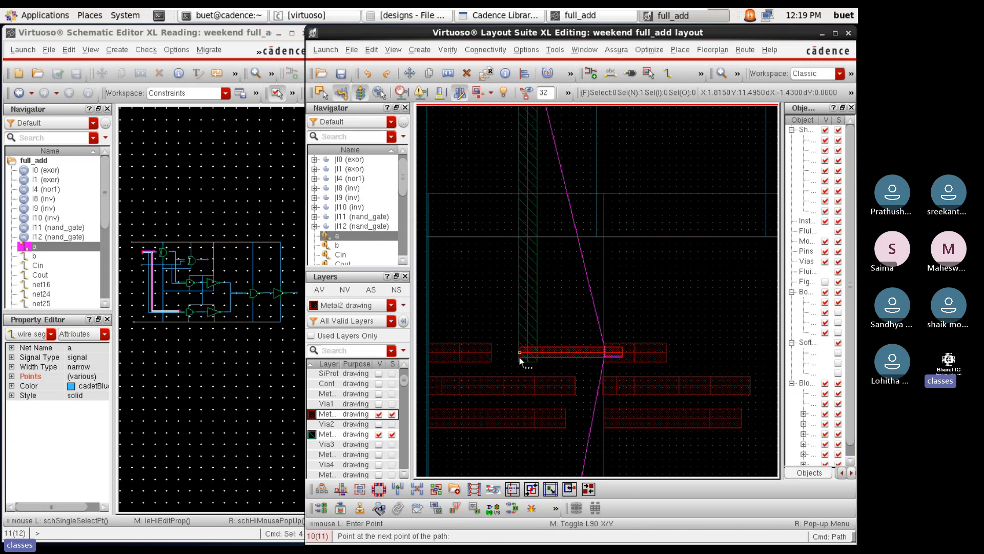
ctrl+scroll(519, 357, up, 3)
double_click(507, 339)
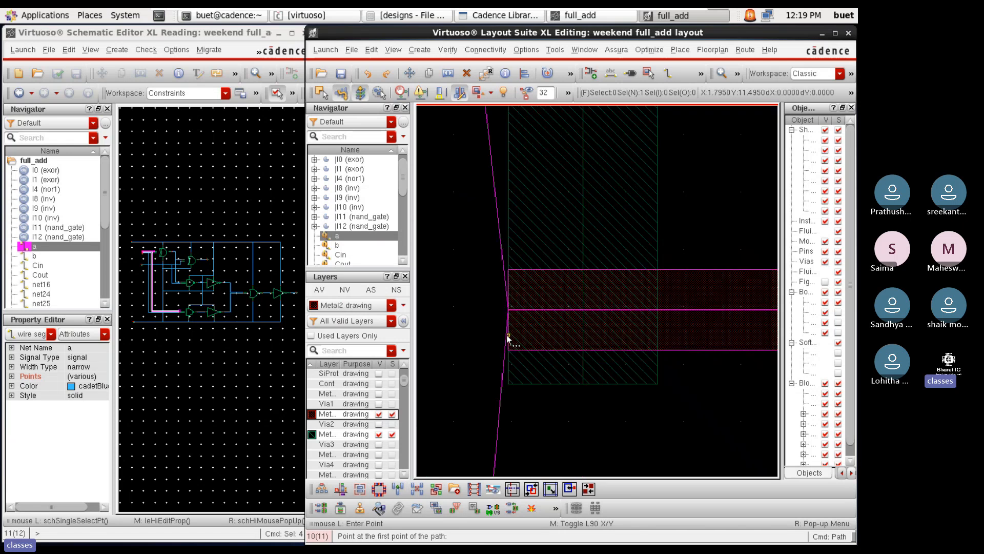
Set the width of the third-row Metal2 path to 0.26
click(712, 300)
key(q)
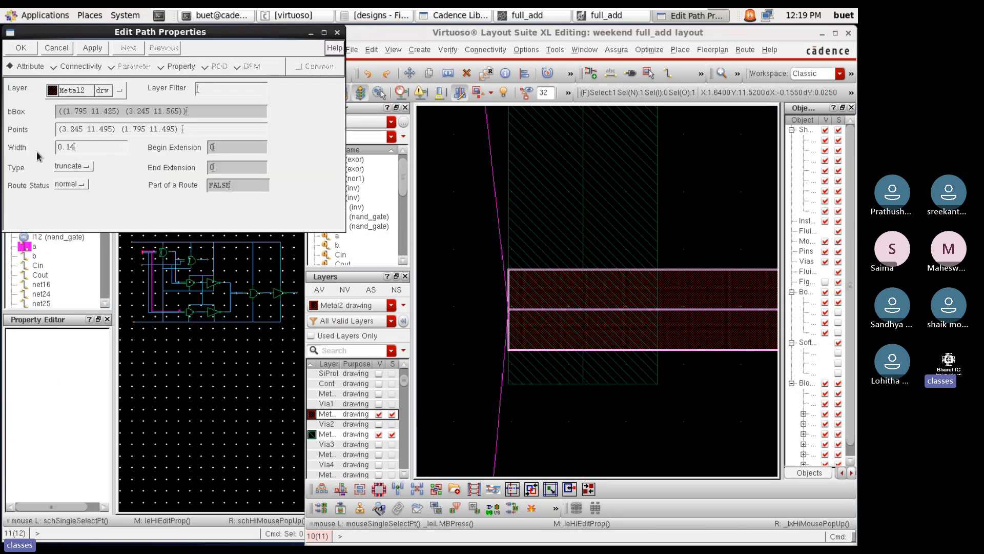
double_click(81, 146)
text(0.)
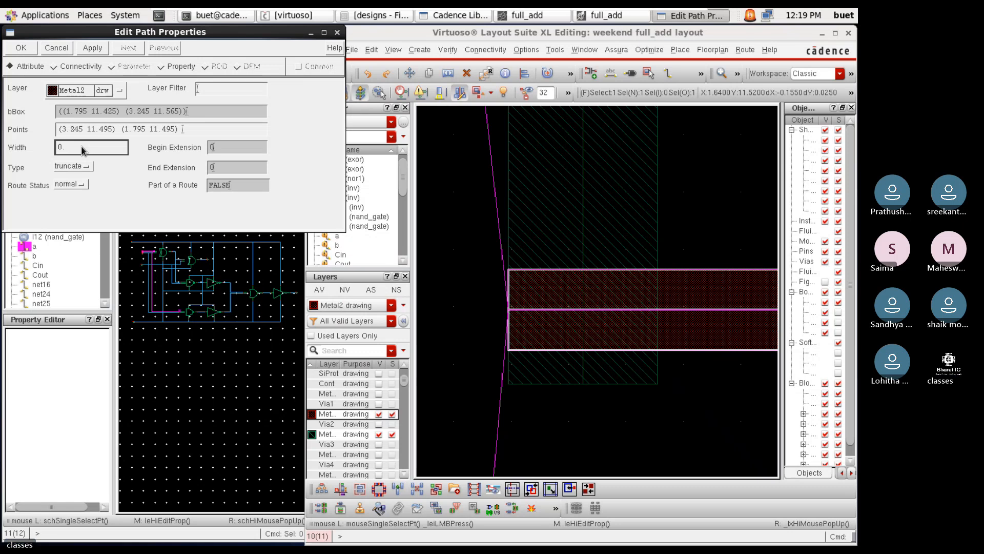
text(26)
key(Return)
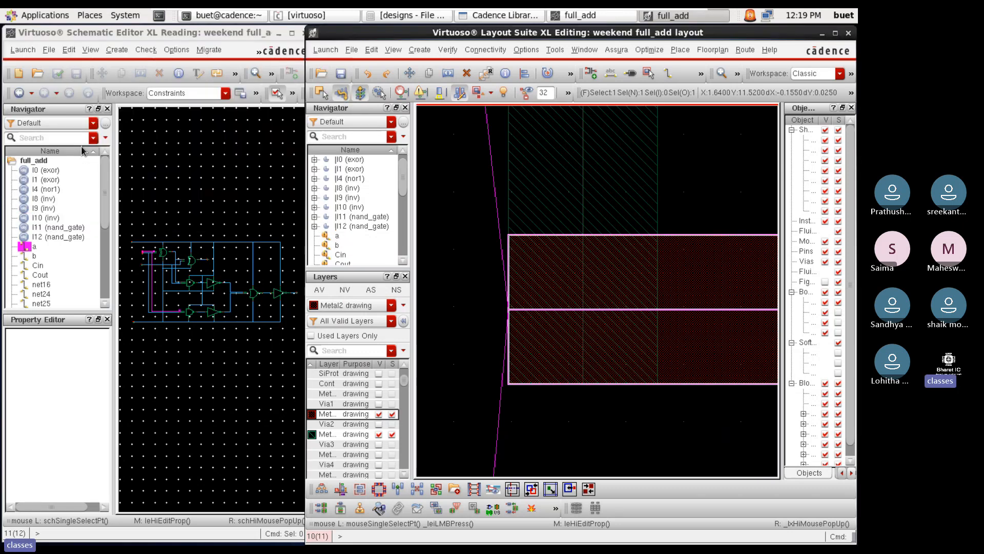
Draw a horizontal Metal2 path about 1.53 µm long from the top exor cell's net a pin shape to the vertical Metal3 path's far edge
scroll(559, 342, down, 3)
scroll(559, 342, down, 2)
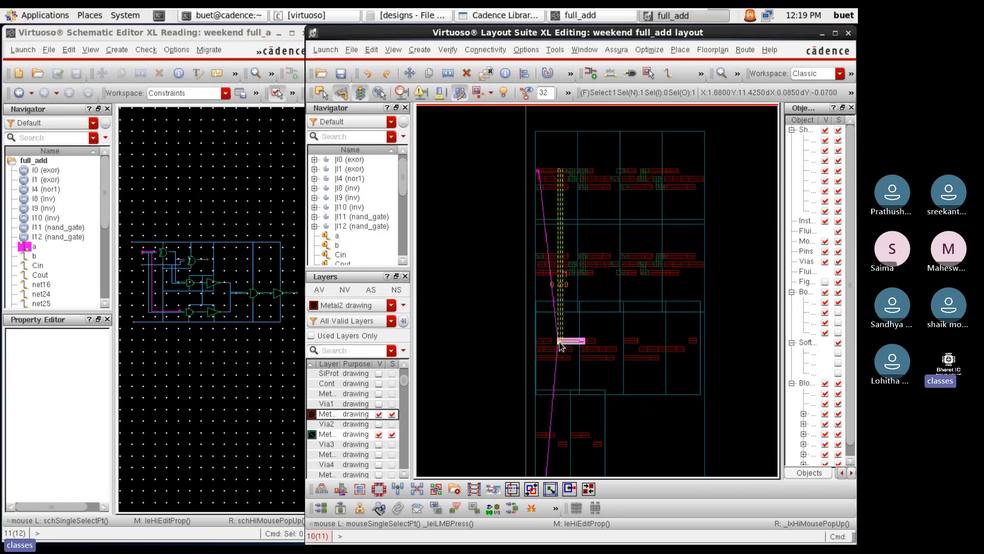
scroll(552, 170, up, 2)
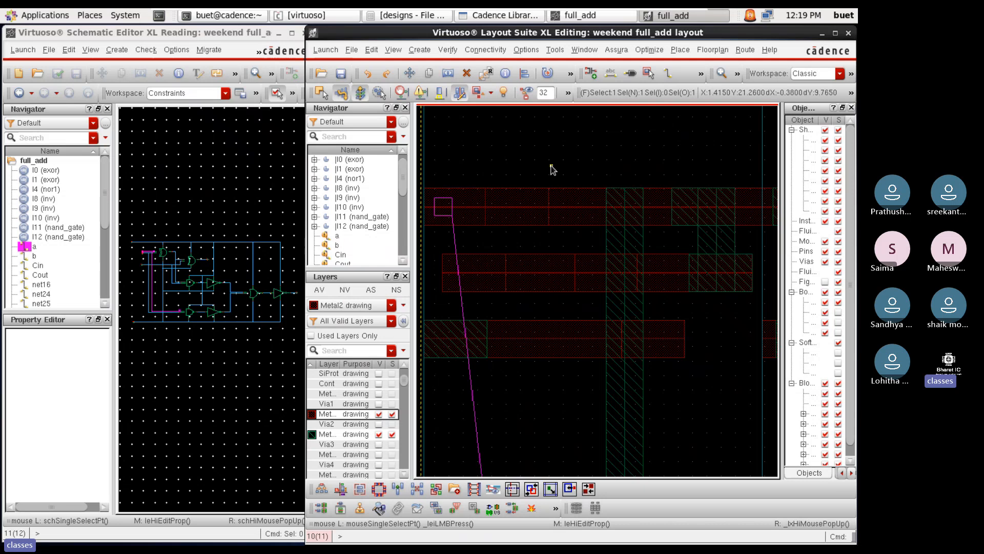
key(p)
scroll(513, 201, up, 1)
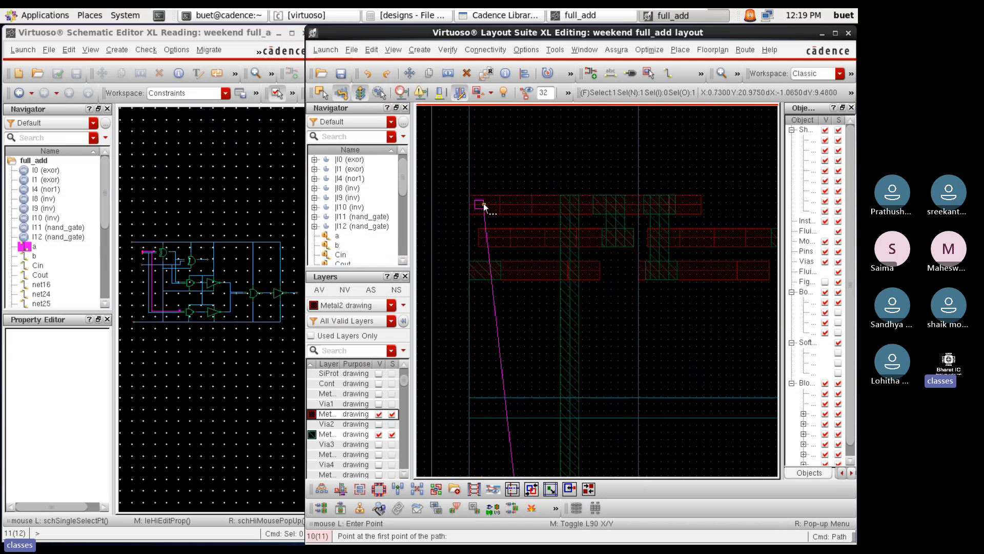
scroll(484, 203, up, 1)
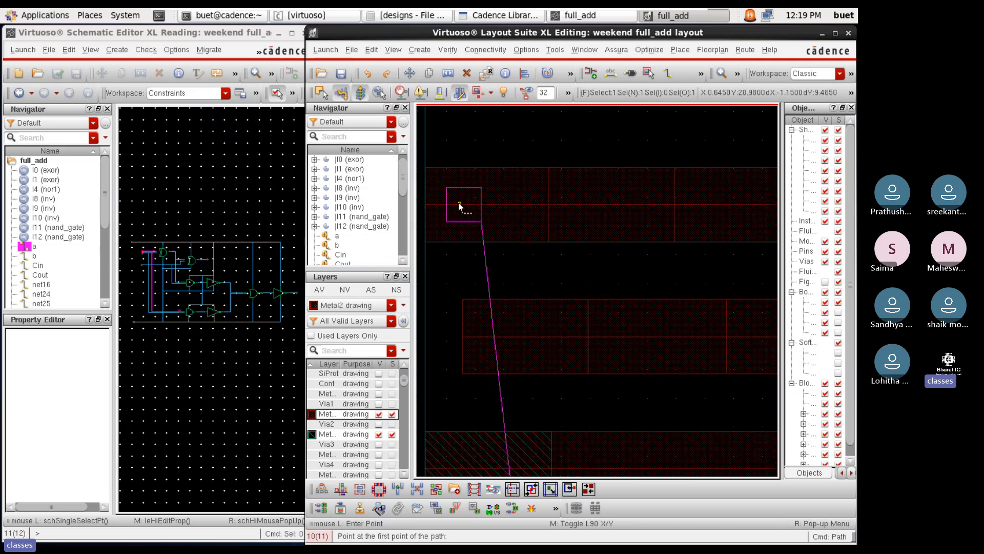
scroll(424, 204, up, 2)
click(429, 209)
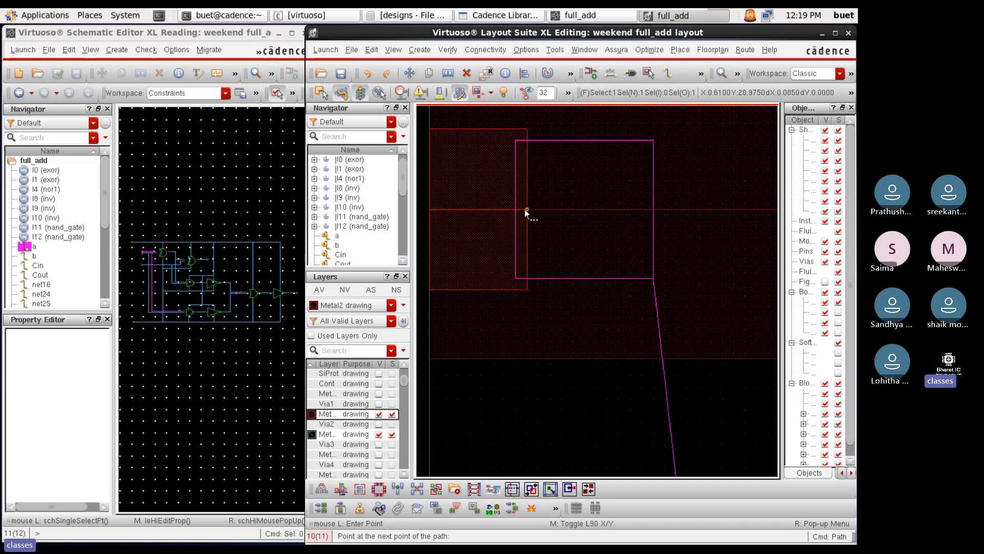
scroll(525, 209, down, 3)
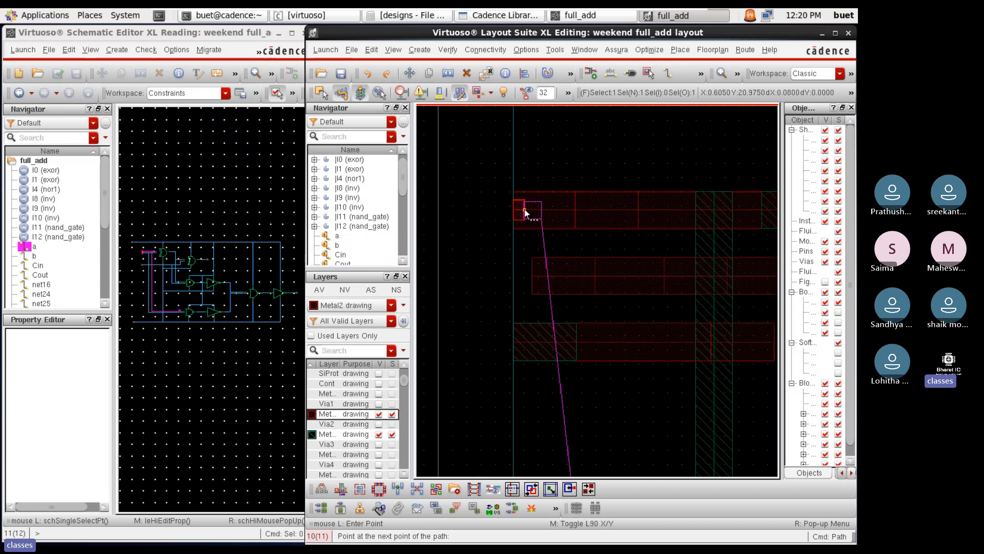
scroll(732, 209, up, 2)
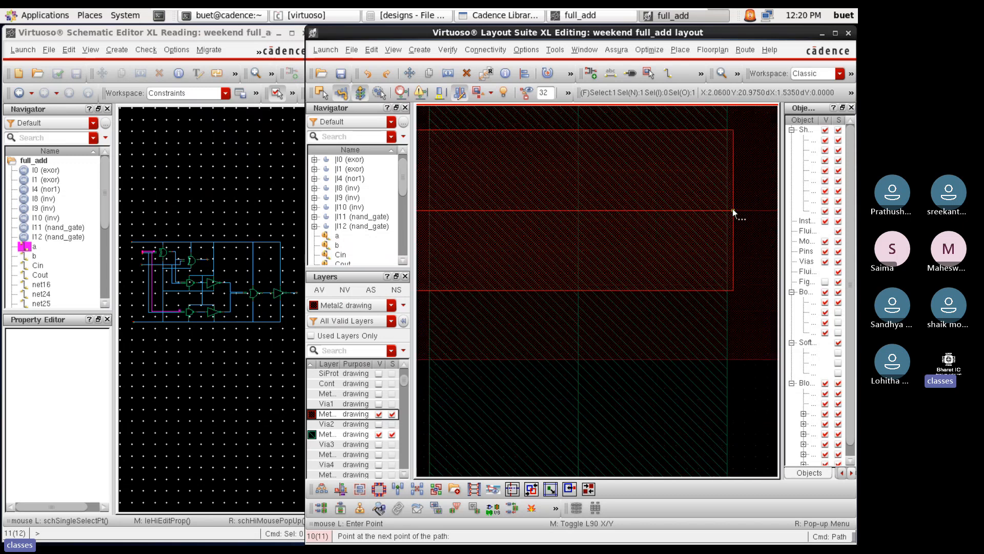
double_click(727, 205)
Set the width of the top-row Metal2 path to 0.26
scroll(729, 222, down, 2)
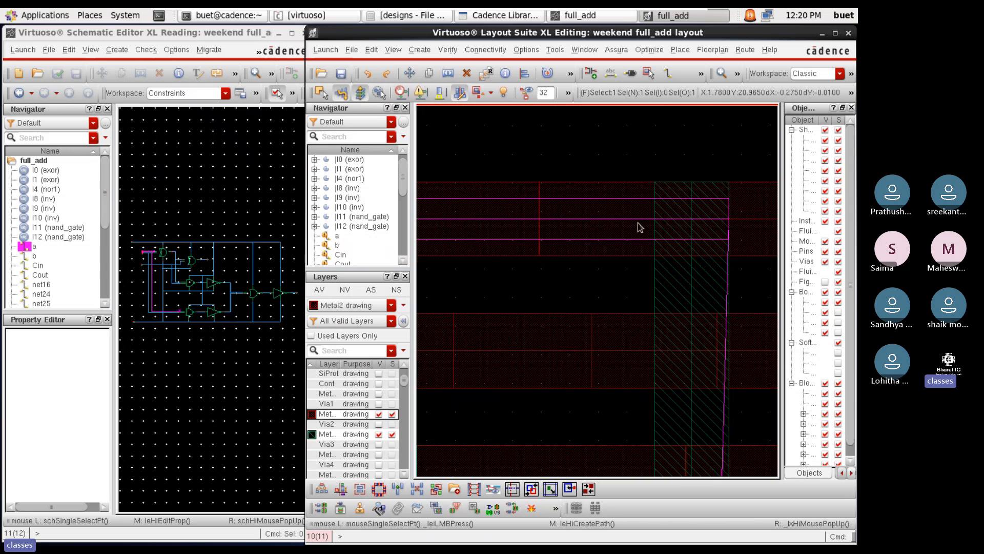
key(q)
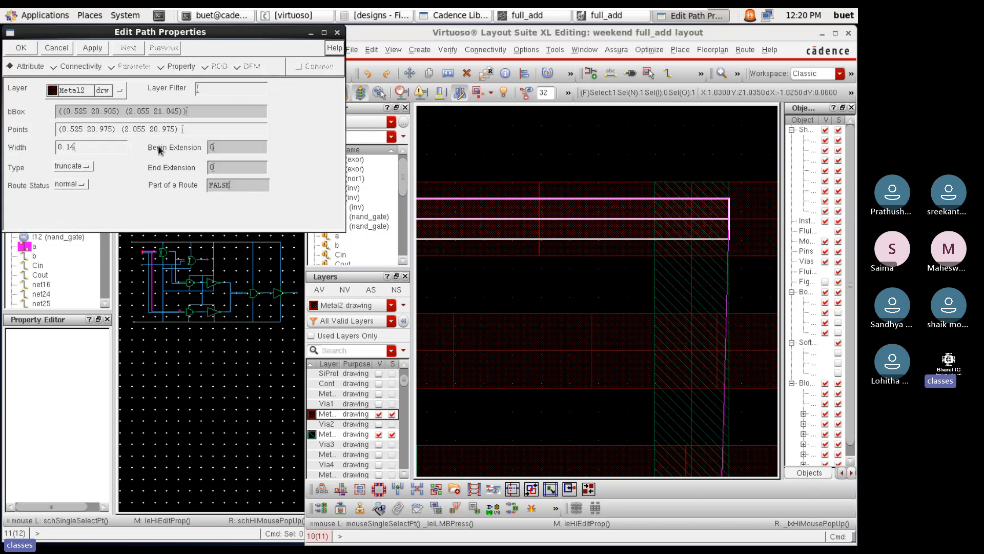
click(99, 145)
key(BackSpace)
key(BackSpace)
text(26)
key(Return)
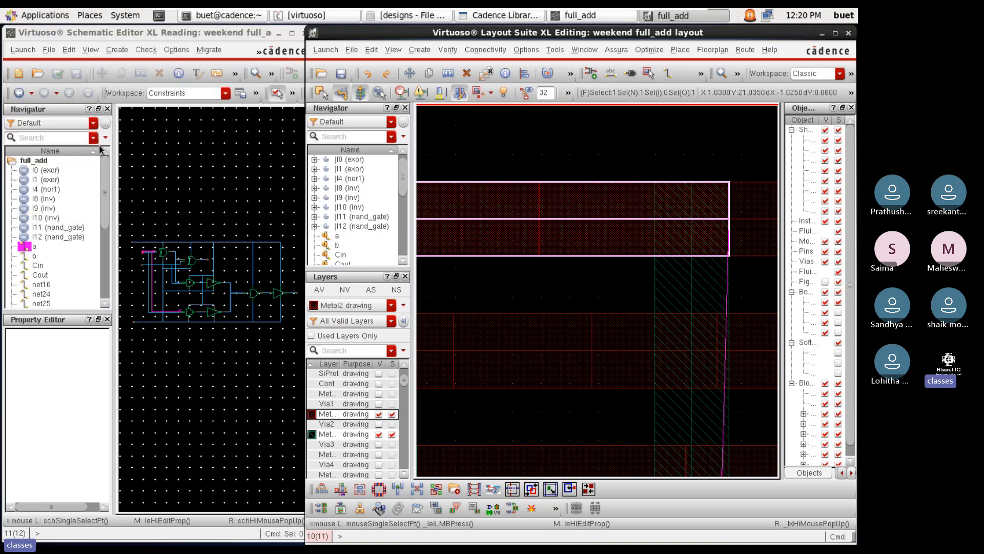
Place an M3_M2v via with two columns where the top Metal2 path meets the vertical Metal3 path
scroll(552, 205, down, 3)
click(435, 206)
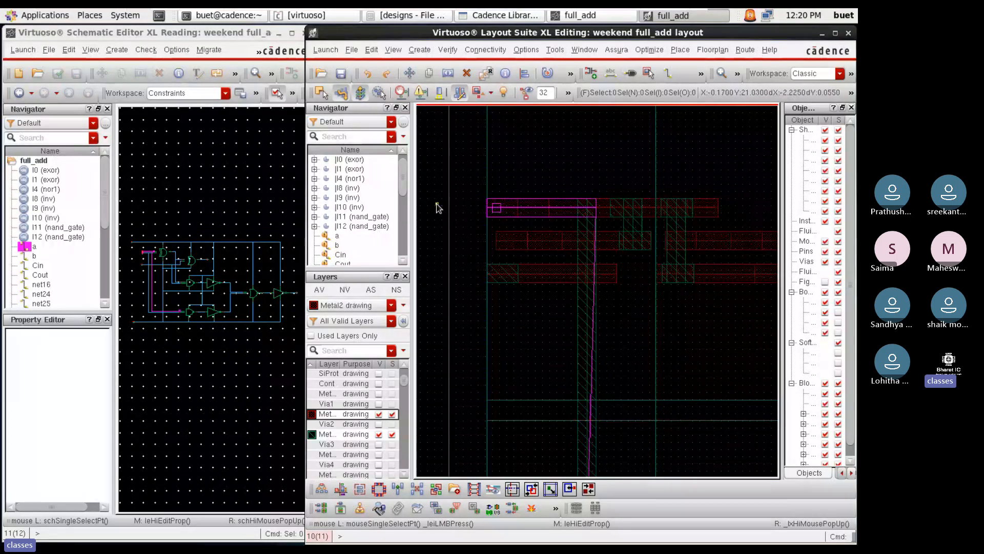
scroll(586, 203, up, 3)
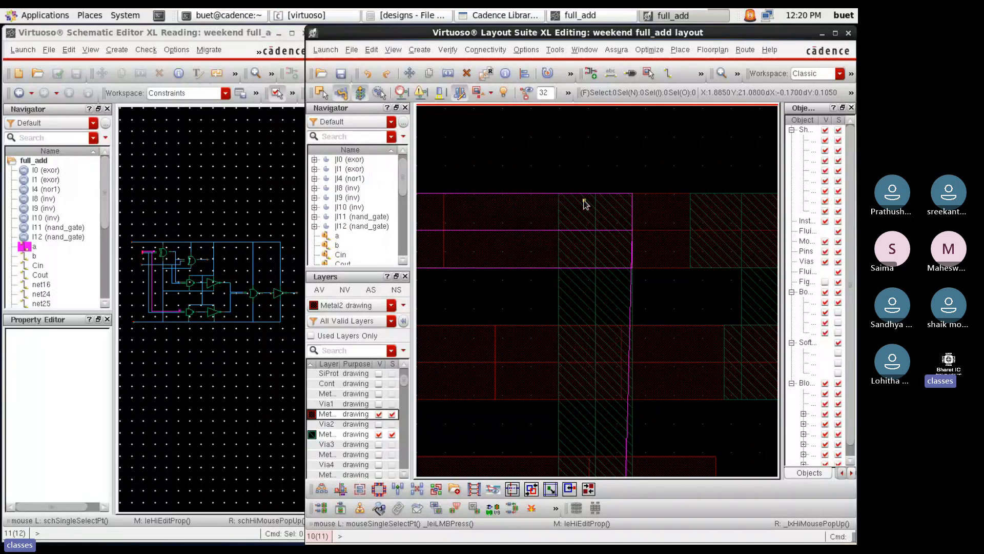
key(o)
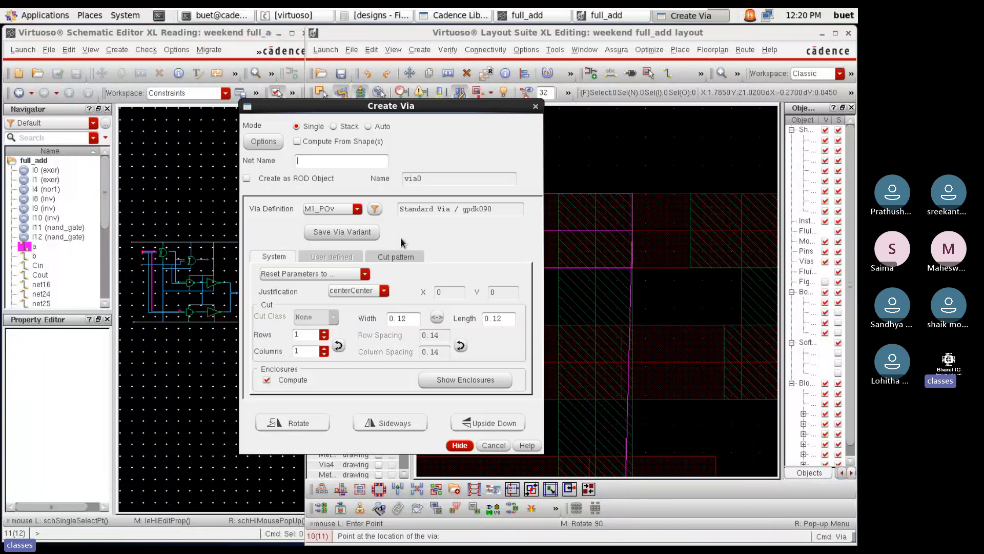
click(357, 208)
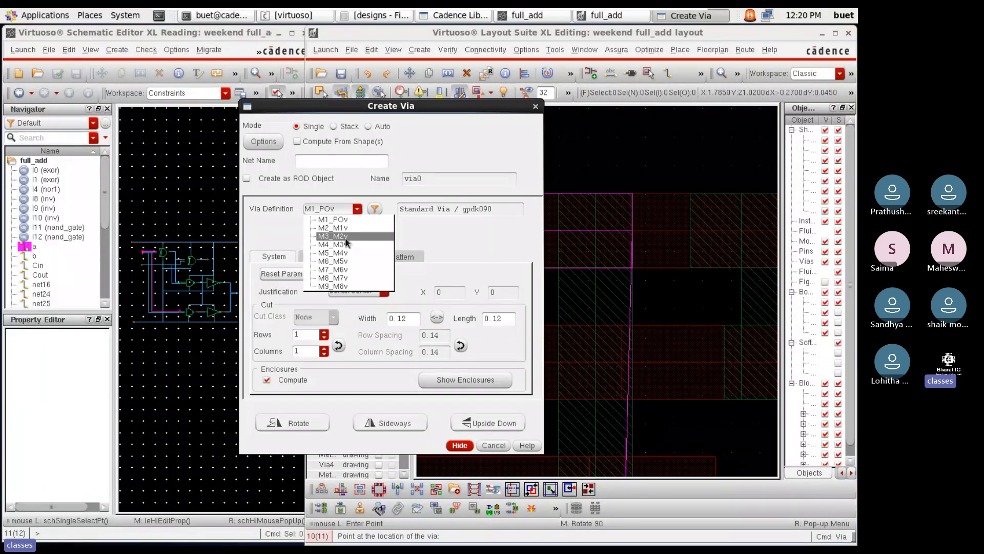
click(346, 238)
click(323, 348)
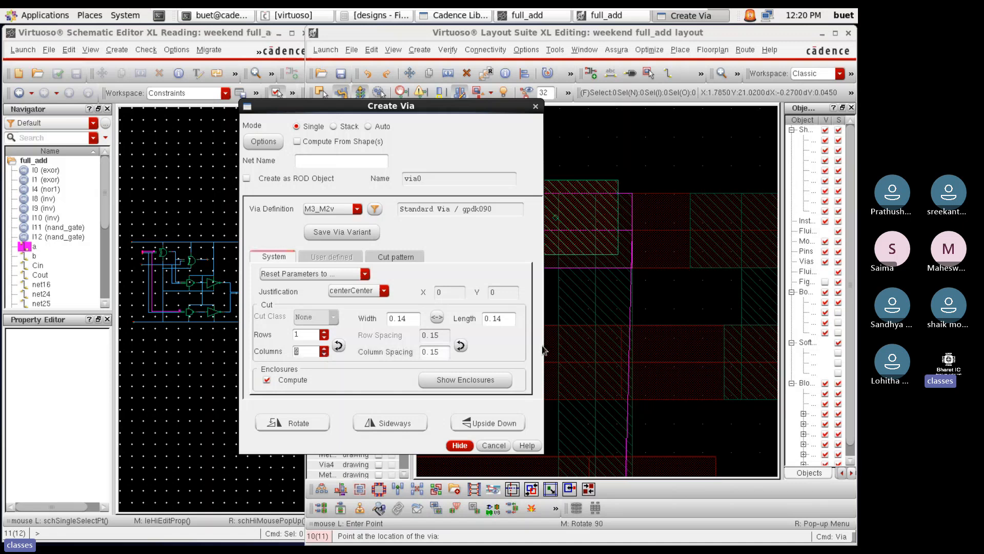
click(463, 446)
scroll(572, 209, up, 1)
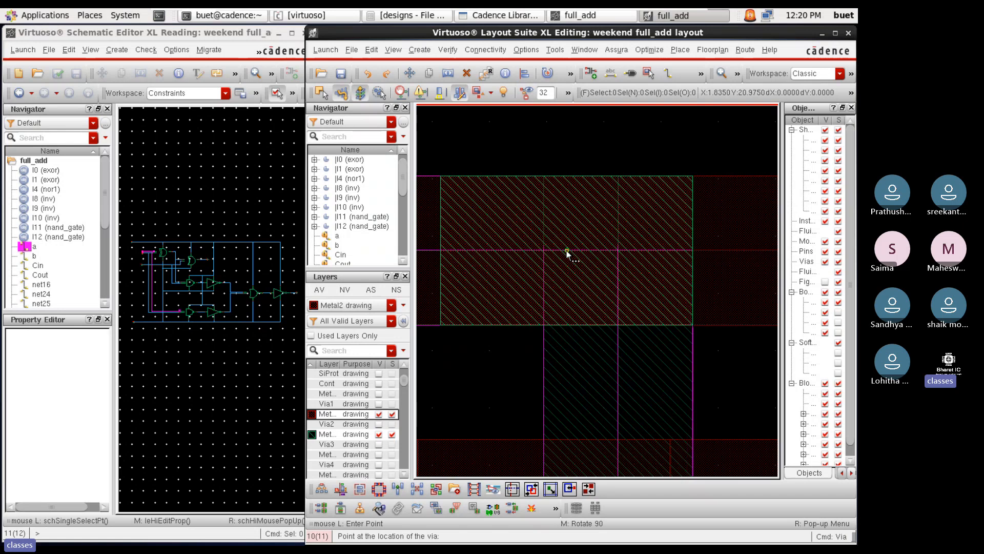
Place the same two-column M3_M2v via where the third-row Metal2 path meets the lower end of the vertical Metal3 path
scroll(566, 251, down, 3)
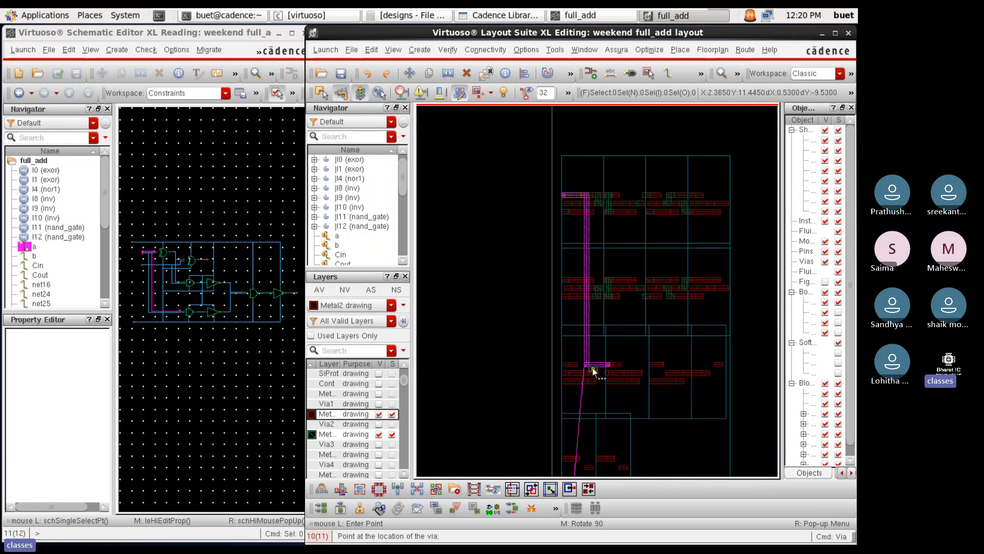
scroll(593, 368, up, 4)
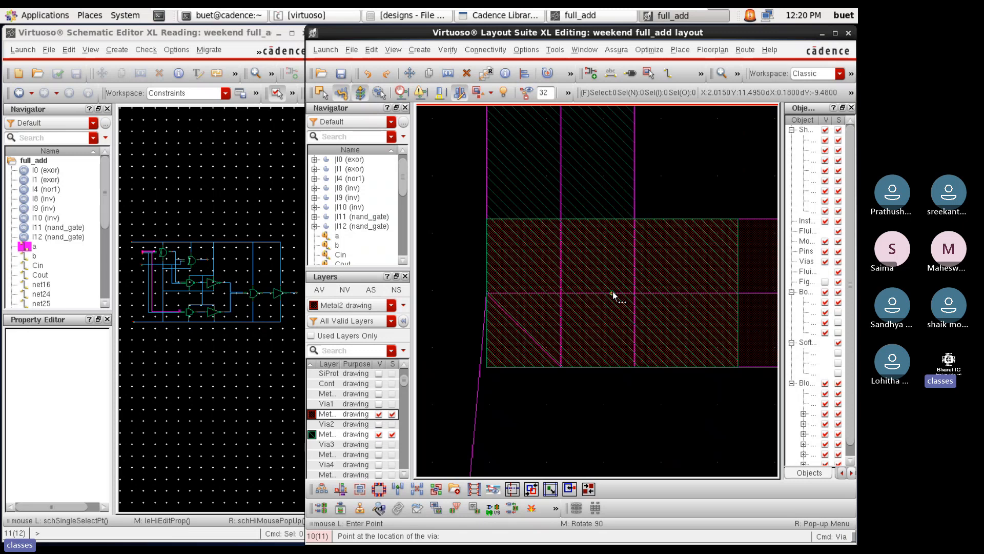
click(613, 291)
key(Escape)
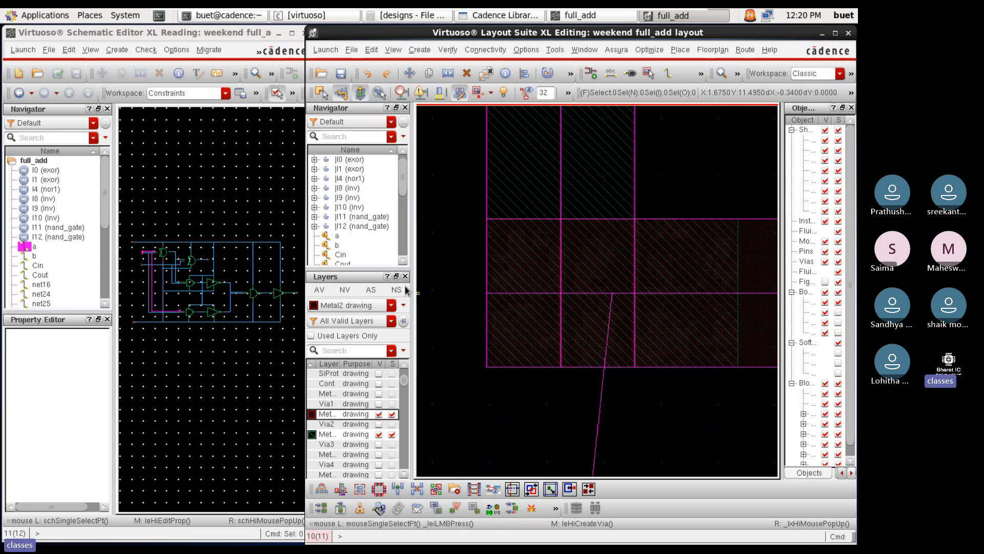
Select net a to check its routed shapes, and make all layers visible in the layout again
click(337, 237)
scroll(574, 301, down, 4)
scroll(573, 302, down, 2)
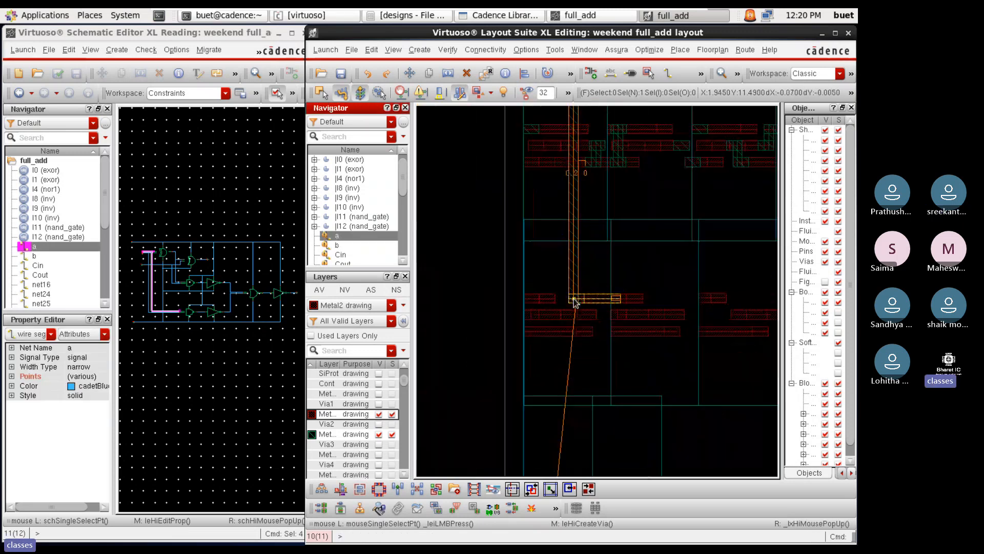
click(320, 290)
click(451, 262)
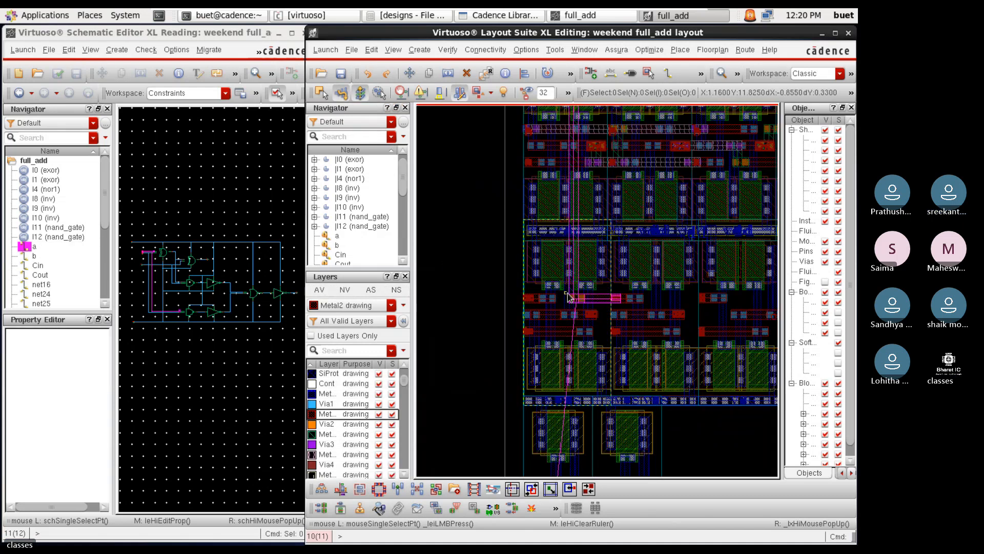
Inspect the M3_M2 vias on net a, and show only the Metal2 and Metal3 drawing layers in the layout
scroll(588, 302, up, 4)
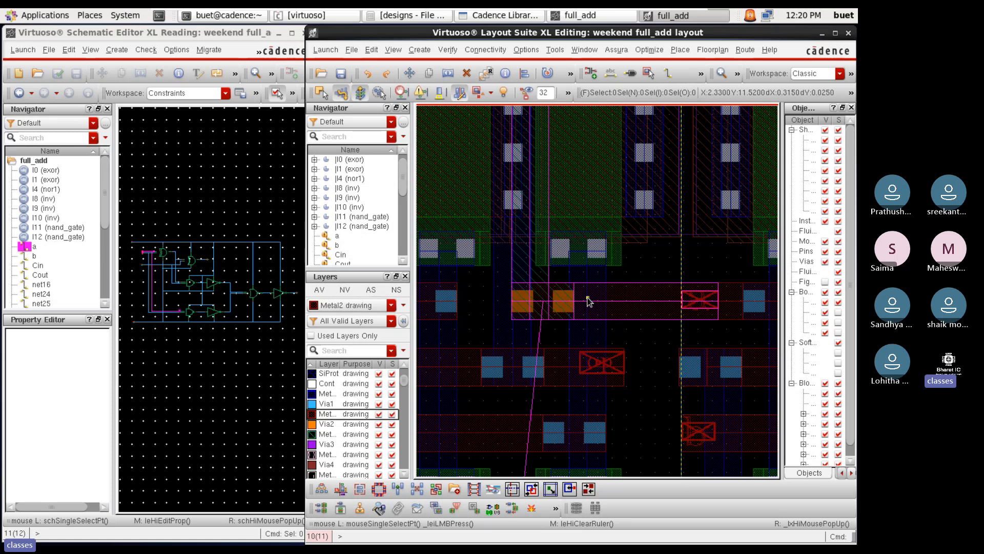
scroll(588, 302, down, 4)
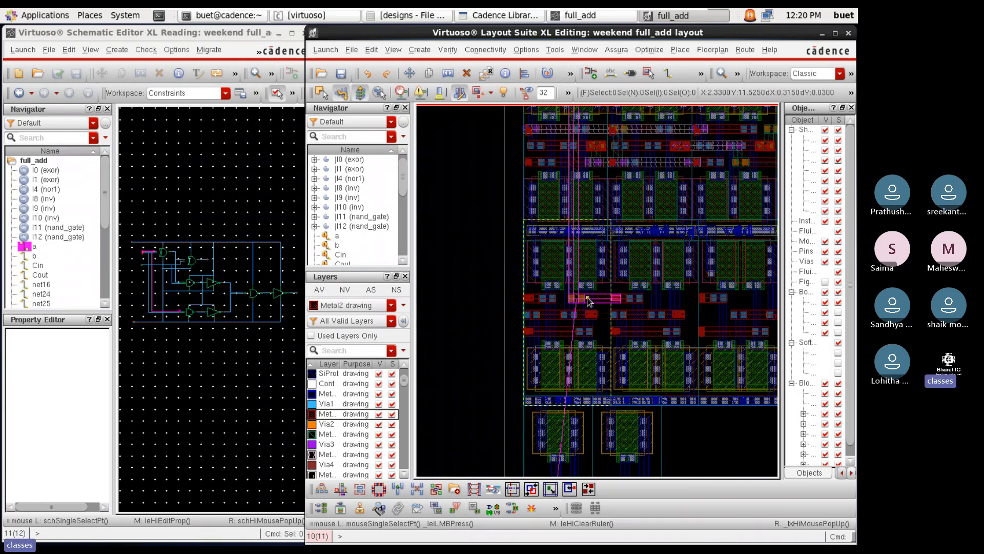
scroll(589, 302, up, 5)
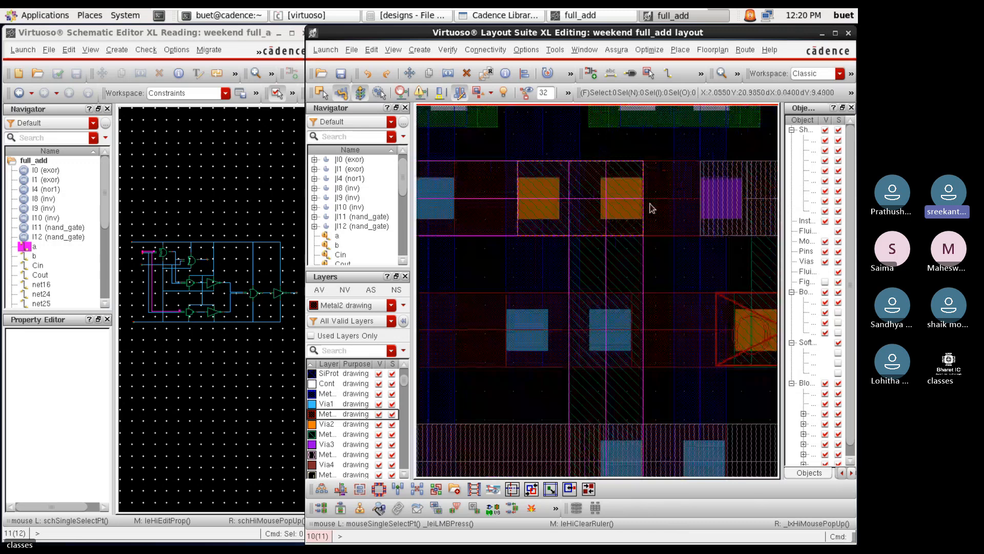
scroll(663, 219, down, 2)
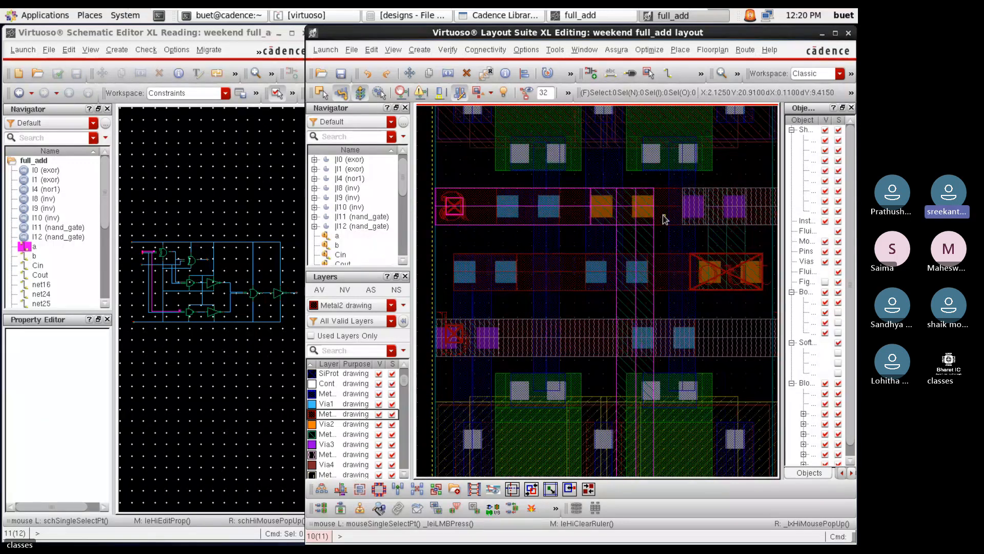
scroll(664, 219, down, 2)
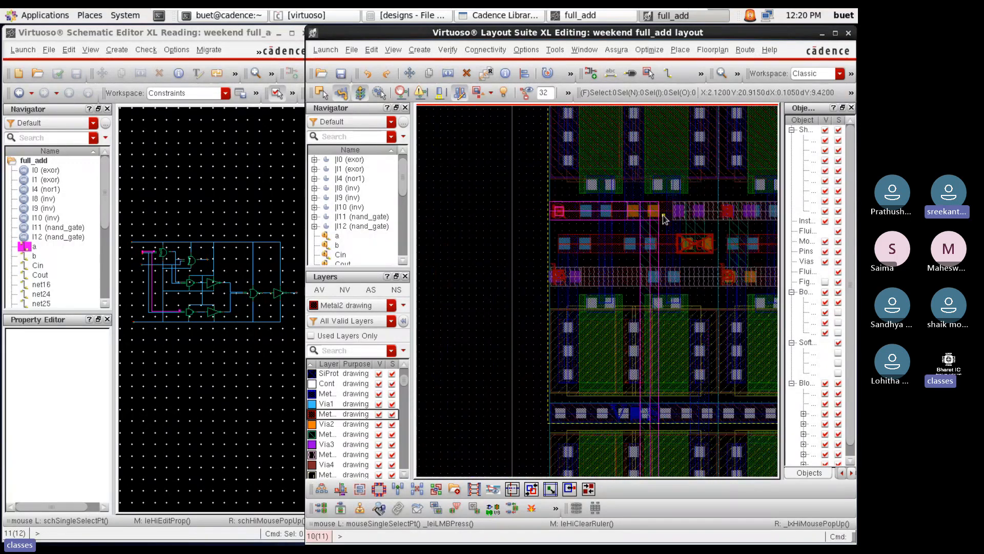
scroll(664, 219, up, 4)
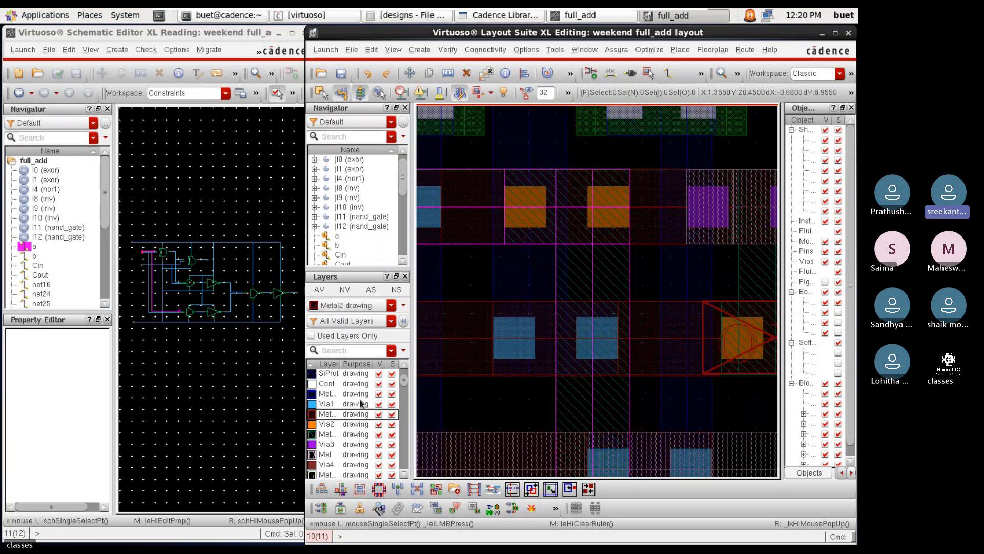
click(345, 290)
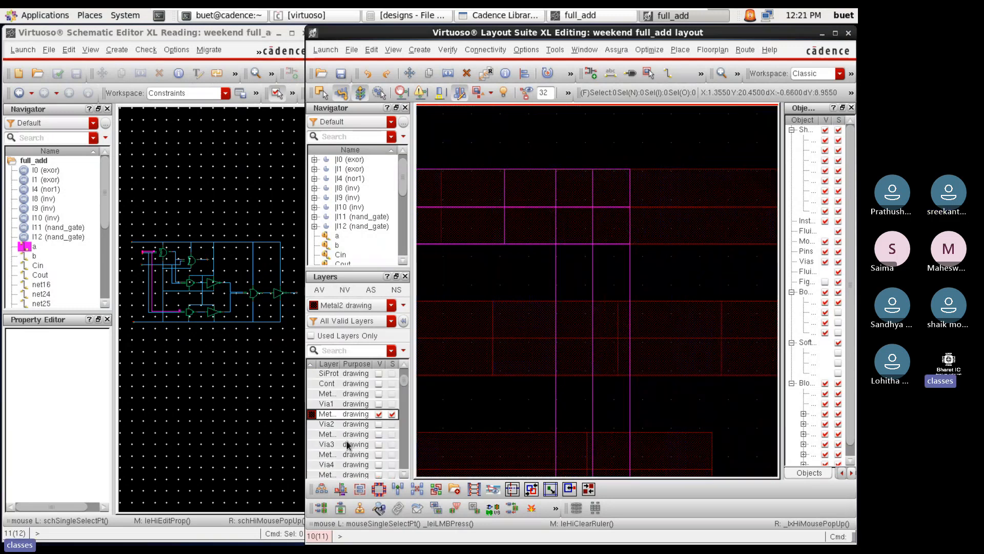
click(378, 435)
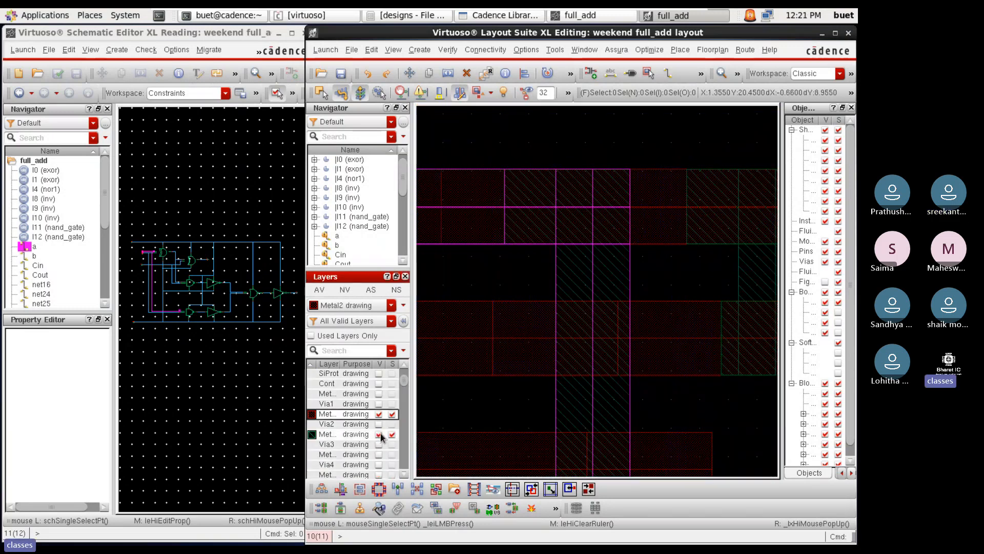
scroll(547, 333, down, 1)
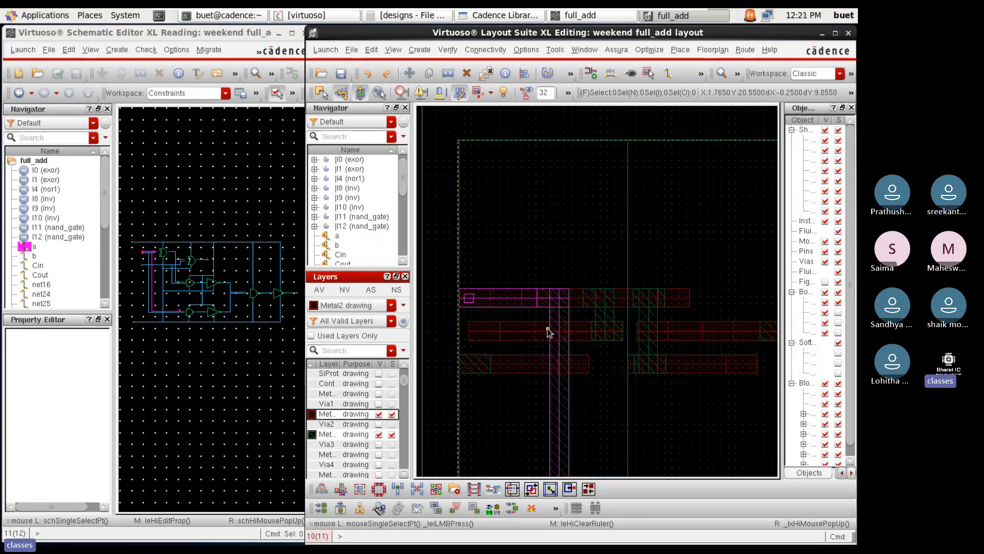
Delete the horizontal Metal2 path of net a that overlaps the top Metal2 strip of the top-row gate
click(523, 294)
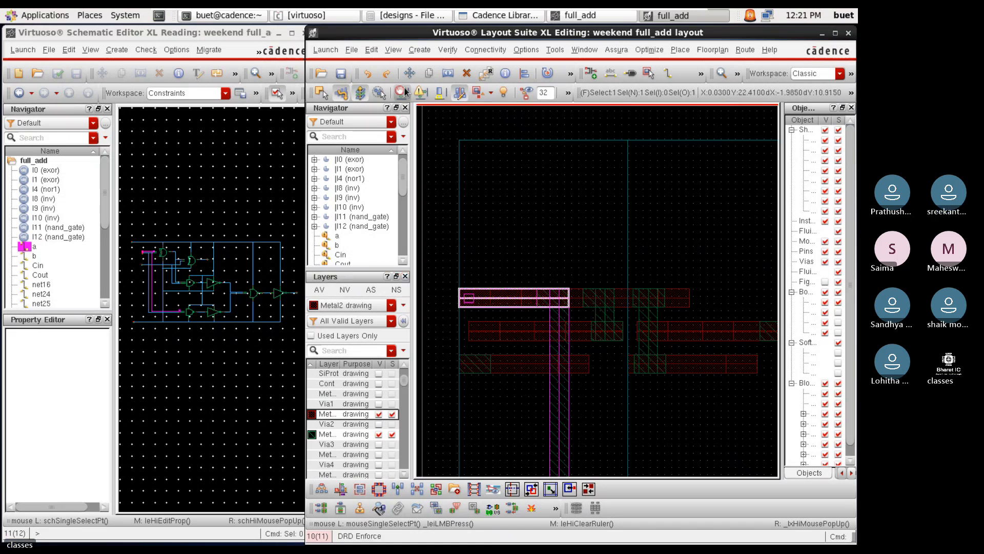
scroll(456, 306, up, 1)
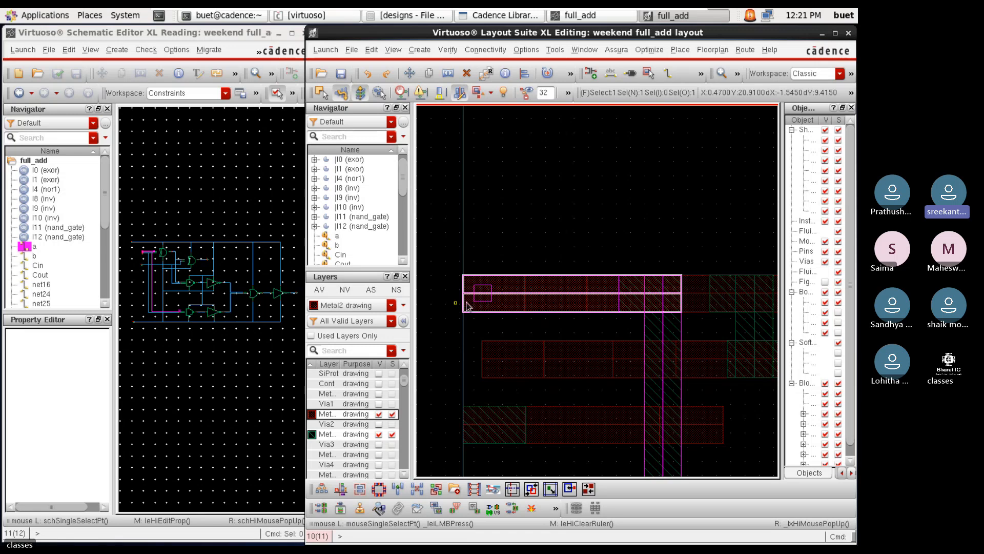
scroll(467, 306, down, 1)
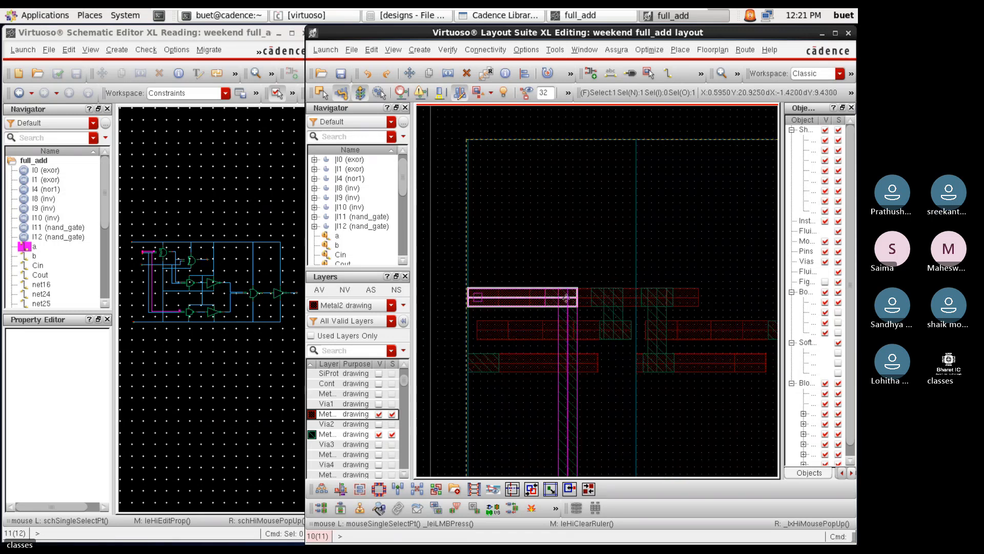
click(685, 301)
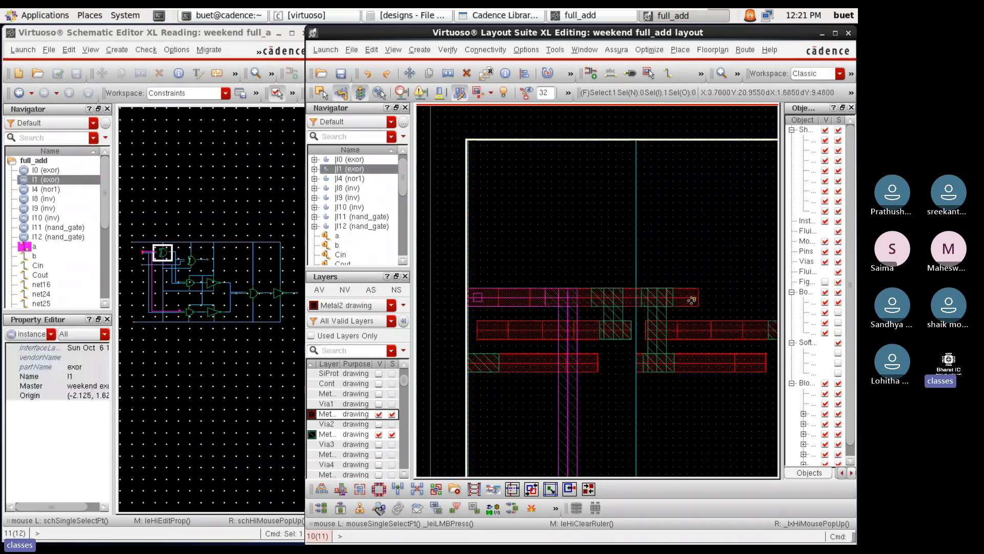
click(534, 307)
click(467, 73)
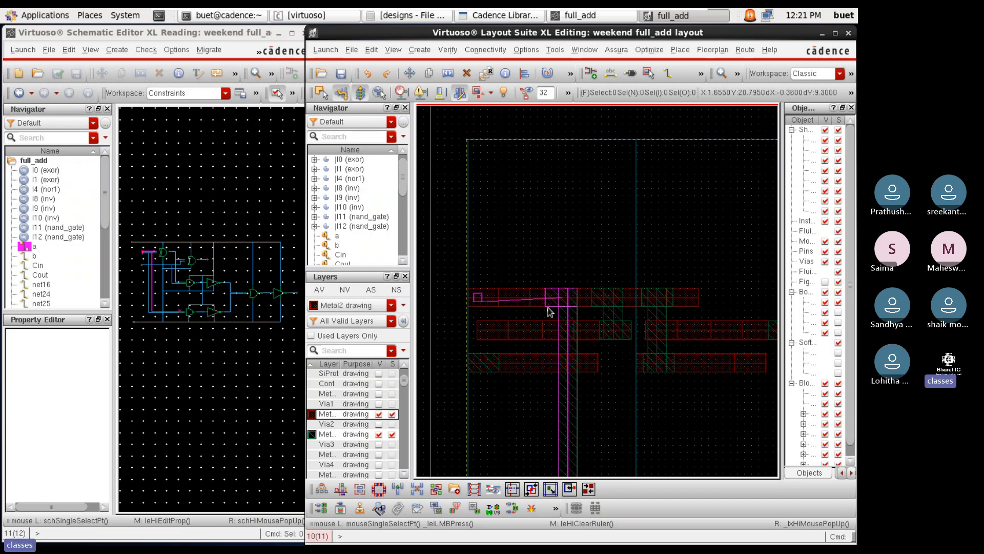
Mark the net on the top Metal2 strip of the top-row gate and trace it along the vertical Metal3 path to the third row
click(484, 50)
mouse_move(492, 81)
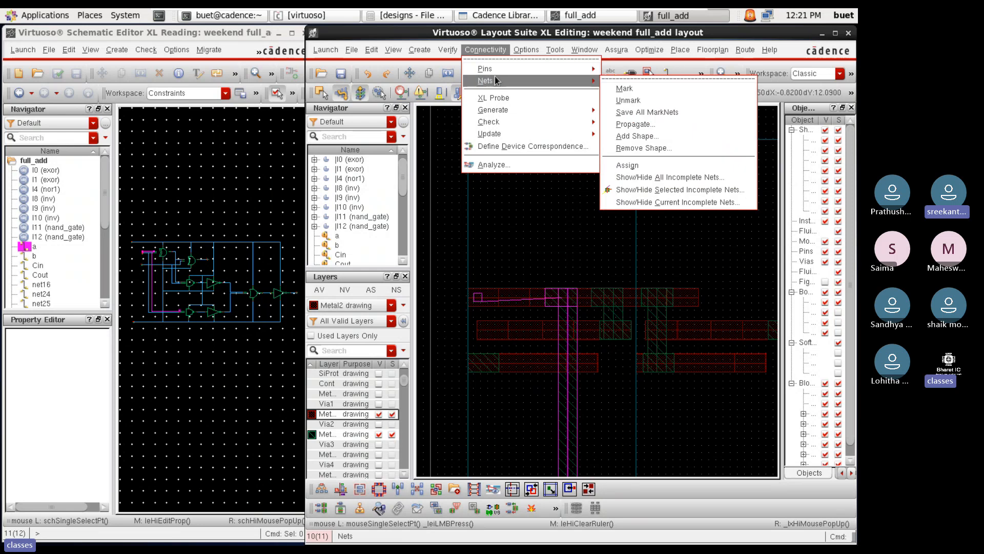
click(638, 86)
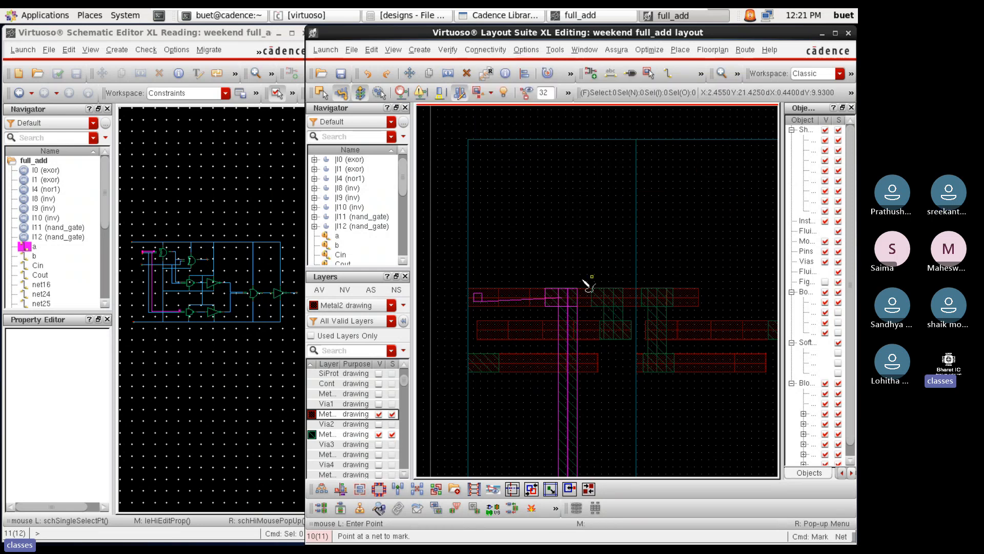
click(525, 292)
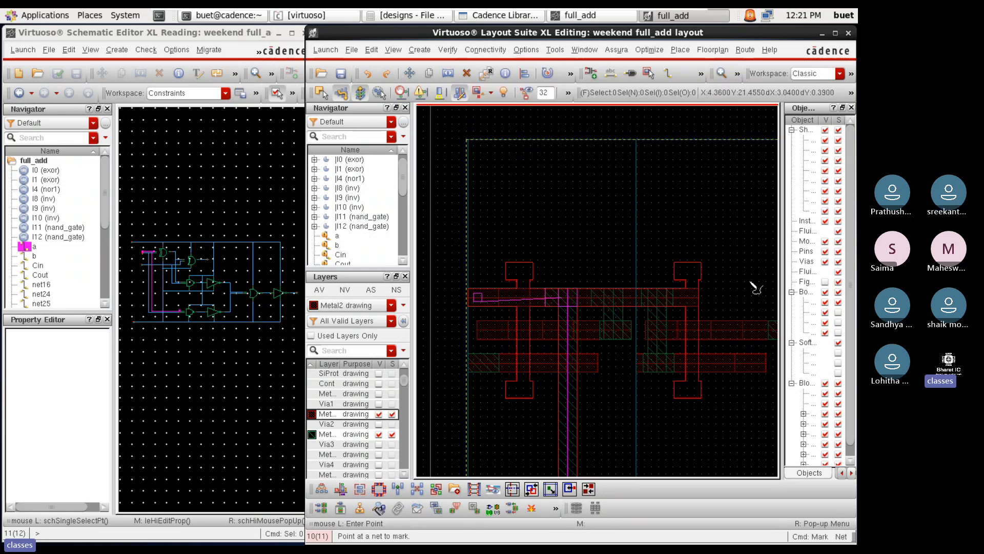
click(562, 387)
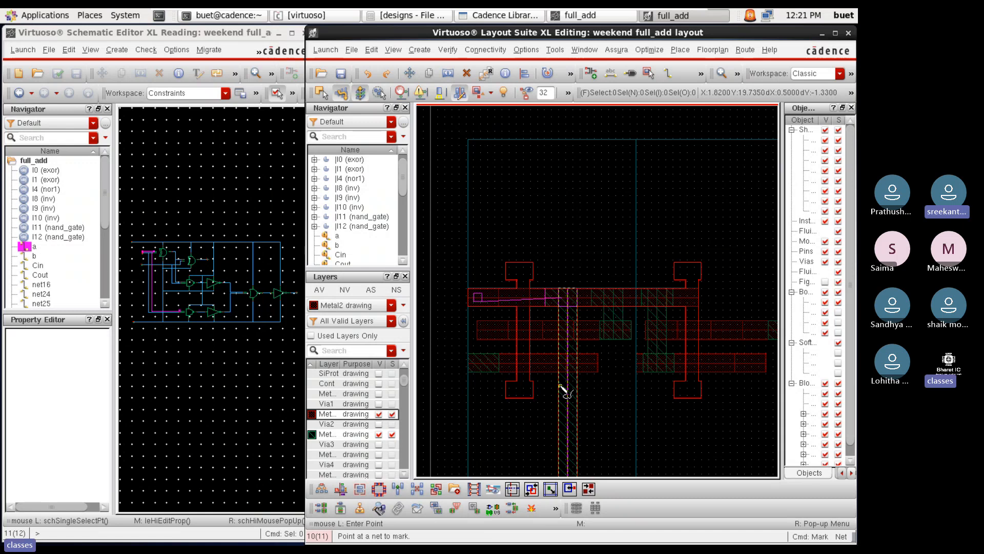
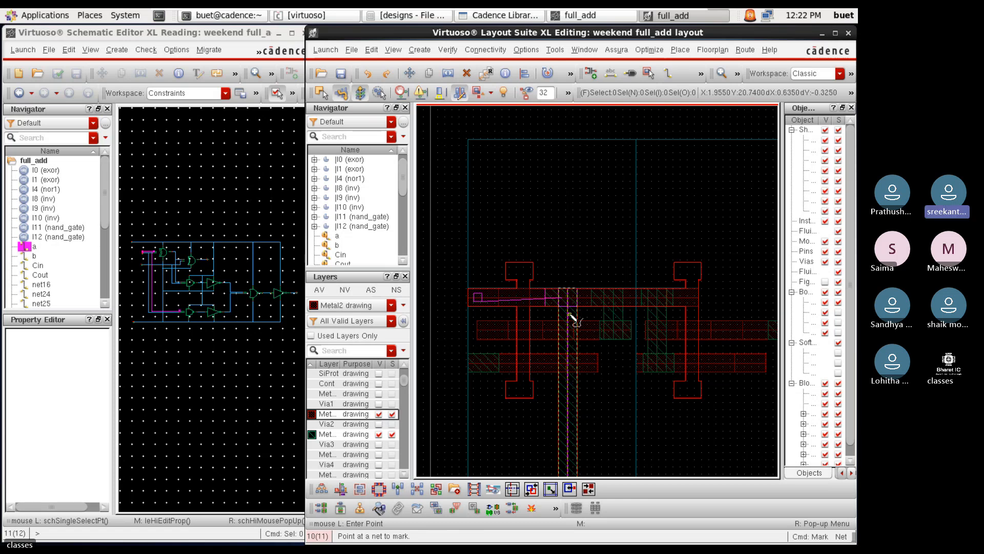
ctrl+scroll(463, 301, up, 2)
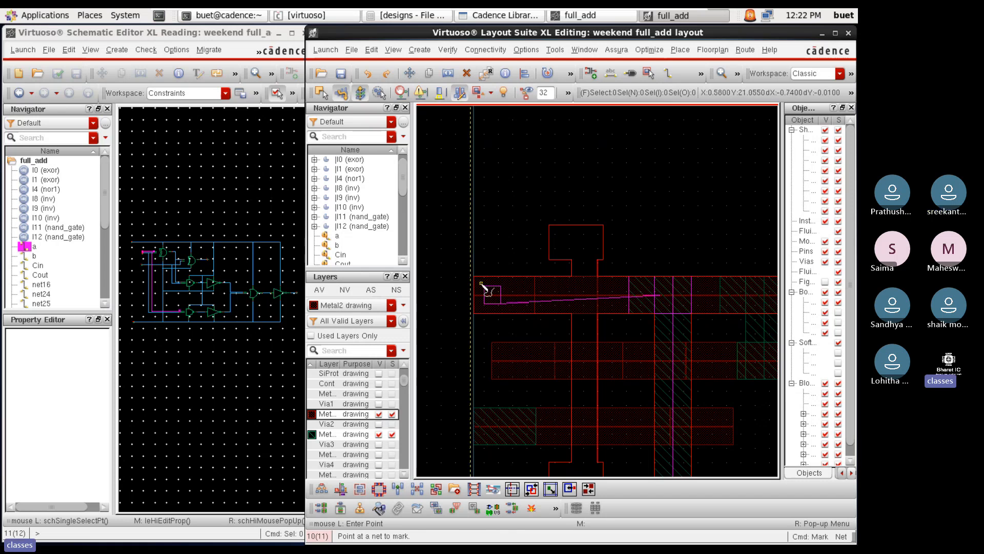
ctrl+scroll(495, 276, down, 5)
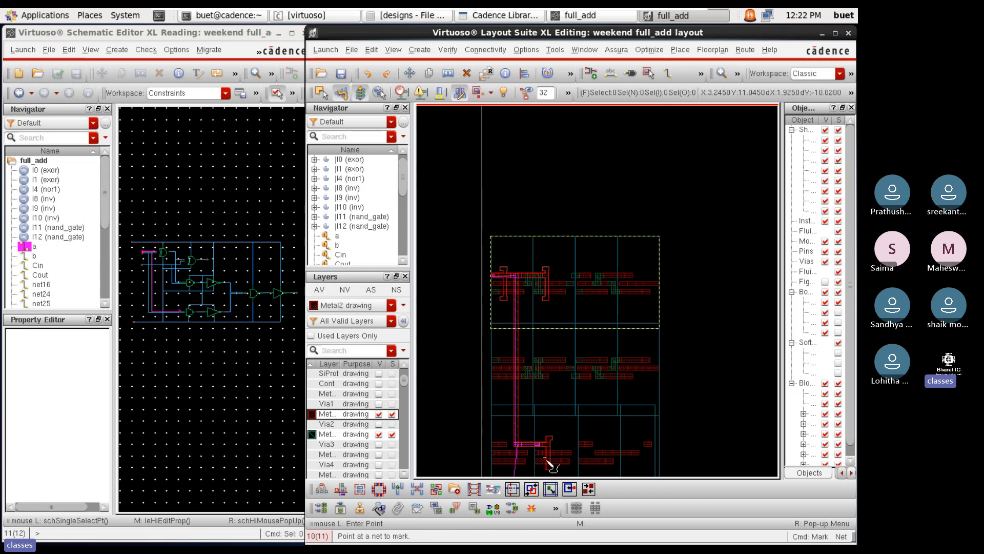
ctrl+scroll(492, 273, up, 2)
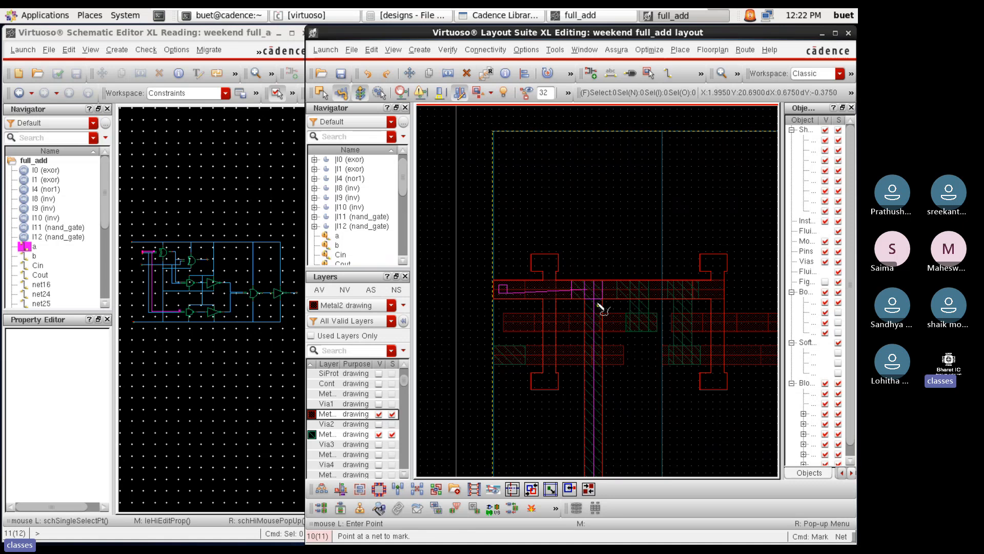
ctrl+scroll(590, 299, up, 2)
ctrl+scroll(589, 299, down, 2)
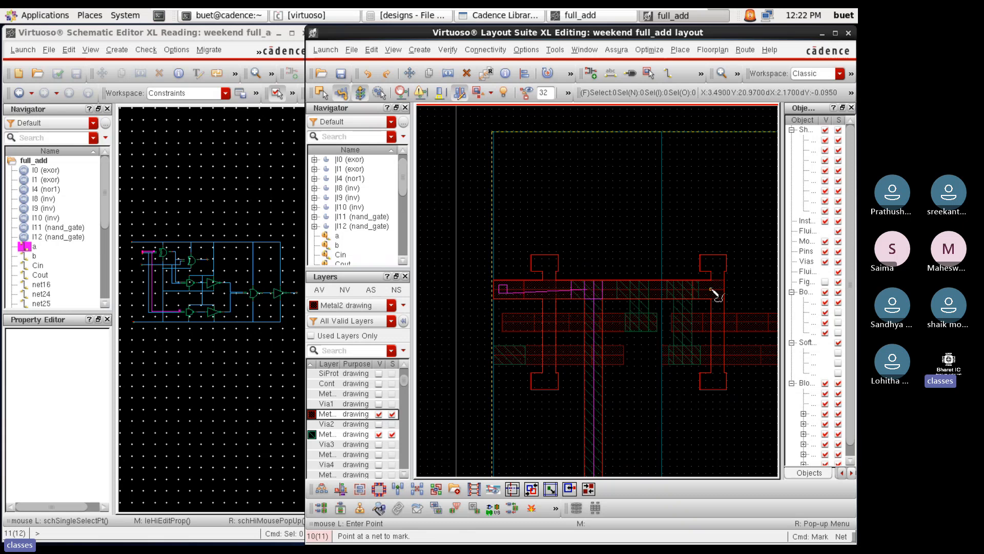
Mark the nets of the two middle Metal2 strips in the top-row gate to compare their routes
click(751, 325)
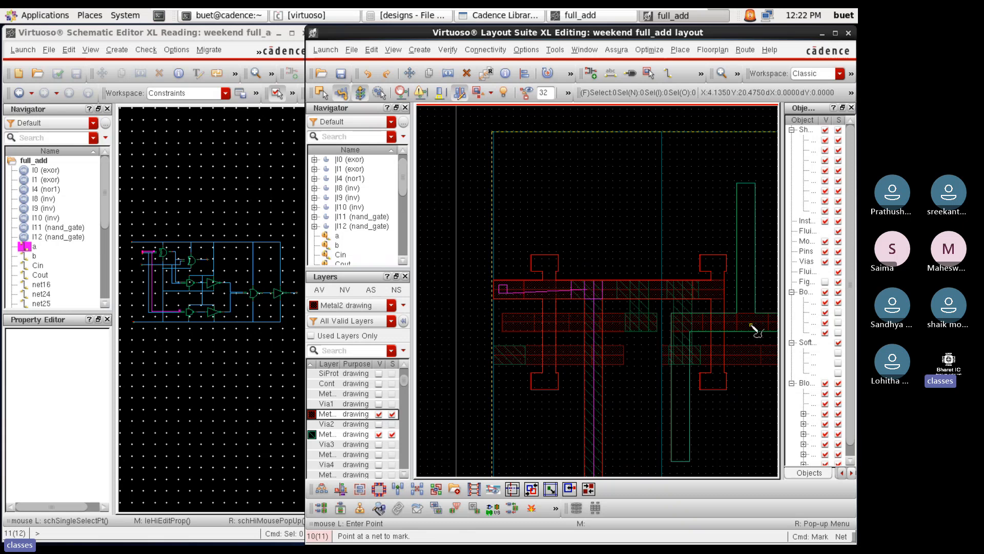
click(571, 324)
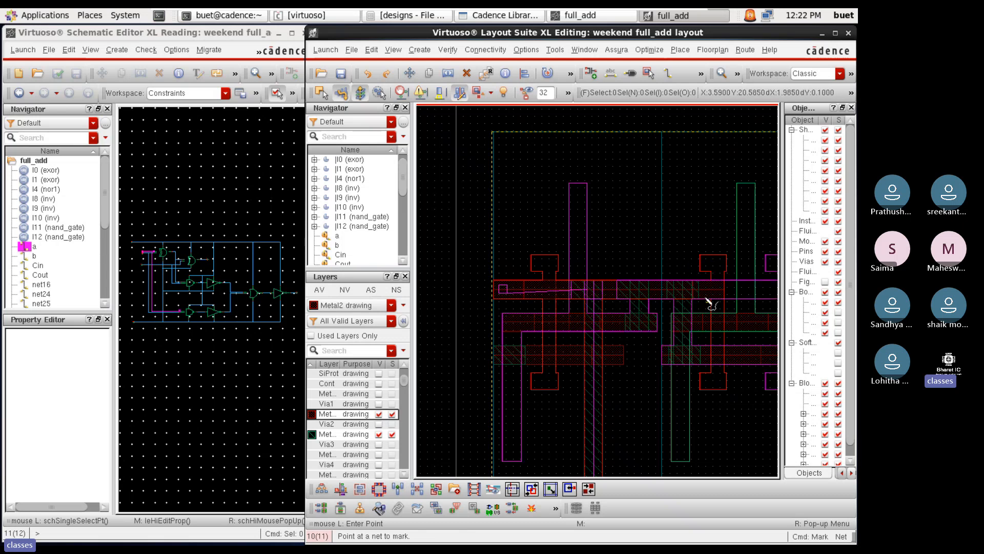
ctrl+scroll(597, 274, down, 2)
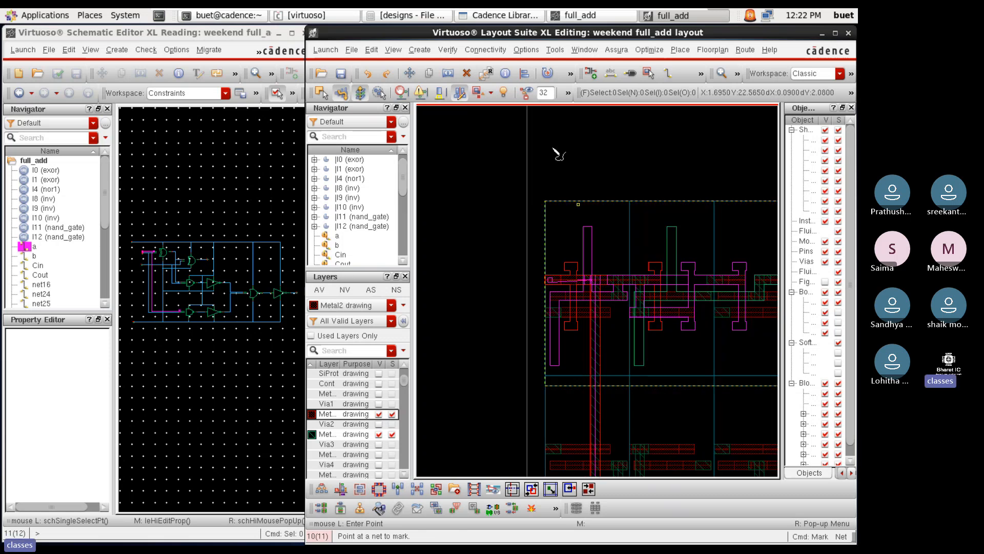
Unmark the highlighted nets and examine where the vertical Metal3 path meets the top Metal2 strip
click(485, 49)
mouse_move(483, 82)
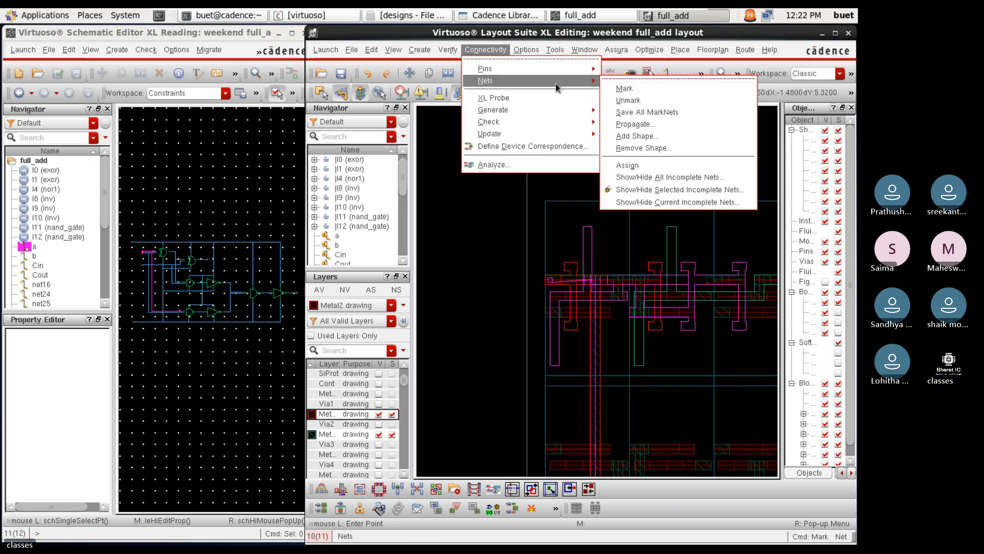
click(659, 105)
click(591, 249)
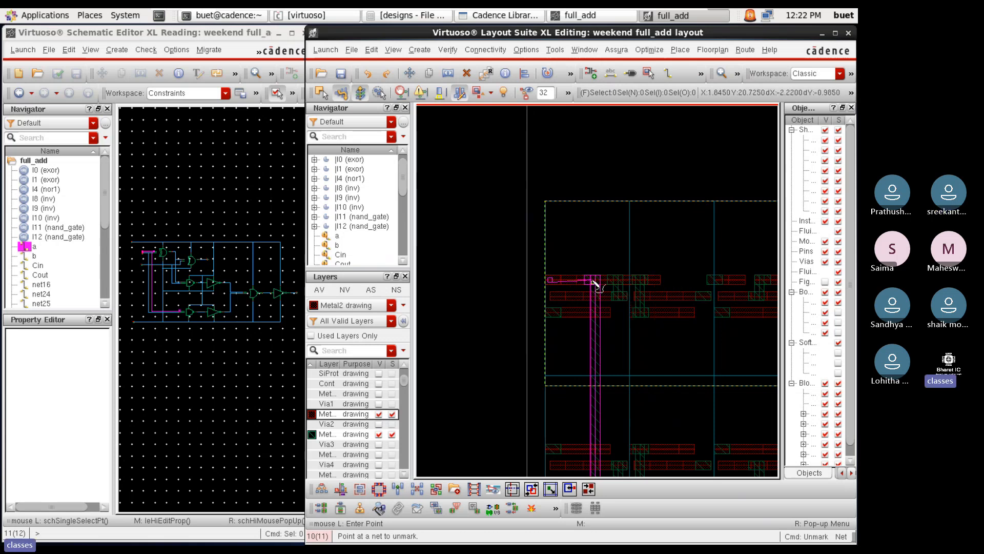
ctrl+scroll(595, 282, up, 2)
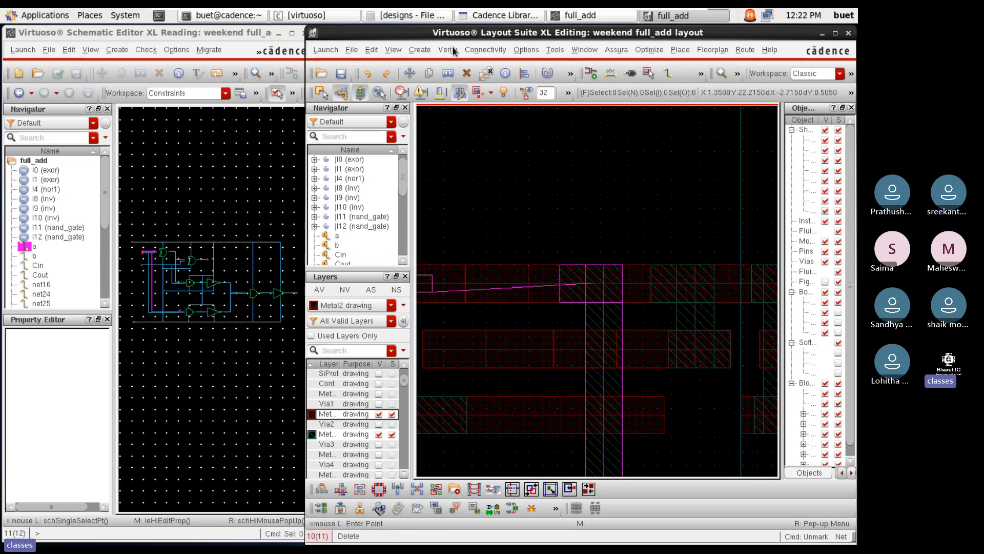
Mark the nets of the top and lowest Metal2 strips in the top-row gate and examine where they cross the vertical Metal3 path
click(485, 49)
mouse_move(489, 82)
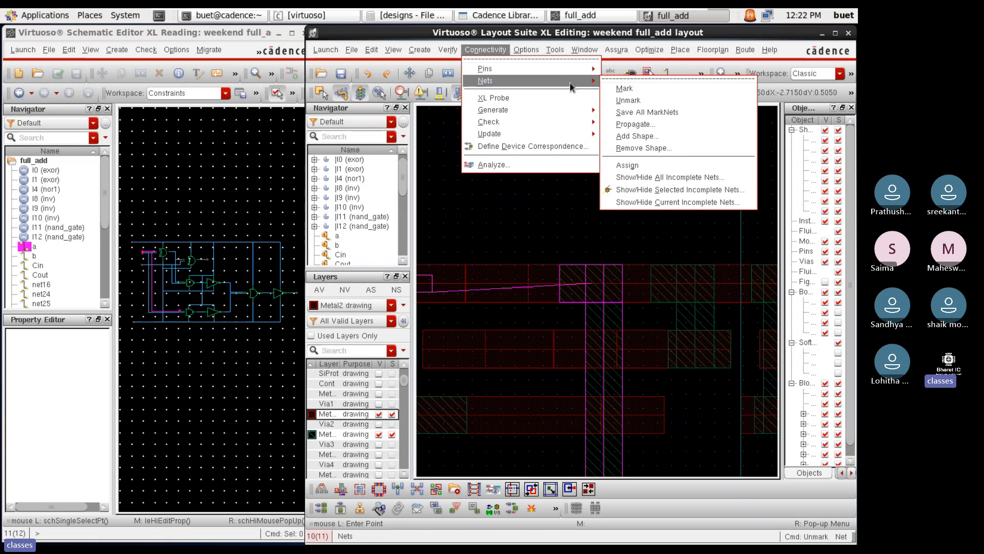
click(627, 92)
ctrl+scroll(528, 279, down, 1)
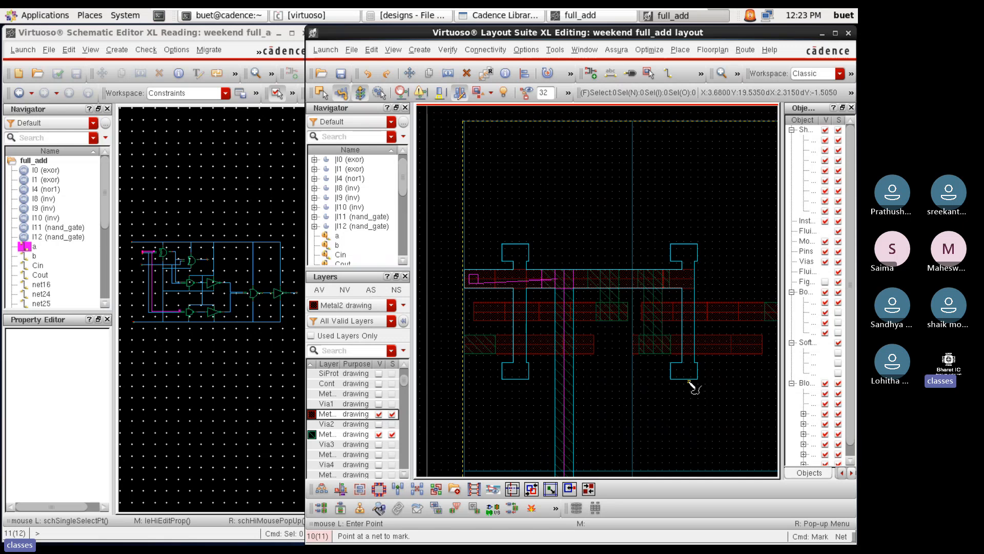
scroll(513, 359, down, 2)
scroll(597, 361, up, 1)
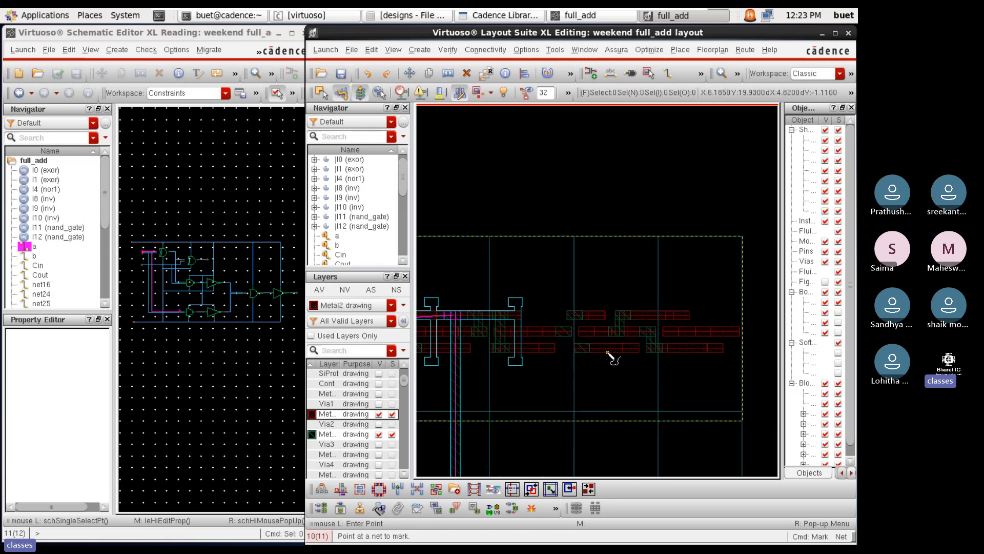
scroll(615, 332, down, 2)
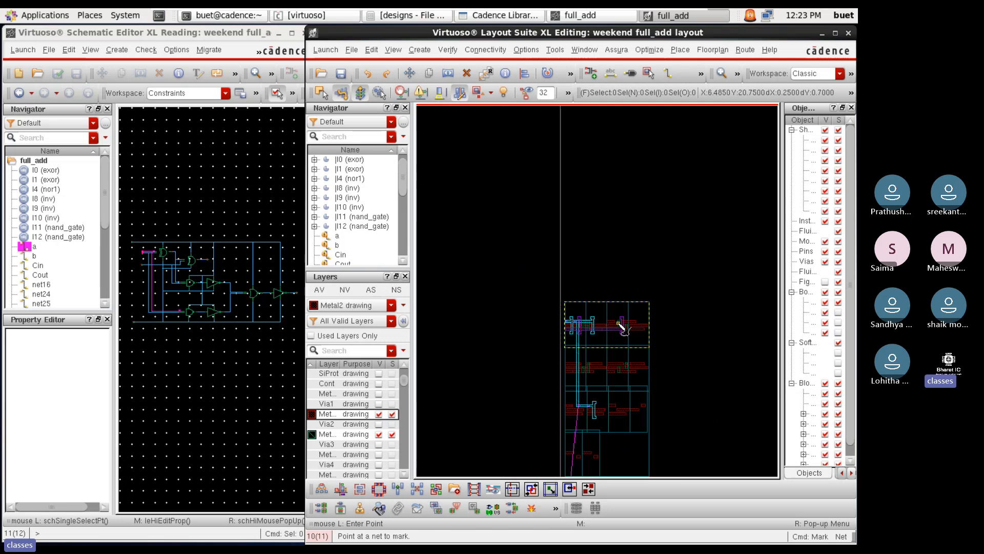
scroll(621, 328, up, 2)
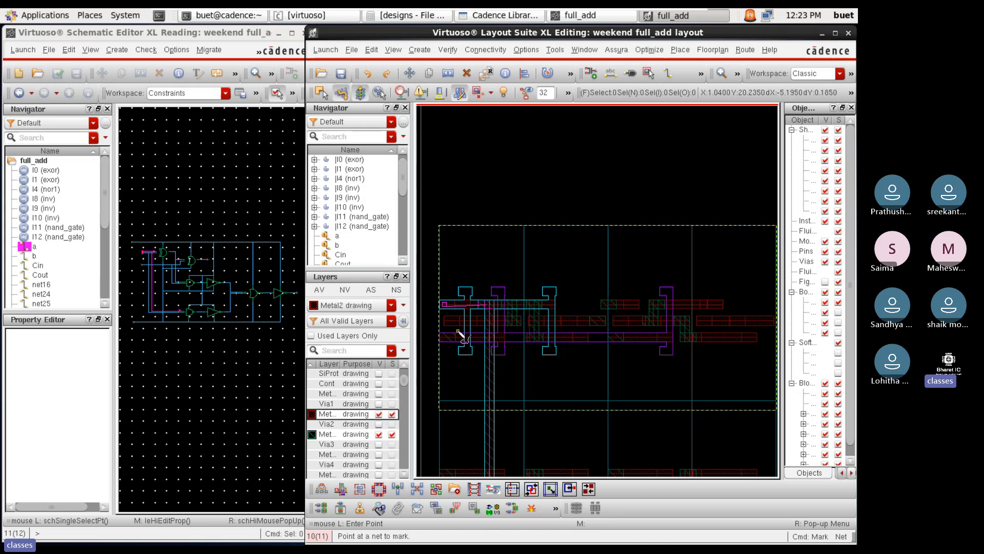
scroll(460, 336, up, 3)
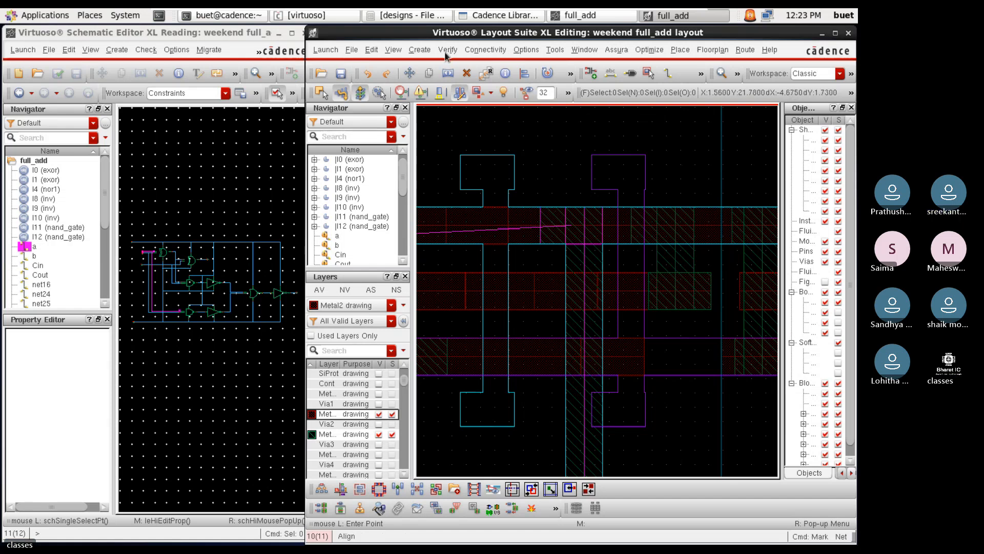
Unmark the highlighted nets on the Metal2 strips and vertical Metal3 path of the top-row gate
click(484, 50)
mouse_move(509, 81)
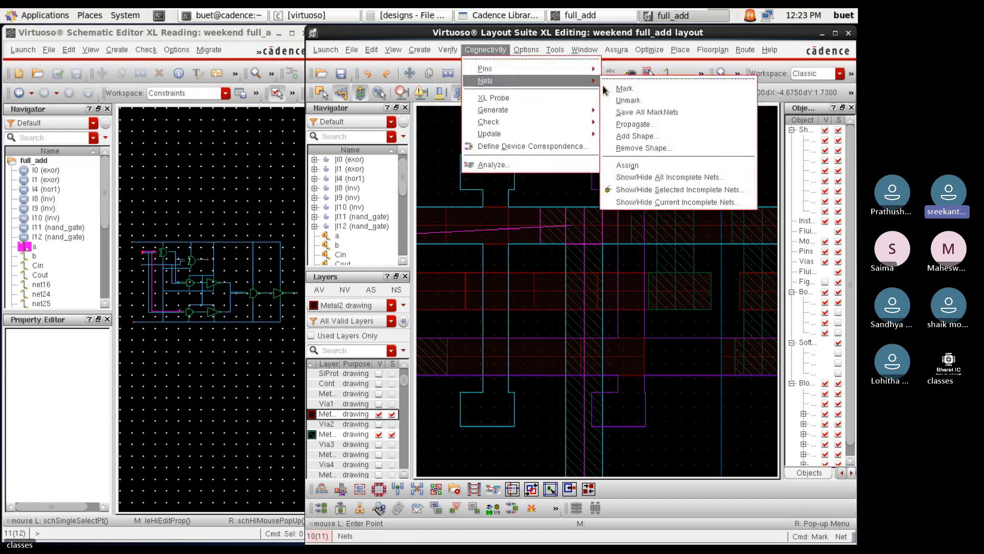
click(625, 100)
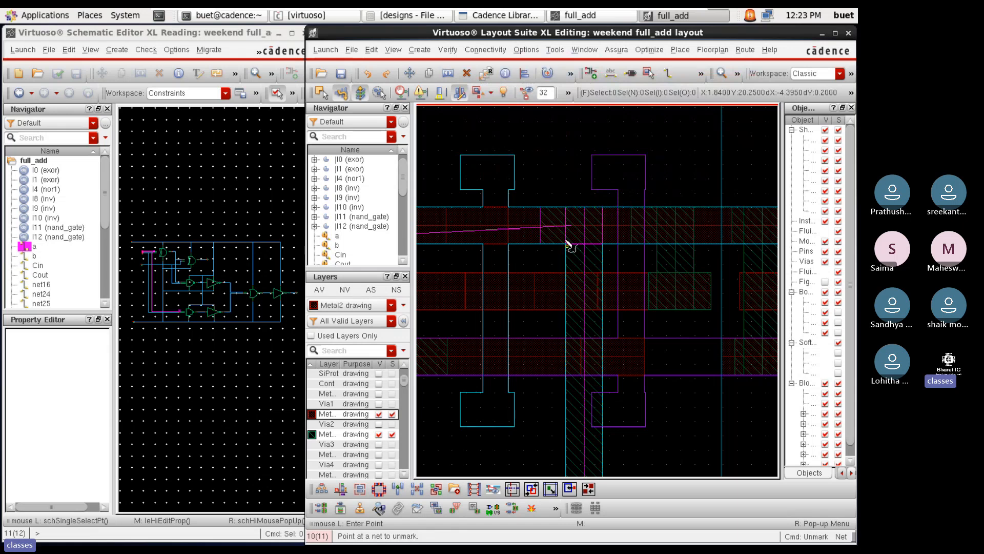
click(550, 251)
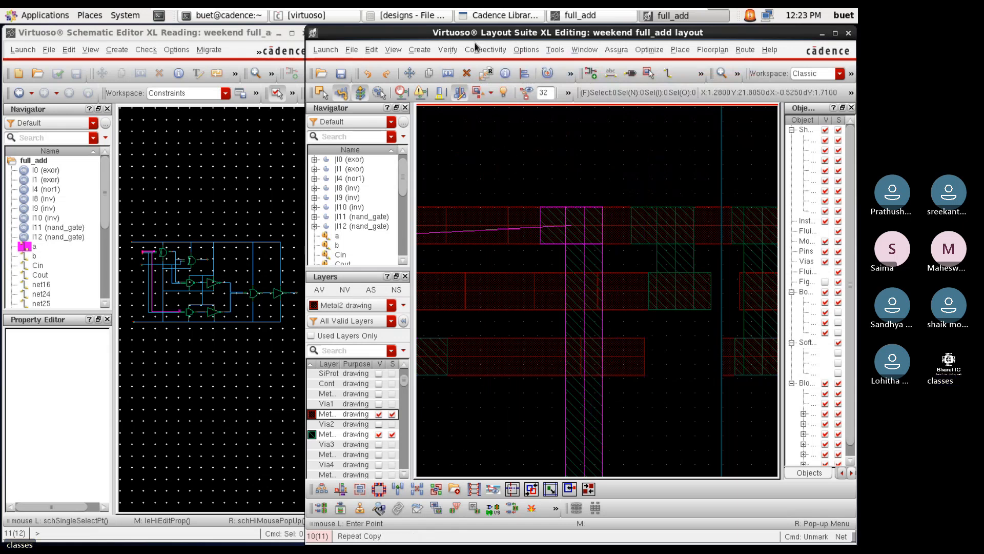
Update connectivity by extracting the layout with Extract Hierarchical Cellviews and Save Extracted Cellviews enabled, and end net unmarking
click(485, 49)
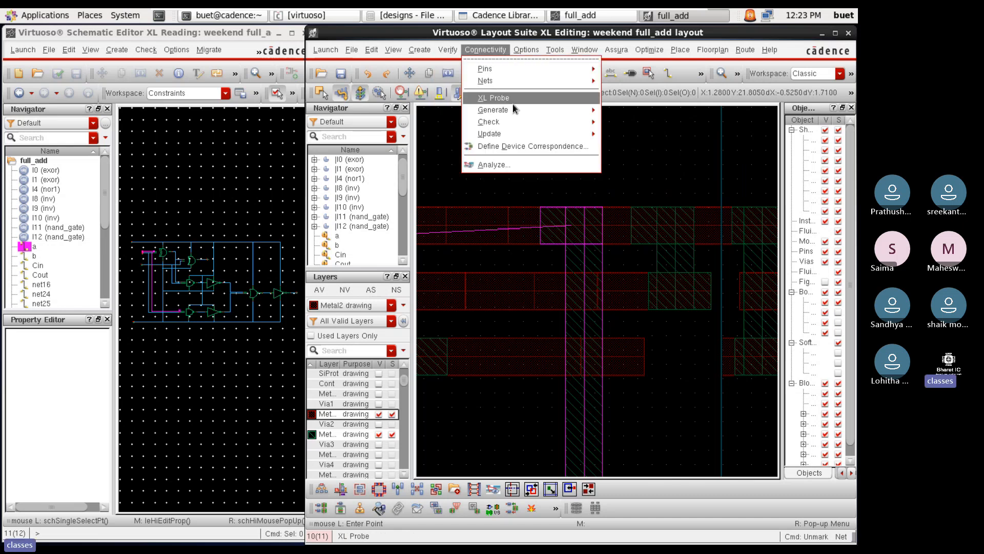
mouse_move(515, 109)
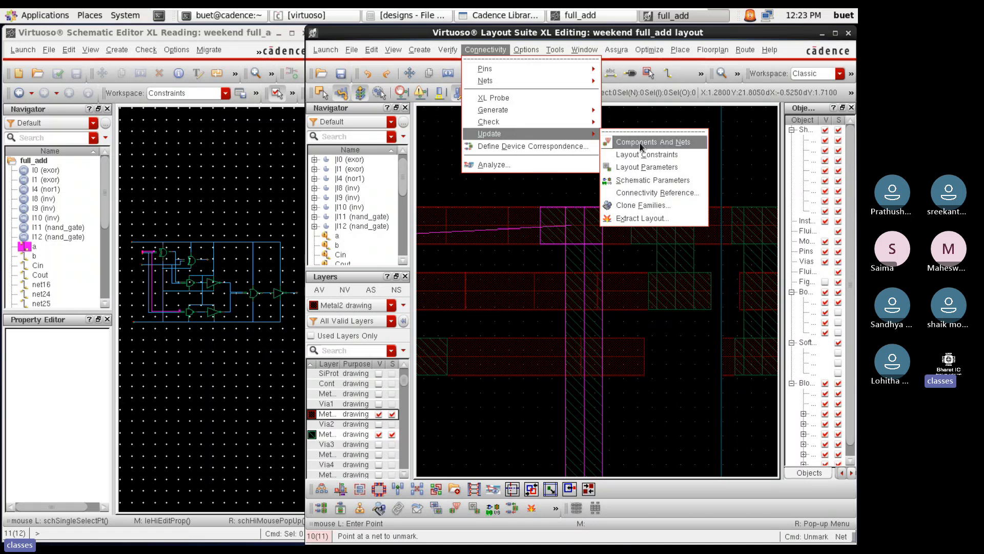
click(645, 219)
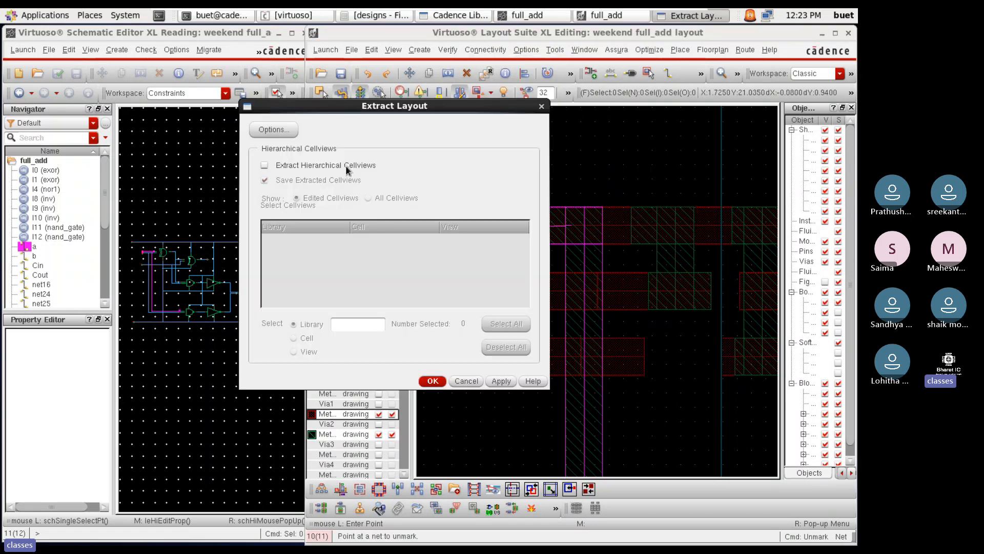
click(264, 165)
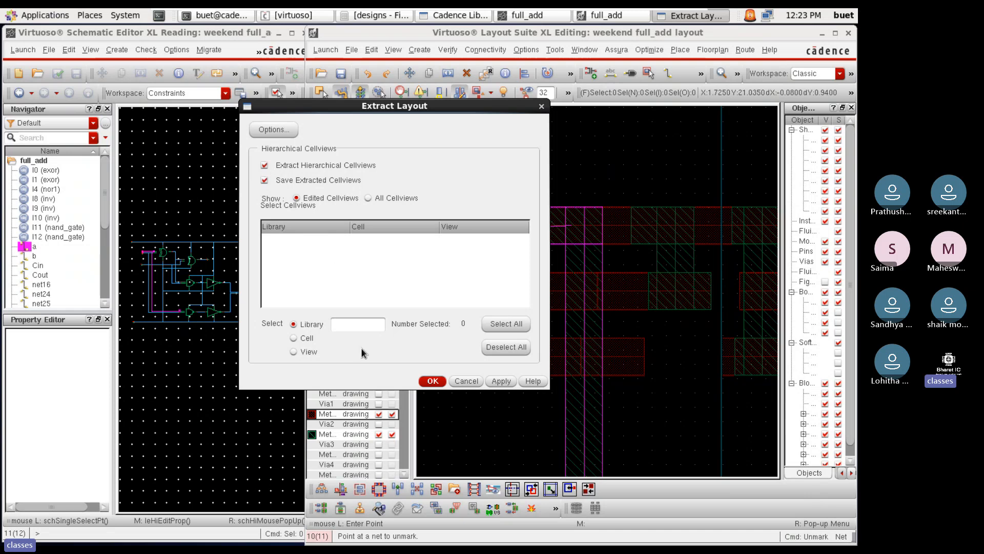
click(433, 381)
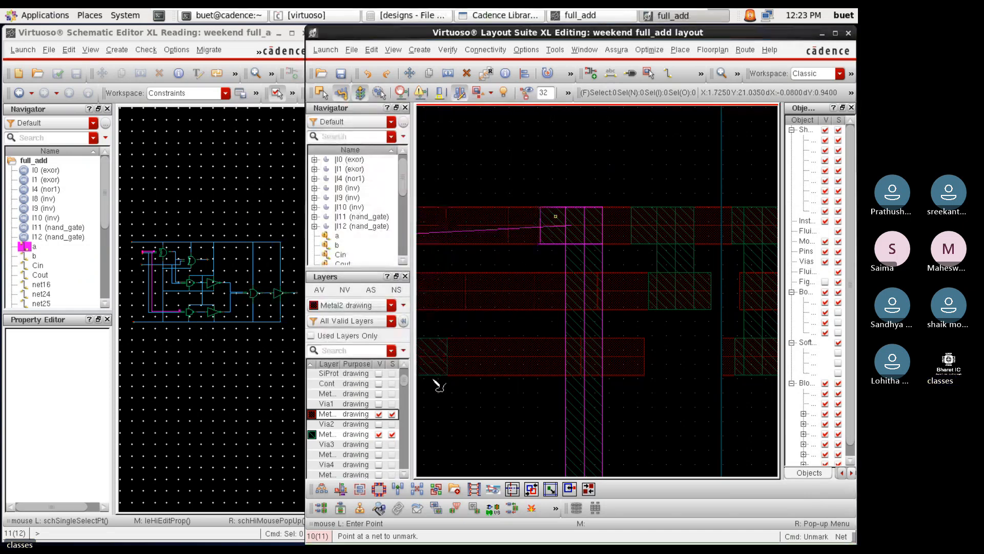
key(Escape)
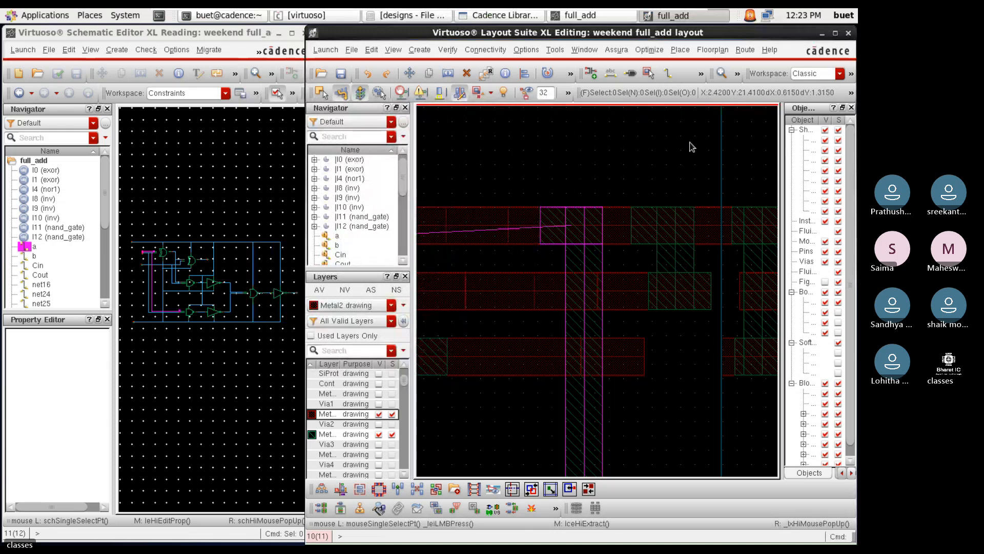
Show the Annotation Browser in the layout window and enlarge its connectivity list to check the incomplete nets
right_click(831, 95)
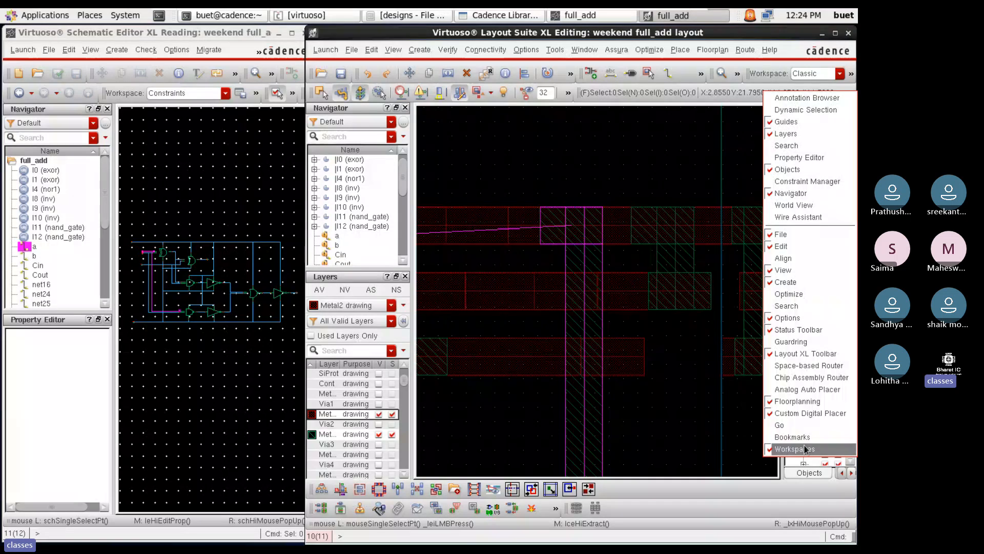
click(806, 97)
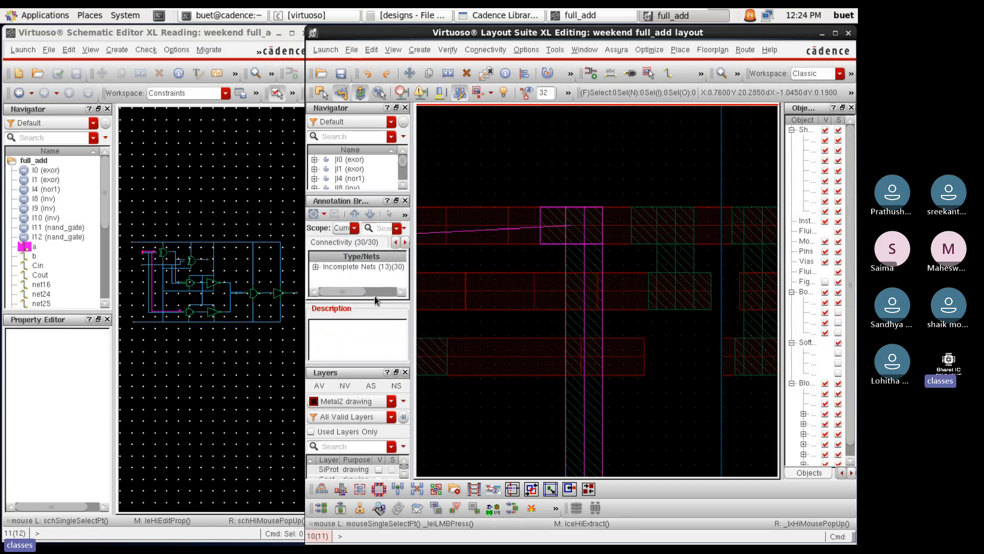
drag(381, 302, 380, 338)
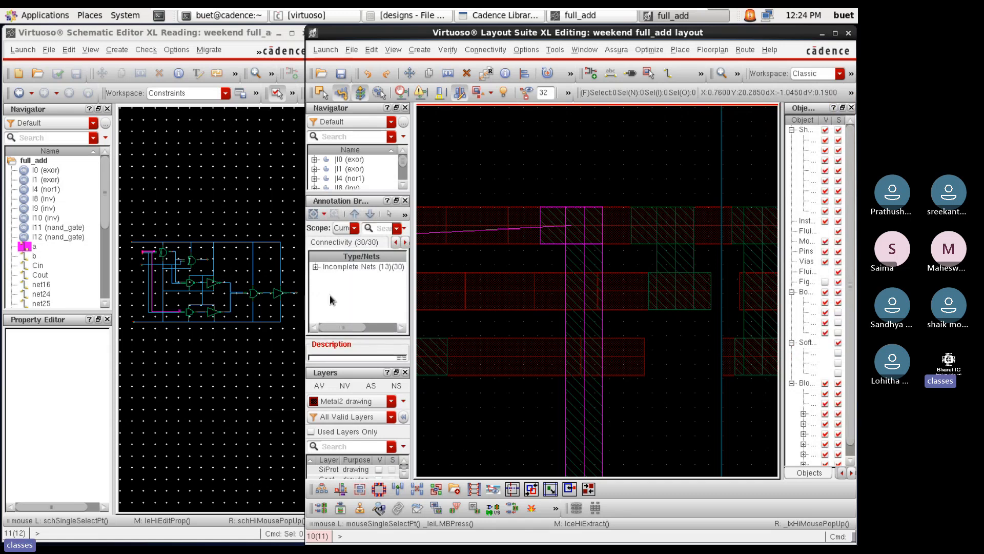
click(315, 267)
click(315, 267)
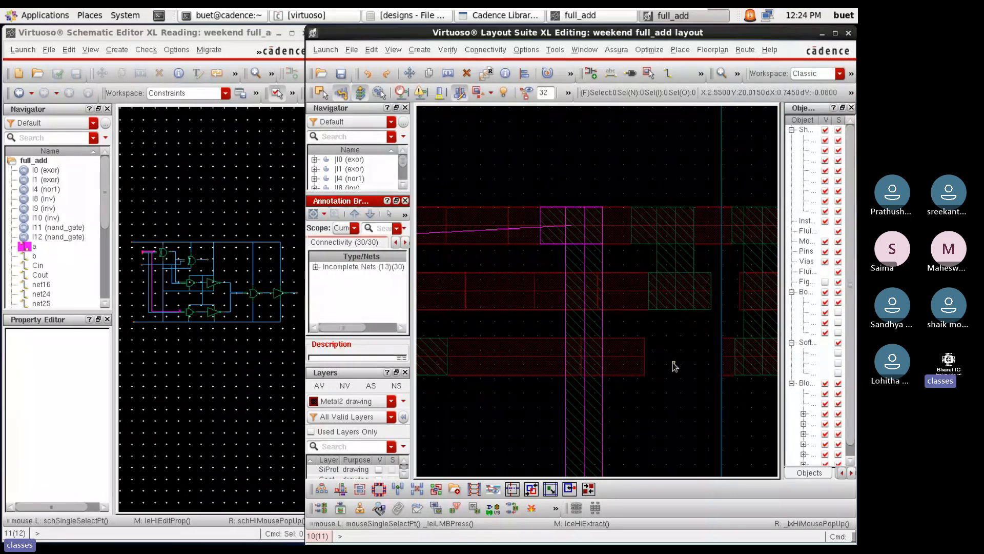
scroll(672, 362, down, 1)
scroll(627, 360, up, 1)
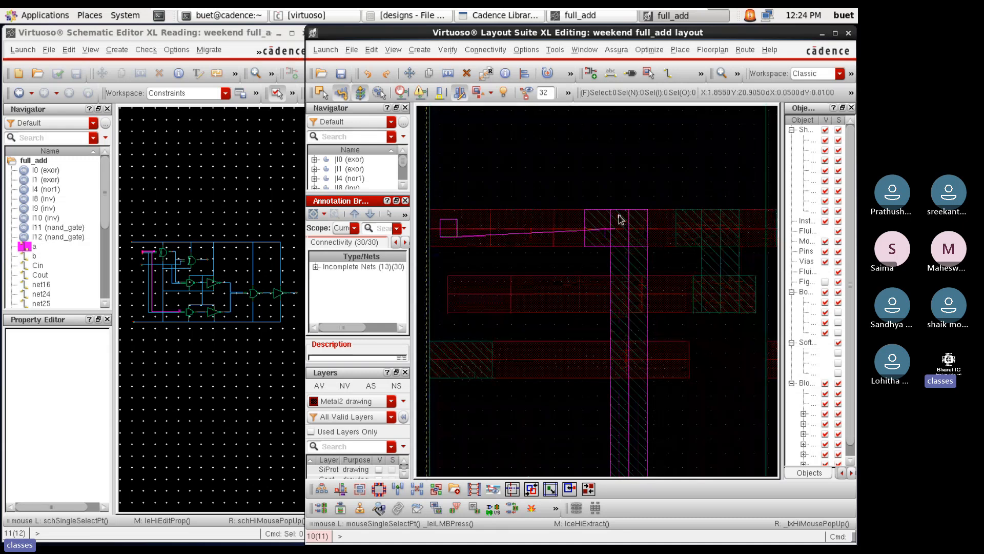
Place a single M3_M2v via where the vertical Metal3 path crosses the lowest Metal2 strip of the top-row gate
drag(572, 188, 657, 263)
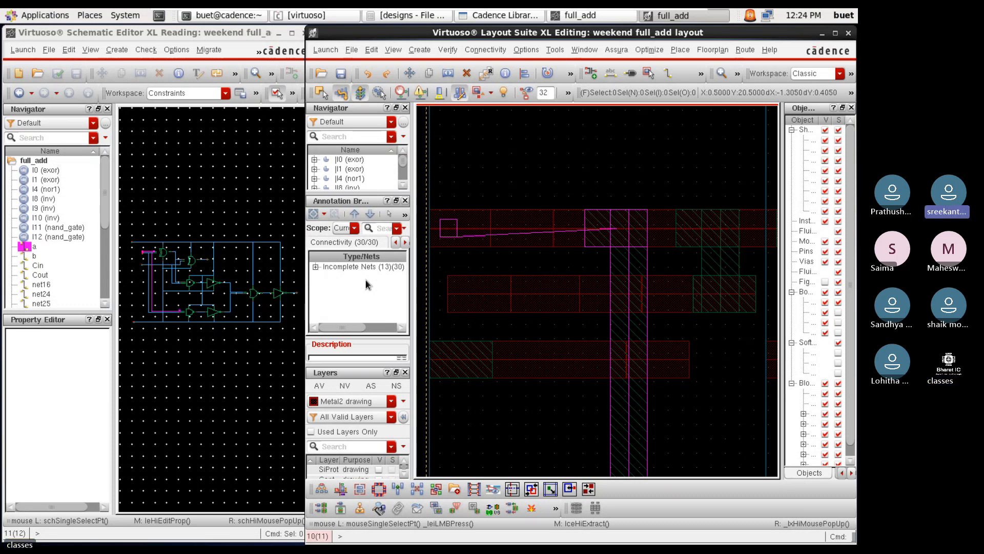
key(o)
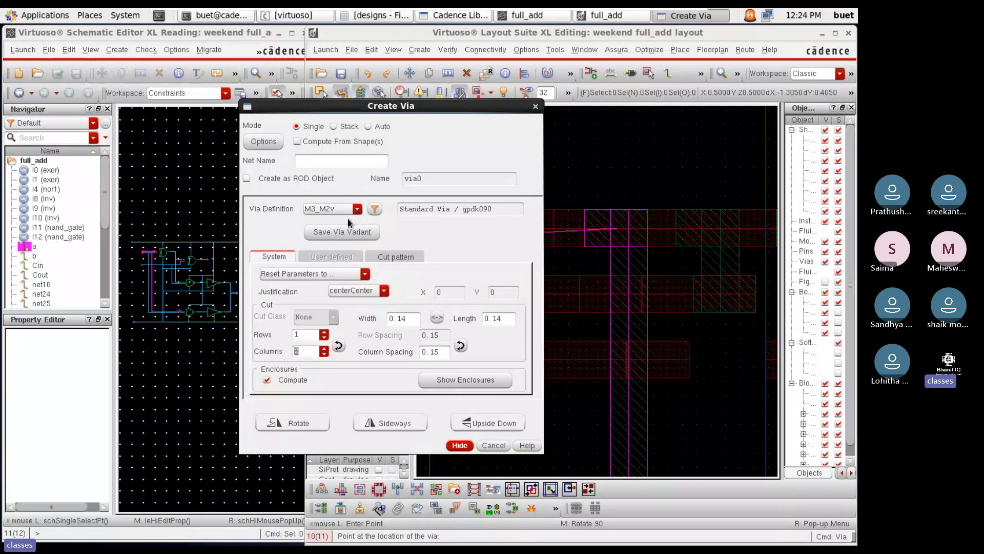
click(449, 446)
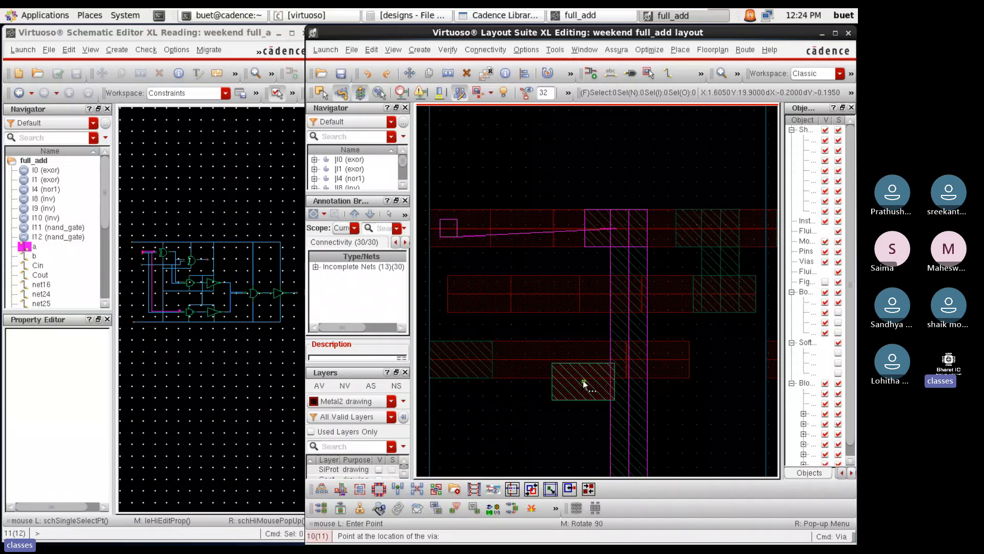
ctrl+scroll(625, 362, up, 2)
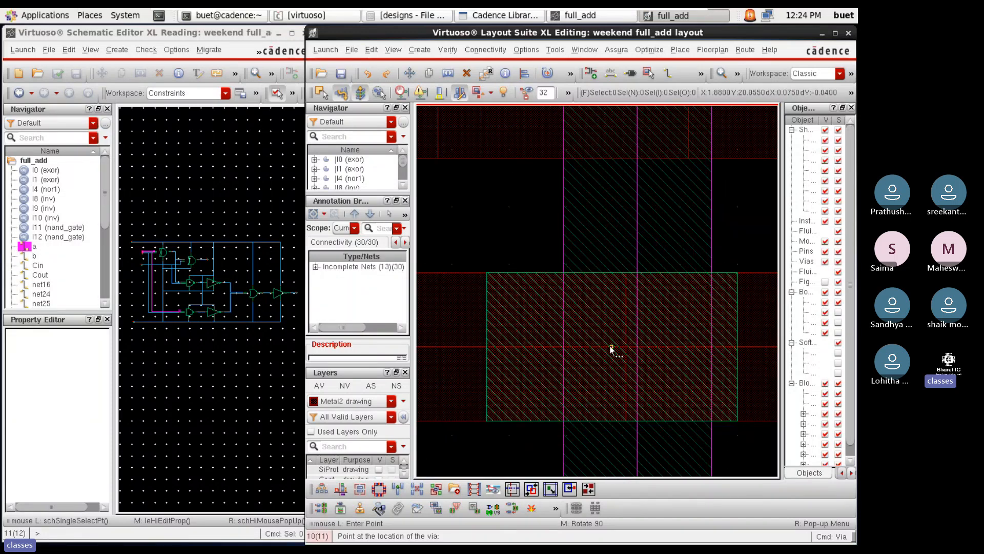
click(610, 348)
key(Escape)
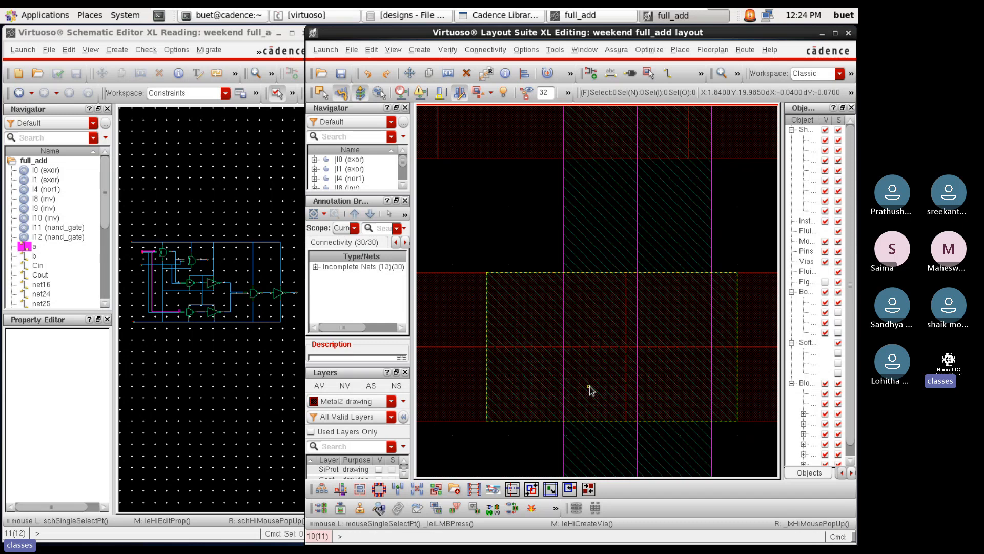
ctrl+scroll(590, 389, down, 2)
key(Delete)
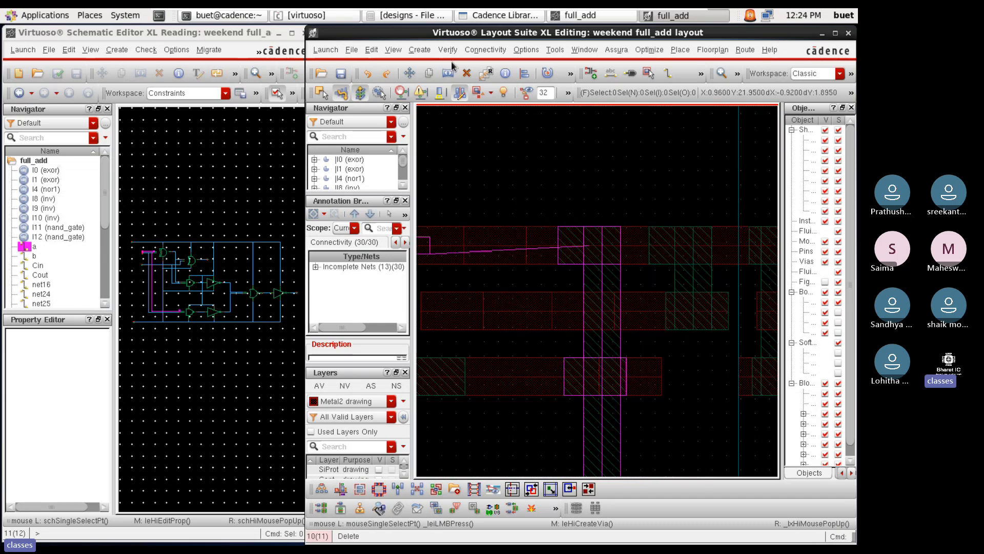
Extract the layout again with hierarchical cellviews included and review the incomplete nets in the Annotation Browser
click(489, 51)
mouse_move(513, 137)
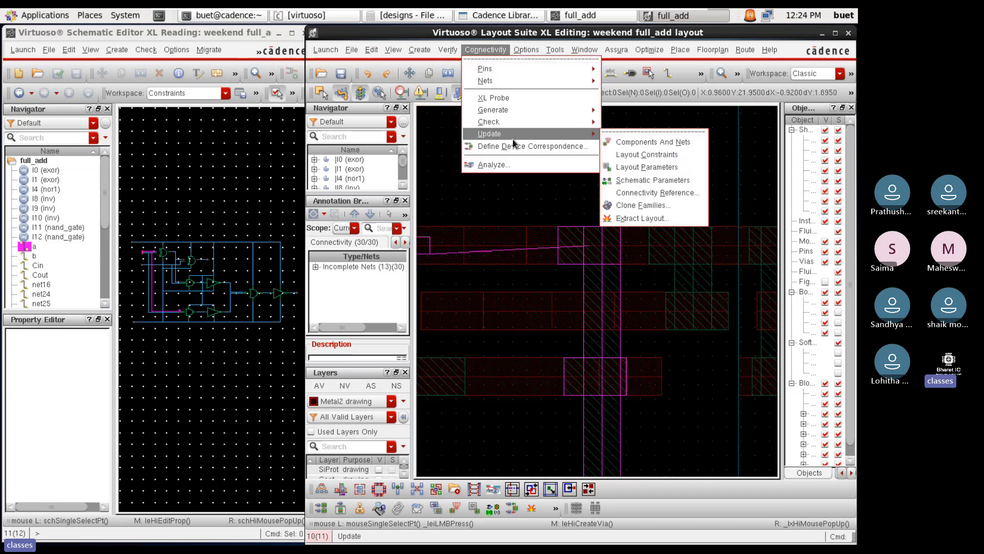
click(636, 219)
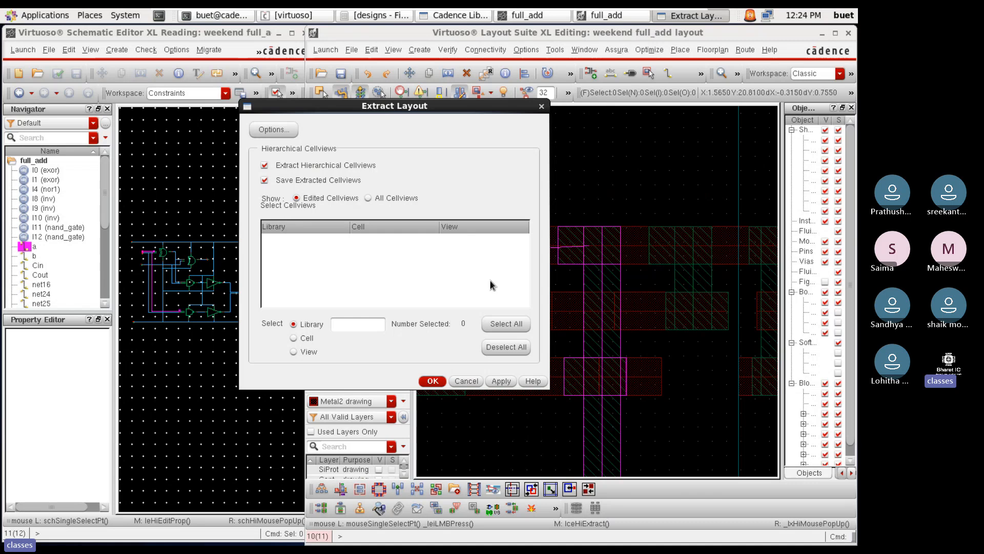
click(440, 381)
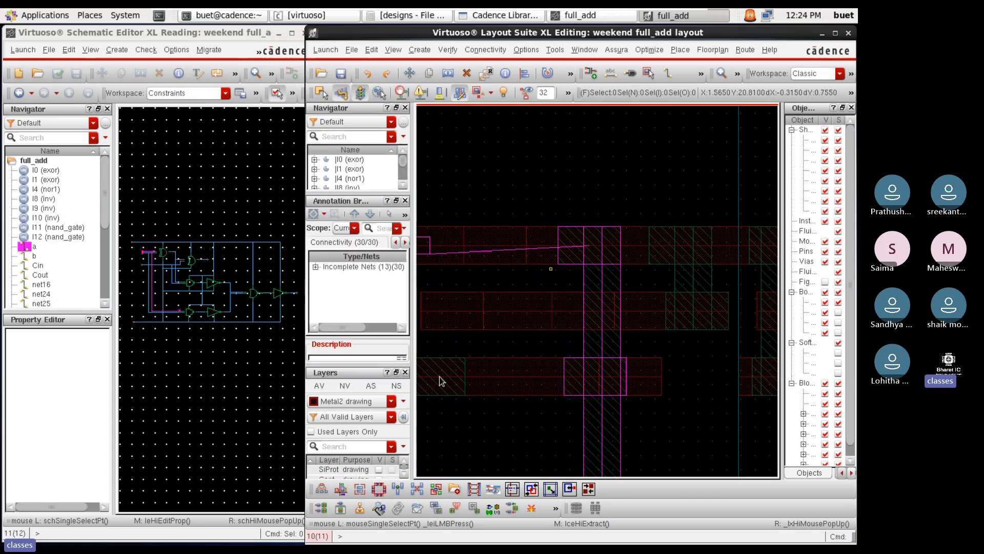
click(316, 266)
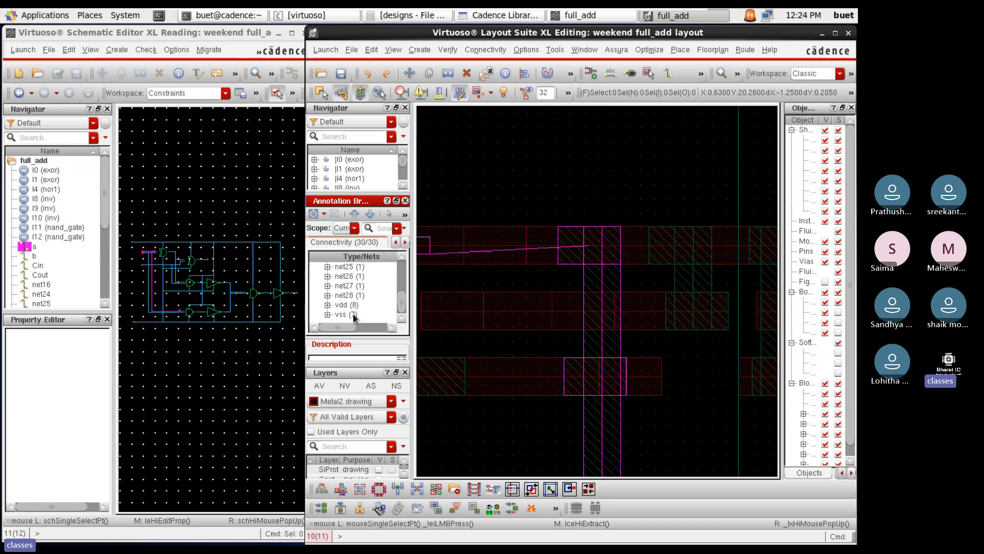
scroll(383, 300, up, 2)
scroll(382, 300, up, 1)
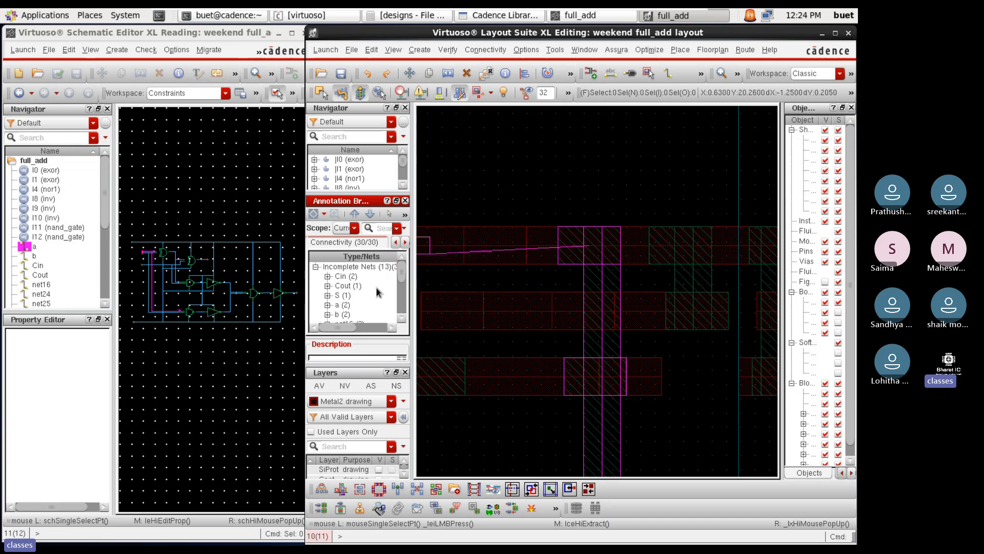
click(316, 266)
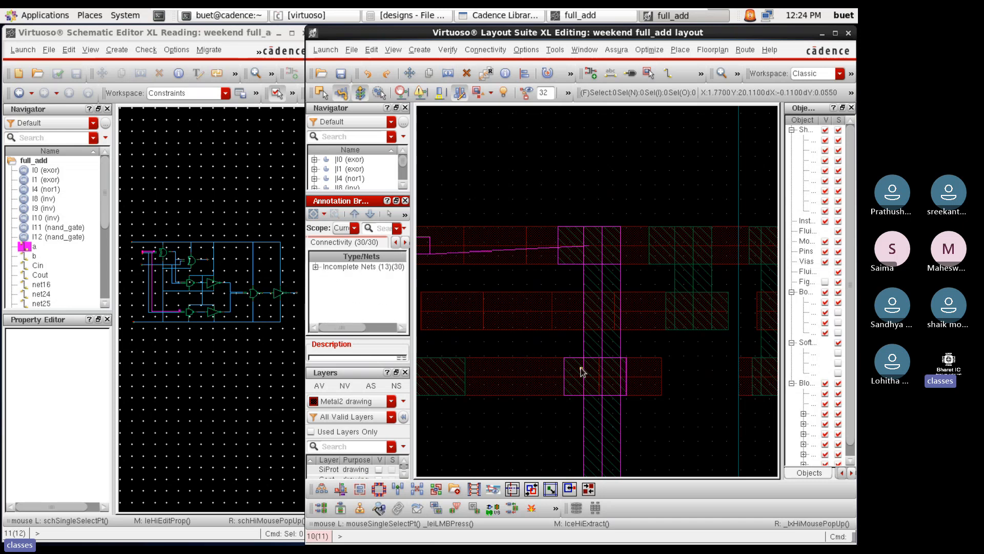
click(486, 49)
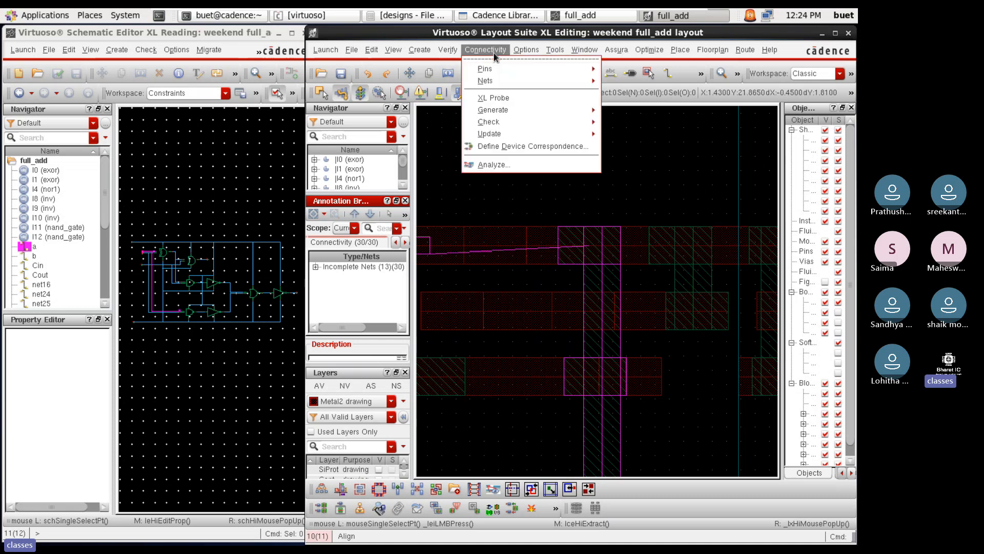
mouse_move(528, 140)
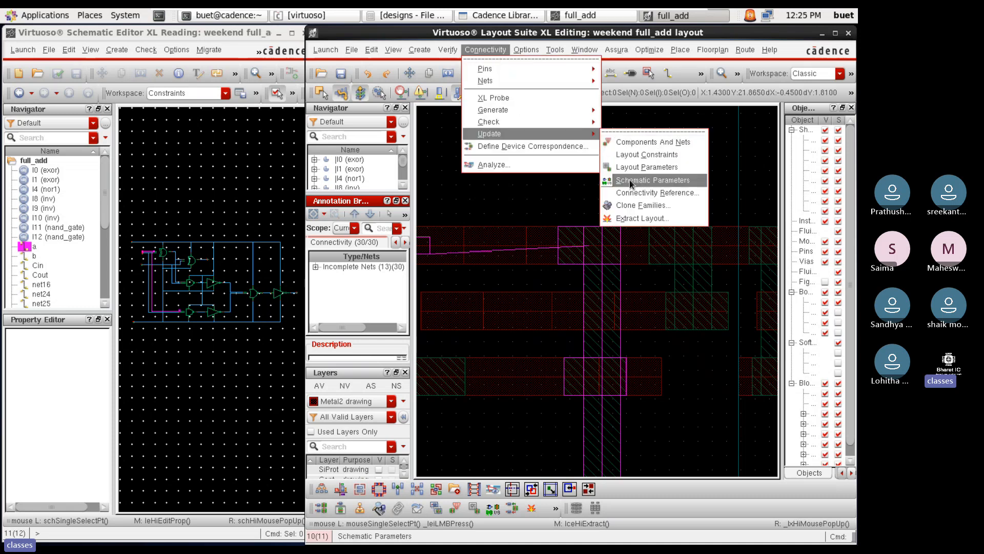
click(664, 218)
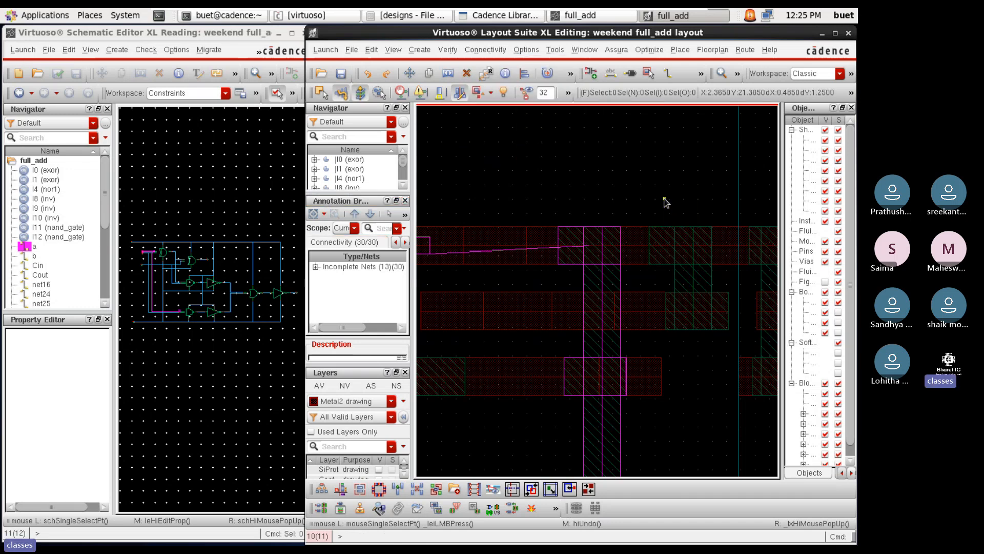
Delete the M3_M2 via at the crossing of the vertical Metal3 path and the lowest Metal2 strip
click(629, 308)
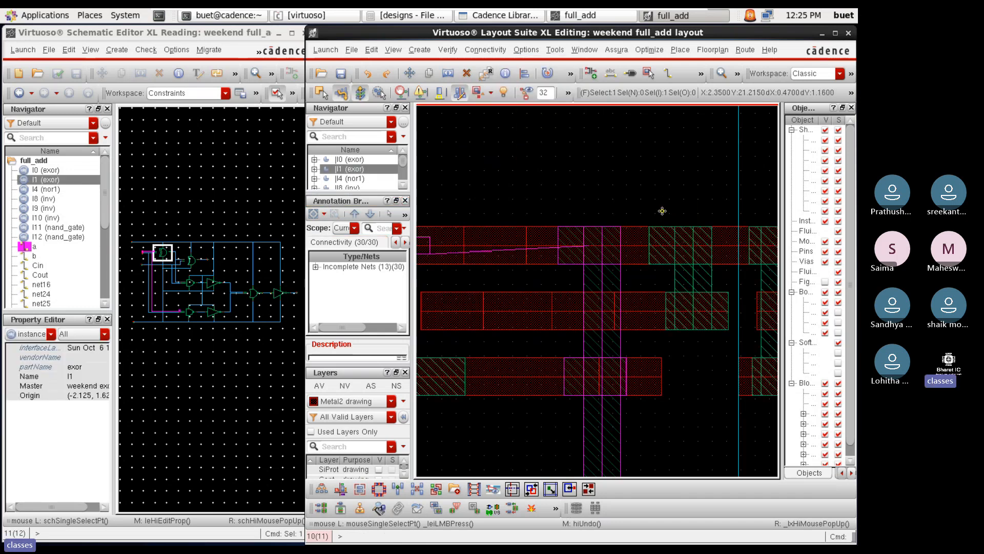
click(621, 385)
click(467, 75)
scroll(659, 352, down, 2)
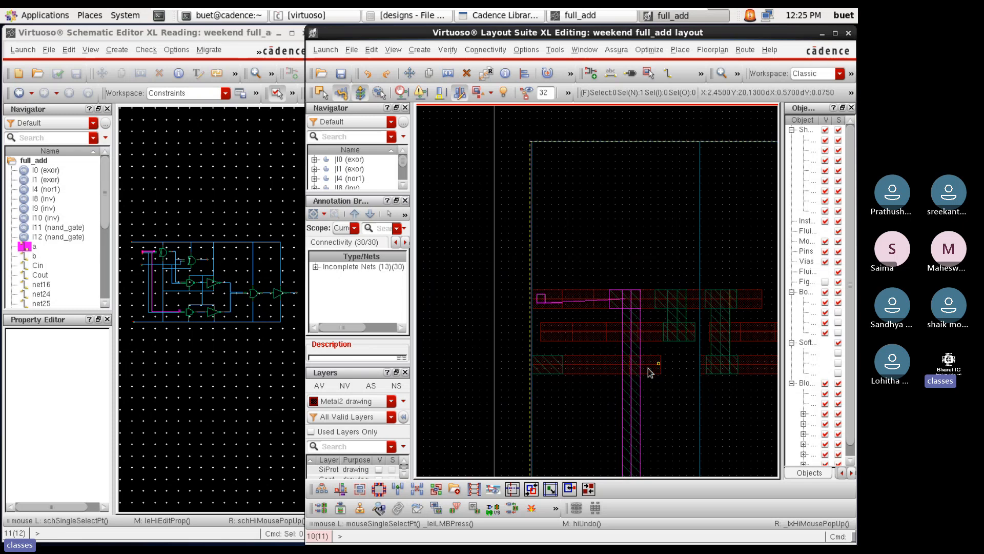
click(466, 73)
Mark the net on the top Metal2 strip of the top-row gate and examine its route
click(467, 51)
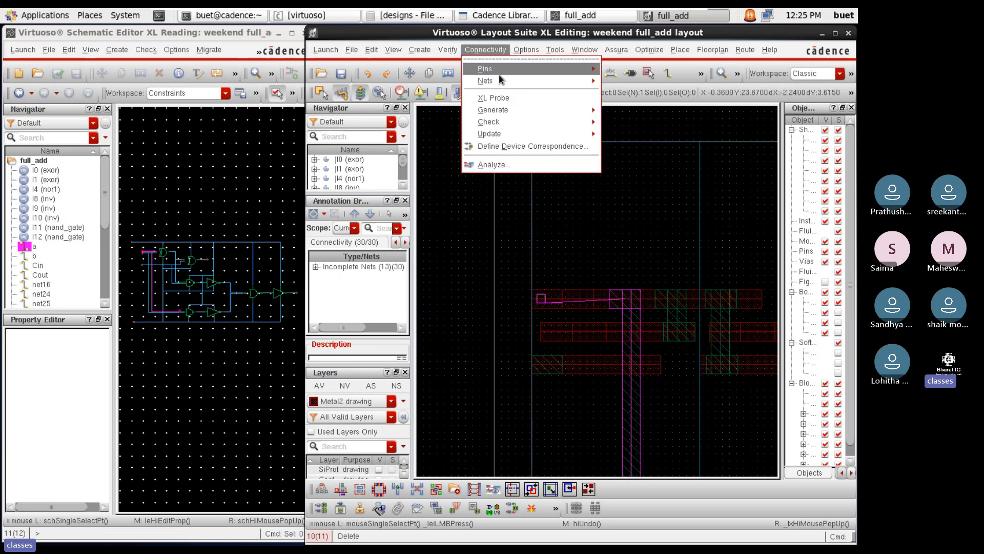
click(561, 81)
click(621, 88)
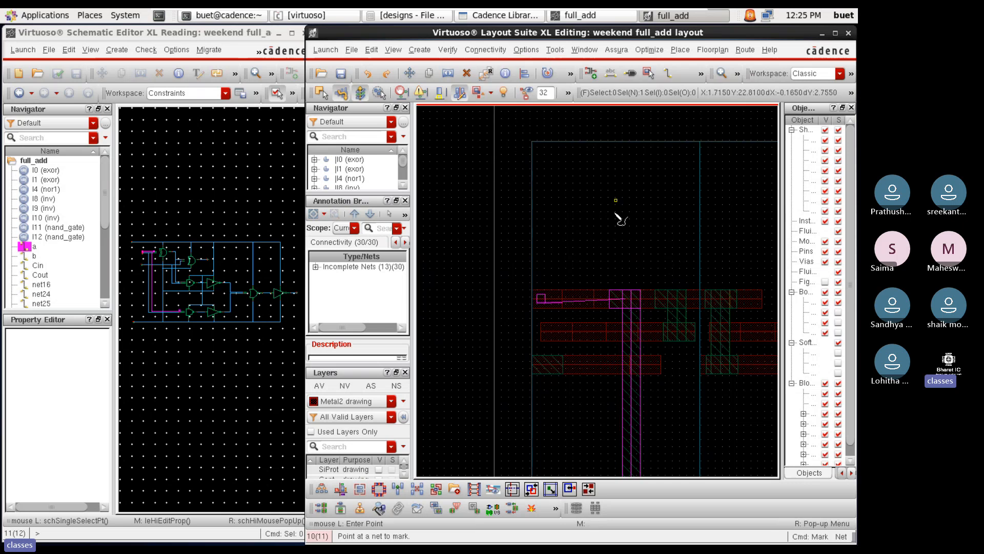
click(590, 296)
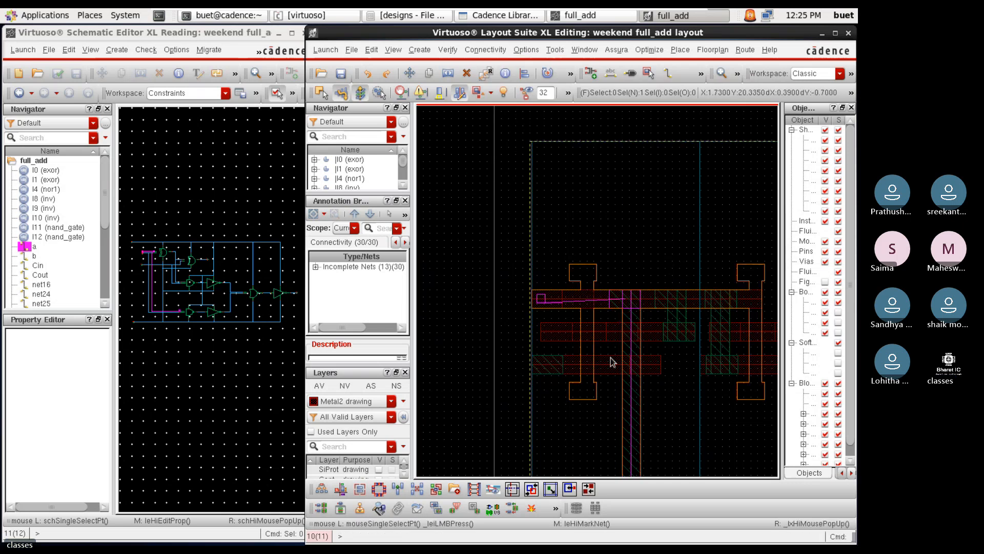
ctrl+scroll(596, 378, down, 3)
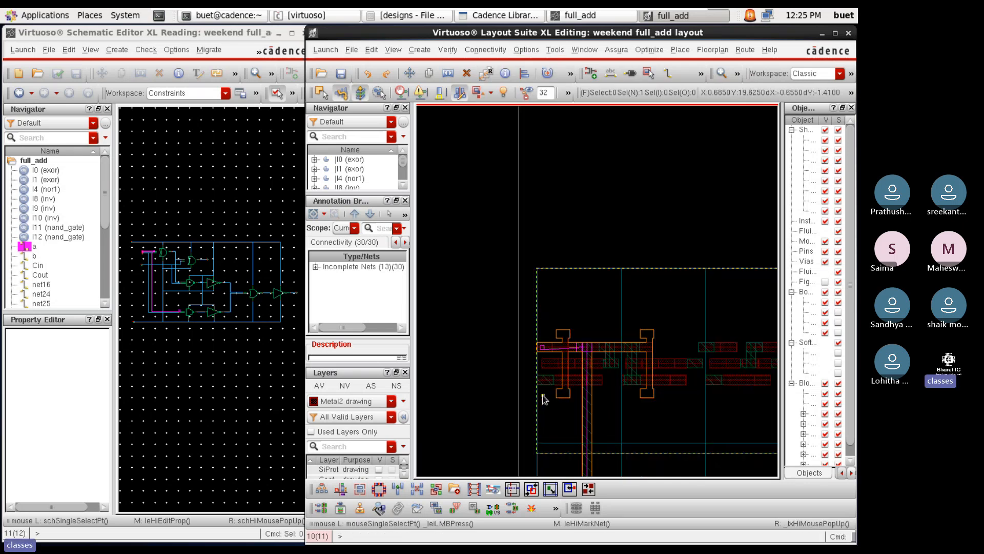
Place a single M3_M2v via where the vertical Metal3 path crosses the top Metal2 strip of the second-row gate
ctrl+scroll(583, 400, up, 3)
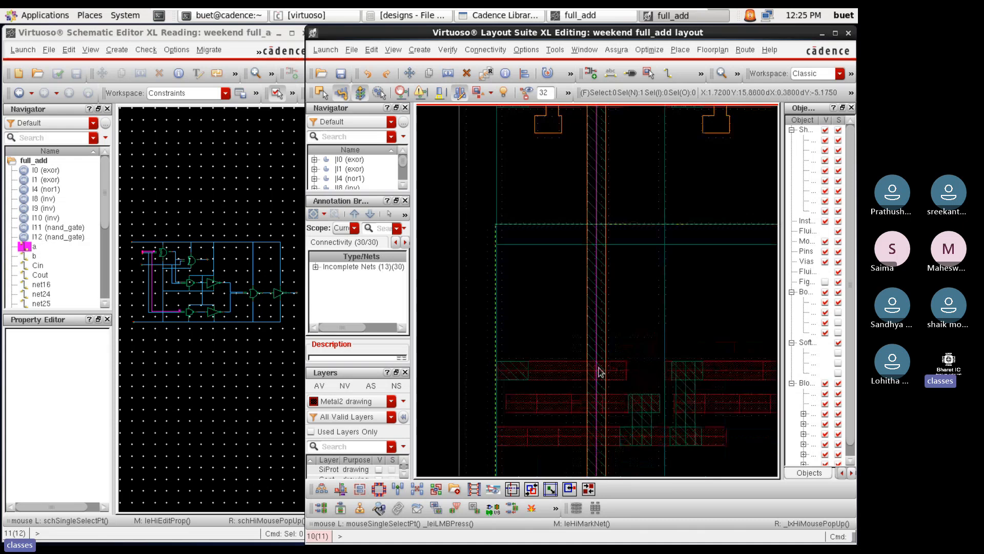
ctrl+scroll(599, 379, up, 2)
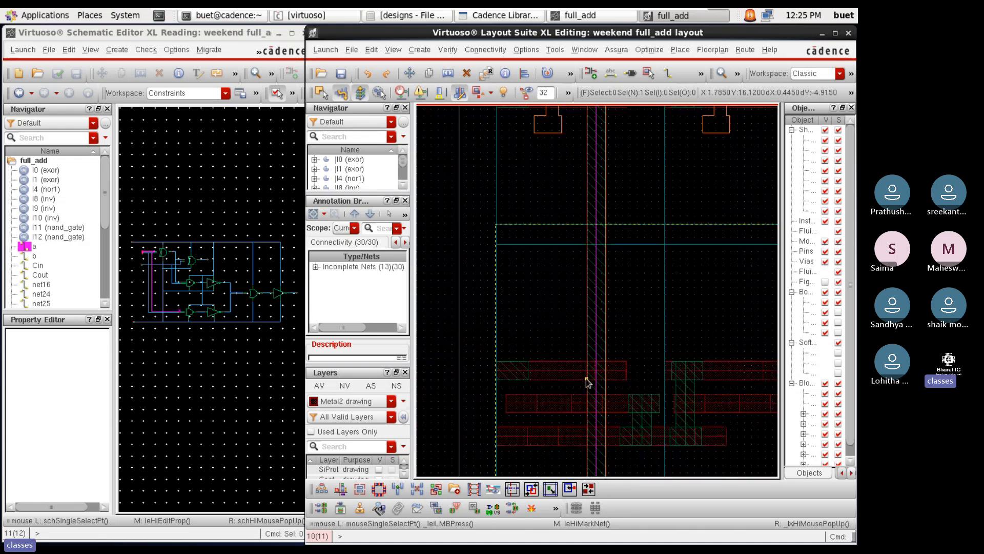
key(o)
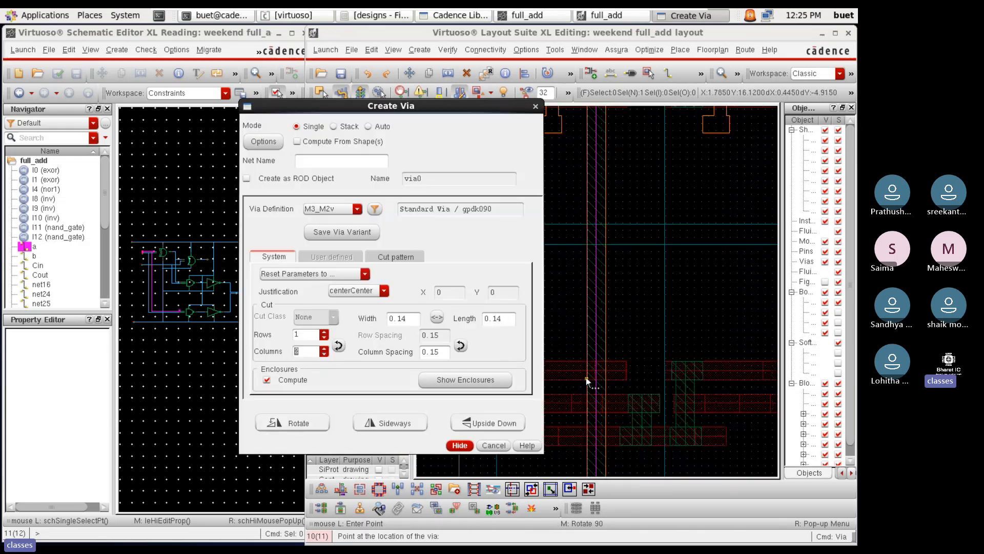
click(460, 445)
ctrl+scroll(598, 386, up, 2)
ctrl+scroll(586, 317, up, 2)
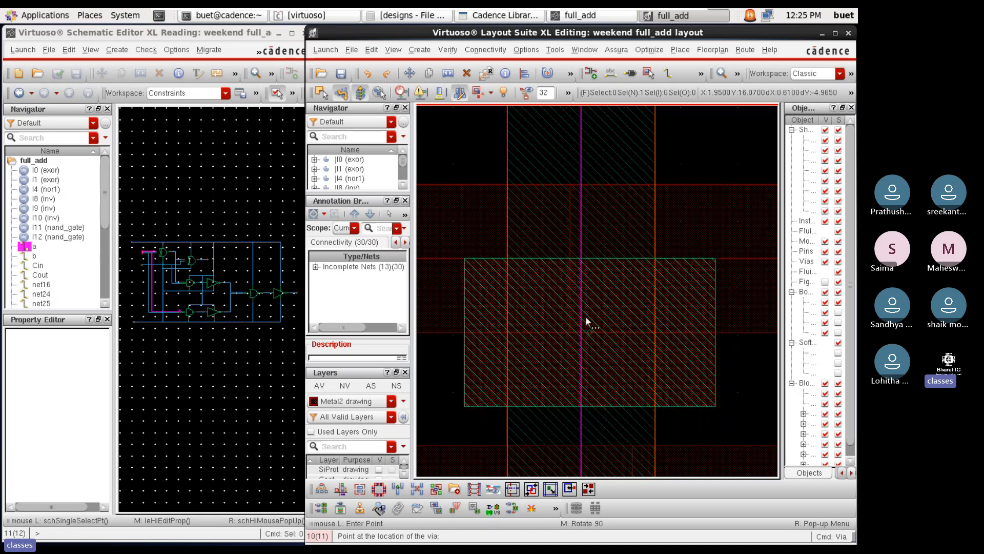
click(582, 255)
key(Escape)
ctrl+scroll(582, 256, down, 4)
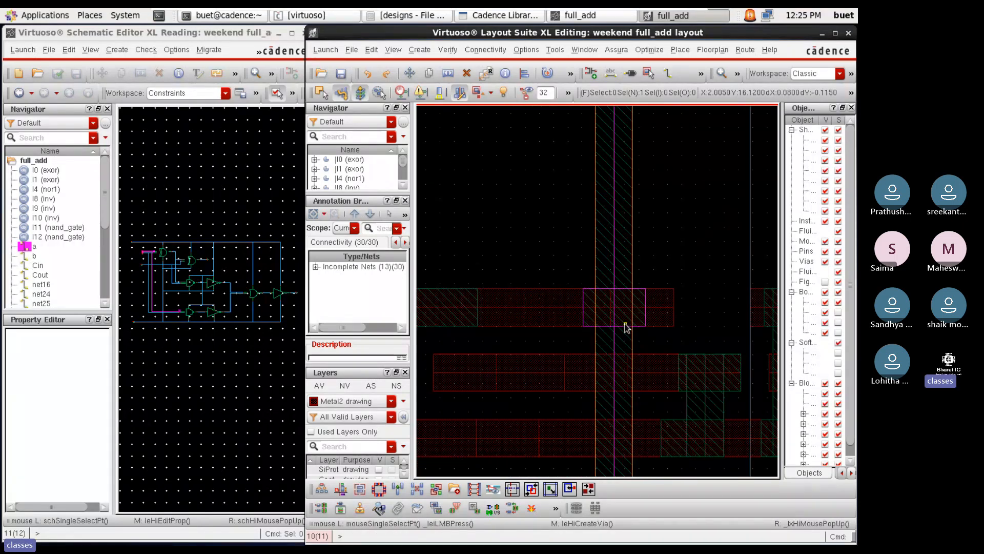
Extract the layout with hierarchical cellviews included and review the incomplete nets in the Annotation Browser
click(485, 50)
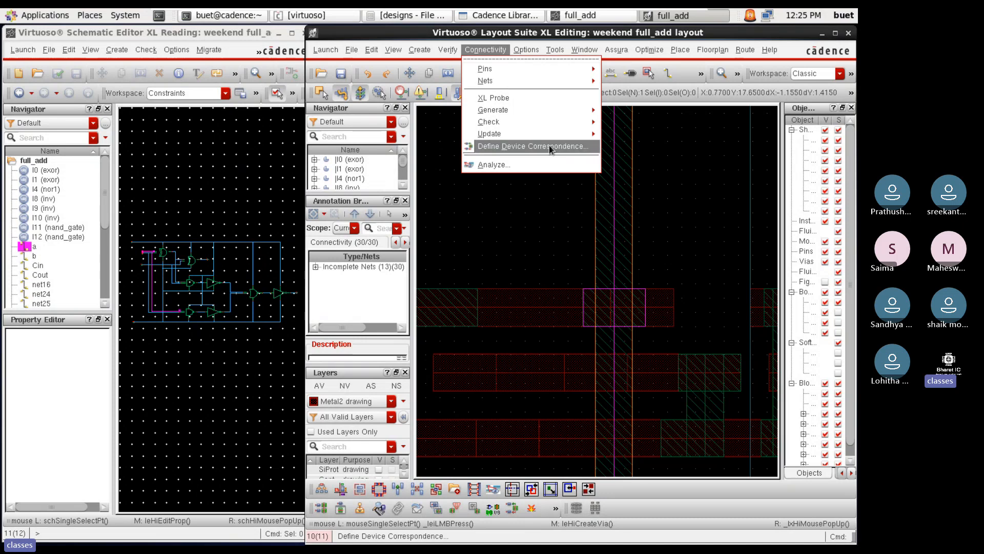
mouse_move(556, 136)
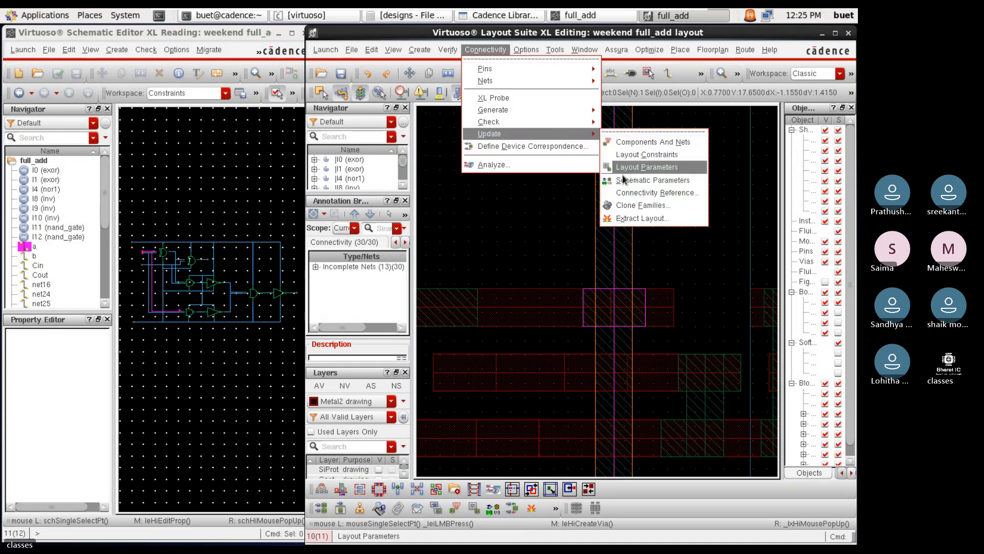
click(639, 219)
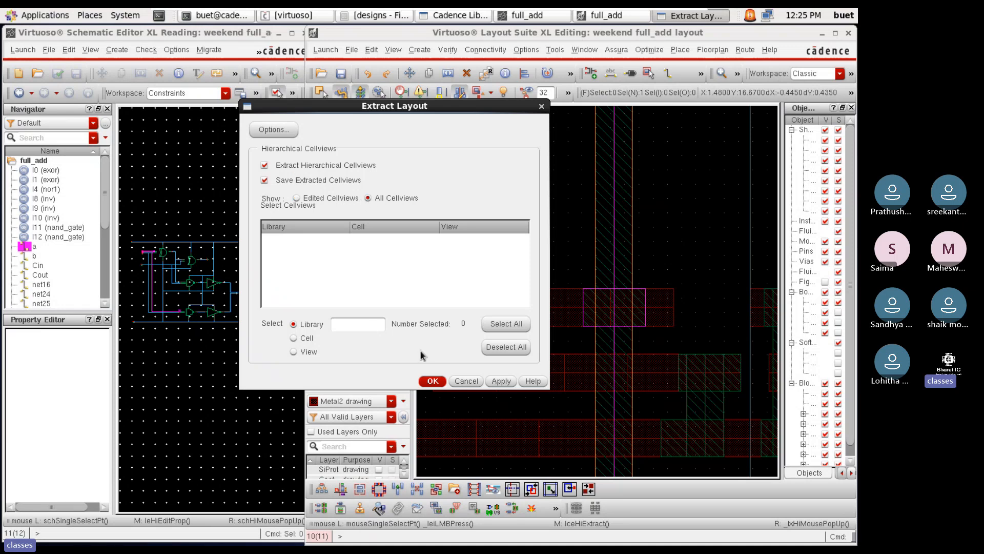
click(432, 380)
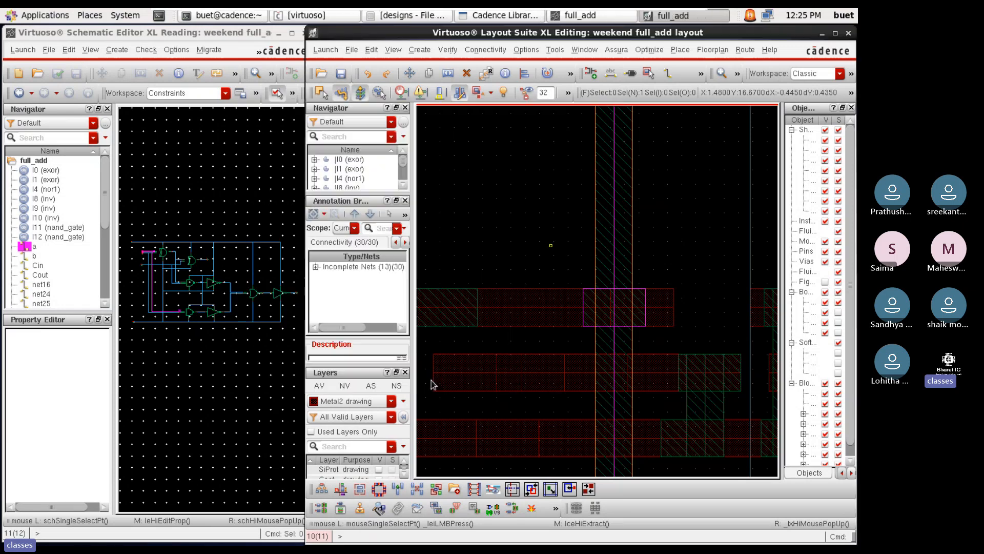
click(316, 267)
scroll(357, 276, down, 3)
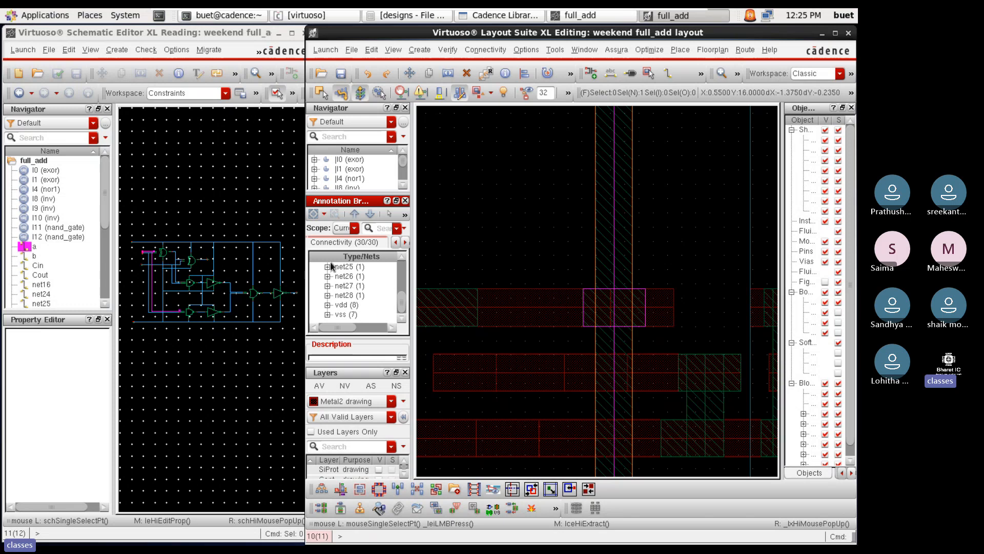
scroll(330, 262, up, 3)
click(316, 267)
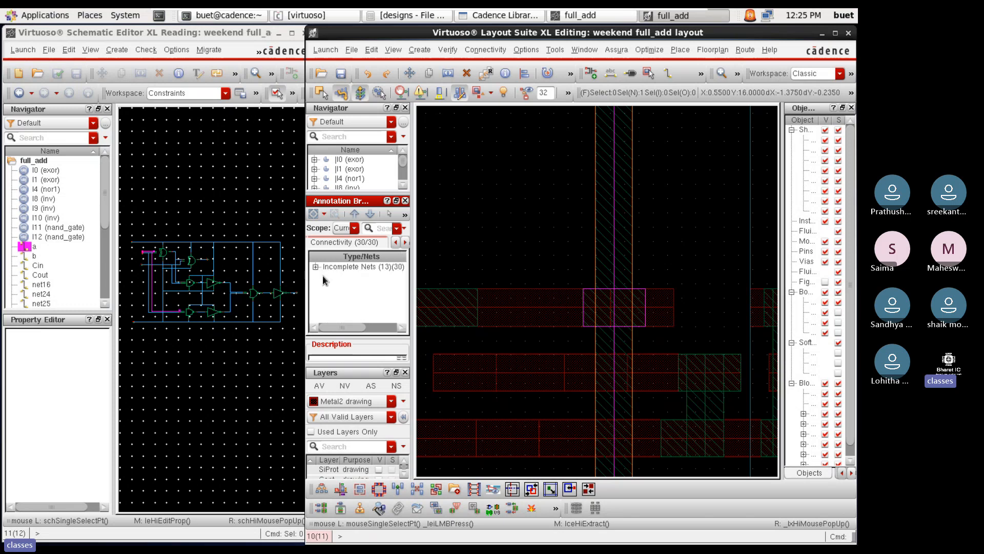
click(485, 50)
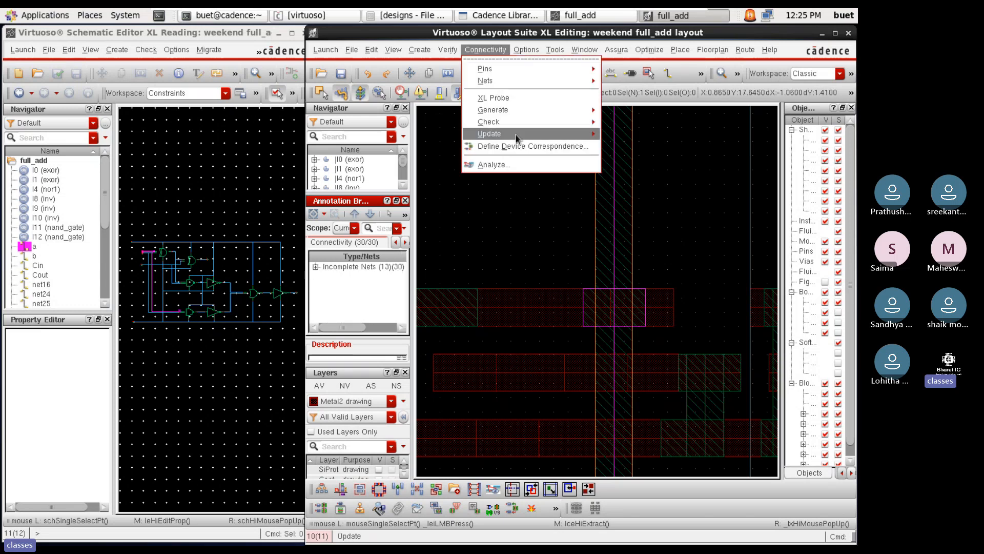
mouse_move(518, 138)
mouse_move(546, 133)
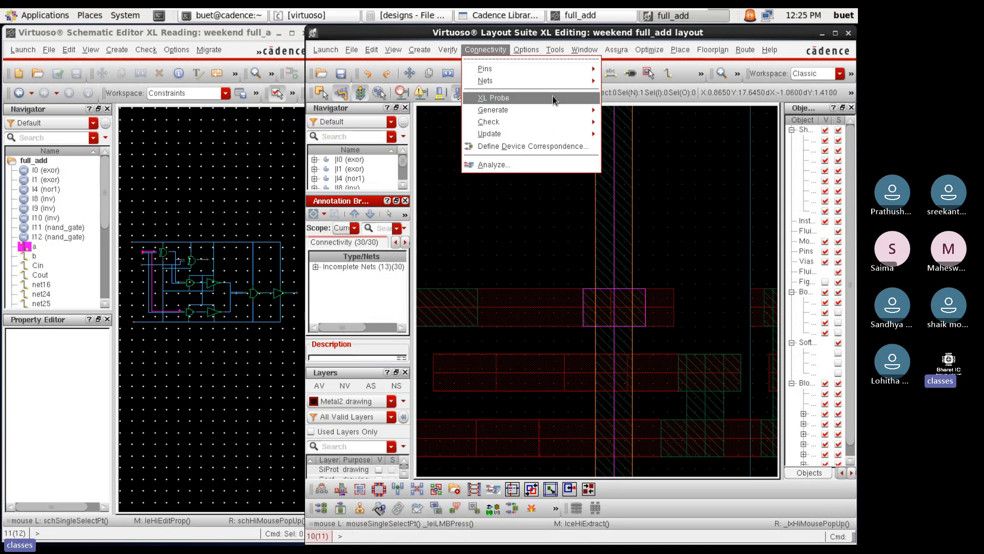
click(520, 208)
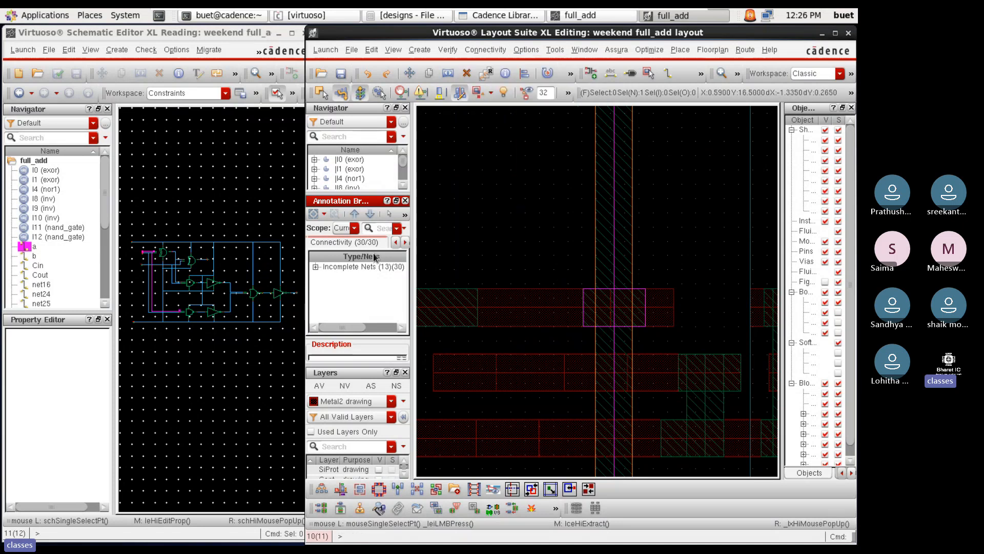
Look through the Annotation Browser's Constraints and DRC/DFM categories, return to Connectivity and enlarge its description area
click(355, 228)
click(355, 229)
click(398, 243)
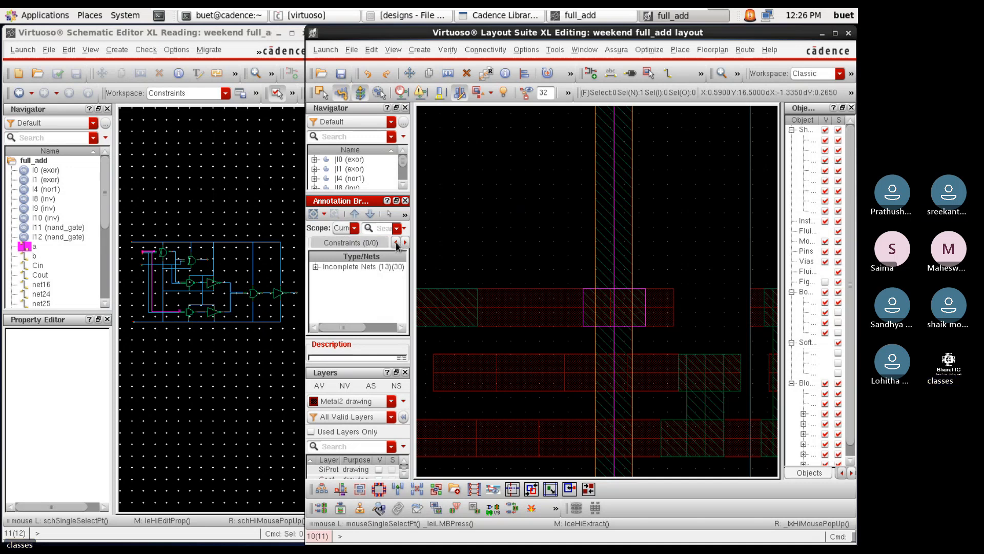
click(396, 244)
click(405, 243)
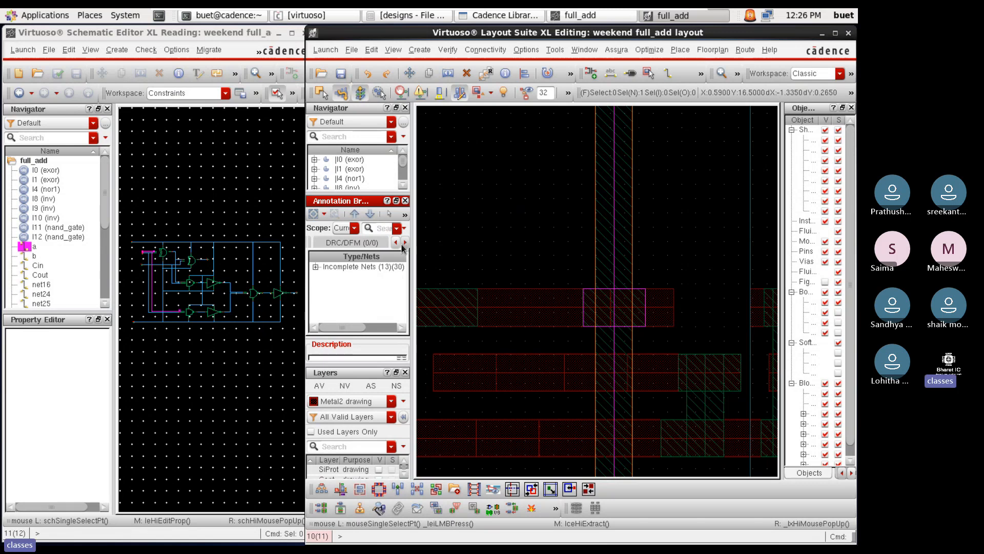
click(396, 243)
click(397, 244)
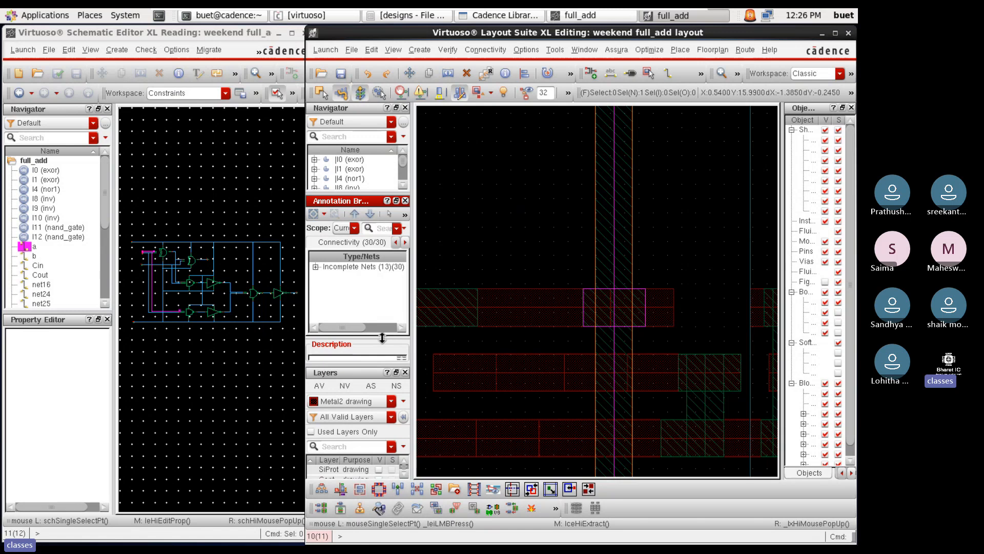
drag(381, 337, 382, 318)
Delete the M3_M2 via at the crossing of the vertical Metal3 path and the second-row gate's top Metal2 strip
drag(553, 274, 649, 340)
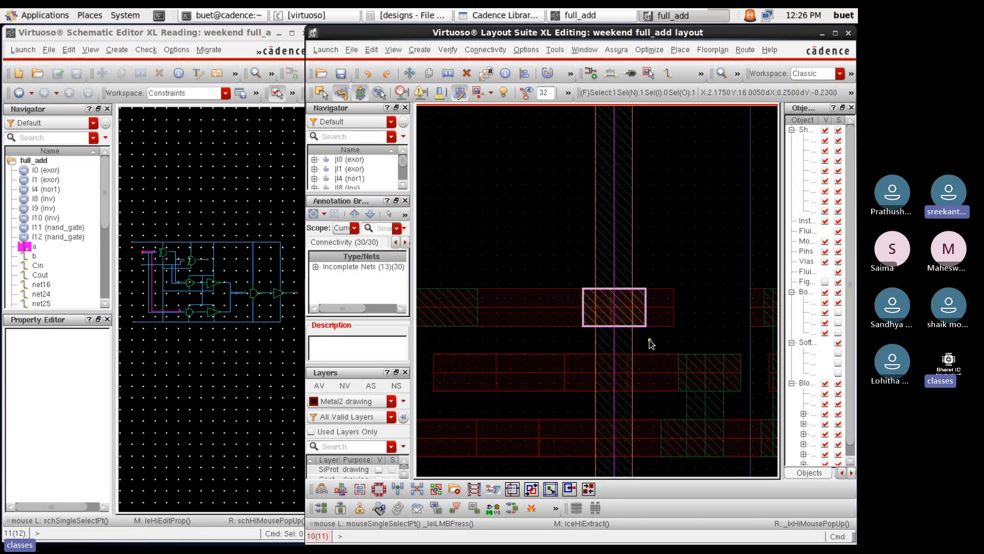
click(467, 74)
ctrl+scroll(574, 398, down, 4)
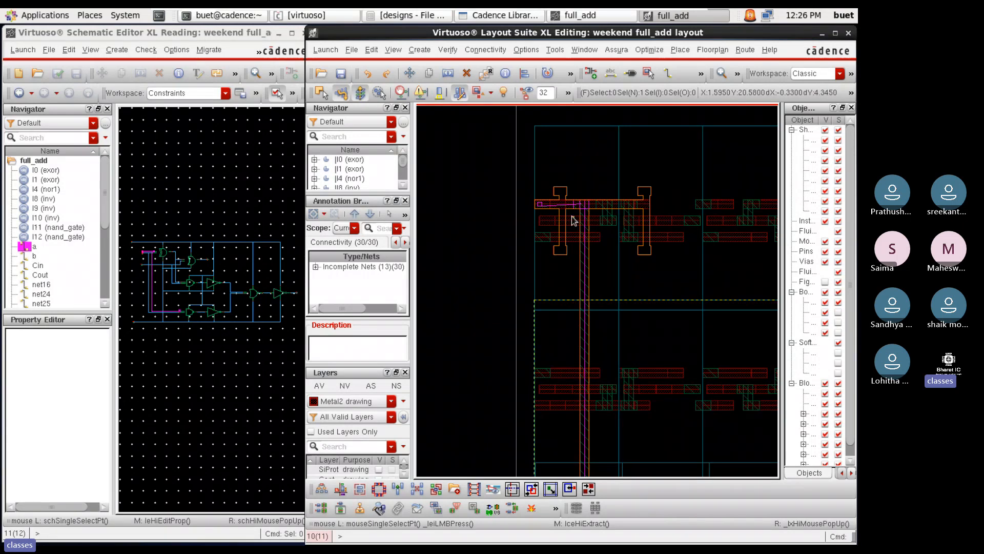
Unmark the net on the top Metal2 strip of the top-row gate
ctrl+scroll(560, 189, up, 3)
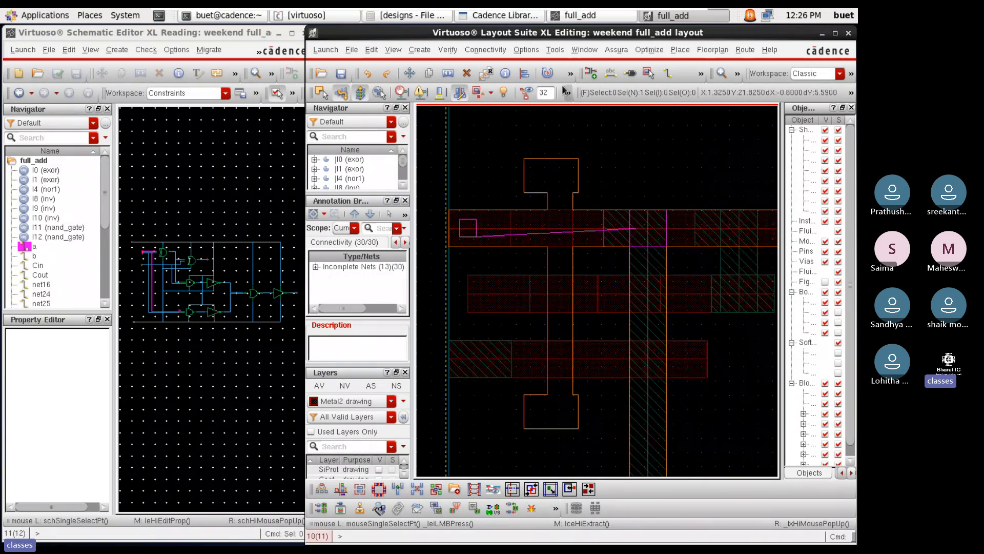
click(484, 49)
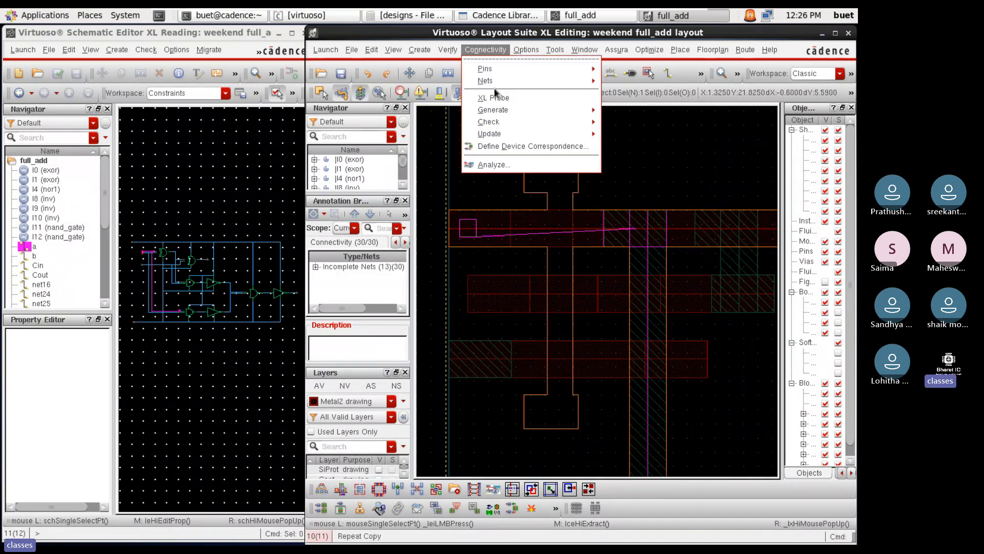
mouse_move(516, 133)
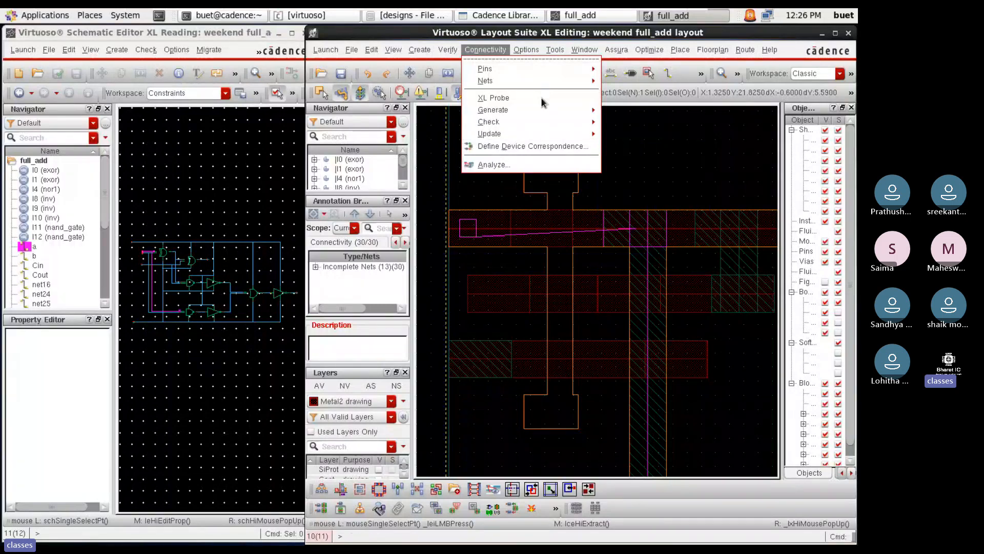
mouse_move(592, 89)
click(633, 110)
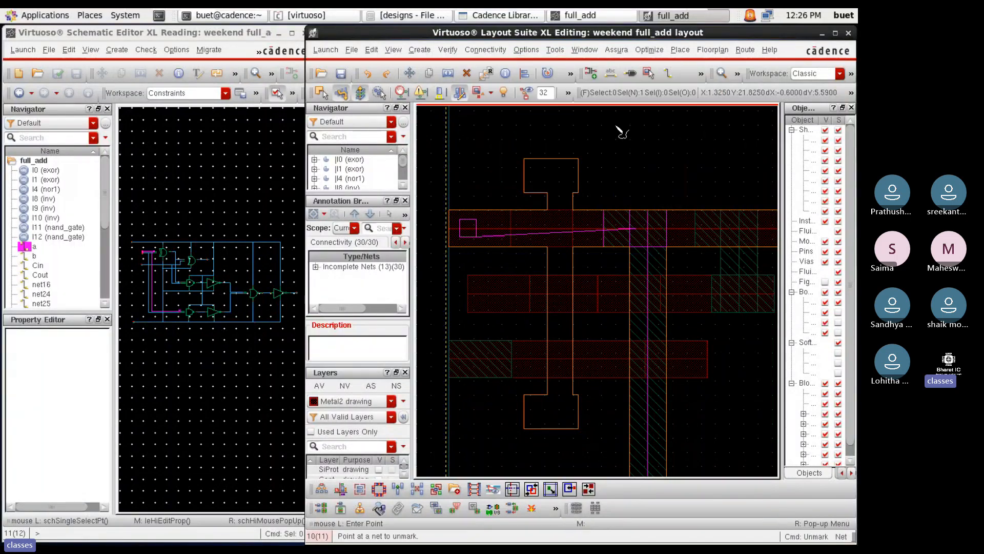
click(568, 228)
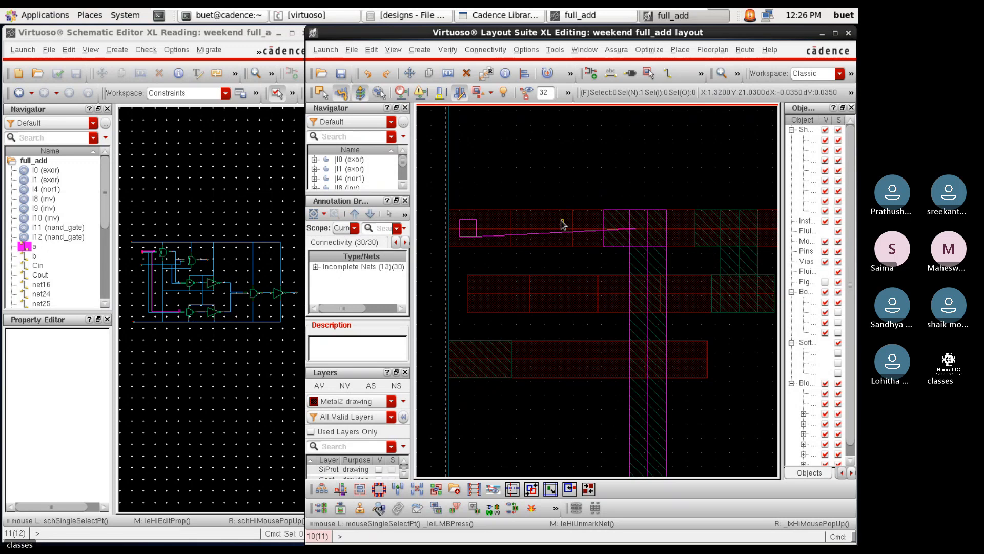
Highlight the first open listed under incomplete net a and examine where its connection is missing in the layout
ctrl+scroll(562, 224, down, 3)
ctrl+scroll(574, 399, up, 2)
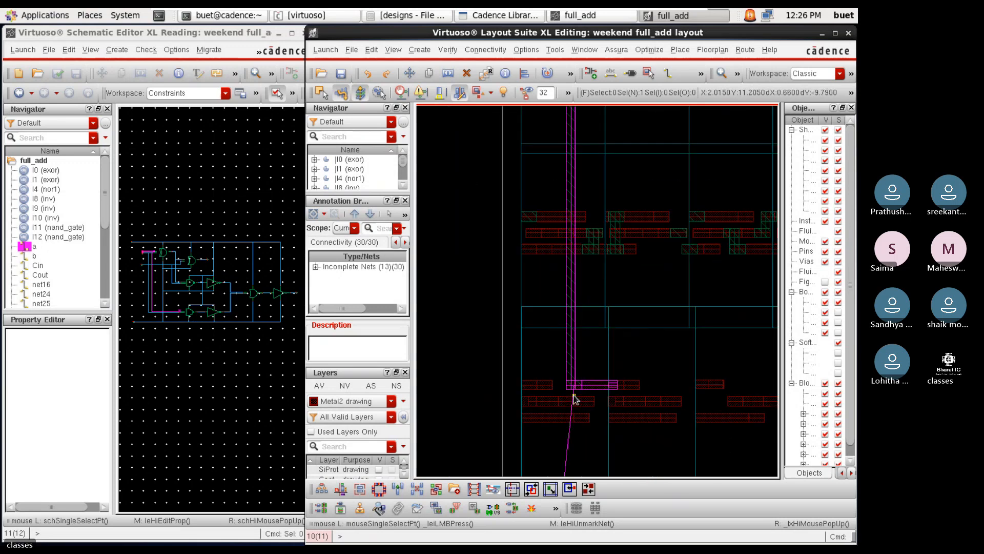
click(321, 267)
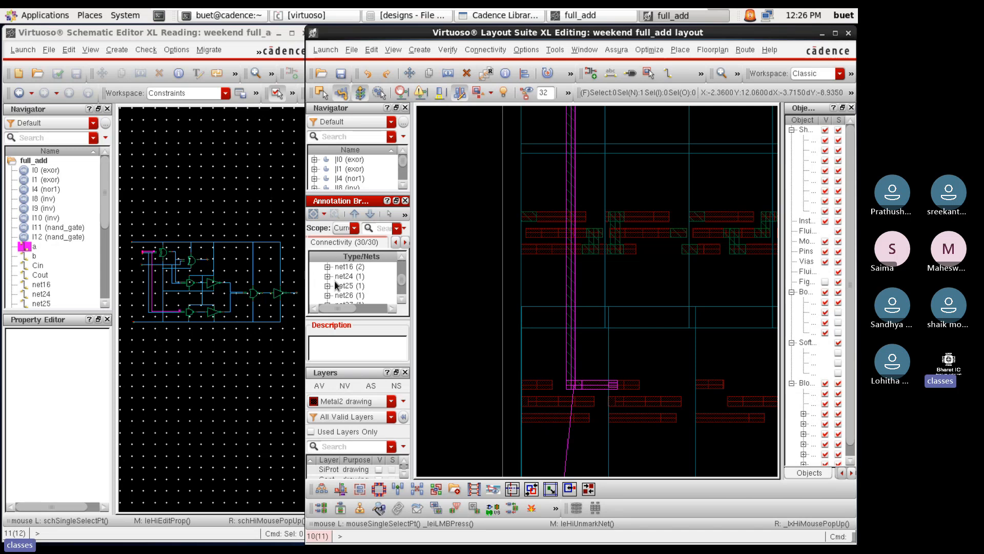
scroll(335, 279, up, 1)
click(353, 286)
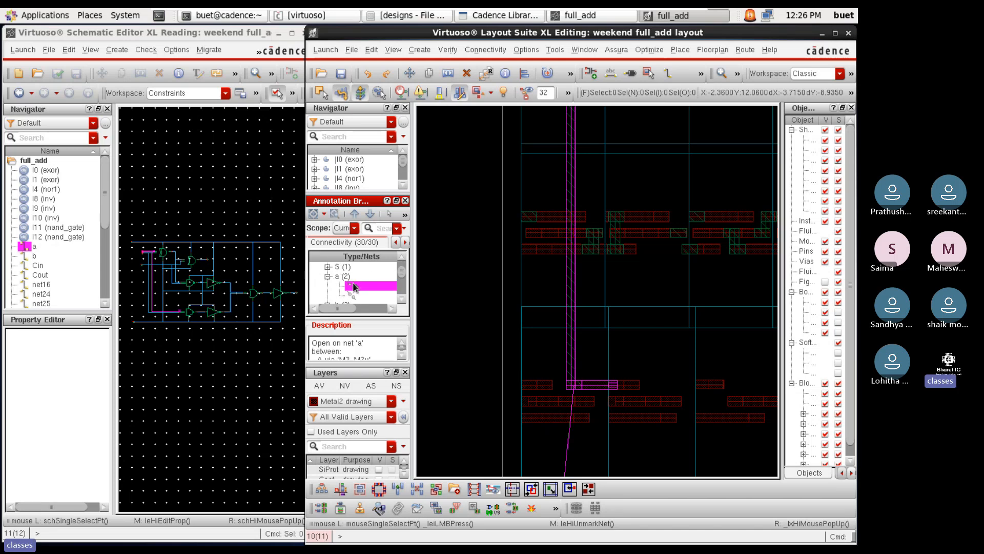
scroll(585, 277, down, 3)
scroll(588, 337, up, 1)
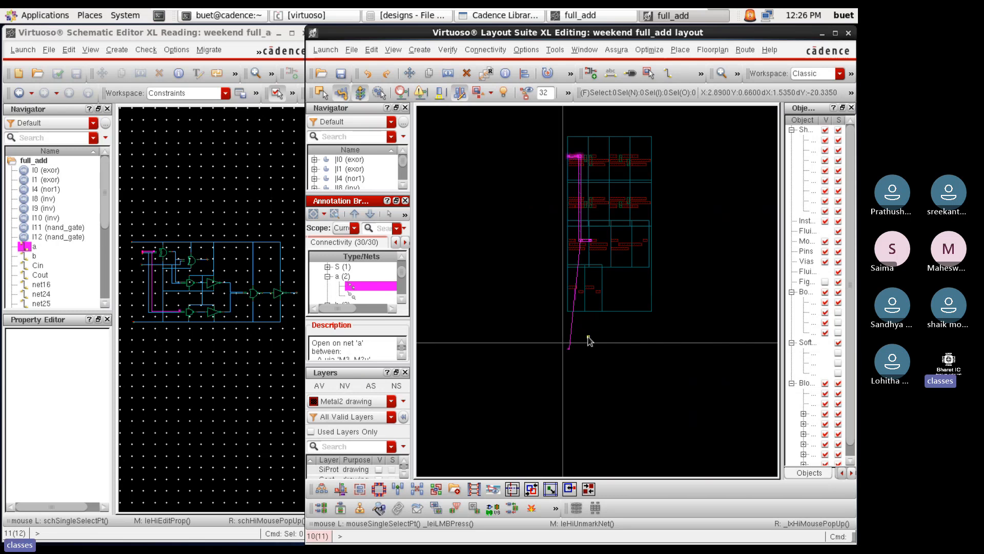
scroll(584, 225, up, 1)
scroll(583, 250, down, 1)
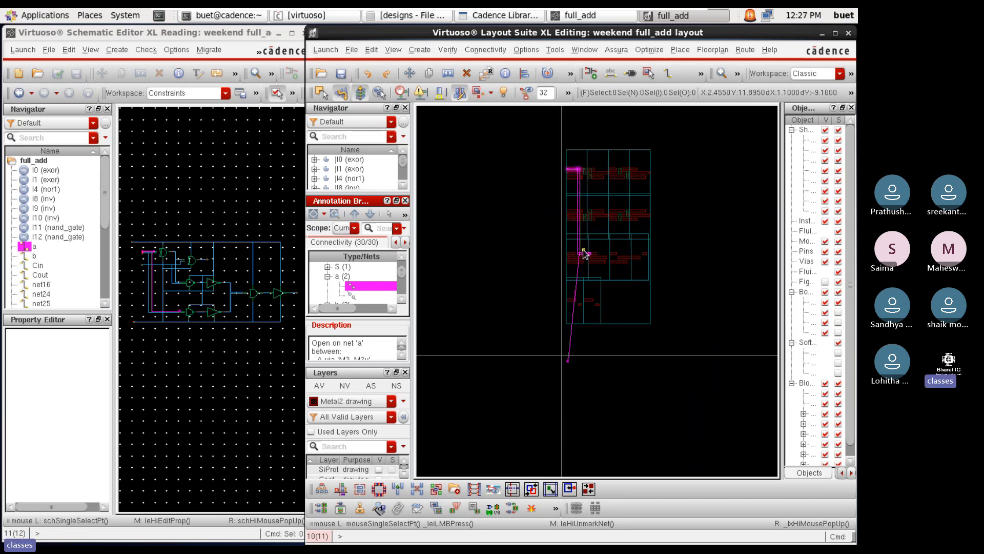
scroll(568, 161, up, 2)
scroll(615, 249, up, 1)
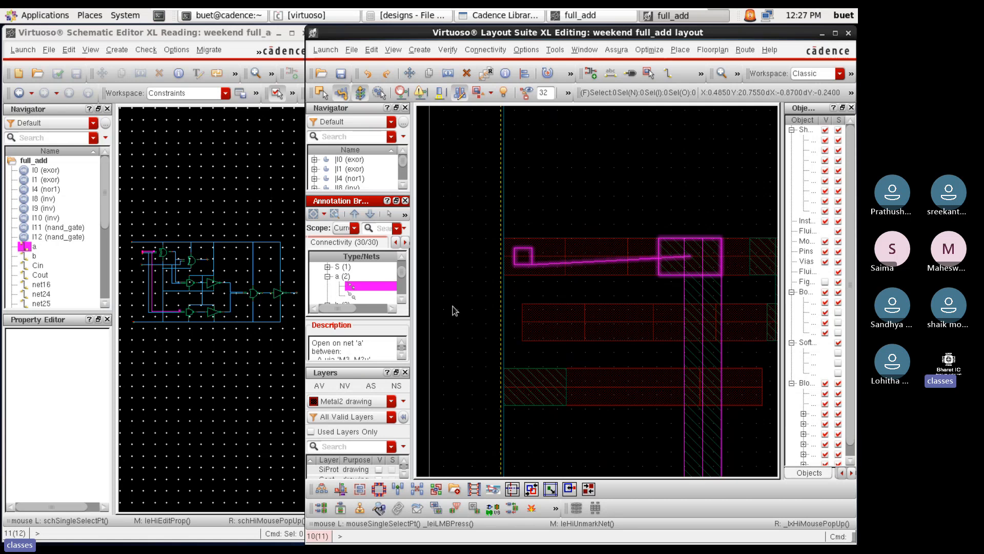
Draw a 0.14-wide horizontal Metal2 path from (0.525, 20.975) to (2.055, 20.975), joining net a's shape on the top strip to the M3_M2 via
key(p)
scroll(506, 256, up, 3)
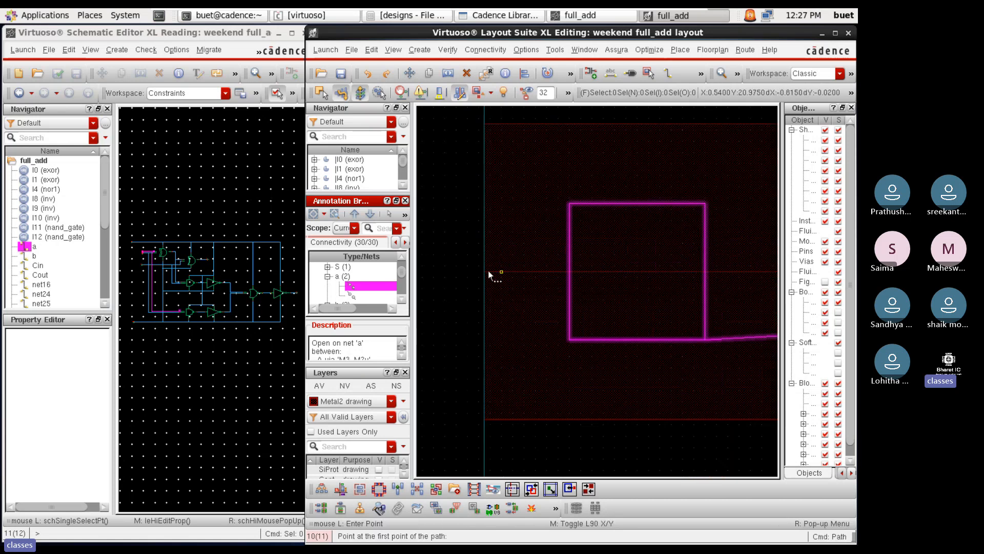
click(484, 275)
scroll(533, 278, down, 4)
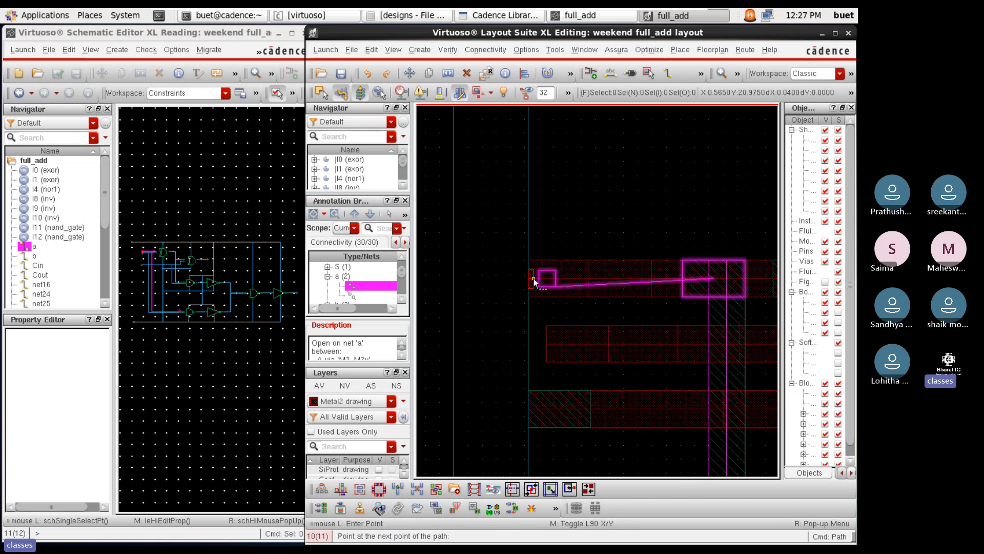
scroll(641, 278, up, 3)
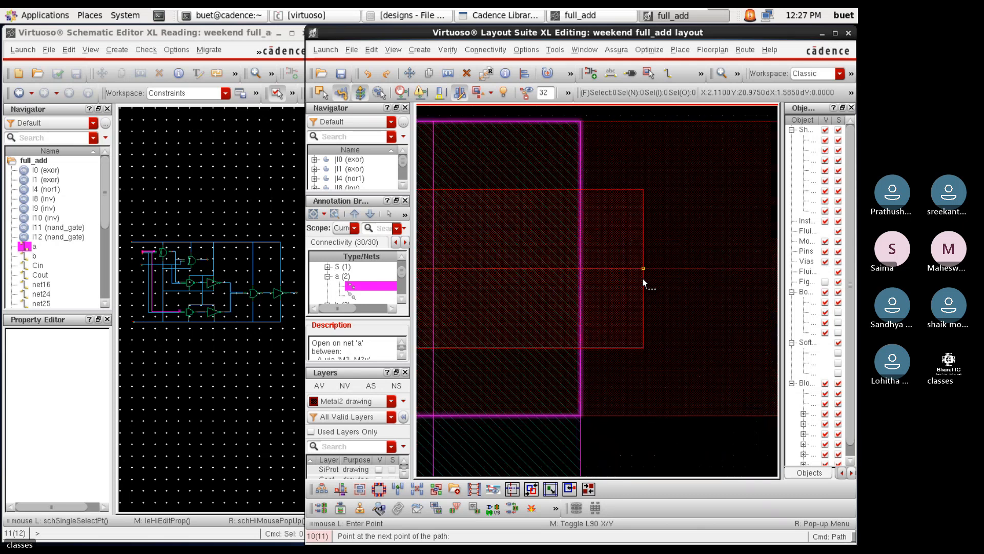
double_click(580, 275)
scroll(727, 310, down, 3)
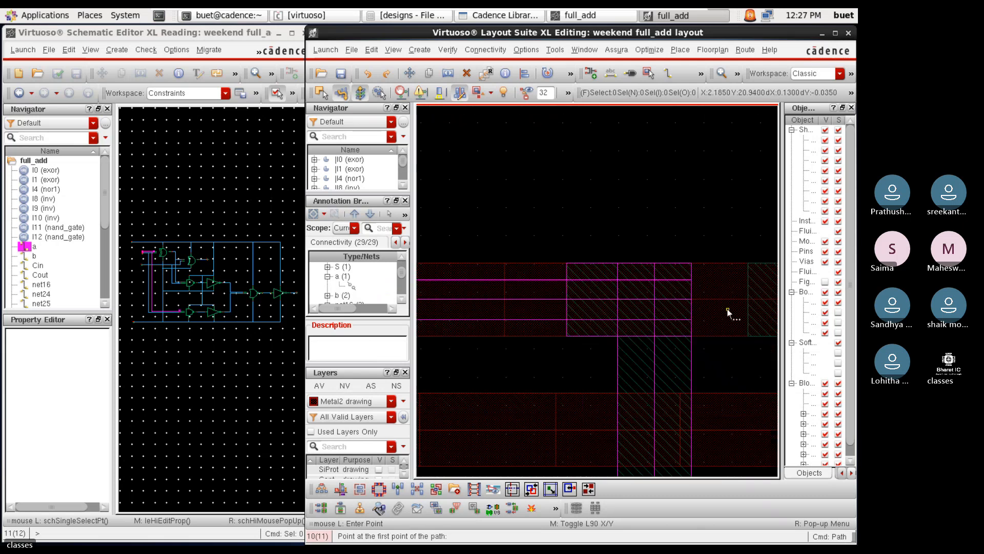
Set the width of the horizontal Metal2 path from (0.525, 20.975) to (2.055, 20.975) to 0.26
click(550, 293)
key(q)
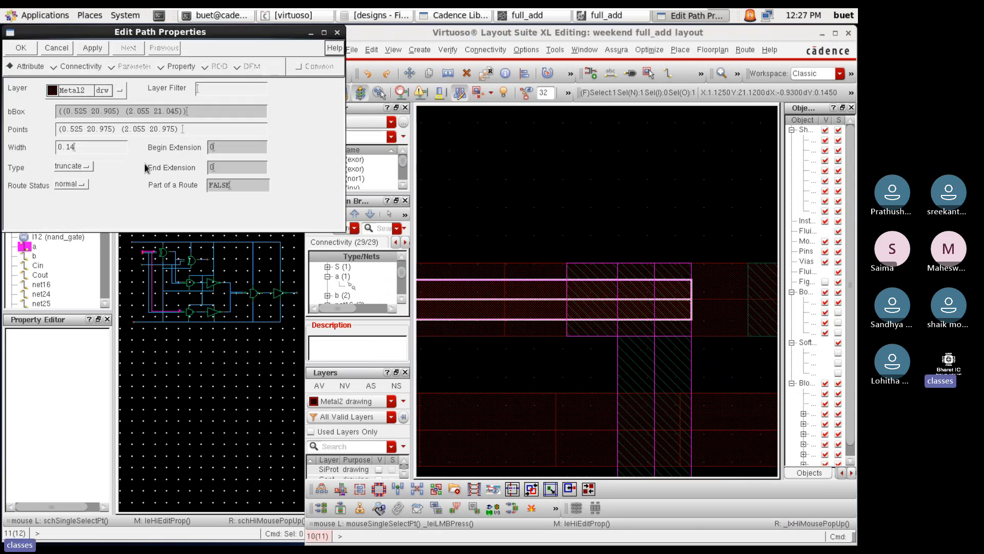
click(84, 148)
key(BackSpace)
key(BackSpace)
text(26)
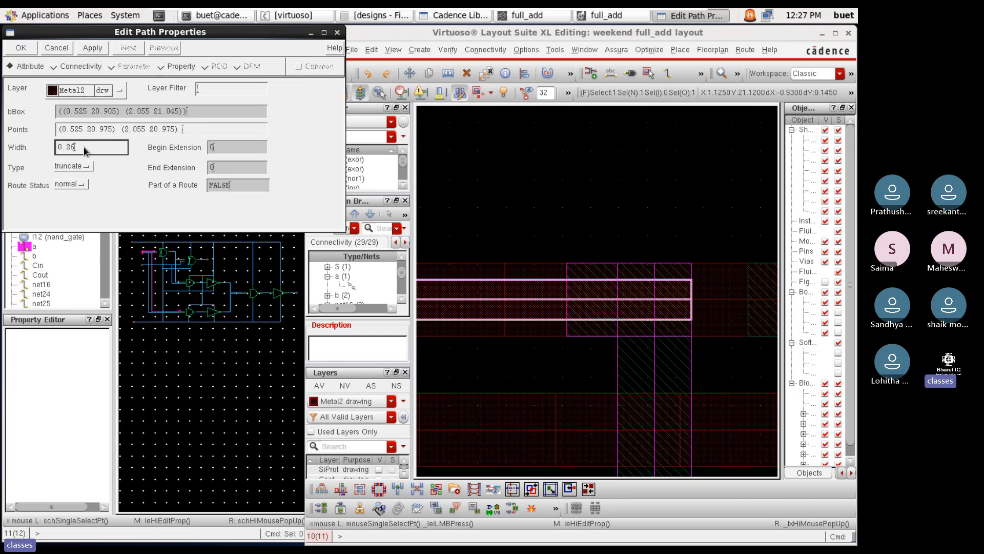
key(Return)
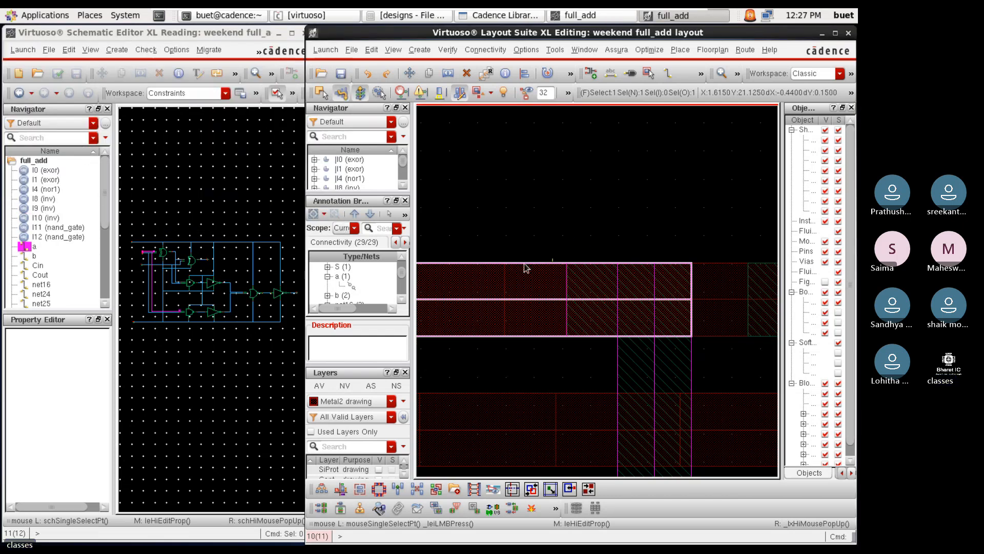
Highlight the remaining open listed under net a and trace both of its ends across the whole layout
click(353, 285)
scroll(579, 222, down, 5)
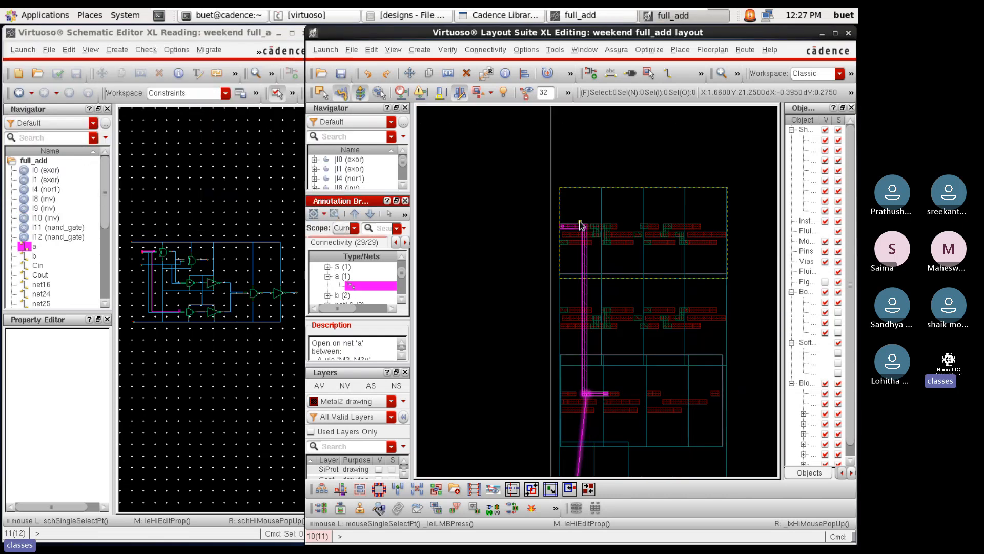
scroll(569, 416, up, 4)
scroll(589, 399, down, 3)
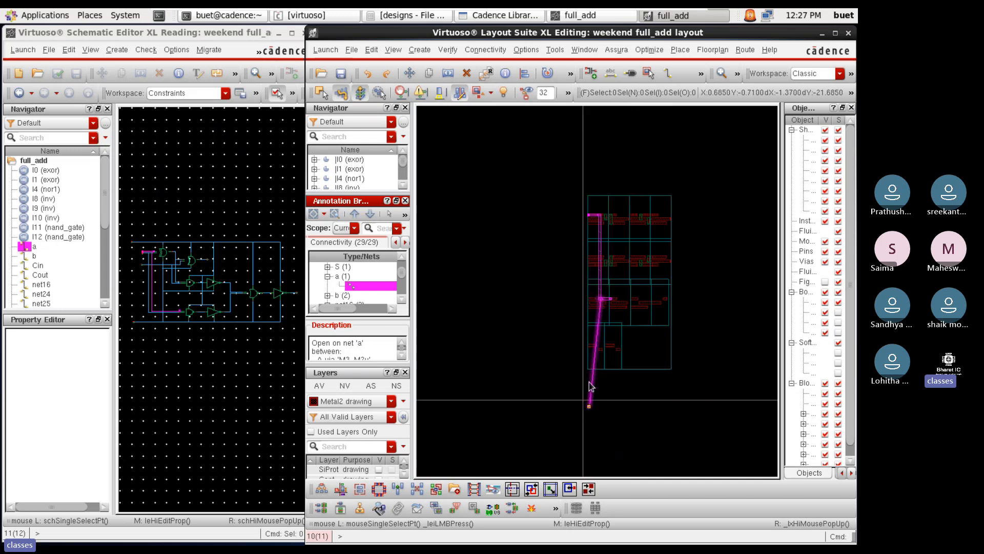
click(575, 215)
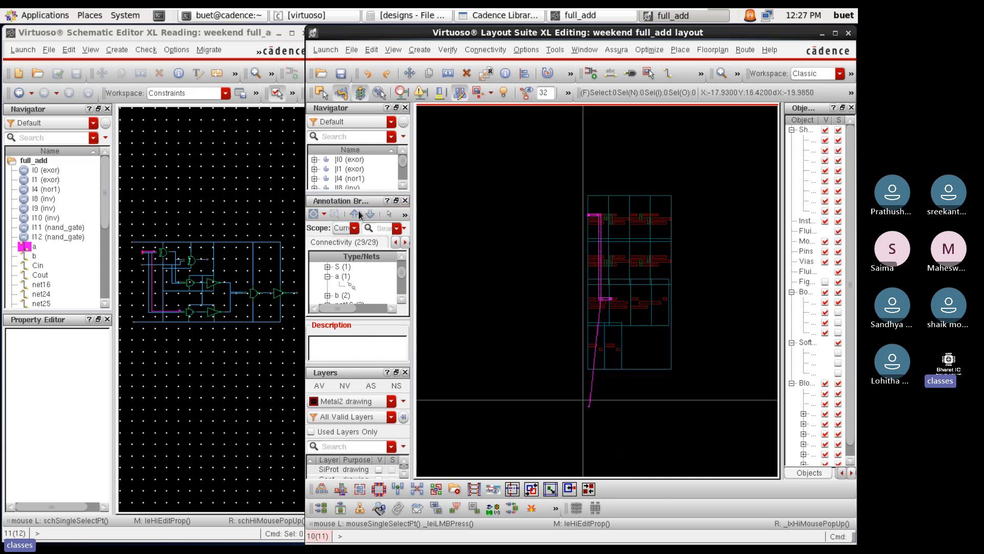
click(394, 328)
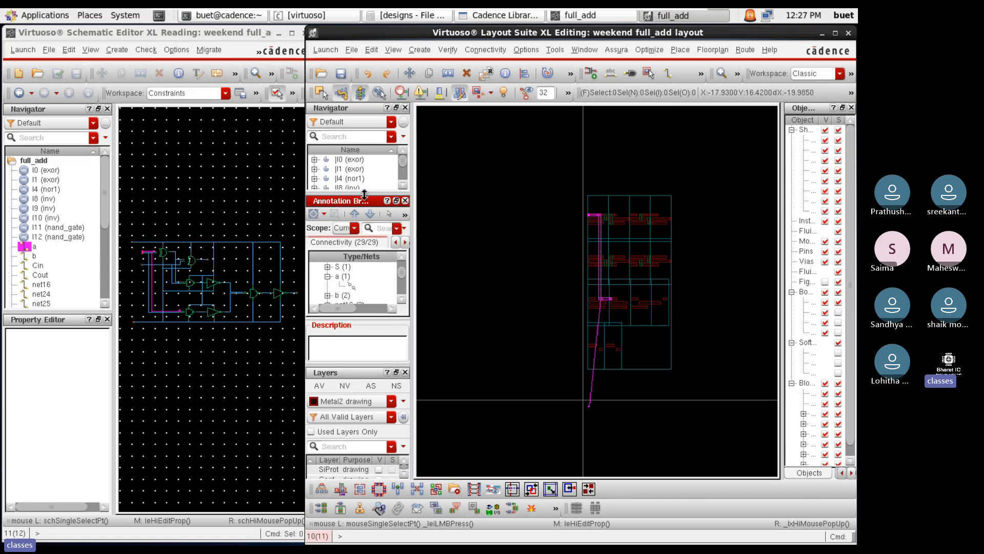
Dock the Annotation Browser with the Objects palette, leaving Navigator and Layers stacked together, and show its Connectivity list
drag(365, 194, 365, 219)
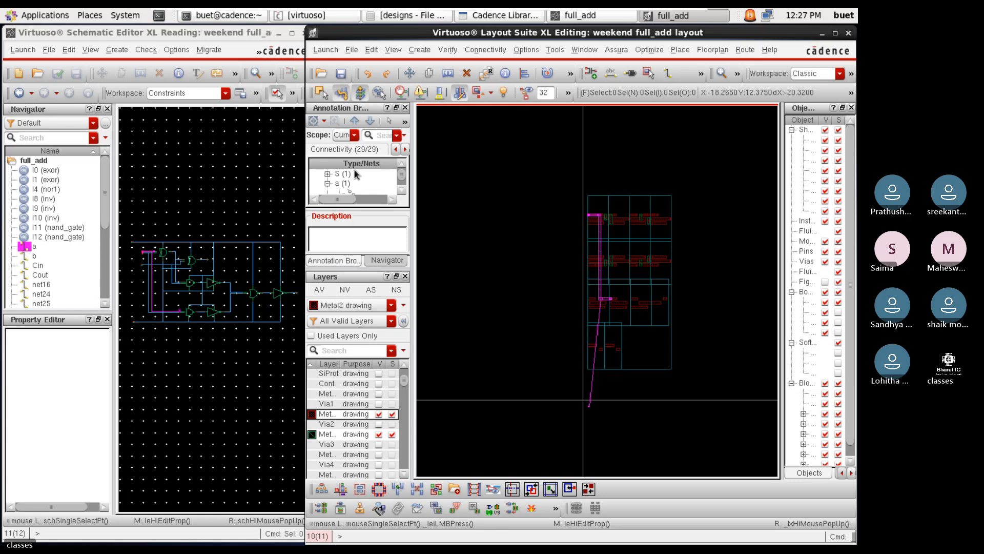
drag(327, 110, 416, 133)
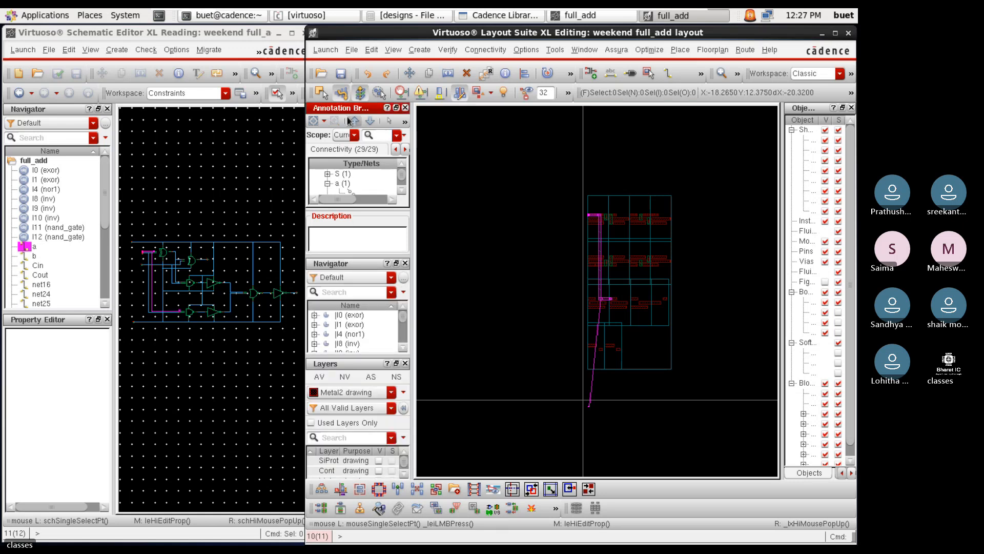
mouse_move(352, 109)
mouse_down()
mouse_move(712, 127)
mouse_move(823, 318)
mouse_up()
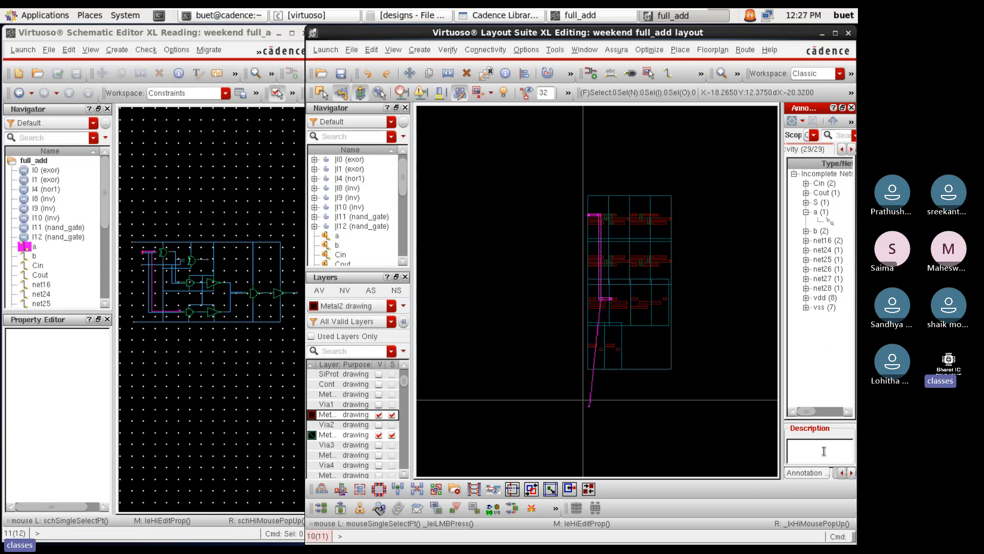
click(842, 473)
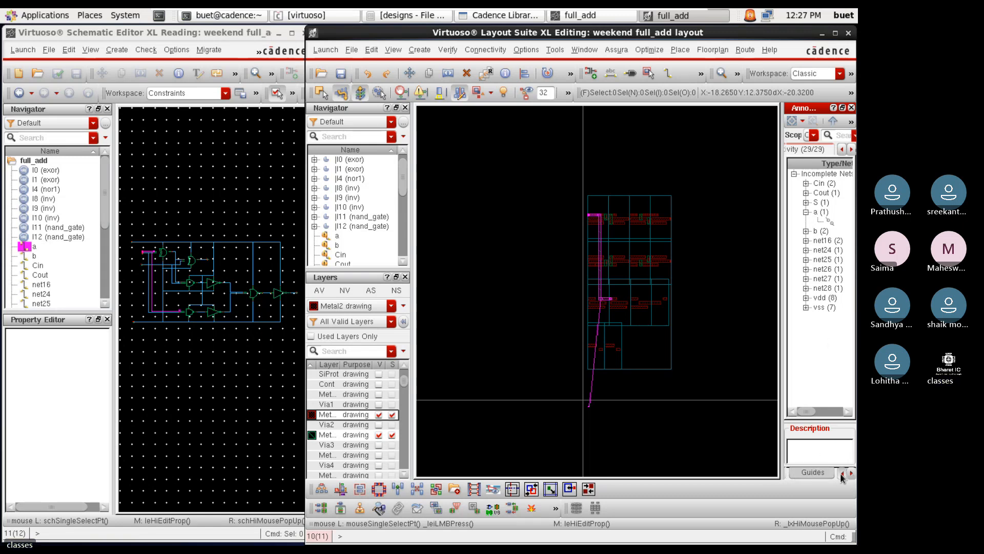
click(841, 473)
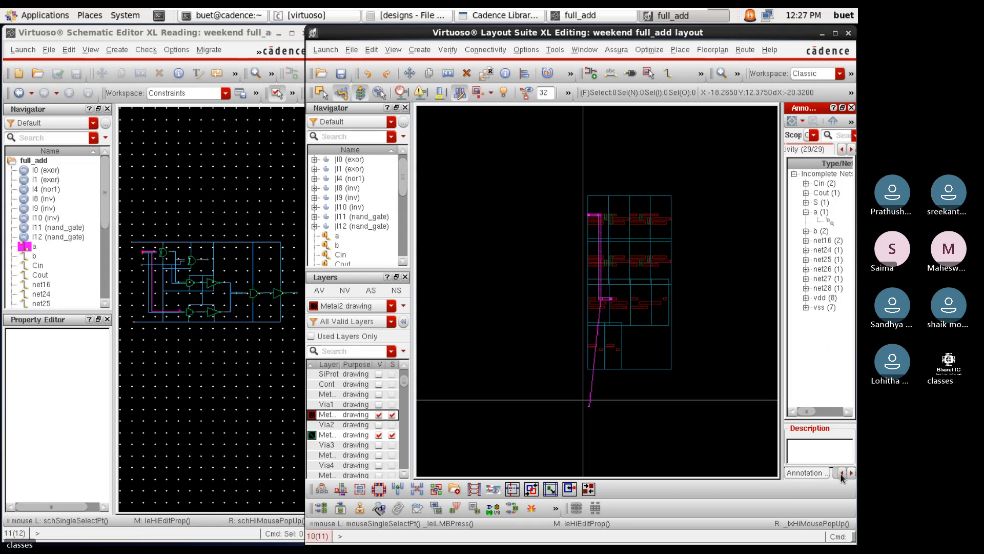
click(844, 150)
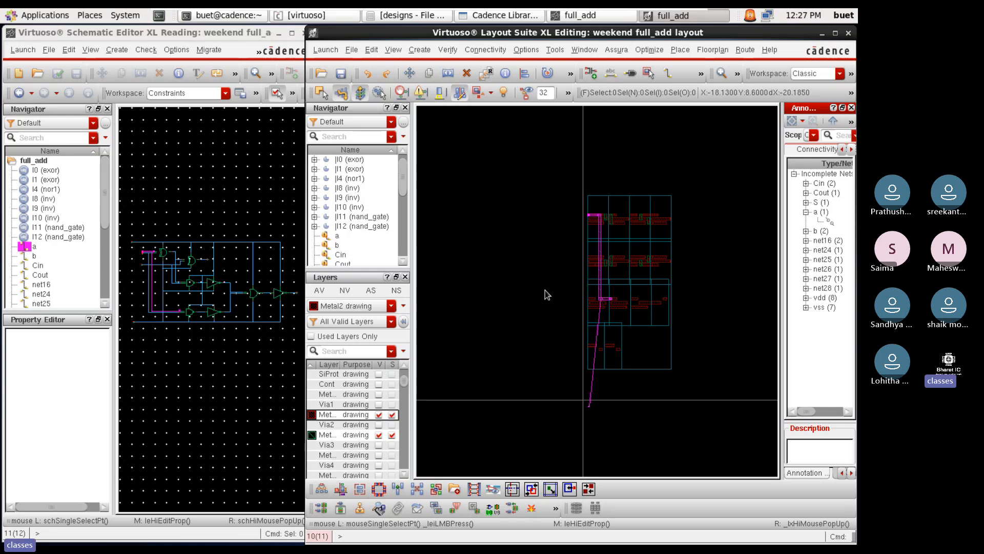
Remove all probe highlights via net a
right_click(334, 238)
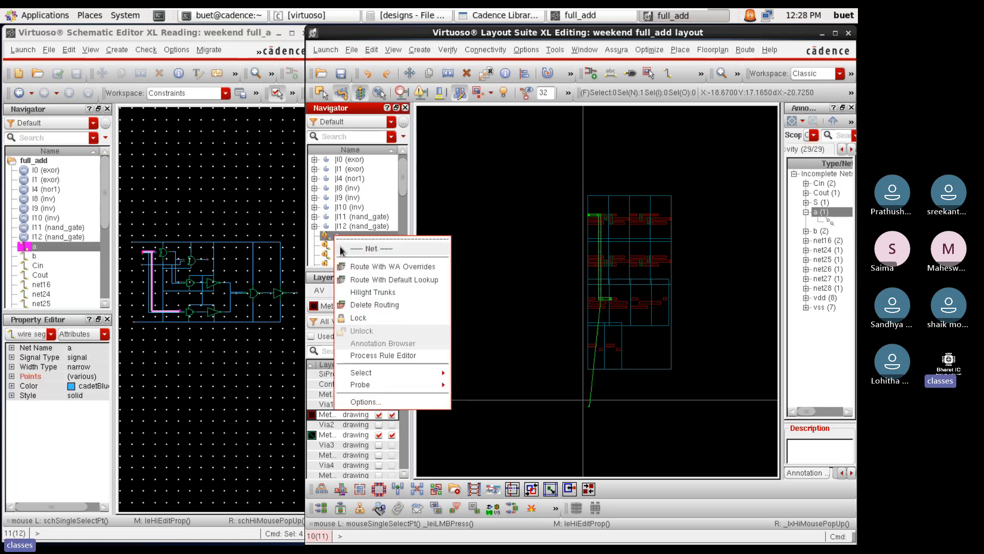
mouse_move(402, 384)
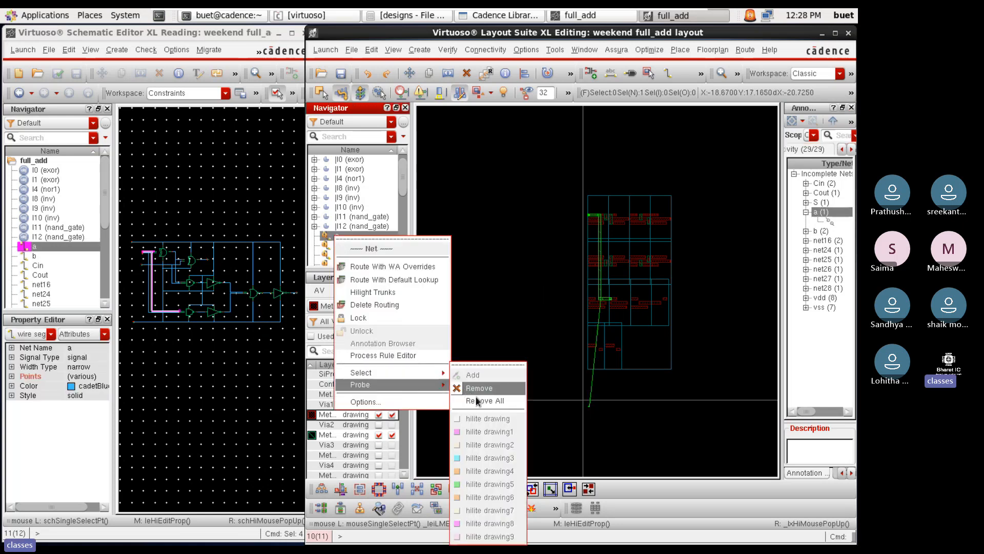
click(477, 400)
Examine net b's connections across the cell rows and add a probe to net b with the hilite drawing4 colour
click(334, 246)
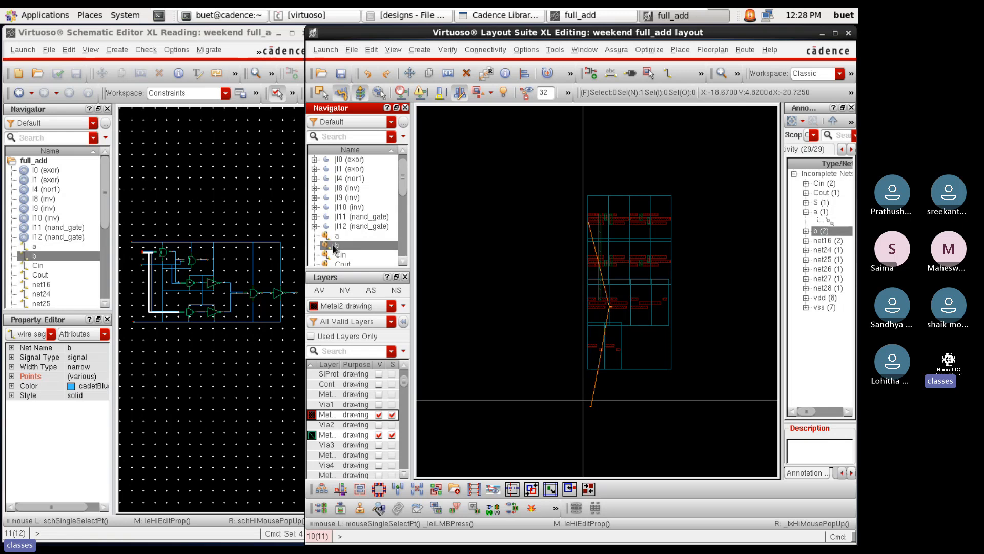
scroll(592, 226, up, 2)
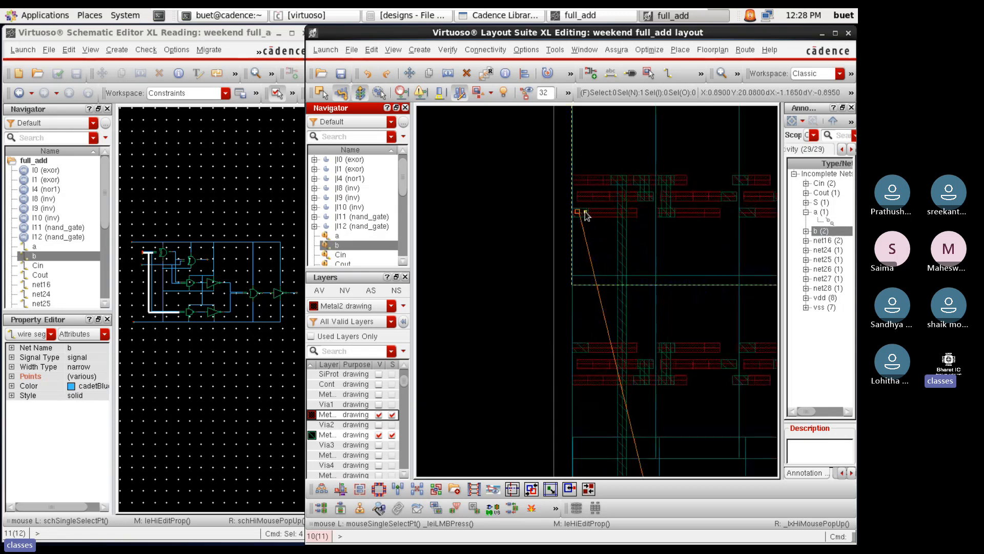
scroll(587, 214, up, 2)
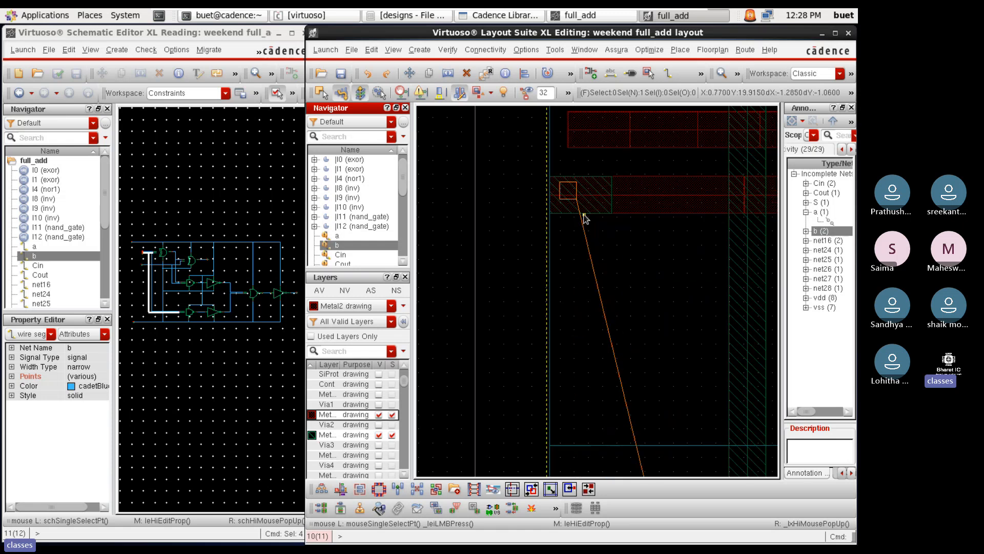
scroll(589, 199, down, 2)
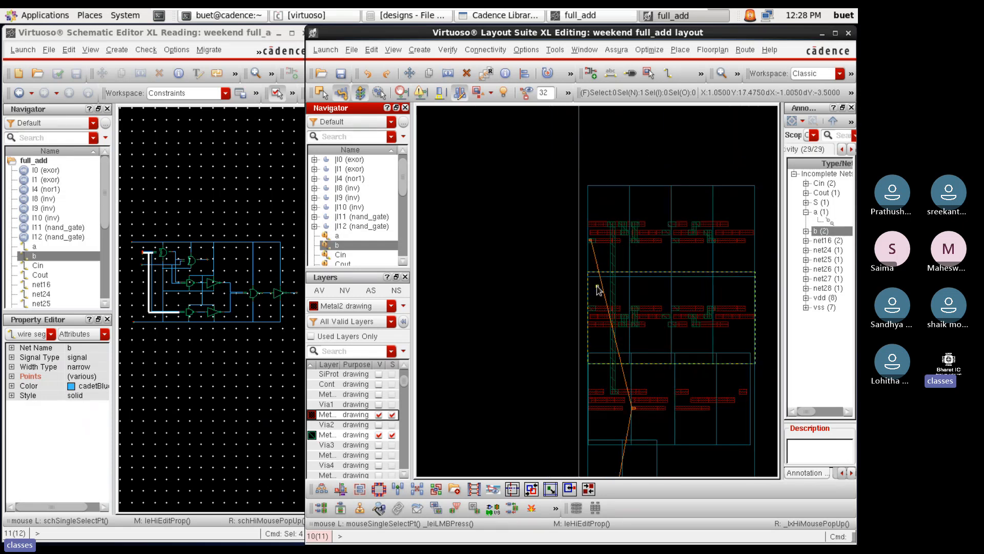
scroll(636, 408, down, 2)
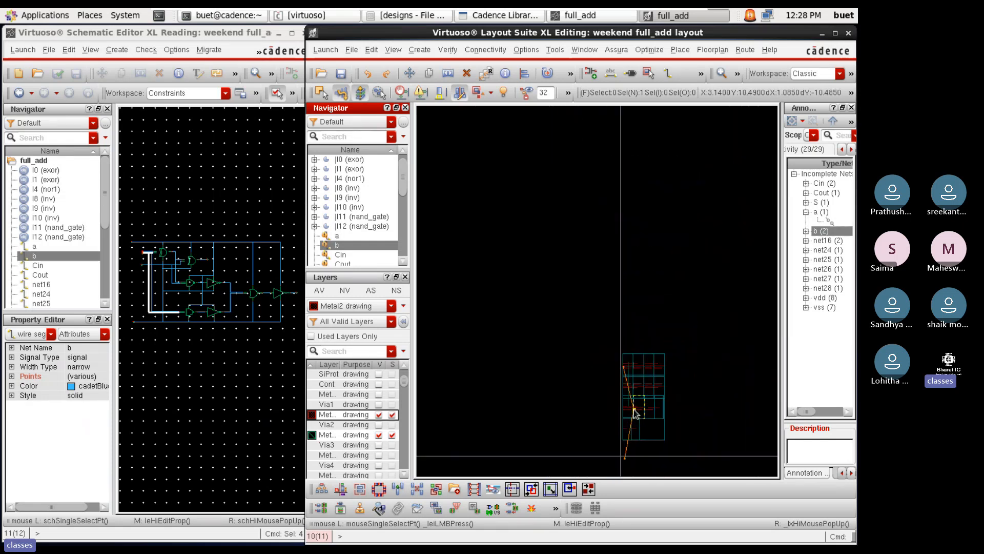
scroll(636, 408, up, 2)
right_click(342, 246)
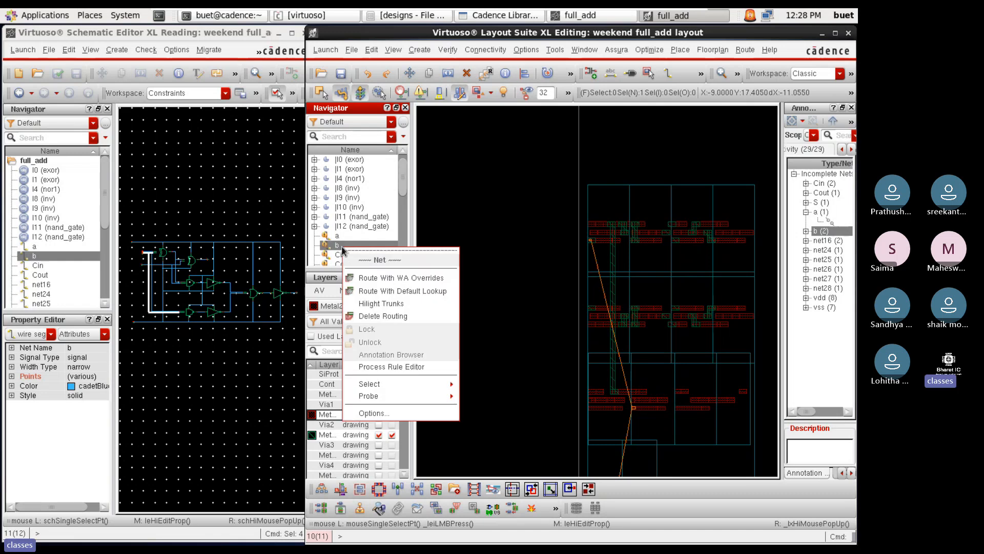
mouse_move(438, 396)
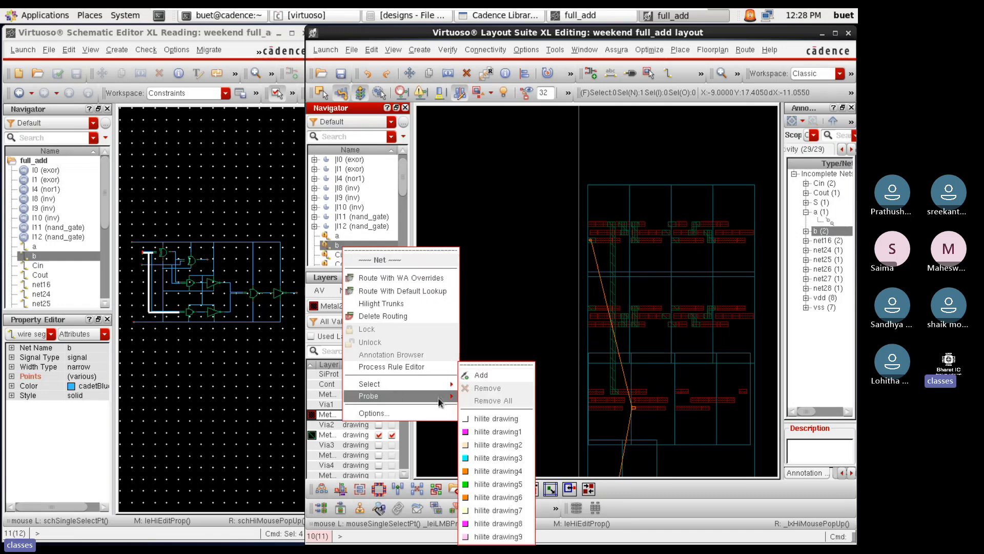
click(484, 471)
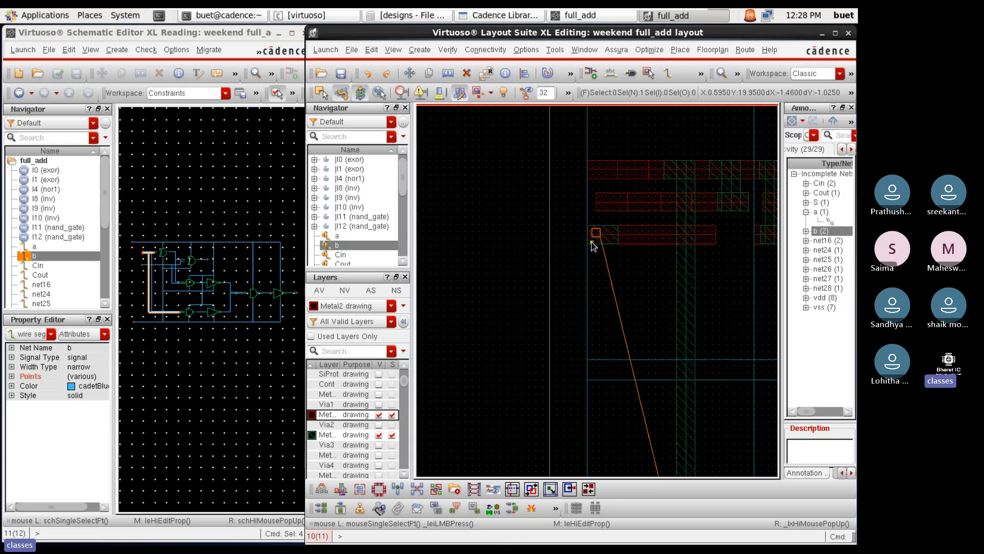
Make Metal3 drawing the active layer for routing net b
ctrl+scroll(593, 235, up, 3)
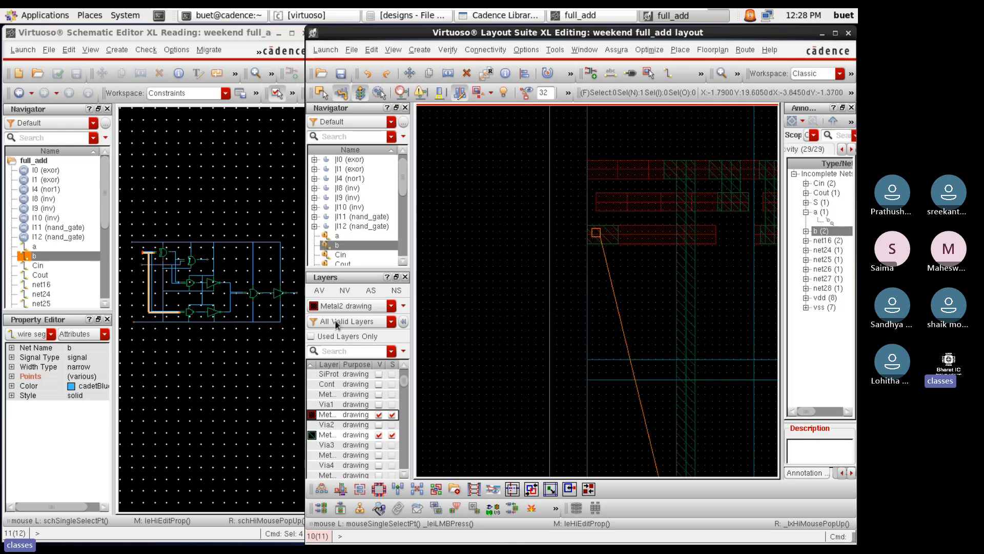
click(332, 435)
key(p)
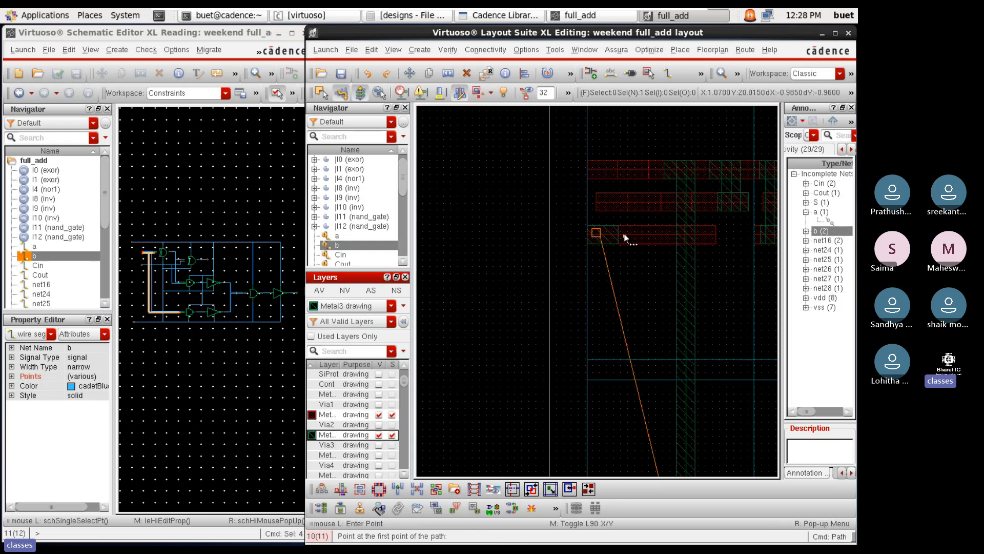
ctrl+scroll(622, 230, up, 1)
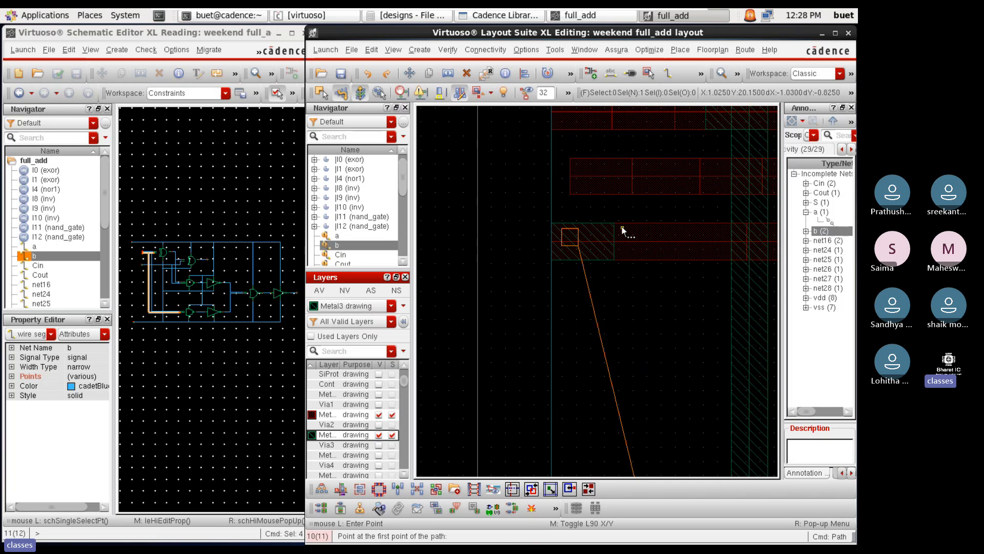
key(Escape)
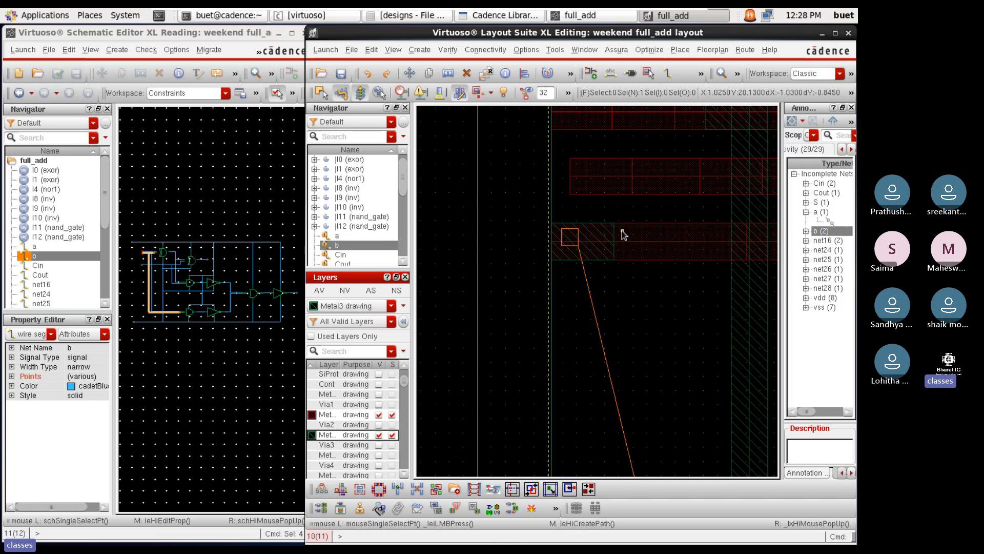
key(p)
ctrl+scroll(655, 220, up, 2)
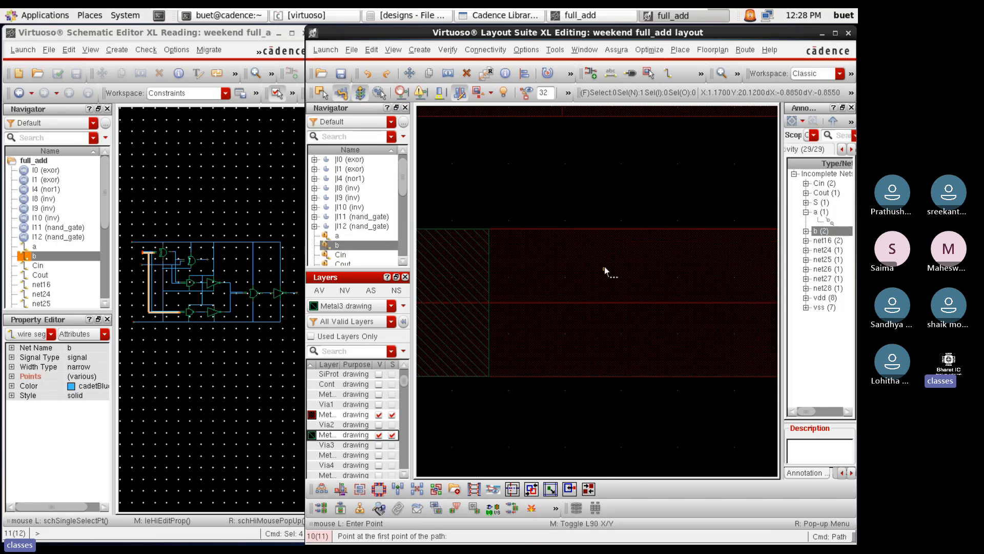
ctrl+scroll(604, 271, down, 2)
ctrl+scroll(626, 275, down, 1)
key(Escape)
Place a 0.2 spacing ruler from the left edge of the existing vertical Metal3 path, just below net b's Metal2 strip in the first row
ctrl+scroll(641, 285, up, 1)
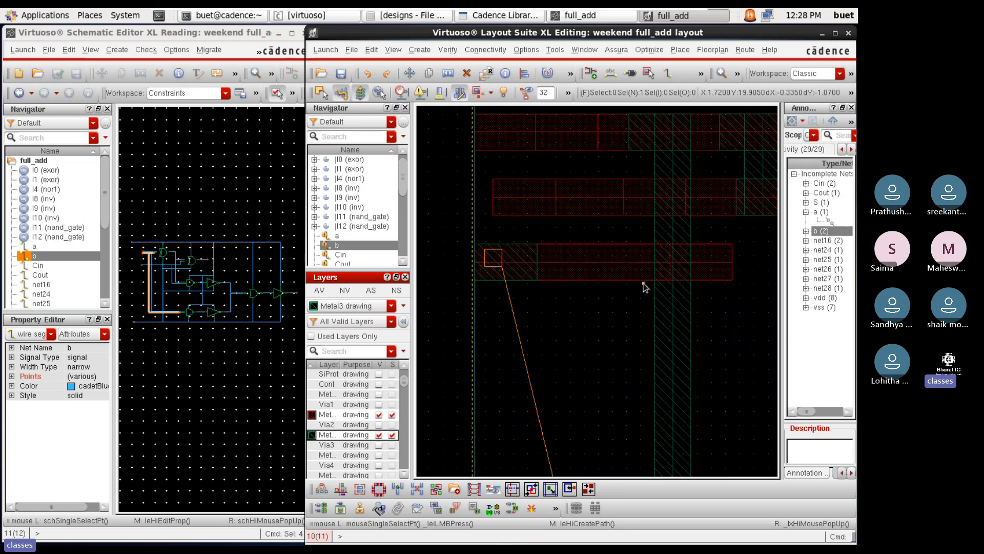
ctrl+scroll(644, 287, up, 1)
key(k)
click(665, 290)
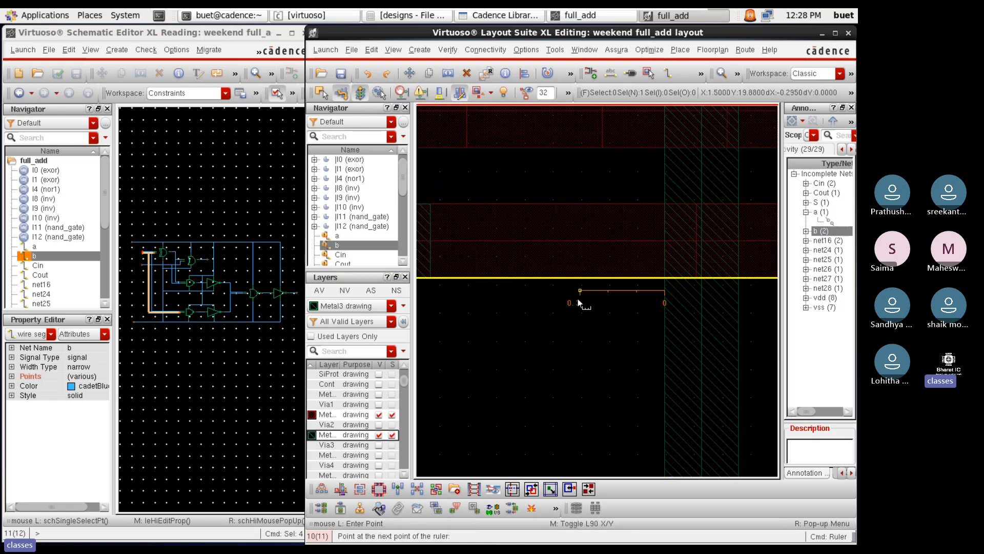
ctrl+scroll(589, 293, up, 1)
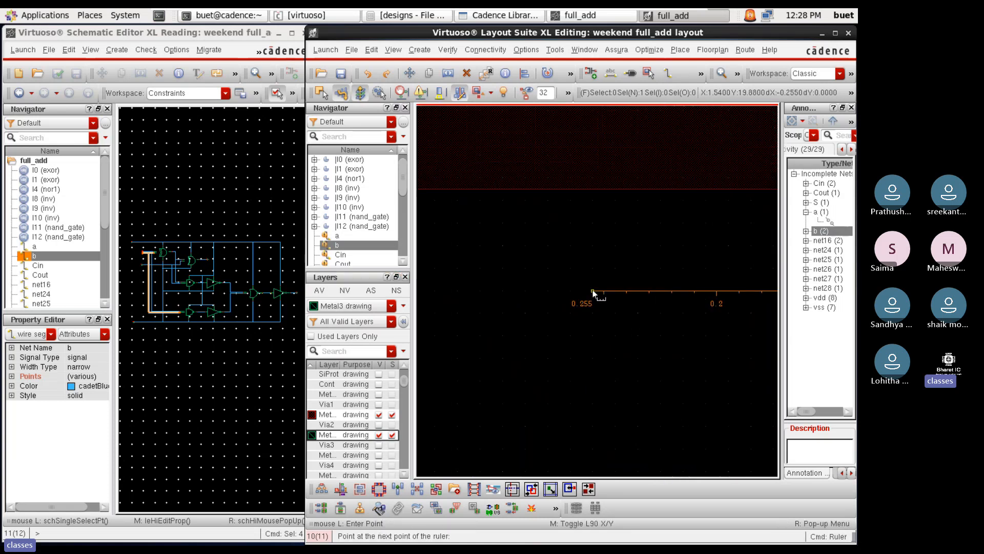
click(712, 291)
ctrl+scroll(667, 306, down, 2)
key(Escape)
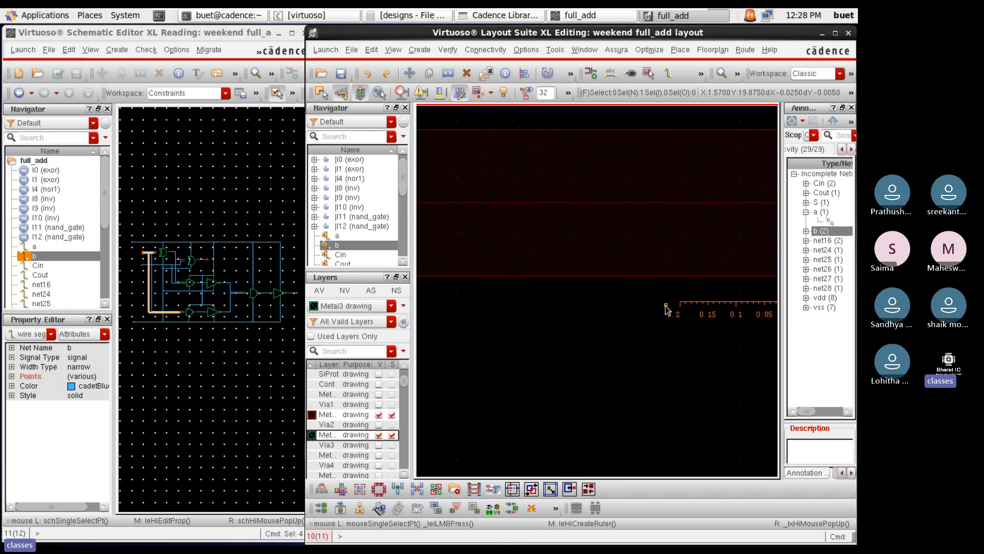
Draw a vertical Metal3 path about 9.74 long from net b's first-row Metal2 strip down to the lower edge of the third row's lowest strip
key(p)
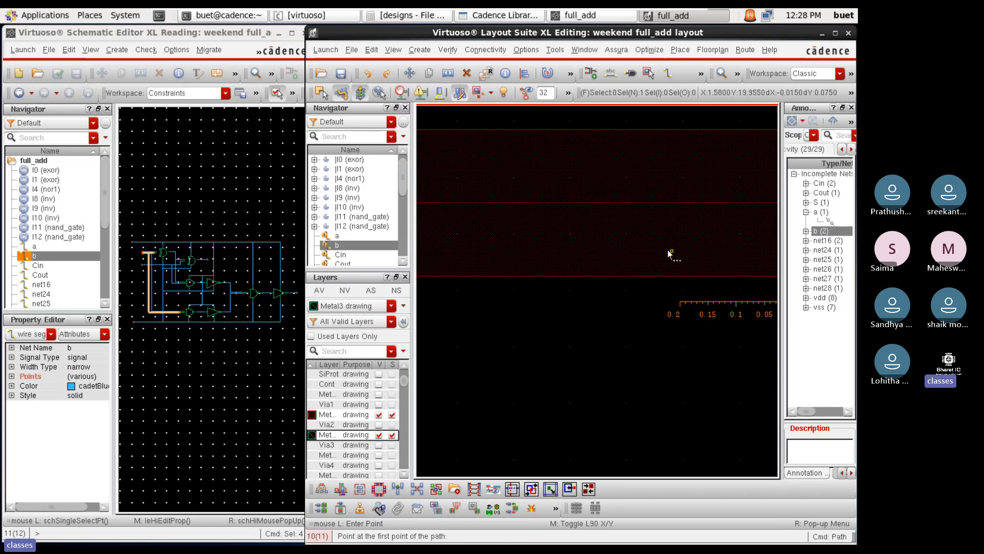
click(629, 129)
ctrl+scroll(653, 345, down, 3)
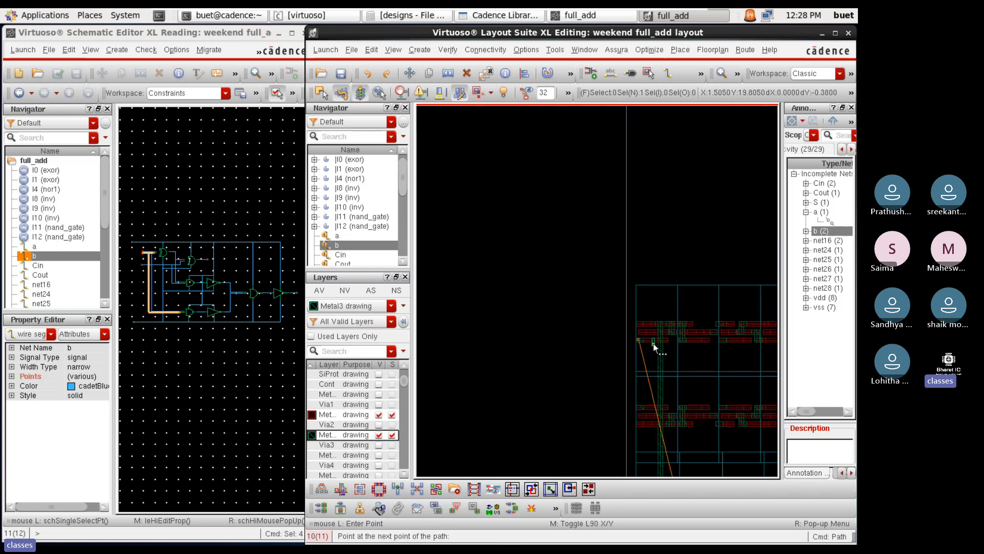
ctrl+scroll(653, 344, down, 2)
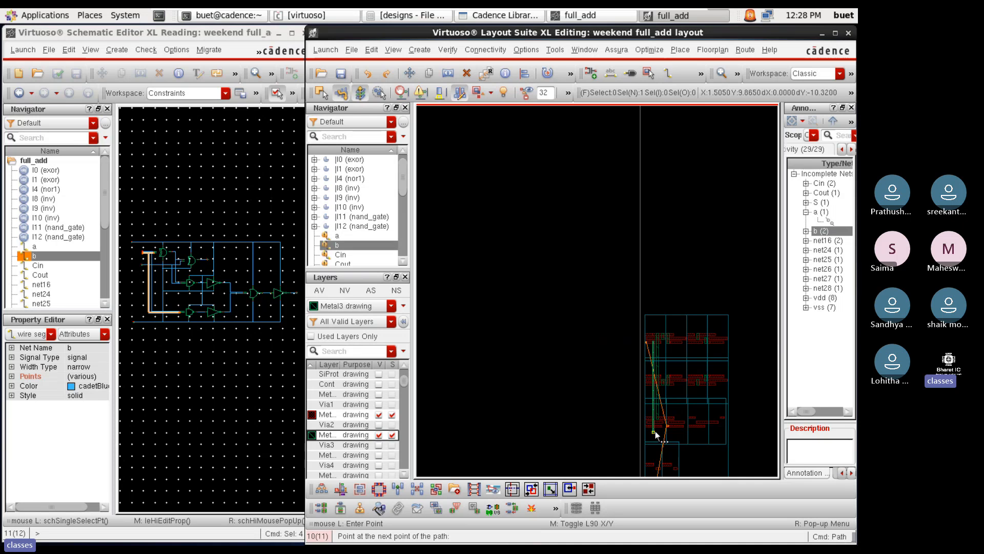
ctrl+scroll(664, 430, up, 3)
ctrl+scroll(661, 430, up, 2)
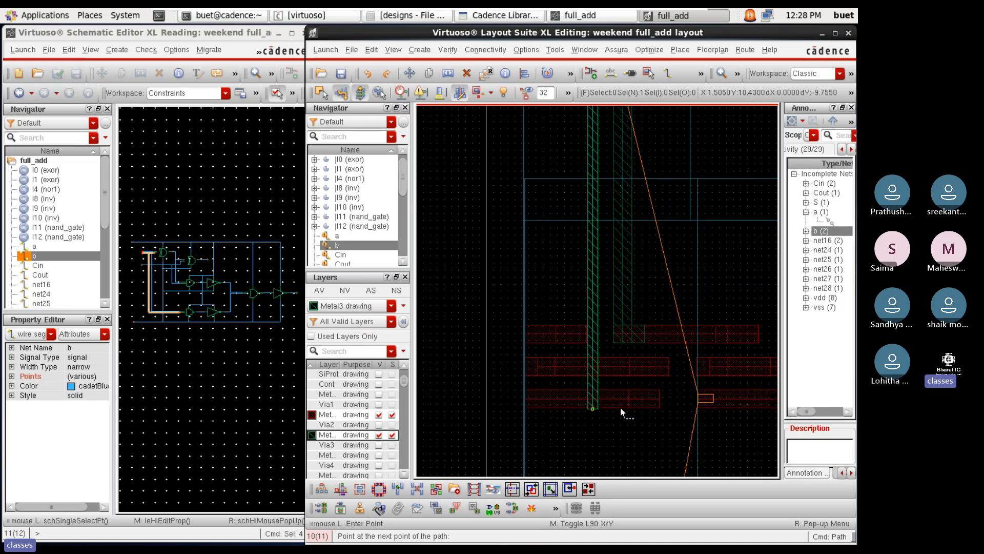
ctrl+scroll(590, 406, up, 2)
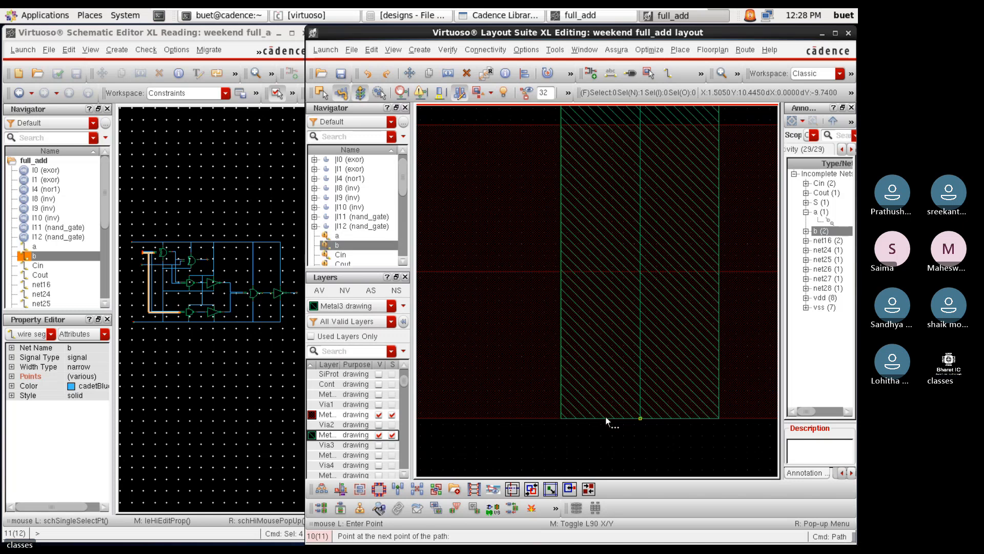
scroll(573, 419, down, 5)
key(Escape)
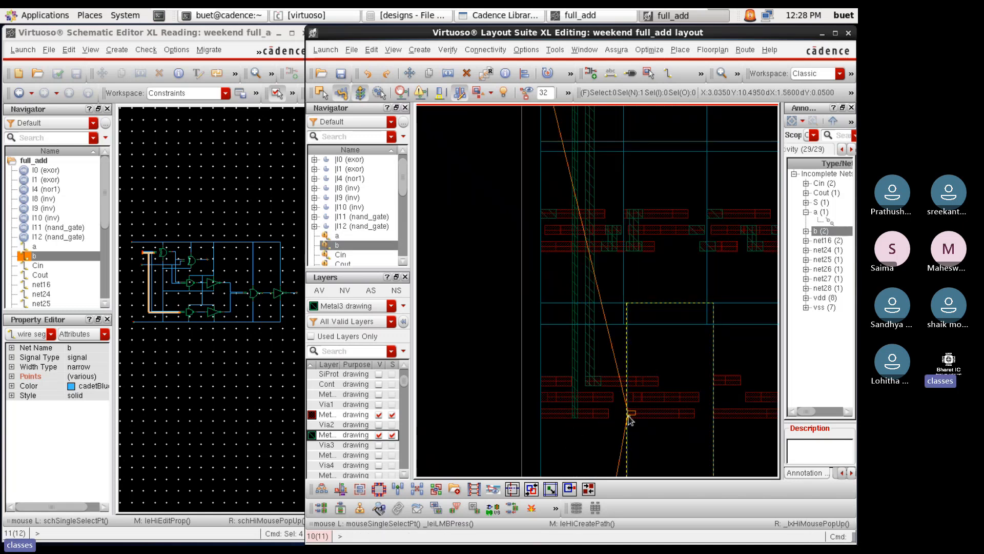
scroll(576, 354, down, 2)
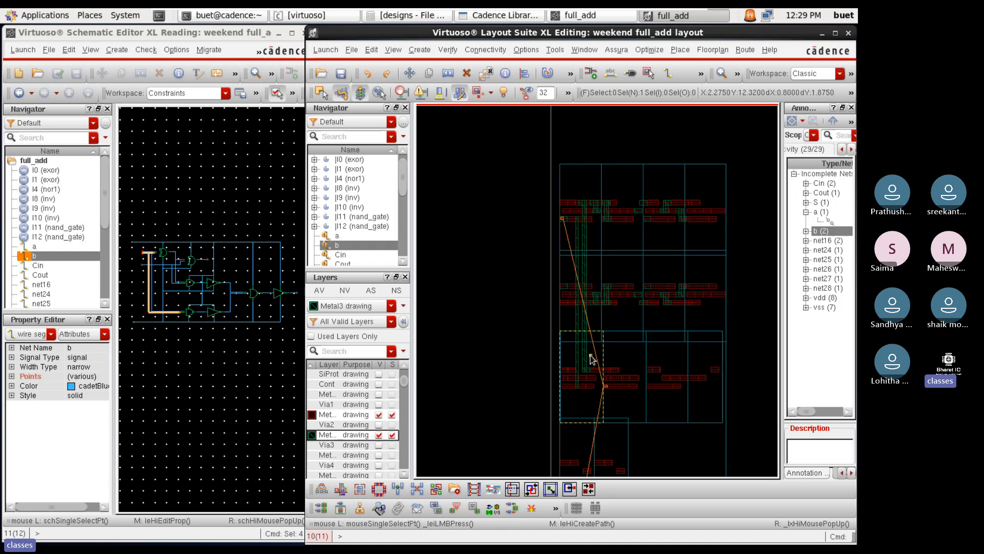
ctrl+scroll(580, 394, up, 4)
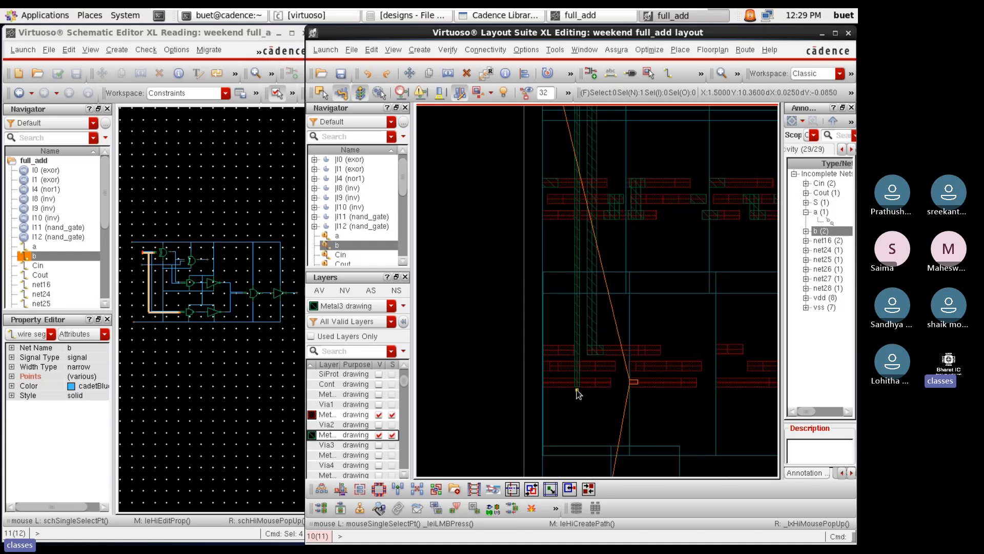
scroll(580, 412, down, 2)
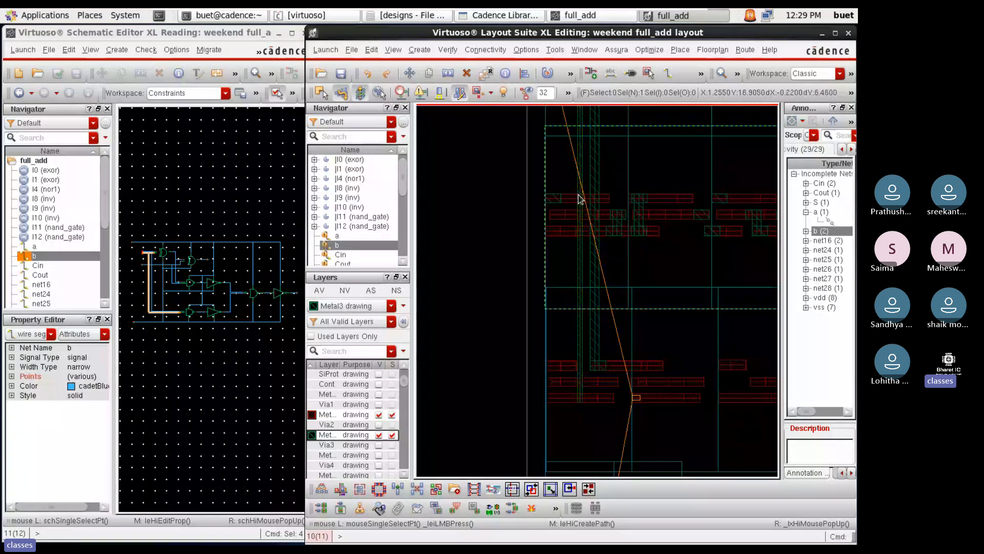
scroll(582, 196, down, 1)
scroll(583, 134, up, 3)
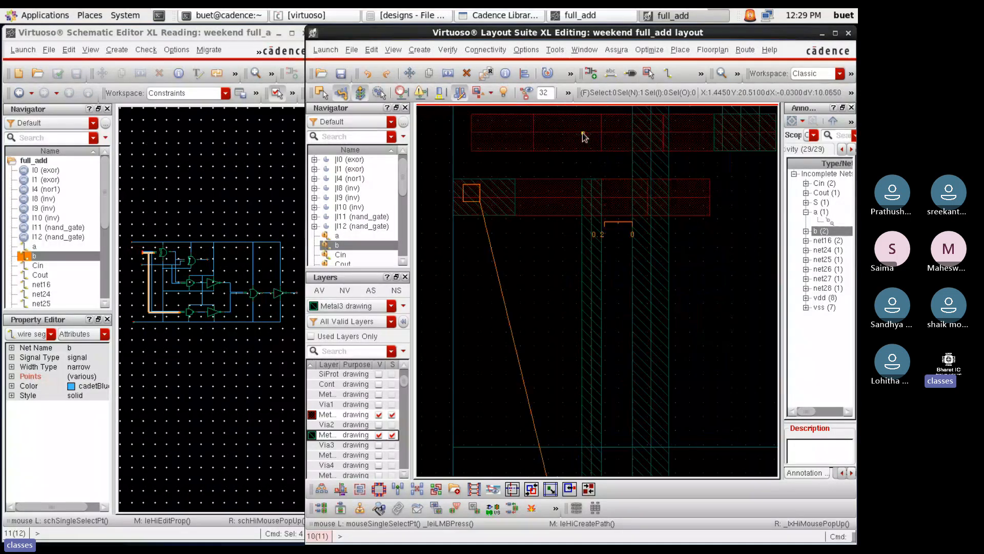
Widen net b's new vertical Metal3 path to match the width of the neighbouring vertical Metal3 path
click(589, 279)
key(q)
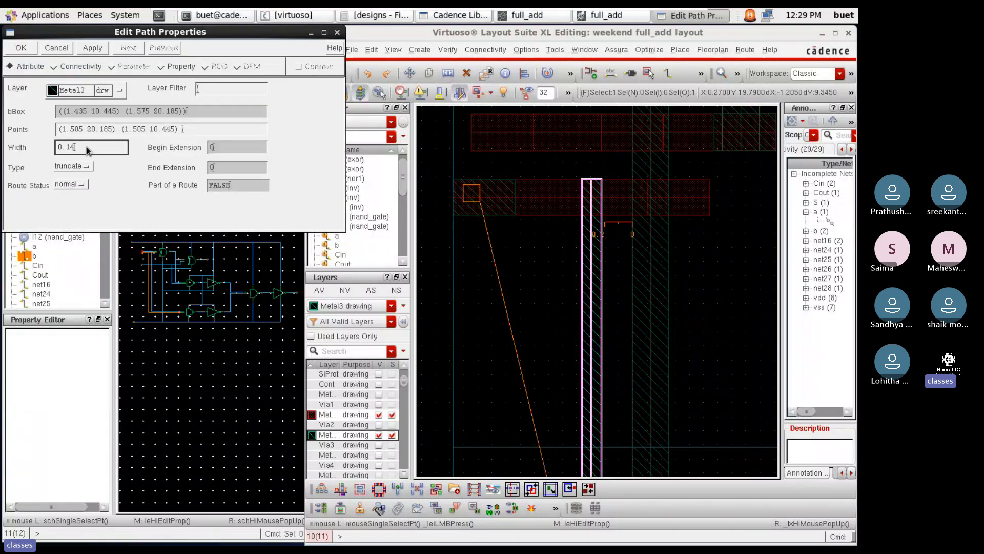
key(BackSpace)
key(BackSpace)
key(Return)
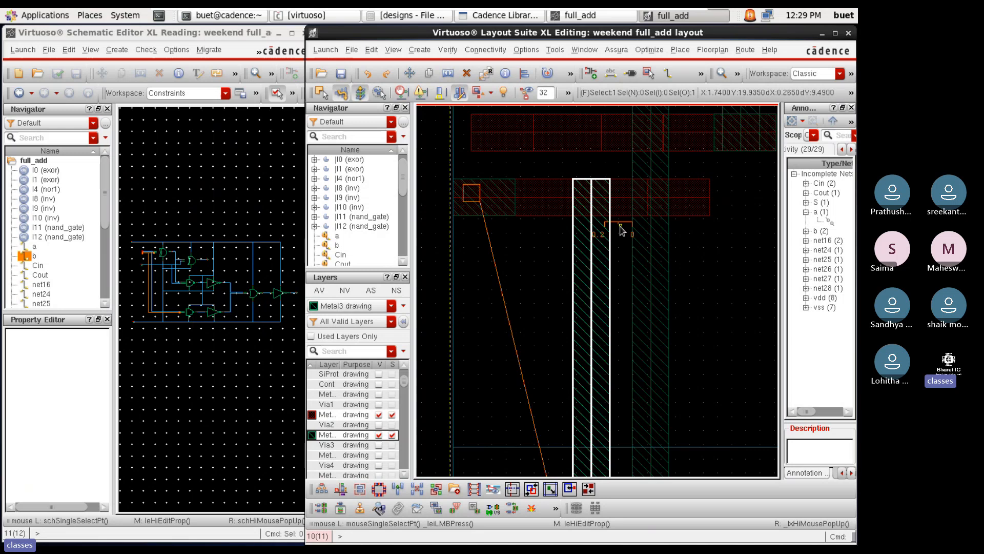
Stretch the widened Metal3 path sideways so its right edge meets the 0.2 mark of the spacing ruler
scroll(613, 223, up, 3)
key(s)
click(578, 235)
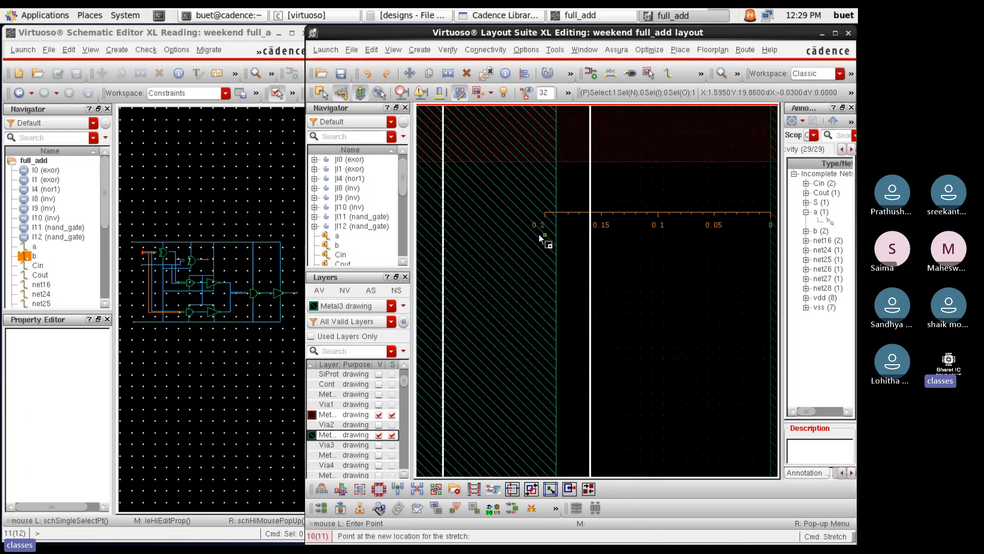
click(534, 234)
scroll(714, 271, down, 3)
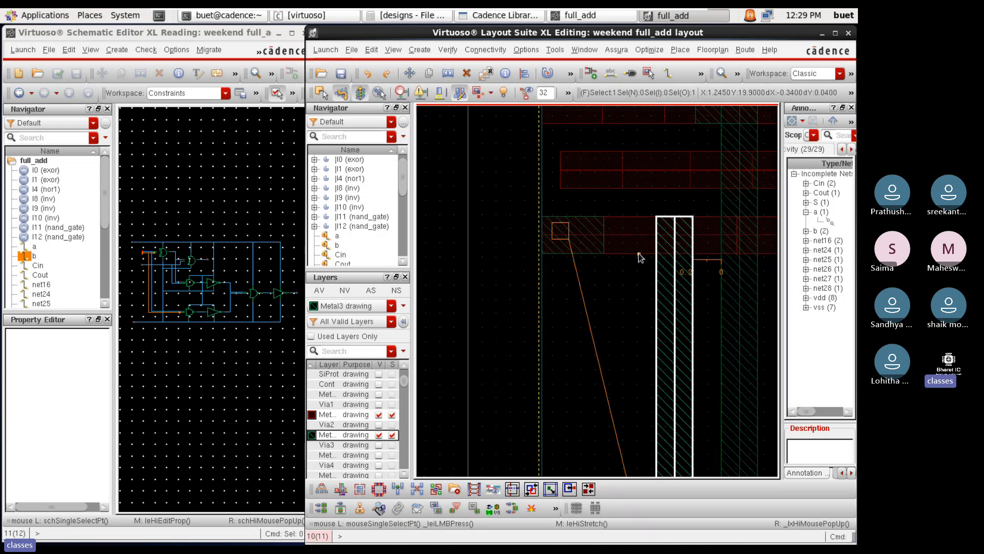
Measure the gap between the existing Metal3 pad at the start of net b's first-row strip and the vertical Metal3 path
scroll(640, 257, up, 3)
key(k)
click(498, 215)
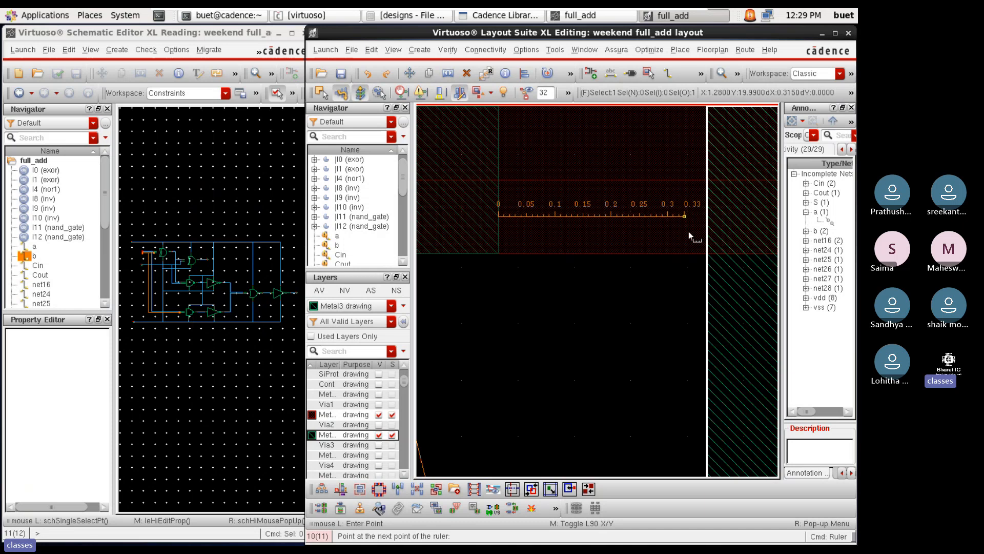
click(686, 225)
key(Escape)
scroll(424, 238, down, 3)
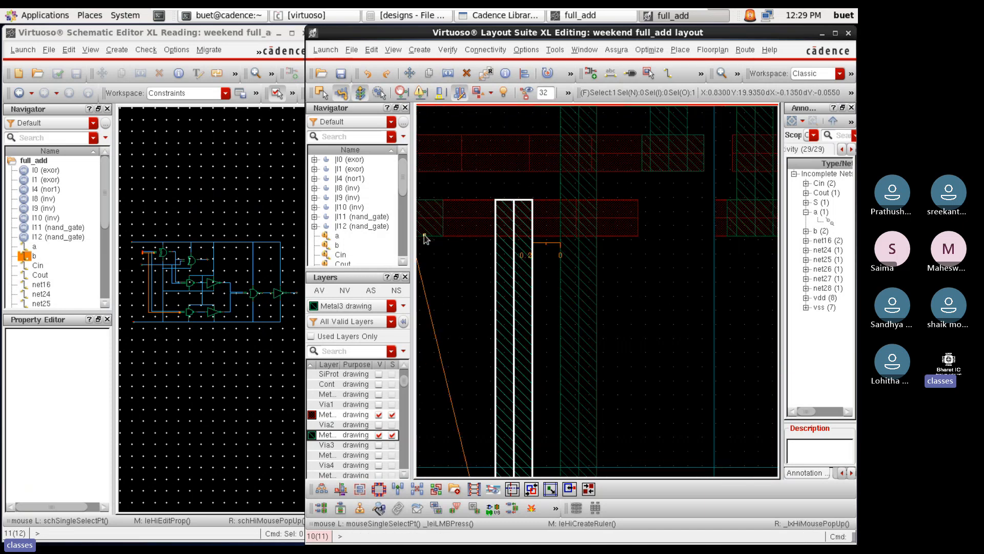
Place an M3_M2v via on net b's first-row Metal2 strip, flush with the top and right edges of the vertical Metal3 path
scroll(520, 201, up, 3)
key(o)
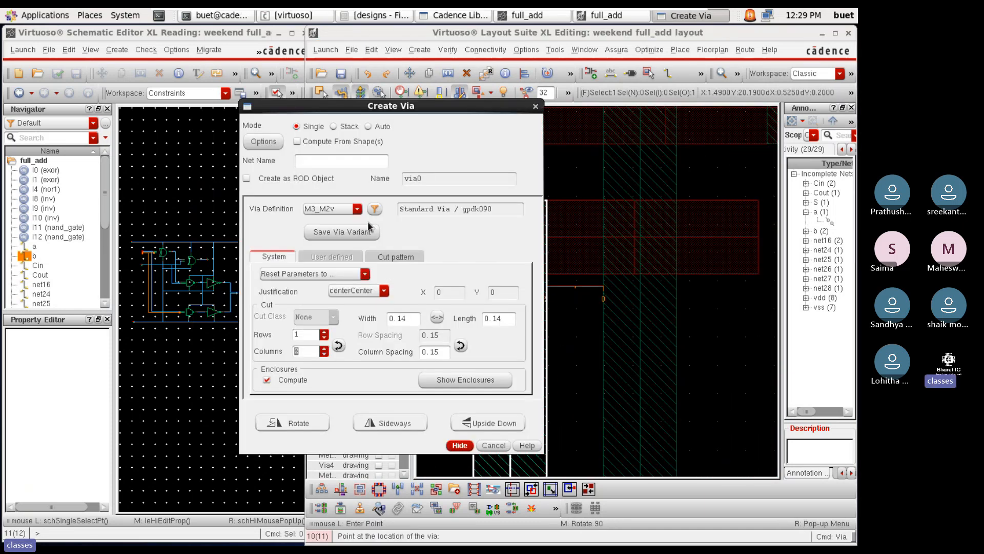
click(461, 445)
scroll(537, 273, up, 3)
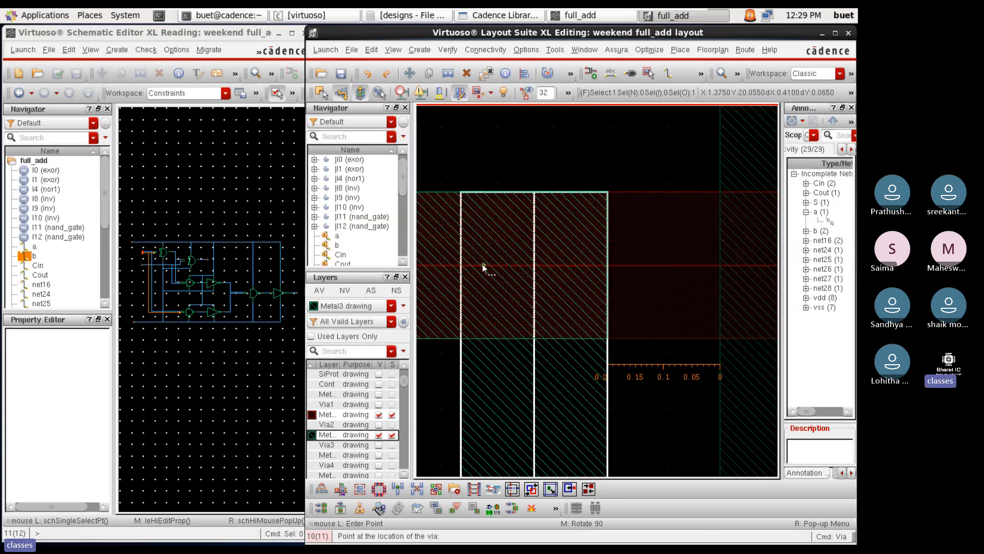
key(Escape)
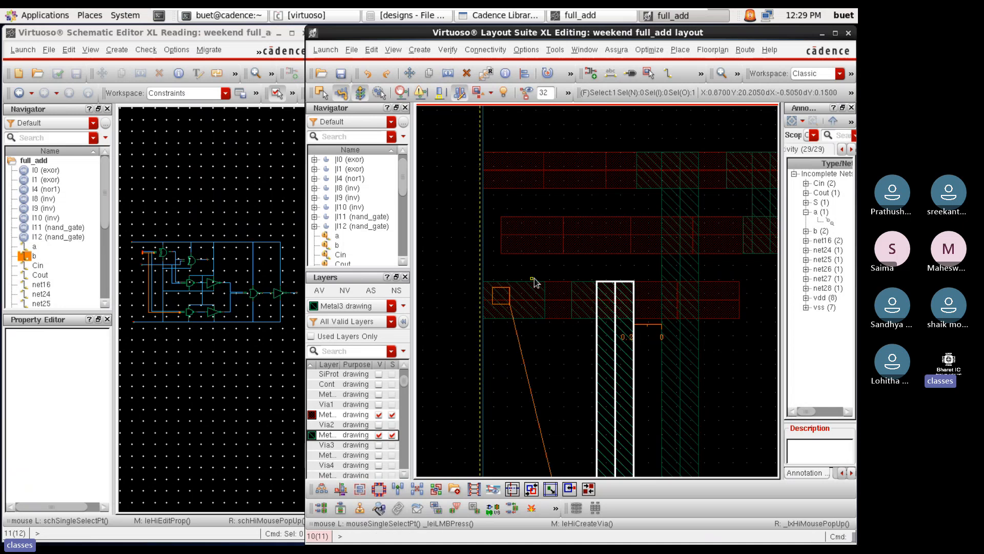
Measure the Metal3 spacing between the existing pad and the new M3_M2v via on net b's first-row strip
ctrl+scroll(533, 286, up, 3)
key(k)
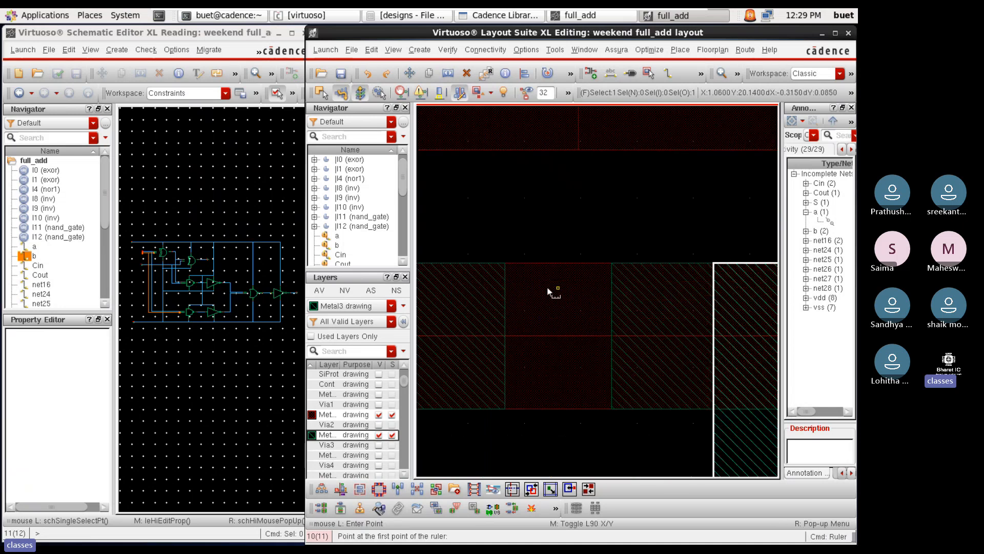
click(505, 285)
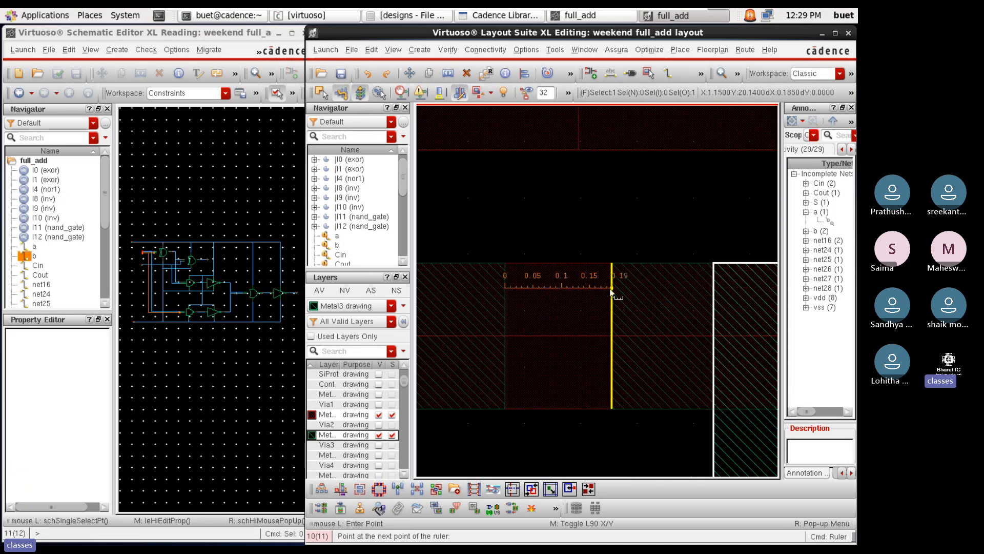
ctrl+scroll(611, 292, down, 2)
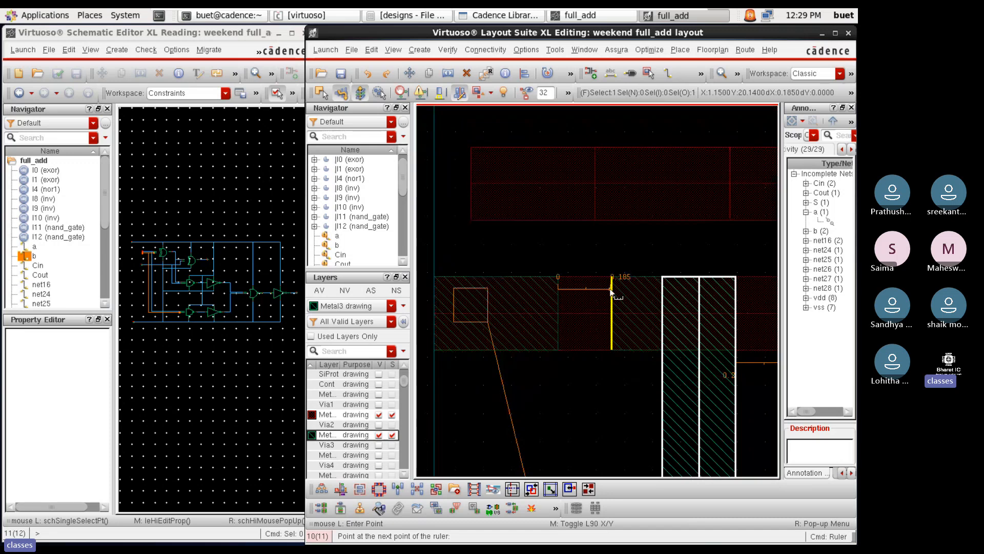
ctrl+scroll(611, 292, down, 2)
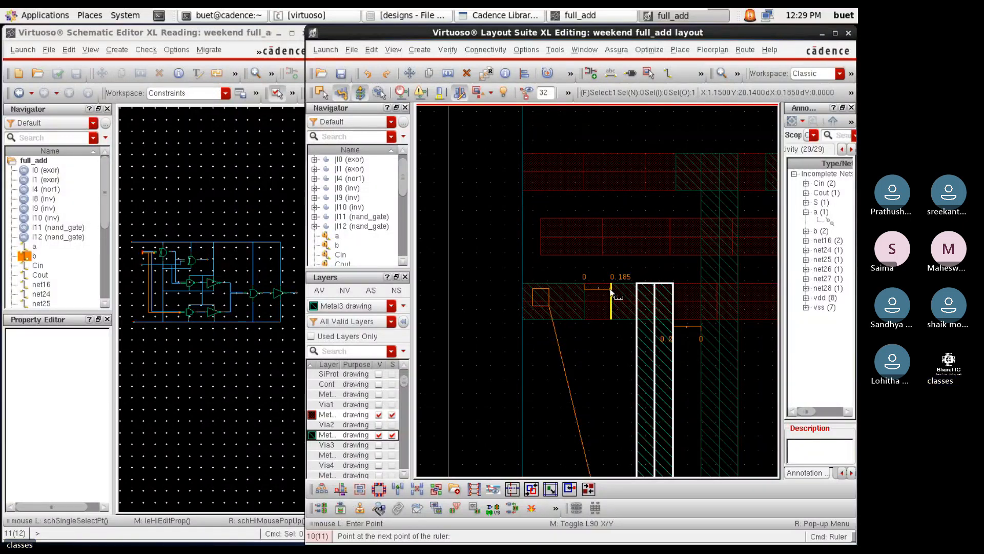
key(Escape)
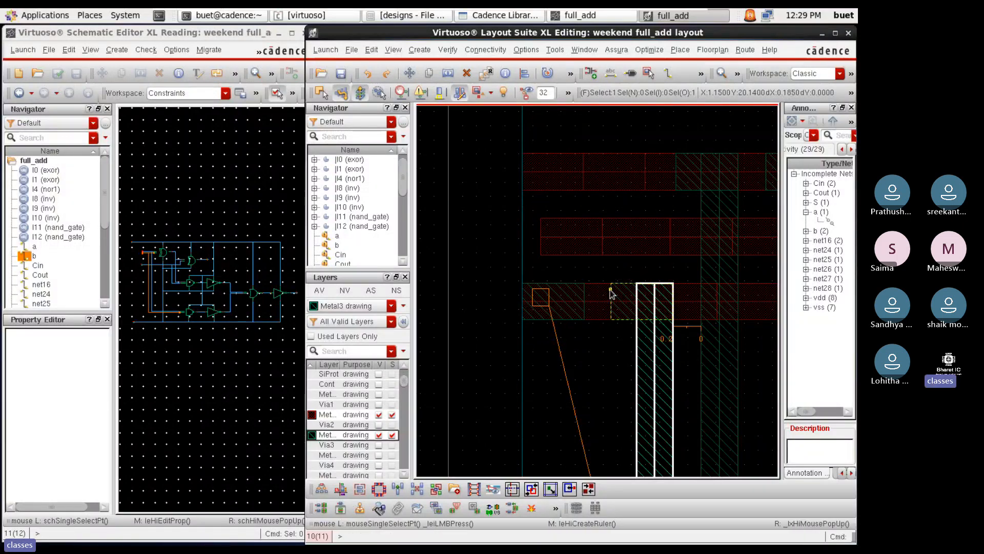
Examine the Metal3 path and via at net b's first-row strip, showing the Metal1 layer briefly and hiding it again
ctrl+scroll(610, 292, down, 2)
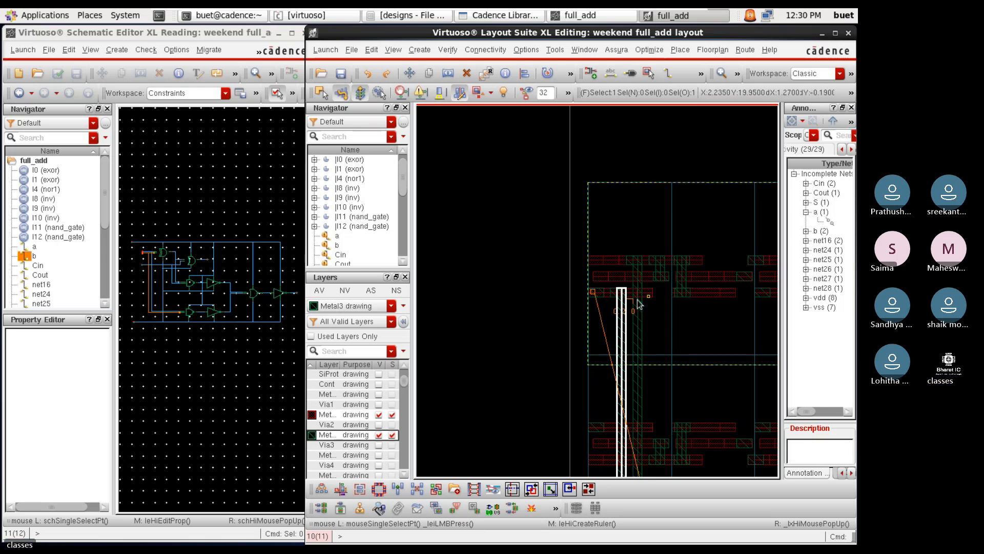
scroll(634, 296, up, 1)
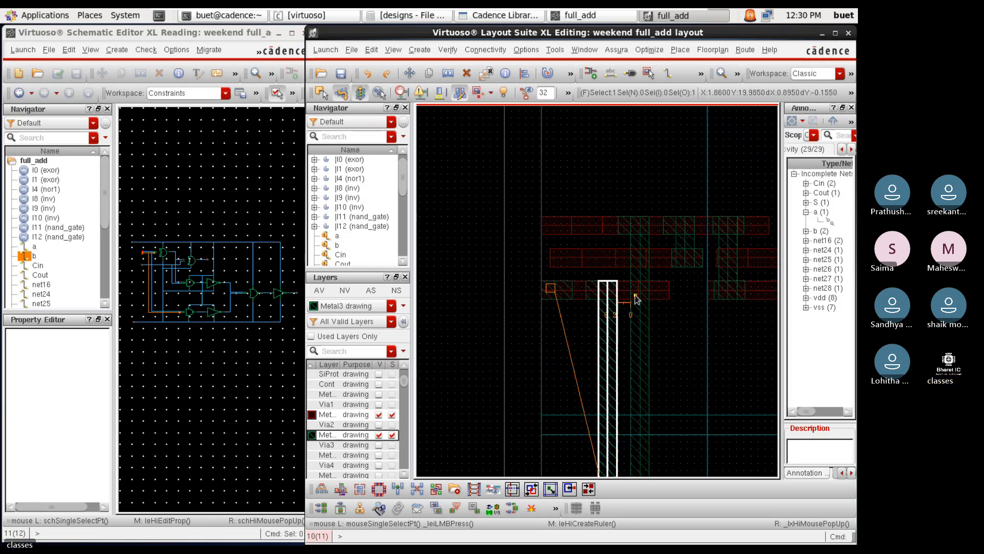
click(490, 275)
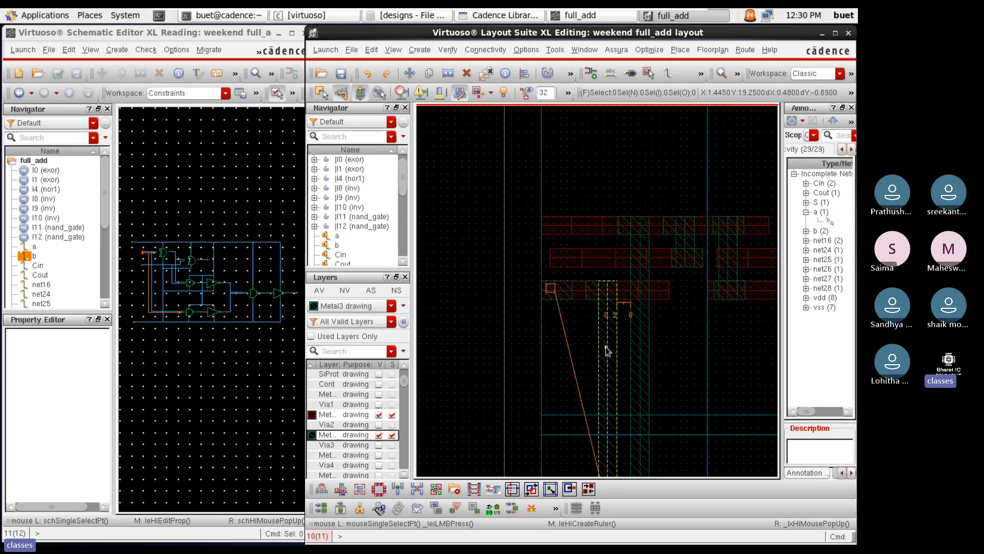
click(607, 348)
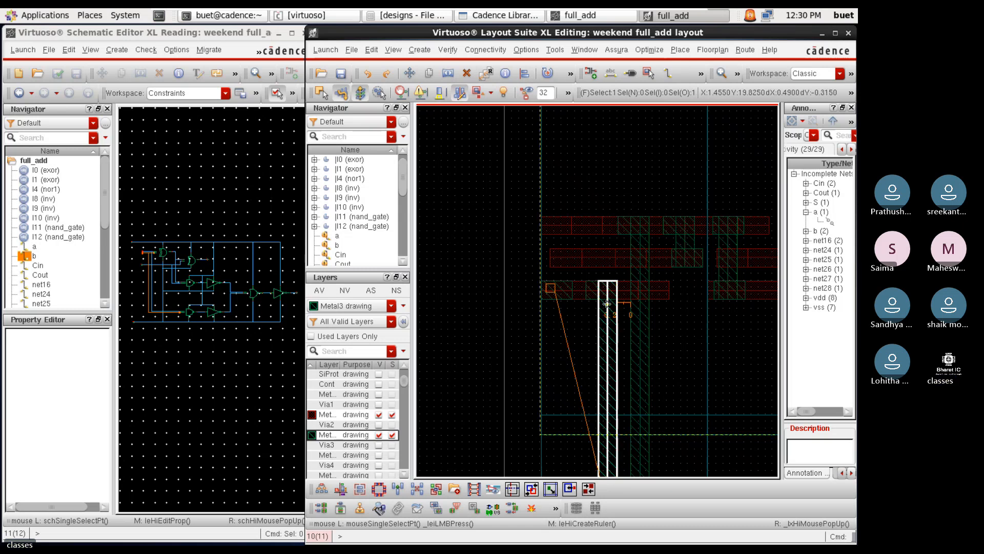
scroll(607, 302, up, 1)
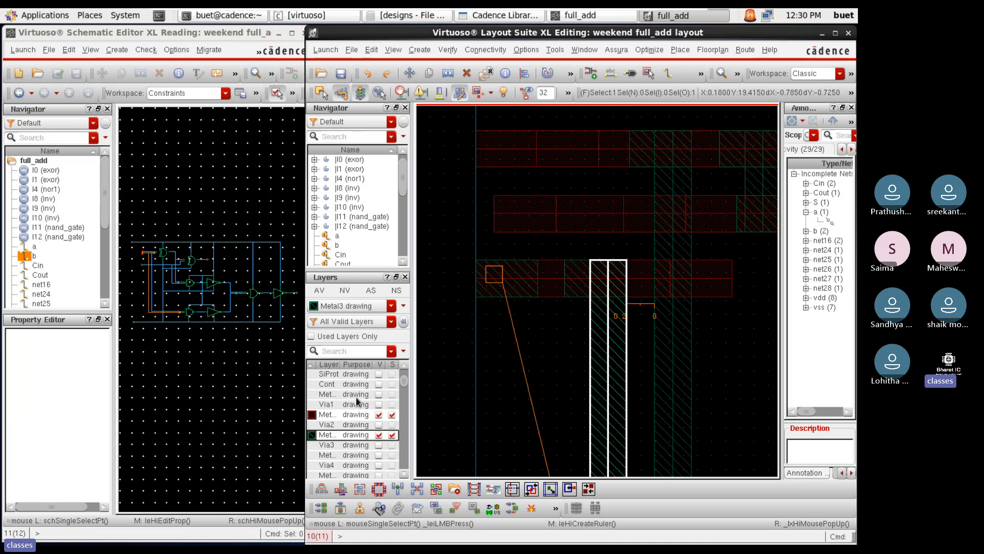
click(378, 394)
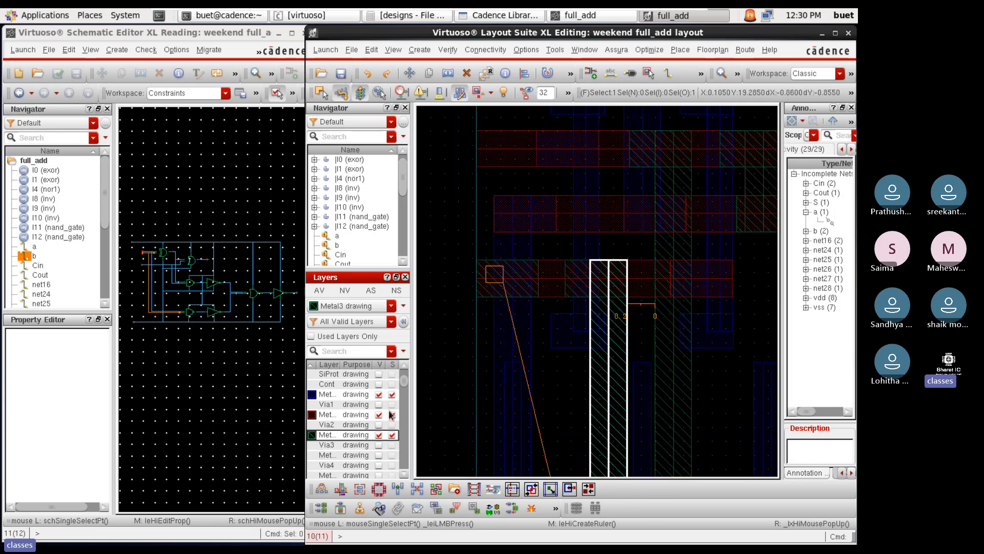
click(379, 394)
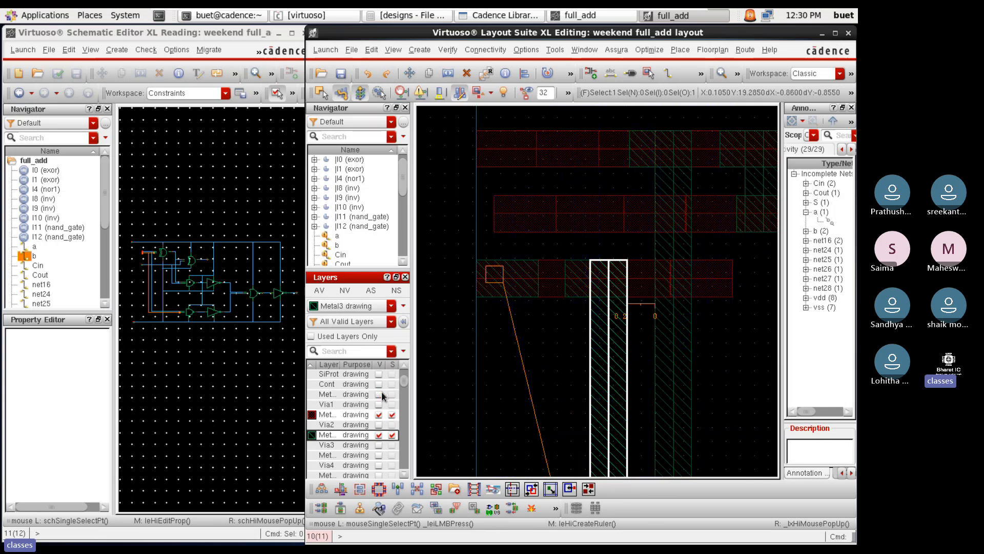
ctrl+scroll(579, 232, down, 3)
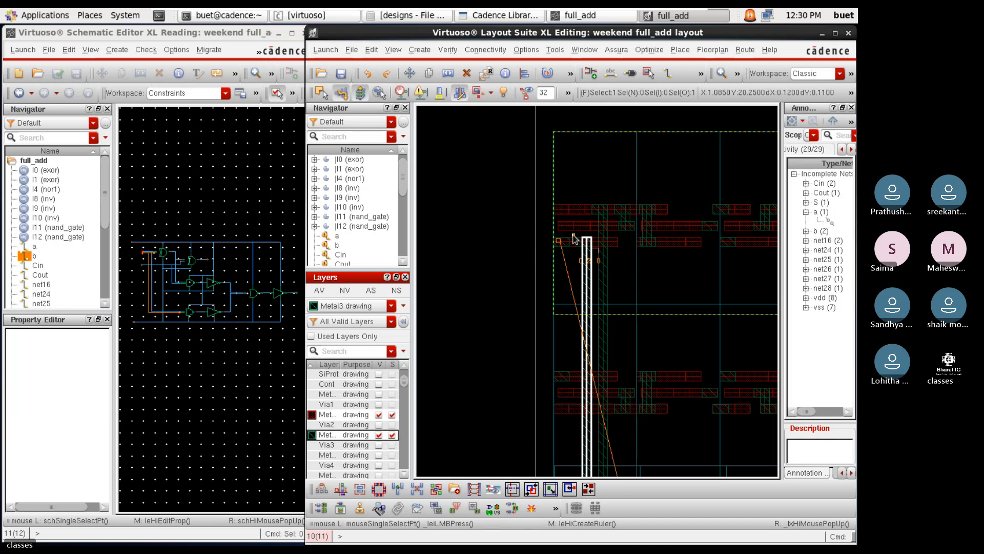
Undo the placement of the M3_M2v via on net b's first-row strip
ctrl+scroll(573, 238, up, 5)
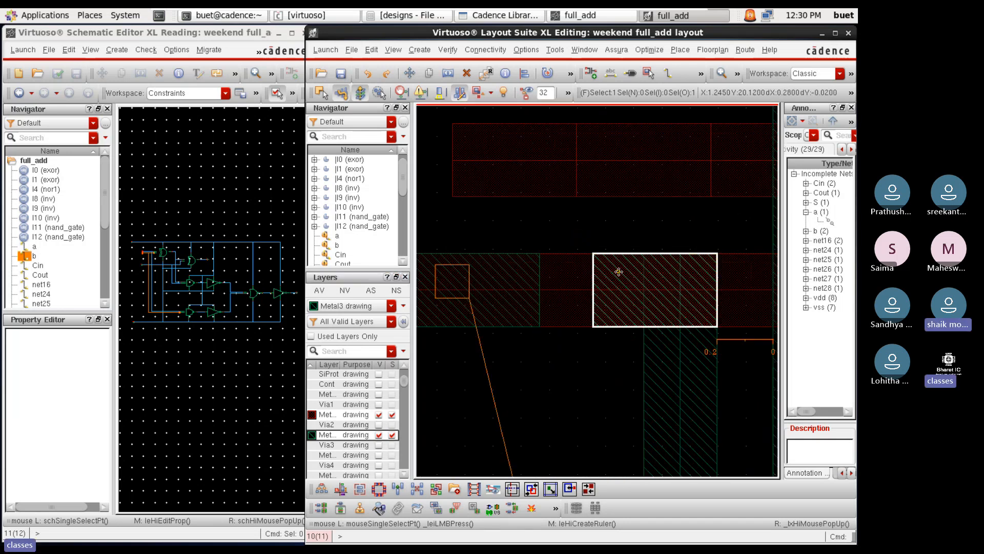
key(i)
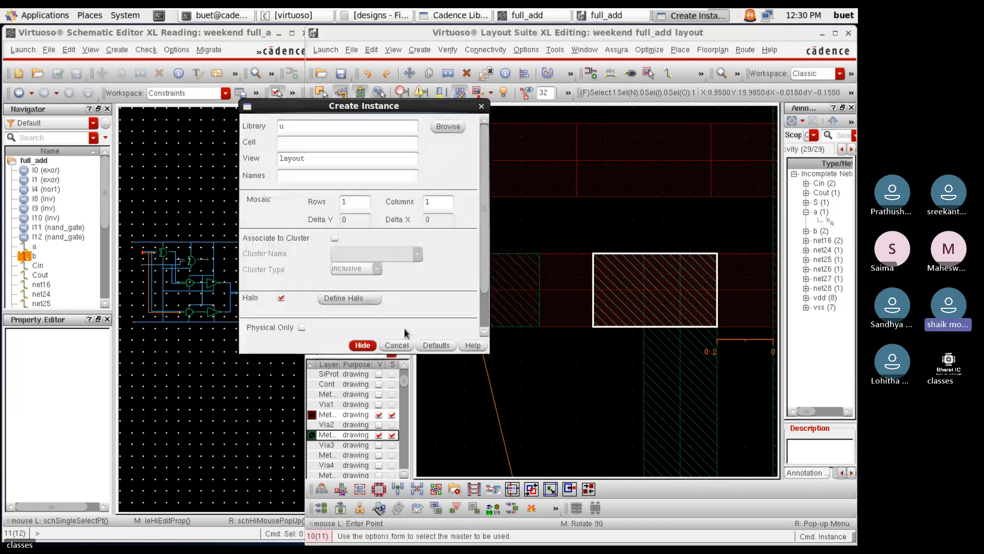
click(353, 351)
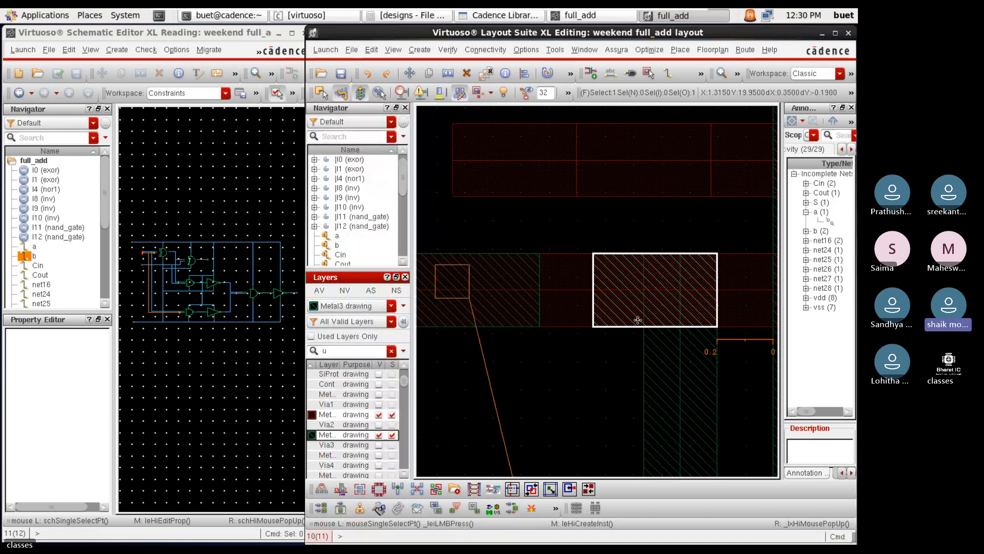
text(u)
click(644, 215)
click(617, 275)
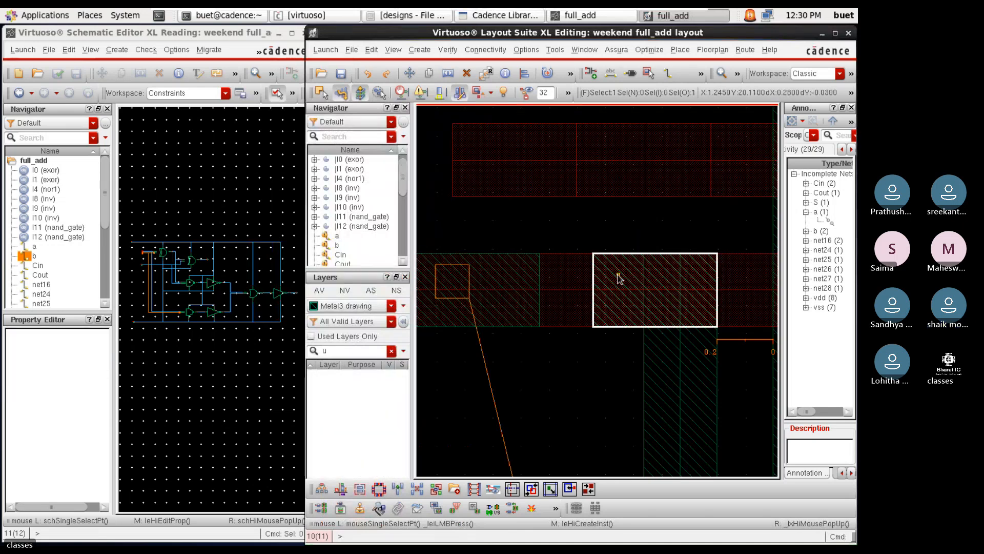
key(u)
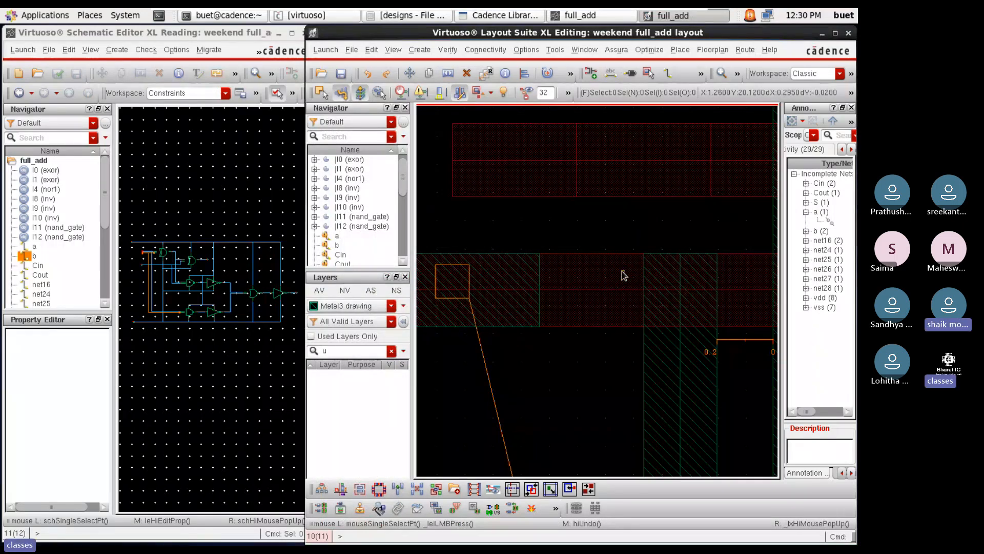
key(o)
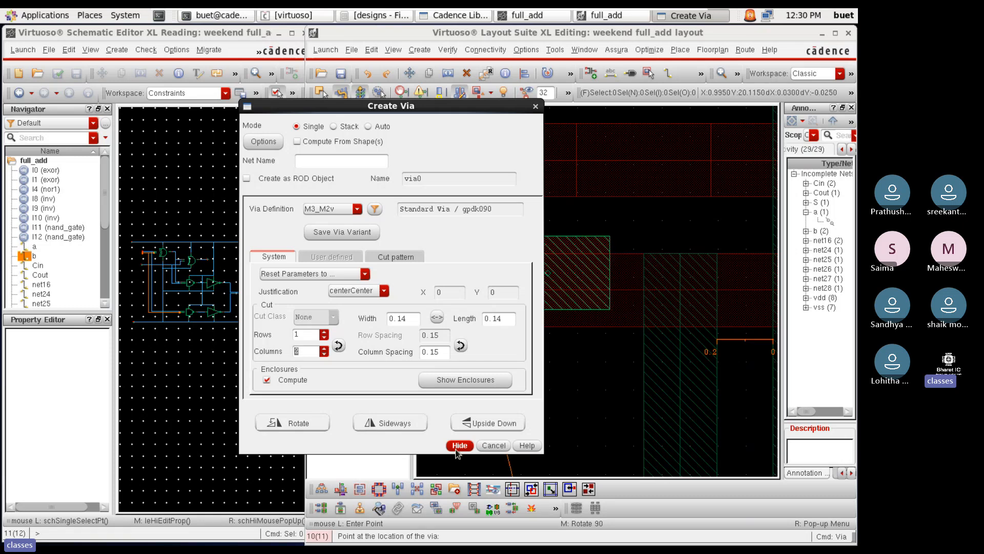
key(F3)
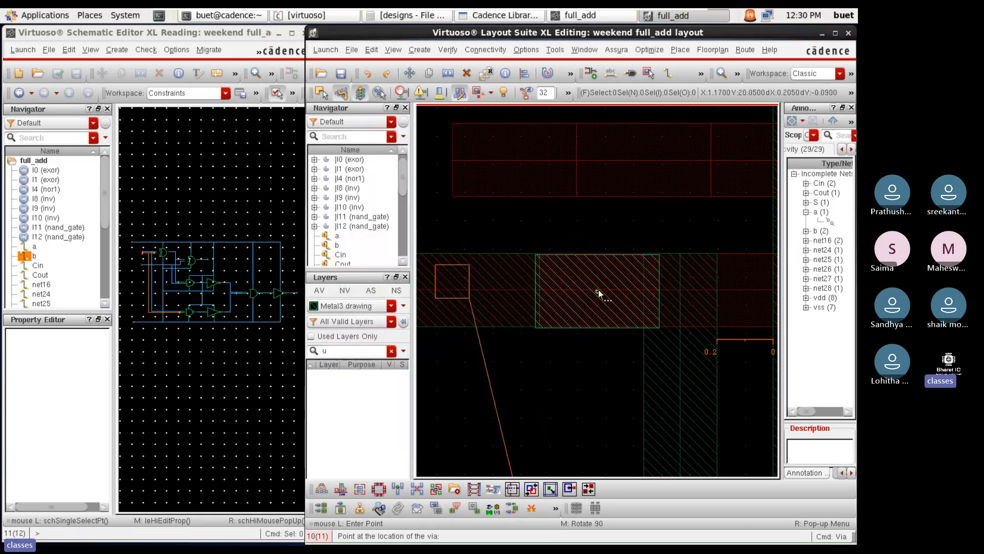
scroll(597, 291, up, 2)
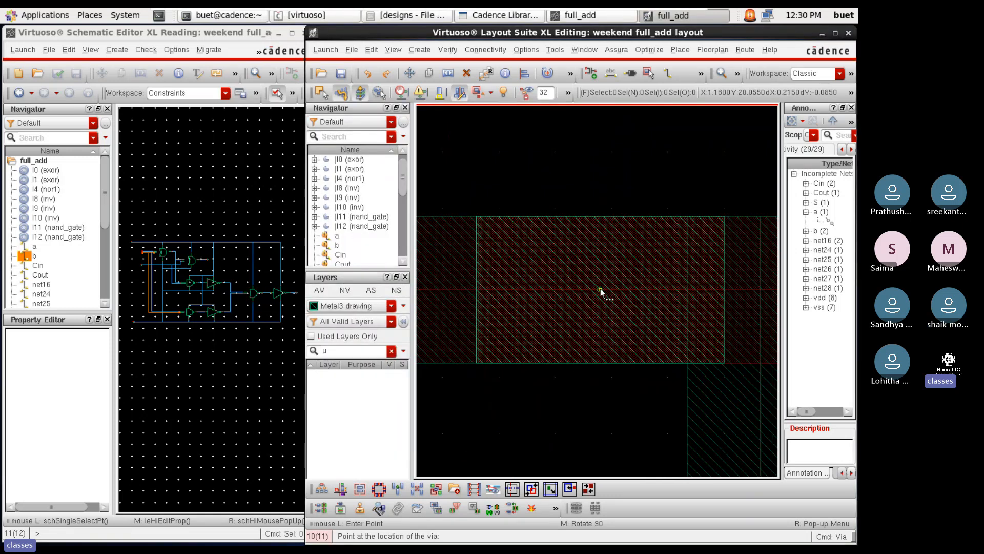
key(Escape)
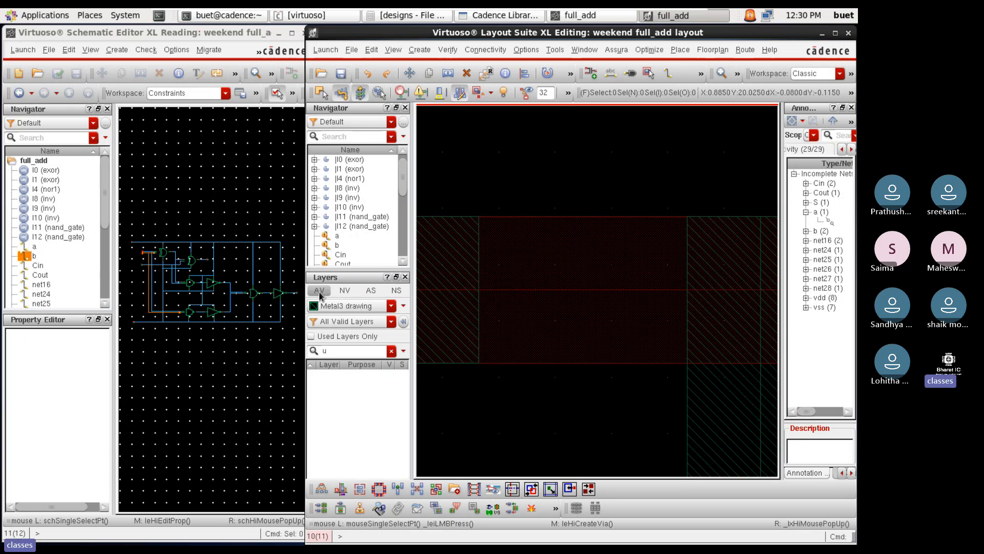
Clear the layer search filter and make all layers visible to inspect the existing vias on net b's first-row strip
click(571, 214)
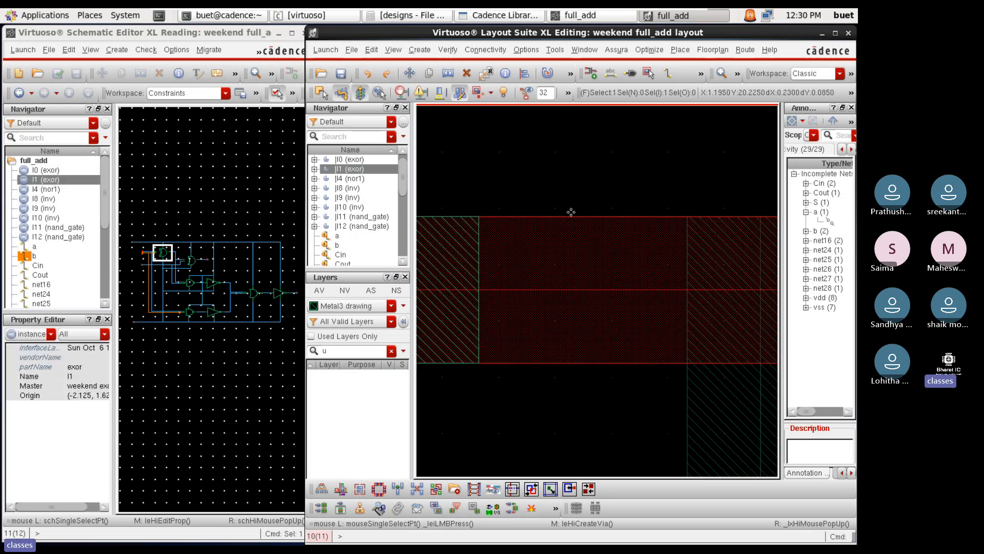
click(391, 352)
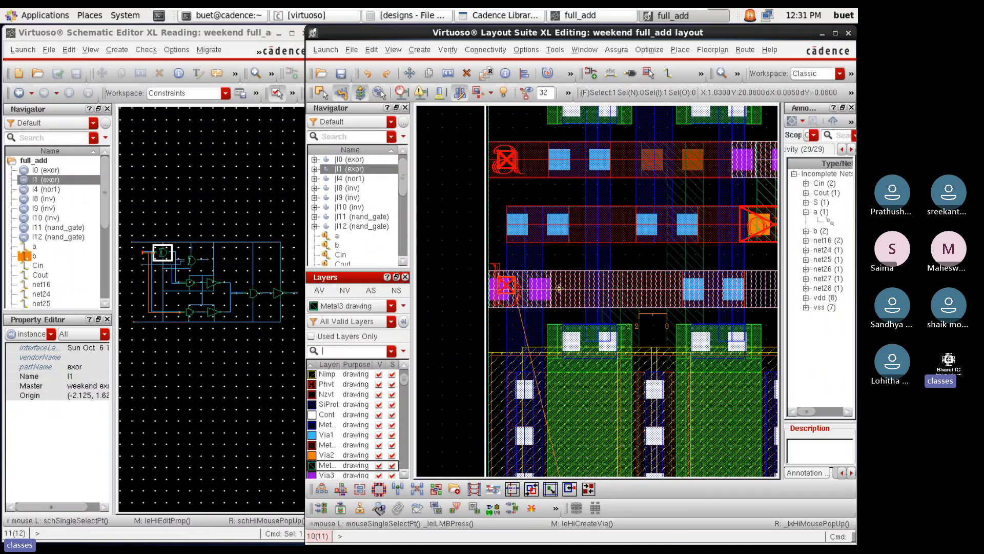
ctrl+scroll(560, 288, up, 1)
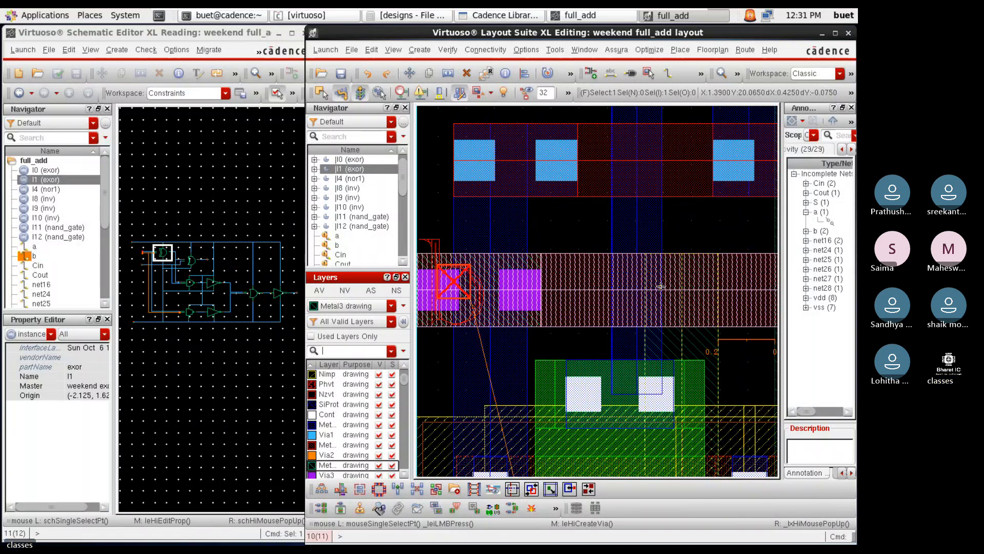
key(Return)
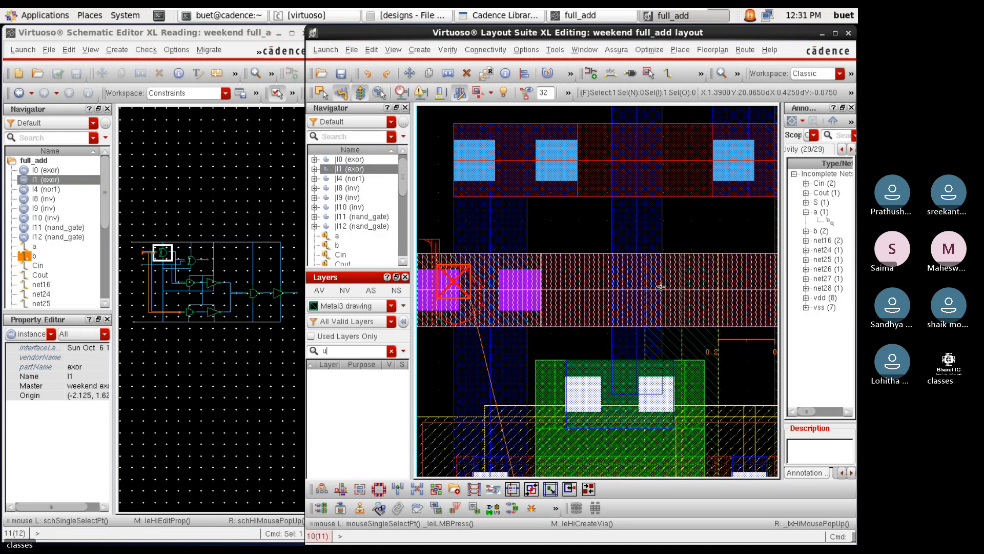
text(Uo)
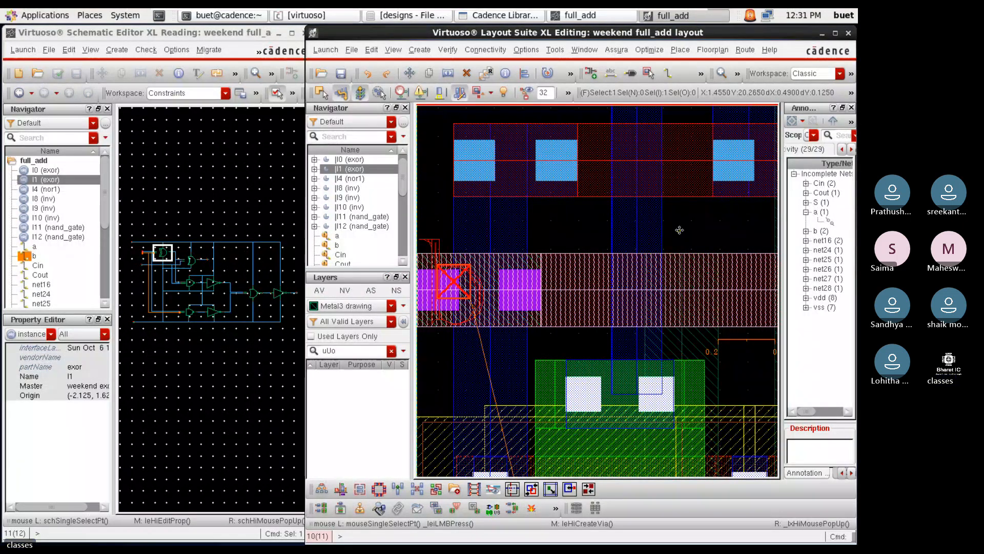
text(o)
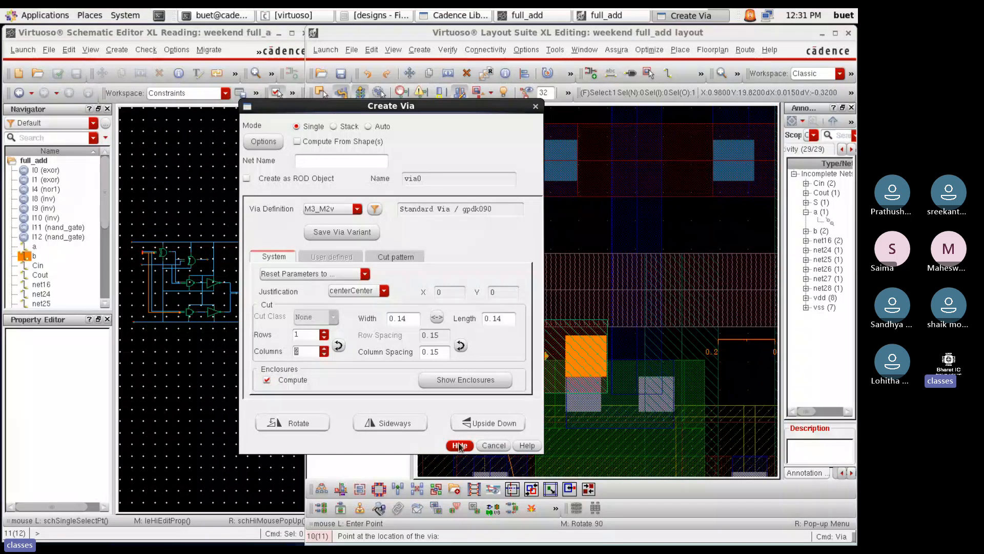
click(459, 445)
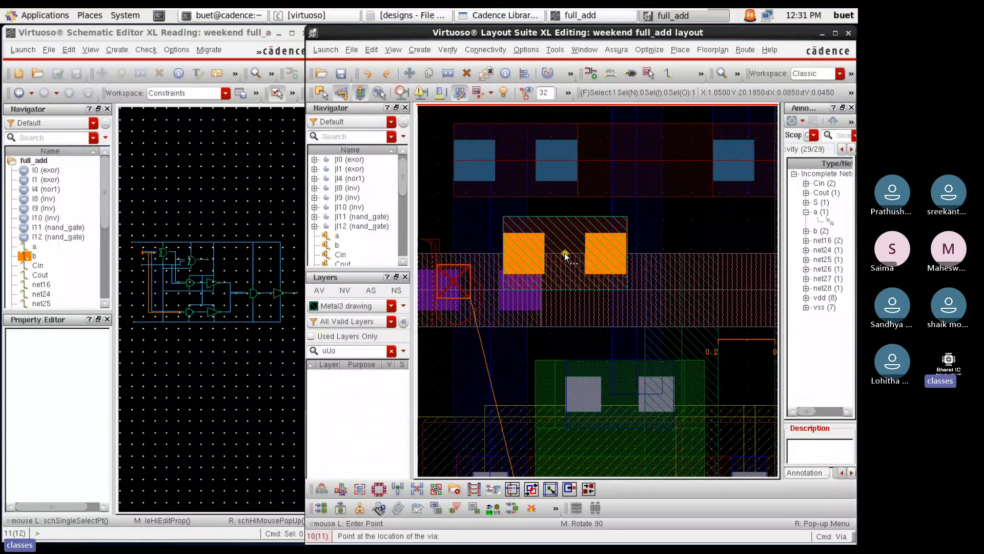
ctrl+scroll(564, 255, down, 2)
key(Escape)
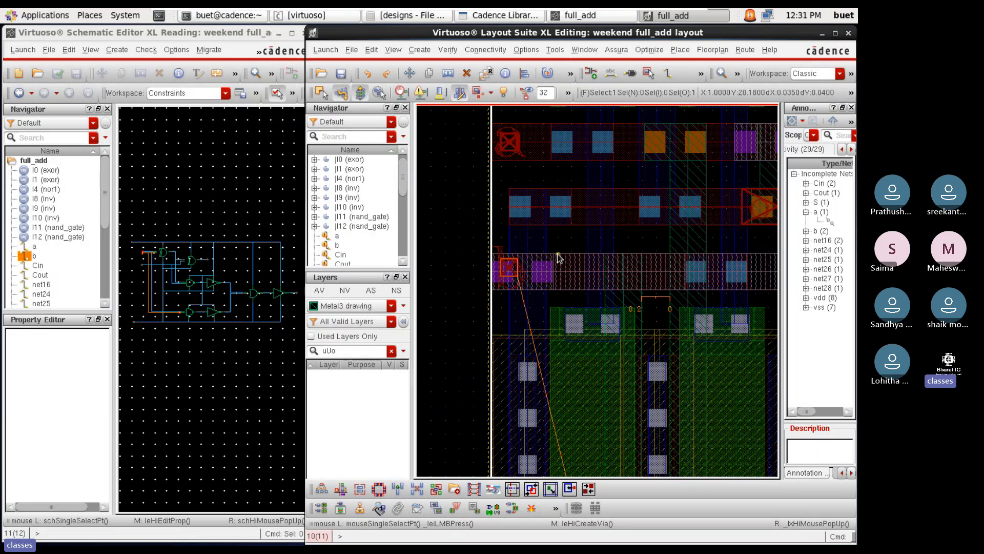
Start a new via for net b's first-row strip with the via definition set to M4_M3v
ctrl+scroll(623, 335, down, 2)
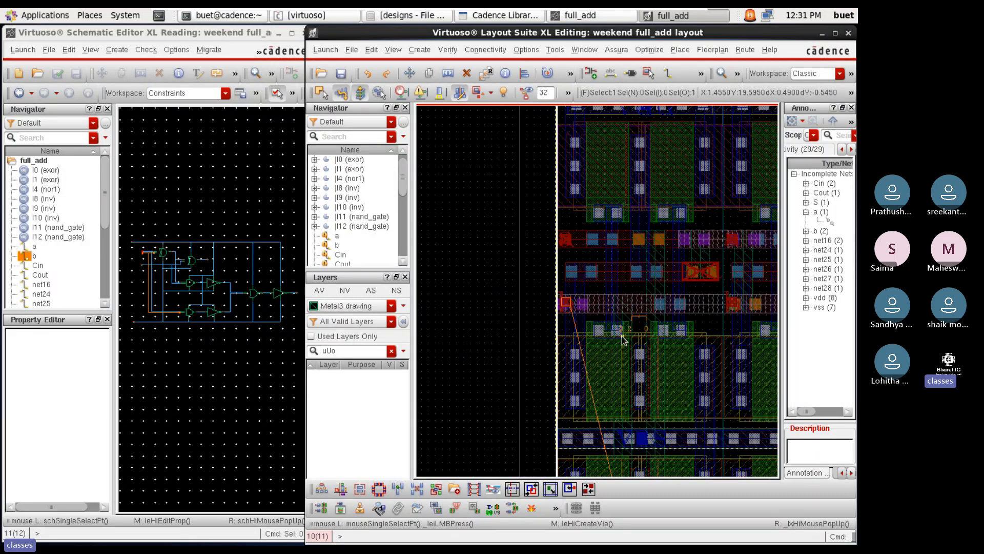
ctrl+scroll(617, 309, up, 2)
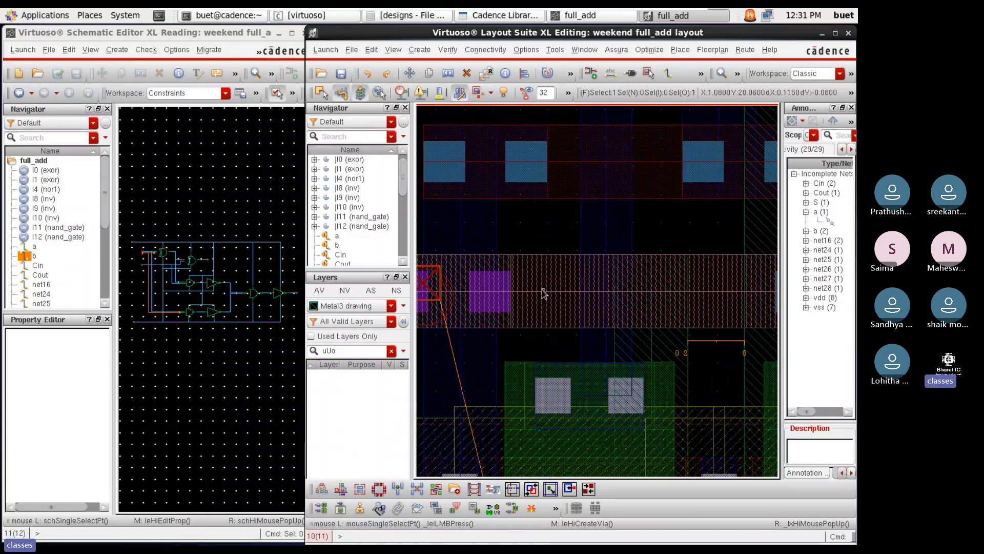
ctrl+scroll(555, 294, down, 2)
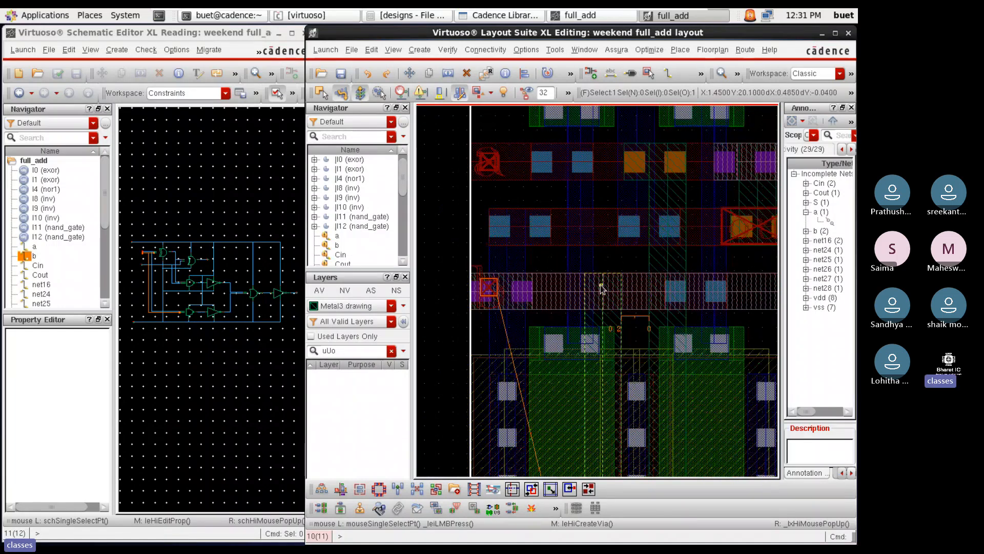
ctrl+scroll(601, 288, up, 2)
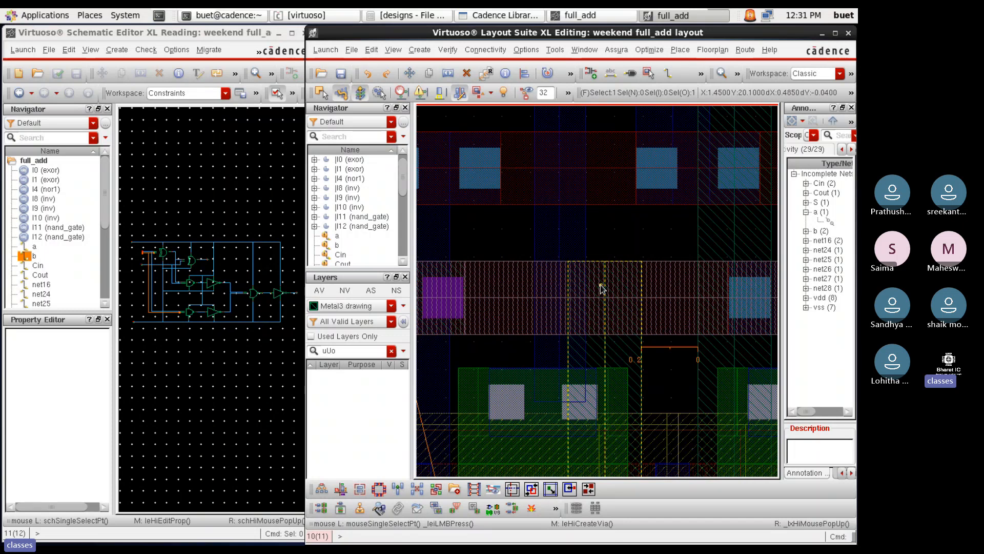
key(o)
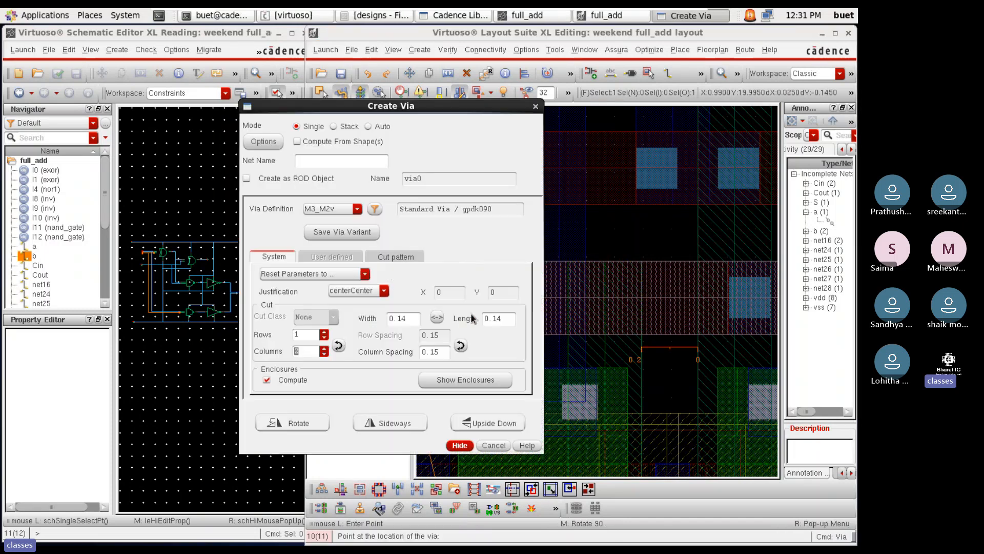
click(357, 209)
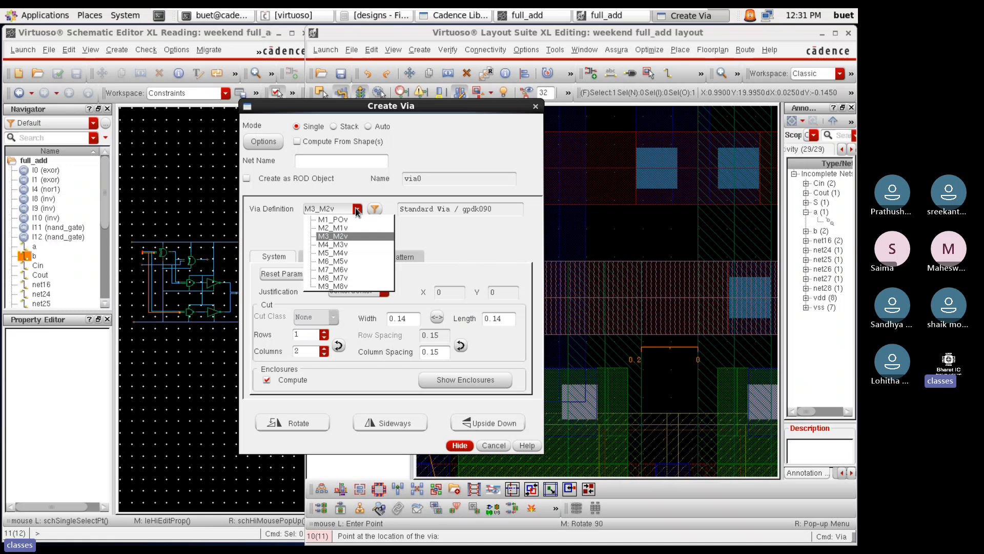
click(347, 246)
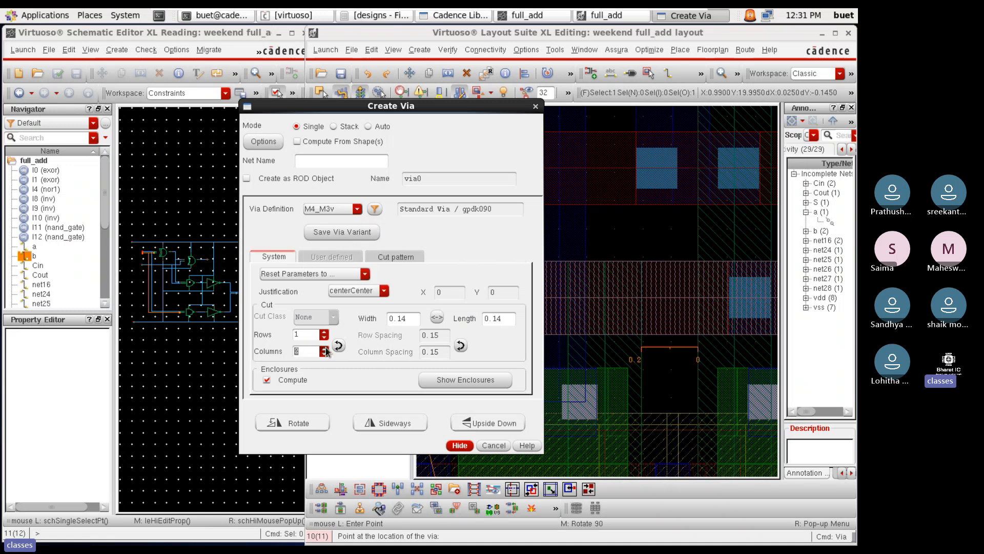
click(465, 449)
scroll(672, 343, down, 1)
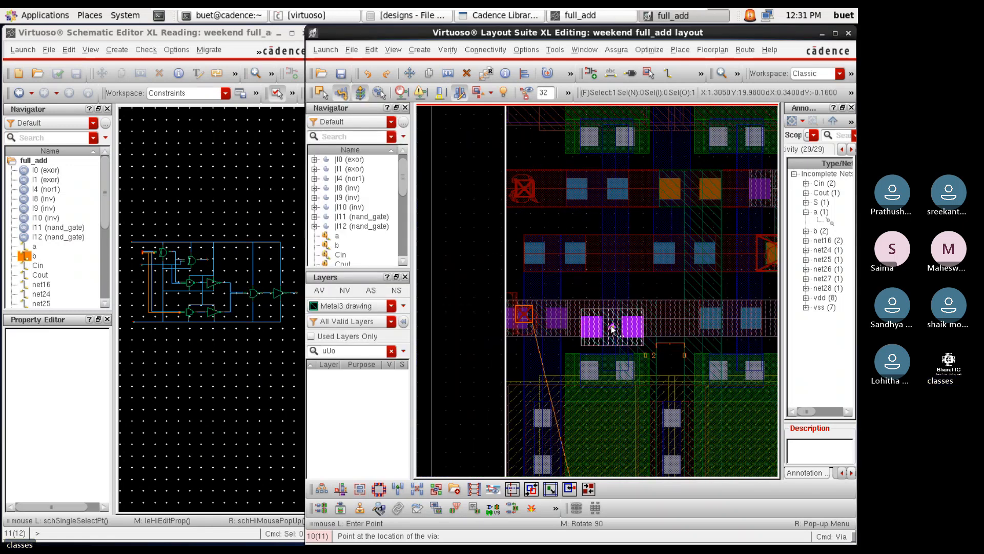
scroll(602, 323, up, 2)
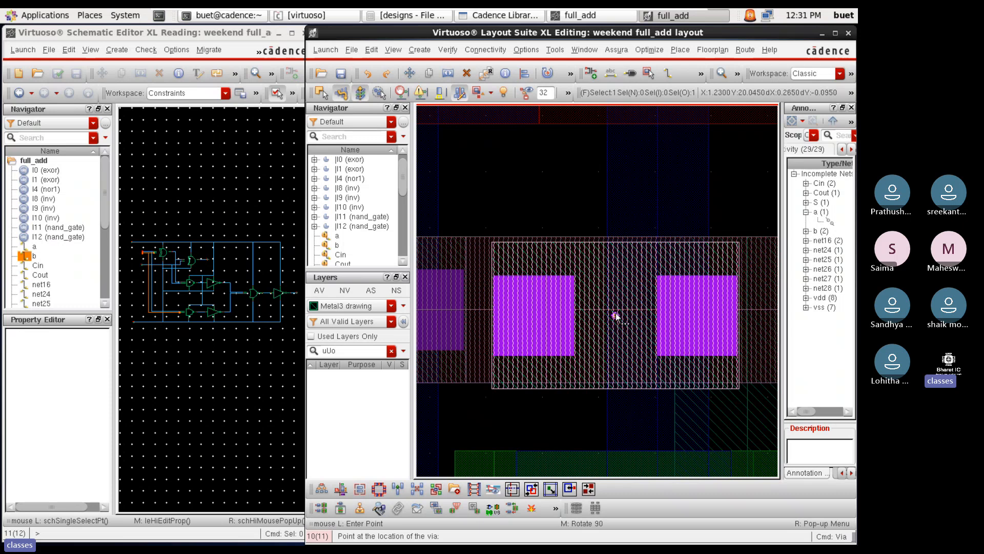
scroll(610, 316, down, 1)
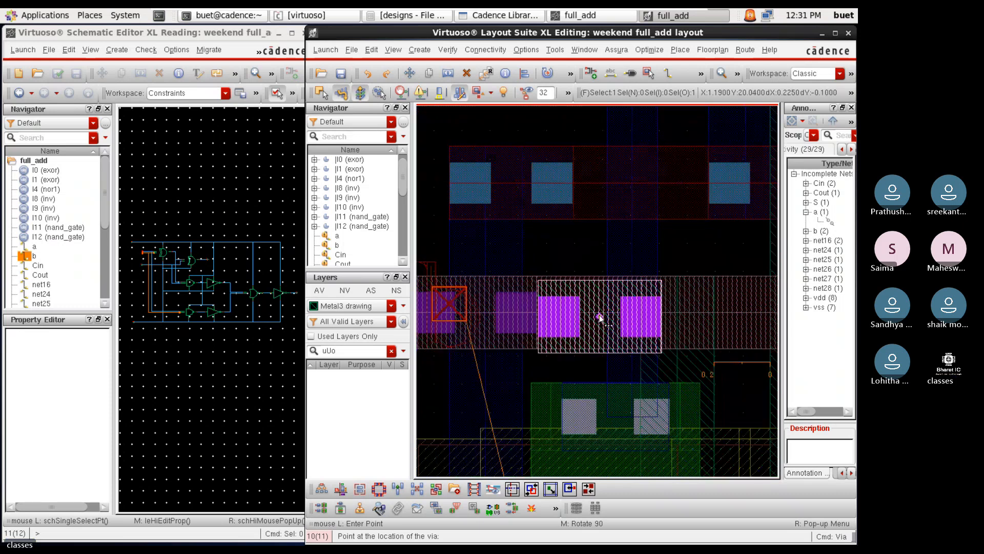
scroll(599, 315, down, 1)
scroll(620, 315, up, 1)
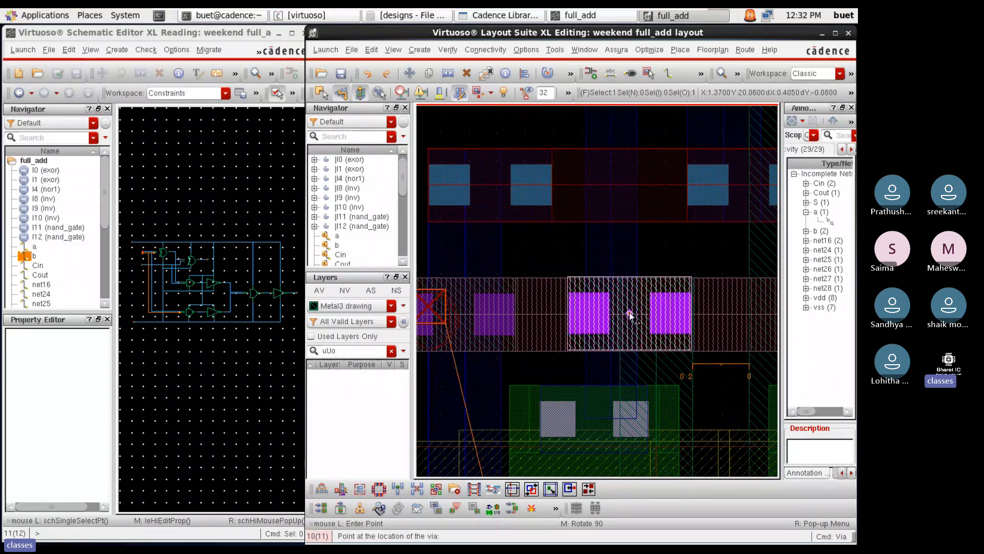
key(Escape)
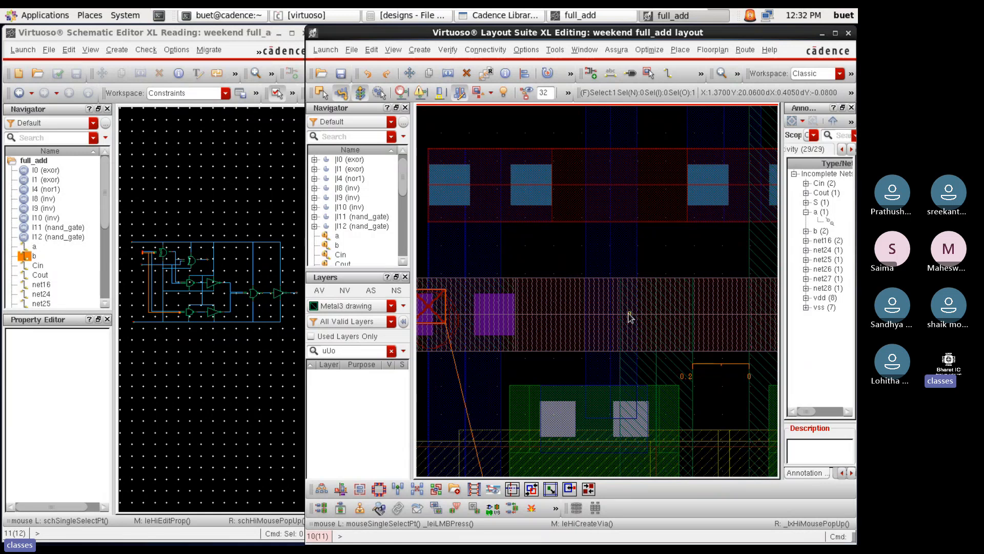
Place an M4_M3v via with 1 row and 4 columns over the existing via cuts at the left end of net b's first-row strip
key(o)
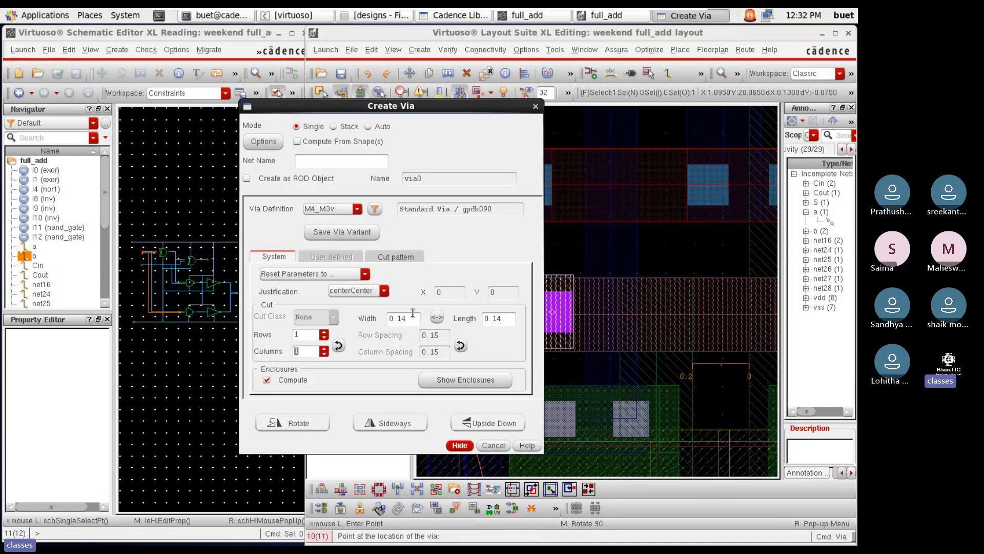
click(323, 348)
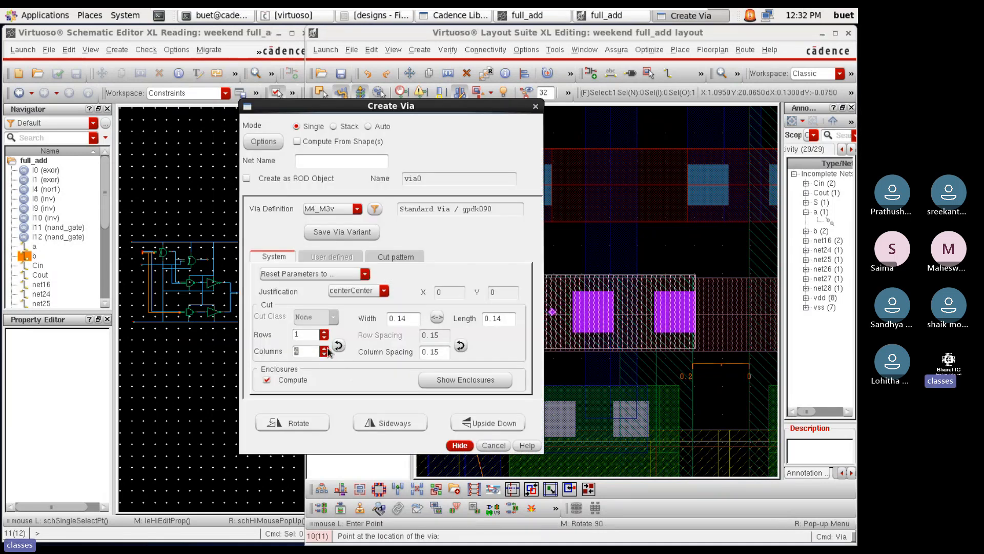
click(459, 445)
ctrl+scroll(683, 409, down, 2)
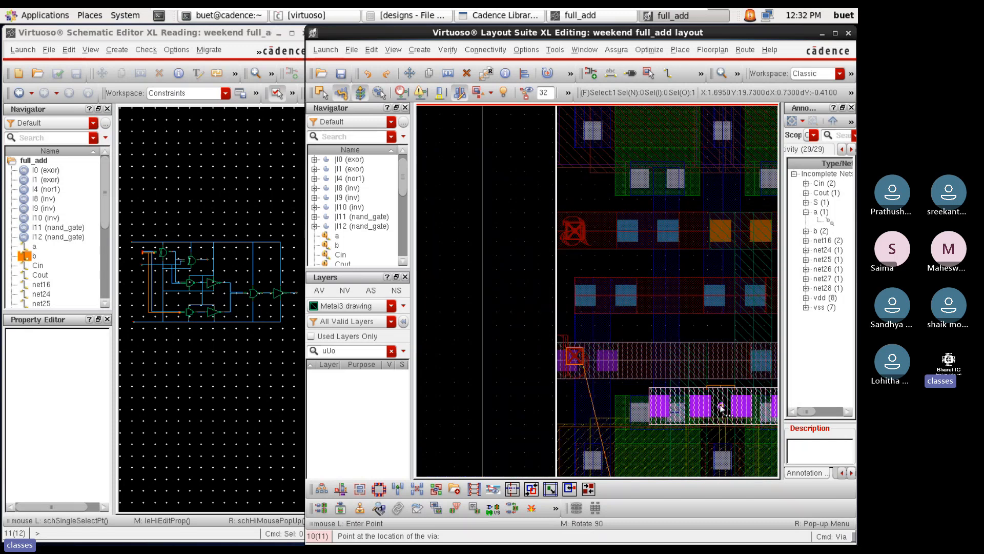
ctrl+scroll(635, 362, up, 4)
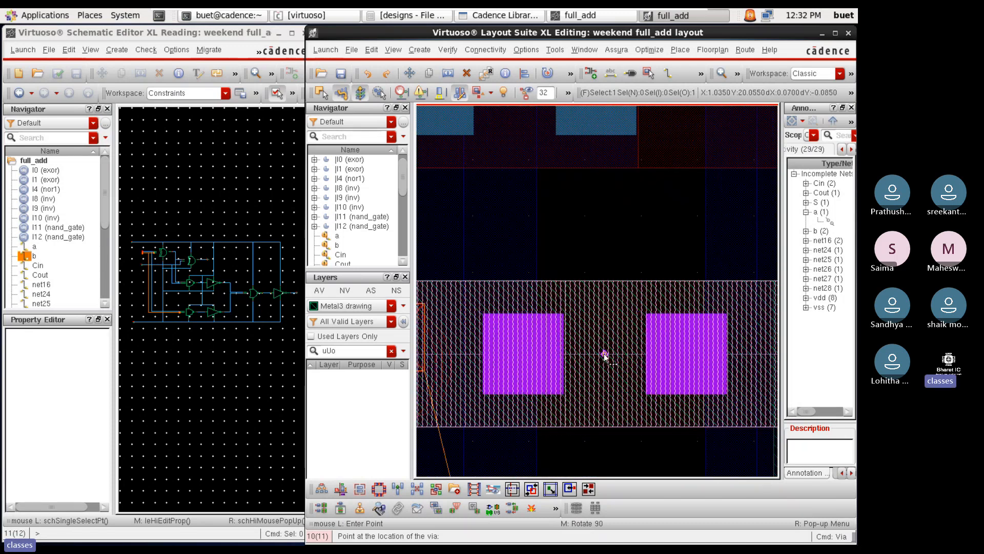
ctrl+scroll(604, 354, down, 3)
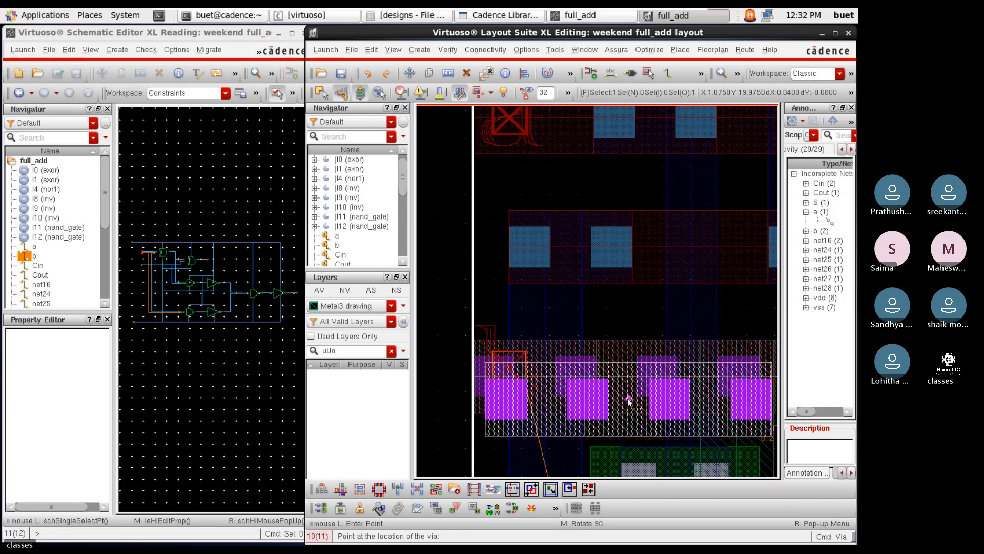
key(Escape)
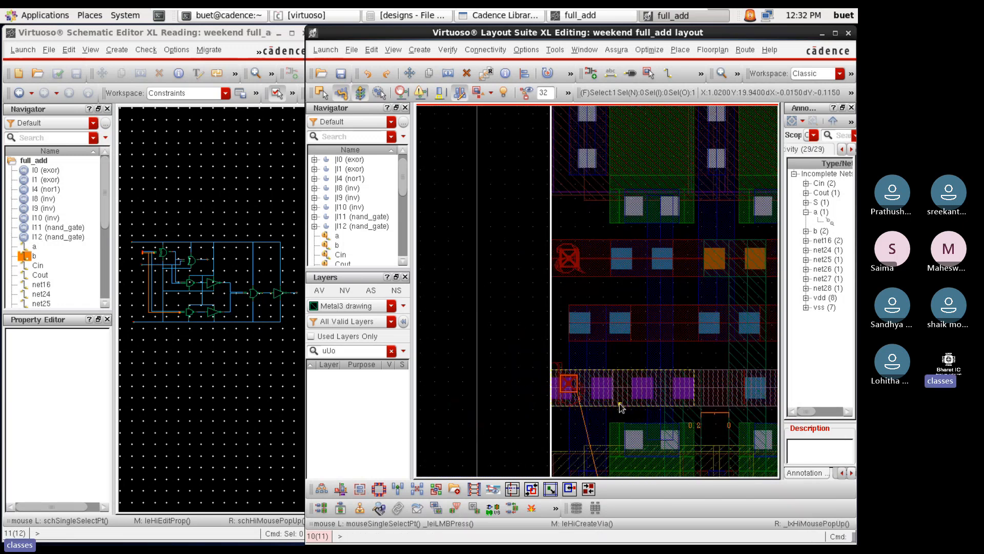
Clear the layer search filter and show only the Metal2, Via2, Metal3, Via3, Metal4 and Via4 drawing layers
click(391, 350)
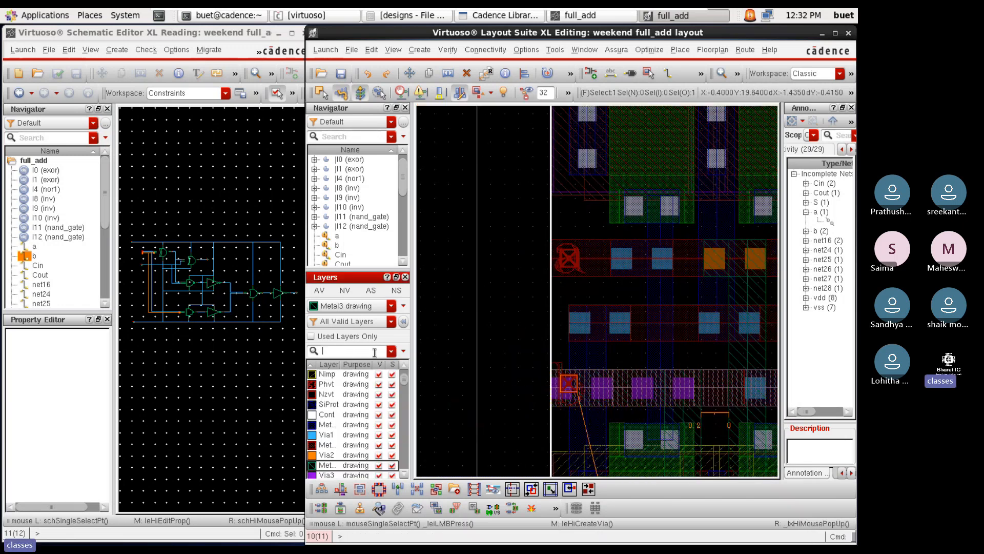
click(345, 290)
scroll(347, 433, down, 1)
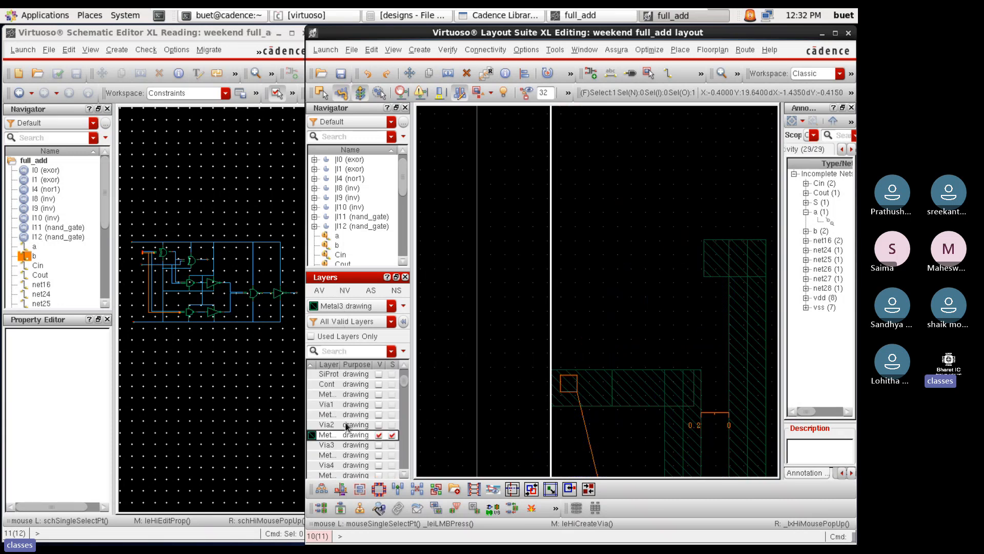
click(379, 415)
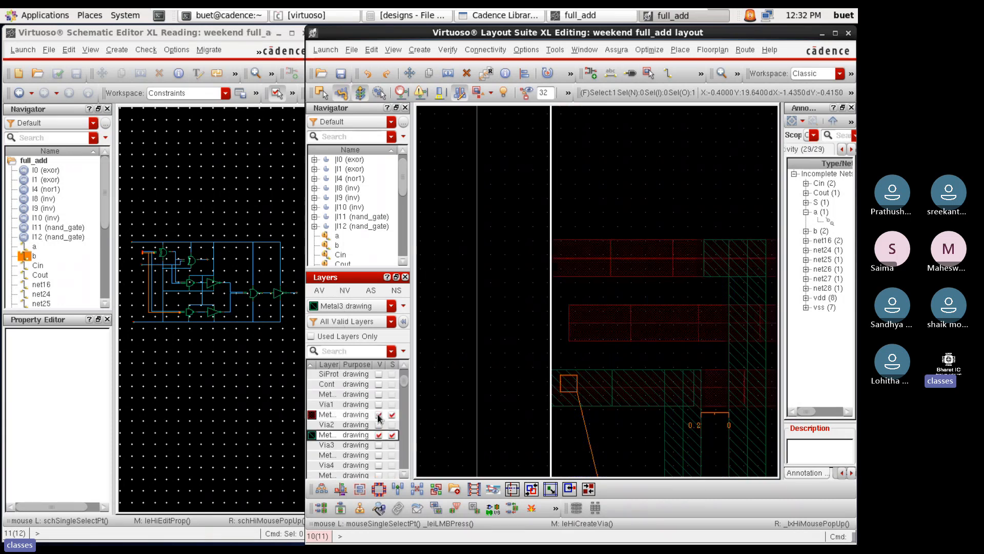
click(378, 455)
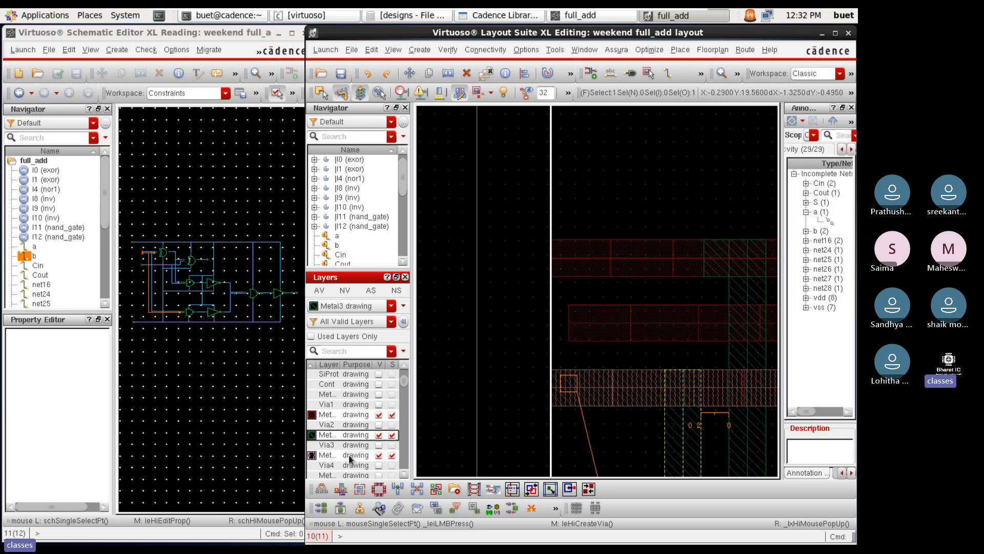
click(379, 425)
click(378, 445)
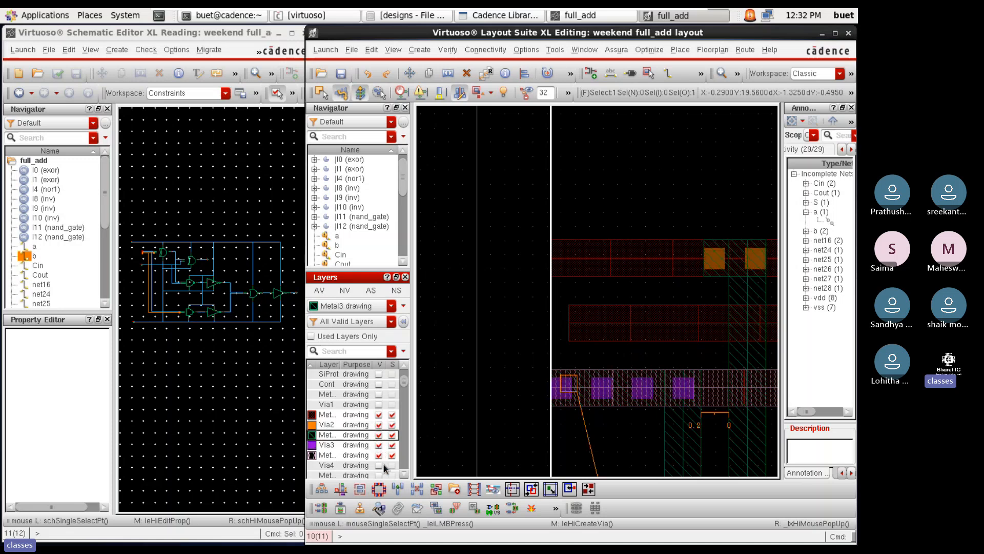
click(379, 463)
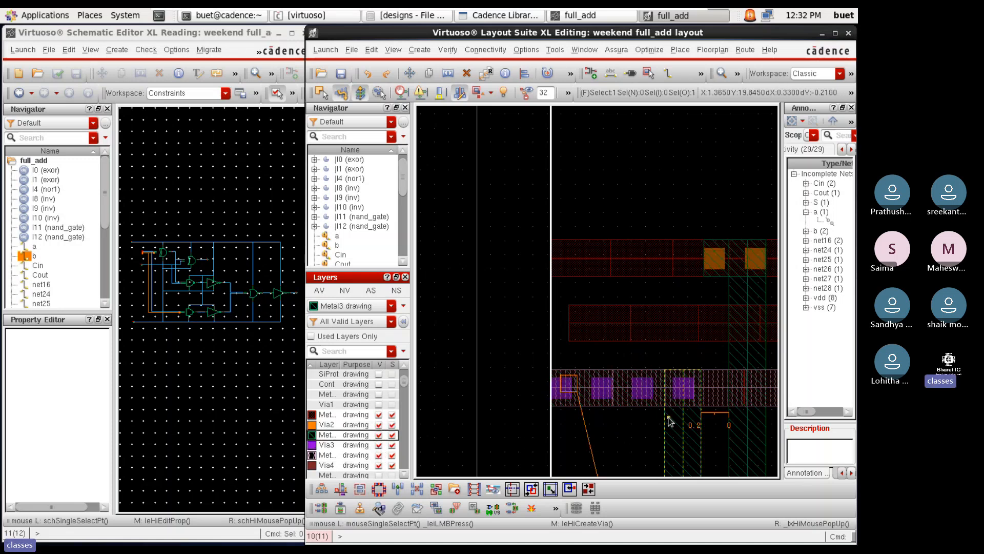
Examine how the four-column M4_M3v via aligns with the existing via cuts and the vertical Metal3 path on net b's first-row strip
scroll(669, 417, up, 1)
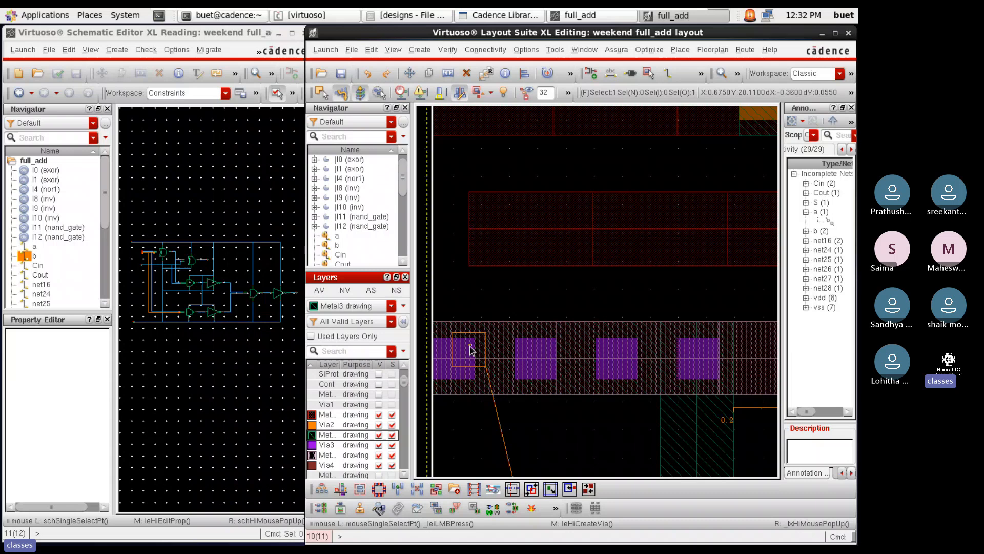
scroll(538, 355, up, 1)
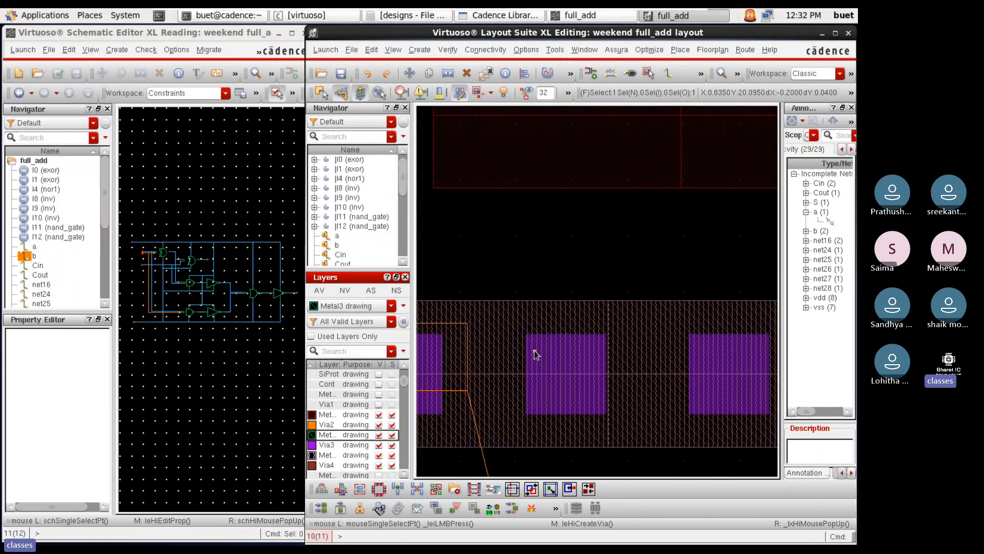
scroll(532, 353, down, 1)
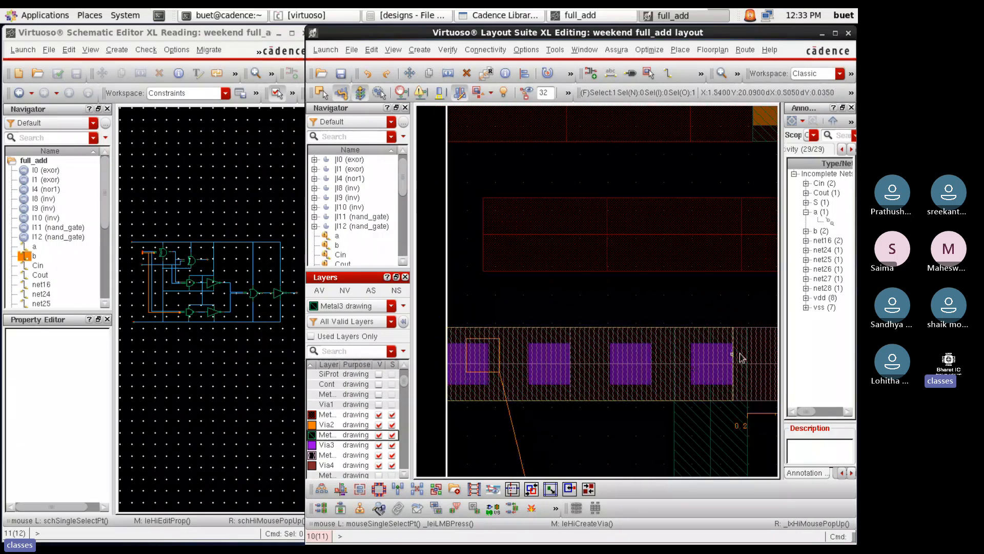
scroll(744, 367, up, 1)
scroll(715, 362, down, 2)
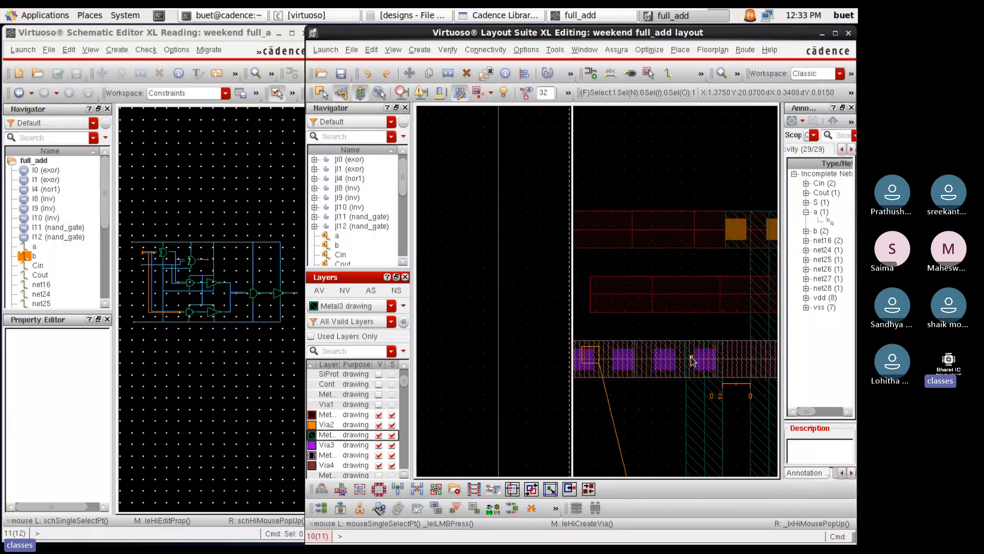
scroll(656, 360, up, 1)
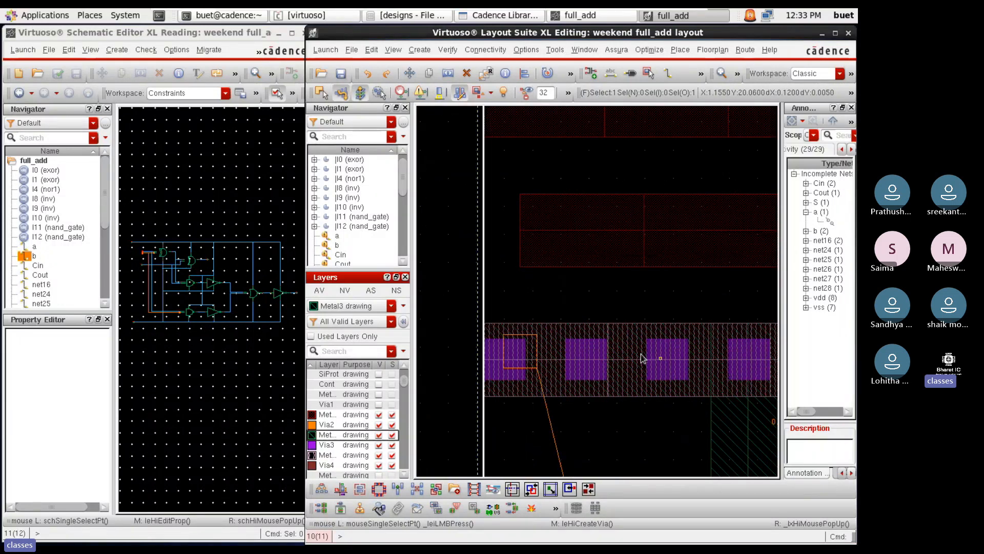
scroll(512, 361, down, 1)
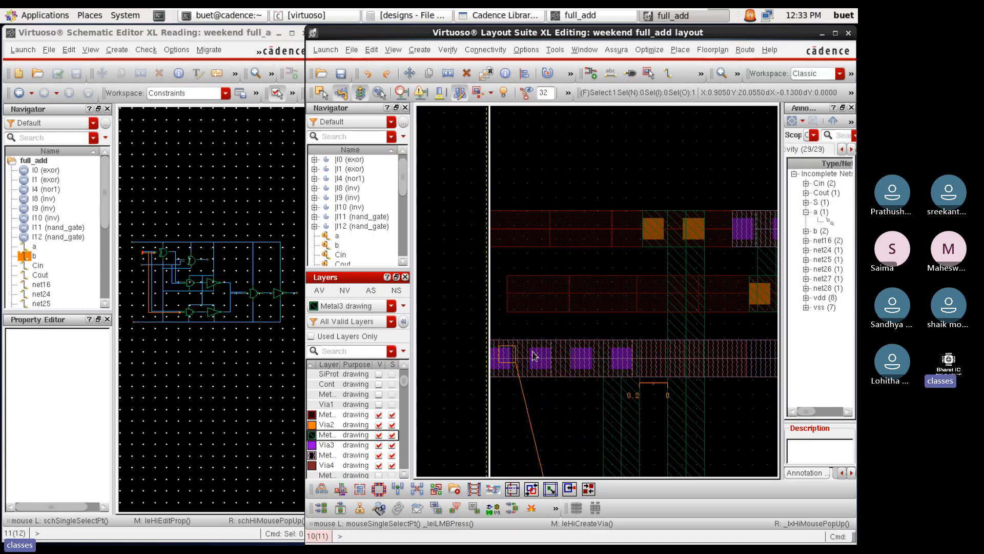
ctrl+scroll(535, 353, up, 1)
ctrl+scroll(531, 353, up, 2)
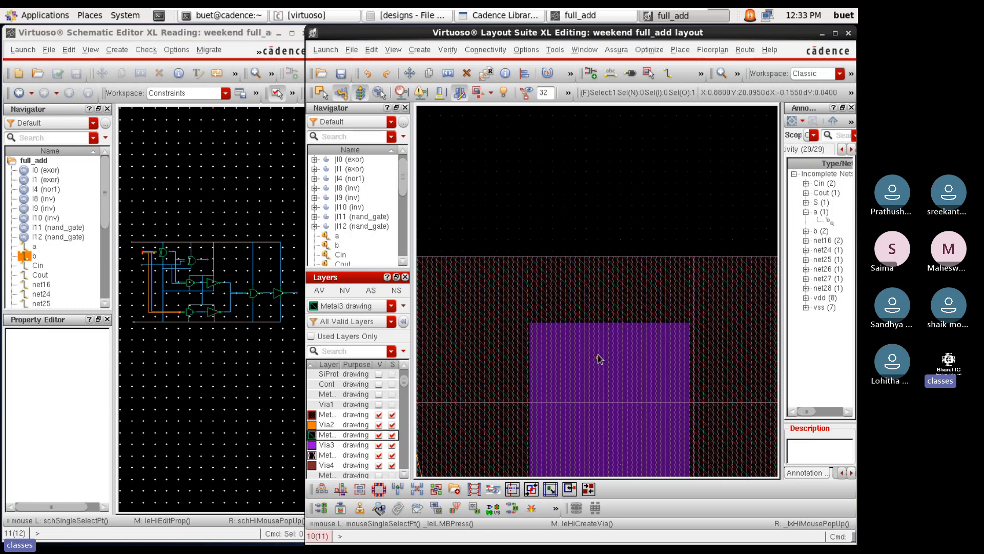
Undo and redo the four-column M4_M3v via on net b's first-row strip to compare its via cuts with the existing ones
ctrl+scroll(537, 349, down, 2)
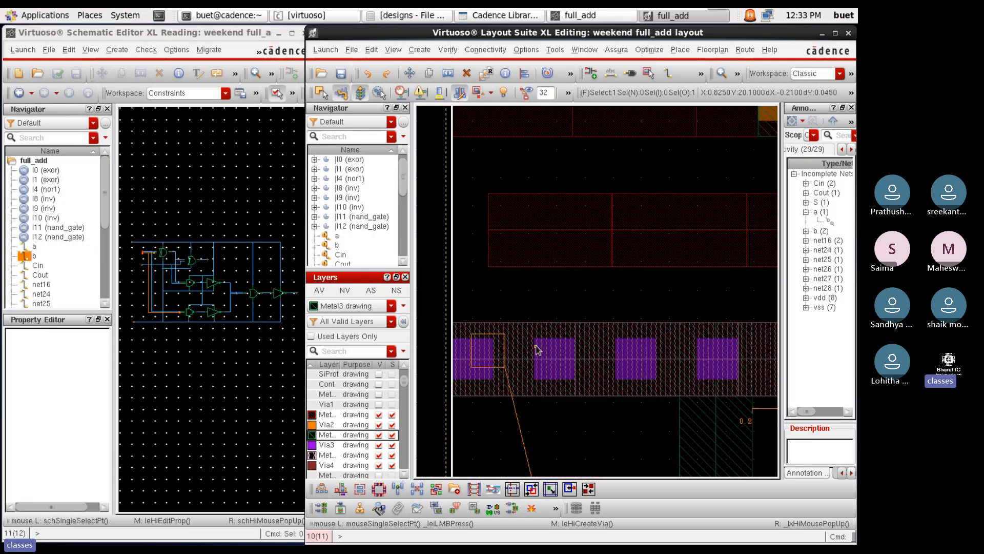
ctrl+scroll(537, 350, down, 1)
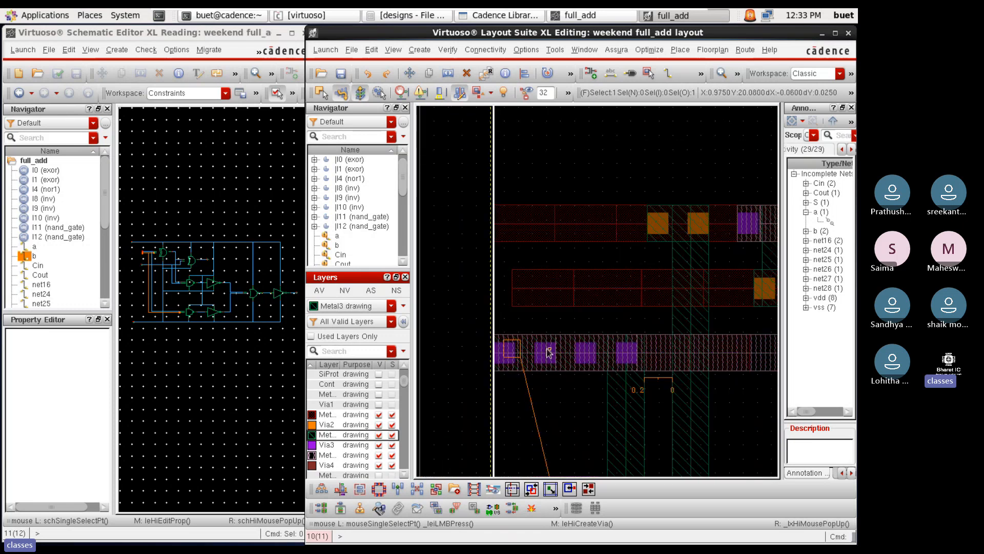
ctrl+scroll(548, 352, up, 2)
key(u)
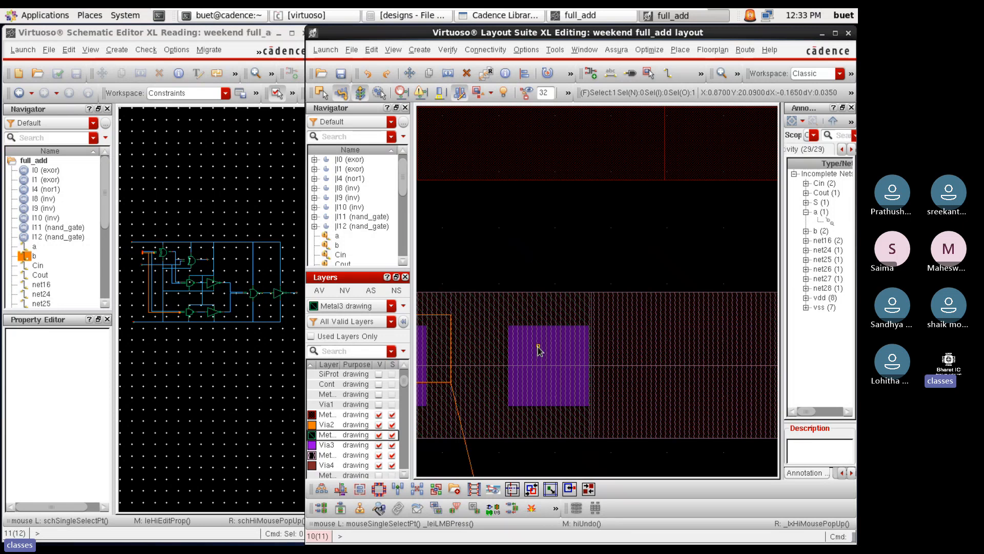
ctrl+scroll(544, 353, down, 1)
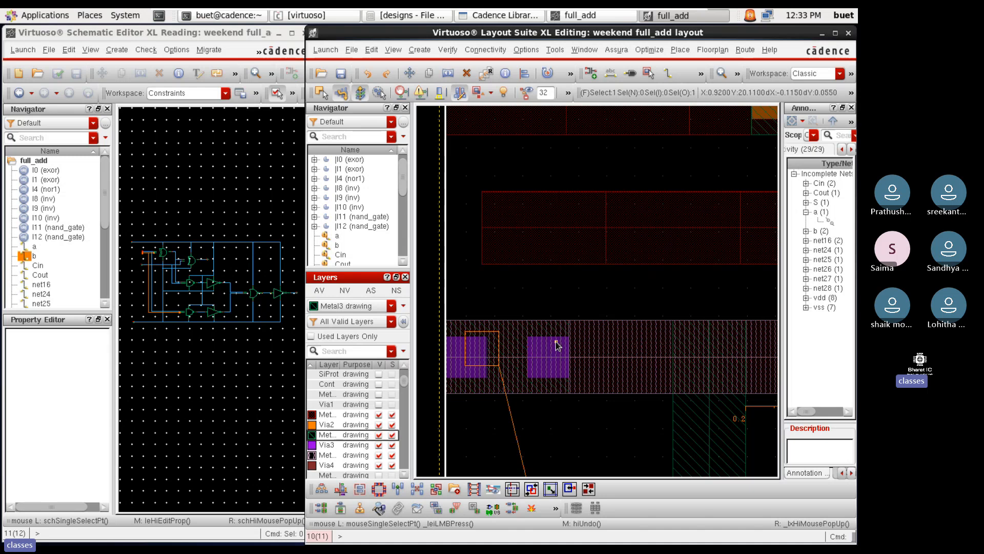
key(shift+u)
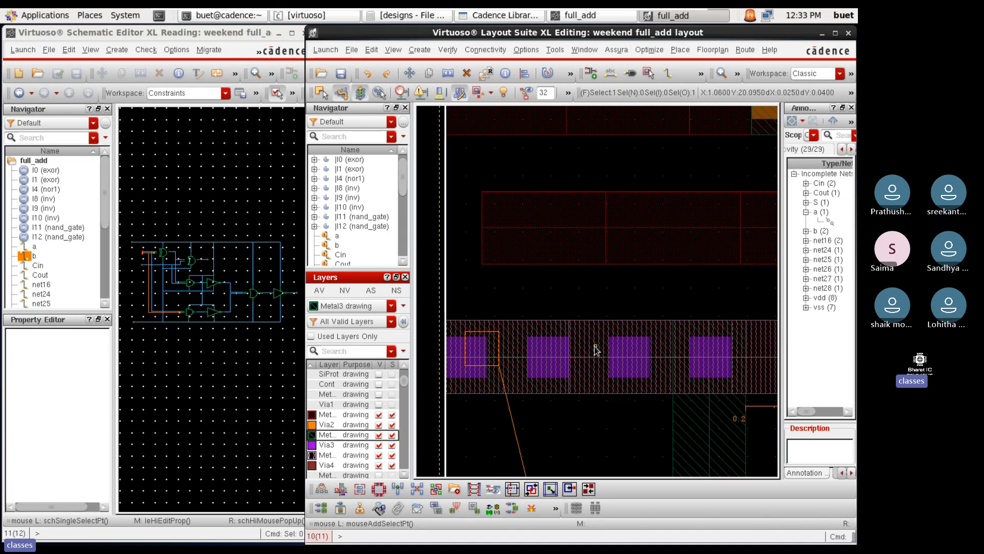
scroll(609, 354, down, 2)
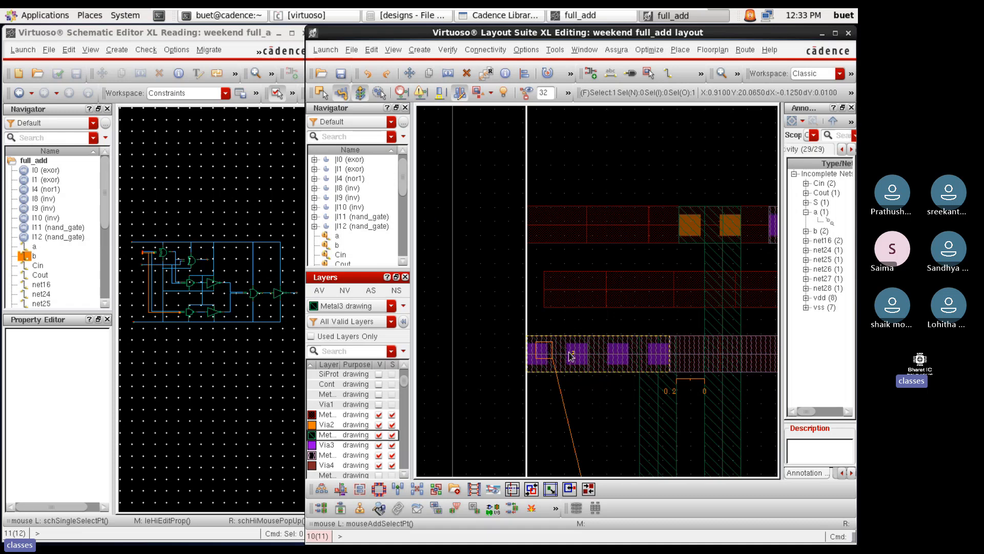
scroll(554, 352, up, 4)
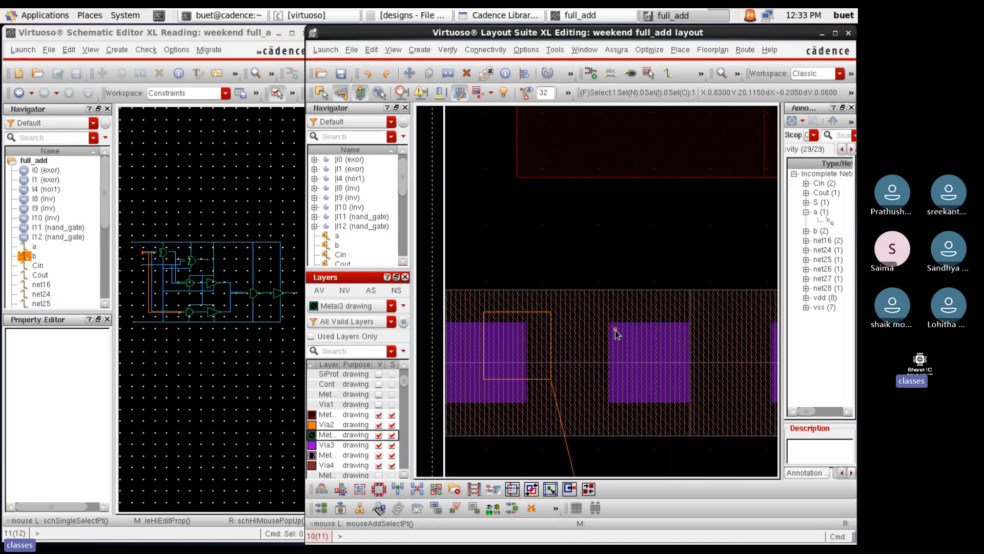
scroll(615, 332, down, 4)
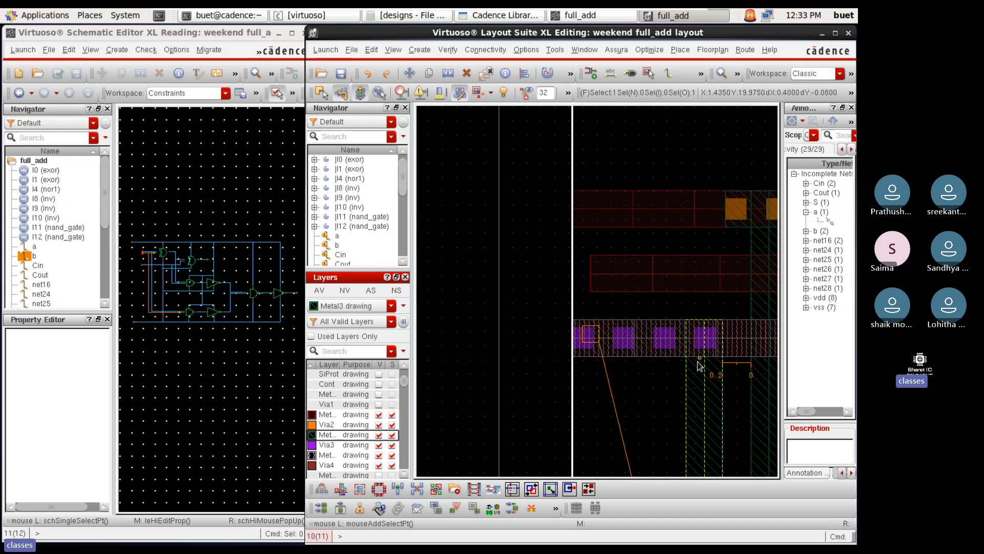
scroll(656, 353, down, 4)
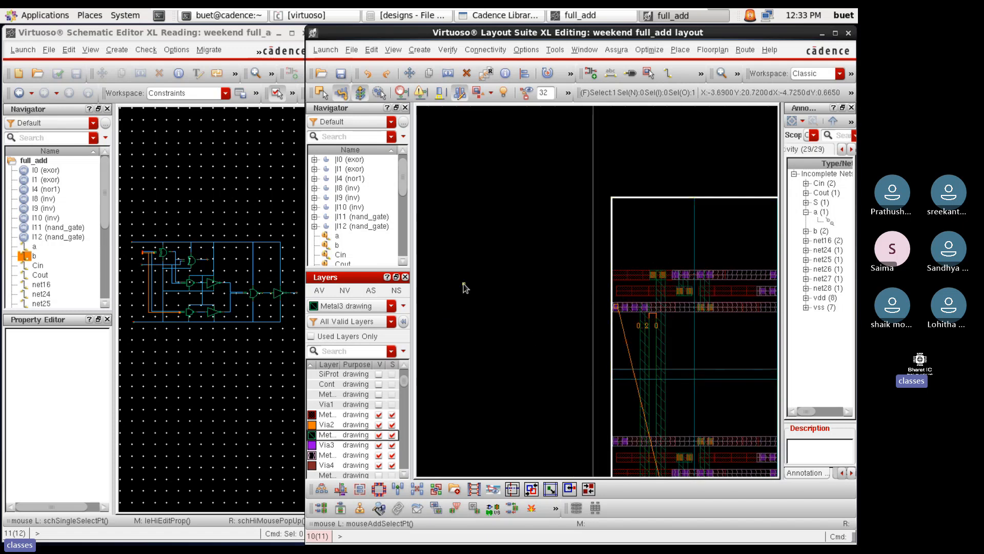
Remove all existing probes from net b and probe it with the hilite drawing1 colour
click(338, 247)
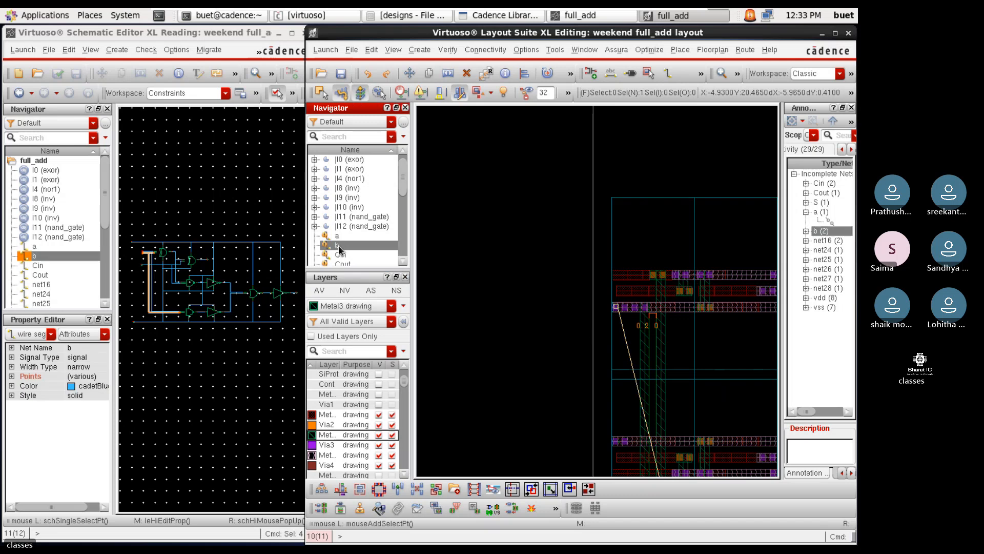
right_click(338, 248)
mouse_move(410, 398)
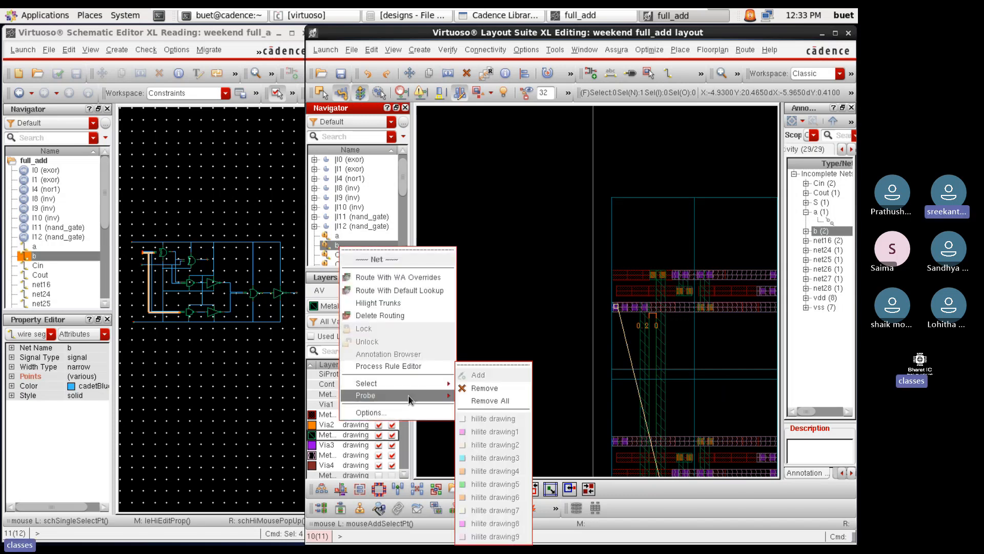
click(481, 400)
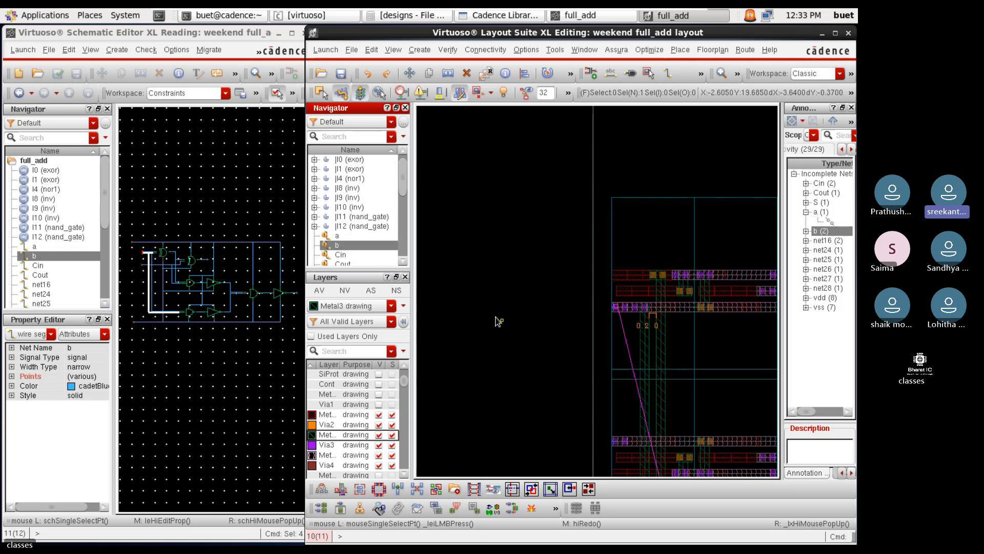
click(457, 290)
click(339, 247)
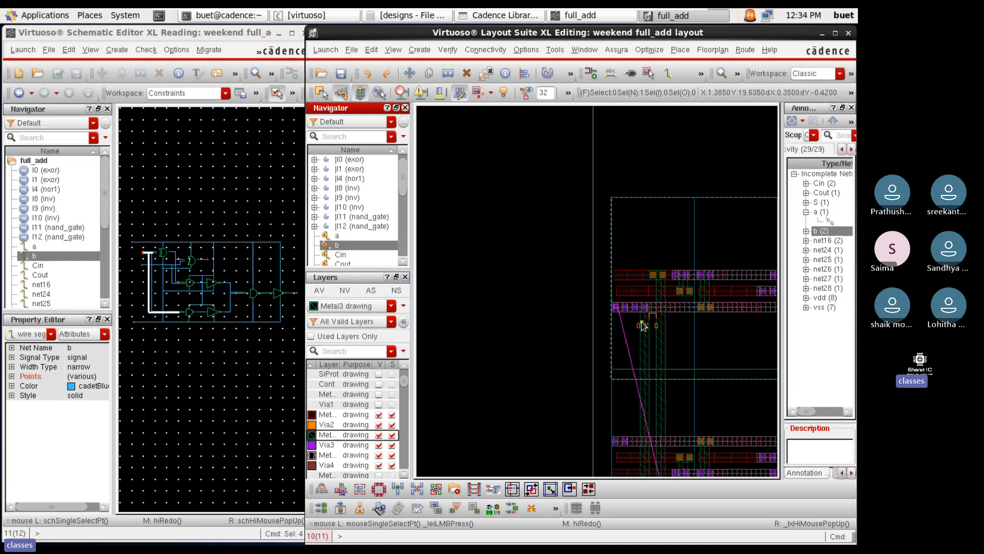
right_click(364, 243)
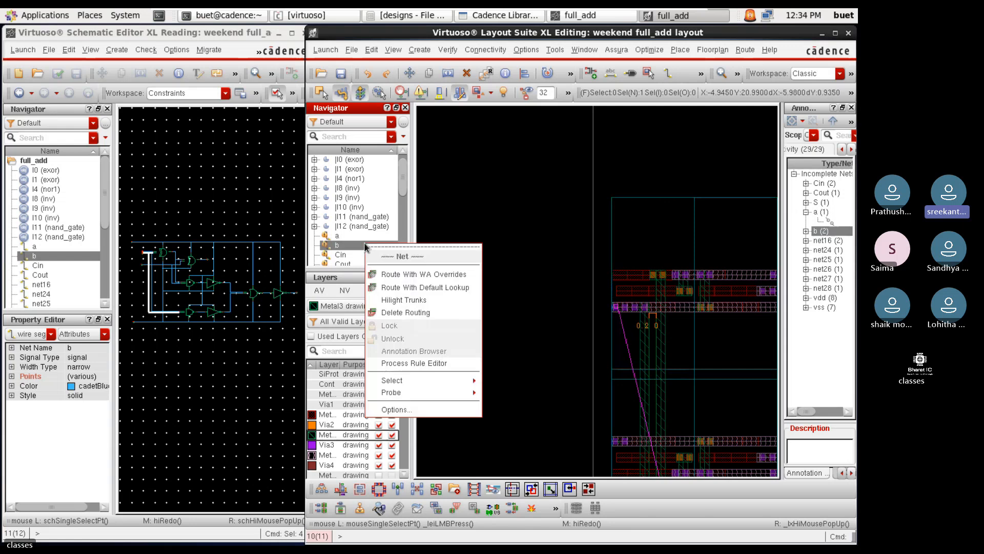
mouse_move(417, 389)
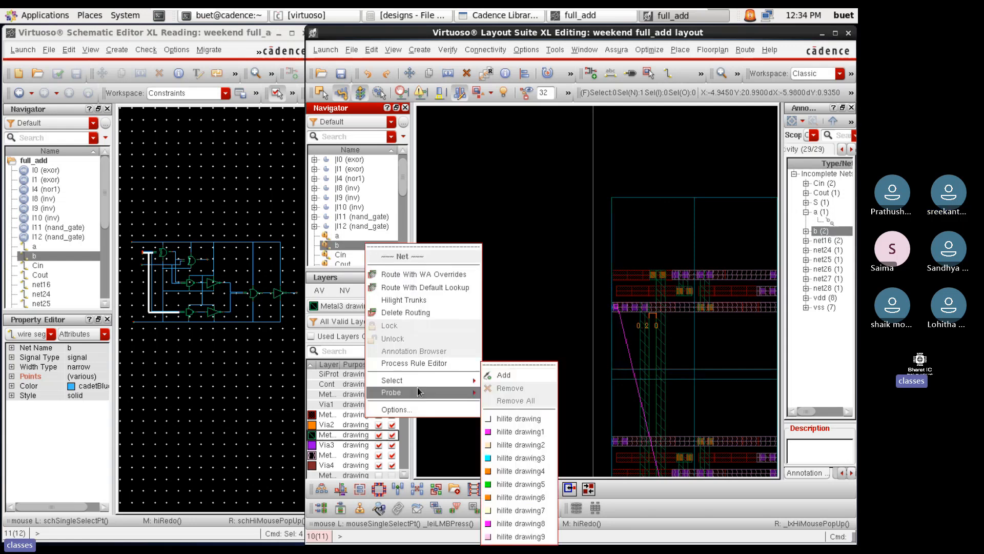
click(527, 432)
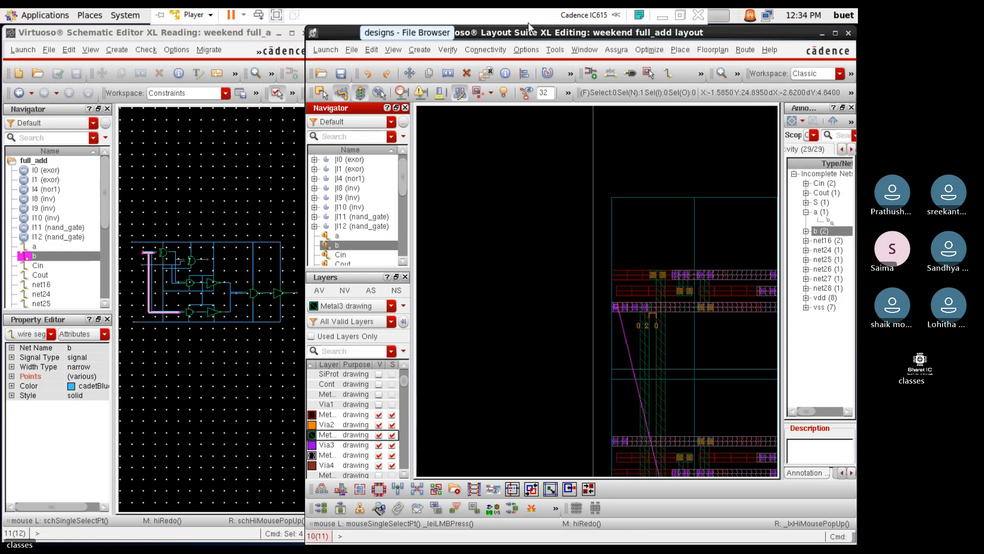
Set the highlight colour of net b's incomplete connections to hilite1
right_click(822, 229)
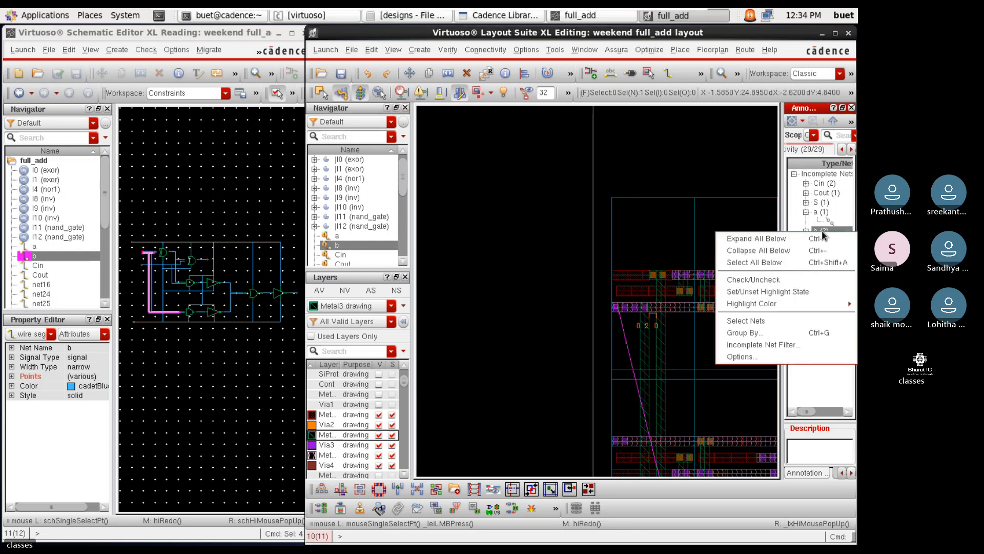
mouse_move(835, 303)
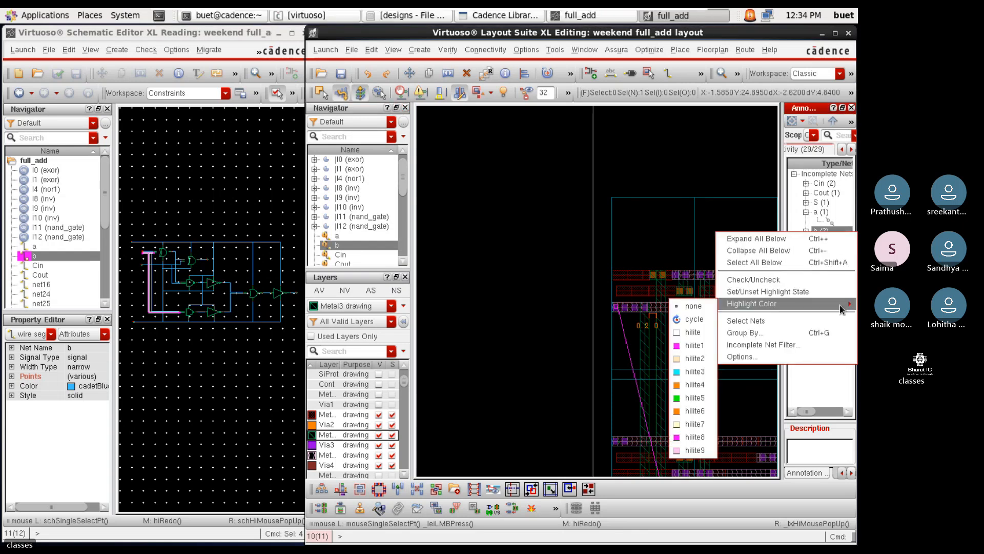
click(695, 347)
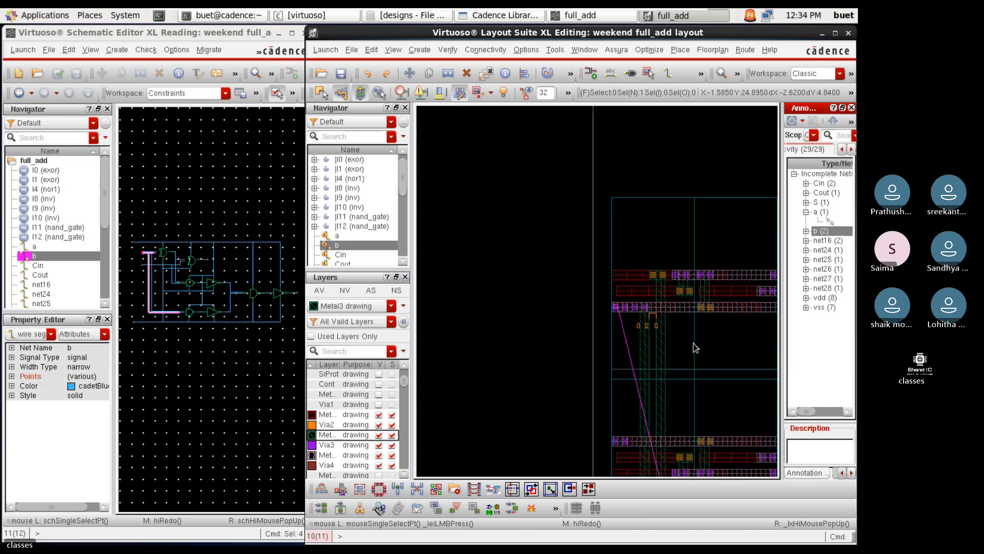
Show each open connection listed under incomplete net b in the layout, then hide the Annotation Browser
click(806, 231)
click(827, 241)
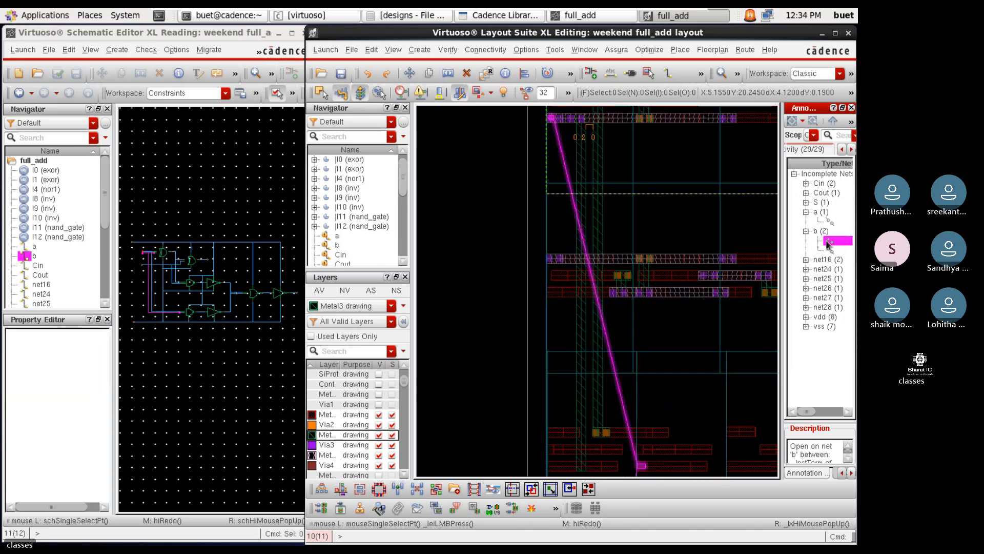
click(828, 250)
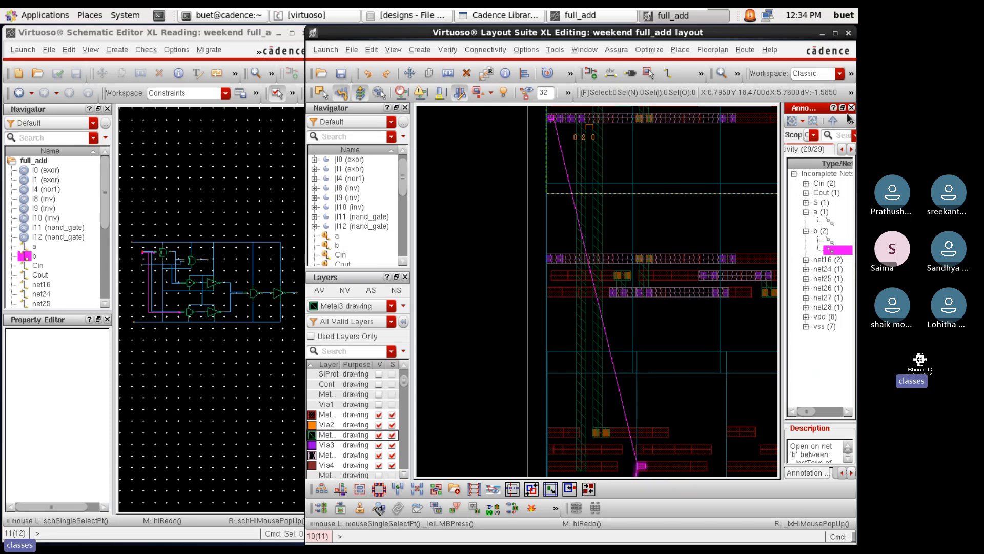
right_click(765, 96)
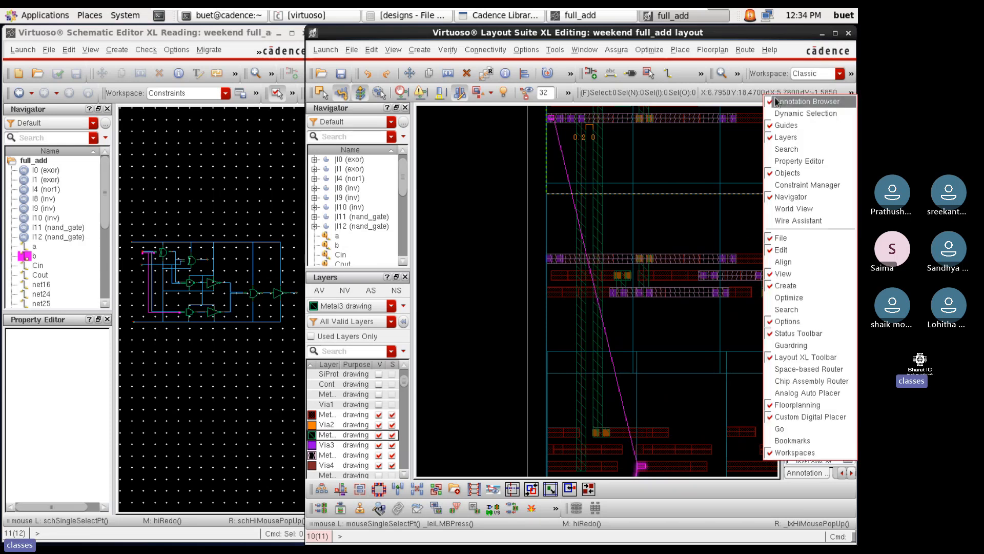
click(776, 101)
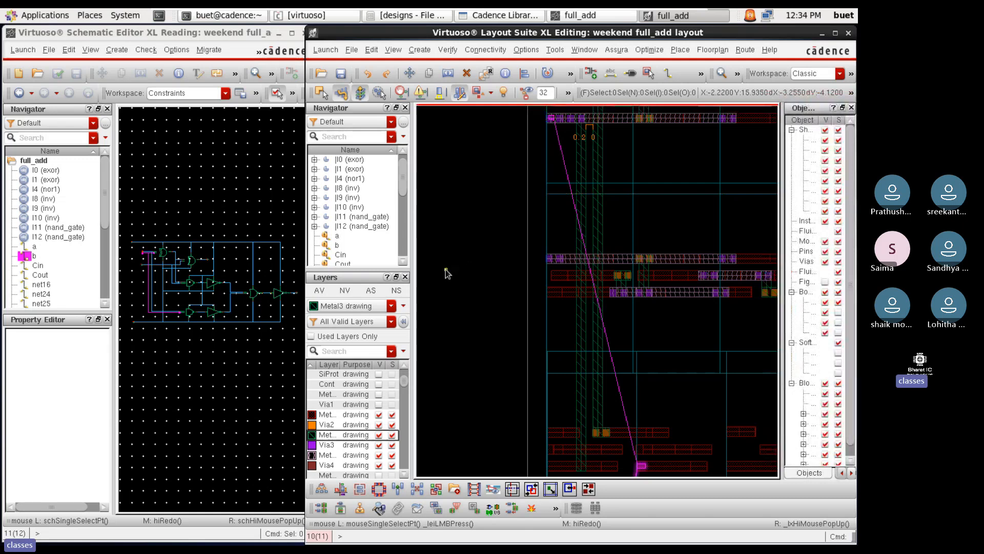
Remove the current probe from net b, add it again with hilite drawing1, and clear the selection
click(337, 245)
right_click(337, 245)
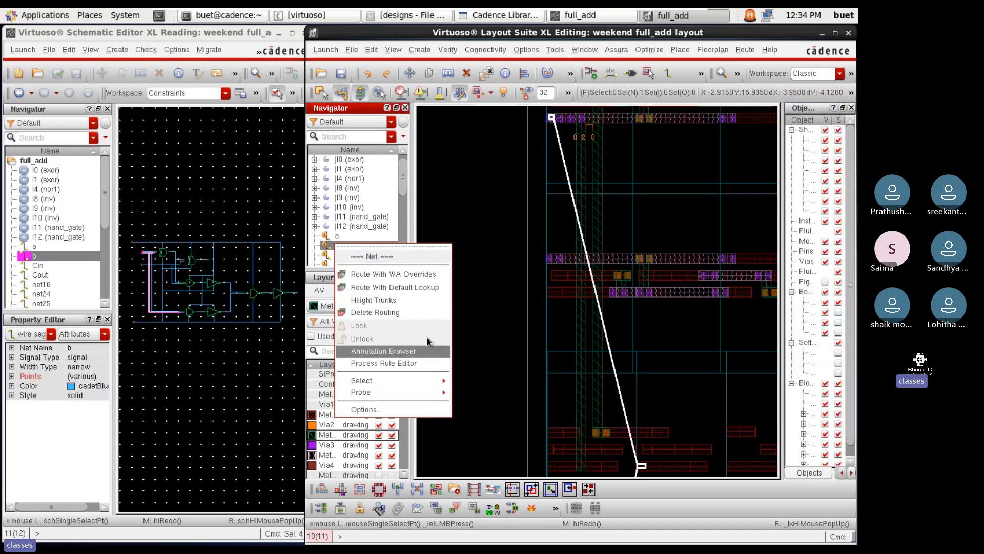
mouse_move(430, 392)
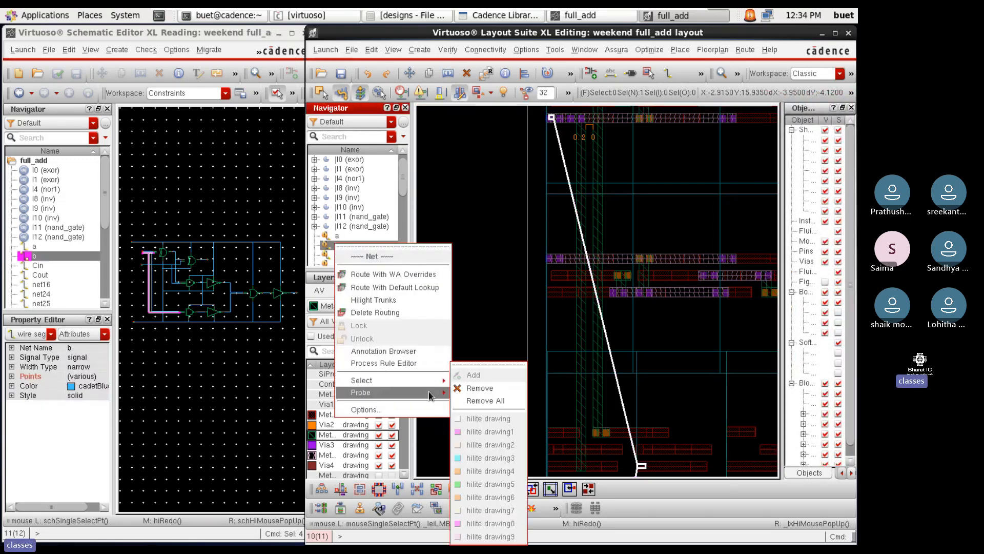
click(482, 391)
right_click(362, 244)
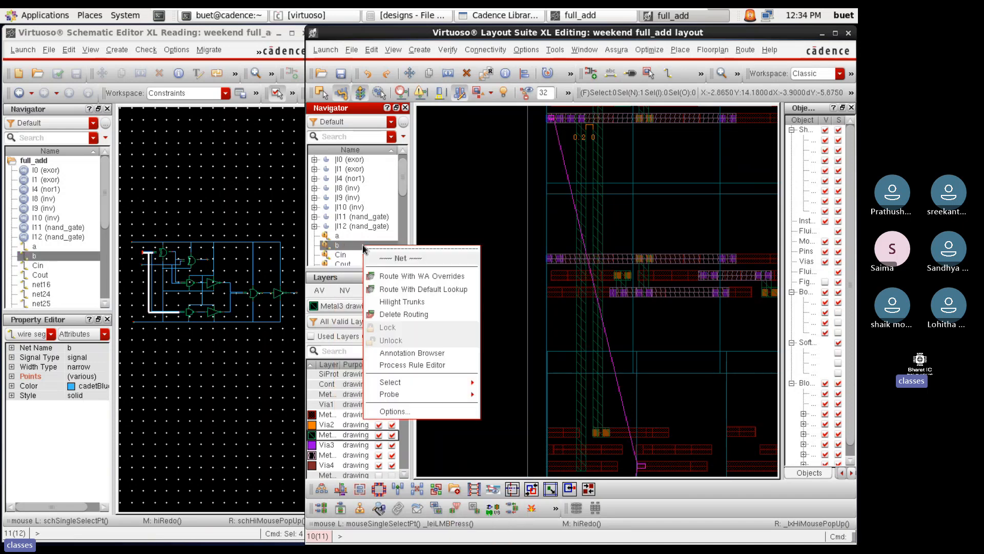
mouse_move(425, 394)
click(497, 430)
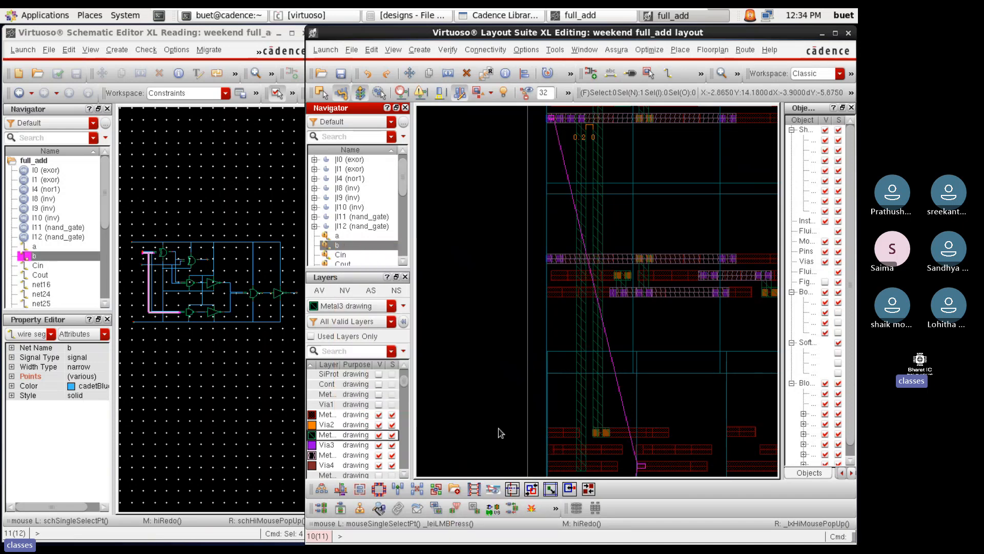
click(479, 347)
Mark the net of net b's first-row strip and trace its connected shapes down the vertical Metal3 path to the third row
key(f)
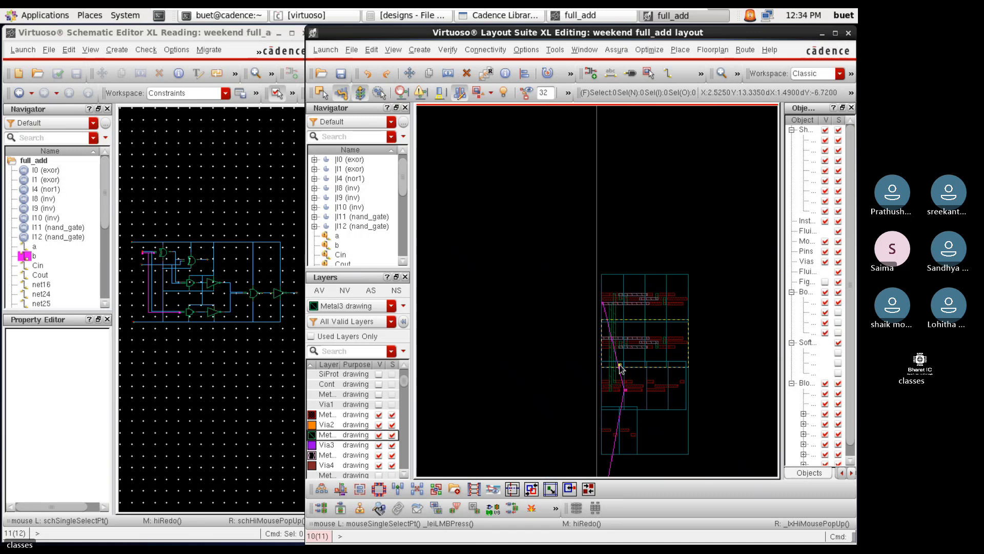
ctrl+scroll(613, 318, up, 1)
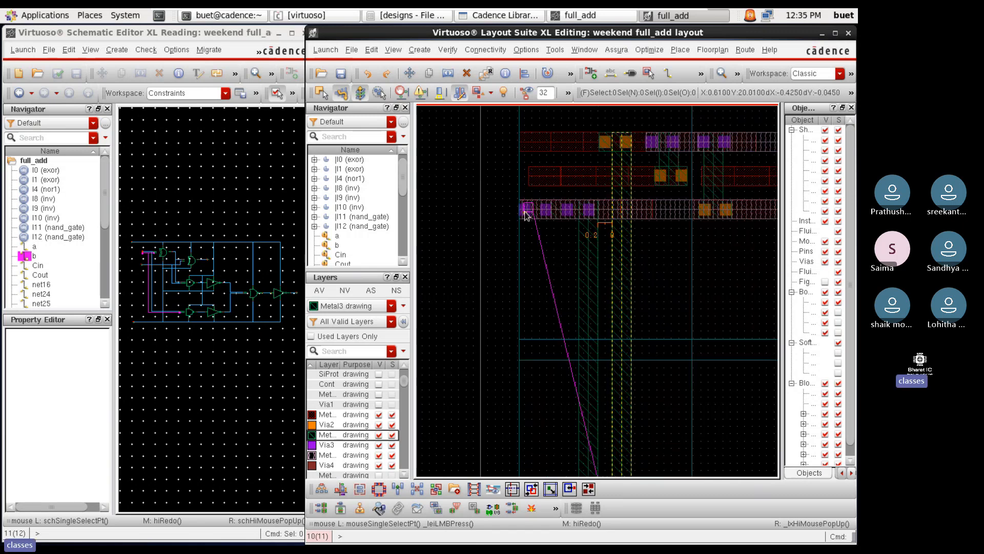
ctrl+scroll(522, 193, up, 1)
ctrl+scroll(522, 193, up, 1)
click(485, 50)
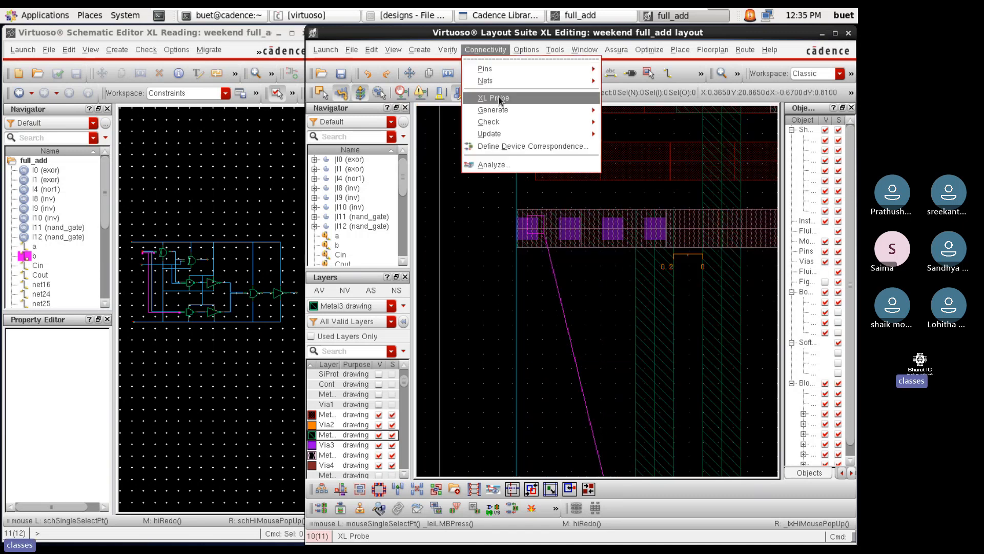
mouse_move(503, 85)
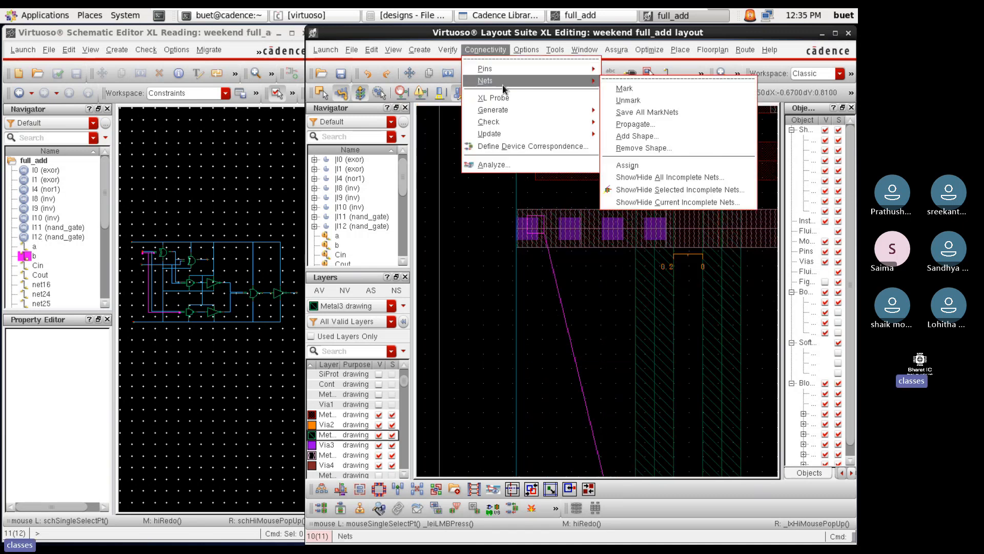
click(649, 89)
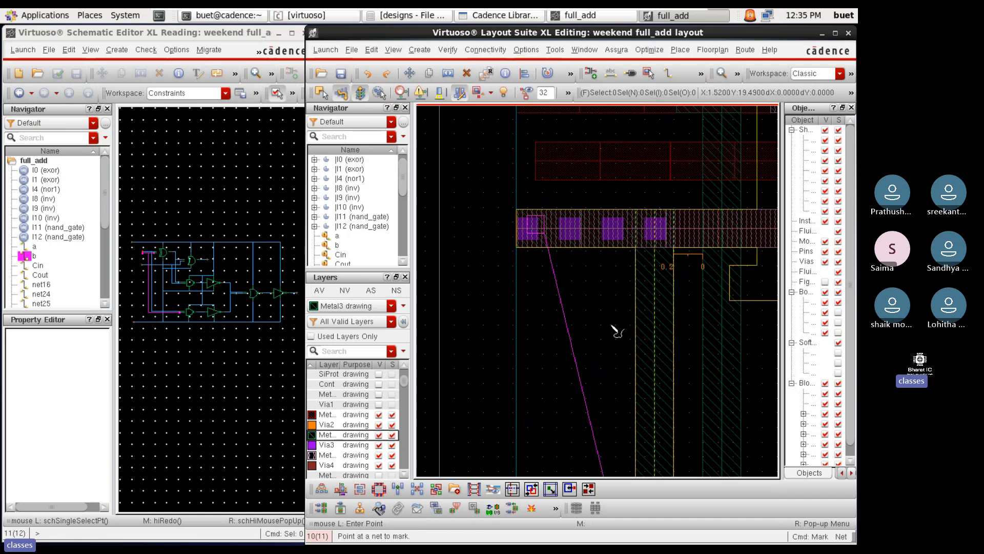
ctrl+scroll(548, 336, down, 2)
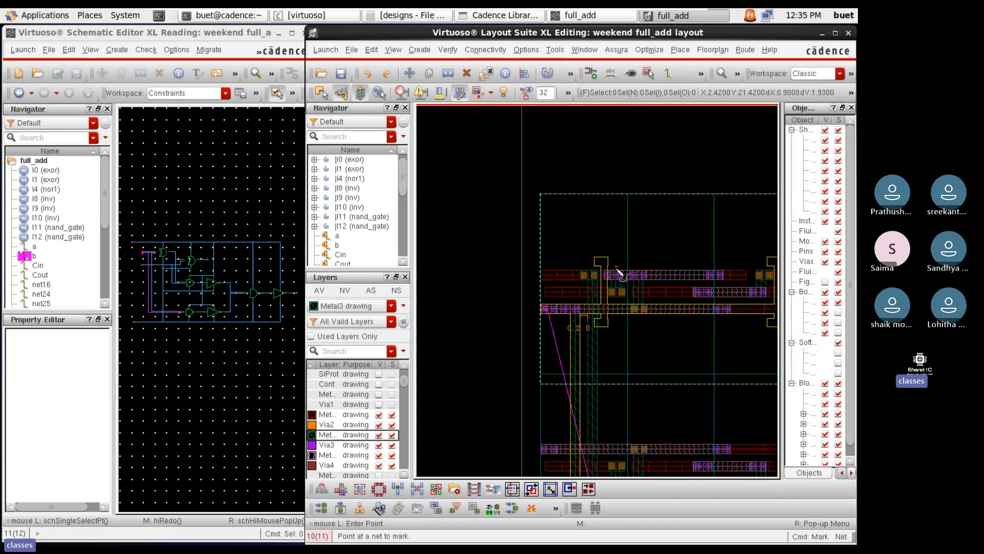
ctrl+scroll(620, 275, down, 2)
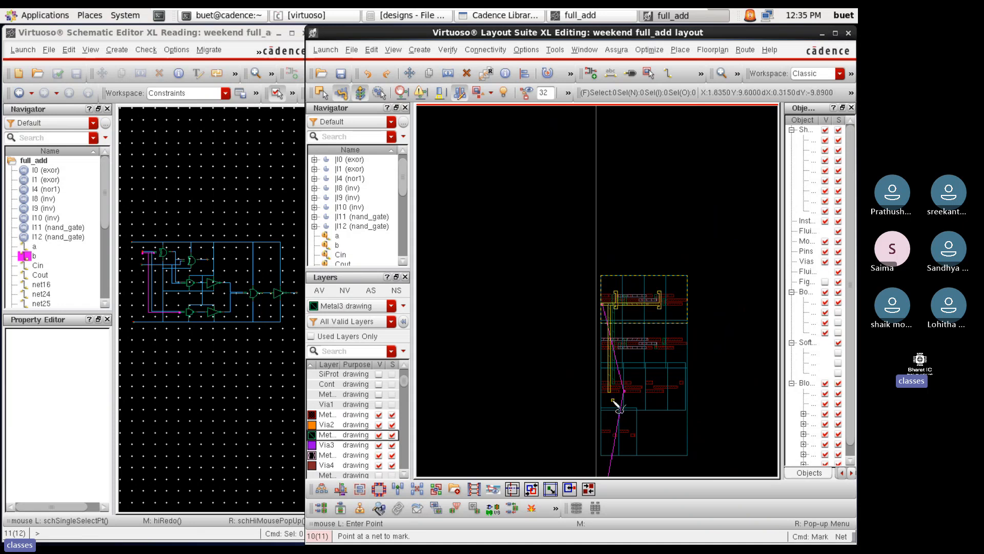
ctrl+scroll(619, 407, up, 2)
ctrl+scroll(636, 410, up, 1)
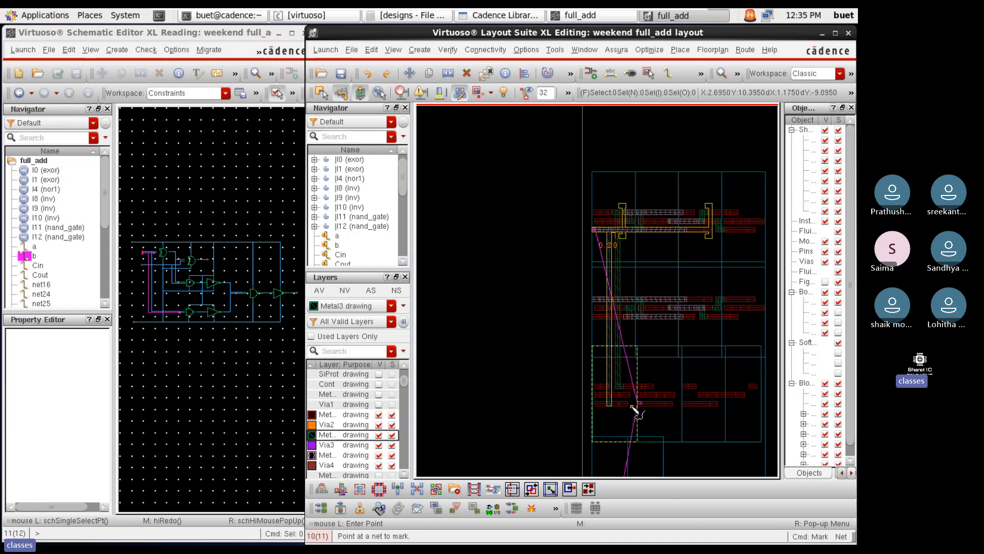
Unmark the net highlighted on the first-row strip and the vertical Metal3 path, and leave the unmark command
ctrl+scroll(615, 235, up, 3)
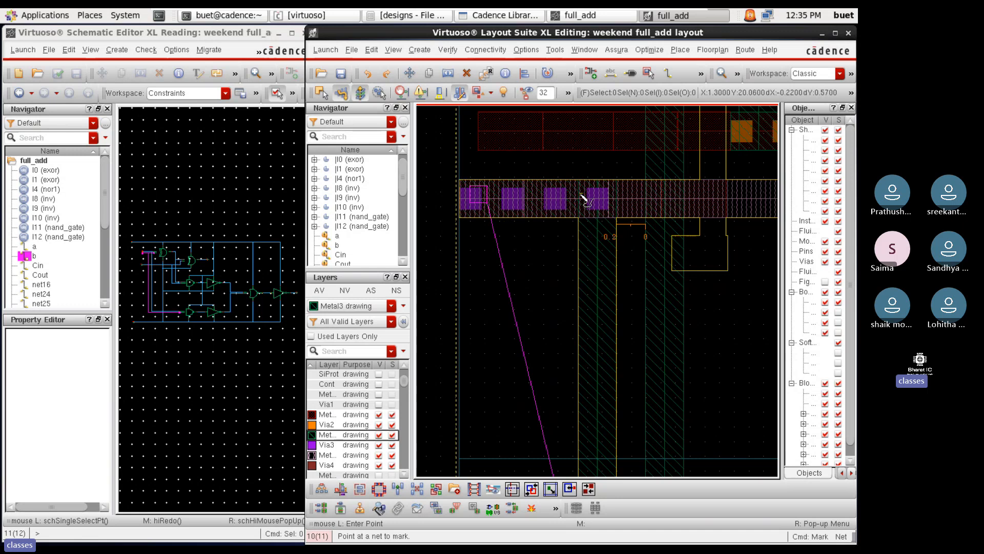
ctrl+scroll(566, 240, down, 1)
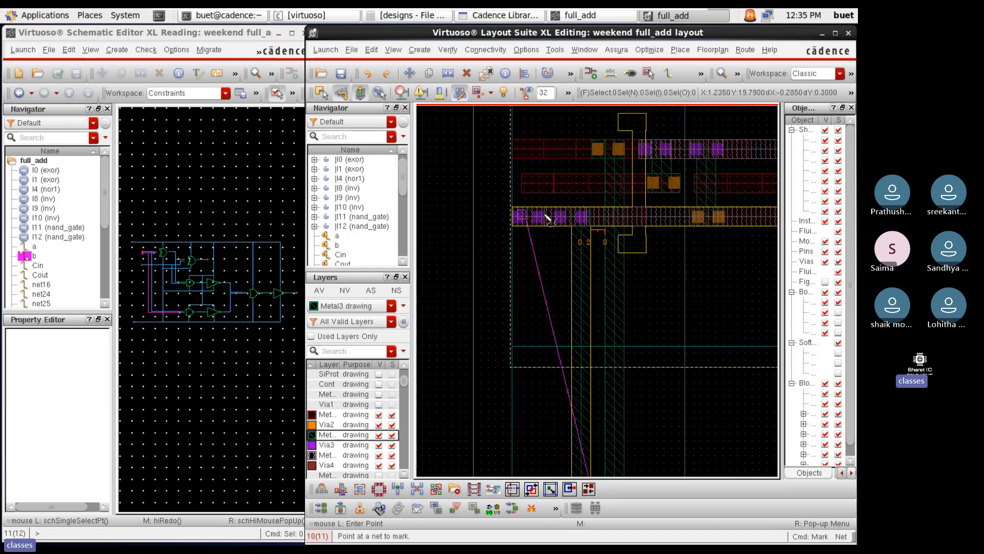
click(484, 50)
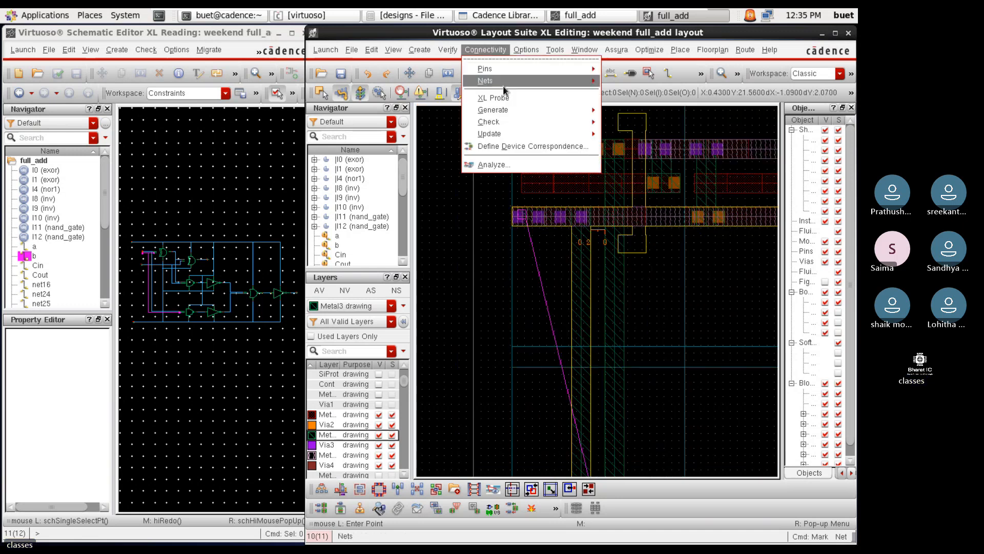
mouse_move(504, 87)
click(636, 101)
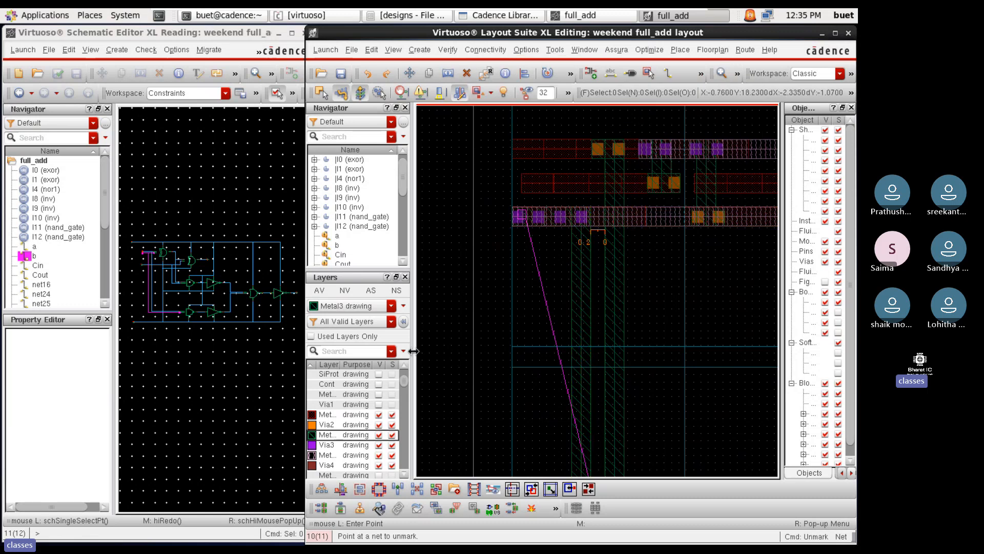
key(Escape)
Select net a and net b in turn to compare which shapes and open connections belong to each
click(337, 237)
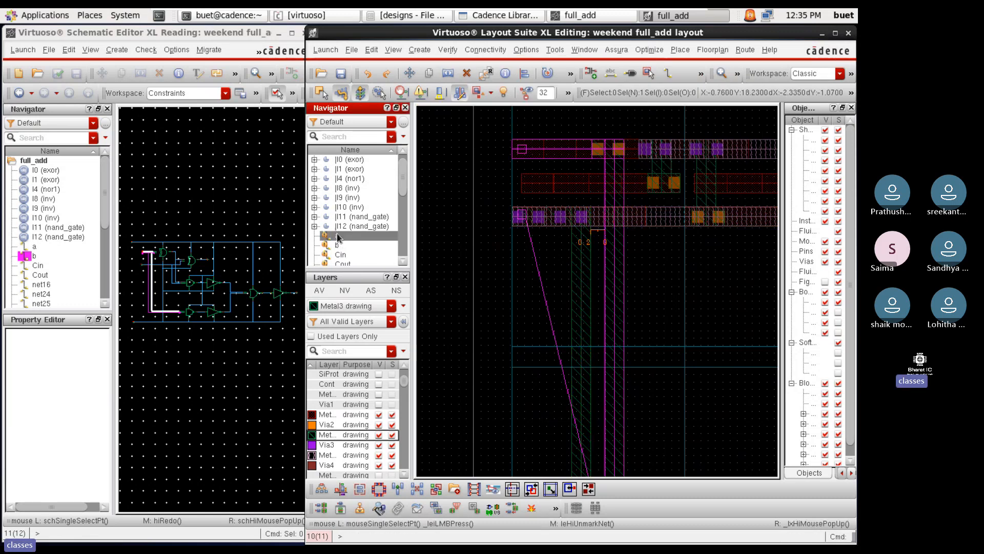
click(337, 246)
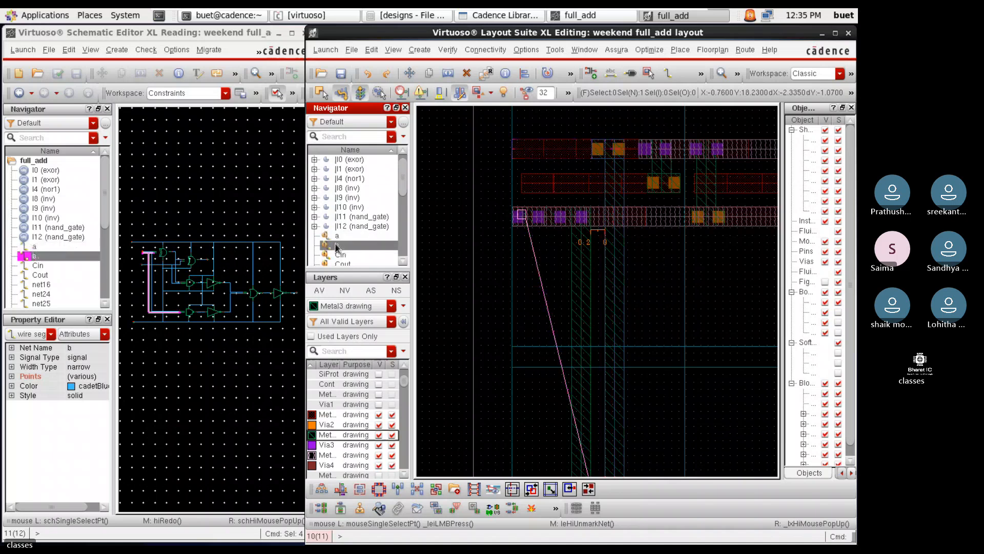
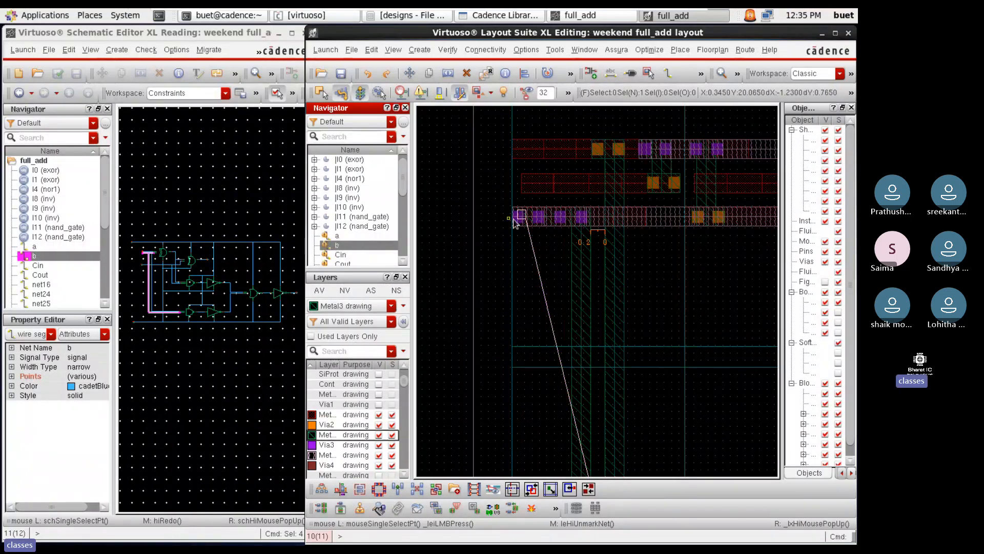
scroll(581, 255, down, 3)
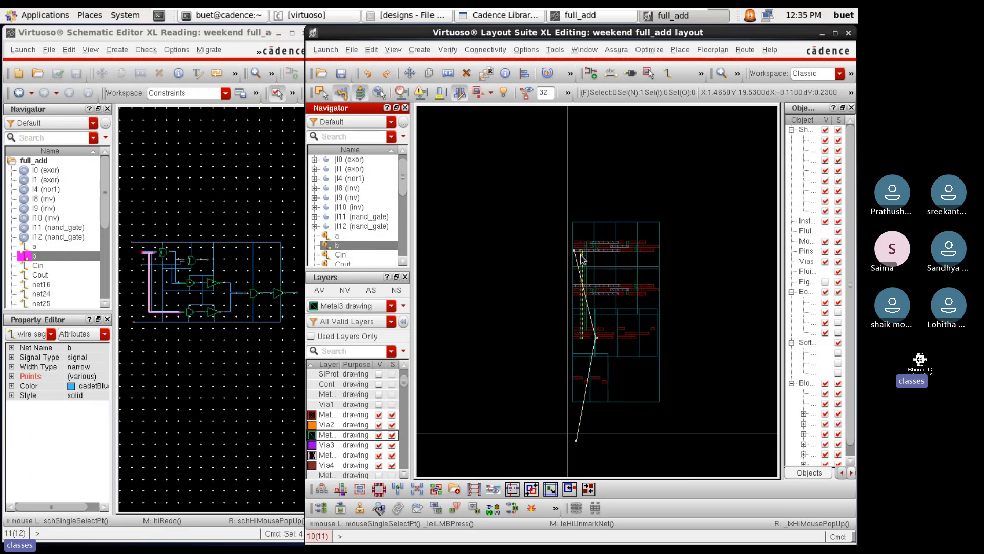
scroll(581, 330, up, 2)
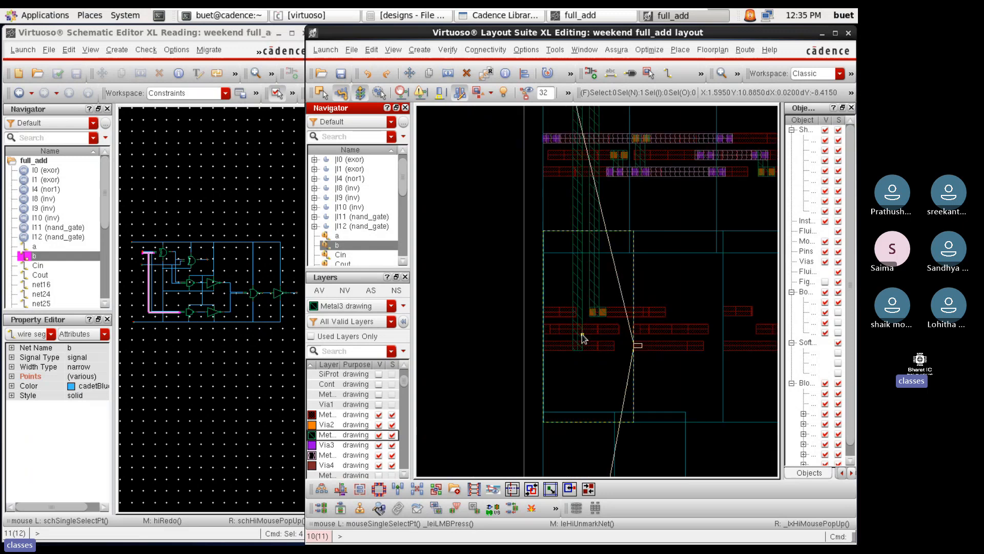
Check the net name assigned to the vertical Metal3 path in its connectivity properties, leaving the properties unchanged
click(576, 290)
key(q)
click(79, 67)
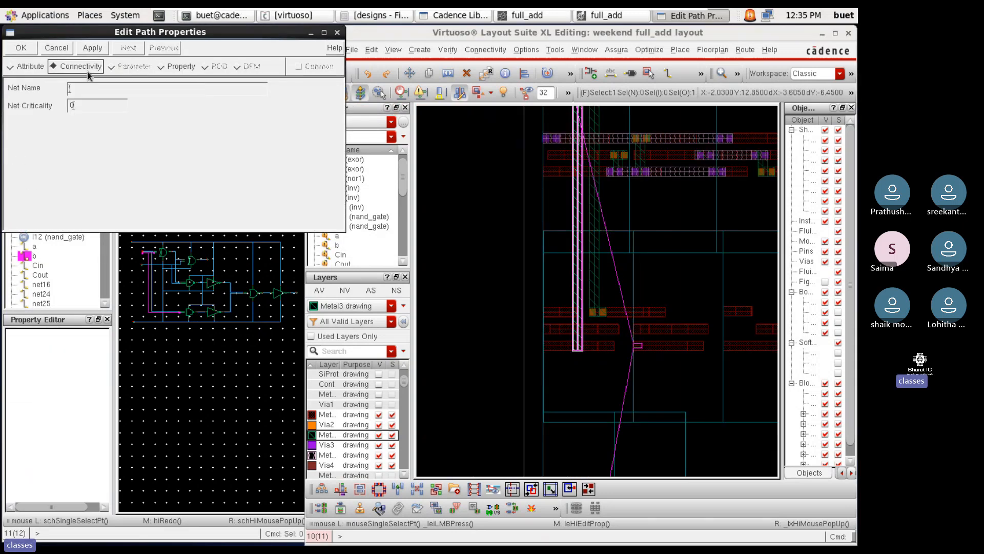
click(159, 88)
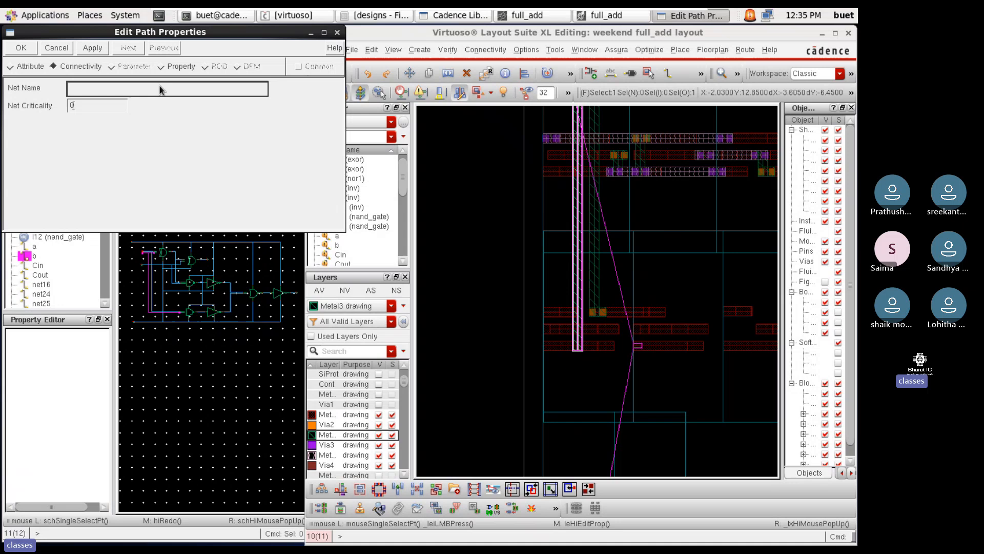
click(337, 32)
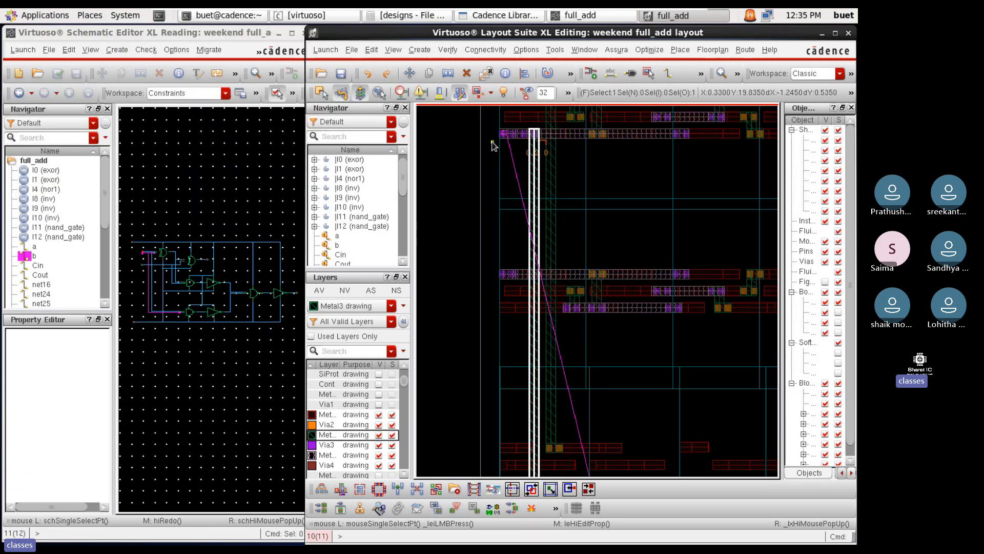
Draw a horizontal Metal4 path about 1.07 long over the first-row Via3 cuts, from the strip's starting edge to the vertical Metal3 path's far edge
ctrl+scroll(492, 146, up, 1)
ctrl+scroll(540, 115, up, 2)
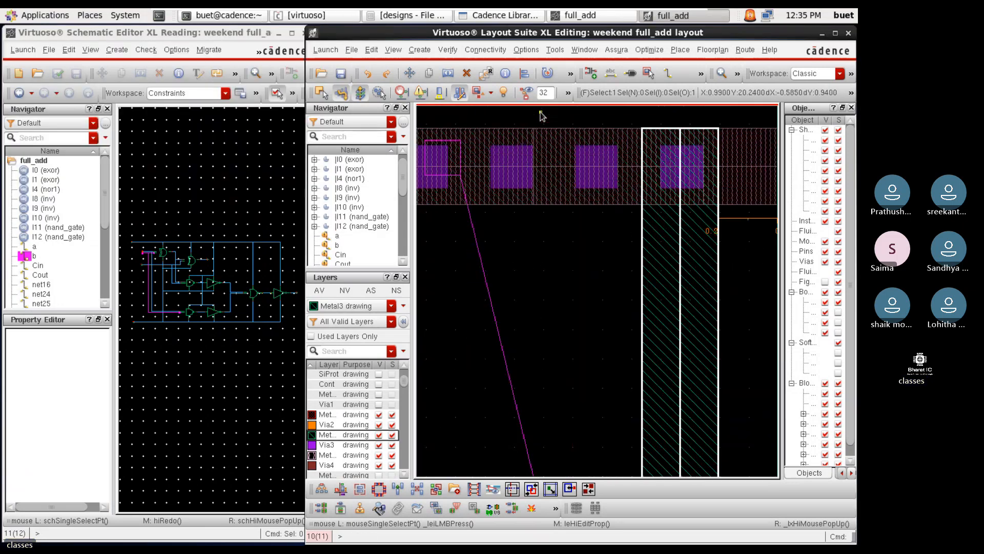
ctrl+scroll(574, 187, down, 1)
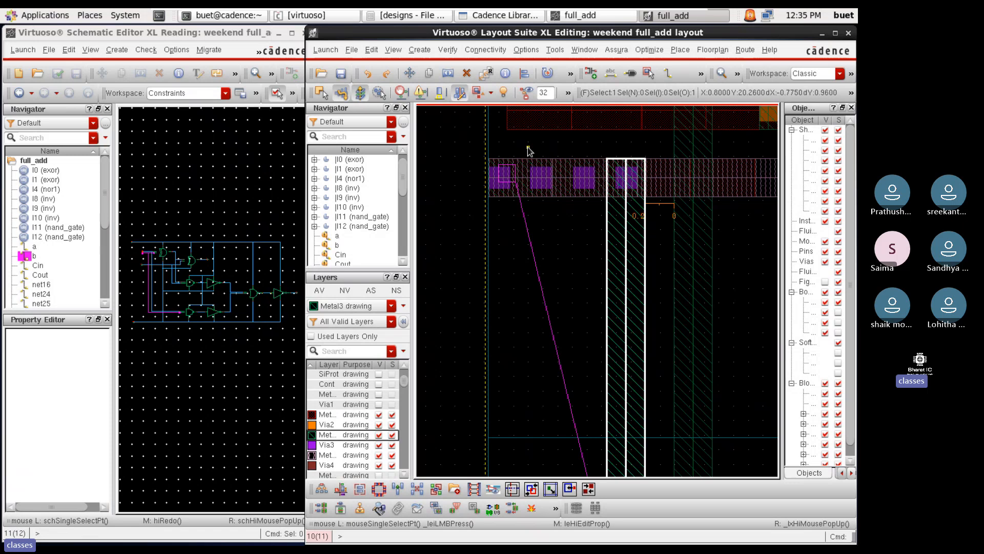
click(324, 455)
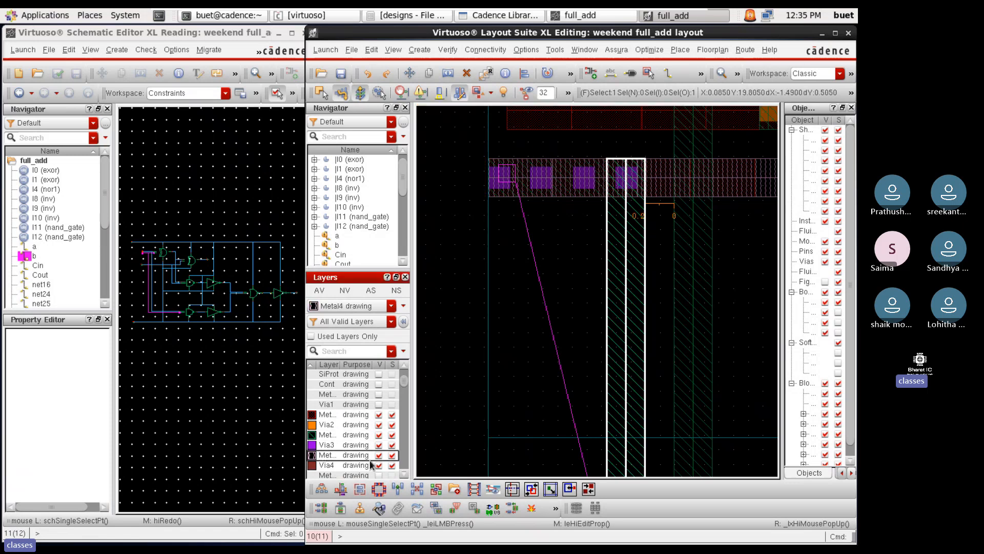
key(p)
ctrl+scroll(495, 175, up, 2)
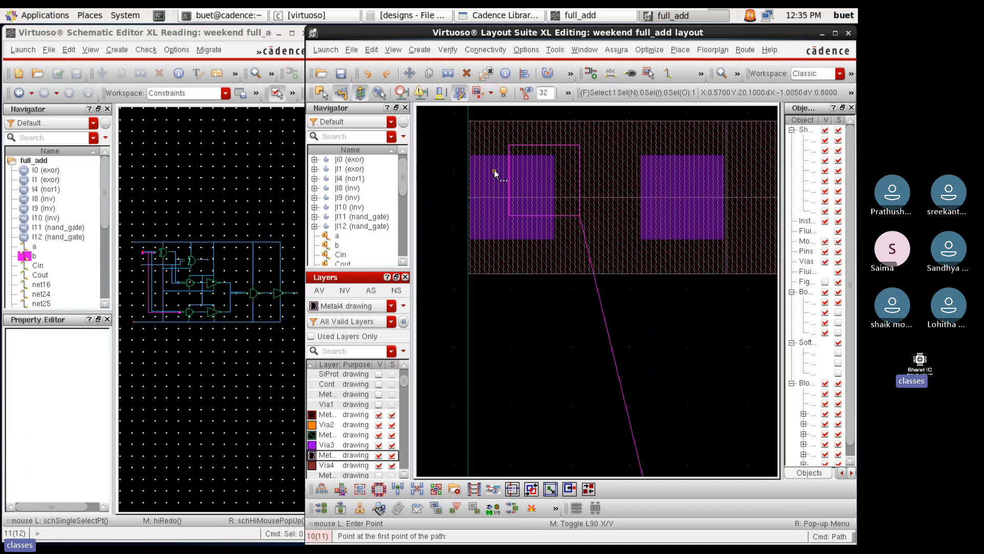
ctrl+scroll(472, 199, up, 2)
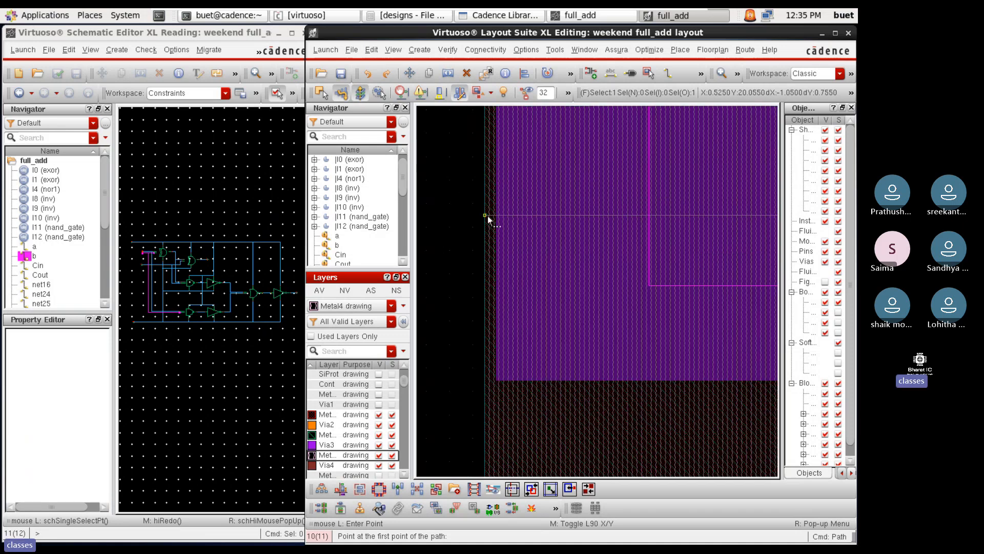
ctrl+scroll(544, 226, down, 3)
click(544, 226)
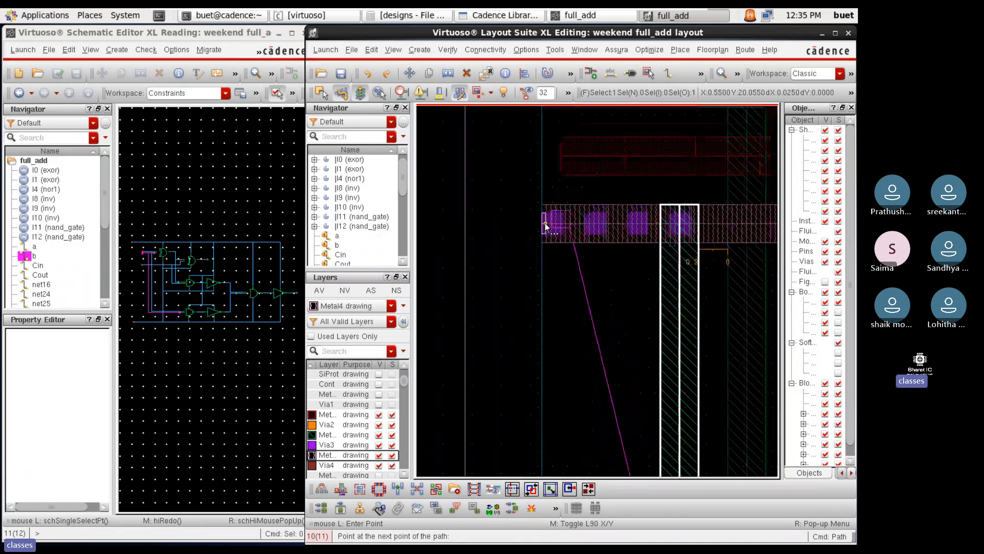
ctrl+scroll(709, 226, up, 2)
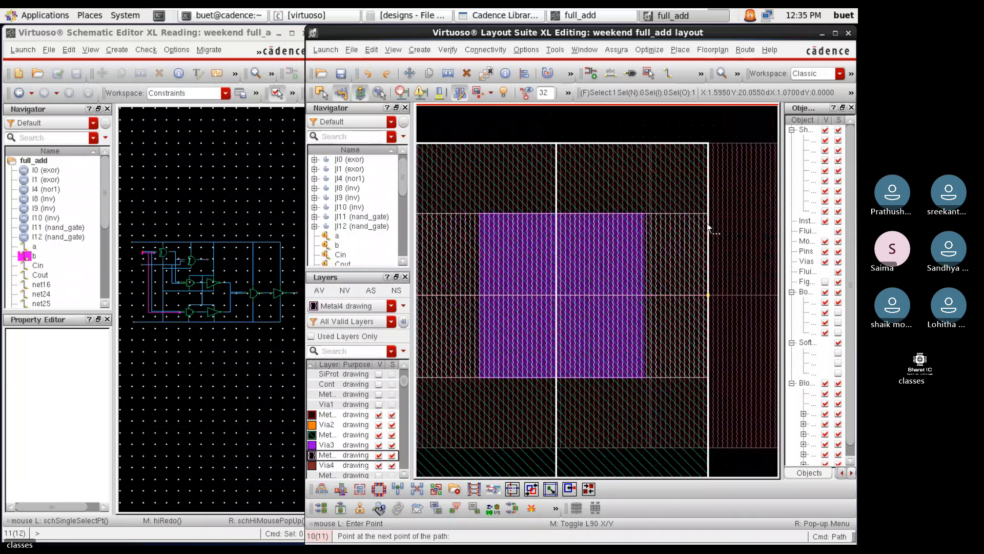
double_click(708, 227)
ctrl+scroll(722, 237, down, 2)
key(Escape)
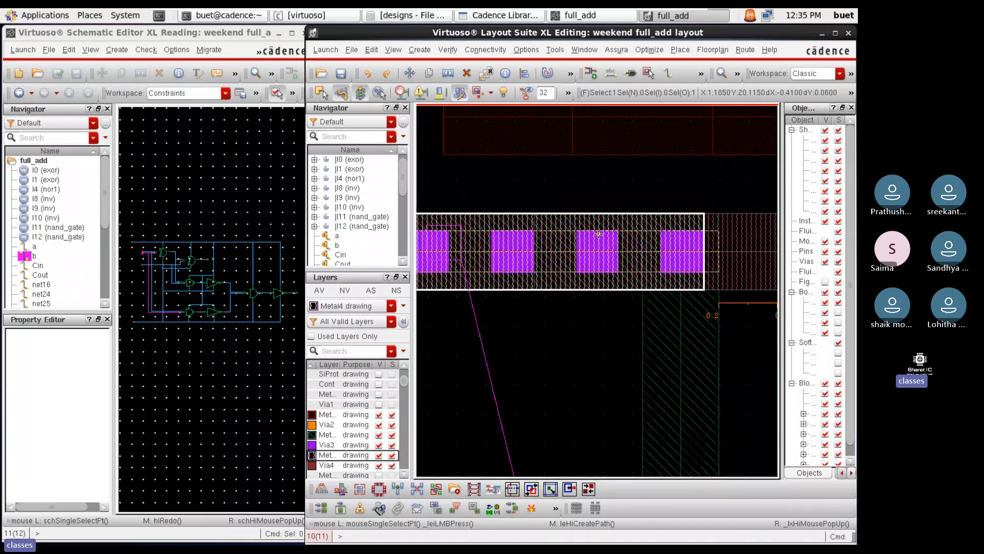
Set the new Metal4 path's width to 0.26 in its attributes
click(600, 235)
key(q)
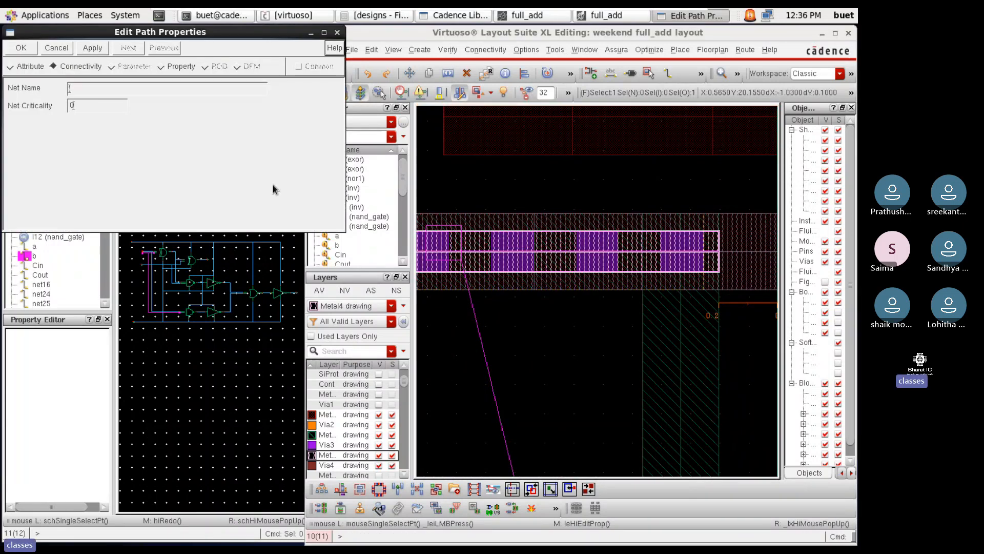
click(41, 66)
click(94, 149)
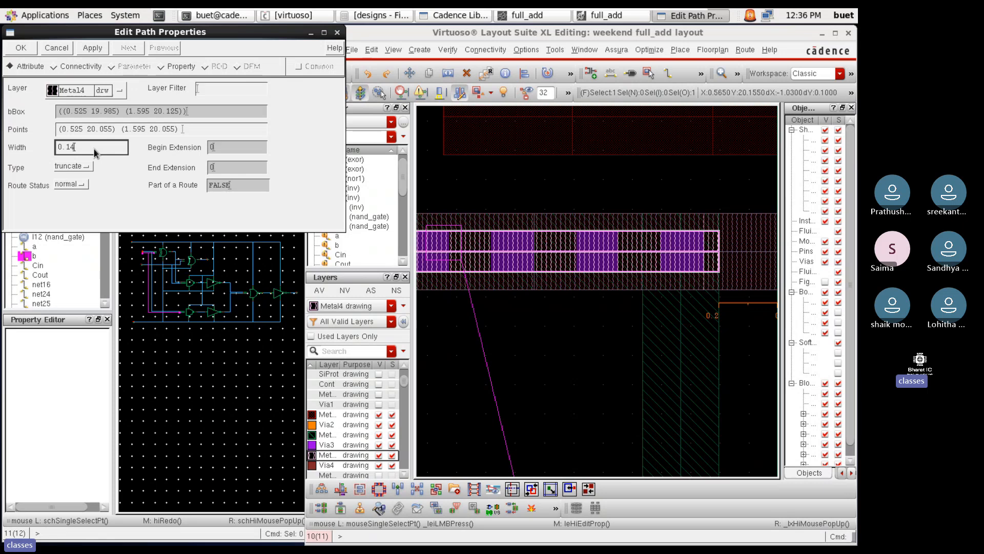
key(BackSpace)
key(BackSpace)
text(26)
key(Return)
click(613, 350)
scroll(637, 351, down, 1)
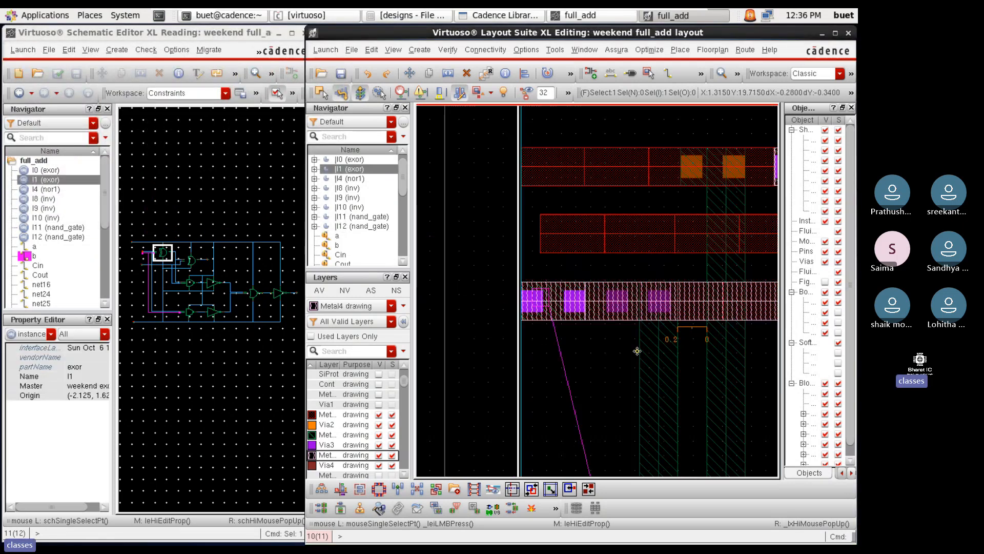
Draw a Metal2 path about 1.07 long along the same centreline, from the strip's starting edge to the vertical Metal3 path's far edge
click(332, 418)
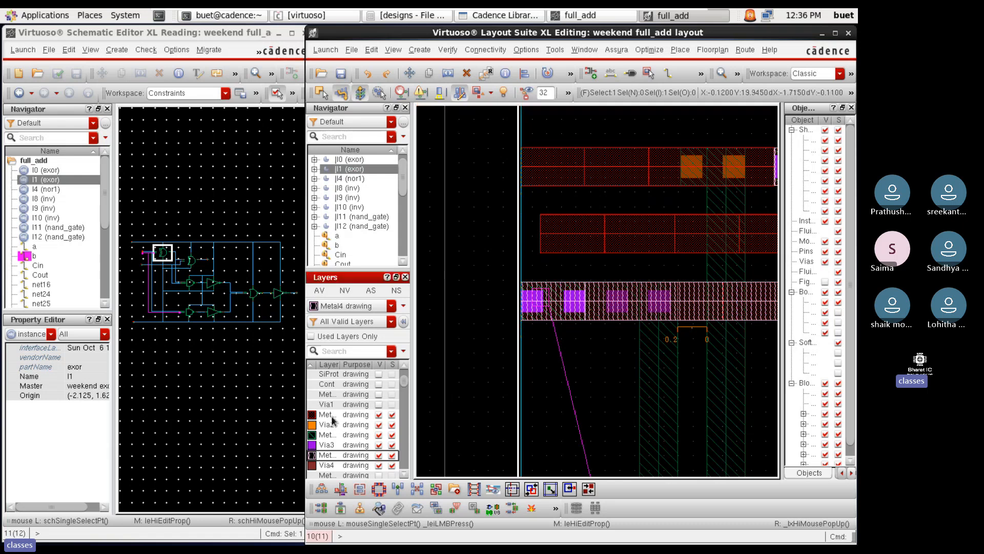
key(p)
scroll(476, 306, up, 2)
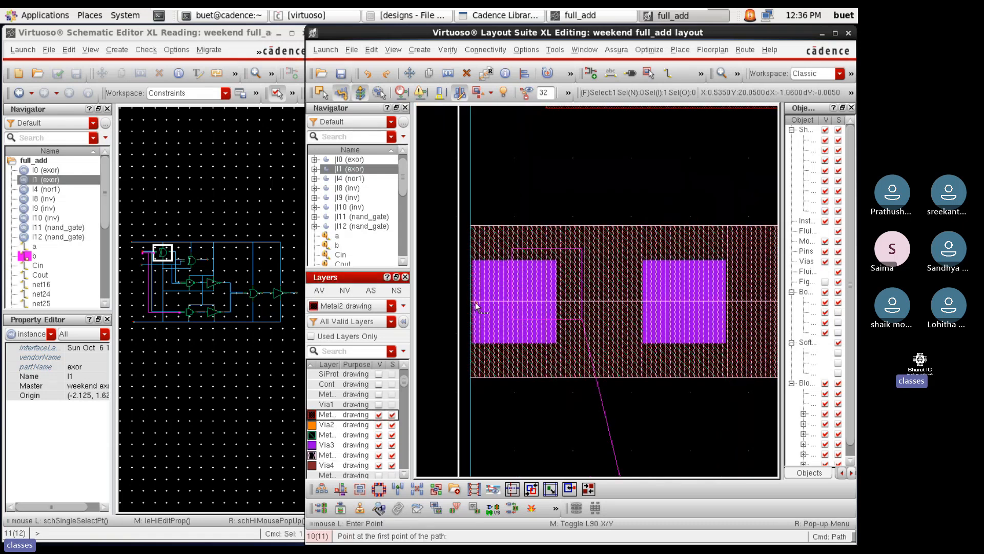
scroll(476, 306, up, 2)
click(455, 296)
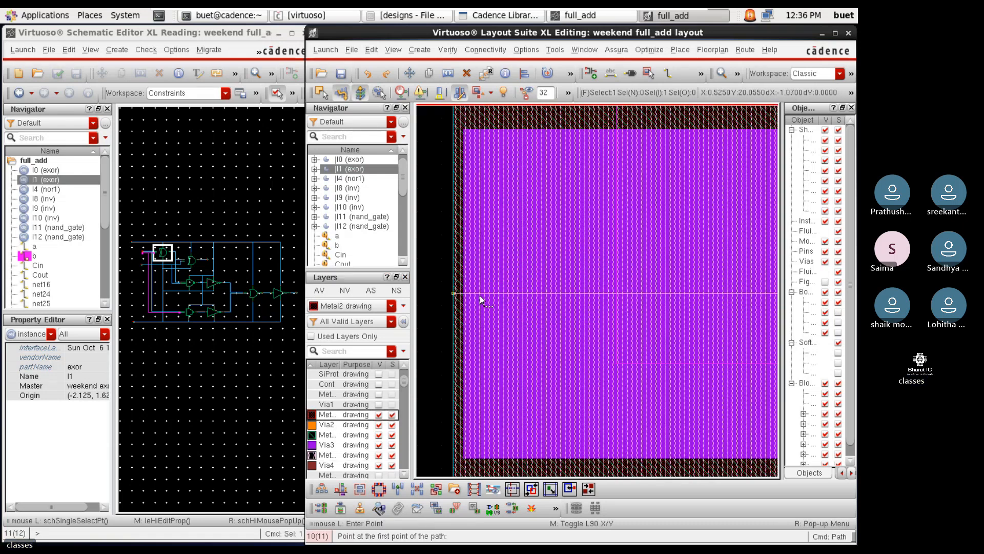
scroll(481, 298, down, 4)
scroll(661, 299, up, 1)
scroll(661, 299, up, 1)
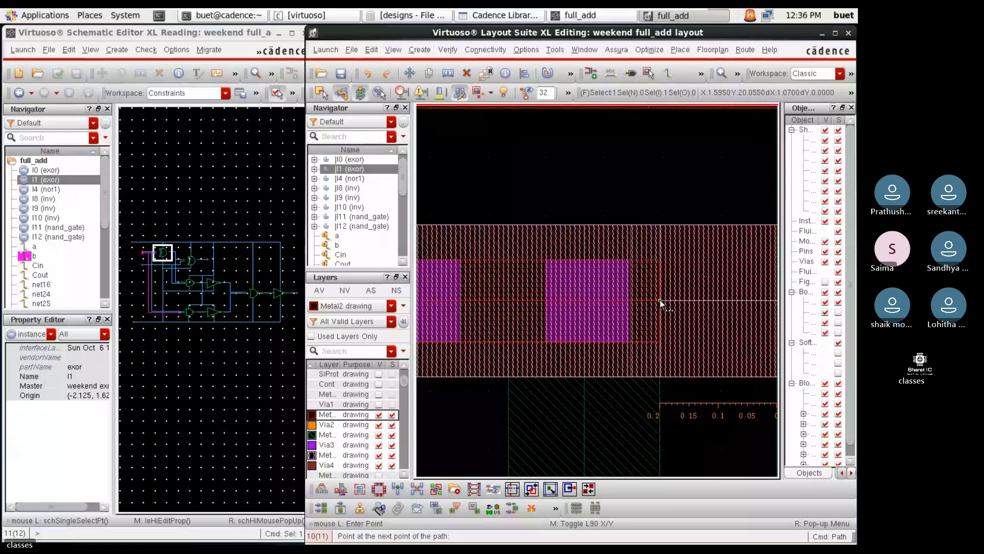
double_click(660, 300)
key(Escape)
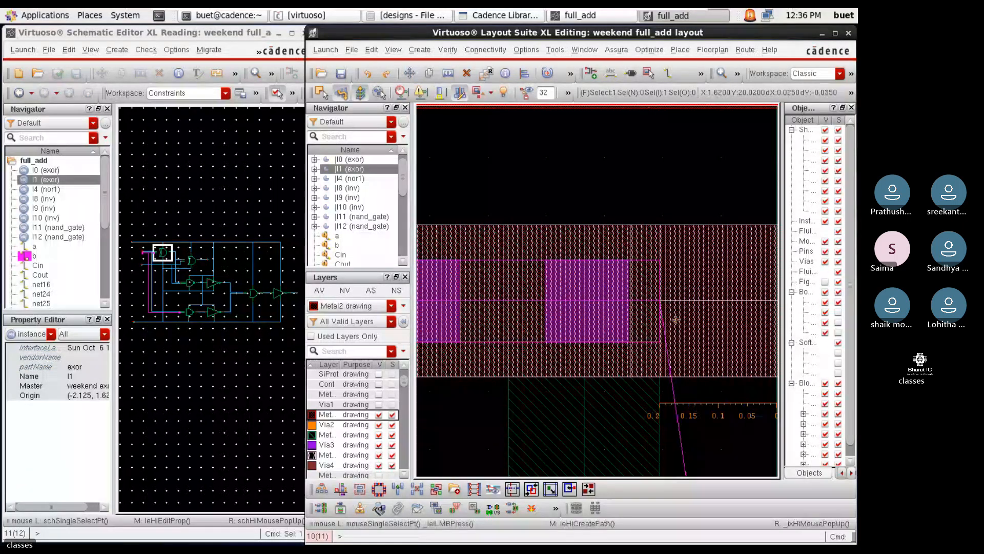
Set the new Metal2 path's width to 0.26 and check its net name before applying the change
scroll(675, 321, down, 1)
click(616, 296)
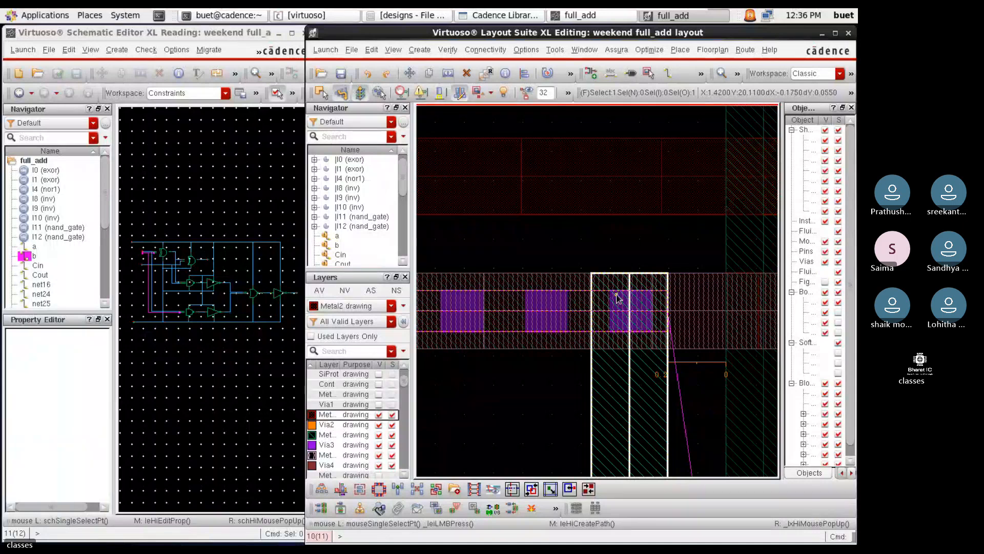
key(q)
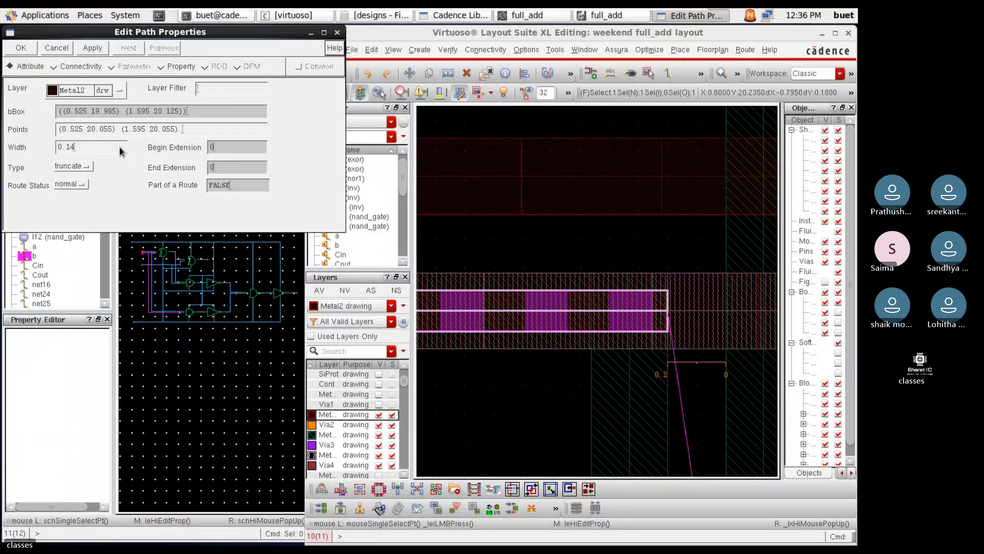
click(119, 146)
key(BackSpace)
key(BackSpace)
text(26)
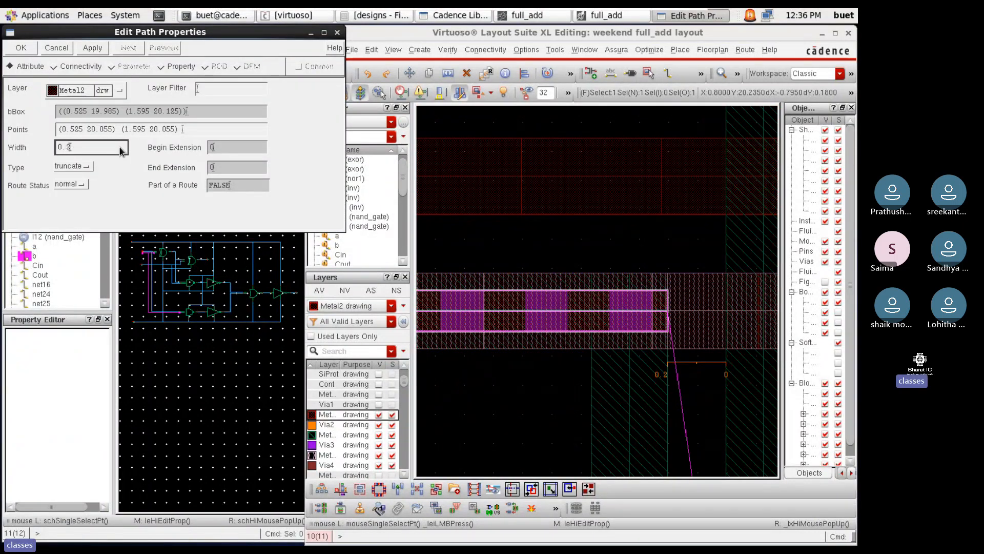
click(80, 67)
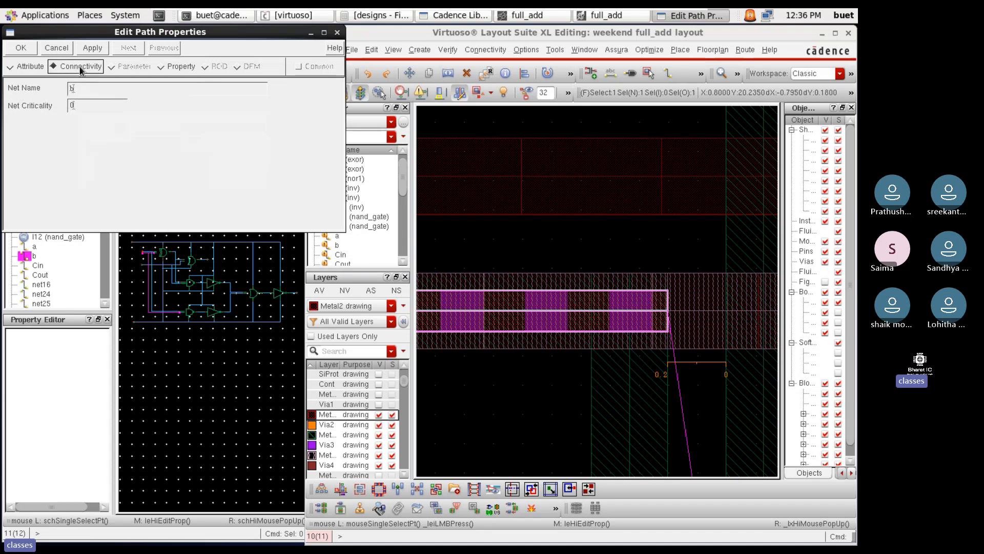
click(21, 48)
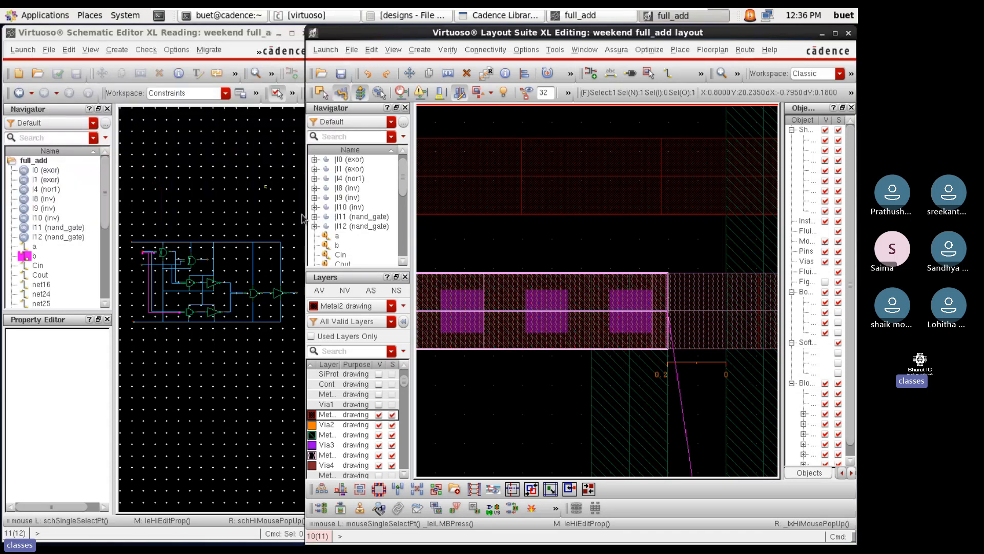
Assign the net name b to the vertical Metal3 path
click(533, 386)
click(631, 382)
key(q)
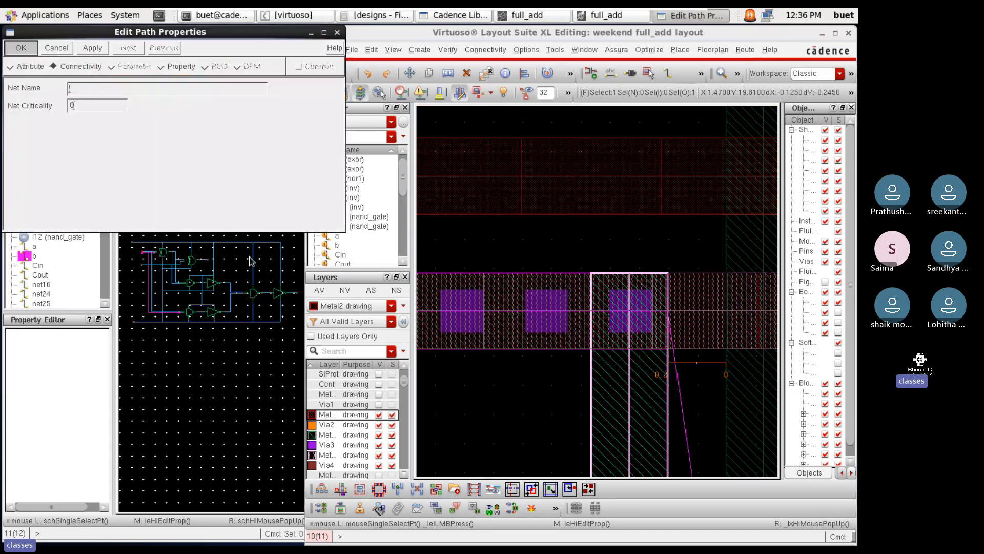
click(88, 88)
text(b)
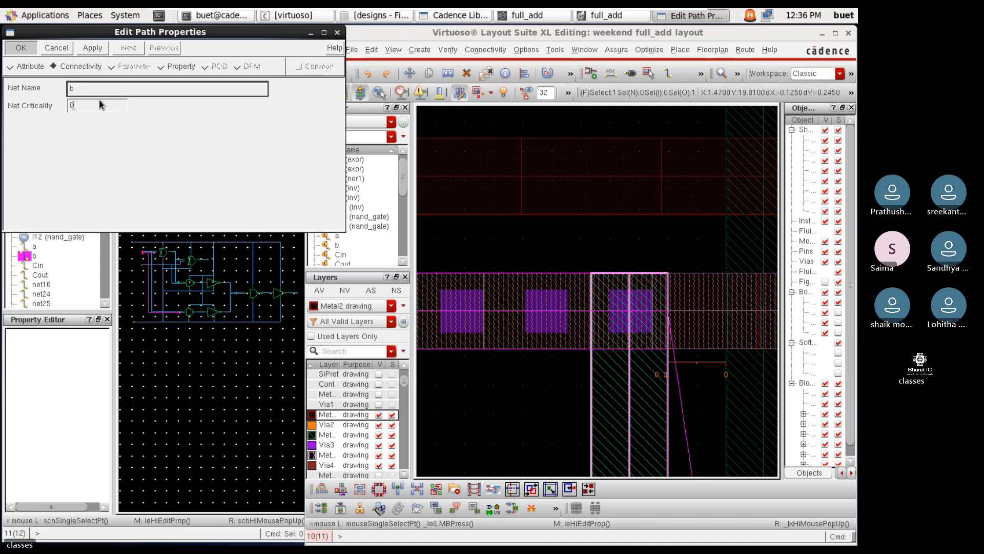
click(21, 48)
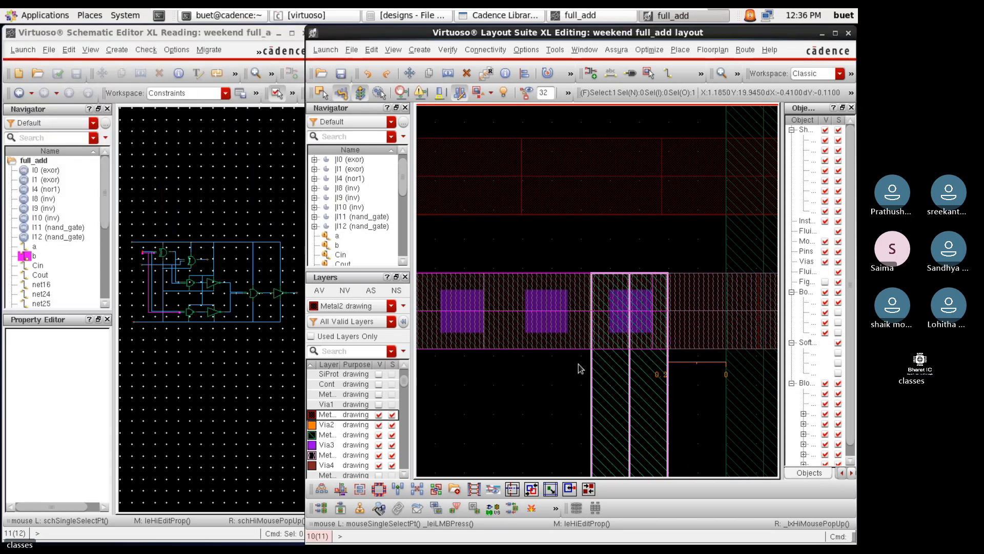
Check the net name and attributes of the Metal4-Metal3 via on the strip, leaving its properties as they are
click(565, 288)
click(565, 286)
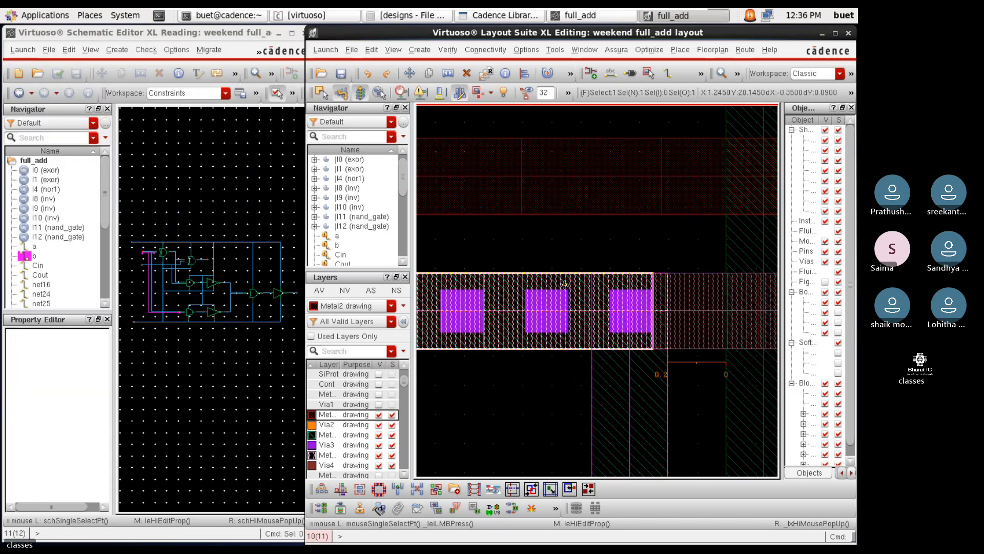
key(q)
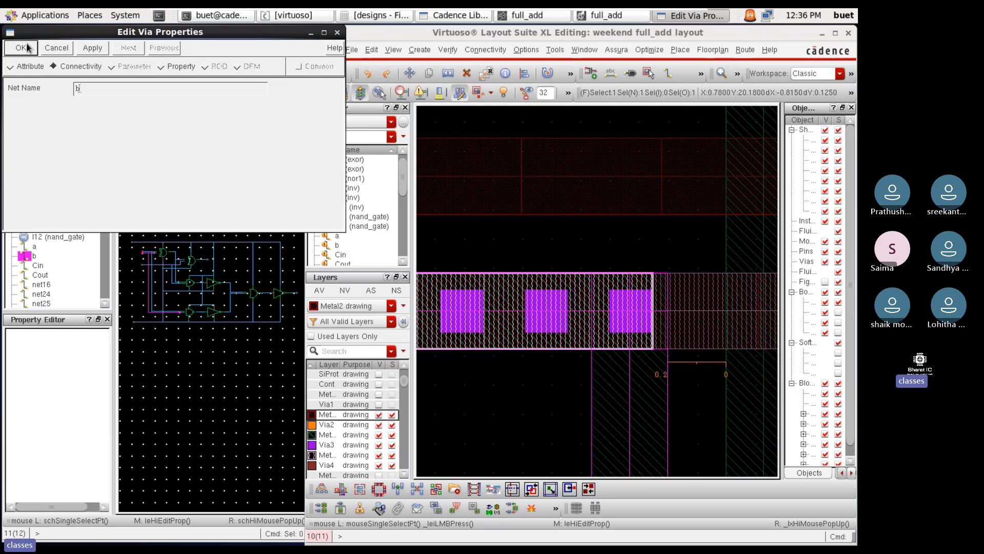
click(28, 68)
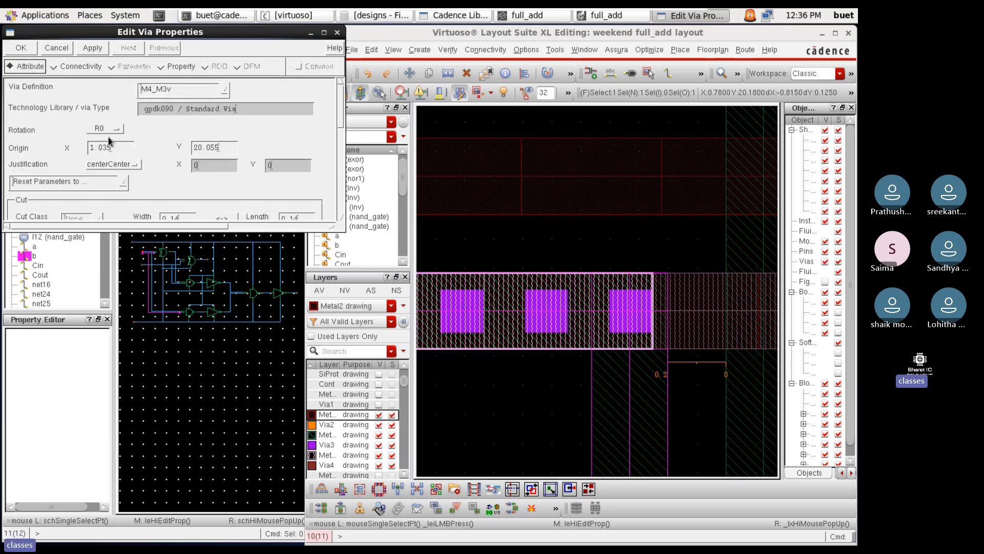
click(337, 32)
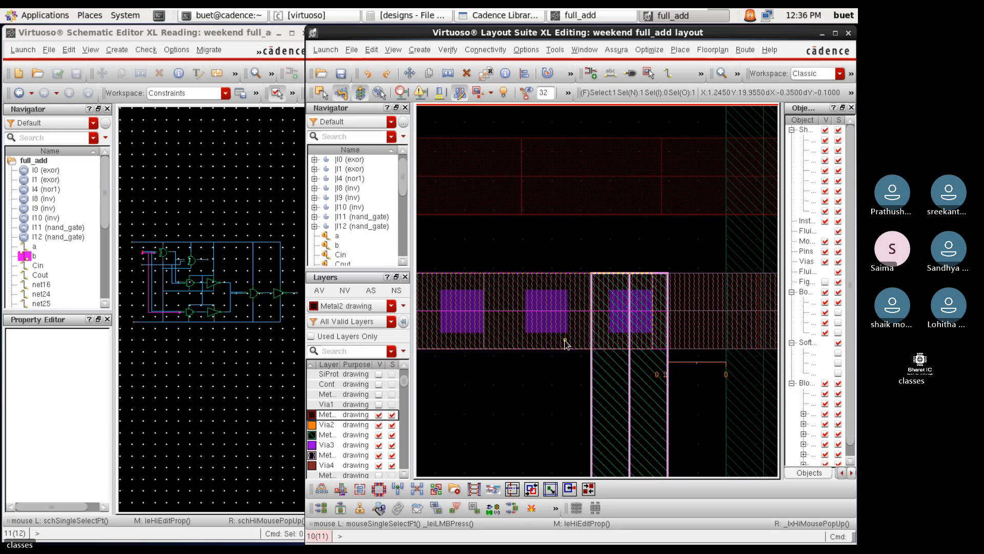
Highlight net b and locate its open connection near the foot of the vertical Metal3 path
ctrl+scroll(636, 334, down, 2)
click(494, 331)
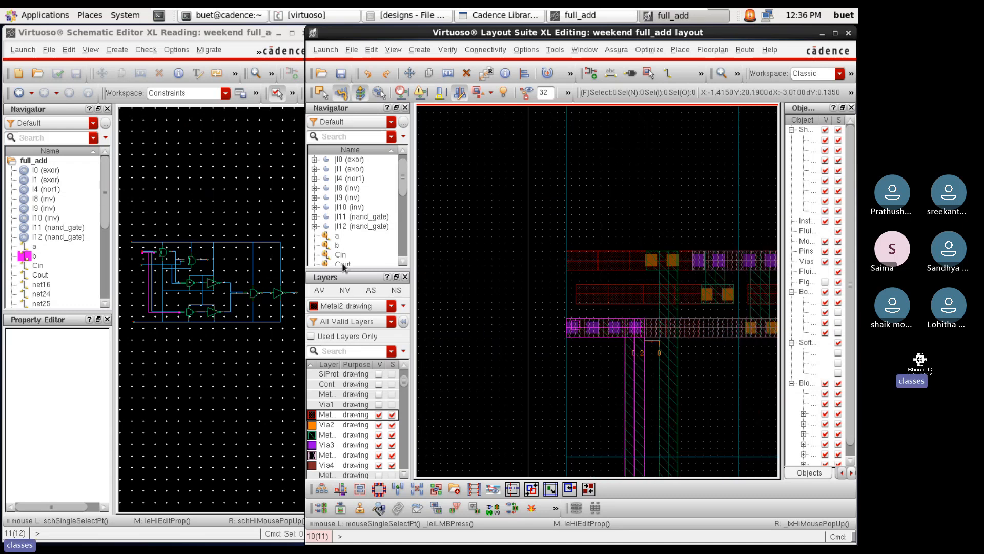
click(337, 245)
ctrl+scroll(595, 266, down, 2)
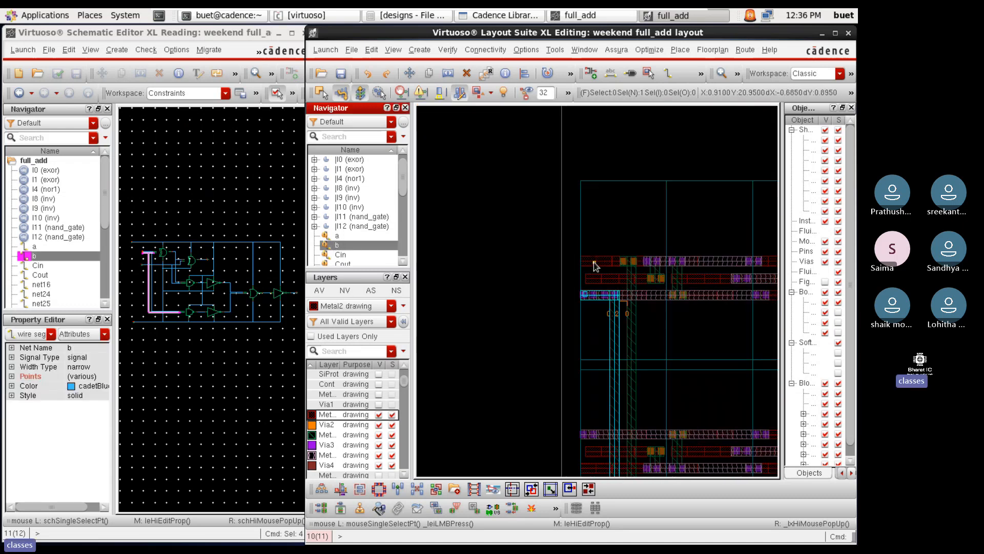
ctrl+scroll(615, 458, up, 3)
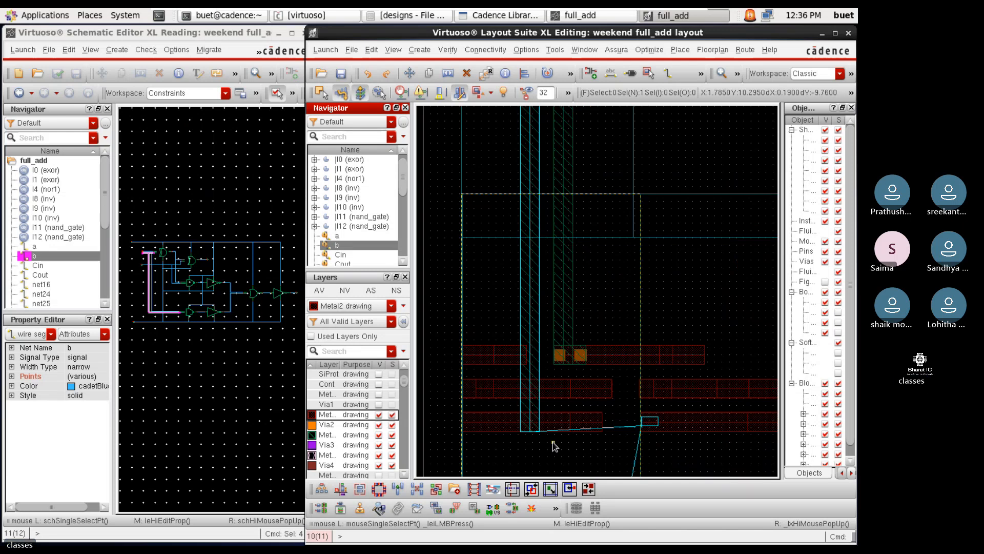
Draw a horizontal Metal4 path about 1.94 long from the vertical Metal3 path's outer edge to just past net b's unconnected pin
click(324, 455)
key(p)
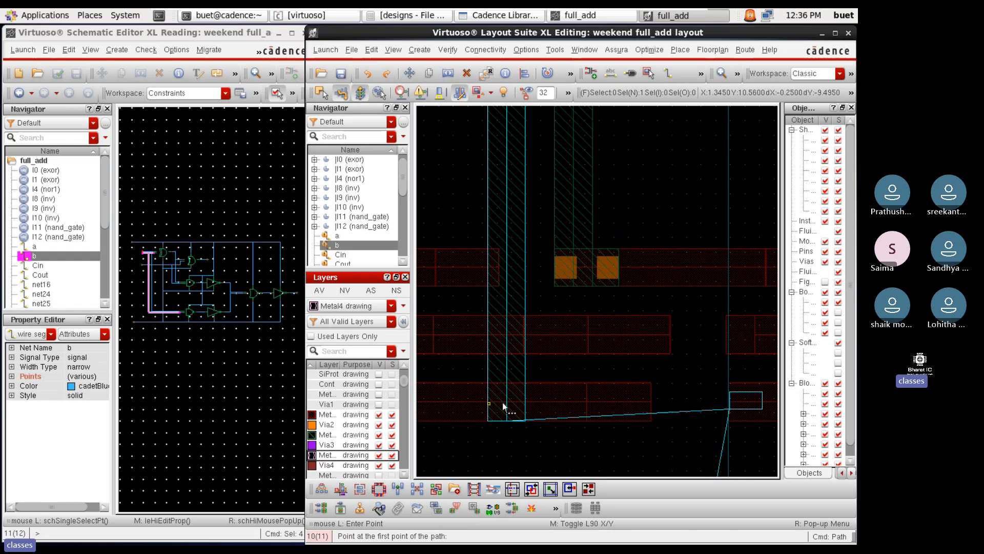
ctrl+scroll(484, 390, up, 2)
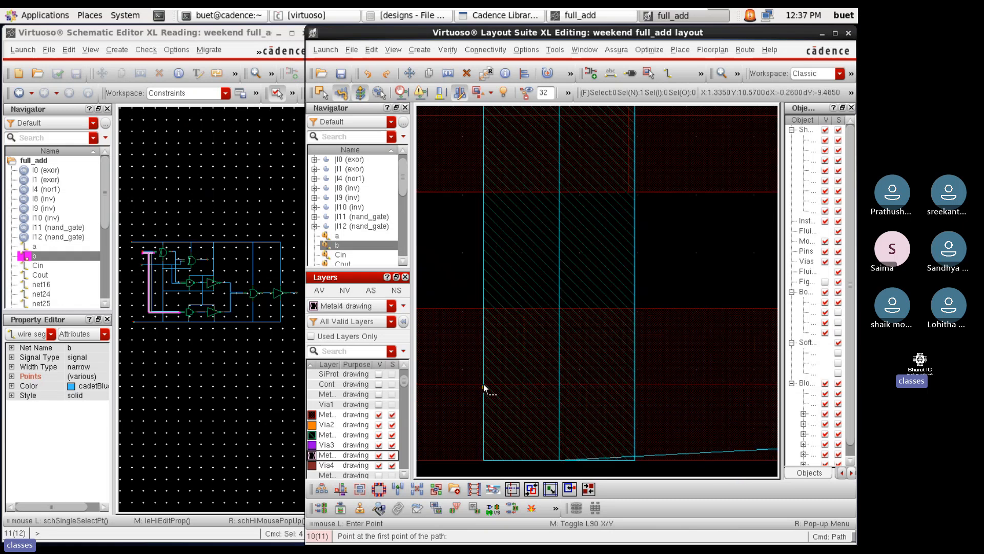
click(484, 383)
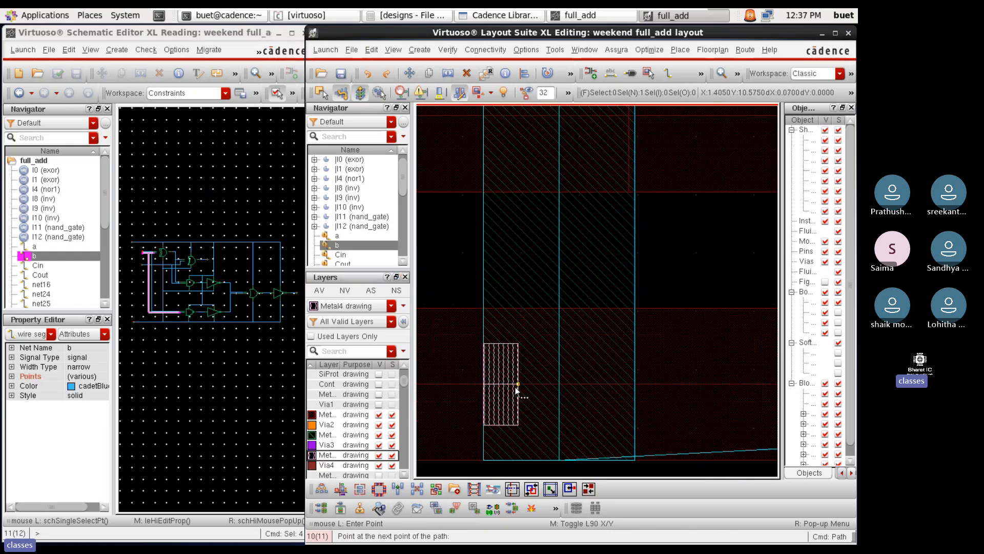
ctrl+scroll(515, 389, down, 2)
ctrl+scroll(512, 388, down, 1)
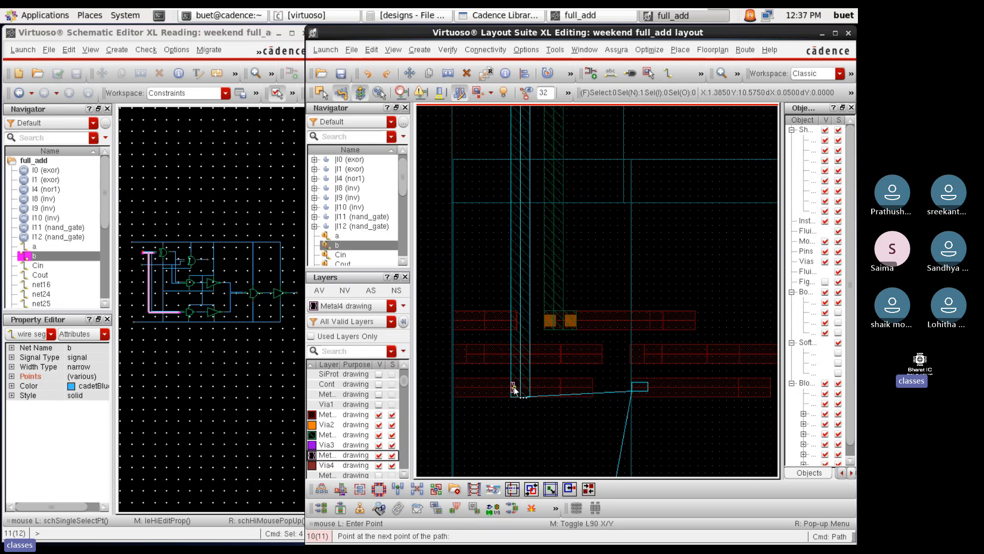
ctrl+scroll(647, 388, up, 3)
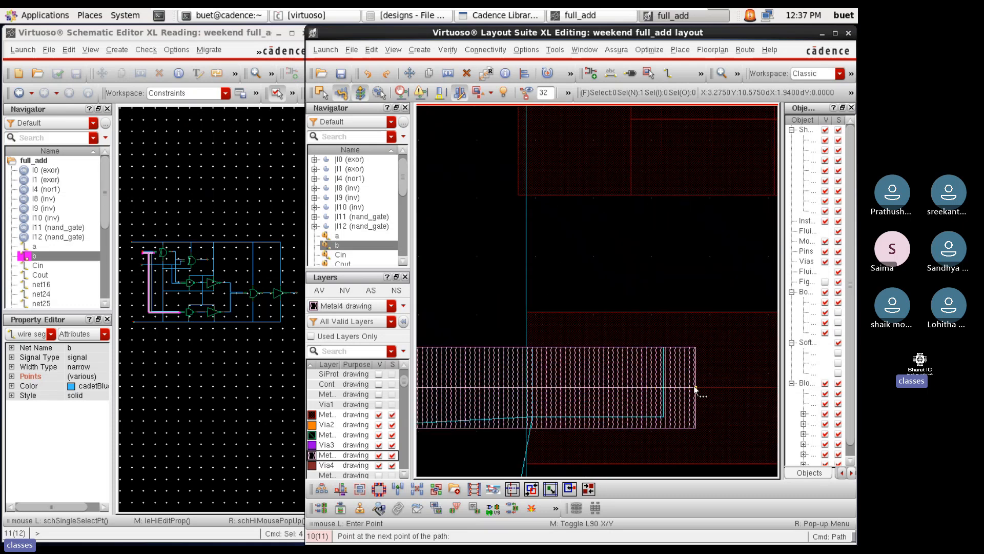
double_click(694, 387)
ctrl+scroll(712, 393, down, 1)
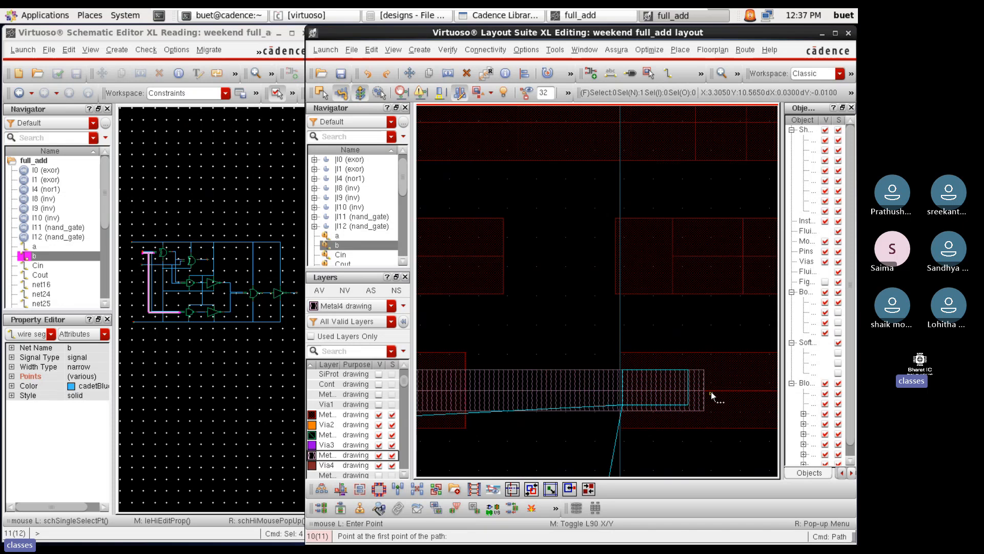
key(Escape)
Widen the new Metal4 path in its attributes to match the Metal2 strip beneath it
click(569, 379)
key(q)
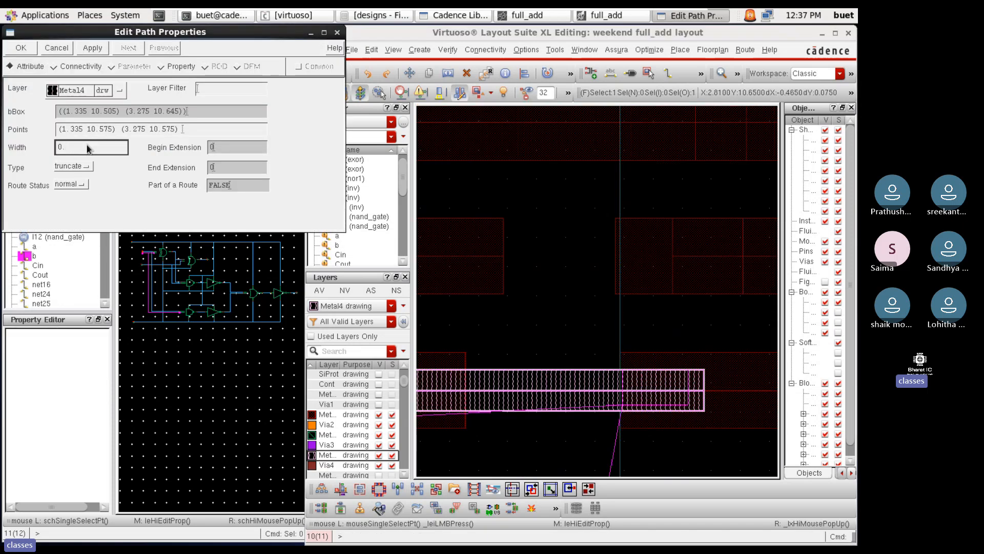
key(Return)
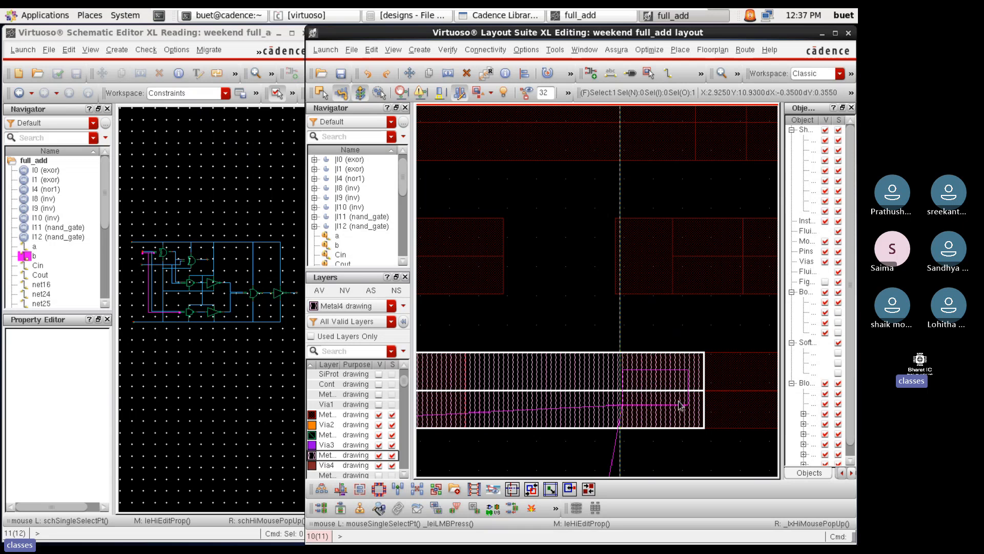
Place an M4_M3v via with 1 row and 2 columns where the new Metal4 path starts on the vertical Metal3 path
scroll(684, 404, down, 2)
click(558, 401)
scroll(559, 405, up, 2)
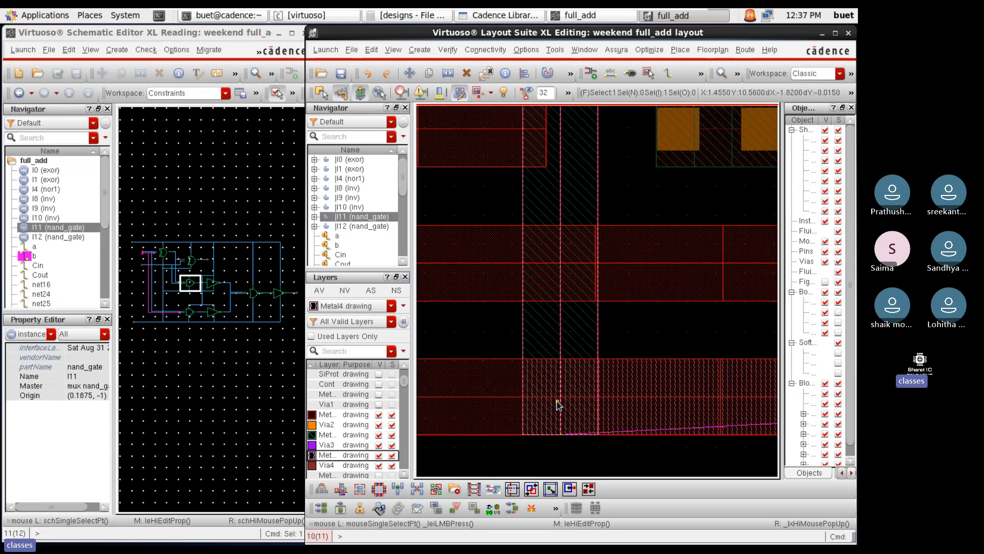
key(o)
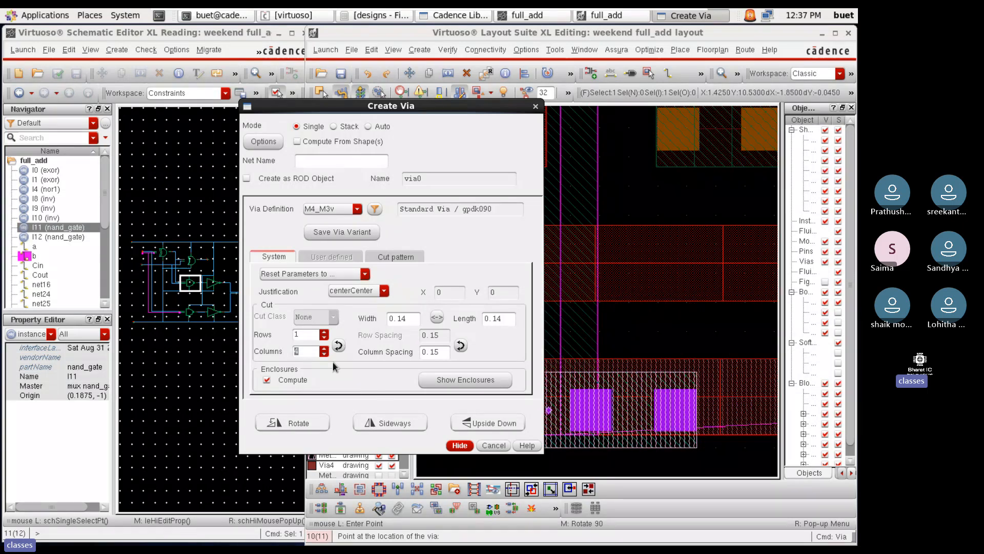
click(462, 445)
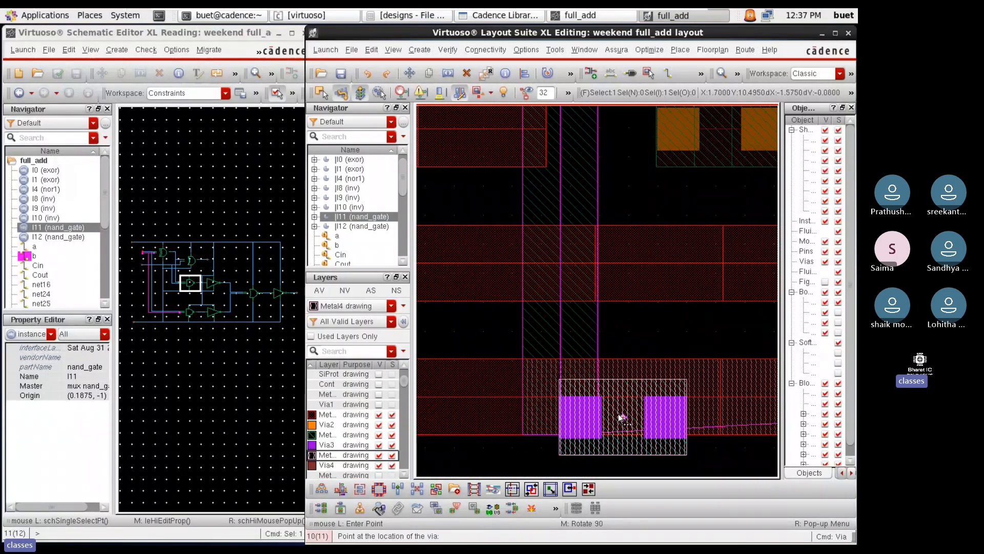
ctrl+scroll(604, 407, up, 3)
ctrl+scroll(574, 386, down, 2)
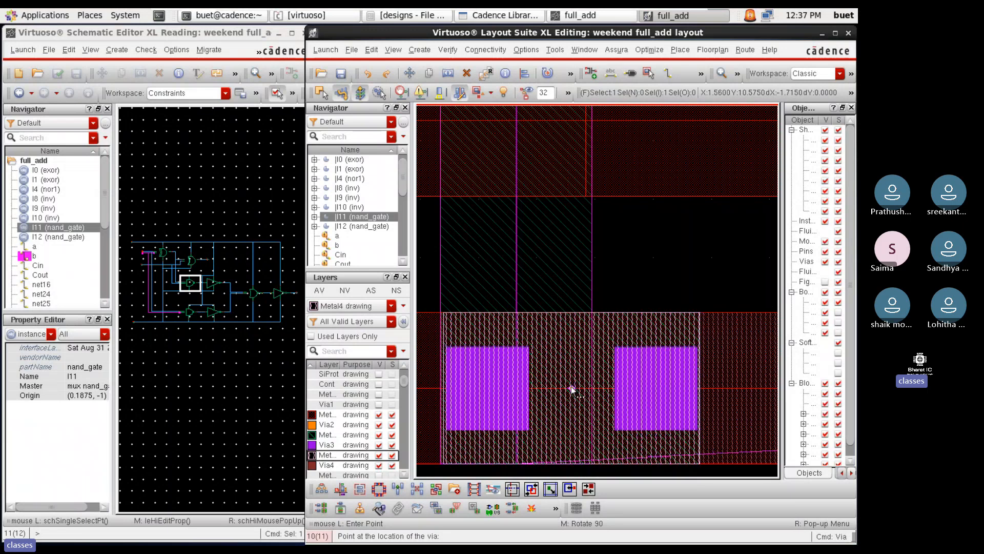
click(568, 388)
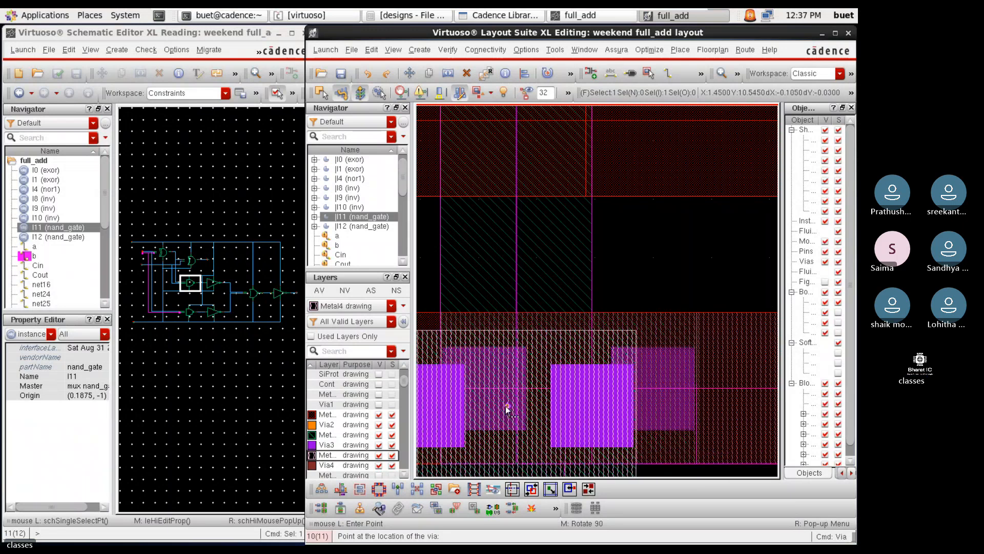
scroll(618, 351, down, 1)
key(Escape)
ctrl+scroll(633, 362, down, 1)
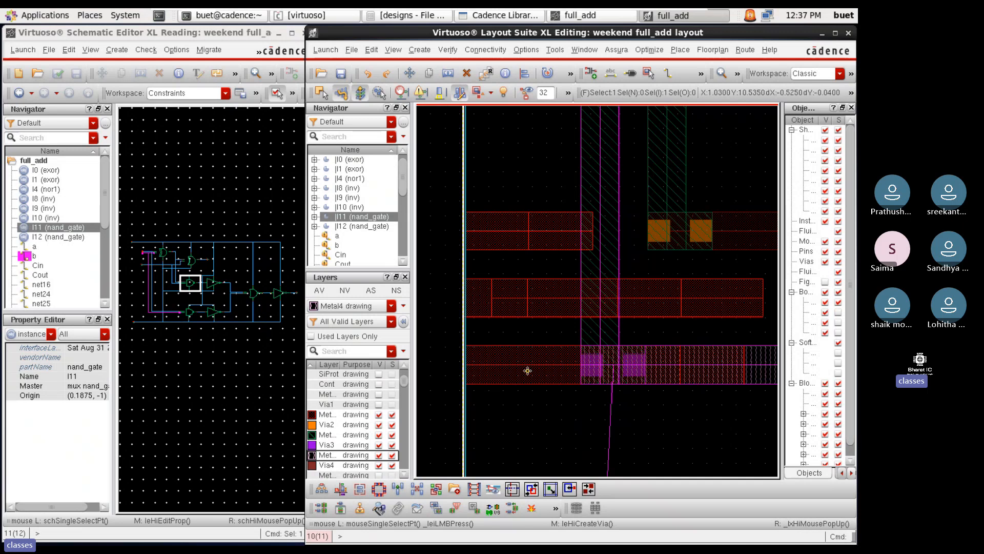
Place a Metal2-to-Metal4 stacked via with 1 row and 2 columns over net b's pin at the Metal4 path's far end
ctrl+scroll(528, 369, down, 1)
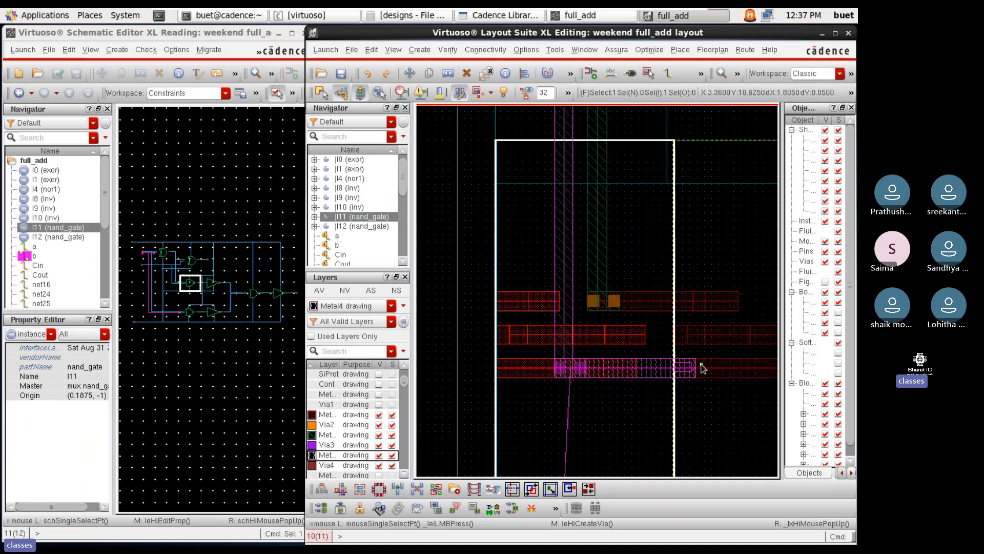
ctrl+scroll(700, 367, up, 3)
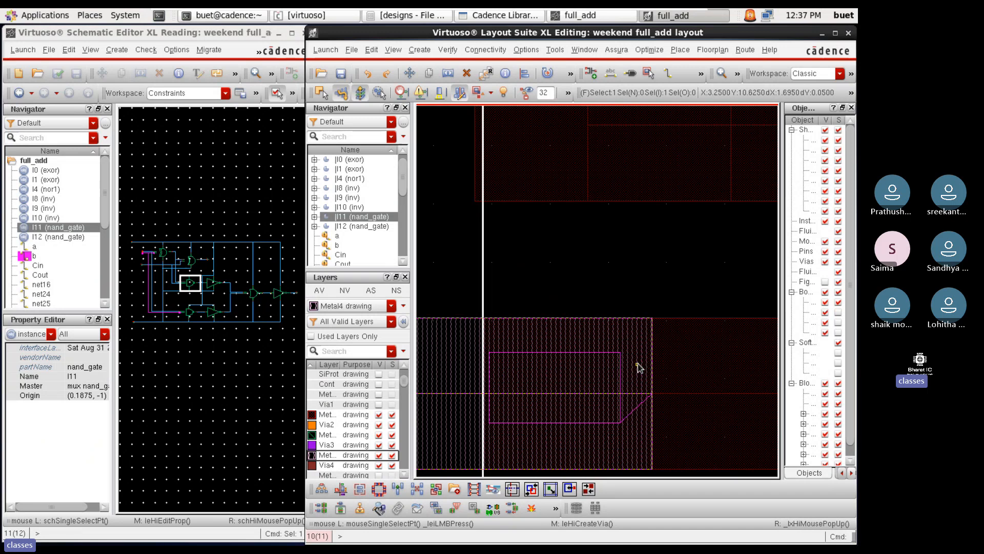
key(o)
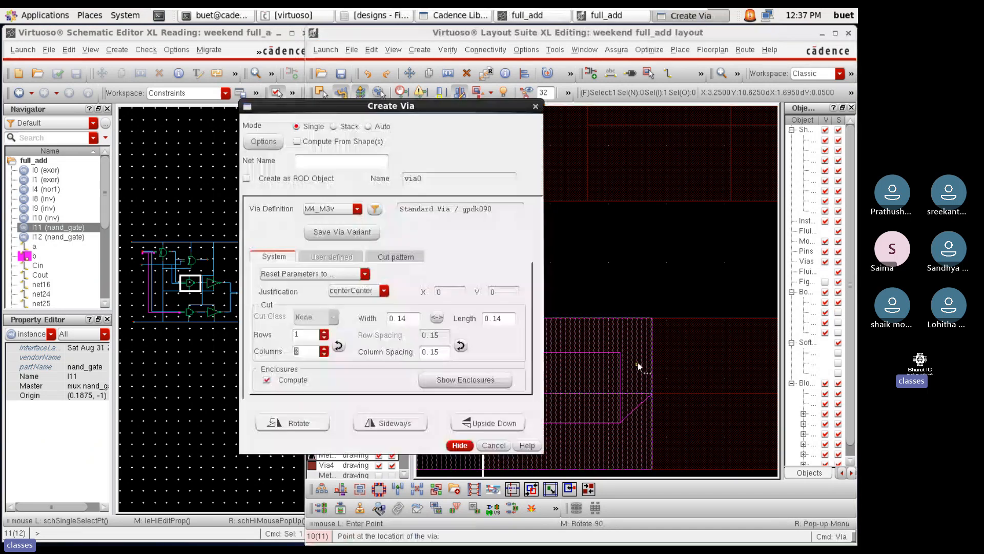
click(333, 126)
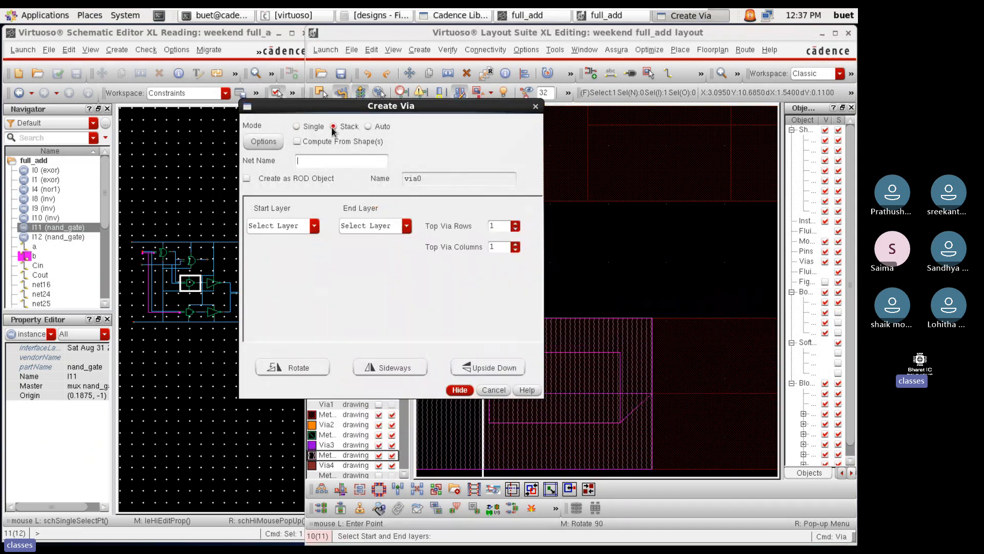
click(313, 226)
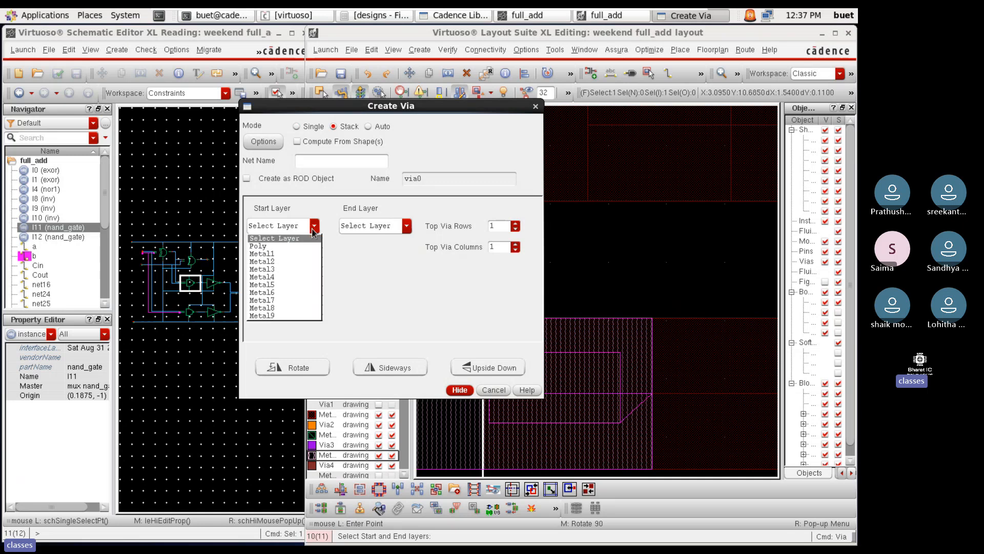
click(281, 260)
click(406, 226)
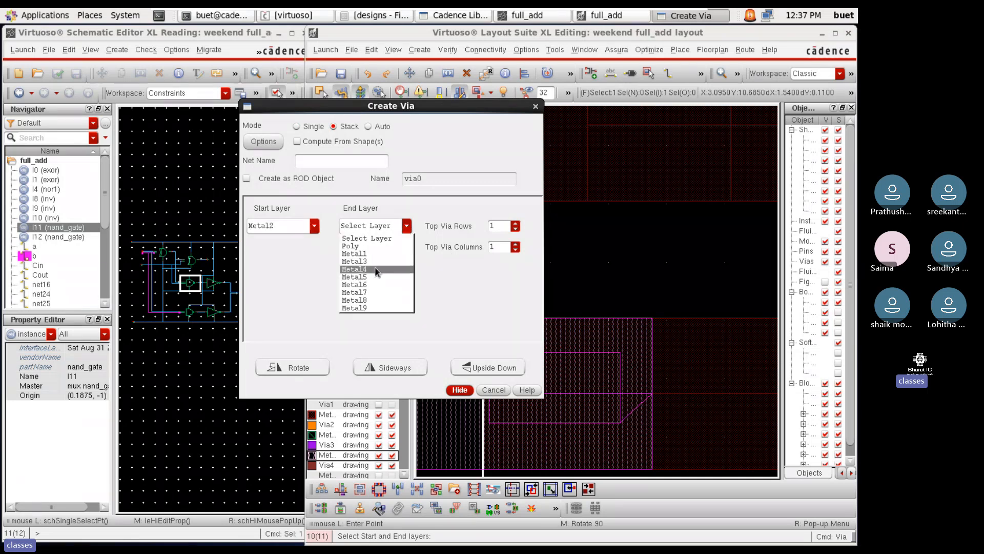
click(375, 269)
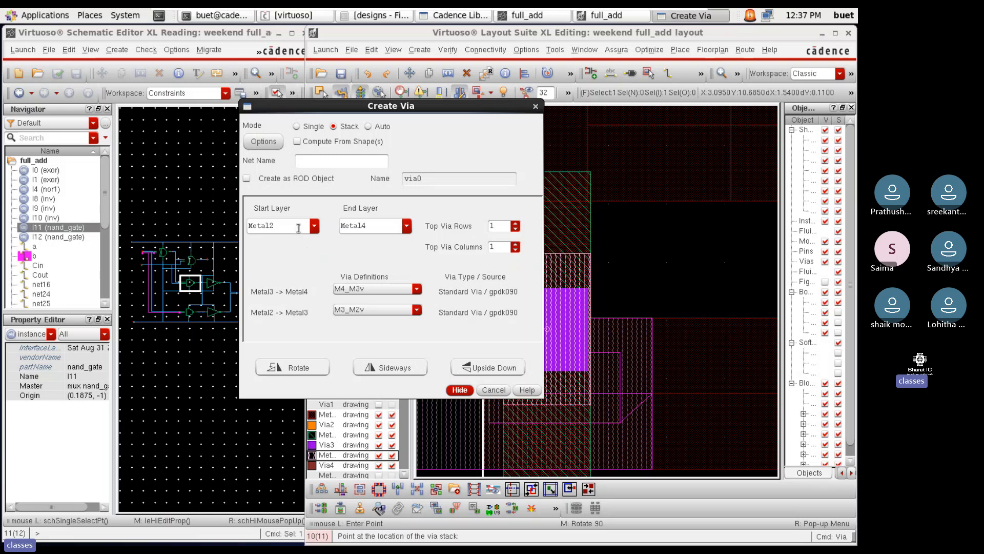
click(515, 245)
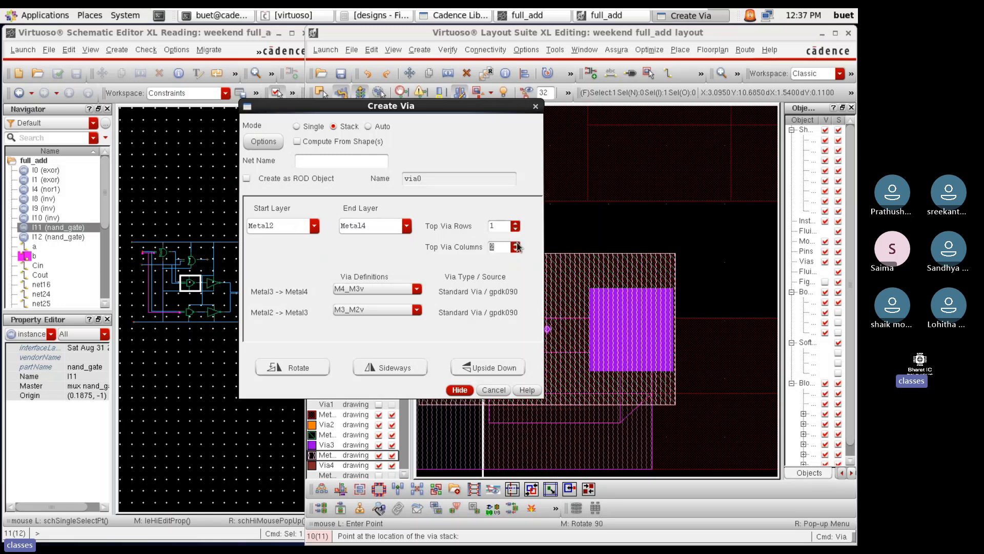
click(459, 390)
ctrl+scroll(589, 299, down, 2)
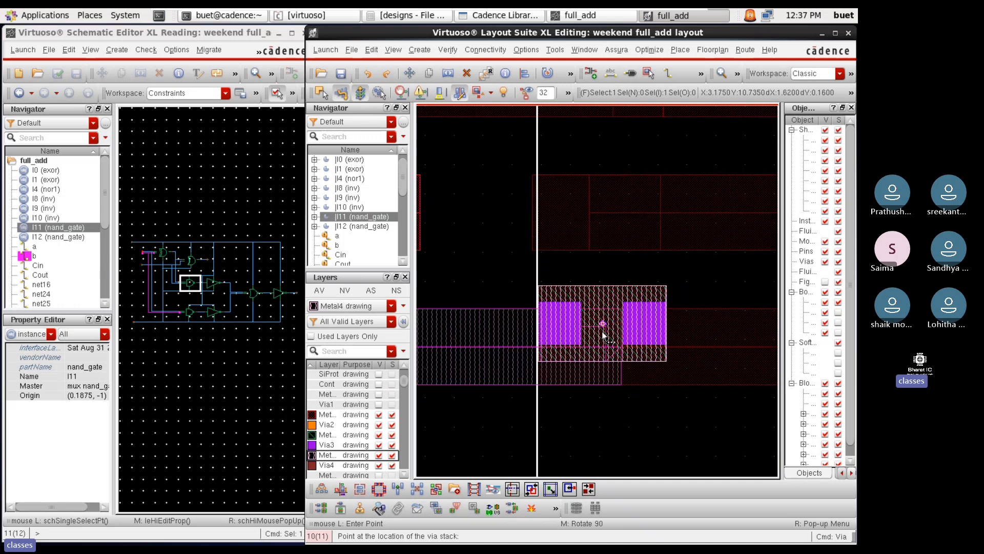
ctrl+scroll(615, 347, up, 2)
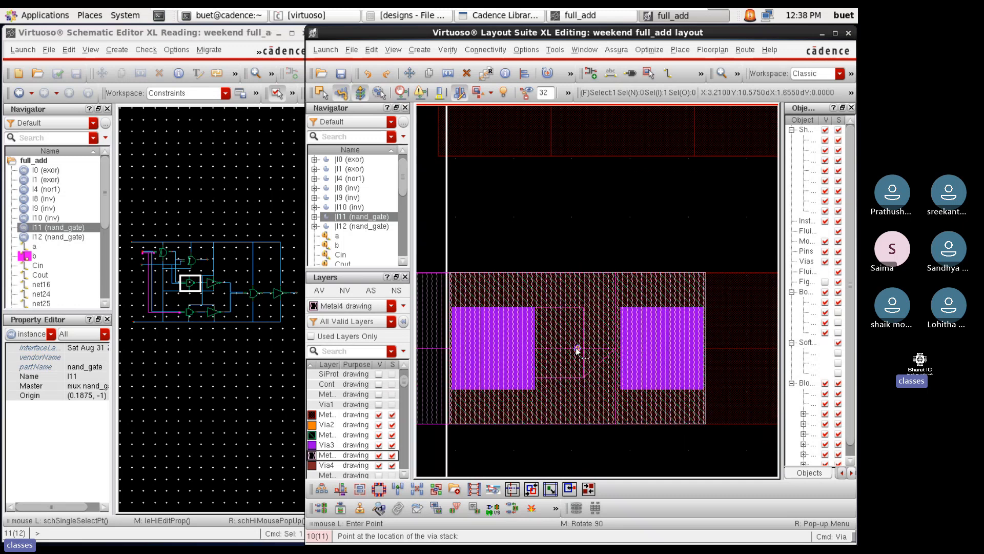
click(574, 347)
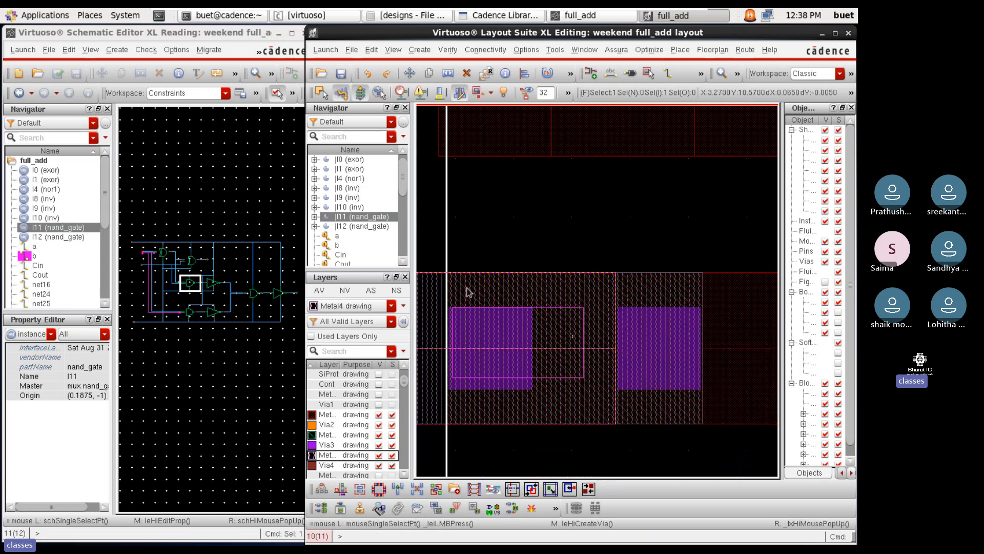
Stretch the end edge of the horizontal Metal4 path out to the outer edge of the stacked via on net b's pin
key(F4)
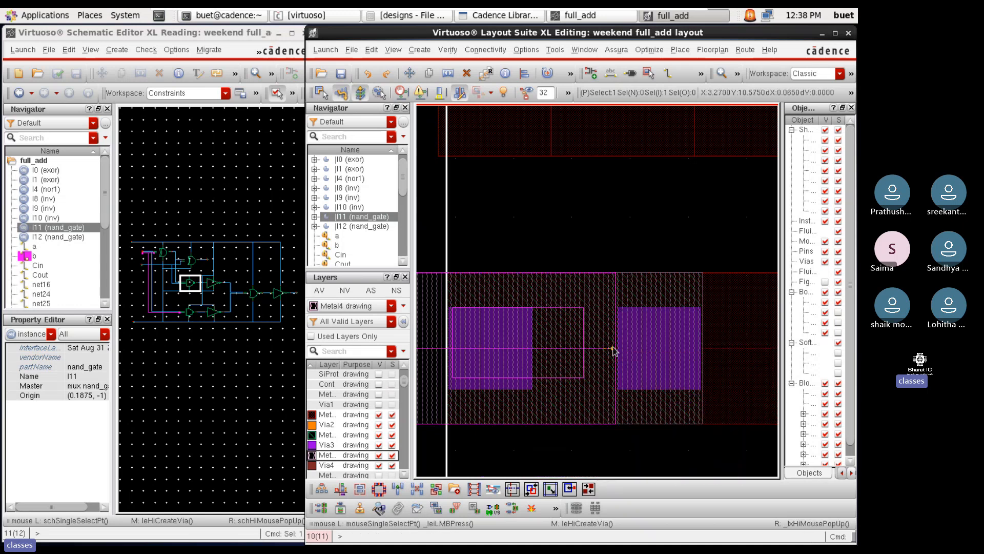
click(613, 348)
key(s)
click(613, 348)
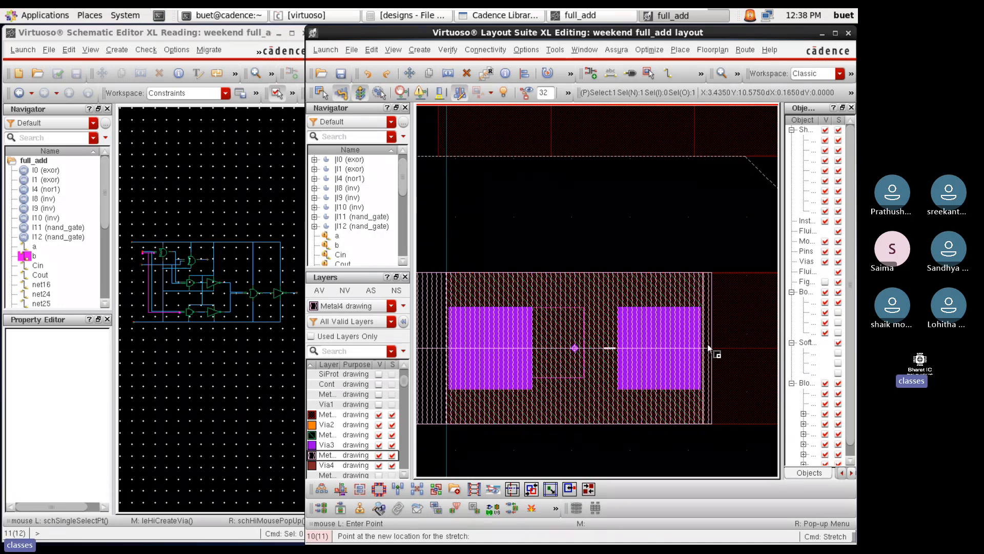
click(706, 348)
Draw a horizontal Metal2 path about 0.44 long across the stacked via, from its inner edge to its outer edge
click(324, 414)
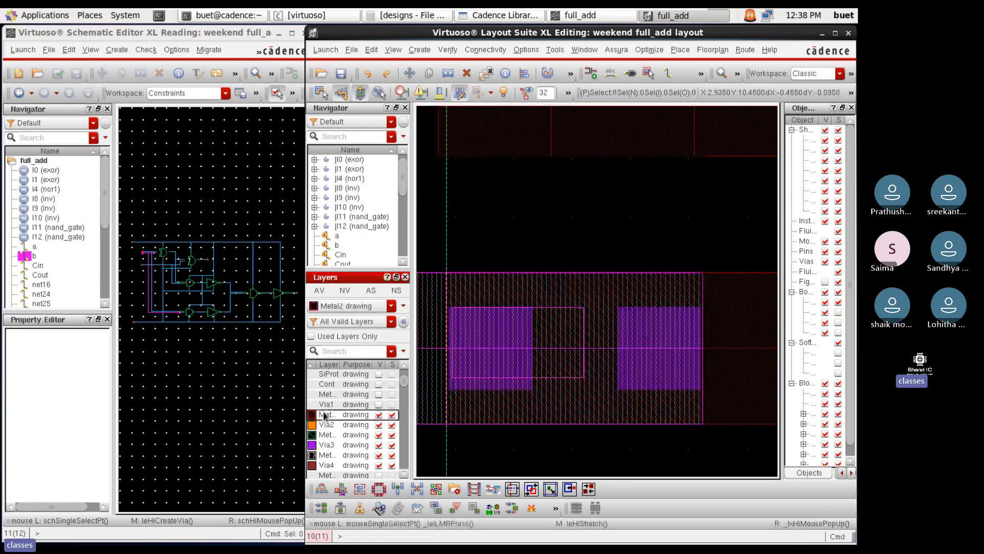
key(p)
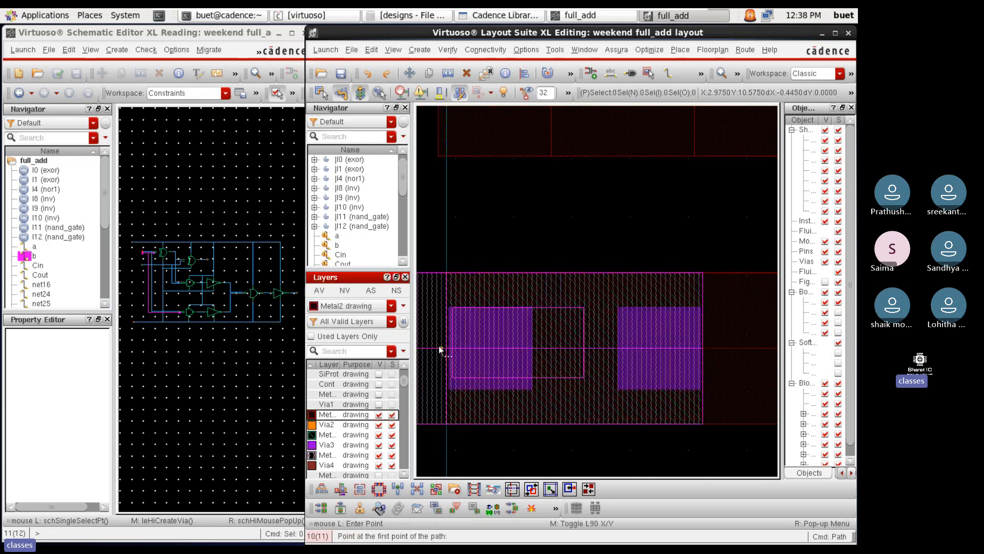
ctrl+scroll(464, 348, up, 2)
click(464, 348)
ctrl+scroll(545, 359, down, 2)
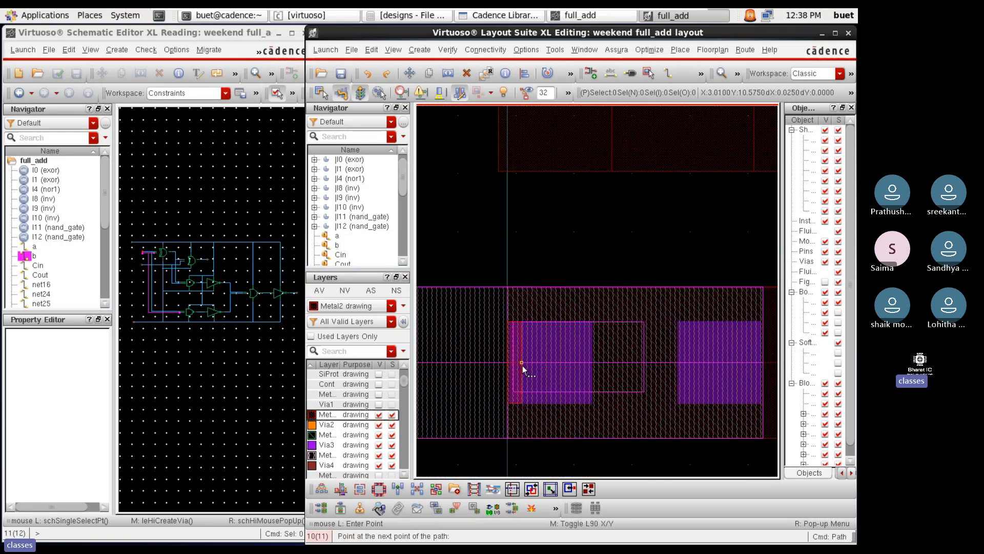
ctrl+scroll(523, 369, down, 2)
ctrl+scroll(640, 371, up, 2)
double_click(668, 346)
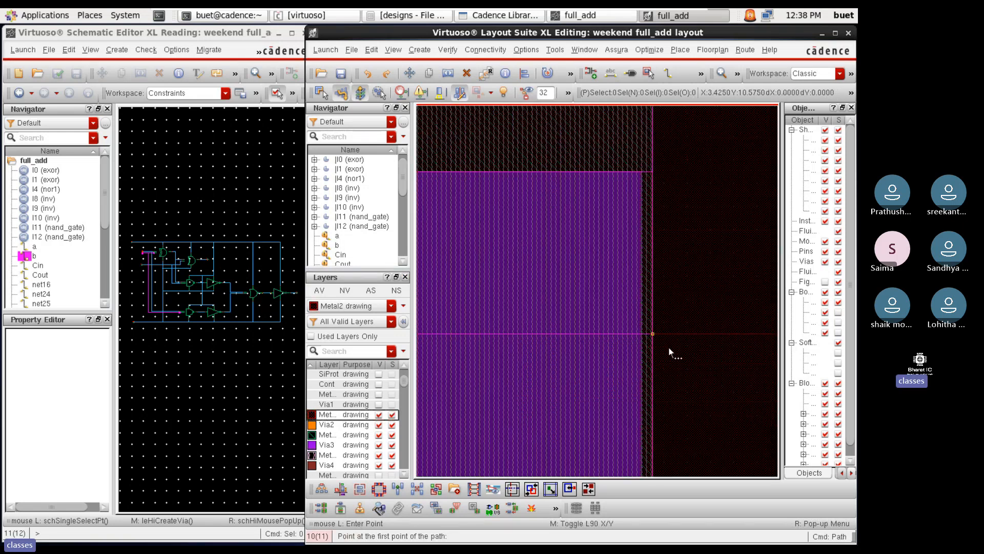
Set the width of the new Metal2 path over the stacked via to 0.26
ctrl+scroll(668, 346, down, 2)
click(671, 359)
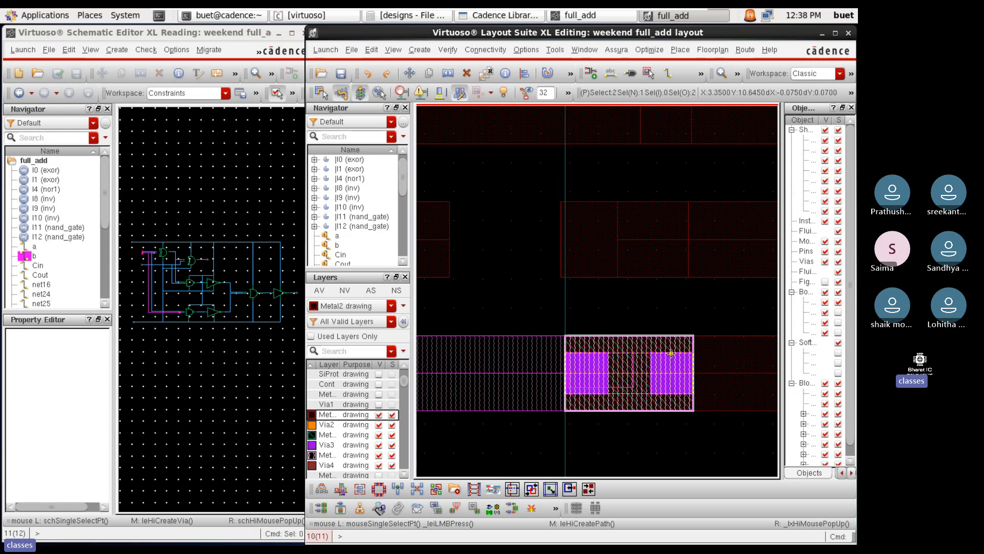
key(q)
click(108, 149)
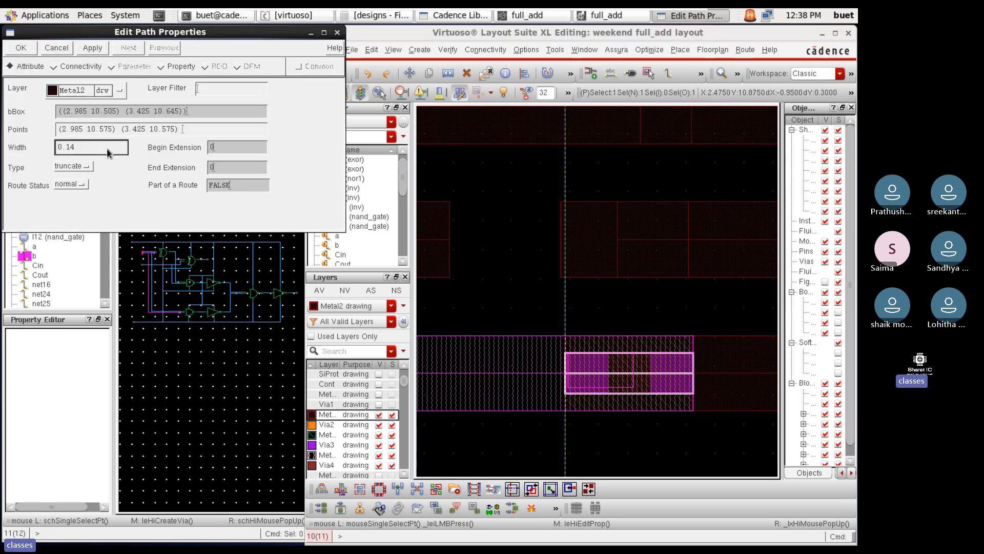
key(BackSpace)
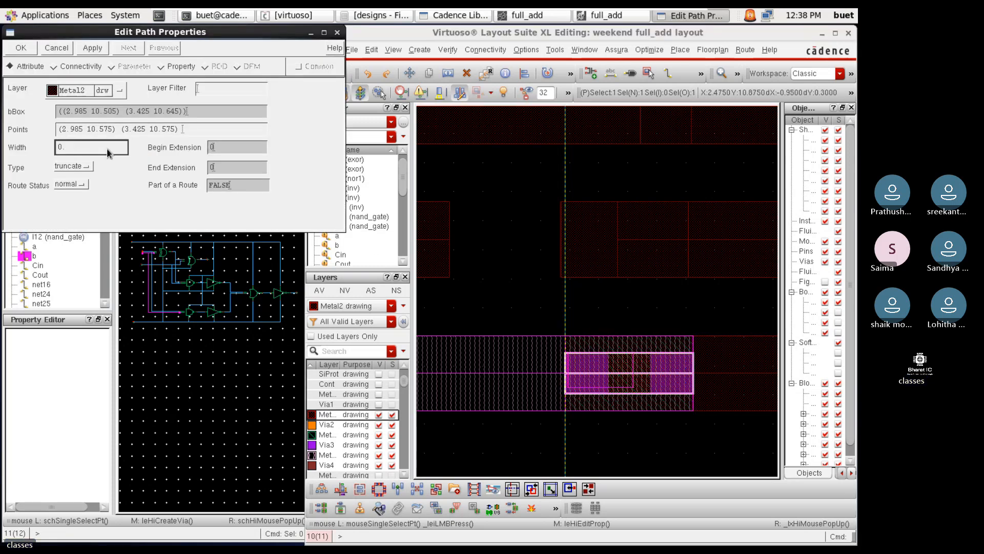
text(26)
key(Return)
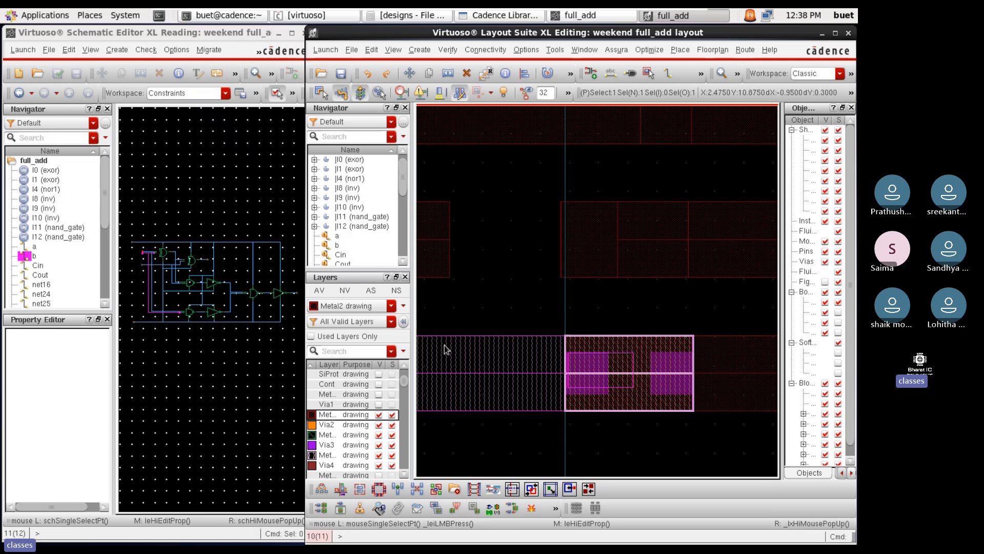
Highlight nets b and a in turn and trace their connections across the layout down to the unplaced pins below the cells
click(684, 443)
scroll(689, 398, down, 1)
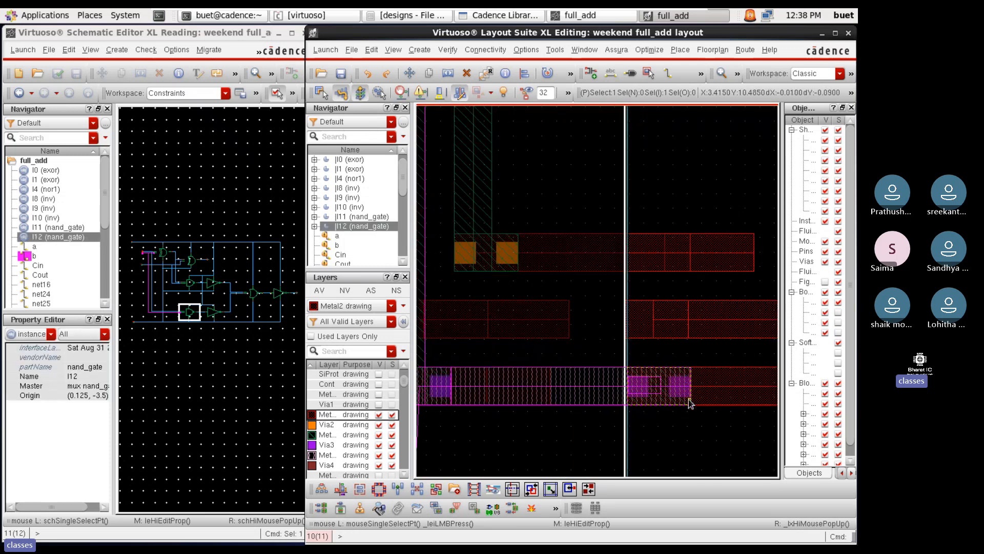
click(337, 246)
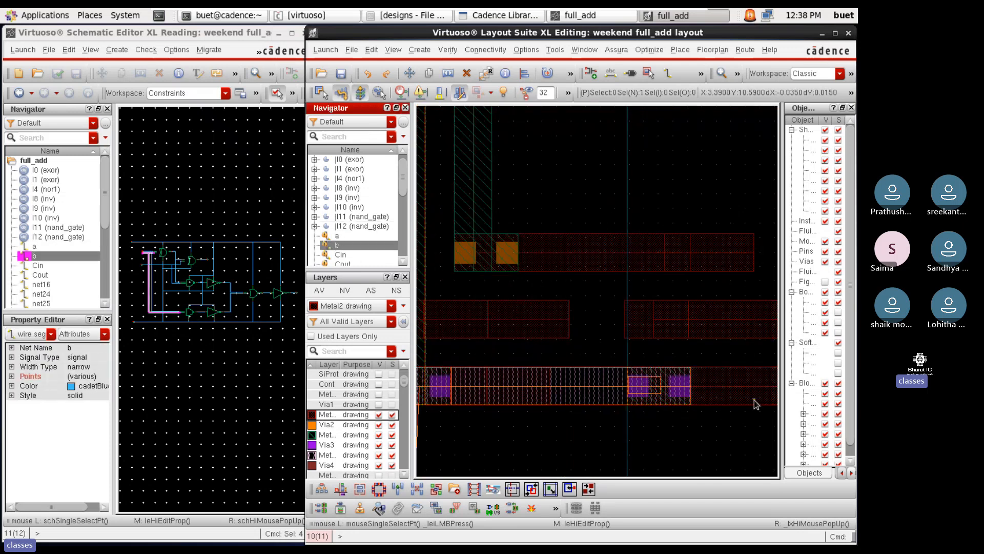
scroll(658, 419, down, 2)
scroll(657, 417, down, 2)
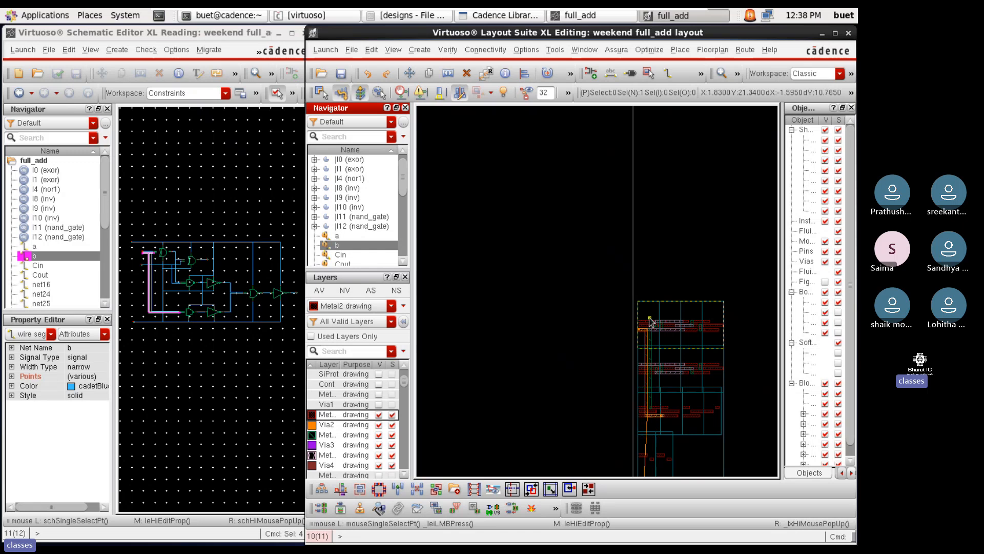
scroll(649, 321, down, 1)
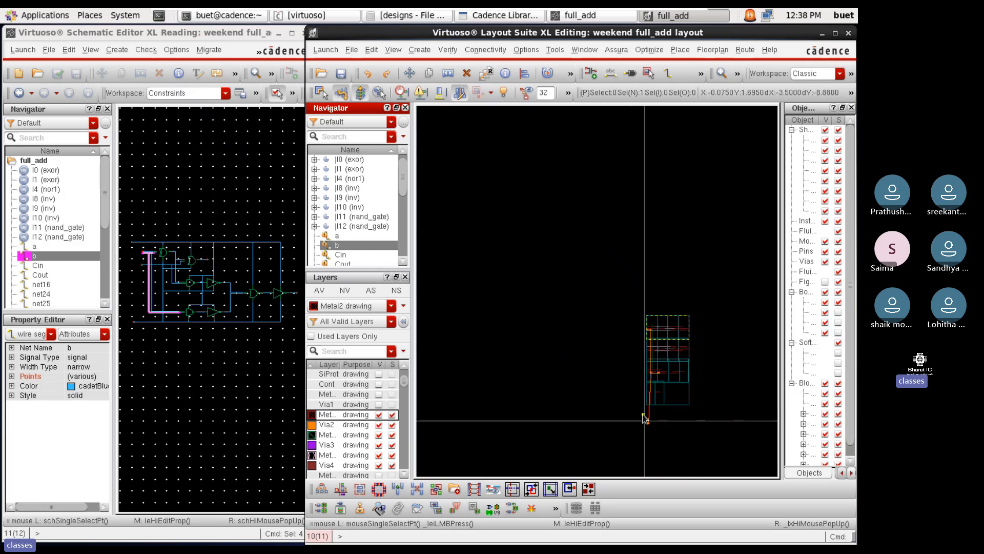
scroll(644, 423, up, 3)
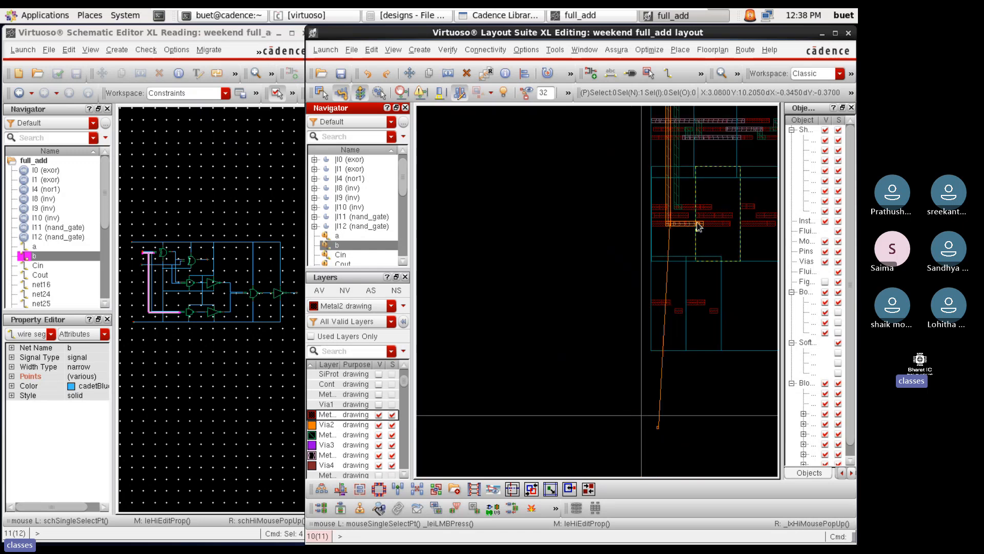
scroll(699, 251, down, 2)
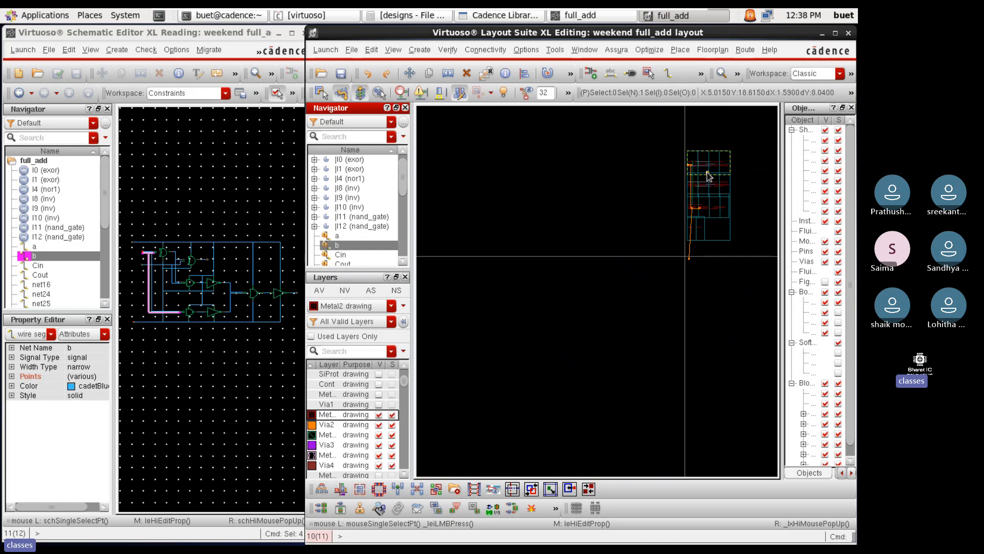
scroll(708, 173, up, 3)
scroll(708, 176, up, 1)
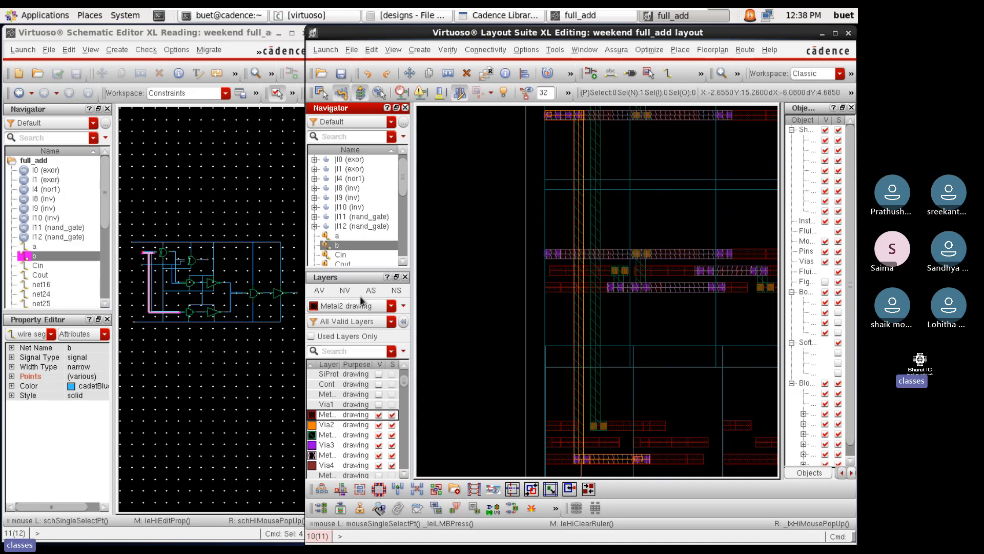
click(340, 236)
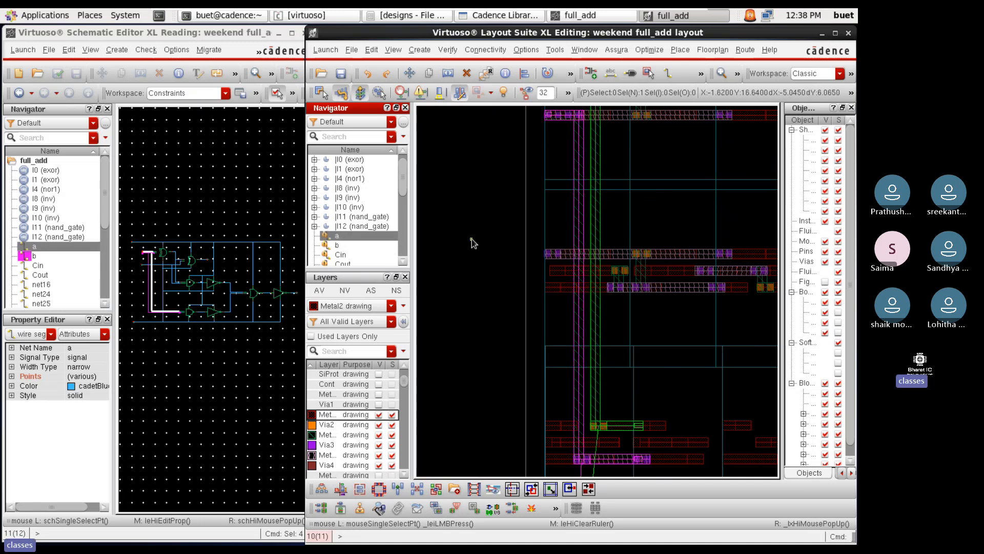
scroll(472, 243, down, 4)
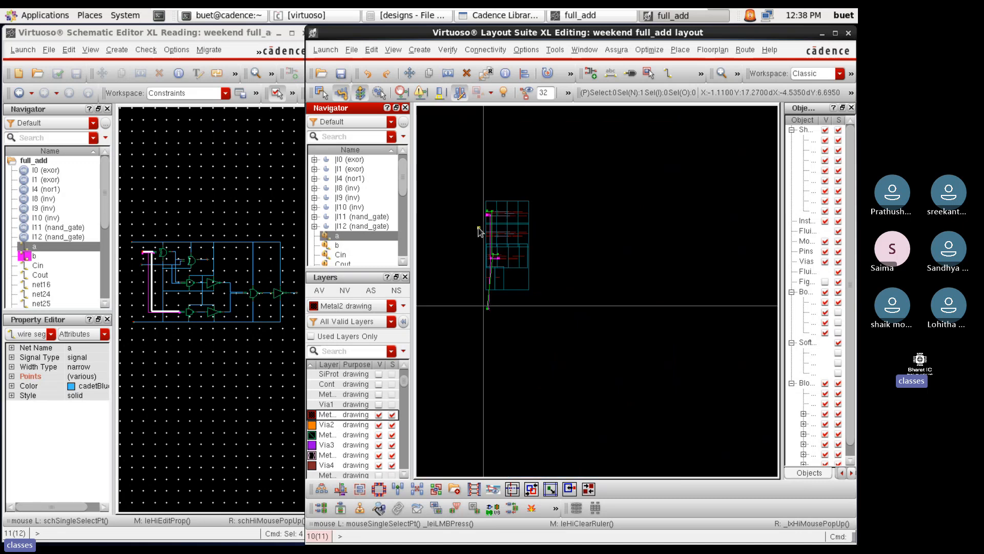
scroll(484, 306, up, 5)
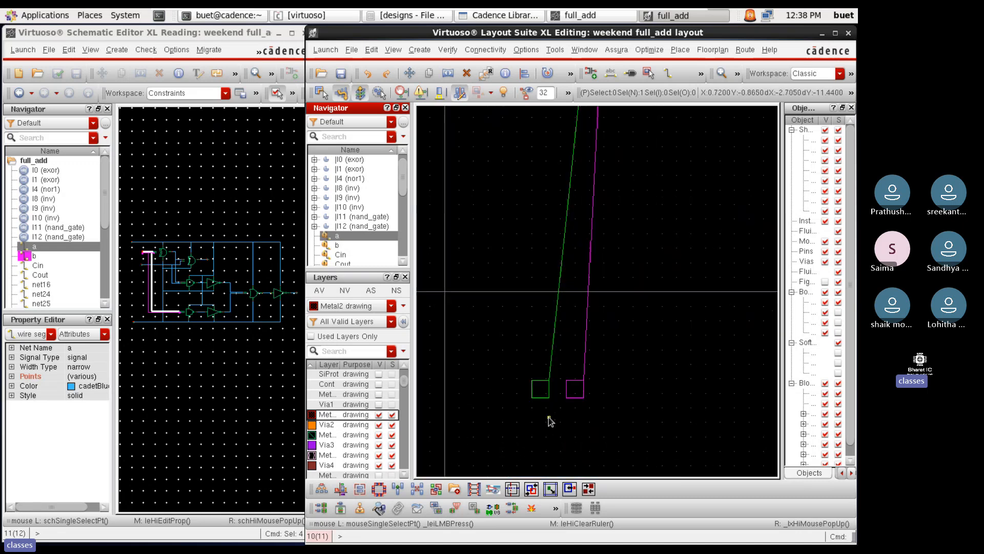
Make all layers visible and move pin a from below the cells onto the outer end of net a's Metal2 strip in the uppermost row
click(320, 290)
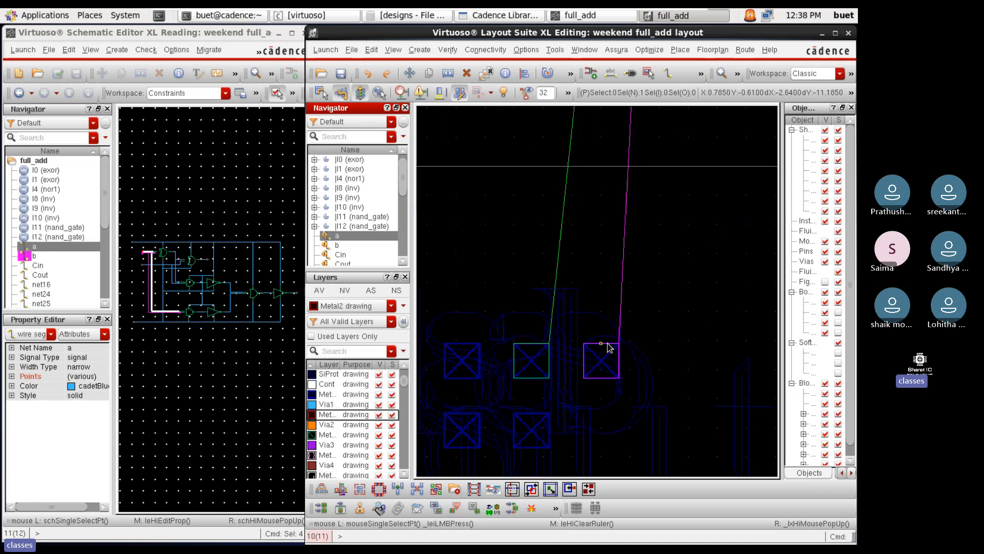
click(520, 238)
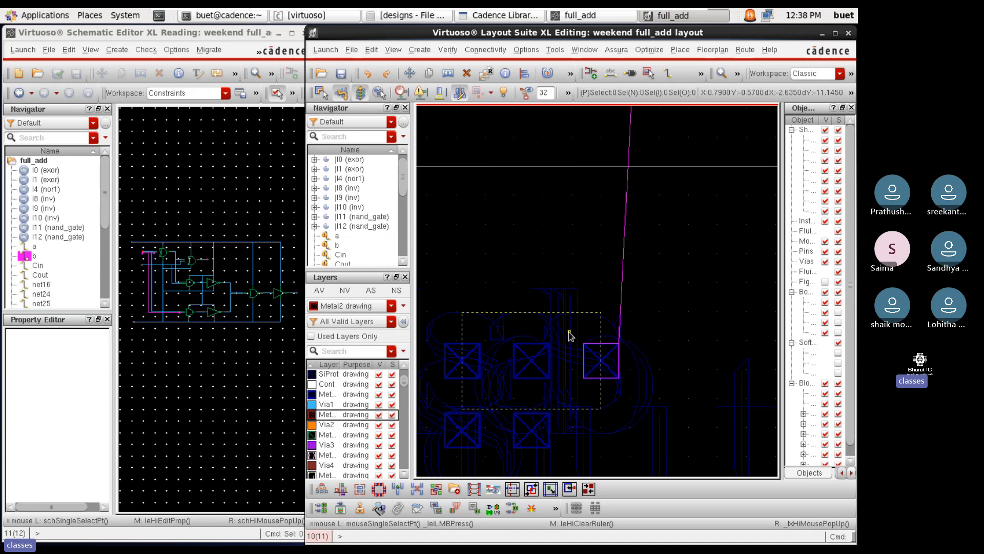
click(539, 359)
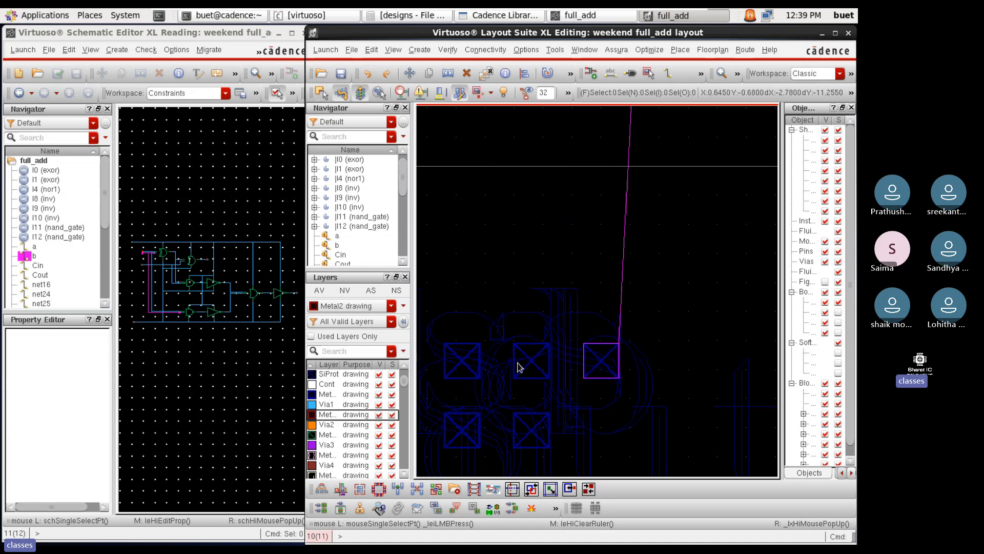
click(534, 348)
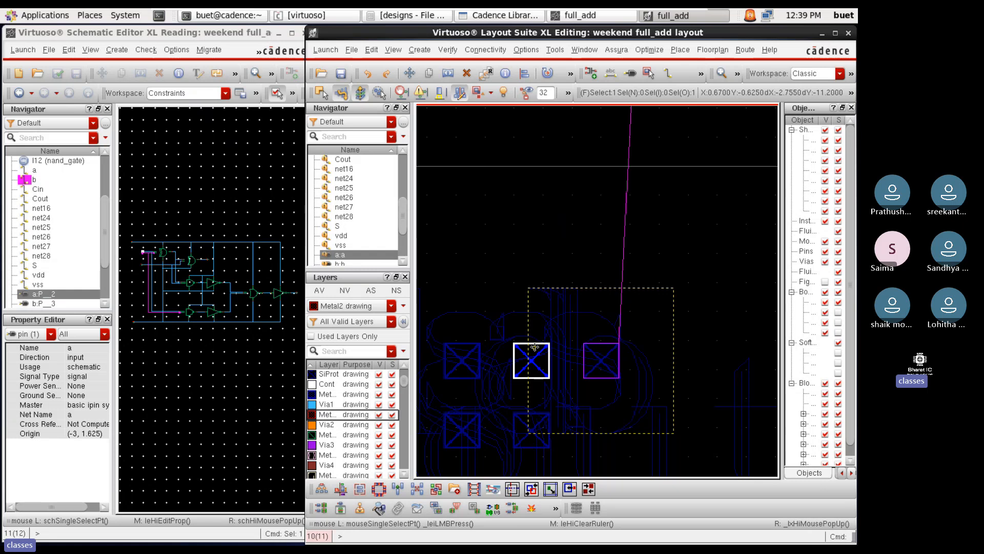
key(s)
click(534, 348)
scroll(544, 241, down, 5)
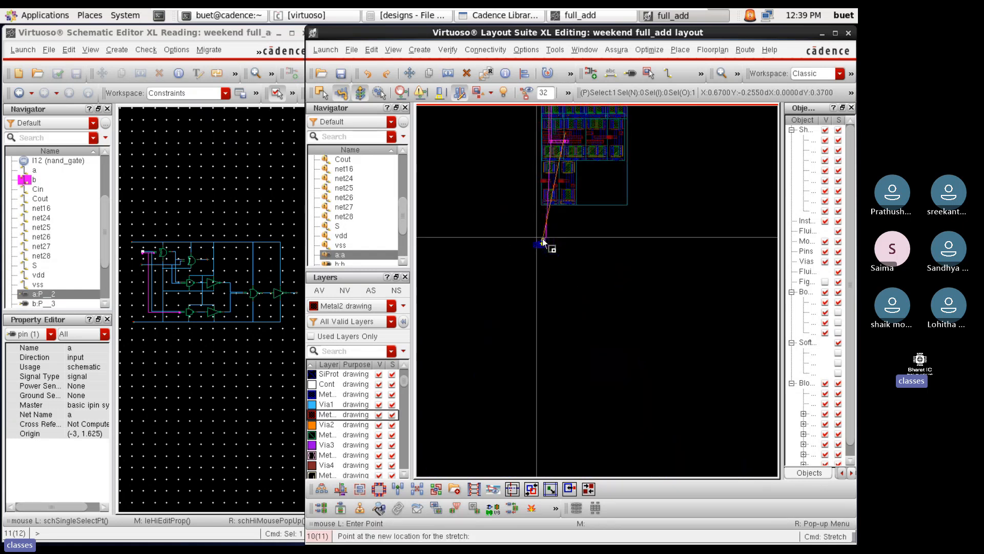
scroll(544, 226, down, 2)
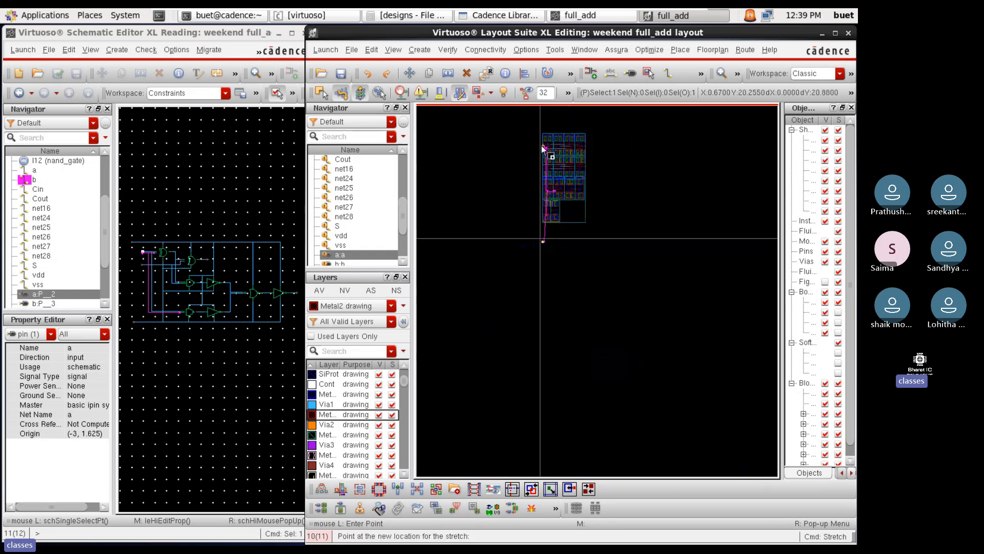
scroll(542, 147, up, 5)
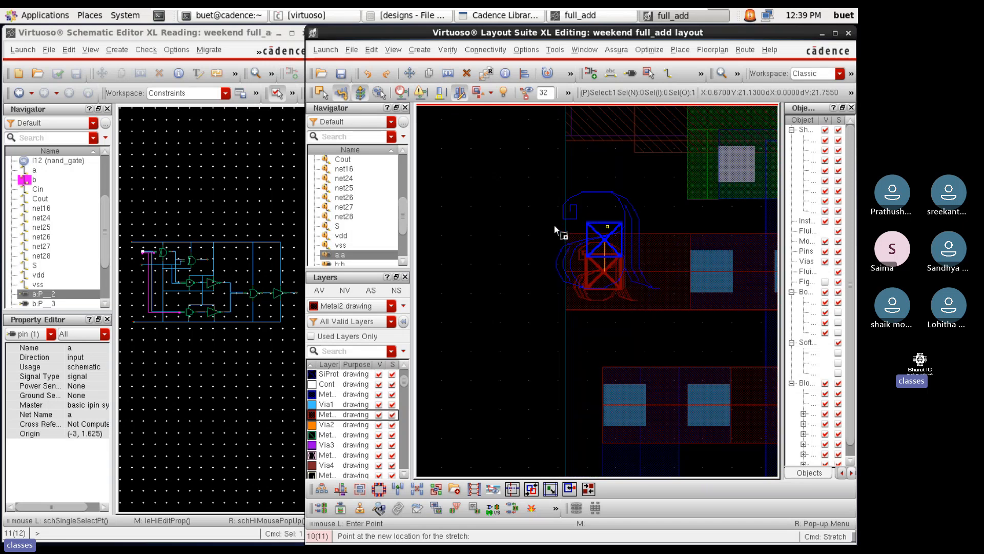
scroll(553, 223, up, 2)
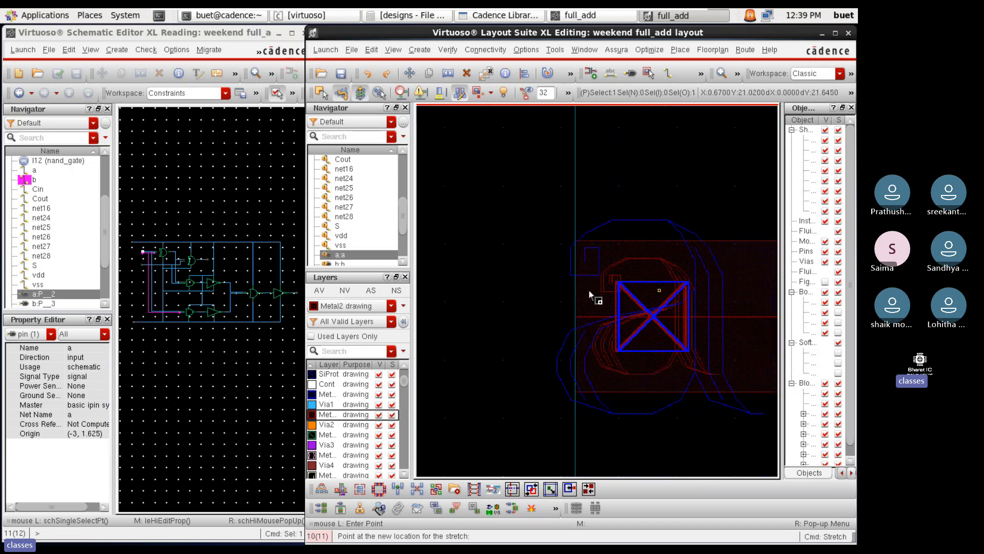
click(589, 289)
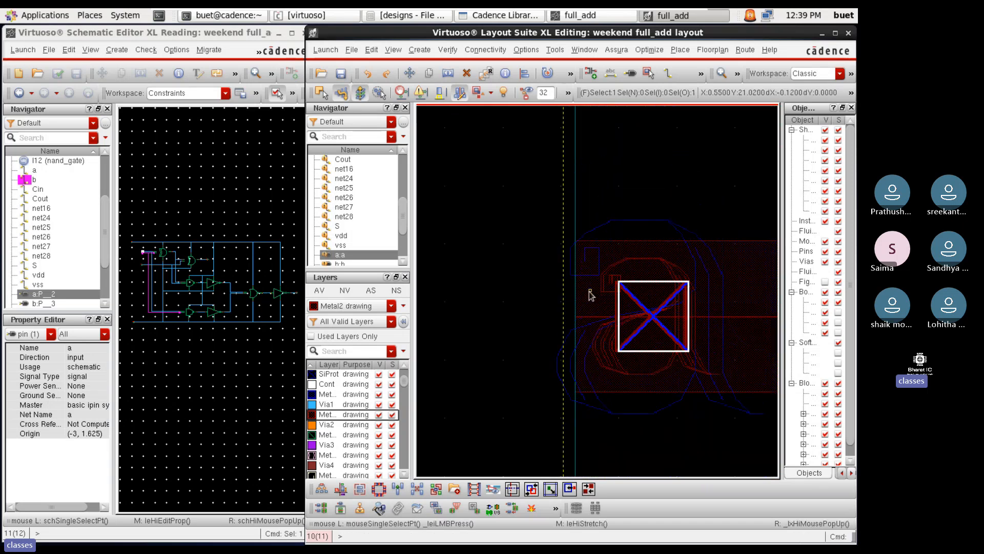
Change the layer of pin a and its label together to Metal2 pin
drag(468, 157, 766, 451)
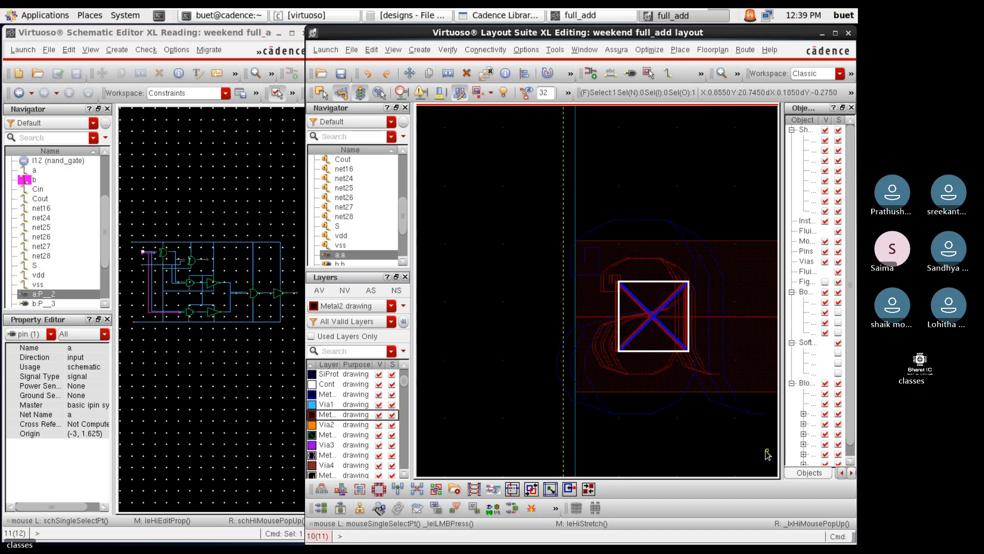
ctrl+scroll(441, 345, down, 1)
drag(458, 247, 689, 422)
key(q)
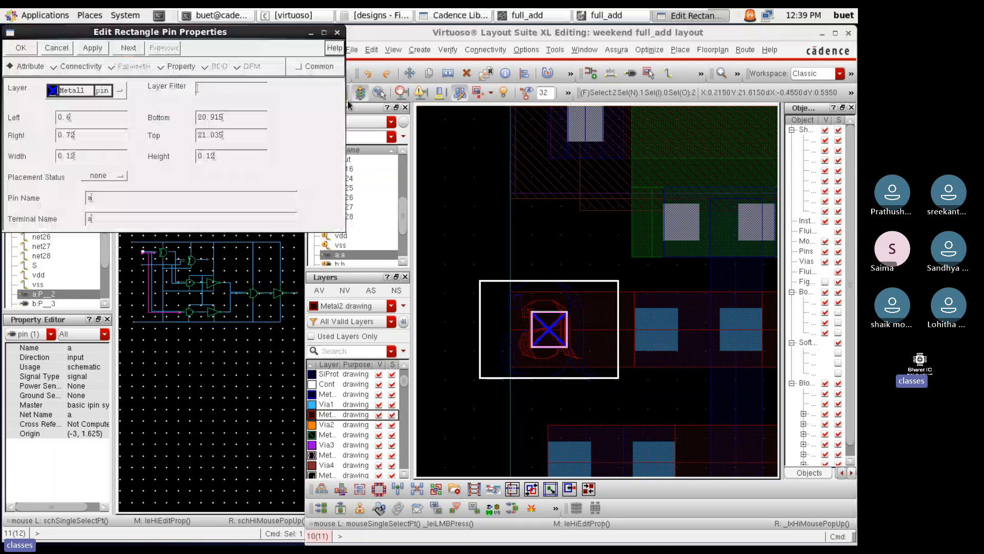
click(298, 67)
click(125, 112)
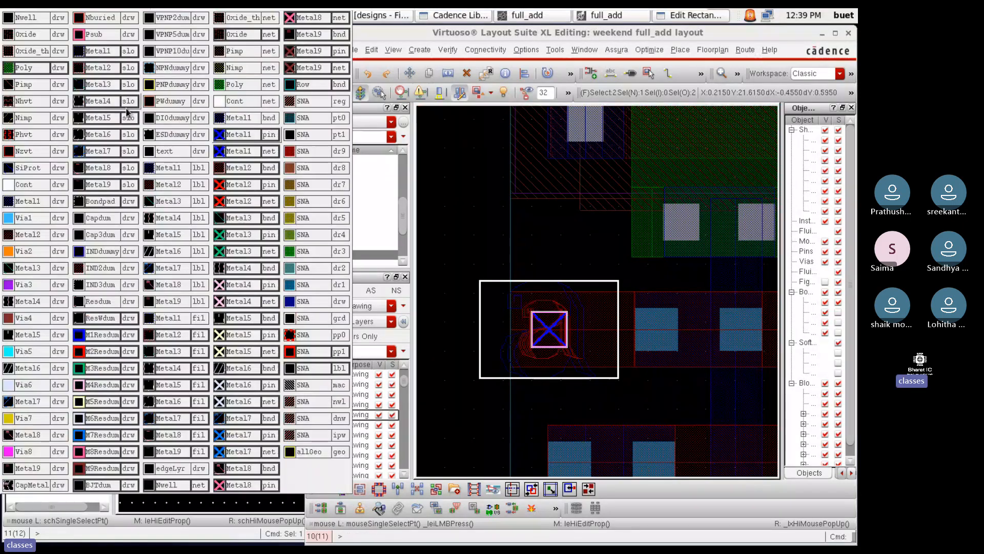
click(250, 185)
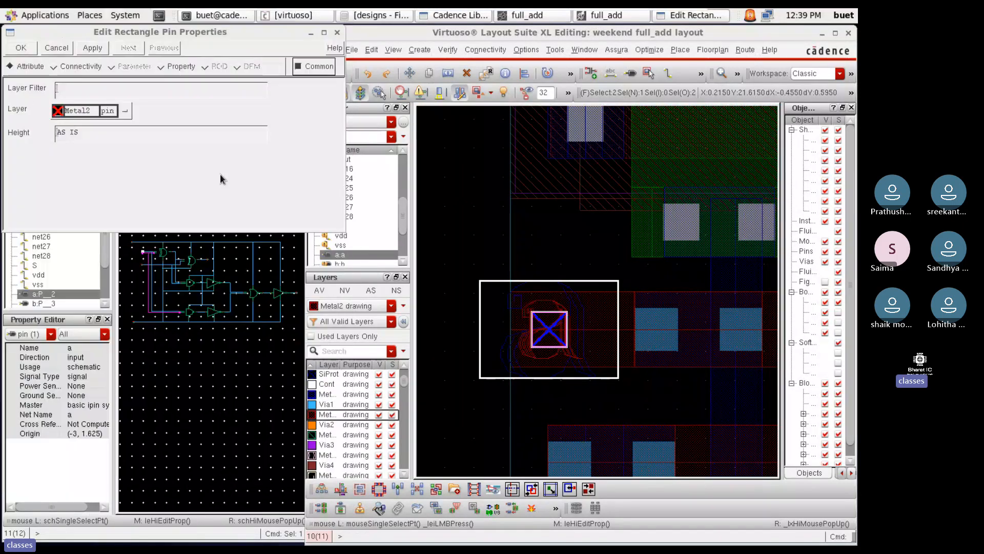
click(28, 47)
scroll(427, 182, down, 1)
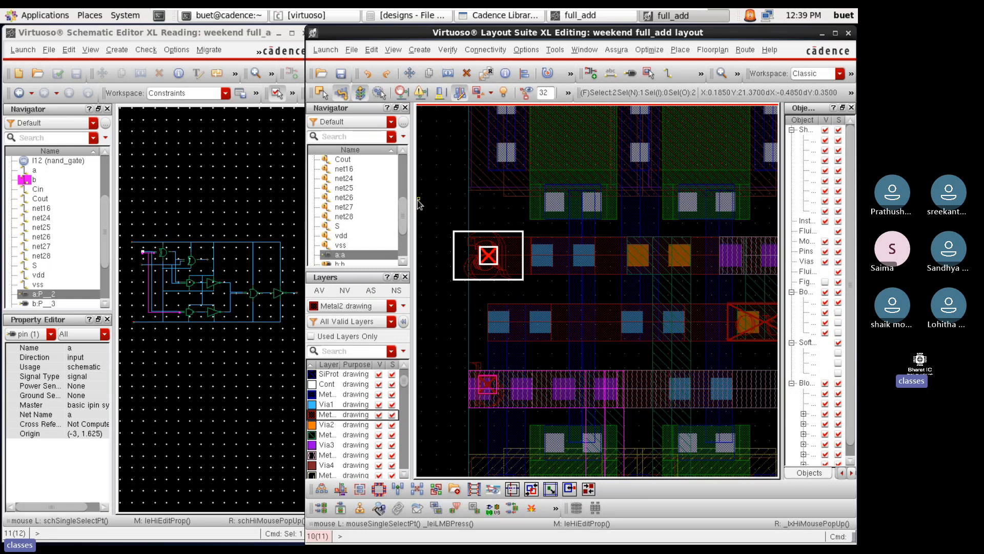
click(448, 204)
scroll(388, 206, up, 3)
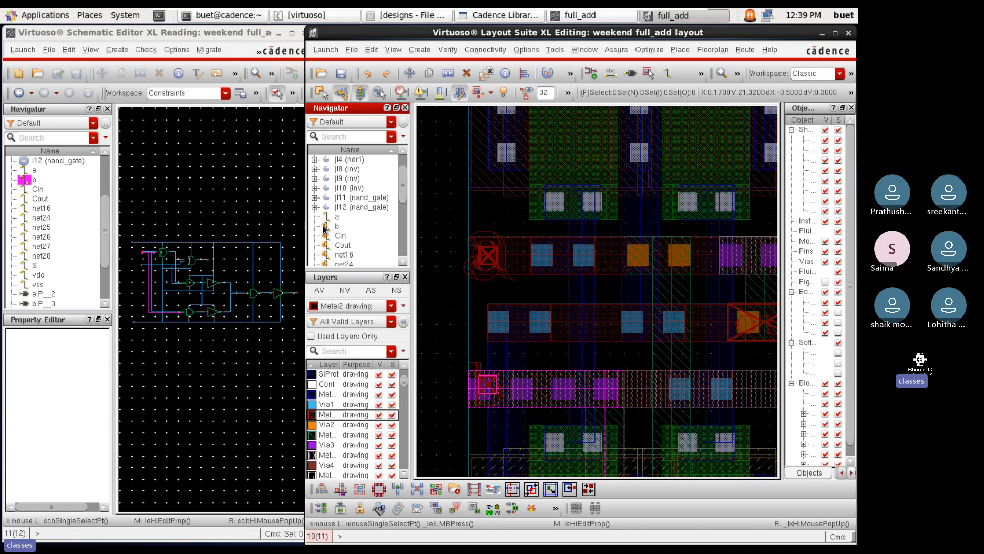
Locate pin b of net b below the cells and move it onto net b's Metal2 strip in the uppermost row
click(323, 226)
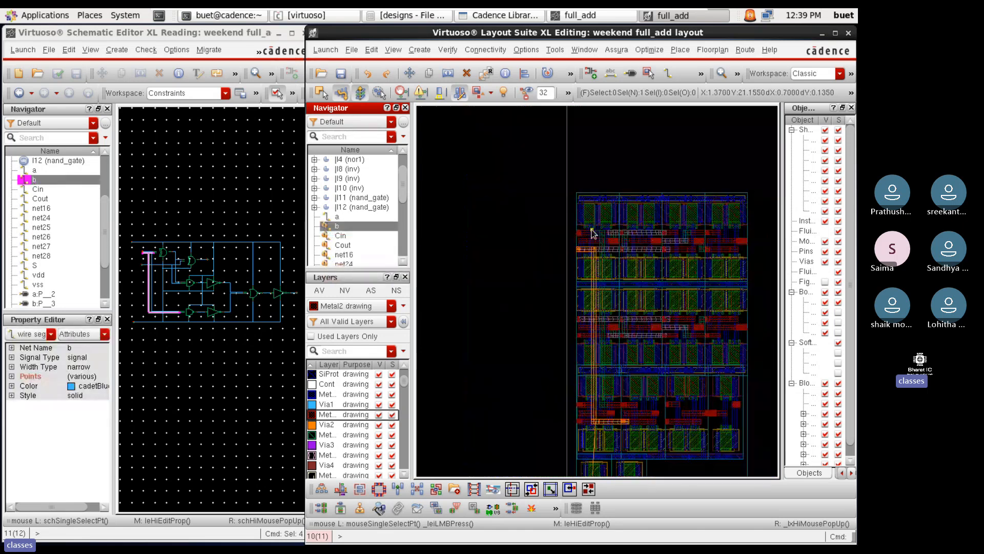
ctrl+scroll(586, 433, up, 4)
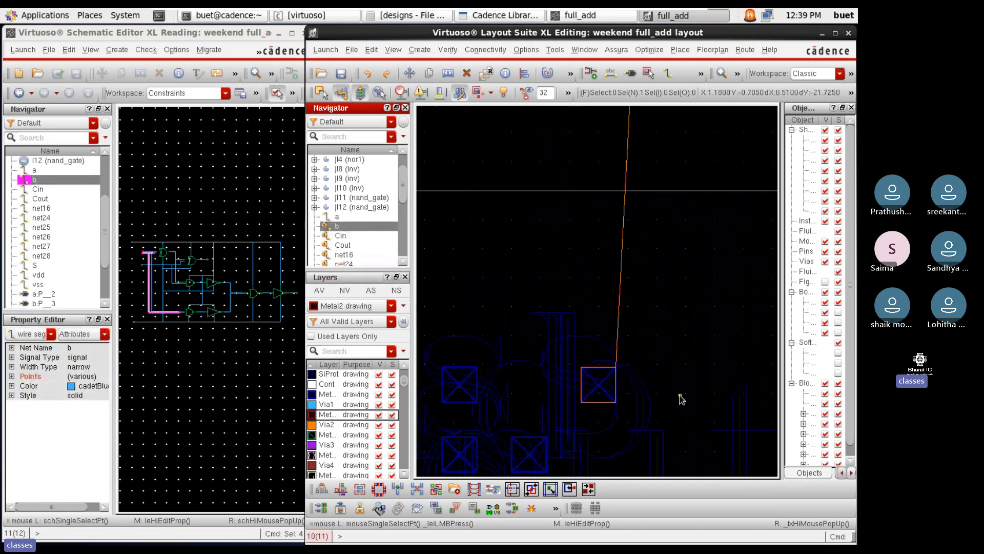
click(529, 380)
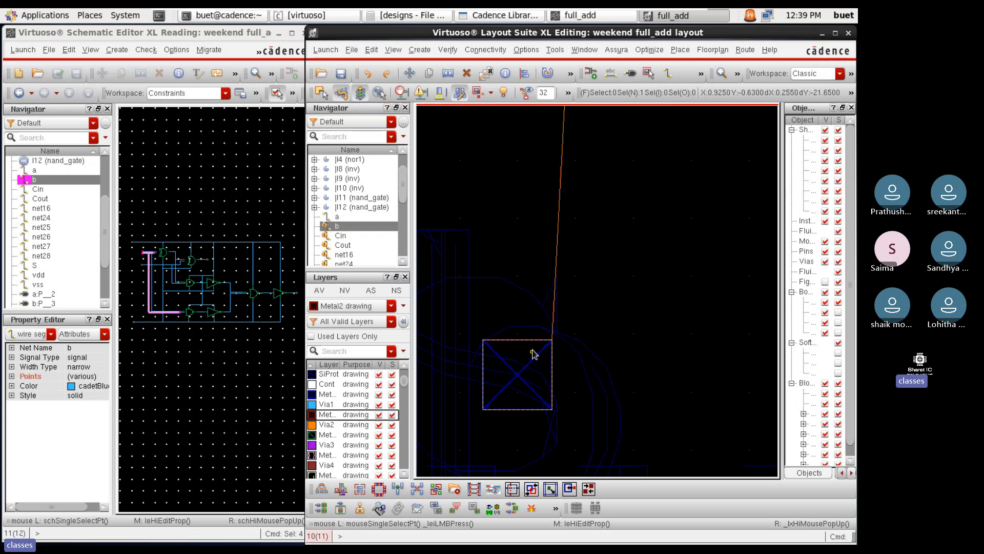
ctrl+scroll(544, 384, down, 4)
key(s)
click(548, 386)
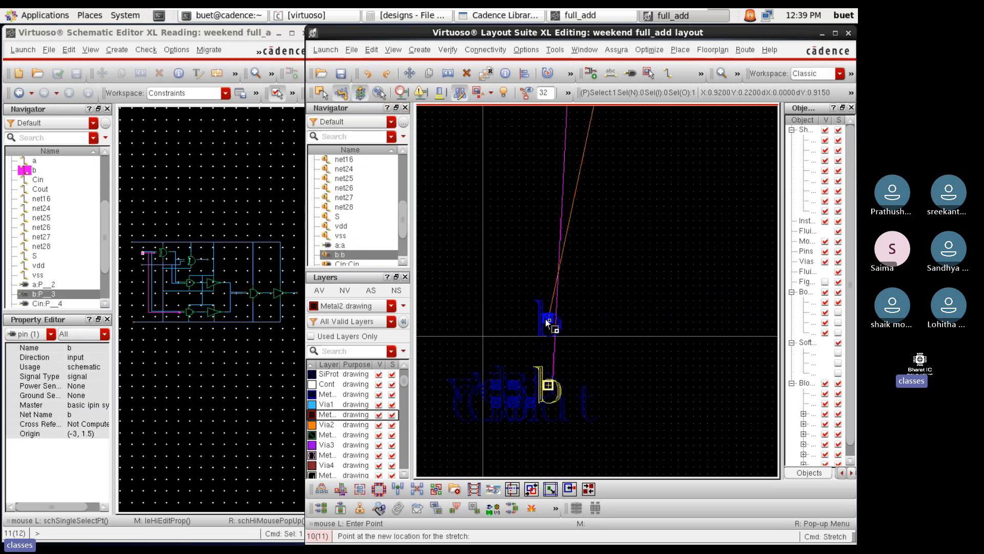
ctrl+scroll(545, 319, down, 2)
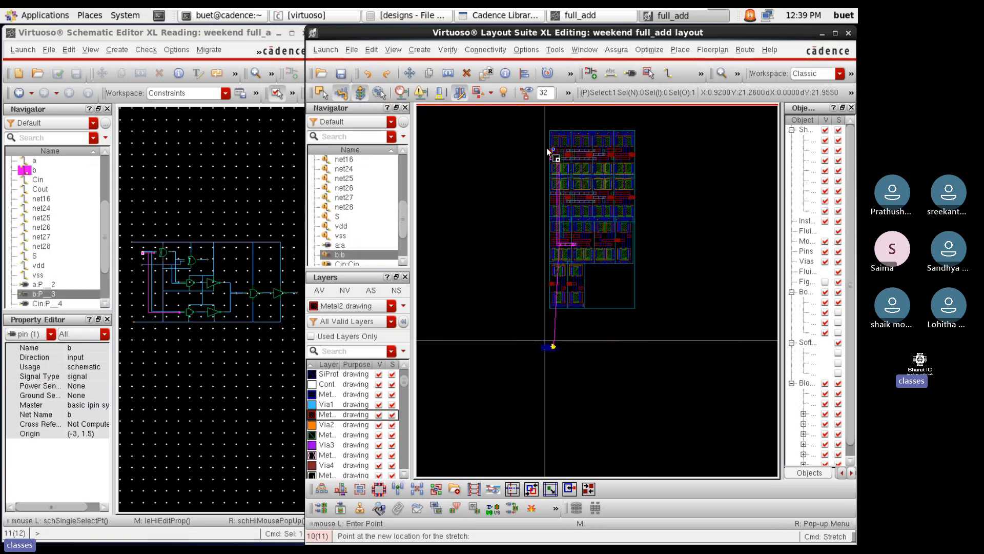
ctrl+scroll(546, 148, up, 2)
ctrl+scroll(607, 300, up, 3)
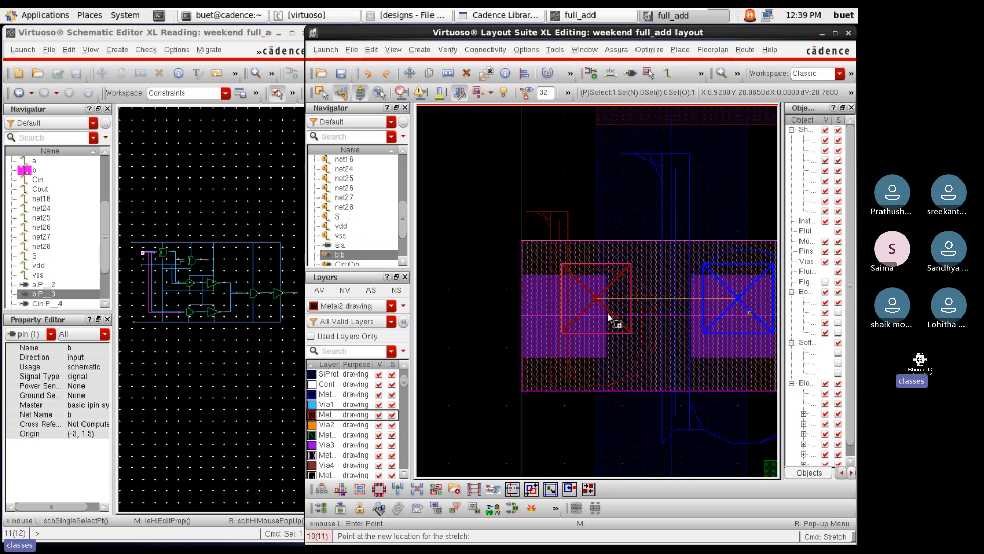
click(611, 330)
Shift pin b along the Metal2 strip to its outer end, over the existing pin marker there
key(s)
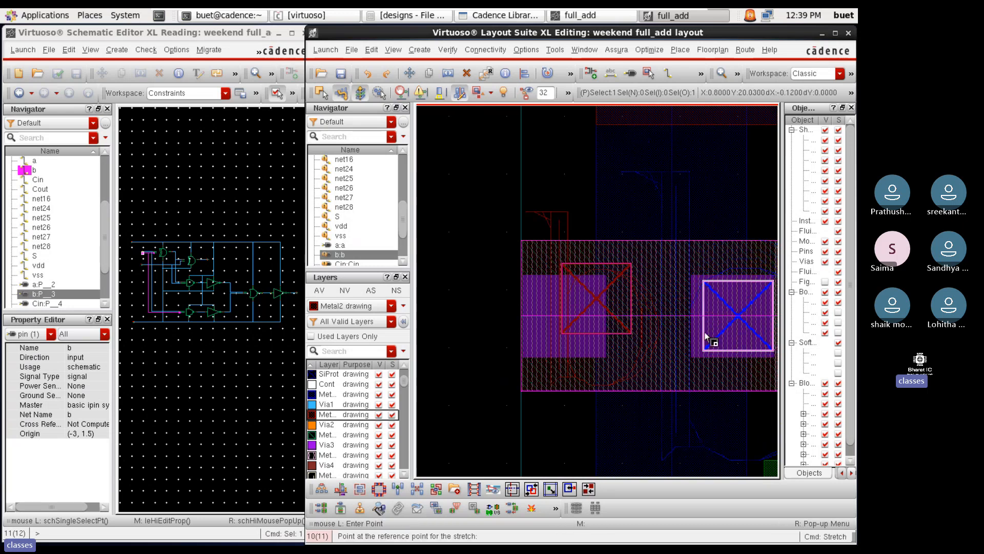
click(728, 321)
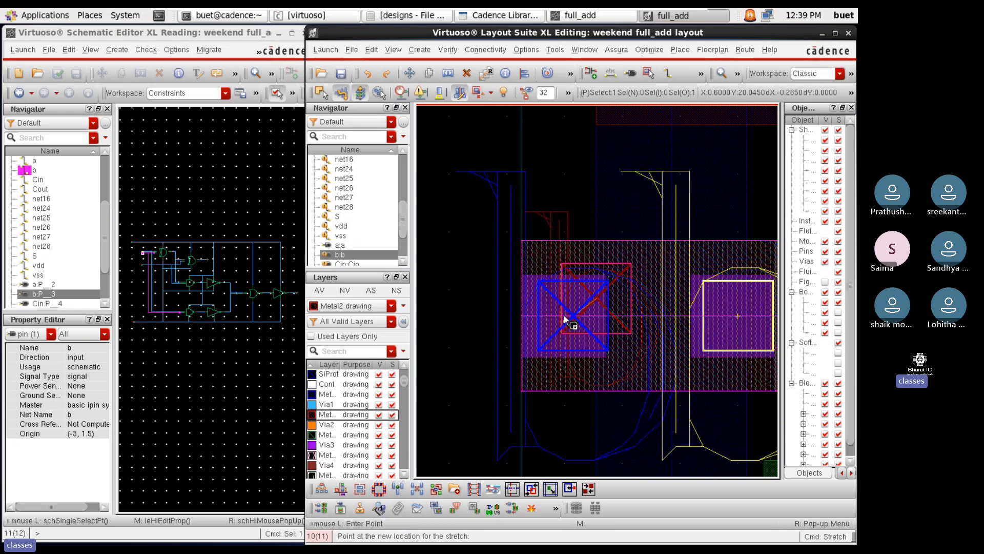
click(586, 318)
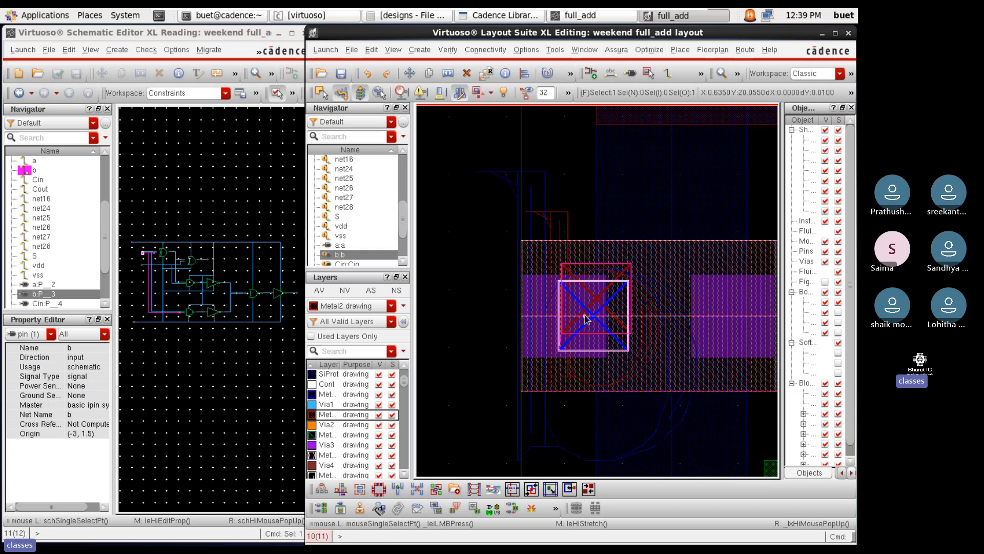
Change the layer of pin b and its label together to Metal2 pin
scroll(534, 222, down, 1)
drag(466, 173, 652, 369)
key(q)
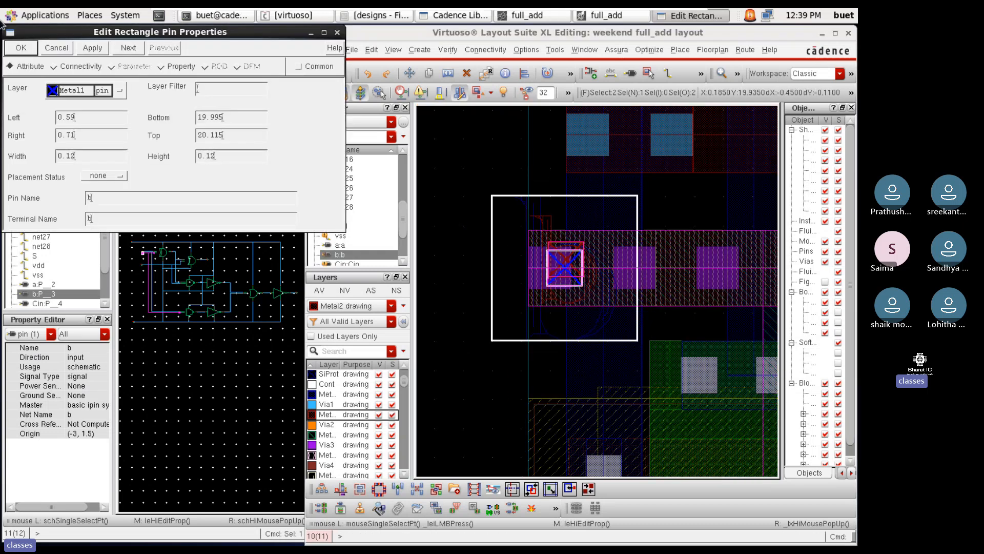
click(299, 67)
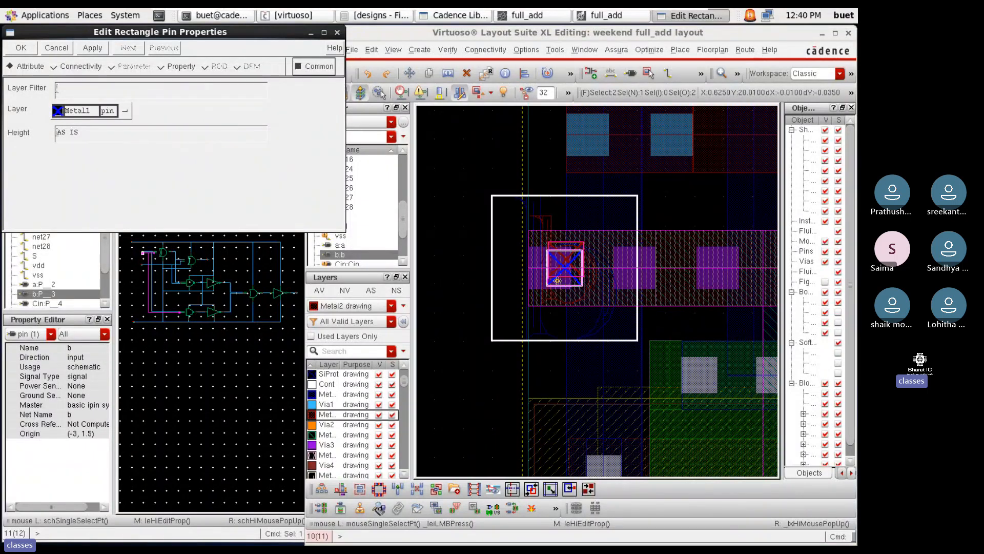
click(124, 110)
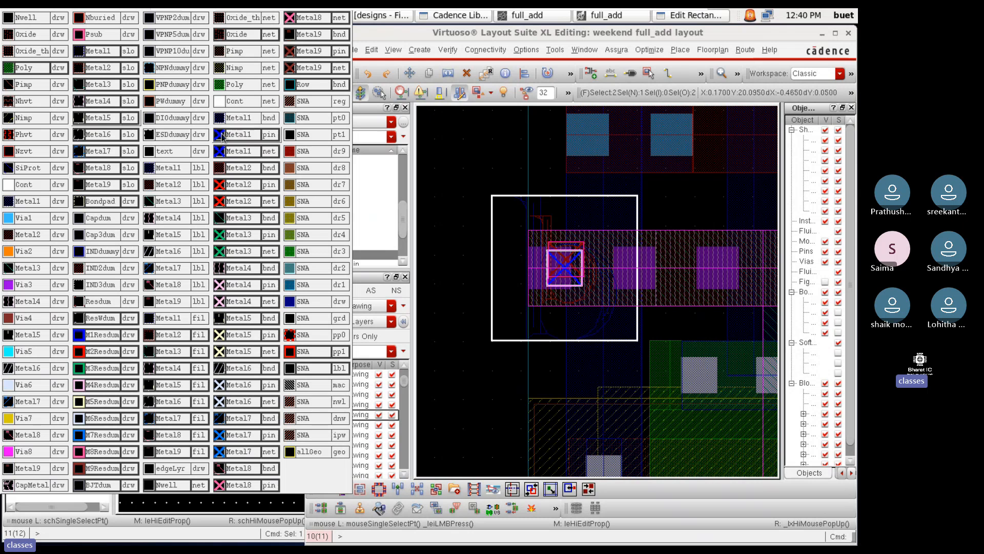
click(258, 183)
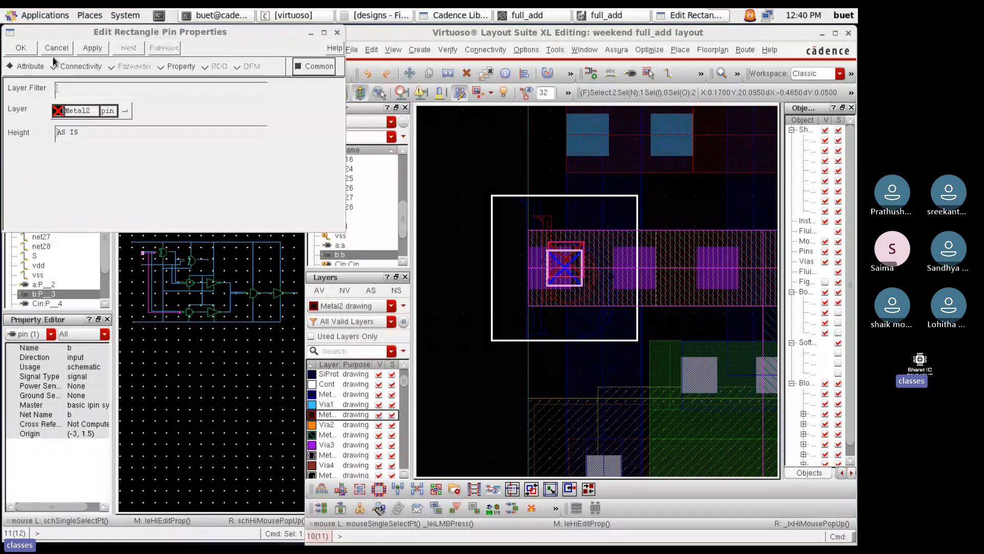
click(20, 44)
click(460, 155)
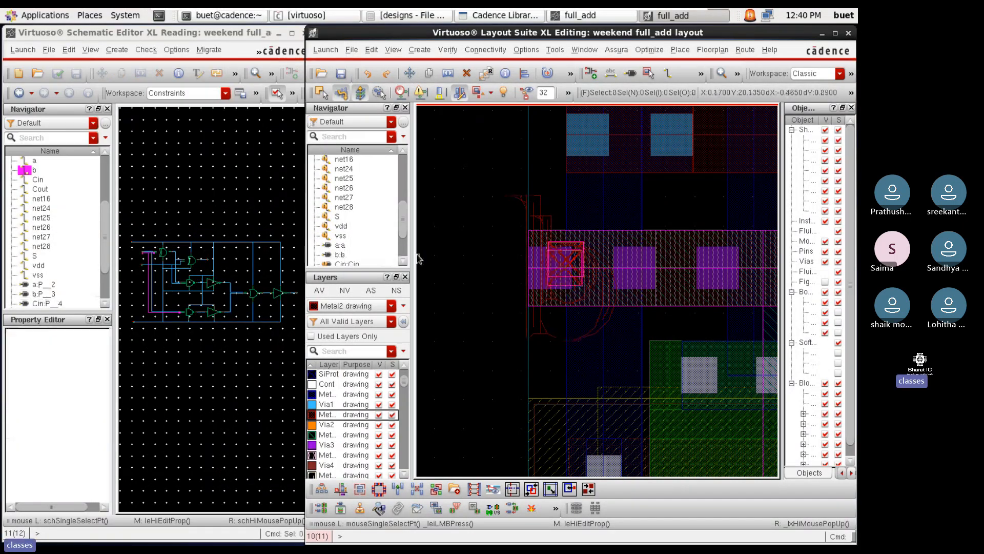
Highlight net b and trace its route from the newly placed pin to the horizontal strip in the lower row
scroll(368, 227, up, 4)
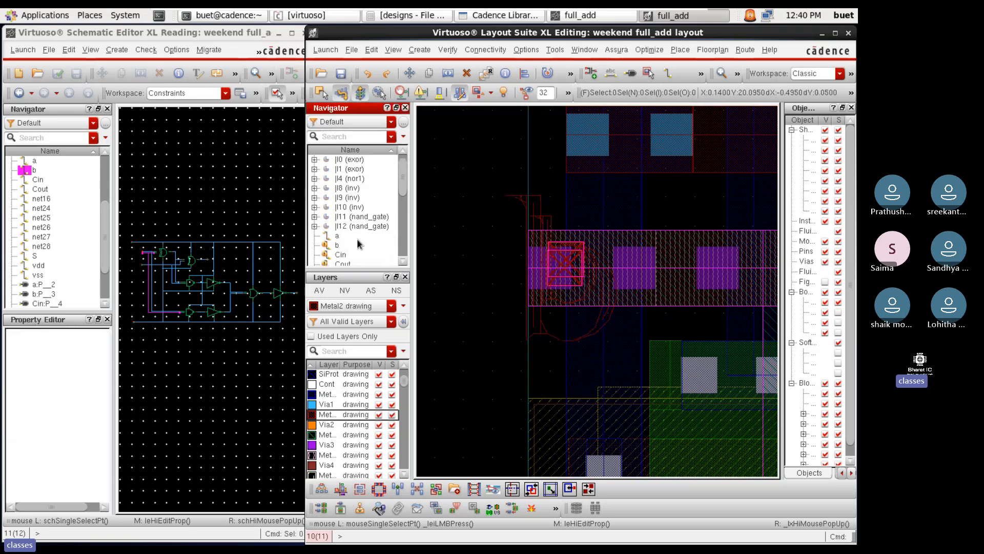
click(328, 245)
ctrl+scroll(515, 208, down, 1)
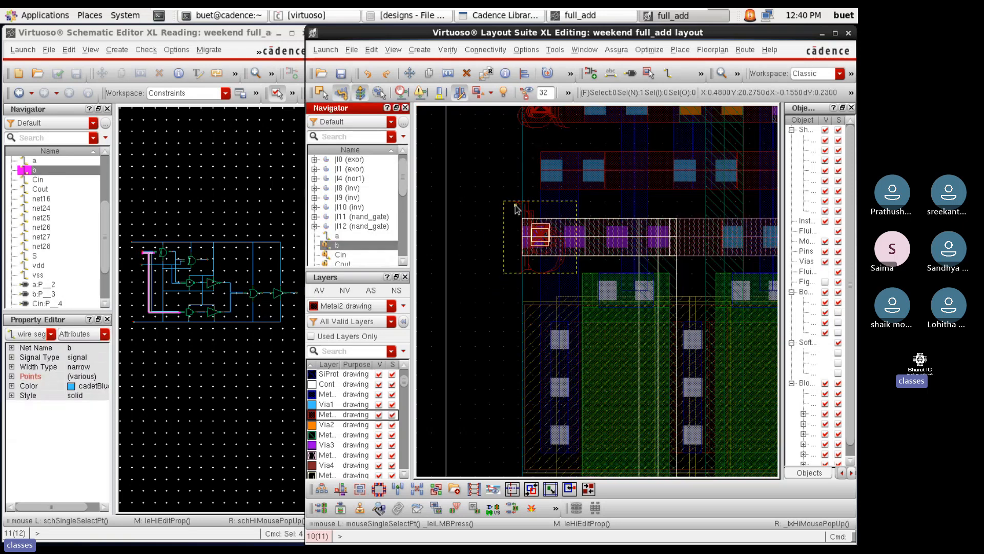
ctrl+scroll(515, 207, down, 3)
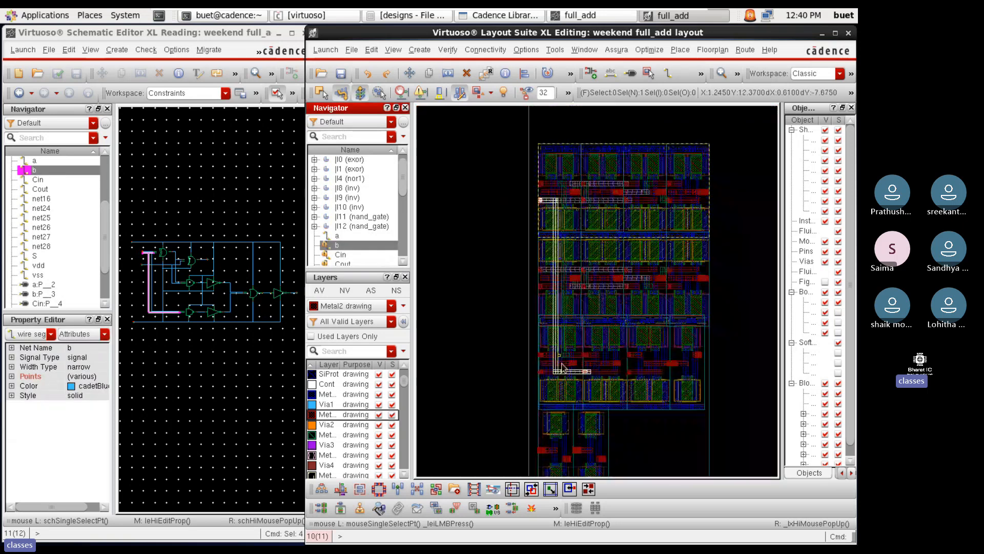
ctrl+scroll(562, 366, up, 3)
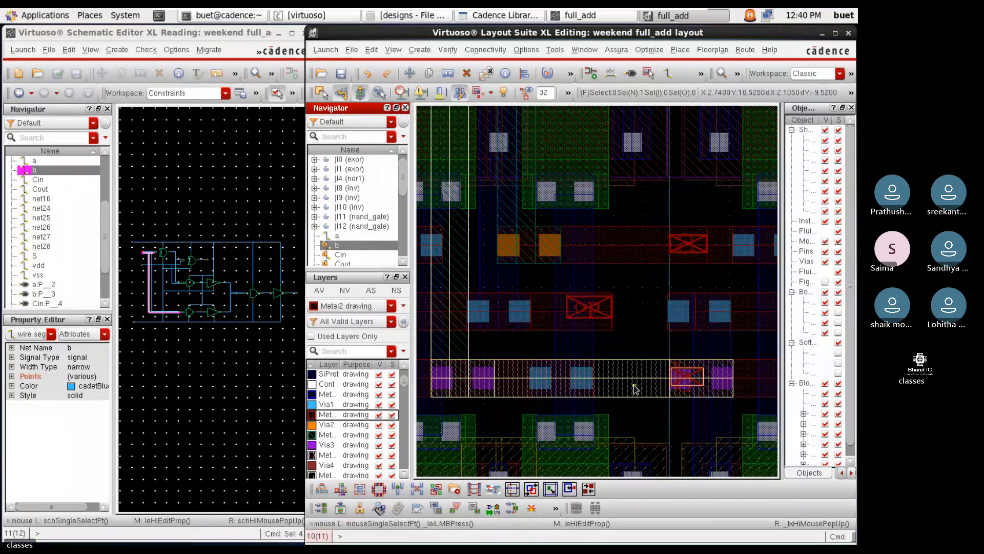
ctrl+scroll(635, 384, down, 2)
Open the Annotation Browser for net b and select its entry under the incomplete nets
right_click(357, 246)
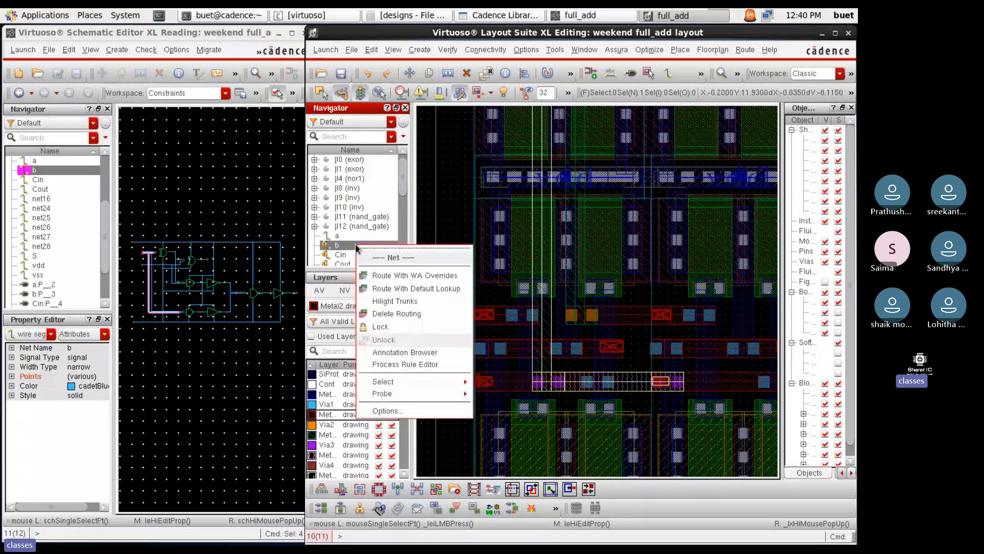
click(405, 353)
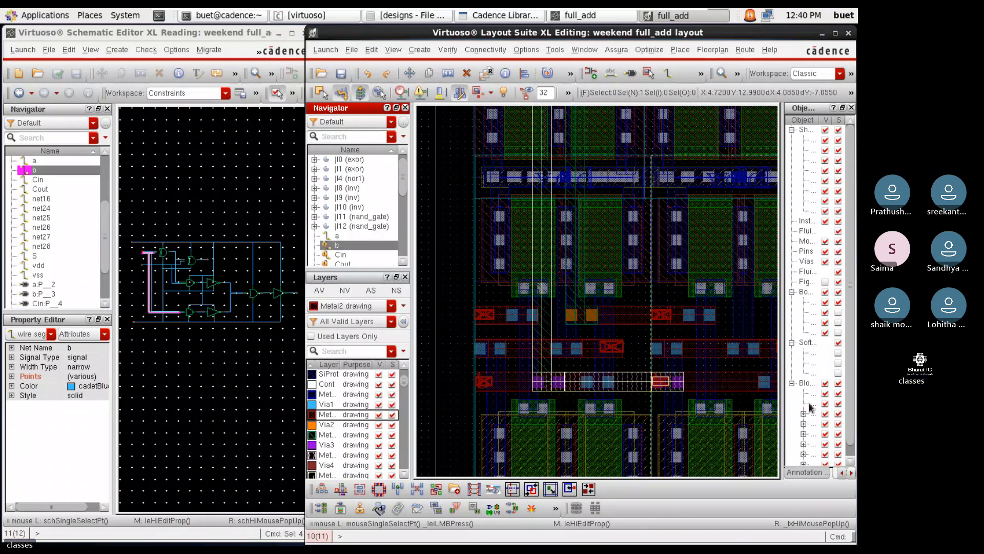
click(814, 471)
click(831, 221)
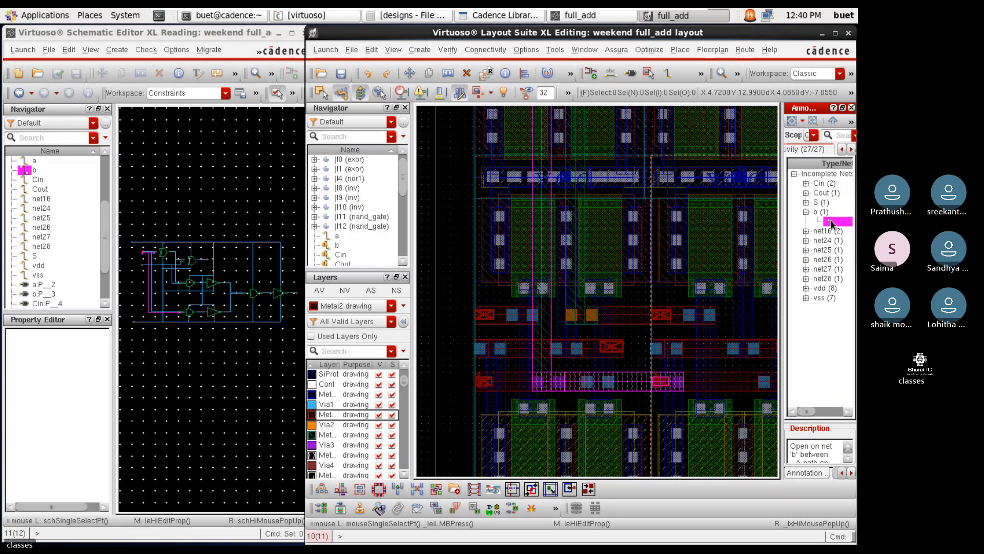
Examine both ends of the highlighted open on net b, at pin b and along the lower row's strip
scroll(690, 422, down, 2)
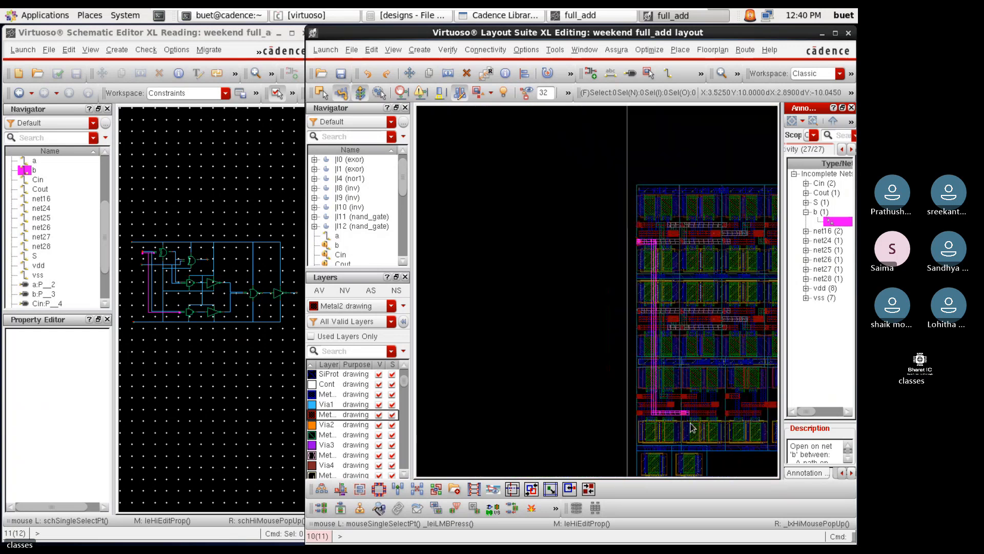
scroll(658, 243, up, 2)
scroll(506, 240, up, 2)
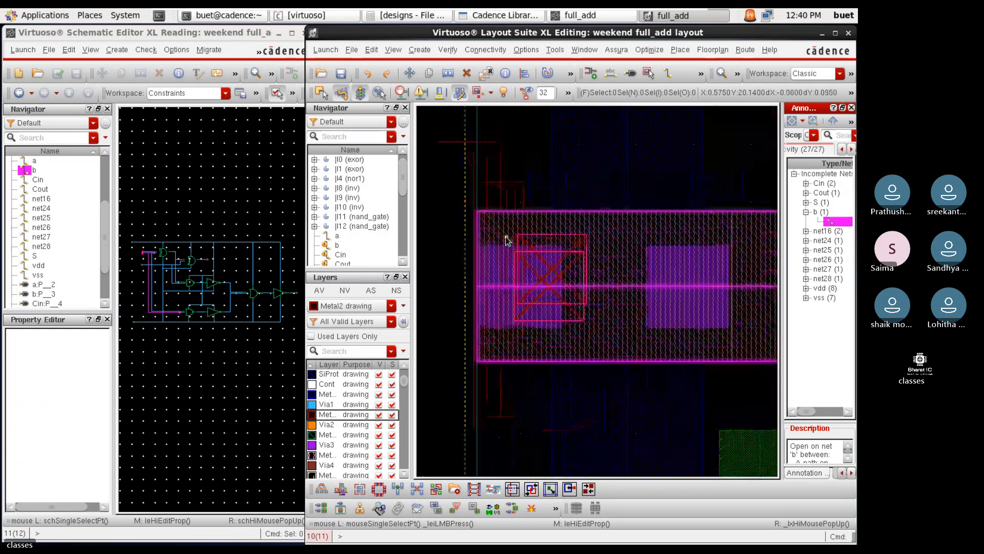
scroll(505, 240, down, 2)
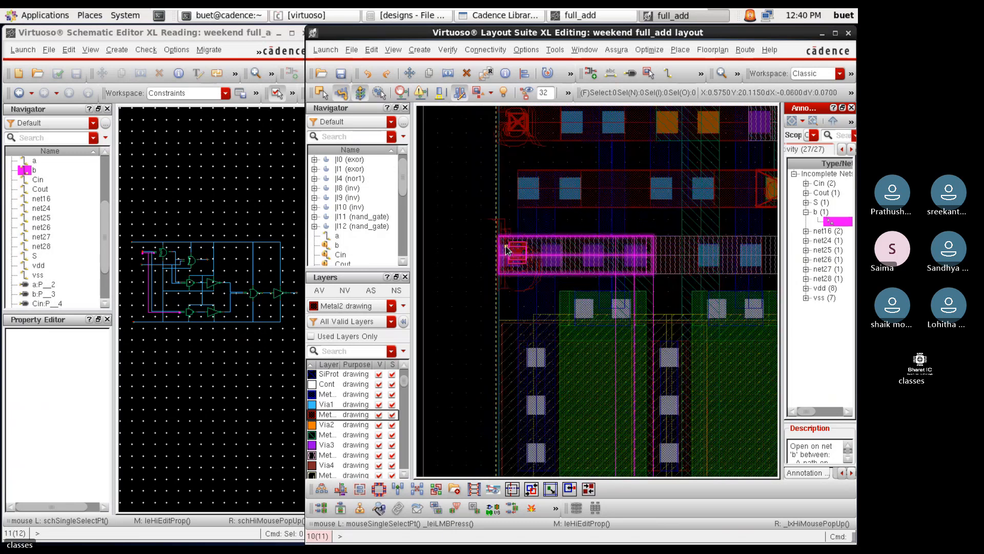
scroll(506, 250, down, 2)
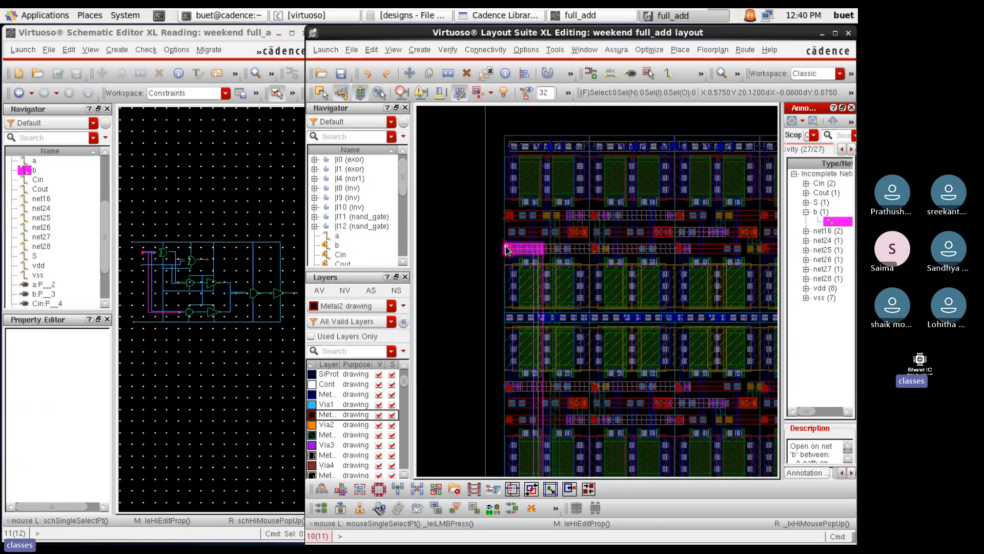
scroll(527, 419, up, 3)
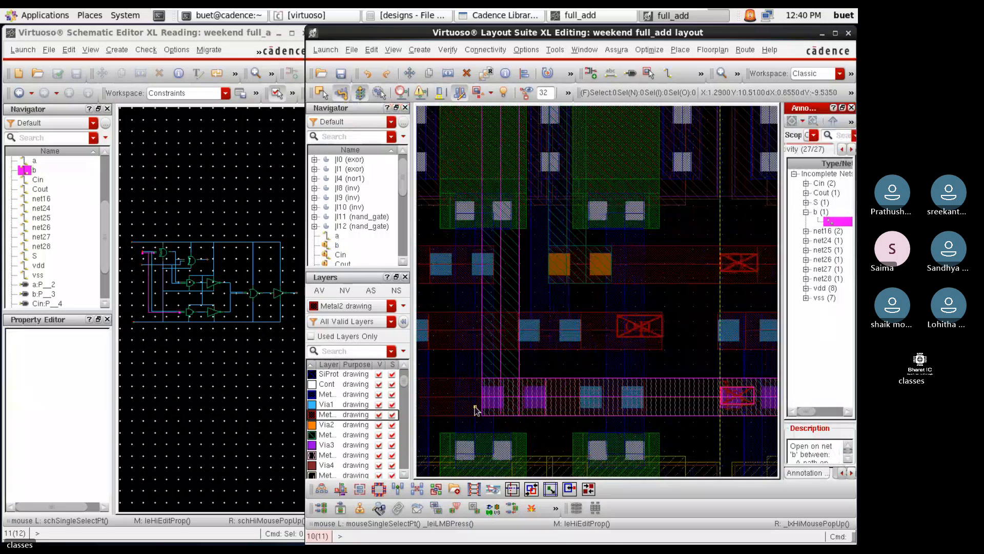
scroll(713, 405, up, 1)
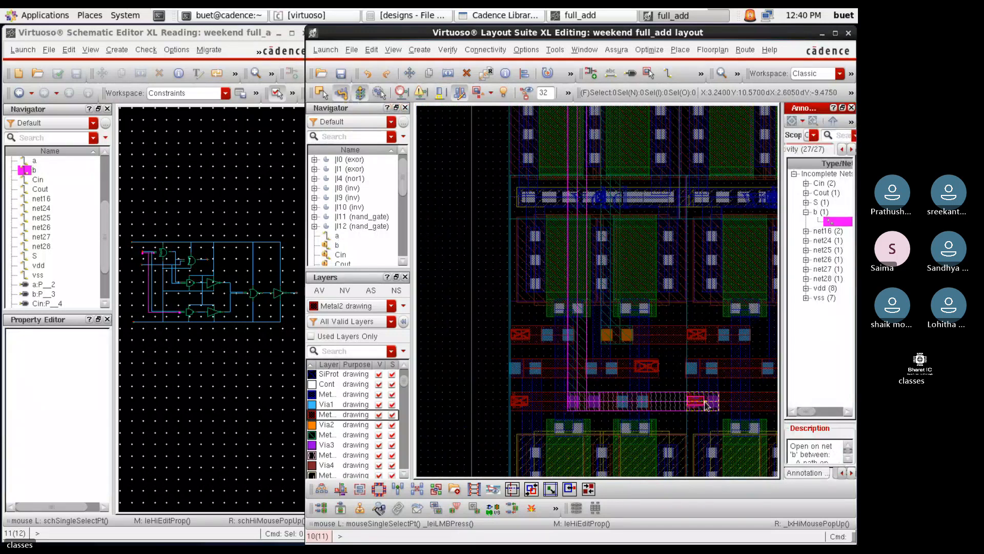
scroll(706, 405, up, 1)
scroll(706, 405, up, 1)
scroll(704, 406, down, 2)
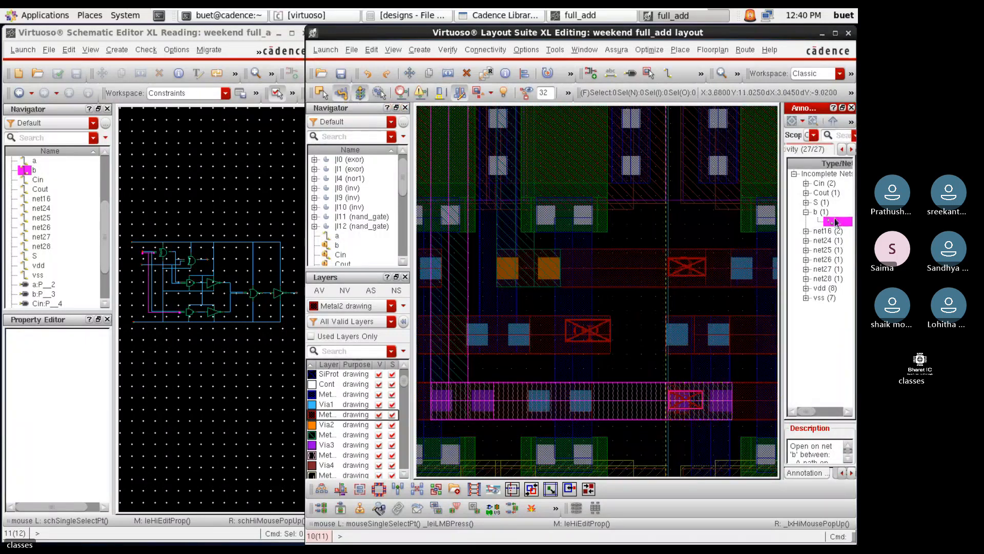
Update the connectivity by running Extract Layout with hierarchical cellviews extracted and saved
click(465, 77)
click(481, 48)
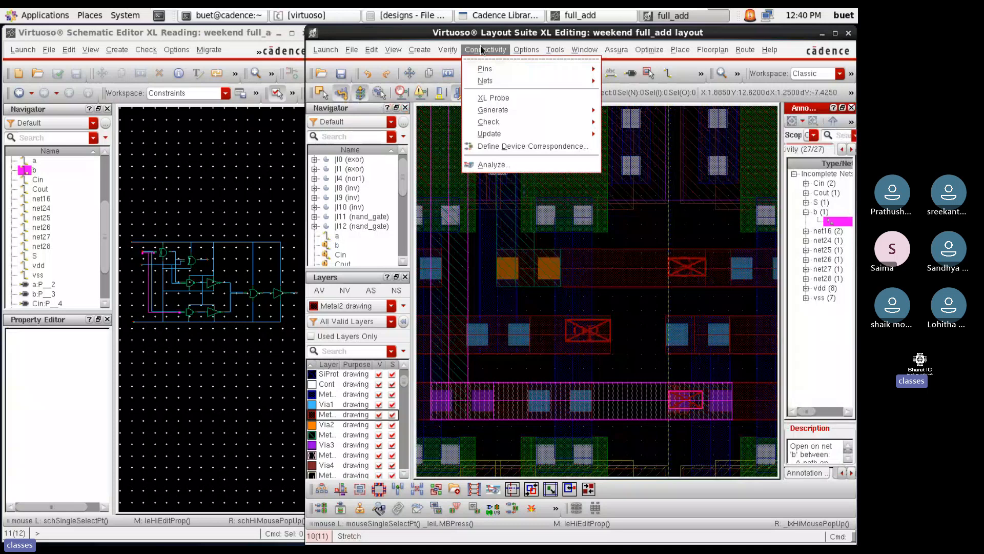
mouse_move(591, 135)
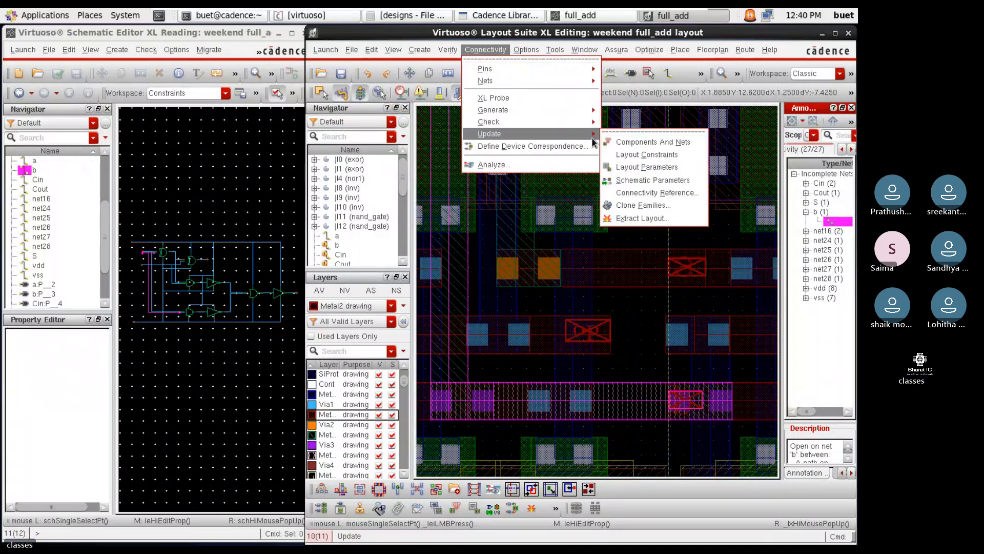
click(631, 215)
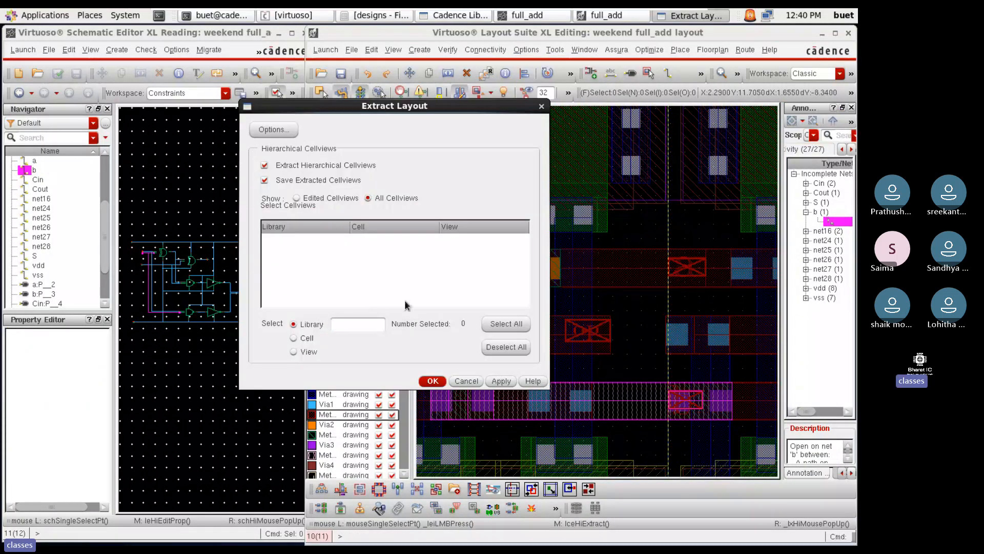
click(432, 381)
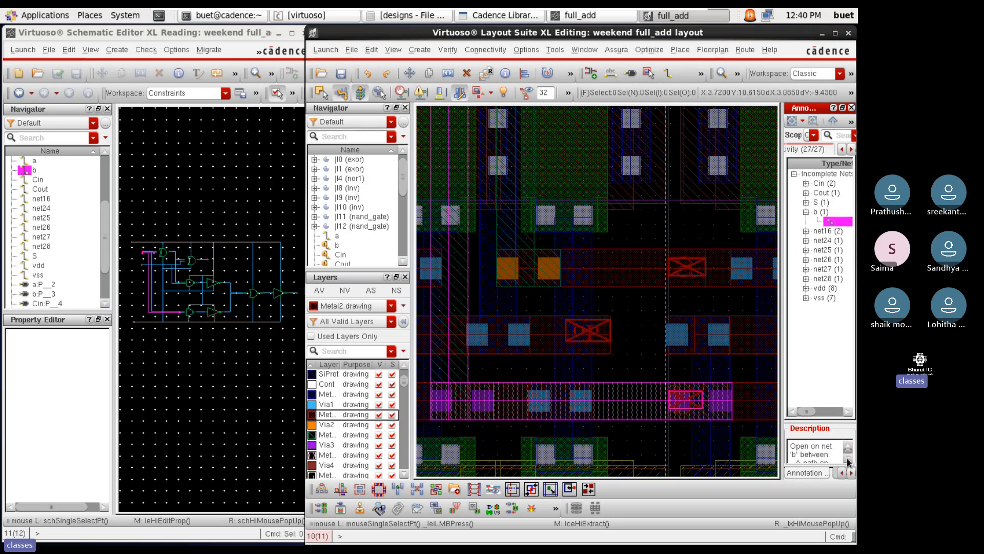
Read the description of net b's open and inspect the highlighted Metal2 path around pin b
click(847, 461)
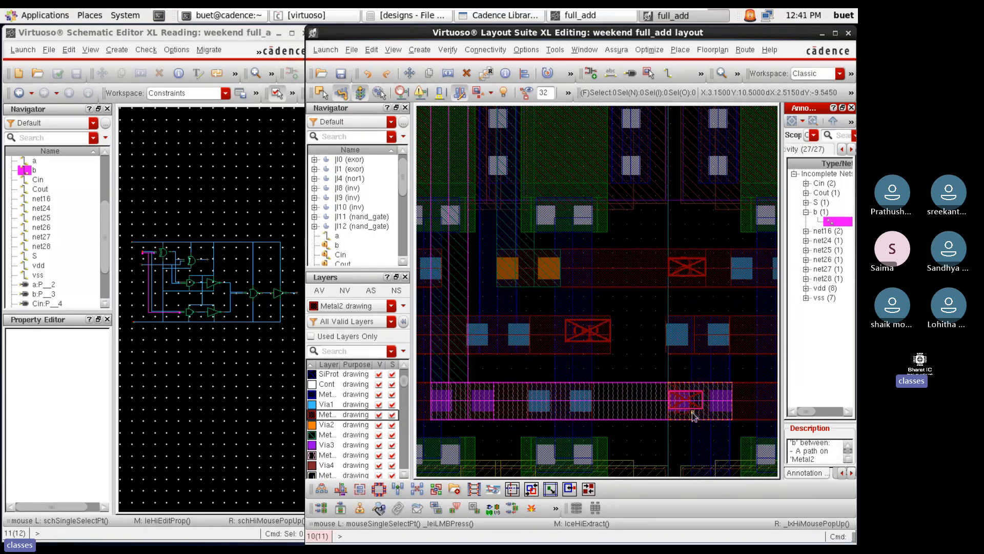
ctrl+scroll(693, 416, down, 3)
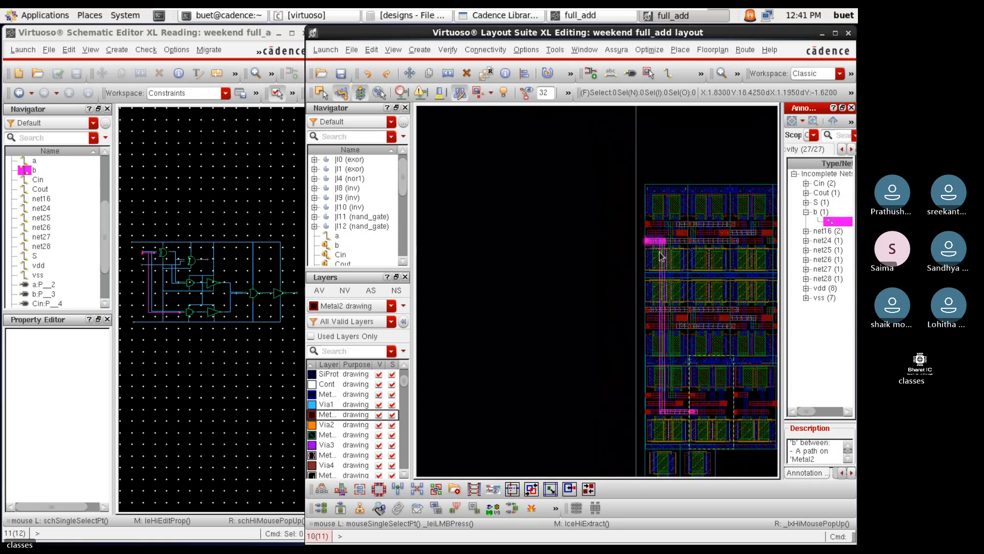
ctrl+scroll(656, 245, up, 5)
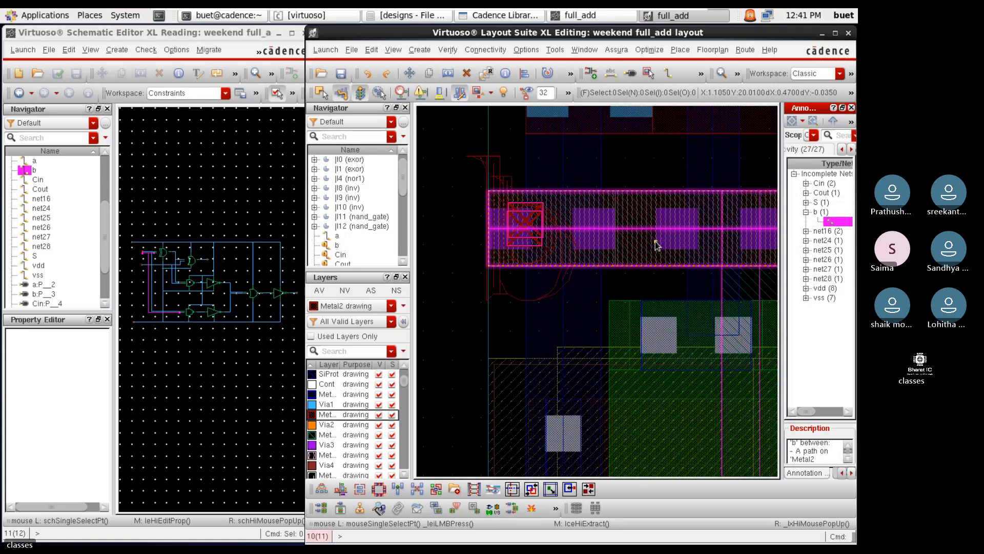
Draw a Metal2 path along net b's strip at pin b, from about (0.525, 20.055) to (2.345, 20.055)
ctrl+scroll(618, 262, down, 2)
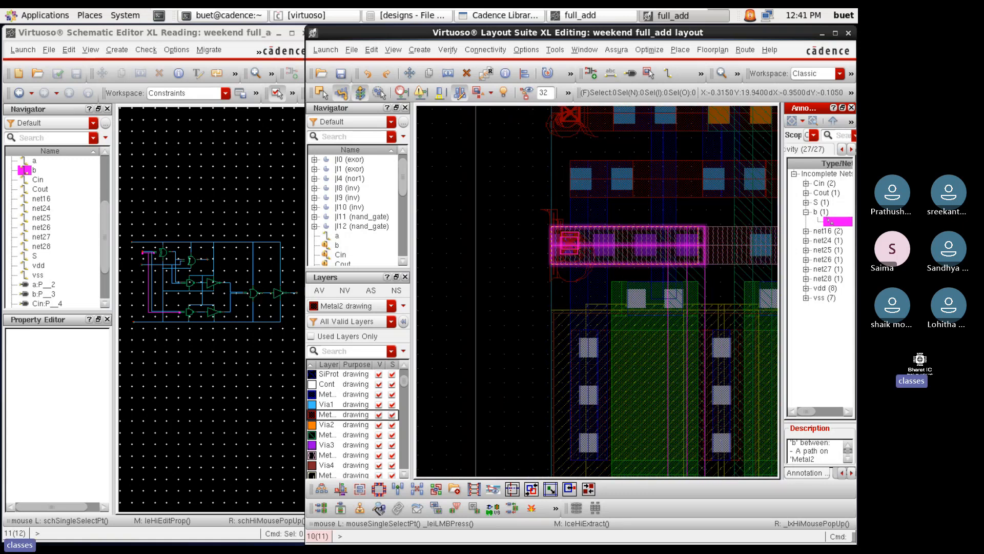
key(p)
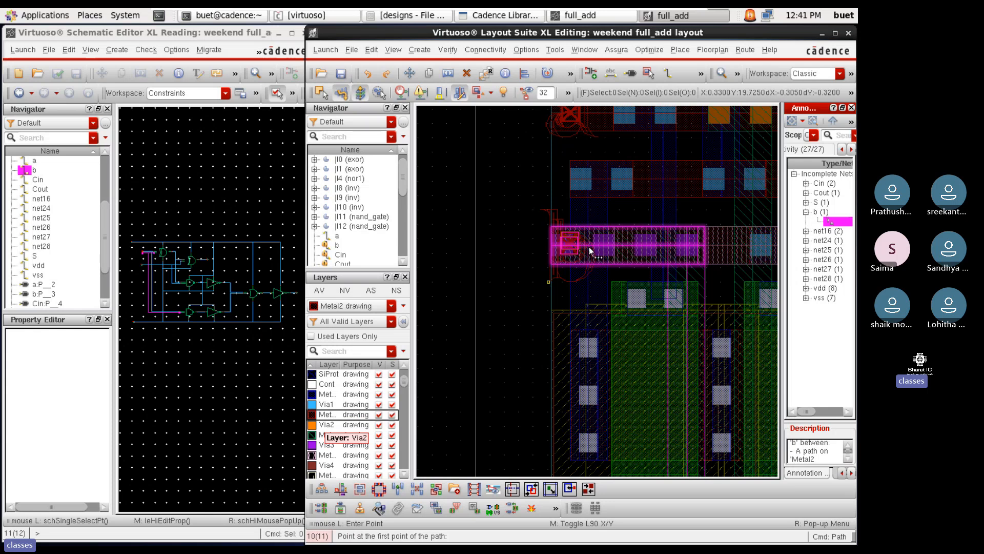
ctrl+scroll(568, 238, up, 2)
ctrl+scroll(568, 238, up, 3)
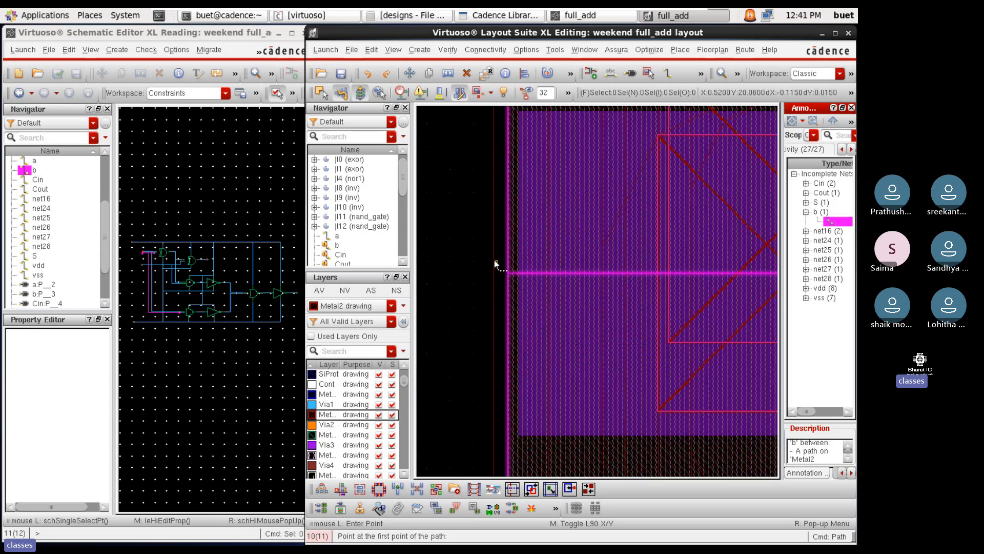
click(508, 276)
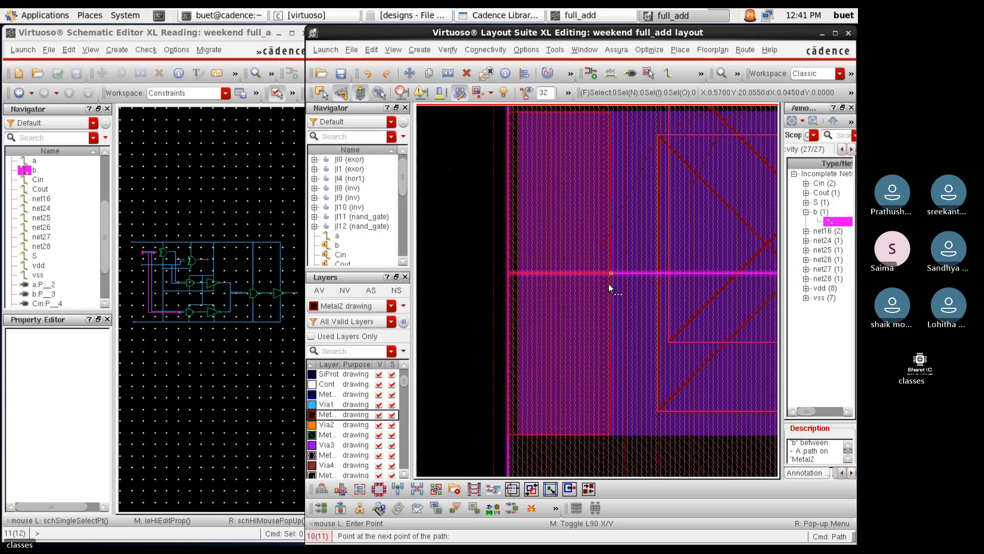
ctrl+scroll(608, 284, down, 3)
ctrl+scroll(580, 284, down, 3)
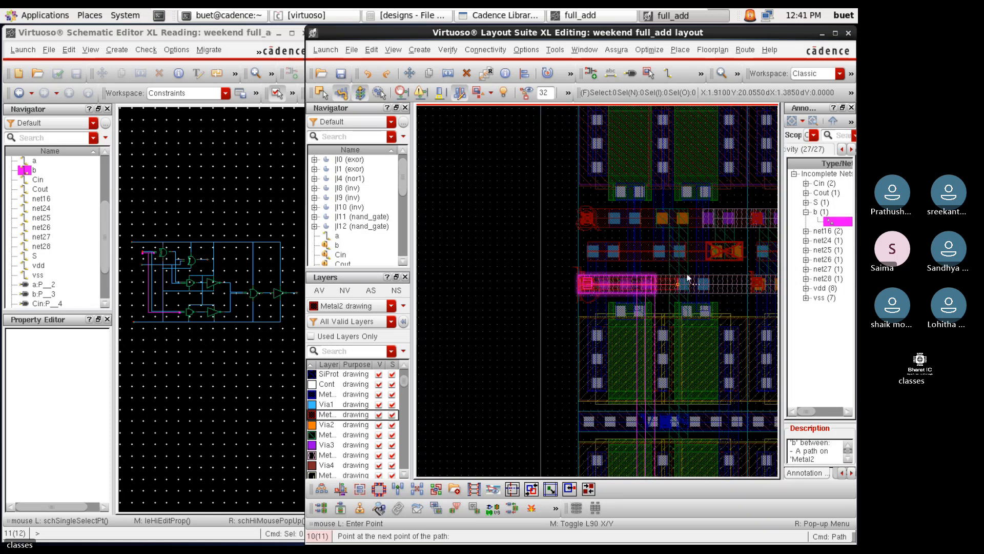
ctrl+scroll(691, 278, up, 2)
ctrl+scroll(692, 277, up, 1)
ctrl+scroll(678, 277, down, 1)
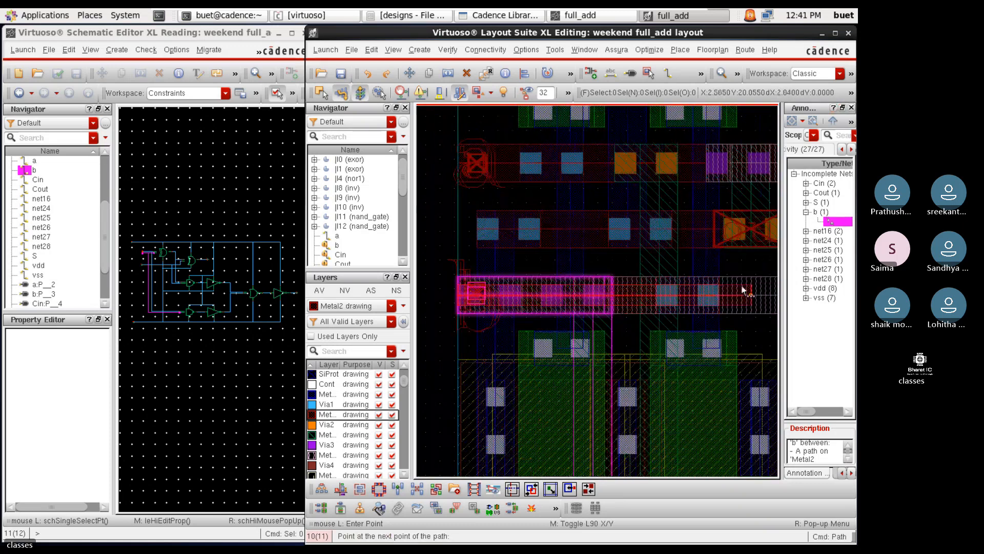
ctrl+scroll(726, 293, up, 2)
ctrl+scroll(726, 293, up, 1)
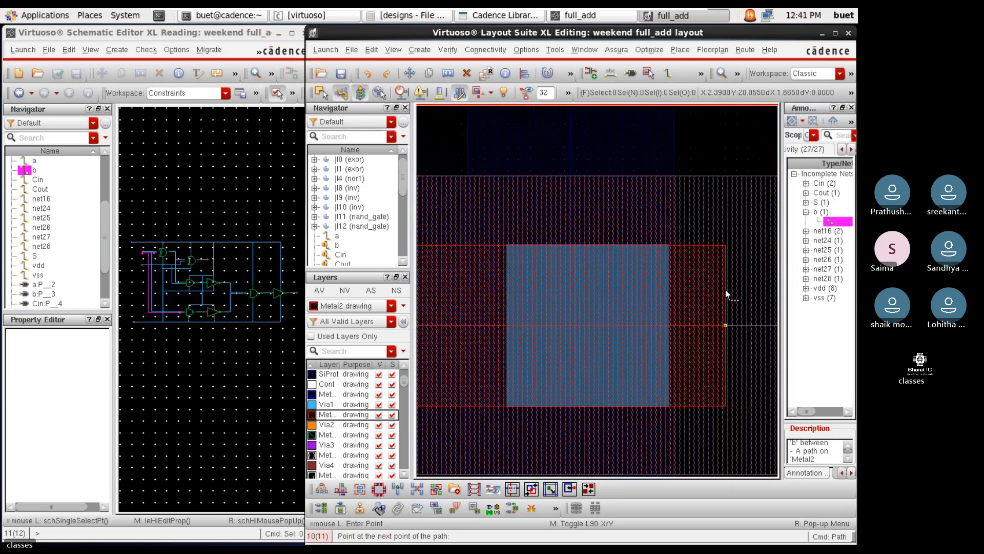
double_click(673, 292)
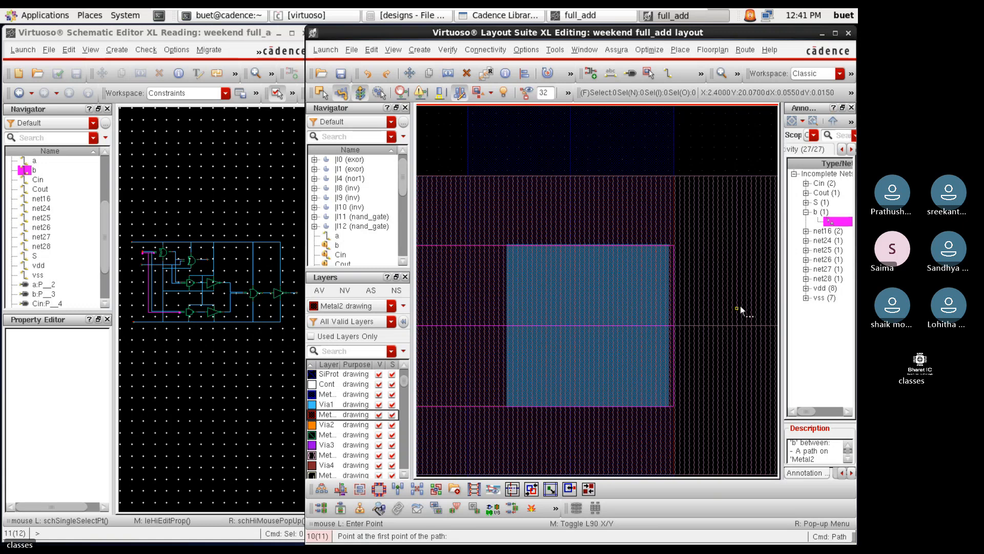
ctrl+scroll(740, 306, down, 3)
key(Escape)
Widen the new Metal2 path at pin b to cover the full width of the strip
click(647, 303)
key(q)
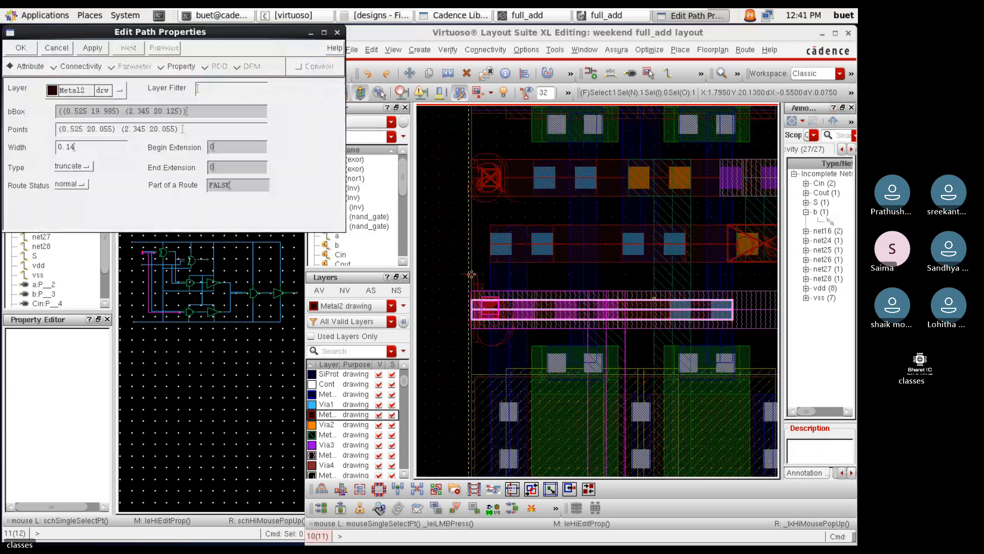
click(96, 148)
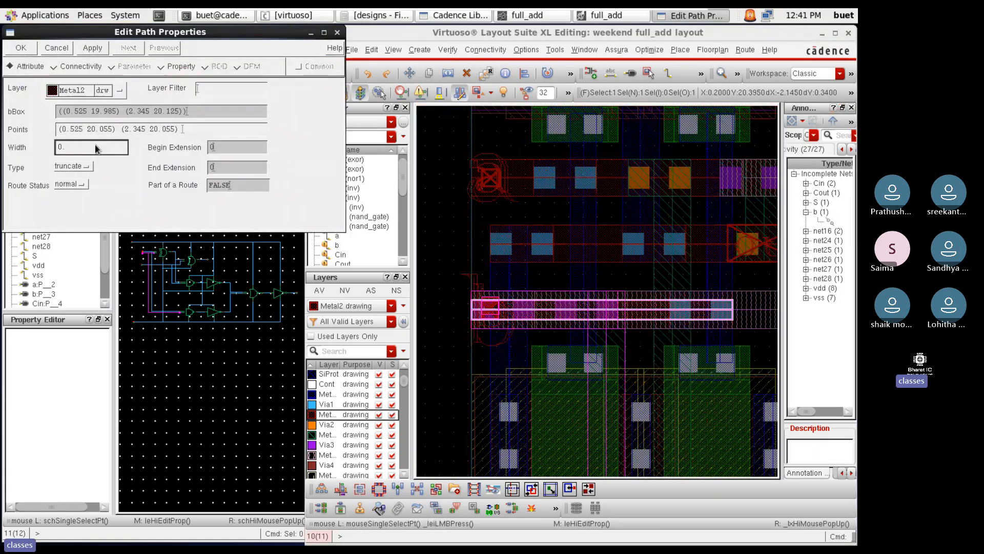
key(Return)
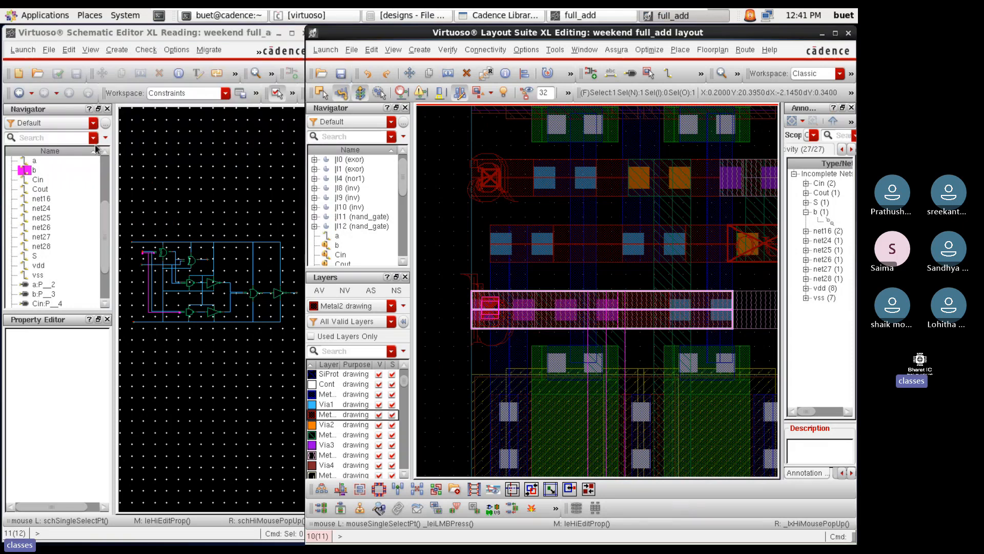
click(445, 259)
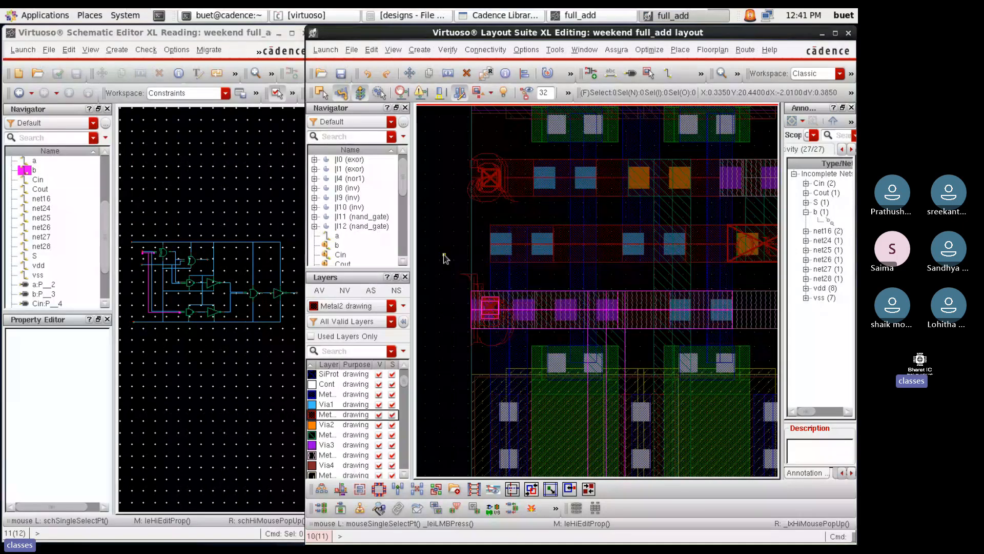
Draw a Metal2 path on the lower row's net b strip, from about (2.985, 10.575) to (4.9, 10.575)
scroll(528, 292, down, 3)
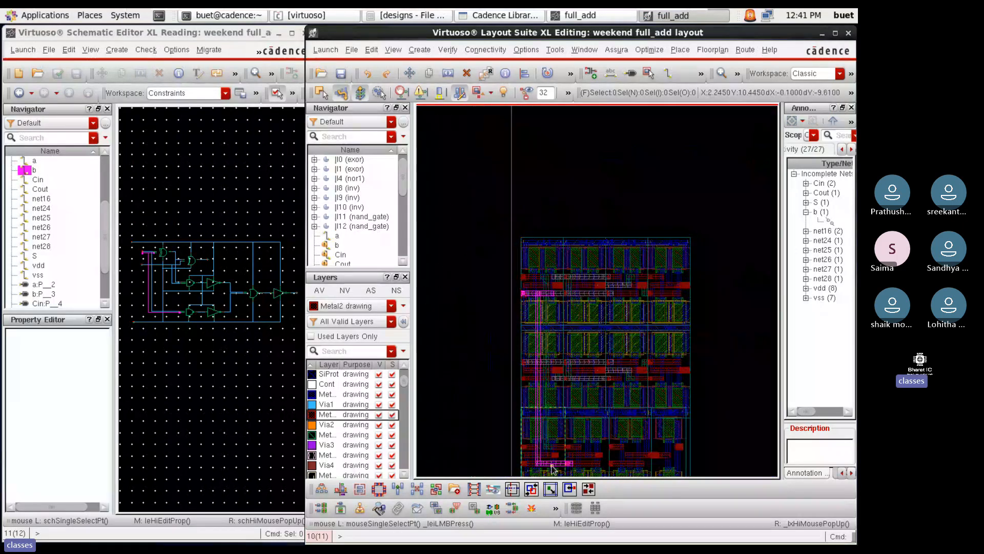
scroll(551, 462, up, 3)
scroll(575, 425, down, 2)
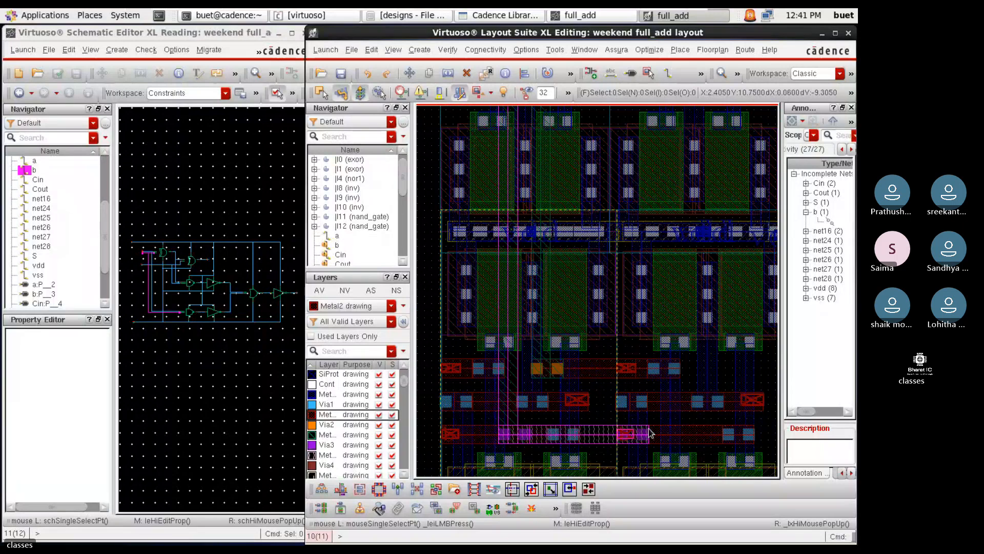
scroll(633, 450, up, 4)
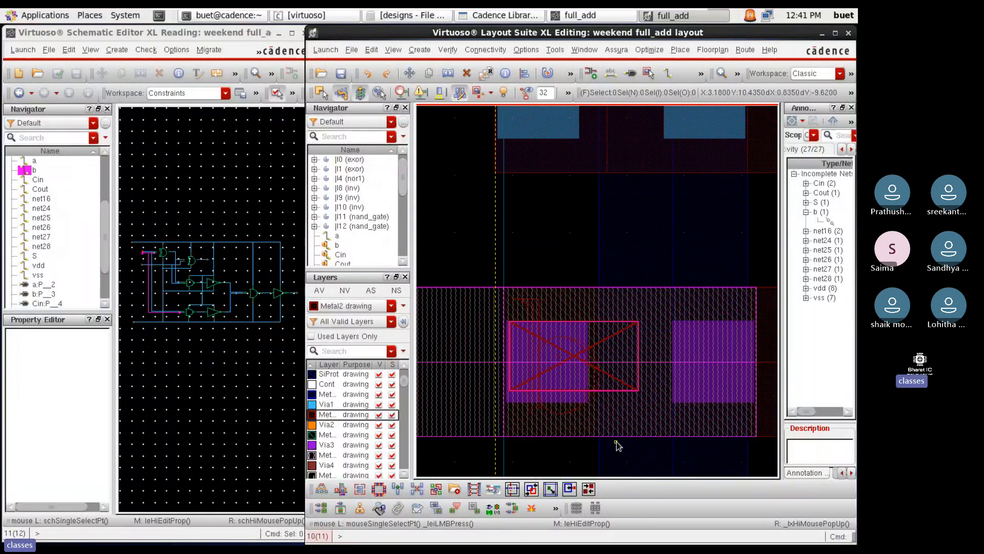
key(p)
scroll(493, 366, up, 1)
scroll(541, 355, up, 1)
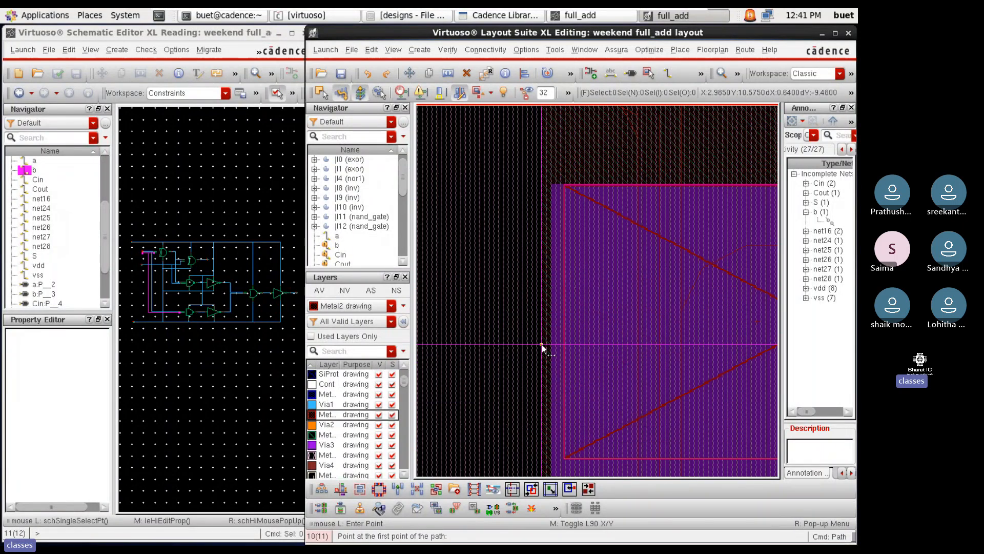
click(542, 344)
scroll(592, 351, down, 3)
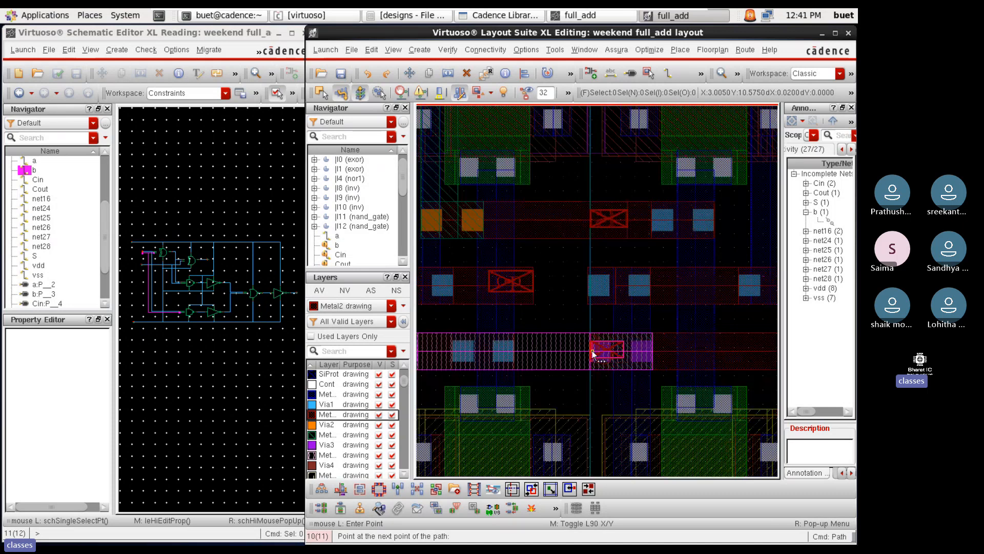
scroll(727, 352, up, 3)
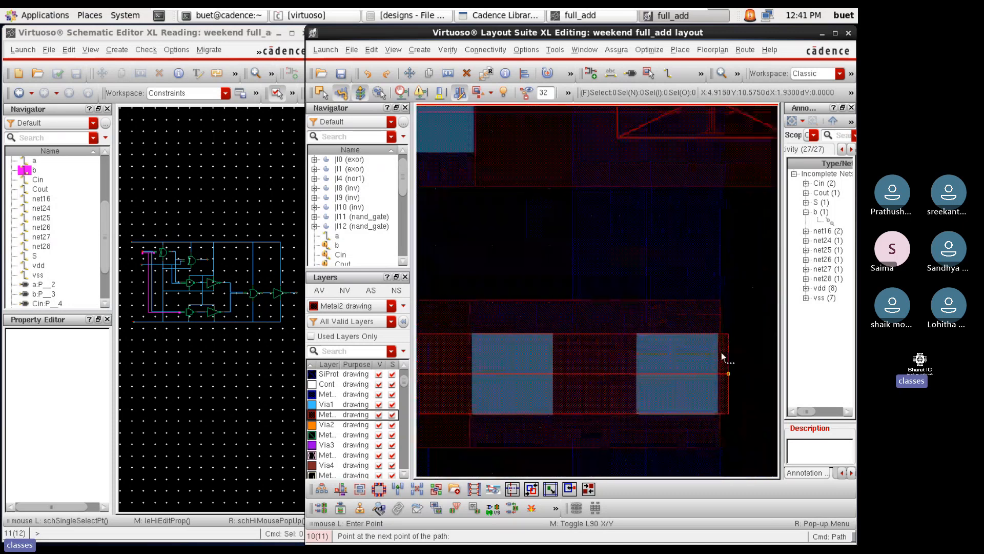
double_click(723, 355)
scroll(718, 359, up, 3)
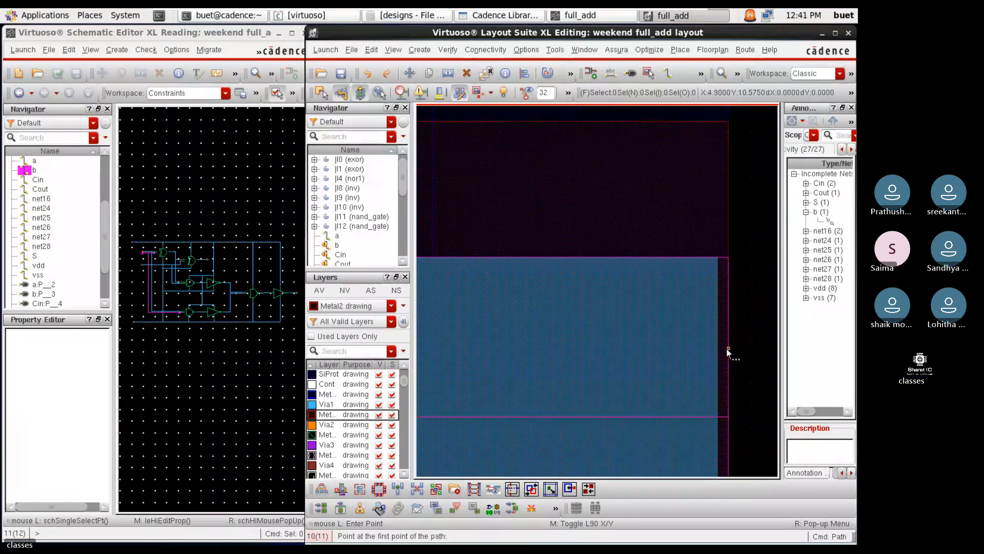
scroll(729, 352, down, 3)
key(Escape)
Set the width of the new lower-row Metal2 path to 0.26
click(567, 350)
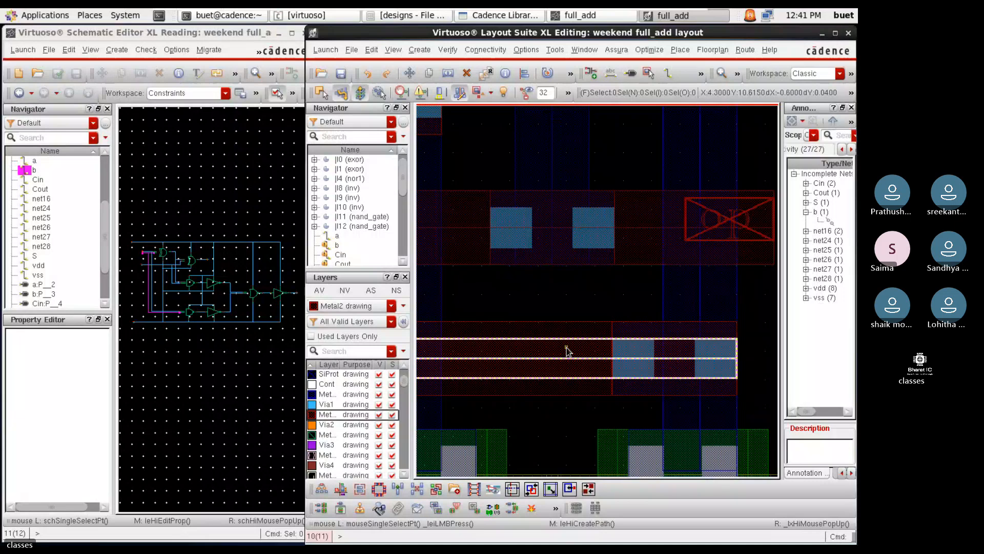
key(q)
click(92, 149)
key(BackSpace)
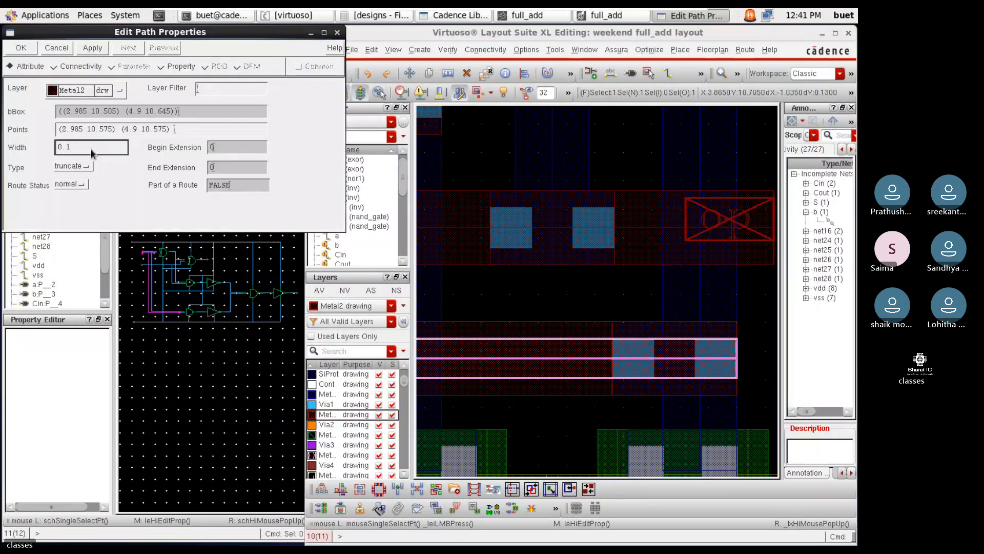
text(26)
key(Return)
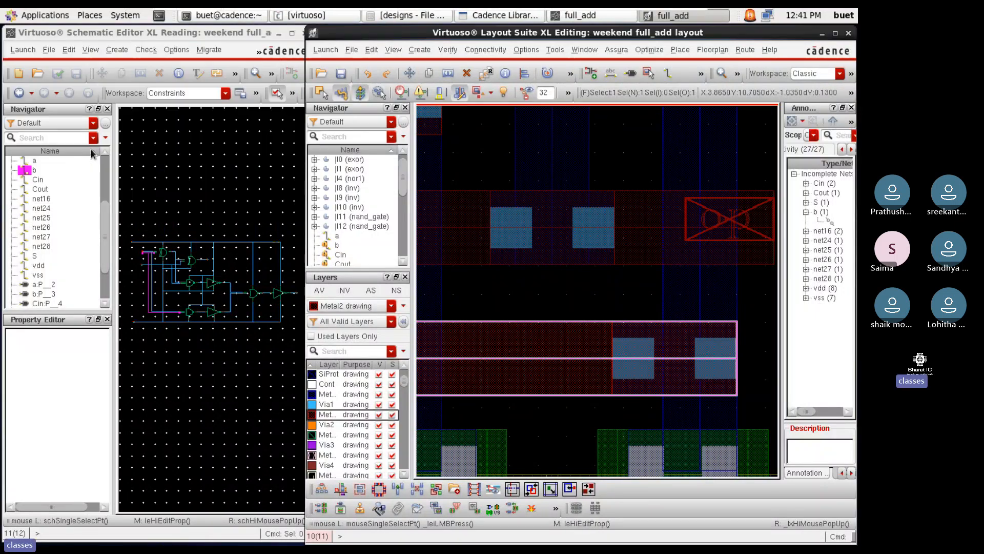
click(563, 301)
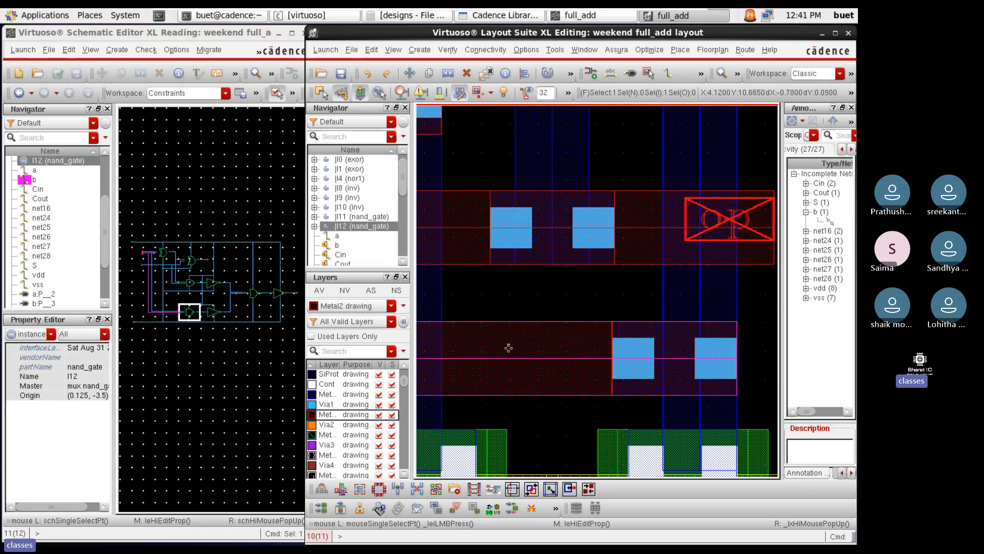
Inspect the vertical path and the via joining it to net b's lower-row strip
scroll(751, 361, down, 2)
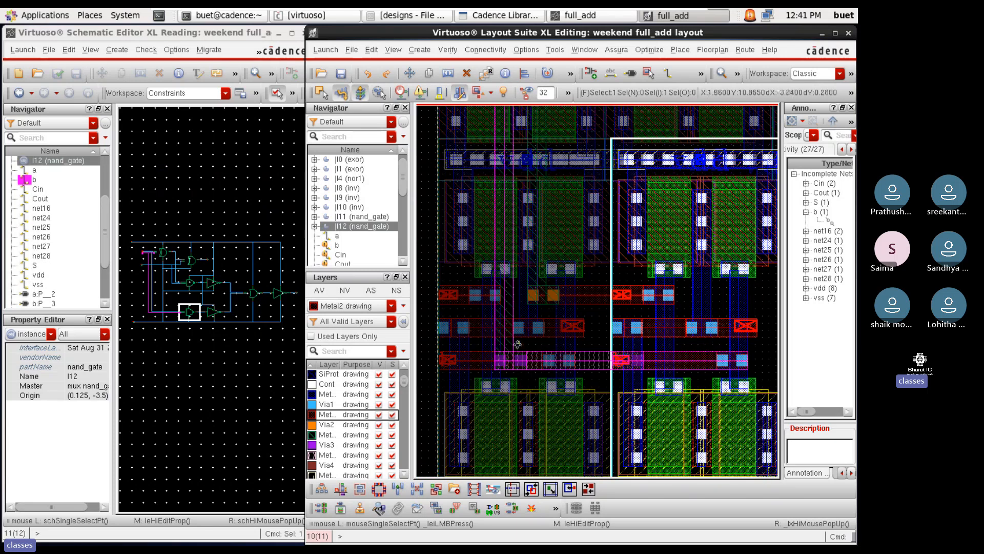
click(517, 344)
scroll(501, 368, up, 2)
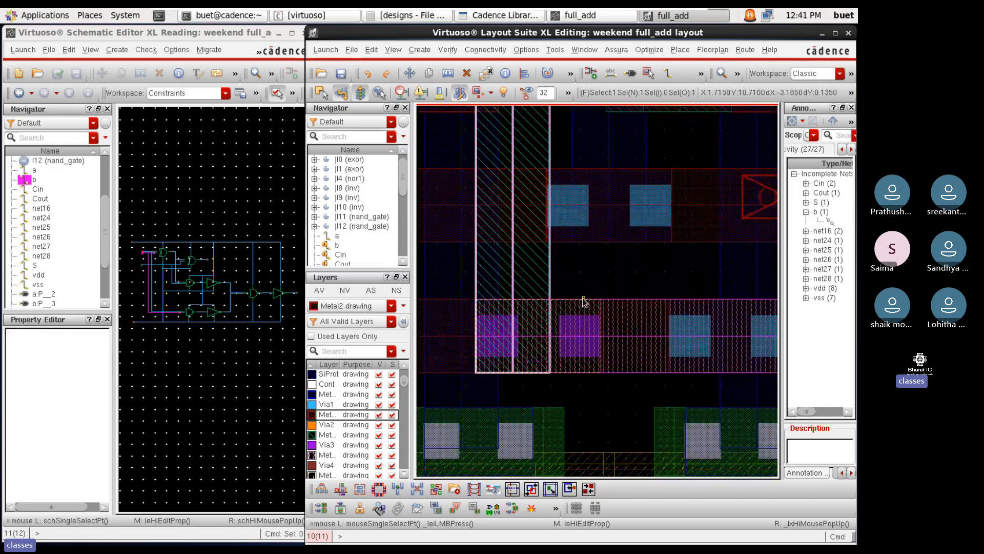
click(574, 326)
scroll(480, 374, down, 1)
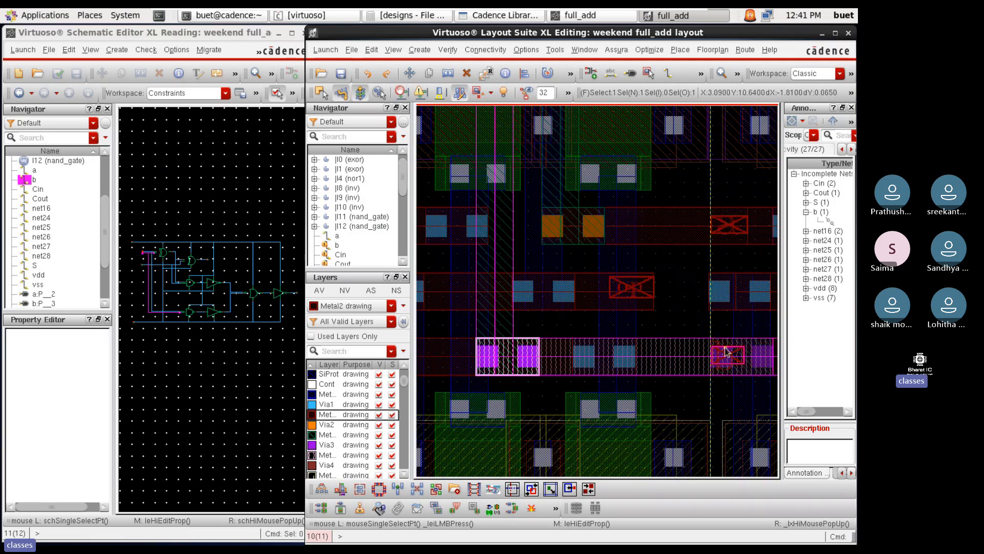
scroll(520, 365, down, 2)
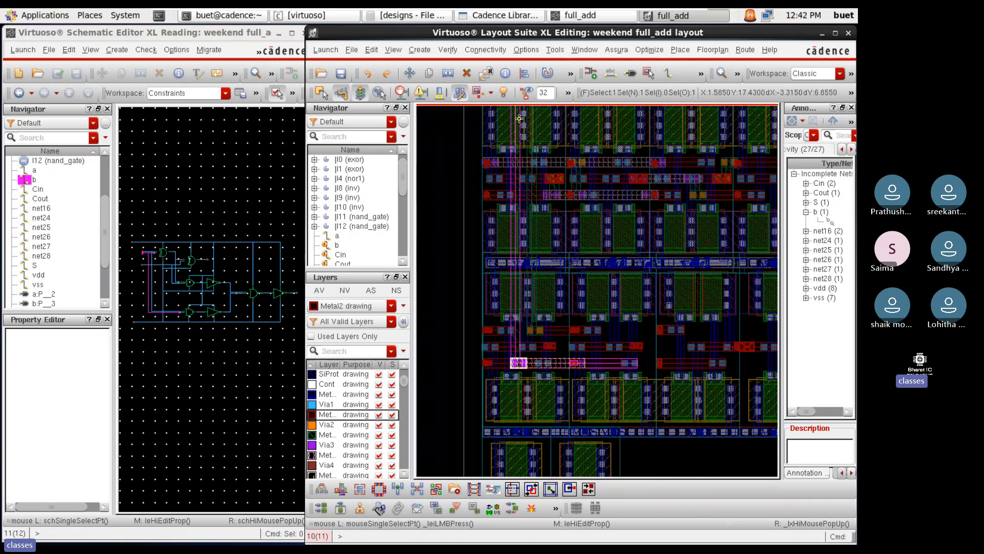
Mark net b from its lower-row strip to trace the connected shapes across the layout
click(485, 49)
mouse_move(485, 80)
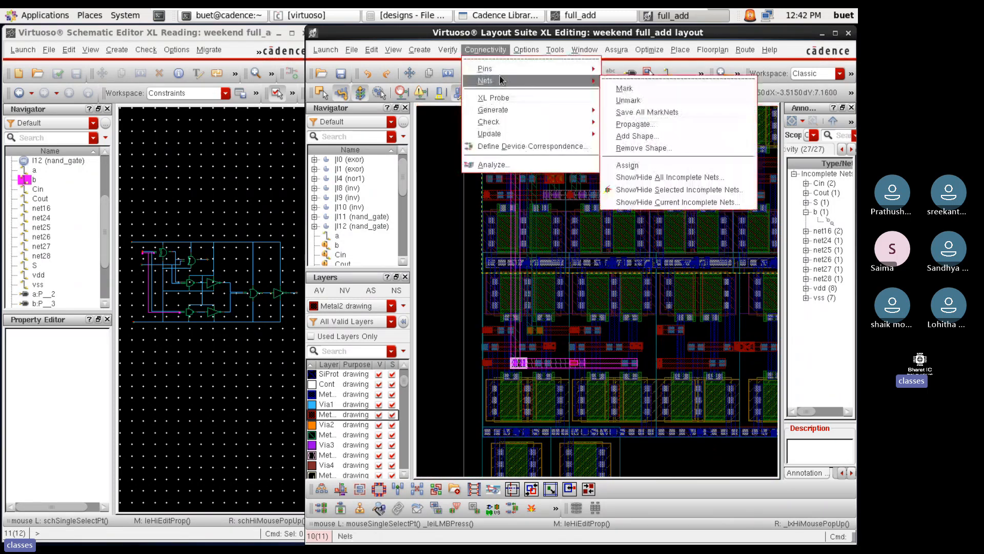
click(630, 89)
scroll(560, 391, up, 2)
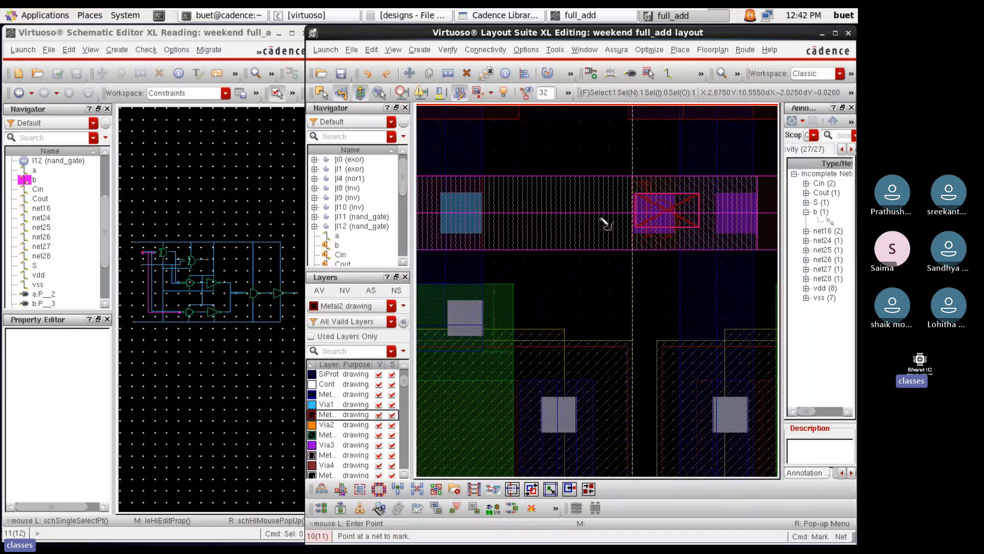
scroll(568, 347, down, 3)
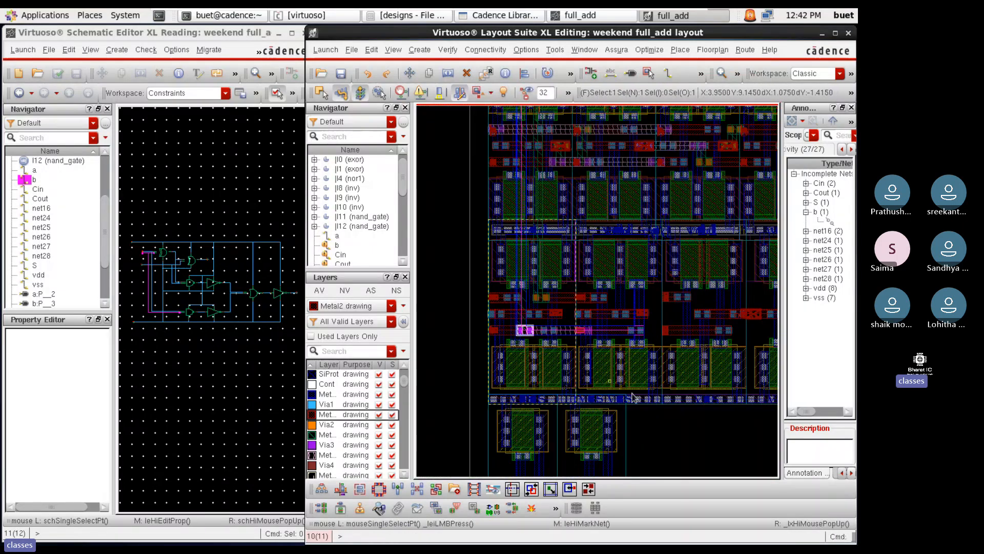
key(Escape)
click(691, 427)
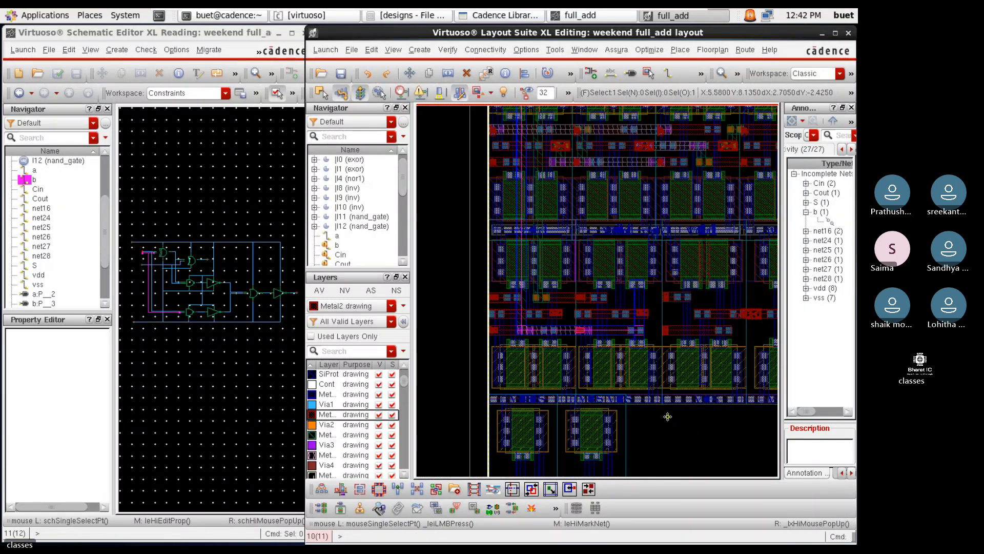
Unmark the traced net b in the layout
click(485, 50)
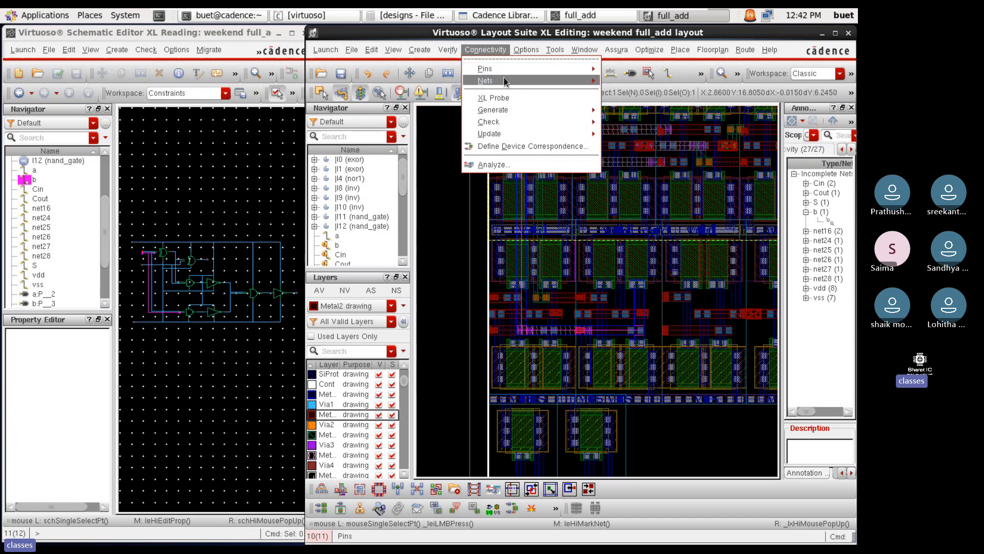
mouse_move(505, 82)
click(628, 101)
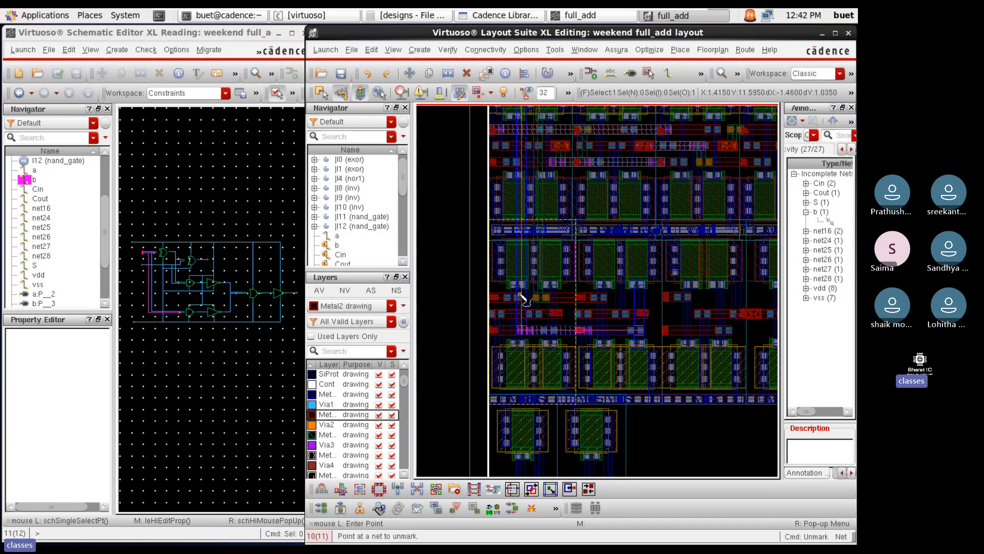
click(615, 338)
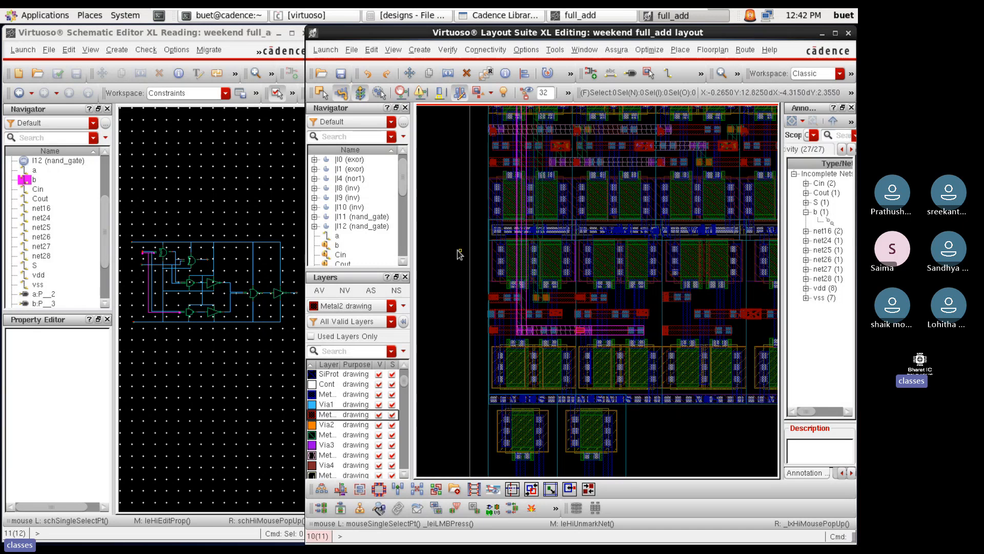
Remove the probe highlight from net b
right_click(336, 248)
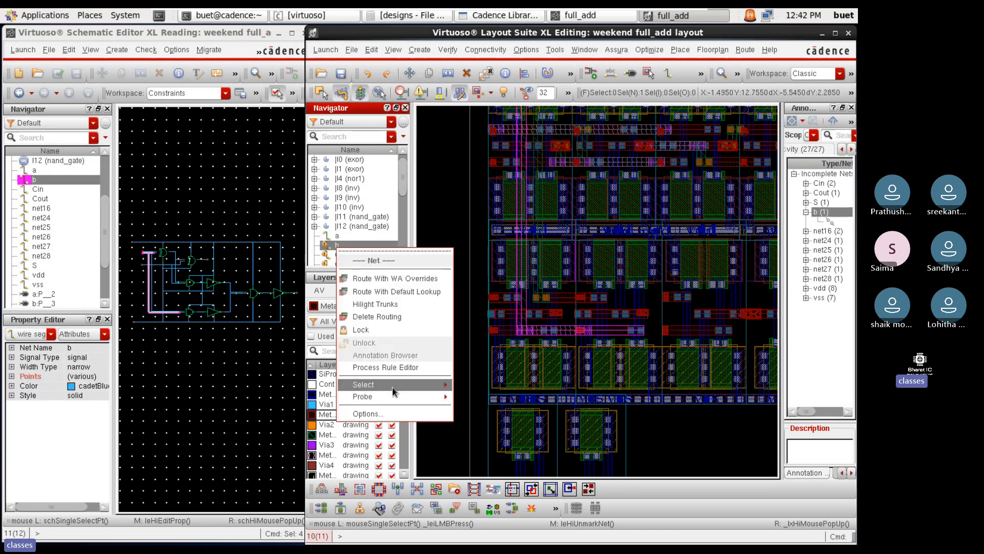
mouse_move(399, 396)
click(486, 401)
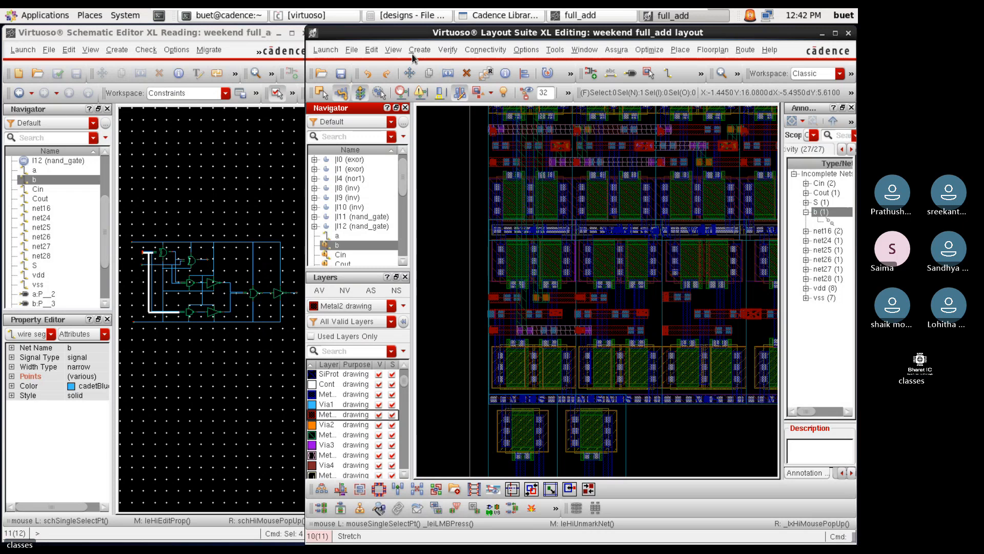
Mark net b again from its lower-row Metal2 strip and follow the traced shapes up to the top row
click(348, 254)
click(337, 246)
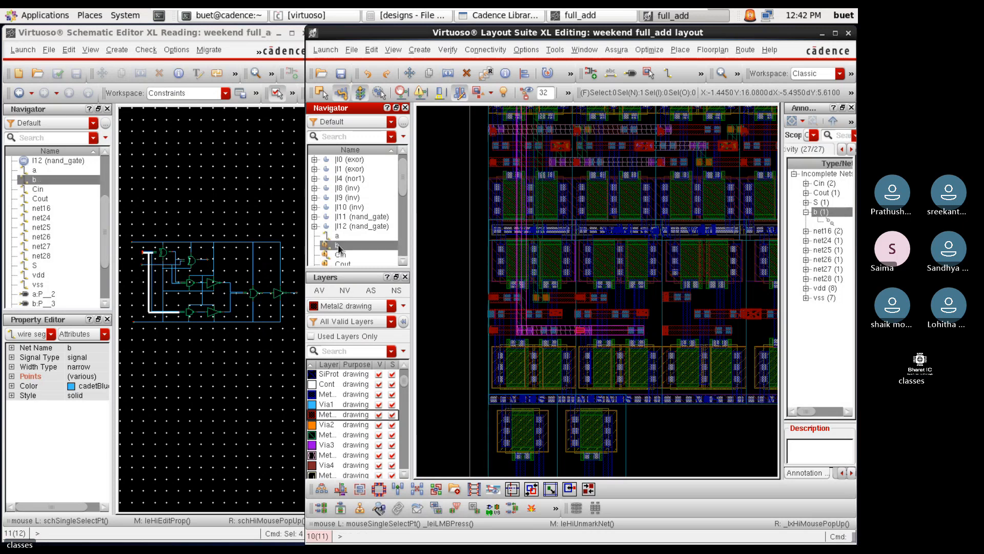
click(418, 50)
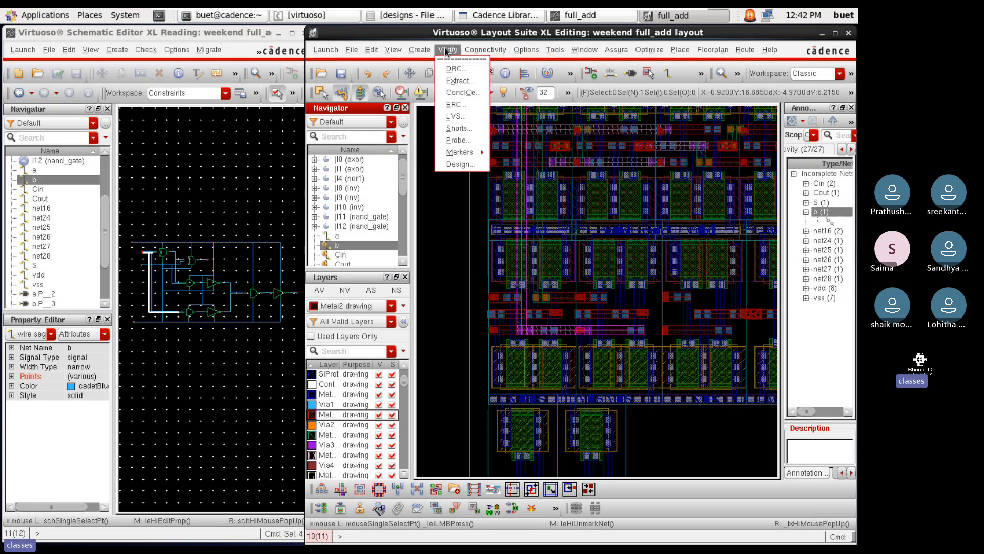
mouse_move(491, 81)
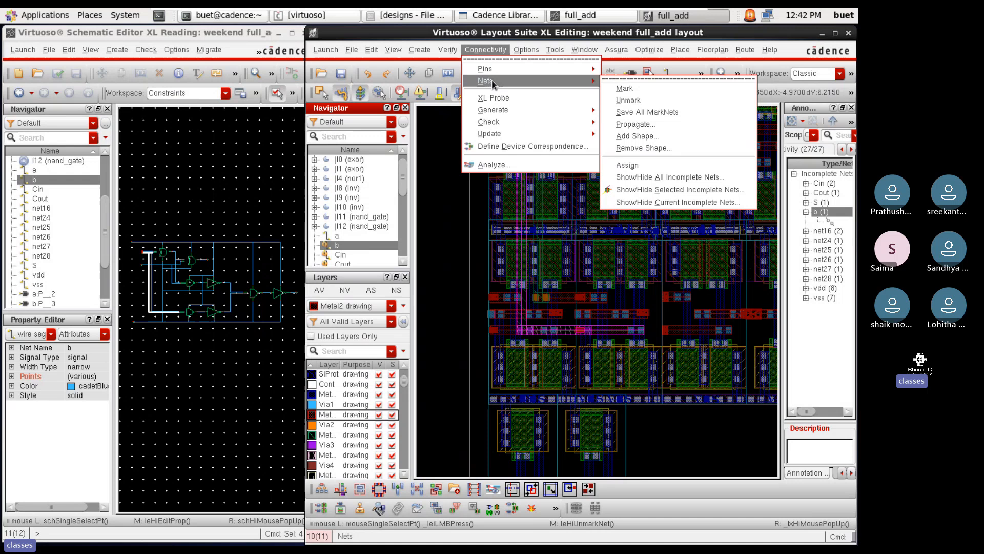
click(622, 81)
scroll(609, 340, up, 3)
click(650, 269)
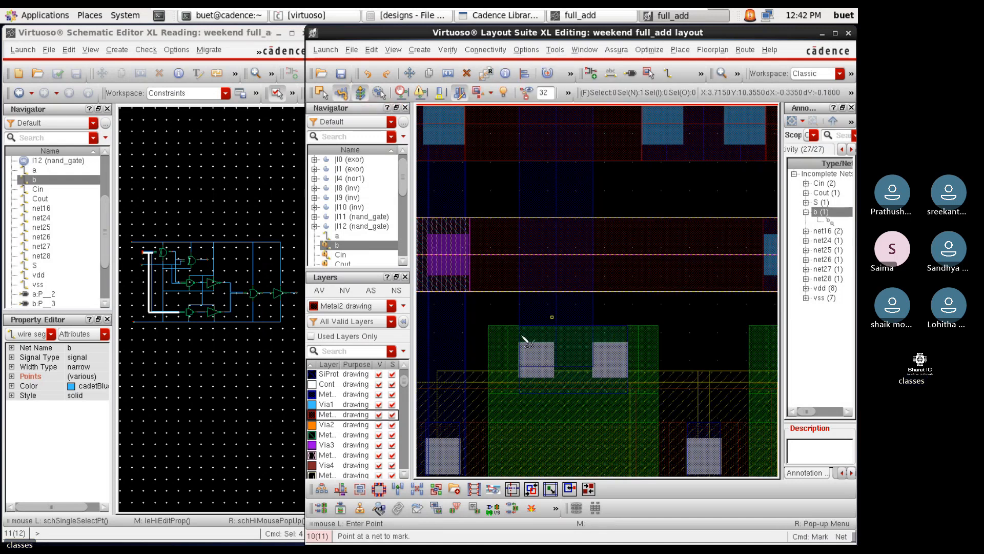
scroll(592, 368, down, 3)
key(Escape)
click(670, 436)
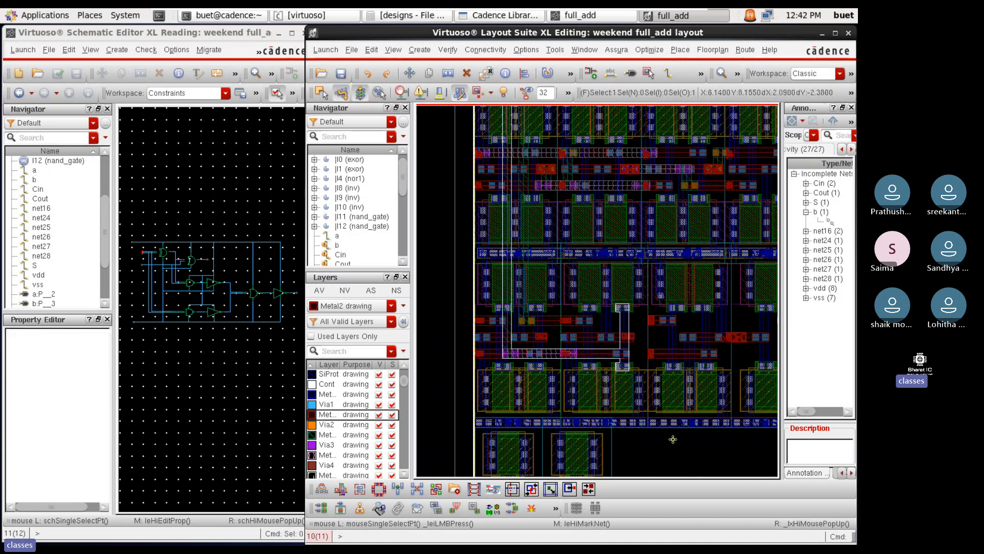
scroll(634, 403, down, 1)
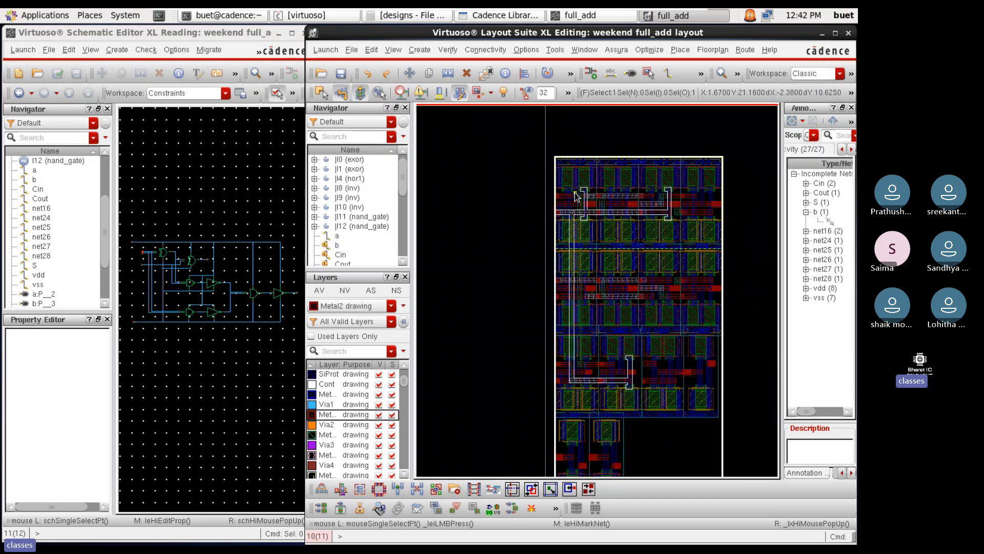
scroll(577, 198, up, 2)
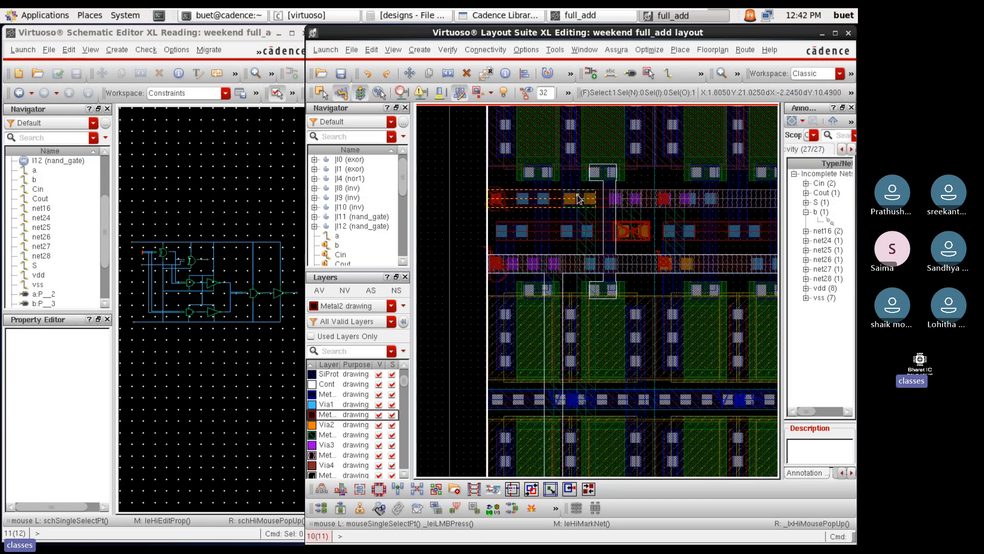
scroll(577, 197, down, 2)
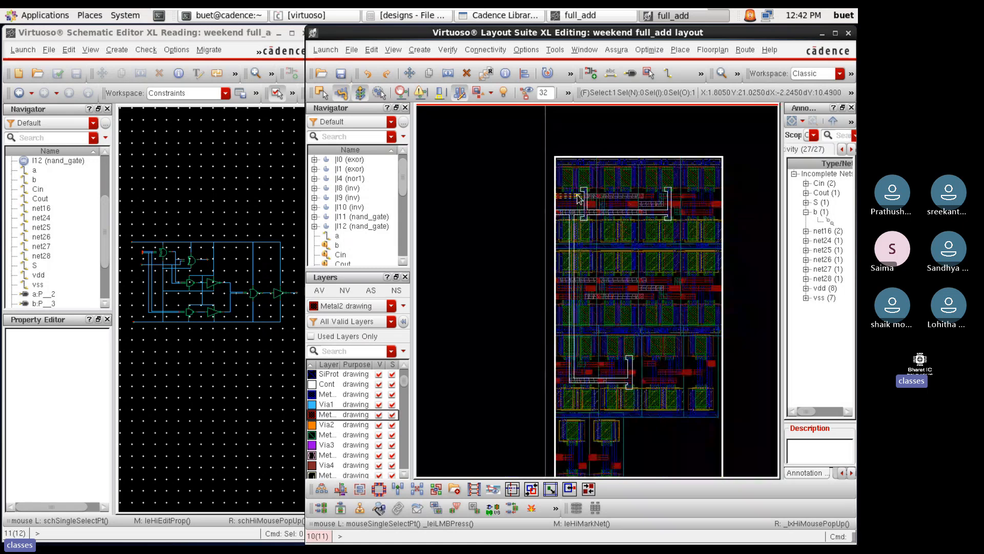
click(494, 285)
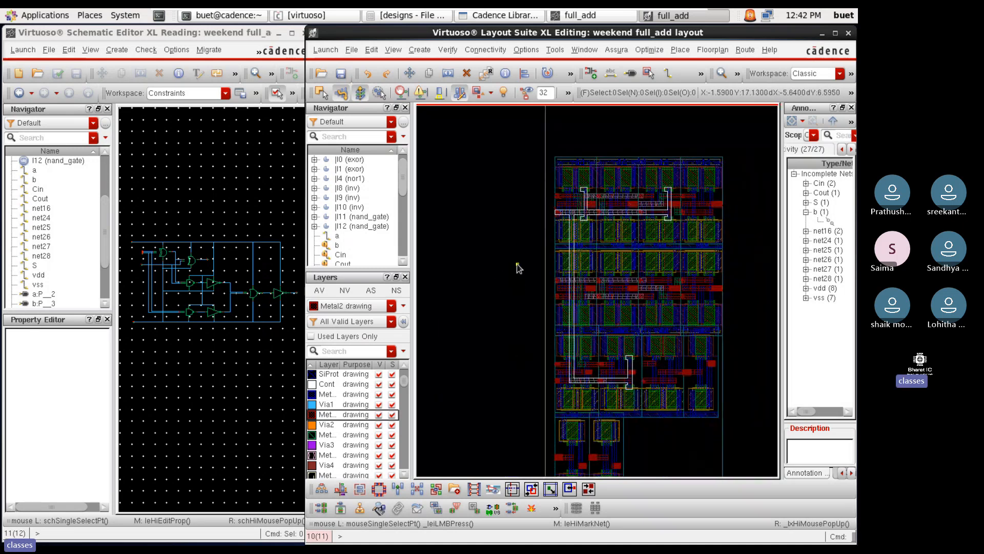
Unmark the traced net b and select net Cin to highlight its incomplete connections
click(340, 254)
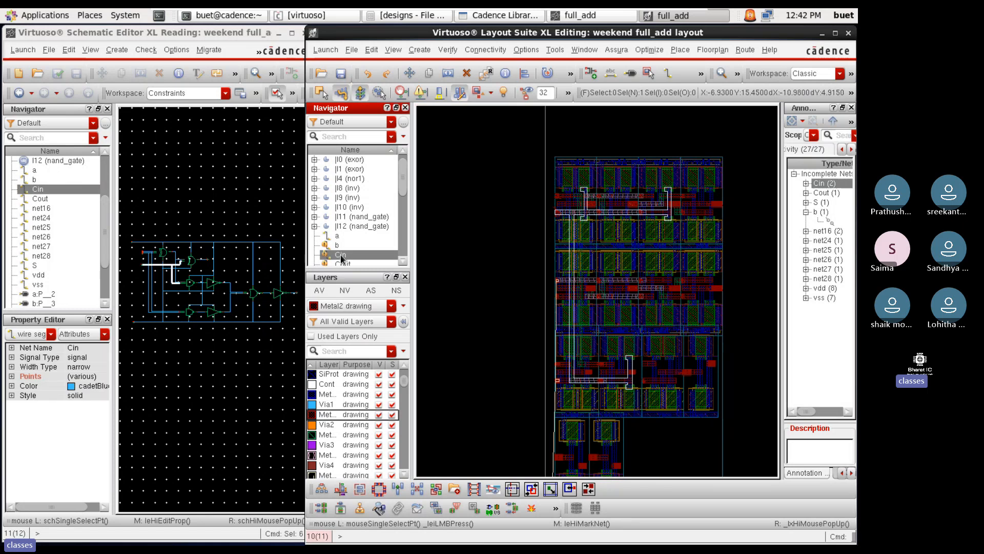
click(485, 50)
mouse_move(499, 82)
click(633, 100)
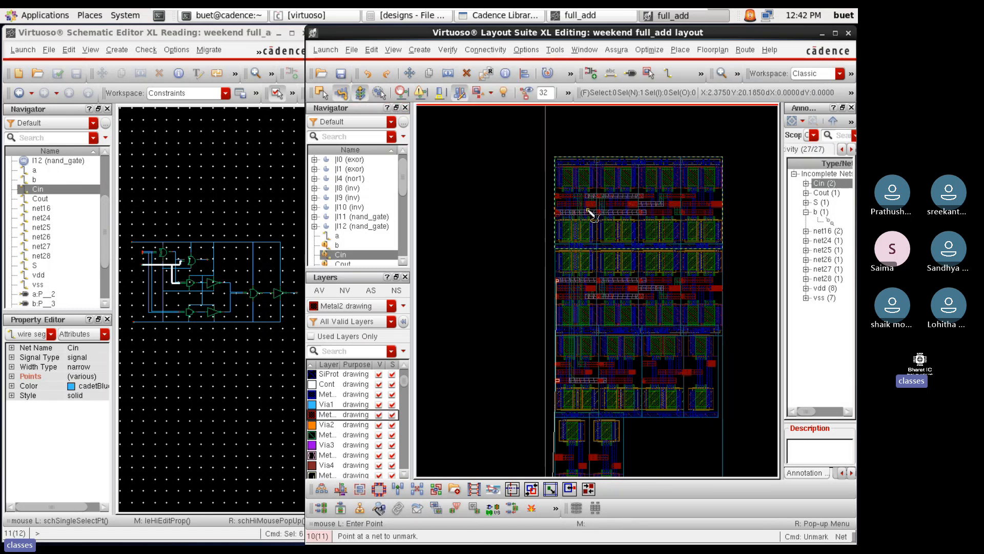
click(344, 256)
Examine Cin's open connection between its pins at the left ends of the middle-row and lower-row metal strips
ctrl+scroll(558, 385, up, 5)
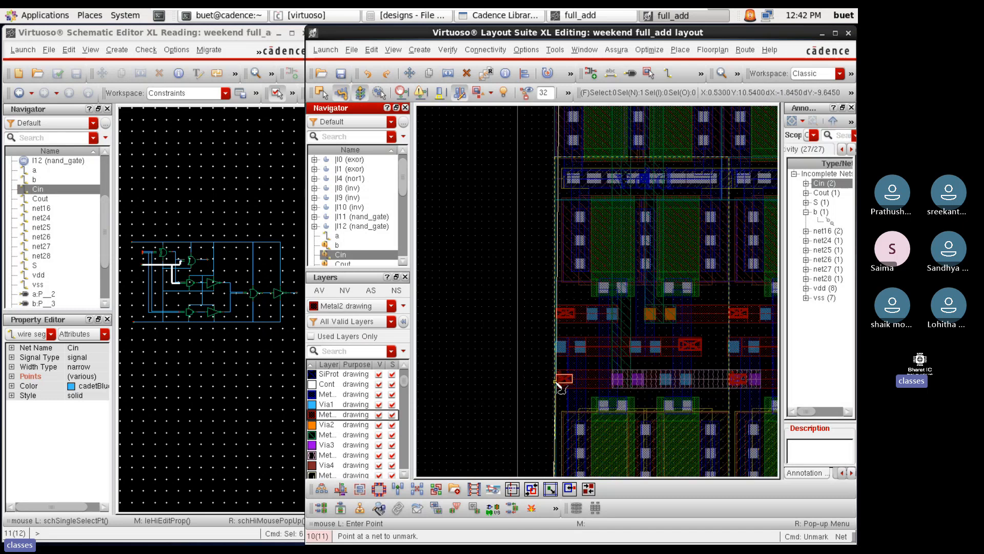
scroll(555, 385, down, 2)
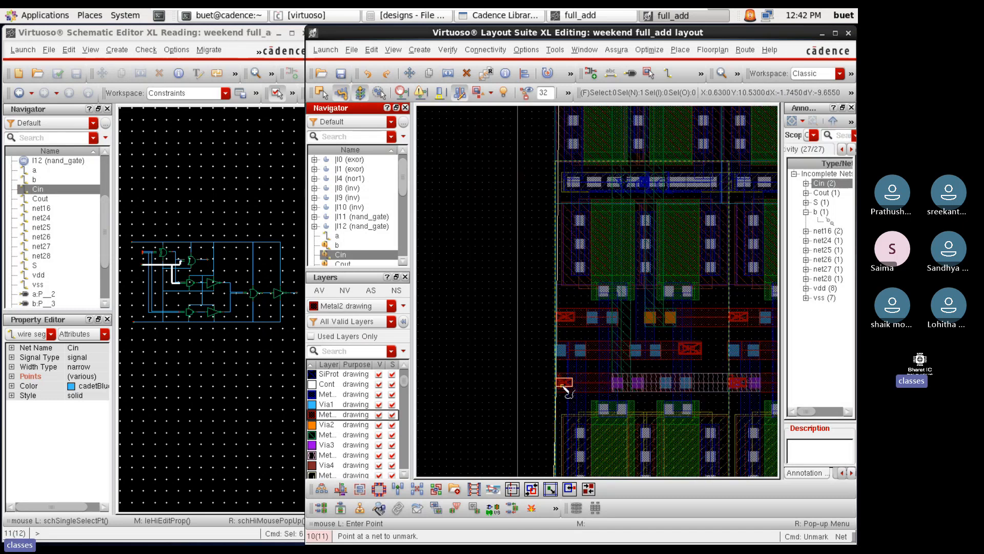
key(Escape)
scroll(559, 374, down, 2)
ctrl+scroll(568, 287, up, 3)
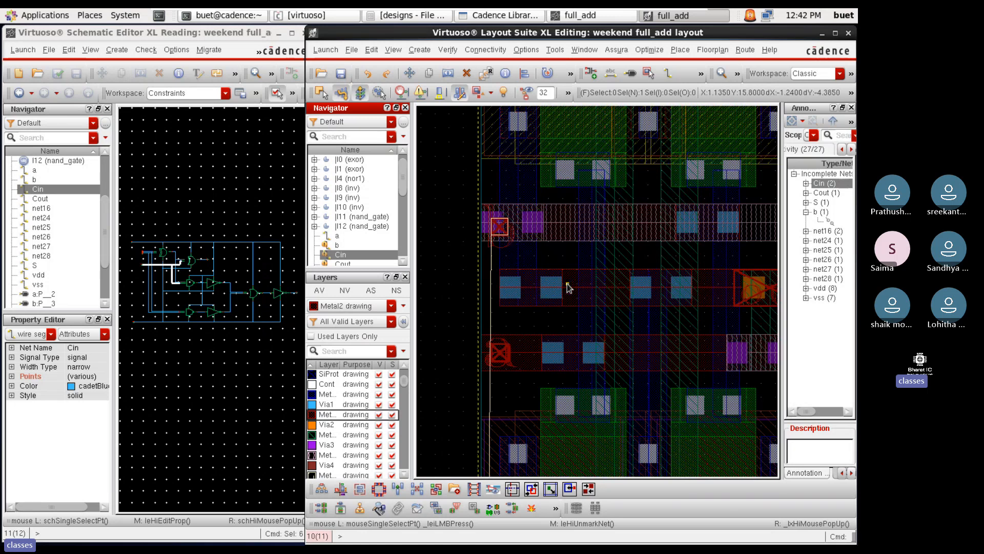
ctrl+scroll(466, 226, down, 4)
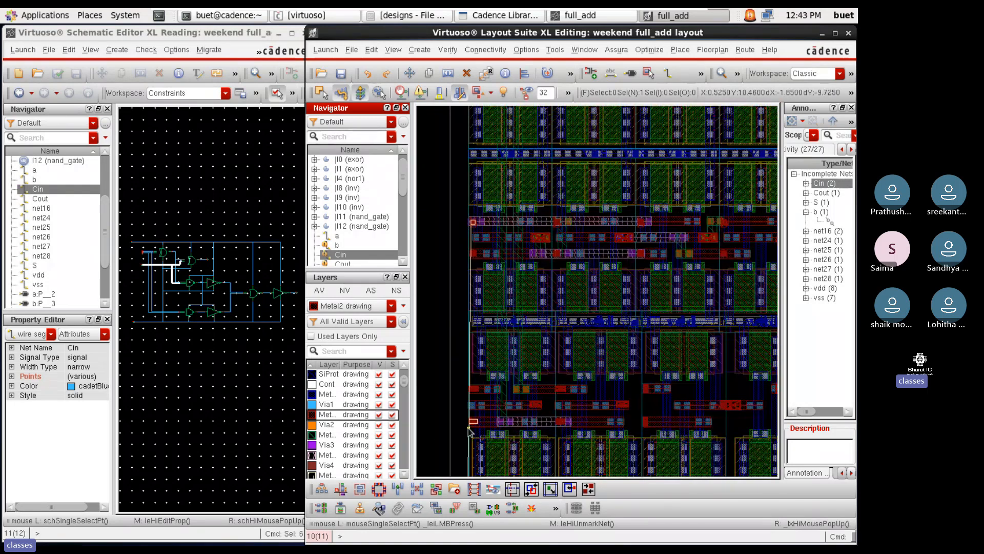
ctrl+scroll(469, 430, up, 3)
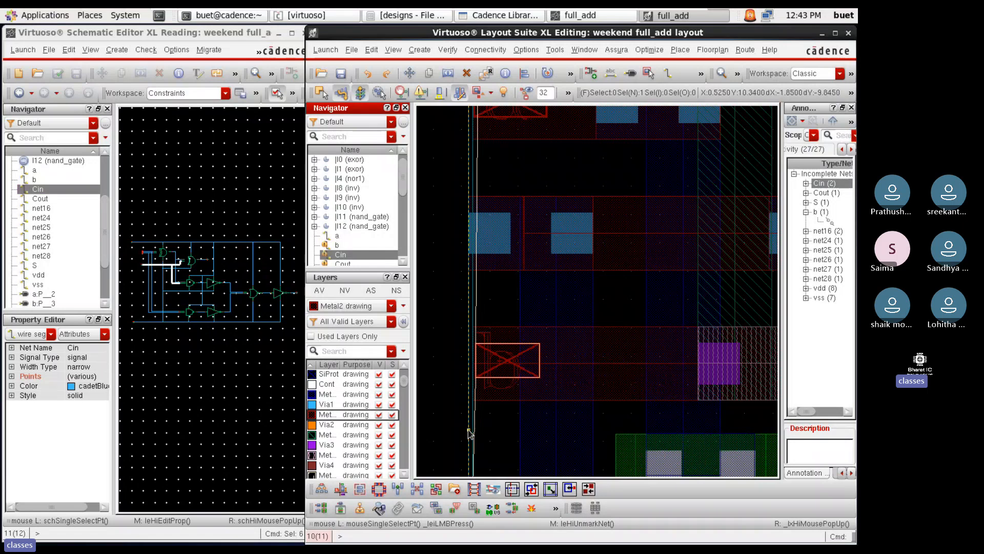
ctrl+scroll(515, 388, down, 4)
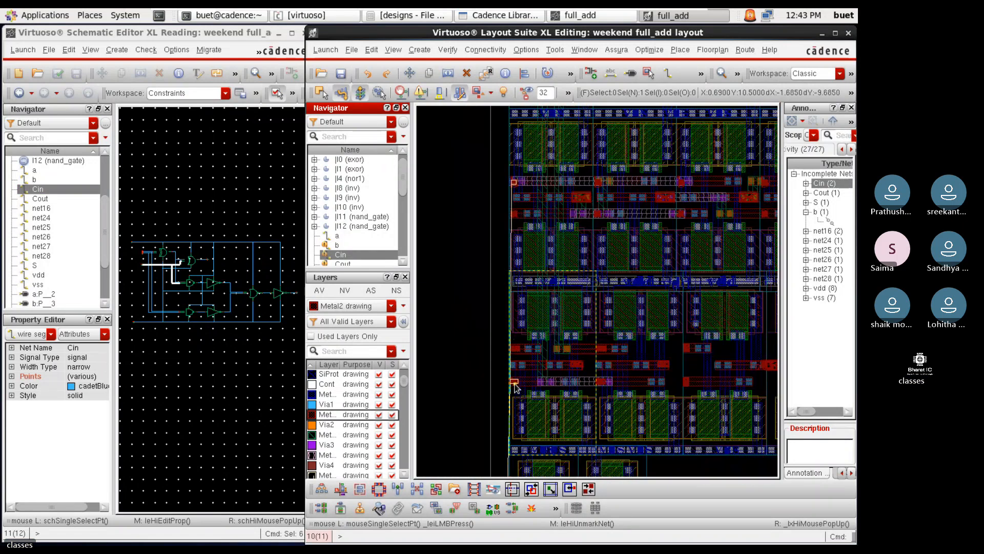
ctrl+scroll(510, 178, up, 3)
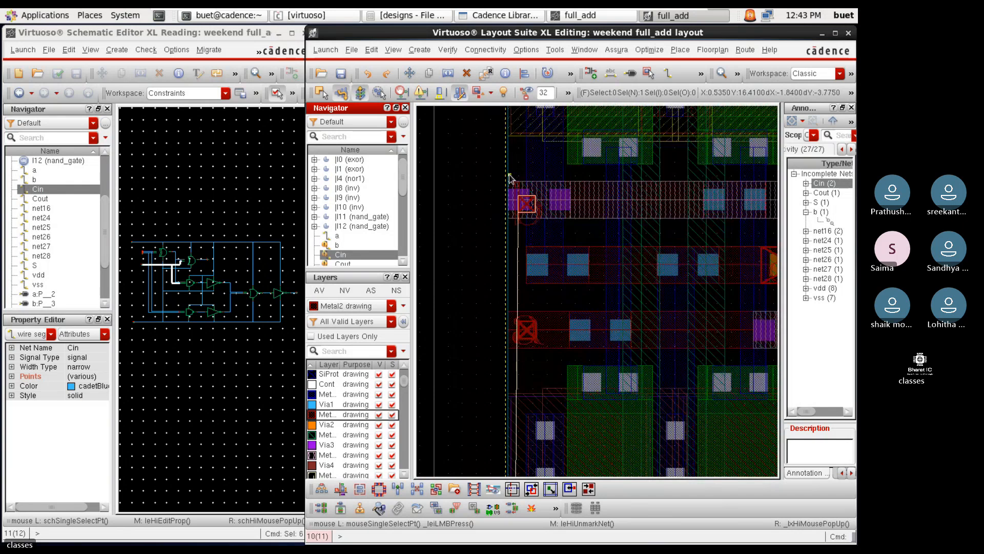
ctrl+scroll(531, 230, down, 4)
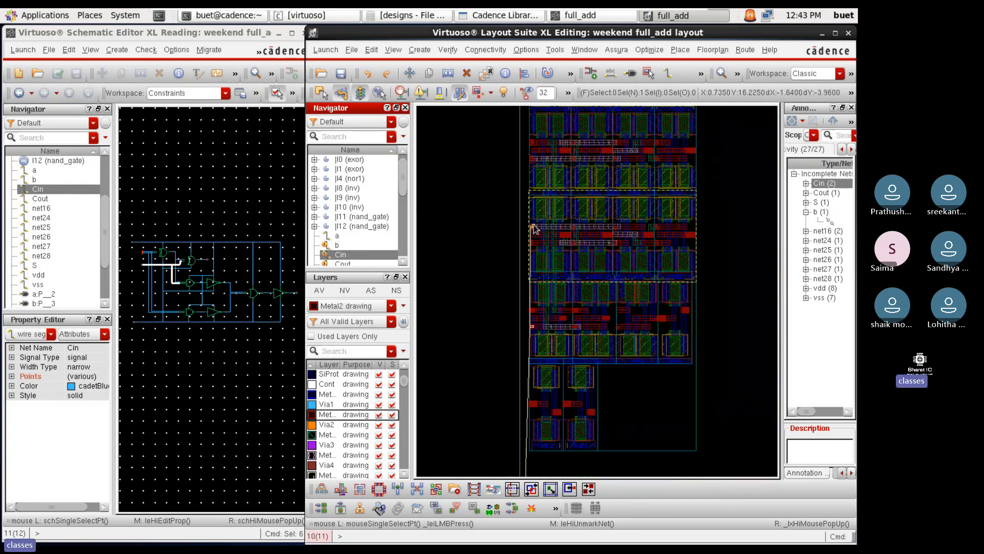
ctrl+scroll(533, 229, up, 3)
ctrl+scroll(549, 236, down, 1)
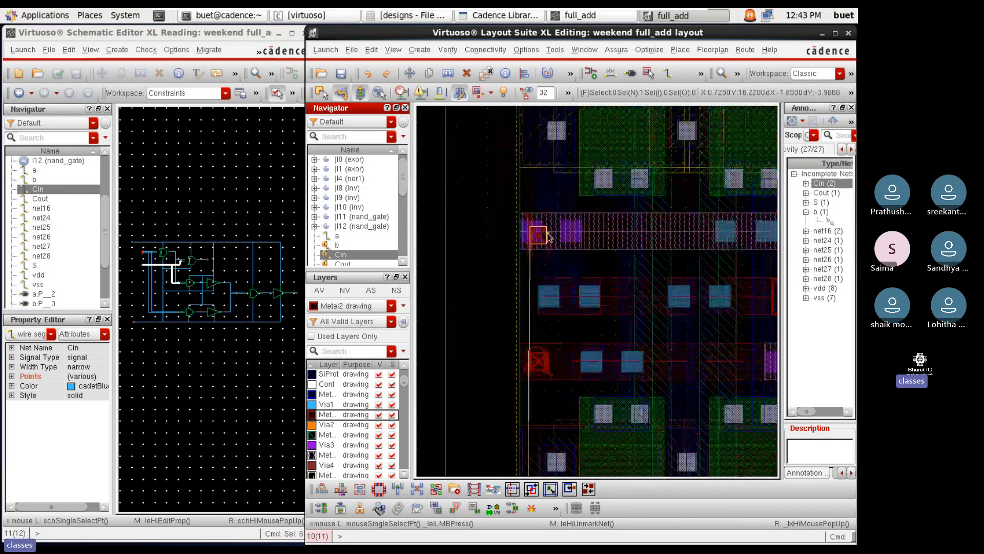
ctrl+scroll(547, 236, down, 1)
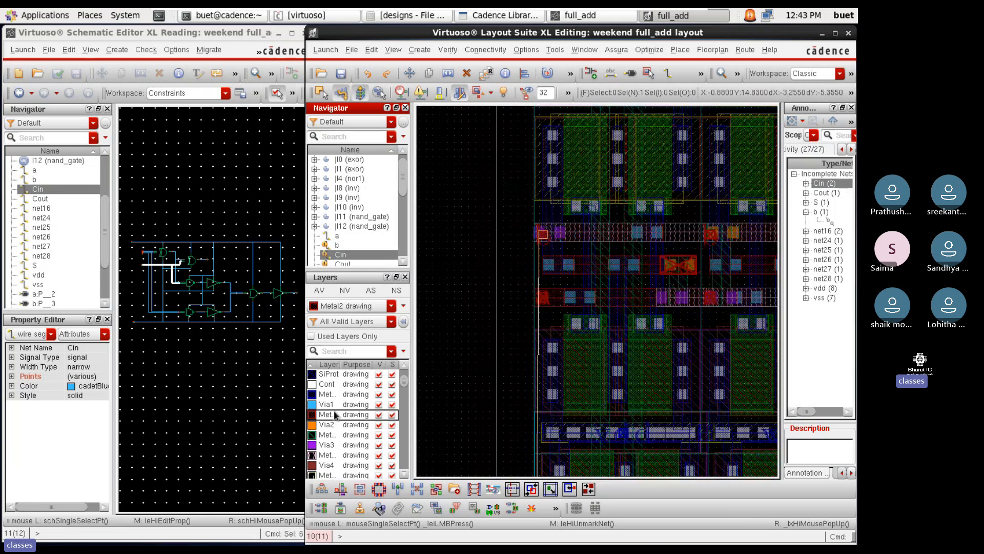
Limit the visible layers to Metal2, Metal3 and Metal4
click(344, 290)
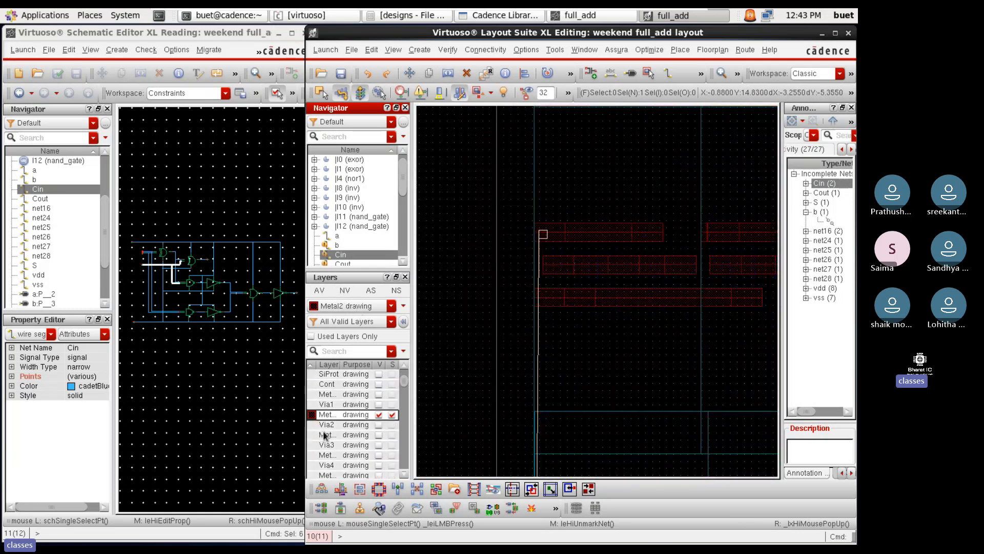
click(379, 435)
click(379, 454)
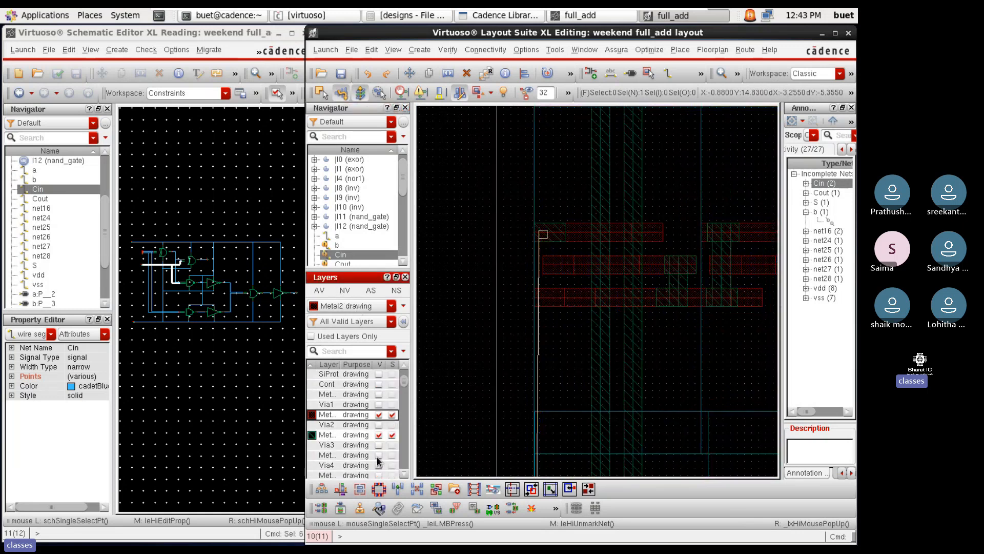
Draw a vertical Metal3 path about 5.92 long from Cin's middle-row strip down to the lower edge of its lower-row strip
ctrl+scroll(615, 248, down, 2)
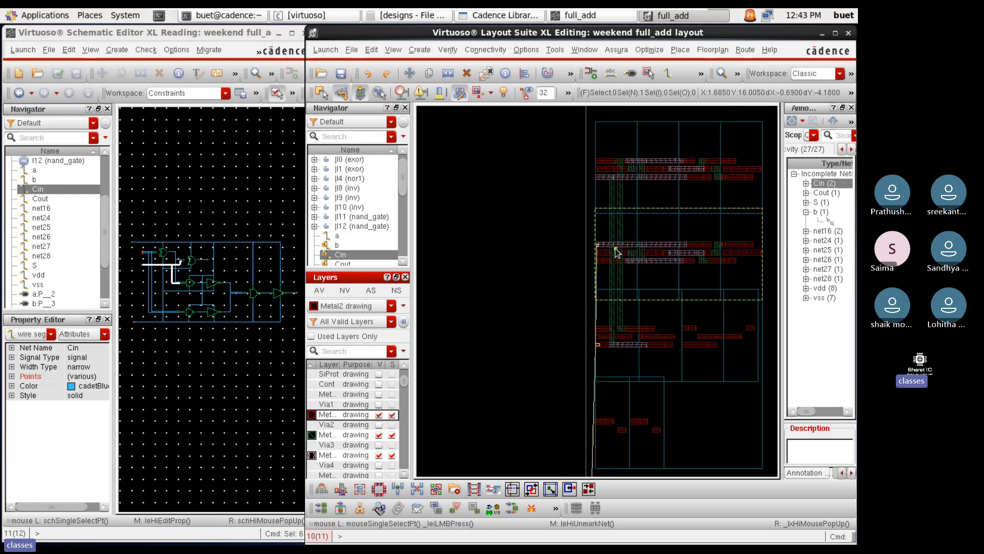
ctrl+scroll(599, 246, up, 3)
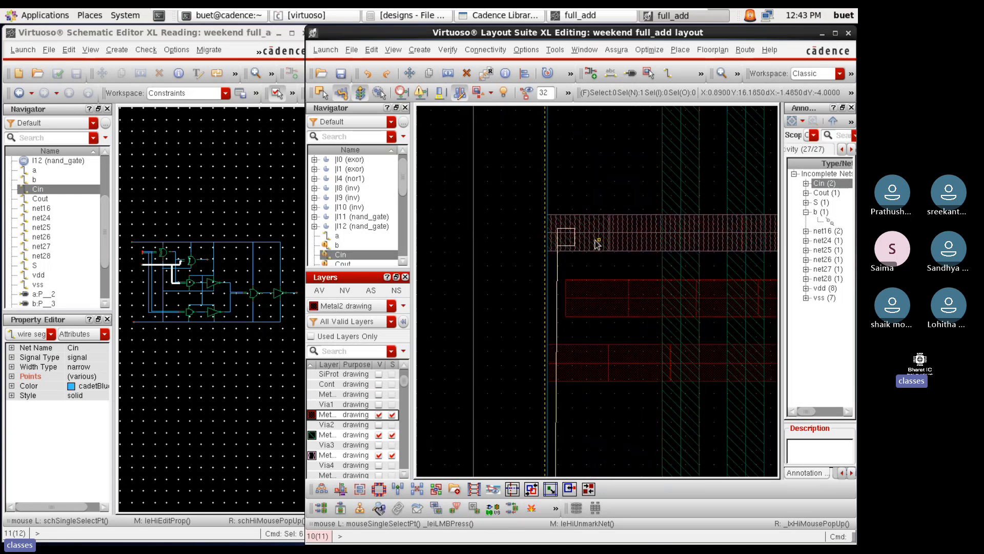
click(348, 434)
key(p)
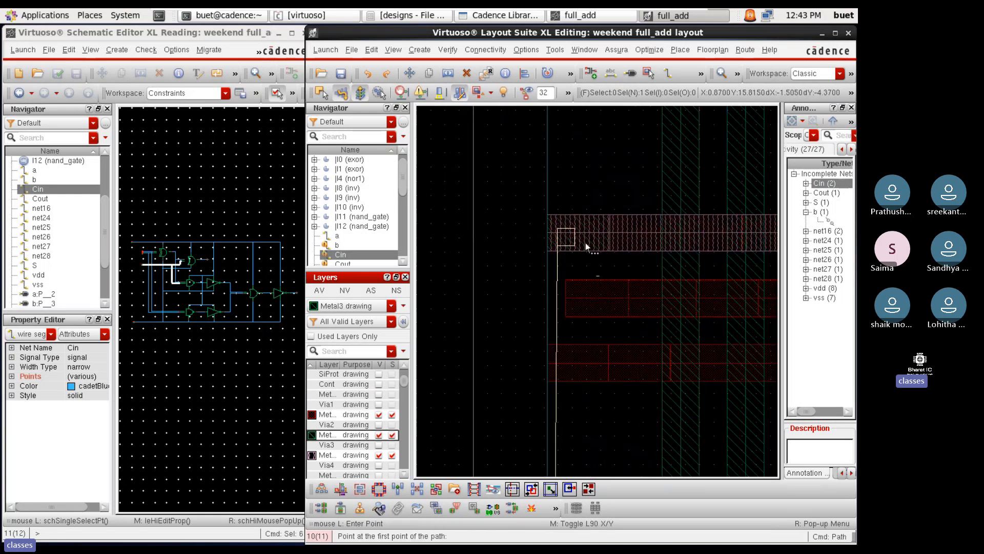
ctrl+scroll(562, 216, up, 3)
click(561, 217)
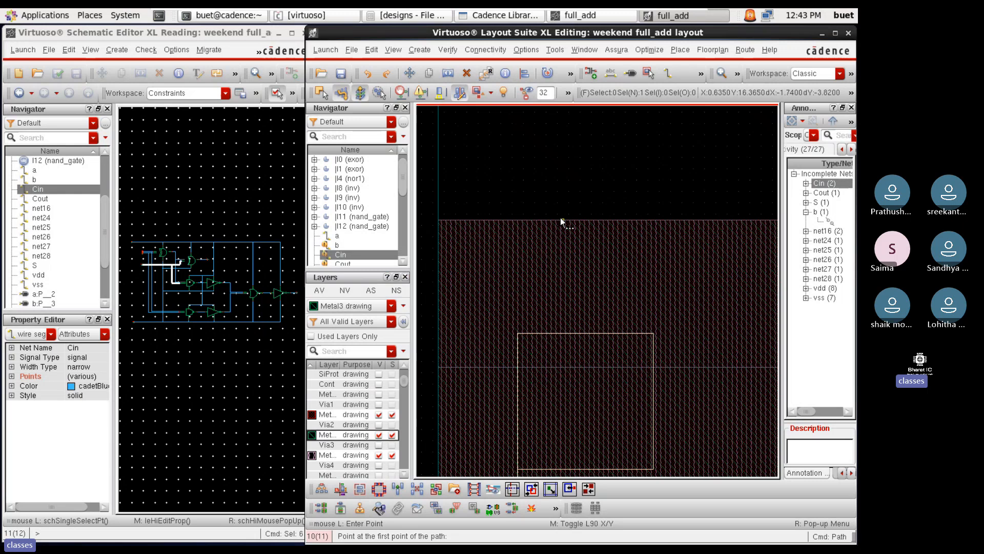
ctrl+scroll(563, 308, down, 3)
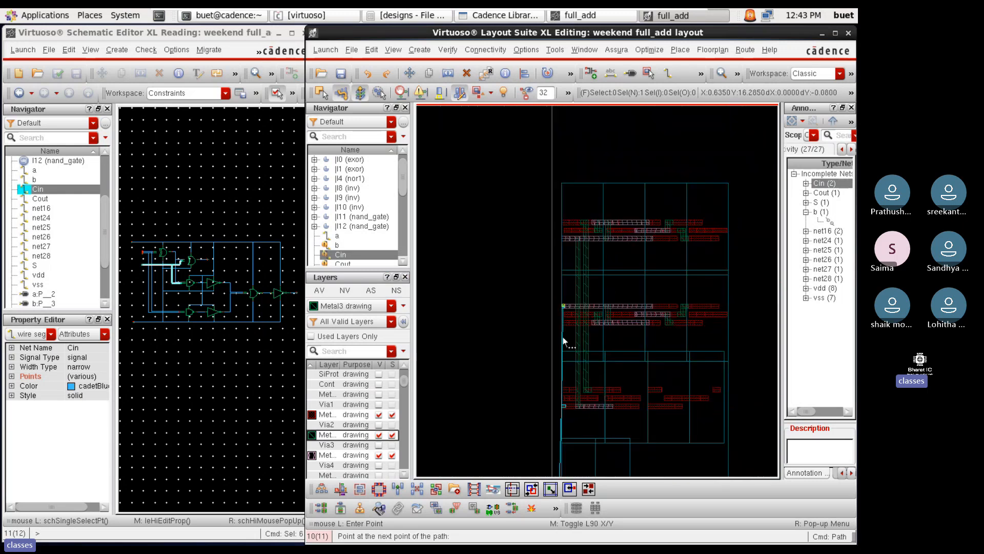
ctrl+scroll(562, 408, up, 5)
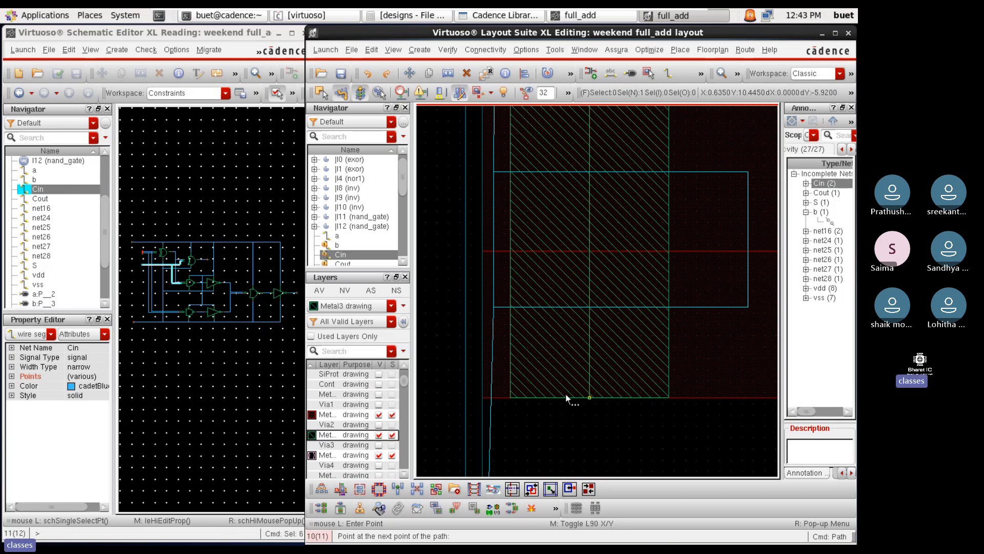
double_click(565, 392)
scroll(561, 420, down, 1)
key(Escape)
Set the width of the new vertical Metal3 path for Cin to 0.26
click(579, 226)
key(q)
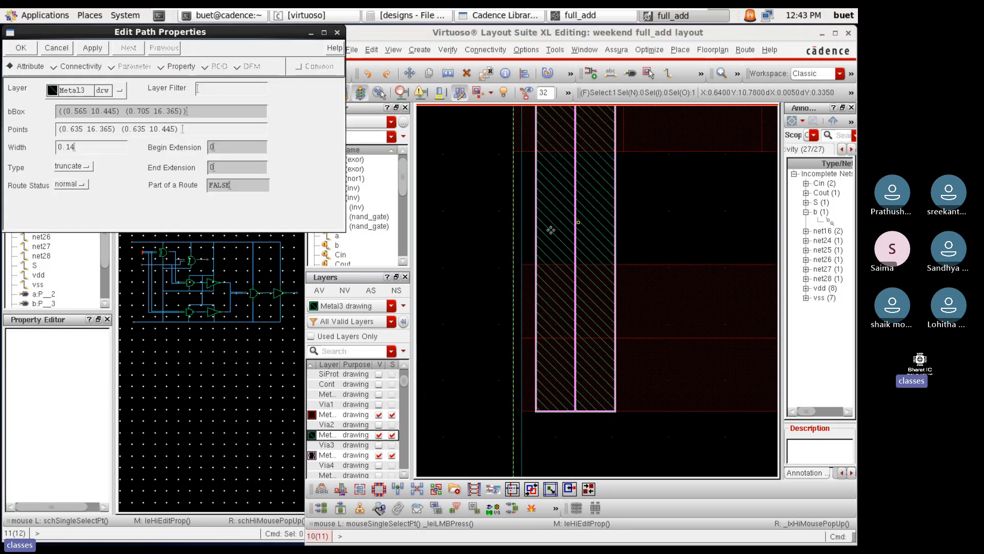
click(70, 147)
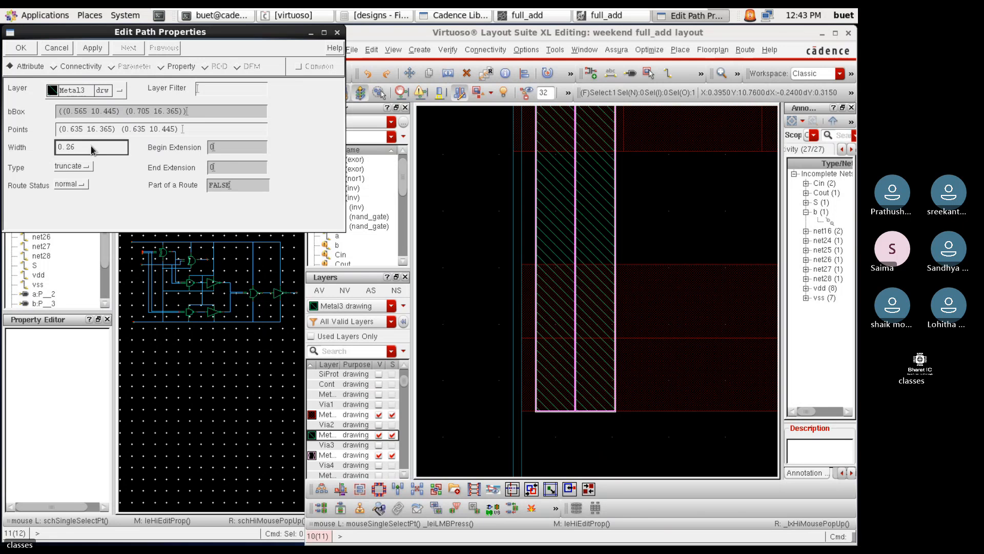
key(Return)
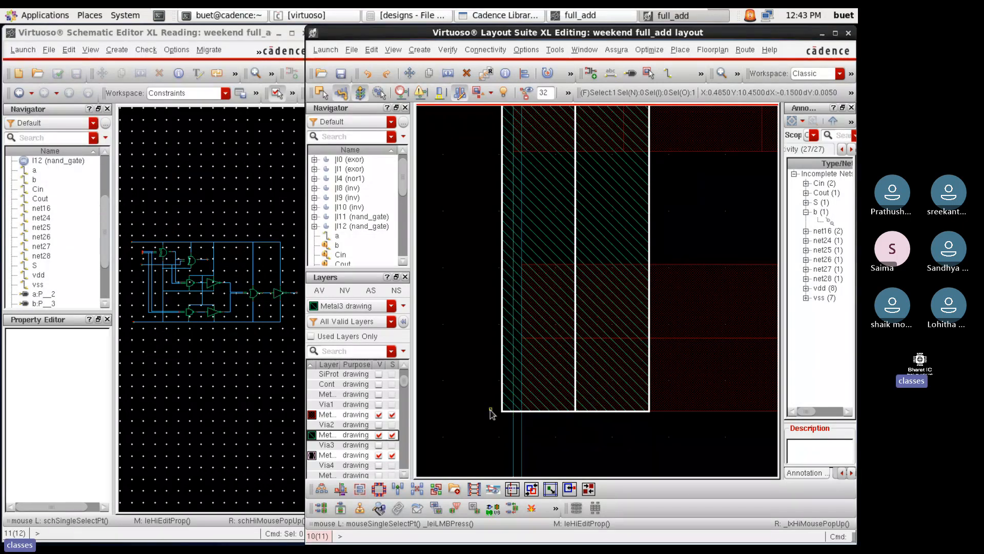
Align the left edge of the vertical Metal3 path with the left end of the lower Metal2 strap
key(a)
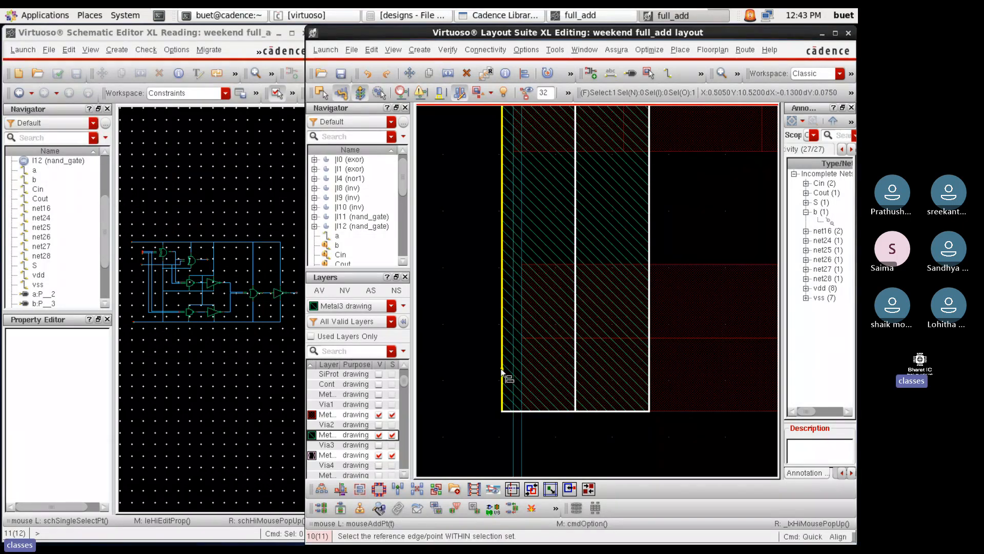
click(502, 369)
click(522, 370)
scroll(486, 405, down, 4)
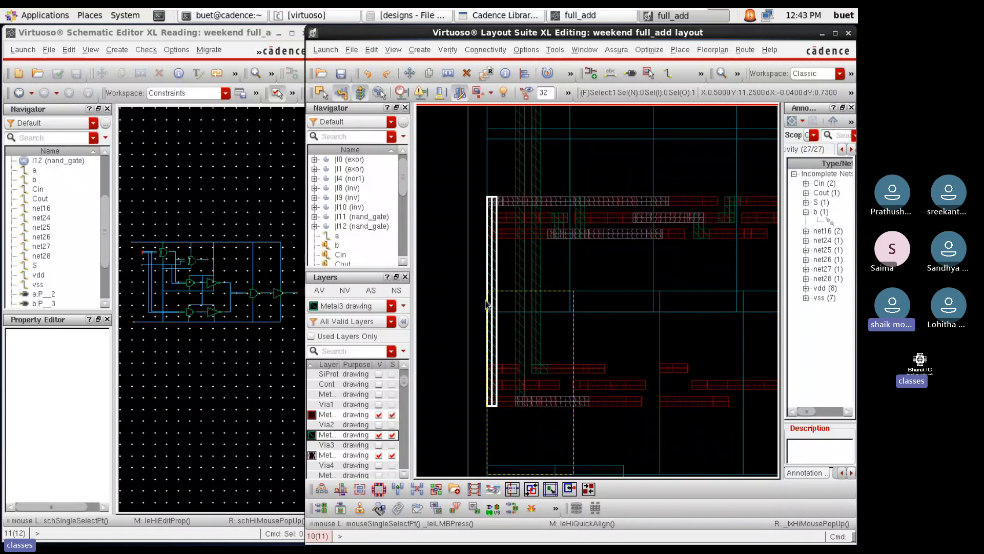
Try to align the vertical Metal3 path's left edge with the left end of the upper horizontal strap
scroll(486, 230, up, 5)
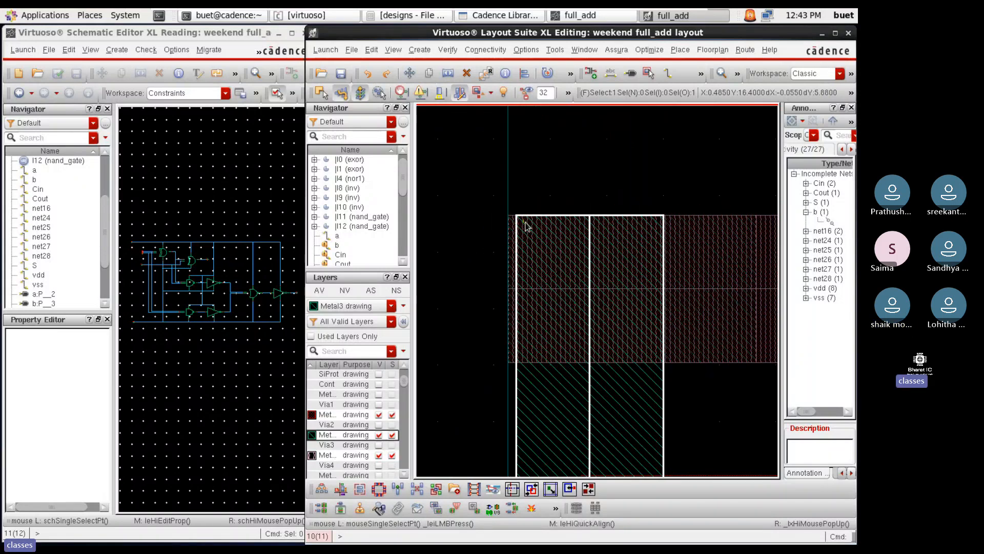
scroll(517, 368, up, 2)
key(a)
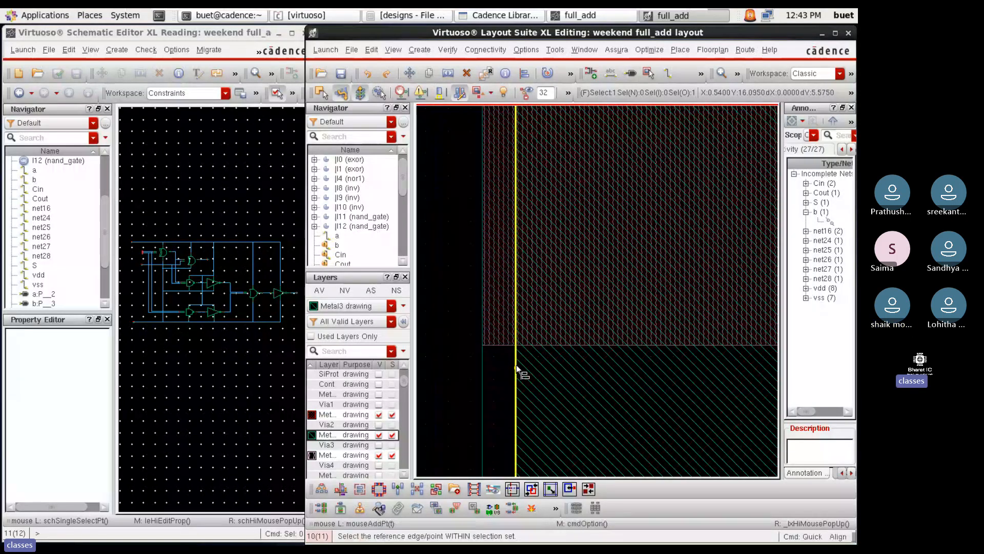
click(516, 367)
click(485, 366)
scroll(536, 264, down, 5)
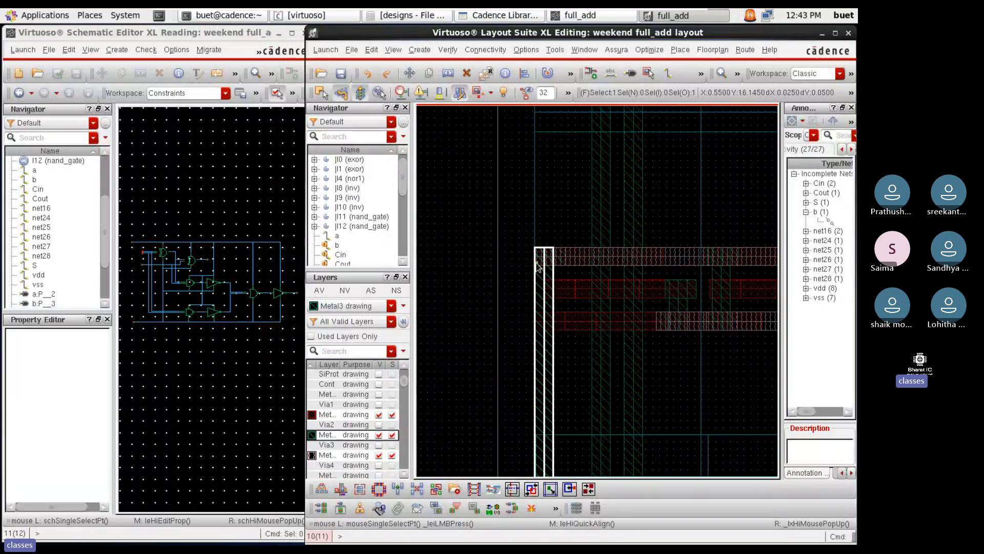
scroll(537, 266, up, 5)
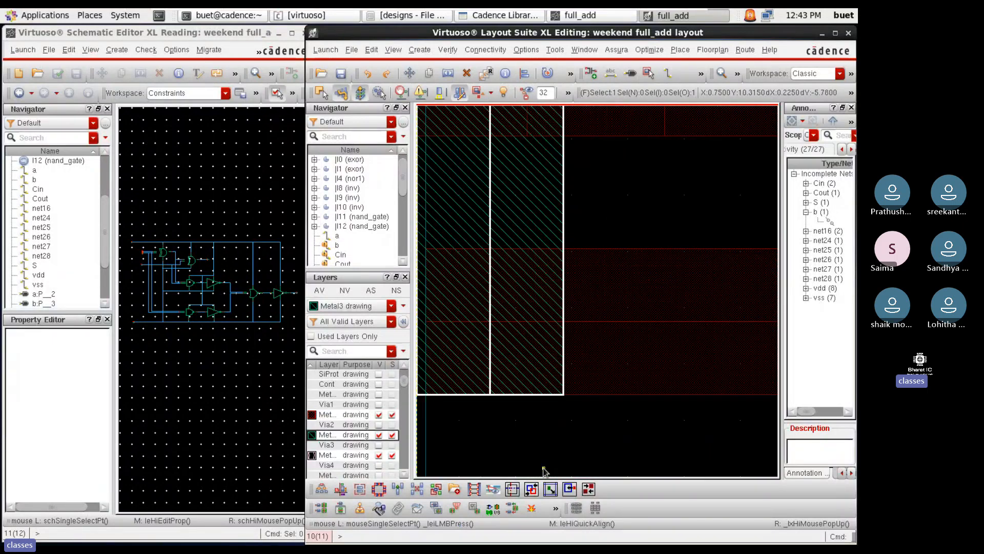
Place a single M3_M2v via where the lower end of the vertical Metal3 path overlaps the Metal2 strap
scroll(552, 408, down, 2)
key(o)
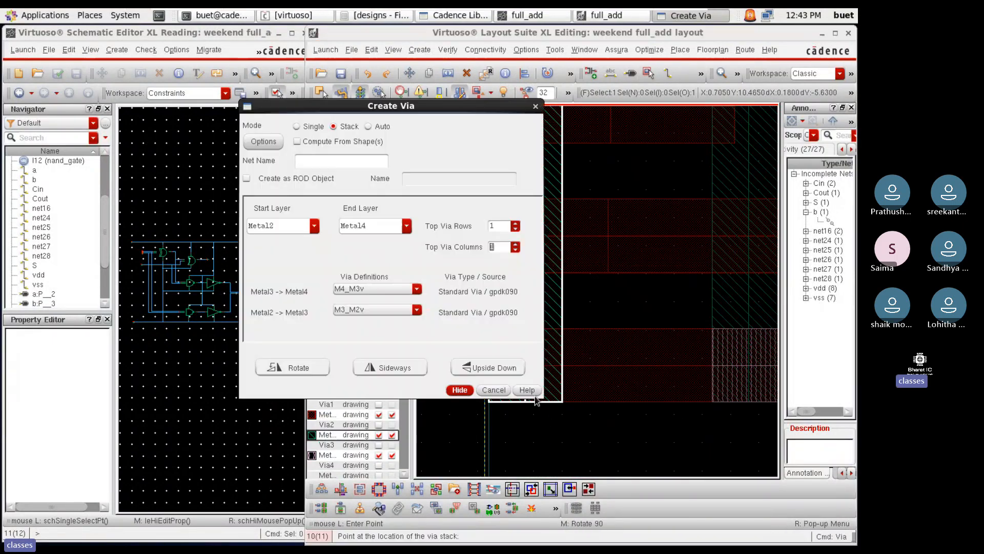
click(297, 128)
click(349, 209)
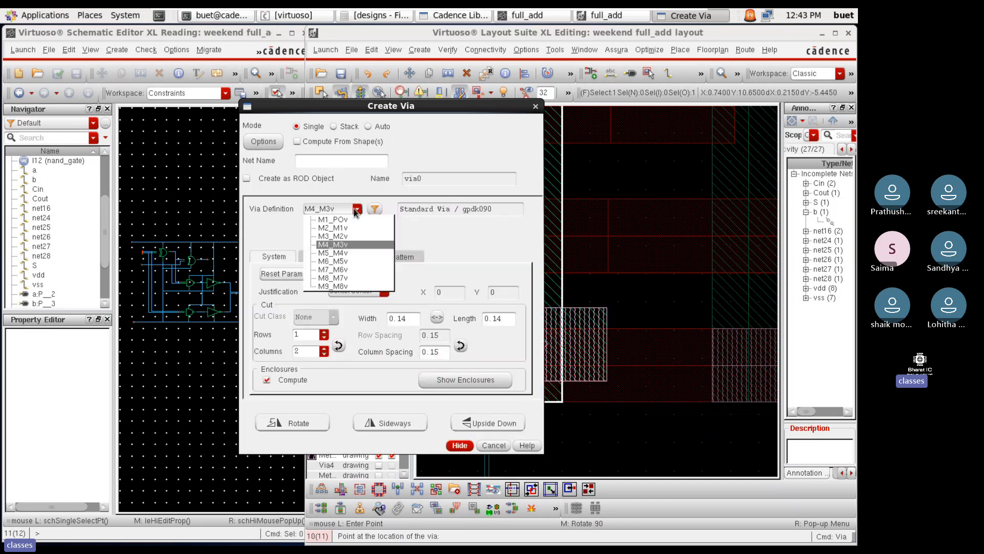
click(334, 237)
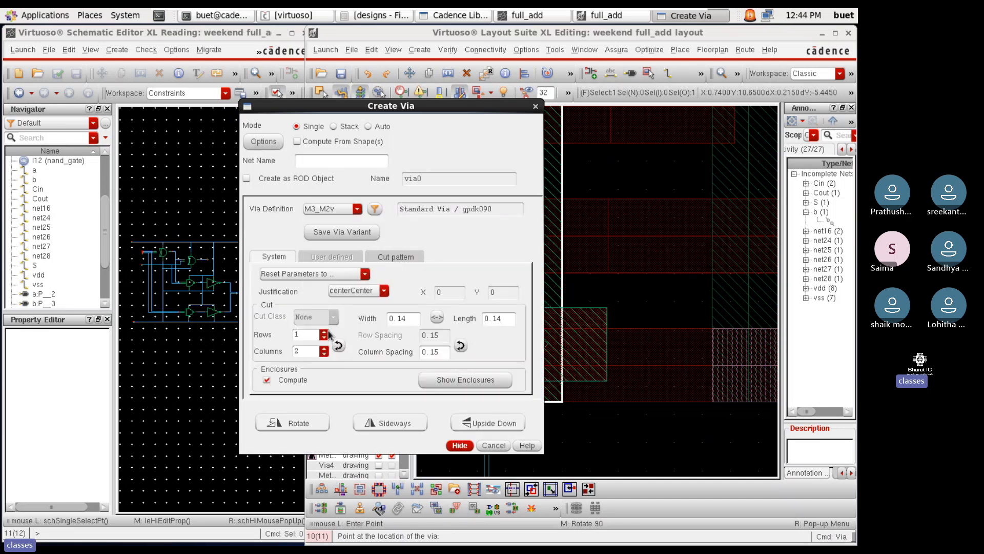
click(458, 445)
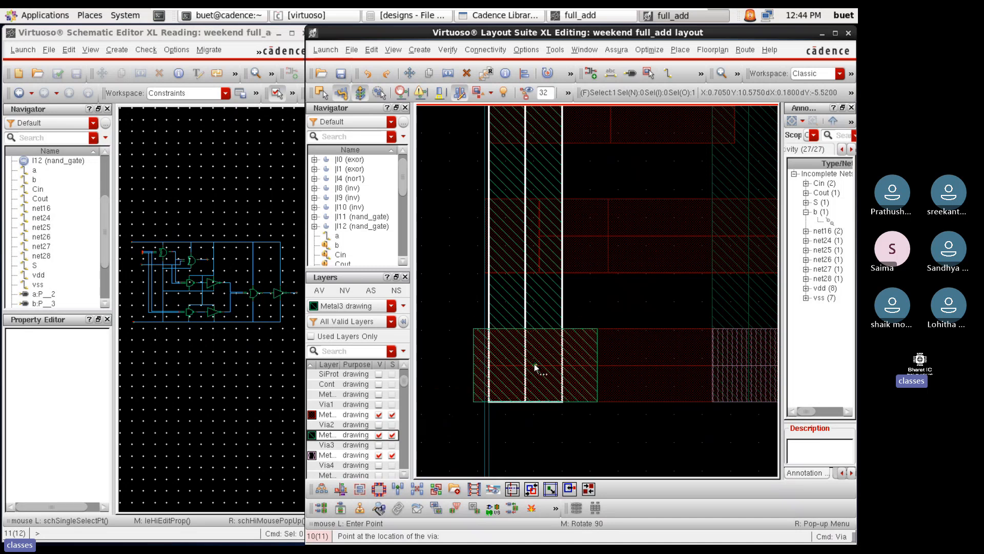
scroll(534, 363, up, 2)
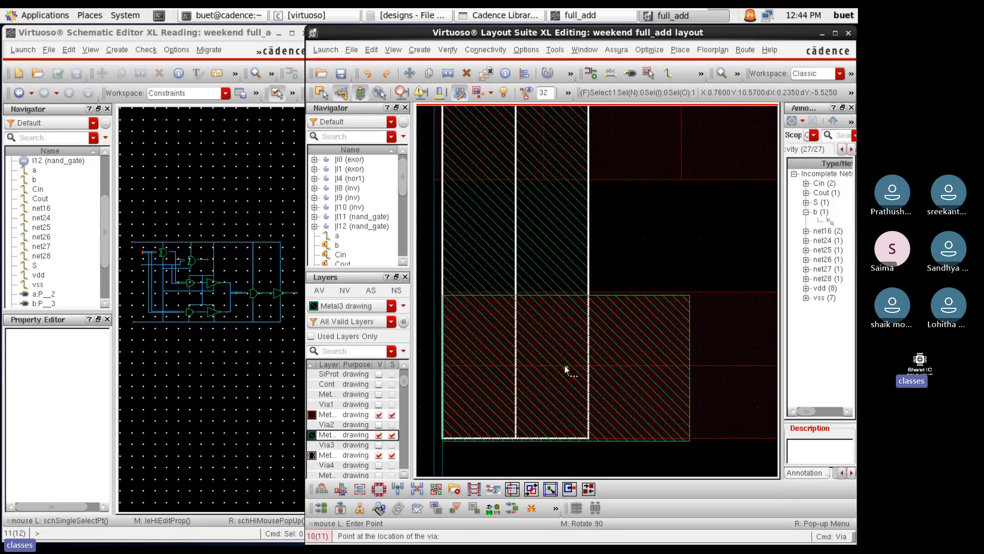
click(564, 365)
scroll(597, 415, down, 4)
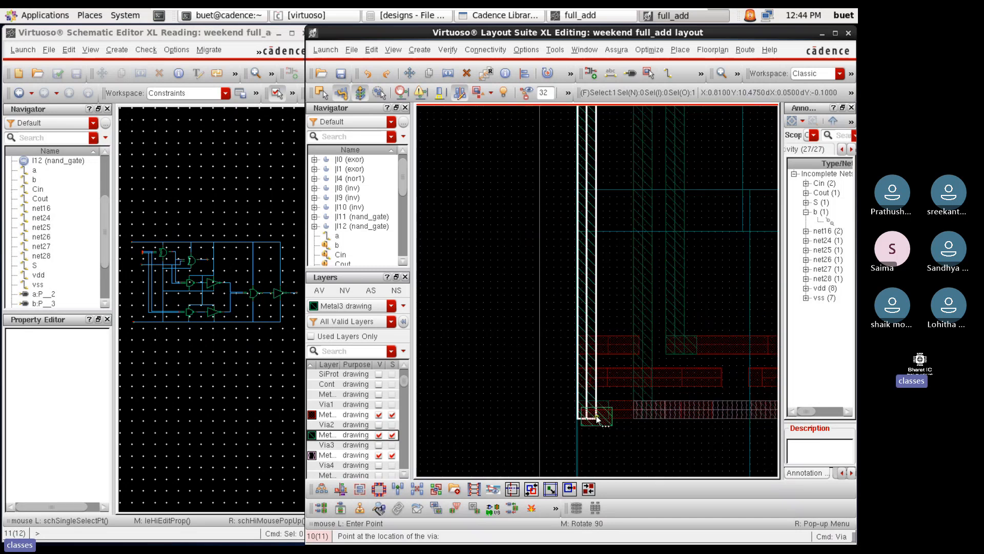
key(Escape)
Place a single M4_M3v via where the upper end of the vertical Metal3 path overlaps the Metal4 strap
scroll(594, 204, up, 4)
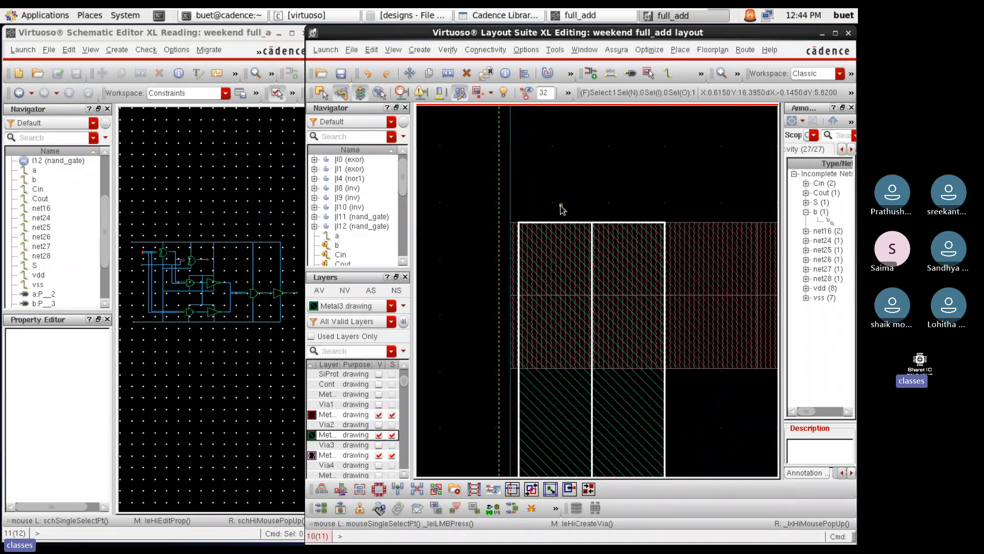
key(o)
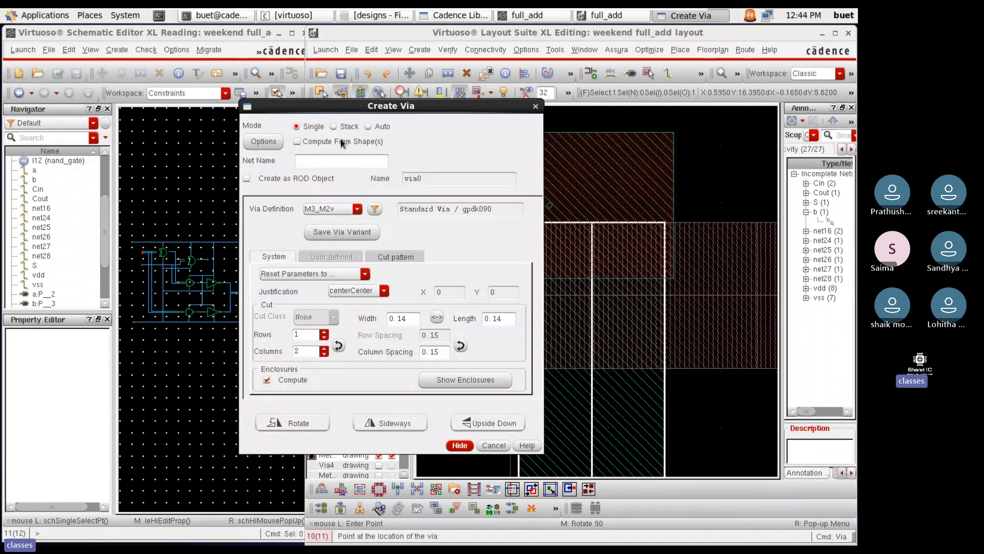
click(357, 208)
click(345, 246)
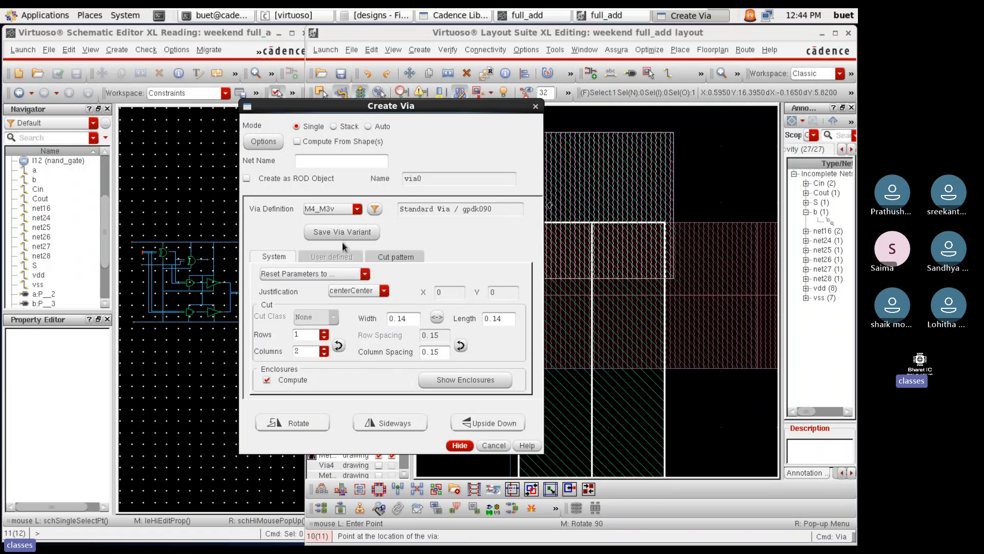
click(459, 445)
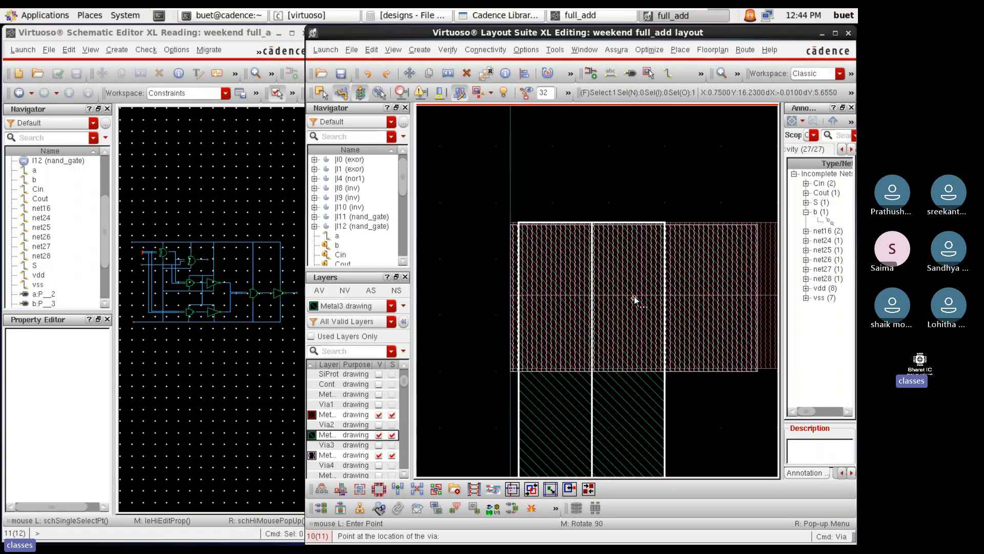
ctrl+scroll(636, 296, up, 1)
ctrl+scroll(648, 297, down, 1)
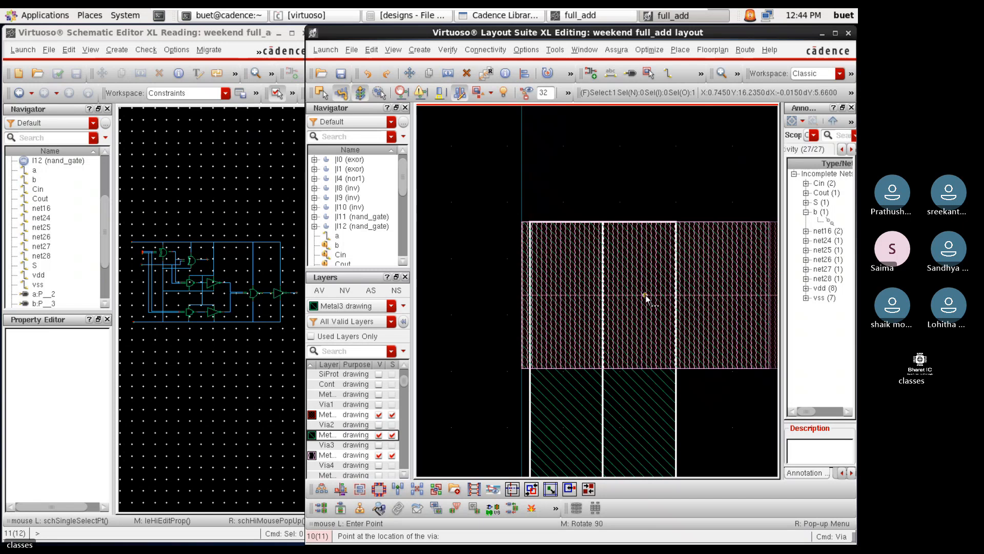
key(Escape)
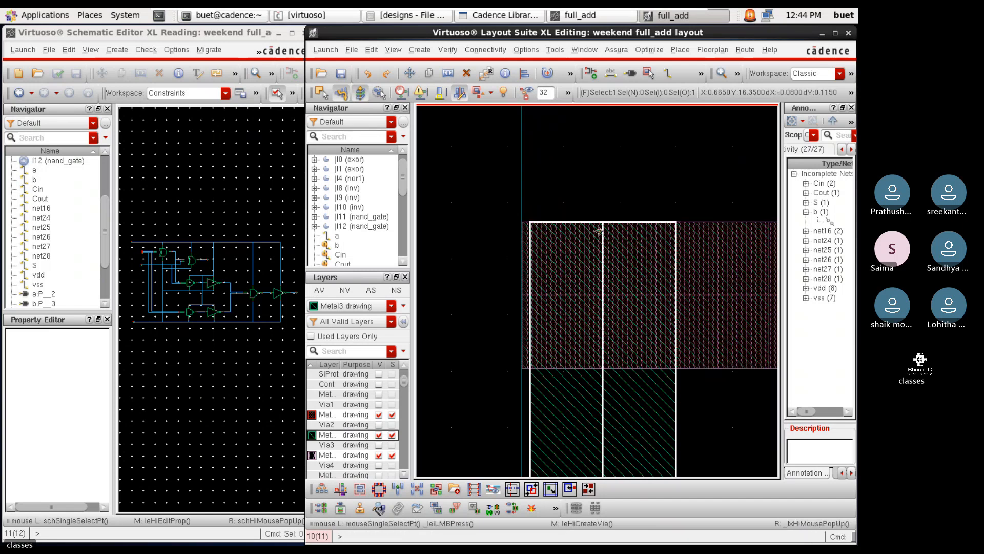
ctrl+scroll(598, 229, up, 1)
ctrl+scroll(600, 231, down, 1)
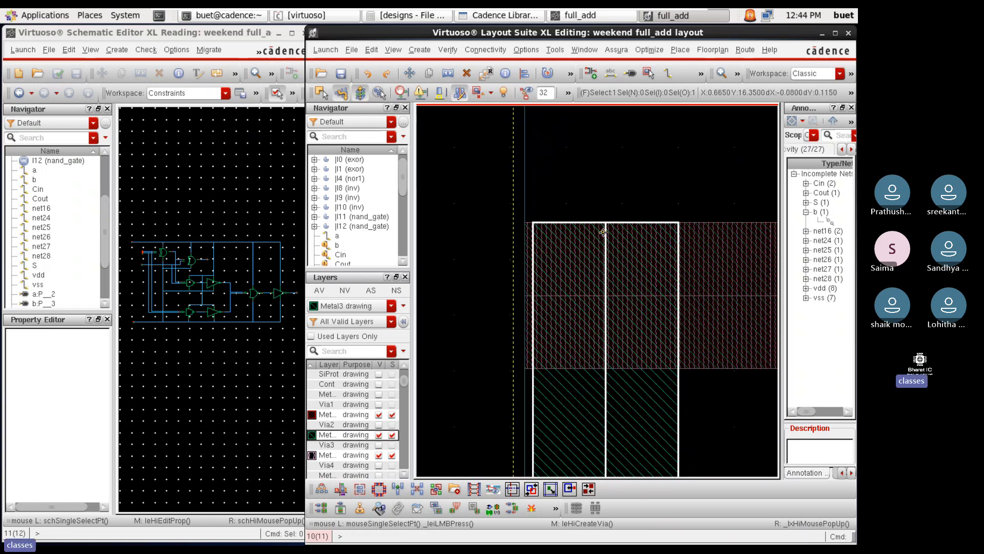
click(470, 230)
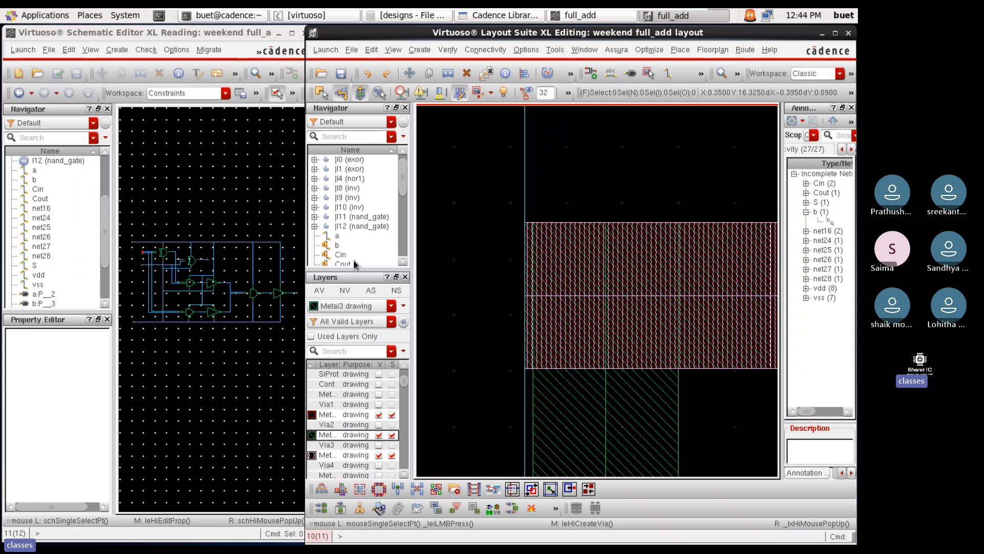
Draw a horizontal Metal4 path about 0.44 long across the upper via, starting at its left edge
scroll(356, 264, down, 1)
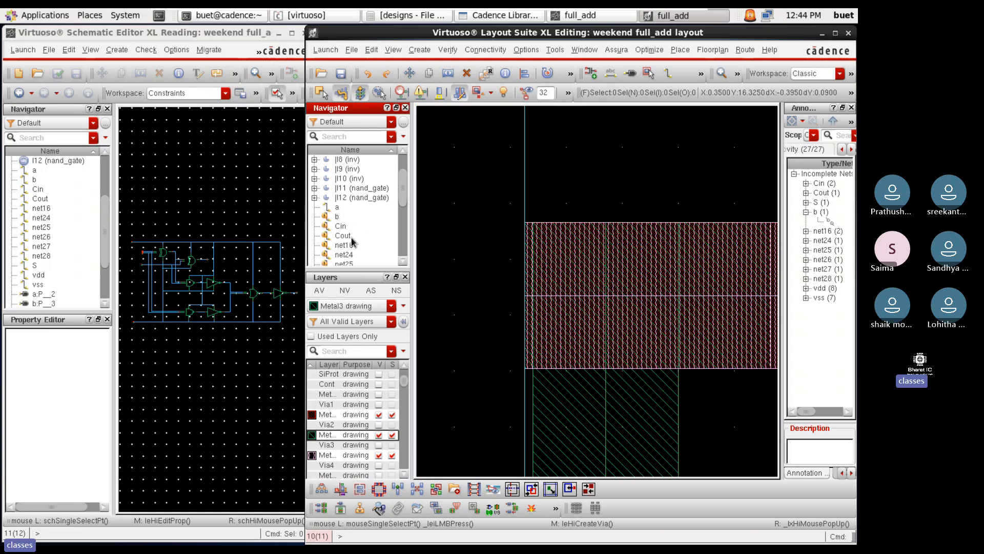
click(334, 455)
key(p)
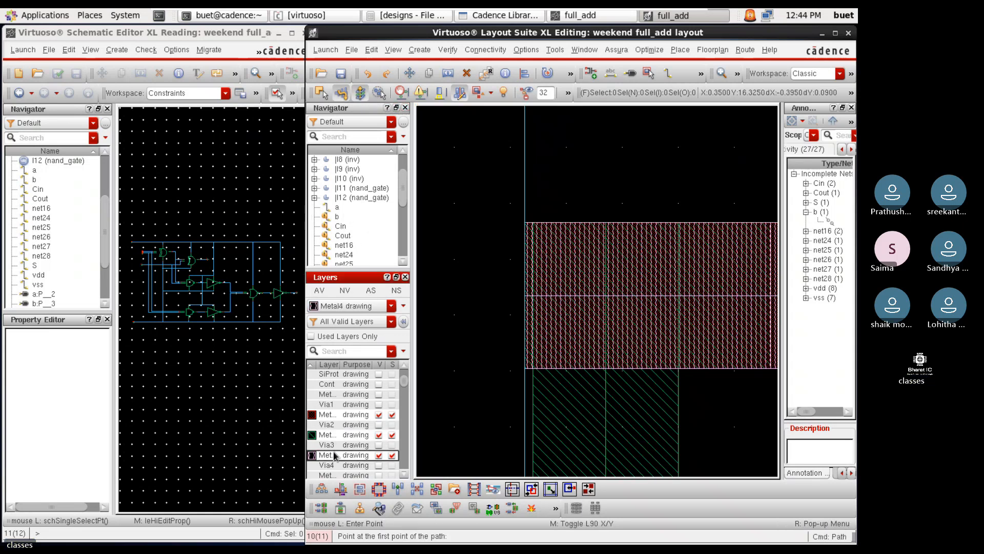
ctrl+scroll(525, 304, up, 2)
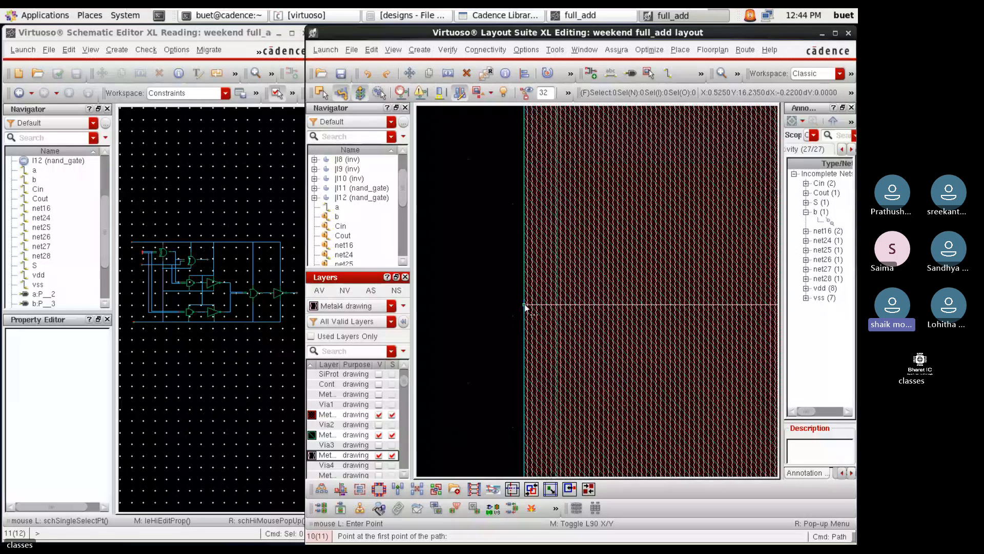
click(524, 303)
ctrl+scroll(599, 305, down, 3)
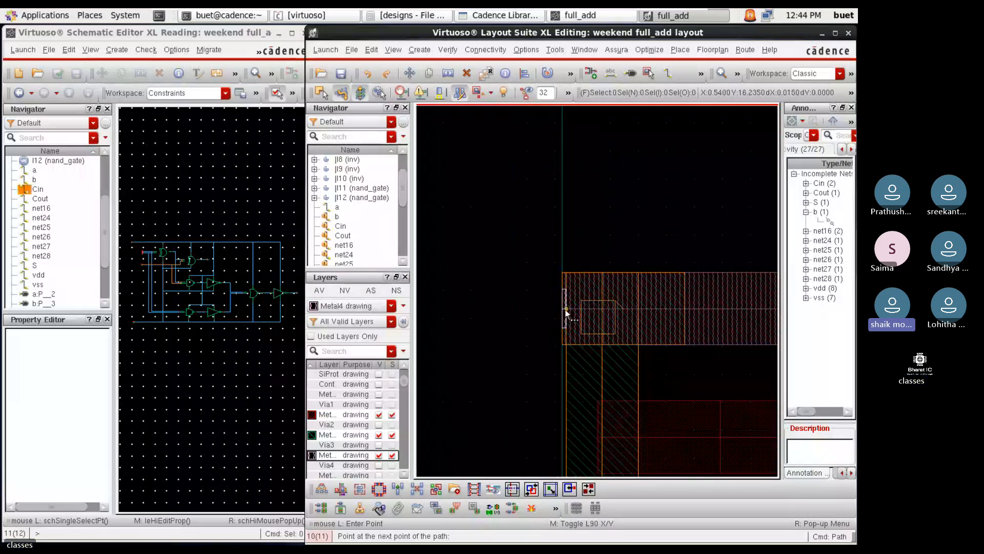
ctrl+scroll(685, 305, up, 1)
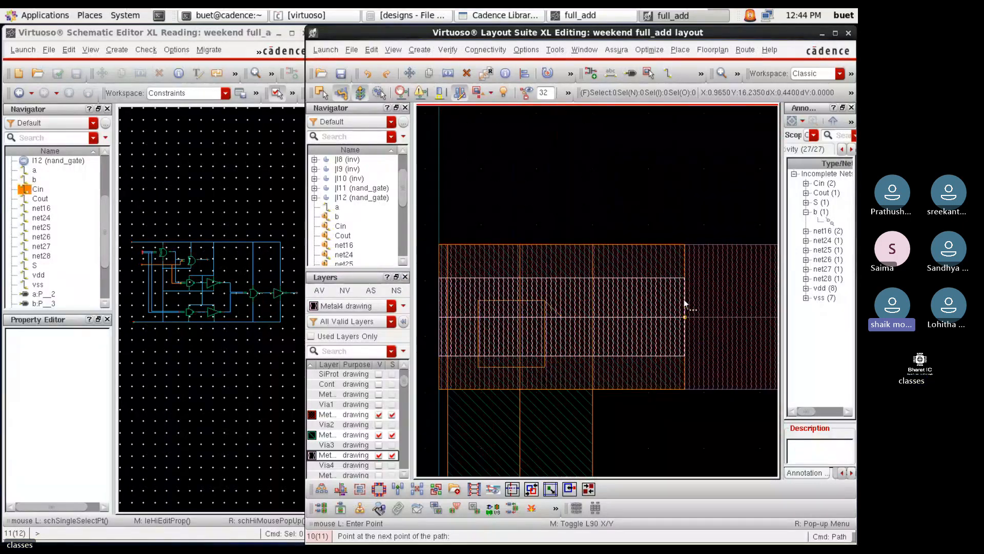
double_click(685, 305)
key(Escape)
Set the width of the short Metal4 path over the upper via to 0.26
click(665, 284)
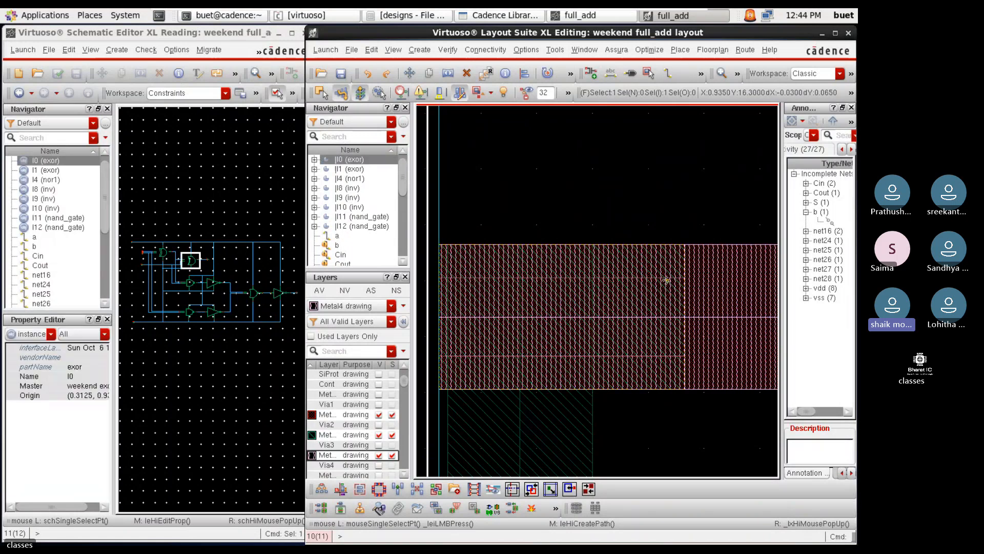
click(665, 284)
key(q)
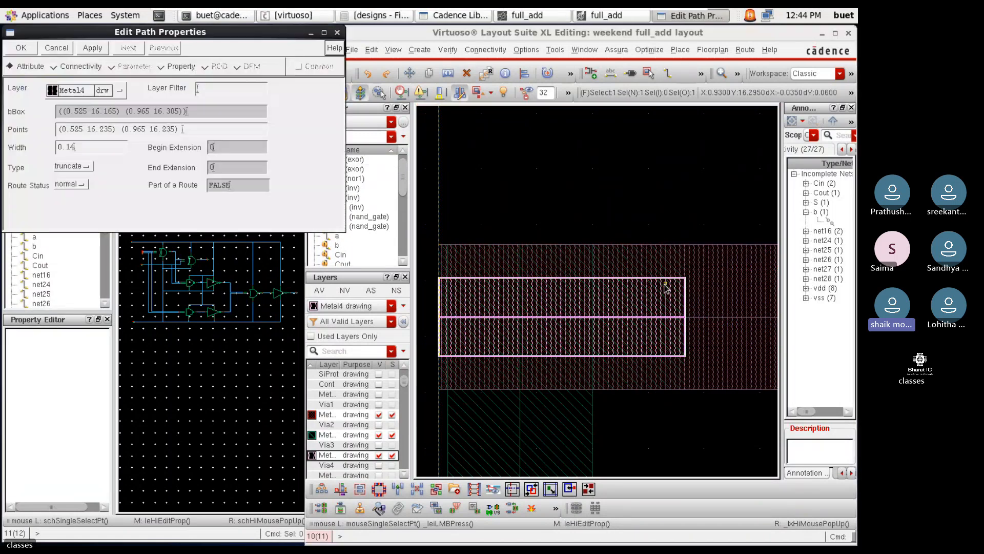
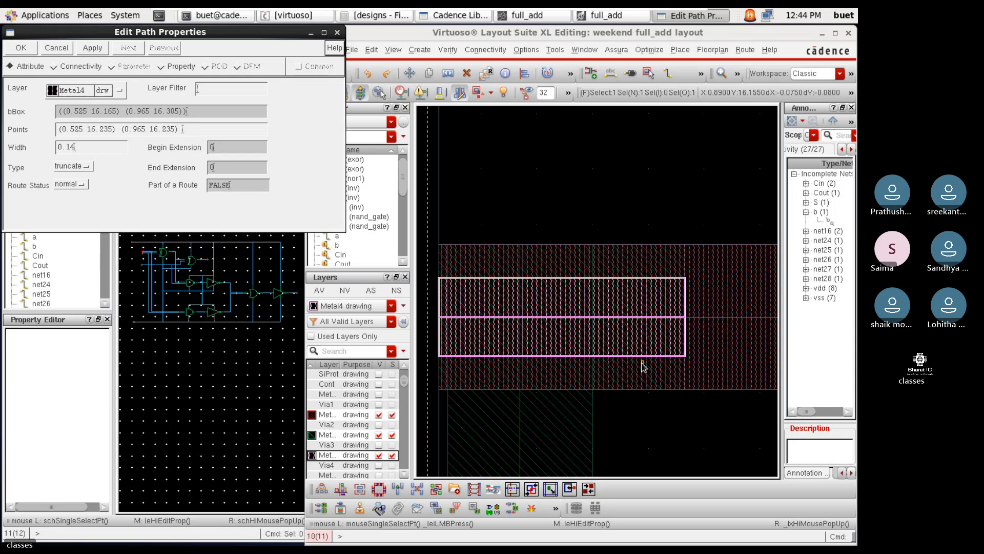
click(100, 153)
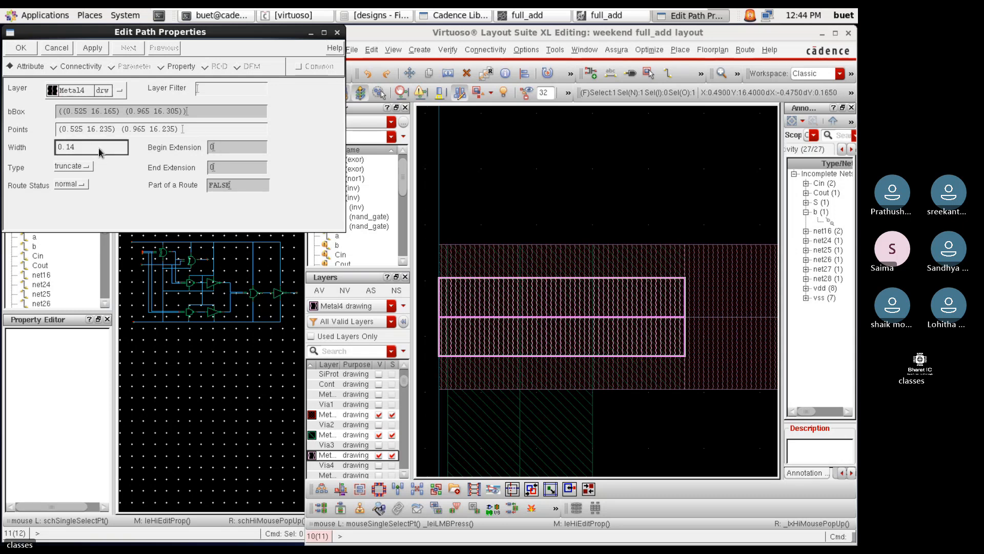
text(26)
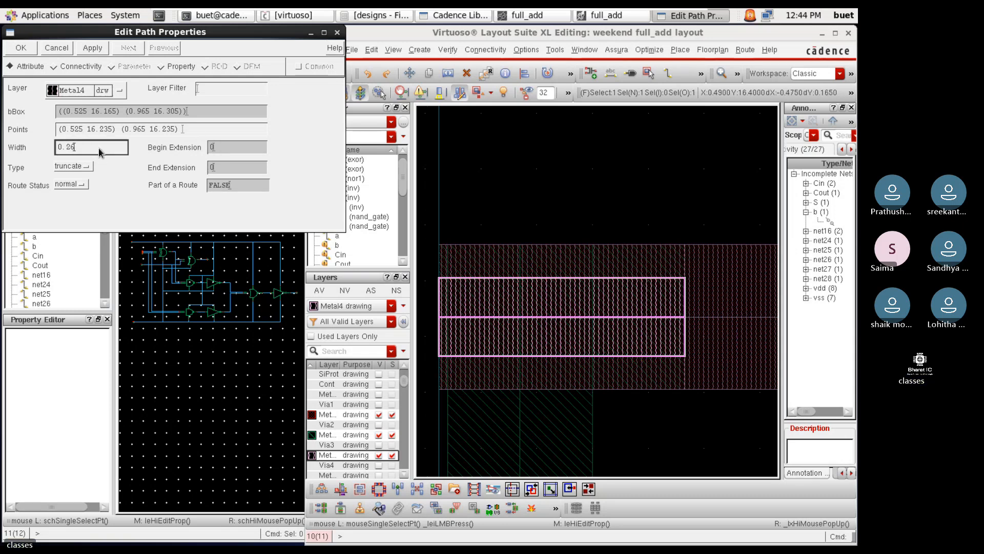
key(Return)
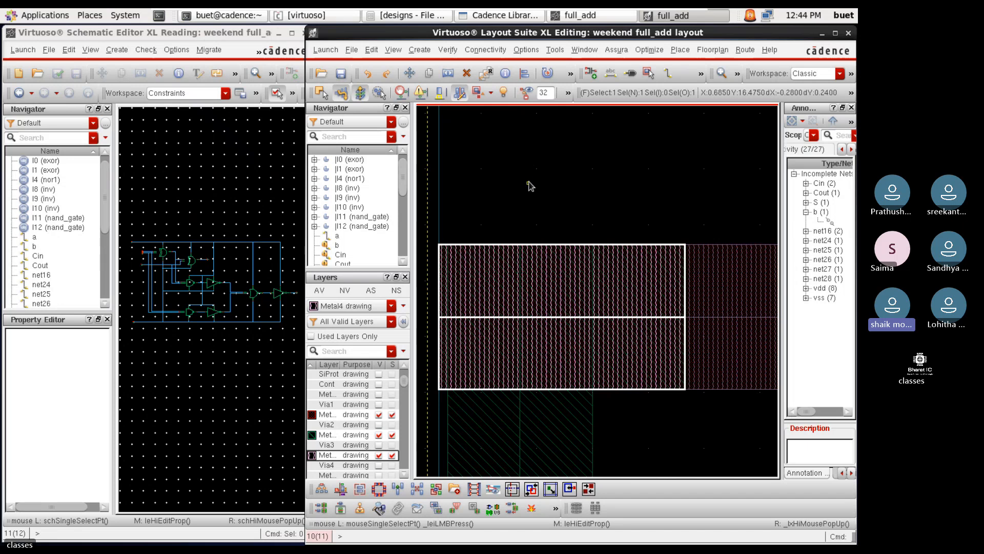
click(530, 182)
Draw a horizontal Metal2 path about 0.44 long across the lower via, starting at its left edge
scroll(604, 271, down, 5)
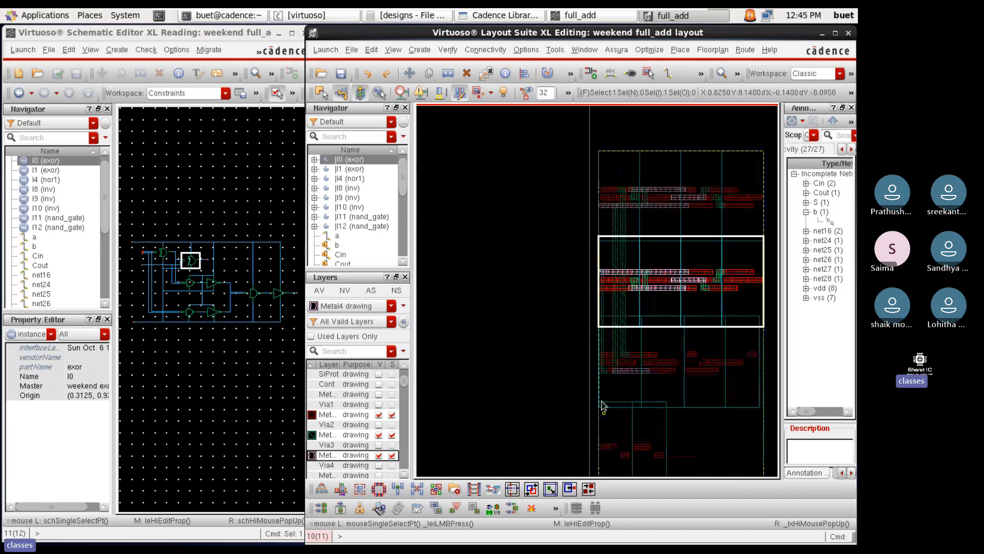
scroll(602, 382, up, 5)
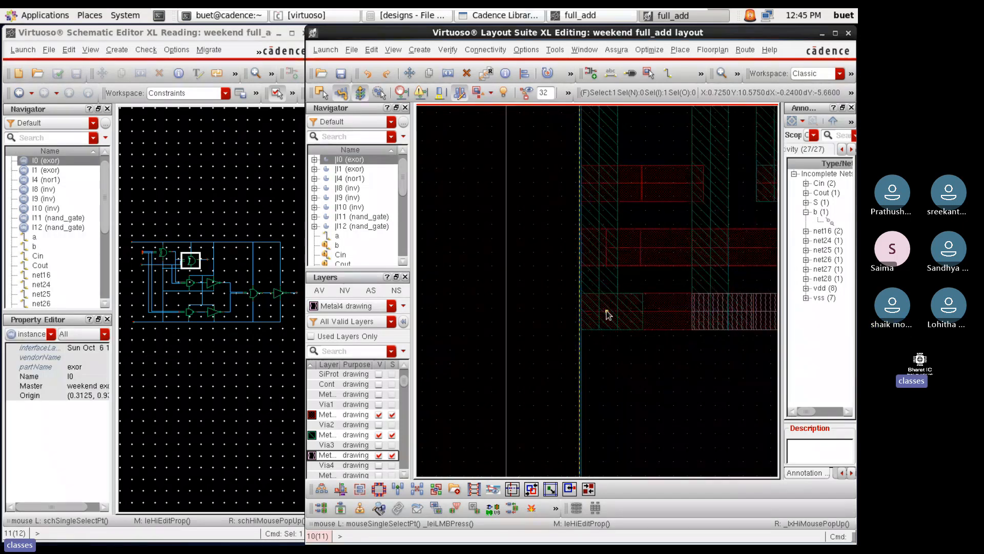
scroll(613, 302, up, 5)
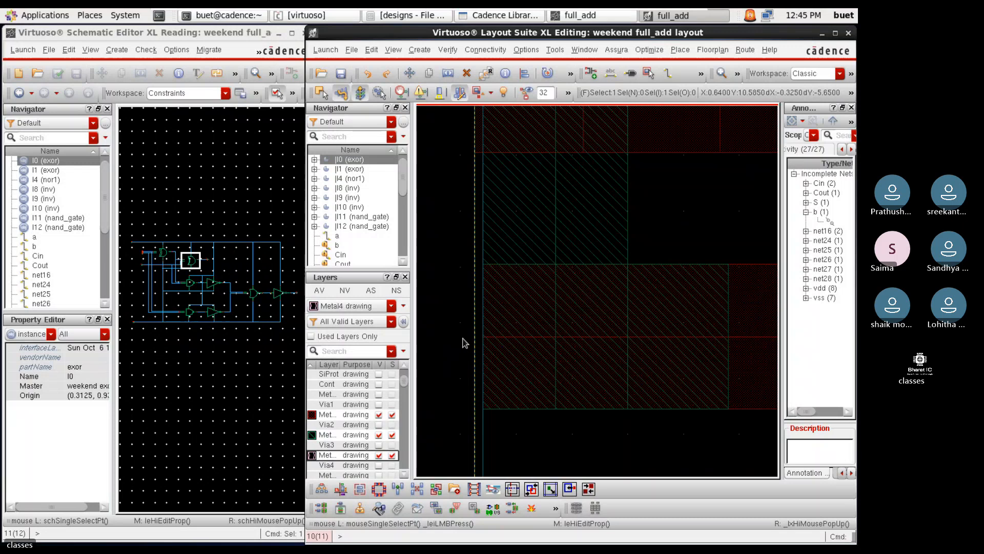
click(343, 414)
key(p)
scroll(476, 334, up, 2)
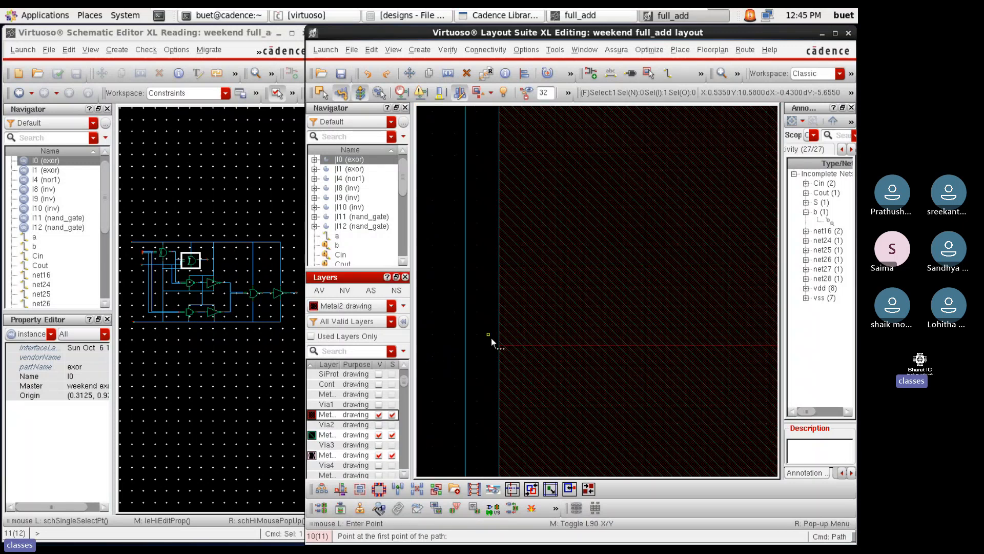
click(500, 350)
scroll(430, 354, down, 2)
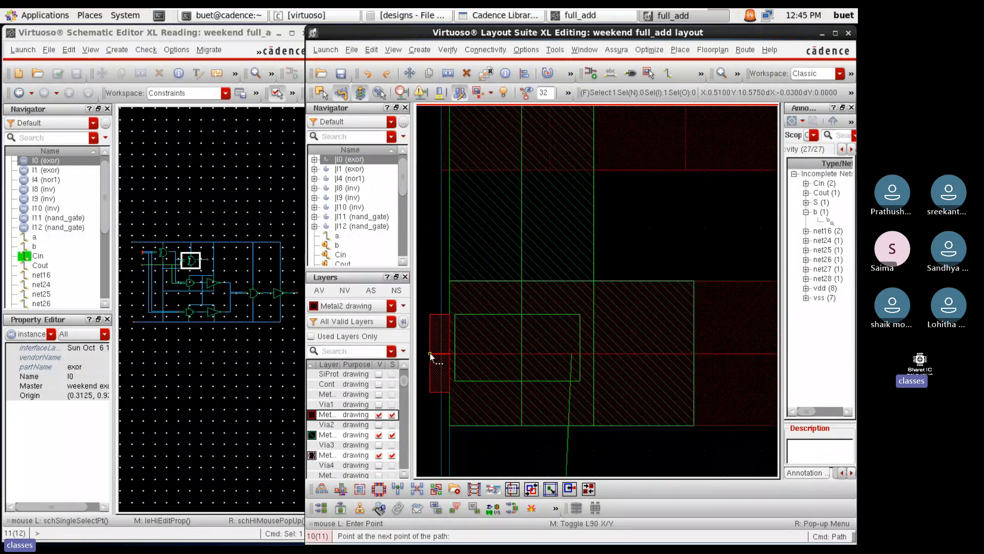
scroll(693, 352, up, 1)
double_click(693, 352)
key(Escape)
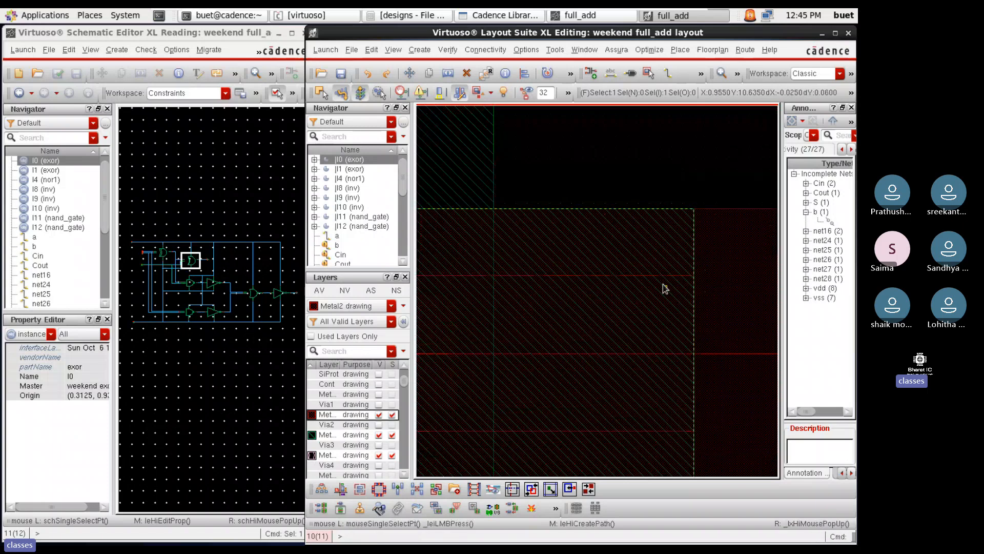
Set the width of the short Metal2 path over the lower via to 0.26
click(663, 284)
click(663, 284)
key(q)
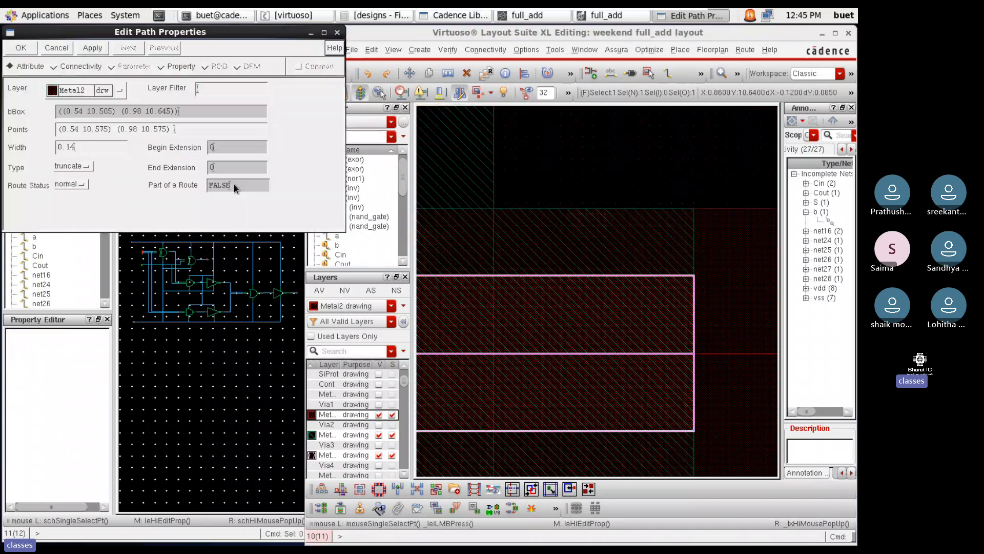
click(102, 148)
key(BackSpace)
key(BackSpace)
text(26)
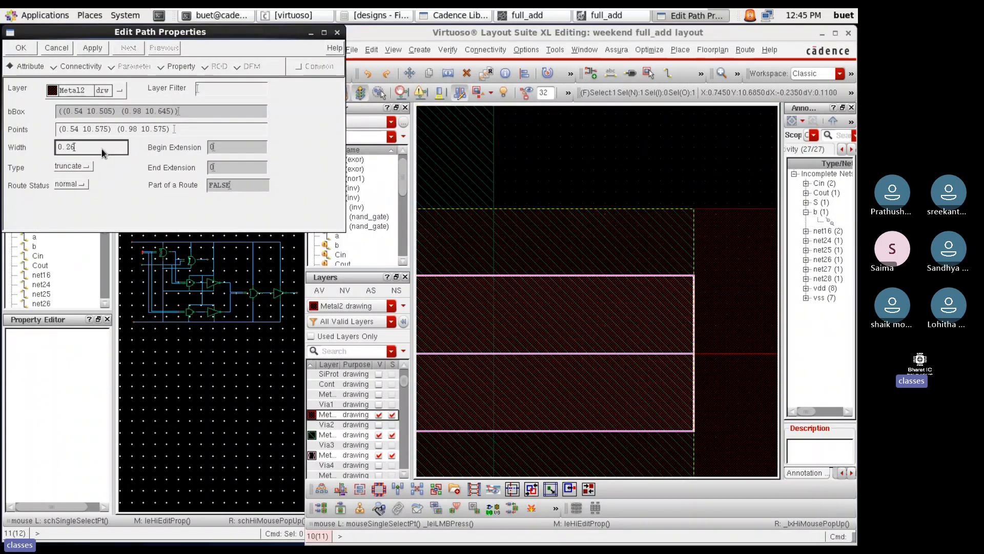
key(Return)
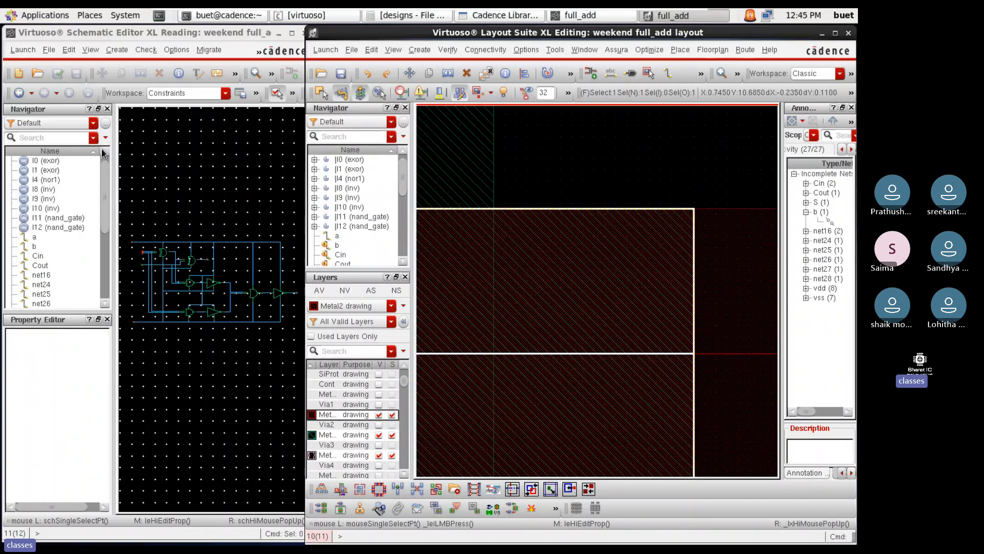
Highlight net Cin to locate its unplaced pin below the cells, and make all layers visible
click(340, 254)
scroll(548, 253, down, 6)
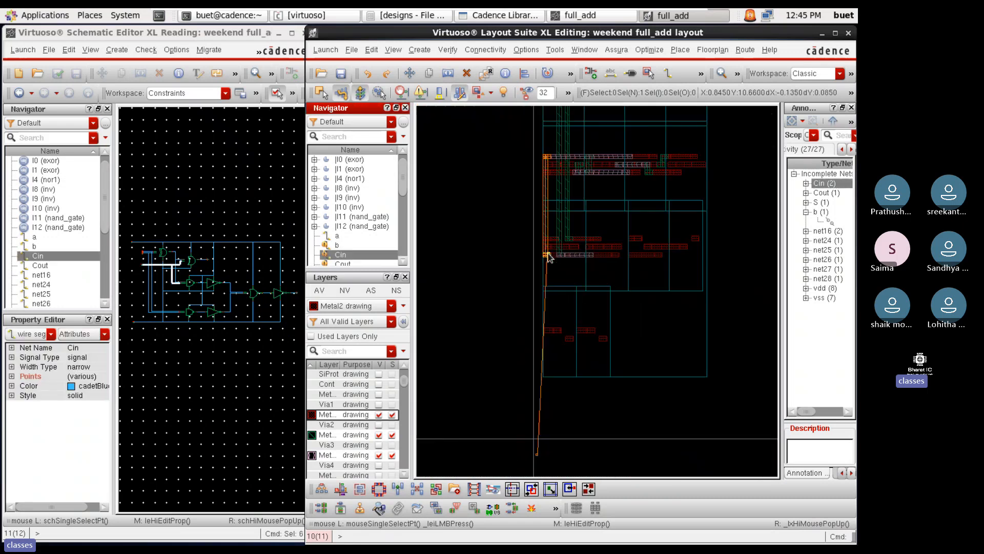
scroll(535, 457, up, 10)
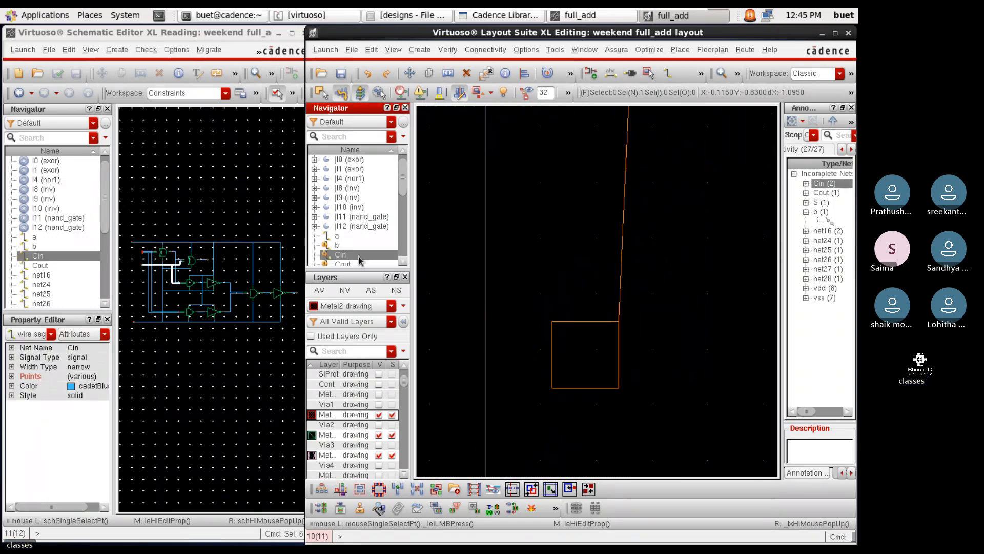
click(319, 290)
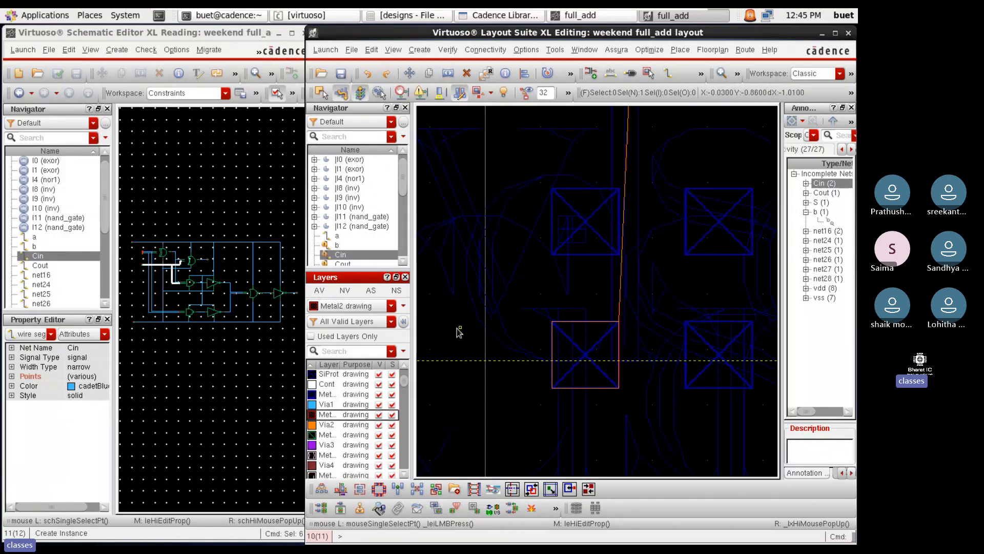
Select the Cin pin near the origin and move it up beside the Metal4 strap of the exor cell
click(589, 333)
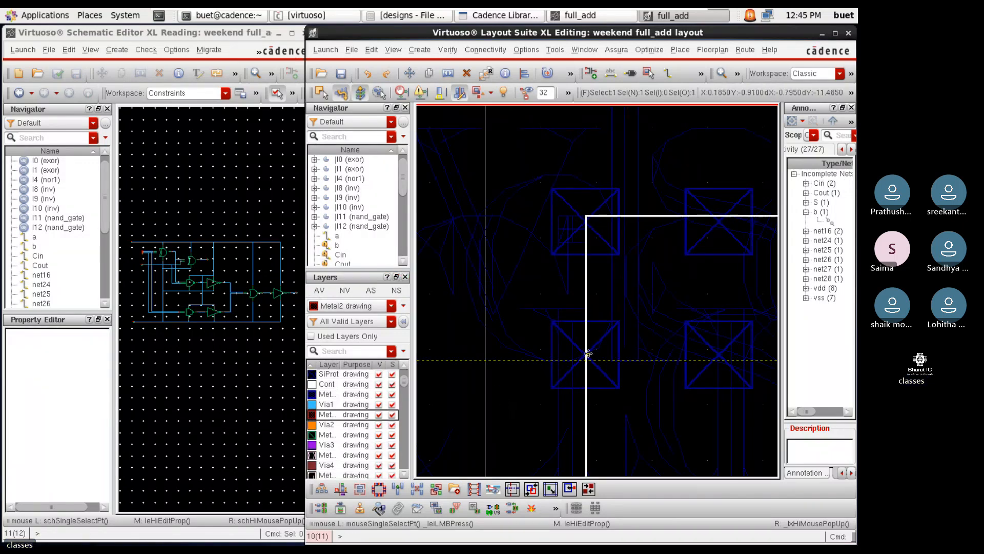
click(593, 333)
scroll(584, 358, down, 3)
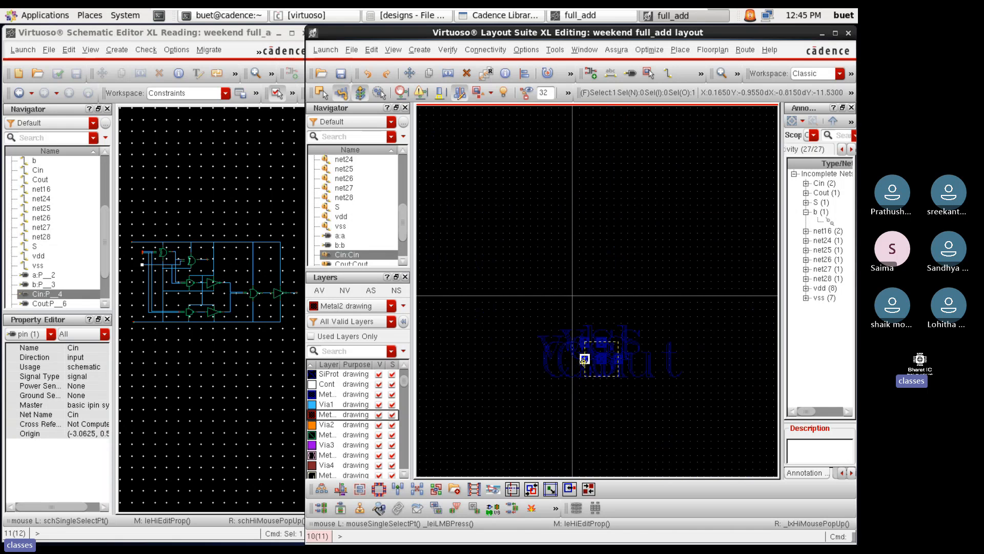
drag(584, 361, 619, 272)
scroll(619, 271, down, 4)
scroll(624, 226, up, 4)
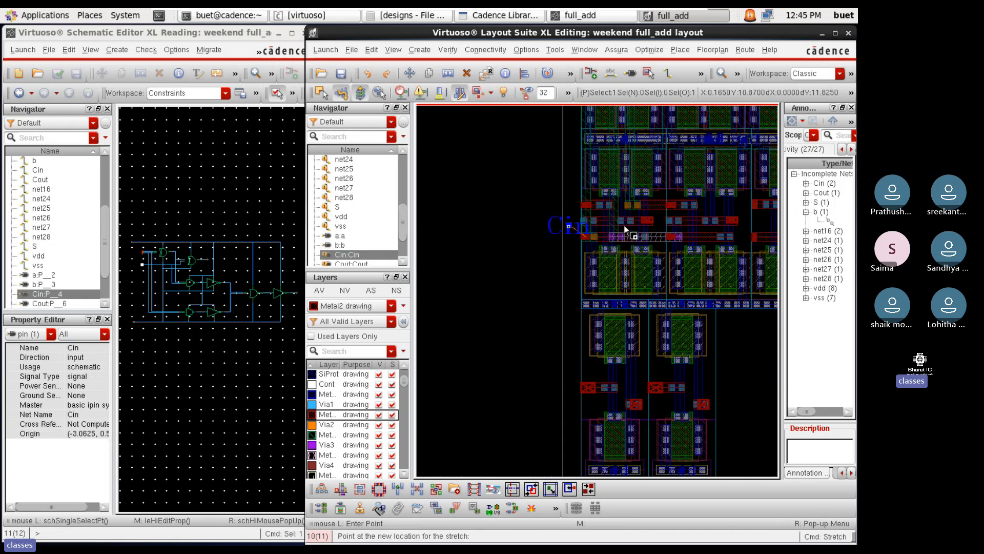
scroll(598, 284, down, 3)
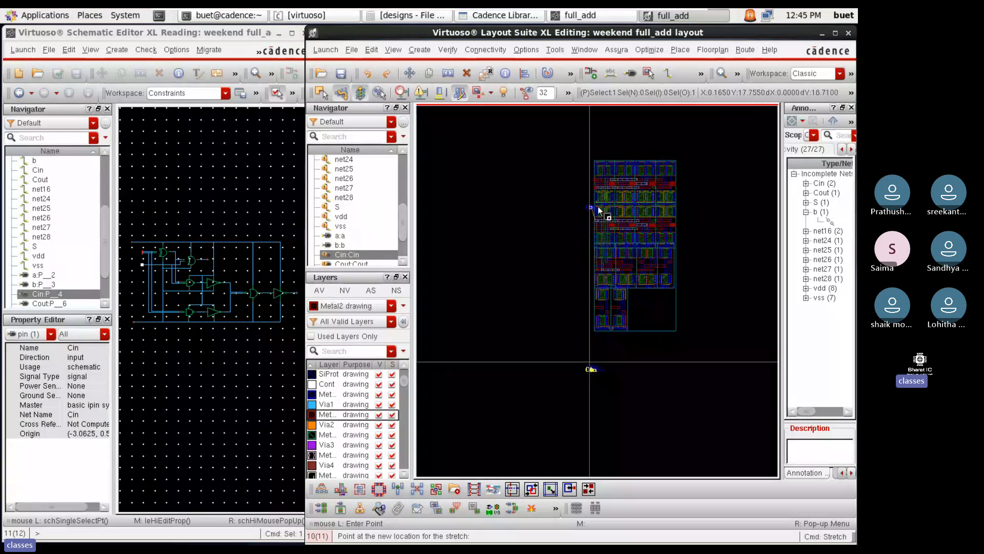
scroll(597, 206, up, 4)
scroll(575, 258, up, 3)
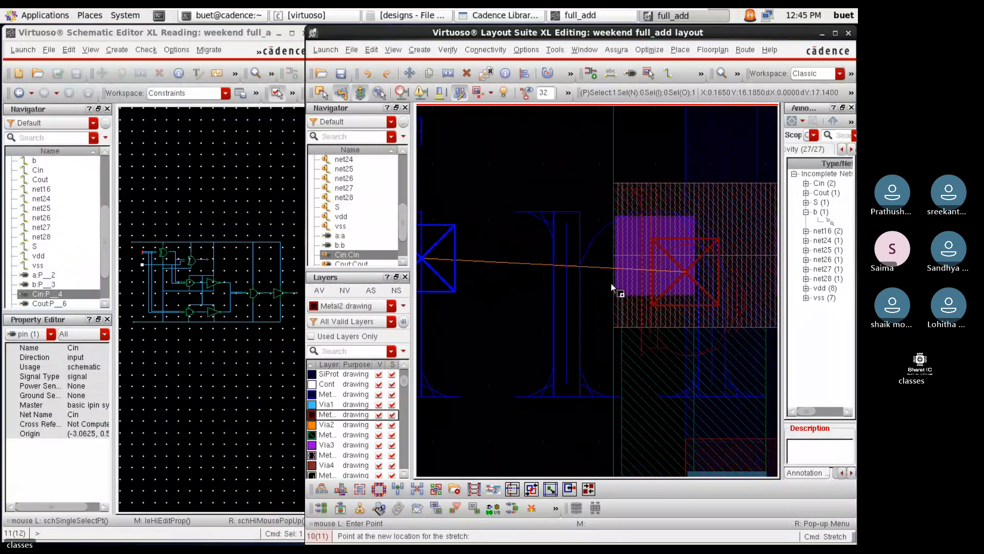
click(568, 291)
Stretch the Cin pin onto the left end of the Metal4 strap, over the existing Metal2 pin shape
key(s)
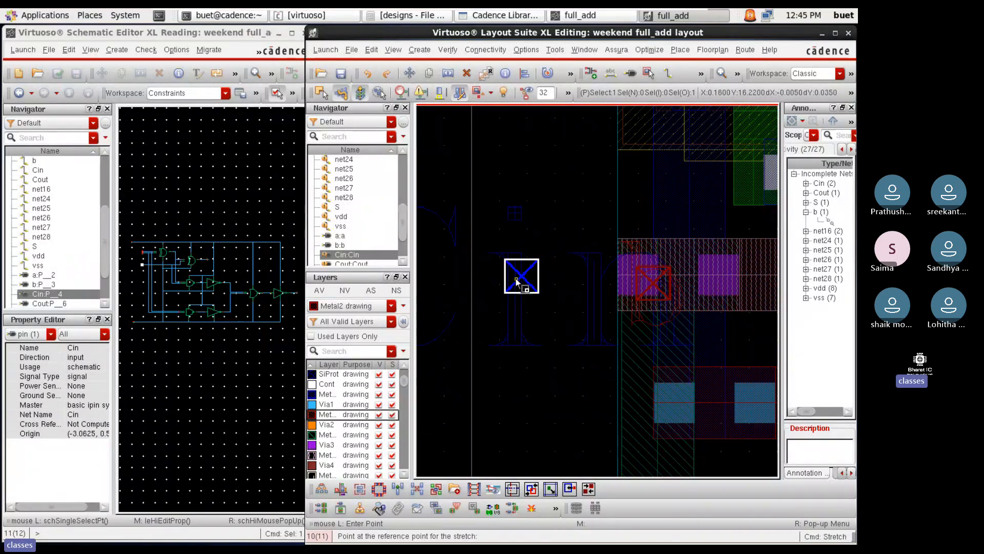
click(516, 278)
scroll(655, 285, up, 2)
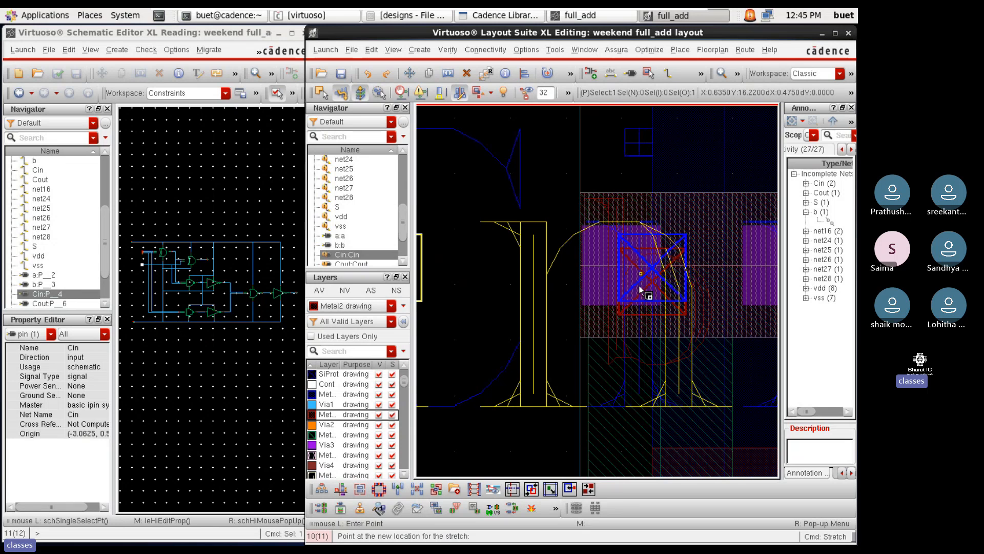
click(639, 285)
click(650, 272)
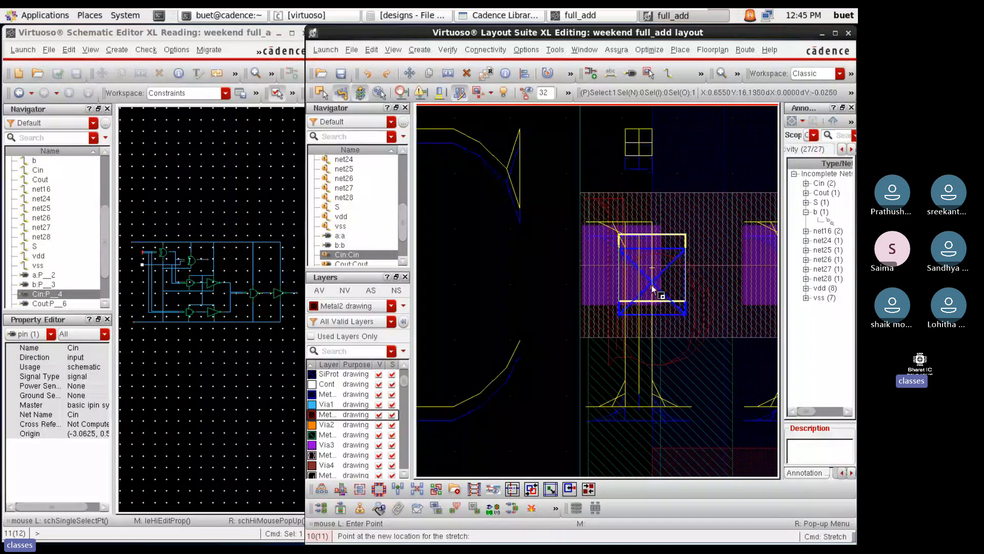
click(652, 290)
scroll(652, 287, down, 3)
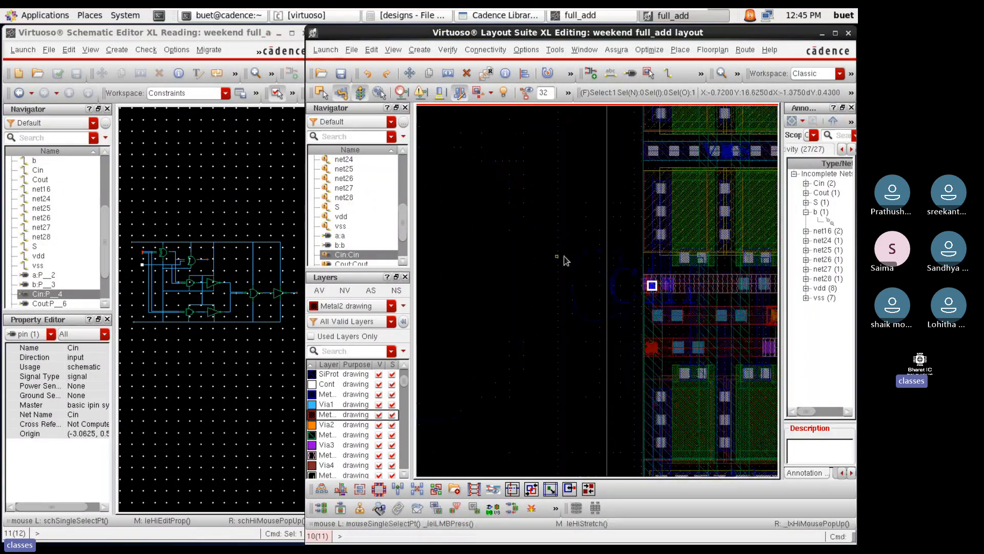
Change the layer of the Cin pin and its label together to Metal2 pin
click(622, 291)
key(q)
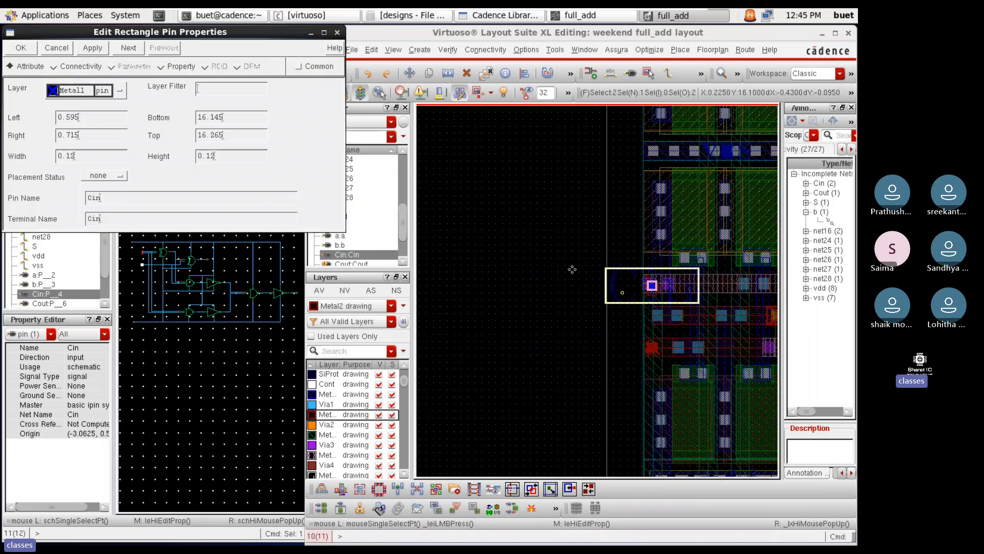
click(299, 66)
click(126, 108)
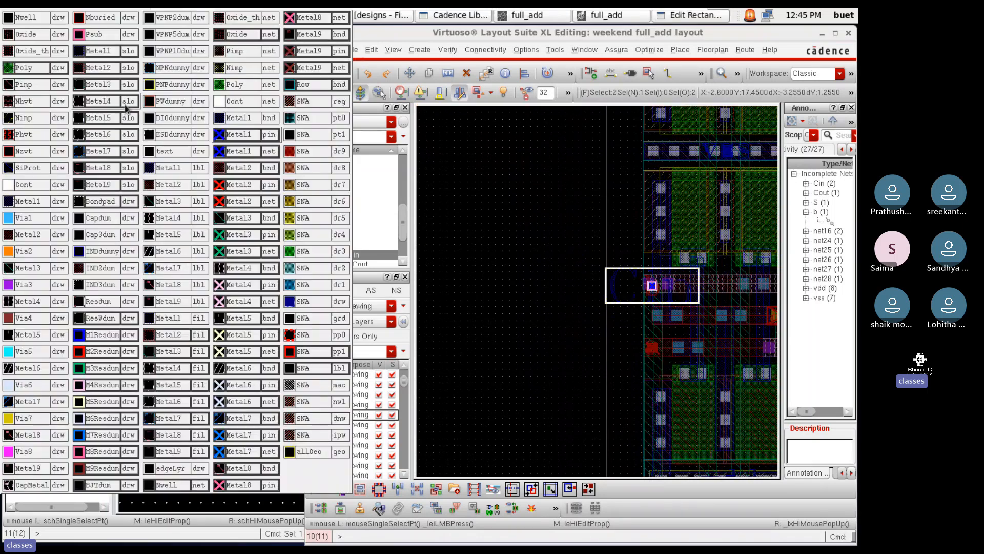
click(250, 184)
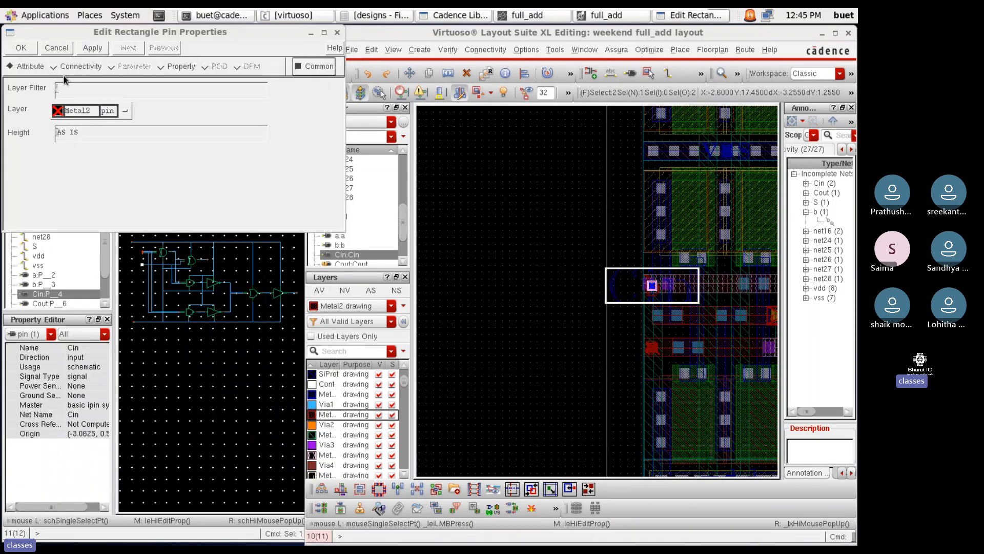
click(29, 48)
click(516, 206)
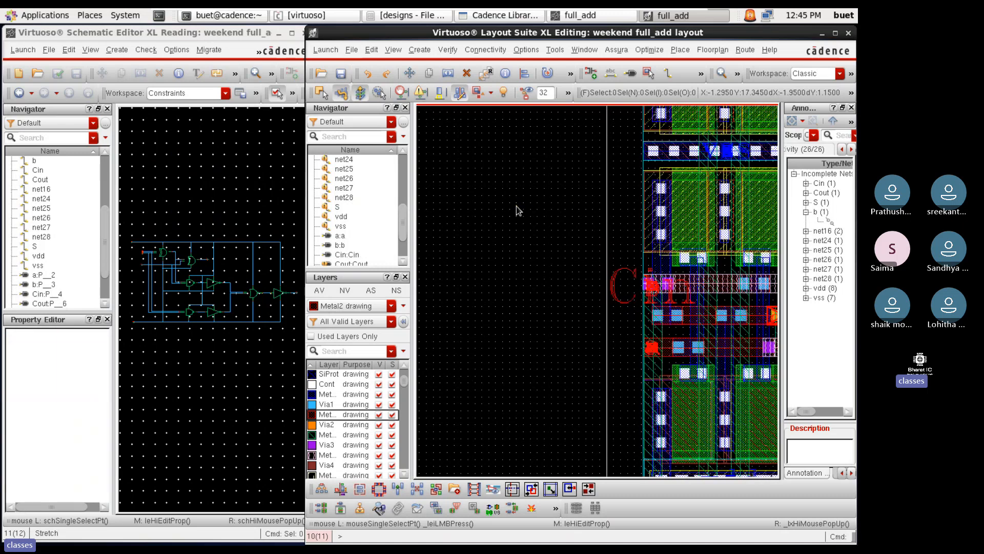
Highlight net Cin and its remaining incomplete connection to locate the open in the layout
scroll(353, 236, up, 4)
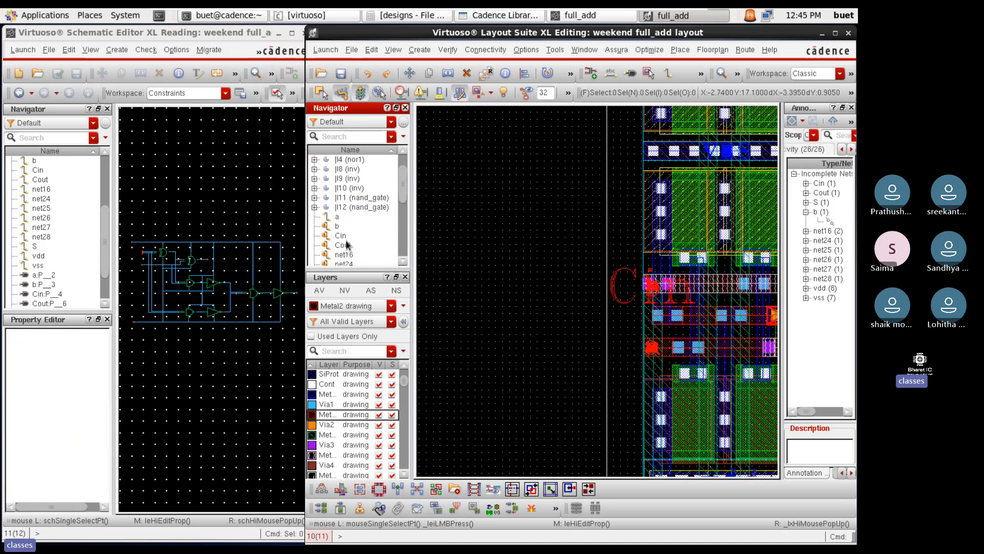
click(340, 236)
scroll(568, 226, down, 2)
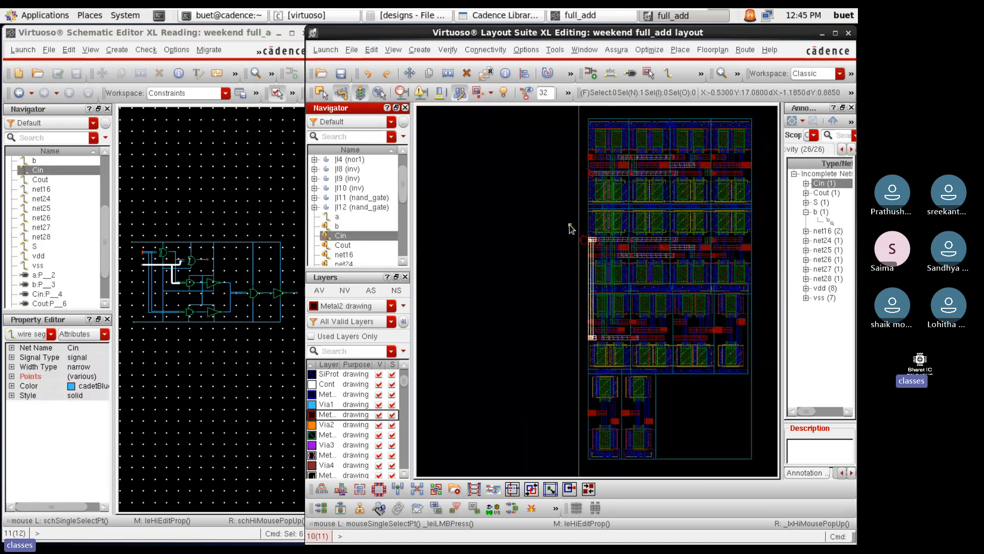
click(806, 183)
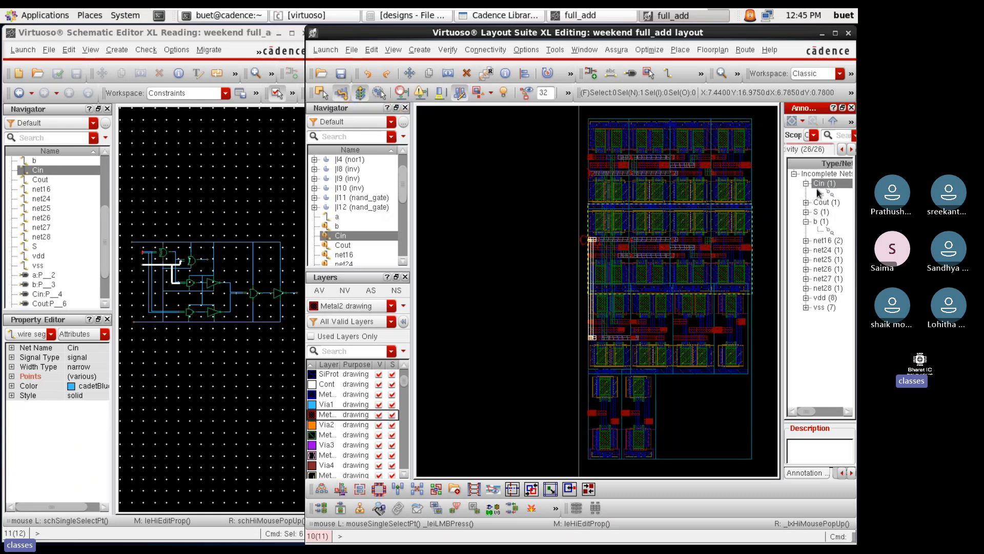
click(829, 193)
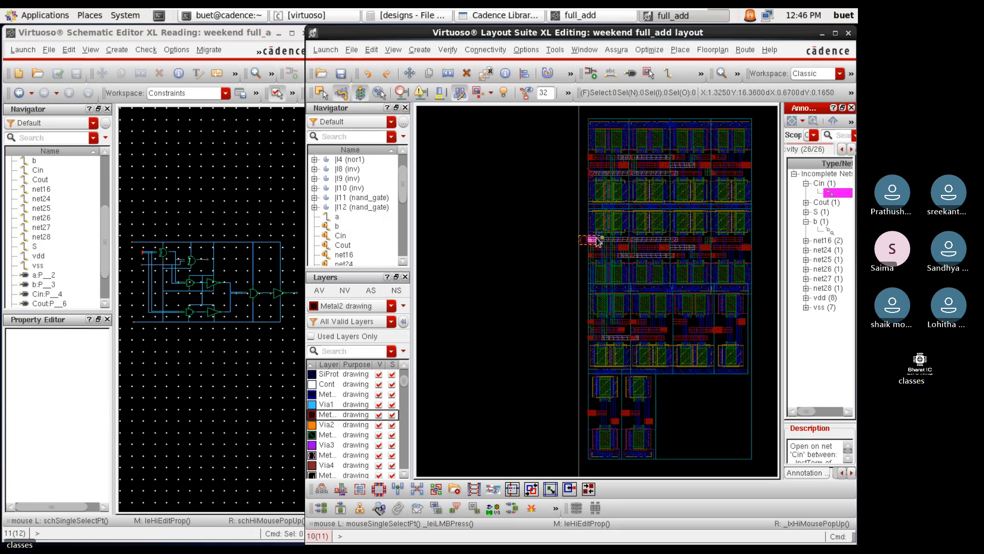
scroll(596, 240, up, 3)
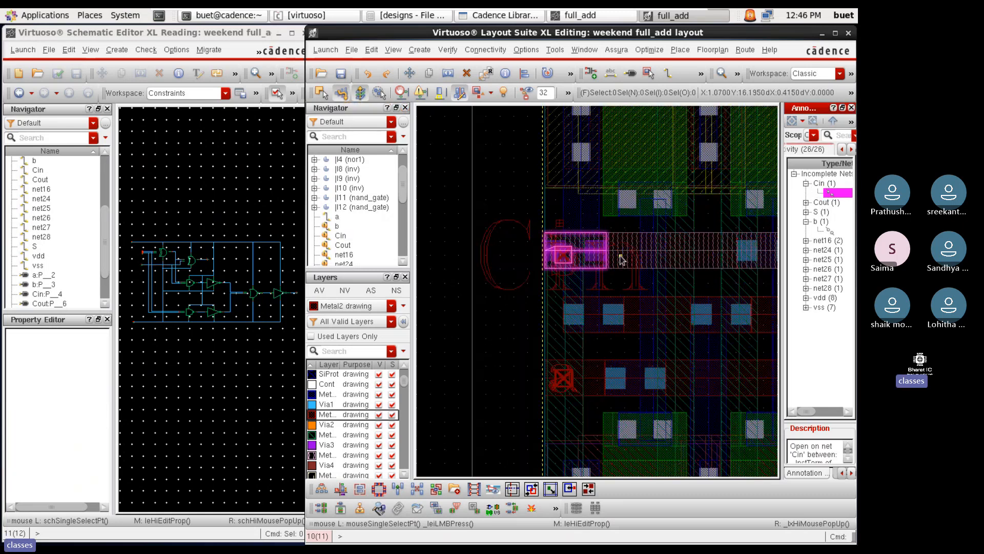
Read the description of the Cin open and examine the marked pin and Metal4 path up close
click(846, 456)
click(847, 457)
click(848, 459)
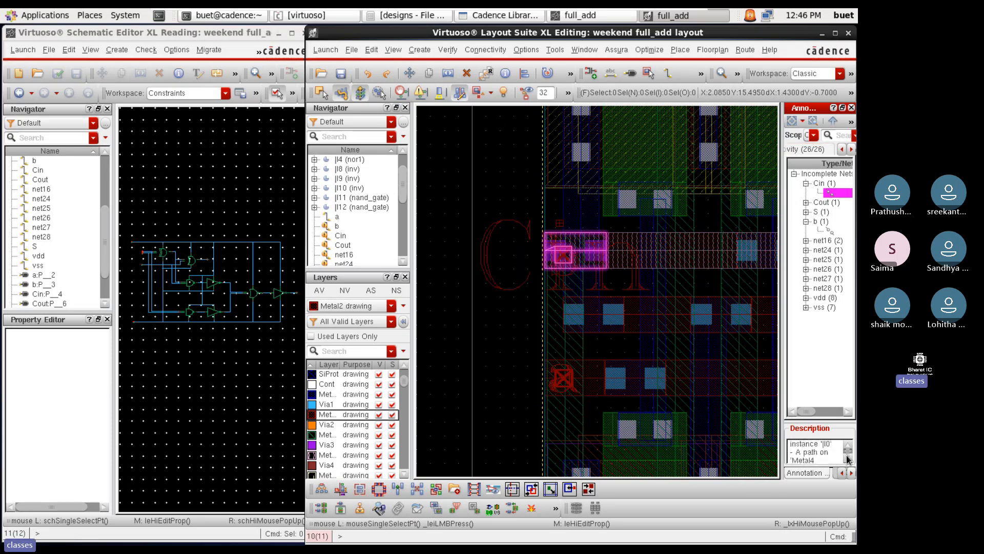
click(847, 459)
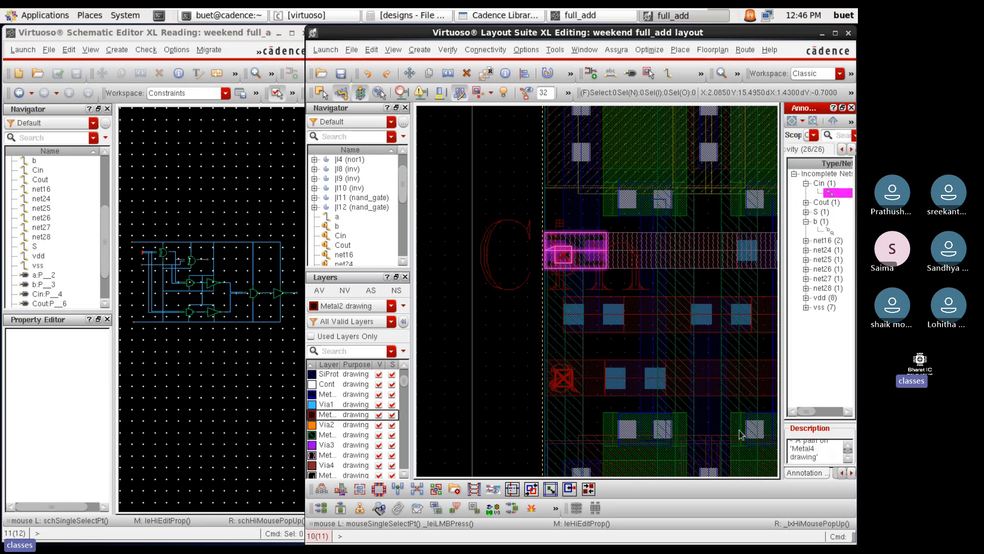
ctrl+scroll(564, 242, up, 1)
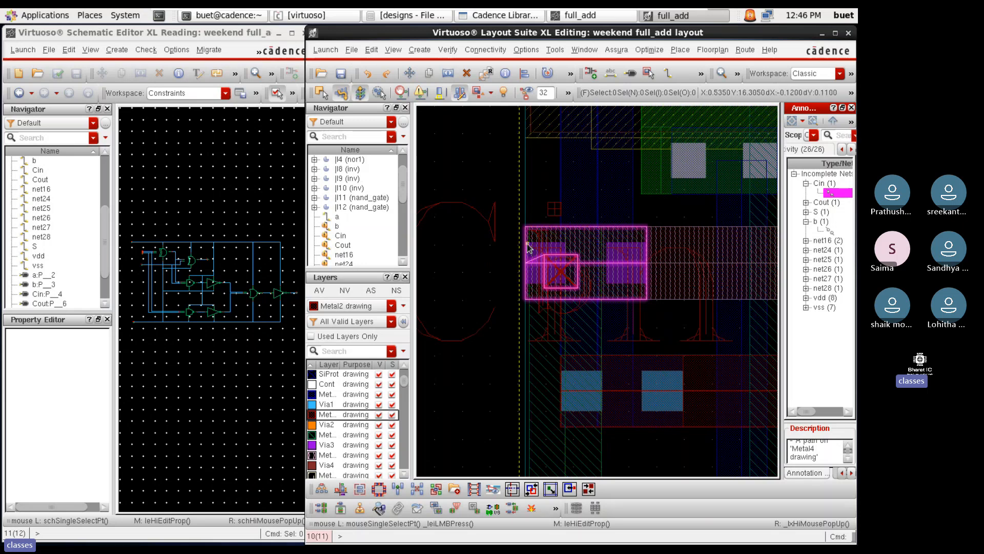
ctrl+scroll(528, 247, up, 1)
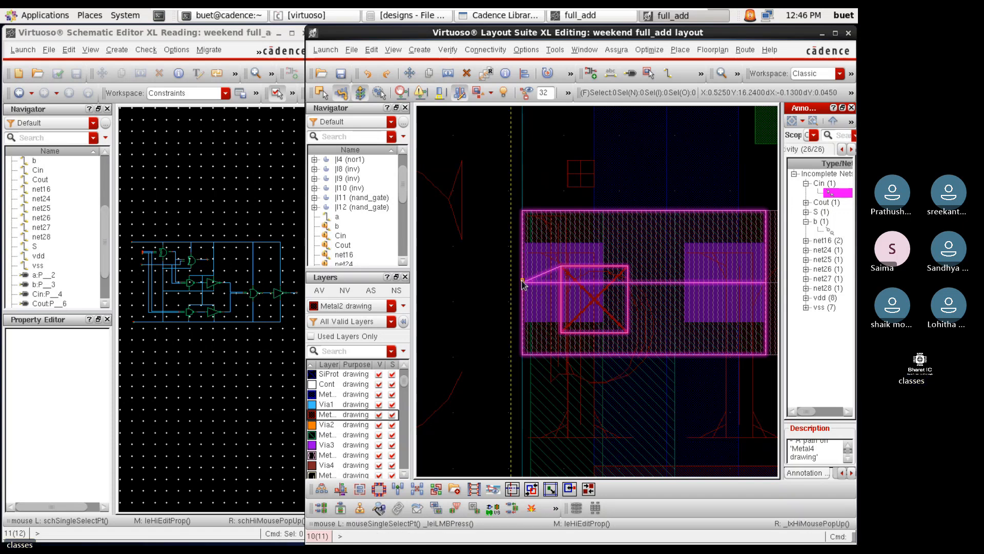
ctrl+scroll(523, 282, down, 1)
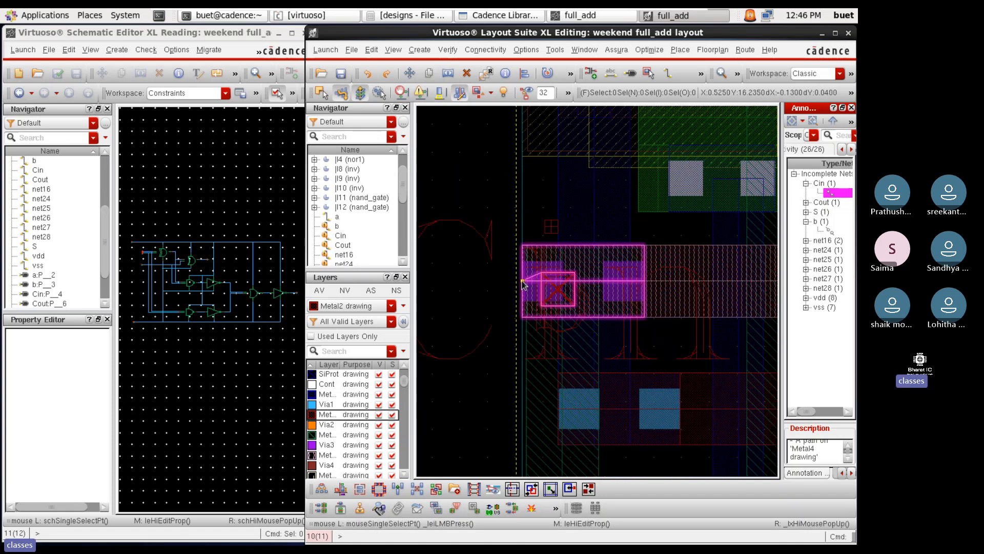
Mark the net of the vertical path along the layout's left edge below the Cin pin and trace its shapes across the cells
ctrl+scroll(494, 281, down, 3)
key(s)
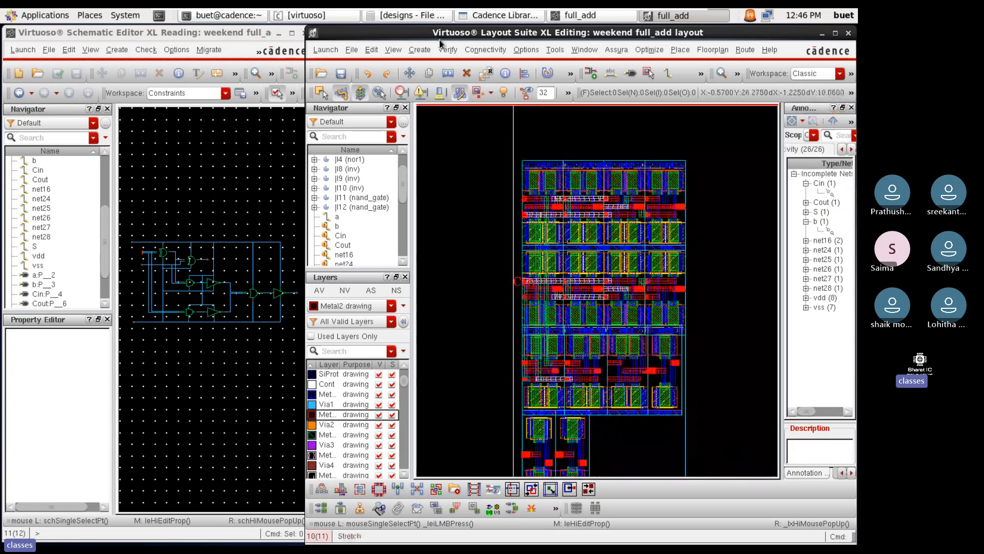
click(478, 49)
mouse_move(487, 81)
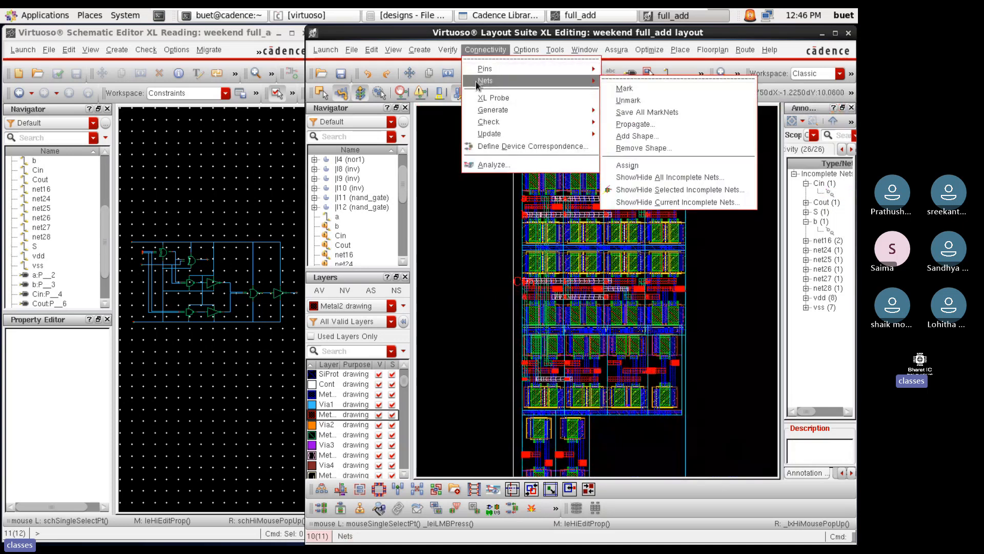
click(624, 89)
scroll(510, 317, up, 3)
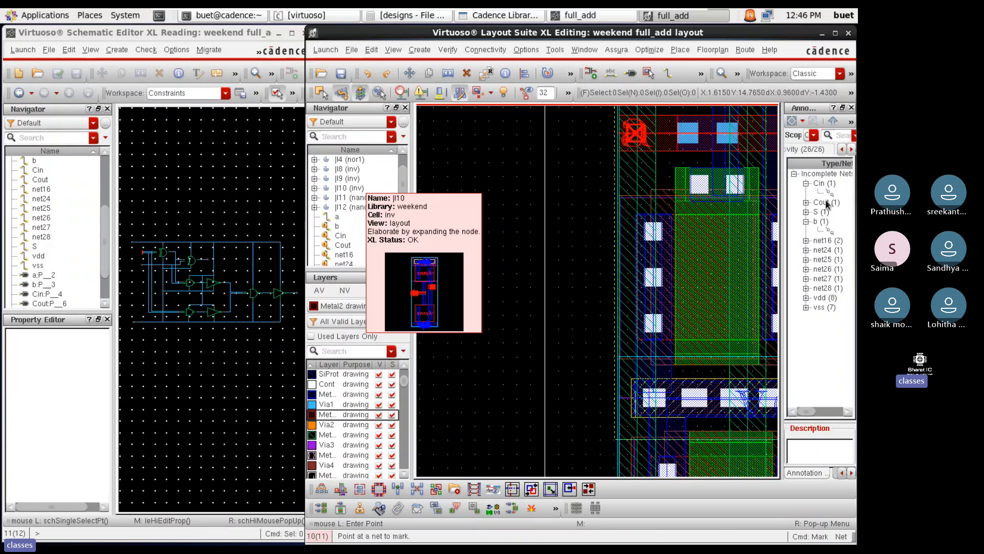
mouse_move(816, 184)
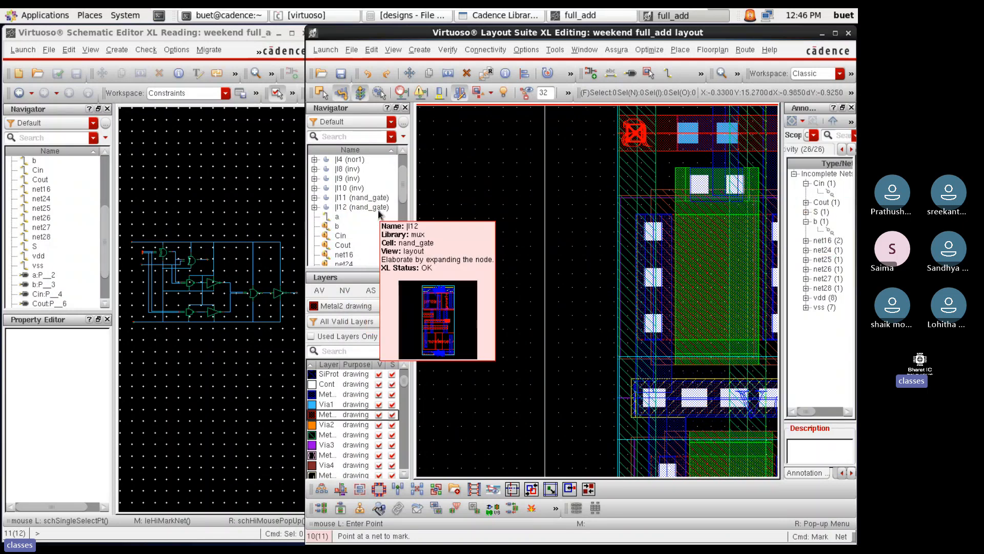
mouse_move(324, 203)
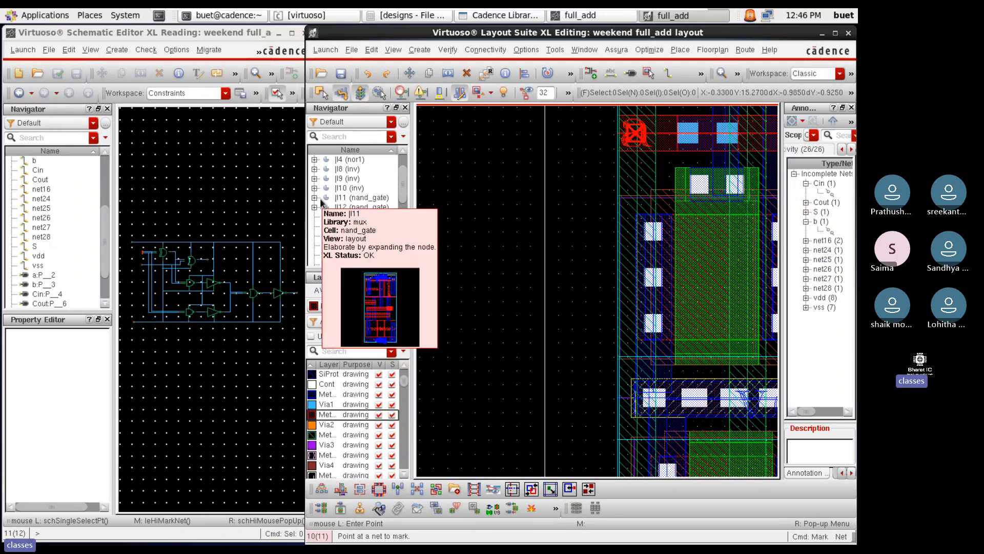
click(487, 51)
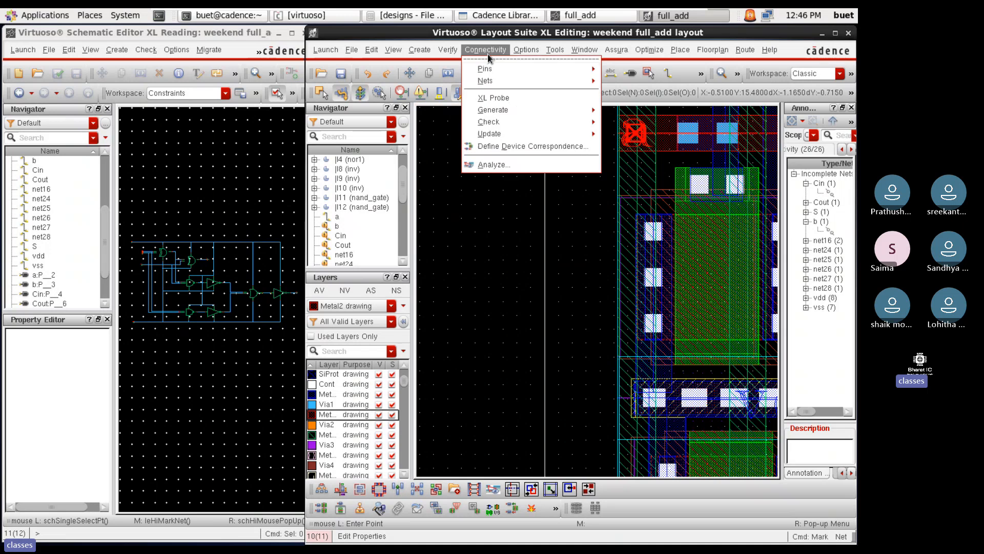
mouse_move(485, 81)
click(629, 89)
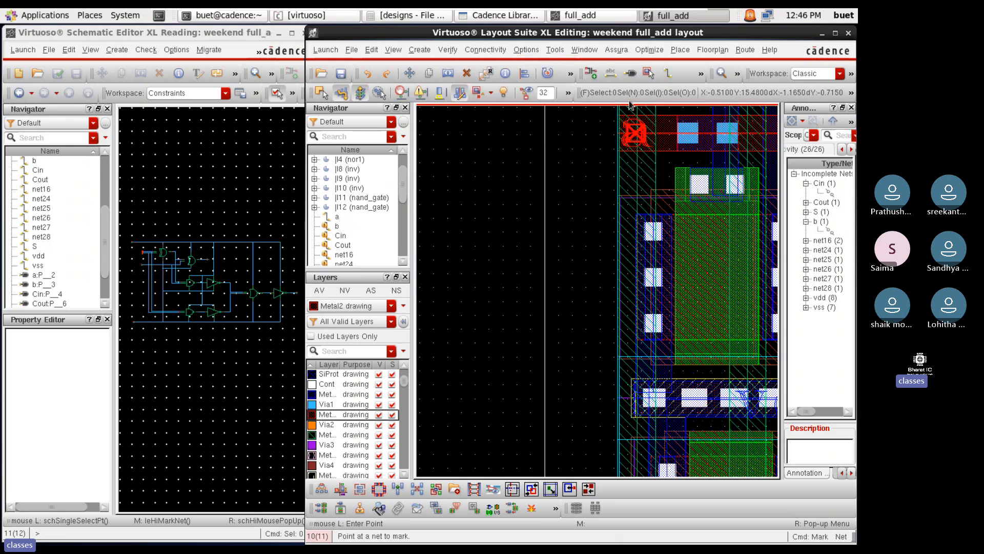
click(641, 160)
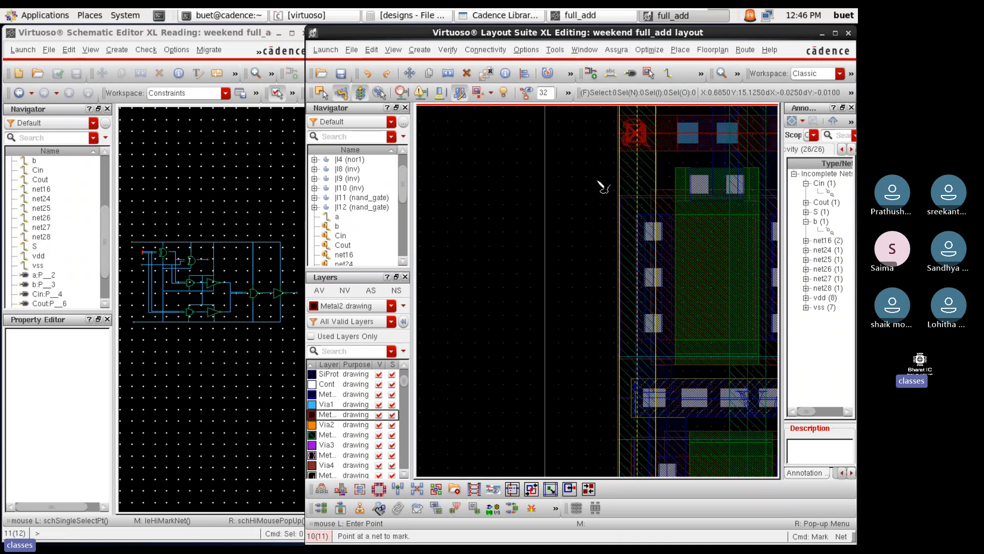
key(Escape)
key(f)
ctrl+scroll(472, 241, up, 3)
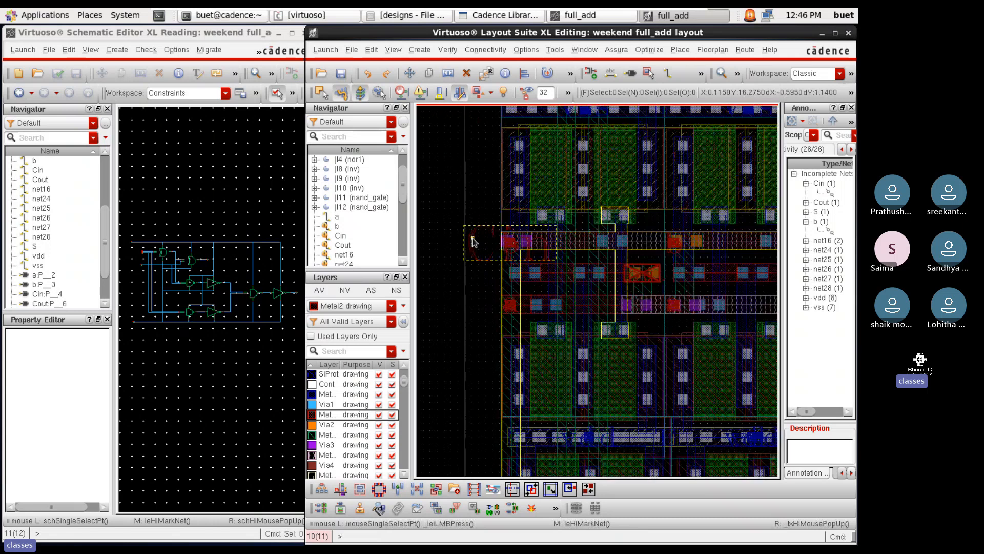
ctrl+scroll(555, 245, down, 2)
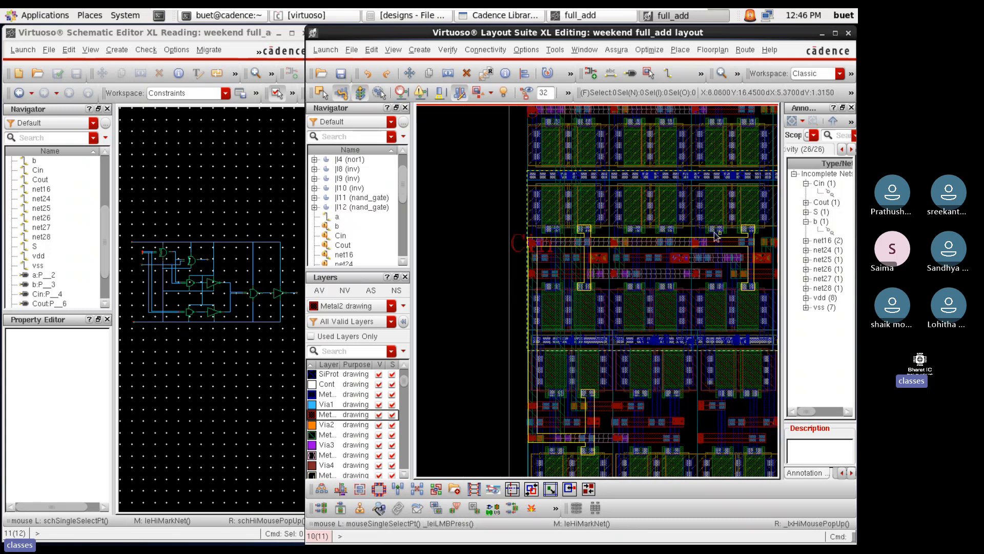
Unmark the net running down the layout's left edge
click(485, 50)
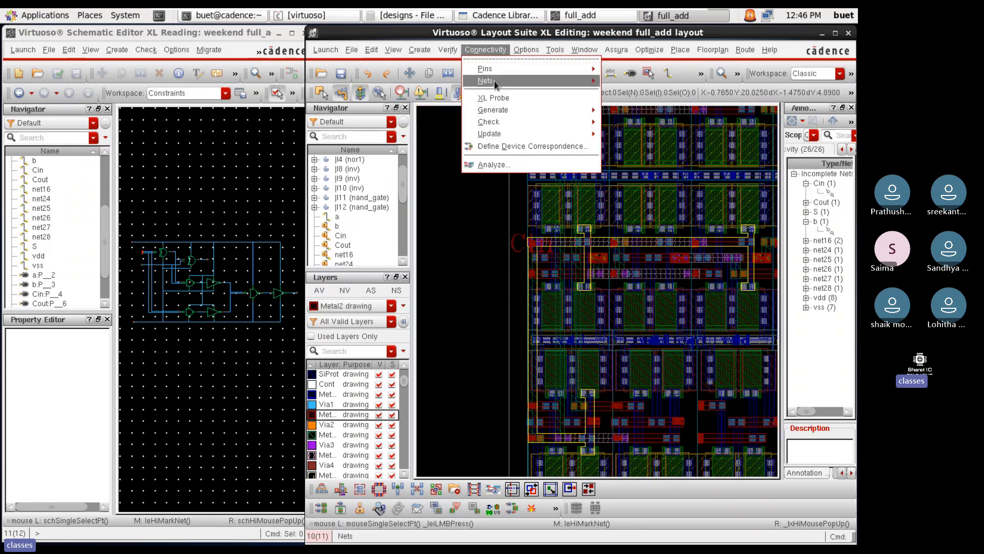
mouse_move(495, 81)
click(622, 95)
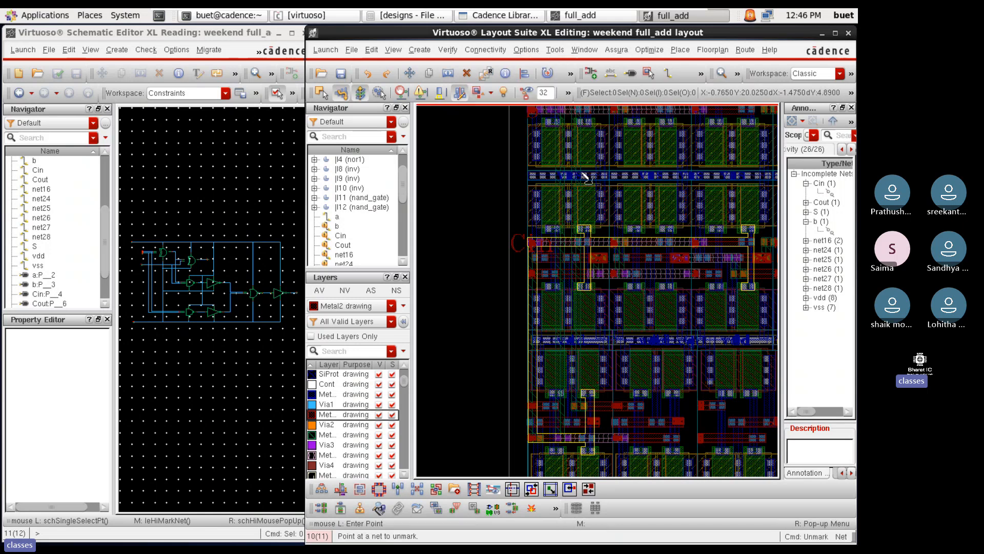
scroll(537, 269, up, 2)
click(536, 261)
scroll(512, 282, down, 3)
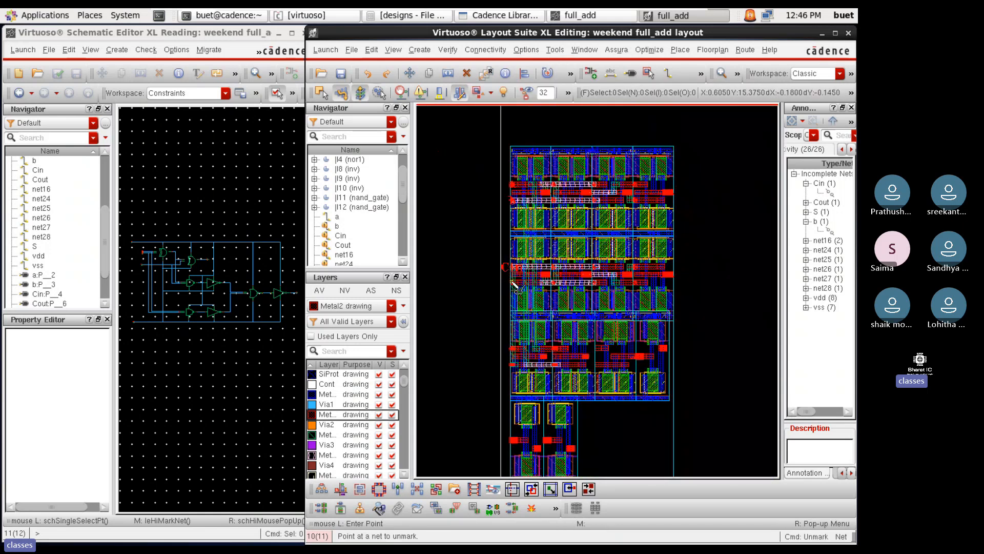
key(Escape)
Highlight net Cout and net16 in turn to locate their incomplete connections in the layout
click(344, 245)
scroll(670, 241, down, 1)
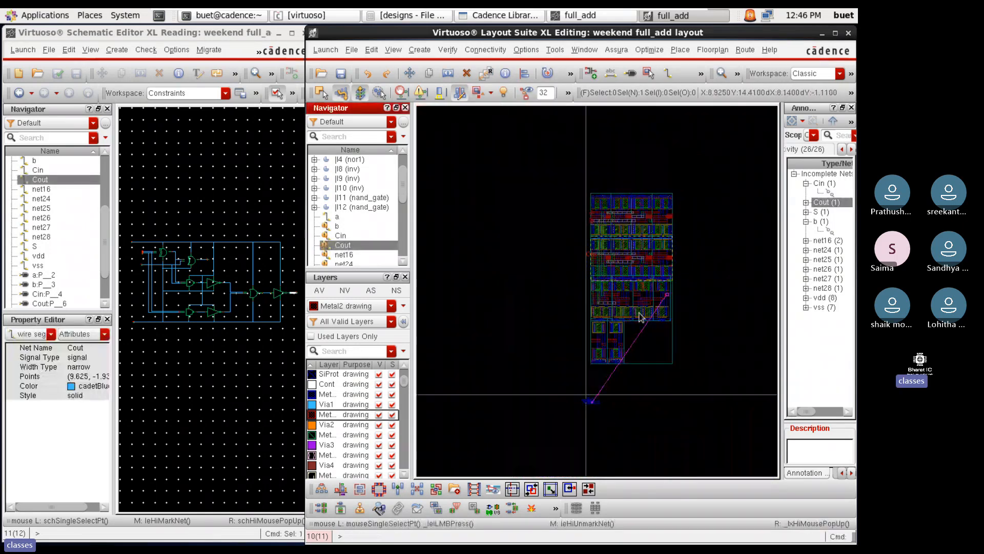
click(354, 253)
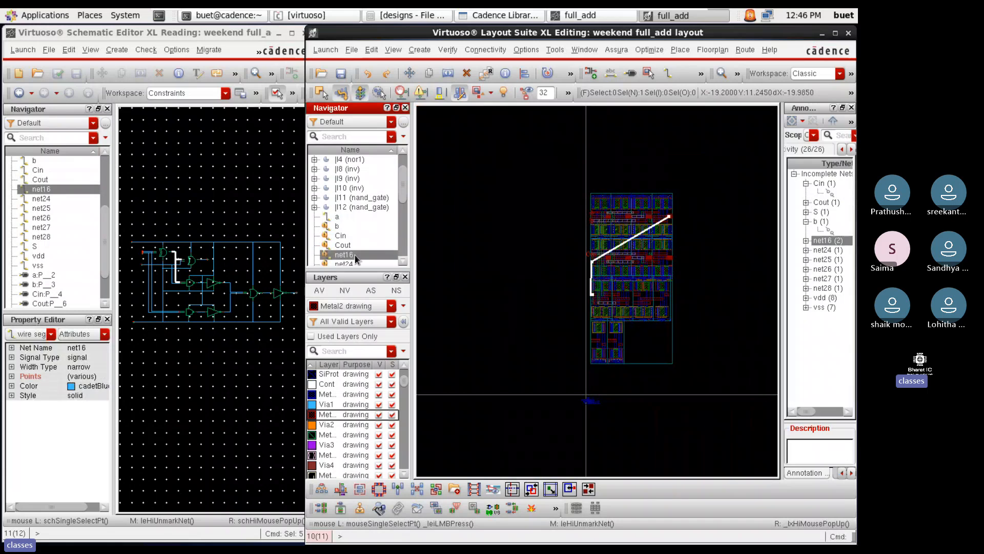
scroll(591, 262, up, 3)
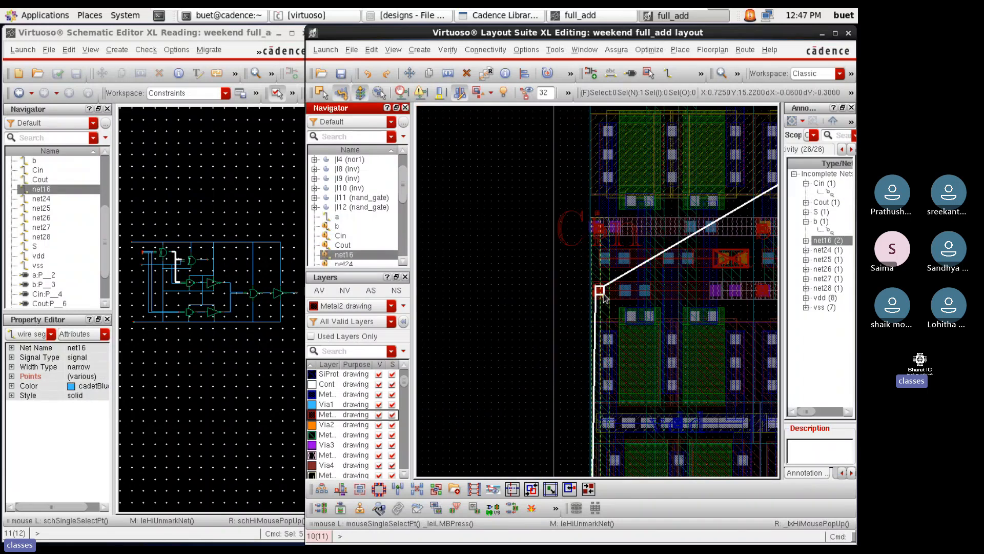
Examine the end points of net16's incomplete connections along the left edge and at the upper right of the layout
scroll(592, 256, up, 3)
scroll(588, 222, down, 3)
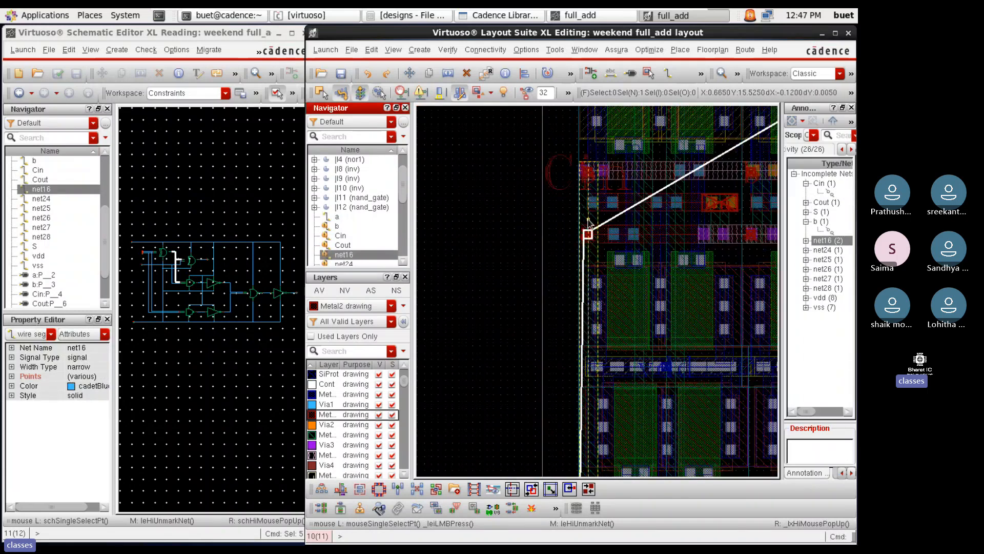
scroll(609, 446, down, 3)
scroll(609, 449, up, 3)
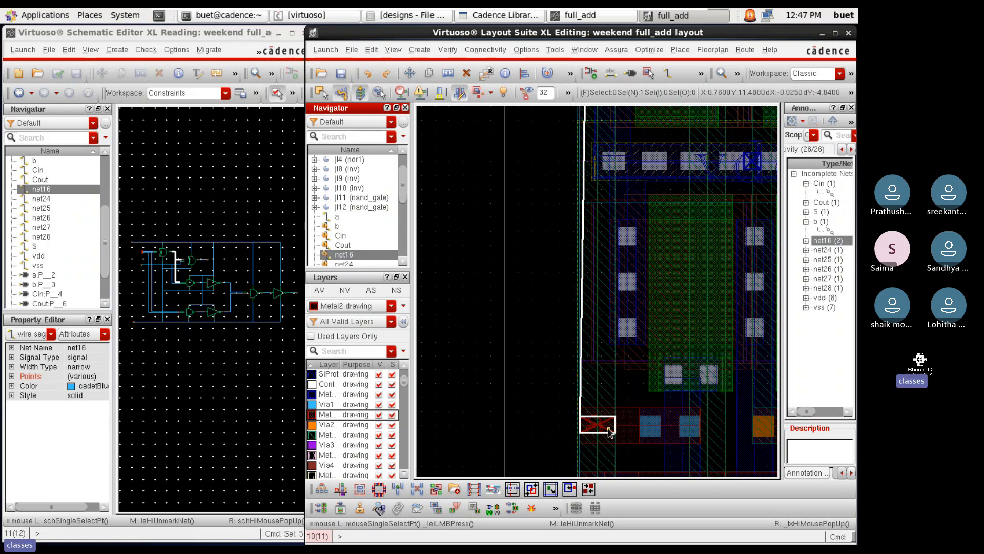
scroll(622, 431, down, 2)
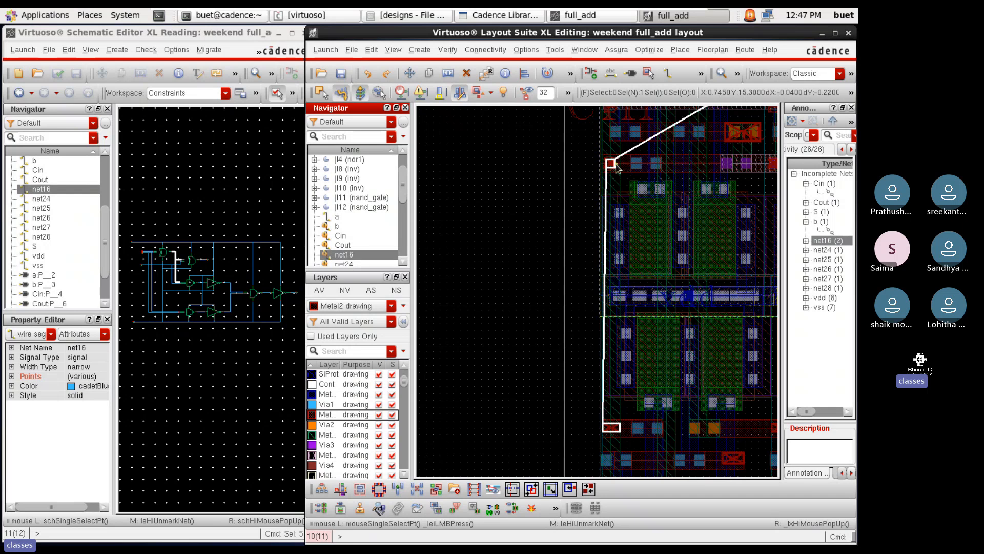
scroll(615, 167, down, 4)
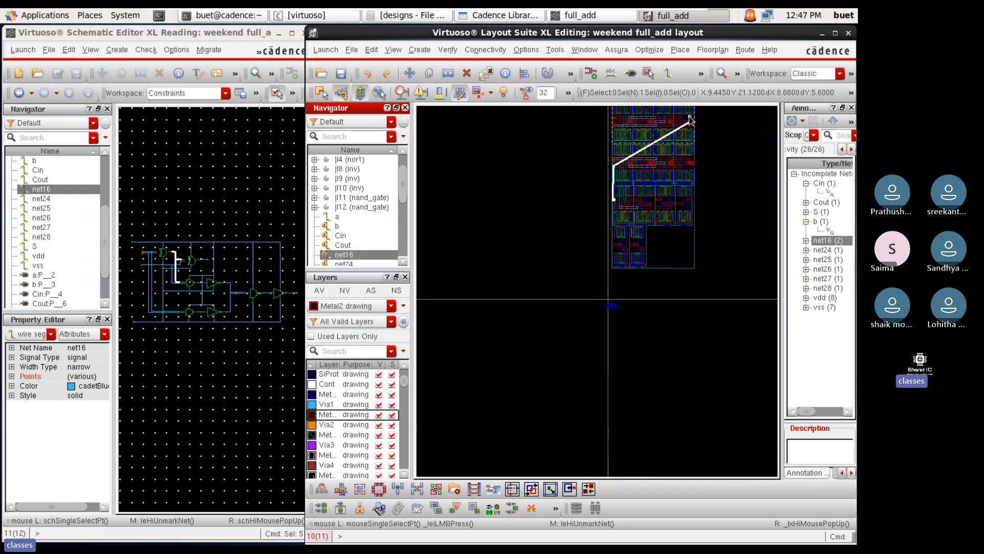
scroll(690, 120, up, 4)
scroll(690, 119, down, 2)
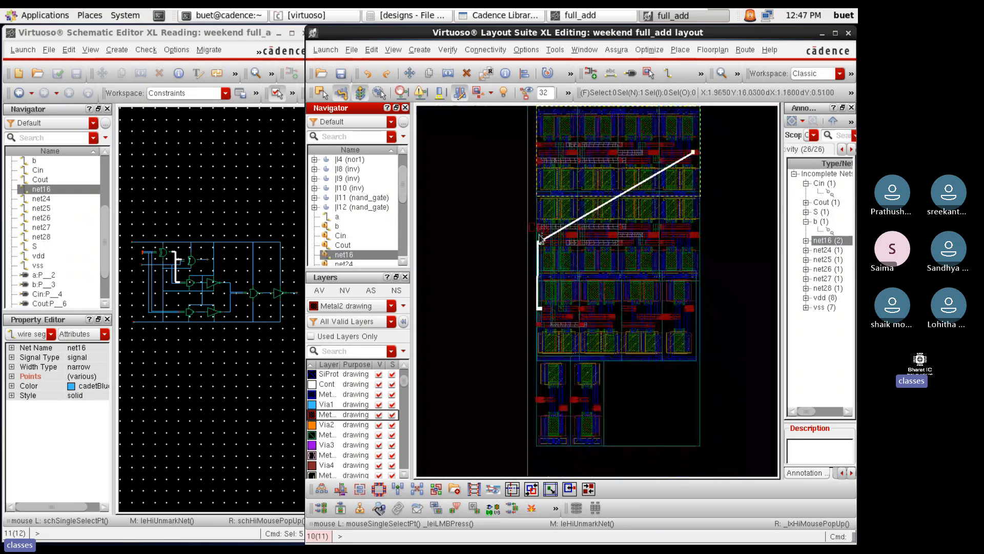
scroll(544, 247, up, 3)
scroll(537, 242, up, 3)
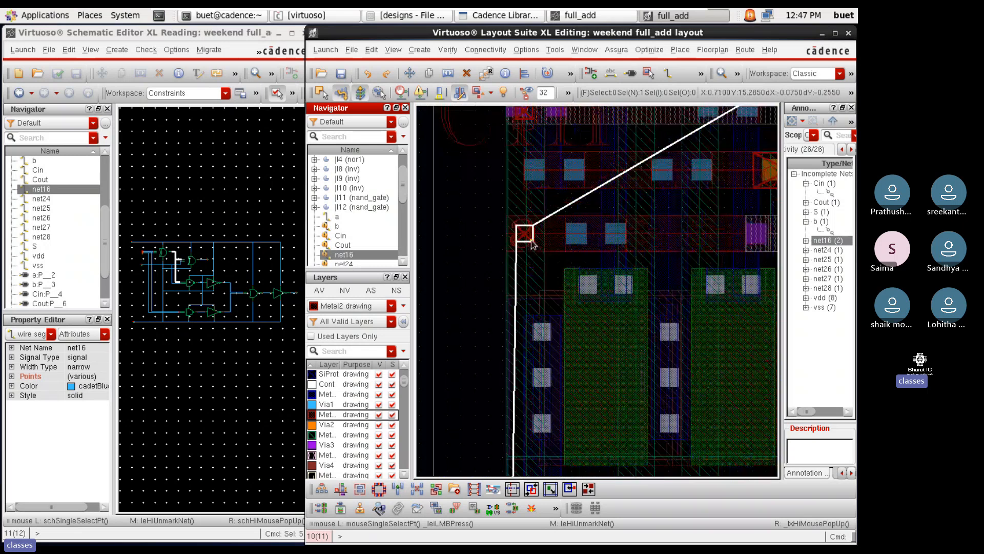
scroll(516, 224, down, 4)
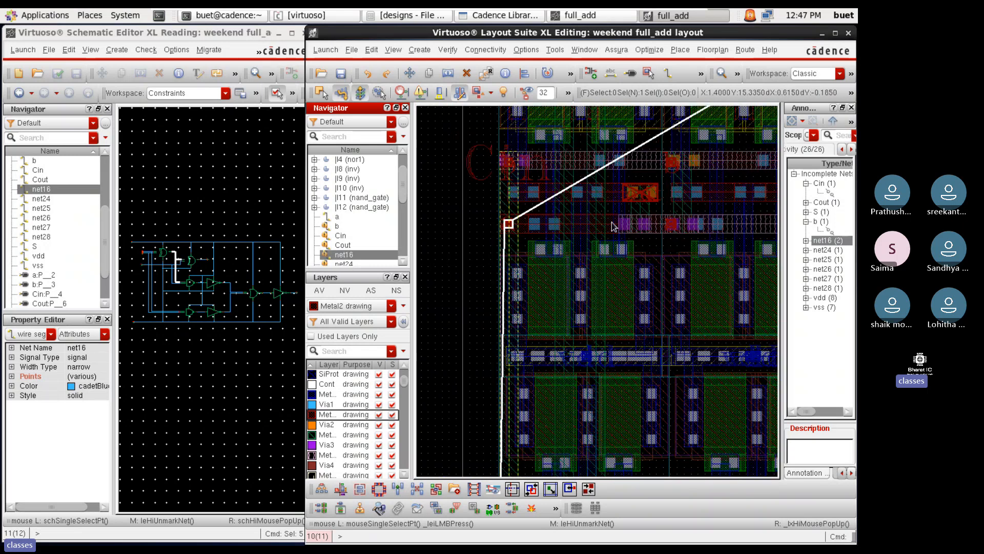
Add a probe on net16 using the hilite drawing colour and clear the net selection
click(487, 50)
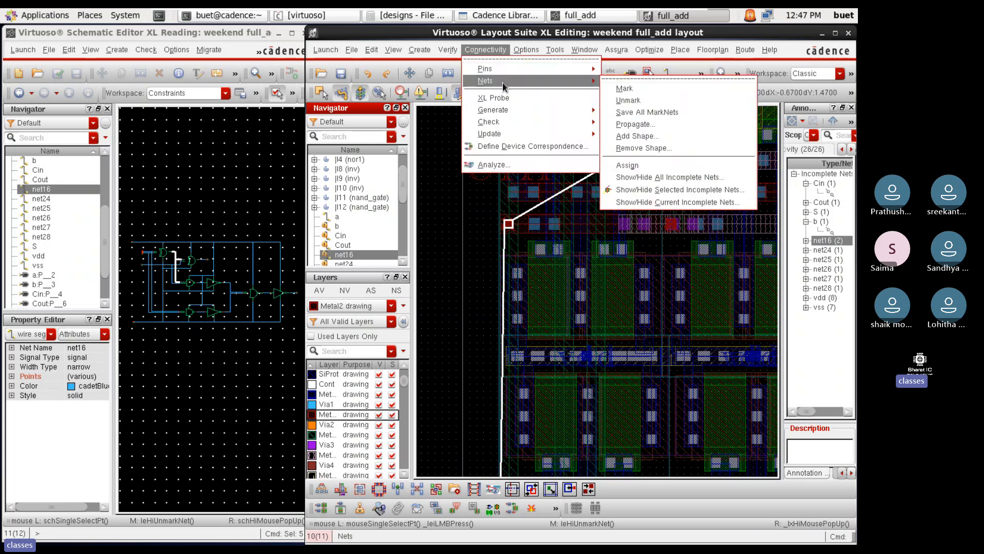
click(363, 253)
right_click(363, 253)
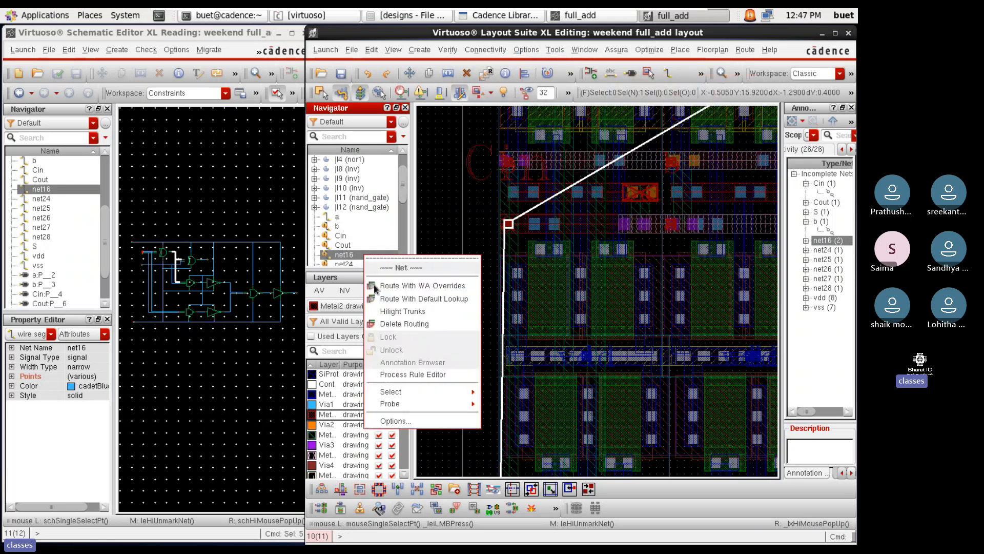
mouse_move(414, 402)
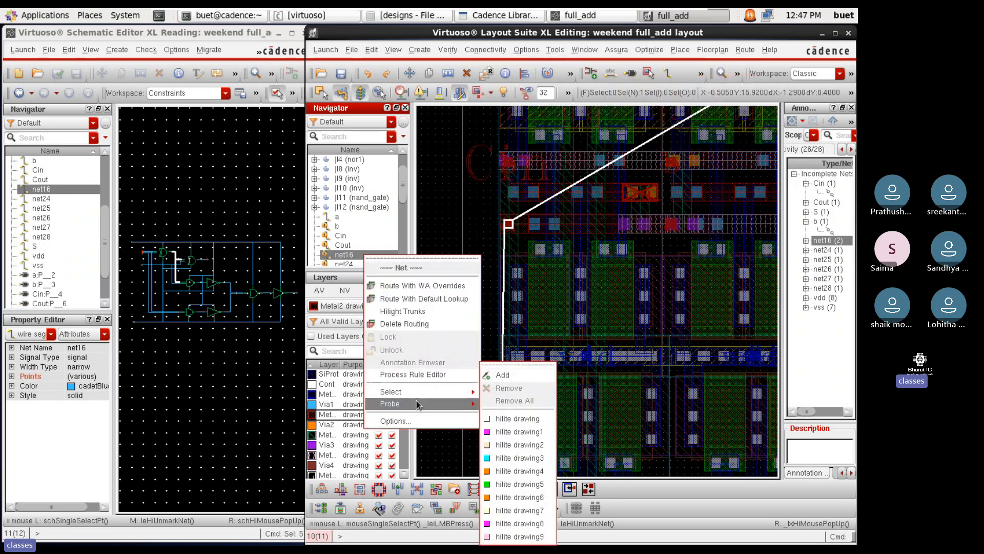
click(502, 425)
click(471, 247)
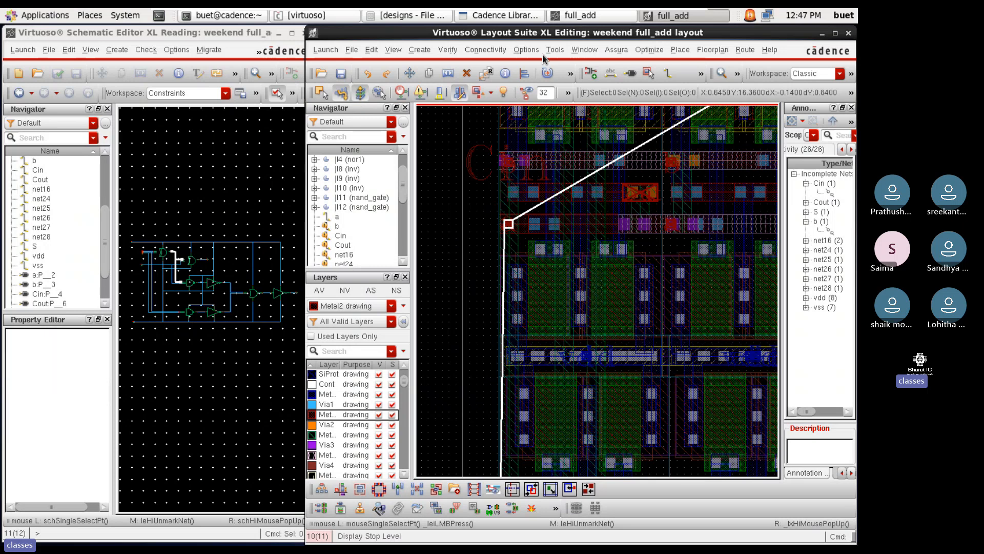
Mark the net of the Metal2 shape at net16's left-edge connection point below the Cin pin
click(486, 50)
mouse_move(497, 81)
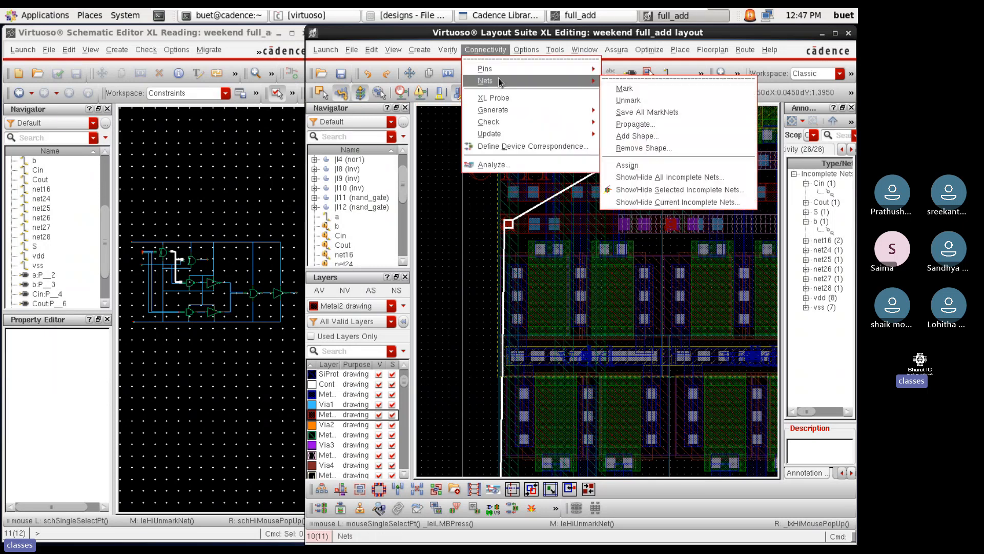
click(622, 88)
scroll(544, 309, up, 3)
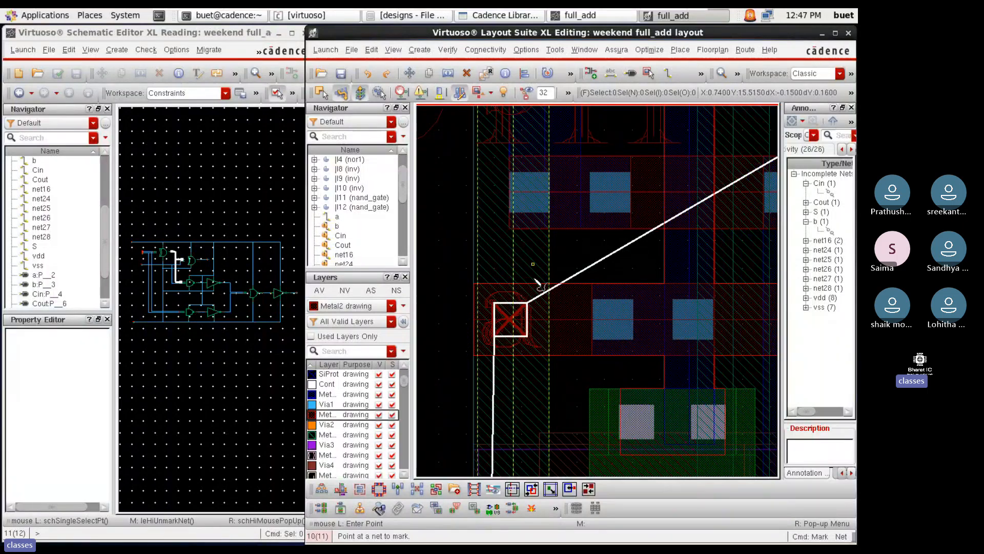
Examine the marked net's straps, vias and gate contacts against net16's open connections down the left side of the layout
scroll(531, 348, down, 2)
scroll(530, 351, down, 1)
scroll(520, 347, down, 2)
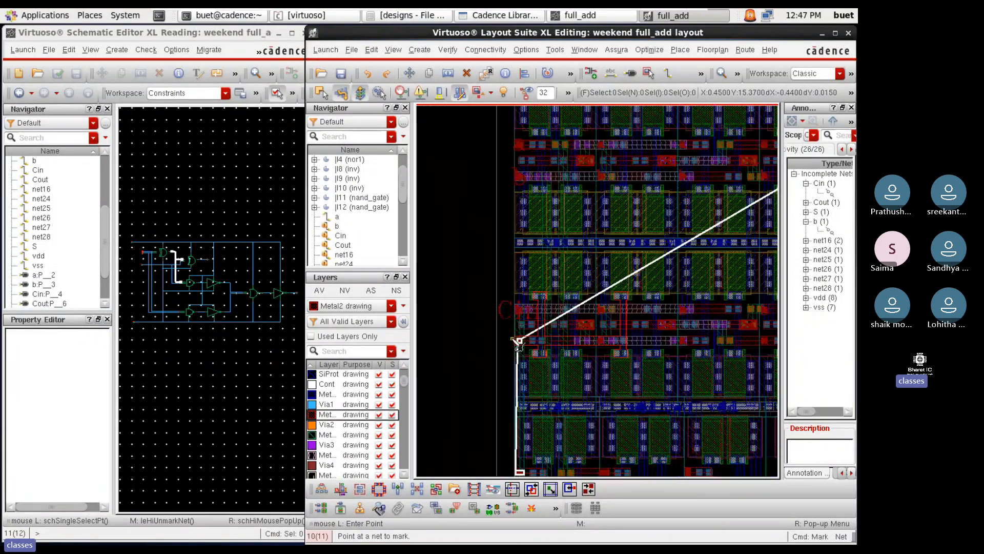
scroll(620, 348, up, 4)
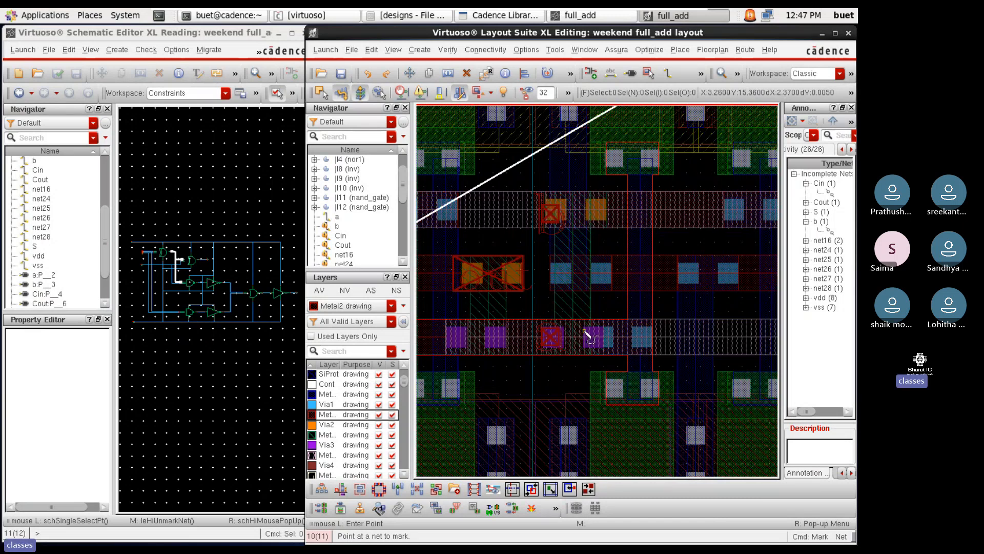
scroll(583, 330, down, 4)
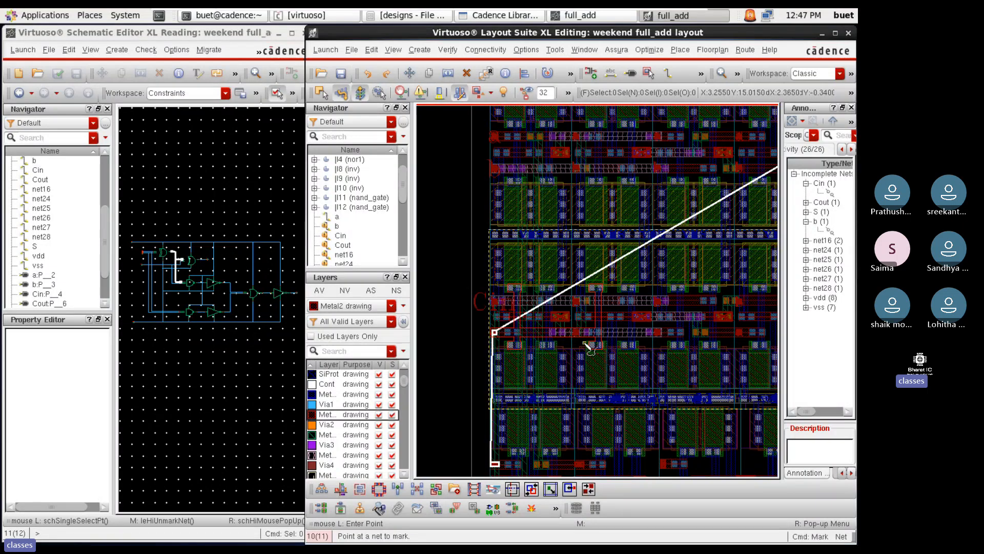
scroll(588, 347, up, 4)
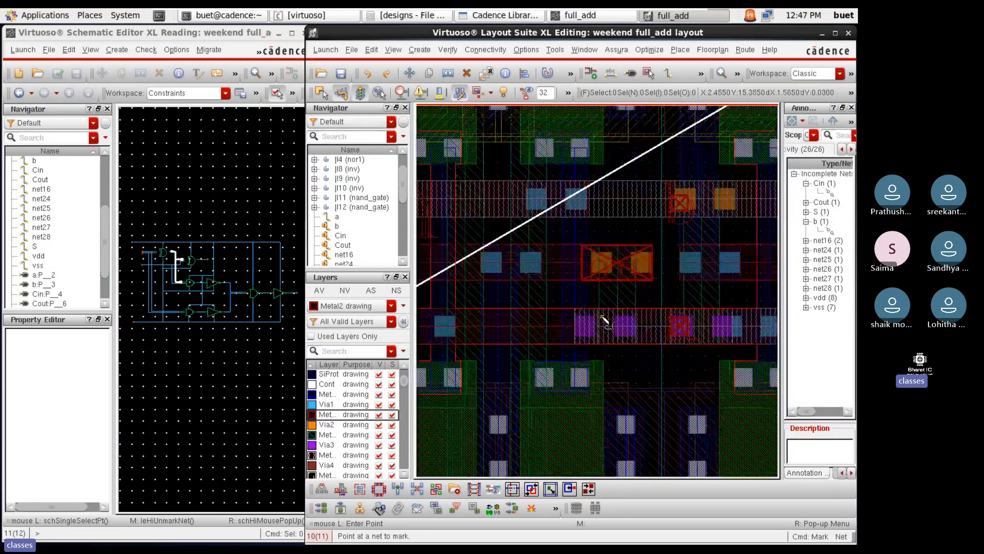
scroll(603, 319, down, 3)
scroll(565, 290, down, 2)
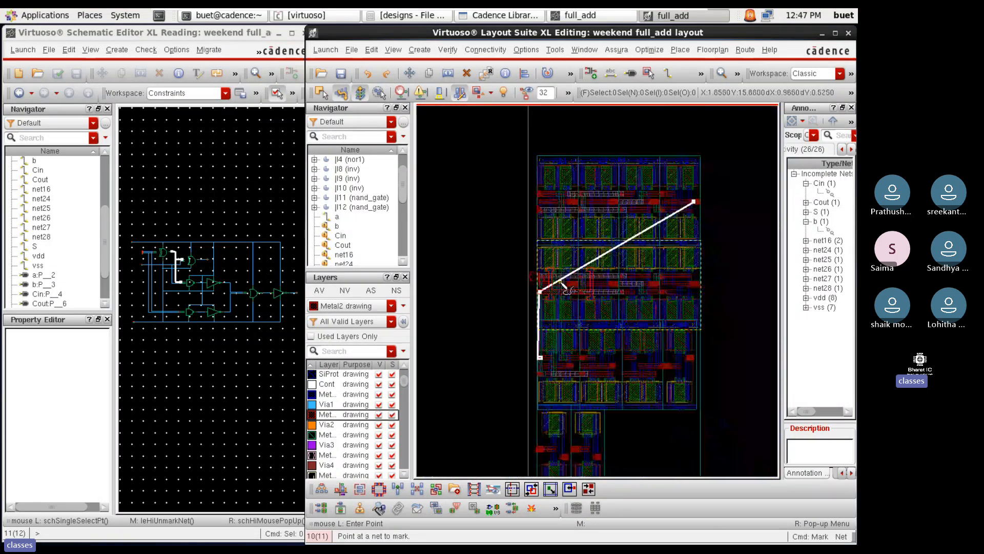
scroll(566, 290, up, 3)
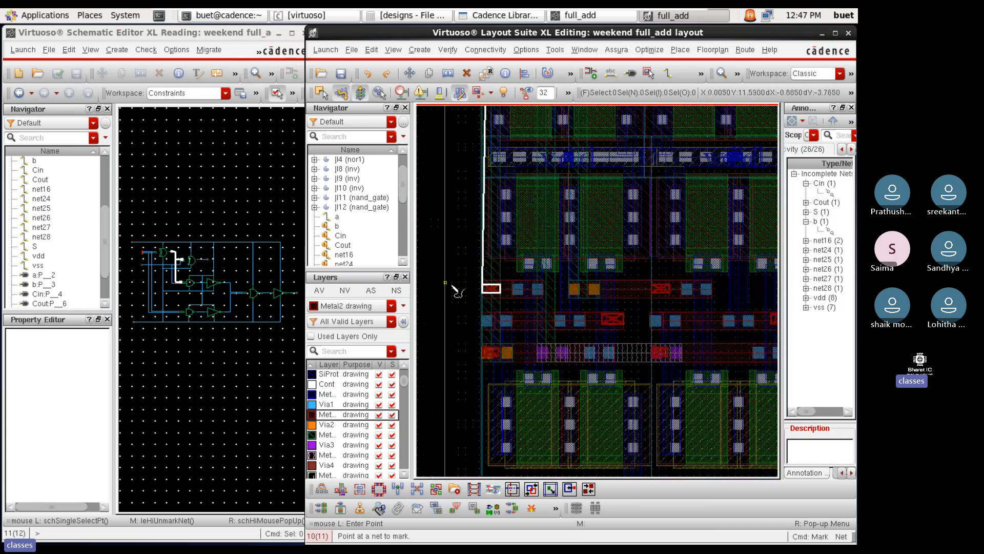
Examine where net16's open connection runs between its two left-edge Metal2 points, comparing the surrounding cell rows and straps
scroll(471, 291, up, 2)
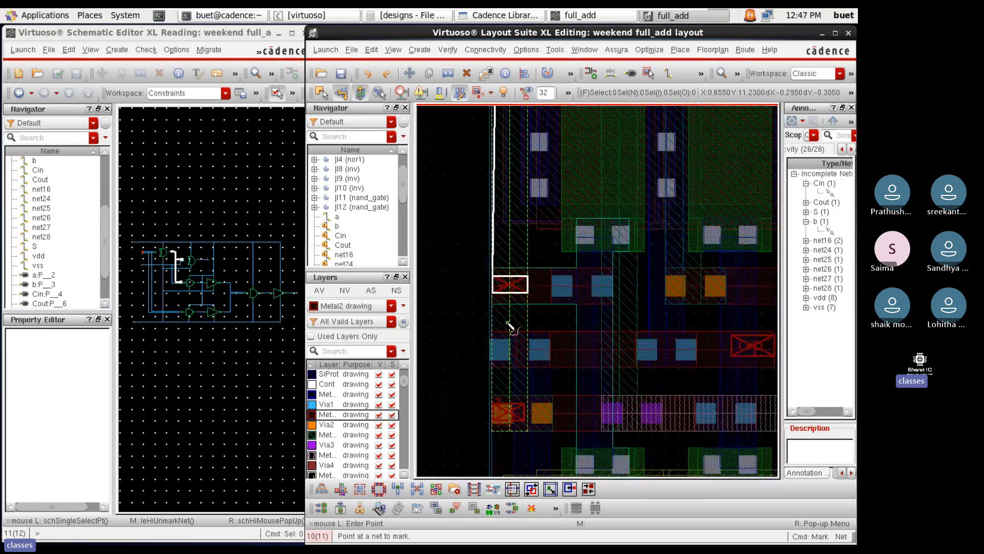
scroll(510, 327, down, 2)
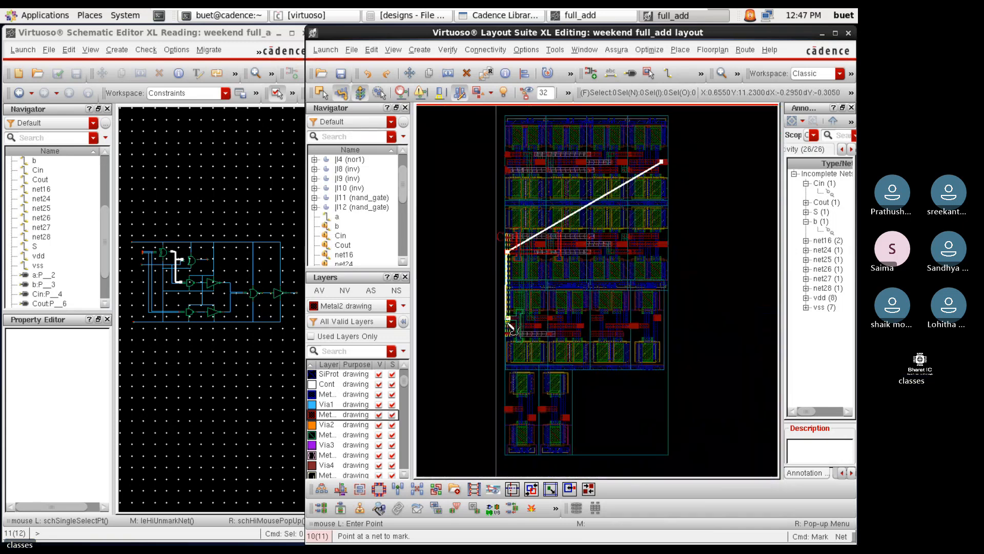
scroll(510, 327, up, 2)
scroll(511, 328, down, 2)
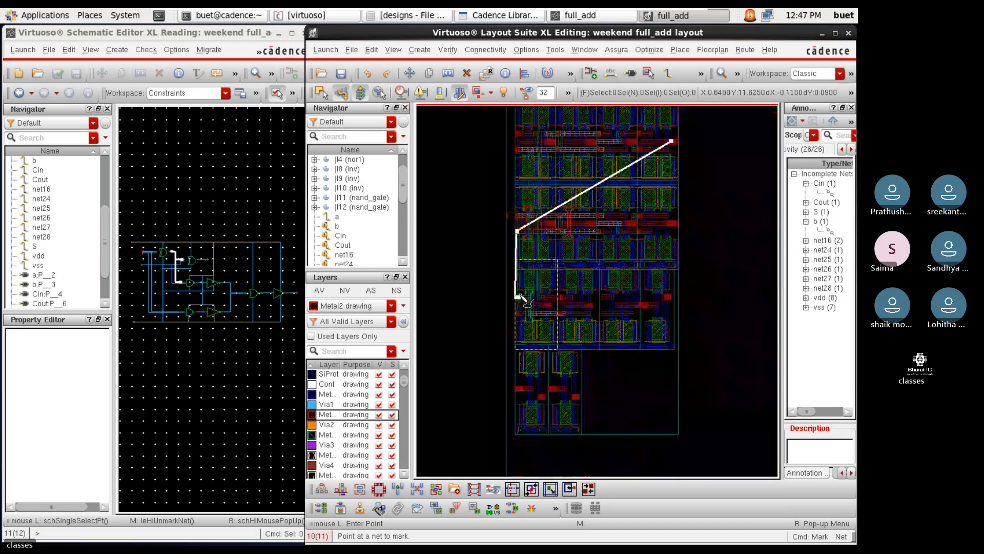
scroll(503, 247, up, 1)
scroll(503, 248, up, 1)
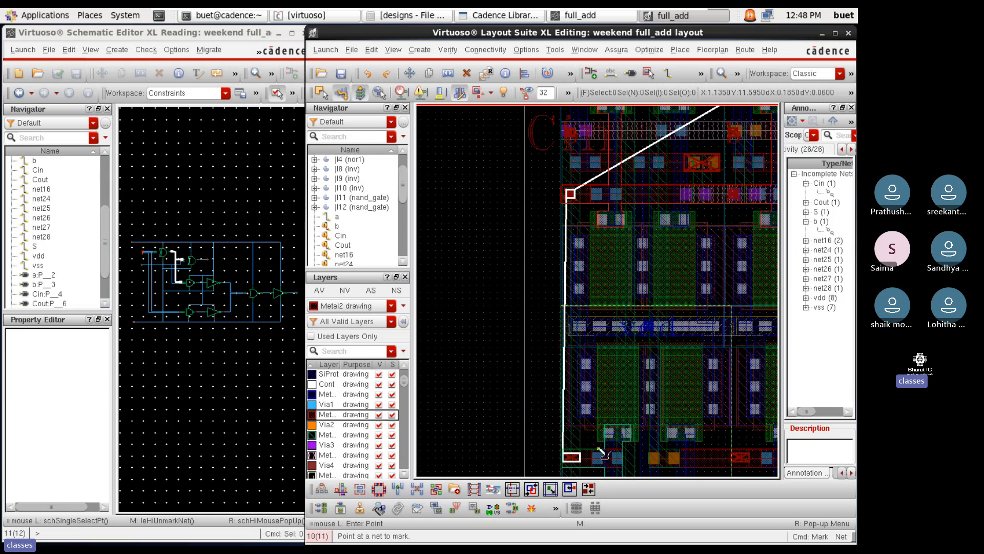
scroll(537, 305, down, 1)
scroll(535, 305, down, 1)
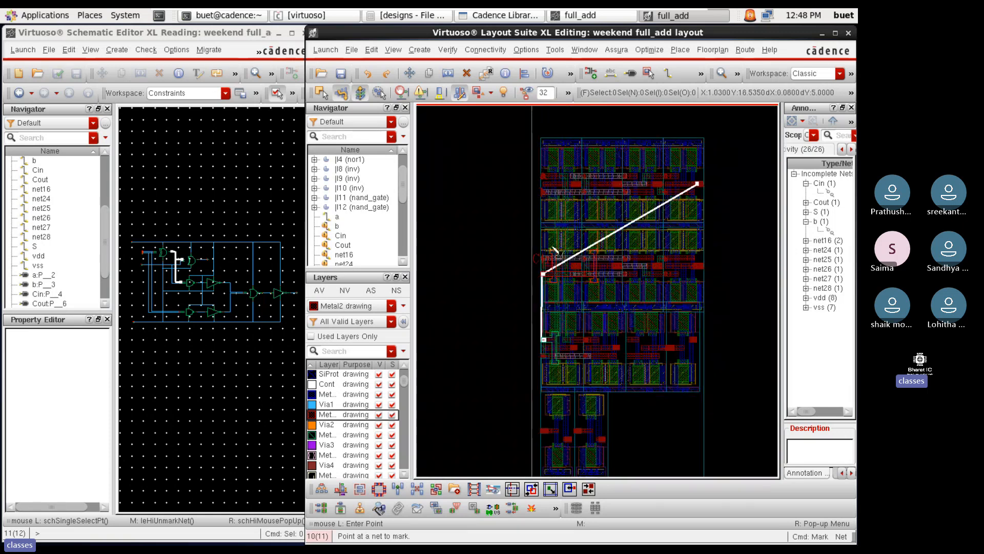
scroll(546, 277, up, 1)
scroll(544, 279, down, 1)
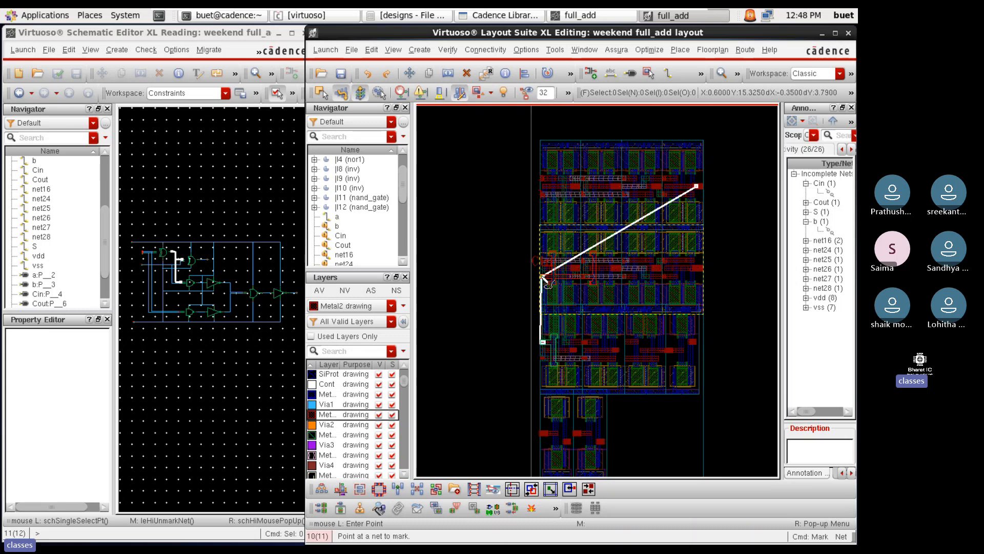
key(Escape)
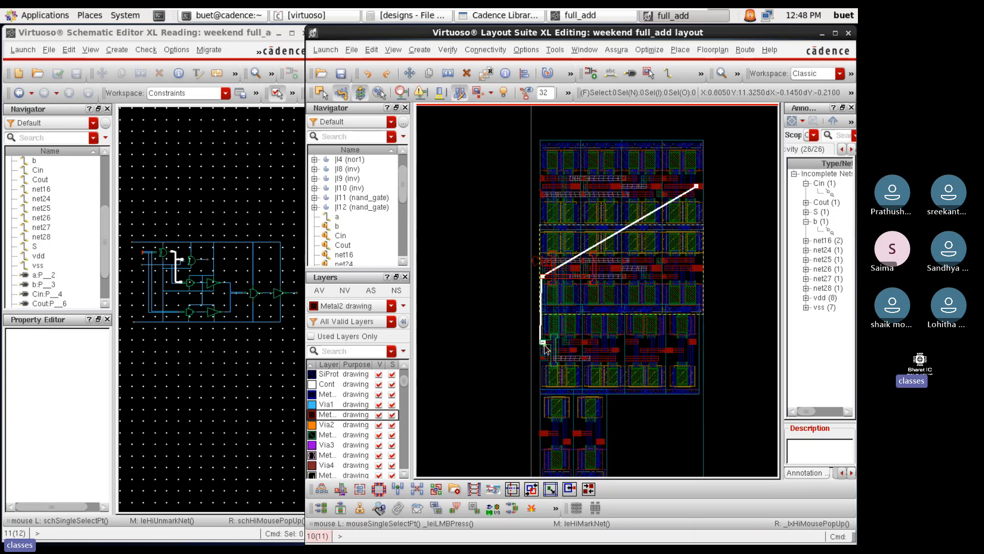
Draw a horizontal Metal2 path about 0.66 µm long from net16's lower left-edge connection point outward beyond the cell boundary
scroll(538, 349, up, 2)
scroll(540, 349, up, 2)
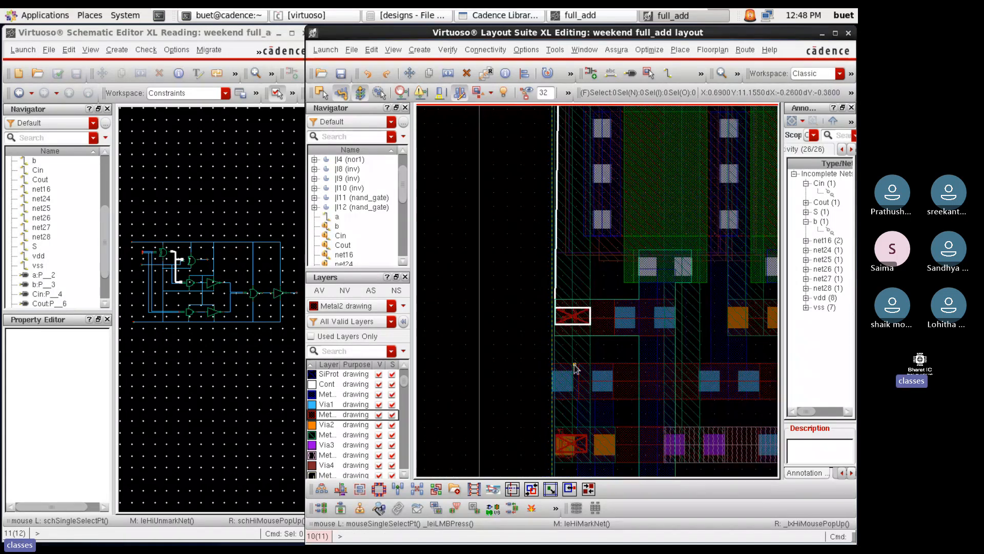
key(p)
scroll(557, 323, up, 2)
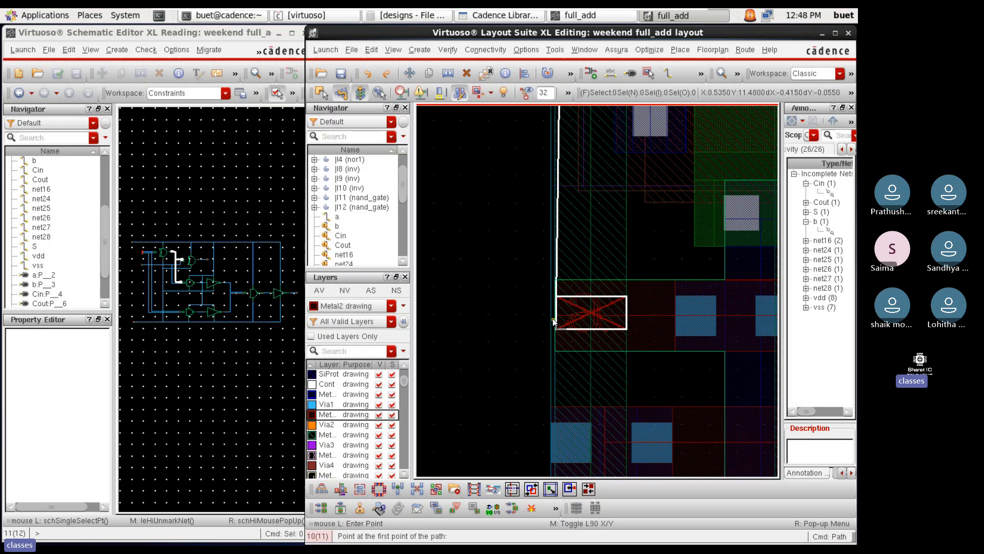
click(643, 316)
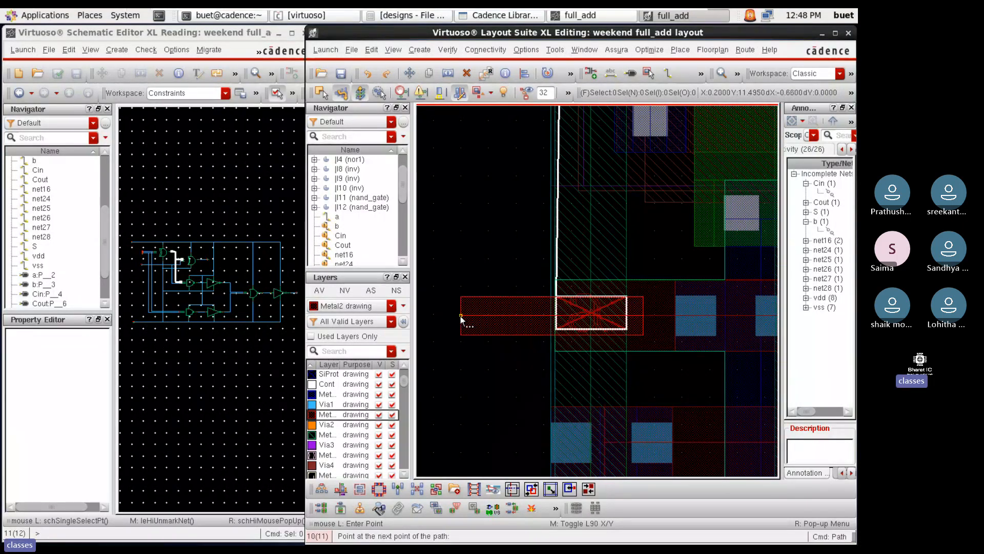
double_click(461, 316)
key(Escape)
Widen the new Metal2 path to match the existing strap at net16's lower connection point
click(505, 307)
key(q)
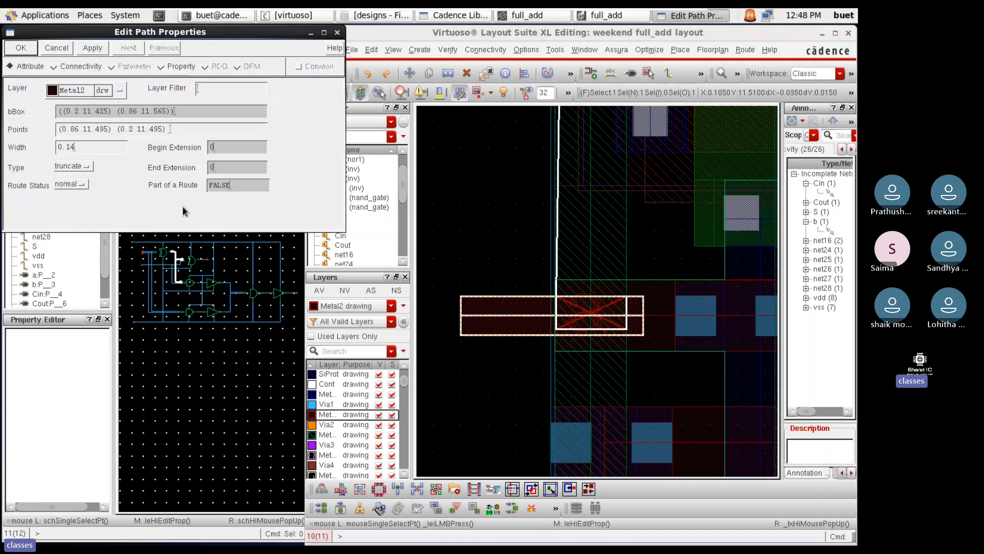
click(96, 149)
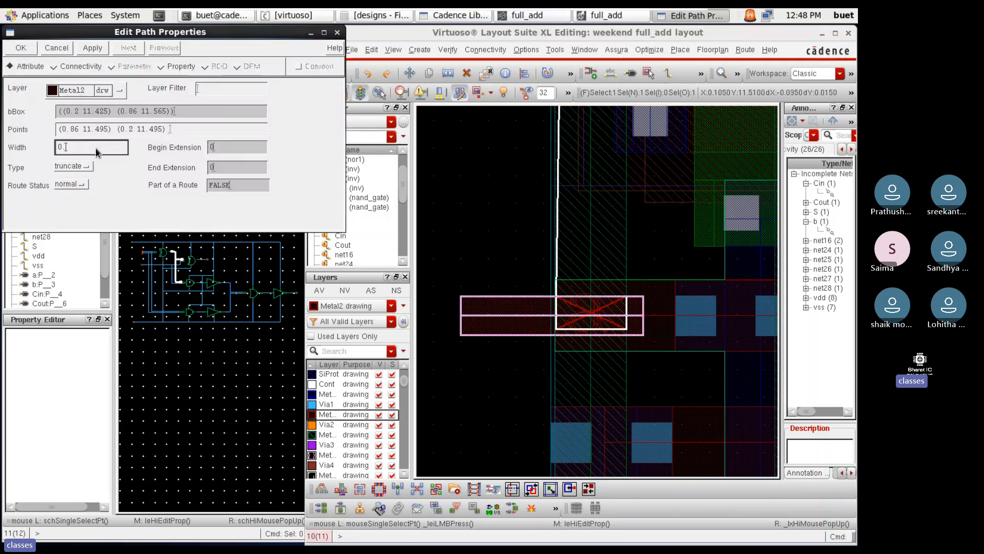
key(Return)
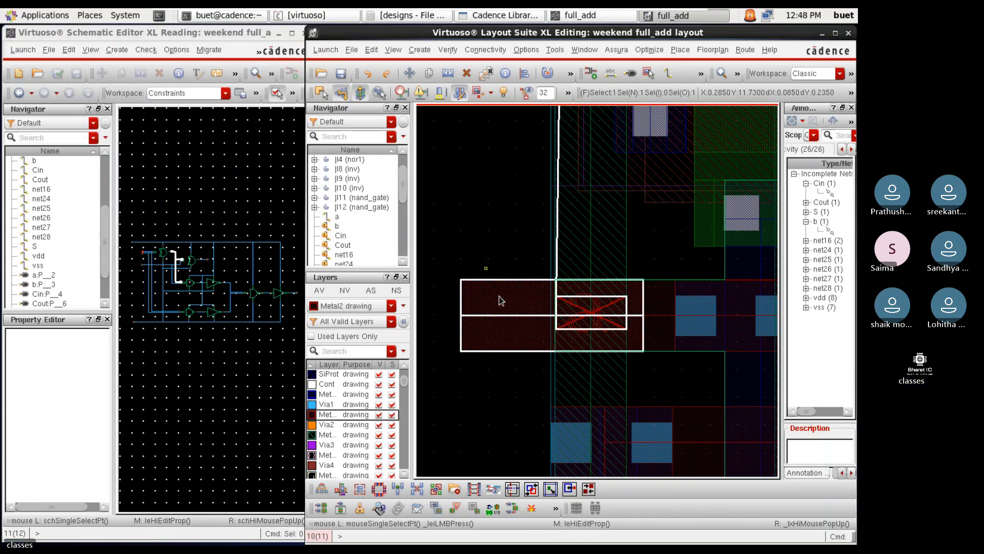
Copy the widened Metal2 path straight up onto net16's upper left-edge connection point below the Cin pin
ctrl+scroll(511, 332, down, 2)
ctrl+scroll(511, 332, down, 1)
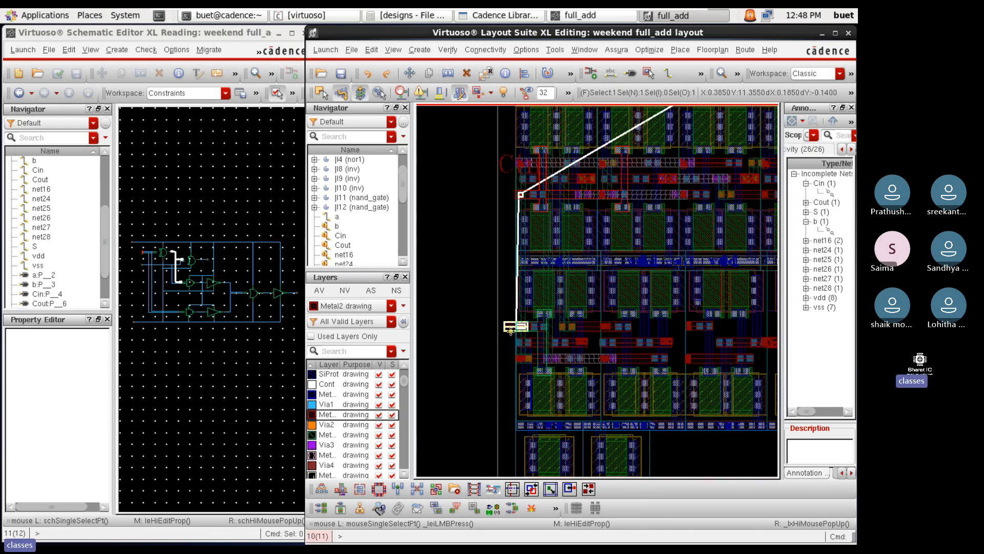
key(c)
ctrl+scroll(520, 193, up, 4)
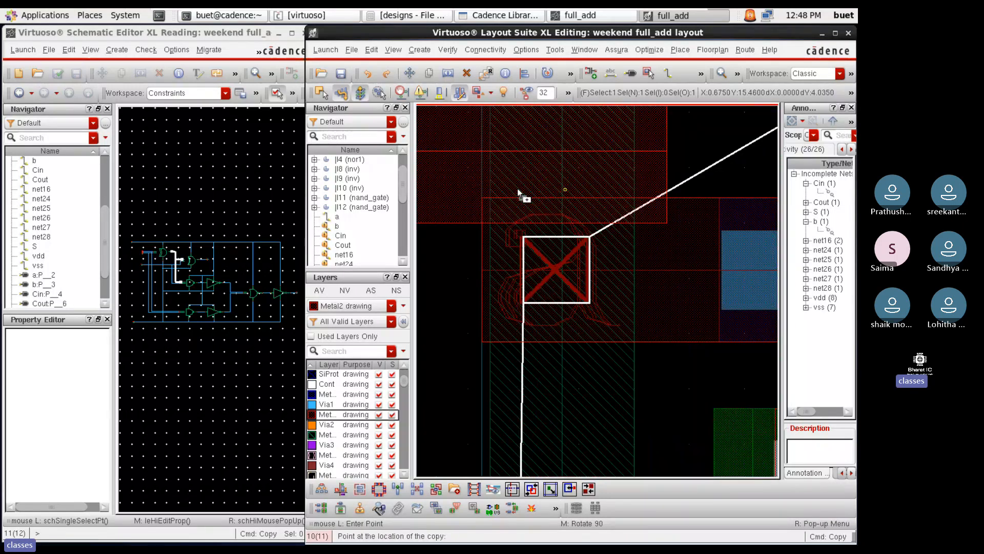
click(584, 308)
ctrl+scroll(710, 307, down, 2)
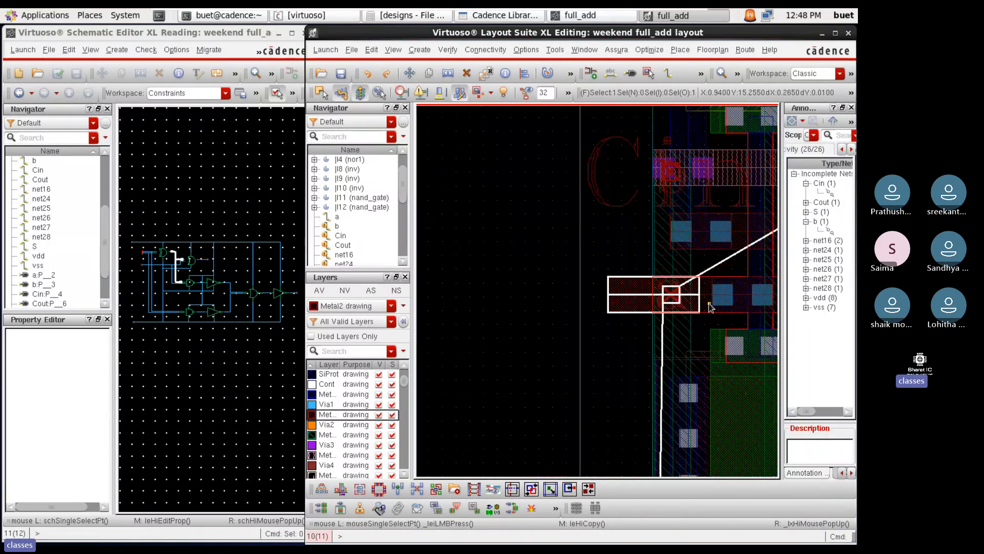
Copy the vertical Metal3 strap at the left edge outward so it crosses the outer end of the upper Metal2 path
click(679, 325)
key(c)
click(679, 325)
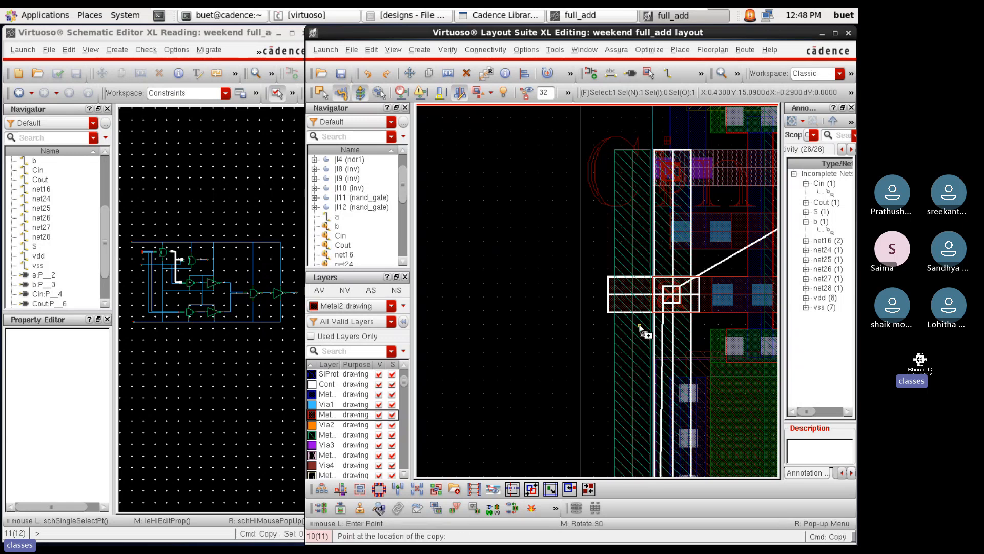
ctrl+scroll(633, 330, up, 1)
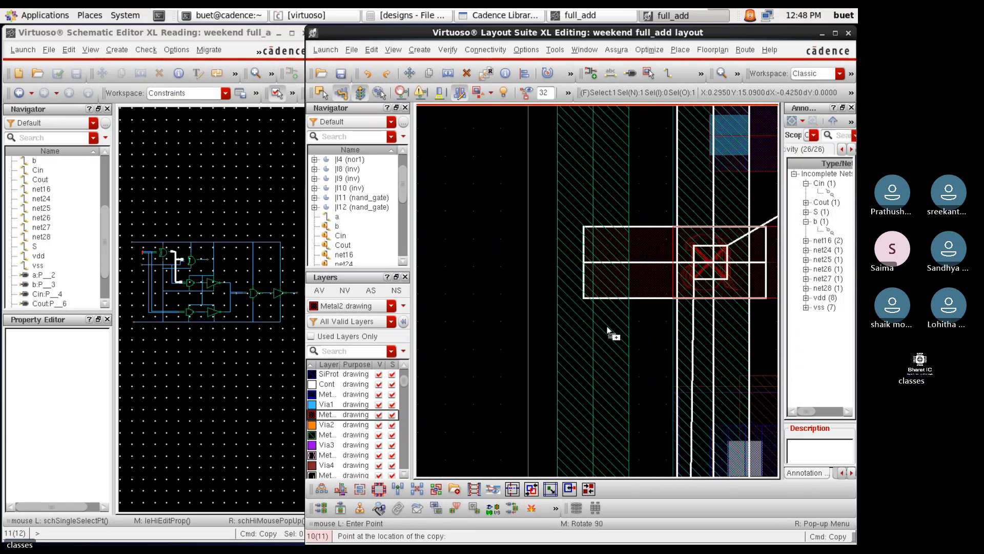
click(607, 328)
Measure the horizontal gap between the original Metal3 strap and its copy with a ruler
key(k)
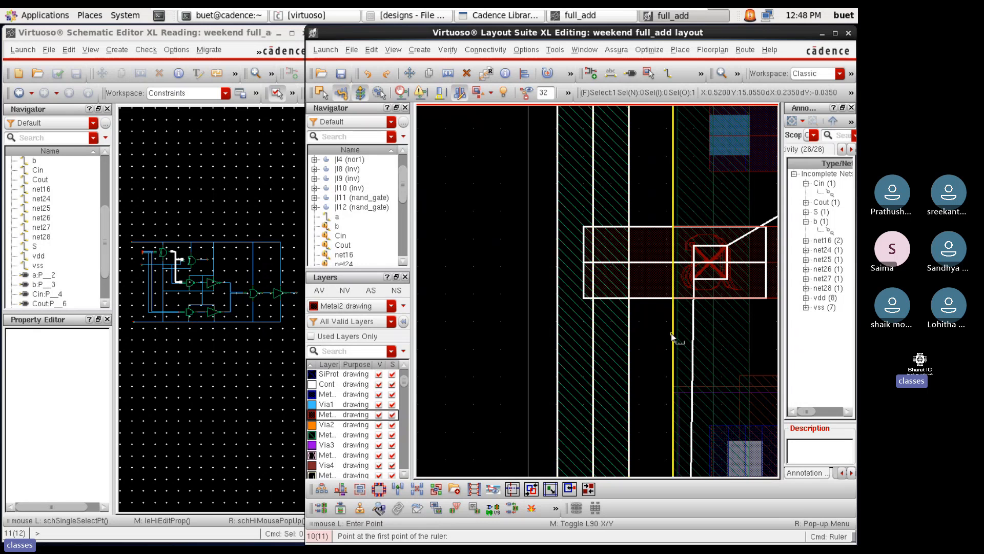
ctrl+scroll(693, 327, up, 2)
click(693, 327)
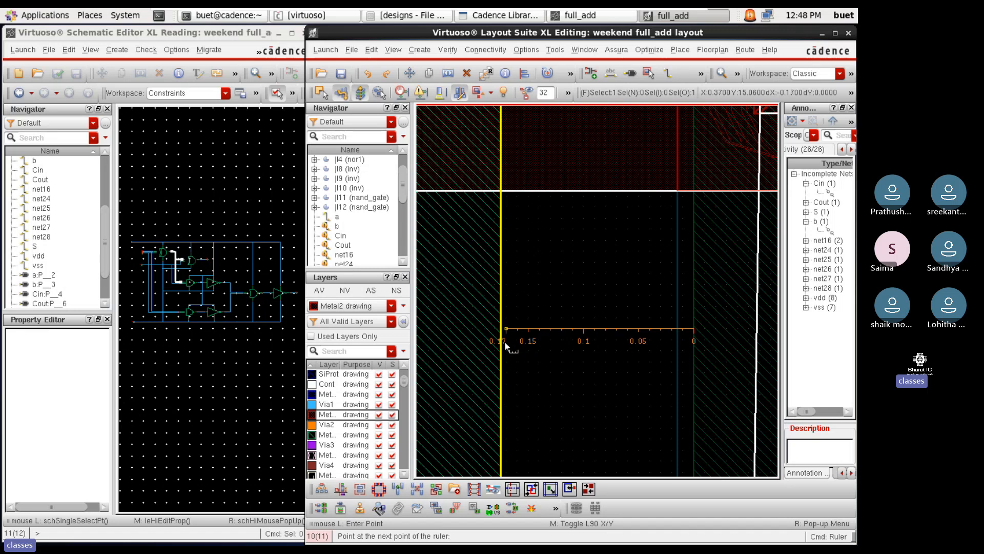
ctrl+scroll(508, 346, up, 2)
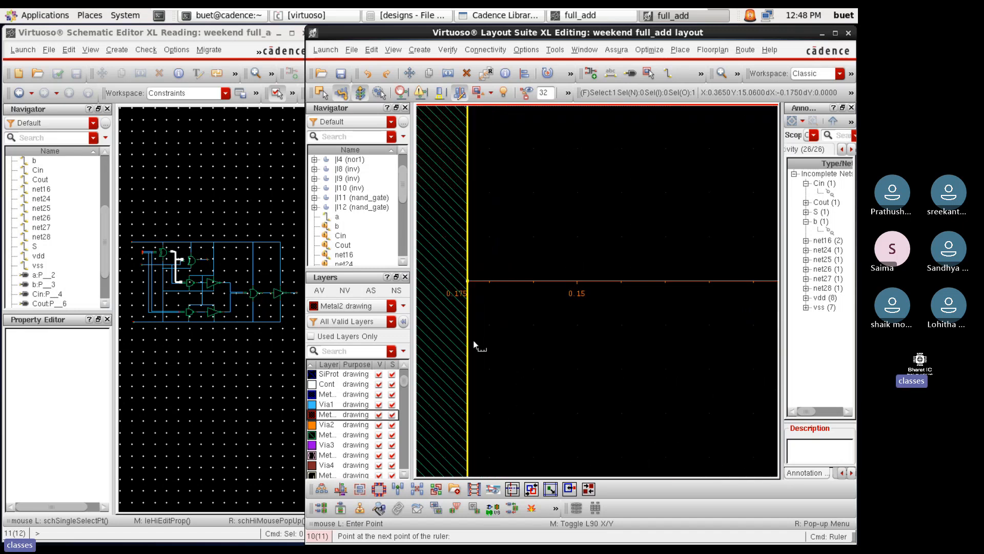
ctrl+scroll(473, 344, down, 3)
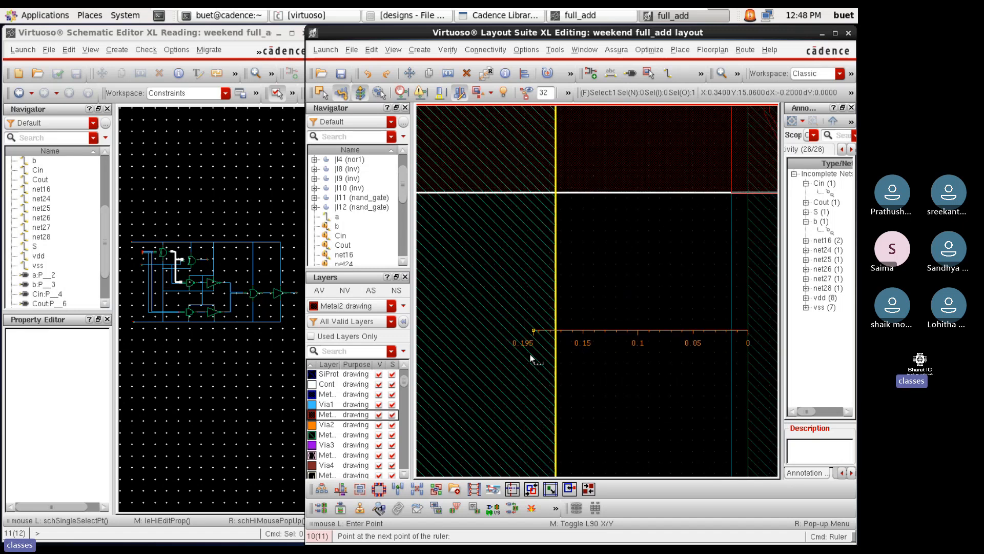
click(484, 343)
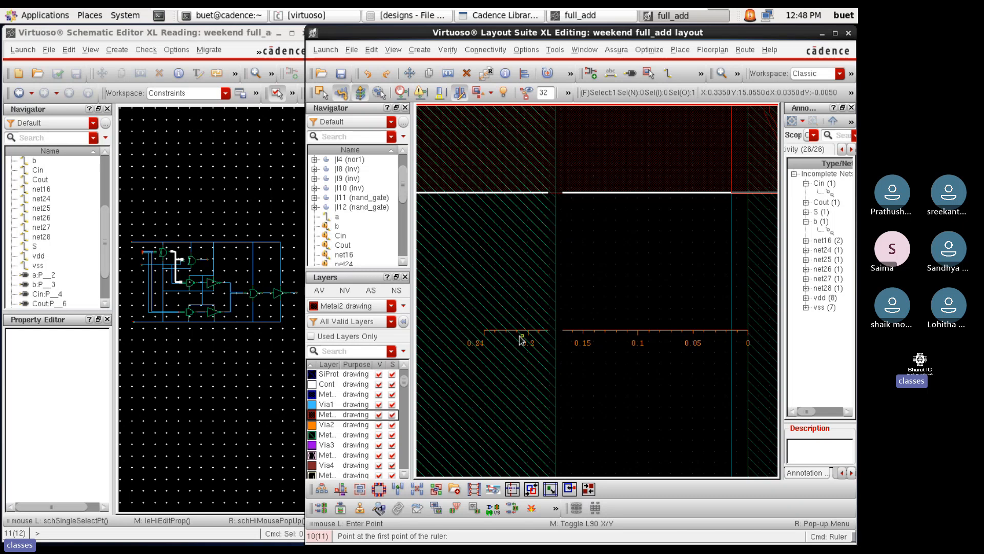
Shift the copied Metal3 strap outward to a 0.2 µm gap from the original strap and clear the ruler
key(Escape)
scroll(520, 336, up, 1)
key(s)
click(578, 327)
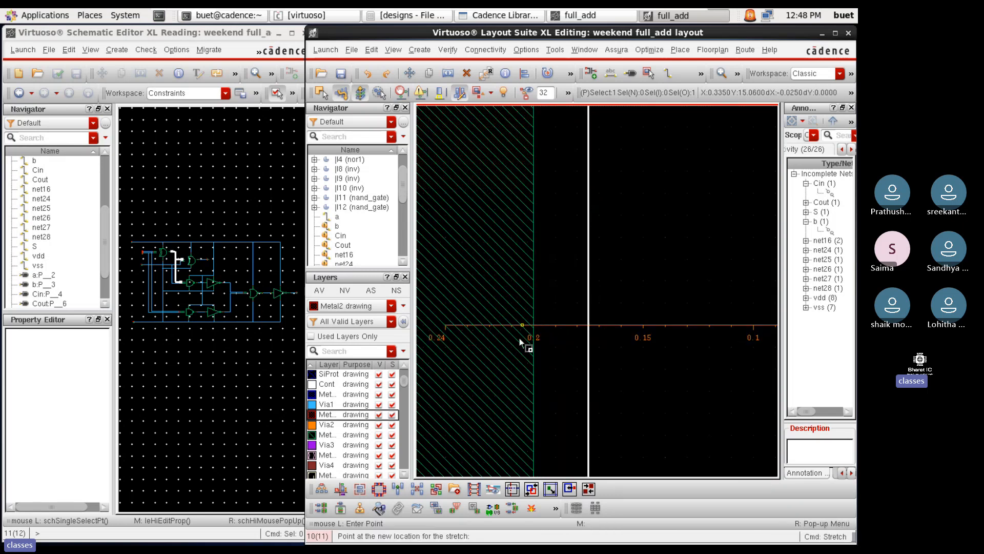
click(519, 338)
ctrl+scroll(565, 341, down, 3)
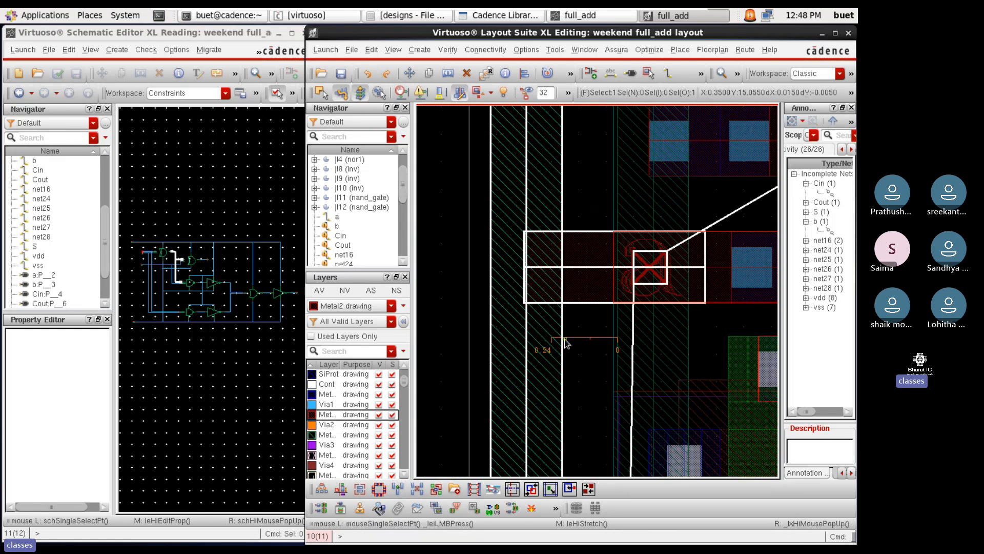
ctrl+scroll(566, 343, down, 1)
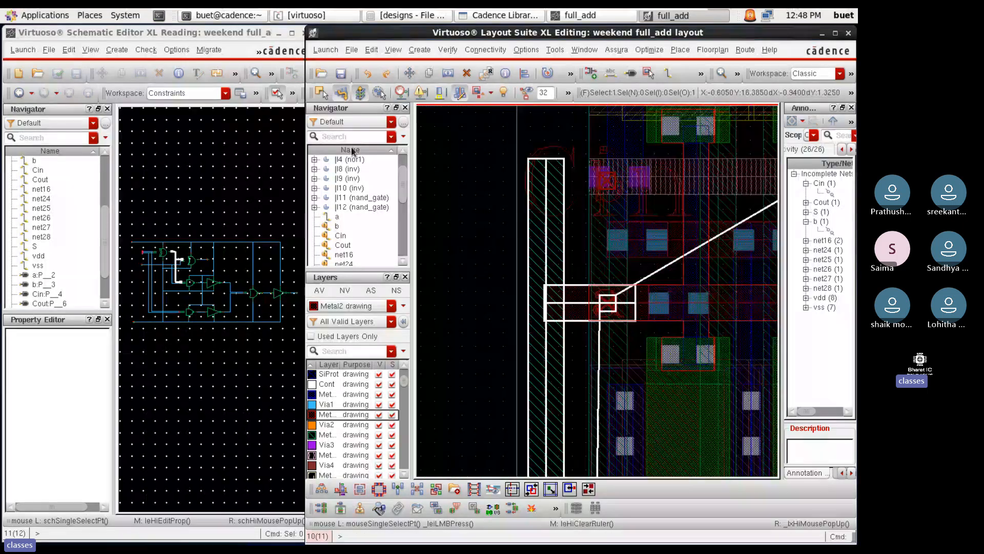
Stretch the upper end of the copied Metal3 strap down to the upper edge of the copied Metal2 path
click(429, 143)
key(s)
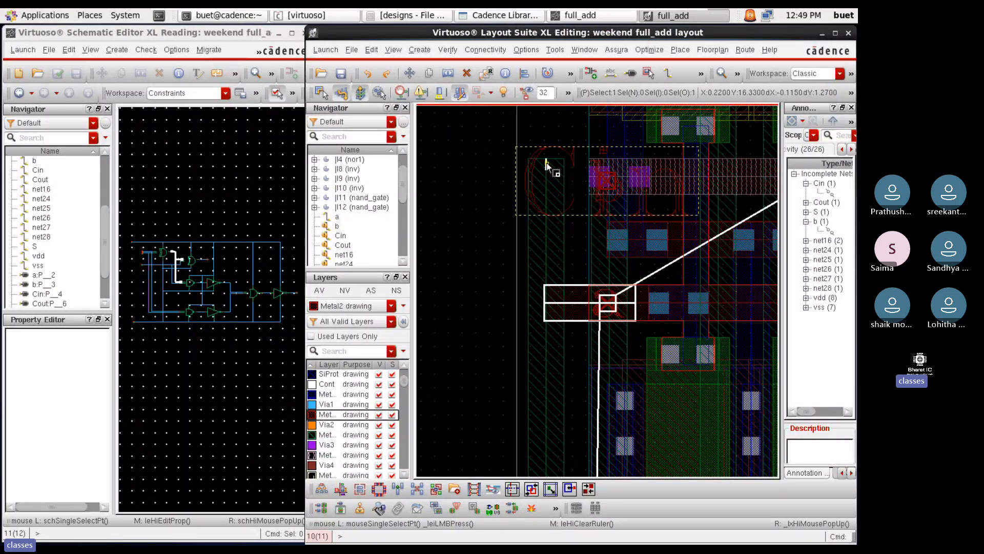
click(547, 163)
ctrl+scroll(552, 293, up, 3)
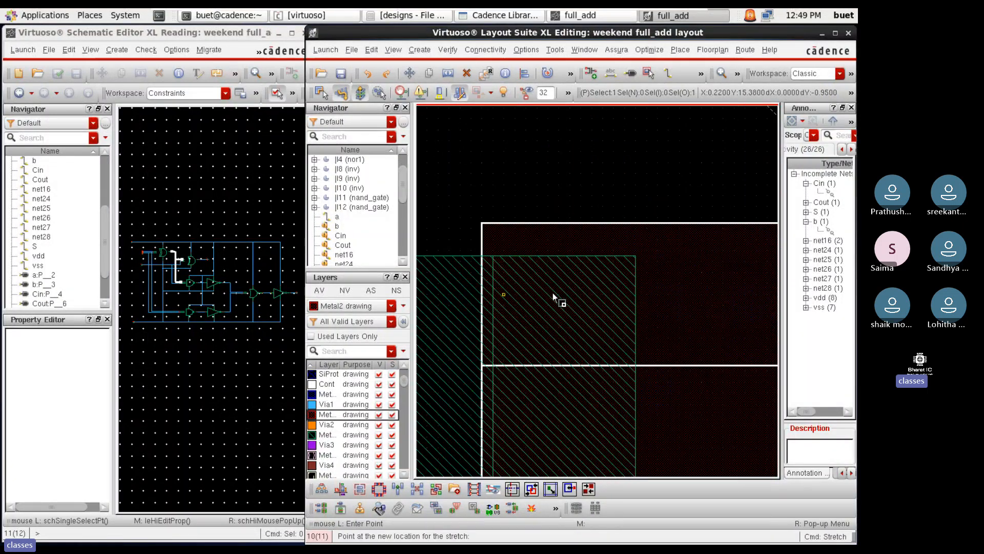
click(560, 257)
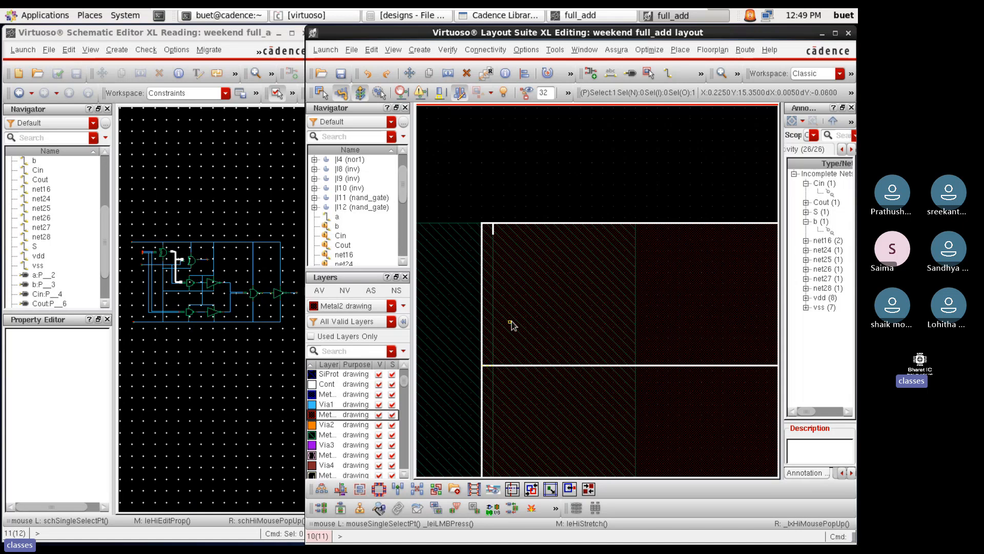
Stretch the outer end of the upper Metal2 path to the outer edge of the copied Metal3 strap
ctrl+scroll(540, 323, down, 2)
click(541, 323)
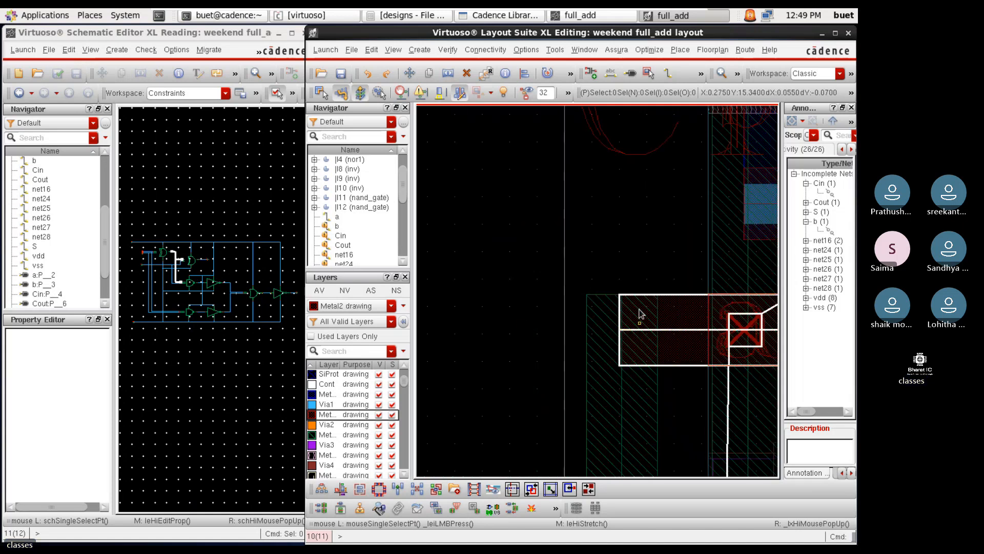
click(635, 320)
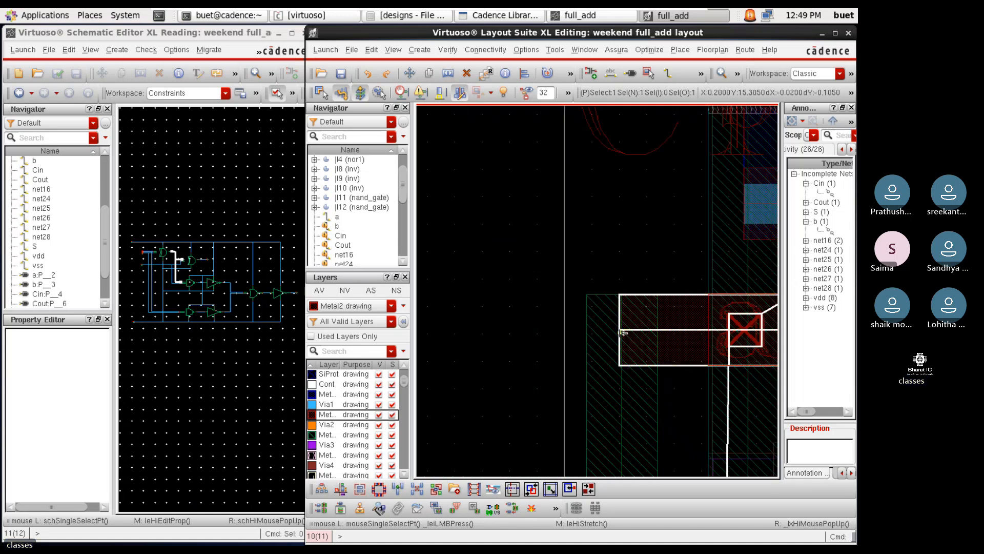
scroll(620, 333, up, 1)
key(s)
click(619, 330)
scroll(565, 330, up, 2)
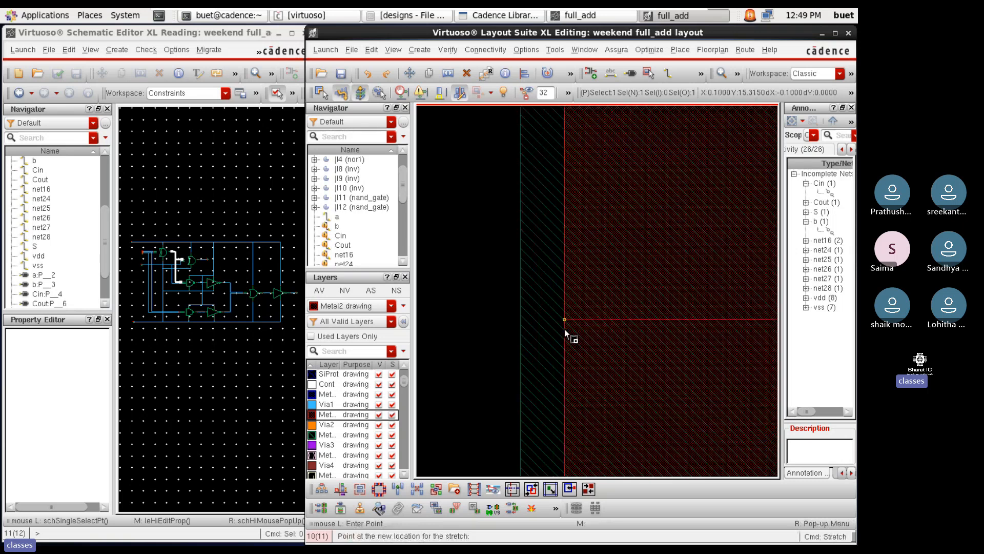
click(520, 328)
Stretch the lower end of the copied Metal3 strap up to the lower edge of the lower Metal2 path
scroll(541, 235, down, 5)
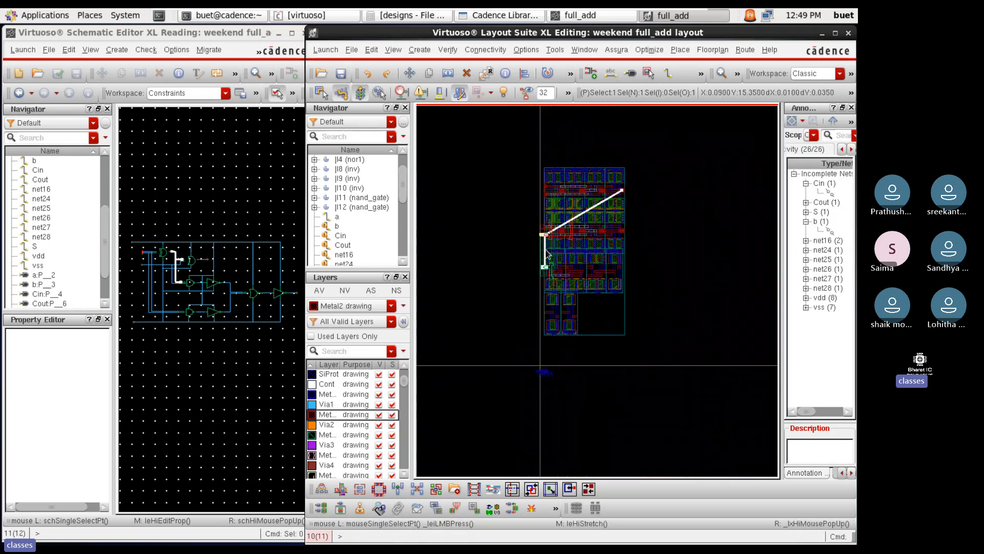
scroll(545, 275, up, 5)
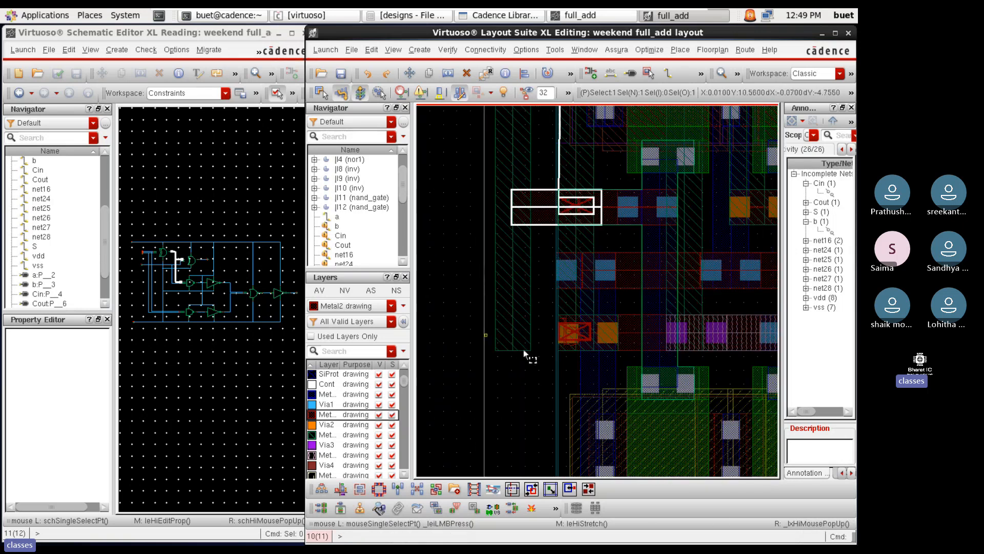
key(s)
click(515, 350)
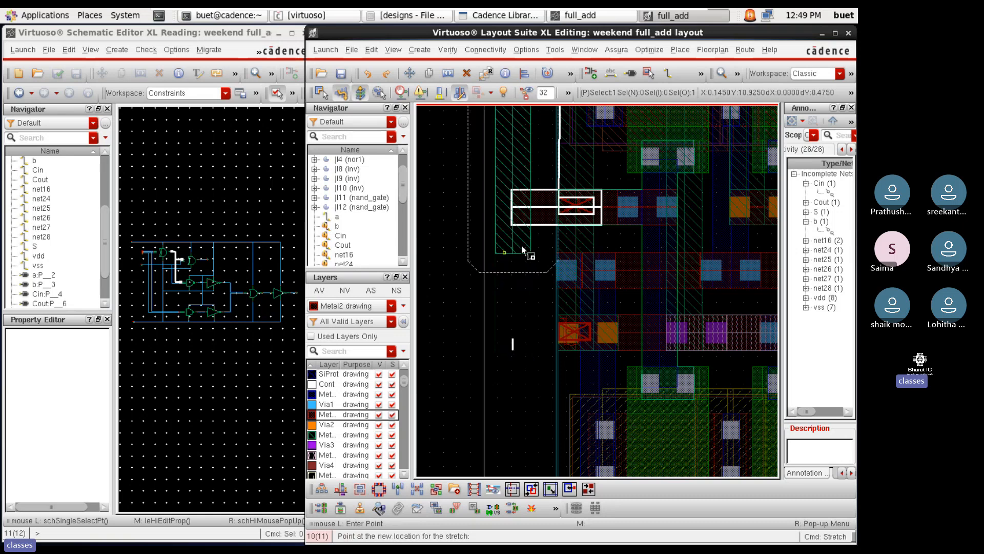
scroll(512, 214, up, 3)
click(526, 296)
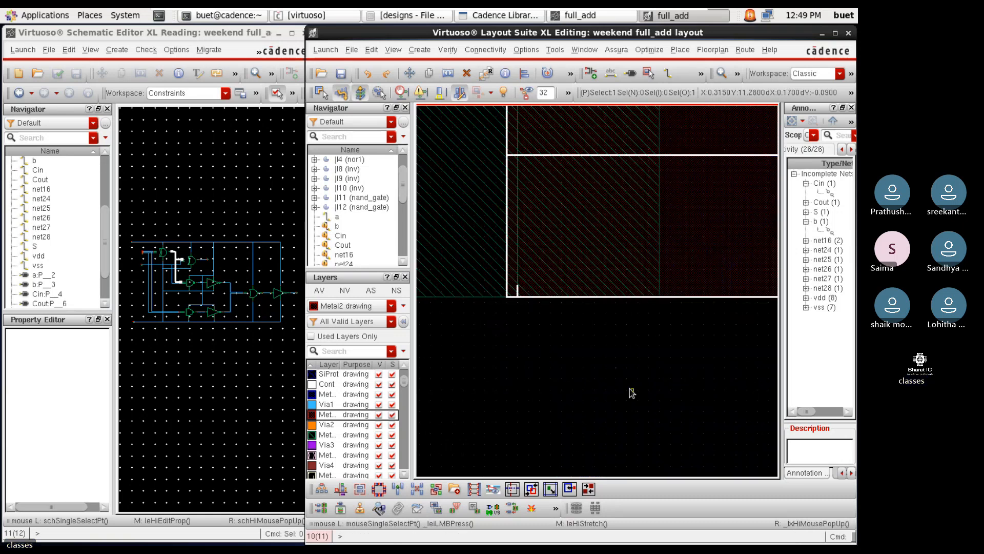
Stretch the outer end of the lower Metal2 path to the outer edge of the copied Metal3 strap
scroll(630, 389, down, 2)
scroll(588, 331, up, 2)
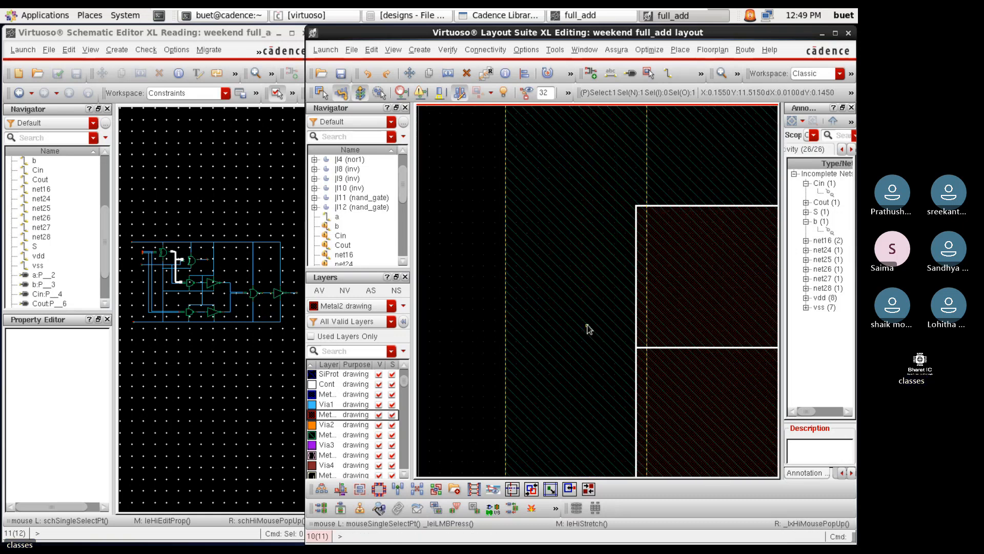
key(s)
click(636, 346)
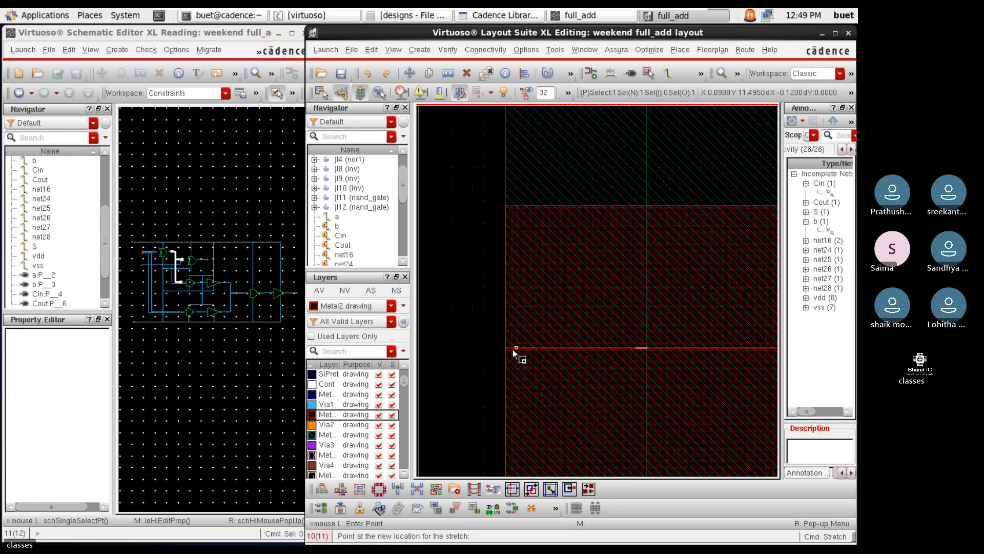
click(512, 349)
Start creating a via with the M3_M2v via definition
scroll(494, 354, down, 3)
scroll(479, 347, up, 2)
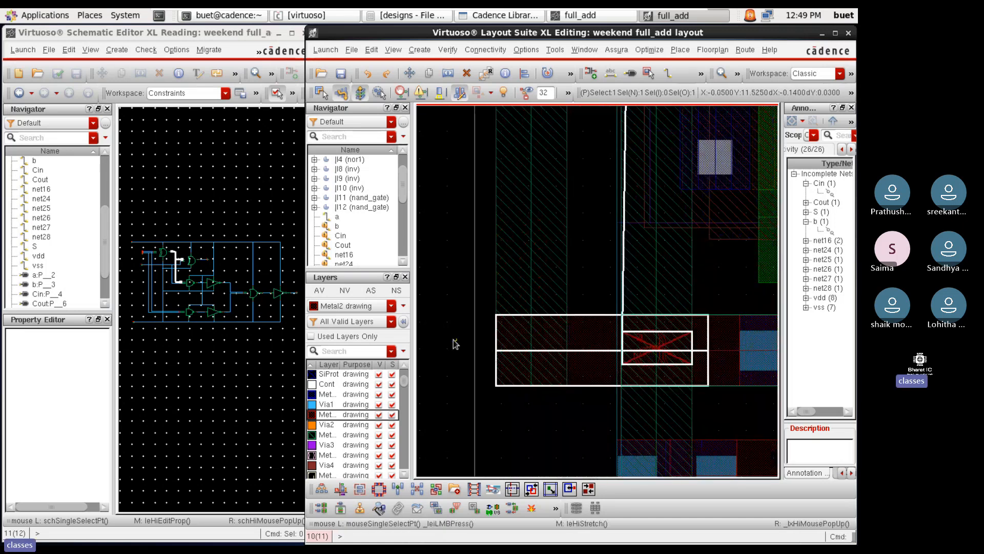
key(o)
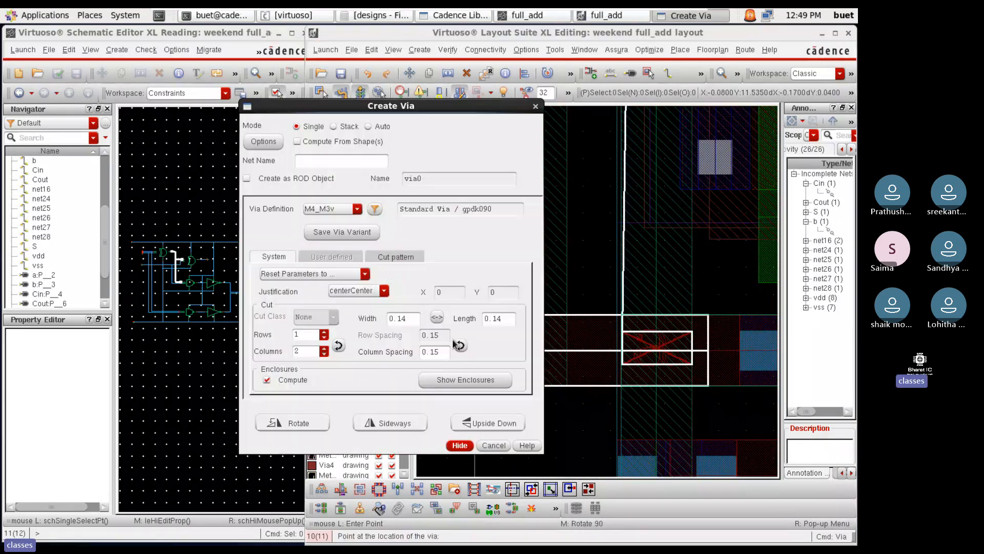
click(355, 210)
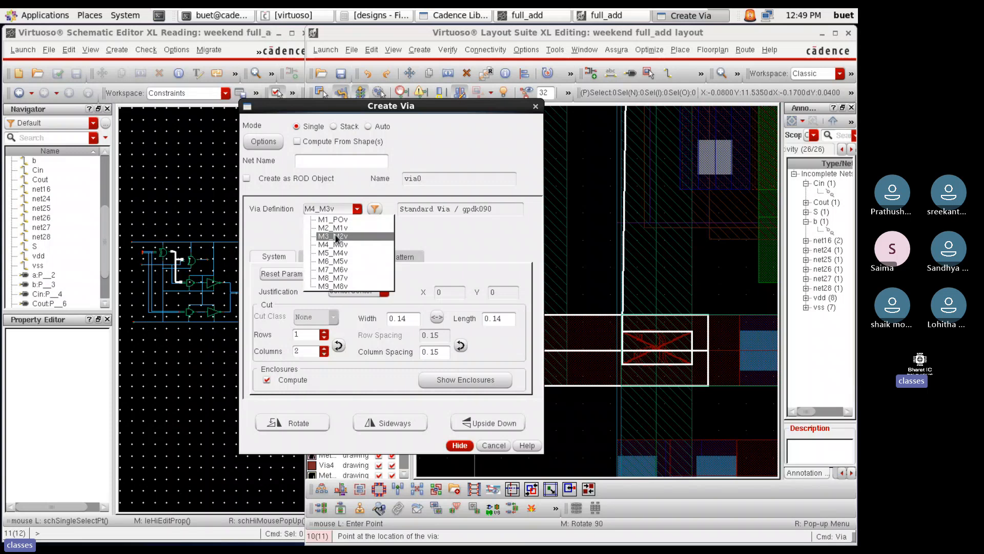
click(333, 236)
click(459, 445)
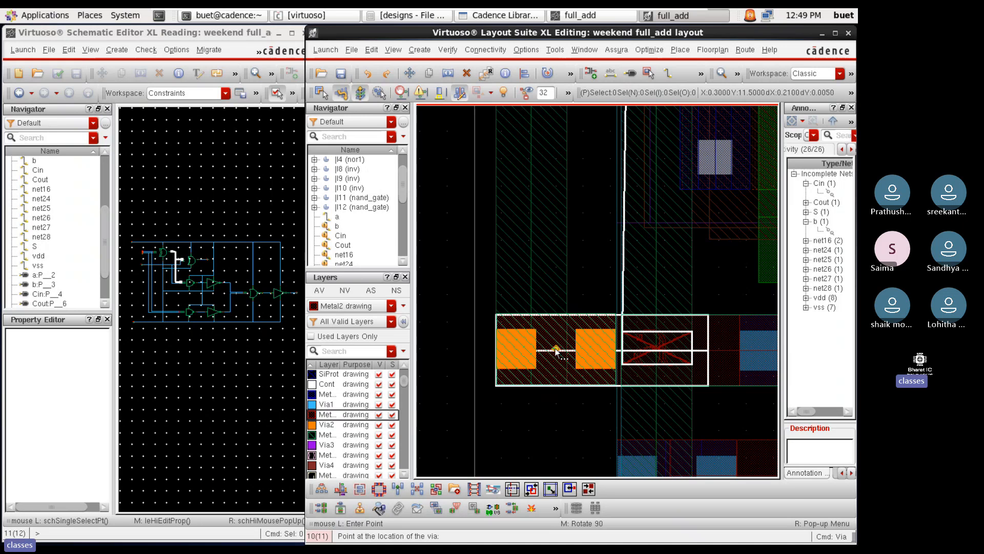
Rotate the two-cut via to vertical and place it where the lower Metal2 path overlaps the copied Metal3 strap
ctrl+scroll(557, 351, up, 2)
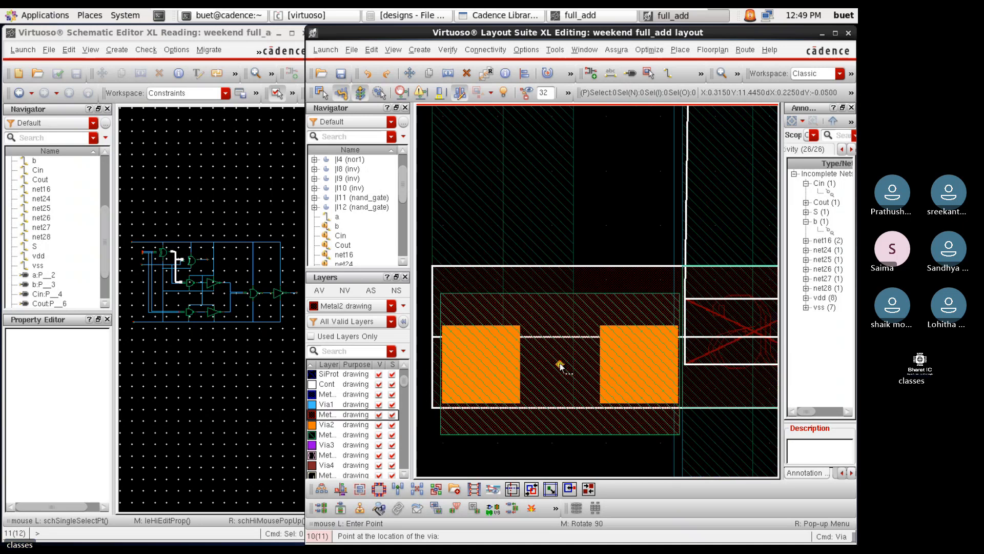
ctrl+scroll(560, 365, down, 2)
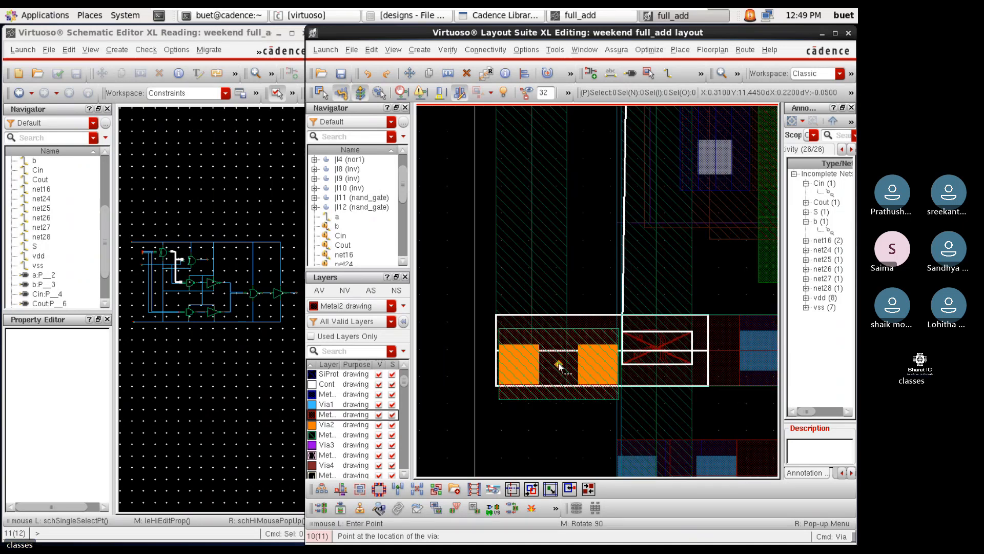
ctrl+scroll(557, 365, down, 1)
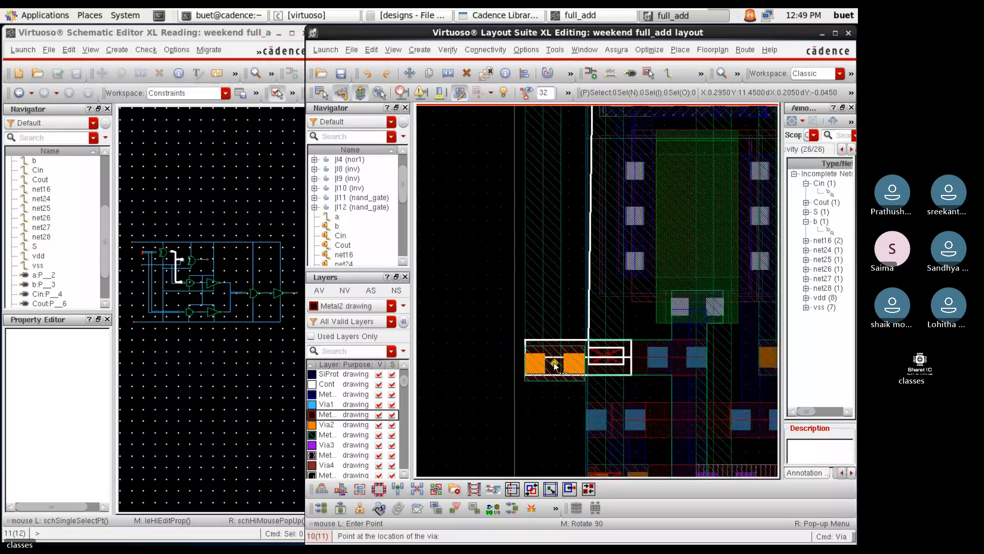
ctrl+scroll(555, 365, up, 2)
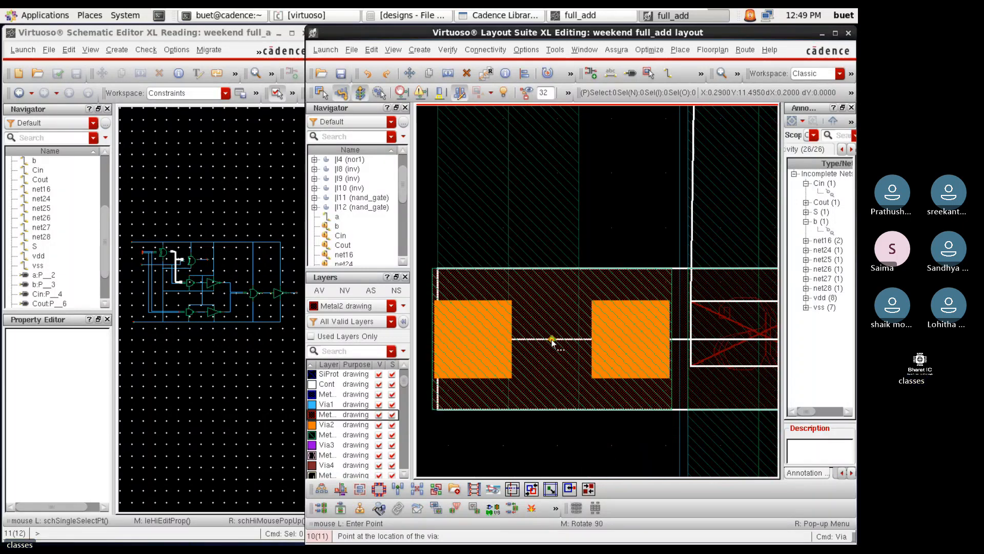
scroll(566, 234, down, 3)
key(F3)
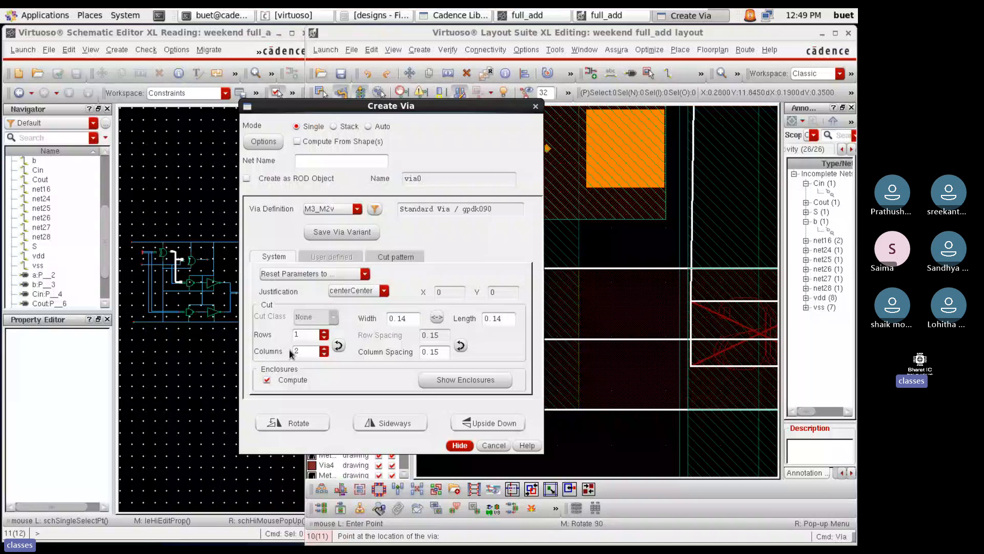
click(319, 422)
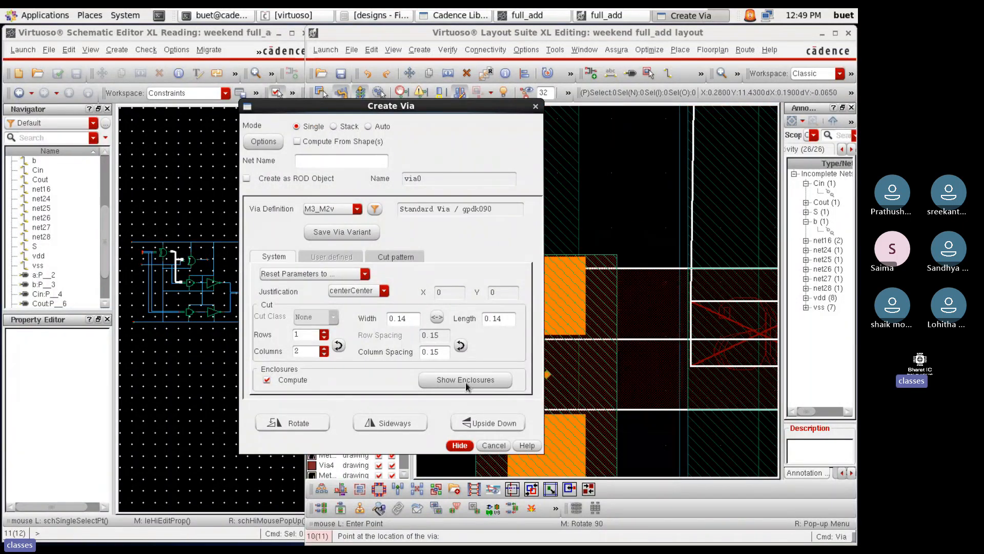
click(466, 445)
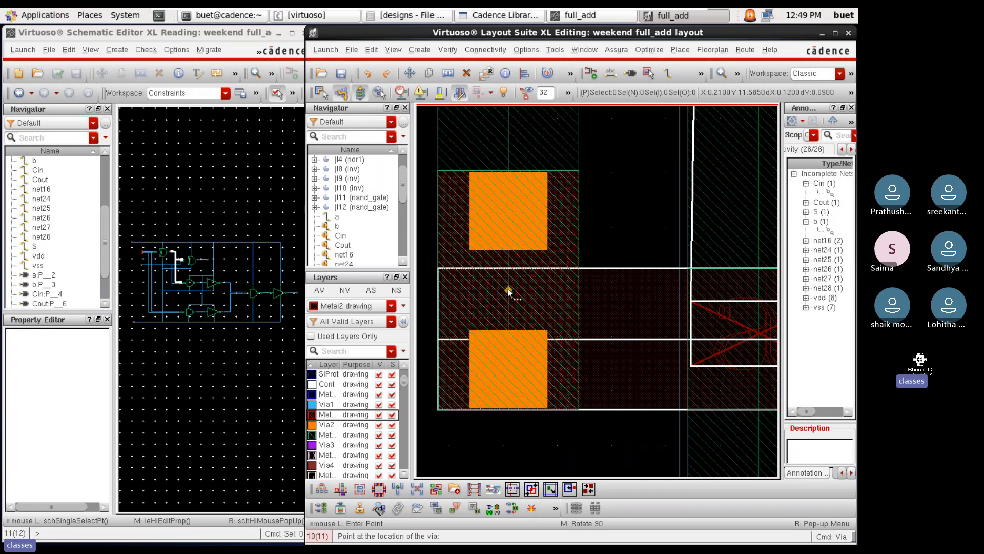
click(508, 291)
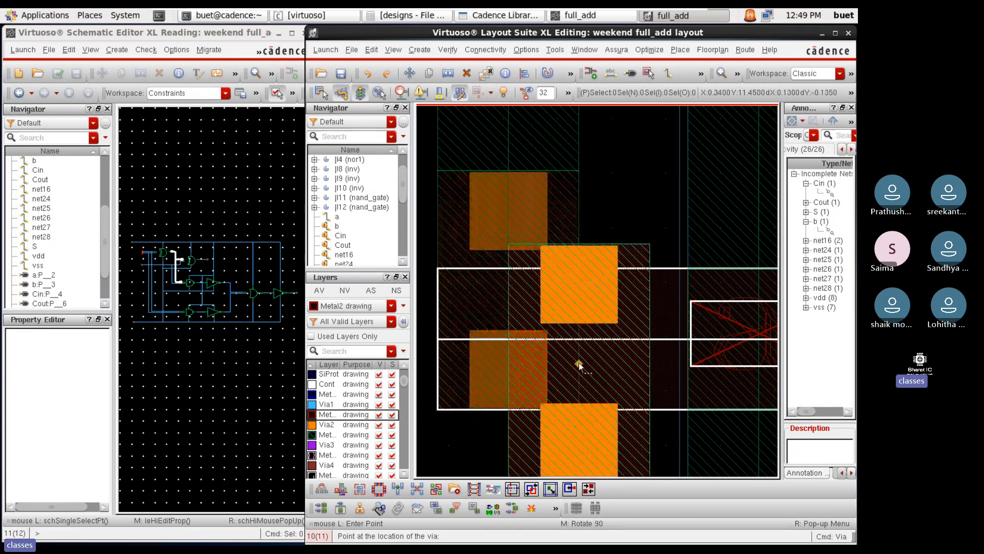
Place a second vertical M3_M2v via where the upper Metal2 path overlaps the copied Metal3 strap, and end via creation
scroll(579, 371, down, 5)
scroll(575, 327, up, 5)
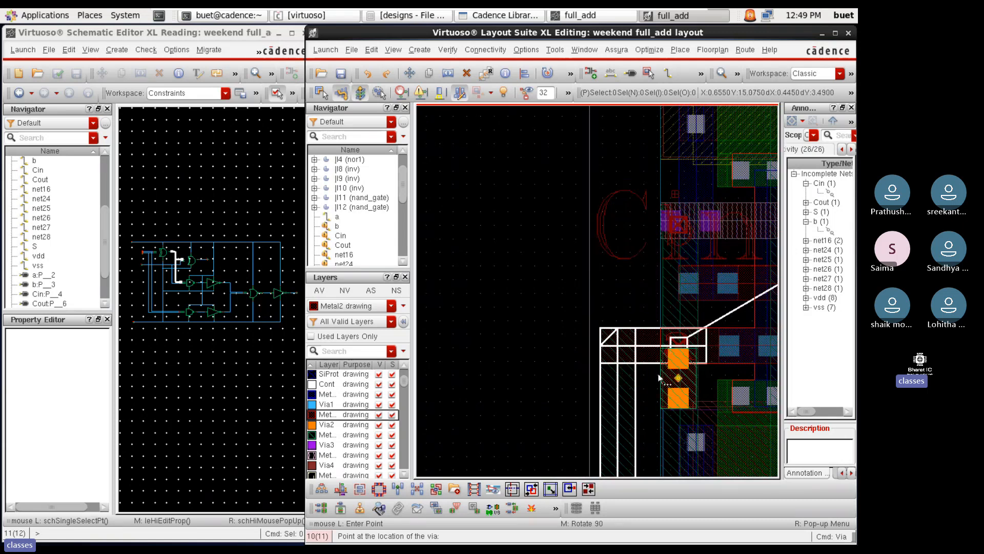
scroll(660, 378, up, 2)
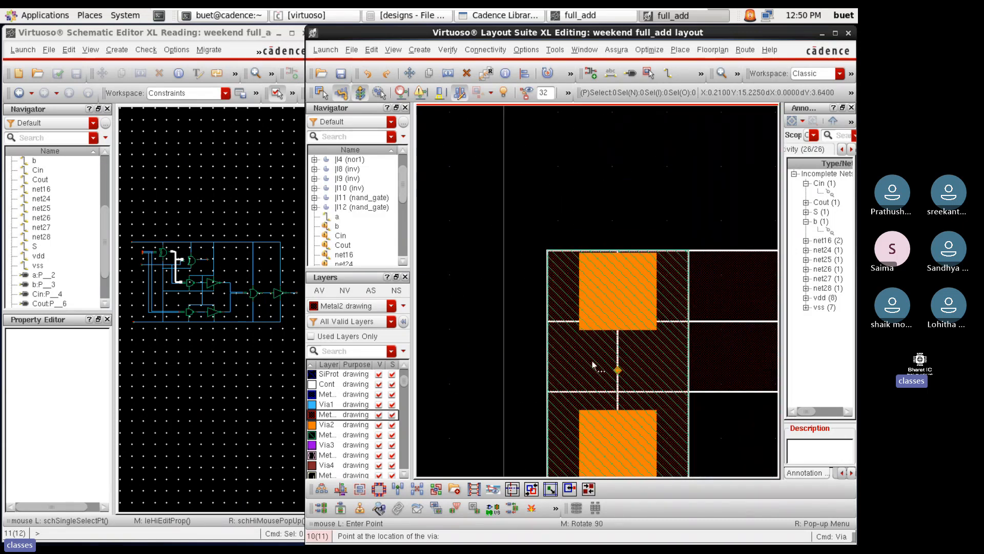
key(Escape)
Stretch the upper end of the copied Metal3 strap upward by about 2.8 µm, past the upper Metal2 path
scroll(521, 345, down, 4)
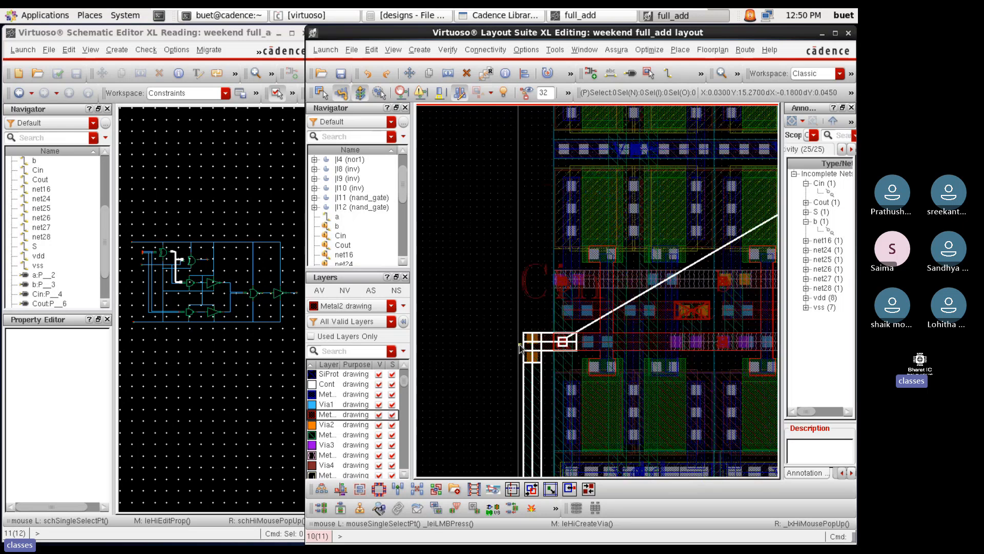
scroll(520, 346, down, 2)
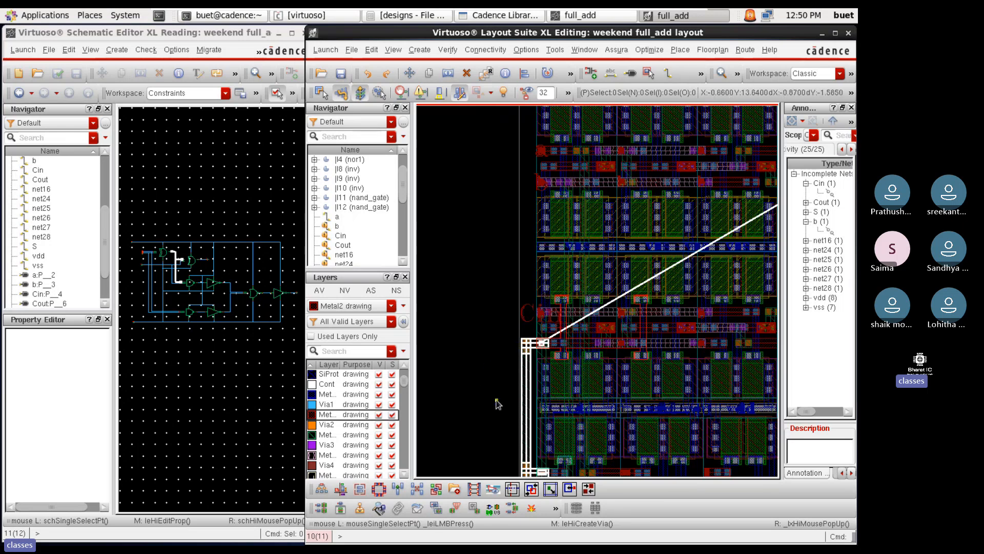
scroll(496, 404, down, 2)
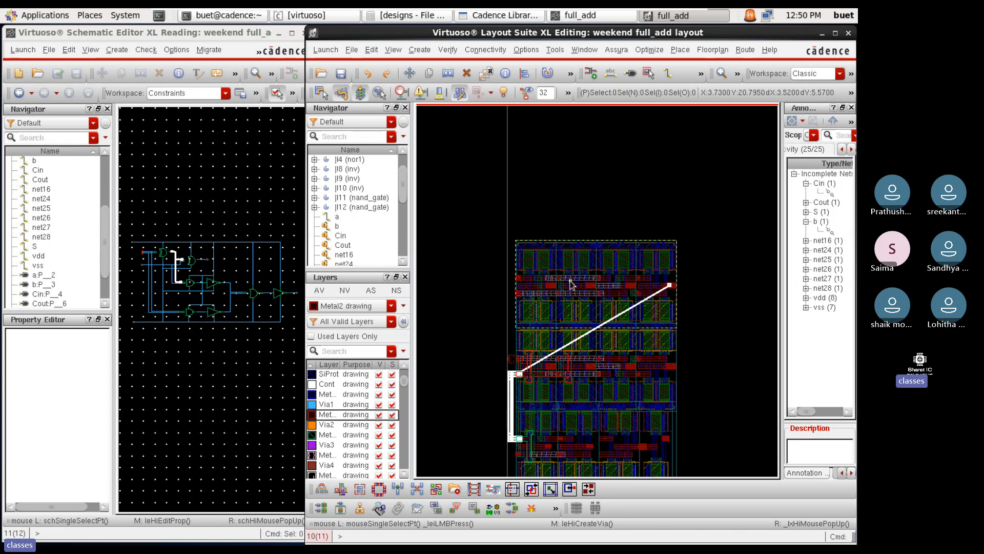
scroll(572, 283, up, 1)
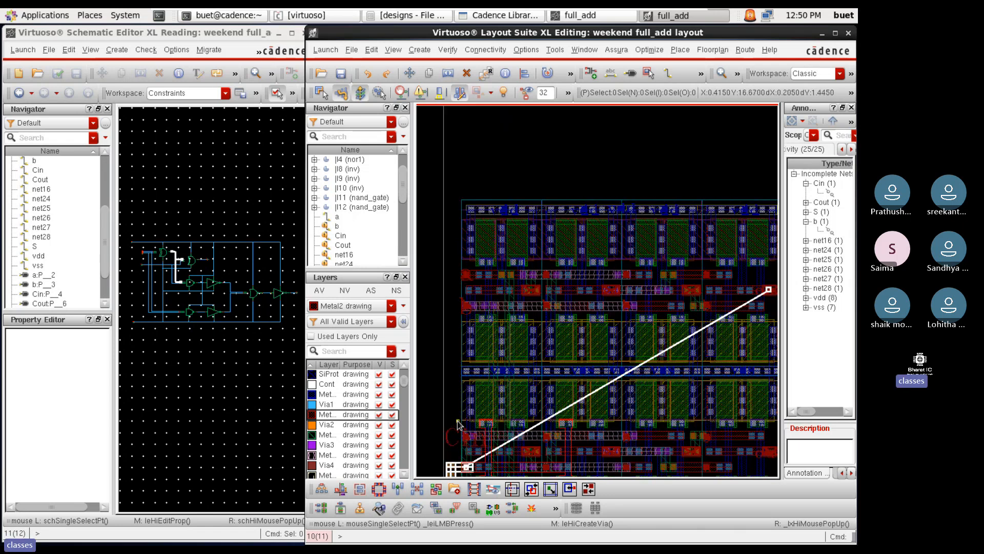
scroll(459, 422, down, 1)
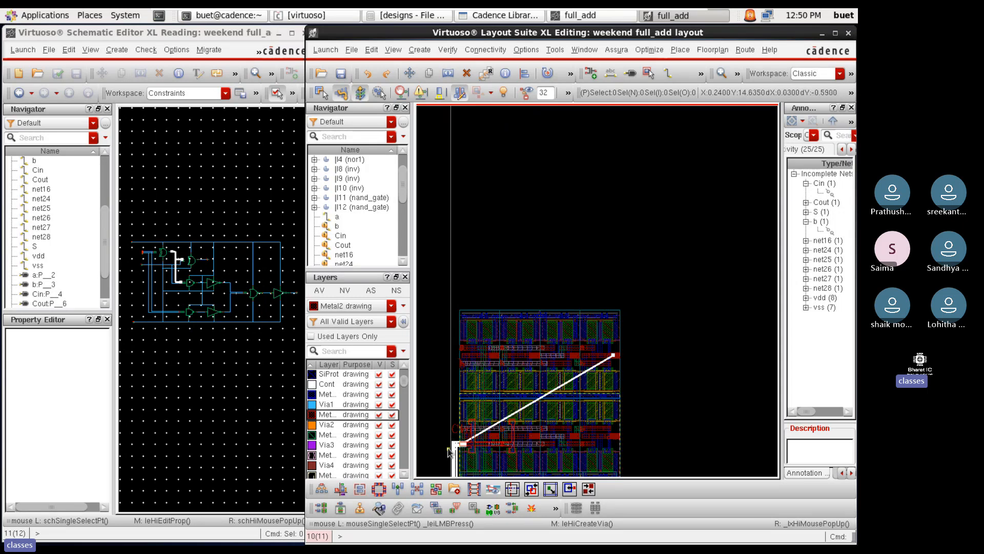
scroll(447, 451, up, 1)
scroll(448, 452, up, 1)
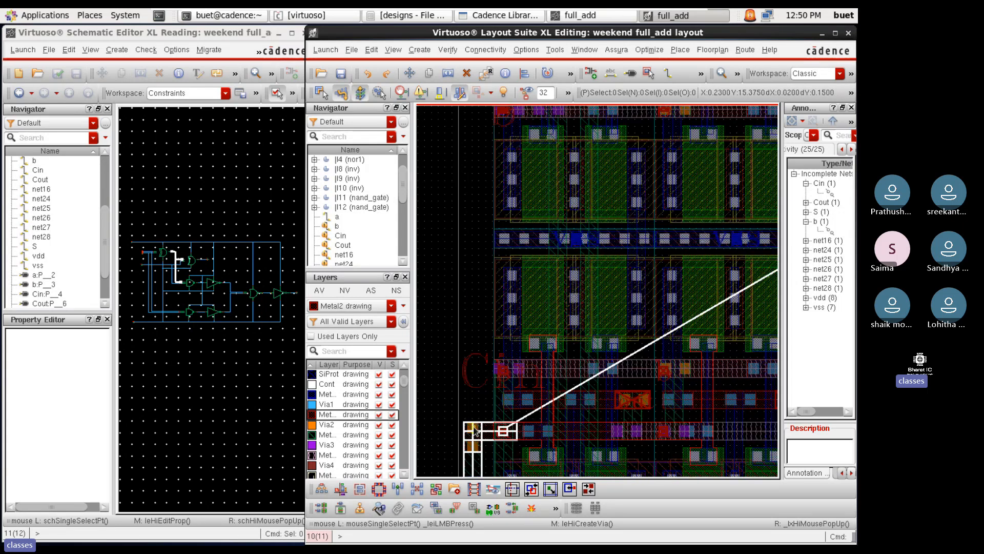
click(474, 432)
key(s)
scroll(474, 432, up, 1)
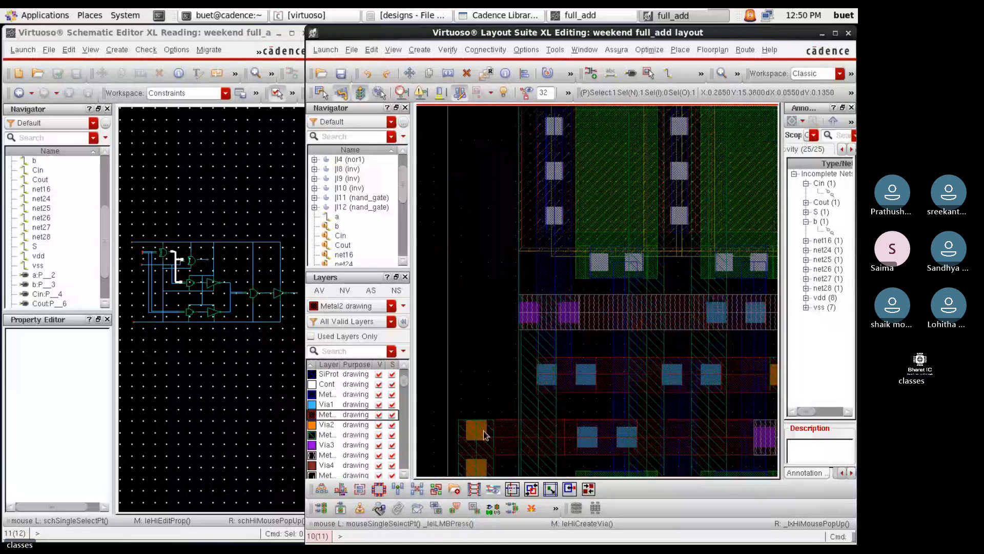
click(484, 432)
scroll(498, 307, down, 2)
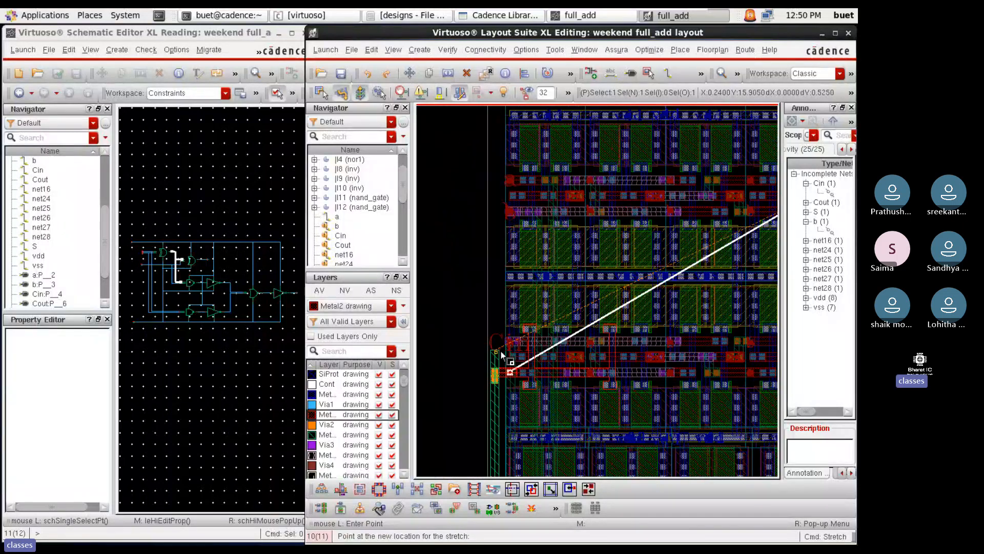
scroll(505, 275, down, 2)
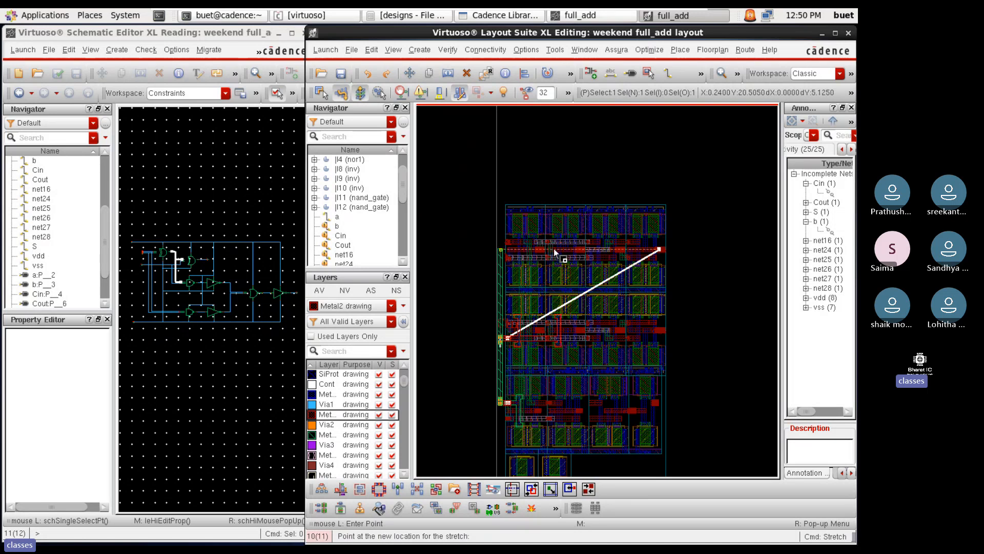
scroll(561, 240, up, 2)
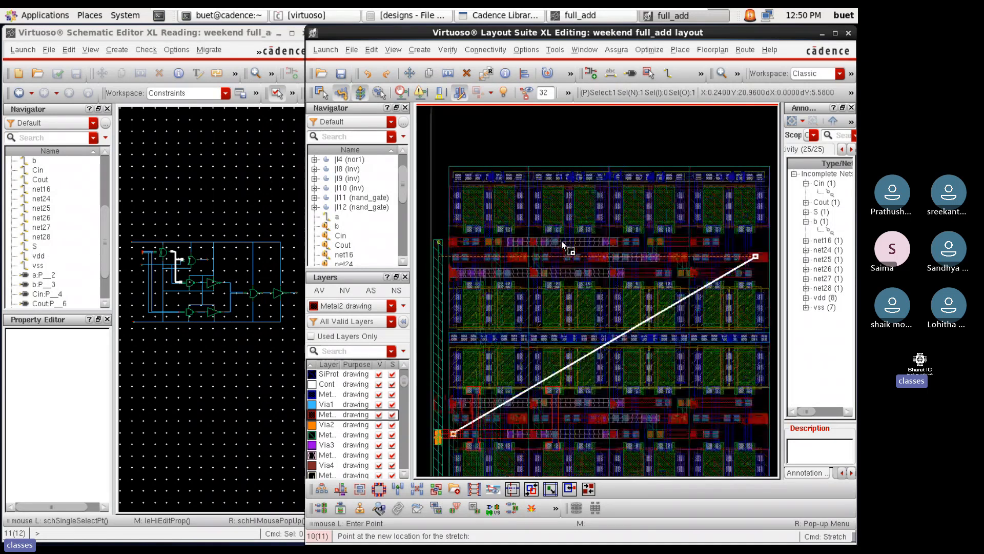
scroll(562, 241, up, 2)
scroll(574, 282, down, 4)
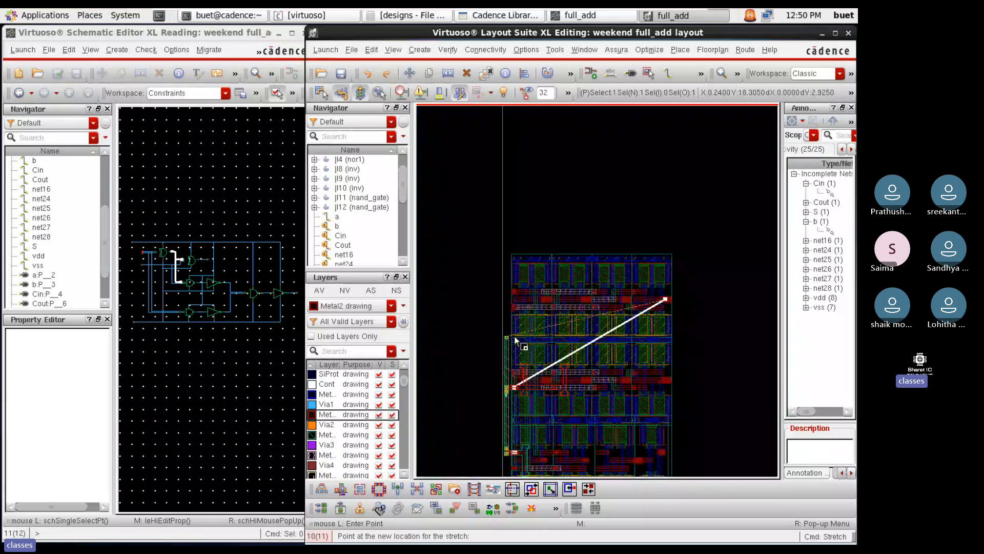
scroll(521, 312, up, 4)
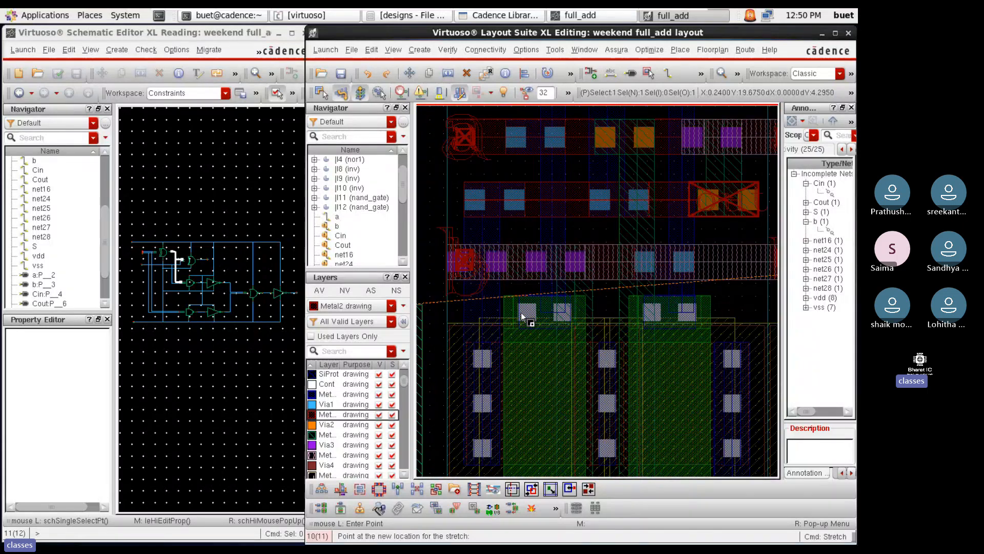
scroll(586, 316, down, 4)
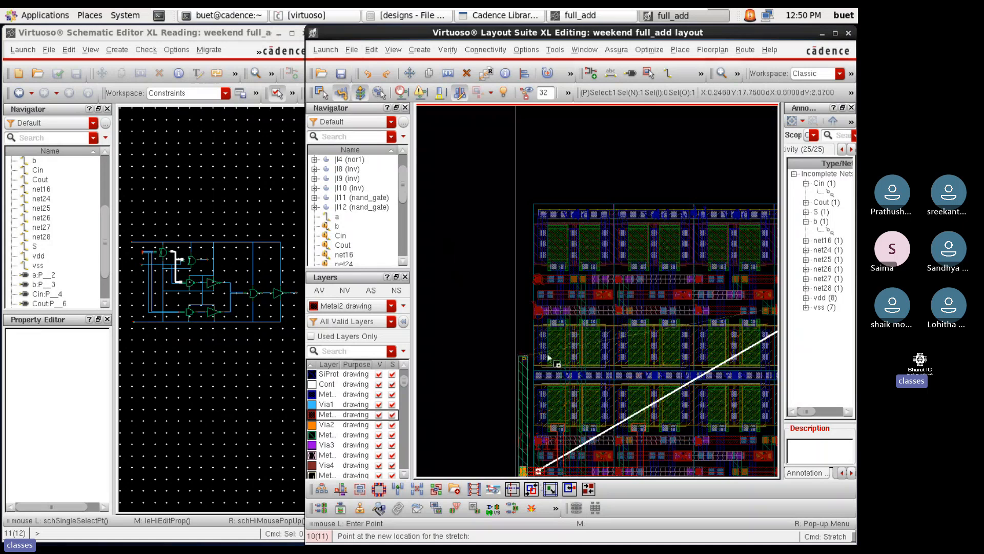
scroll(538, 359, up, 4)
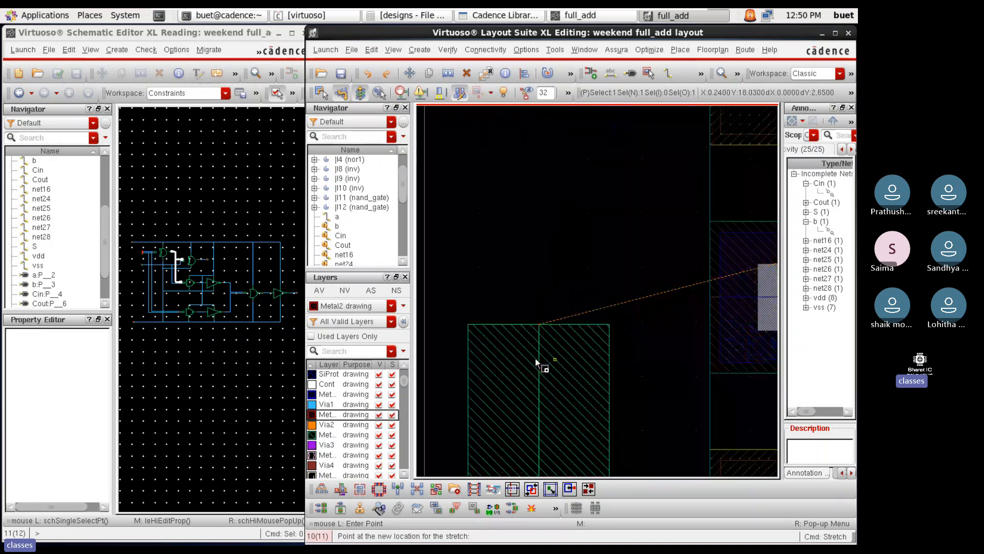
click(567, 265)
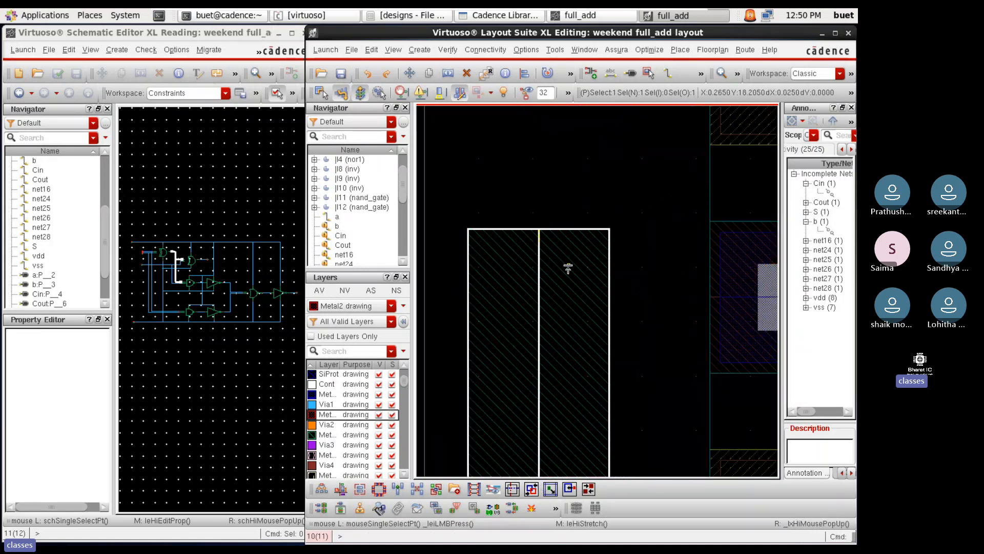
Align the upper edge of the Metal3 strap with the upper edge of the adjacent cell rail
key(a)
click(574, 229)
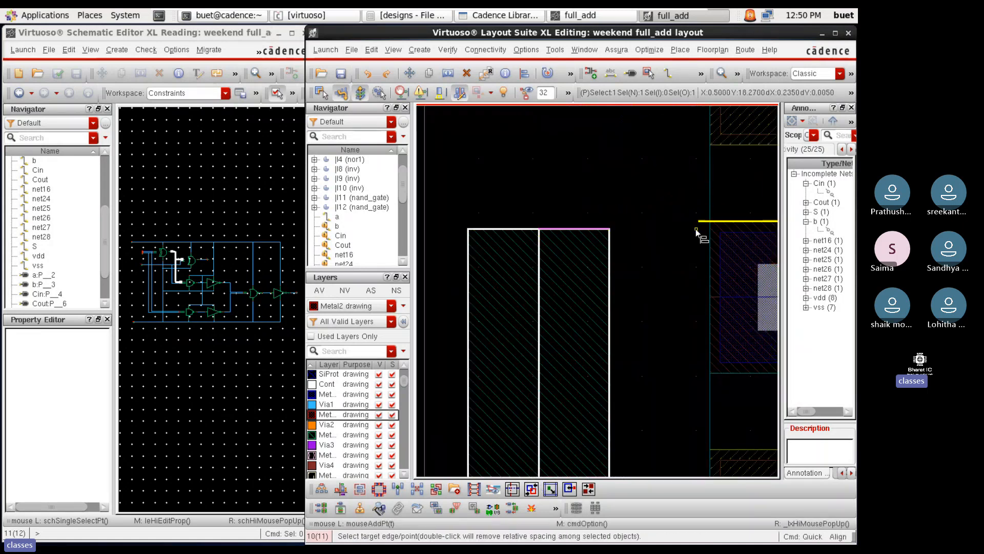
click(739, 223)
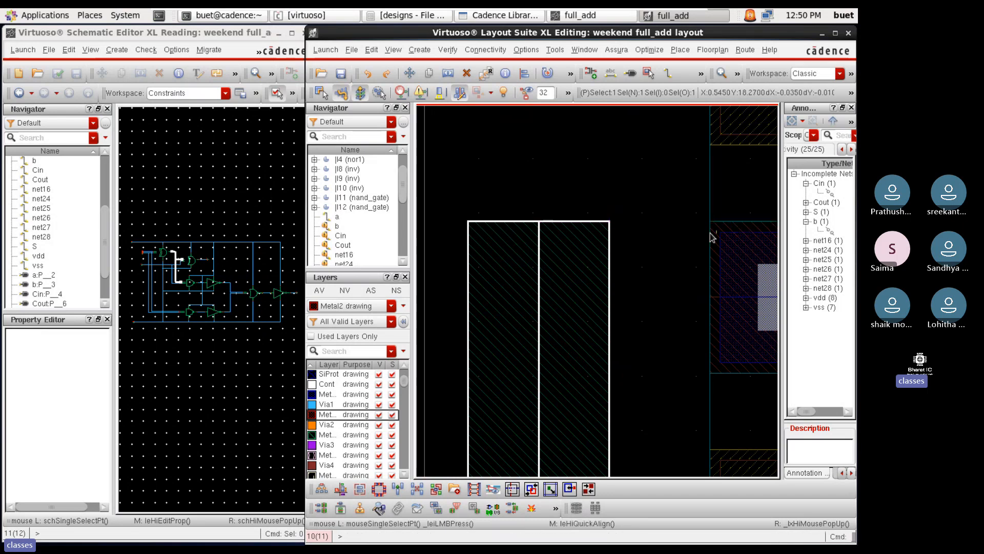
Draw a horizontal Metal4 path about 9.865 µm long from the Metal3 strap's upper end across the cells to their right edge
click(331, 454)
key(shift+z)
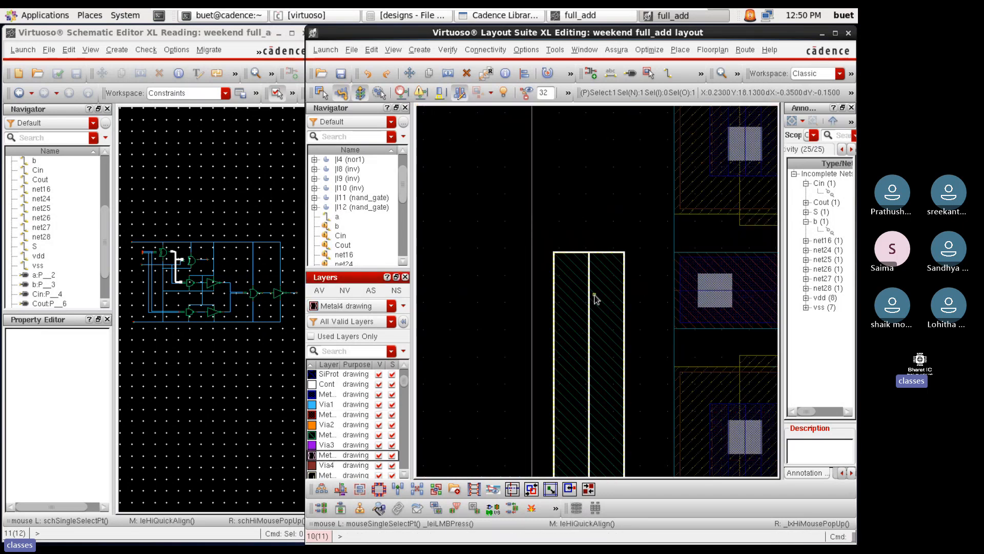
key(p)
key(ctrl+z)
click(516, 285)
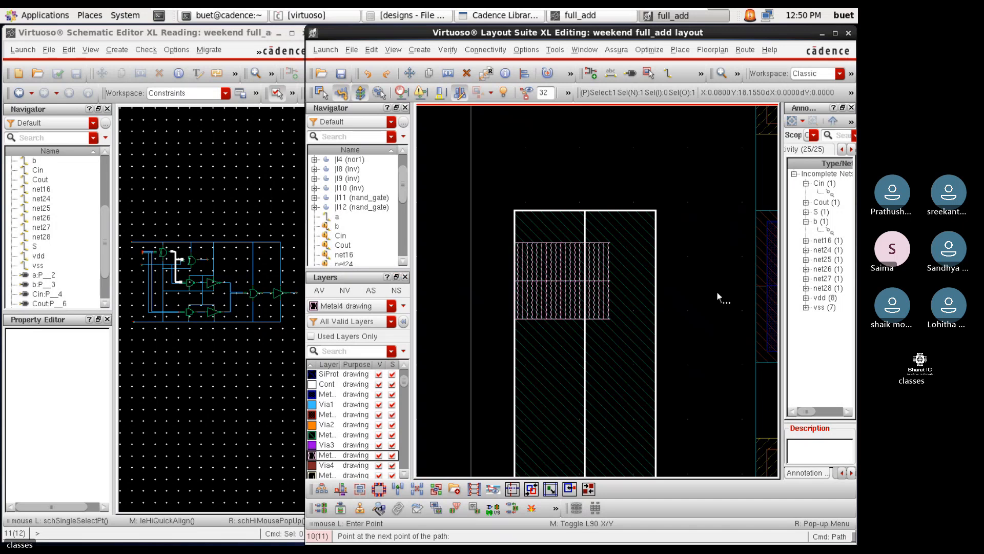
scroll(656, 290, down, 6)
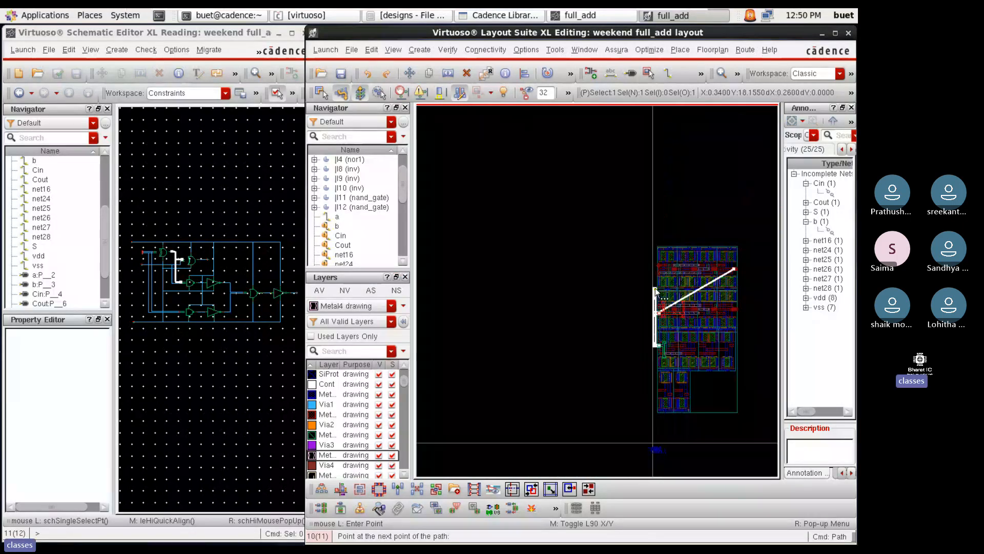
scroll(730, 292, up, 6)
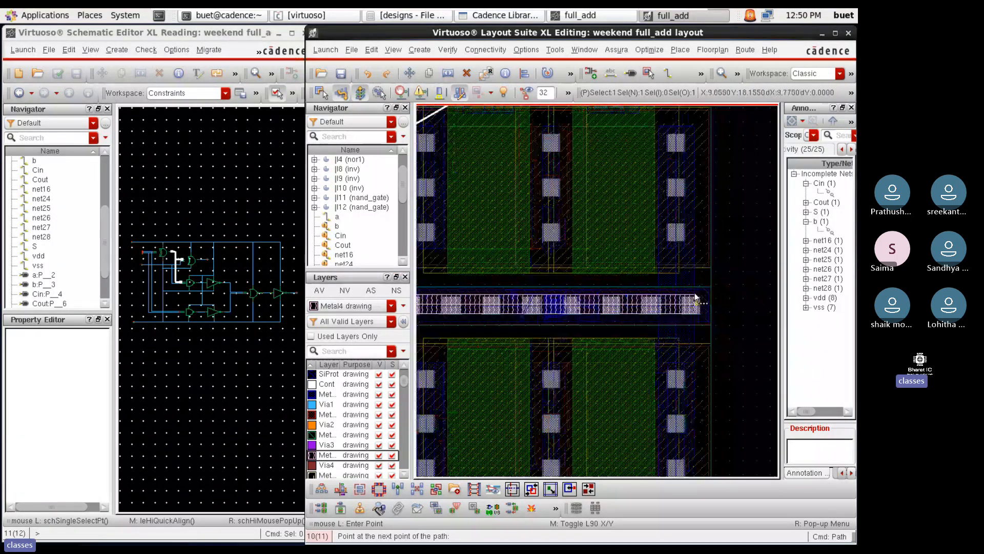
scroll(708, 298, up, 4)
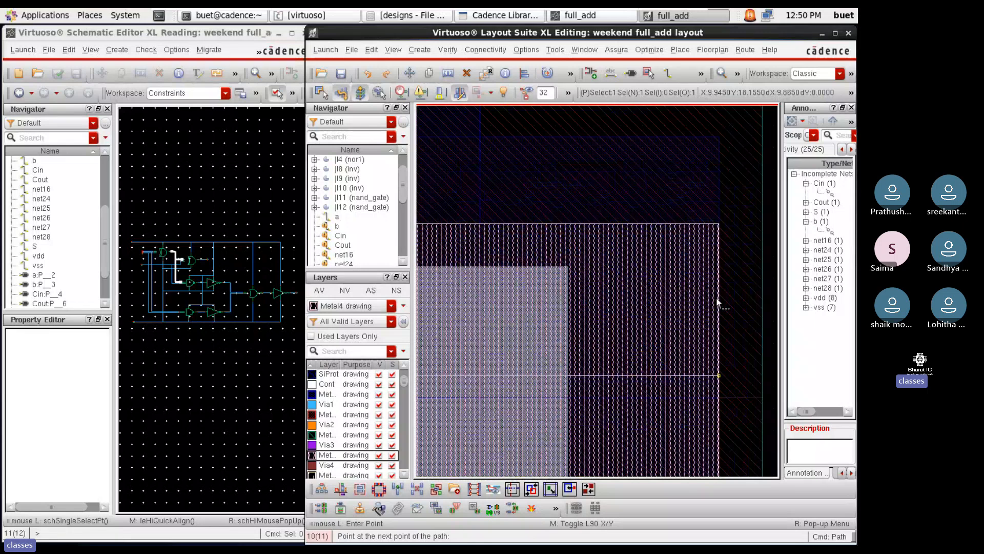
double_click(717, 300)
scroll(737, 300, down, 5)
key(Escape)
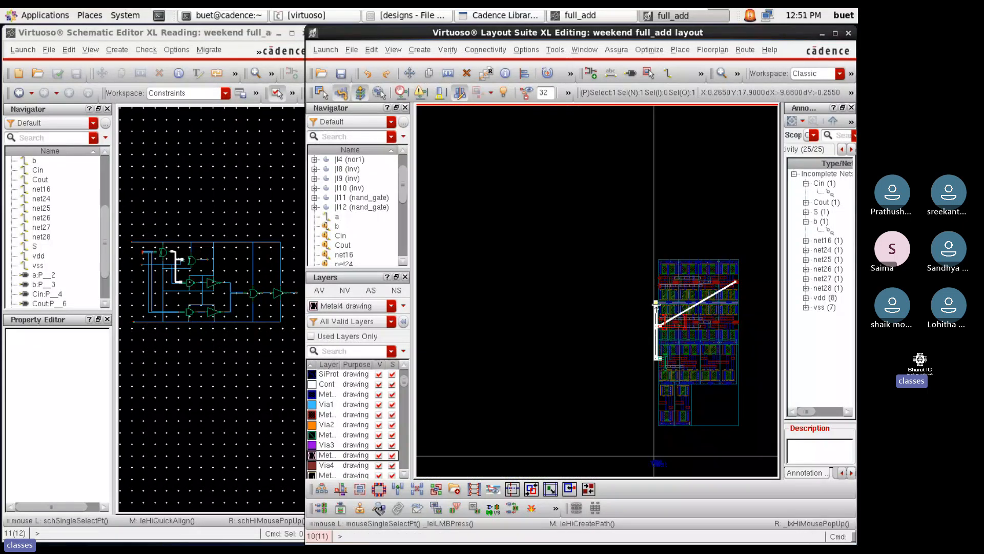
Widen the horizontal Metal4 path to match the vertical Metal3 strap's width
scroll(656, 306, up, 3)
scroll(657, 308, up, 2)
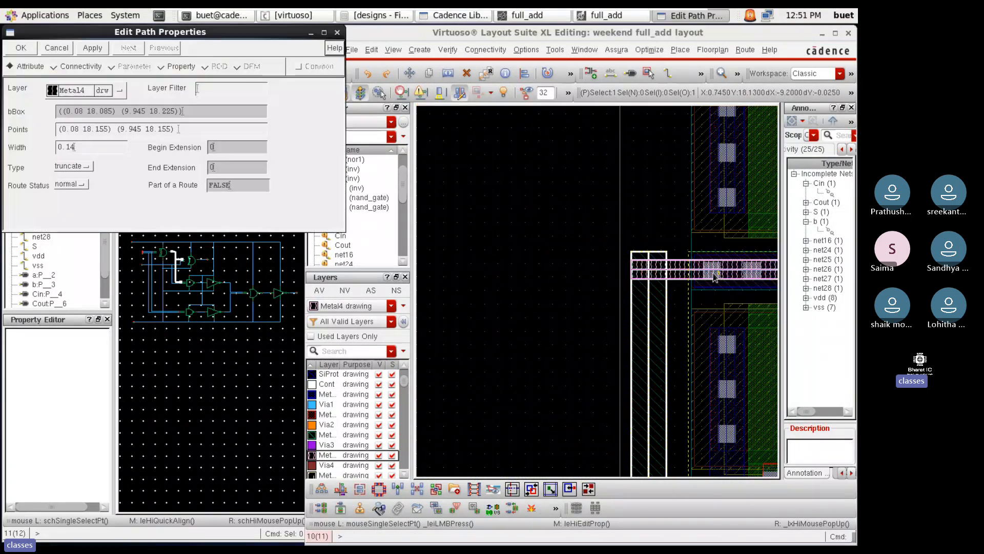
key(q)
click(88, 146)
key(BackSpace)
key(BackSpace)
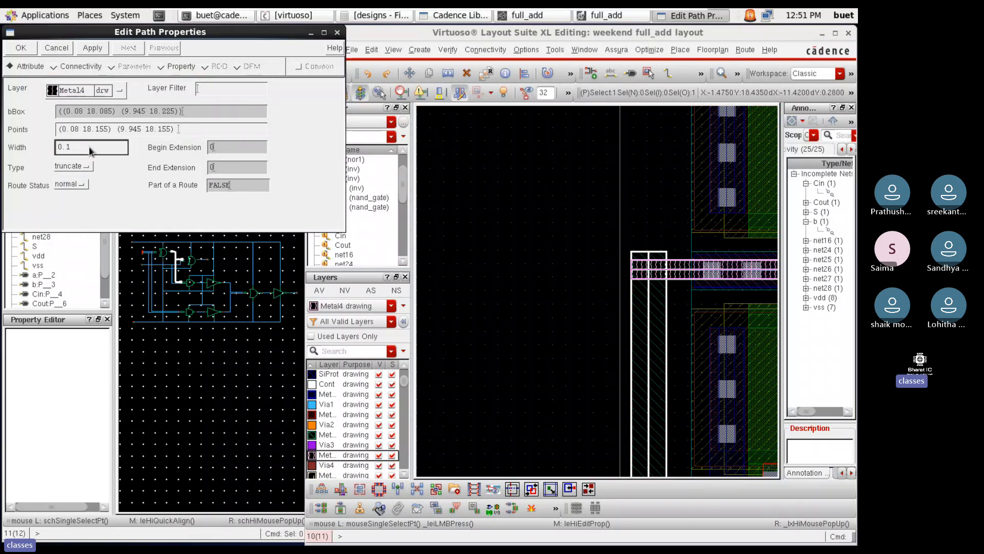
key(Return)
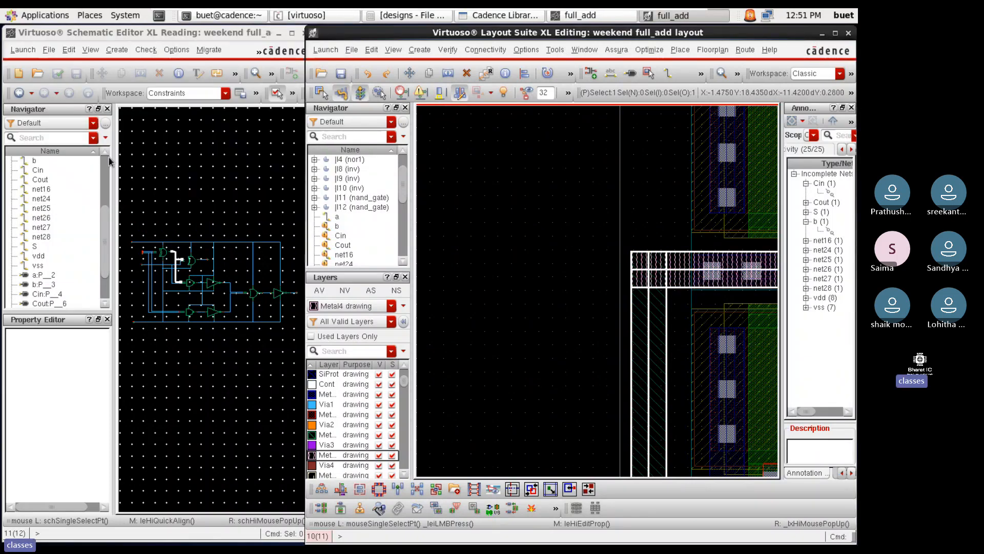
click(551, 237)
Place a two-column M4_M3v via where the Metal4 path overlaps the upper end of the Metal3 strap, and end via creation
ctrl+scroll(676, 264, up, 2)
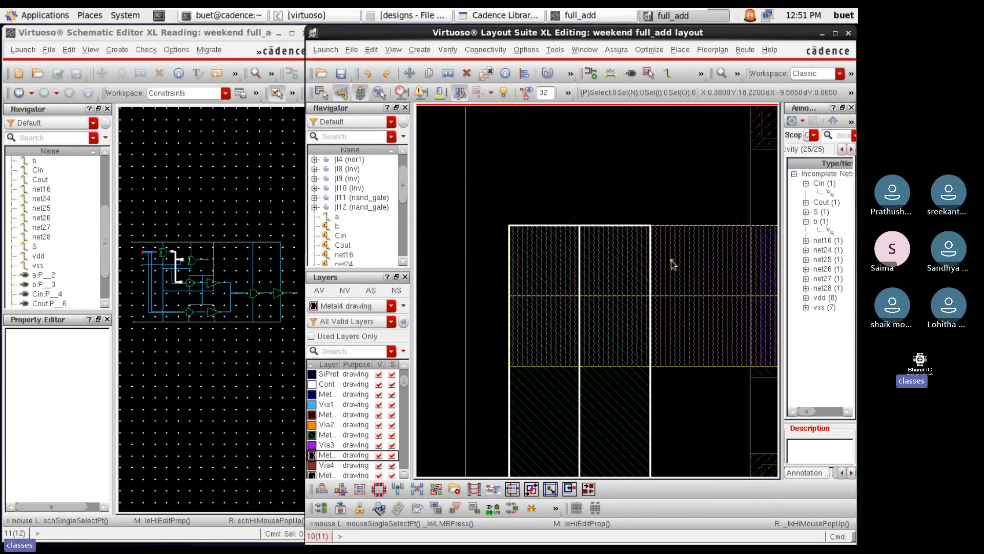
key(o)
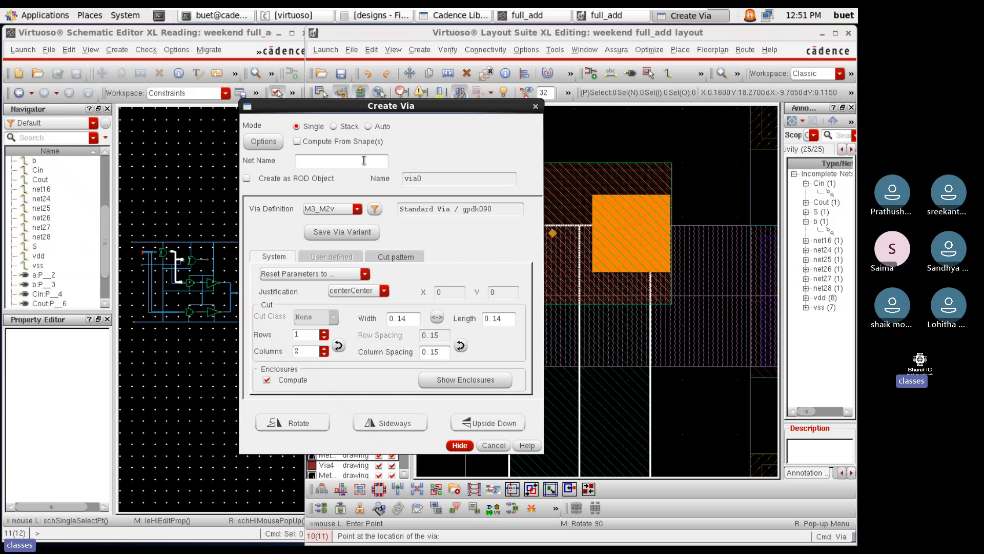
click(342, 211)
click(343, 251)
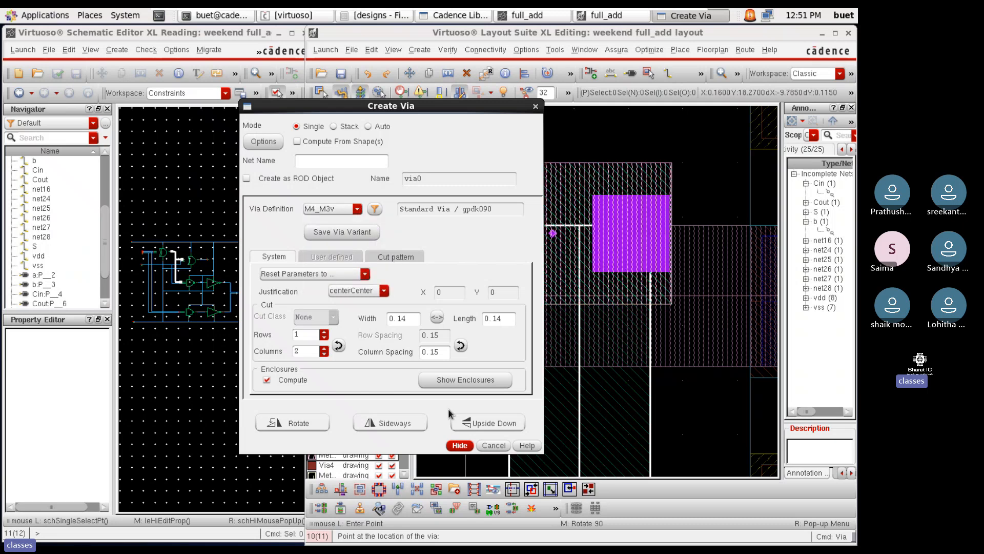
click(459, 445)
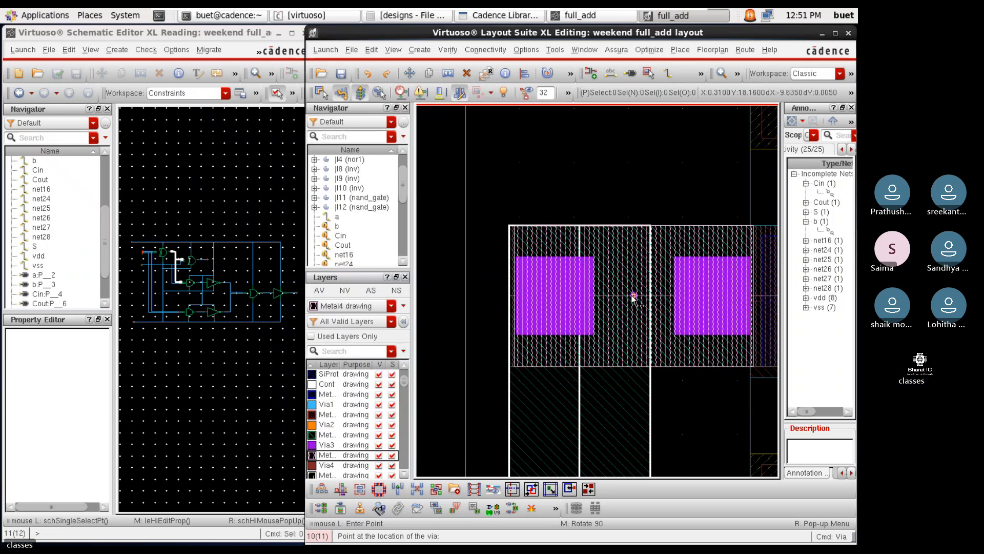
scroll(632, 297, down, 1)
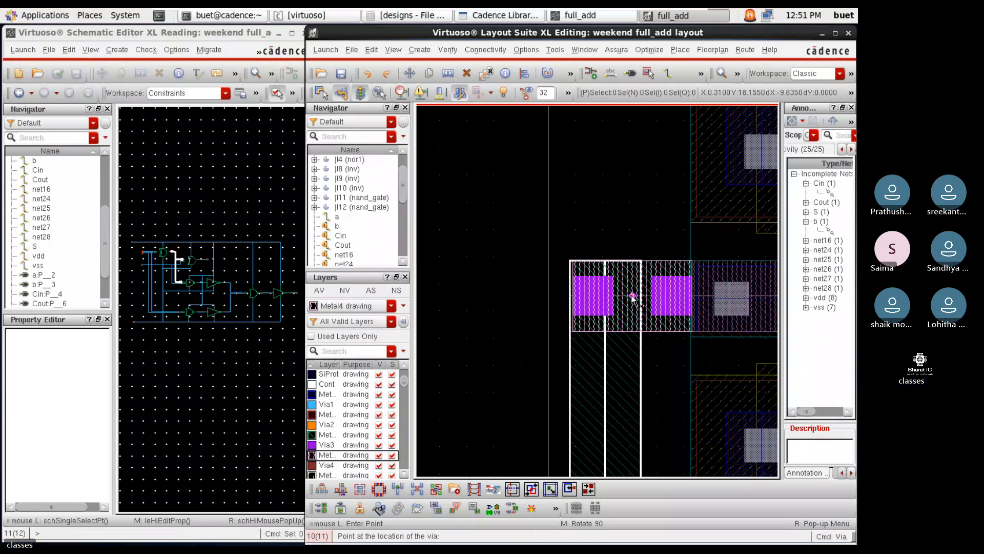
scroll(632, 296, up, 1)
key(Escape)
scroll(547, 330, down, 1)
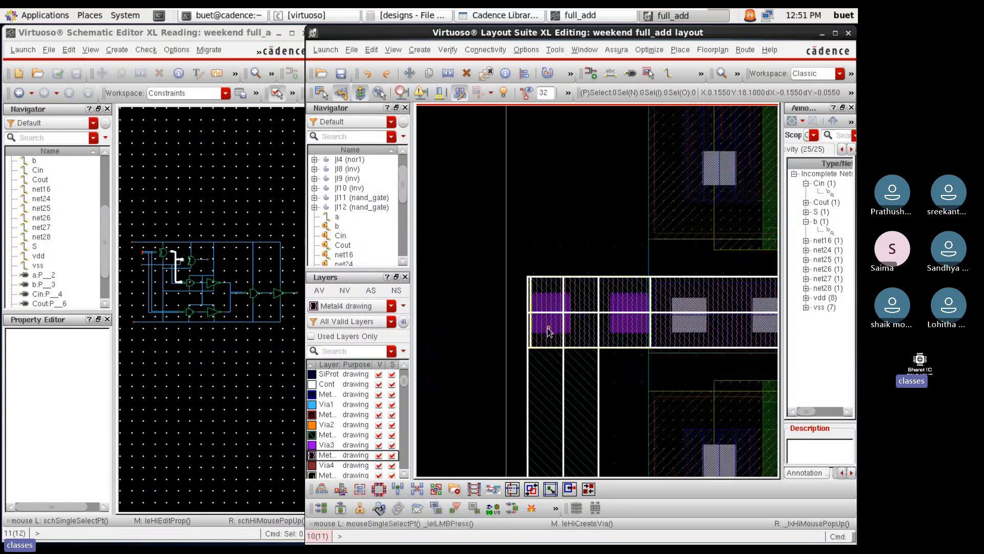
Draw a vertical Metal3 path about 2.62 µm long from the Metal4 path's right end up to the upper edge of the exor's Metal2 pin
scroll(547, 330, down, 2)
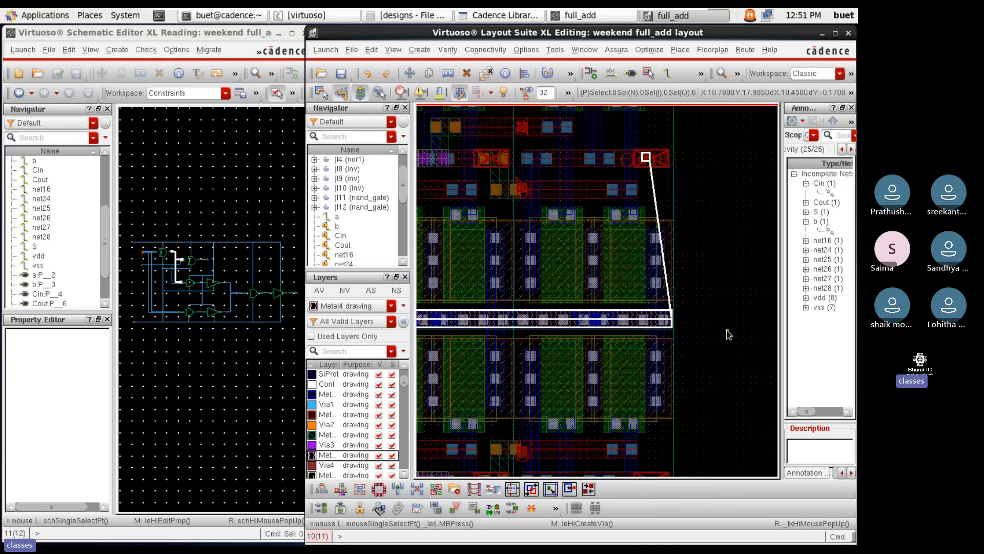
scroll(646, 315, up, 1)
scroll(641, 268, down, 1)
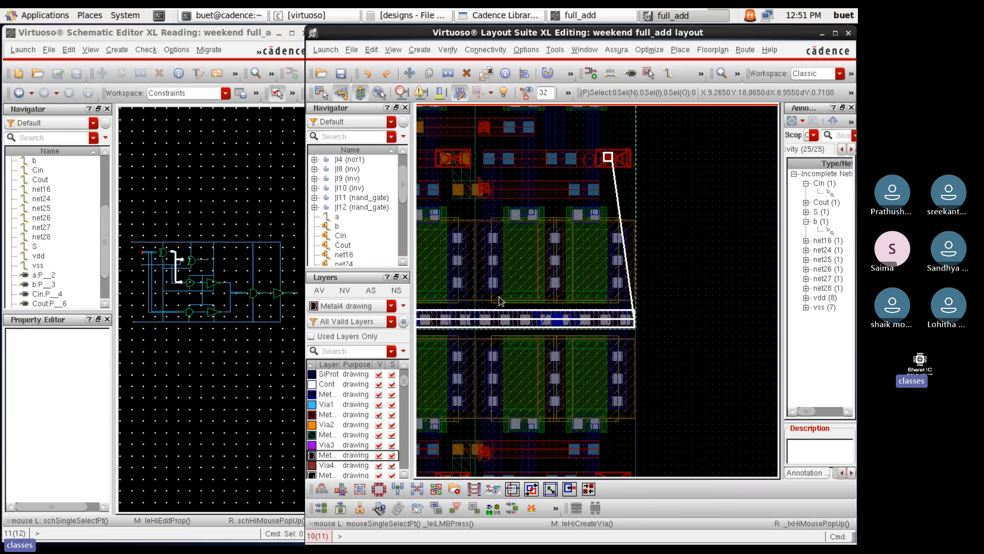
click(328, 434)
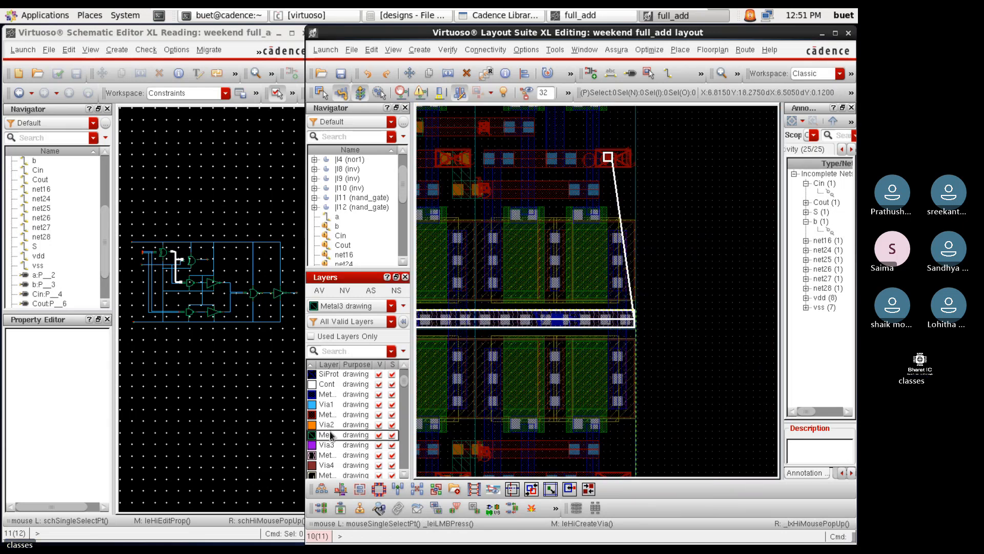
key(p)
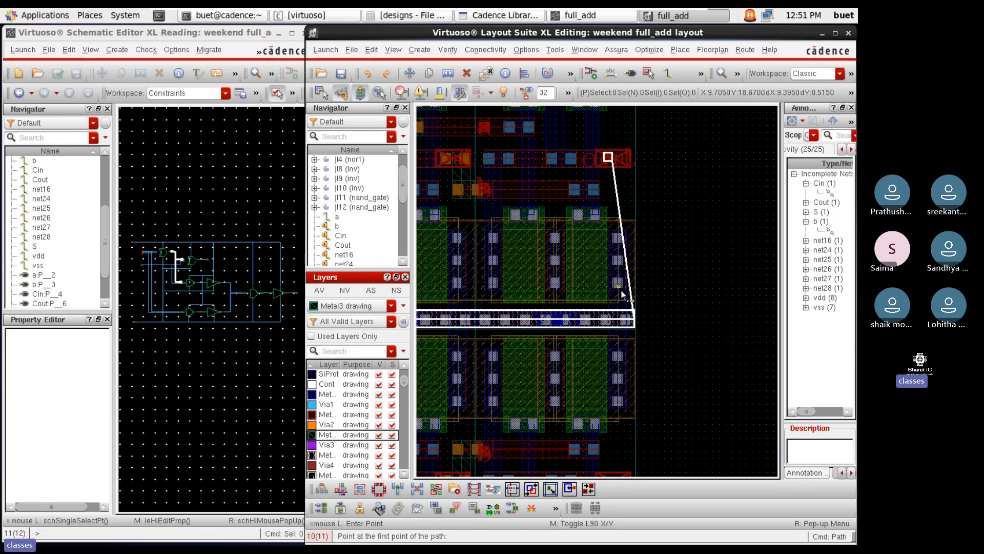
scroll(623, 332, up, 3)
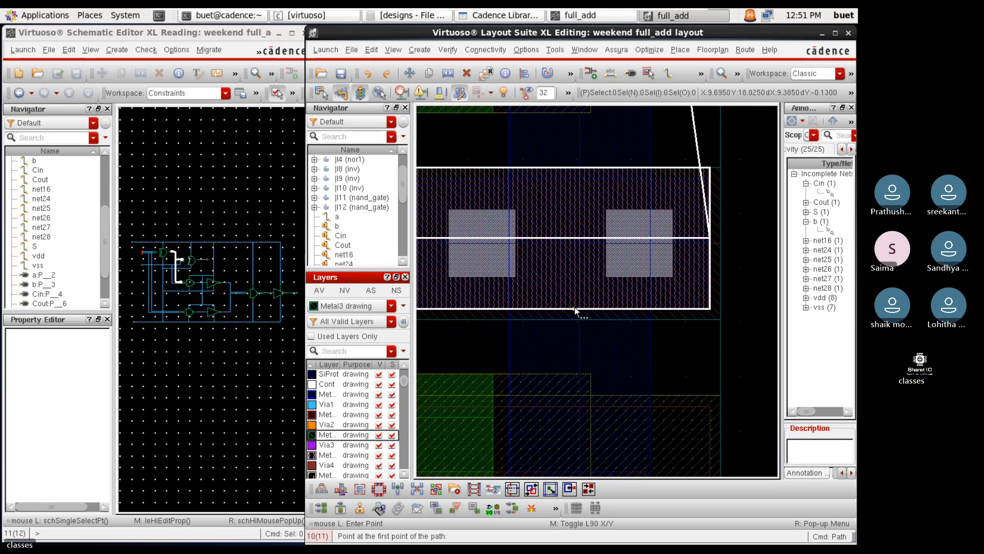
scroll(576, 310, up, 2)
click(595, 266)
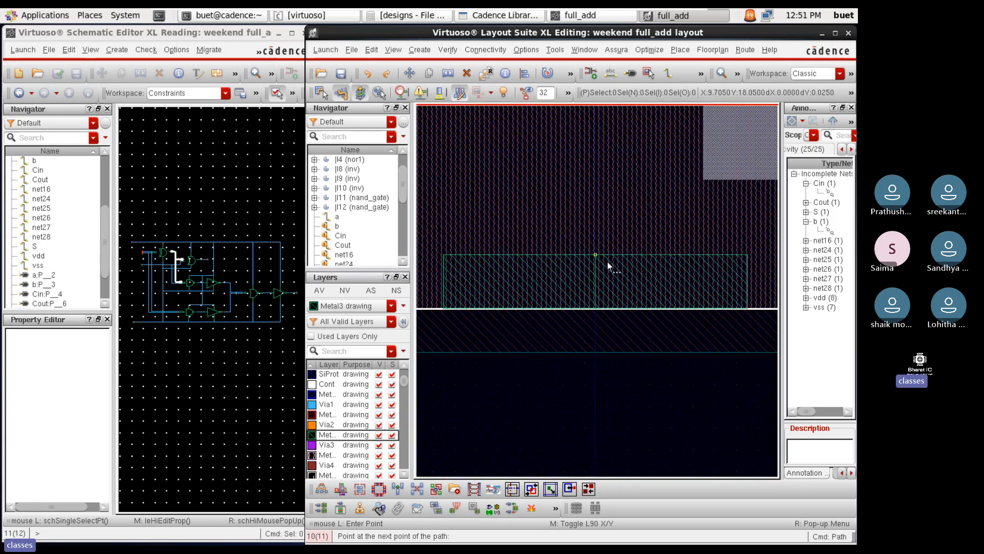
scroll(608, 267, down, 2)
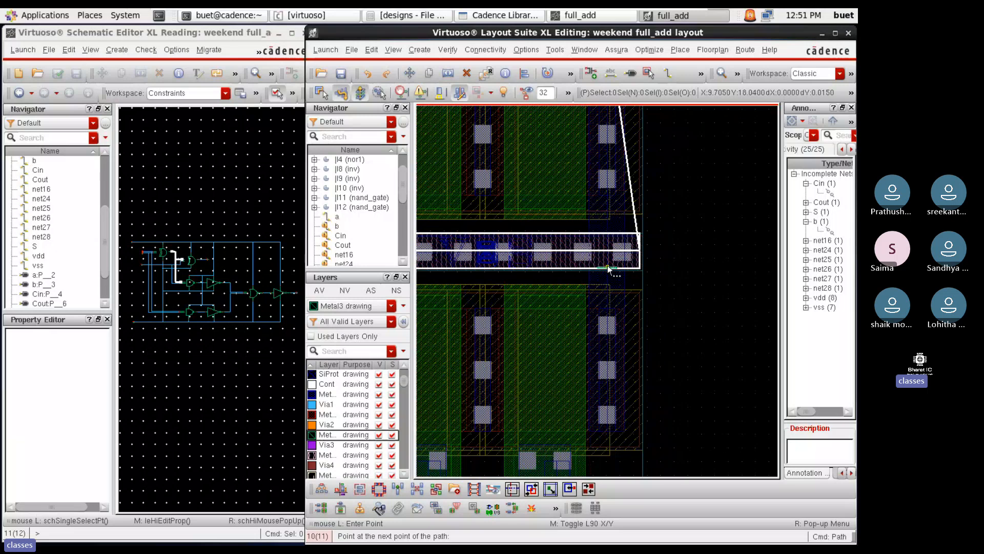
scroll(603, 177, up, 2)
scroll(667, 190, up, 2)
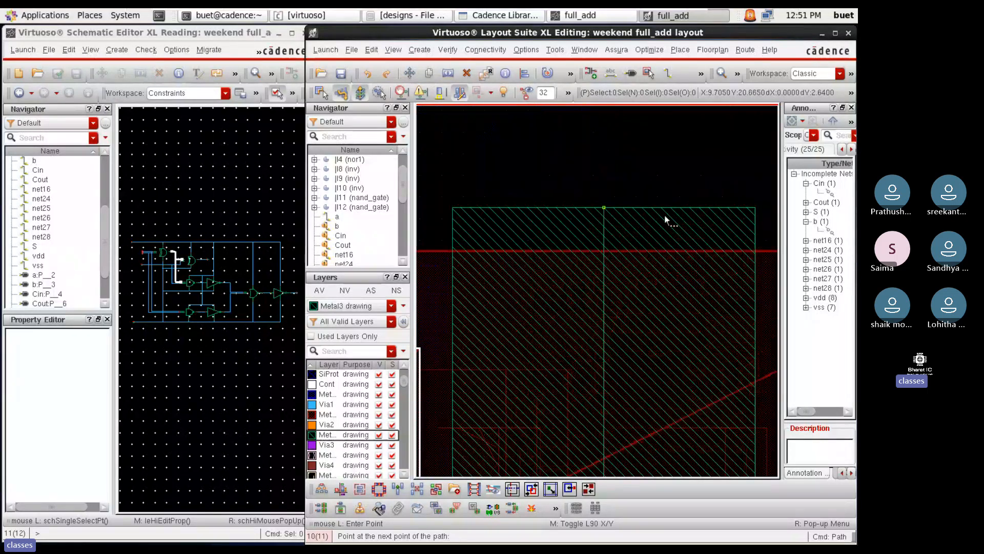
double_click(664, 246)
scroll(662, 218, down, 3)
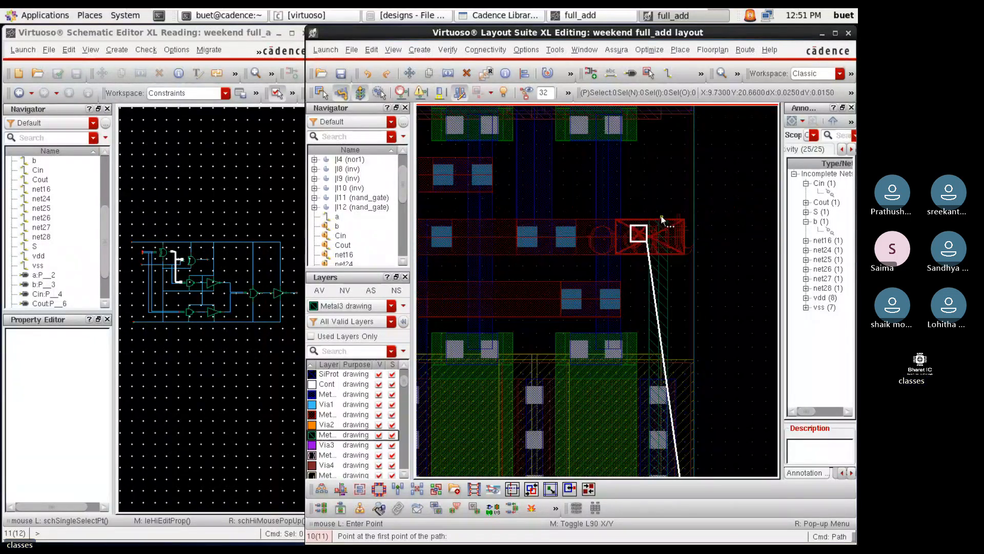
key(Escape)
Set the width of the new vertical Metal3 path to 0.26
click(663, 278)
key(q)
click(101, 149)
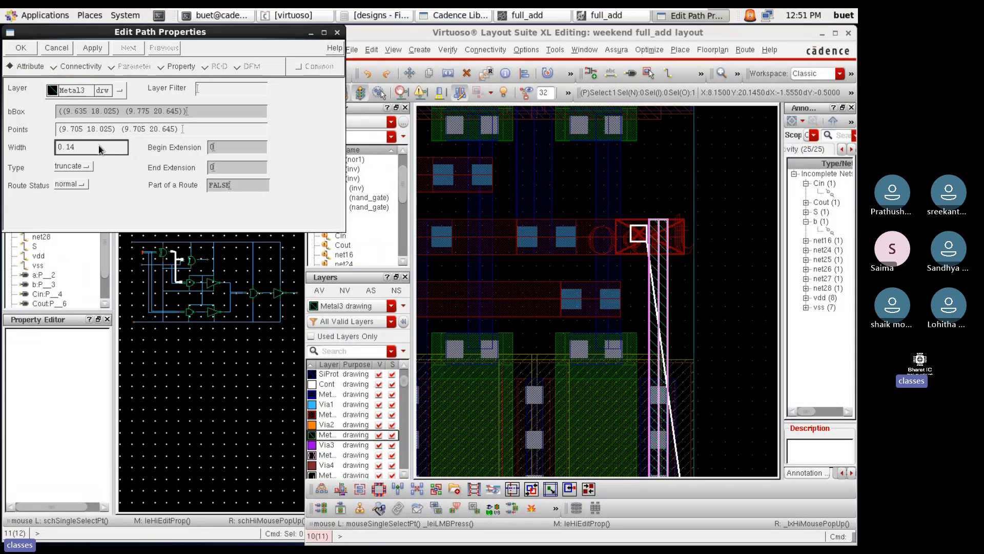
key(BackSpace)
text(26)
key(Return)
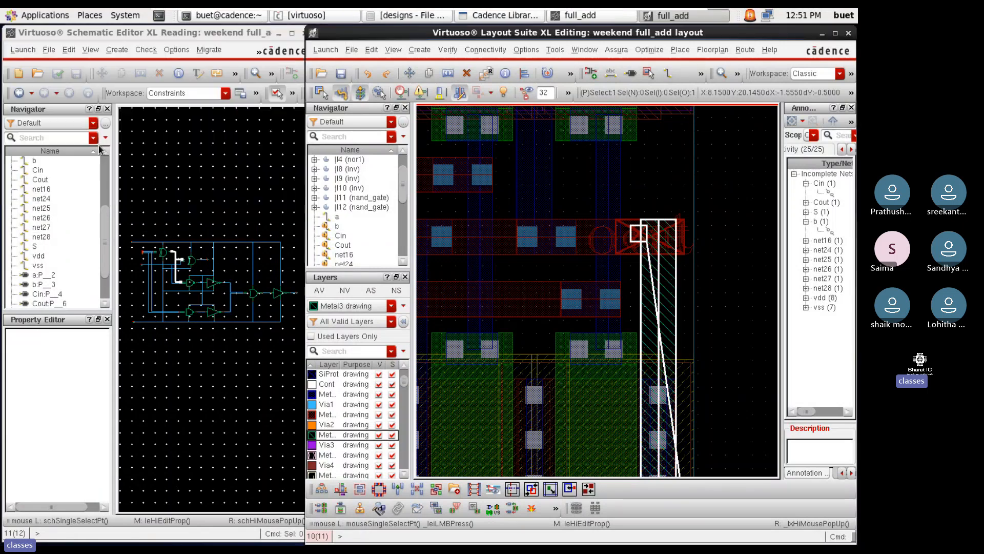
Stretch the vertical Metal3 path sideways until its right edge lines up with the right edge of the exor's Metal2 pin
scroll(738, 254, down, 1)
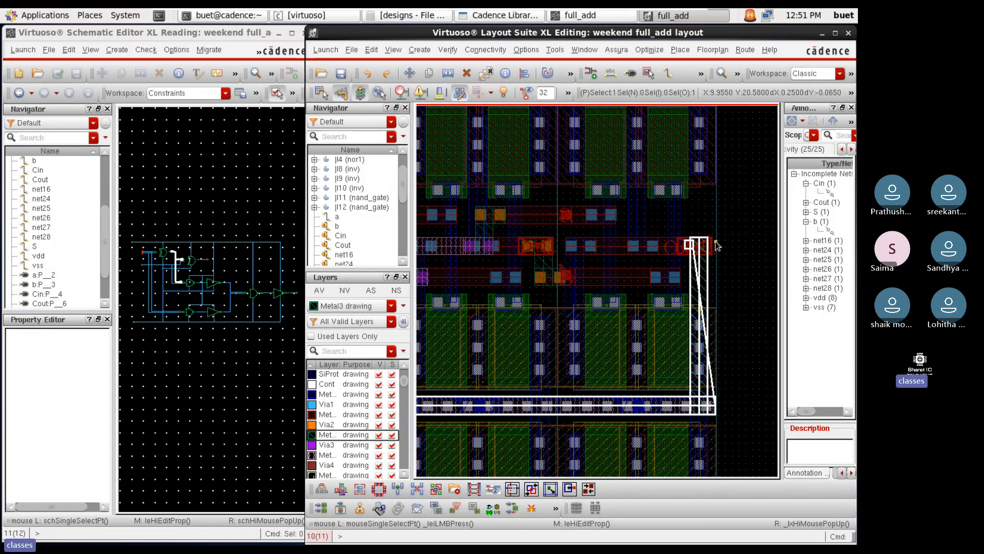
scroll(714, 241, up, 3)
click(660, 336)
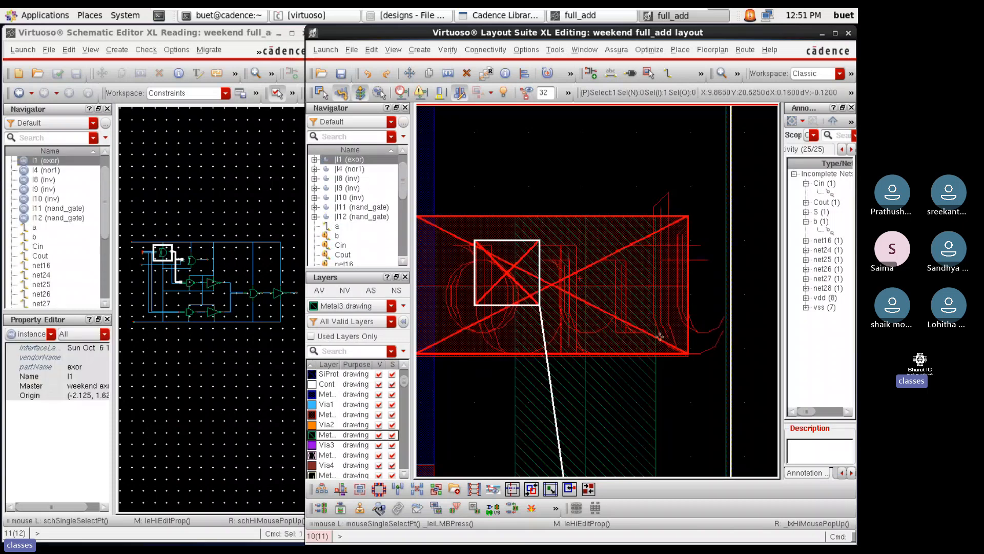
click(646, 391)
scroll(666, 263, up, 2)
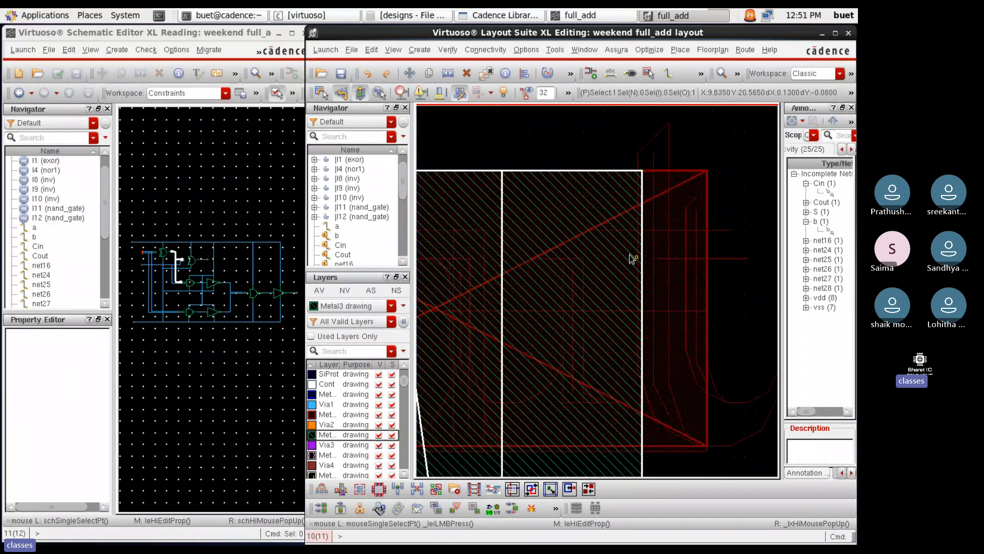
key(s)
click(611, 250)
click(672, 248)
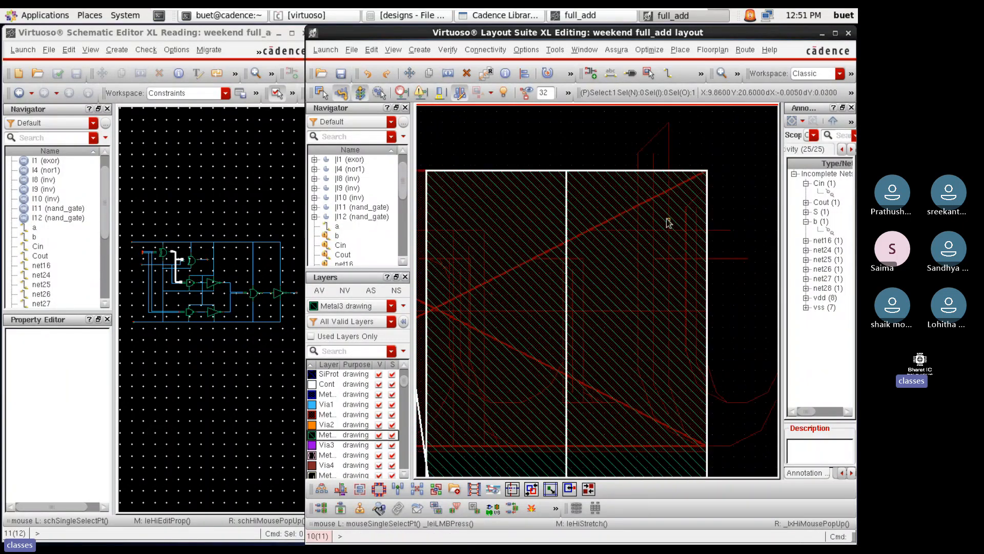
Shorten the Metal4 path's right end by about 0.05 µm so it is flush with the vertical Metal3 path's right edge
scroll(666, 219, down, 4)
scroll(666, 369, up, 4)
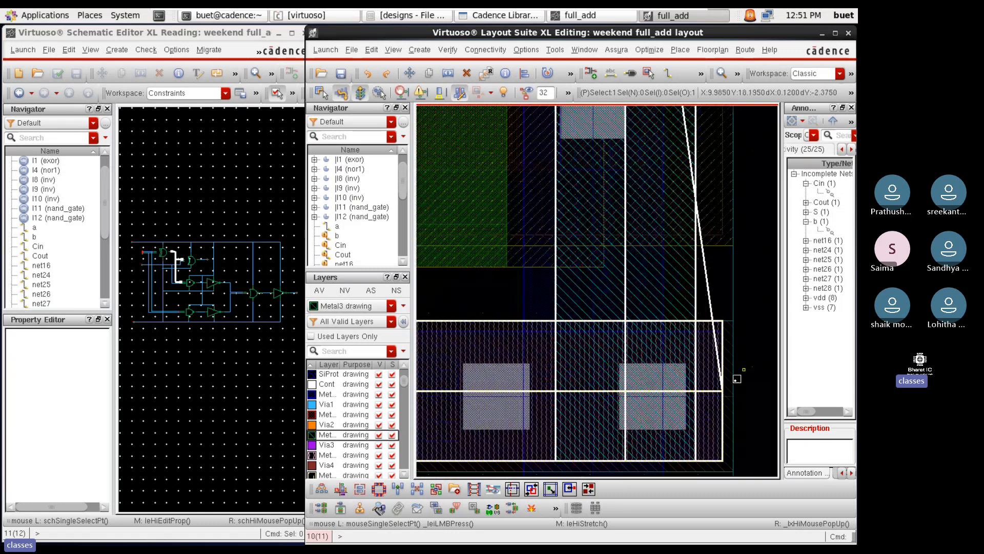
click(736, 378)
key(s)
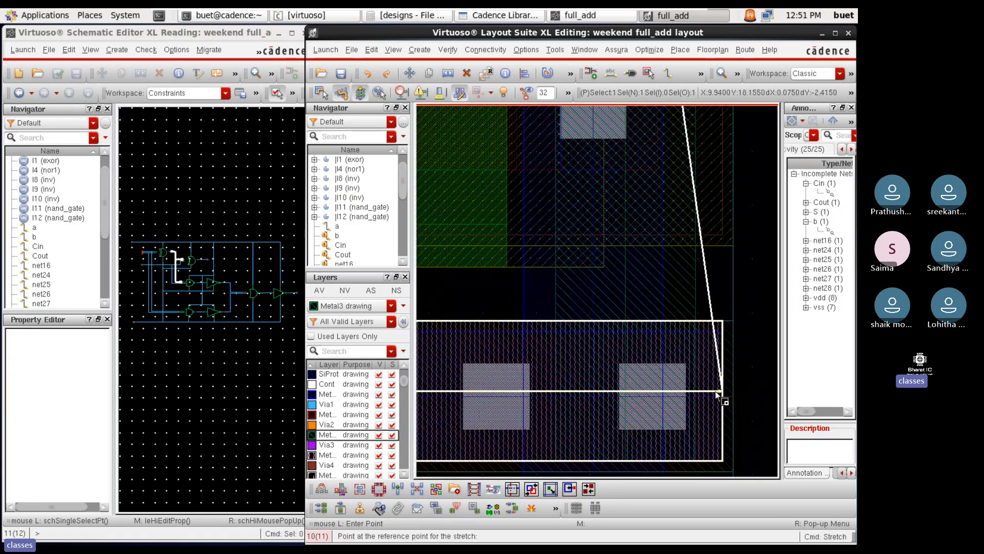
click(721, 395)
click(695, 394)
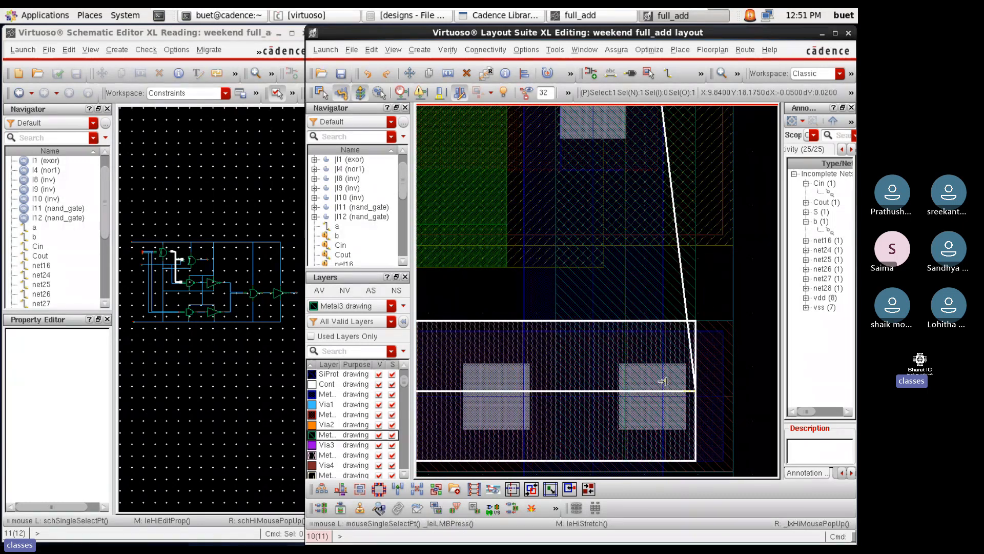
Place a one-row, two-column M4_M3v via where the Metal4 path meets the lower end of the vertical Metal3 path
key(o)
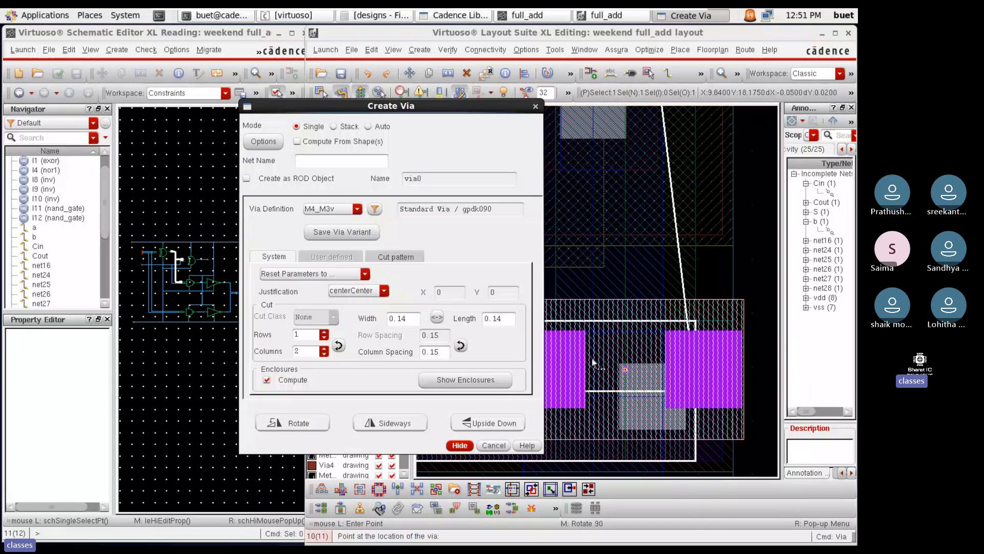
click(460, 443)
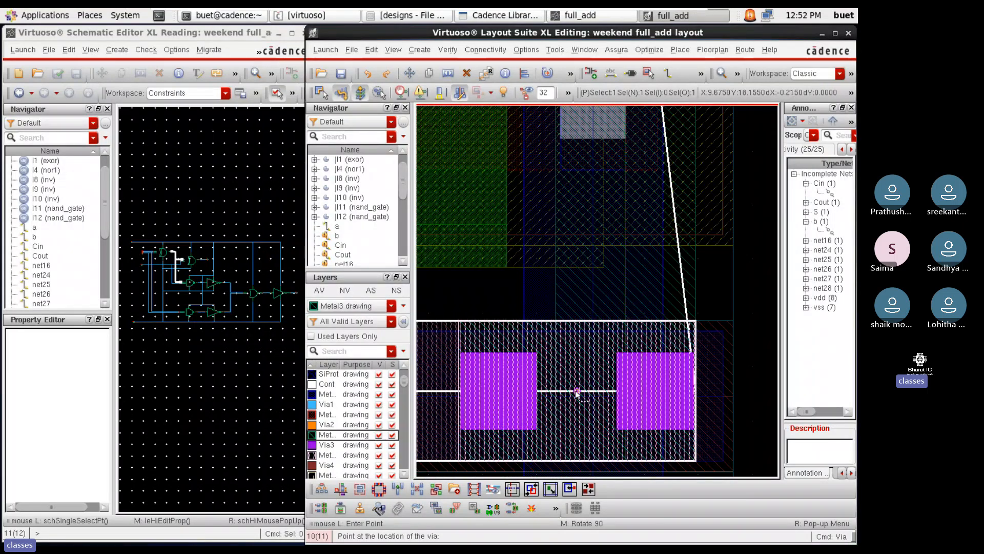
scroll(576, 393, down, 4)
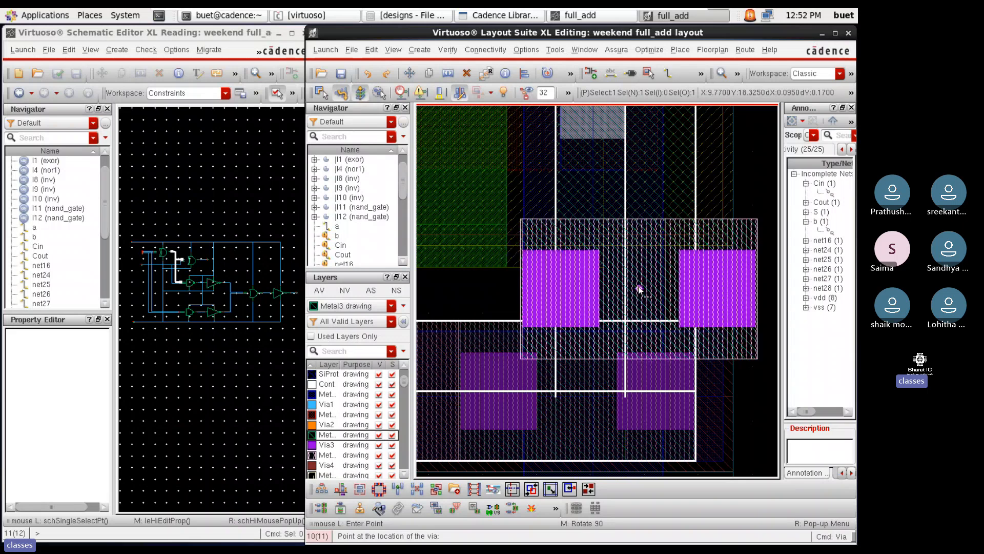
key(Escape)
Place a one-row, two-column M3_M2v via at the vertical Metal3 path's upper end, over the exor's Metal2 output pin
scroll(592, 214, up, 4)
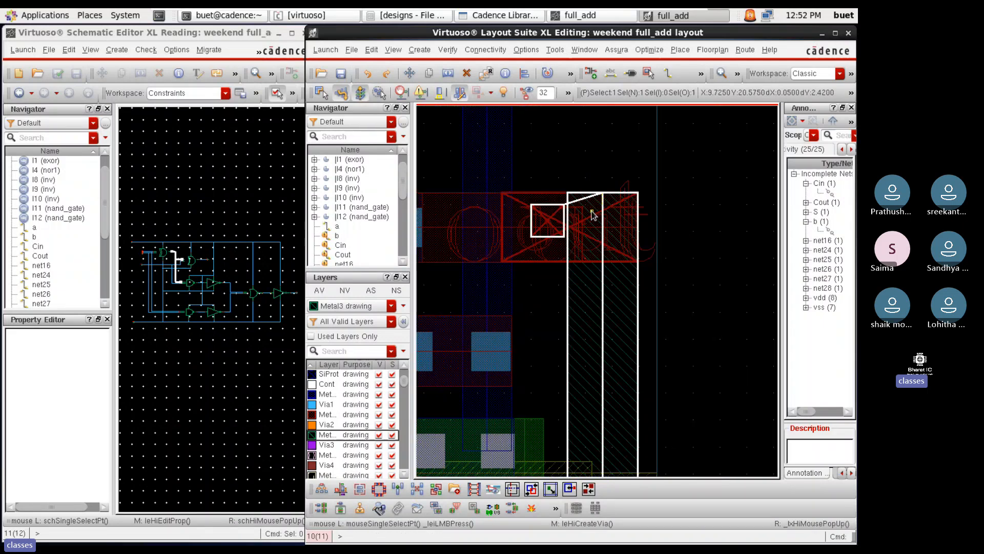
key(o)
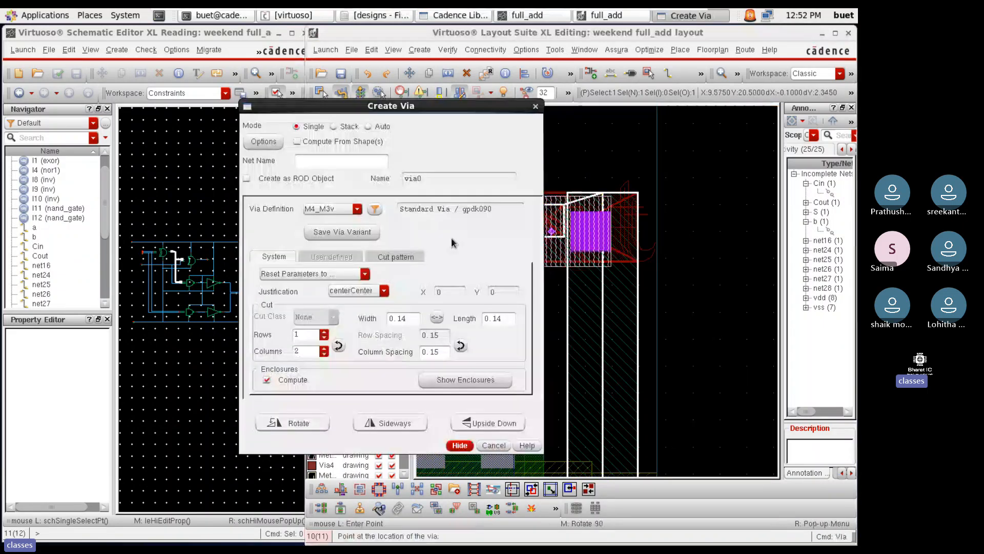
click(357, 209)
click(337, 236)
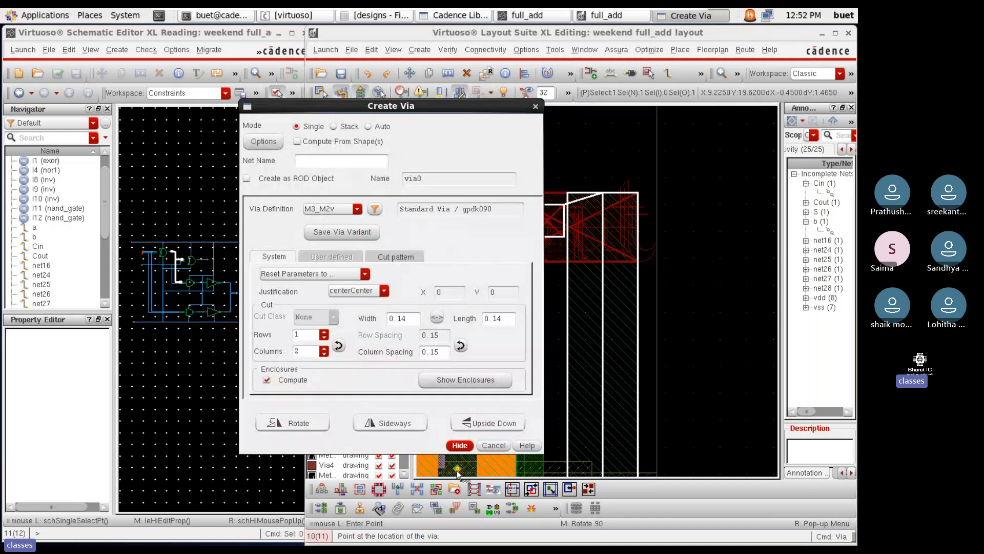
click(461, 446)
scroll(559, 263, up, 3)
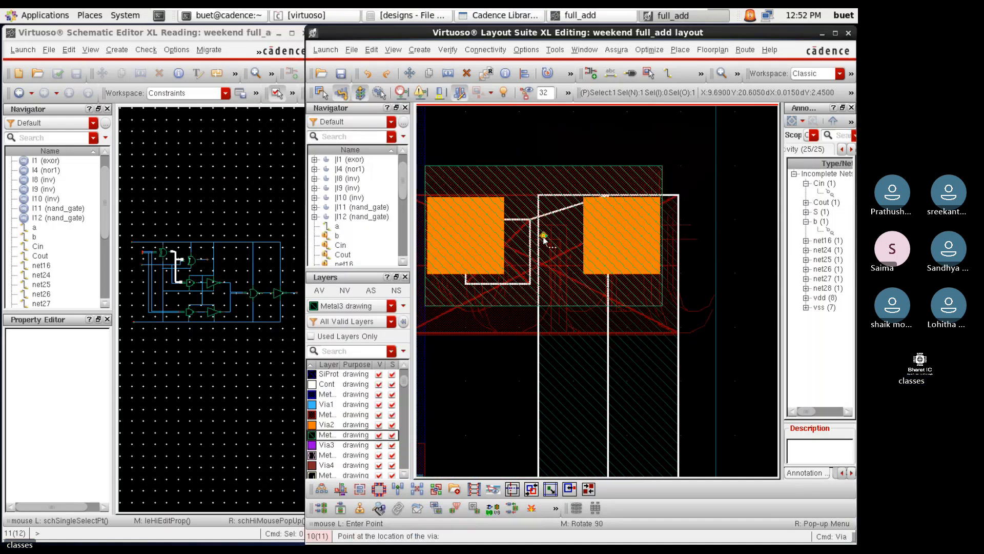
click(559, 263)
scroll(683, 272, down, 5)
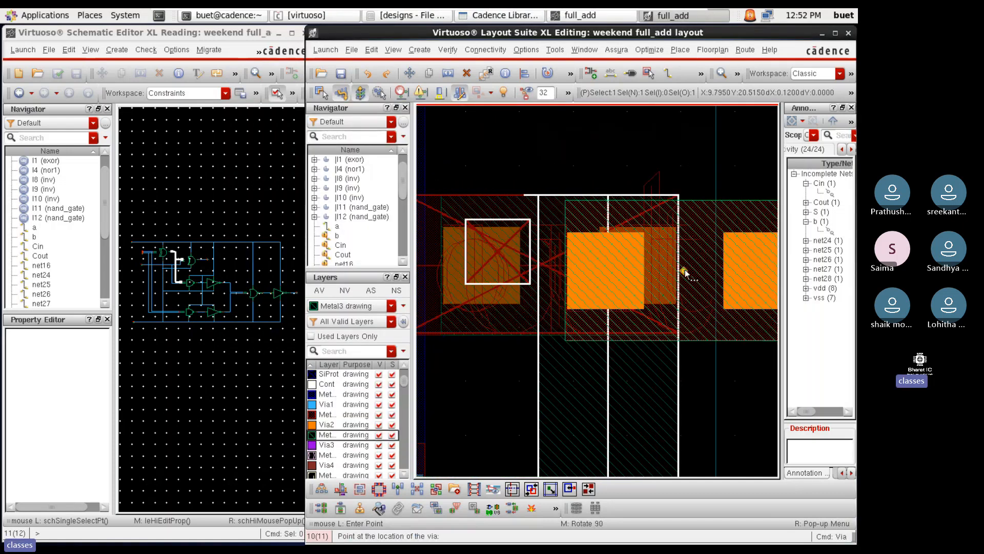
key(Escape)
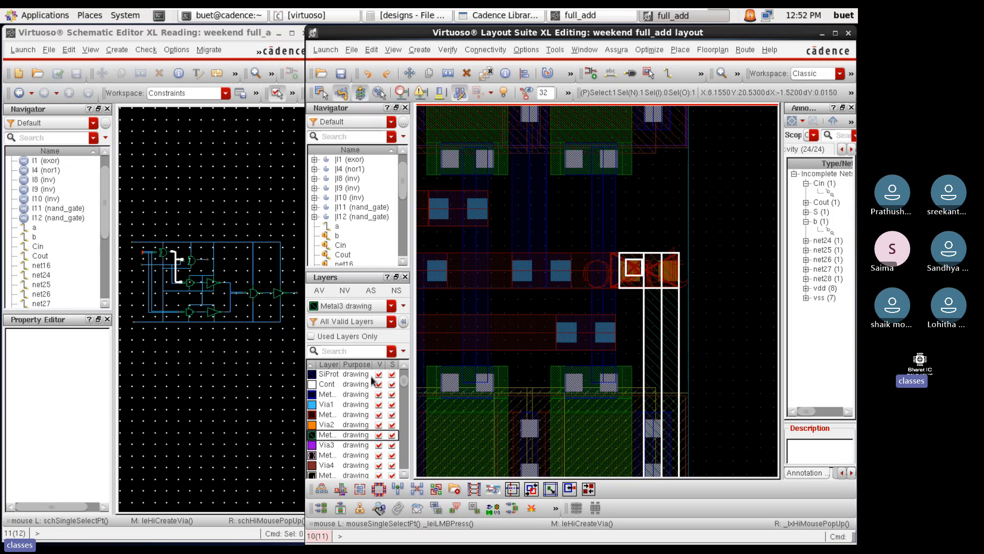
Draw a horizontal Metal2 path about 0.70 µm long across the exor's output pin, ending at the vertical Metal3 path's right edge
click(328, 414)
key(p)
scroll(630, 273, up, 2)
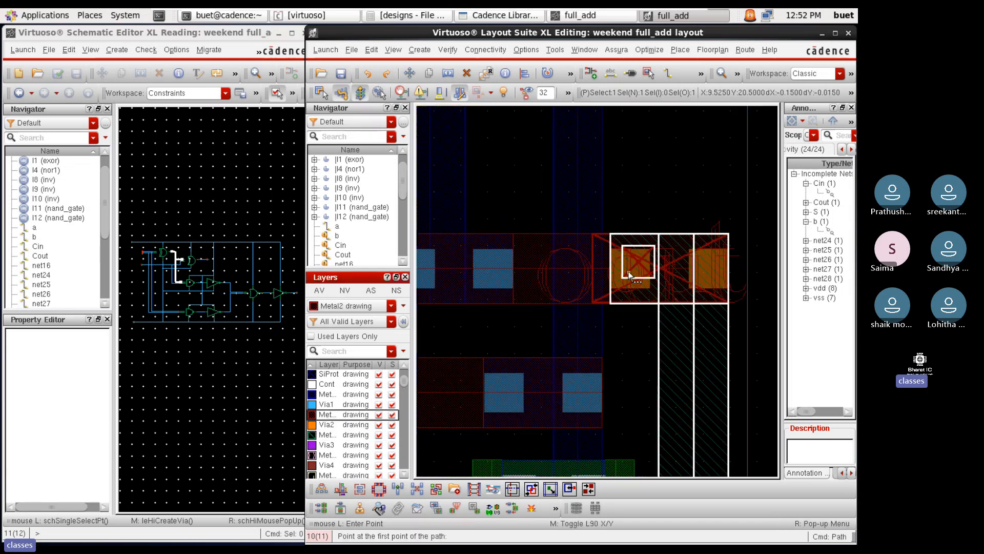
click(538, 270)
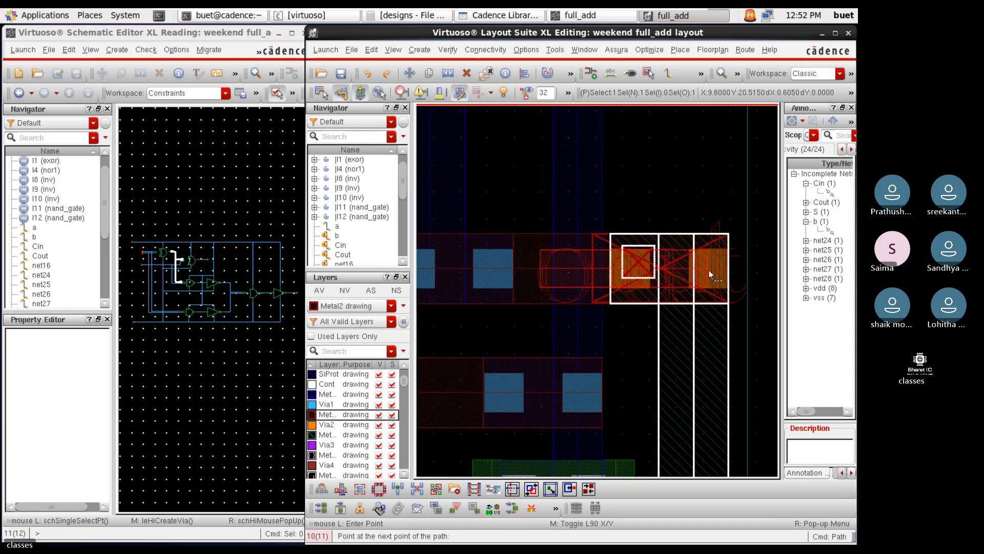
scroll(709, 269, up, 2)
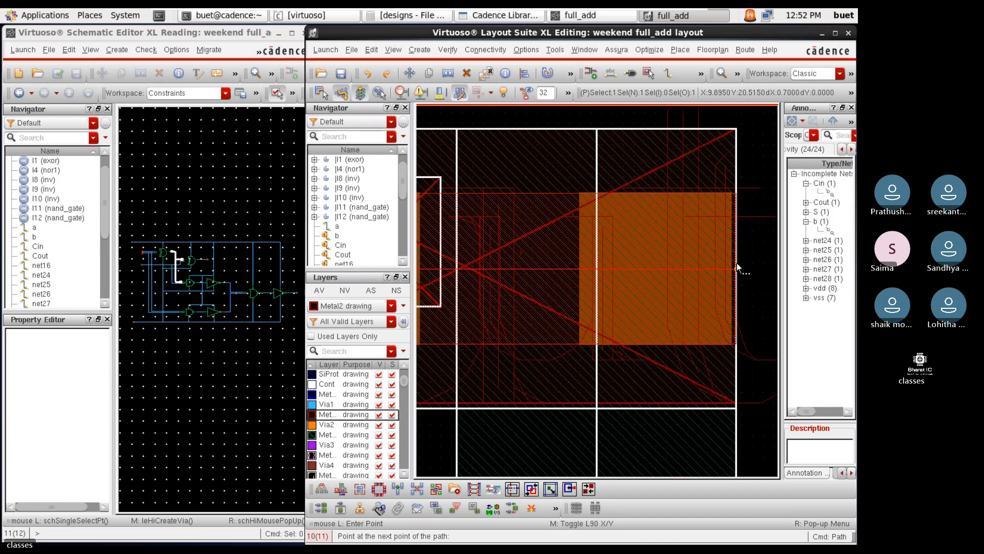
double_click(736, 263)
scroll(737, 263, down, 2)
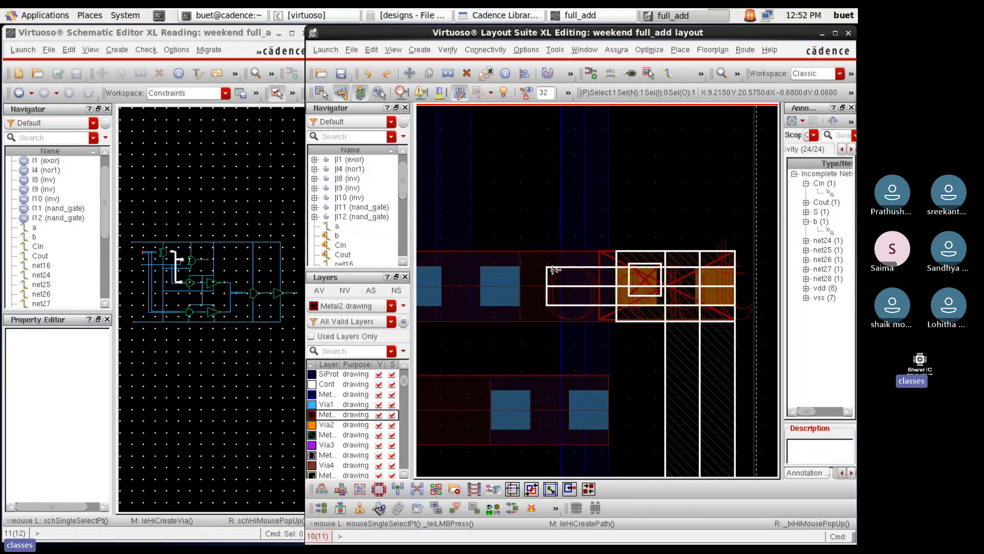
Set the width of the new horizontal Metal2 path to 0.26 and clear the selection
key(q)
click(96, 145)
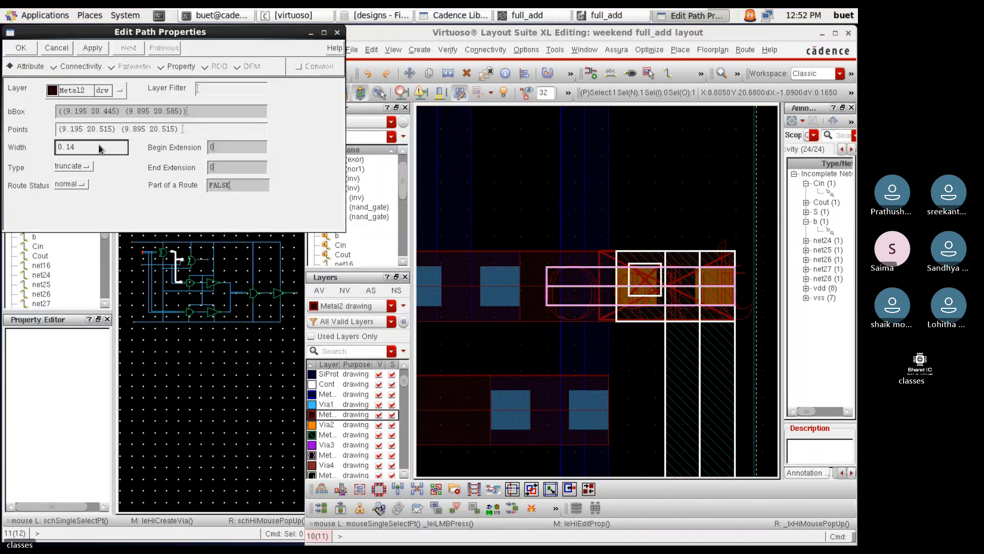
key(BackSpace)
text(26)
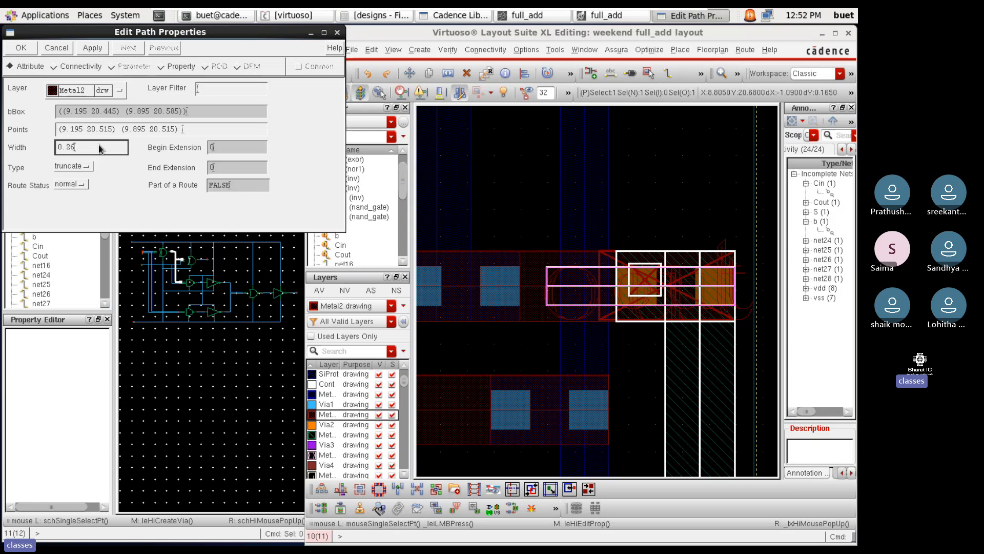
key(Return)
key(f)
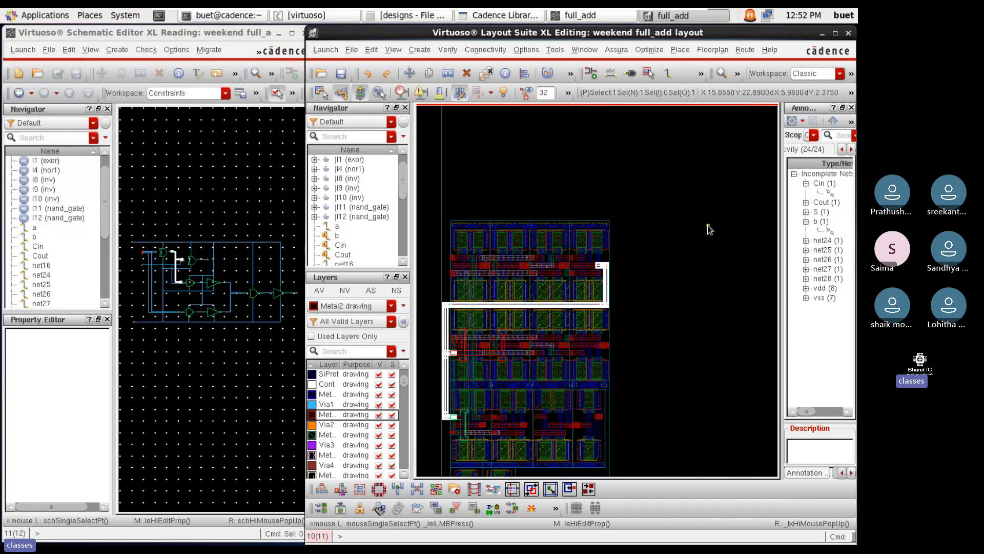
click(708, 225)
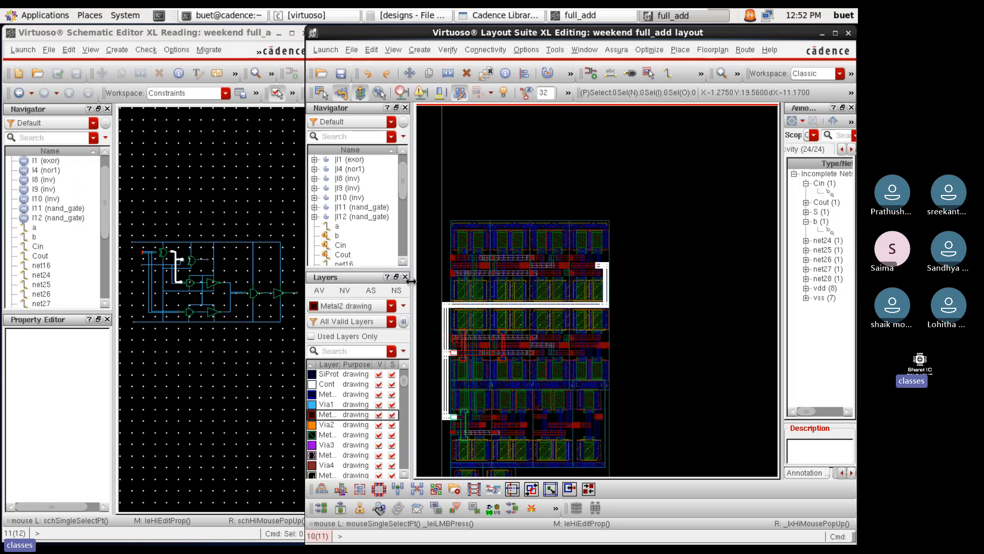
Clear net16's highlight from the layout
scroll(368, 242, down, 1)
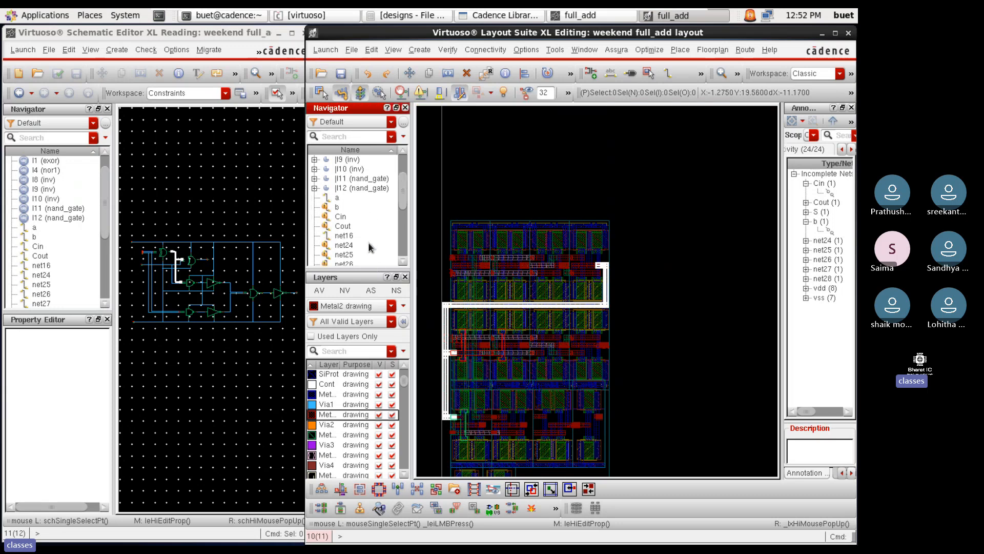
click(344, 235)
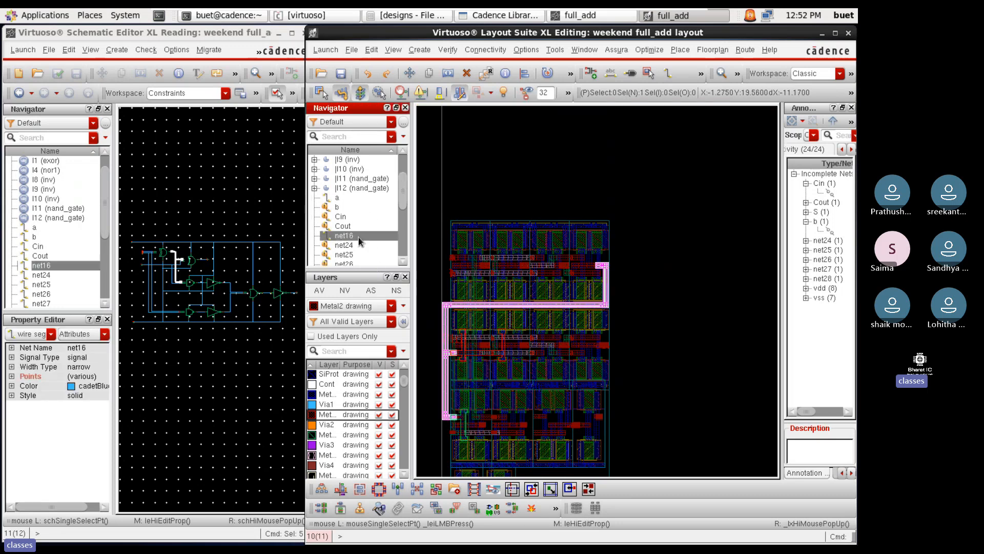
right_click(348, 237)
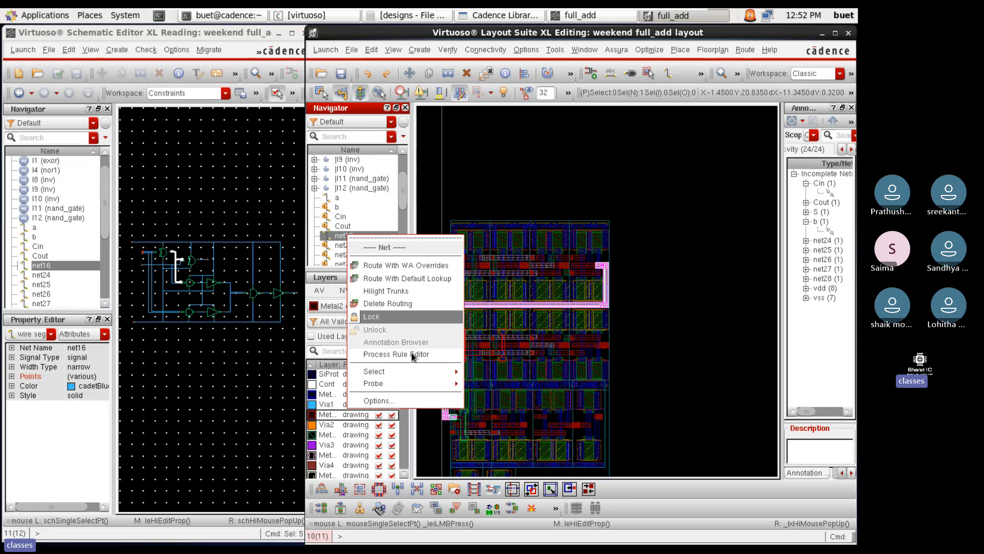
mouse_move(436, 371)
click(490, 393)
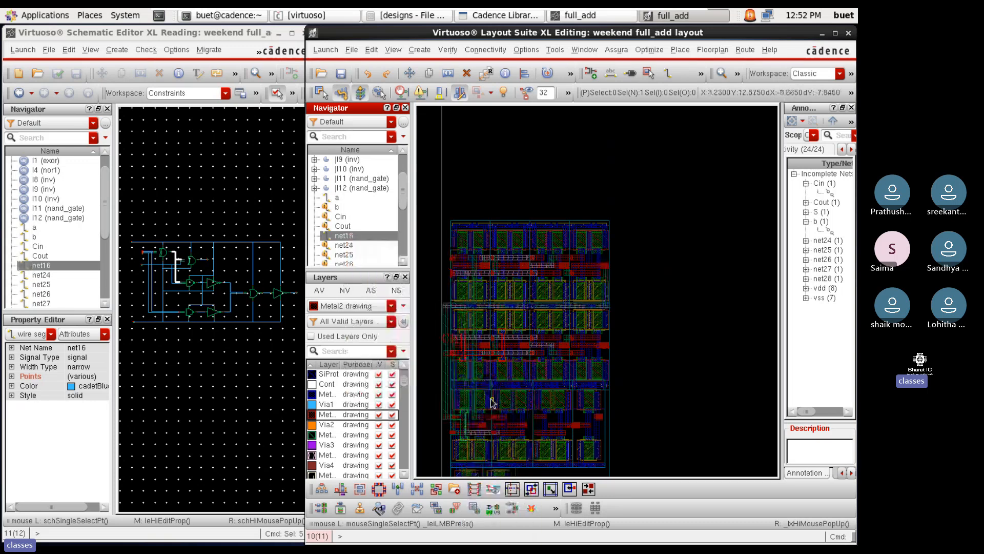
Use the Unmark net command on the horizontal routing strap between the transistor rows
key(c)
click(475, 53)
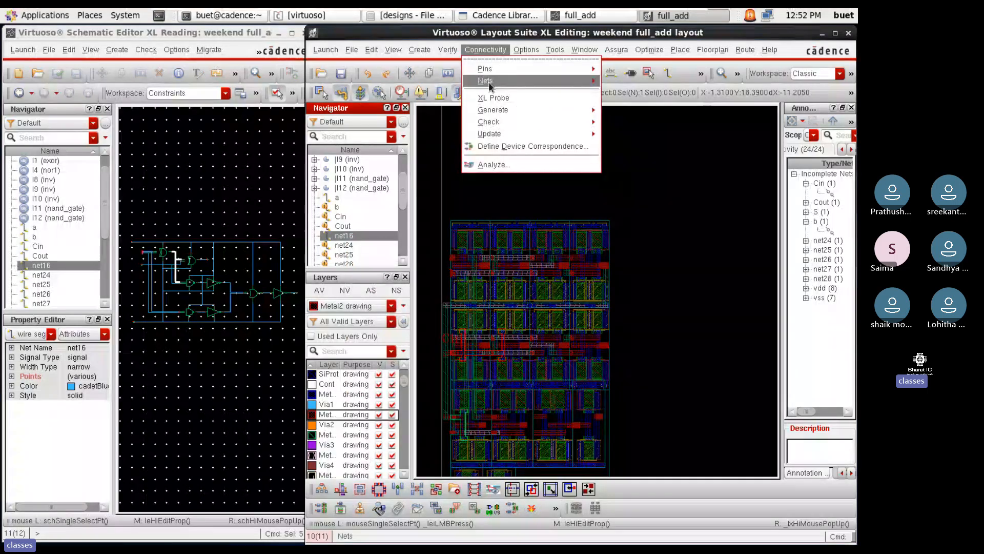
mouse_move(489, 83)
click(618, 98)
scroll(498, 362, up, 1)
scroll(498, 361, up, 1)
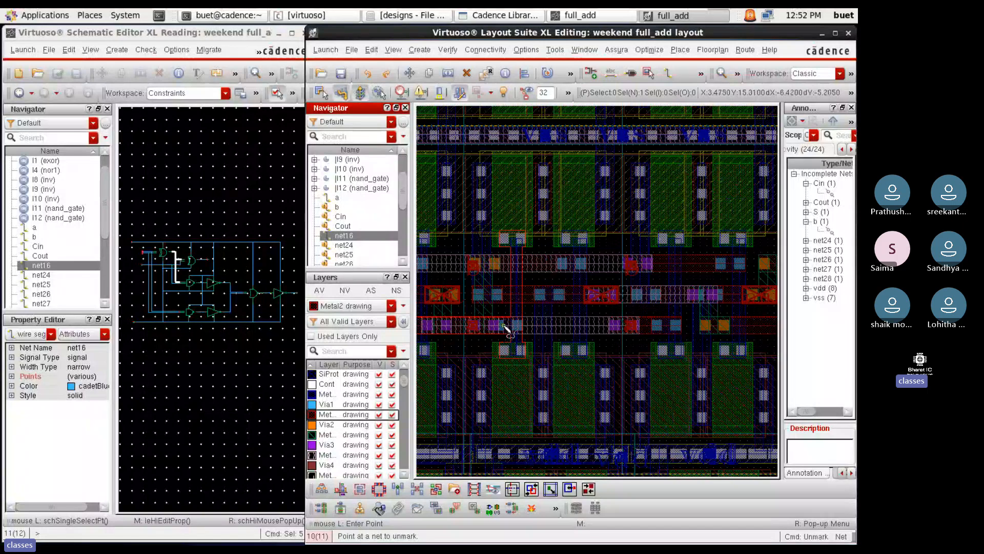
click(502, 327)
scroll(515, 343, down, 2)
key(Escape)
Select net24 and locate the two Metal2 pins joined by its flight line
click(349, 245)
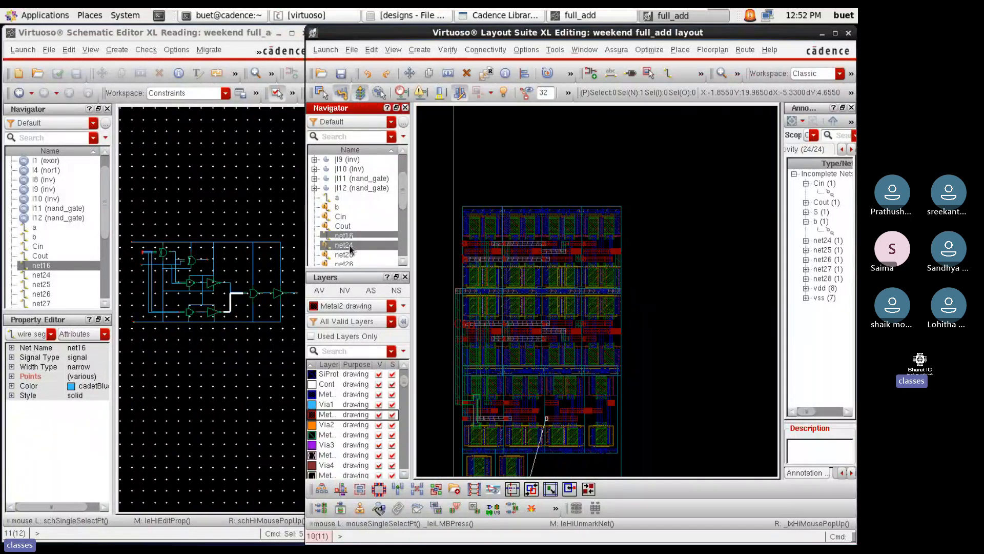
scroll(350, 237, down, 2)
scroll(535, 258, down, 1)
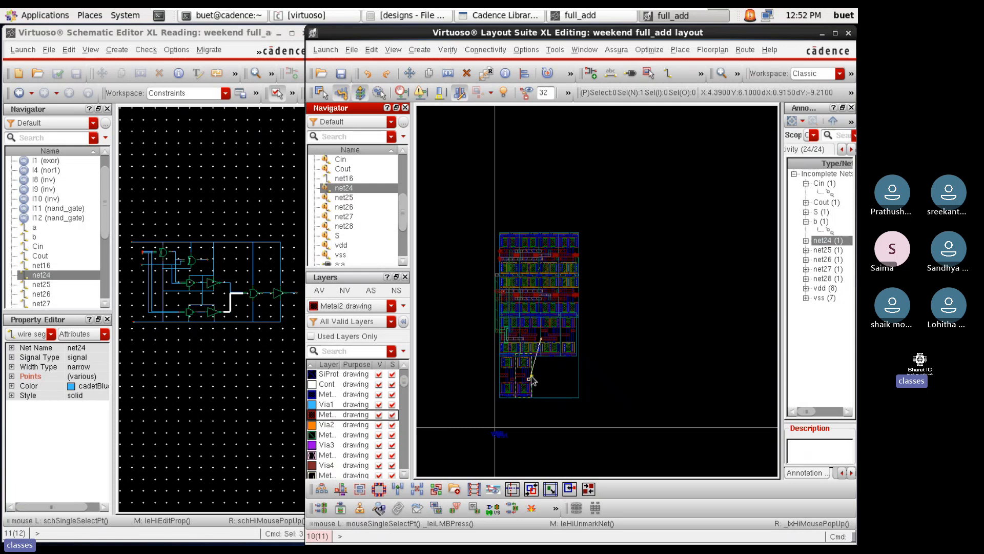
scroll(531, 376, up, 2)
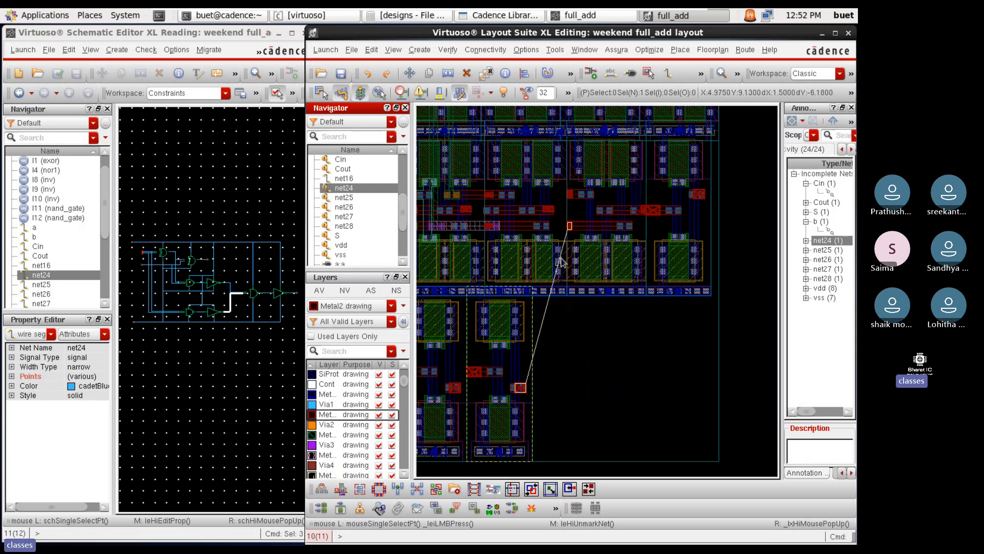
ctrl+scroll(567, 223, up, 1)
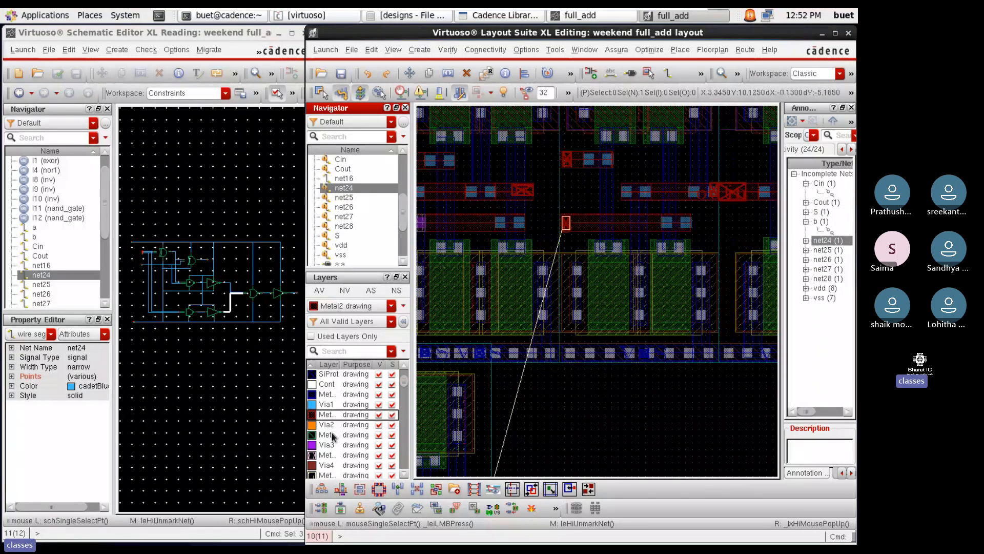
Draw a vertical Metal3 path about 5.03 µm long from net24's upper Metal2 pin down to the level of its lower pin
click(331, 434)
key(p)
ctrl+scroll(572, 207, up, 3)
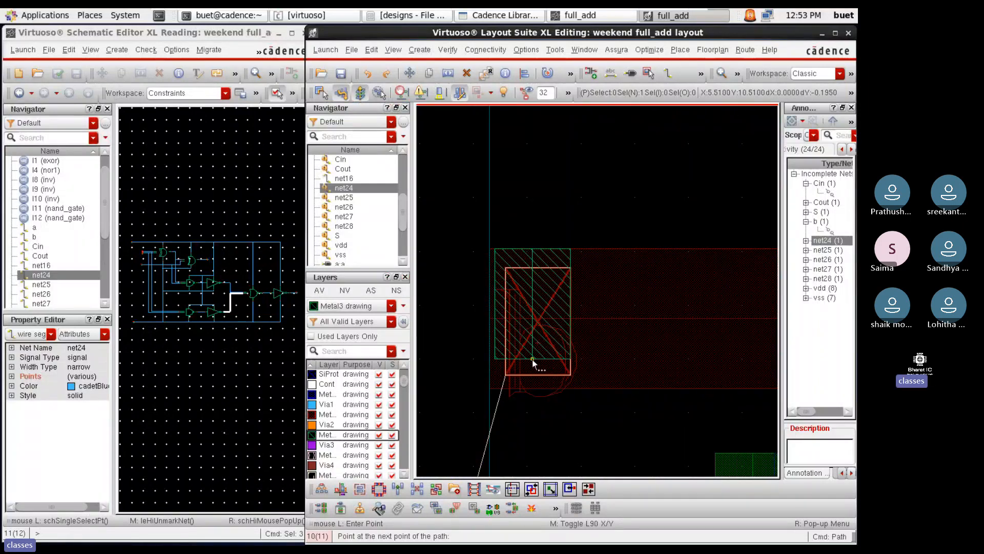
click(536, 345)
ctrl+scroll(536, 345, down, 3)
scroll(535, 433, down, 2)
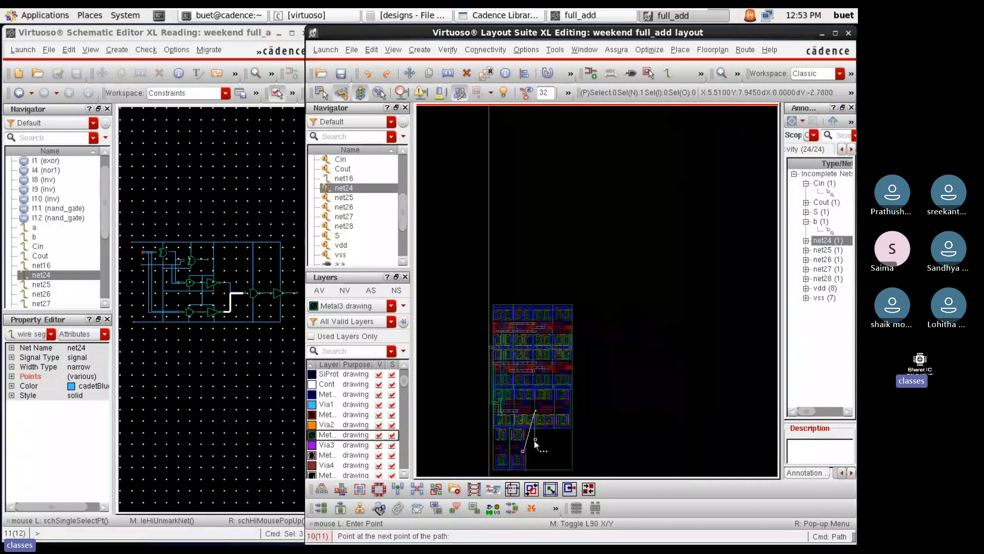
scroll(532, 451, up, 3)
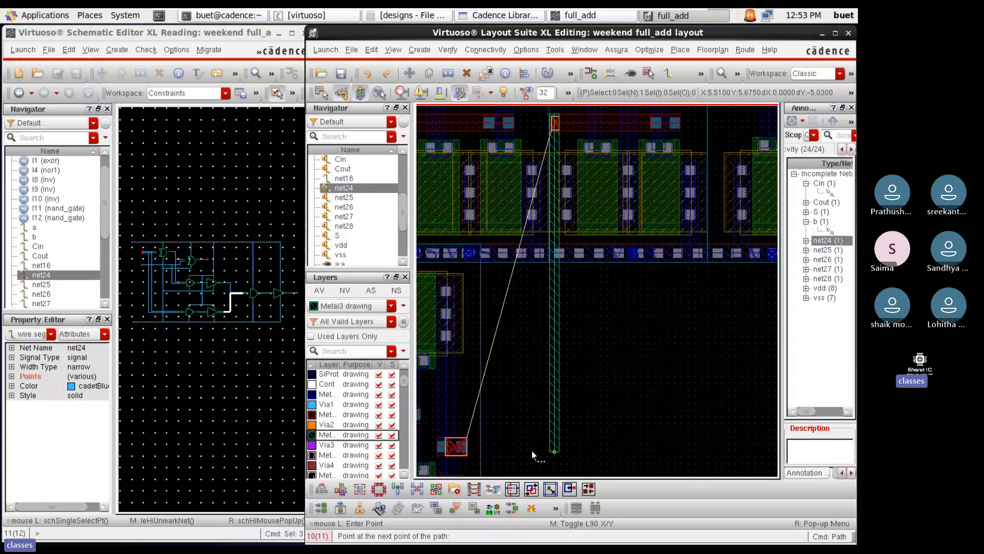
double_click(531, 450)
Set the width of net24's vertical Metal3 path to 0.26 and clear the selection
click(555, 378)
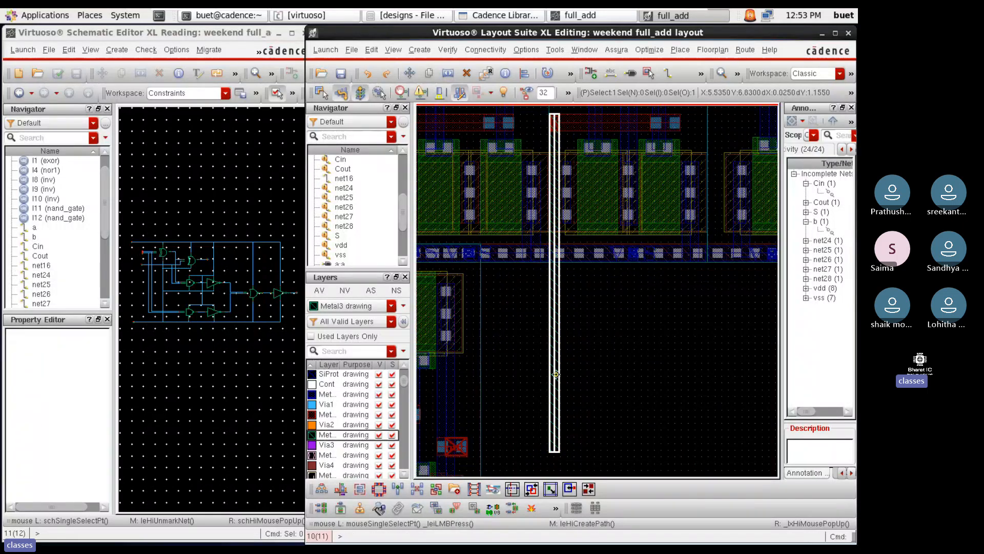
key(q)
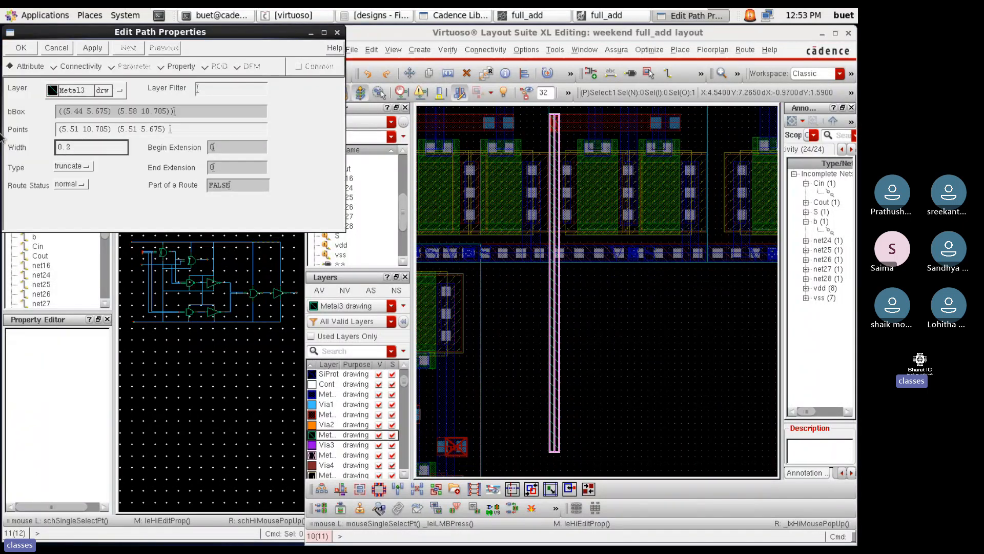
key(Return)
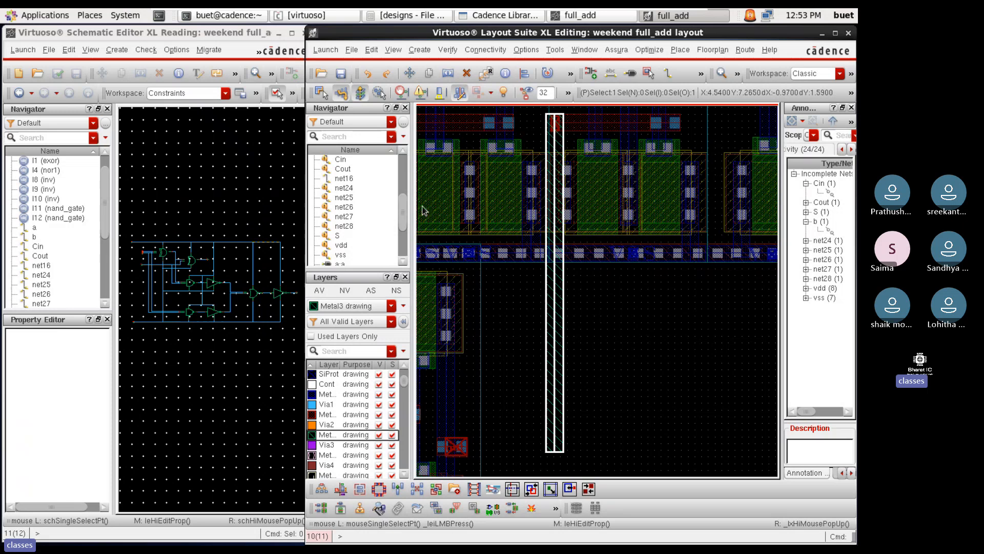
click(666, 396)
Move net24's vertical Metal3 path so that its left edge lines up with the left boundary at the upper Metal2 pin
scroll(556, 110, up, 4)
scroll(568, 380, down, 2)
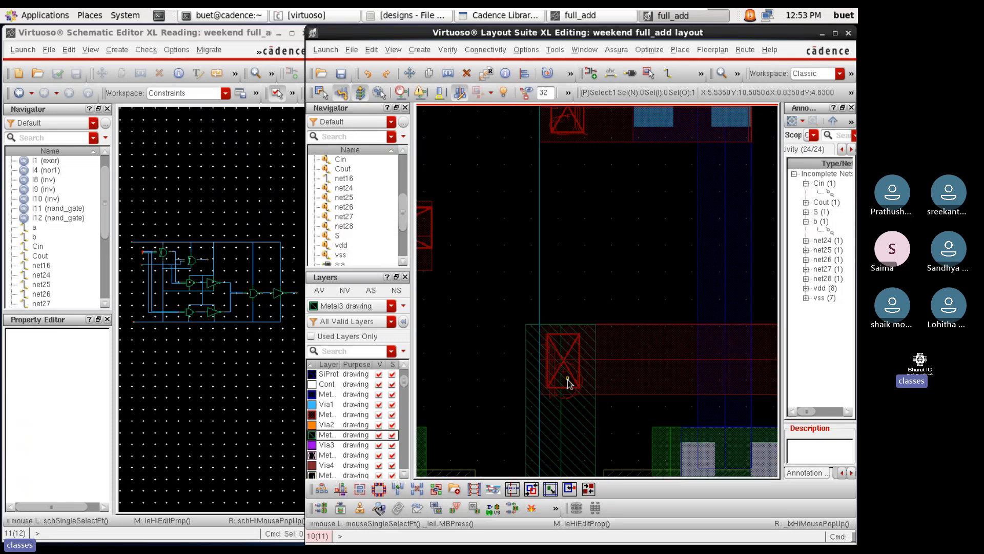
click(584, 425)
scroll(528, 341, up, 2)
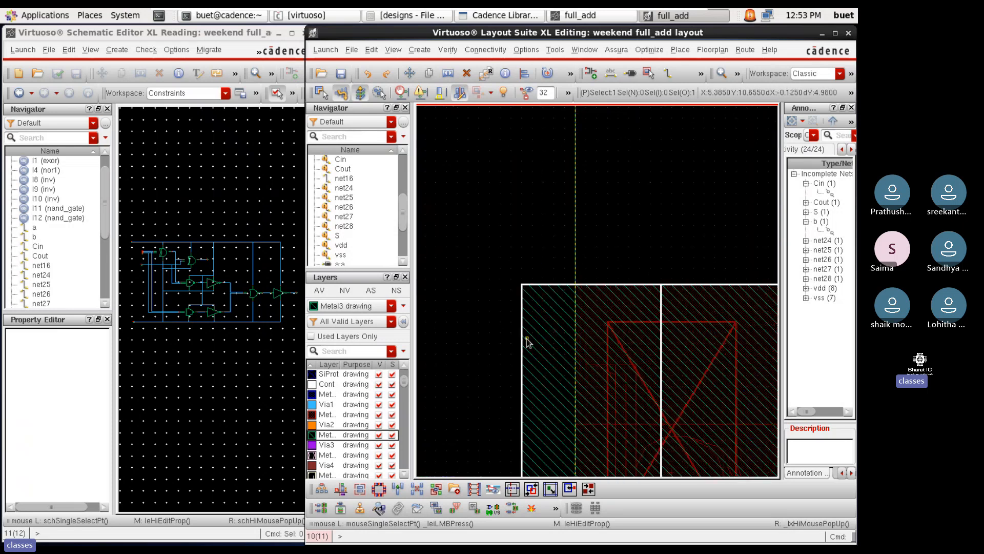
drag(516, 339, 575, 340)
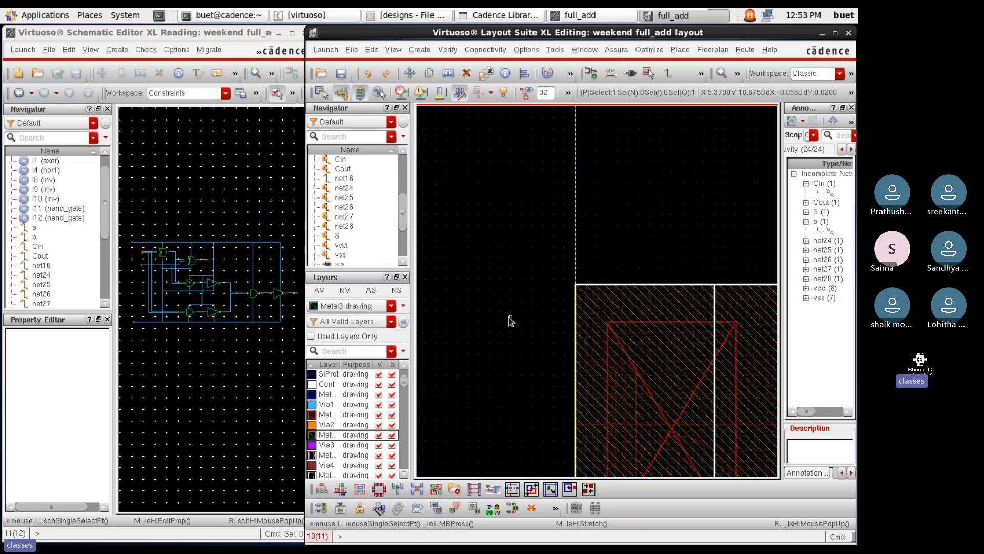
Place a single-mode M3_M2v via with one row and two columns at the upper end of net24's vertical Metal3 path
scroll(510, 320, down, 1)
key(o)
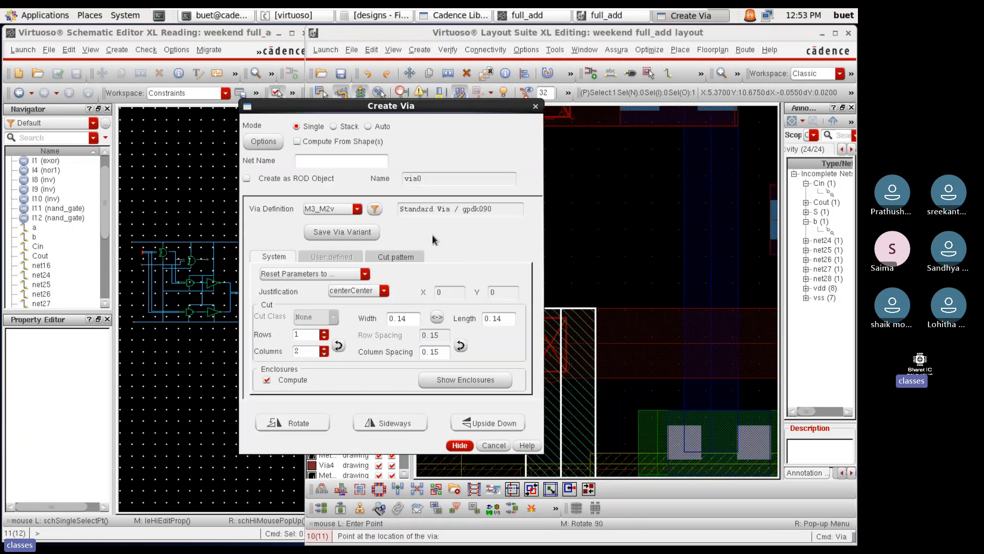
click(354, 210)
click(354, 211)
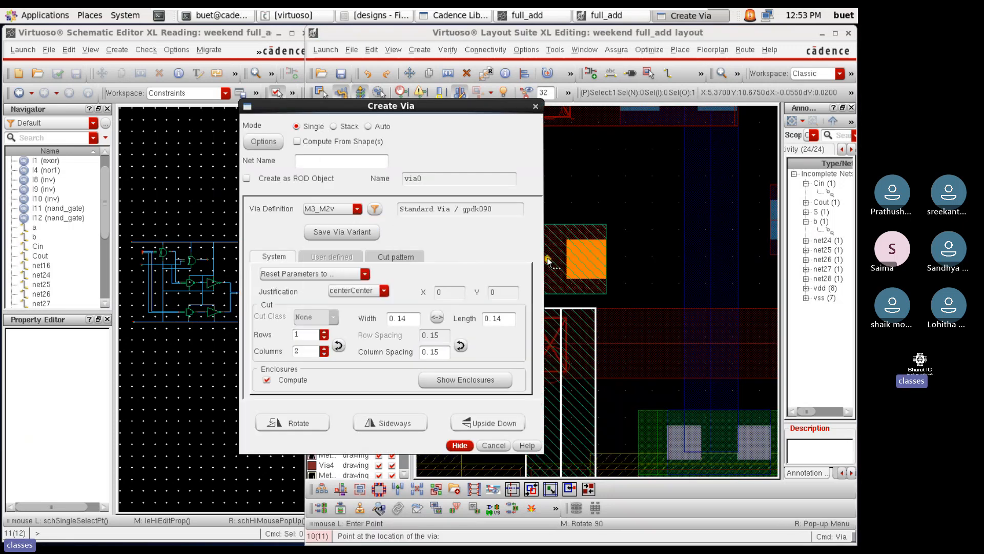
click(459, 445)
ctrl+scroll(553, 359, up, 2)
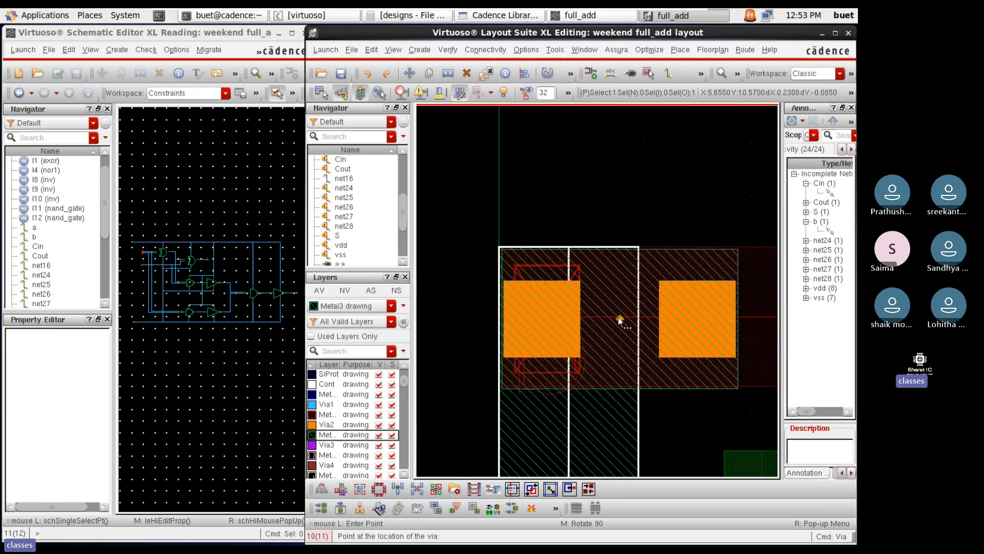
ctrl+scroll(615, 313, down, 3)
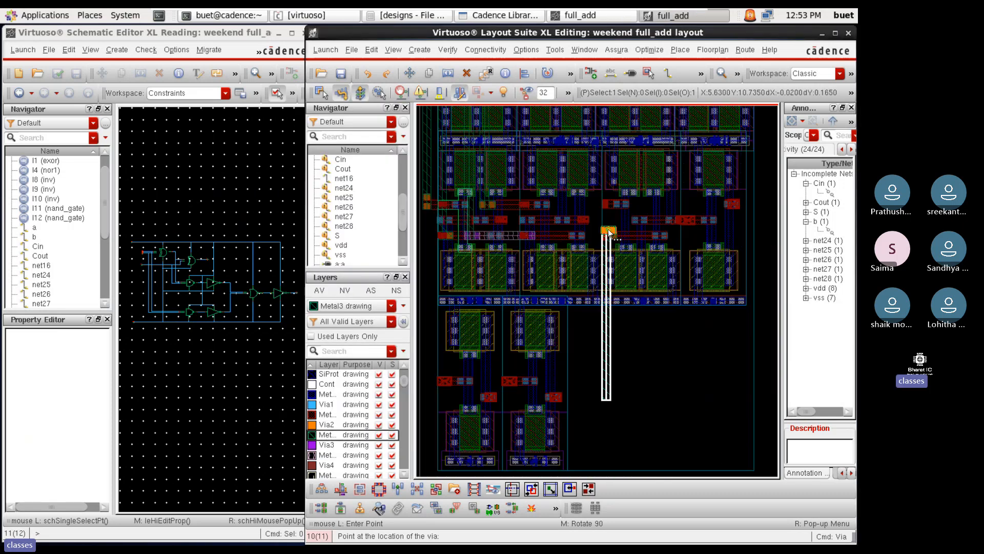
Place another two-column M3_M2v via at the lower end of the Metal3 path, flush with its right edge
ctrl+scroll(599, 402, up, 2)
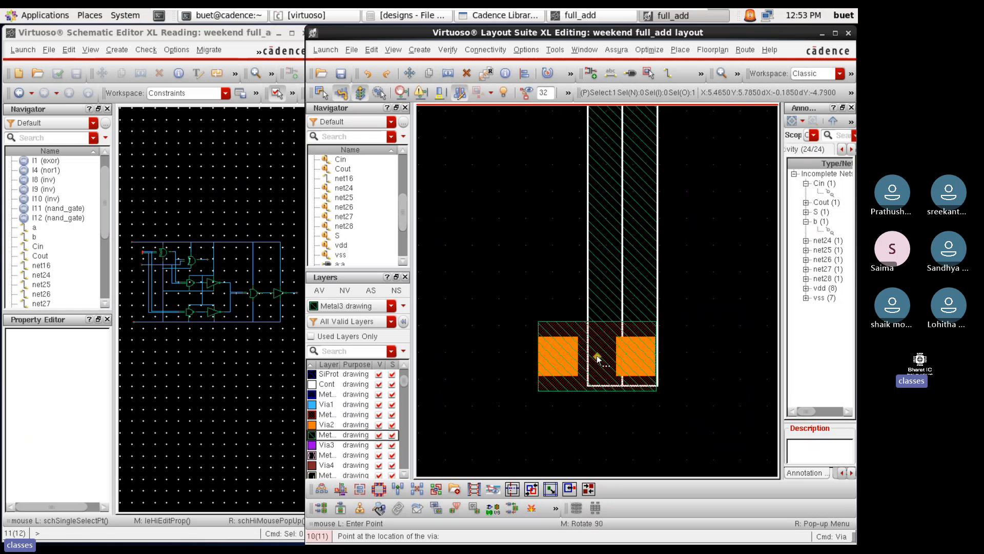
ctrl+scroll(598, 354, up, 2)
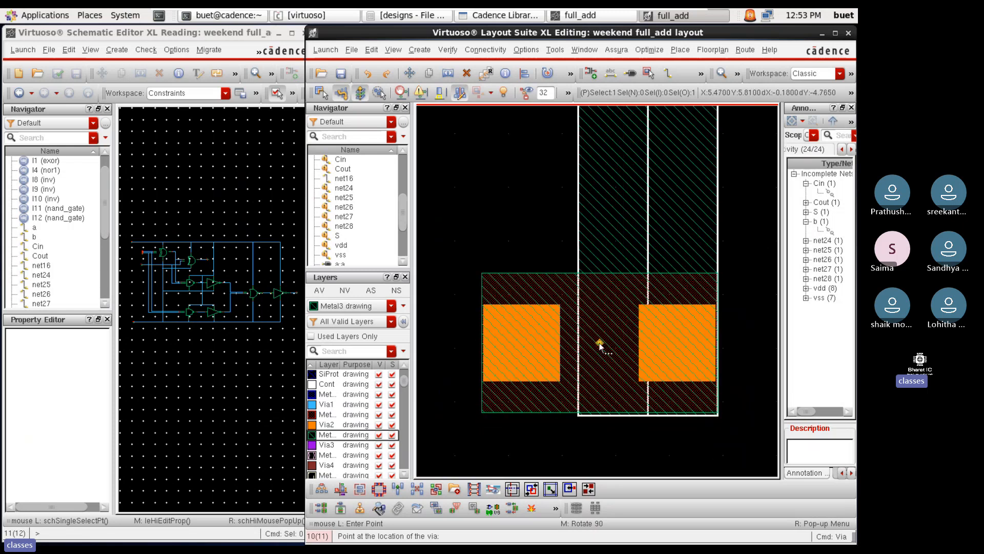
ctrl+scroll(615, 358, down, 3)
key(Escape)
ctrl+scroll(486, 399, down, 3)
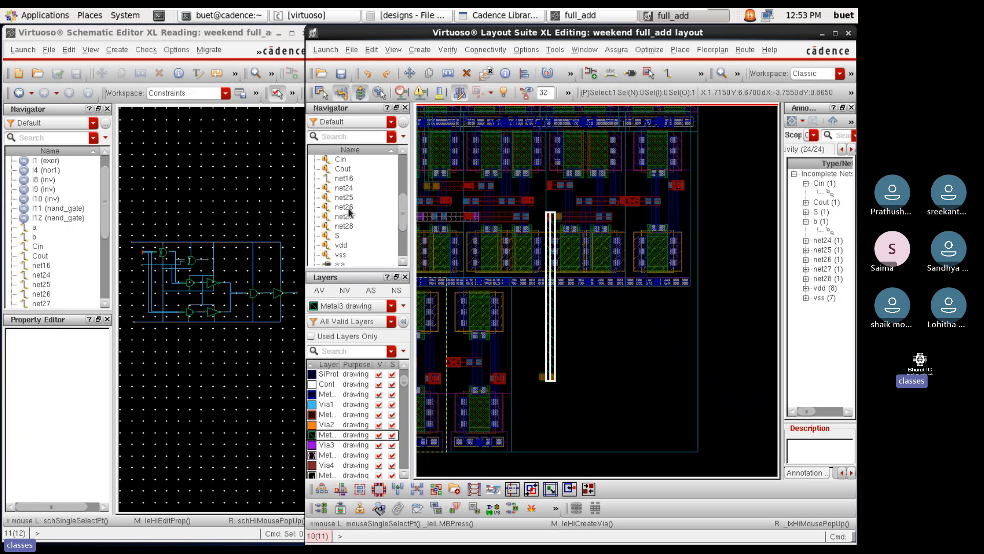
Draw a horizontal Metal2 path about 1.93 µm long from net24's lower pin to the right edge of the lower via
click(344, 188)
ctrl+scroll(489, 392, up, 3)
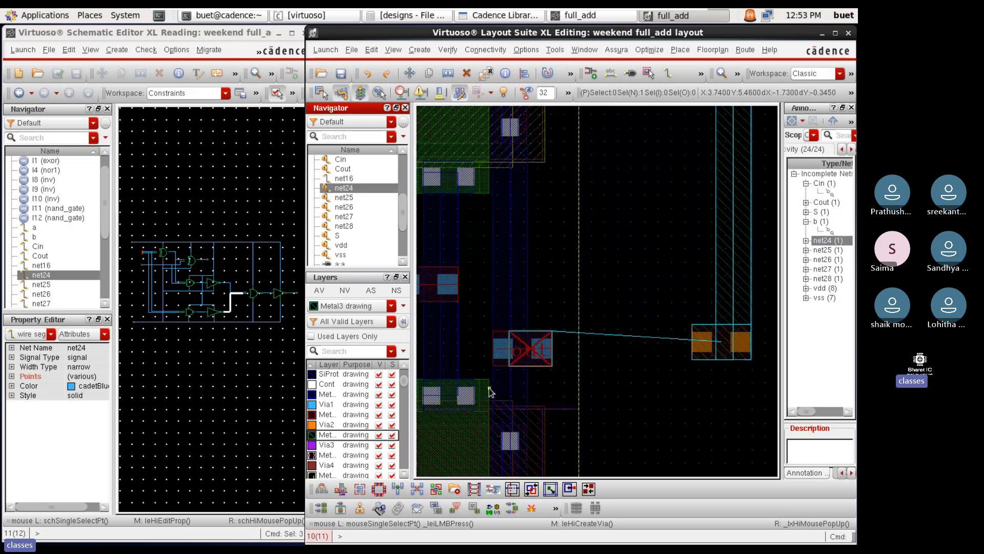
click(345, 415)
key(p)
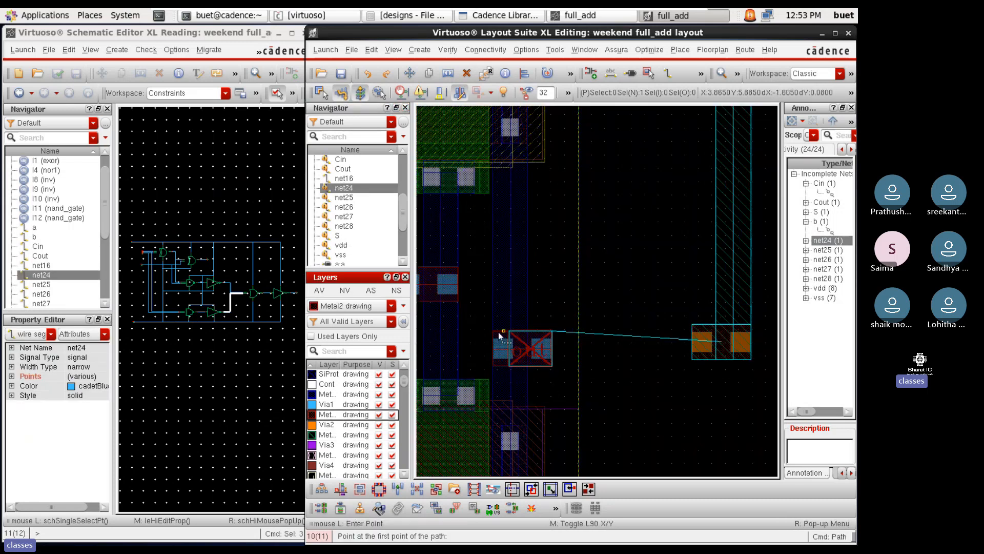
ctrl+scroll(495, 340, up, 4)
ctrl+scroll(487, 373, up, 4)
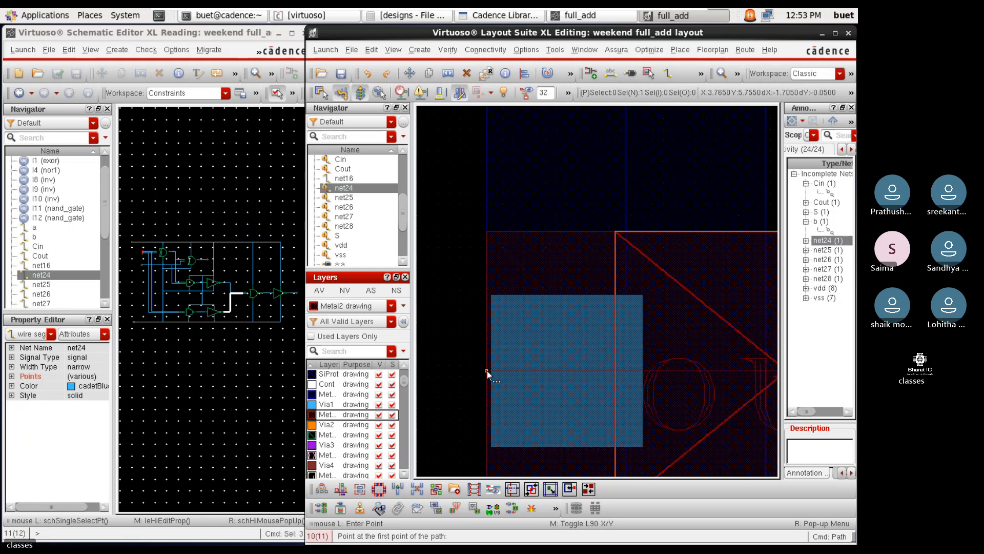
click(487, 372)
ctrl+scroll(488, 372, down, 3)
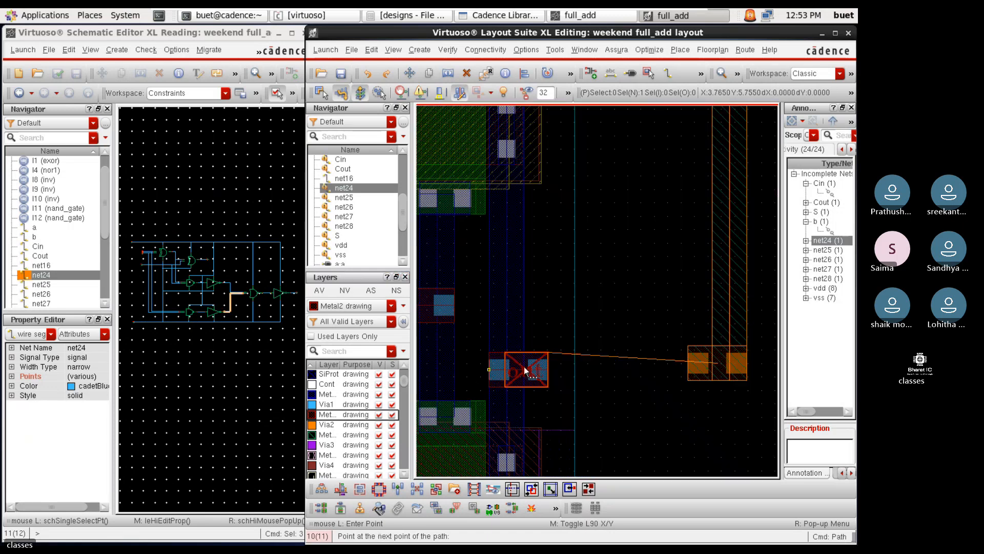
ctrl+scroll(746, 362, up, 3)
double_click(747, 362)
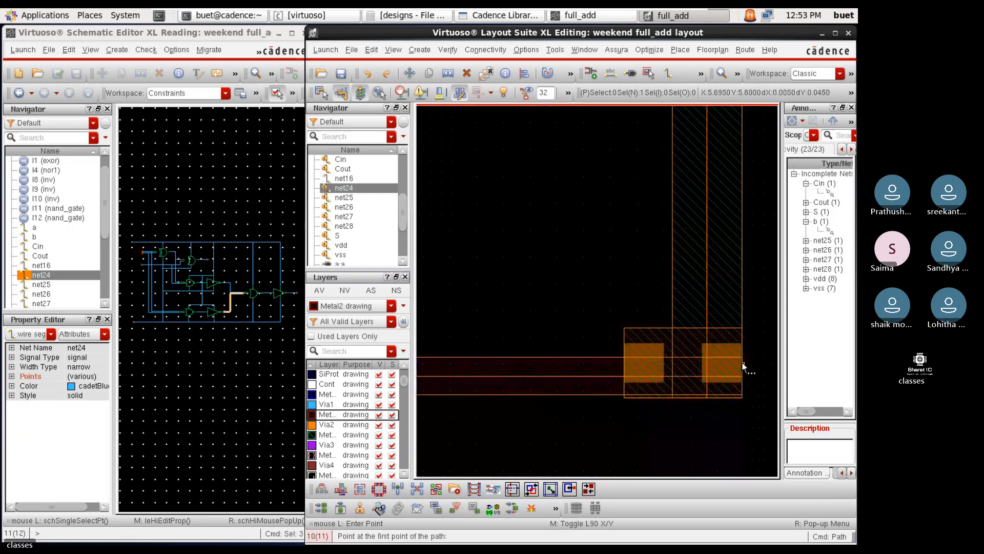
ctrl+scroll(747, 362, down, 2)
key(Escape)
Set the width of net24's horizontal Metal2 path to 0.26
click(570, 382)
key(q)
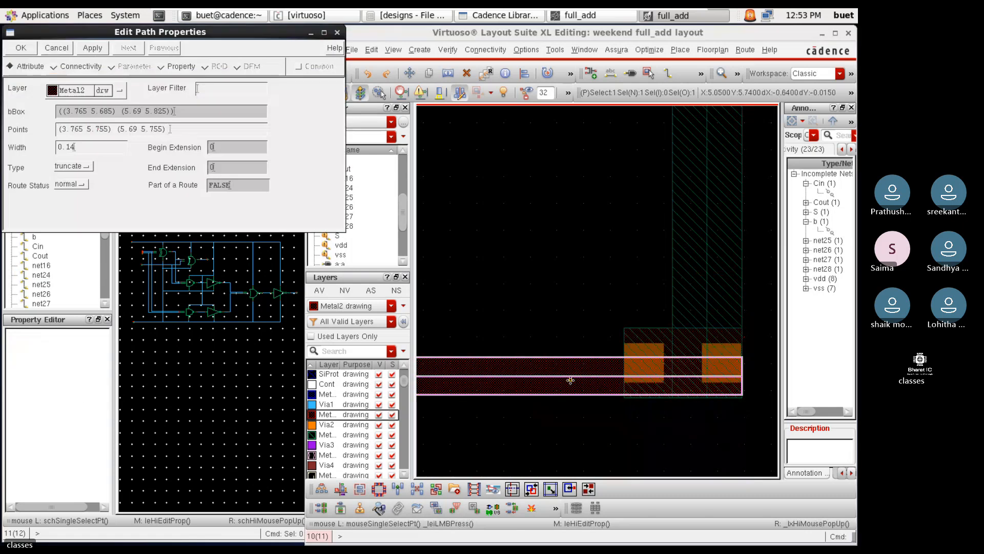
key(BackSpace)
key(BackSpace)
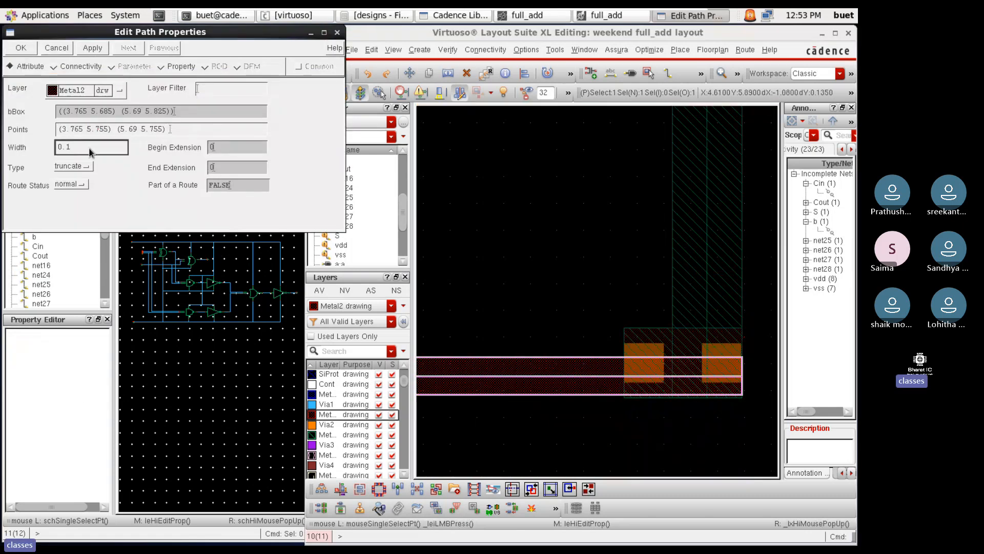
text(26)
key(Return)
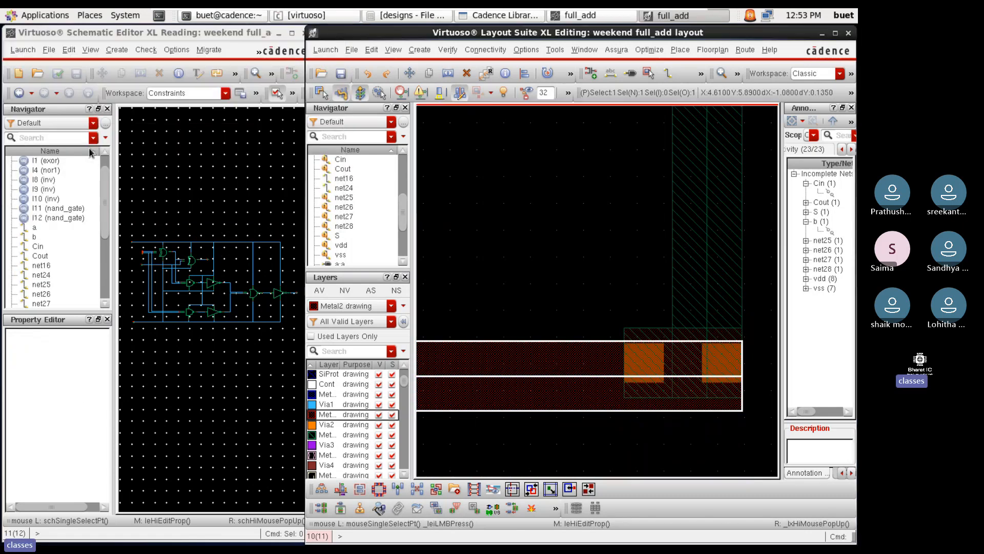
ctrl+scroll(693, 394, down, 1)
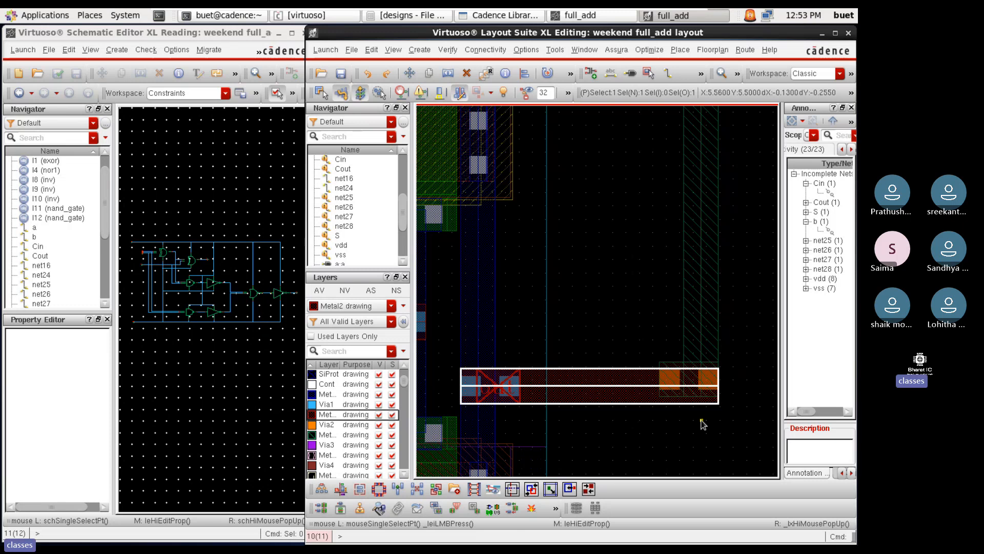
ctrl+scroll(701, 417, up, 1)
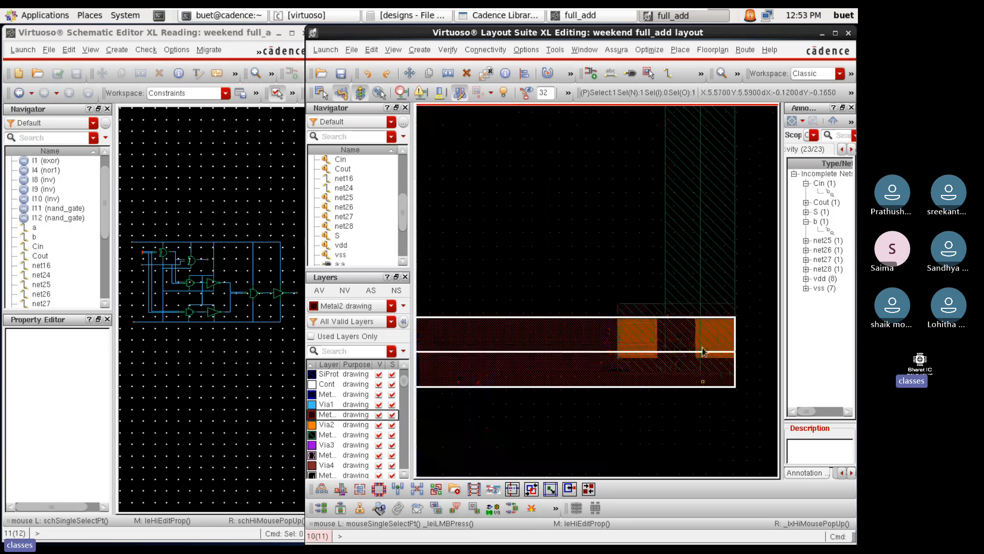
Quick-align the lower via and the vertical Metal3 path to the bottom edge of the horizontal Metal2 path, and clear the selection
click(600, 283)
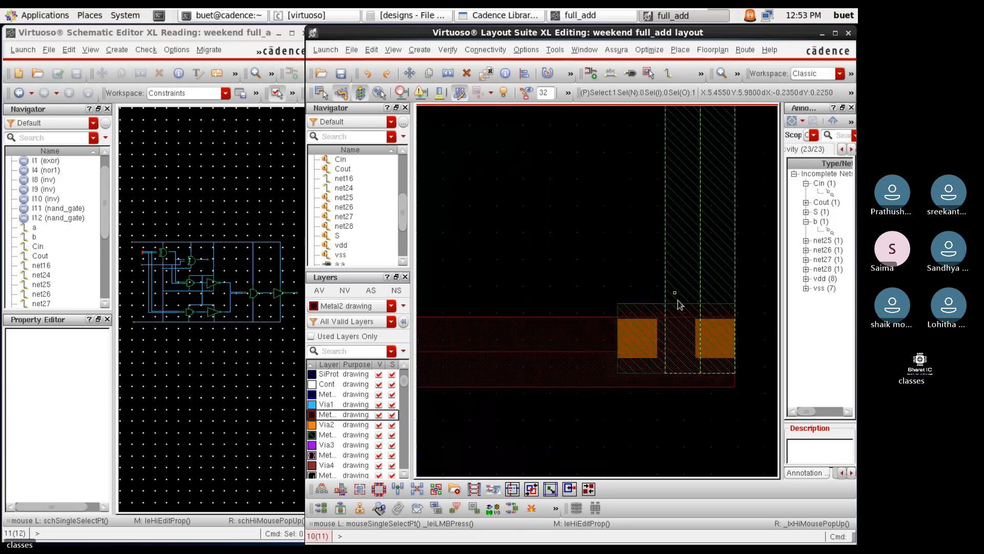
click(696, 346)
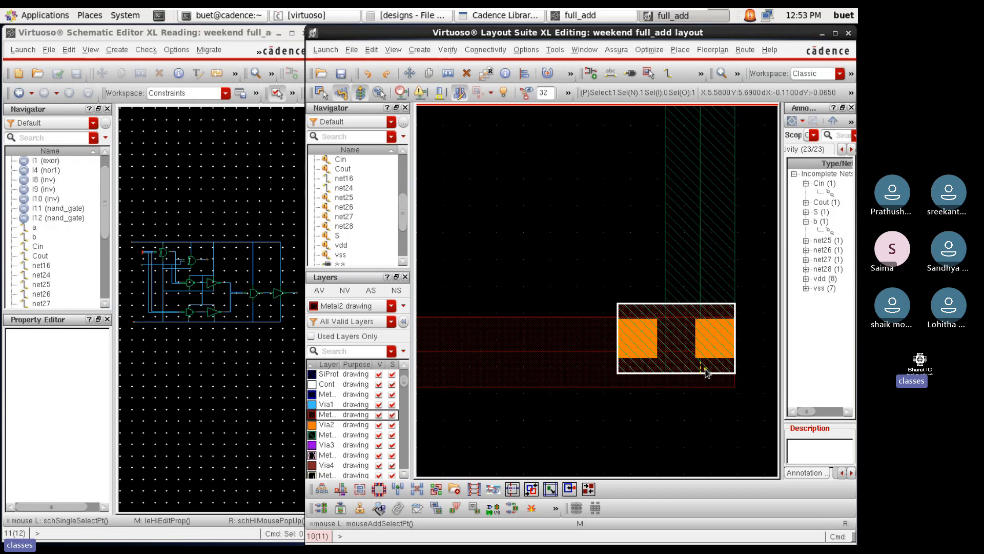
scroll(722, 393, up, 3)
key(a)
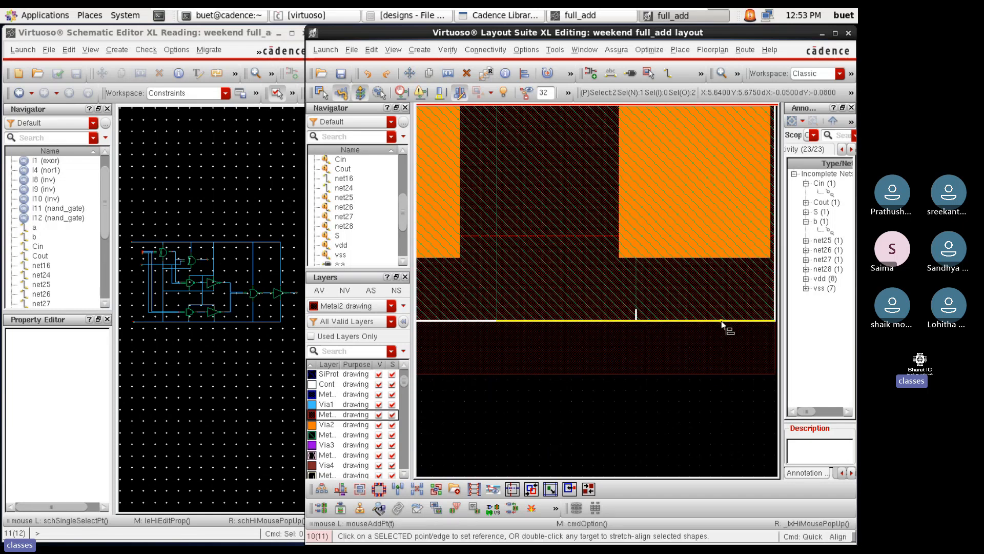
click(721, 336)
click(721, 376)
scroll(652, 403, down, 1)
key(Escape)
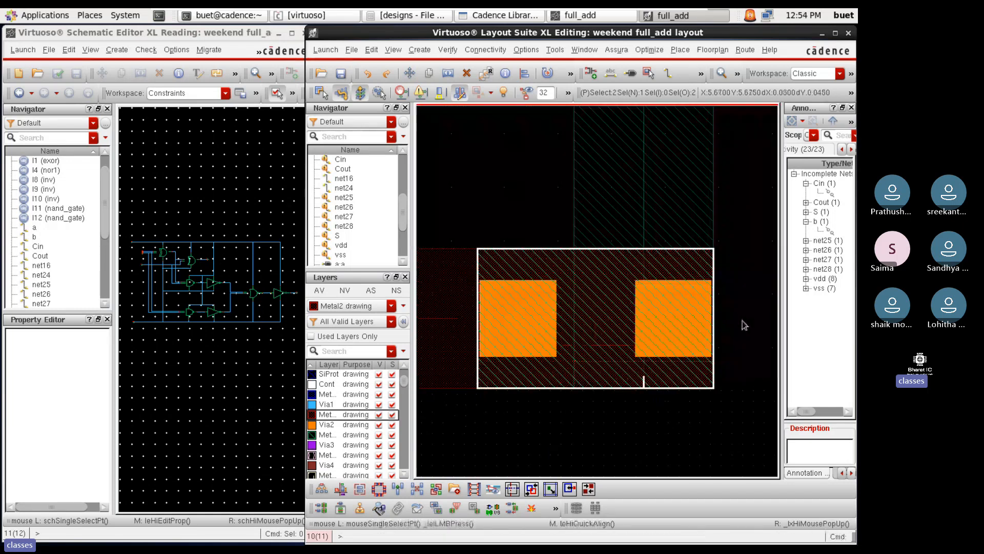
click(742, 322)
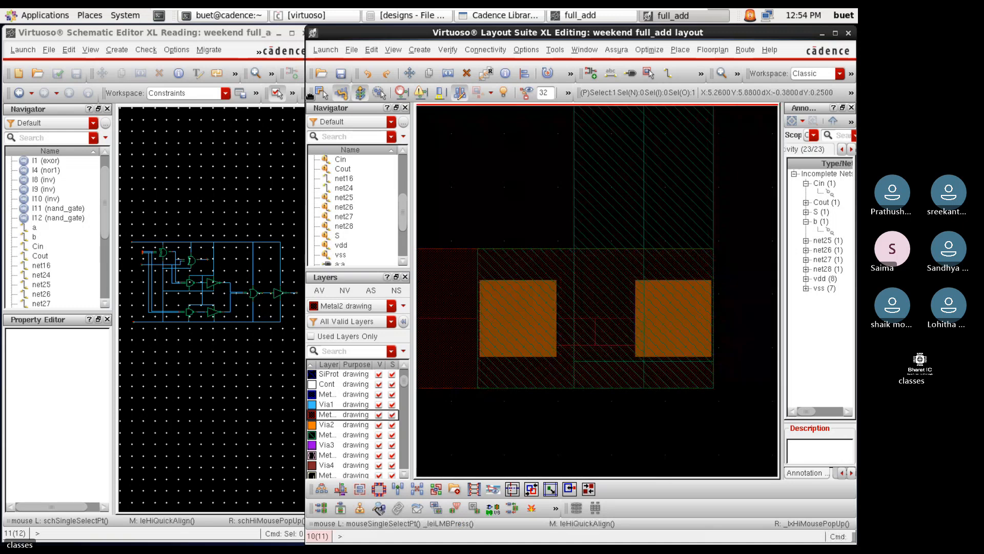
Delete the two small leftover path pieces lying inside the lower via
drag(499, 294, 761, 377)
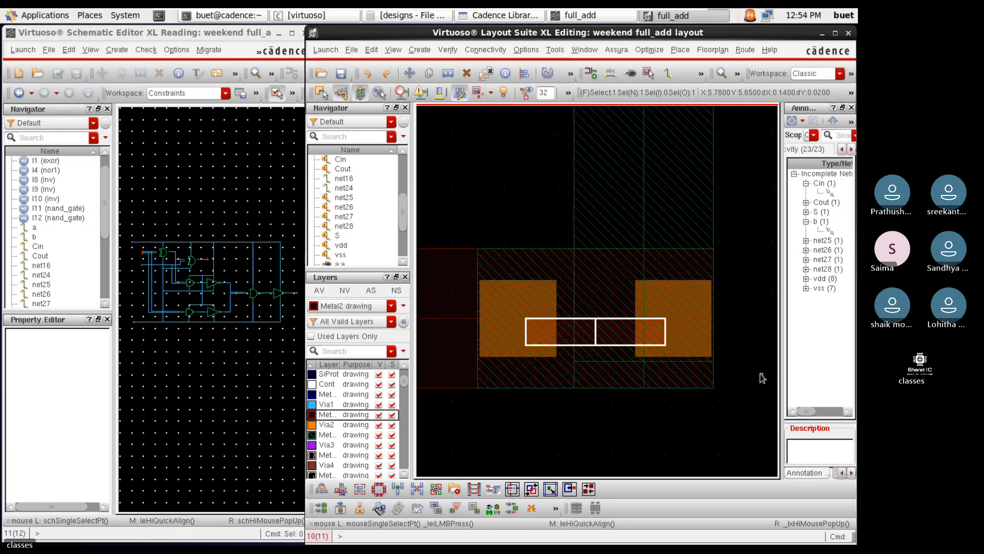
click(466, 73)
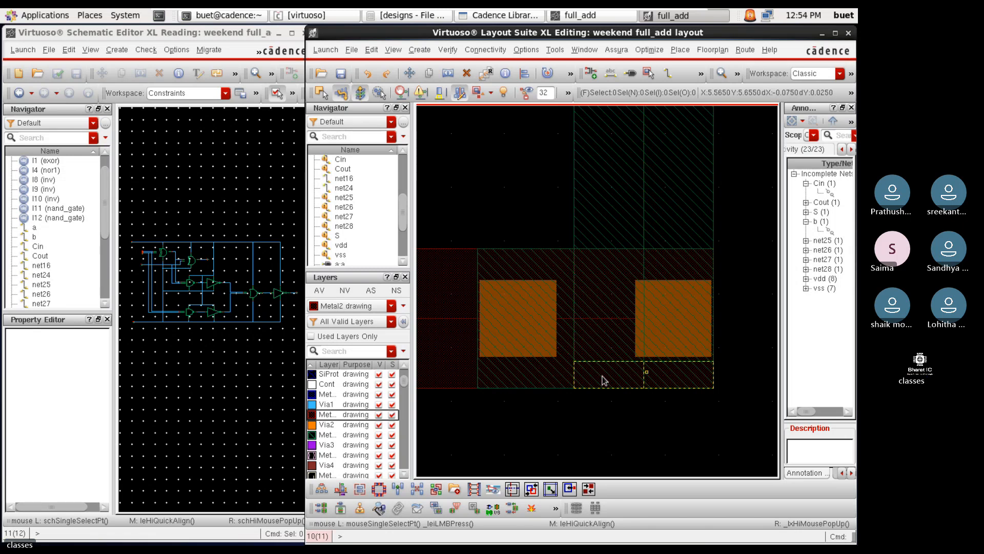
click(645, 374)
click(467, 72)
Highlight net24 to check its finished routing, and select net25 to locate the two pins joined by its flight line
ctrl+scroll(622, 334, down, 3)
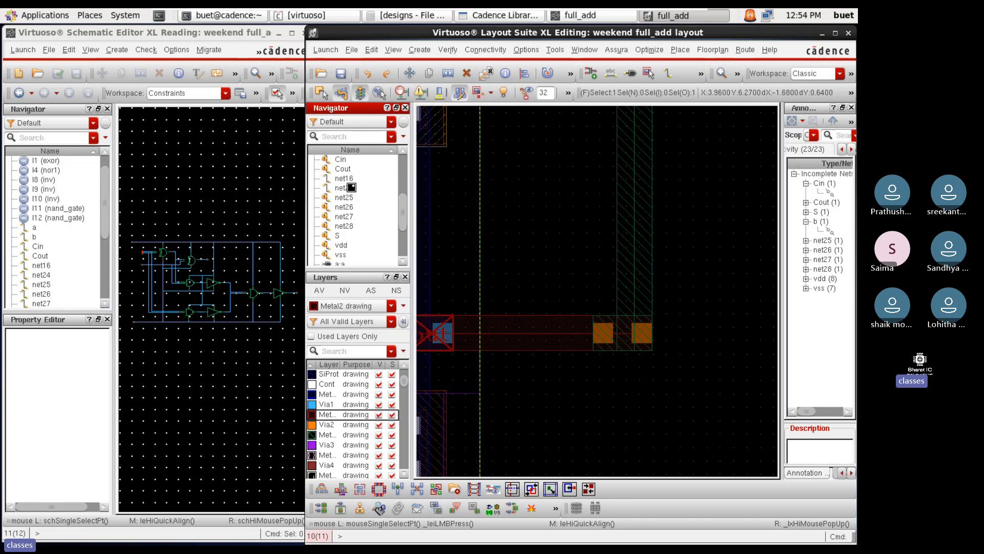
click(351, 190)
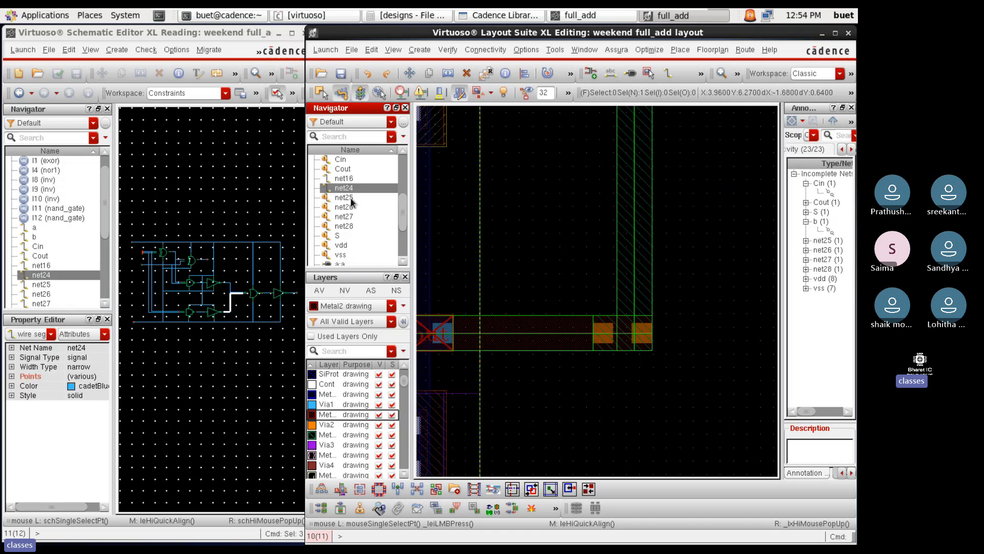
click(348, 198)
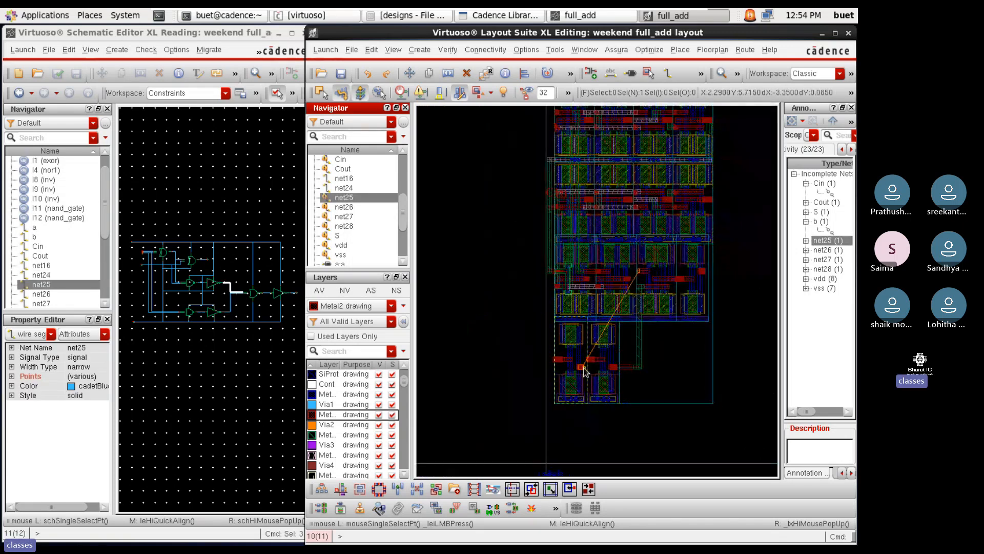
ctrl+scroll(585, 370, up, 1)
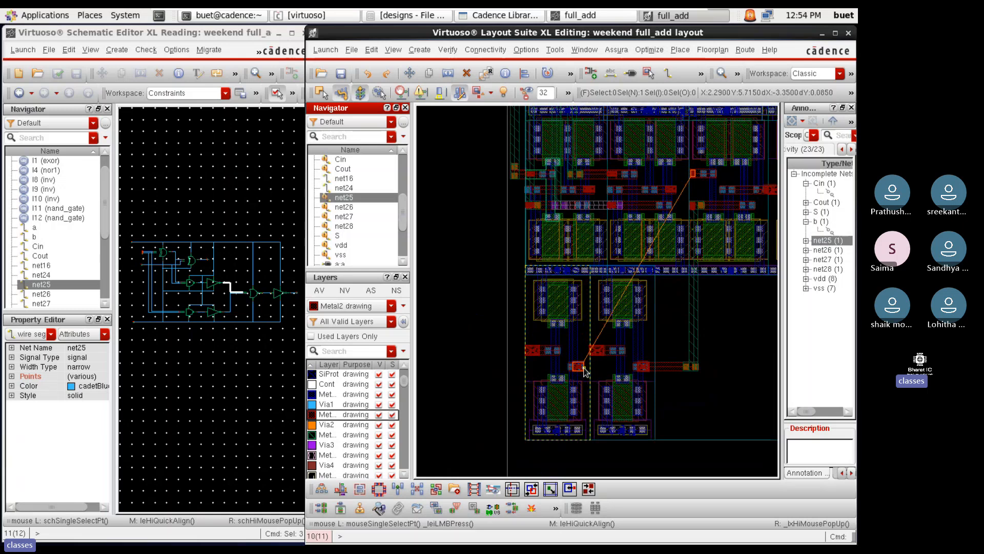
Hide all layers except Metal2, Metal3 and Metal4
click(344, 290)
click(379, 434)
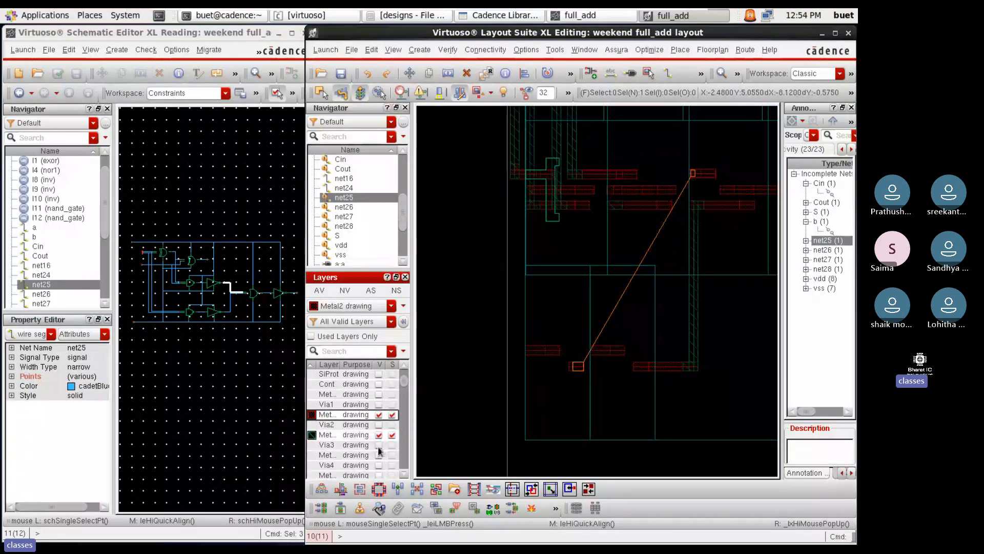
click(379, 455)
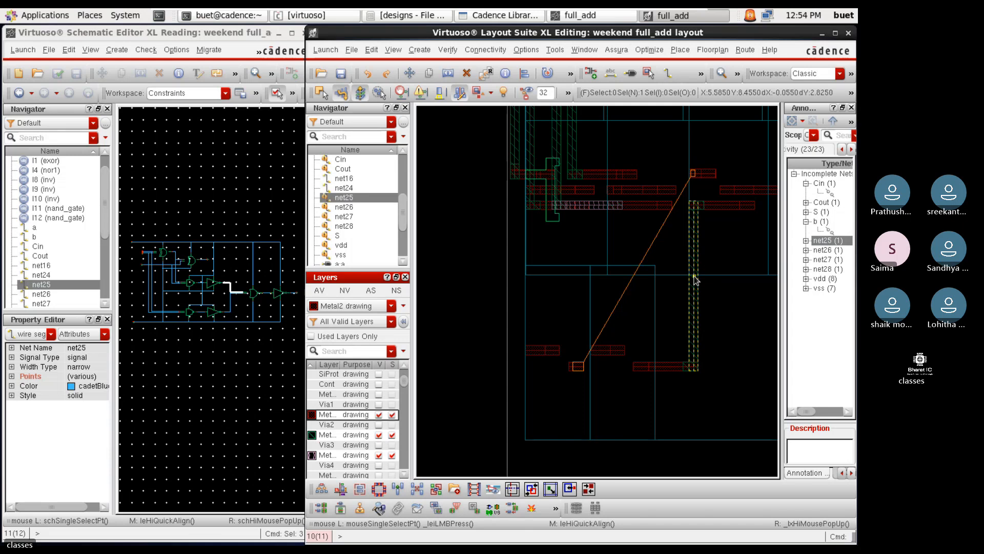
Copy the vertical Metal3 path horizontally so that its lower end sits over net25's small Metal2 pin
click(695, 336)
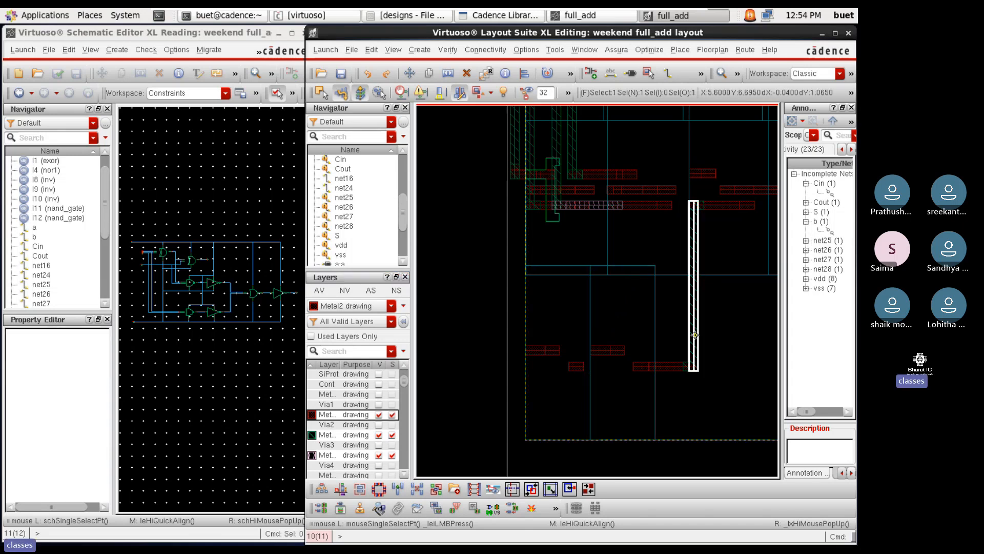
key(c)
click(695, 336)
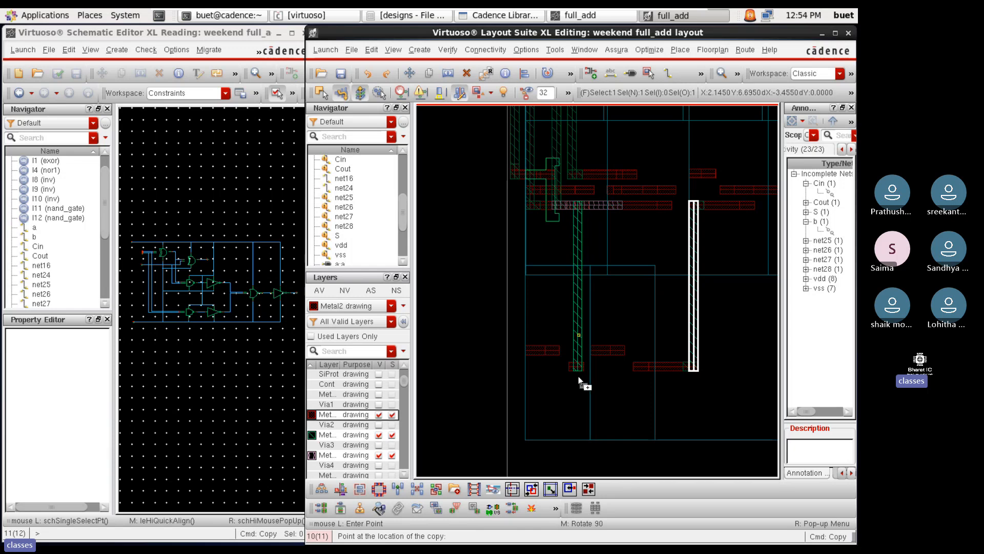
scroll(576, 368, up, 3)
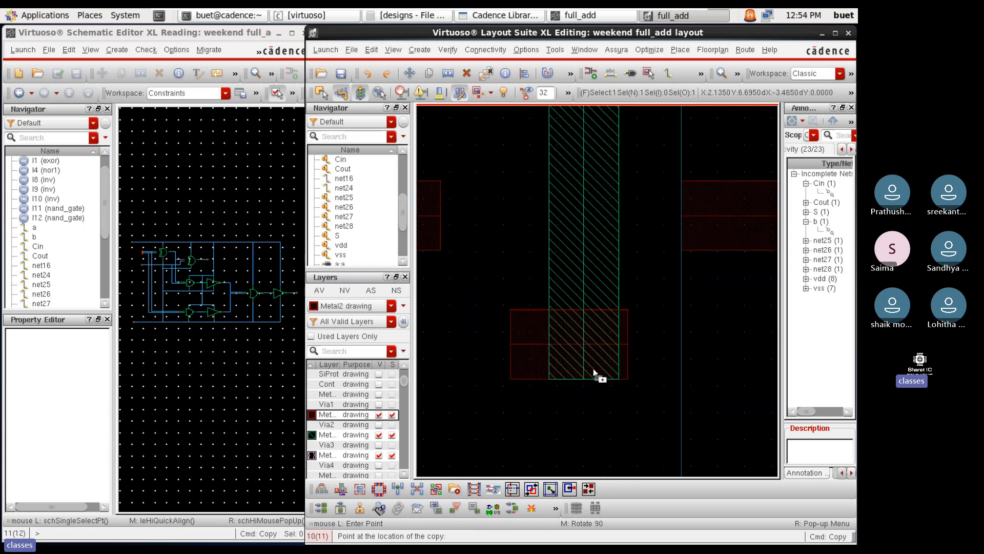
scroll(601, 367, up, 2)
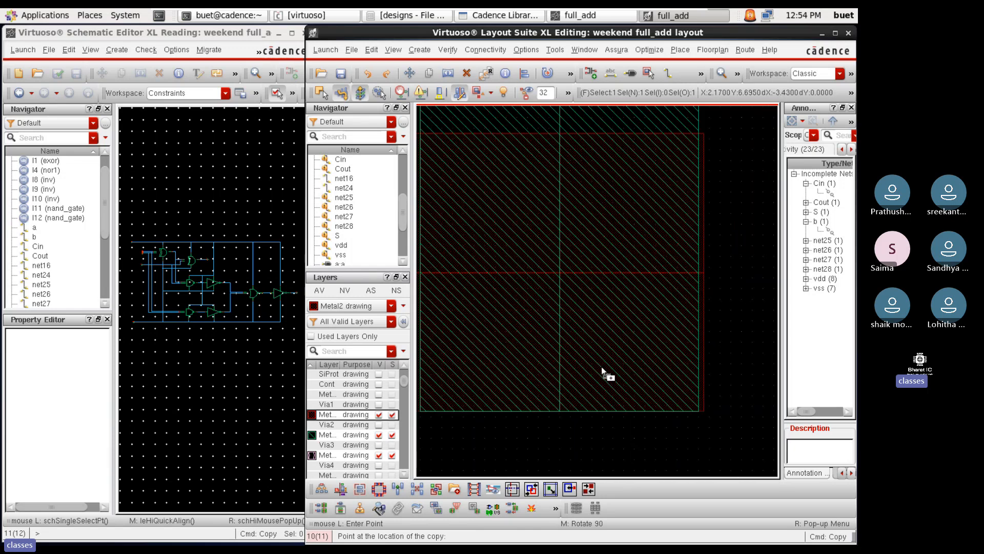
click(593, 402)
scroll(593, 401, down, 5)
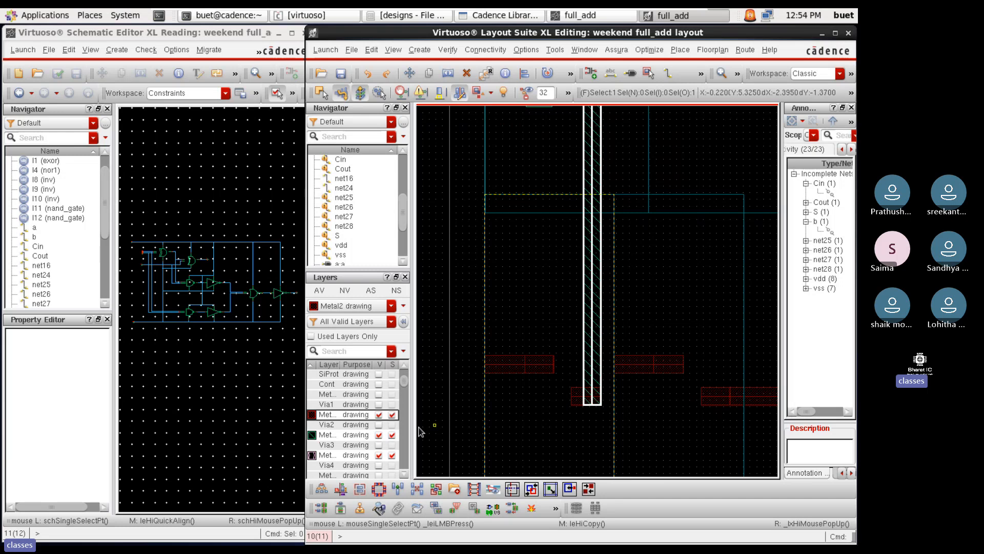
Show the Via2 and Via3 layers and place a two-column M3_M2v via at the lower end of the copied Metal3 path
click(379, 425)
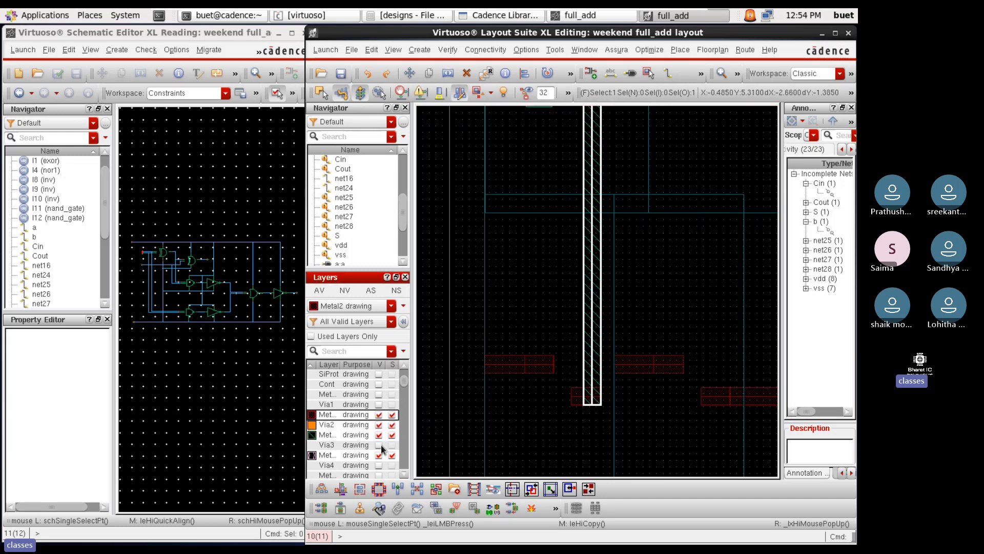
click(379, 445)
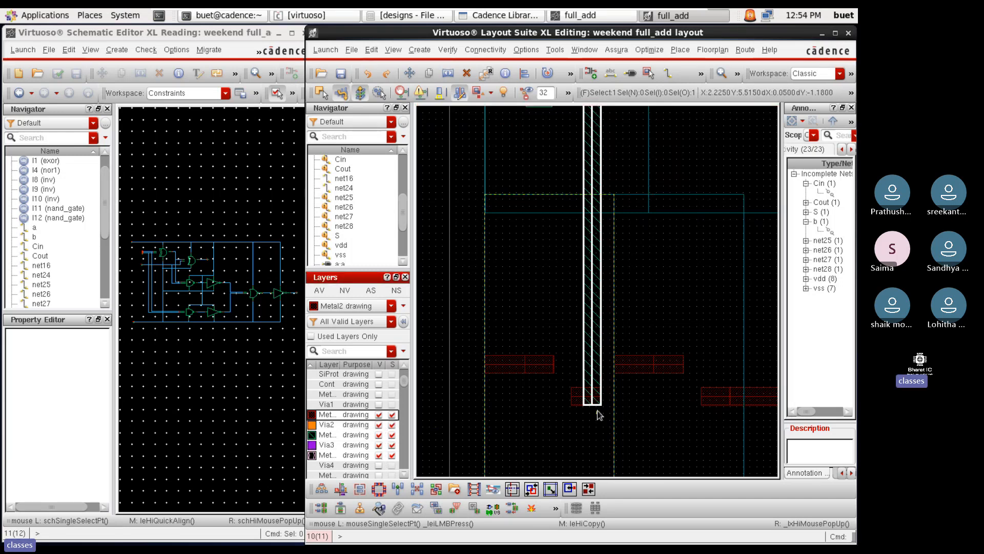
scroll(597, 408, up, 3)
key(o)
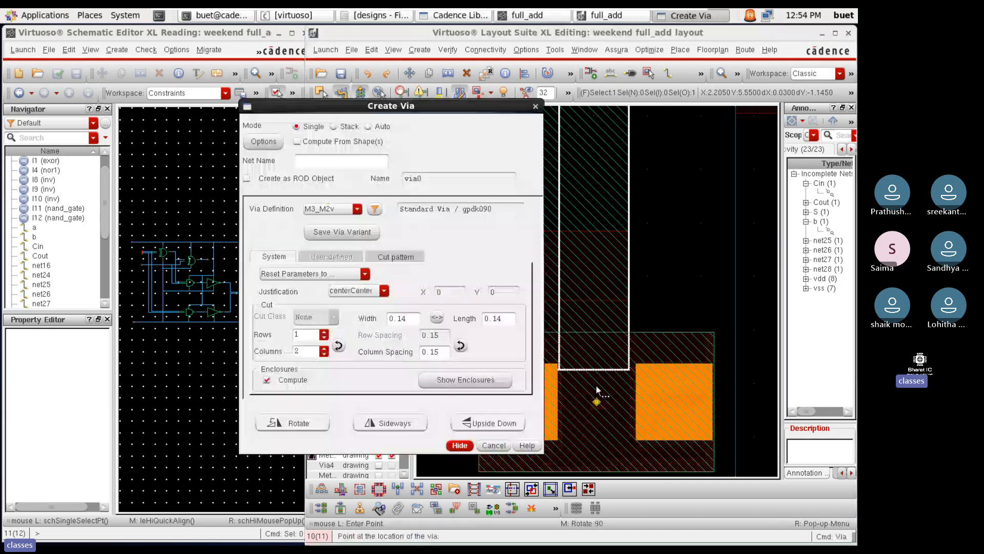
click(460, 445)
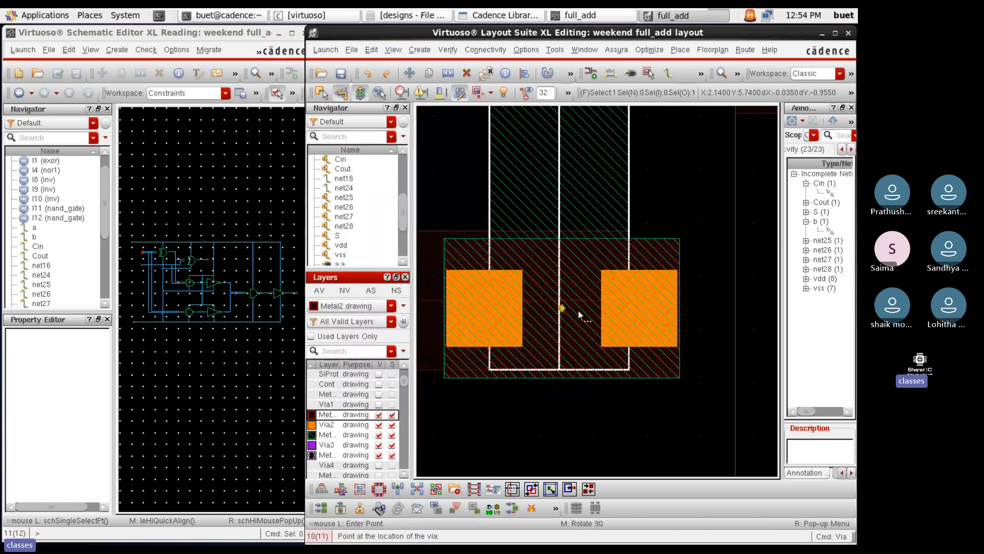
scroll(578, 310, down, 2)
scroll(560, 309, up, 3)
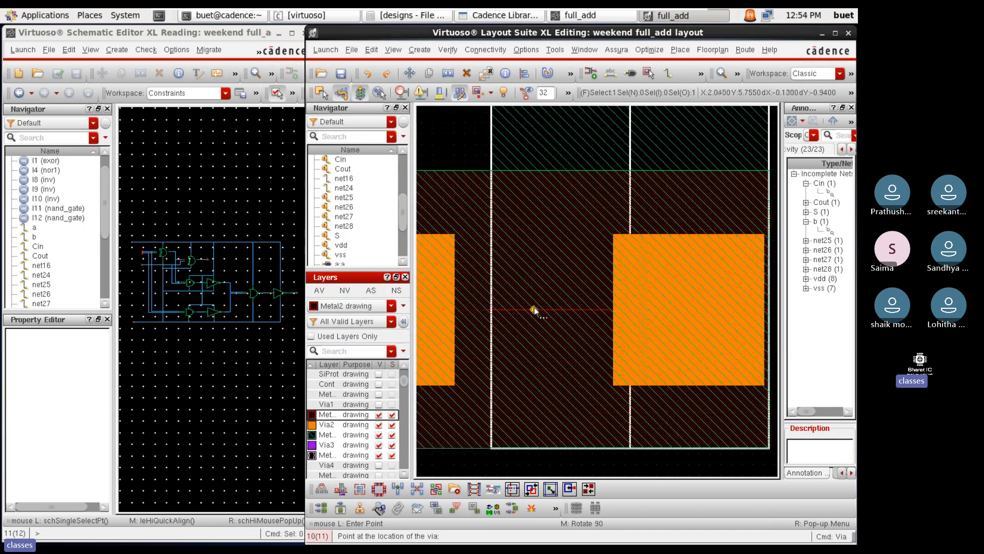
click(535, 308)
scroll(567, 327, down, 5)
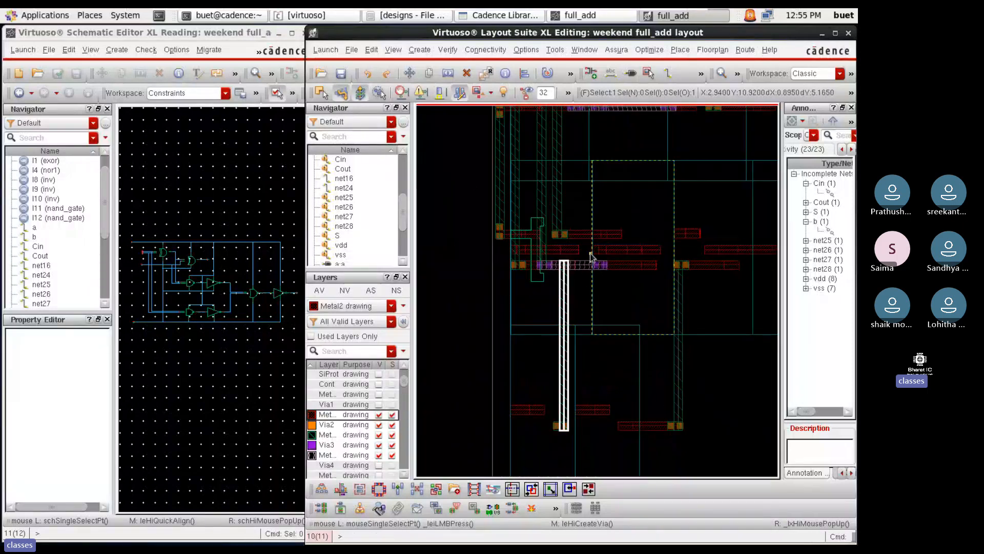
Highlight net25 with a hilite drawing probe and check its remaining flight line, turning Metal1 visibility on and off again
right_click(350, 196)
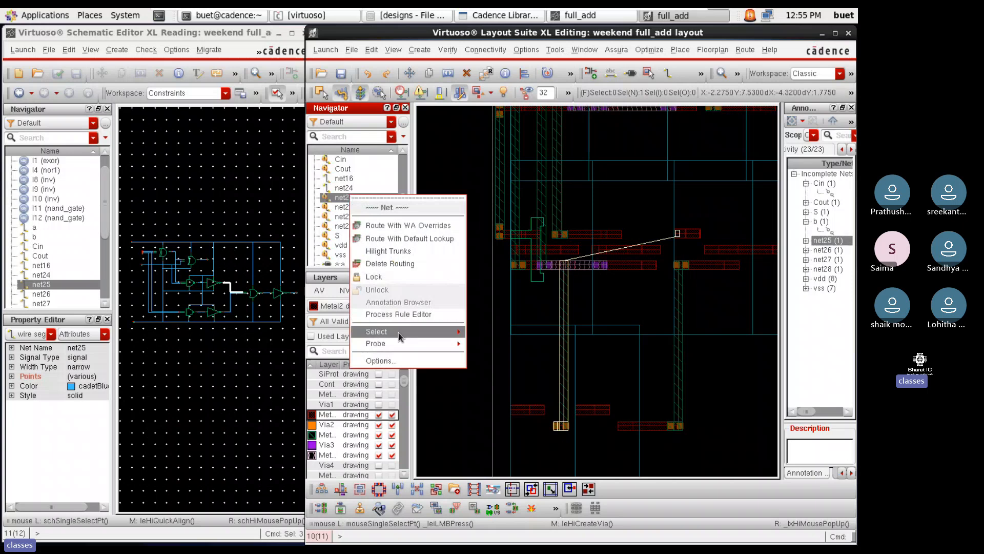
mouse_move(407, 344)
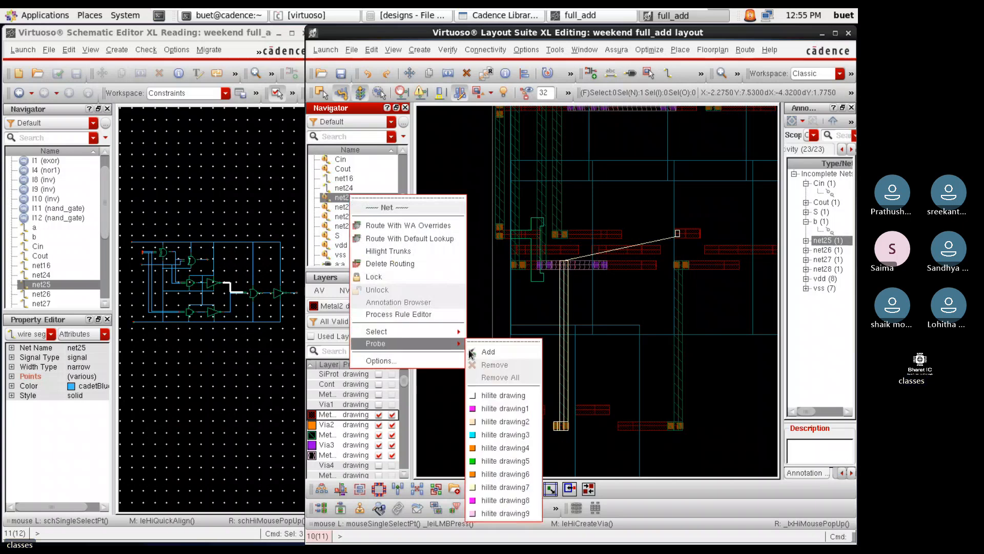
click(500, 395)
ctrl+scroll(569, 255, up, 2)
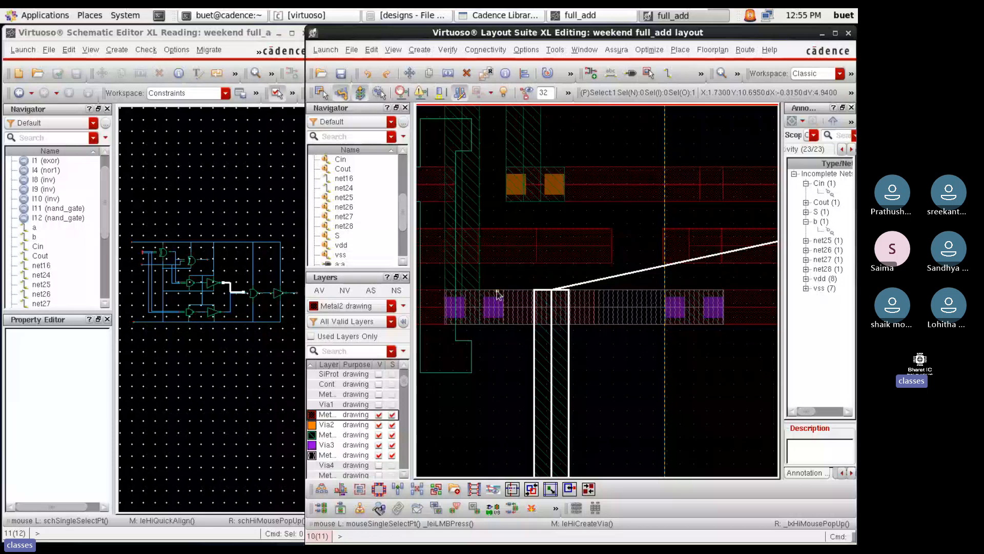
ctrl+scroll(497, 295, down, 1)
ctrl+scroll(497, 294, down, 1)
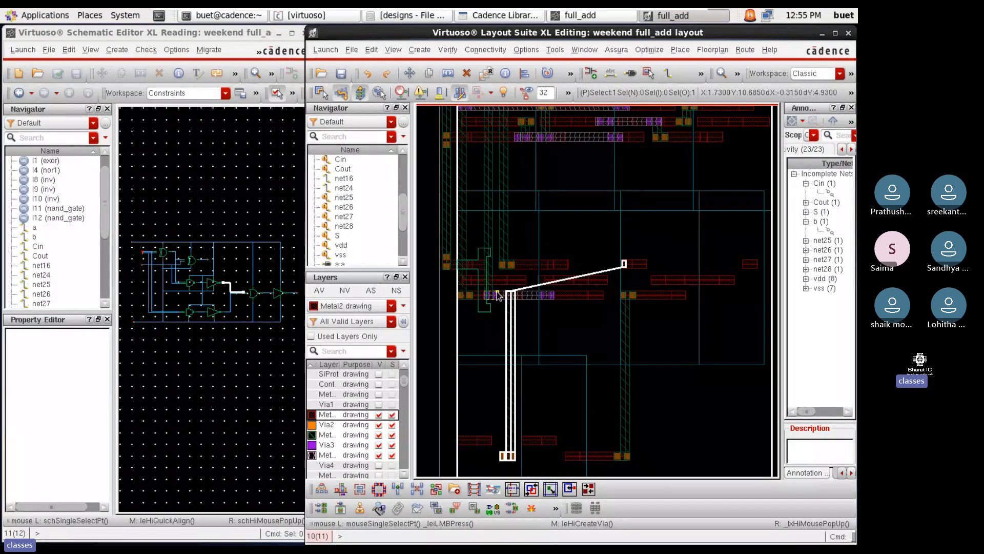
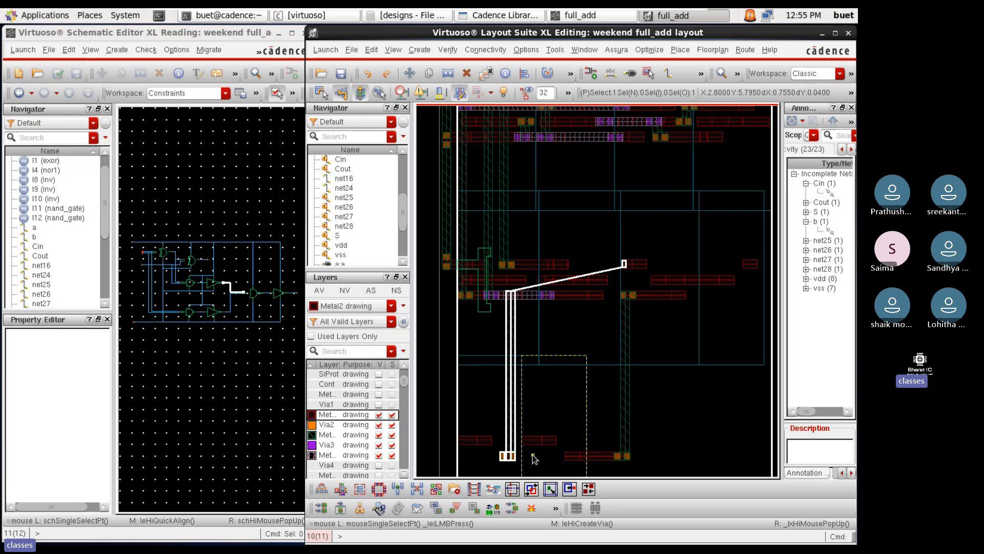
click(378, 394)
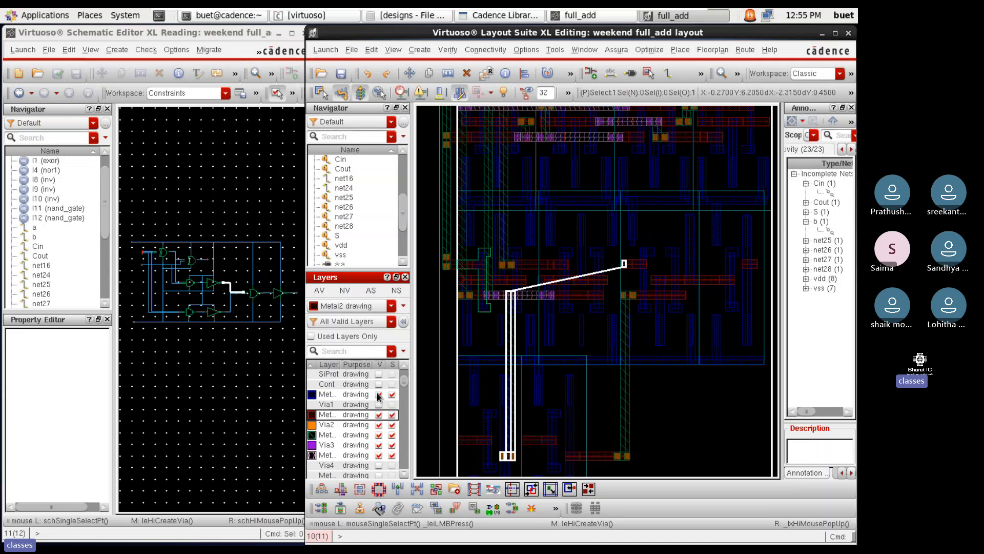
click(379, 394)
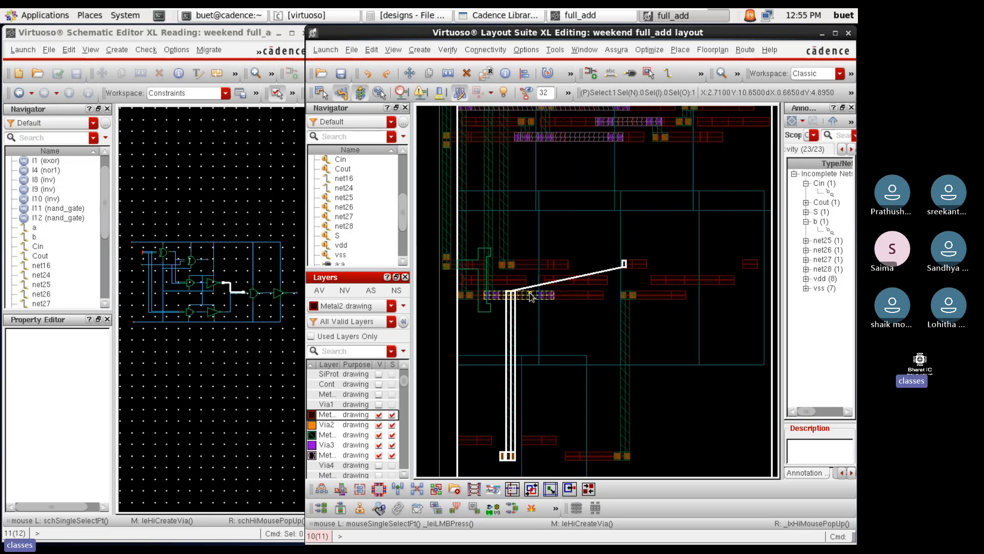
Stretch the upper end of net25's vertical Metal3 path to the upper edge of the Metal2 row above
ctrl+scroll(519, 277, up, 1)
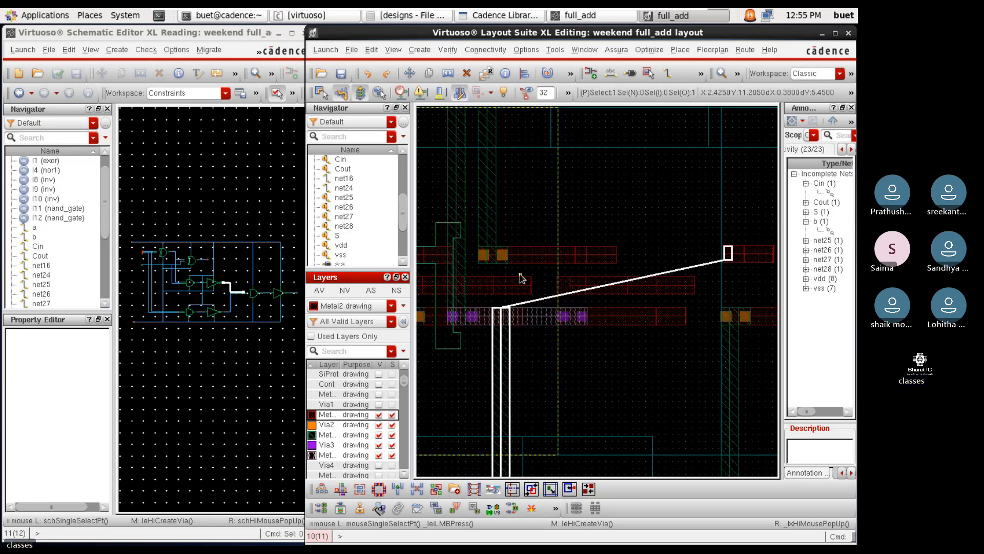
ctrl+scroll(507, 287, up, 2)
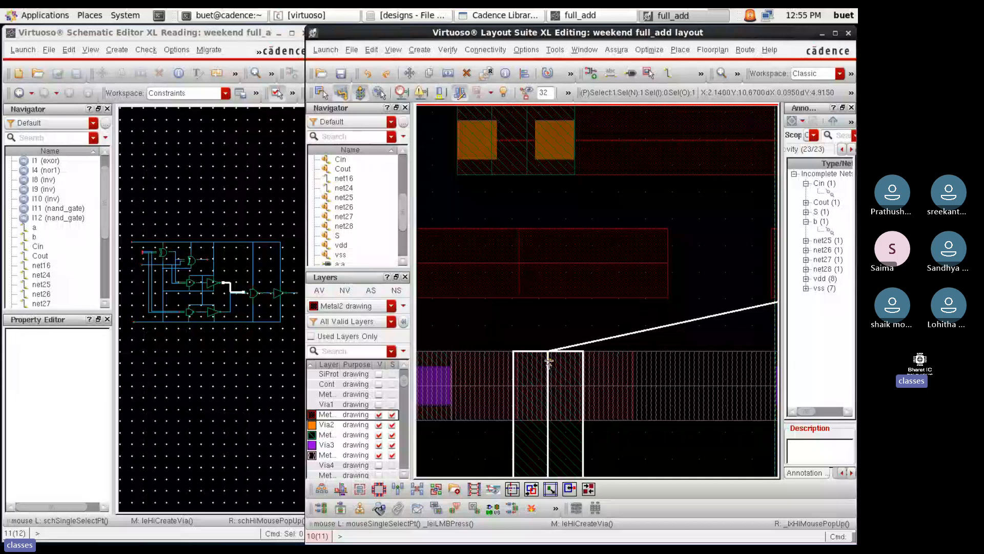
key(s)
click(548, 360)
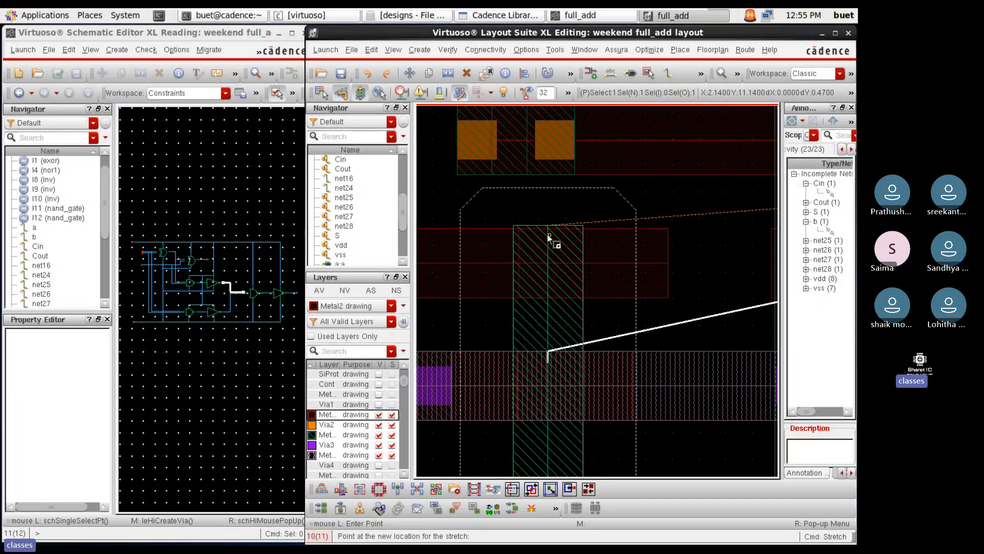
ctrl+scroll(549, 236, up, 2)
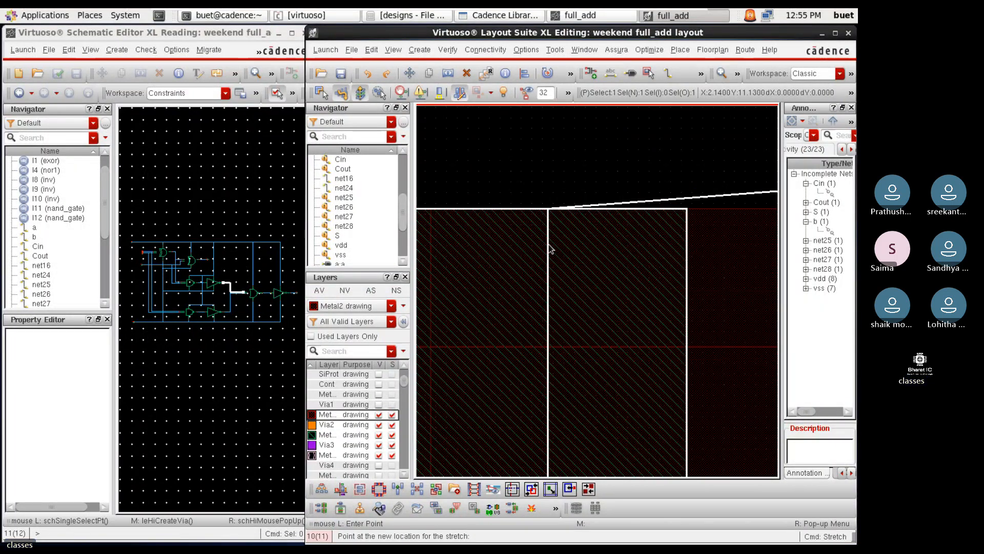
click(550, 248)
ctrl+scroll(615, 297, down, 2)
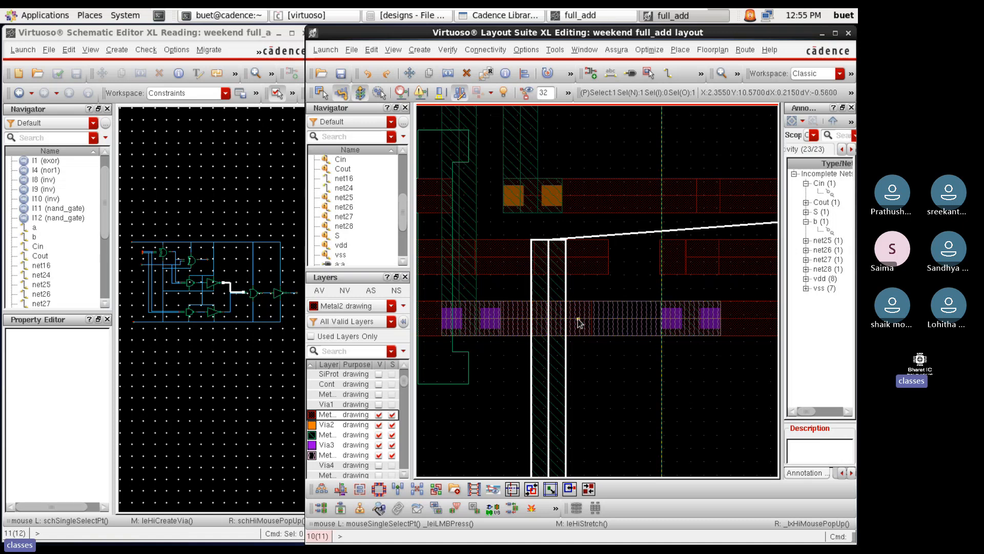
Copy the horizontal Metal4 path straight up onto the Metal2 row at the top of net25's vertical Metal3 path
click(607, 322)
click(607, 323)
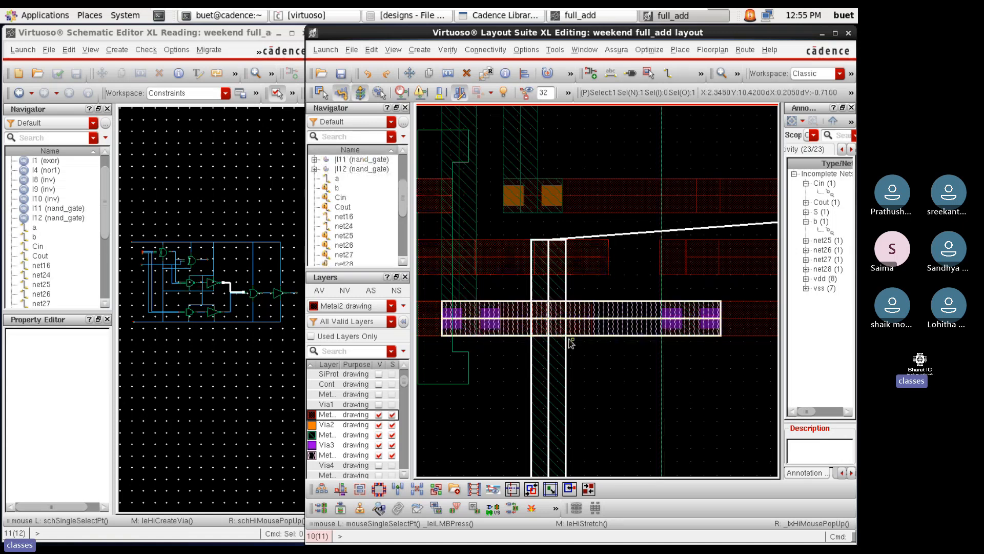
key(c)
ctrl+scroll(565, 269, up, 2)
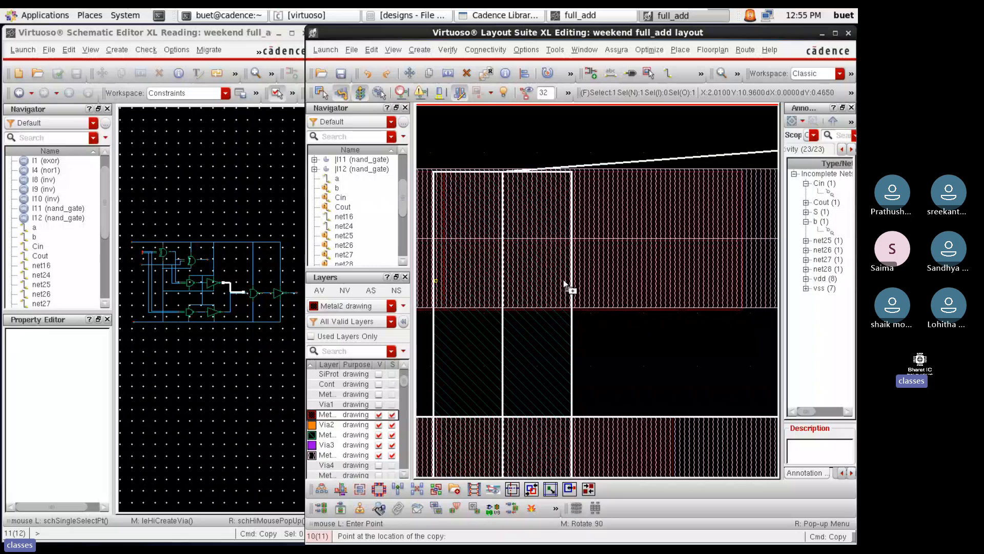
click(564, 282)
ctrl+scroll(664, 313, down, 2)
Stretch the near end of the copied Metal4 path to the outer edge of net25's vertical Metal3 path
click(514, 303)
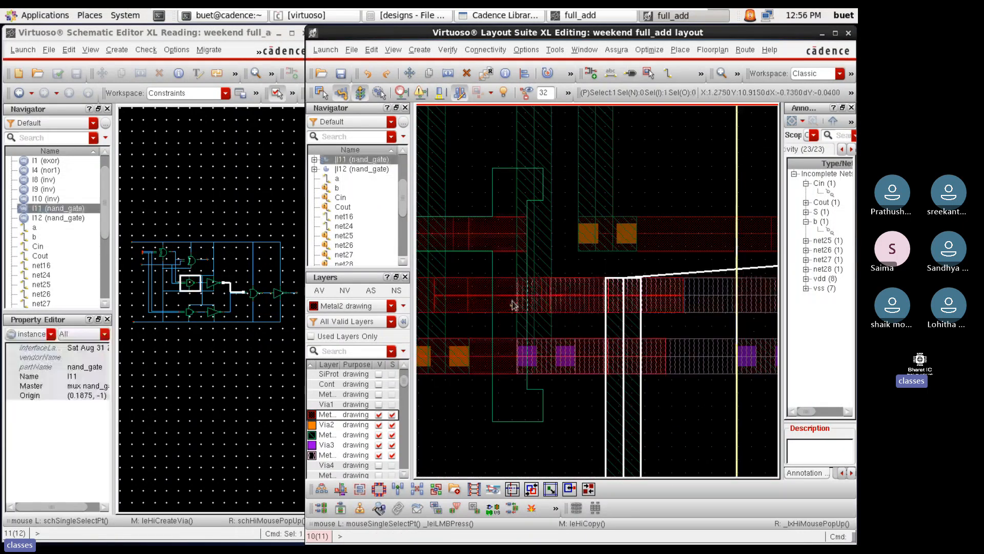
click(523, 294)
key(s)
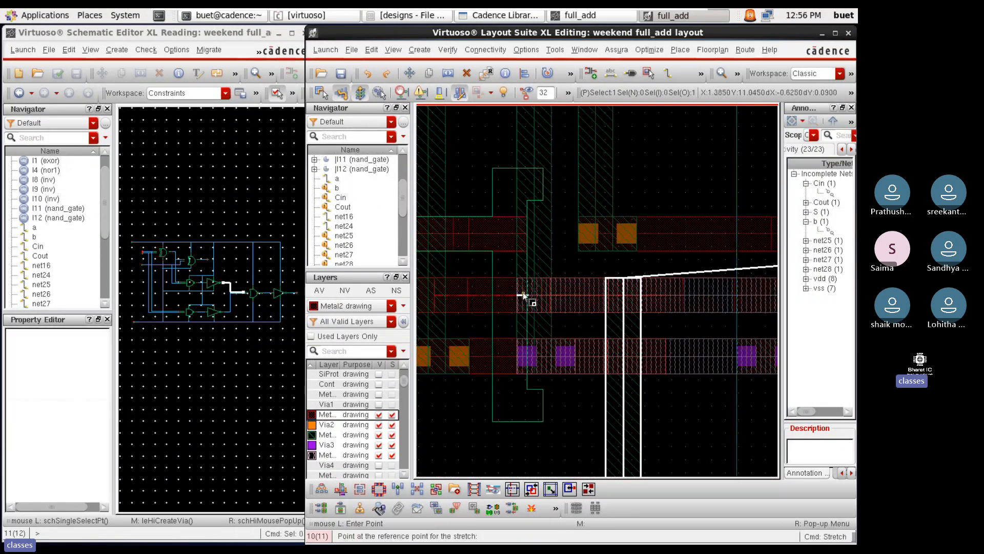
click(524, 294)
scroll(606, 293, up, 2)
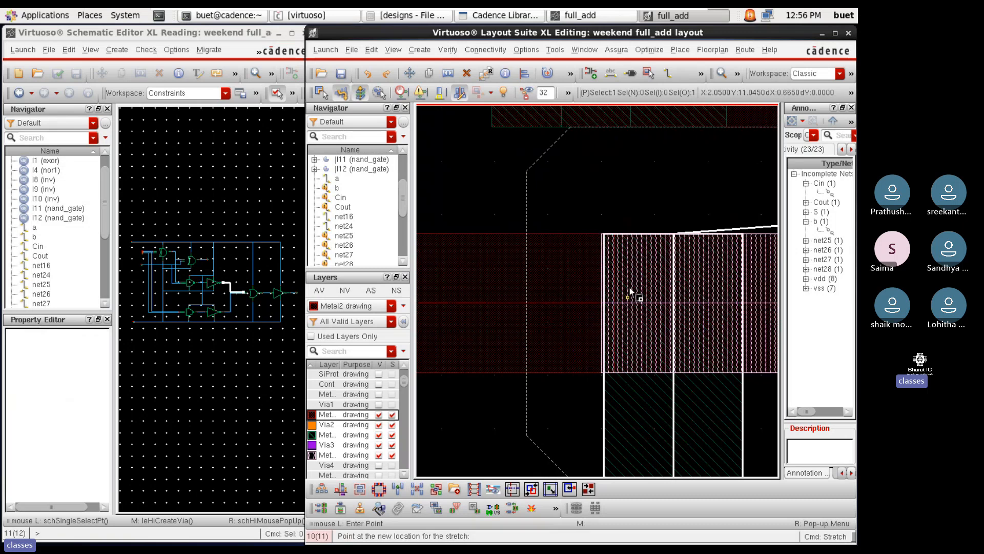
click(627, 287)
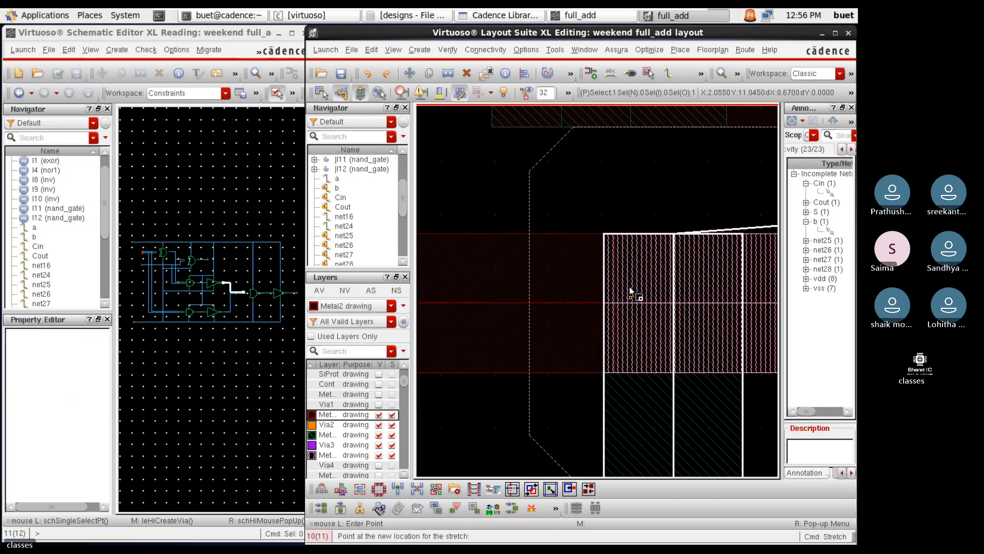
scroll(534, 334, down, 2)
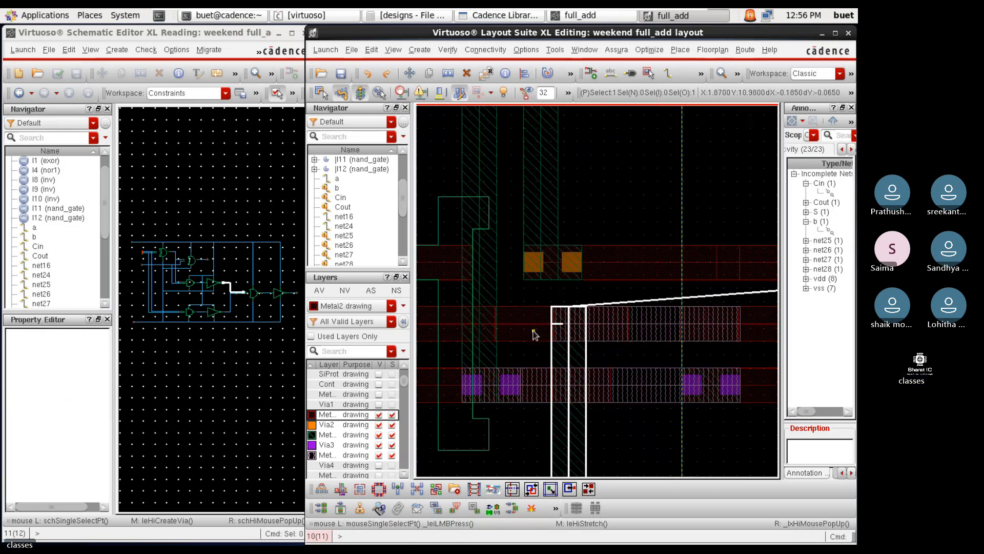
Stretch the far end of the copied Metal4 path below net25's other pin and quick-align it to the vertical line inside that Metal2 shape
scroll(570, 336, down, 2)
scroll(620, 331, up, 2)
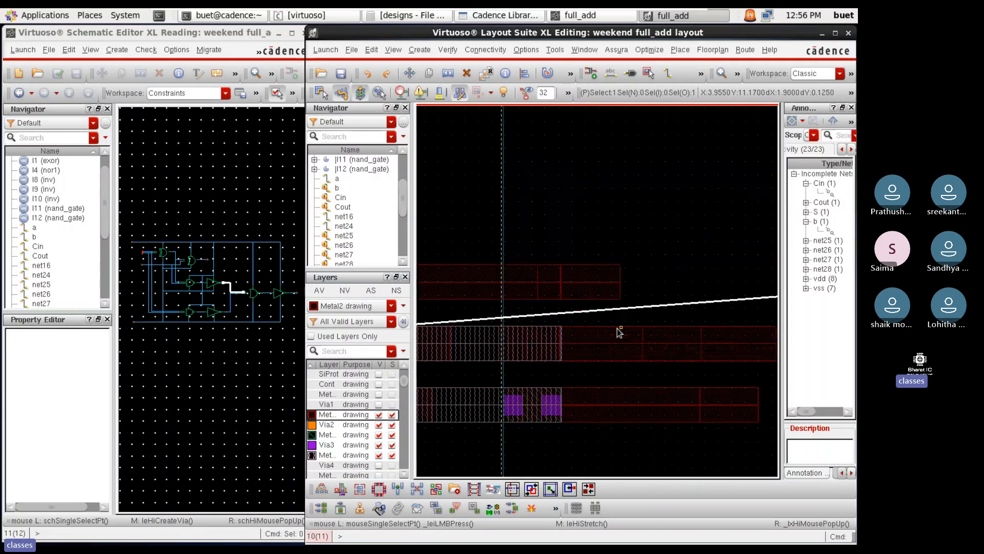
key(s)
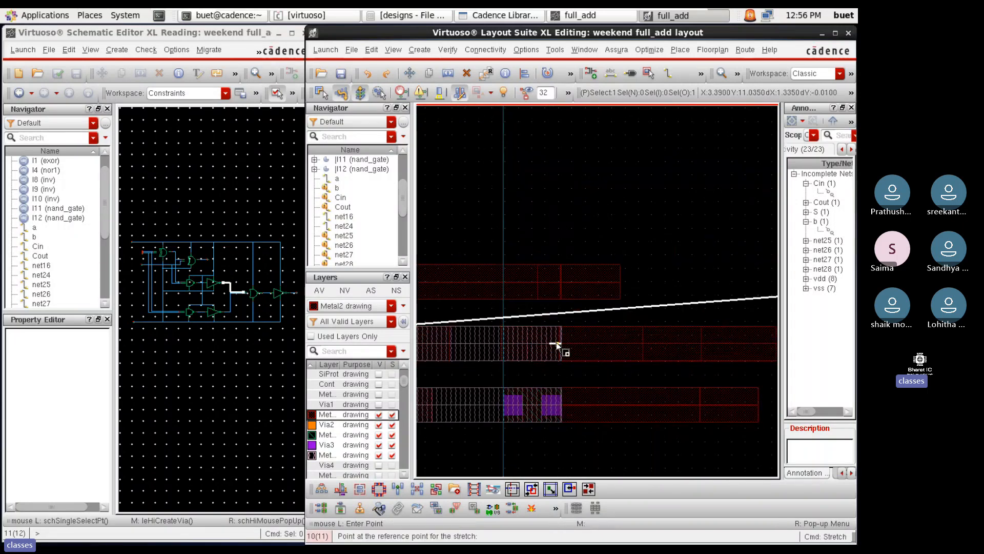
click(558, 346)
scroll(577, 347, down, 1)
ctrl+scroll(648, 337, up, 2)
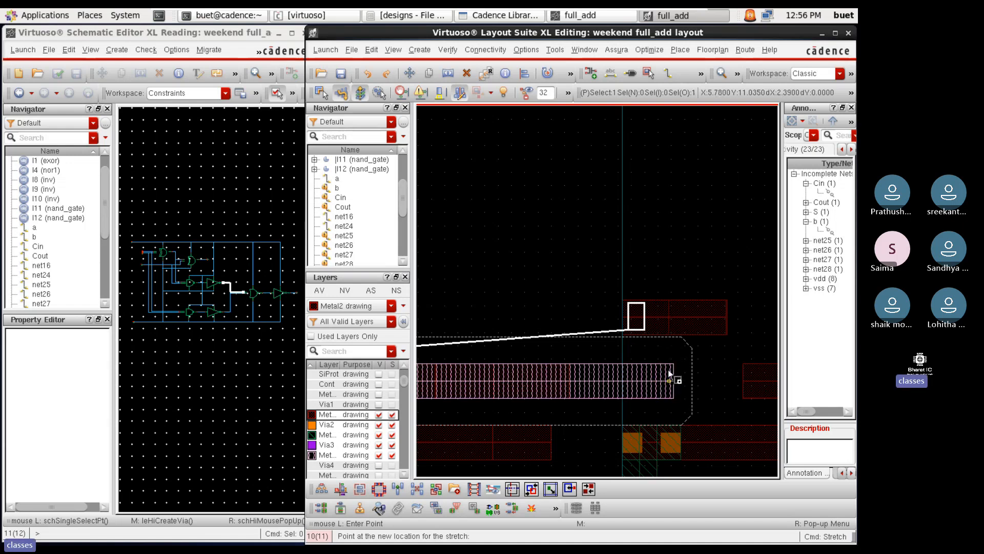
ctrl+scroll(669, 372, up, 2)
key(a)
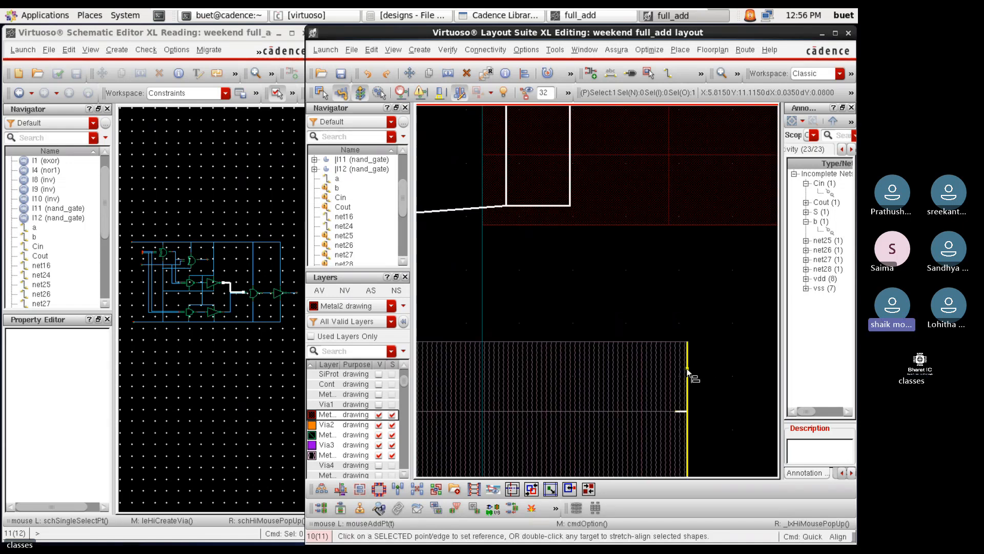
click(688, 373)
click(663, 184)
ctrl+scroll(663, 184, down, 2)
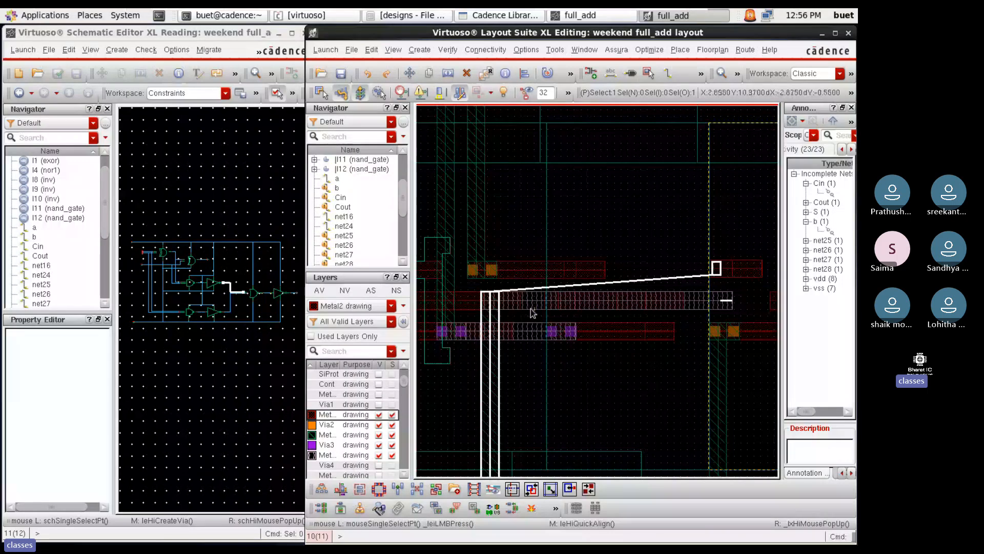
Place a two-cut M4_M3v via where net25's copied Metal4 path overlaps the upper end of its long vertical Metal3 path
ctrl+scroll(486, 309, up, 2)
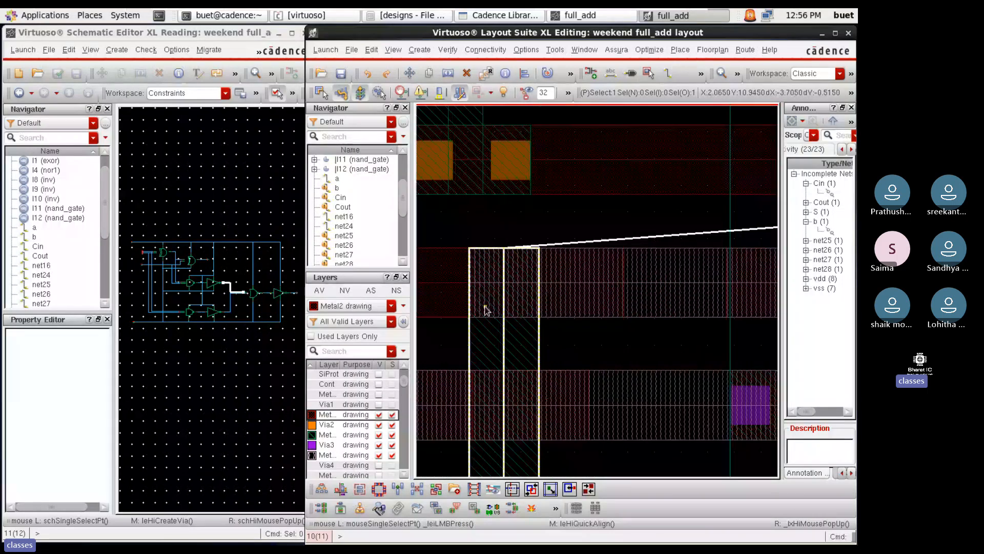
key(o)
click(353, 210)
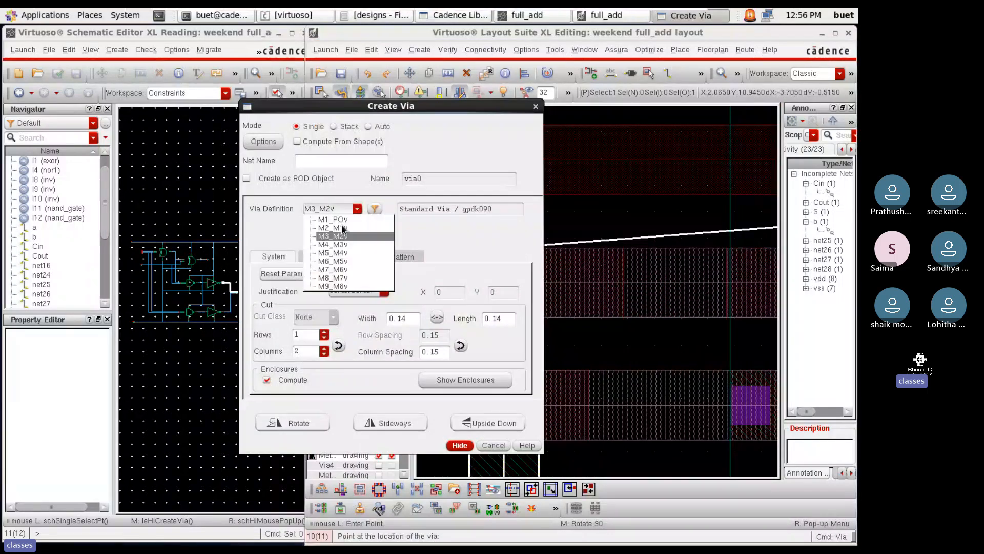
click(328, 250)
click(453, 446)
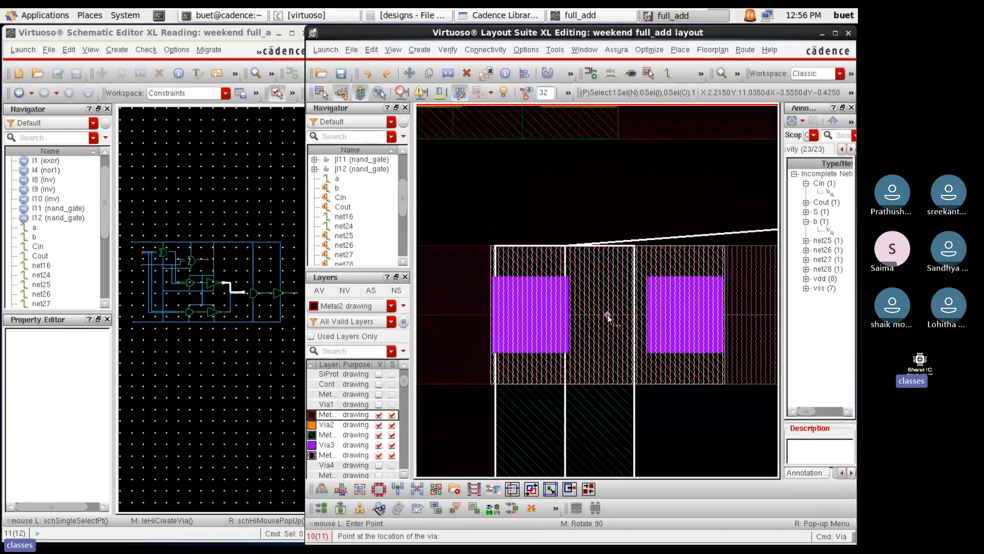
scroll(608, 315, up, 1)
scroll(624, 316, down, 1)
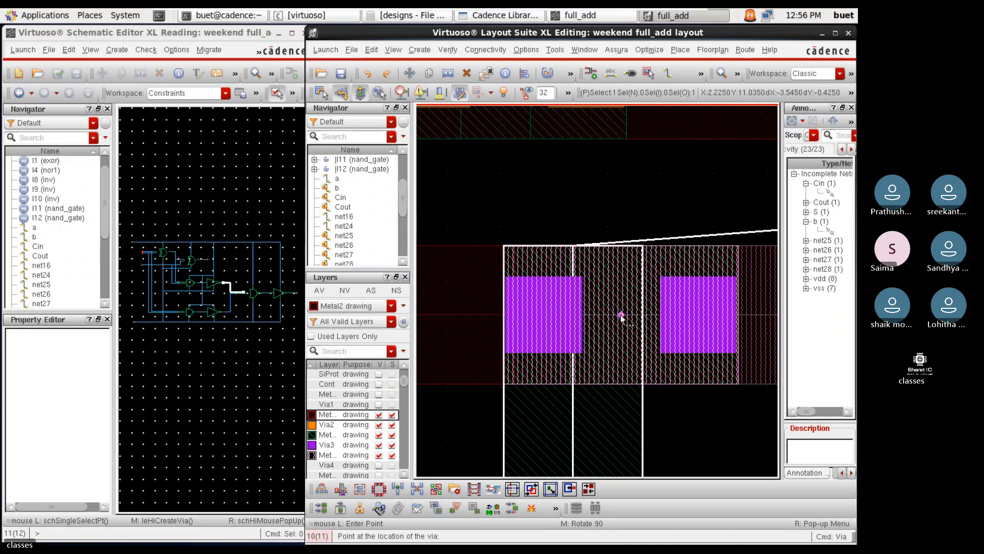
key(Escape)
Draw a vertical Metal3 path about 0.74 long from the upper edge of net25's other Metal2 pin to the Metal4 path's lower edge
scroll(505, 395, up, 2)
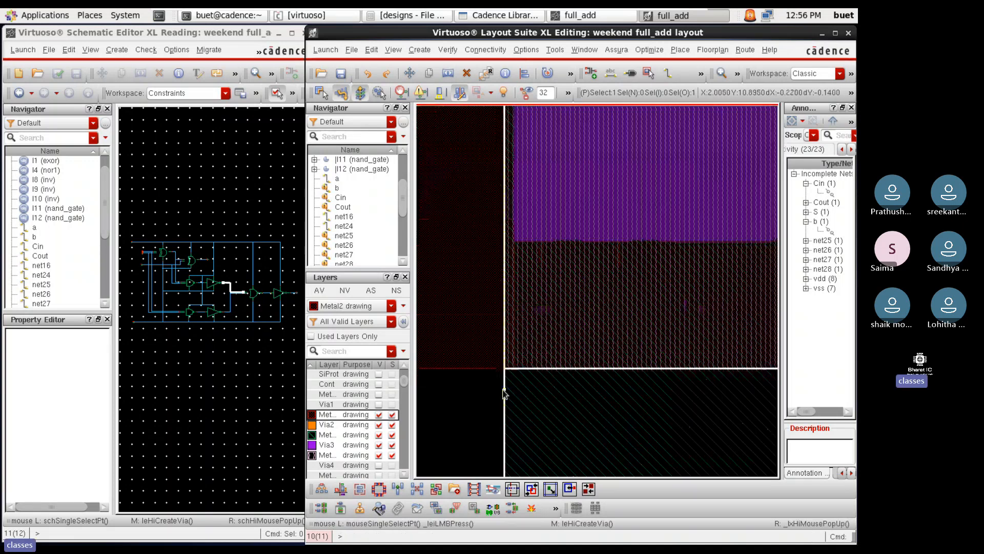
scroll(504, 394, down, 3)
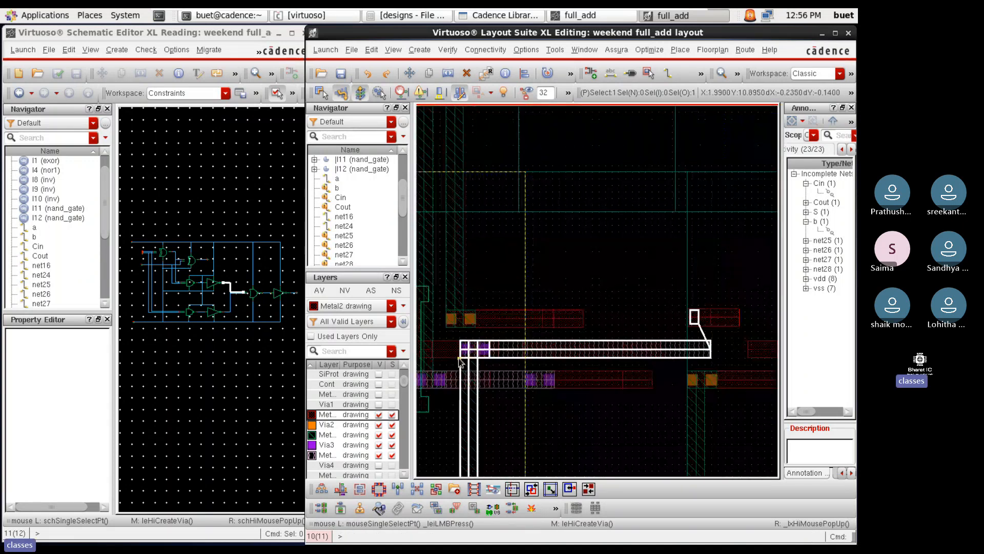
scroll(707, 345, up, 2)
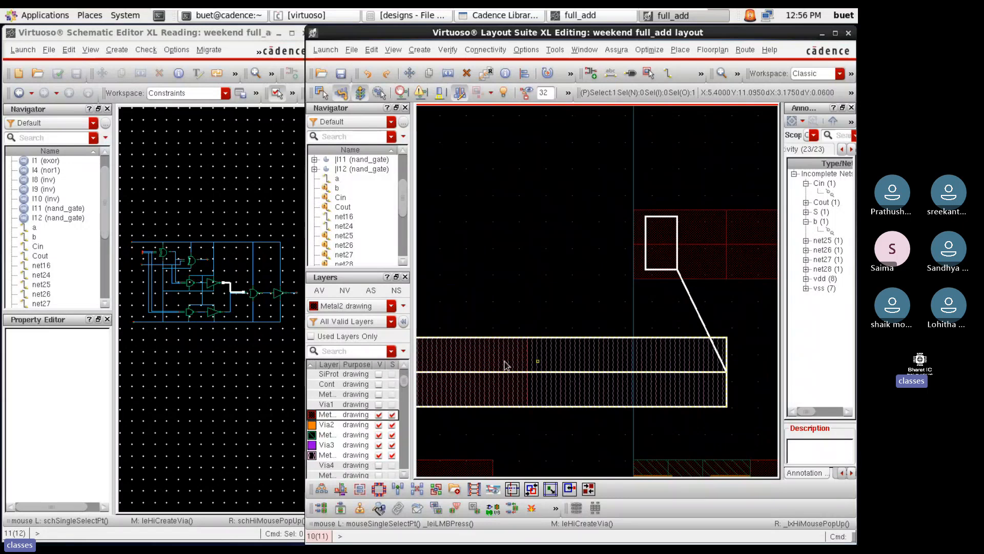
click(343, 435)
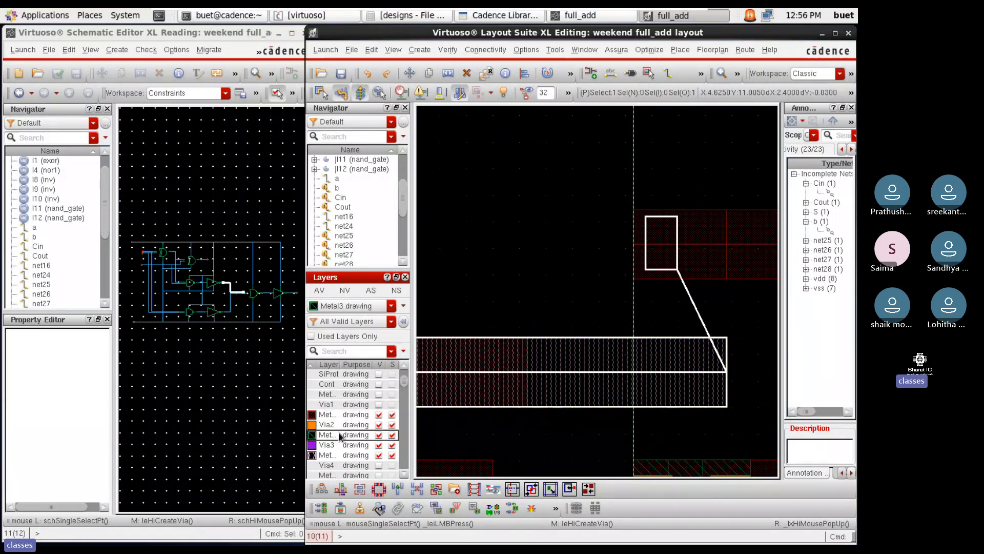
key(p)
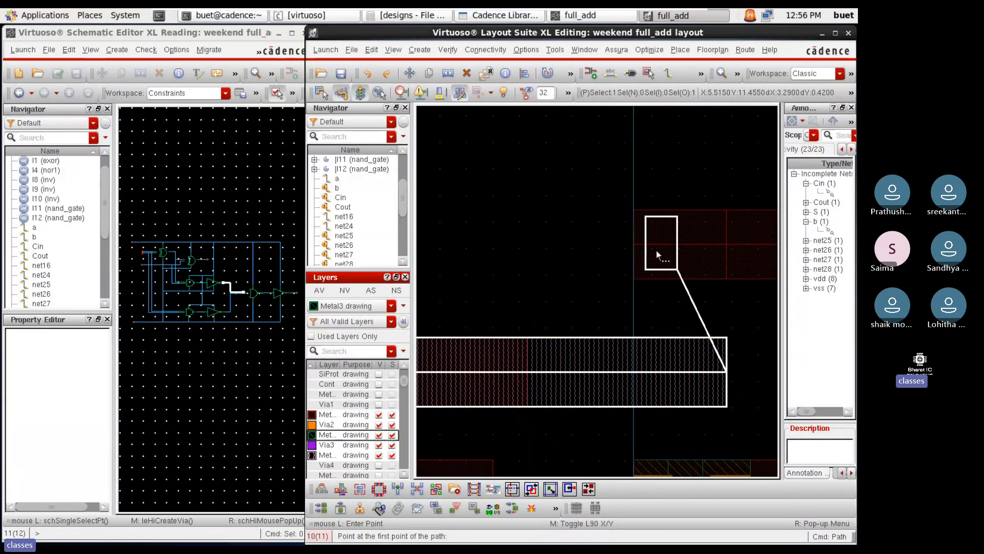
ctrl+scroll(658, 212, up, 1)
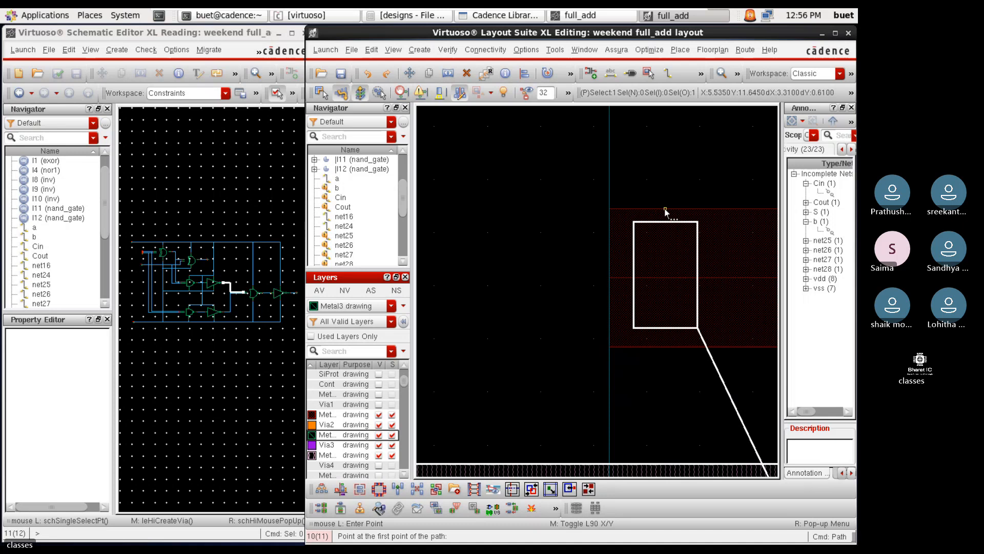
click(665, 210)
ctrl+scroll(670, 366, down, 1)
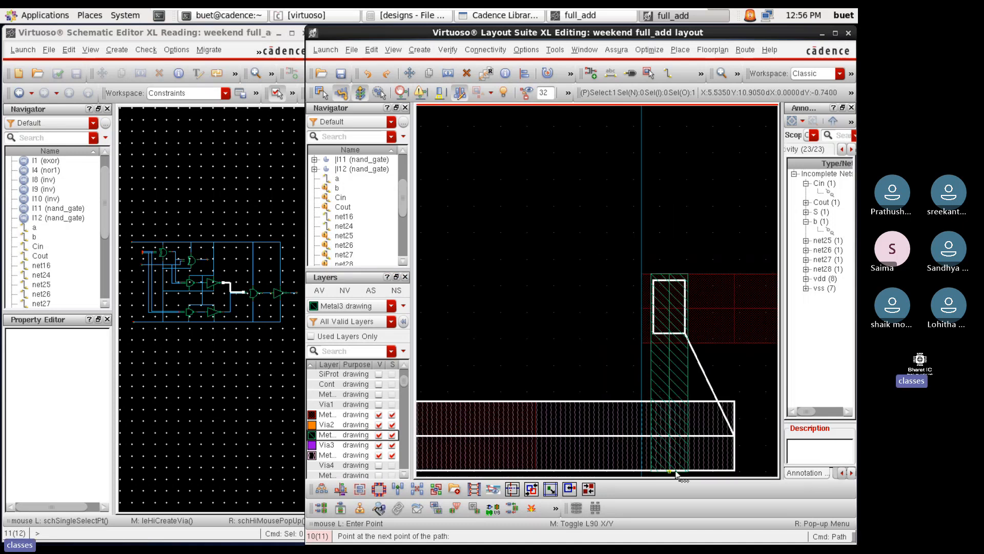
ctrl+scroll(675, 471, up, 3)
double_click(676, 461)
ctrl+scroll(676, 459, down, 2)
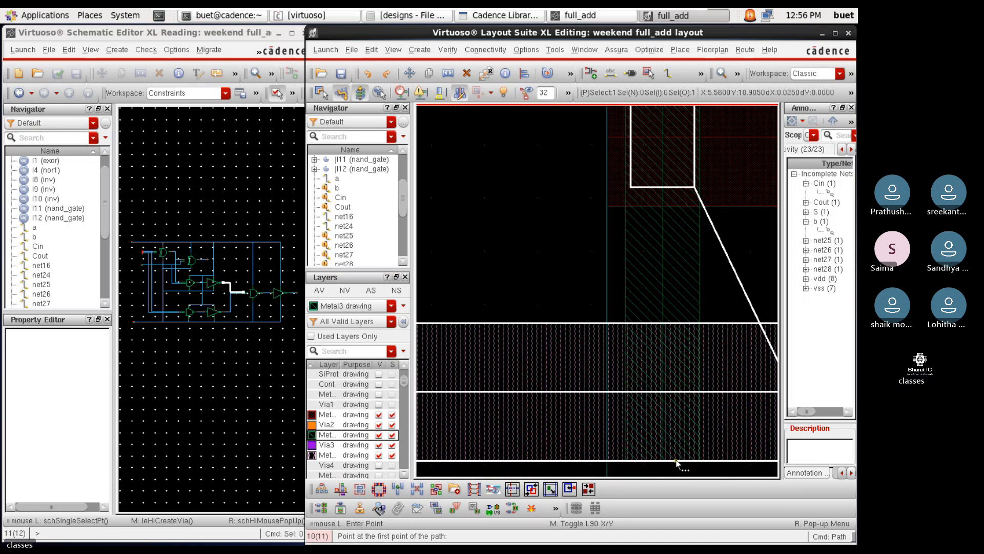
key(Escape)
Widen the new vertical Metal3 path to the same width as net25's horizontal Metal4 path
click(676, 275)
key(q)
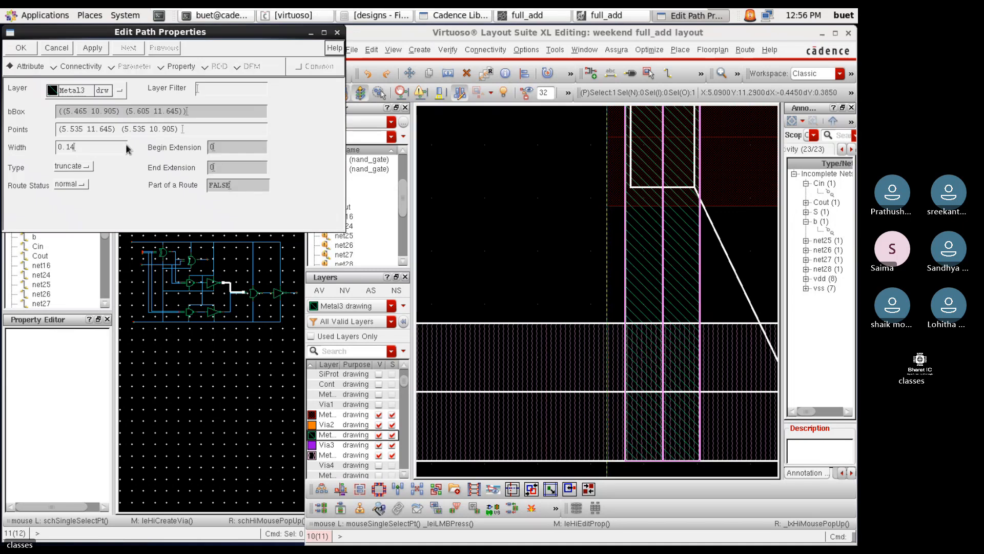
click(112, 147)
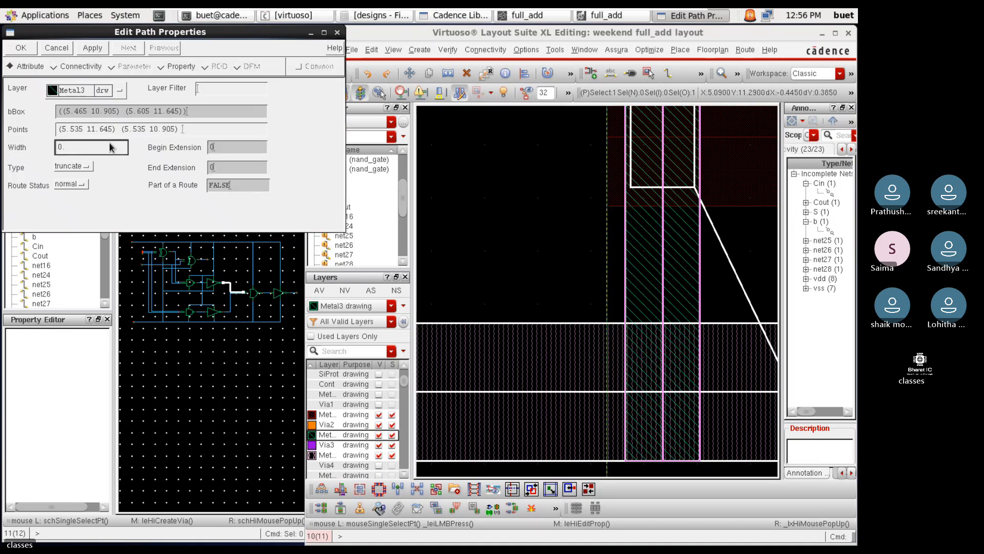
key(Return)
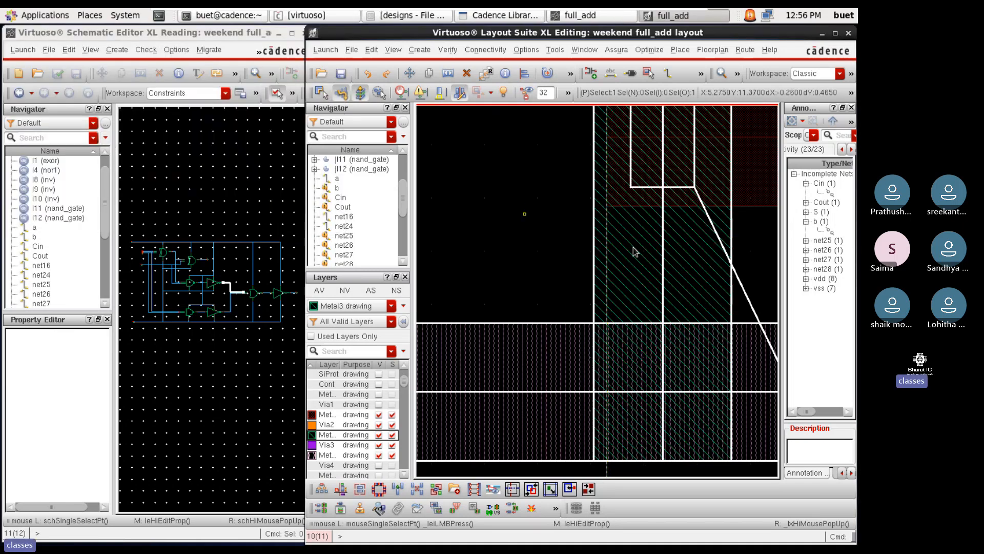
Shift the widened Metal3 path sideways so its outer edge lines up with the end of the Metal2 pin shape
ctrl+scroll(593, 261, up, 2)
key(s)
click(598, 263)
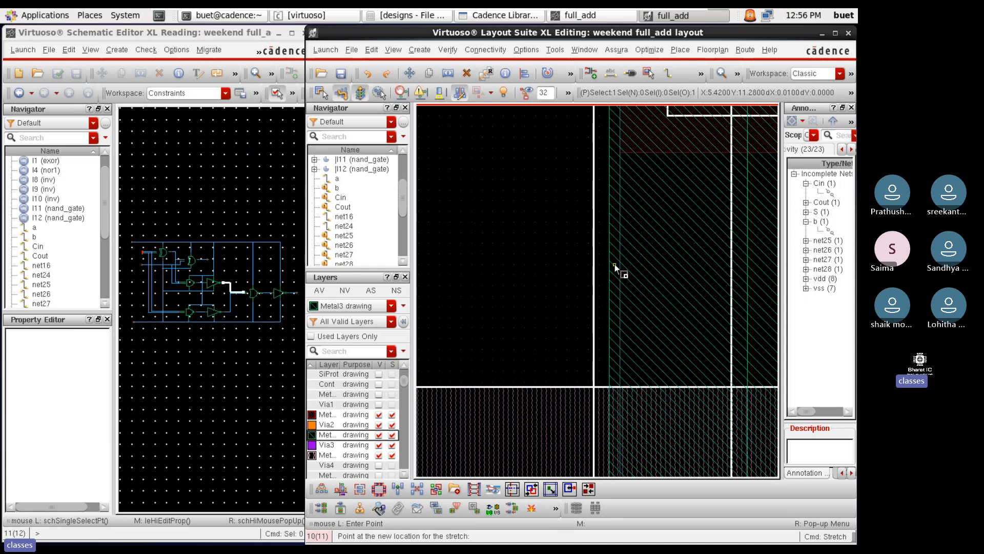
click(622, 264)
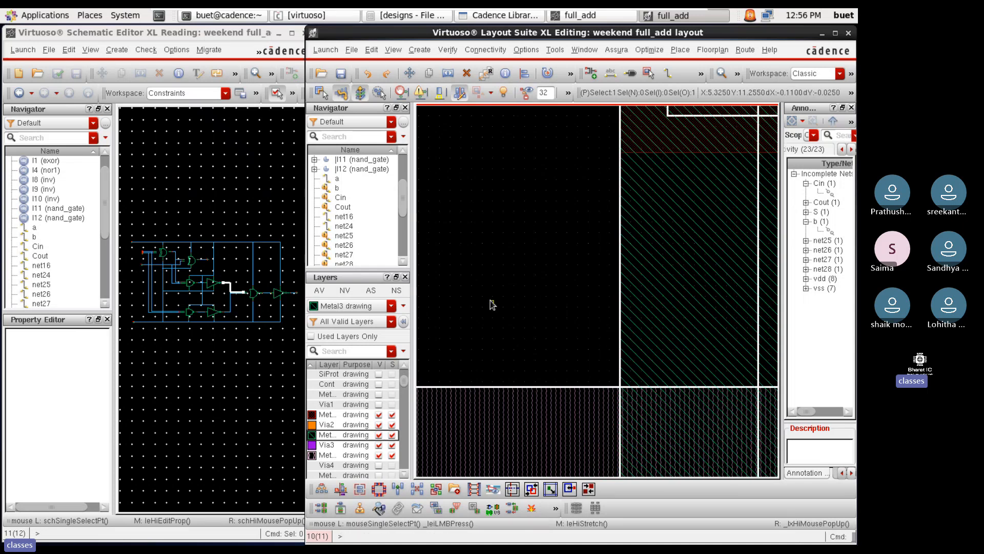
ctrl+scroll(490, 306, down, 2)
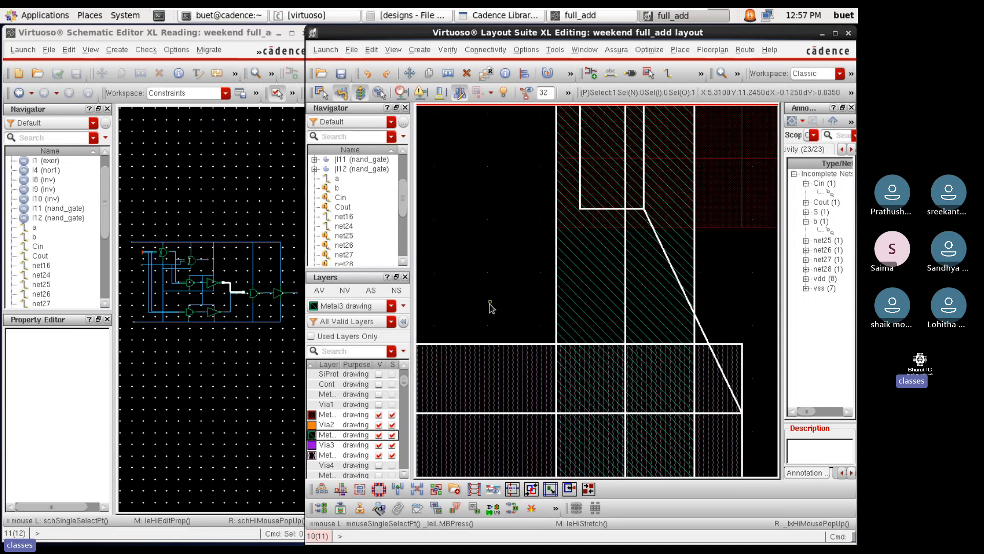
Stretch the far end of net25's Metal4 path back to the outer edge of the short Metal3 path
click(740, 405)
key(s)
click(741, 390)
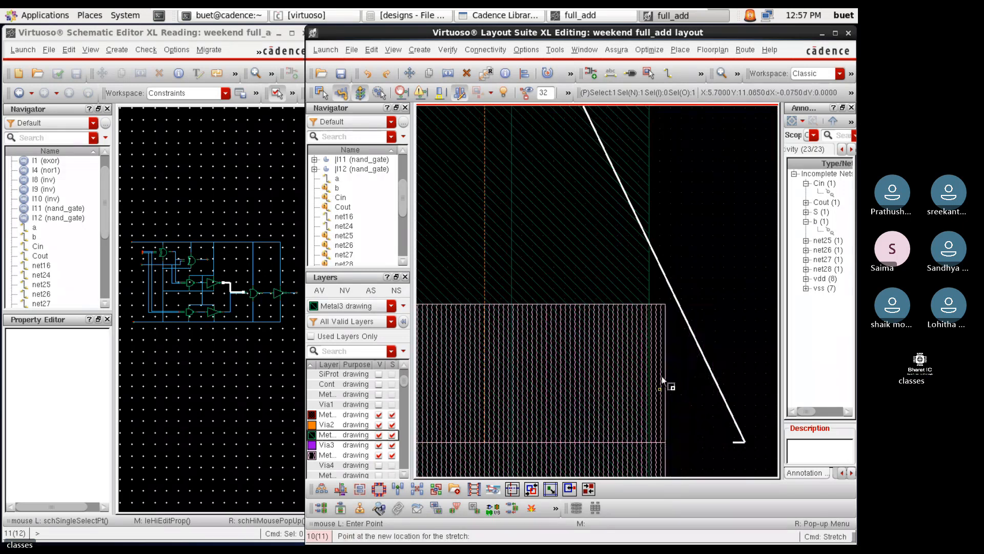
click(644, 376)
ctrl+scroll(669, 368, down, 2)
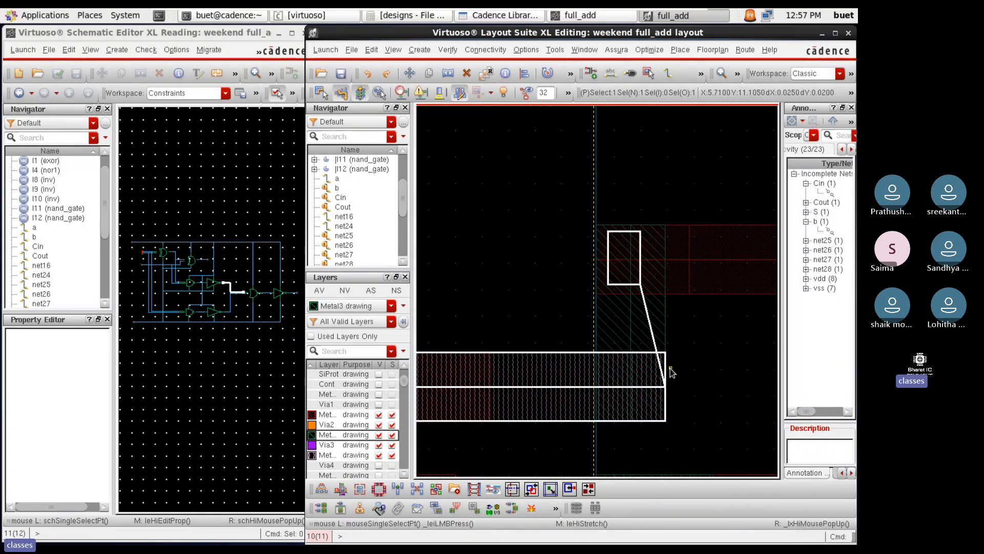
Place a two-cut M4_M3v via where the far end of net25's Metal4 path overlaps the short Metal3 path
key(o)
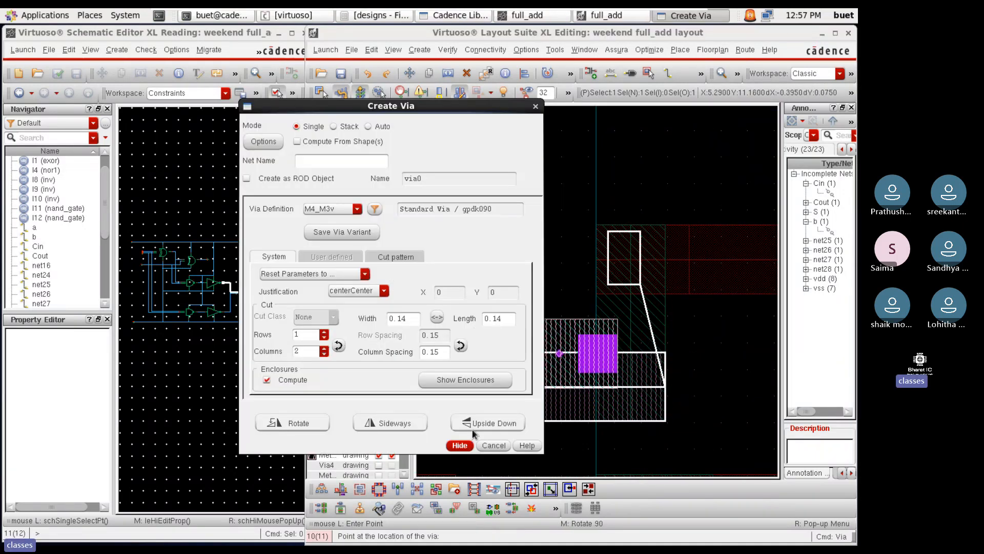
click(460, 444)
ctrl+scroll(548, 379, up, 3)
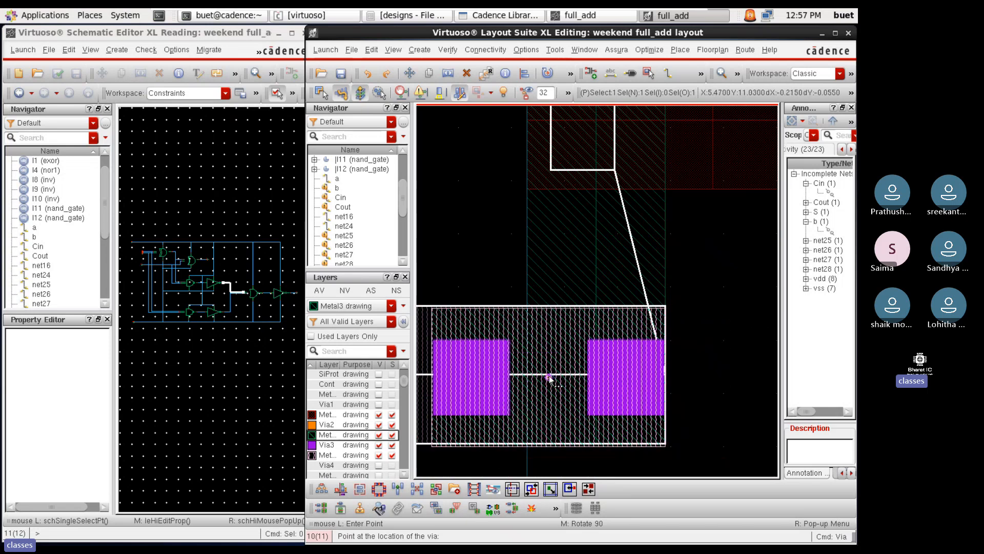
ctrl+scroll(548, 378, down, 2)
key(Escape)
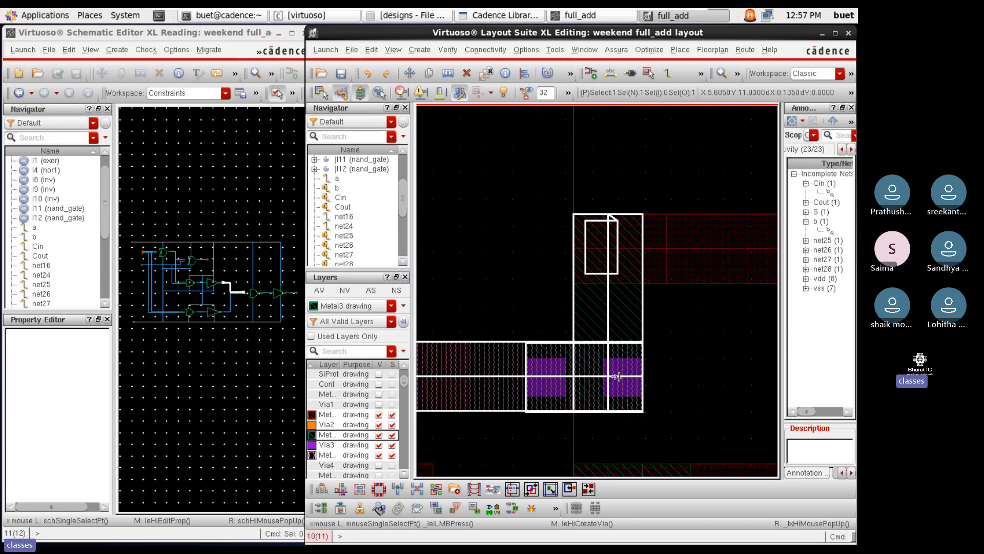
Place a two-cut M3_M2v via where the short Metal3 path overlaps net25's Metal2 pin shape
scroll(646, 201, up, 1)
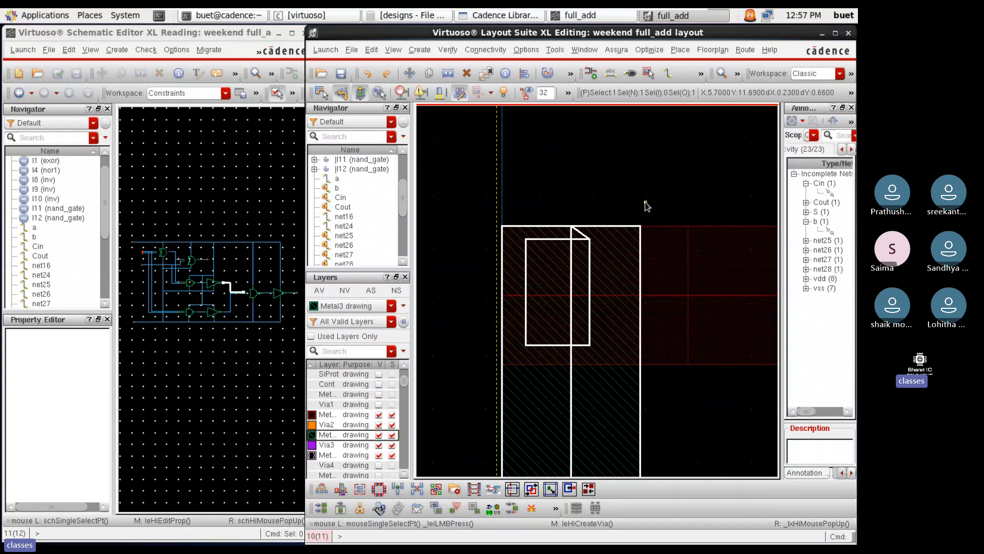
key(o)
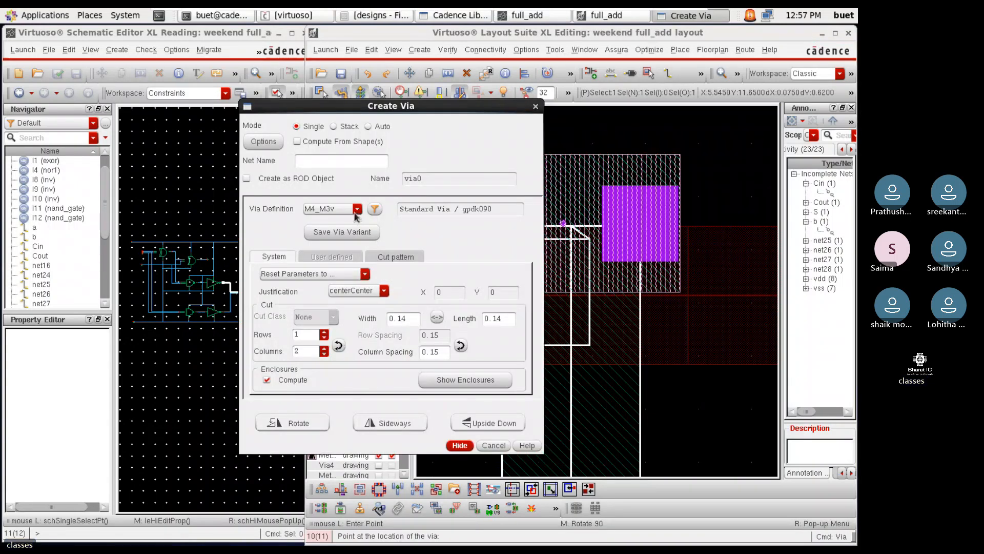
click(356, 209)
click(328, 239)
click(469, 445)
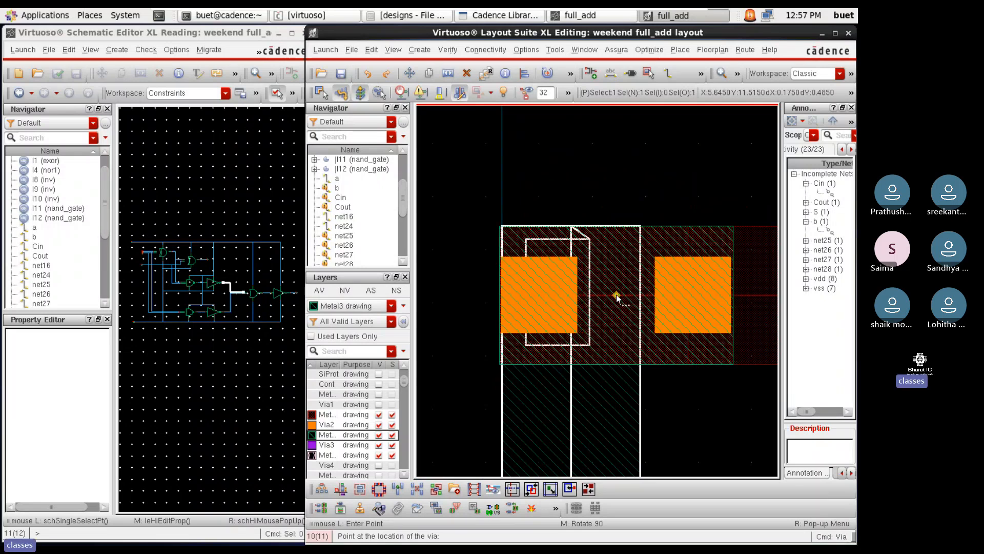
click(619, 296)
key(Escape)
Fit the whole layout in view and turn off the highlighting of net25
key(f)
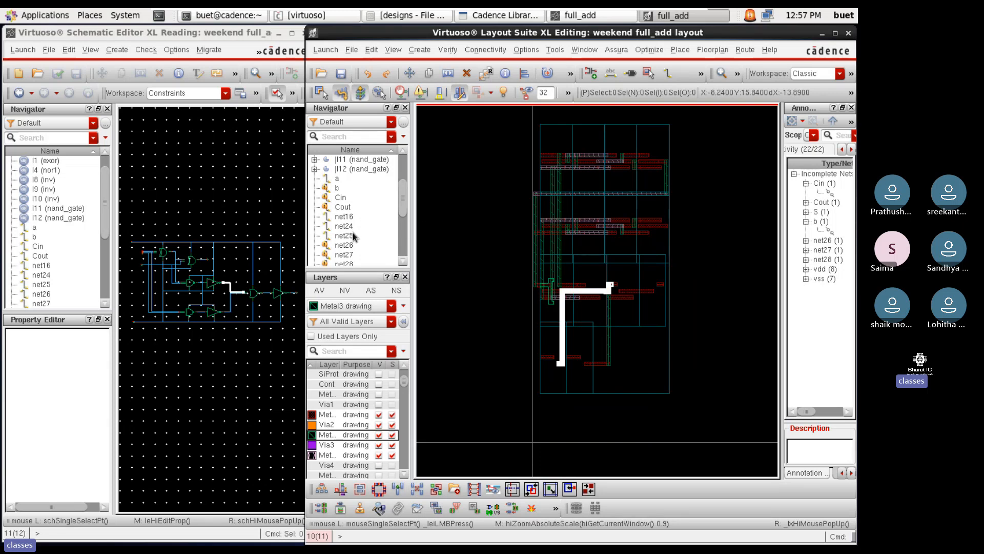
click(330, 236)
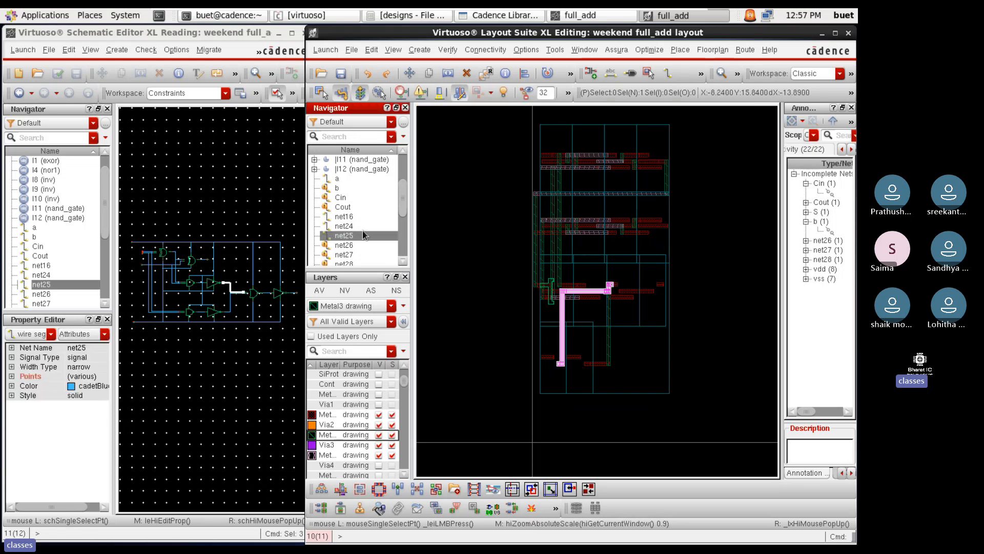
scroll(361, 231, down, 1)
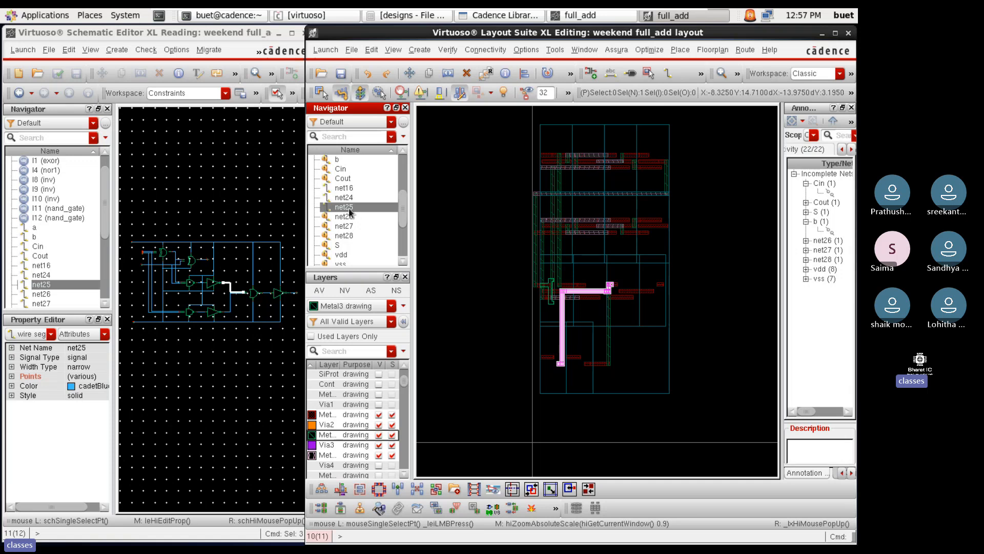
right_click(350, 208)
mouse_move(422, 359)
click(502, 393)
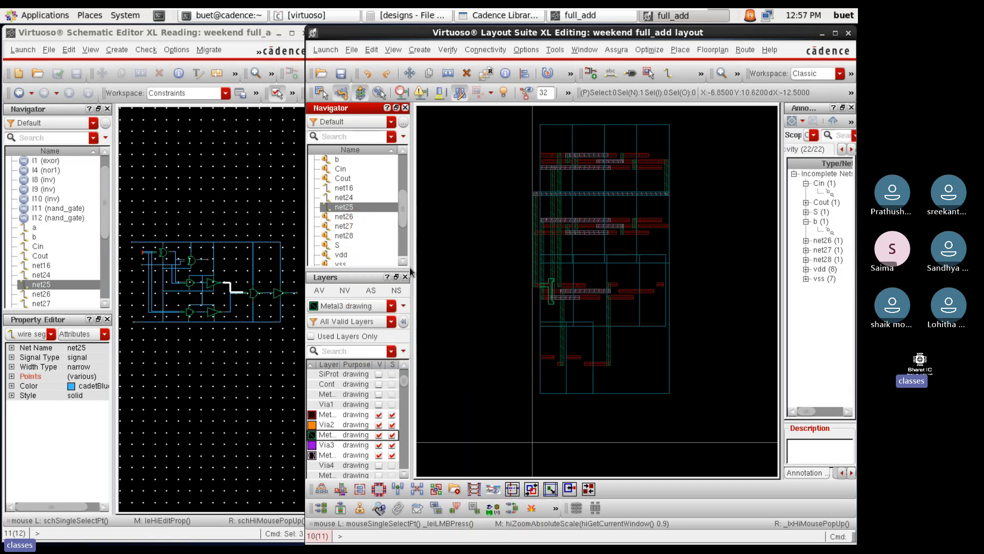
Highlight net26 and draw a horizontal Metal2 path about 1.04 µm long across its two adjacent pin shapes
click(355, 216)
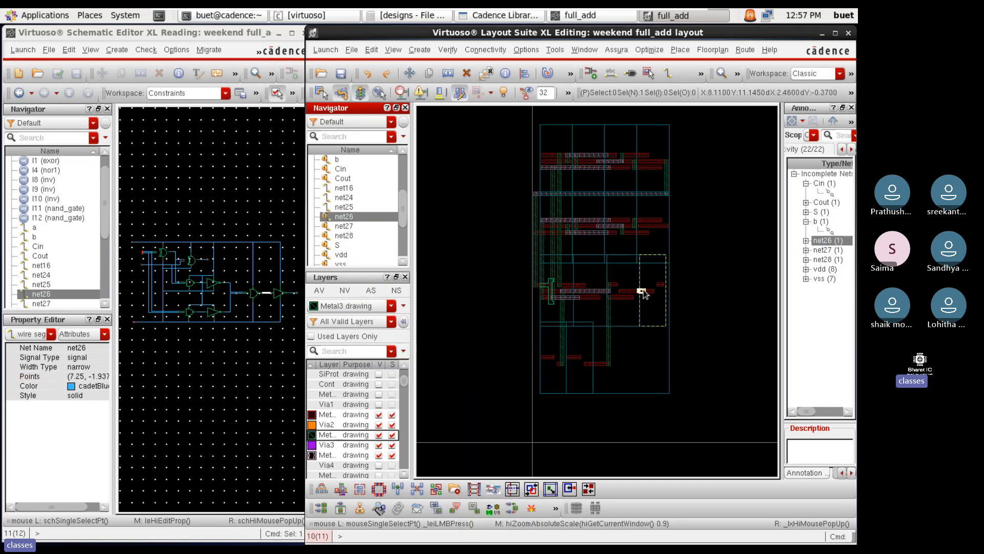
ctrl+scroll(641, 290, up, 4)
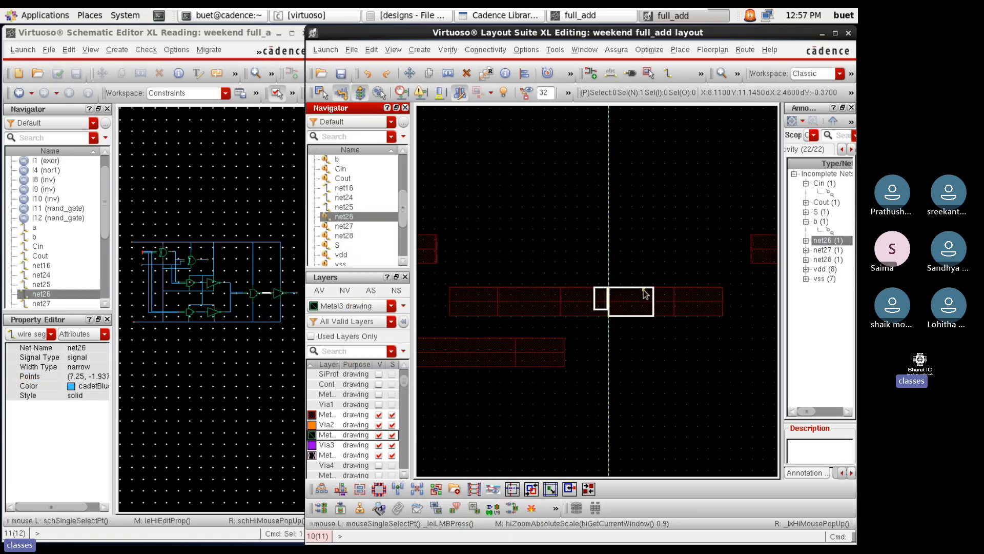
click(353, 415)
key(p)
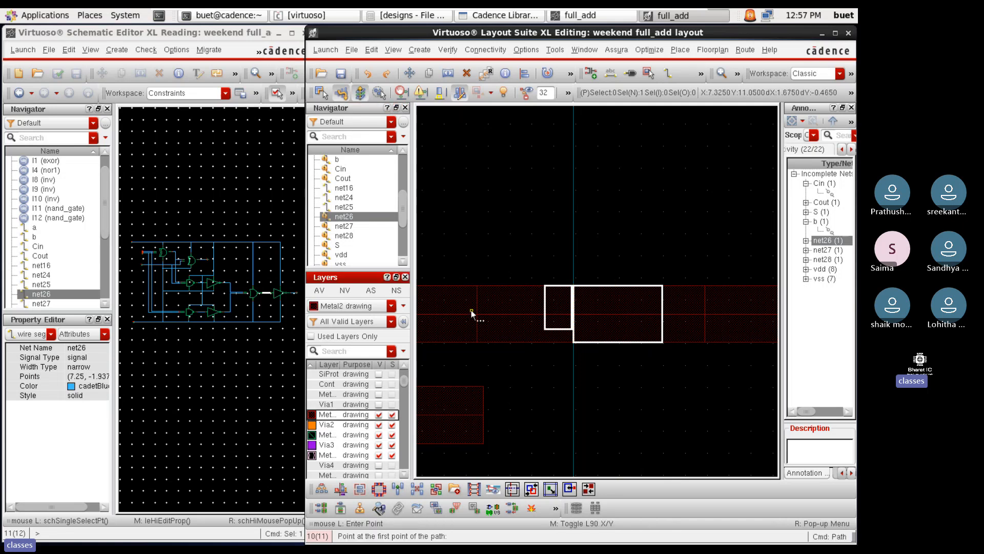
ctrl+scroll(476, 310, up, 2)
click(537, 311)
ctrl+scroll(537, 309, down, 2)
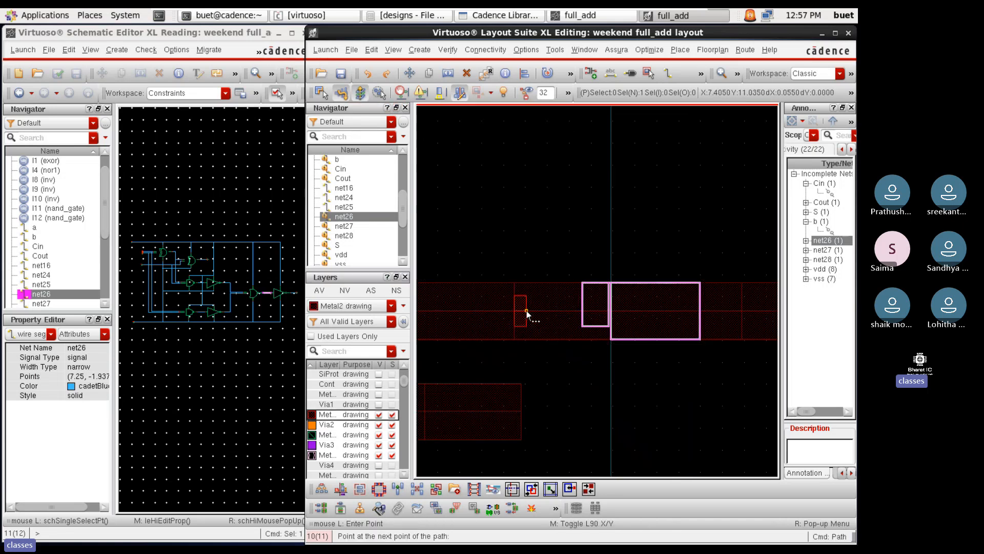
ctrl+scroll(740, 310, up, 2)
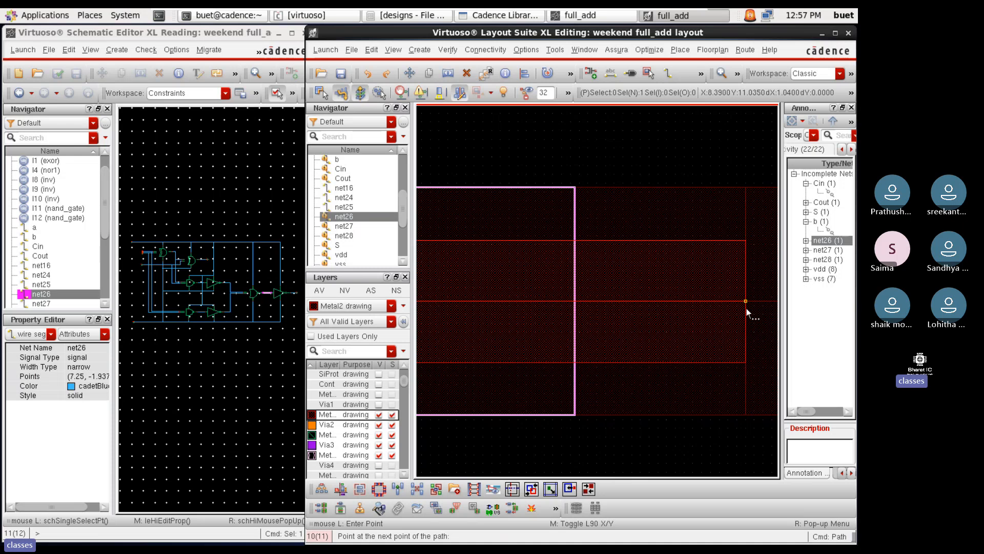
double_click(745, 311)
Set the width of net26's new Metal2 path to 0.26
key(q)
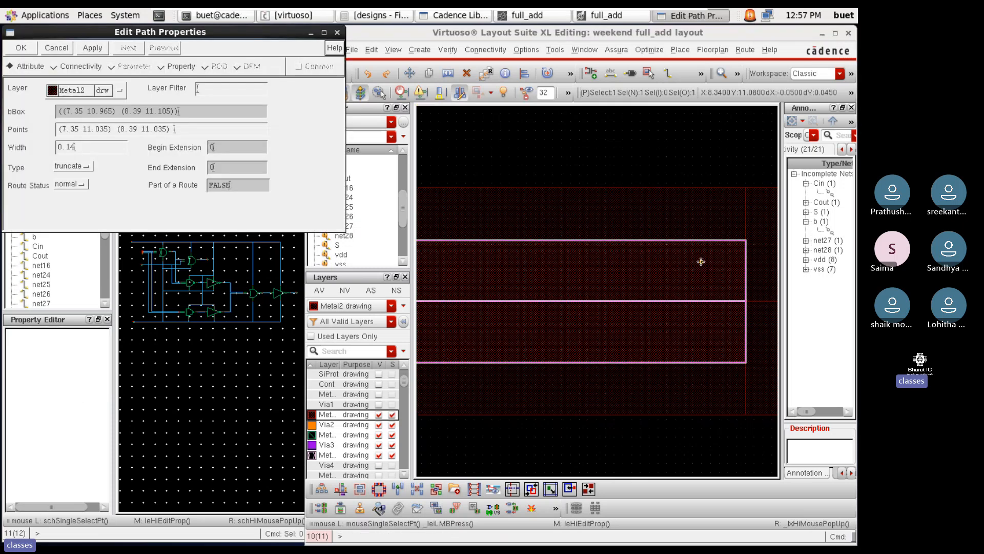
key(BackSpace)
key(BackSpace)
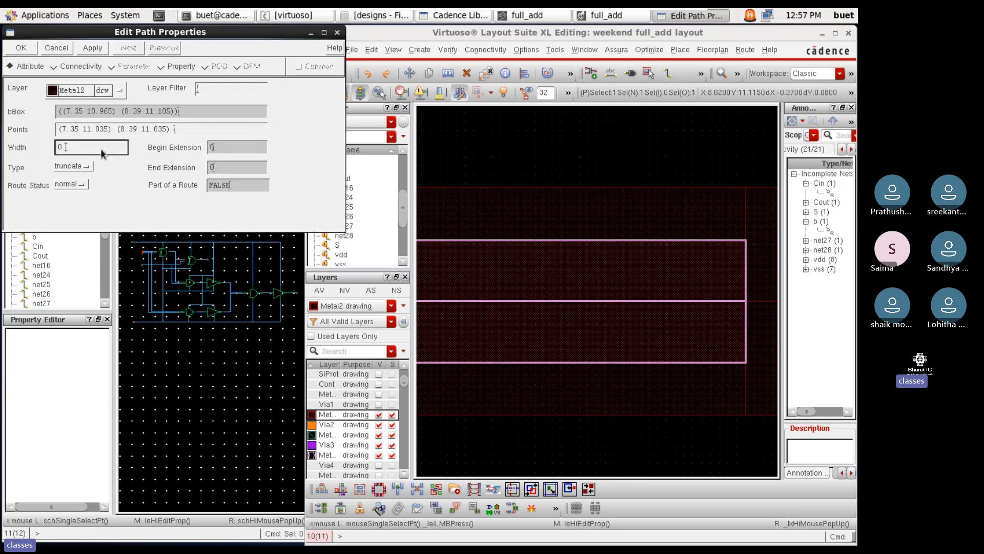
text(26)
key(Return)
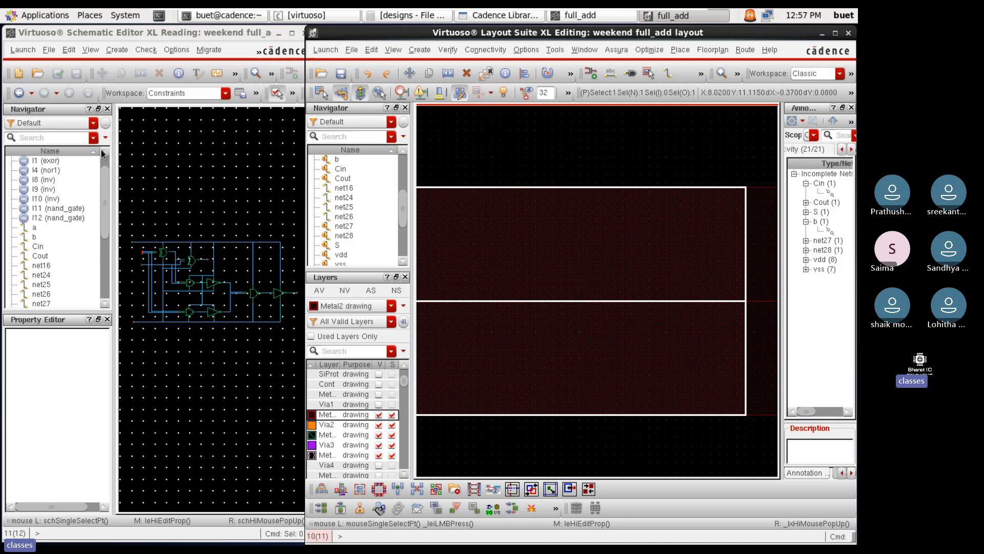
Deselect the widened Metal2 path and highlight net26 to check its connection
scroll(552, 305, down, 1)
click(642, 414)
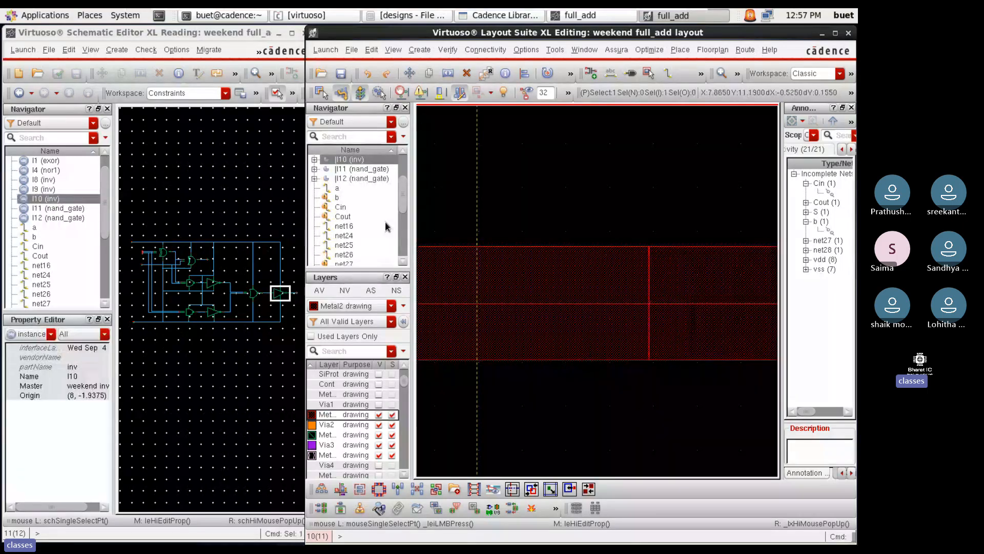
scroll(359, 237, down, 1)
click(344, 226)
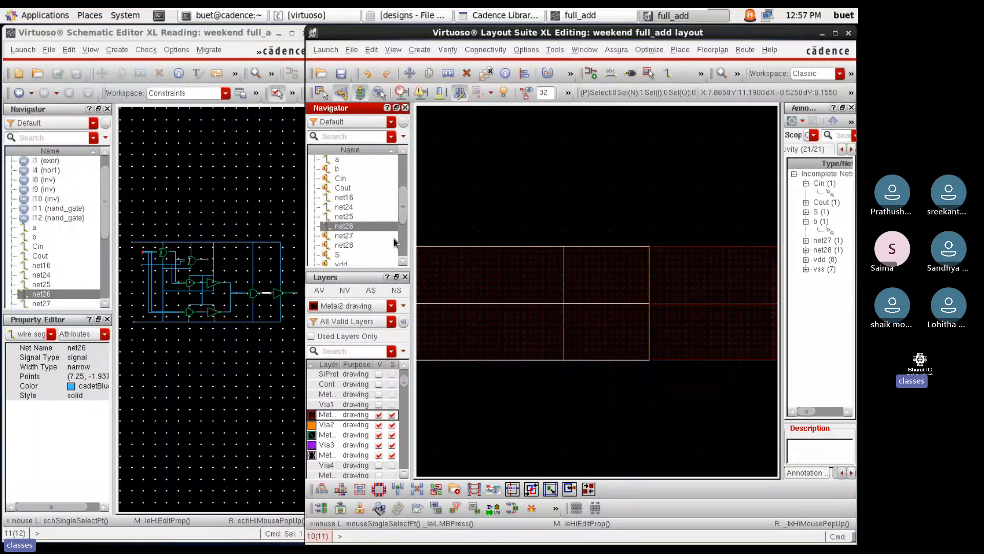
Highlight net27 and examine where its incomplete connection runs between the two pin shapes
scroll(617, 305, down, 1)
click(342, 236)
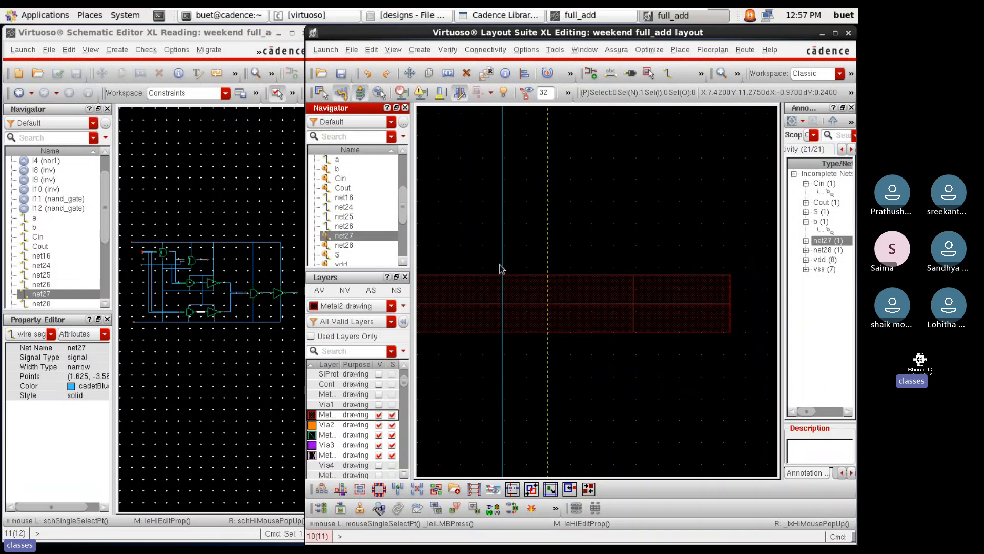
scroll(613, 321, down, 1)
scroll(610, 330, down, 2)
scroll(572, 352, up, 4)
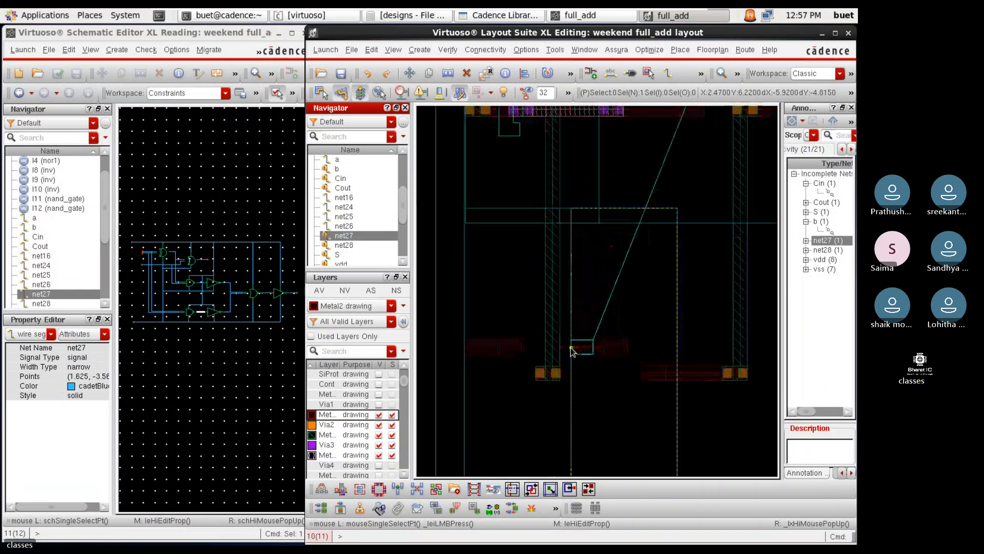
scroll(572, 352, down, 2)
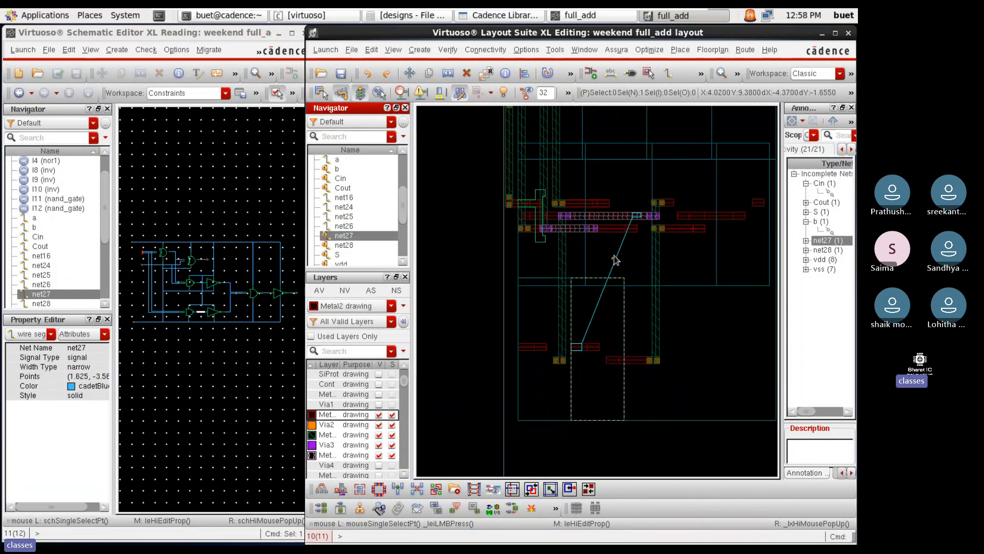
Probe net27 in the layout to highlight its unrouted connection between the two Metal2 shapes
scroll(627, 226, up, 2)
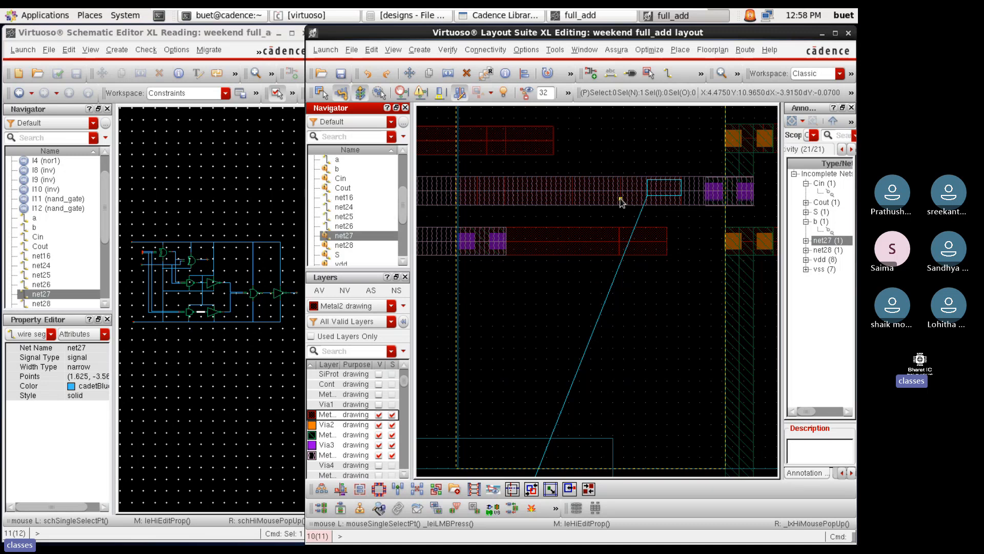
scroll(621, 200, down, 2)
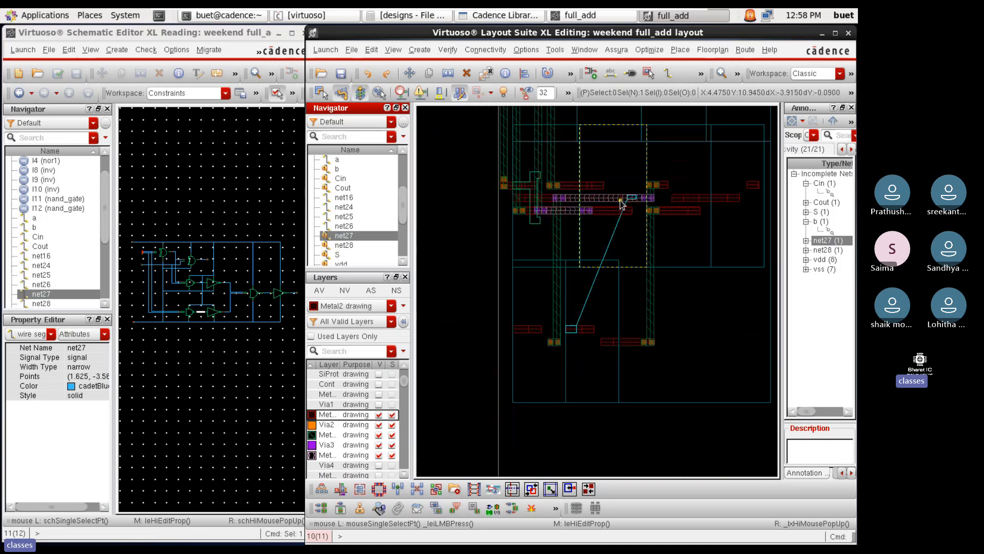
scroll(577, 240, up, 1)
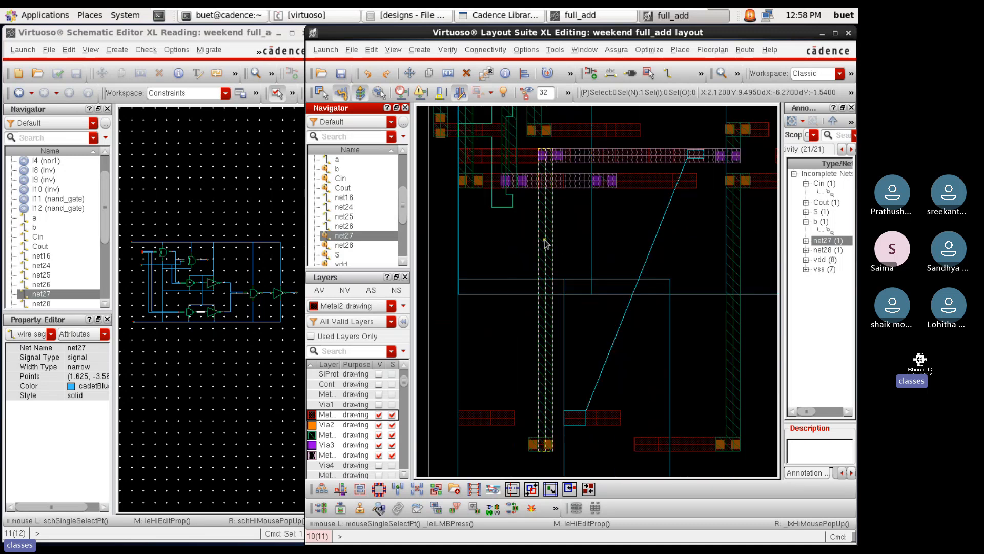
click(545, 241)
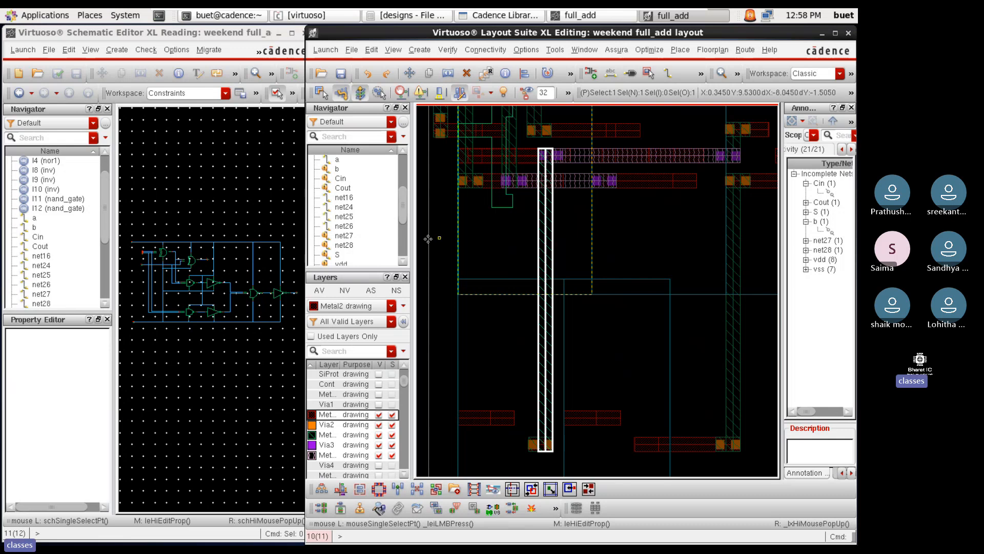
right_click(345, 235)
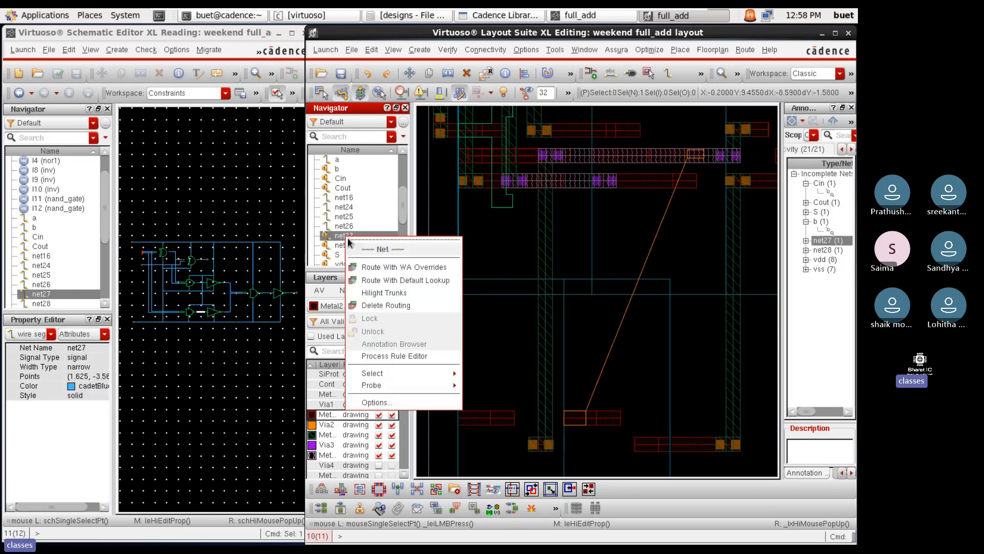
mouse_move(372, 385)
click(497, 426)
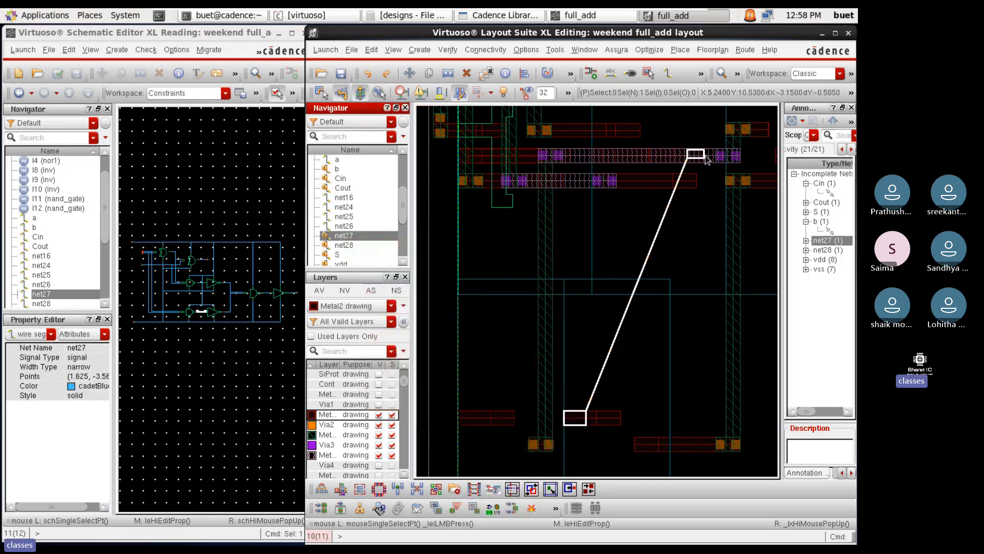
Hide the Metal4 drawing layer to expose the Metal2 shapes at net27's upper end
ctrl+scroll(704, 149, up, 2)
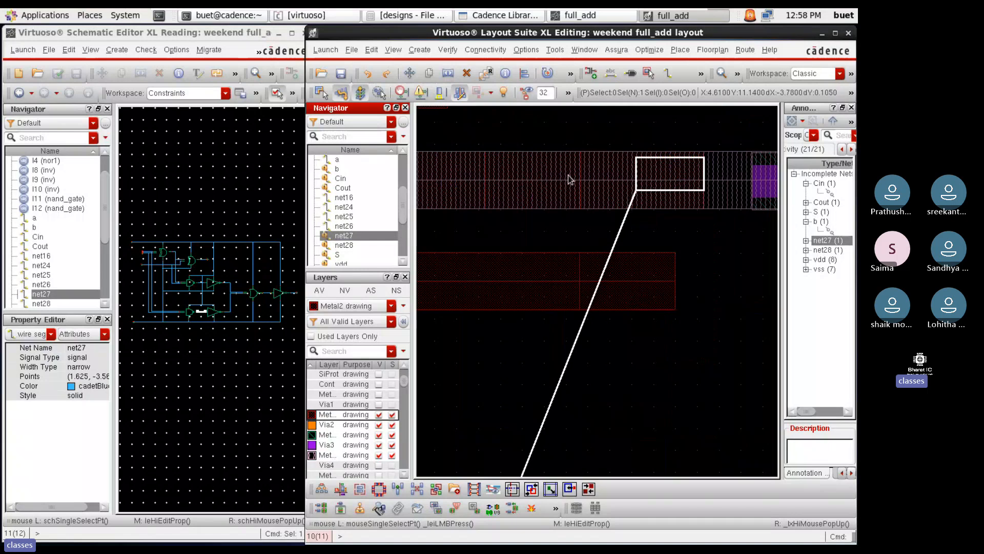
click(378, 455)
ctrl+scroll(715, 173, down, 1)
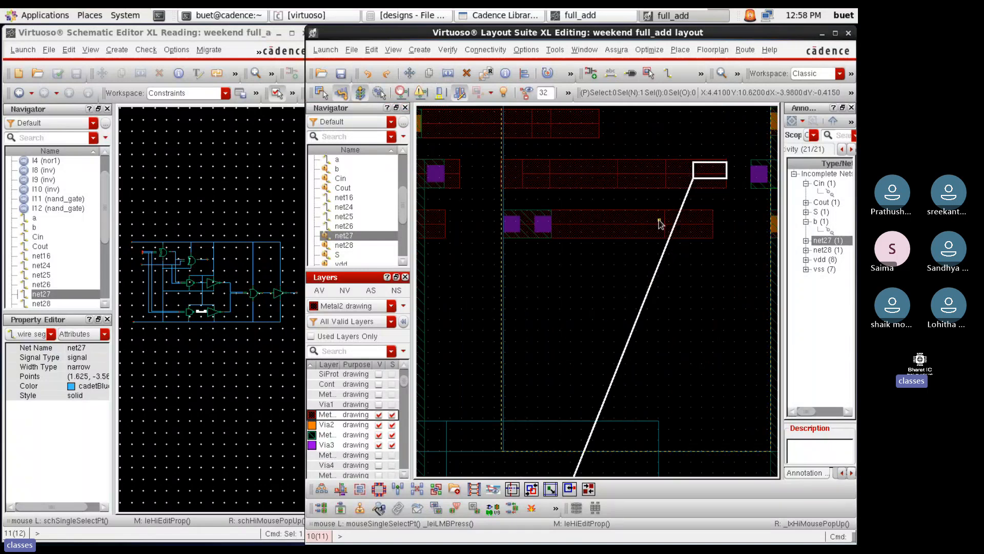
Copy the vertical Metal3 path horizontally by about 1.24 onto the far end of net27's lower Metal2 shape
scroll(660, 220, down, 2)
scroll(636, 344, up, 1)
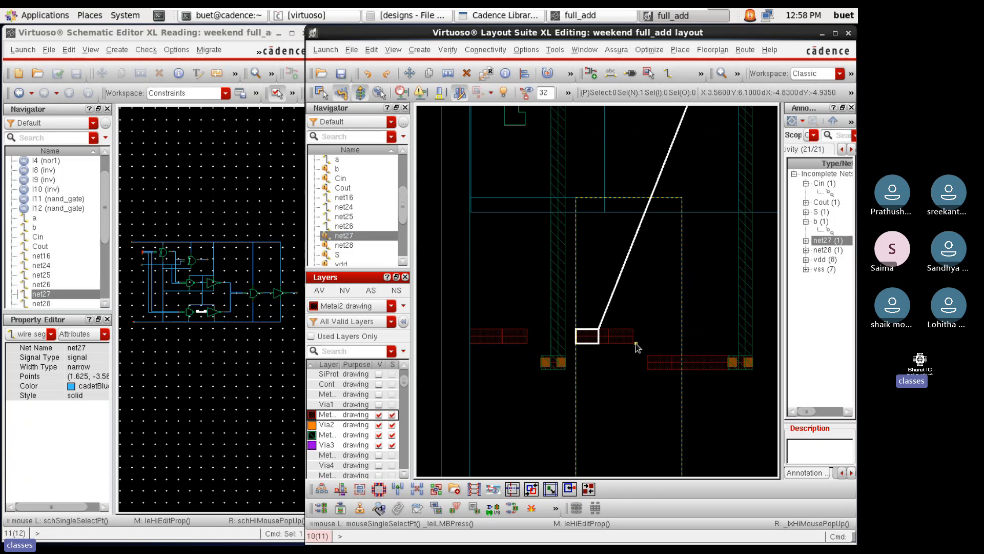
click(560, 300)
scroll(597, 356, down, 1)
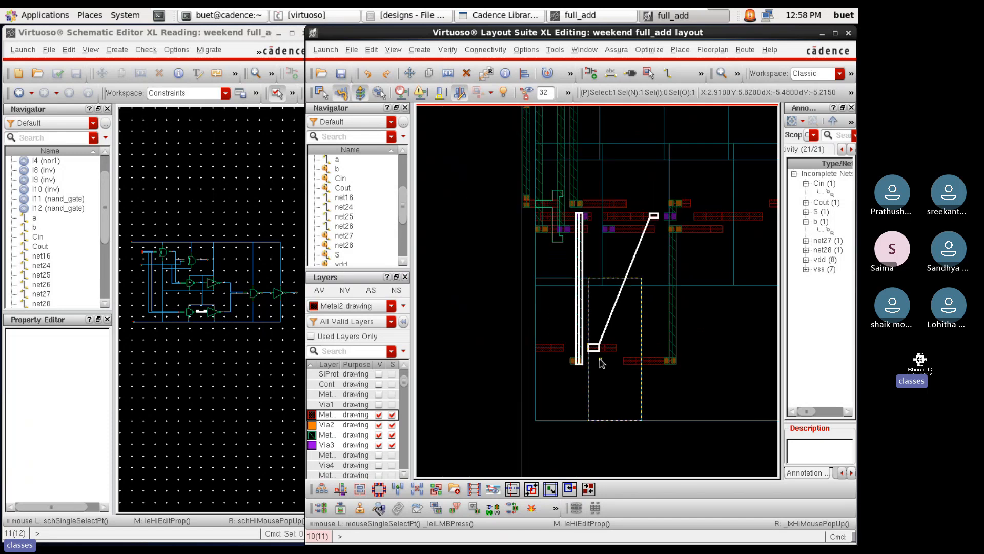
key(c)
click(572, 290)
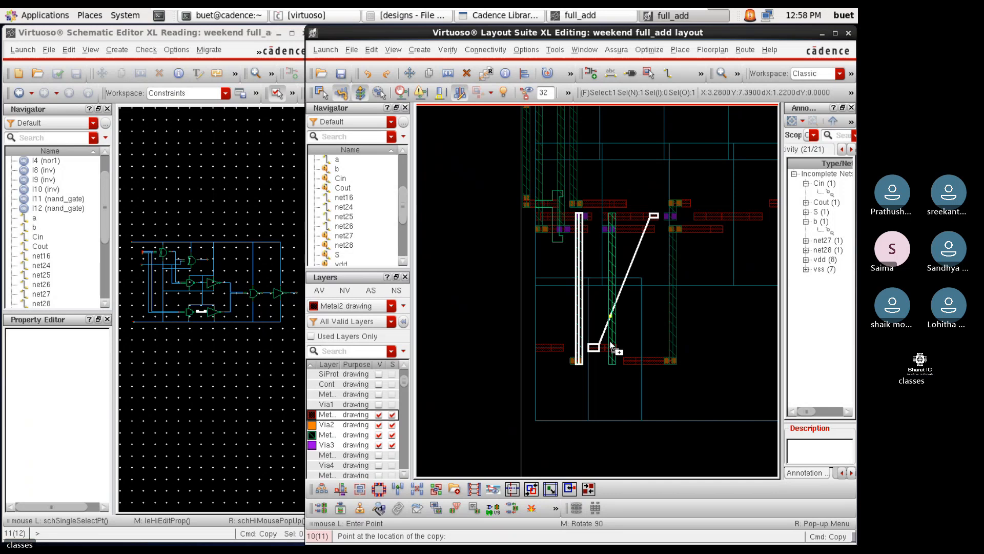
scroll(611, 341, up, 3)
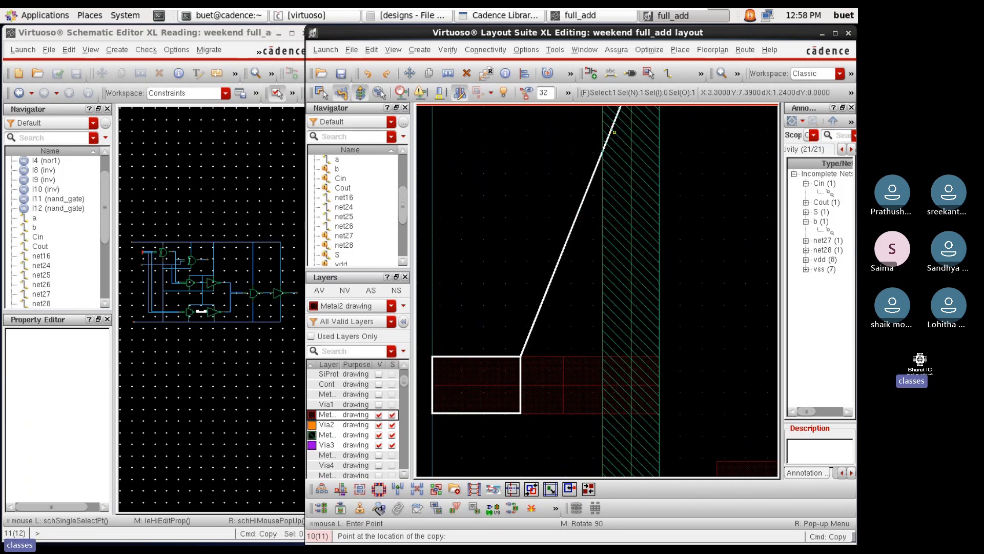
click(614, 132)
Use Stretch to line up the copied Metal3 path's outer edge with the end of the lower Metal2 shape
scroll(660, 362, up, 3)
key(s)
click(633, 346)
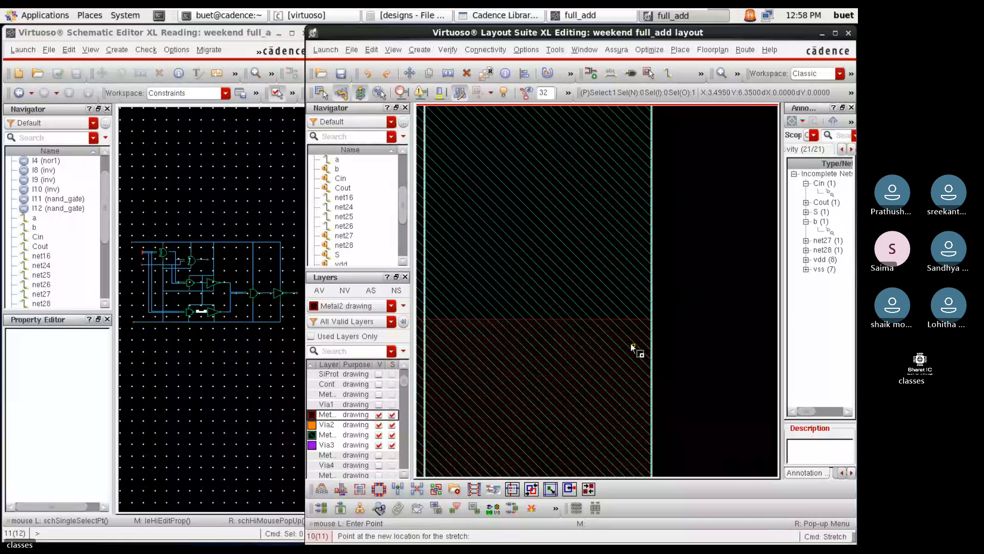
click(655, 337)
scroll(655, 348, down, 3)
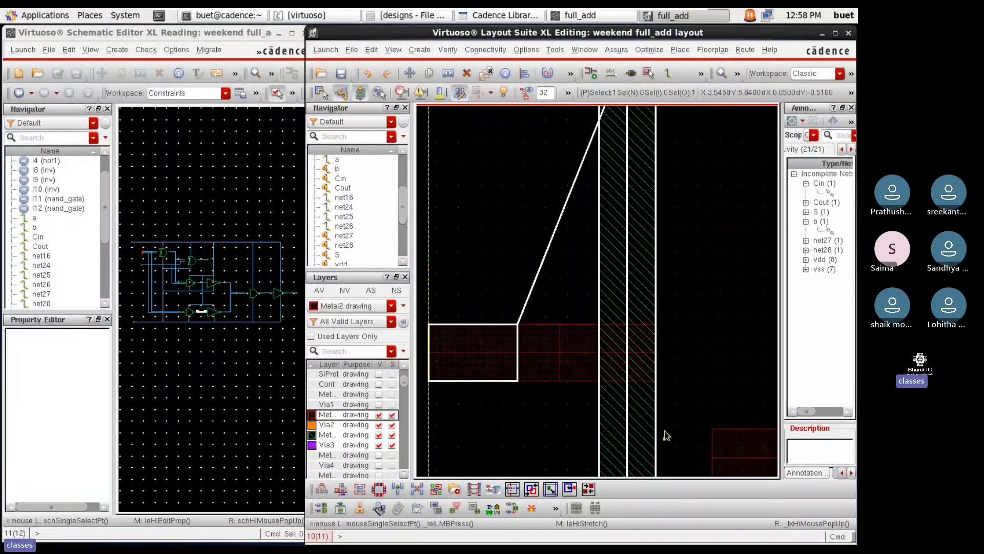
scroll(661, 359, down, 2)
scroll(662, 365, up, 2)
key(m)
click(571, 281)
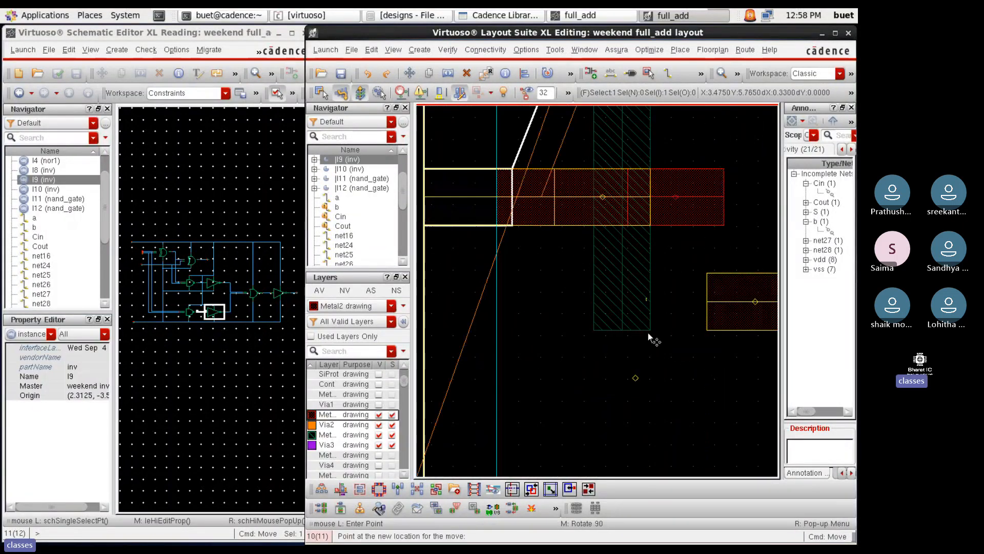
click(649, 334)
Align the bottom end of the copied Metal3 path with the lower edge of net27's lower Metal2 shape
click(621, 332)
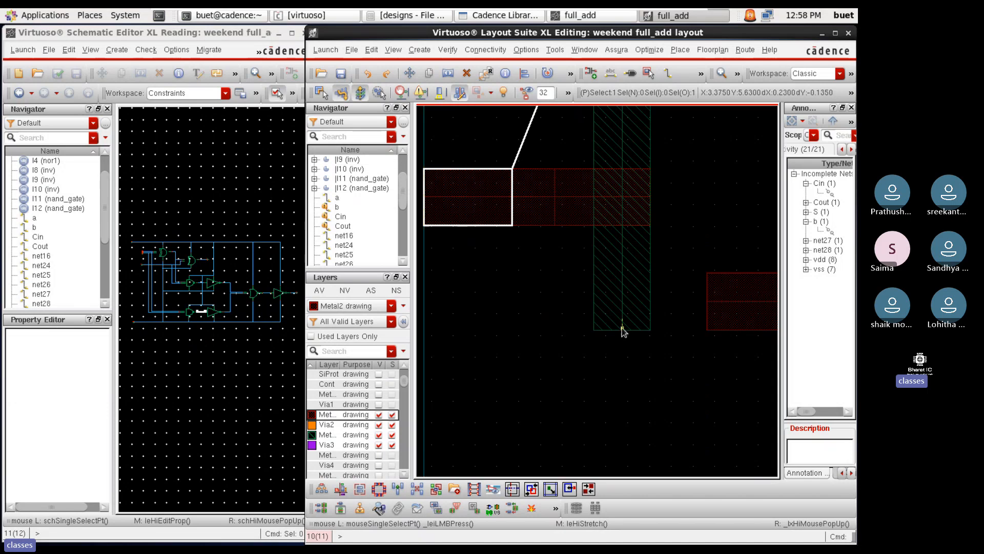
key(a)
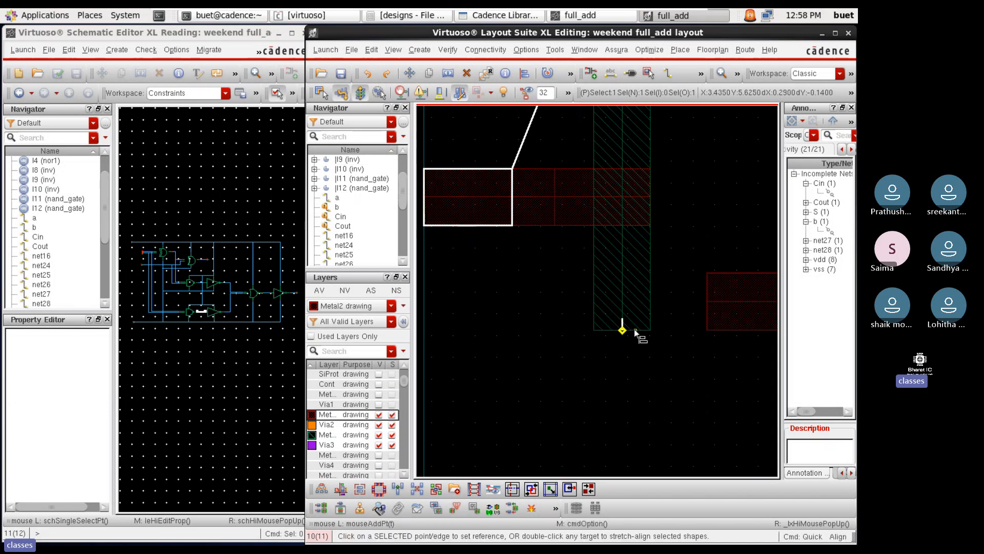
click(634, 330)
click(583, 237)
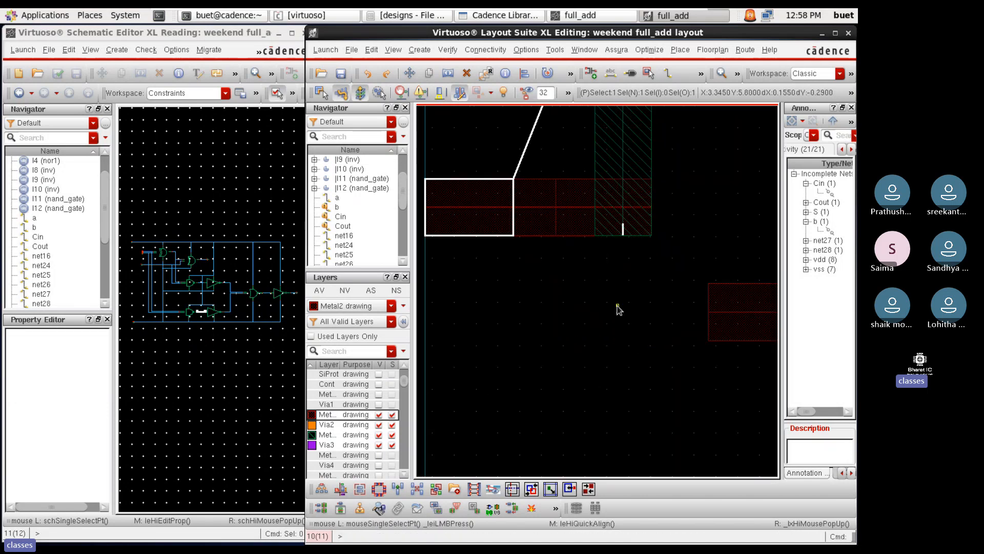
Draw a horizontal Metal2 path about 1.04 long along the lower Metal2 shape, from its pin edge to the Metal3 path's outer edge
ctrl+scroll(617, 308, down, 2)
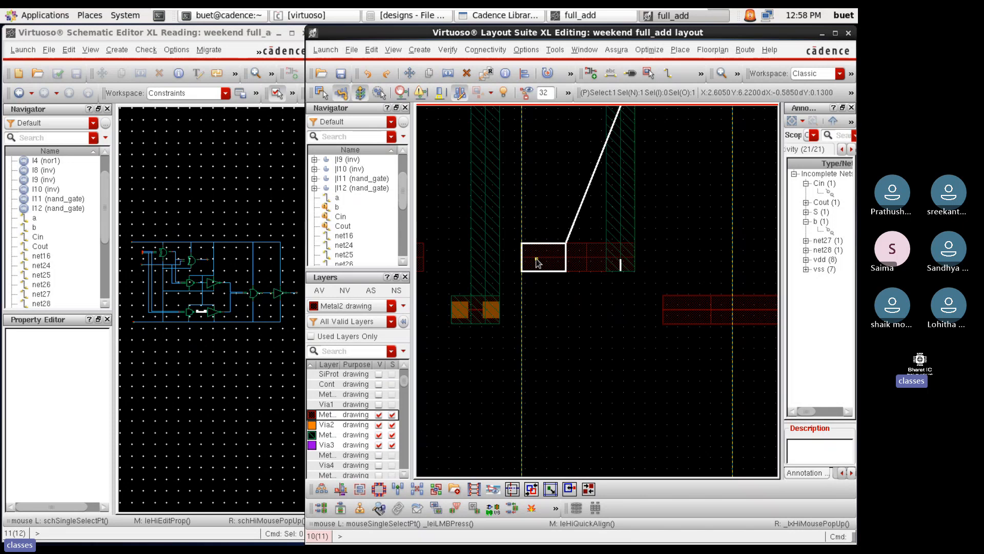
key(p)
ctrl+scroll(538, 261, up, 6)
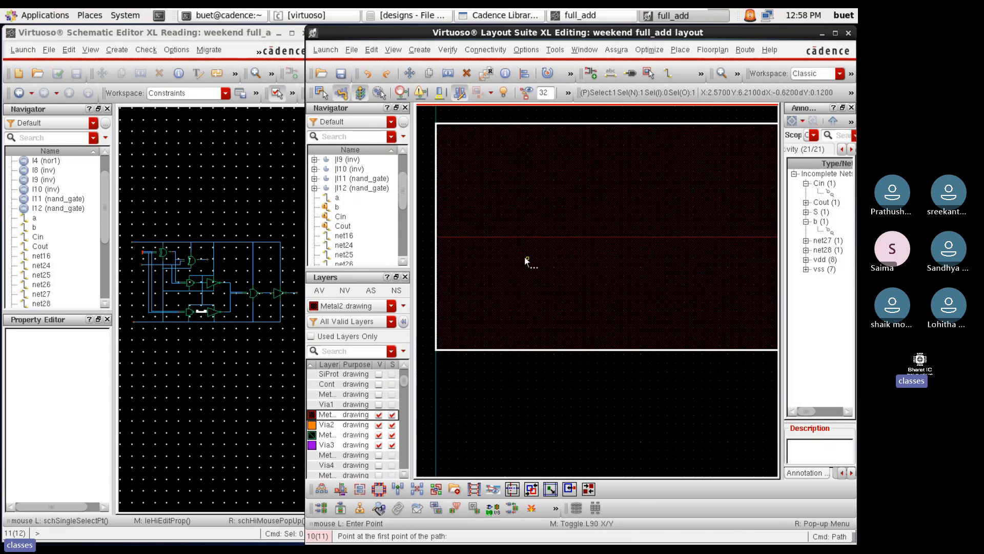
click(437, 238)
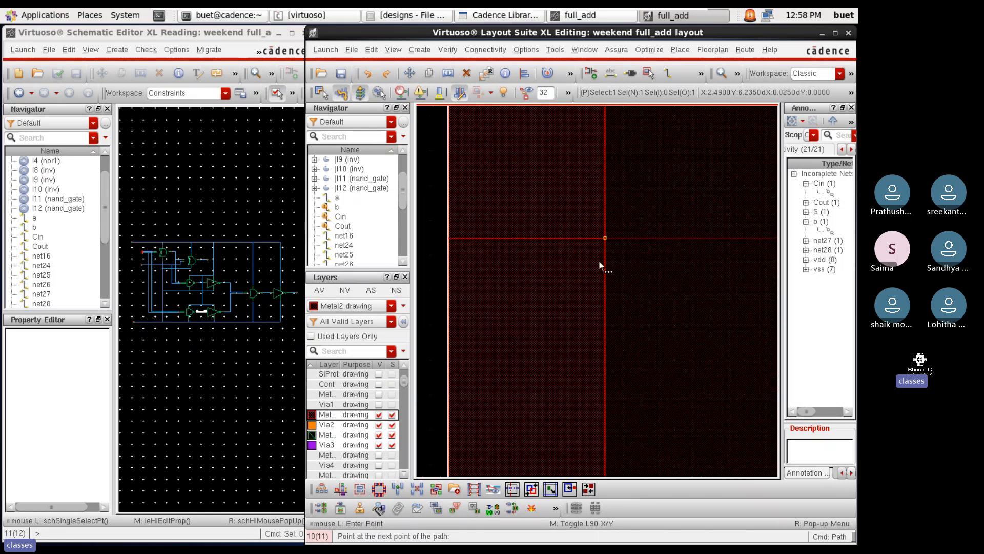
ctrl+scroll(552, 265, down, 4)
ctrl+scroll(748, 263, up, 4)
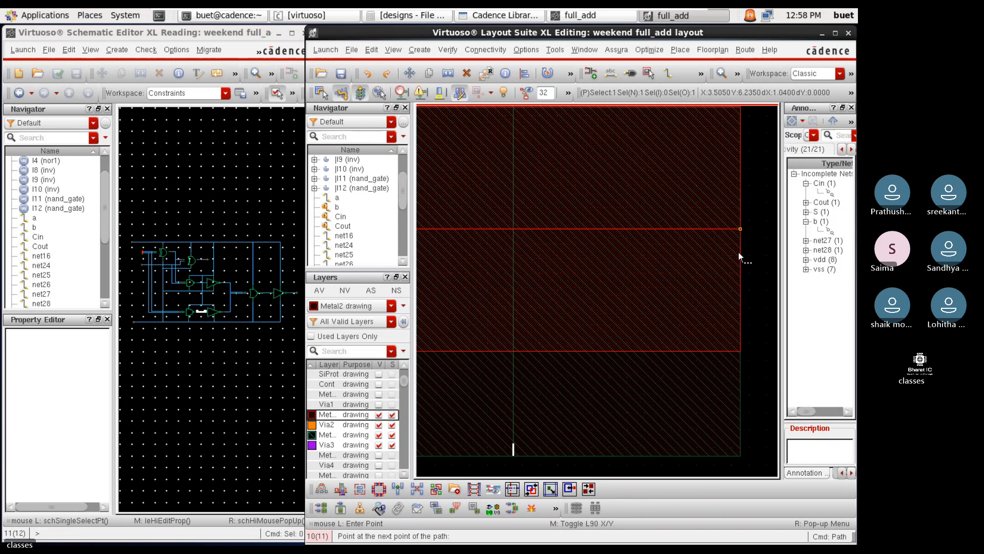
double_click(739, 257)
ctrl+scroll(742, 287, down, 4)
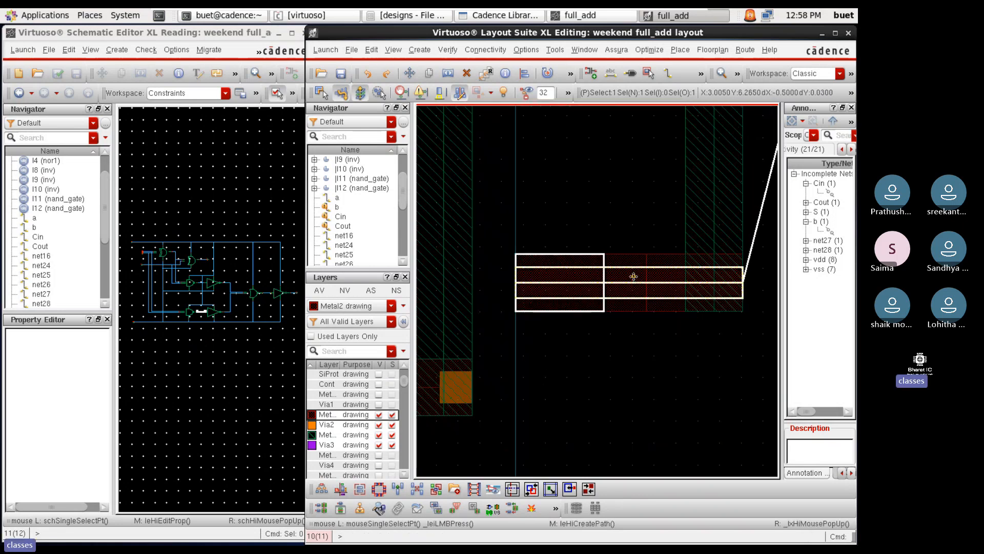
Set the new horizontal Metal2 path's width to 0.26, matching the Metal2 shape beneath it
key(q)
click(111, 151)
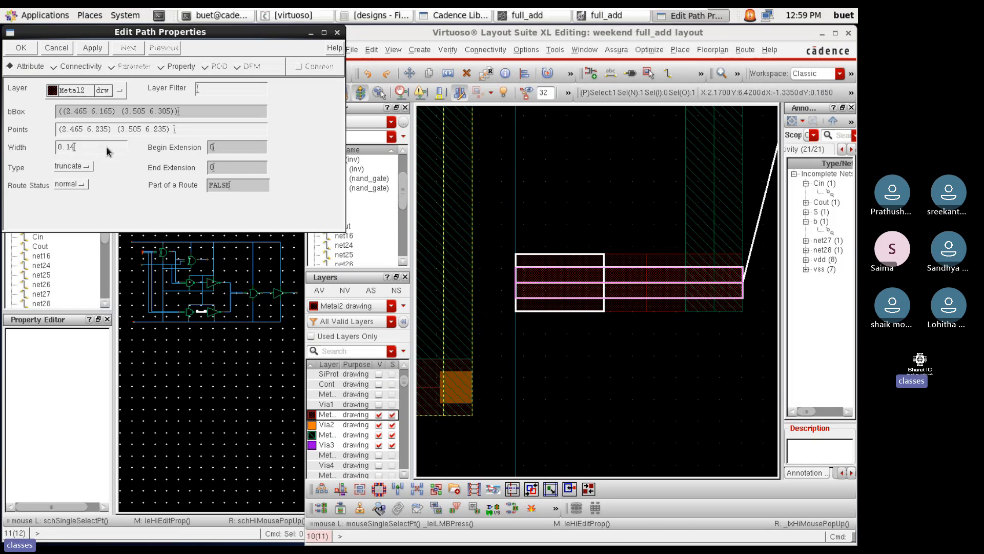
key(BackSpace)
key(BackSpace)
text(2)
key(Return)
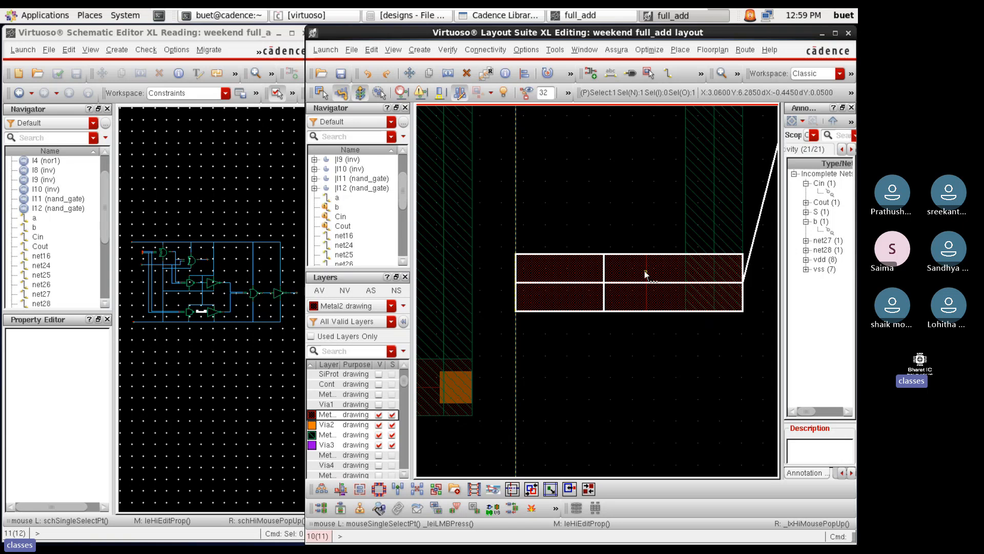
Place an M3_M2v via with one row and two columns where the Metal2 path meets the vertical Metal3 path
key(o)
scroll(734, 277, up, 2)
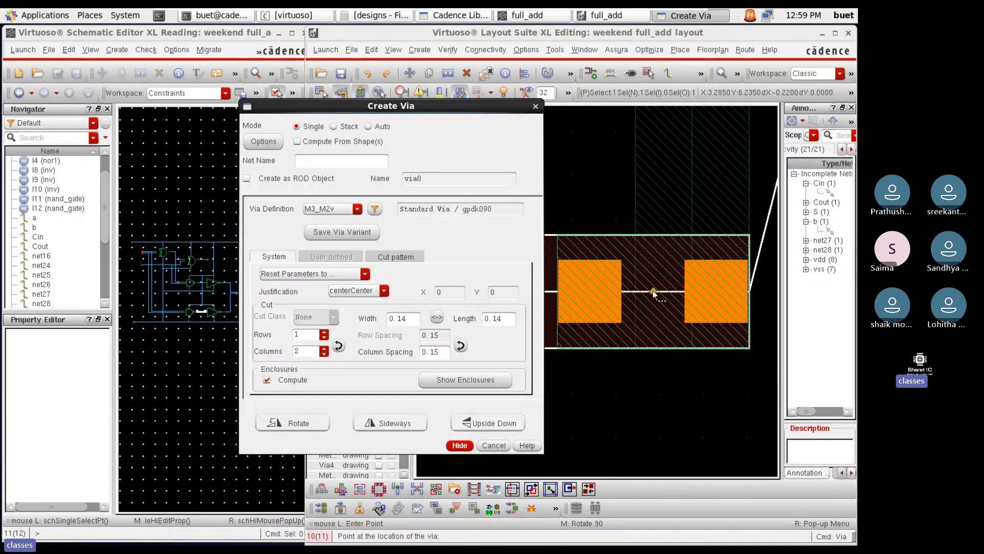
click(653, 293)
key(Escape)
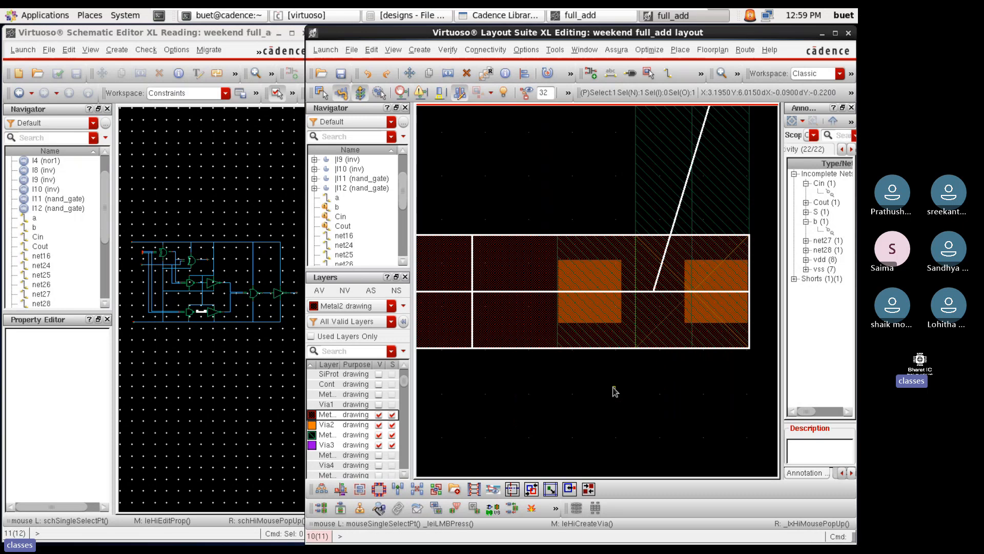
scroll(615, 391, down, 2)
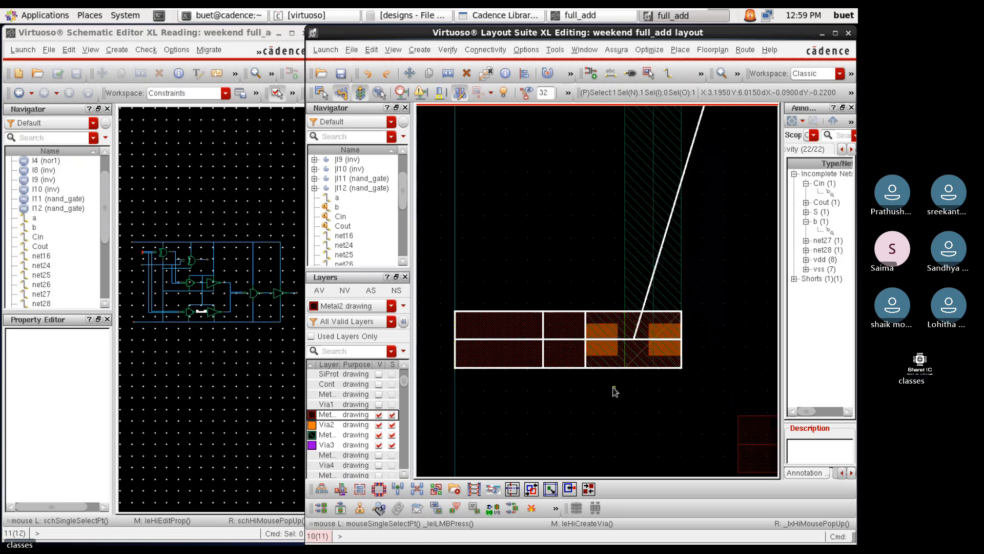
Check the copied Metal3 path's net name in its connectivity properties and undo the via placement
click(647, 246)
key(q)
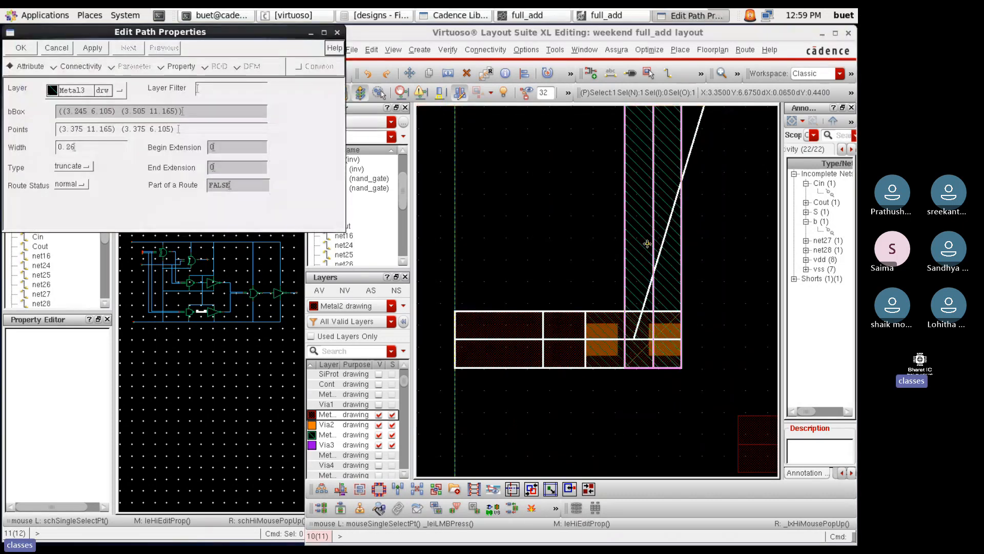
click(82, 66)
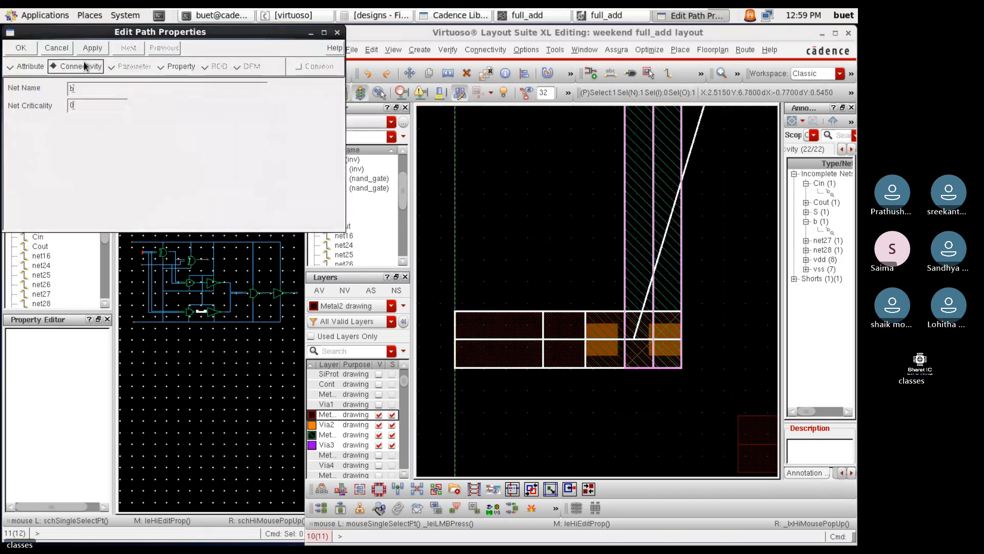
click(337, 34)
key(u)
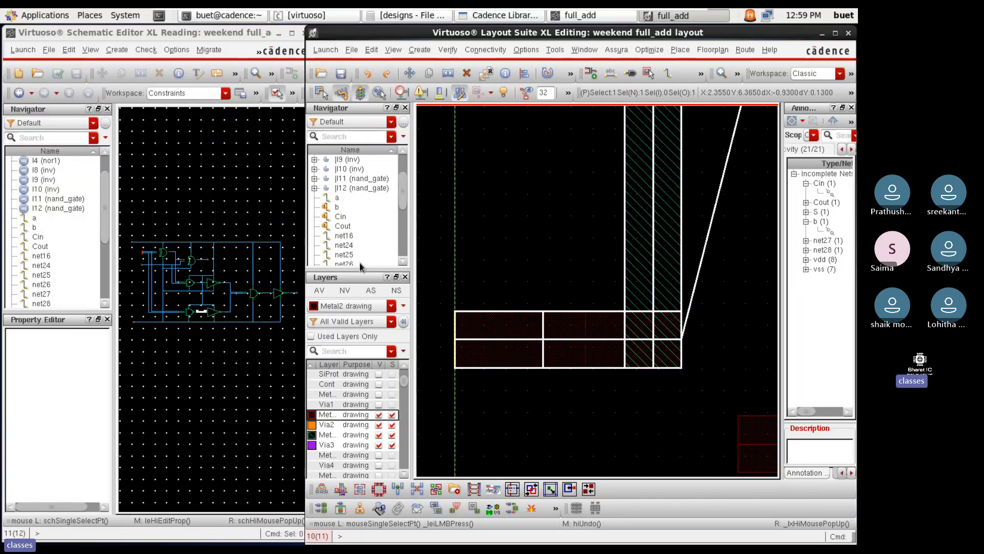
Check the net name of the horizontal Metal2 path in its connectivity properties
click(499, 329)
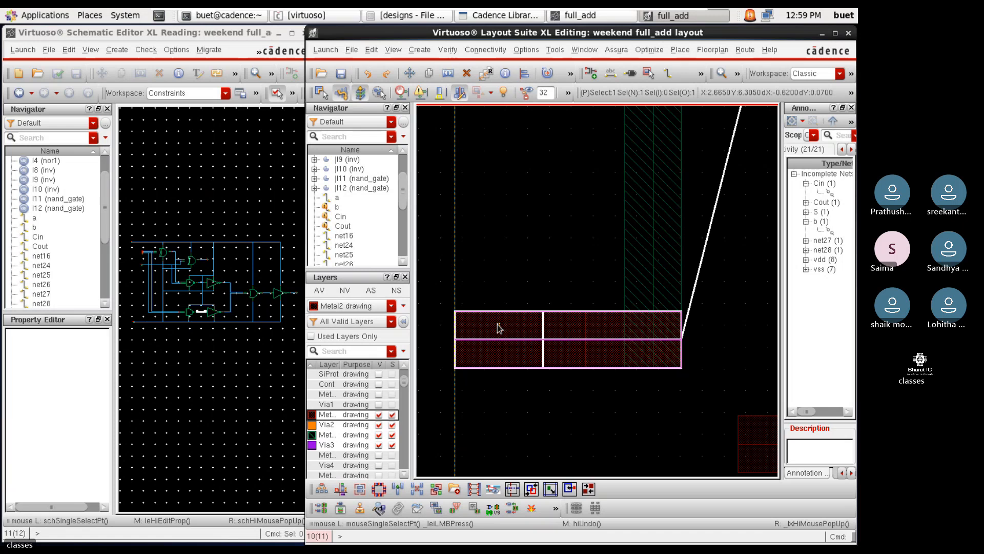
key(q)
double_click(115, 86)
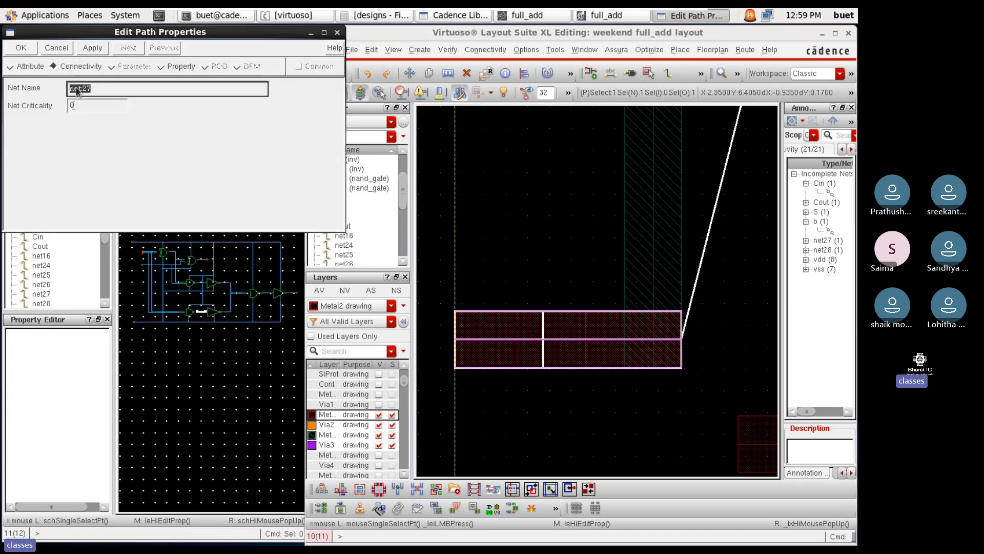
click(338, 33)
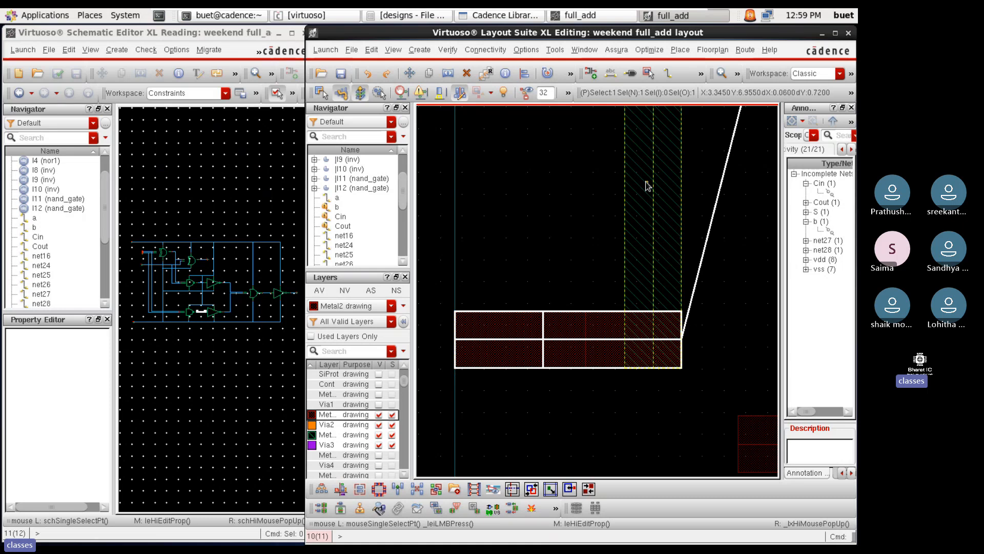
Assign net27 as the net name of the vertical Metal3 path in its connectivity properties
click(638, 154)
key(q)
double_click(92, 88)
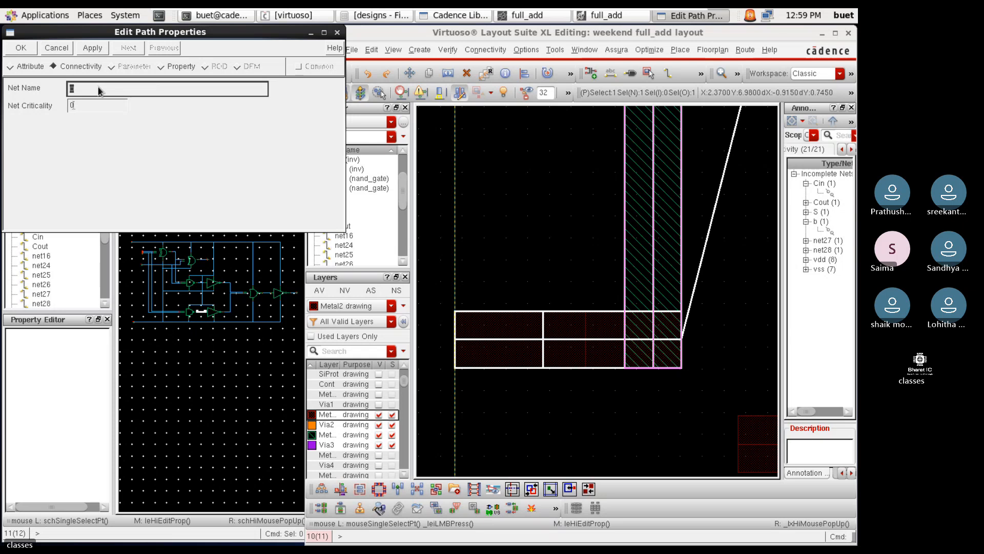
text(t27)
click(27, 48)
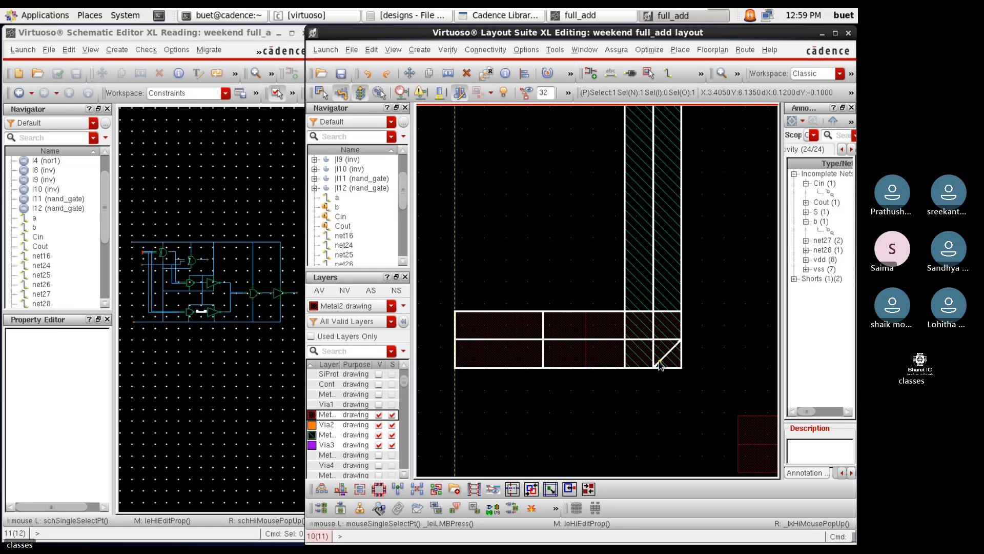
Place an M3_M2v via with one row and two columns where the horizontal Metal2 path meets the vertical Metal3 path
key(o)
scroll(650, 339, up, 2)
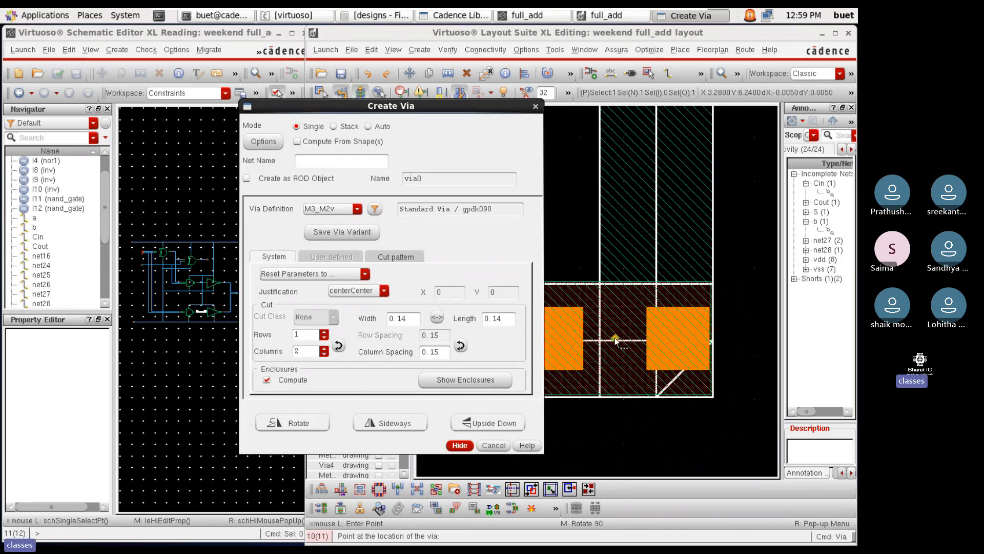
key(Escape)
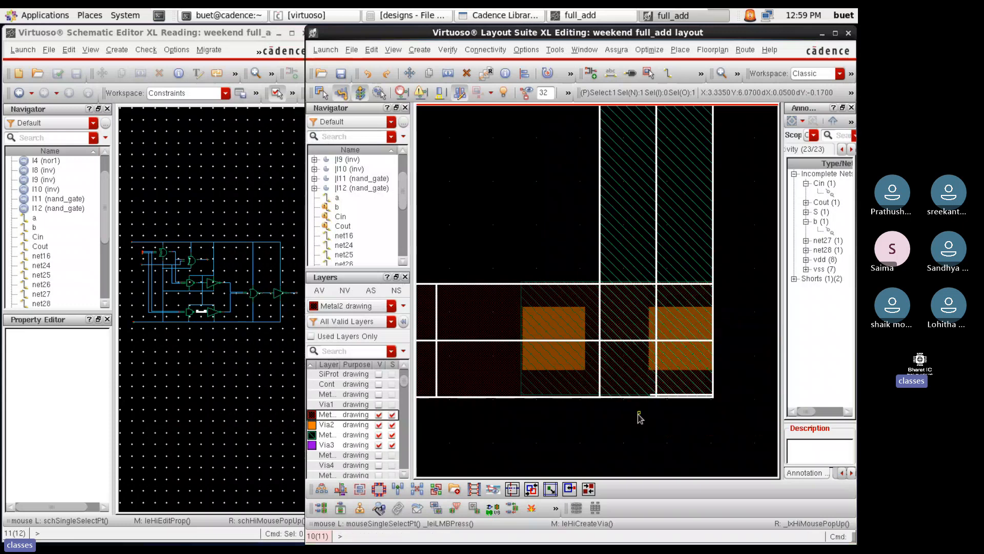
scroll(639, 415, down, 4)
scroll(675, 278, up, 2)
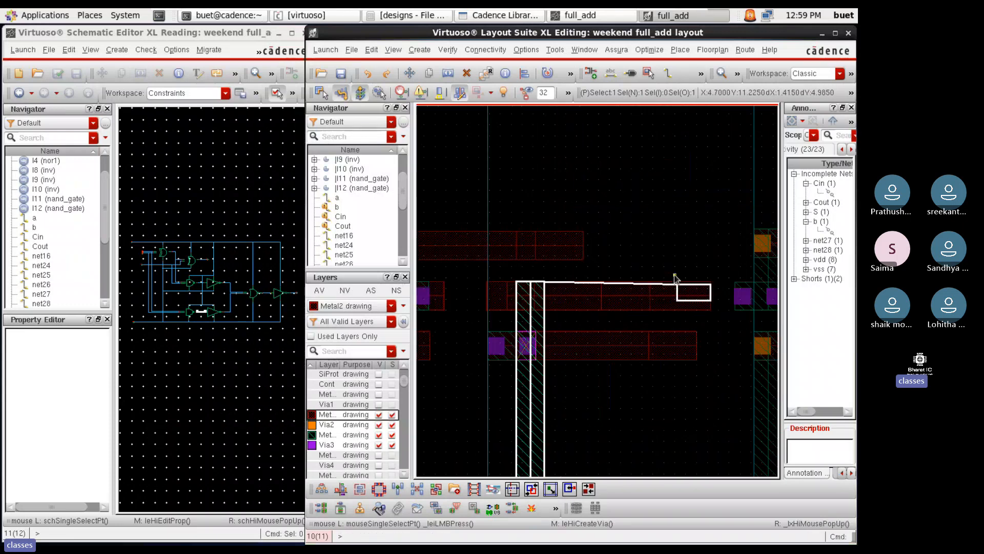
scroll(518, 361, up, 1)
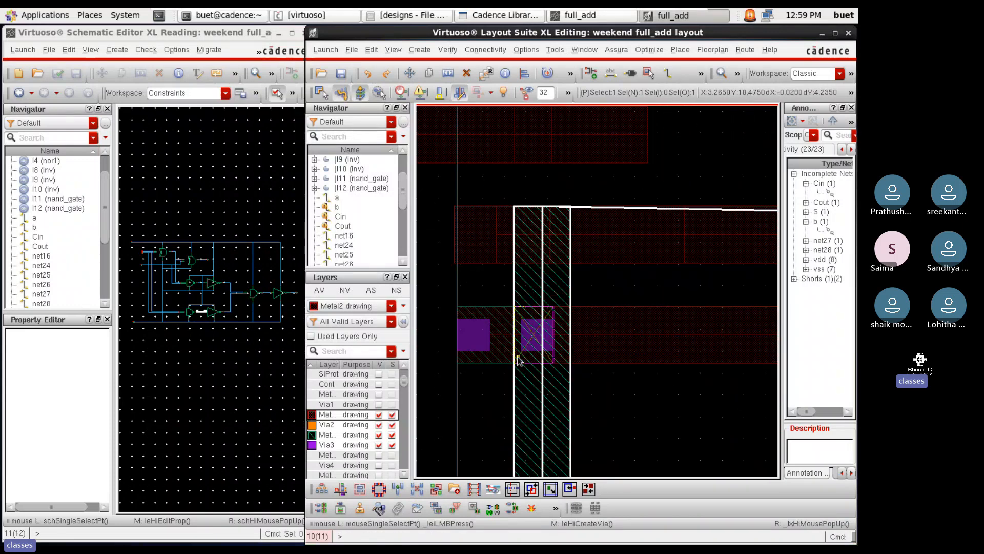
scroll(517, 360, down, 3)
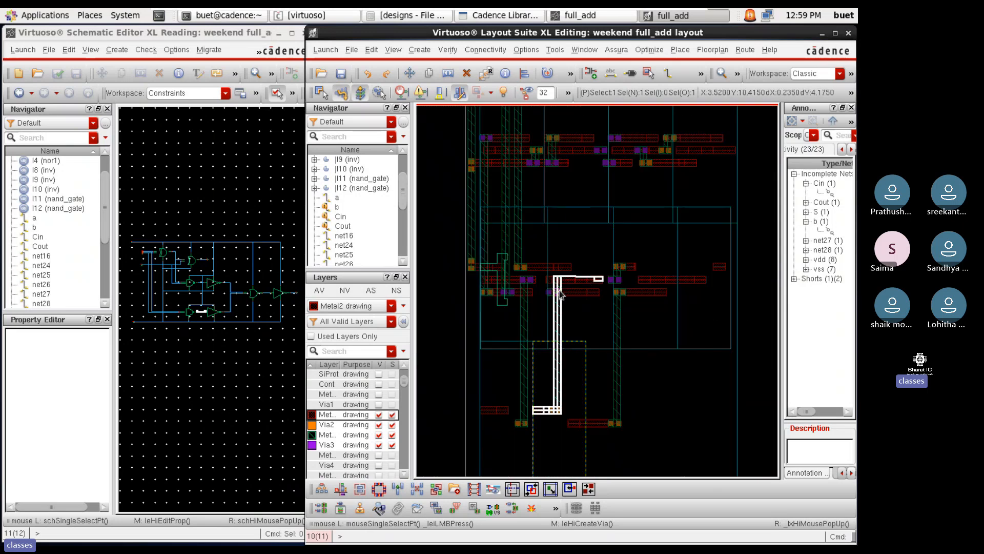
scroll(554, 360, up, 2)
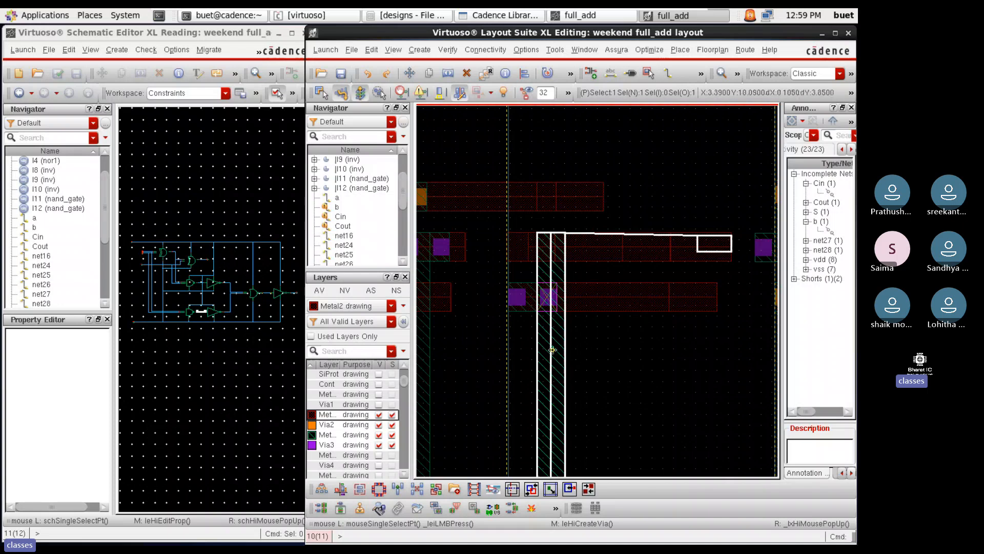
click(553, 354)
click(553, 353)
key(s)
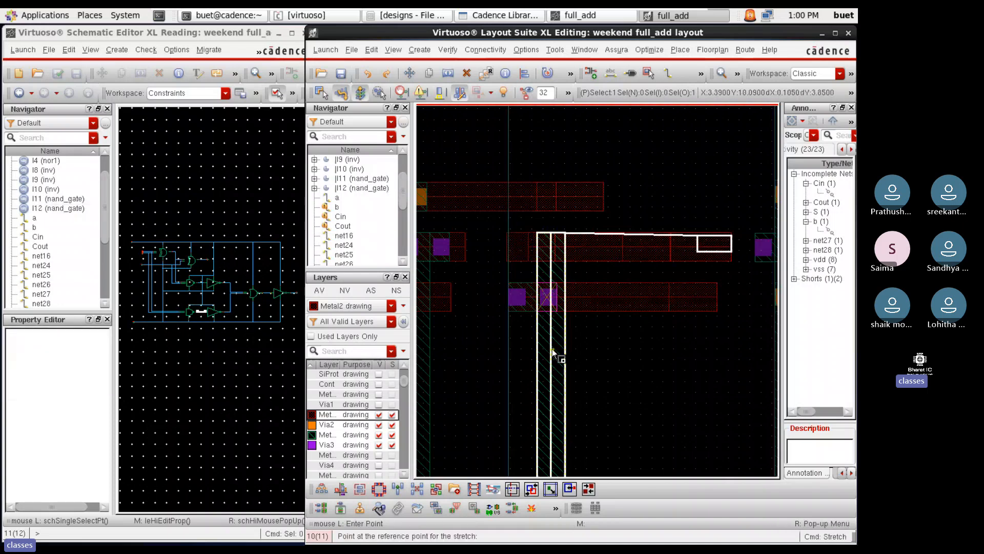
click(555, 353)
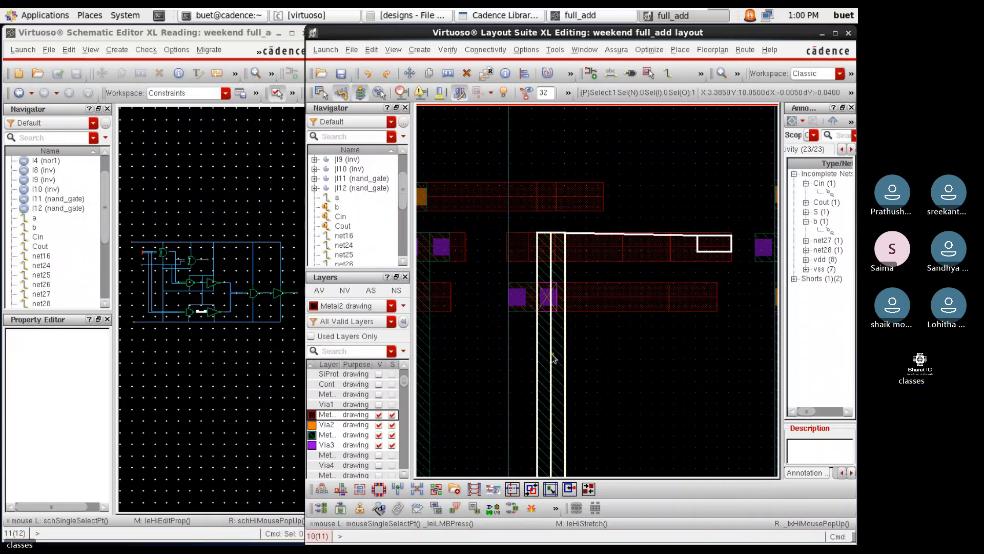
key(Escape)
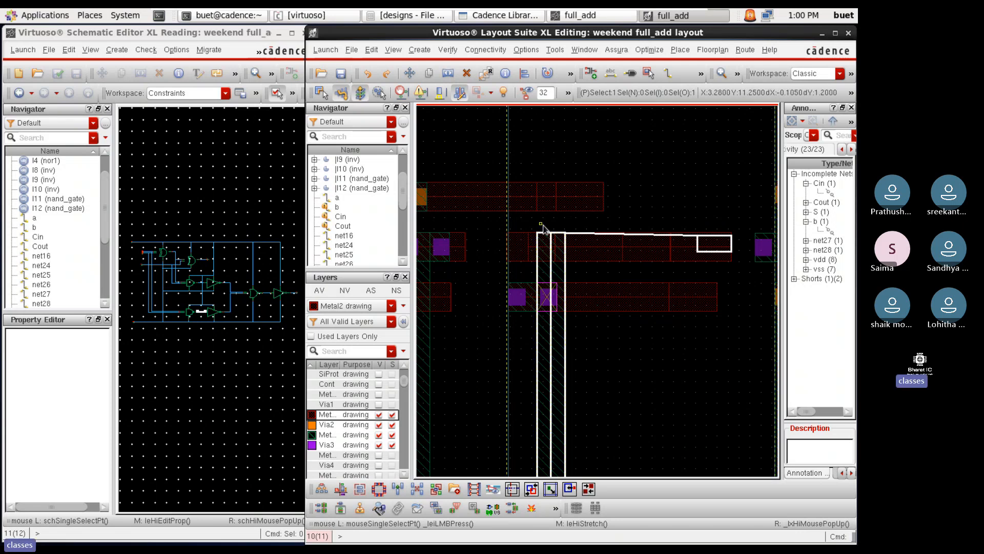
Stretch the upper end of the vertical Metal3 path down until it lies below the lower Metal2 row and its via
drag(537, 222, 555, 242)
key(s)
click(556, 242)
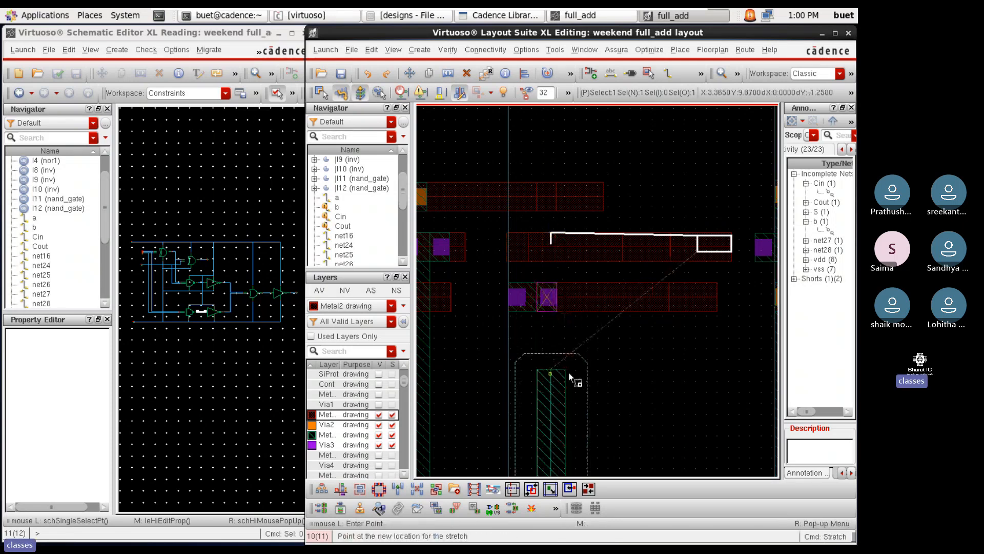
click(568, 372)
scroll(548, 299, down, 3)
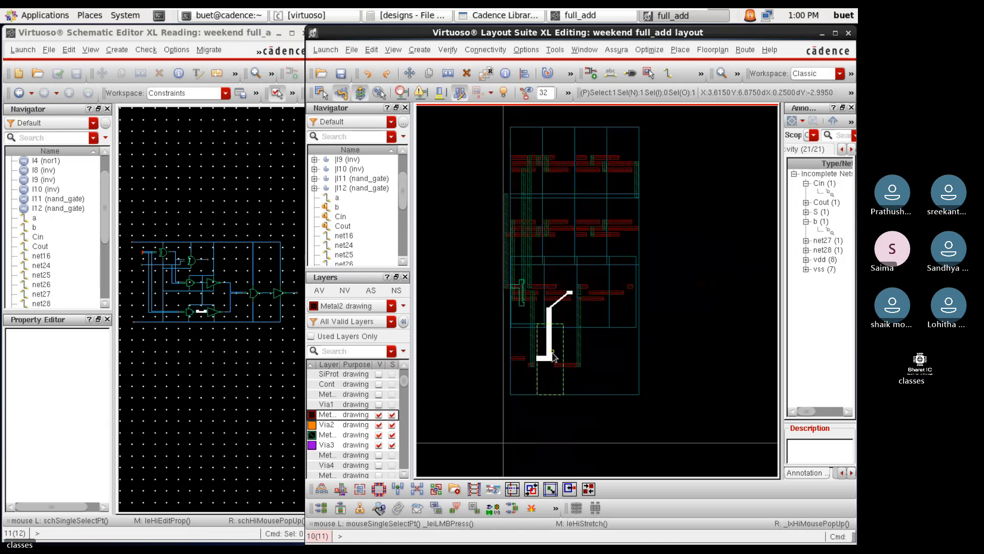
scroll(549, 298, up, 5)
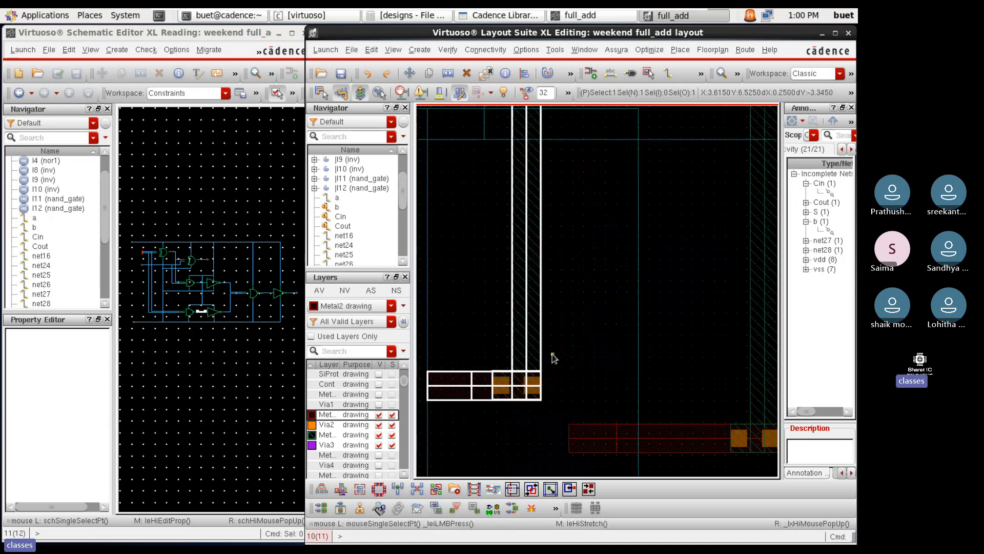
key(s)
click(524, 348)
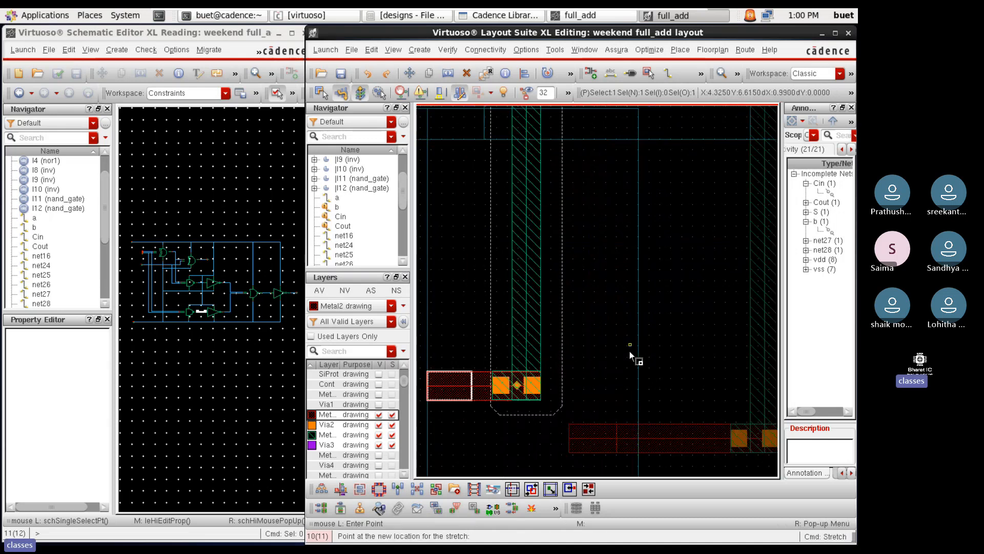
key(Escape)
Copy the vertical Metal3 path about 0.655 to its right
key(c)
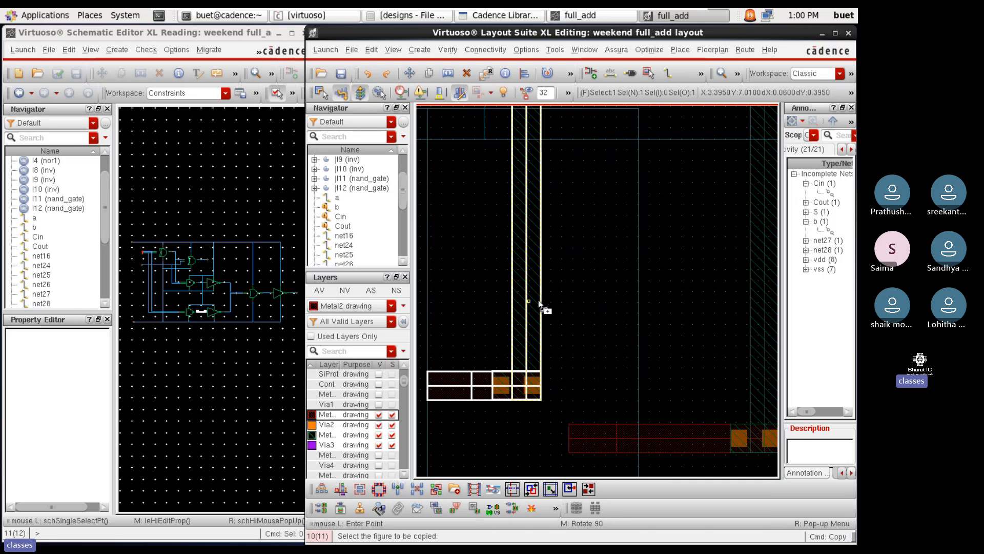
click(539, 303)
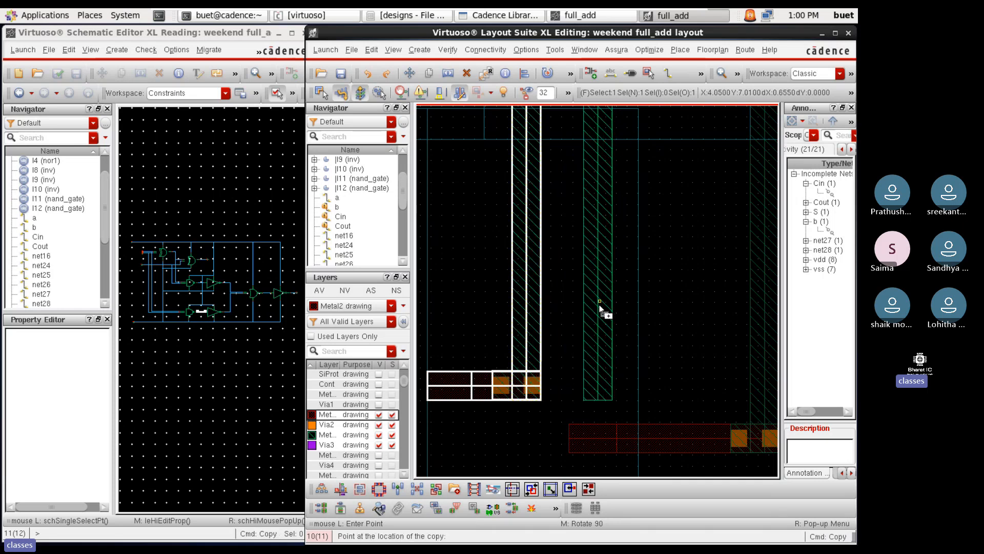
click(599, 306)
Stretch the upper end of the copied Metal3 path up across the lower Metal2 row to the upper edge of the next one
ctrl+scroll(601, 310, down, 2)
ctrl+scroll(572, 114, up, 3)
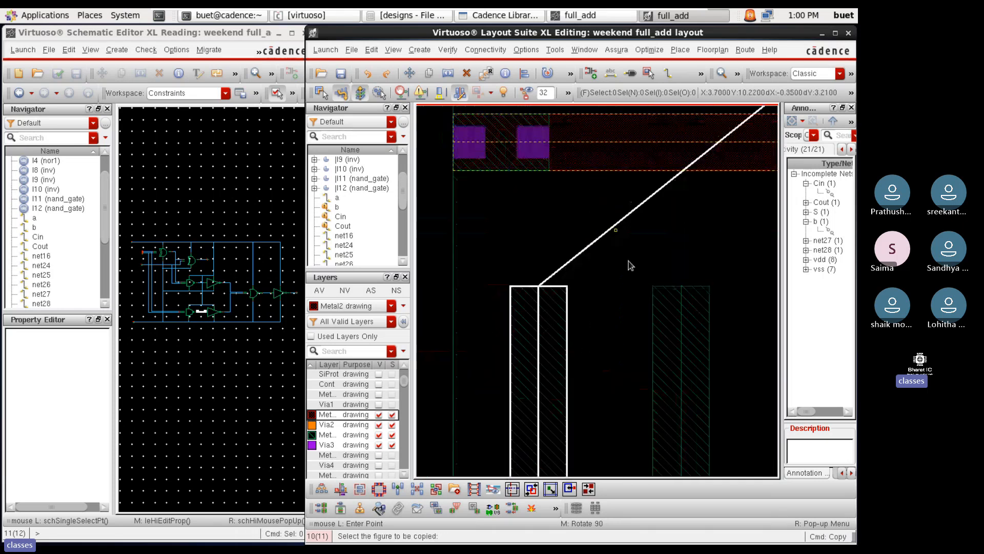
drag(638, 274, 731, 309)
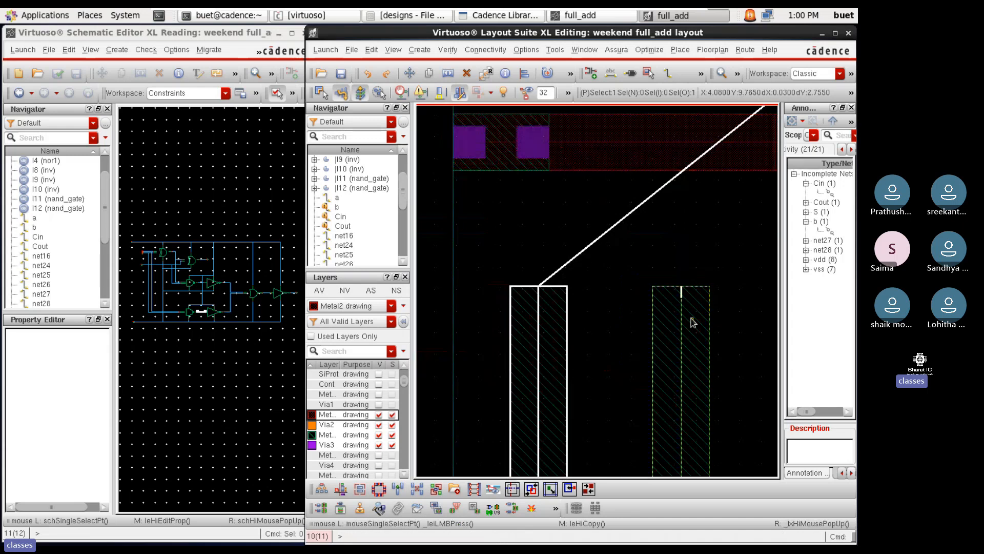
ctrl+scroll(688, 314, down, 2)
key(s)
click(688, 314)
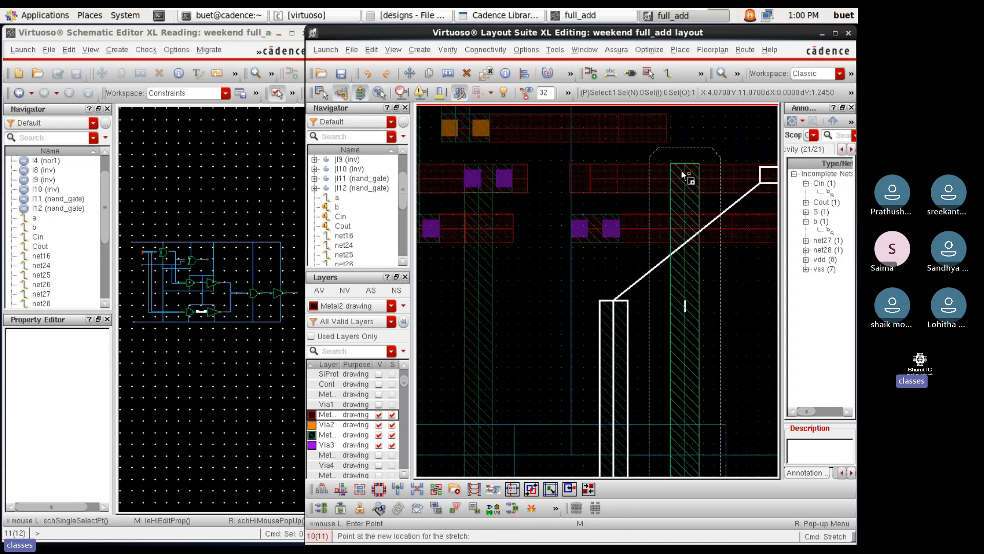
ctrl+scroll(681, 169, up, 2)
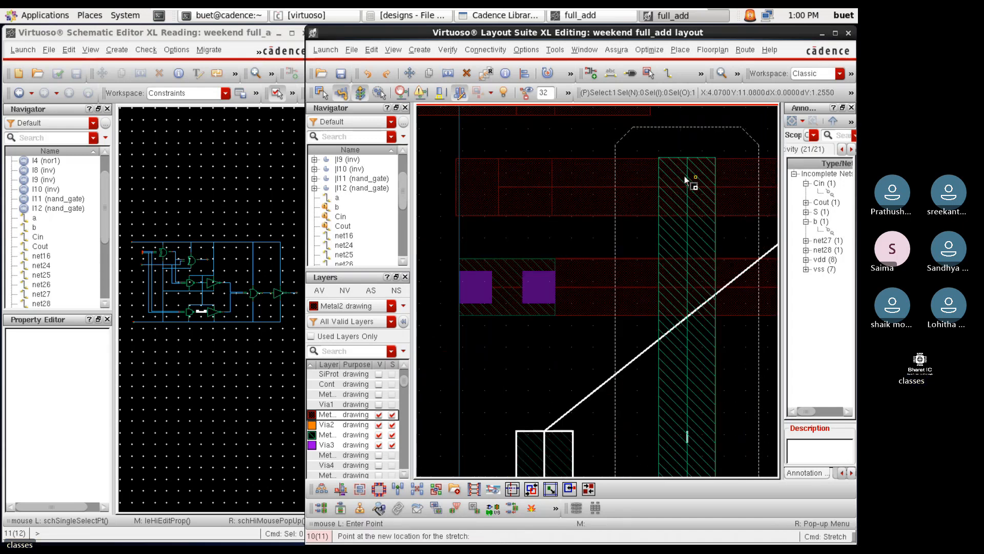
click(684, 175)
Align the top edge of the copied Metal3 path exactly with the upper edge of the Metal2 path it overlaps
ctrl+scroll(688, 143, up, 2)
ctrl+scroll(685, 156, up, 2)
key(s)
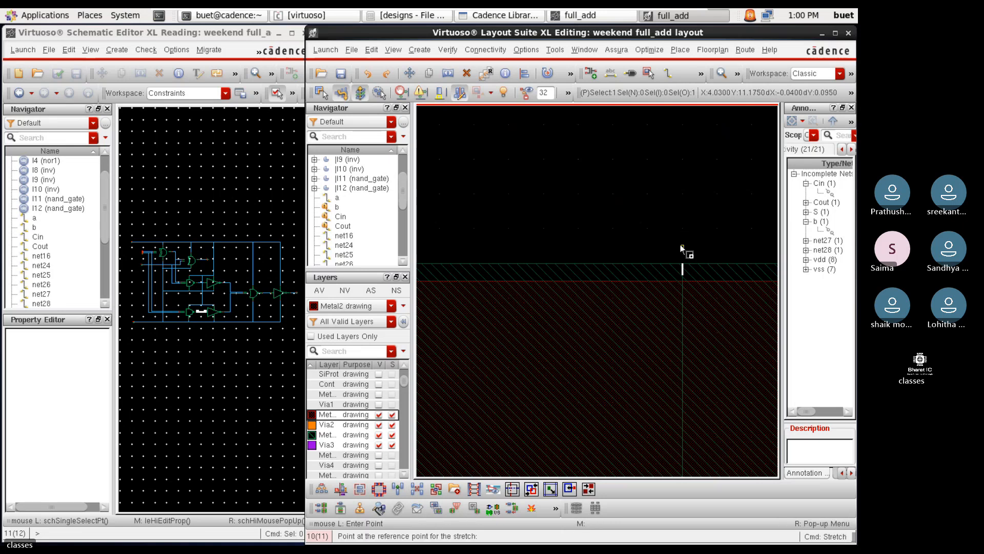
click(682, 265)
click(686, 268)
ctrl+scroll(687, 269, down, 2)
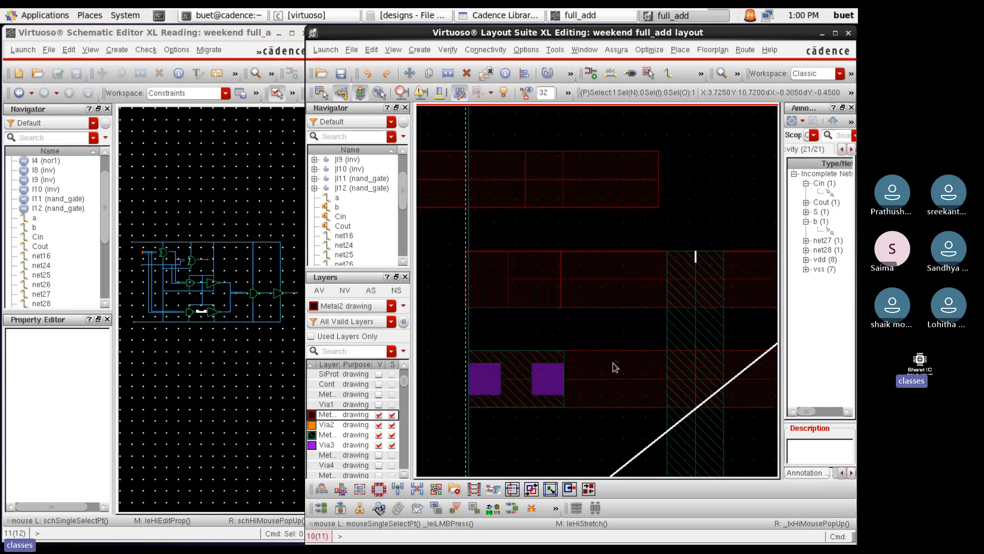
Draw a ruler about 0.215 long rightward from the right edge of the lower row's via to mark the spacing
key(k)
ctrl+scroll(557, 380, up, 2)
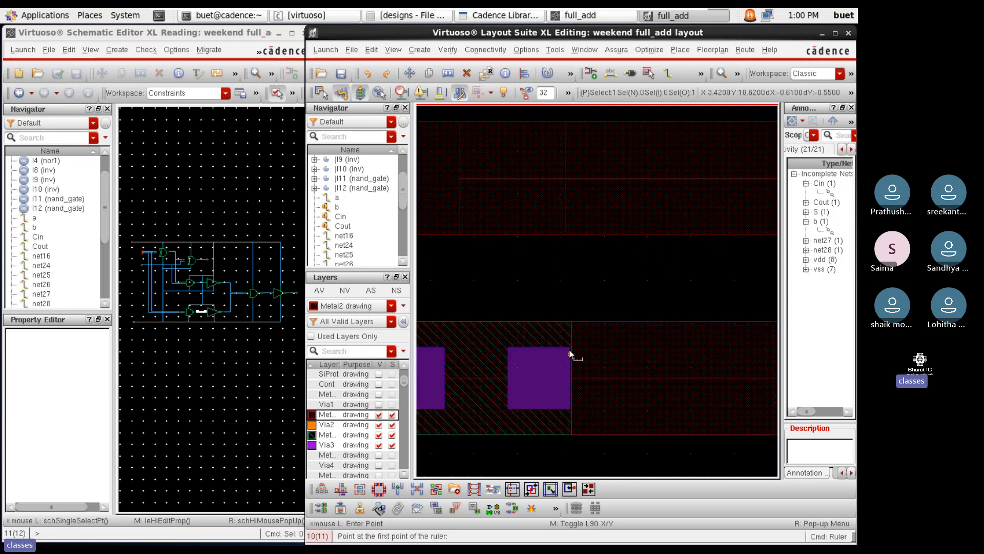
click(572, 341)
ctrl+scroll(656, 343, up, 3)
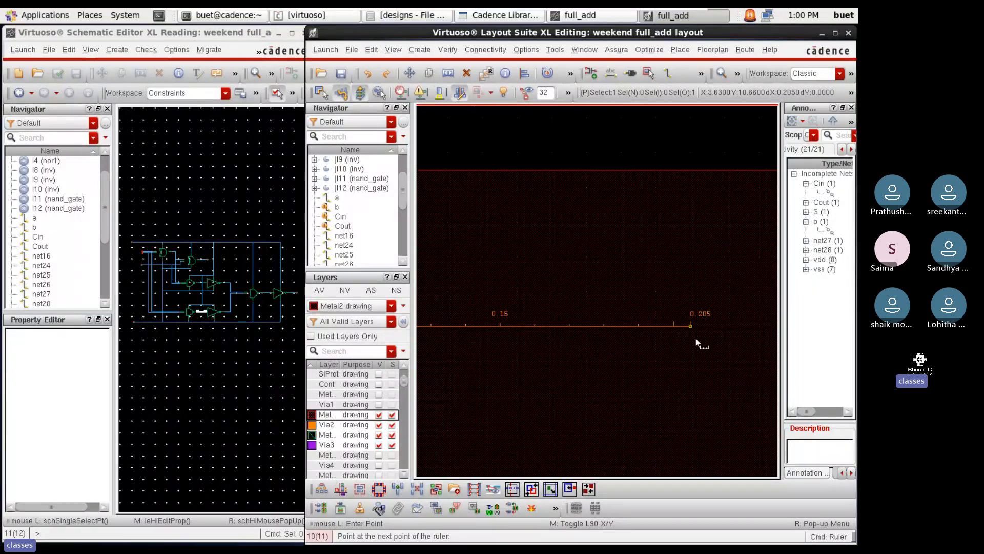
click(727, 332)
ctrl+scroll(562, 349, down, 3)
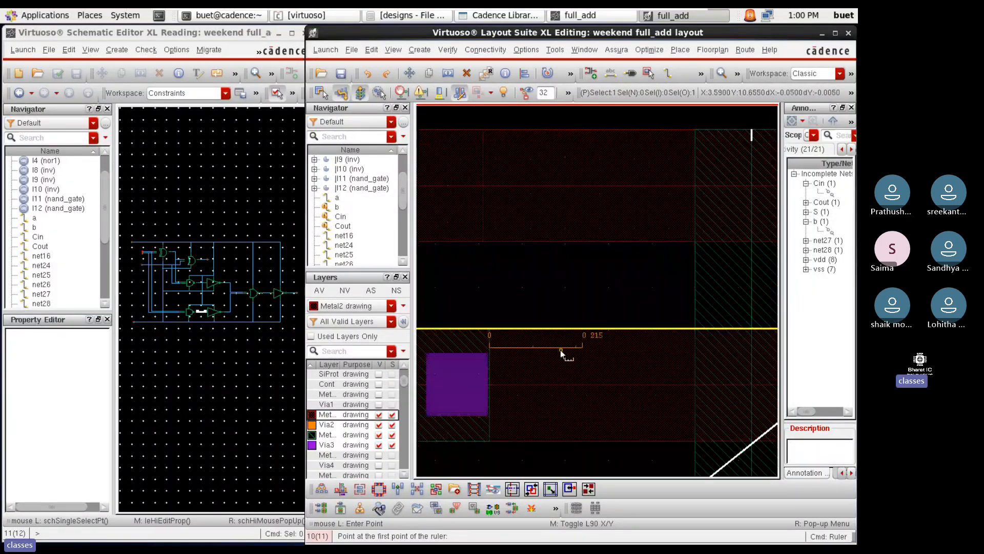
key(Escape)
Delete the original shortened Metal3 path, keeping its copy
ctrl+scroll(591, 322, down, 3)
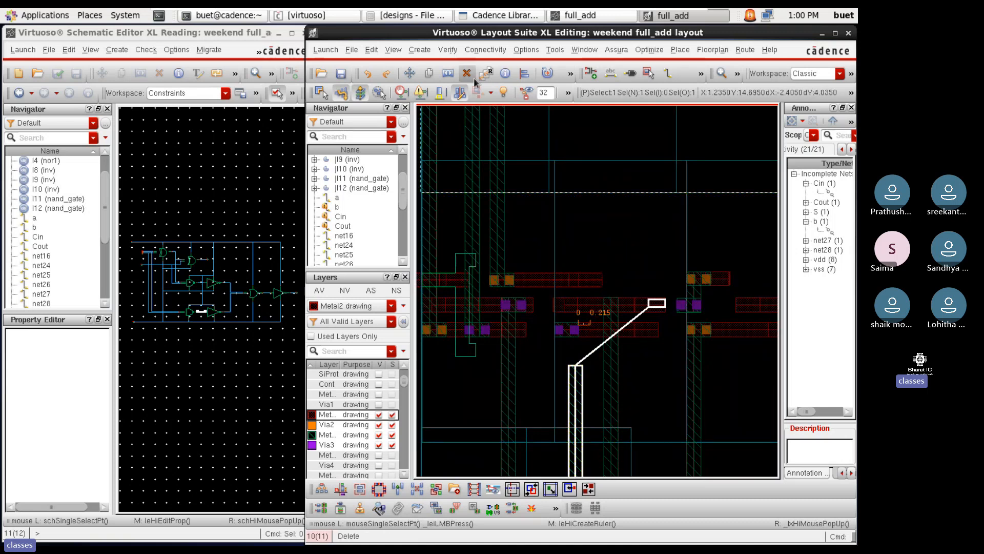
ctrl+scroll(575, 331, up, 2)
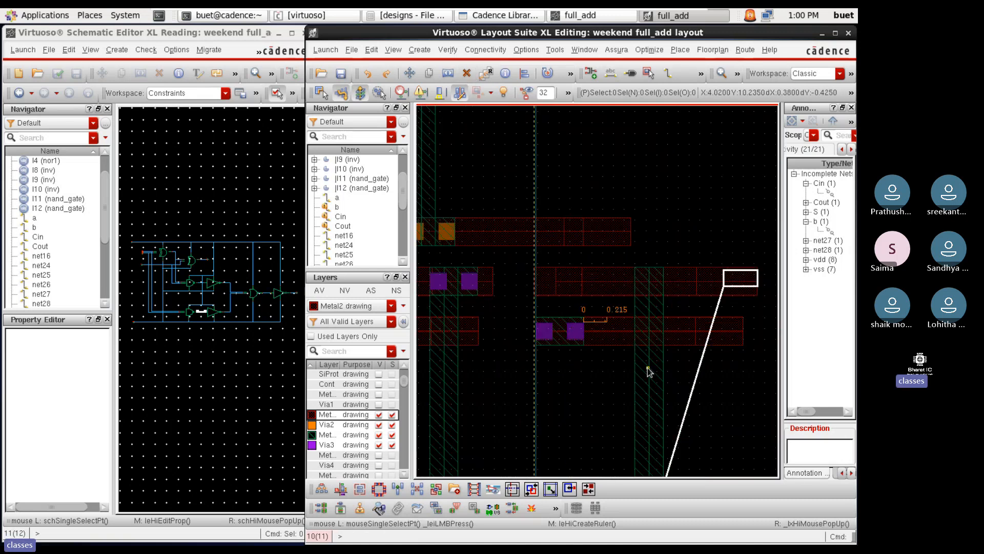
Move the copied Metal3 path left so that its left edge sits at about the ruler's 0.2 mark
click(648, 370)
click(659, 367)
ctrl+scroll(619, 294, up, 1)
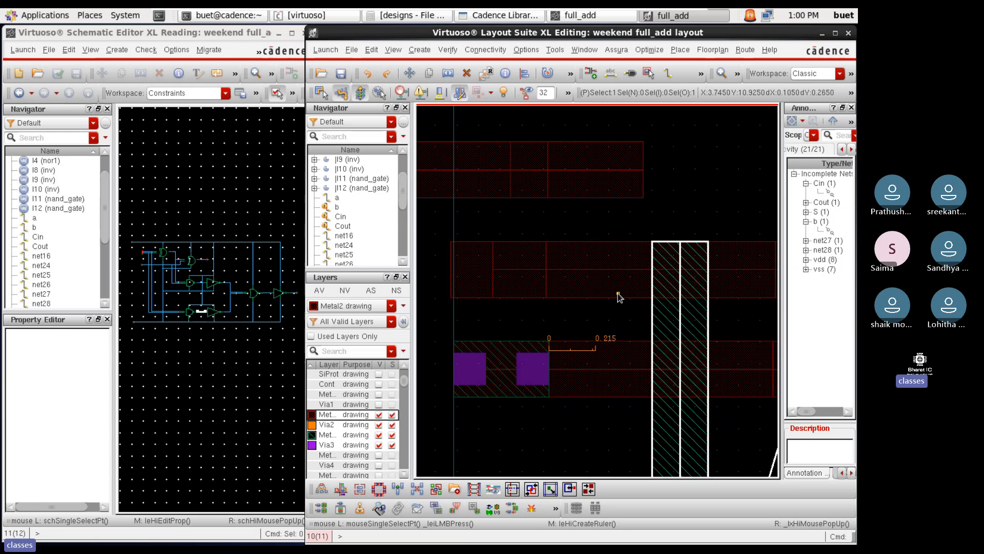
key(s)
click(678, 336)
ctrl+scroll(621, 357, up, 3)
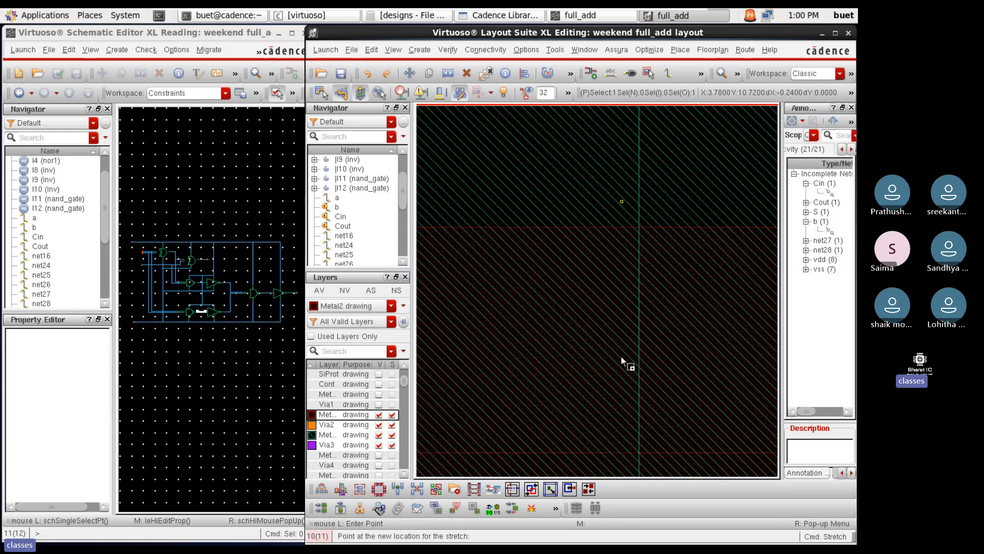
click(634, 355)
scroll(635, 355, down, 2)
scroll(586, 351, up, 2)
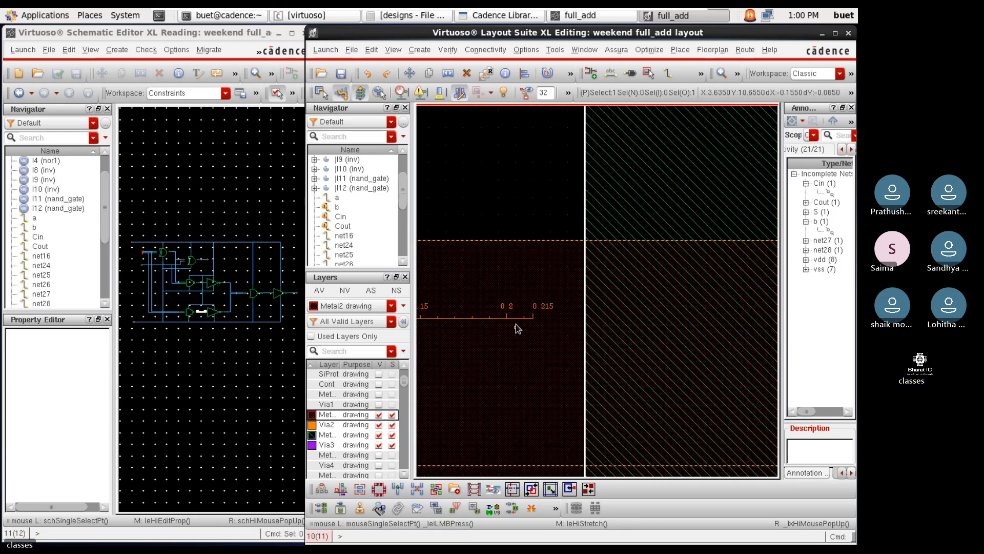
key(s)
click(675, 309)
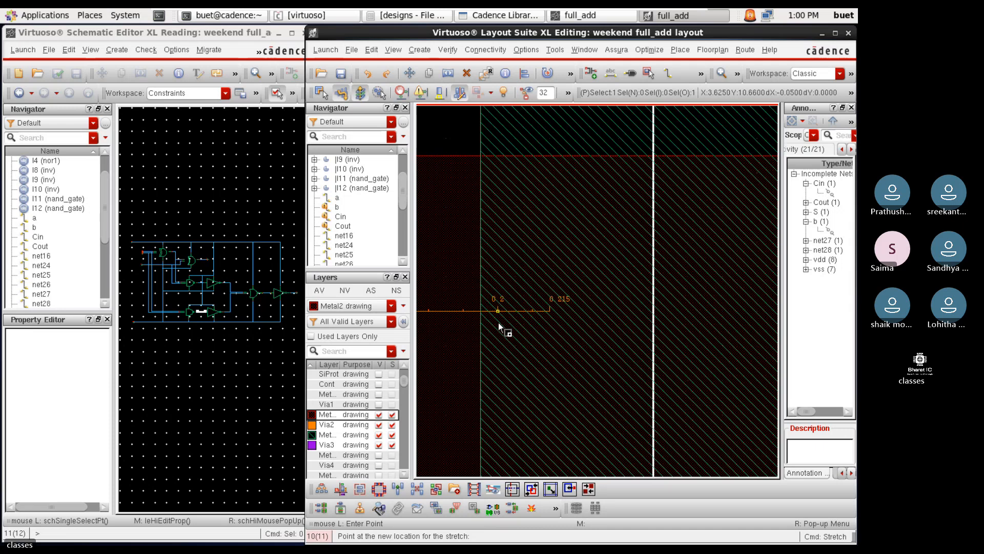
click(499, 324)
Stretch the right end of net27's lower Metal2 path to the right edge of the vertical Metal3 path
ctrl+scroll(549, 335, down, 3)
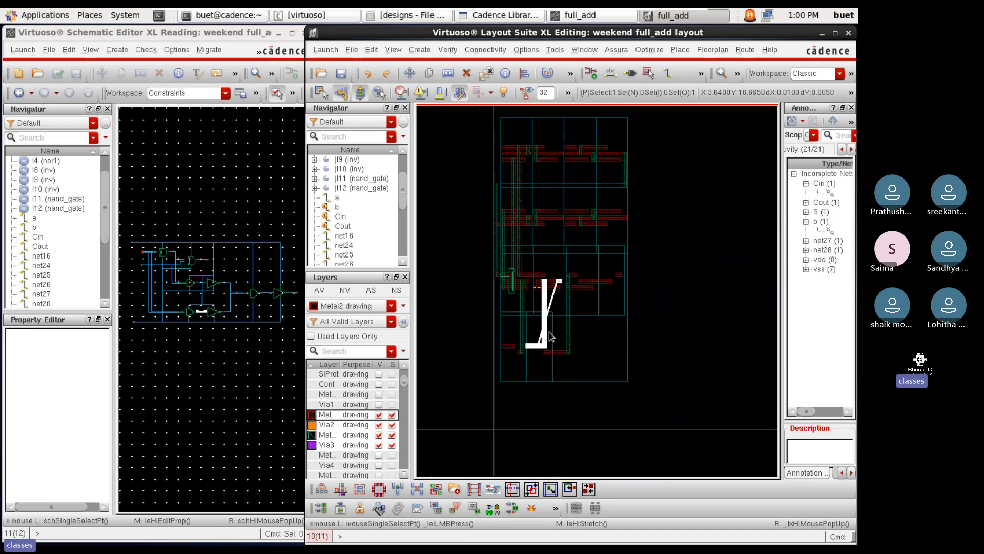
ctrl+scroll(550, 336, up, 5)
click(568, 354)
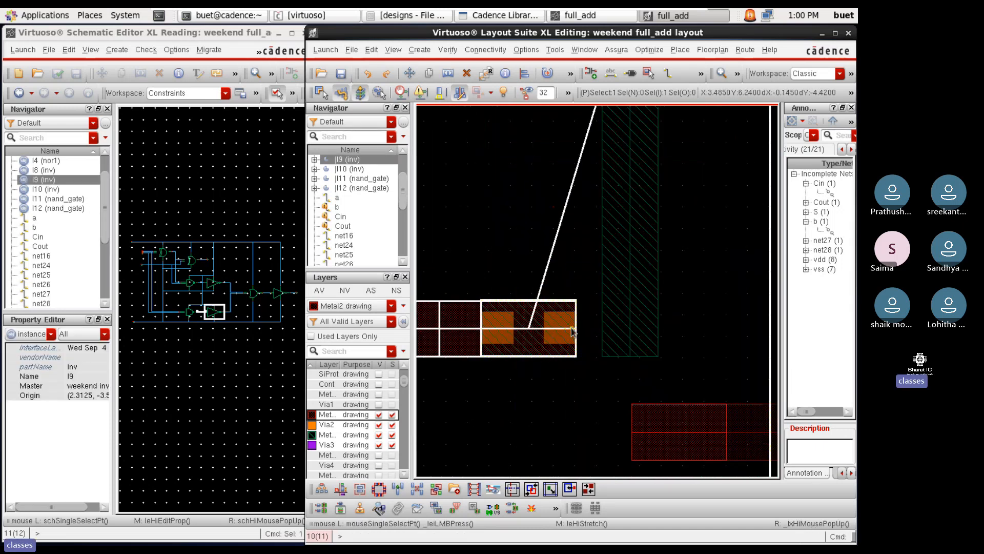
click(564, 336)
key(s)
click(566, 329)
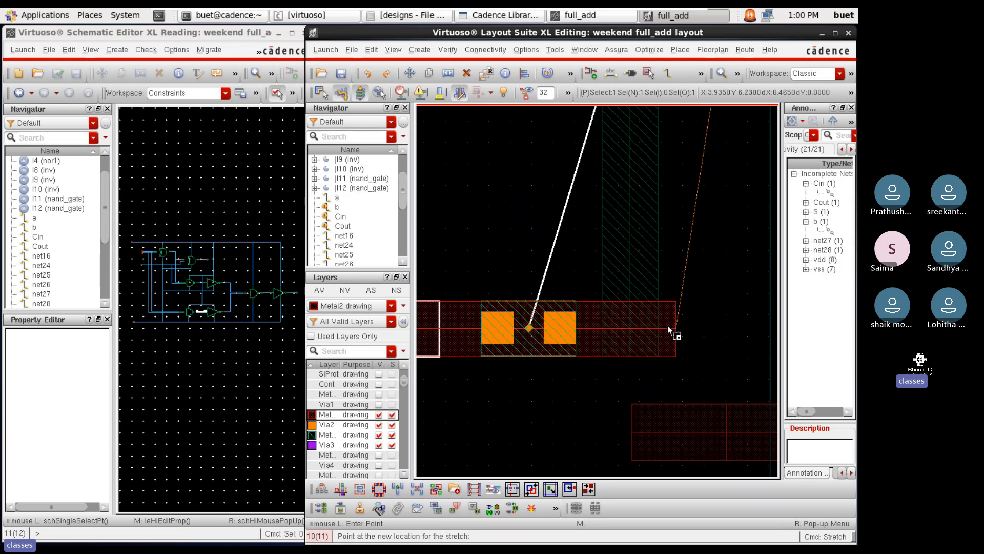
ctrl+scroll(658, 329, up, 3)
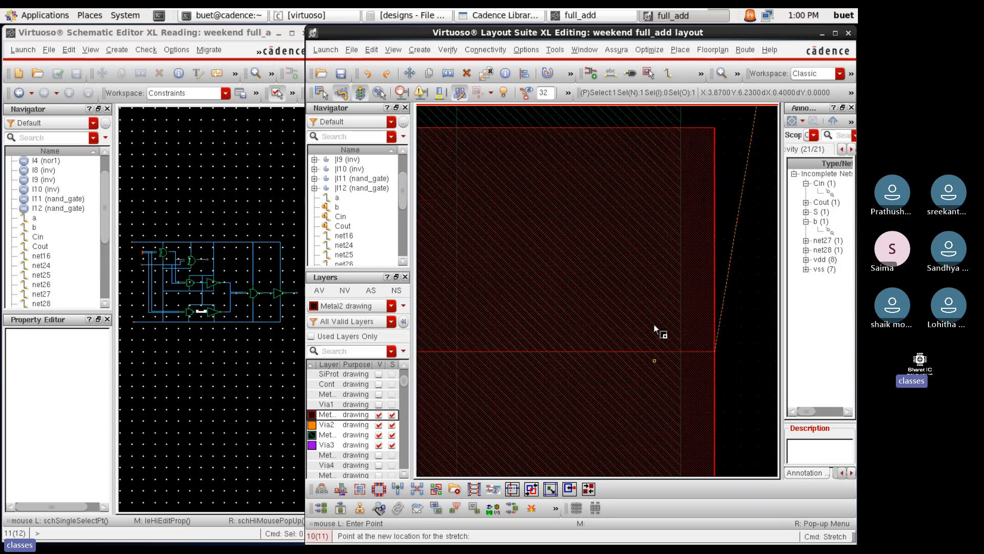
click(626, 330)
ctrl+scroll(687, 336, down, 3)
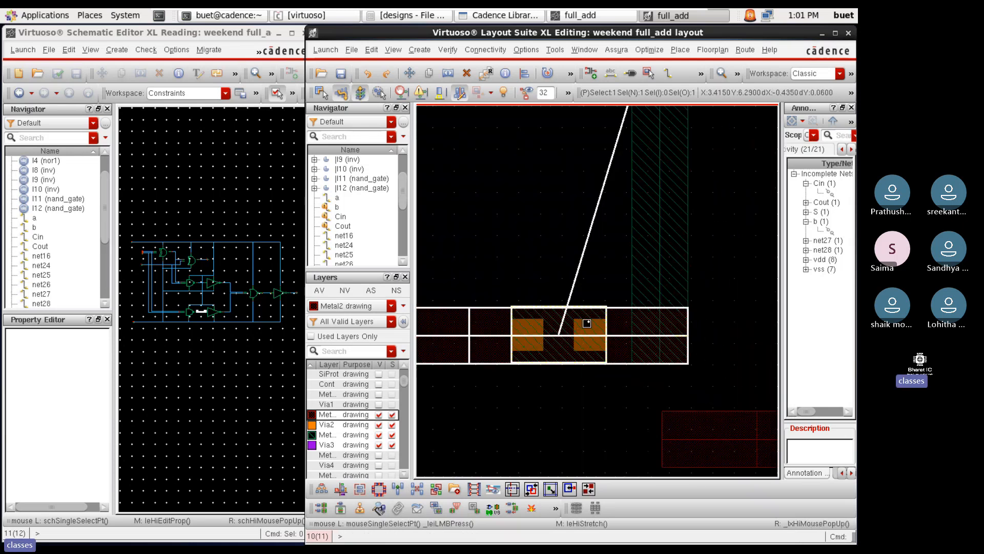
Try to move the lower Metal2-Metal3 via right onto the Metal3 path, flush with its right edge
key(s)
click(587, 324)
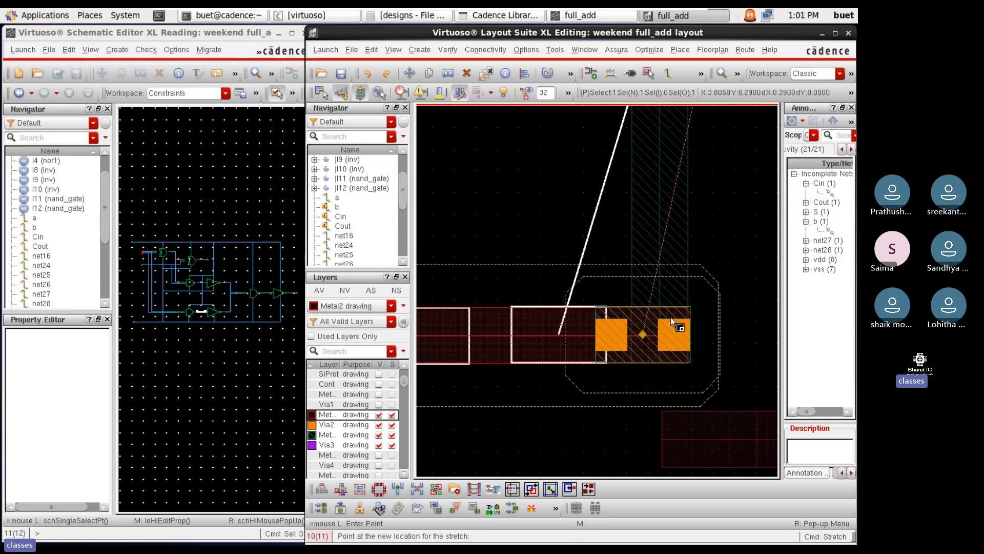
scroll(674, 316, up, 1)
ctrl+scroll(675, 317, up, 1)
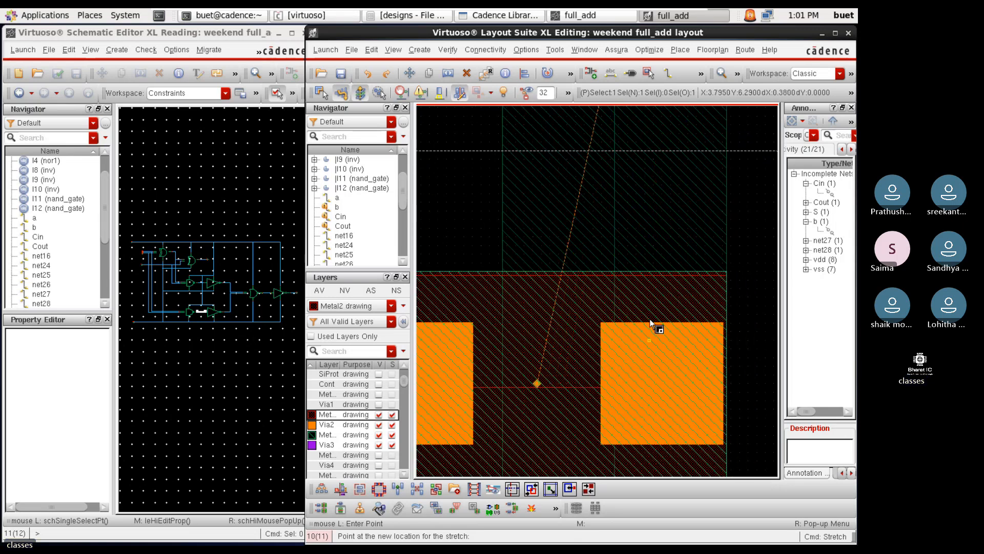
click(650, 319)
ctrl+scroll(714, 249, down, 1)
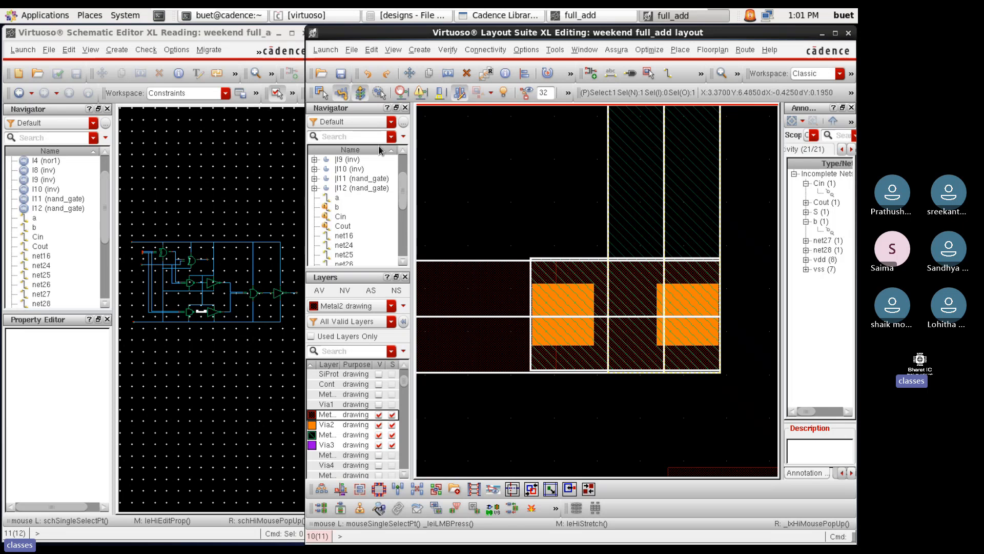
Replace the lower via with a new 1-row, 2-column M3_M2v via aligned with the right end of the lower Metal2 path
click(472, 73)
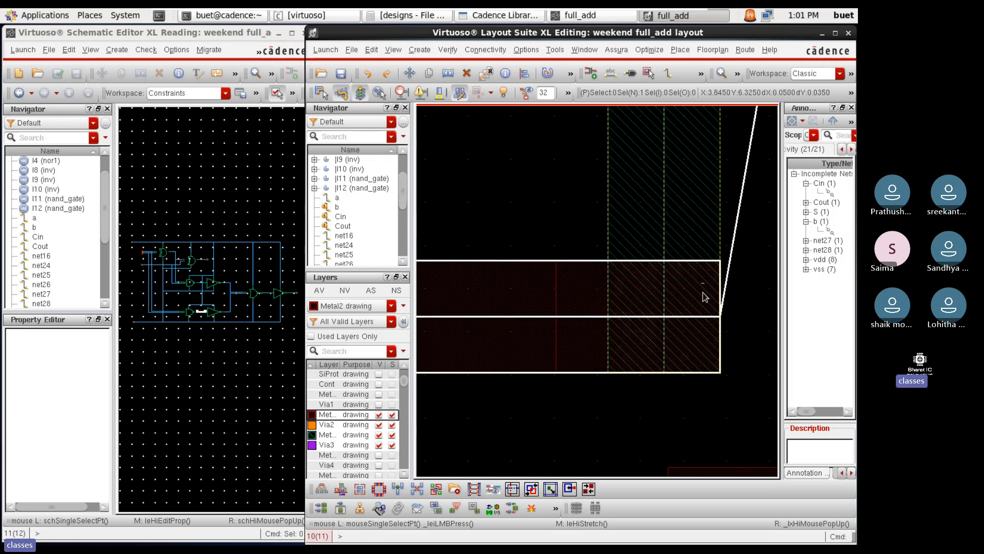
key(o)
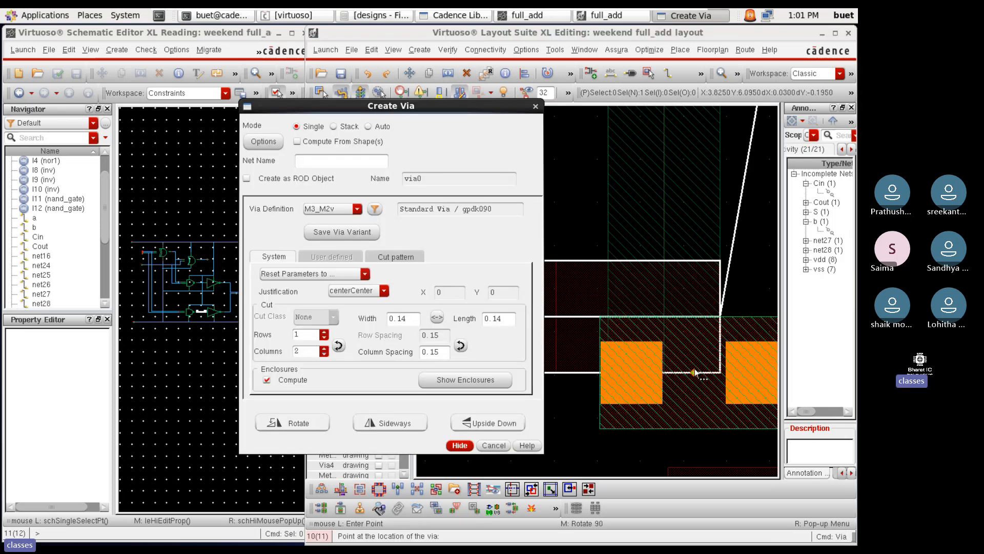
click(461, 445)
scroll(707, 318, up, 1)
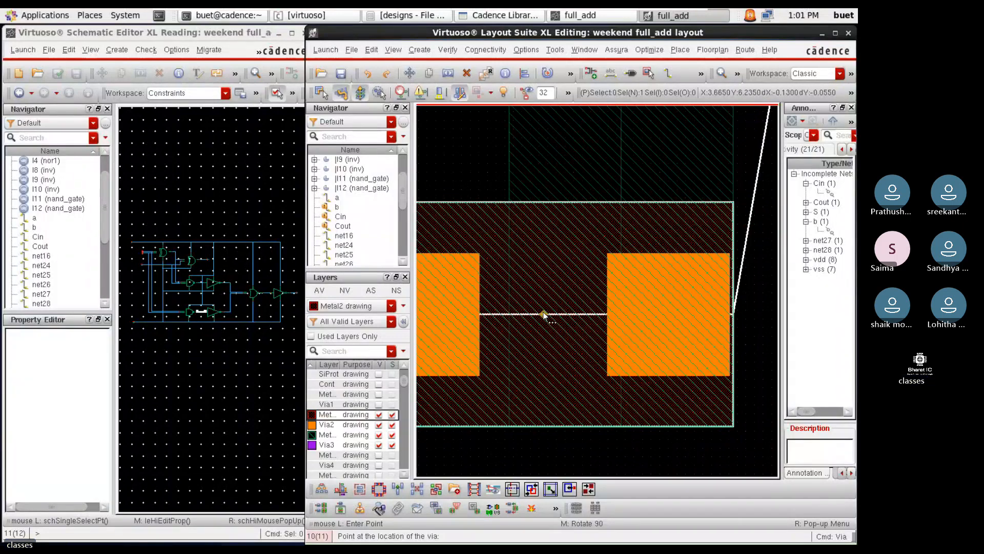
click(544, 313)
scroll(616, 336, down, 3)
key(Escape)
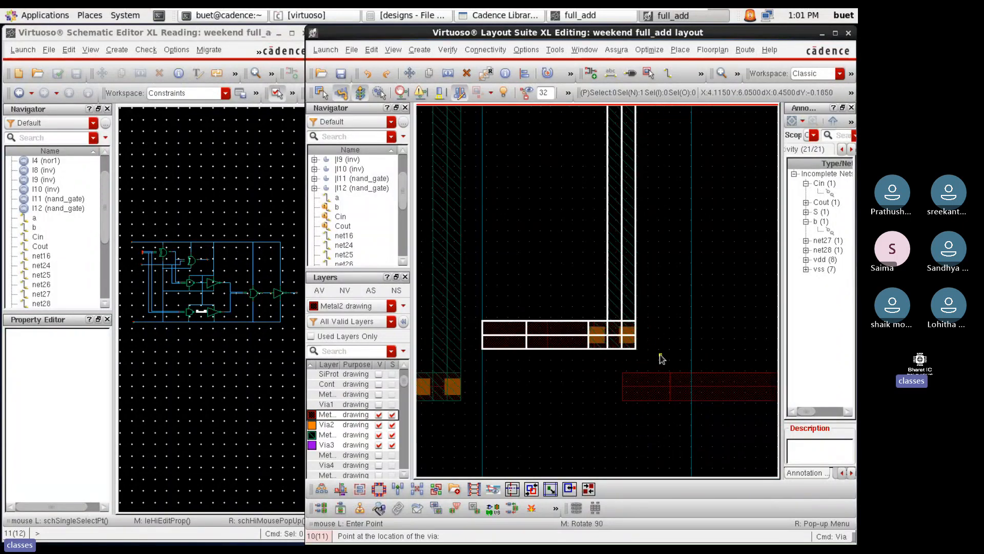
Draw a horizontal Metal2 path about 1.405 long from the Metal3 path's left edge to the right end of net27's upper pin
scroll(601, 375, down, 1)
scroll(601, 376, down, 1)
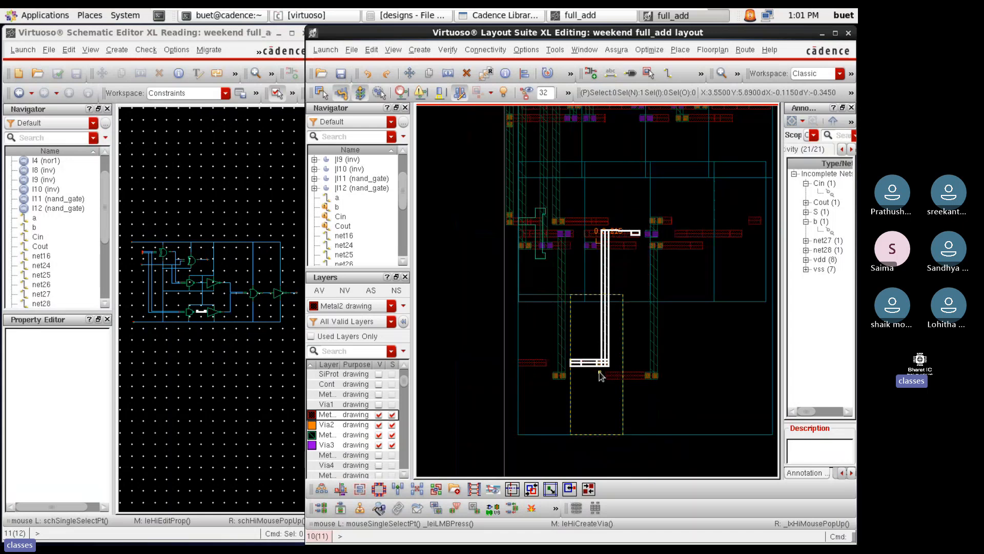
scroll(622, 235, up, 2)
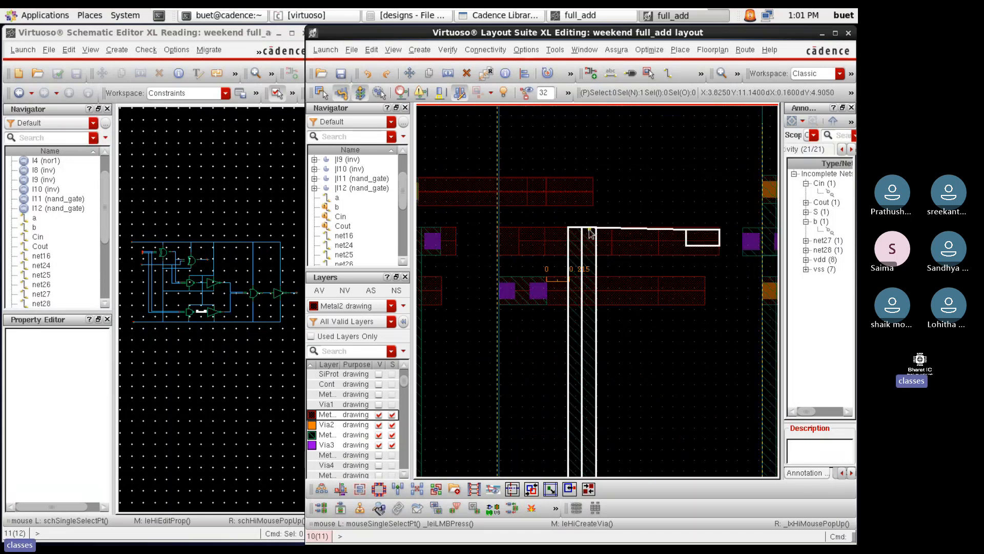
scroll(613, 235, up, 1)
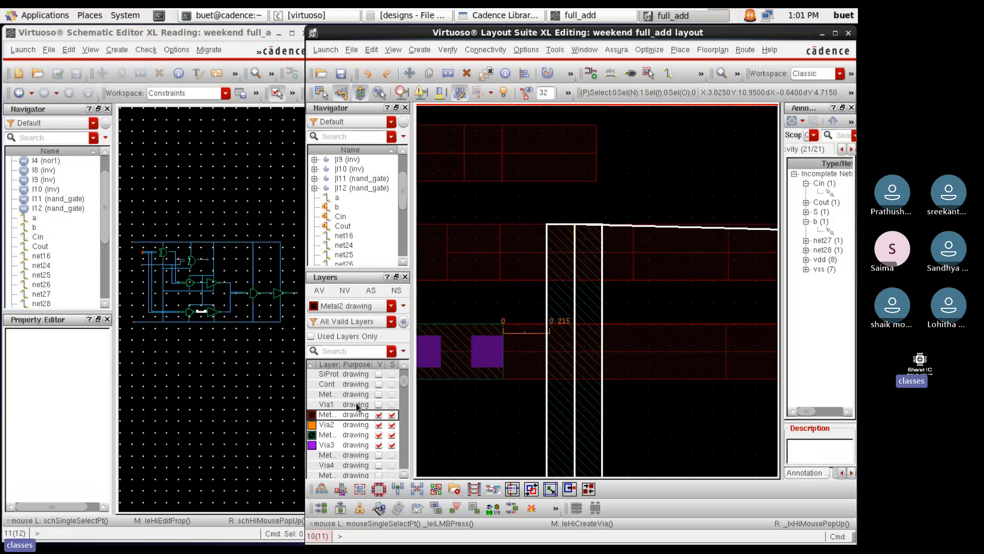
key(p)
scroll(556, 242, up, 2)
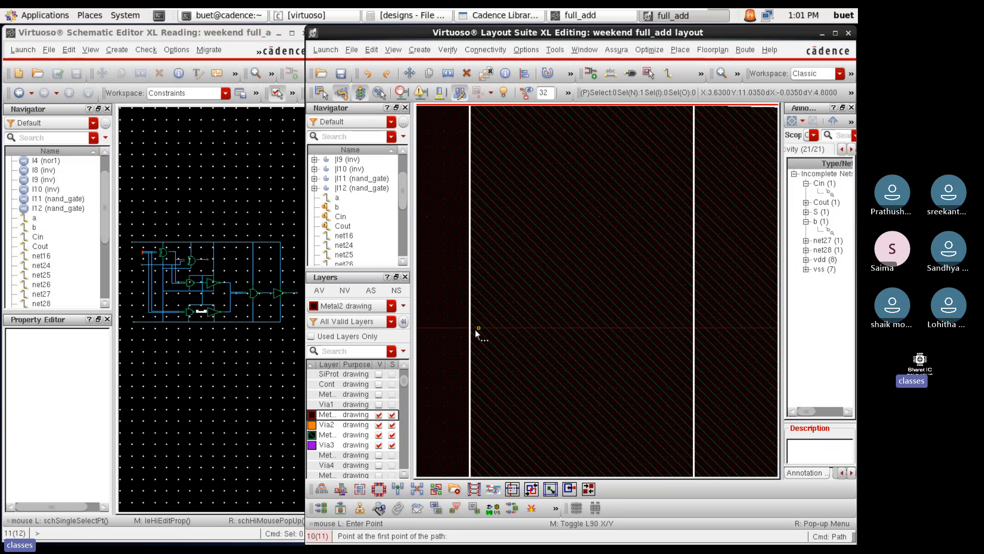
click(470, 328)
scroll(538, 329, down, 2)
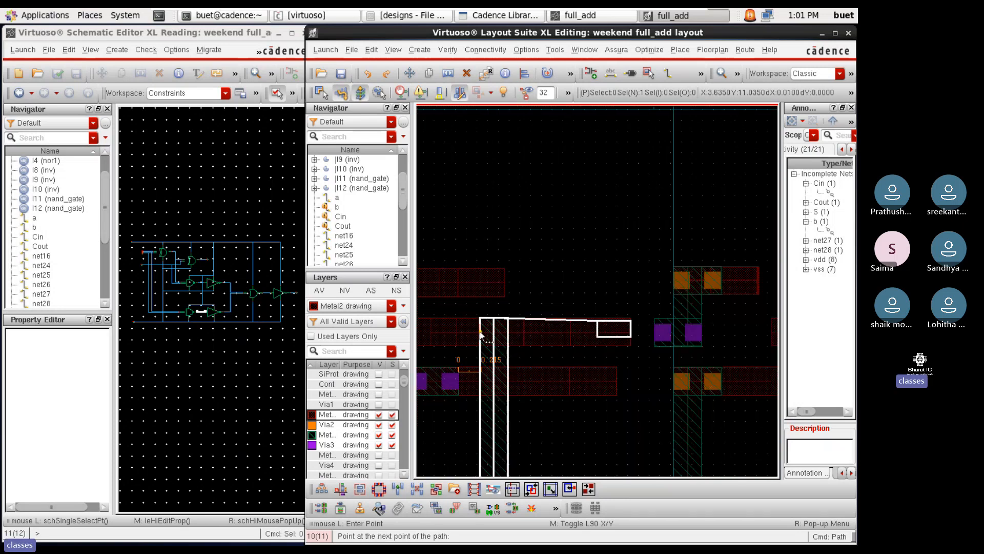
scroll(629, 336, up, 1)
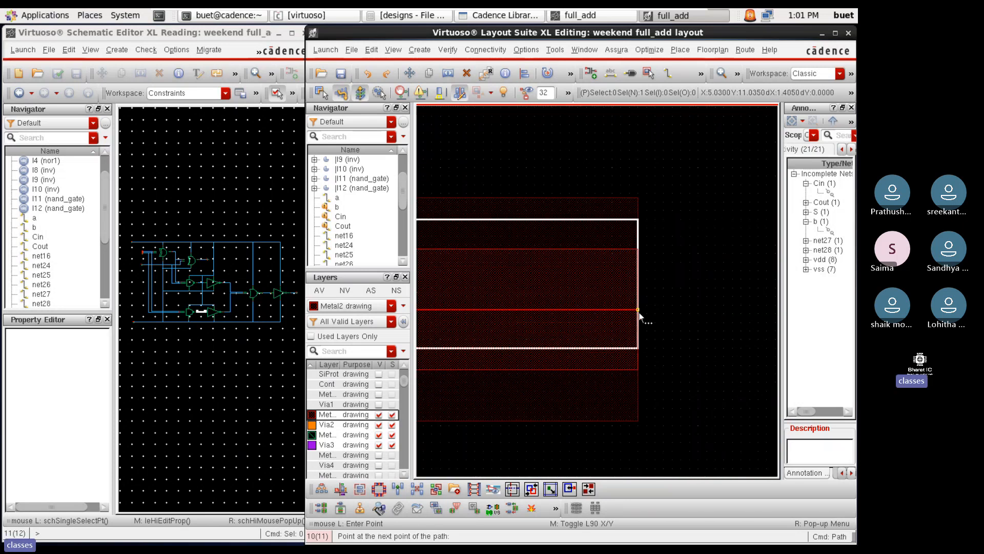
double_click(637, 313)
scroll(685, 303, down, 4)
scroll(593, 326, up, 4)
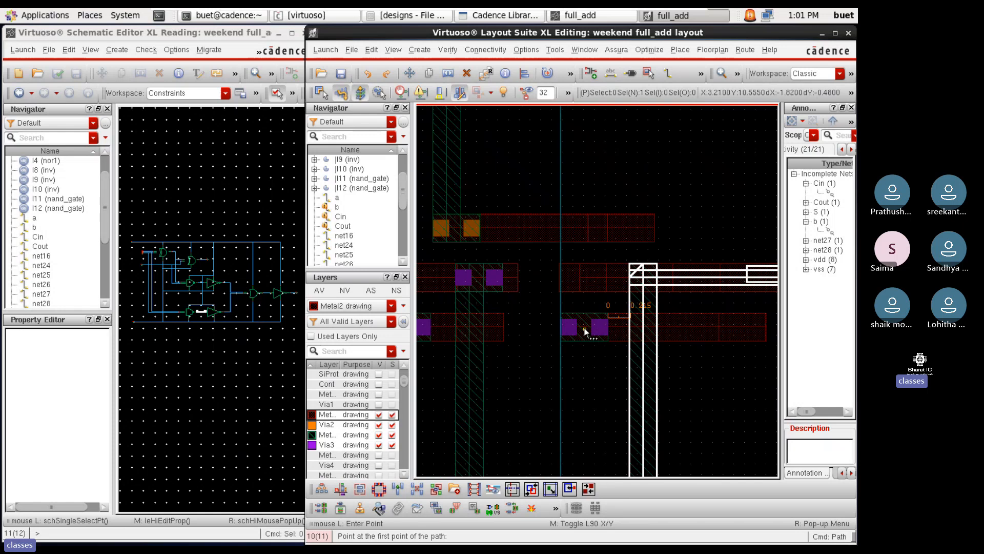
scroll(544, 342, down, 3)
key(Escape)
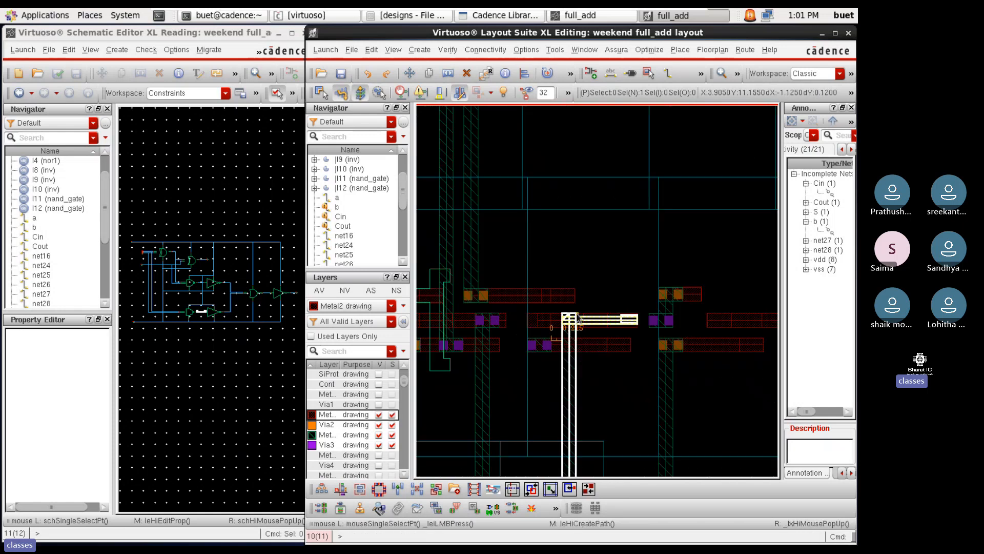
Set the new horizontal Metal2 path's width to 0.26
scroll(569, 321, up, 3)
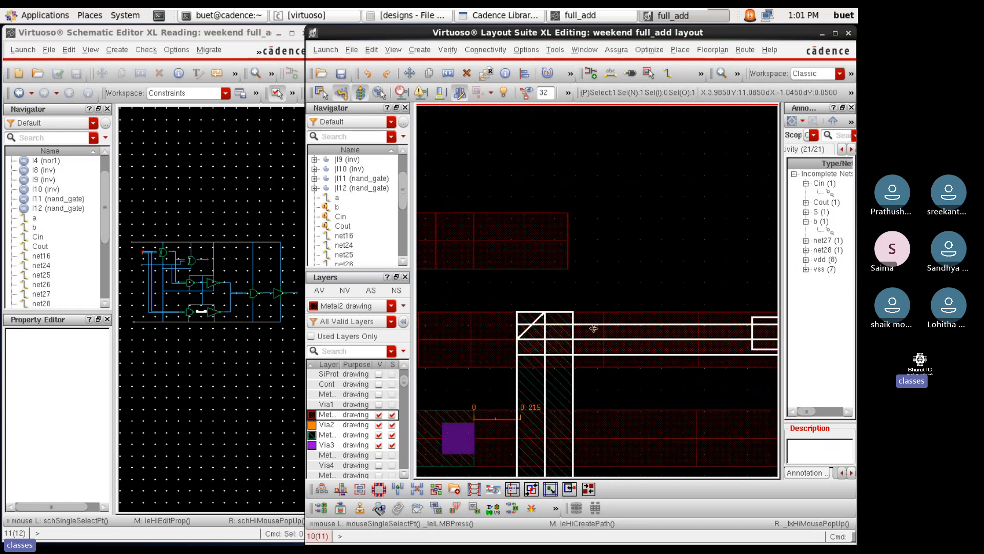
key(q)
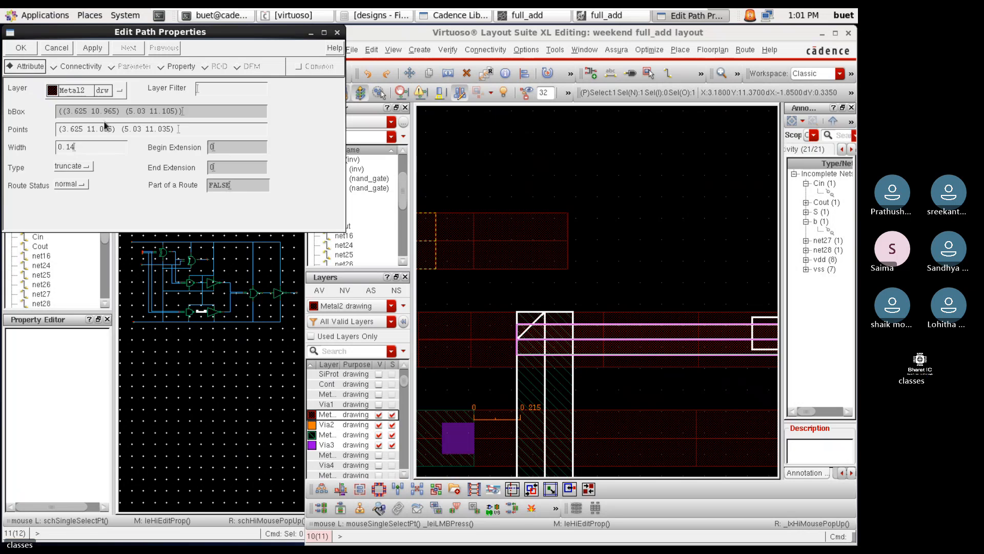
click(93, 148)
key(BackSpace)
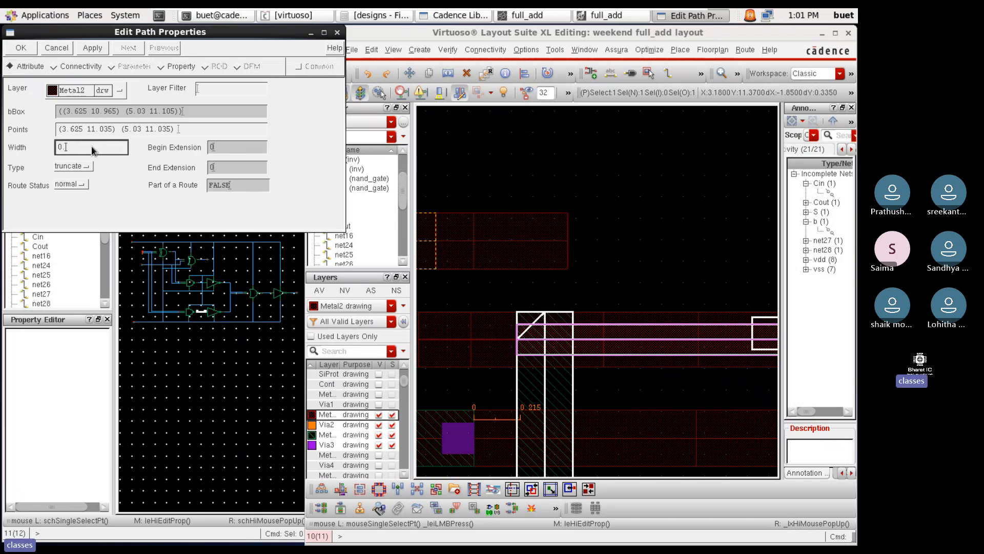
text(26)
key(Return)
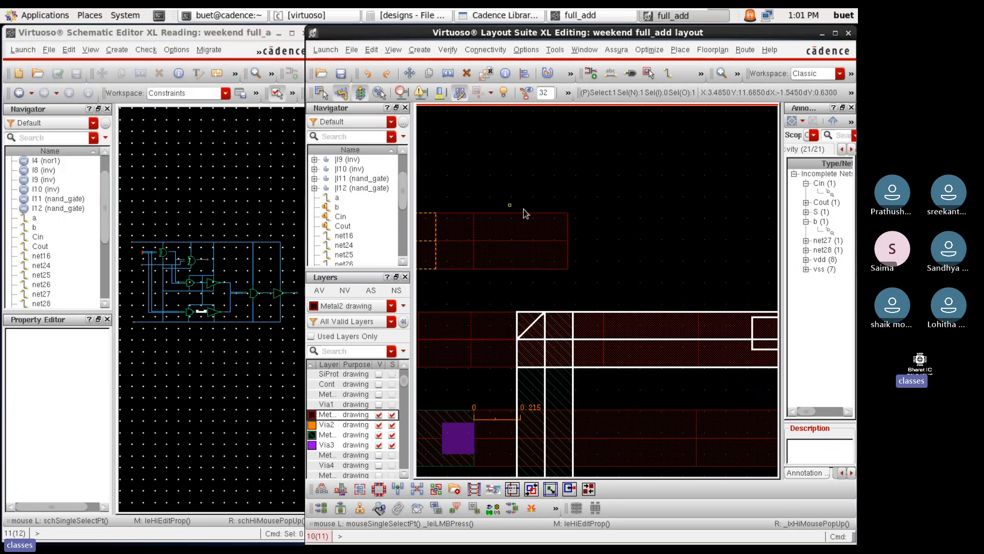
Place a 1-row, 2-column M3_M2v via on the upper Metal2 path, starting at the left edge of the vertical Metal3 path
click(601, 300)
key(o)
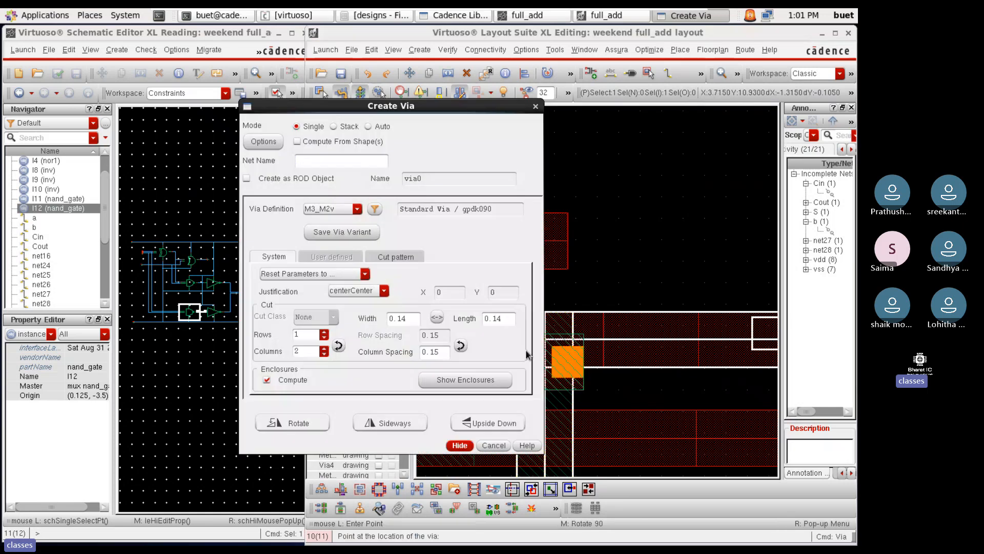
click(461, 445)
scroll(552, 349, up, 2)
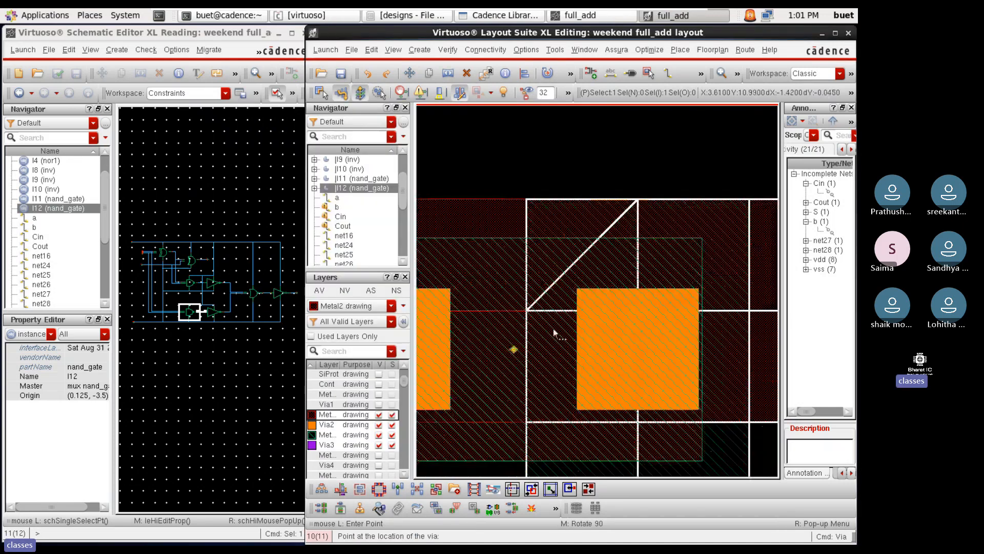
click(715, 310)
scroll(623, 354, down, 3)
key(Escape)
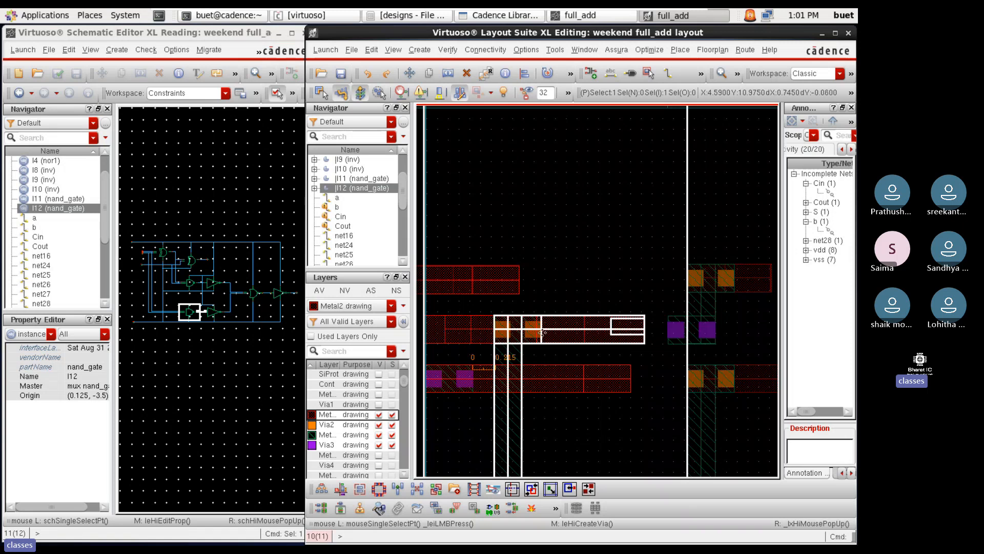
Remove all probes from the layout using net27's probe options
scroll(344, 227, down, 1)
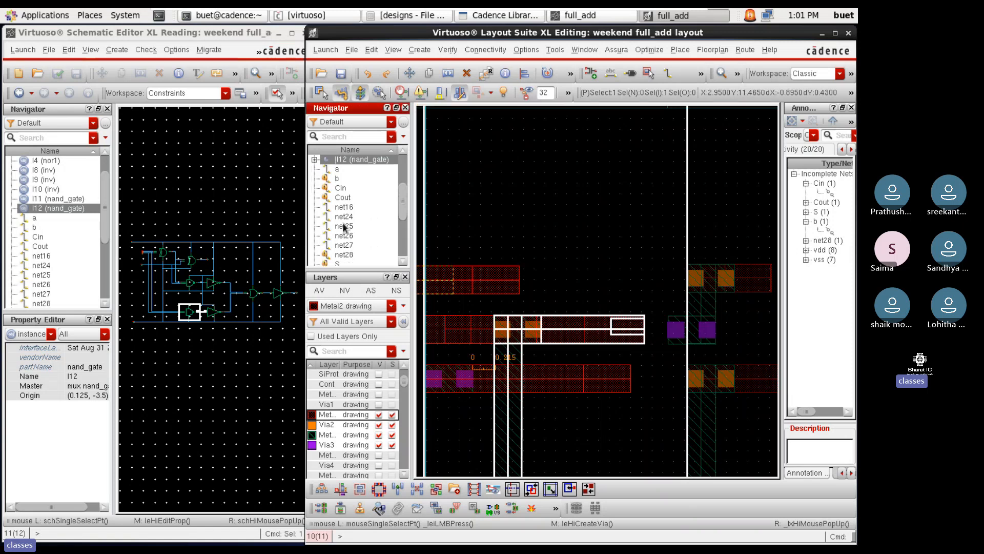
right_click(360, 245)
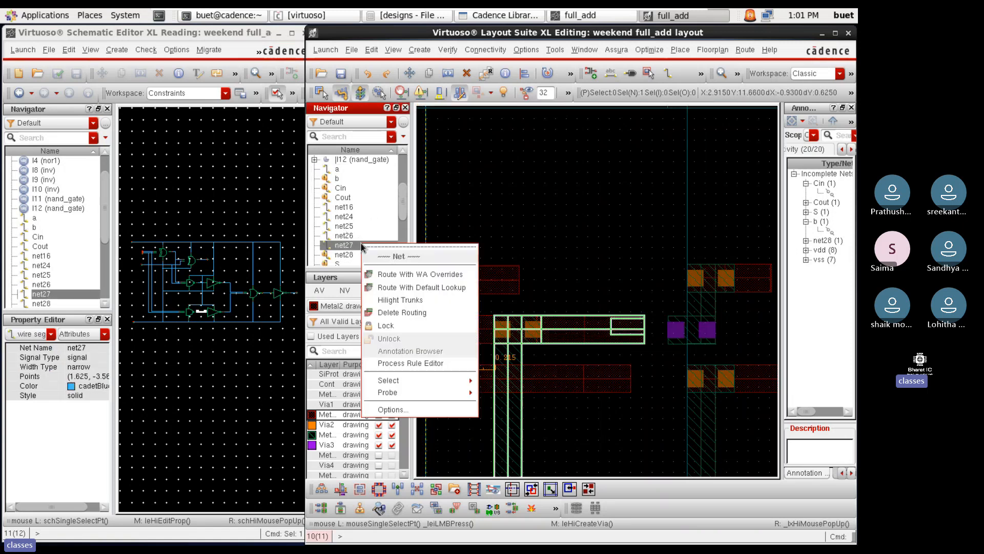
mouse_move(435, 393)
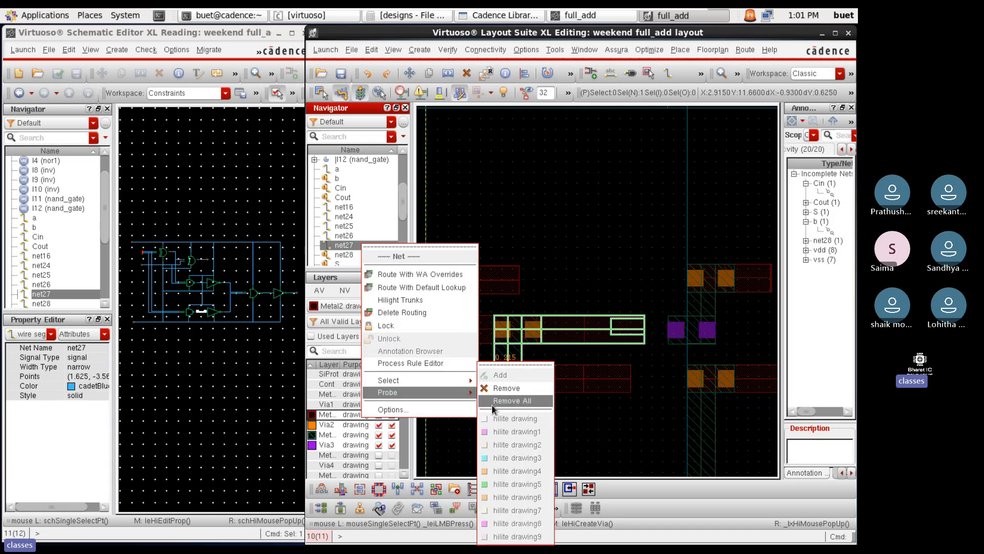
click(490, 403)
Highlight net28 and examine where the two ends of its unrouted connection lie in the layout
click(344, 254)
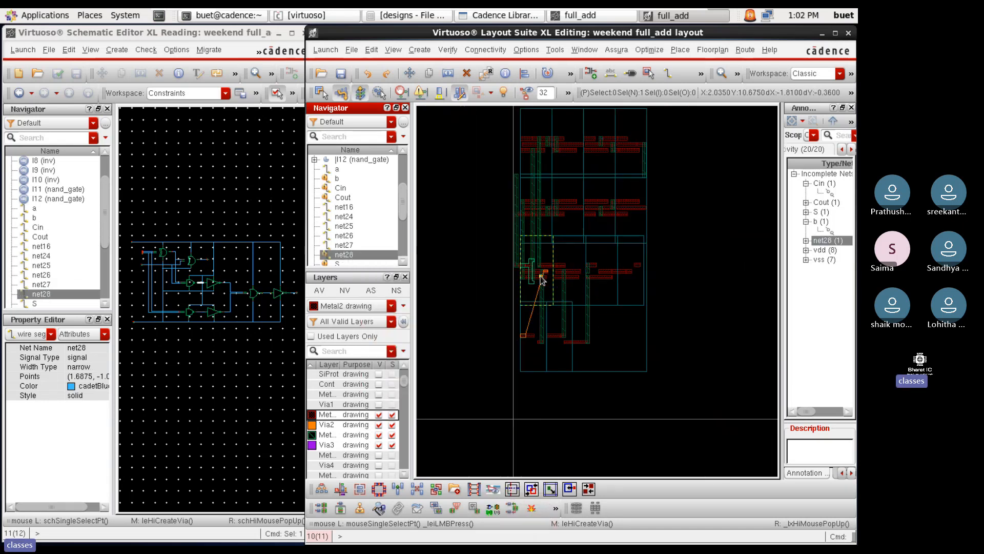
ctrl+scroll(542, 280, up, 2)
ctrl+scroll(561, 269, up, 3)
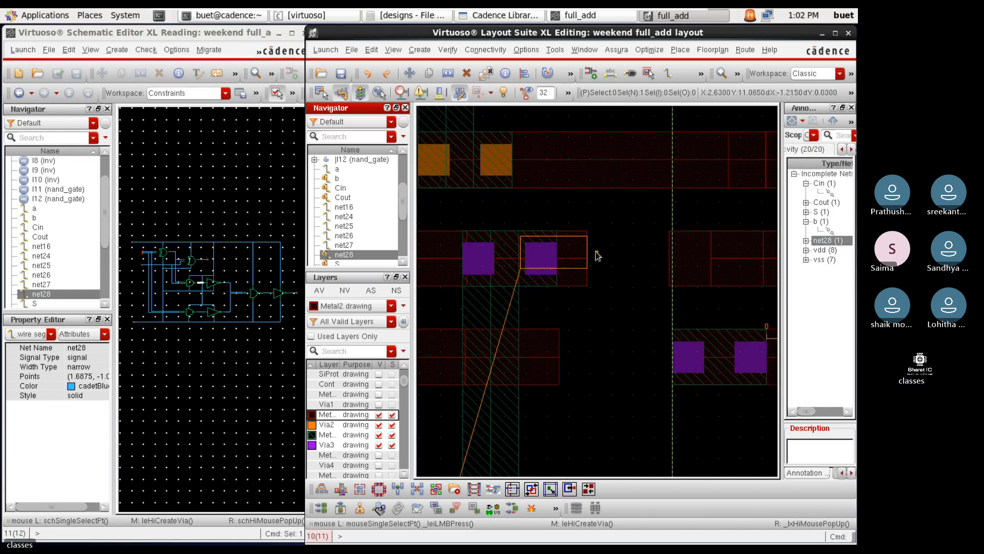
ctrl+scroll(603, 257, down, 2)
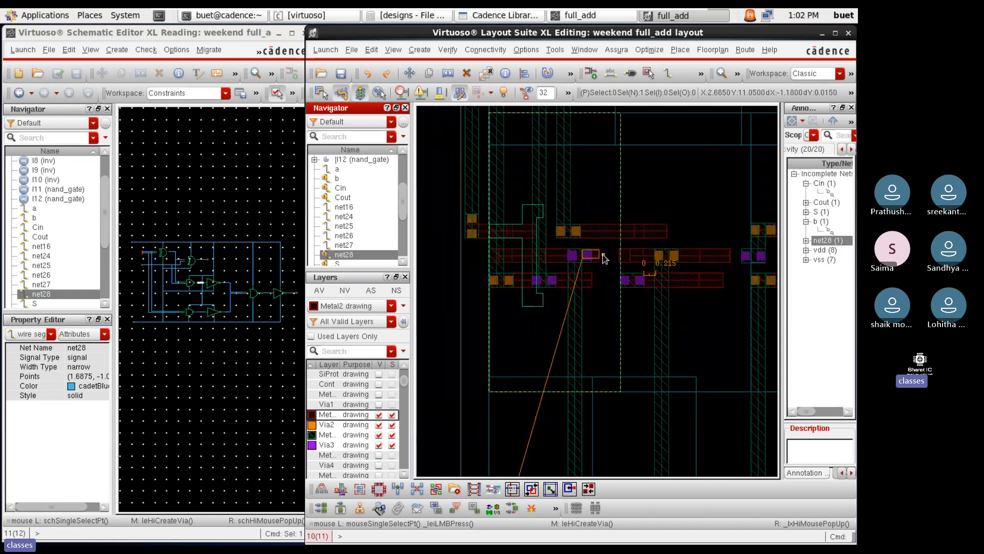
ctrl+scroll(601, 253, down, 2)
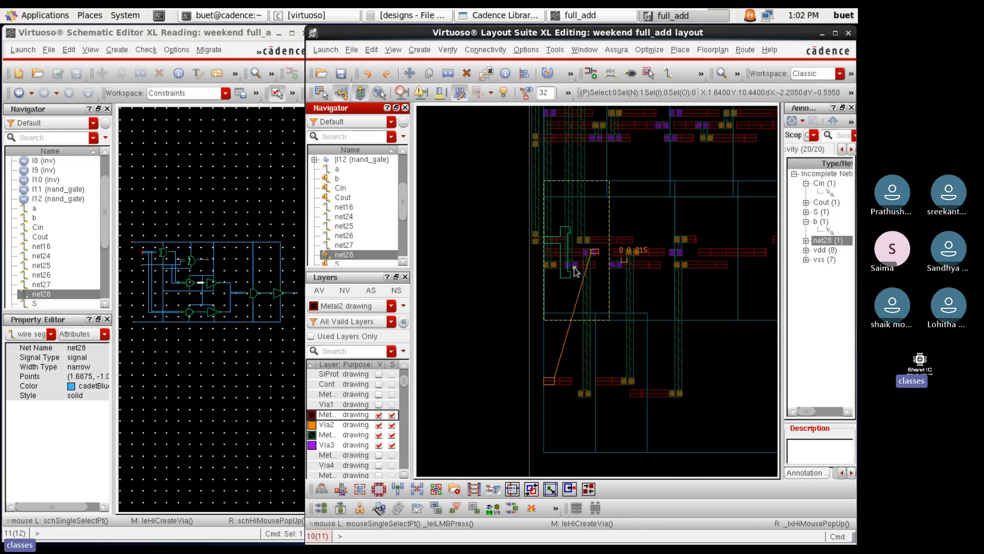
ctrl+scroll(584, 256, up, 2)
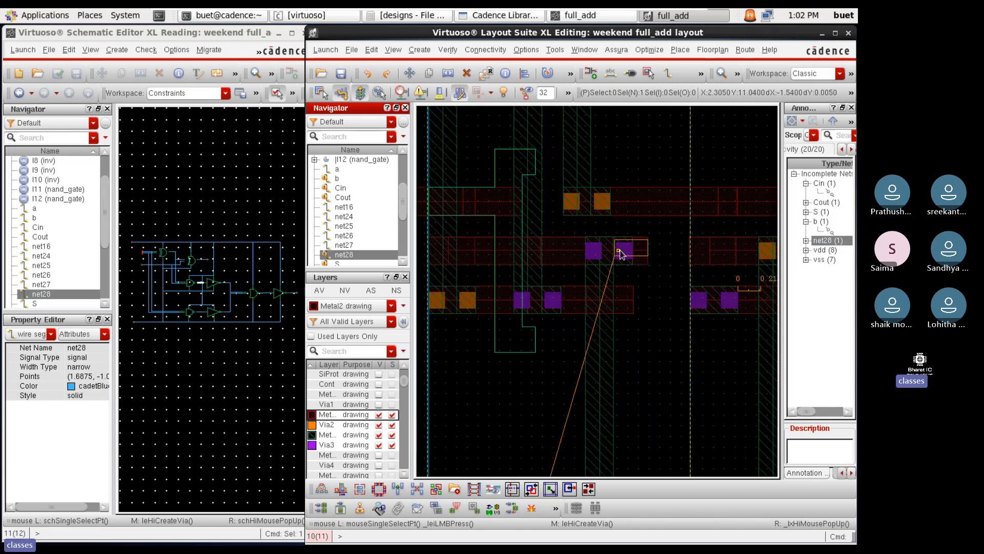
Unmark the previously marked net crossing the I11 NAND gate cell
ctrl+scroll(620, 253, up, 3)
ctrl+scroll(635, 251, down, 4)
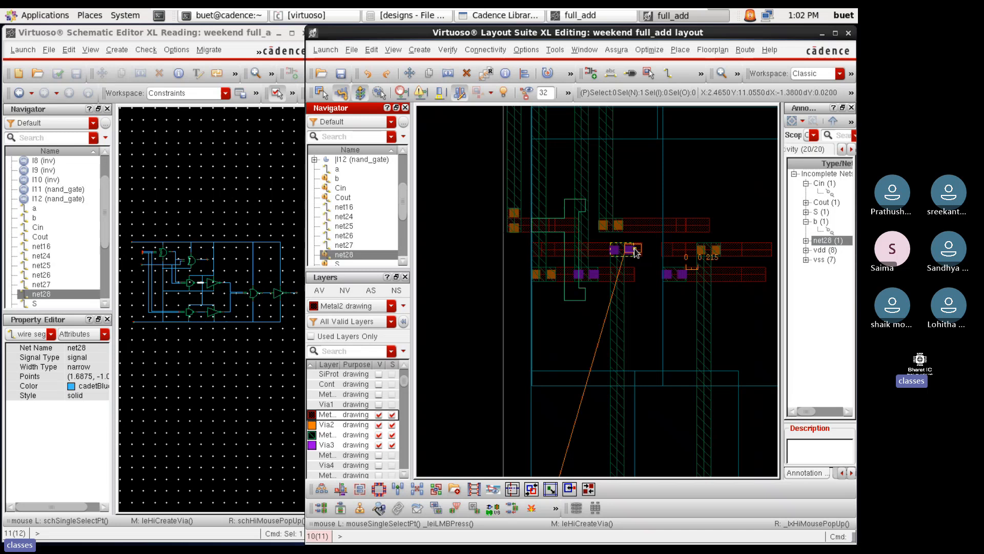
click(620, 302)
ctrl+scroll(620, 305, down, 3)
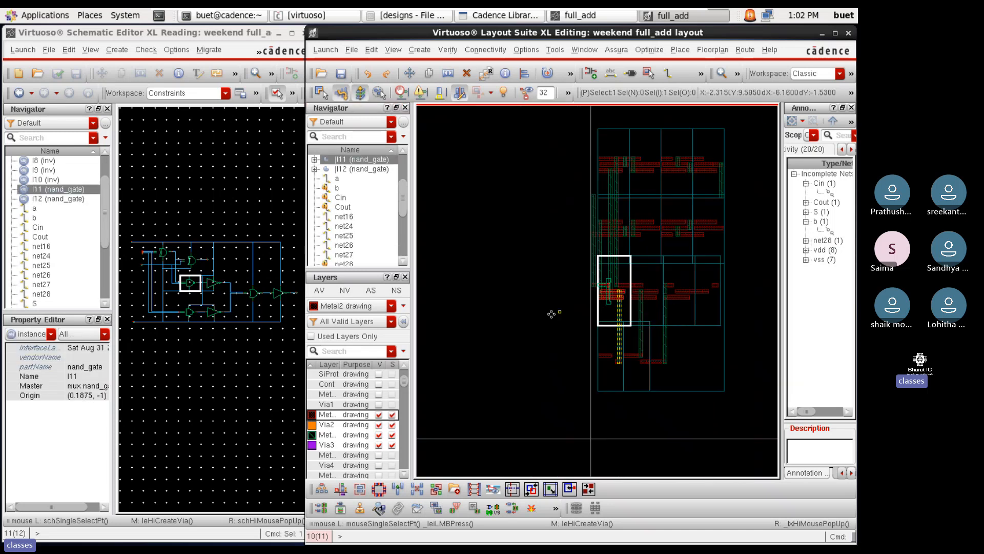
click(552, 314)
ctrl+scroll(626, 300, up, 4)
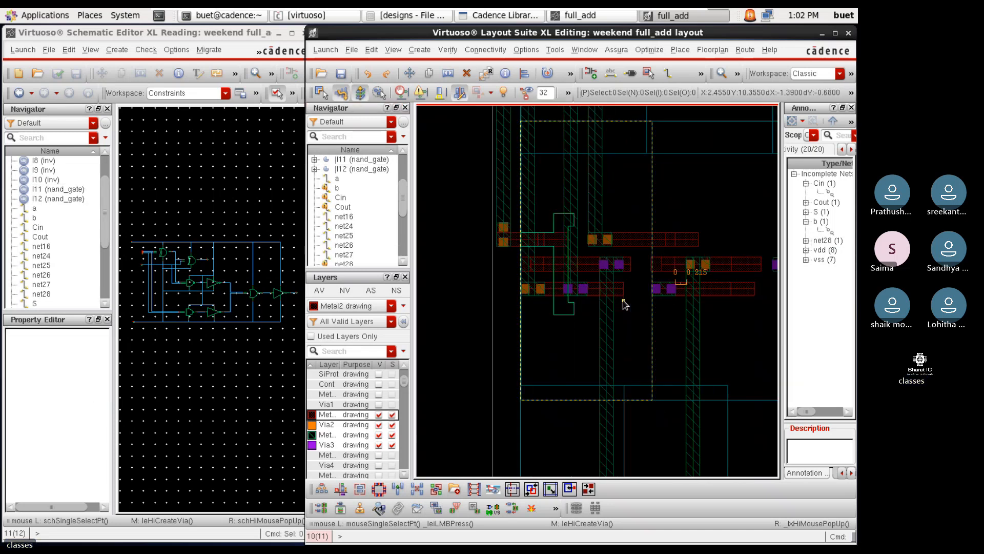
ctrl+scroll(625, 304, up, 2)
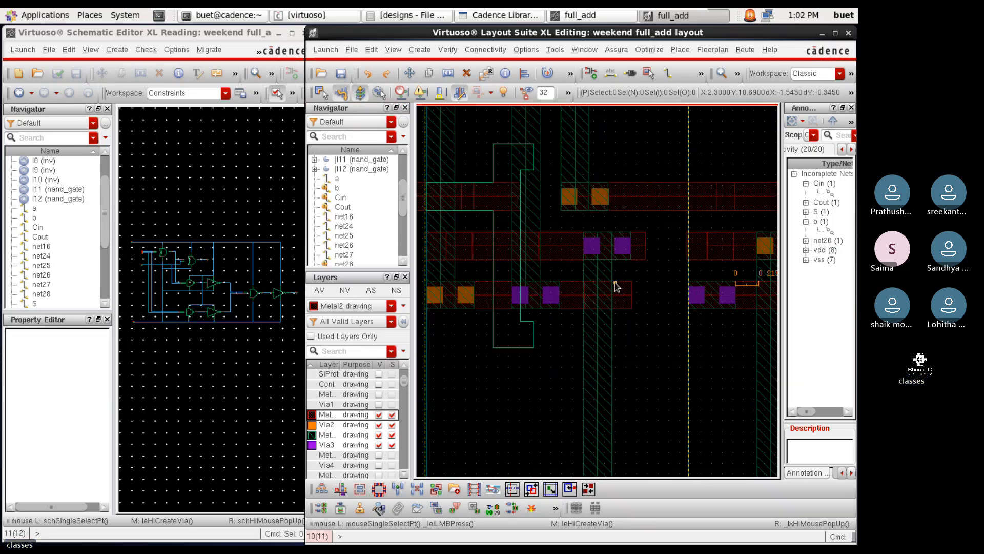
click(485, 50)
mouse_move(461, 66)
click(631, 102)
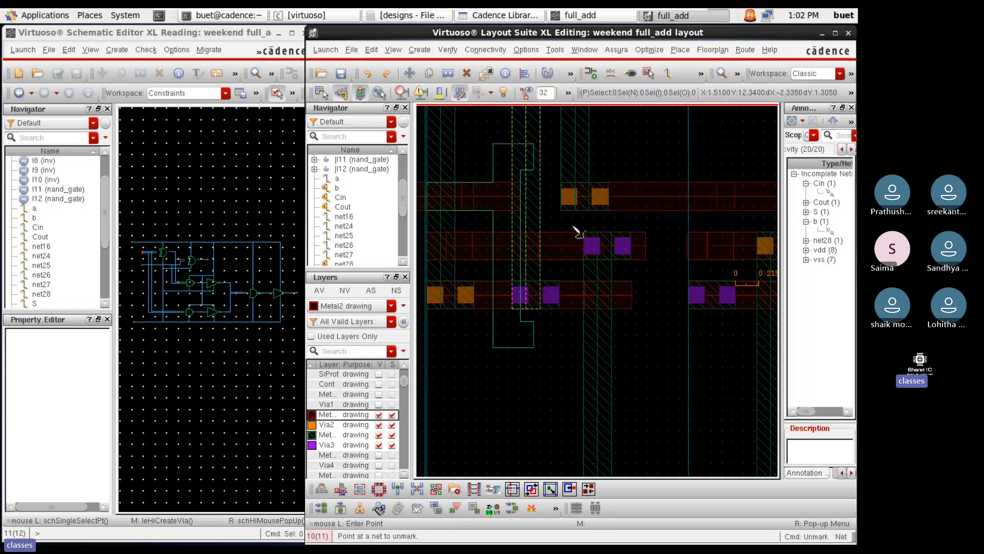
click(519, 328)
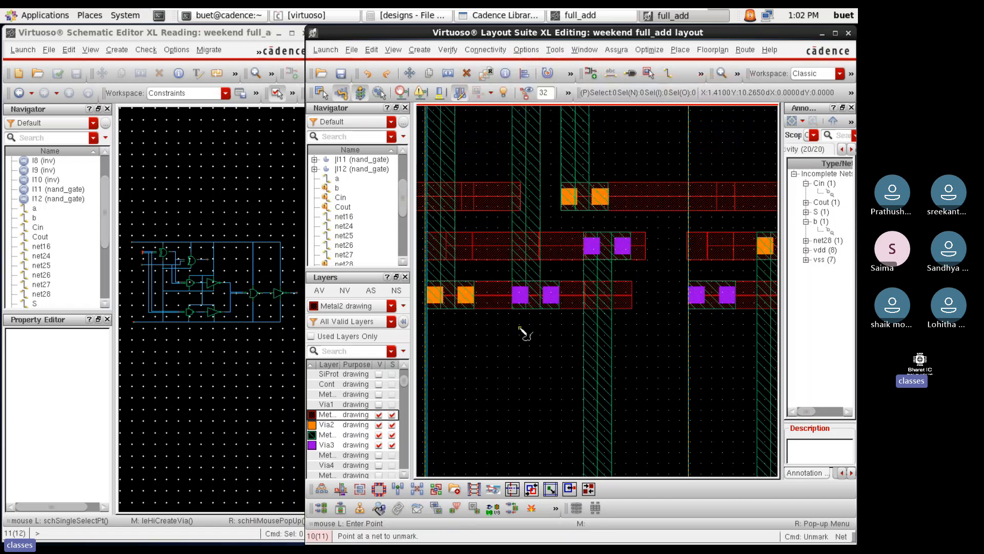
Mark the net of the middle horizontal Metal2 path carrying the two-cut Via3 in the I11 NAND gate cell
click(485, 50)
mouse_move(513, 79)
click(620, 88)
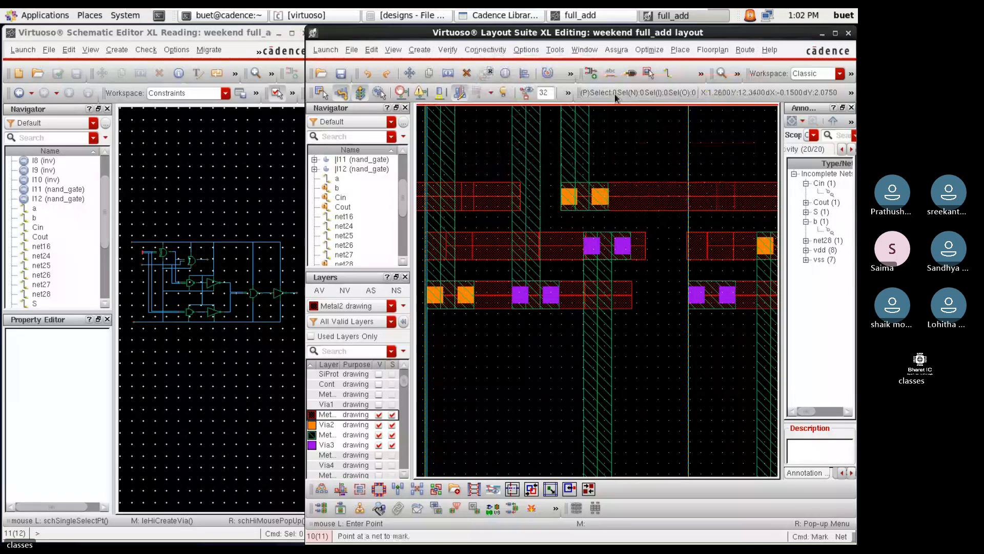
click(578, 244)
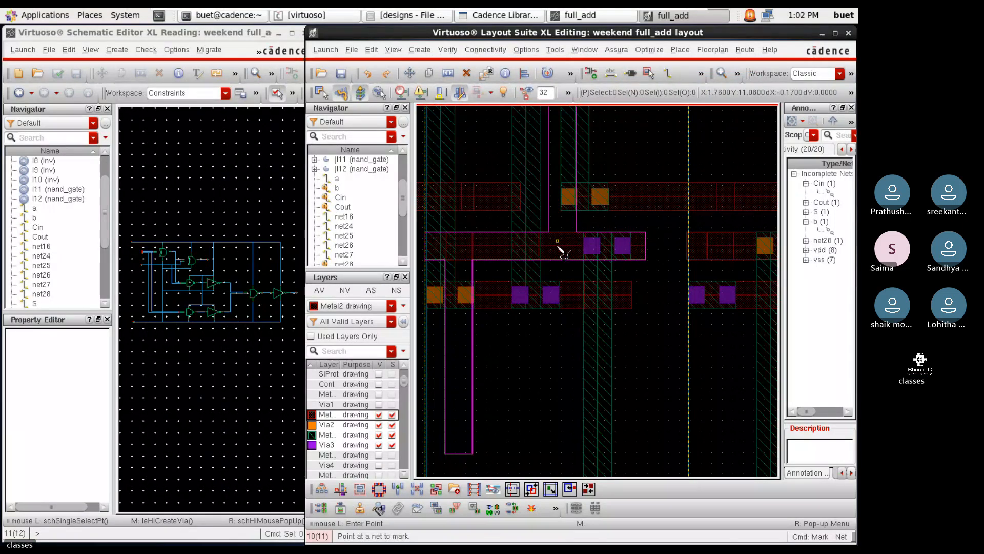
ctrl+scroll(620, 240, up, 2)
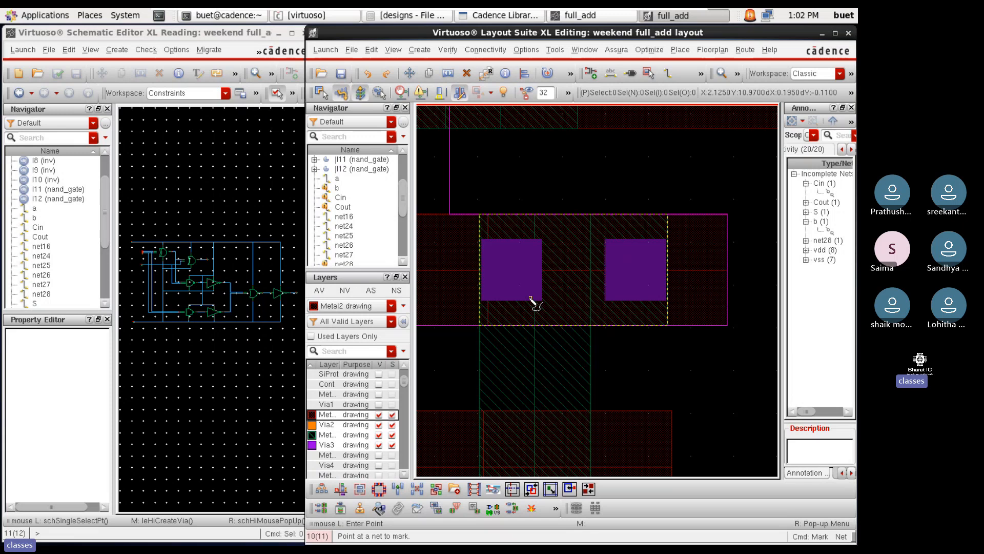
key(Escape)
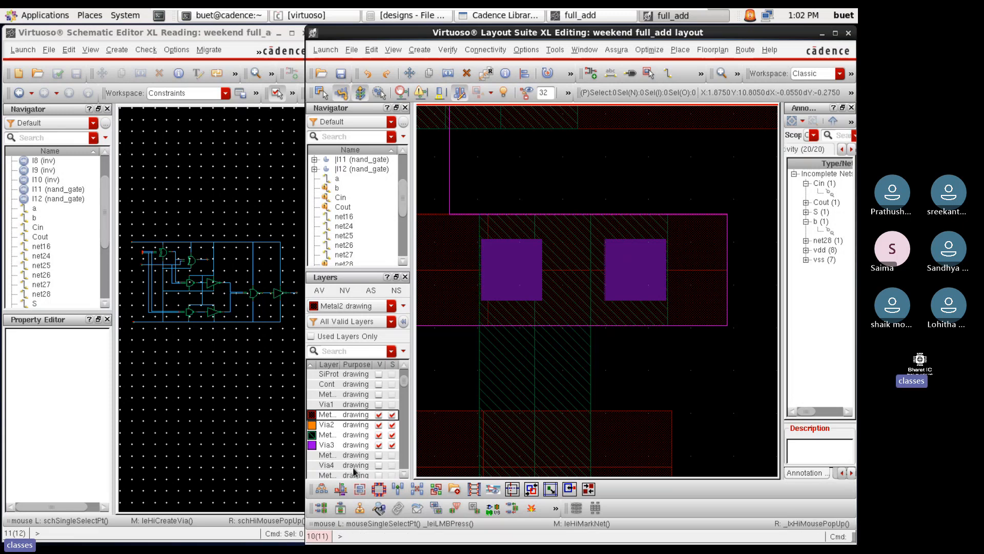
Make the Metal4 drawing layer visible in the layout
click(379, 454)
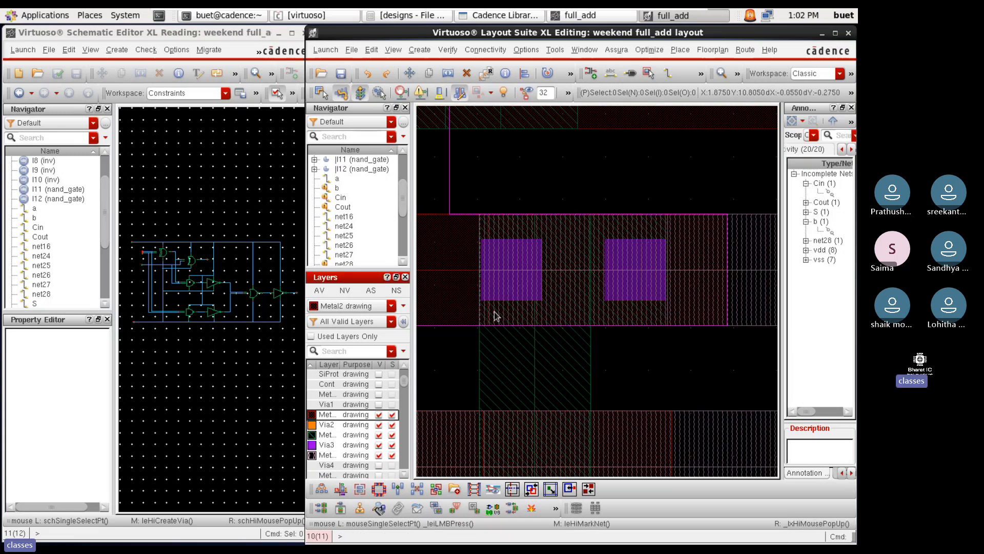
ctrl+scroll(630, 232, down, 1)
ctrl+scroll(630, 232, down, 1)
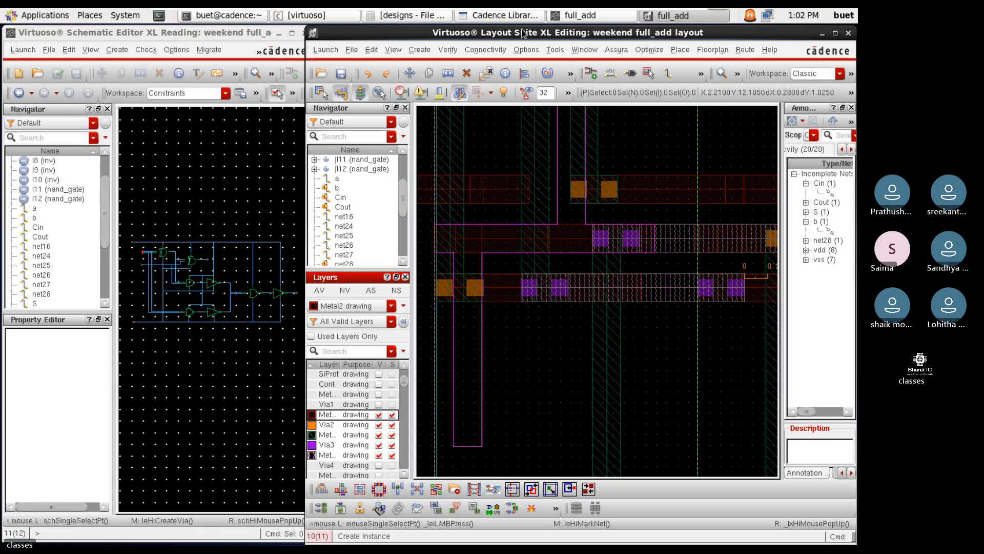
click(480, 50)
mouse_move(535, 82)
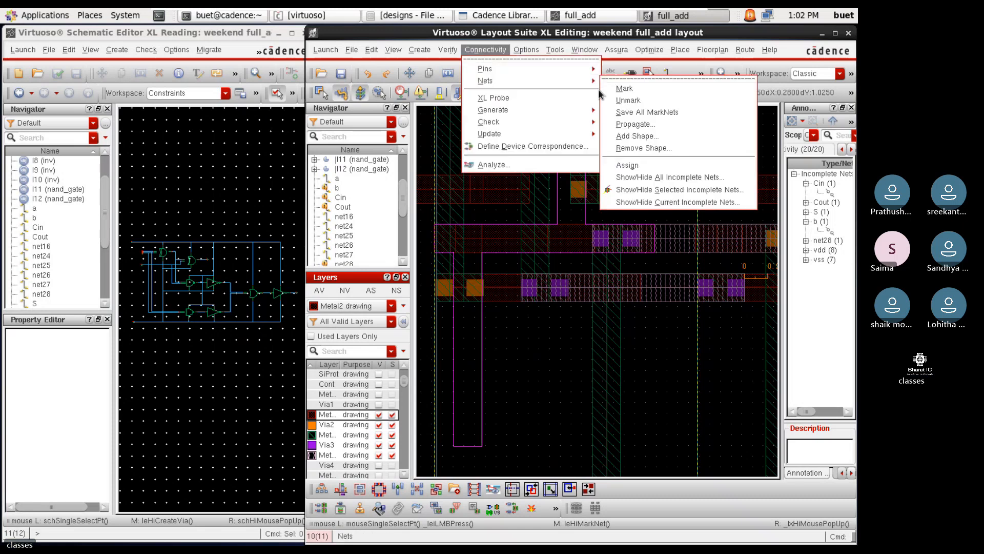
click(622, 101)
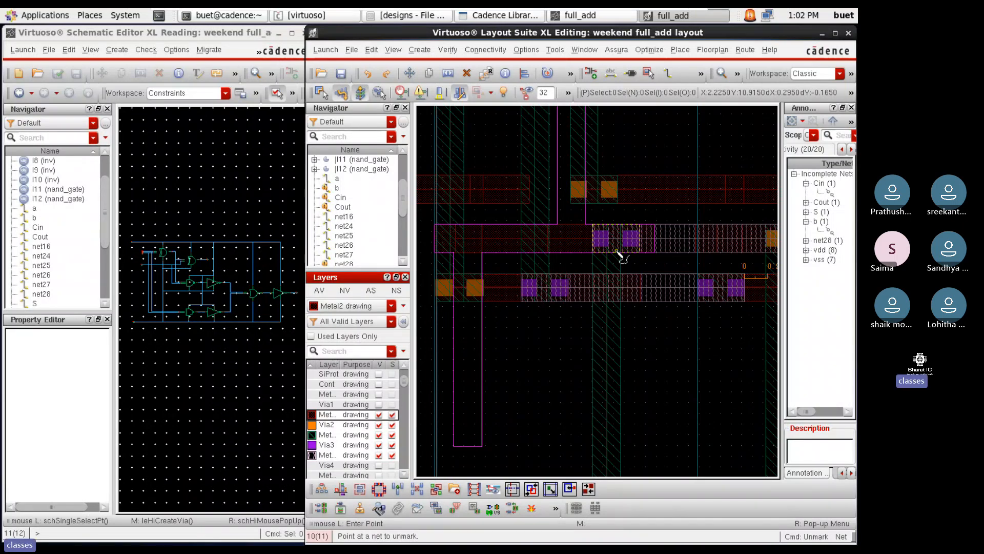
key(Escape)
Highlight net28 and examine its unrouted connection between the marked Metal2 path in the I11 cell and the cell below
scroll(637, 222, down, 2)
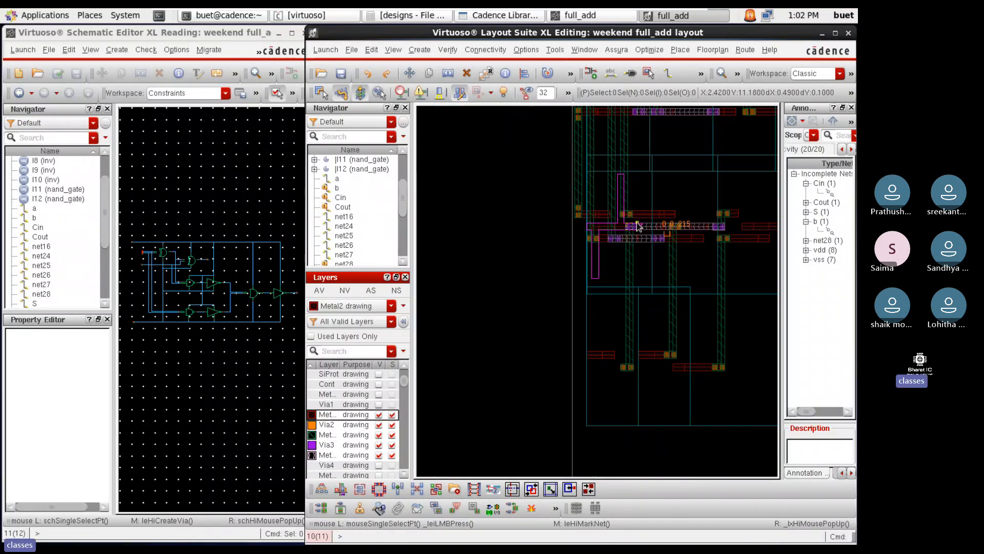
scroll(600, 321, up, 1)
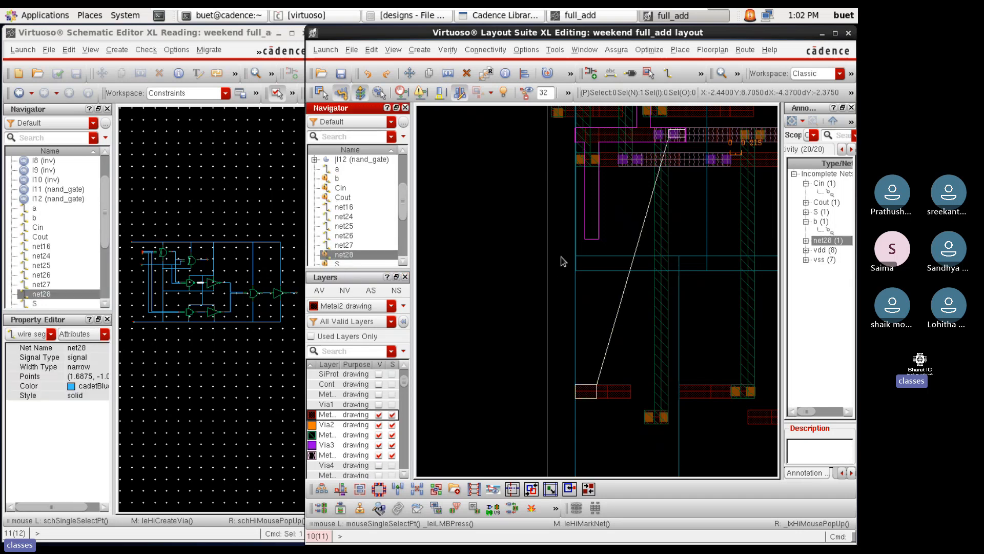
ctrl+scroll(672, 128, up, 2)
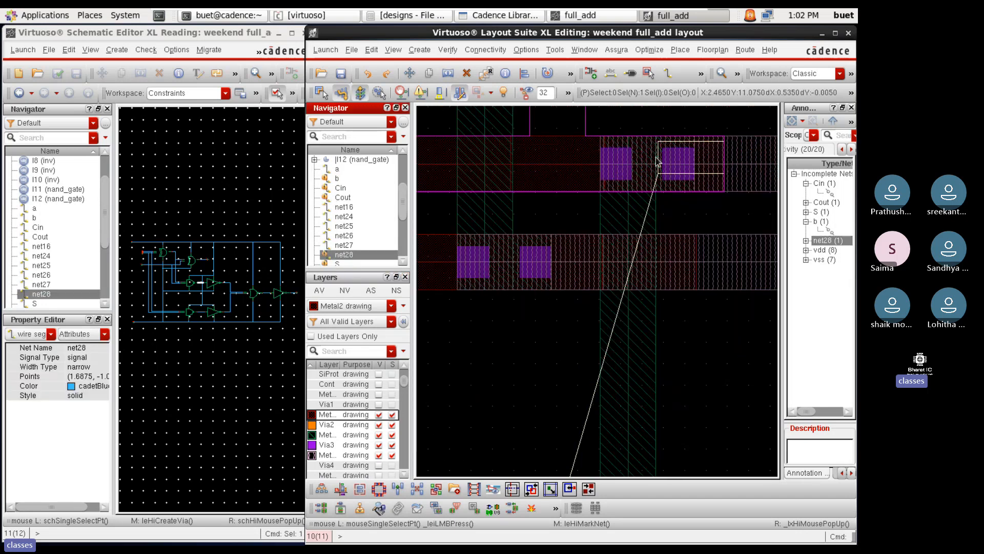
ctrl+scroll(597, 157, down, 2)
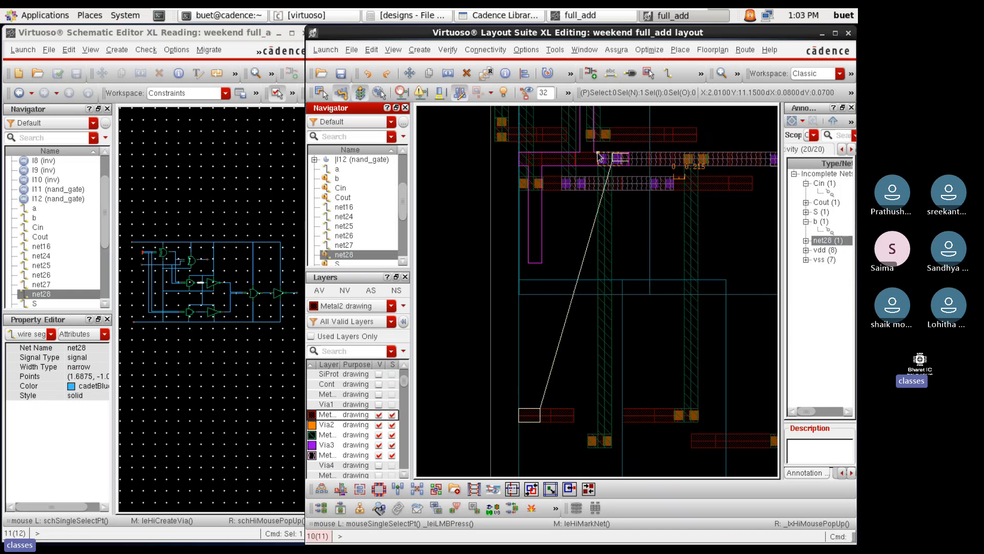
ctrl+scroll(599, 155, up, 2)
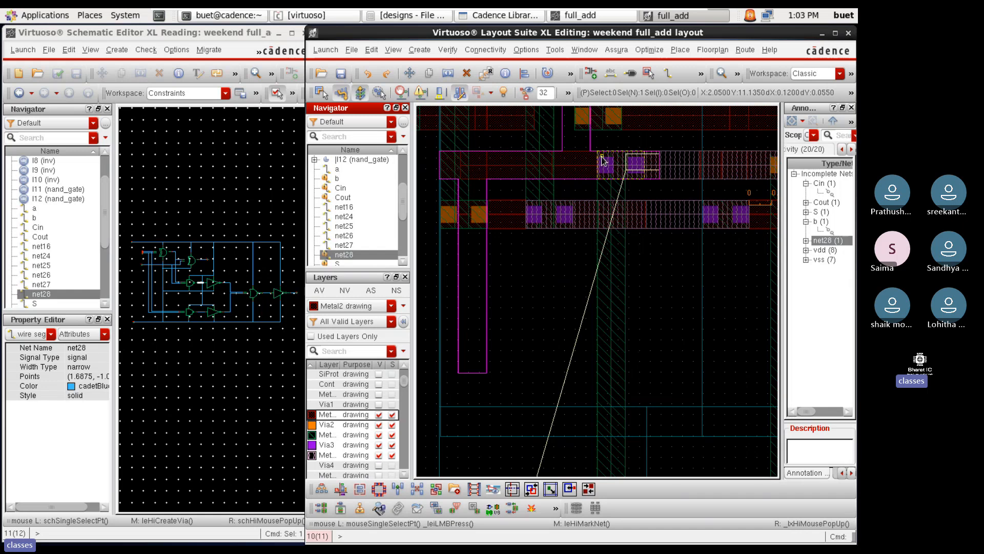
scroll(602, 157, up, 2)
scroll(646, 262, down, 2)
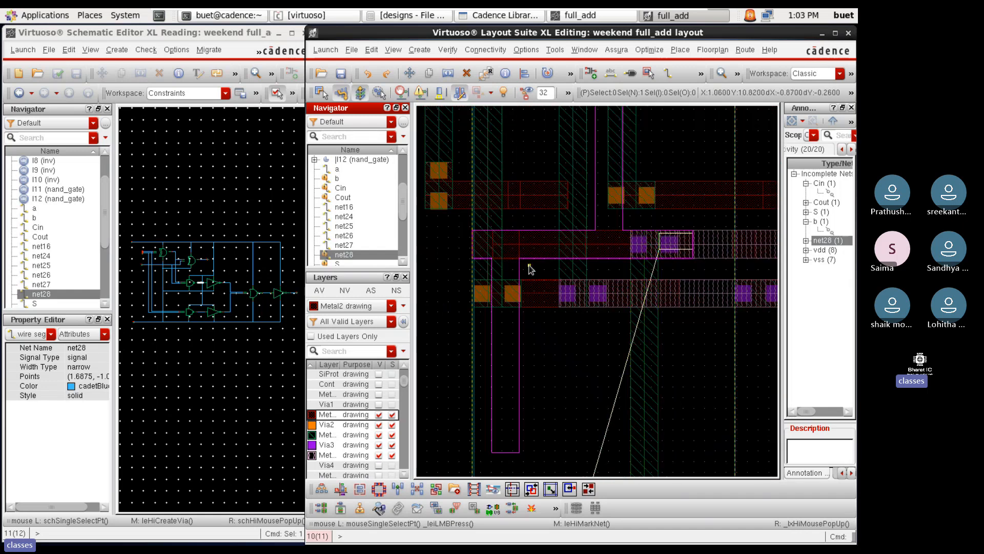
scroll(687, 251, down, 1)
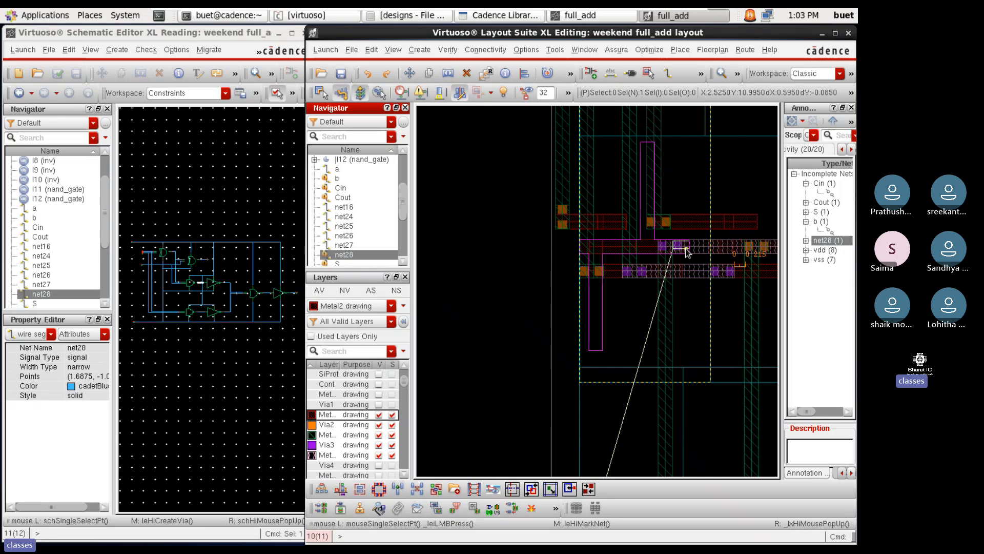
scroll(684, 252, up, 2)
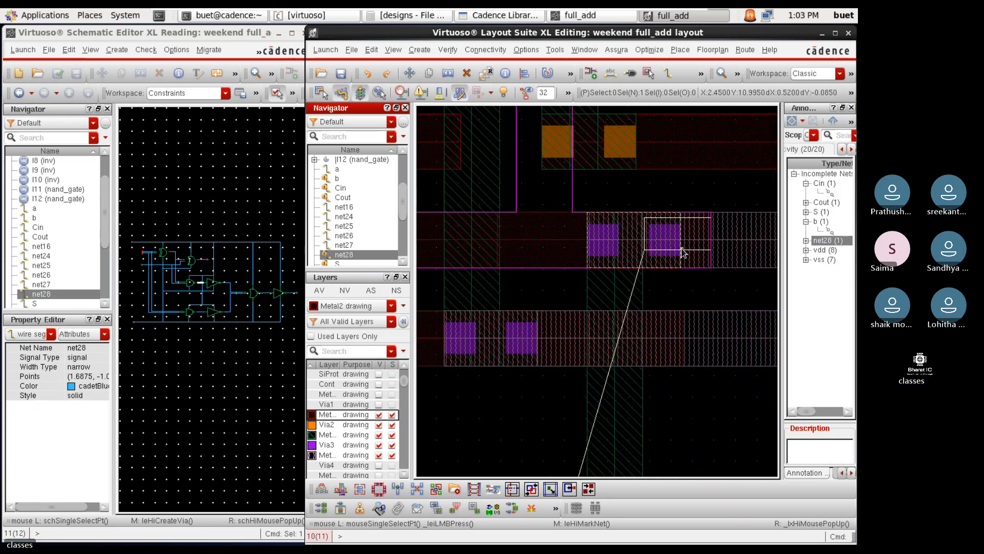
scroll(683, 251, down, 1)
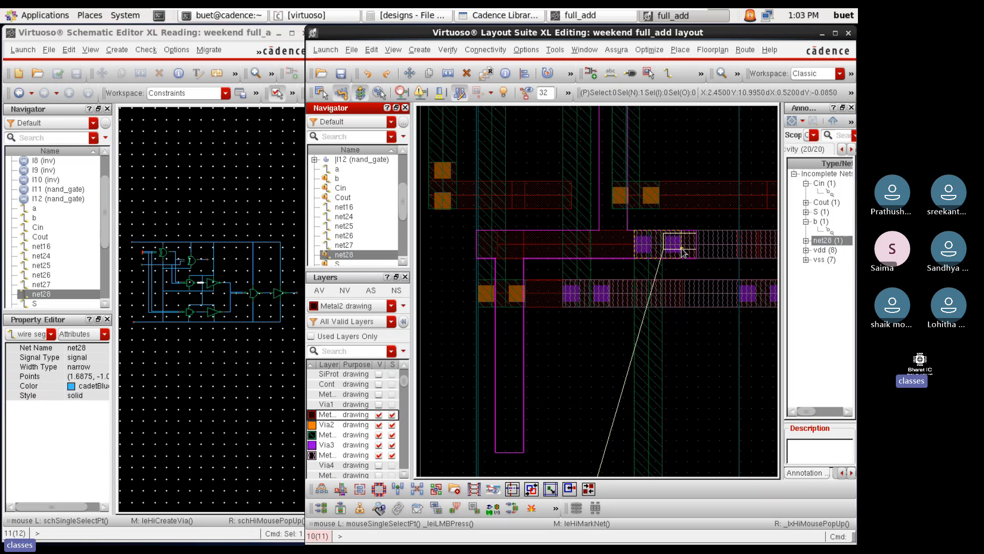
Make the Metal1 drawing layer visible and inspect the left end of net28's marked Metal2 path
click(380, 395)
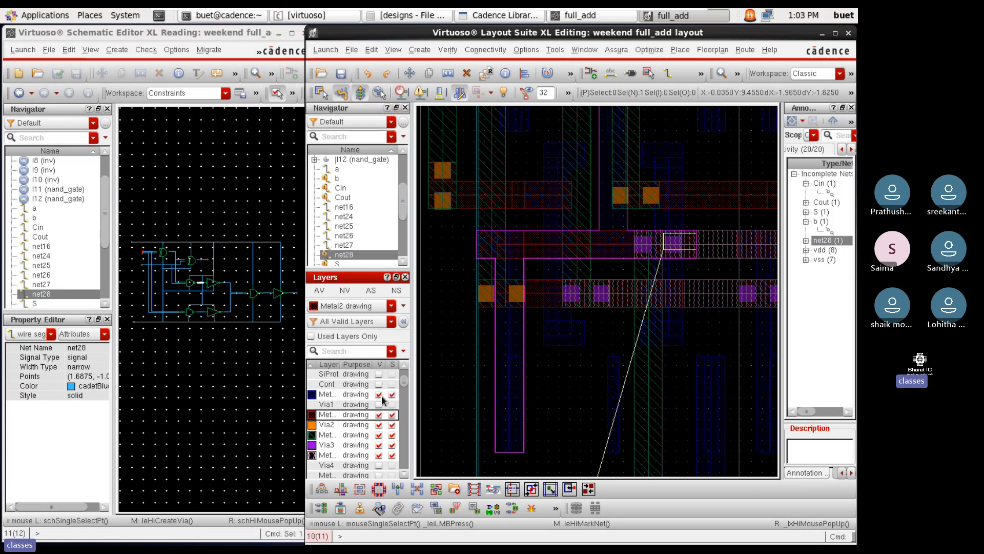
scroll(567, 280, down, 2)
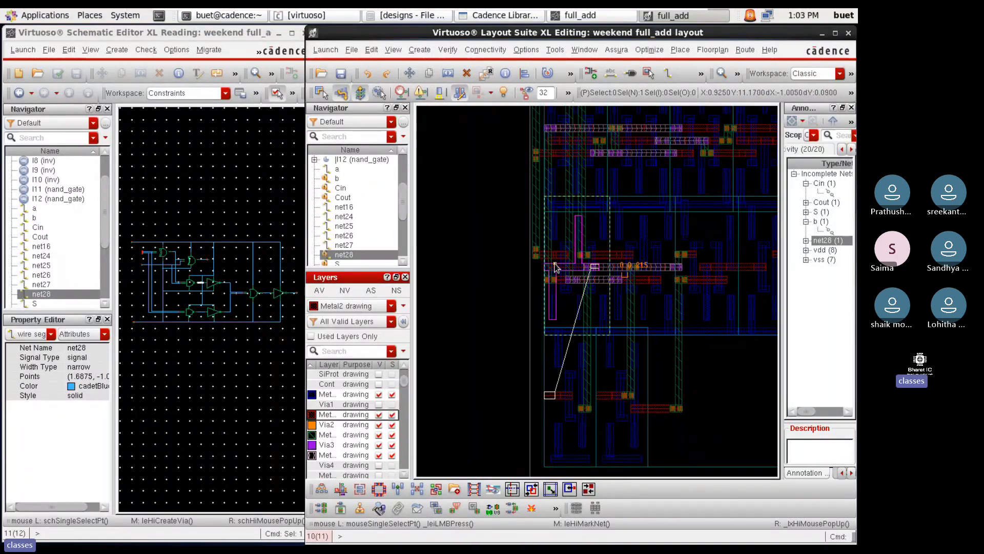
scroll(554, 263, up, 3)
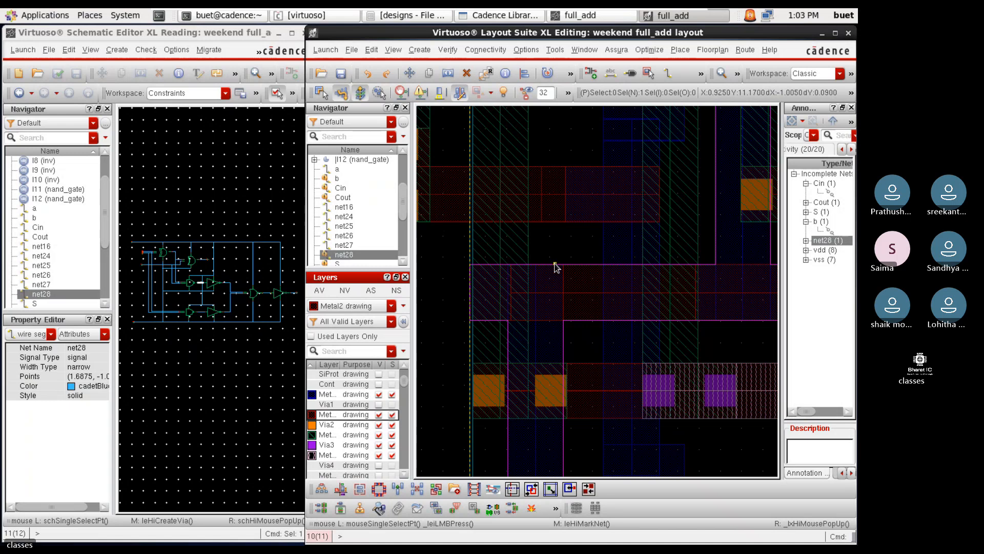
scroll(555, 265, down, 3)
scroll(442, 286, down, 1)
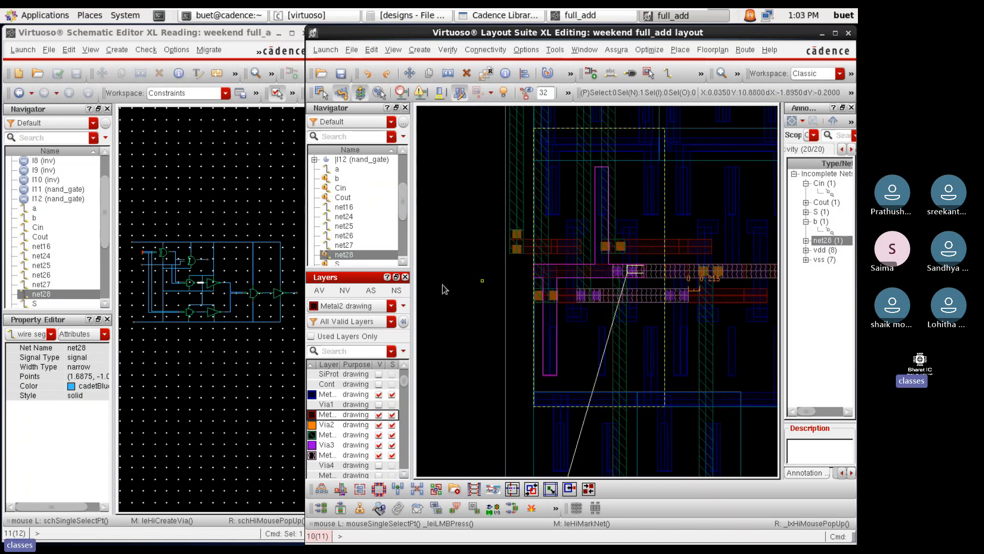
Draw a horizontal Metal2 path about 0.72 long from net28's marked Metal2 path leftward past the cell boundary
key(p)
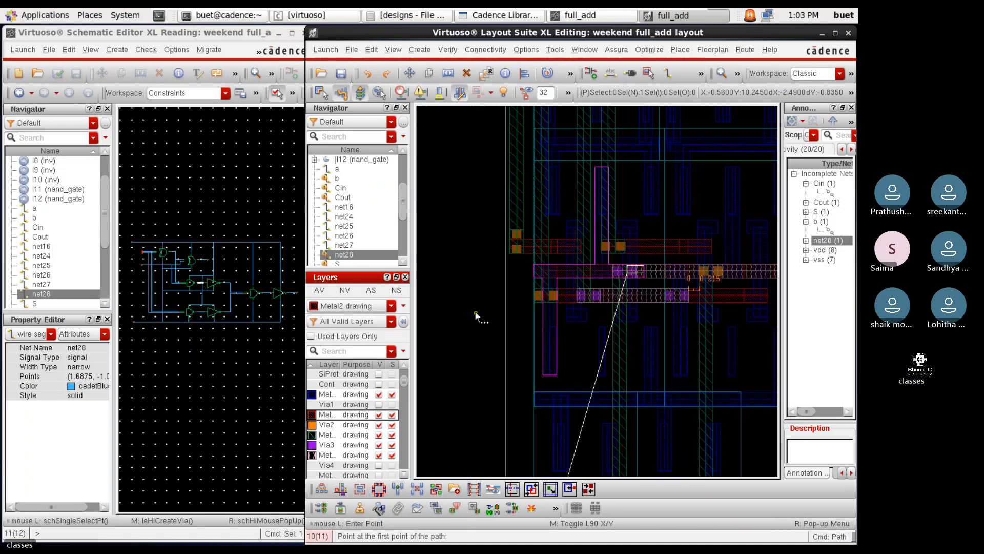
scroll(538, 275, up, 2)
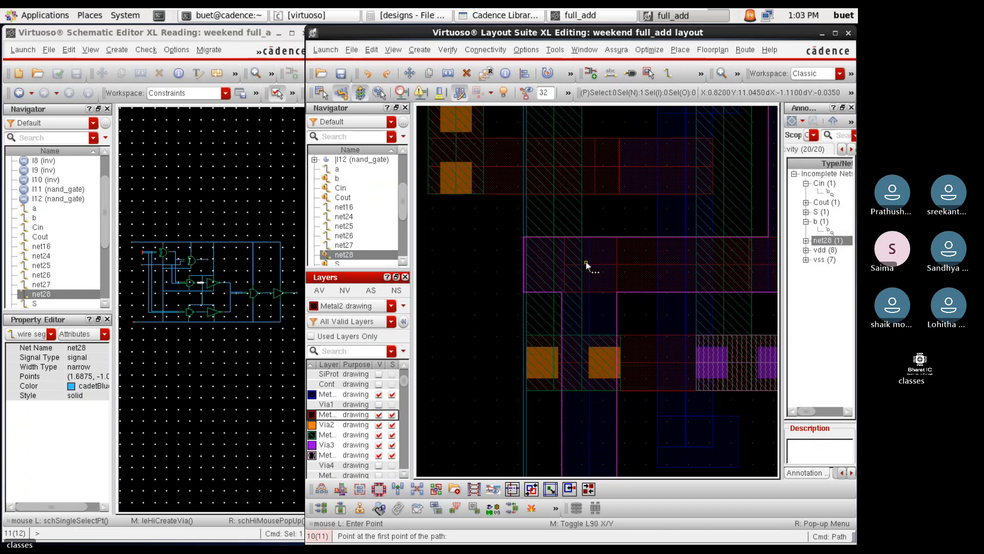
scroll(586, 265, up, 2)
click(574, 266)
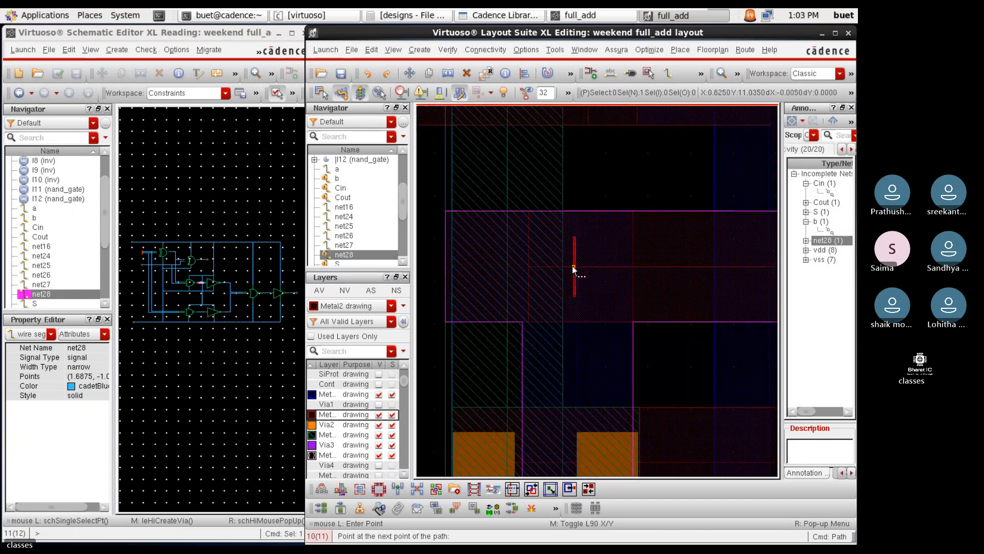
scroll(488, 264, down, 2)
scroll(488, 264, up, 2)
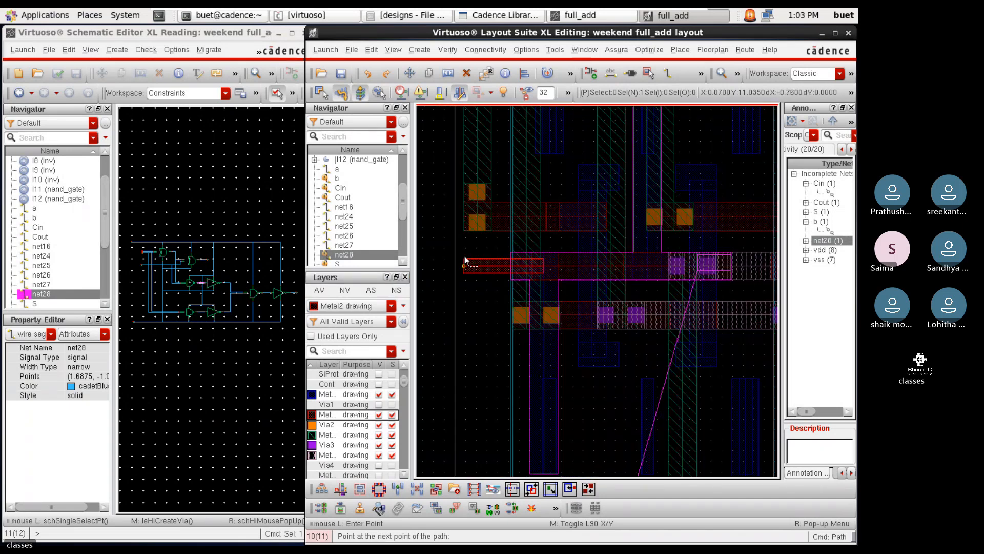
scroll(467, 258, up, 2)
double_click(466, 261)
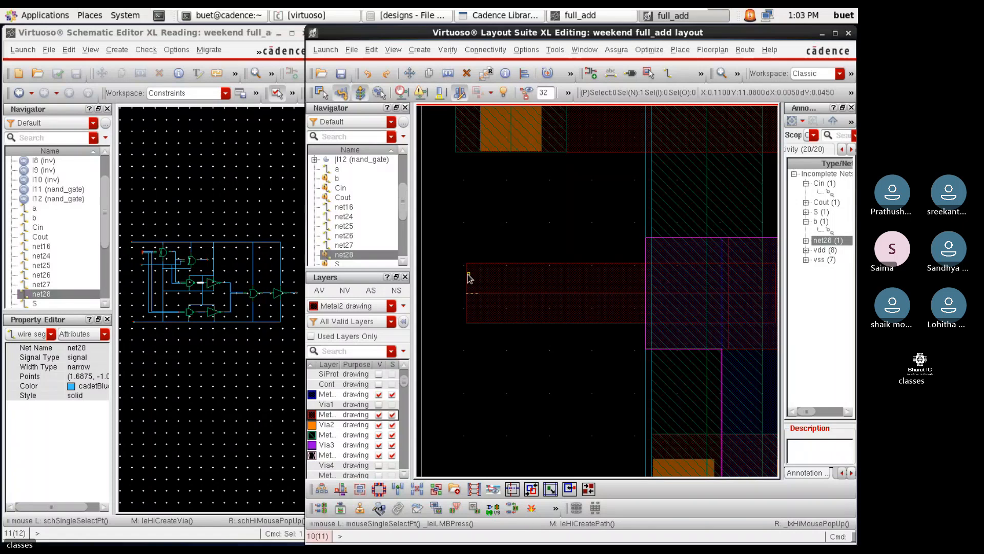
Align the new Metal2 path's left edge with the left edge of the stacked two-cut Via2 contact above it
key(Escape)
click(466, 280)
key(a)
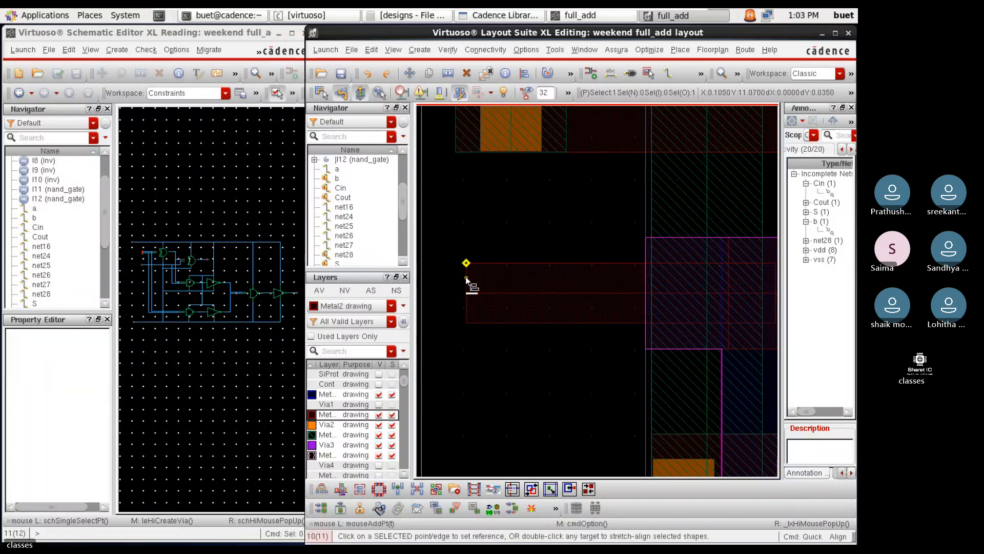
scroll(467, 280, up, 2)
click(467, 282)
scroll(489, 302, down, 3)
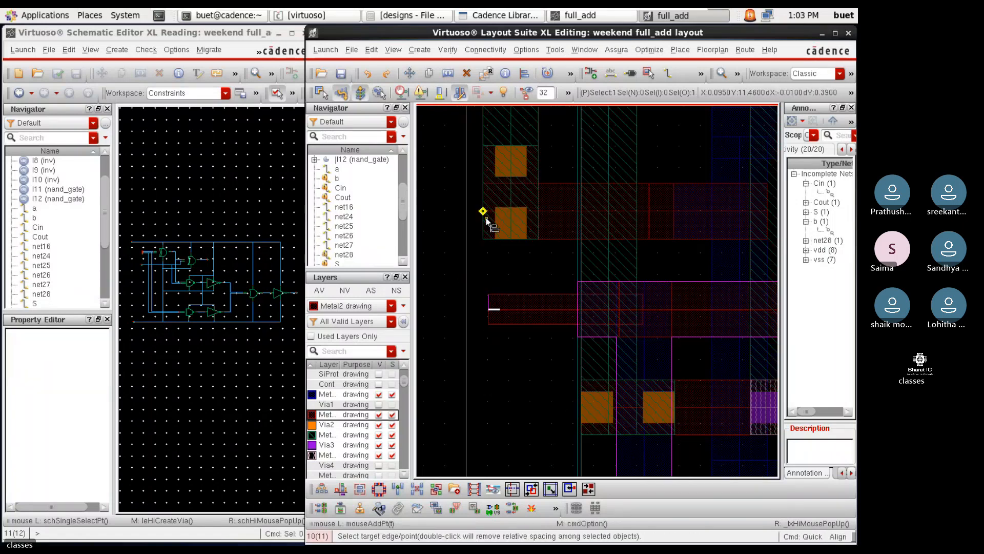
scroll(486, 219, up, 2)
click(478, 233)
scroll(499, 207, down, 4)
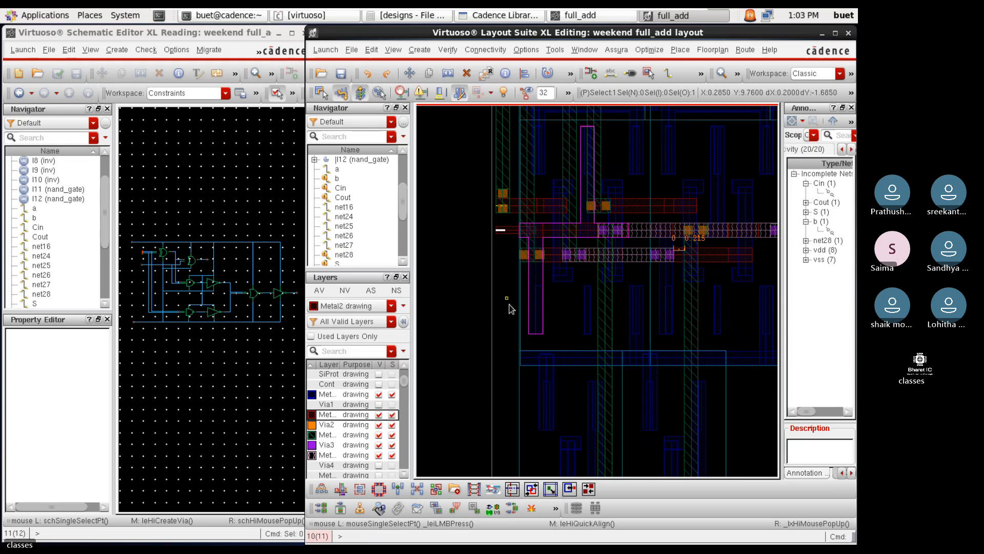
Set the width of net28's new horizontal Metal2 path to 0.26 and deselect it
scroll(514, 321, down, 1)
scroll(511, 287, up, 3)
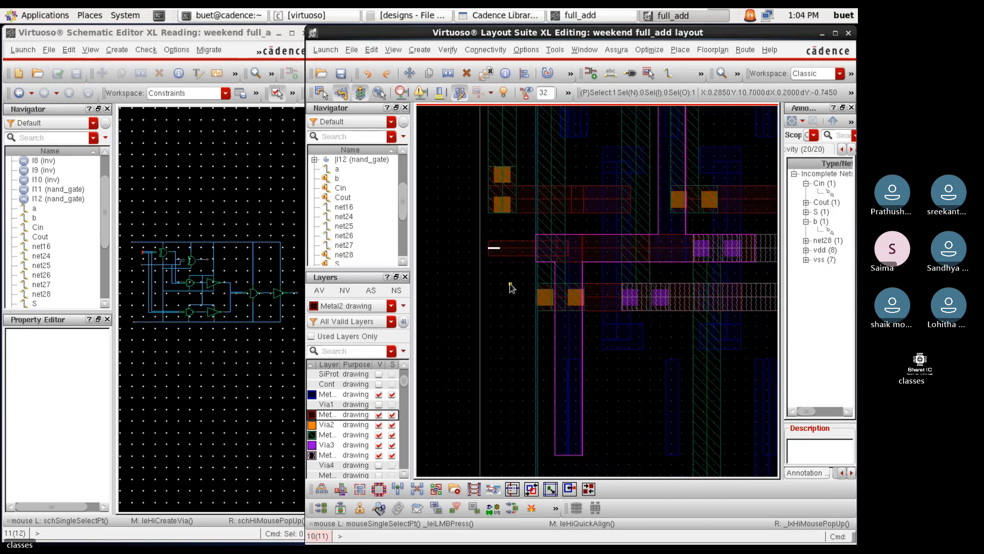
key(q)
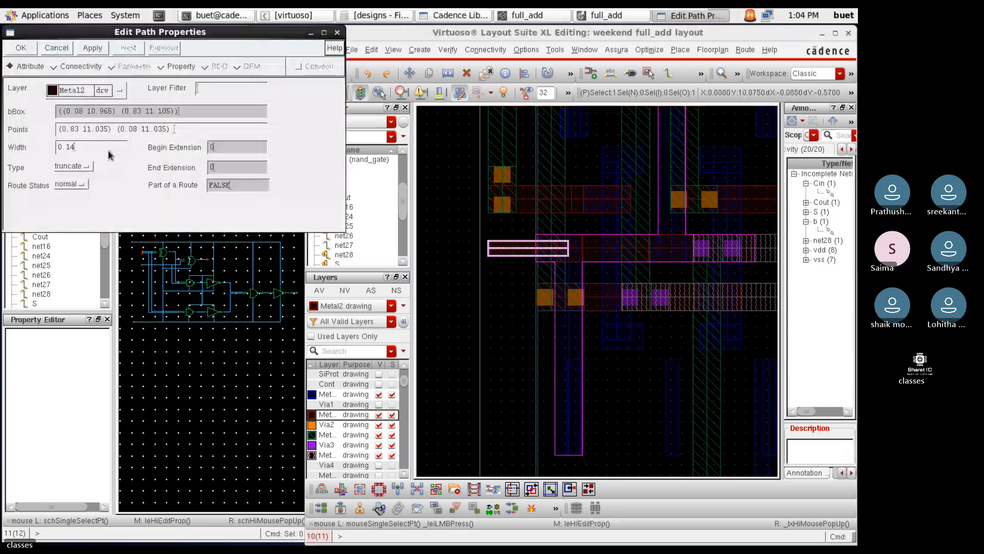
click(109, 150)
key(BackSpace)
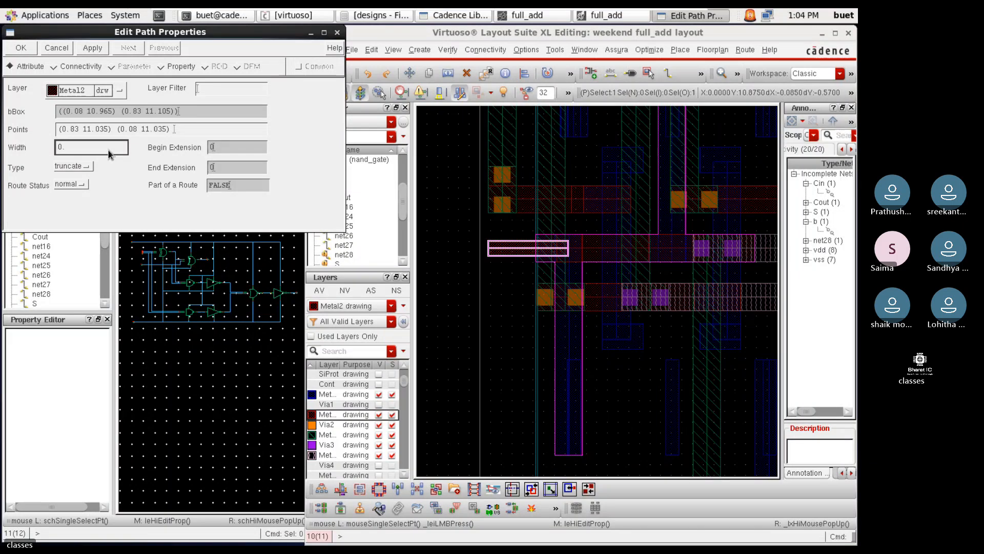
text(28)
key(Return)
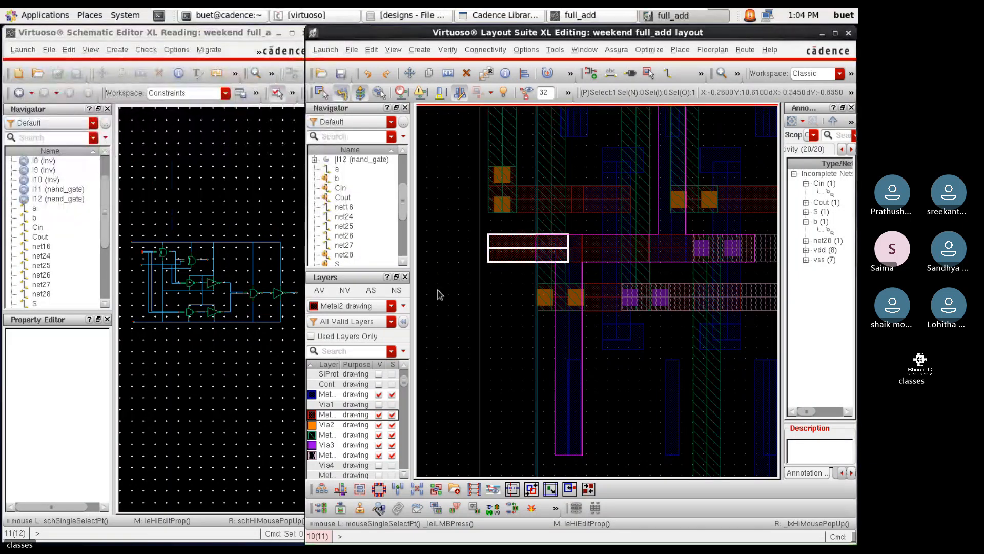
key(ctrl+d)
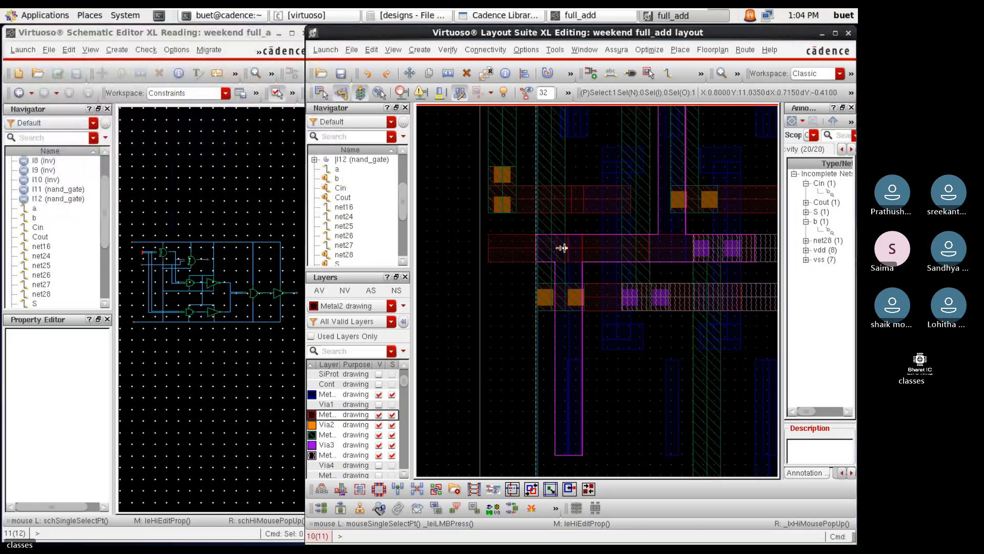
Stretch the right end of the widened Metal2 path to overlap the Via3 contact on net28's marked Metal2 path
key(s)
click(564, 248)
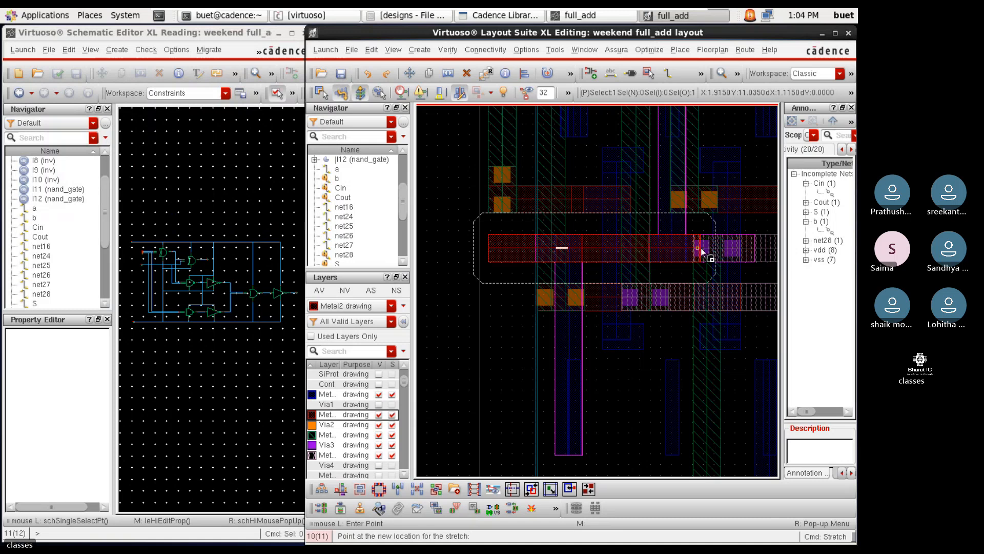
scroll(758, 241, up, 2)
scroll(757, 239, up, 1)
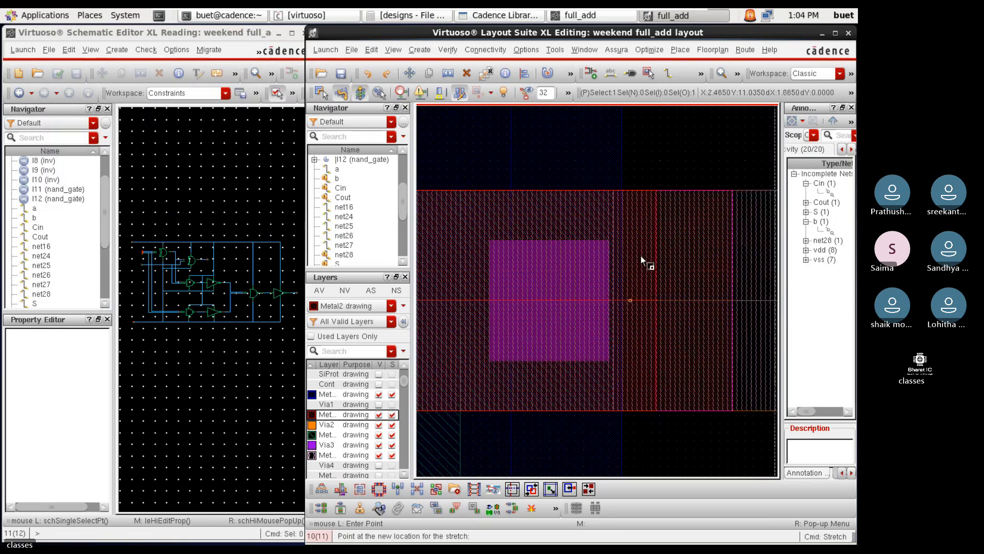
click(708, 256)
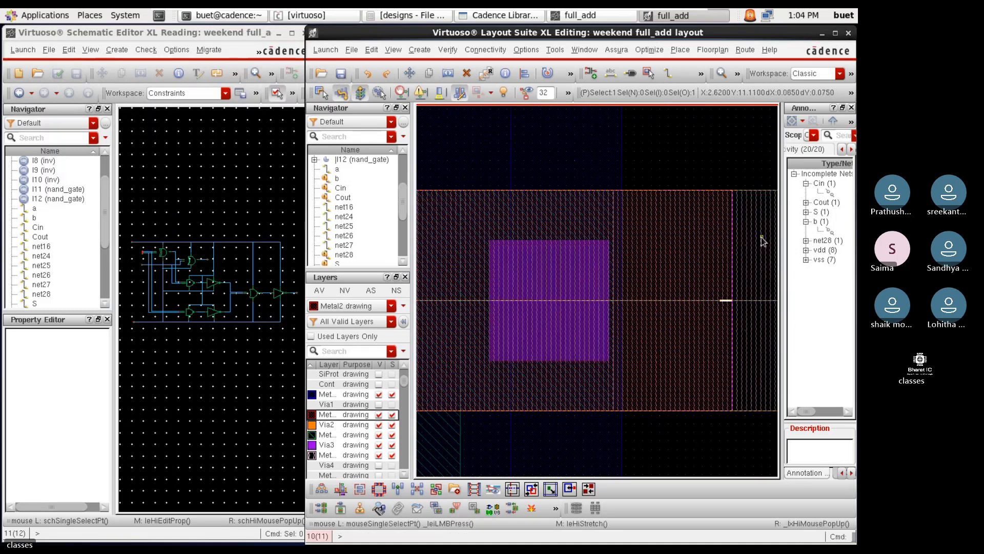
Copy the widened Metal2 path straight down into the lower cell, just above its existing Metal2 path
scroll(643, 238, down, 4)
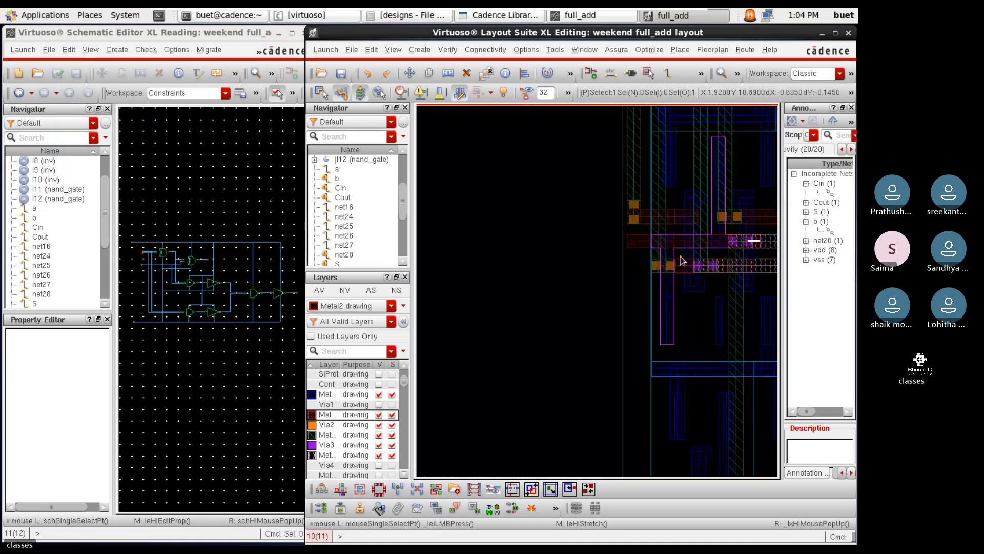
click(643, 241)
key(c)
click(643, 241)
scroll(642, 280, down, 1)
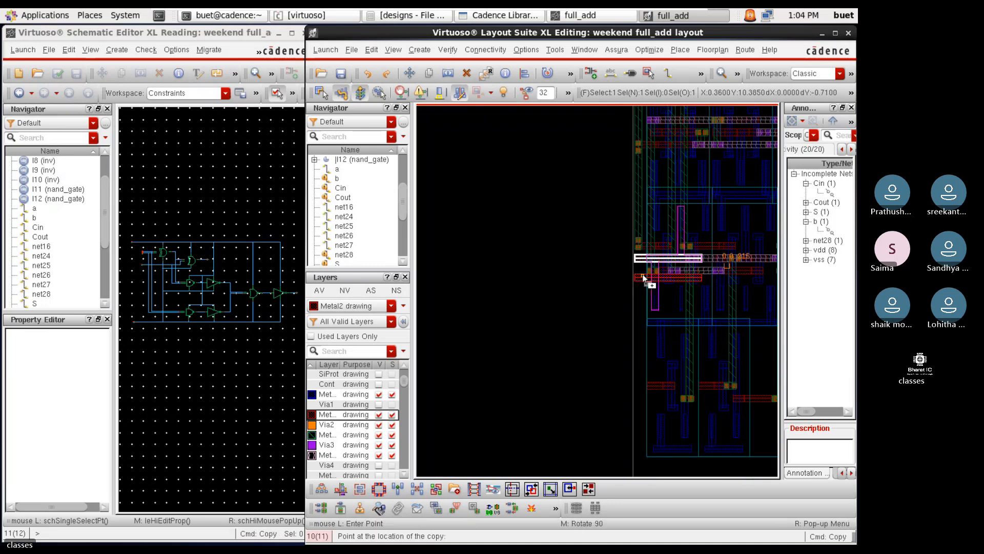
scroll(634, 388, up, 2)
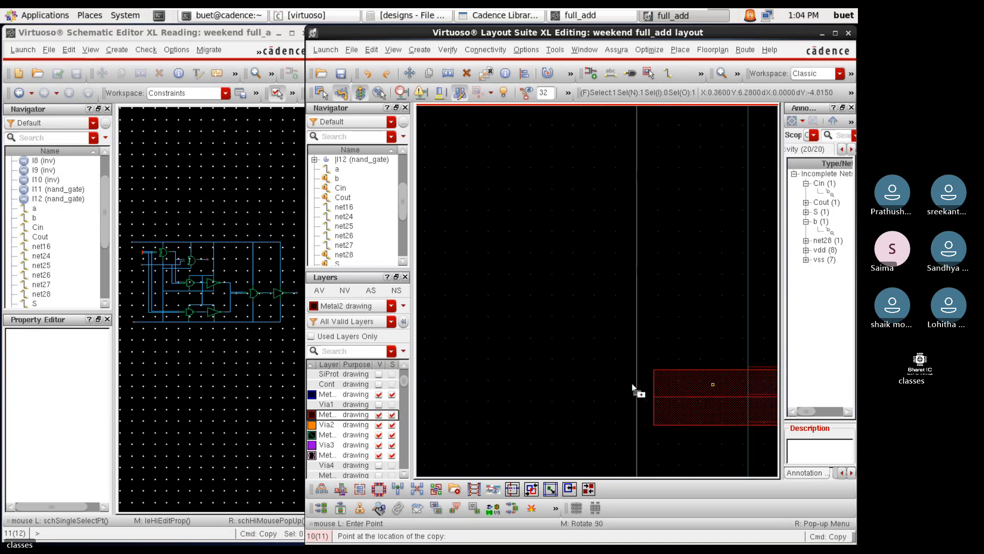
scroll(519, 298, down, 3)
click(519, 299)
Shorten the copied Metal2 path from its right end and align its right edge with the Metal2 path directly below
scroll(528, 305, up, 3)
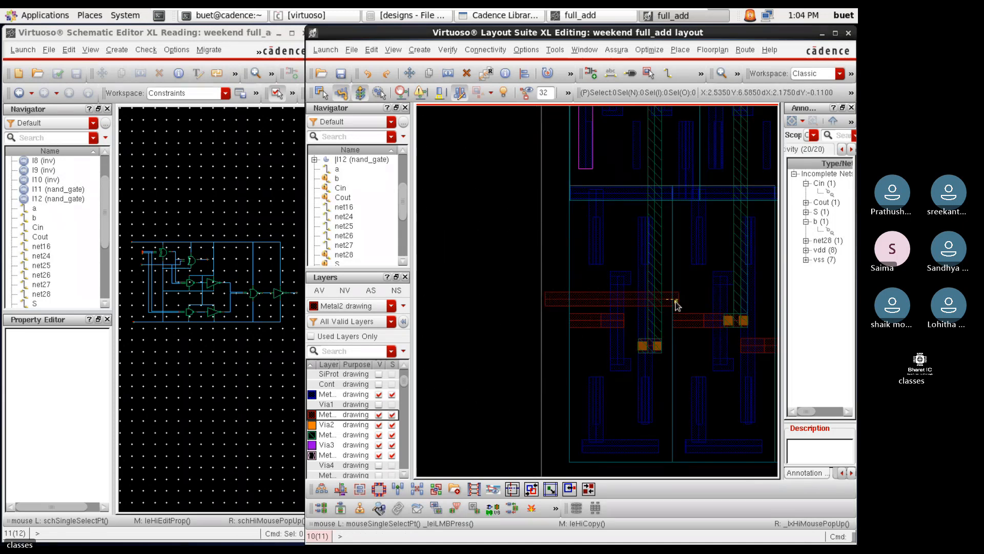
key(s)
click(675, 301)
click(618, 302)
scroll(617, 302, up, 3)
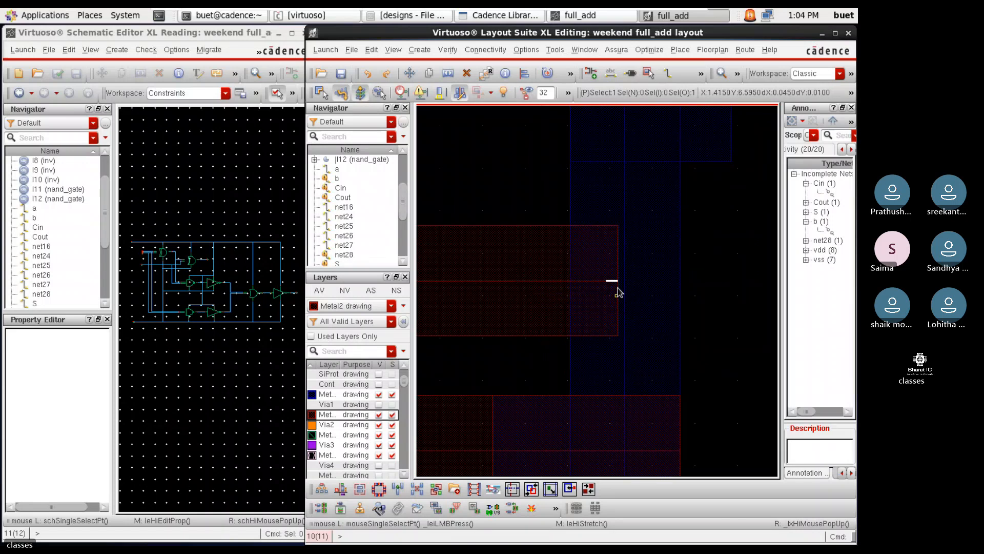
key(a)
click(630, 303)
click(680, 433)
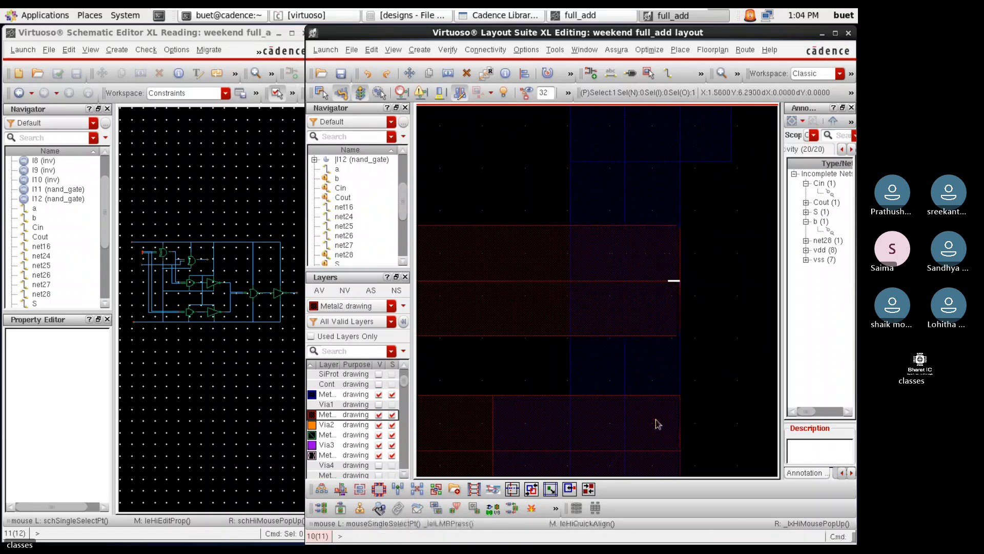
Probe net28 with the hilite drawing colour and inspect its connection target beside the copied Metal2 path
click(352, 256)
right_click(352, 256)
mouse_move(407, 415)
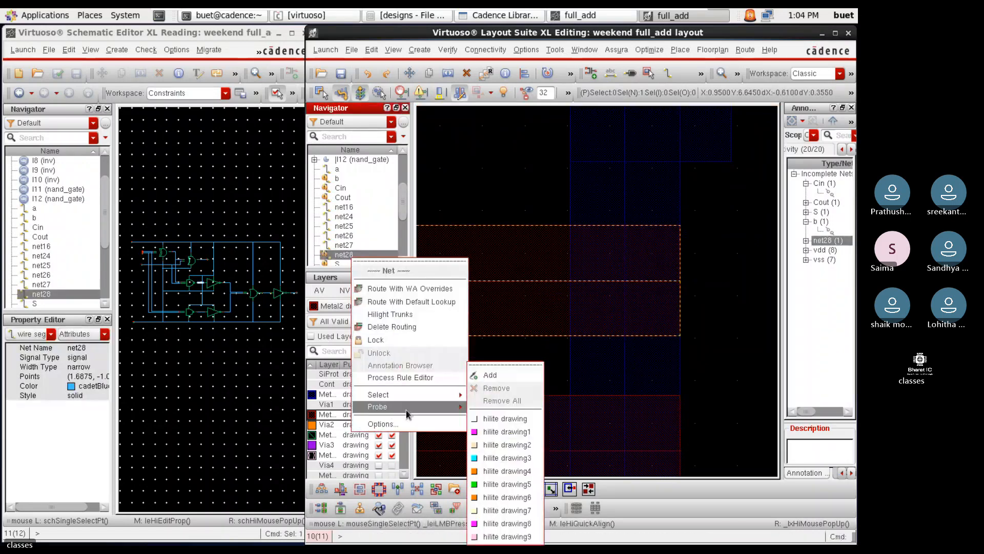
click(505, 418)
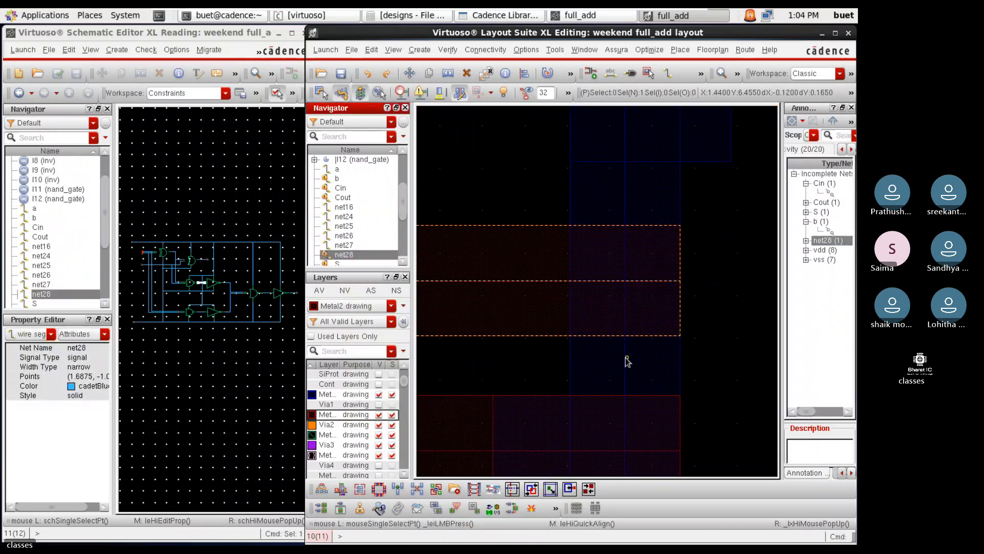
click(476, 341)
scroll(588, 366, up, 2)
Move the copied Metal2 path straight down onto net28's highlighted Metal2 path in the lower cell
click(642, 304)
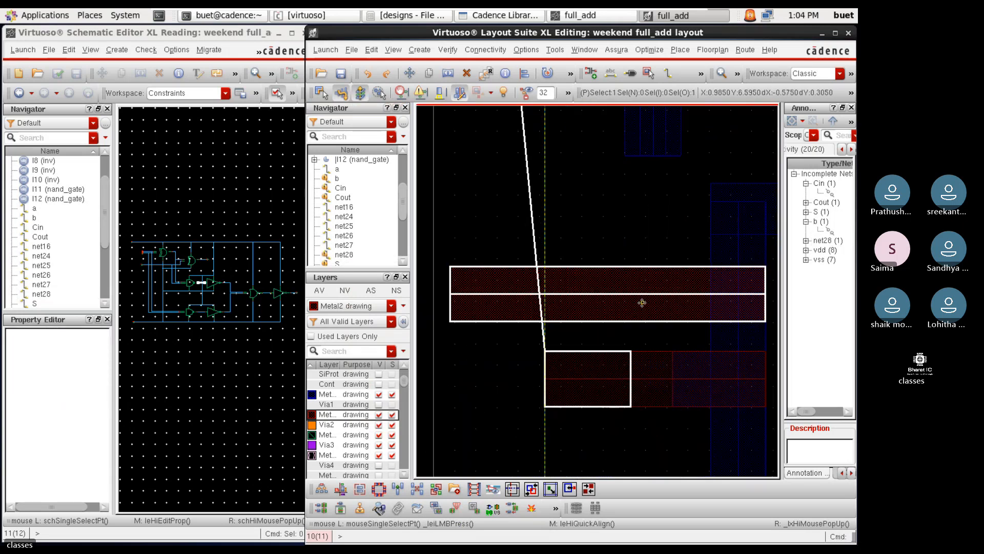
key(s)
click(641, 303)
scroll(656, 385, up, 1)
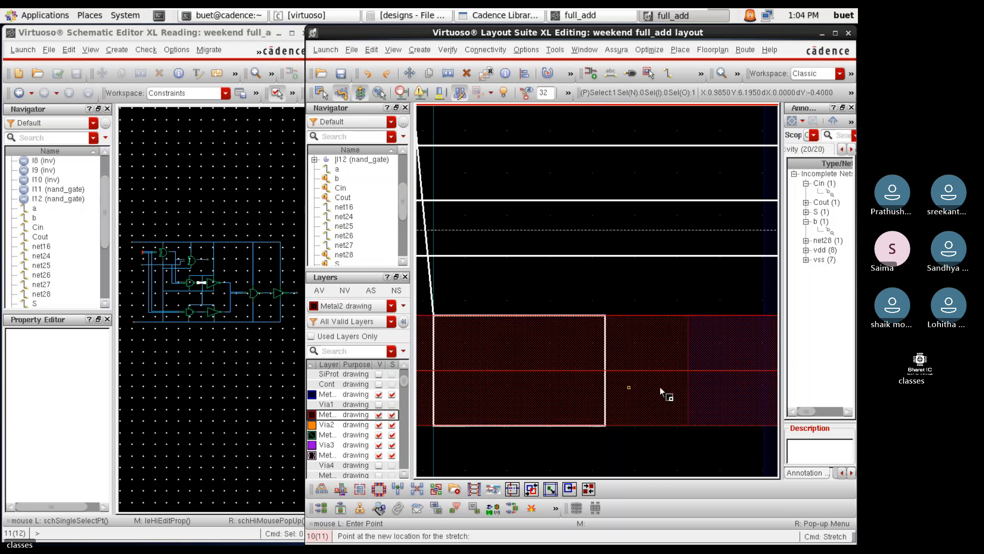
click(662, 392)
scroll(666, 401, down, 2)
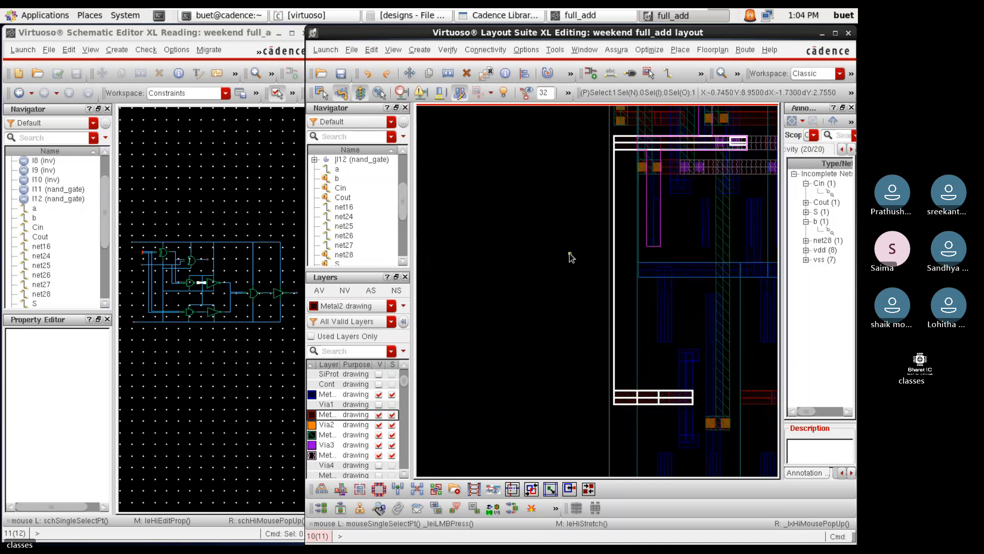
Make Metal3 drawing the active layer and start a new path
click(325, 434)
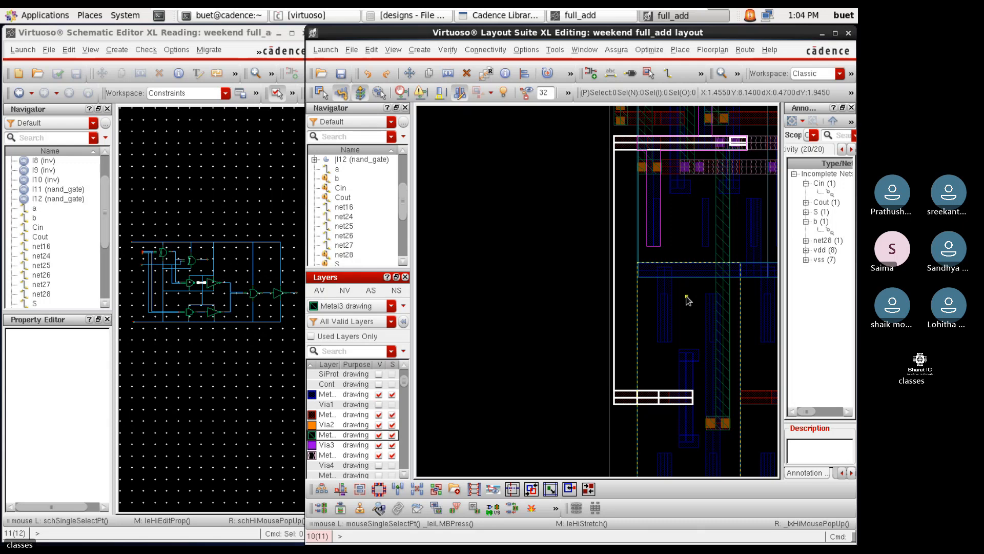
key(p)
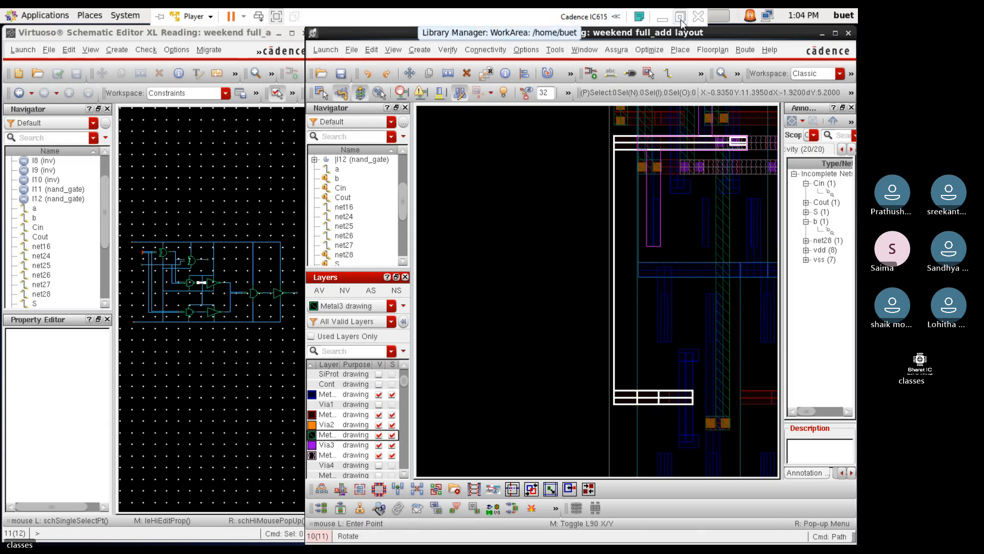
click(680, 19)
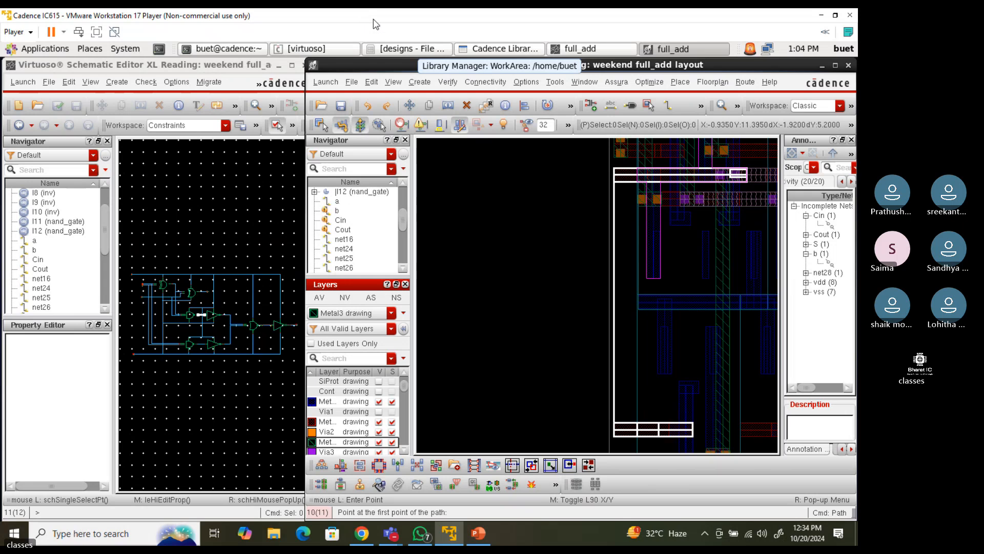
click(327, 34)
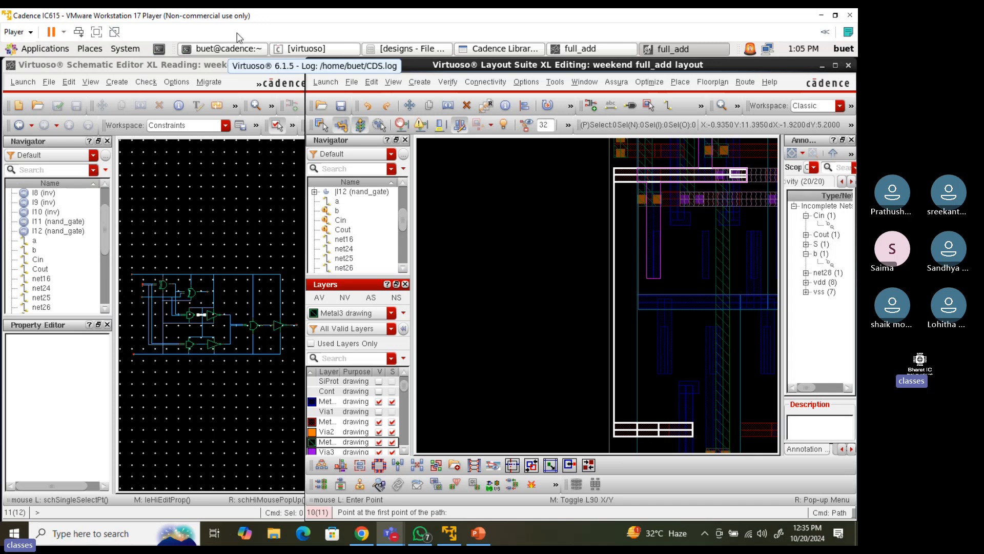
click(96, 32)
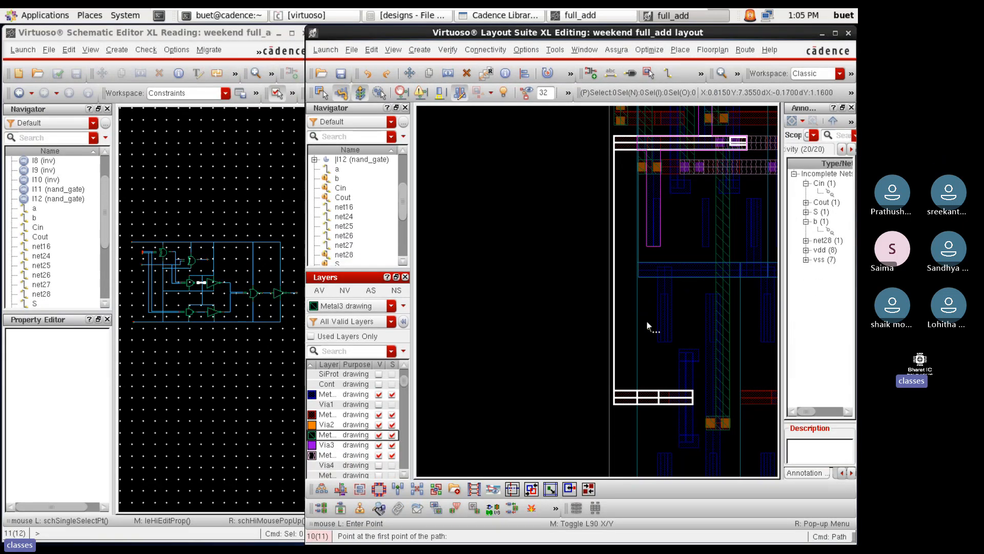
Draw a vertical Metal3 path about 5.06 long from the upper Metal2 path's top edge to the lower Metal2 path's bottom edge
key(Escape)
key(p)
ctrl+scroll(621, 134, up, 4)
click(604, 176)
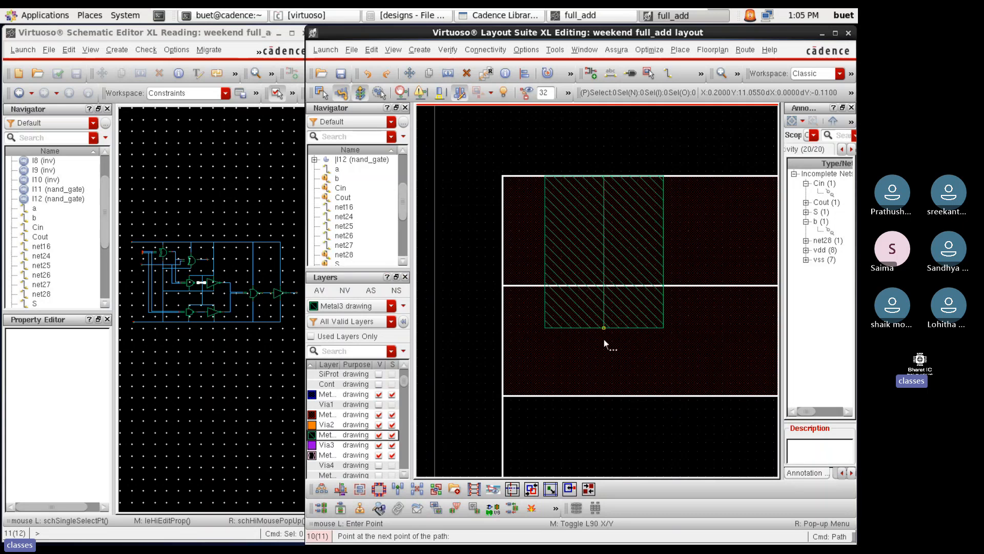
ctrl+scroll(603, 338, down, 3)
ctrl+scroll(605, 388, up, 4)
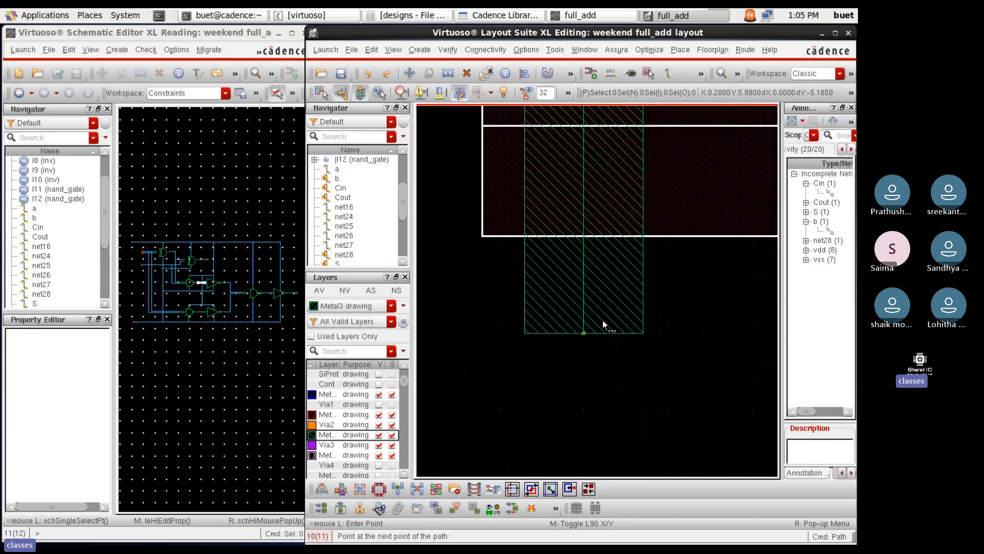
ctrl+scroll(583, 236, up, 4)
double_click(590, 251)
ctrl+scroll(606, 389, down, 4)
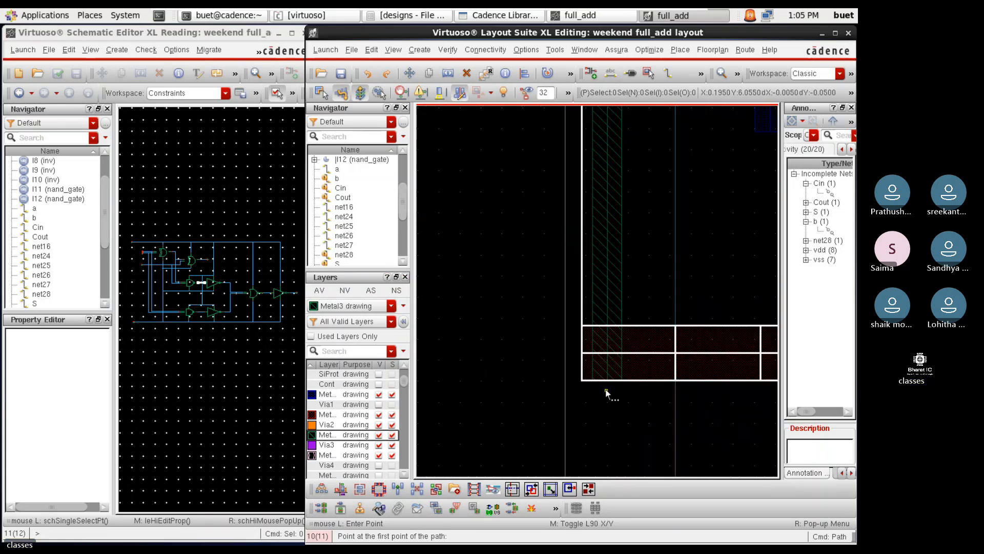
Set the width of the new vertical Metal3 path to 0.26
key(Escape)
click(611, 238)
key(q)
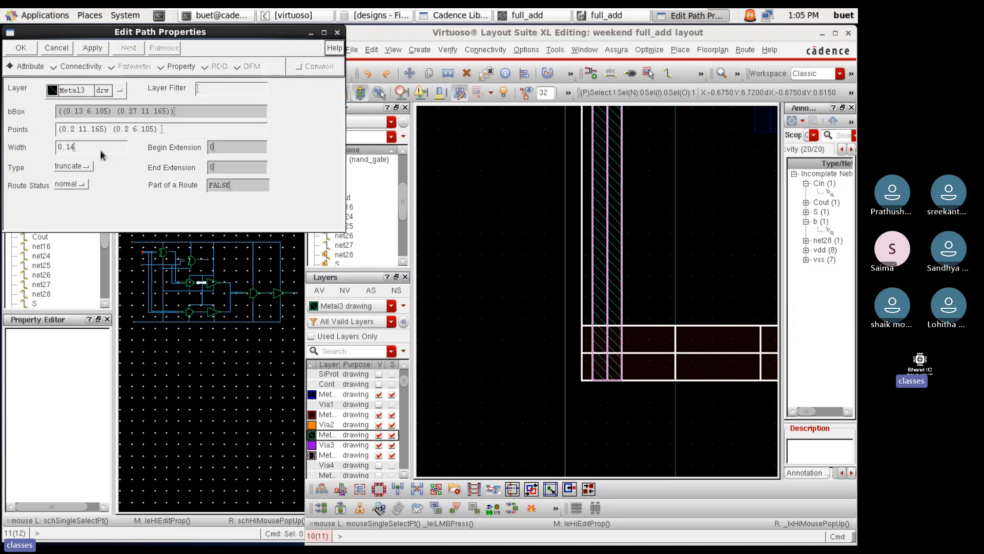
key(BackSpace)
key(BackSpace)
text(26)
key(Return)
Align the Metal3 path's left edge with the left edge of the lower Metal2 path
click(575, 330)
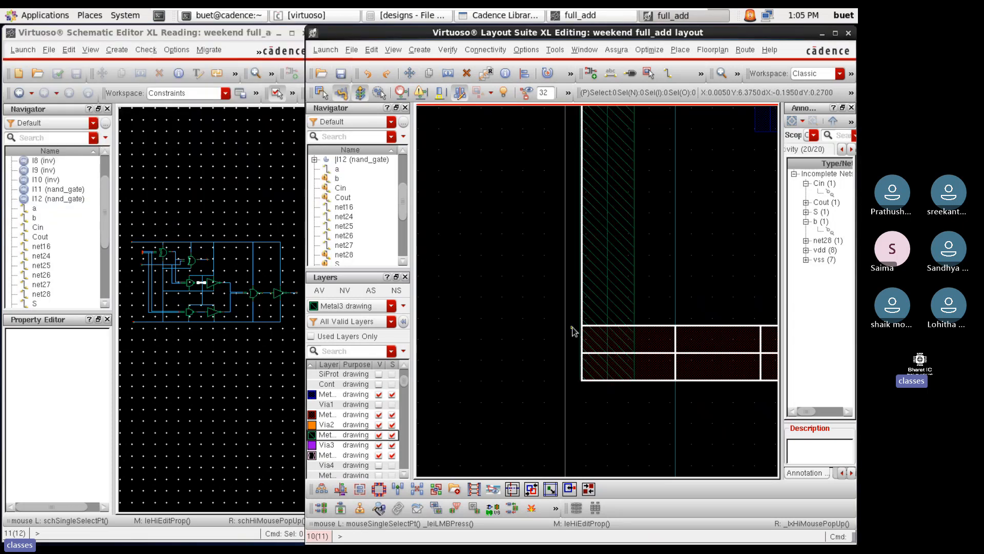
ctrl+scroll(581, 332, up, 2)
click(604, 307)
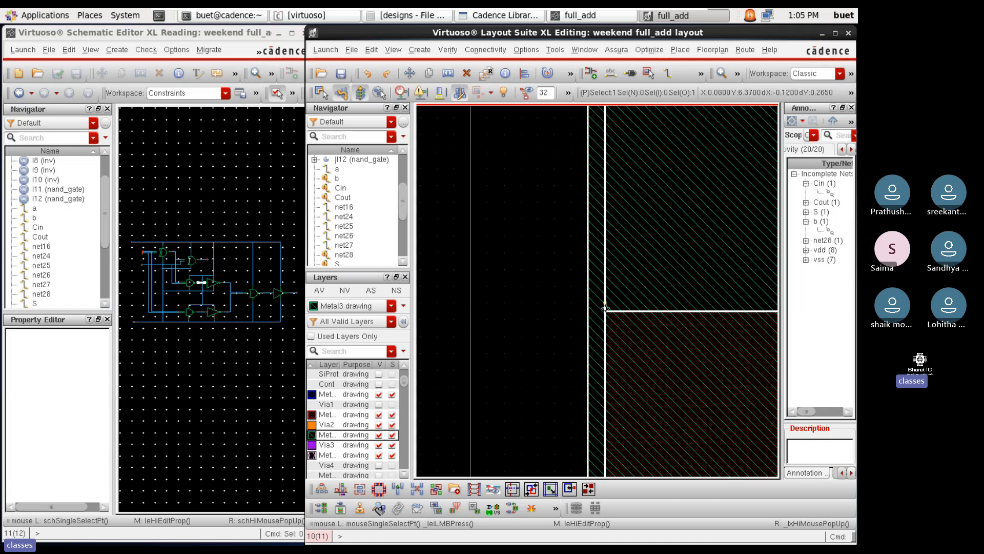
ctrl+scroll(598, 328, down, 3)
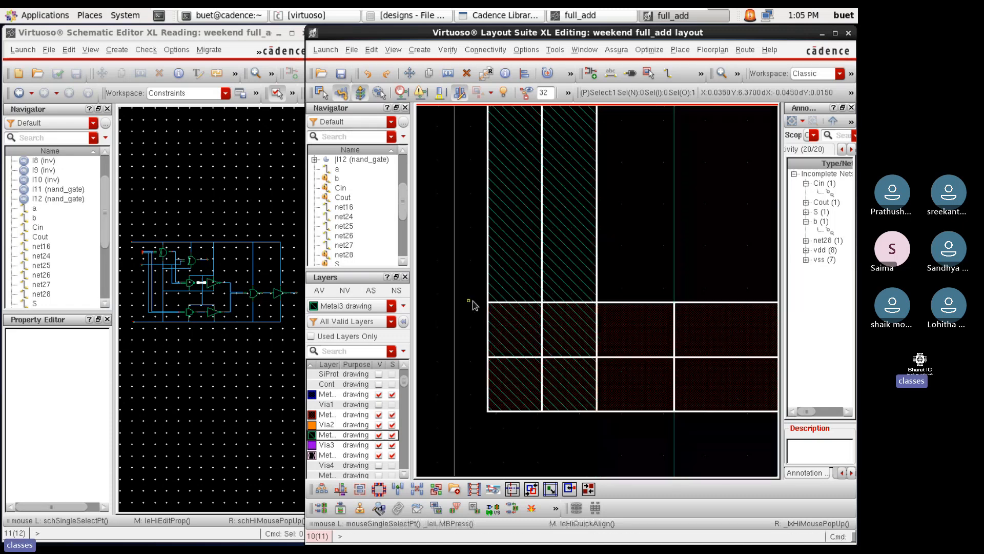
Place an M3_M2v via with one row and two columns where the vertical Metal3 path meets net28's lower Metal2 path
key(o)
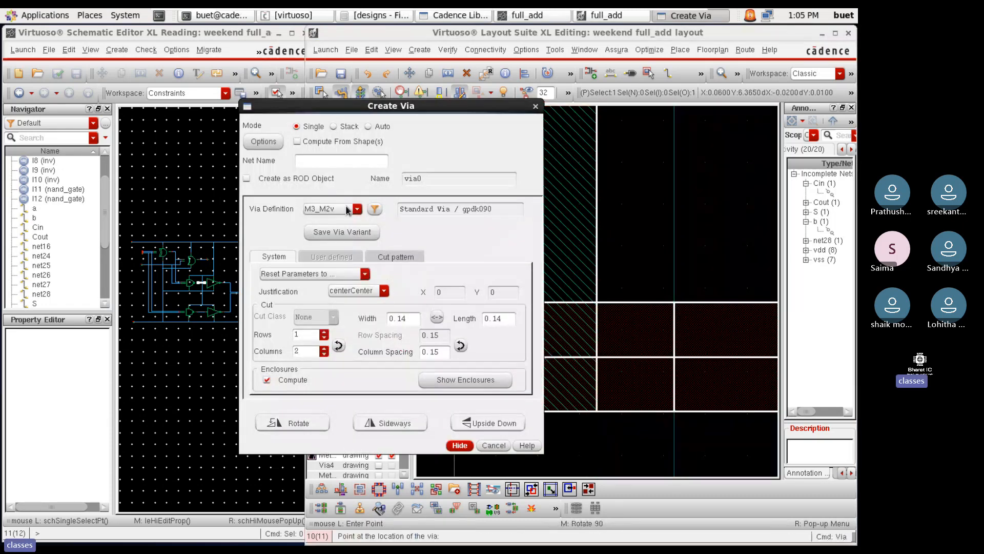
click(459, 445)
ctrl+scroll(524, 383, up, 2)
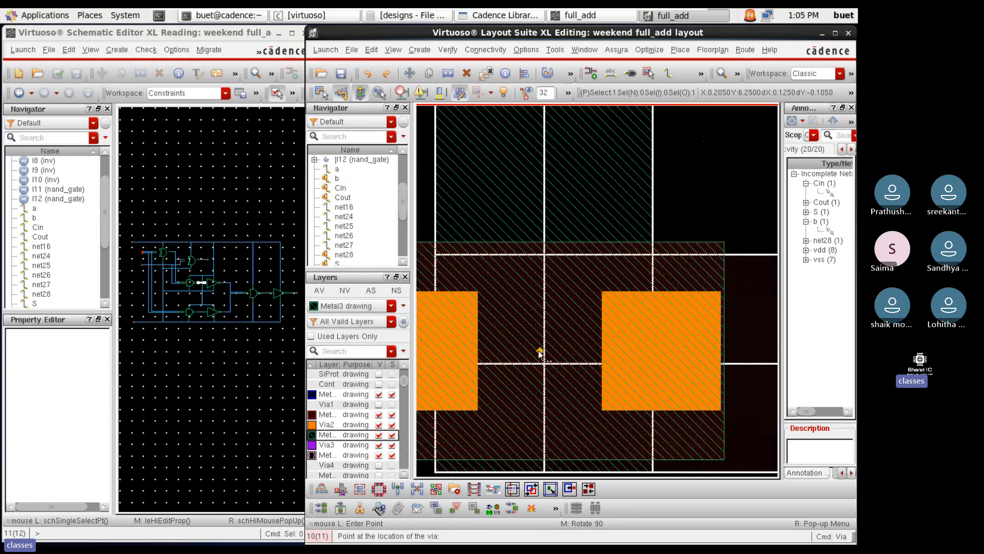
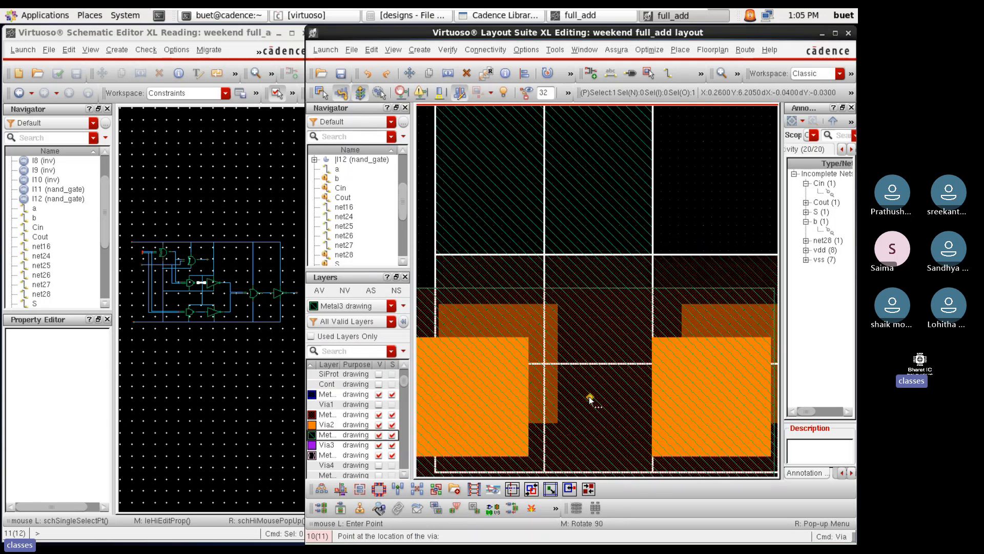
ctrl+scroll(589, 398, down, 3)
ctrl+scroll(597, 134, up, 3)
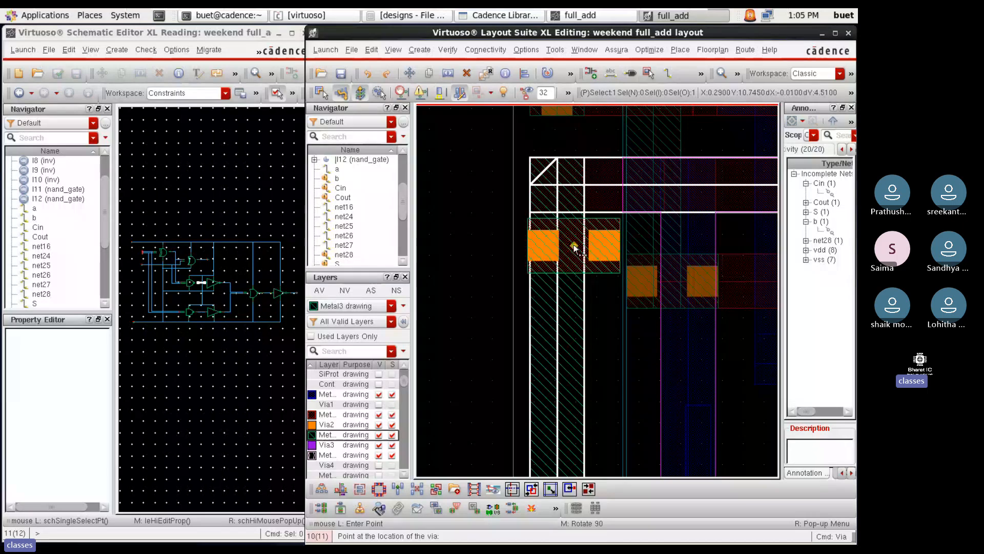
Rotate the M3_M2v via to a vertical orientation and place it where the Metal3 path meets net28's upper Metal2 path
key(F3)
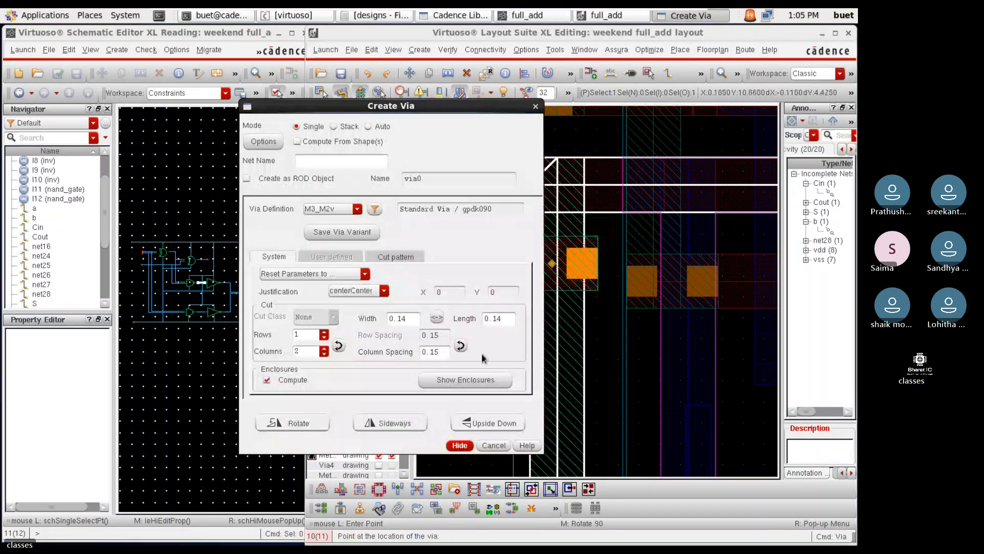
click(302, 426)
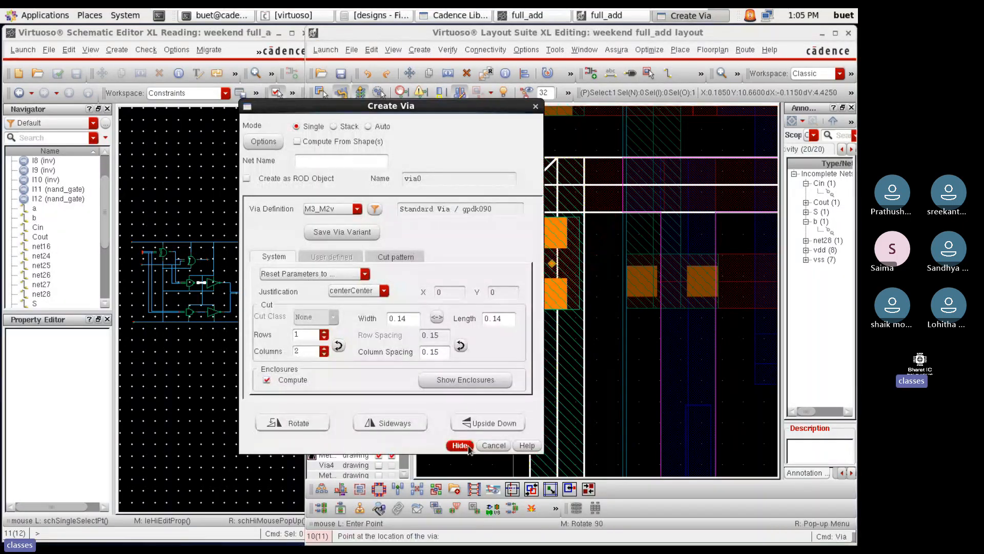
click(468, 448)
ctrl+scroll(552, 248, up, 4)
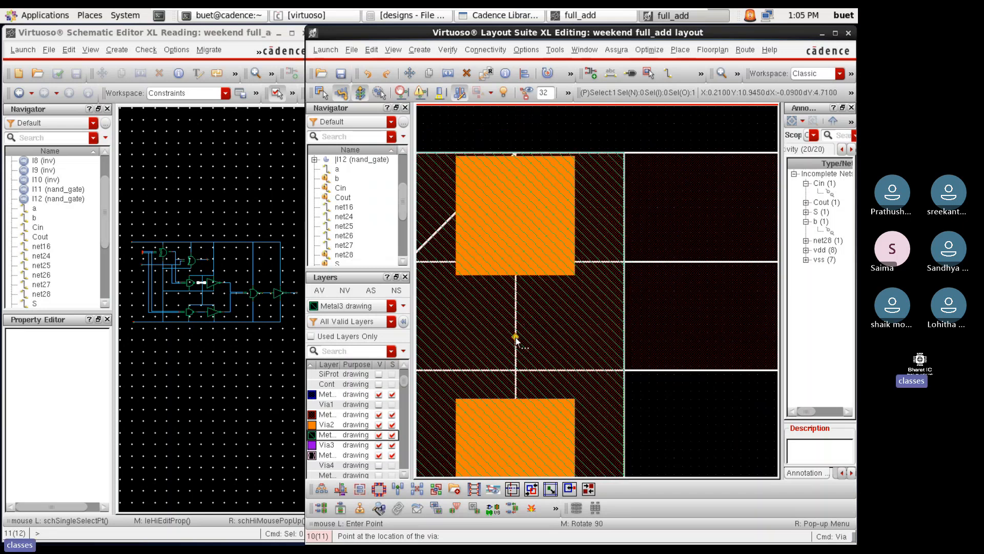
click(515, 341)
ctrl+scroll(628, 330, down, 2)
key(Escape)
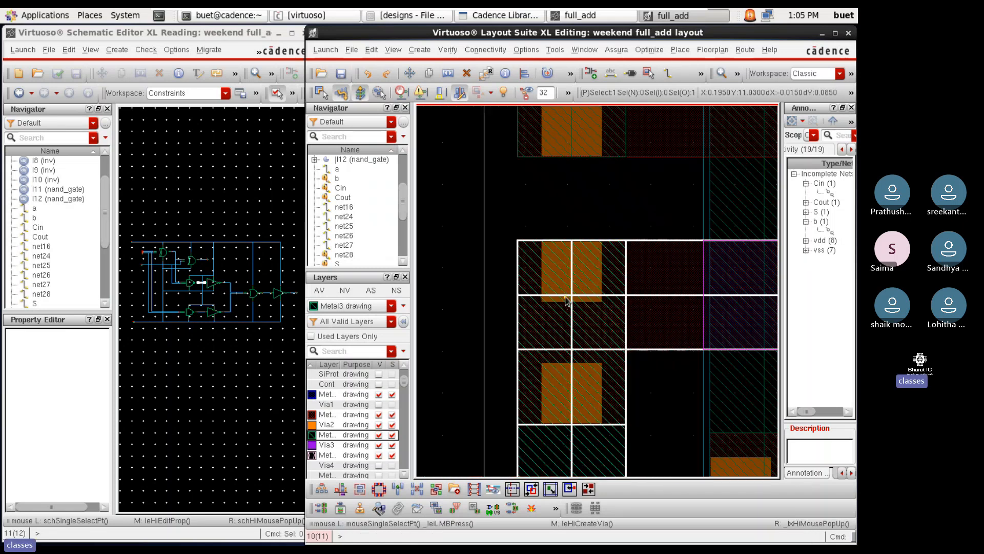
Highlight the S, vdd, vss and Cout nets in turn and examine their remaining unrouted connections
ctrl+scroll(521, 285, down, 4)
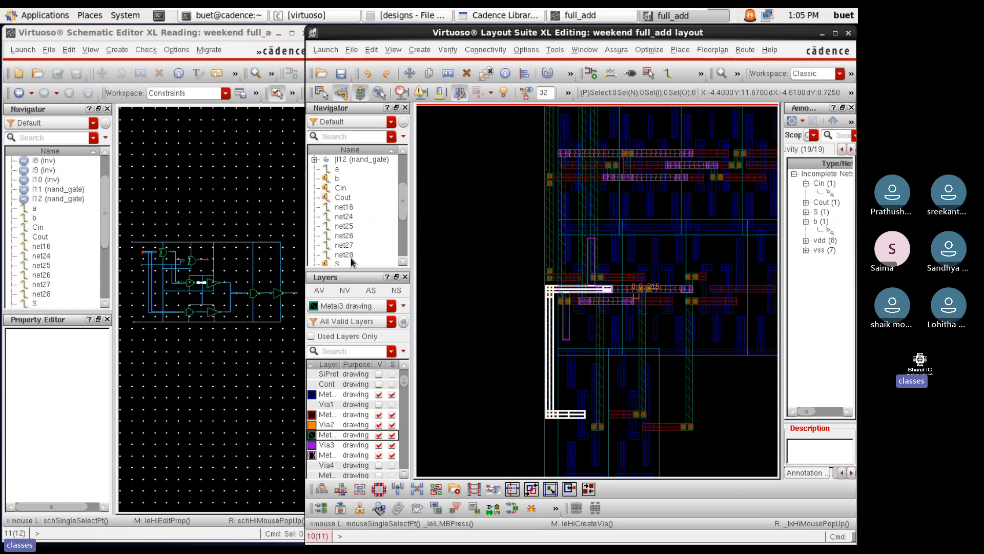
scroll(350, 257, down, 2)
click(337, 207)
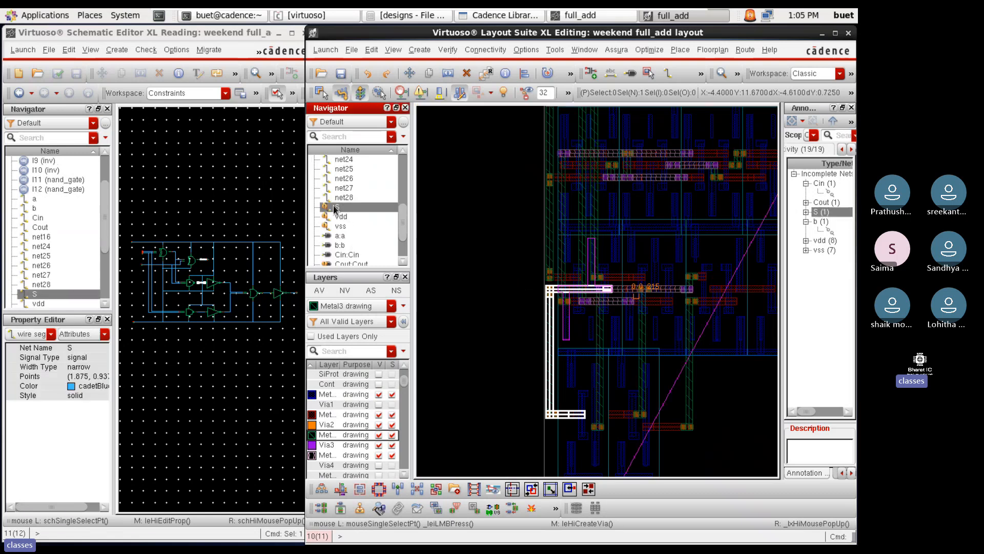
ctrl+scroll(527, 301, down, 4)
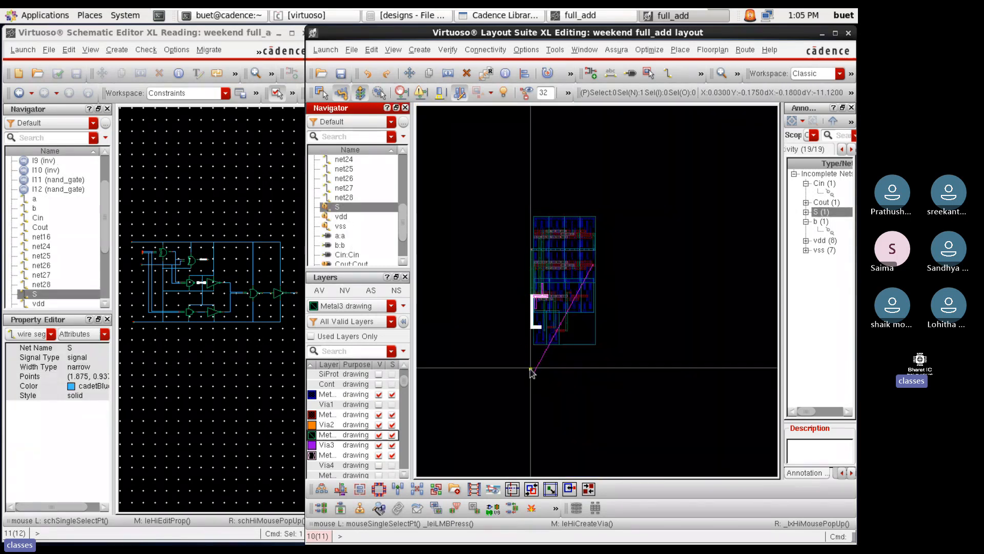
click(345, 218)
click(344, 226)
scroll(344, 225, up, 2)
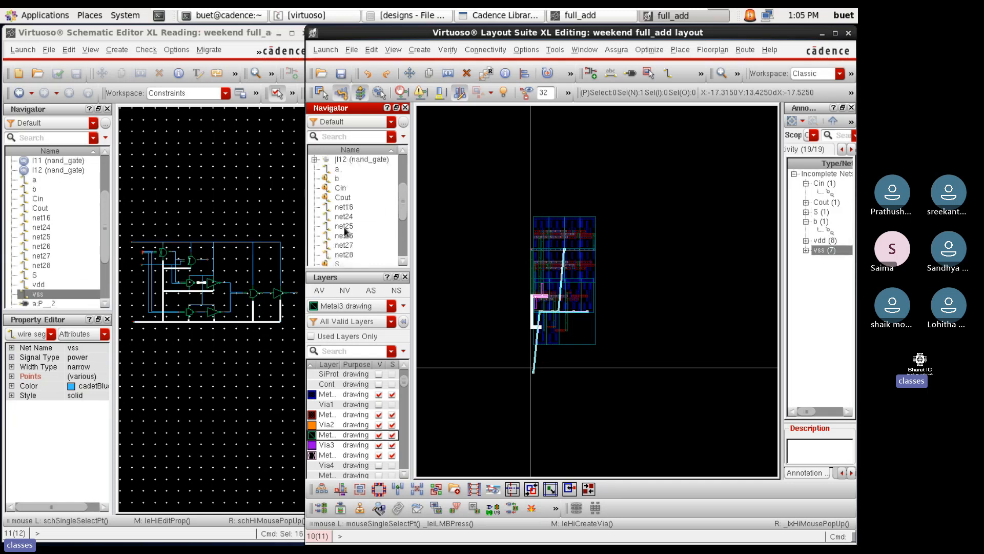
click(345, 198)
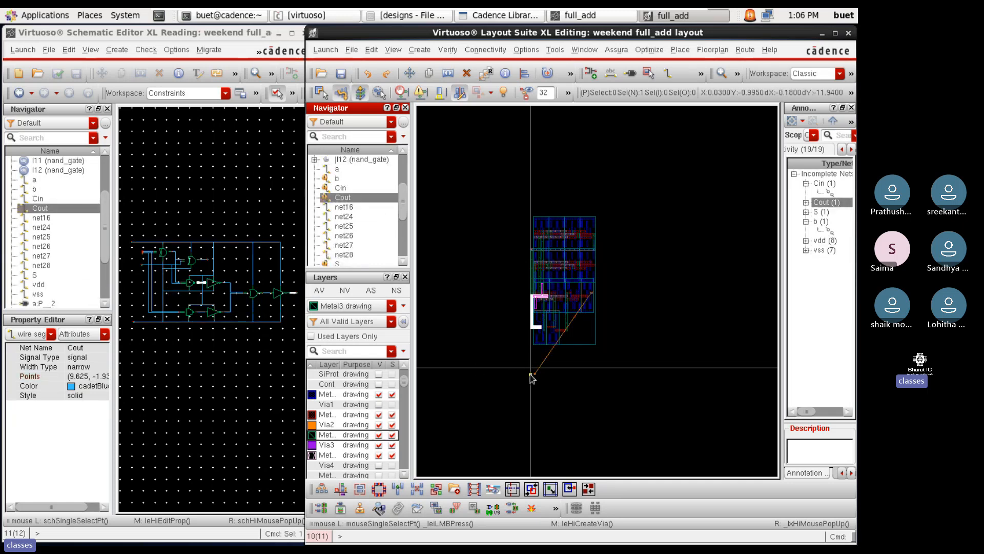
scroll(530, 374, up, 4)
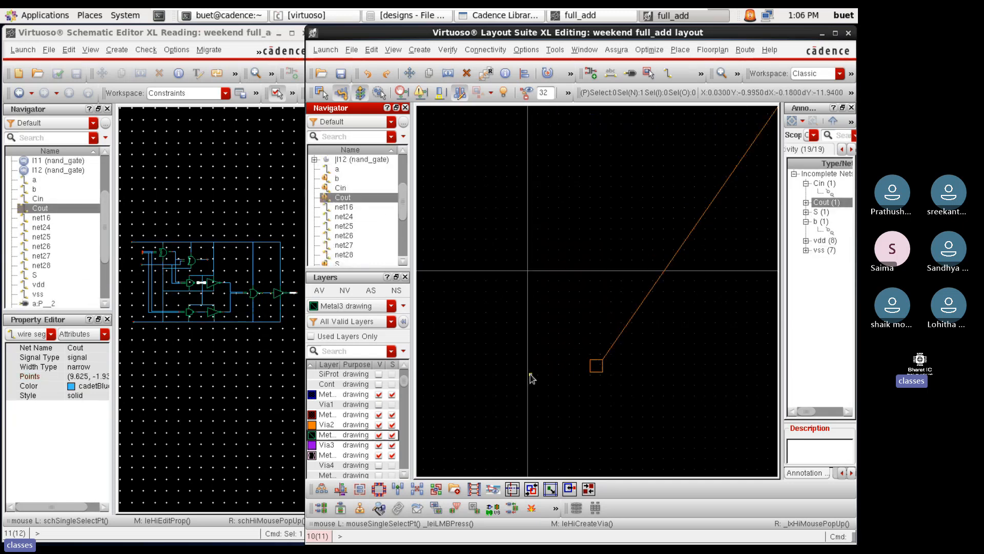
Make all layers visible and stretch the Cout pin horizontally from the pin cluster near the origin to just beyond the layout's right edge
click(320, 291)
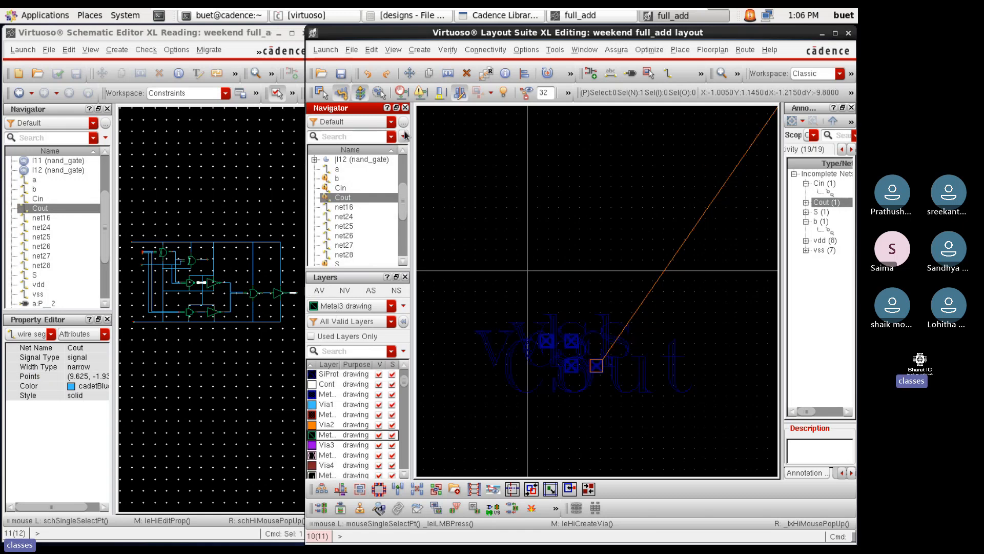
click(610, 407)
scroll(601, 394, up, 1)
scroll(601, 395, up, 1)
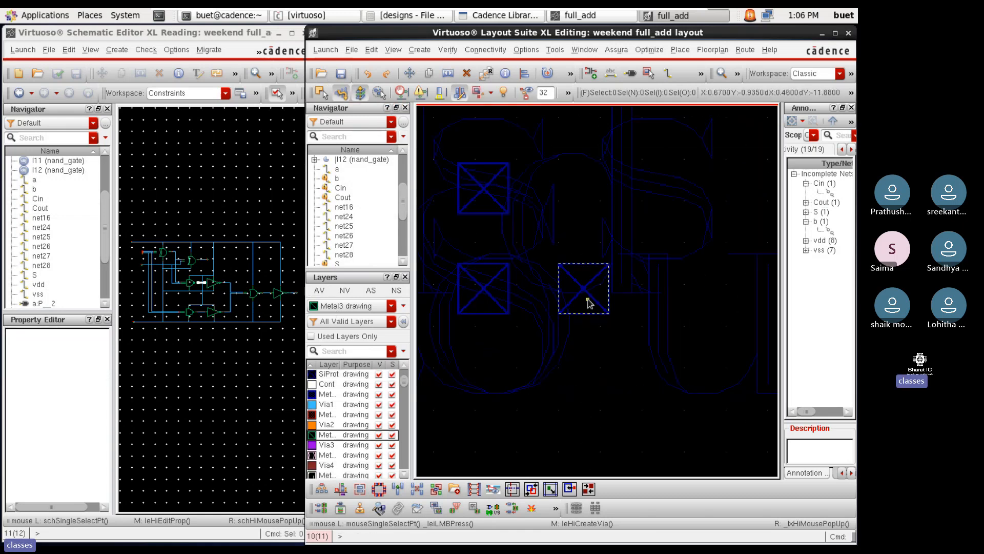
click(586, 301)
scroll(569, 394, down, 4)
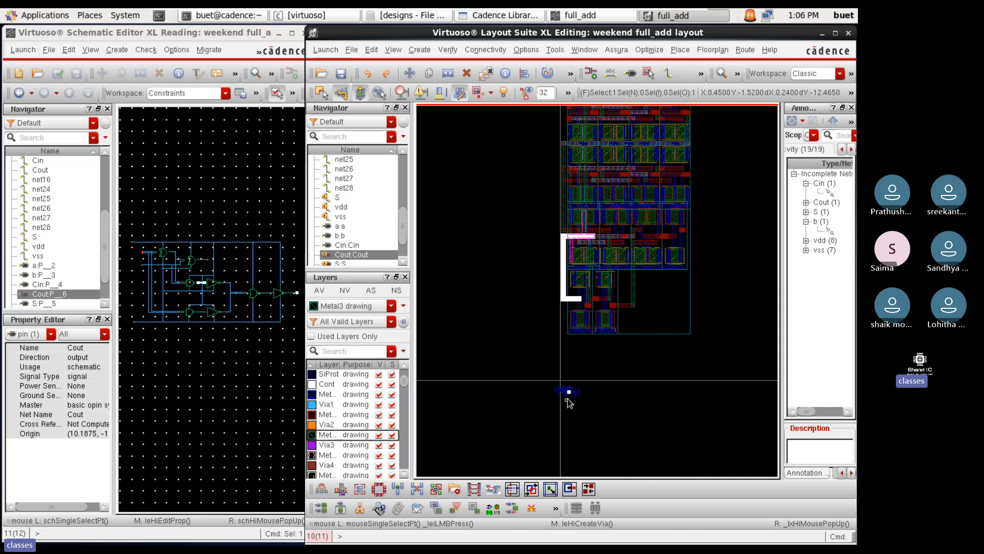
key(s)
click(568, 394)
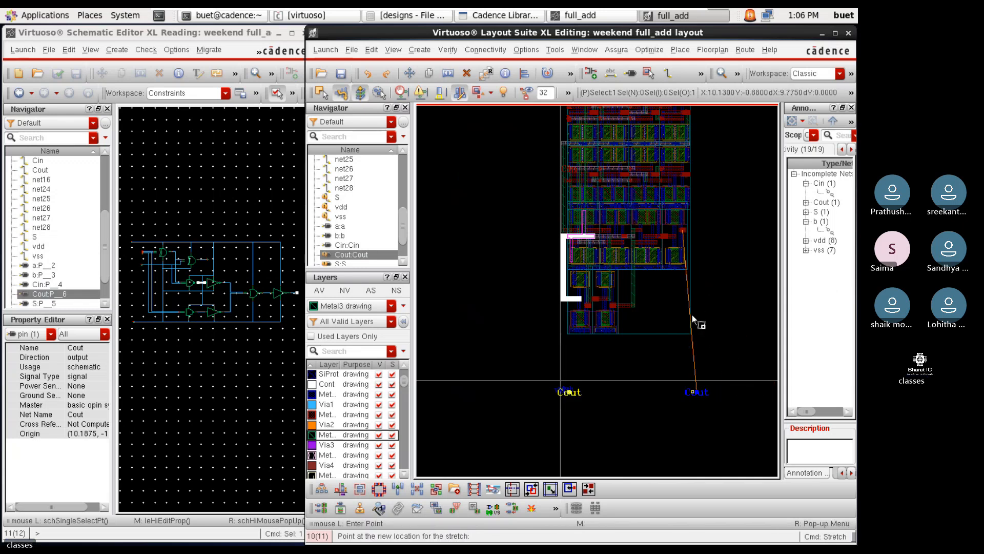
click(700, 391)
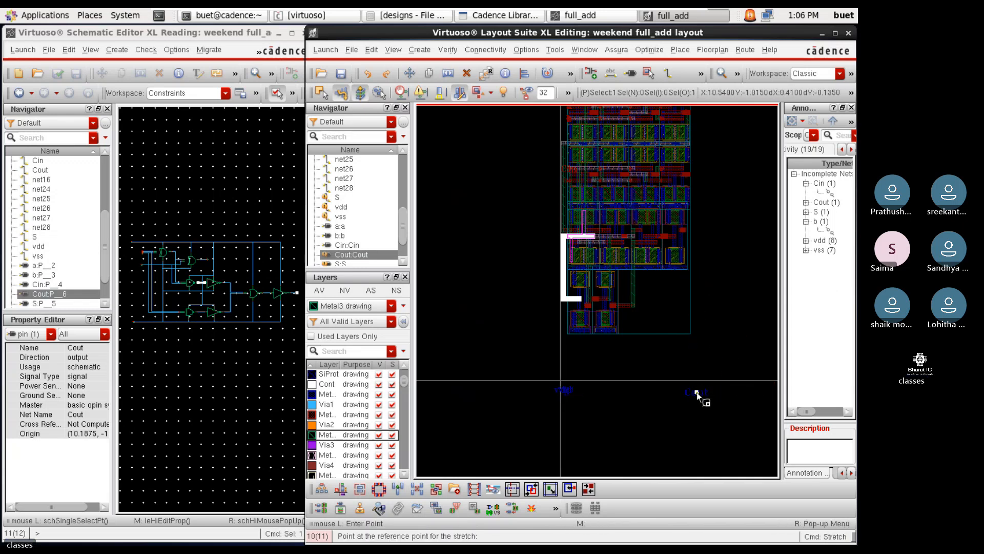
Stretch the Cout pin straight up until it is level with the Cout output via at the layout's right edge
click(697, 392)
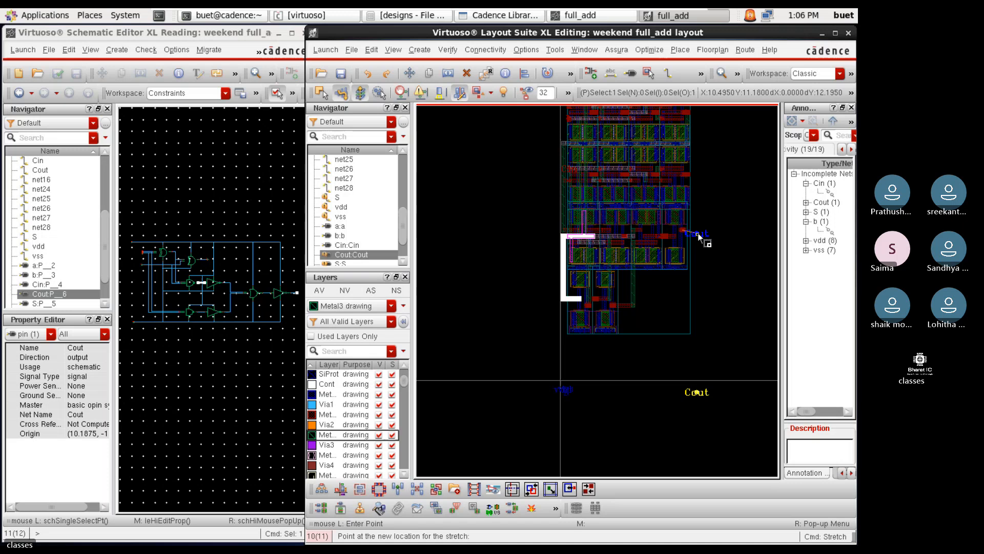
scroll(698, 235, up, 4)
click(689, 174)
scroll(700, 190, down, 2)
scroll(657, 151, up, 2)
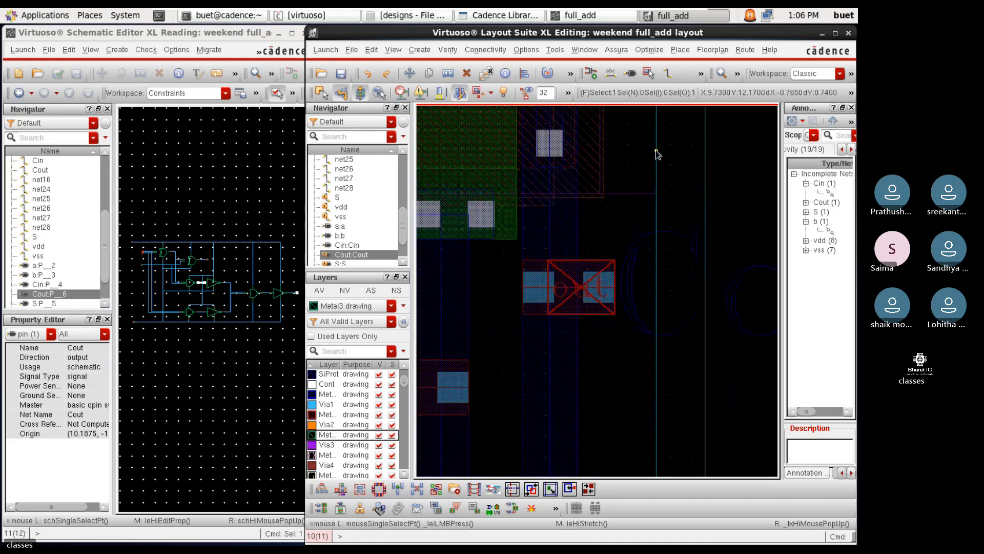
Stretch the Cout pin horizontally onto the Metal2 output via of the Cout net
scroll(692, 269, down, 2)
key(s)
click(705, 281)
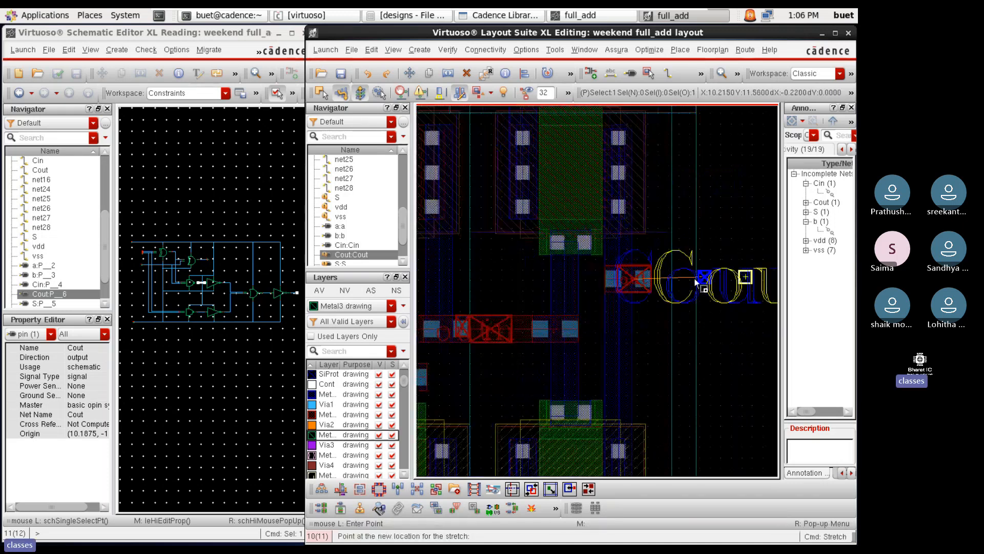
scroll(641, 281, up, 2)
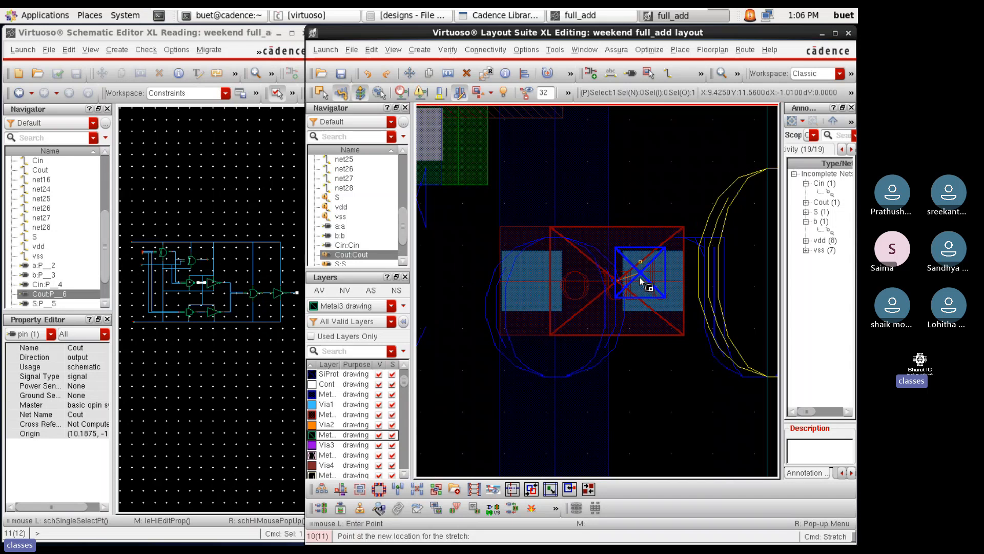
click(641, 281)
scroll(641, 283, down, 2)
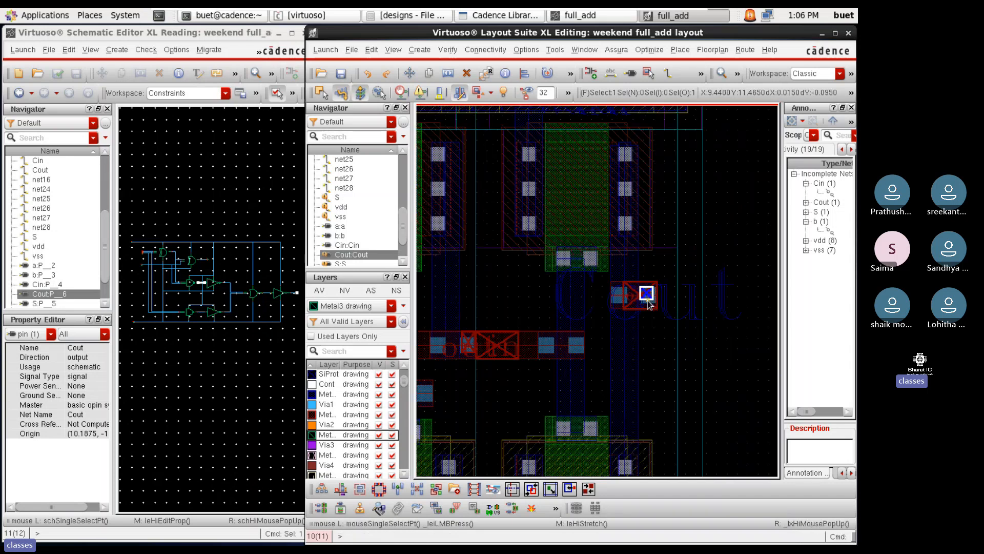
Change the layer of both the Cout pin and its label to Metal2 pin, and clear the selection
shift+click(725, 311)
key(q)
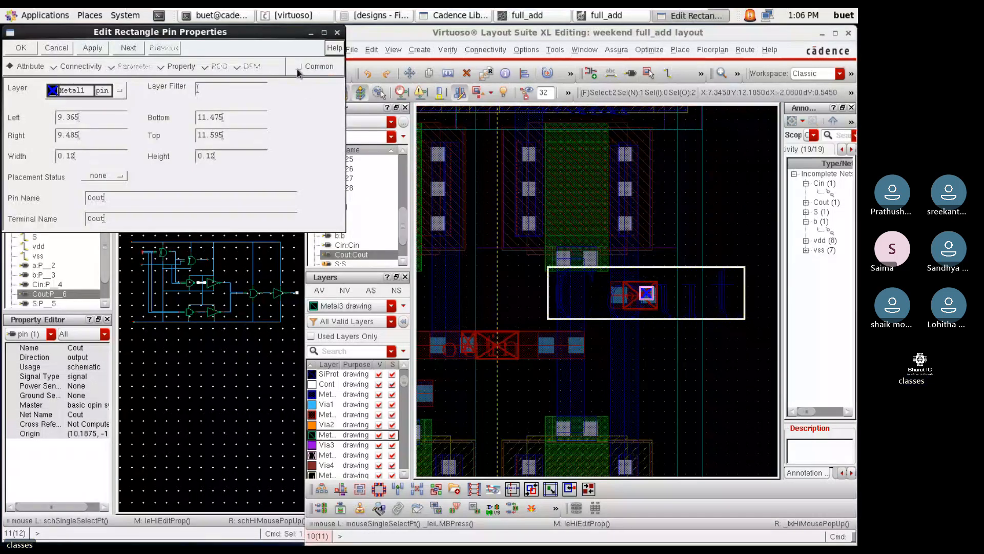
click(299, 66)
click(125, 109)
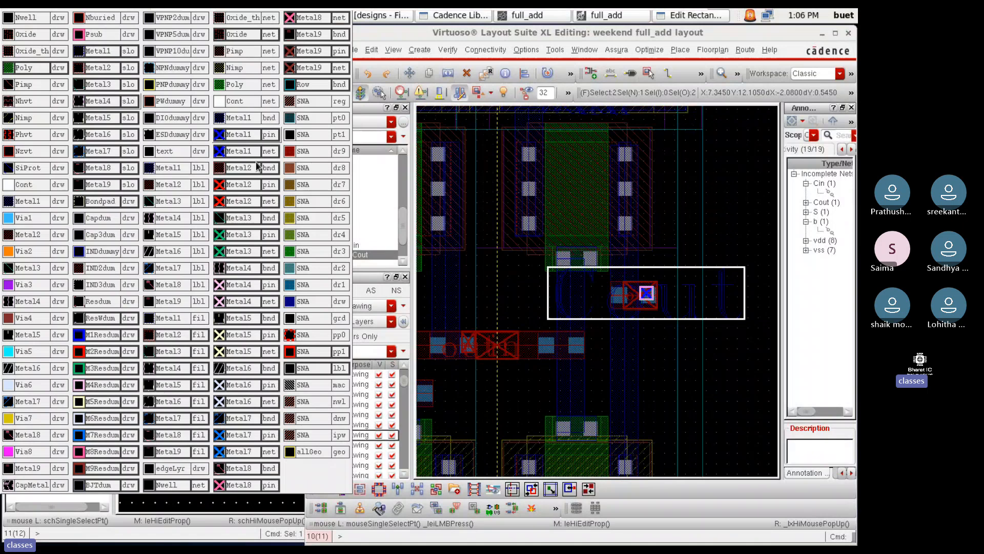
click(256, 184)
click(22, 47)
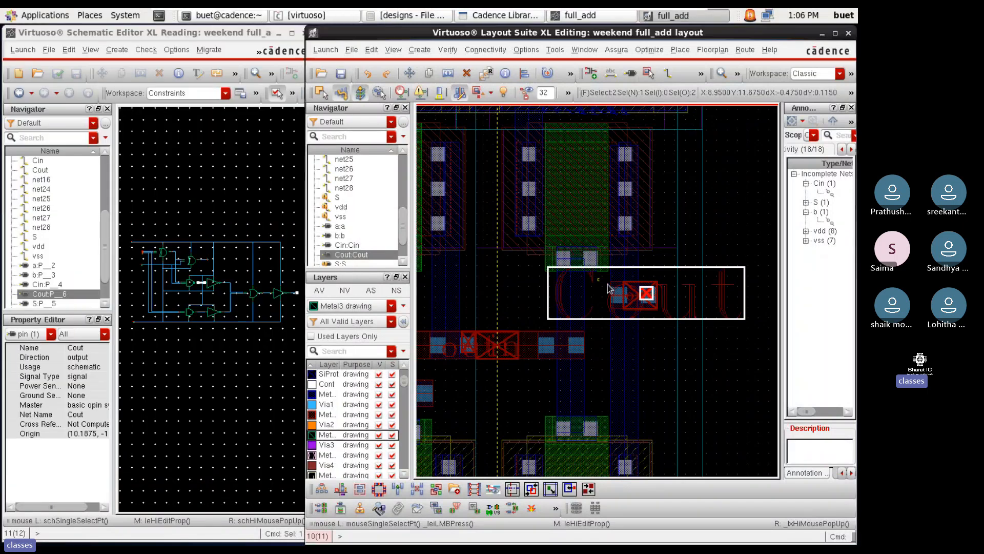
scroll(669, 307, down, 2)
click(722, 272)
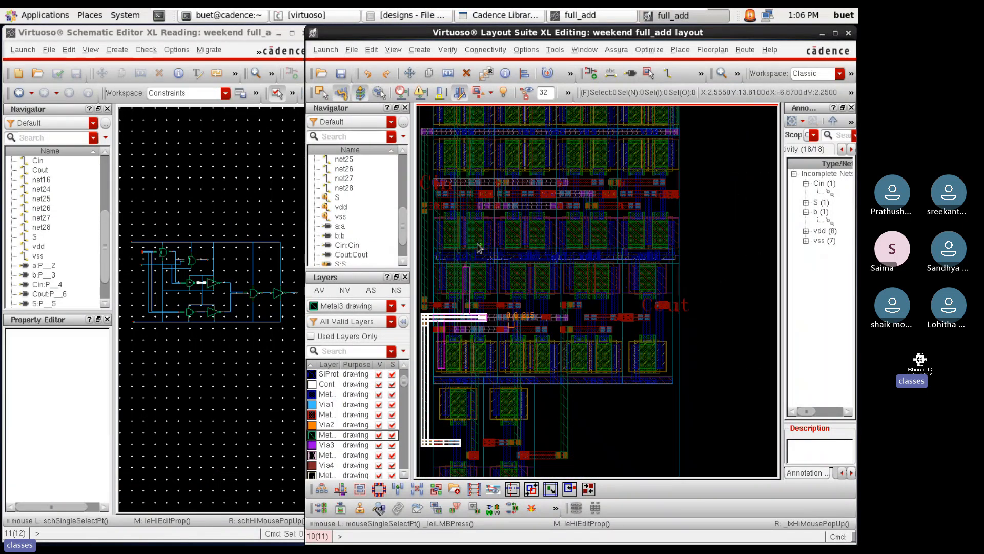
Highlight the Cin and b nets and inspect the reported open connection at the Cin pin
scroll(354, 213, up, 2)
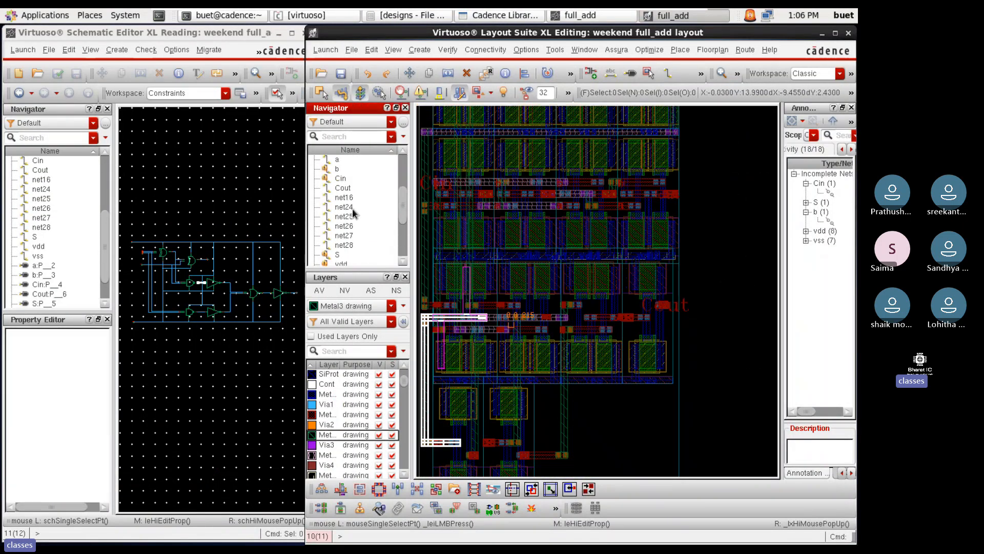
click(340, 178)
scroll(716, 262, down, 2)
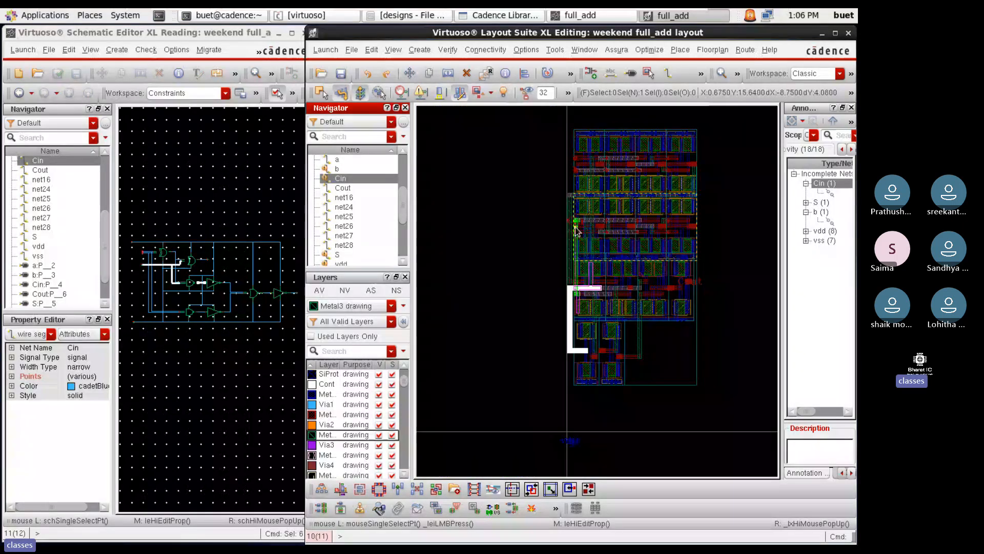
scroll(577, 230, up, 3)
click(829, 194)
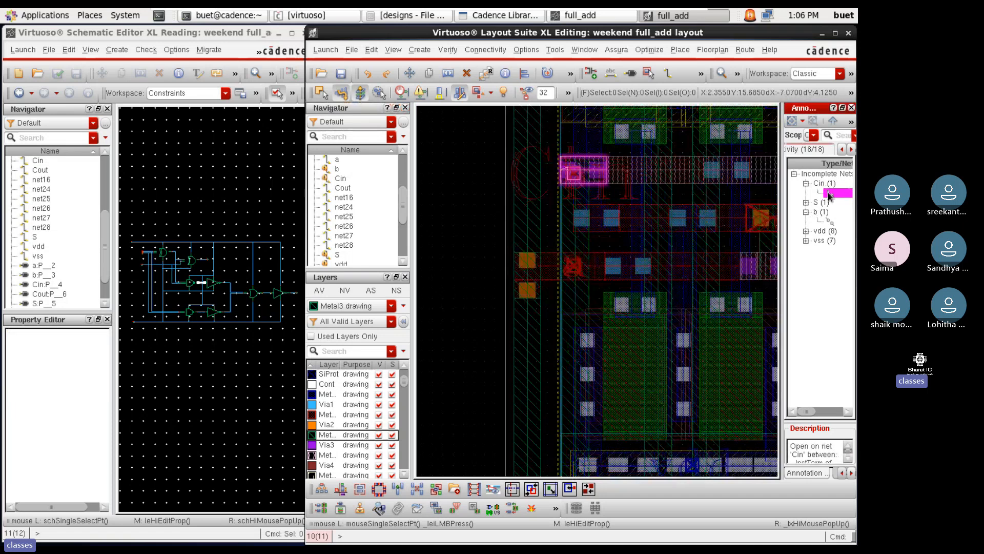
scroll(590, 153, up, 2)
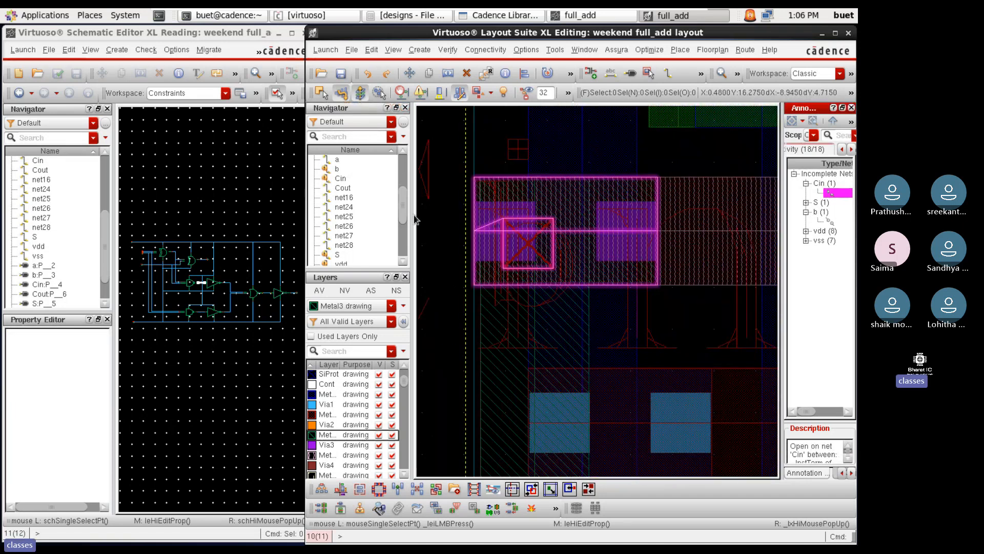
click(340, 178)
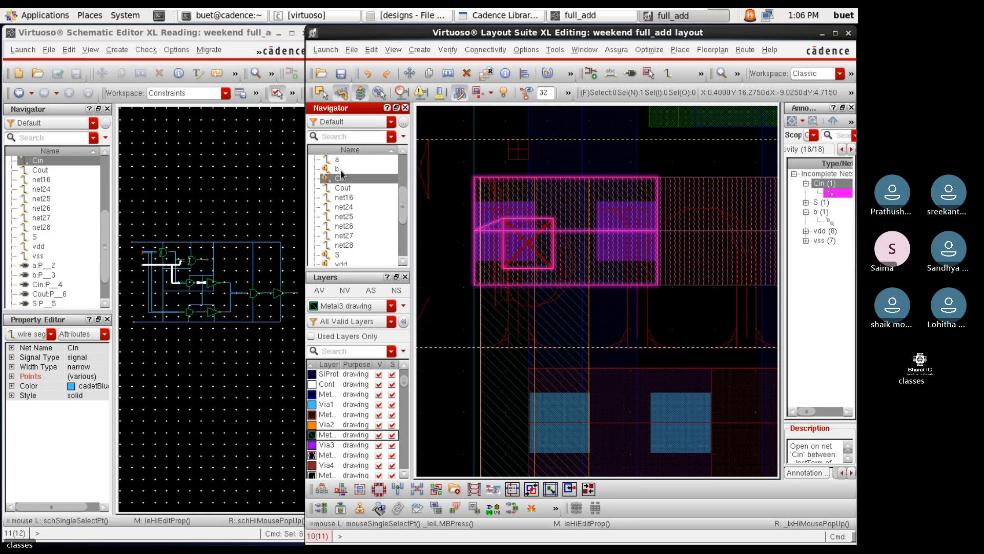
click(341, 169)
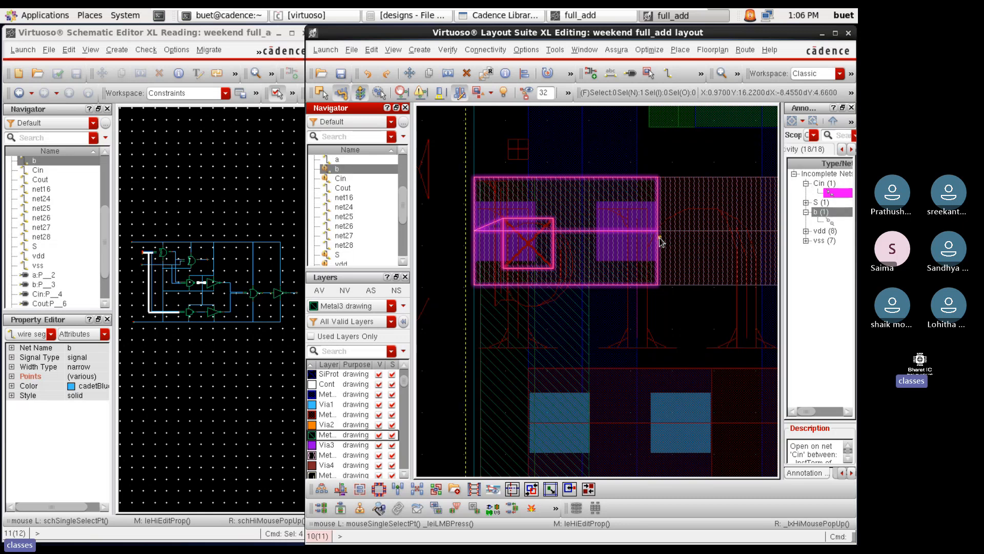
ctrl+scroll(660, 241, down, 5)
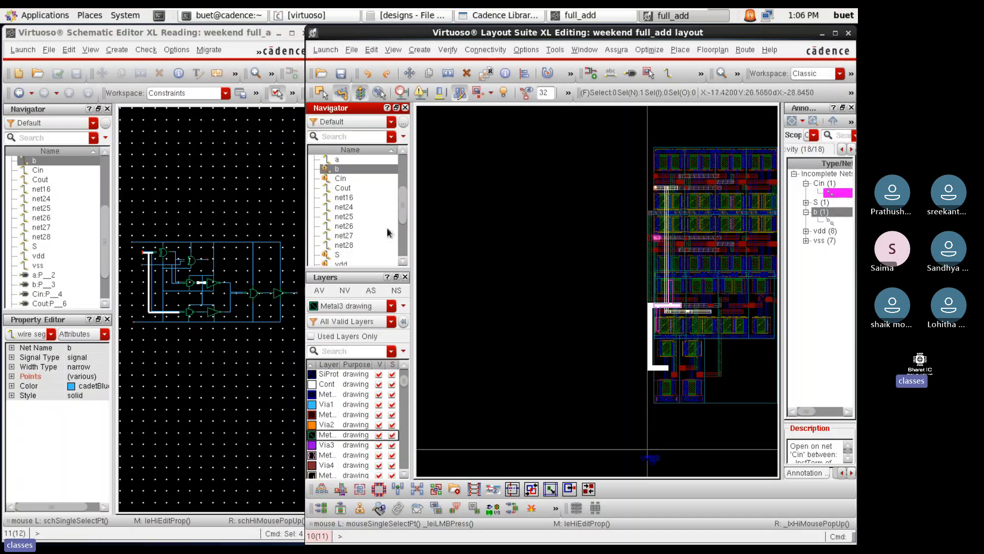
Highlight the S net and inspect the reported open connection on net b
scroll(381, 230, down, 2)
right_click(348, 196)
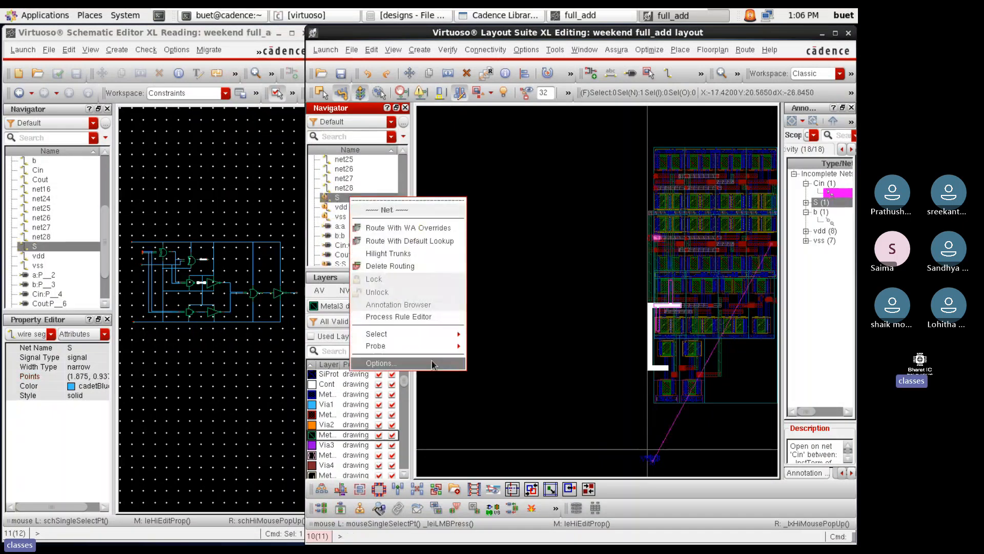
mouse_move(431, 346)
click(493, 379)
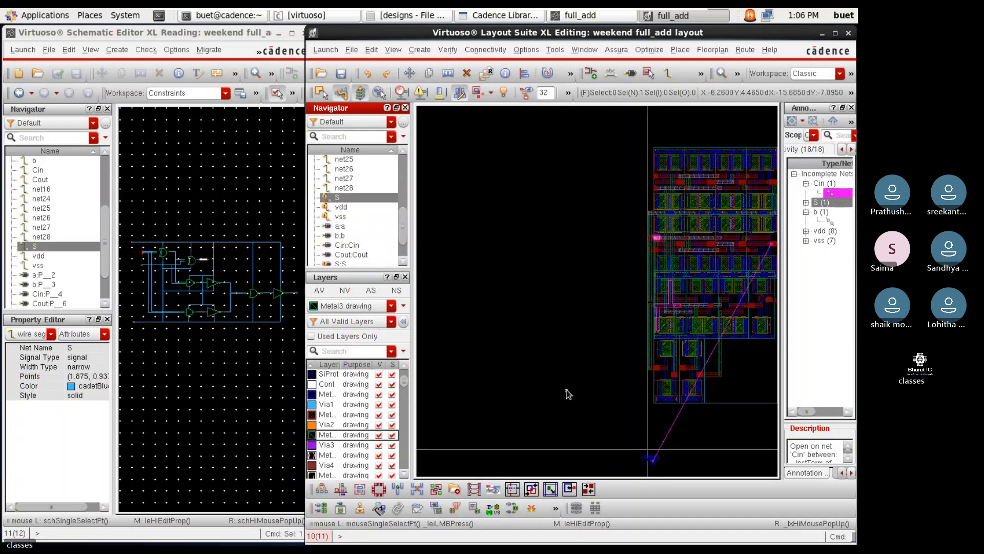
click(826, 285)
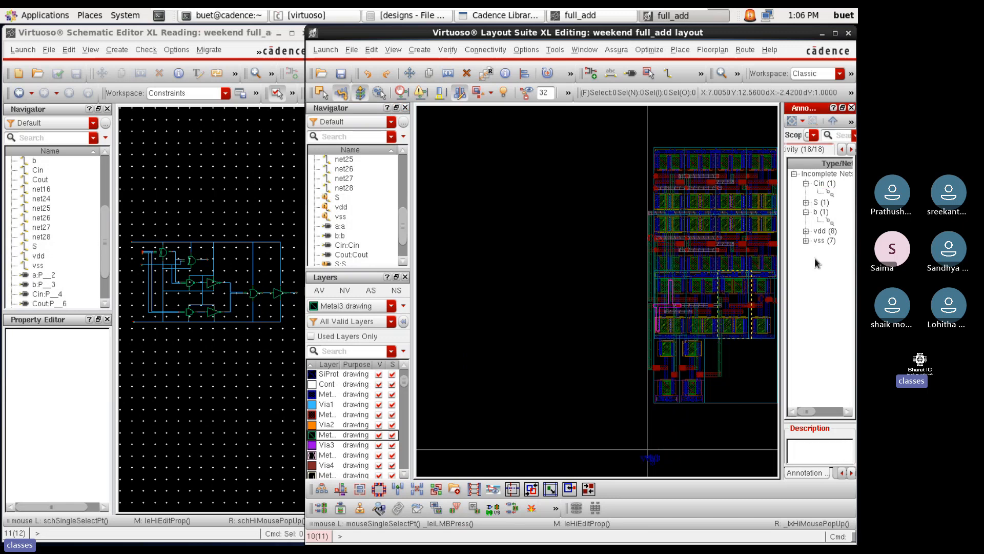
click(829, 221)
scroll(663, 190, up, 4)
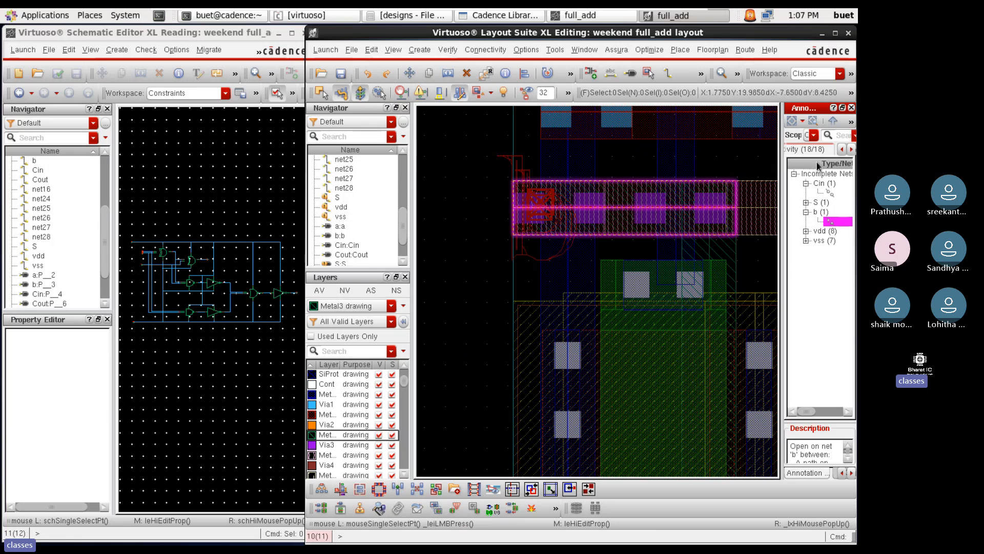
Stretch the S pin straight up from near the origin until it is roughly level with the S output path
click(815, 203)
scroll(570, 262, down, 5)
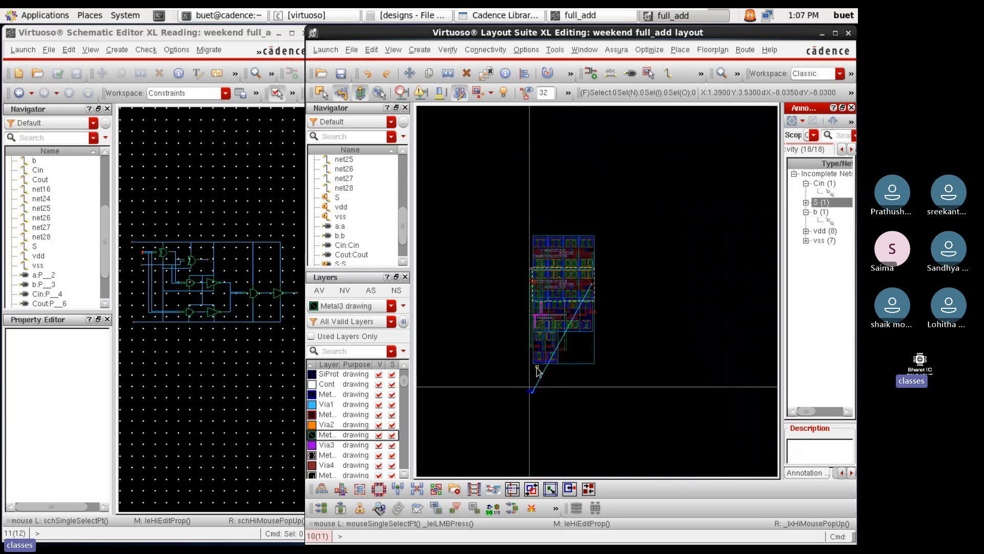
scroll(531, 394, up, 5)
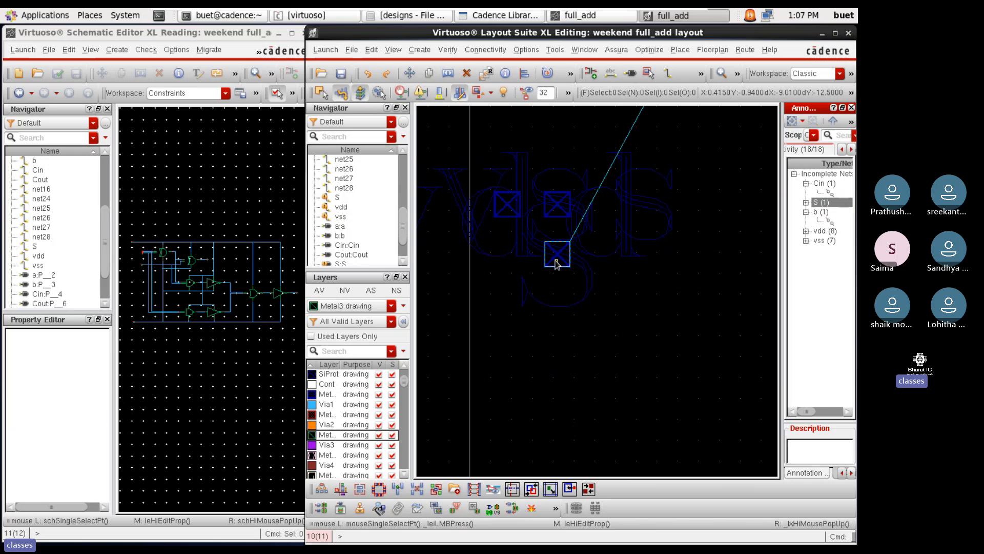
click(557, 260)
key(s)
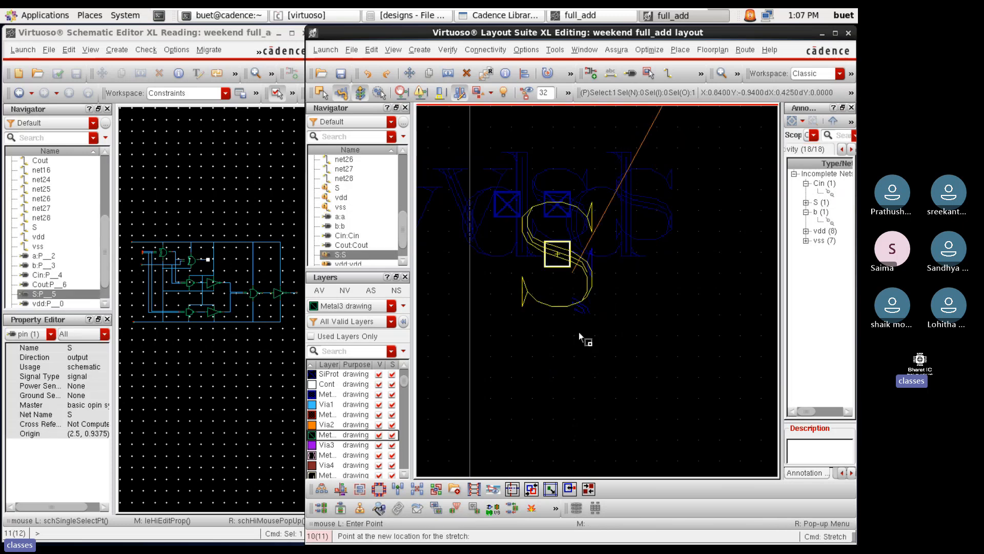
scroll(579, 331, down, 5)
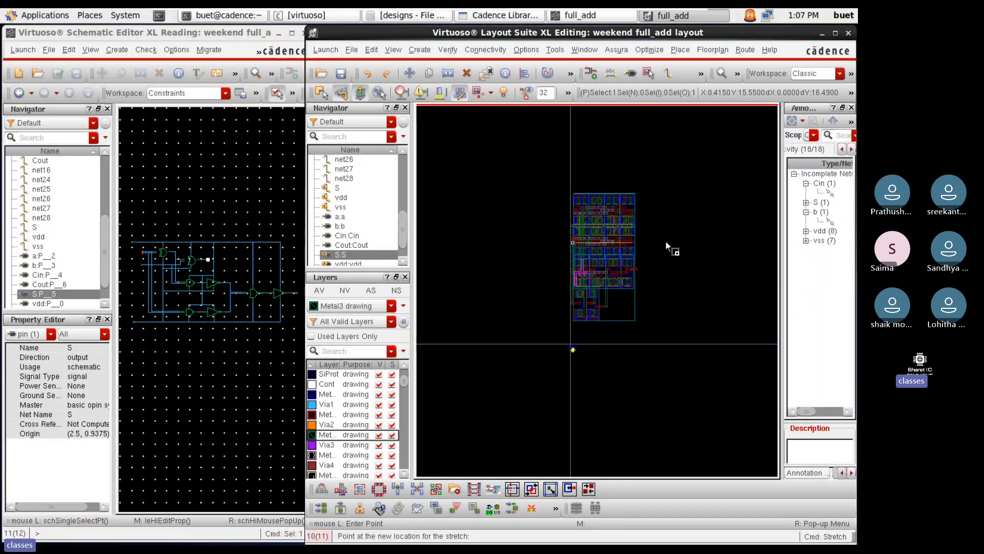
click(662, 242)
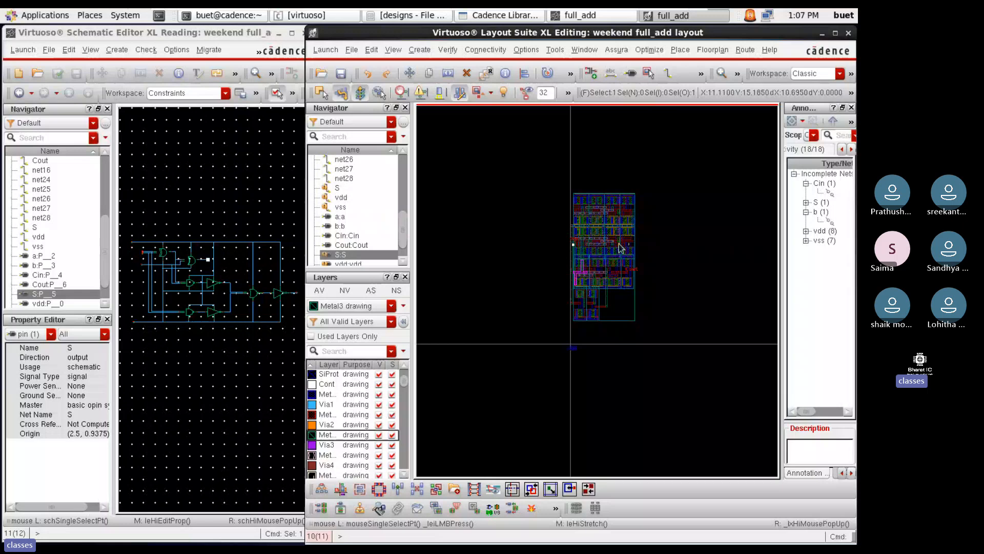
Stretch the S pin horizontally to just outside the layout's right edge, near the S output path
click(579, 239)
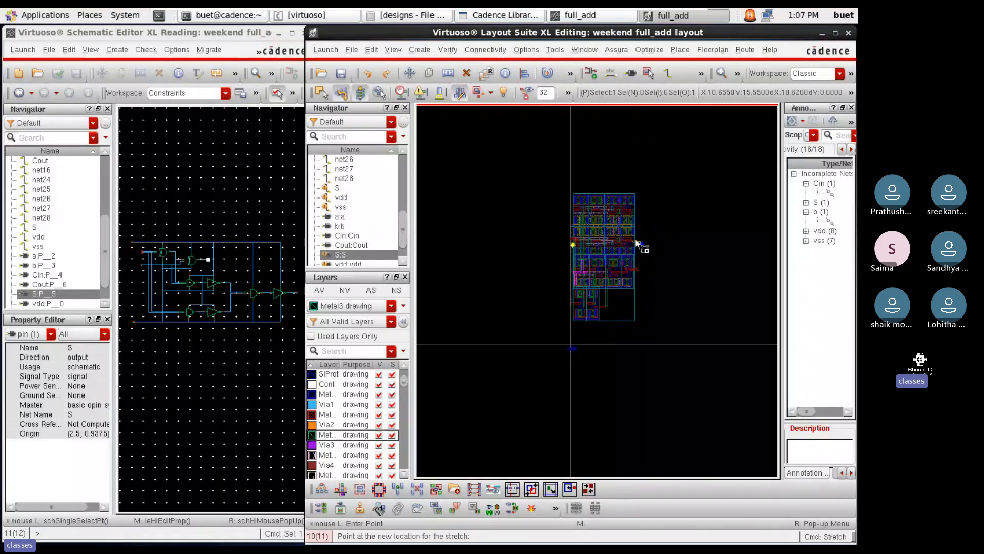
scroll(636, 239, up, 5)
click(649, 282)
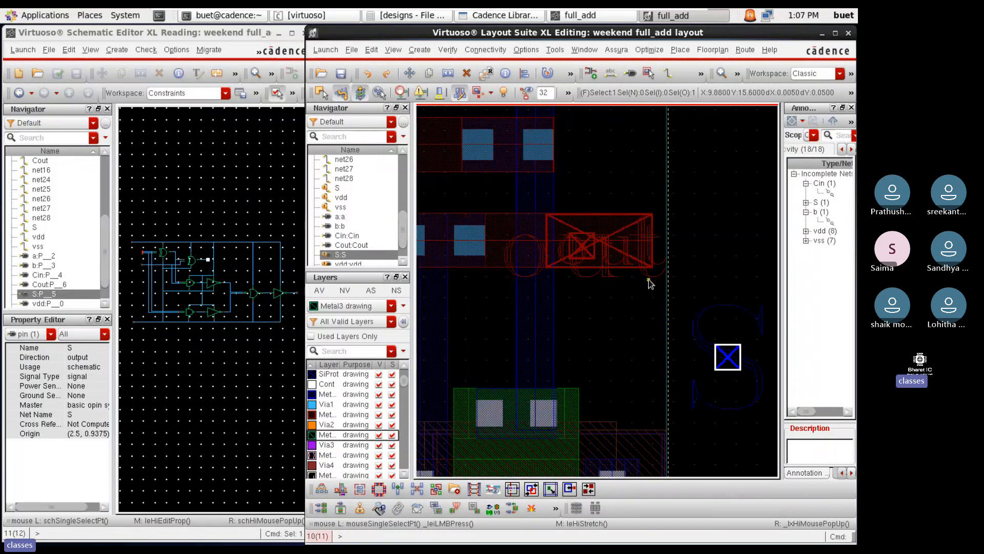
Align the S pin vertically with the Metal2 output path and stretch it horizontally onto the end of that path
key(s)
click(715, 348)
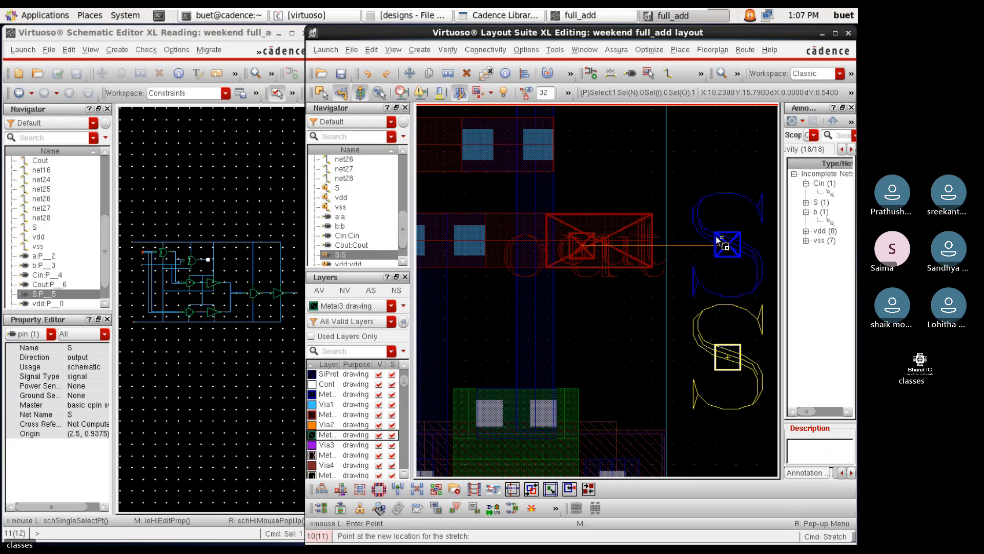
click(715, 236)
key(s)
click(723, 241)
click(612, 240)
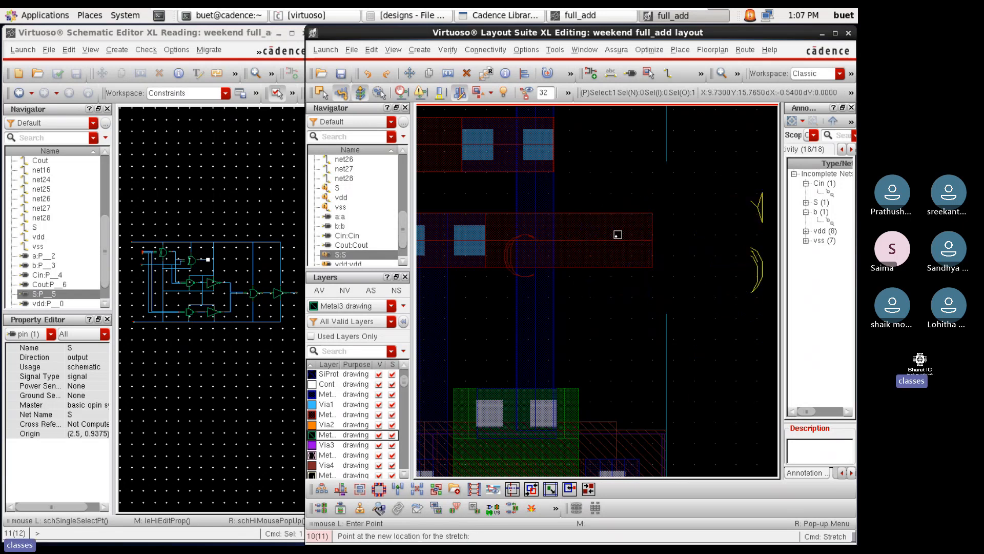
Change the layer of both the S pin and its label to Metal2 pin, and clear the selection
double_click(635, 210)
click(298, 64)
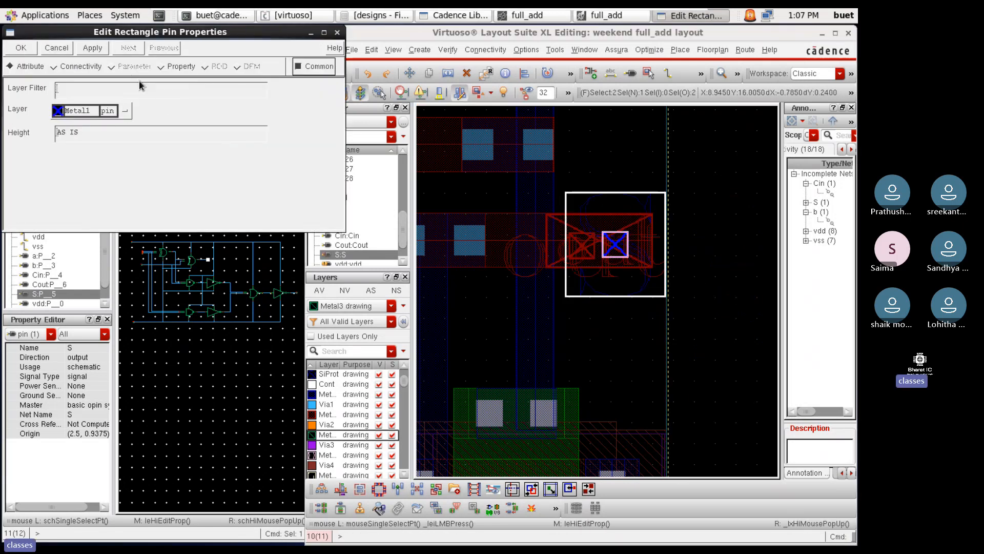
click(123, 112)
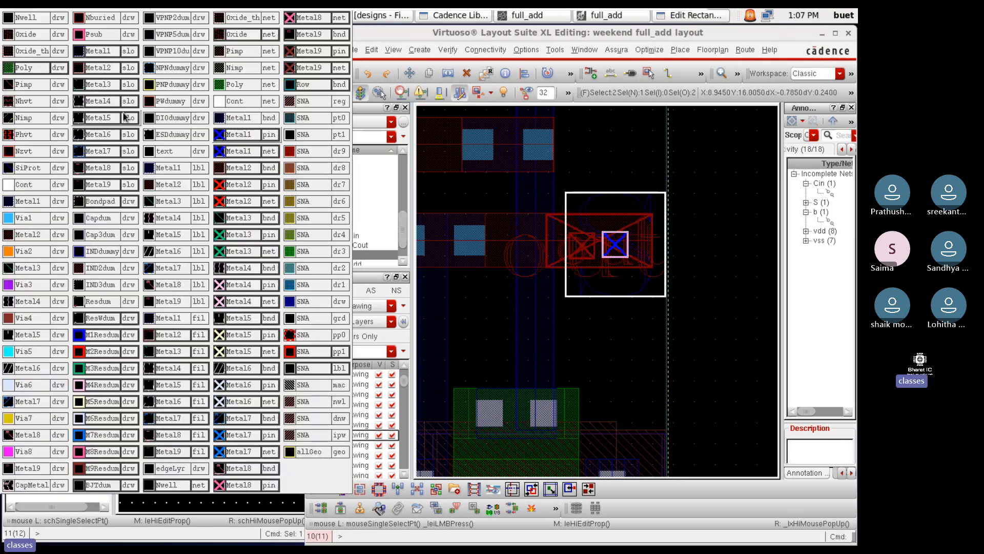
click(260, 183)
click(28, 52)
scroll(610, 190, down, 4)
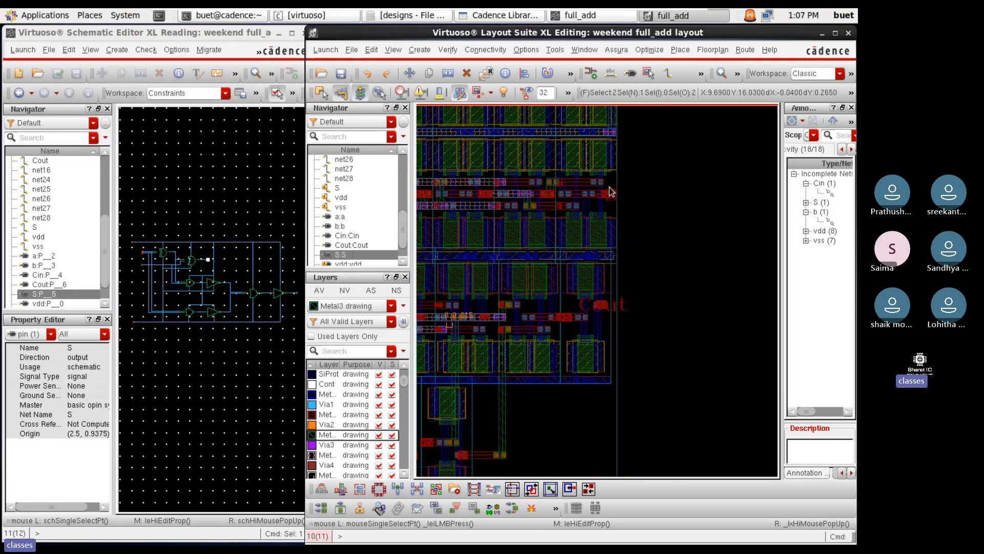
click(665, 234)
Stretch the vss pin straight up to the Metal1 rail above the two lower inverters, and move it horizontally along that rail
scroll(490, 404, up, 5)
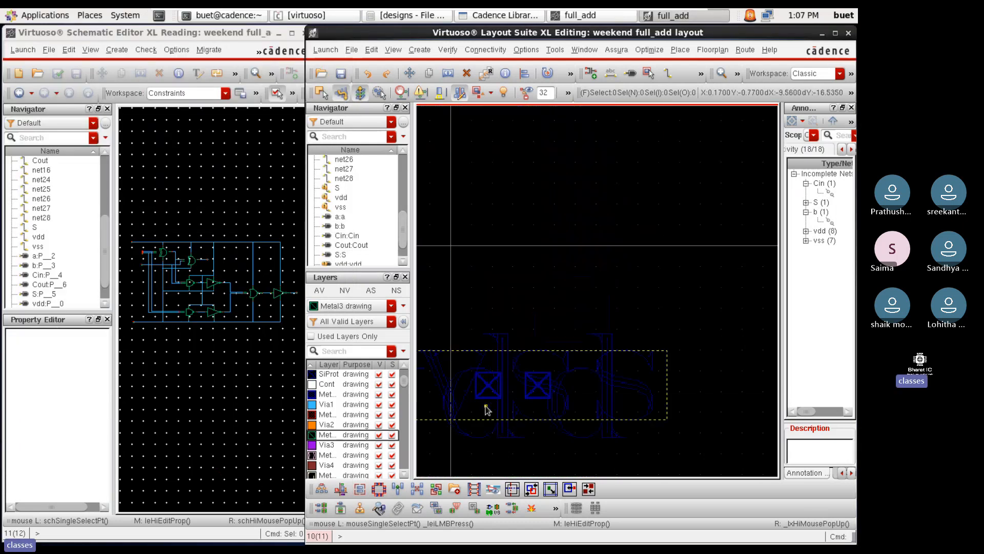
click(533, 392)
key(s)
click(533, 392)
scroll(578, 302, down, 4)
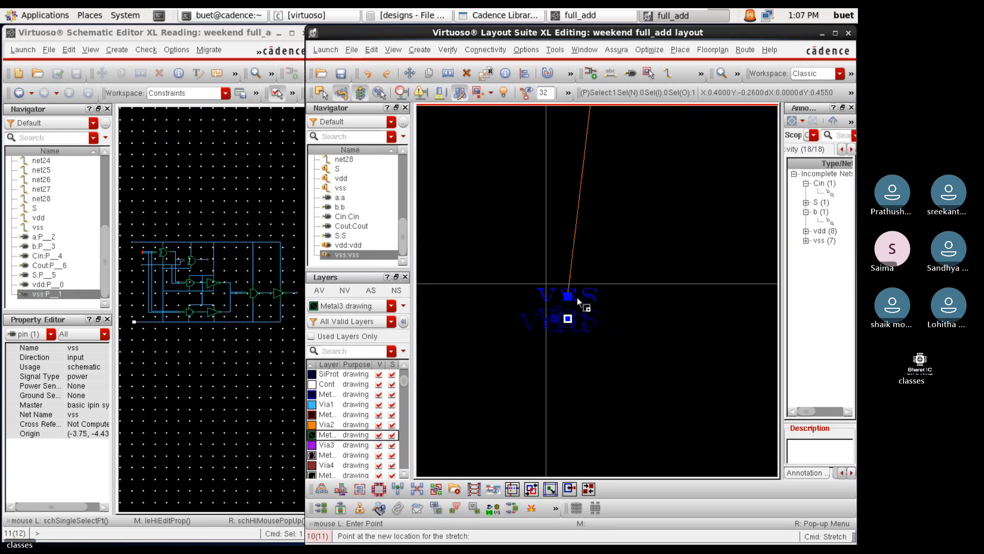
scroll(592, 186, up, 4)
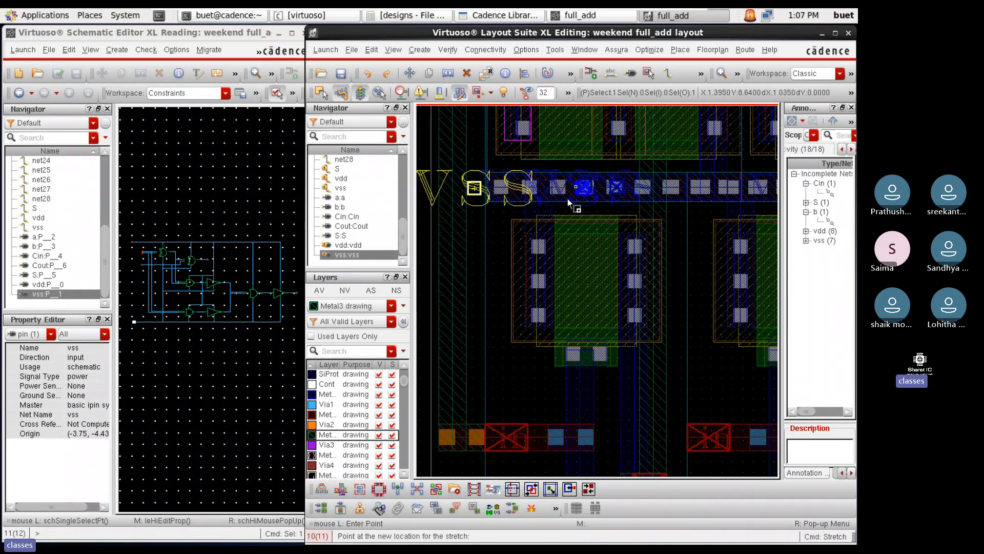
scroll(567, 198, down, 2)
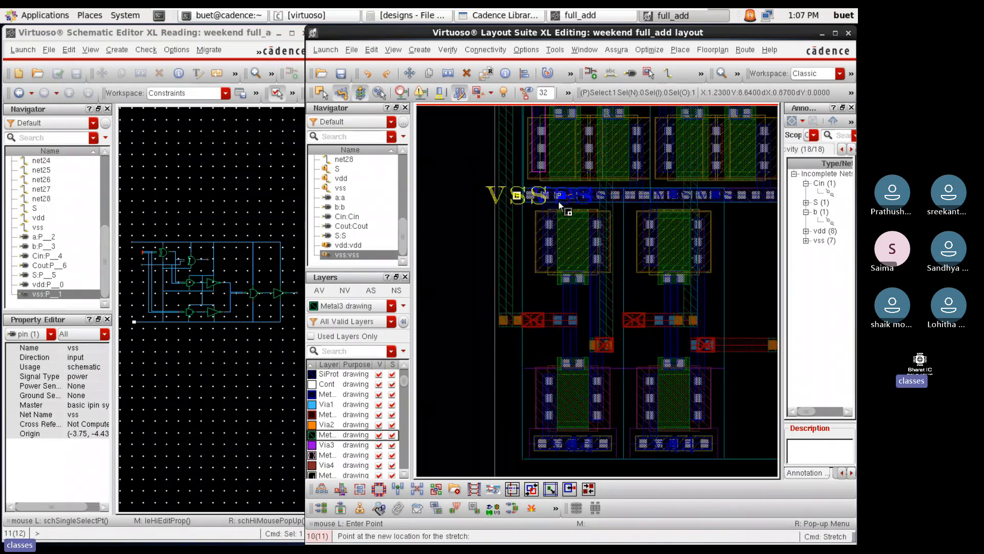
click(744, 202)
Select the vdd pin together with its label and stretch them straight up to the Metal1 rail at the layout's upper edge
scroll(697, 236, down, 5)
scroll(680, 272, up, 2)
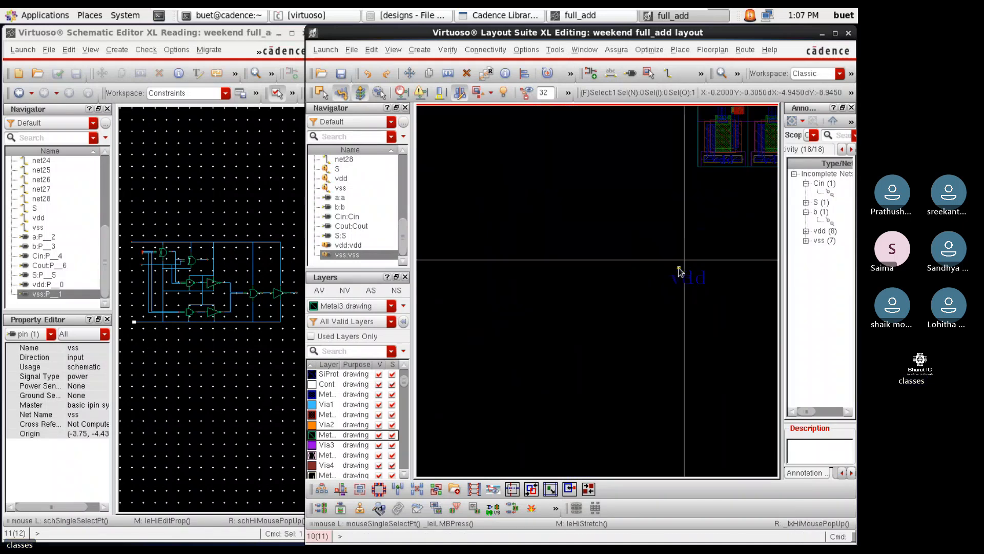
drag(632, 260, 717, 306)
scroll(697, 305, down, 1)
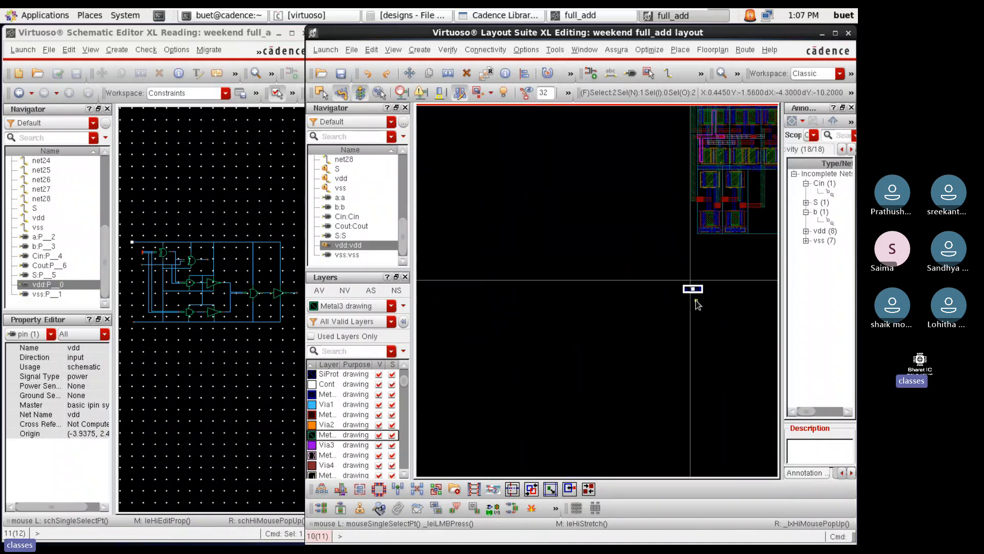
key(s)
click(694, 287)
scroll(707, 282, down, 1)
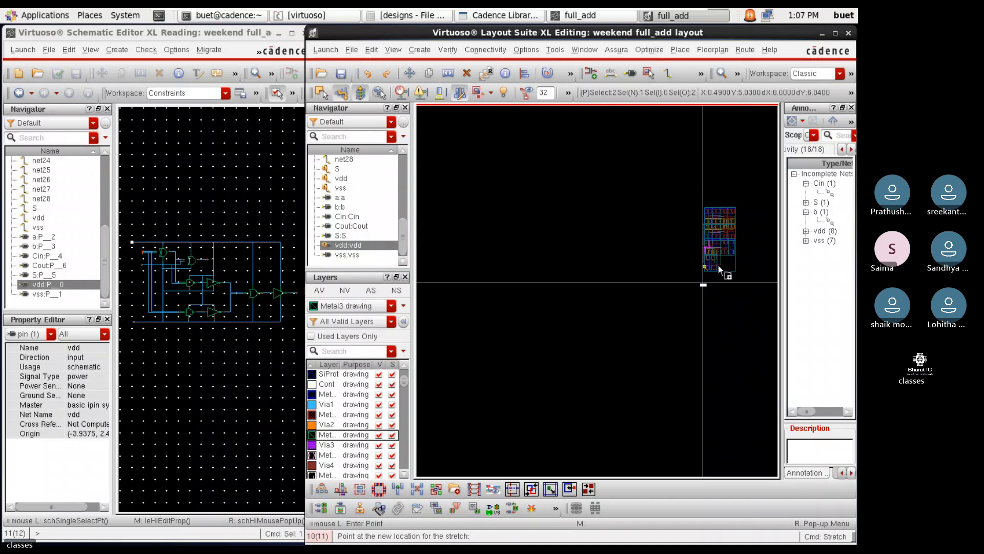
scroll(723, 206, up, 3)
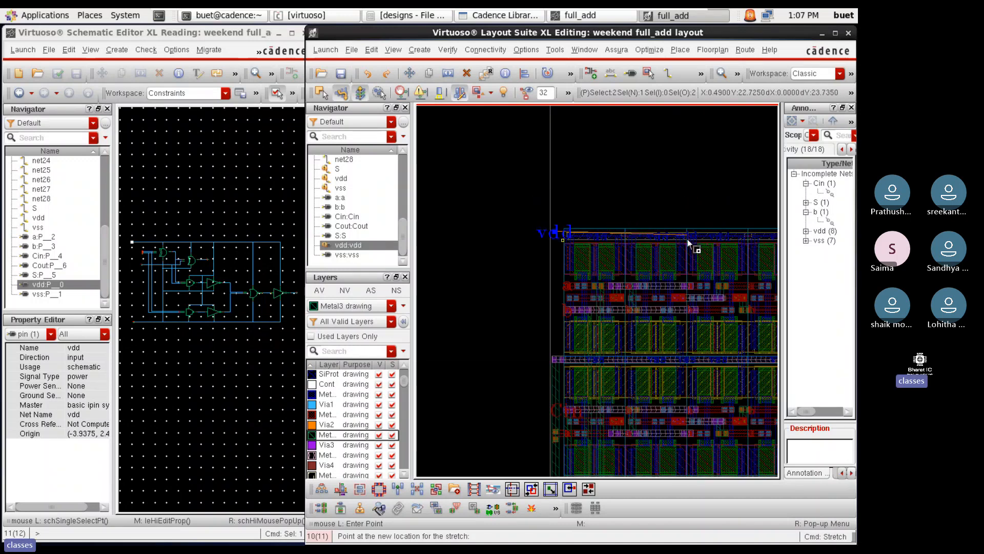
click(553, 234)
Align the vdd pin vertically with the uppermost Metal1 rail and stretch it horizontally onto the rail
scroll(549, 237, up, 3)
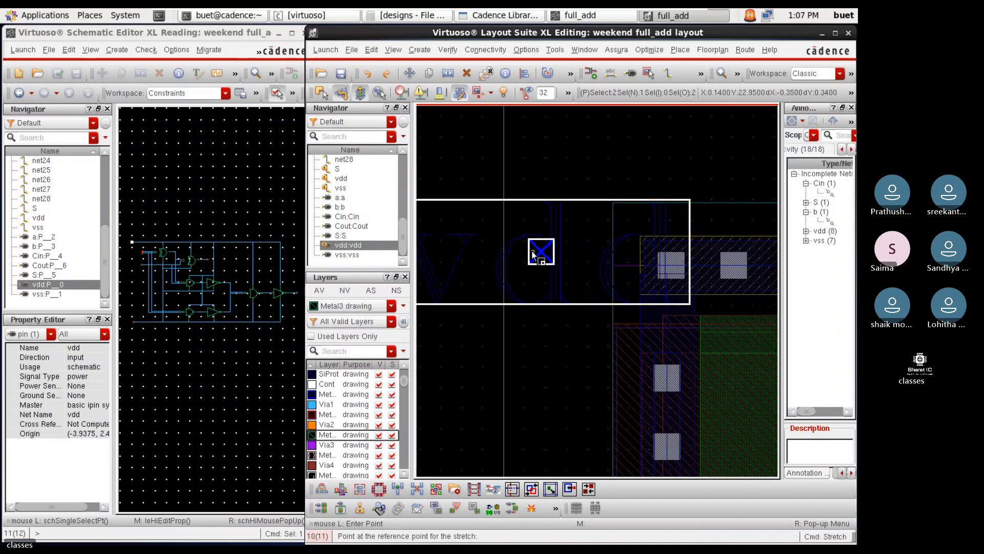
click(531, 250)
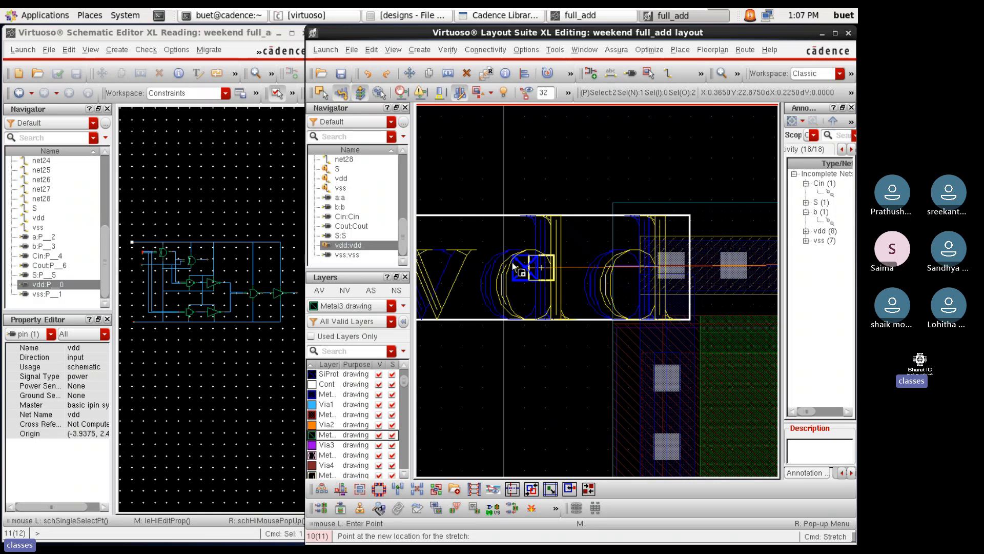
scroll(513, 264, down, 3)
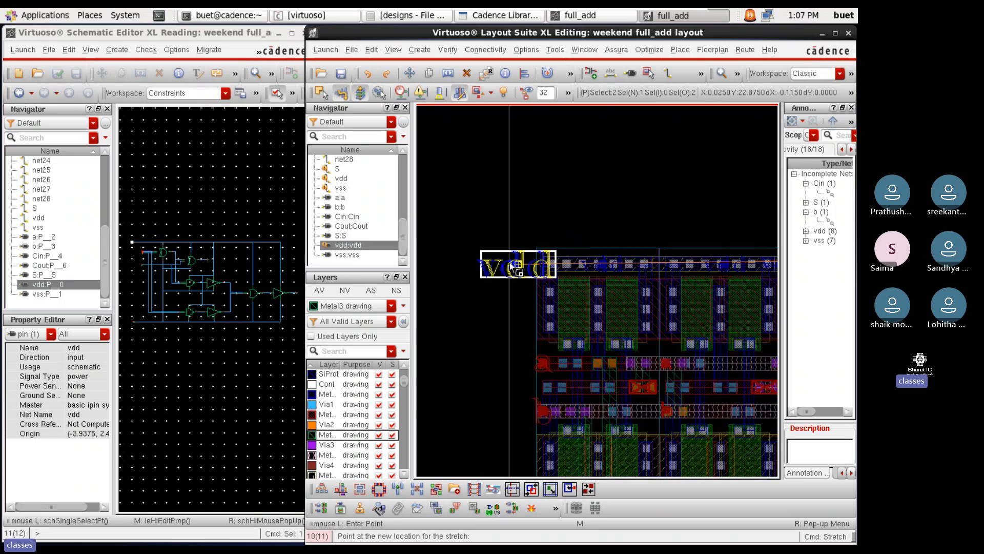
click(746, 271)
Examine the left edges of the two stacked exor cells, checking their supply rails and cell boundaries
scroll(654, 213, down, 3)
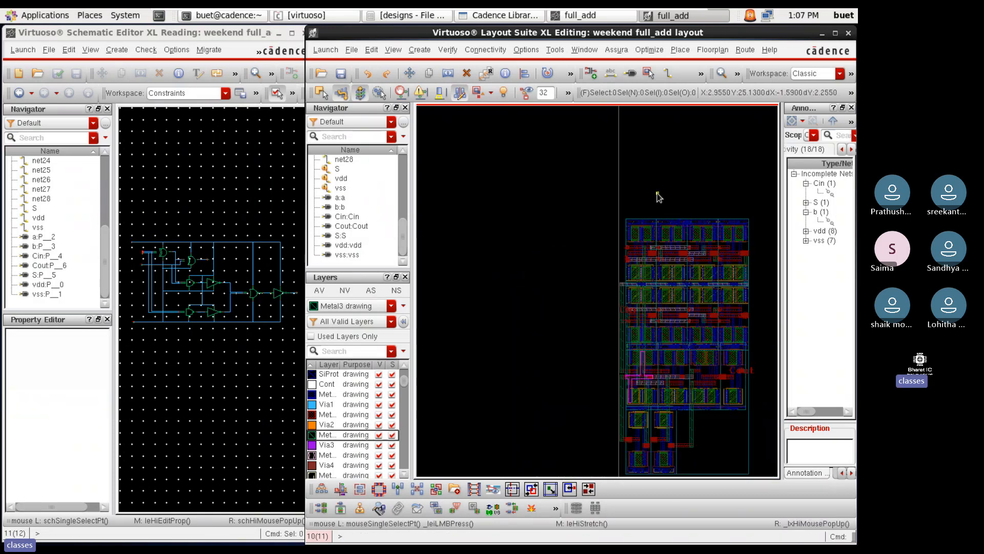
scroll(624, 307, up, 3)
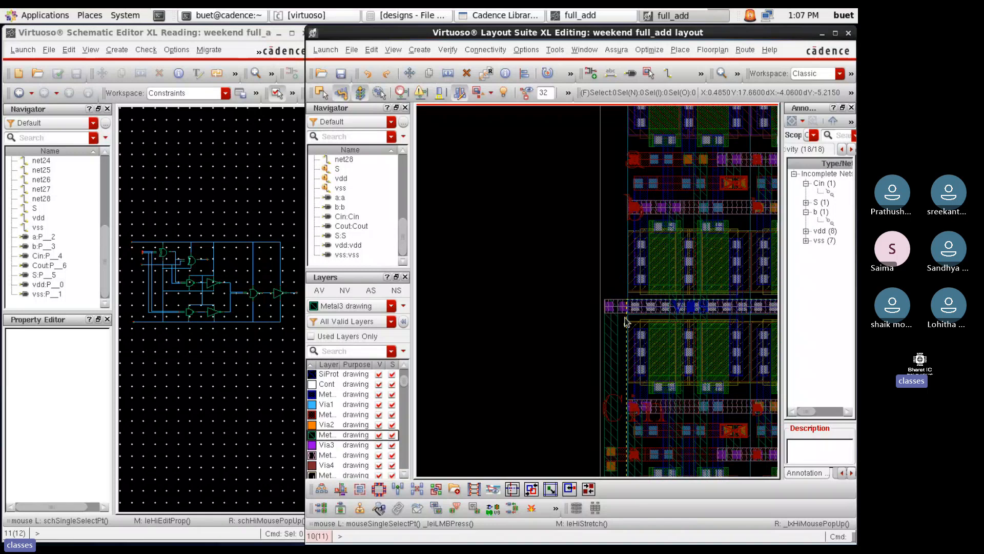
scroll(626, 343, up, 3)
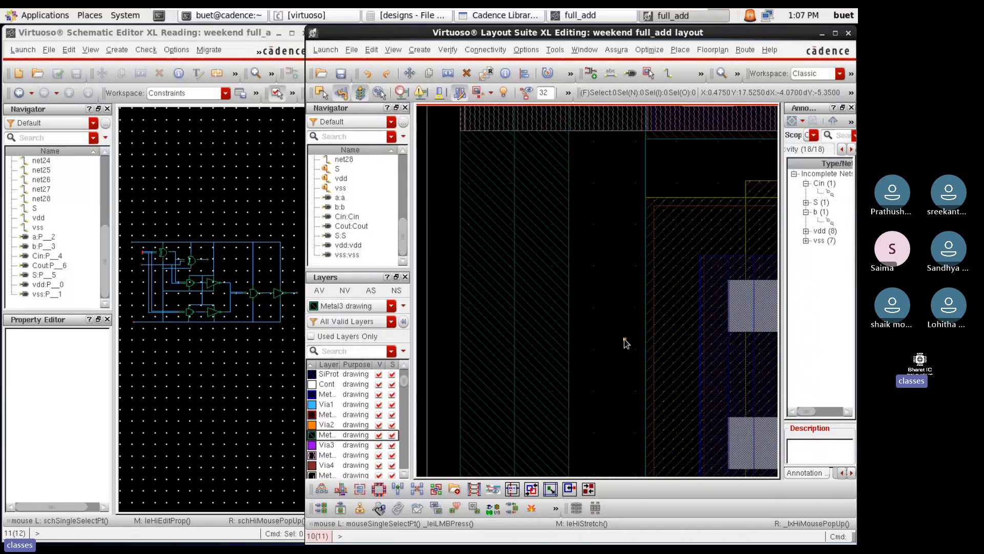
click(648, 171)
scroll(619, 286, down, 2)
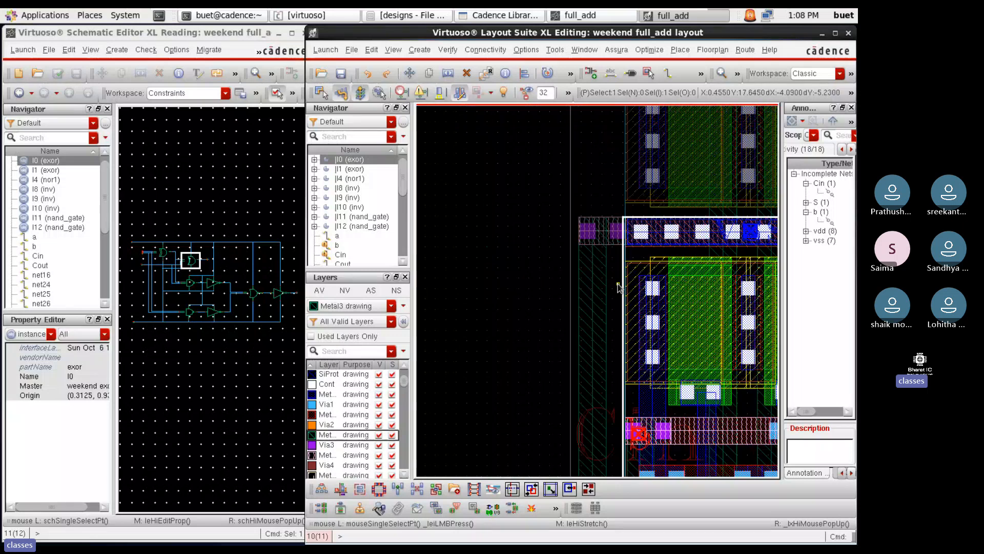
scroll(619, 286, down, 2)
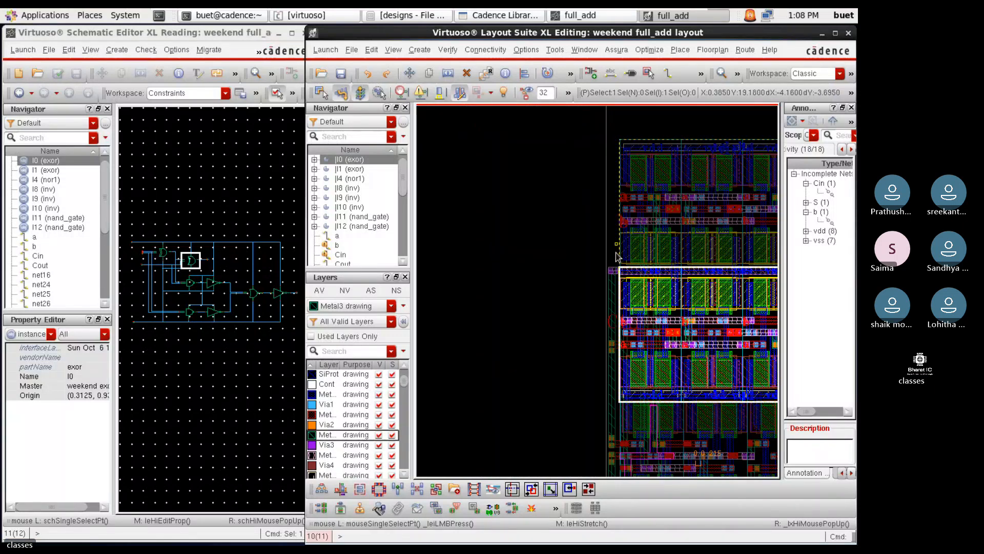
scroll(632, 141, up, 3)
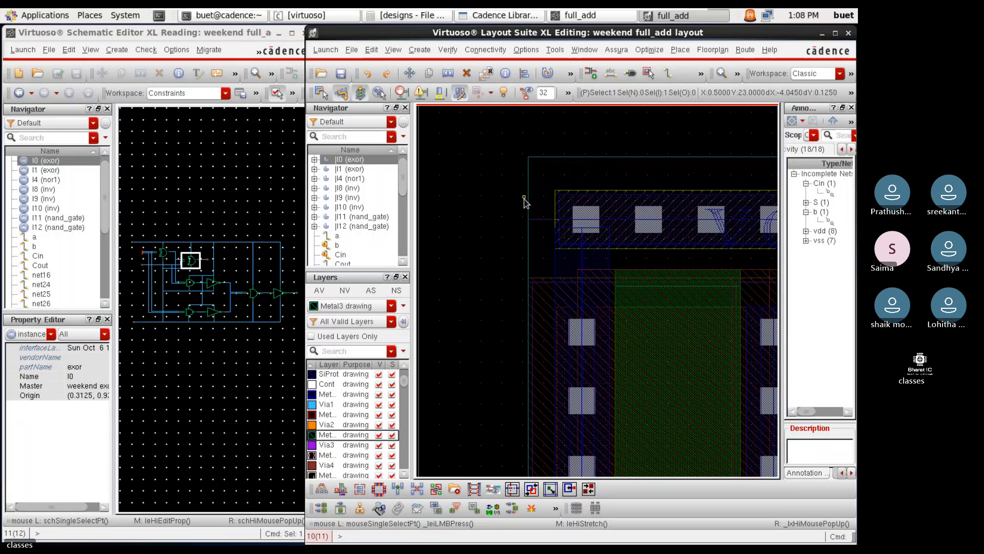
click(556, 225)
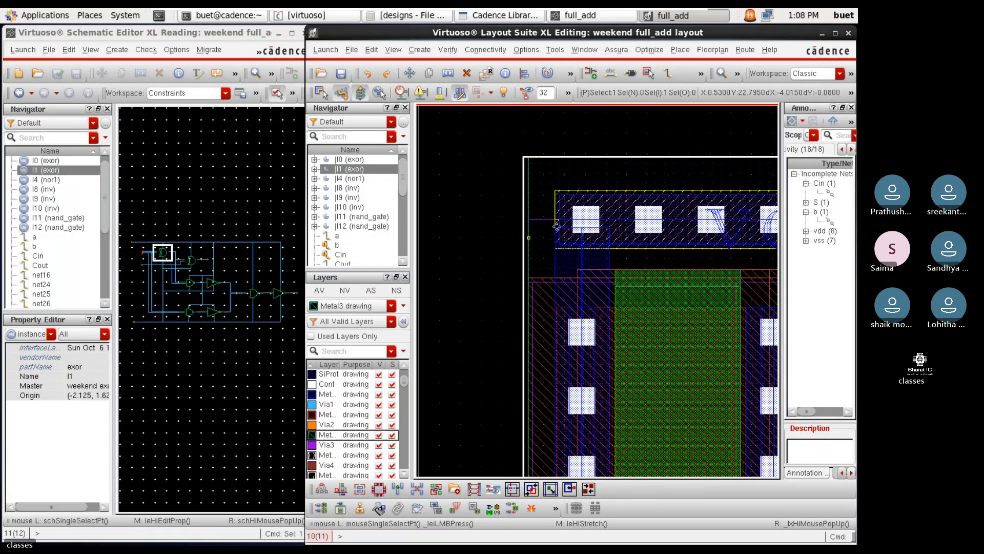
click(476, 181)
scroll(476, 181, down, 2)
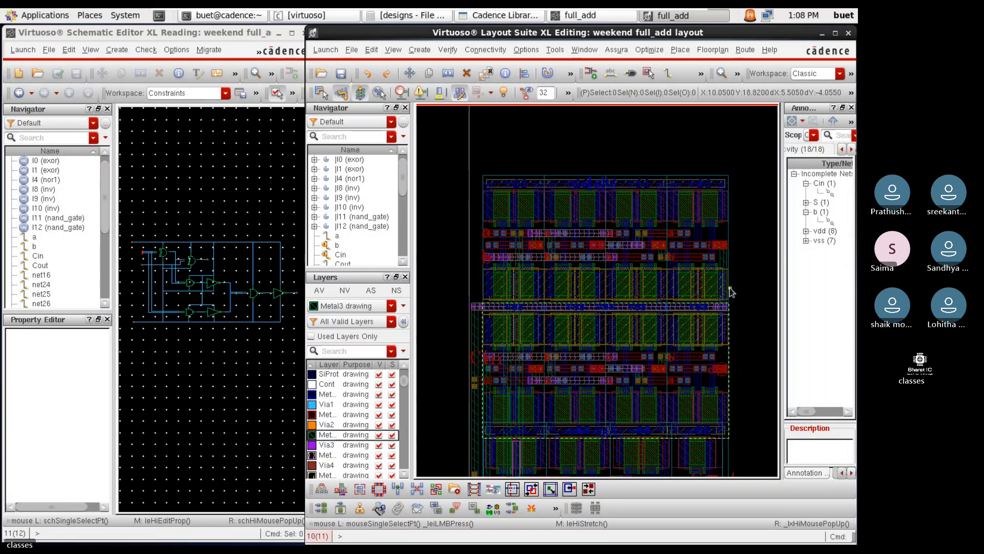
Stretch the lower edge of the cell boundary straight down to leave space below the two lower inverters
scroll(699, 214, down, 3)
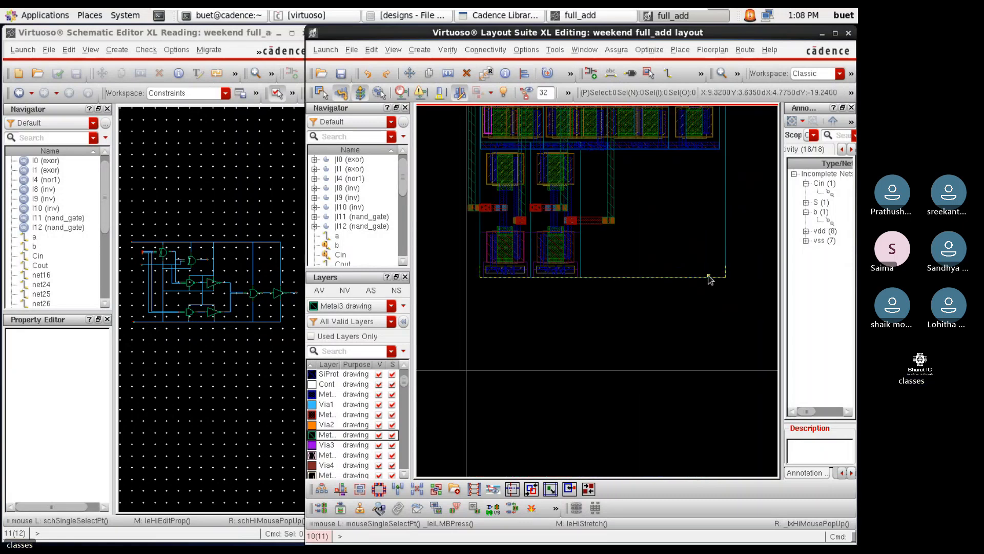
click(708, 277)
key(s)
click(545, 277)
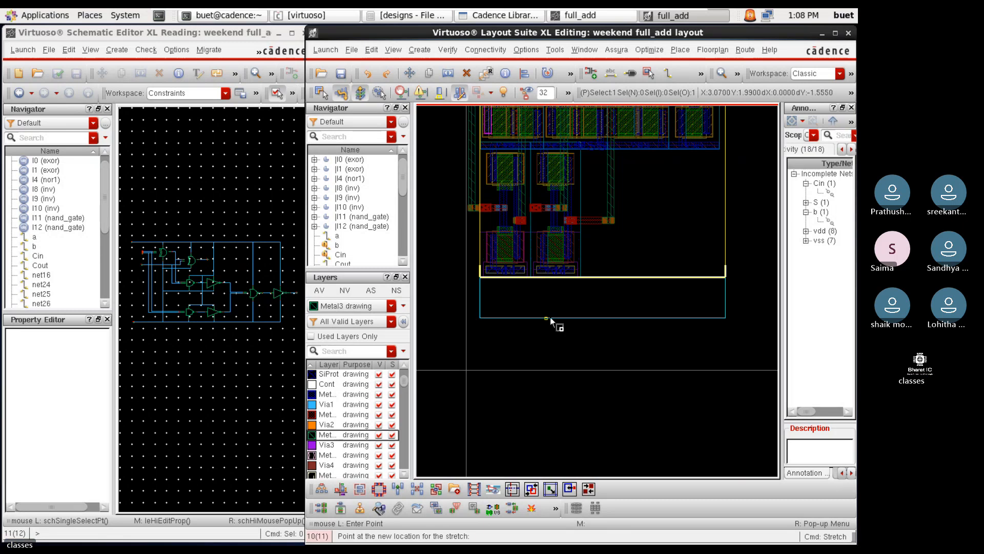
click(549, 316)
Stretch the left edge of the cell boundary outward, just past the outer edge of the leftmost vertical Metal3 route
ctrl+scroll(476, 280, up, 4)
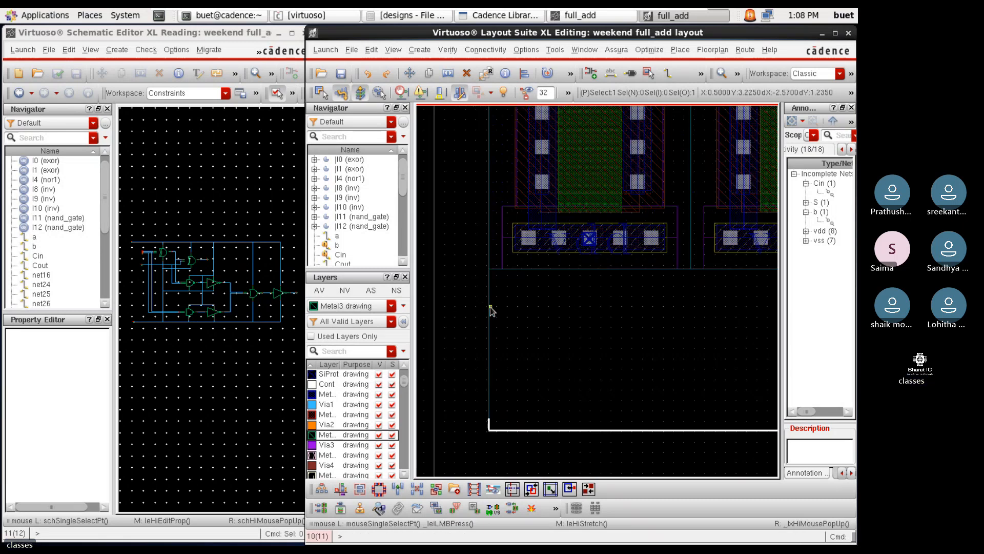
ctrl+scroll(596, 342, down, 2)
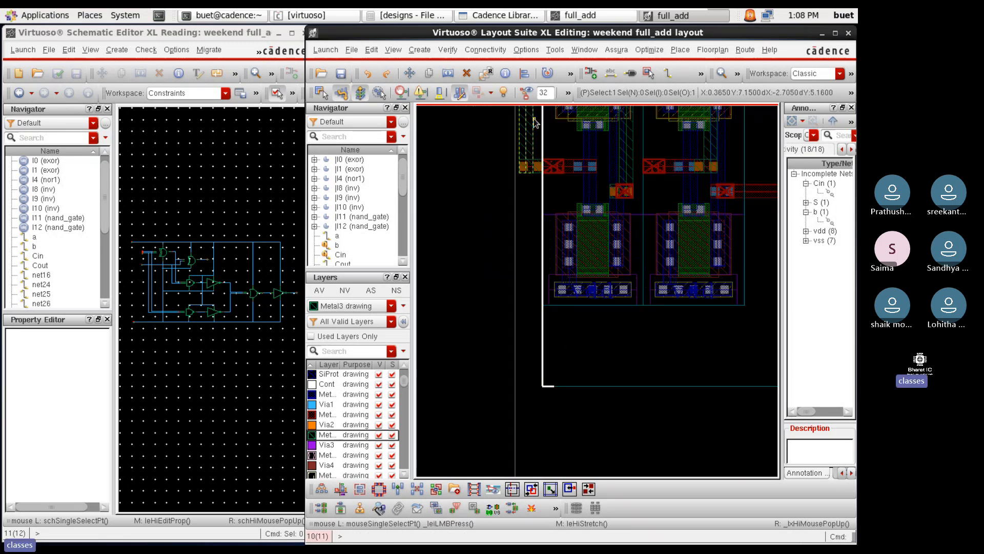
ctrl+scroll(533, 121, up, 4)
key(s)
click(565, 196)
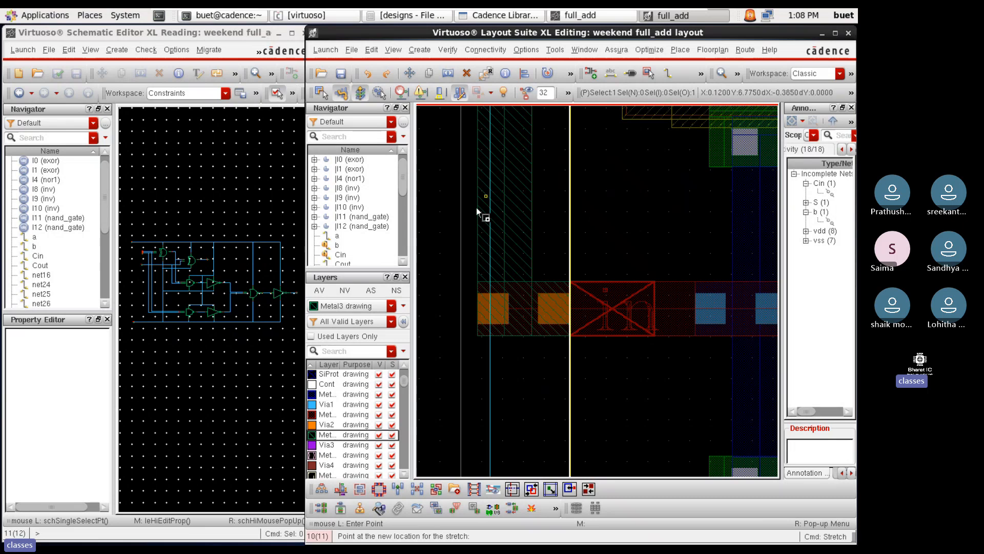
ctrl+scroll(476, 203, up, 2)
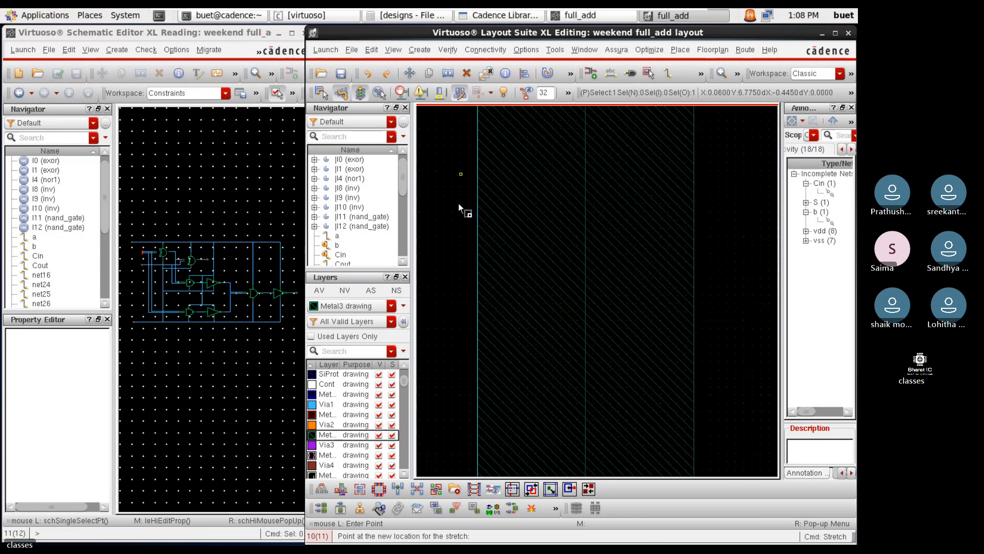
click(459, 205)
ctrl+scroll(461, 200, down, 5)
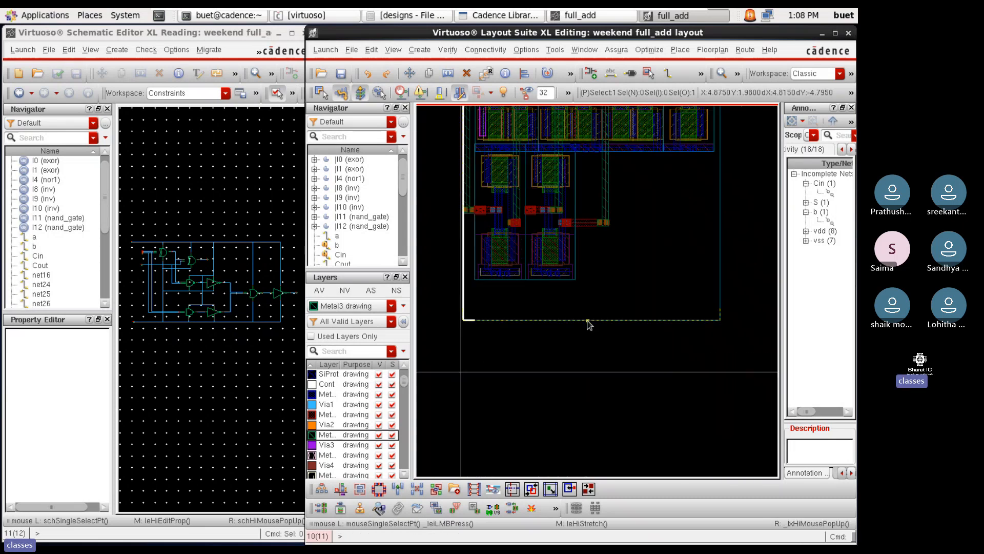
Stretch the lower edge of the cell boundary straight up to the bottom edge of the two lower inverters
click(588, 320)
key(s)
click(581, 320)
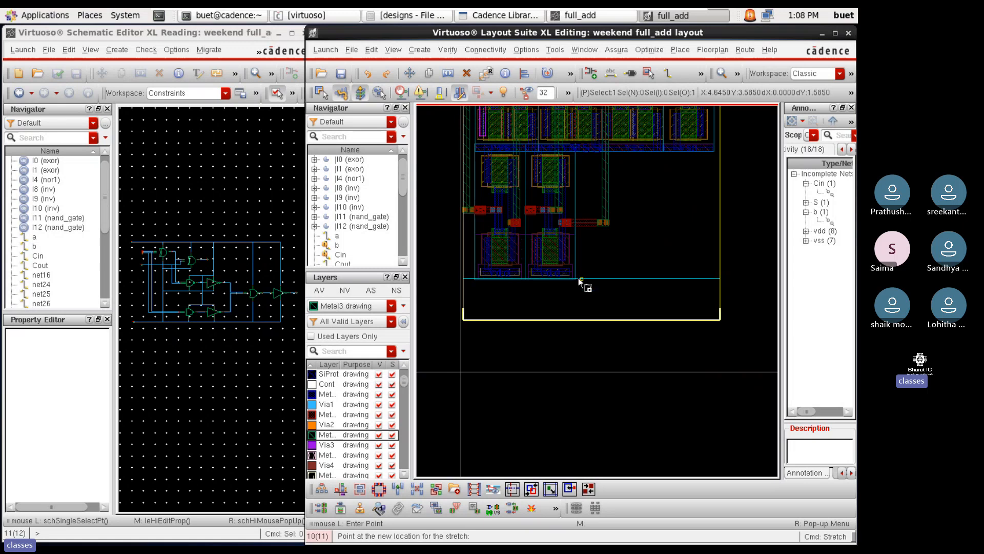
ctrl+scroll(575, 280, up, 3)
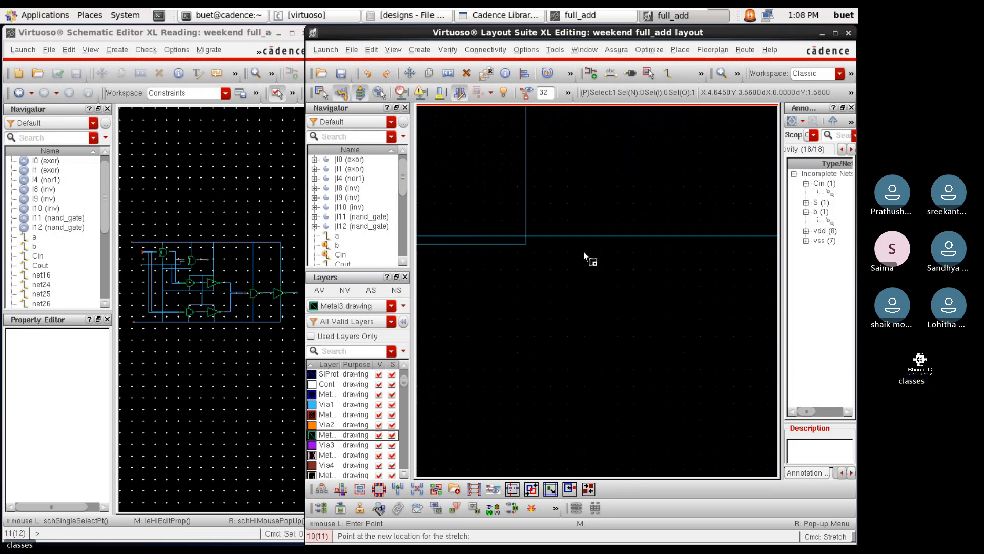
click(583, 260)
ctrl+scroll(593, 334, down, 5)
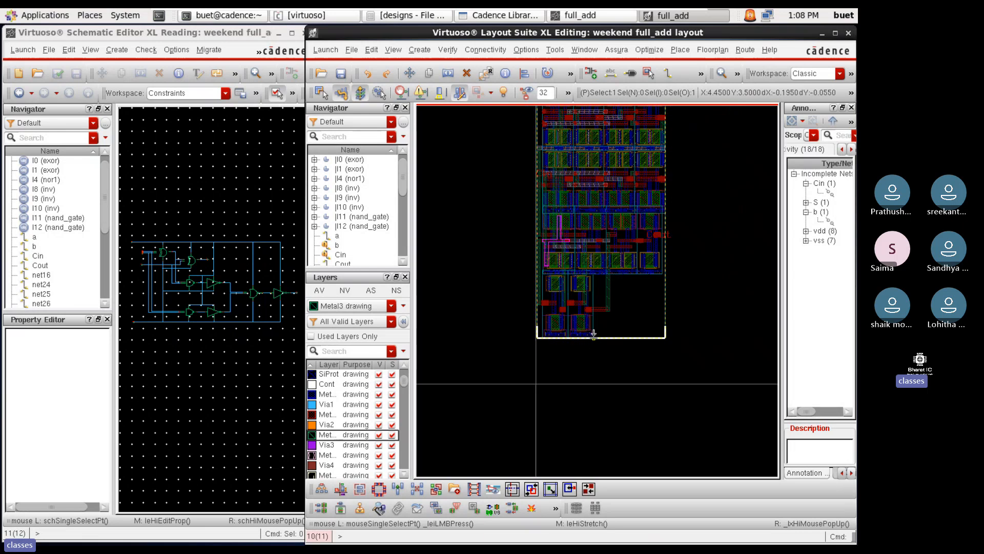
Move the layout origin to the lower-left corner of the cell boundary
ctrl+scroll(594, 336, down, 4)
click(584, 194)
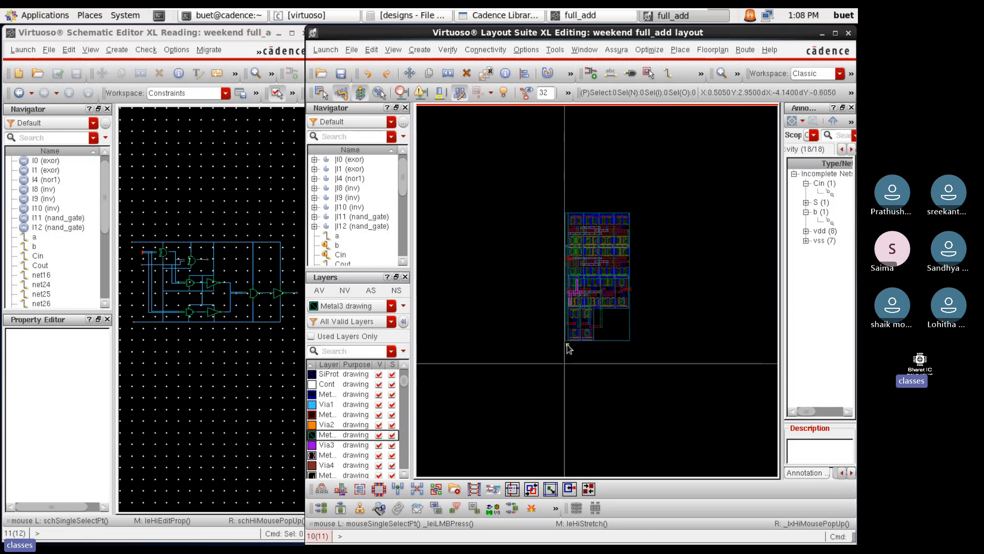
scroll(567, 345, up, 4)
scroll(532, 281, up, 3)
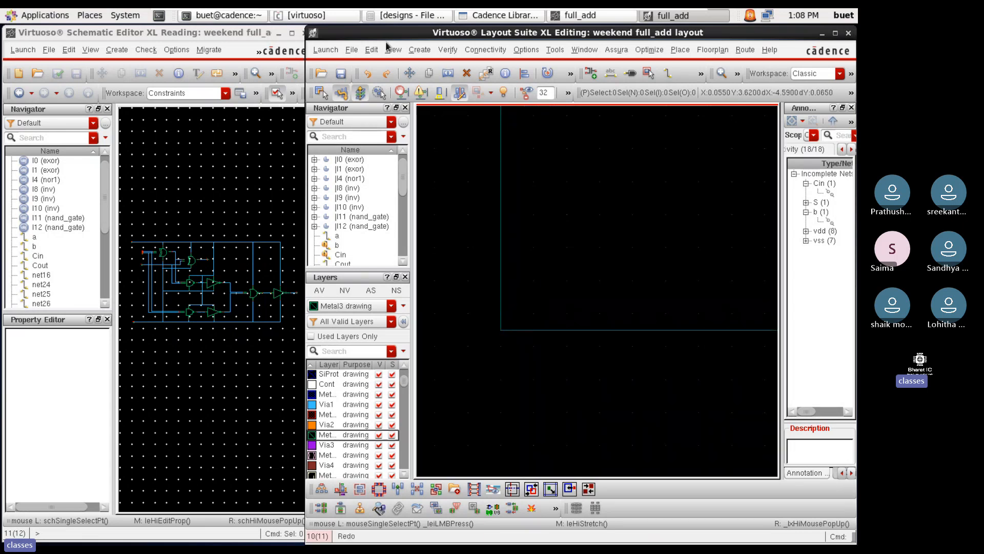
click(472, 51)
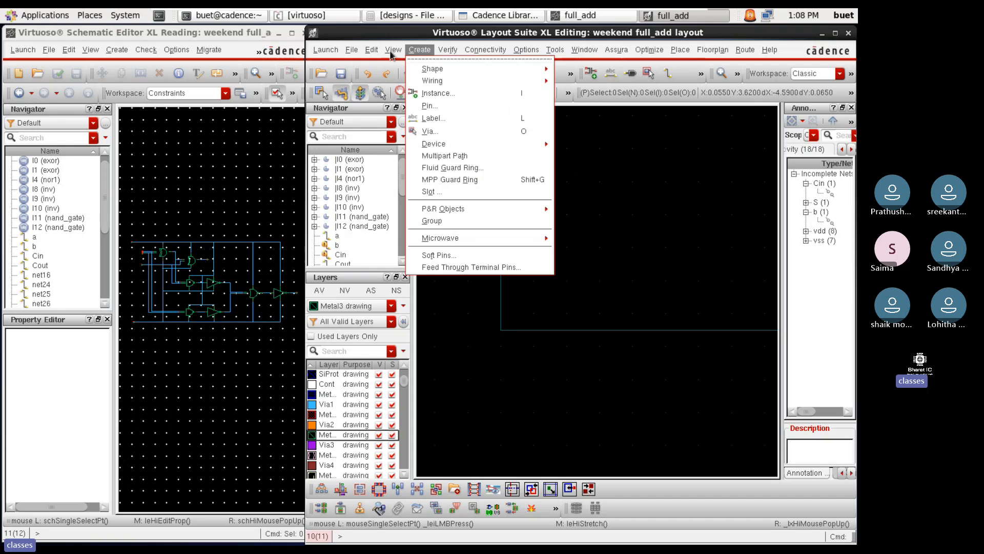
mouse_move(407, 223)
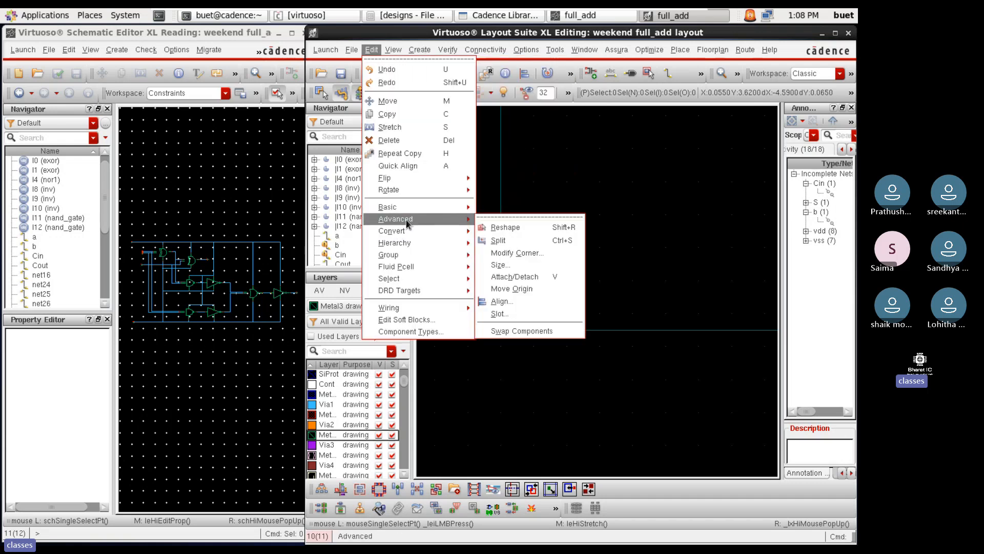
click(496, 292)
click(505, 330)
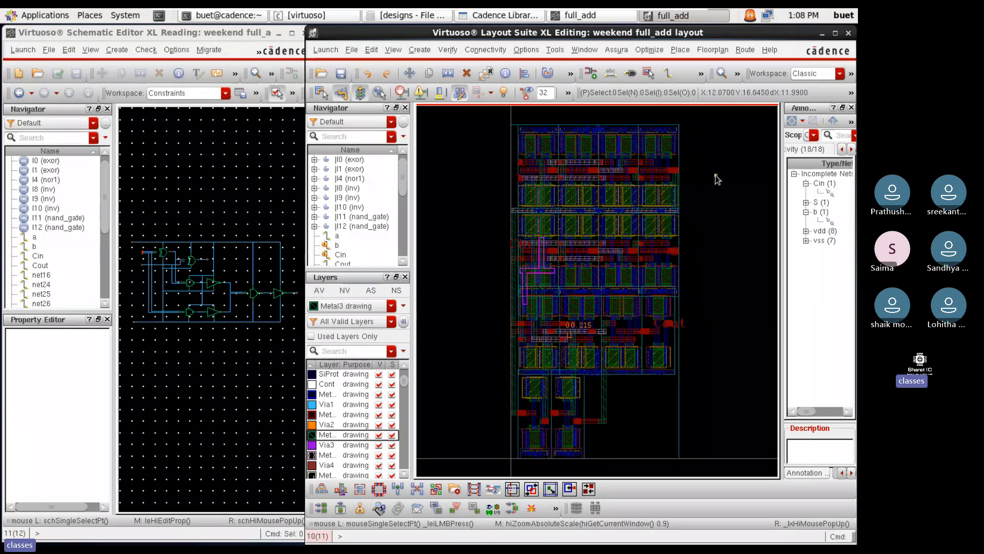
Unmark the highlighted net in the layout and check the routing along the left boundary edge
click(485, 50)
mouse_move(528, 79)
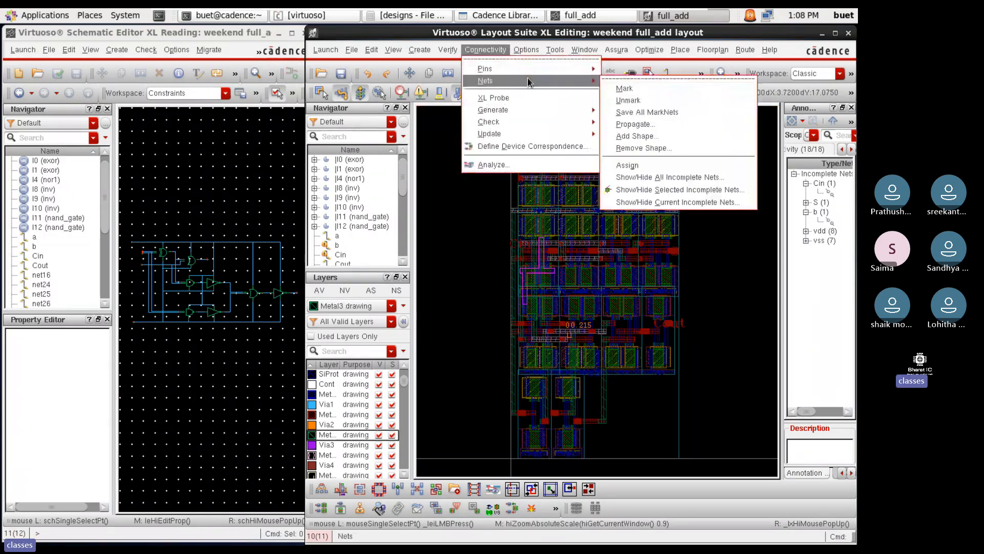
click(613, 100)
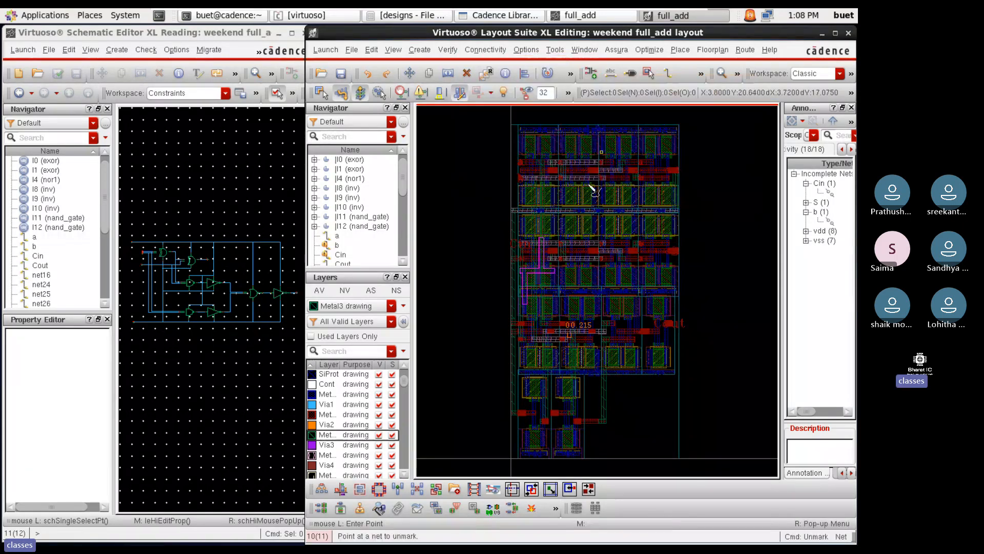
click(526, 274)
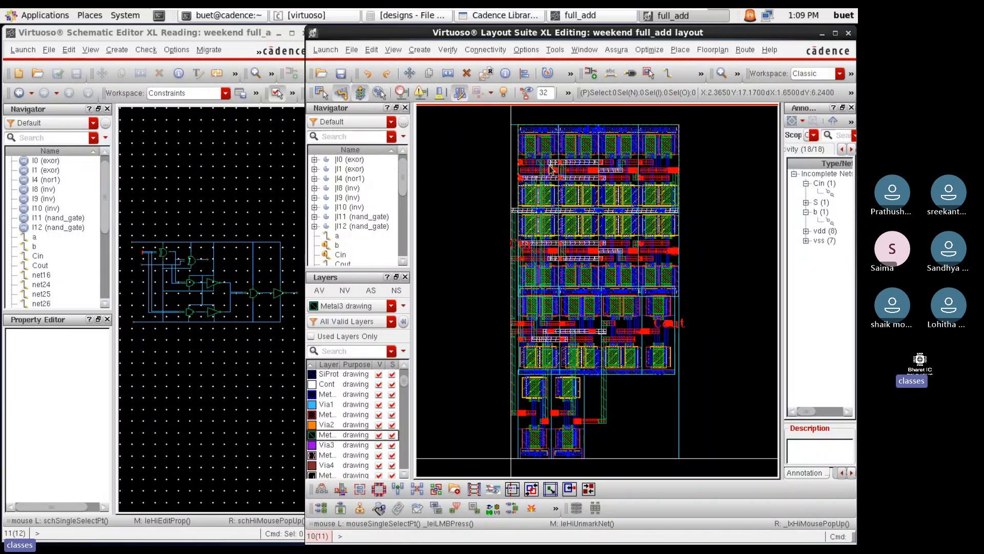
ctrl+scroll(510, 219, up, 5)
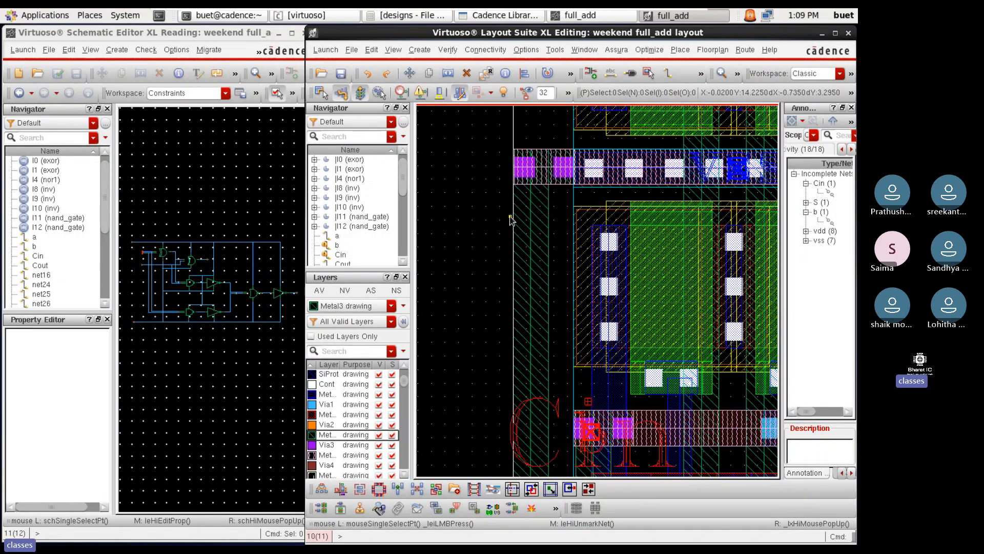
ctrl+scroll(513, 210, down, 5)
ctrl+scroll(516, 203, down, 2)
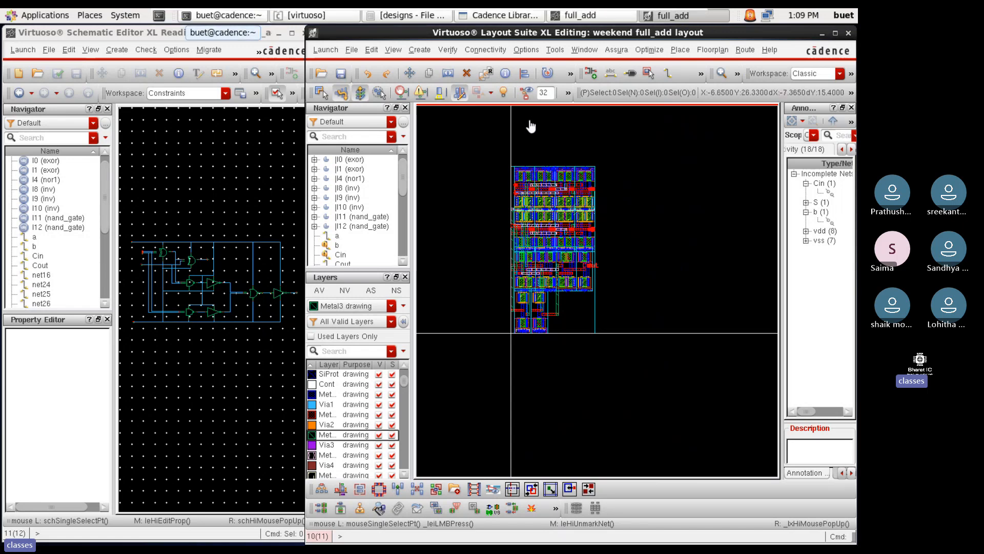
Draw two horizontal rulers outward from the right boundary edge, about 11.08 long at the upper corner and about 12.55 long lower down
key(i)
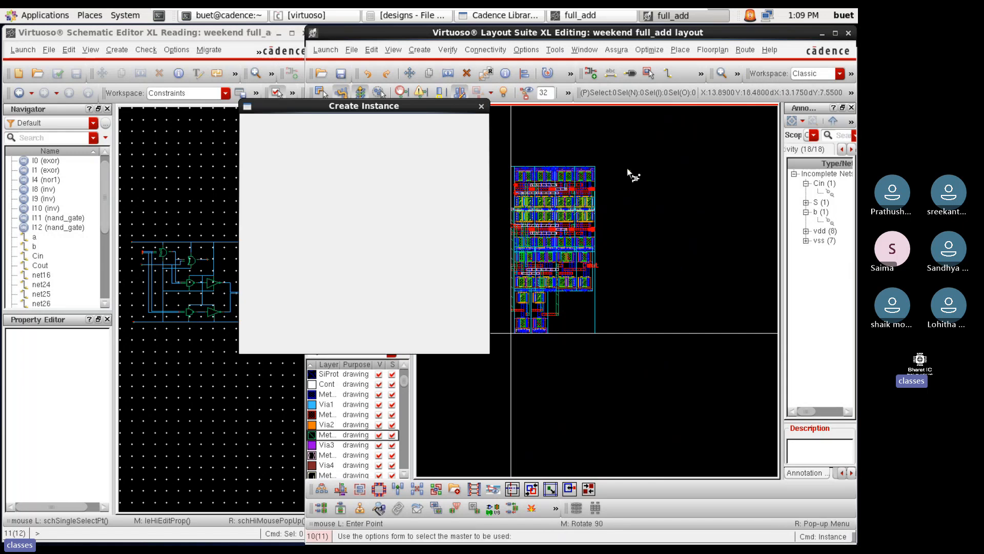
click(407, 349)
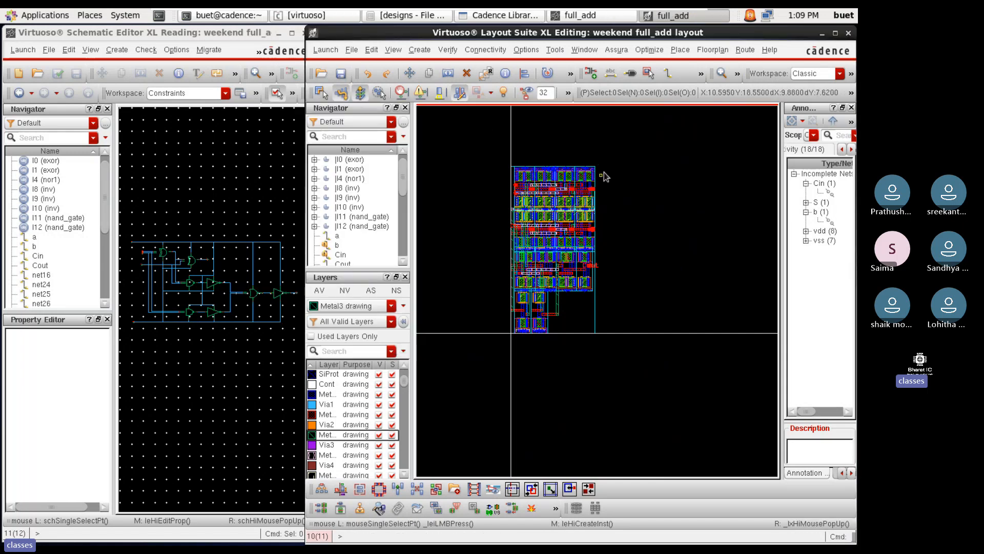
key(k)
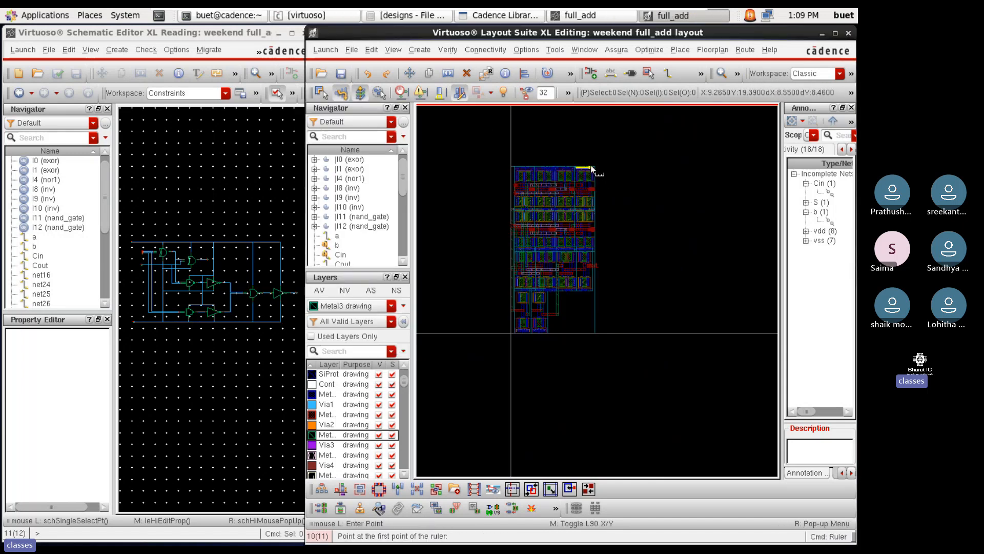
click(596, 165)
click(687, 165)
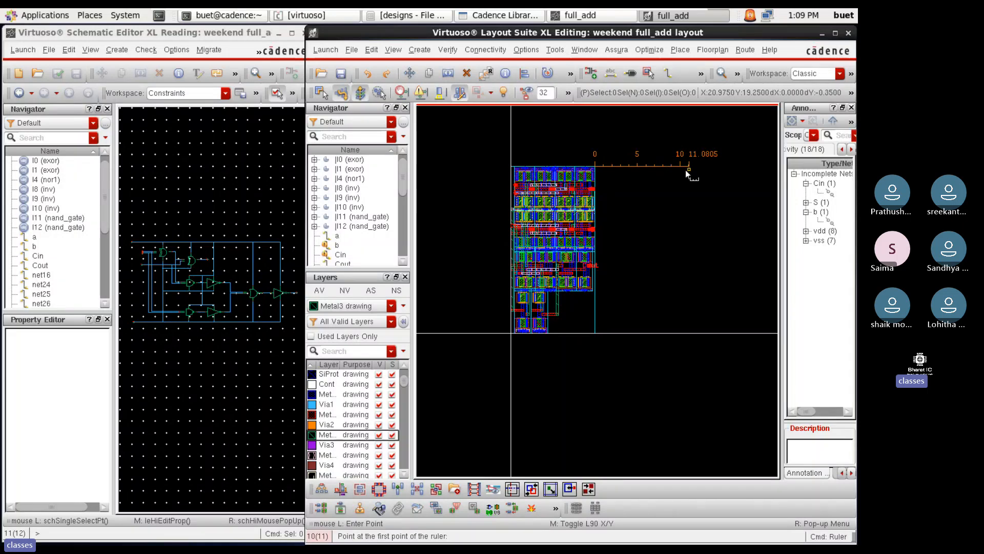
click(601, 207)
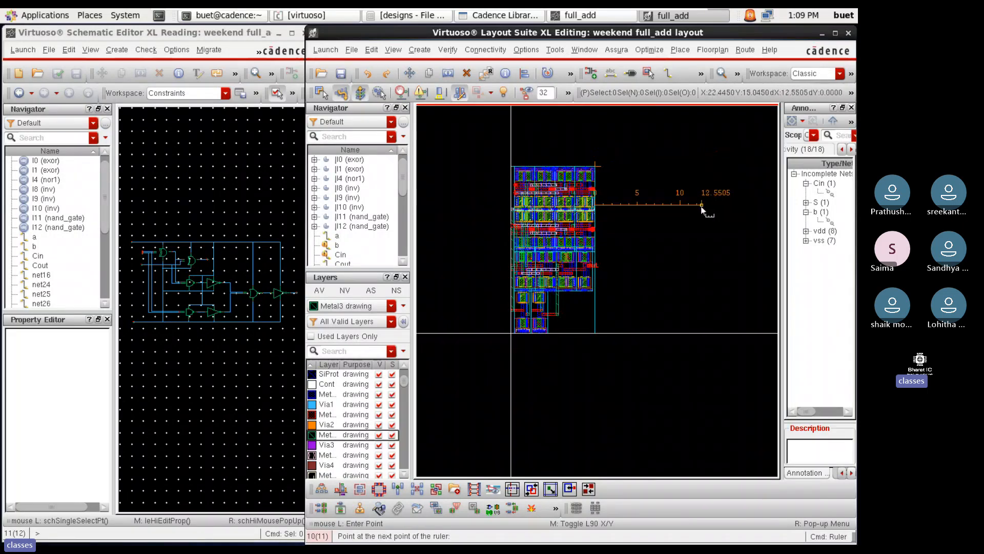
key(Escape)
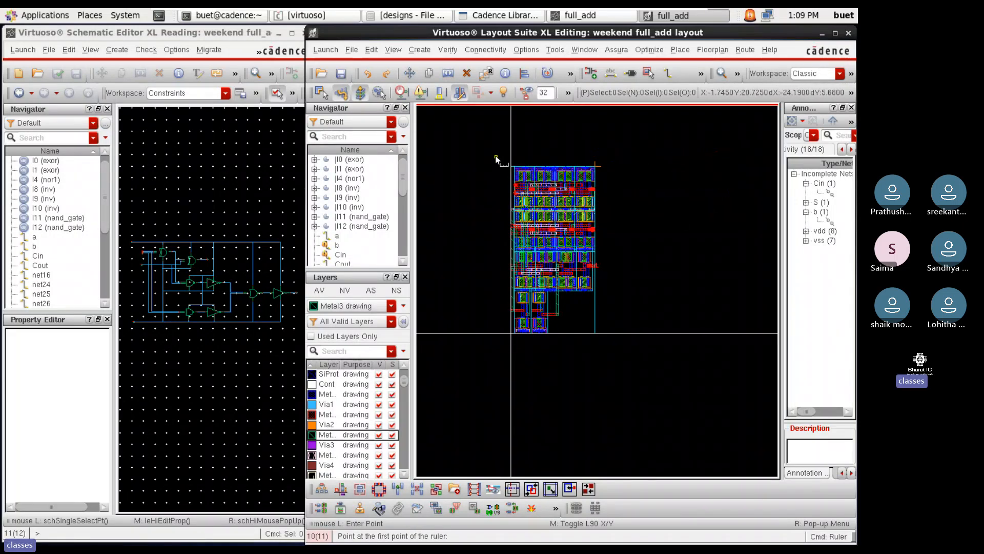
Add three more horizontal rulers further down beside the layout, about 11.45, 12.58 and 10.62 long
key(f)
key(shift+k)
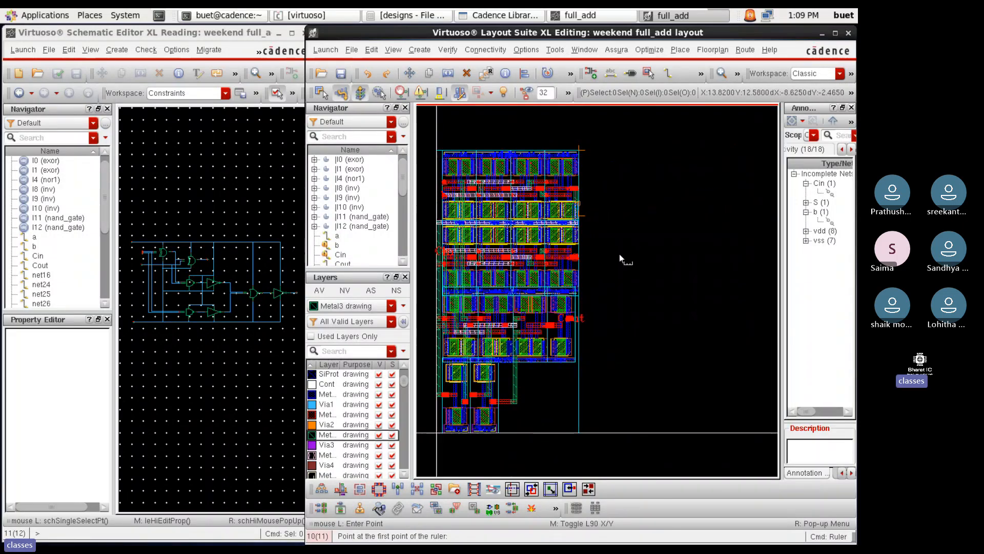
click(585, 290)
click(750, 290)
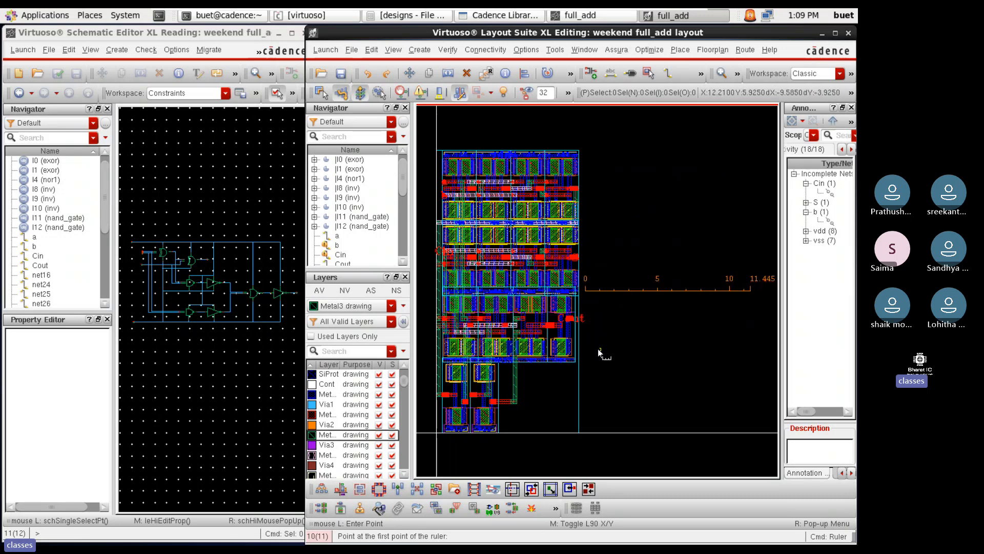
click(583, 356)
click(760, 355)
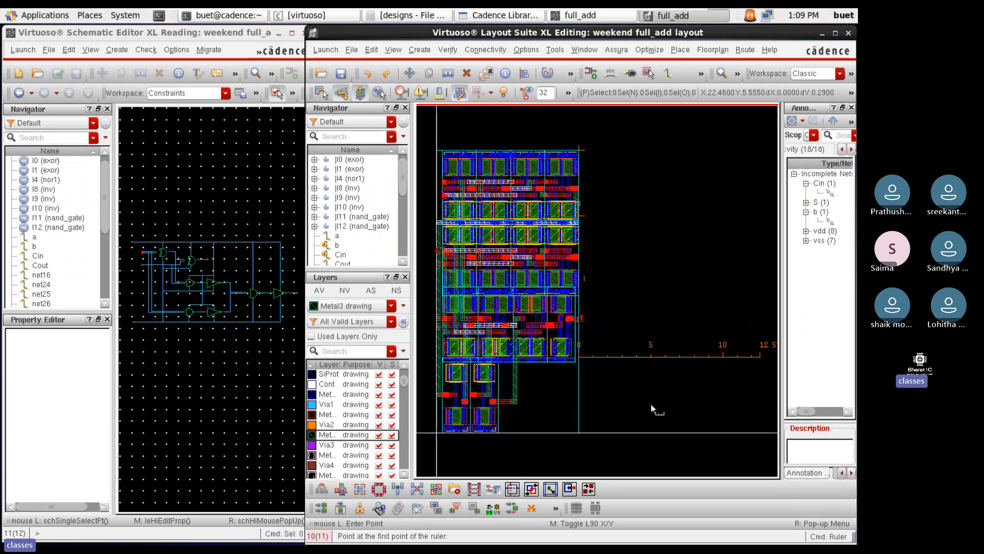
click(752, 426)
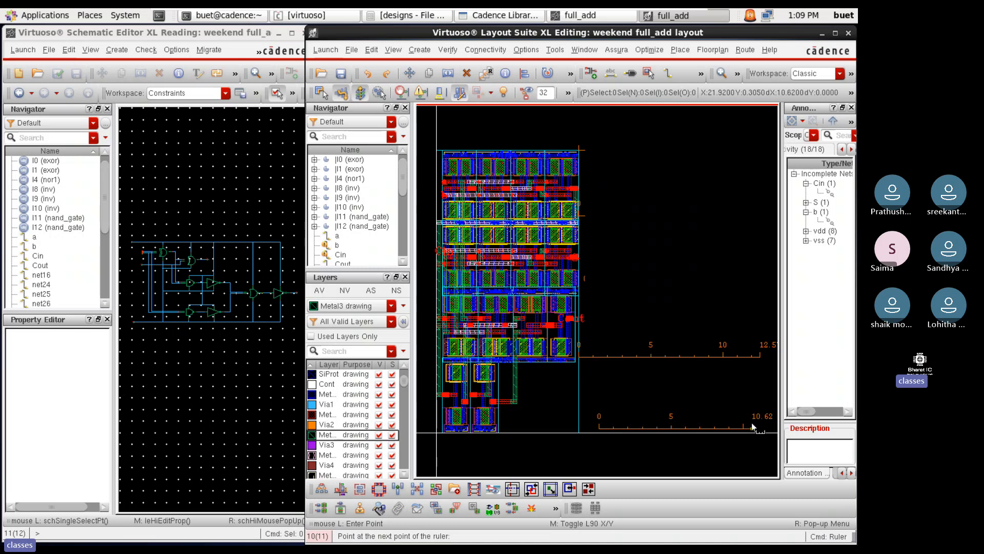
Maximize the layout window and draw two parallel vertical rulers about 9.8 long between the second and fourth horizontal rulers
double_click(636, 32)
key(f)
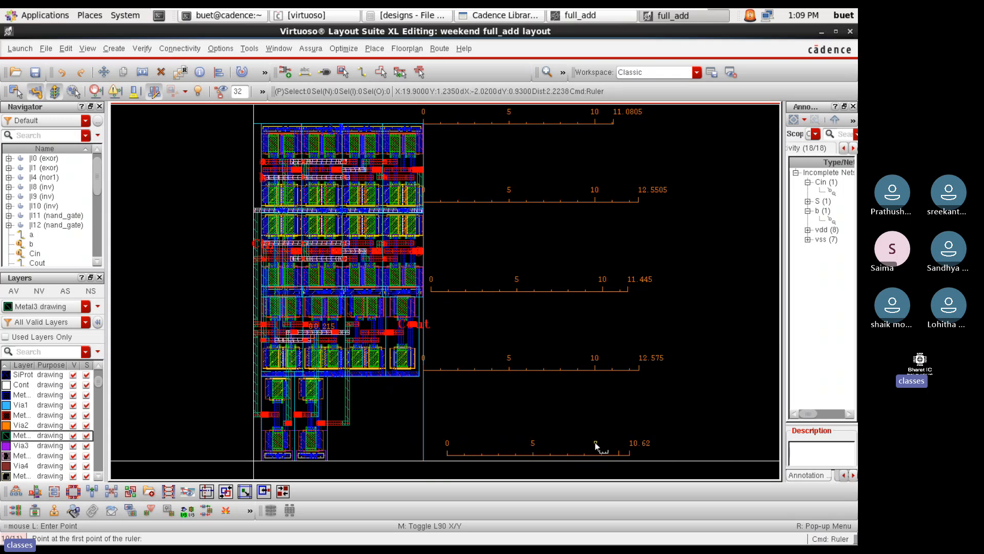
click(580, 202)
click(586, 369)
click(586, 369)
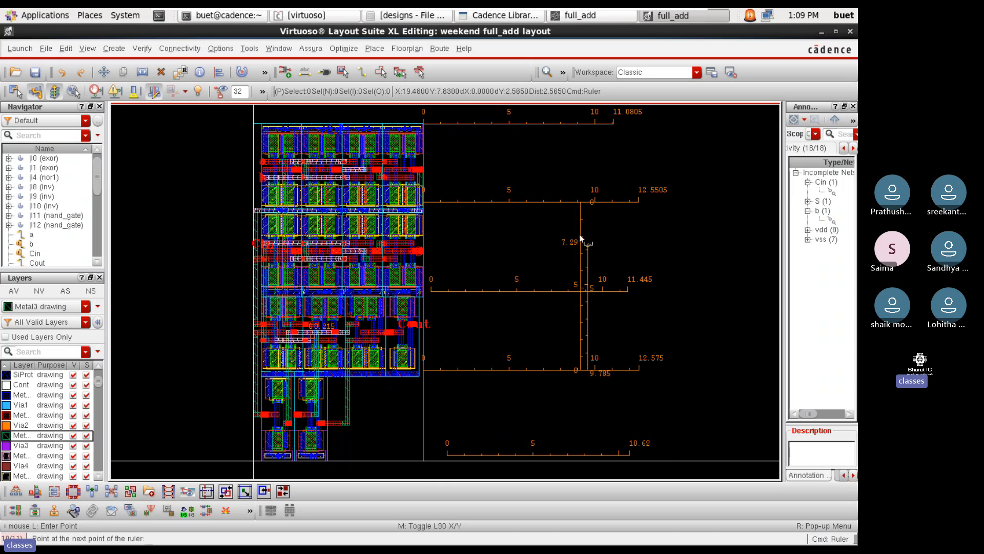
click(586, 201)
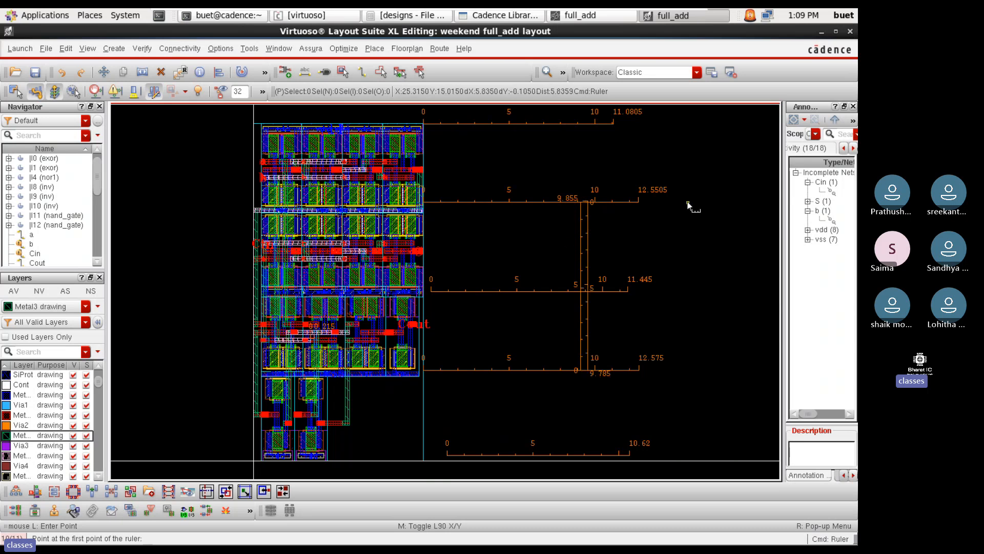
Draw three closely spaced vertical rulers, each about 19.4 long, from the uppermost horizontal ruler down to the lowest one just beside the layout
click(452, 123)
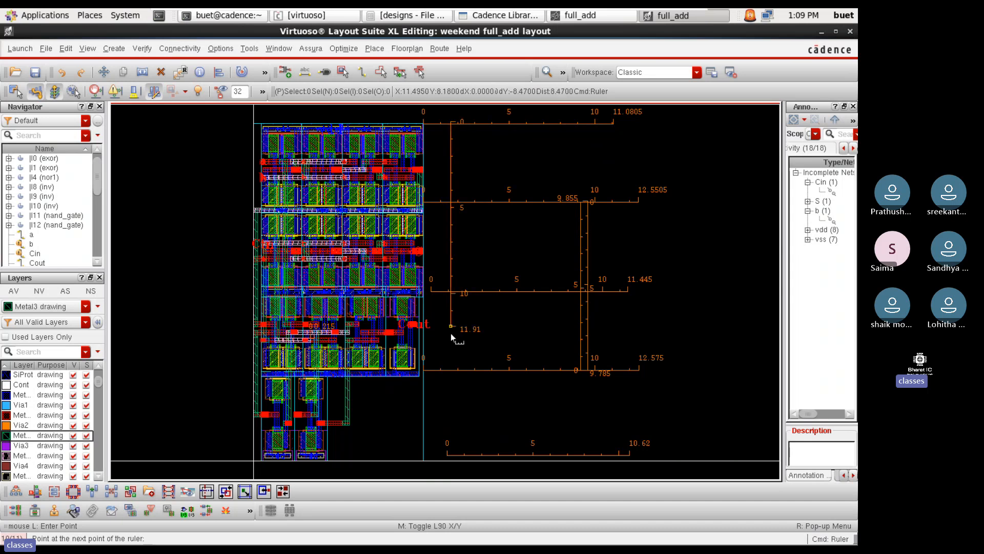
click(454, 458)
click(461, 123)
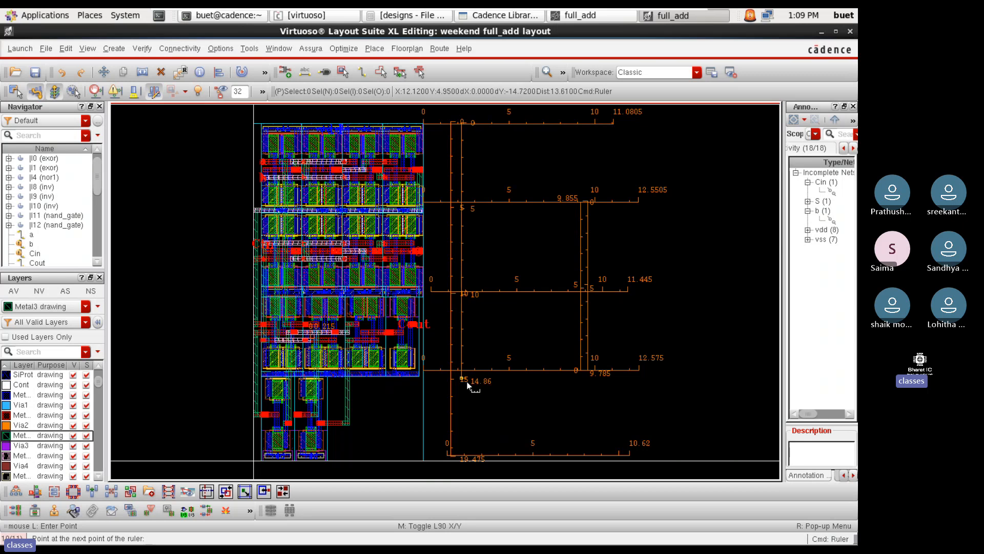
click(468, 459)
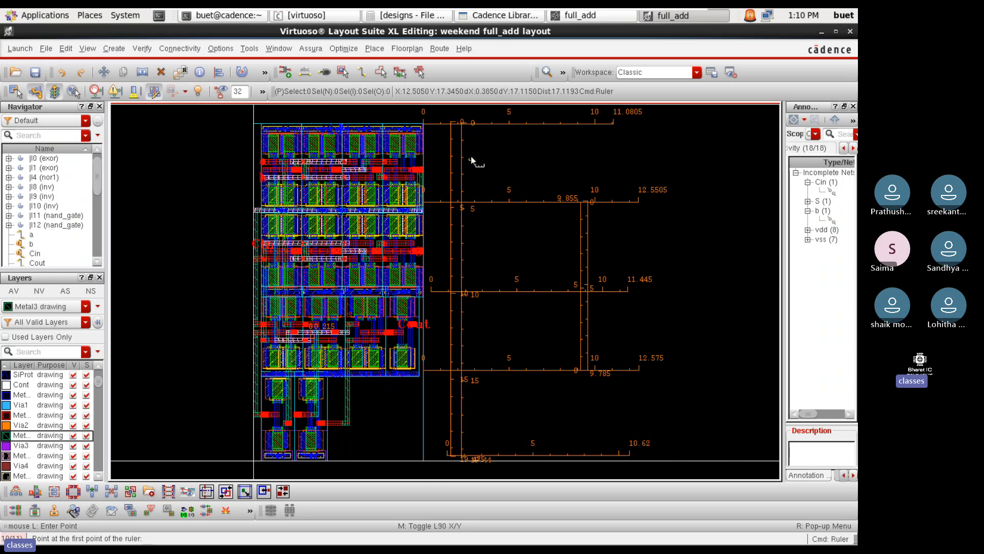
click(475, 123)
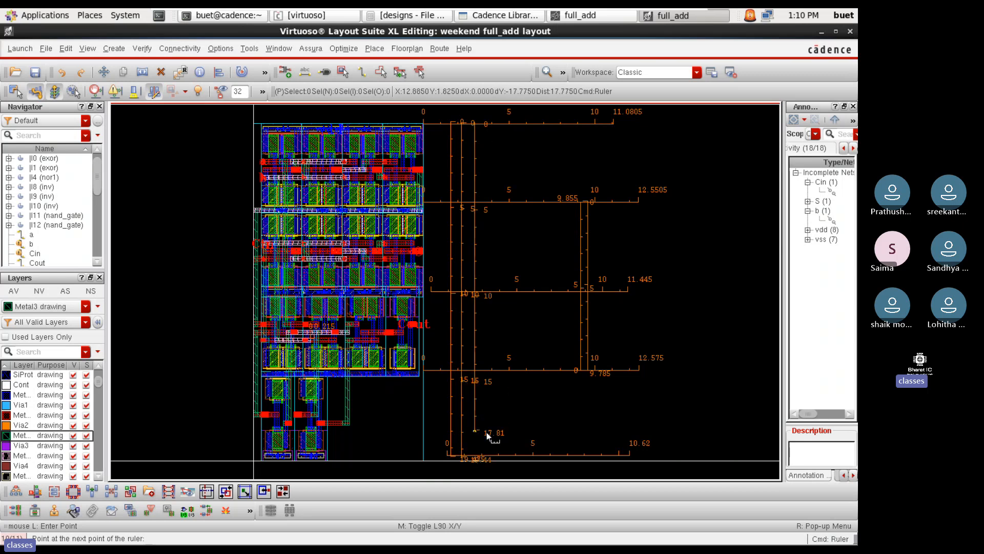
click(489, 456)
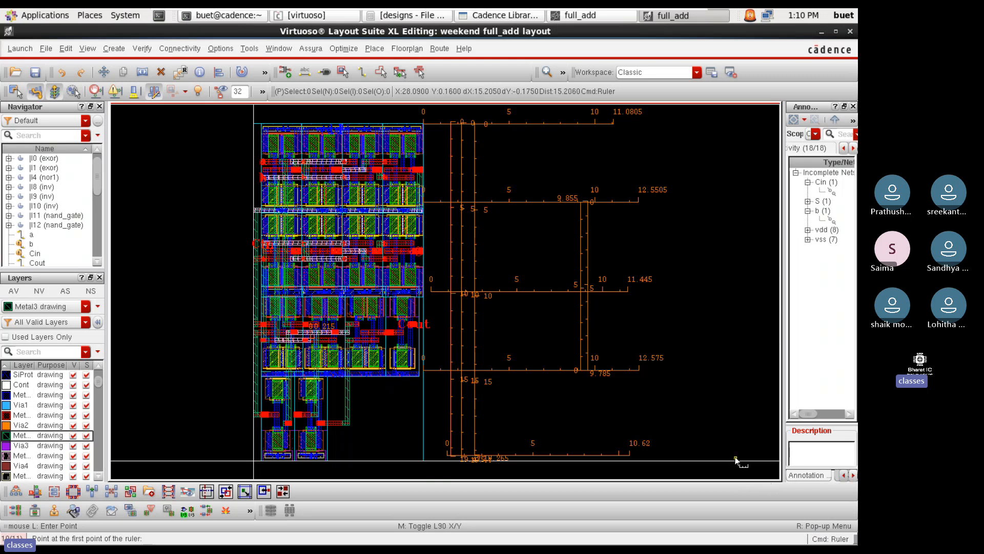
Draw short horizontal rulers across the three long vertical rulers, about 2.43 long near the top, 2.26 at mid-height and 2.02 near the bottom
click(442, 130)
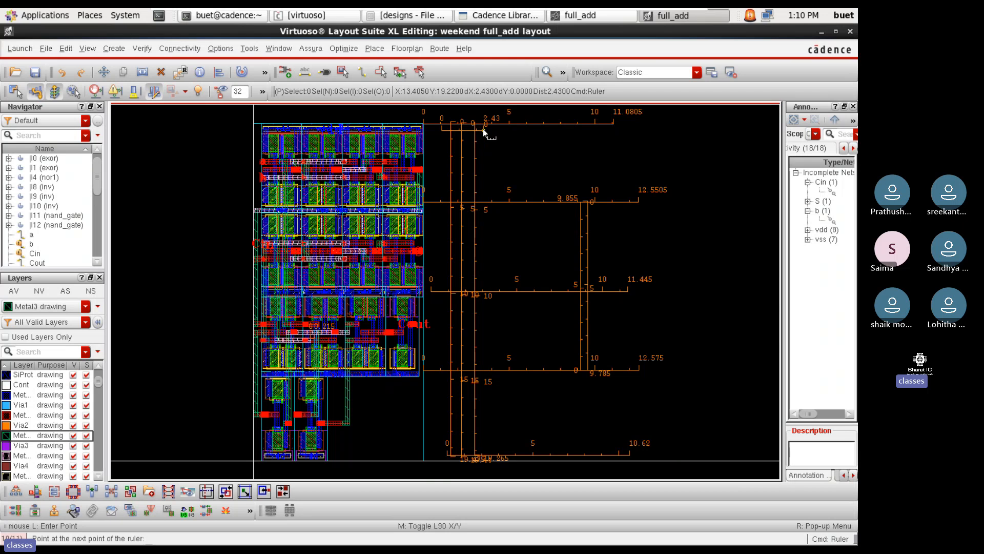
click(482, 130)
click(444, 302)
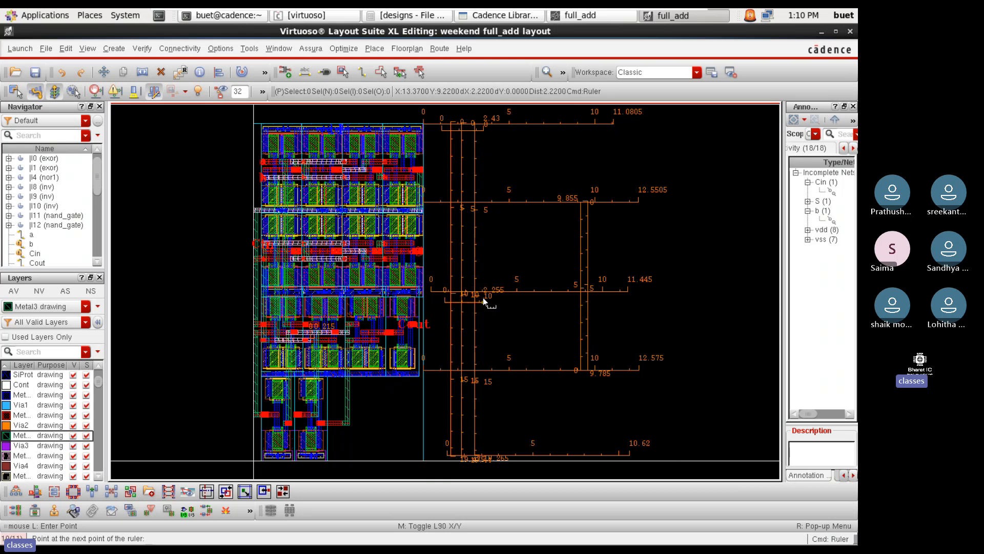
click(483, 297)
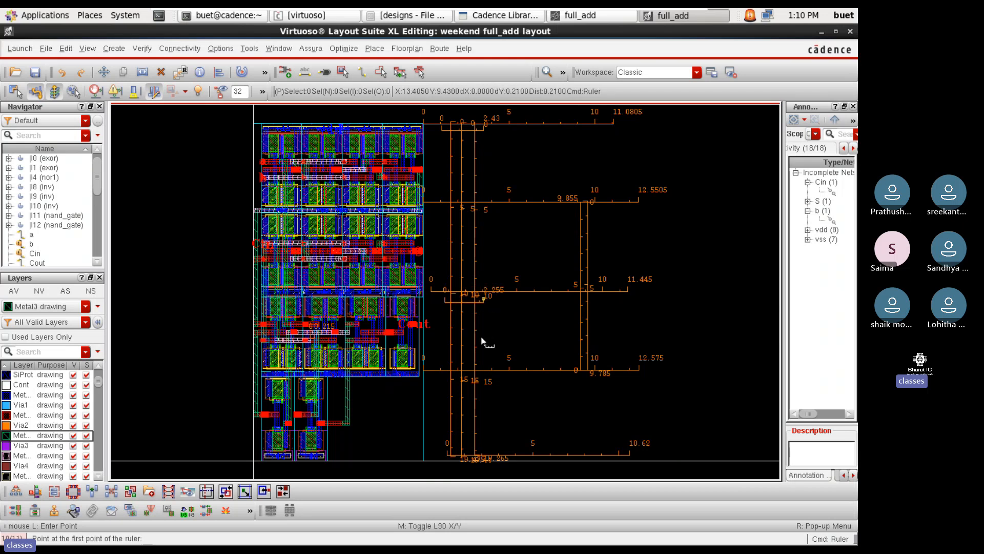
click(446, 443)
click(479, 443)
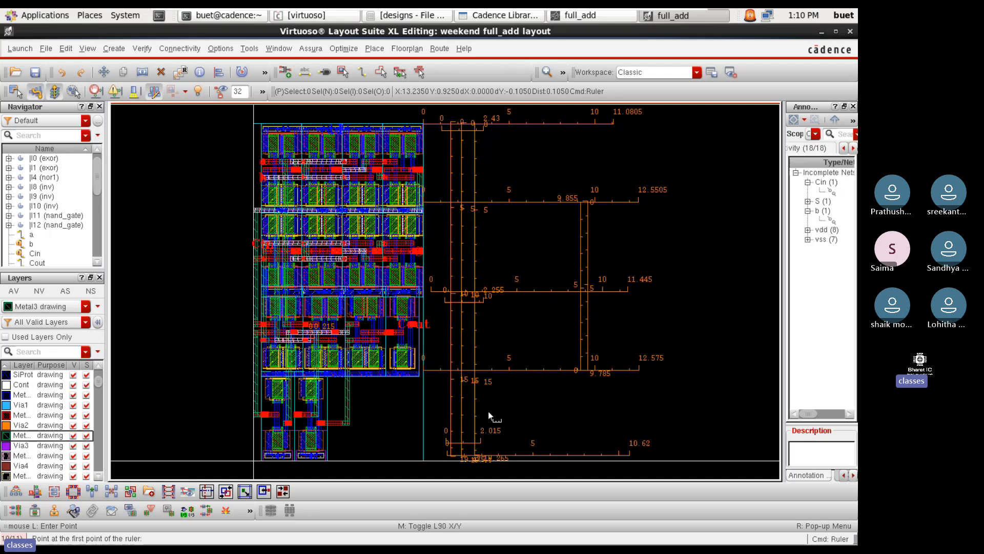
Draw short vertical rulers over both ends of the outer vertical ruler pair, about 1.49 long at the lower end and 1.12 at the upper
click(586, 358)
click(586, 383)
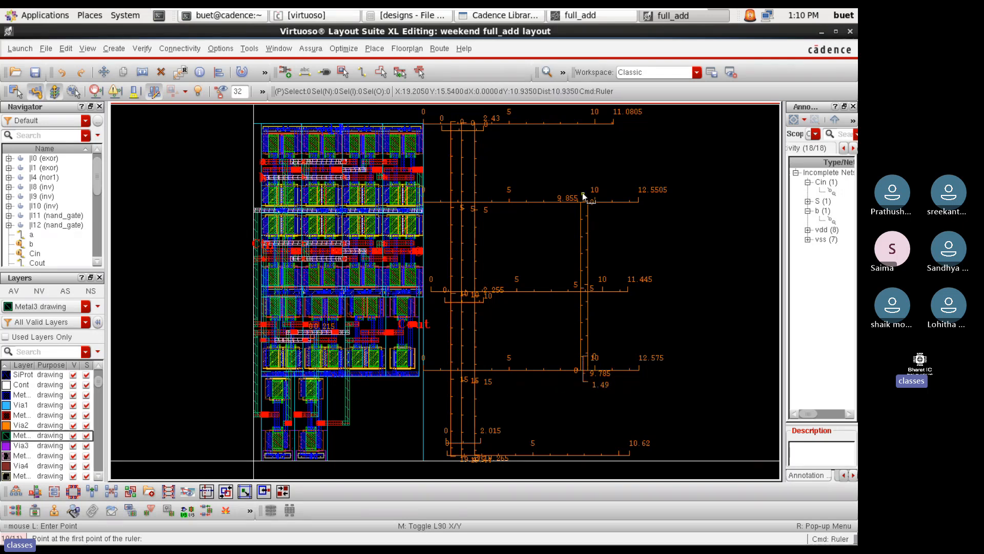
click(585, 200)
click(584, 219)
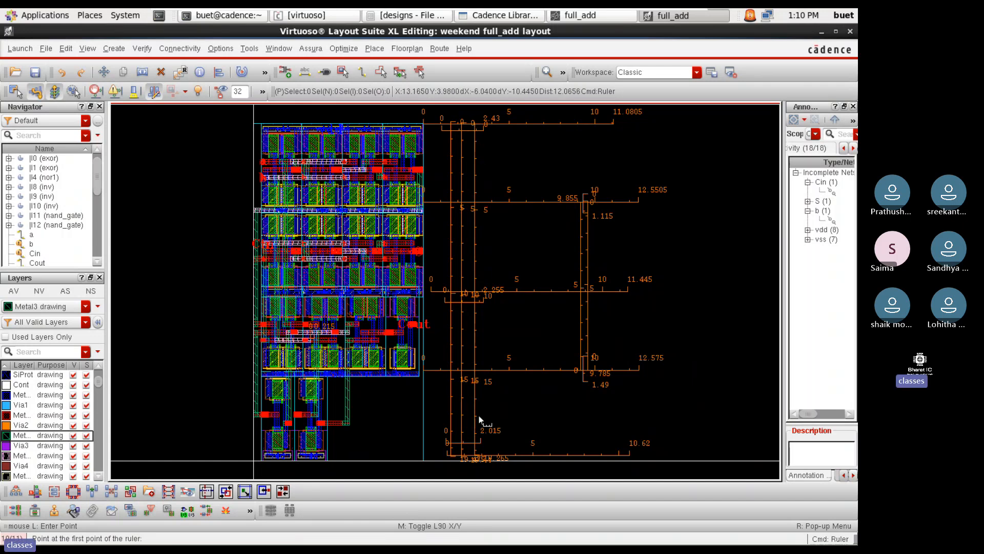
Try clearing all rulers from the layout, and undo the removal
key(shift+k)
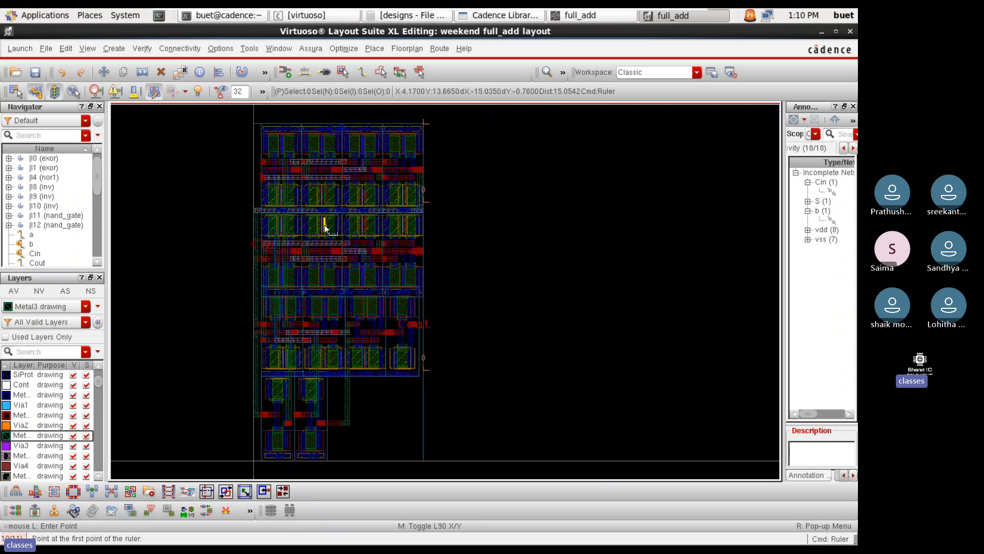
key(f)
key(shift+k)
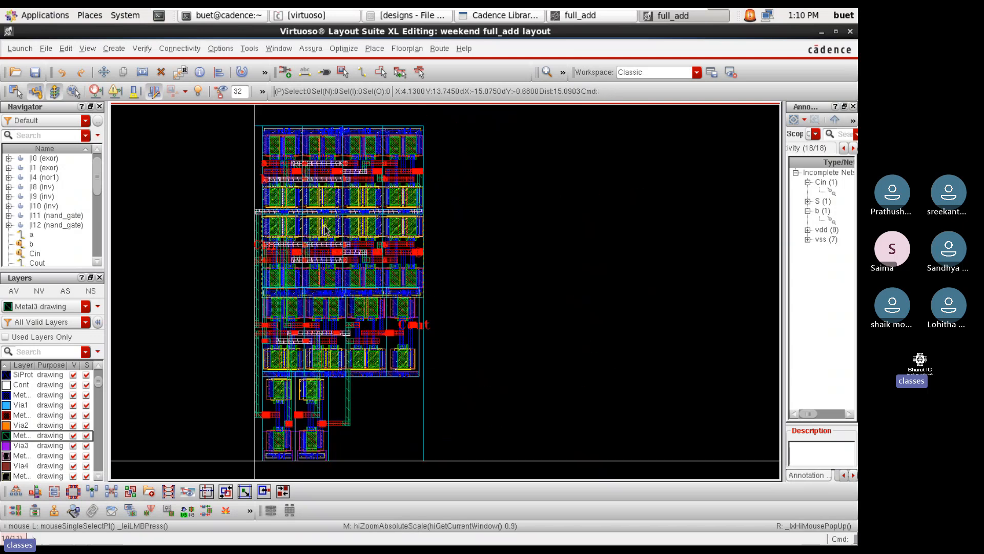
key(f)
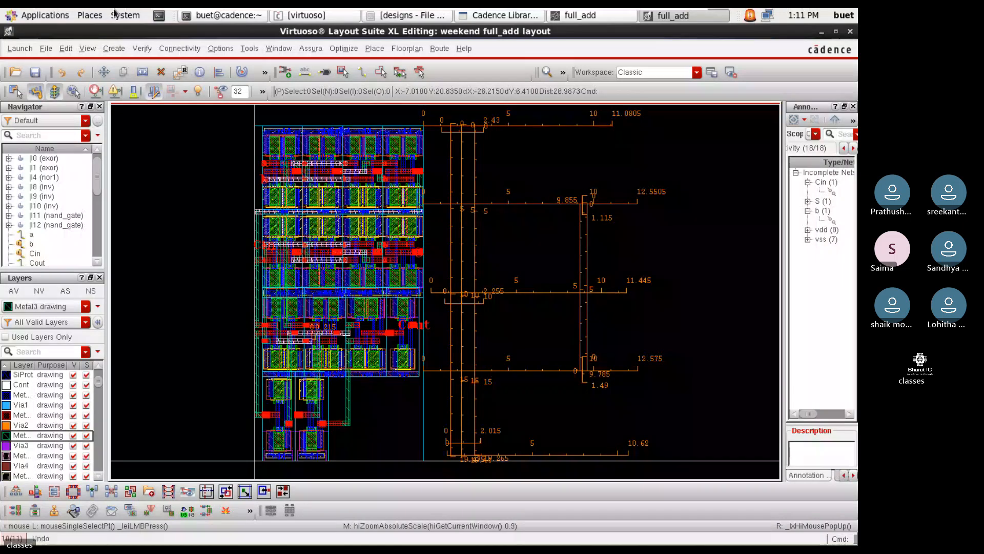
Switch to the Teams meeting and read through the messages in its chat
mouse_move(226, 10)
click(278, 17)
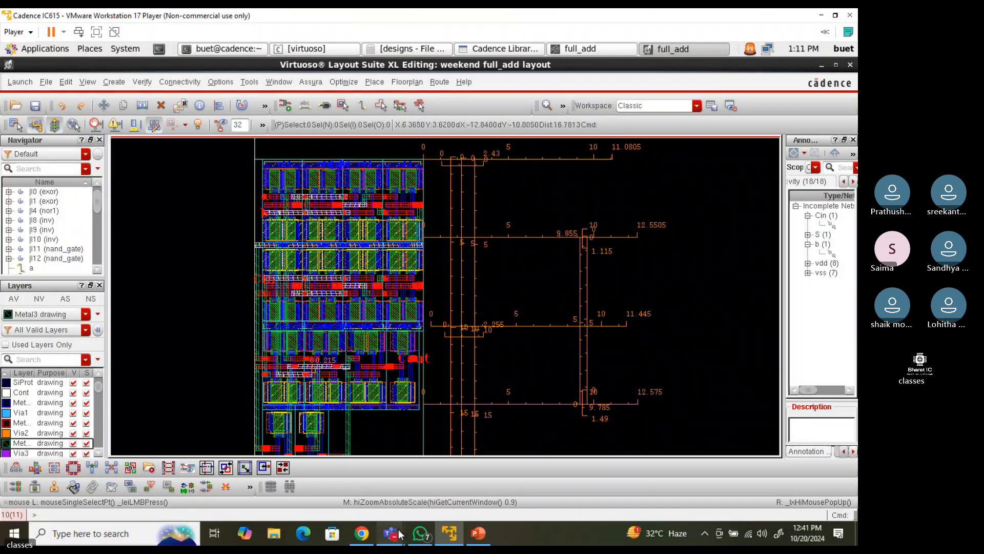
mouse_move(400, 535)
click(373, 486)
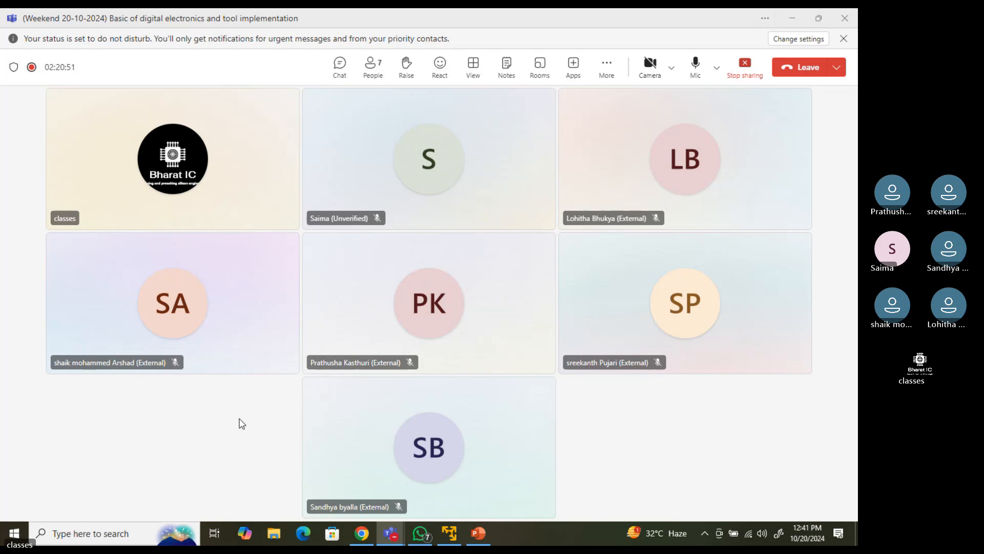
click(341, 69)
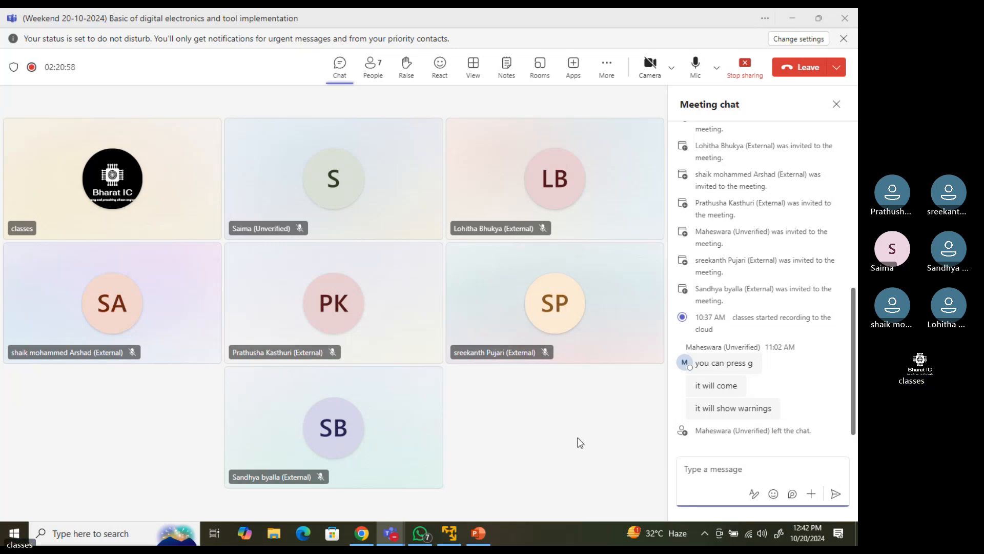
scroll(683, 412, up, 3)
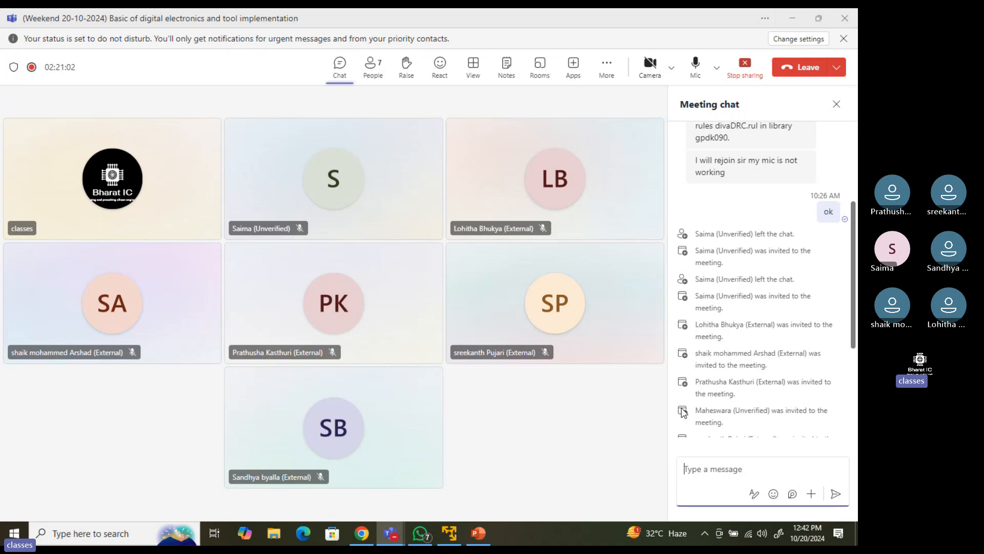
scroll(683, 413, up, 3)
scroll(683, 412, down, 5)
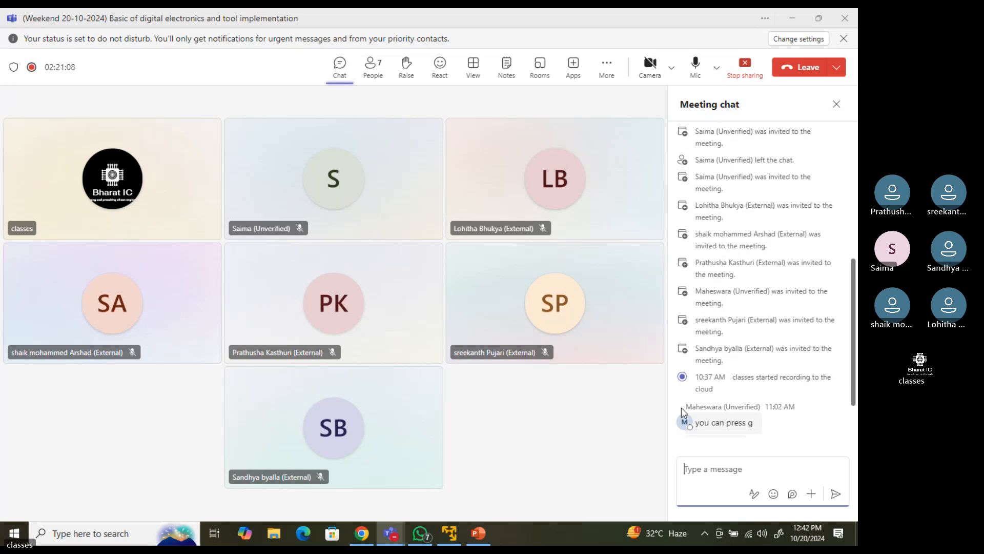
click(521, 417)
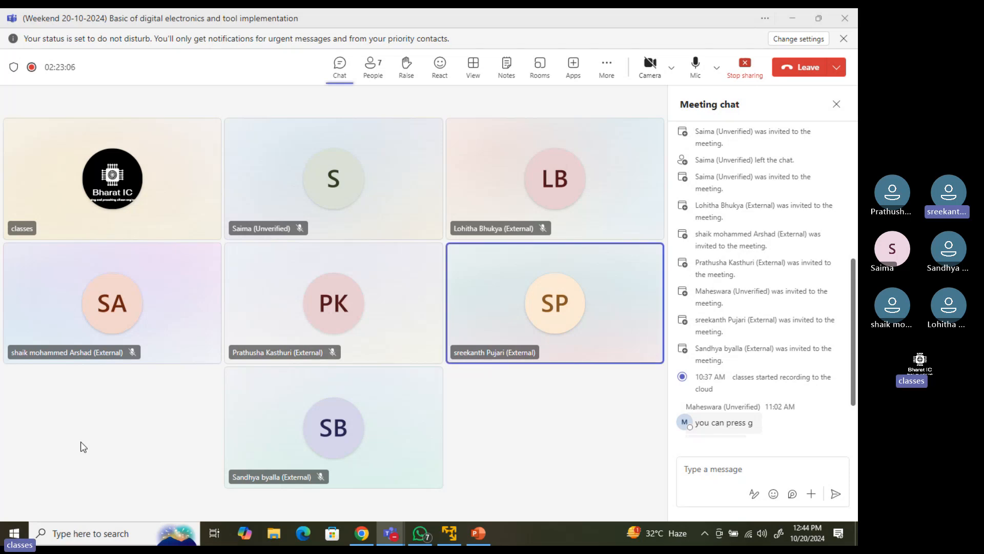
Find and open Paint with a blank canvas
click(173, 530)
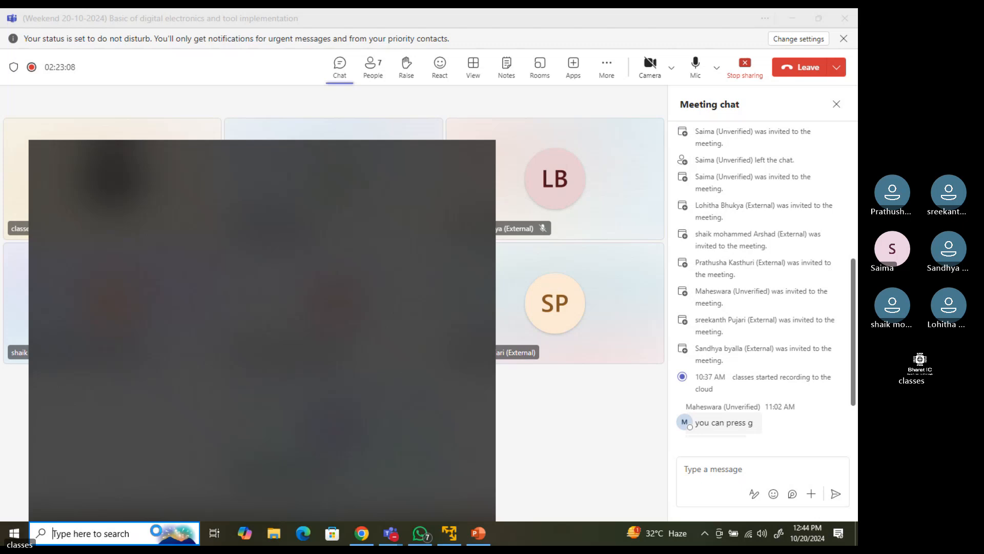
text(p)
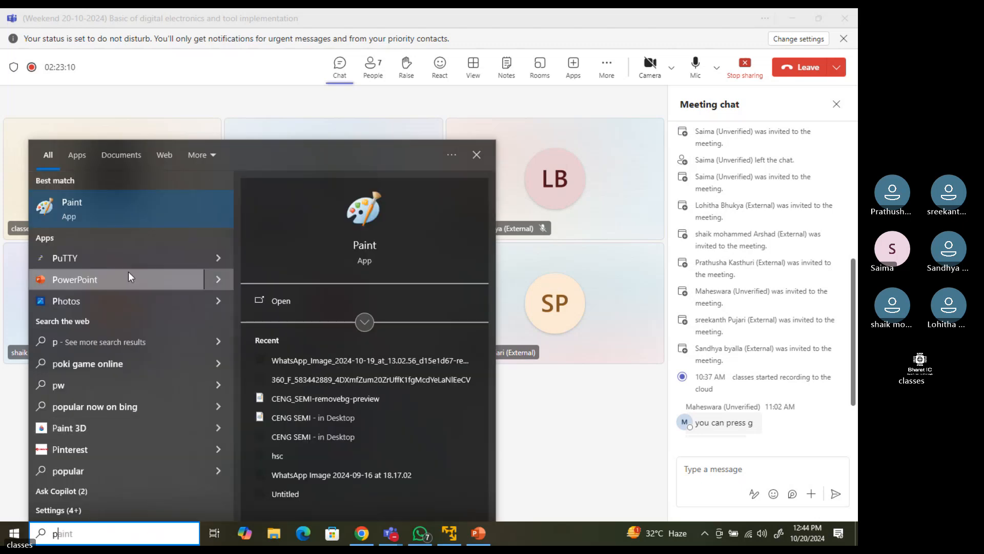
click(116, 226)
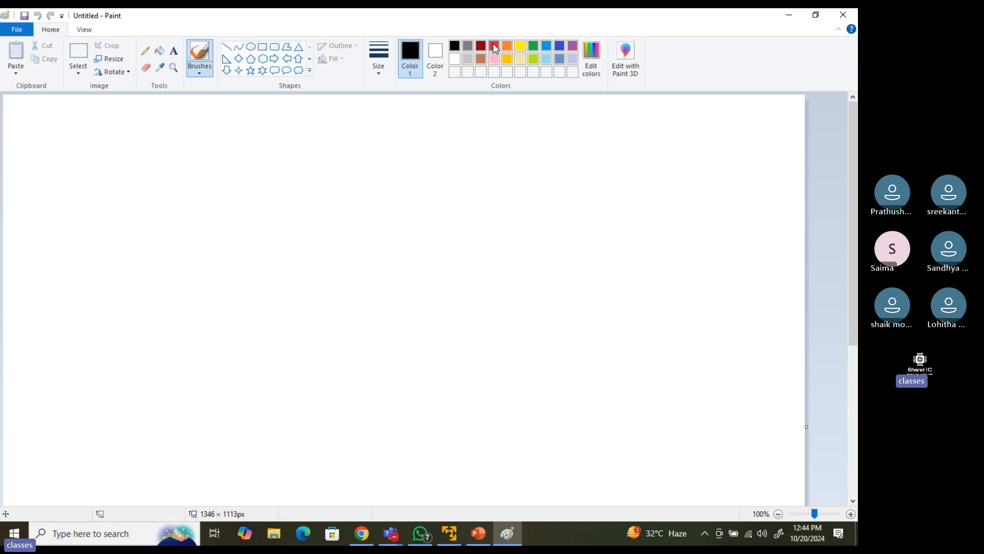
Draw a wide red rectangle about 772 × 45 px across the upper canvas and handwrite a red letter A beside its left end
click(495, 48)
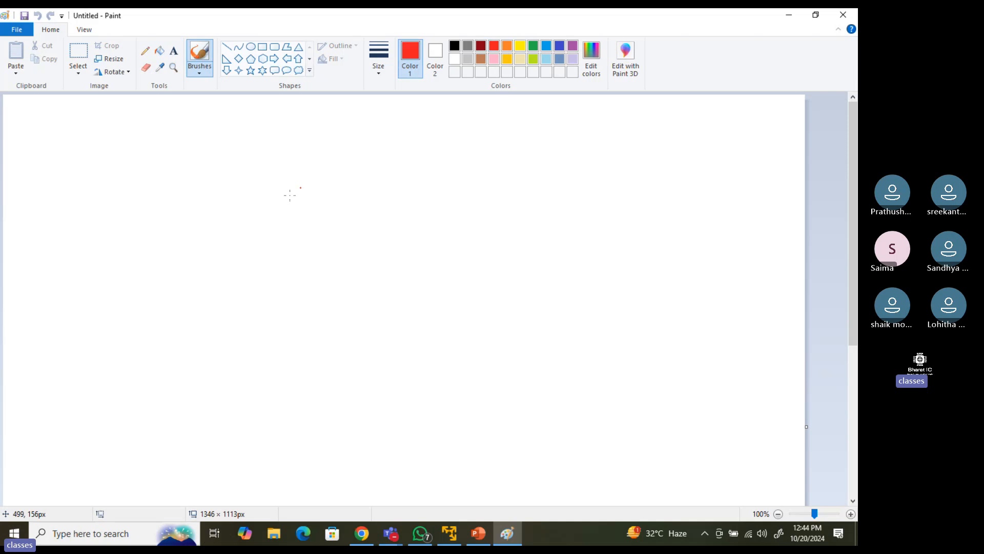
click(262, 48)
drag(168, 193, 629, 220)
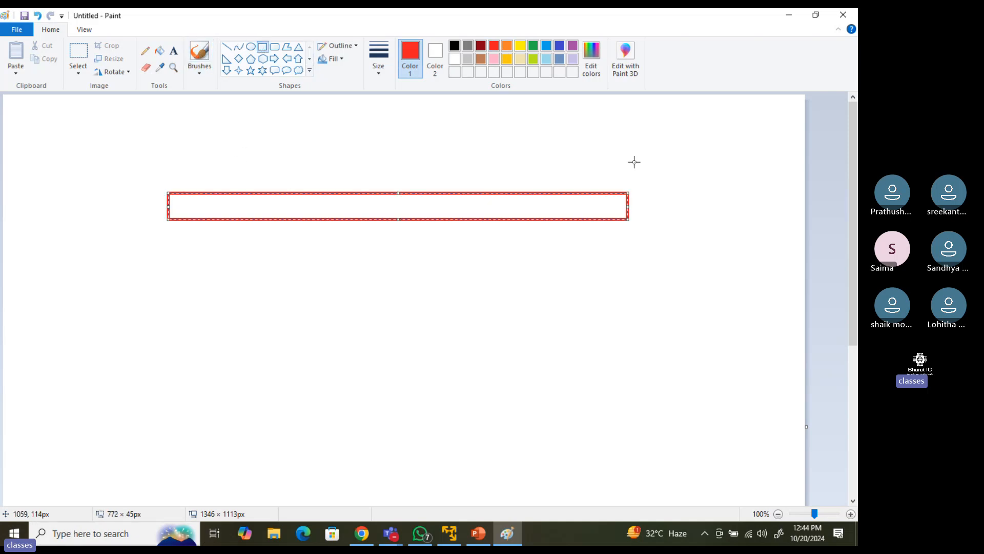
click(145, 50)
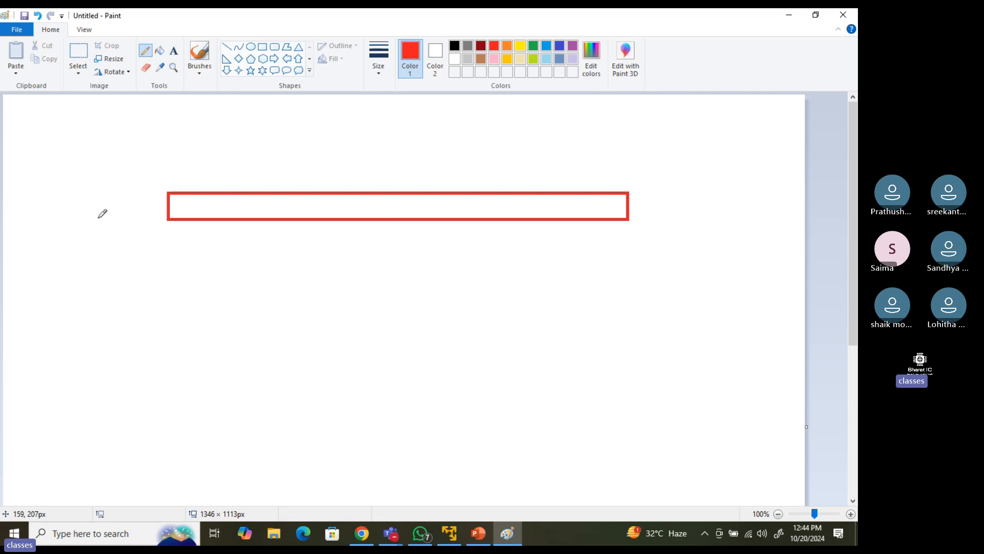
mouse_move(95, 220)
mouse_down()
mouse_move(109, 183)
mouse_move(112, 220)
mouse_move(113, 210)
mouse_up()
Draw a tall blue rectangle about 55 × 486 px crossing the red bar's left half and handwrite a blue letter B above it
click(533, 46)
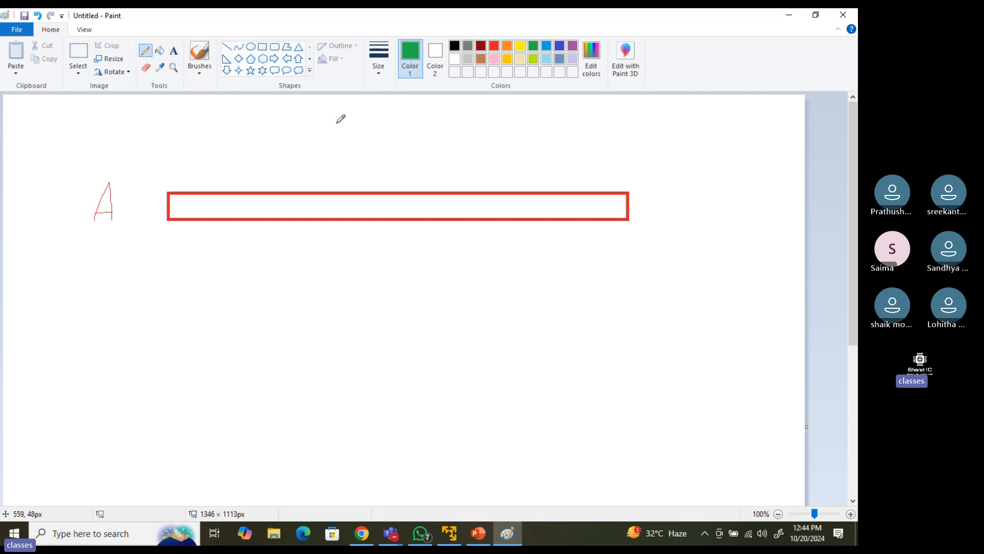
click(262, 47)
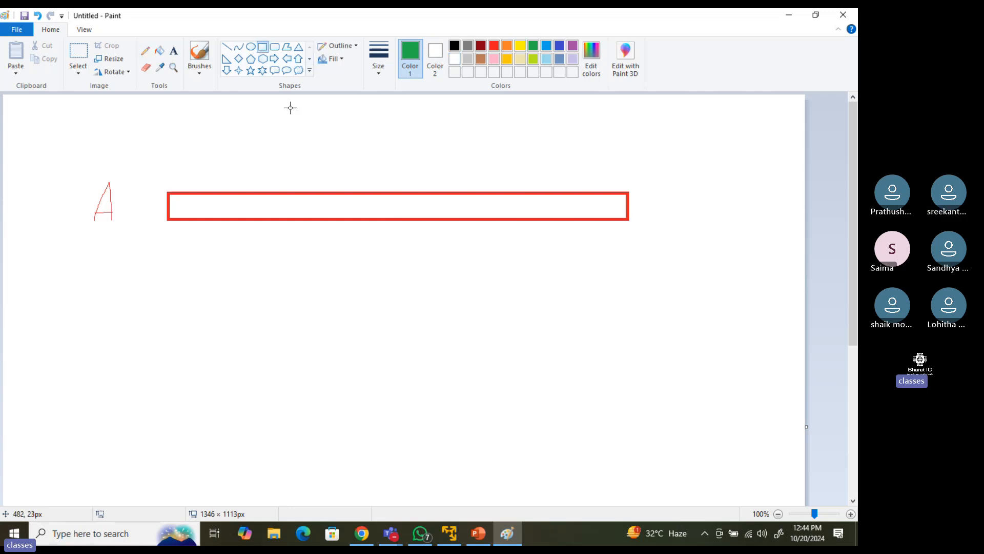
drag(293, 140, 327, 430)
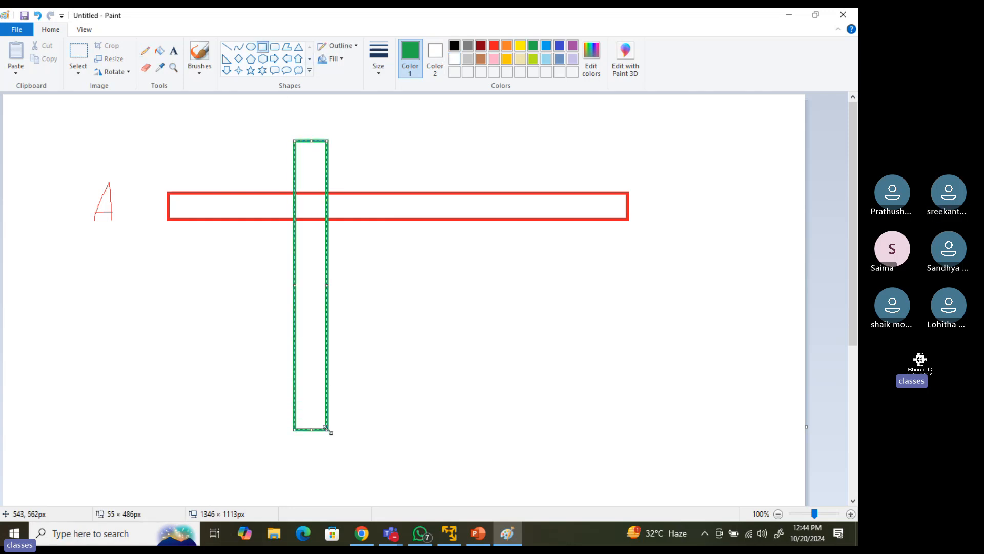
click(573, 59)
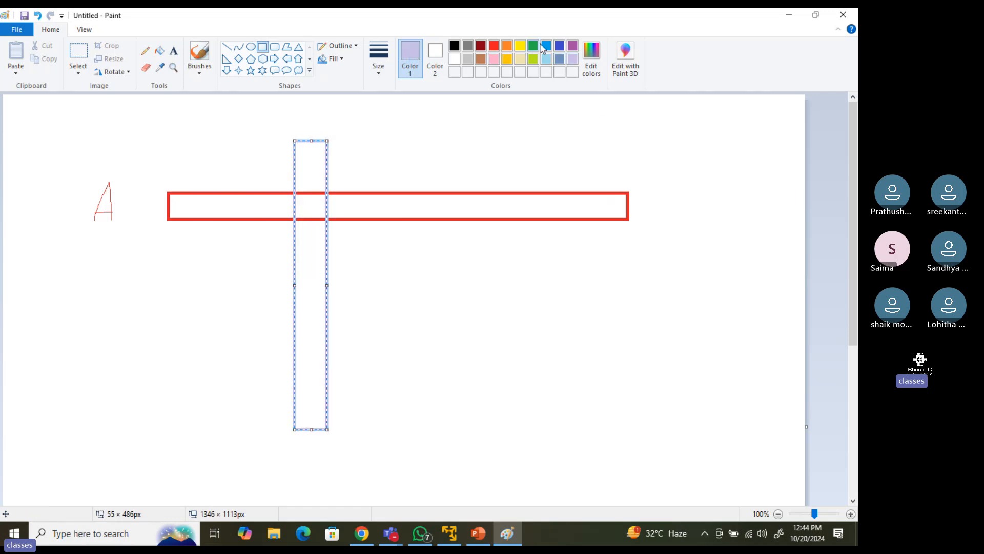
click(559, 46)
click(538, 128)
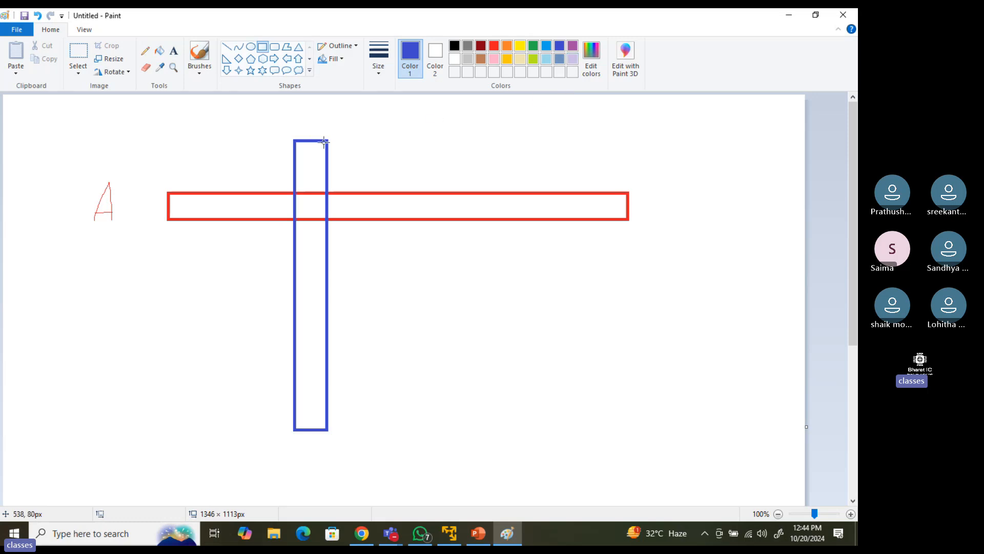
click(145, 51)
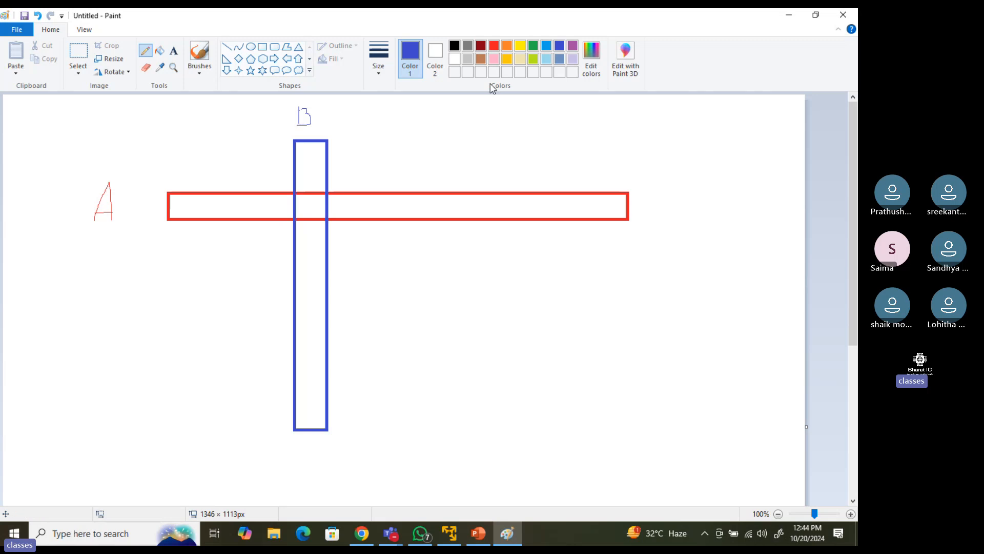
Draw a tall green rectangle about 56 × 557 px crossing the red bar near its right end
click(262, 46)
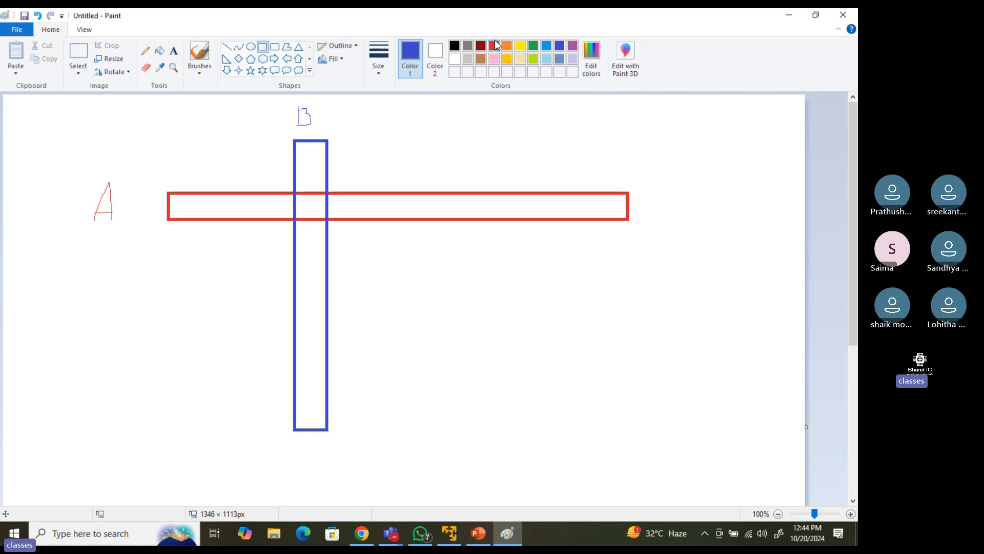
click(536, 47)
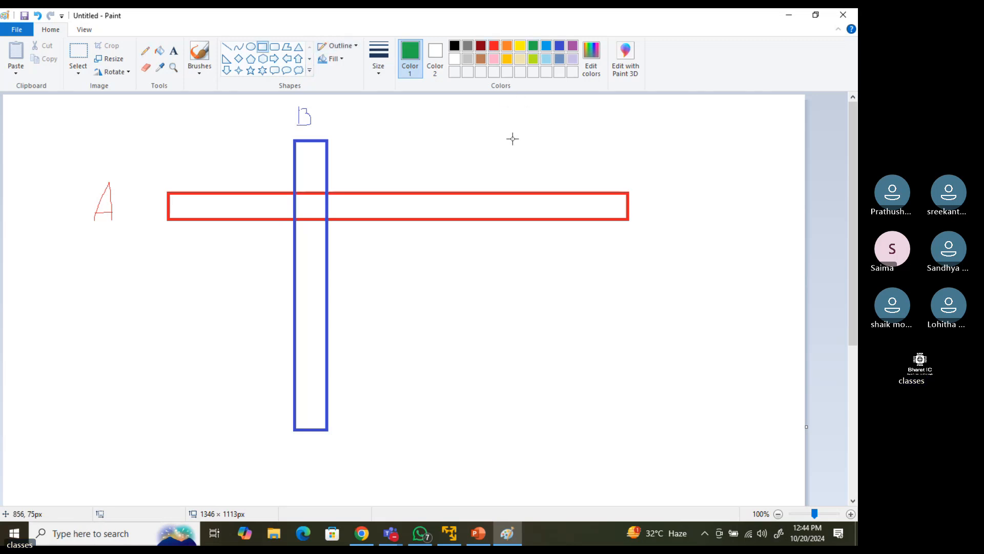
drag(506, 127, 540, 459)
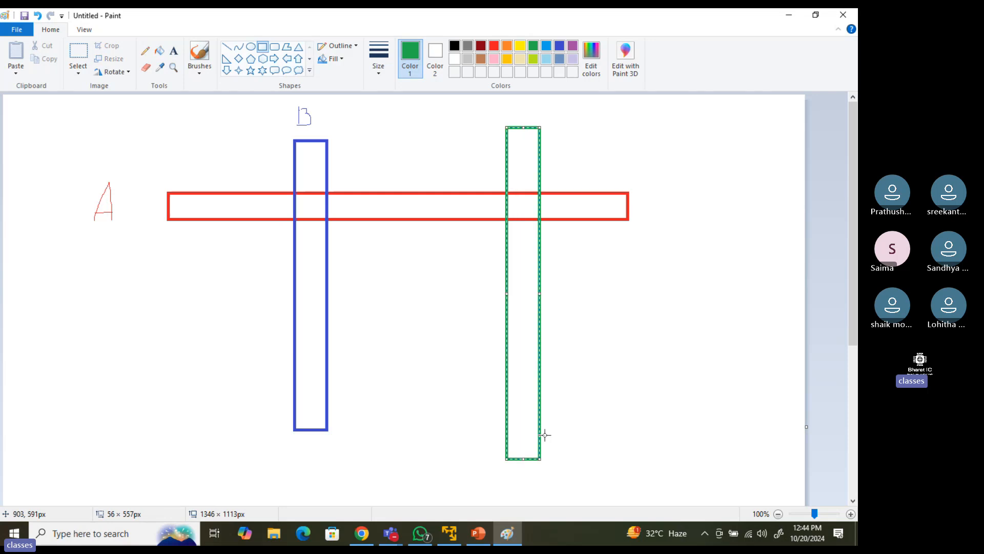
Handwrite a green letter C above the tall green bar
click(146, 50)
drag(526, 101, 522, 111)
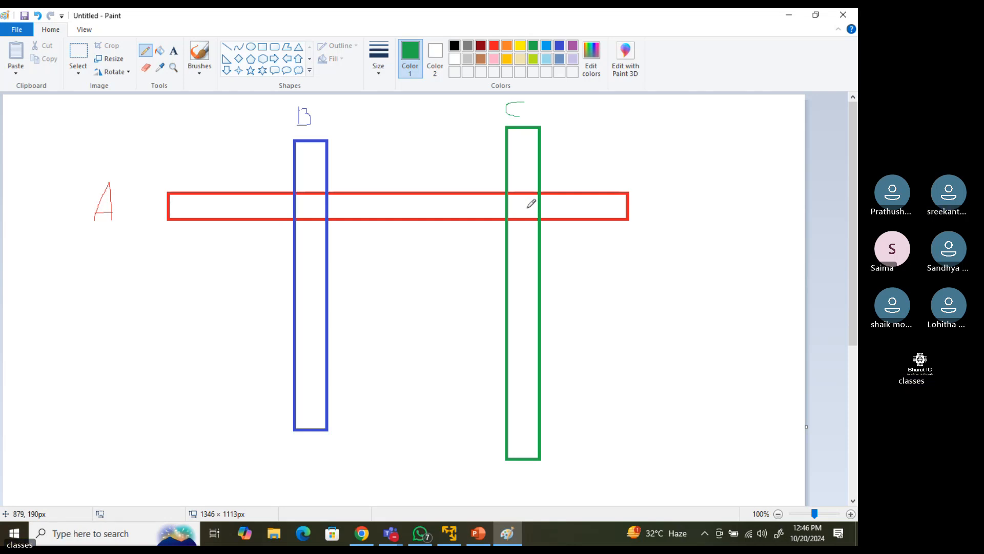
Switch to the full_add layout in Cadence Virtuoso to view its cell rows, and return to the Paint drawing
click(789, 15)
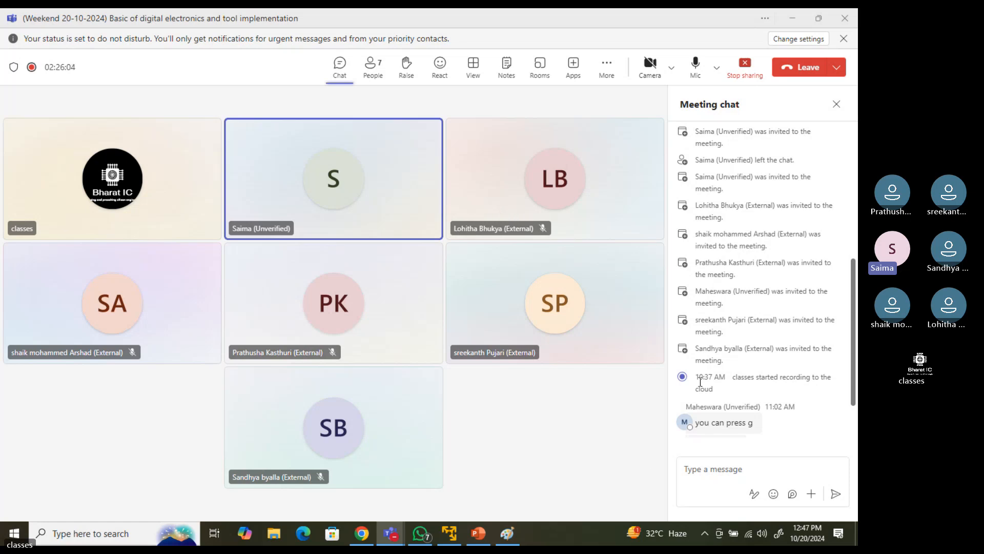
click(448, 532)
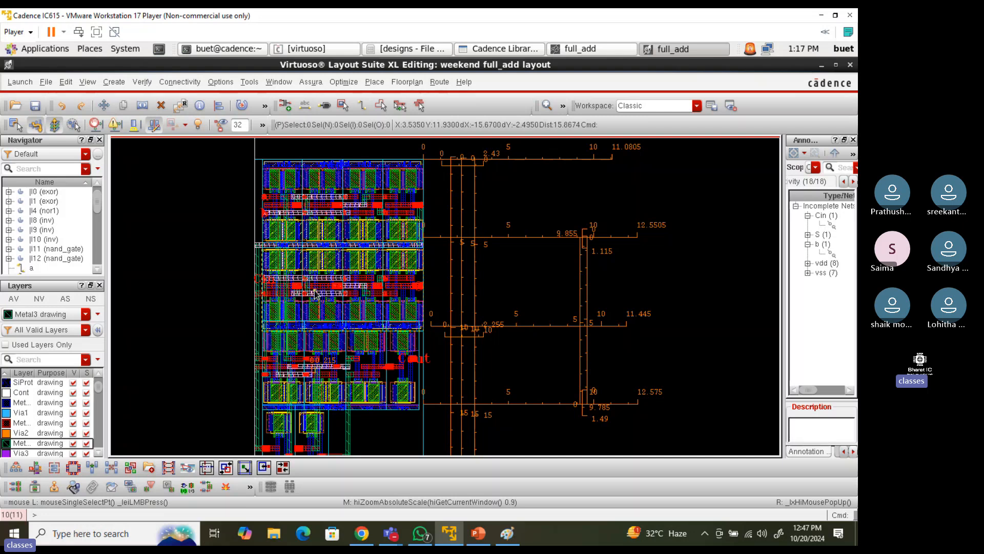
click(821, 17)
click(507, 533)
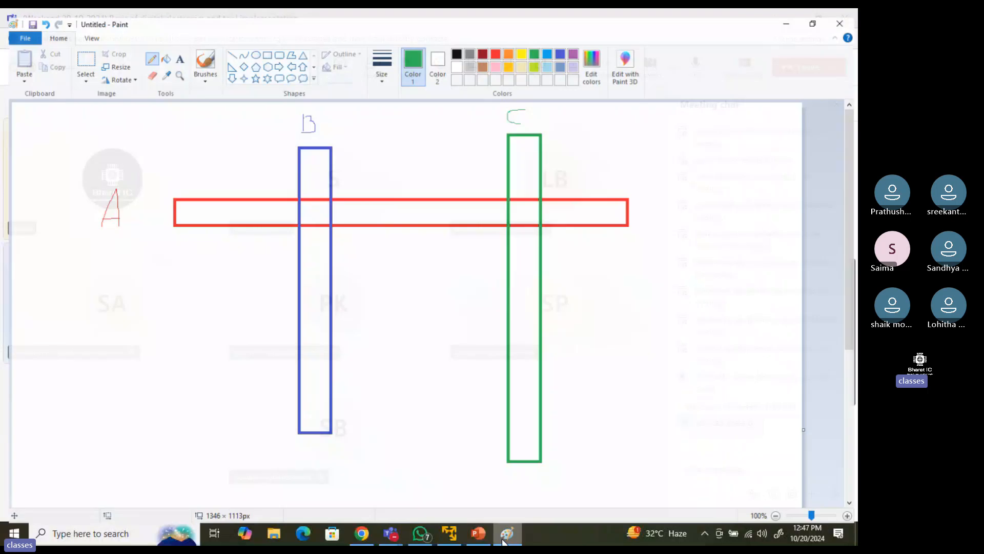
Undo the green and blue vertical bars and their letters, keeping only the red bar and its letter A
key(ctrl+z)
key(ctrl+z)
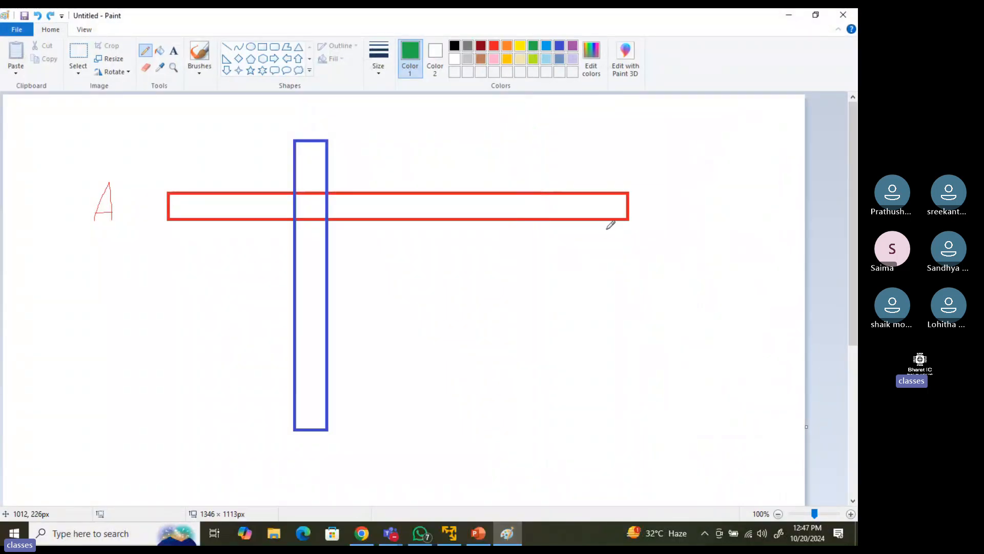
key(ctrl+z)
Draw a second wide red rectangle parallel to and well below the first, and handwrite a red A beside its left end
click(495, 46)
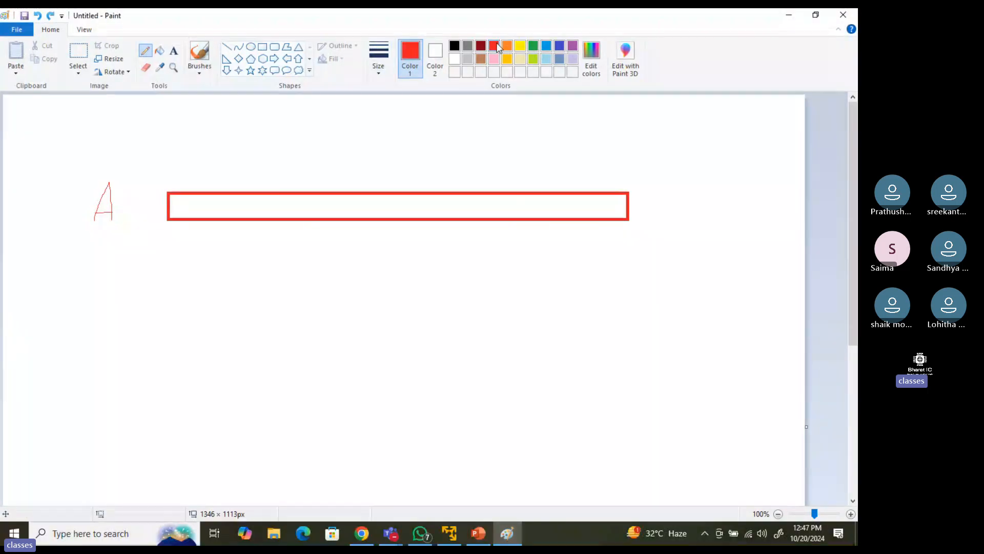
click(262, 46)
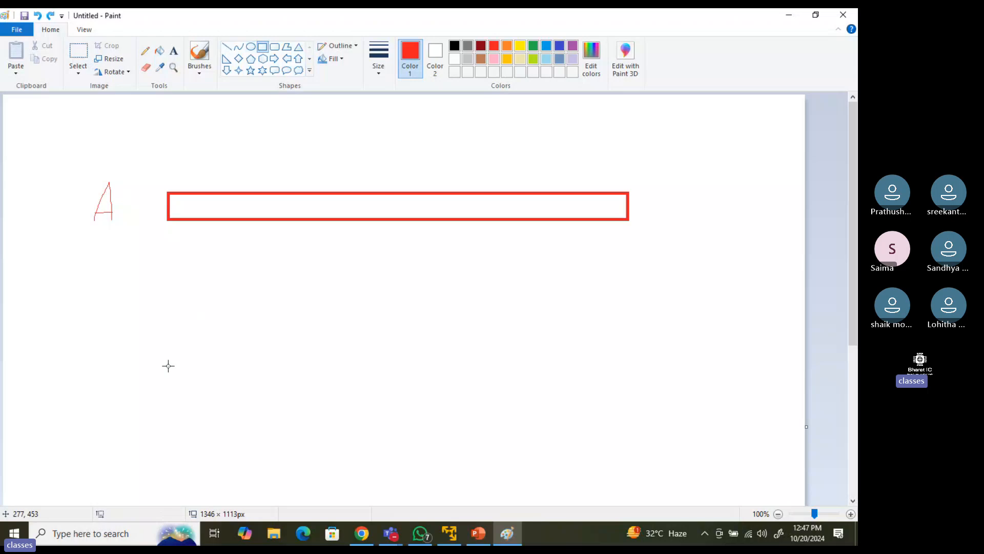
mouse_move(170, 377)
mouse_down()
mouse_move(389, 419)
mouse_move(607, 418)
mouse_up()
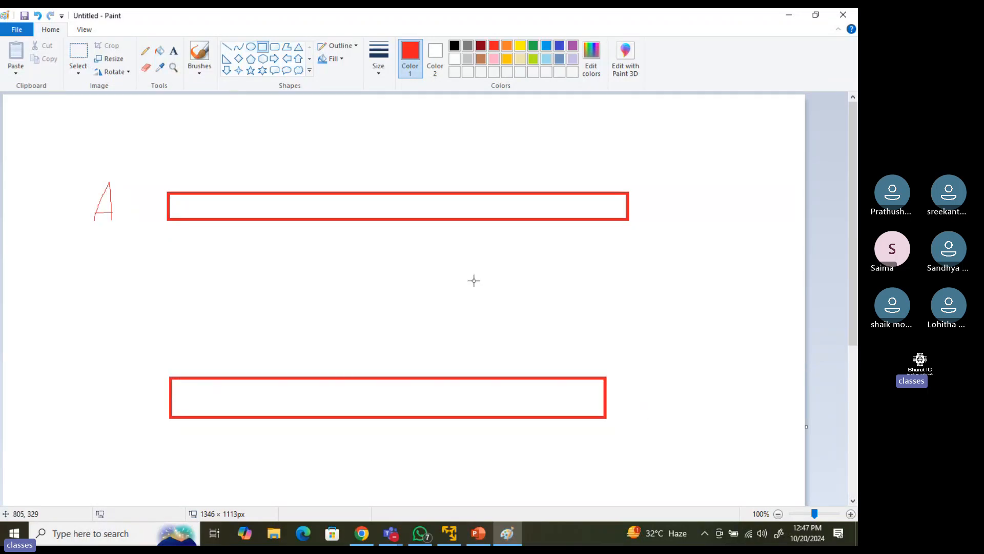
click(145, 51)
drag(88, 409, 125, 402)
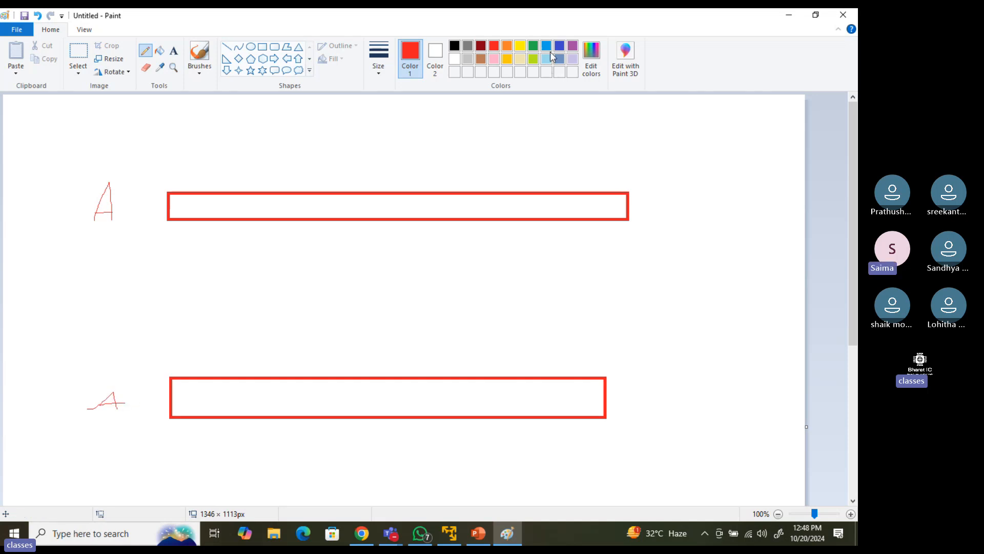
click(262, 47)
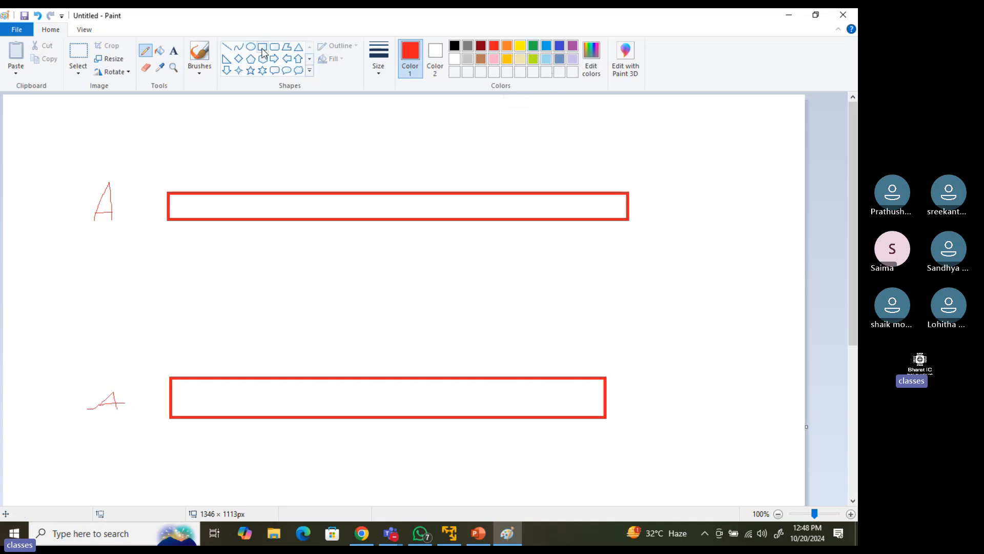
click(532, 50)
drag(304, 178, 320, 433)
key(ctrl+z)
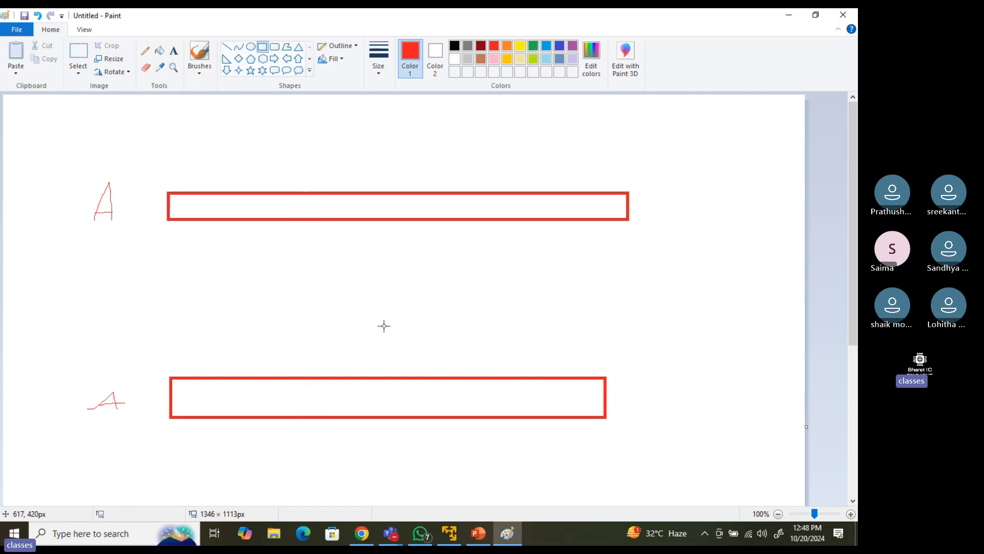
click(535, 48)
drag(255, 173, 286, 436)
key(ctrl+z)
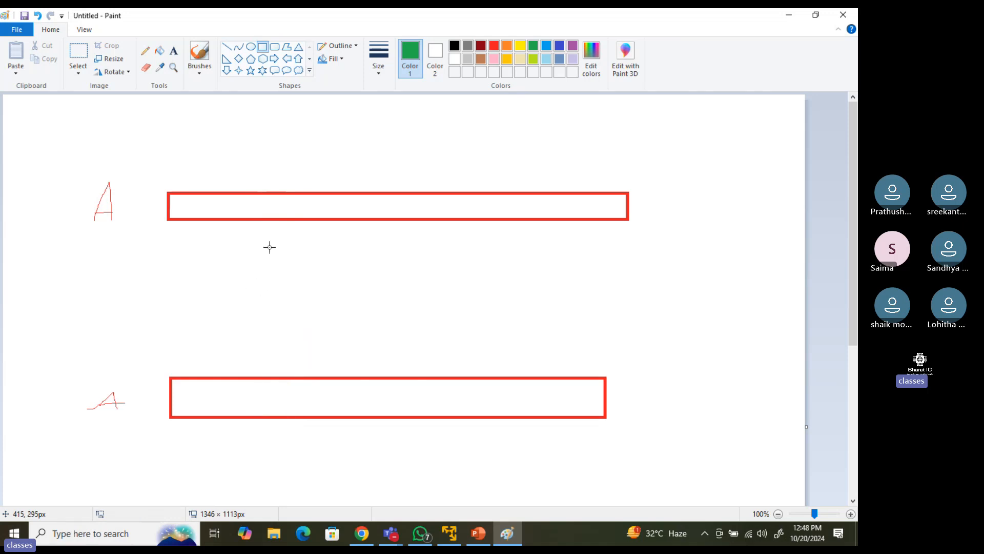
Draw a third wide red rectangle between the two A bars and handwrite a red B at its right end
click(494, 46)
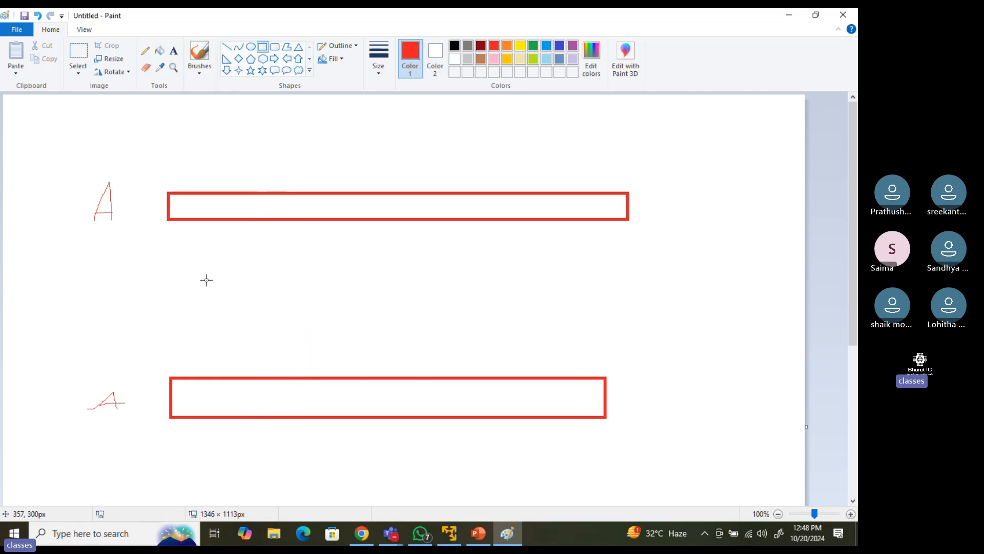
mouse_move(171, 285)
mouse_down()
mouse_move(652, 308)
mouse_move(638, 315)
mouse_up()
click(145, 50)
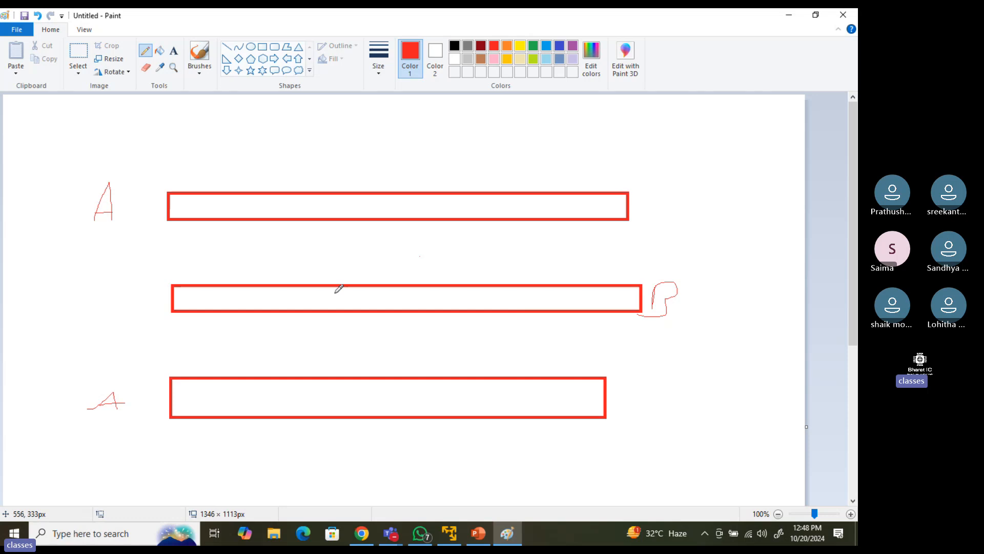
Draw a green vertical rectangle from the B bar down across the lower A bar, with a green downward arrow beneath it
click(533, 46)
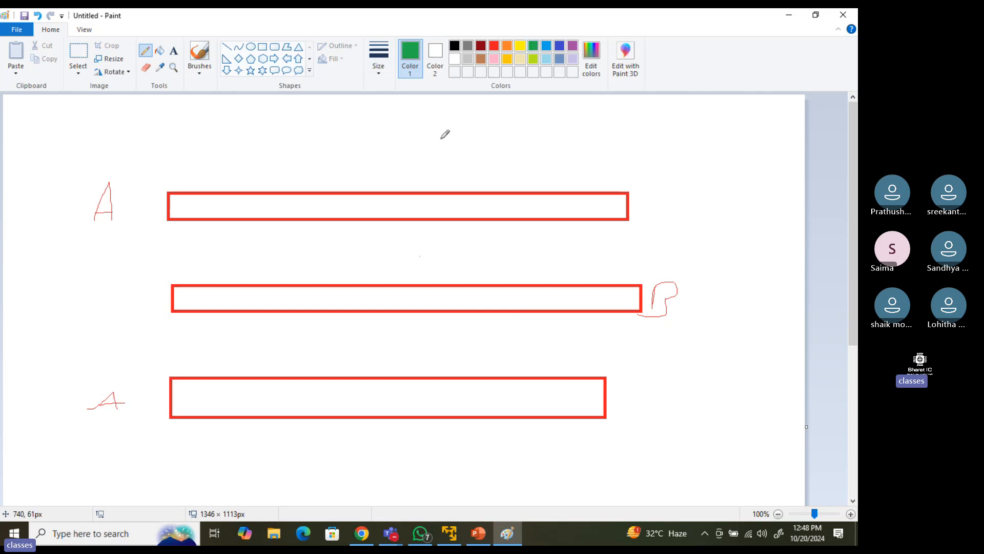
click(262, 47)
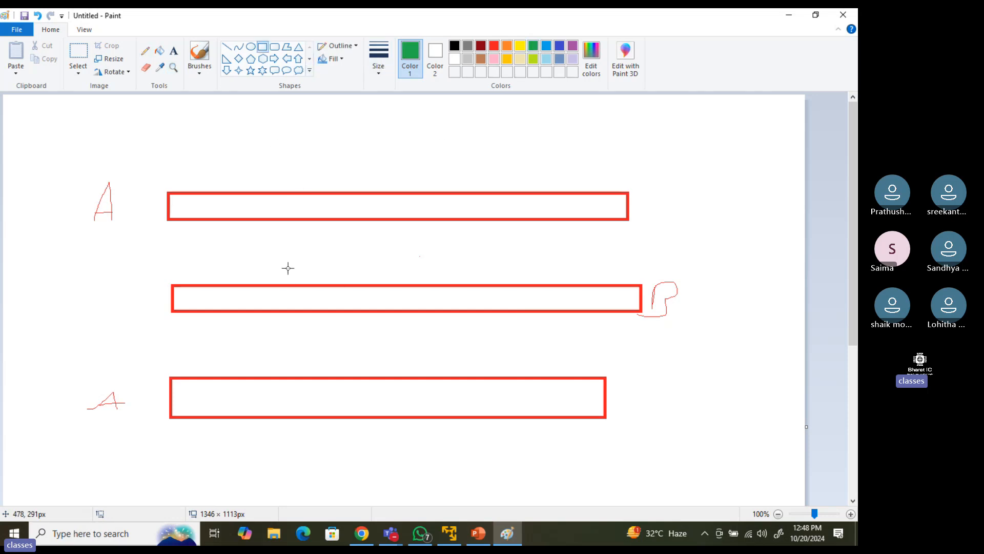
mouse_move(273, 284)
mouse_down()
mouse_move(303, 311)
mouse_move(306, 469)
mouse_up()
click(323, 468)
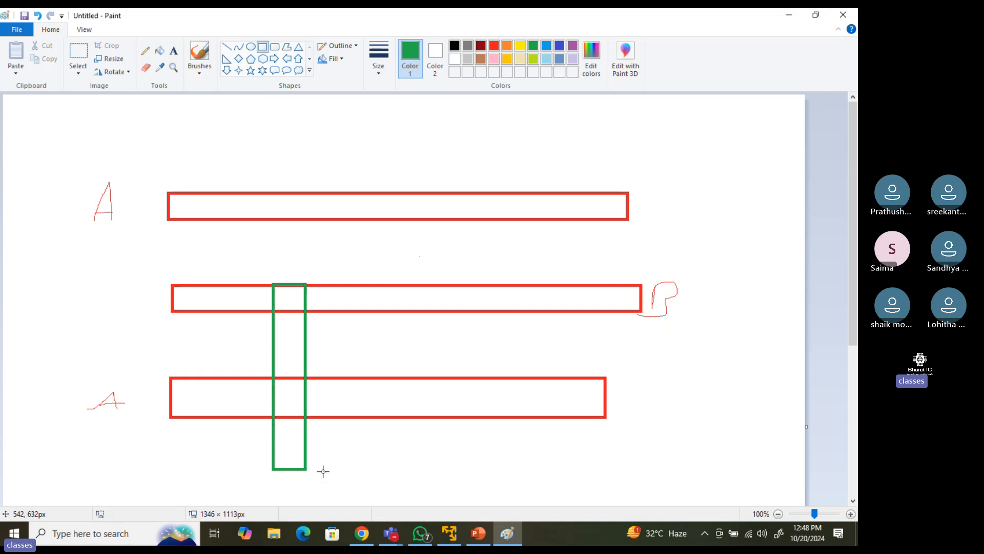
click(145, 51)
mouse_move(292, 474)
mouse_down()
mouse_move(294, 503)
mouse_move(303, 495)
mouse_up()
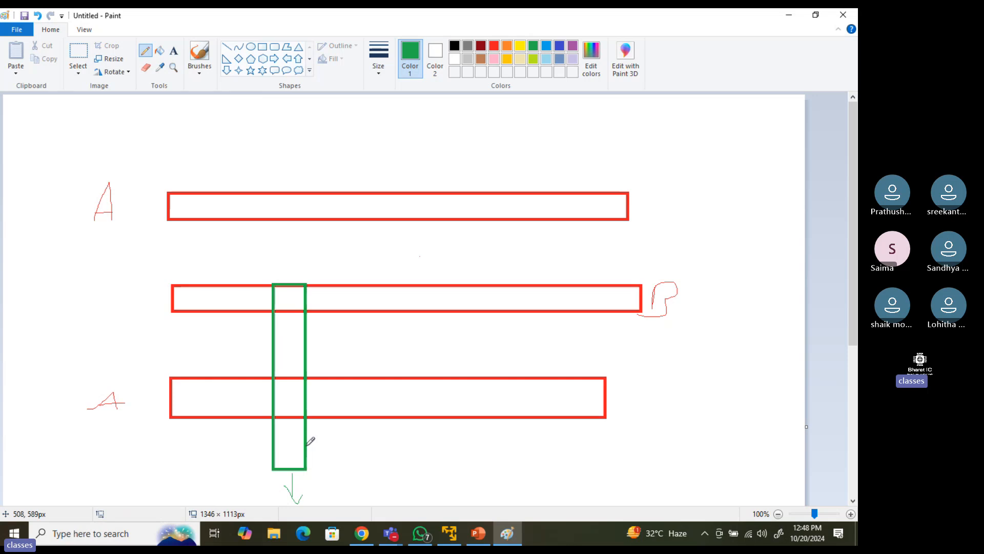
click(262, 47)
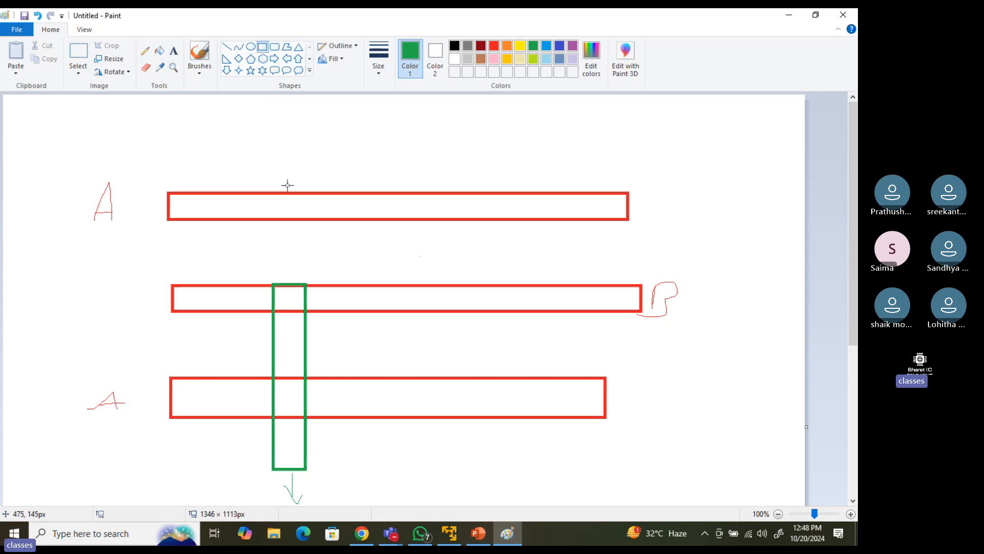
drag(269, 192, 306, 347)
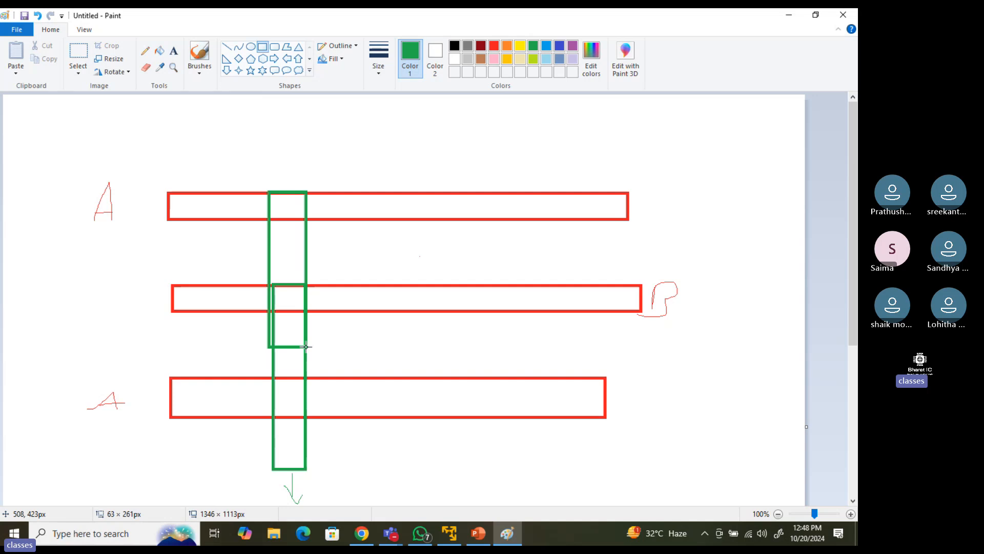
key(Escape)
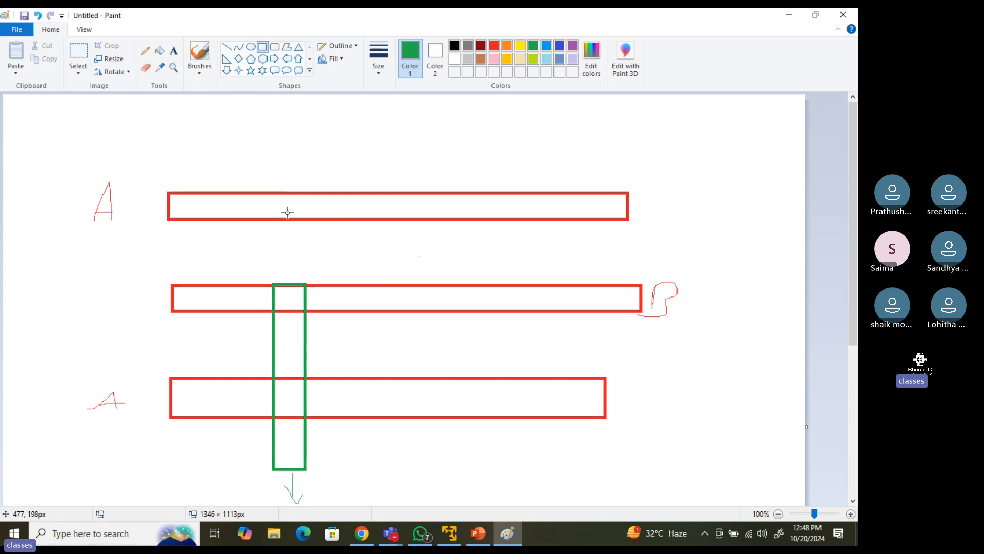
Draw a blue-grey rectangle extending the upper A bar's left end and a green vertical rectangle about 45 × 384 px joining both A bars
click(558, 58)
drag(249, 194, 146, 222)
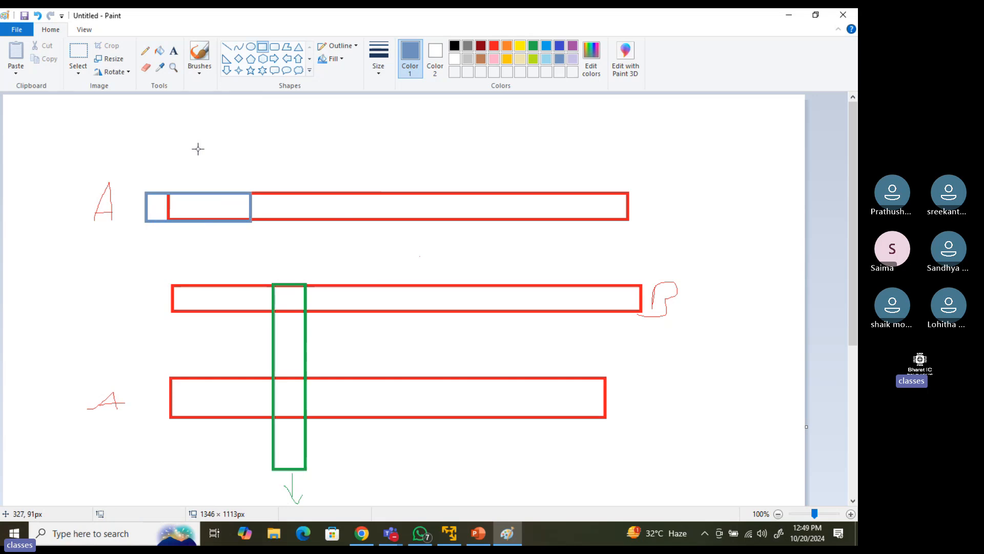
click(534, 47)
drag(145, 191, 171, 419)
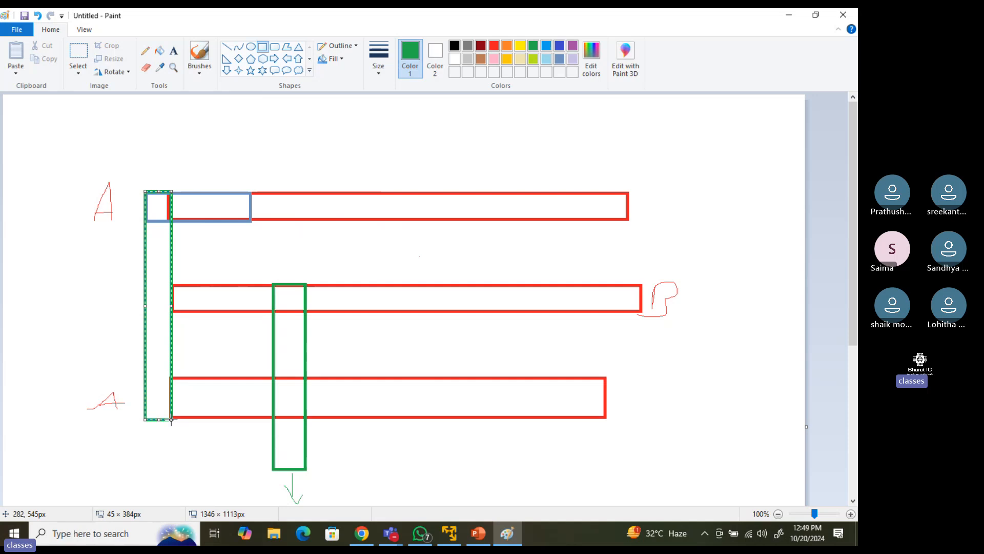
click(95, 349)
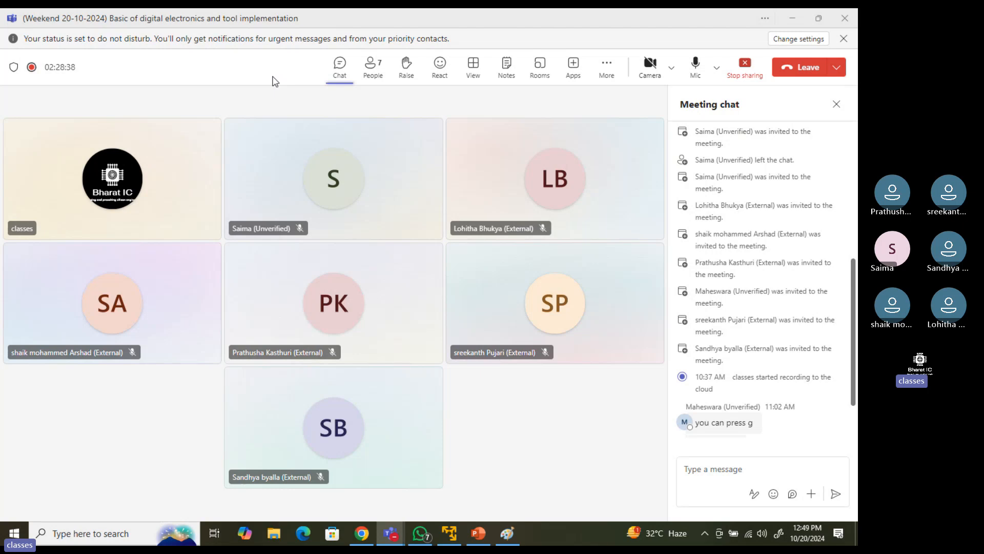
Examine the full_add layout's cell rows and adjacent ruler lines in Cadence Virtuoso, and return to the Paint diagram
click(506, 534)
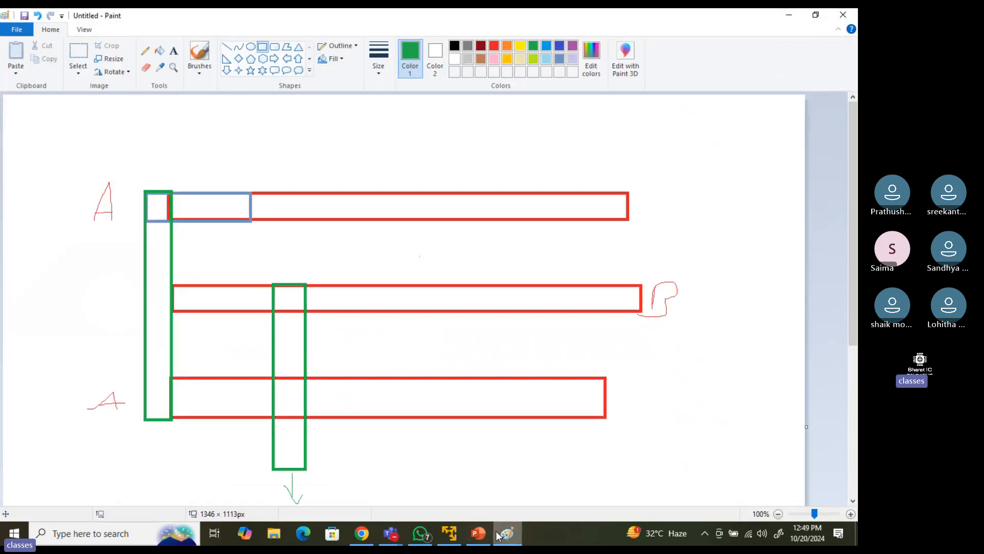
click(451, 534)
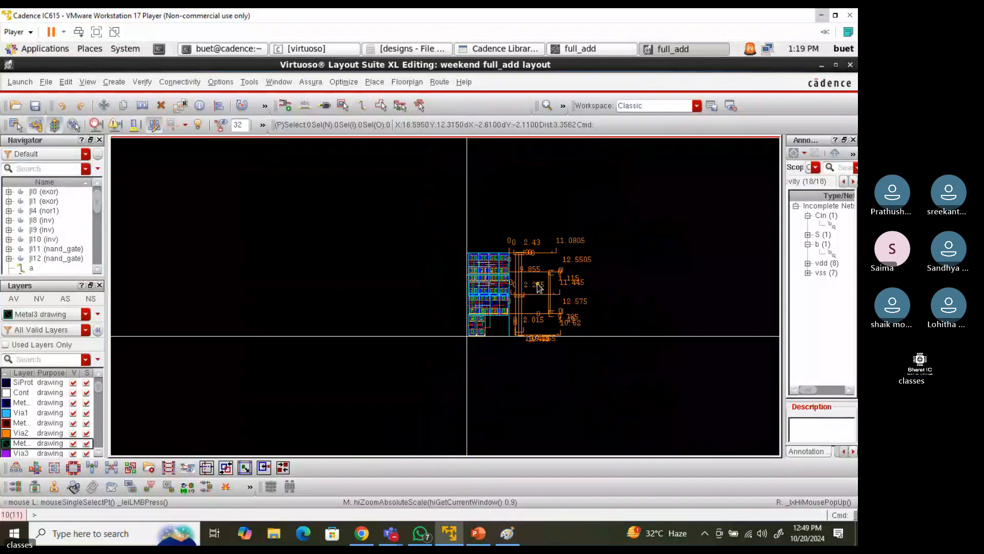
ctrl+scroll(537, 286, up, 1)
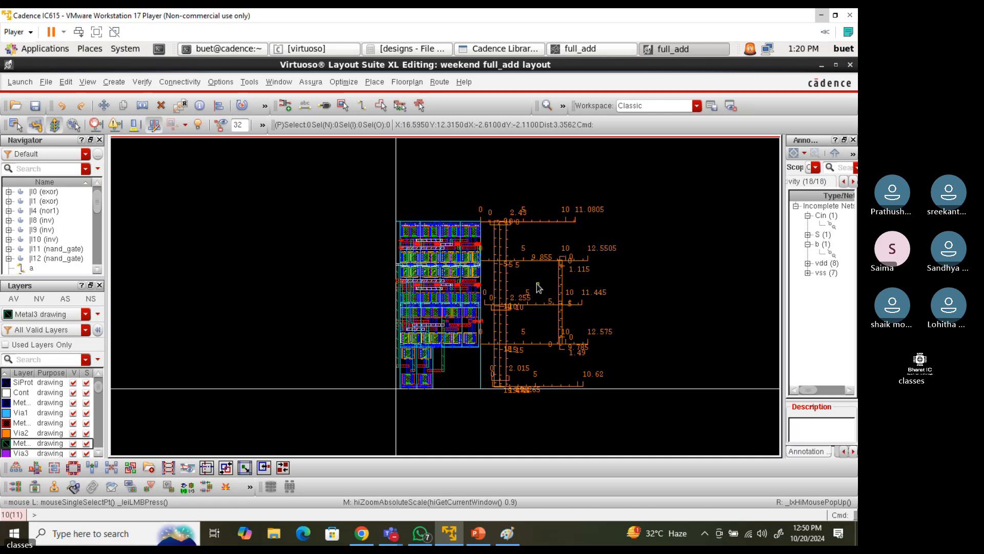
ctrl+scroll(447, 270, up, 4)
ctrl+scroll(445, 272, down, 2)
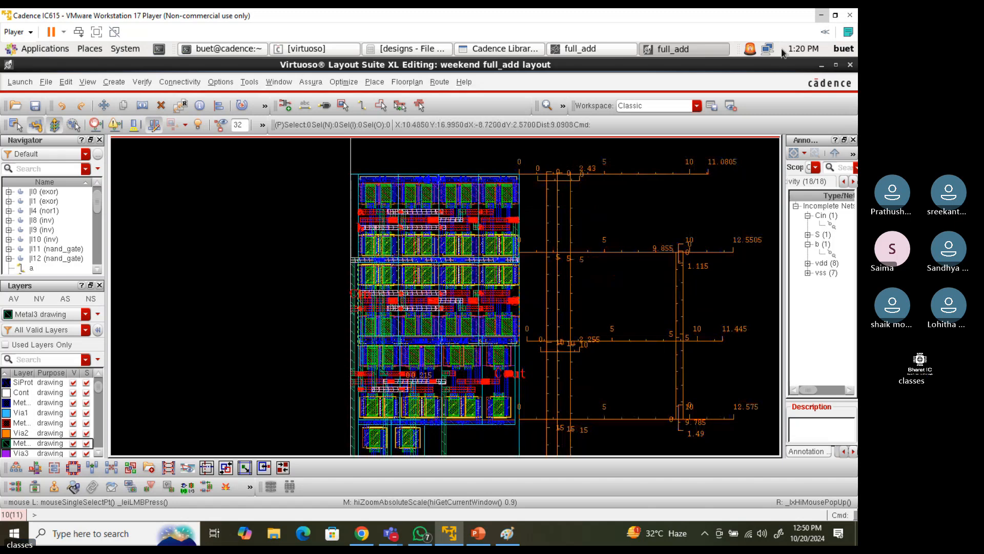
click(820, 16)
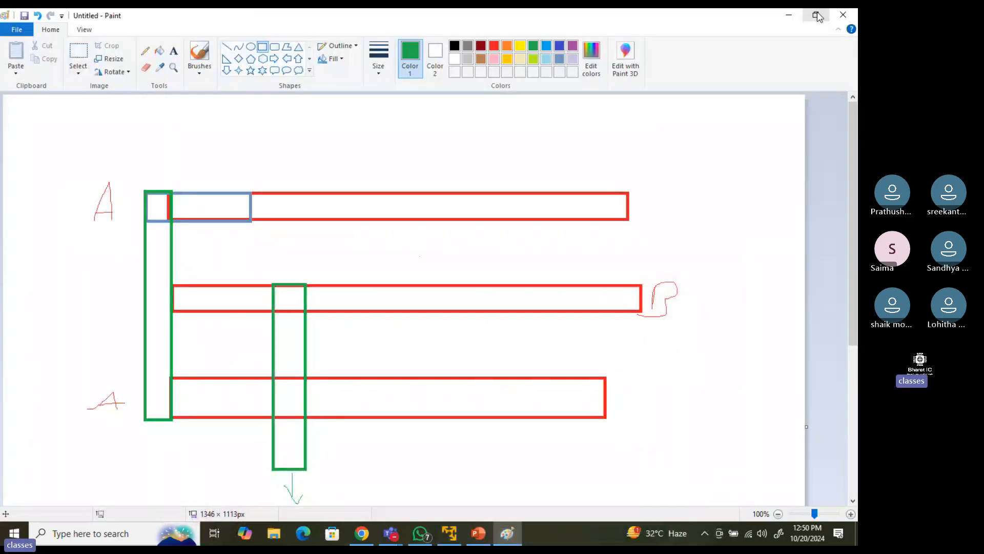
click(818, 16)
click(754, 95)
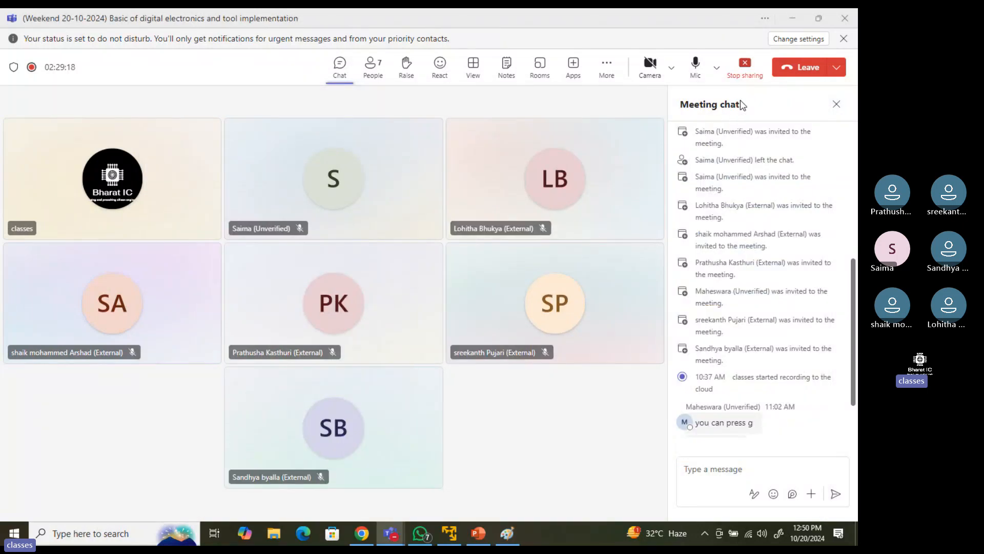
mouse_move(740, 104)
mouse_down()
mouse_move(671, 116)
mouse_move(680, 104)
mouse_move(740, 103)
mouse_up()
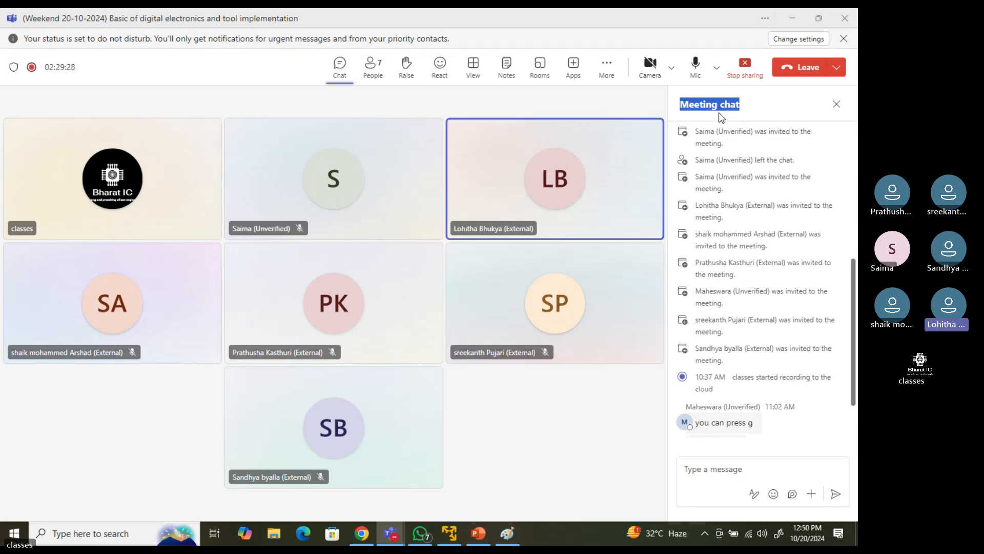
double_click(696, 105)
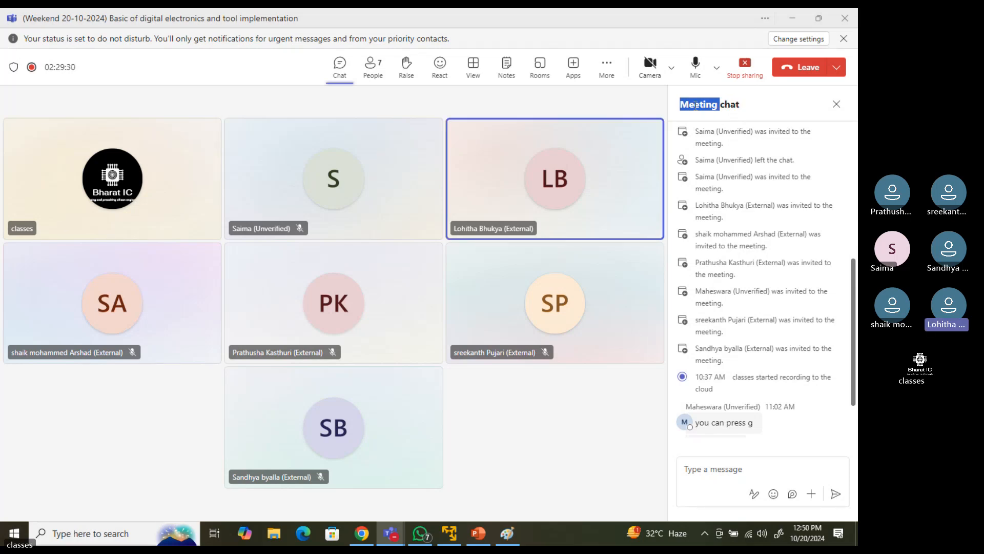
double_click(730, 104)
double_click(693, 105)
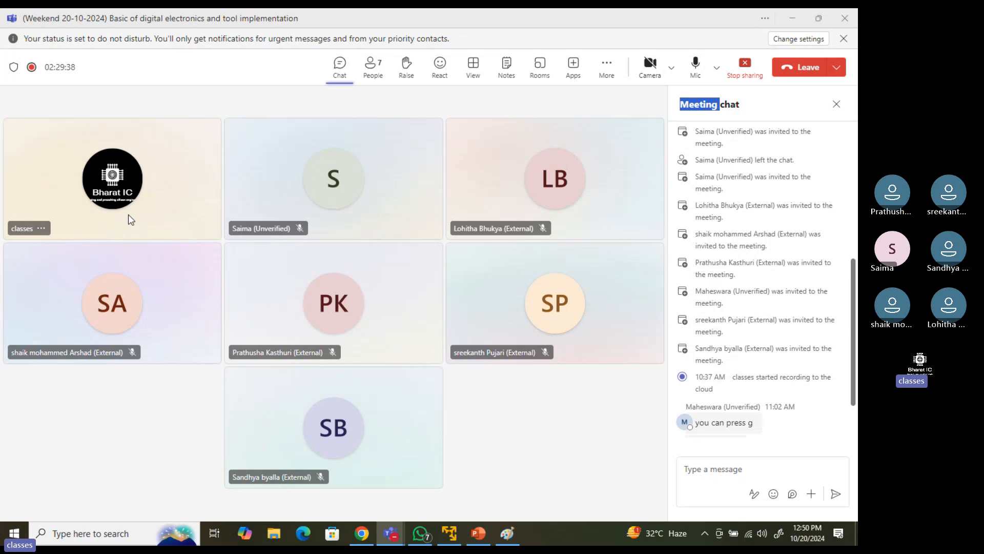
click(114, 278)
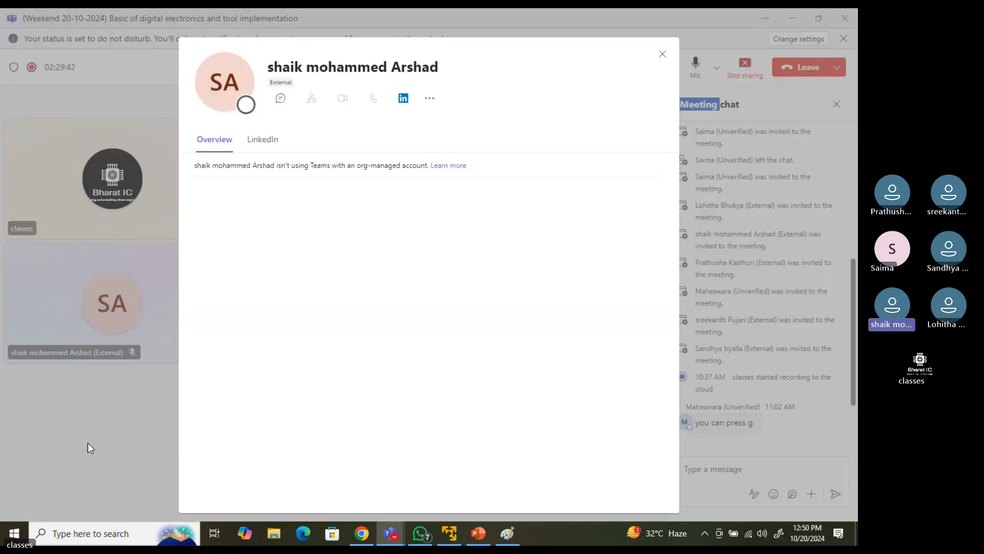
click(88, 442)
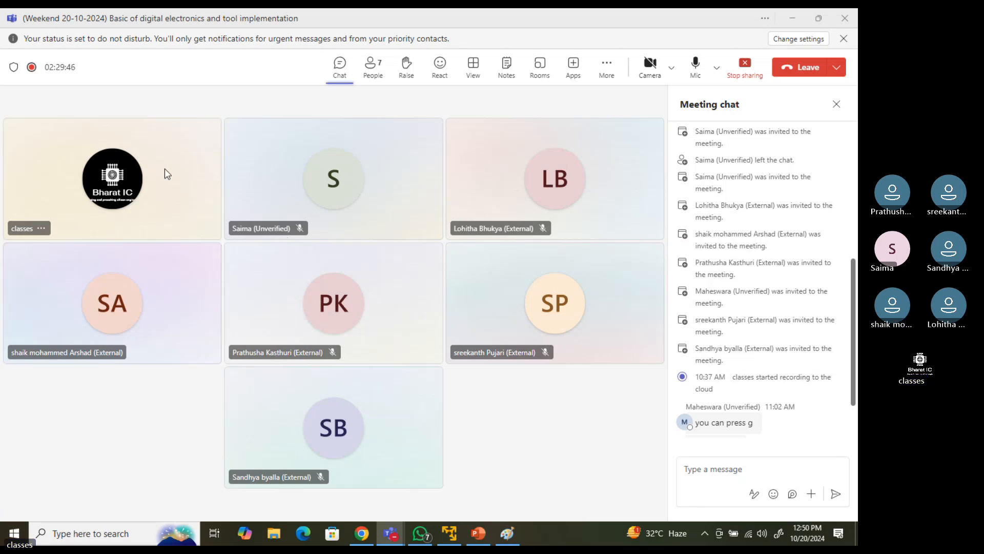
drag(165, 168, 432, 425)
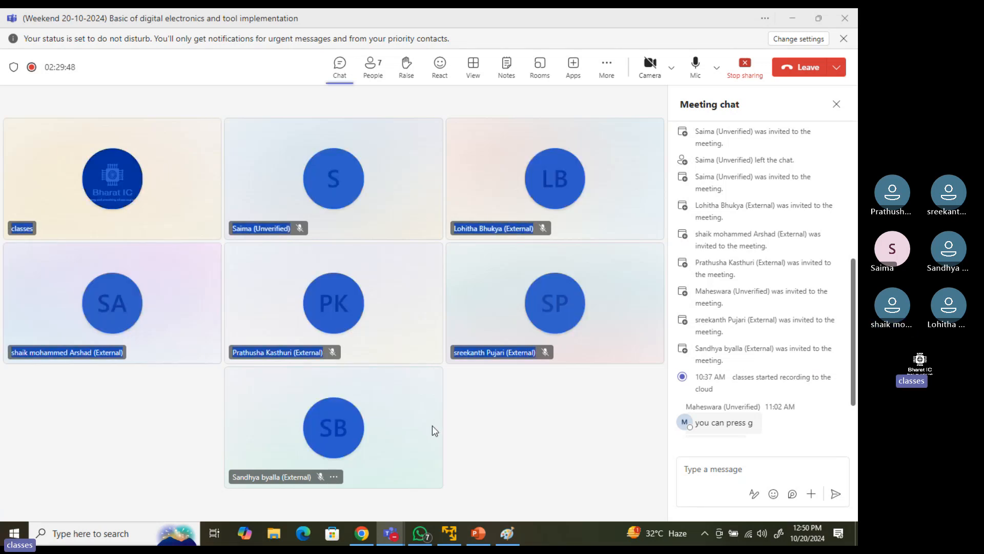
click(612, 412)
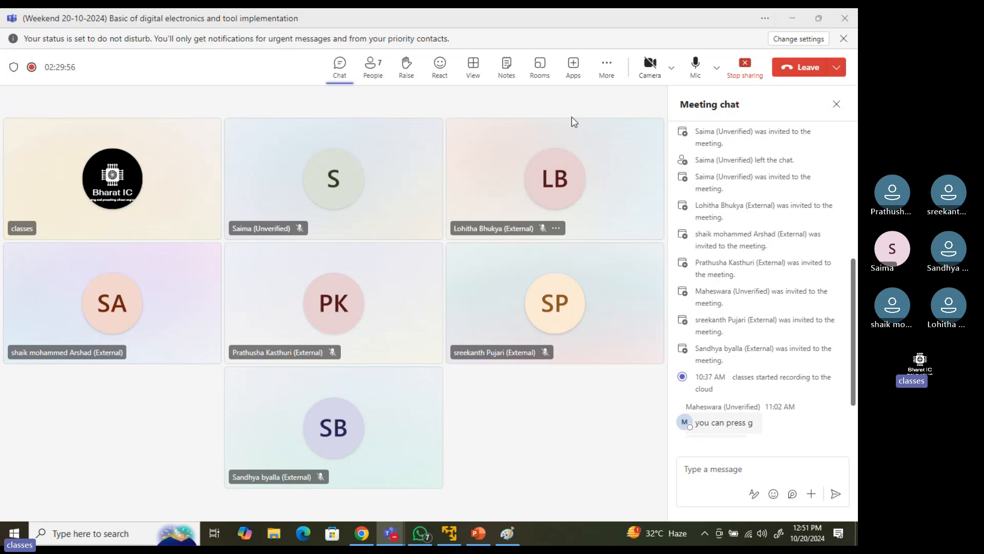
Stop the cloud recording of the current Teams meeting and confirm the stop
click(610, 82)
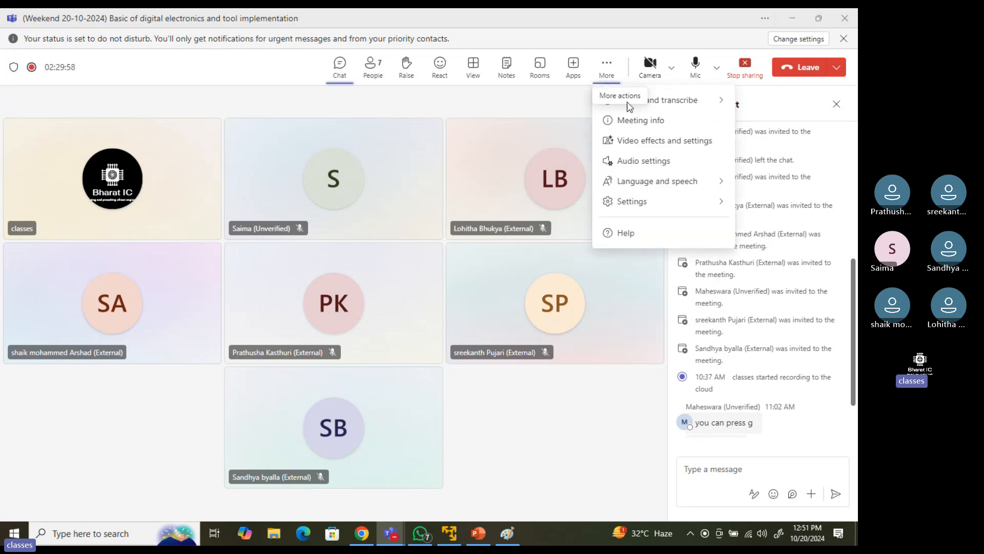
mouse_move(693, 101)
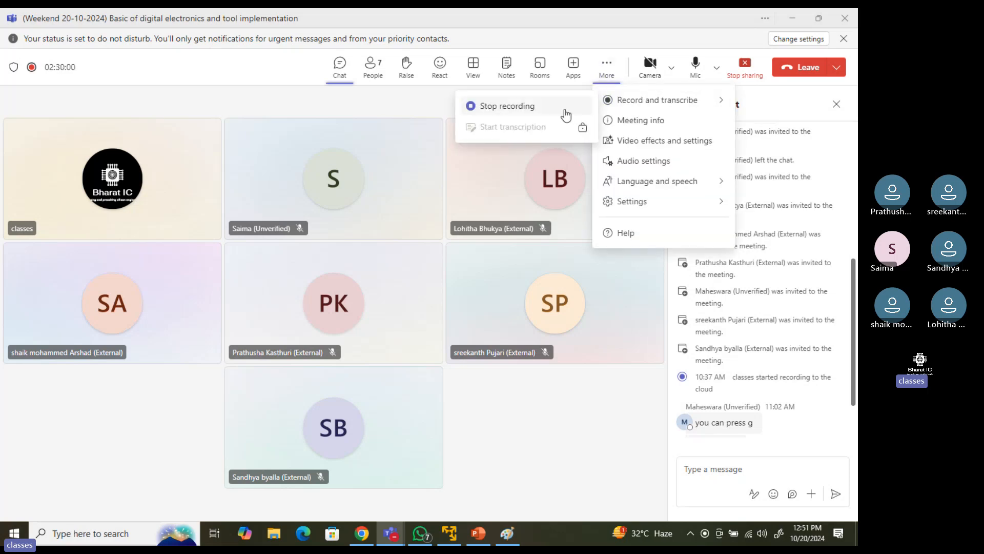
click(566, 107)
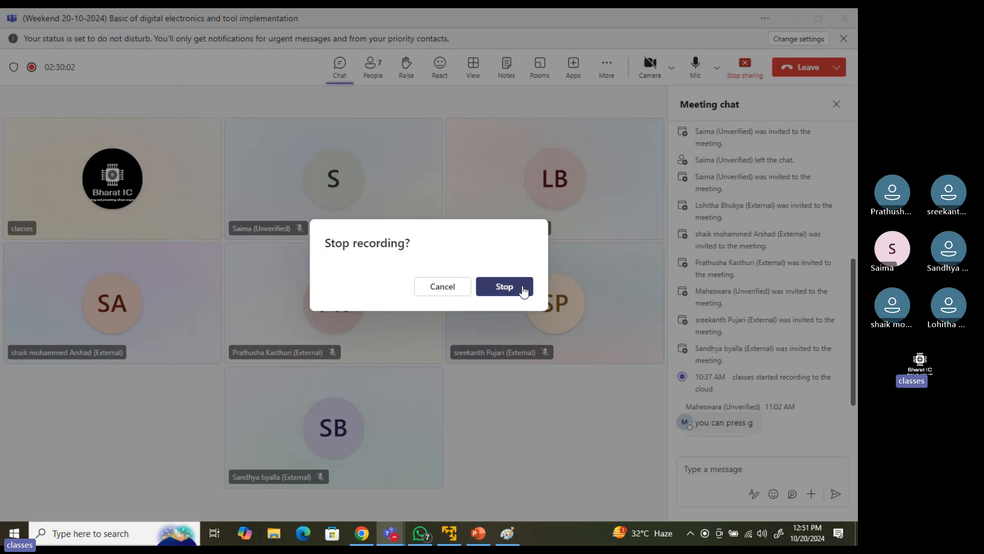
click(521, 288)
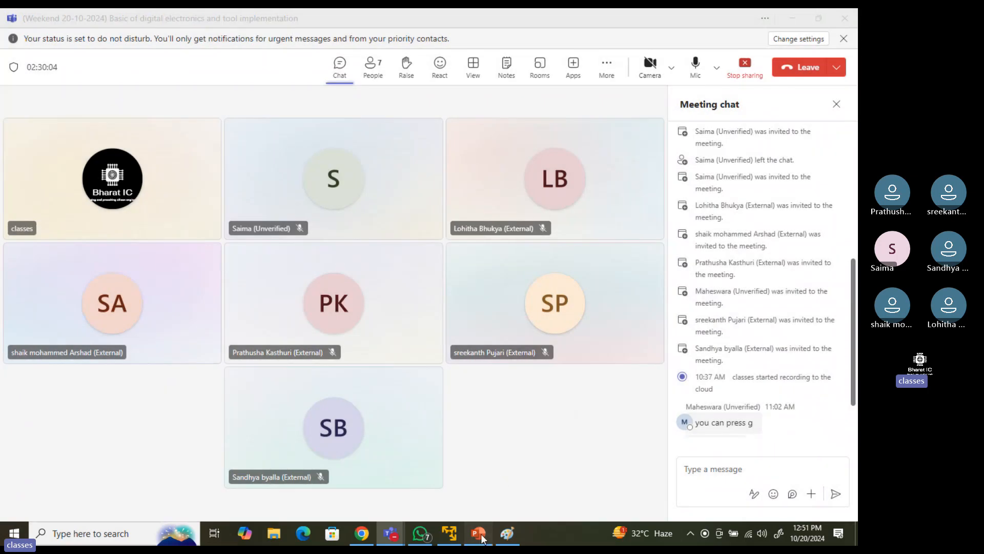